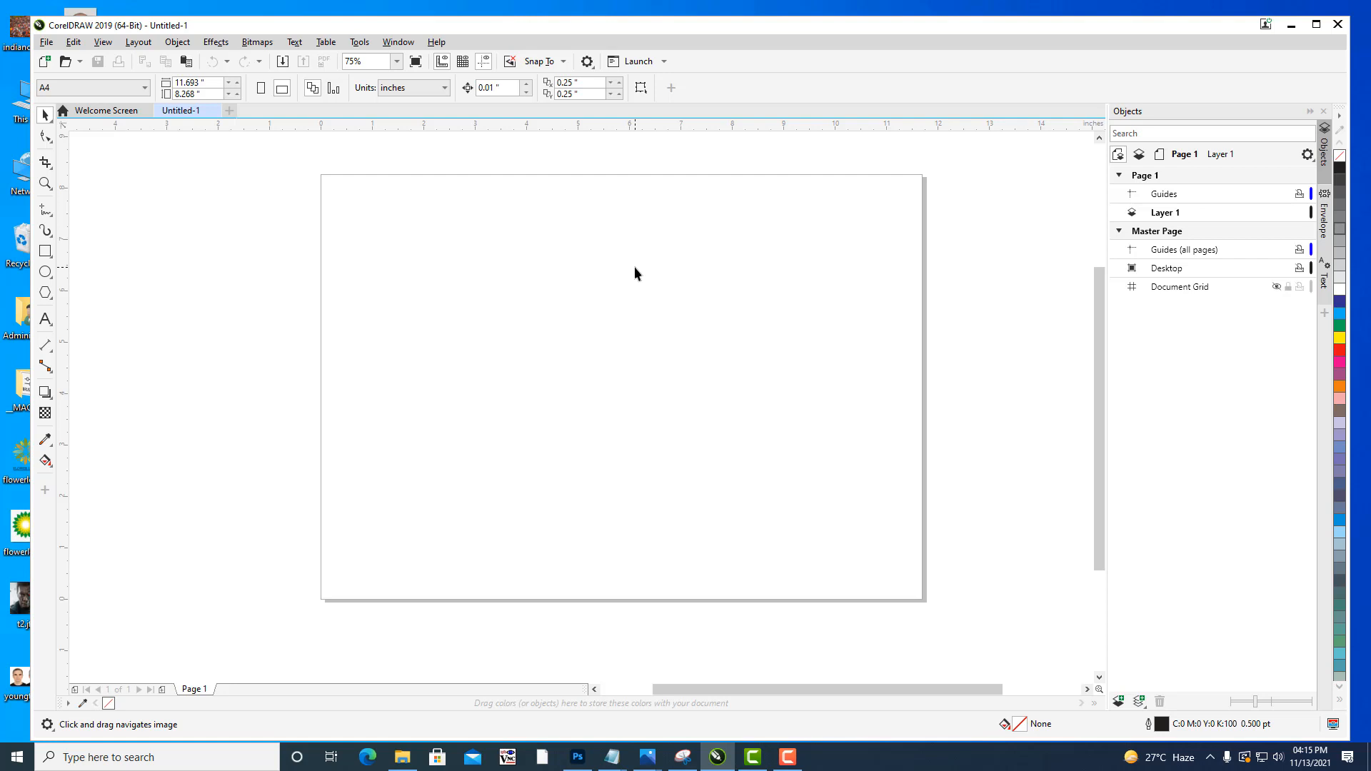
Draw an open zigzag Bézier curve with two smooth S-bends, descending from the page's upper left to its lower right.
left_click(46, 210)
left_click(85, 242)
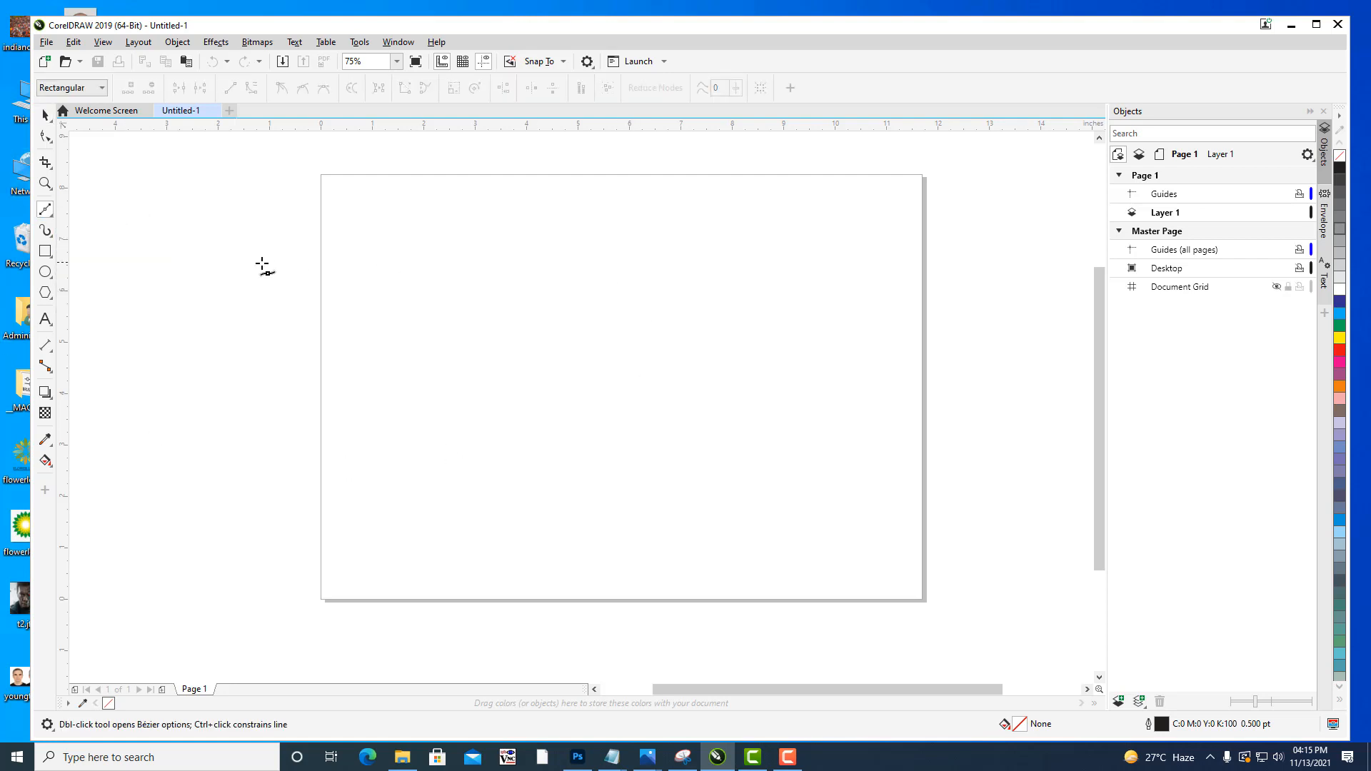
left_click(335, 321)
left_click_drag(488, 303, 526, 376)
left_click_drag(602, 397, 667, 446)
left_click(737, 448)
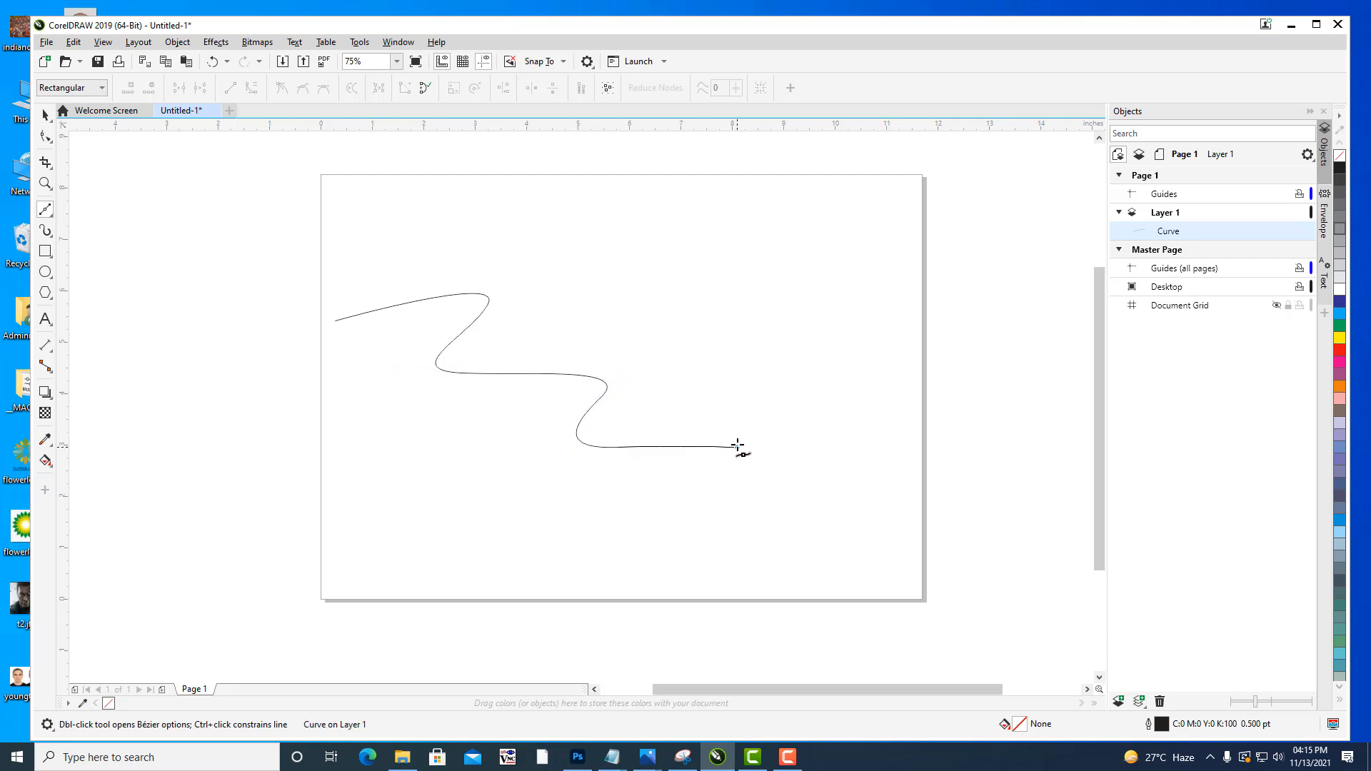
Reshape the curve by raising its start point, adjusting the bend handles and extending its lower-right end.
left_click(45, 136)
left_click_drag(333, 324, 336, 295)
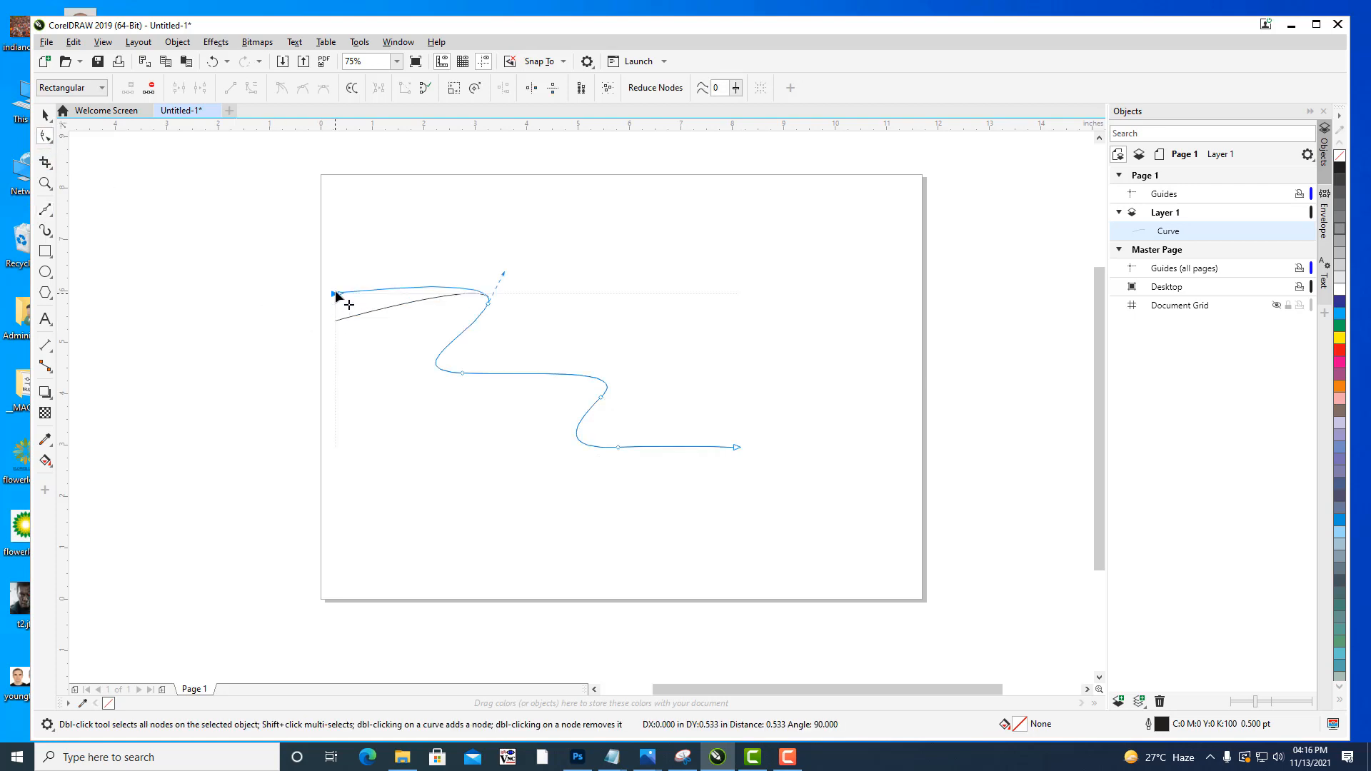
left_click(488, 304)
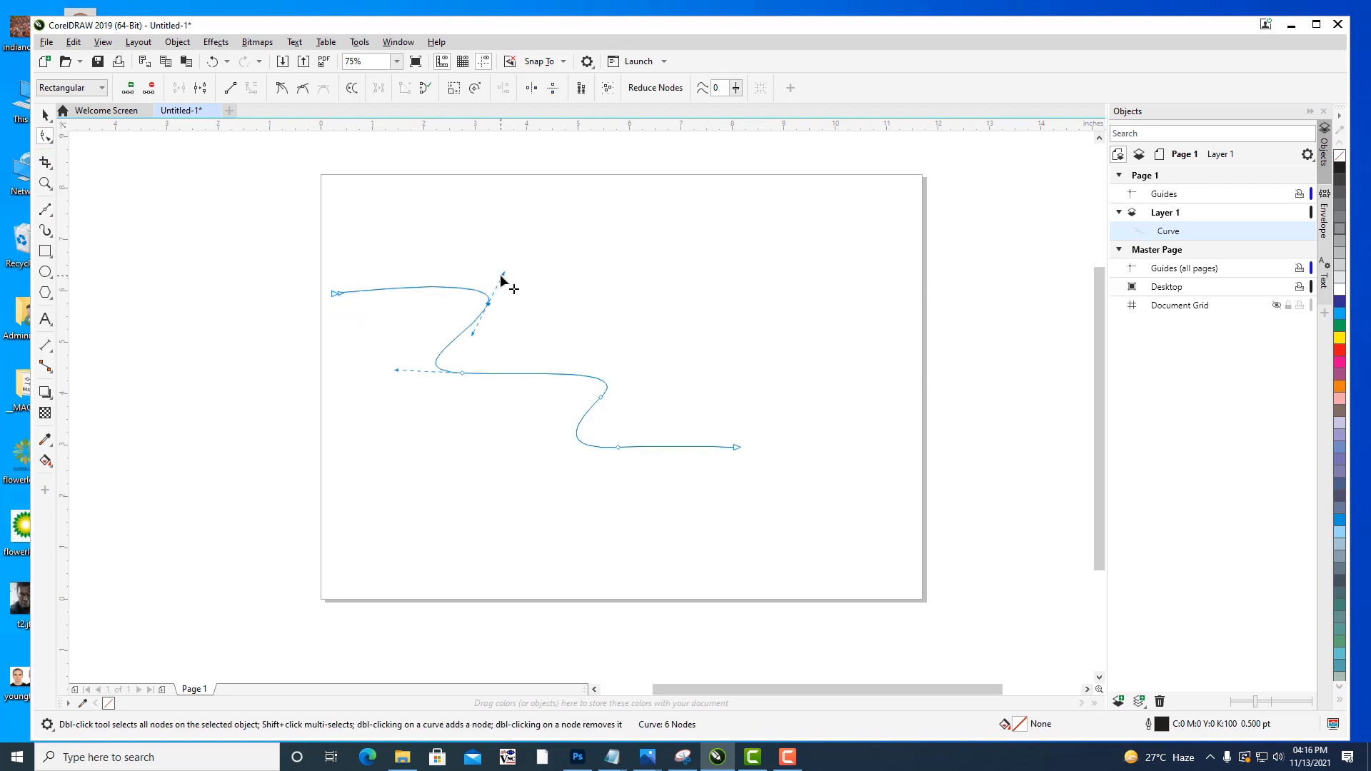
left_click_drag(504, 273, 481, 307)
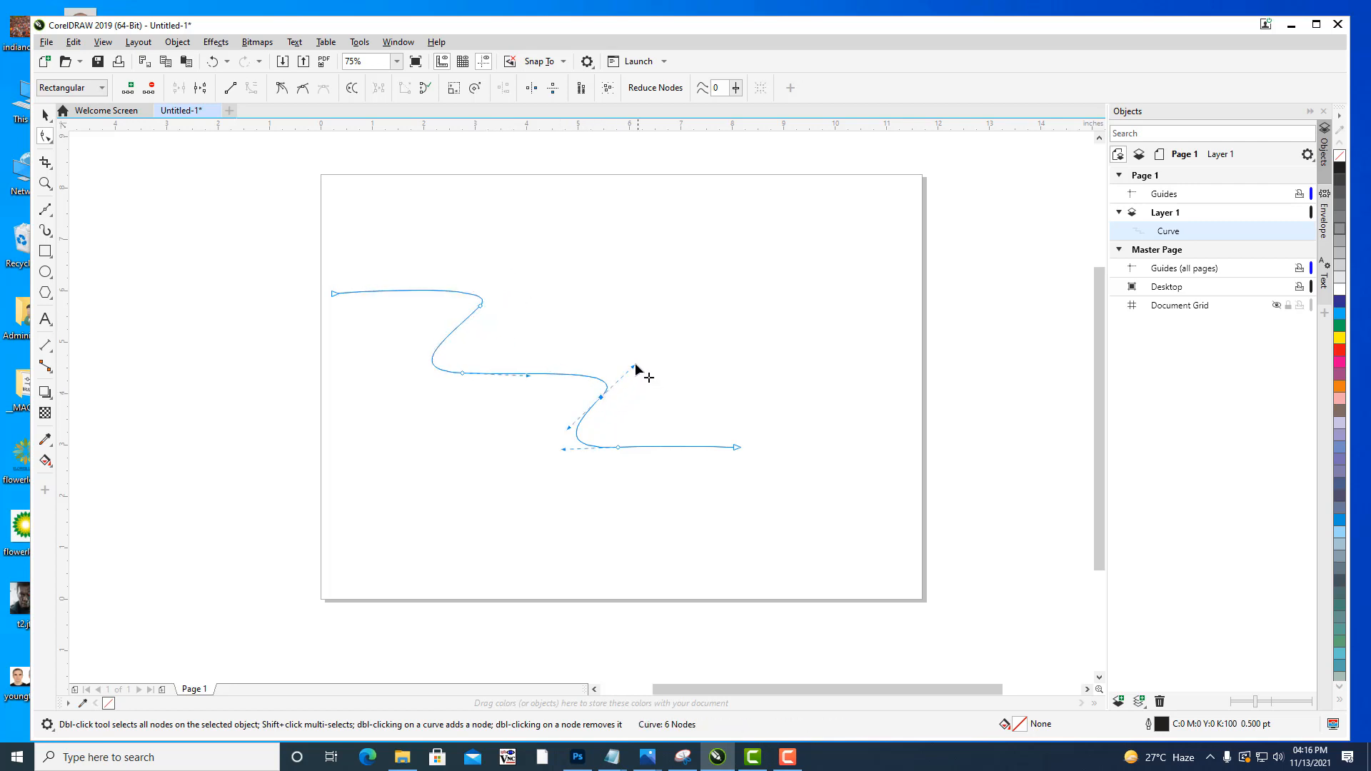
left_click_drag(634, 367, 652, 363)
left_click_drag(736, 448, 784, 448)
left_click_drag(619, 449, 686, 457)
left_click_drag(783, 448, 775, 448)
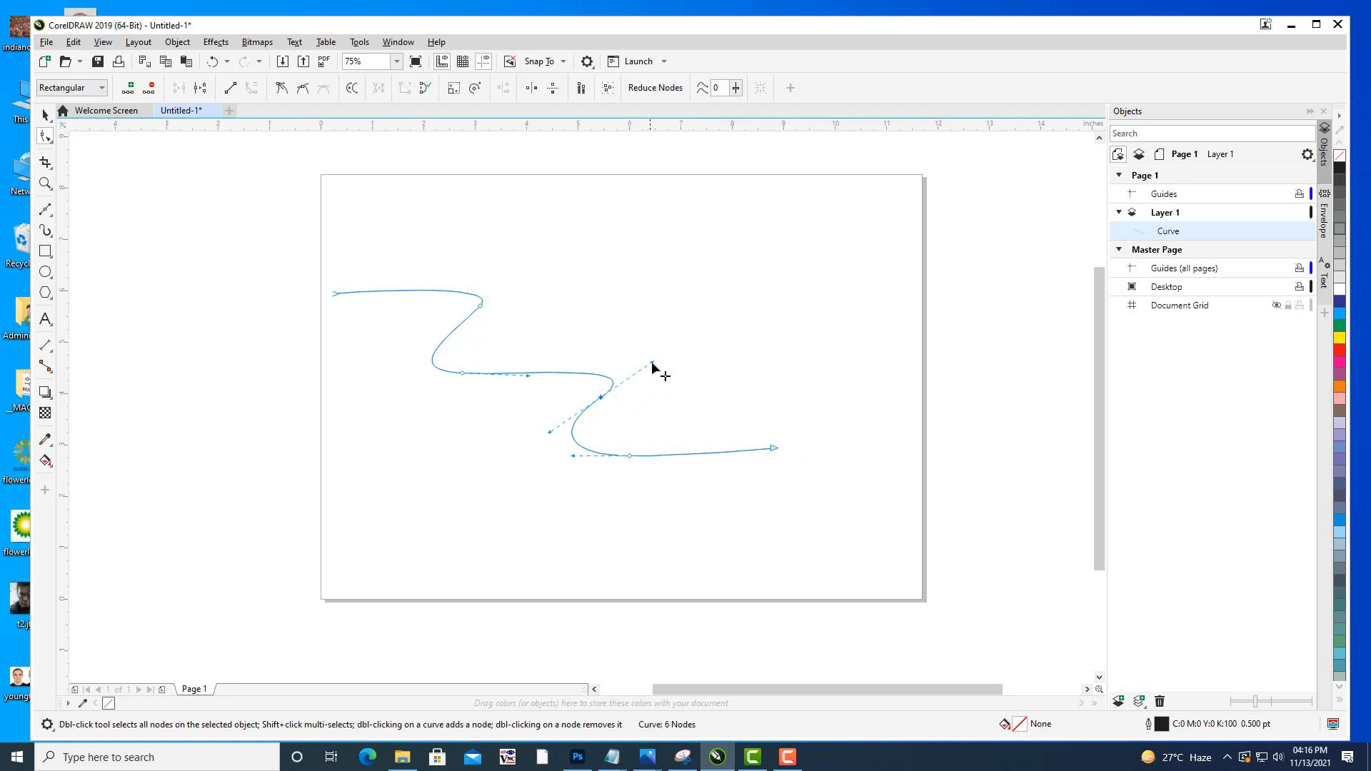
Widen the curve's bends and move its start to the page's left edge, making it about 8.8 by 3.3 inches overall.
left_click_drag(655, 361, 664, 357)
left_click_drag(527, 378, 537, 375)
left_click_drag(332, 293, 336, 285)
left_click_drag(480, 305, 525, 285)
left_click_drag(344, 289, 321, 288)
left_click_drag(465, 371, 470, 373)
left_click(632, 325)
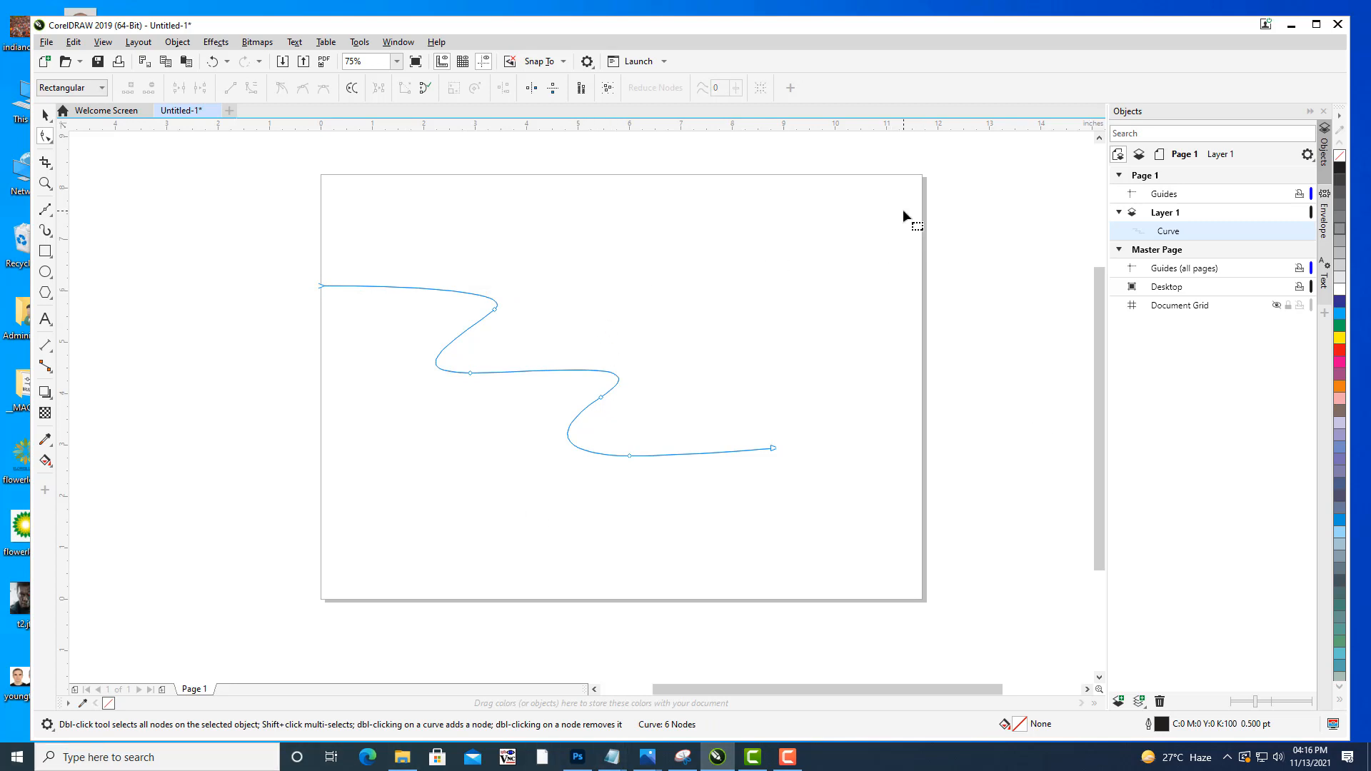
Extrude the curve straight downward, with the vanishing point about 5 inches below it.
left_click(45, 114)
left_click(547, 303)
left_click(490, 313)
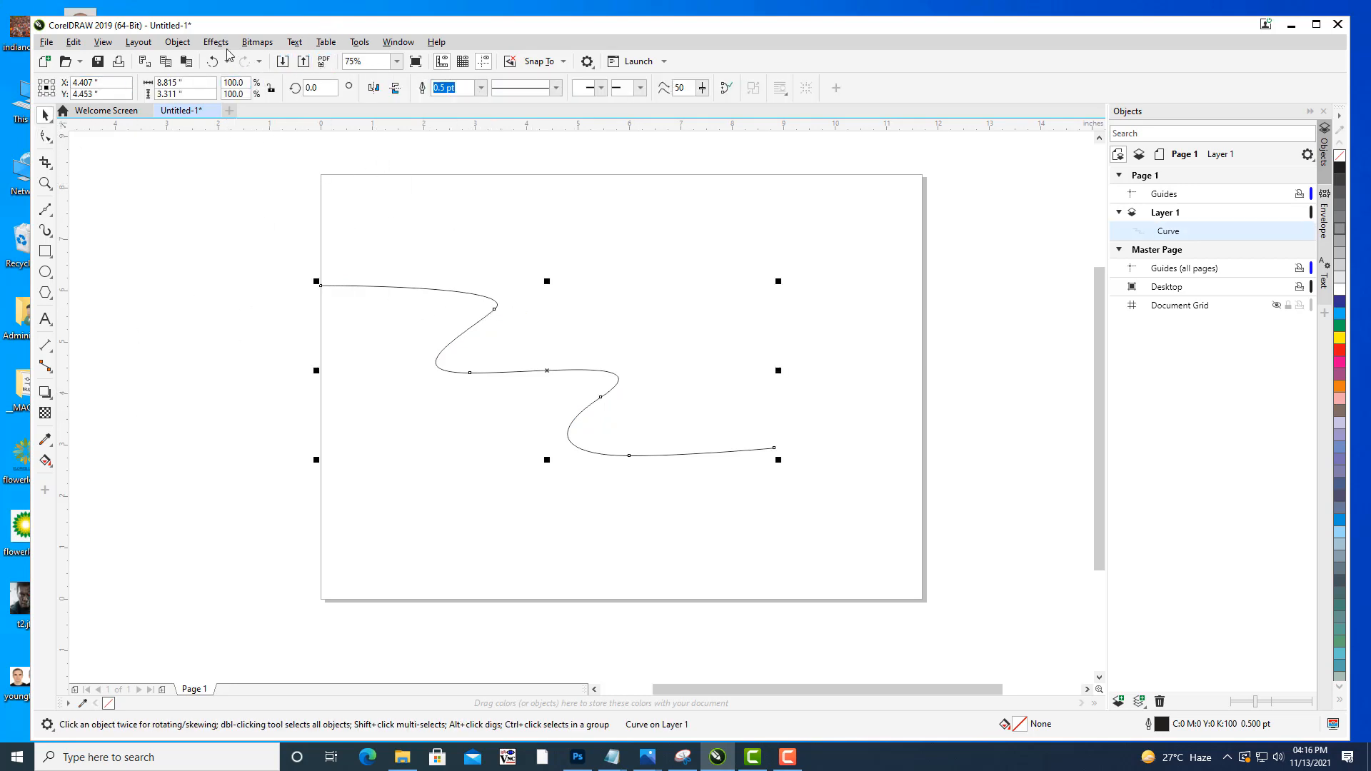
left_click(50, 398)
left_click(93, 469)
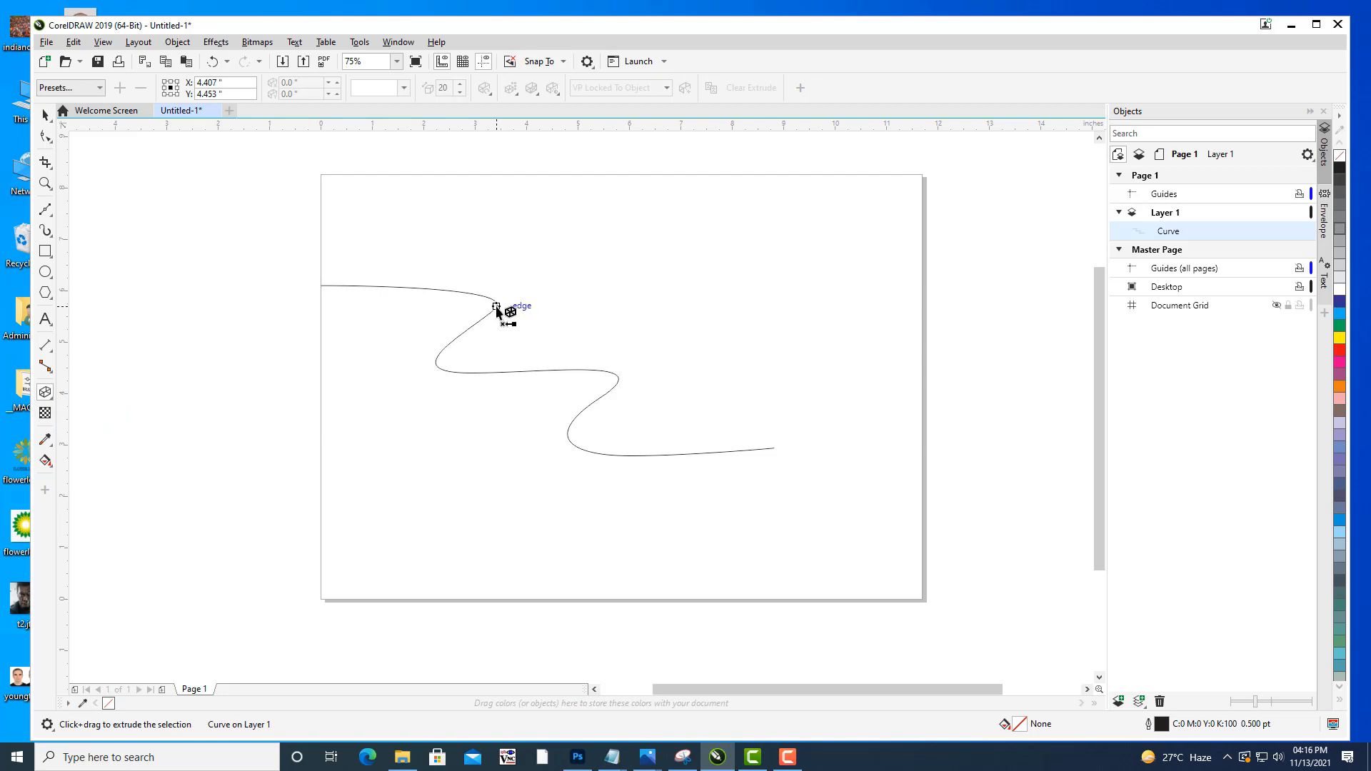
mouse_move(496, 317)
left_mouse_down()
mouse_move(490, 495)
mouse_move(557, 581)
mouse_move(537, 606)
left_mouse_up()
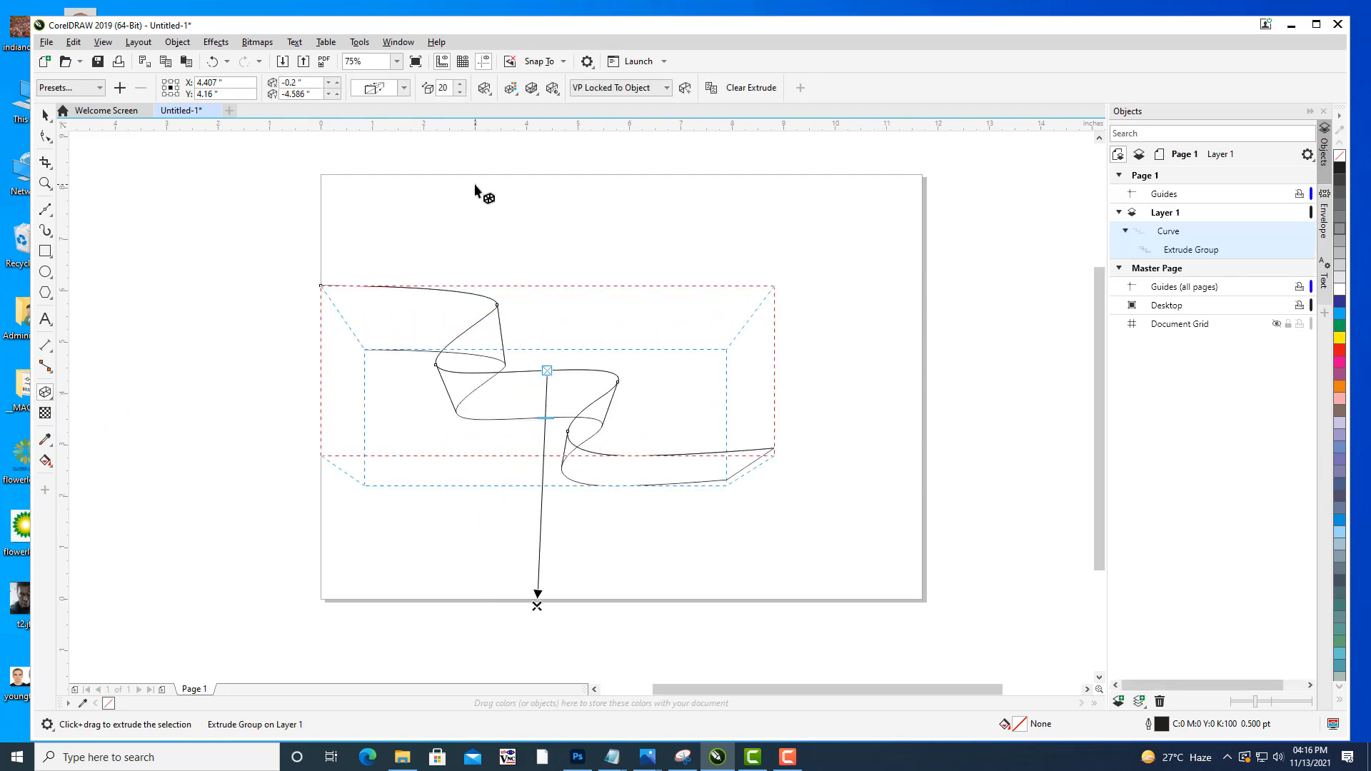
left_click_drag(537, 606, 558, 631)
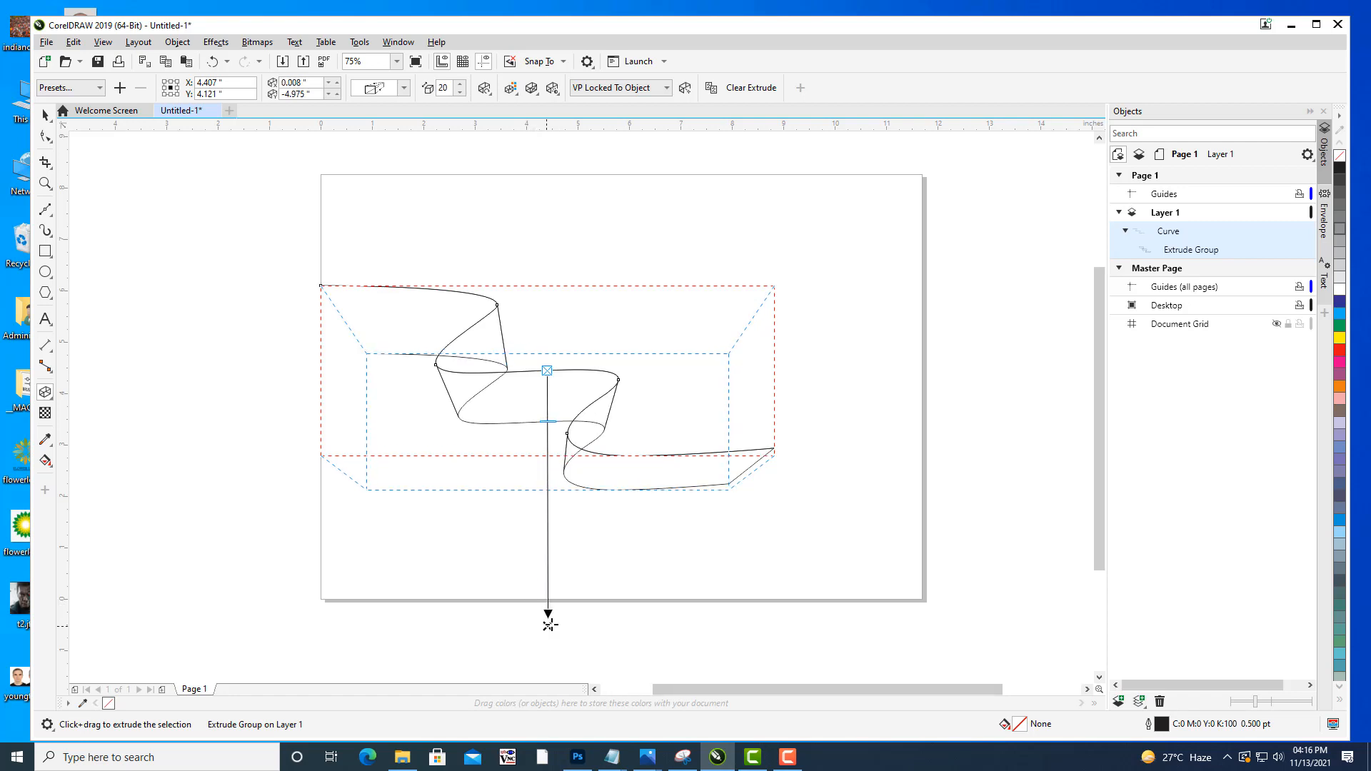
Tilt the extrusion in 3D to show its walls from above and reduce its depth to 4.
left_click(484, 87)
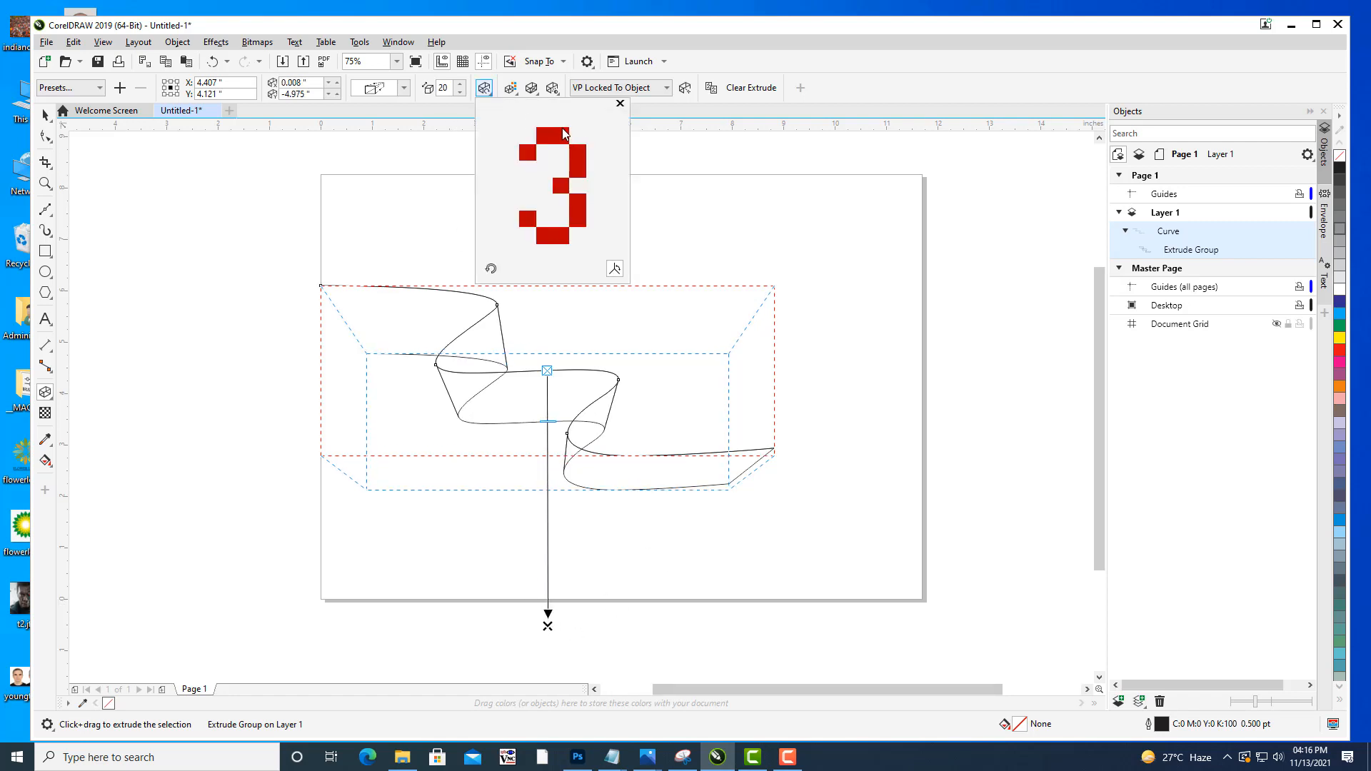
left_click_drag(553, 133, 552, 155)
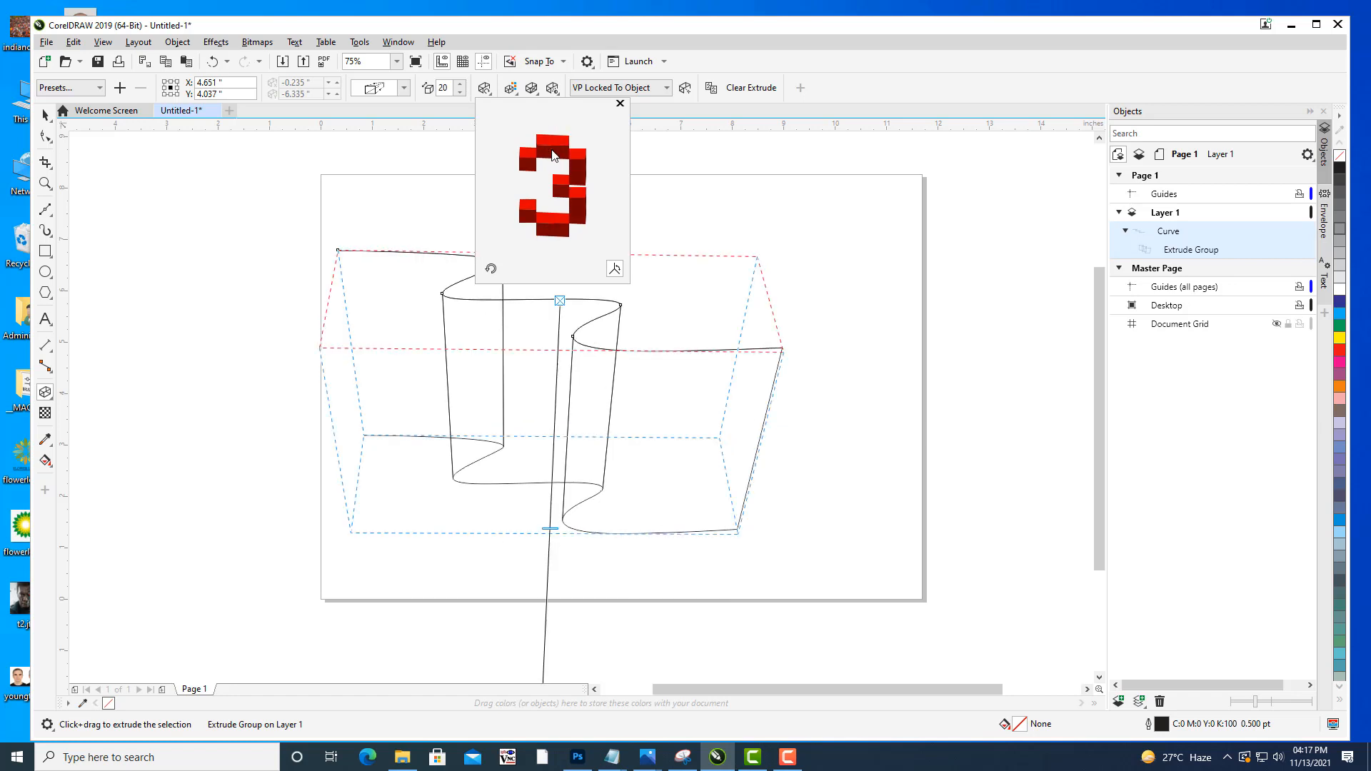
left_click(554, 529)
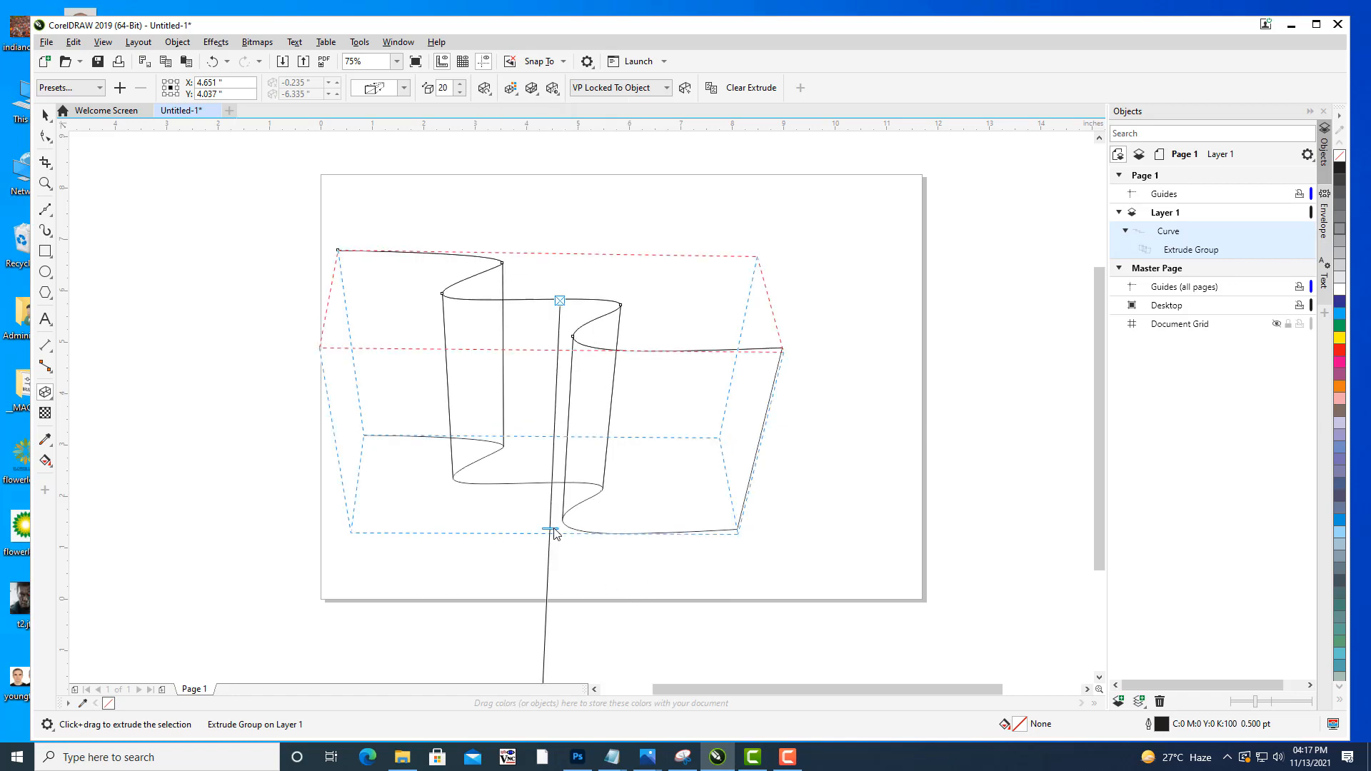
left_click_drag(554, 528, 560, 401)
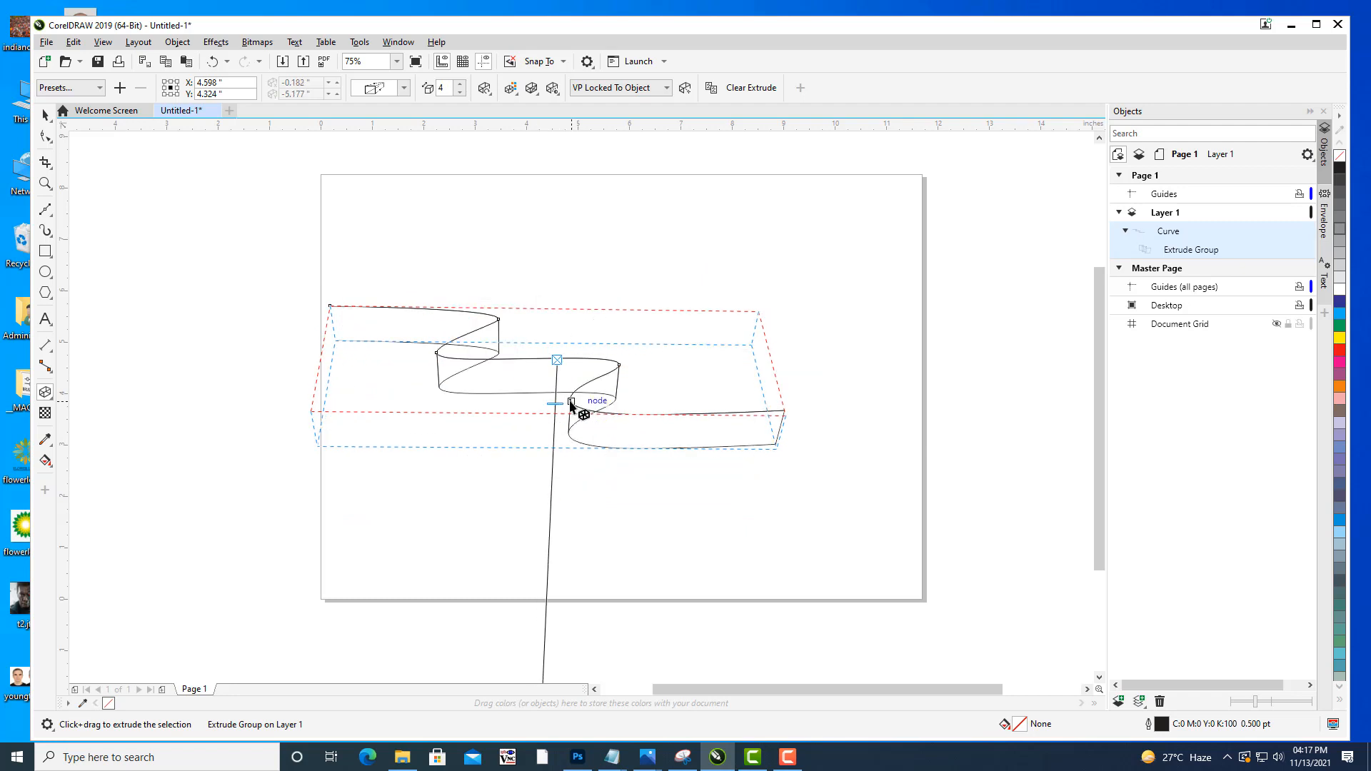
Tilt the extrusion further in 3D so the folds flatten into a long, narrow ribbon.
left_click(489, 89)
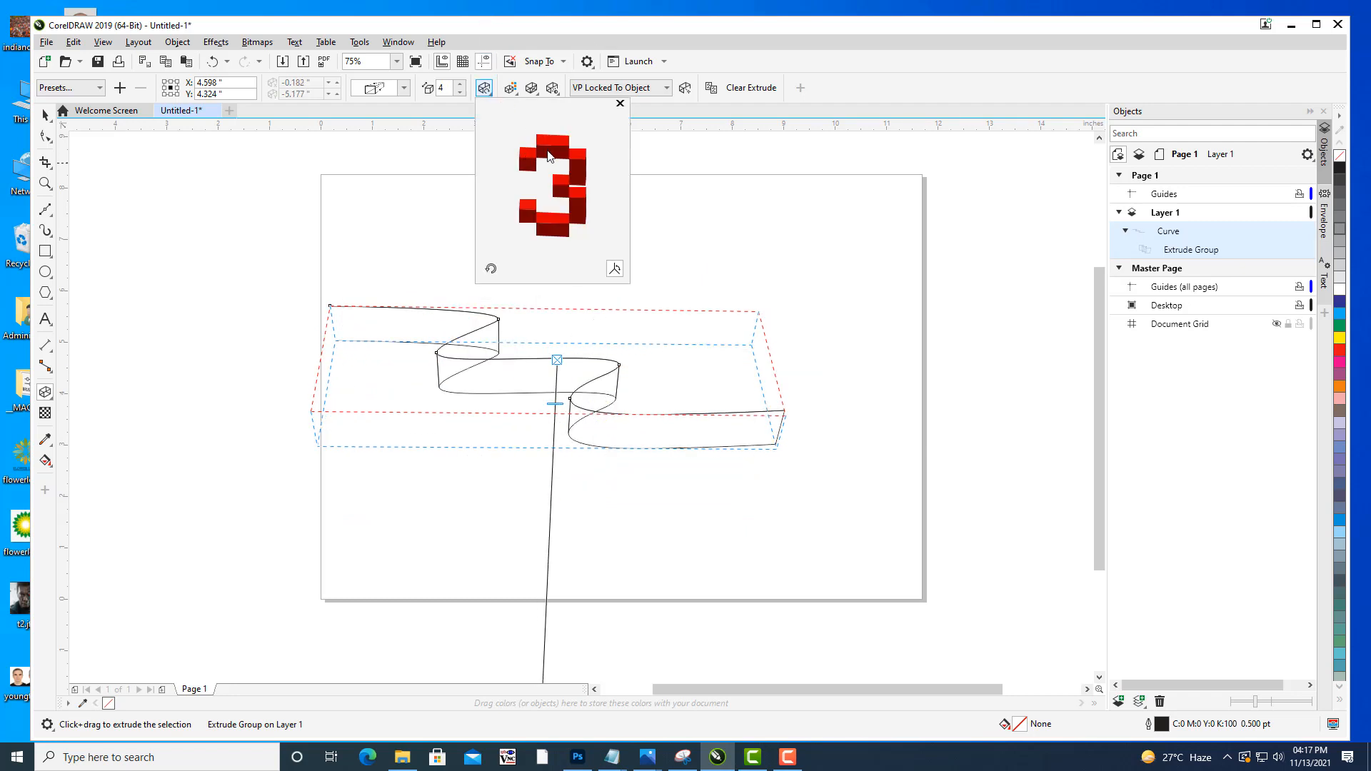
left_click_drag(550, 155, 550, 177)
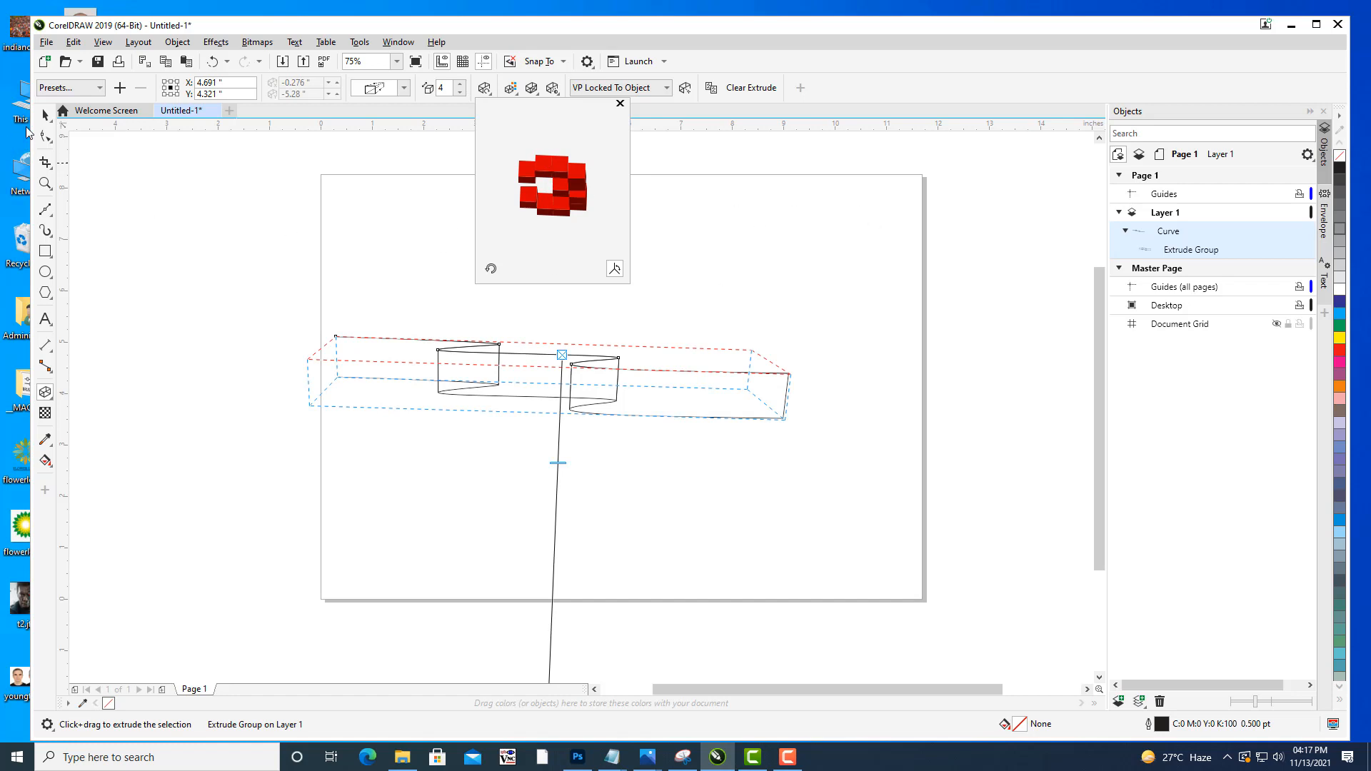
left_click(778, 235)
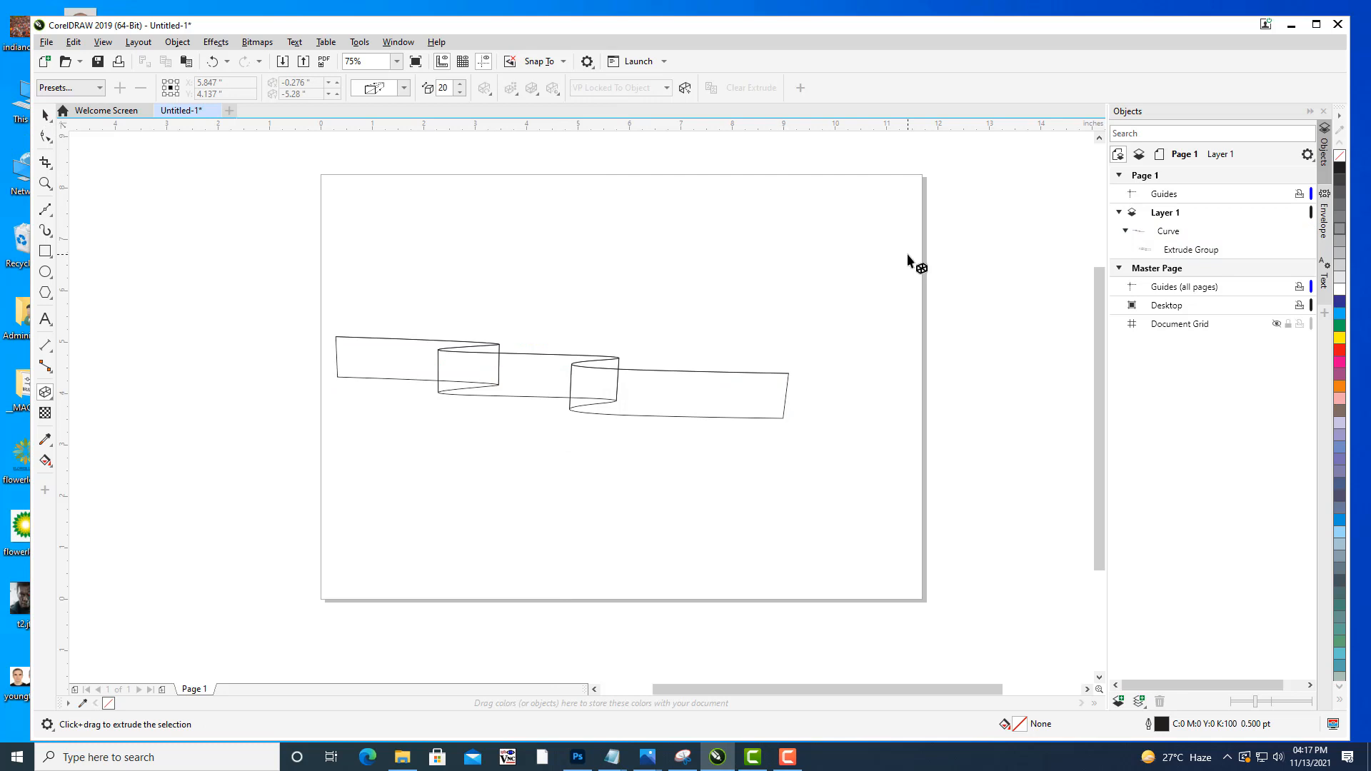
Reselect the extruded curve and rotate its extrusion slightly in 3D to level the ribbon.
left_click(45, 115)
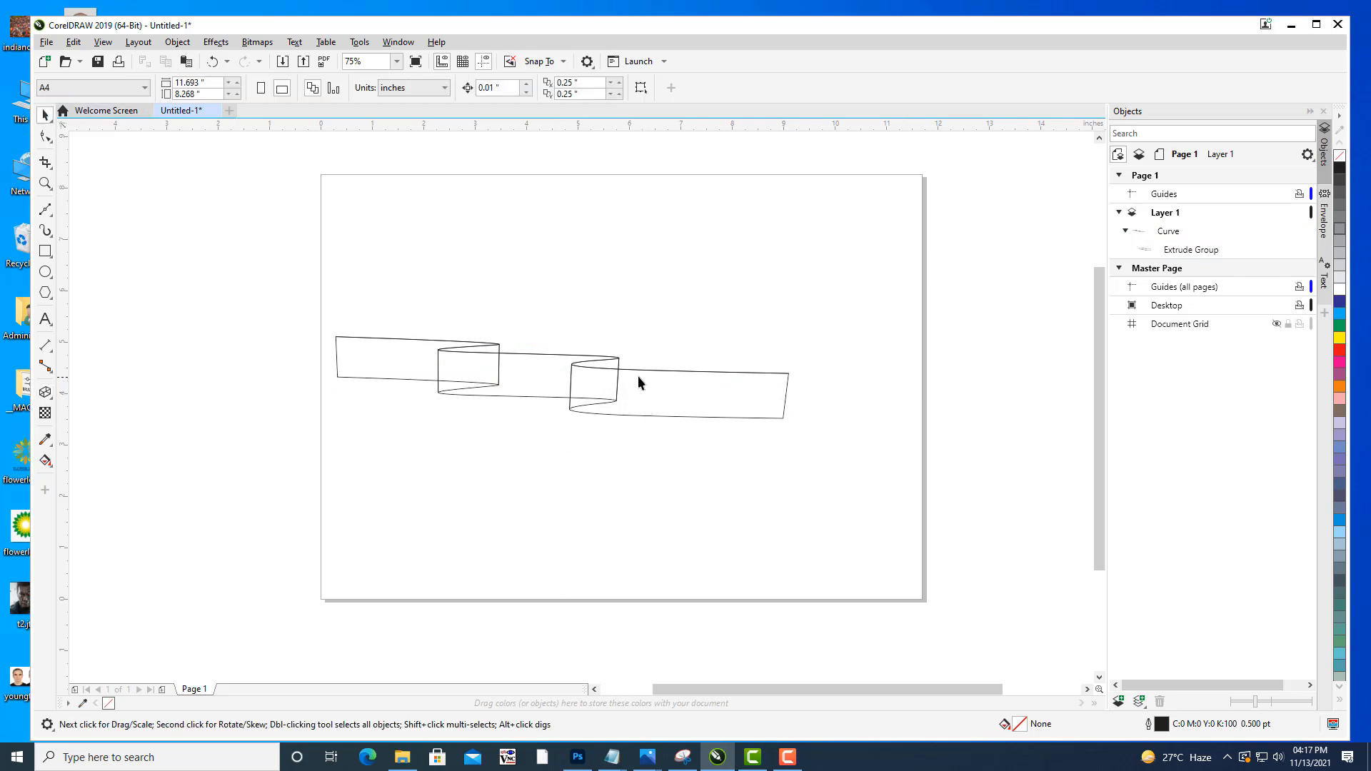
left_click(647, 374)
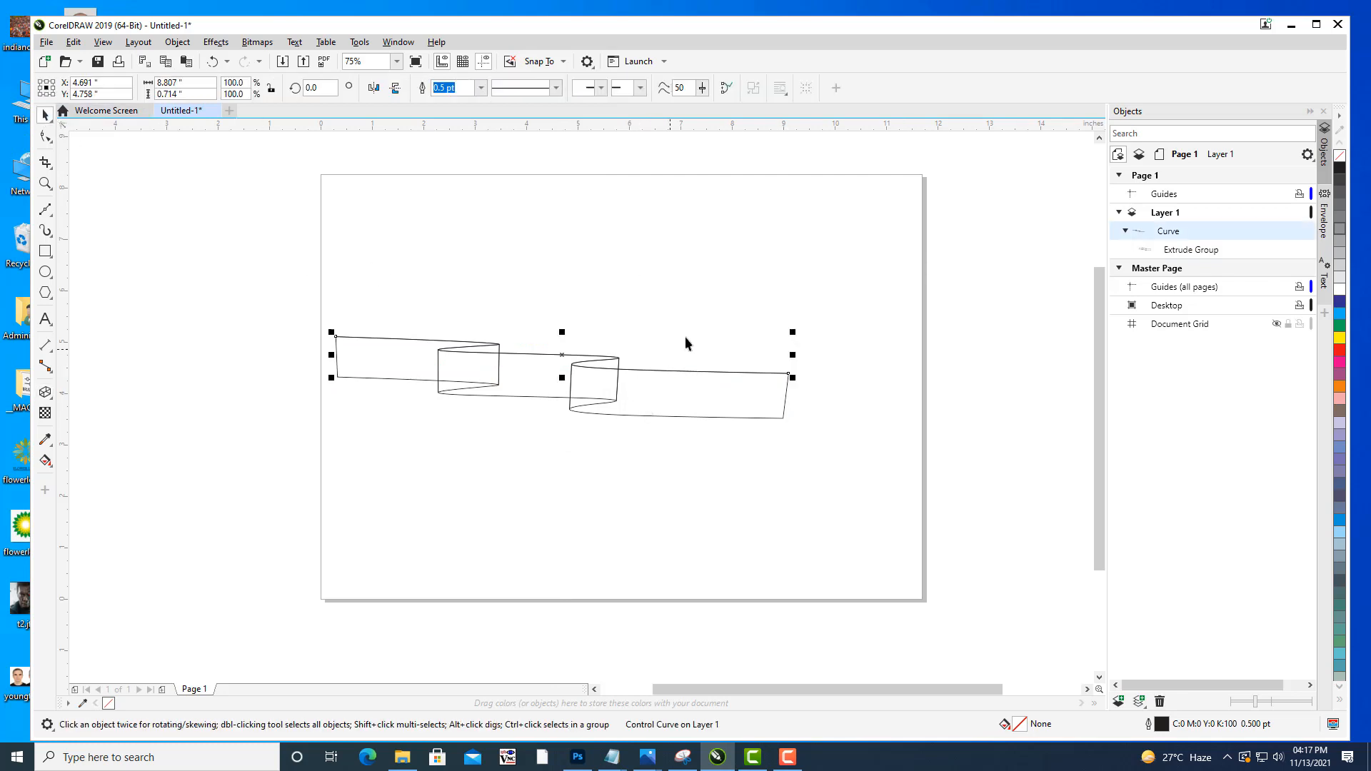
left_click(45, 392)
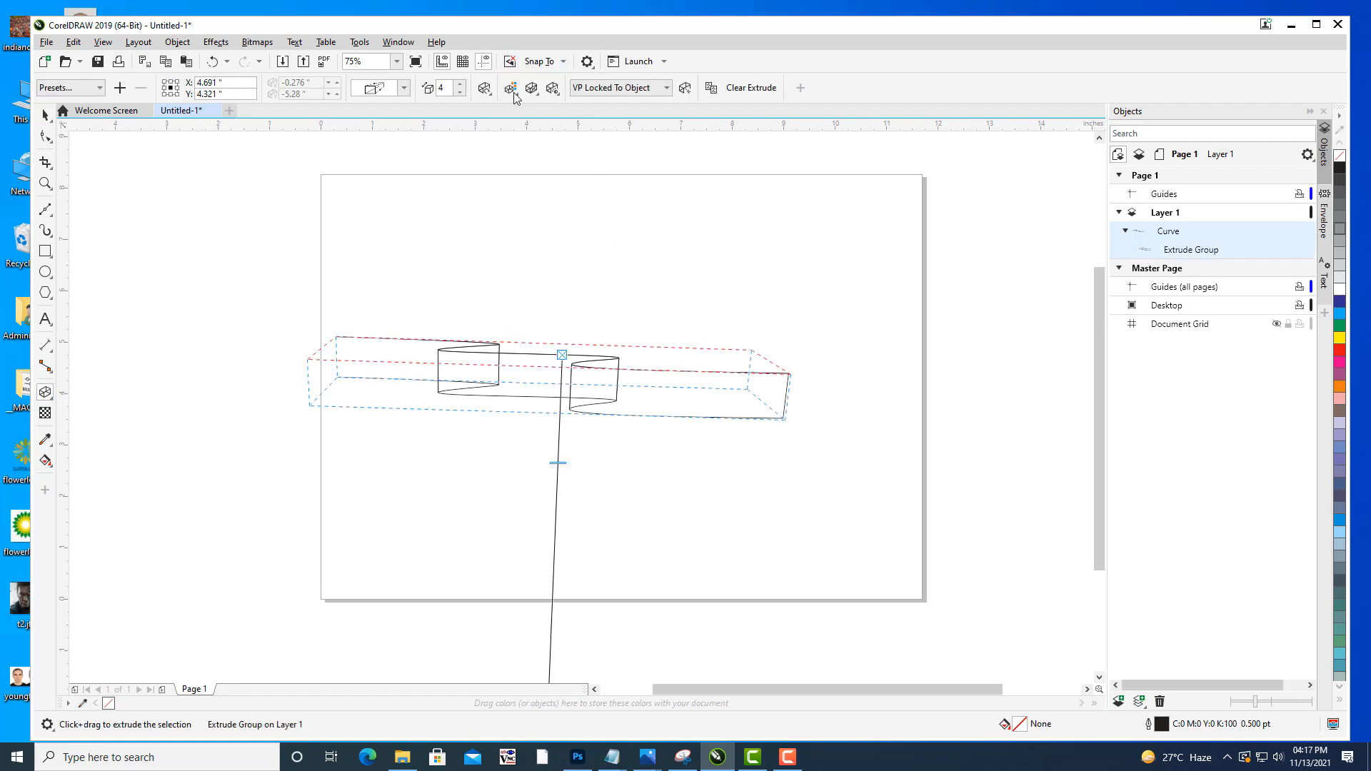
left_click(510, 88)
left_click(484, 88)
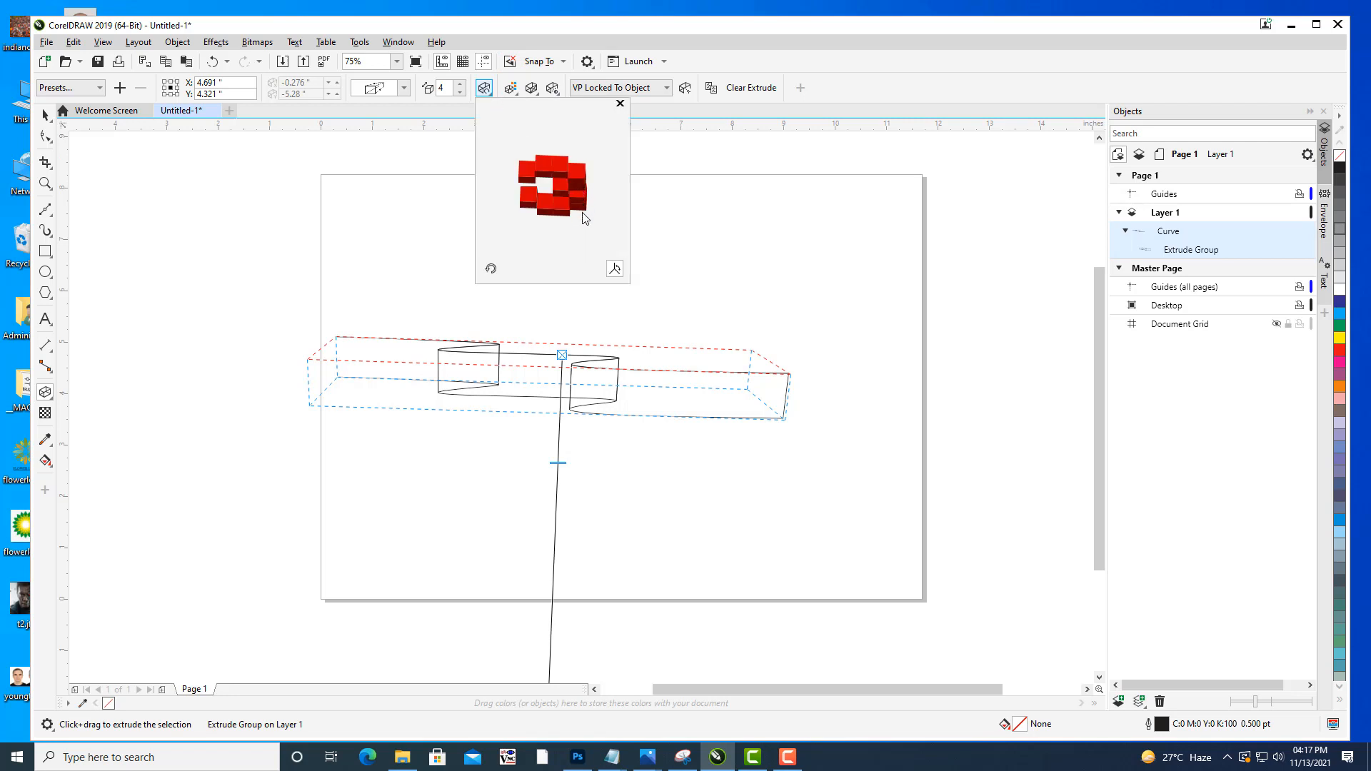
left_click_drag(586, 212, 587, 212)
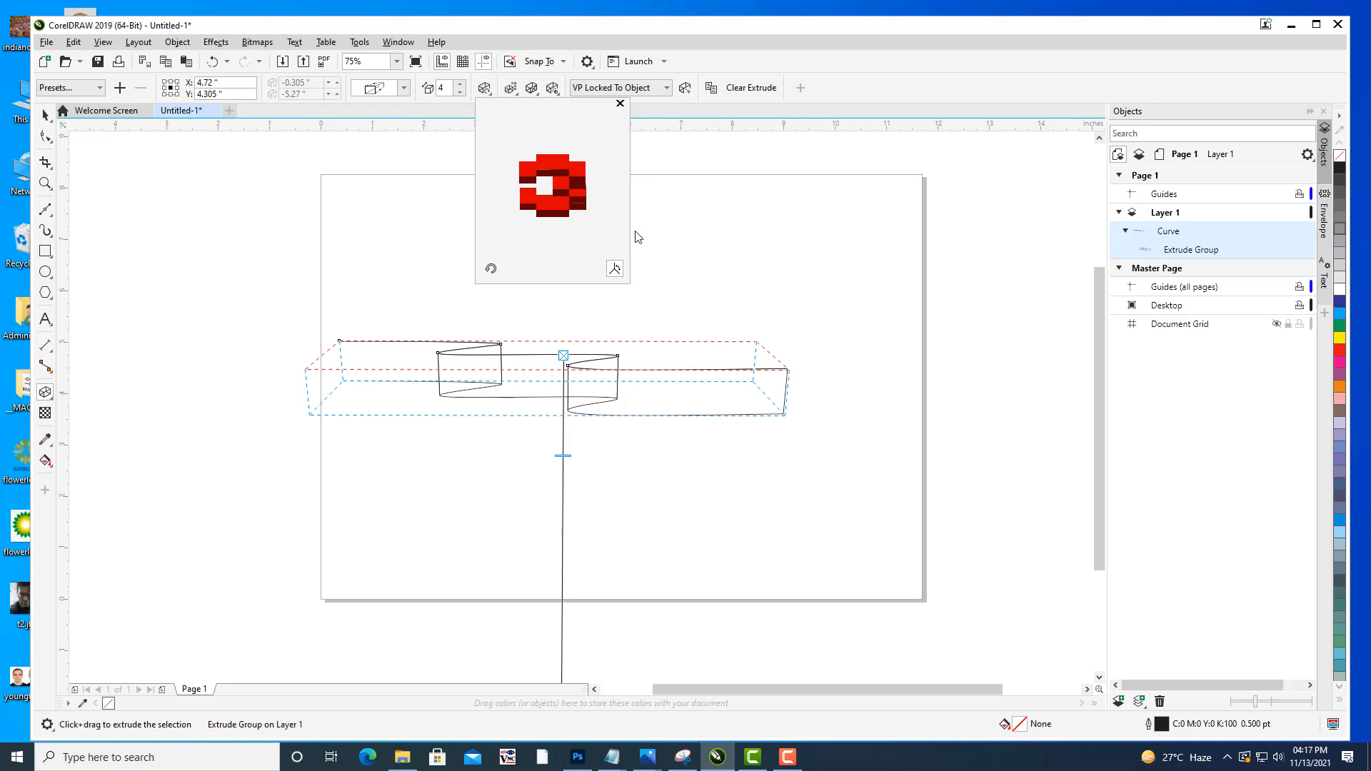
Try a solid fill of C0 M100 Y51 K0 on the extrusion, followed by colour shading to black.
left_click(512, 90)
left_click(538, 124)
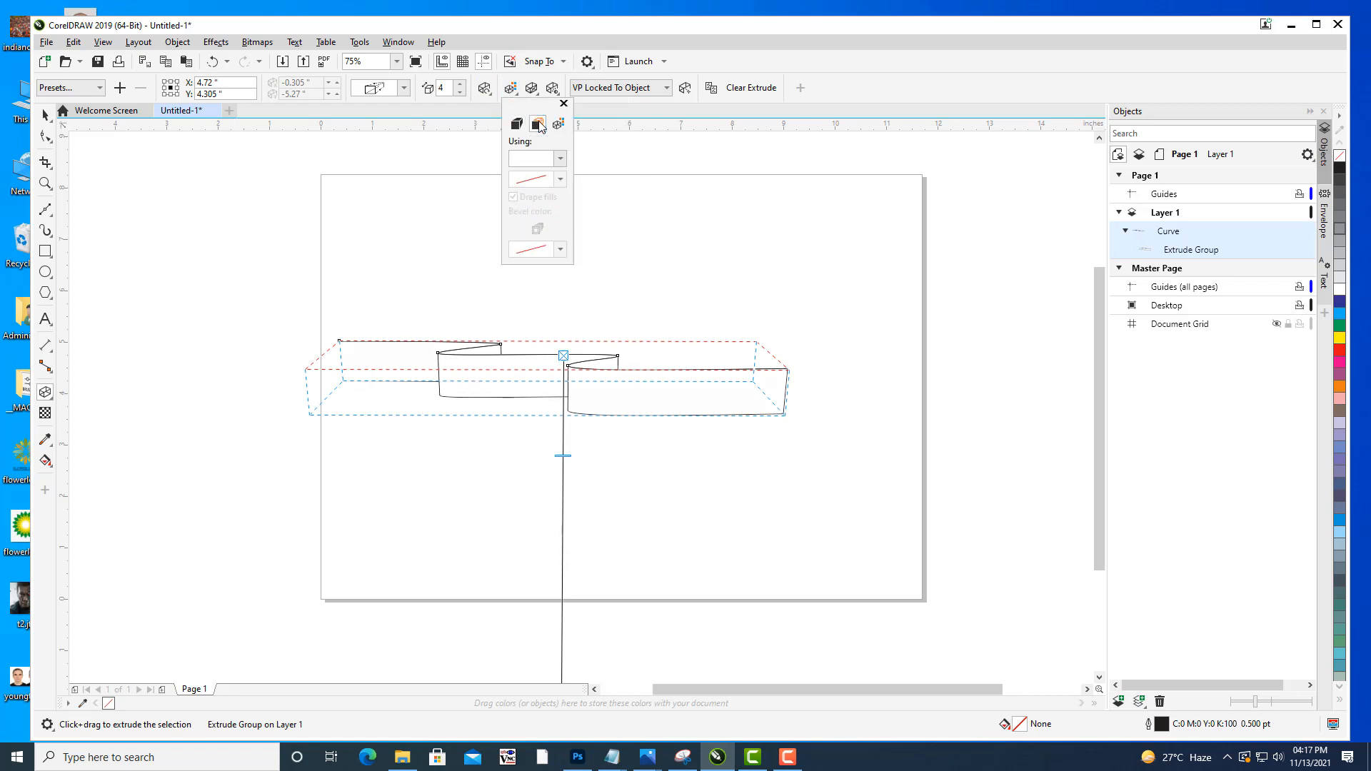
left_click(561, 159)
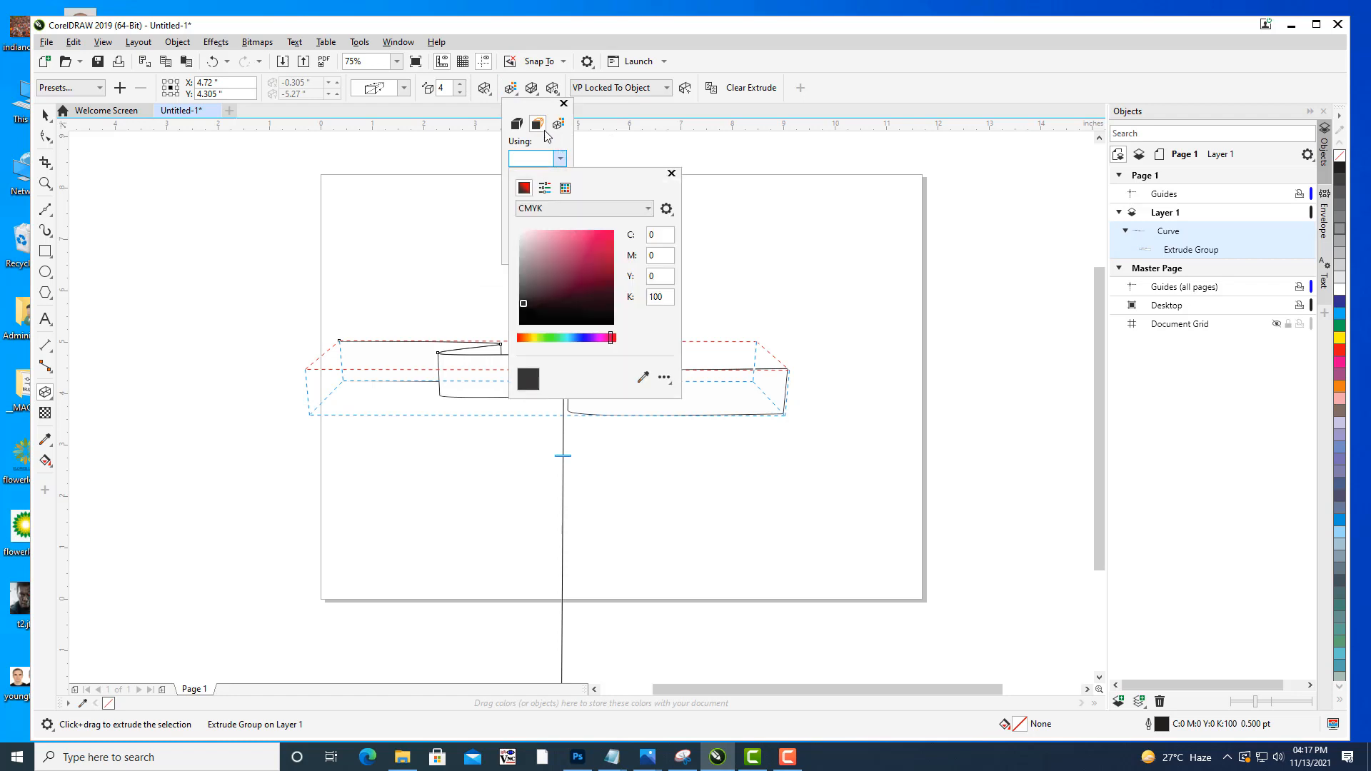
left_click(606, 236)
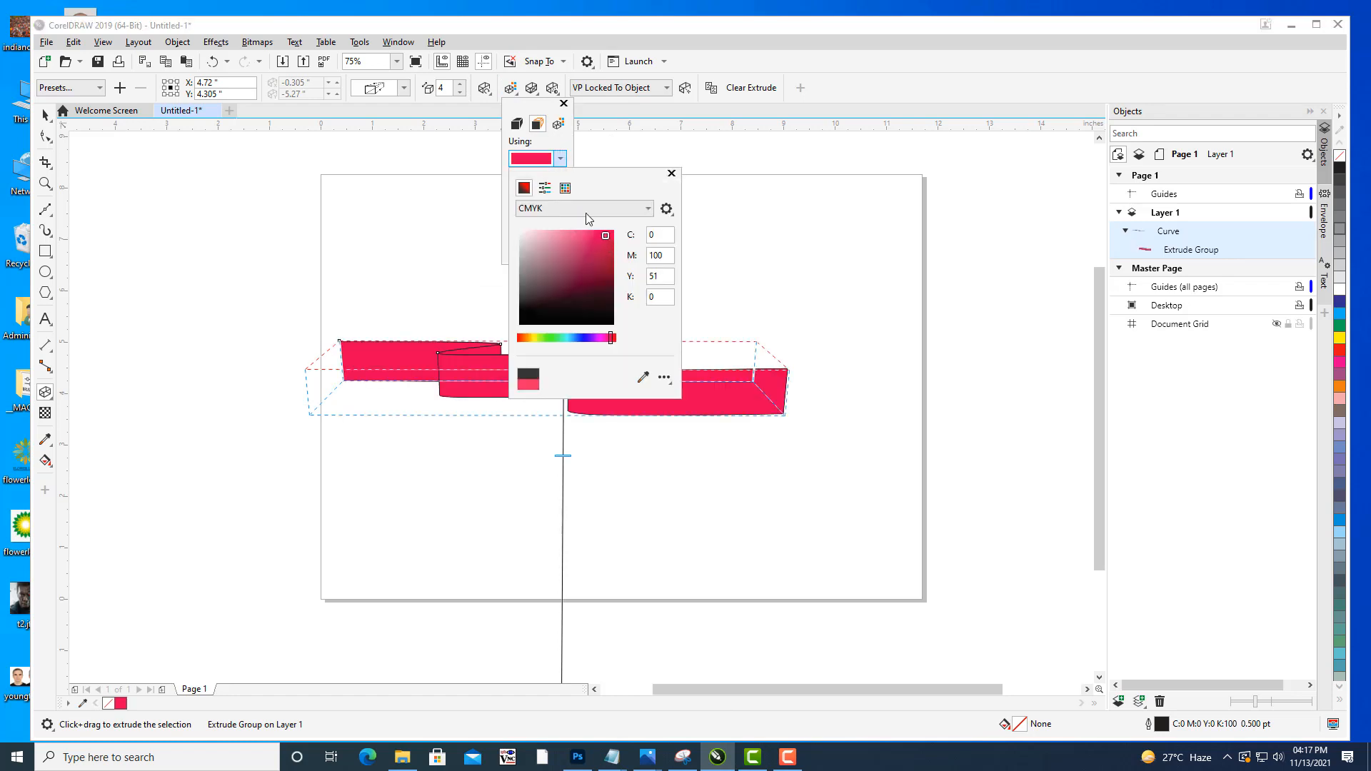
left_click(559, 128)
left_click(559, 126)
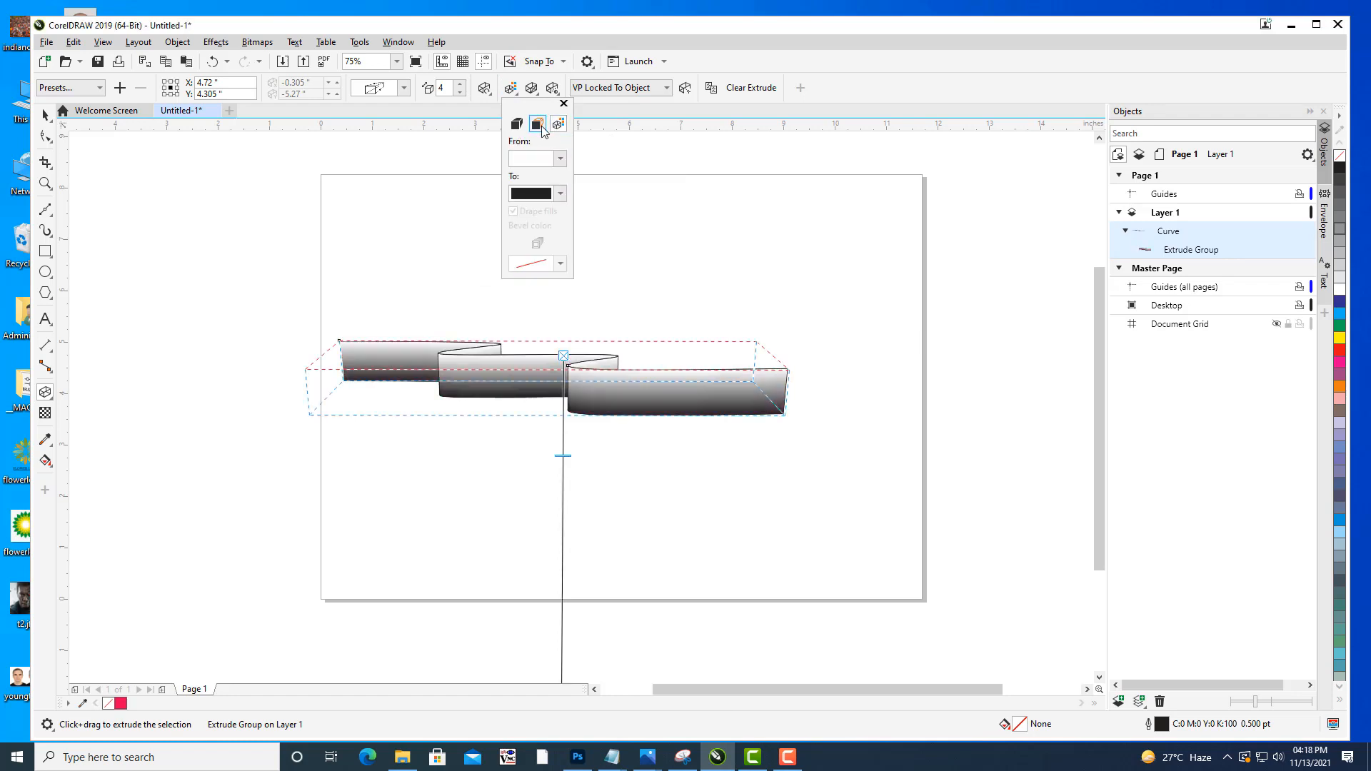
Give the ribbon extrusion a solid green fill of C57 M0 Y93 K0.
left_click(537, 123)
left_click(561, 160)
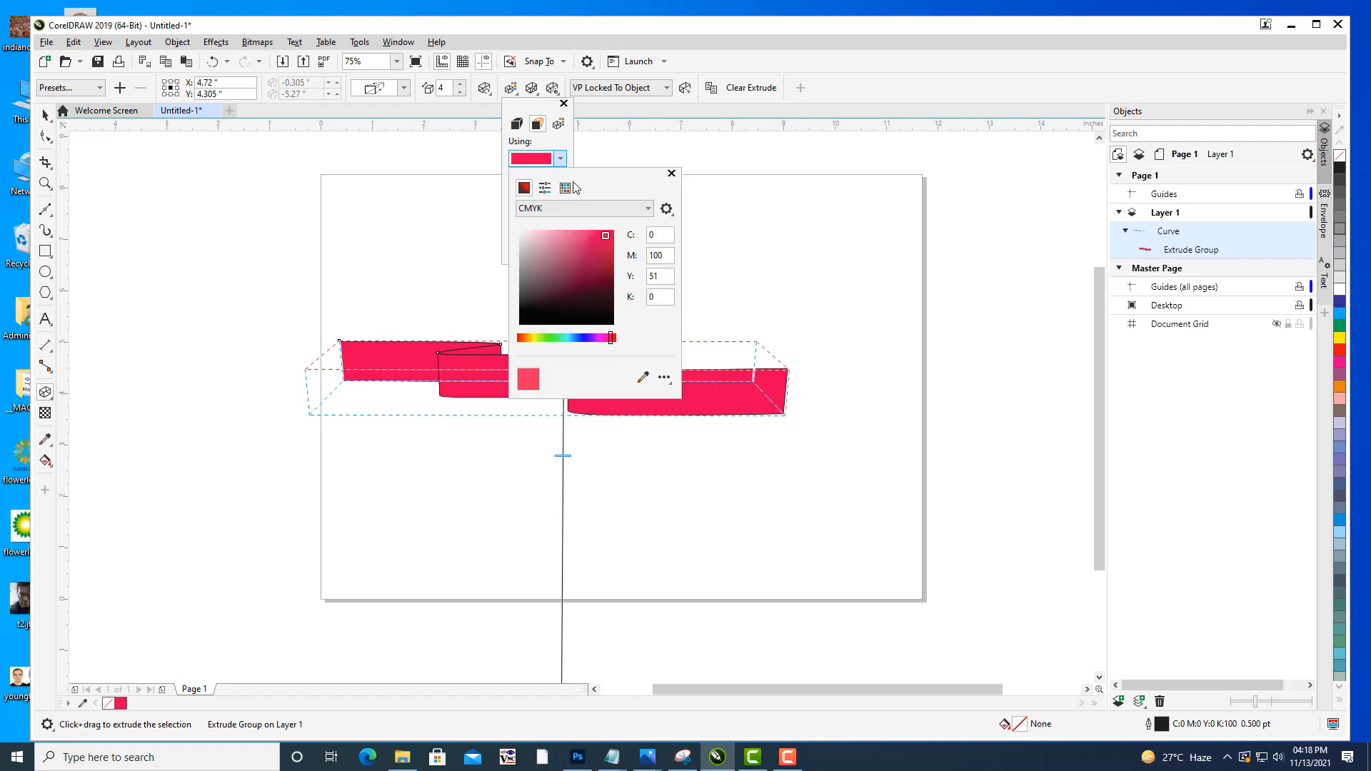
left_click(552, 336)
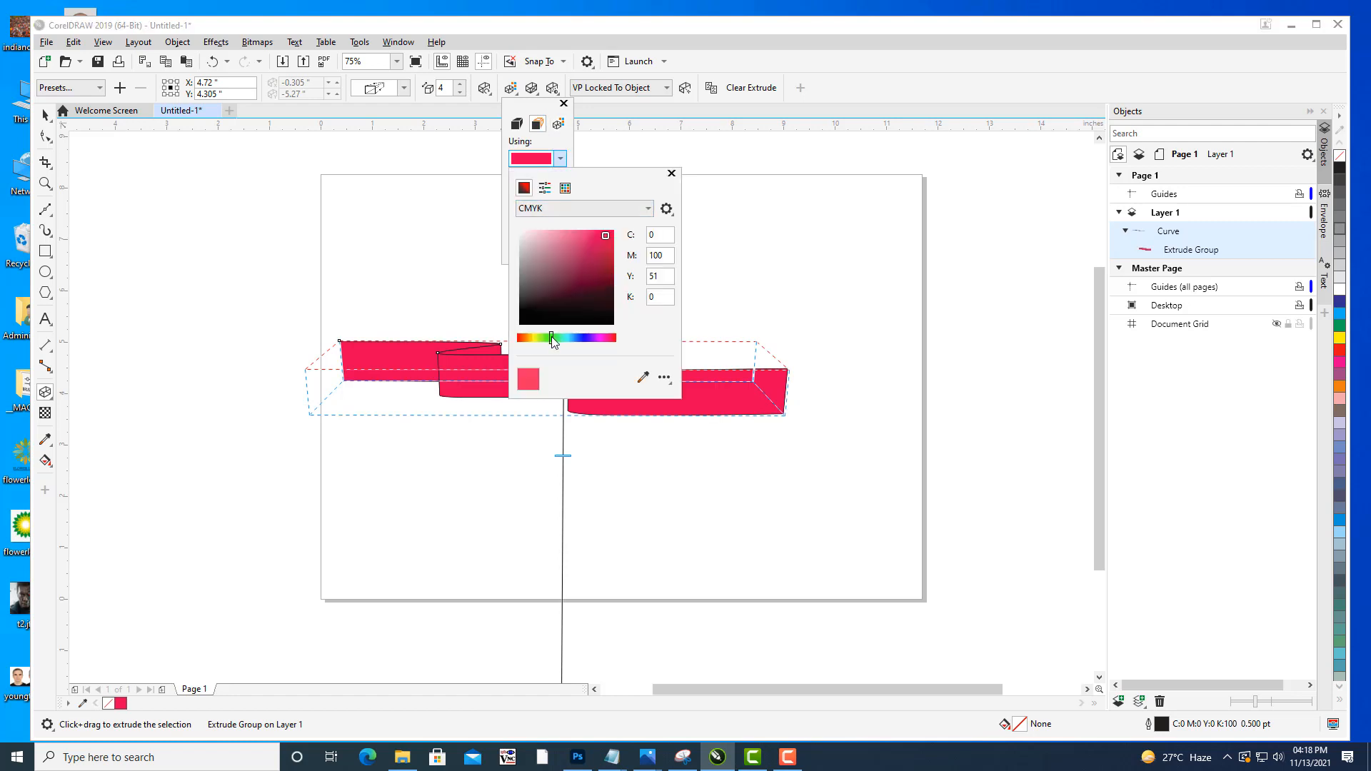
left_click(578, 234)
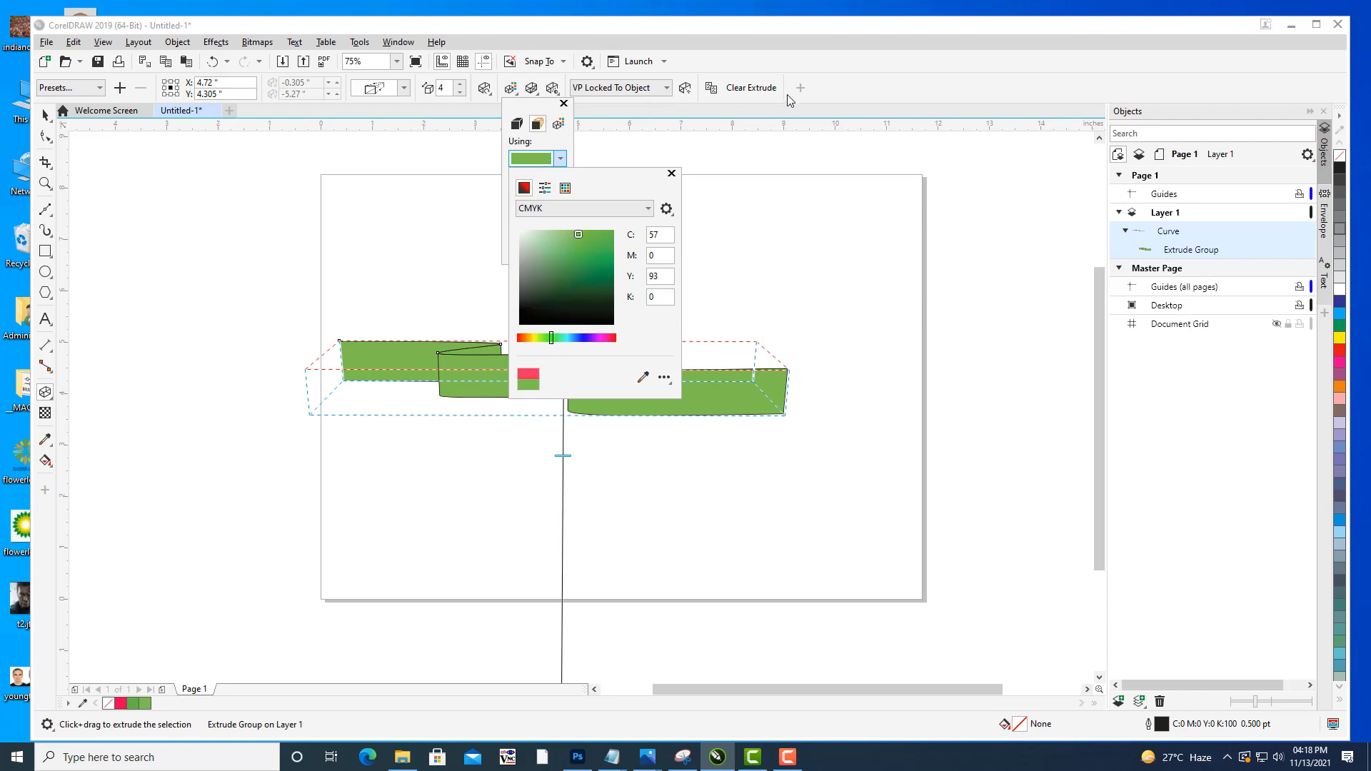
left_click(857, 69)
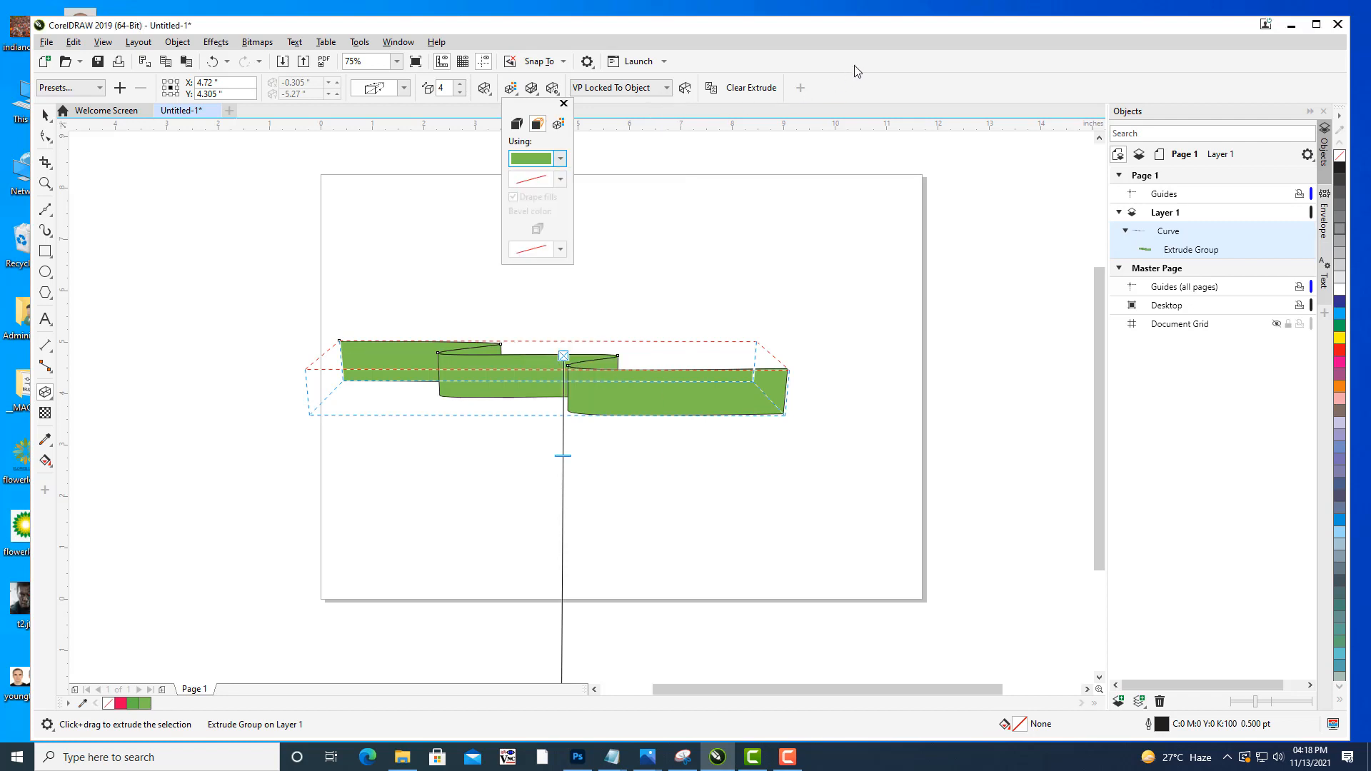
Select the extruded ribbon, break its Extrude Group apart from the control curve, and deselect everything.
left_click(43, 118)
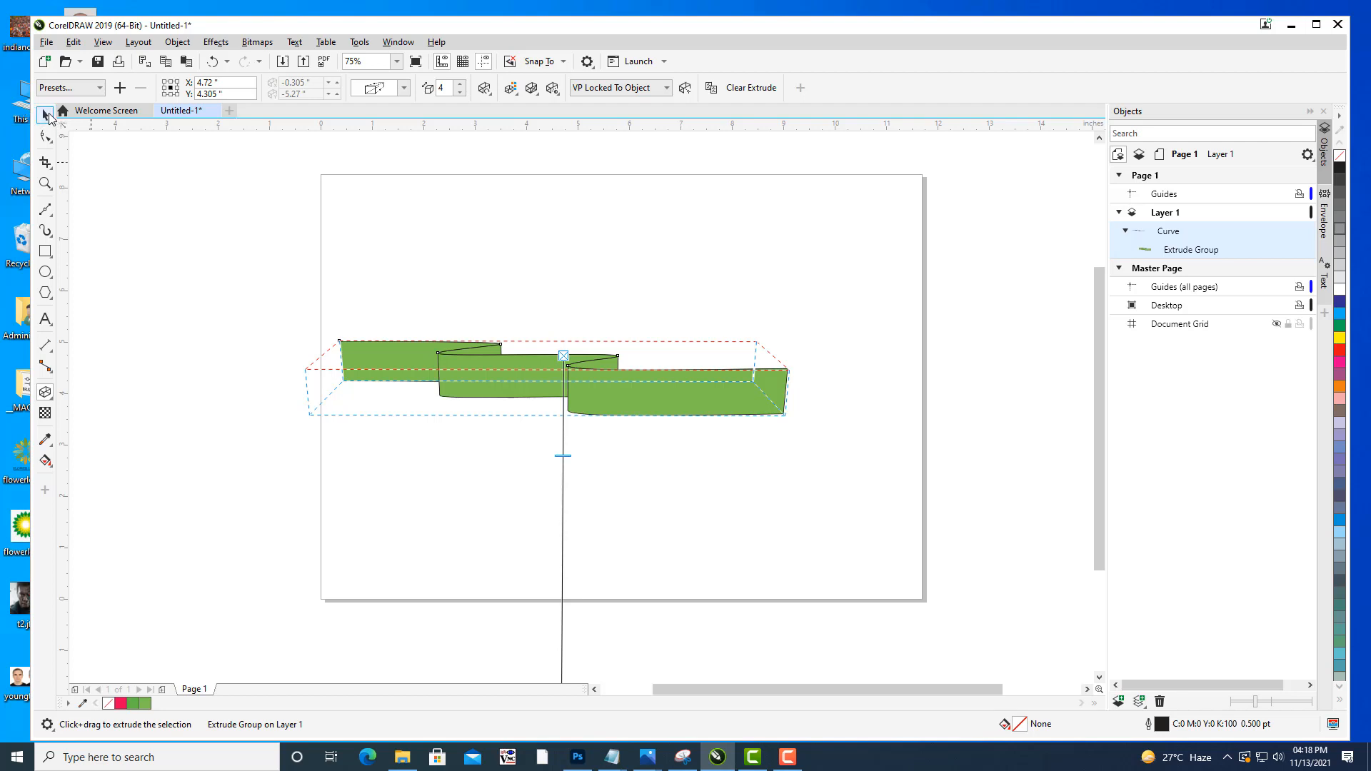
left_click(46, 116)
left_click(375, 179)
left_click(756, 404)
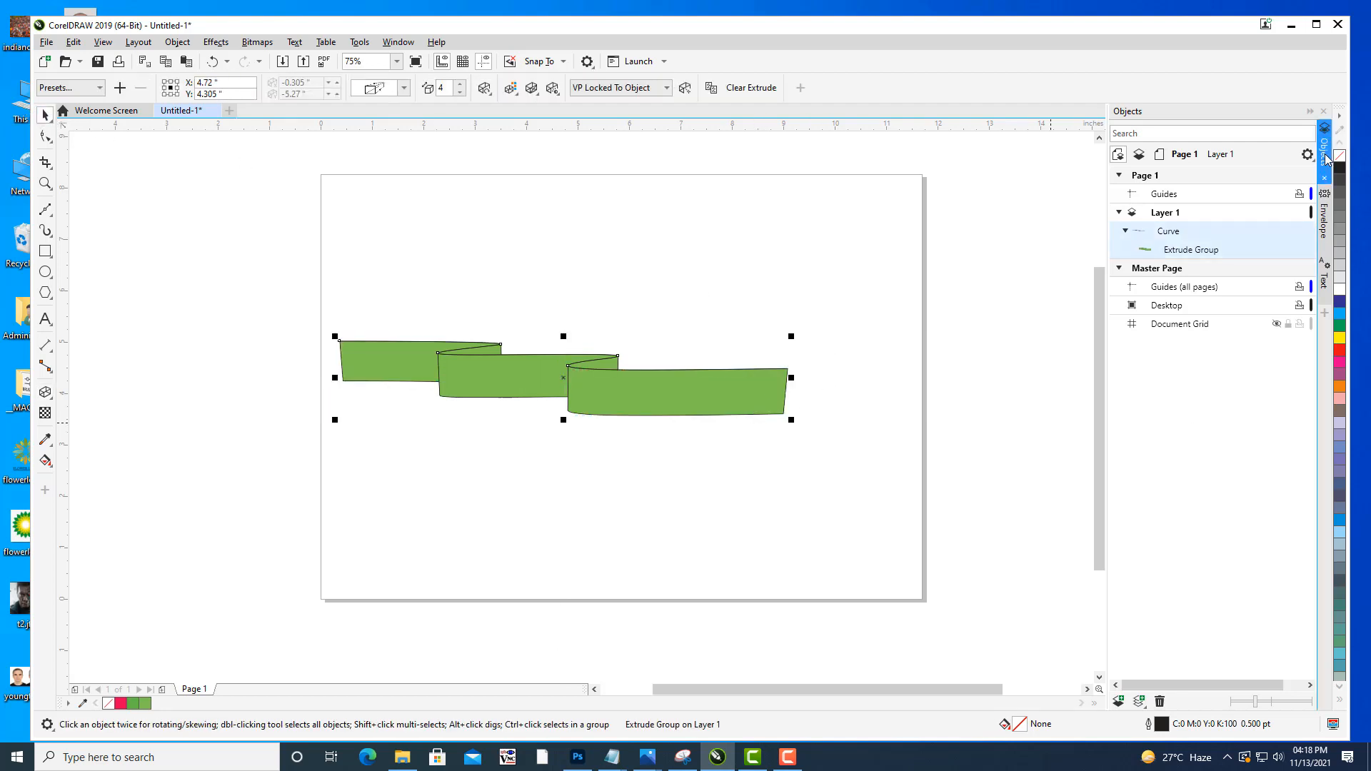
right_click(1185, 251)
left_click(1212, 259)
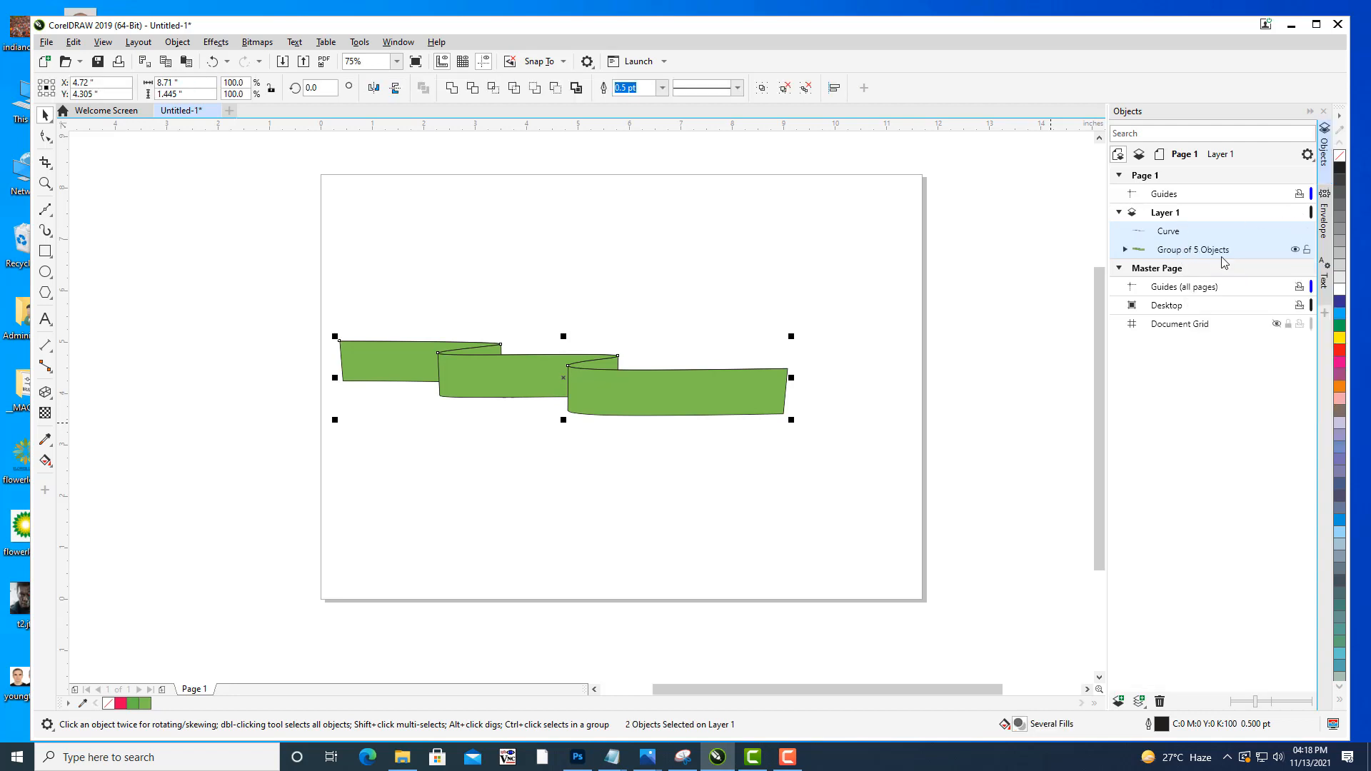
left_click(658, 438)
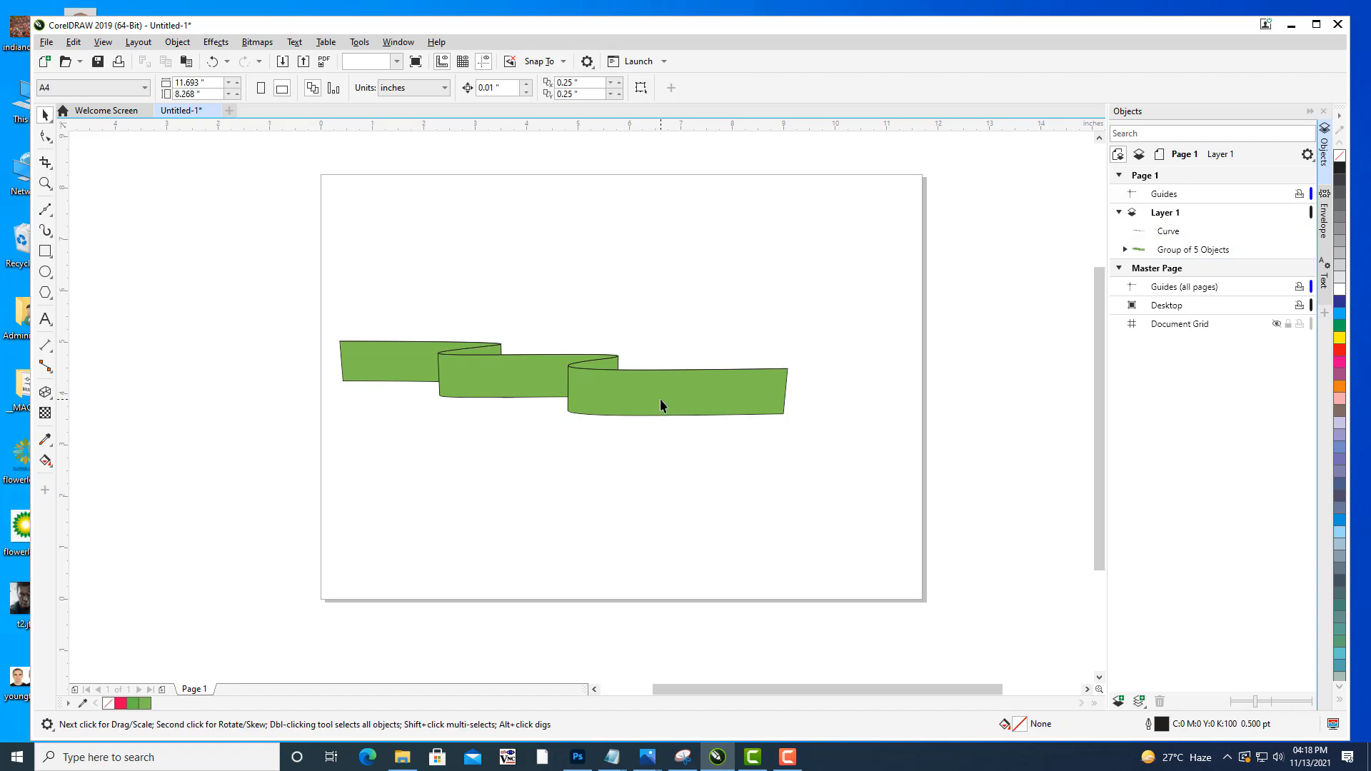
Move the ribbon group off its control curve, delete the leftover curve, and move the ribbon back up the page.
left_click(640, 389)
left_click_drag(640, 389, 634, 477)
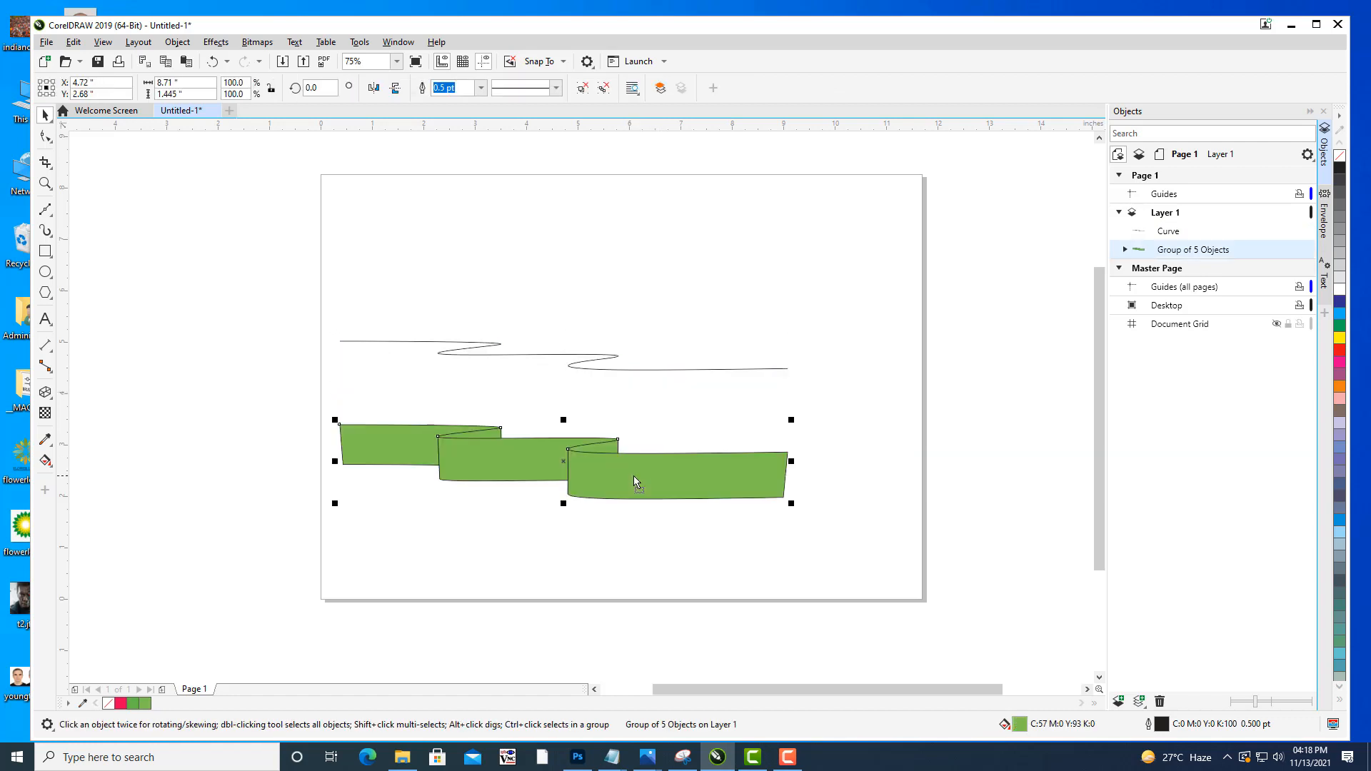
left_click(643, 370)
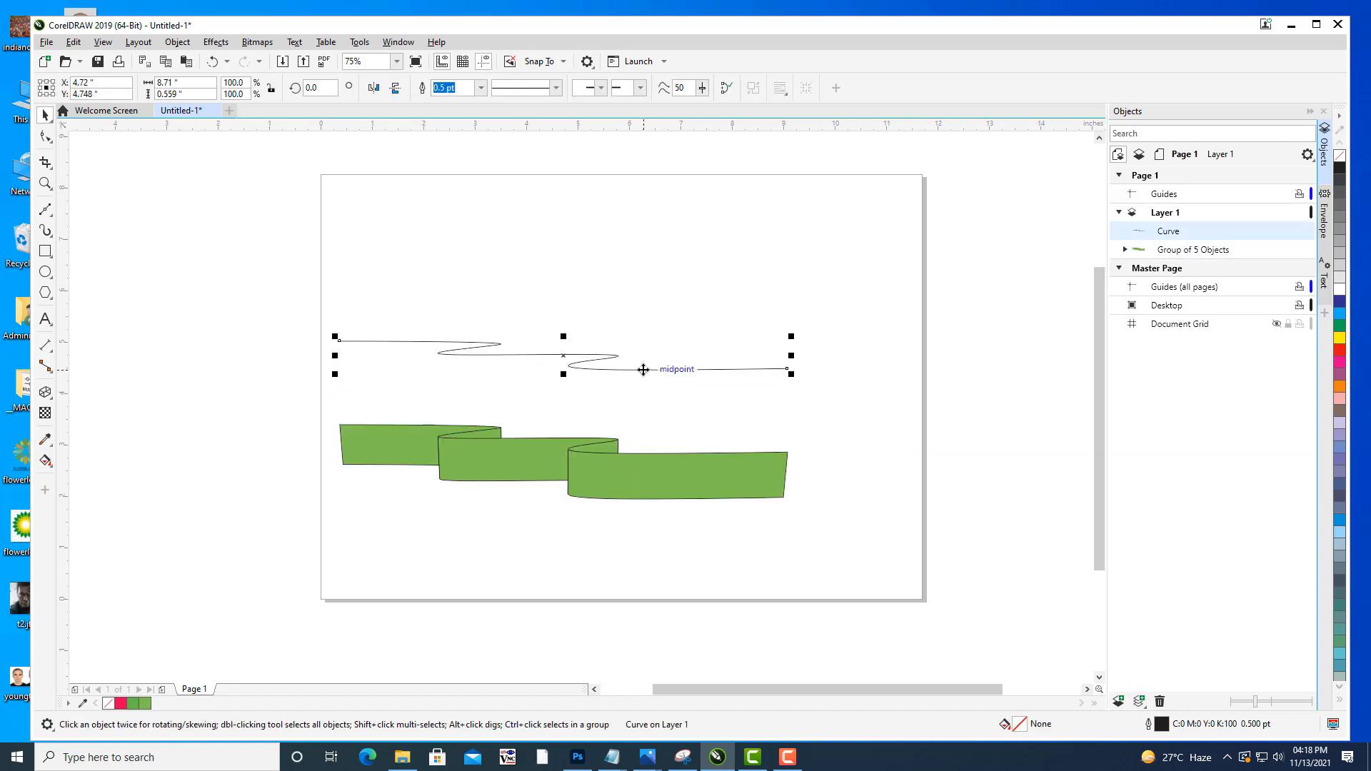
key("Delete")
left_click(636, 491)
left_click_drag(636, 492, 663, 382)
Ungroup the ribbon into its five separate curve pieces and deselect everything.
right_click(665, 379)
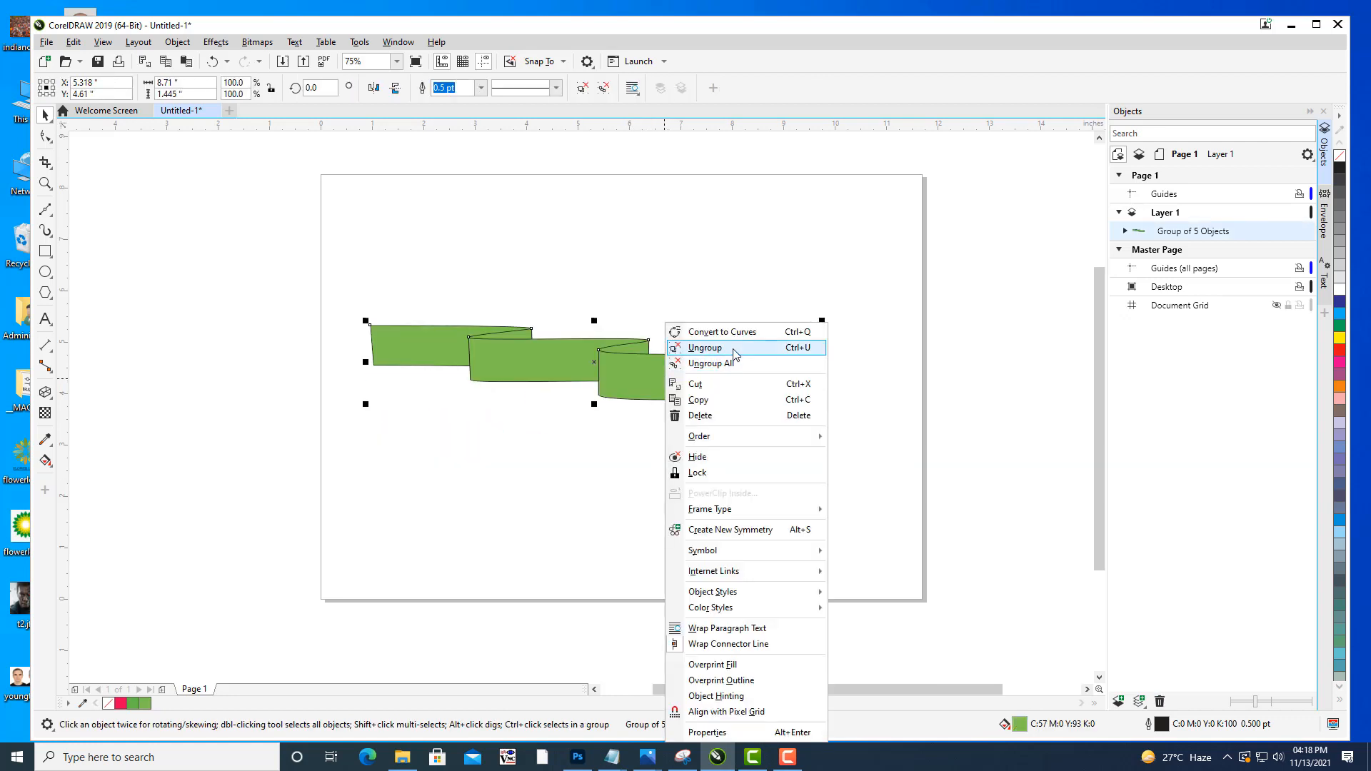
left_click(707, 346)
left_click(966, 365)
Try moving the ribbon's right-hand front panel straight down, then undo the move and deselect it.
left_click(668, 375)
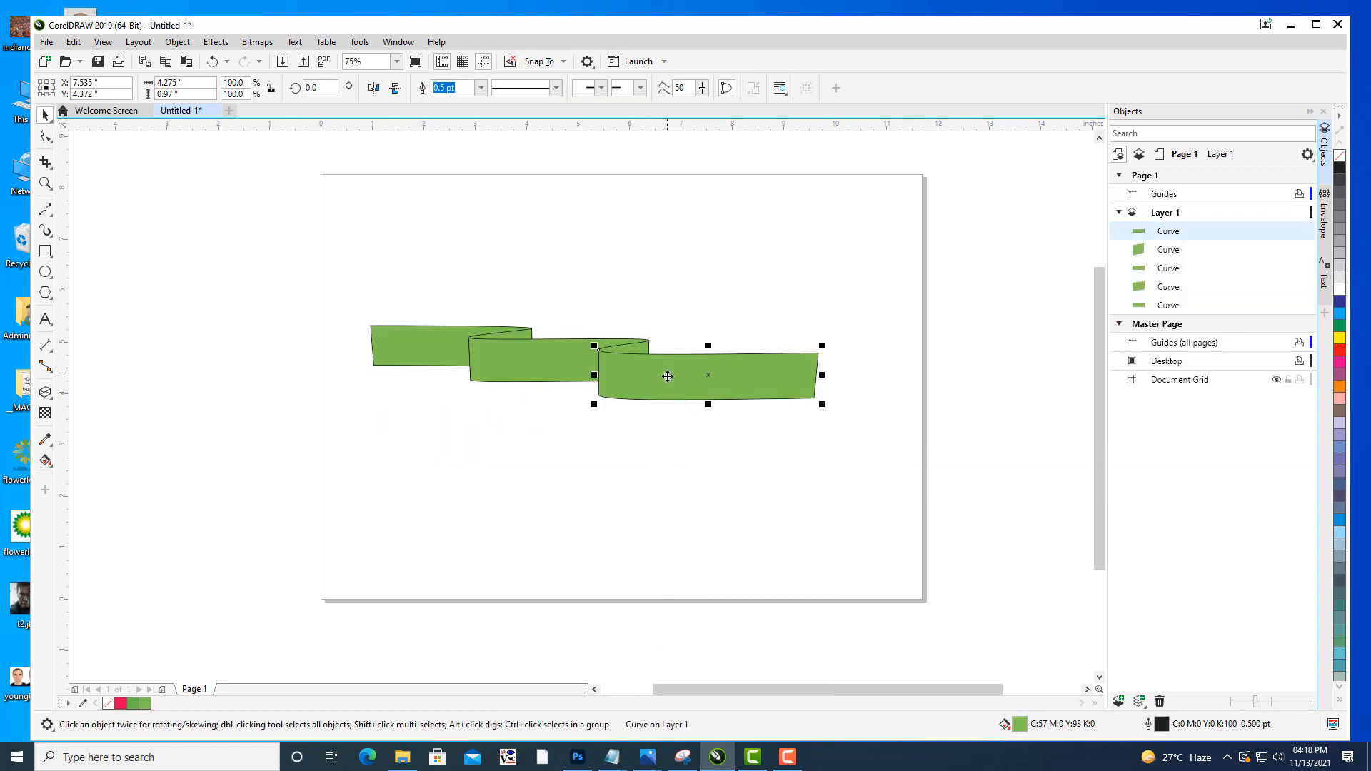
left_click_drag(668, 375, 667, 410)
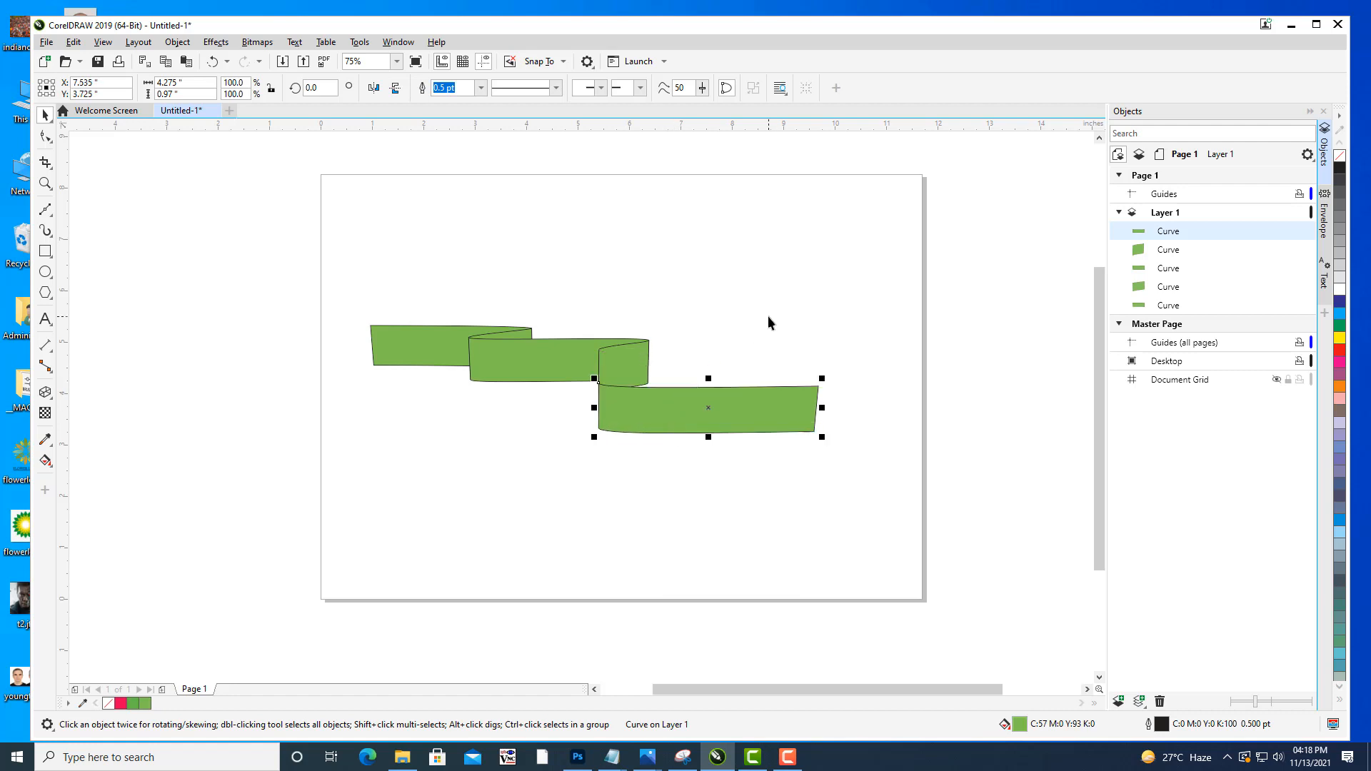
key("ctrl+z")
left_click(780, 280)
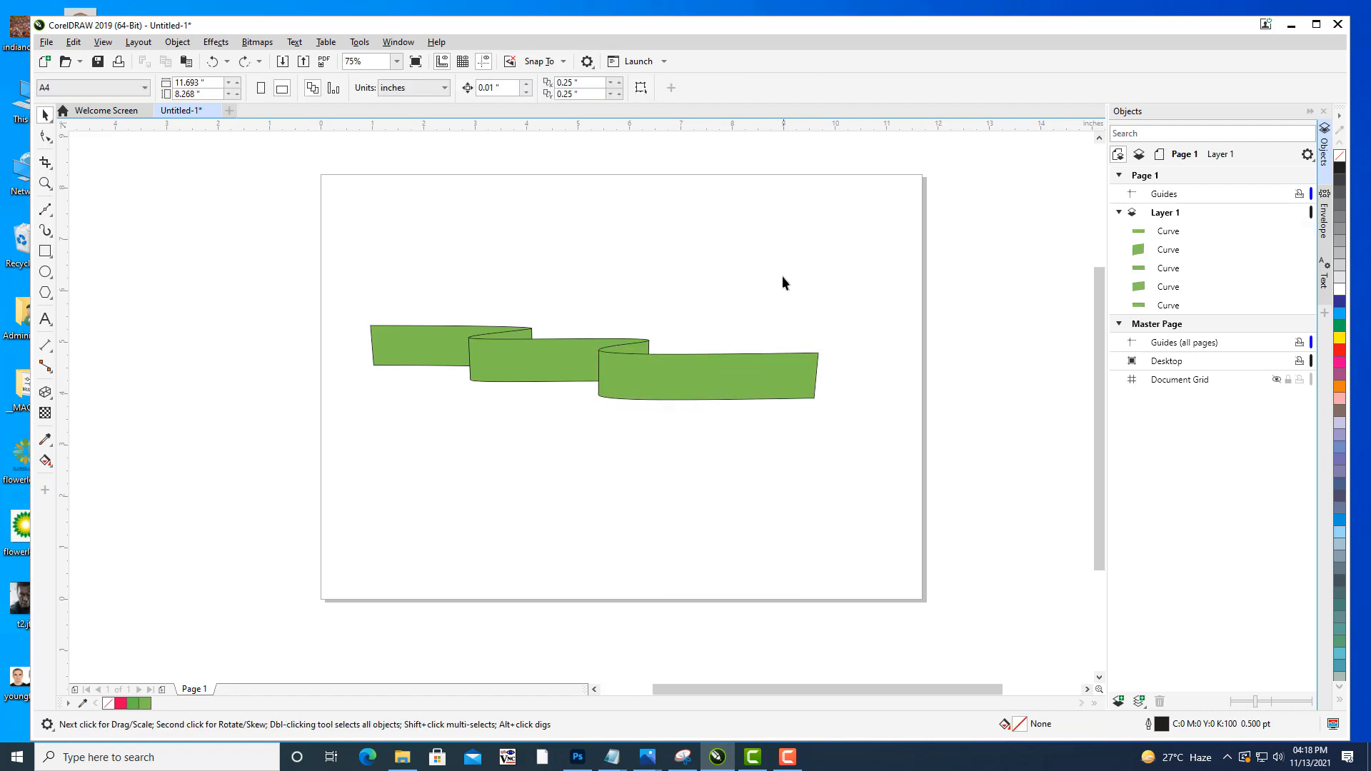
Remove the outline from the ribbon's right-hand front panel by setting its outline width to None.
left_click(671, 376)
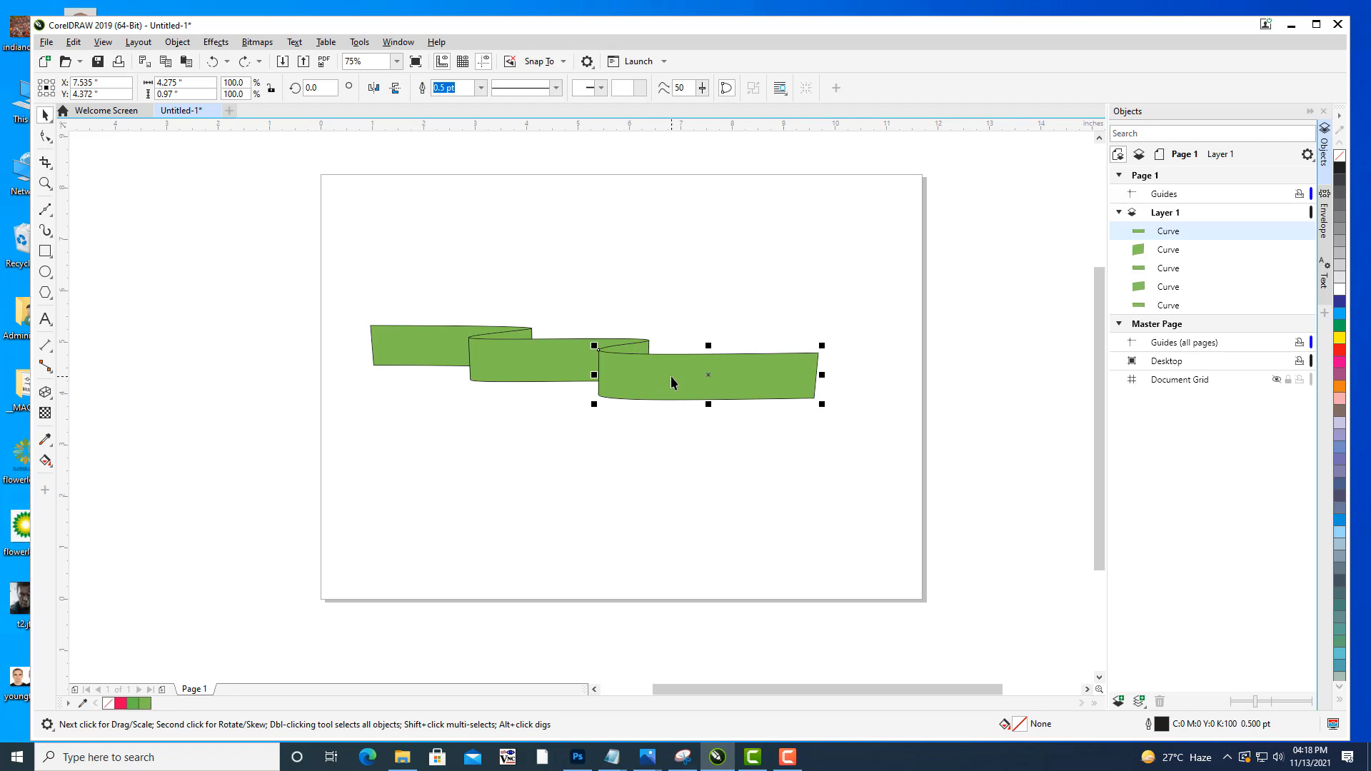
left_click(481, 87)
left_click(471, 104)
left_click(727, 233)
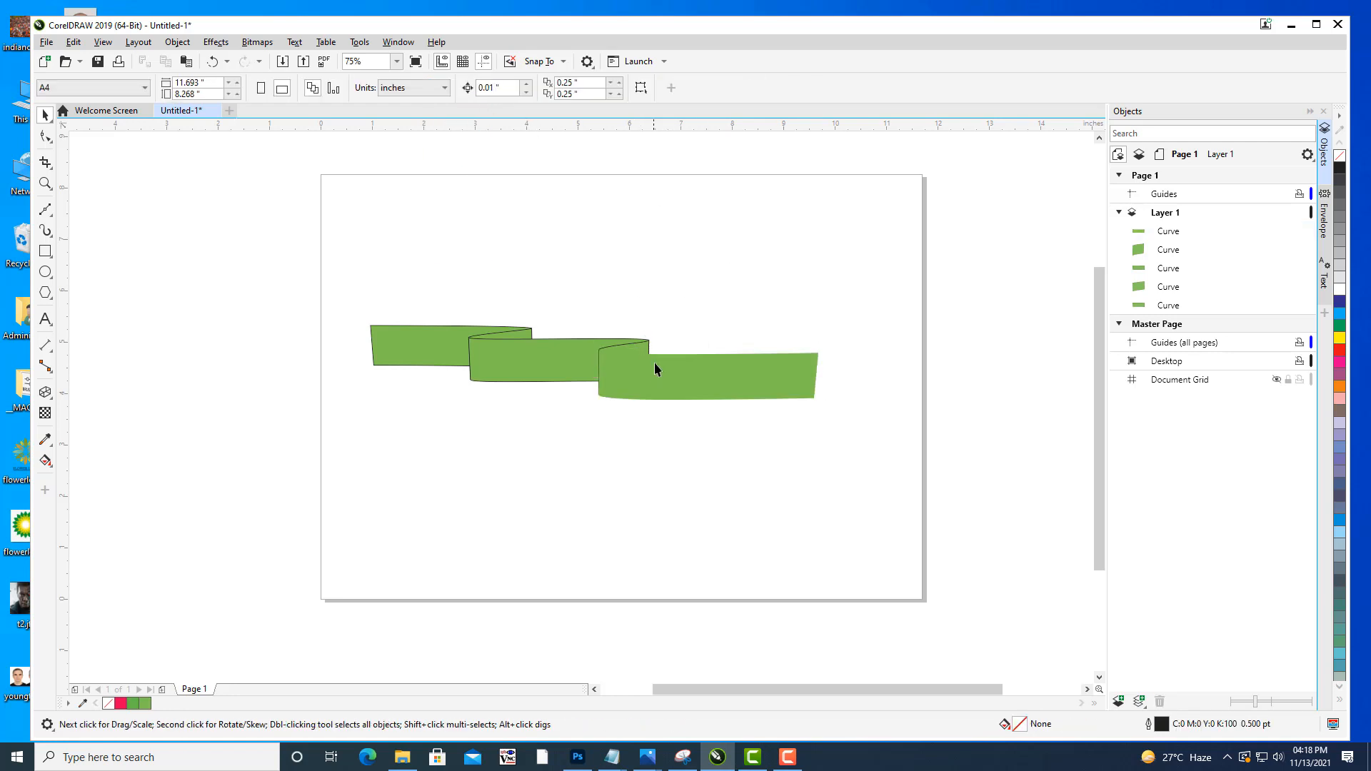
Fill the fold piece behind the right-hand panel with red C0 M100 Y100 K0 and set its outline to None.
left_click(644, 351)
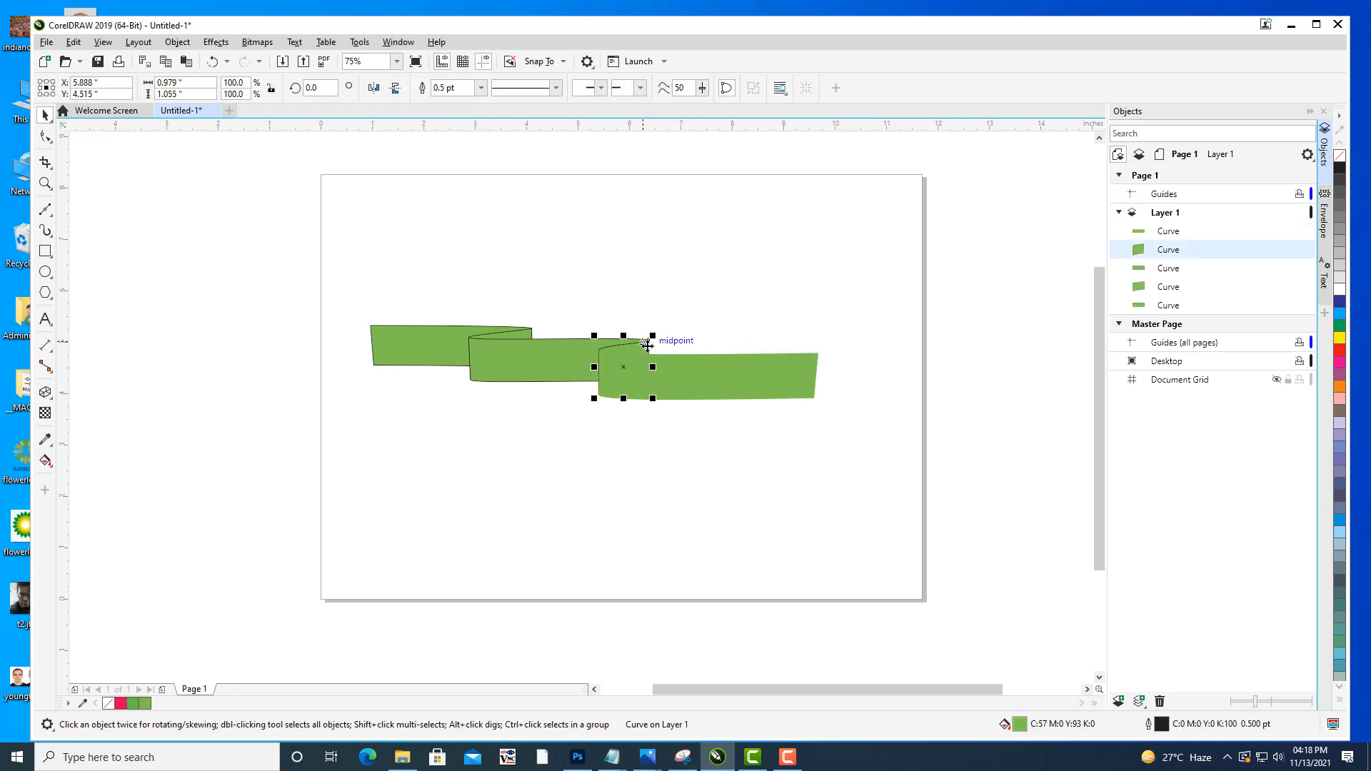
left_click(1341, 351)
left_click(481, 87)
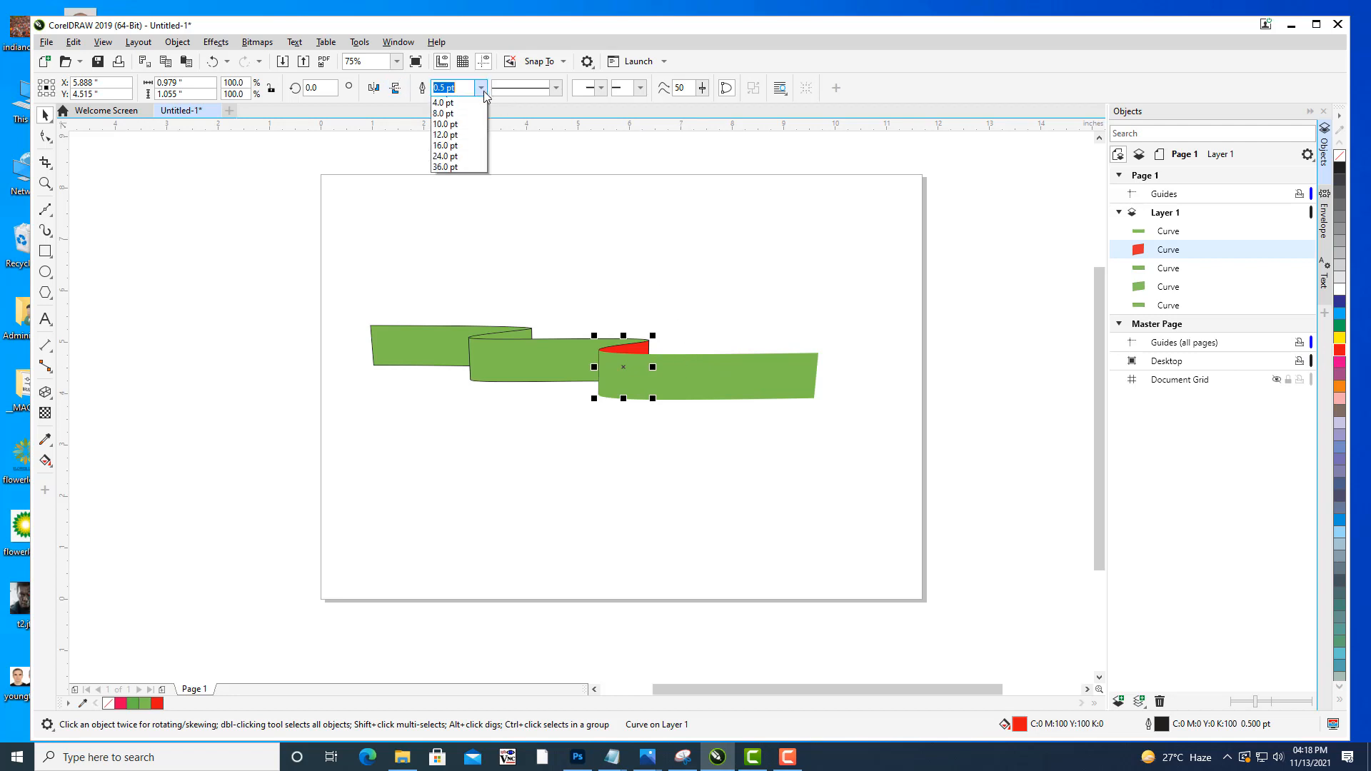
left_click(471, 105)
left_click(593, 231)
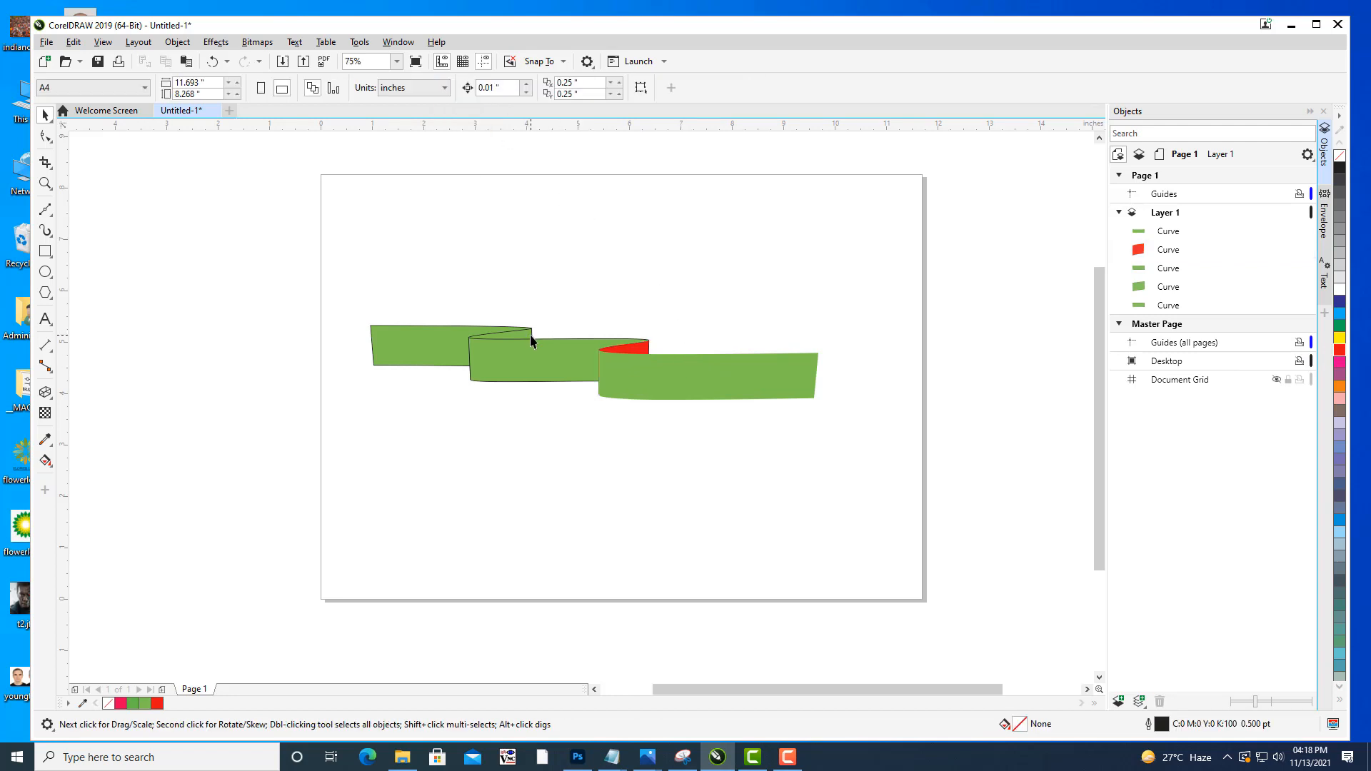
Fill the fold piece between the left and middle panels with red C0 M100 Y100 K0 and set its outline to None.
left_click(532, 334)
left_click(1341, 351)
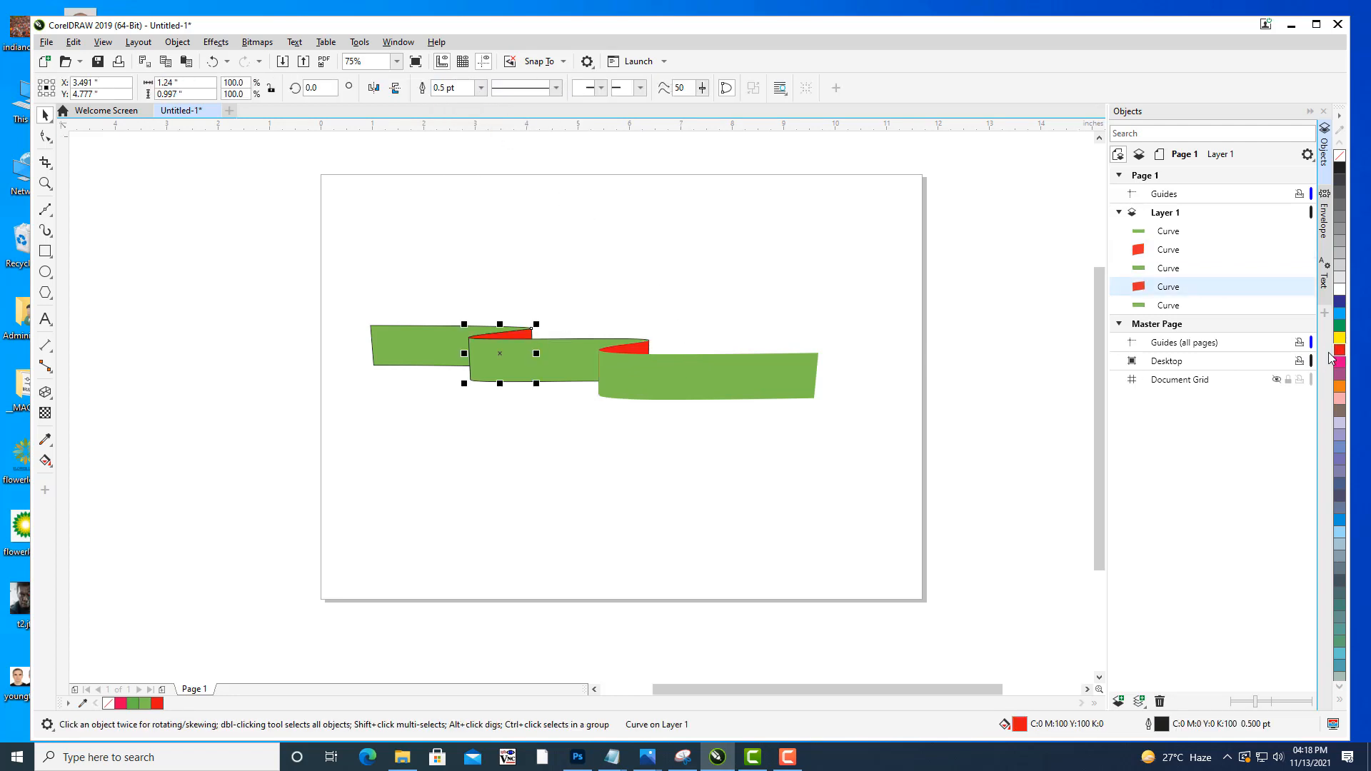
left_click(478, 87)
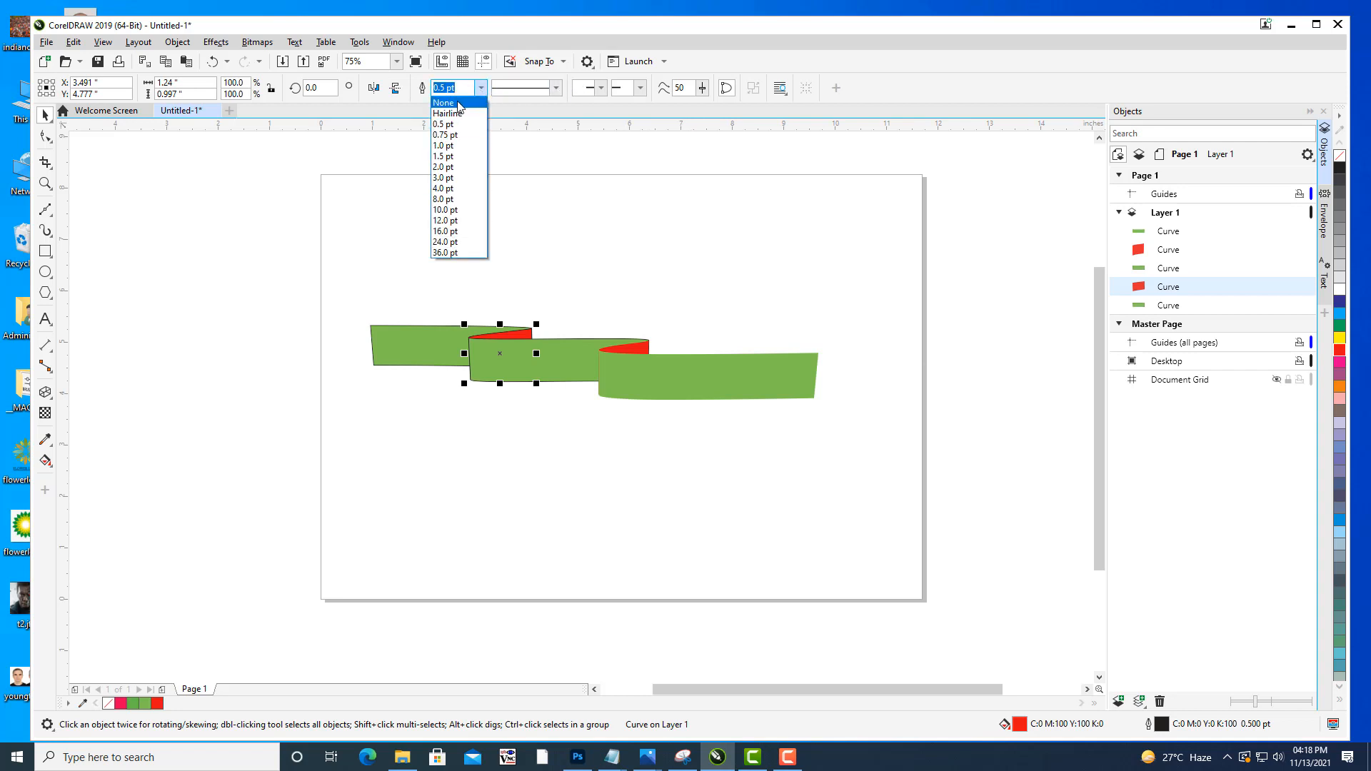
left_click(443, 102)
left_click(786, 271)
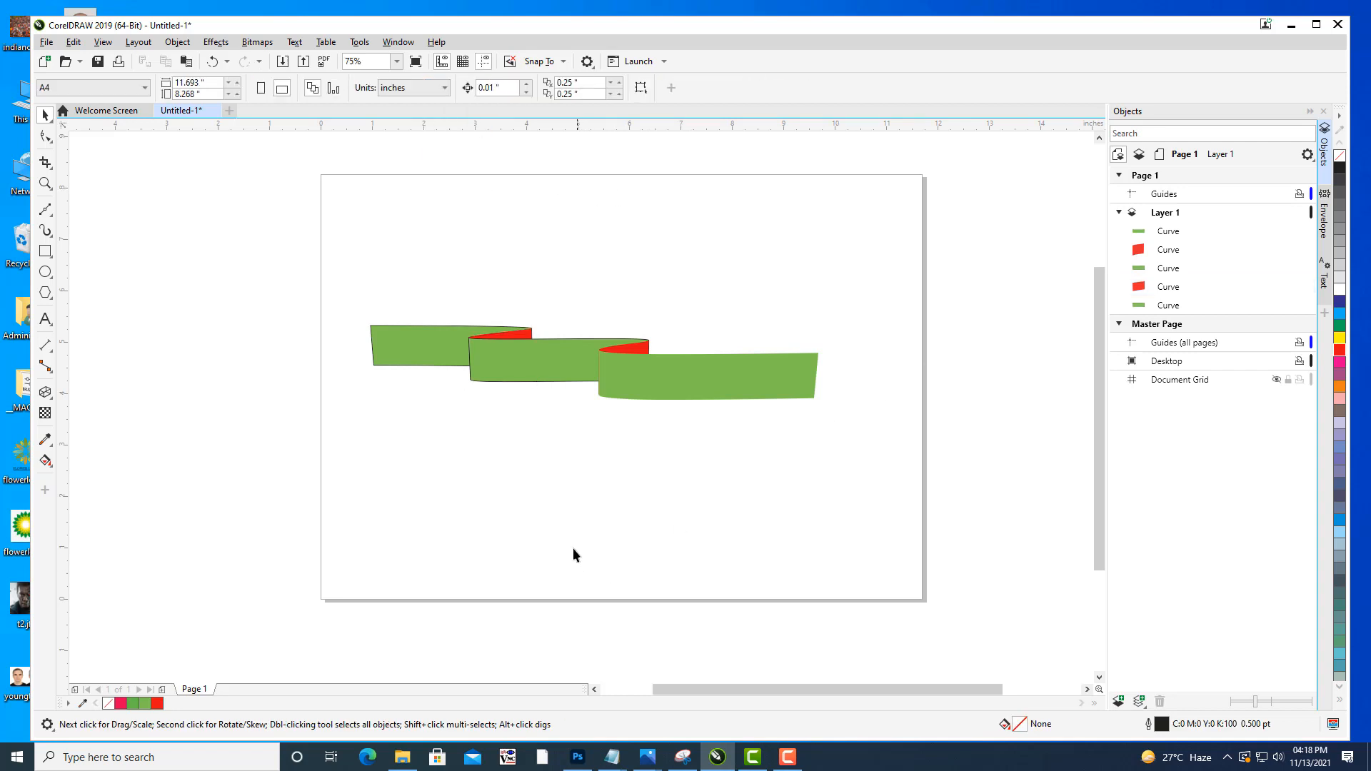
Set the outline width of the middle and left green panels to None and deselect everything.
left_click(511, 376)
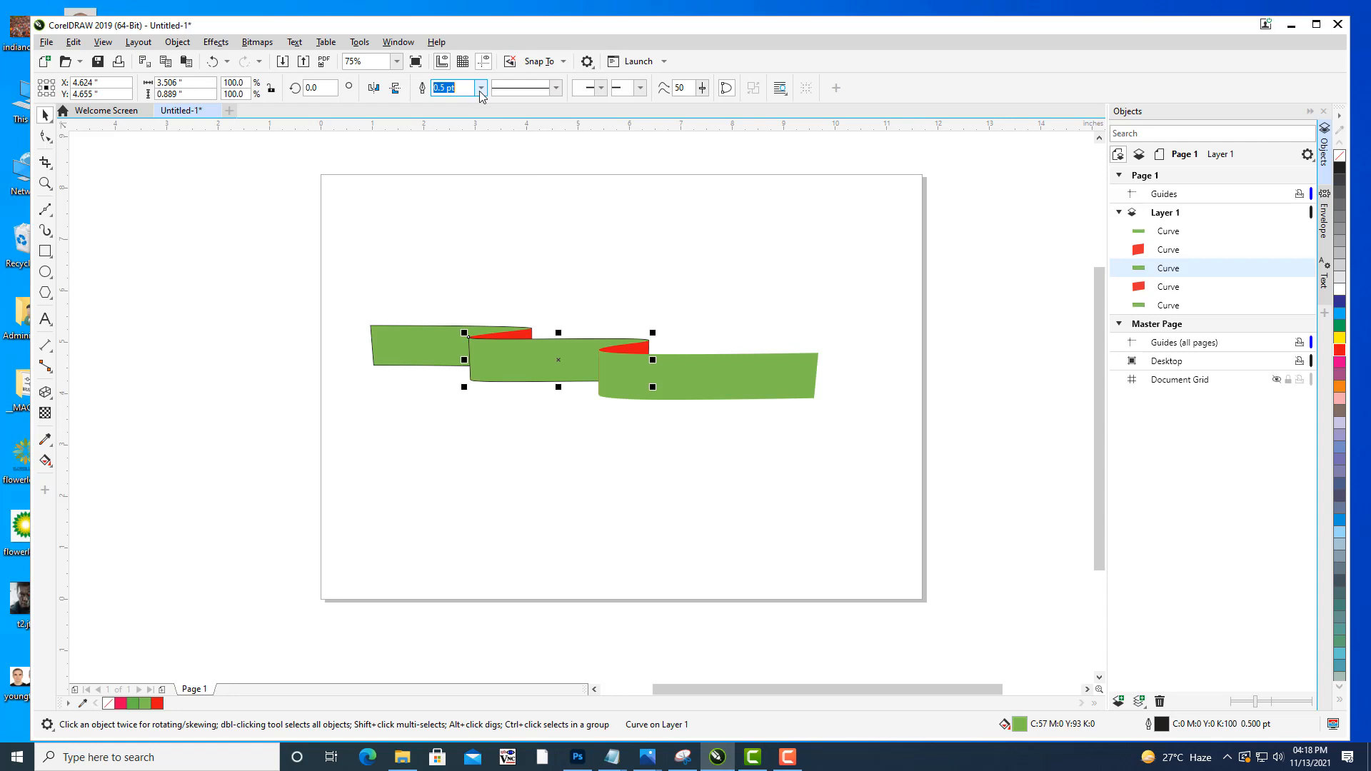
left_click(483, 97)
left_click(442, 102)
left_click(433, 332)
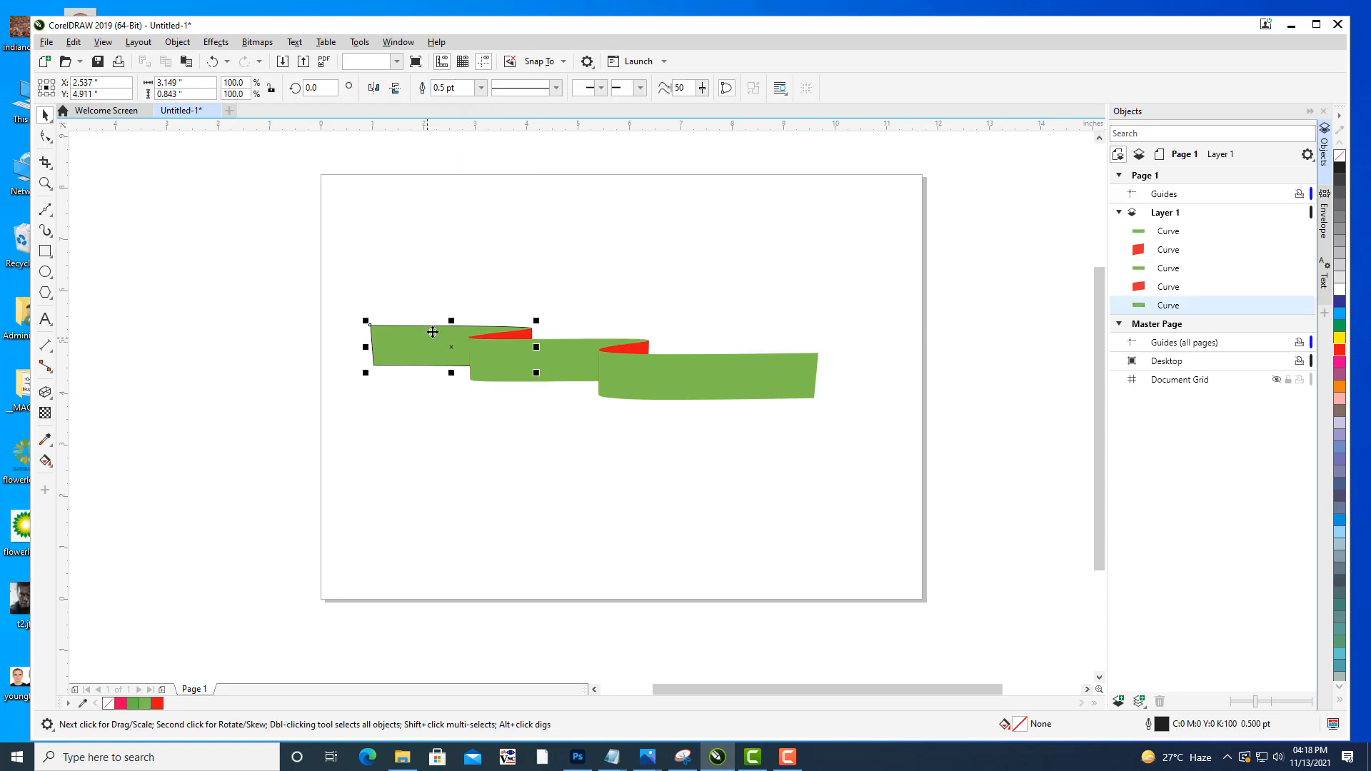
left_click(482, 88)
left_click(443, 100)
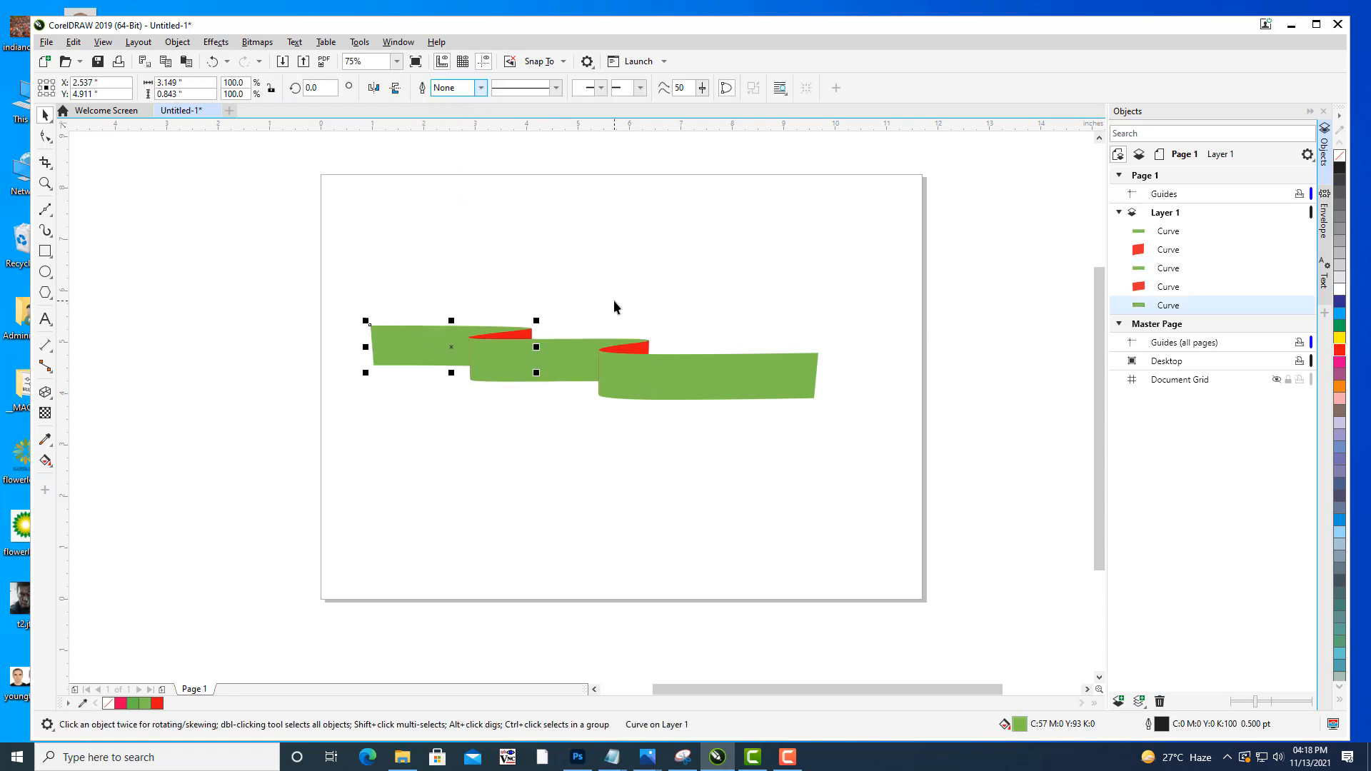
left_click(614, 307)
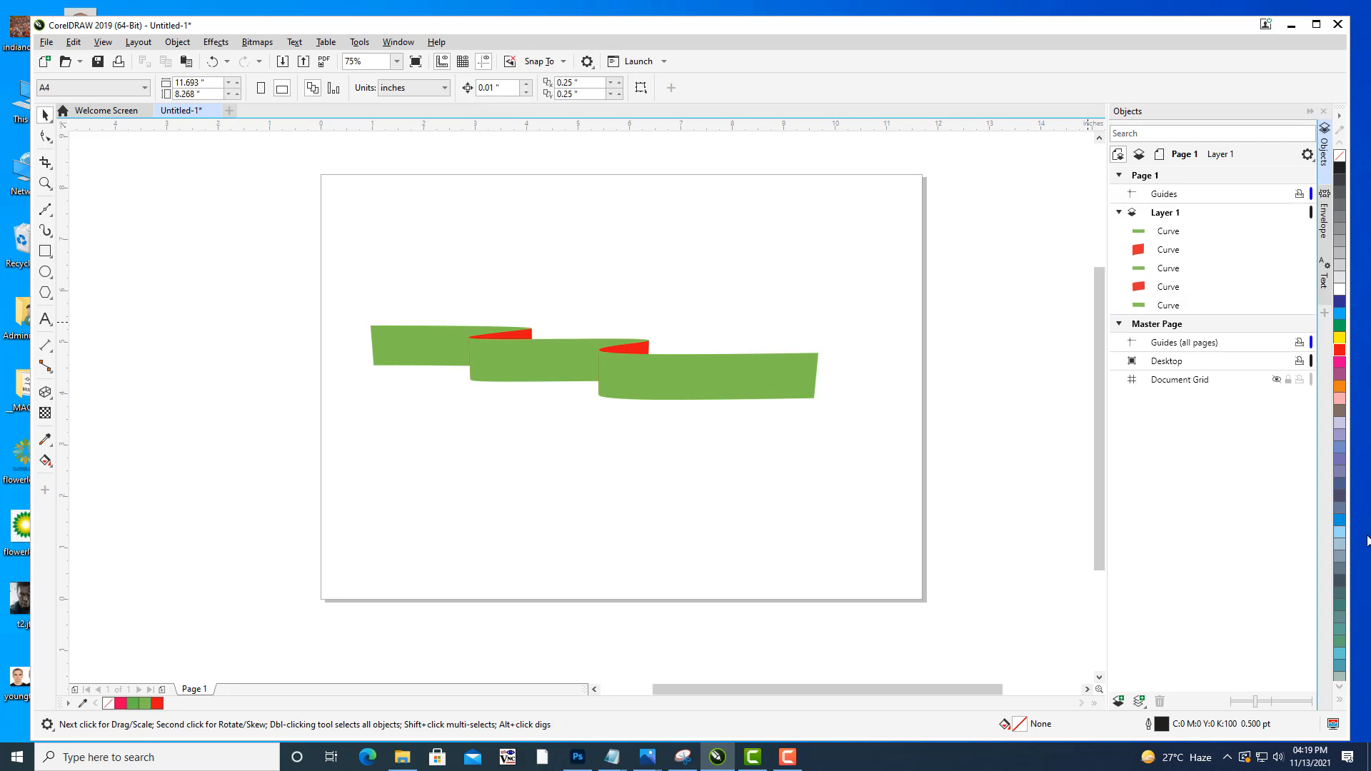
Add a node midway along the left panel's outer edge and pull it inward to cut a deep V-shaped notch.
left_click_drag(429, 371, 432, 372)
scroll(622, 341, "up", 5)
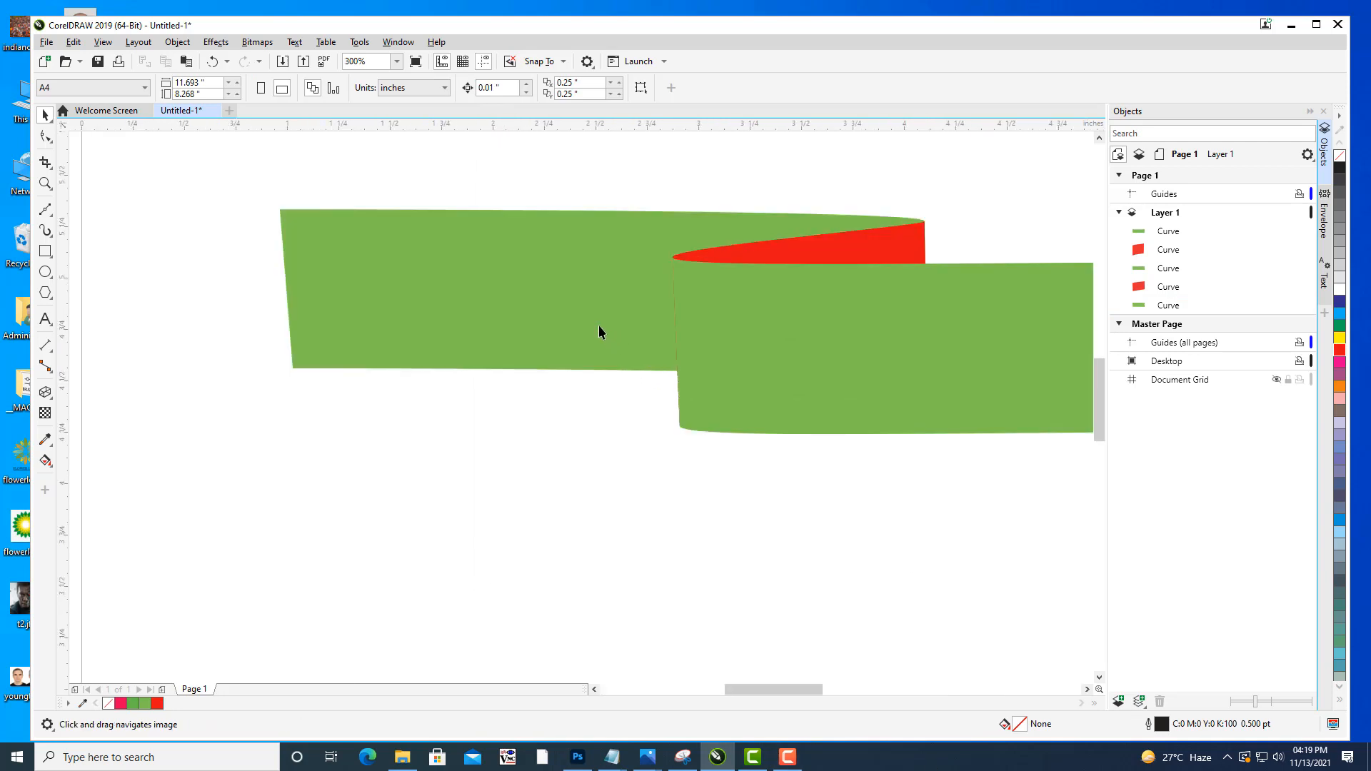
left_click(486, 306)
left_click_drag(497, 281, 655, 266)
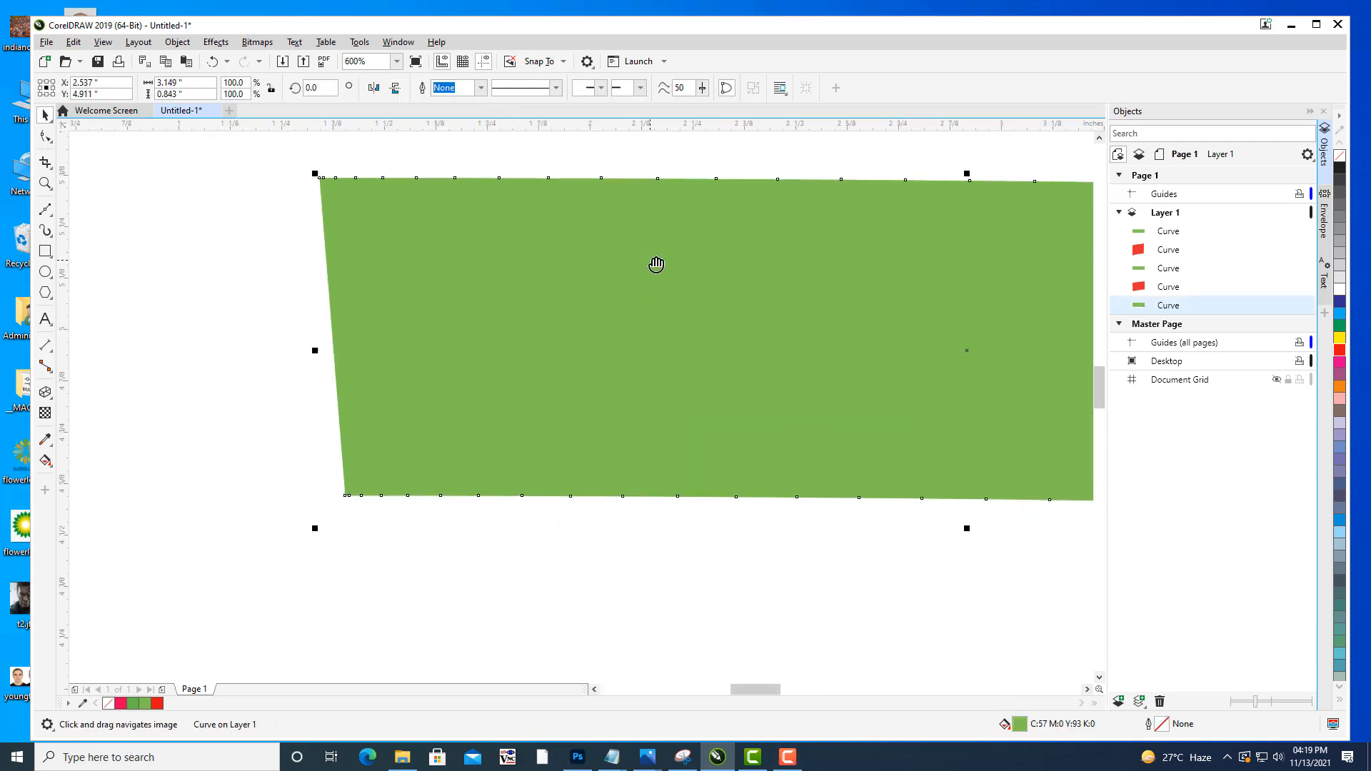
left_click(46, 212)
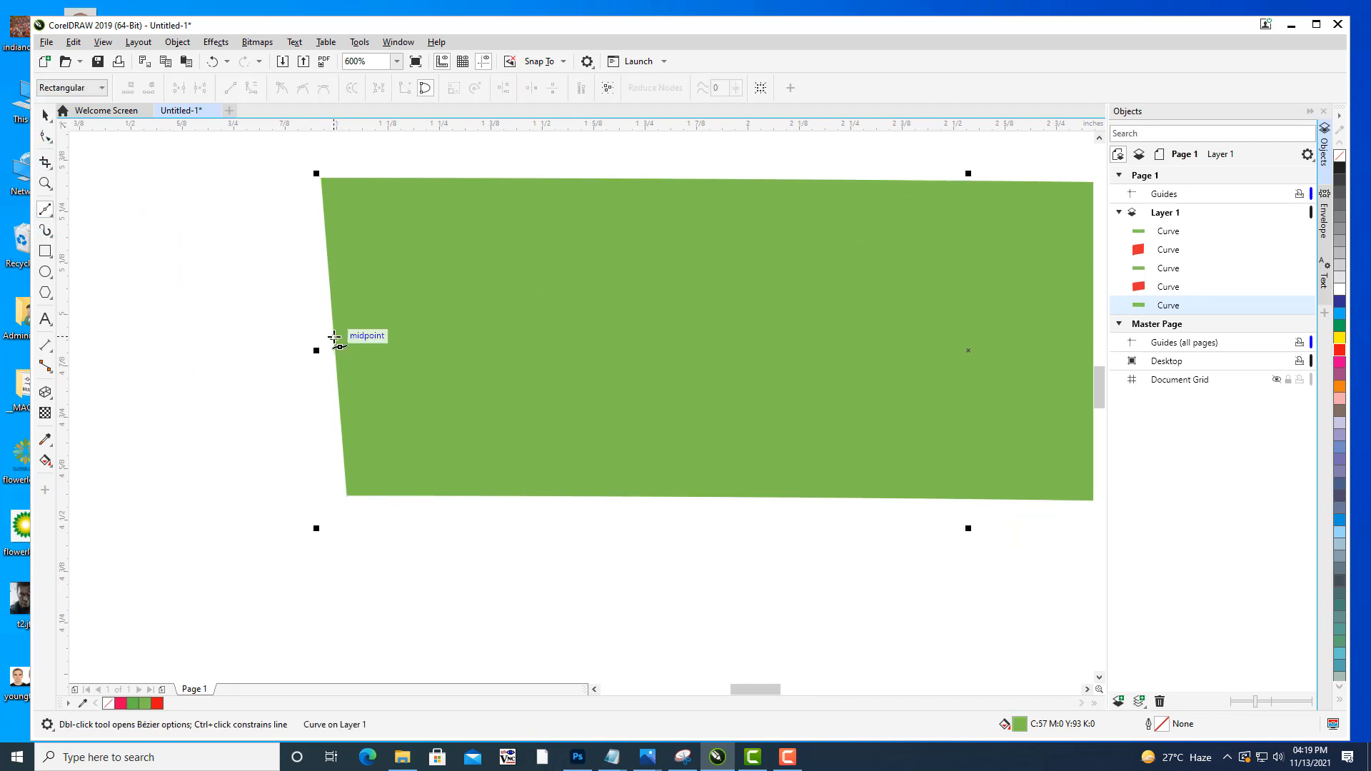
left_click(46, 136)
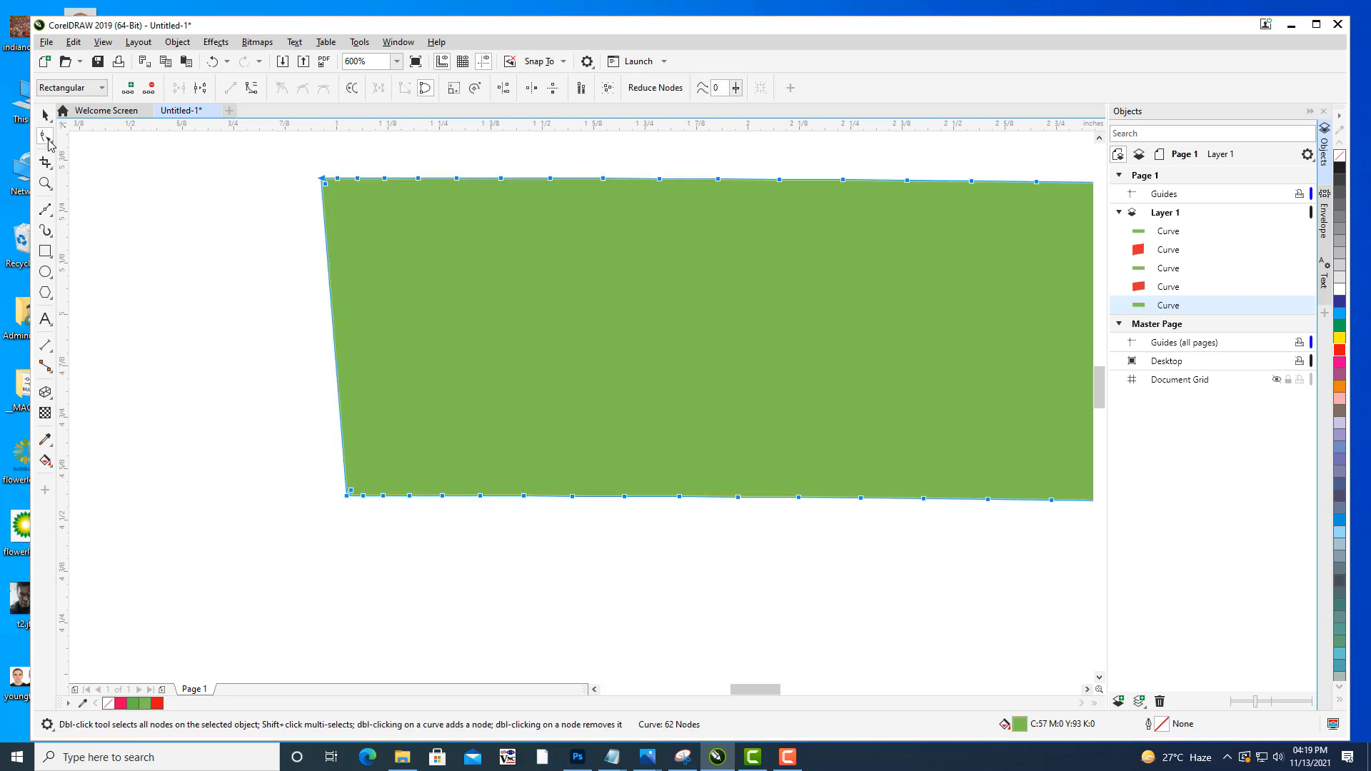
double_click(334, 330)
left_click_drag(335, 331, 1024, 351)
key("space")
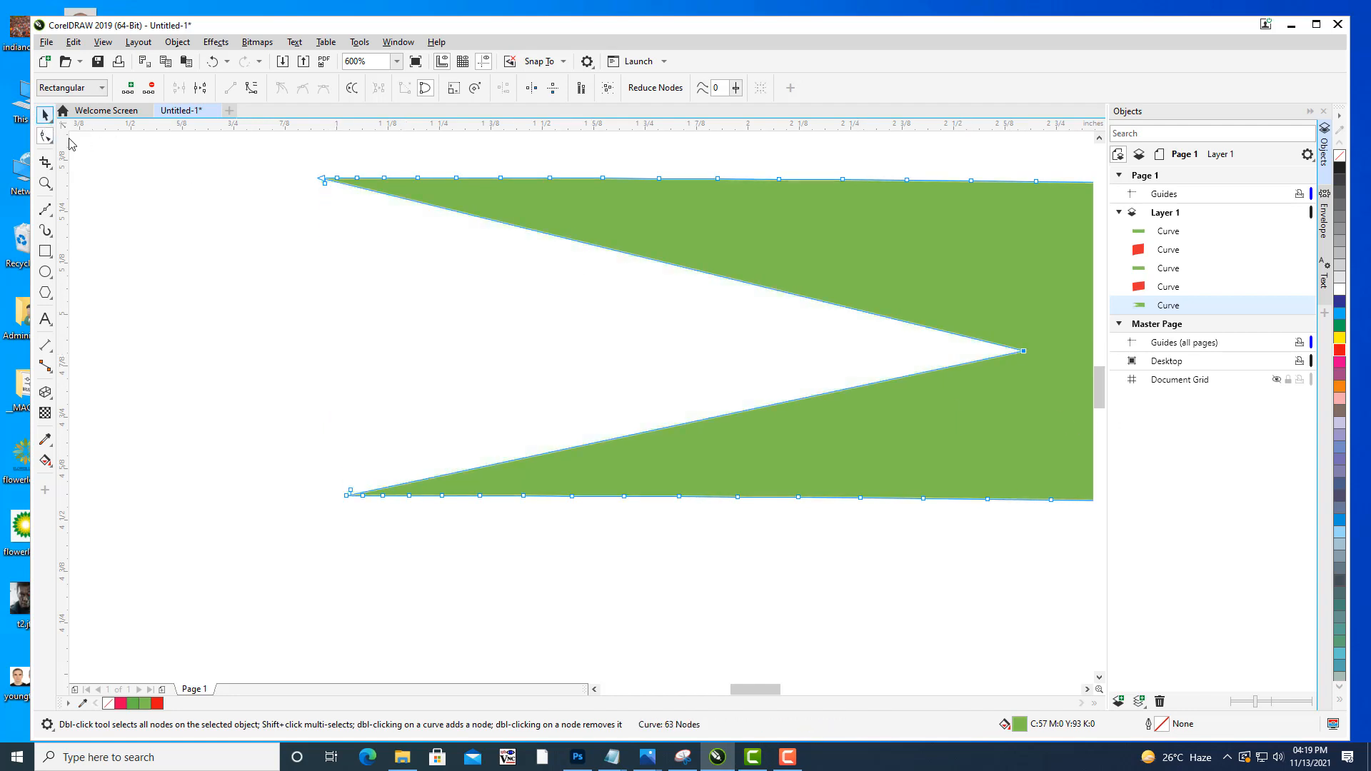
Move the notch's inner node back toward the ribbon's outer end to make the V cut shallower.
left_click(439, 266)
scroll(440, 263, "down", 3)
mouse_move(541, 254)
left_mouse_down()
mouse_move(490, 266)
mouse_move(540, 250)
left_mouse_up()
scroll(490, 266, "up", 1)
scroll(520, 296, "up", 1)
left_click(542, 274)
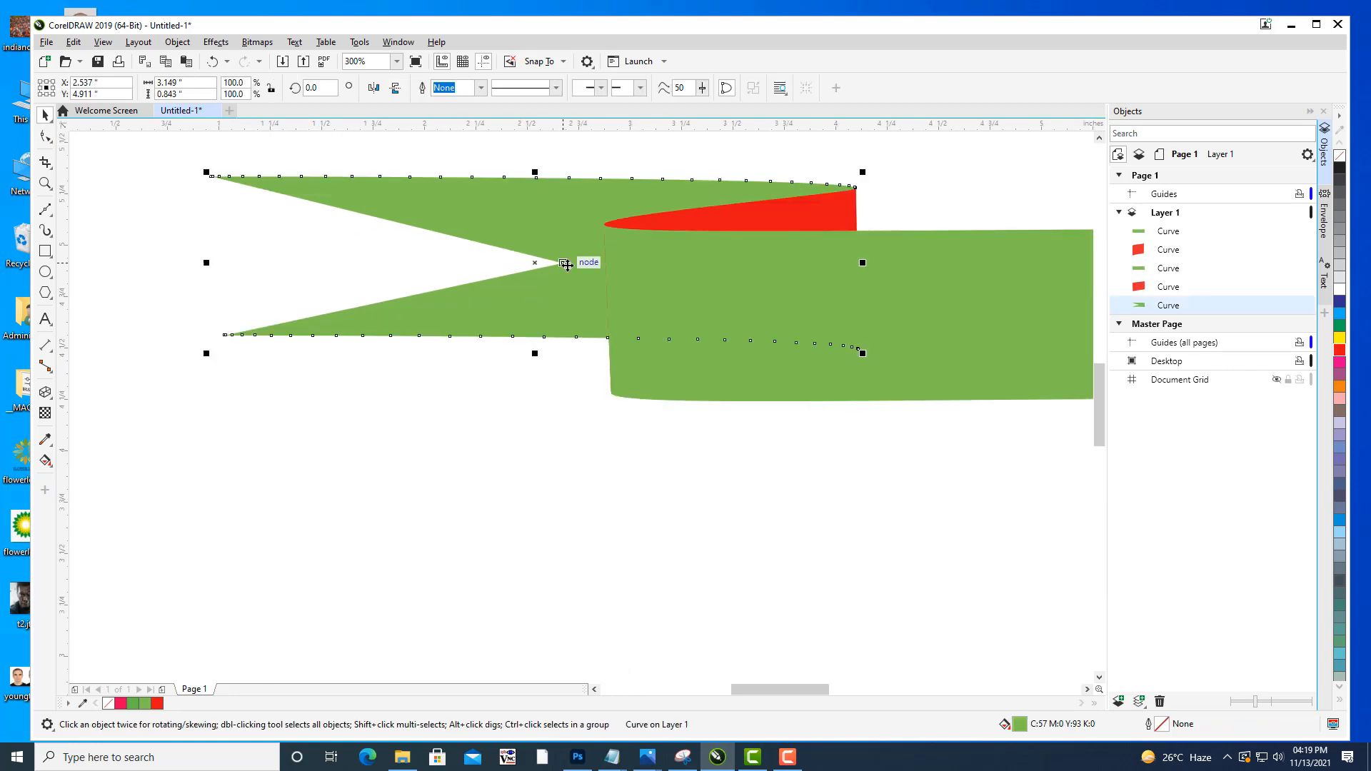
left_click(45, 135)
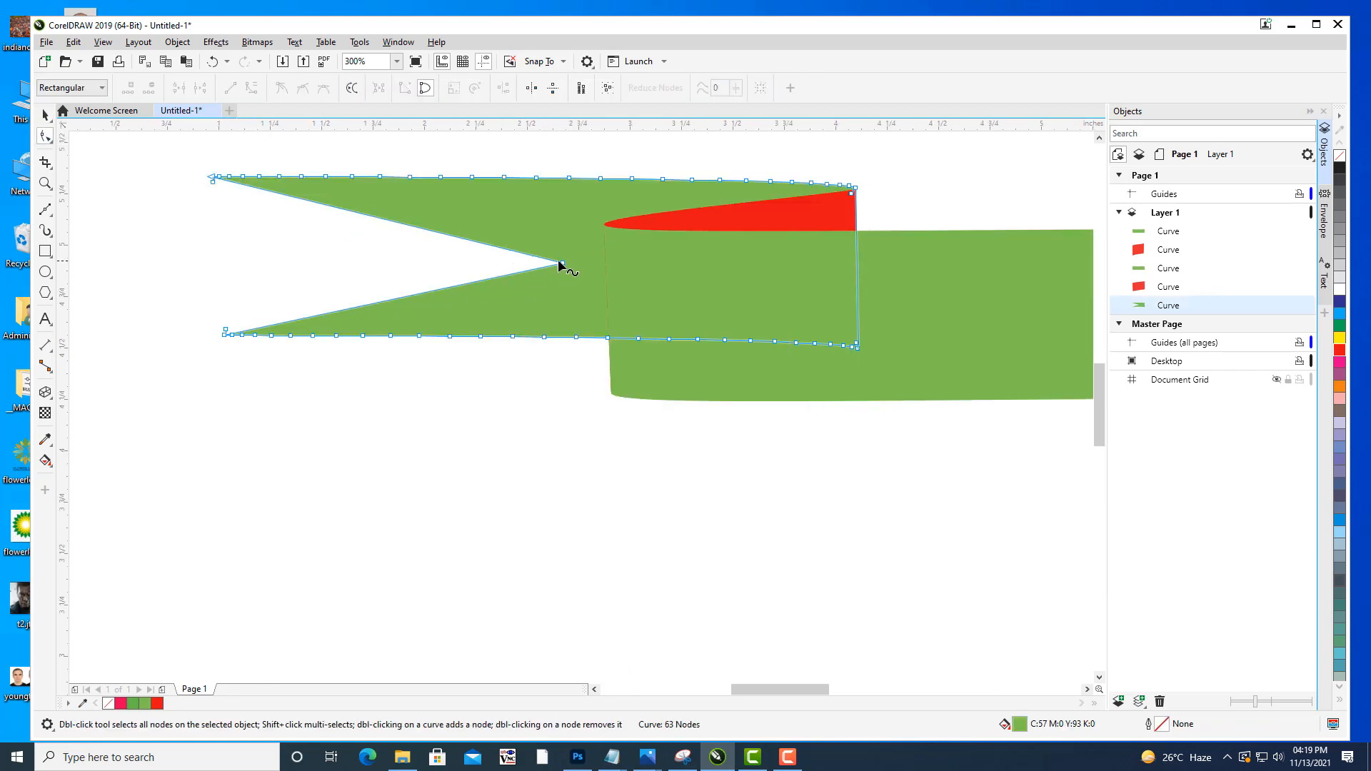
left_click_drag(560, 264, 441, 263)
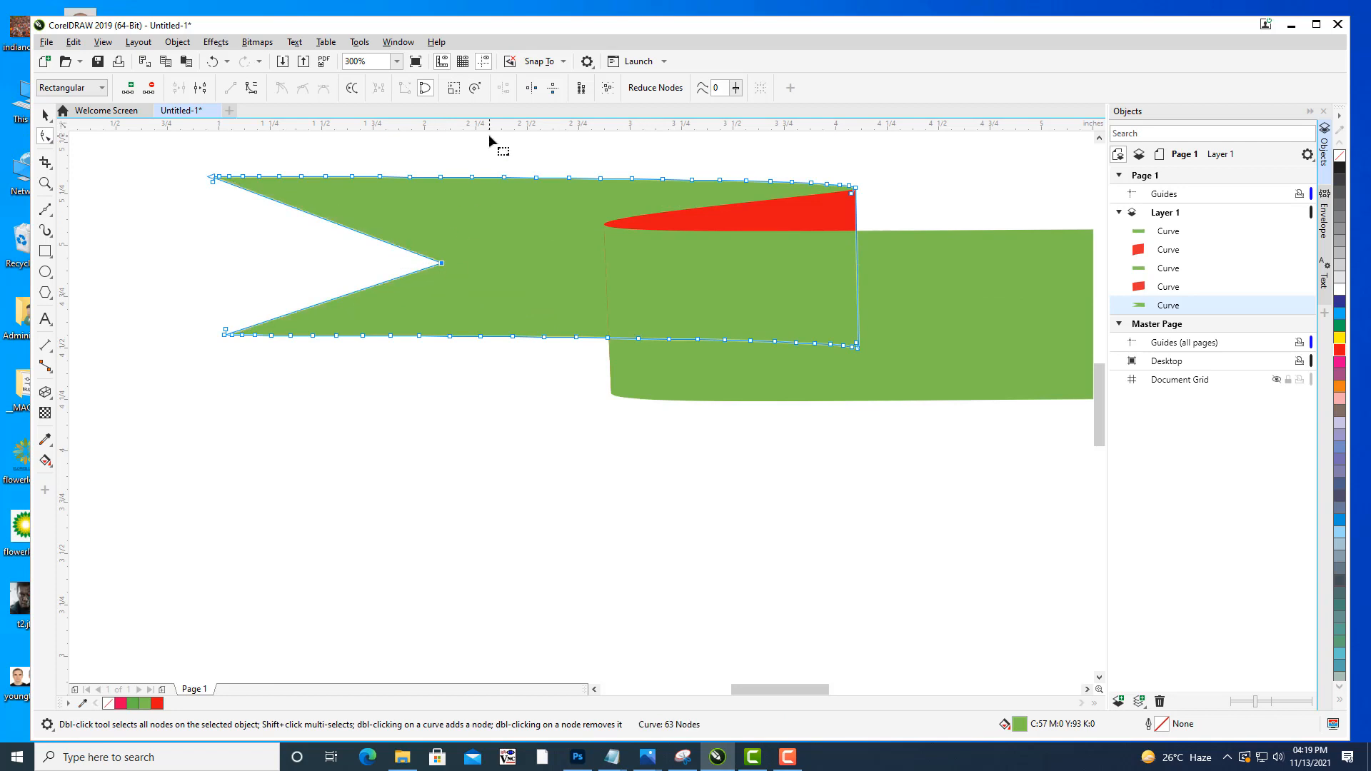
left_click(45, 114)
left_click(543, 407)
scroll(543, 406, "down", 3)
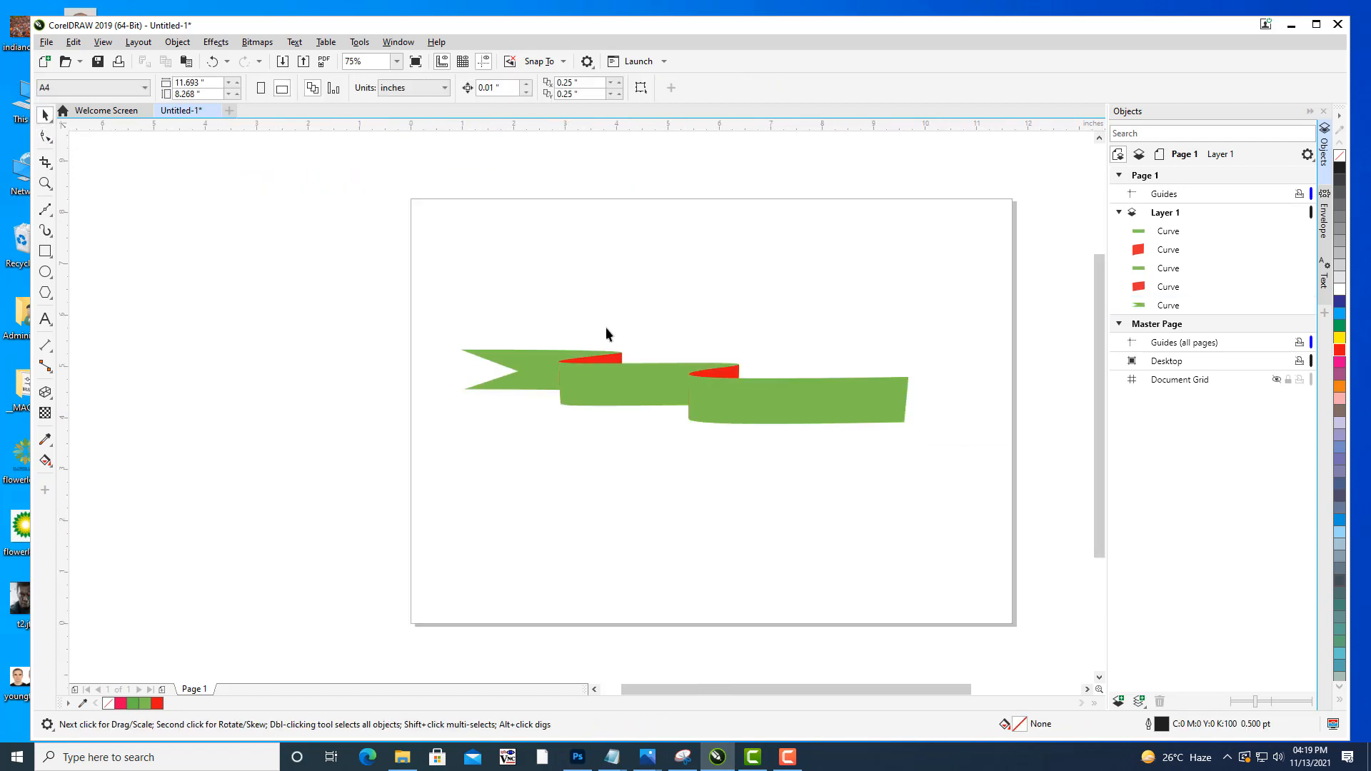
Select all five ribbon pieces and group them.
scroll(627, 330, "up", 1)
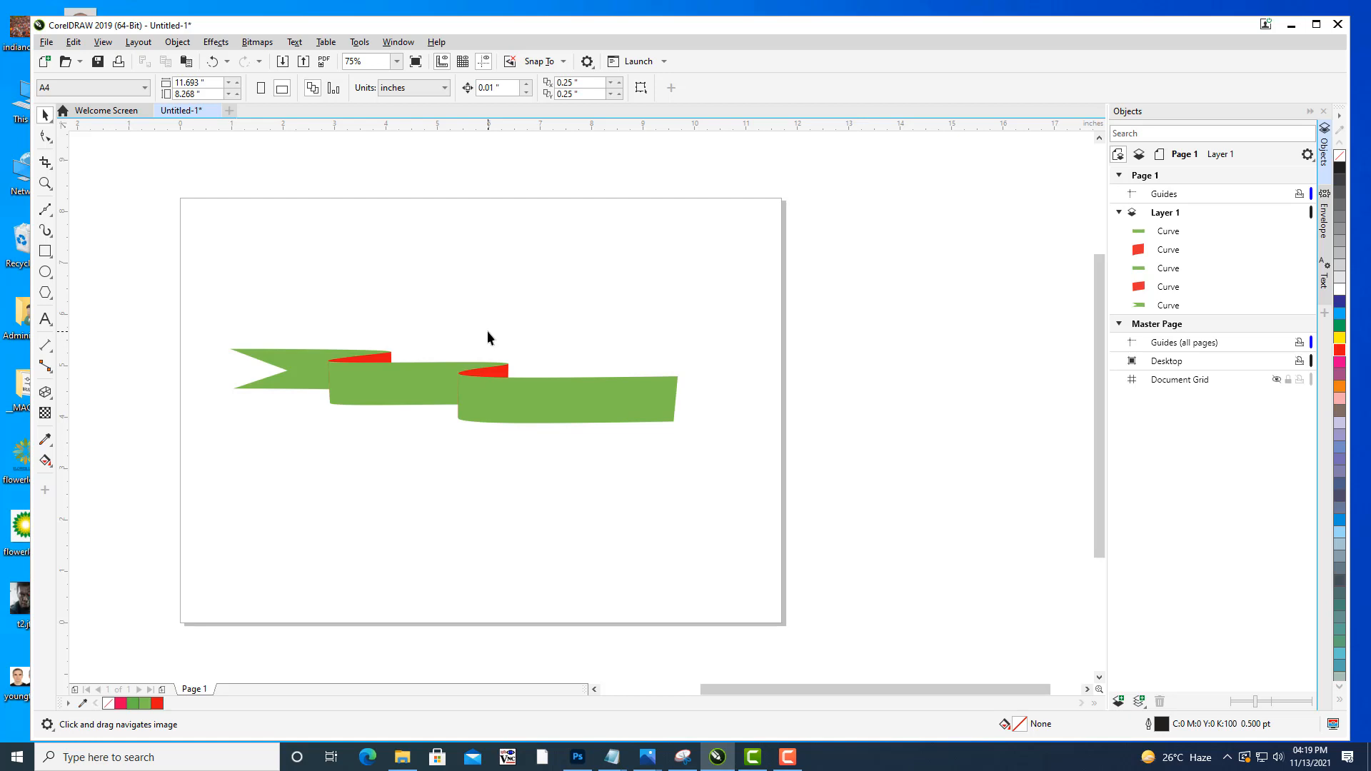
left_click_drag(772, 537, 784, 539)
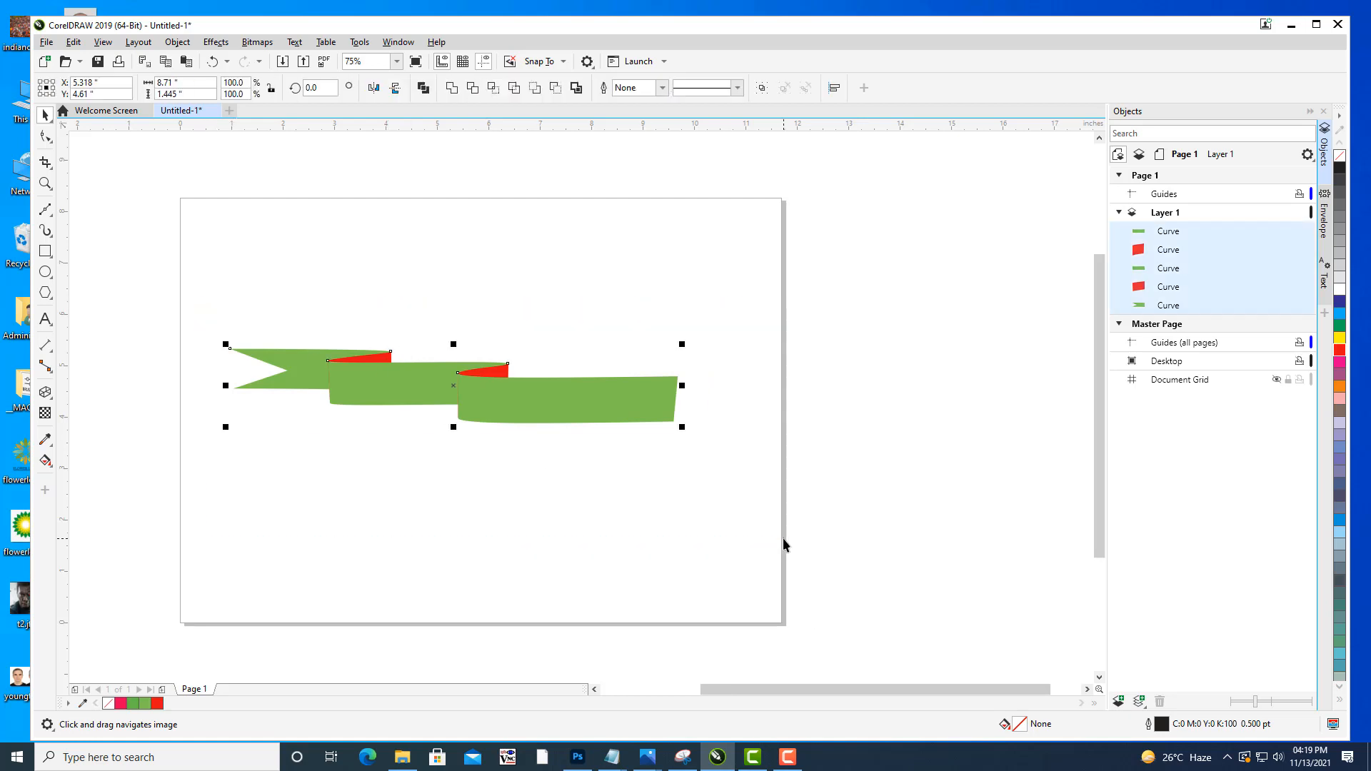
key("ctrl+g")
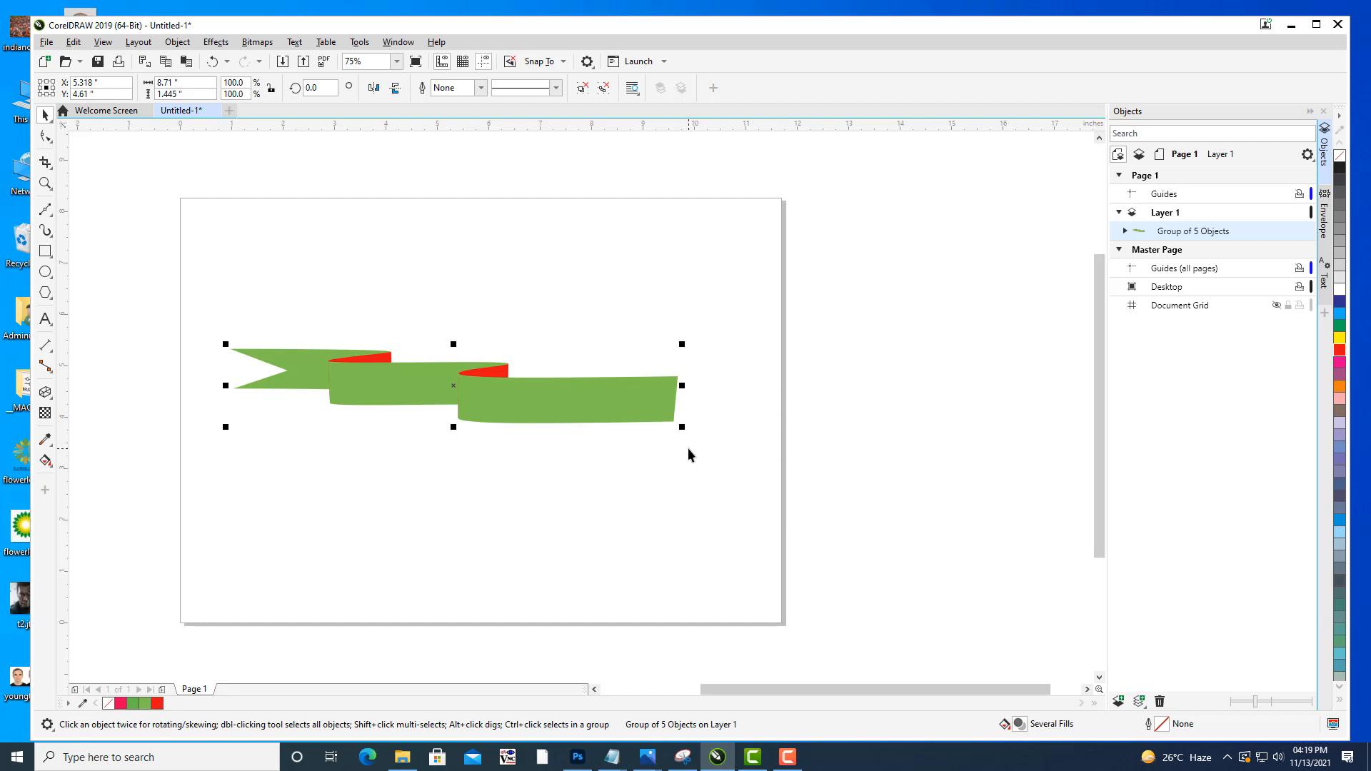
Duplicate the ribbon group, mirror the copy horizontally, and place it level against the original's straight right end.
key("ctrl+d")
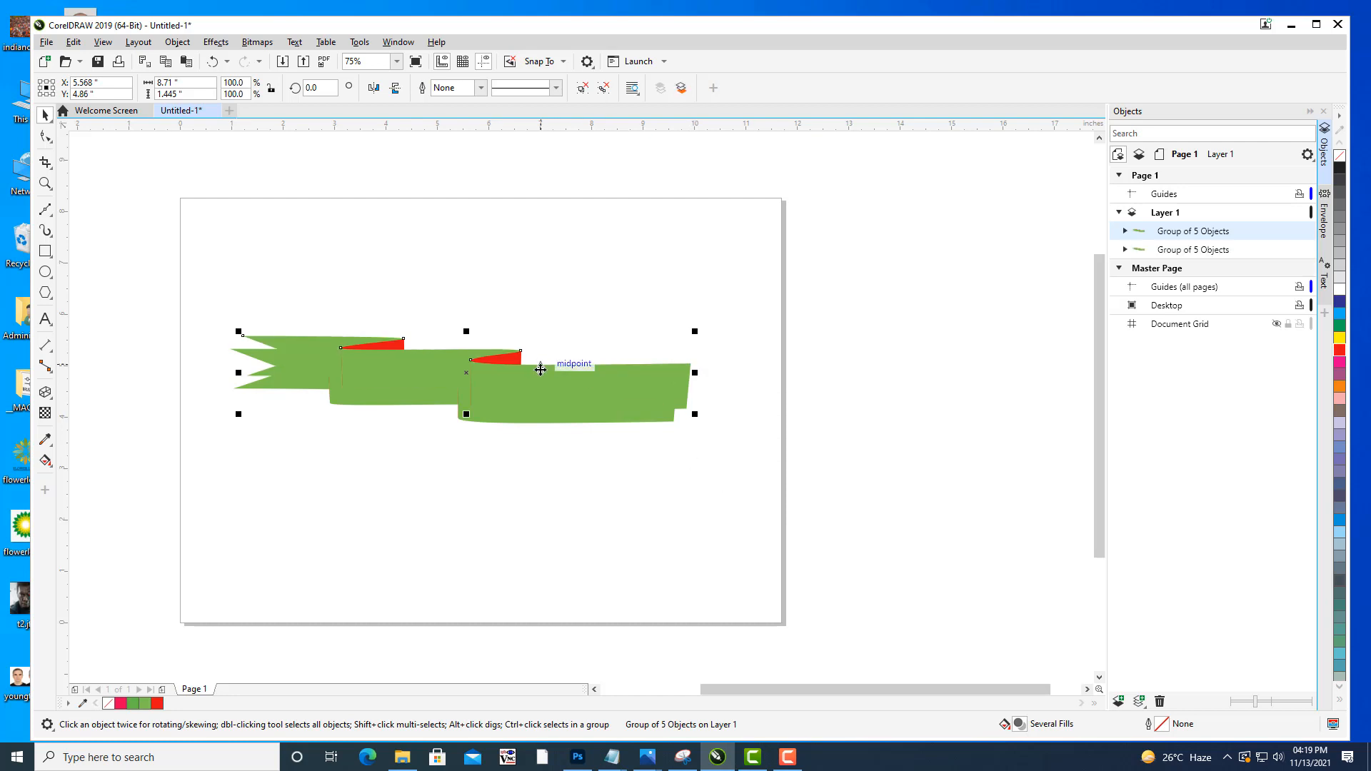
left_click_drag(590, 370, 959, 312)
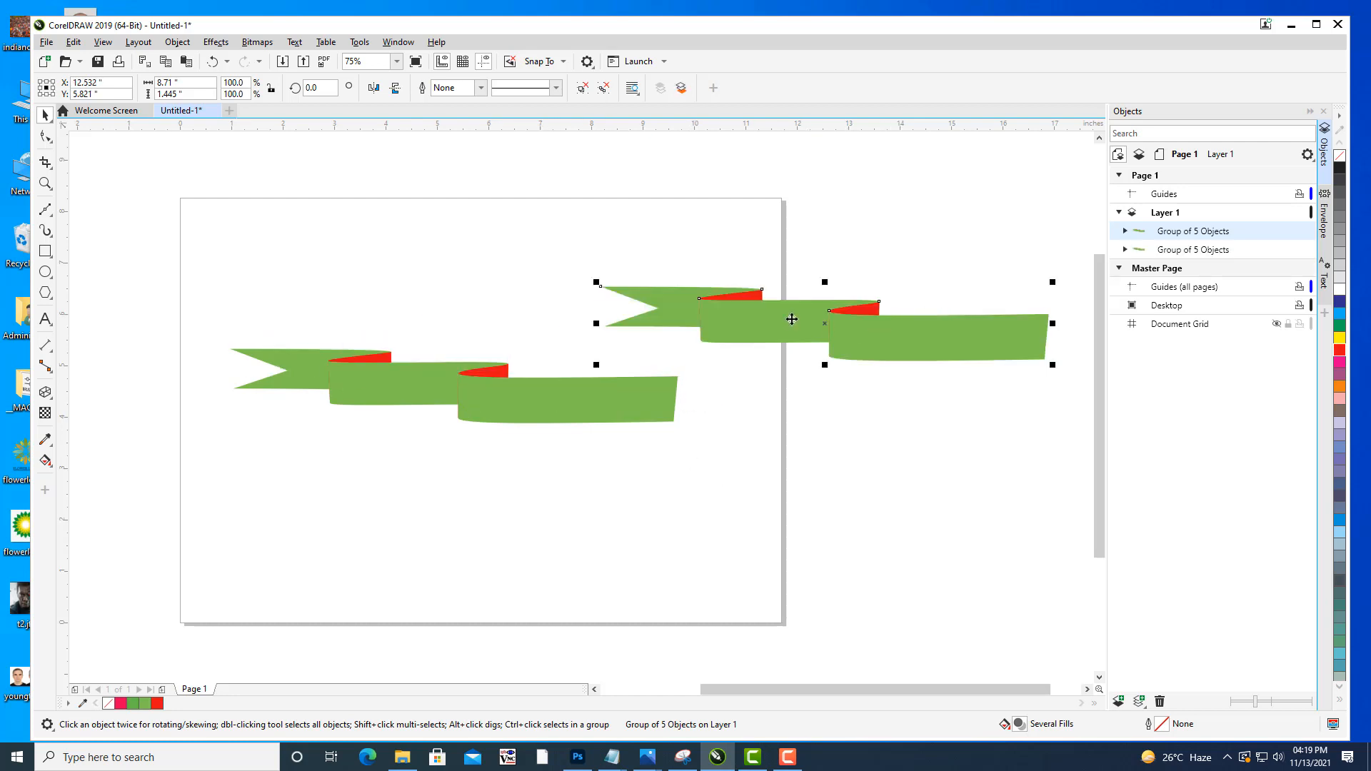
left_click(374, 87)
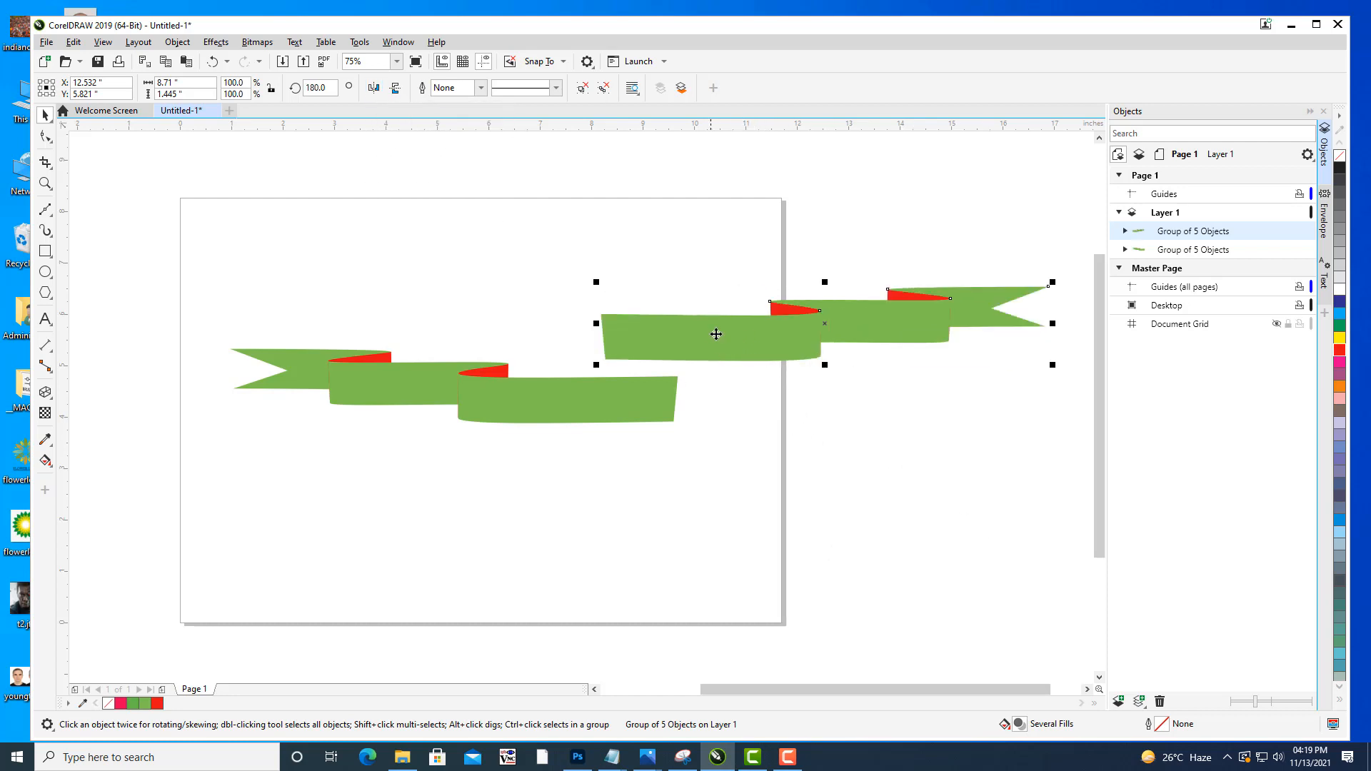
left_click_drag(700, 327, 770, 400)
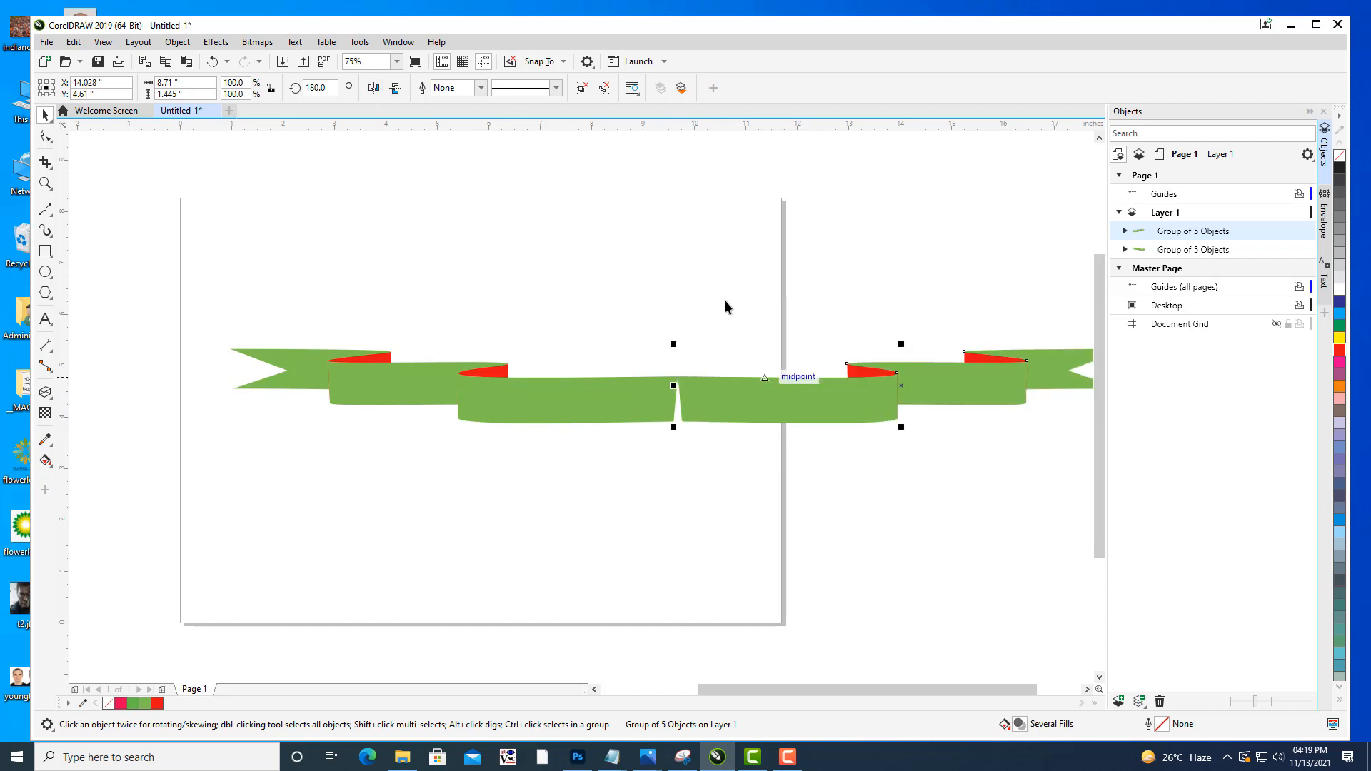
Select both ribbon halves, move them together onto the page, and narrow them horizontally from the ribbon's right end.
left_click(727, 276)
scroll(727, 276, "down", 1)
left_click_drag(735, 276, 769, 341)
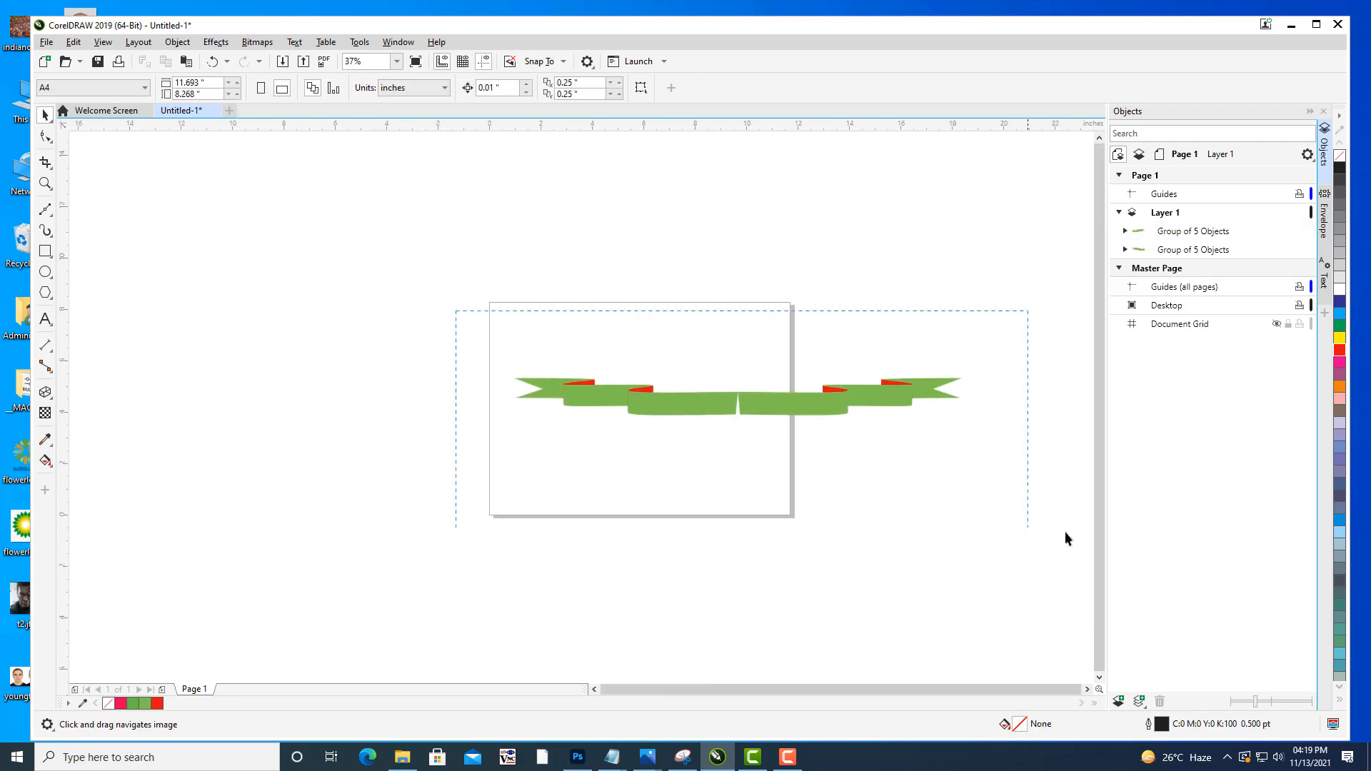
left_click_drag(1065, 532, 1078, 530)
left_click_drag(803, 406, 637, 420)
left_click_drag(303, 407, 474, 406)
scroll(620, 424, "up", 1)
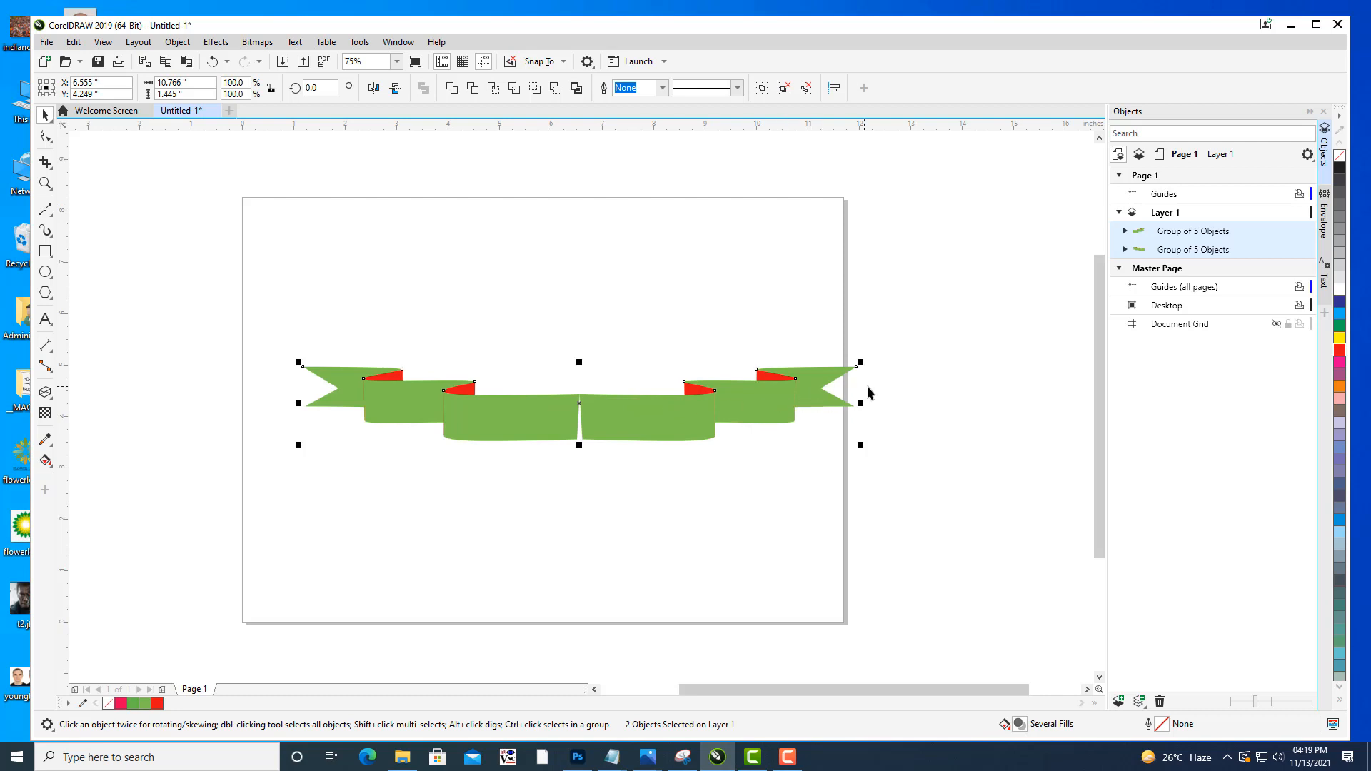
left_click_drag(862, 405, 788, 406)
left_click(710, 504)
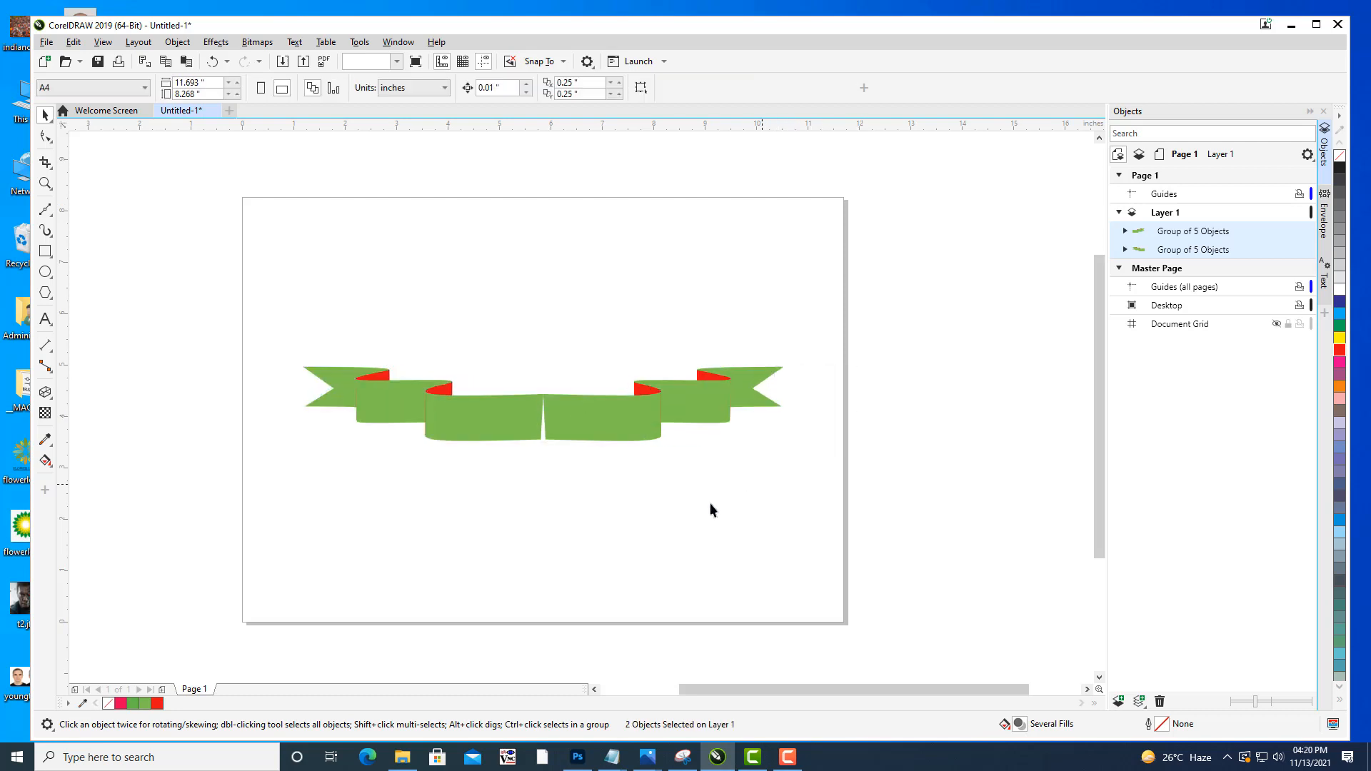
Ungroup both ribbon halves into their individual curves.
left_click_drag(674, 495, 750, 490)
scroll(714, 418, "up", 4)
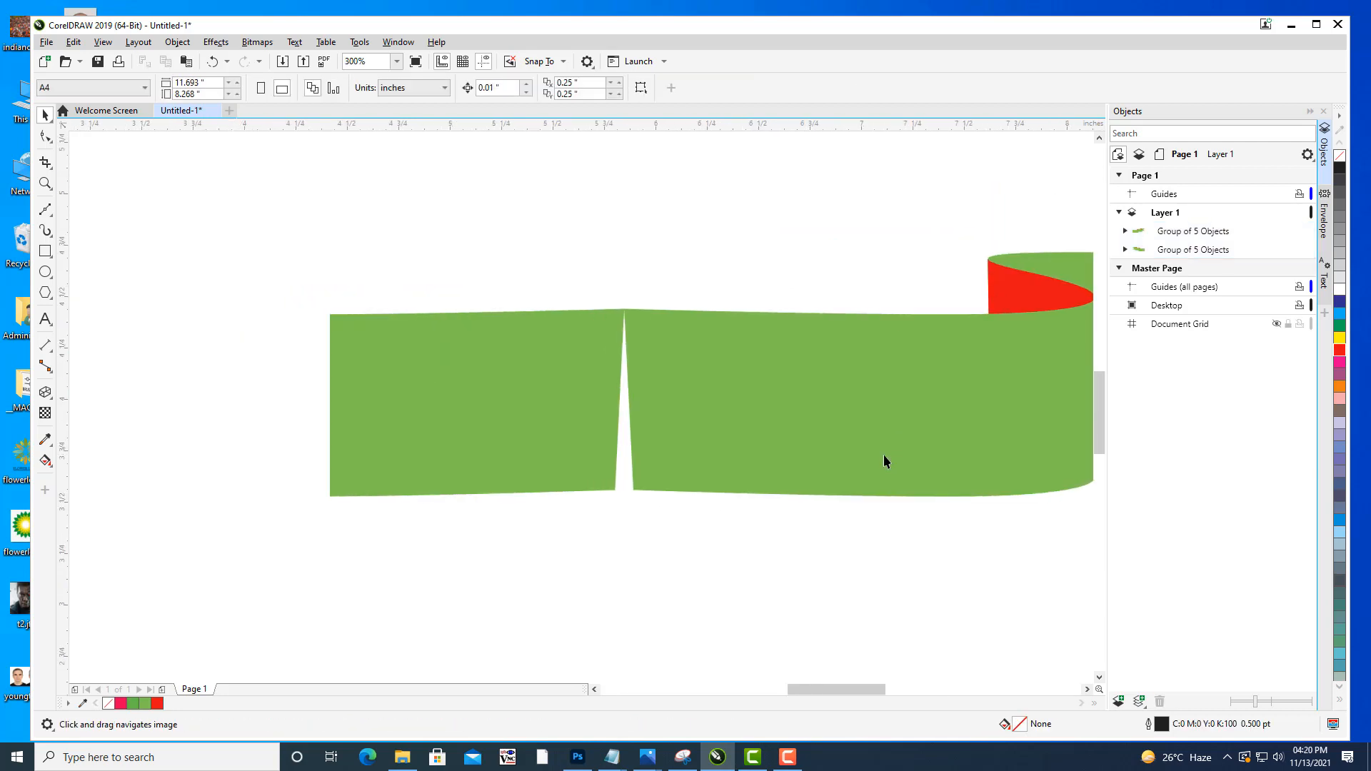
left_click(763, 425)
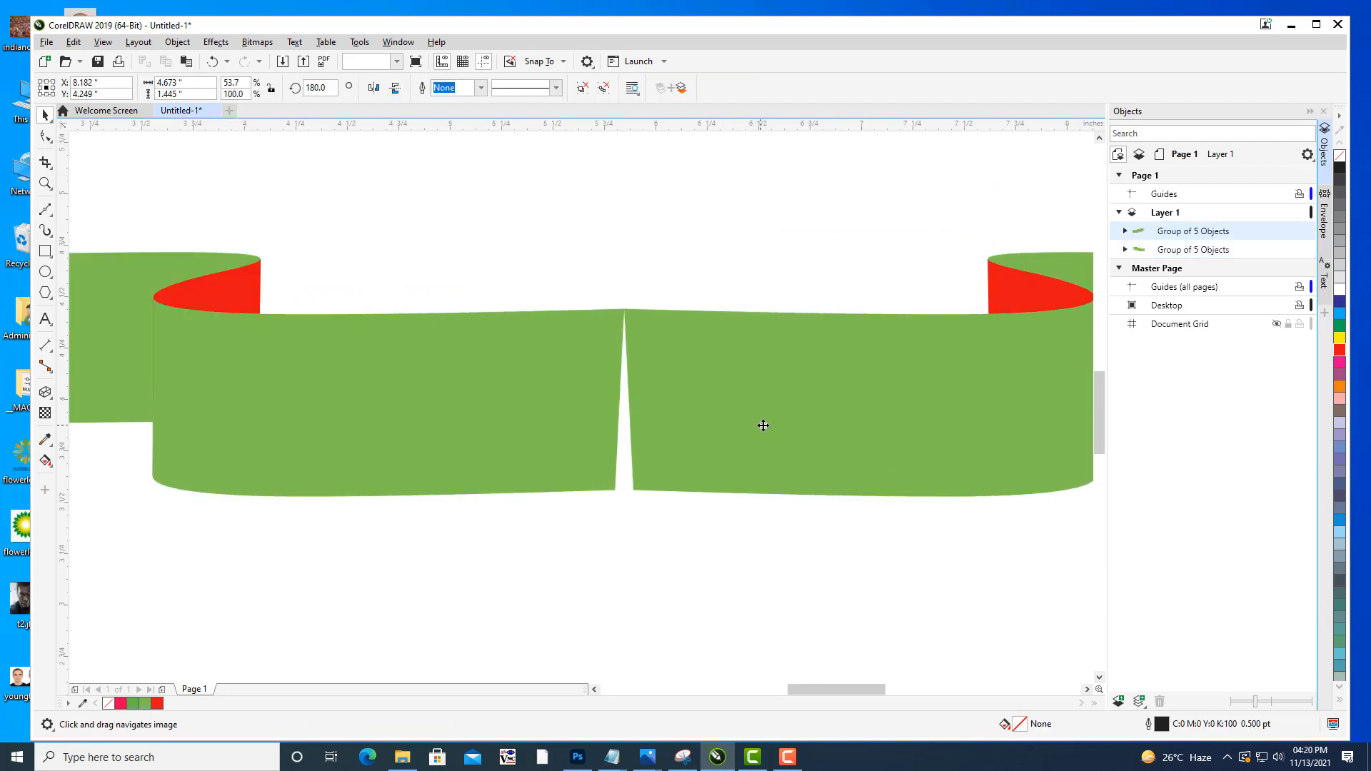
right_click(1190, 232)
left_click(1226, 257)
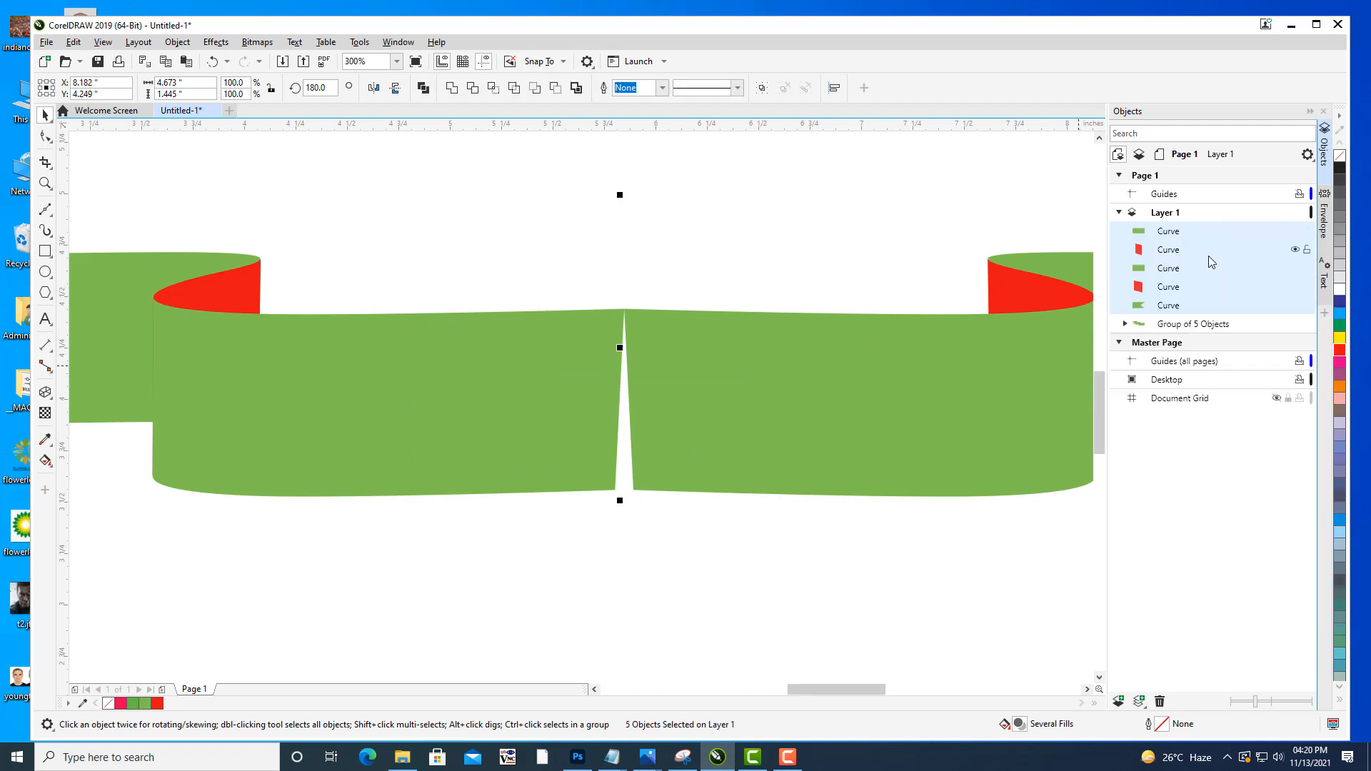
left_click(1190, 327)
right_click(1191, 326)
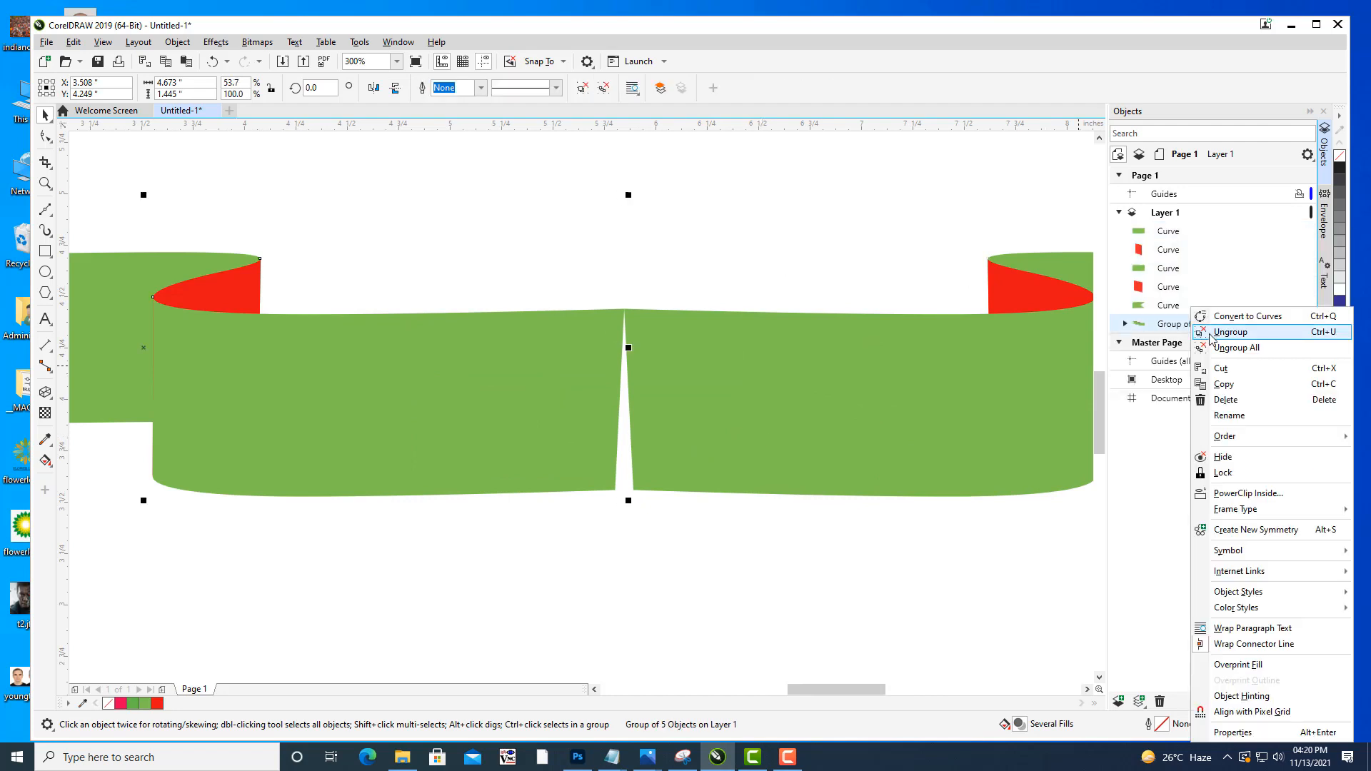
left_click(1210, 334)
left_click(766, 229)
Open the left center panel's curve for node editing at its lower inner corner.
scroll(611, 558, "up", 1)
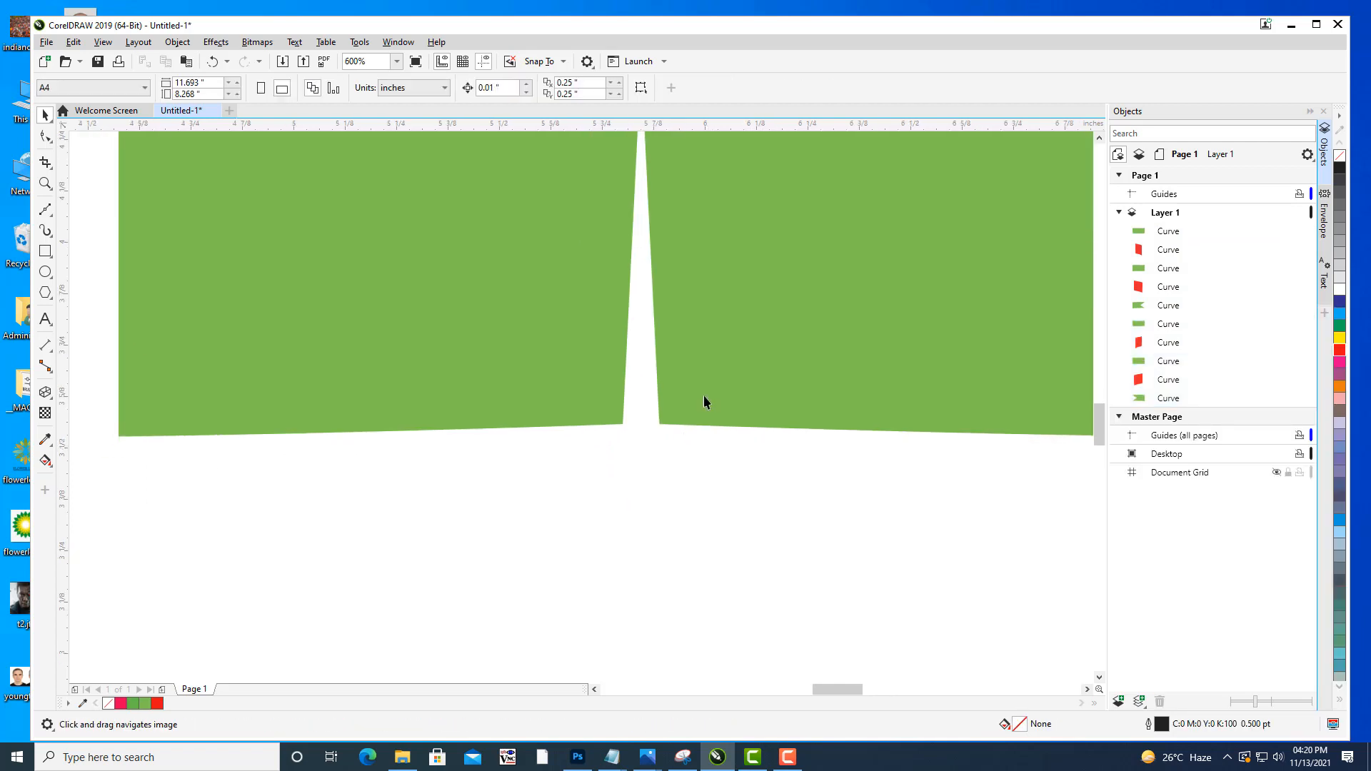
left_click(697, 400)
scroll(668, 424, "up", 2)
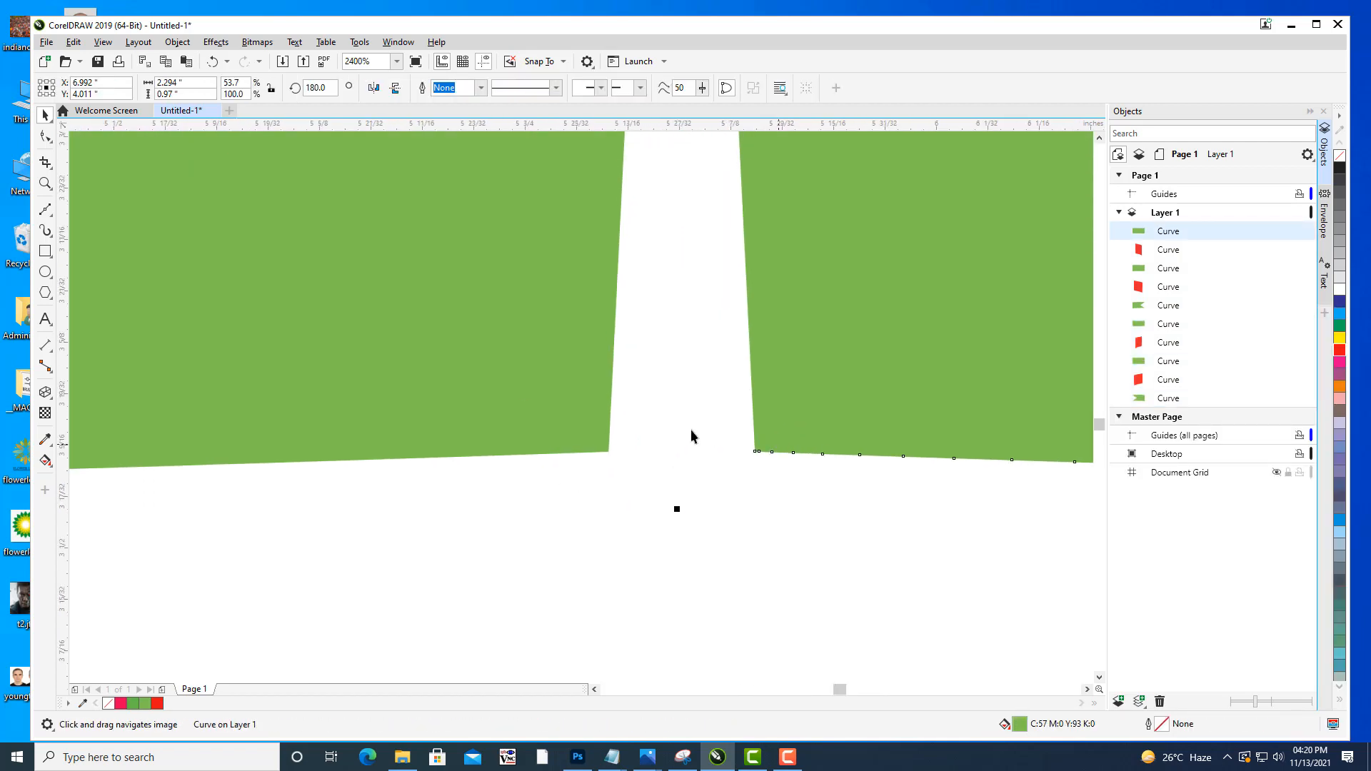
left_click(45, 137)
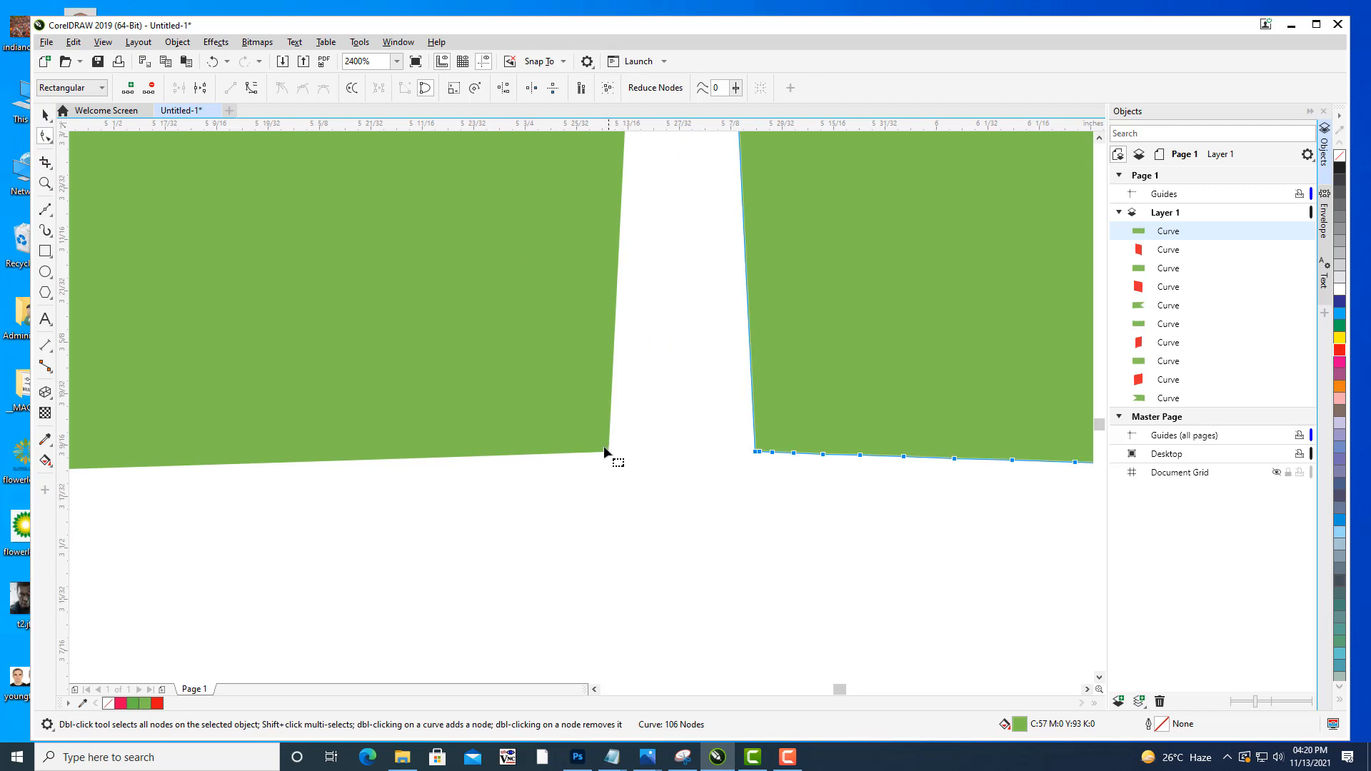
left_click(592, 449)
scroll(612, 458, "up", 2)
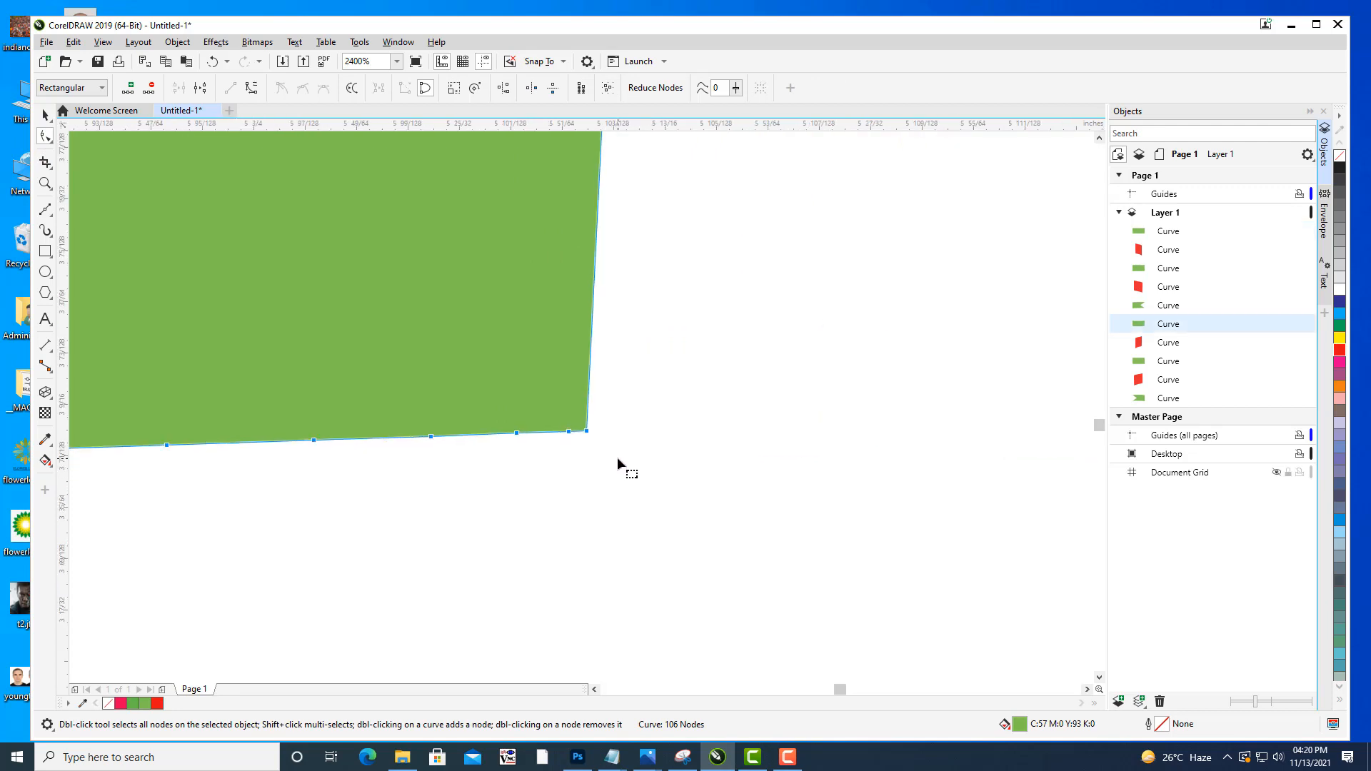
scroll(610, 439, "up", 1)
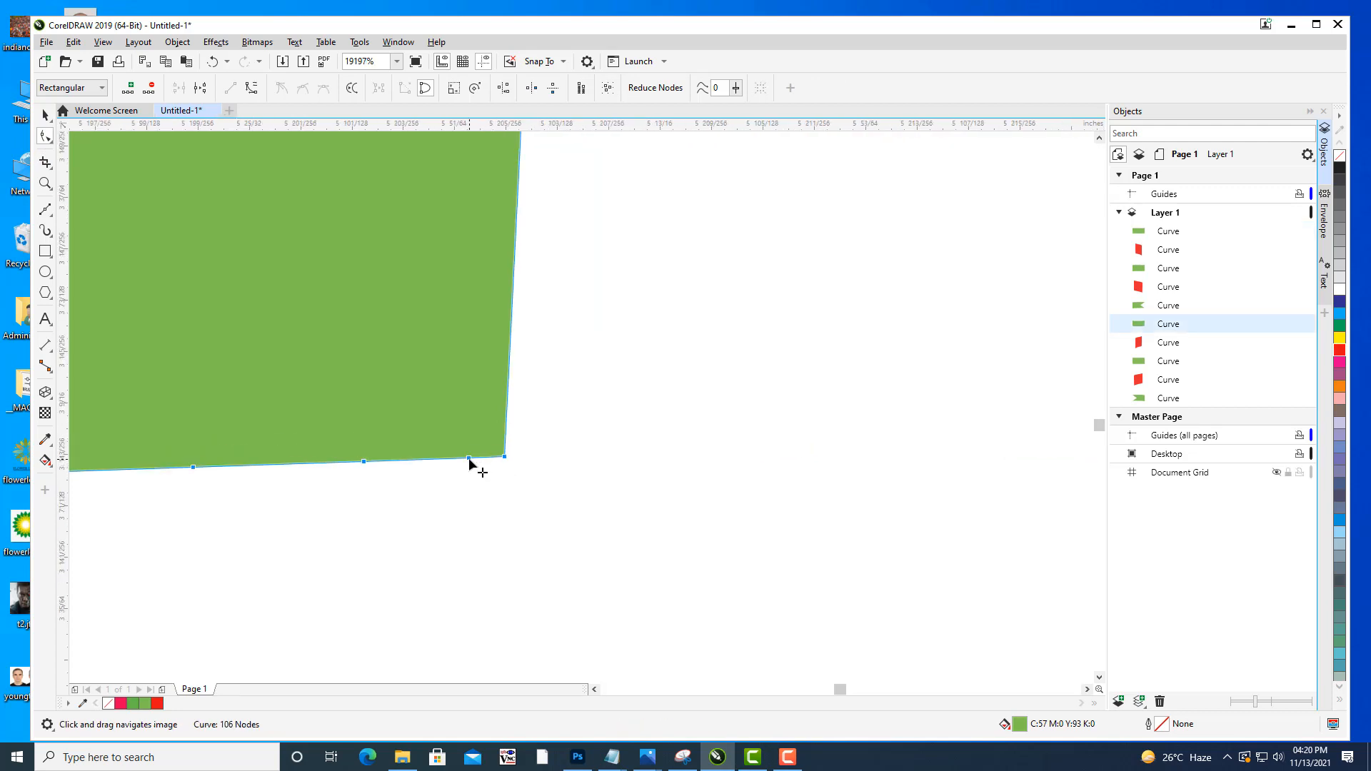
key("Delete")
scroll(619, 429, "down", 3)
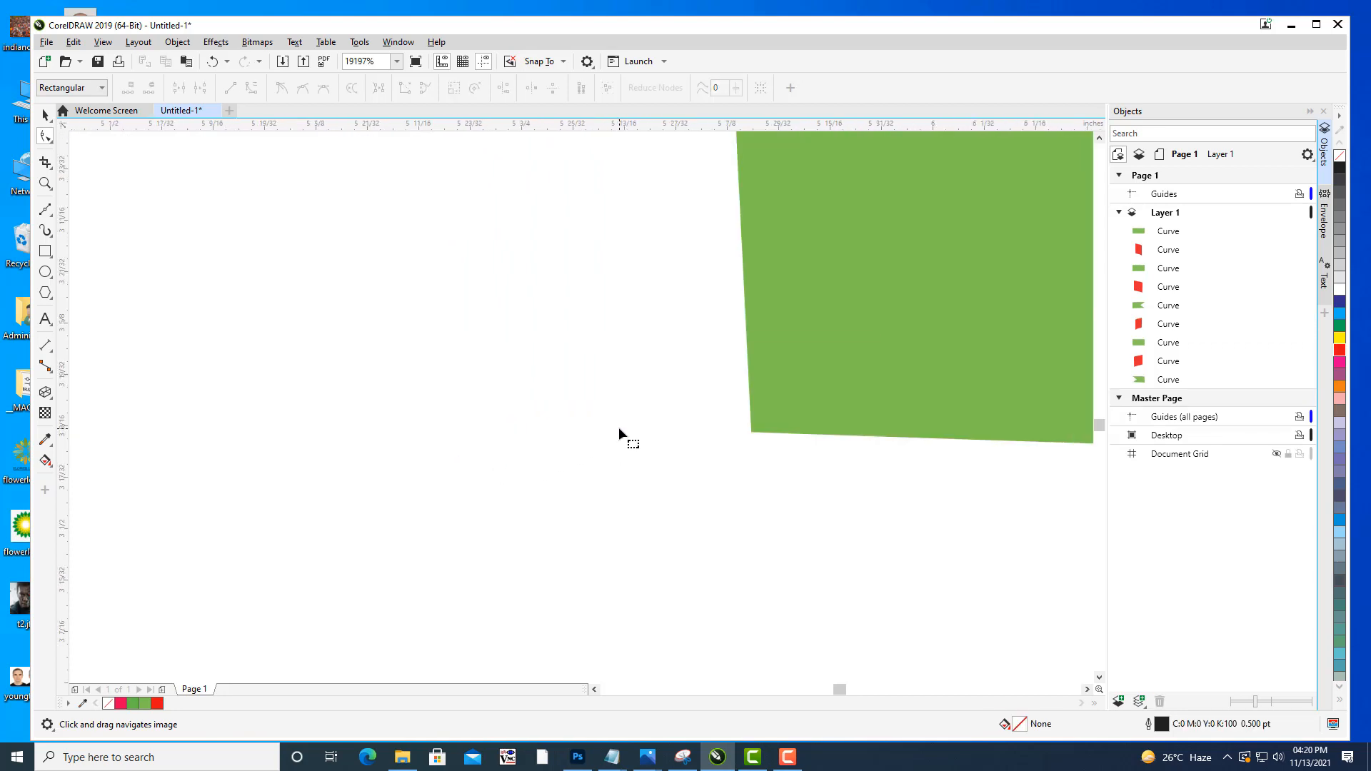
key("ctrl+z")
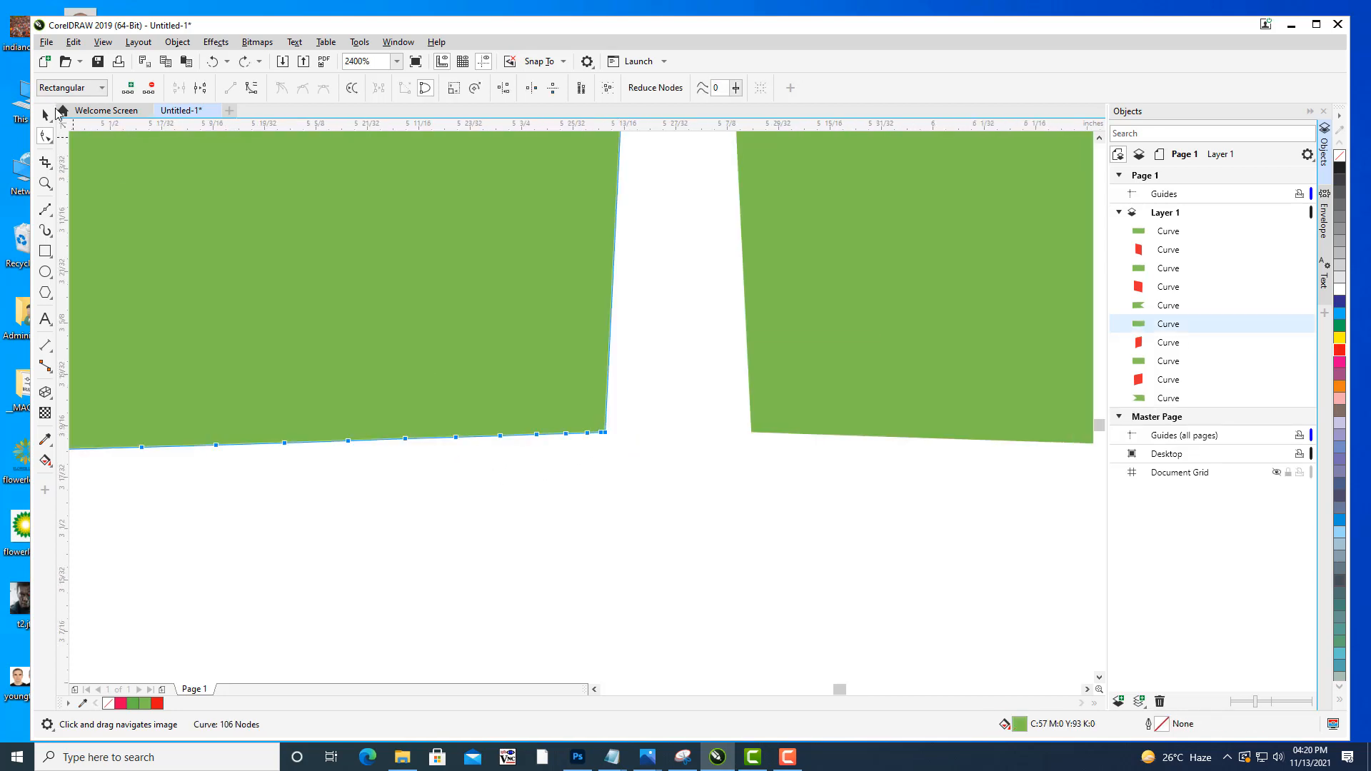
Delete the three extra nodes beside the lower inner corner on the left center panel's bottom edge.
left_click(655, 472)
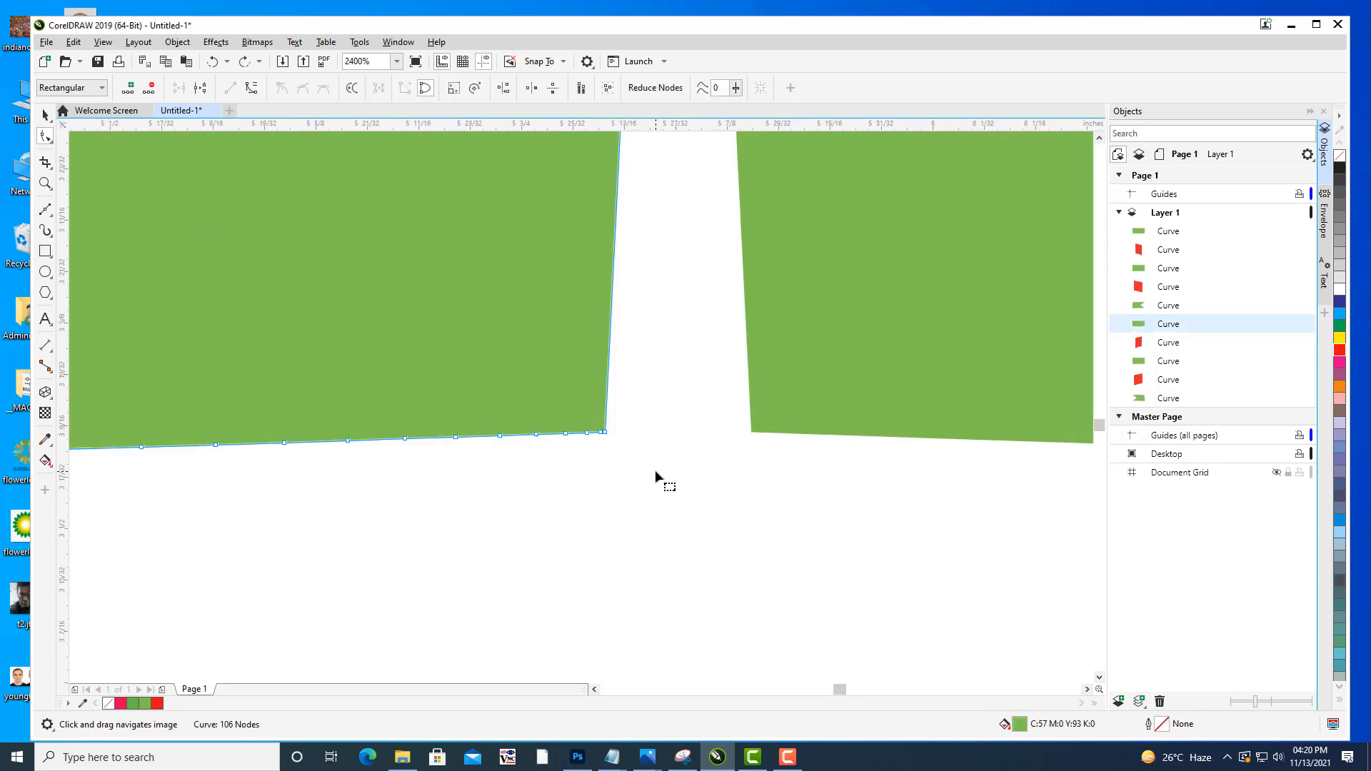
scroll(607, 434, "up", 1)
left_click(594, 443)
key("Delete")
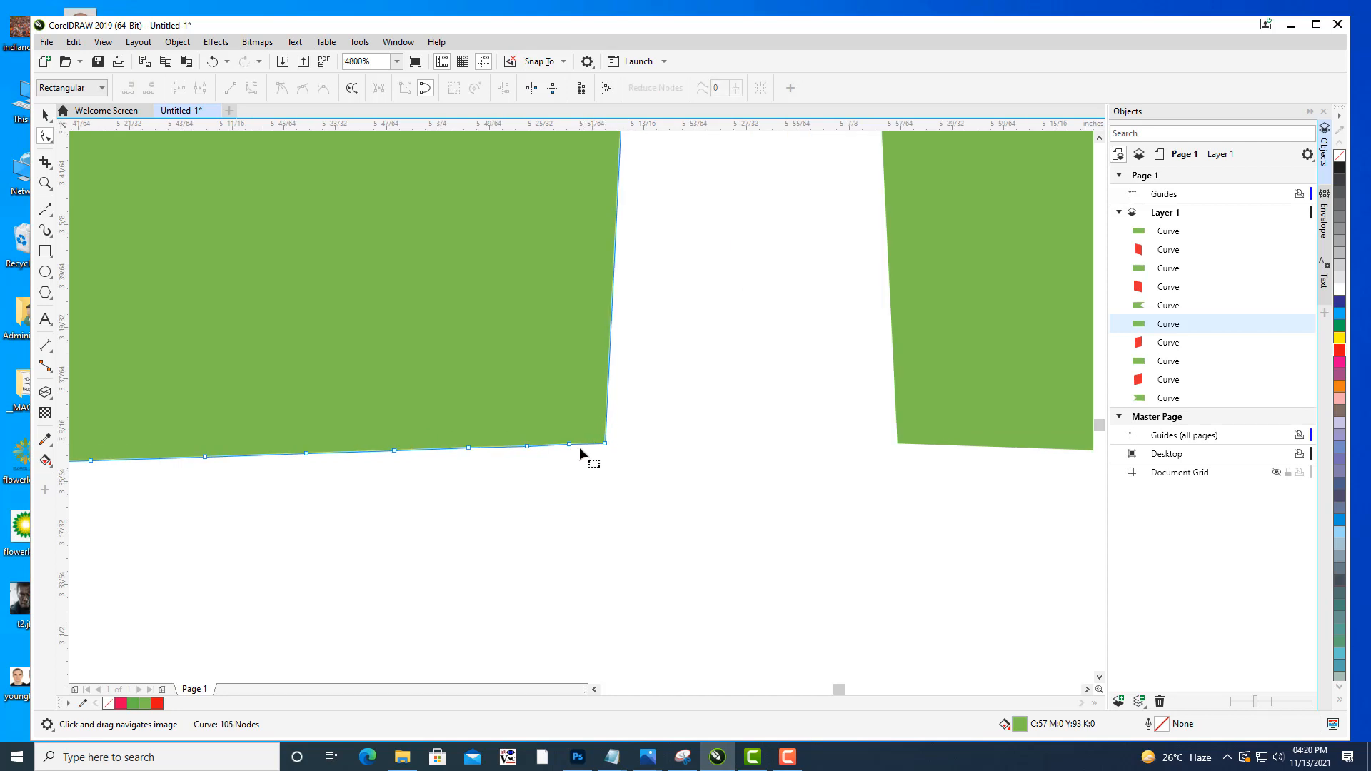
left_click(569, 444)
key("Delete")
left_click(527, 447)
key("Delete")
Delete the three extra nodes beside the lower inner corner on the right center panel's bottom edge.
left_click_drag(864, 451, 667, 473)
left_click(708, 467)
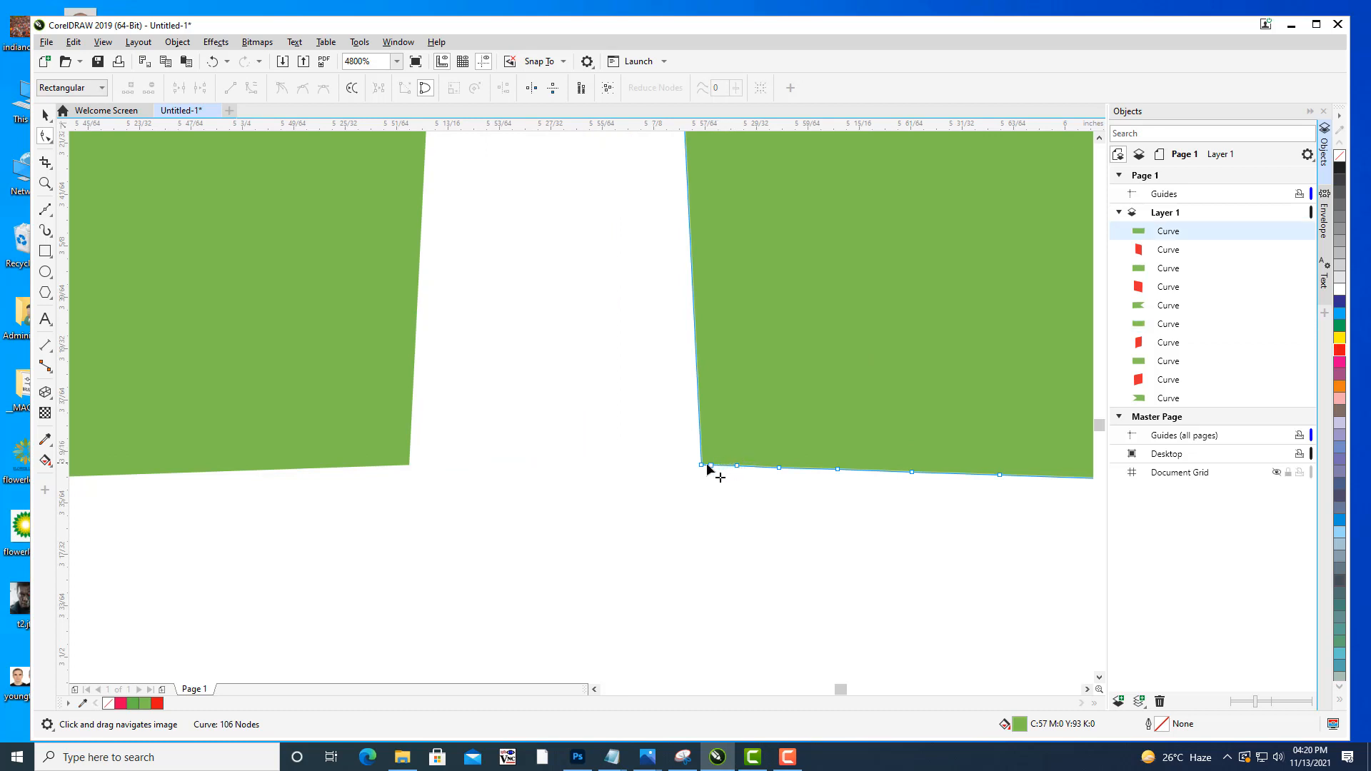
key("Delete")
left_click(737, 467)
key("Delete")
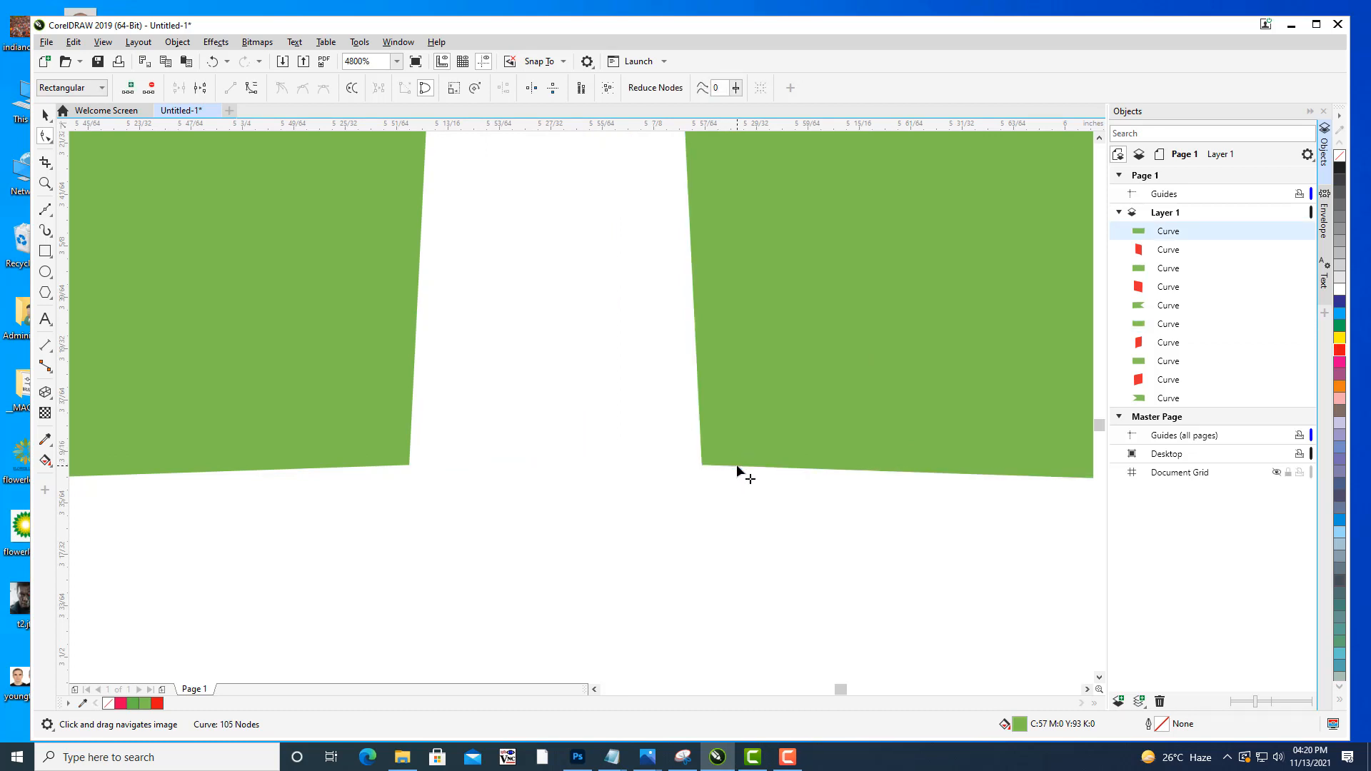
left_click(780, 470)
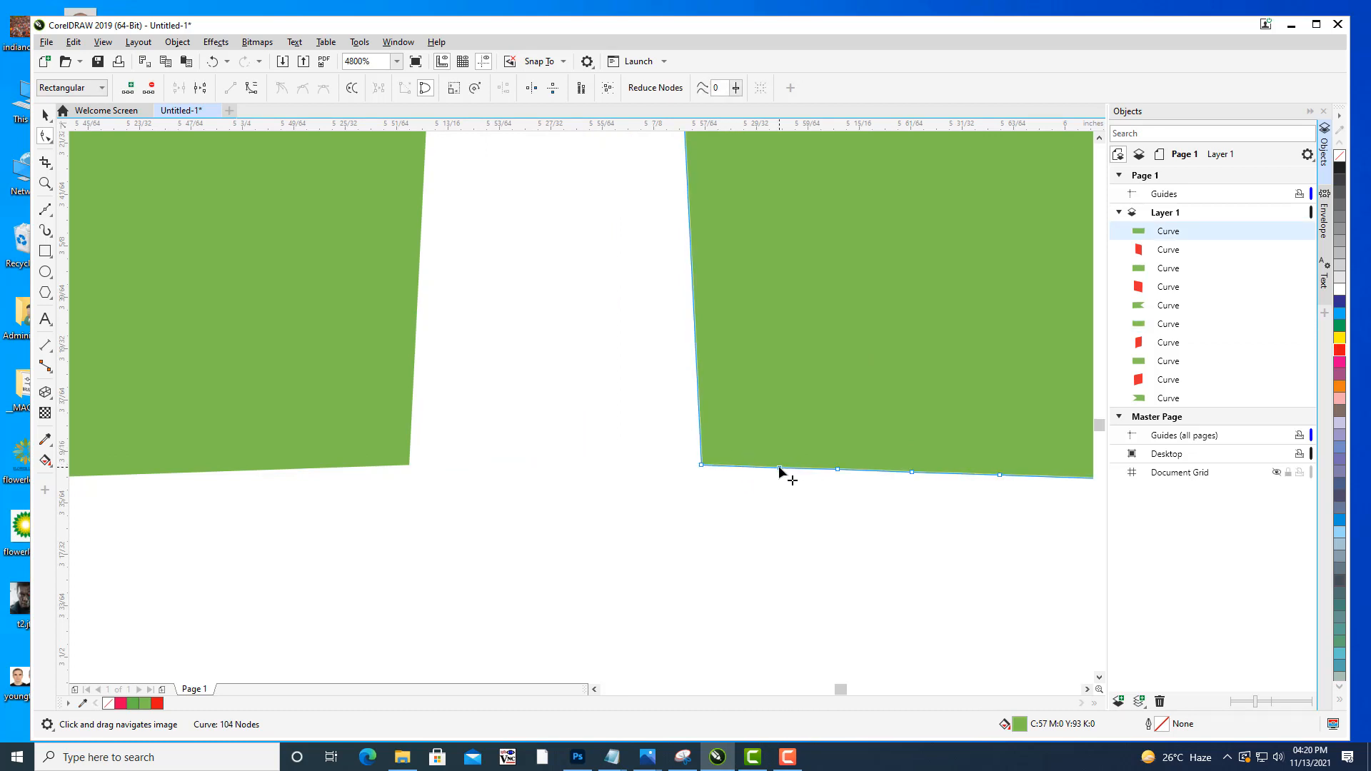
key("Delete")
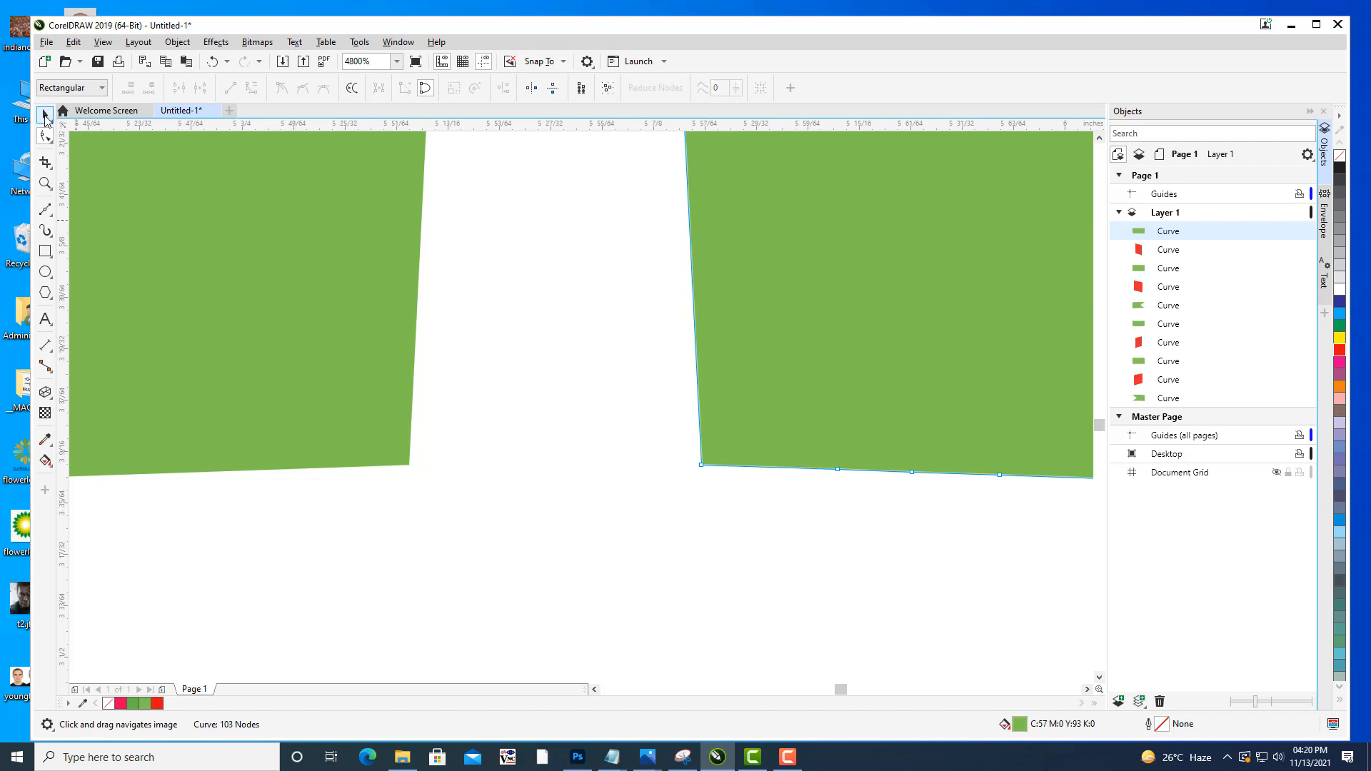
Move the lower inner corner nodes of the two center panels toward each other to close the gap between them.
left_click(364, 430)
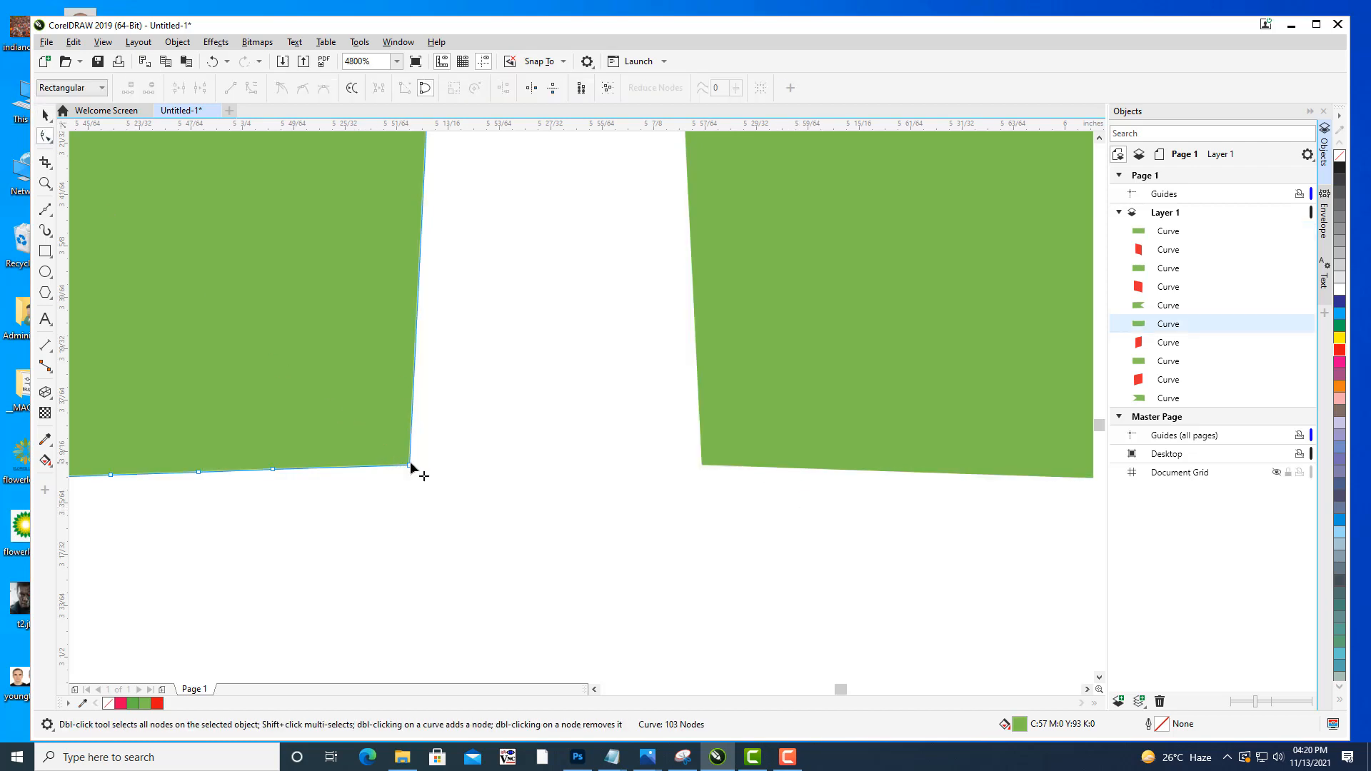
left_click_drag(411, 465, 561, 466)
left_click(704, 467)
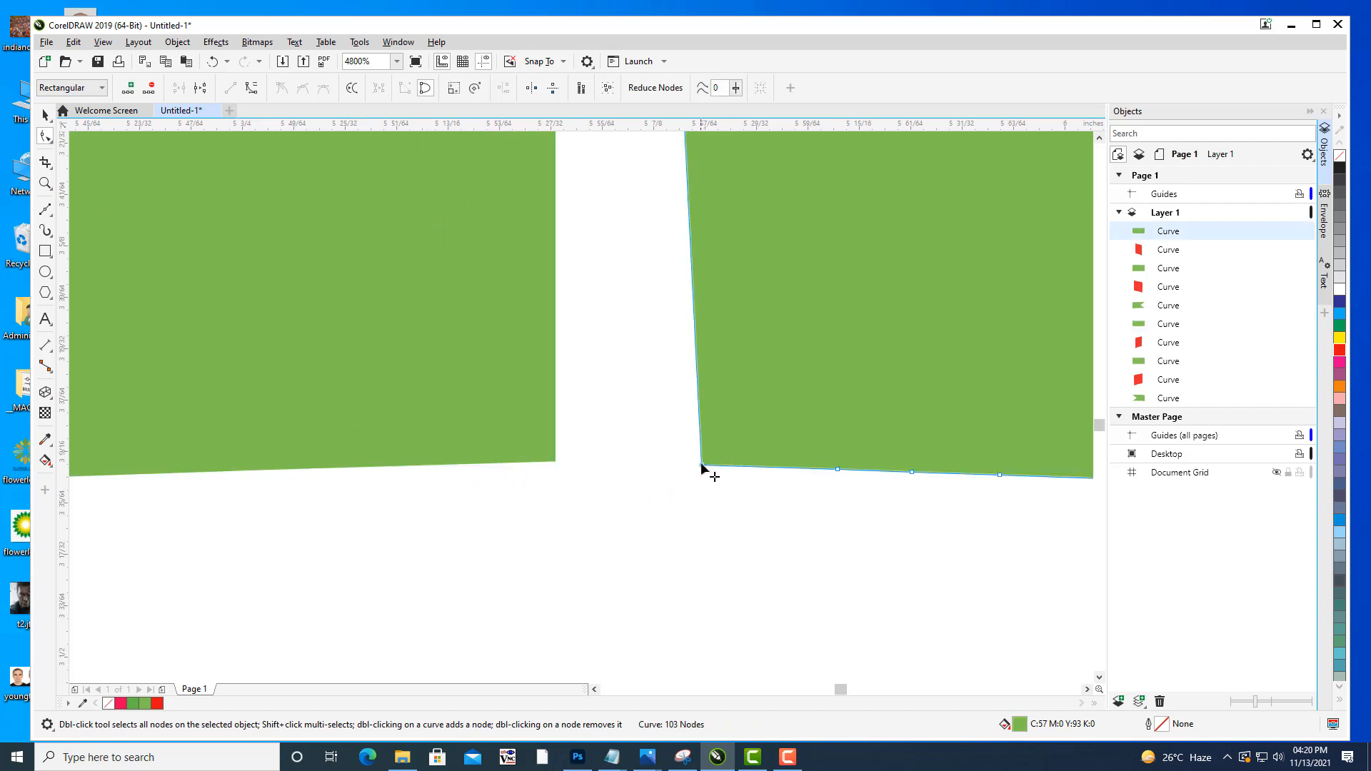
left_click_drag(702, 468, 590, 461)
left_click(556, 463)
left_click(620, 465)
left_click(642, 504)
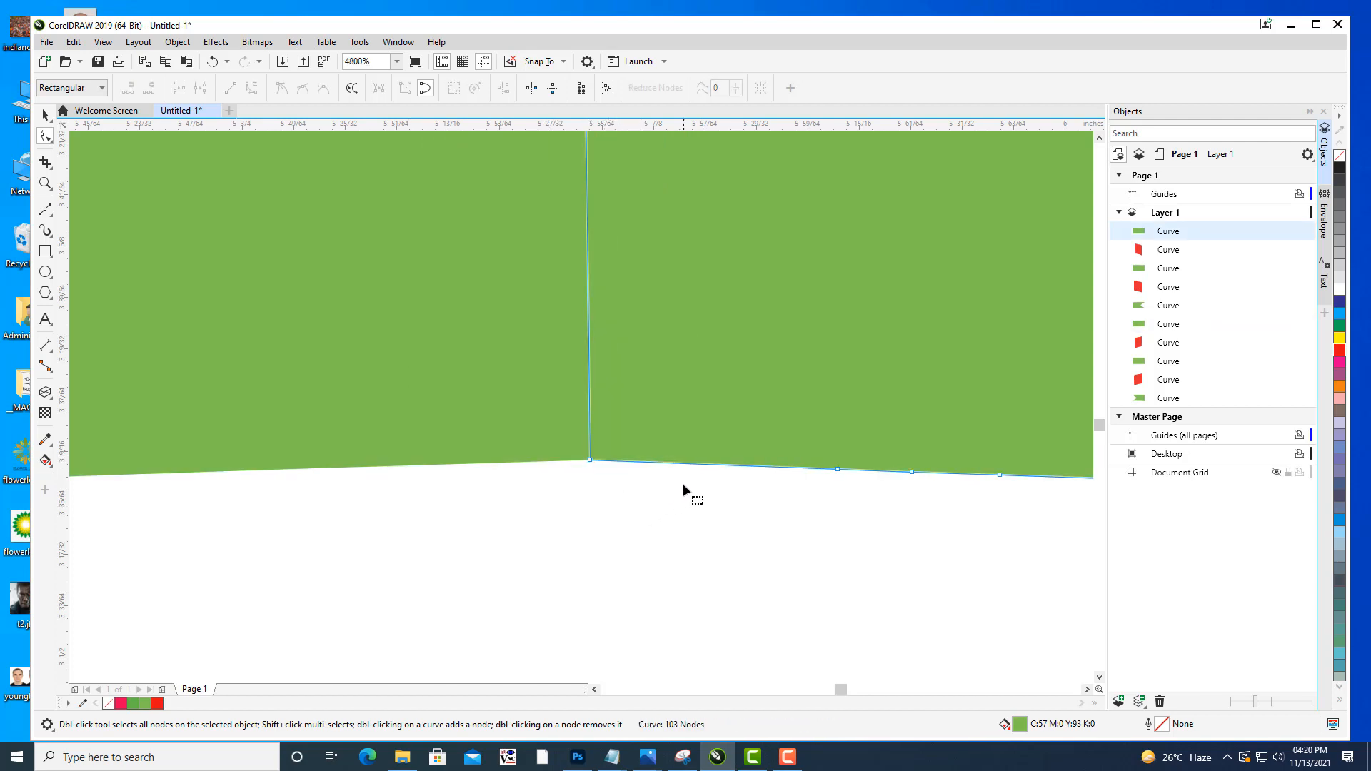
Select the left and right center panels and weld them into one curve.
scroll(683, 483, "down", 3)
scroll(714, 451, "down", 2)
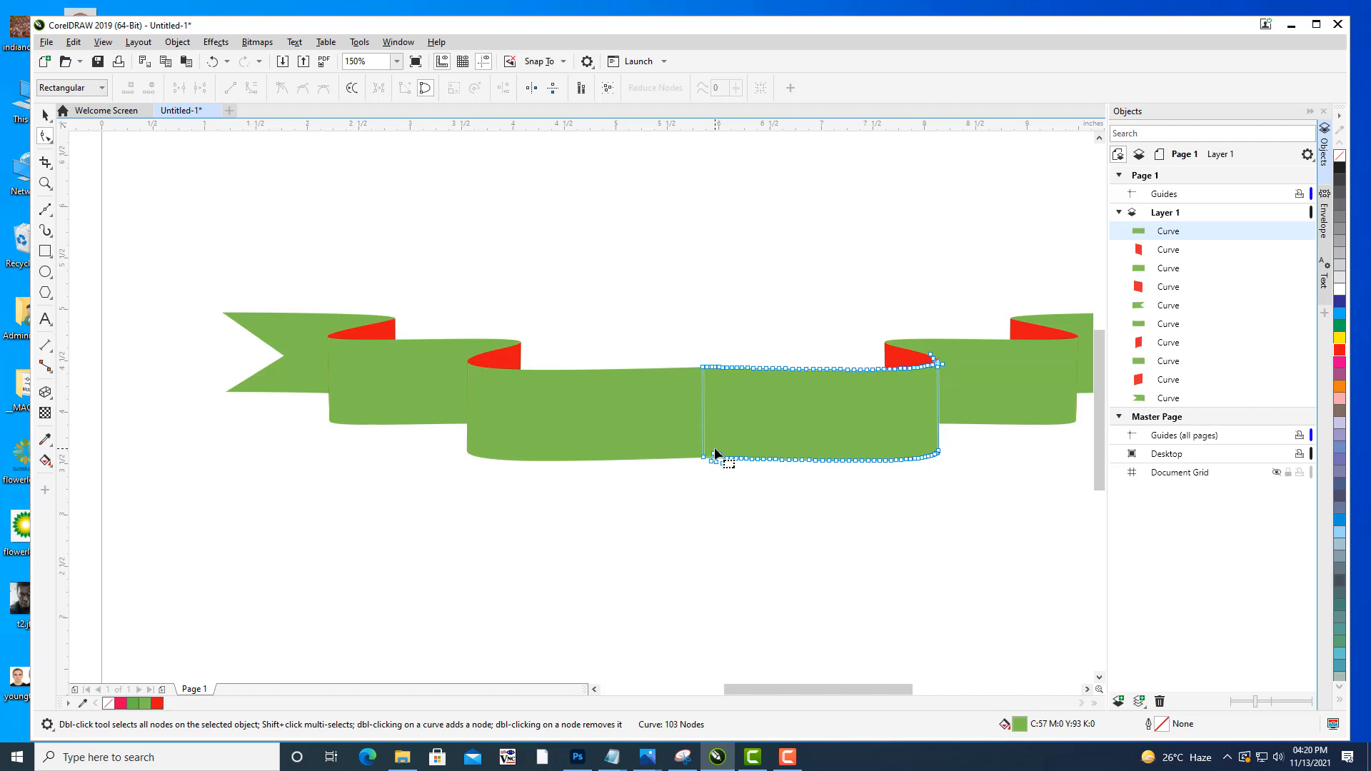
left_click(47, 115)
left_click(624, 370)
left_click(646, 464)
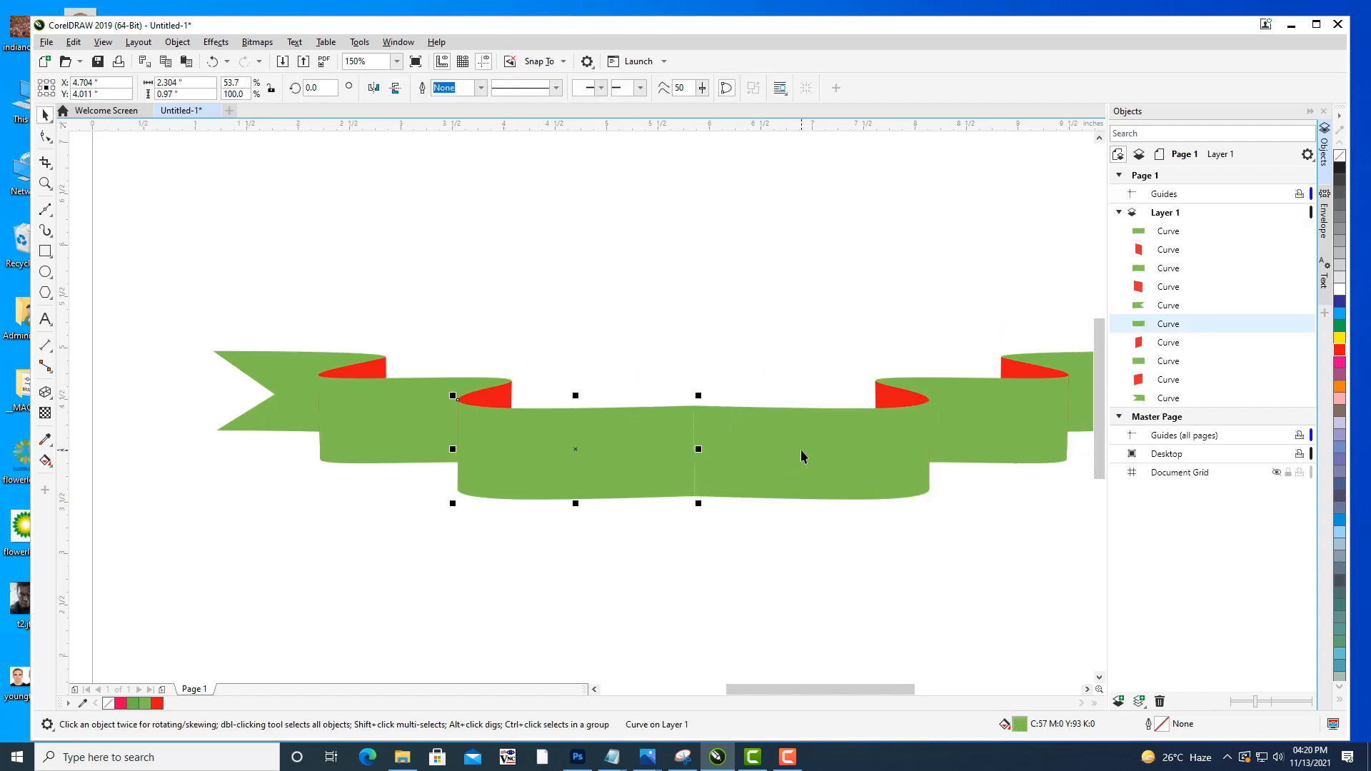
left_click(800, 449, "shift")
left_click(451, 88)
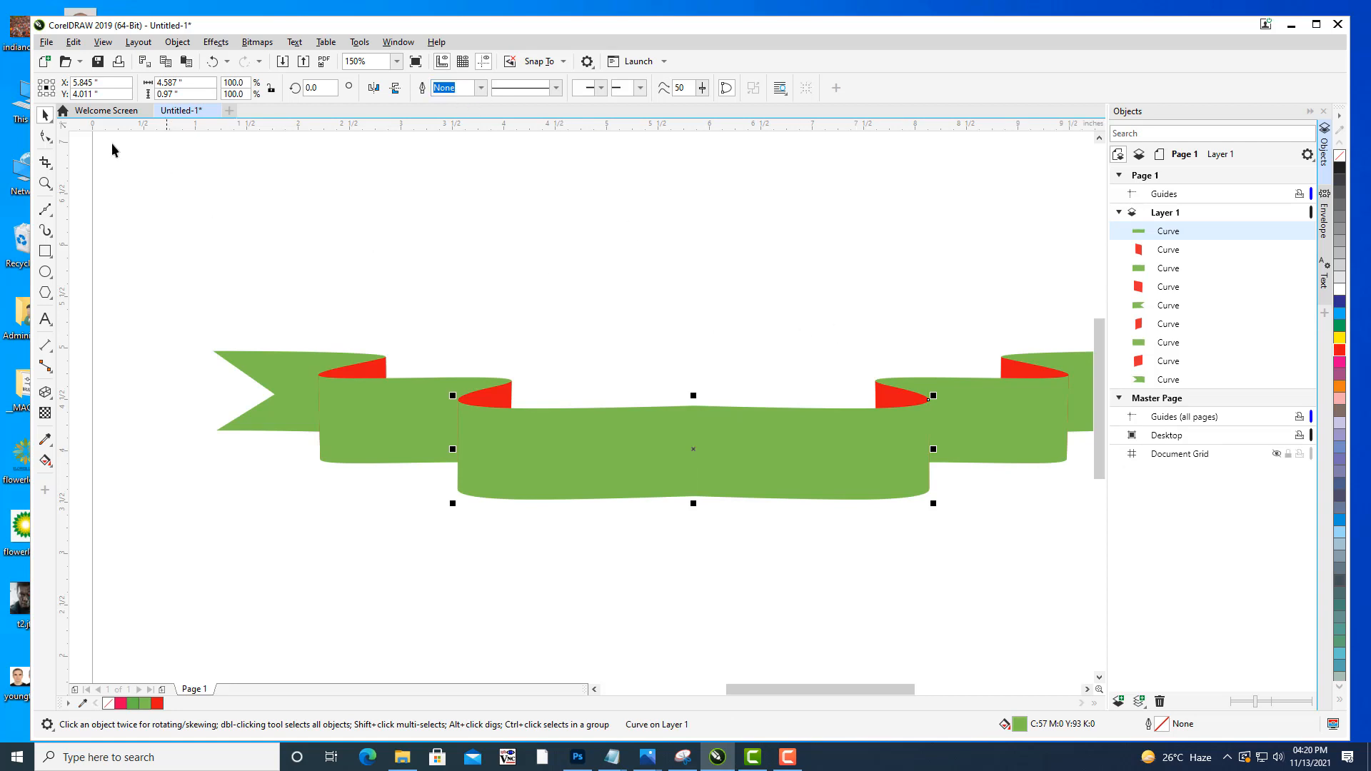
left_click(667, 293)
Apply a horizontal green-to-white linear fountain fill to the center panel, keeping its Edit Fill dialog clear of the ribbon.
scroll(658, 337, "down", 2)
scroll(675, 329, "up", 2)
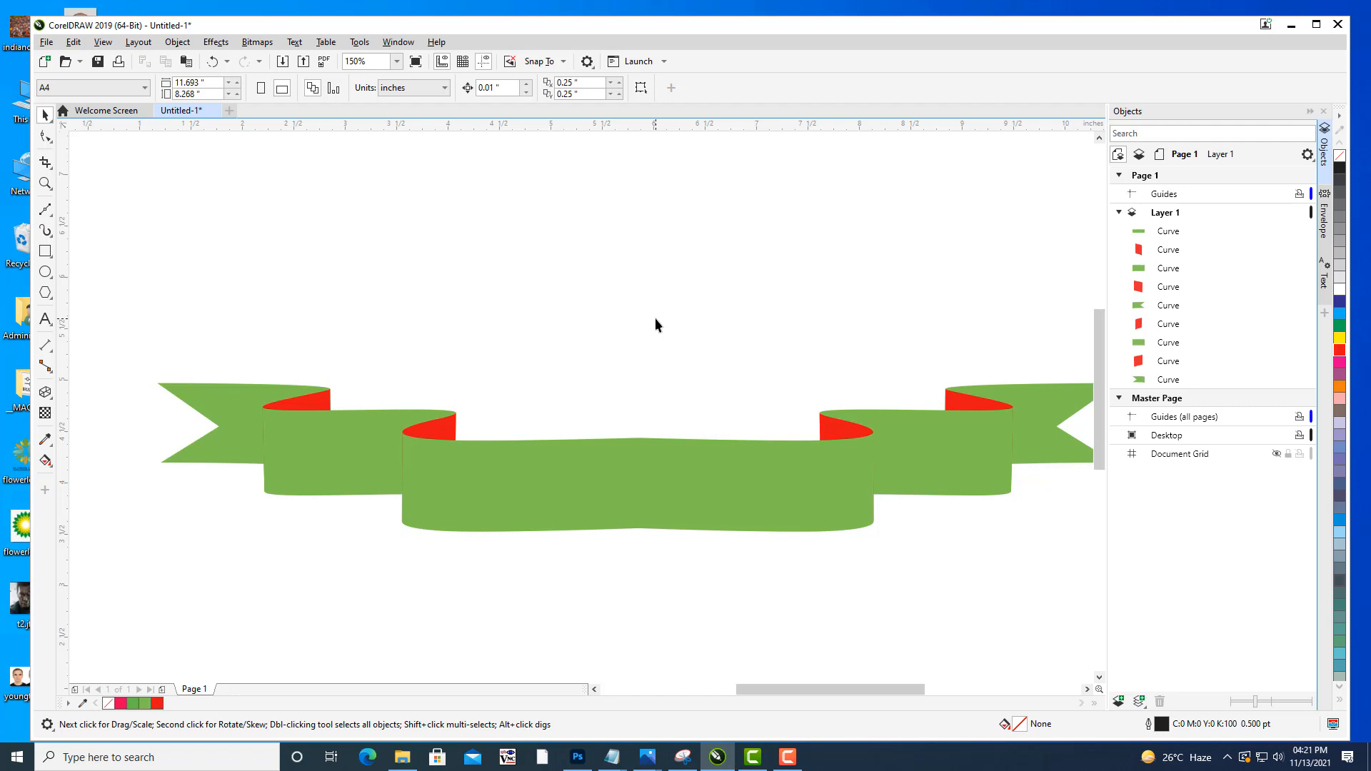
scroll(614, 255, "down", 1)
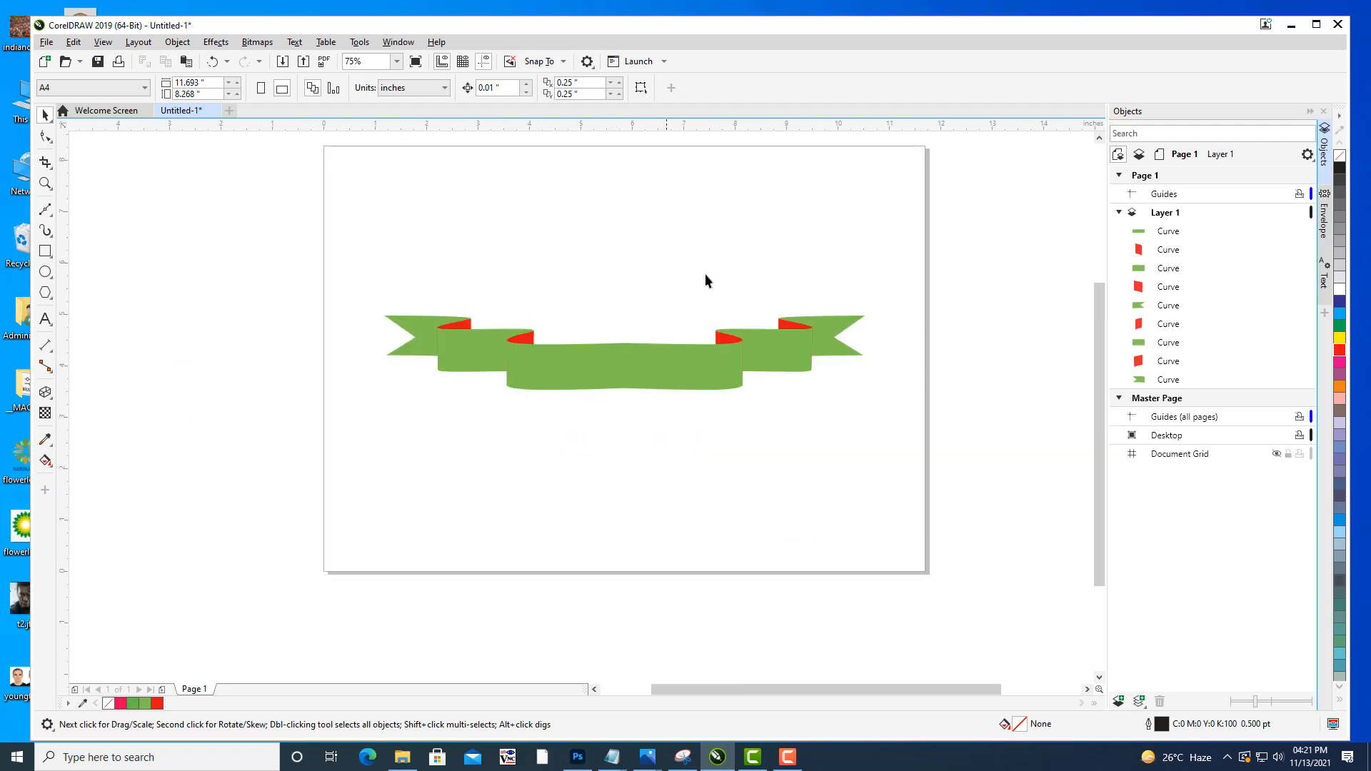
left_click_drag(705, 273, 710, 365)
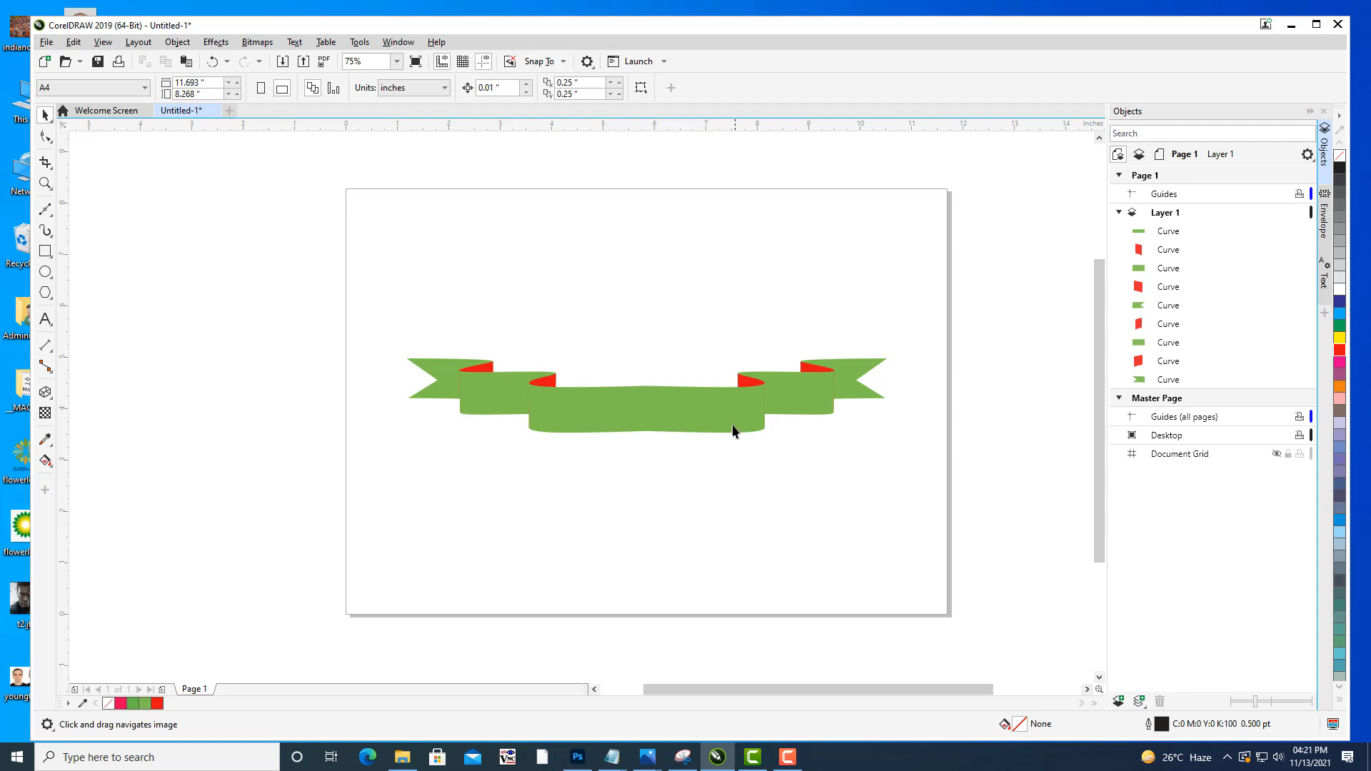
left_click_drag(731, 428, 688, 459)
left_click(678, 454)
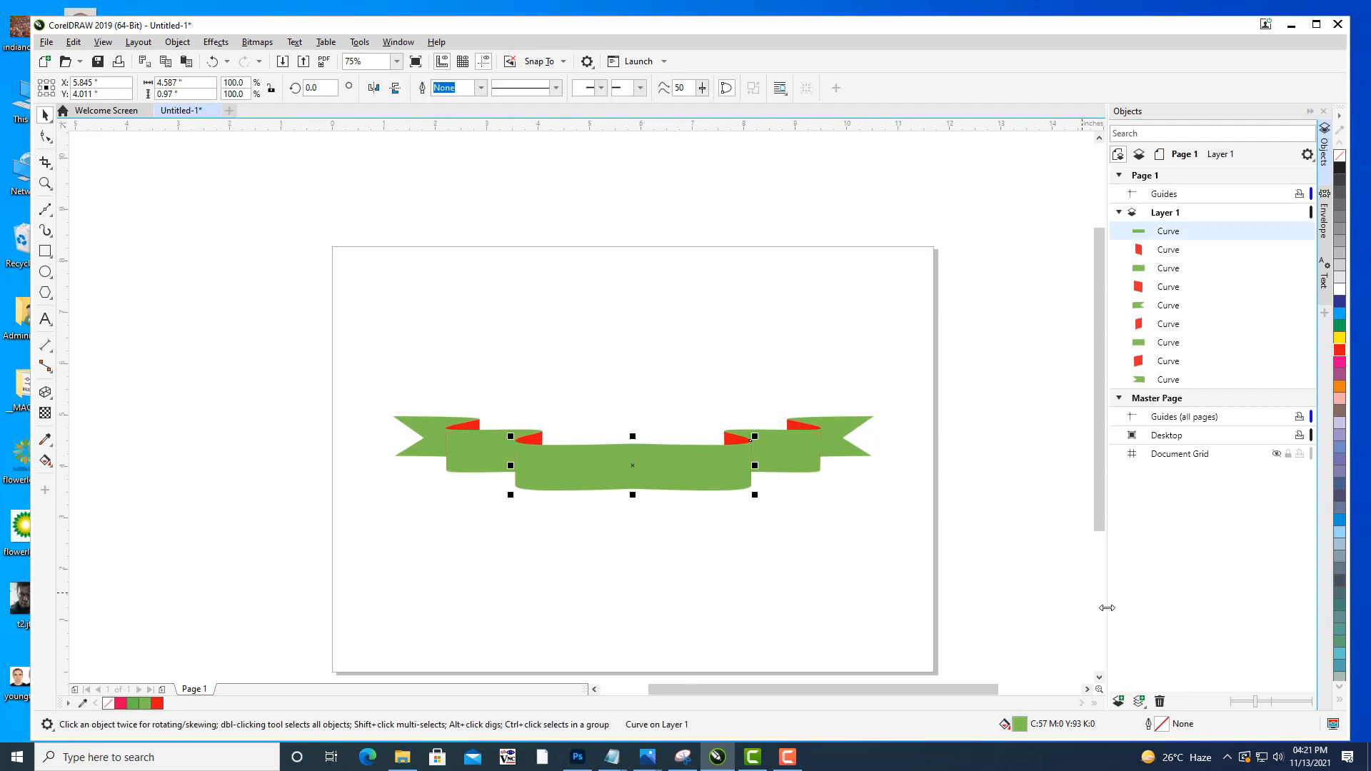
key("F11")
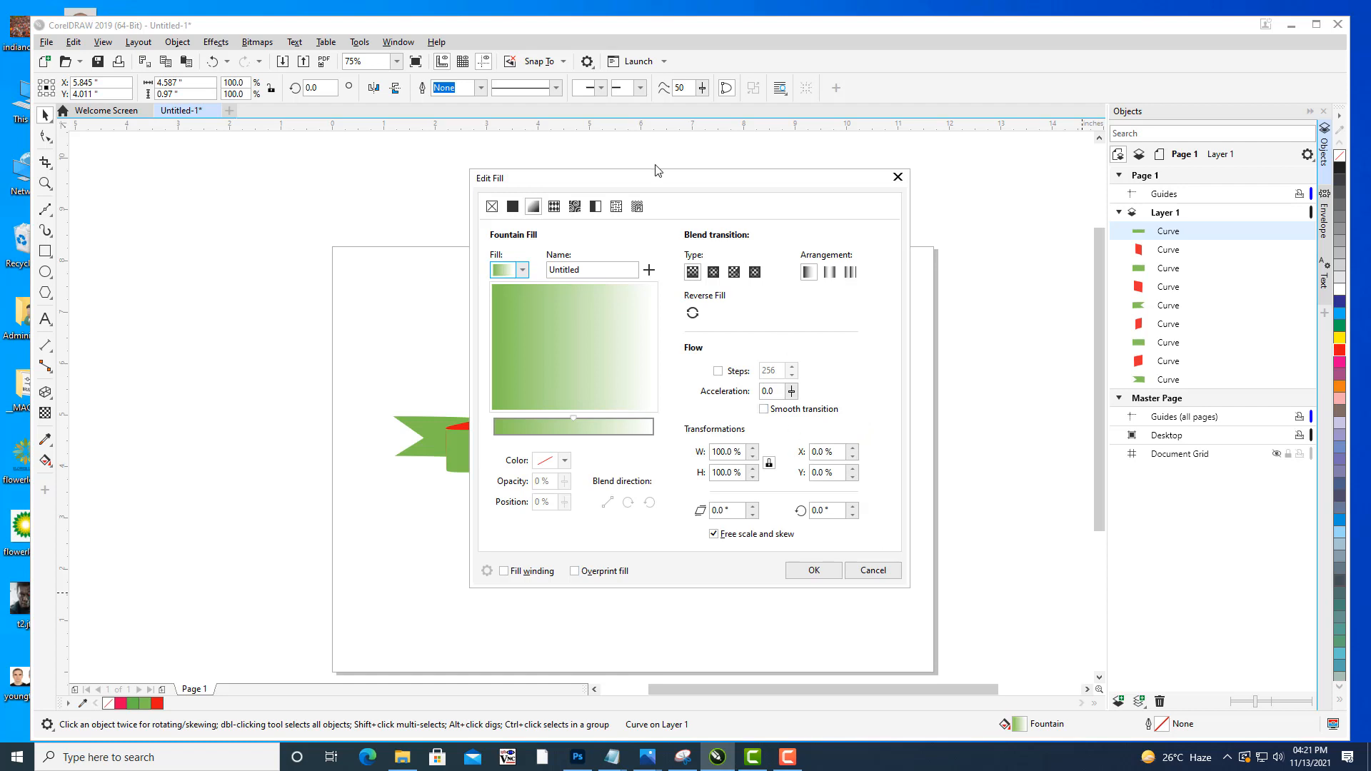
left_click_drag(613, 173, 1024, 23)
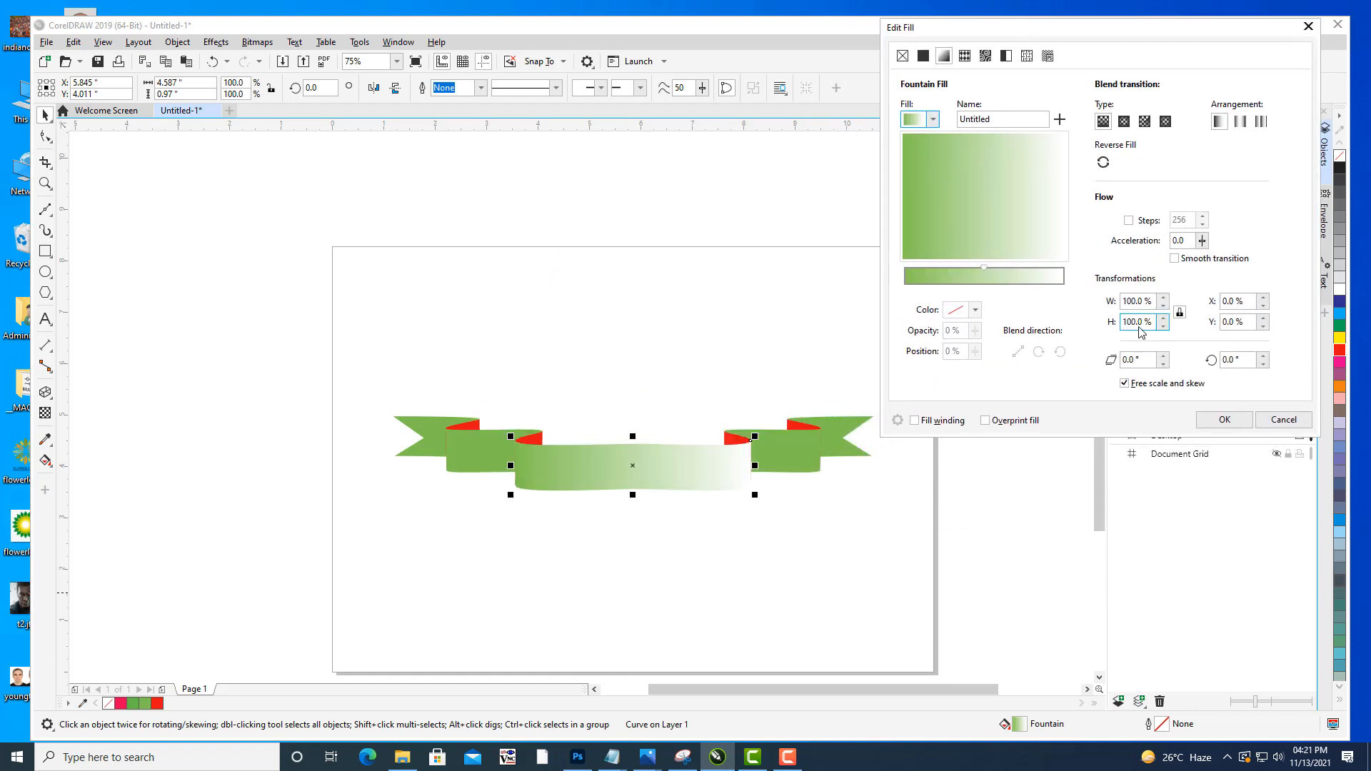
Change the white end color of the center panel's fountain fill to dark green #067020.
left_click(909, 291)
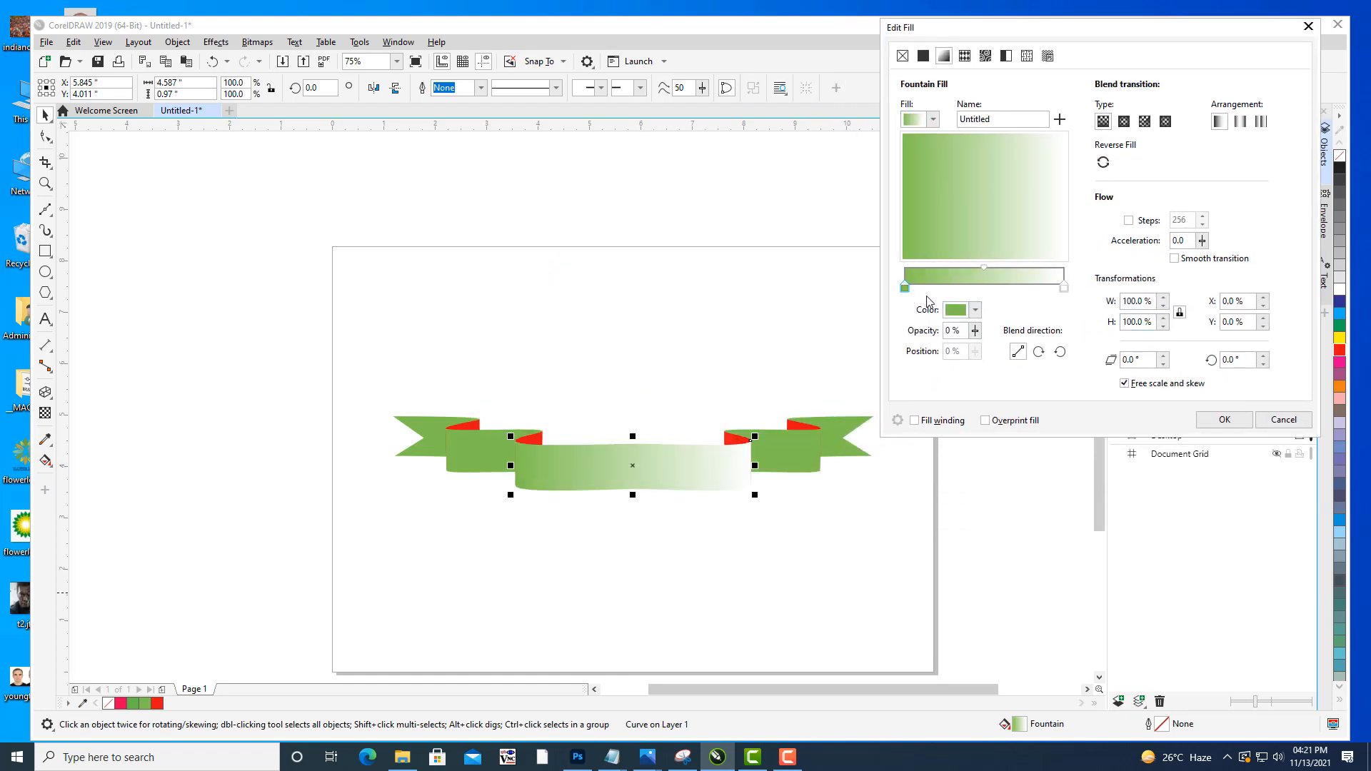
left_click(1065, 289)
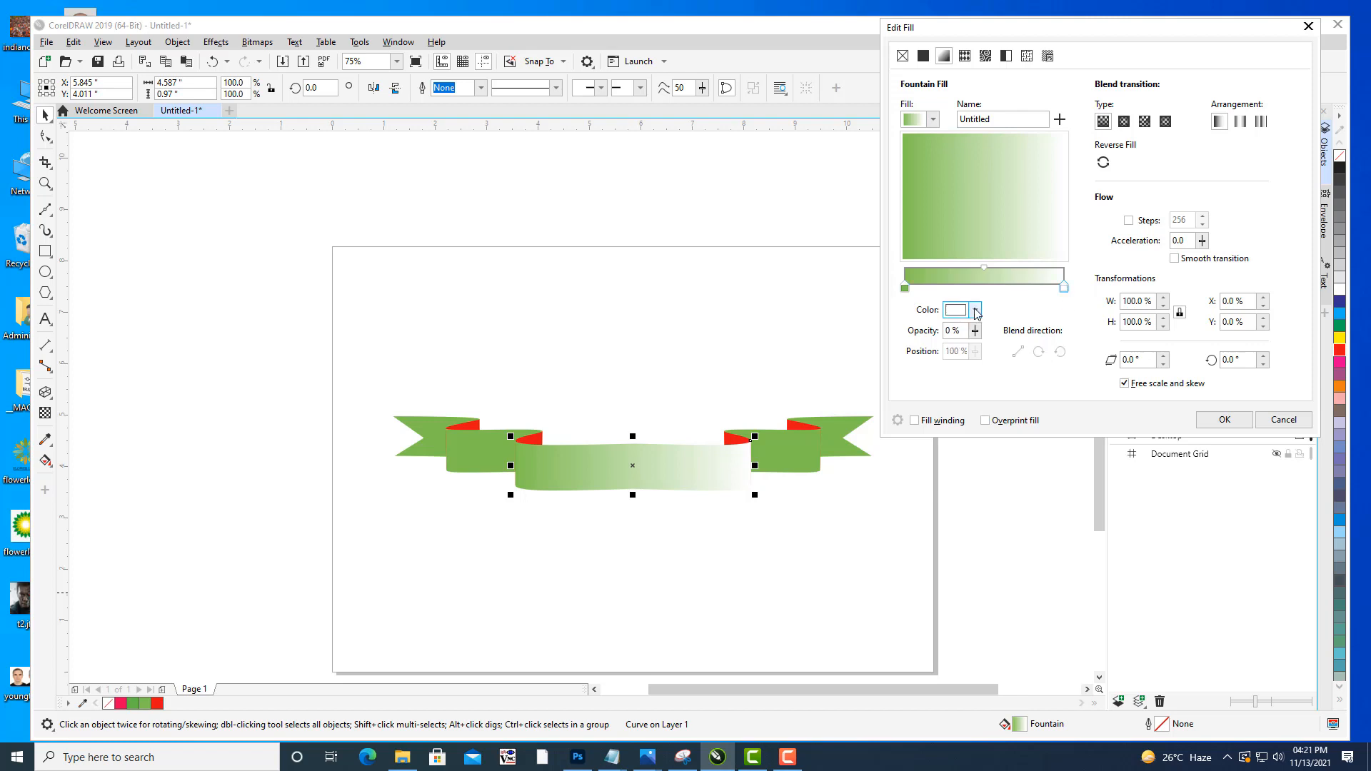
left_click(977, 312)
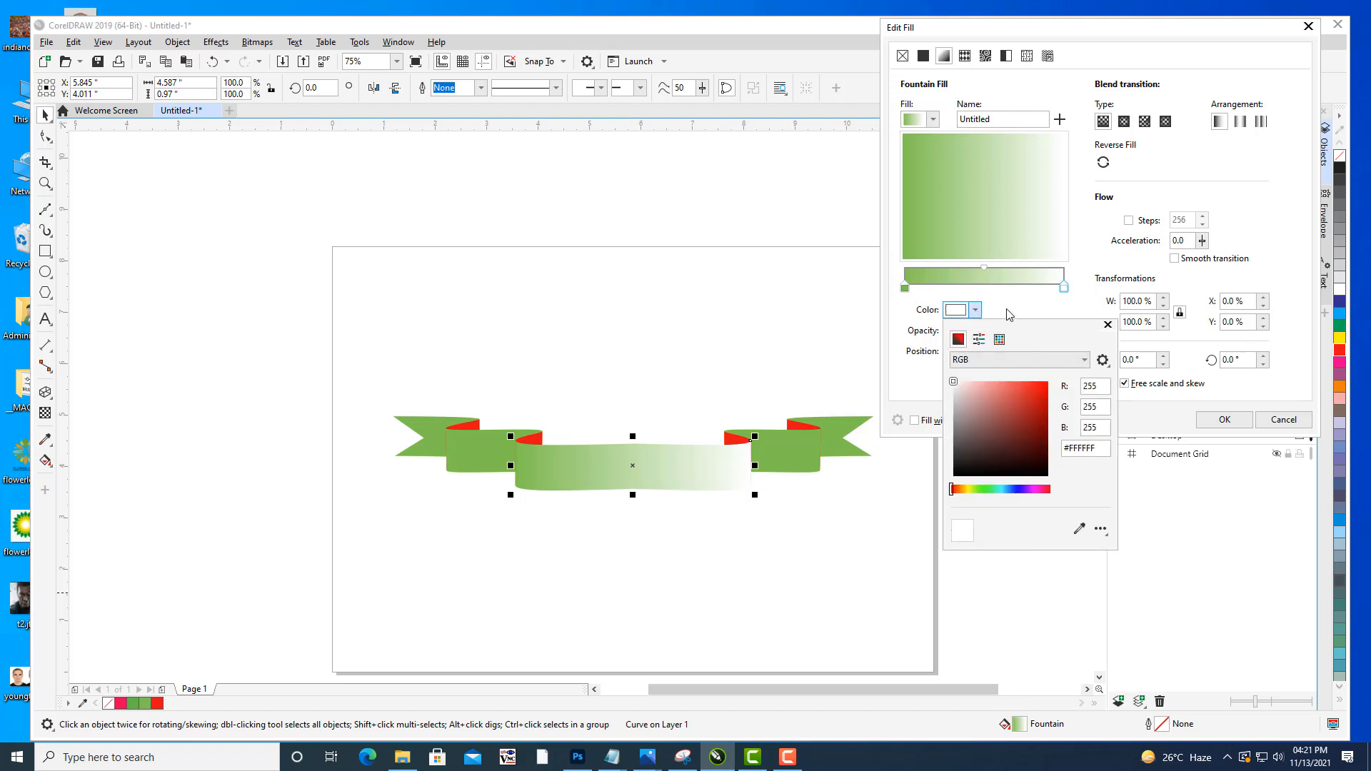
left_click(988, 488)
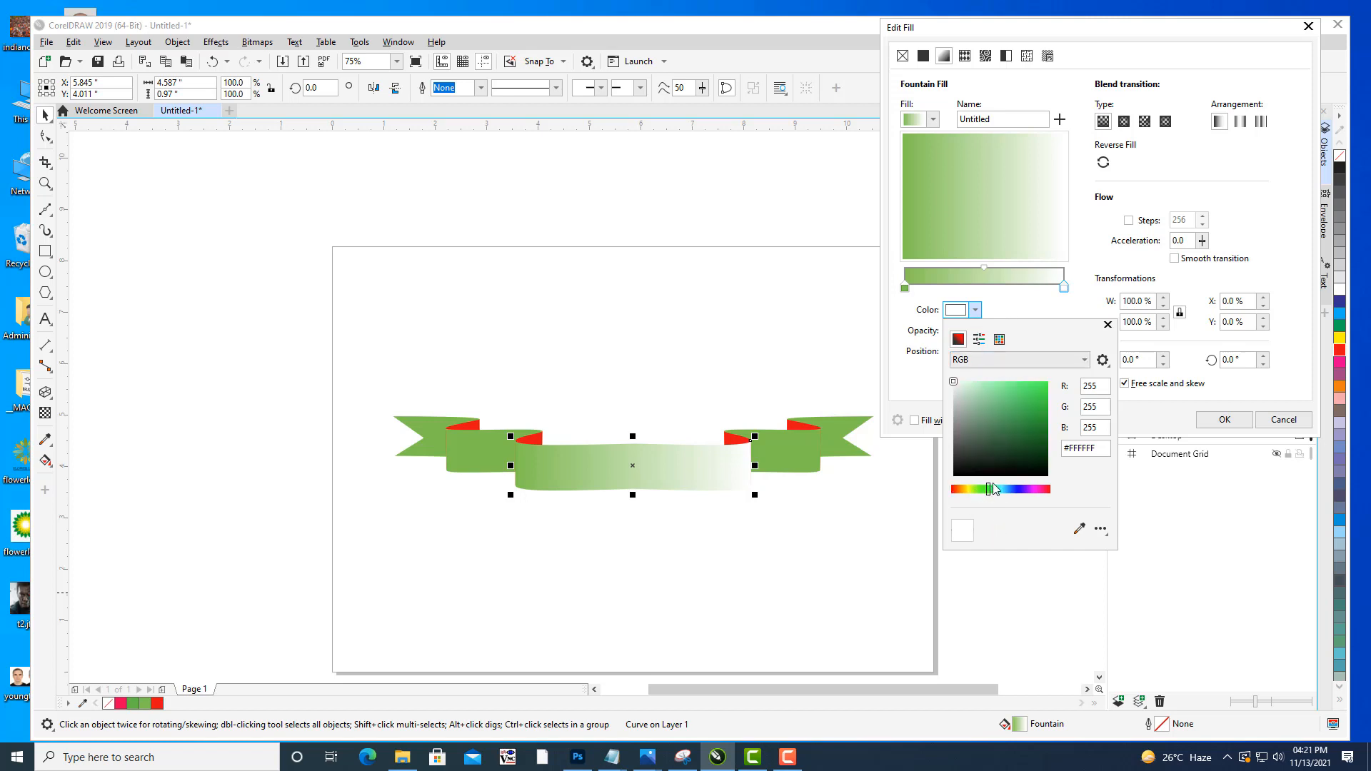
left_click(1044, 435)
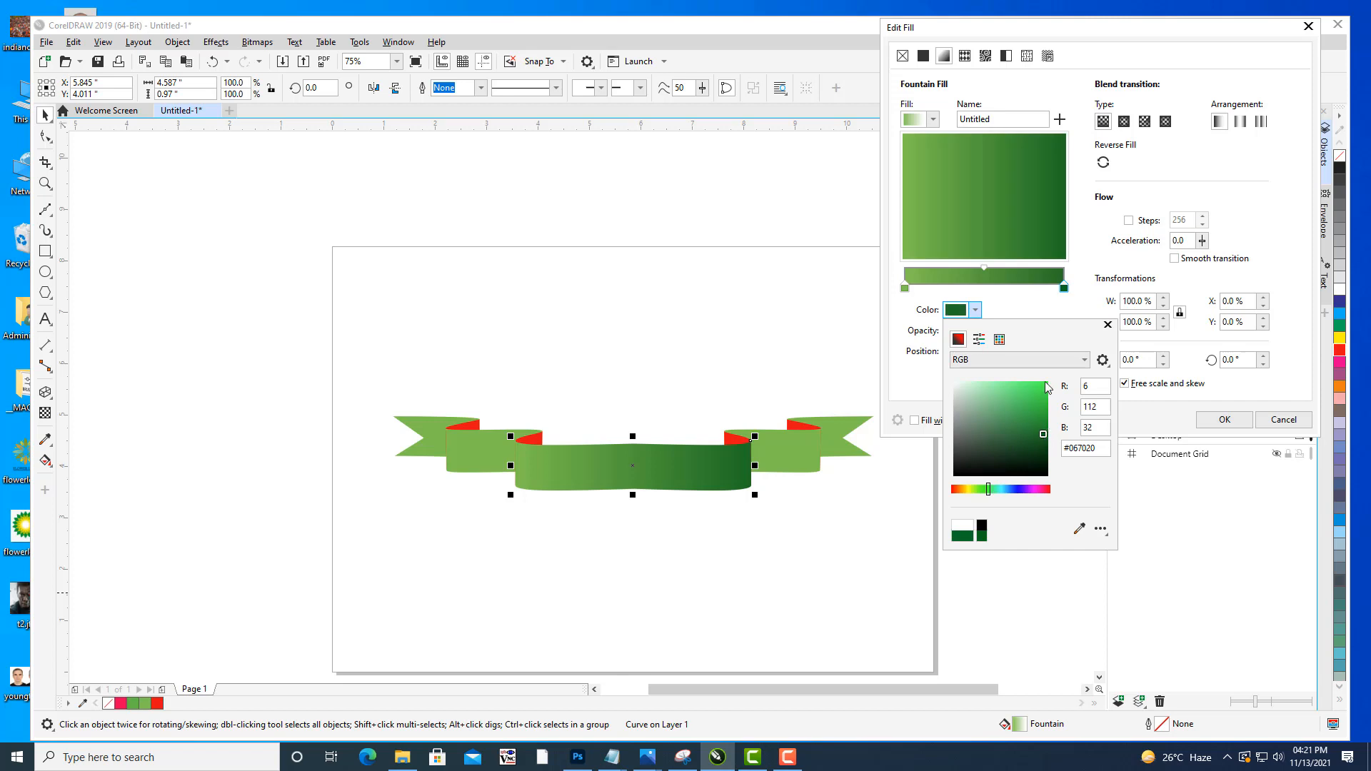
Make the center panel's fountain fill elliptical with light green at its core, shifting the blend midpoint toward the dark green end.
left_click(983, 265)
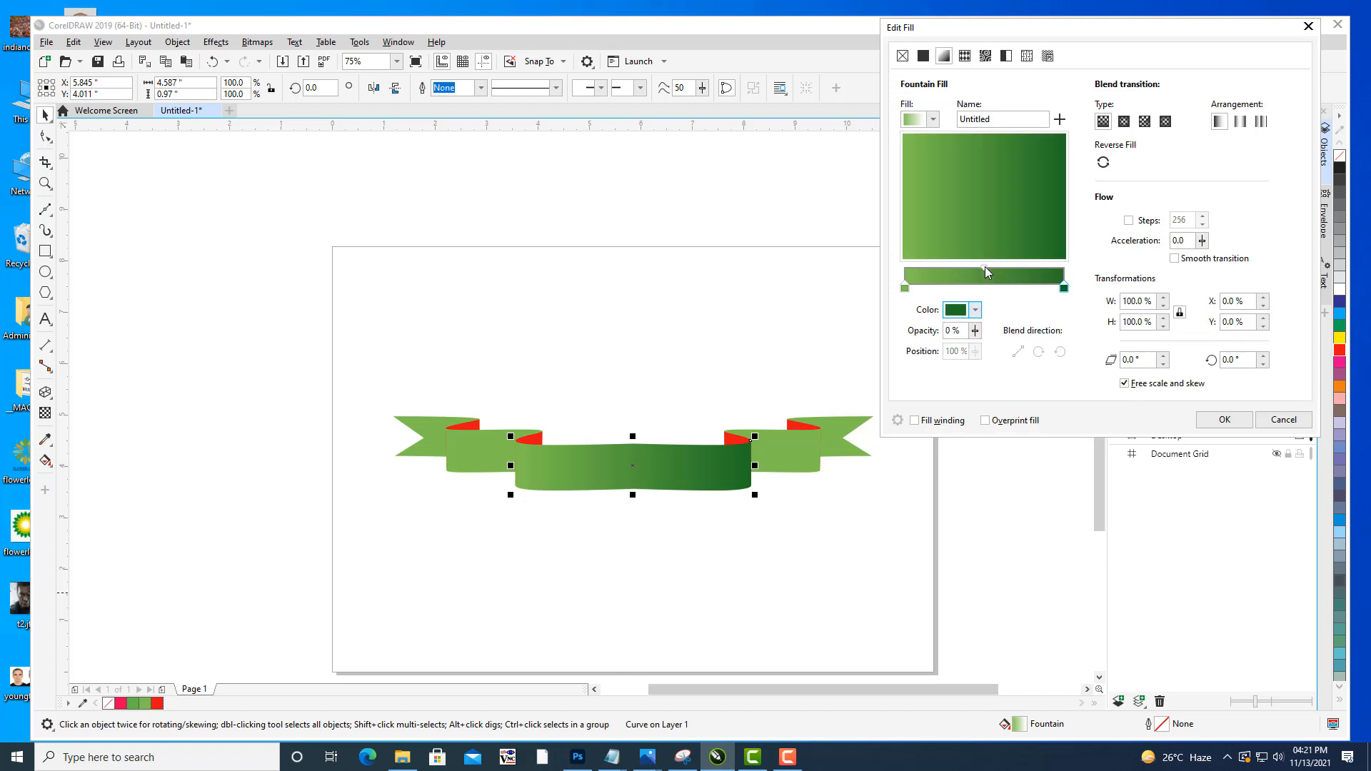
left_click_drag(984, 268, 989, 267)
left_click(1124, 122)
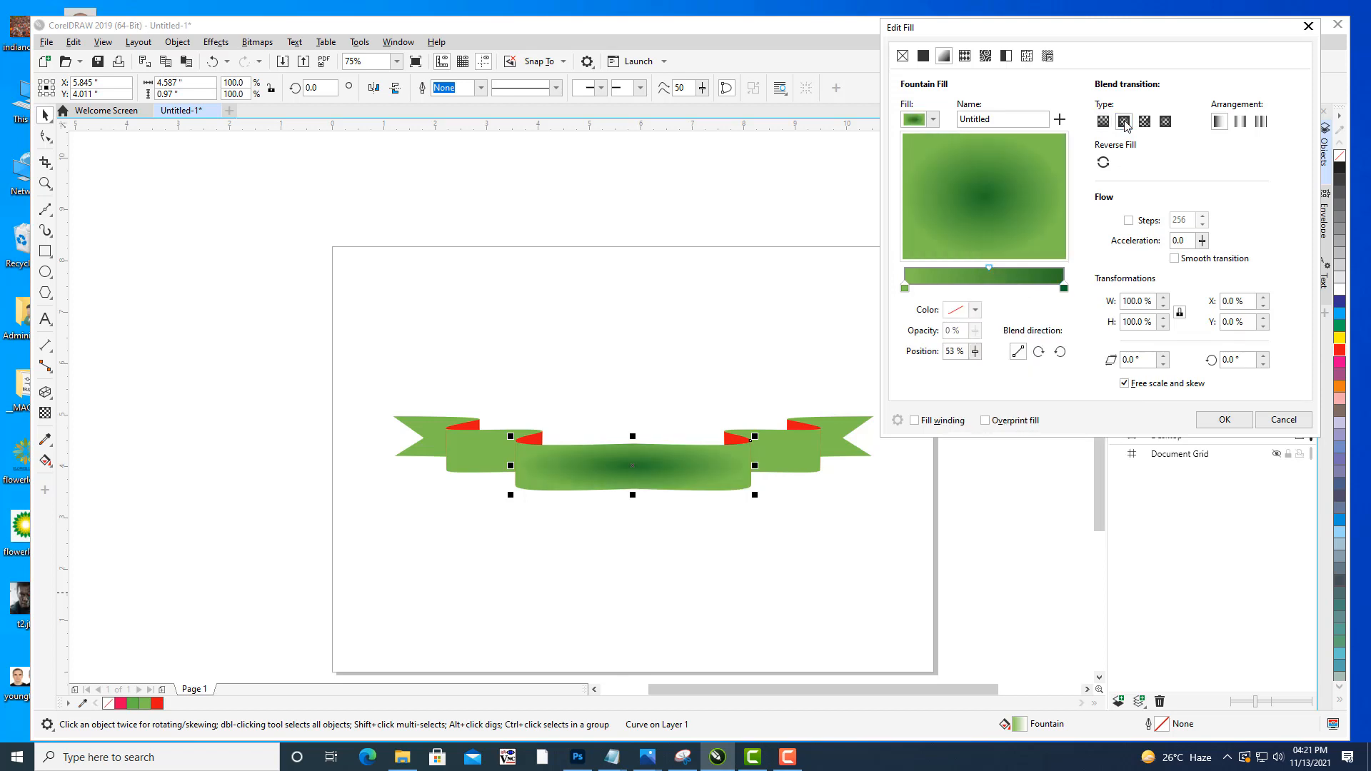
left_click(1103, 163)
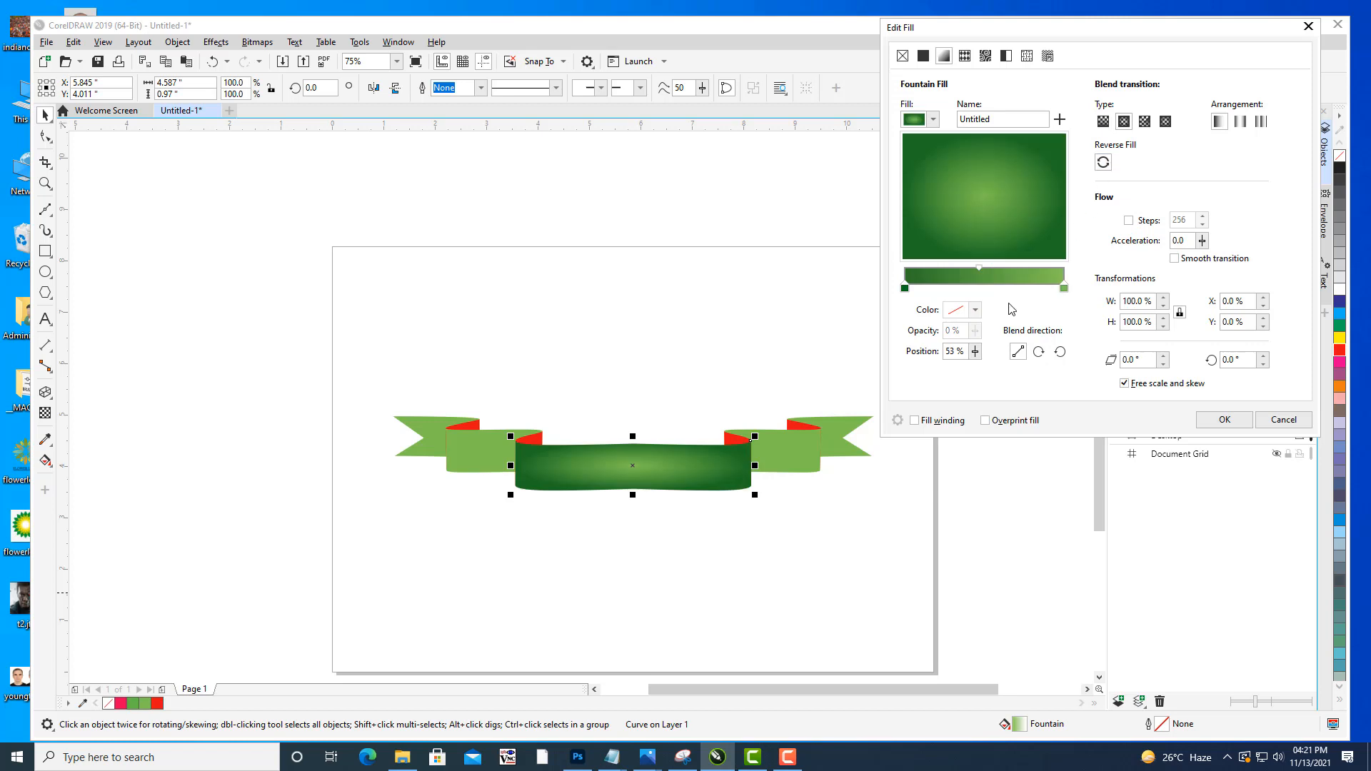
left_click_drag(978, 265, 970, 267)
Lighten the outer dark green of the center panel's elliptical fill to #08A12E.
left_click(1065, 289)
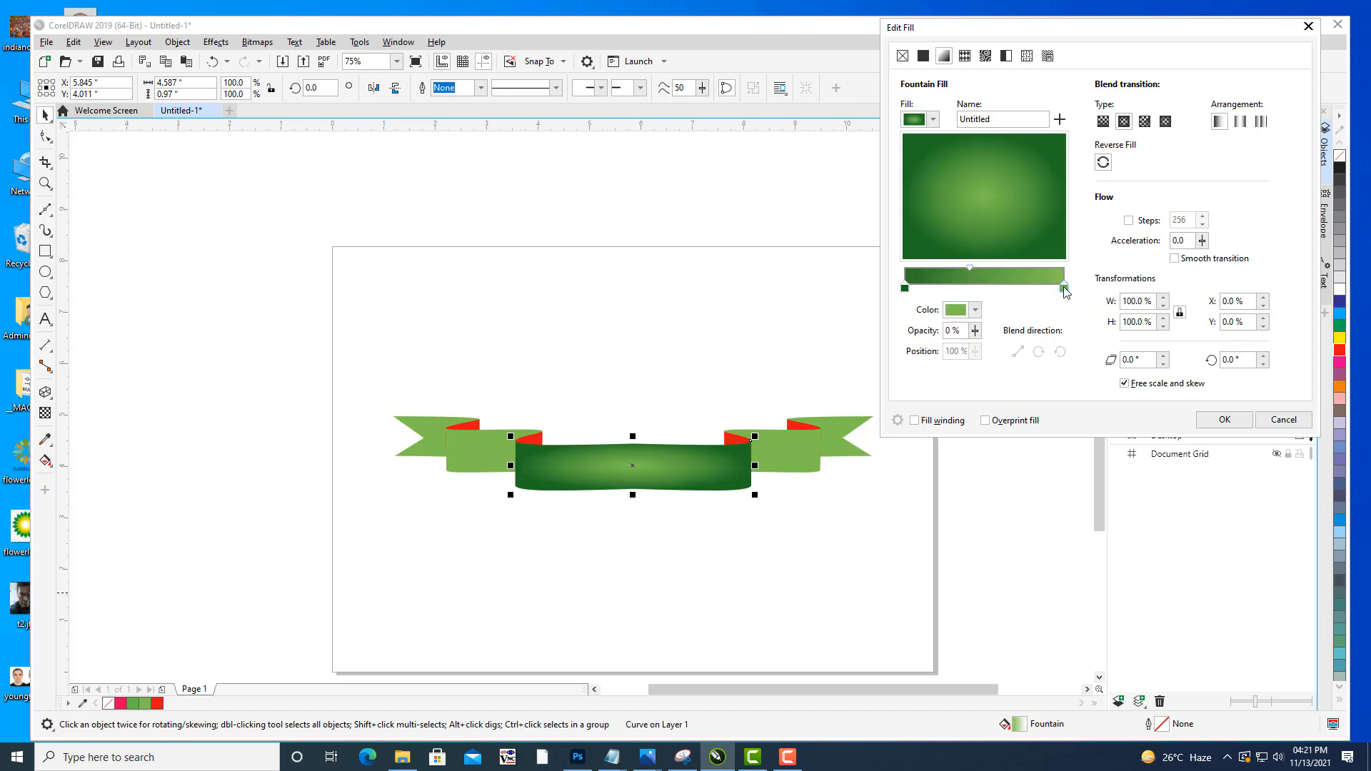
left_click(904, 288)
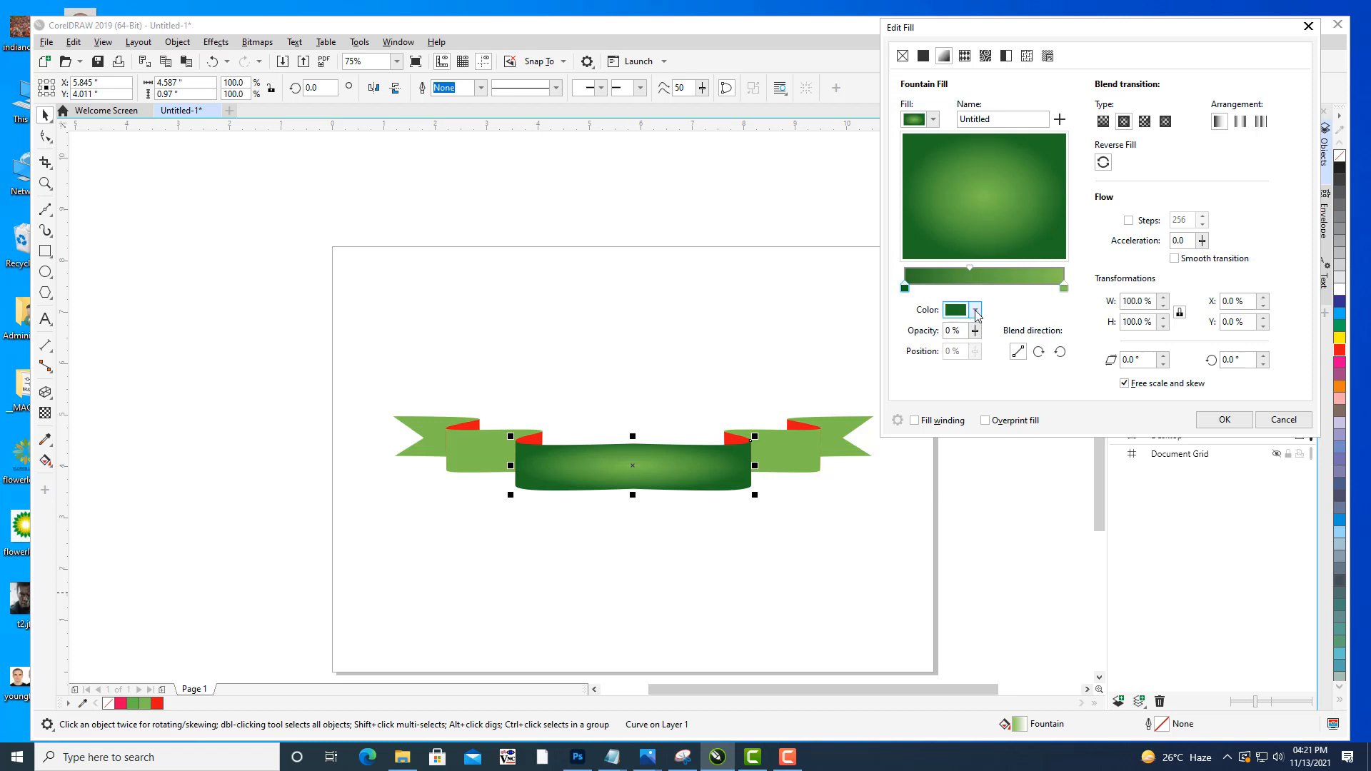
left_click(976, 311)
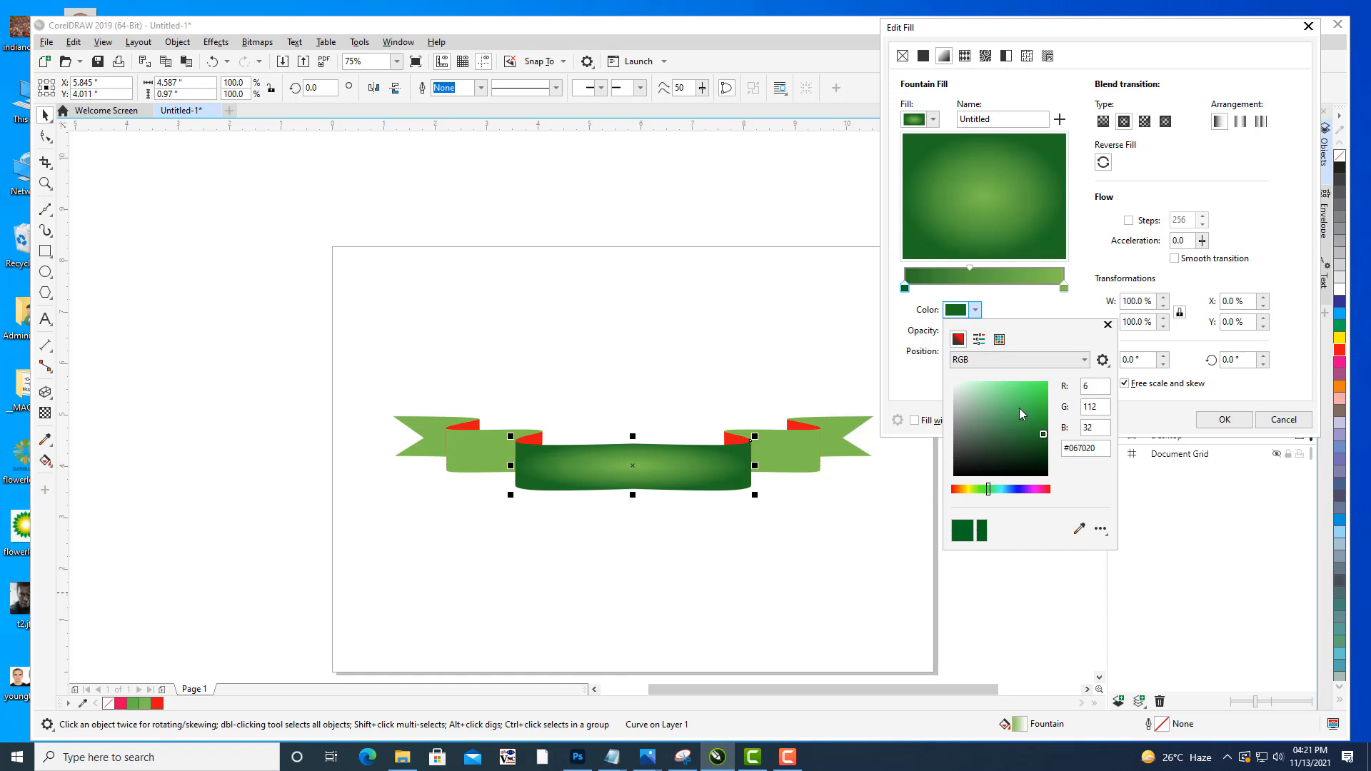
left_click_drag(1043, 434, 1044, 417)
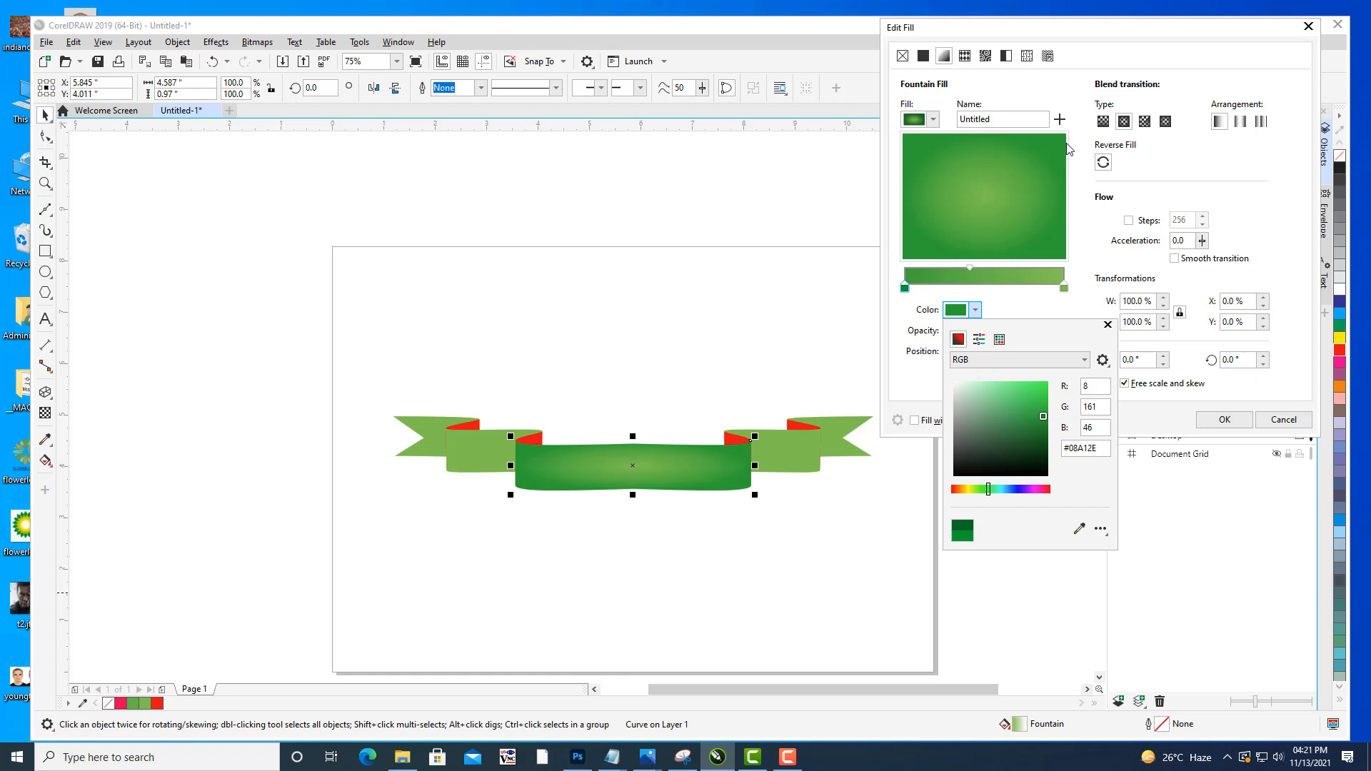
Name the fountain fill greenradial and save it as a custom fill with that title.
left_click(997, 124)
left_click_drag(1002, 120, 852, 106)
type("greenradial")
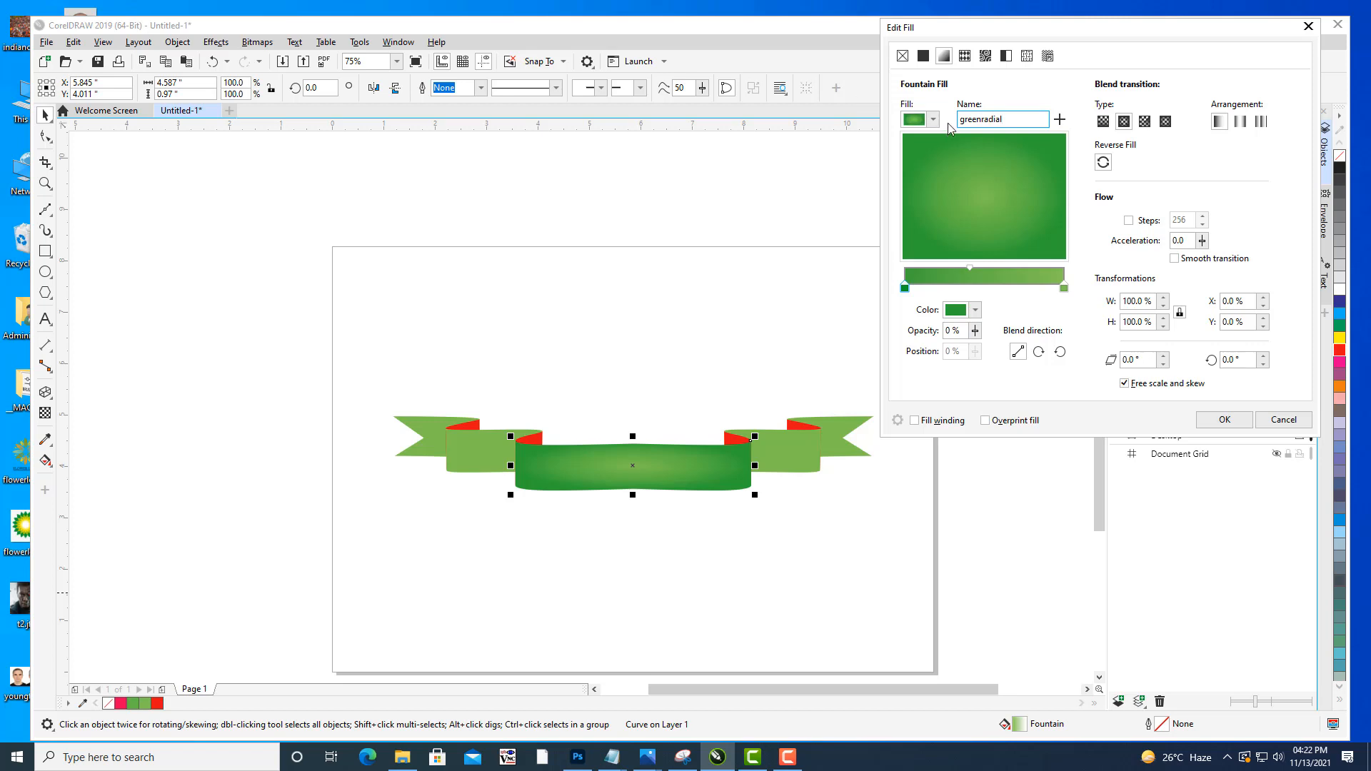
left_click(1057, 117)
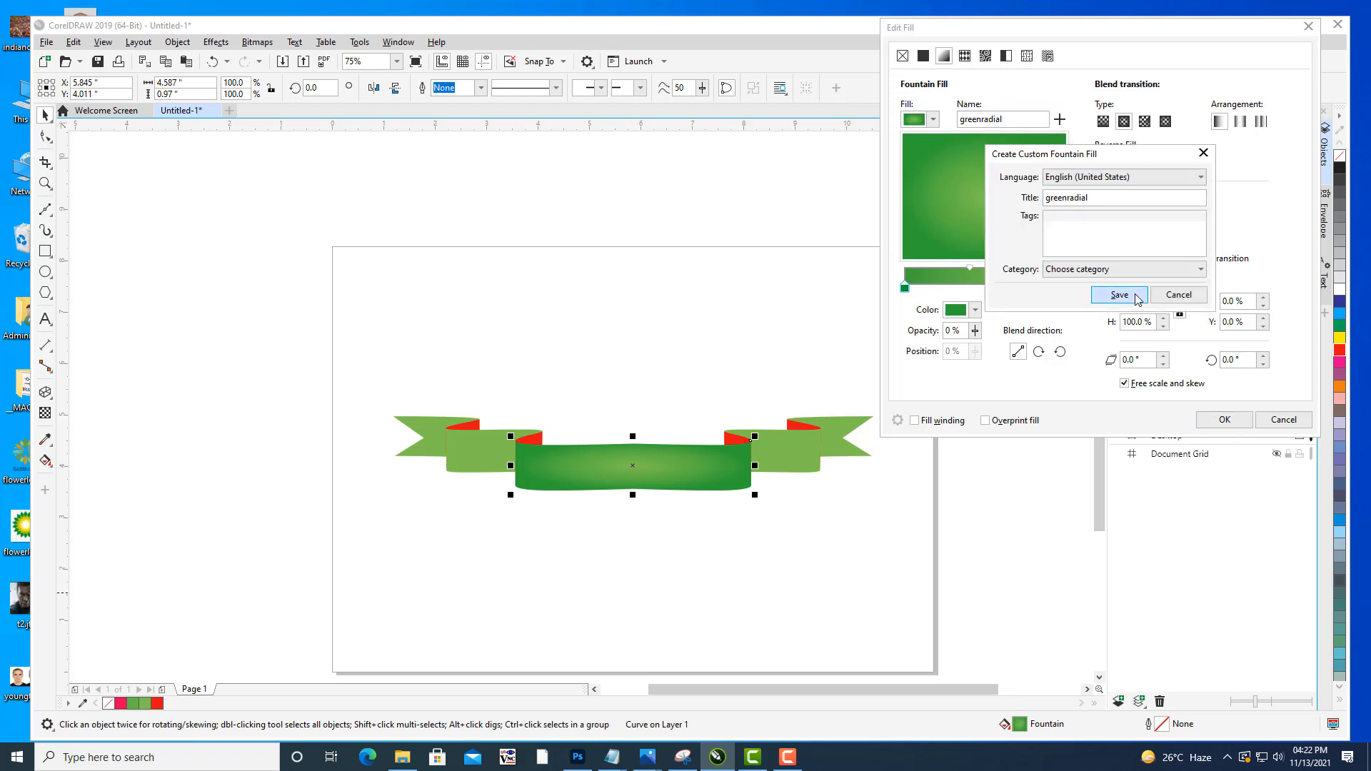
left_click(1119, 295)
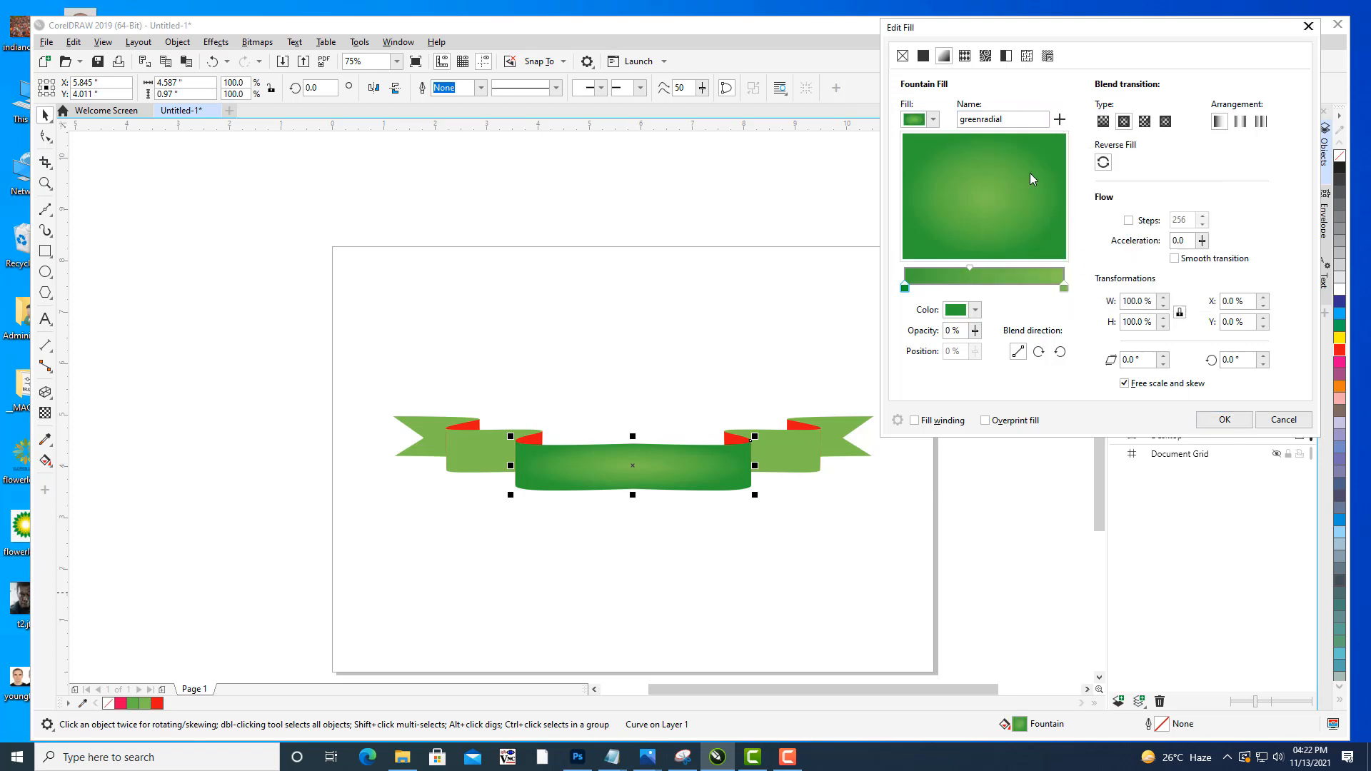
Check for the saved greenradial preset among the fills and apply the edited fill to the center panel.
left_click(933, 119)
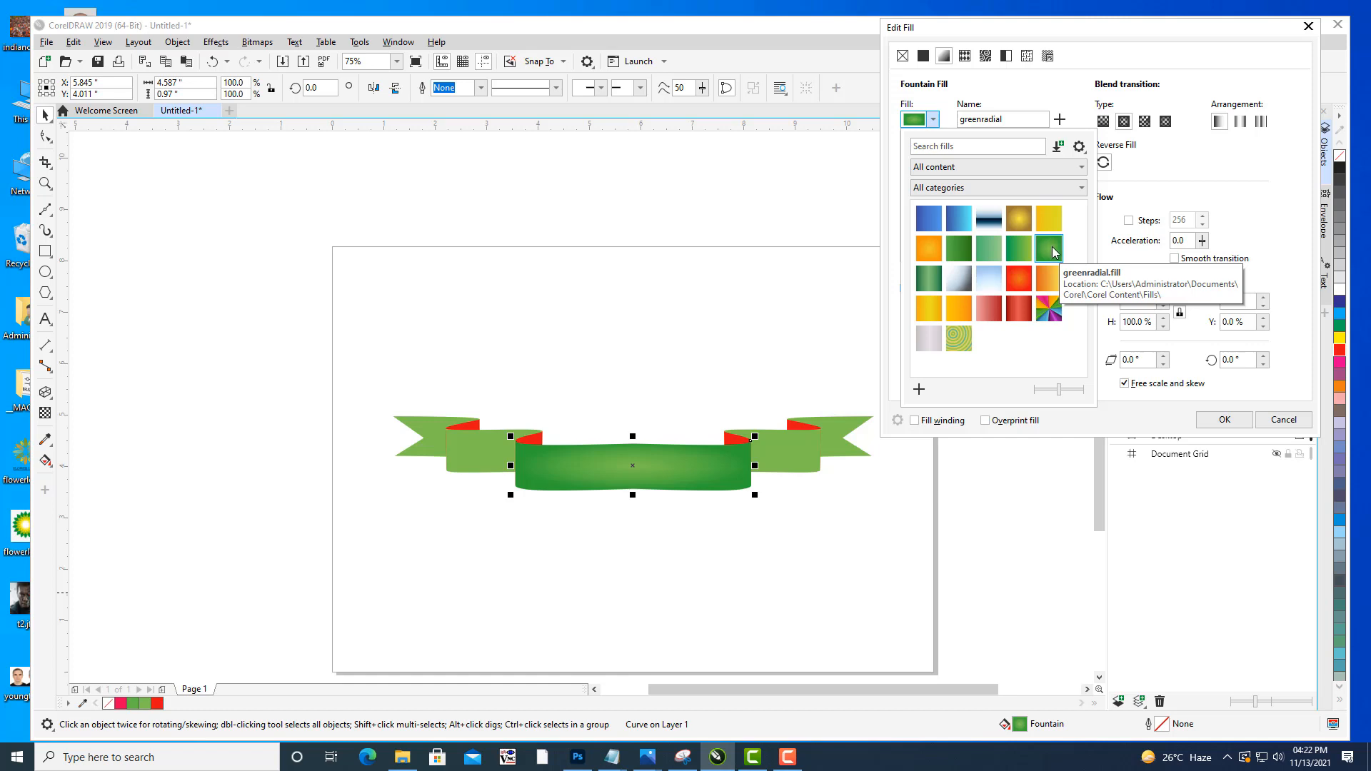
left_click(1121, 31)
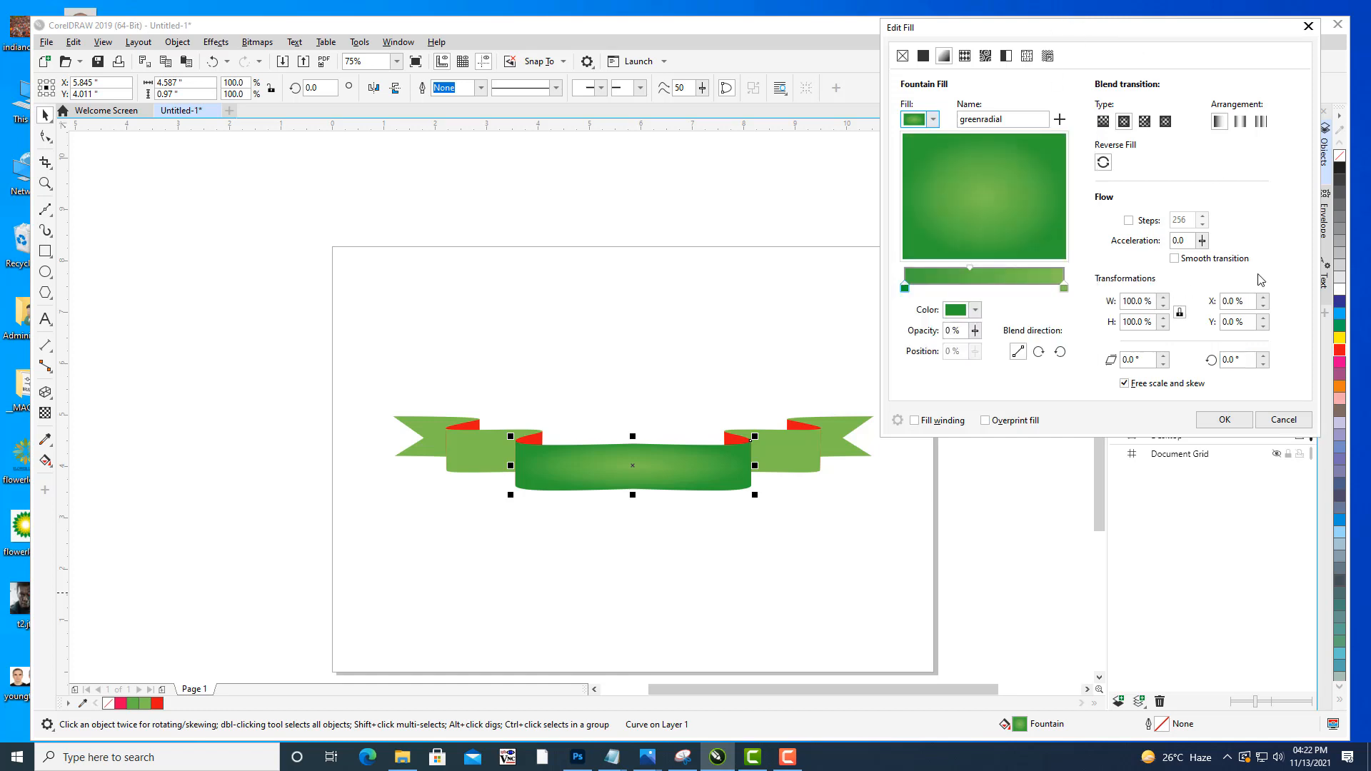
left_click(1222, 421)
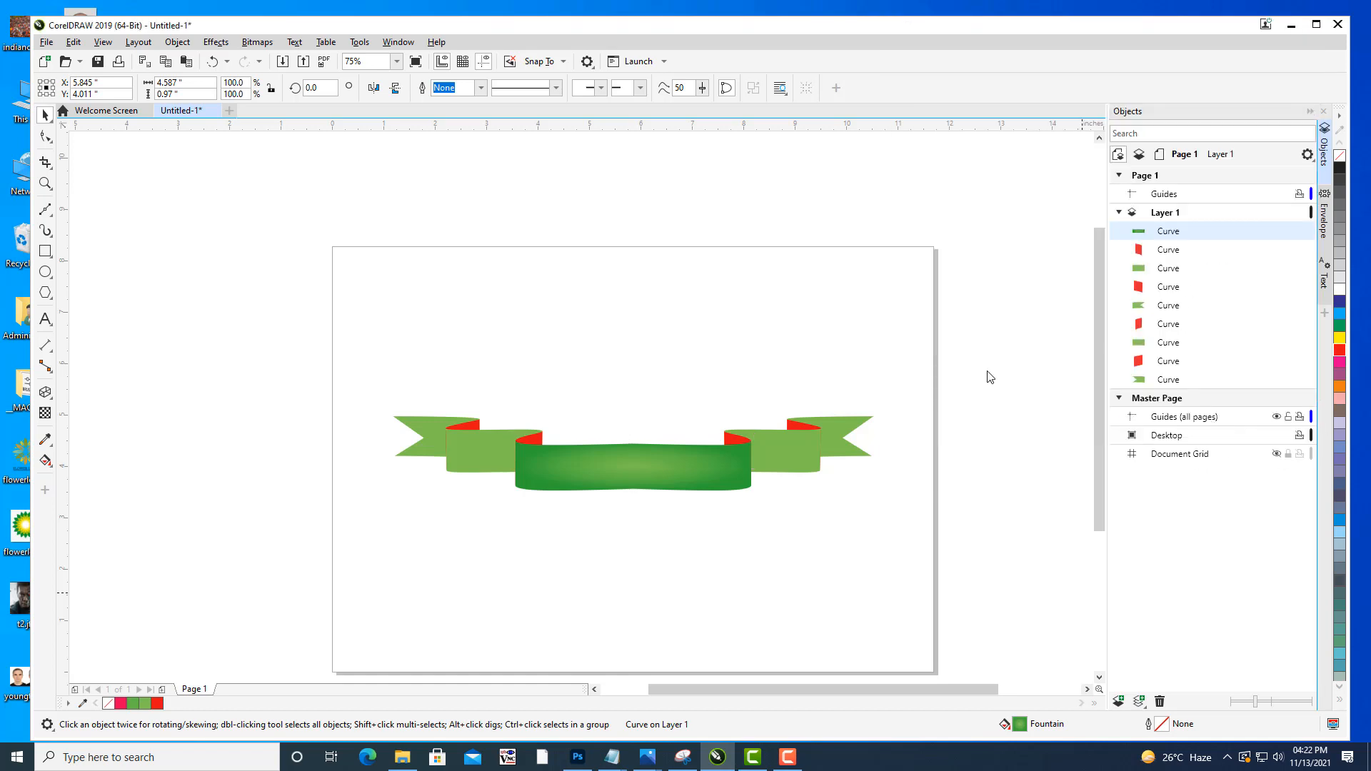
Repeat the green elliptical fill on the right side panel and the right notched tail.
left_click(800, 459)
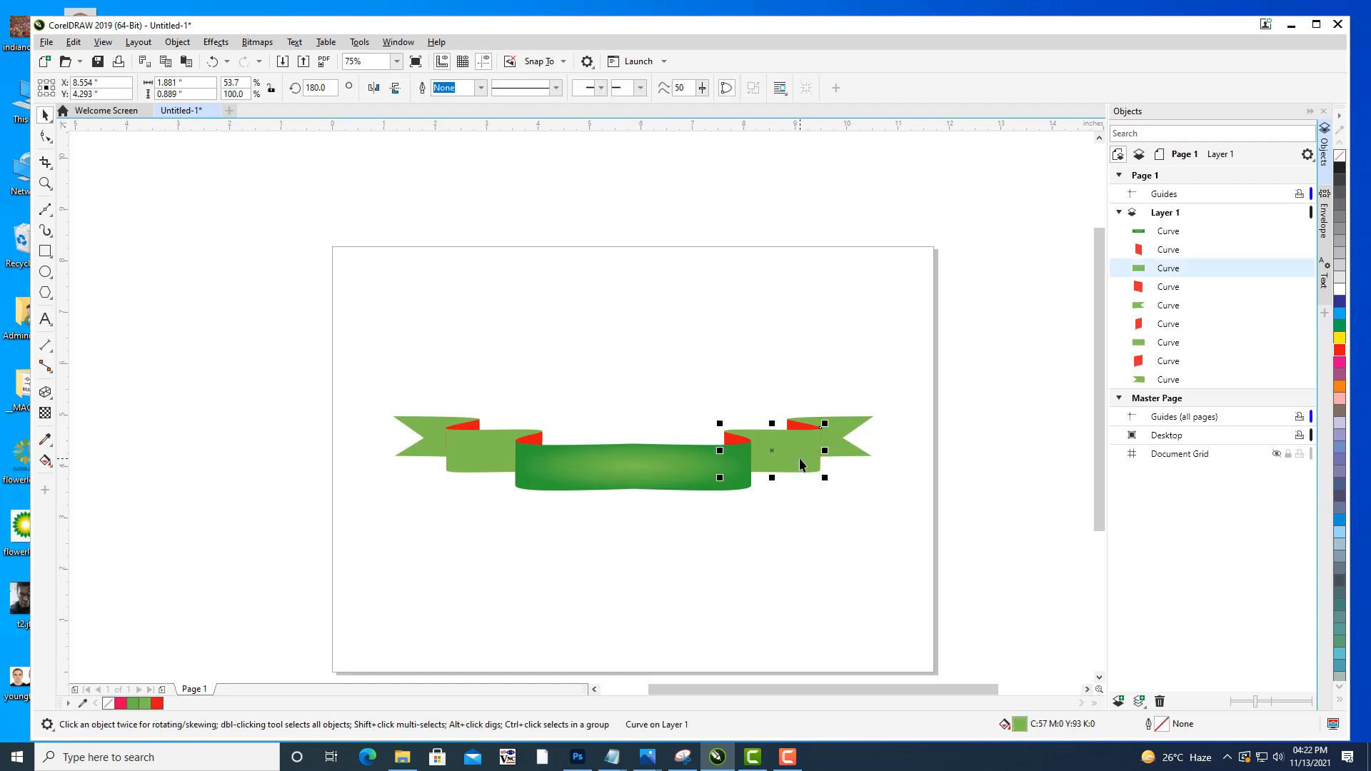
key("ctrl+r")
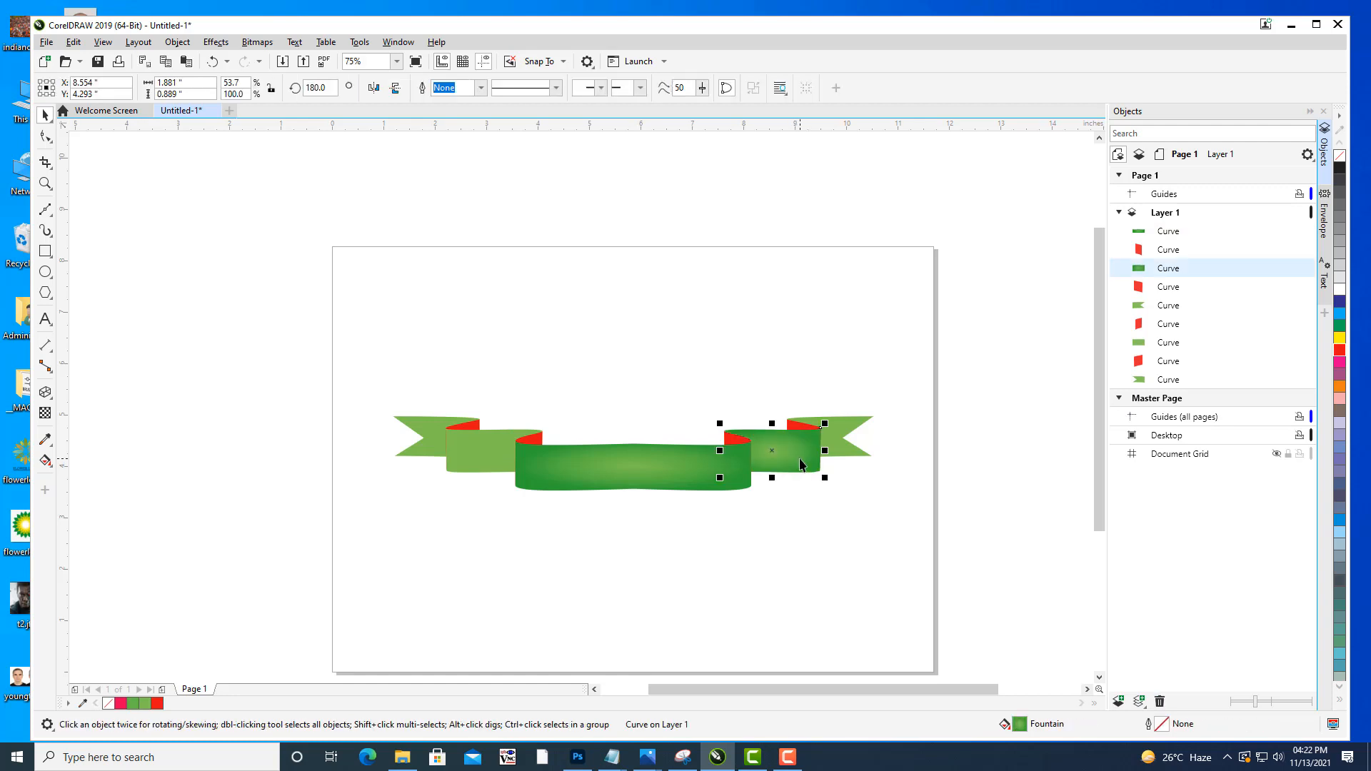
left_click(885, 401)
left_click(845, 429)
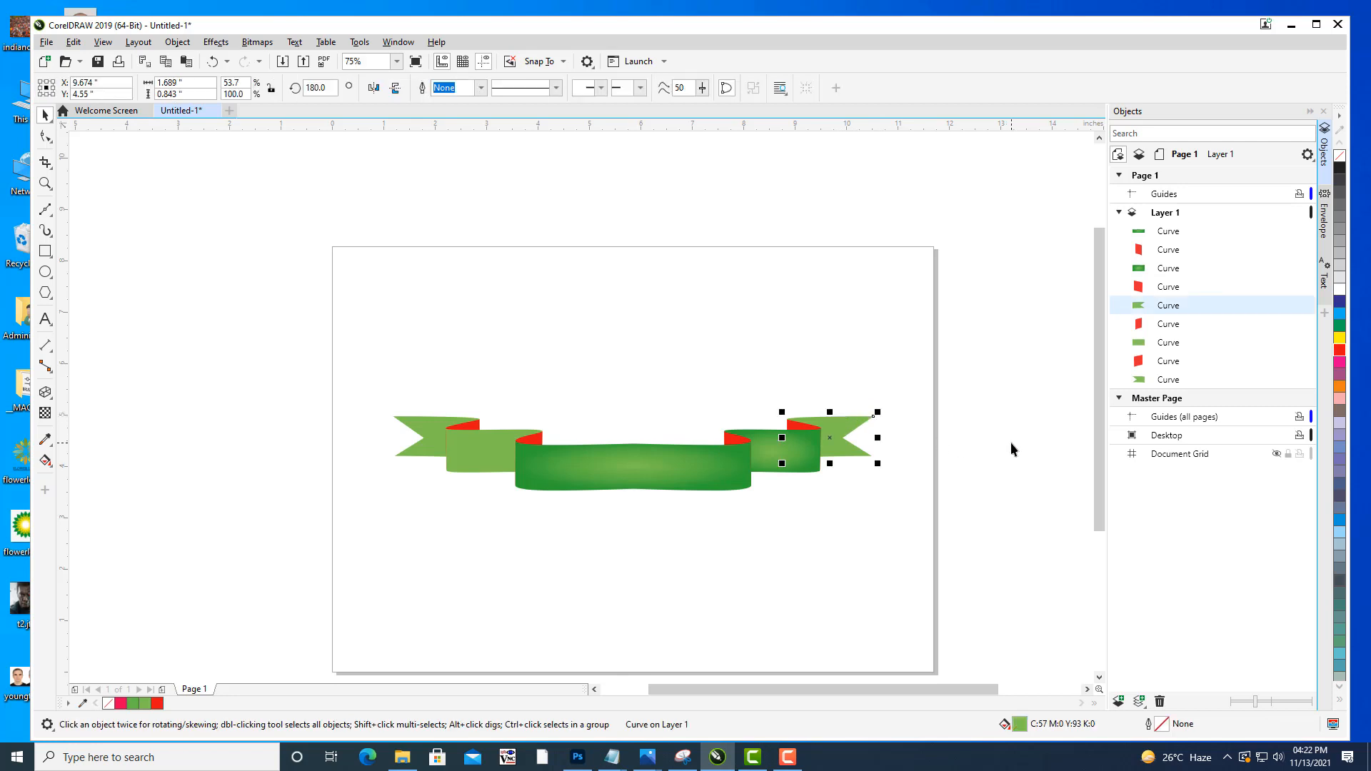
key("ctrl+r")
left_click(948, 367)
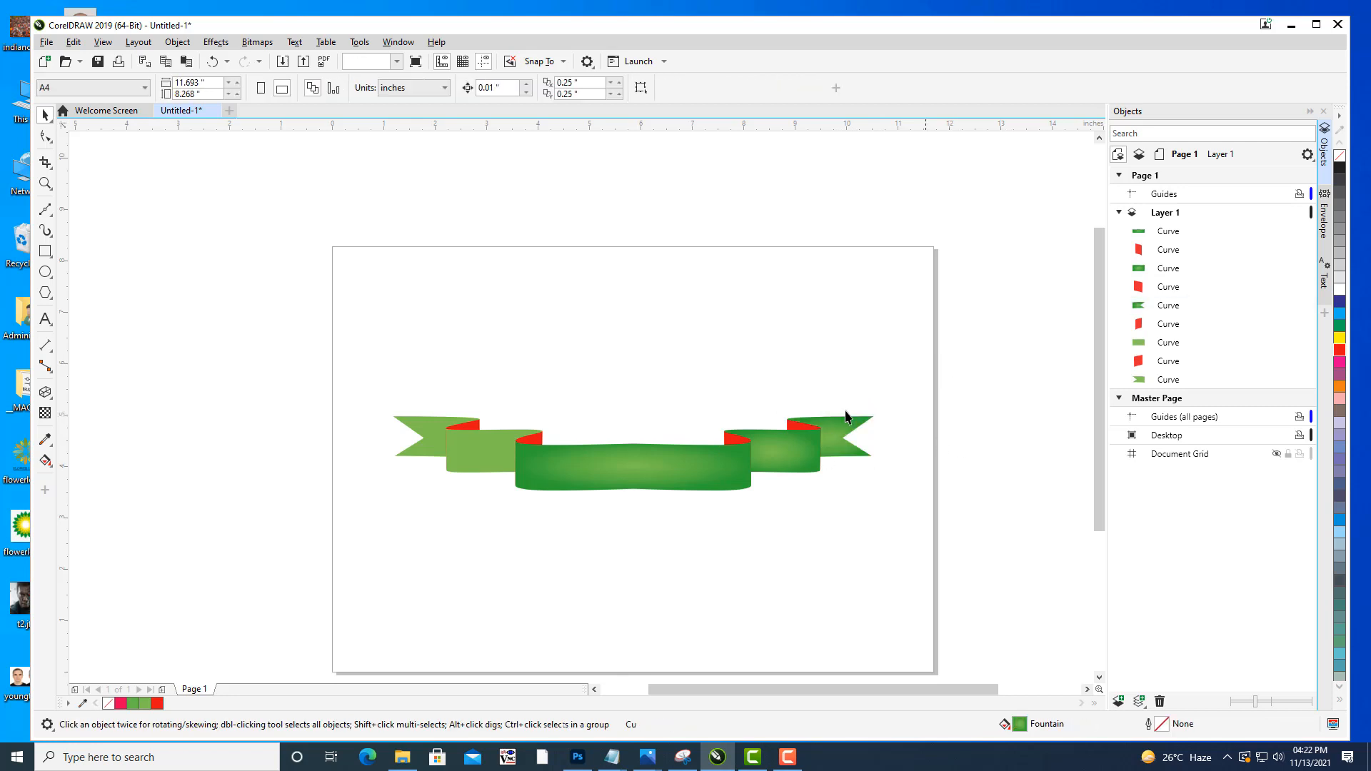
Repeat the green elliptical fill on the left side panel and the left notched tail.
left_click(481, 453)
key("ctrl+r")
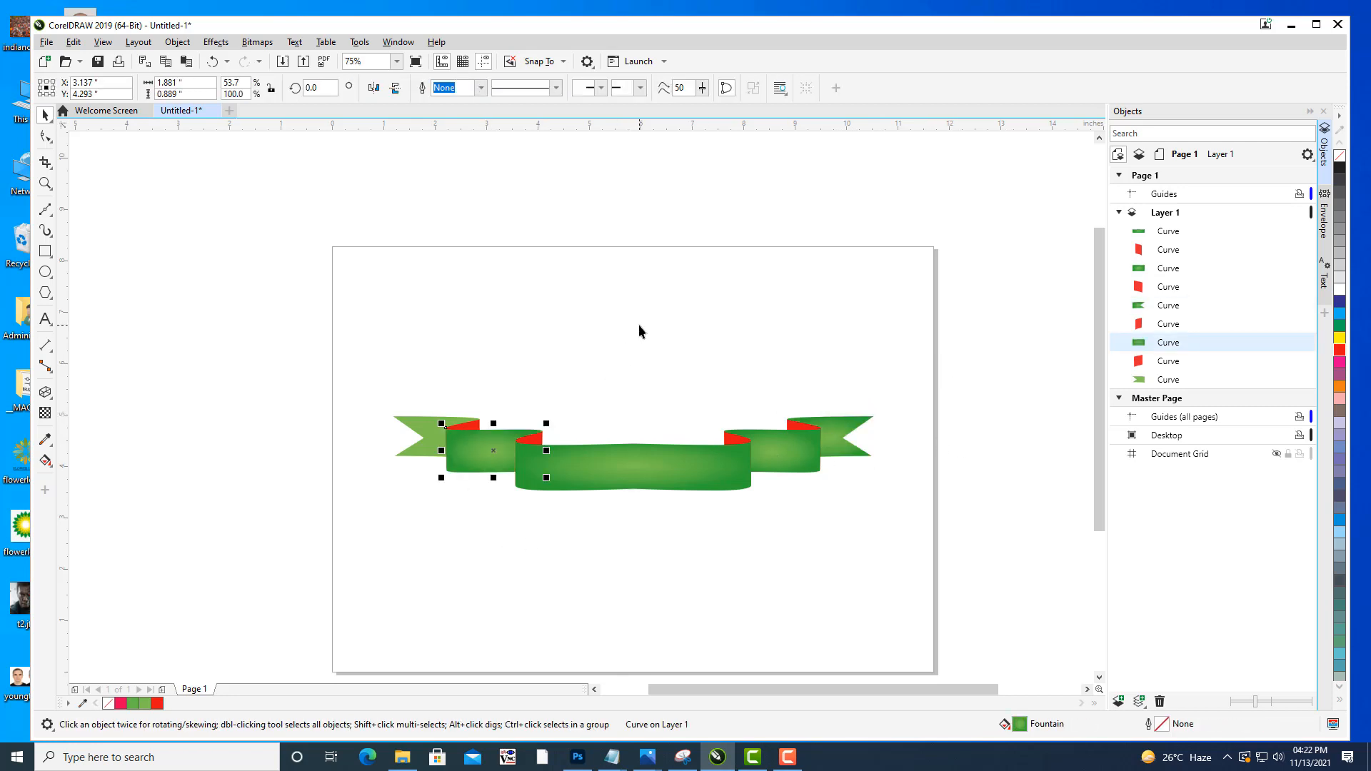
left_click(639, 325)
left_click(425, 427)
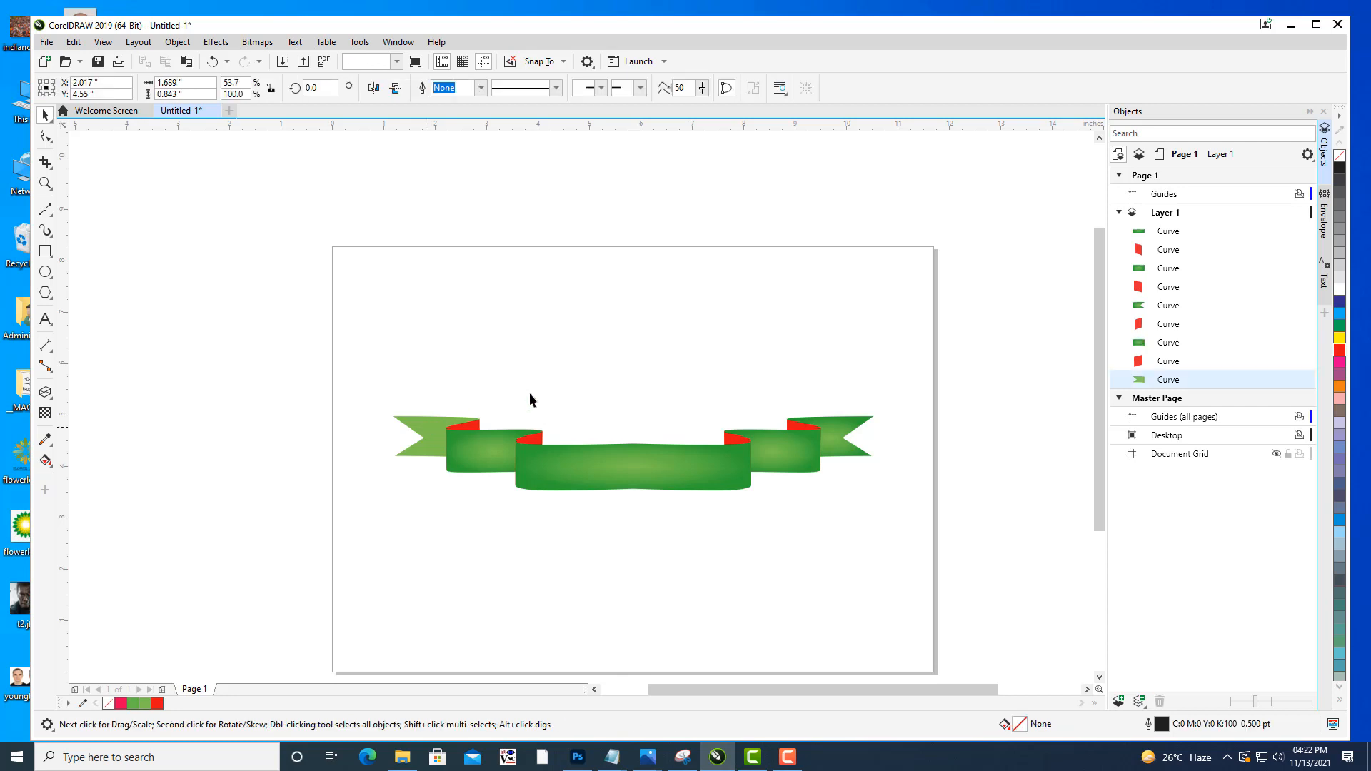
key("ctrl+r")
left_click(640, 351)
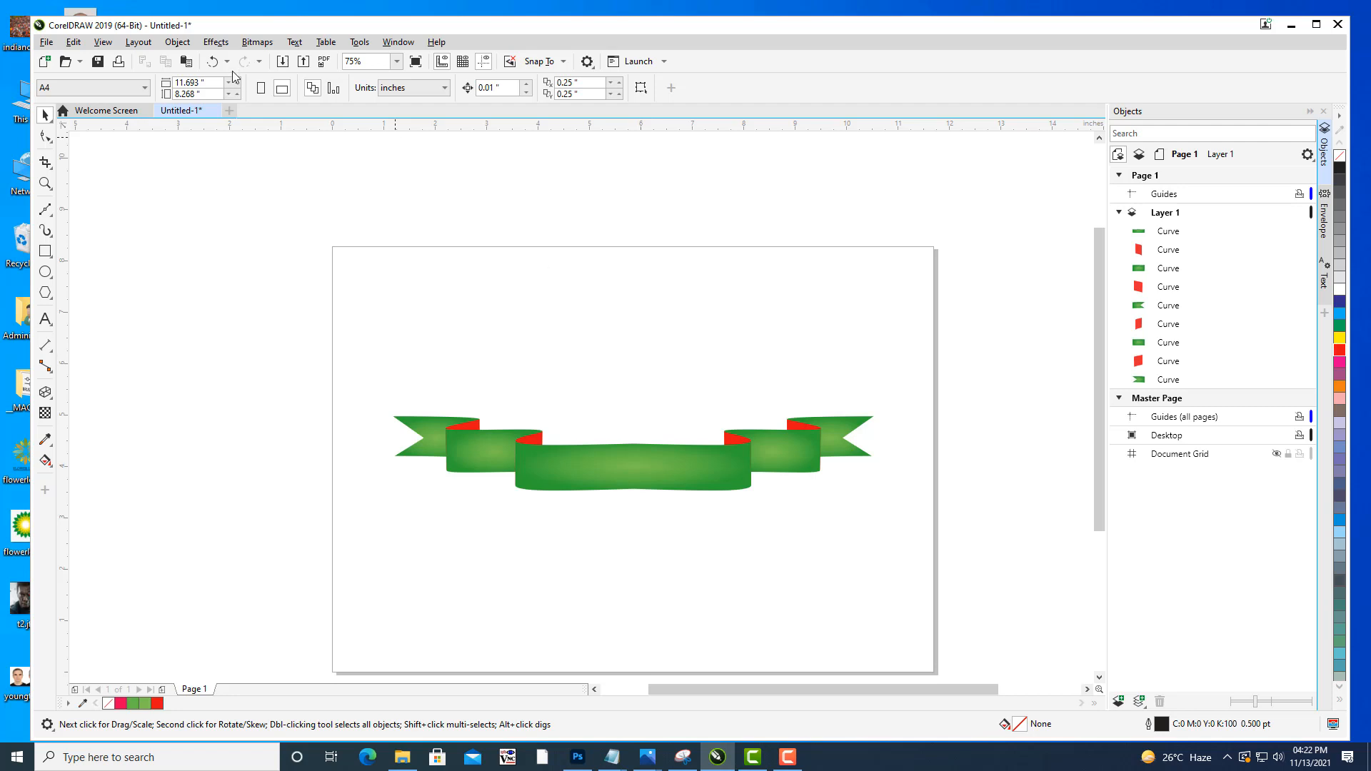
Apply the REDSILK fountain fill preset to the red fold next to the right notched tail.
scroll(756, 409, "up", 2)
left_click_drag(889, 420, 927, 401)
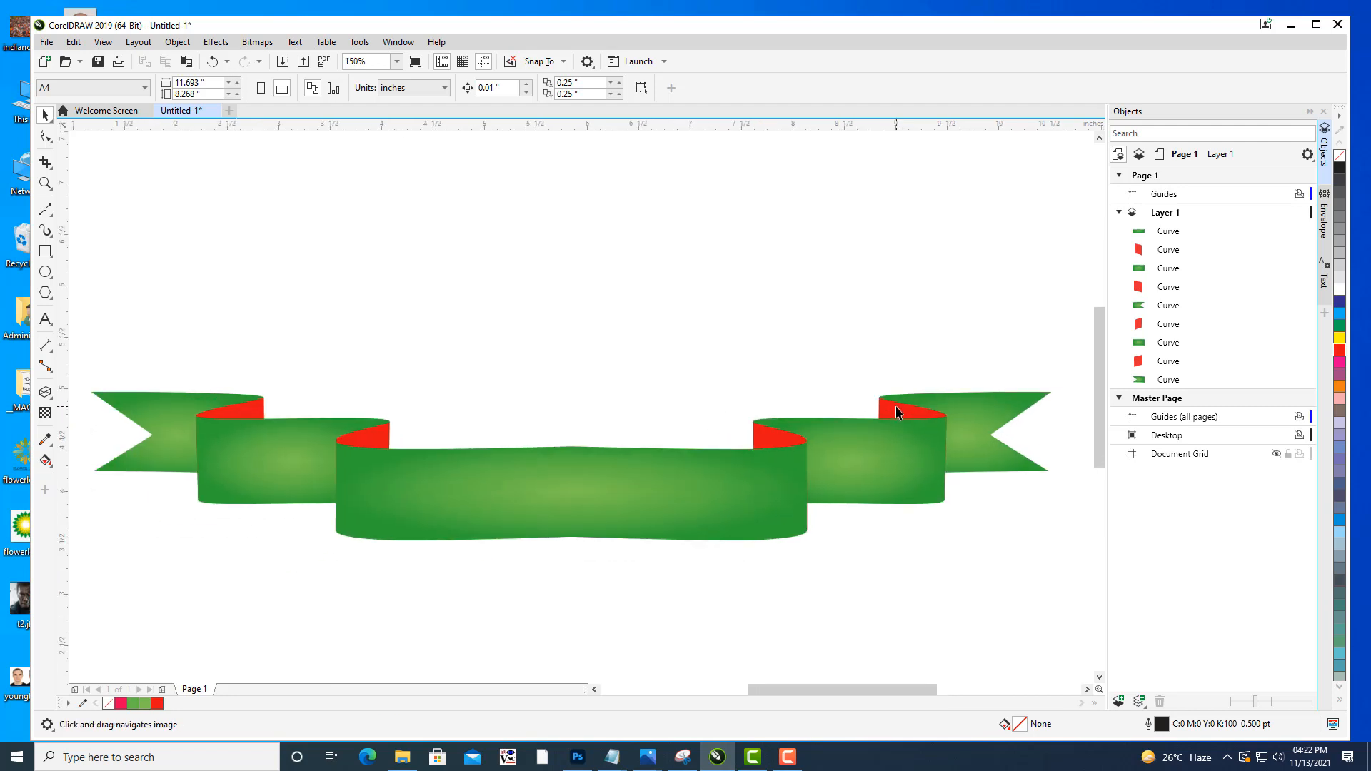
left_click(904, 411)
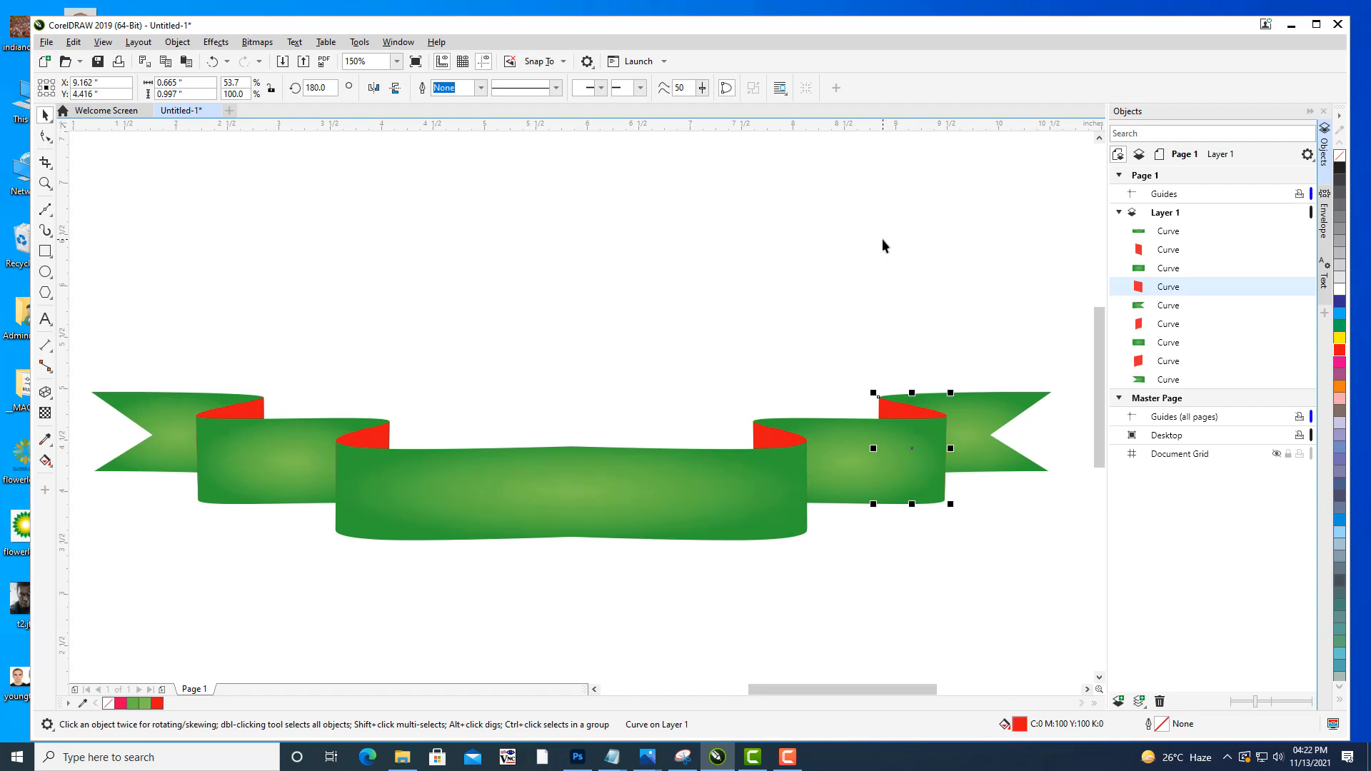
key("F11")
left_click_drag(644, 182, 1175, 25)
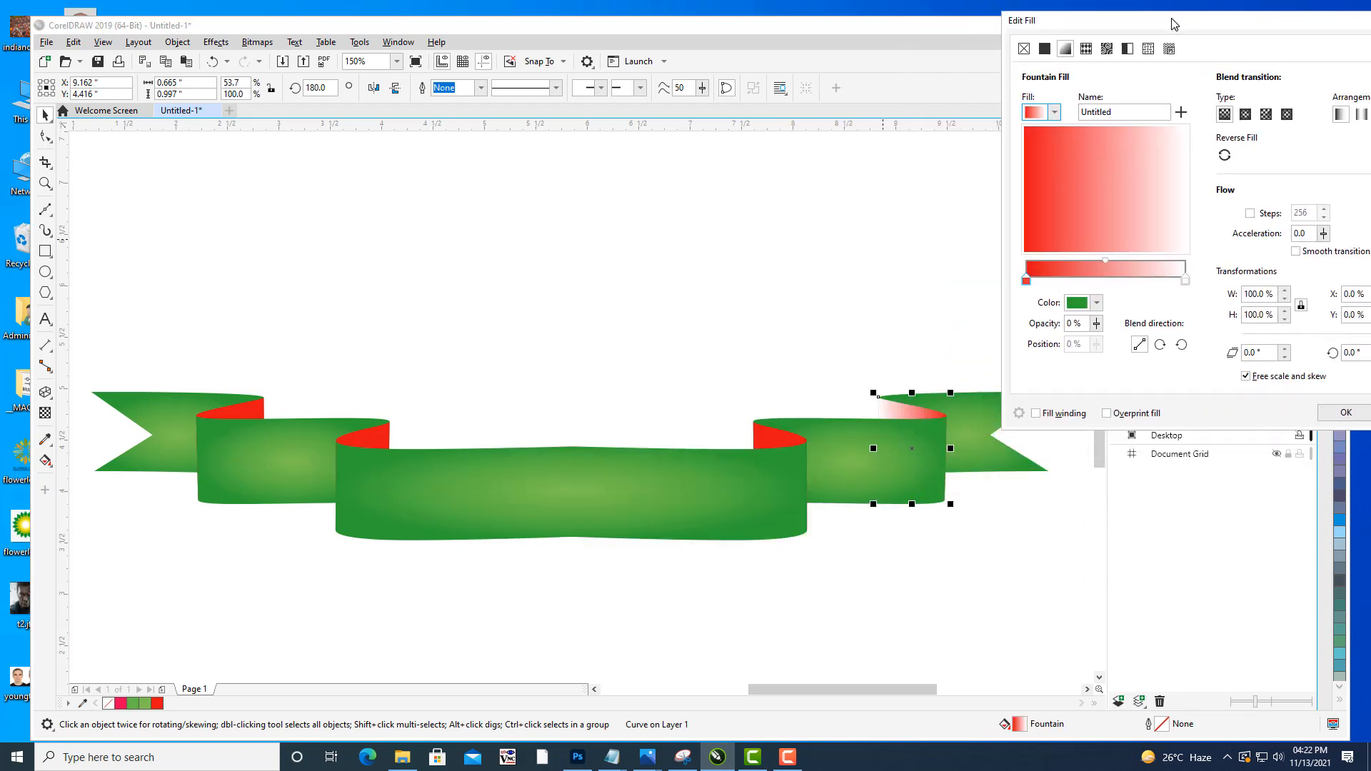
left_click(1055, 112)
left_click(1141, 303)
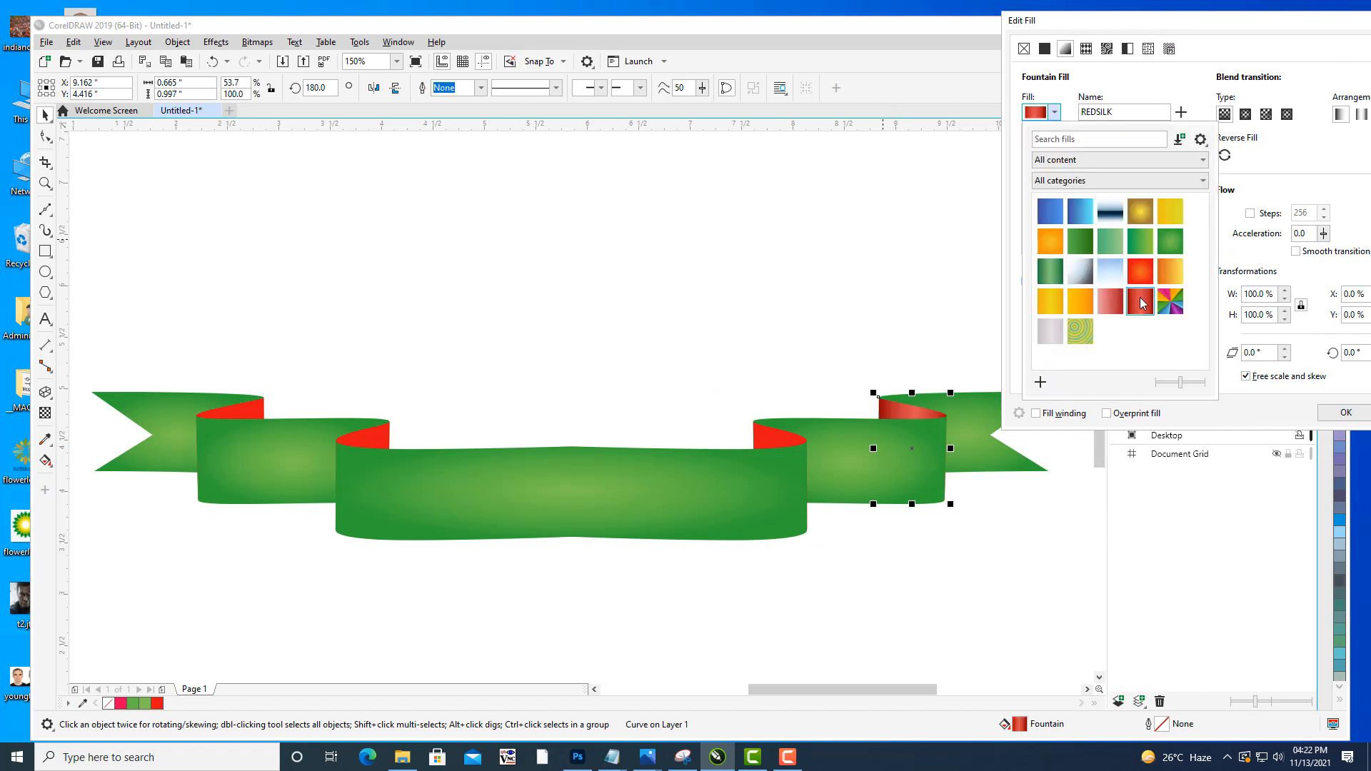
left_click(1337, 418)
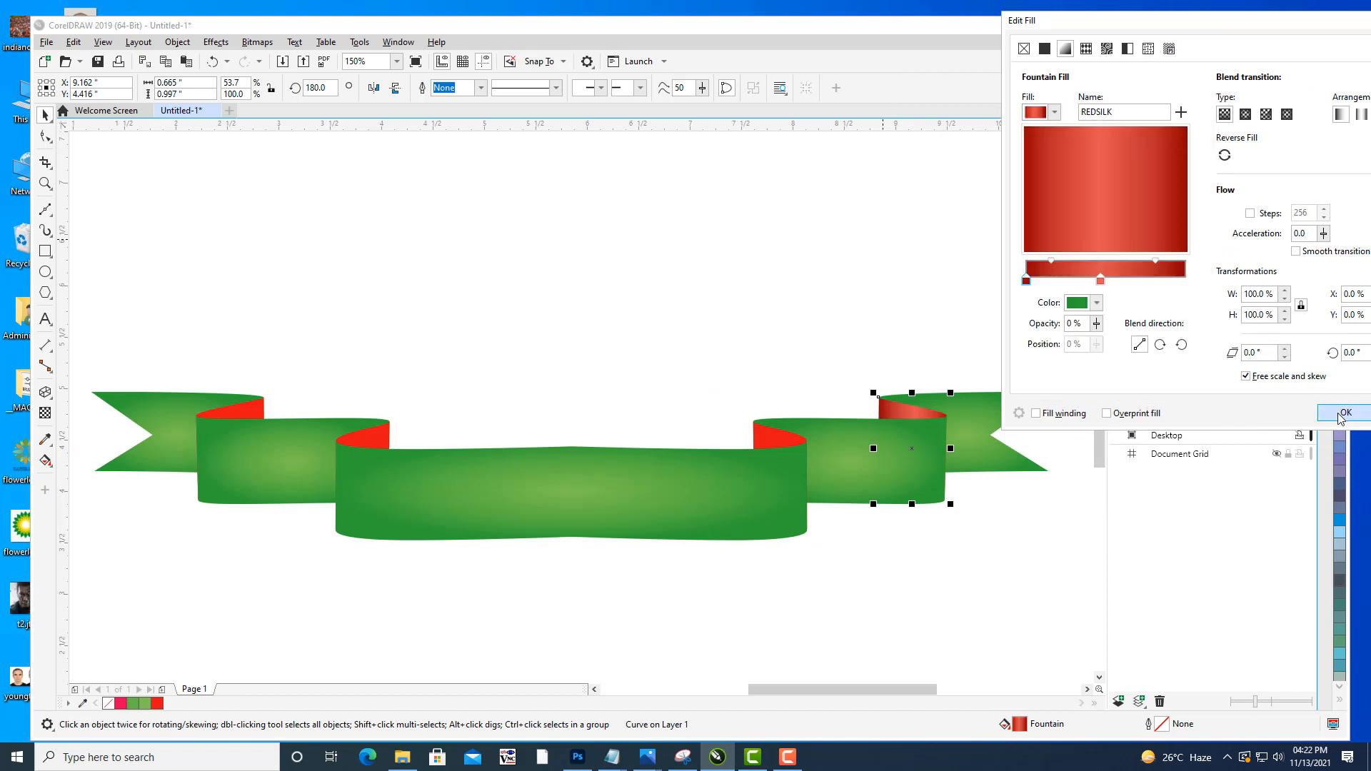
Repeat the REDSILK fill on the right inner fold and both left folds, leaving the finished ribbon deselected with the whole page in view.
left_click(771, 436)
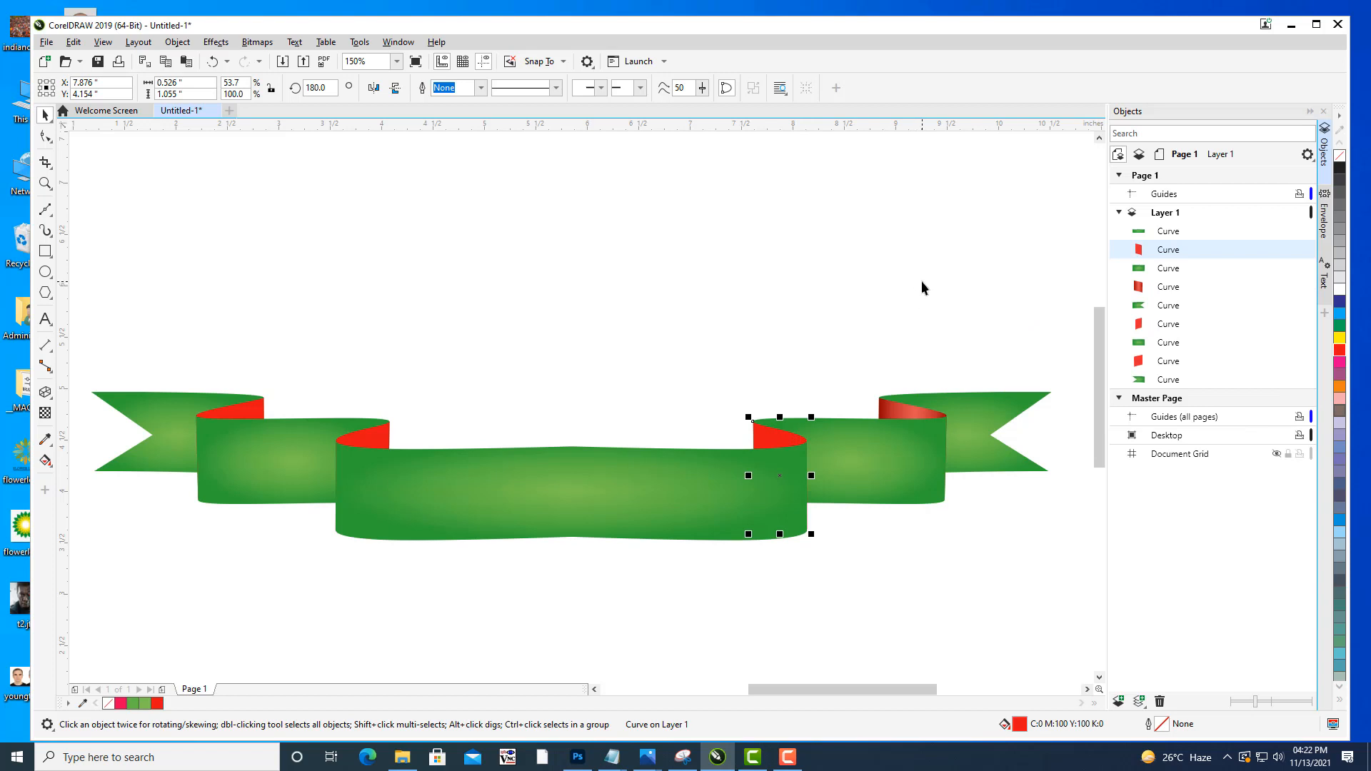
key("ctrl+r")
left_click(383, 443)
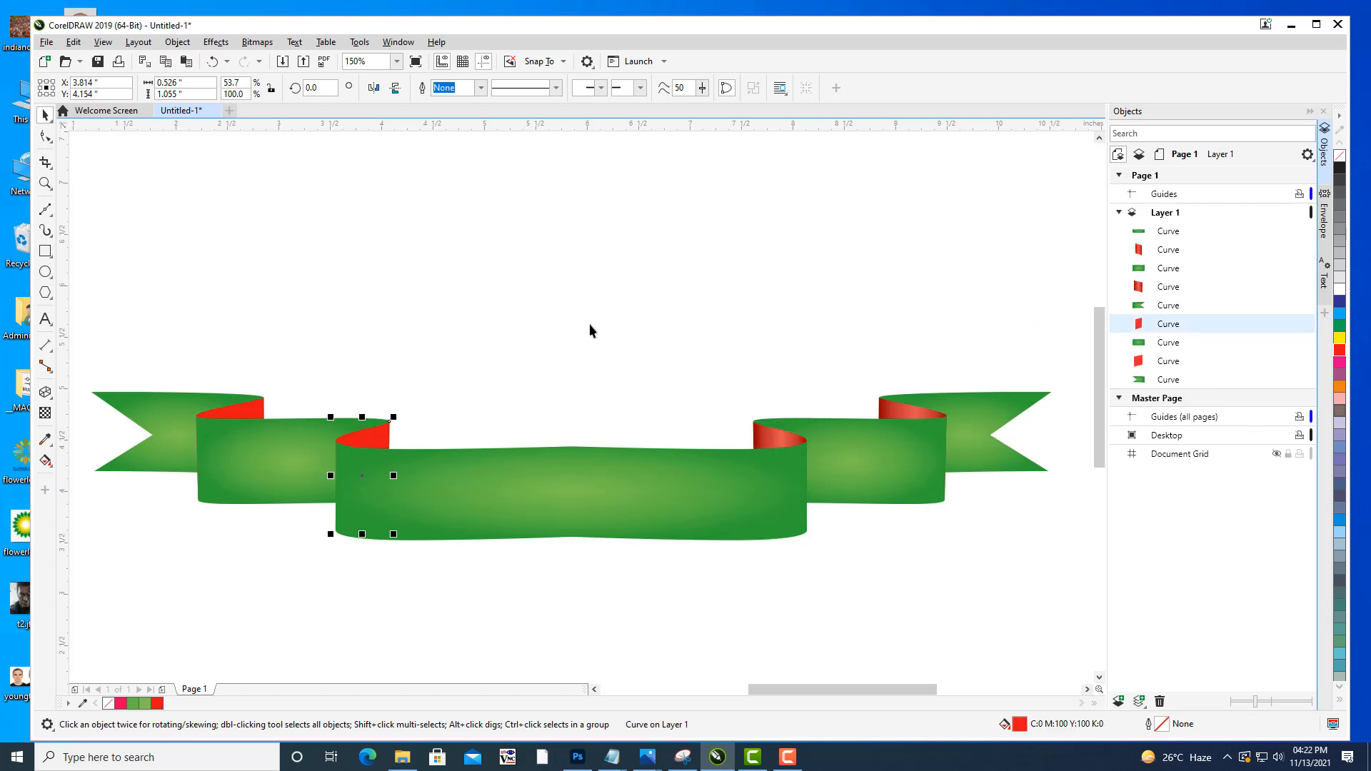
key("ctrl+r")
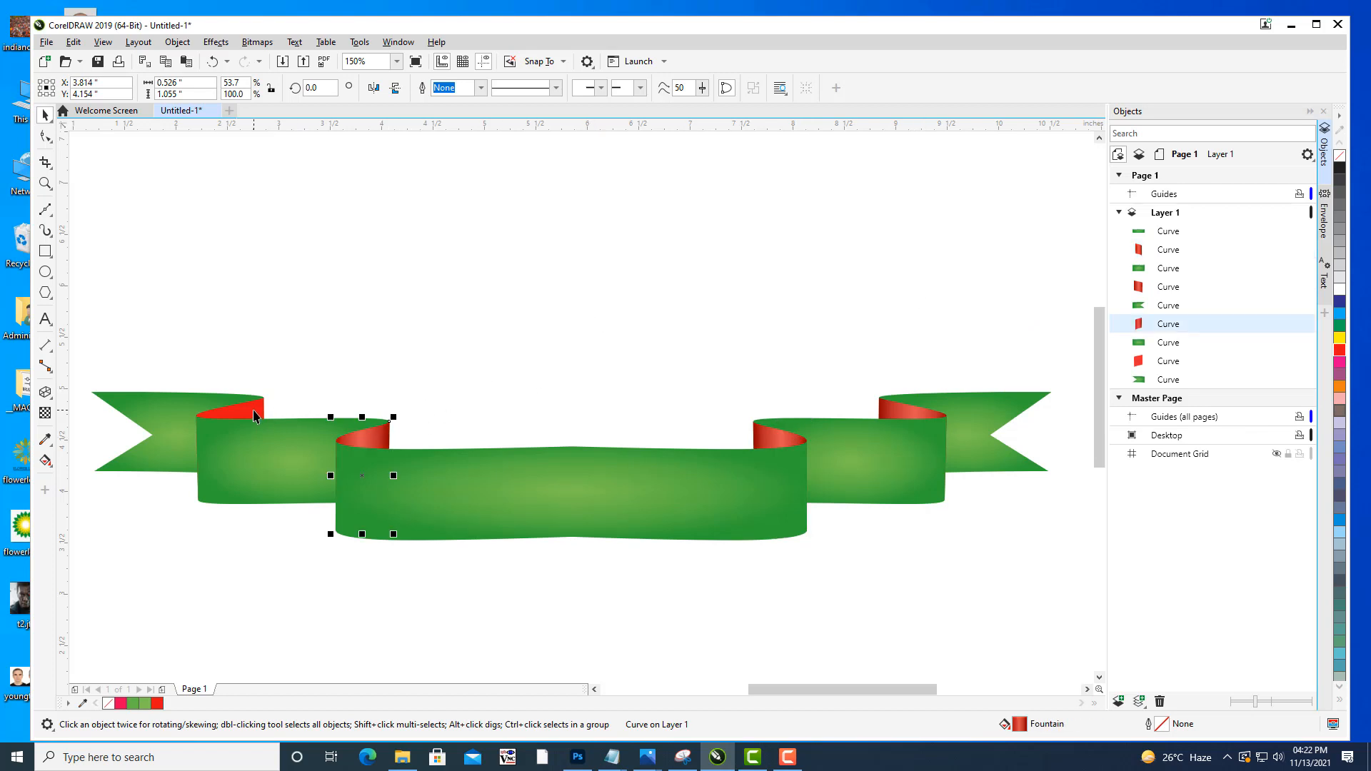
left_click(253, 411)
key("ctrl+r")
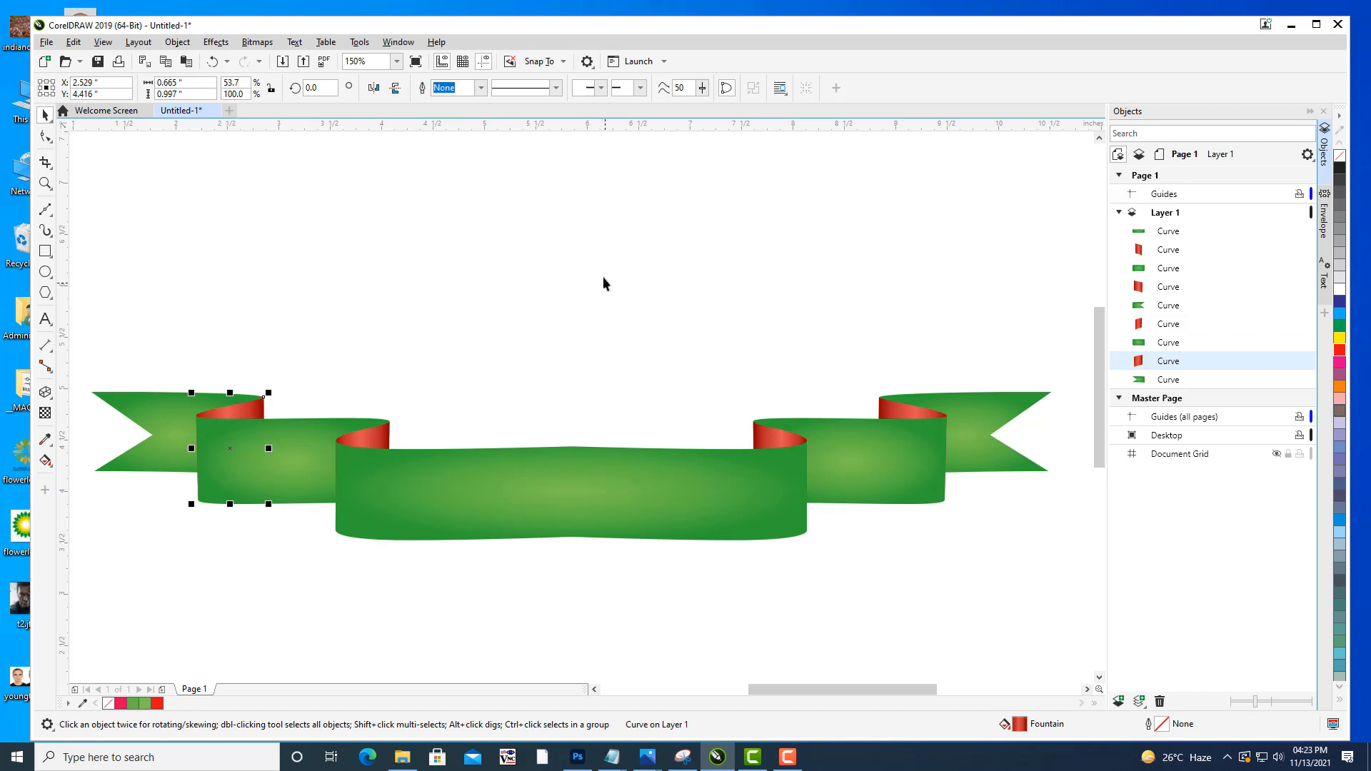
left_click(611, 275)
scroll(685, 265, "down", 2)
scroll(781, 278, "down", 1)
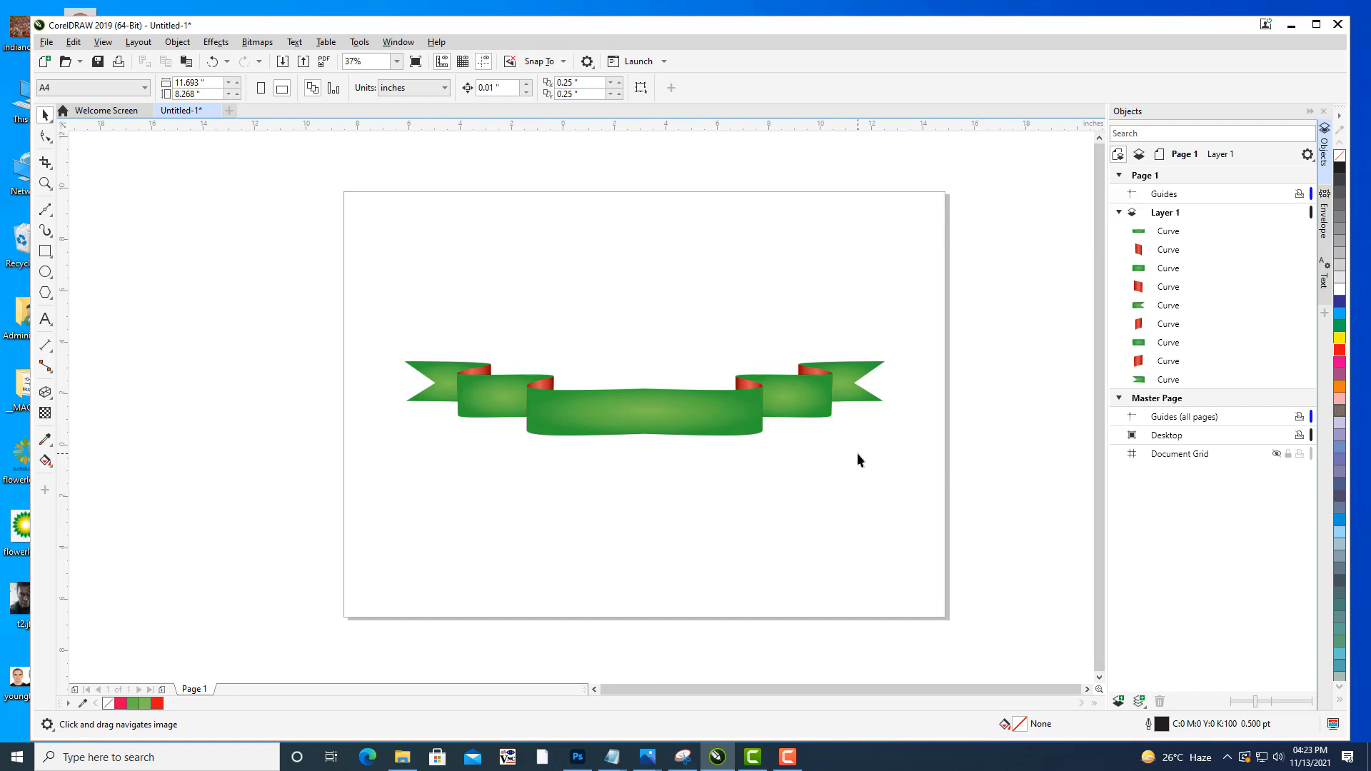
Group all nine curves that make up the ribbon banner.
left_click(1182, 234)
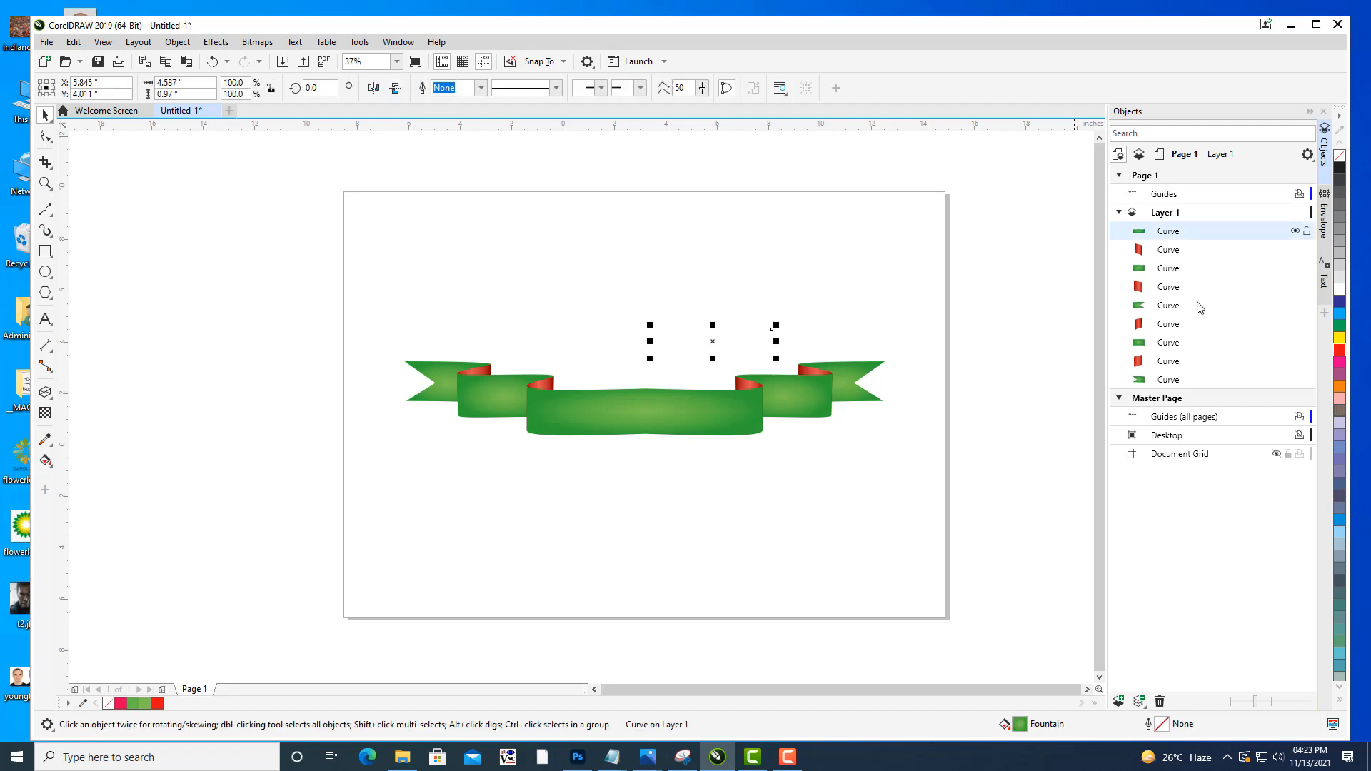
left_click(1179, 383, "shift")
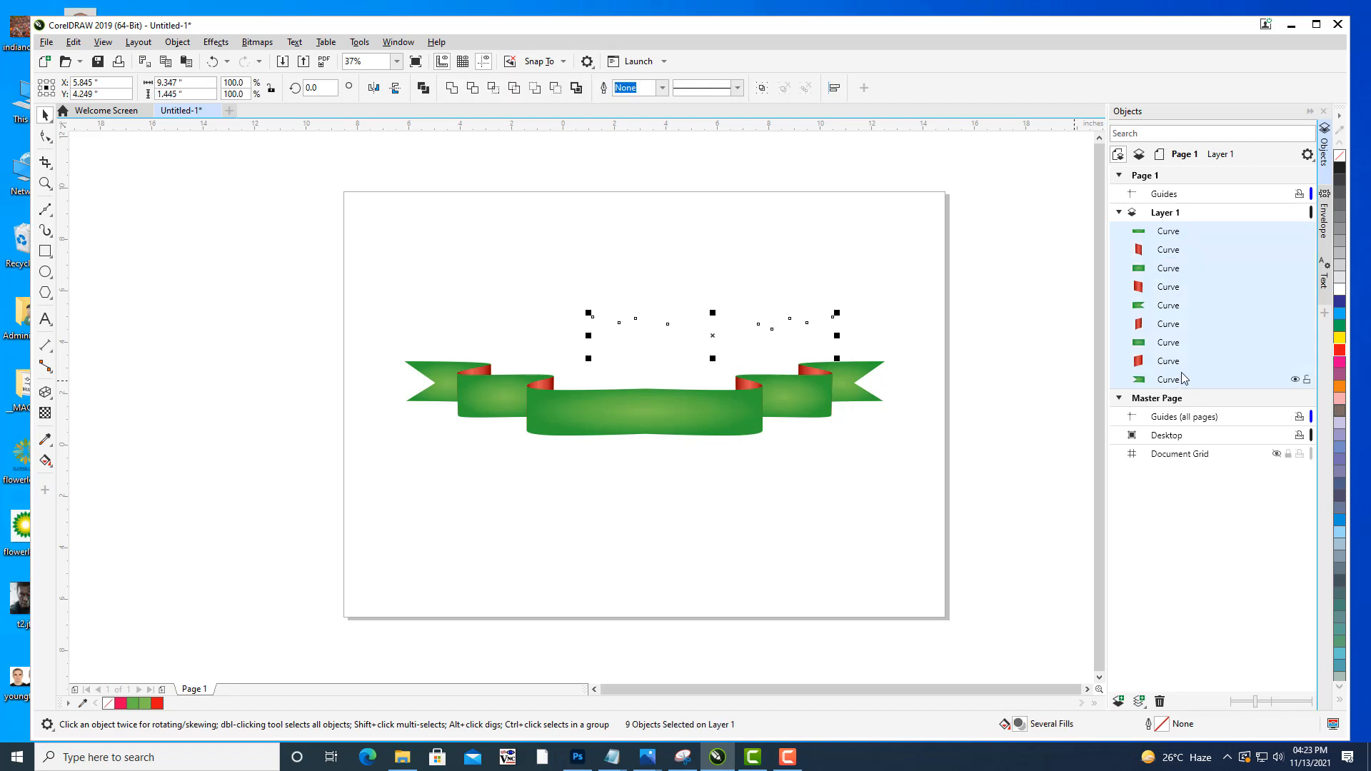
key("ctrl+g")
left_click(715, 520)
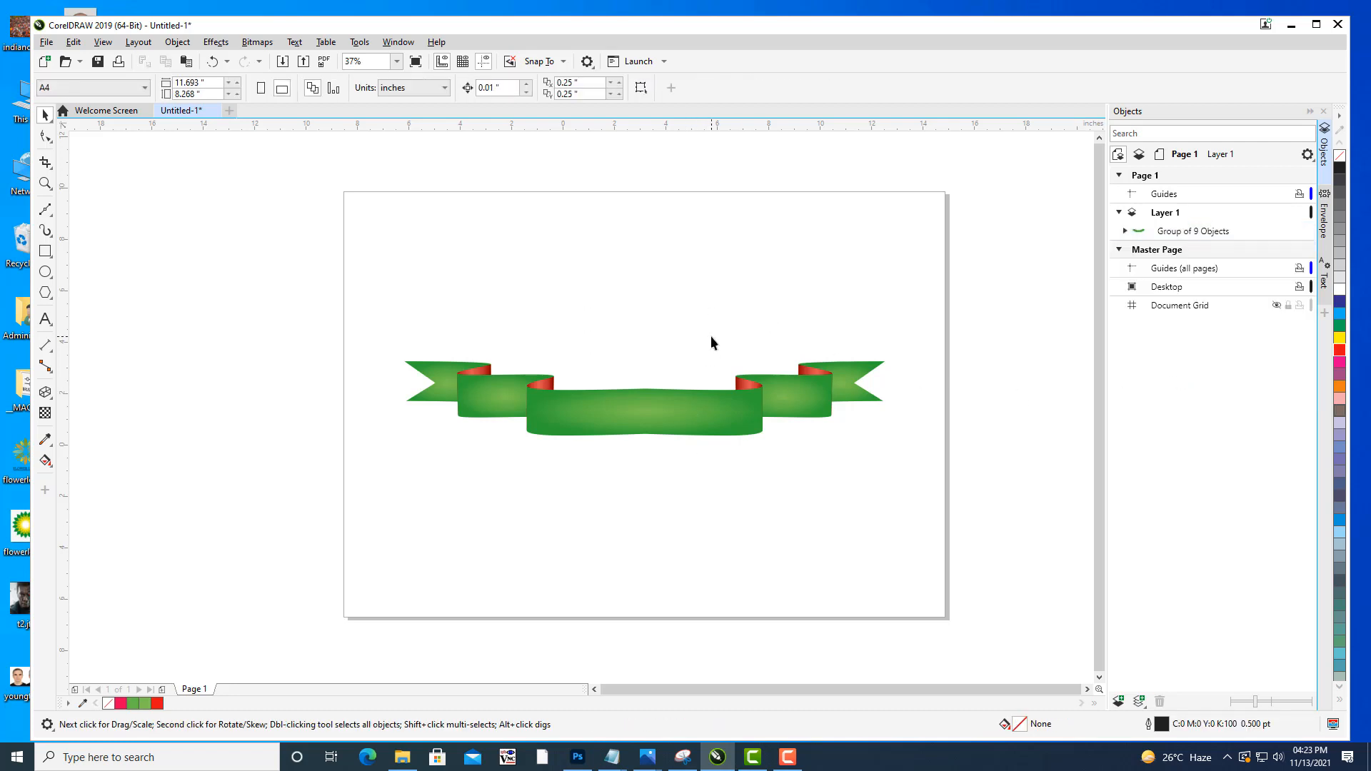
Move the grouped ribbon up the page by about 1 inch.
left_click(713, 343)
left_click_drag(715, 331, 716, 306)
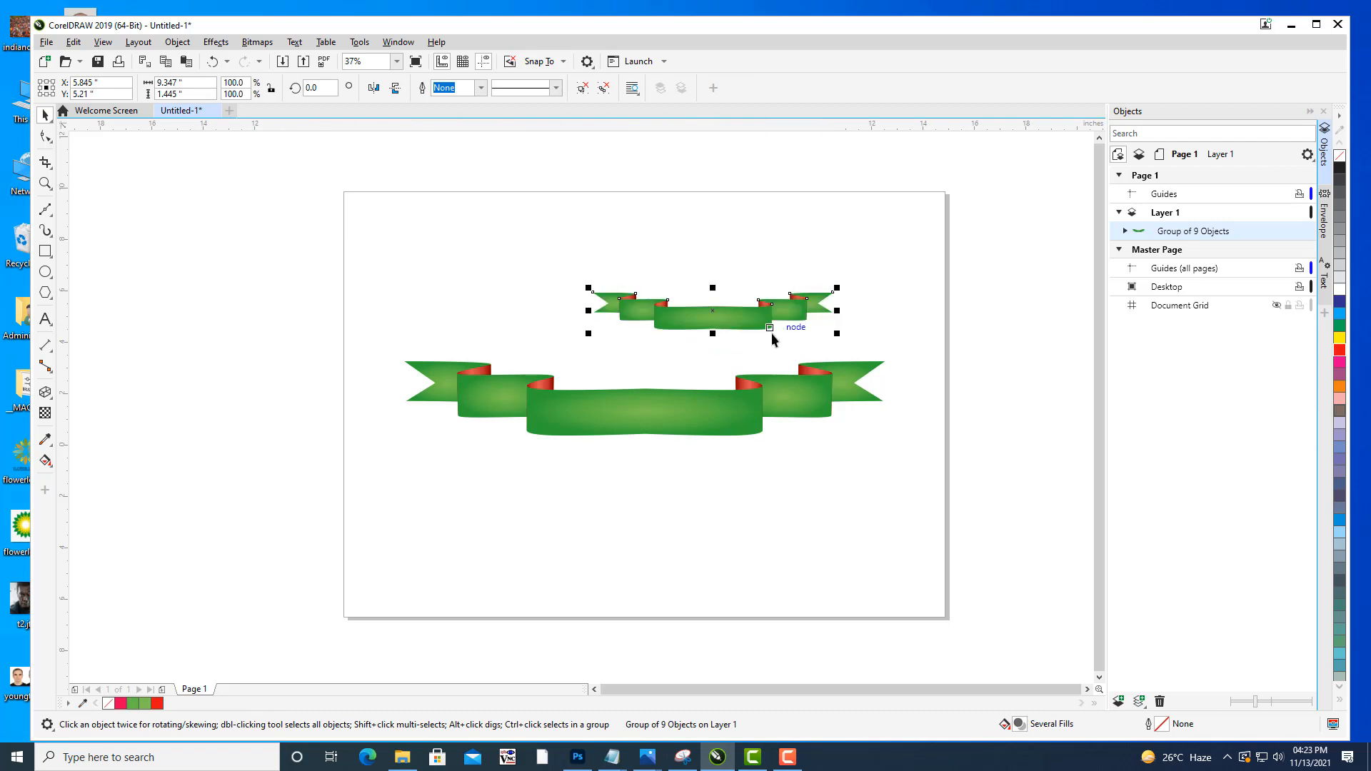
left_click(848, 448)
scroll(847, 447, "down", 2)
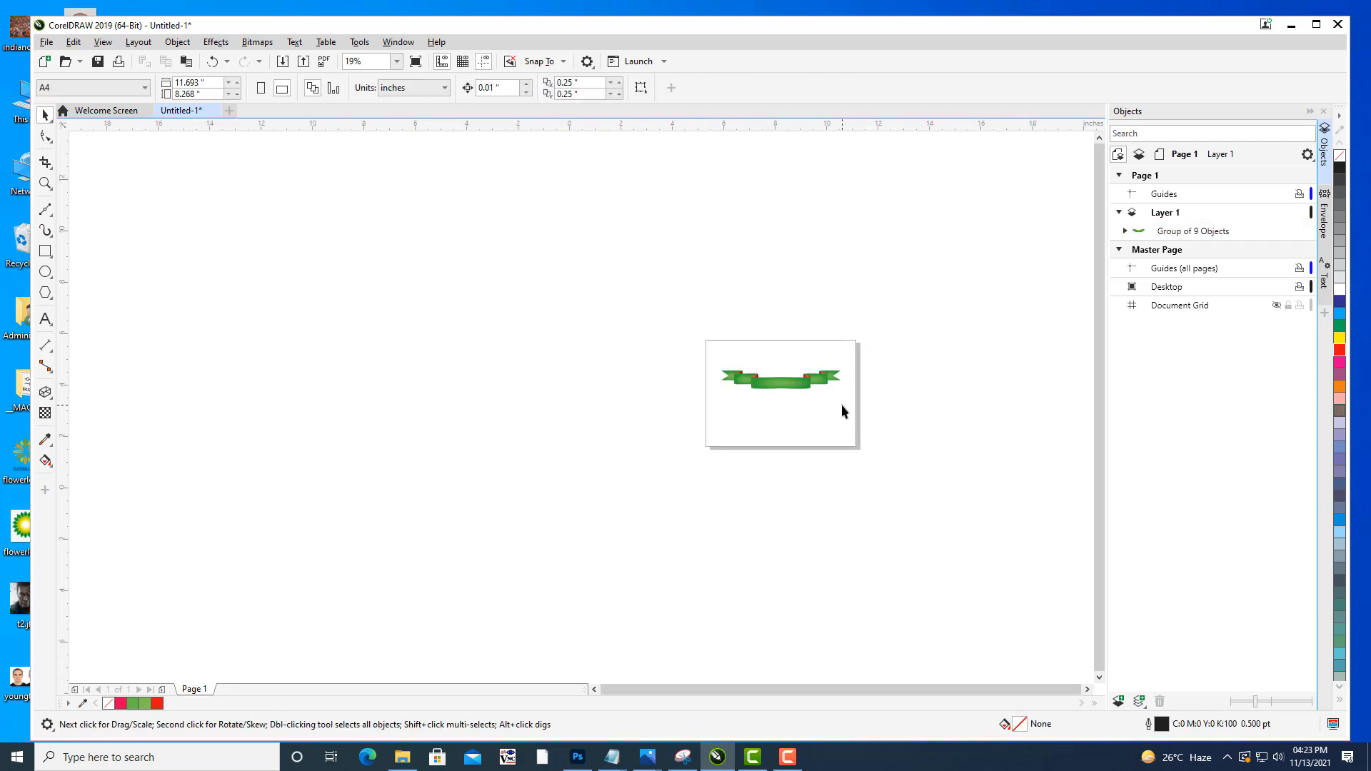
scroll(822, 382, "up", 4)
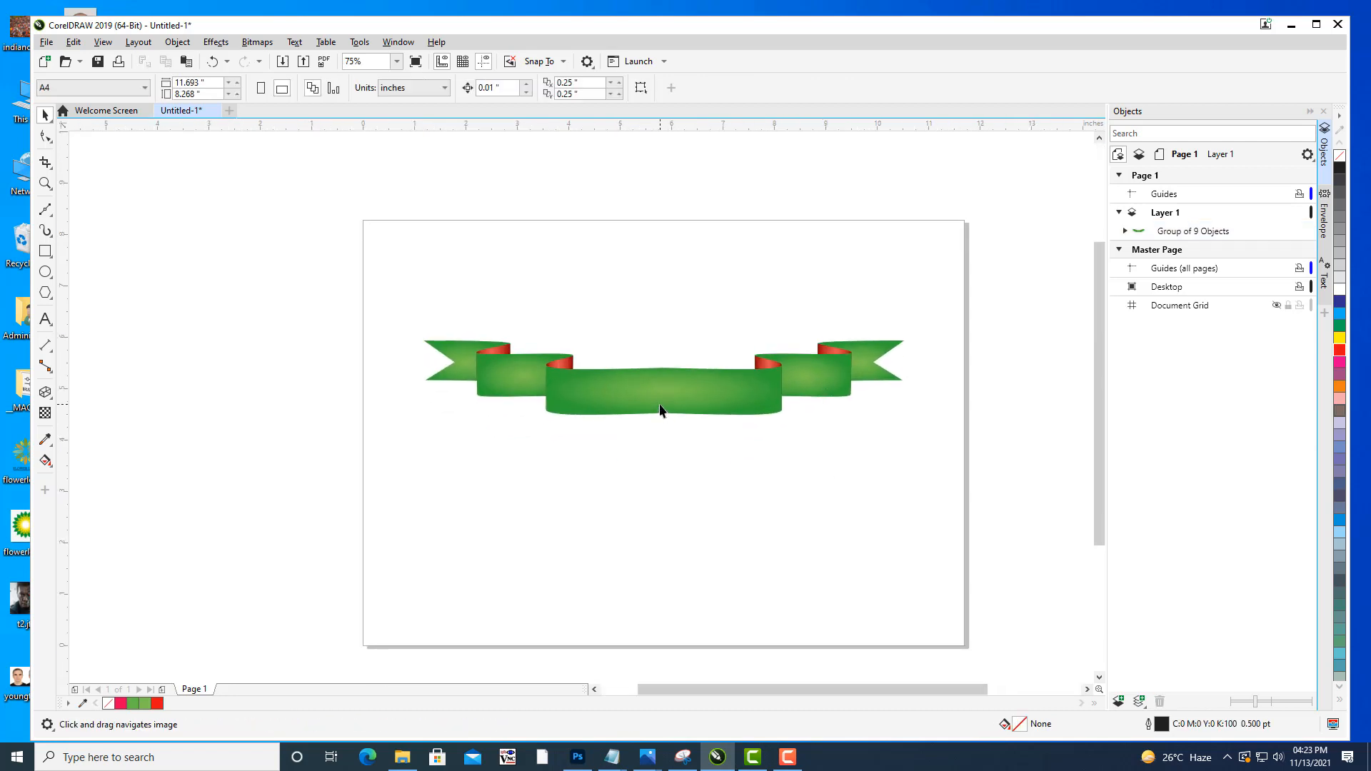
Stretch the grouped ribbon vertically to about 2.2 inches tall, keeping its width.
left_click(662, 408)
left_click(860, 545)
left_click(830, 499)
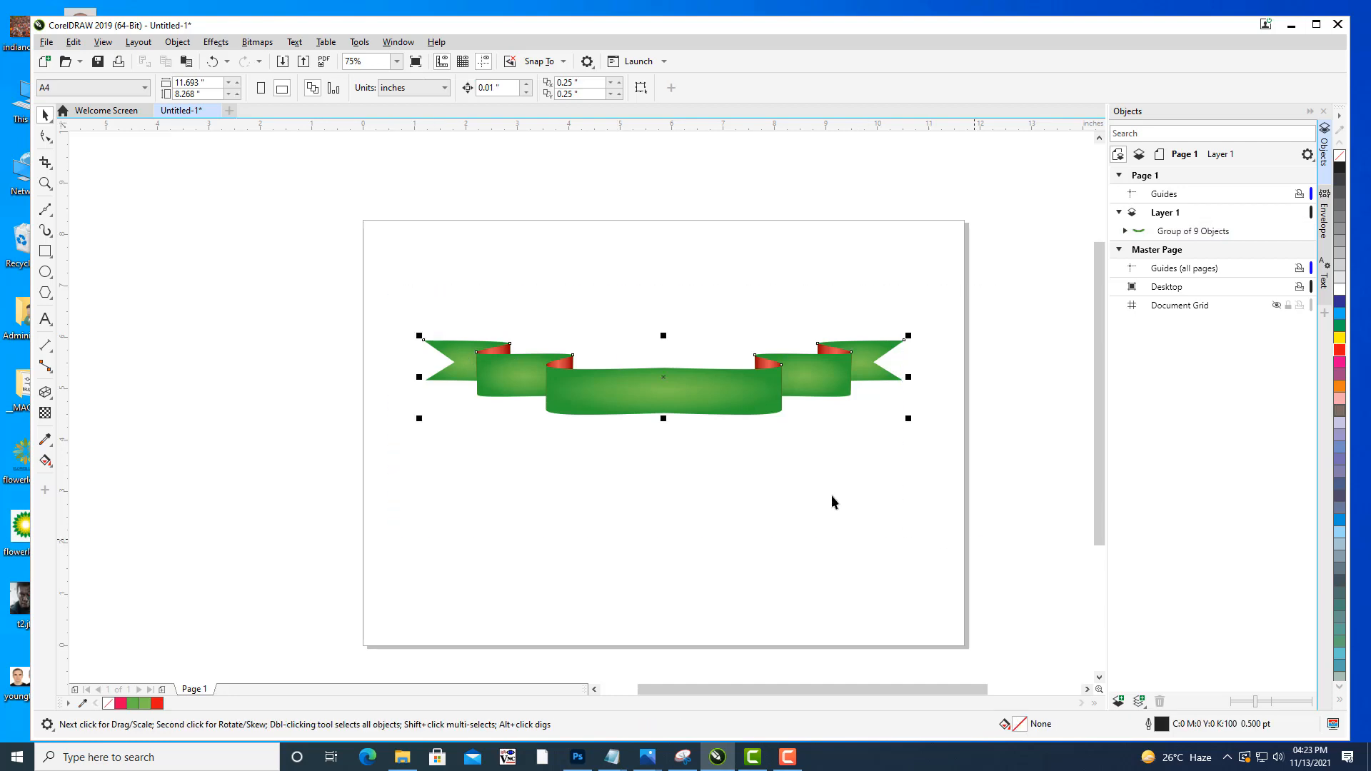
left_click_drag(663, 419, 672, 477)
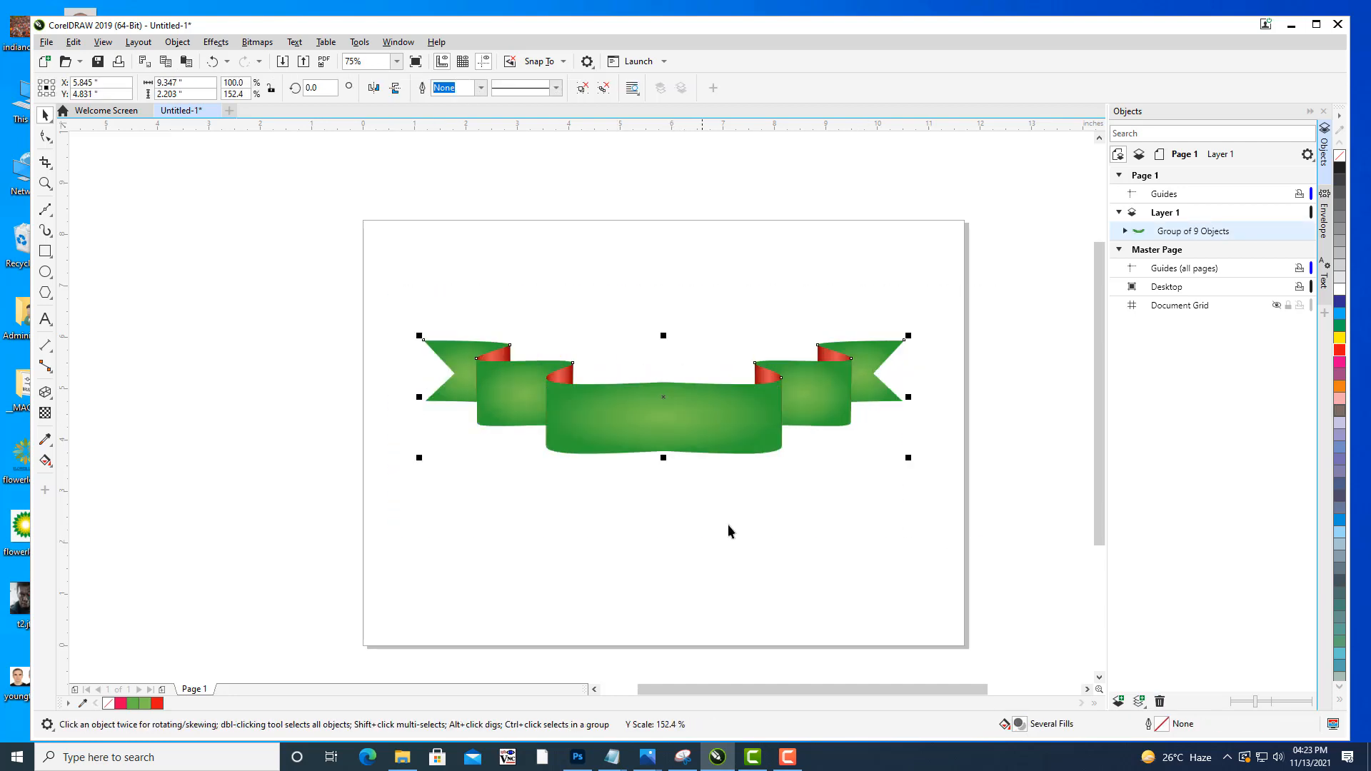
left_click(728, 525)
Mirror the ribbon group vertically so the centre panel arches above the tails.
left_click(698, 436)
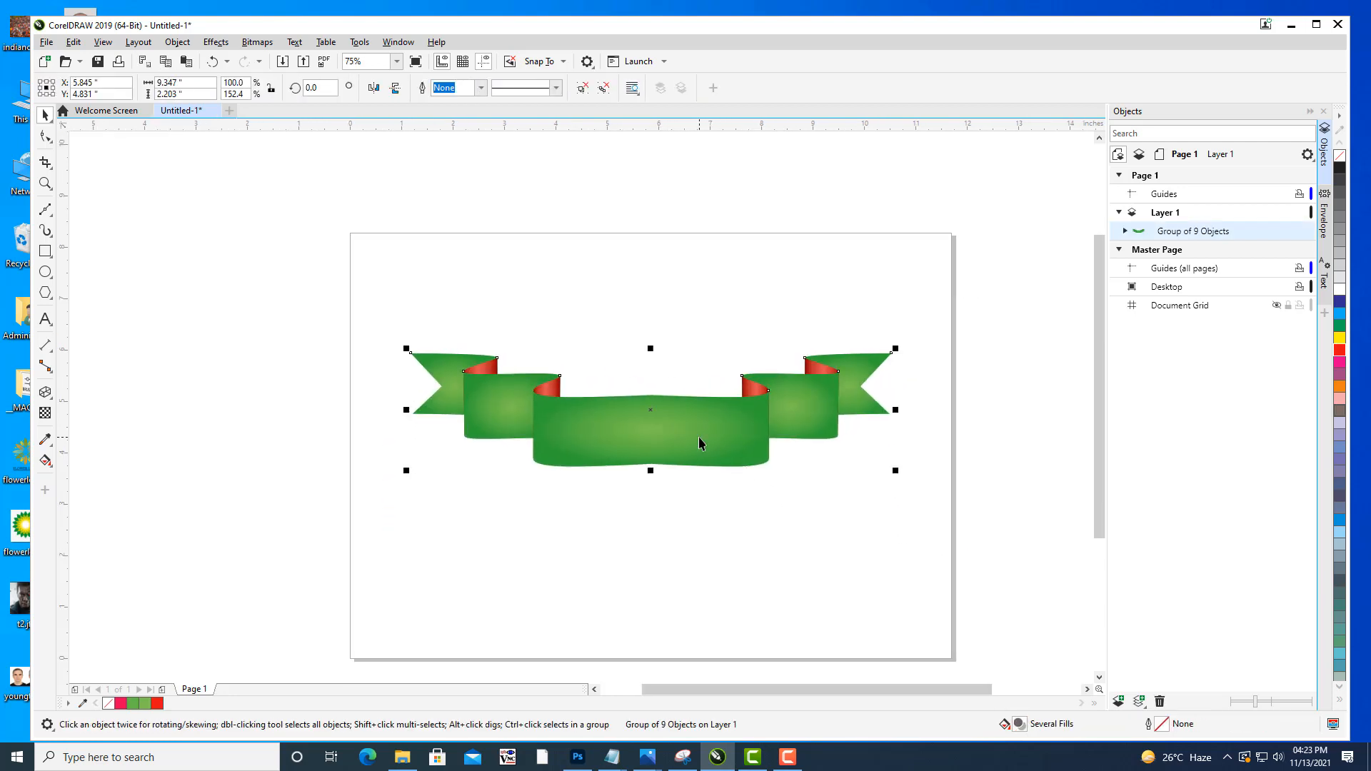
left_click(395, 87)
left_click(844, 384)
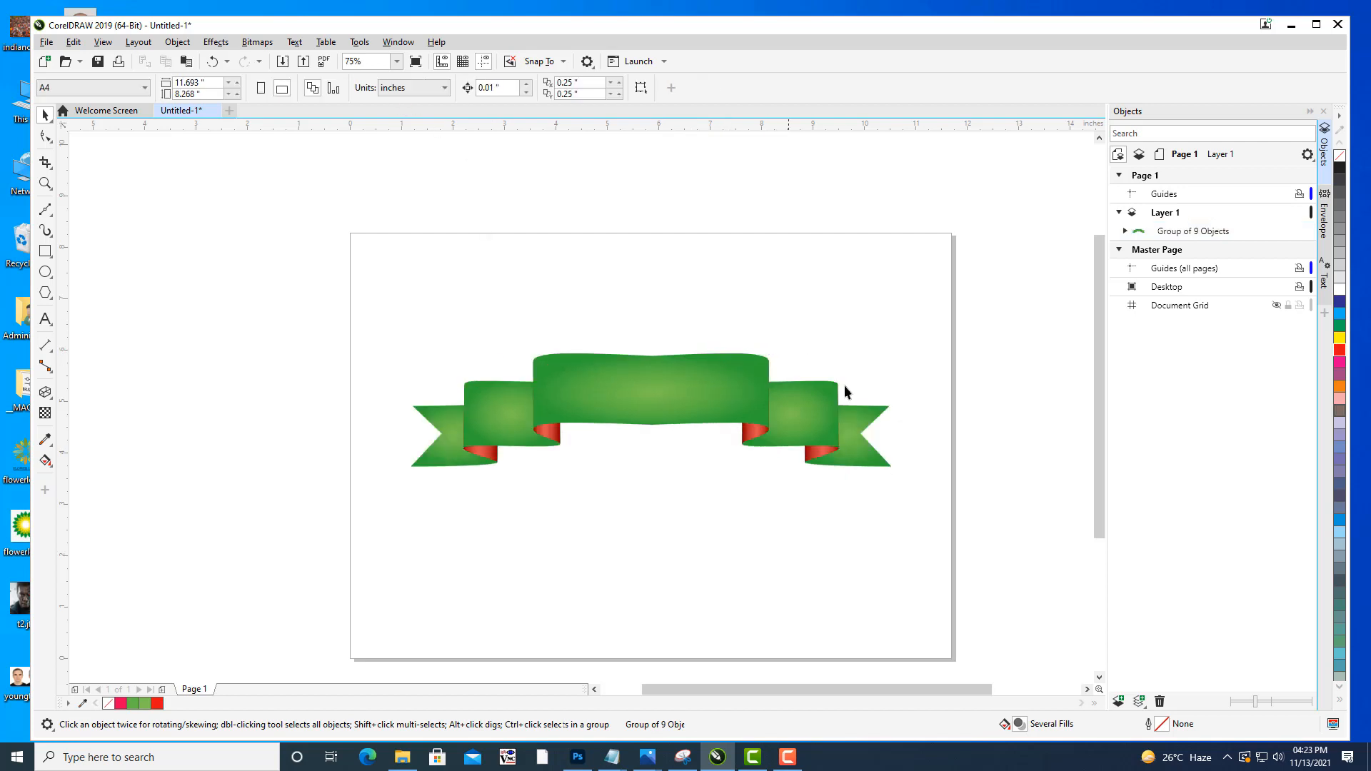
Move the ribbon to the lower half of the page and scale it down to about 7.44 by 1.75 inches.
left_click(691, 416)
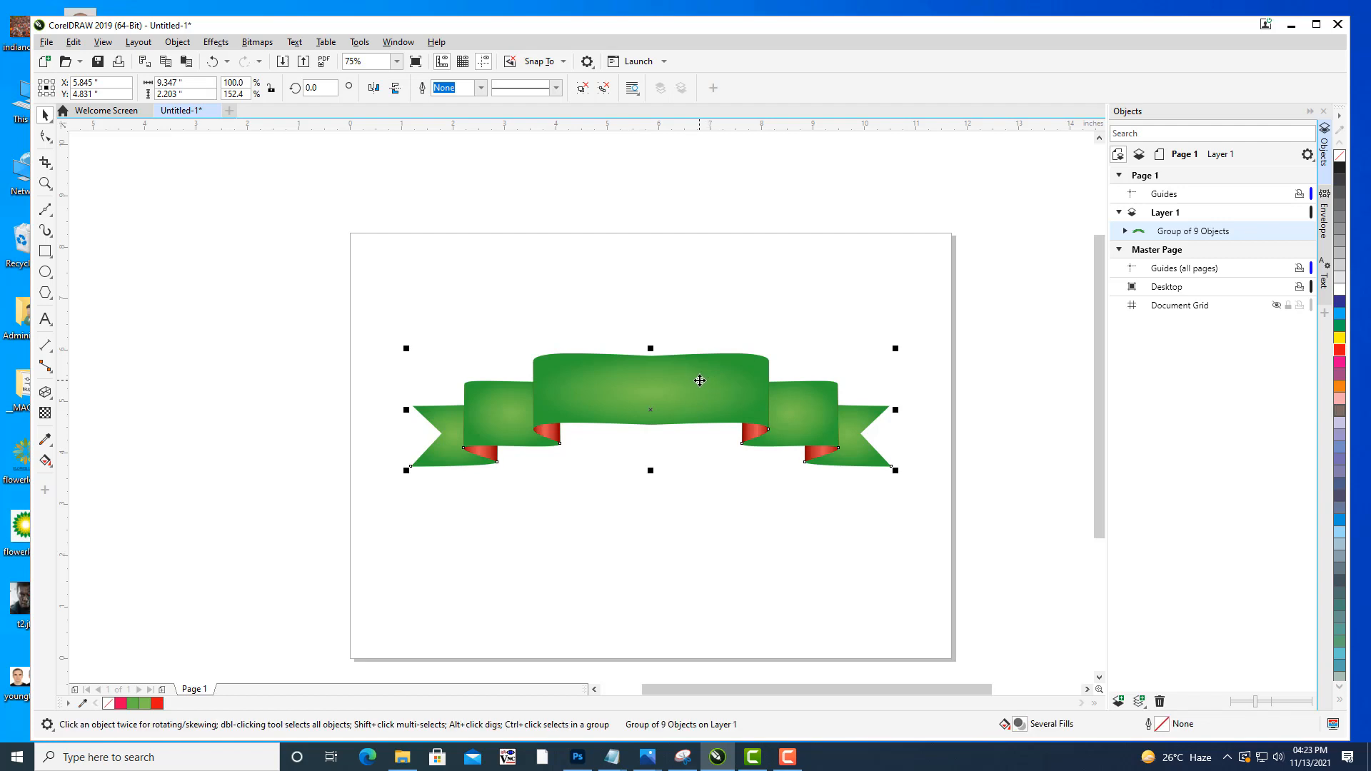
left_click_drag(700, 381, 700, 456)
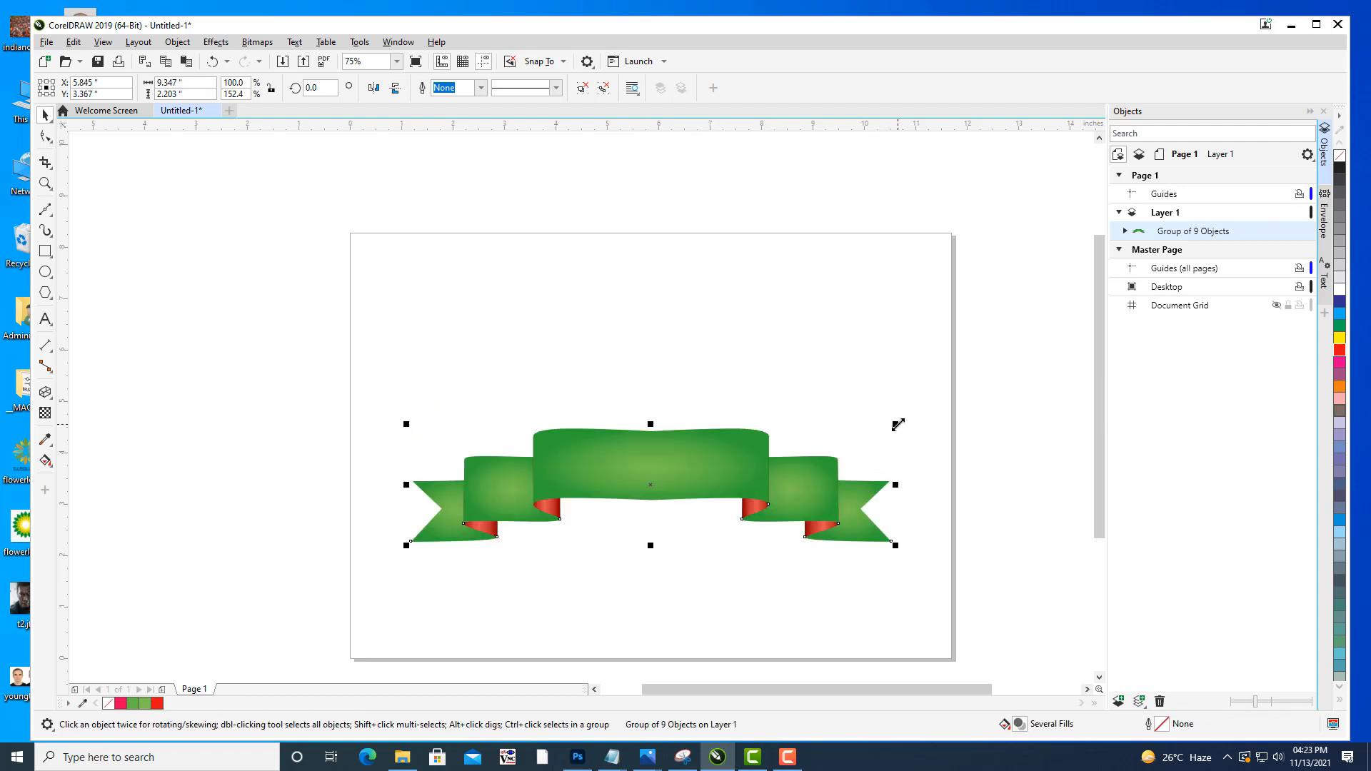
left_click_drag(897, 424, 855, 442)
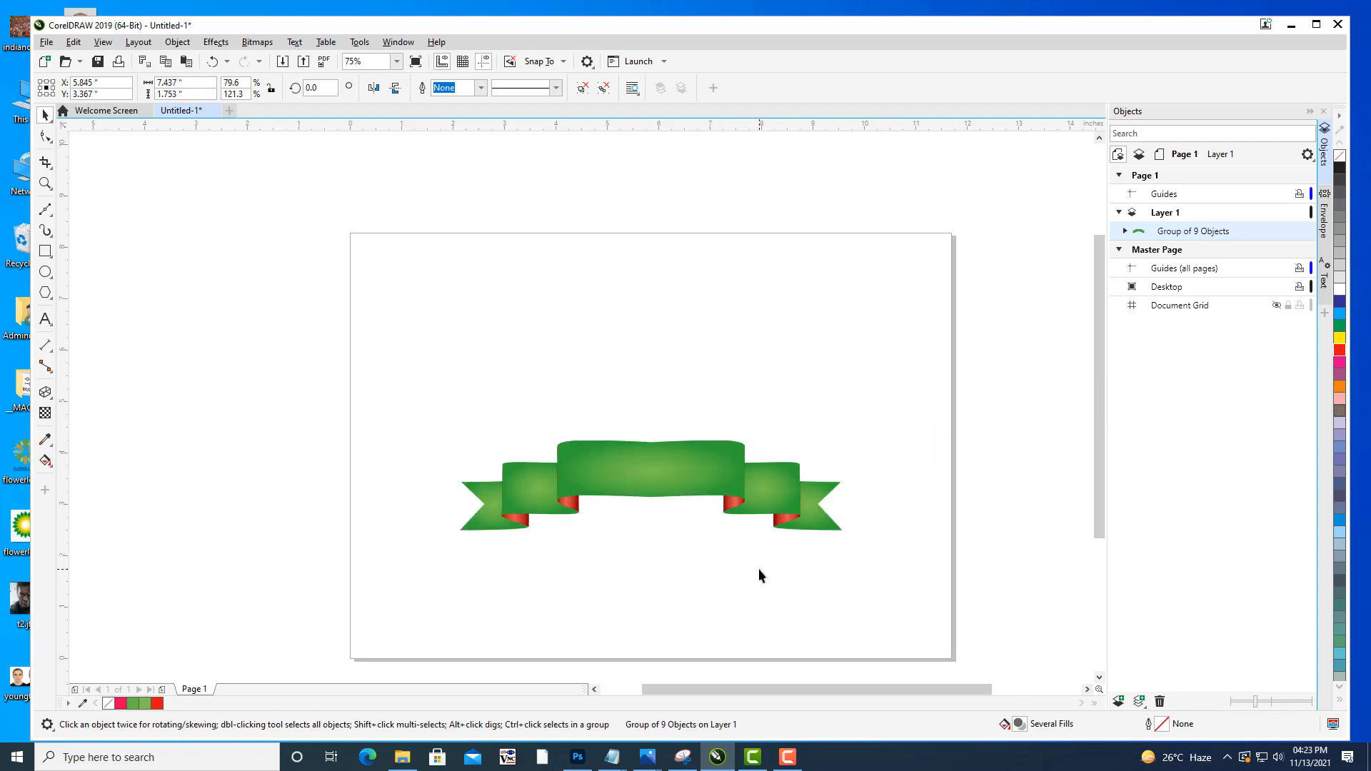
left_click(759, 568)
left_click_drag(701, 469, 703, 468)
left_click(986, 643)
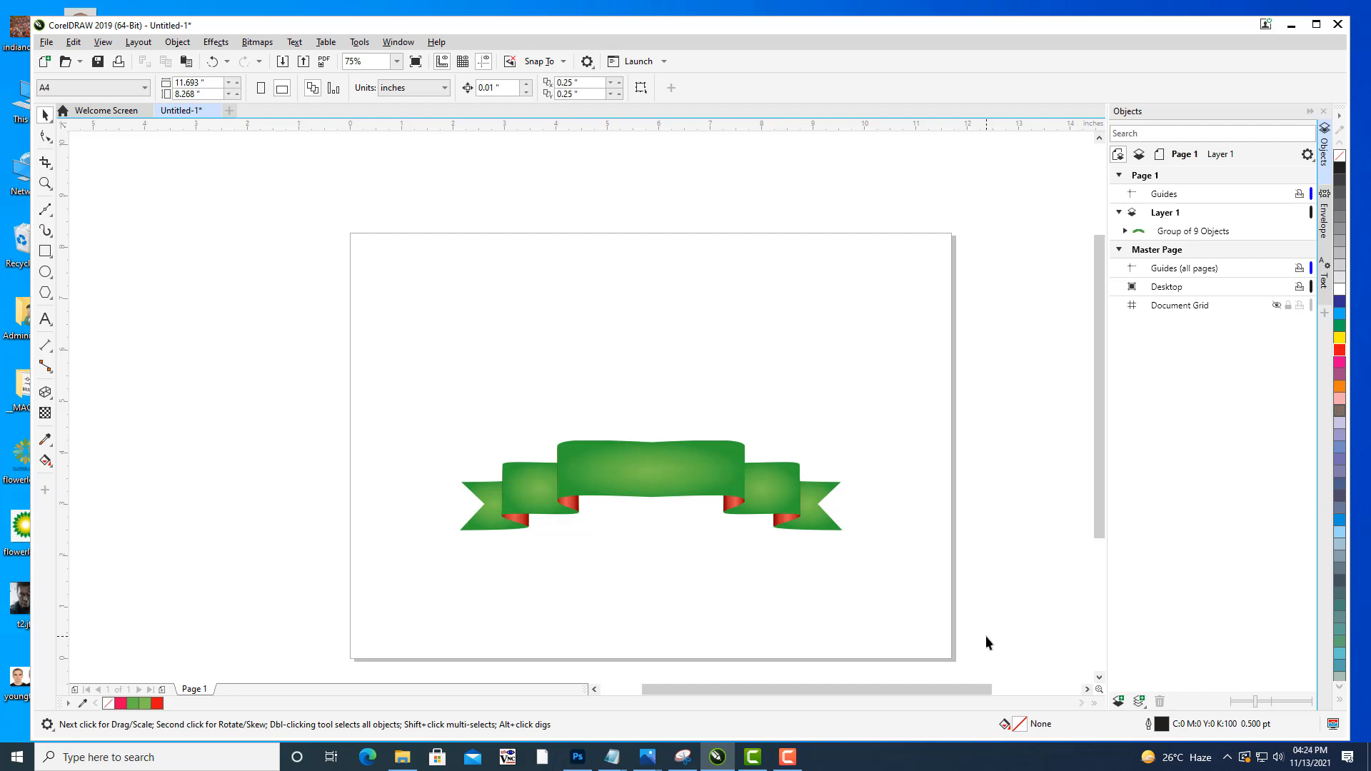
Shift the ribbon group about 0.3 inches to the left on the page.
left_click_drag(738, 520, 763, 487)
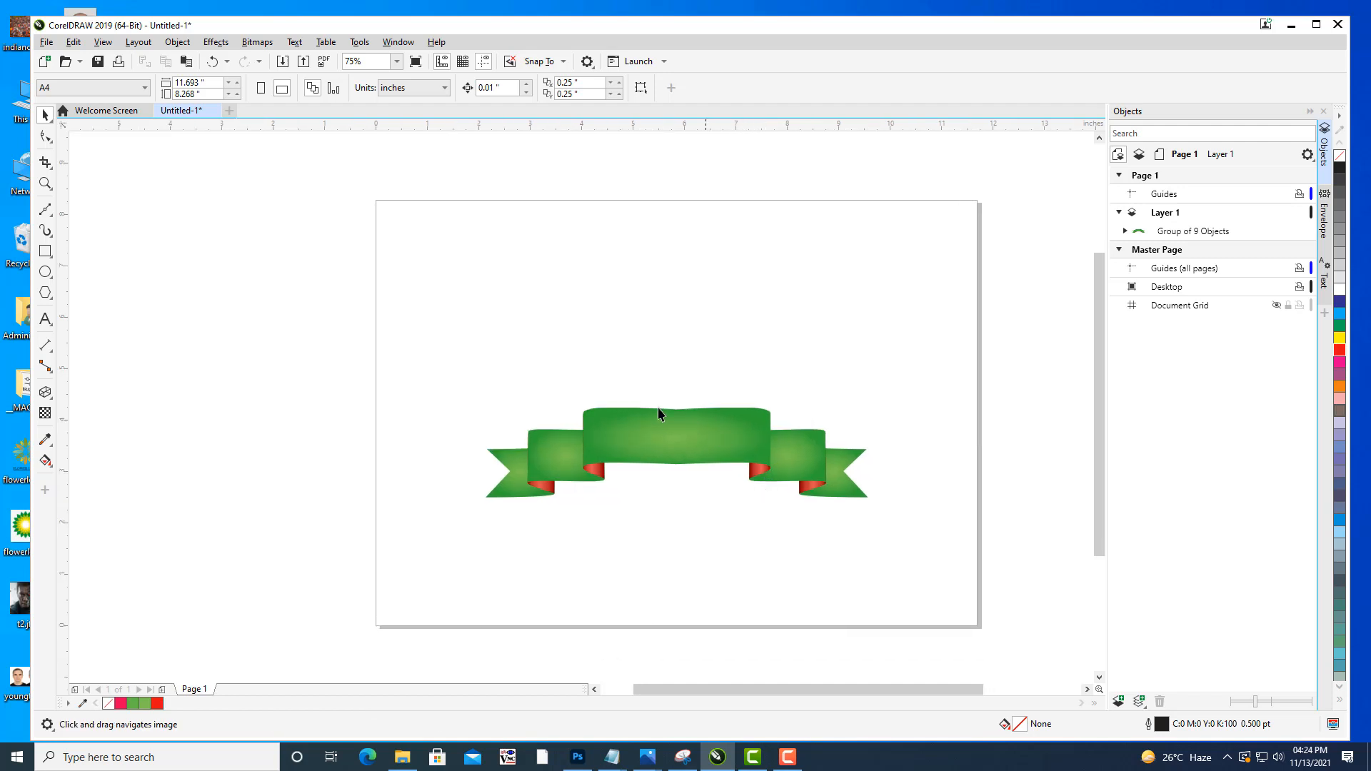
left_click_drag(737, 432, 720, 432)
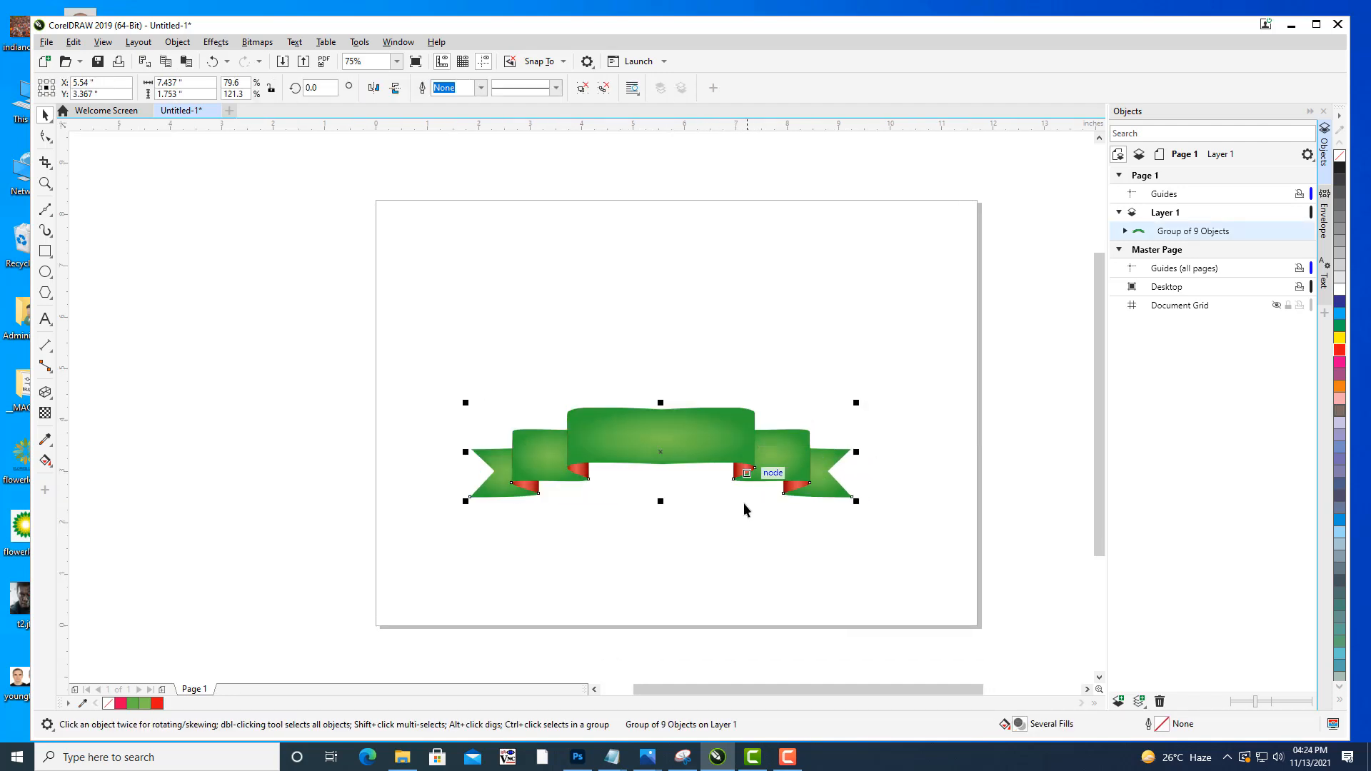
left_click(817, 555)
left_click_drag(817, 555, 786, 400)
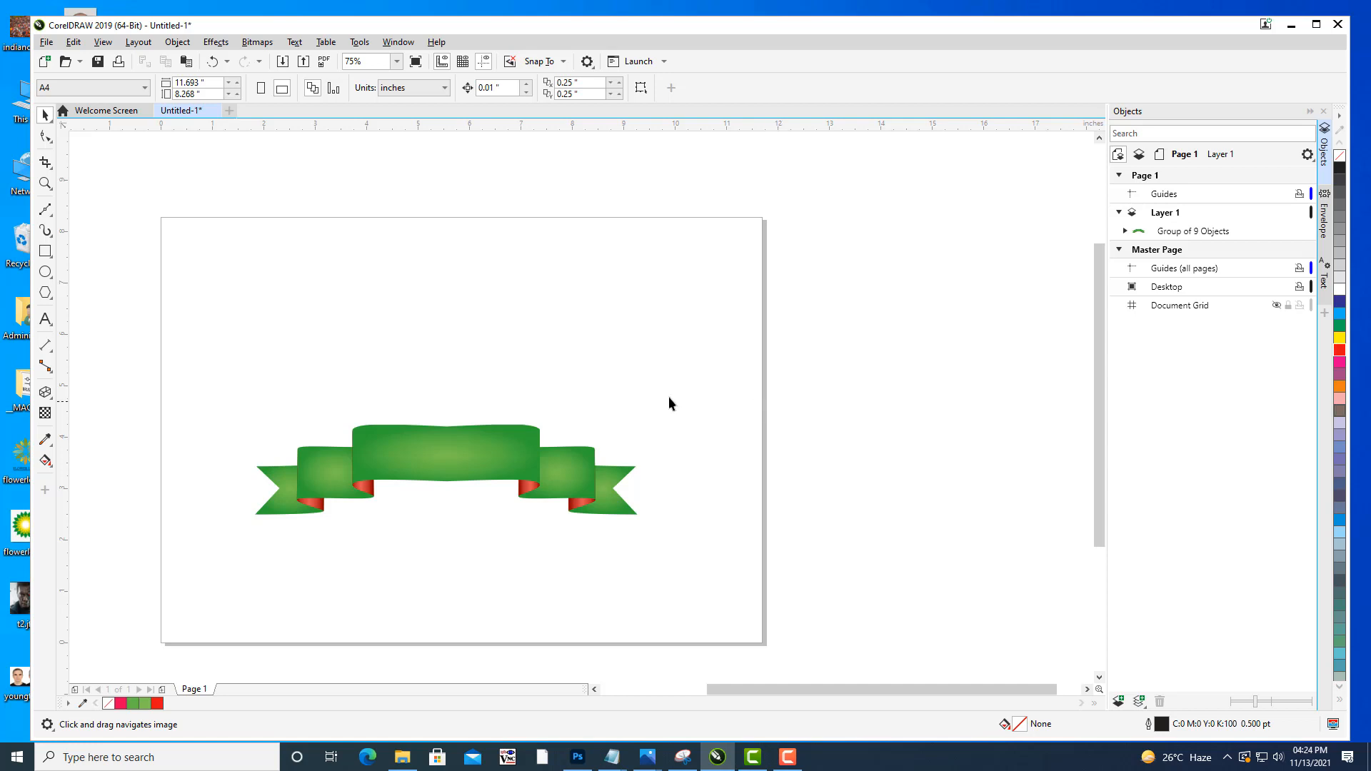
left_click_drag(667, 400, 690, 388)
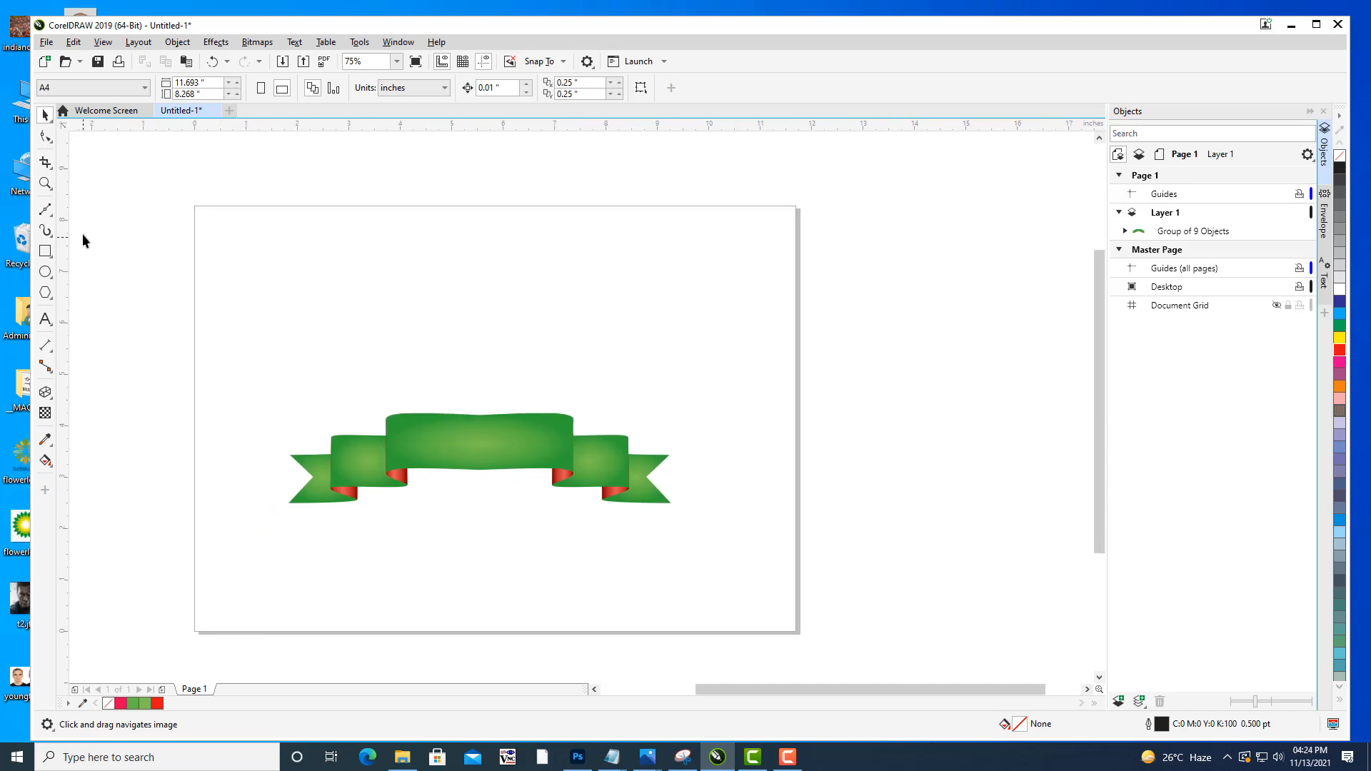
Add the artistic text "1" beside the page's right edge and enlarge it to about 368 pt.
left_click(45, 320)
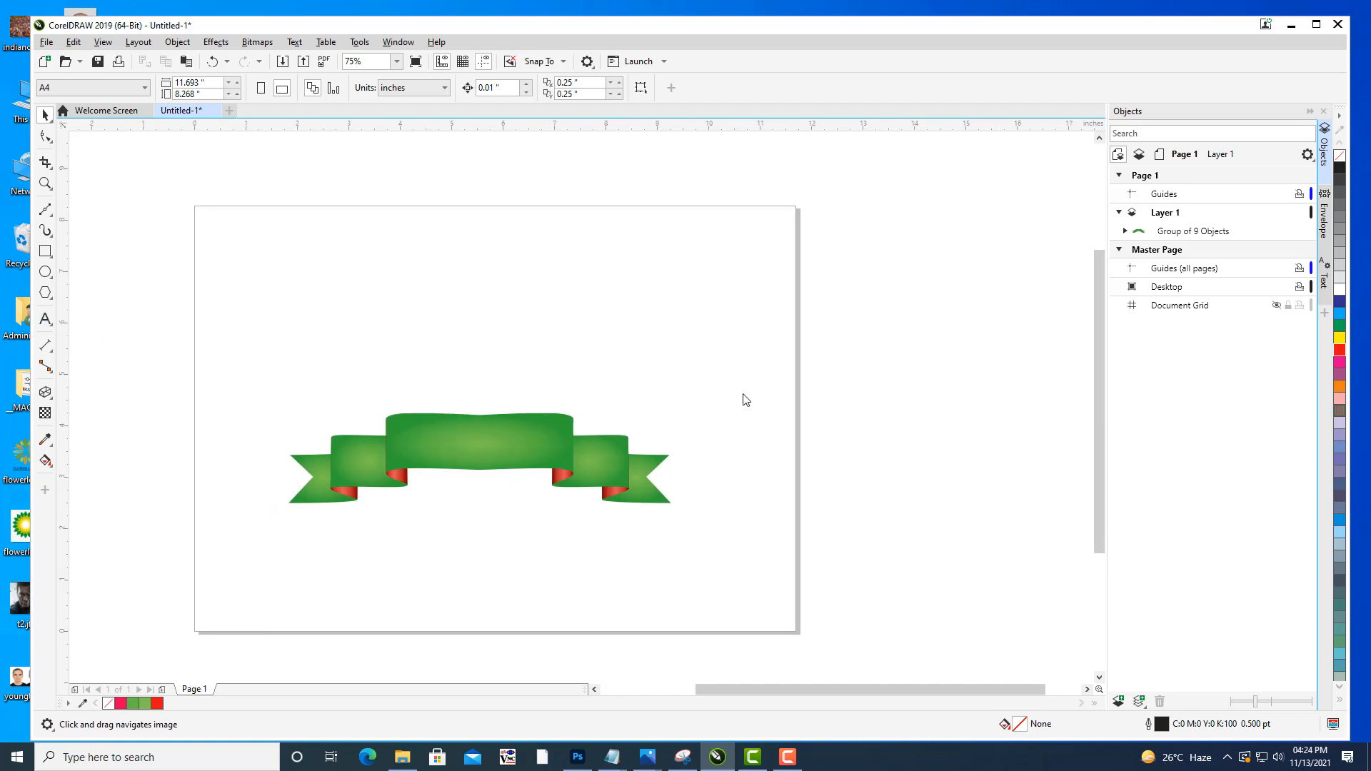
left_click(875, 374)
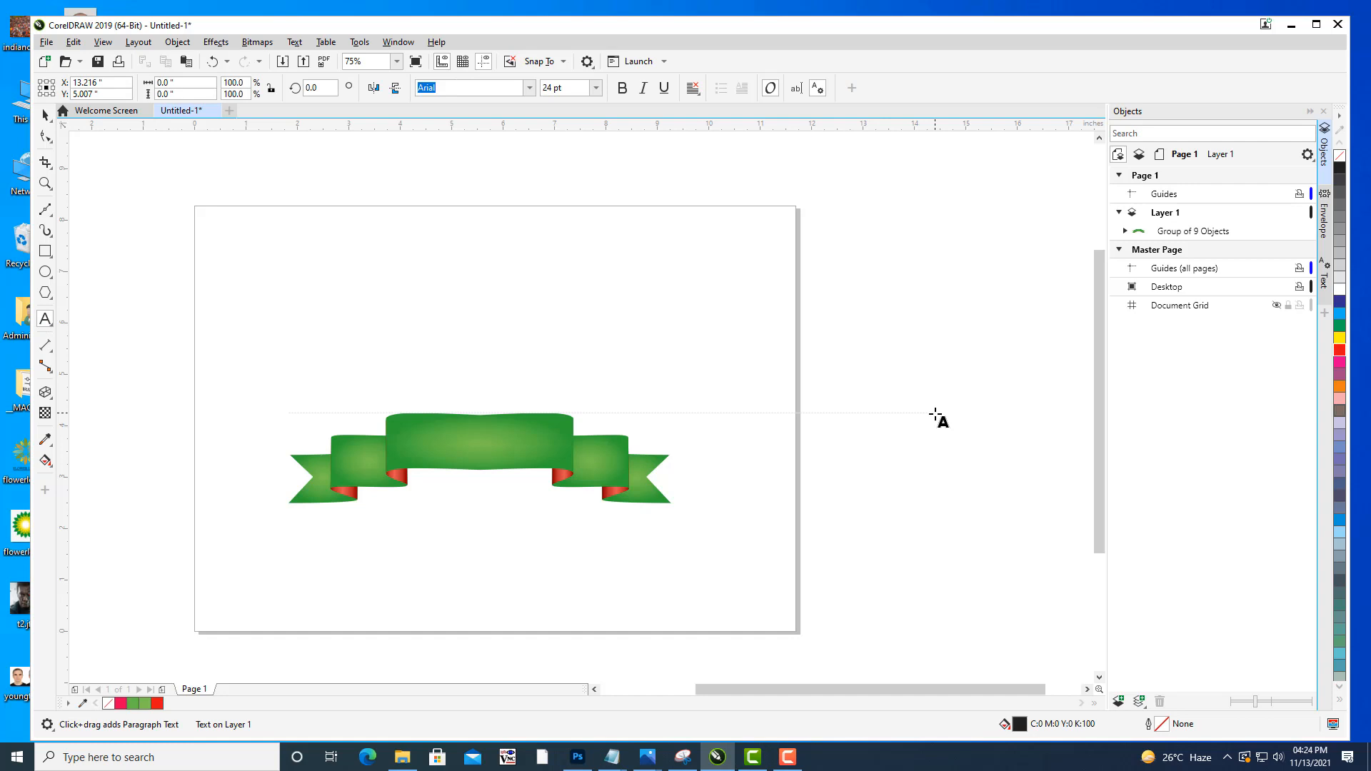
type("1")
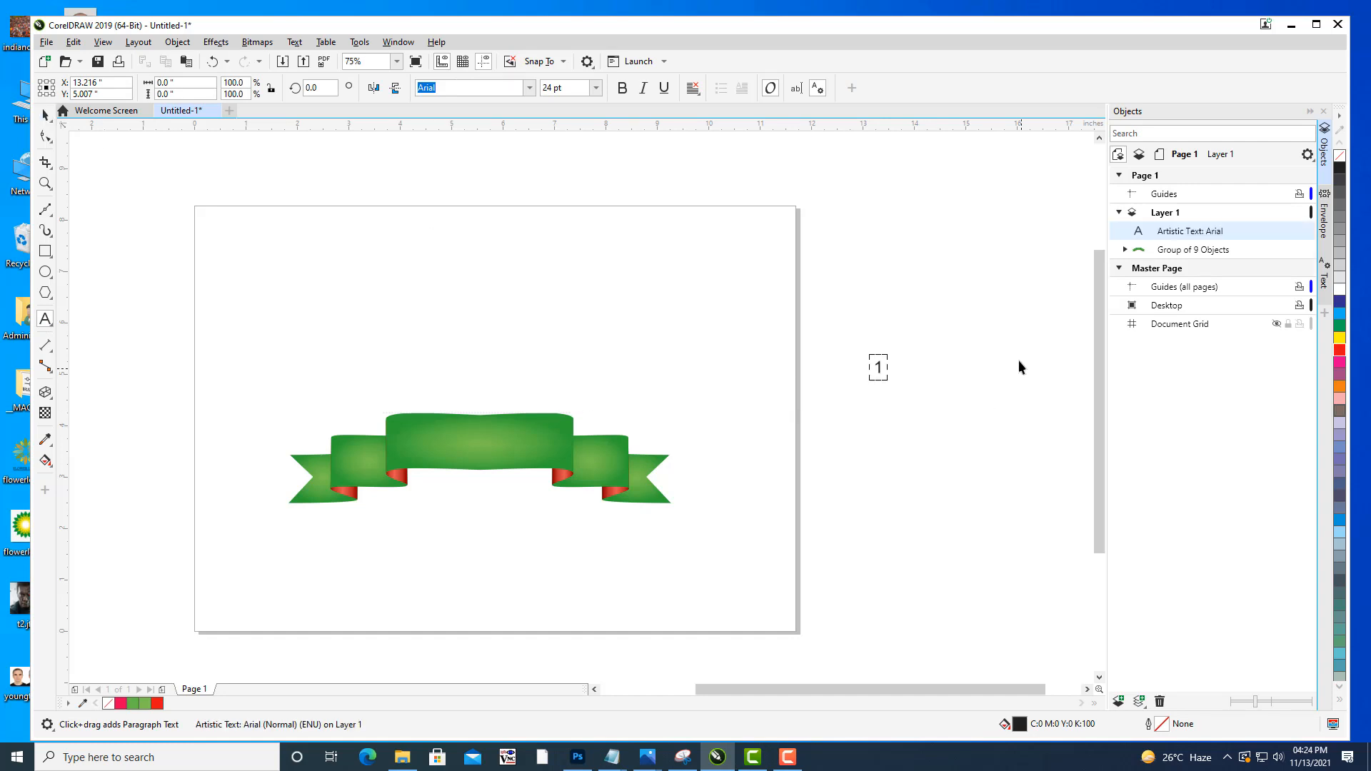
key("ctrl+space")
left_click_drag(890, 353, 970, 272)
left_click_drag(953, 359, 922, 356)
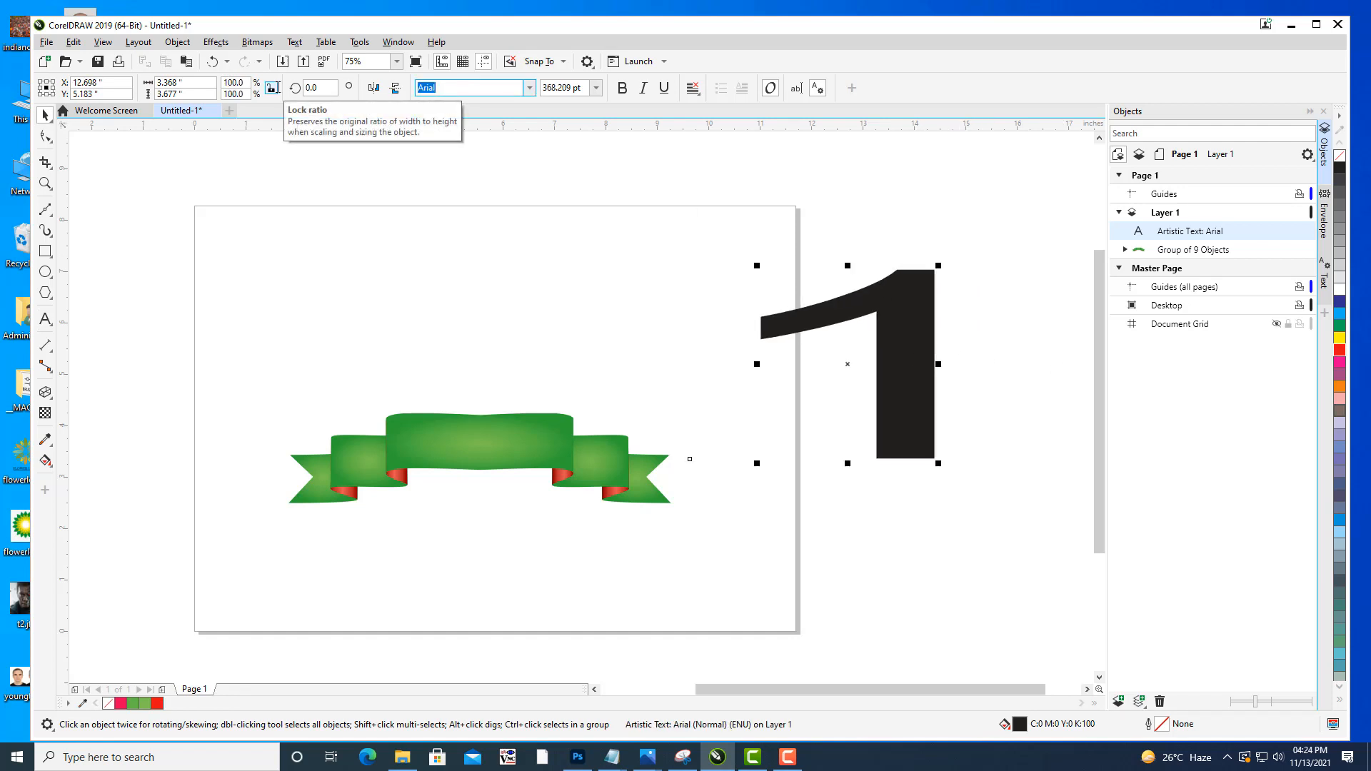
Change the numeral's font to Times New Roman and move it slightly up.
type("Times New Roman")
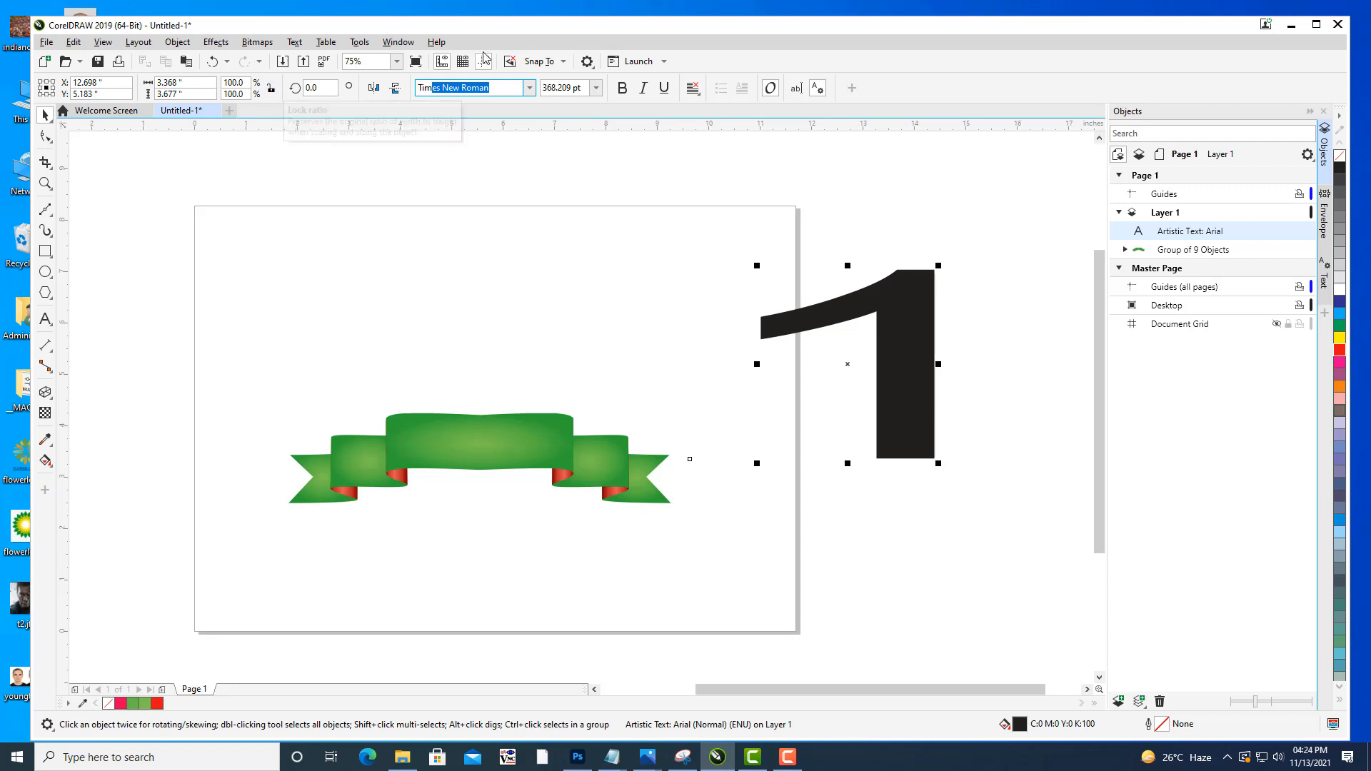
left_click(486, 87)
key("Return")
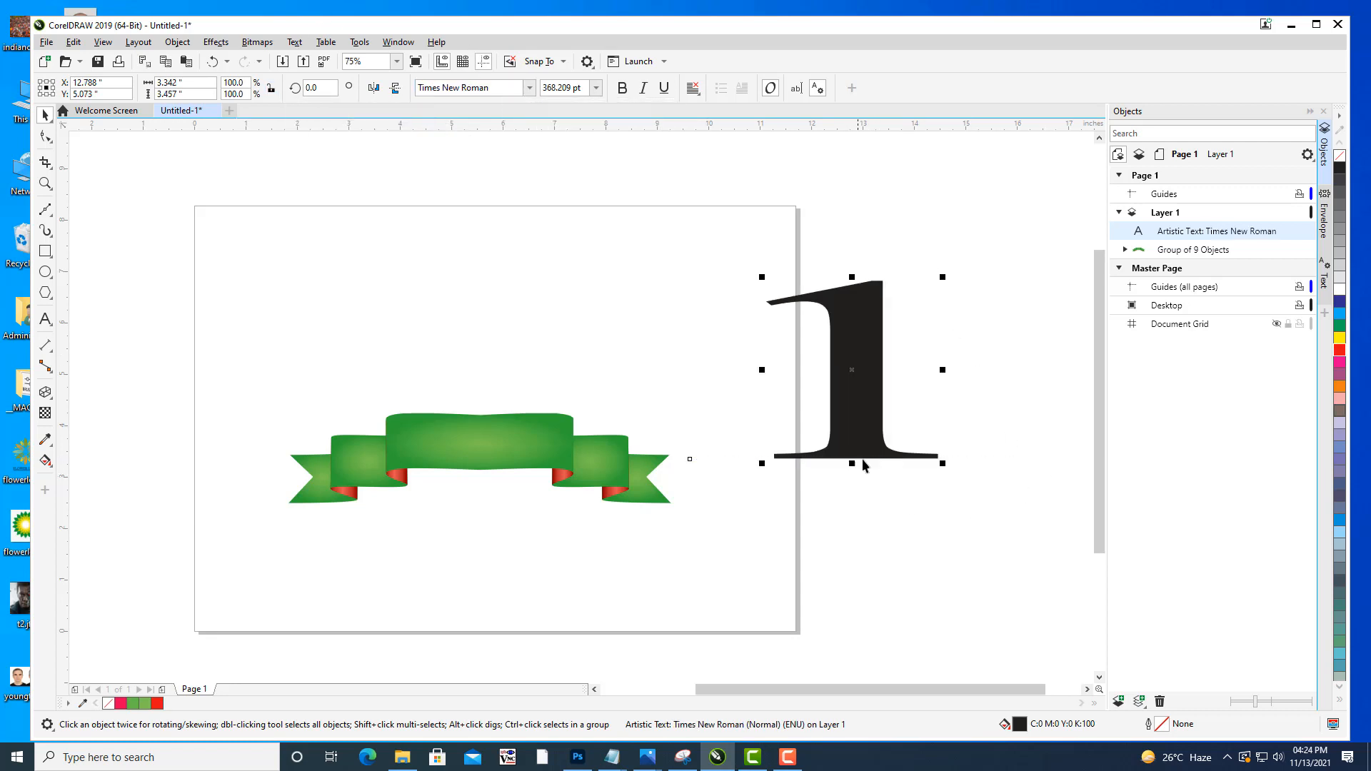
left_click(873, 204)
left_click_drag(861, 339, 875, 285)
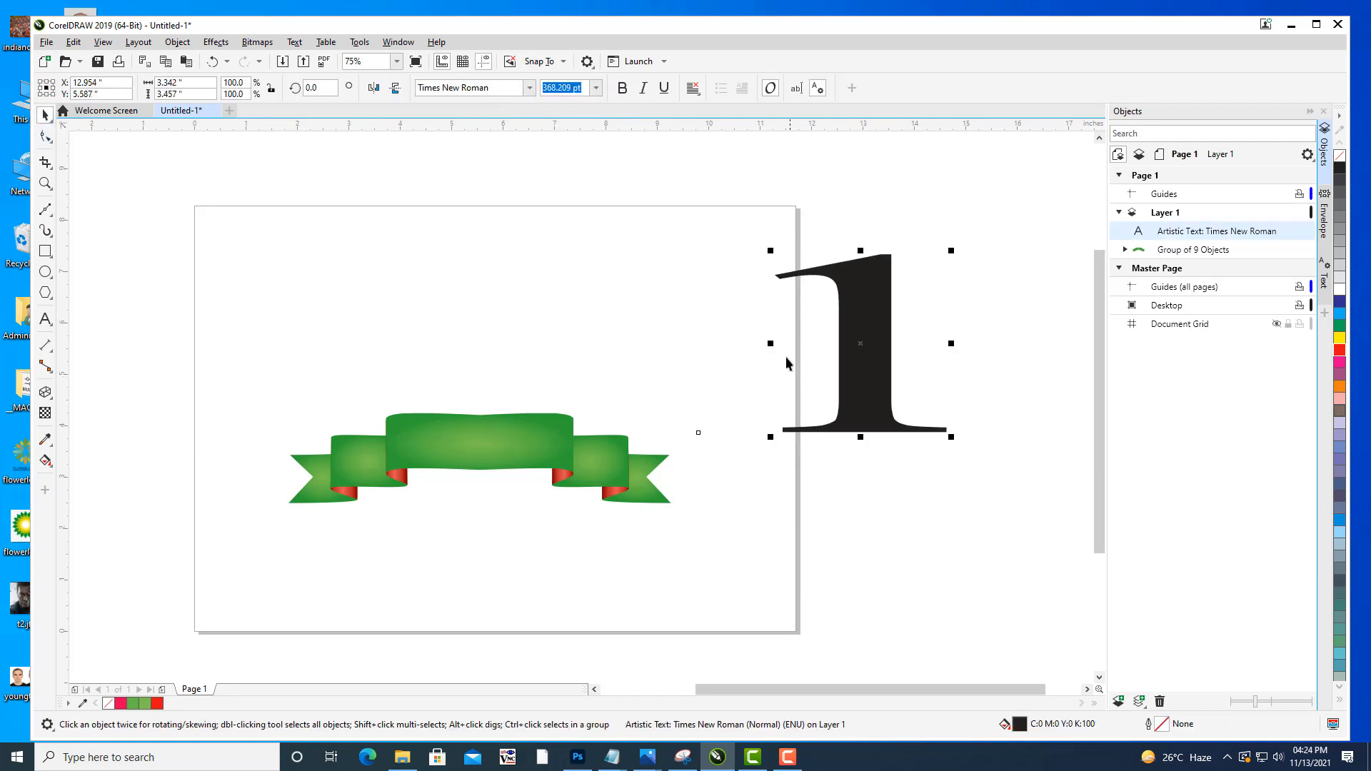
Fill the numeral 1 with red and shift it slightly to the left.
left_click(1340, 350)
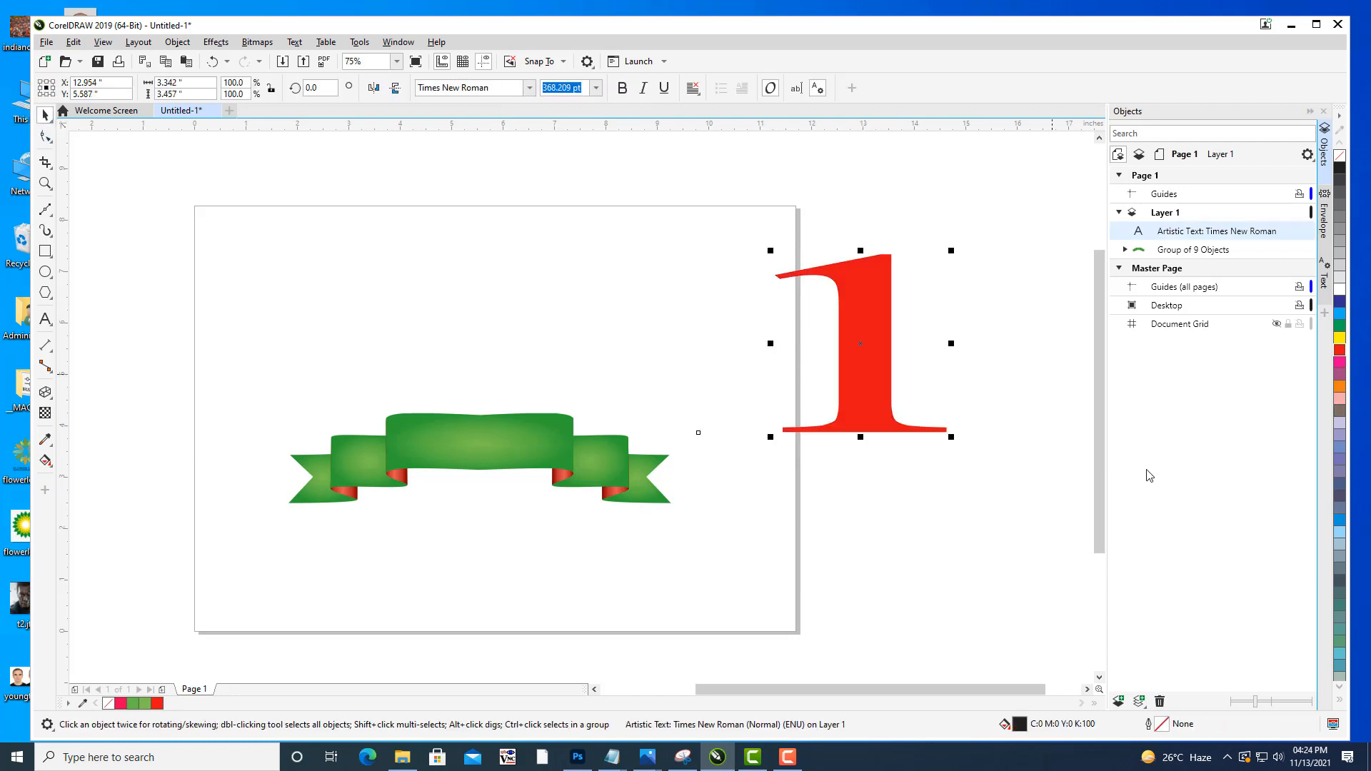
left_click(850, 446)
left_click(869, 366)
left_click_drag(869, 367, 850, 368)
Hide the ribbon group and move the red numeral onto the middle of the page.
left_click(1182, 254)
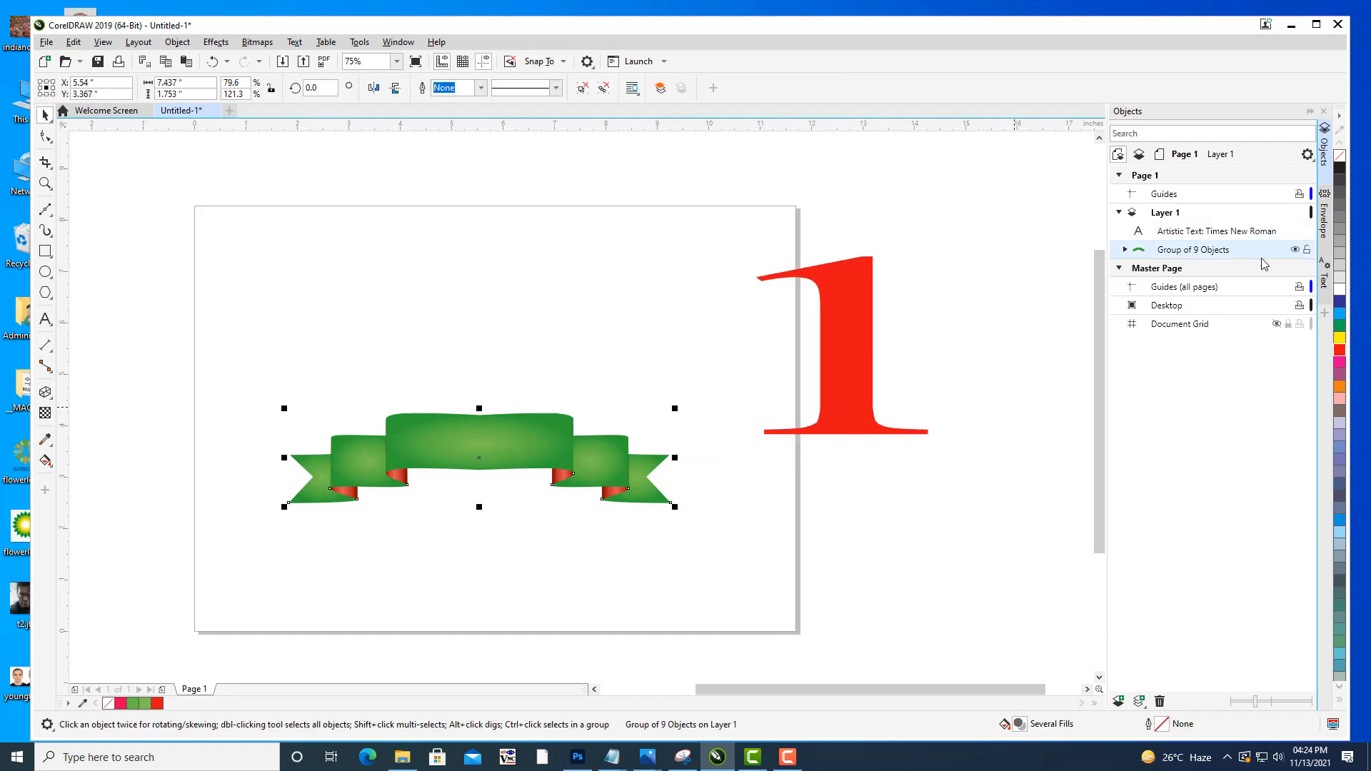
left_click(1295, 250)
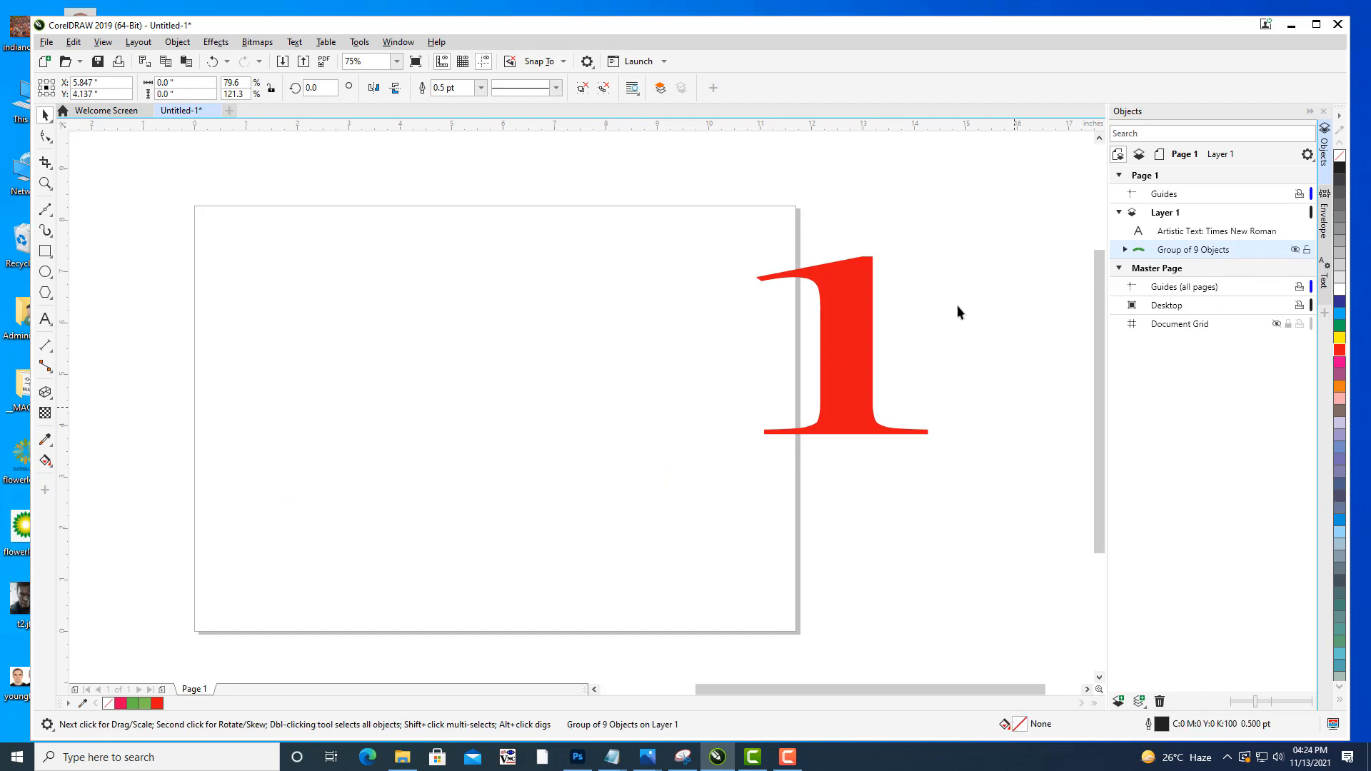
left_click(831, 348)
left_click_drag(850, 315, 504, 356)
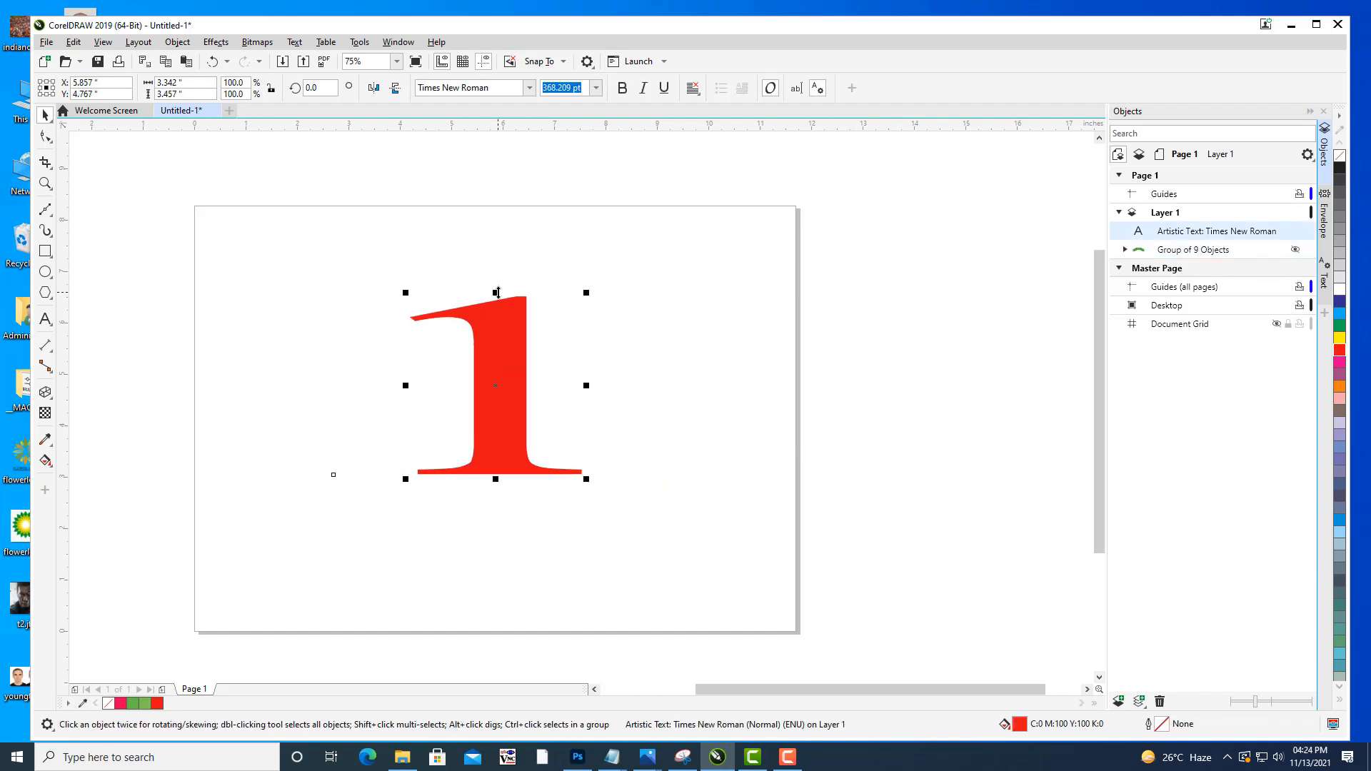
Stretch the numeral taller and enlarge it to about 3.49 by 4.47 inches.
left_click_drag(497, 293, 502, 251)
mouse_move(505, 355)
left_mouse_down()
mouse_move(512, 346)
mouse_move(512, 358)
left_mouse_up()
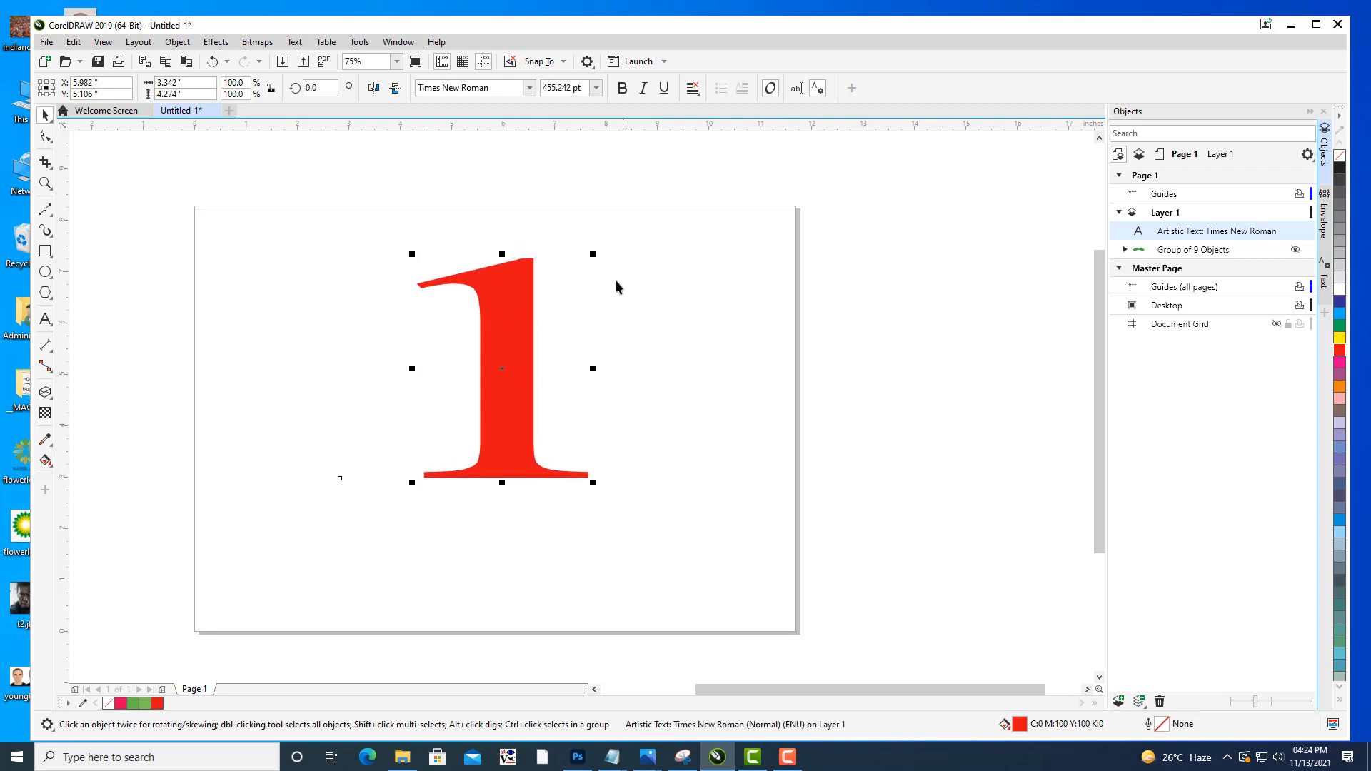
left_click_drag(593, 251, 598, 248)
left_click(645, 289)
mouse_move(614, 386)
left_mouse_down()
mouse_move(744, 392)
mouse_move(684, 389)
mouse_move(620, 360)
left_mouse_up()
left_click(655, 389)
Nudge the numeral left in small steps to centre it horizontally on the page.
key("Left")
key("Left")
key("Left")
key("Left")
key("Left")
key("Left")
key("Left")
key("Left")
left_click(753, 349)
left_click_drag(738, 286, 747, 276)
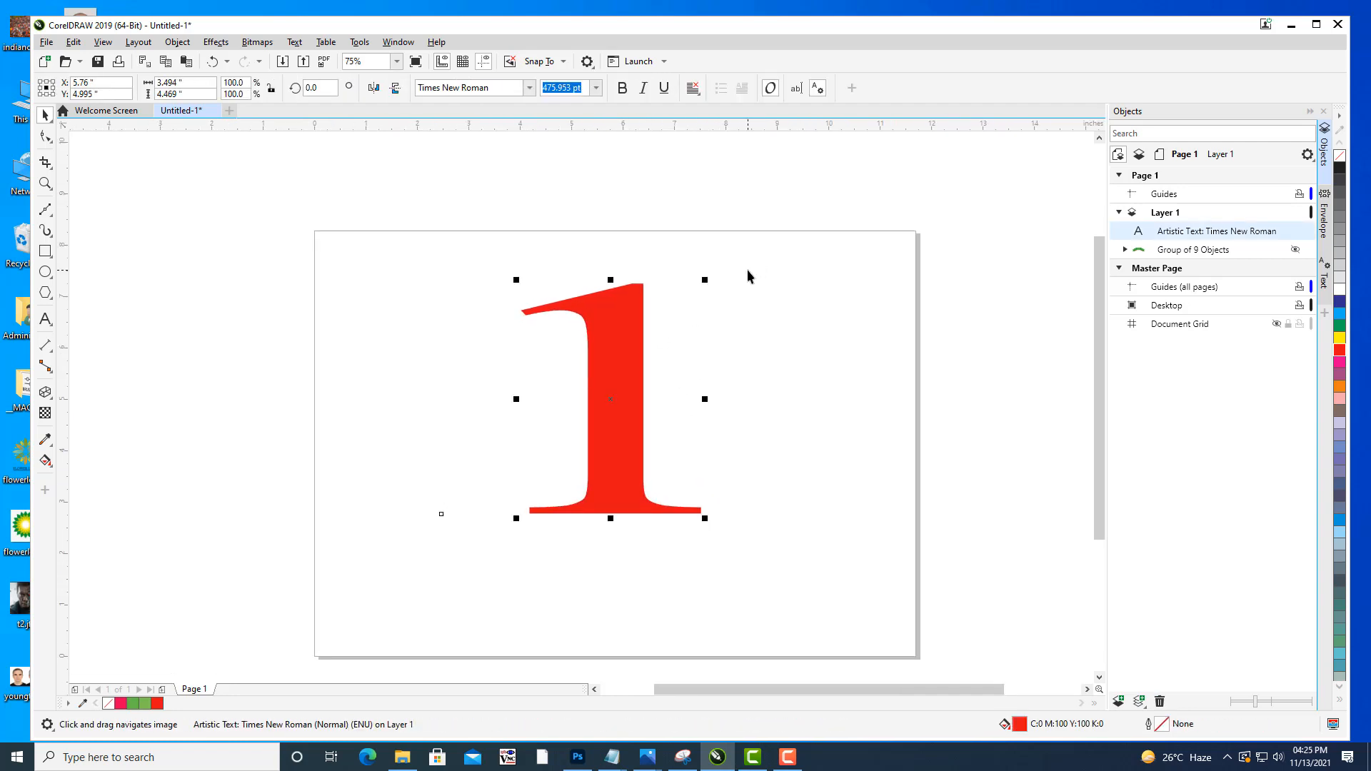
Extrude the red numeral with depth 20, placing the vanishing point about 3.67 inches left and 0.3 inches above its centre.
left_click(44, 393)
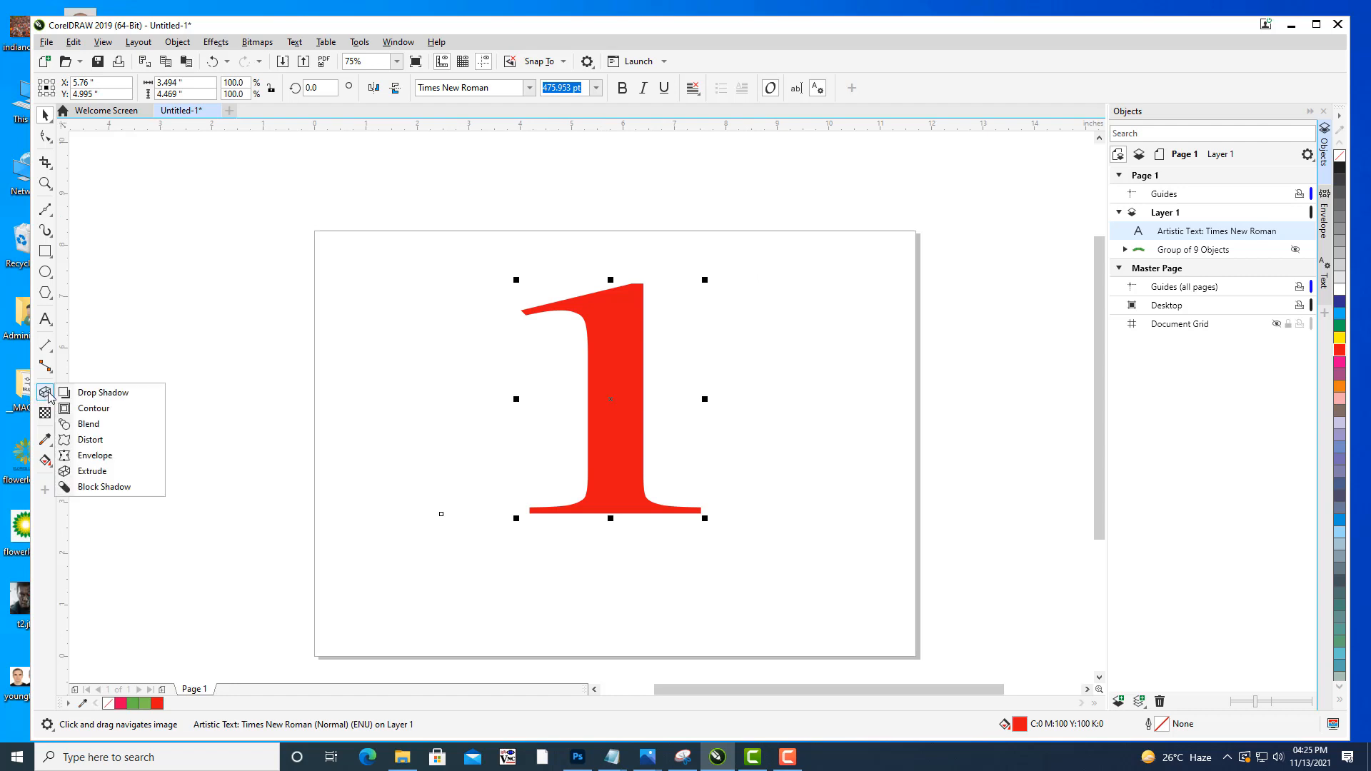
left_click(86, 471)
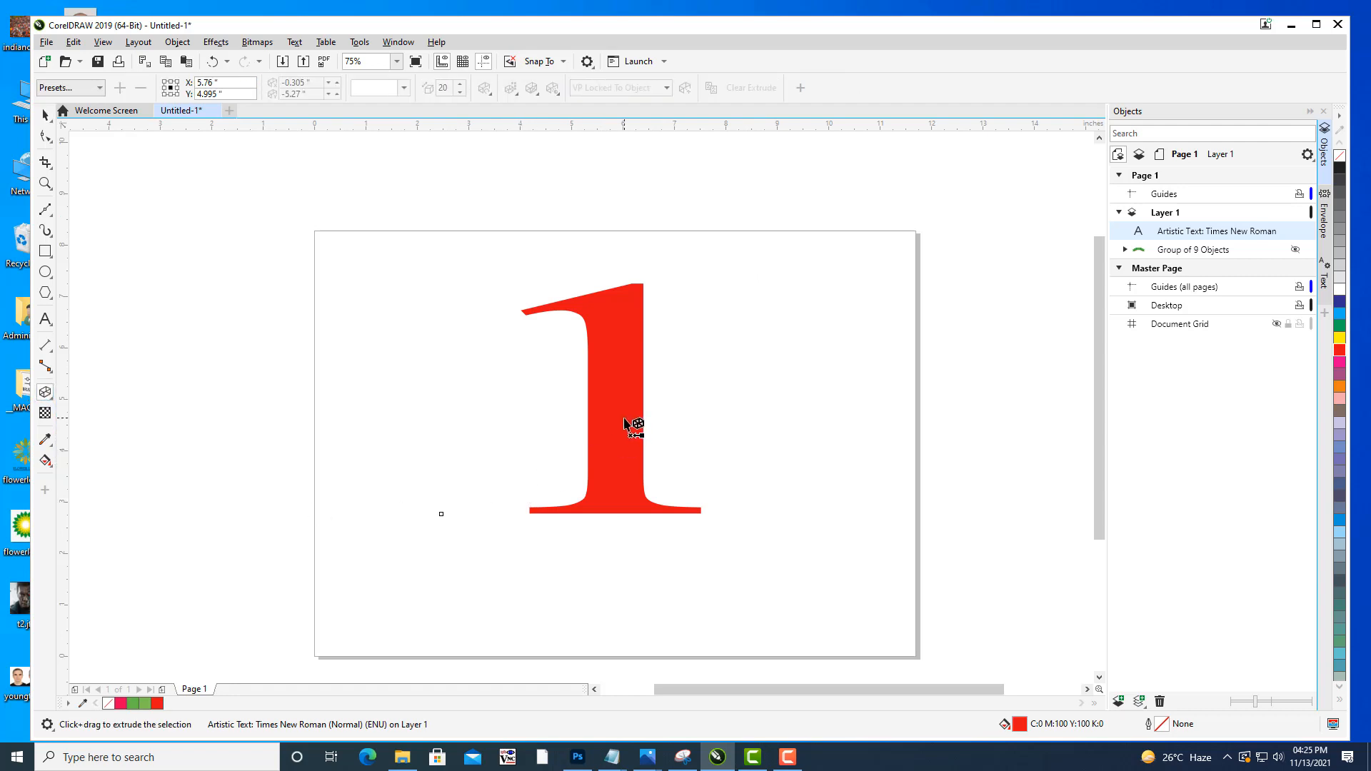
left_click_drag(634, 398, 426, 395)
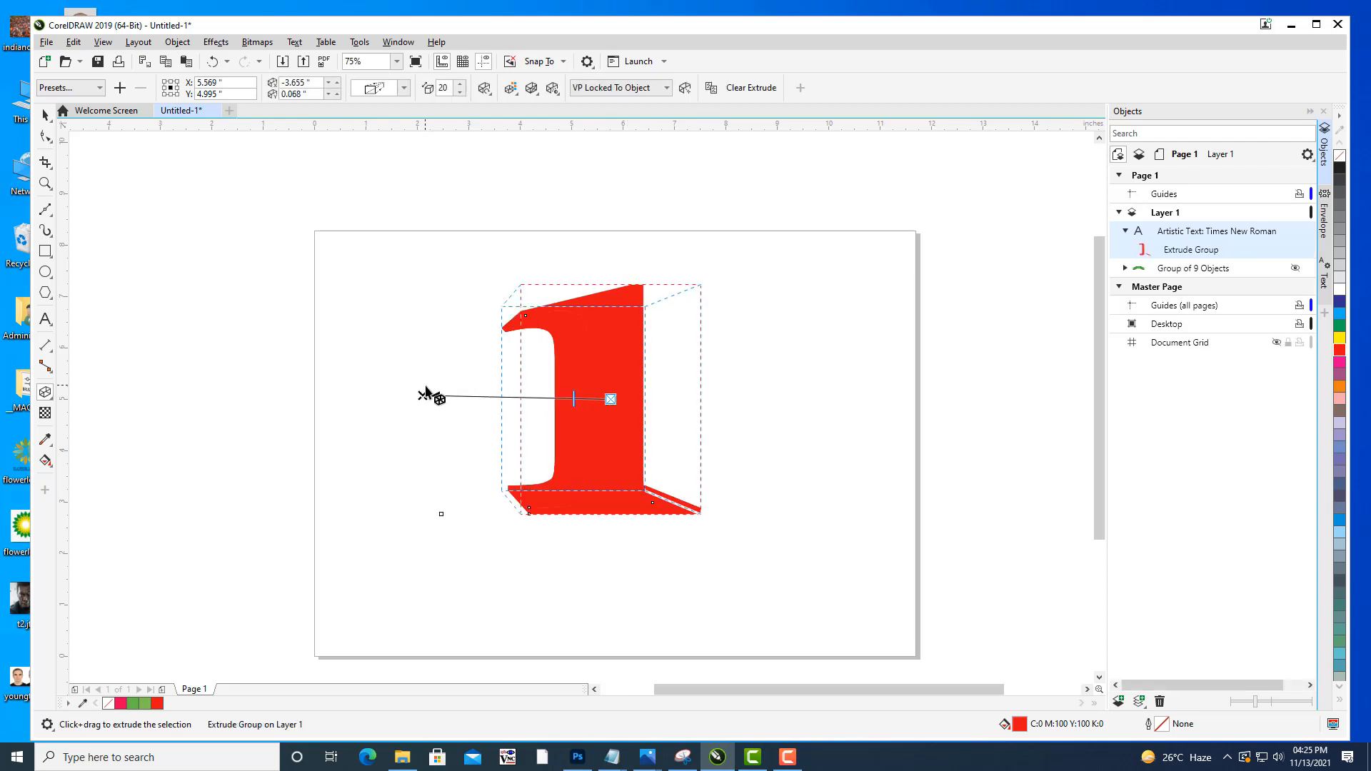
left_click_drag(423, 395, 422, 384)
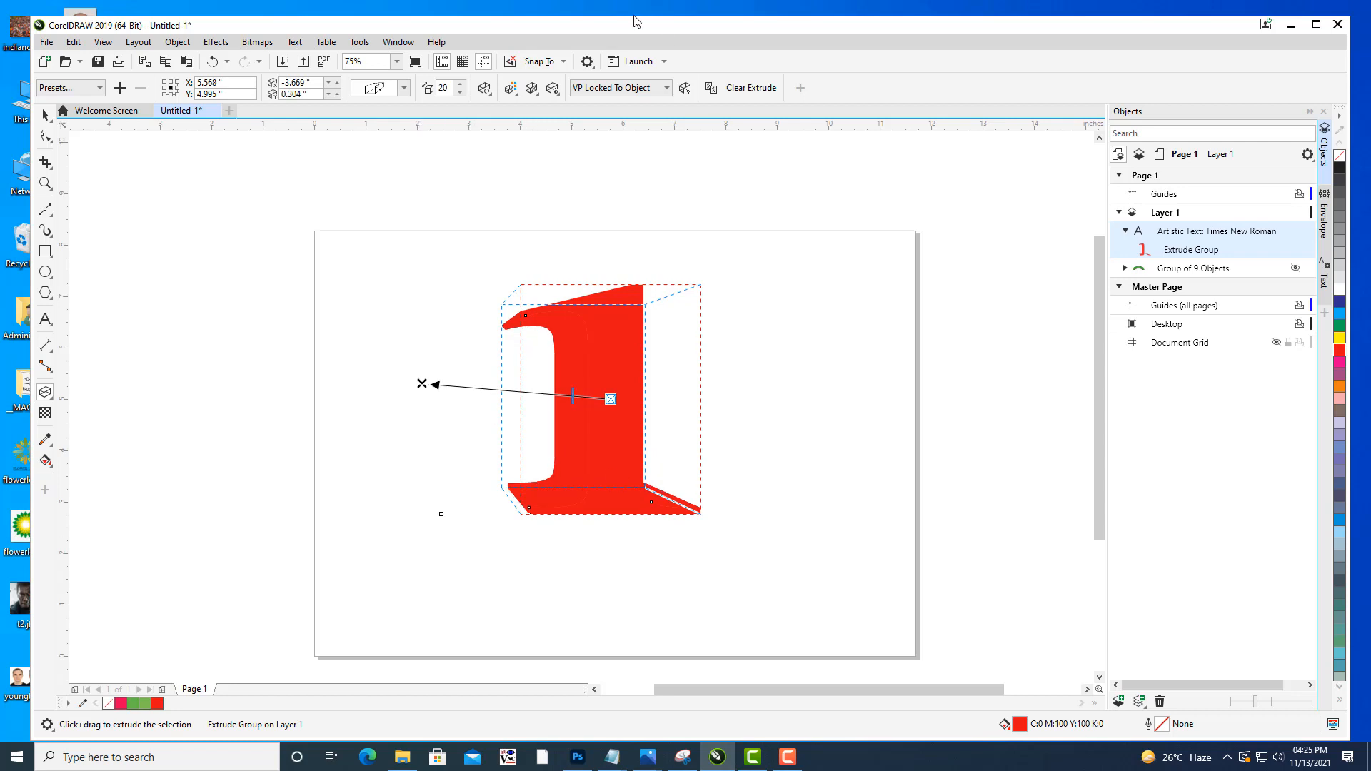
Give the numeral's extrusion its own solid golden yellow colour, about C2 M15 Y87 K0.
left_click(510, 87)
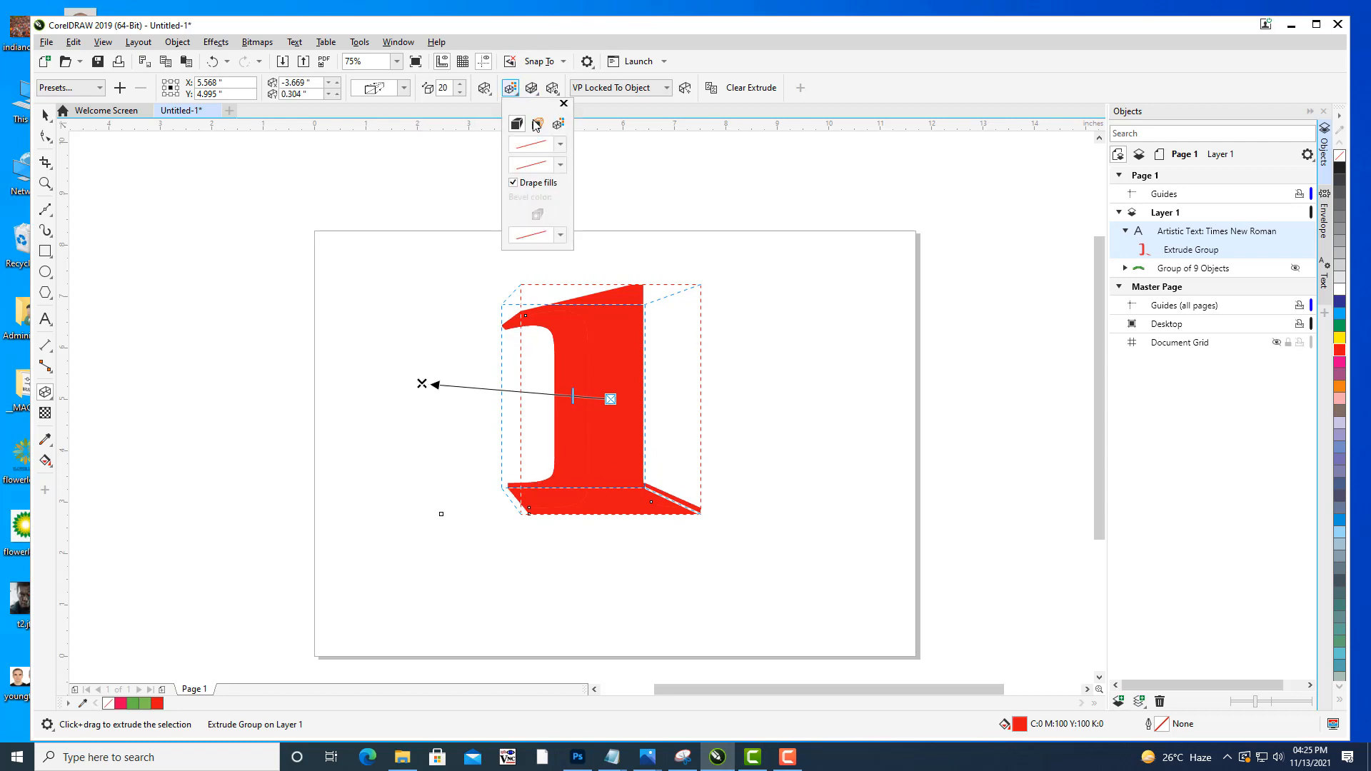
left_click(537, 124)
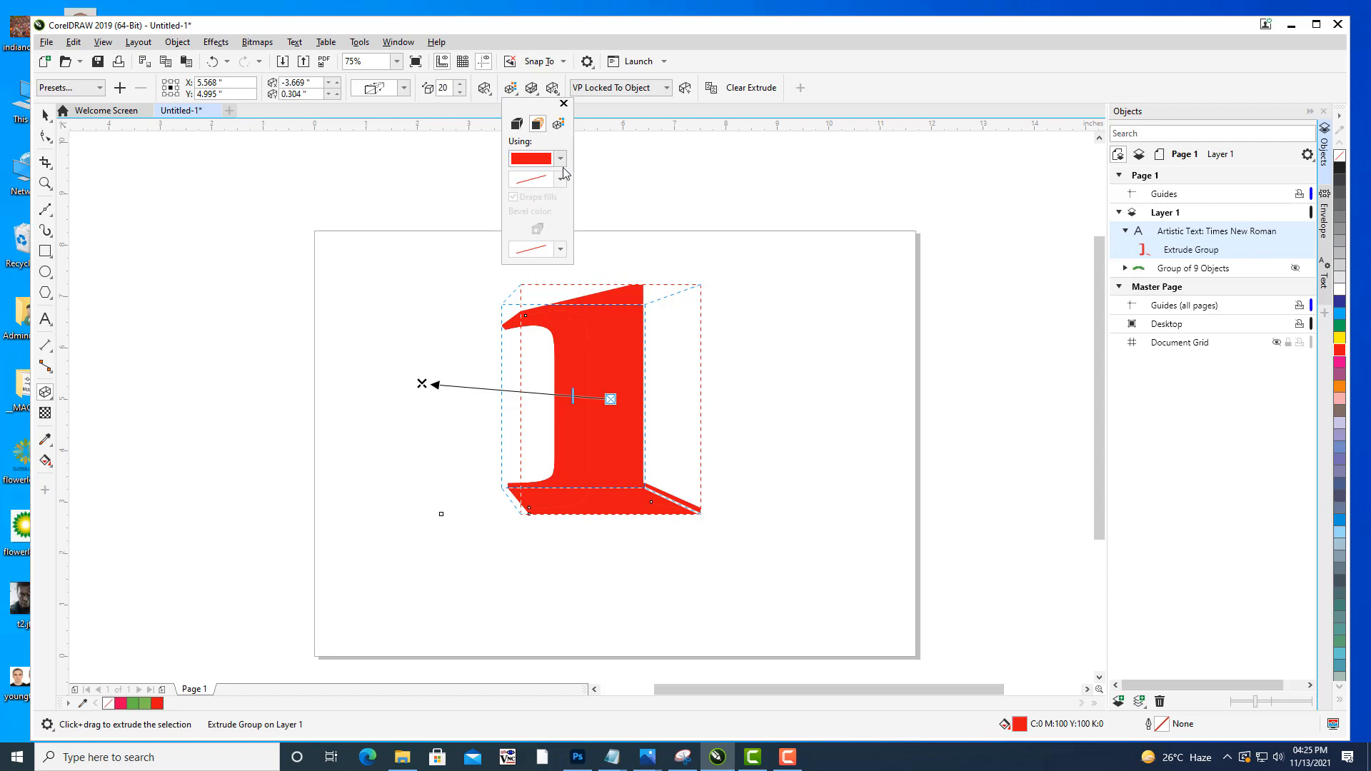
left_click(562, 159)
left_click(604, 241)
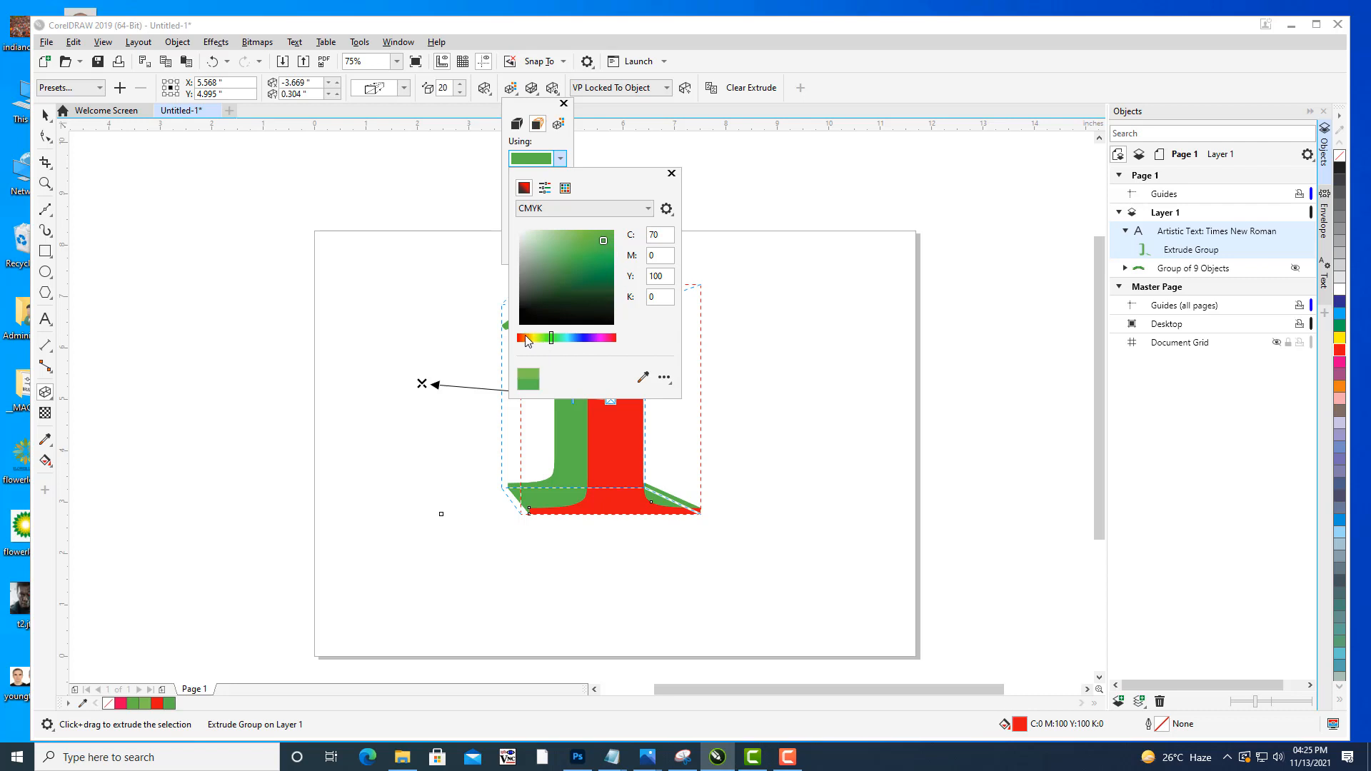
left_click(525, 336)
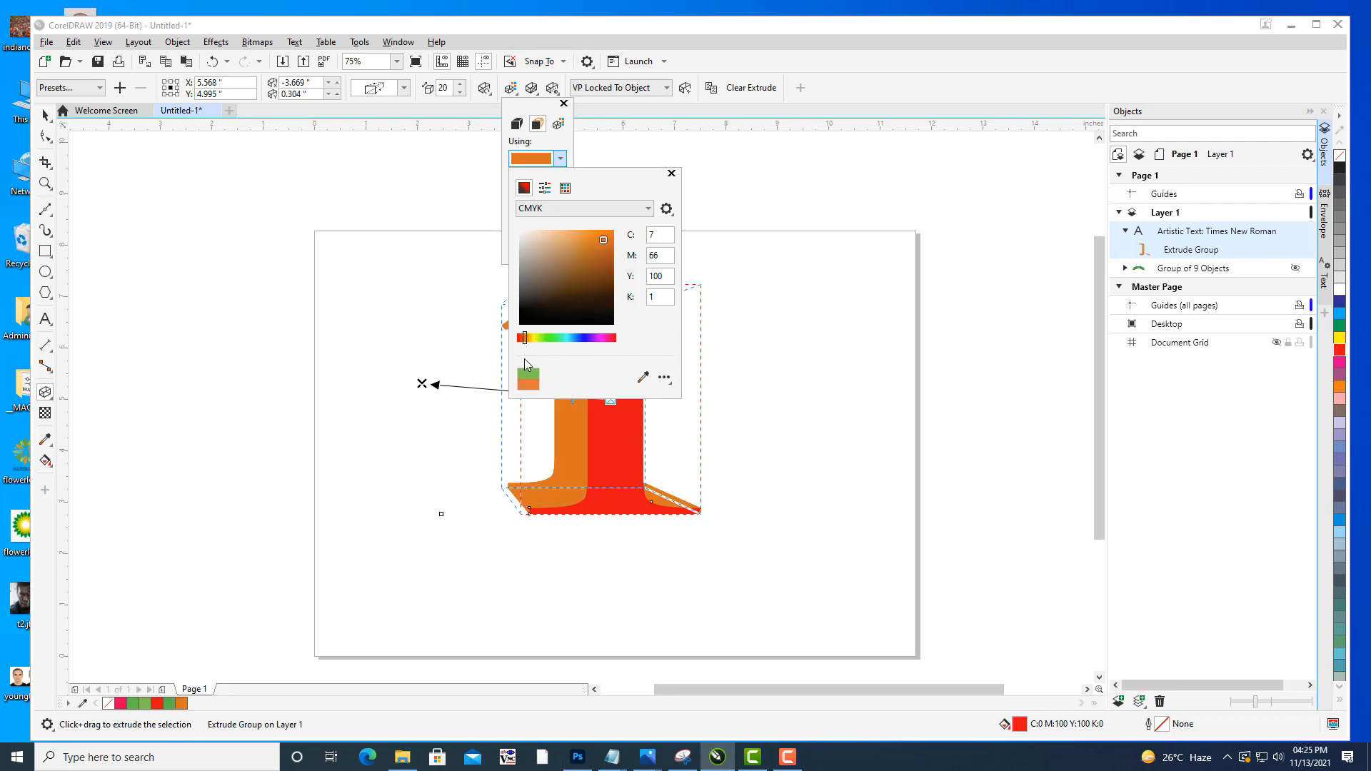
left_click(530, 337)
left_click(587, 233)
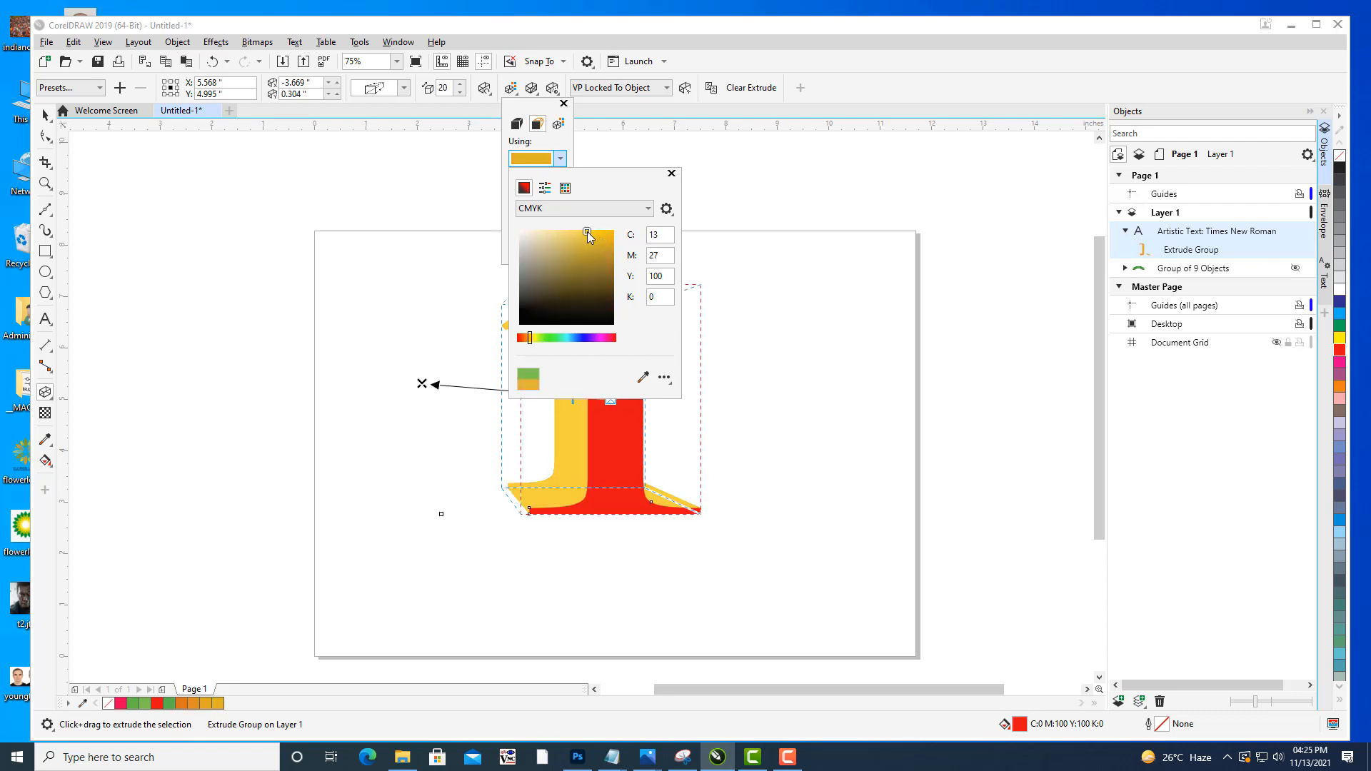
left_click(897, 87)
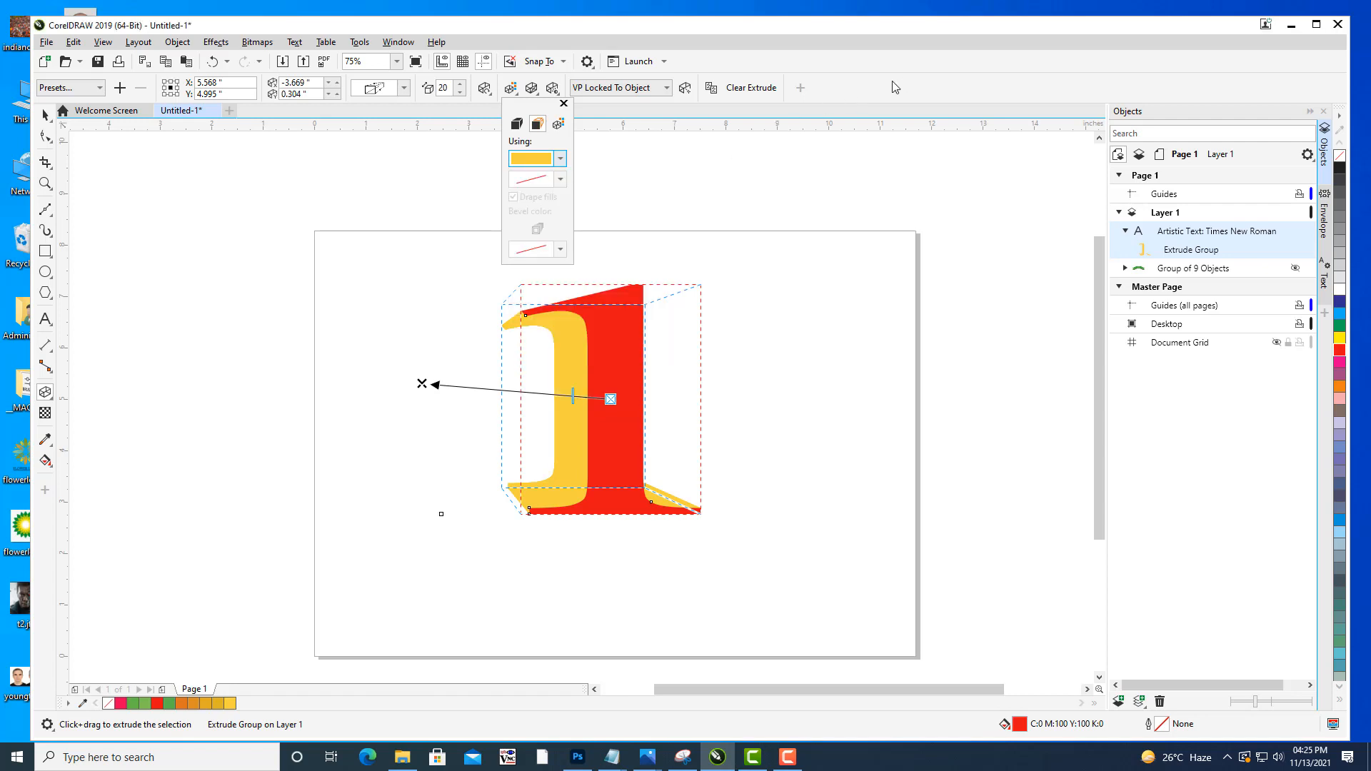
left_click(743, 52)
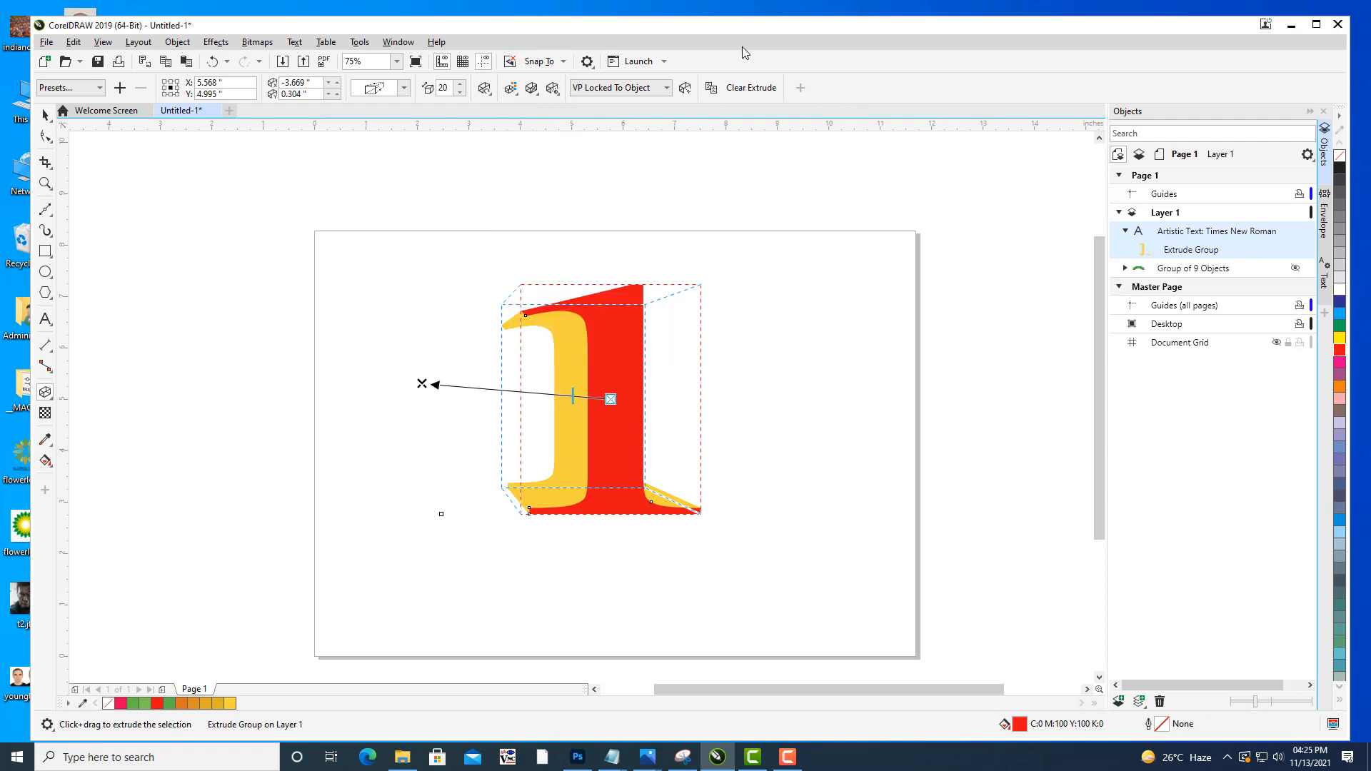
Rotate the extruded numeral in 3D so its red face turns sideways and more of the yellow side shows.
left_click(484, 87)
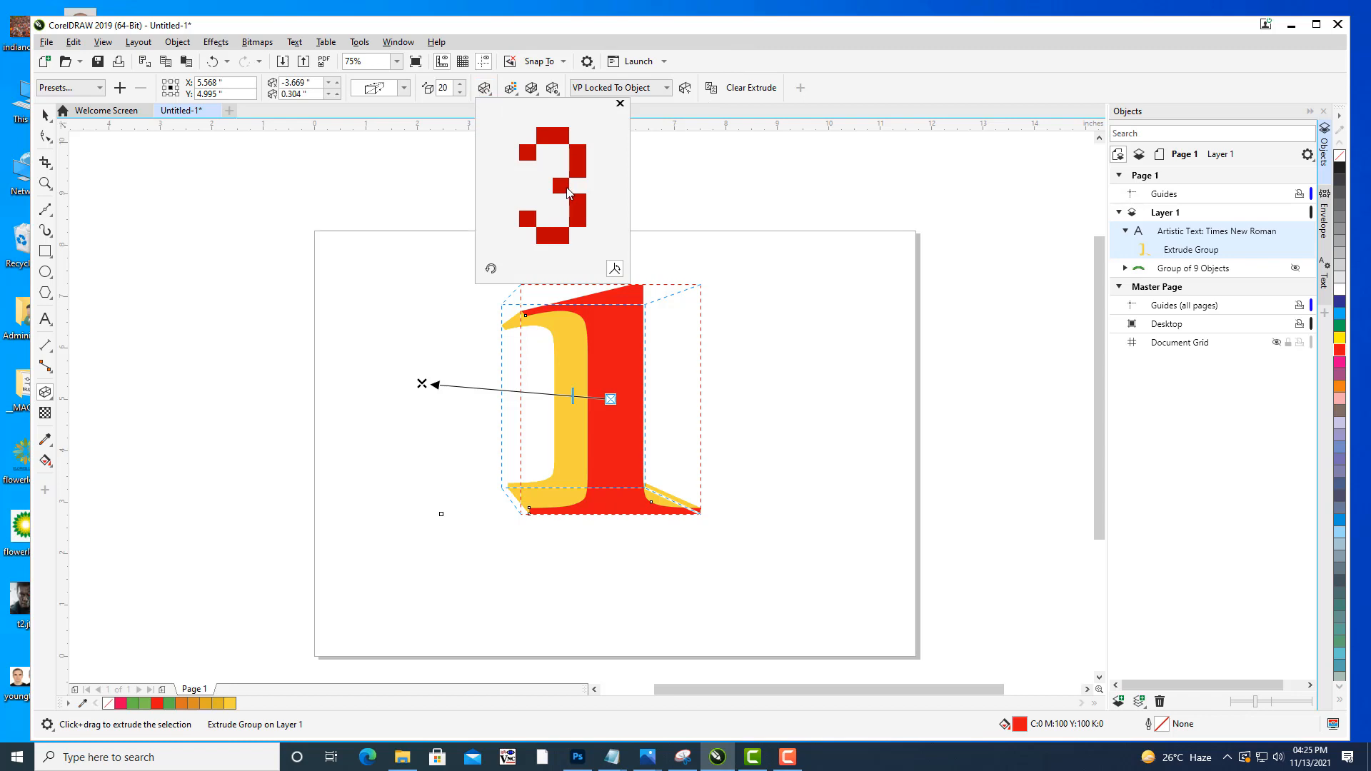
left_click_drag(567, 192, 553, 183)
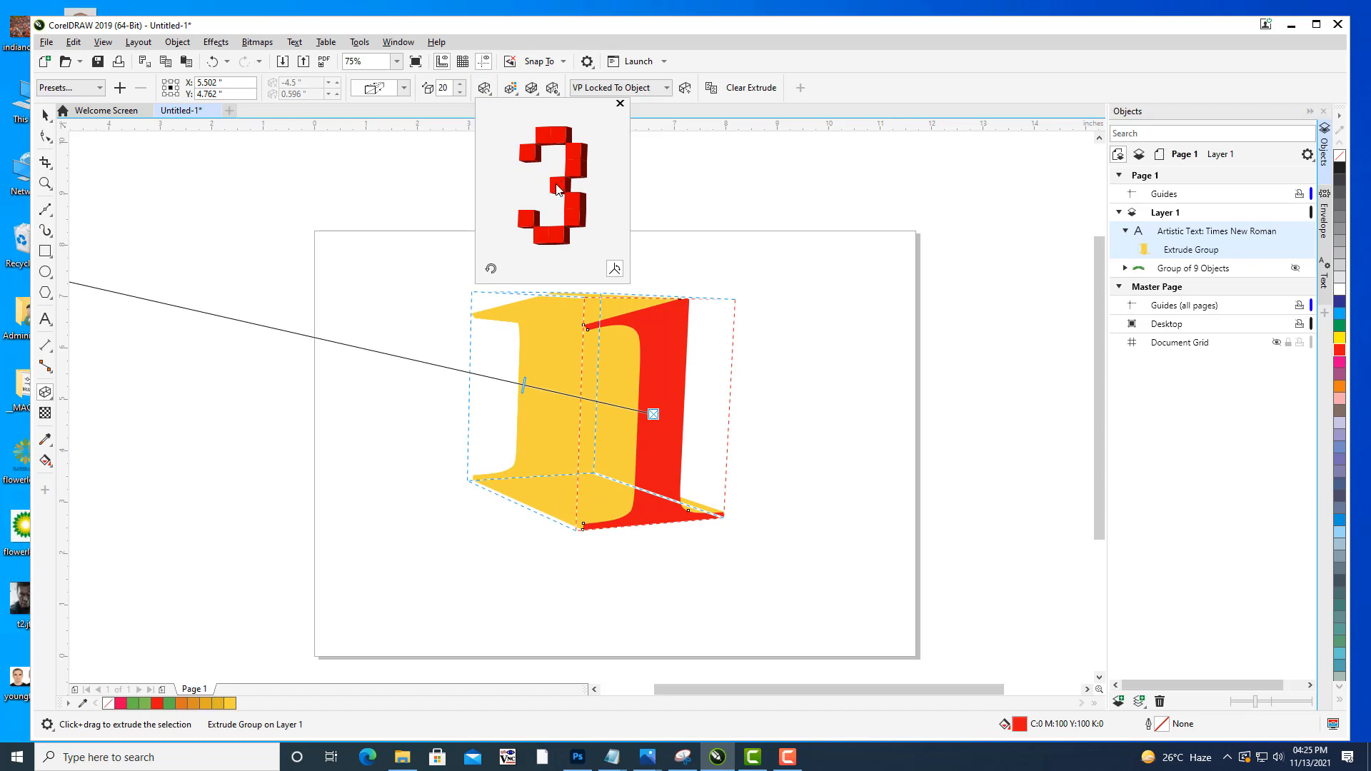
left_click_drag(548, 137, 548, 140)
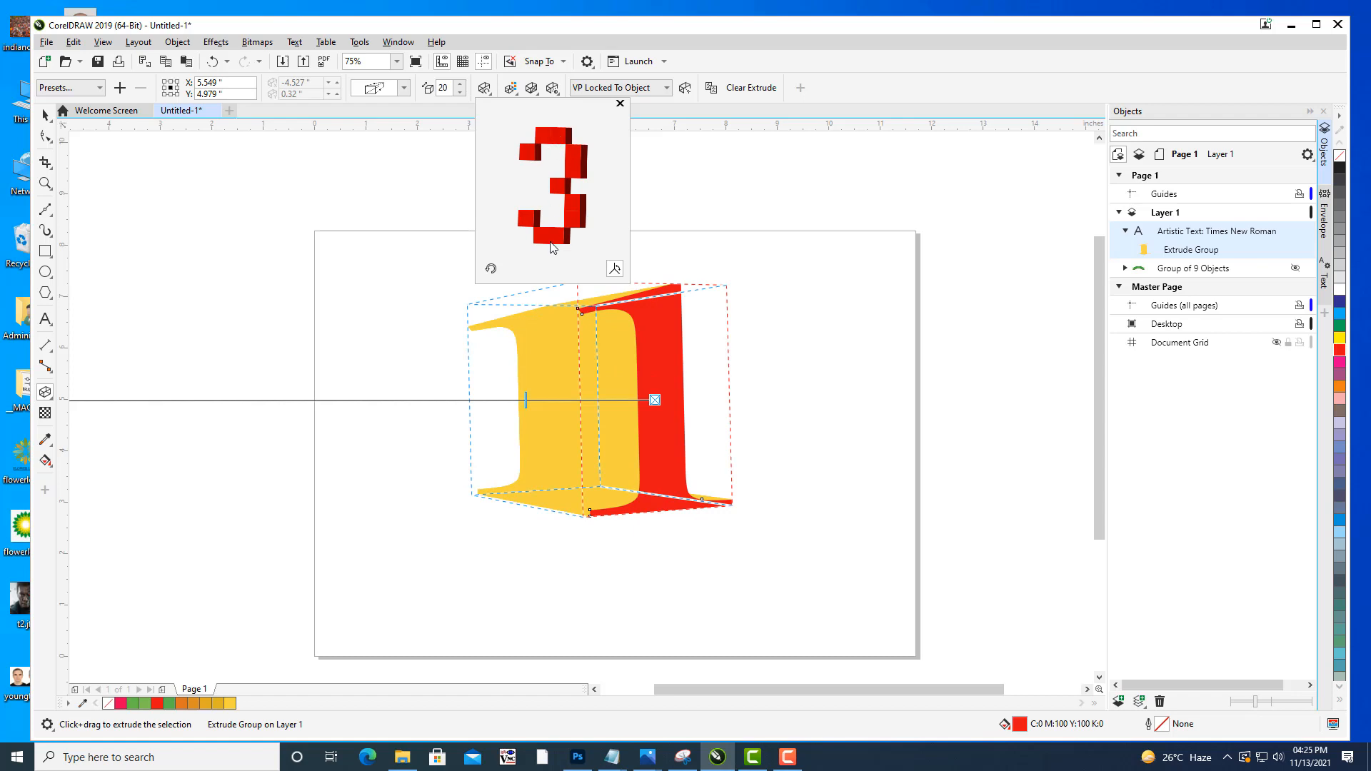
left_click_drag(564, 190, 564, 190)
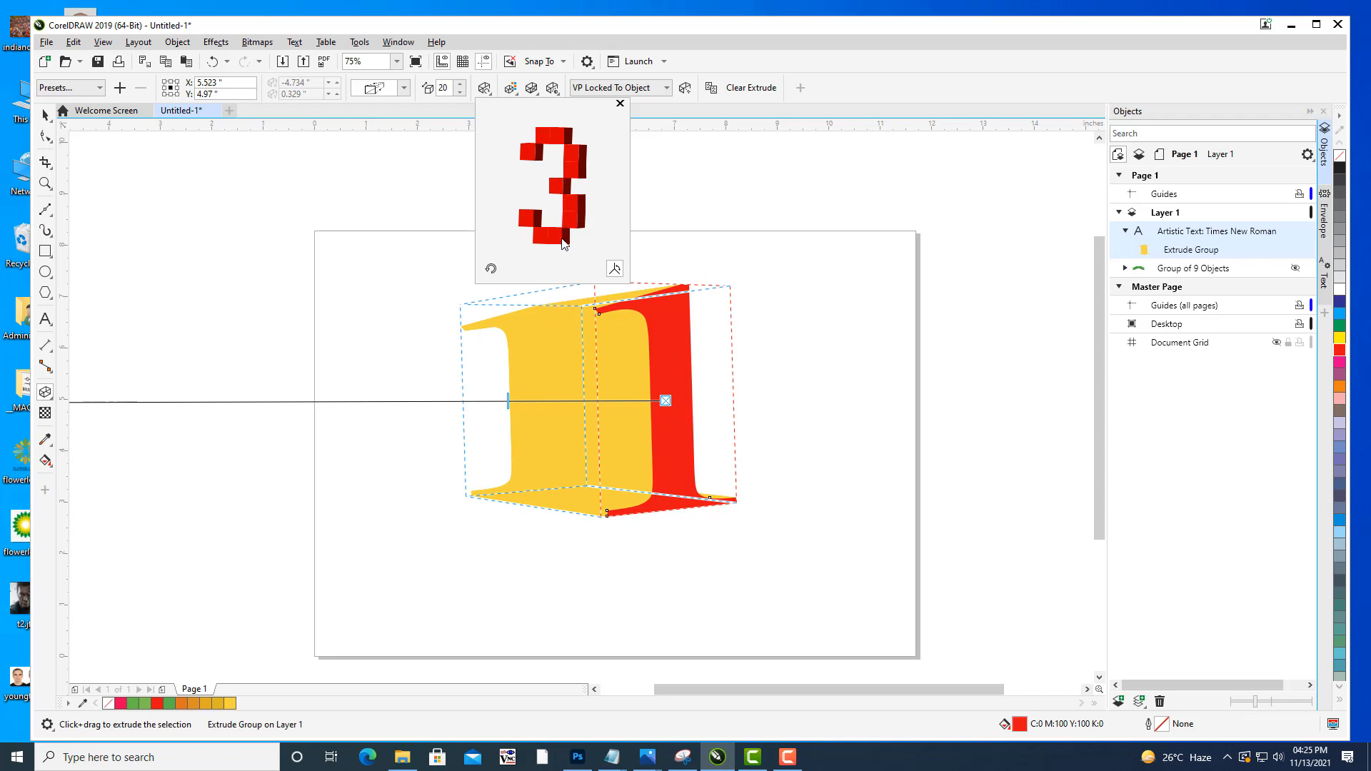
left_click_drag(552, 246, 552, 244)
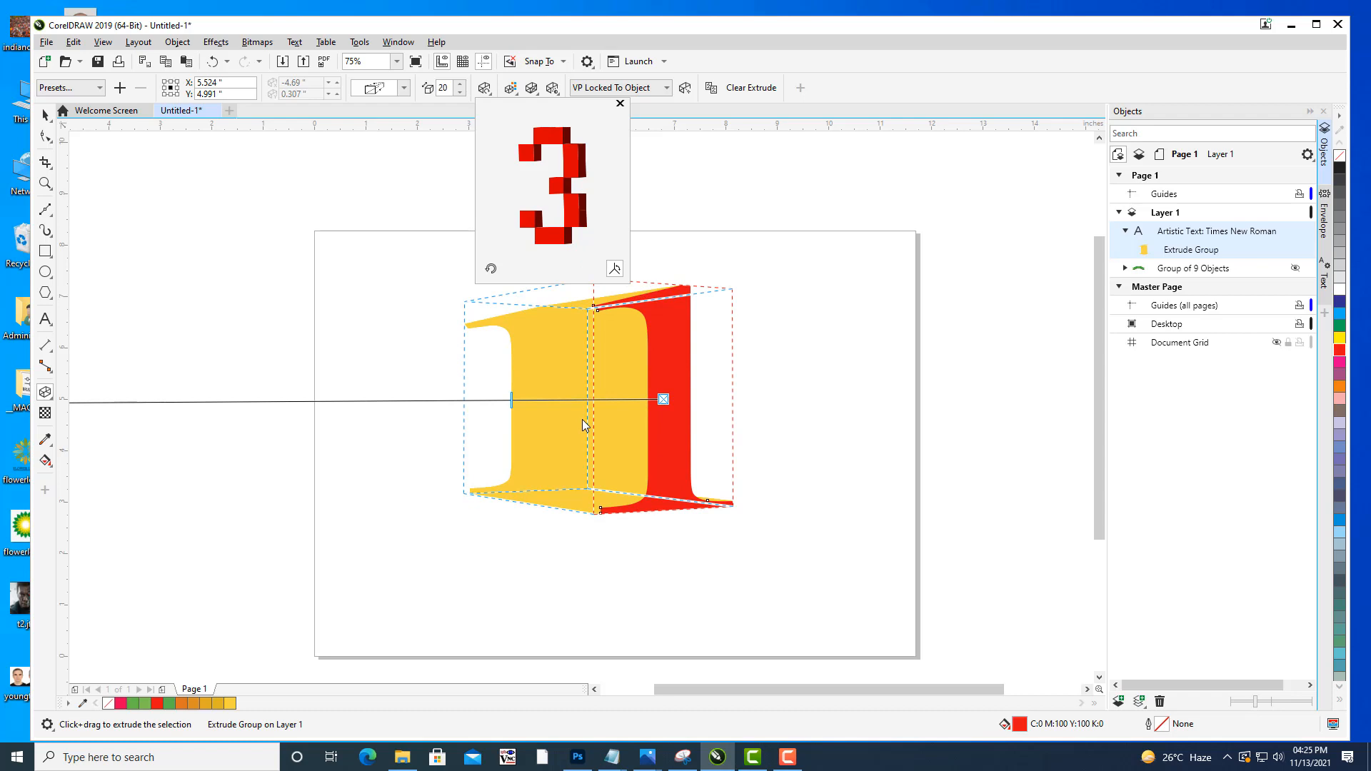
Reduce the numeral's extrusion depth to 6 and deselect it.
left_click(511, 401)
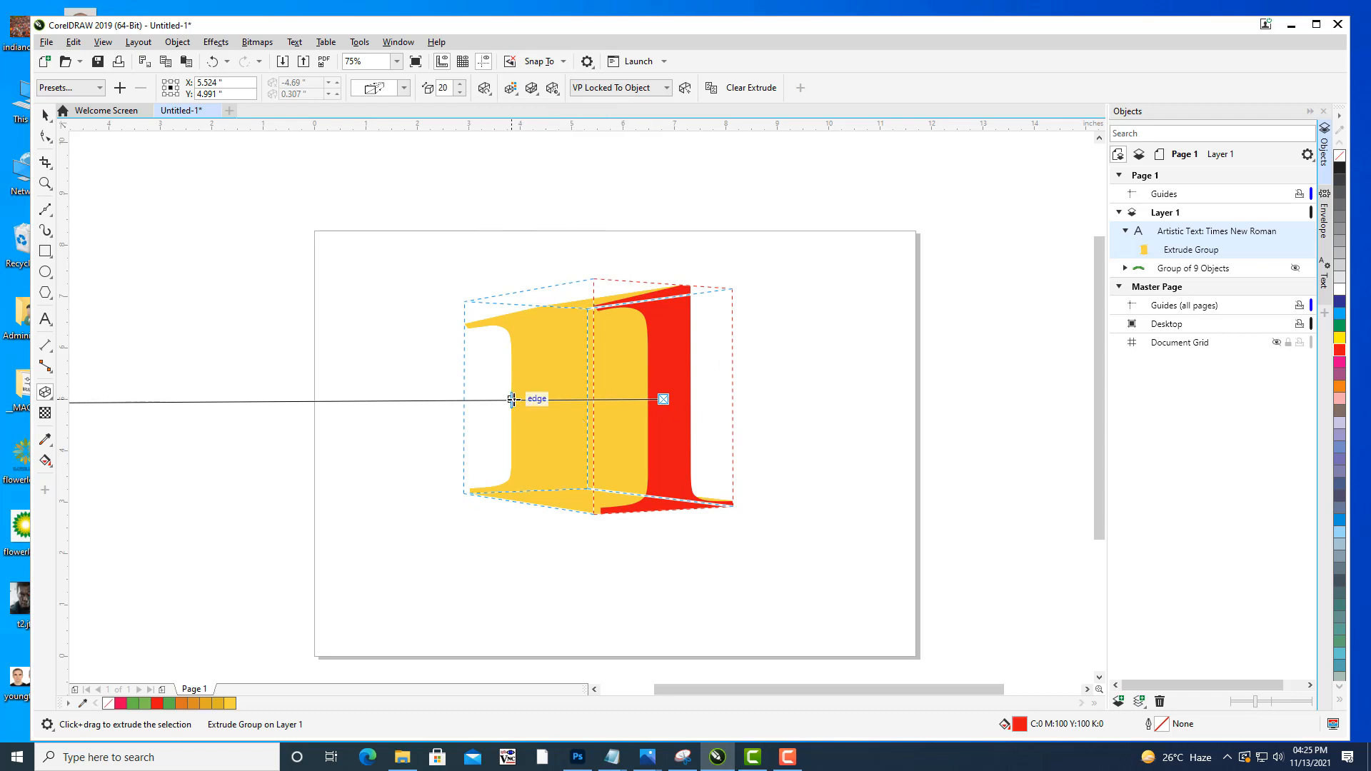
left_click_drag(511, 401, 579, 401)
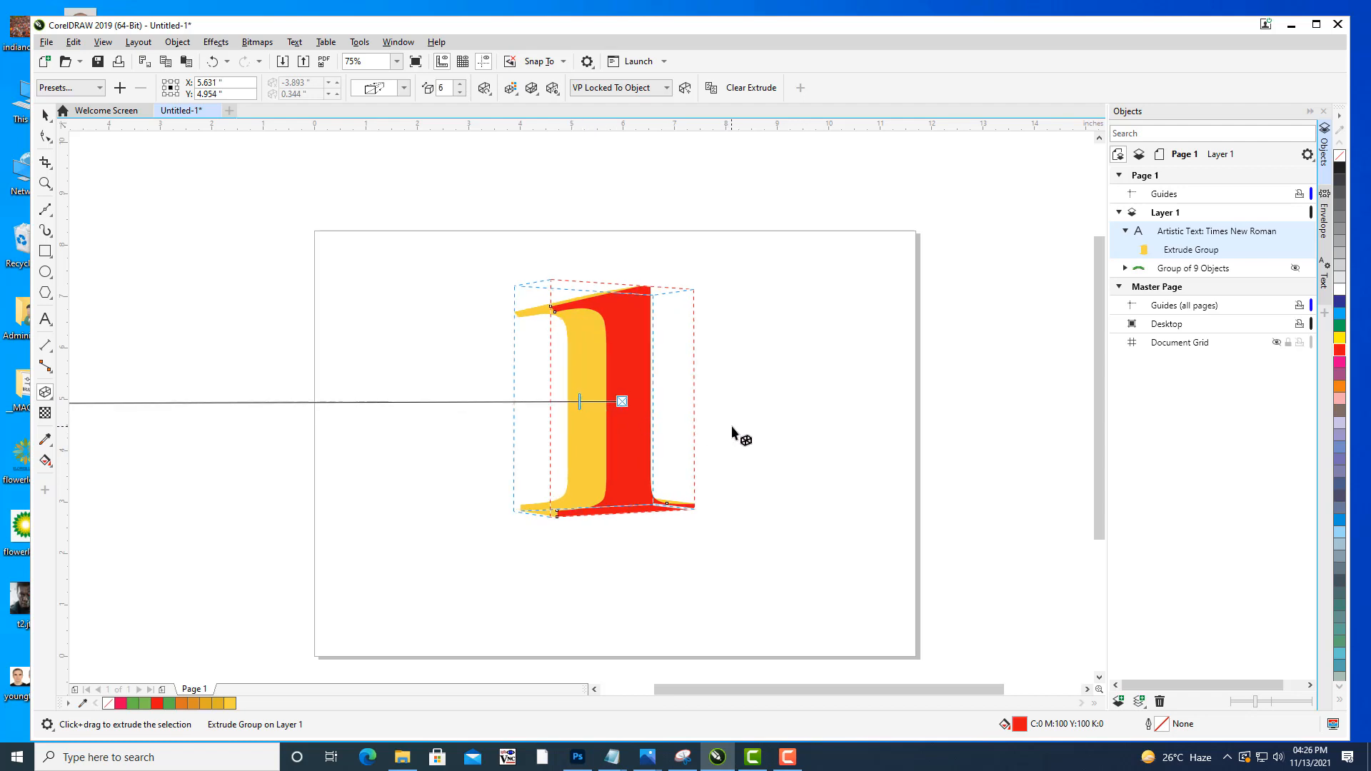
left_click(45, 114)
left_click(906, 312)
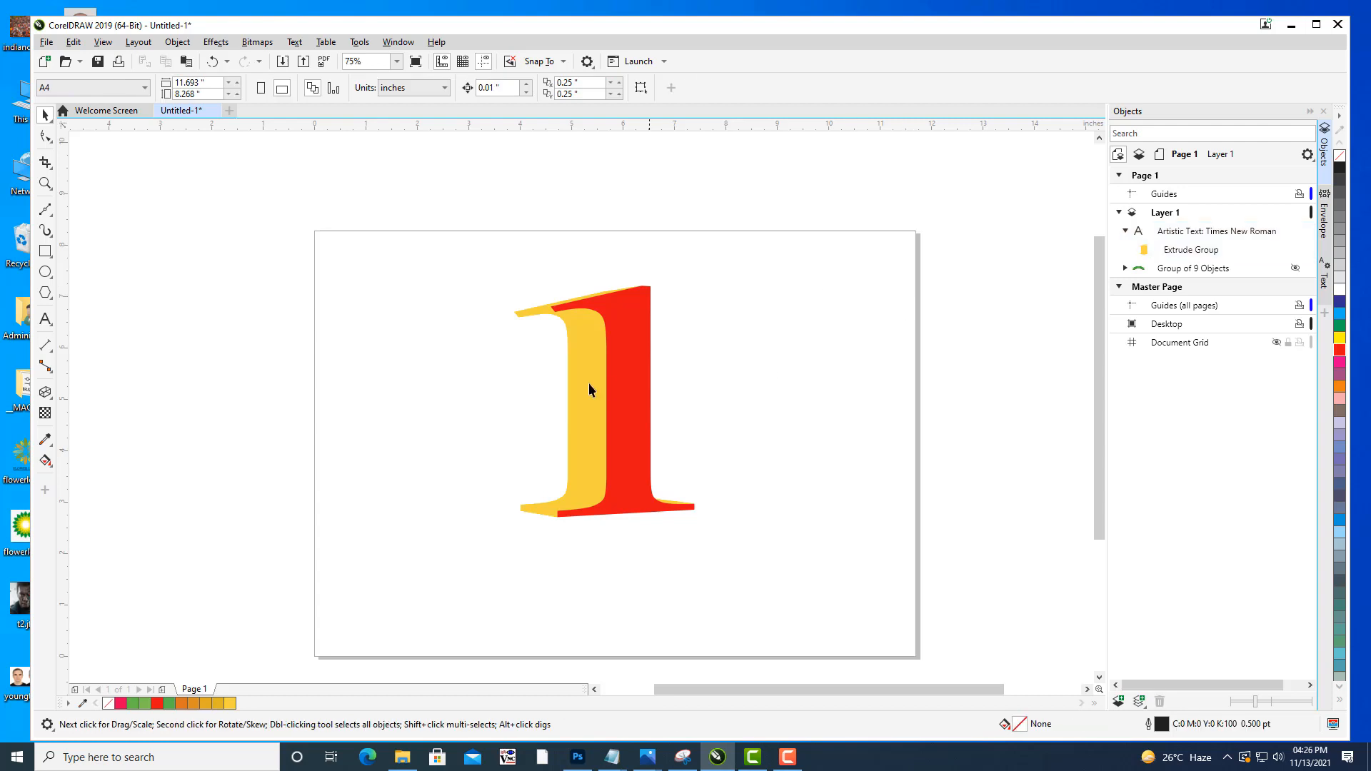
Move the extruded numeral straight up by about 0.24 inches on the page.
left_click(638, 364)
left_click_drag(637, 379, 633, 343)
left_click(743, 325)
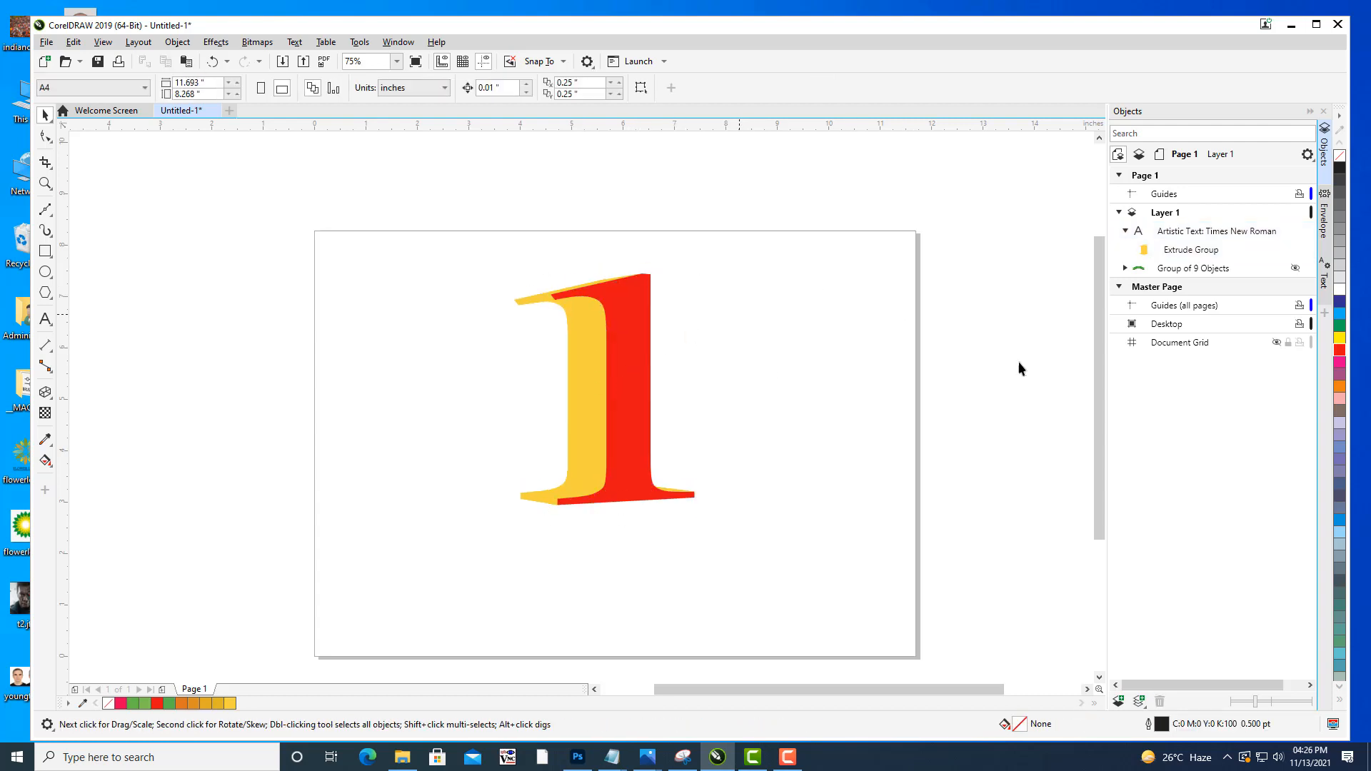
Break the extrude group apart so the red face and the yellow sides become separate objects.
left_click(1197, 253)
right_click(1199, 248)
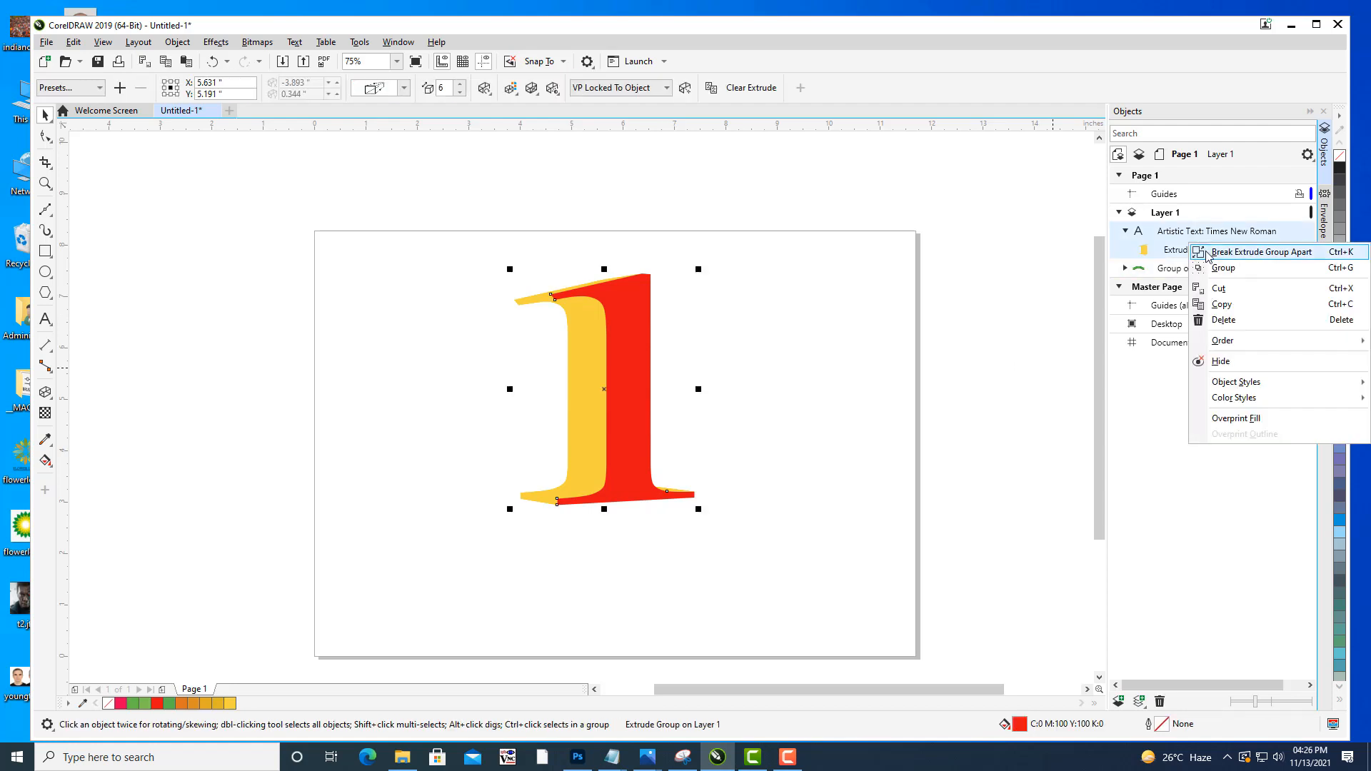
left_click(1218, 254)
left_click(792, 243)
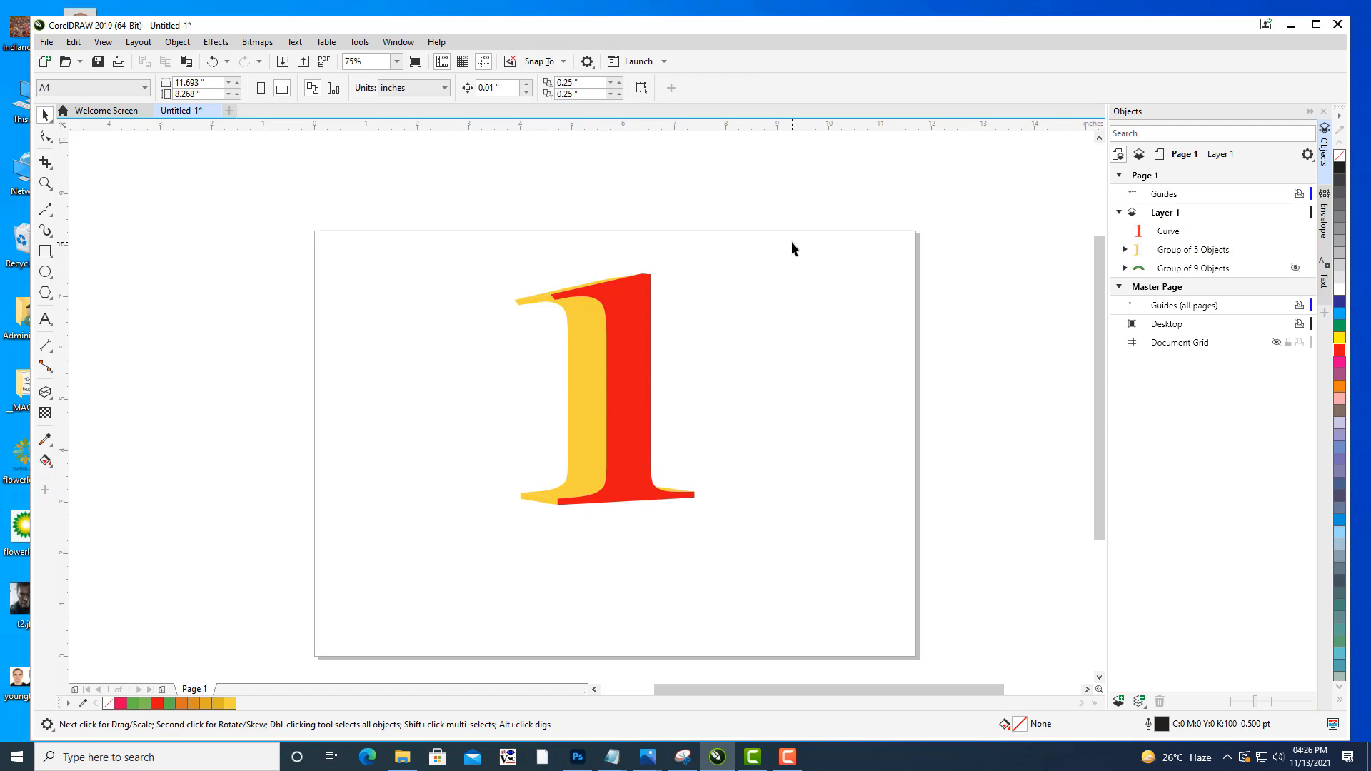
Try moving the red front face away from the yellow sides and undo the move.
left_click(641, 327)
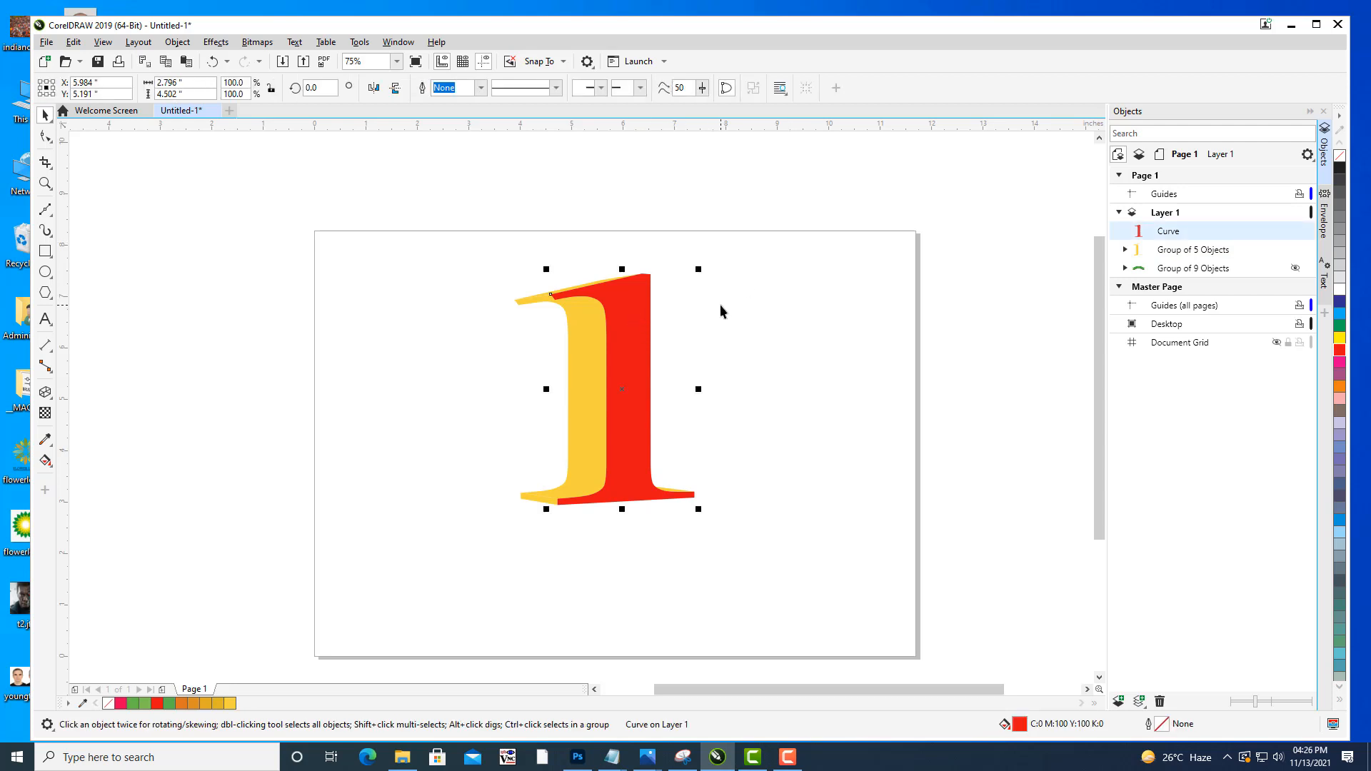
left_click_drag(791, 313, 798, 354)
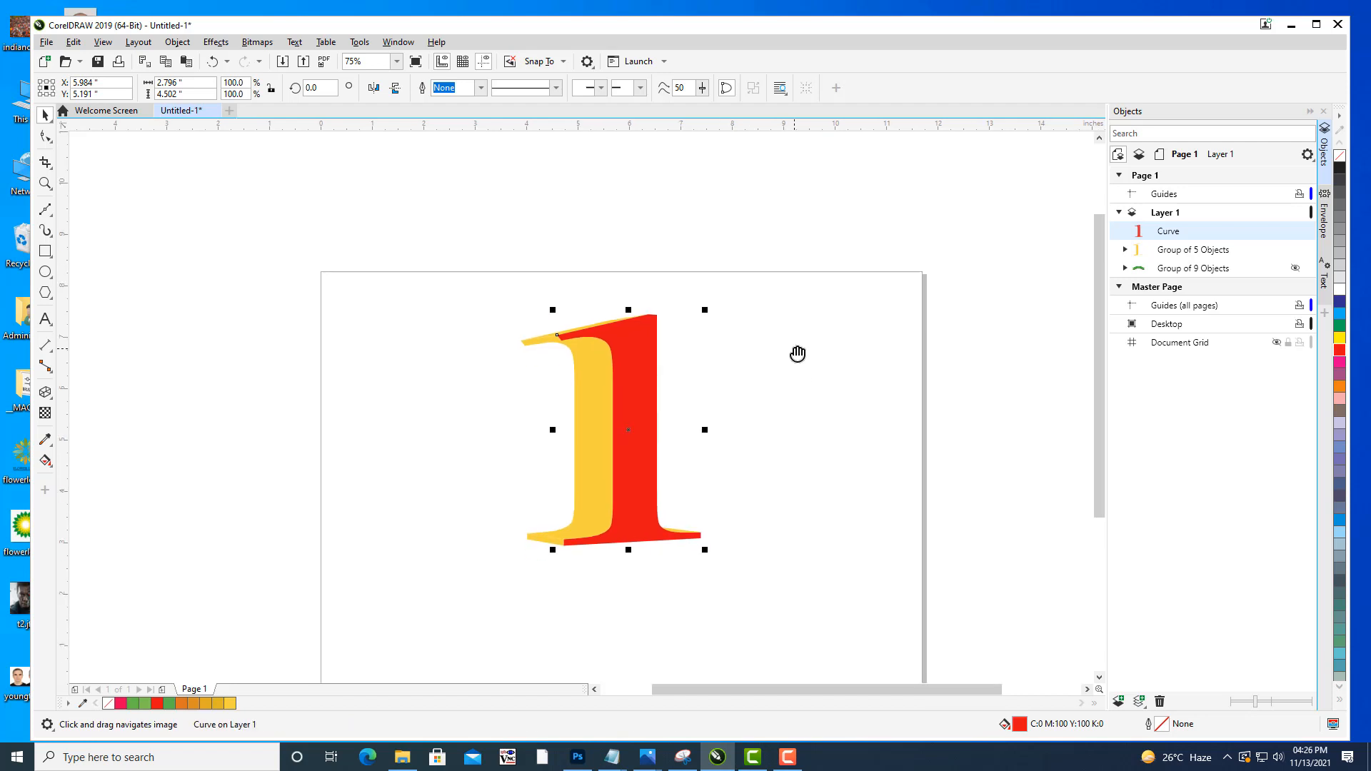
left_click_drag(650, 404, 760, 419)
key("ctrl+z")
left_click(816, 405)
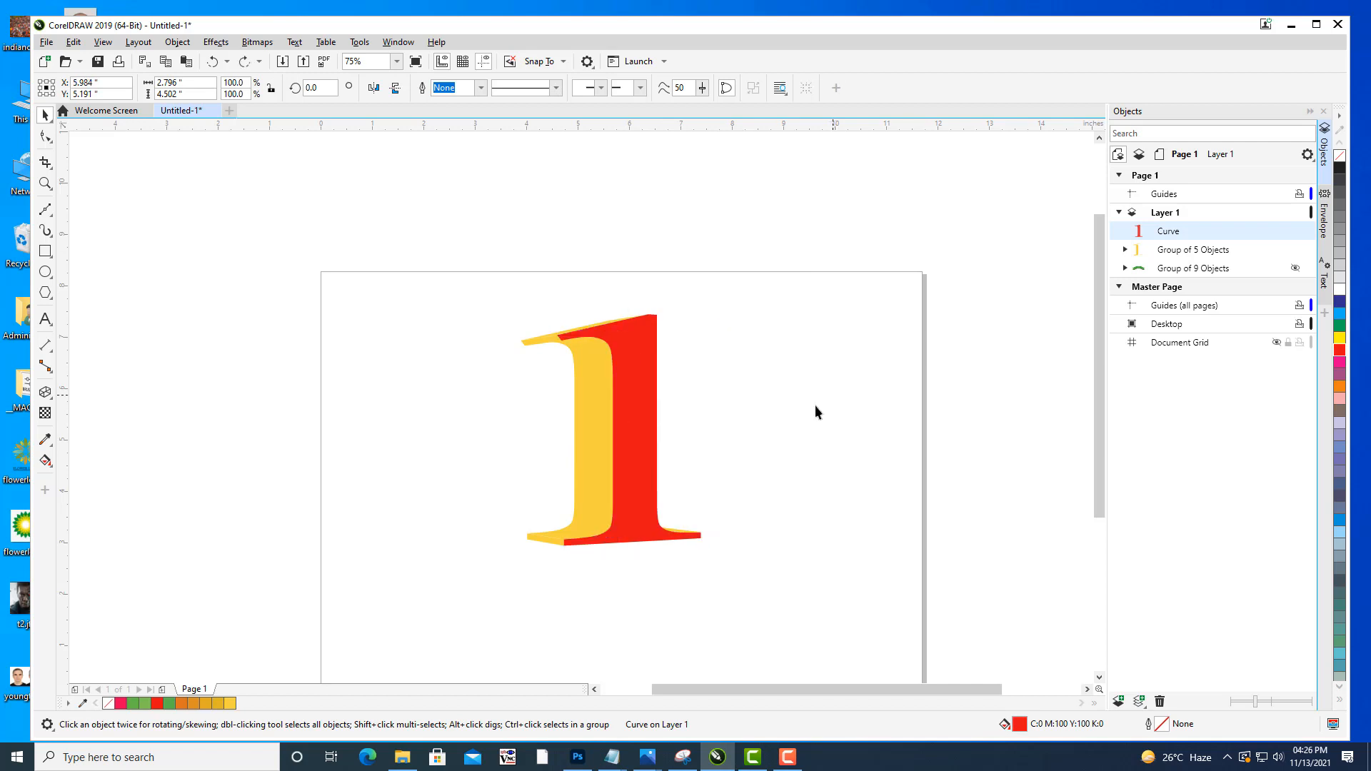
Fill the numeral's red front face with the red-orange fountain fill preset myfavourite.
left_click_drag(634, 444, 684, 354)
left_click_drag(804, 363, 790, 370)
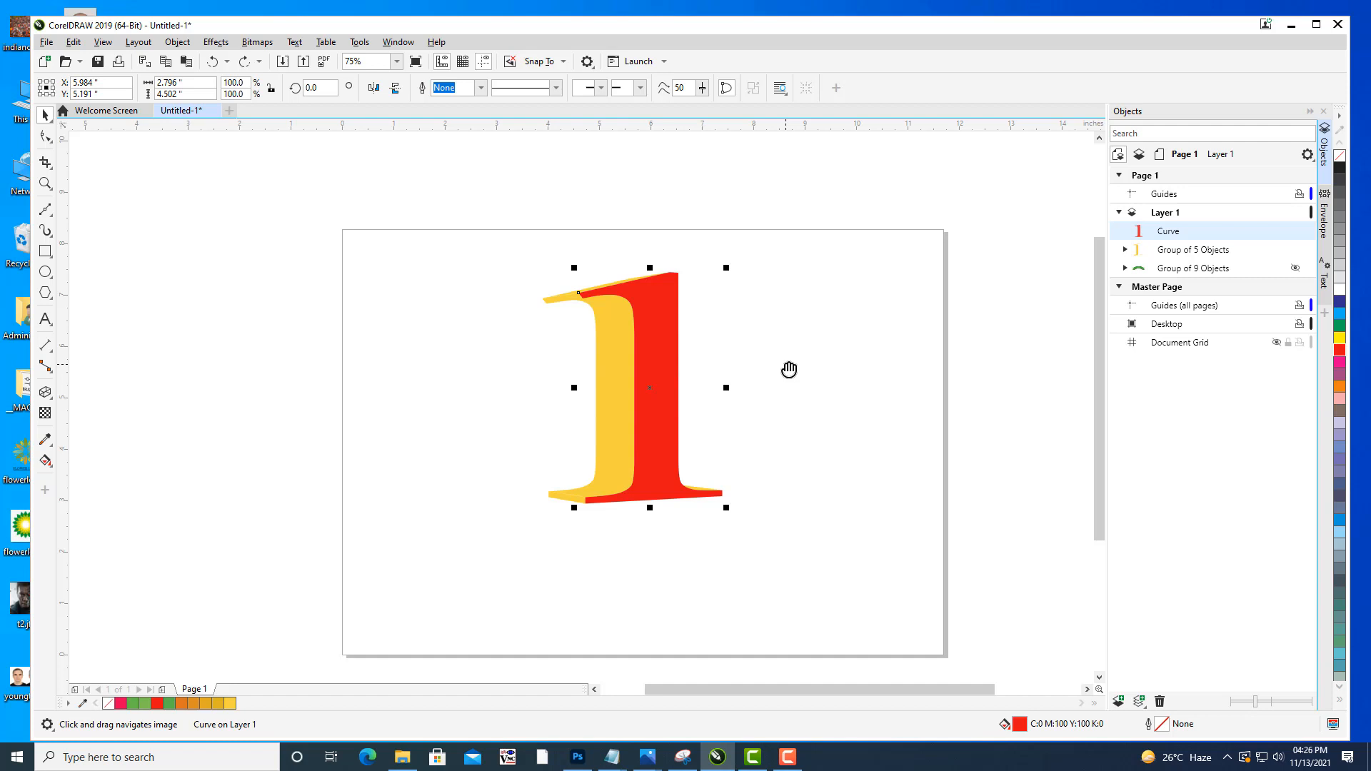
key("F11")
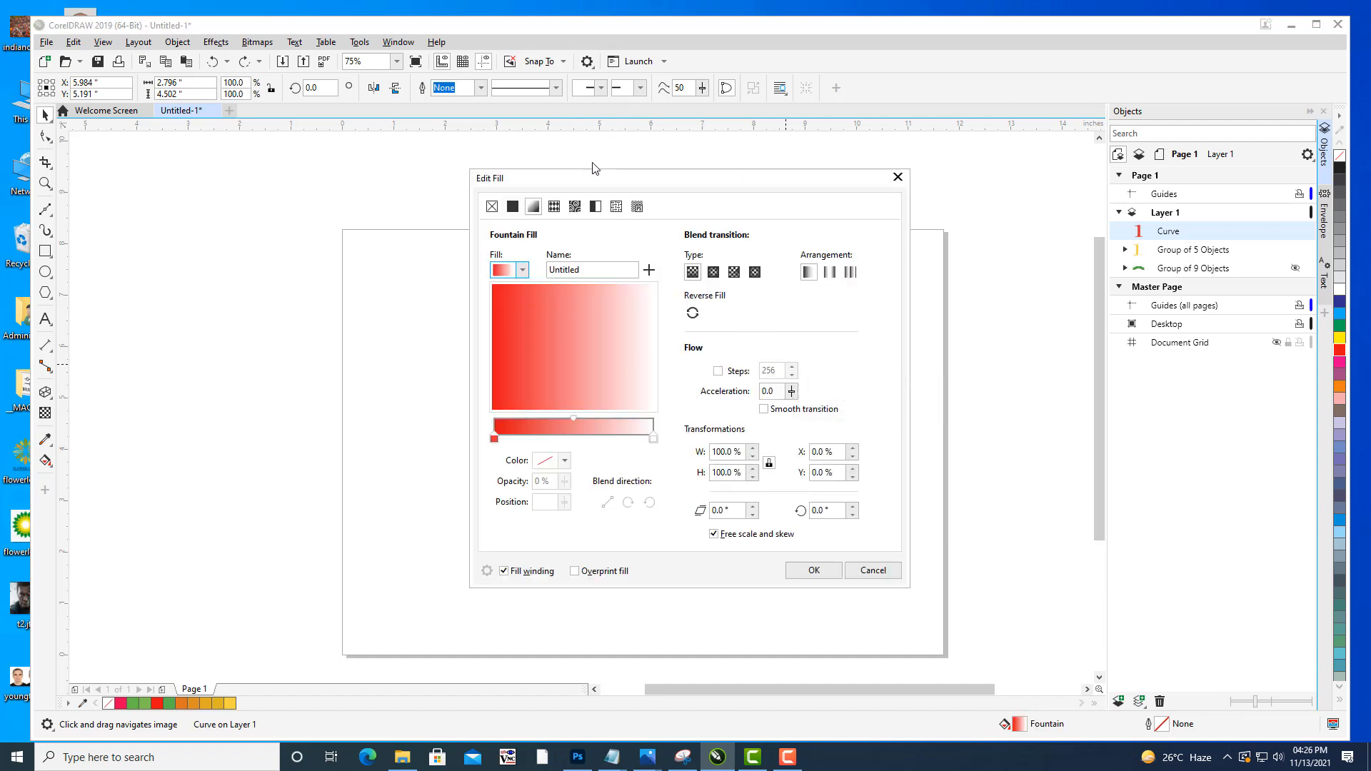
left_click_drag(587, 177, 982, 36)
left_click(918, 129)
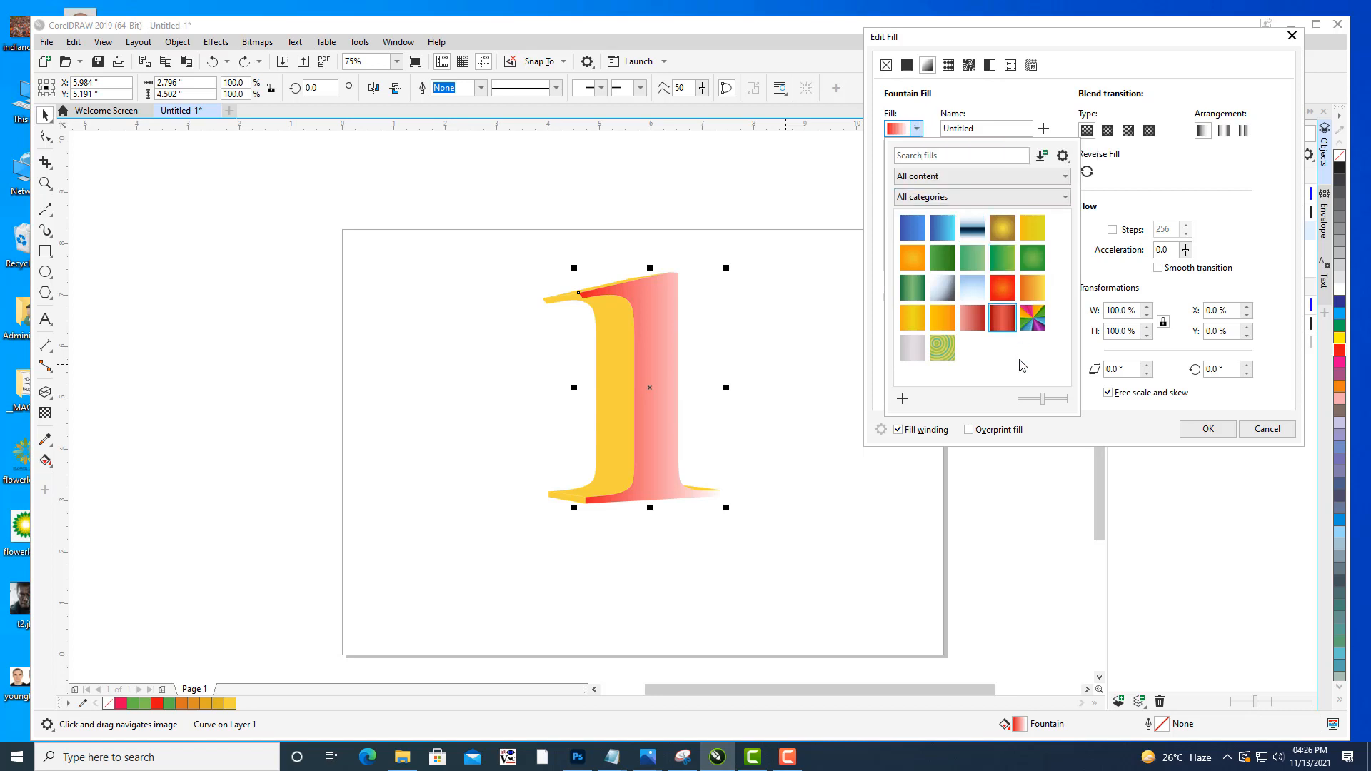
left_click(1002, 323)
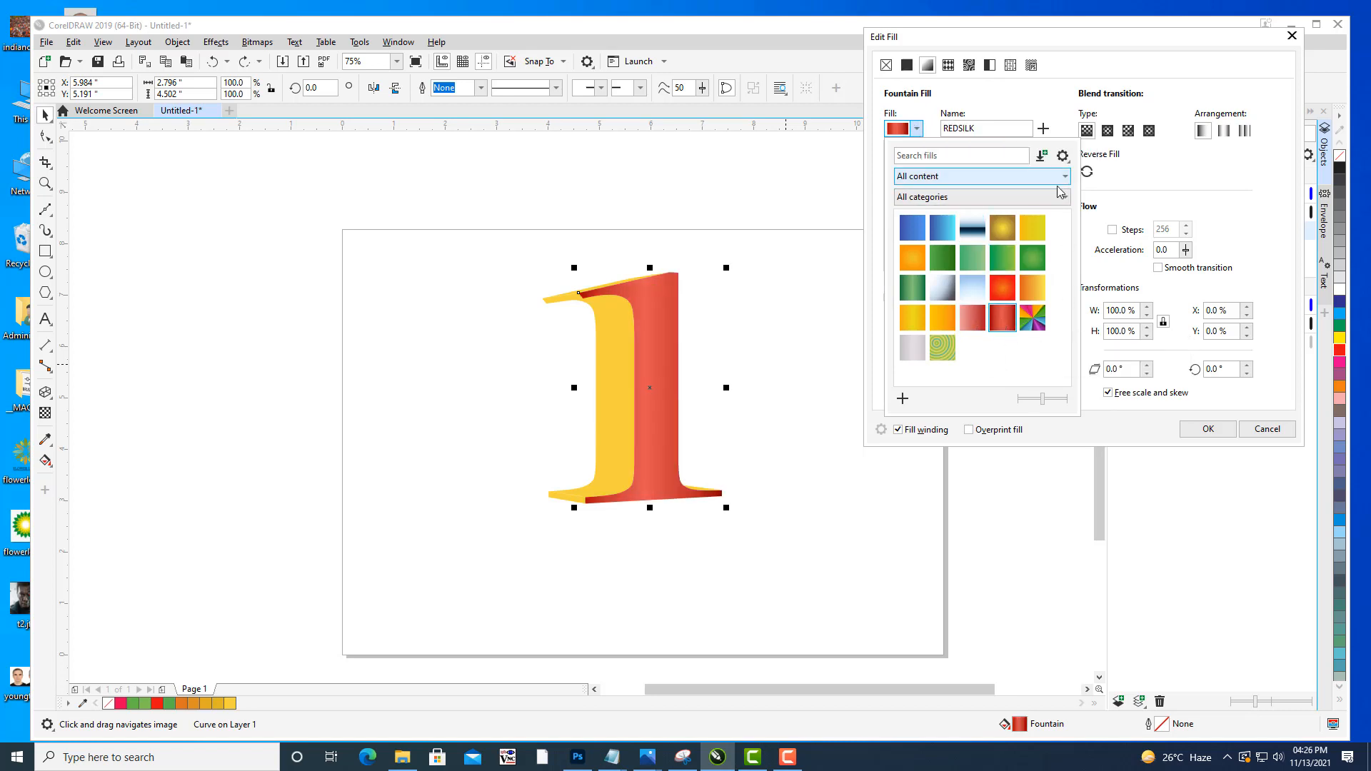
left_click(1009, 291)
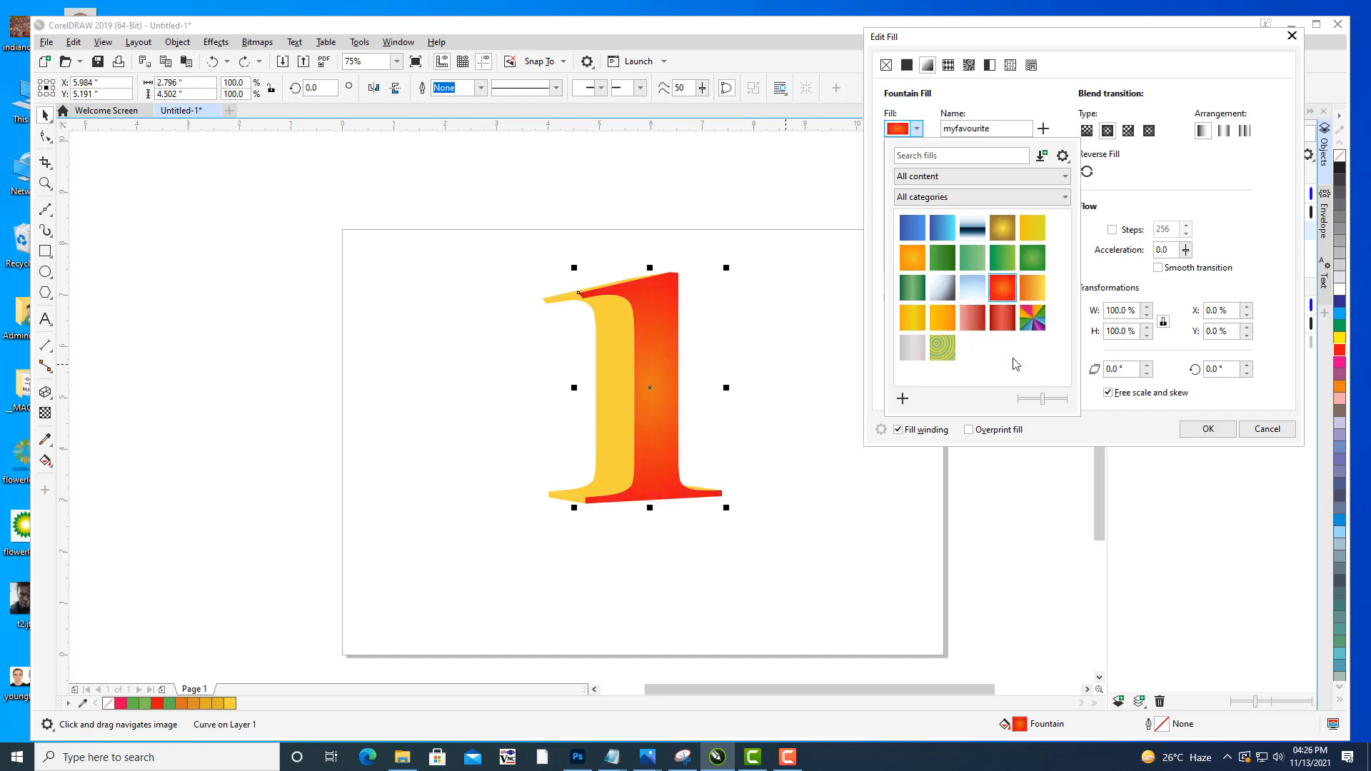
left_click(1041, 93)
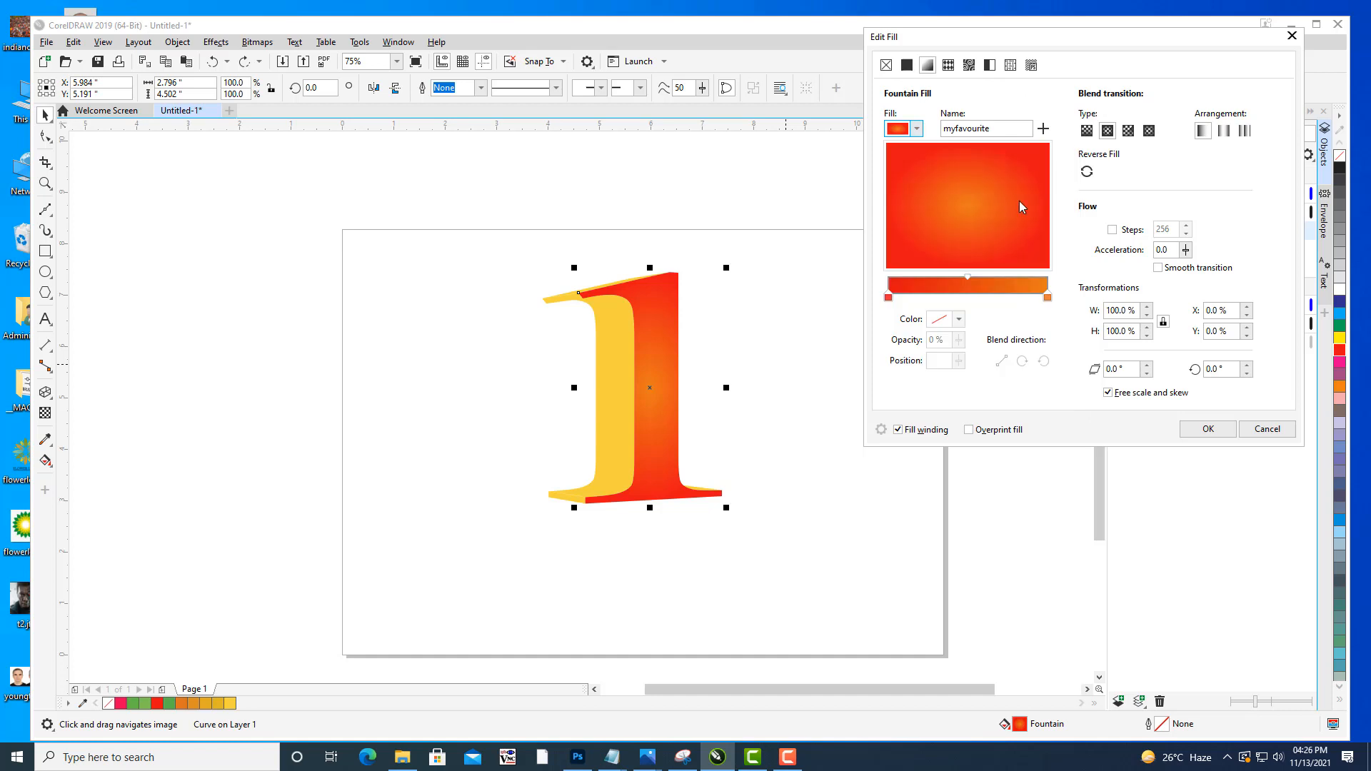
left_click(1207, 428)
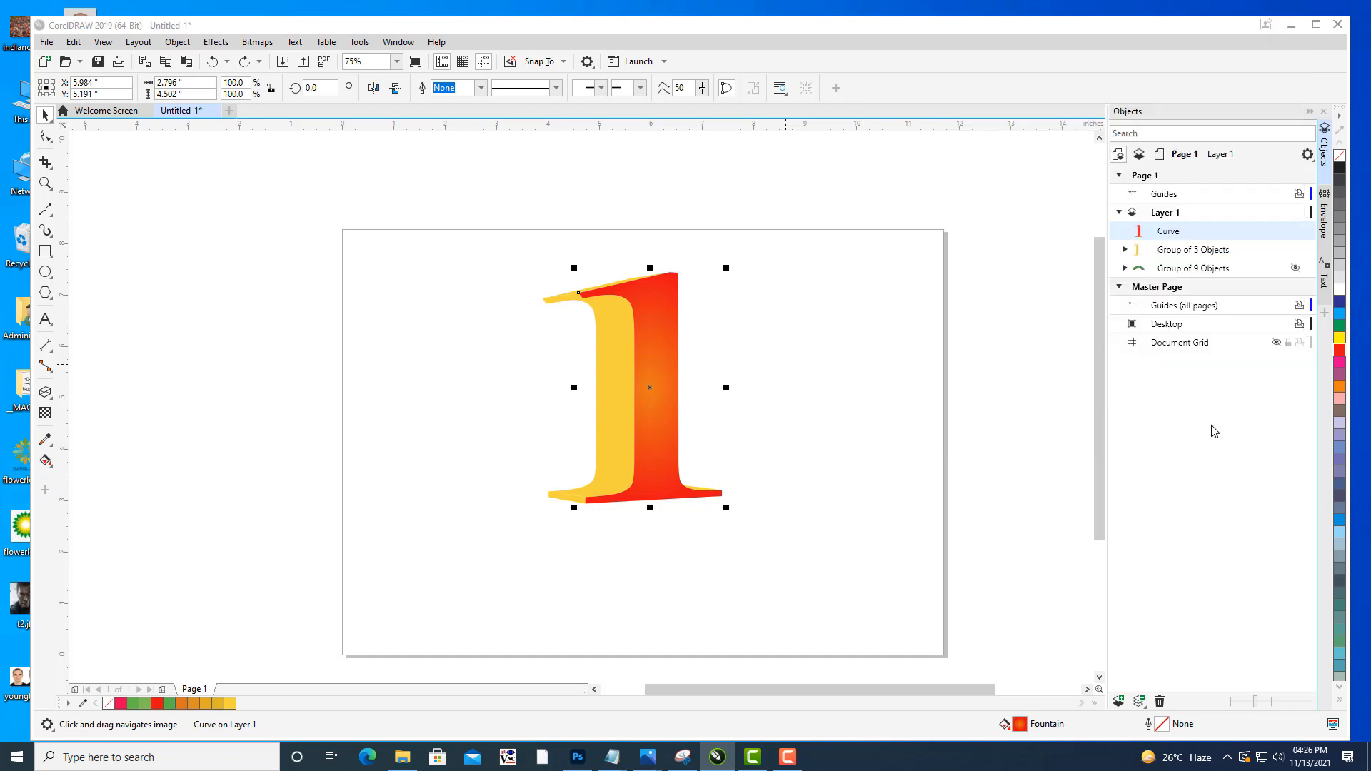
left_click(766, 449)
Fill the numeral's yellow side group with the ORANGESILK fountain fill preset.
left_click(609, 391)
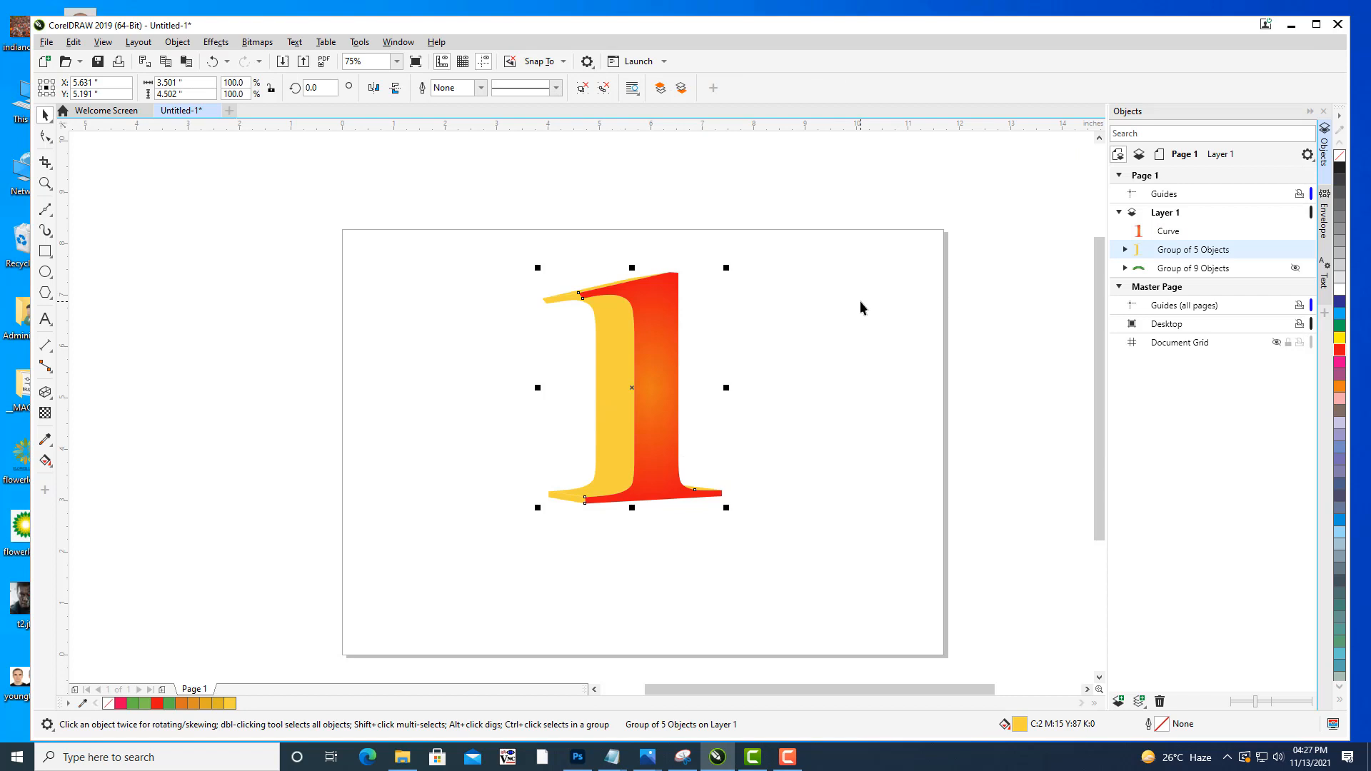
key("F11")
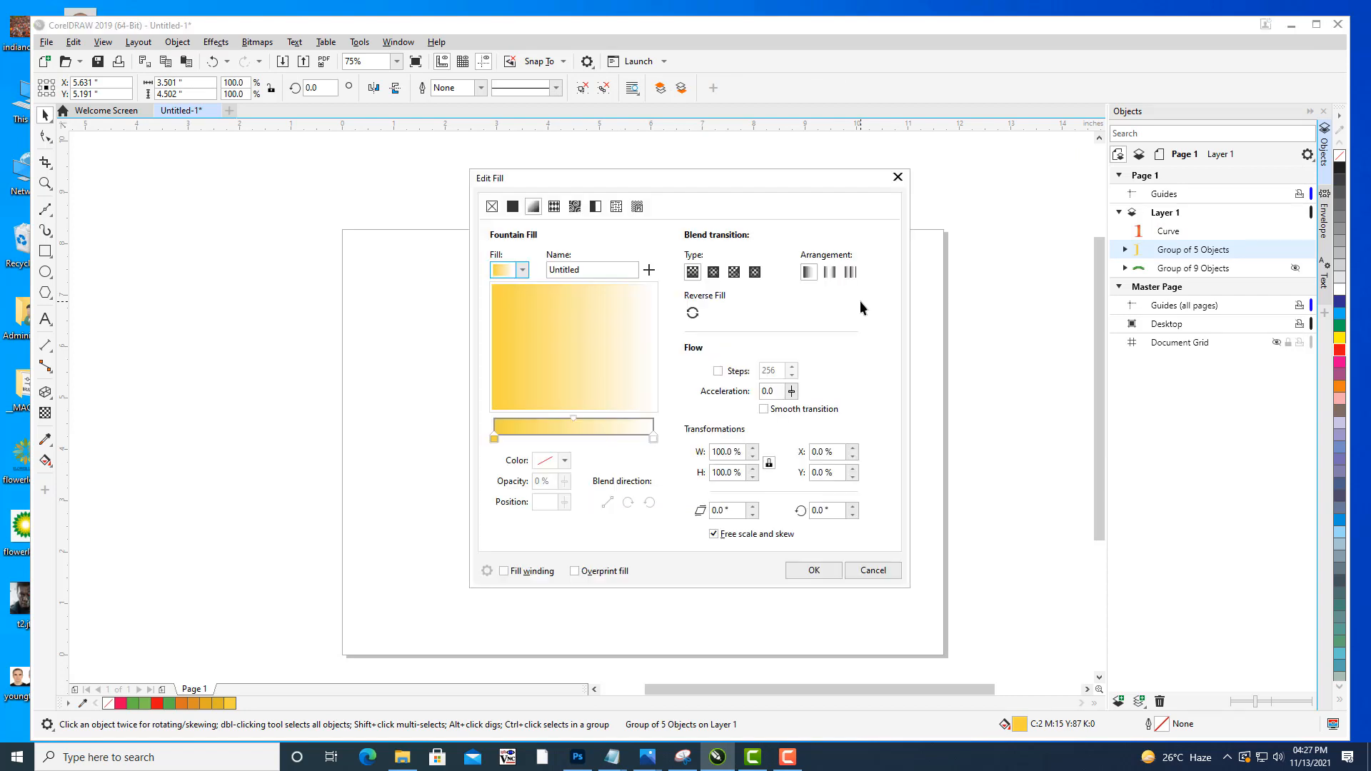
left_click_drag(677, 180, 1057, 105)
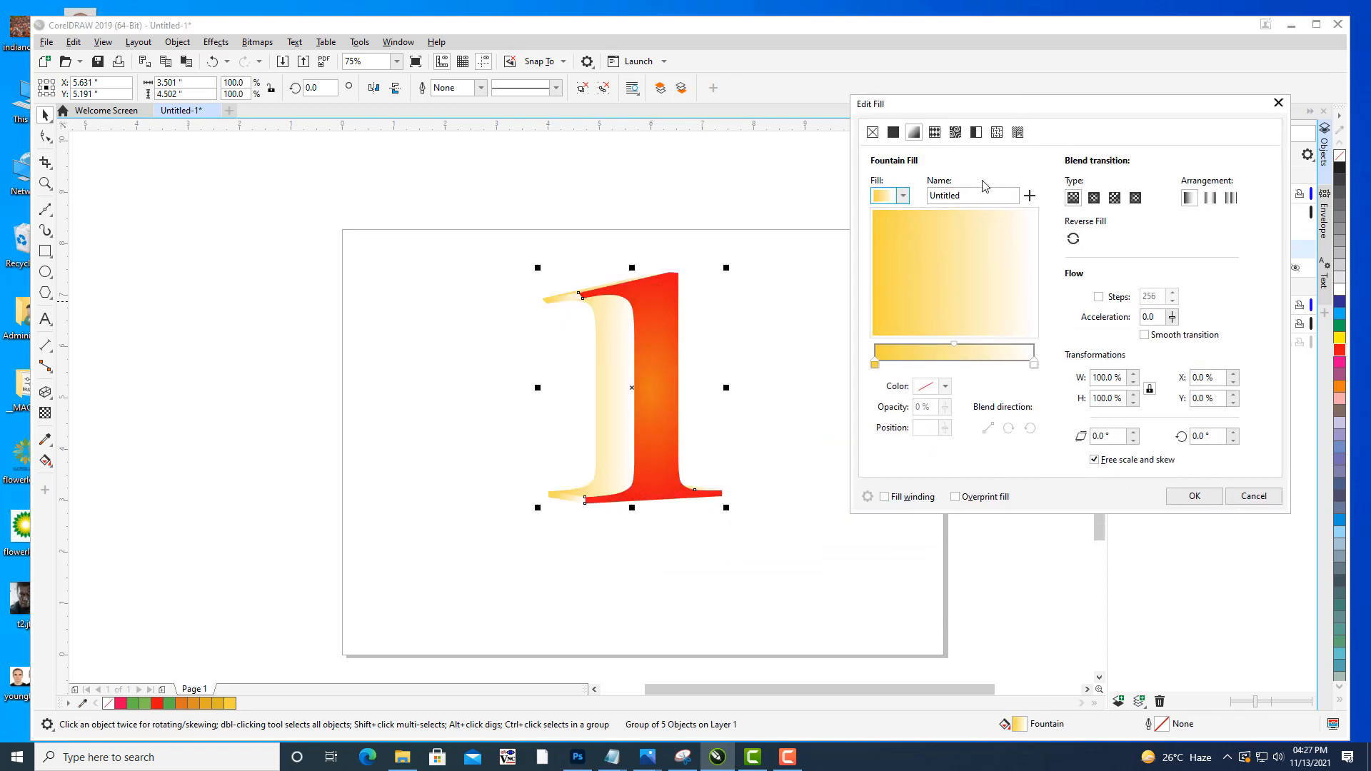
left_click(904, 199)
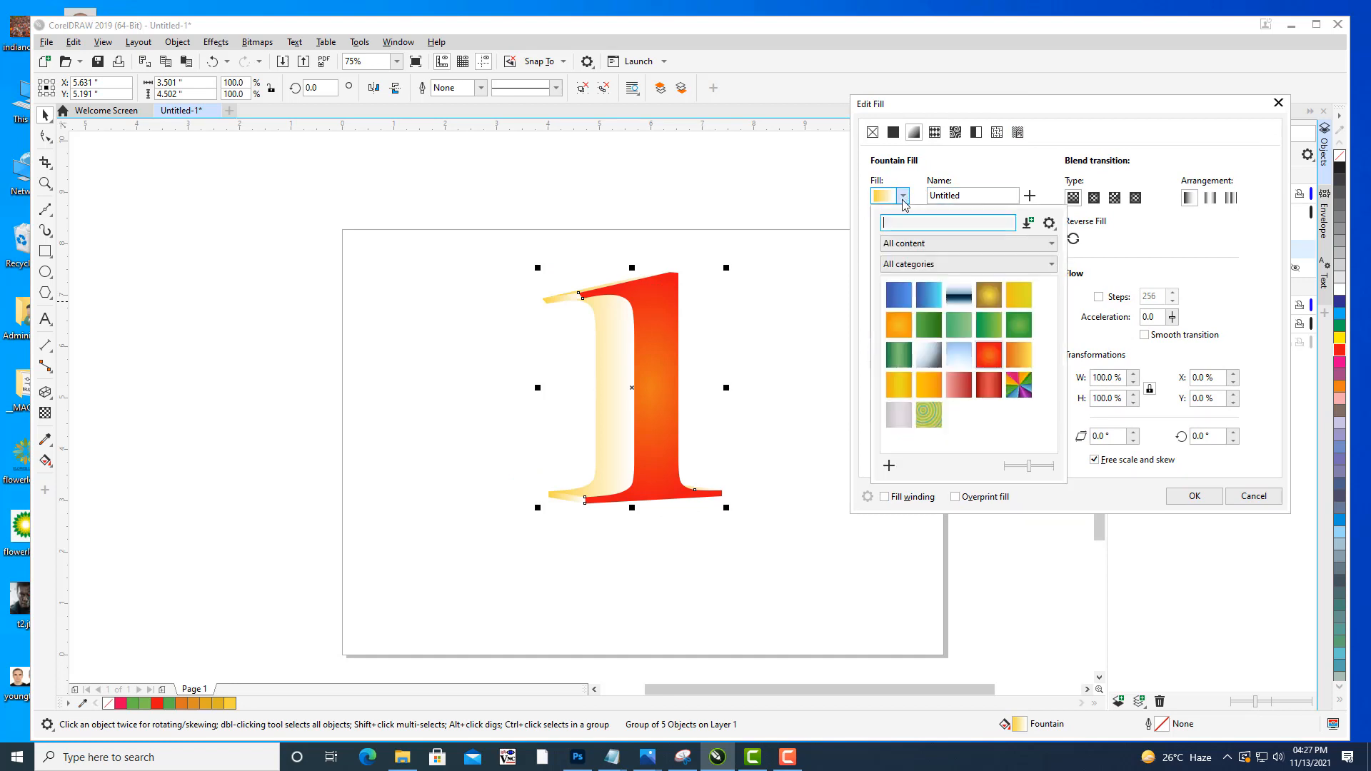
left_click(901, 386)
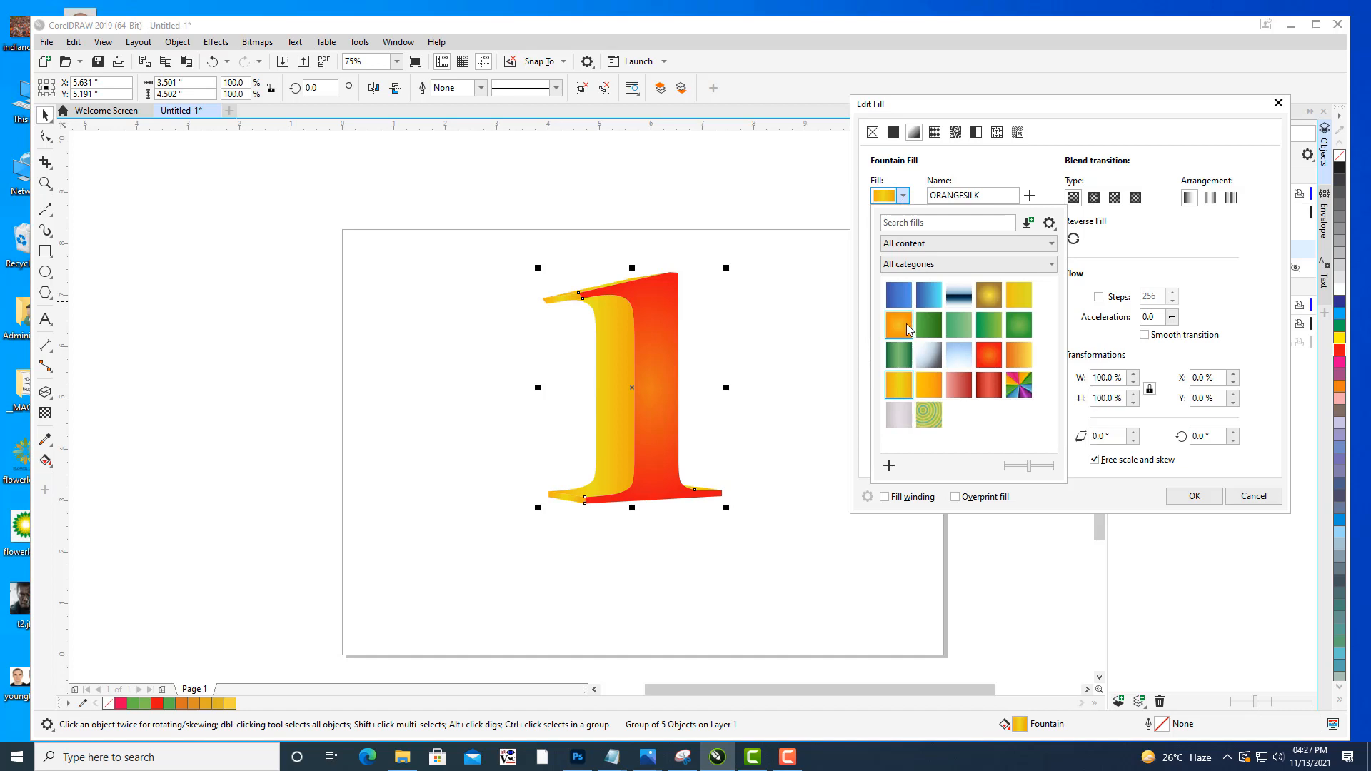
left_click(927, 388)
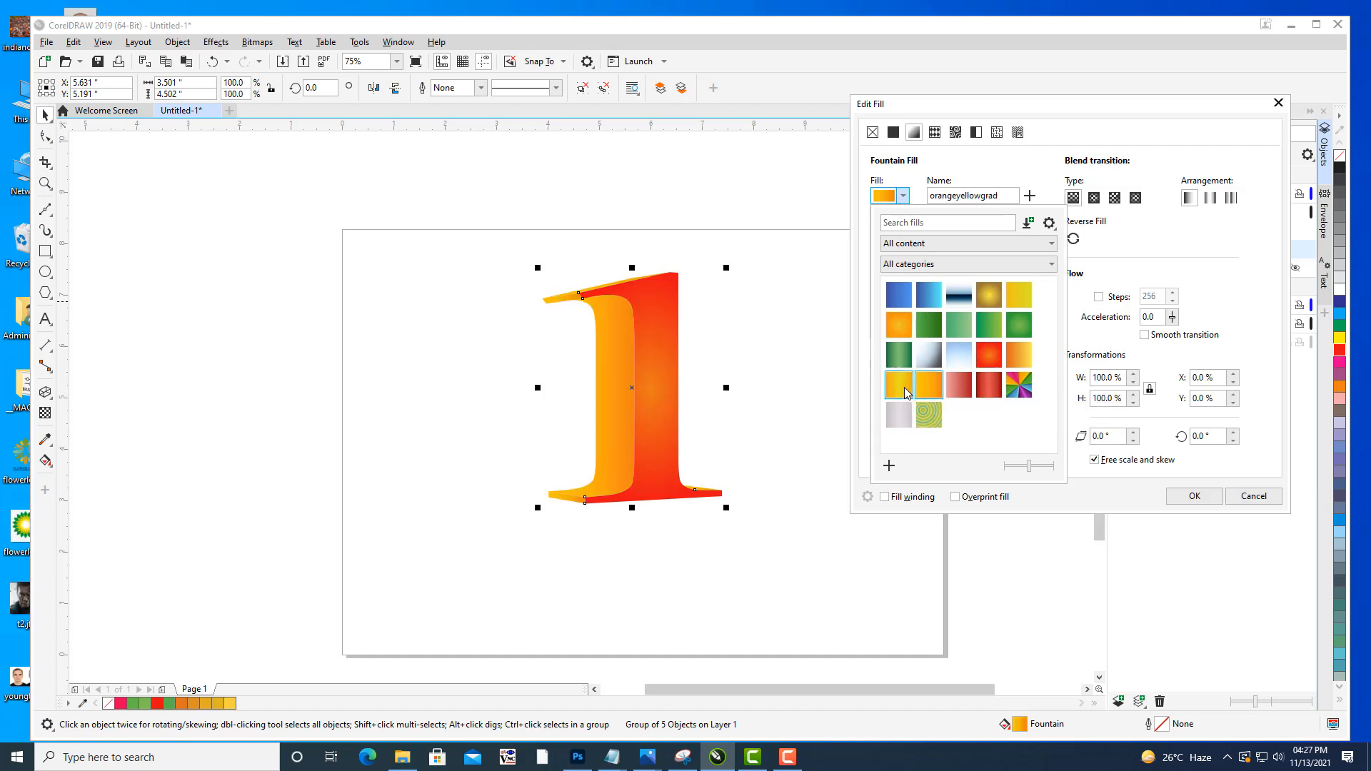
left_click(903, 387)
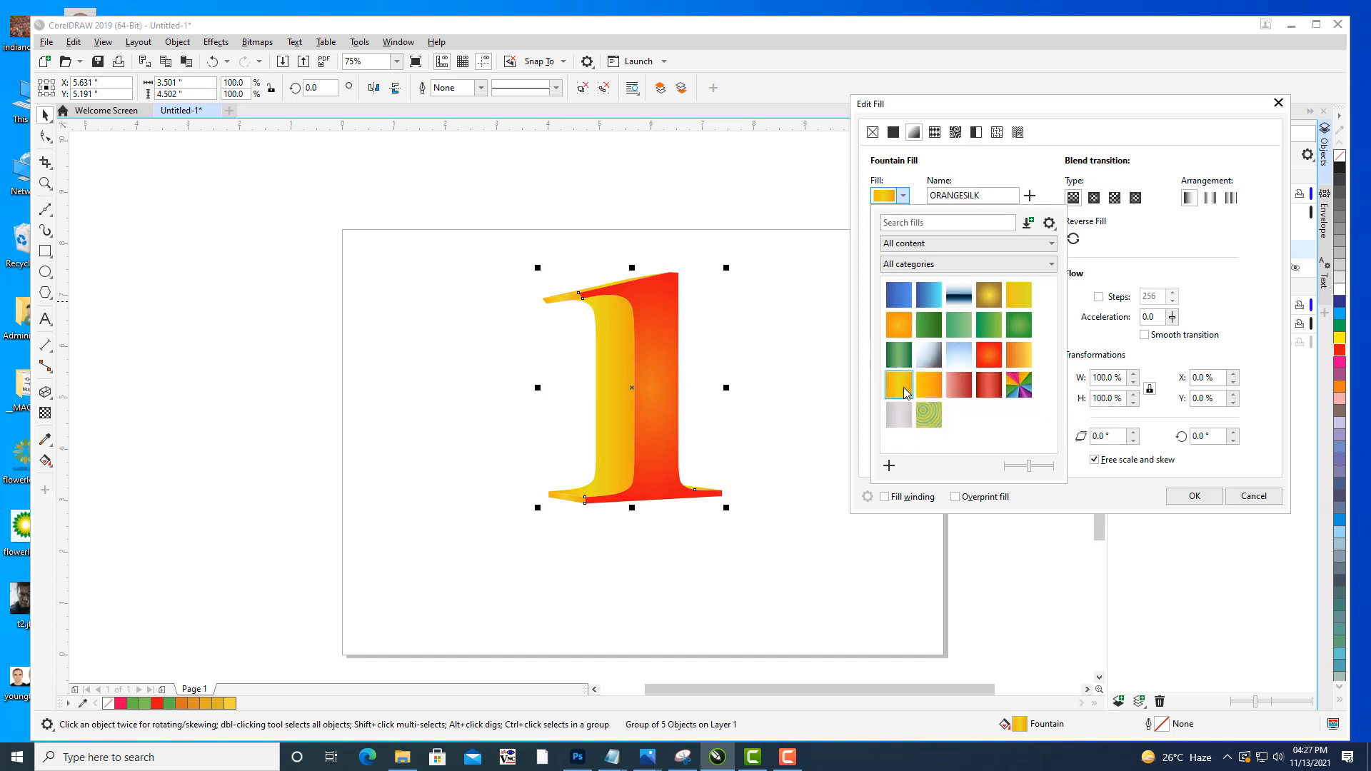
left_click(1200, 496)
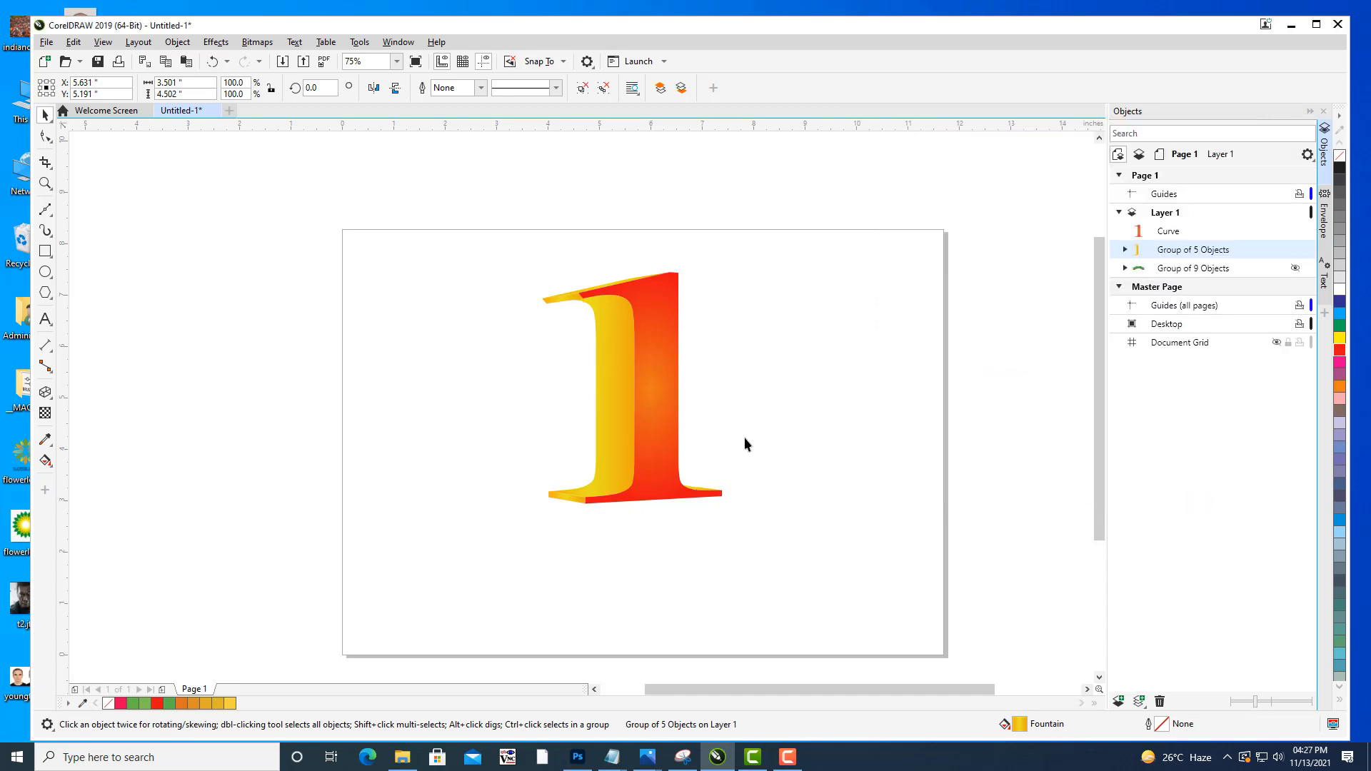
left_click(613, 393)
key("g")
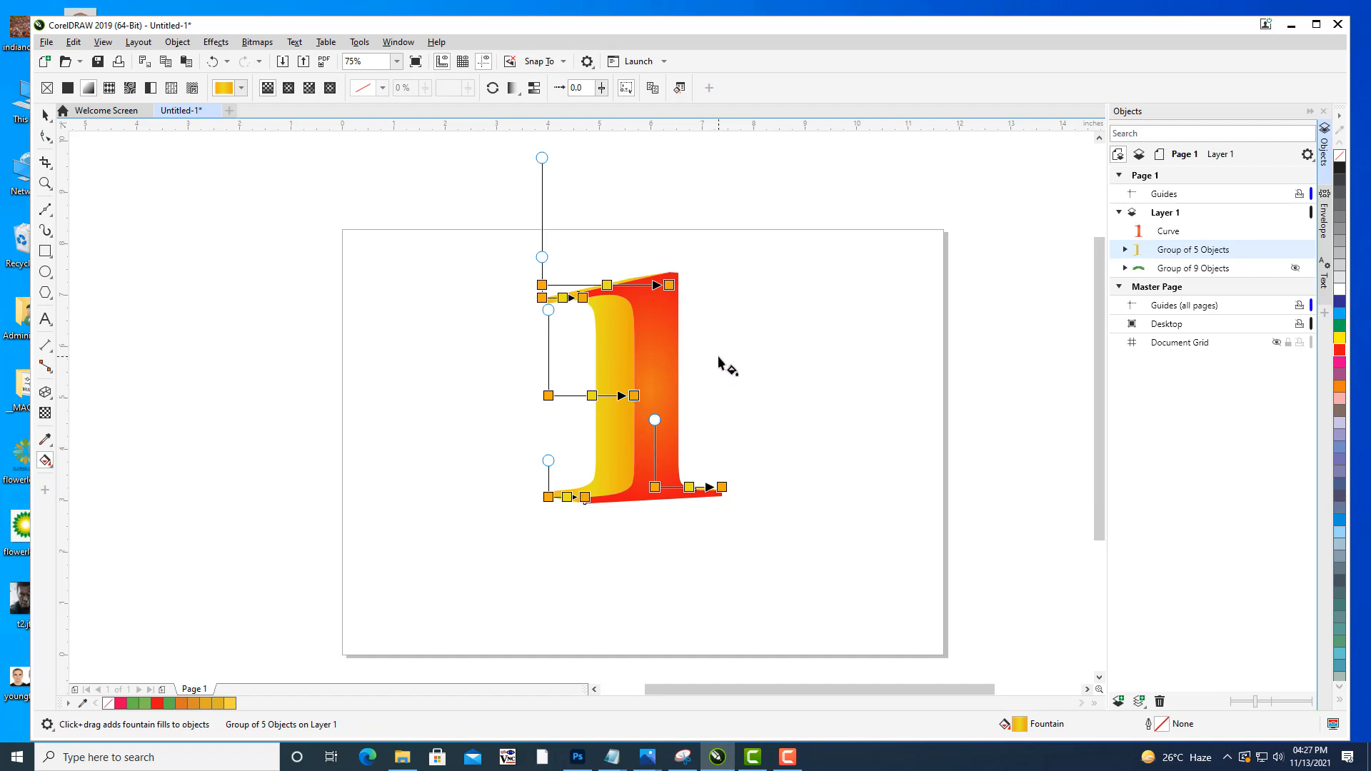
key("space")
left_click(564, 438)
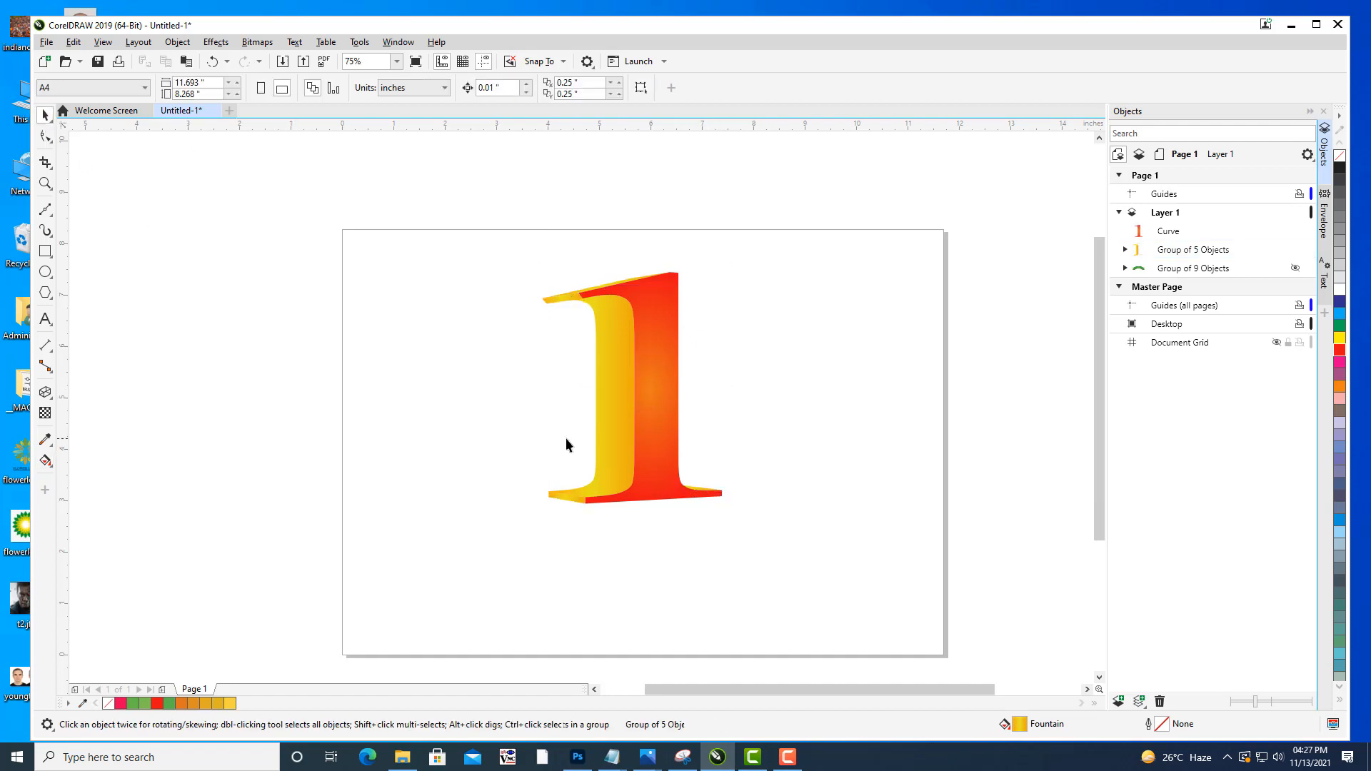
Ungroup the numeral's golden sides into separate curves.
left_click(615, 409)
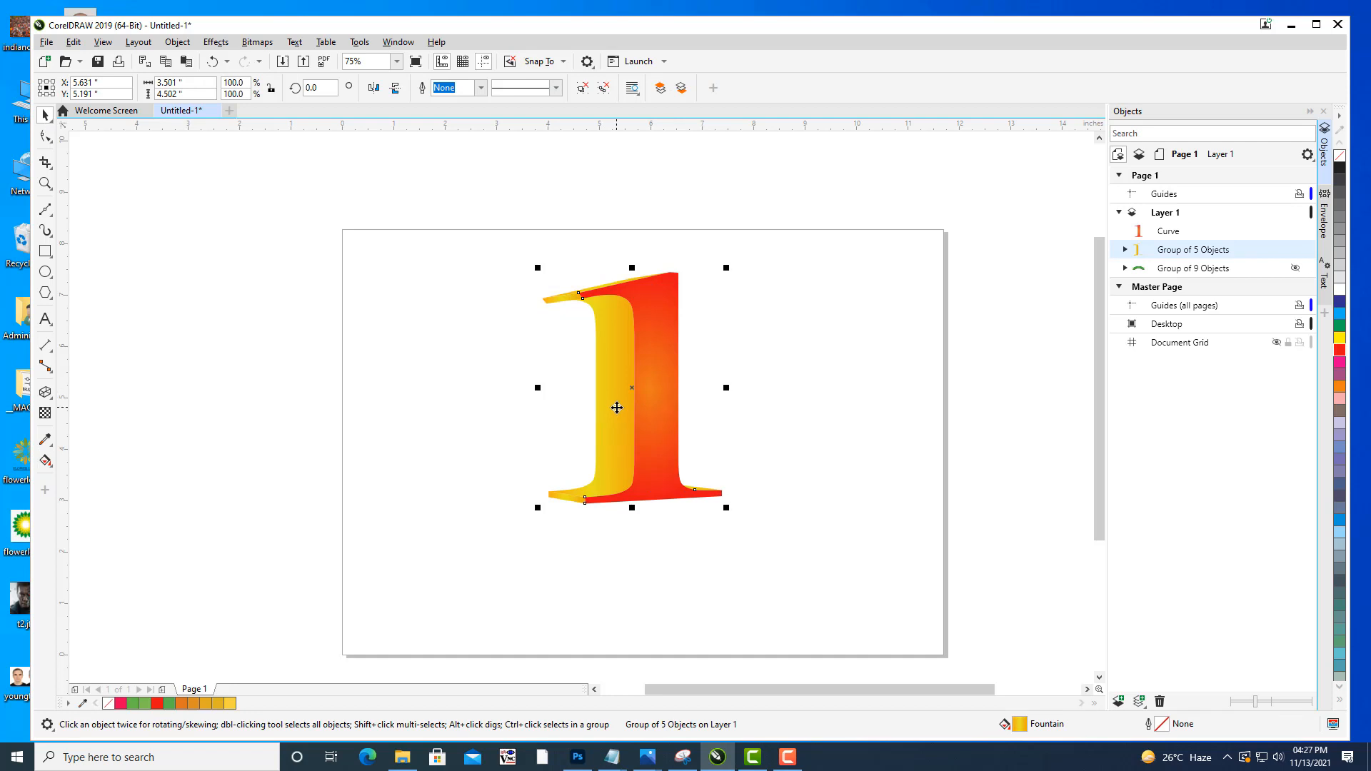
right_click(617, 408)
left_click(669, 350)
left_click(906, 383)
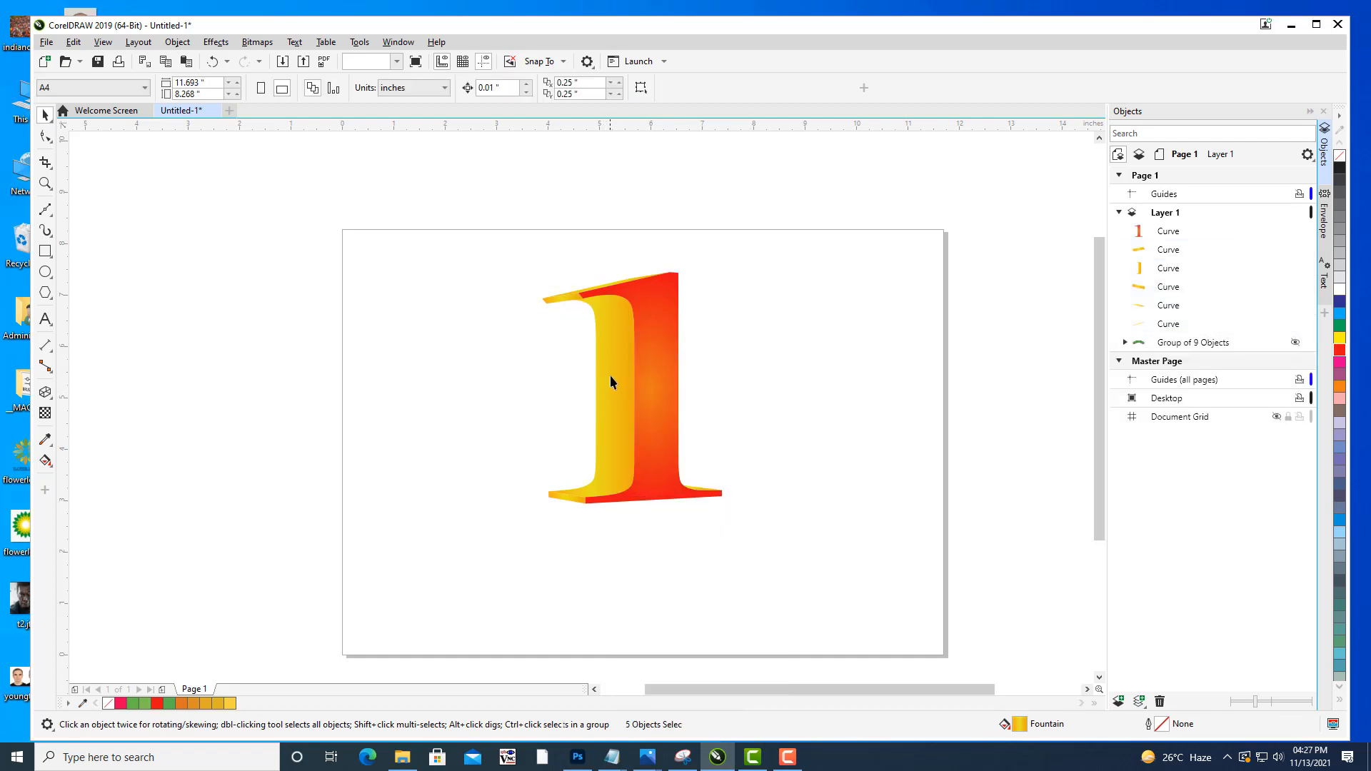
Try moving the golden stem side away from the numeral and undo the move.
left_click(610, 375)
left_click_drag(610, 375, 465, 382)
key("ctrl+z")
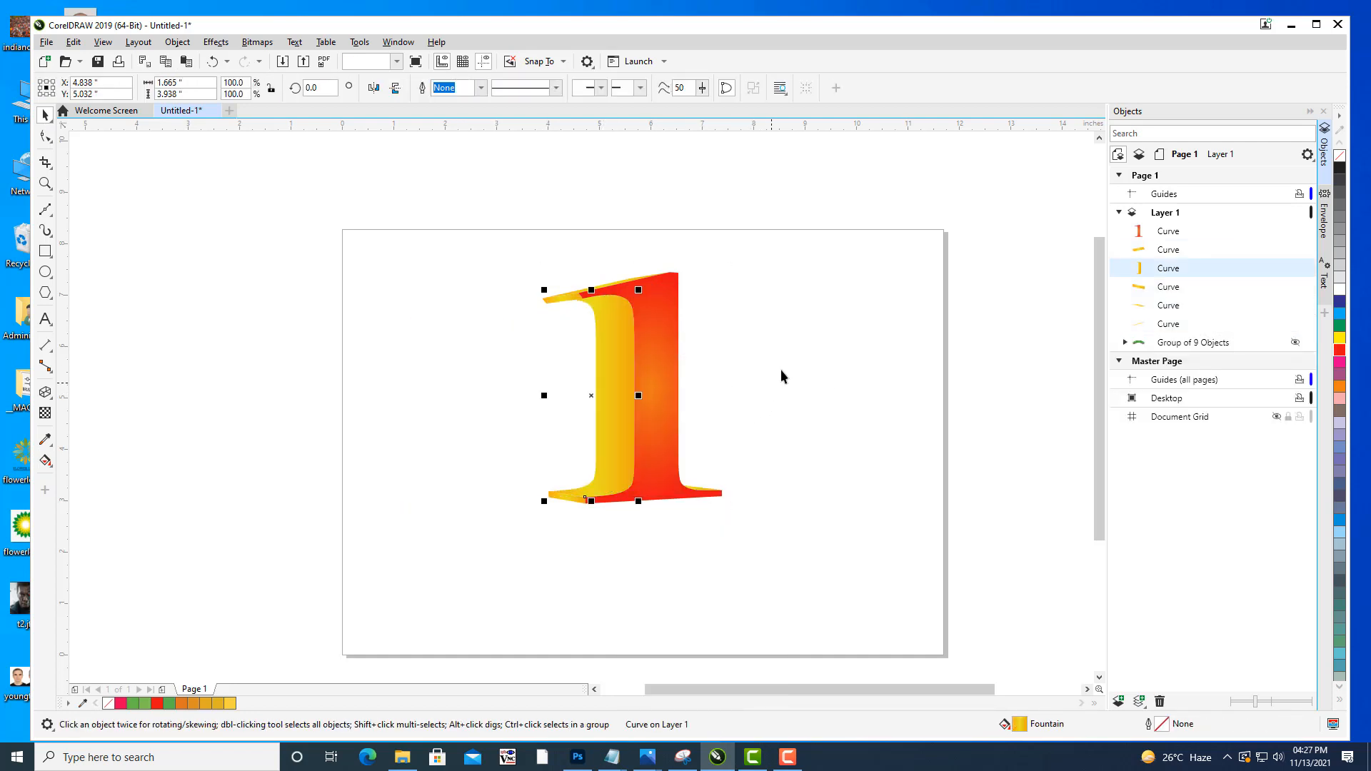
Shift the fountain fill on the golden stem side toward the red face using the Interactive Fill tool.
left_click(782, 357)
left_click(616, 370)
key("g")
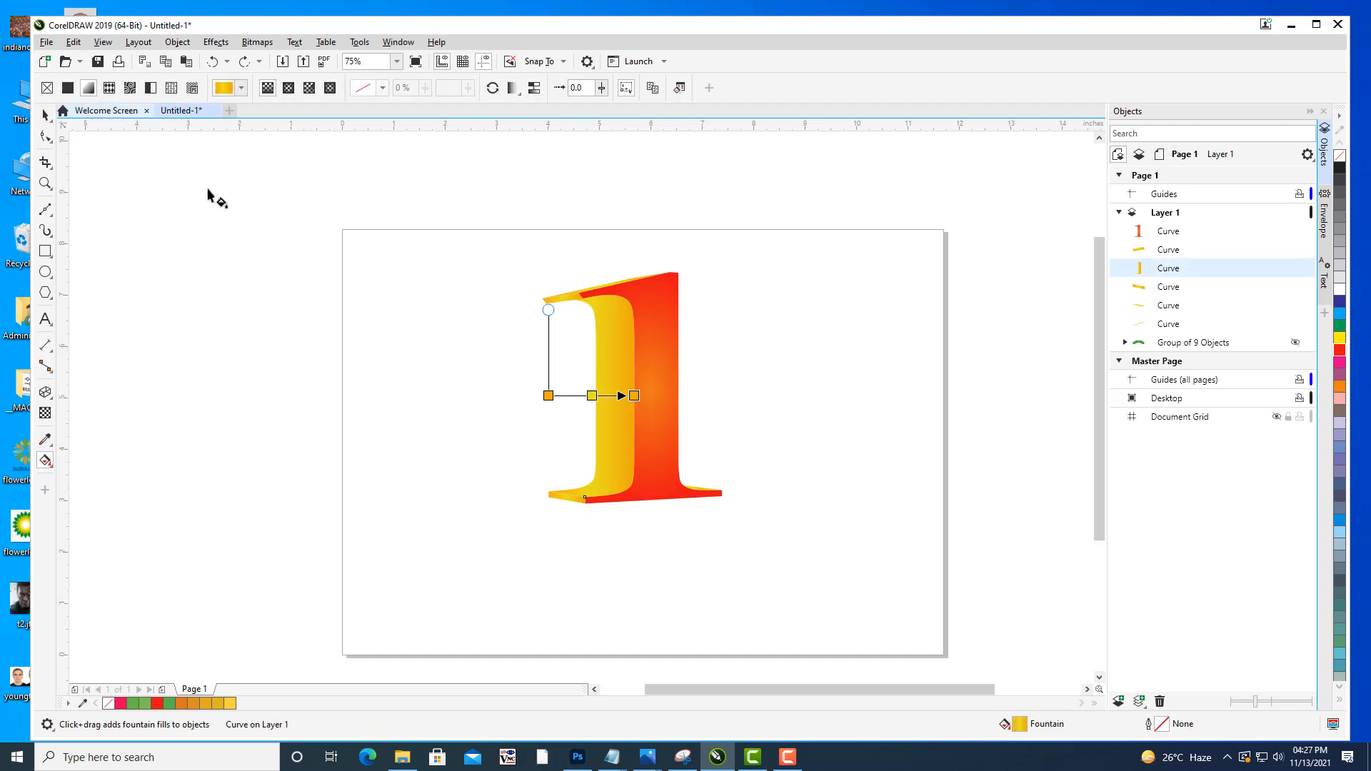
left_click_drag(548, 395, 661, 387)
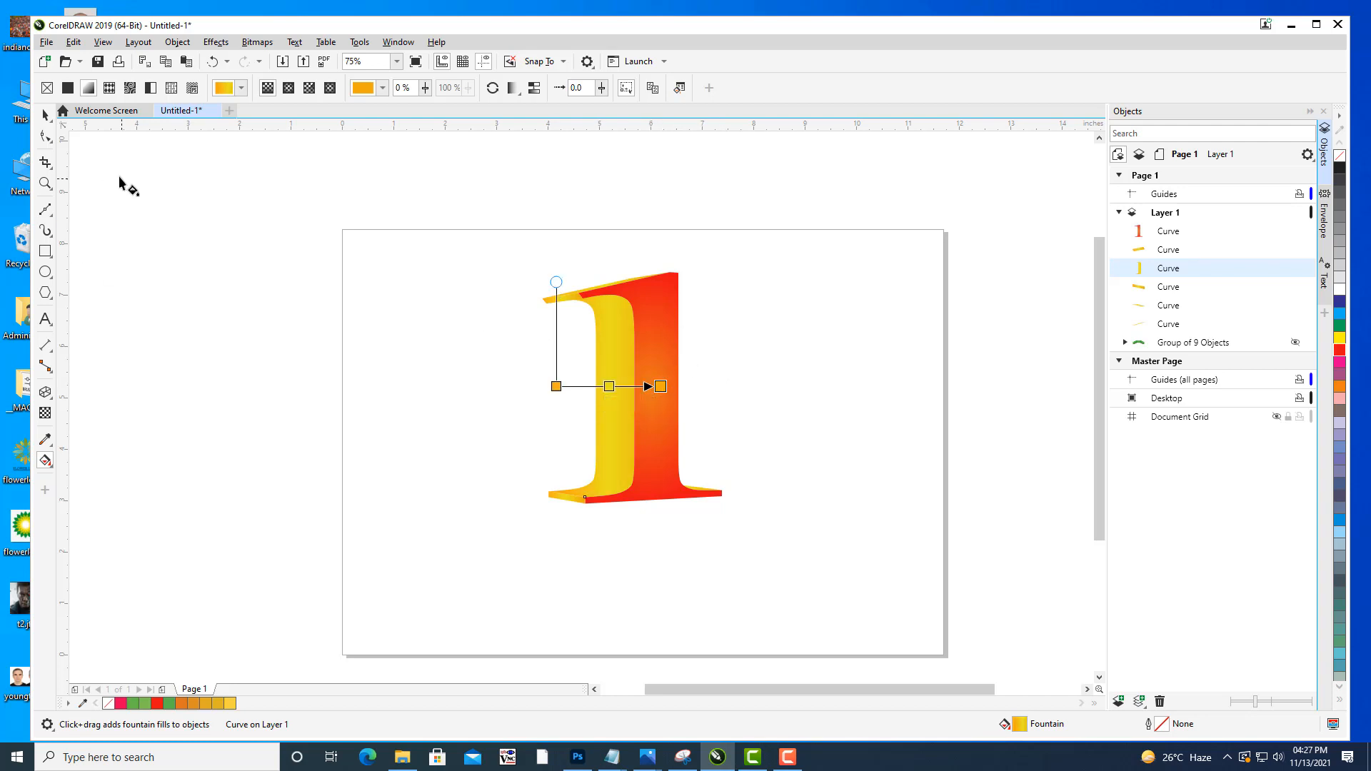
left_click(45, 114)
left_click(409, 397)
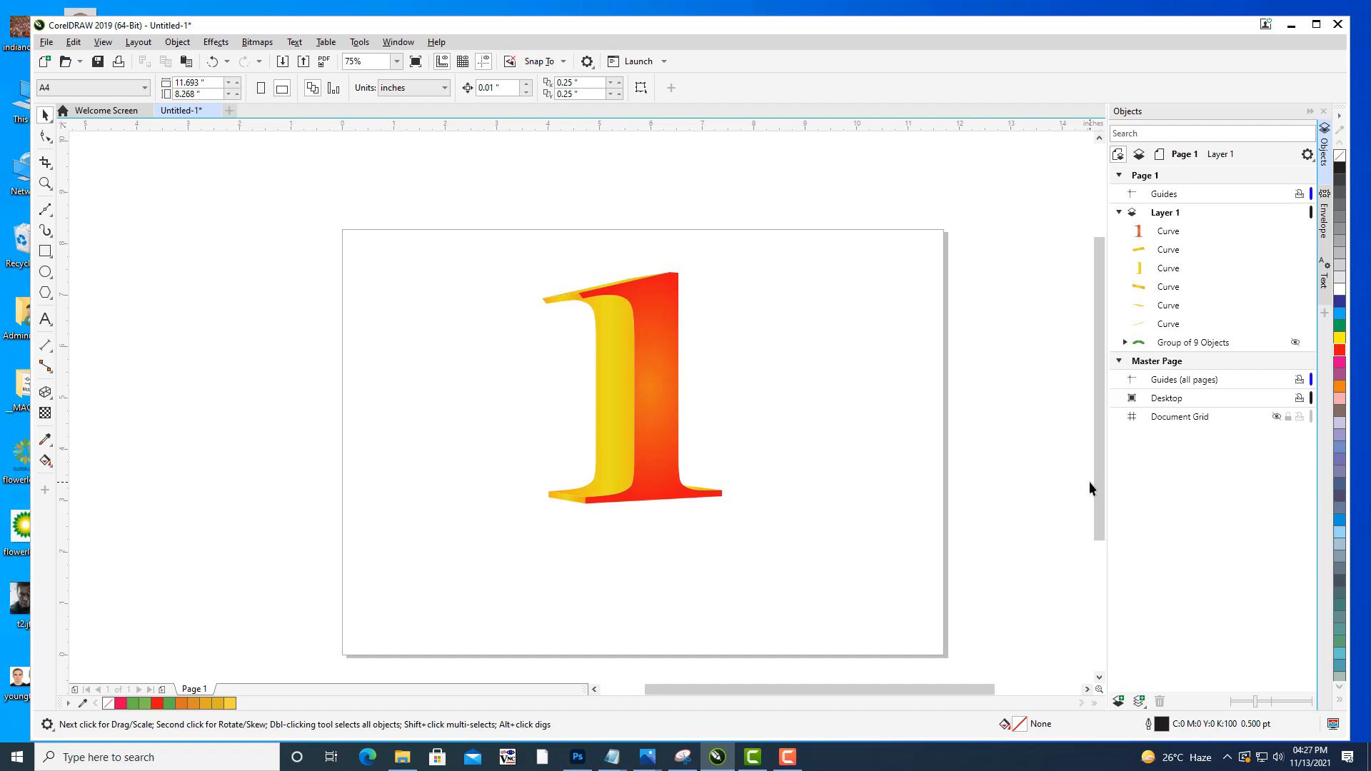
Activate the Bézier tool over the upper end of the numeral's red face and turn on snapping to objects.
scroll(741, 461, "up", 5)
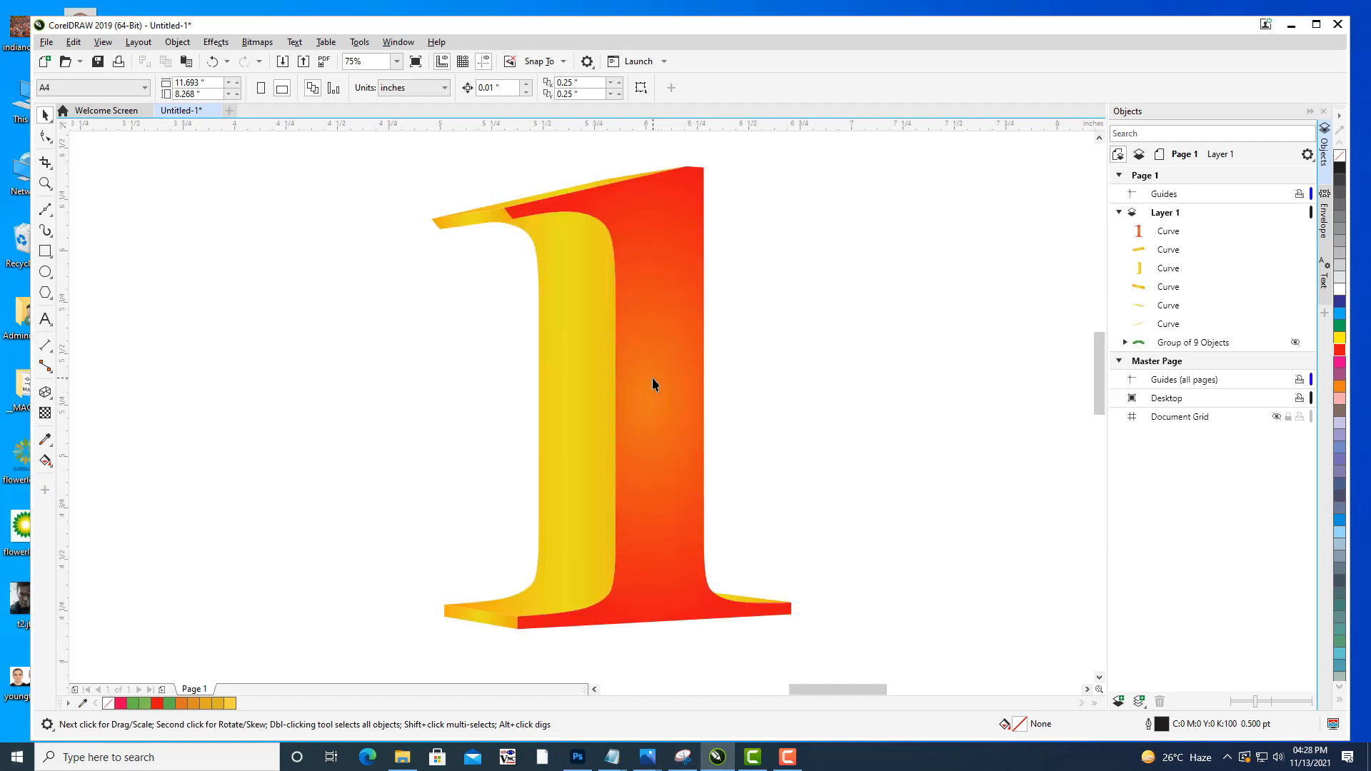
scroll(760, 311, "down", 2)
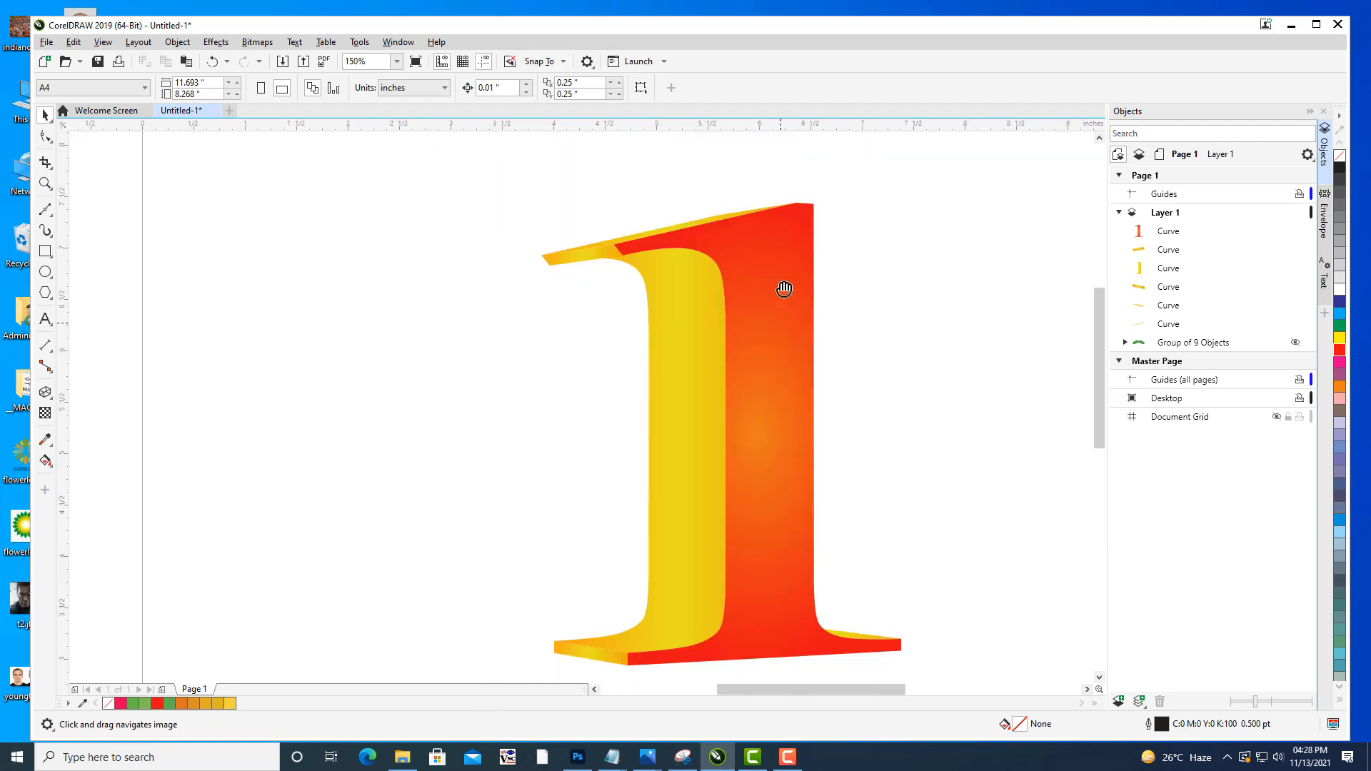
left_click_drag(788, 288, 782, 394)
scroll(759, 290, "up", 2)
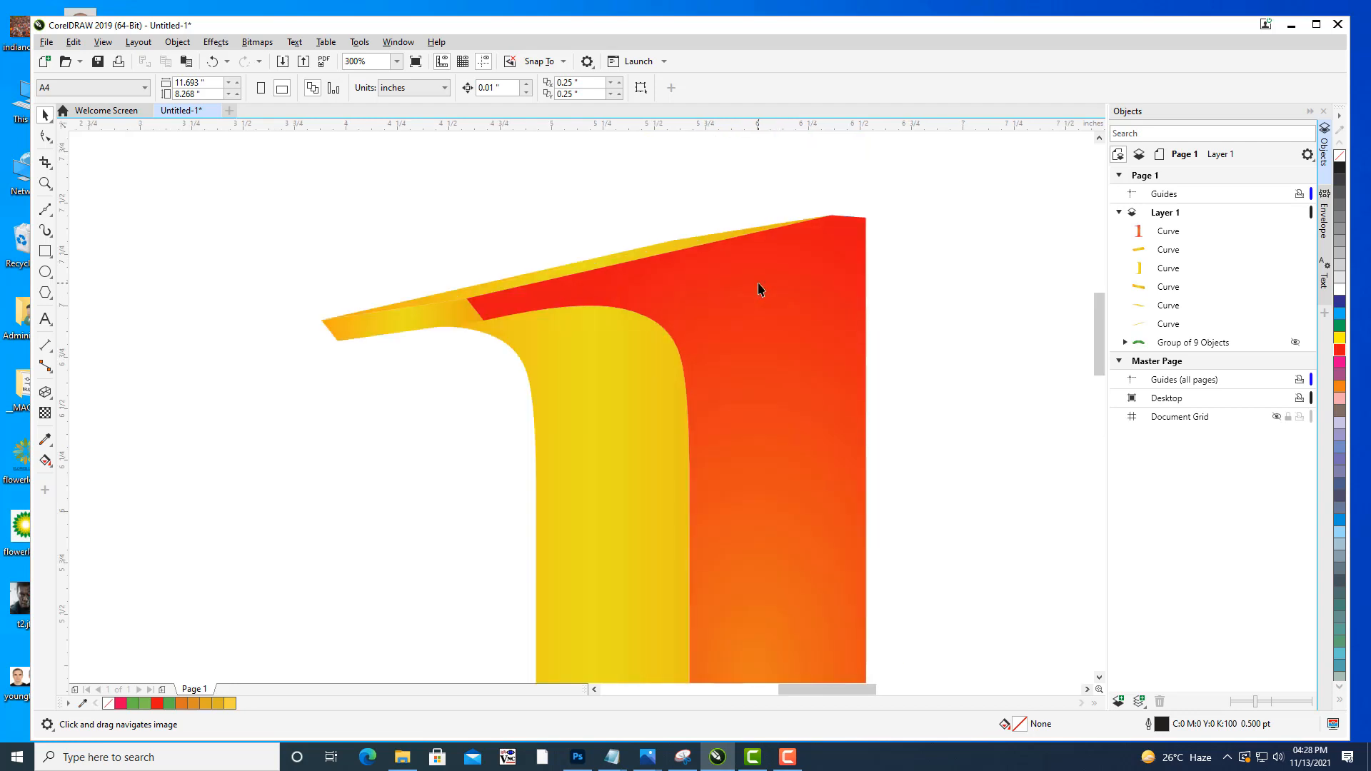
left_click(1119, 212)
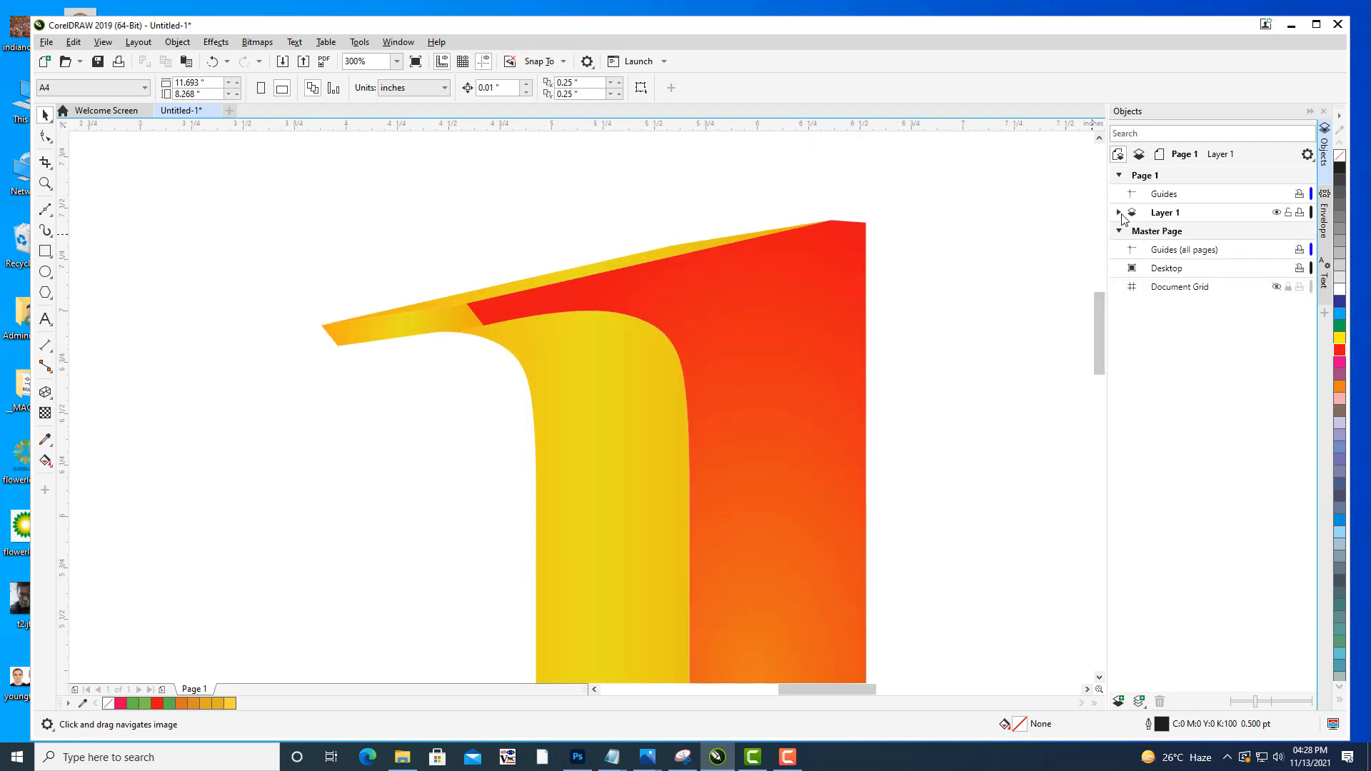
left_click(822, 282)
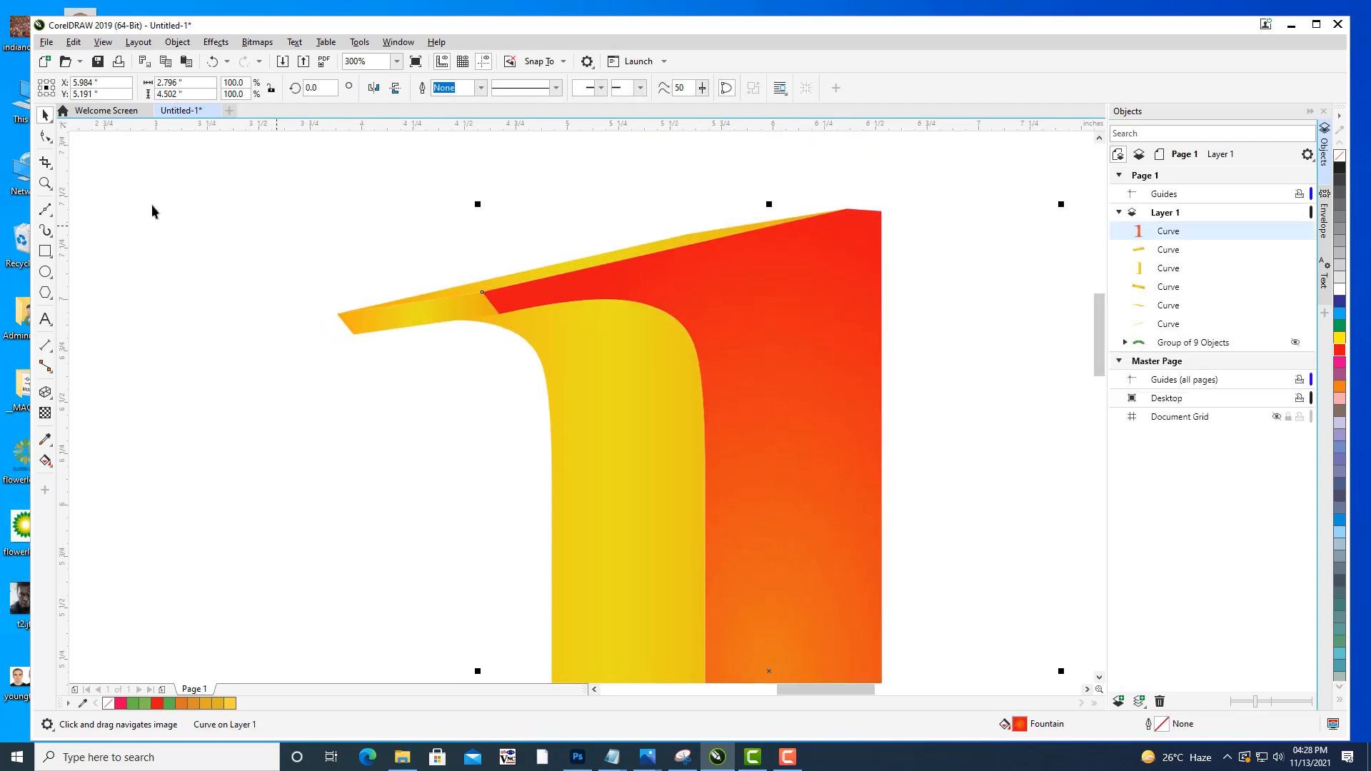
left_click(45, 209)
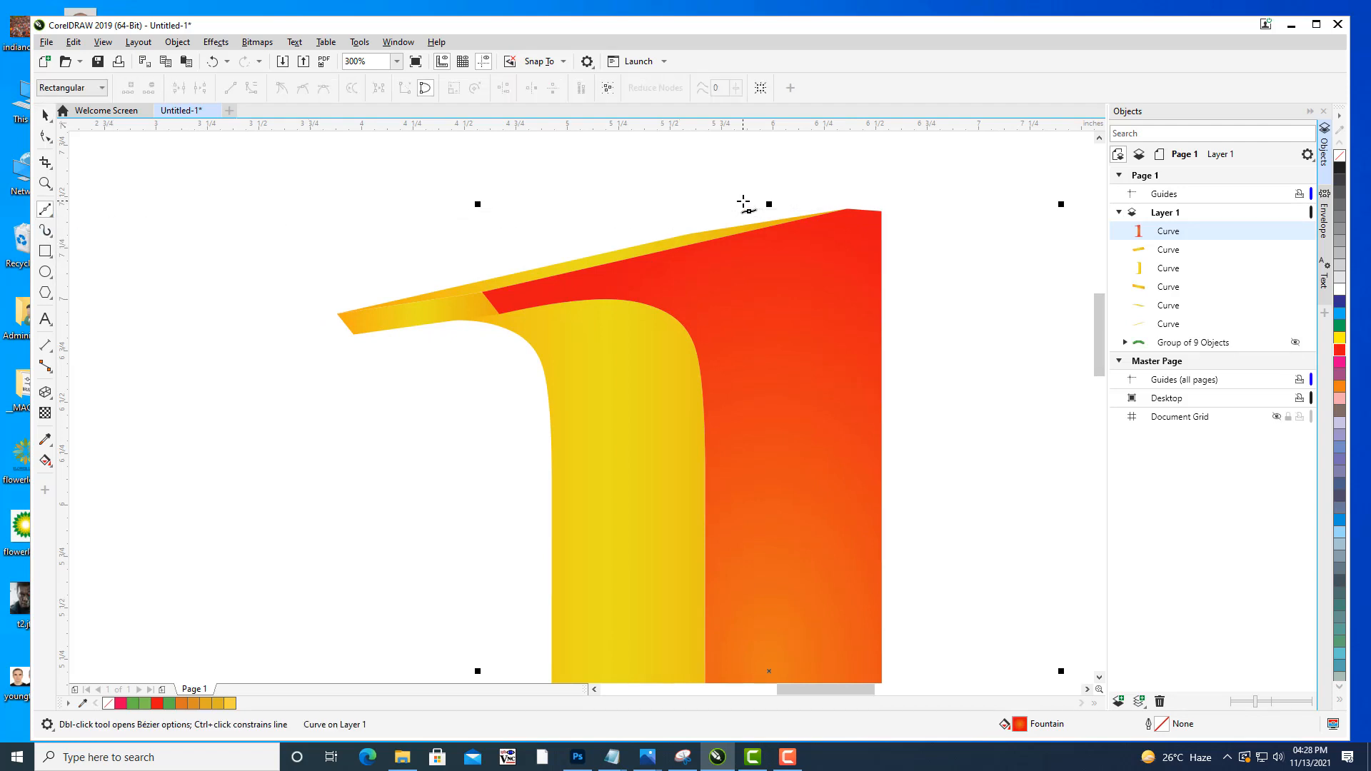
scroll(875, 243, "up", 2)
left_click_drag(900, 254, 960, 228)
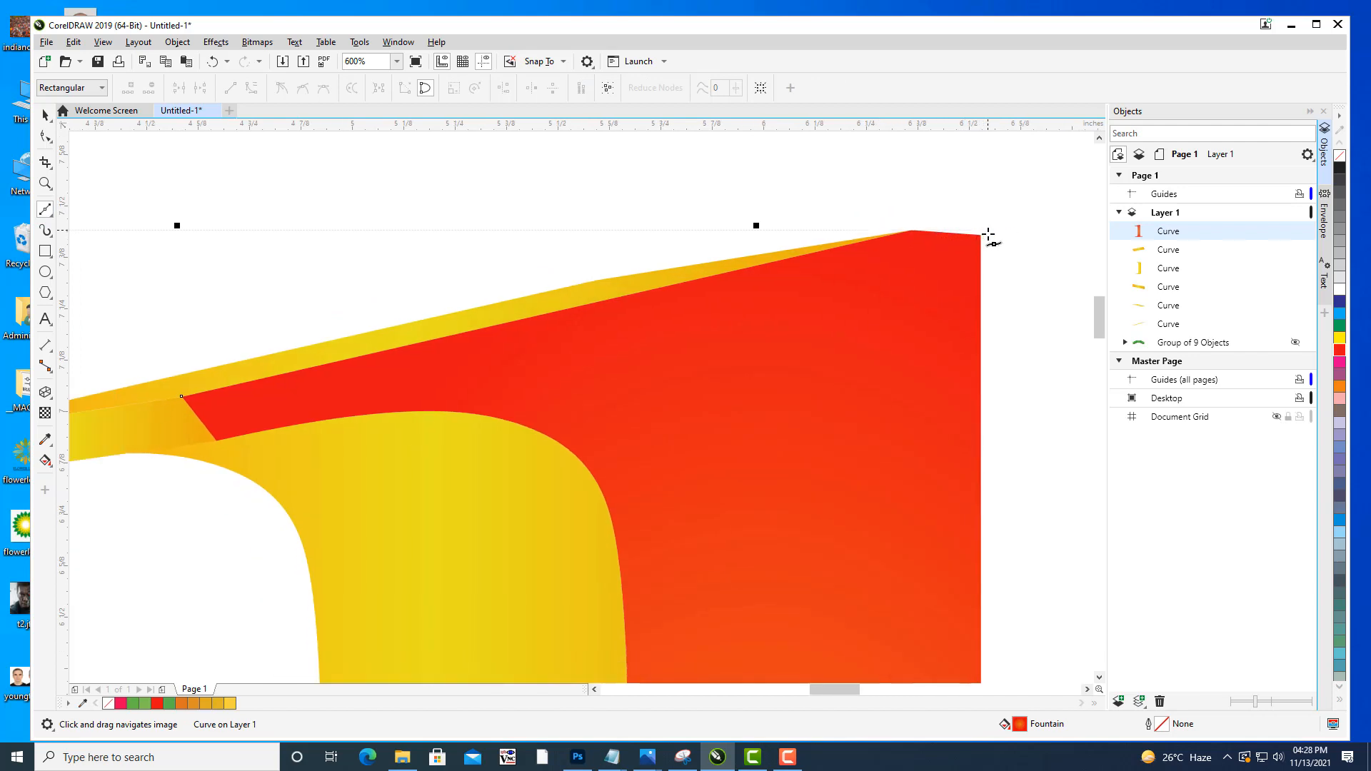
left_click(102, 44)
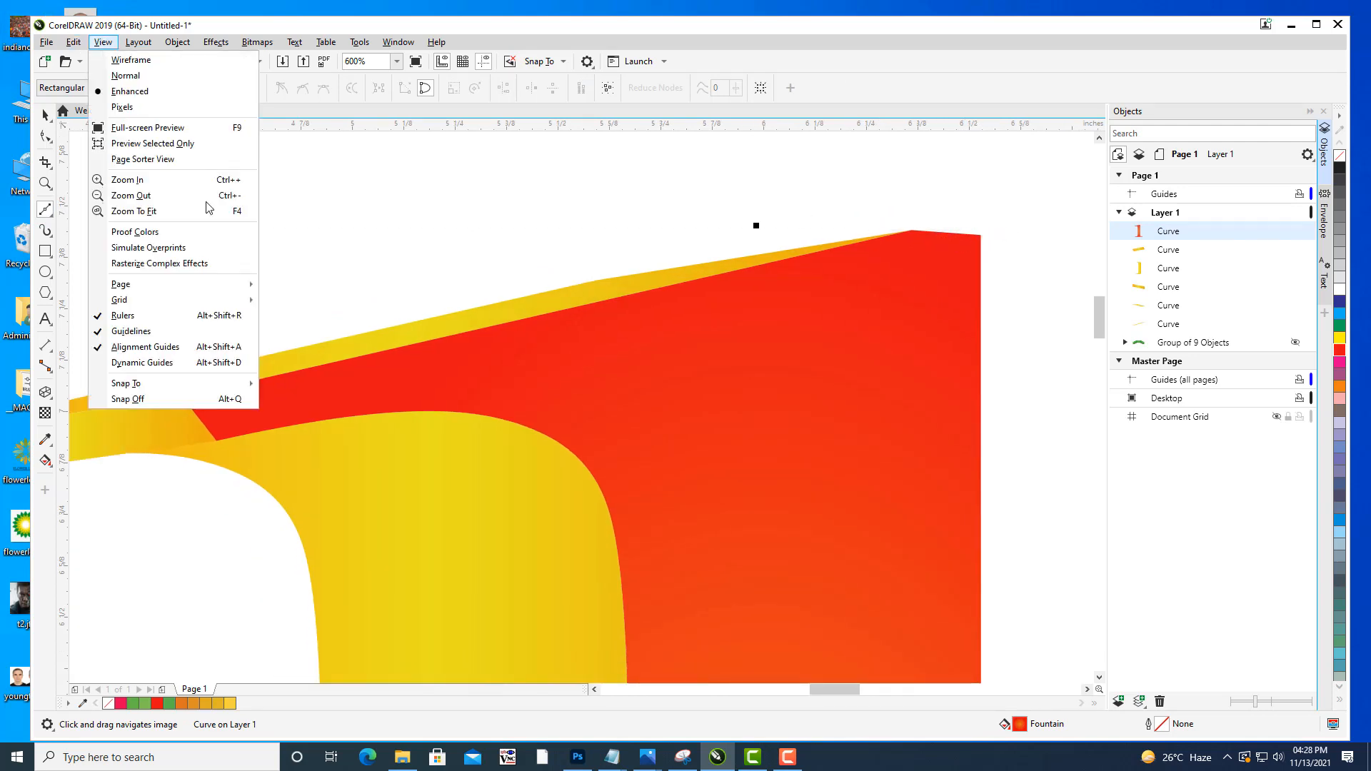
mouse_move(127, 384)
left_click(336, 433)
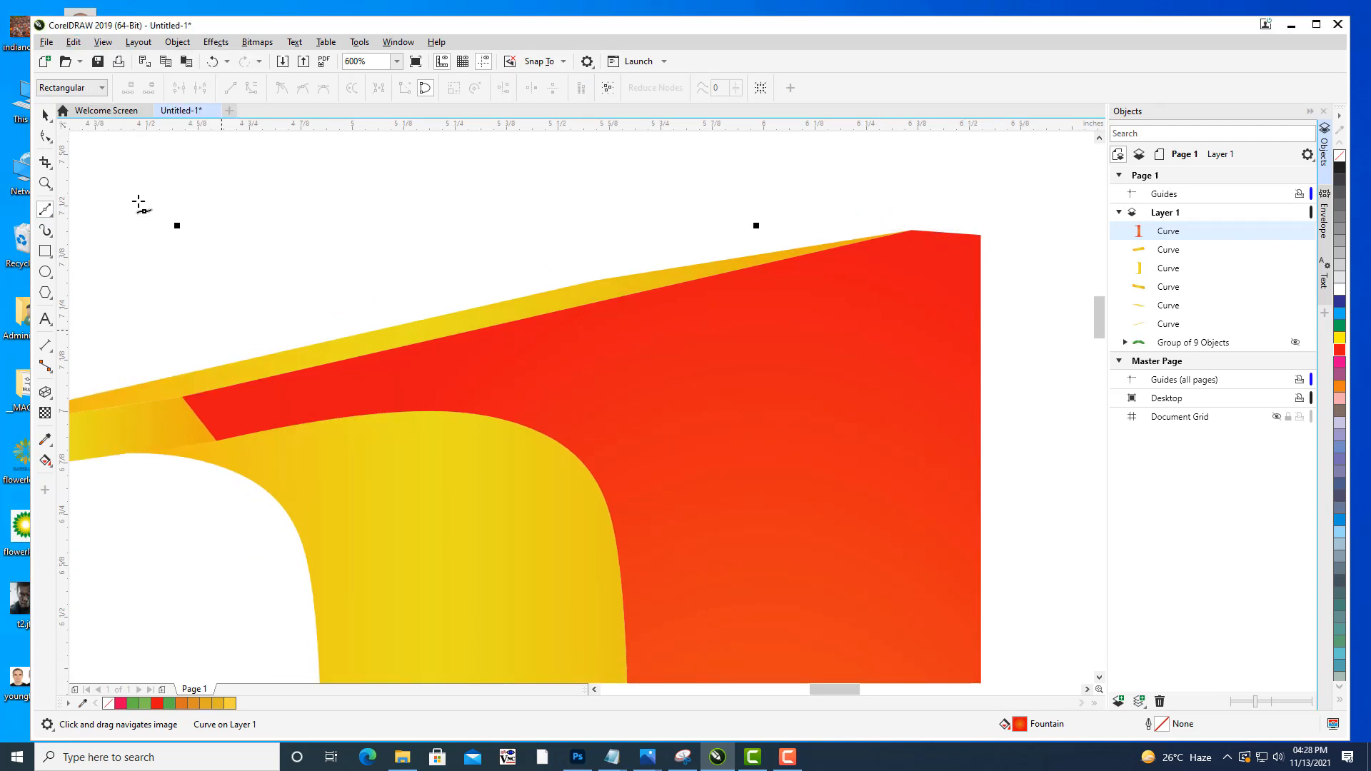
left_click(103, 42)
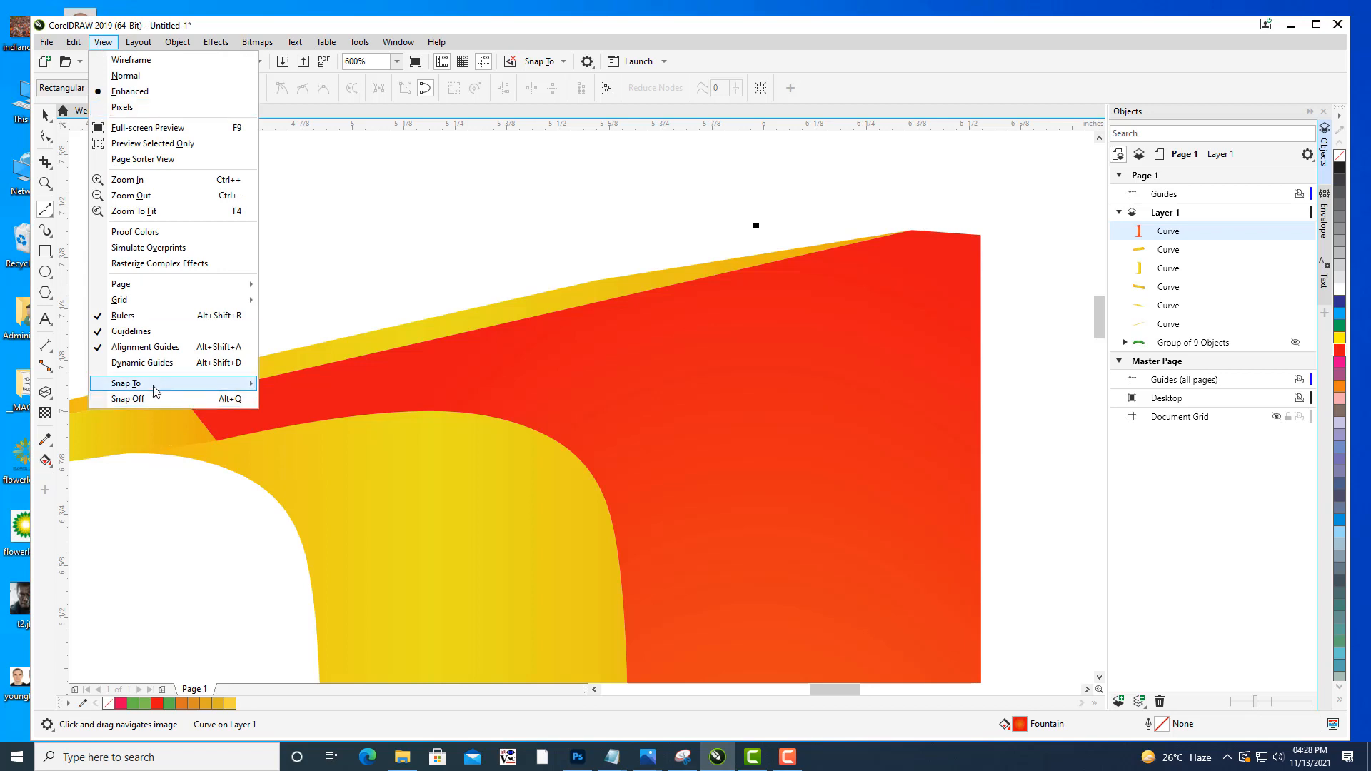
mouse_move(129, 384)
left_click(311, 448)
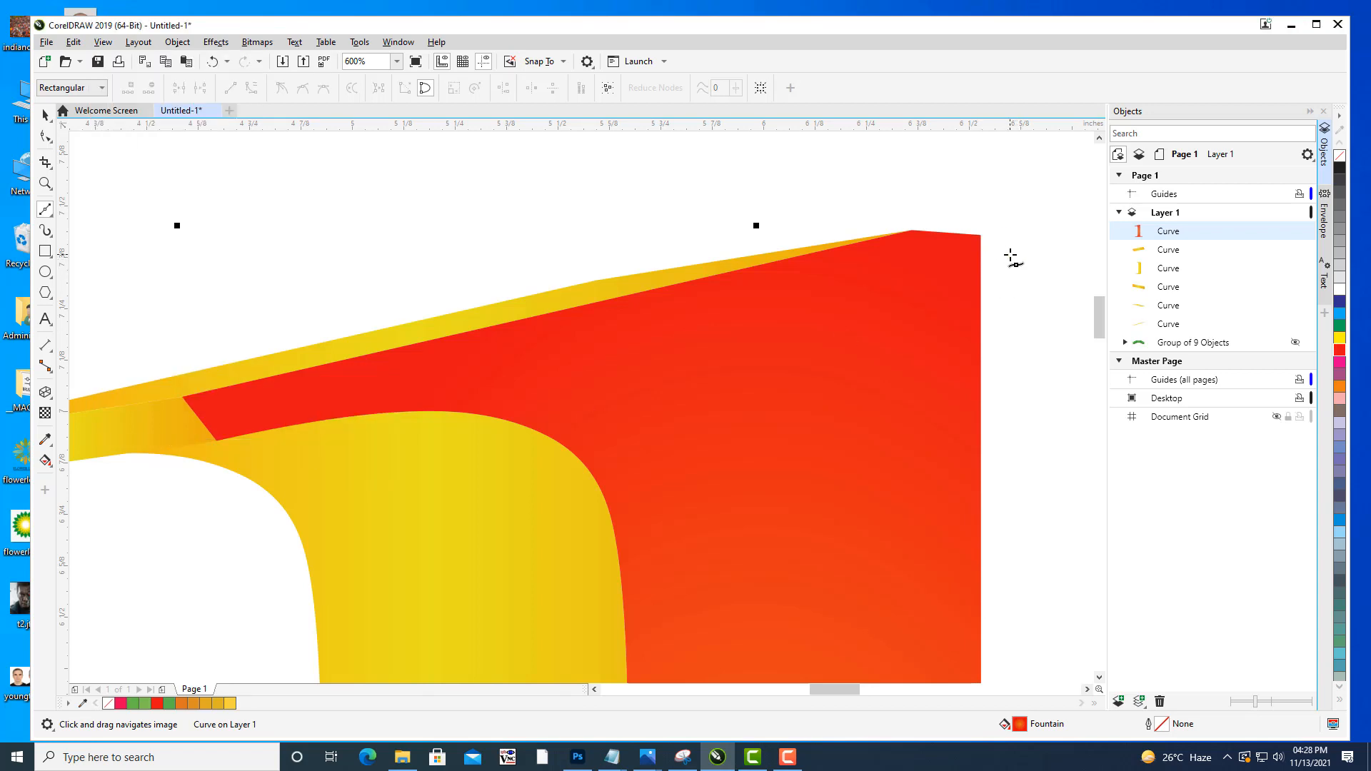
Trace the straight upper edges of the red face with the Bézier tool, from its upper-right corner around the tip of the flag.
left_click_drag(896, 287, 926, 208)
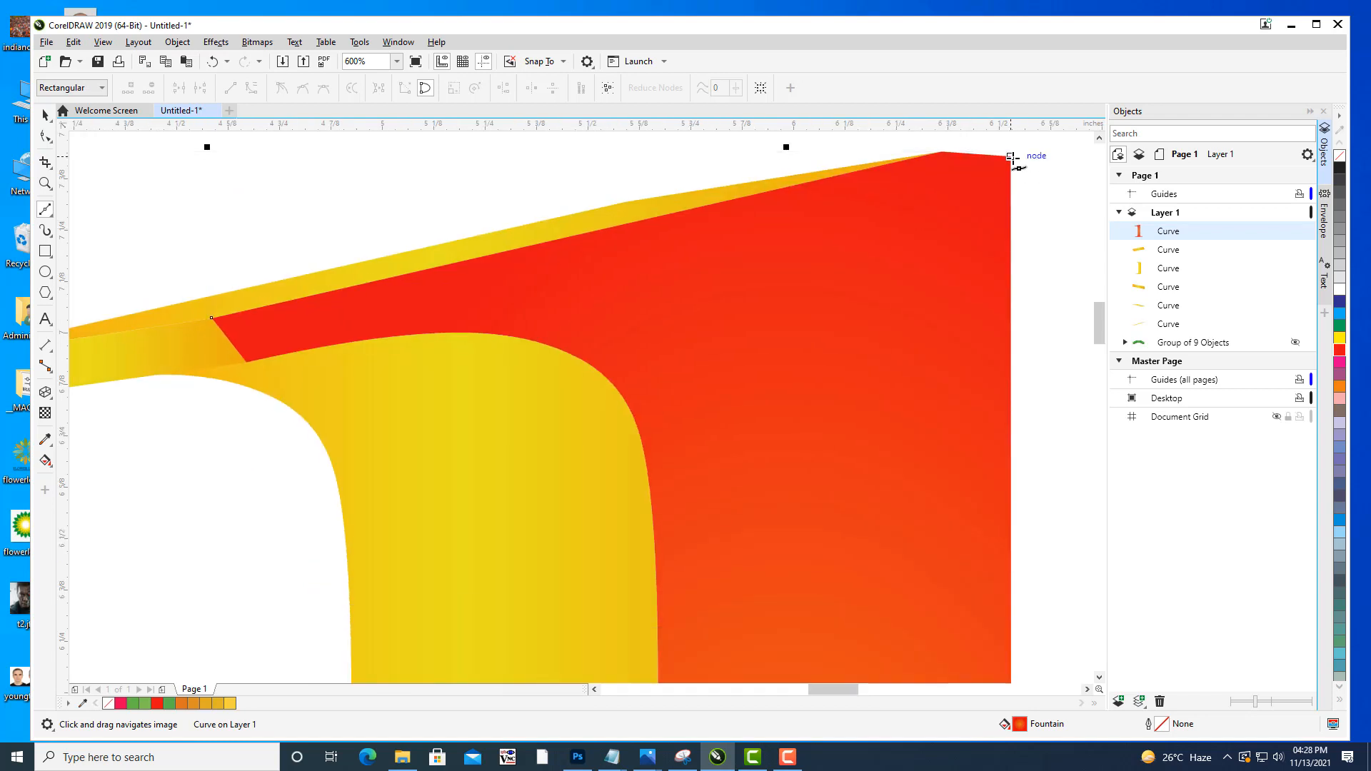
left_click(1011, 157)
double_click(938, 152)
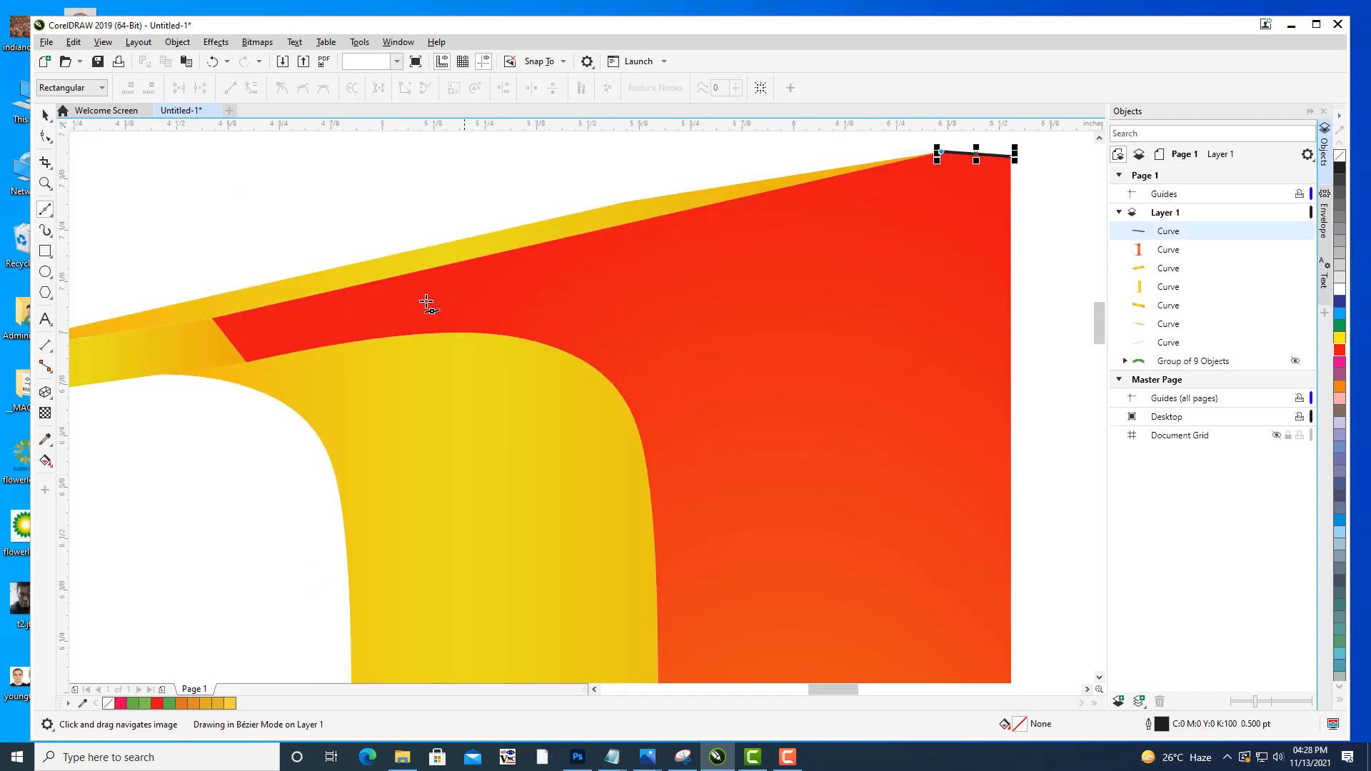
double_click(212, 319)
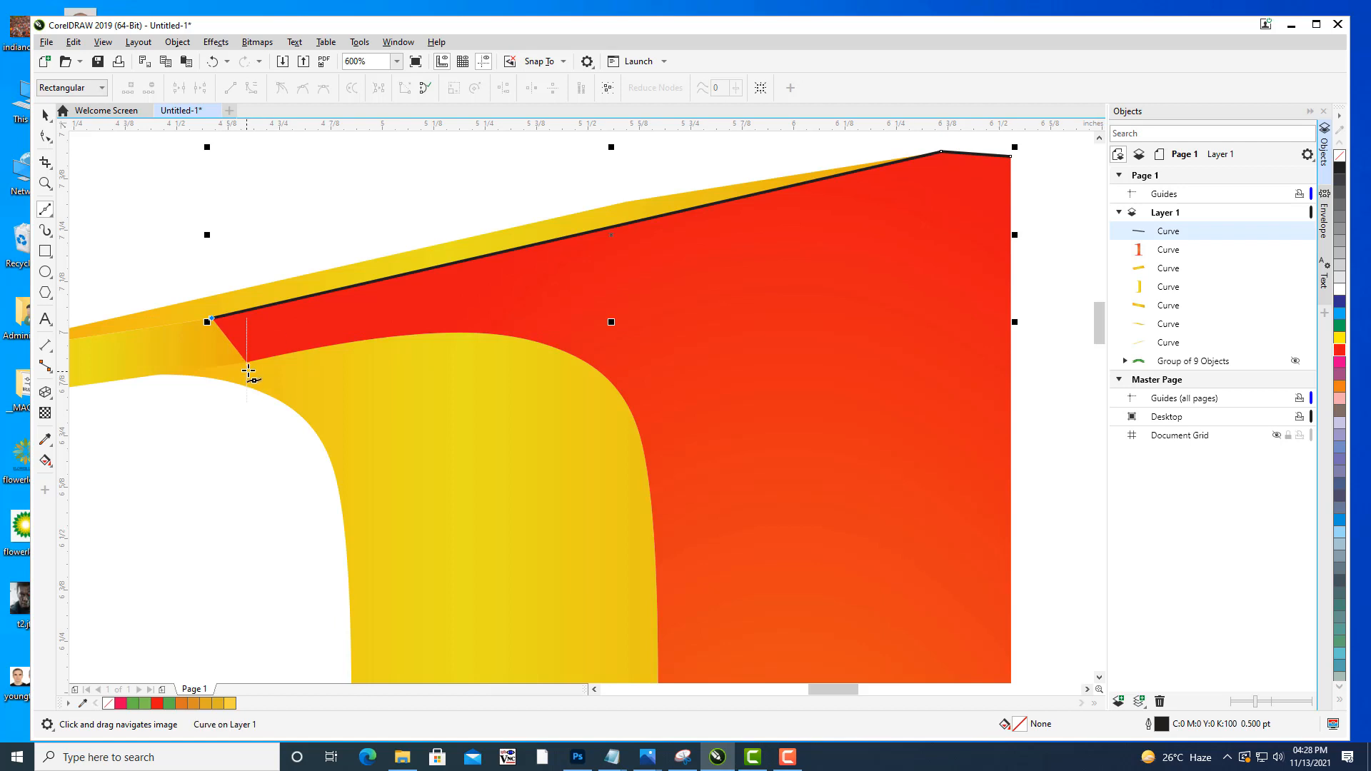
left_click(245, 363)
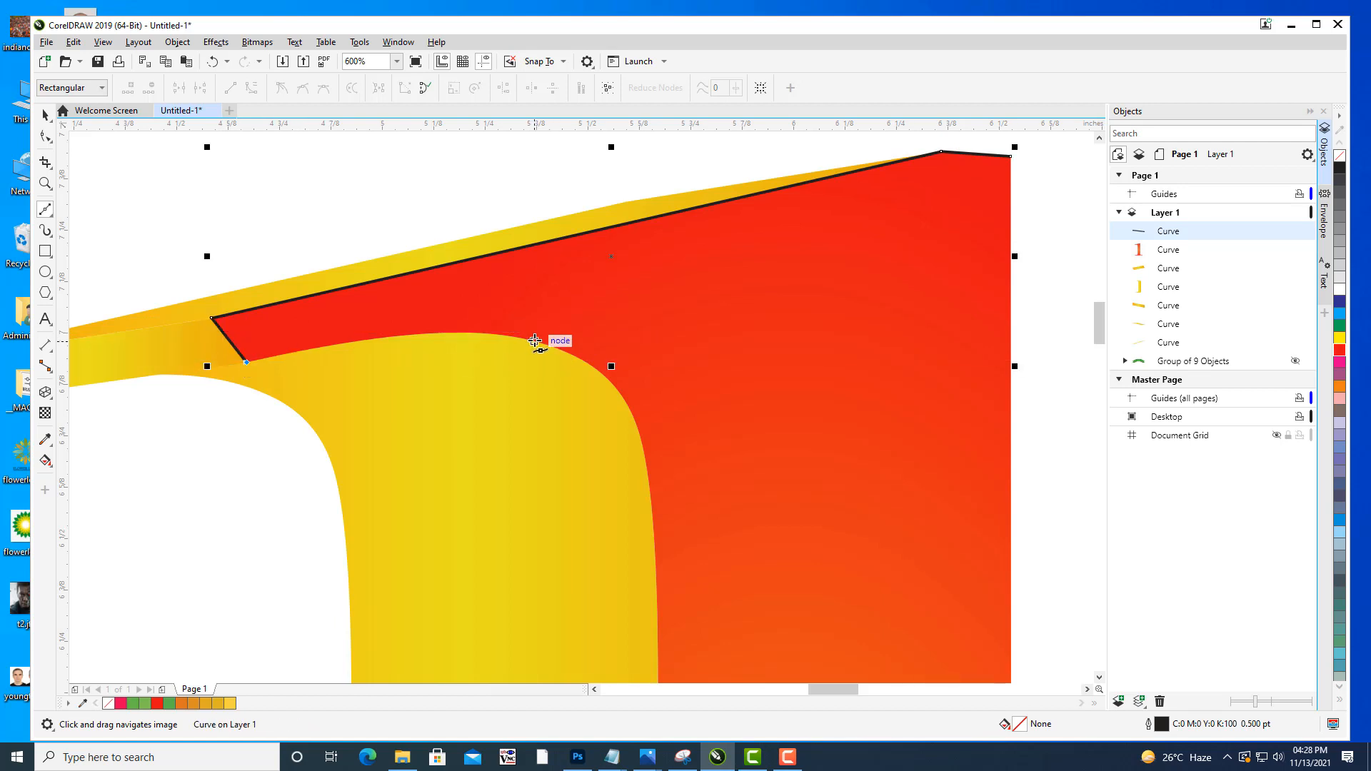
Continue the Bézier curve along the underside of the flag and around the red face's upper inner corner onto the stem.
left_click_drag(547, 348, 613, 369)
scroll(692, 310, "down", 6)
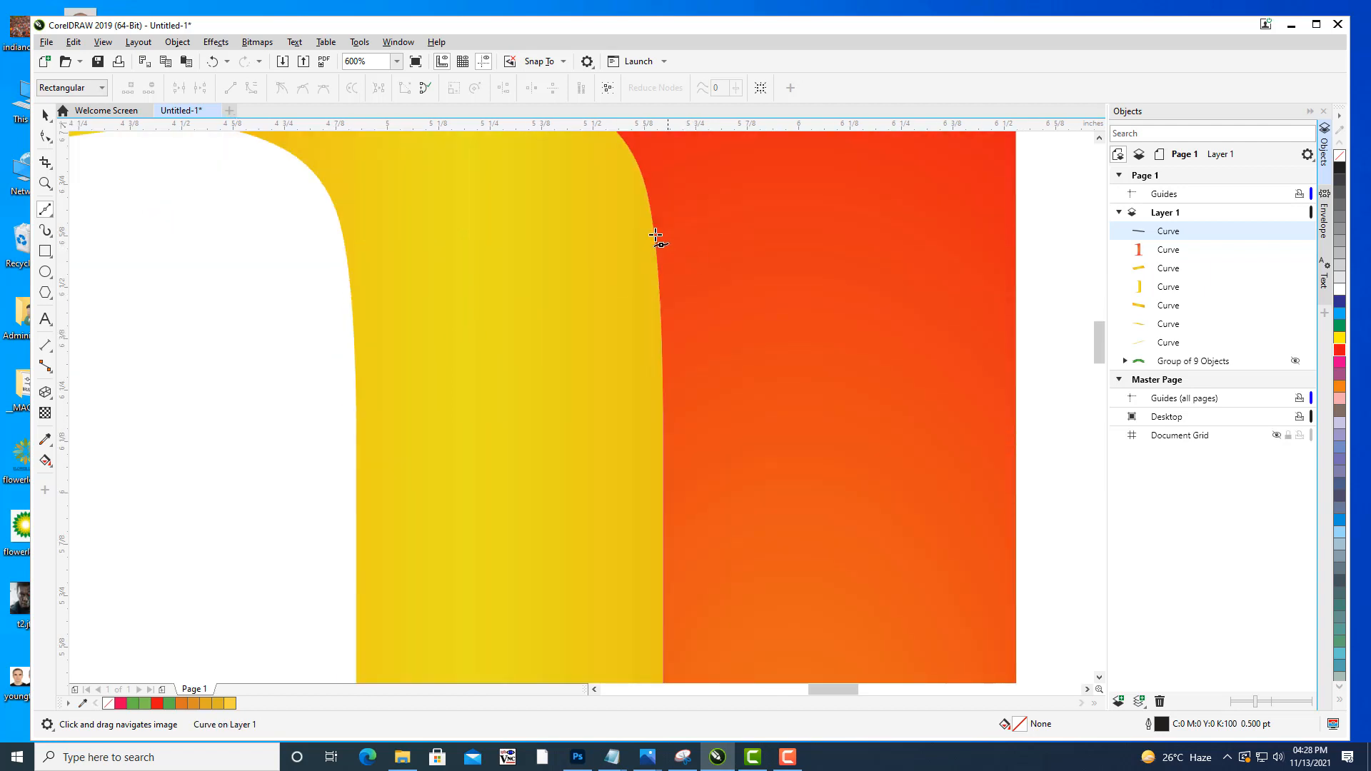
left_click_drag(648, 207, 657, 262)
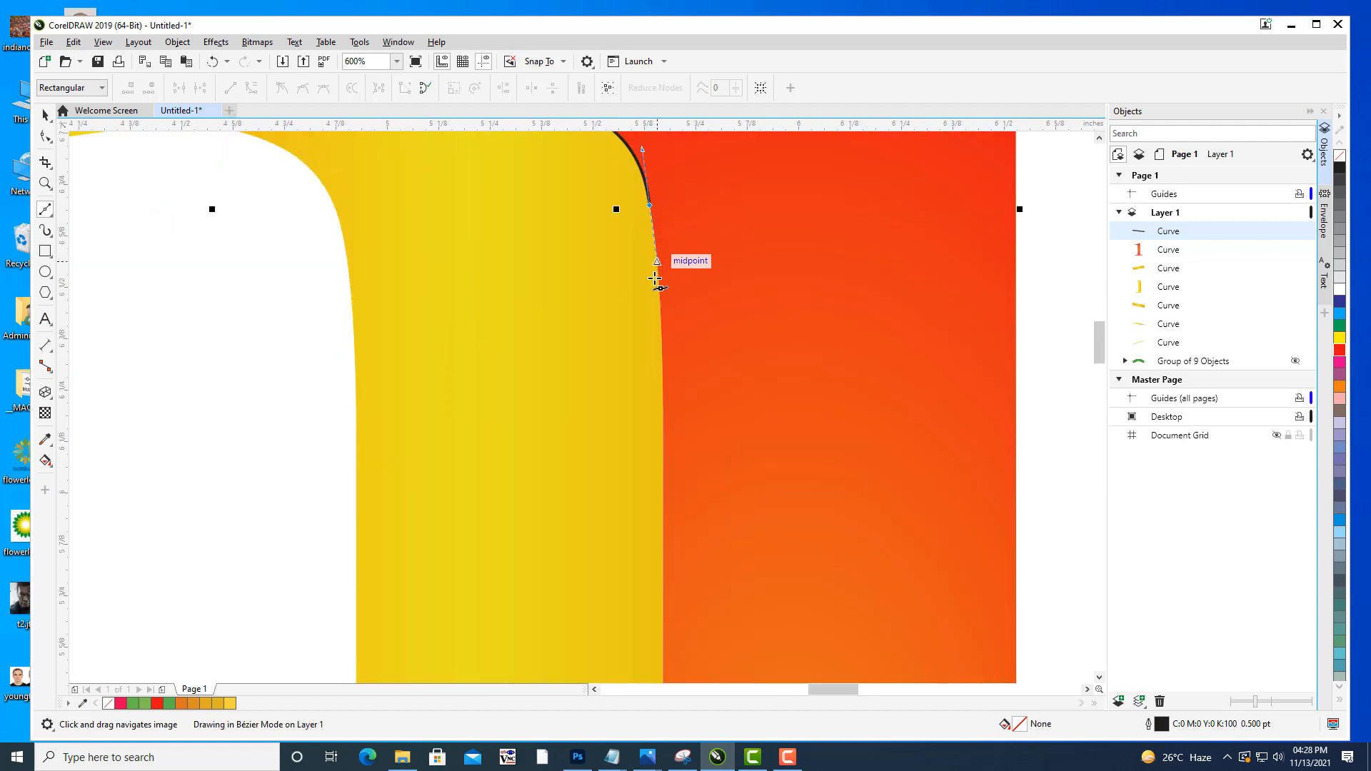
scroll(713, 253, "down", 6)
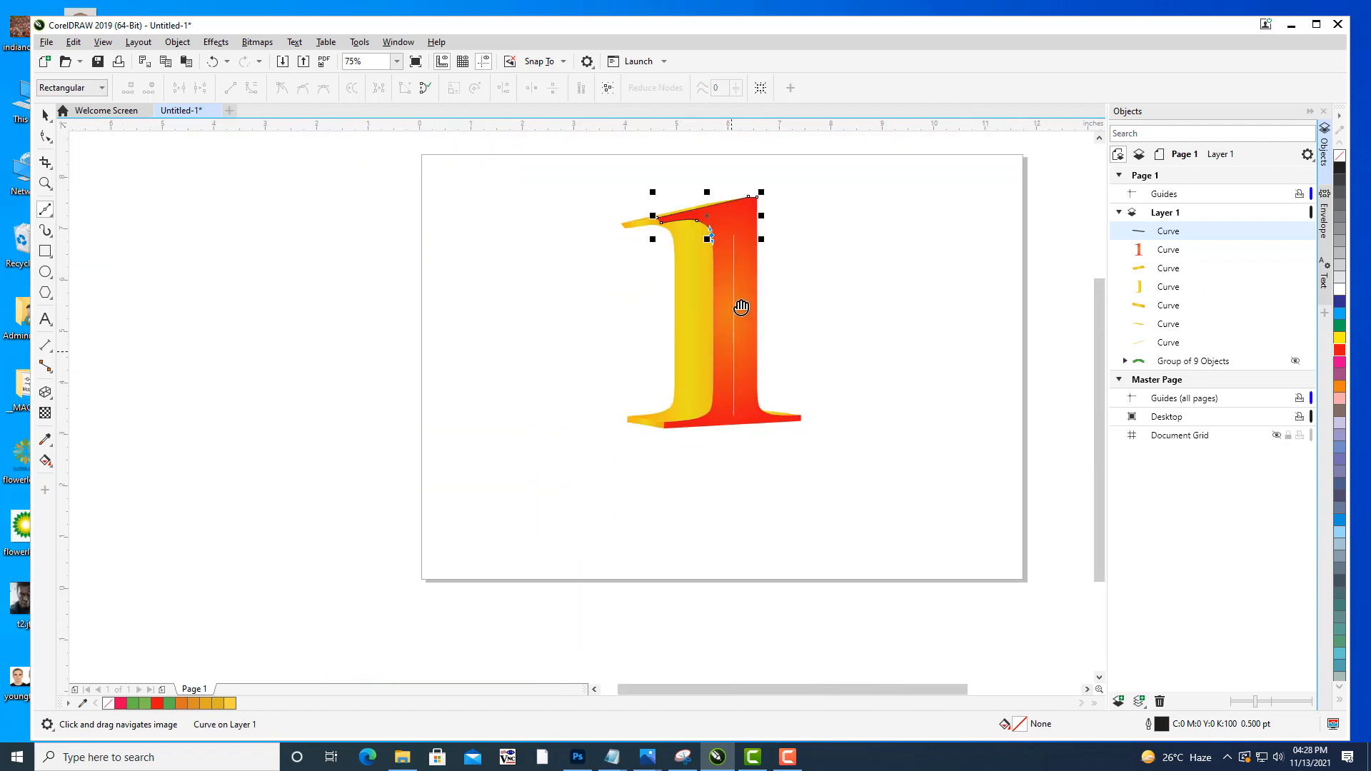
Extend the Bézier trace down the red stem's inner edge and around the foot to the lower outer corner of its short end.
scroll(738, 309, "up", 2)
scroll(732, 254, "up", 4)
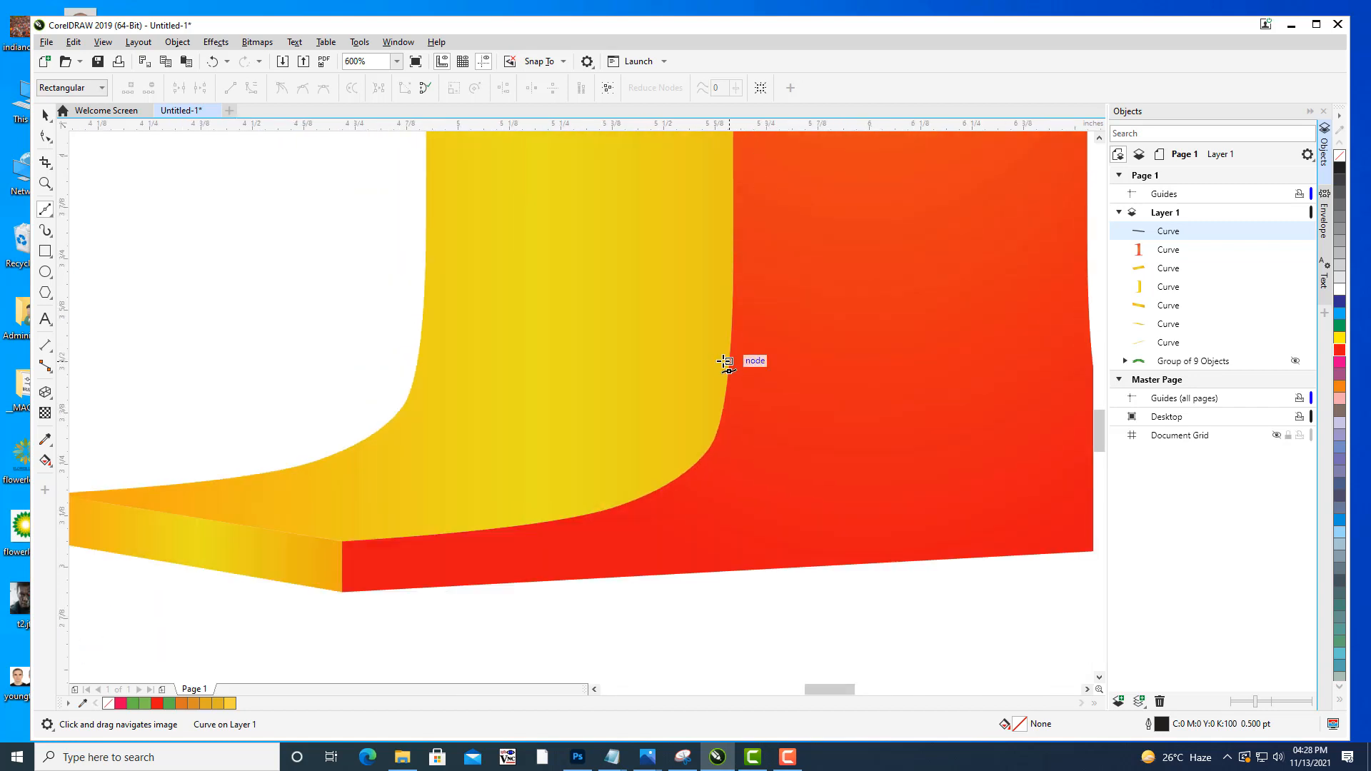
left_click_drag(730, 349, 723, 395)
left_click_drag(756, 382, 837, 201)
left_click_drag(757, 297, 705, 323)
left_click(422, 360)
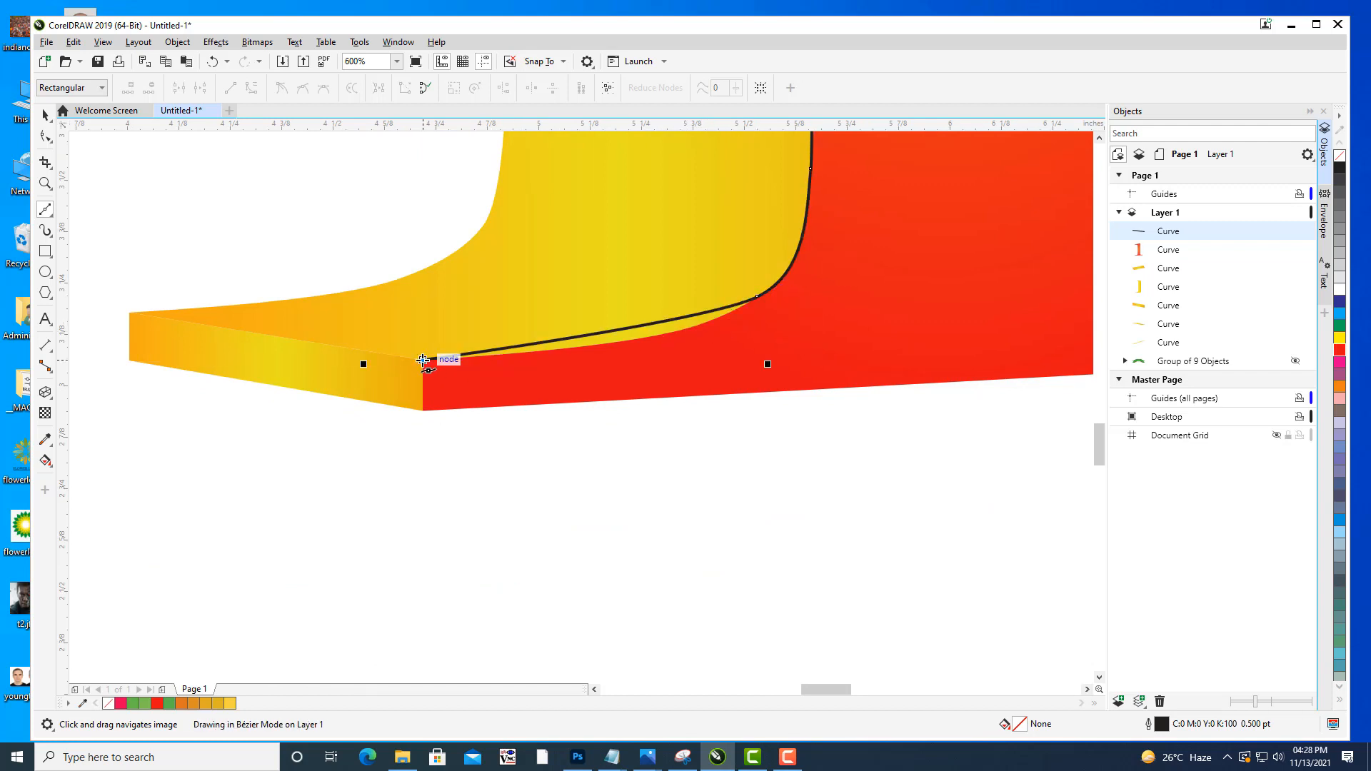
left_click(423, 411)
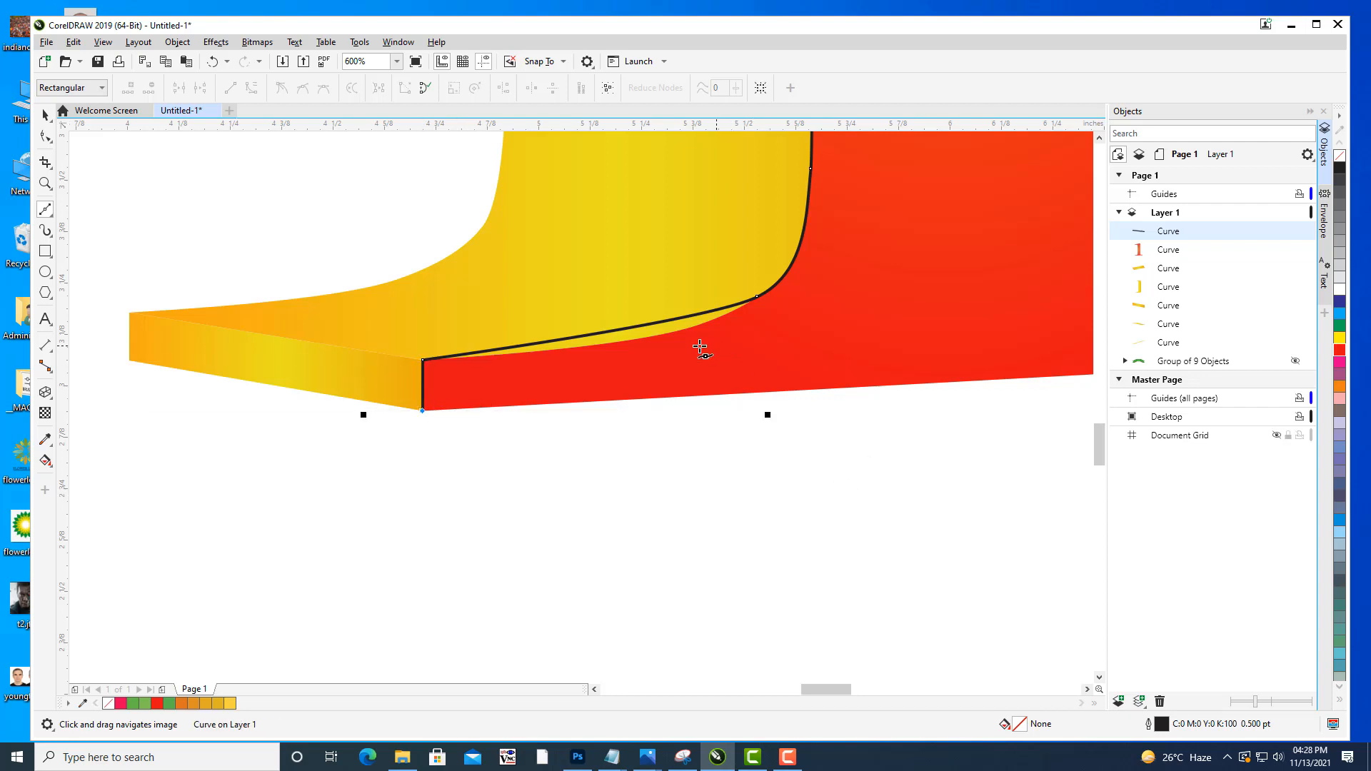
Add a node with the Shape tool on the traced curve above the foot and move it onto the red face's edge.
left_click(45, 136)
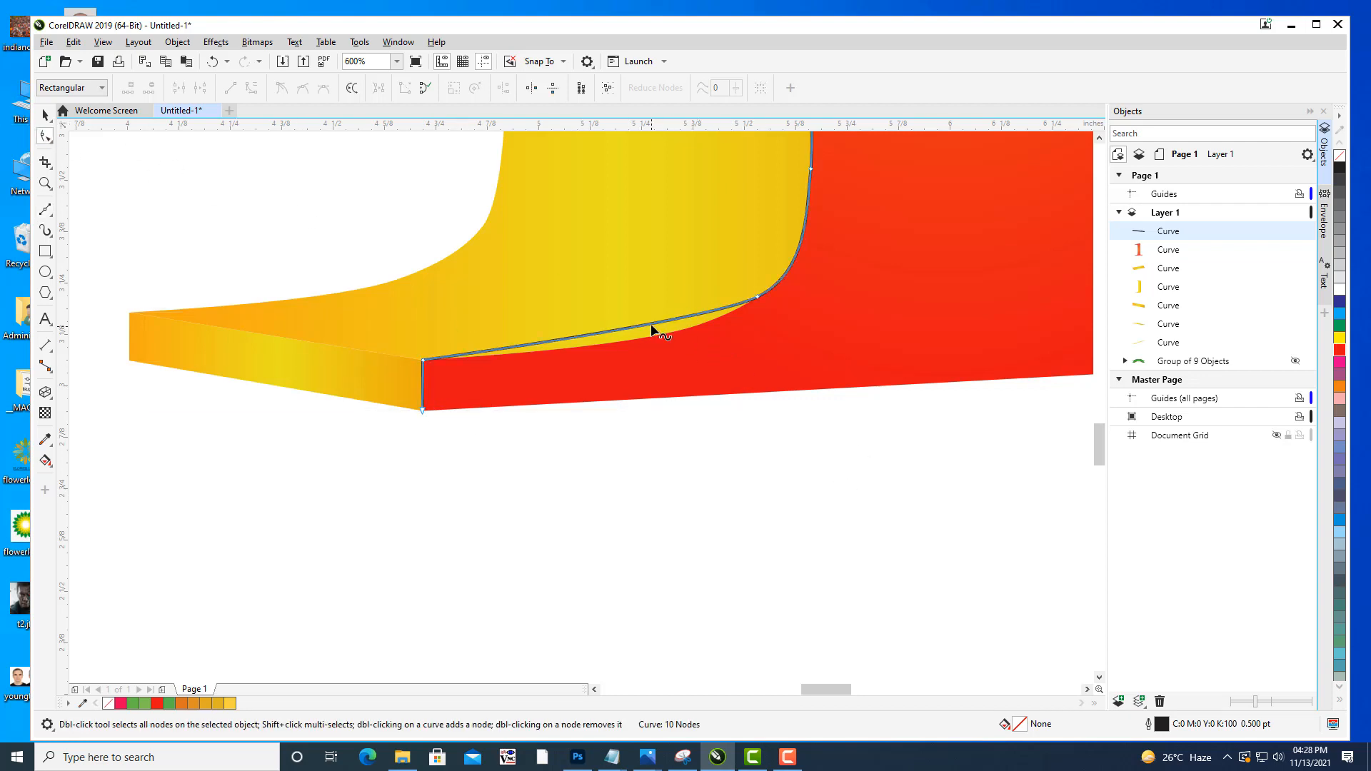
double_click(655, 327)
left_click_drag(655, 328, 653, 335)
scroll(802, 291, "down", 5)
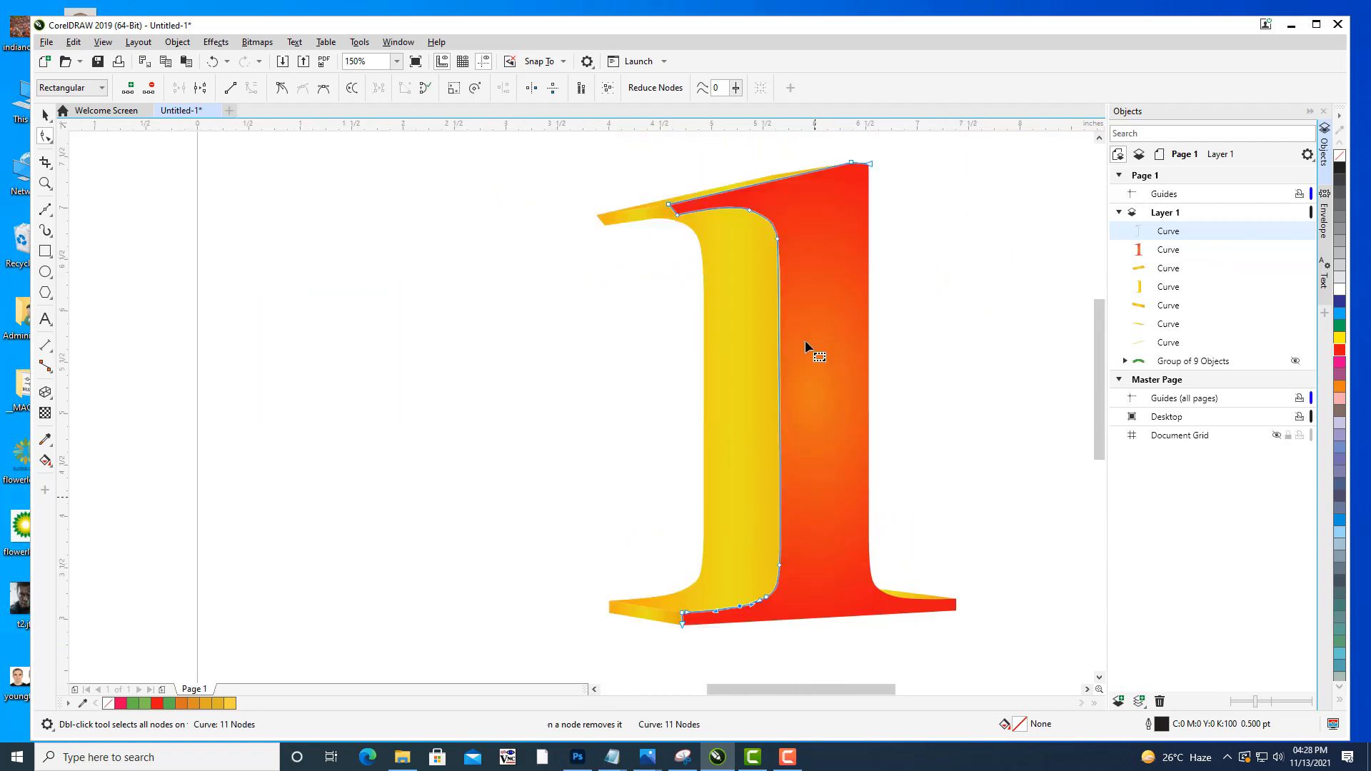
Add nodes to the traced curve on the stem edge and the upper inner corner, and fit them to the red face.
scroll(793, 376, "up", 4)
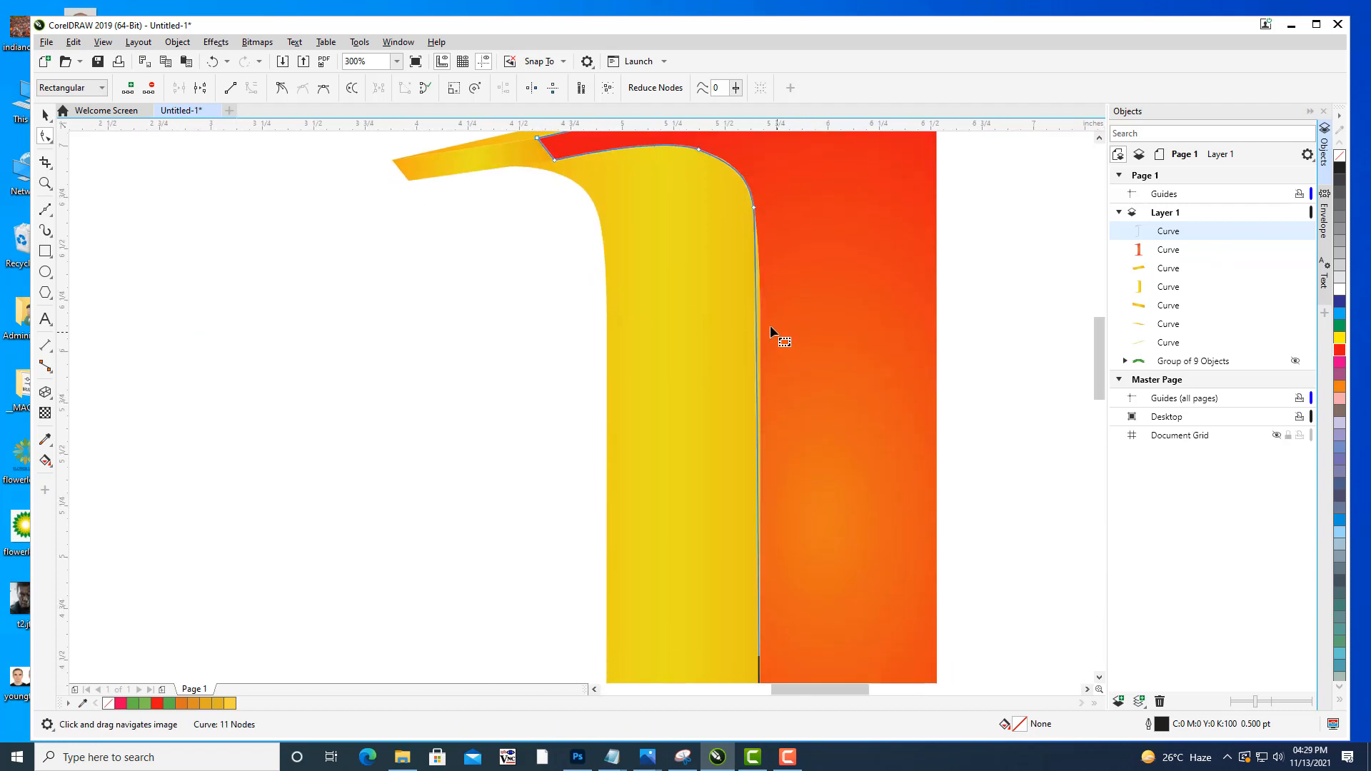
left_click_drag(756, 319, 760, 319)
left_click_drag(799, 260, 812, 475)
scroll(773, 400, "up", 2)
scroll(772, 406, "up", 1)
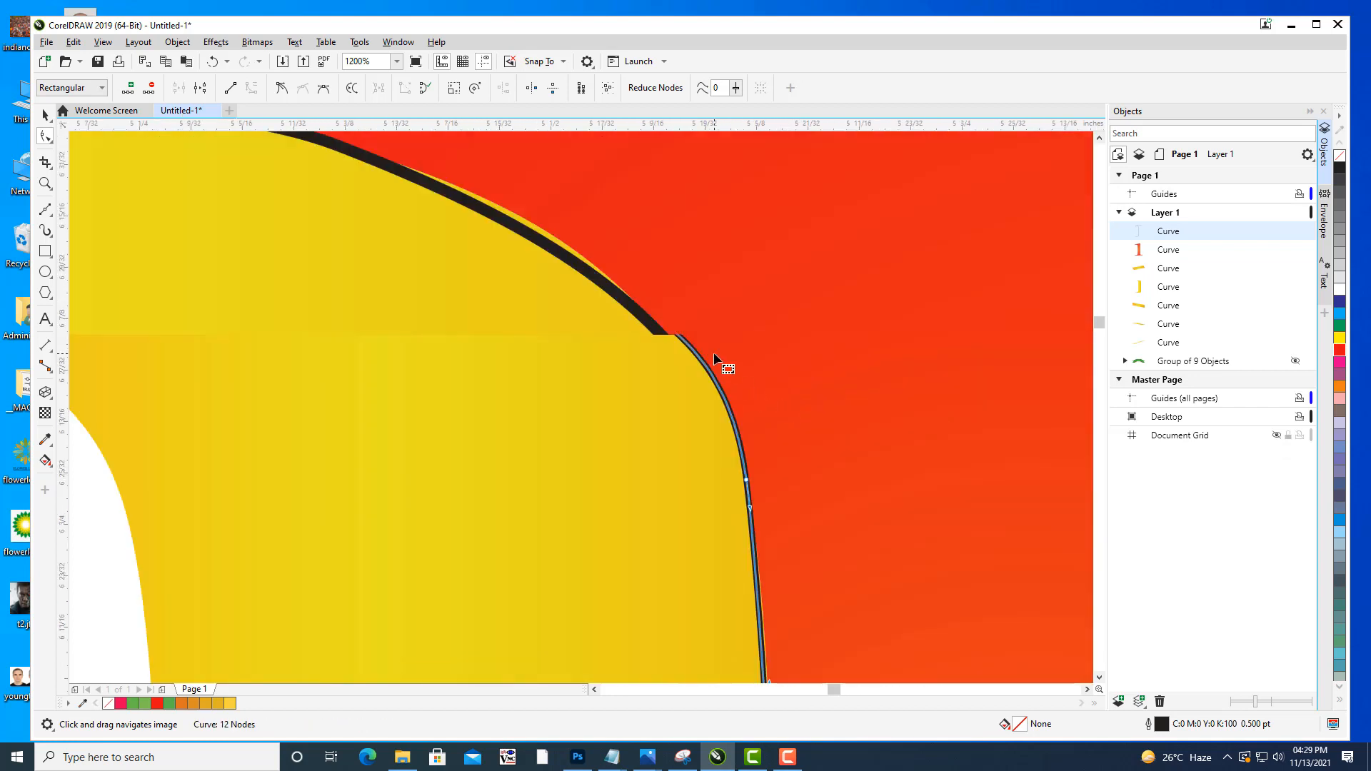
scroll(538, 271, "up", 2)
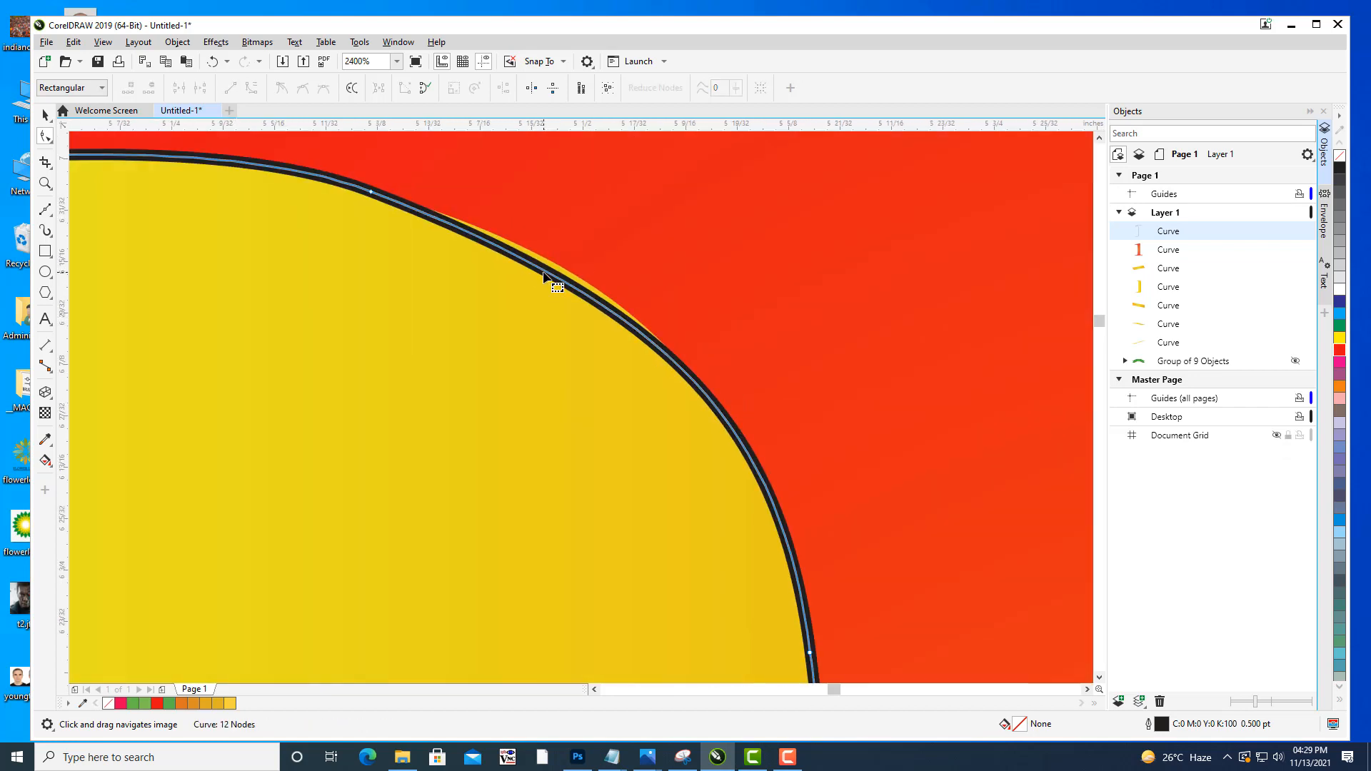
double_click(546, 273)
left_click_drag(548, 271, 554, 262)
Adjust the curve handles beneath the flag and delete the surplus node before the upper inner corner to smooth the bend.
scroll(785, 318, "down", 1)
scroll(730, 384, "up", 1)
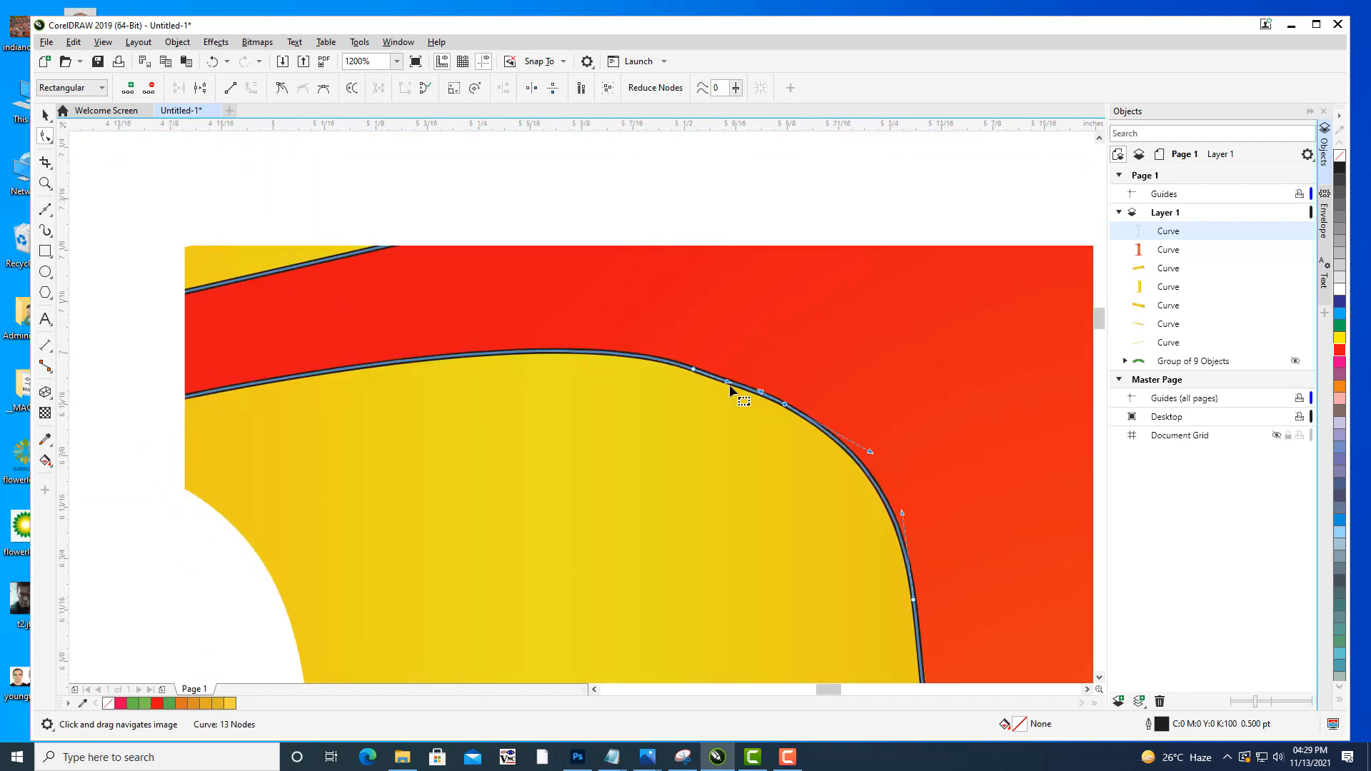
left_click_drag(705, 379, 436, 260)
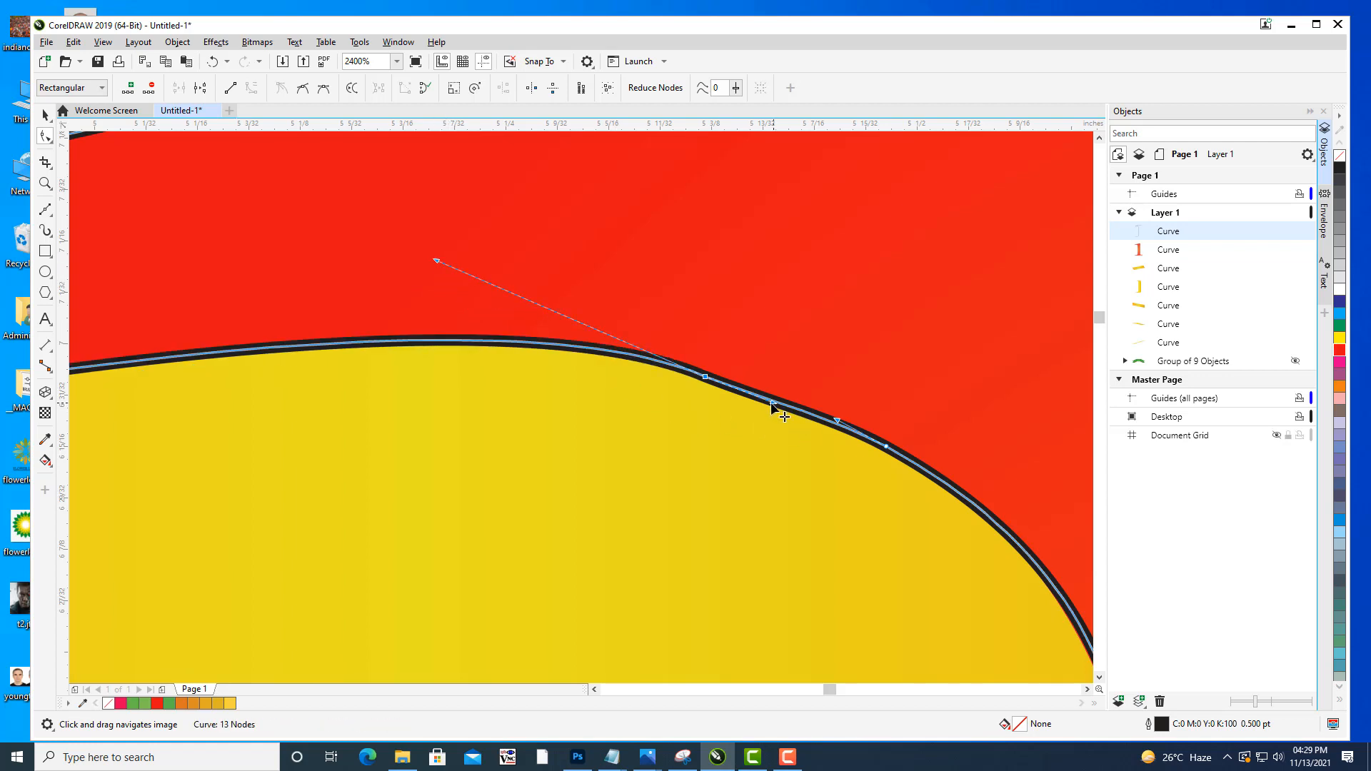
left_click_drag(778, 407, 765, 401)
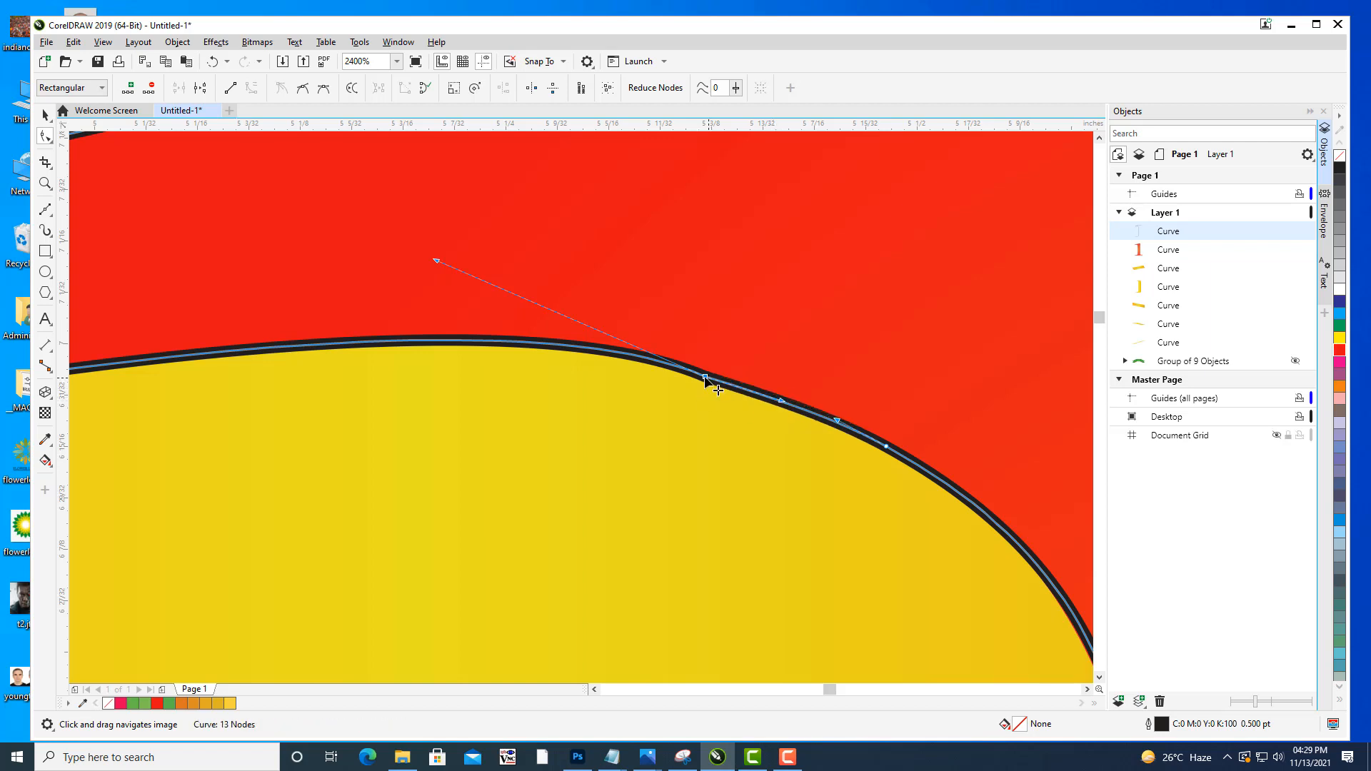
key("Delete")
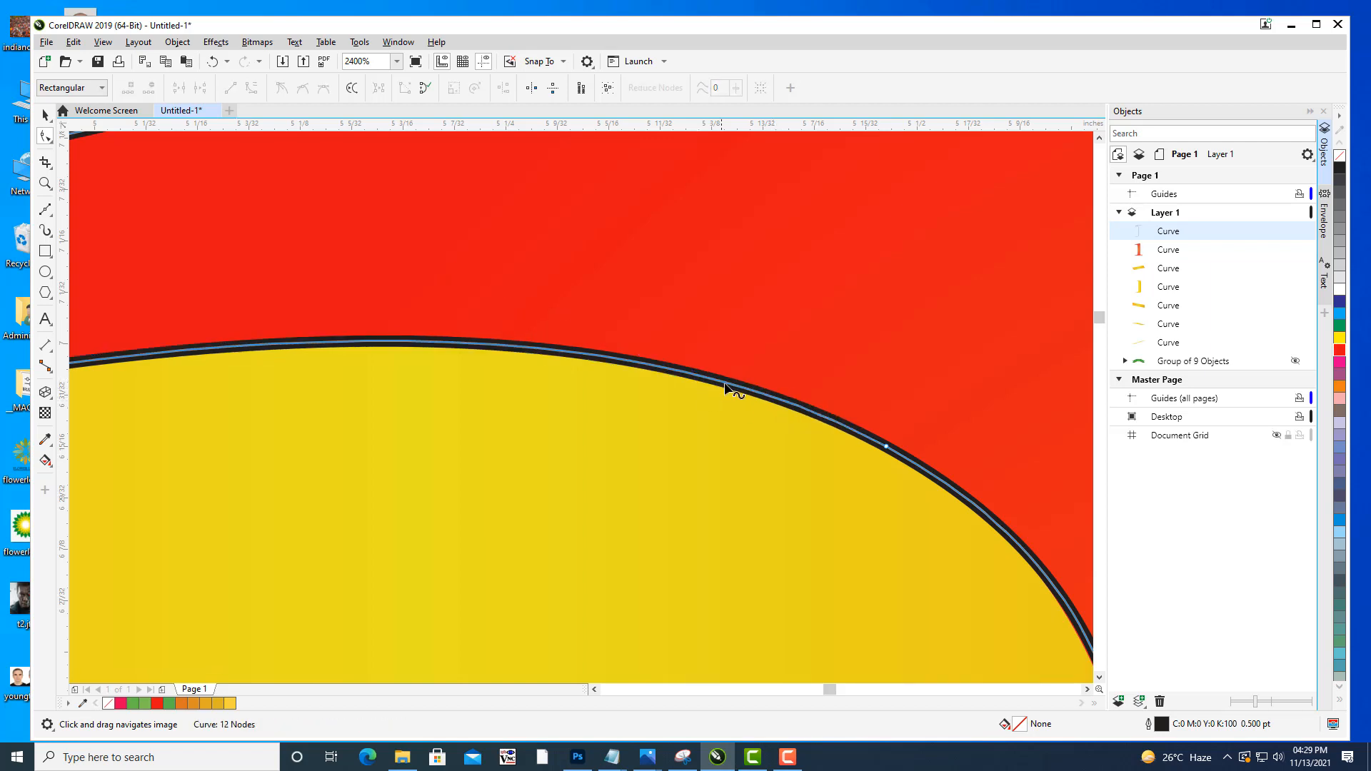
scroll(757, 303, "down", 3)
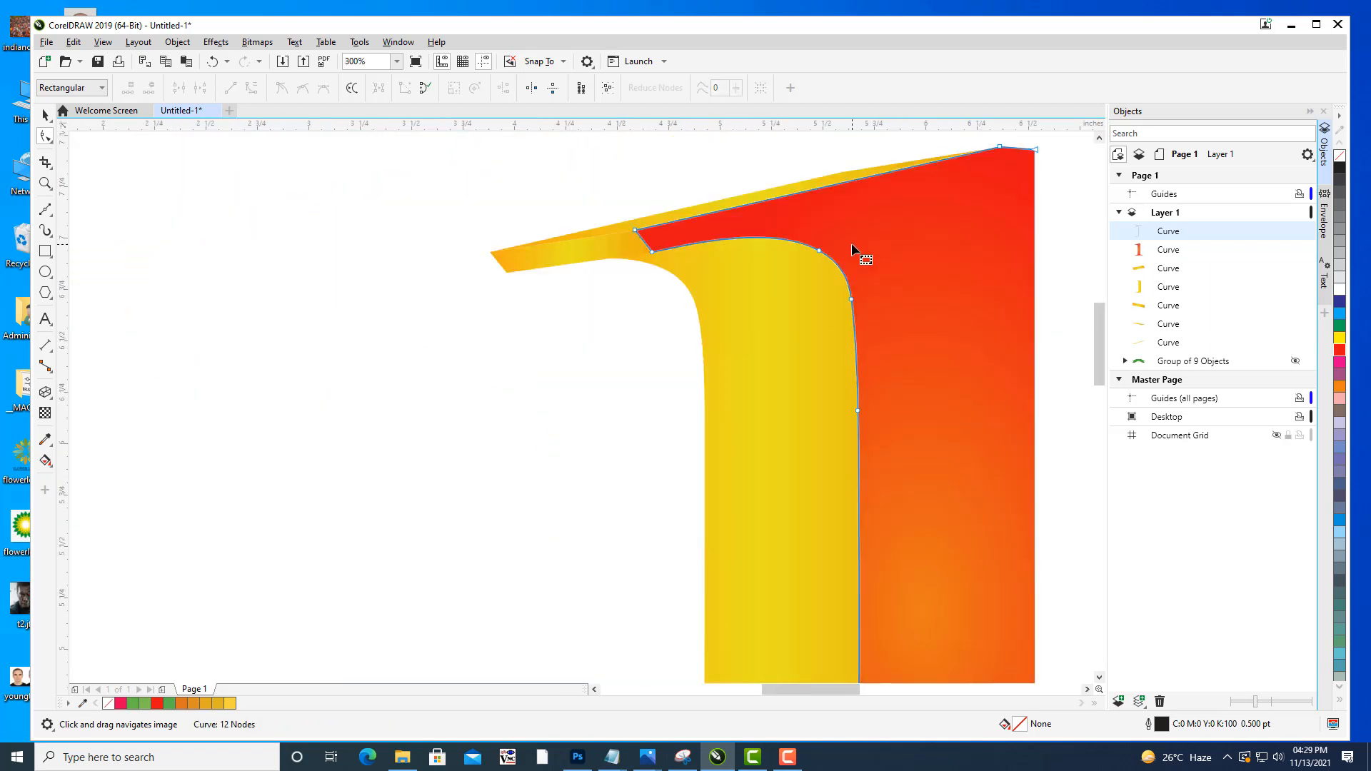
scroll(885, 341, "up", 3)
scroll(905, 275, "down", 3)
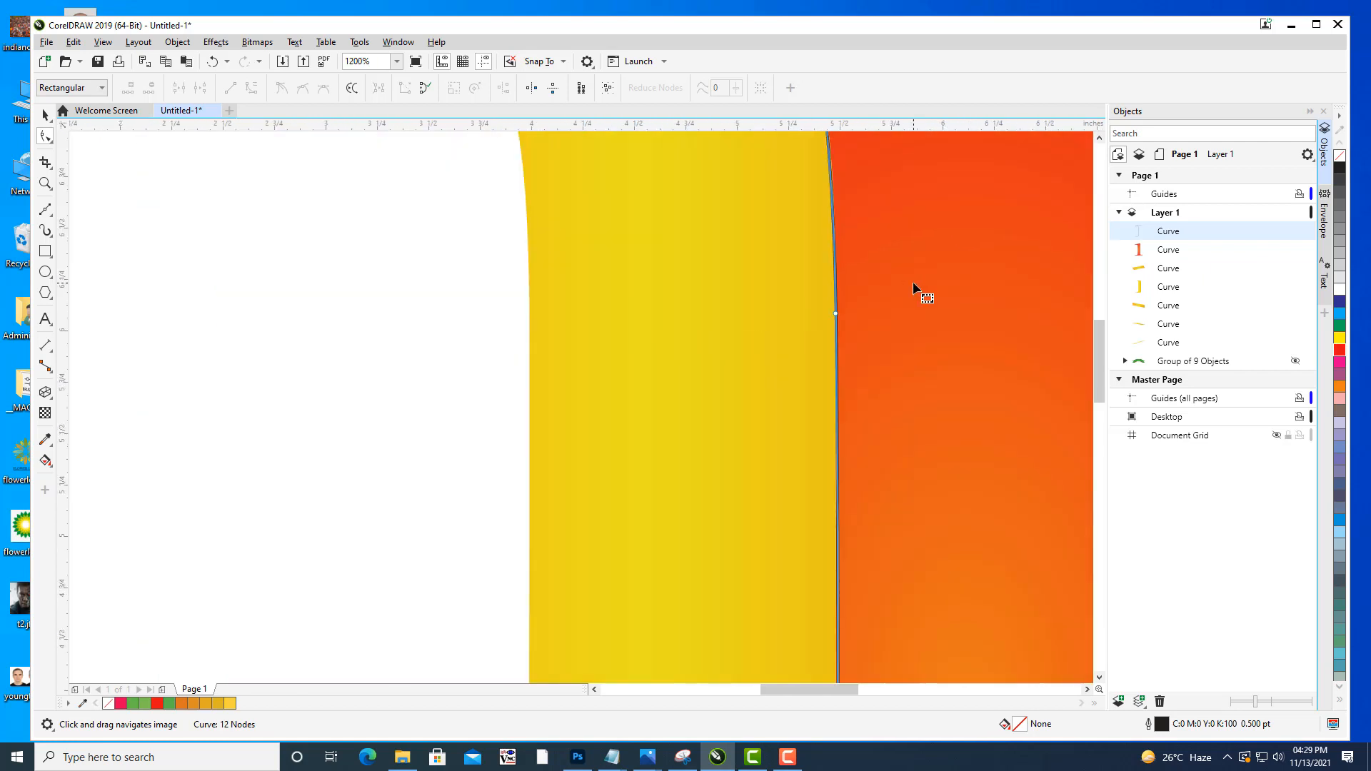
scroll(929, 314, "up", 1)
scroll(847, 266, "down", 3)
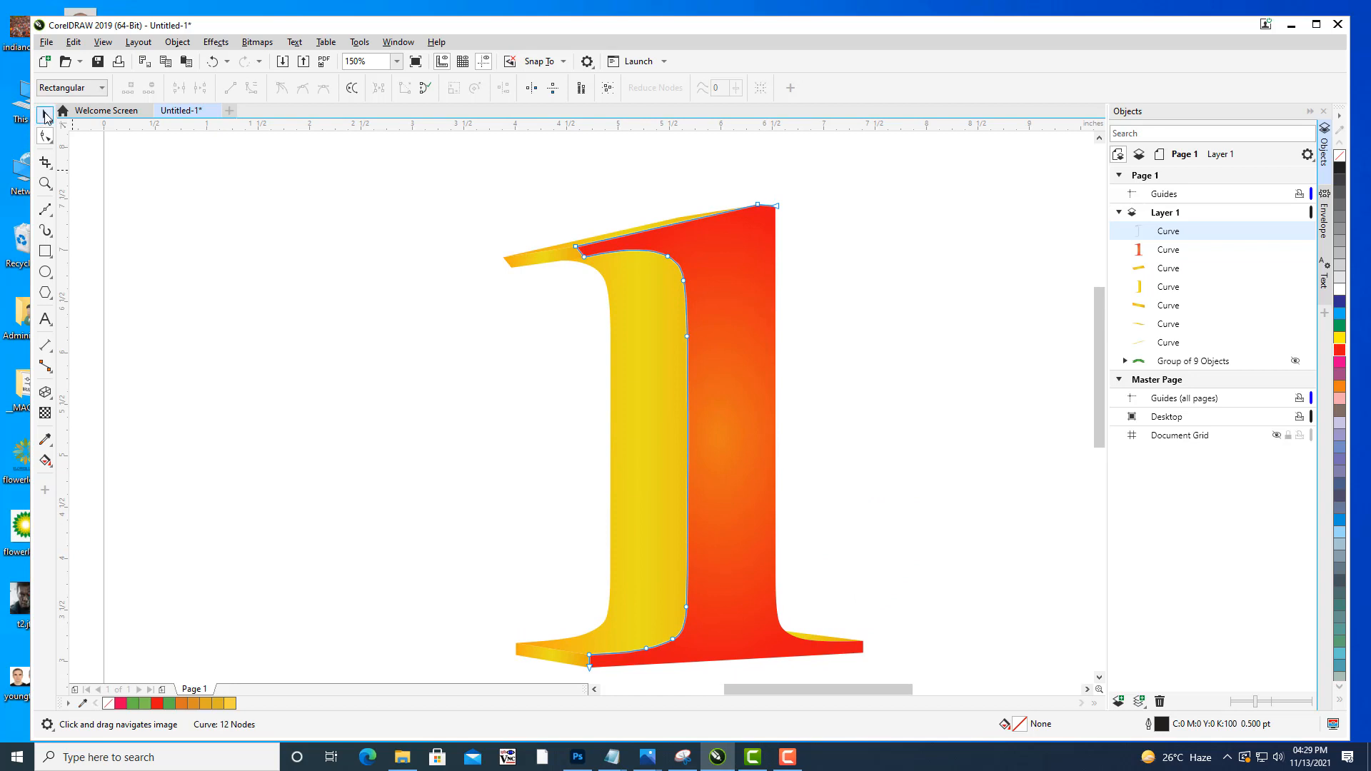
Select the traced curve and set its outline width to 1.5 pt.
left_click(45, 116)
left_click(1002, 352)
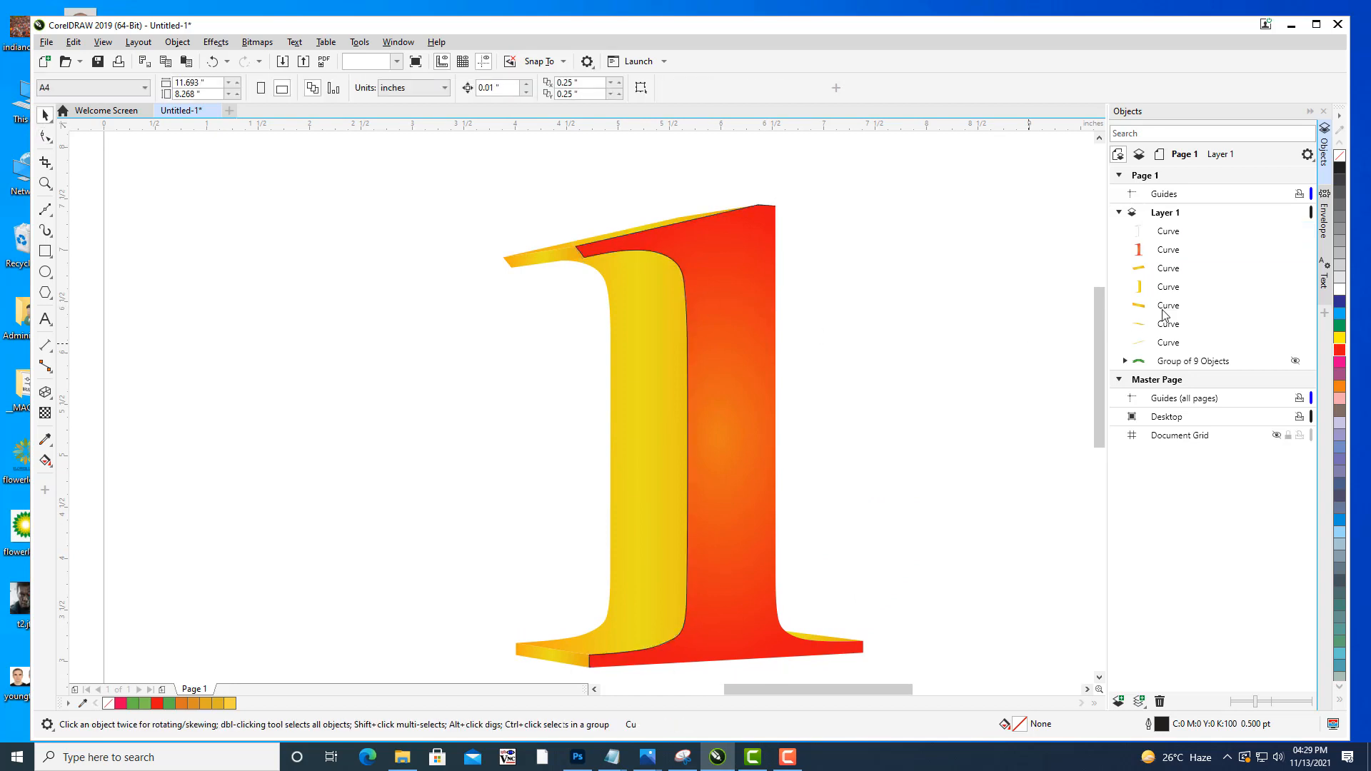
left_click(1172, 233)
left_click(480, 88)
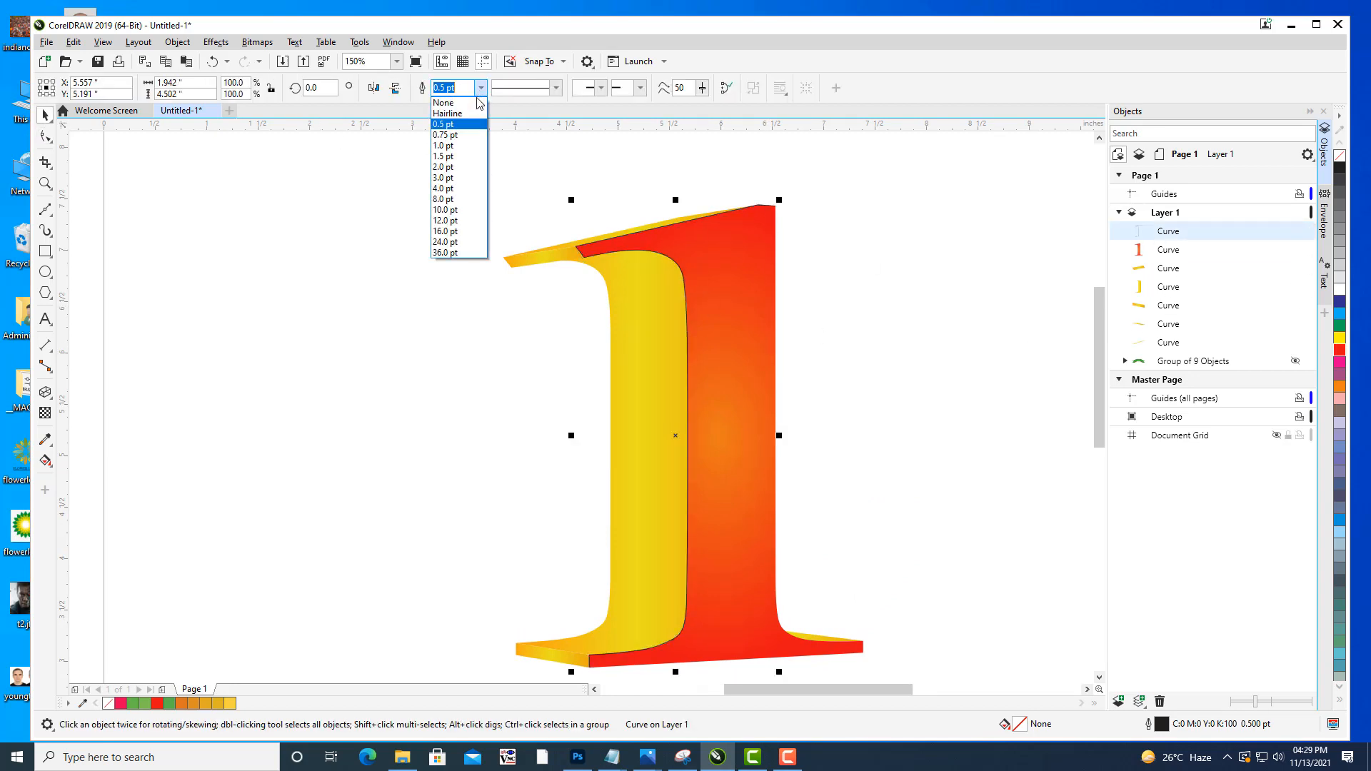
left_click(464, 147)
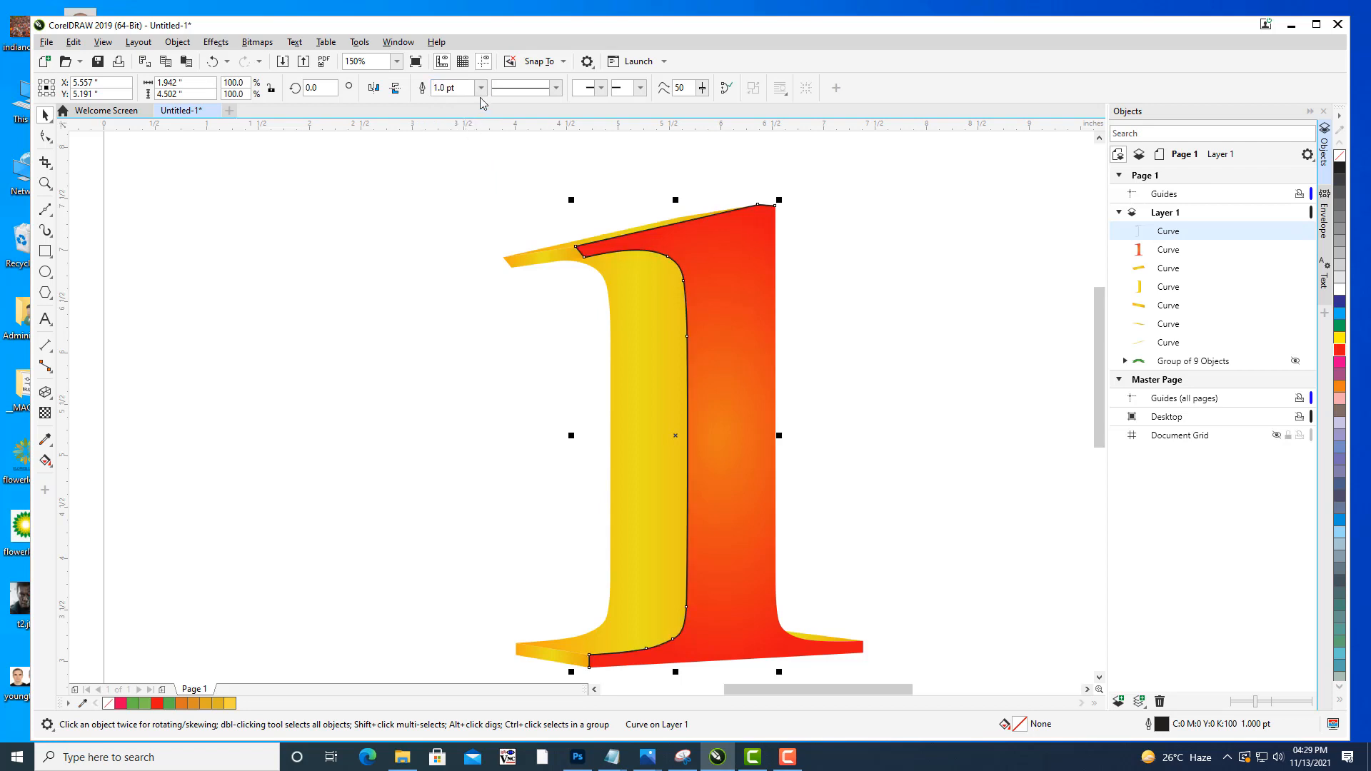
left_click(481, 88)
left_click(464, 163)
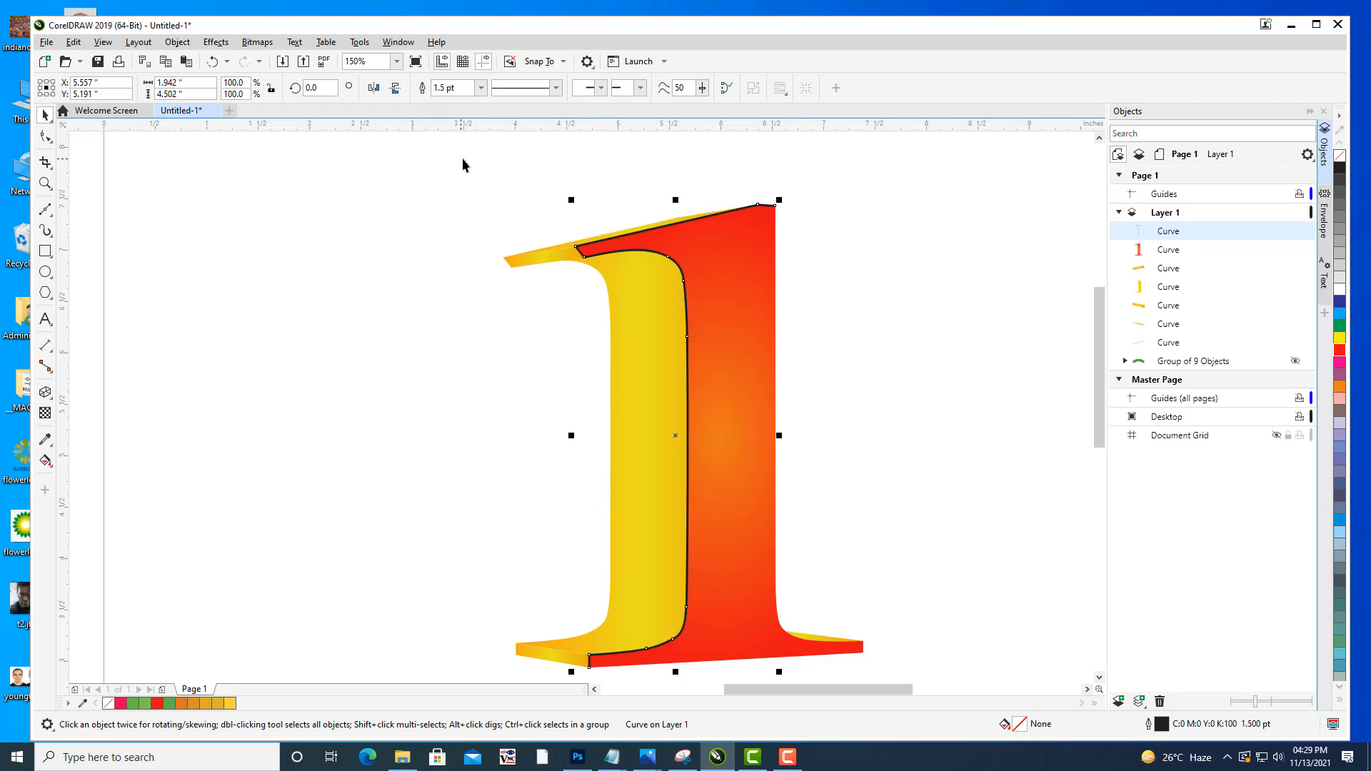
left_click_drag(888, 306, 898, 258)
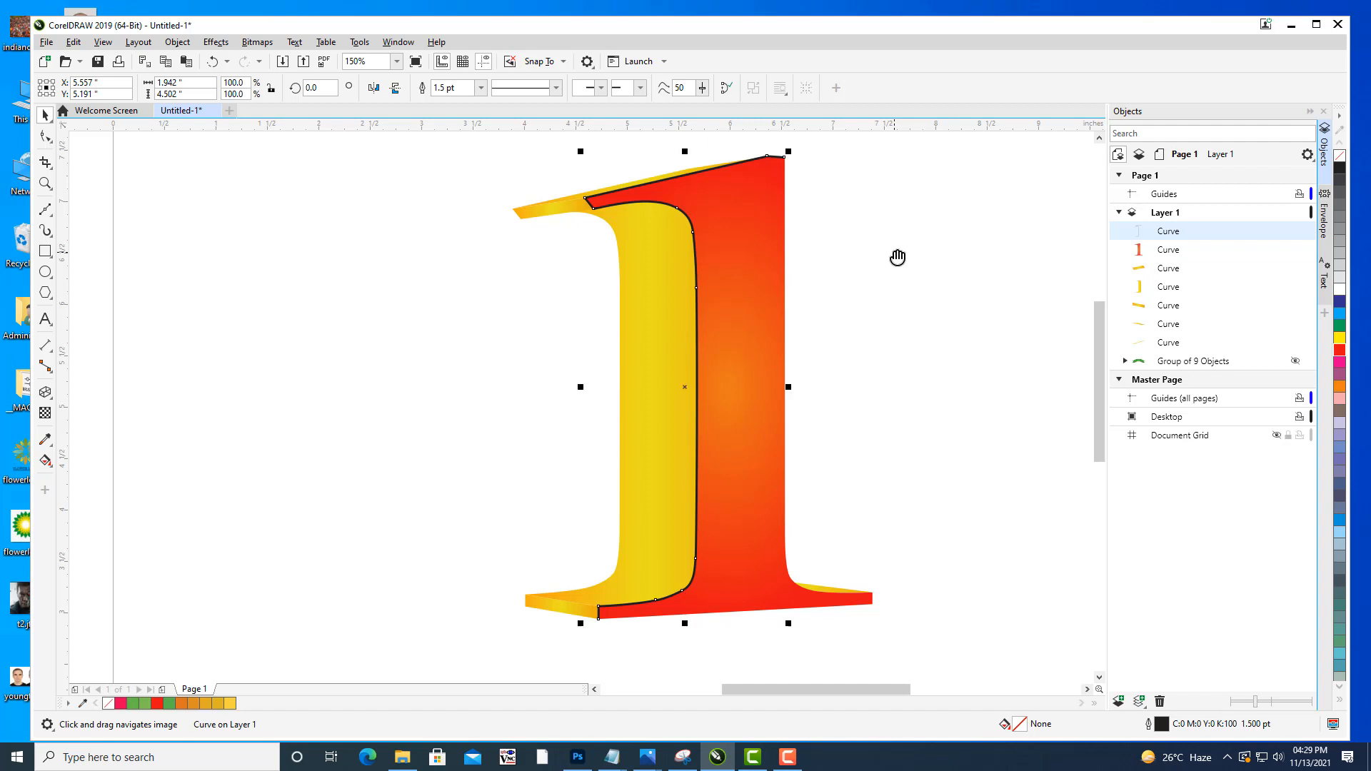
key("i")
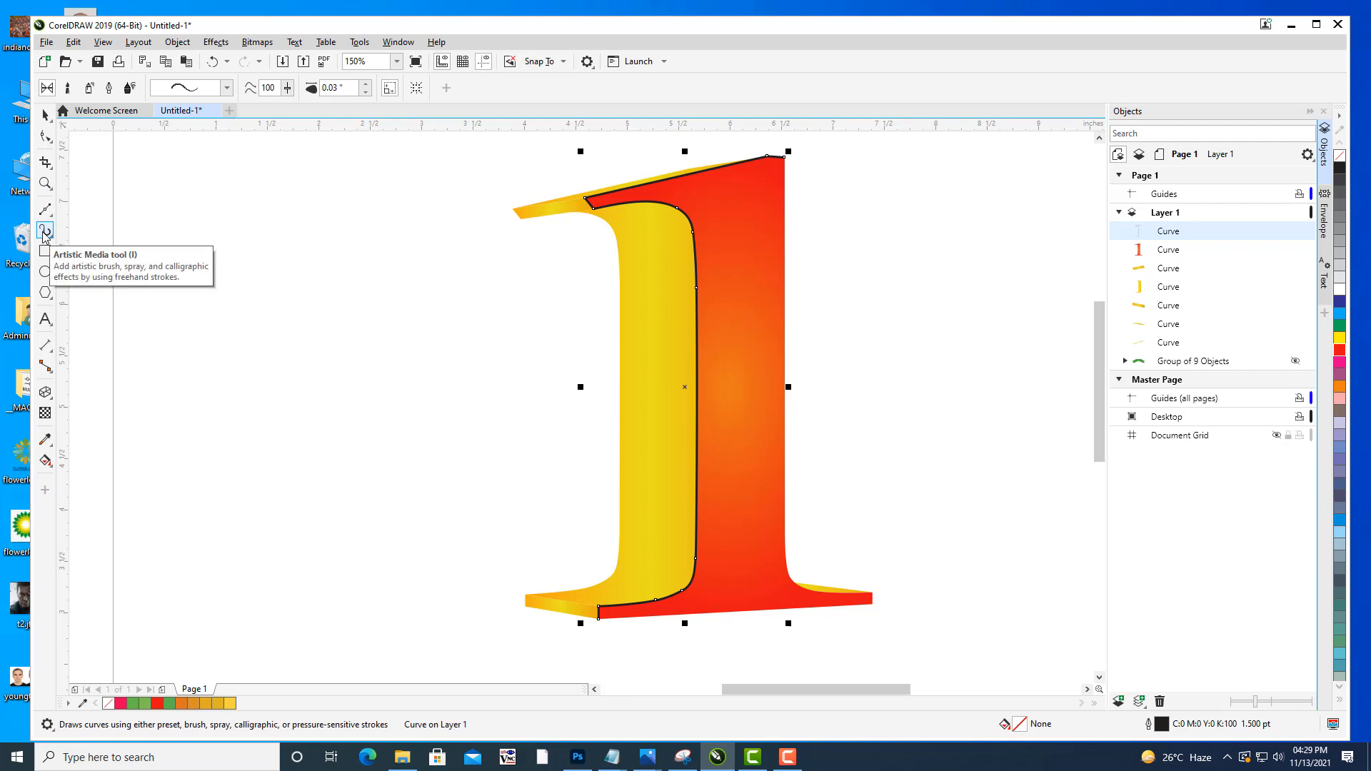
left_click(52, 235)
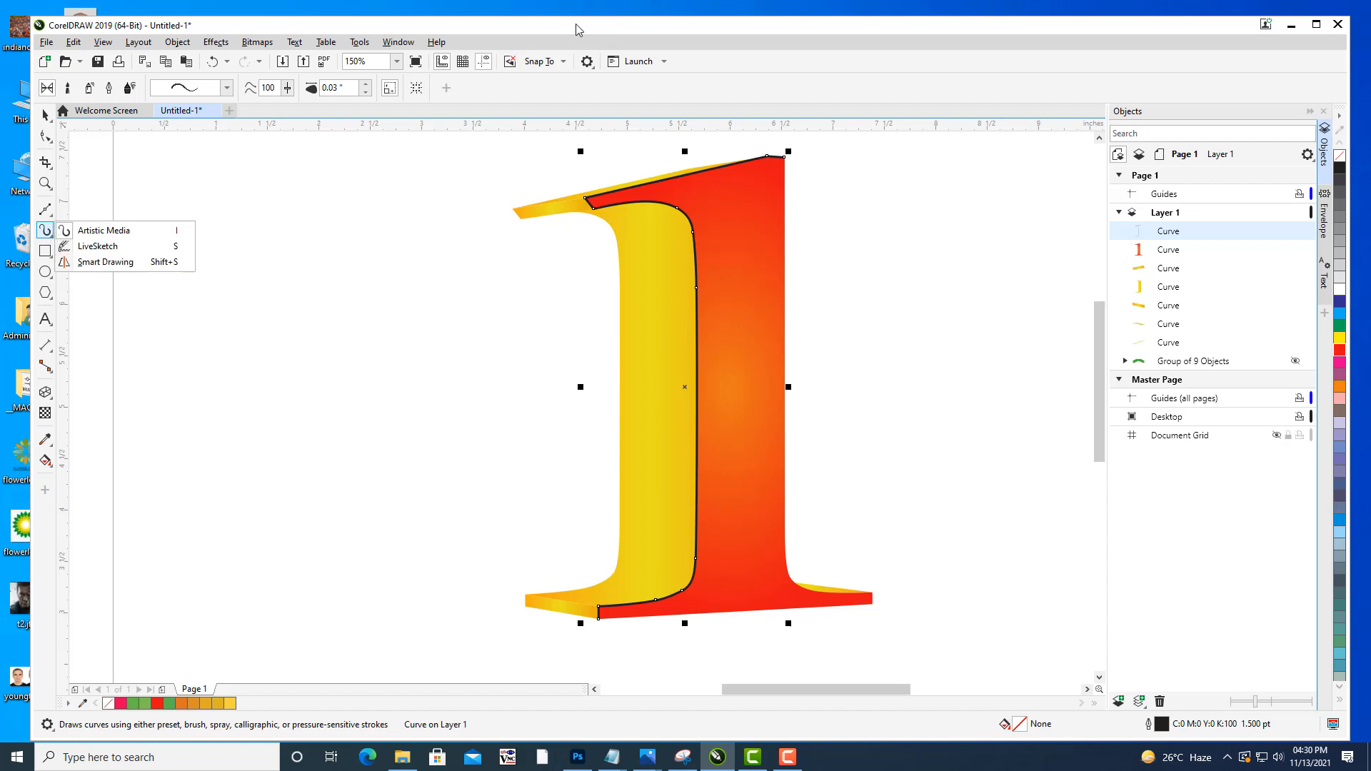
left_click(395, 42)
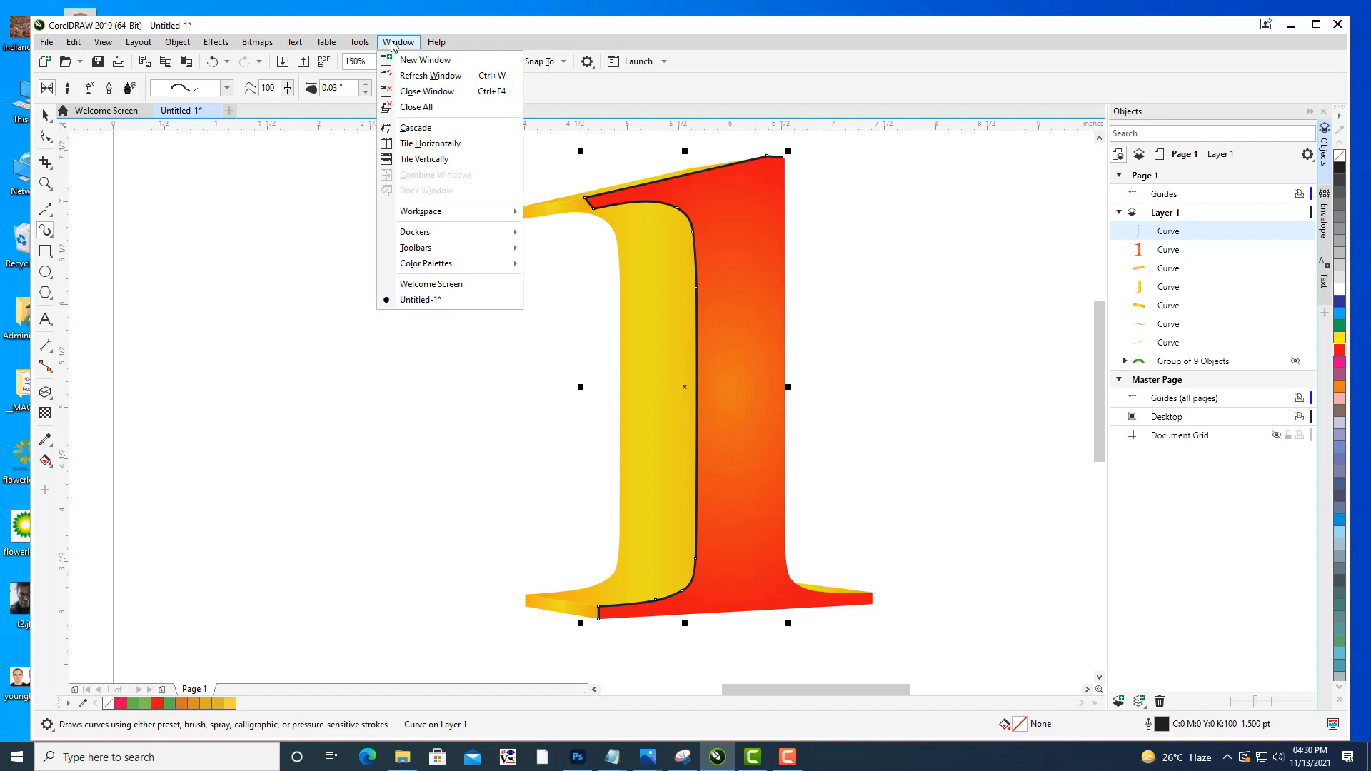
mouse_move(461, 242)
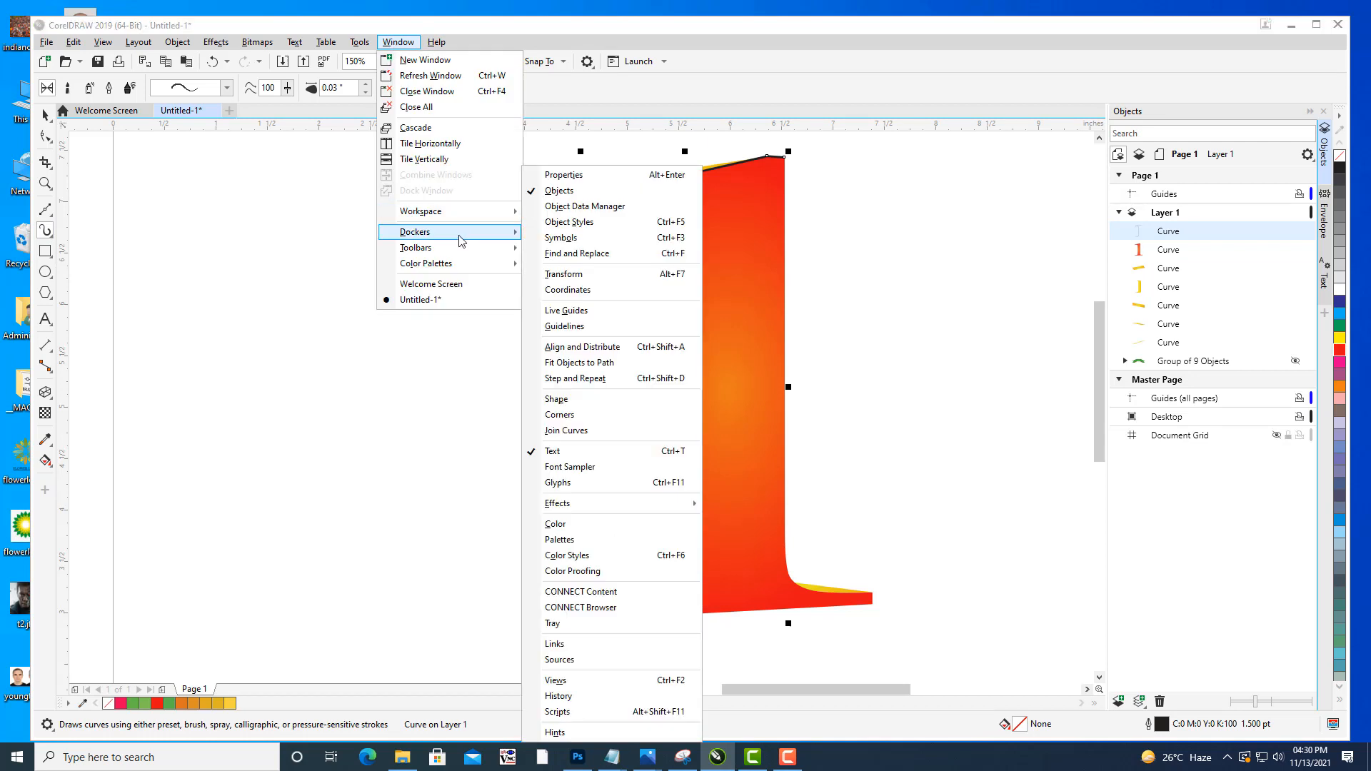
mouse_move(654, 504)
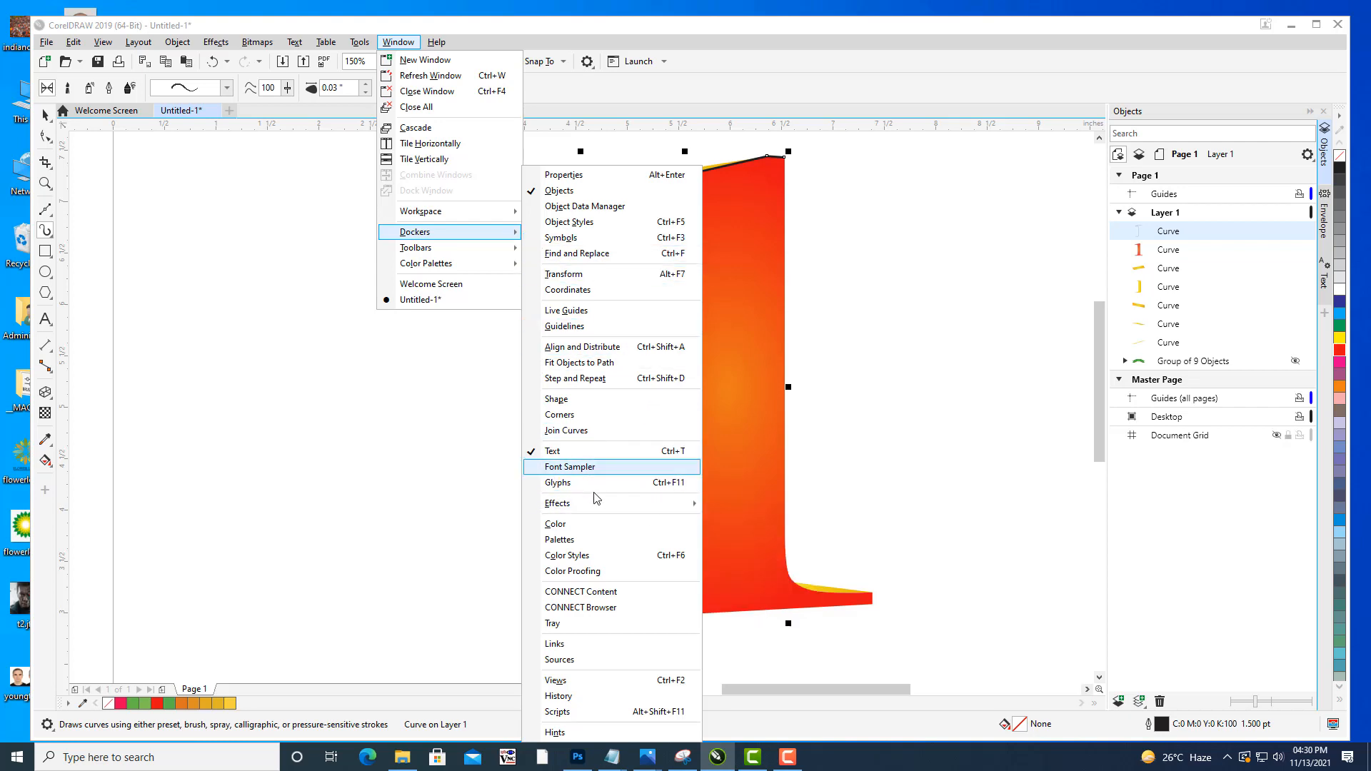
mouse_move(600, 505)
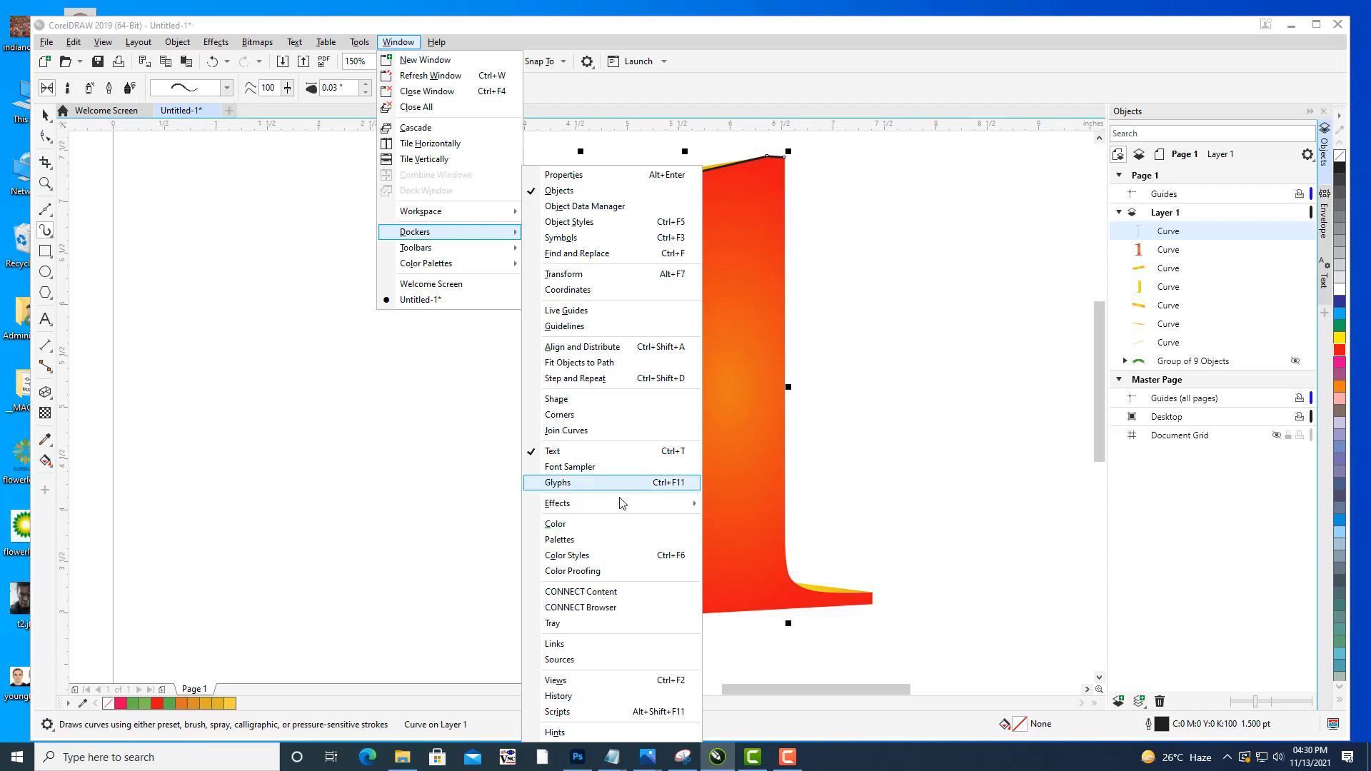
left_click(873, 59)
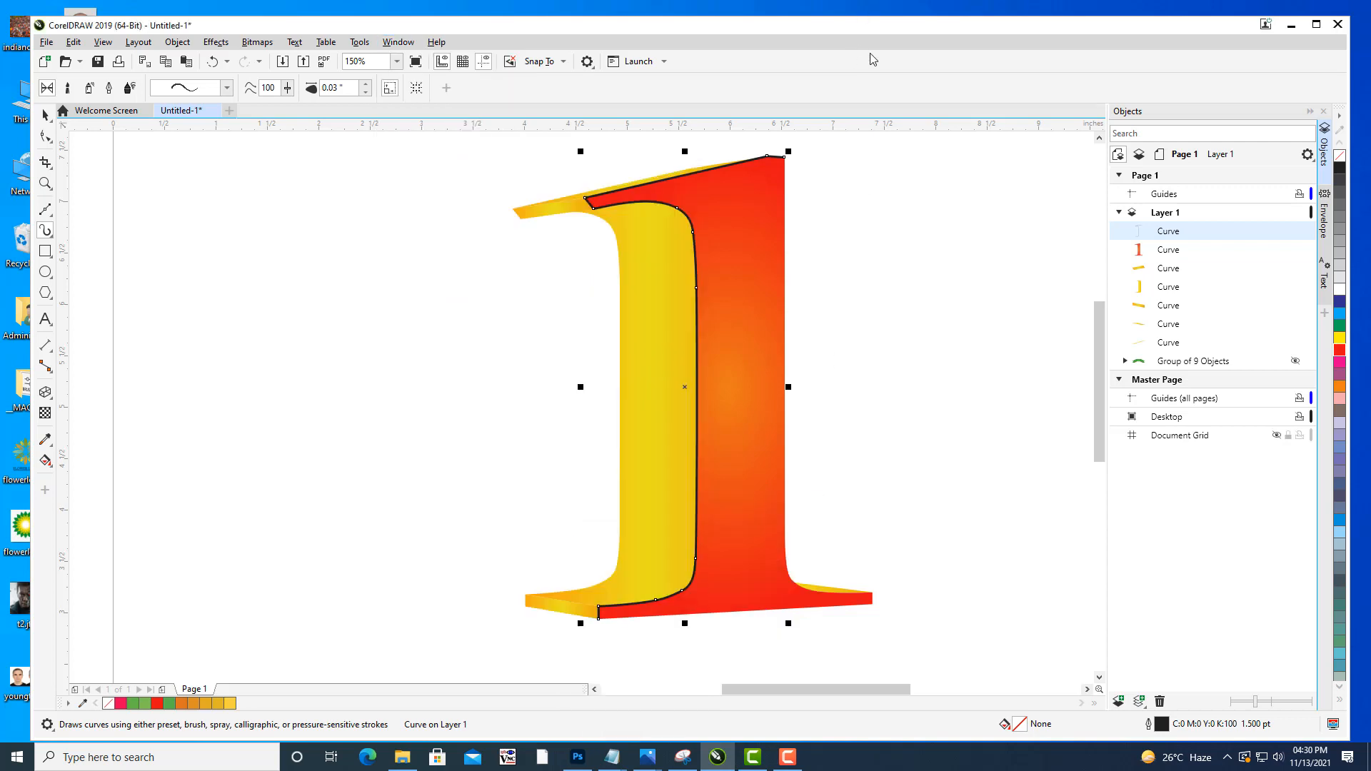
left_click(45, 115)
left_click(224, 251)
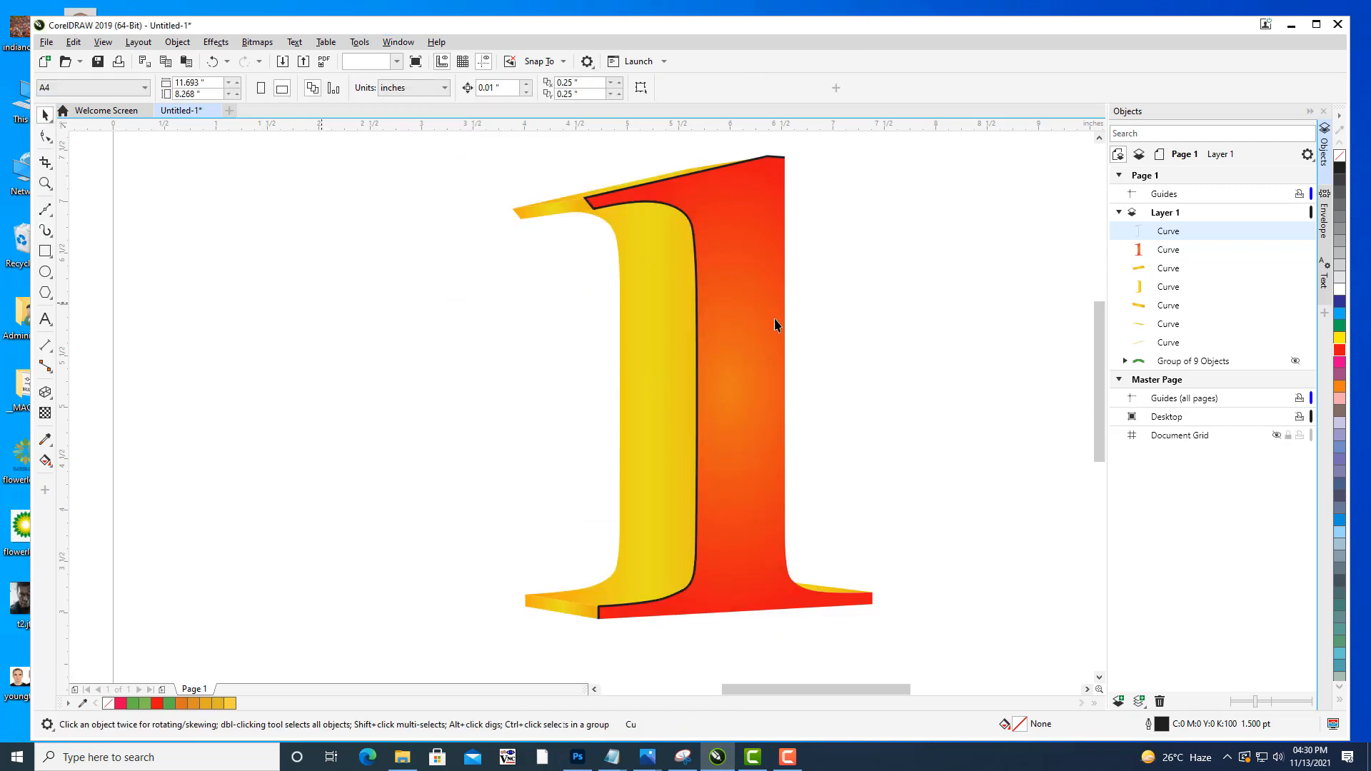
mouse_move(811, 312)
left_mouse_down()
mouse_move(827, 295)
mouse_move(825, 313)
left_mouse_up()
Apply an Artistic Media preset to the traced curve, trying a thin tapered stroke before choosing the heavy-start stroke that thins toward its end.
left_click(1191, 232)
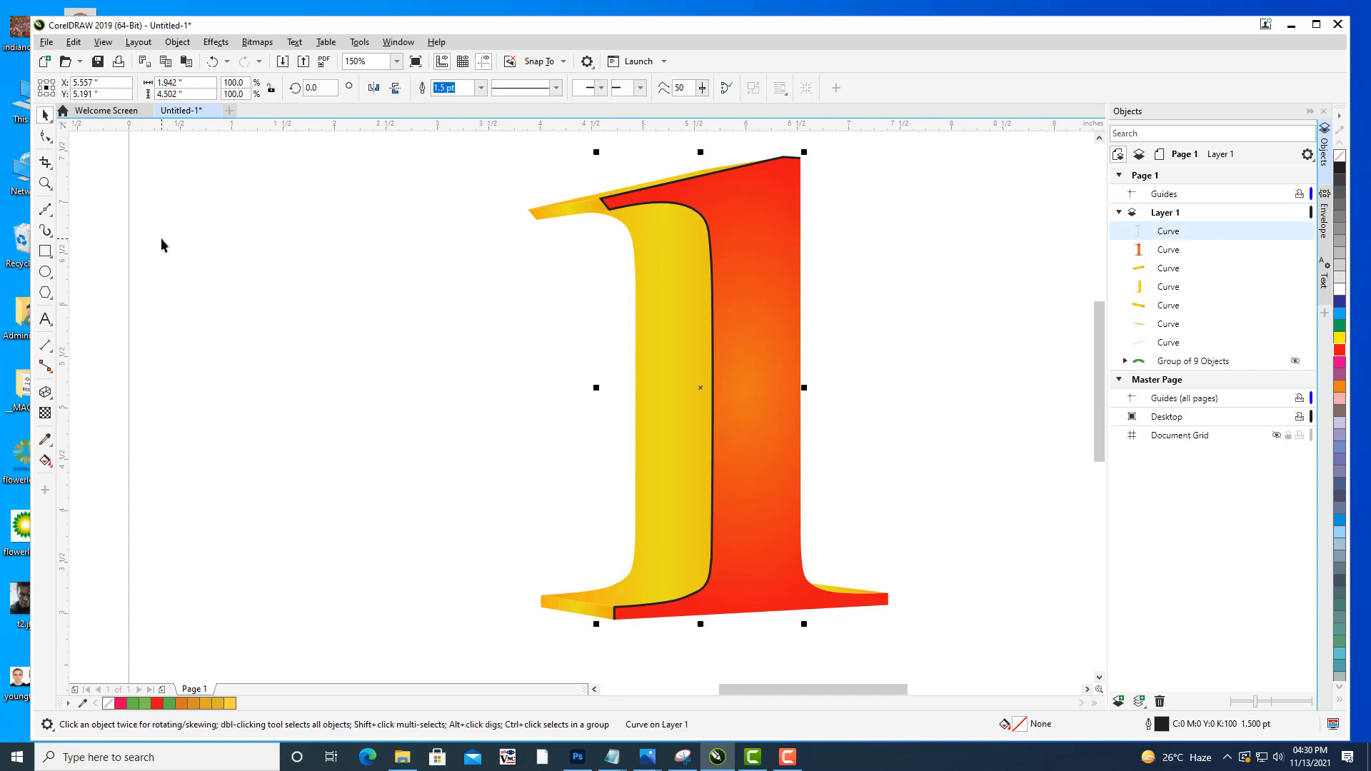
key("F10")
left_click(226, 88)
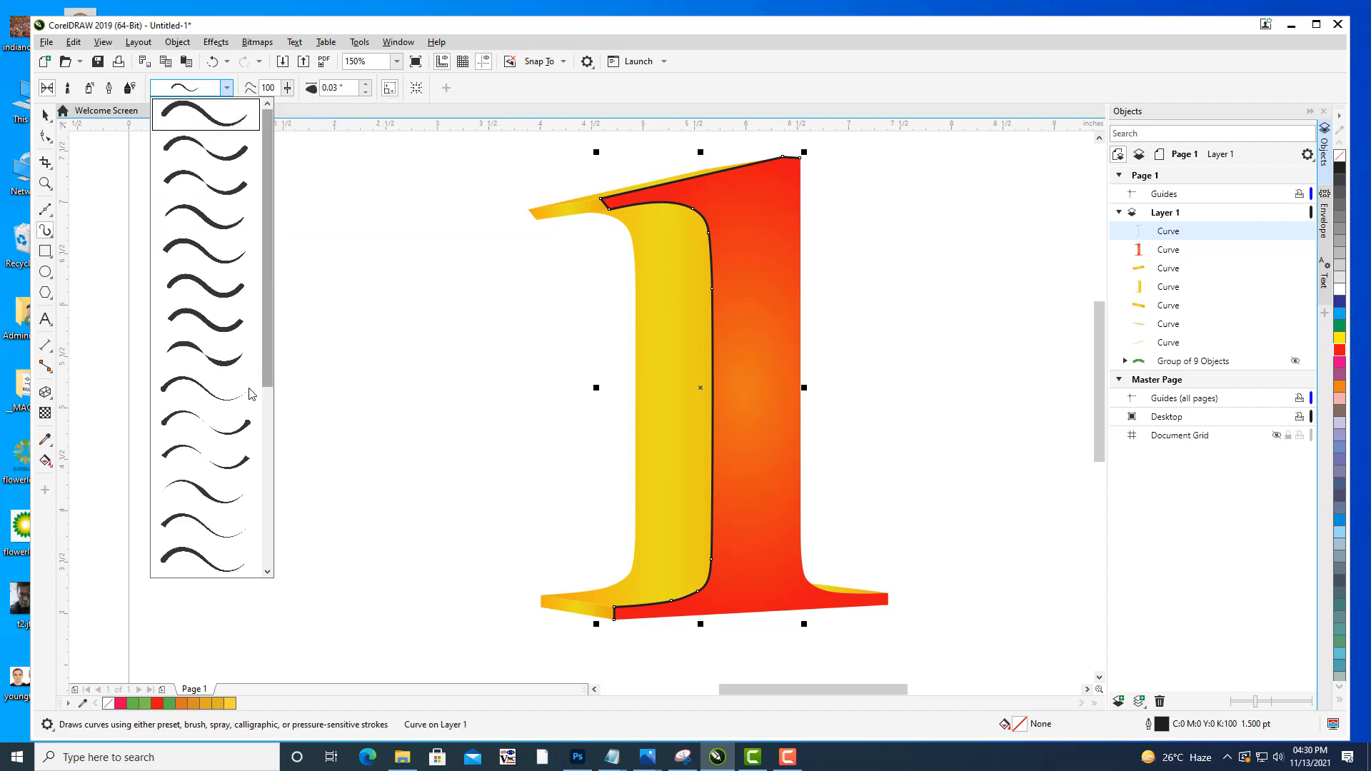
left_click(205, 493)
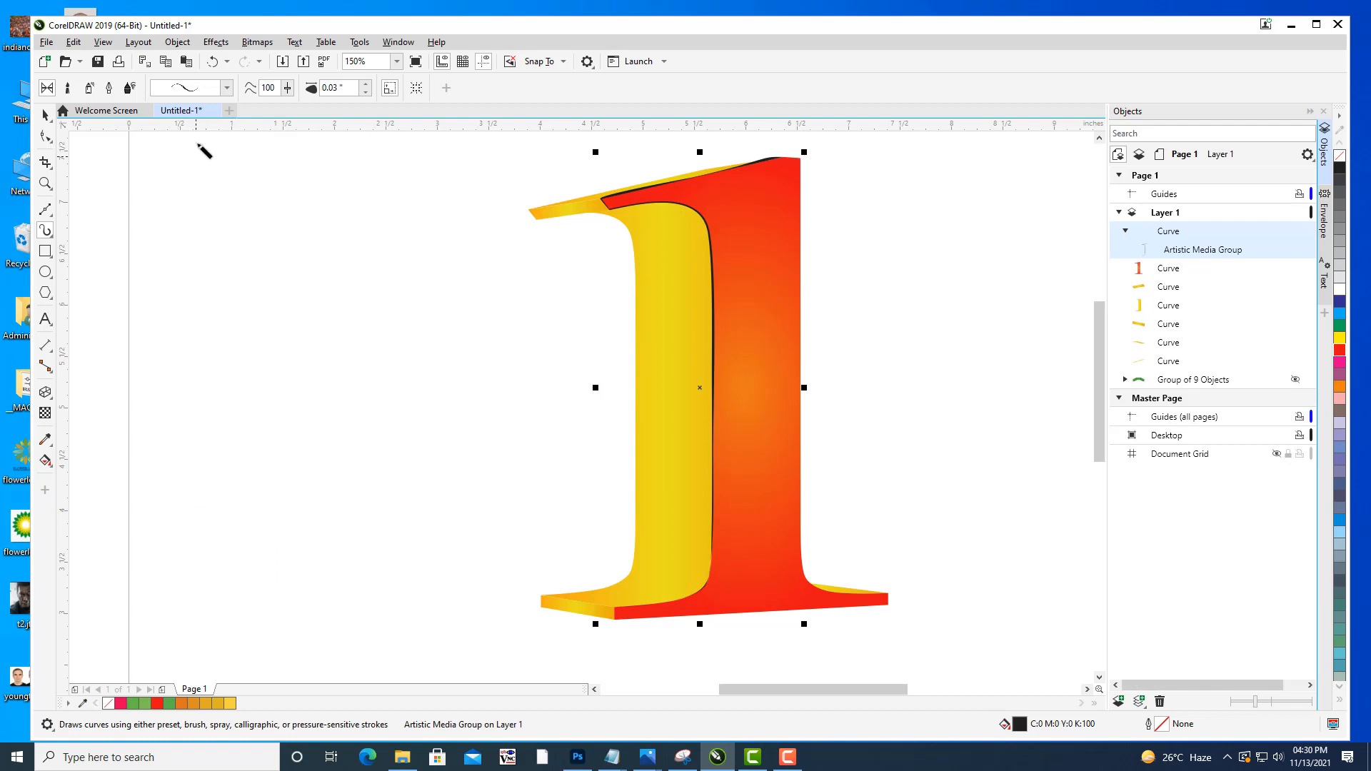
left_click(211, 88)
left_click(217, 123)
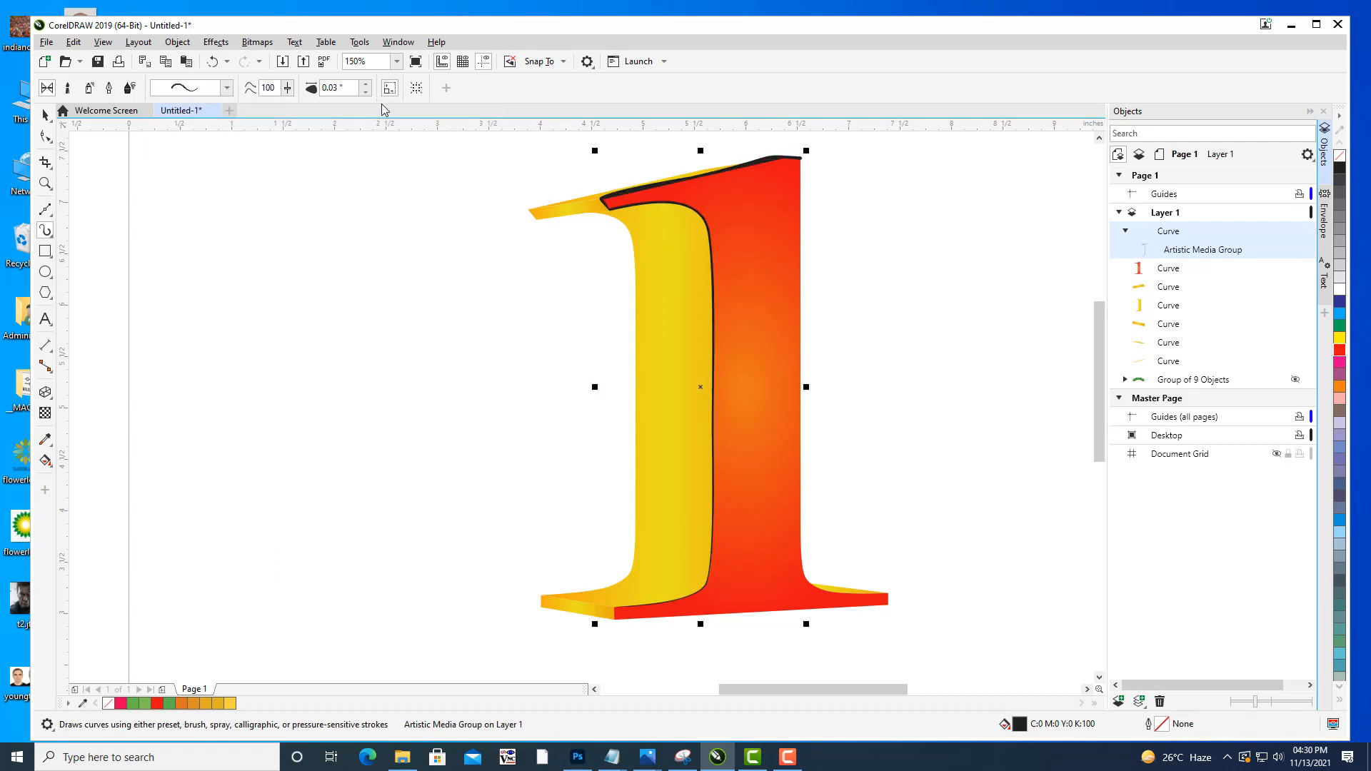
Try an even heavy and a mid-weighted Artistic Media preset on the traced curve, then undo back to the plain curve.
left_click(228, 90)
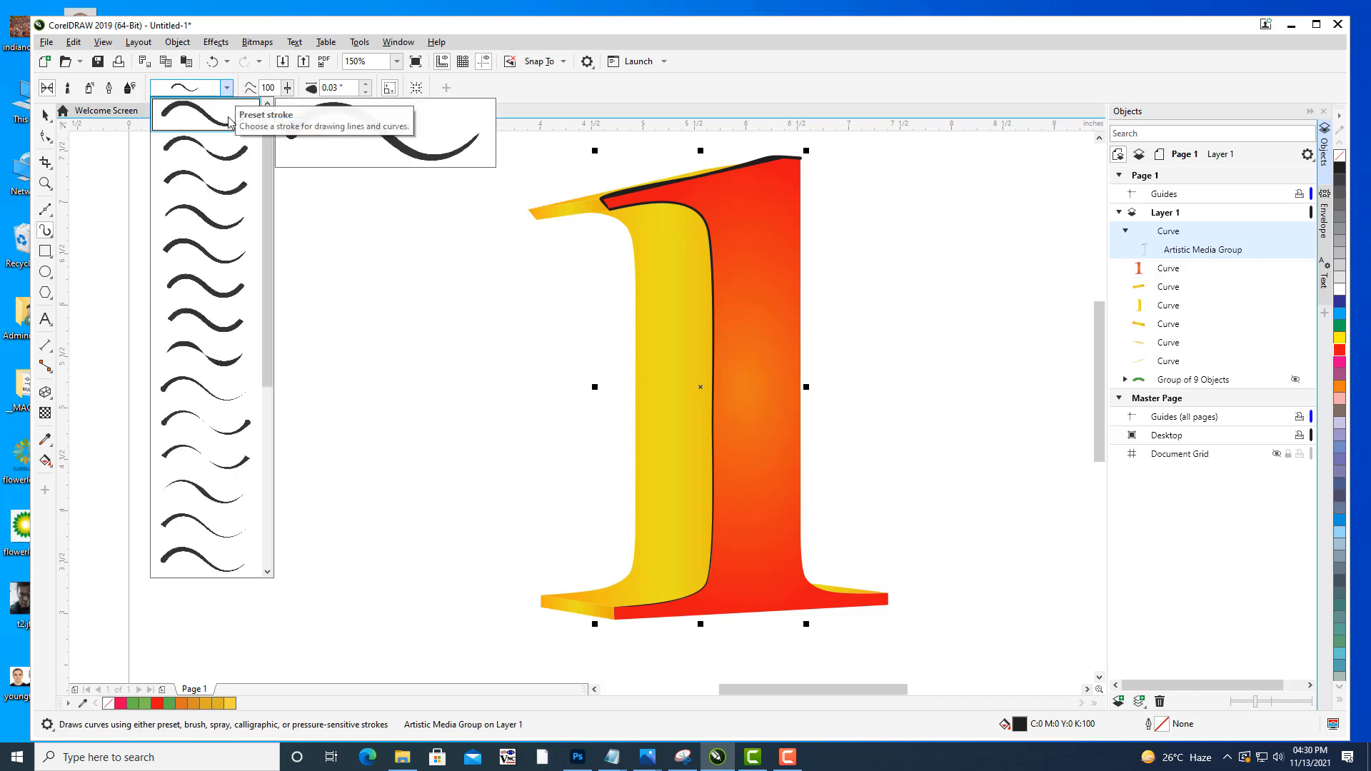
left_click(242, 330)
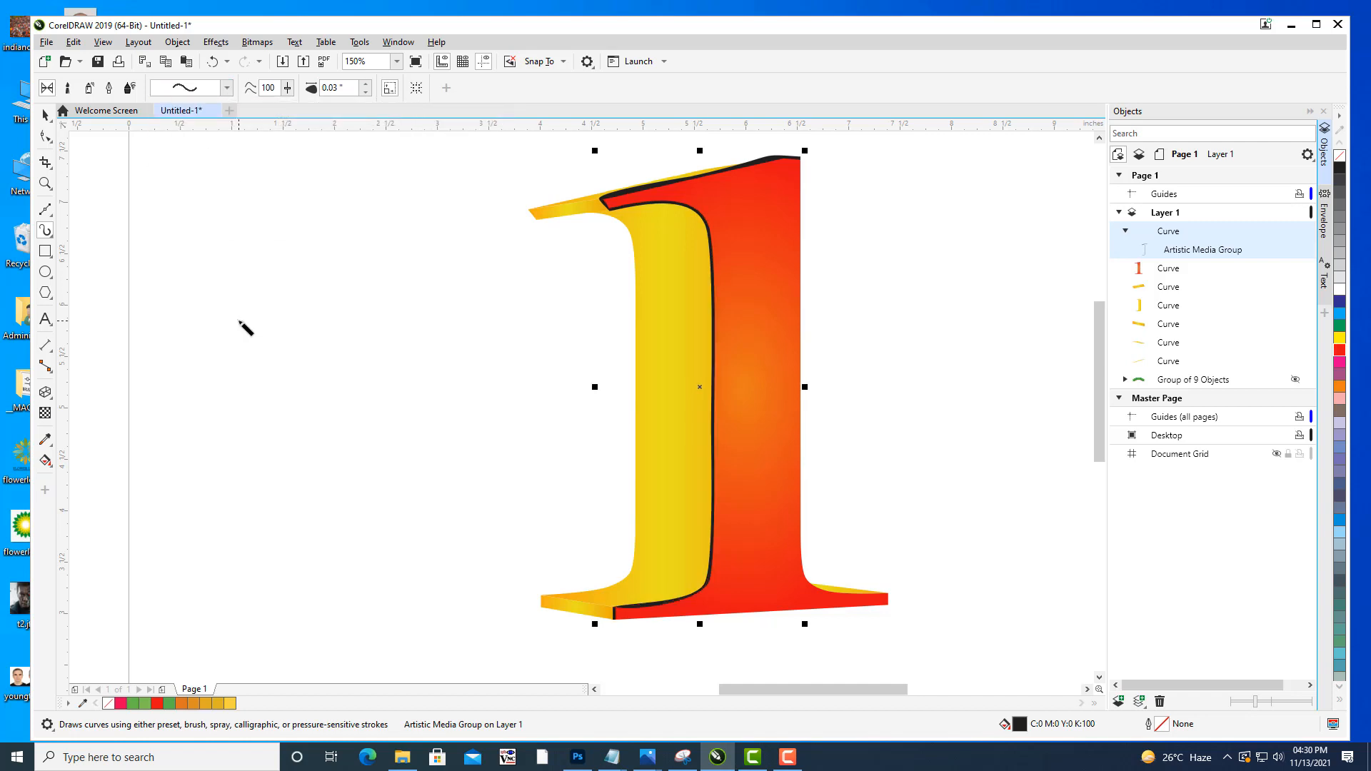
left_click(227, 88)
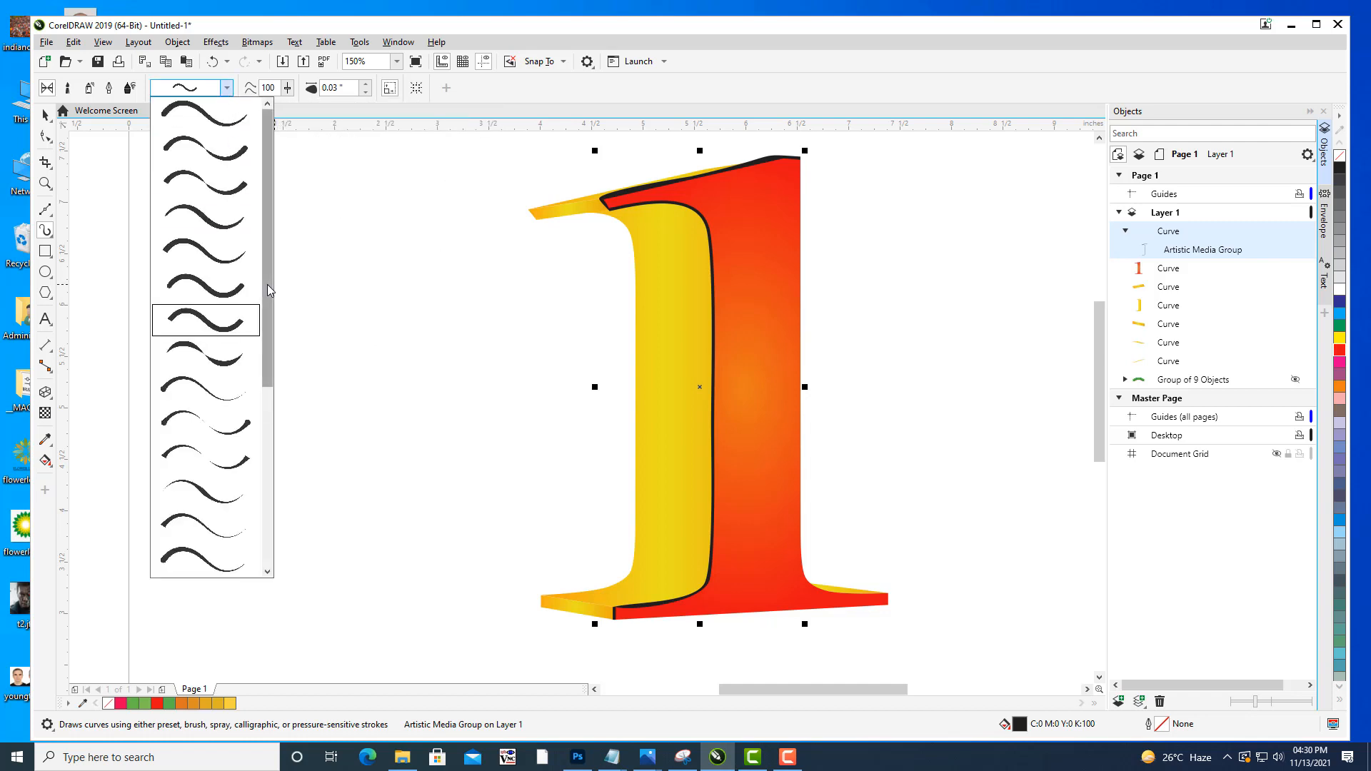
left_click_drag(270, 290, 285, 521)
left_click(220, 532)
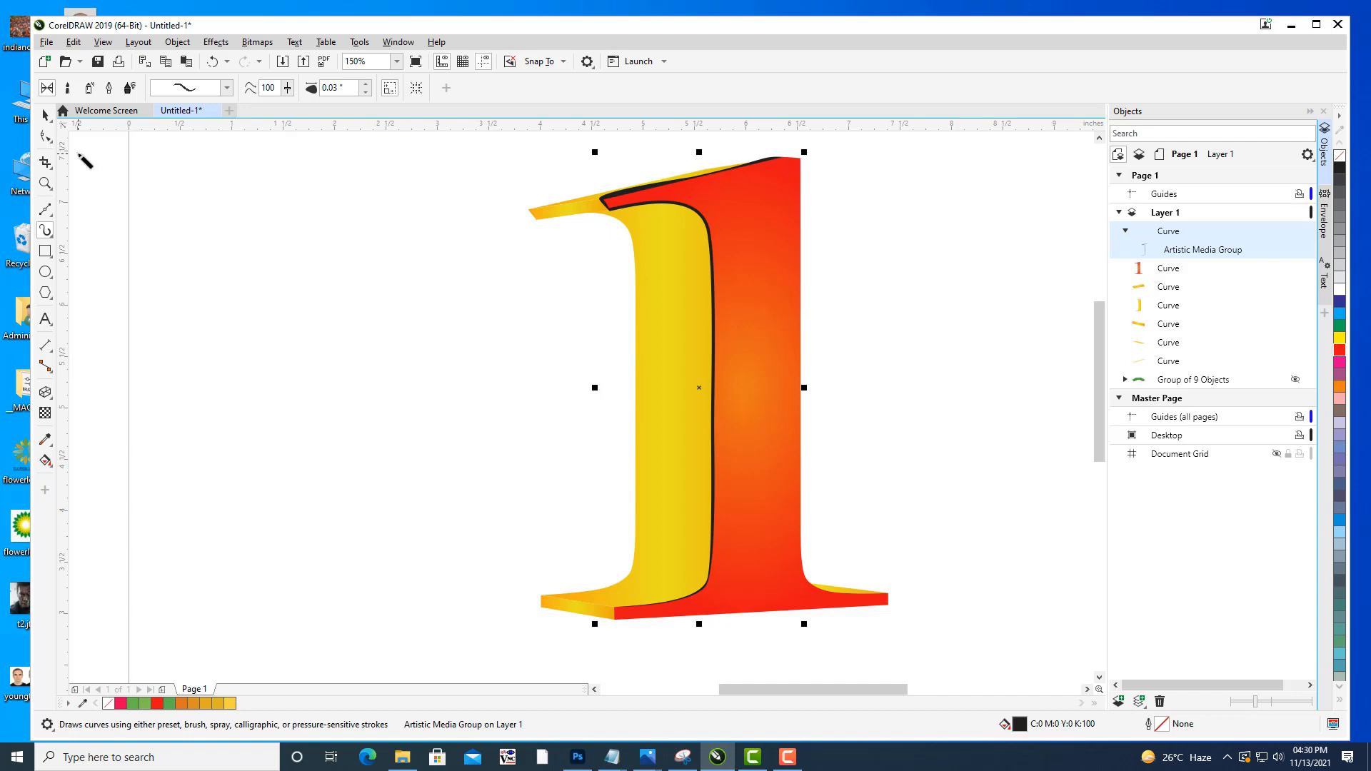
left_click(46, 115)
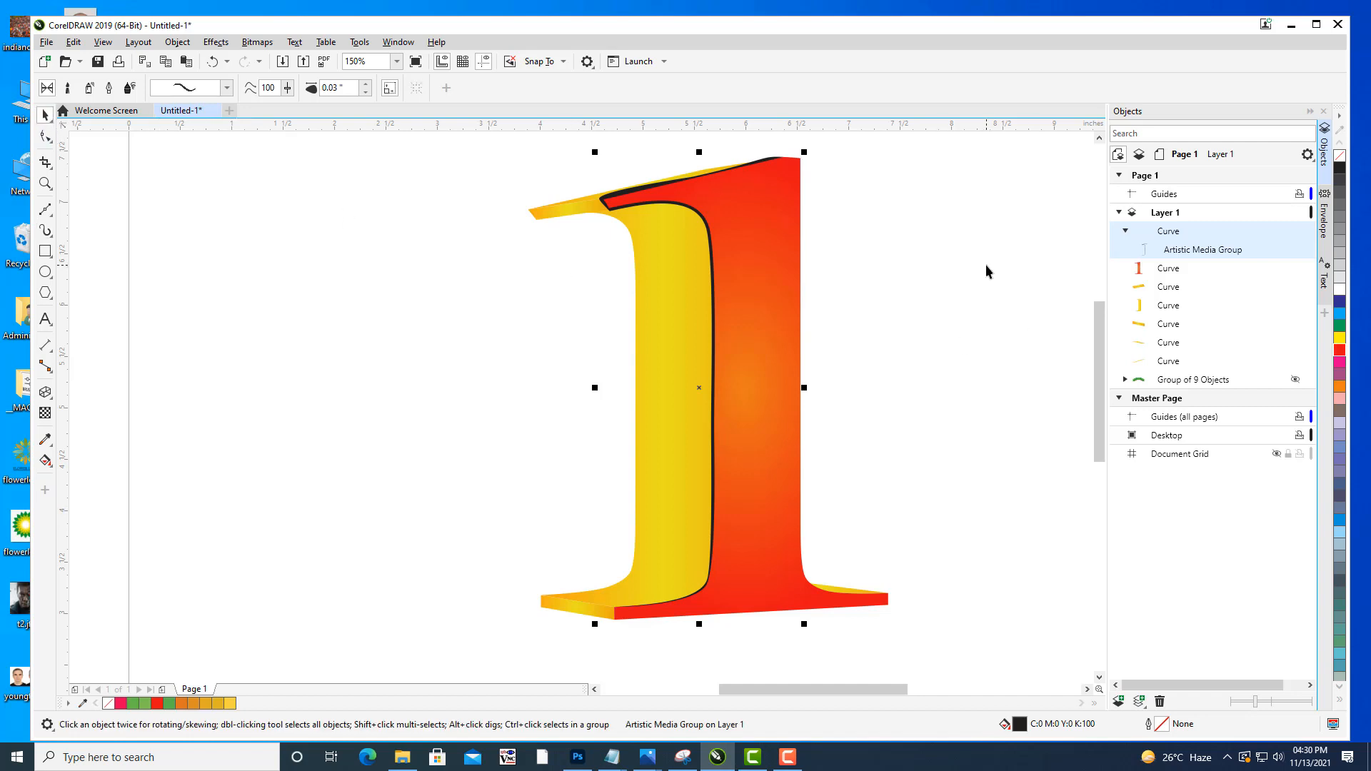
key("ctrl+z")
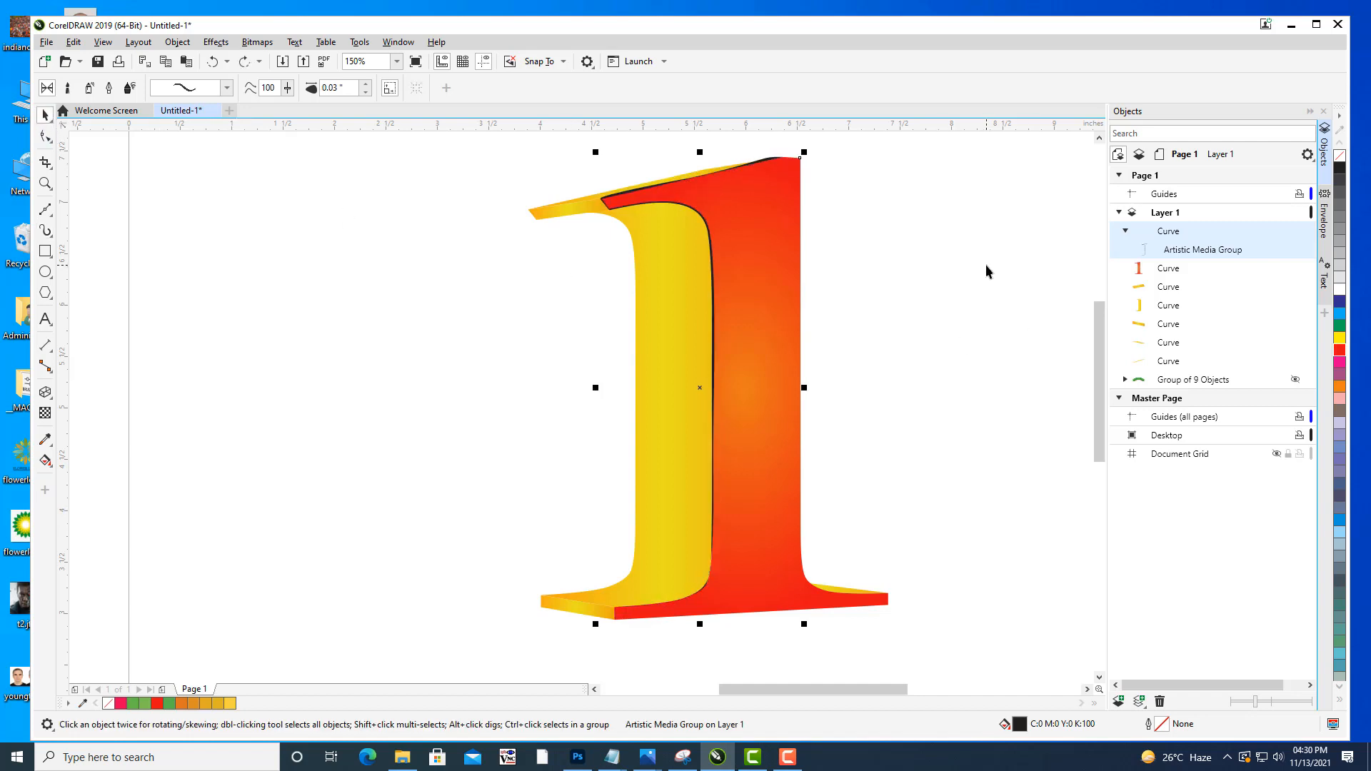
key("ctrl+z")
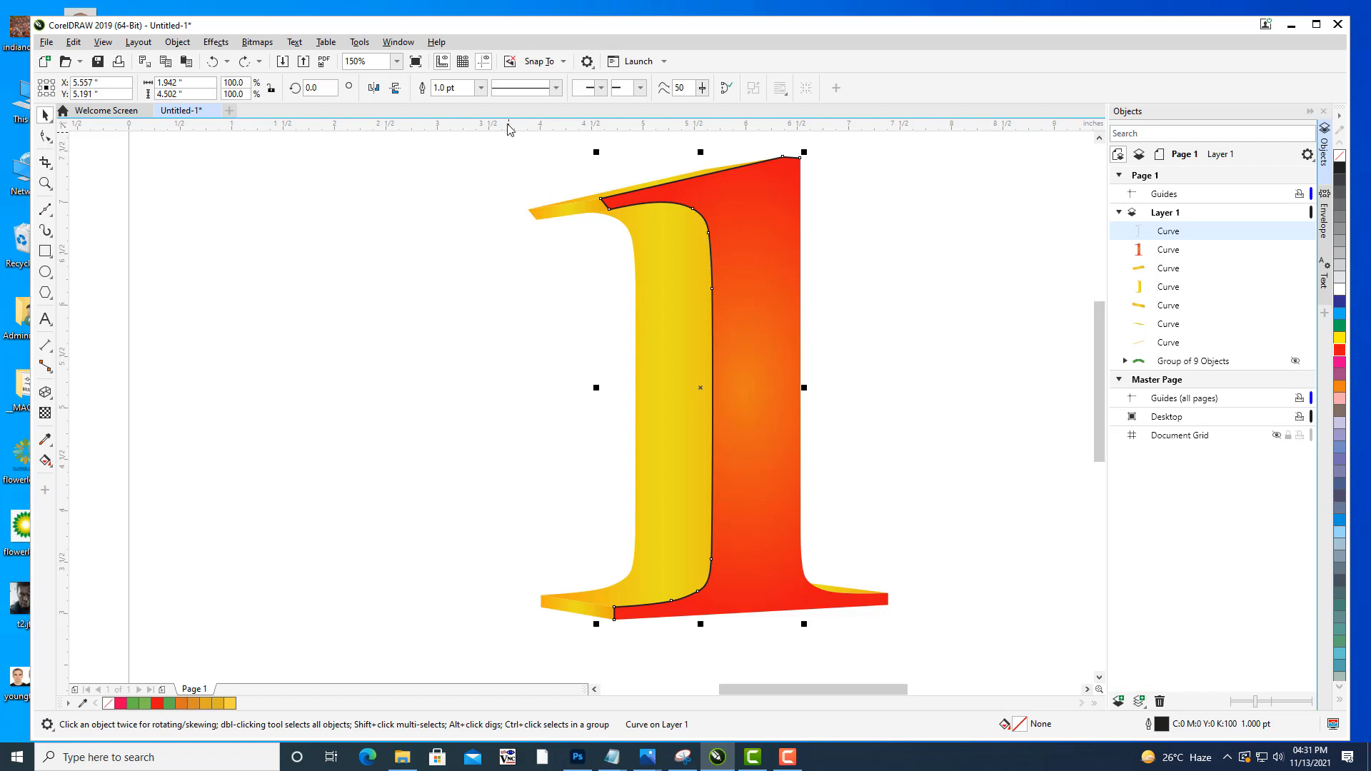
Set the traced curve's outline to 0.5 pt and try a thin-middle Artistic Media preset, followed by a heavy-start tapered one.
left_click(481, 88)
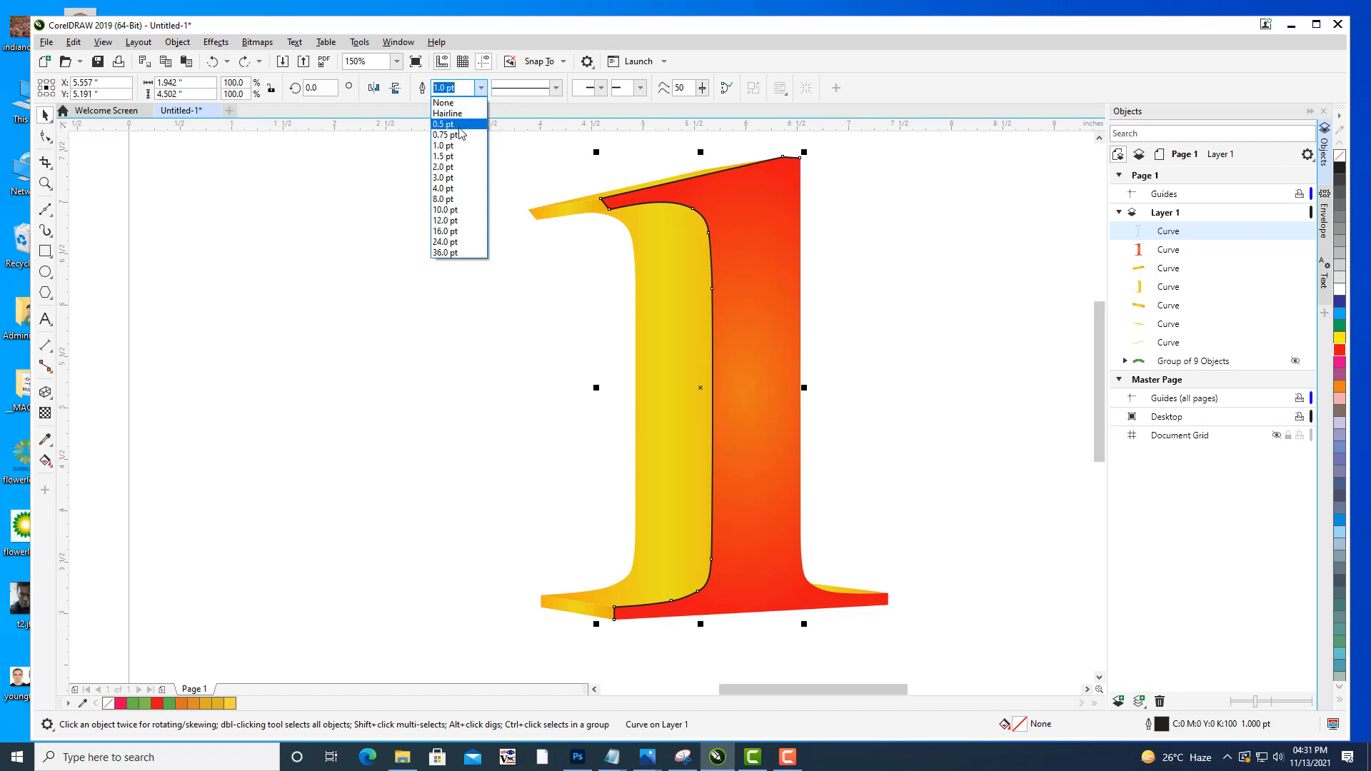
left_click(460, 126)
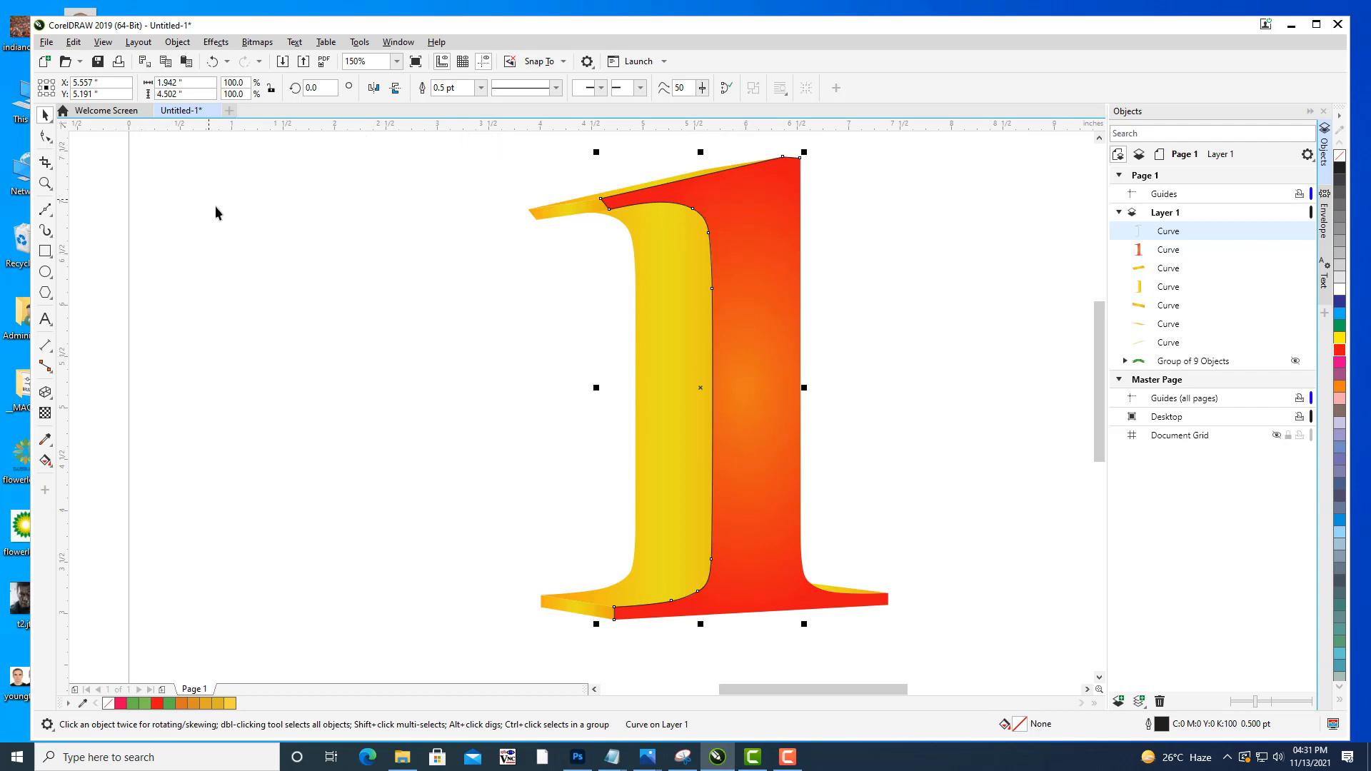
key("i")
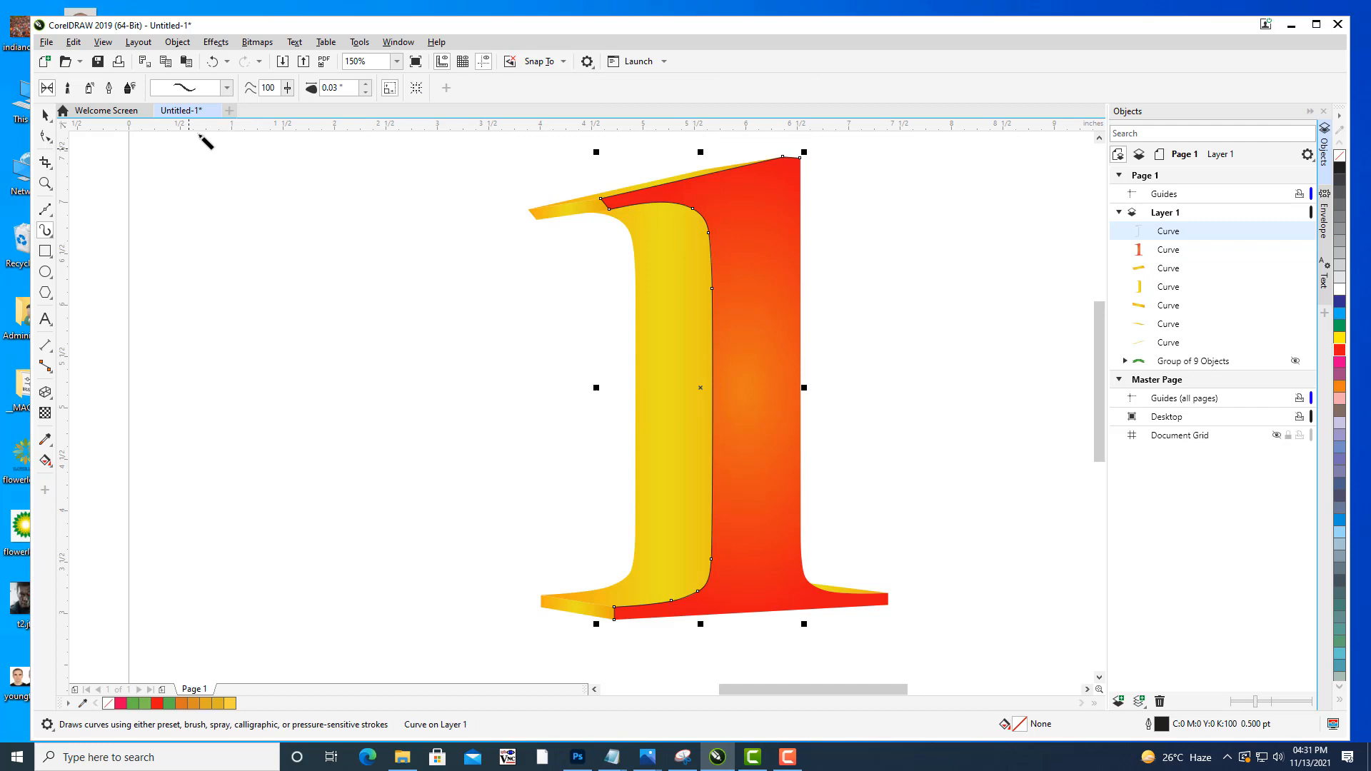
left_click(227, 87)
left_click(213, 325)
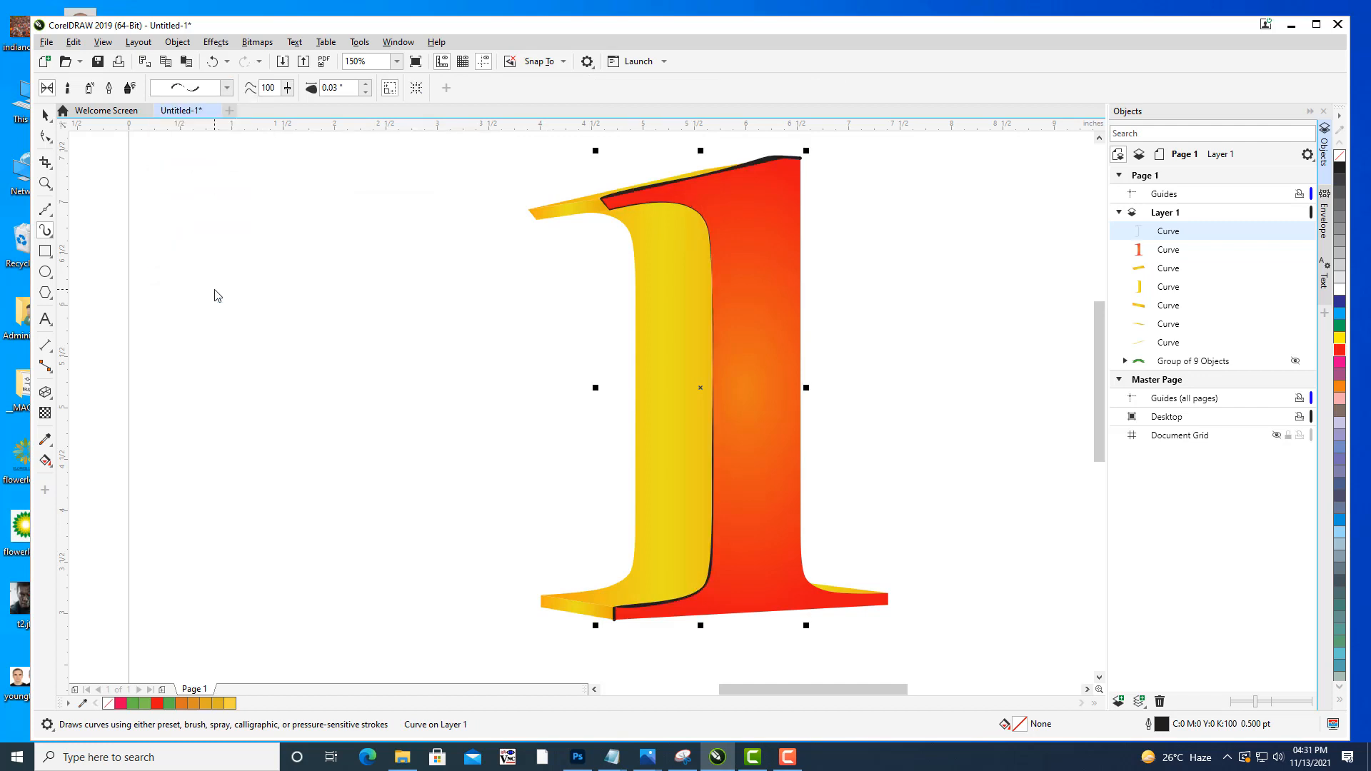
left_click(227, 87)
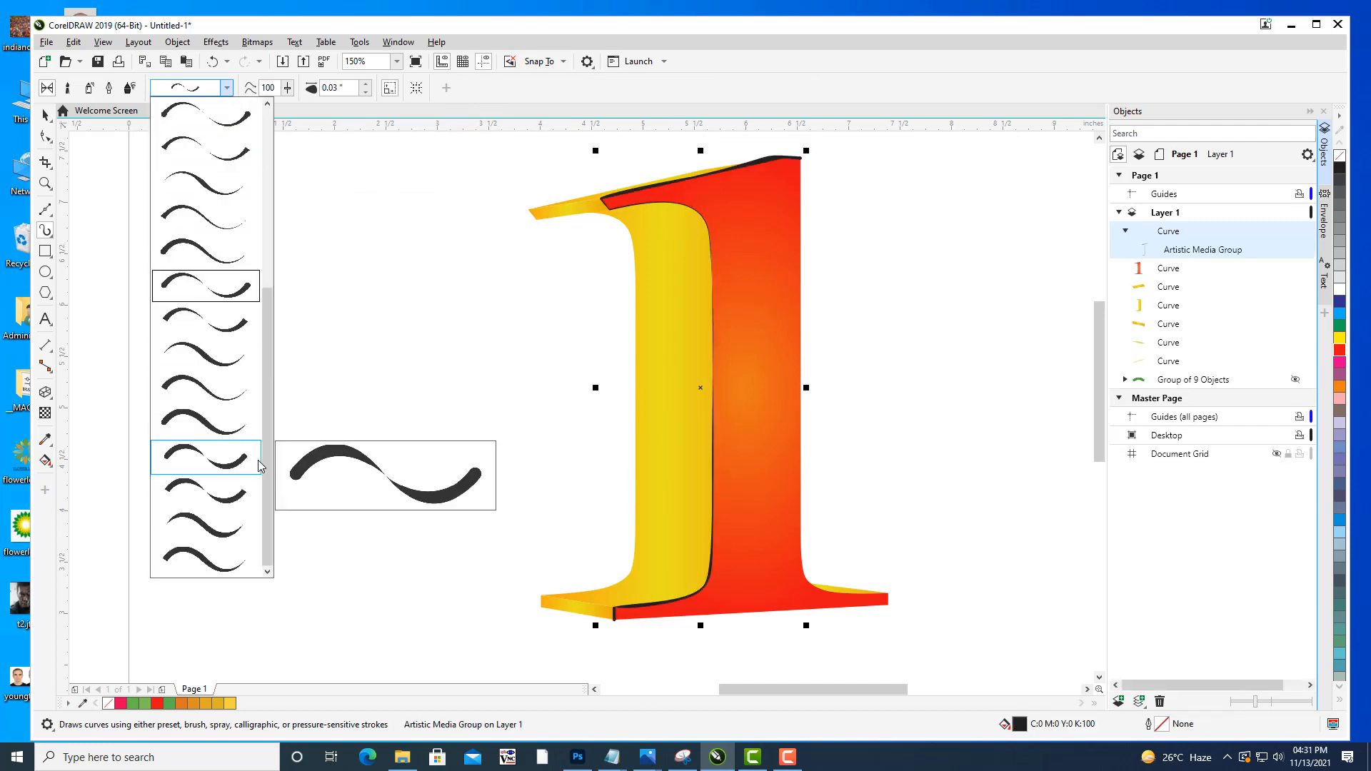
scroll(264, 321, "up", 2)
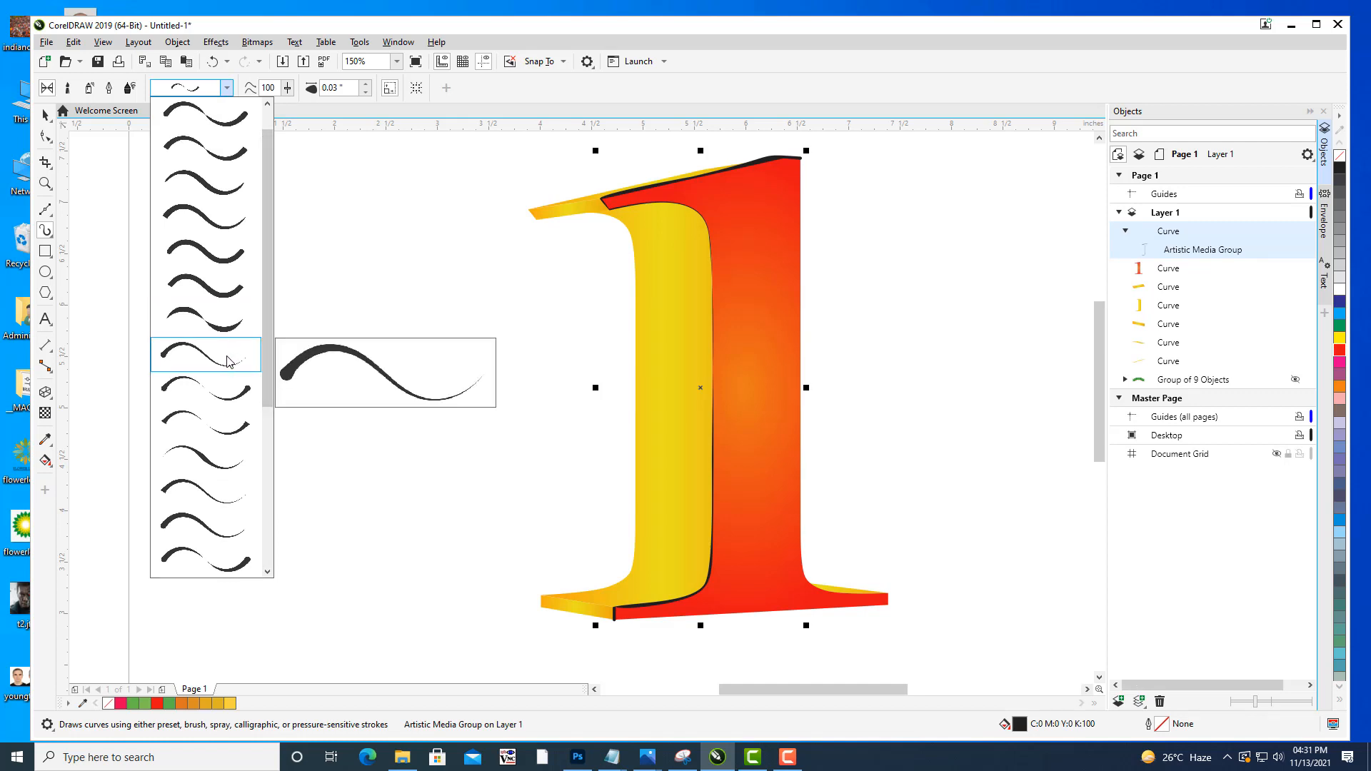
left_click(230, 359)
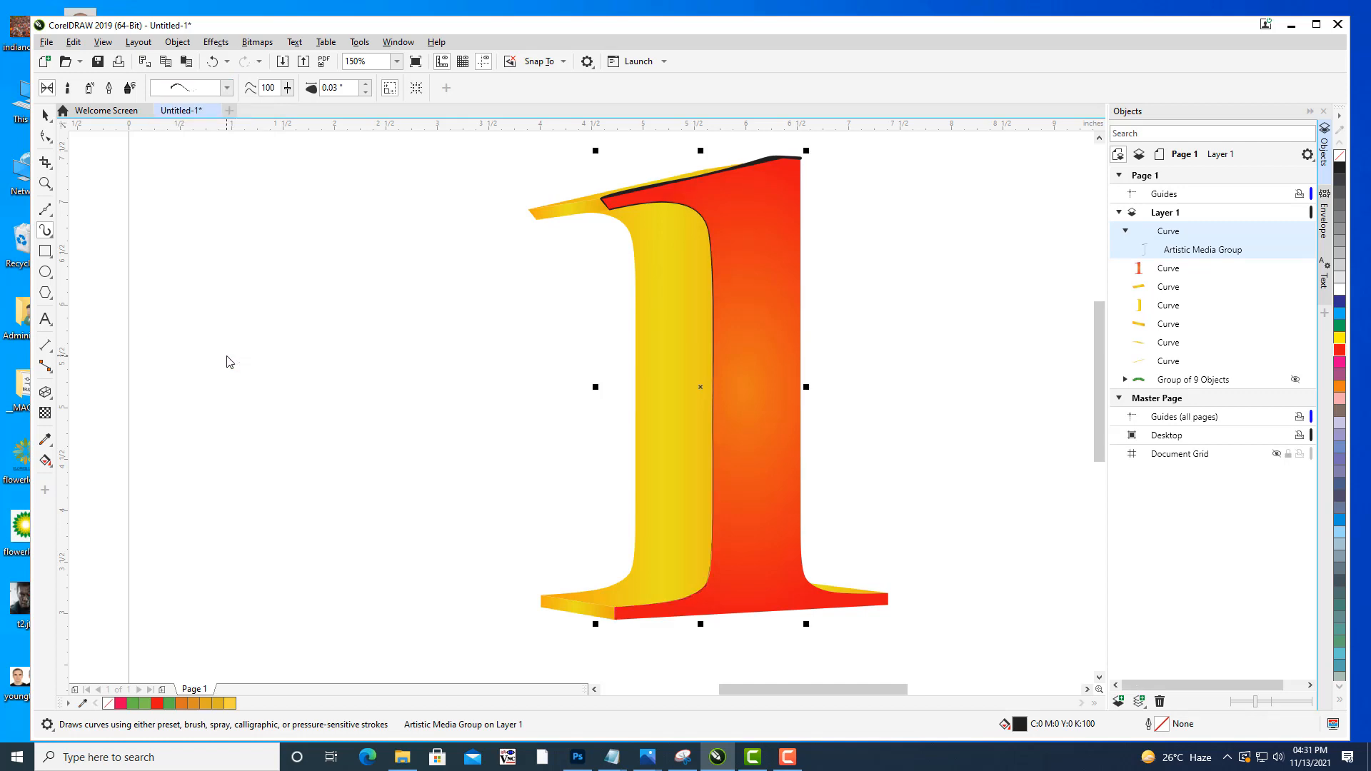
Try a heavy-end and a mid-weighted Artistic Media preset on the traced curve, then undo the stroke effect.
left_click(227, 87)
left_click(191, 150)
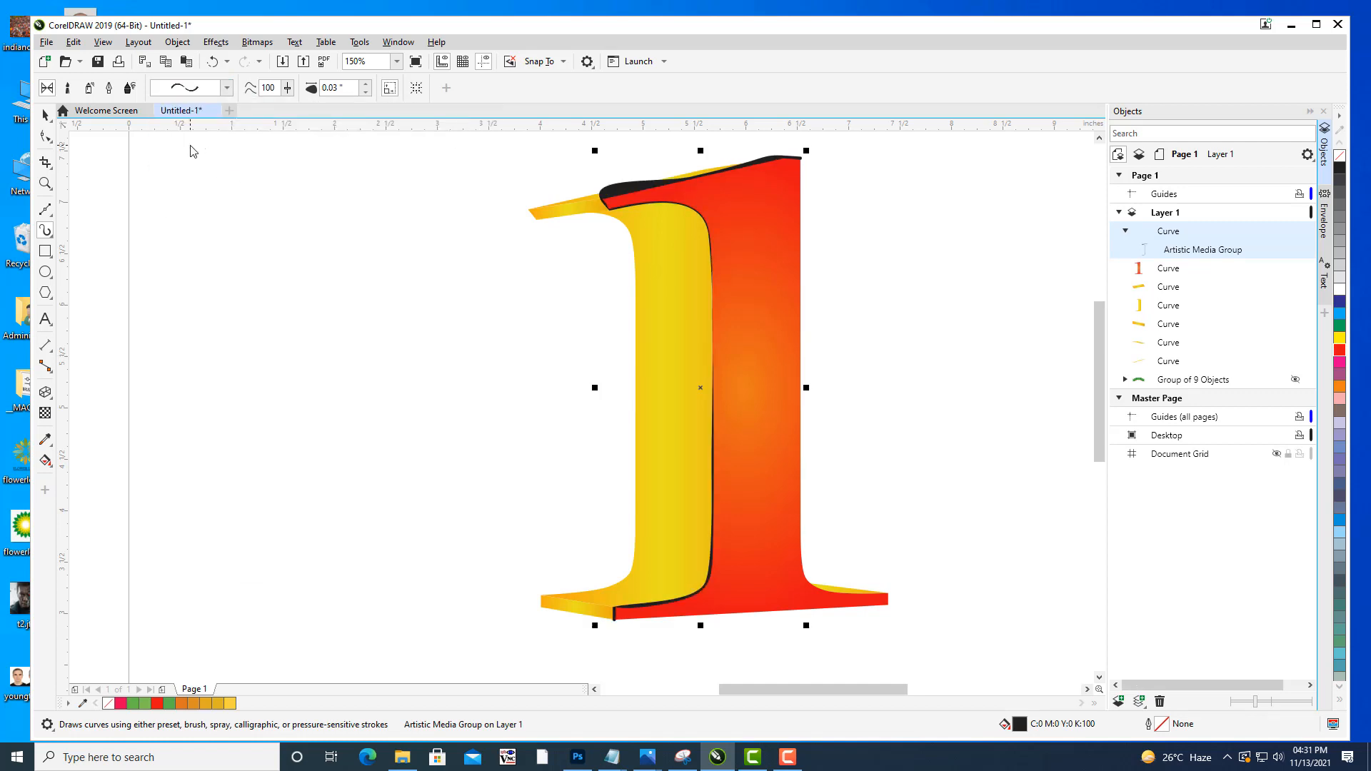
left_click(226, 88)
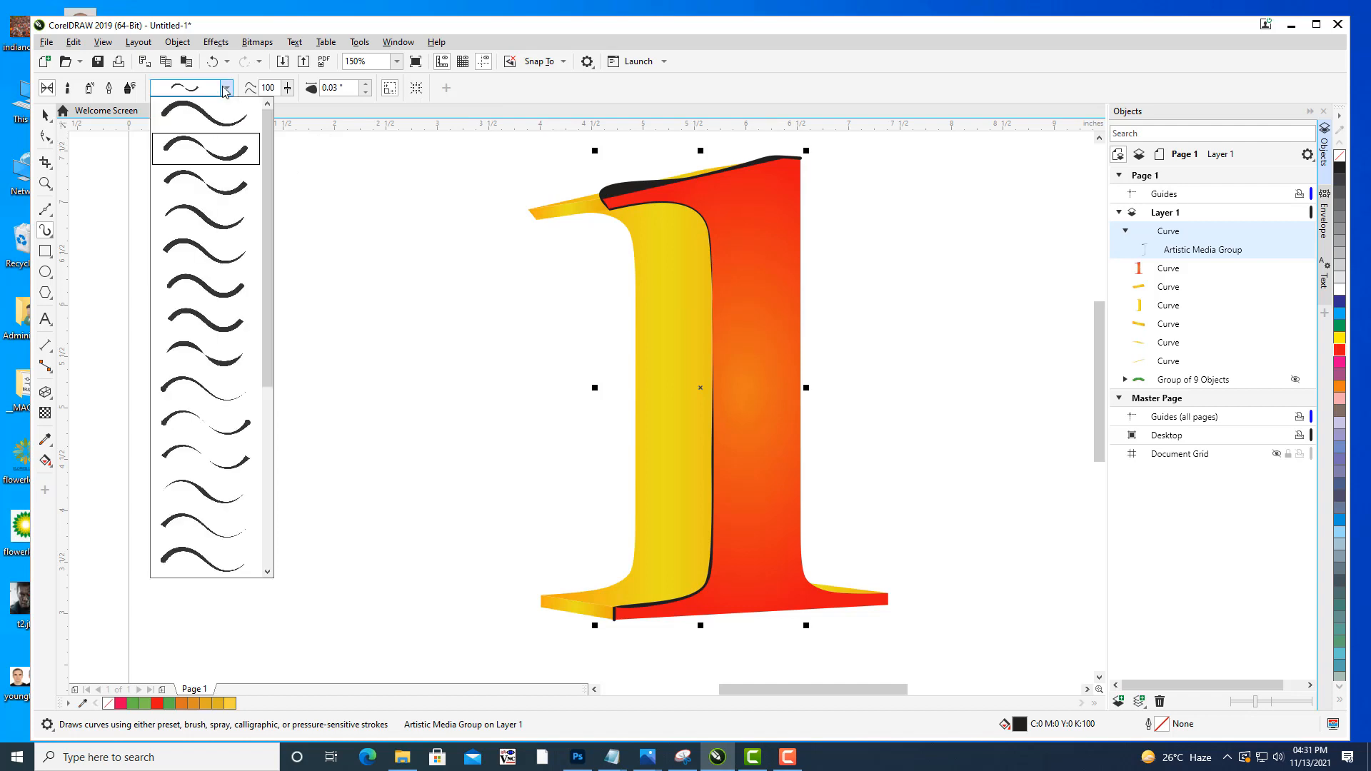
left_click_drag(268, 275, 267, 374)
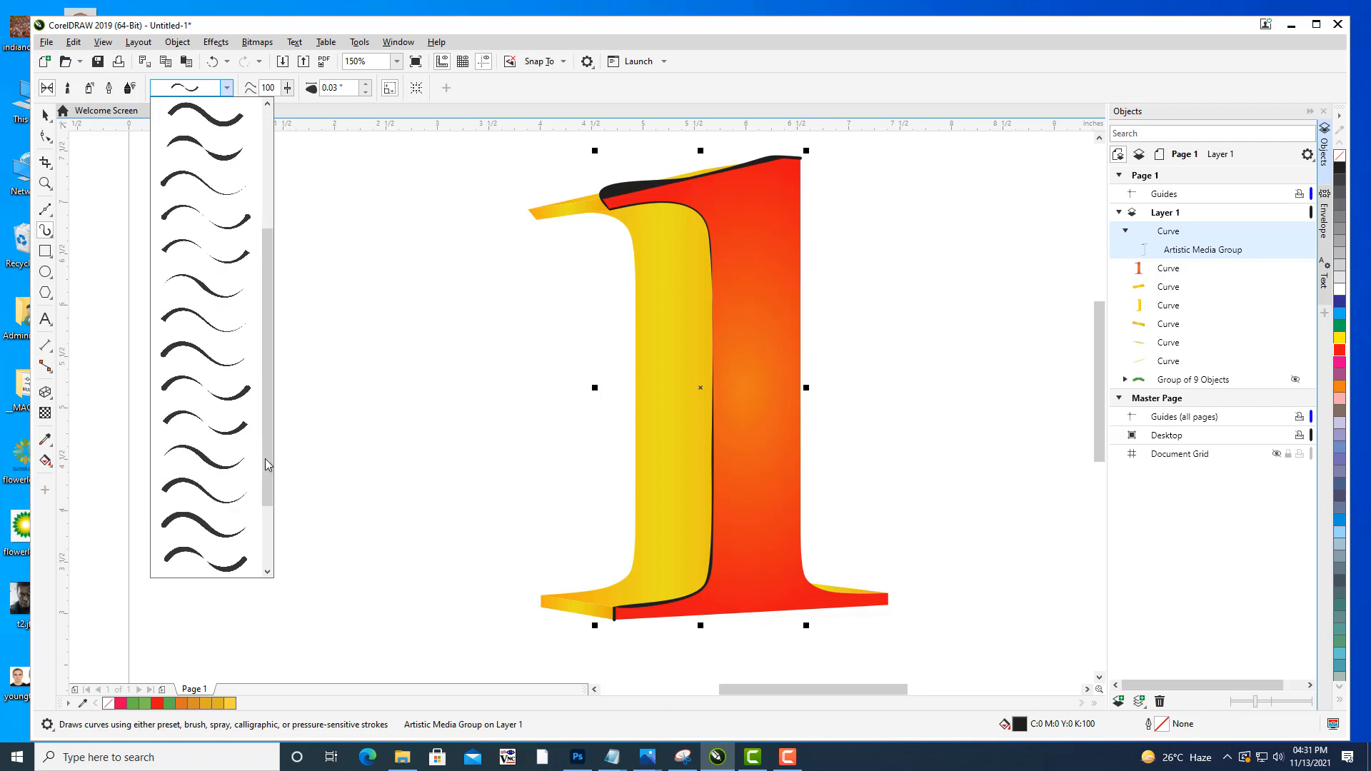
left_click_drag(265, 466, 260, 520)
left_click(208, 537)
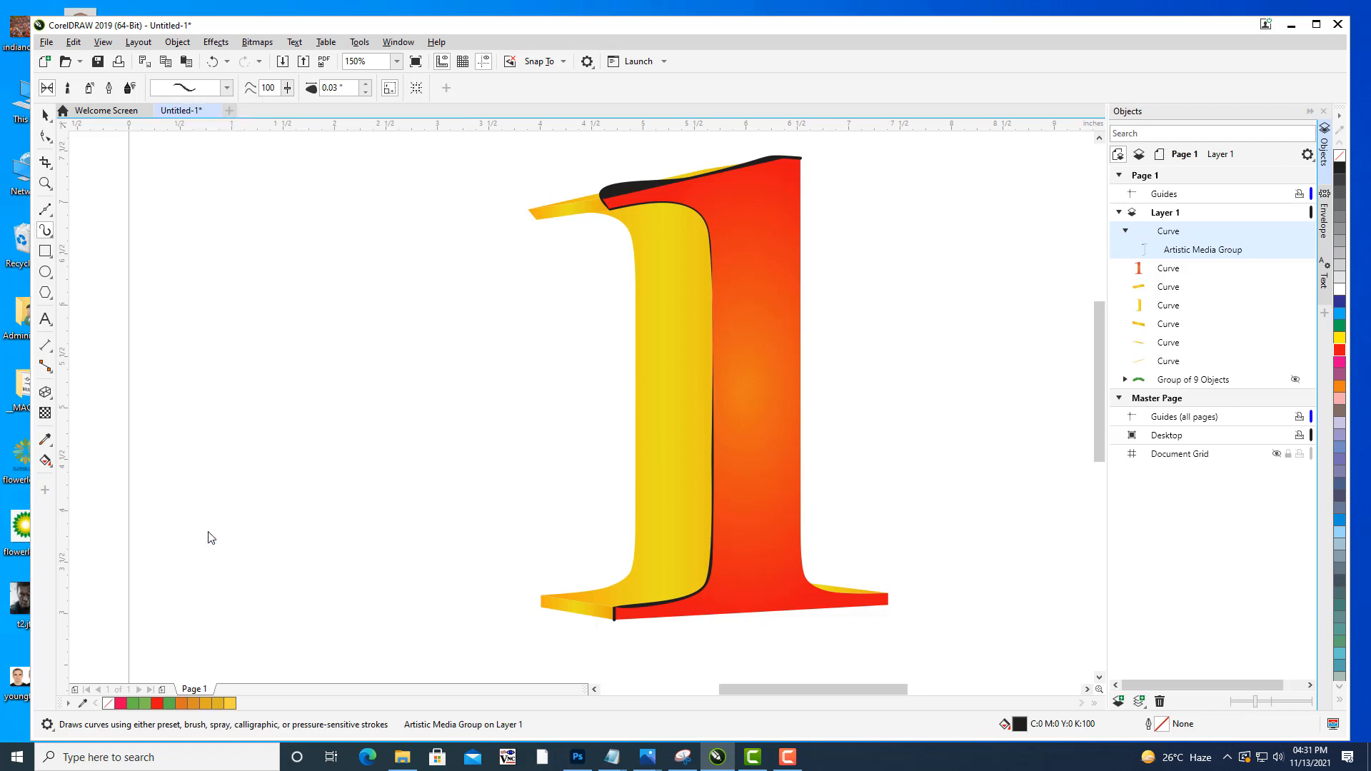
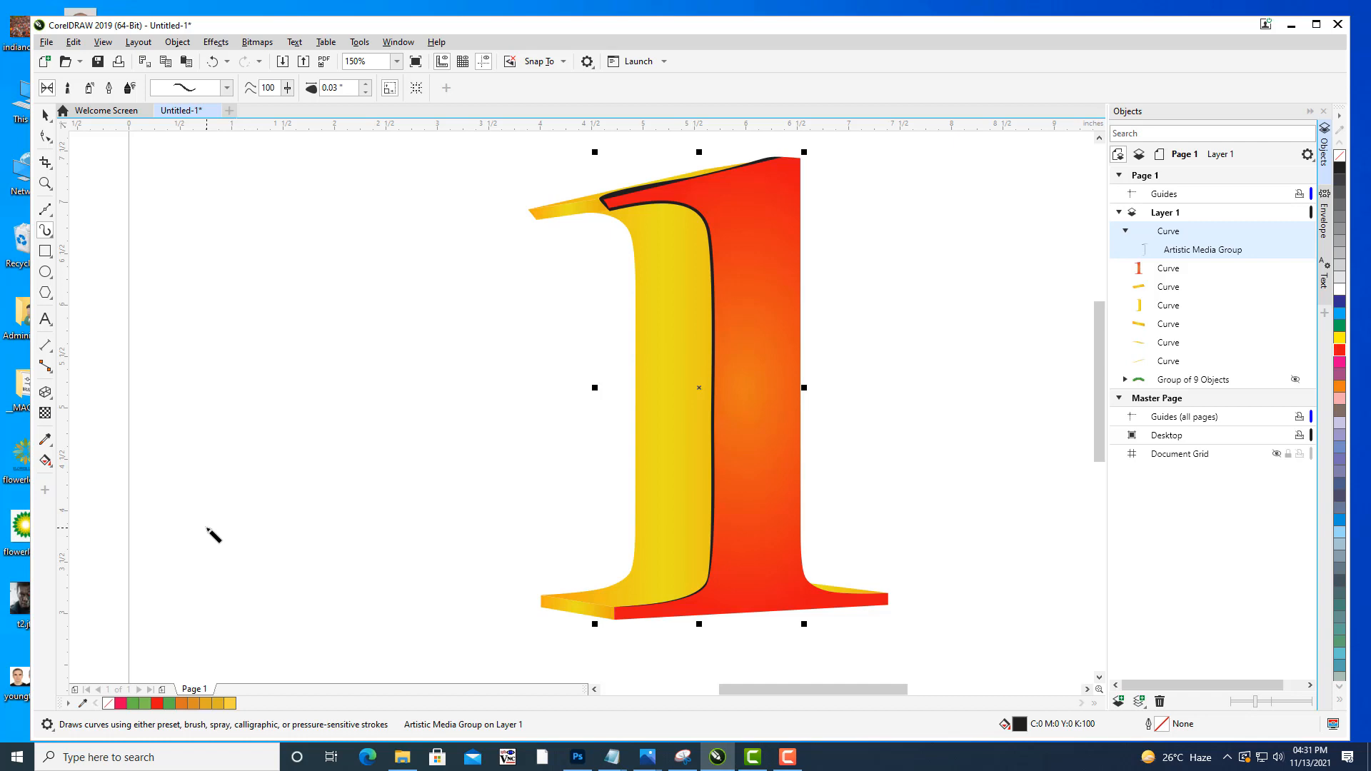
key("ctrl+z")
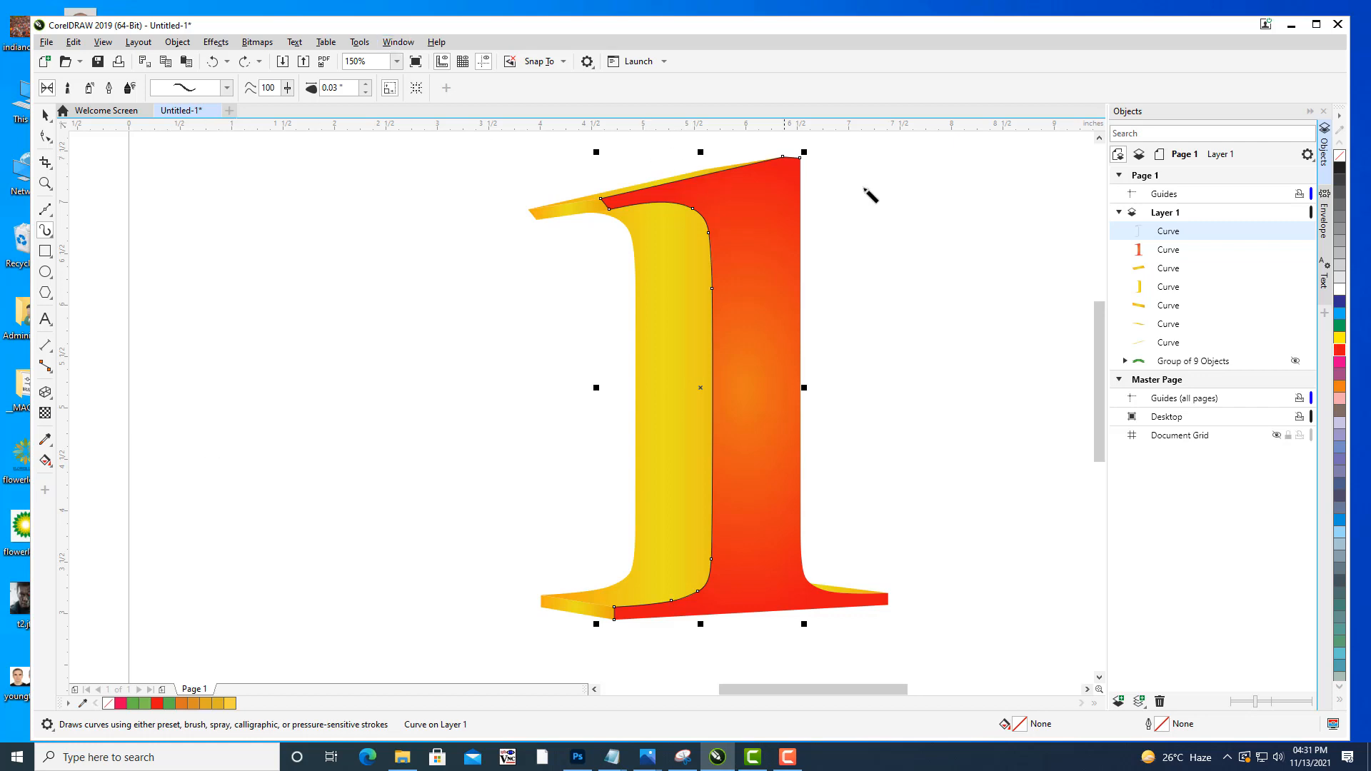
Select the traced curve, set its outline width to 1.5 pt and convert the outline to an object.
left_click(45, 114)
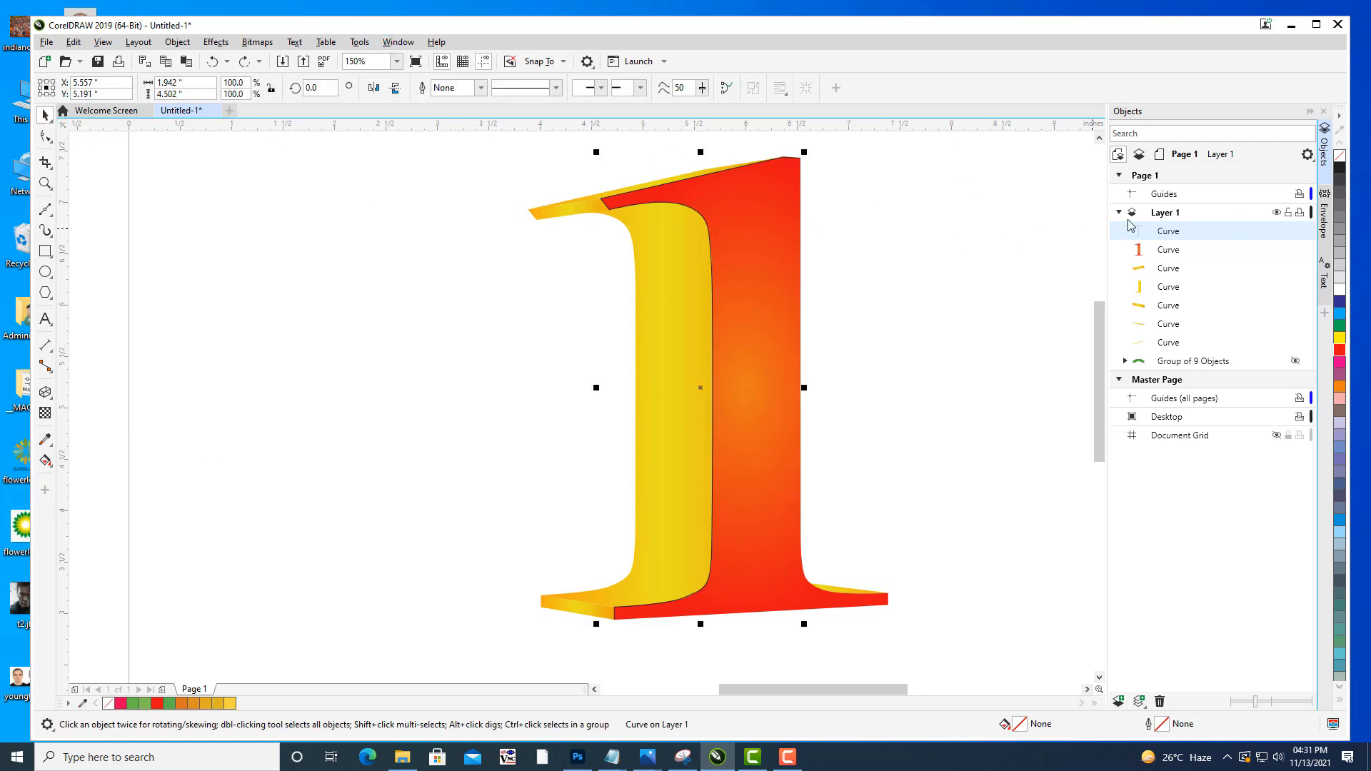
left_click(1021, 250)
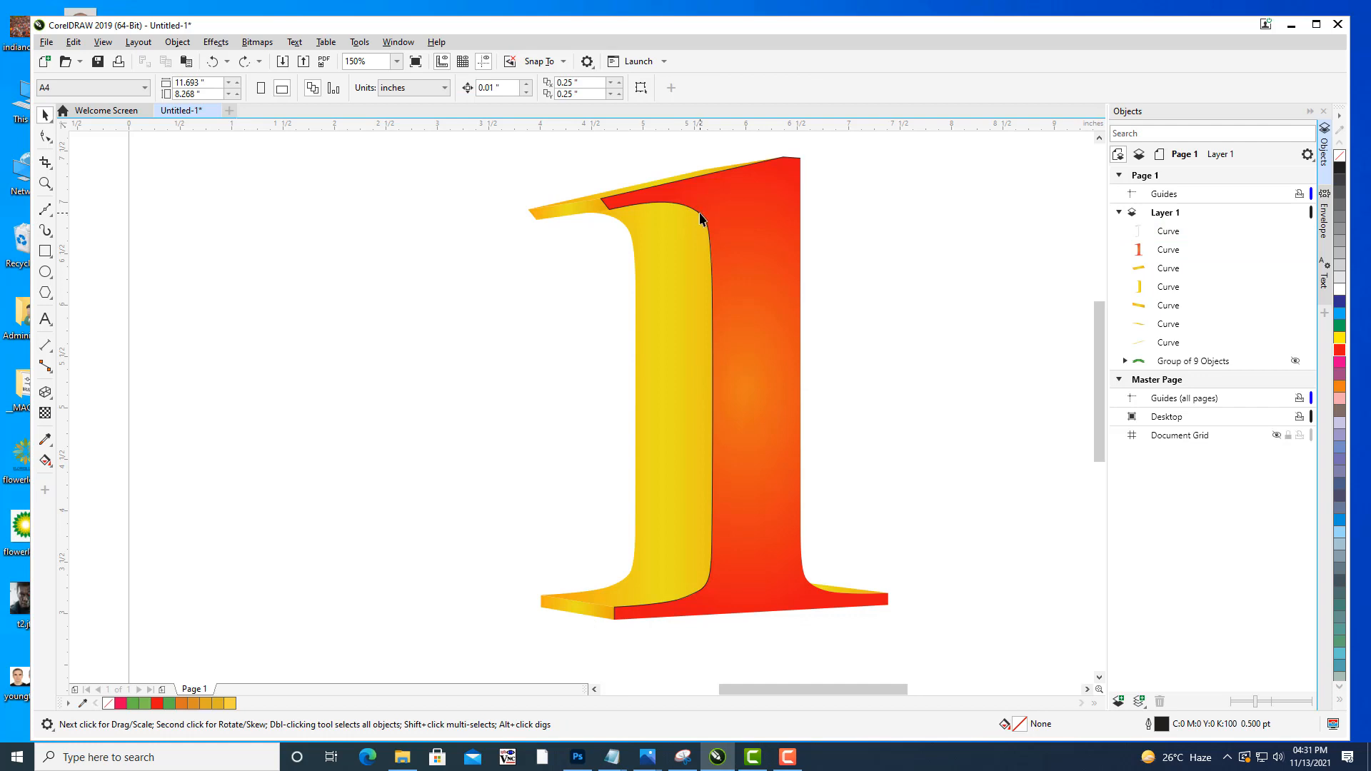
left_click(699, 219)
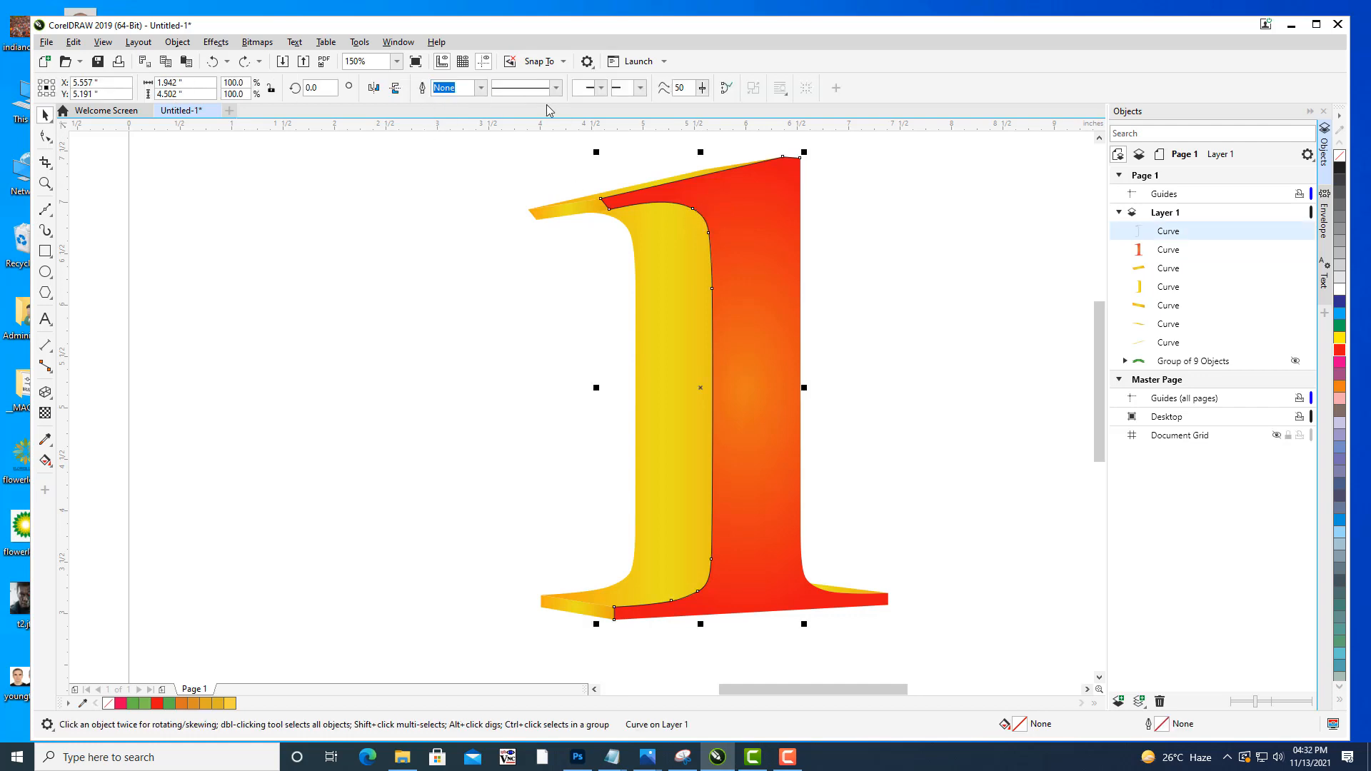
left_click(483, 88)
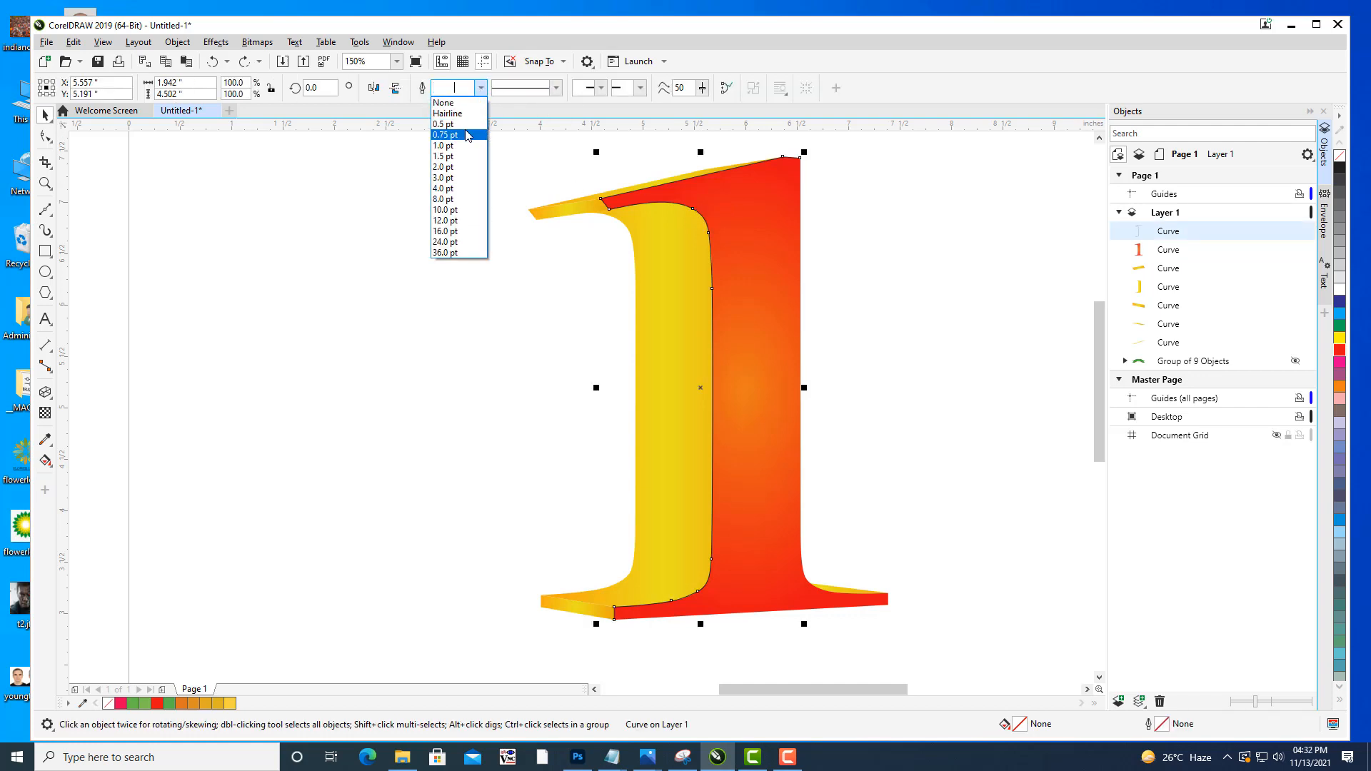
left_click(466, 135)
left_click(481, 88)
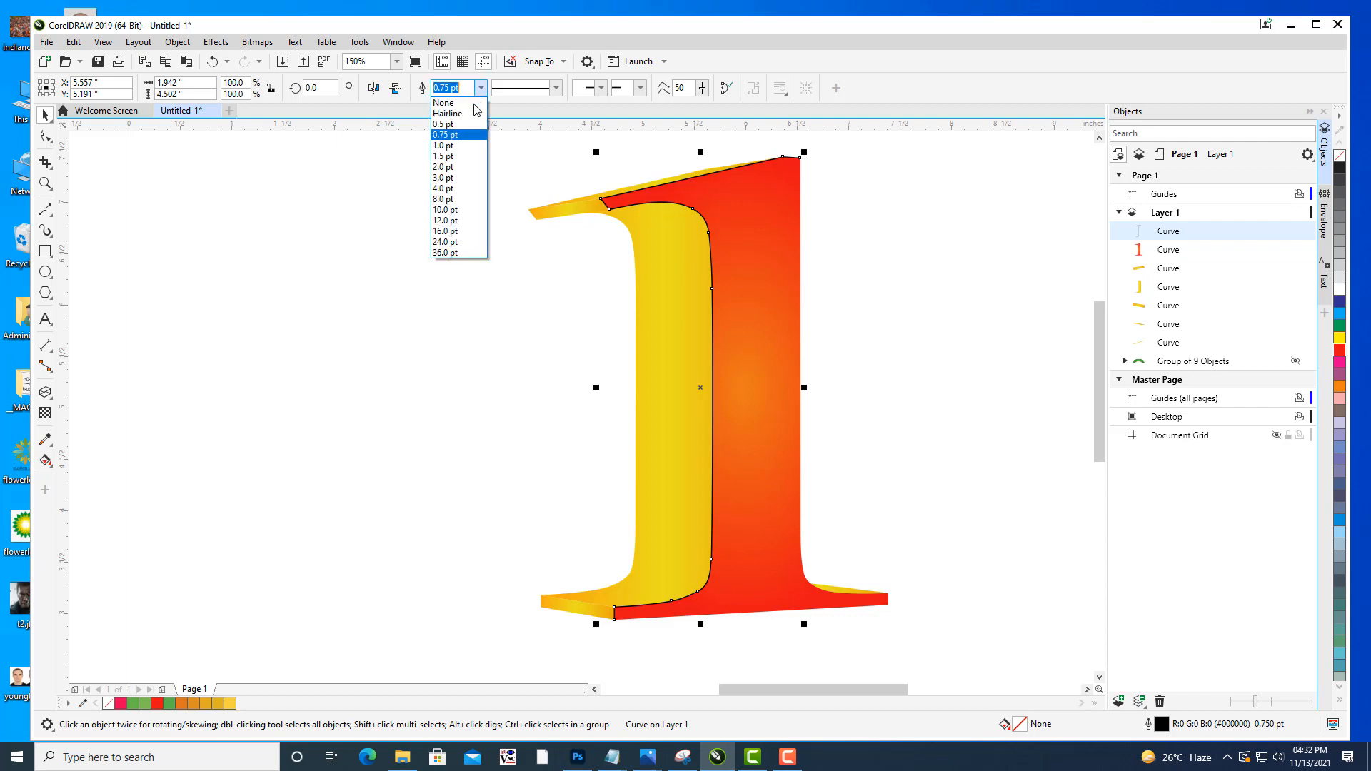
left_click(455, 157)
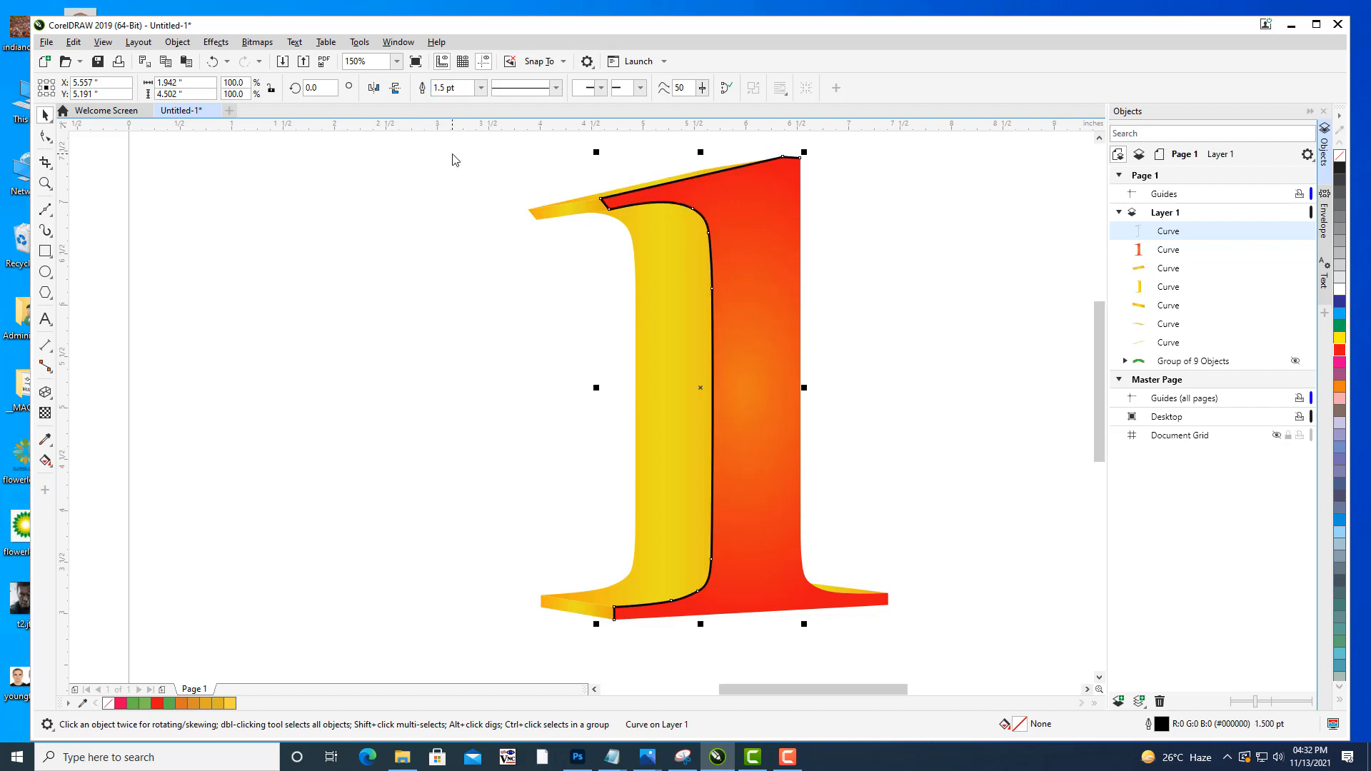
left_click(177, 42)
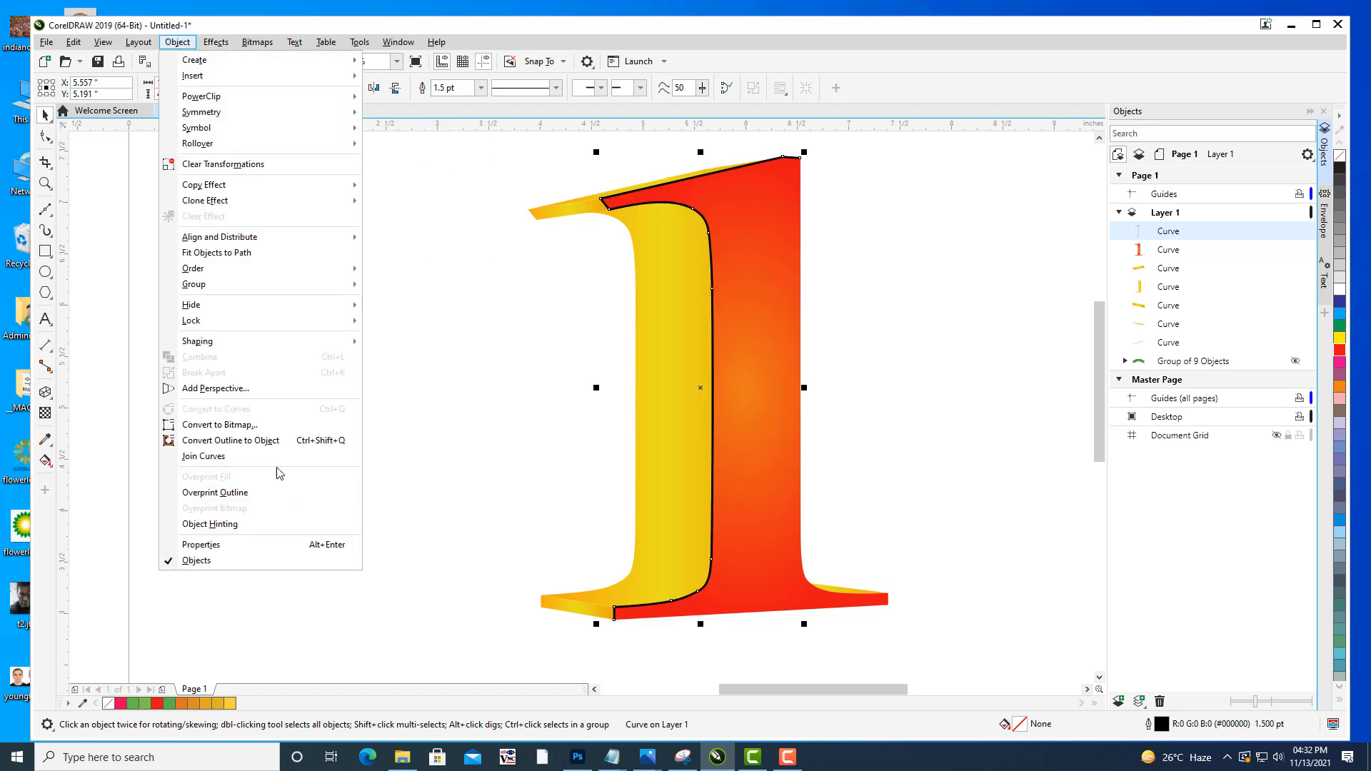
left_click(258, 448)
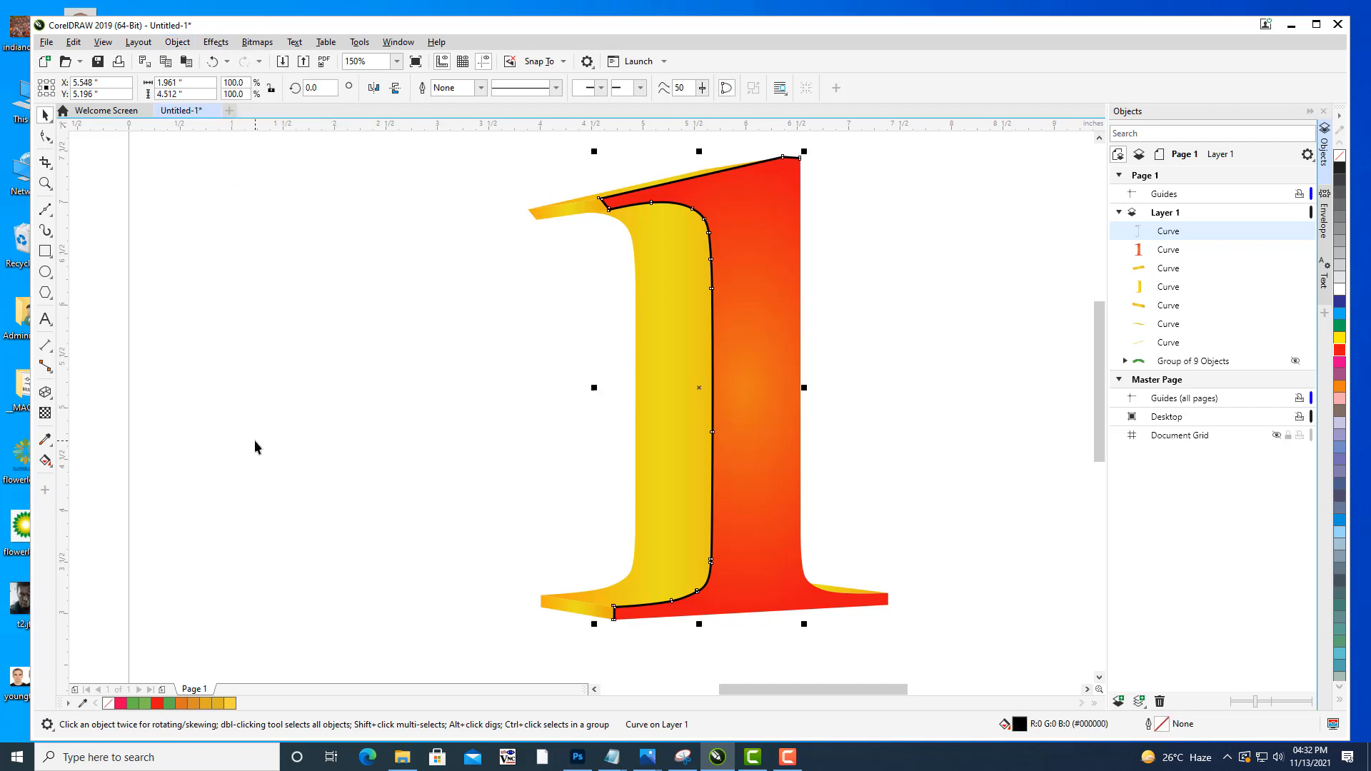
Try two Artistic Media presets on the converted outline object, then undo them.
key("i")
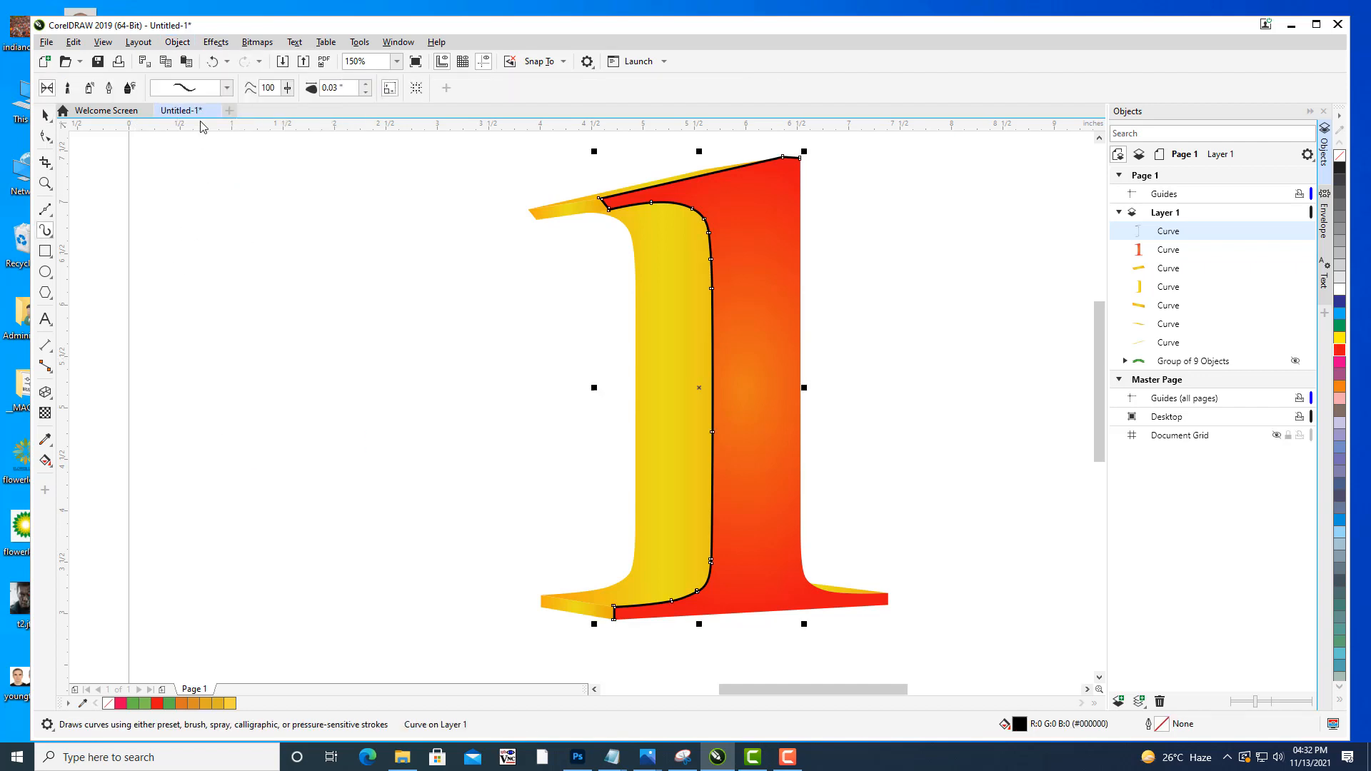
left_click(220, 88)
left_click(194, 350)
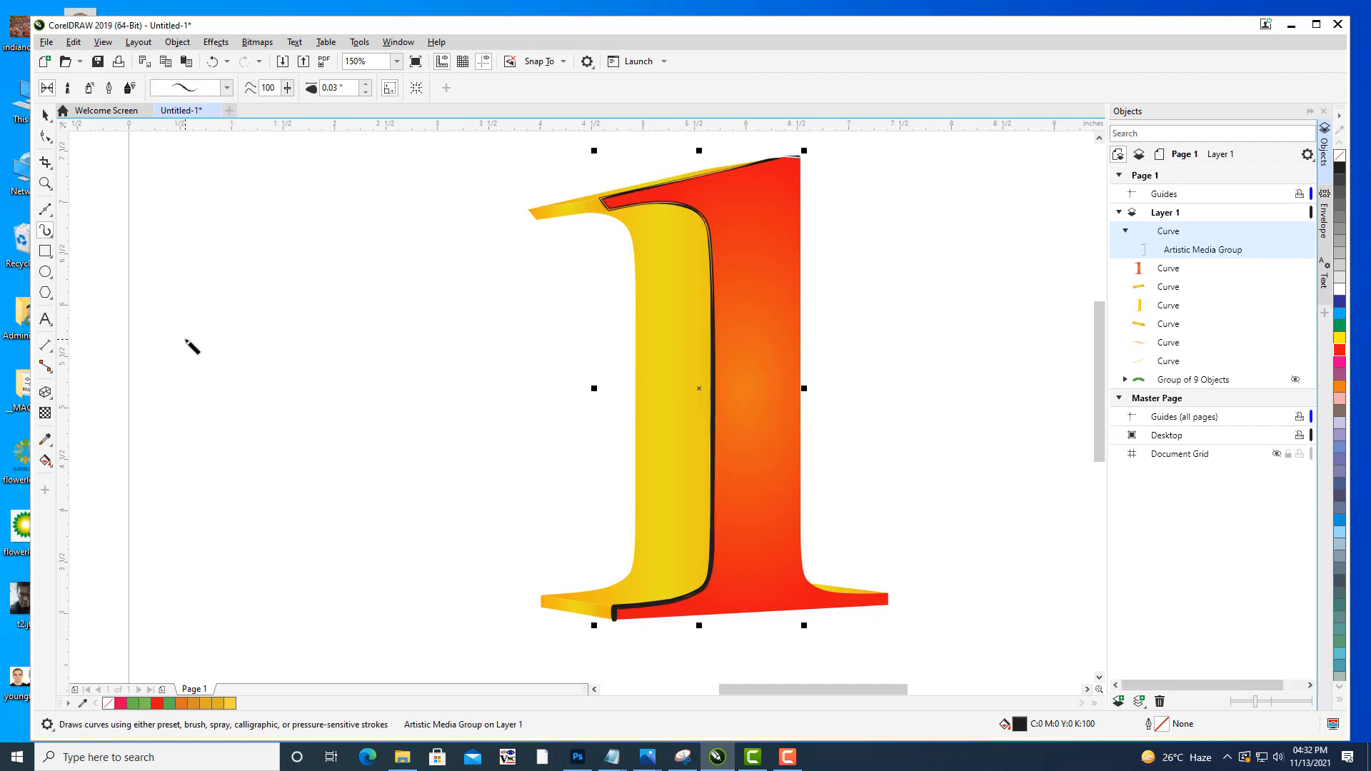
left_click(225, 87)
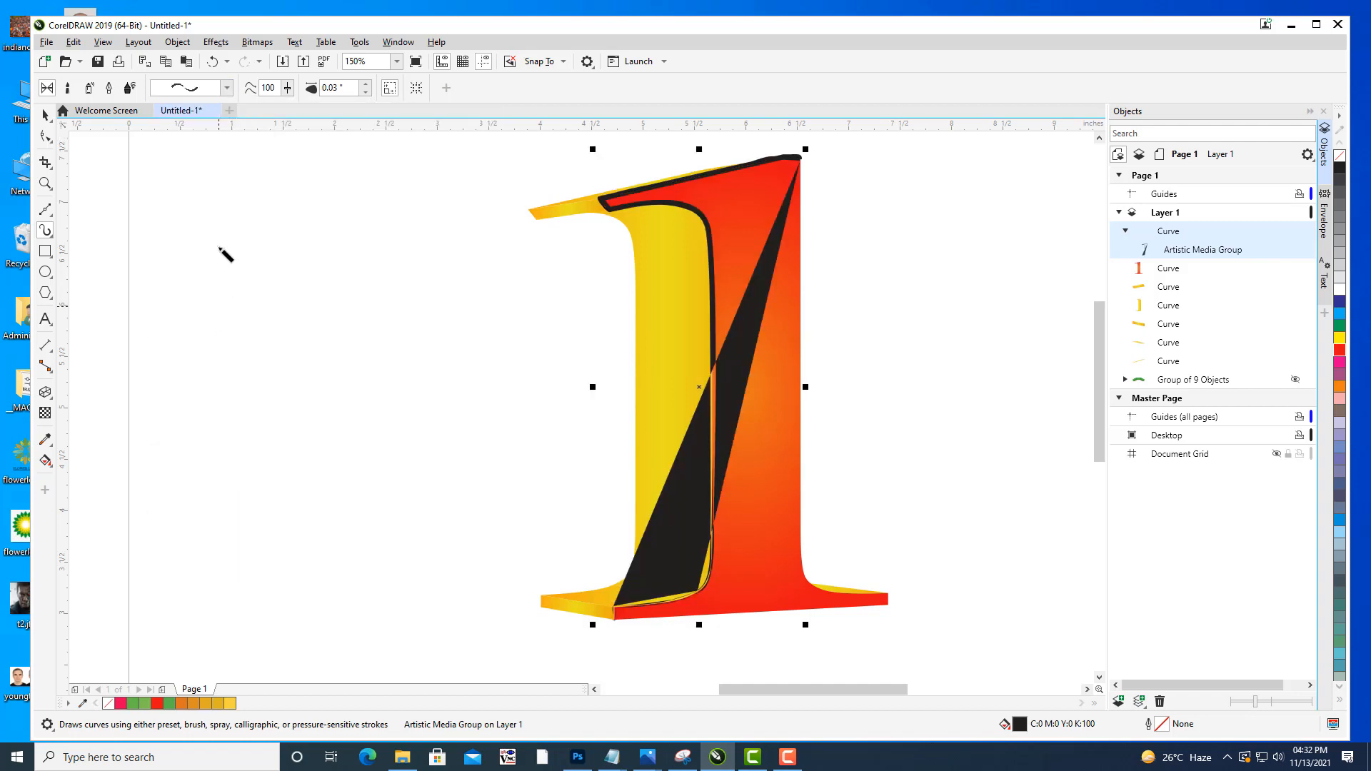
key("ctrl+z")
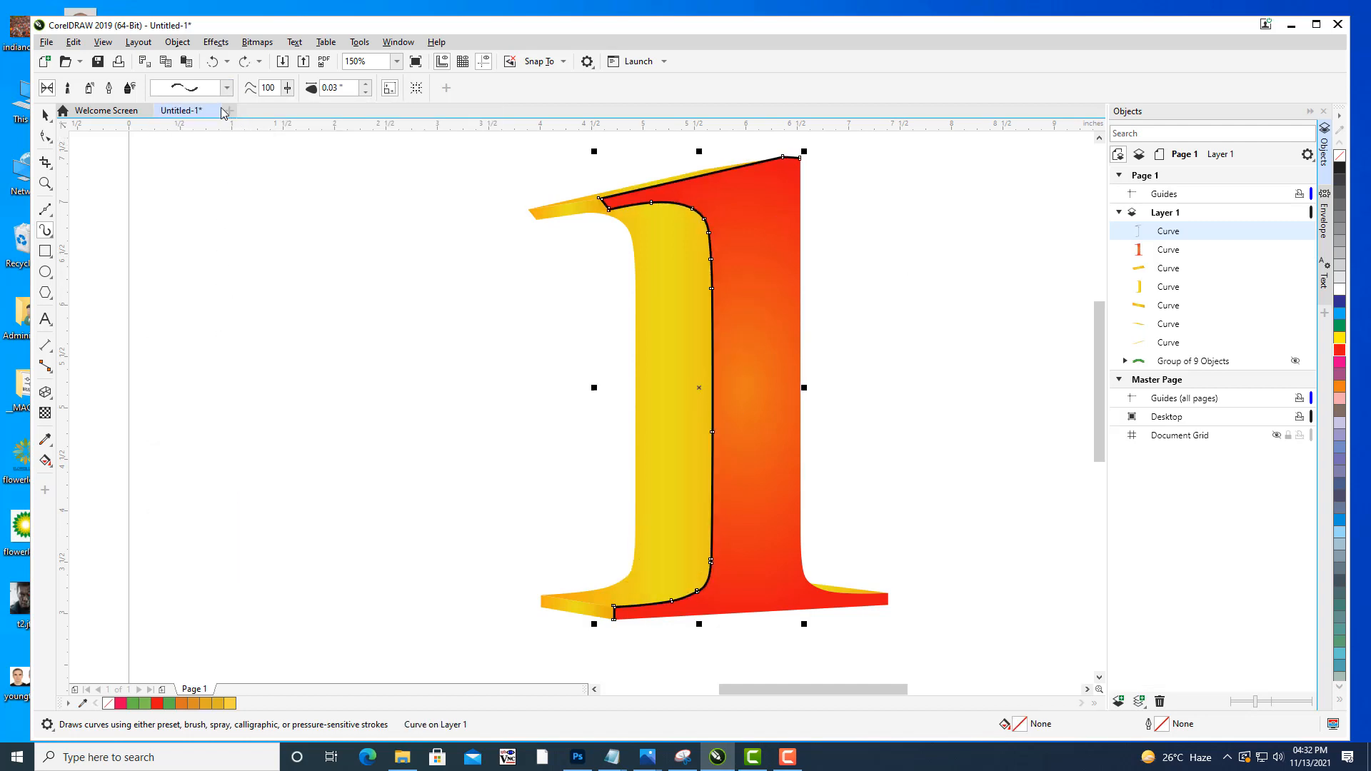
Try two more tapered Artistic Media presets on the converted outline object, then undo back to the traced curve with its 0.5 pt outline.
left_click(226, 87)
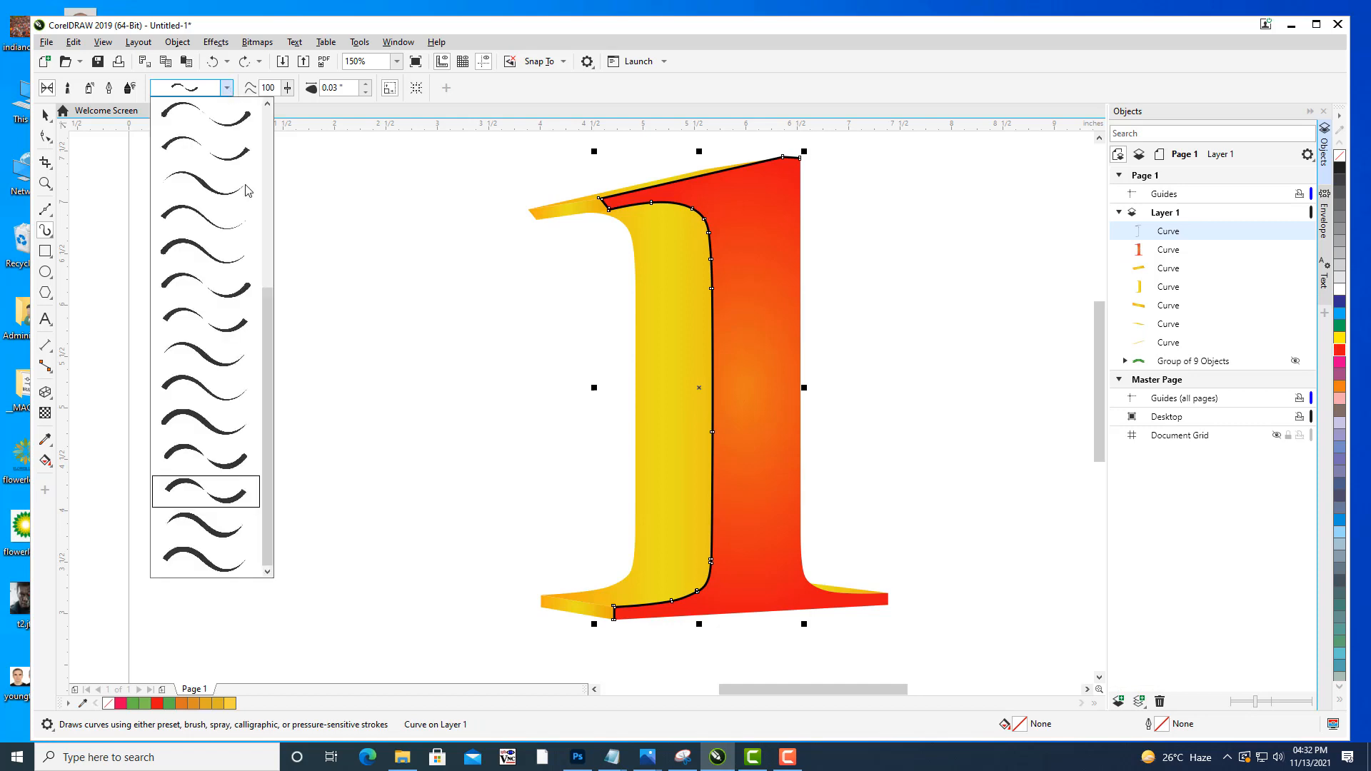
left_click(227, 405)
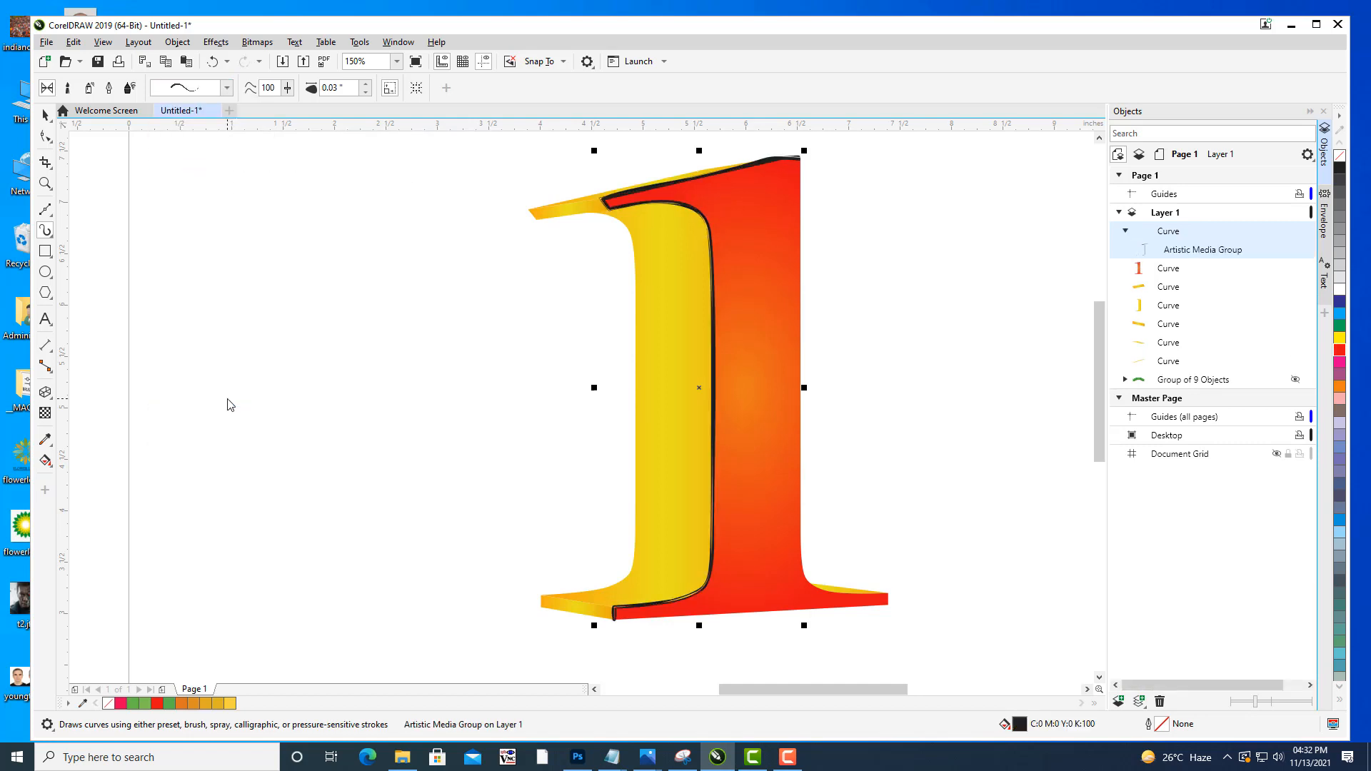
left_click(227, 87)
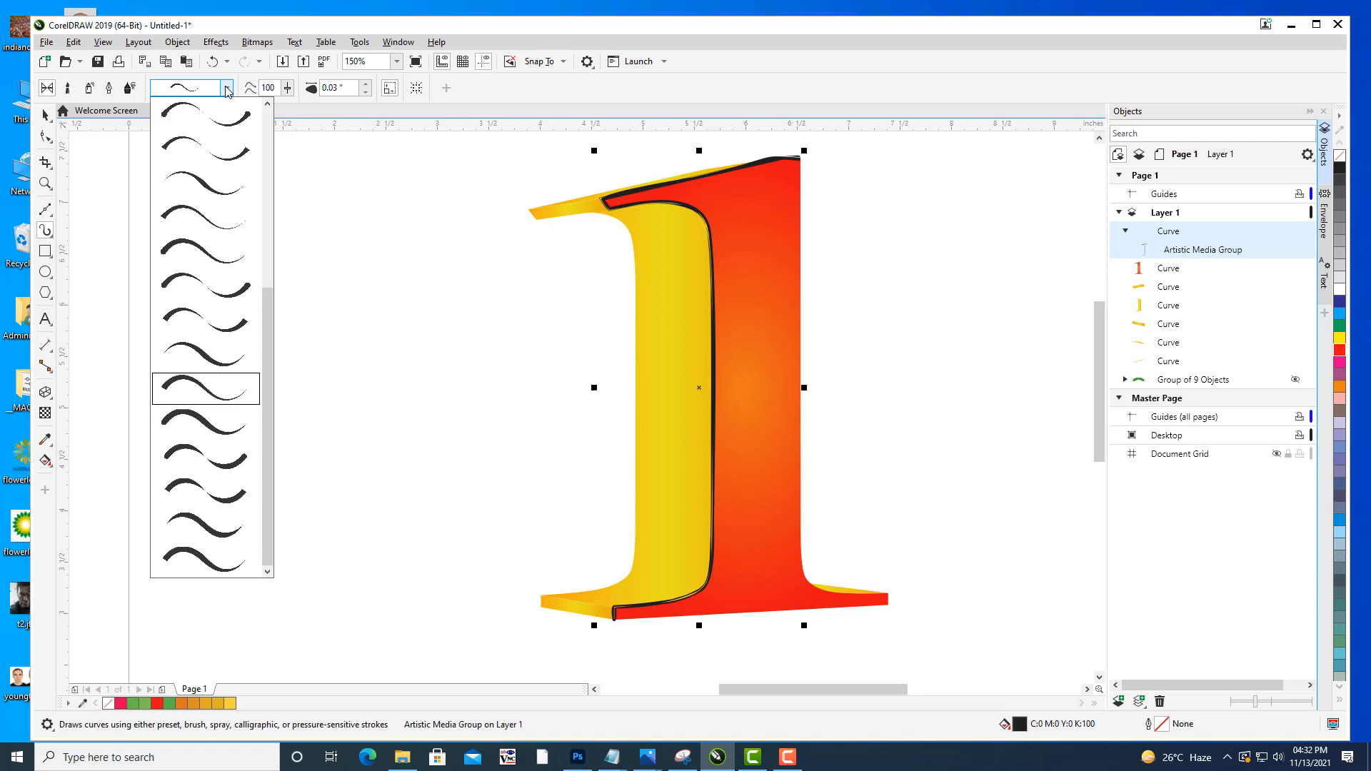
left_click(211, 198)
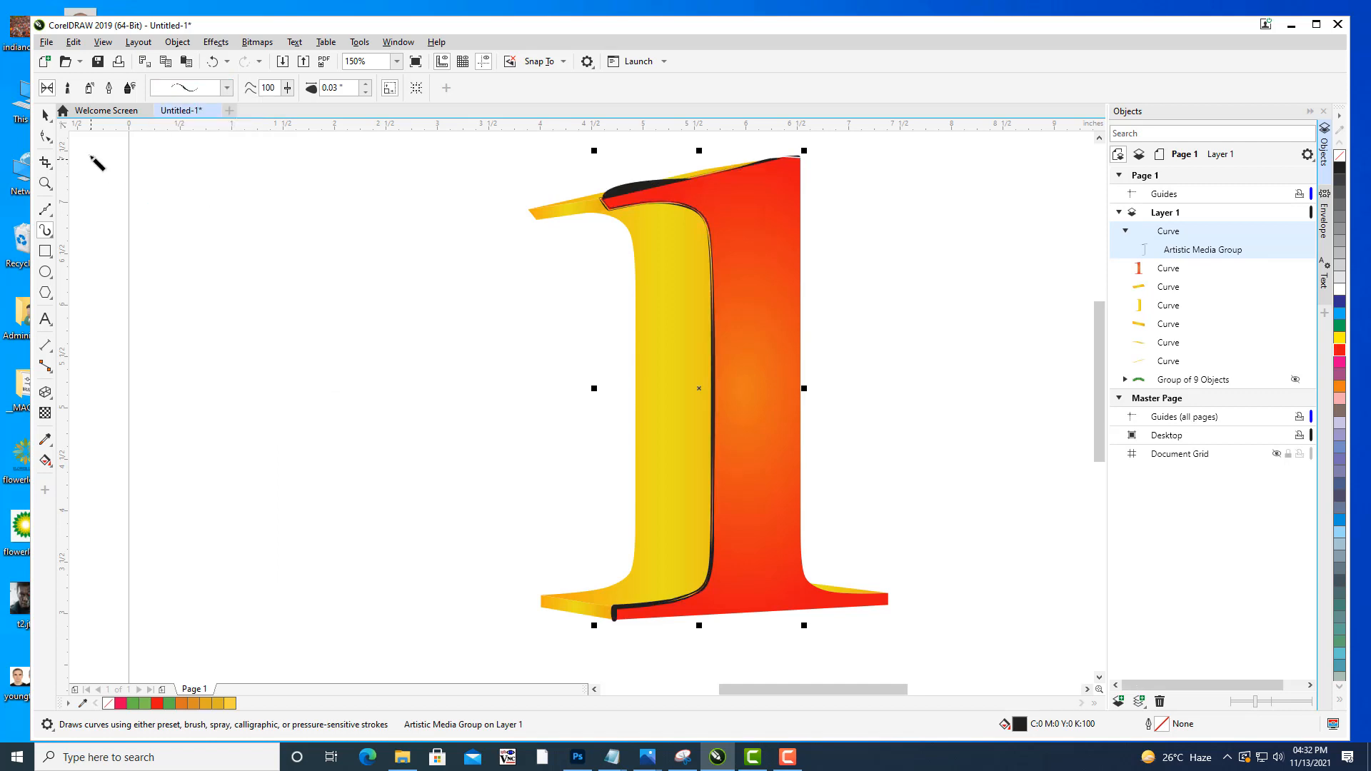
left_click(45, 114)
key("ctrl+z")
key("ctrl+z")
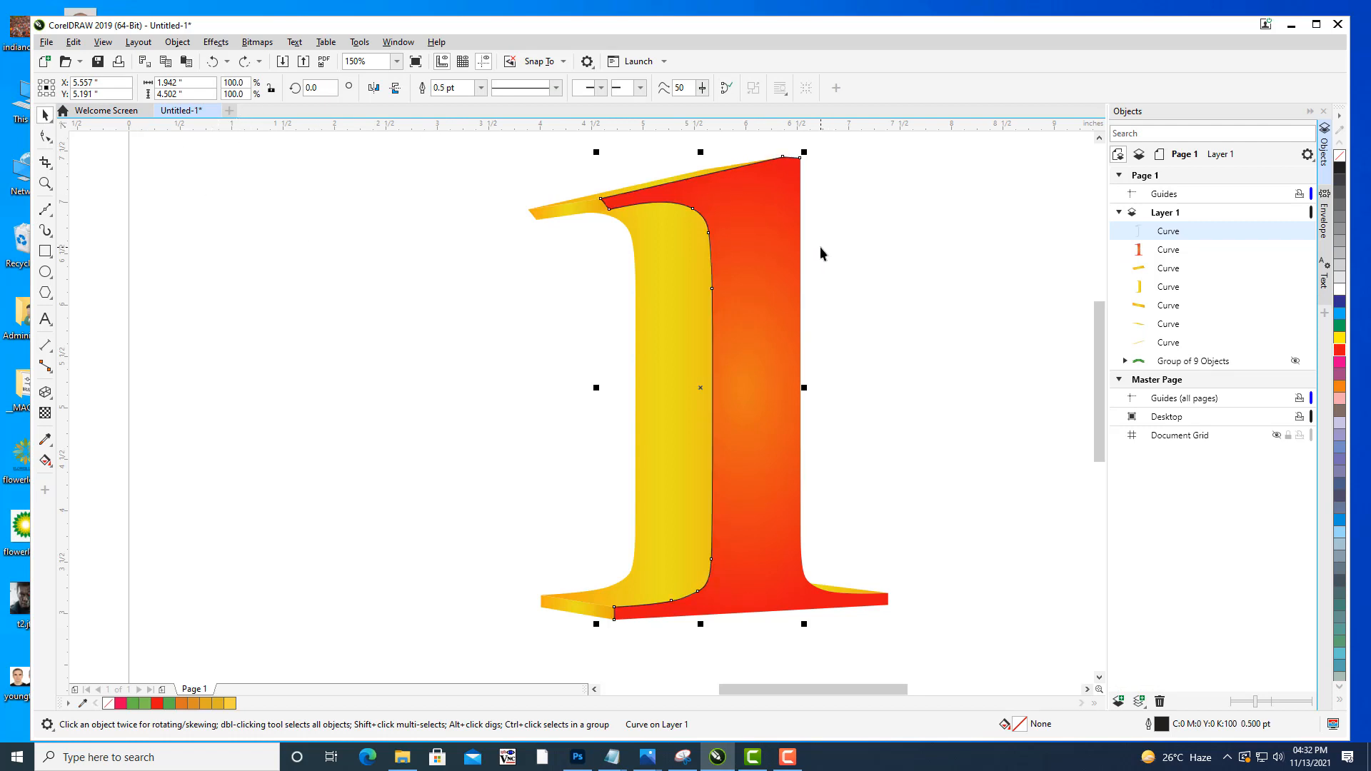
Delete the traced curve's two nodes at the numeral's upper right and its tip node at the upper left of the red face.
left_click(45, 136)
left_click_drag(798, 159, 821, 296)
scroll(821, 296, "up", 4)
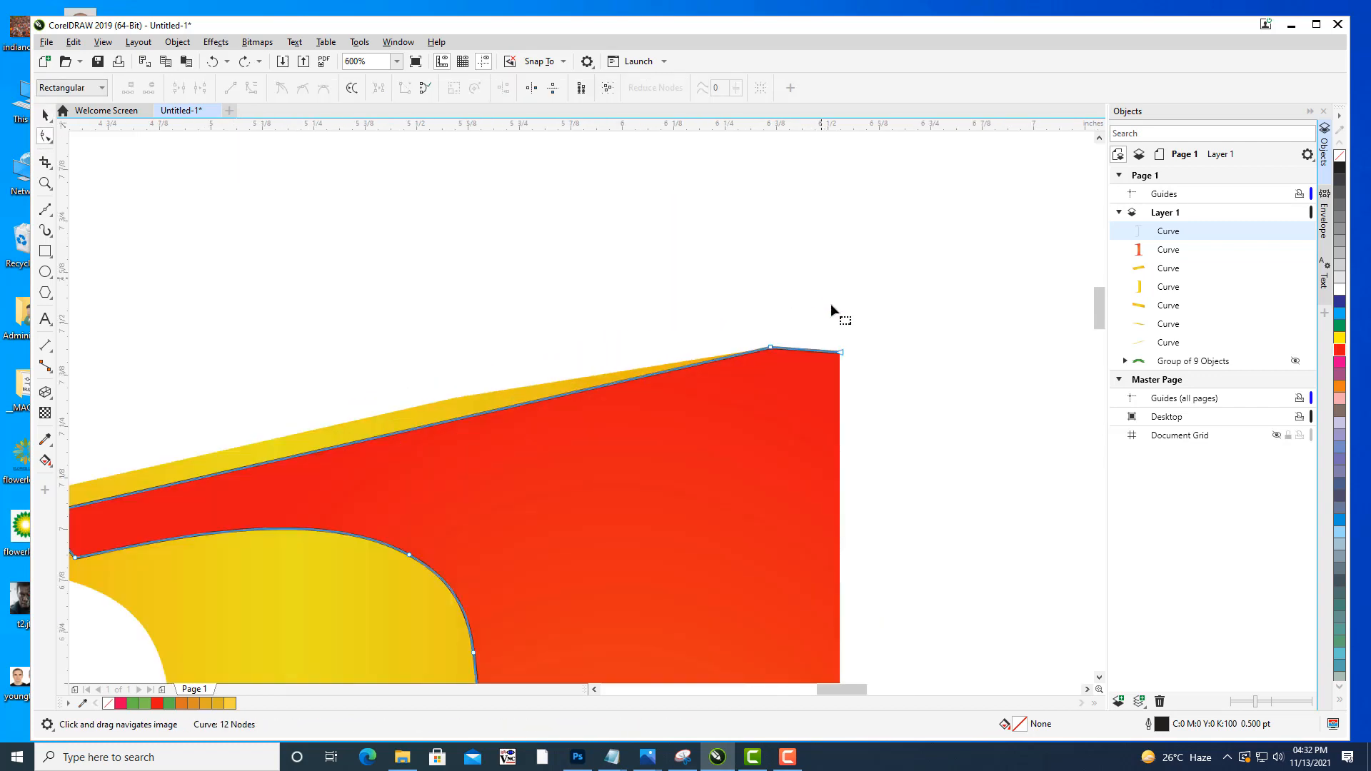
double_click(842, 353)
double_click(774, 347)
scroll(779, 337, "down", 2)
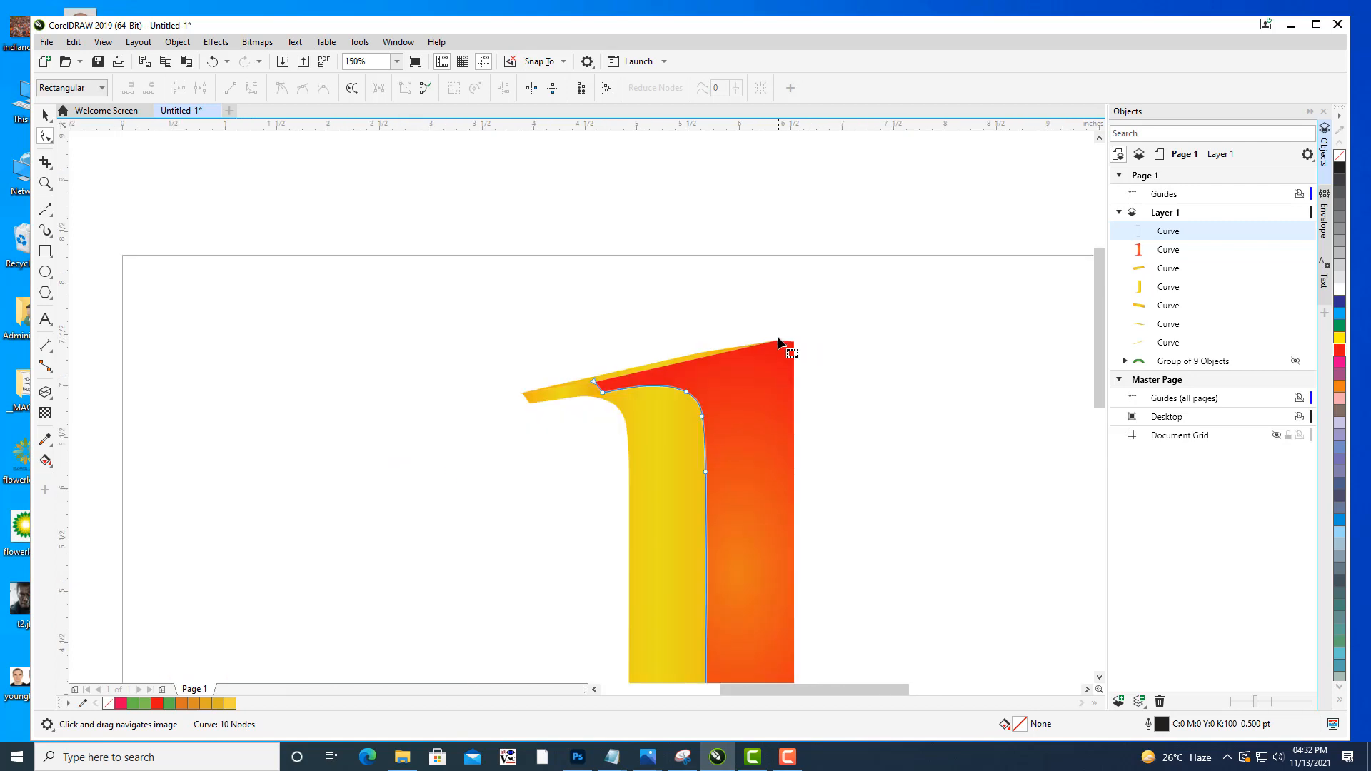
left_click_drag(778, 337, 797, 283)
double_click(612, 327)
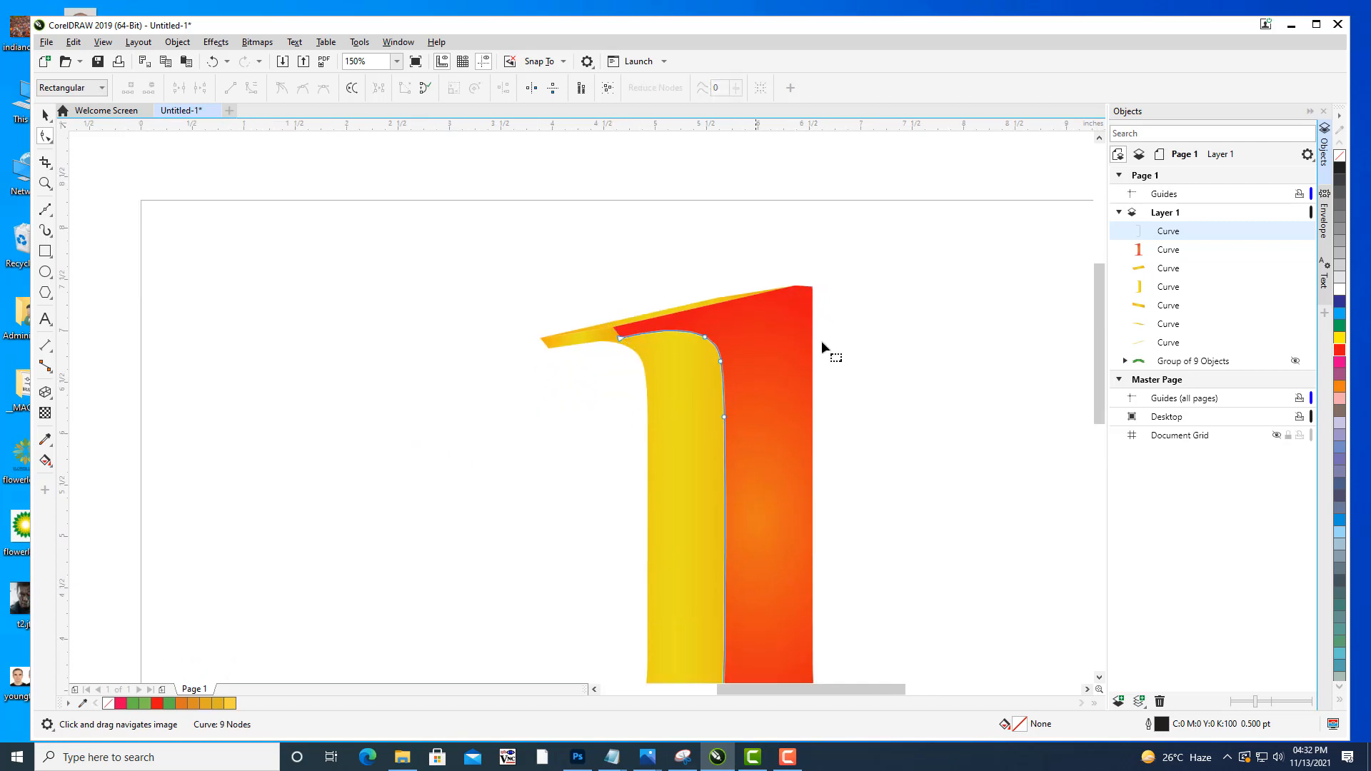
left_click_drag(827, 564, 724, 291)
scroll(736, 286, "down", 2)
scroll(726, 307, "up", 2)
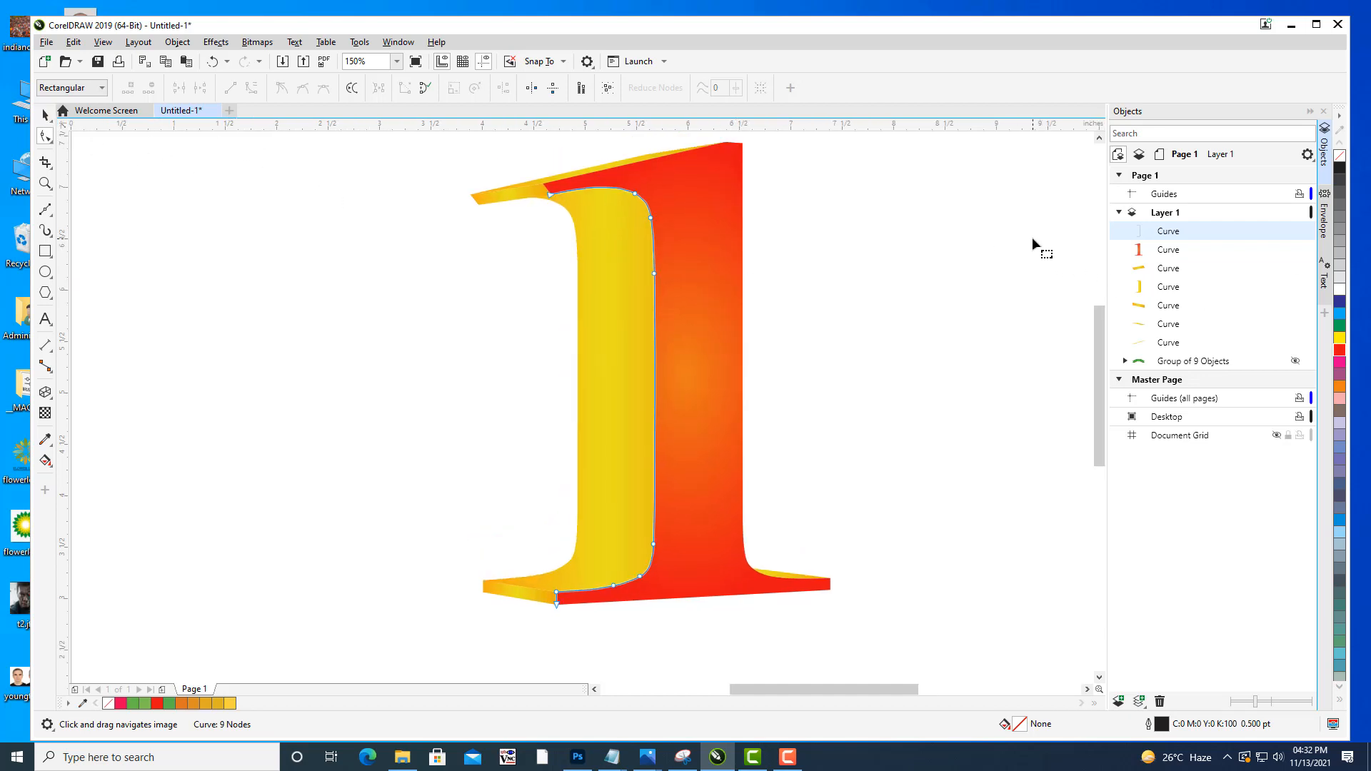
Try an even Artistic Media preset on the shortened curve, apply a tapered one instead, and break the artistic media group apart.
key("i")
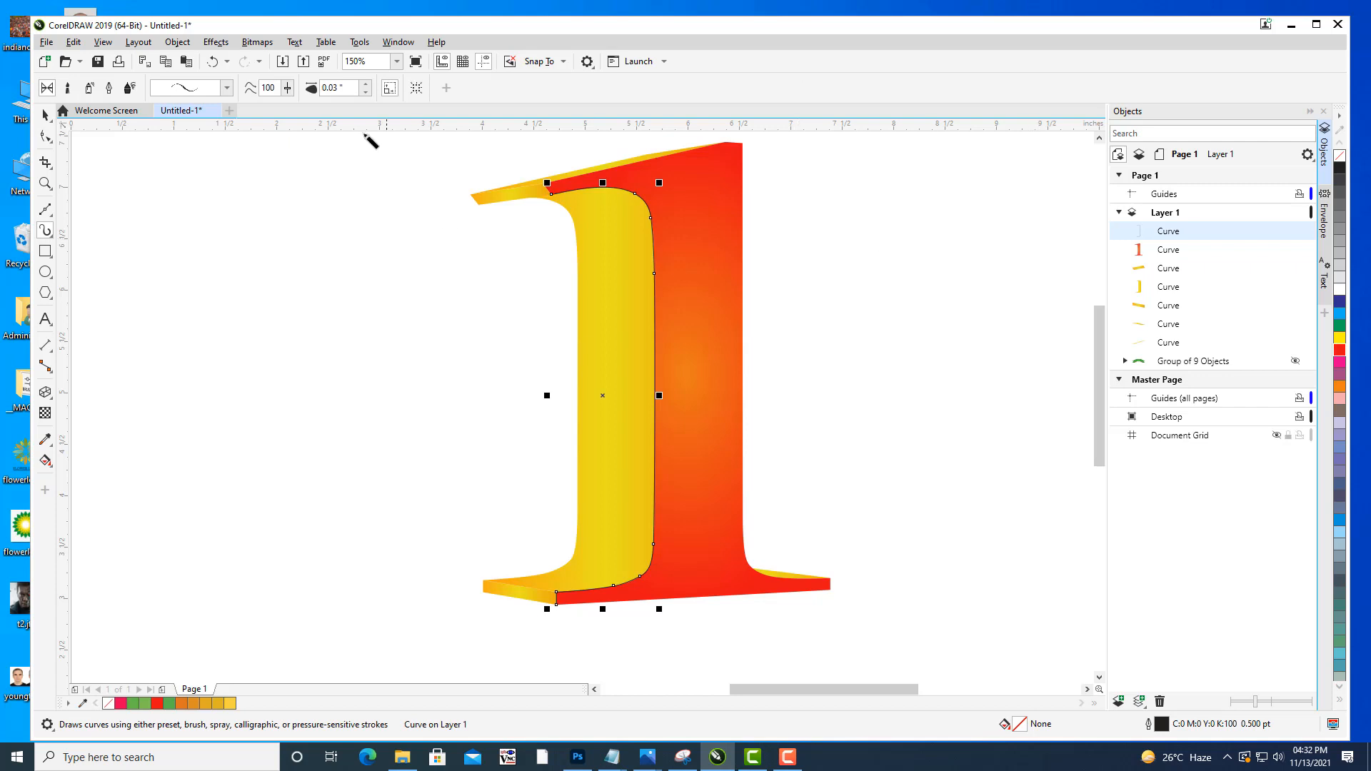
left_click(227, 87)
left_click(219, 321)
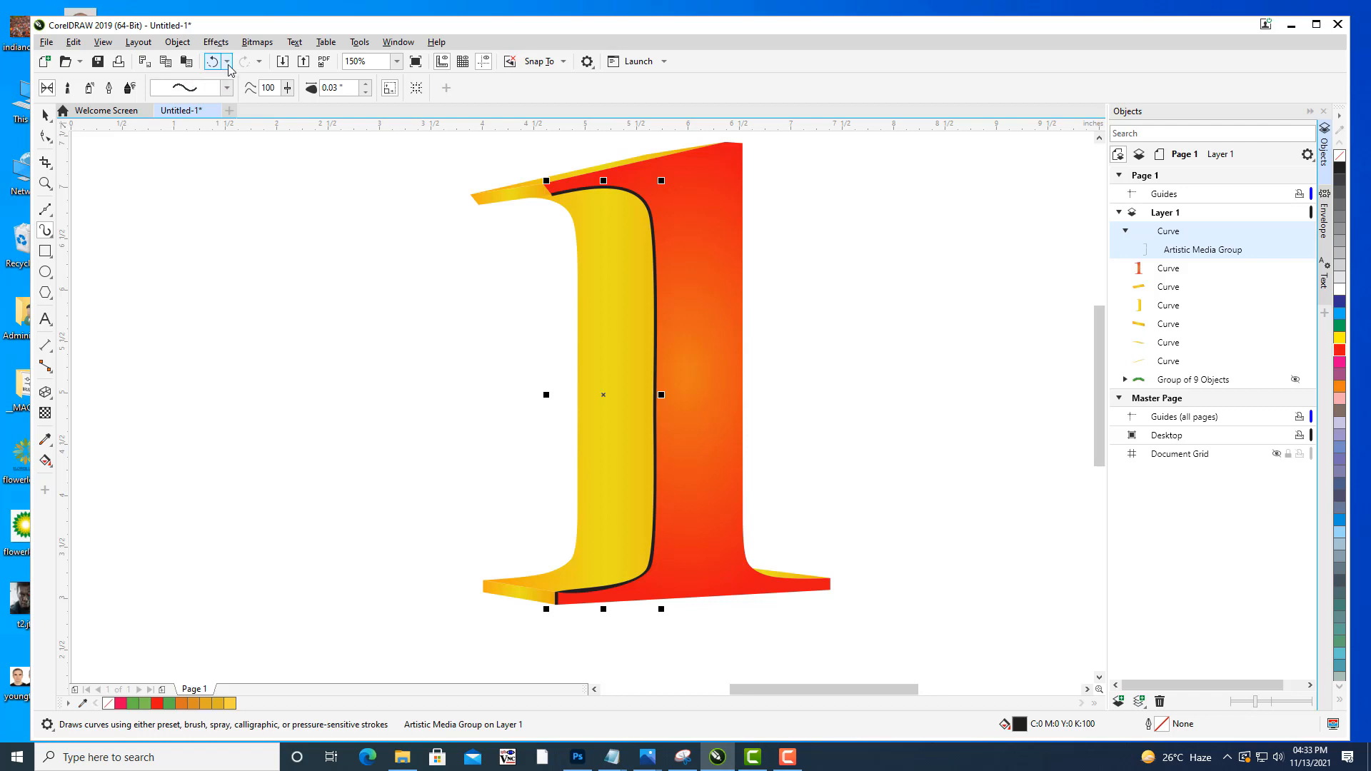
left_click(227, 87)
left_click(210, 382)
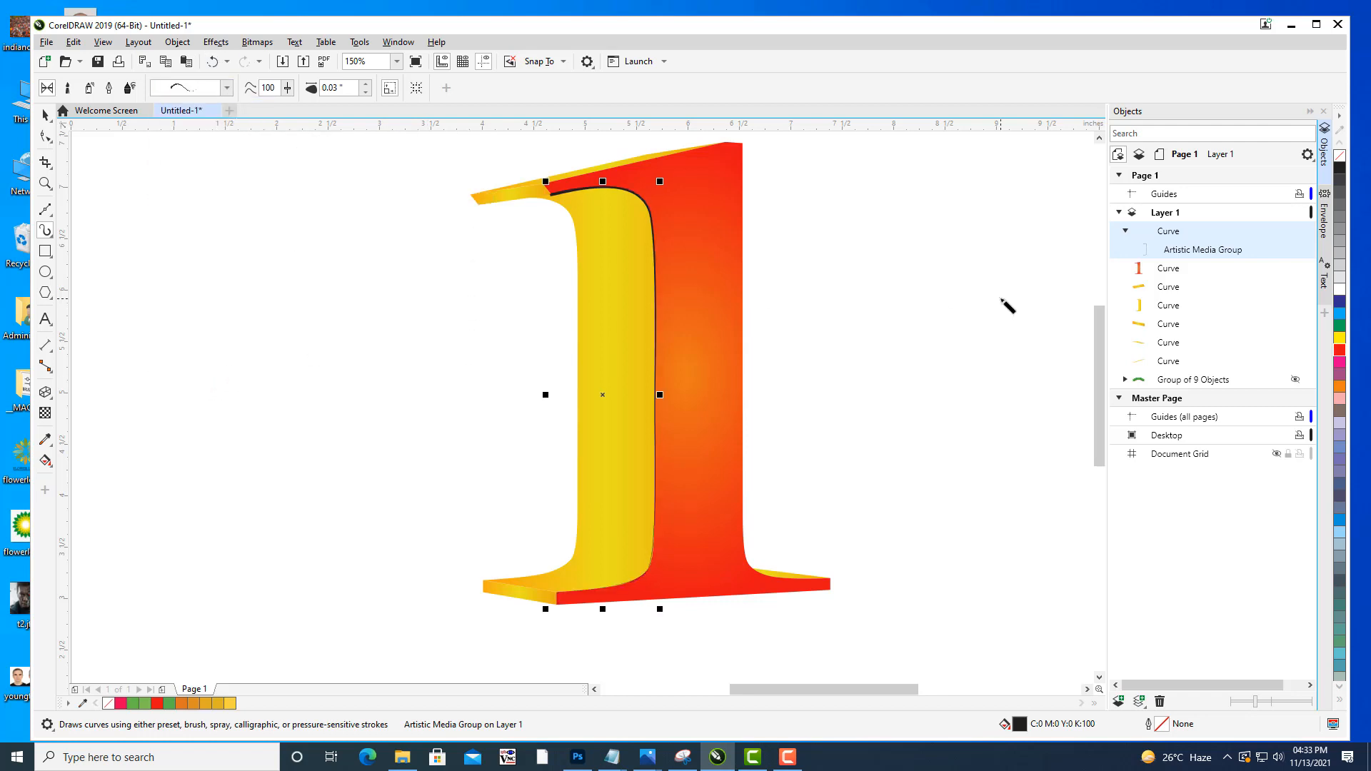
right_click(1203, 256)
left_click(1208, 259)
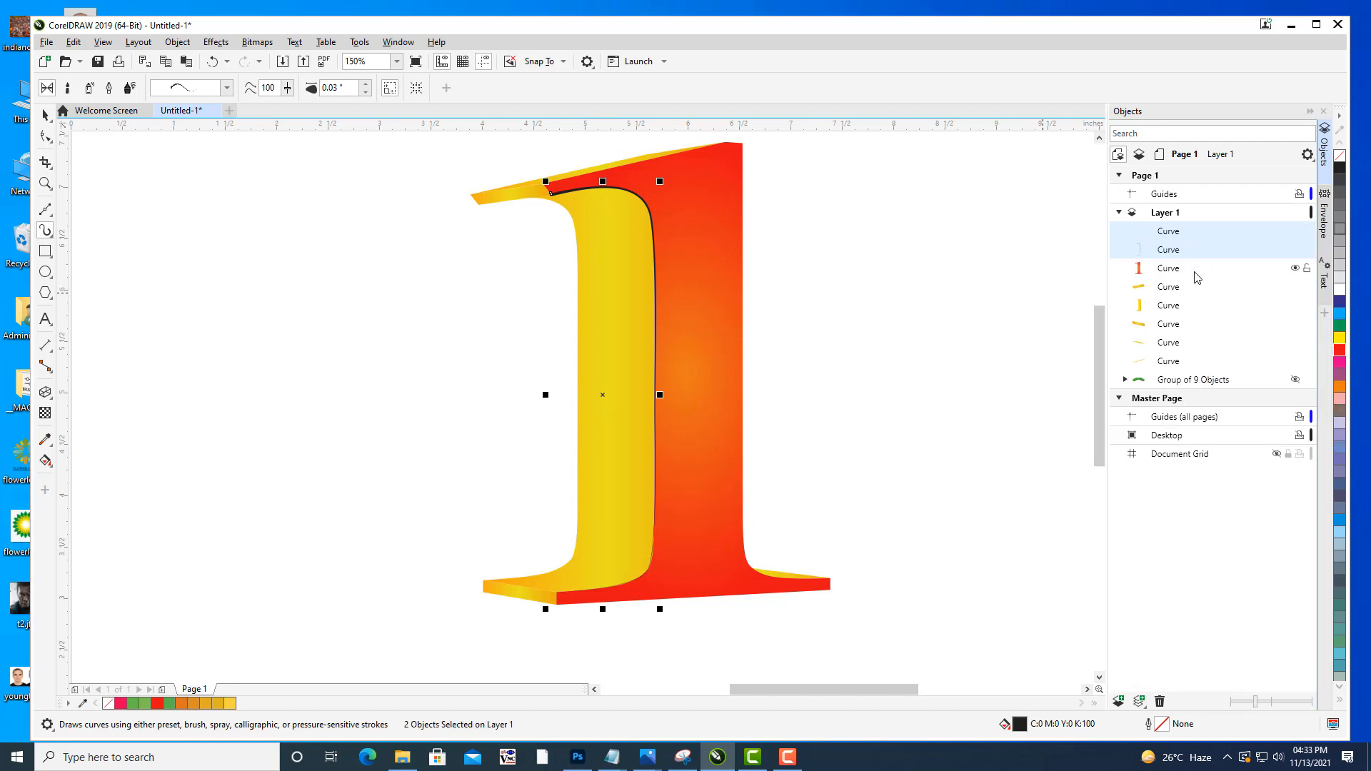
left_click(1175, 250)
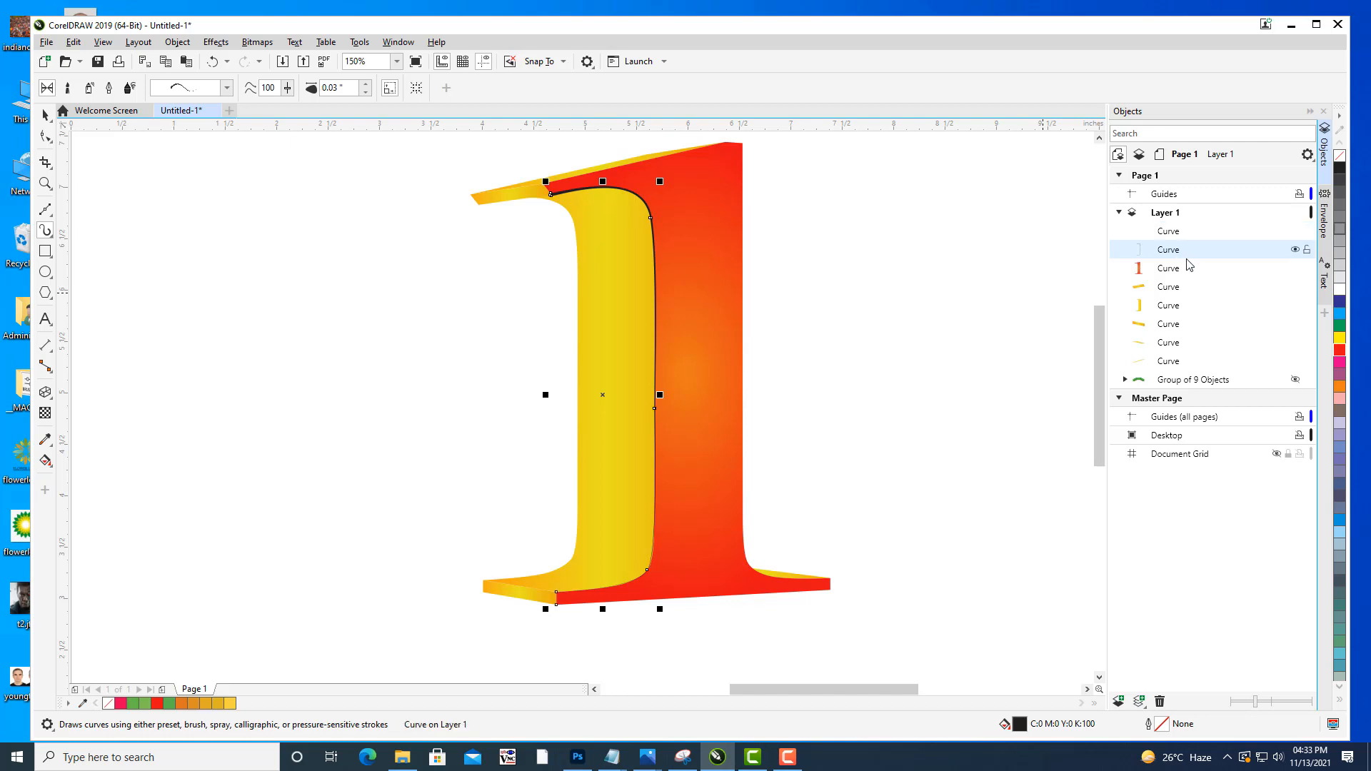
key("Delete")
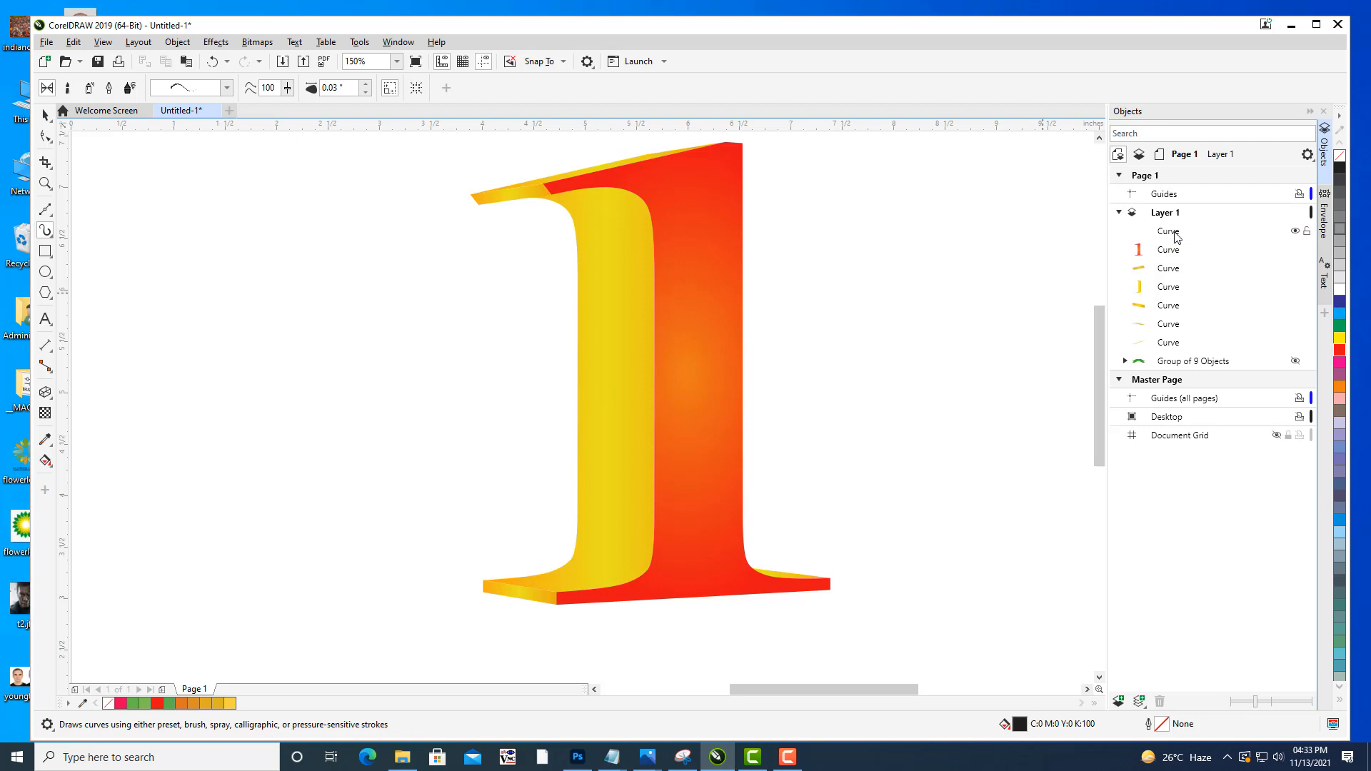
left_click(1170, 231)
key("ctrl+z")
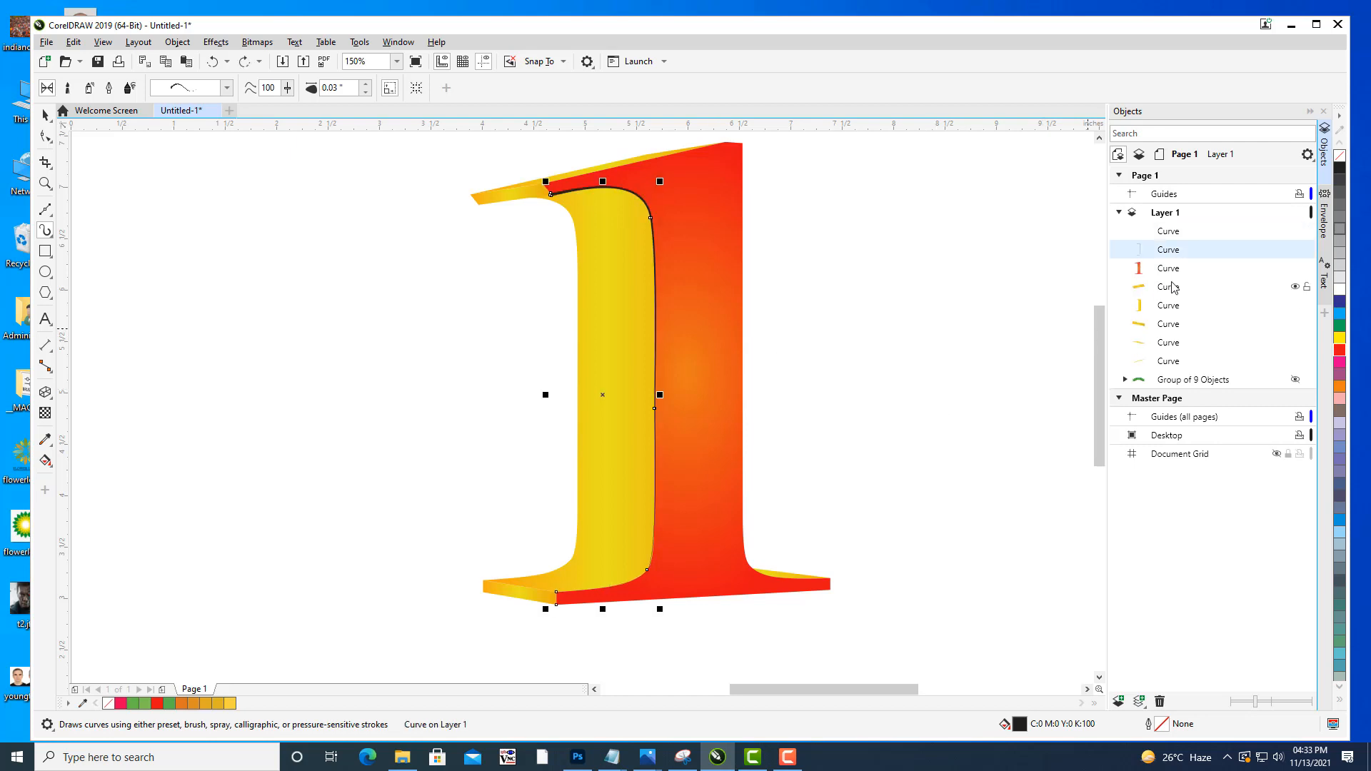
Delete the separated path curve and fill the remaining tapered stroke shape with green.
left_click(1185, 228)
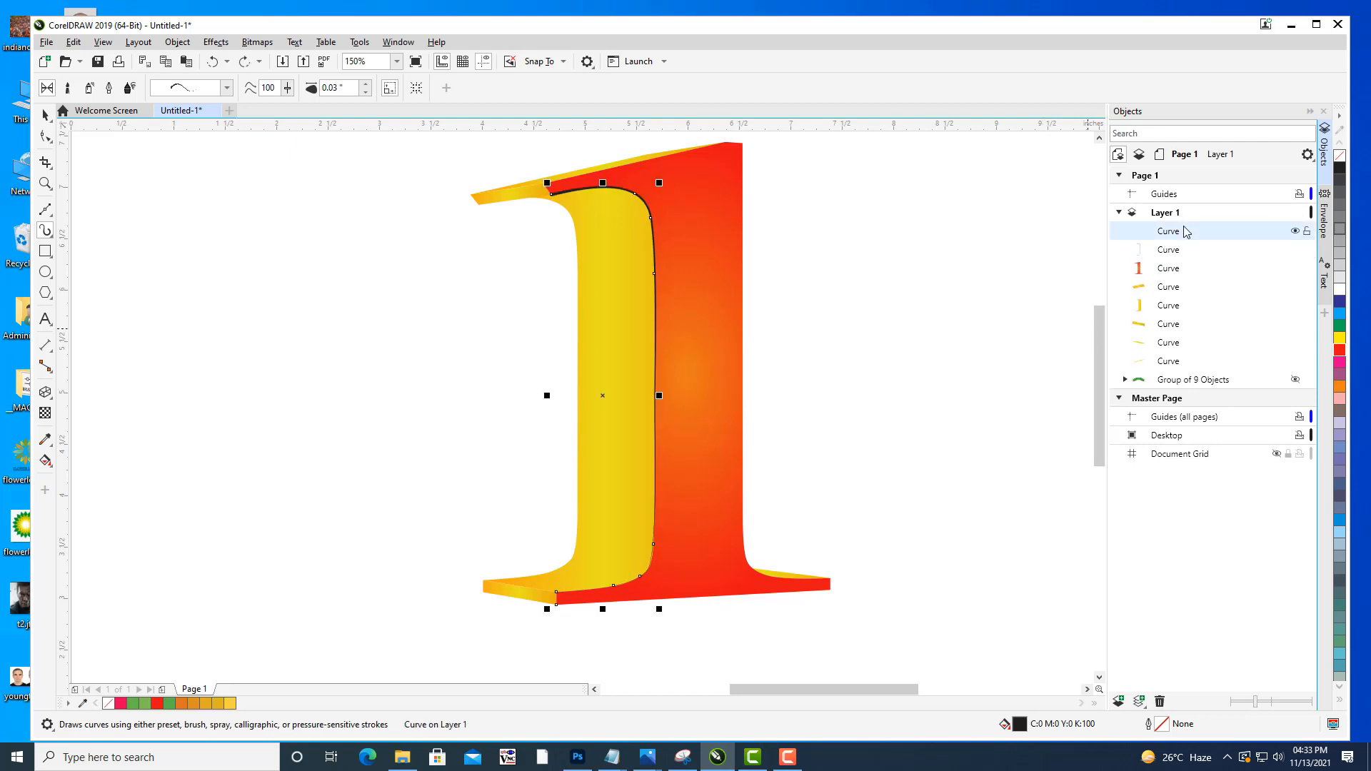
key("Delete")
left_click(1176, 235)
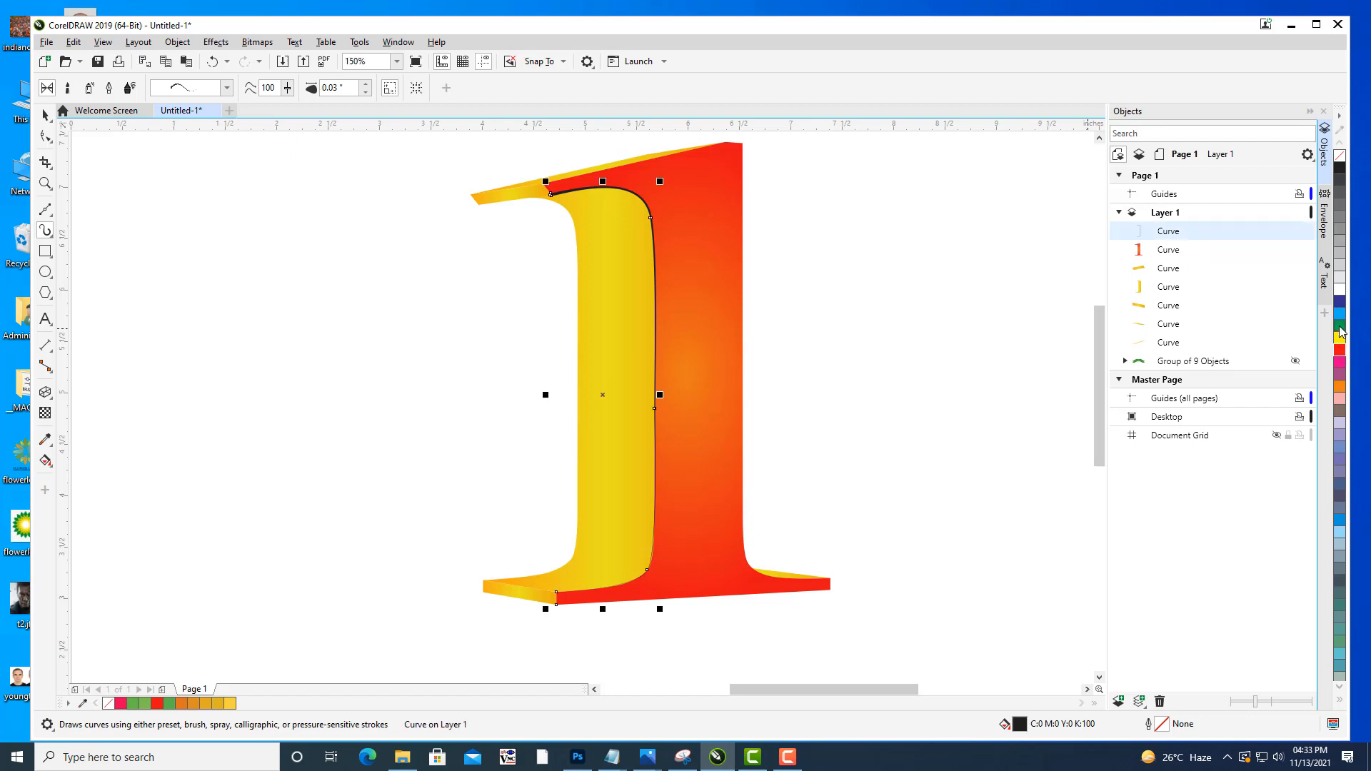
right_click(1341, 330)
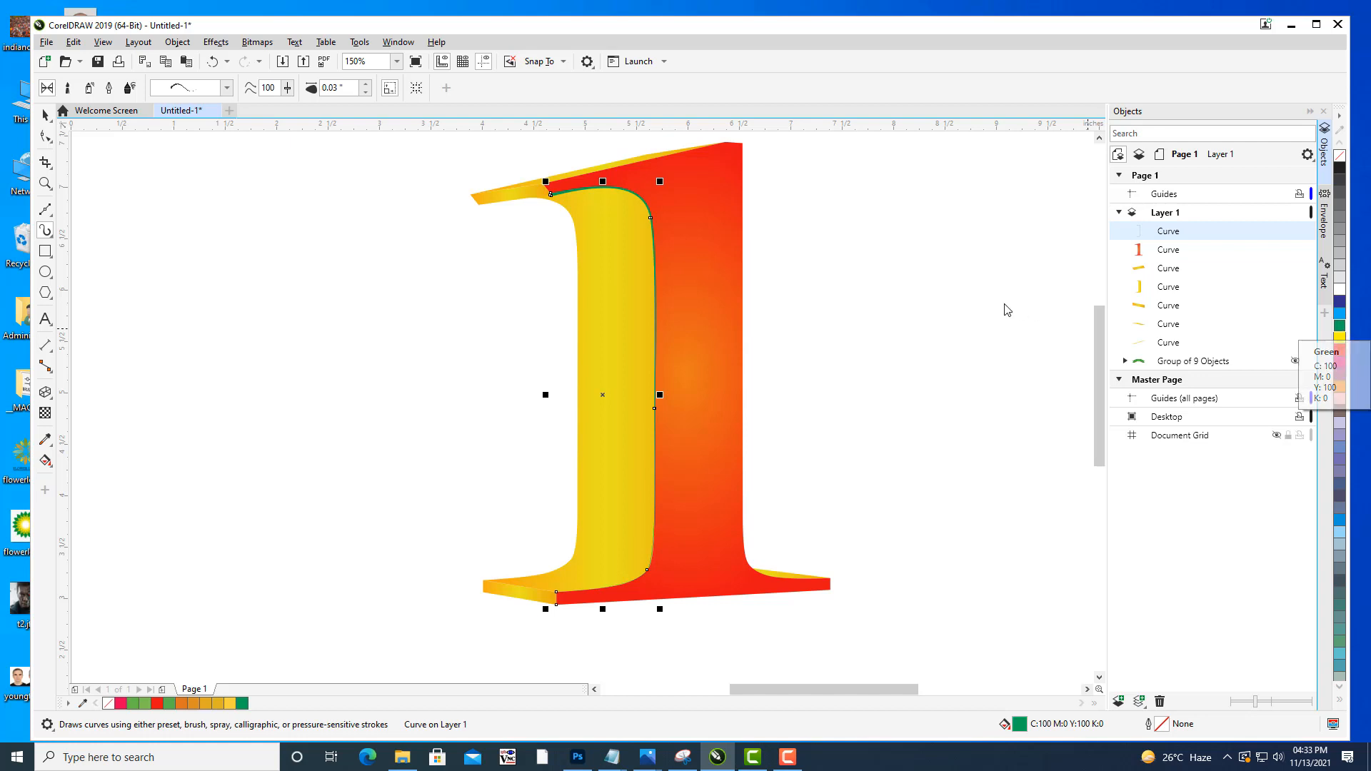
left_click_drag(1002, 293, 995, 293)
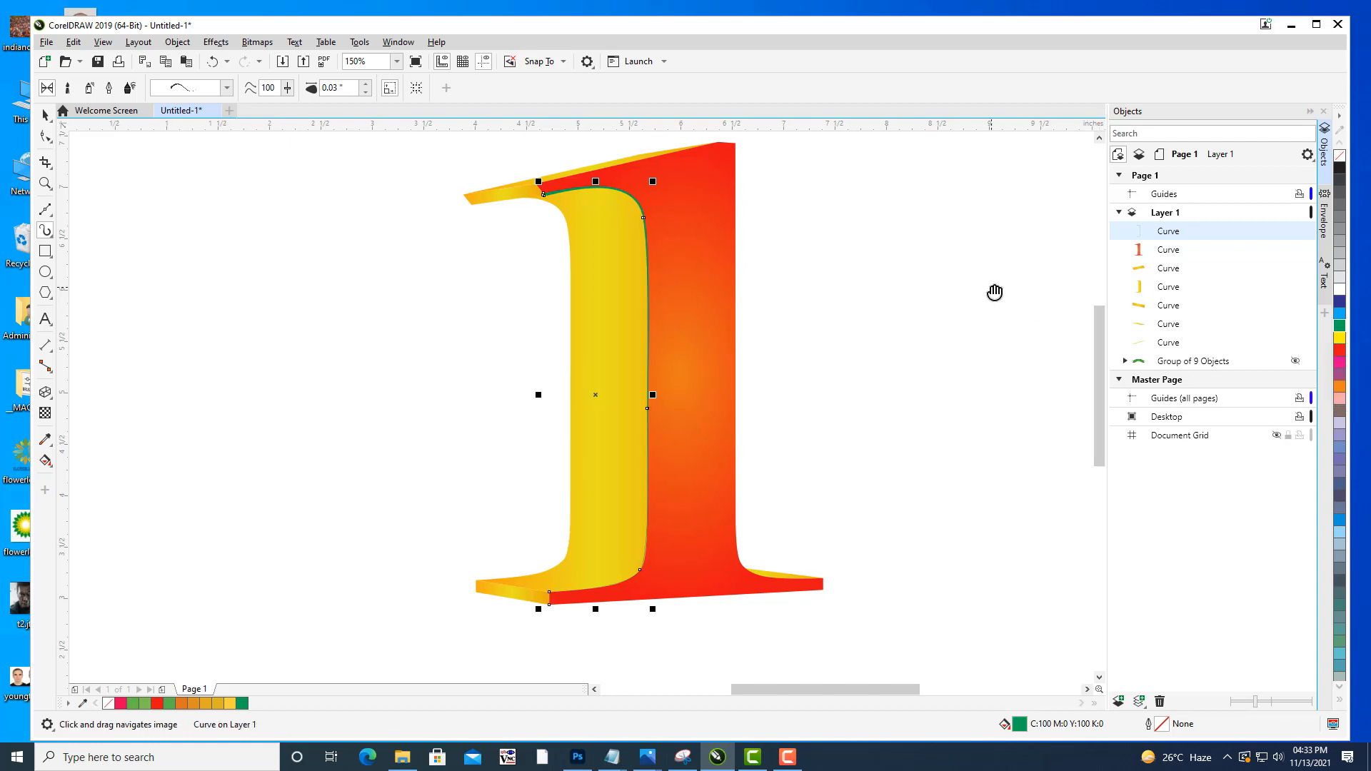
Try several fountain fill presets, including ORANGESILK, on the tapered stroke shape and apply the Light Blue Shading preset.
key("F11")
left_click_drag(703, 179, 1070, 96)
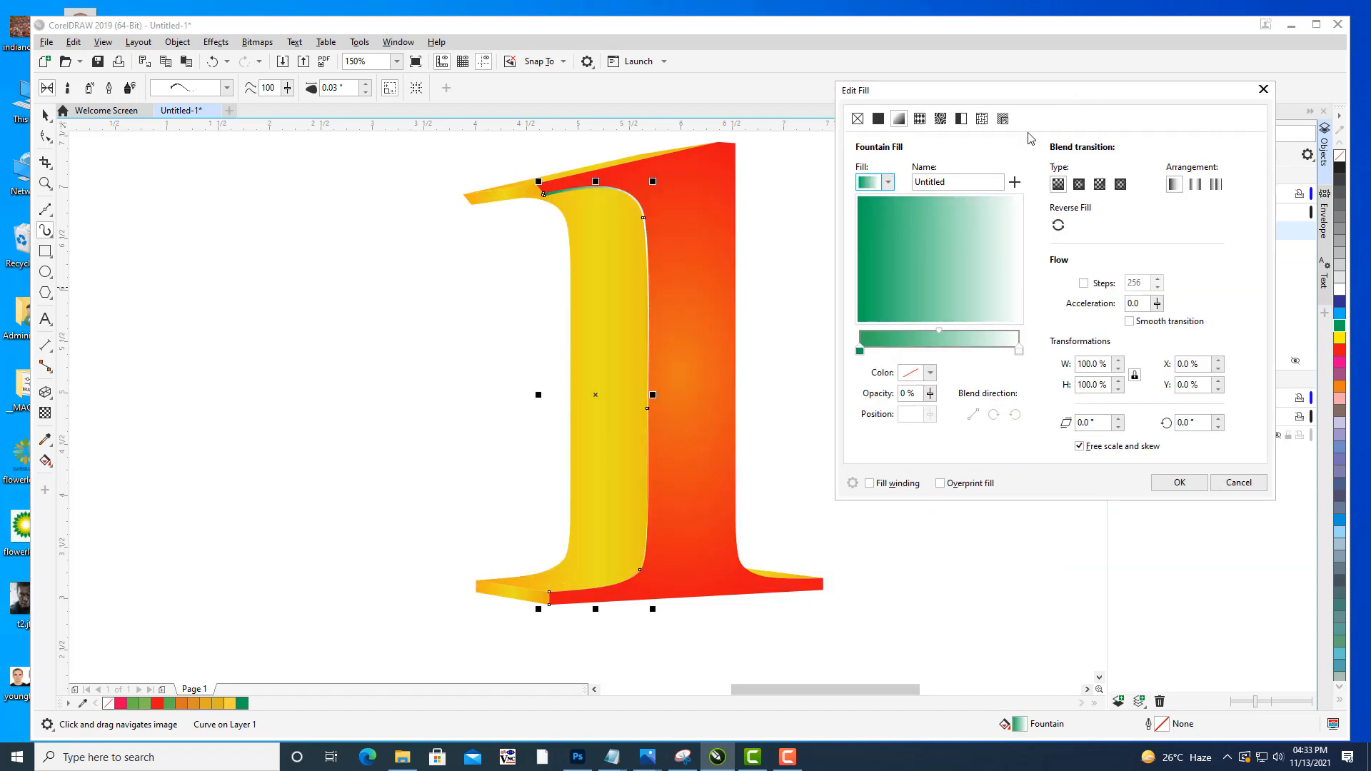
left_click(890, 183)
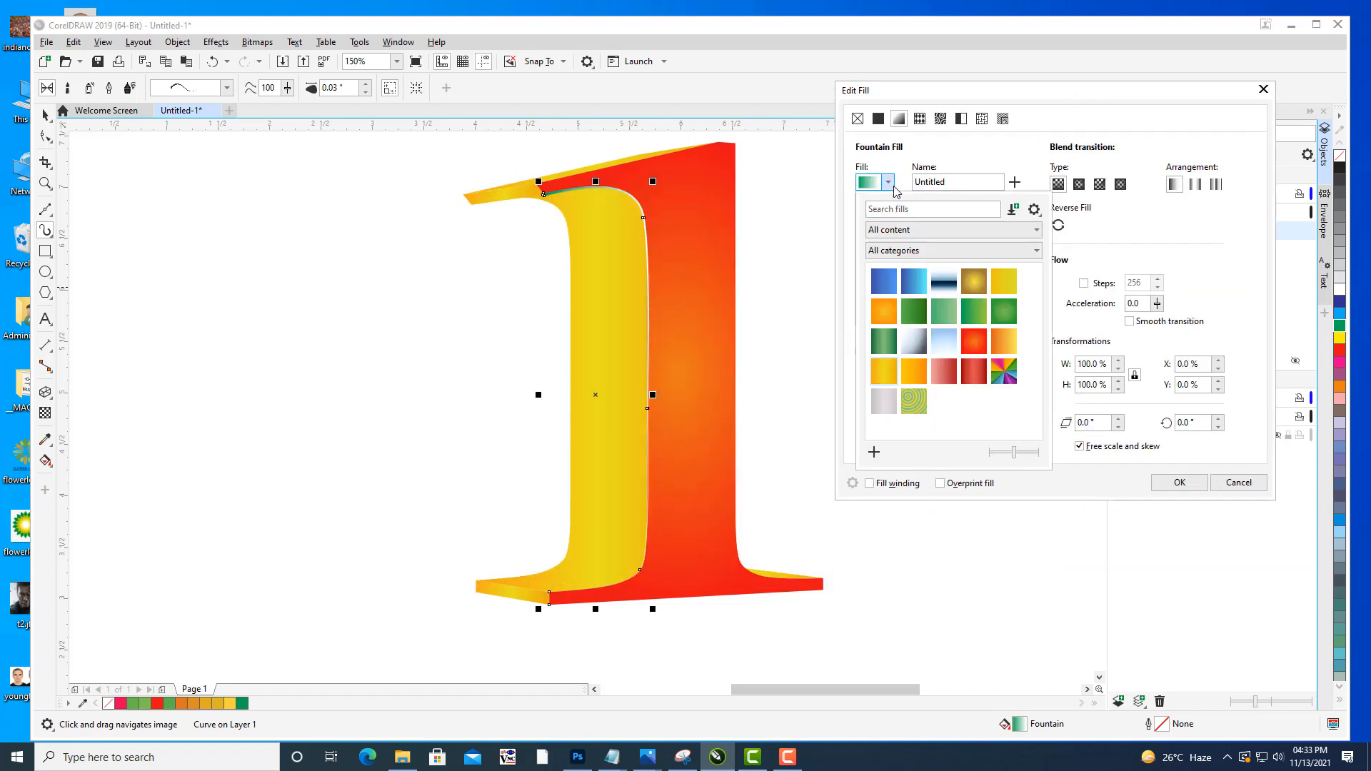
left_click(911, 341)
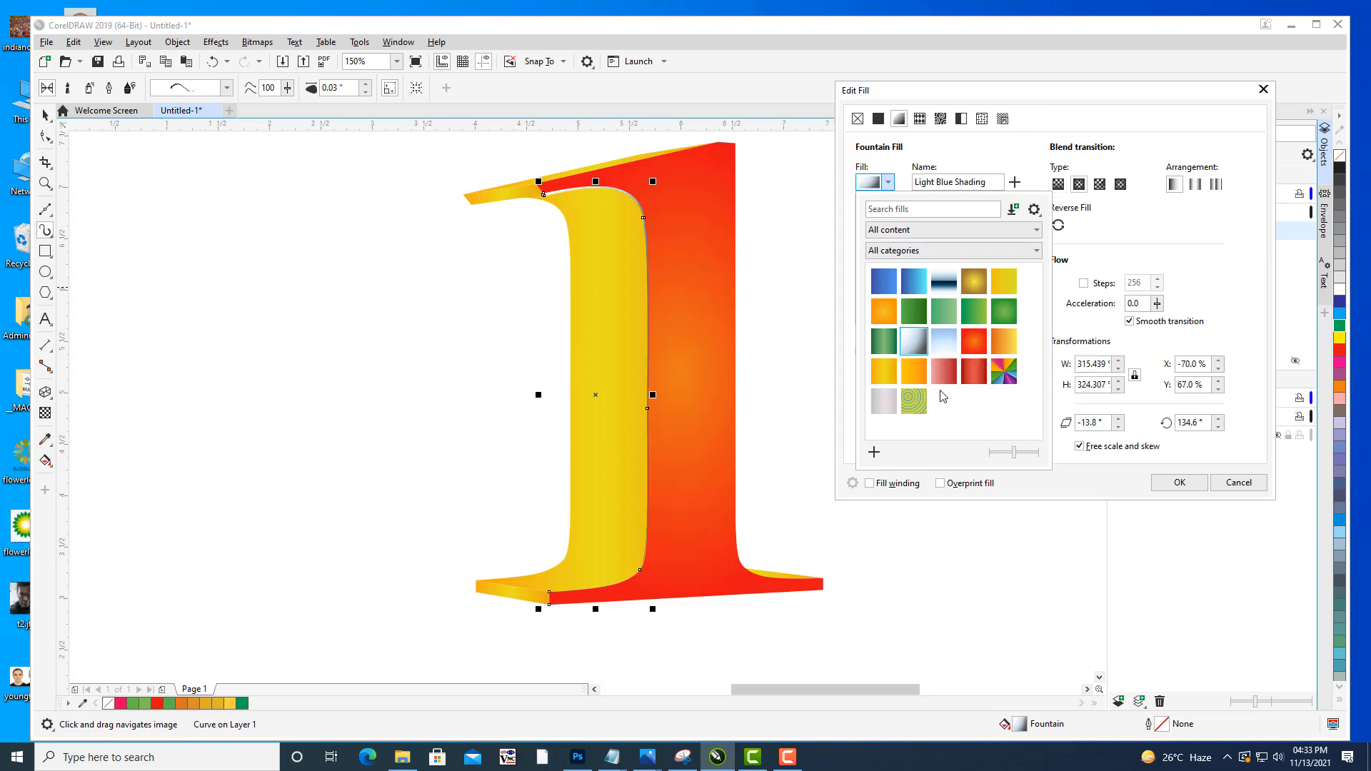
left_click(950, 375)
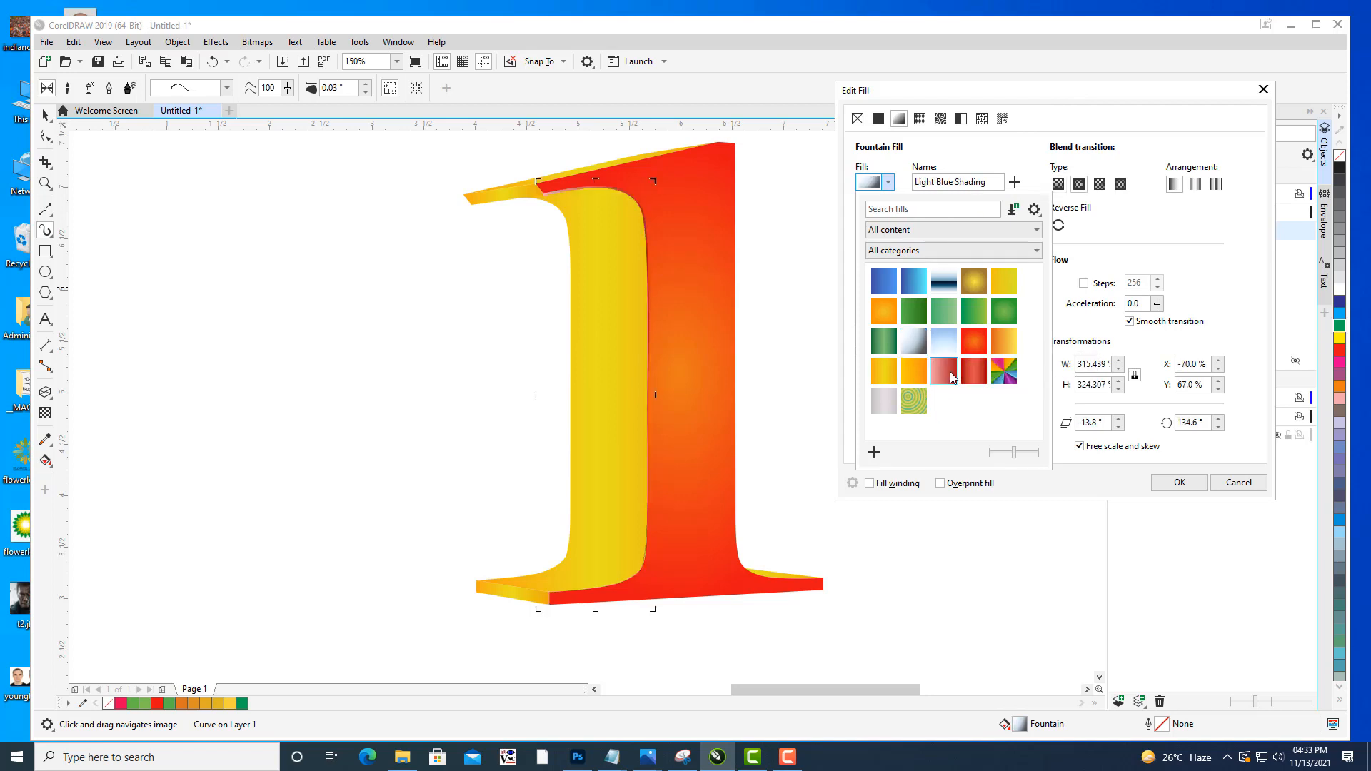
left_click(883, 311)
left_click(885, 376)
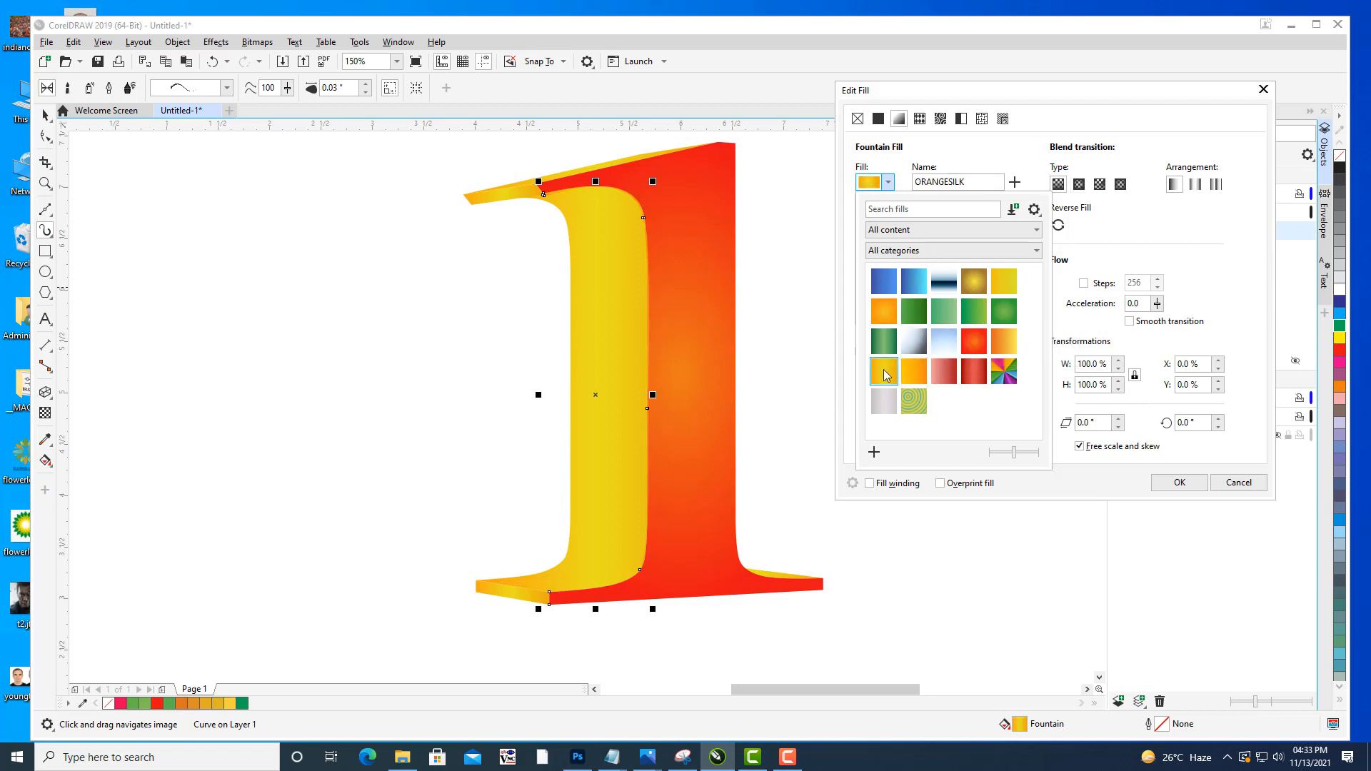
left_click(918, 341)
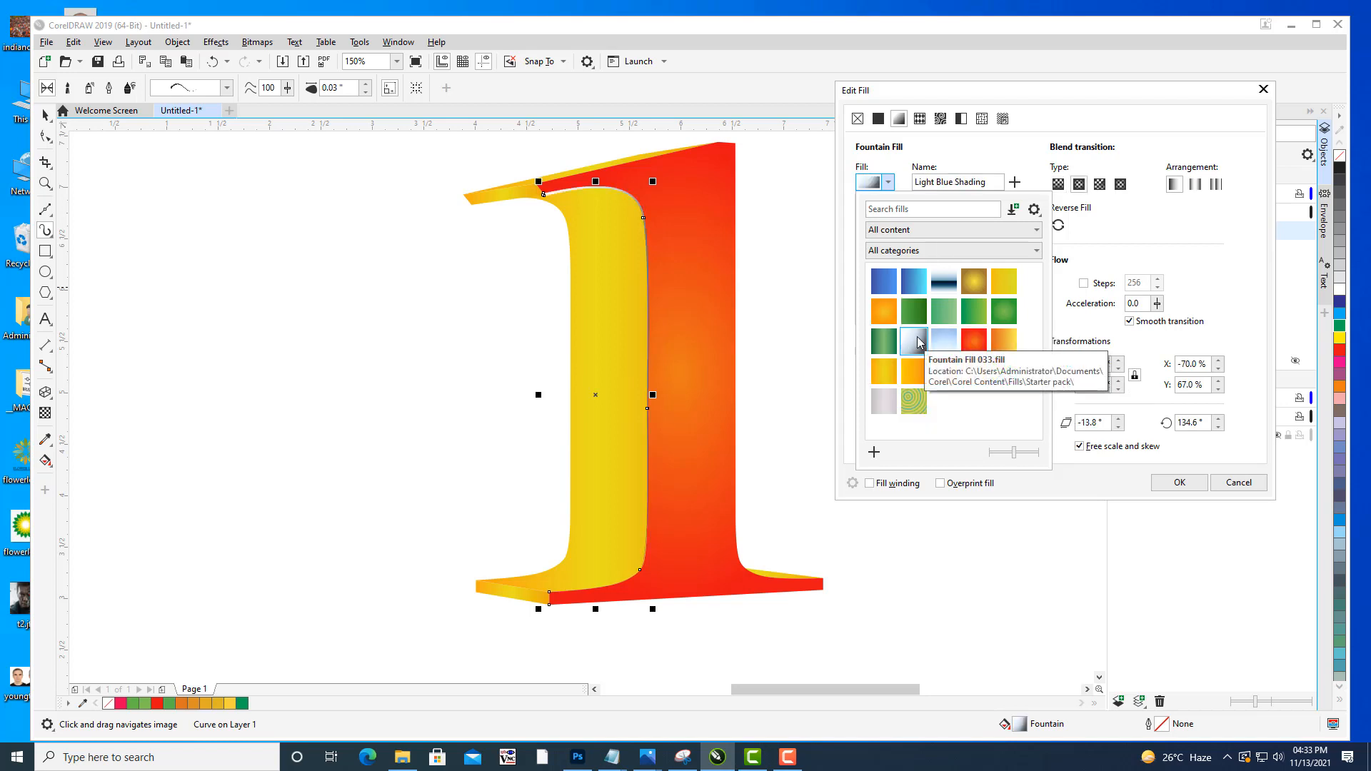
left_click(1180, 484)
left_click(1180, 484)
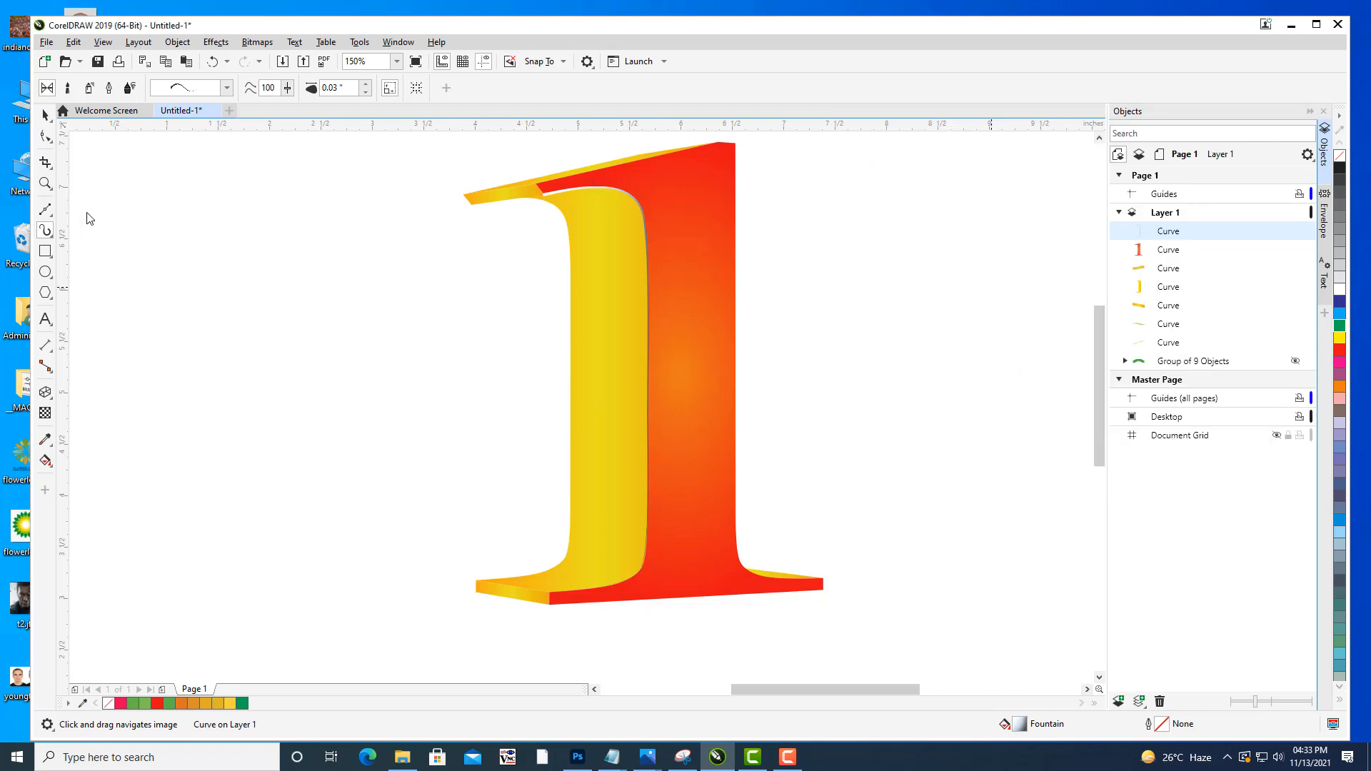
Trace the numeral's right edge with the Bézier tool from its top corner down around the foot curve to the serif tip.
mouse_move(723, 230)
left_mouse_down()
mouse_move(665, 274)
mouse_move(705, 247)
left_mouse_up()
left_click(46, 230)
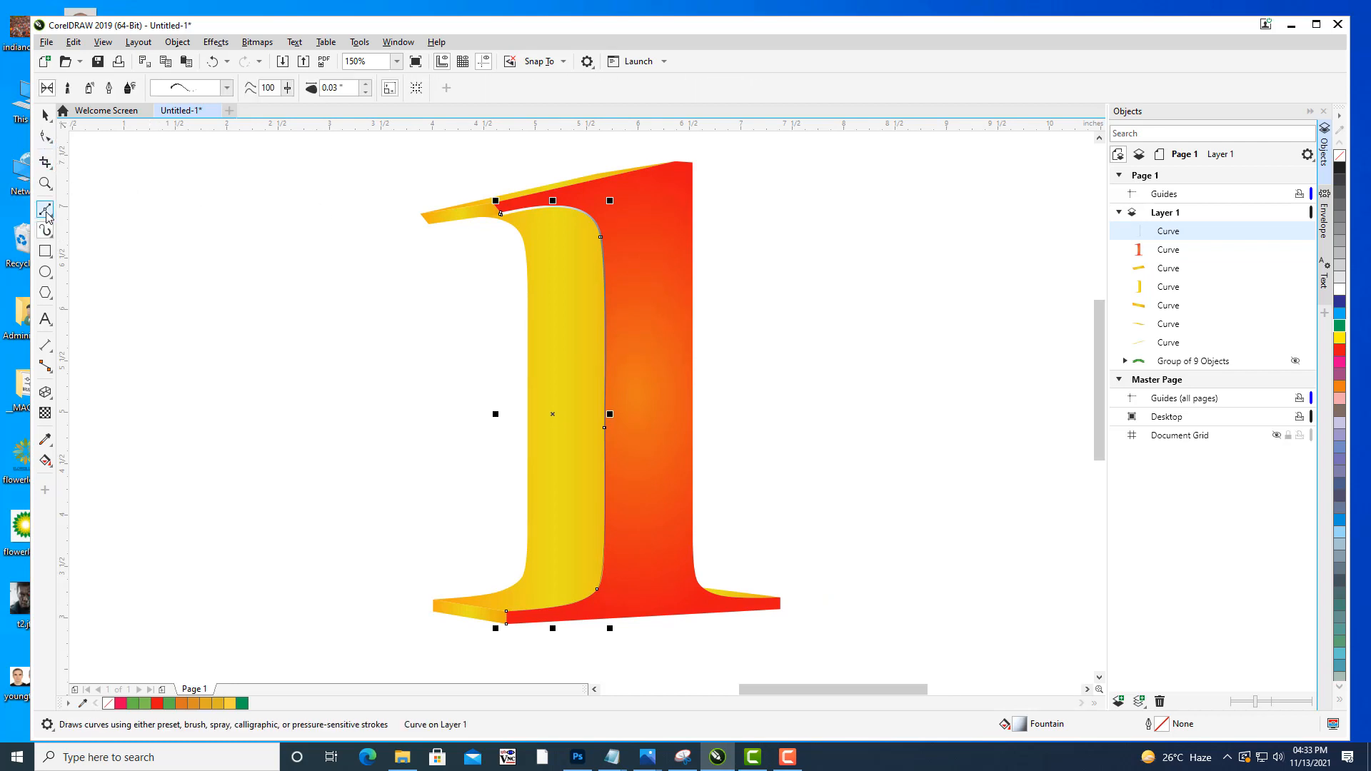
left_click(46, 229)
left_click(109, 241)
key("F5")
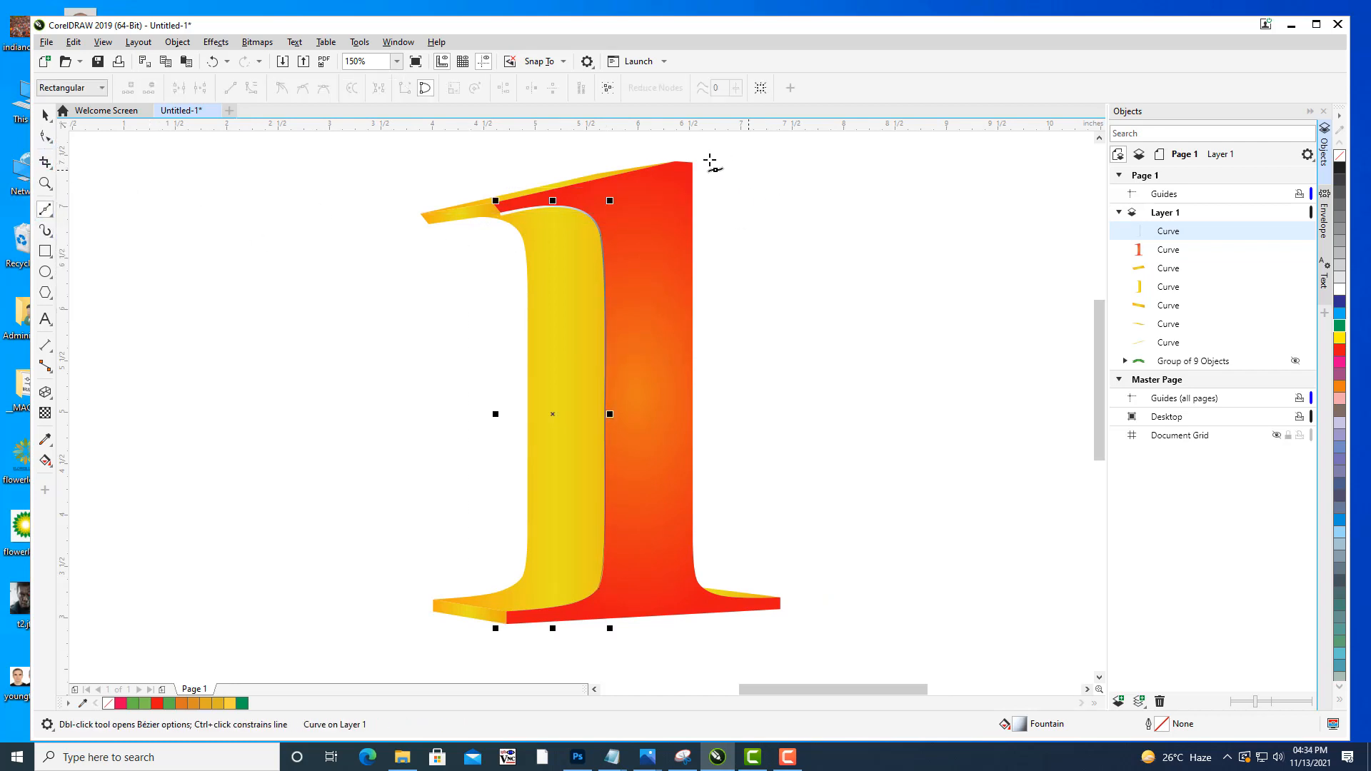
left_click(692, 162)
left_click_drag(754, 365, 753, 318)
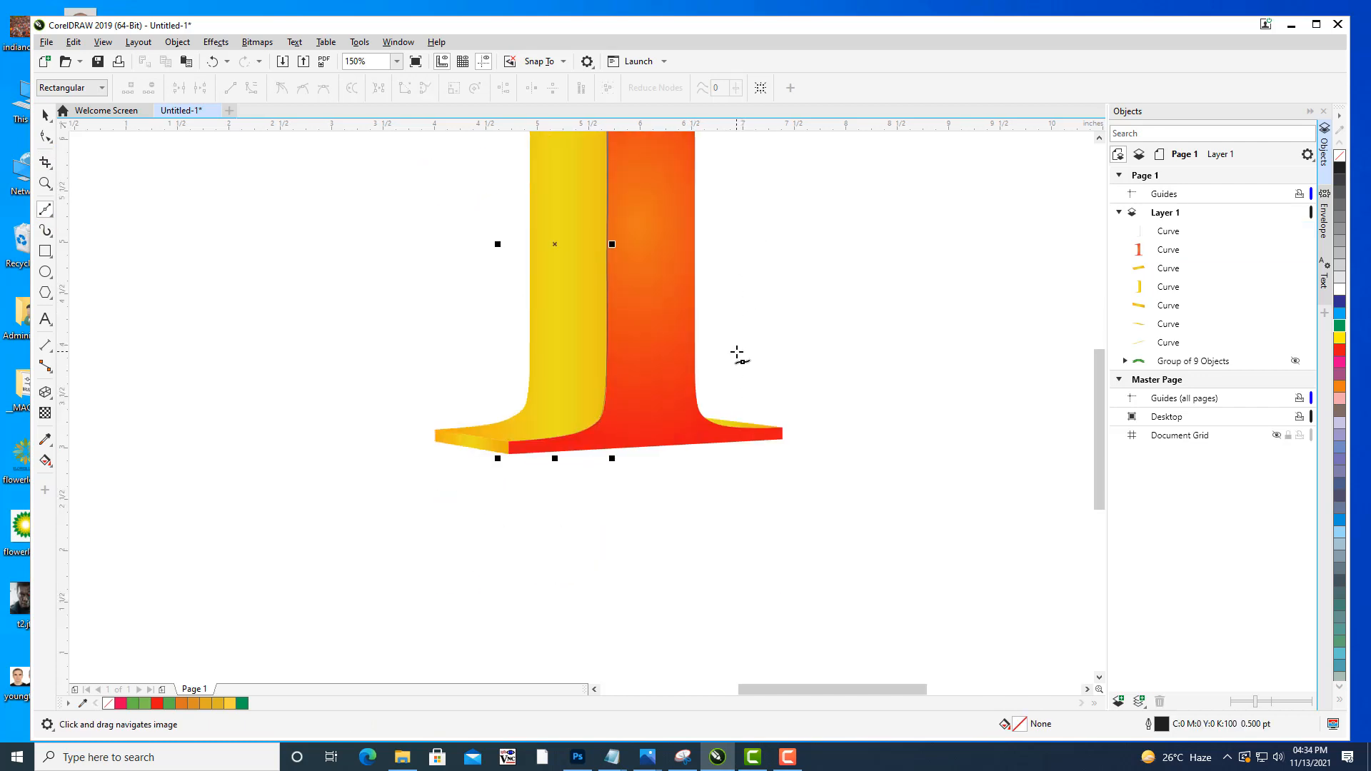
scroll(739, 355, "up", 2)
left_click_drag(645, 321, 695, 385)
scroll(693, 365, "up", 2)
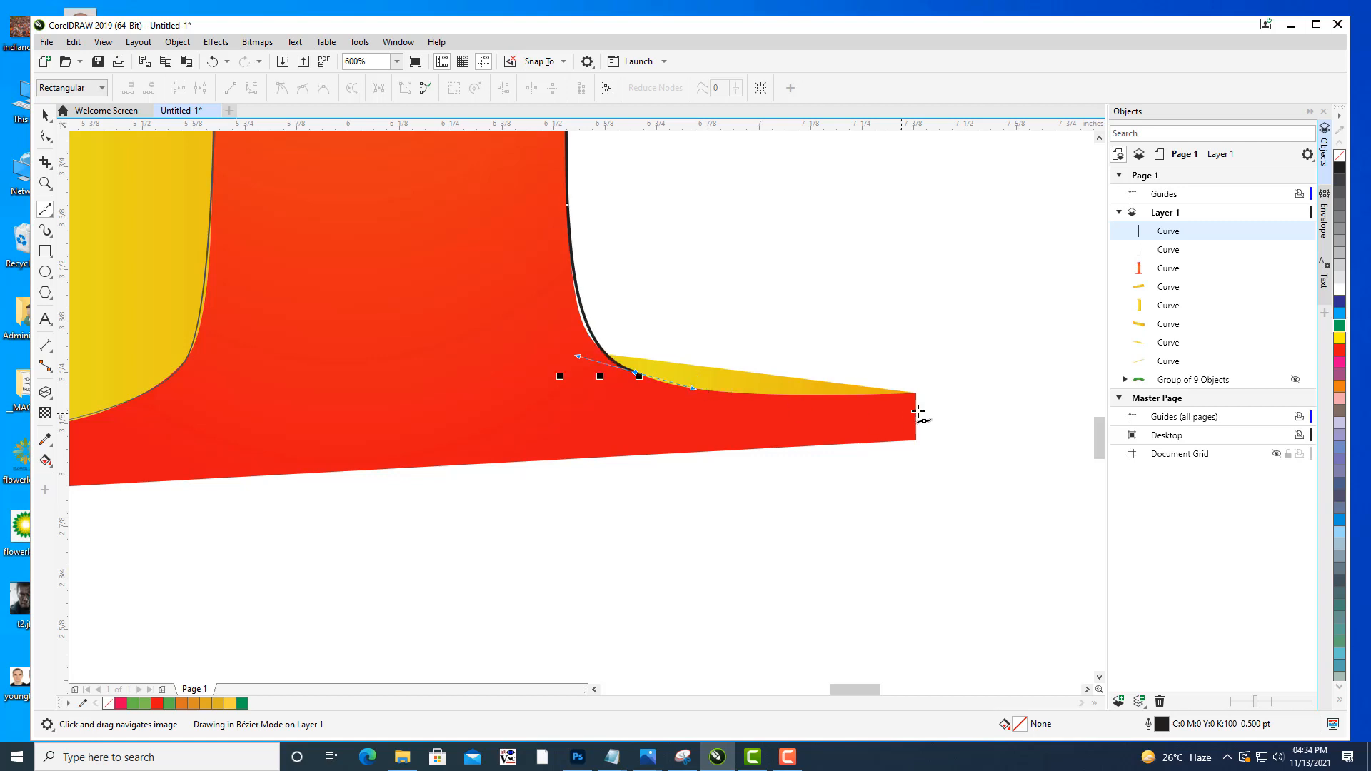
left_click(917, 392)
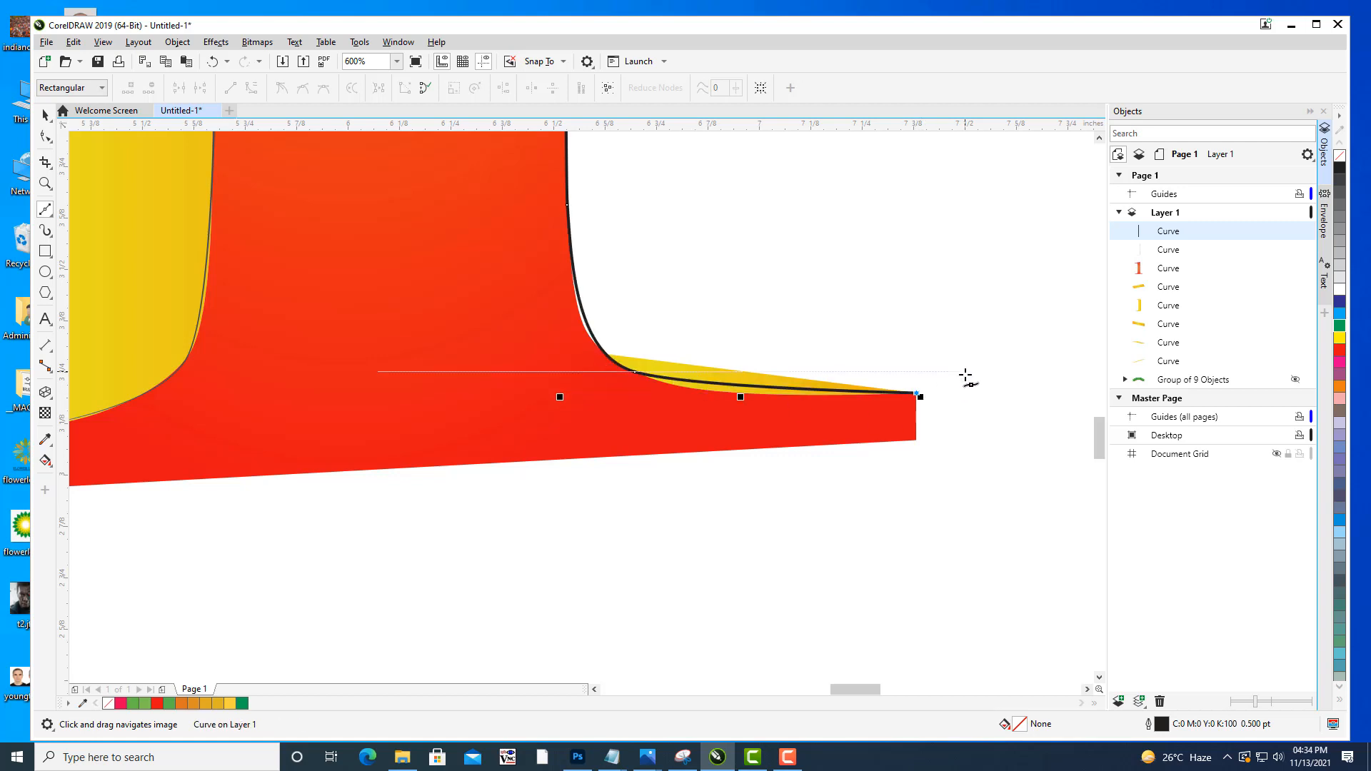
left_click_drag(805, 365, 873, 333)
Add a node to the traced edge curve along the foot serif and bend that segment down to match the red serif's upper edge.
left_click(45, 135)
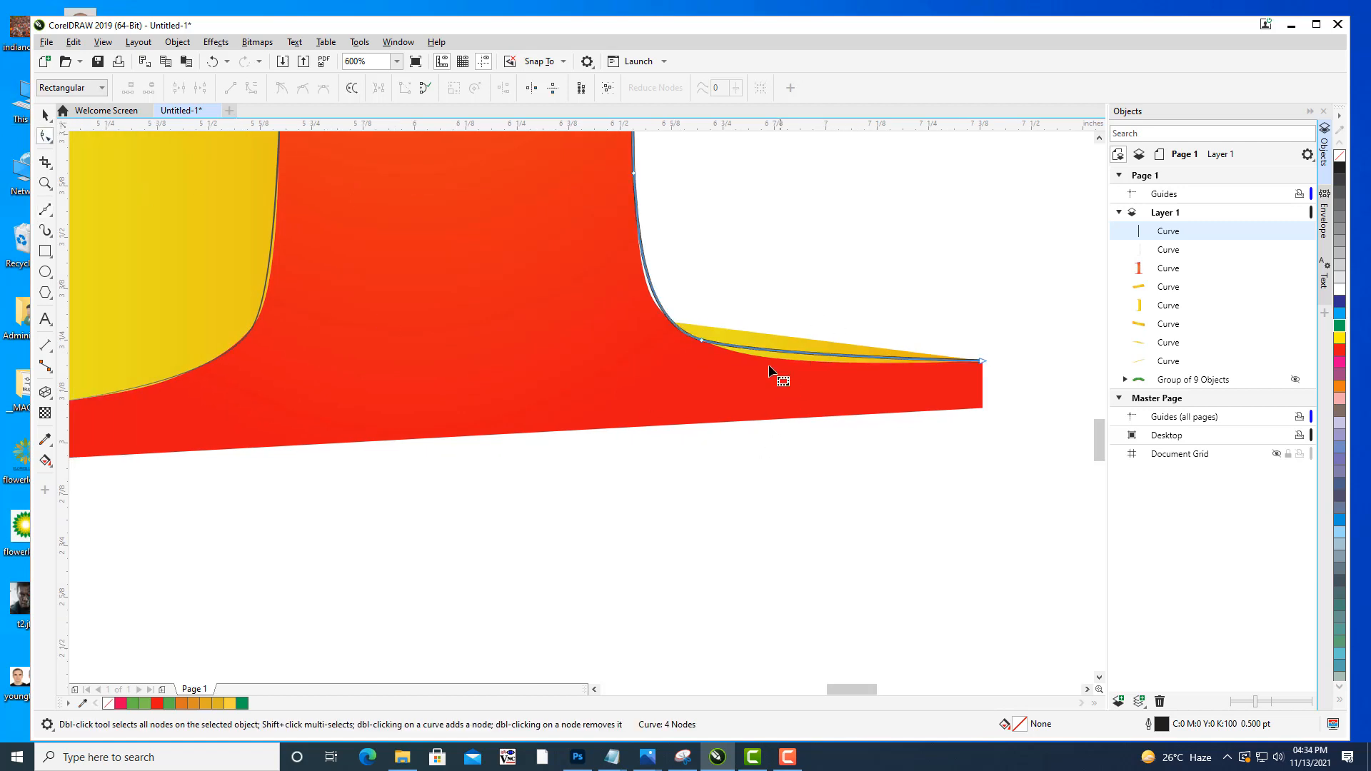
scroll(685, 333, "up", 2)
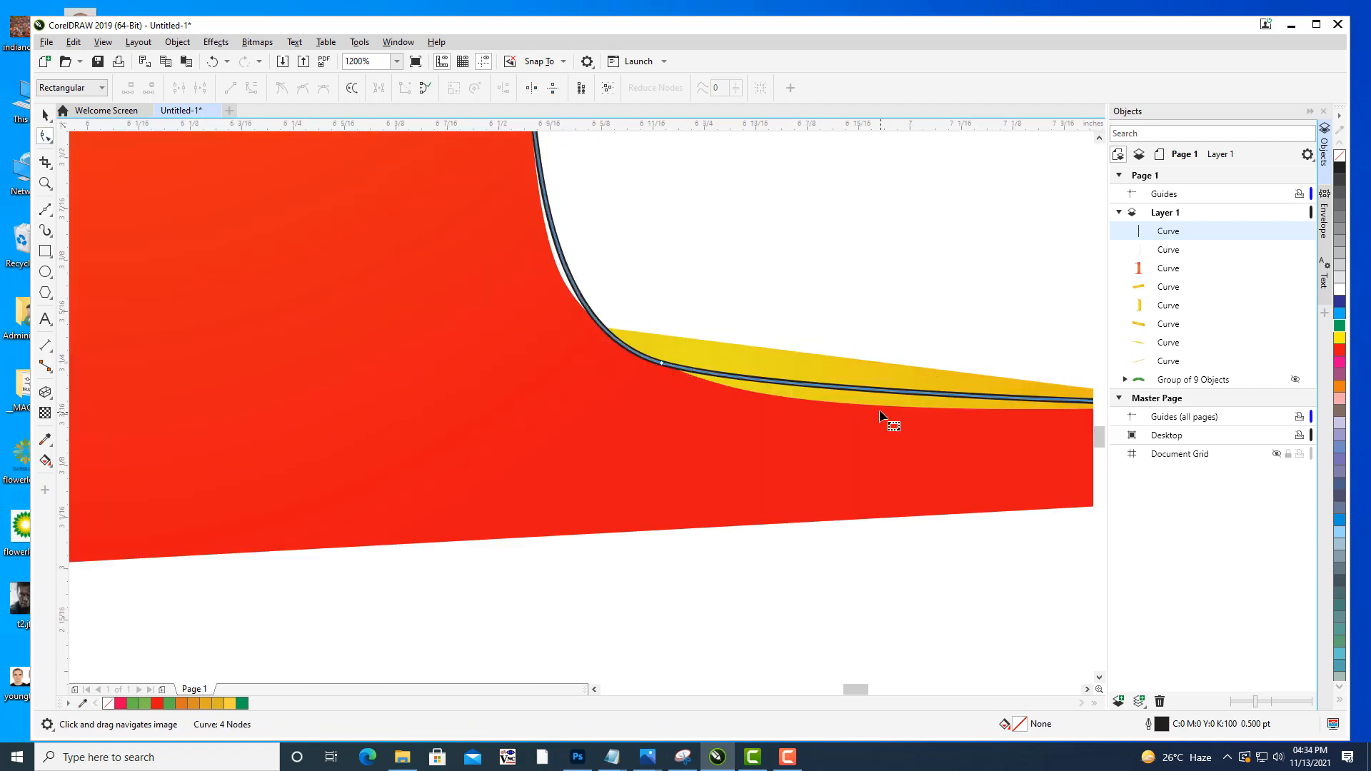
left_click_drag(863, 389, 865, 405)
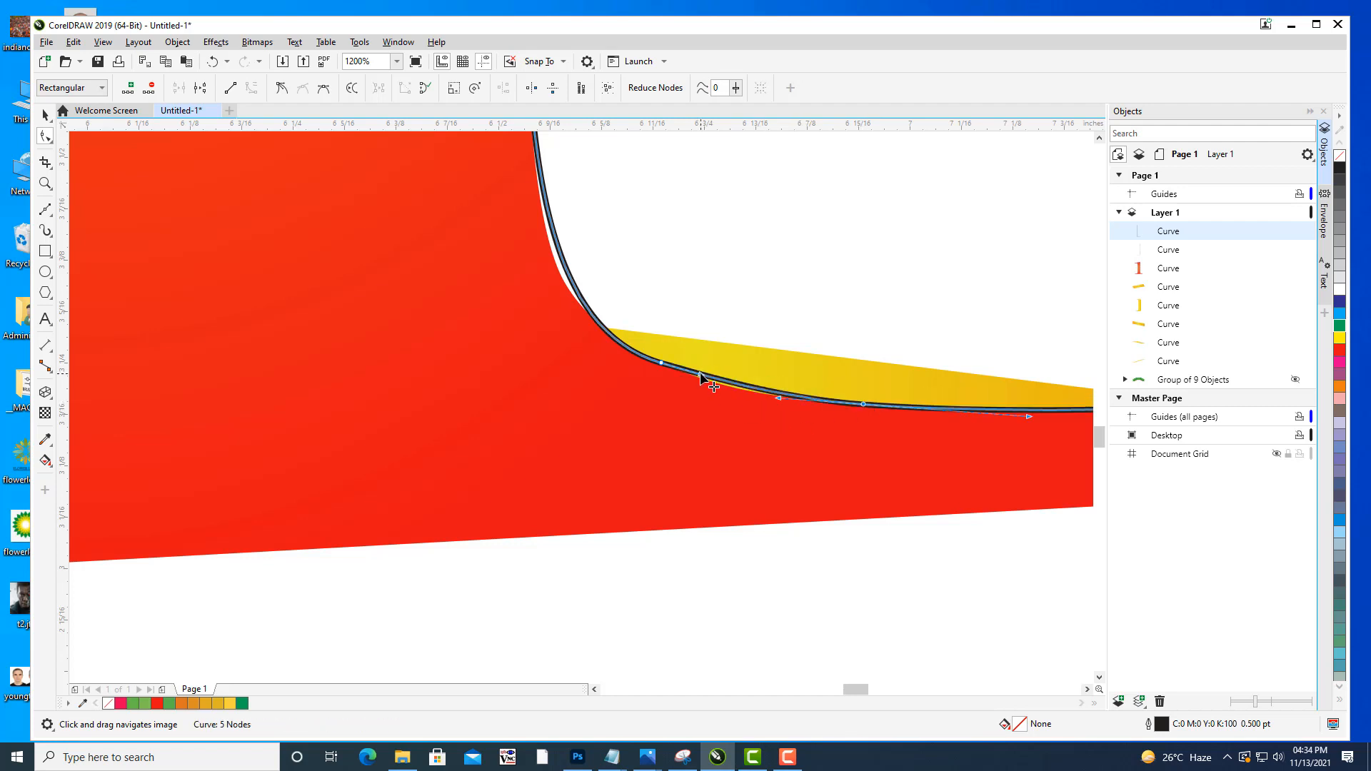
left_click_drag(700, 376, 713, 389)
Add a node on the curve's bend above the foot and shift it inward to follow the red face's rounded corner.
left_click_drag(707, 360, 750, 421)
double_click(615, 328)
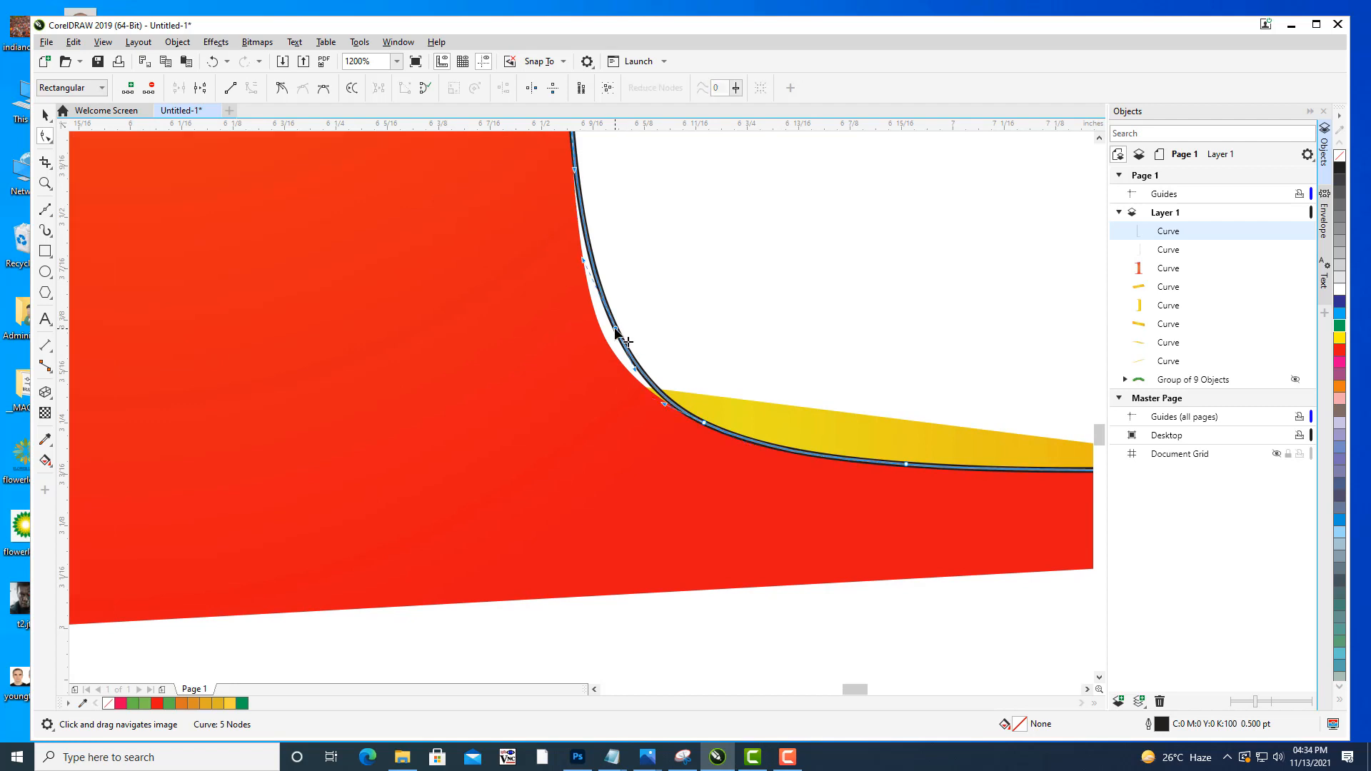
left_click_drag(615, 328, 602, 332)
left_click_drag(703, 300, 649, 298)
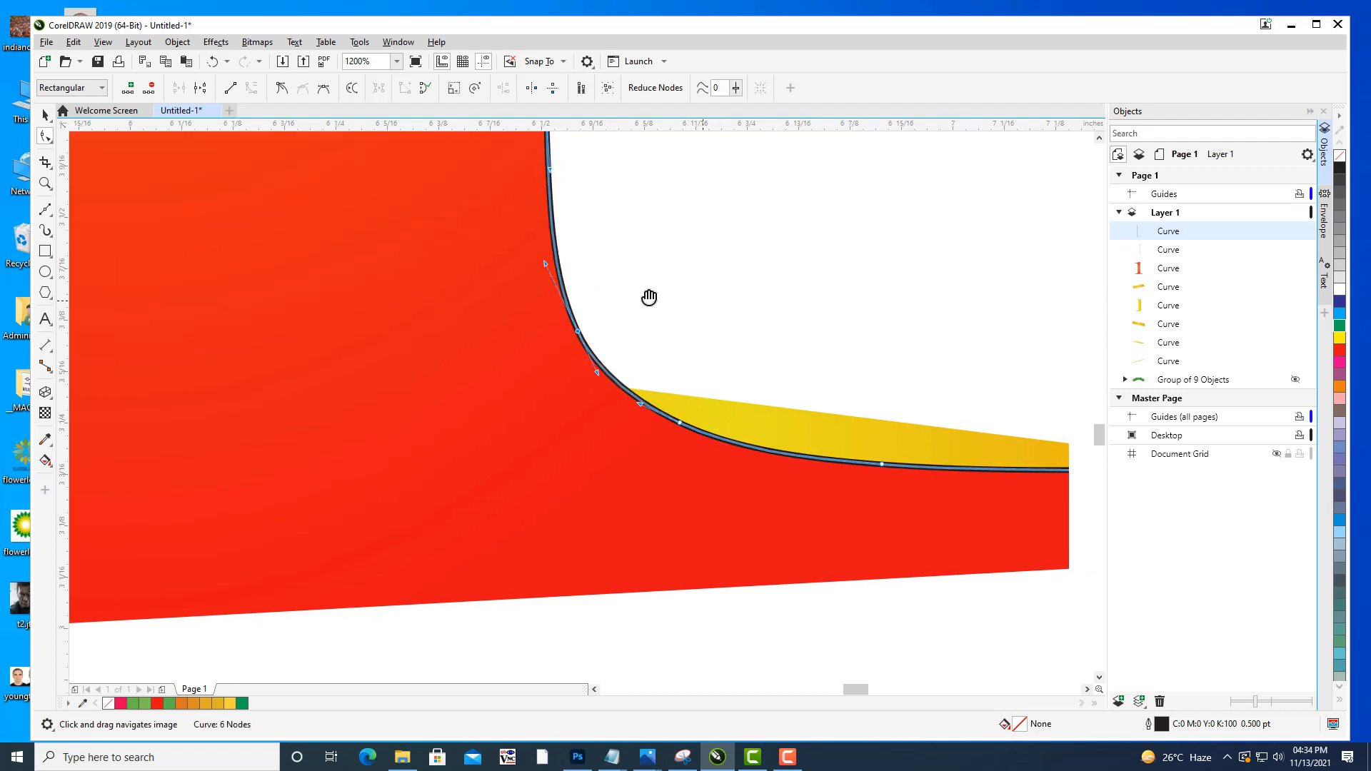
Set the outline width of the traced right-edge curve to 1.5 pt.
scroll(722, 250, "down", 2)
left_click_drag(728, 238, 757, 475)
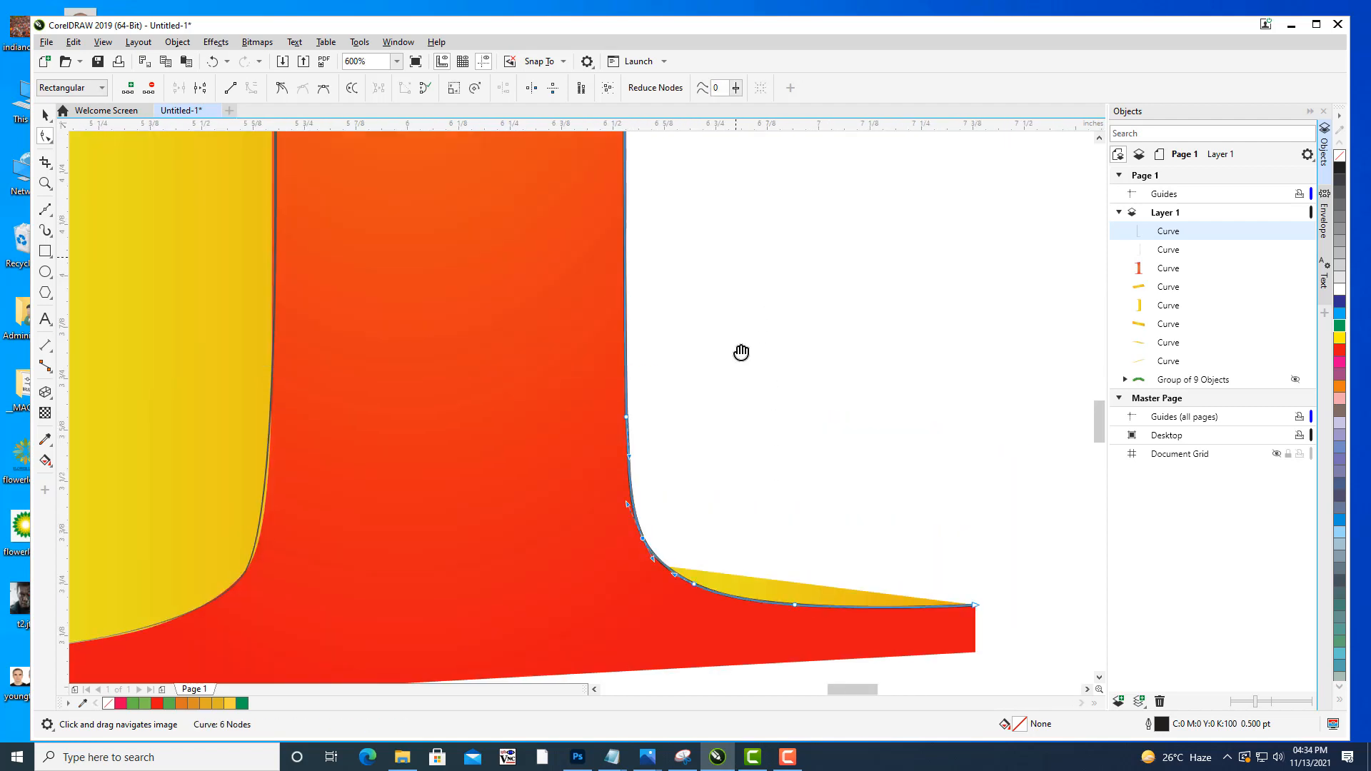
scroll(756, 366, "up", 3)
scroll(756, 361, "down", 2)
scroll(742, 398, "up", 5)
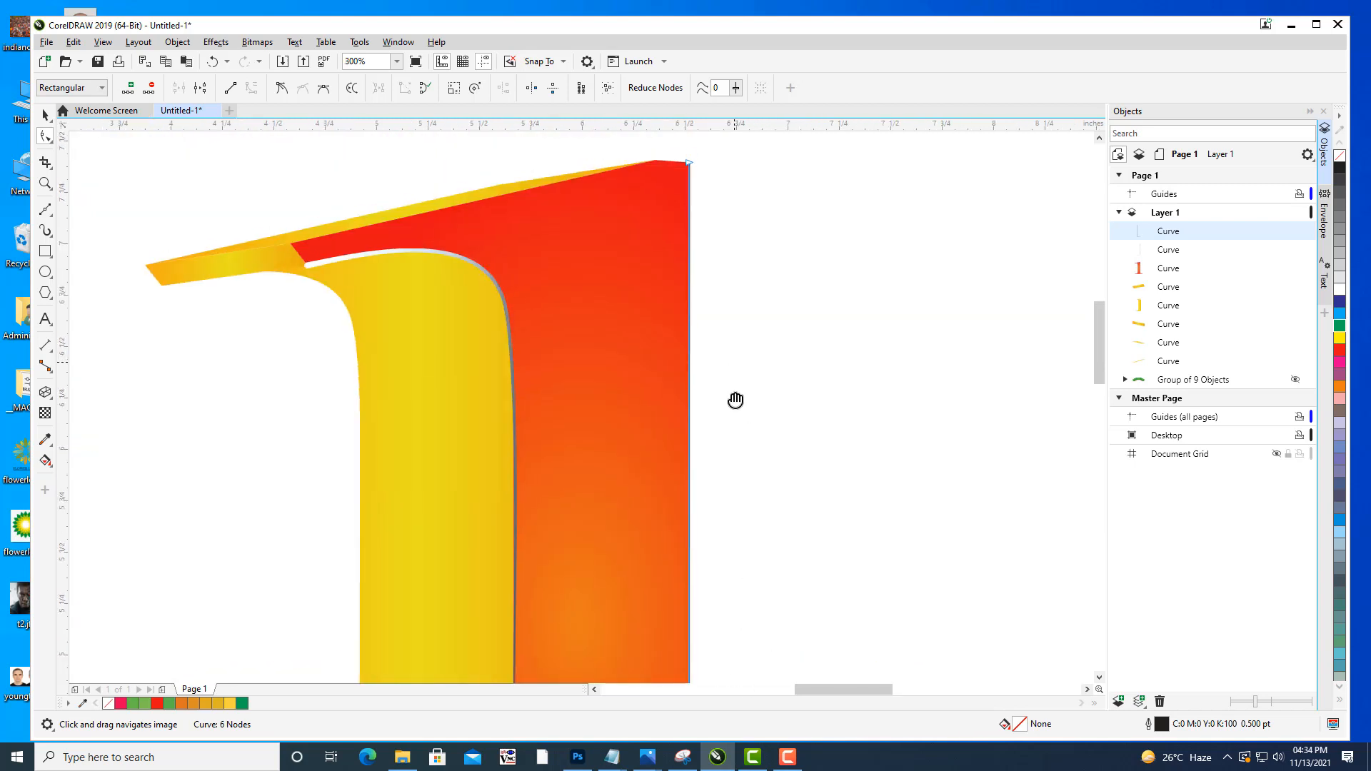
scroll(736, 400, "up", 1)
left_click(46, 115)
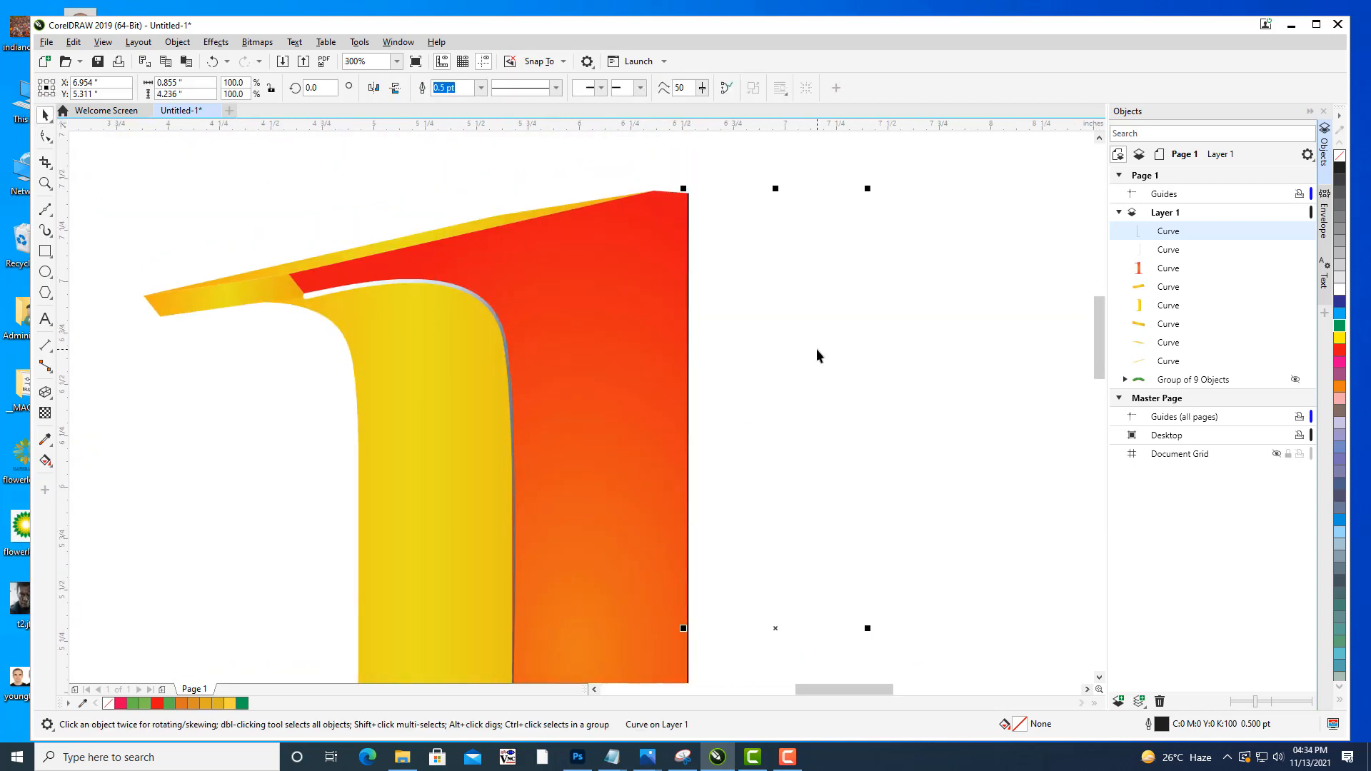
scroll(830, 352, "down", 1)
left_click_drag(831, 353, 787, 171)
left_click_drag(858, 277, 910, 622)
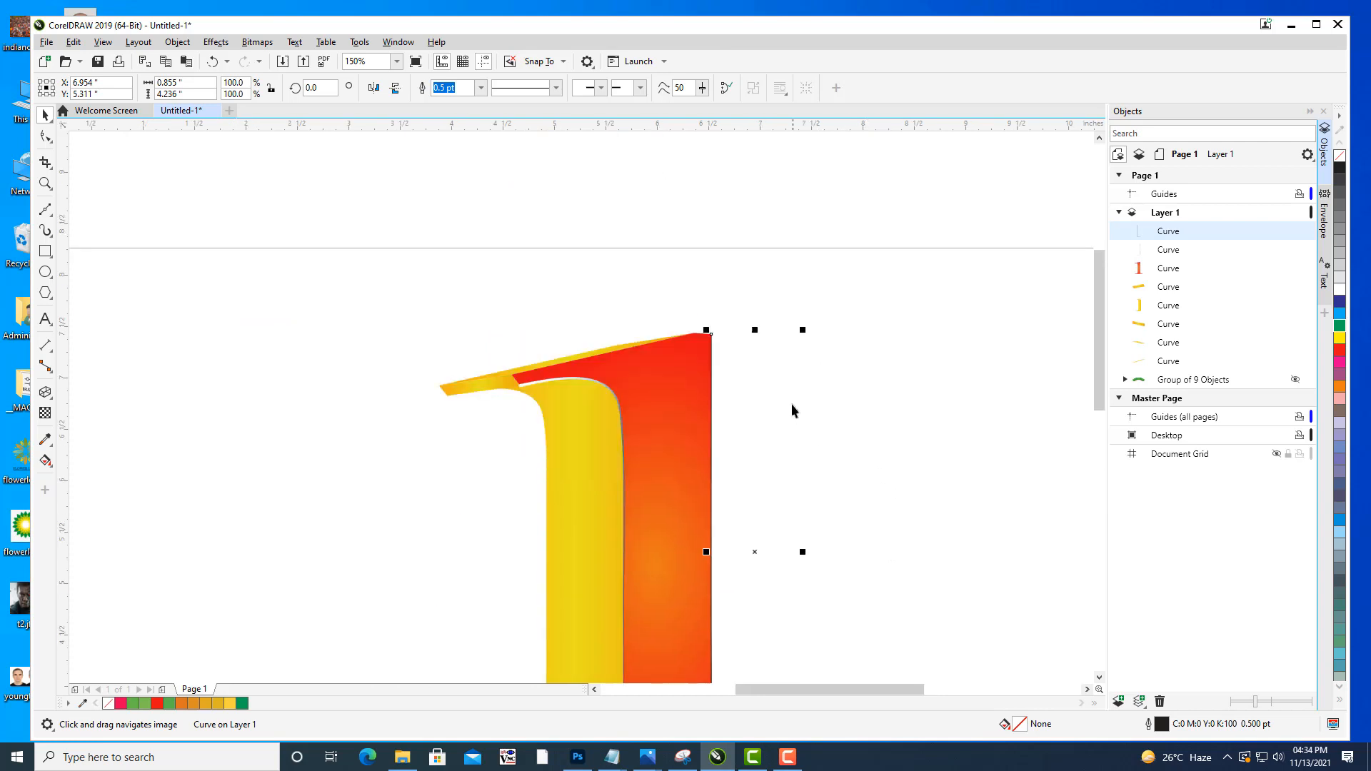
left_click_drag(791, 405, 779, 316)
left_click(480, 90)
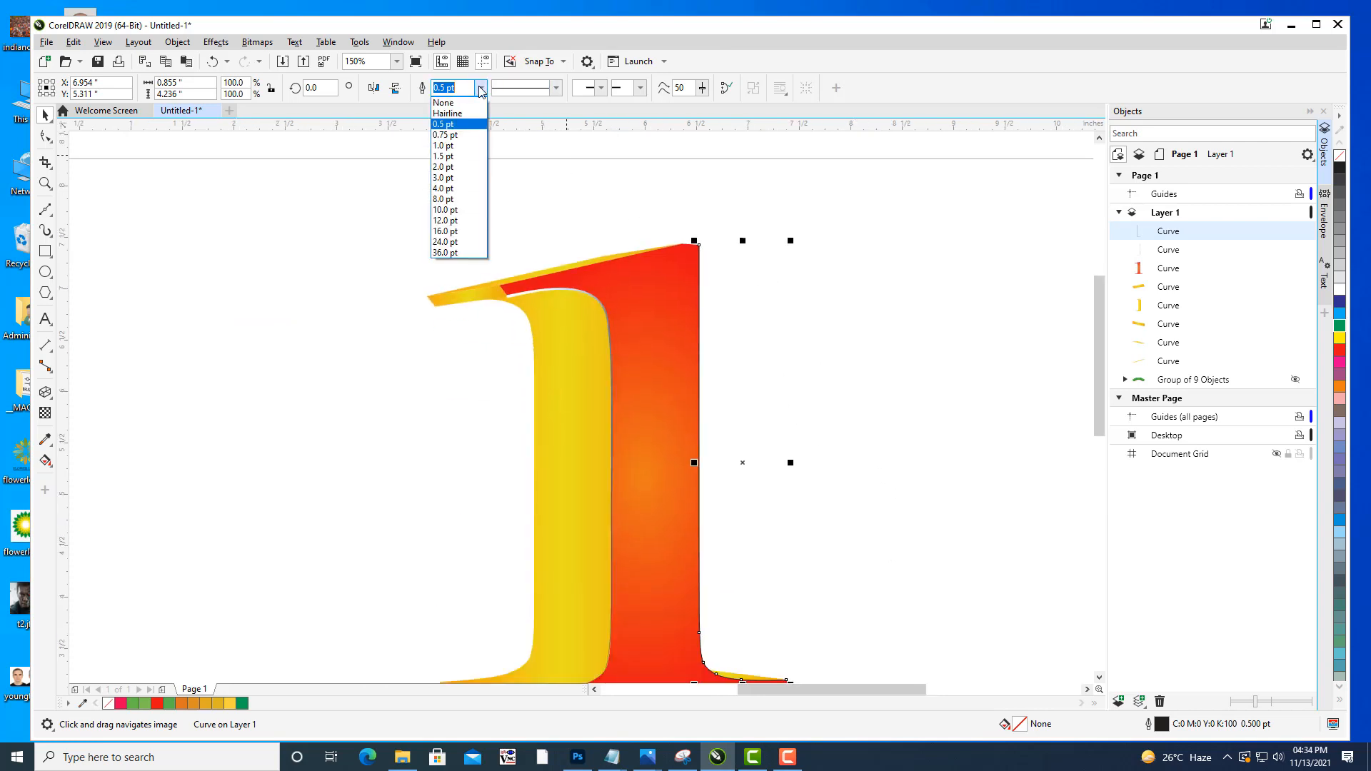
left_click(451, 165)
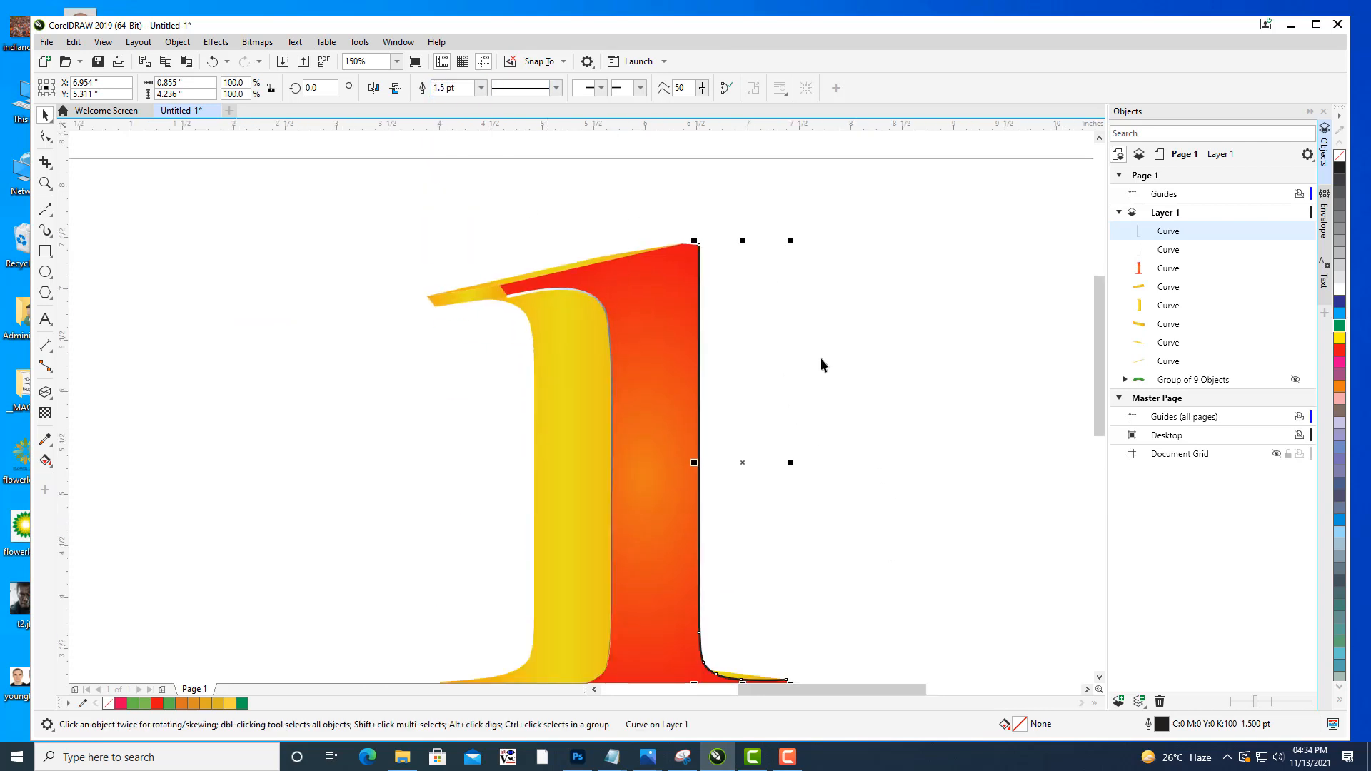
Start Artistic Media on the right-edge curve and open the list of preset strokes.
left_click_drag(907, 421, 902, 247)
left_click_drag(906, 315, 969, 420)
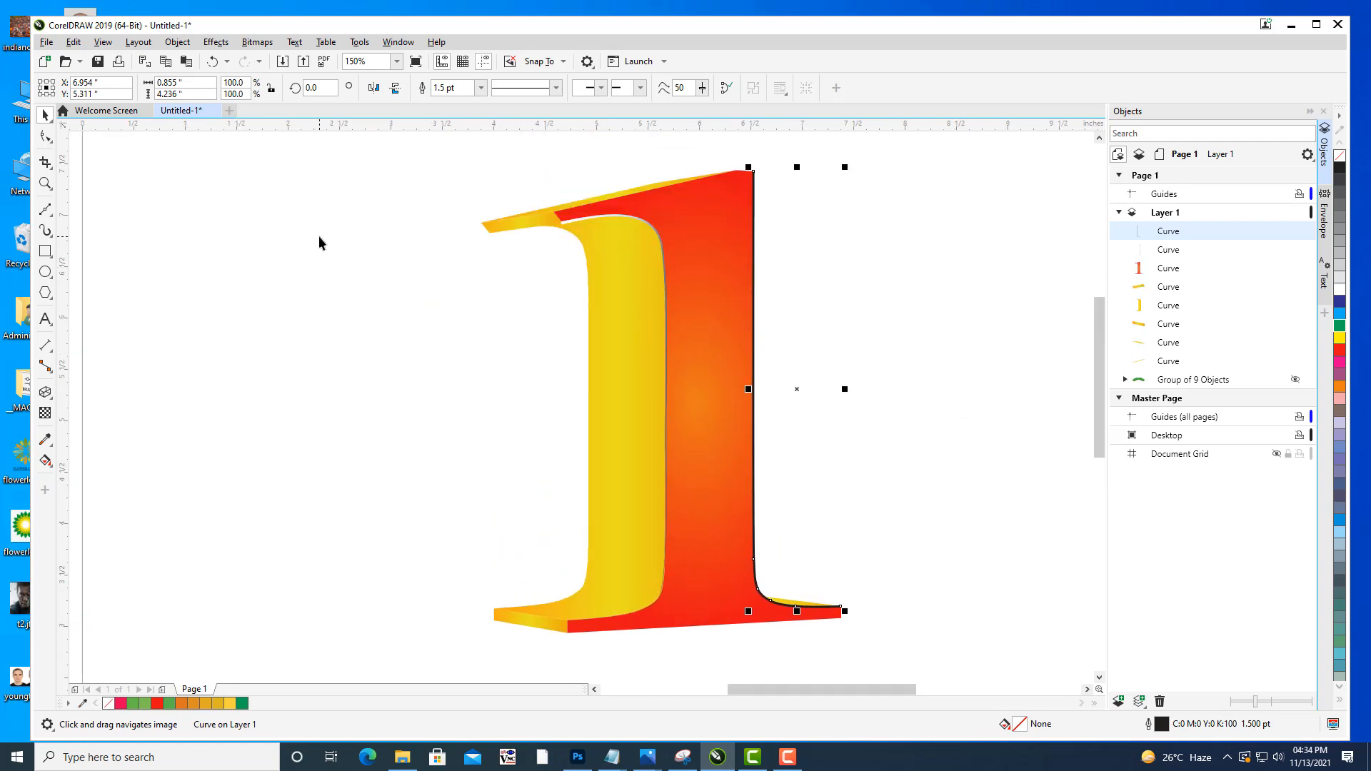
key("i")
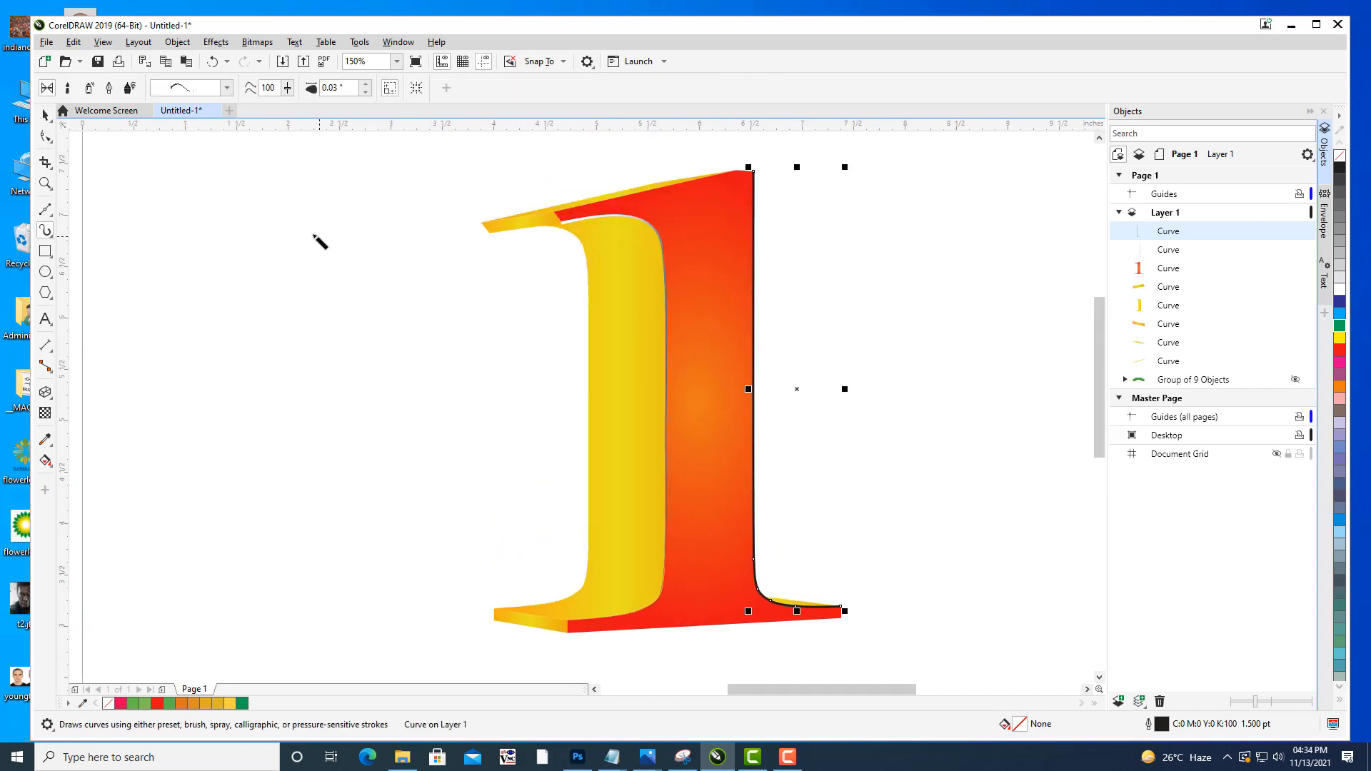
left_click(226, 87)
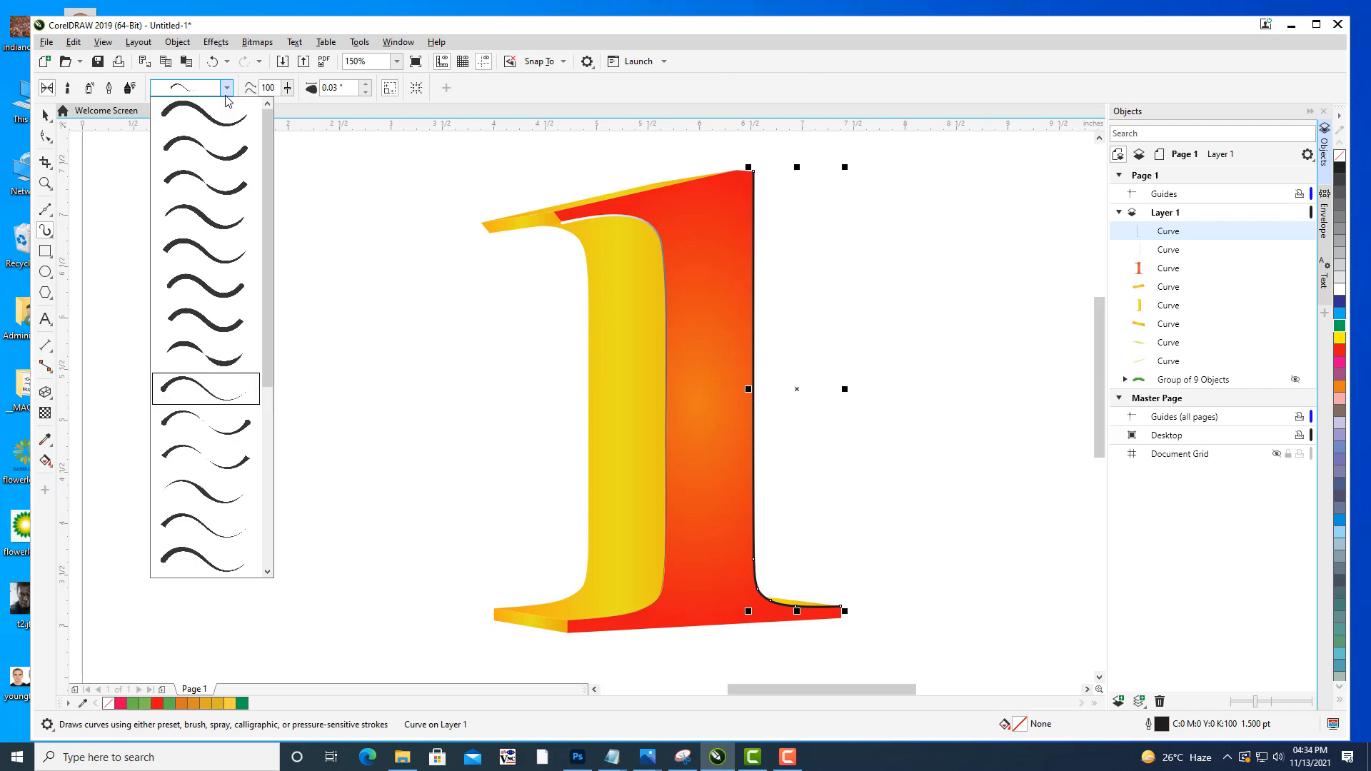
Apply a tapered preset artistic media stroke to the curve along the numeral 1's right edge and break the artistic media apart.
left_click(184, 455)
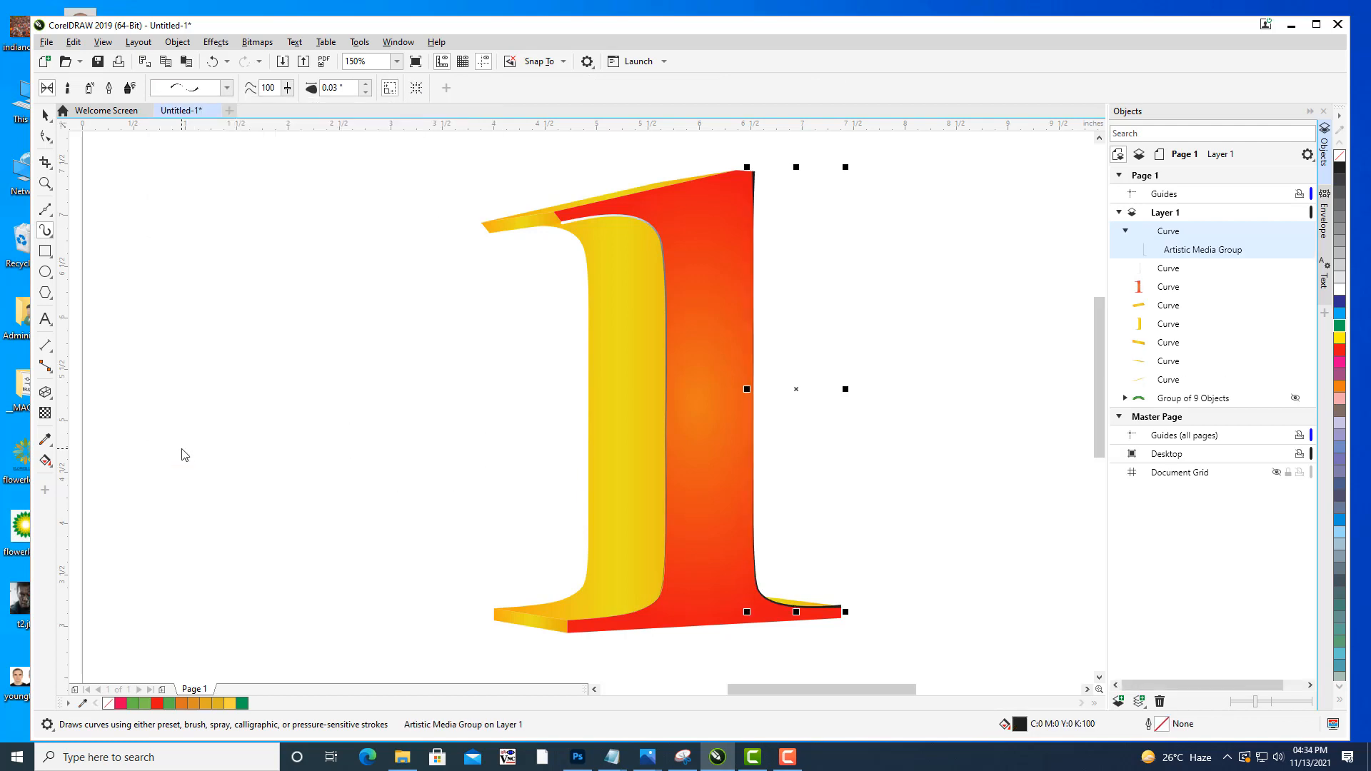
left_click(226, 87)
left_click(180, 387)
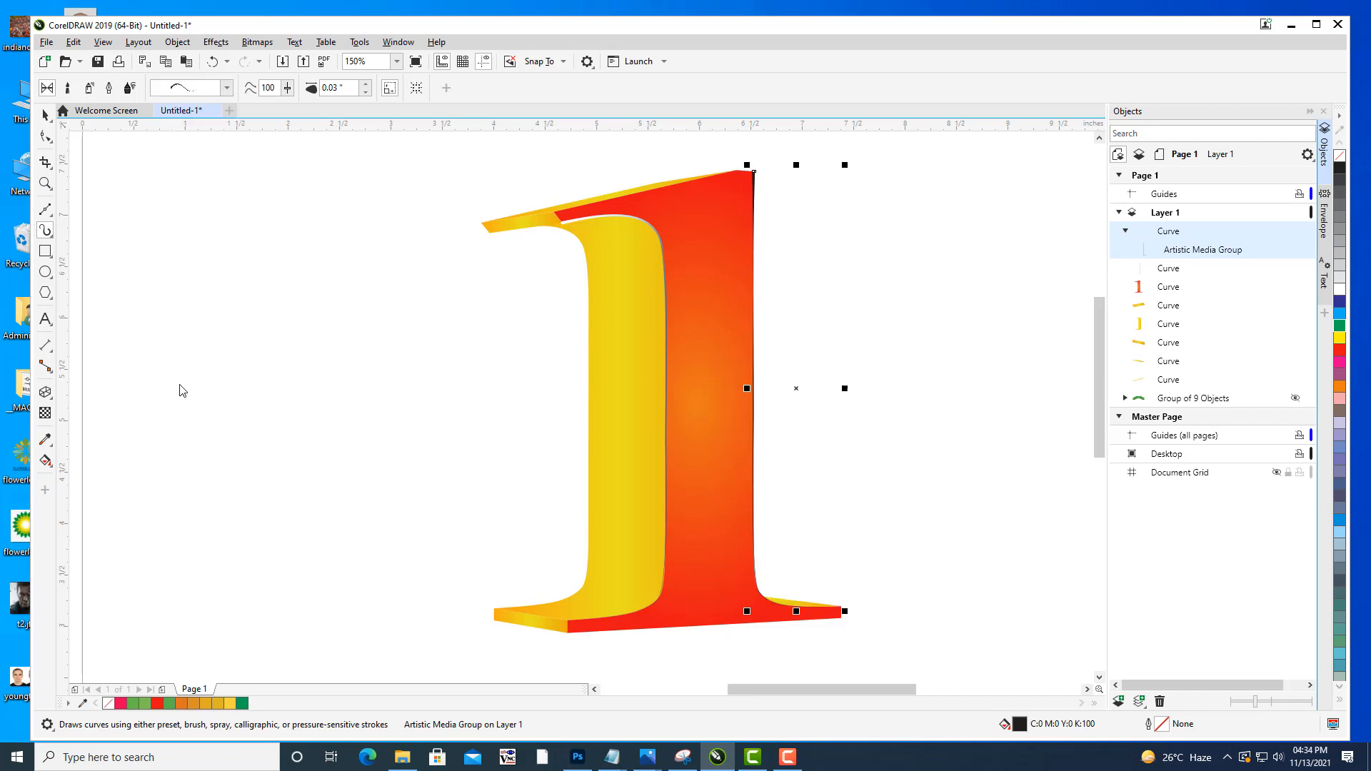
left_click(227, 88)
left_click(207, 246)
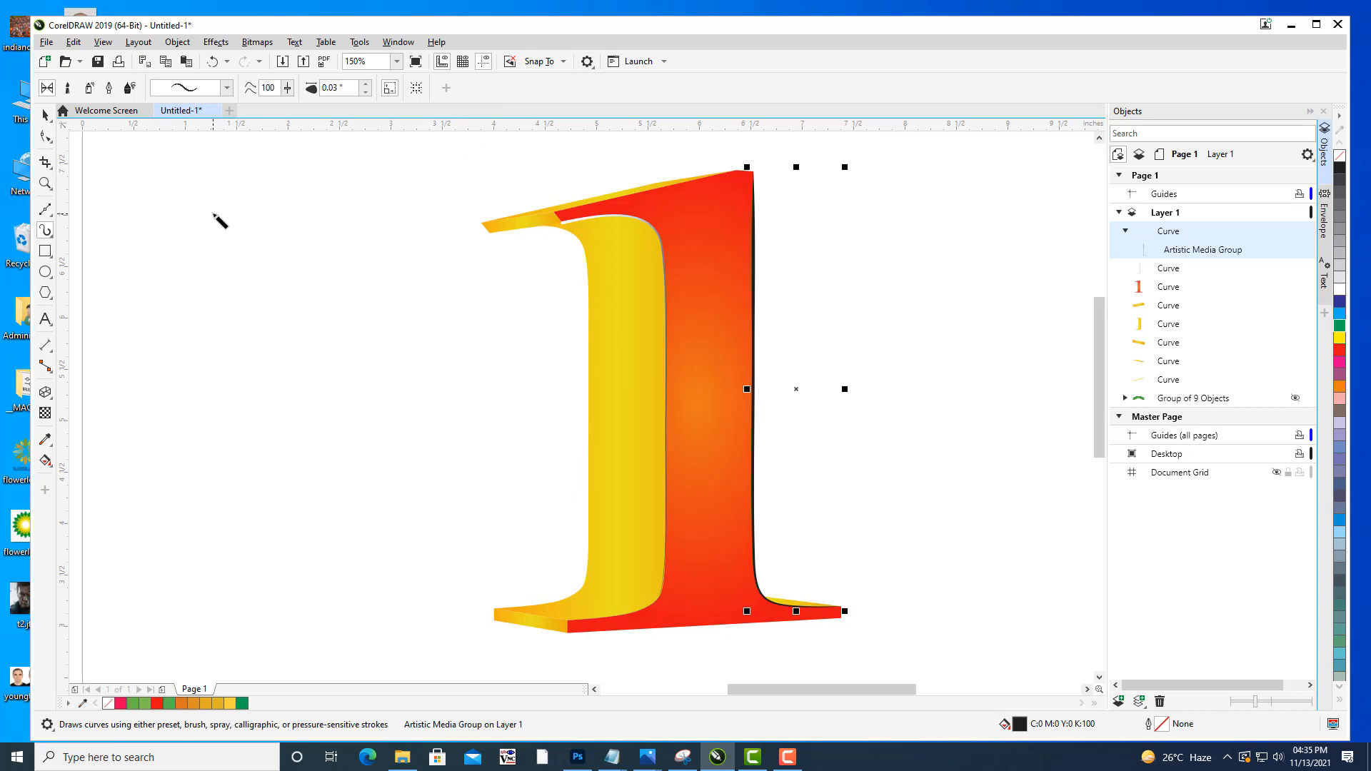
right_click(1244, 250)
left_click(1250, 260)
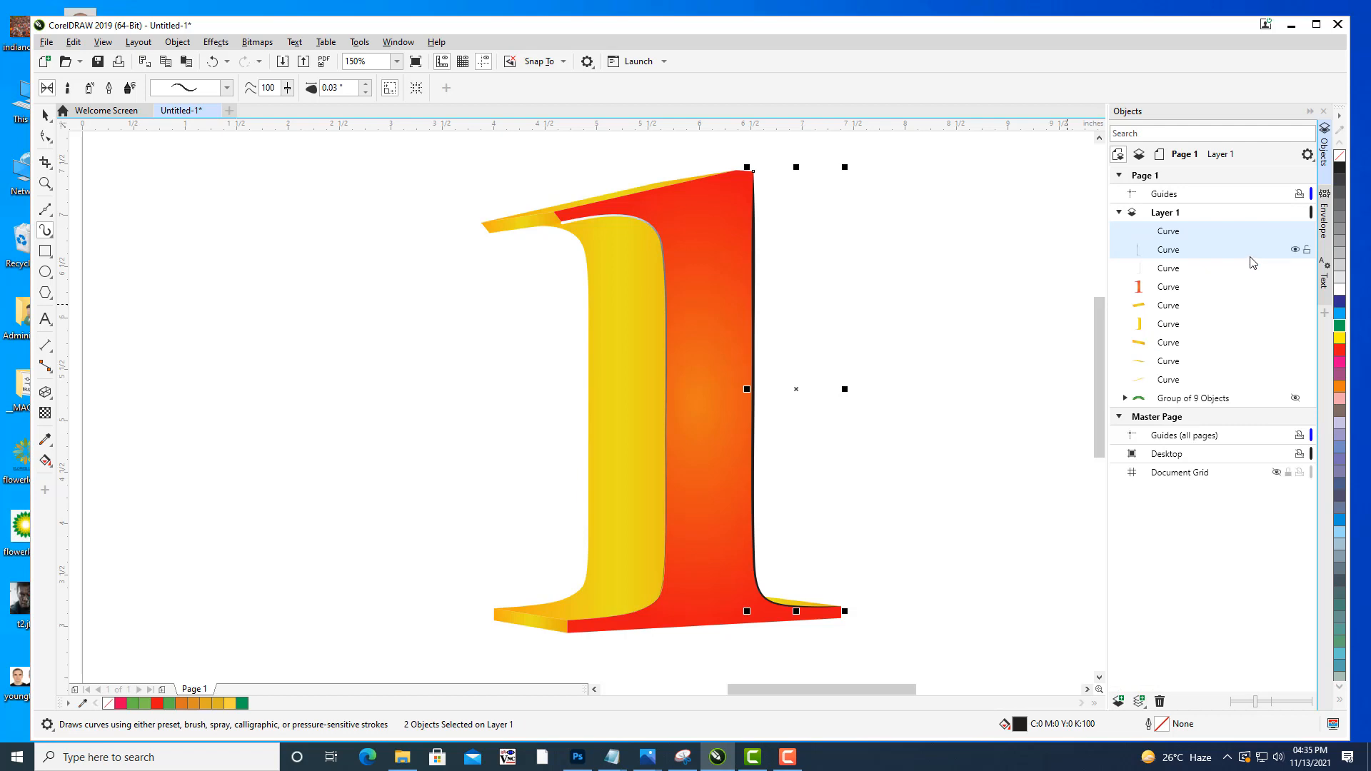
Fill the separated edge stroke with the Light Blue Shading fountain fill.
key("F11")
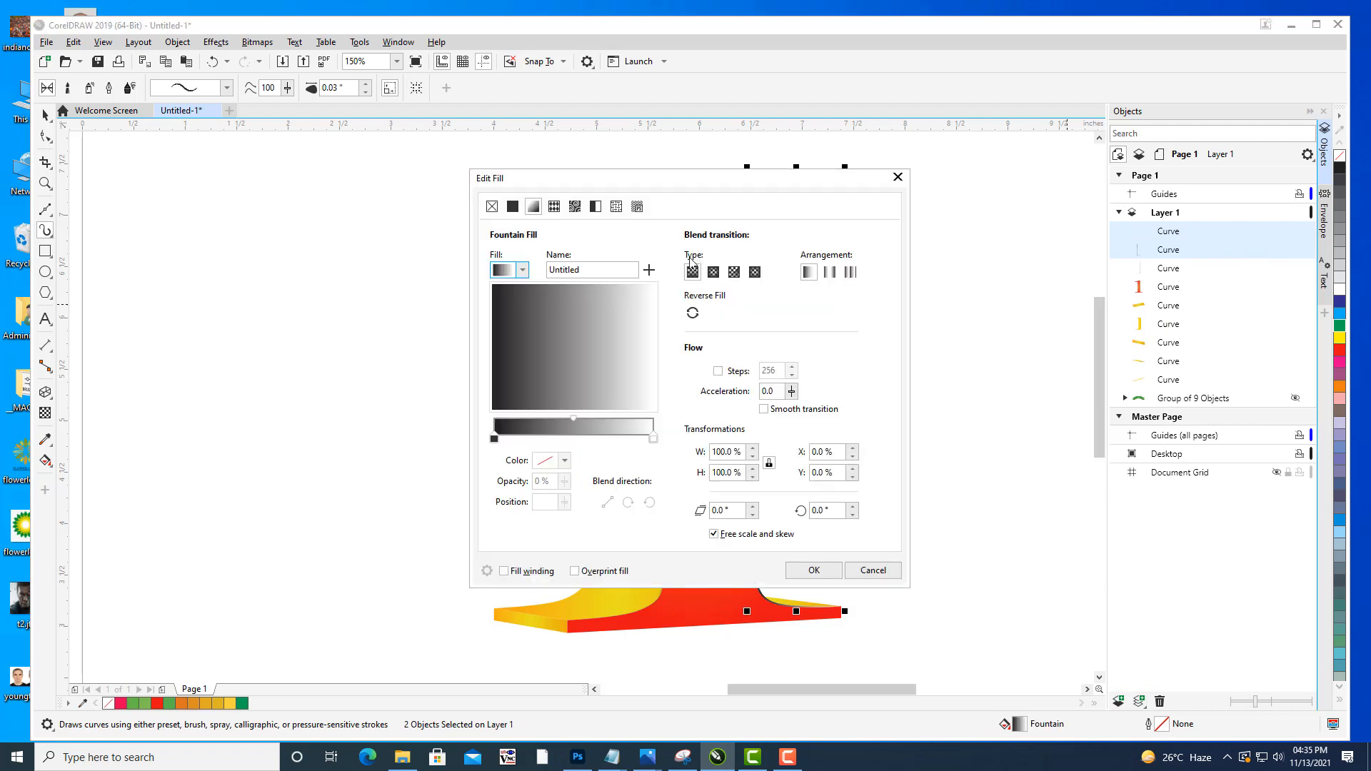
left_click_drag(658, 181, 1200, 110)
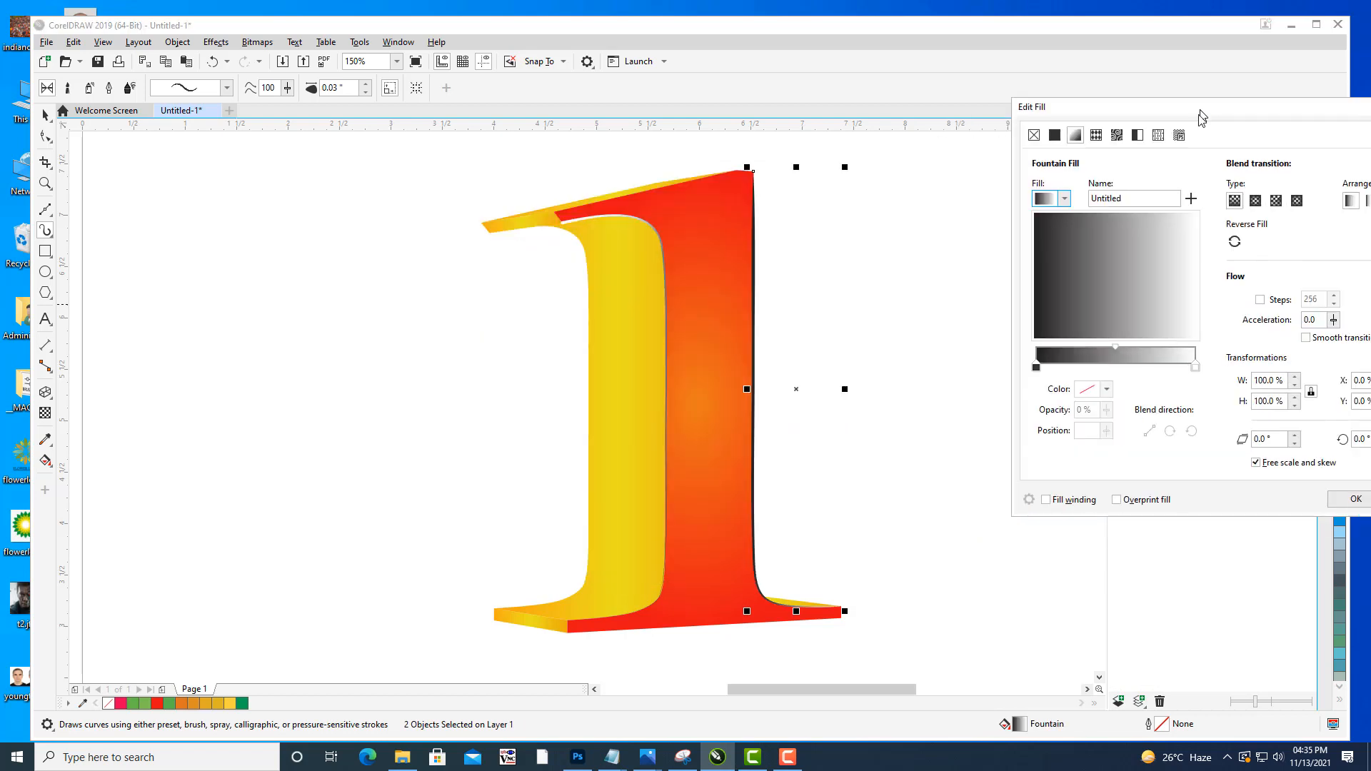
left_click(1064, 201)
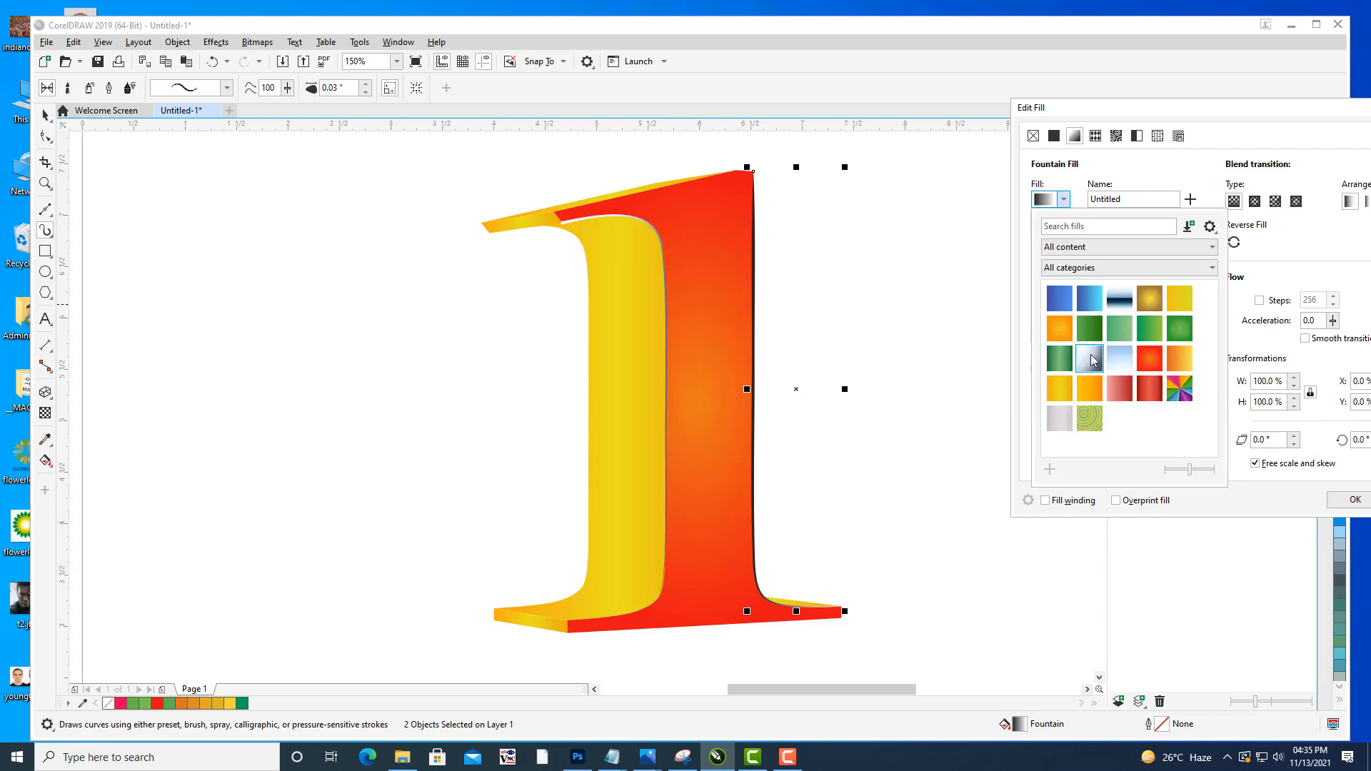
left_click(1091, 360)
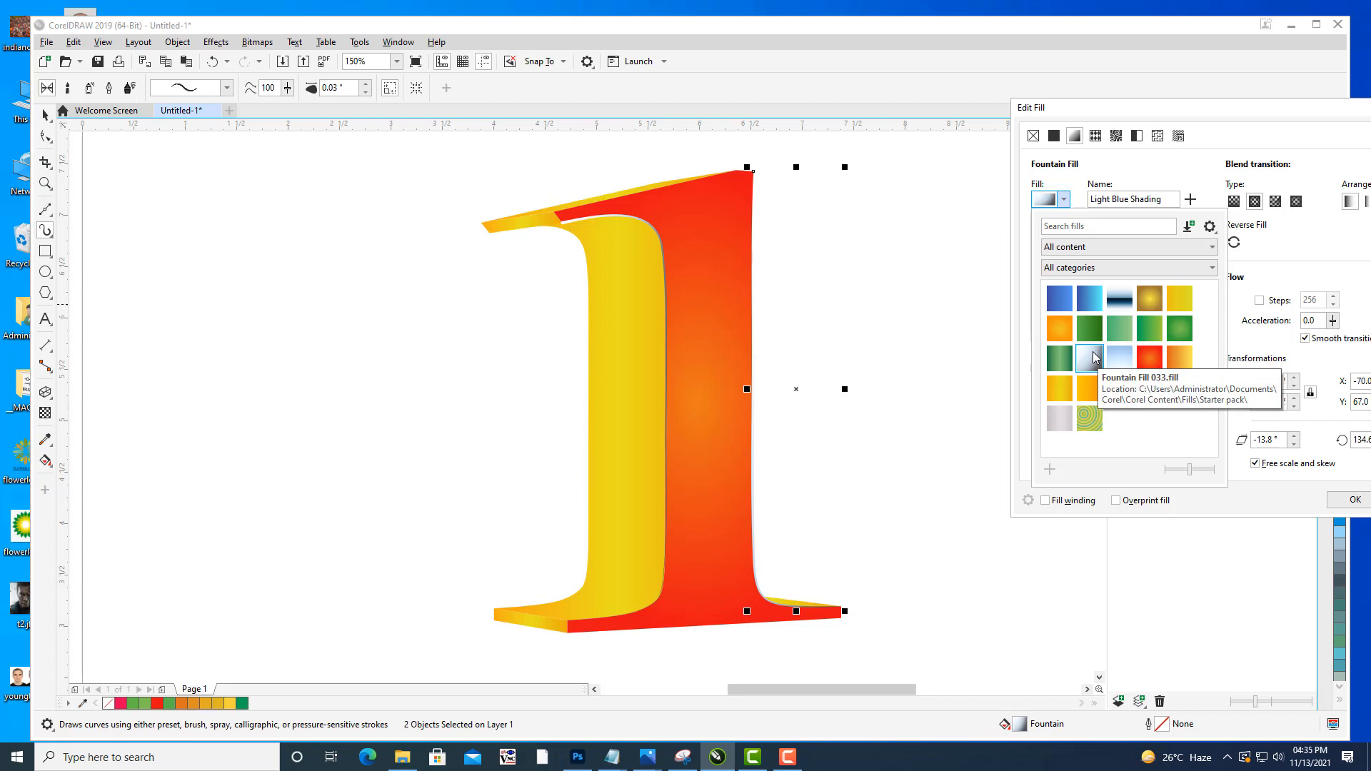
left_click(1150, 357)
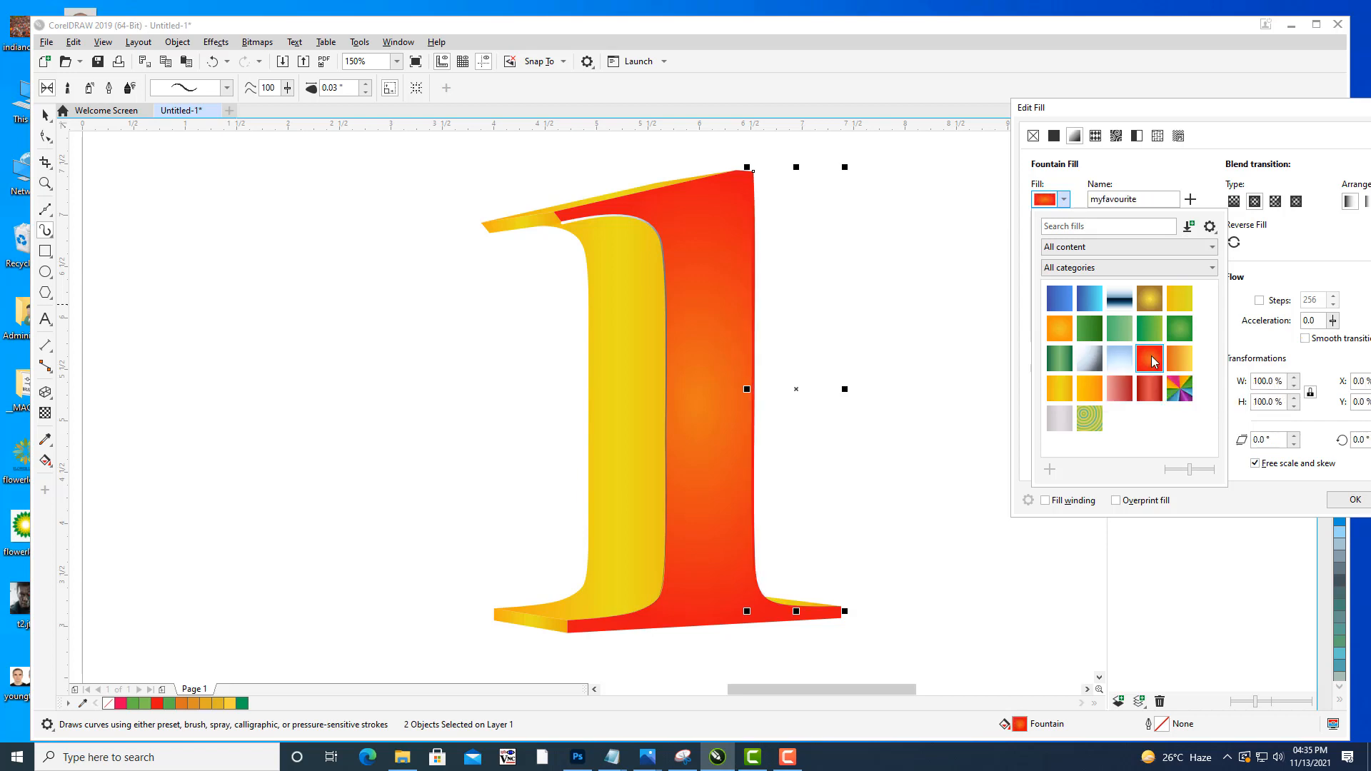
left_click(1093, 392)
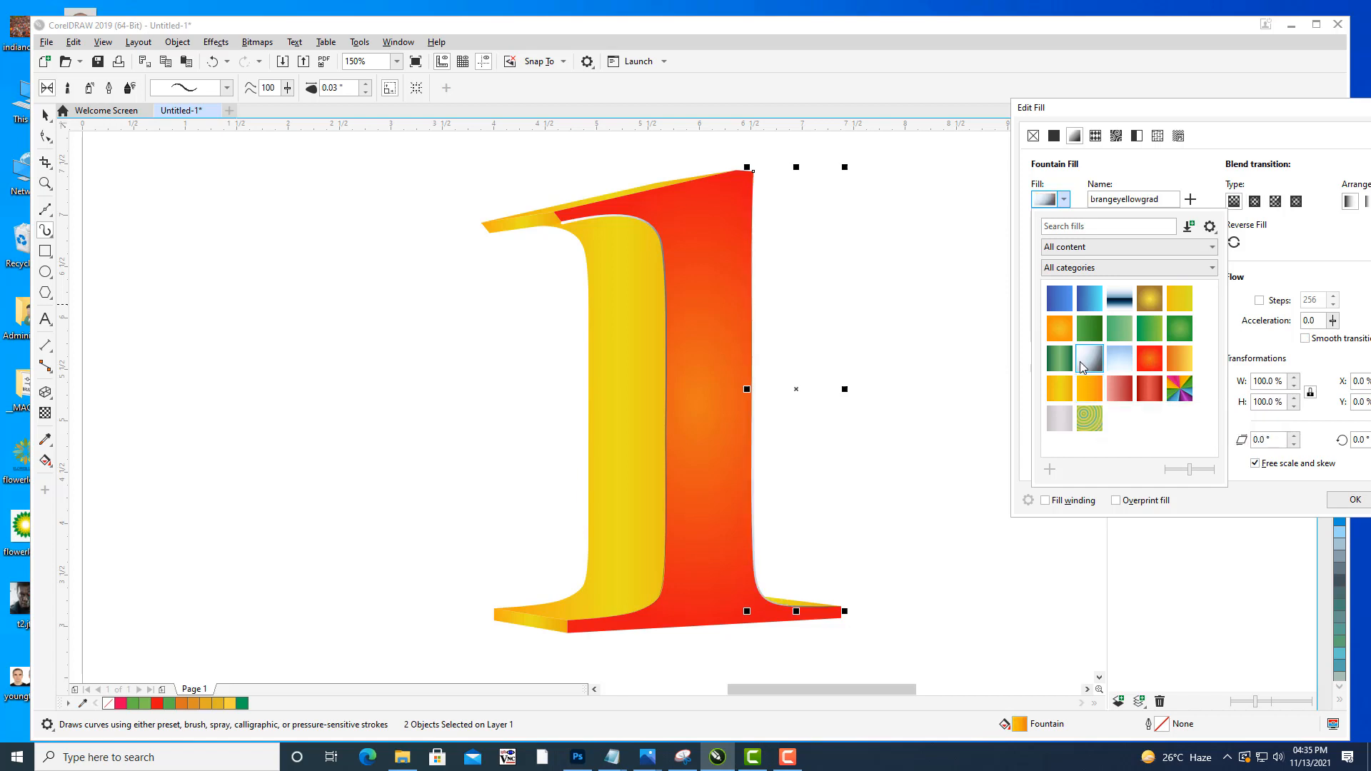
left_click(1090, 358)
left_click(1355, 500)
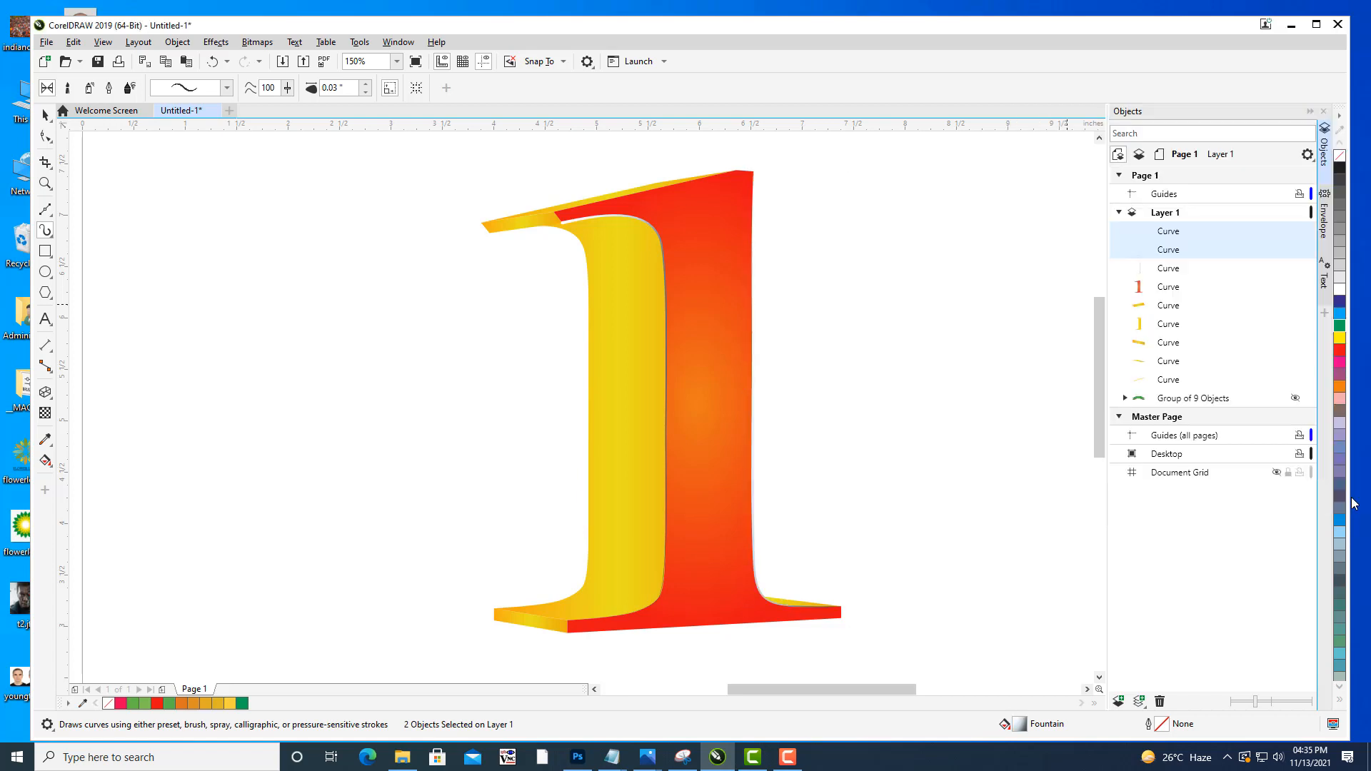
left_click(44, 116)
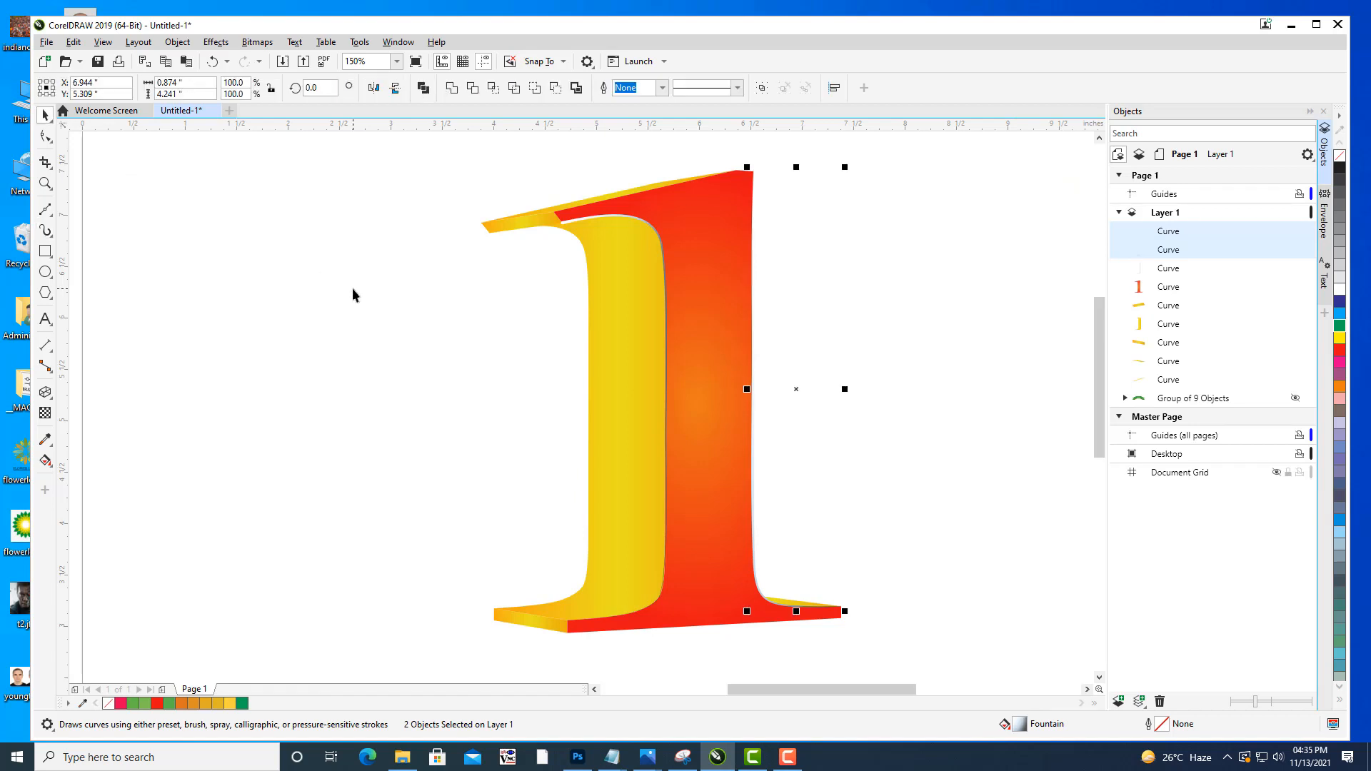
left_click(353, 291)
Group the nine curves that form the numeral 1, leaving out the hidden ribbon group.
scroll(408, 306, "down", 1)
left_click_drag(684, 338, 891, 392)
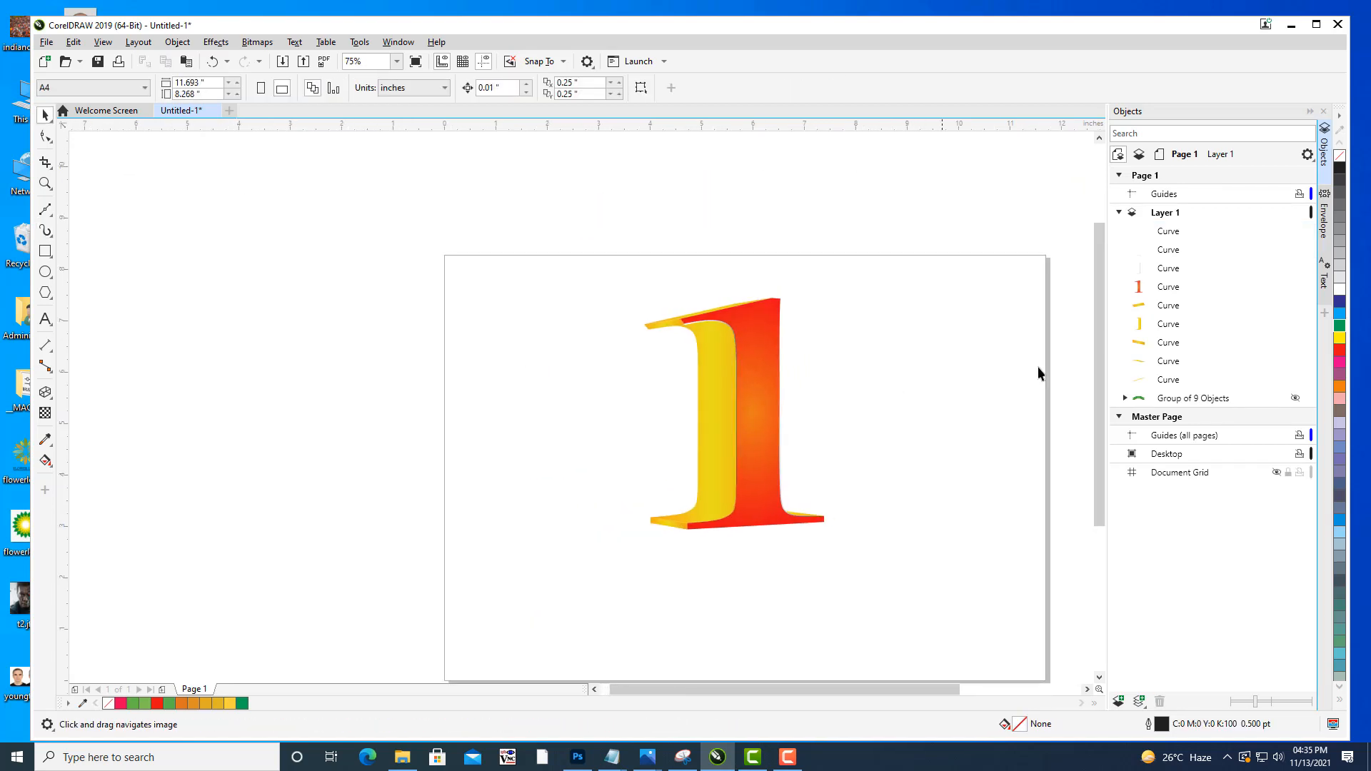
left_click(1187, 235)
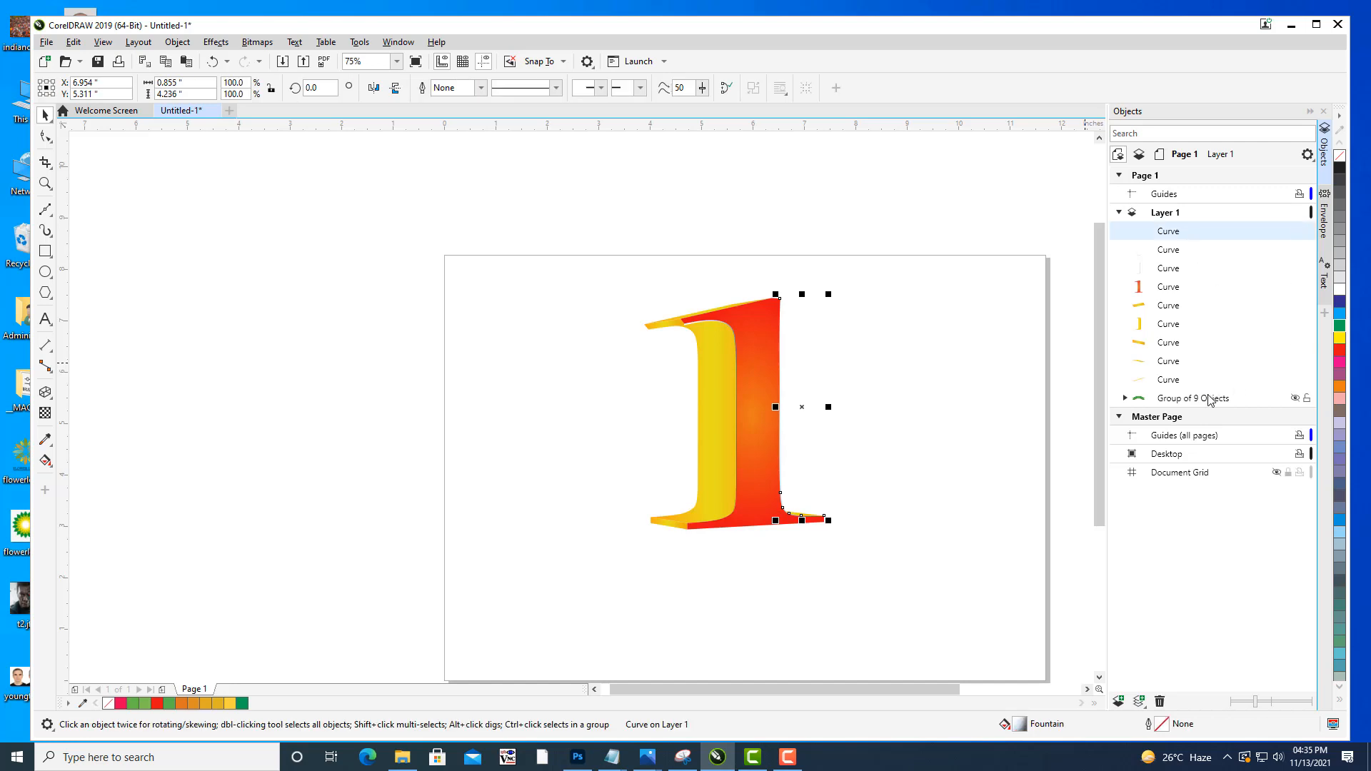
left_click(1182, 383)
left_click(1182, 384, "shift")
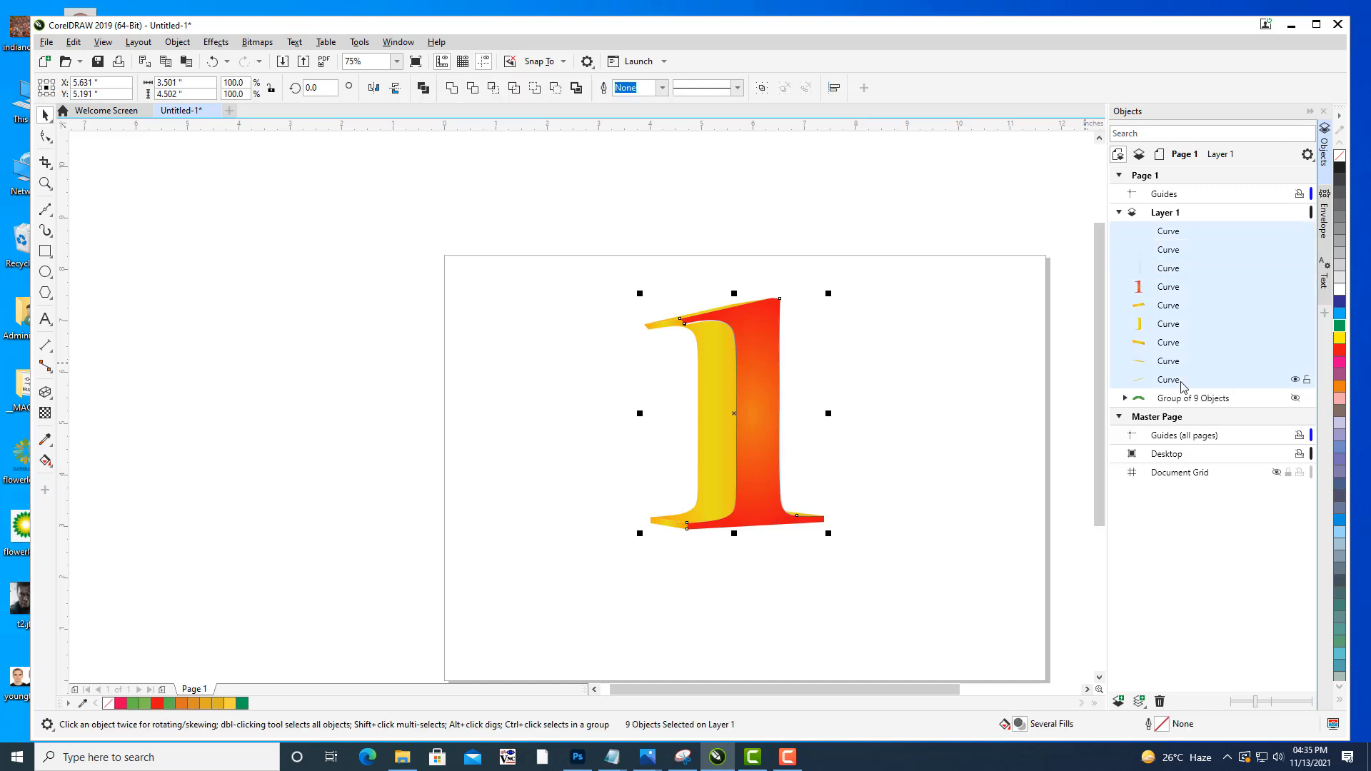
key("ctrl+g")
Rename the numeral's group as one.
right_click(1189, 234)
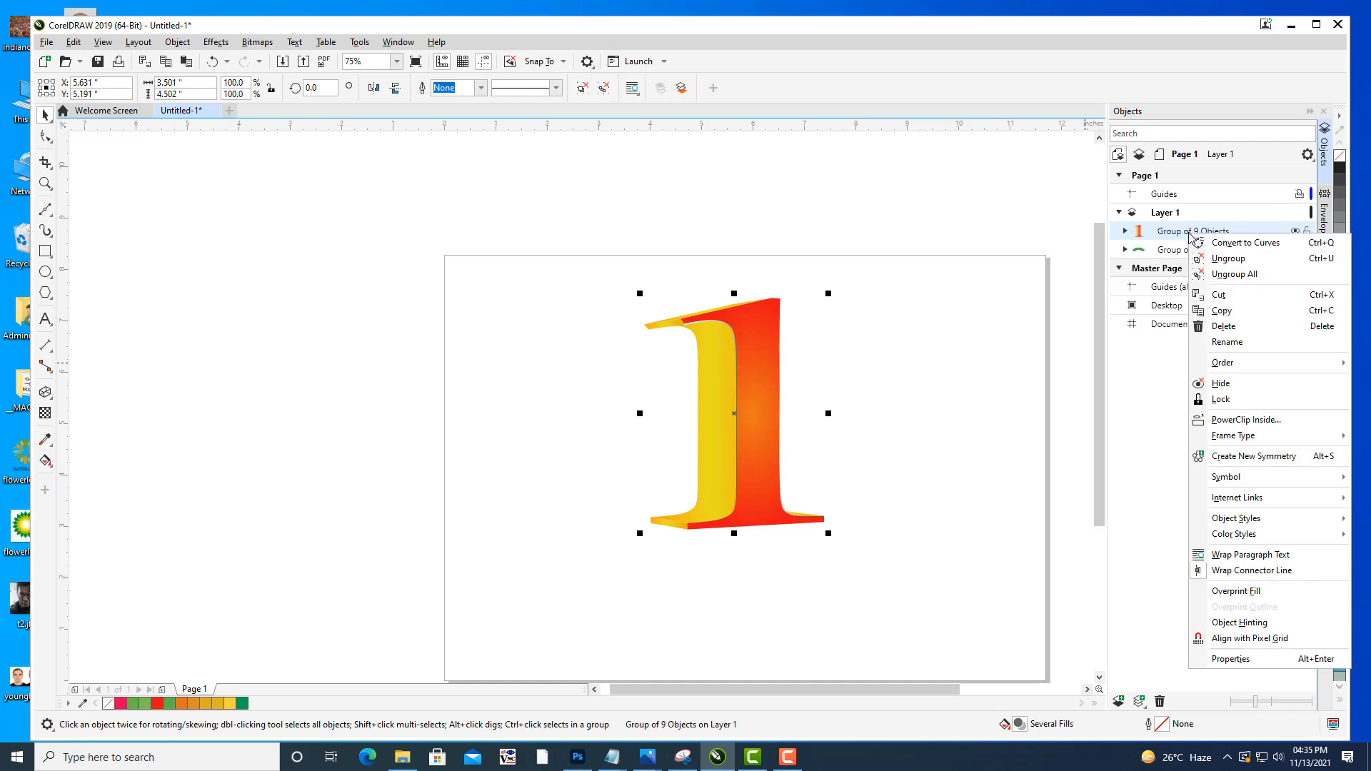
left_click(1241, 342)
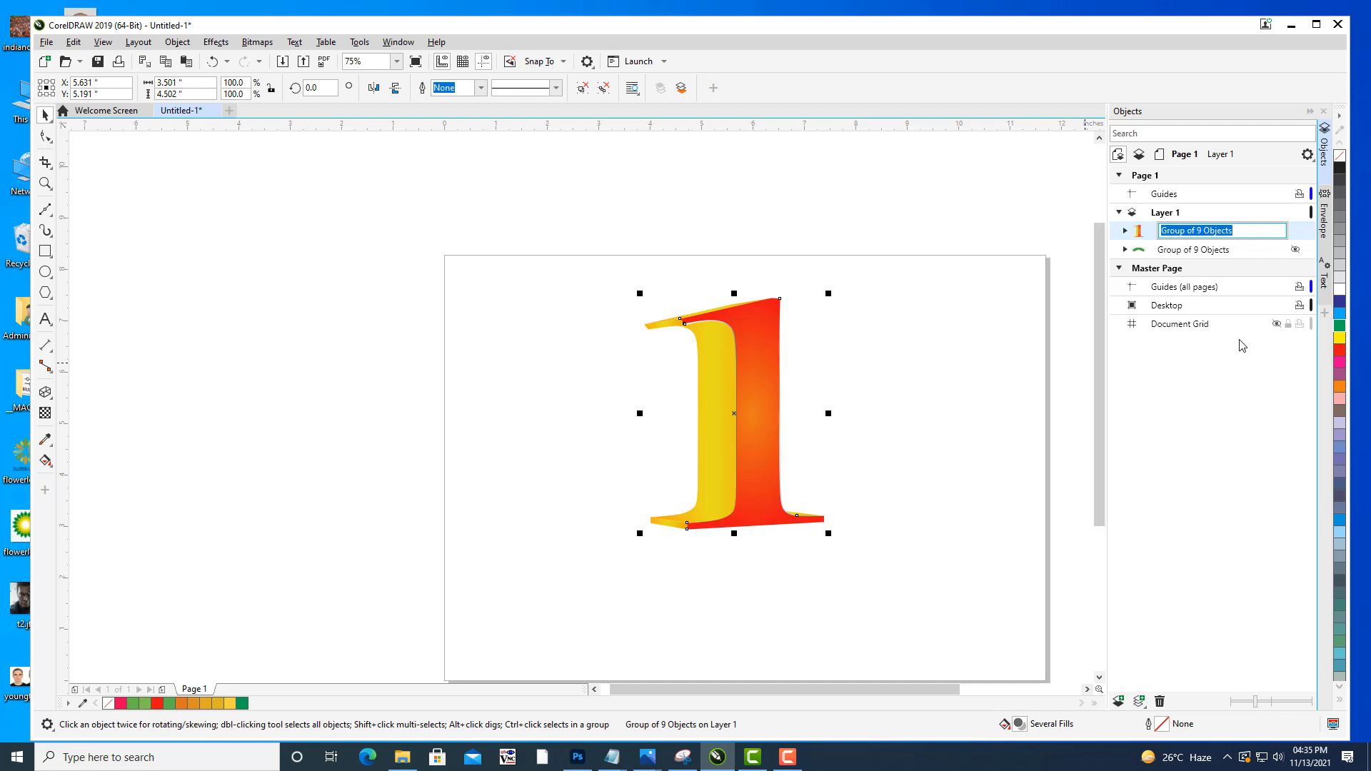
type("one")
key("Return")
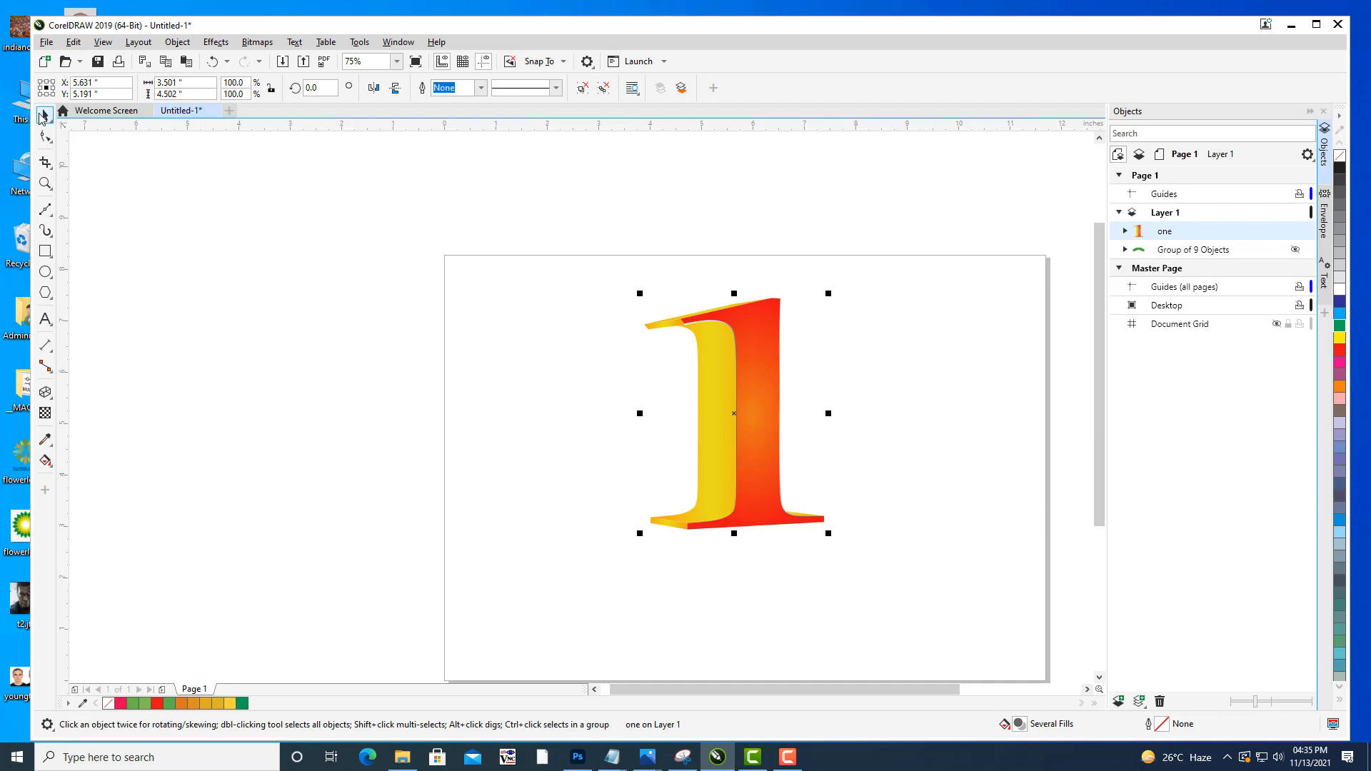
left_click(484, 358)
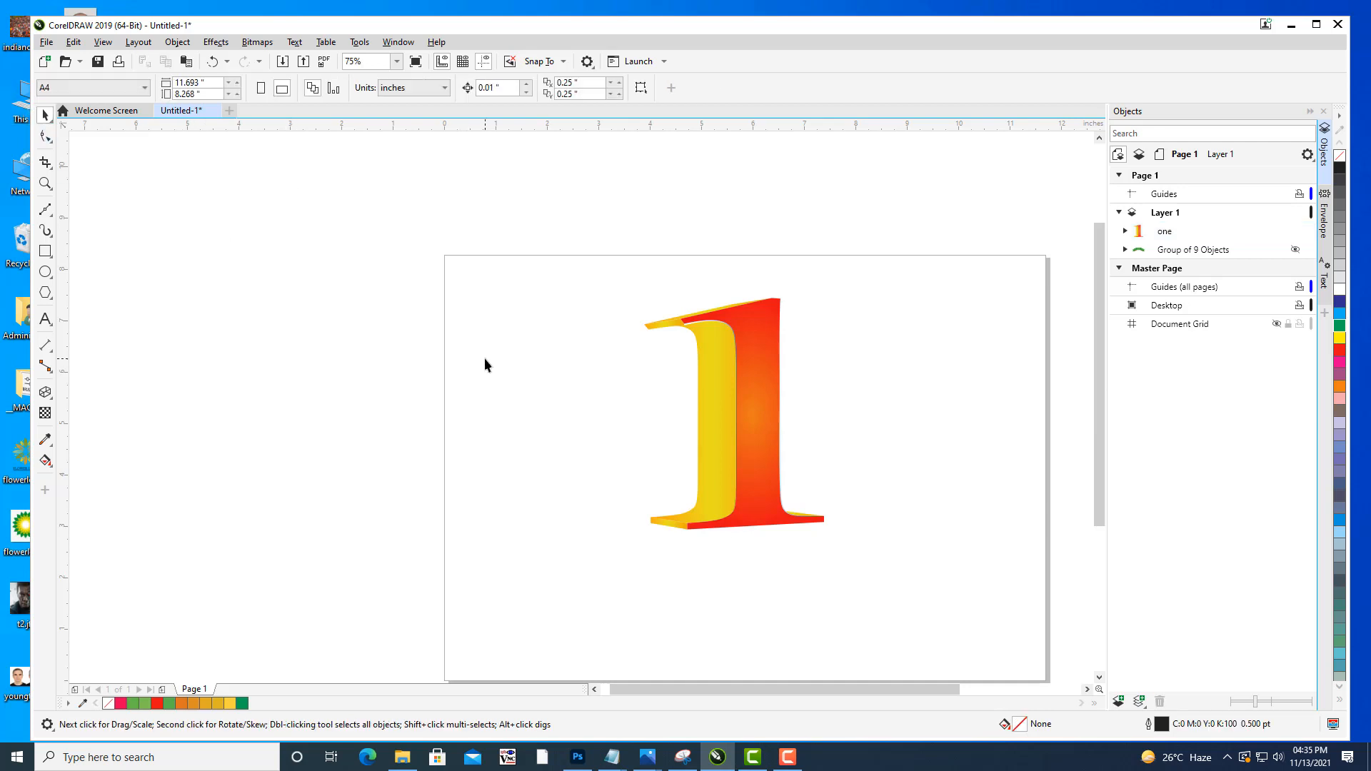
Show the hidden ribbon group and move it above the one group in the stacking order.
left_click(1295, 250)
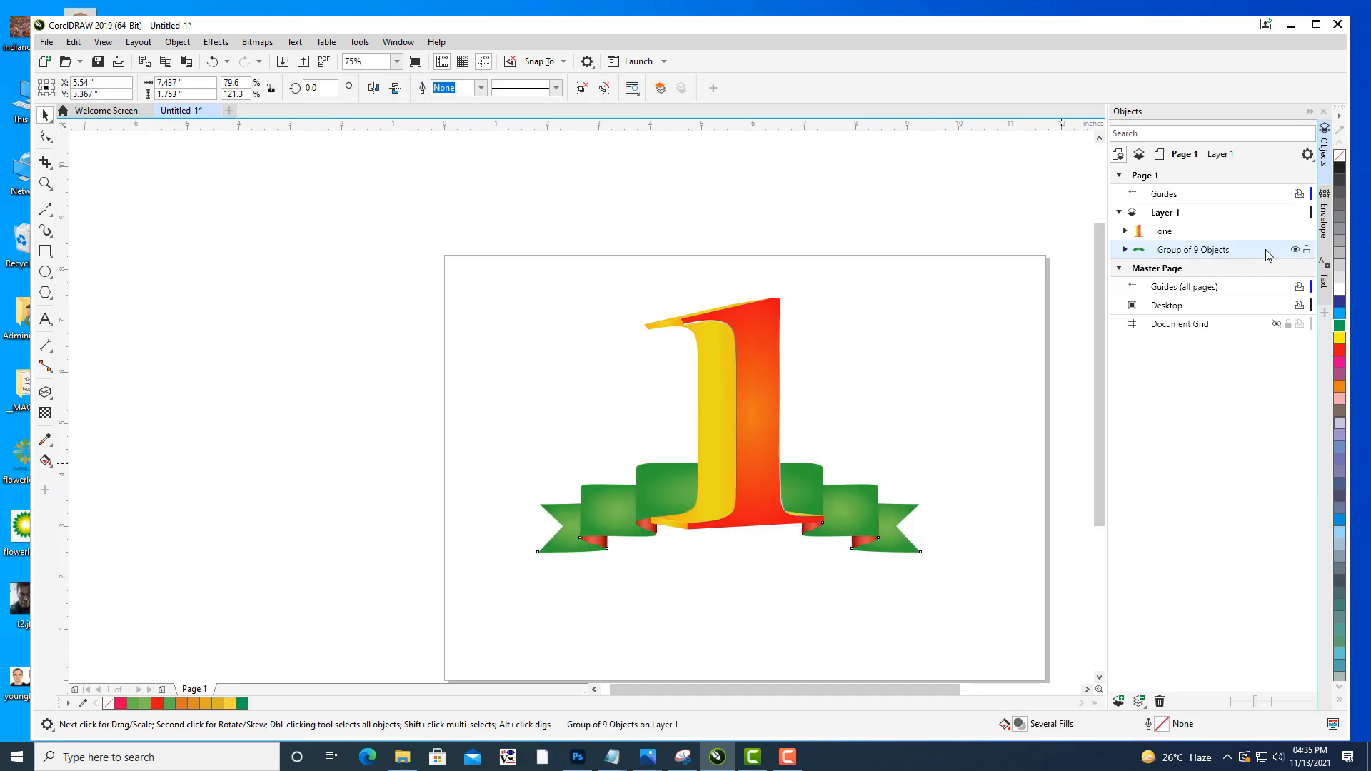
left_click_drag(1204, 228, 1207, 229)
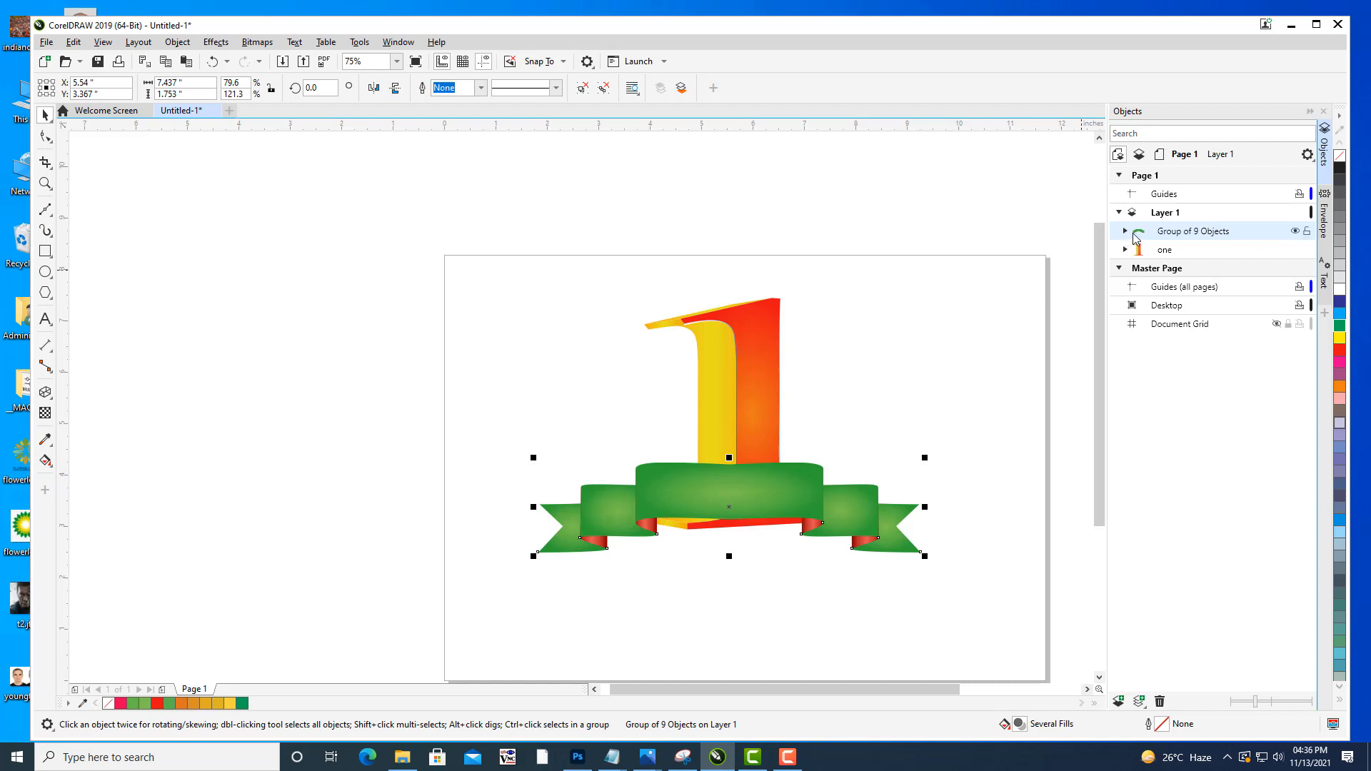
Scale the numeral 1 down to about 78.8% and move the green ribbon lower over its base.
left_click(1161, 250)
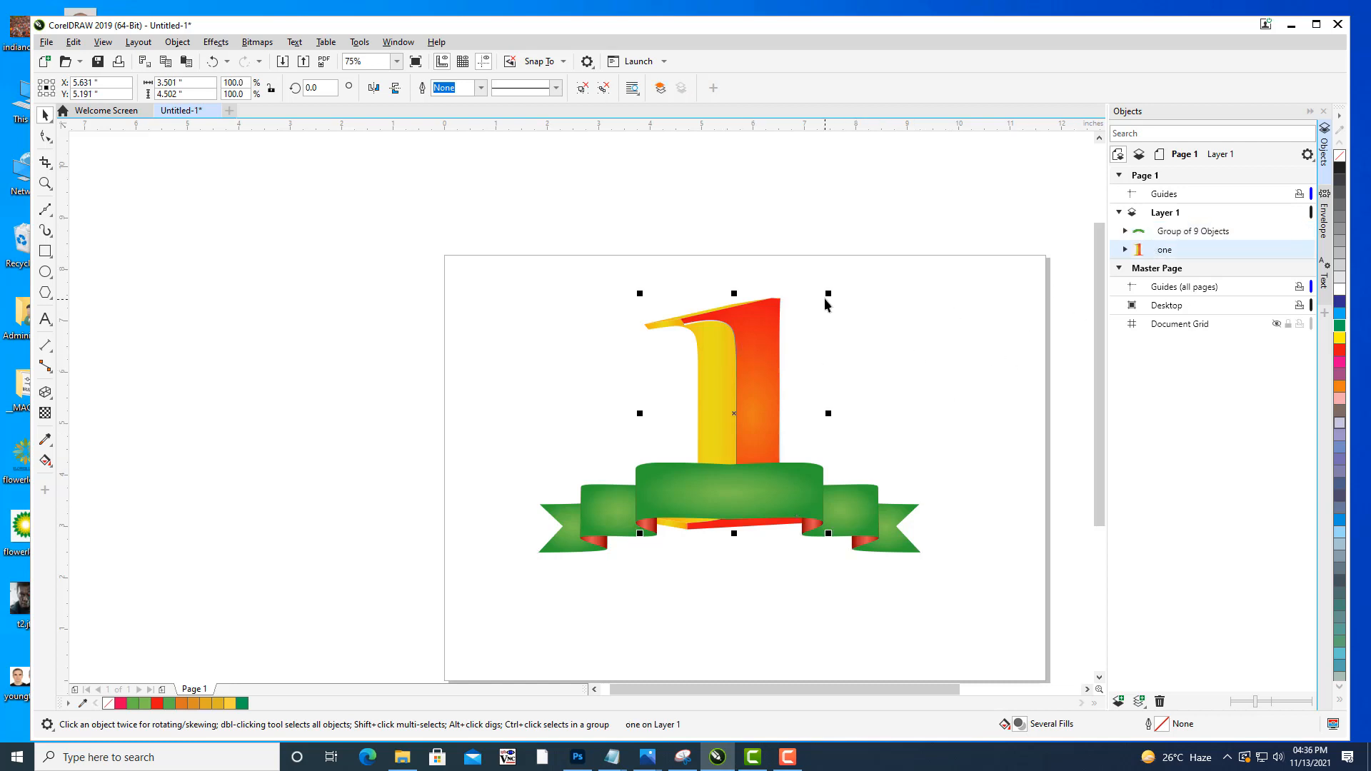
left_click_drag(827, 292, 756, 389)
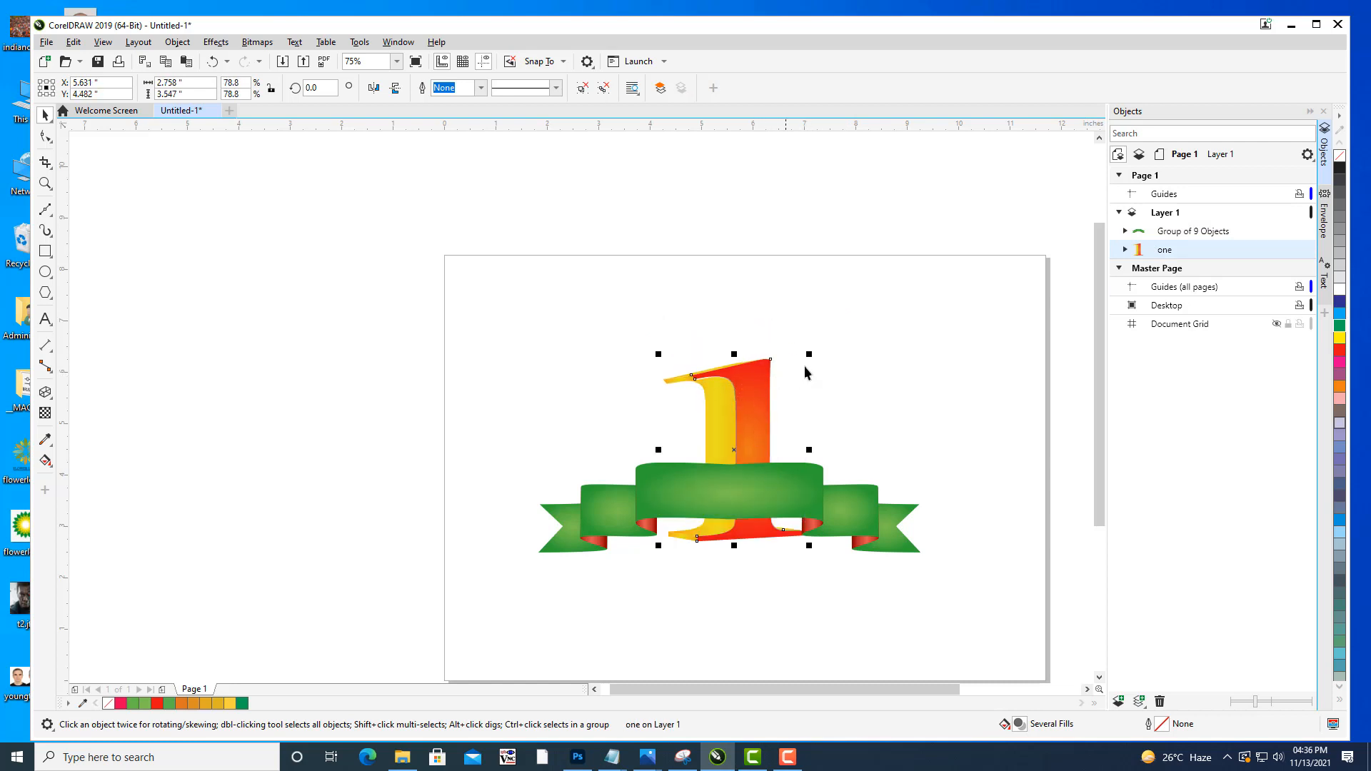
left_click(874, 343)
left_click(799, 493)
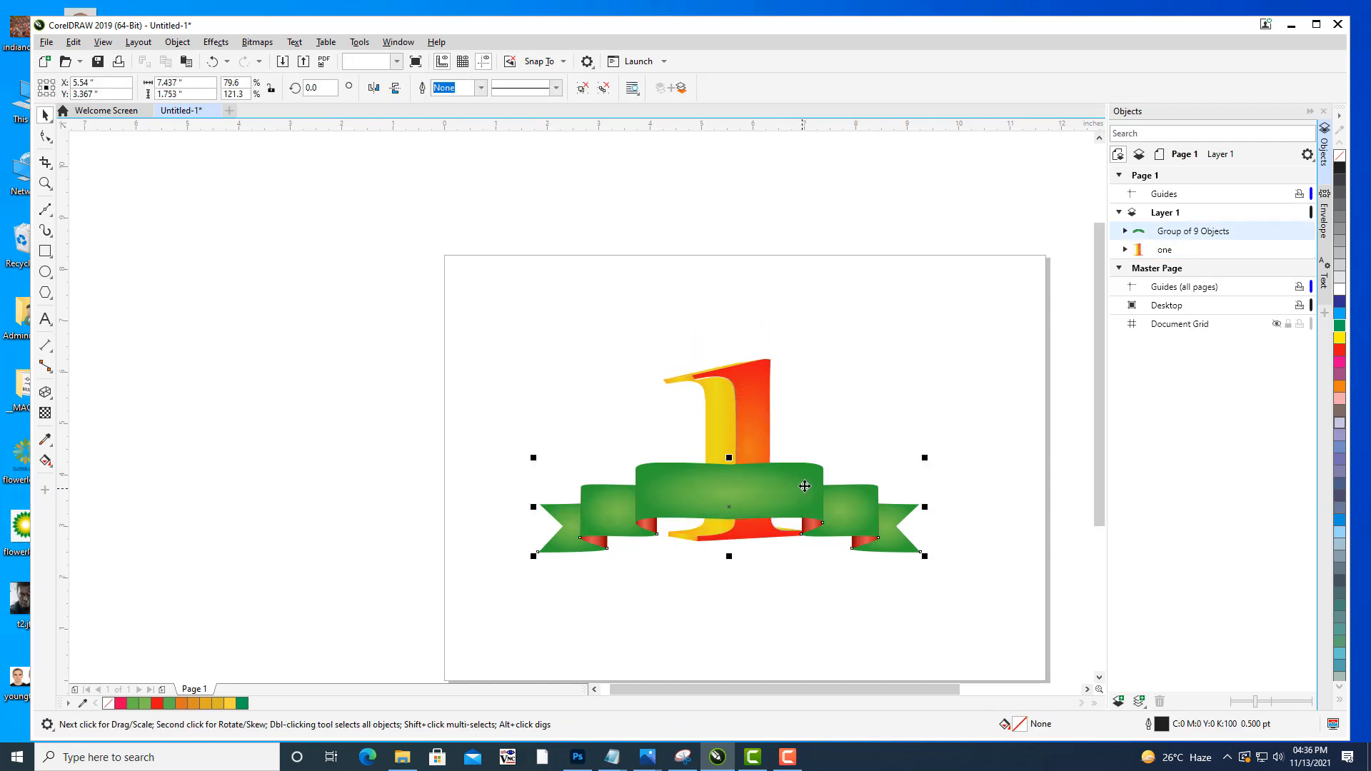
left_click_drag(799, 493, 799, 527)
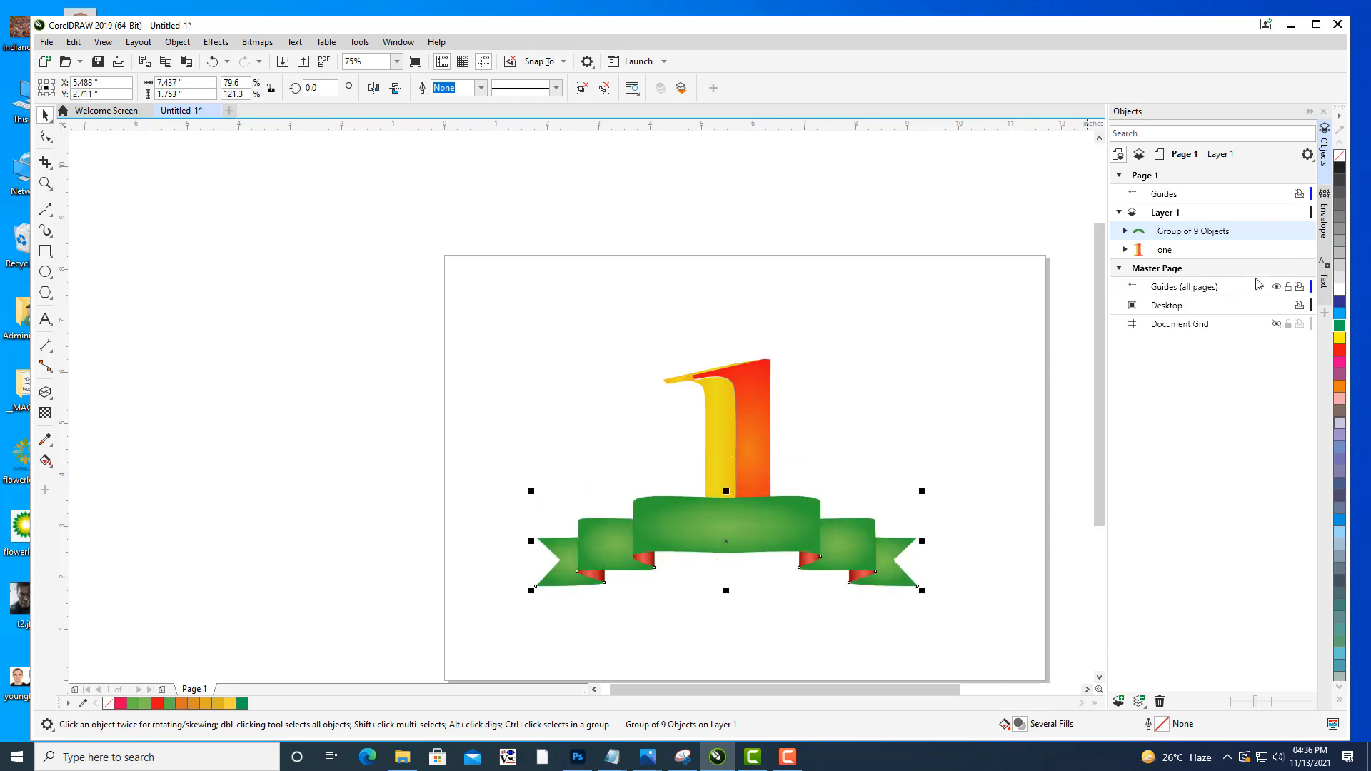
Hide the ribbon group while keeping the numeral 1 visible.
left_click(1296, 249)
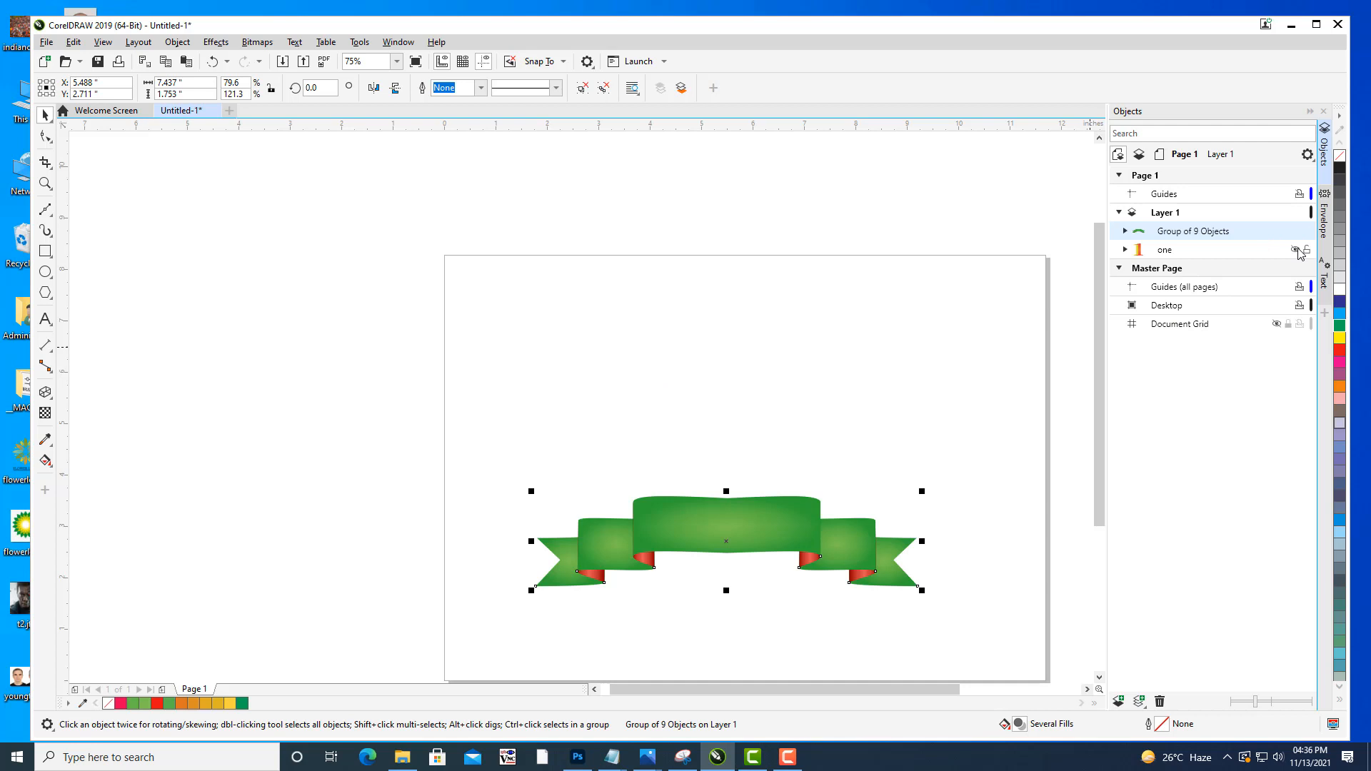
left_click(1295, 250)
left_click(1296, 230)
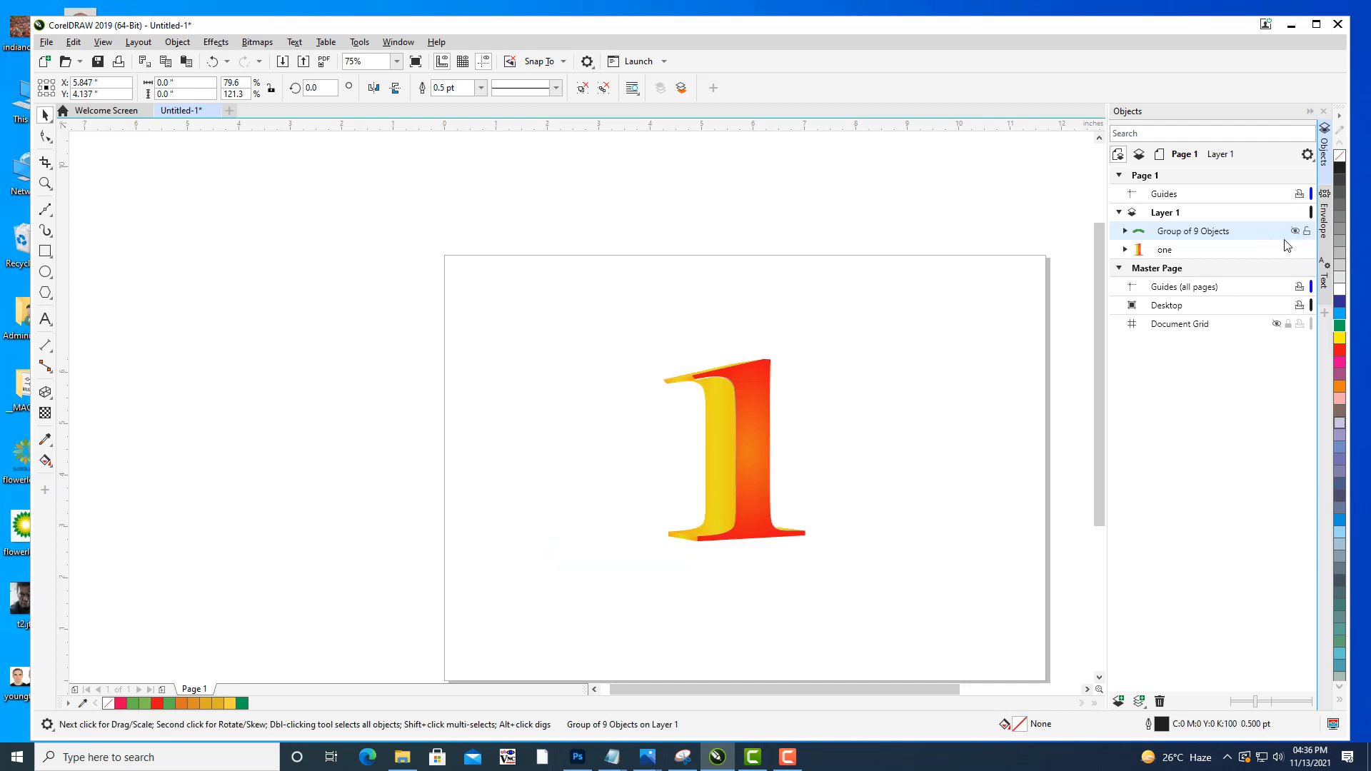
Move the numeral 1 up on the page to about X 5.968 in, Y 5.168 in.
left_click_drag(922, 366, 945, 253)
left_click_drag(661, 464, 529, 557)
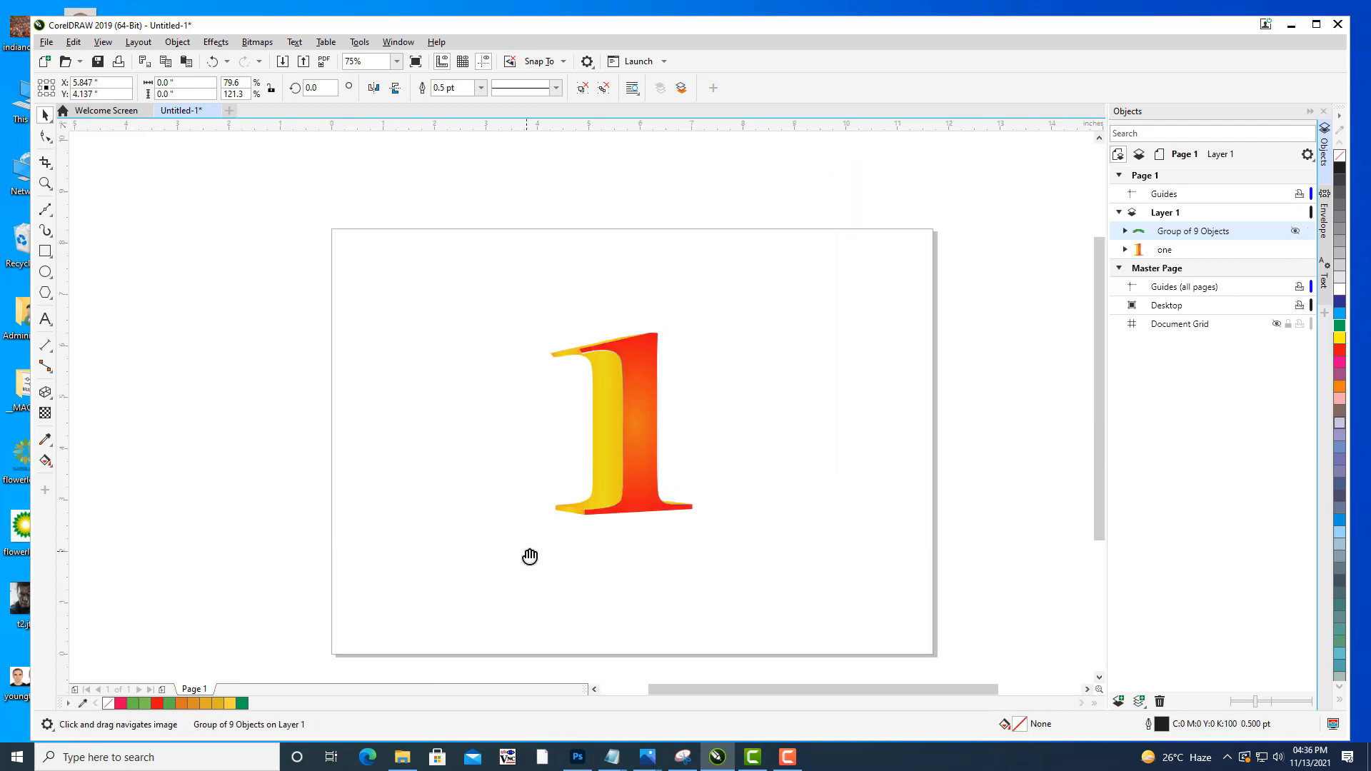
key("space")
left_click(628, 432)
mouse_move(628, 432)
left_mouse_down()
mouse_move(649, 408)
mouse_move(635, 408)
left_mouse_up()
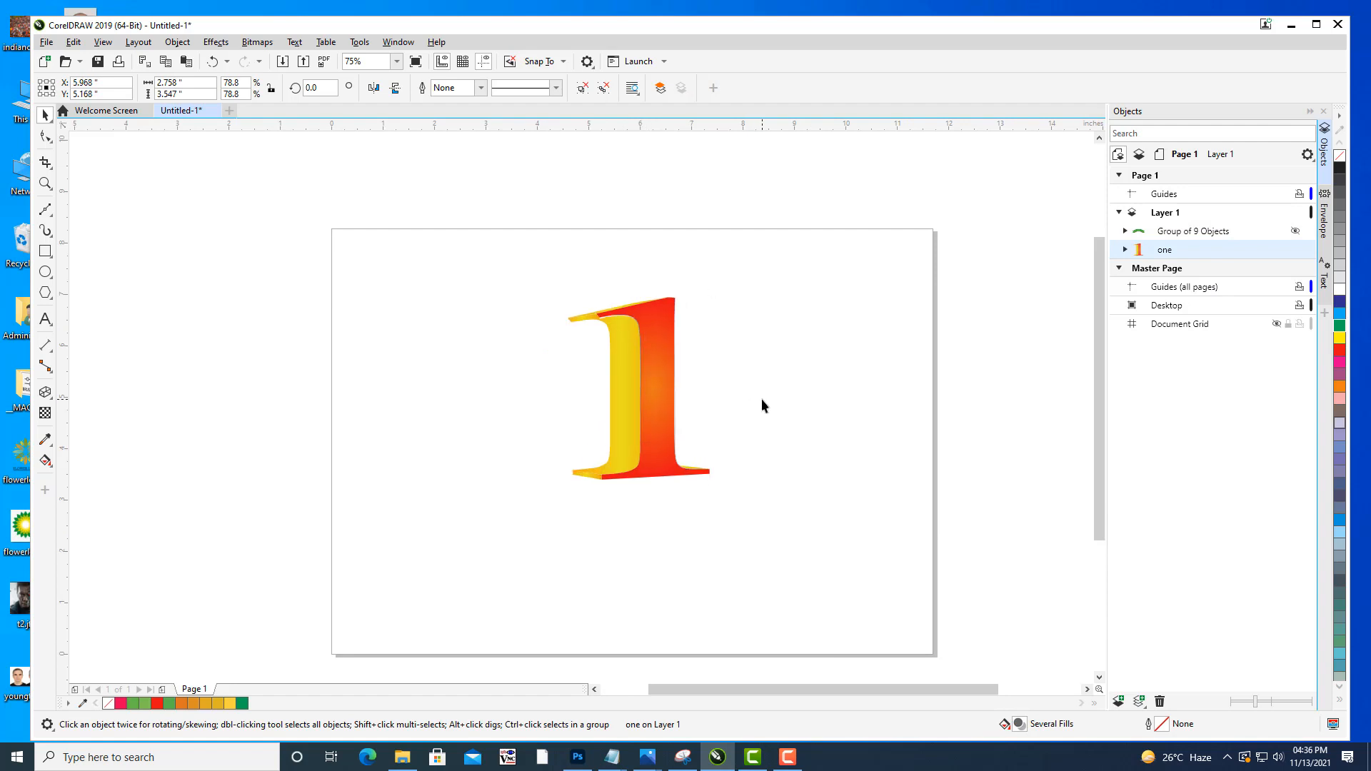
left_click(762, 398)
Draw a circle about 2.819 in across to the right of the numeral 1, with a green fill and no outline.
left_click(45, 273)
scroll(764, 443, "right", 2)
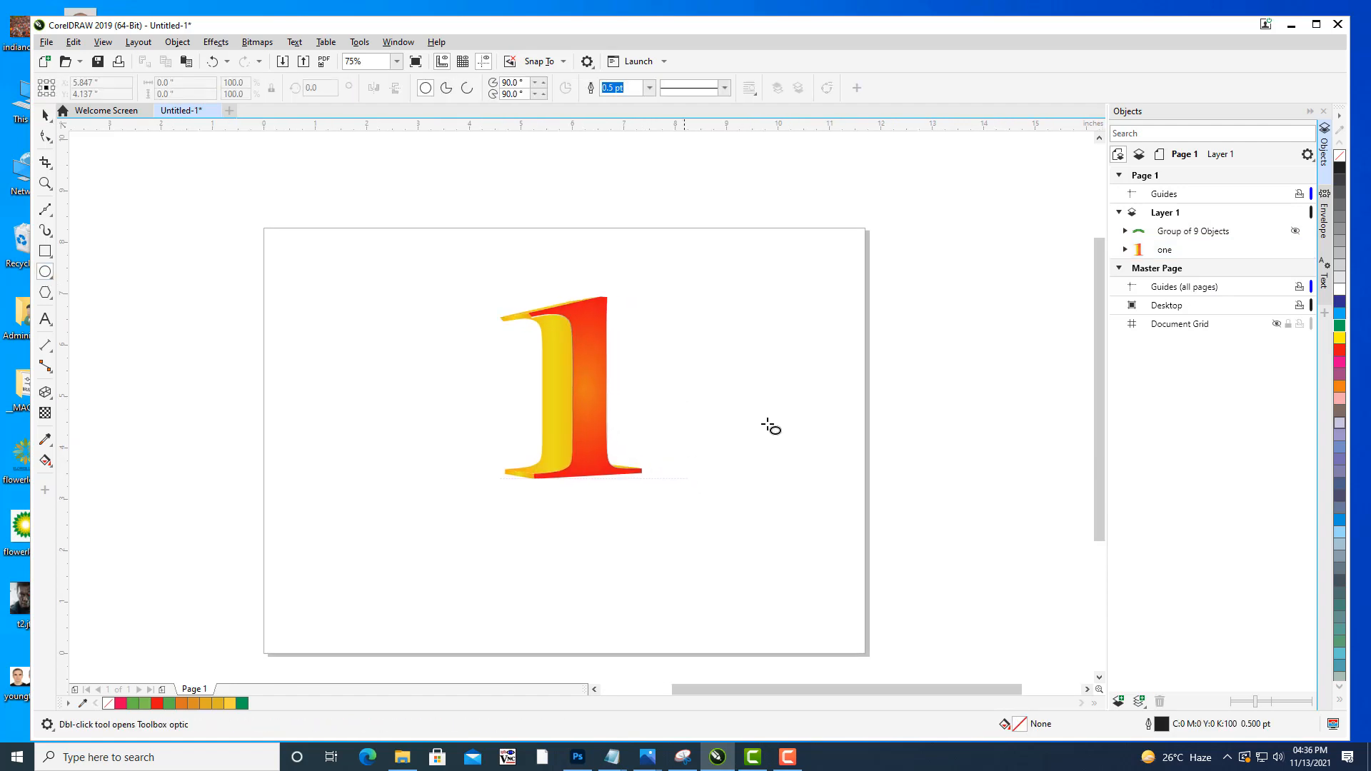
left_click_drag(774, 319, 922, 467)
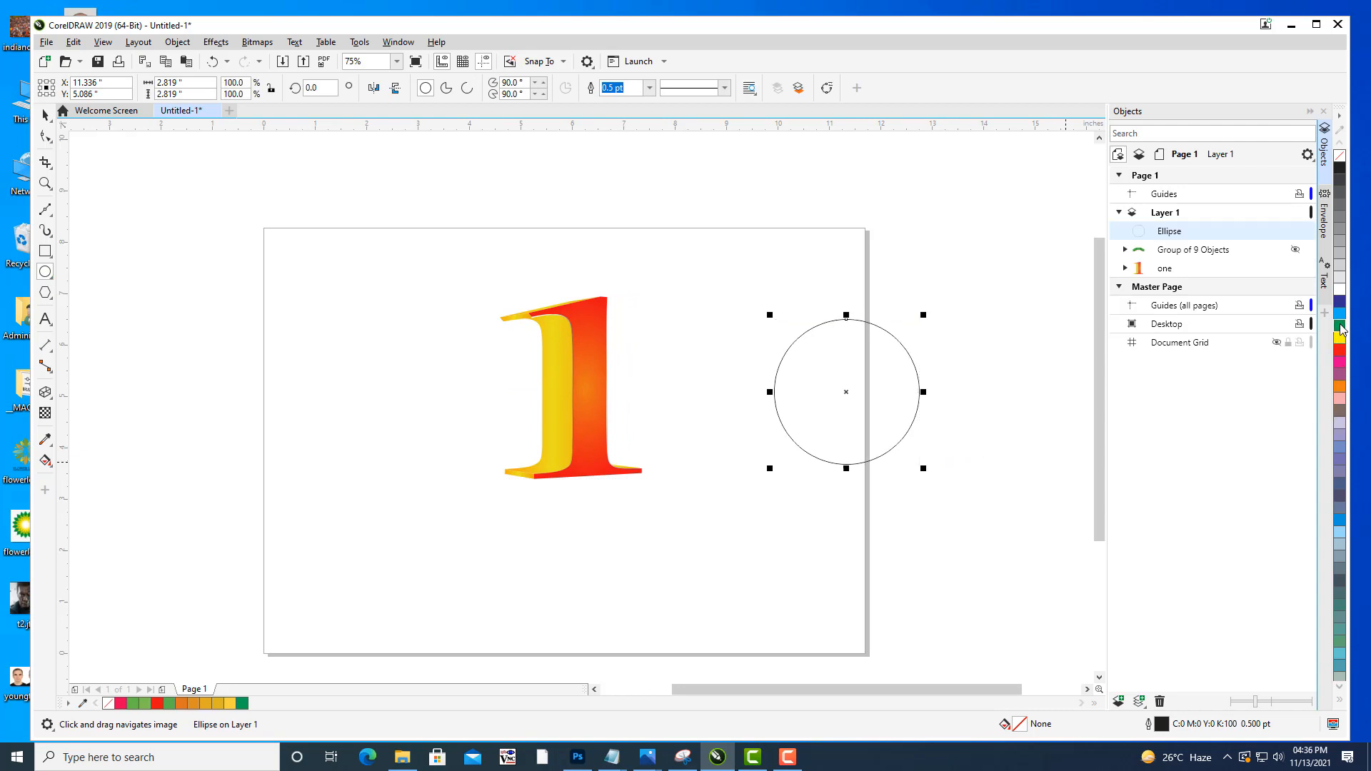
left_click(1342, 327)
left_click(648, 87)
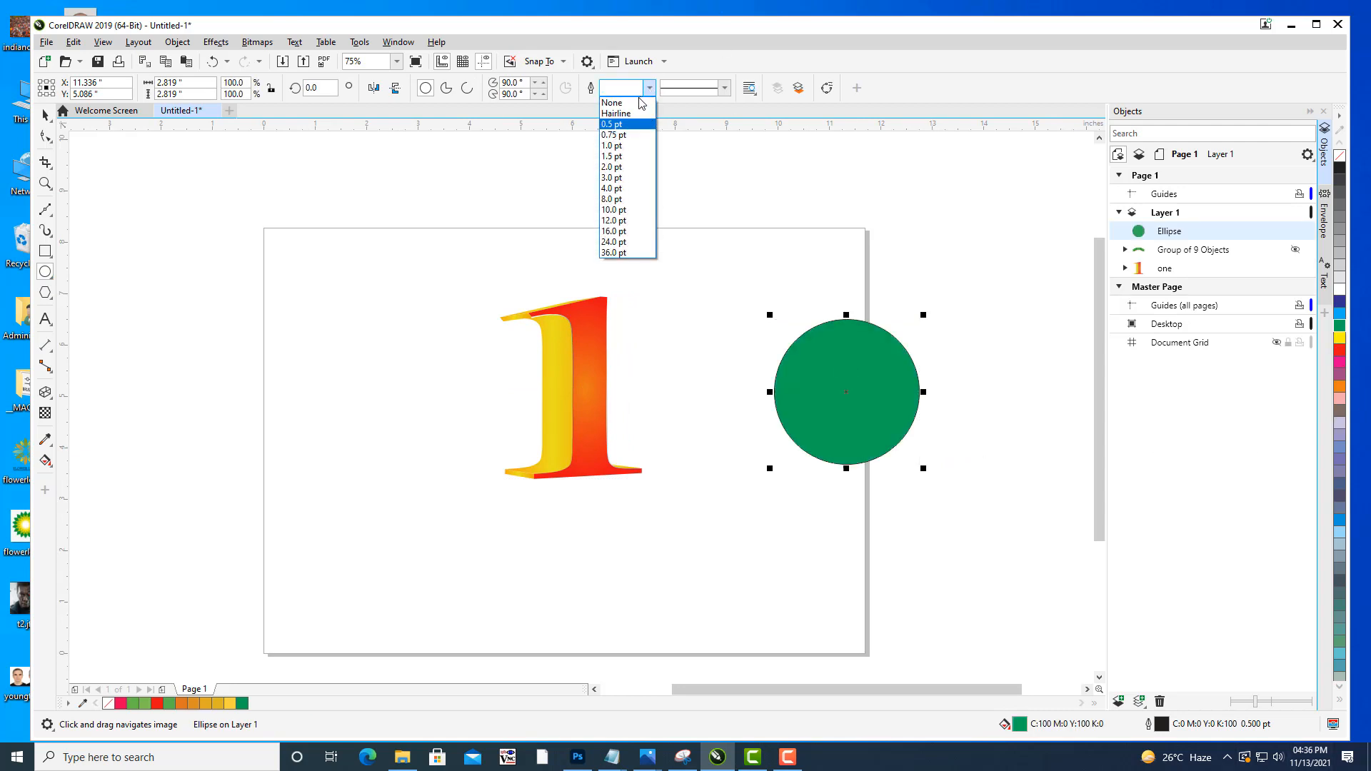
left_click(642, 104)
key("Escape")
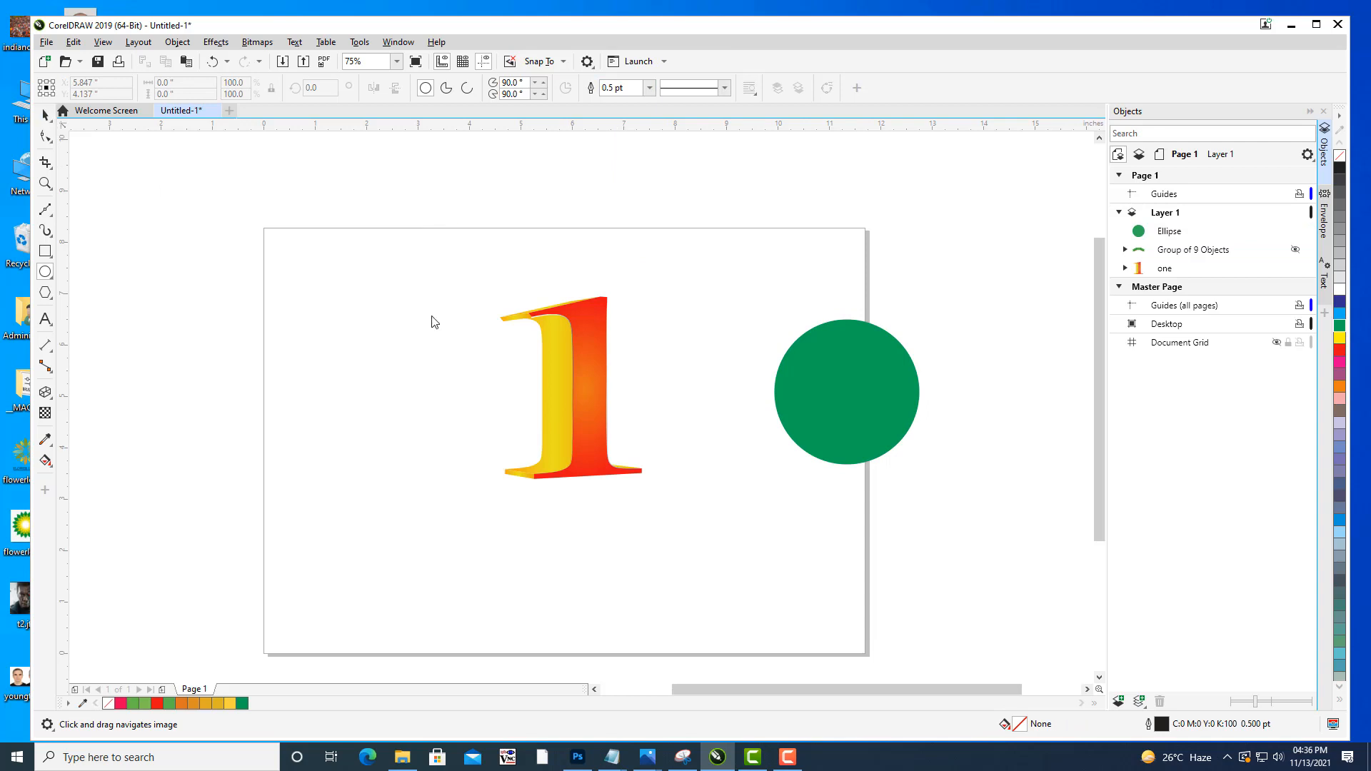
Move the green circle horizontally closer to the numeral 1, to about X 9.656 in.
key("space")
left_click_drag(914, 375, 813, 376)
left_click(952, 354)
left_click(784, 392)
left_click_drag(812, 327, 818, 327)
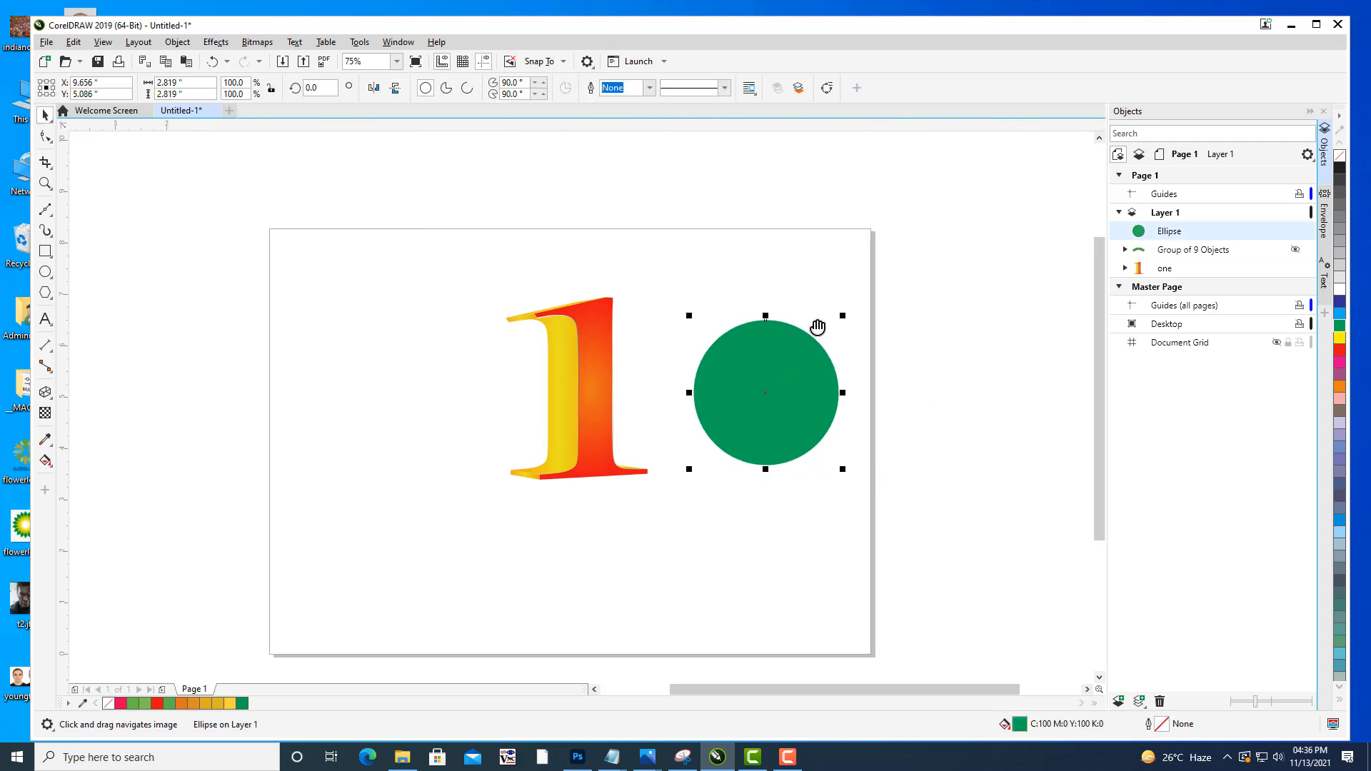
Extrude the green circle straight downward, placing the vanishing point a little below the circle.
left_click(47, 393)
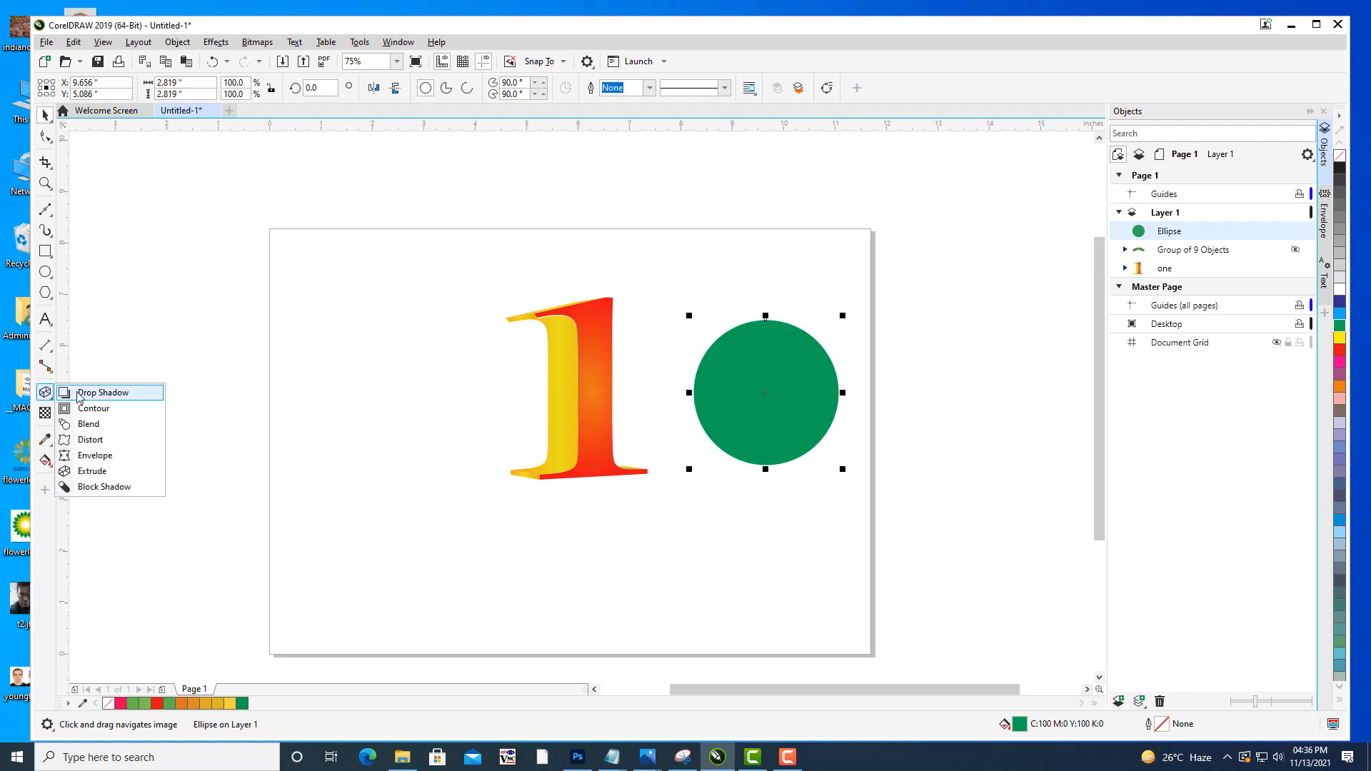
left_click(92, 470)
left_click_drag(766, 394, 767, 553)
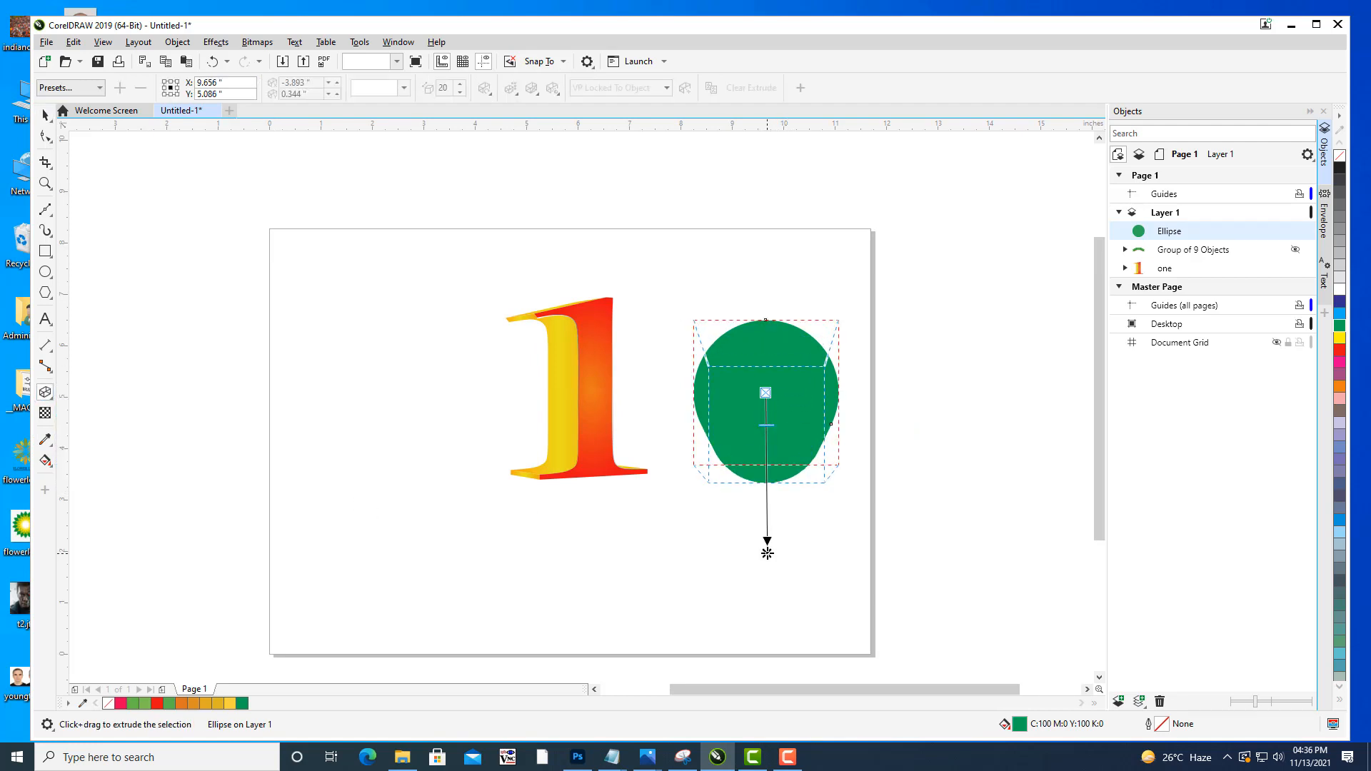
Color the extrusion's sides with a solid golden yellow, C13 M27 Y100 K0.
left_click(511, 87)
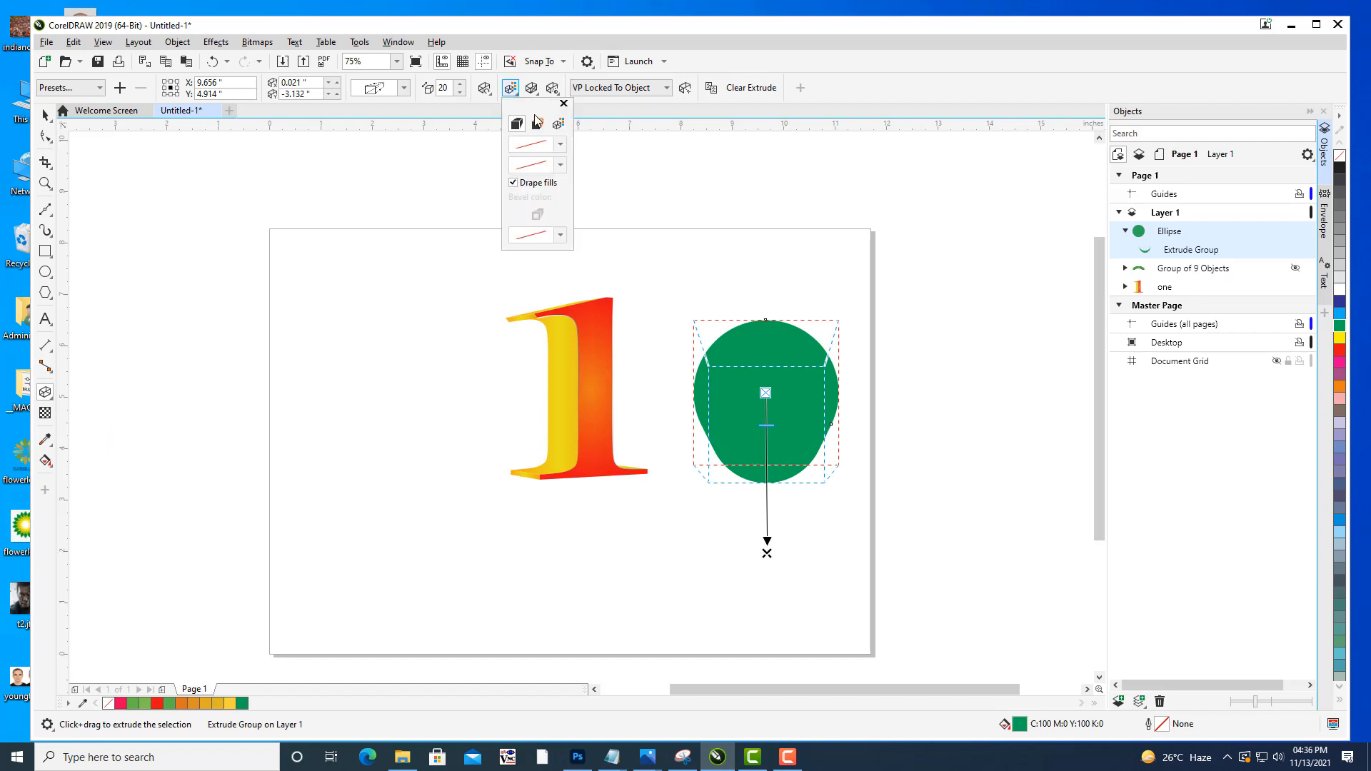
left_click(537, 124)
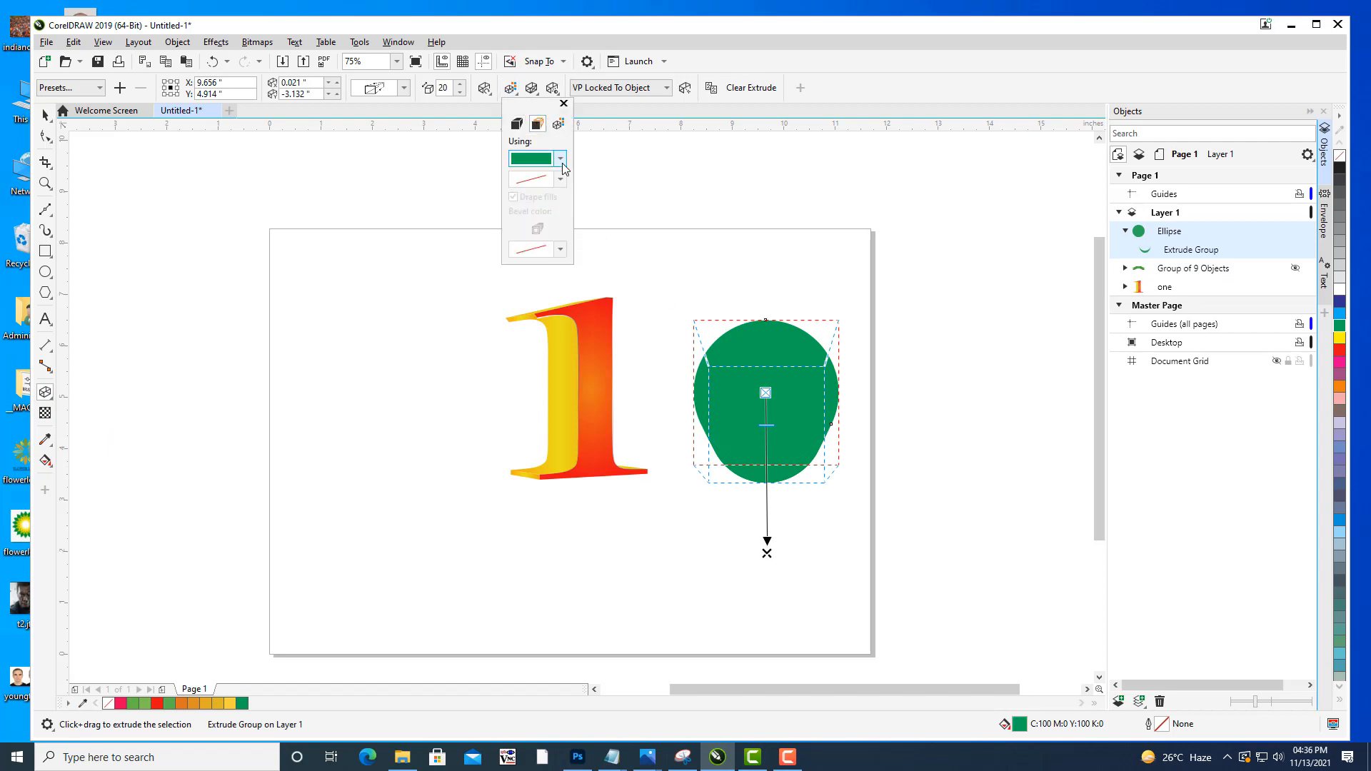
left_click(561, 160)
left_click(607, 242)
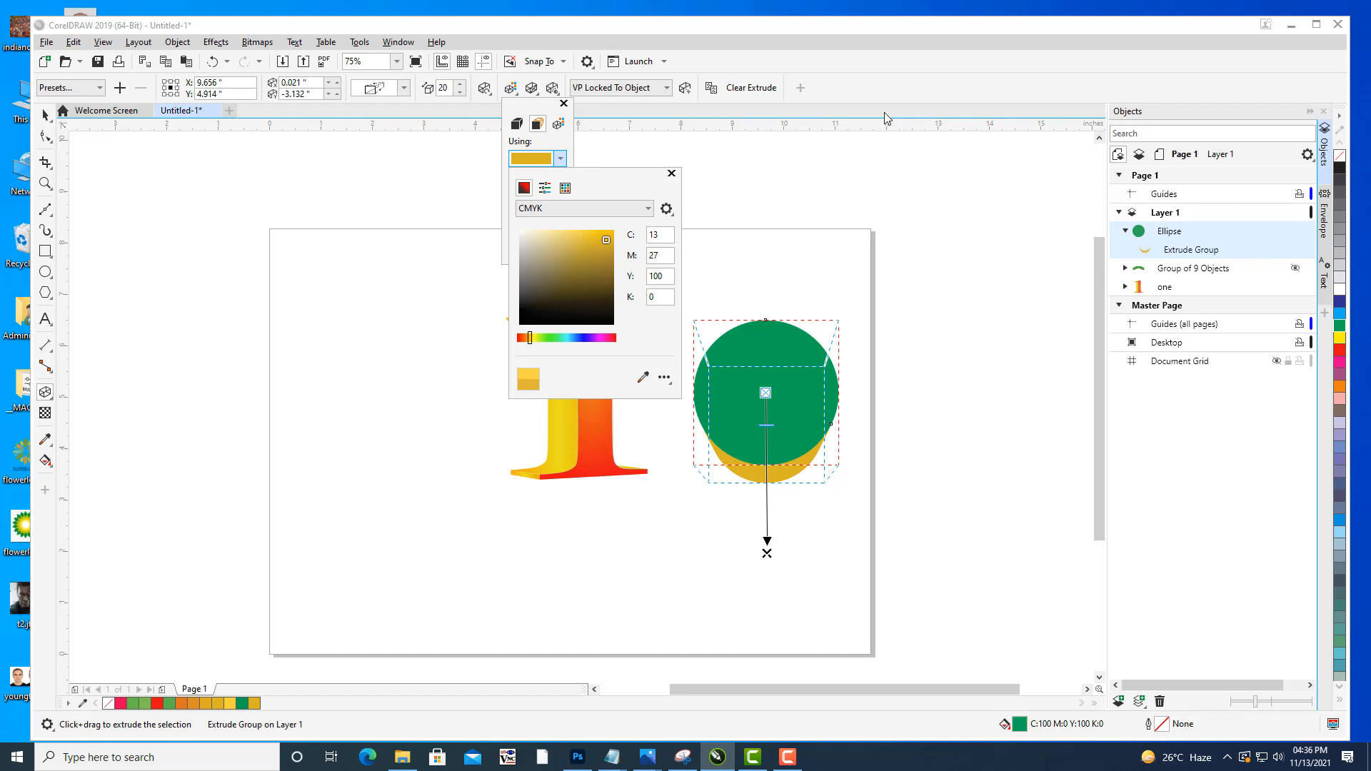
Rotate the extruded circle in 3D so it stands as an upright cylinder with the green face on top.
left_click(484, 88)
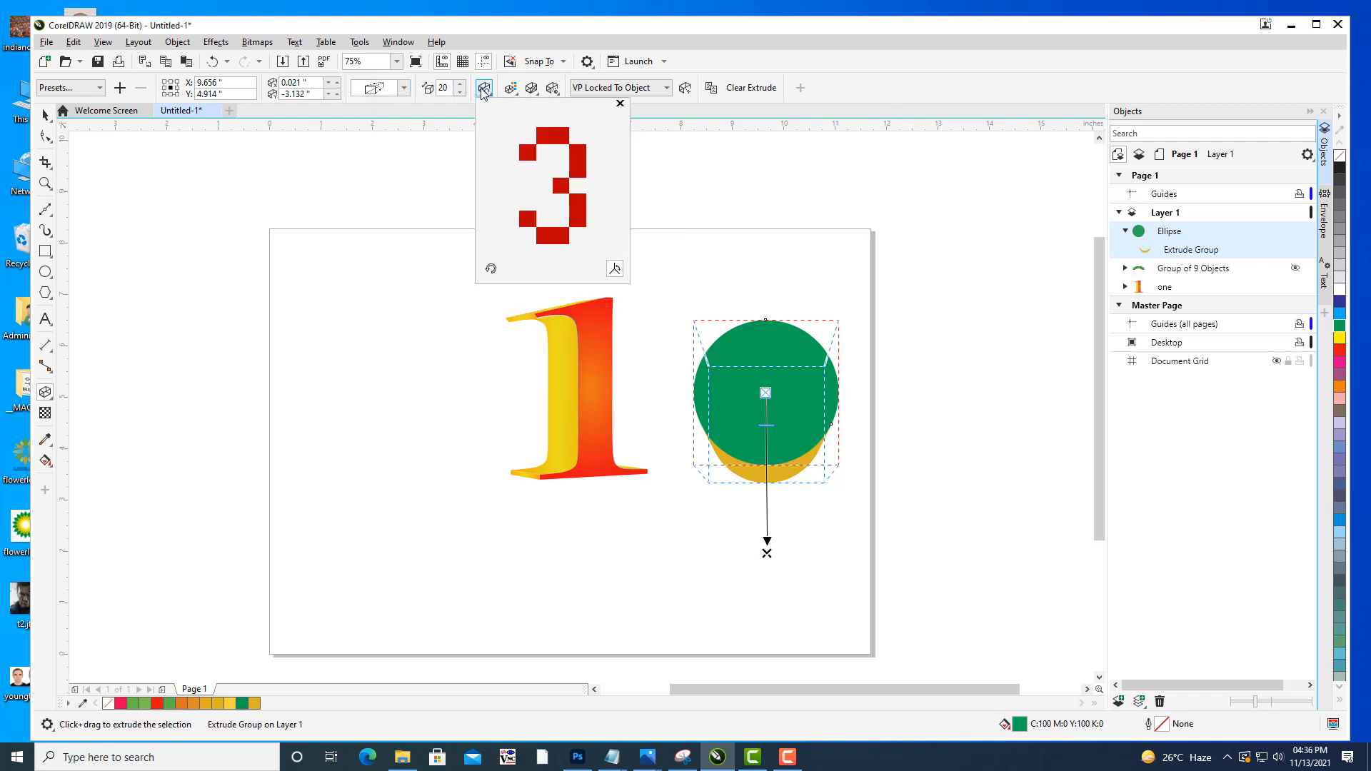
left_click_drag(553, 140, 552, 164)
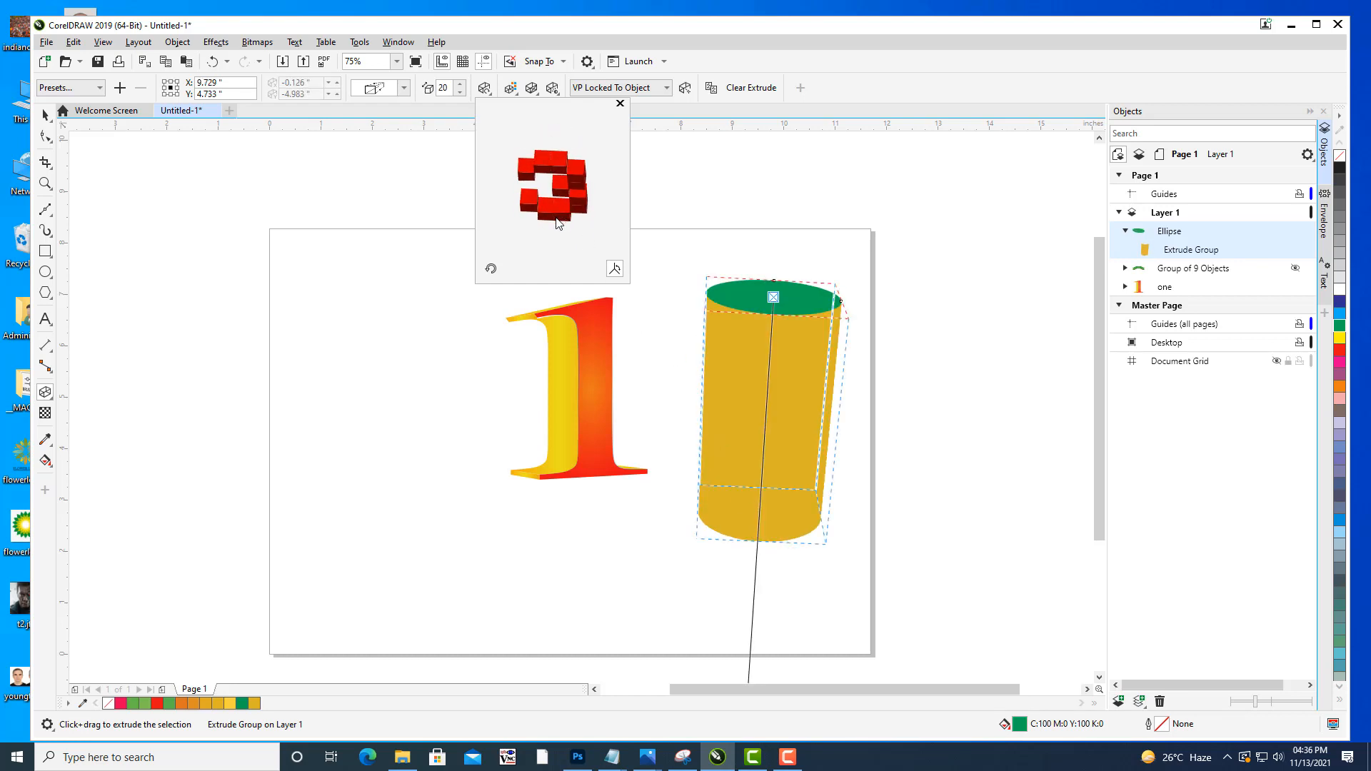
left_click_drag(557, 223, 560, 220)
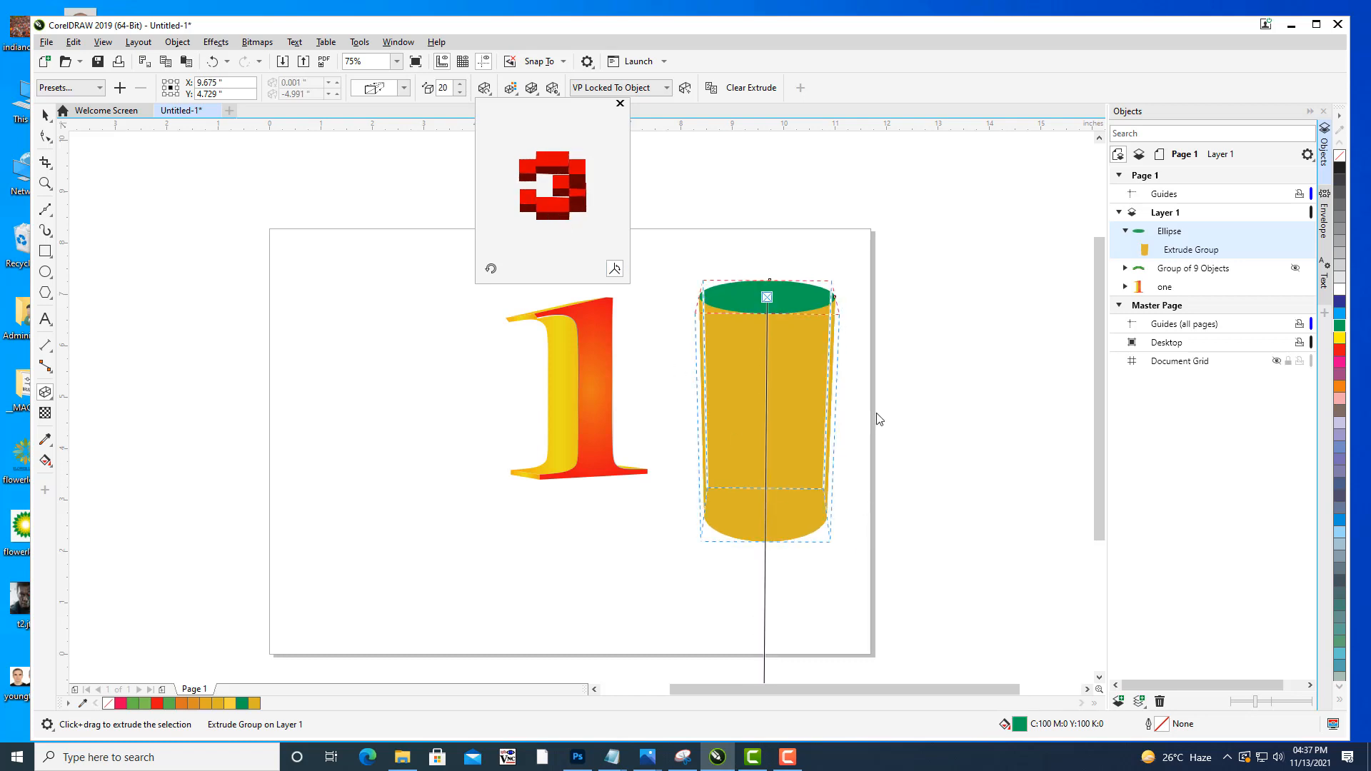
Shorten the cylinder to a thin disc by reducing the extrusion depth to 2.
scroll(832, 398, "down", 3)
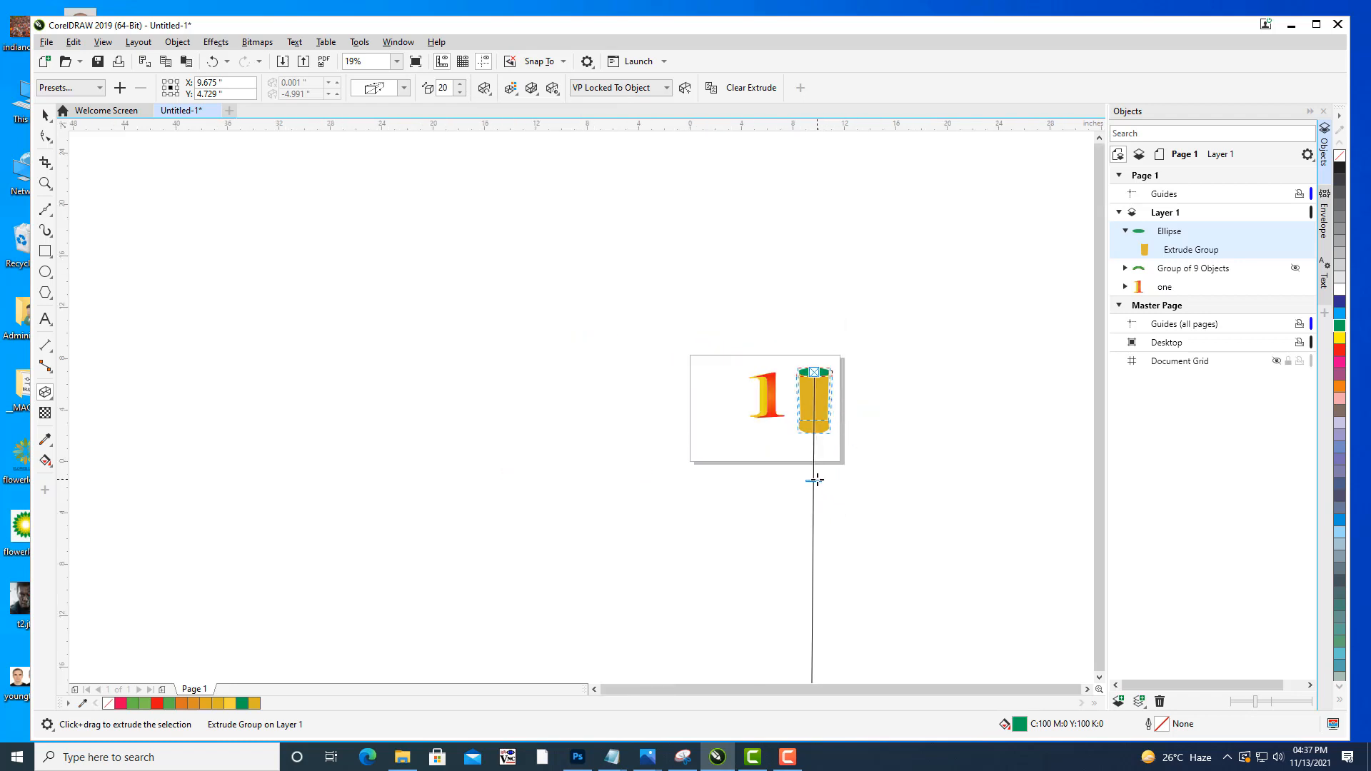
left_click_drag(816, 480, 762, 420)
scroll(829, 413, "up", 3)
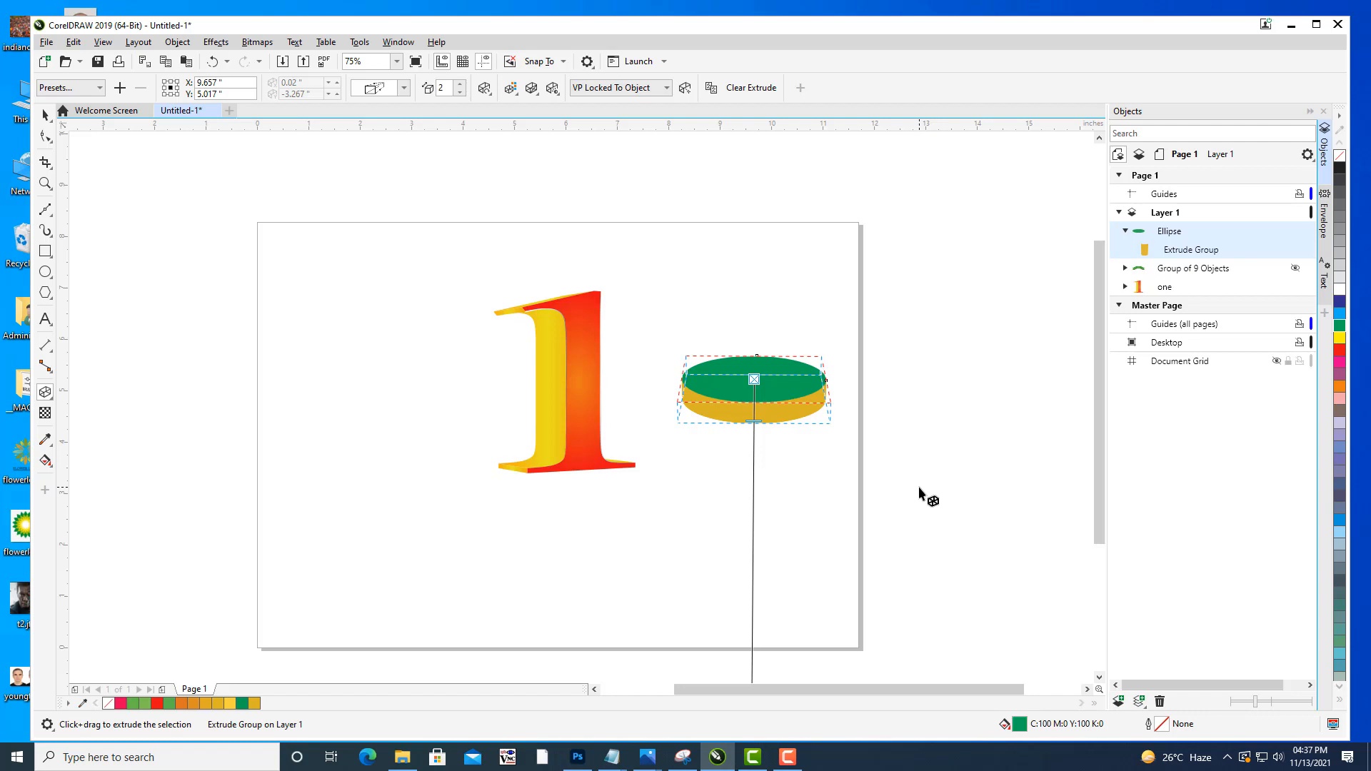
Fine-tune the disc's 3D rotation so its green top appears slightly flatter, and finish the extrusion edit.
left_click(485, 88)
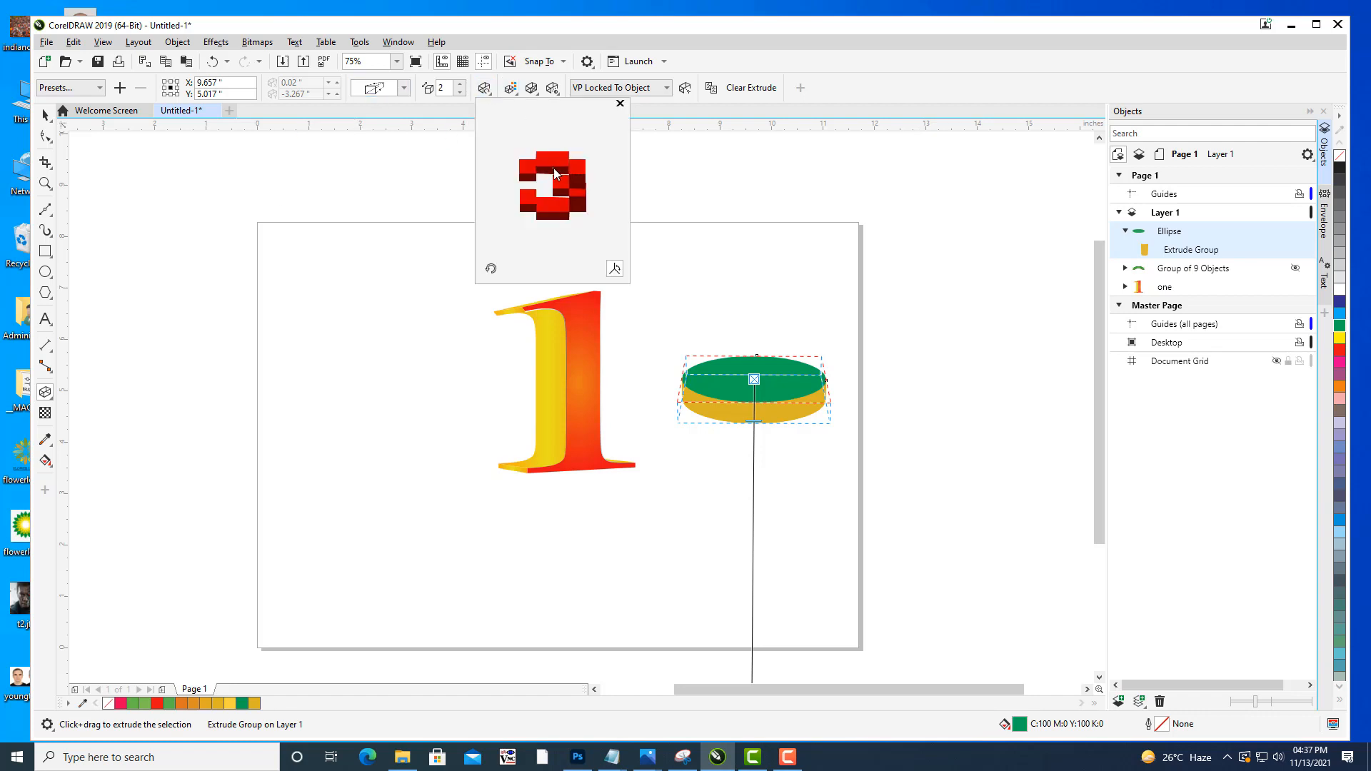
left_click_drag(556, 174, 554, 178)
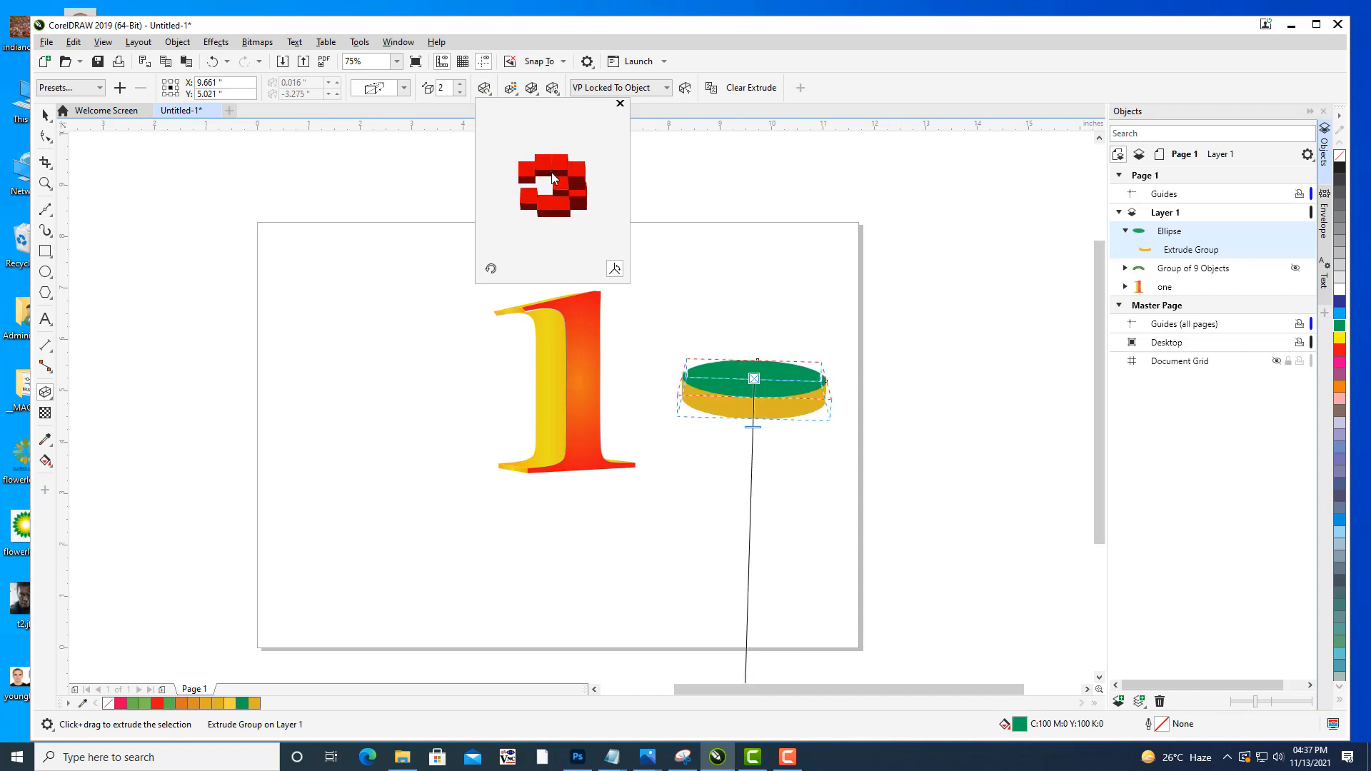
left_click_drag(566, 213, 568, 219)
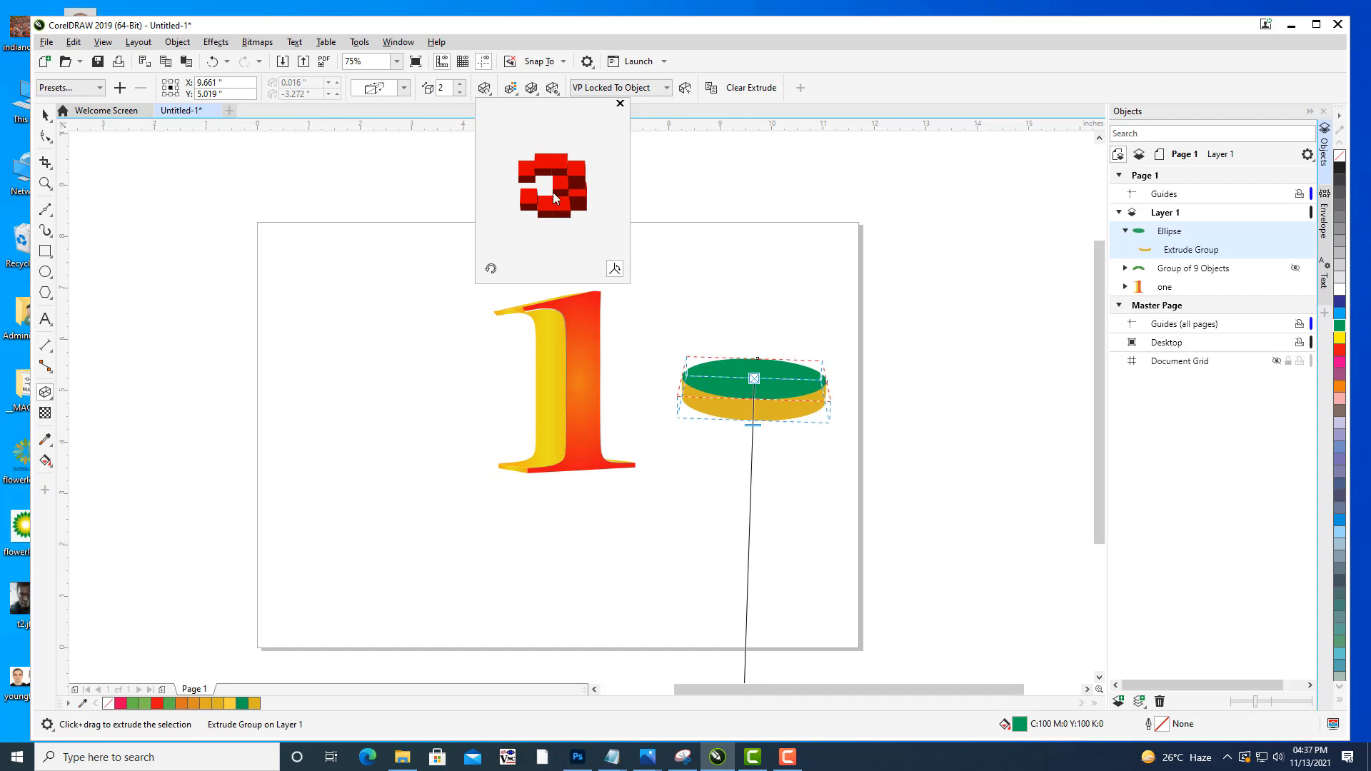
left_click_drag(550, 173, 550, 173)
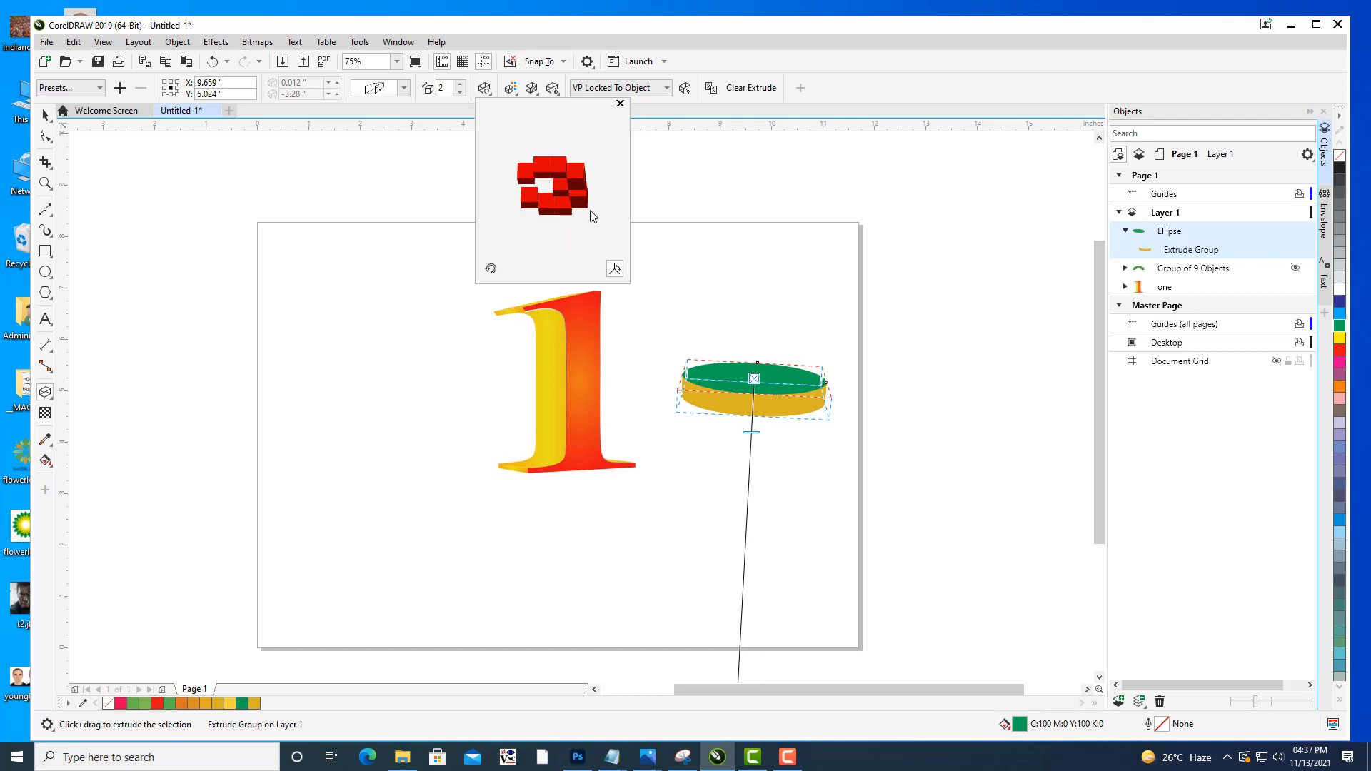
left_click_drag(585, 209, 587, 210)
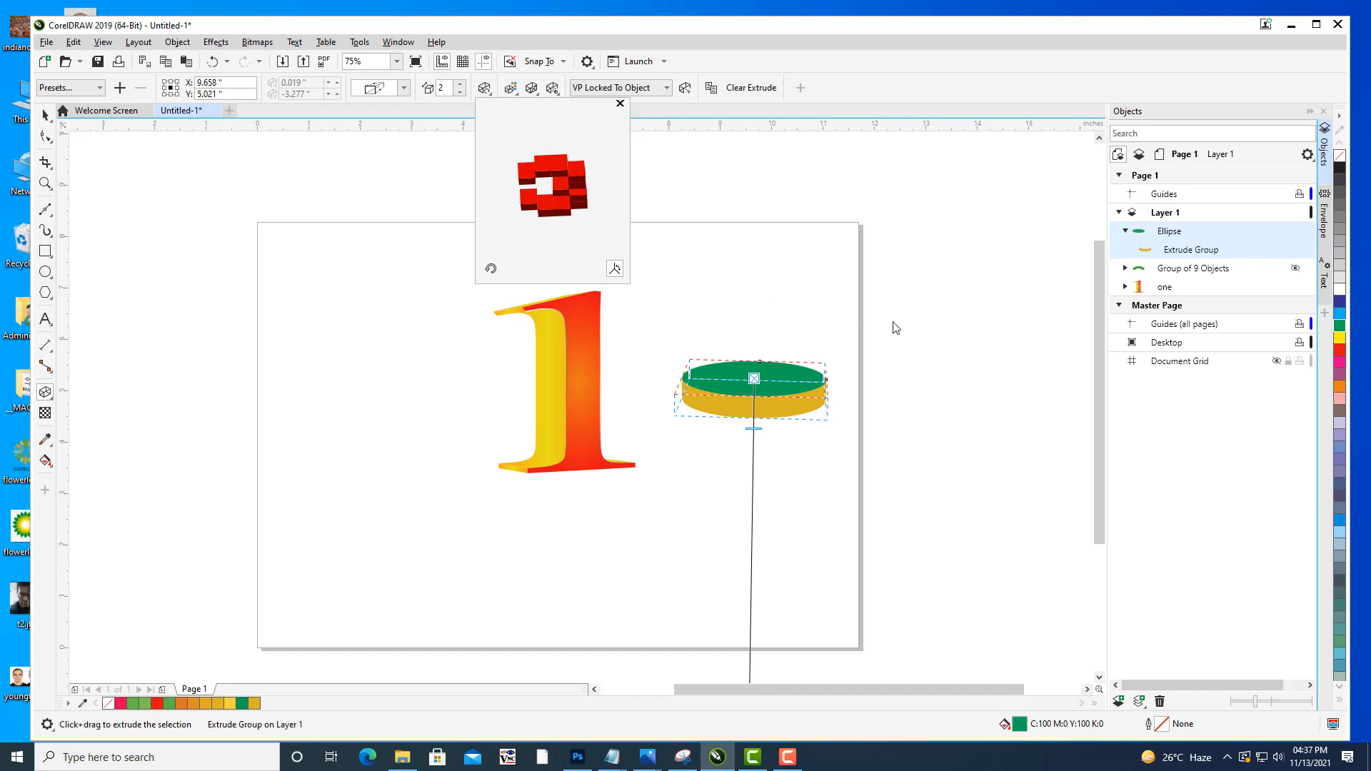
left_click(47, 118)
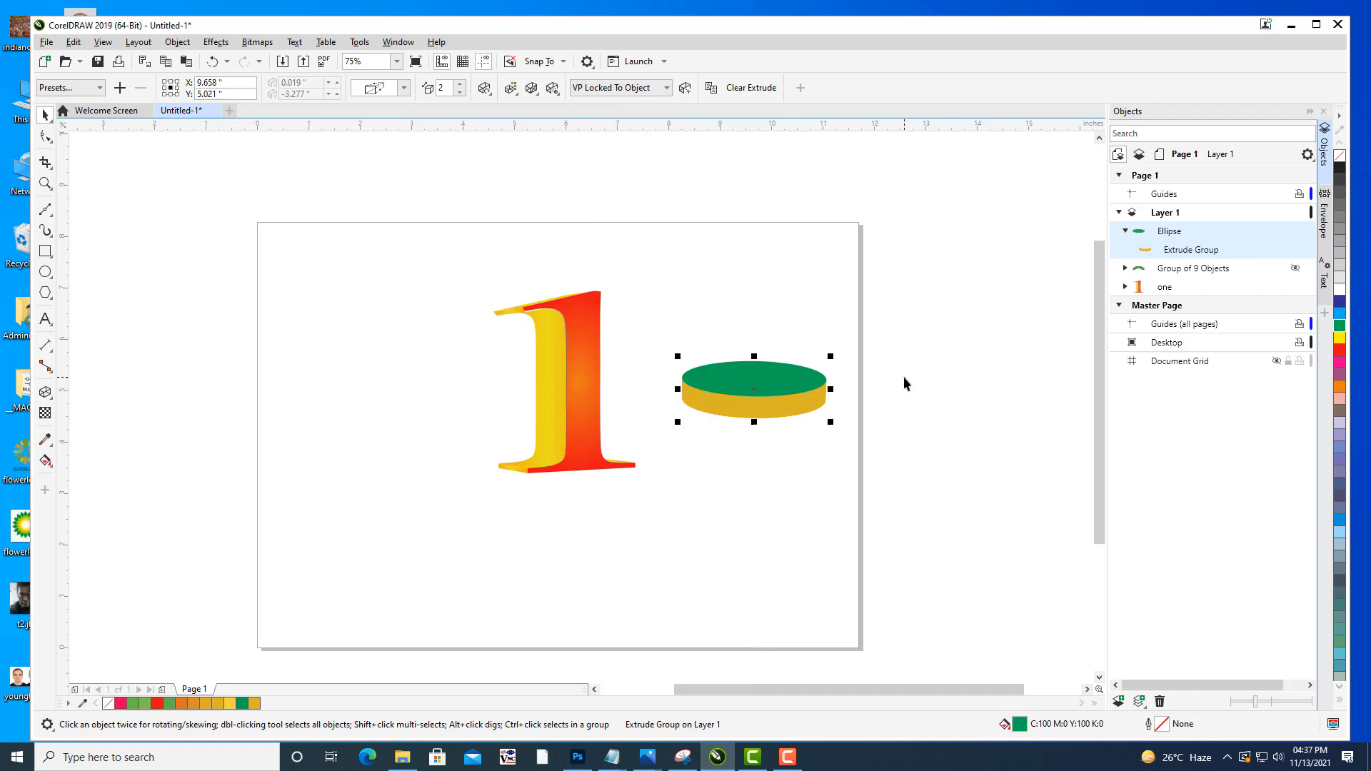
Move the disc down to about X 9.519 in, Y 4.592 in, duplicate its green top and undo the duplicate.
left_click(759, 384)
left_click_drag(767, 375, 769, 405)
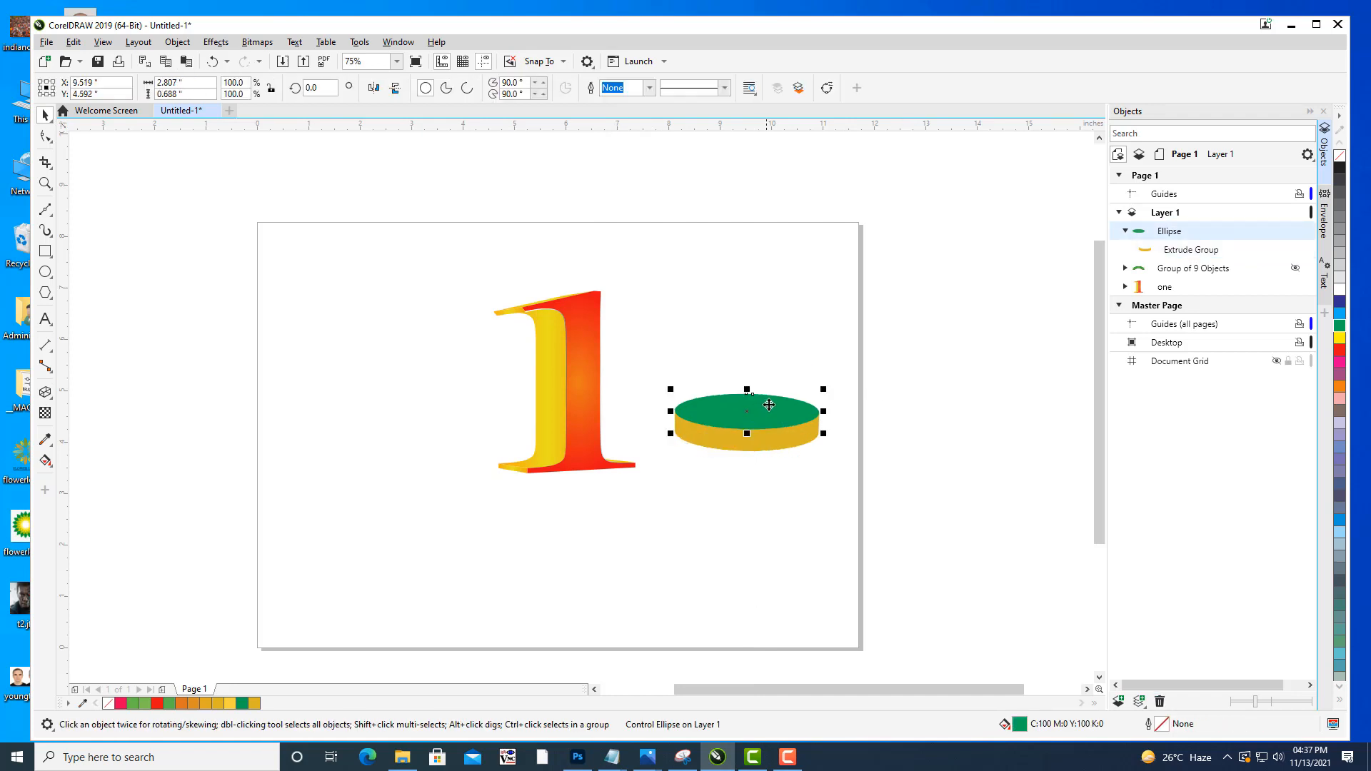
key("ctrl+d")
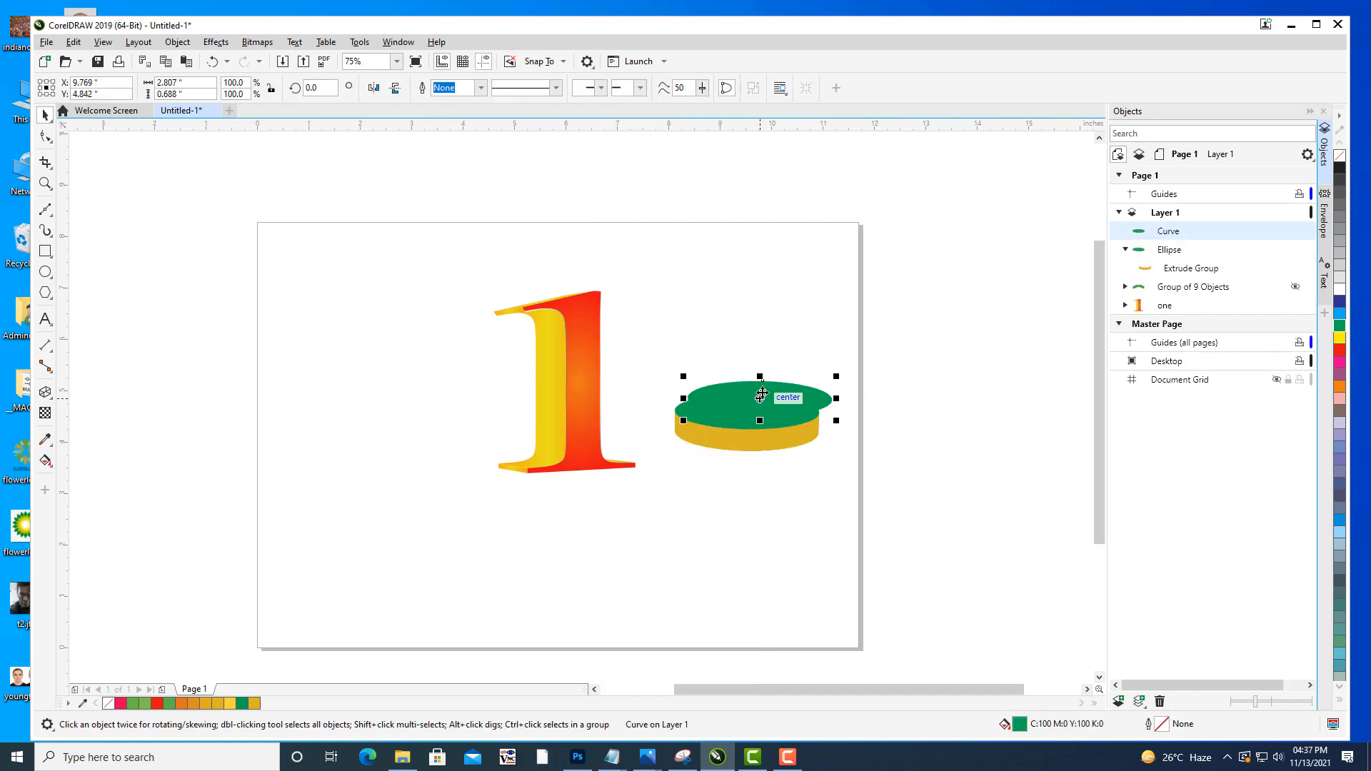
key("ctrl+z")
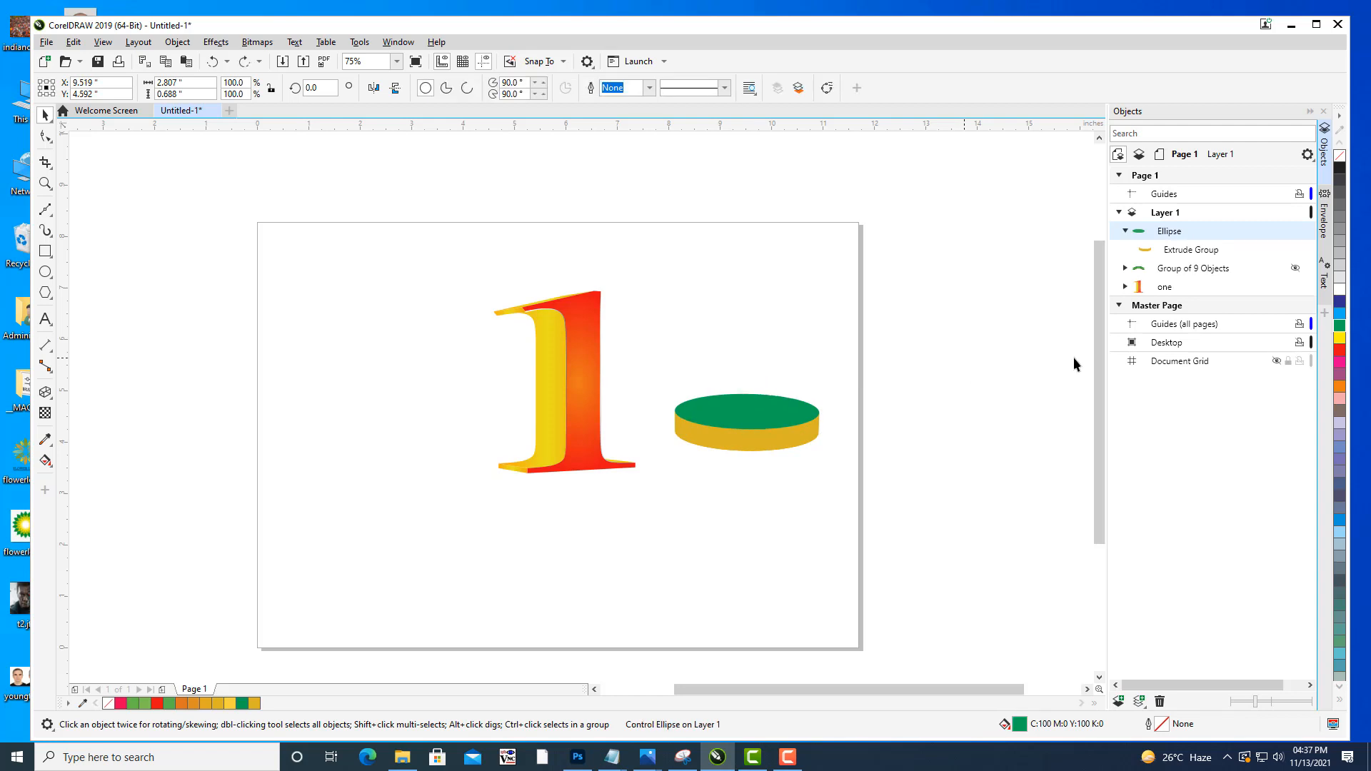
Move the disc up to about X 9.478 in, Y 5.486 in, and discard a trial duplicate of its green top.
left_click(1198, 254)
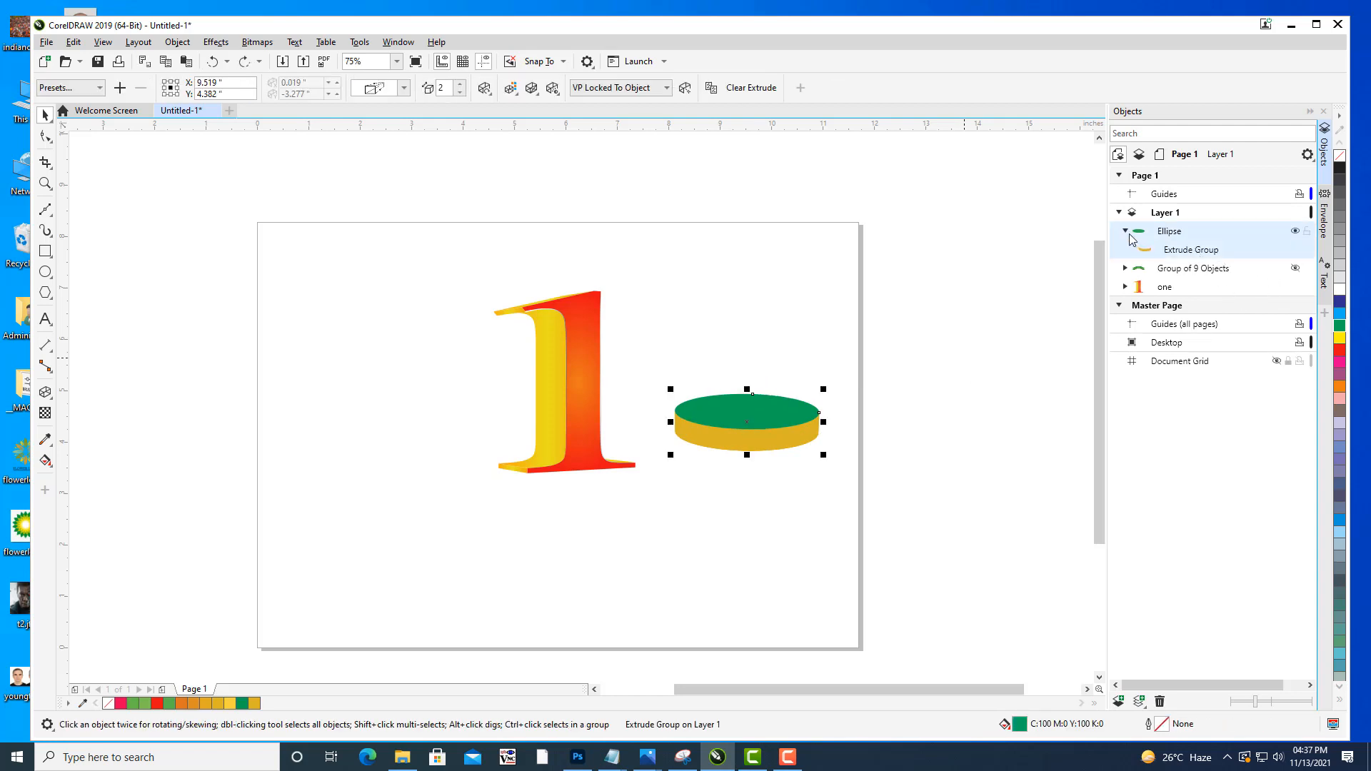
left_click(1126, 232)
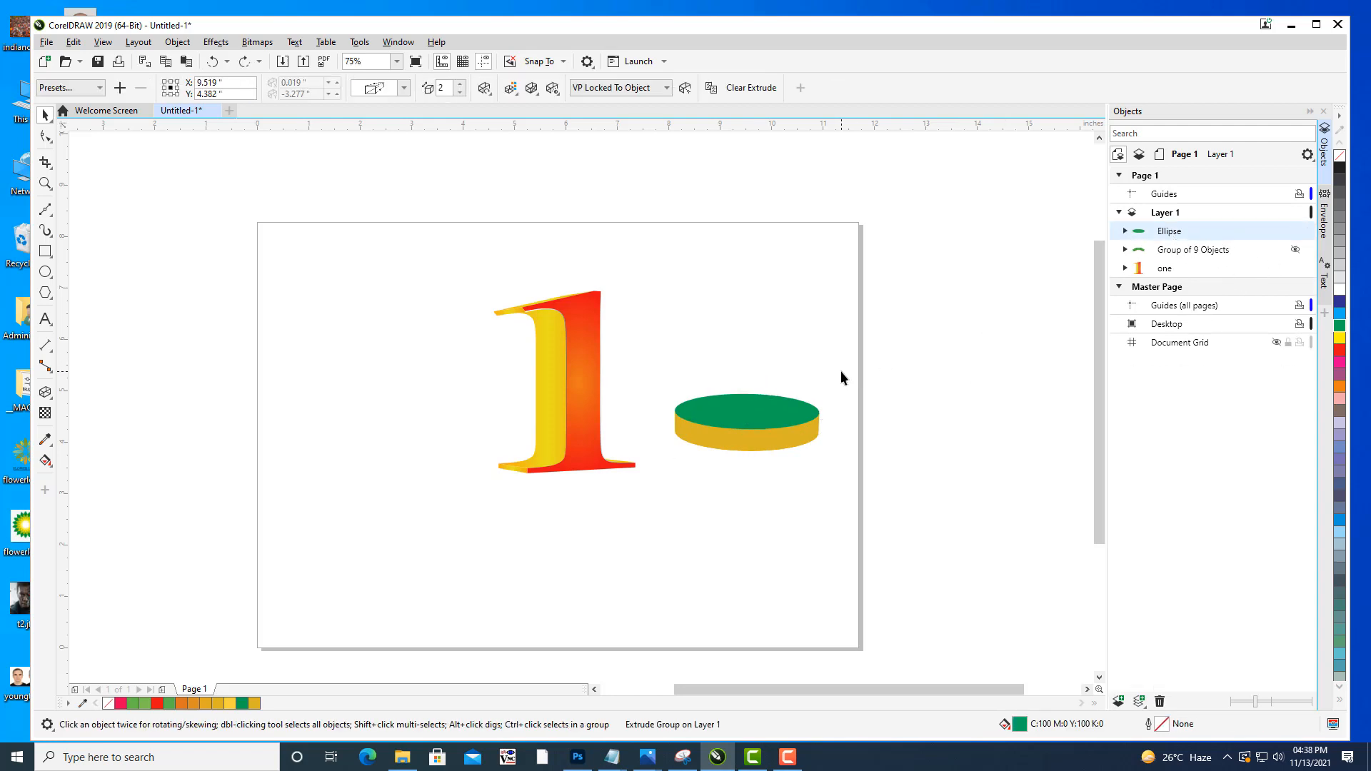
left_click(774, 425)
left_click_drag(776, 424, 781, 372)
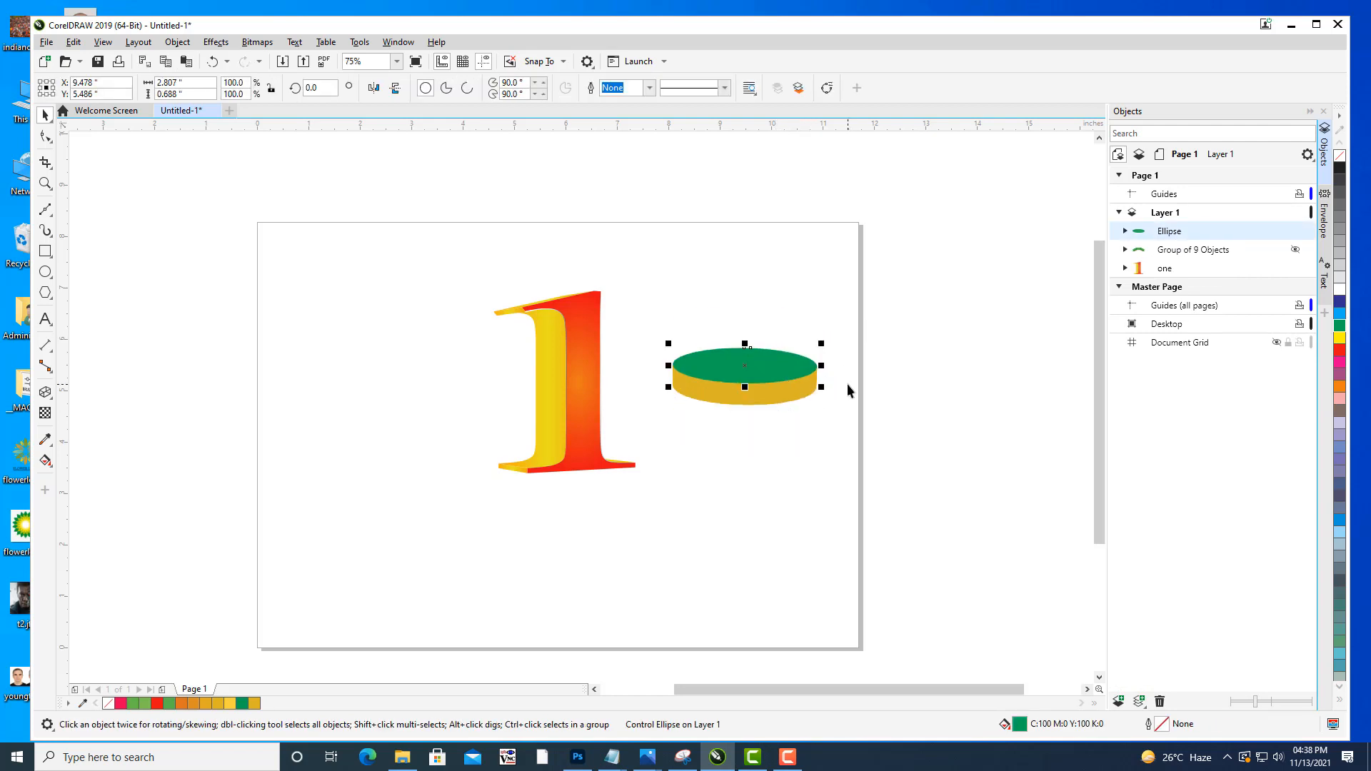
key("ctrl+d")
key("Delete")
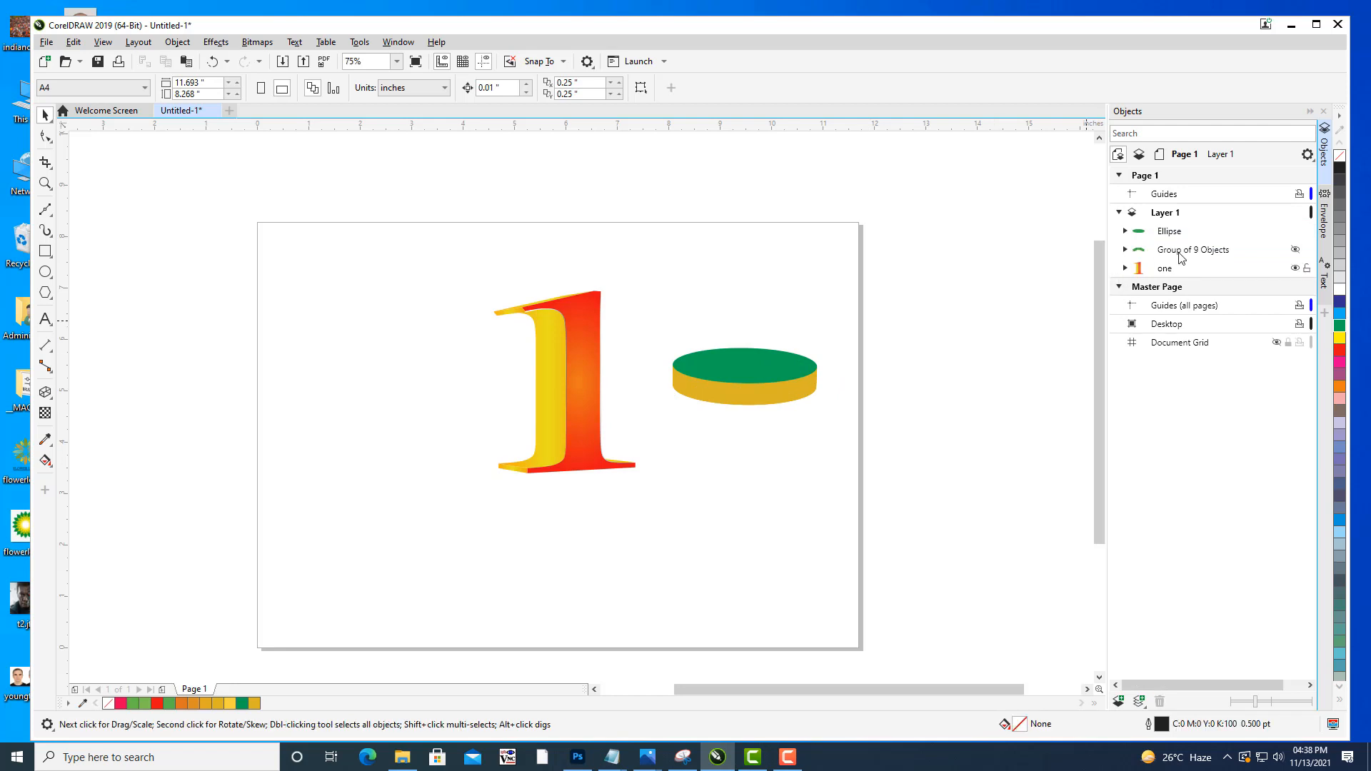
Break the disc's extrude group apart into separate green top and golden side curves.
left_click(1126, 231)
left_click(1204, 251)
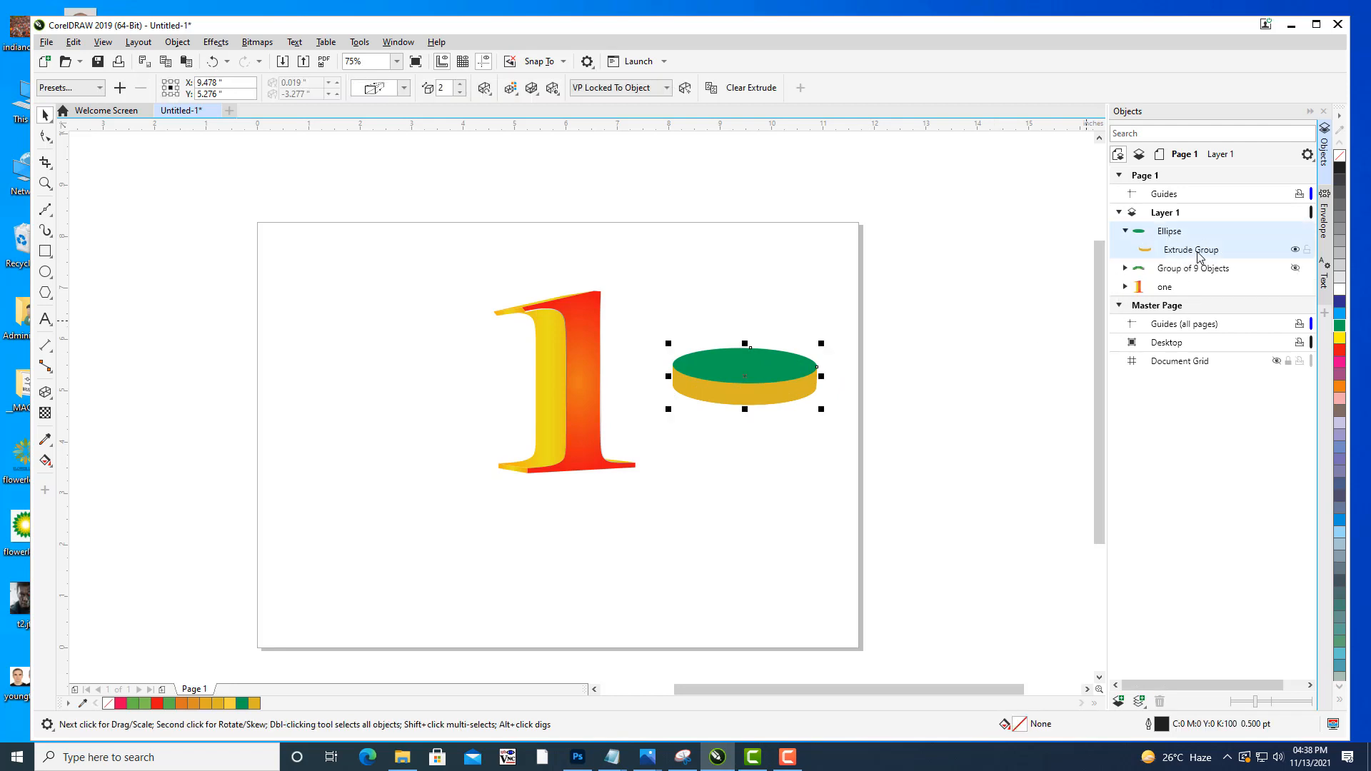
right_click(1206, 253)
left_click(1207, 255)
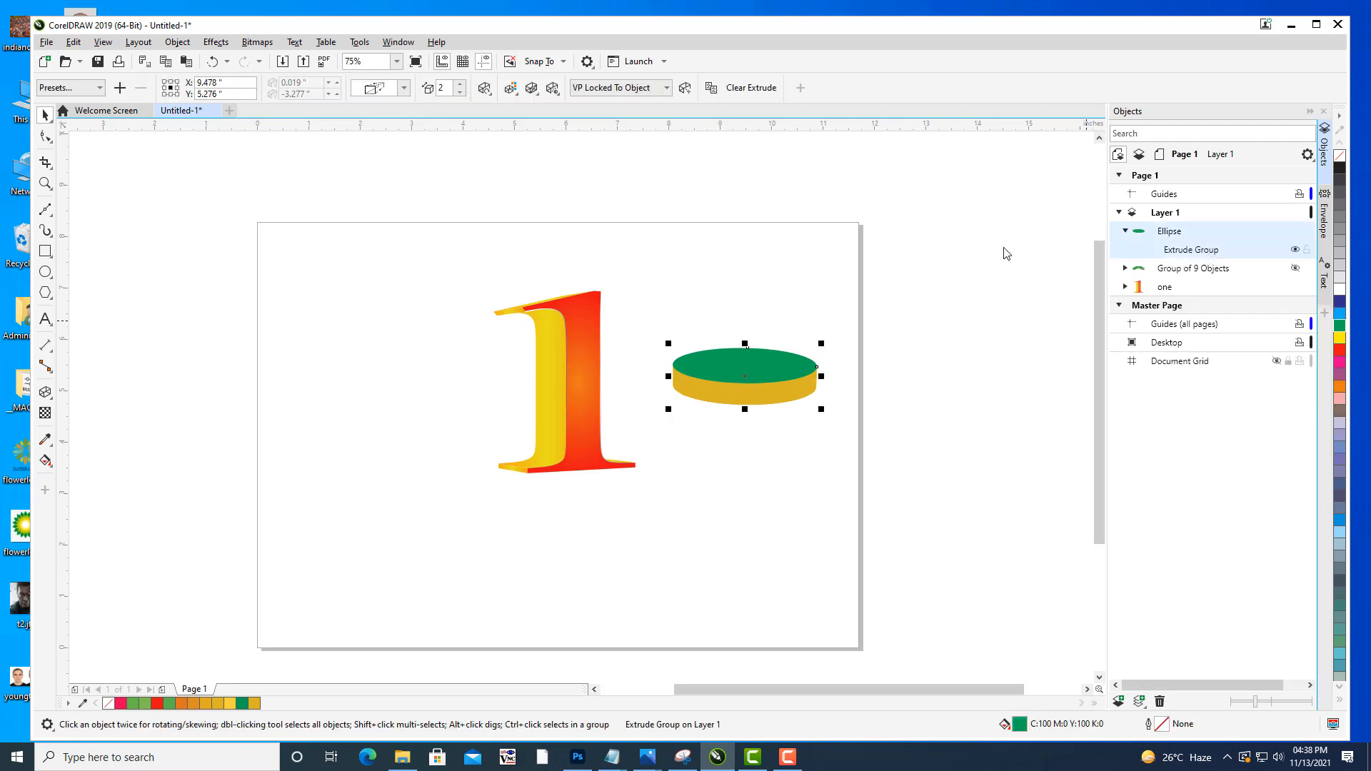
Test the separated disc pieces by moving the green top up, undoing the move and selecting both curves.
left_click(933, 255)
left_click(756, 345)
left_click_drag(757, 350, 760, 292)
key("ctrl+z")
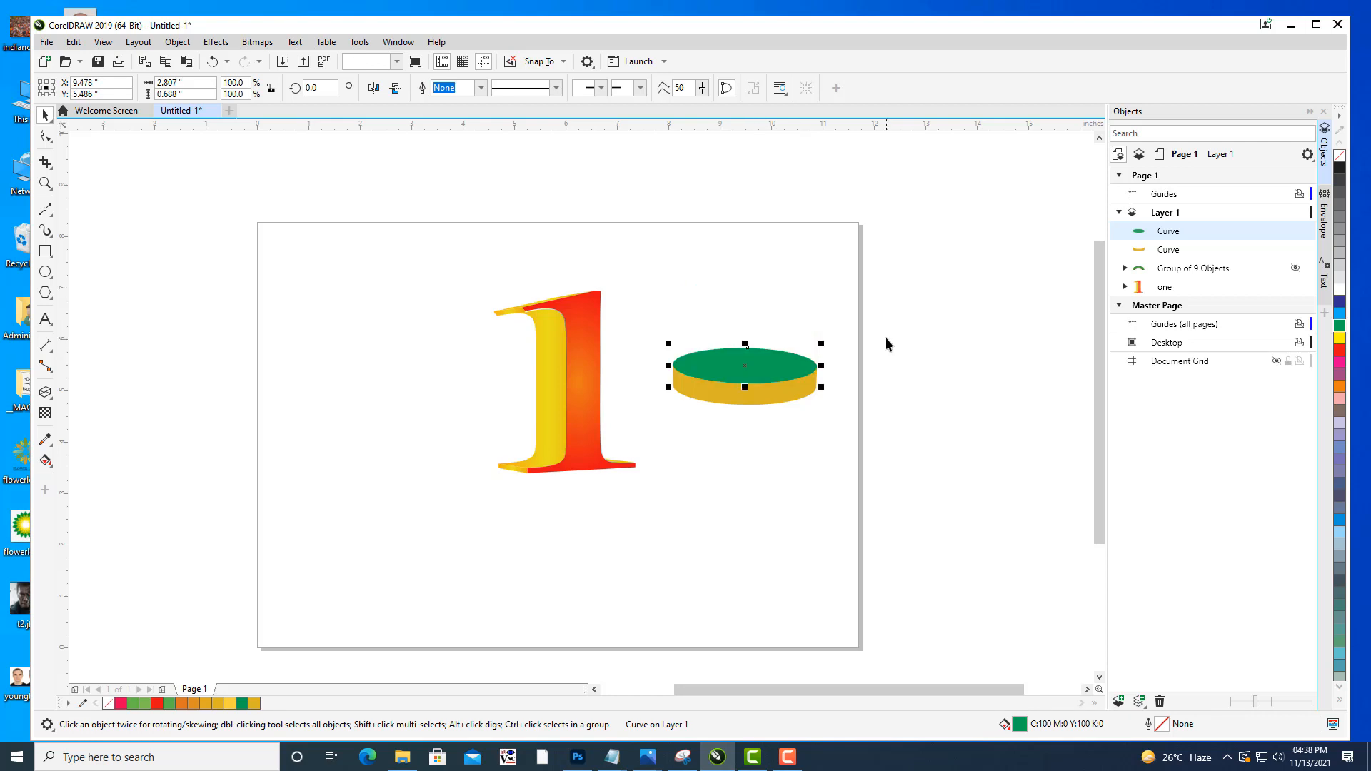
left_click(796, 417)
left_click(757, 404)
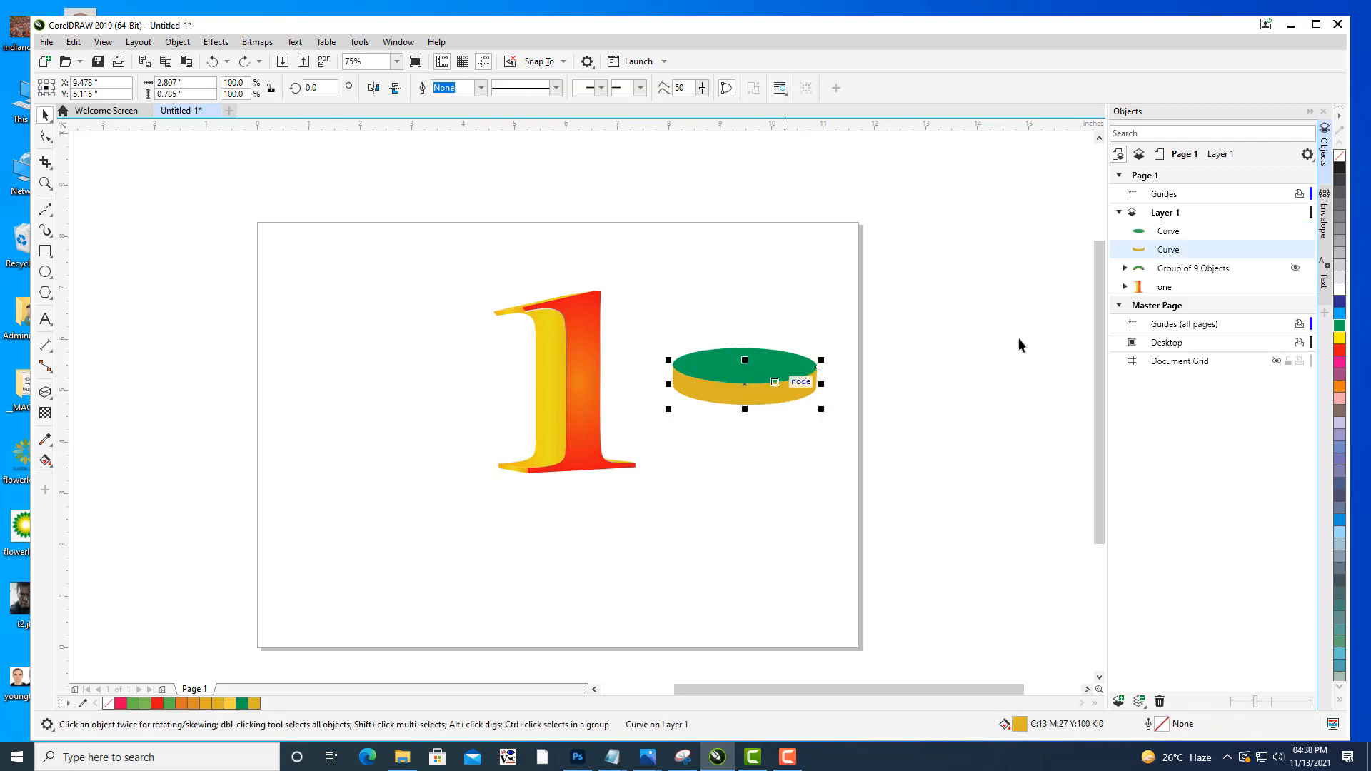
left_click(1165, 234, "shift")
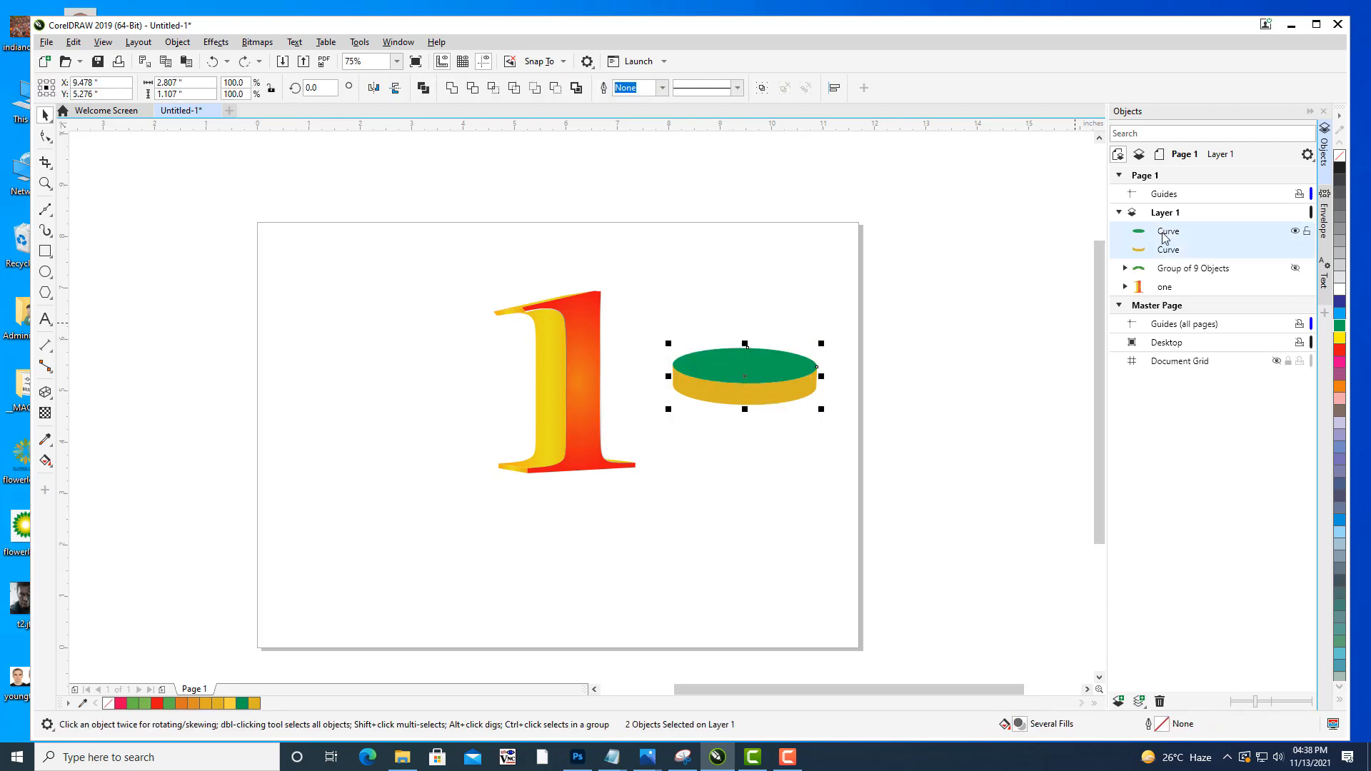
left_click(970, 266)
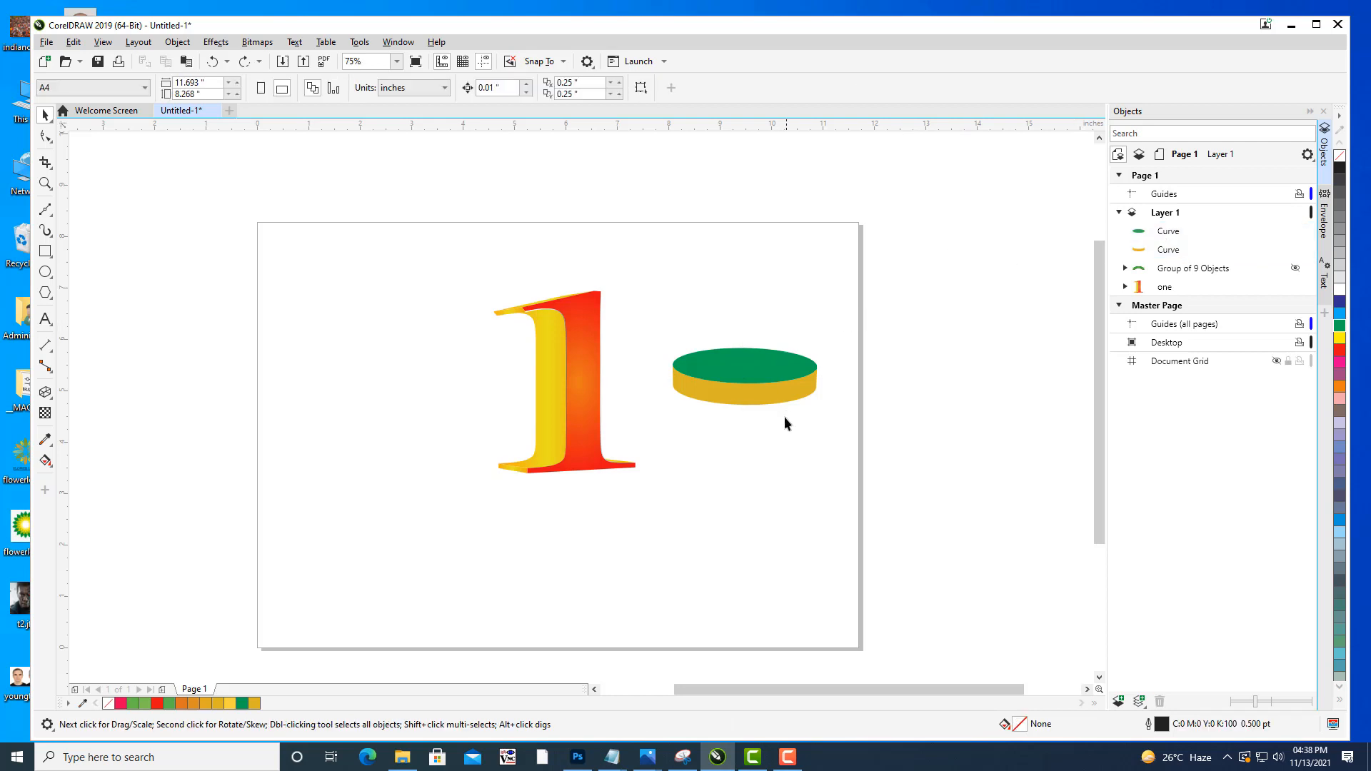
Fill the disc's side with the elliptical fountain fill preset named golden.
left_click(776, 400)
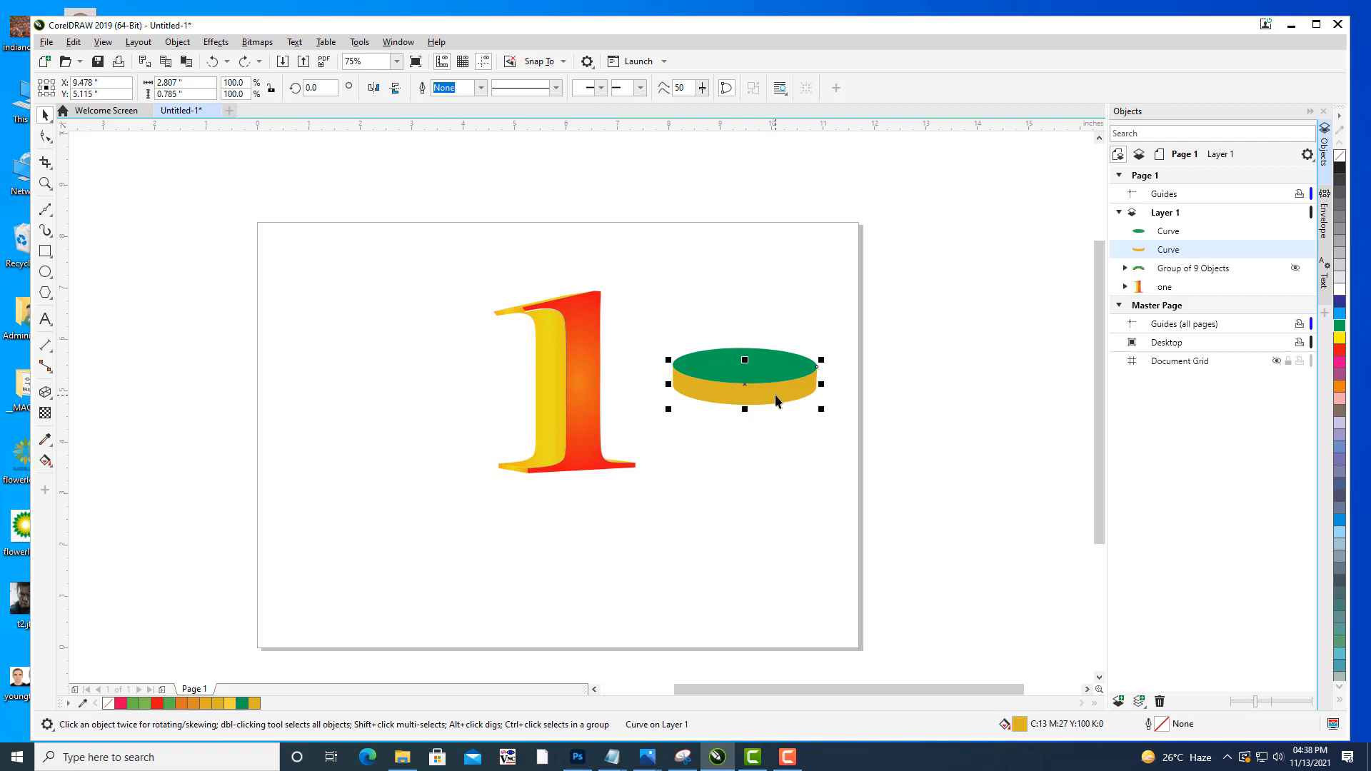
key("F11")
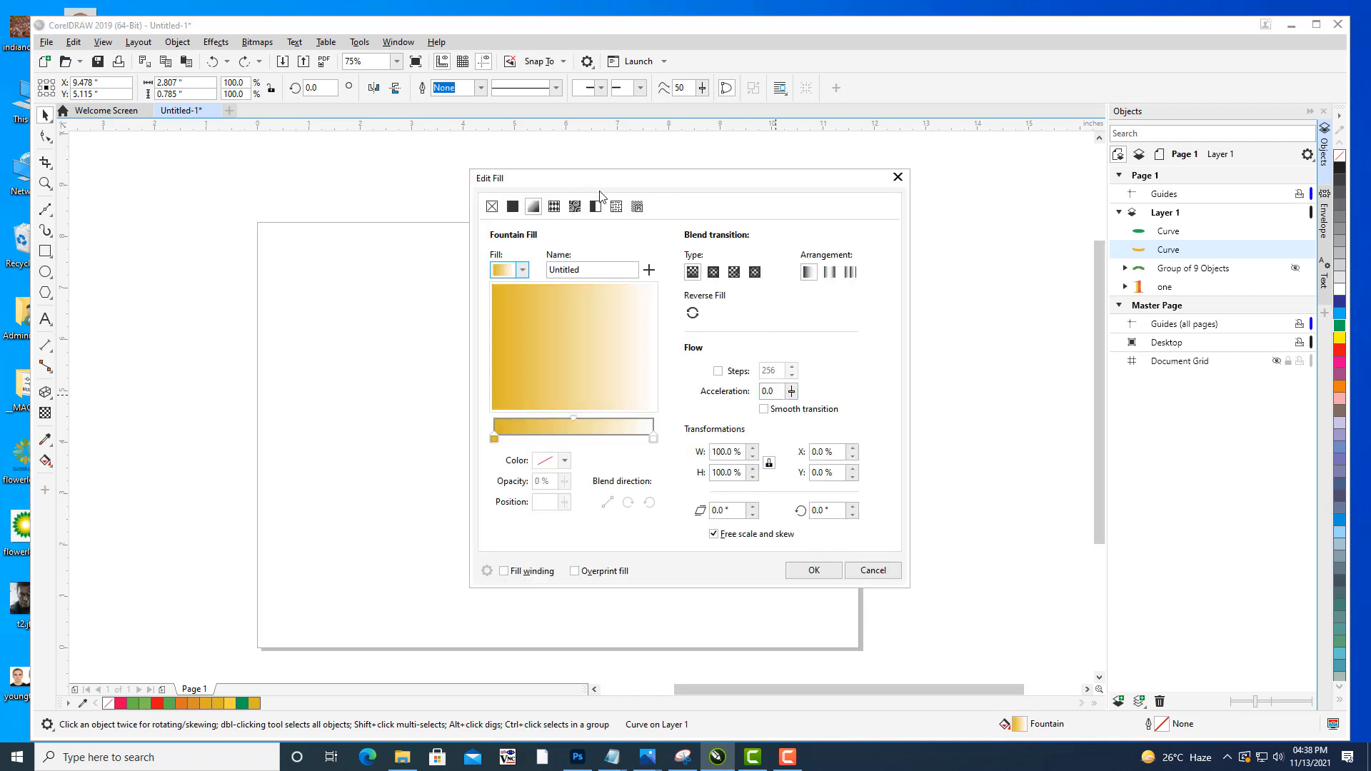
left_click_drag(613, 201, 1027, 84)
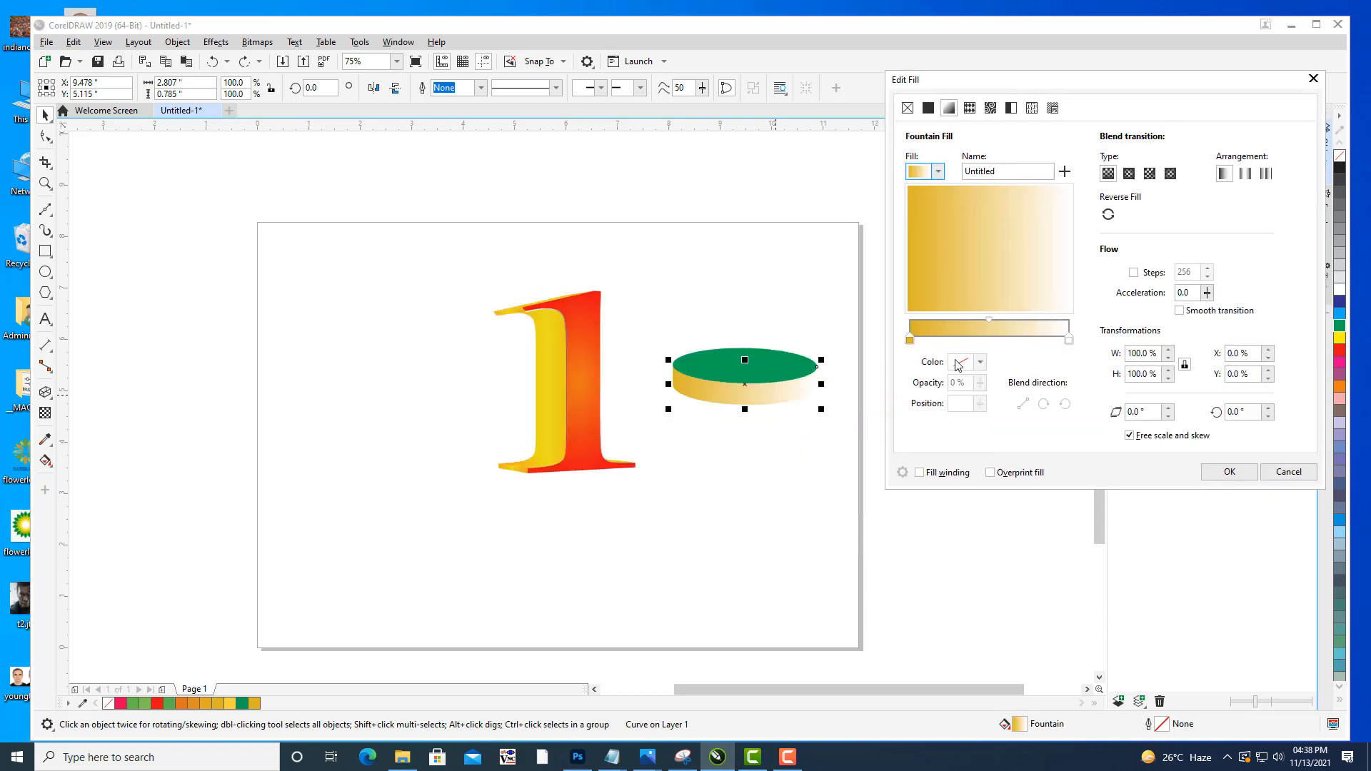
left_click(944, 174)
left_click(935, 301)
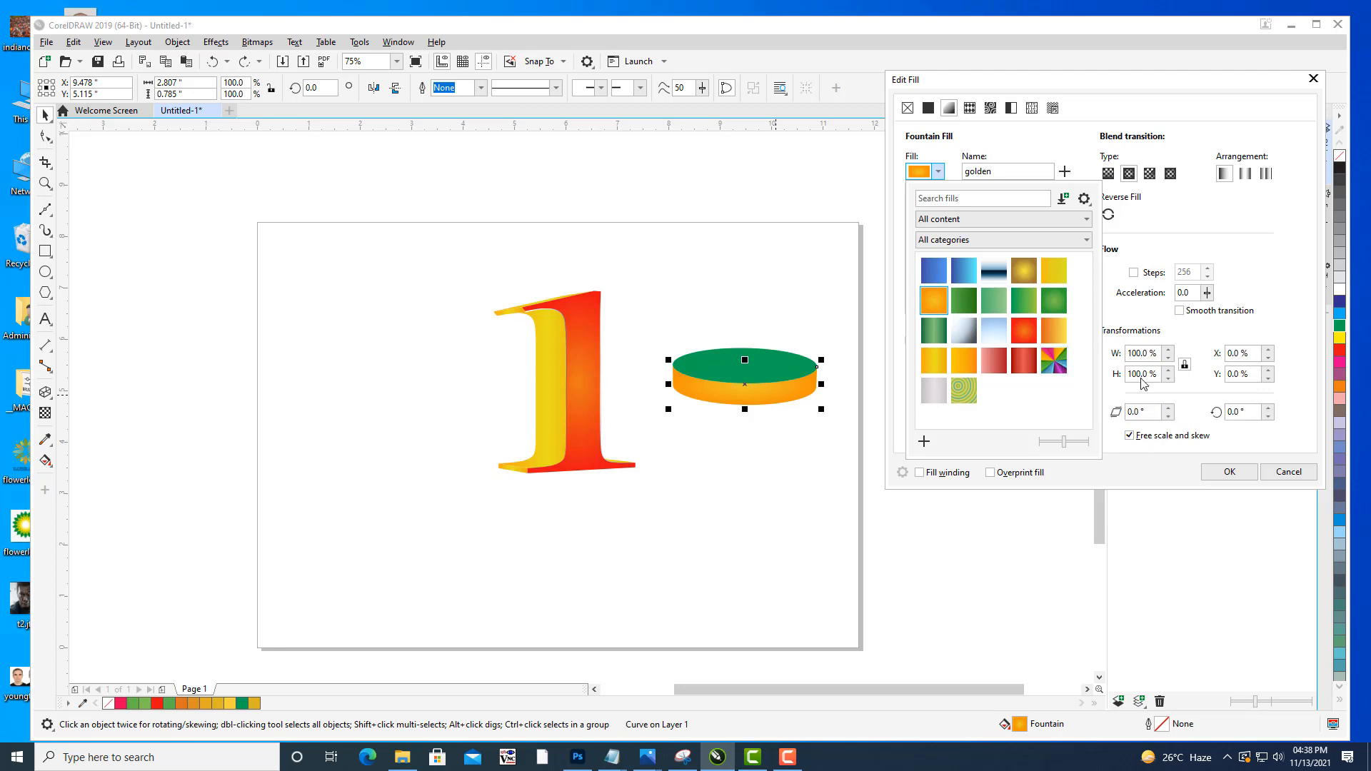
left_click(1228, 472)
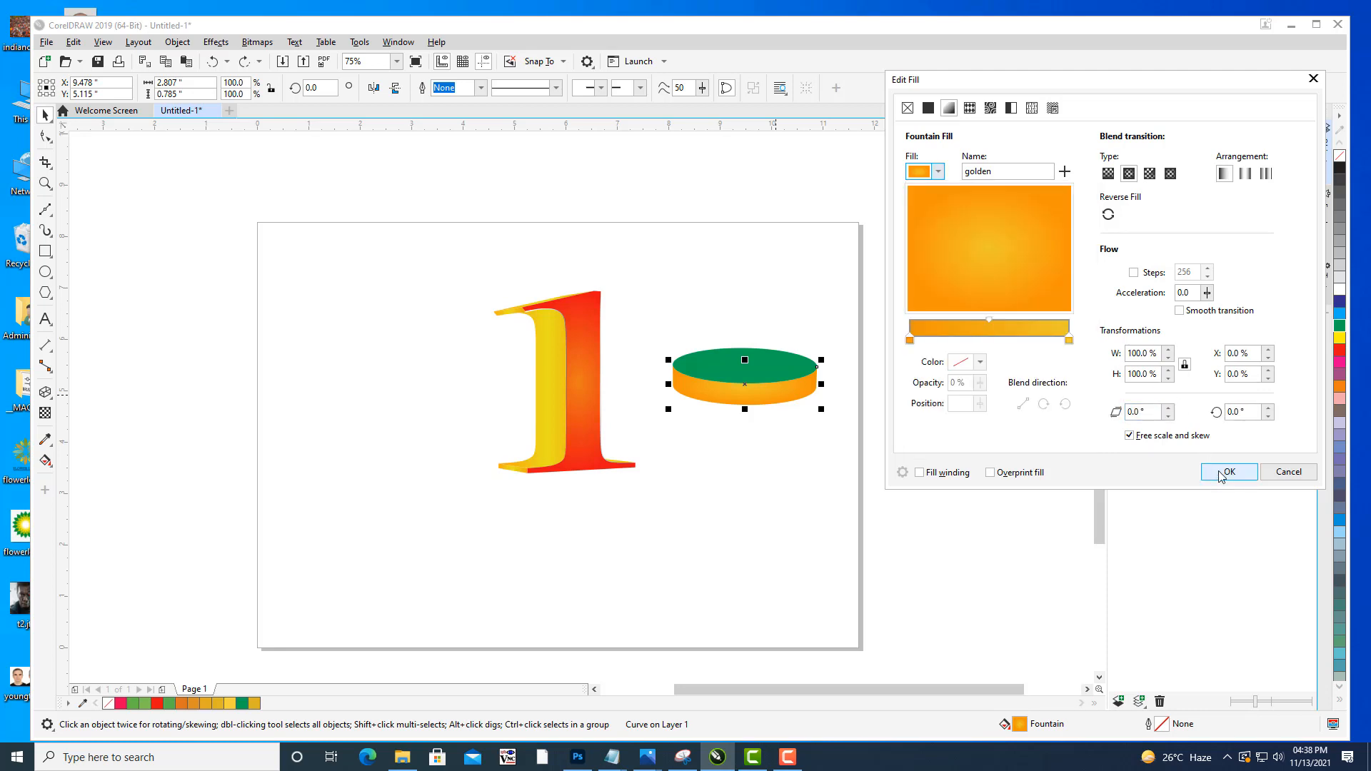
left_click(1229, 472)
Fill the disc's green top with the fountain fill preset GREENSILK after trying greenradial.
left_click(774, 367)
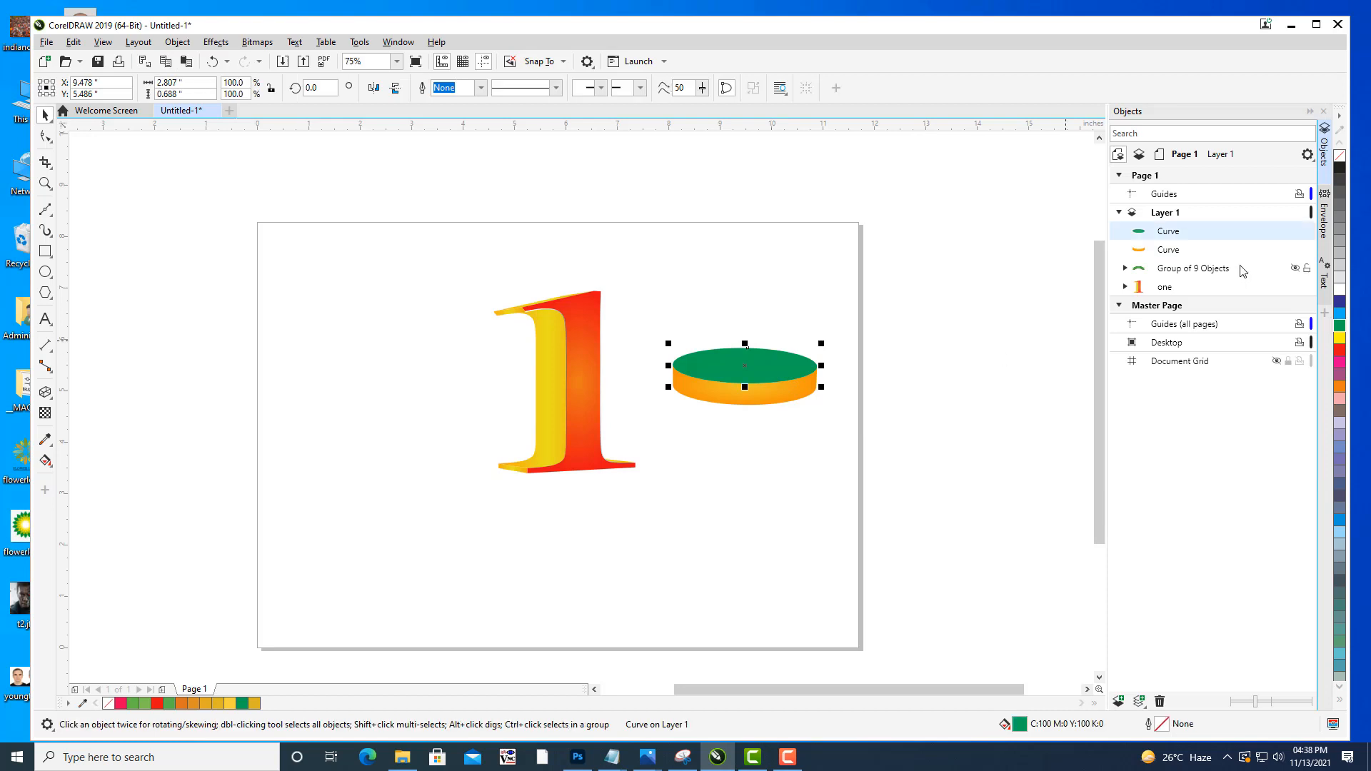
key("F11")
left_click_drag(705, 169, 1192, 48)
left_click(1010, 149)
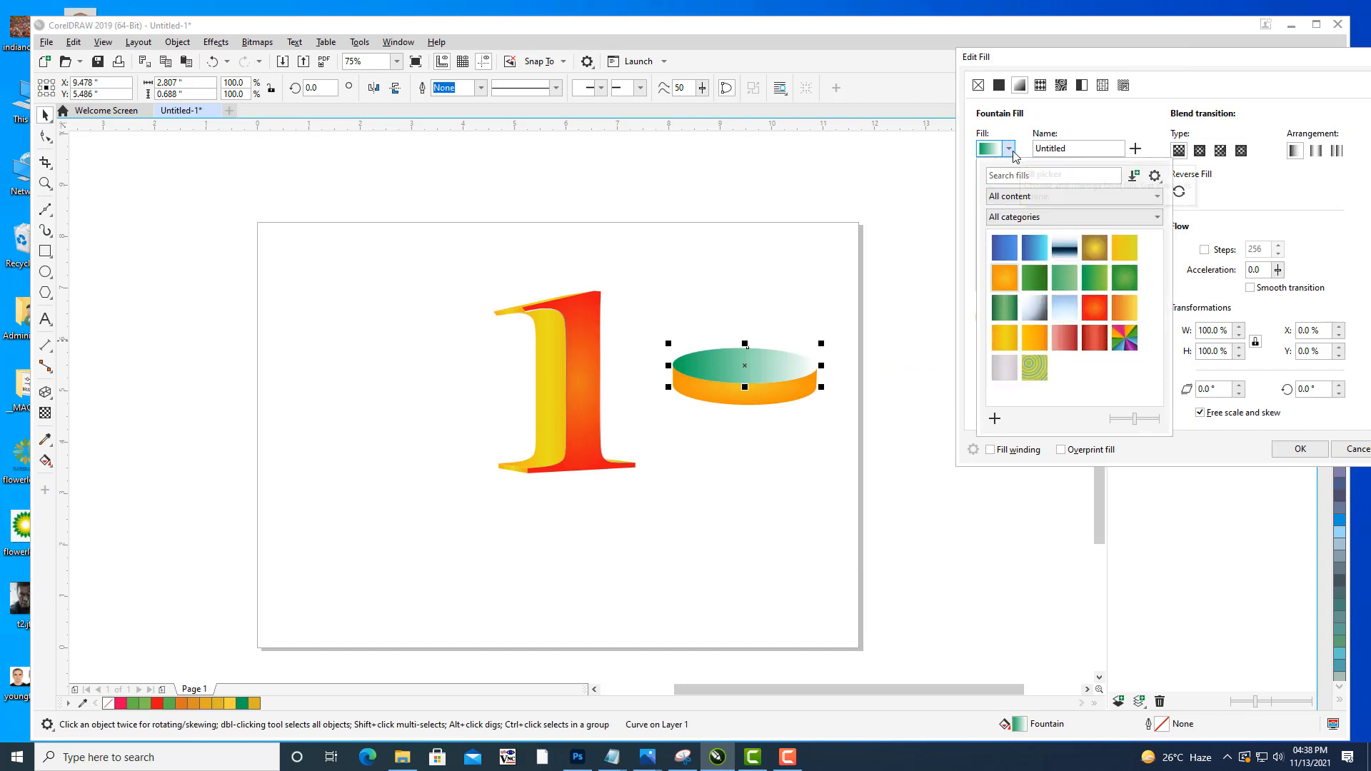
left_click(1125, 281)
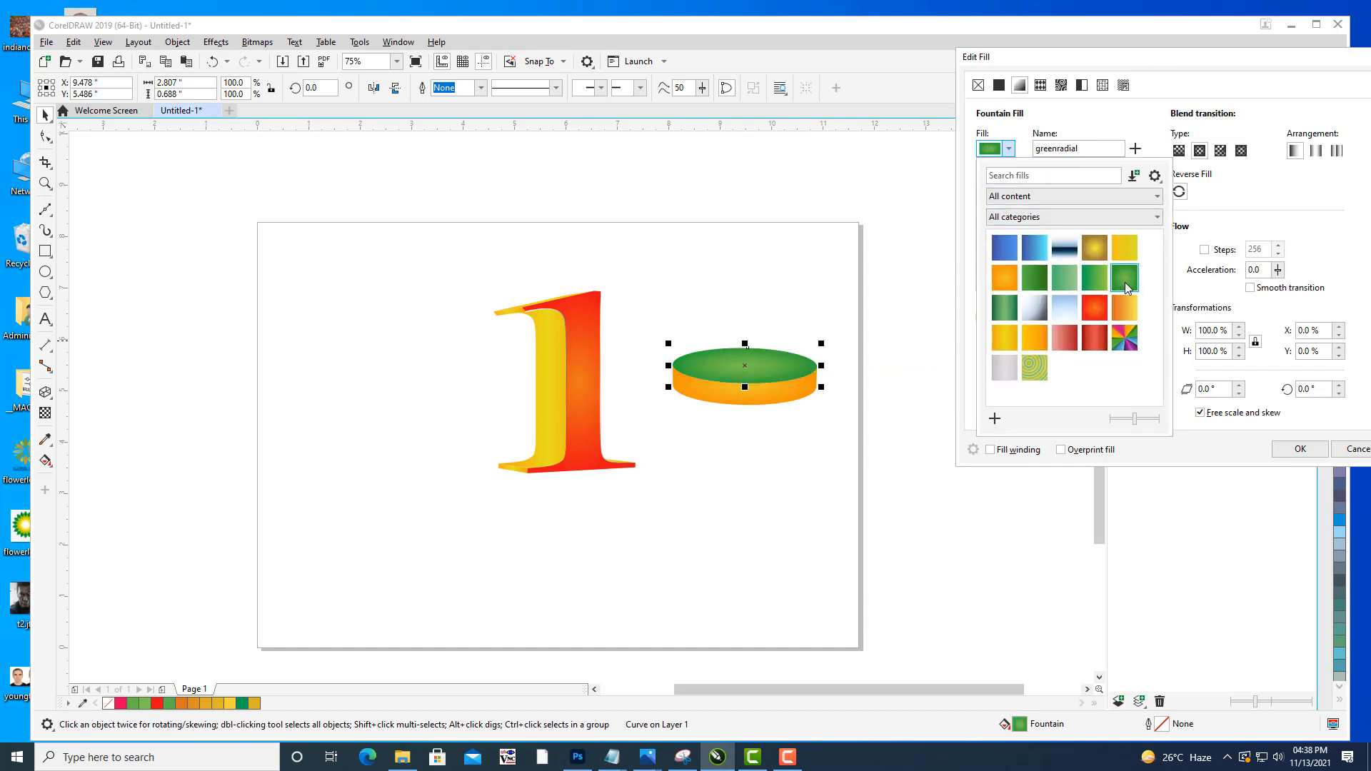
left_click(1004, 312)
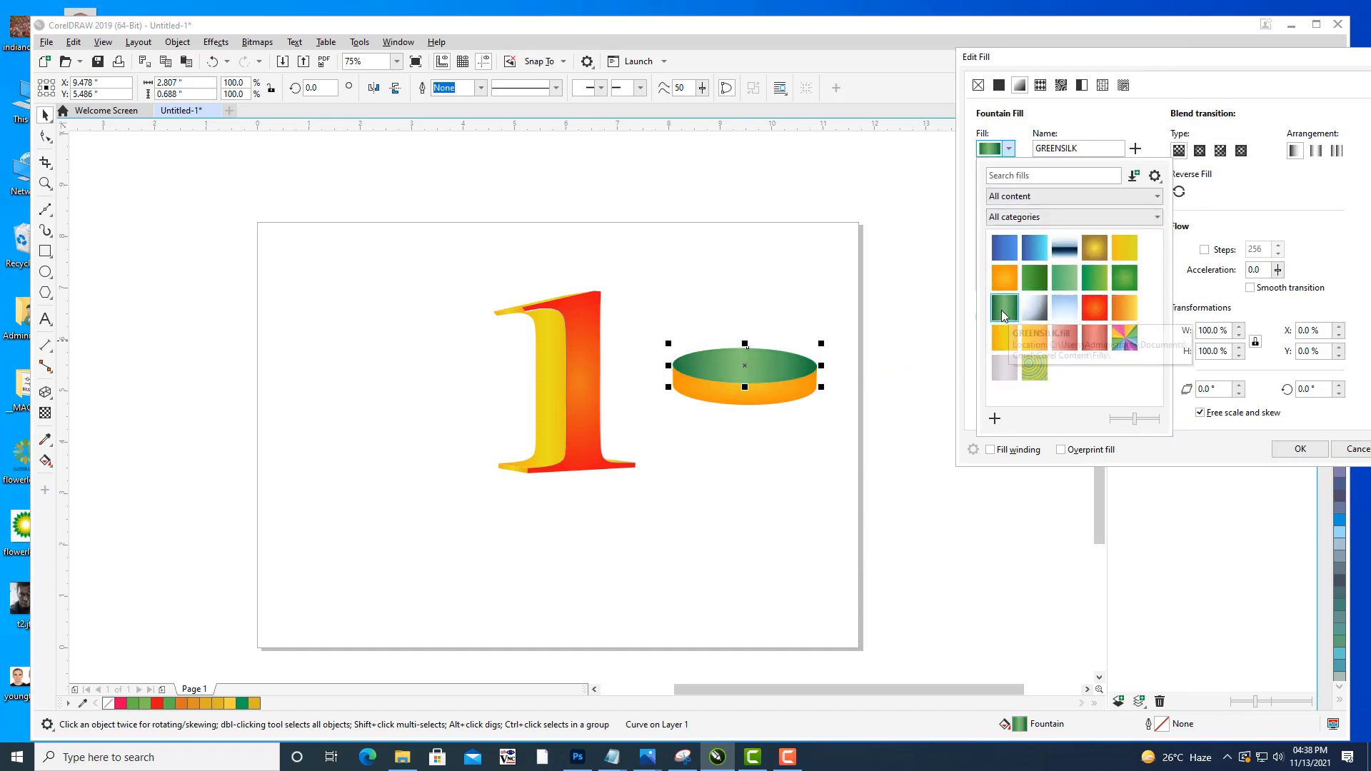
left_click(1310, 451)
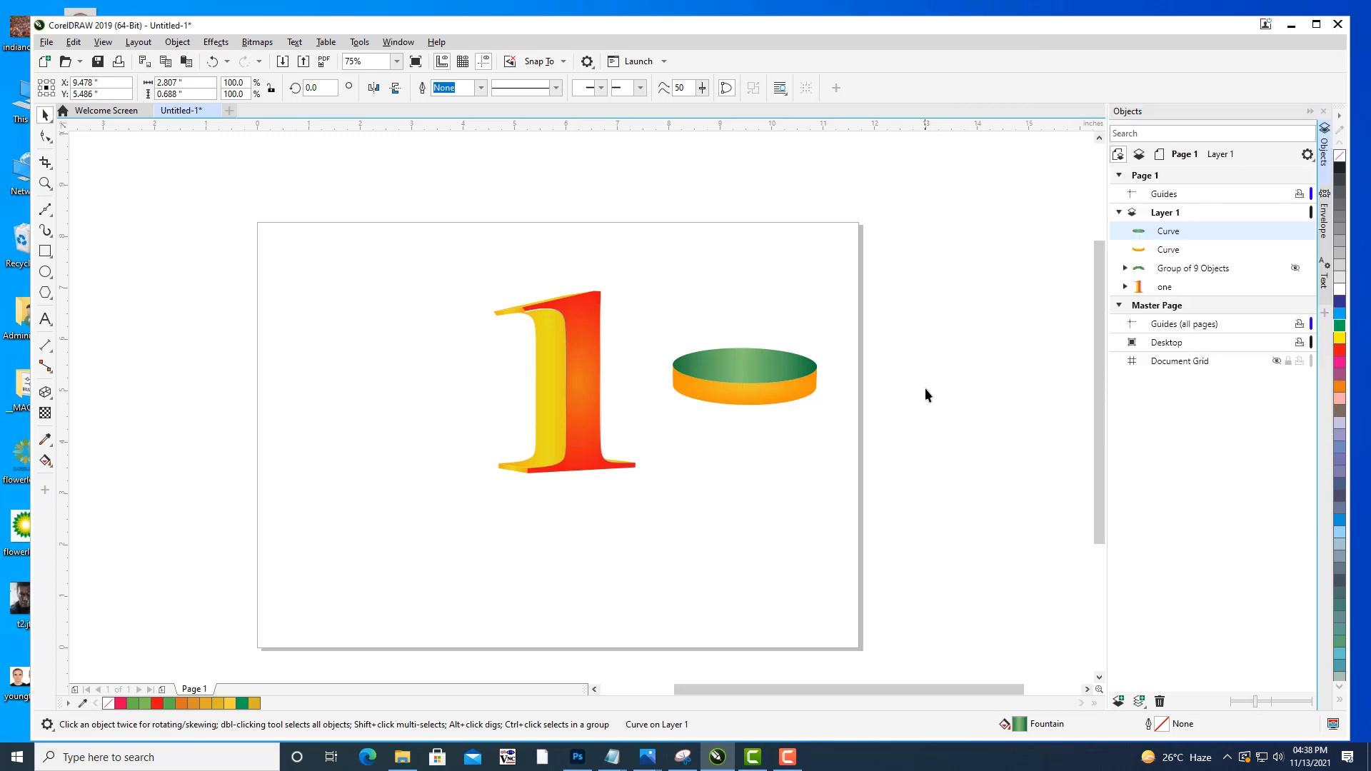
Group the disc's green top and golden side into one object.
left_click(1179, 252, "shift")
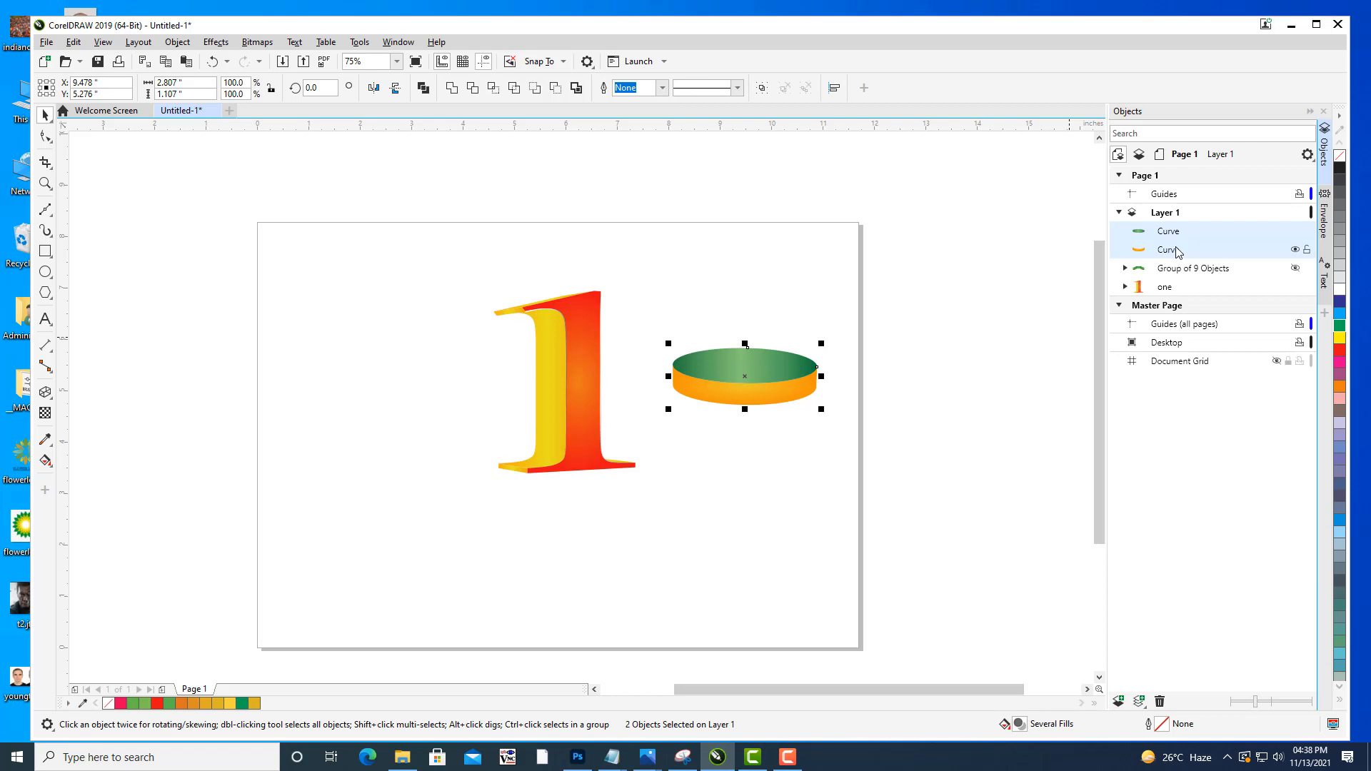
key("ctrl+g")
left_click(701, 423)
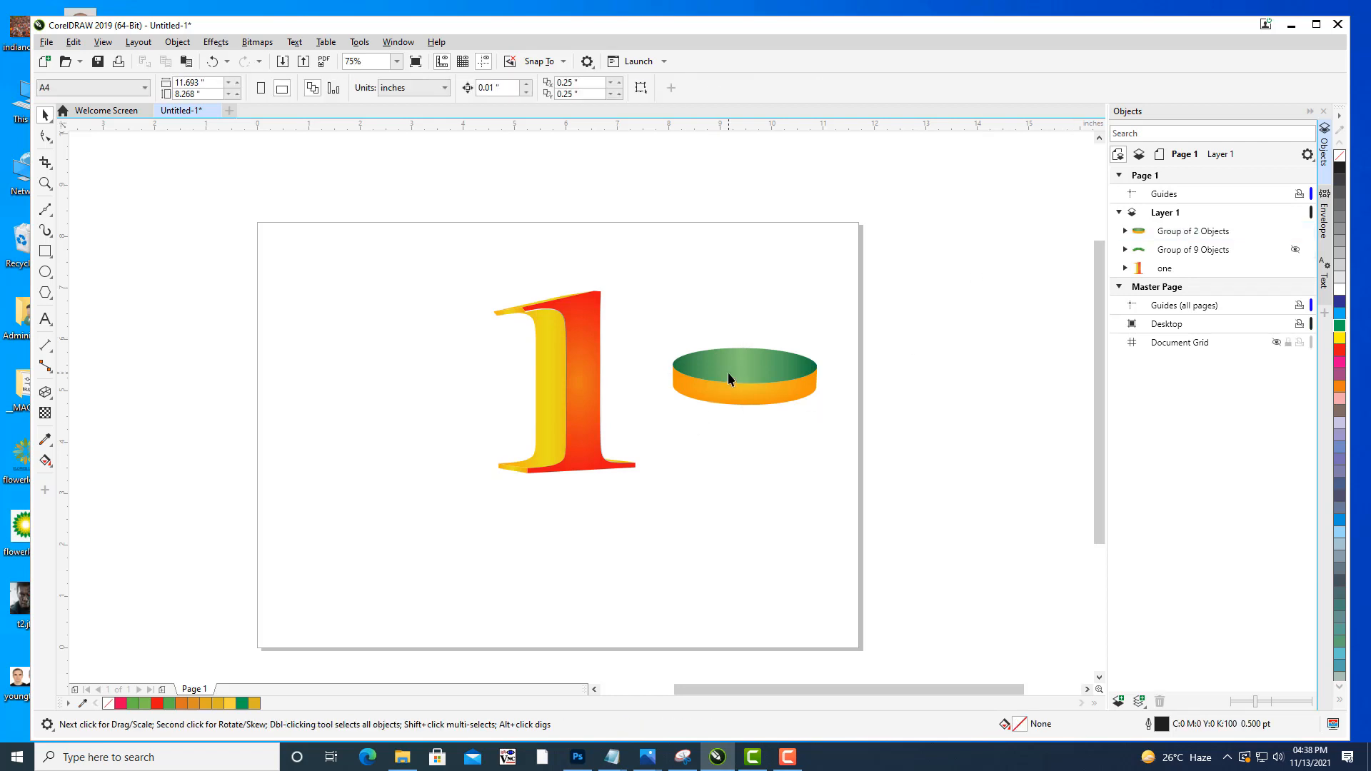
Duplicate the grouped disc and place the copy directly below the original, at about X 9.478 in, Y 4.169 in.
left_click(747, 366)
key("ctrl+d")
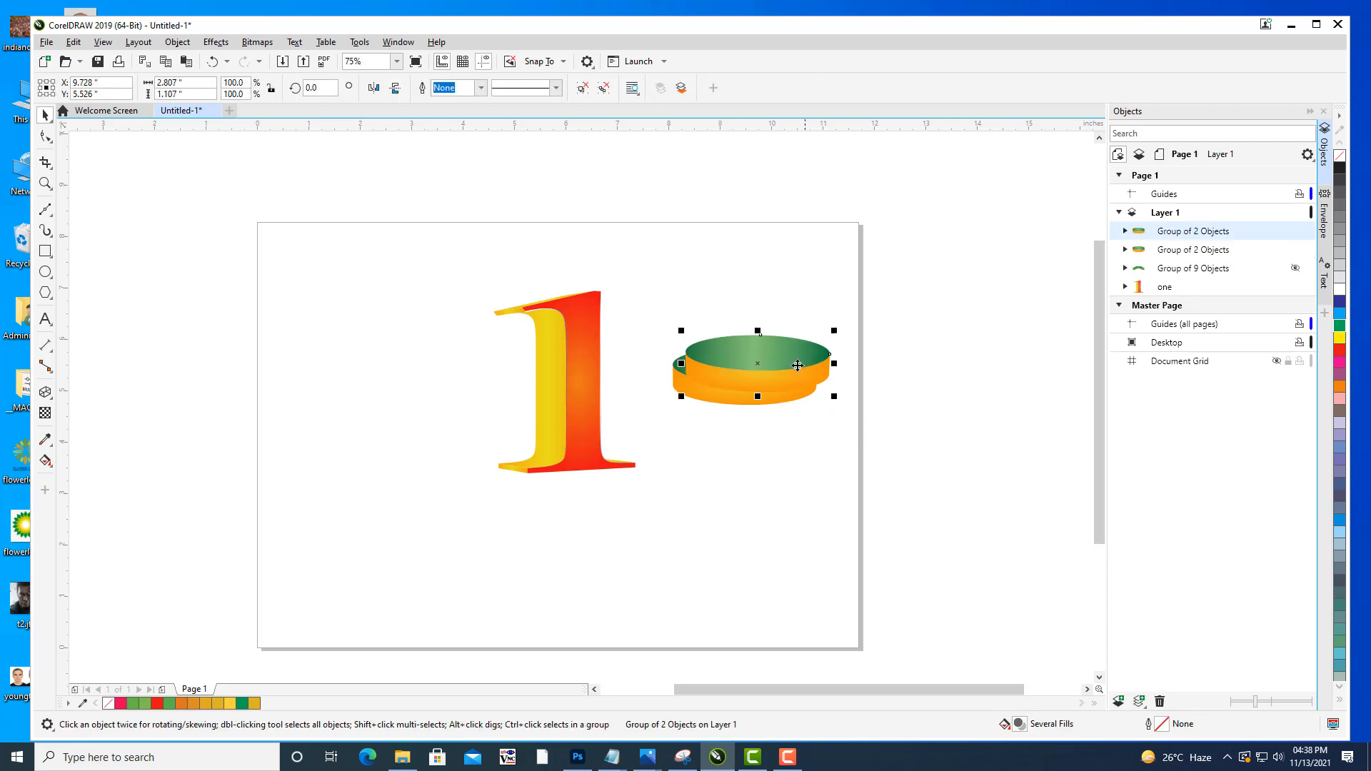
left_click_drag(757, 422, 854, 444)
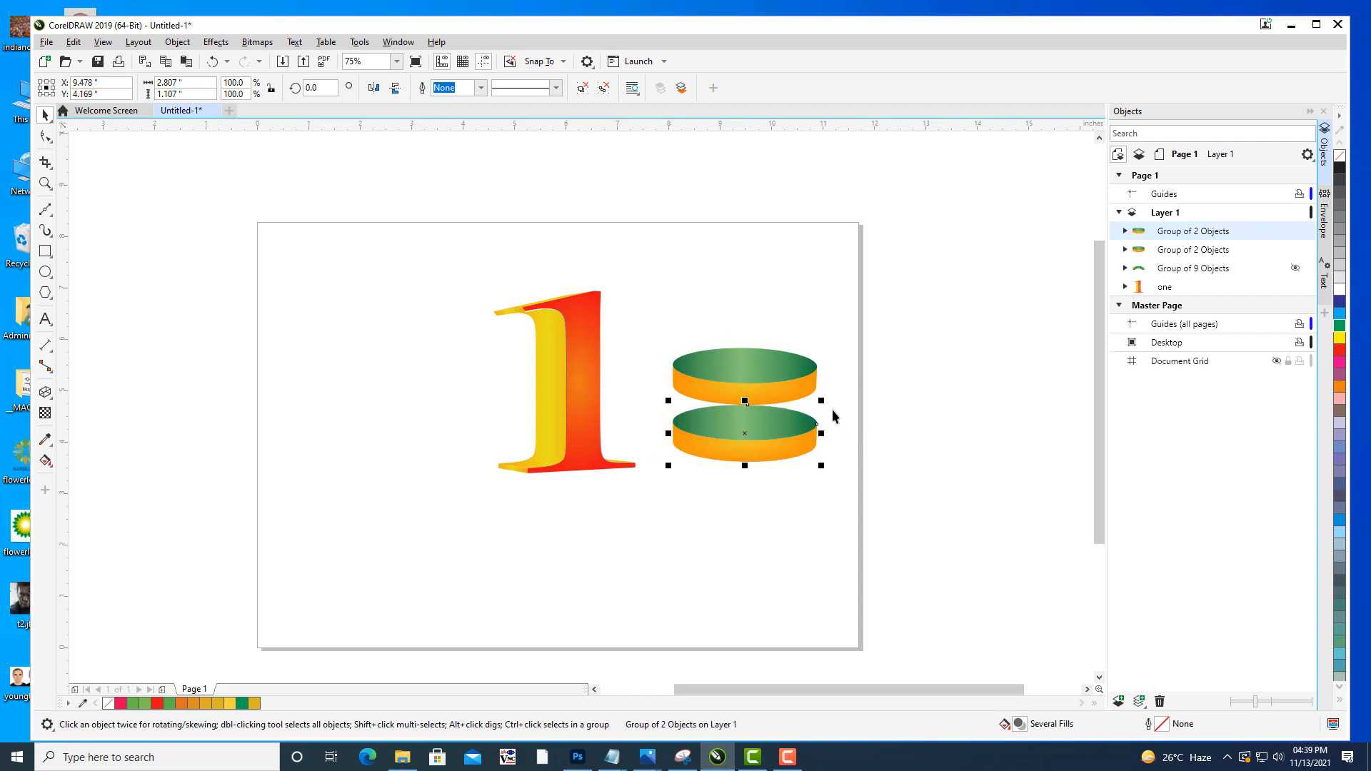
Scale the lower disc proportionally from its centre to about 180.4%, making it about 5.065 in wide.
left_click_drag(821, 400, 882, 345)
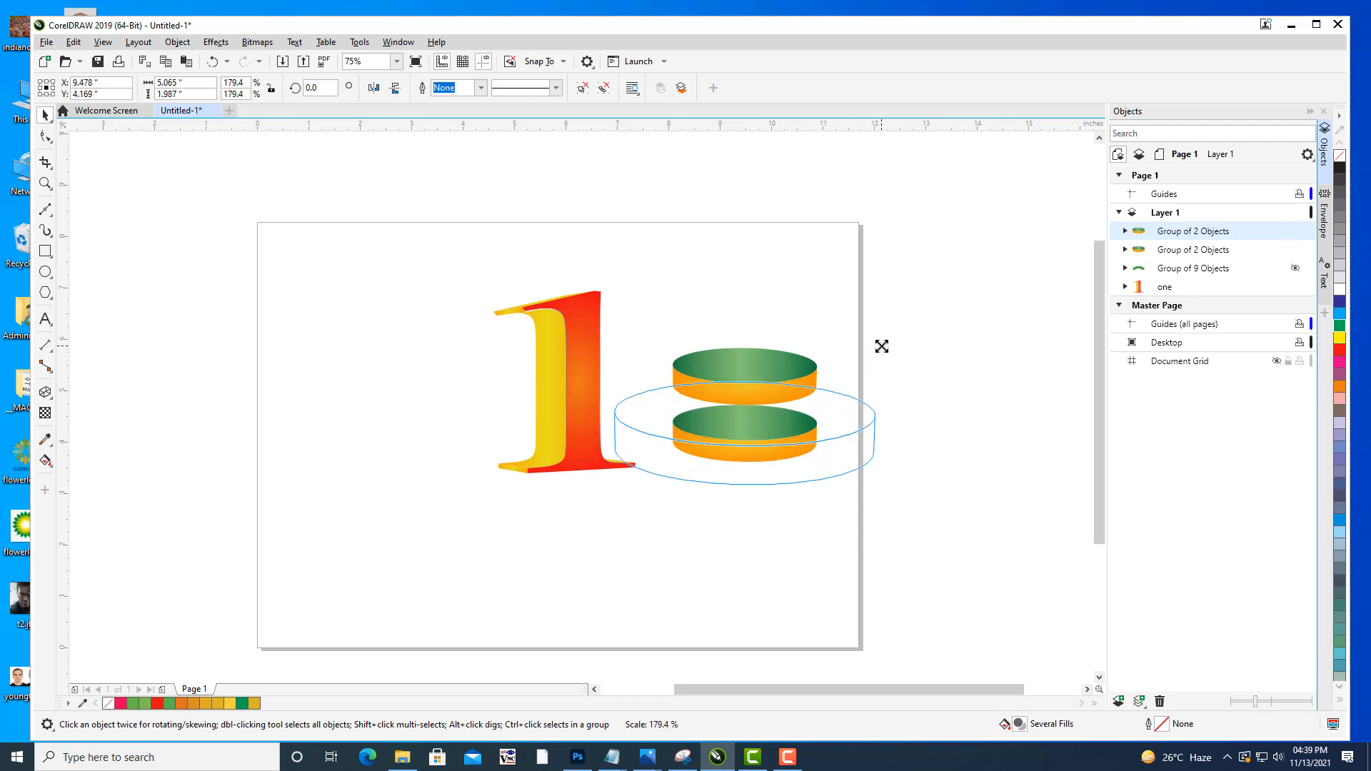
left_click(803, 345)
left_click(778, 367)
left_click(783, 427)
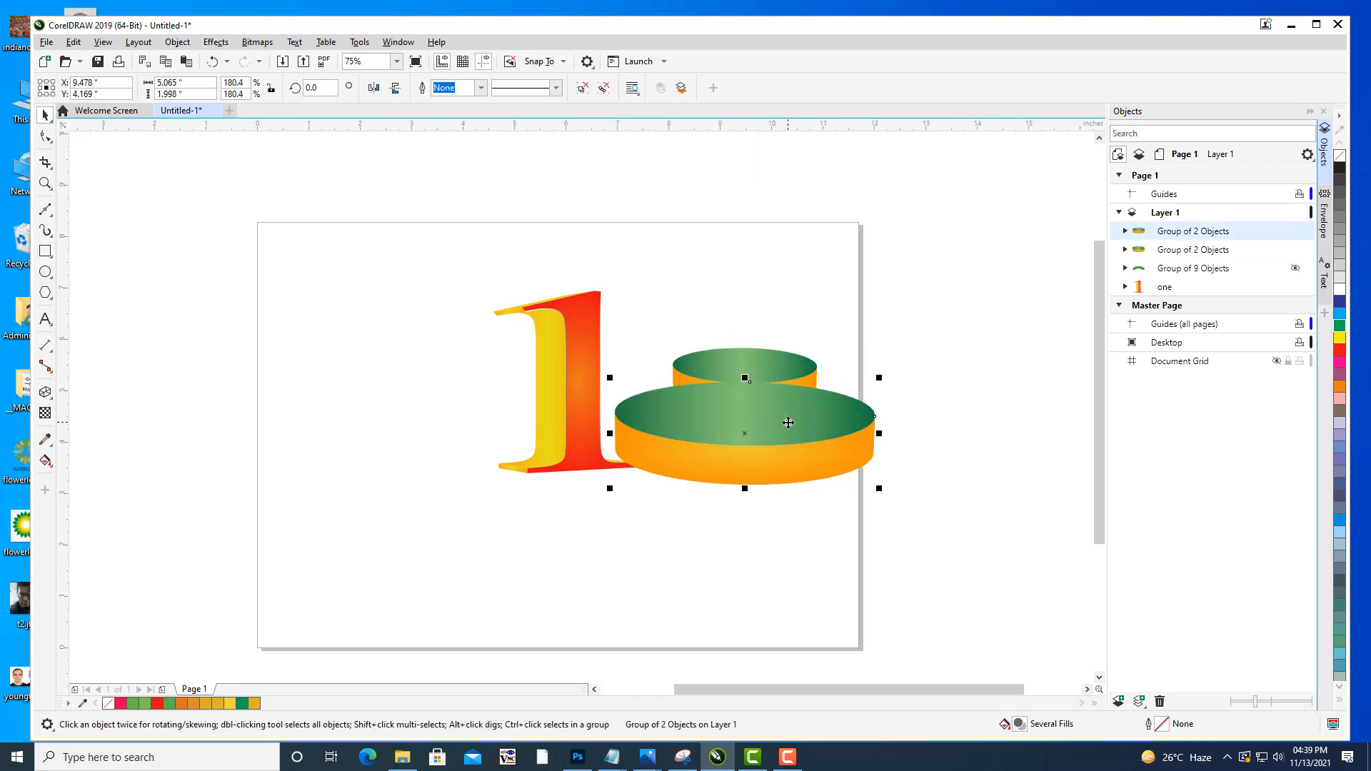
Order the large disc behind the small one and lower the small disc onto it, at about X 9.522 in, Y 4.726 in.
right_click(789, 423)
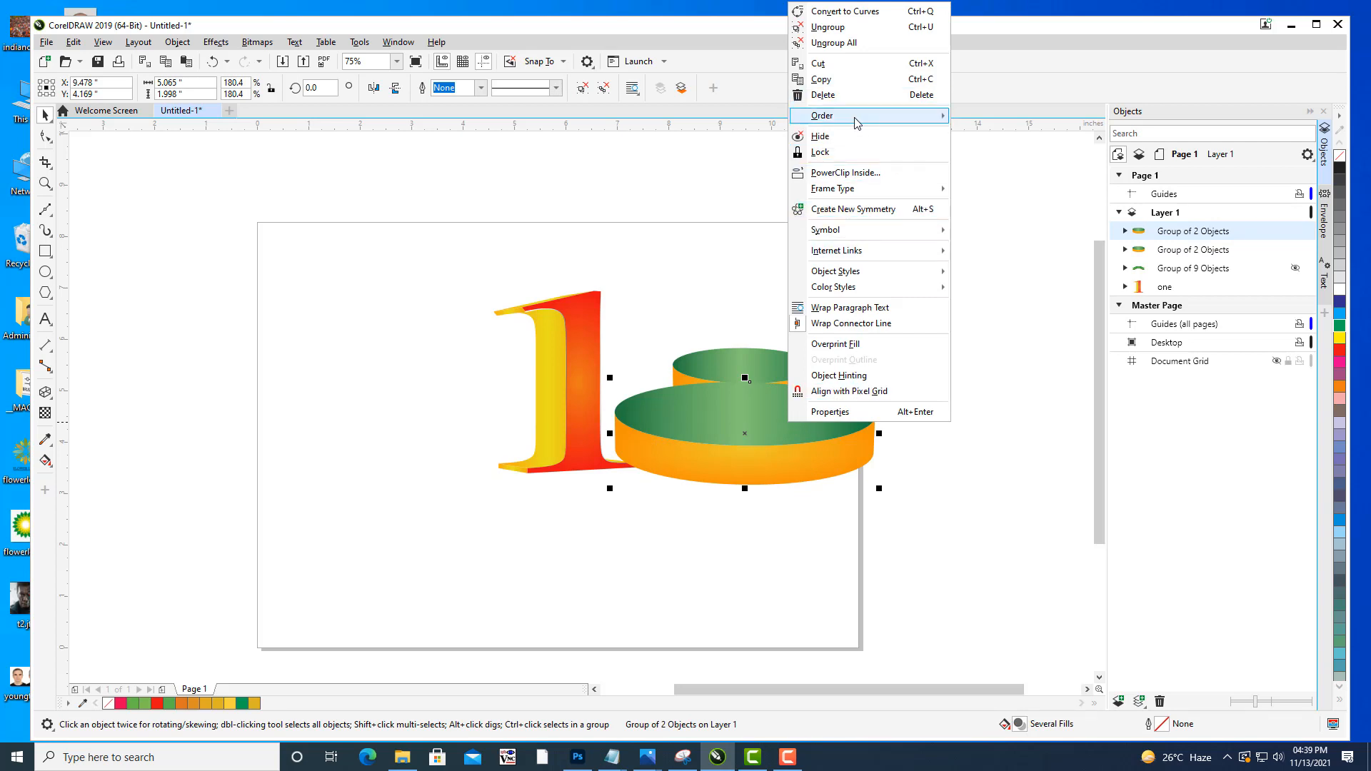
mouse_move(857, 122)
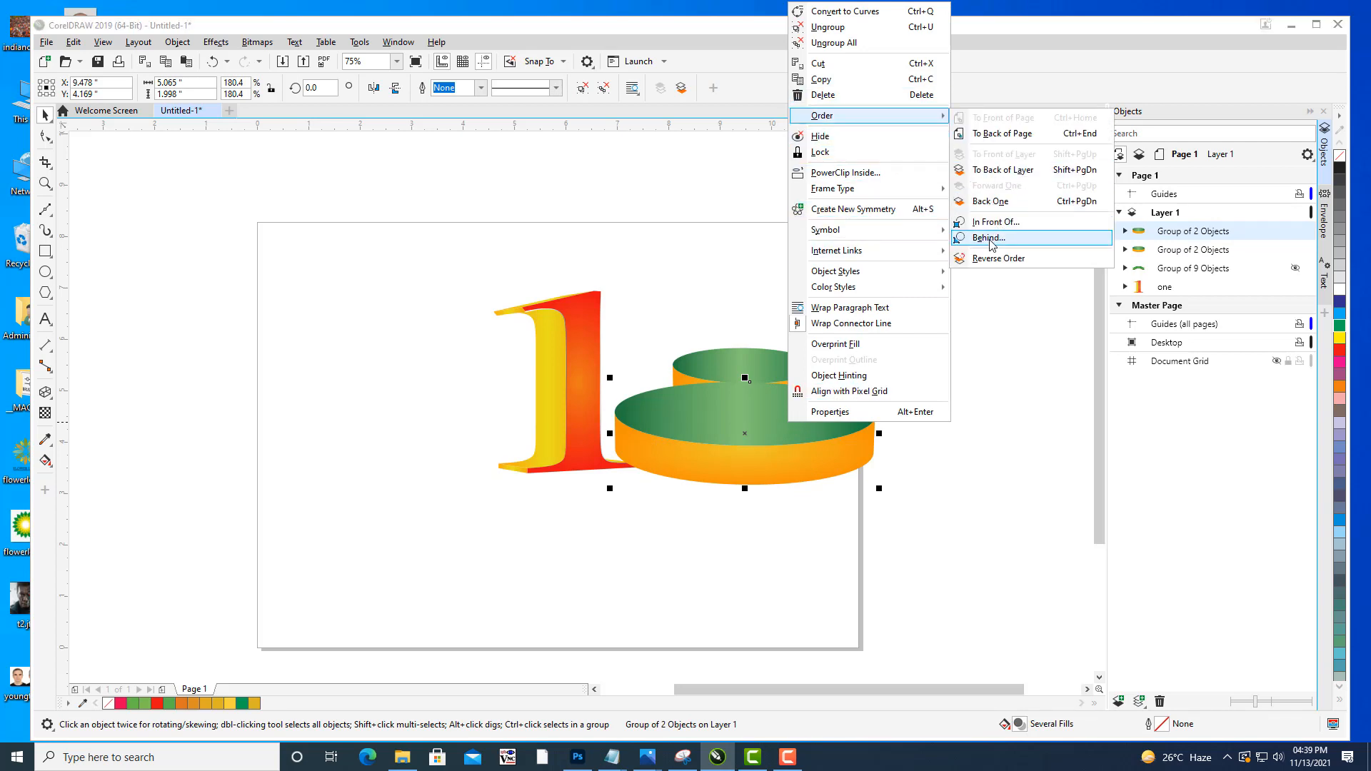
left_click(990, 238)
left_click(744, 361)
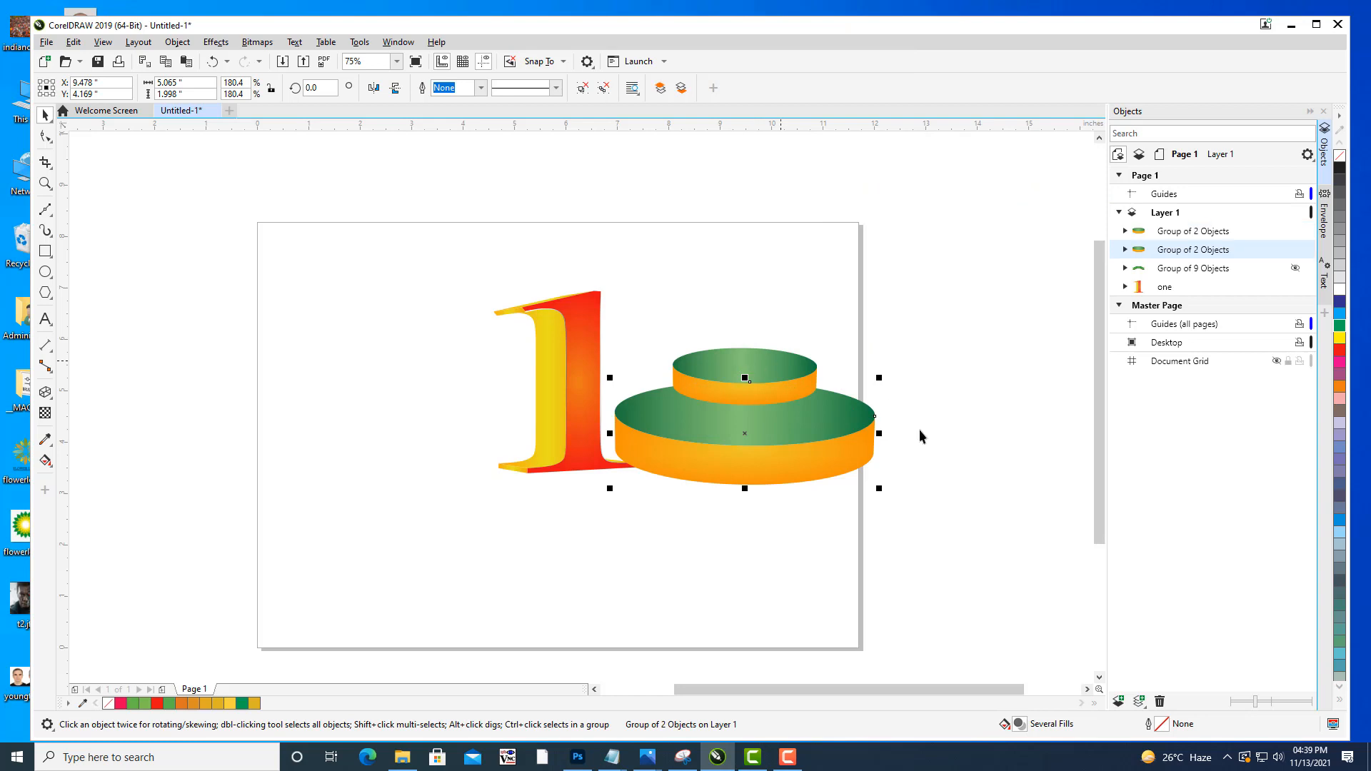
left_click_drag(792, 362, 816, 405)
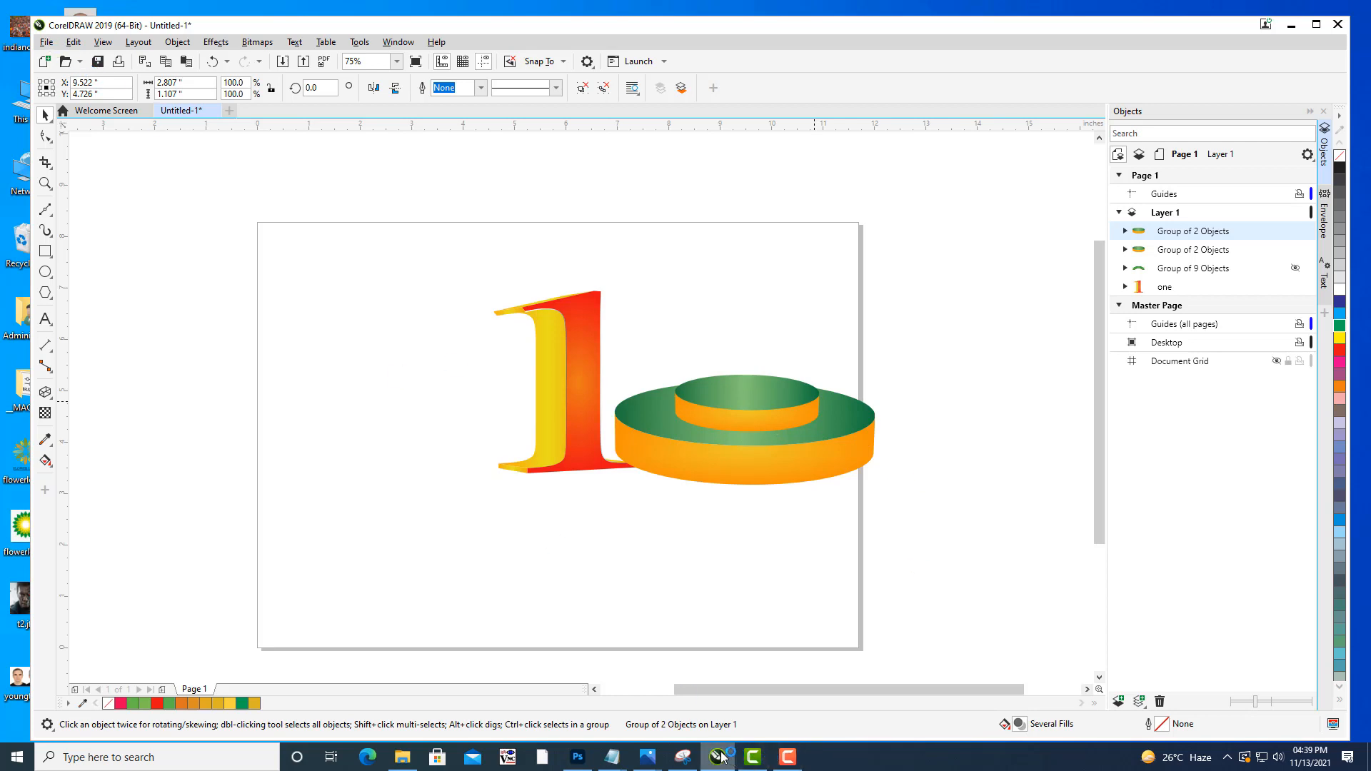
left_click(1291, 25)
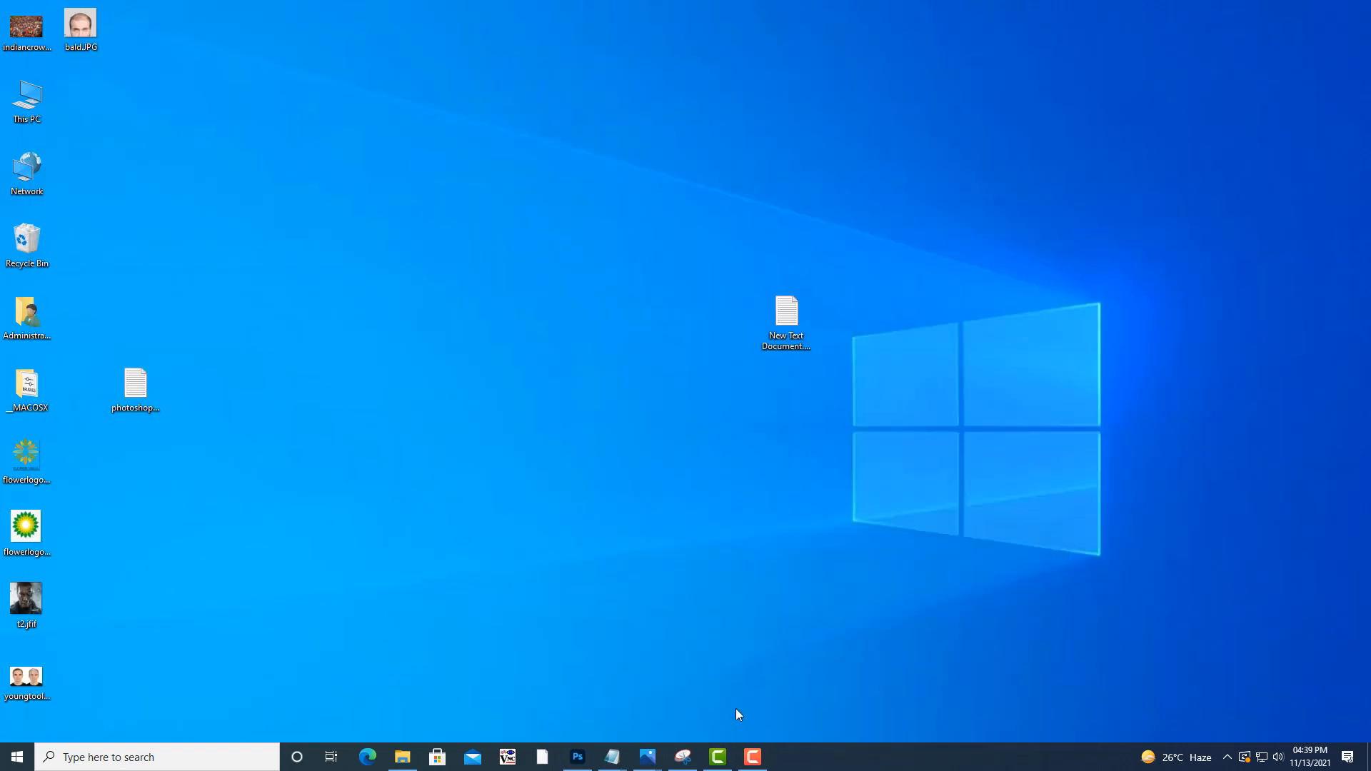
left_click(728, 760)
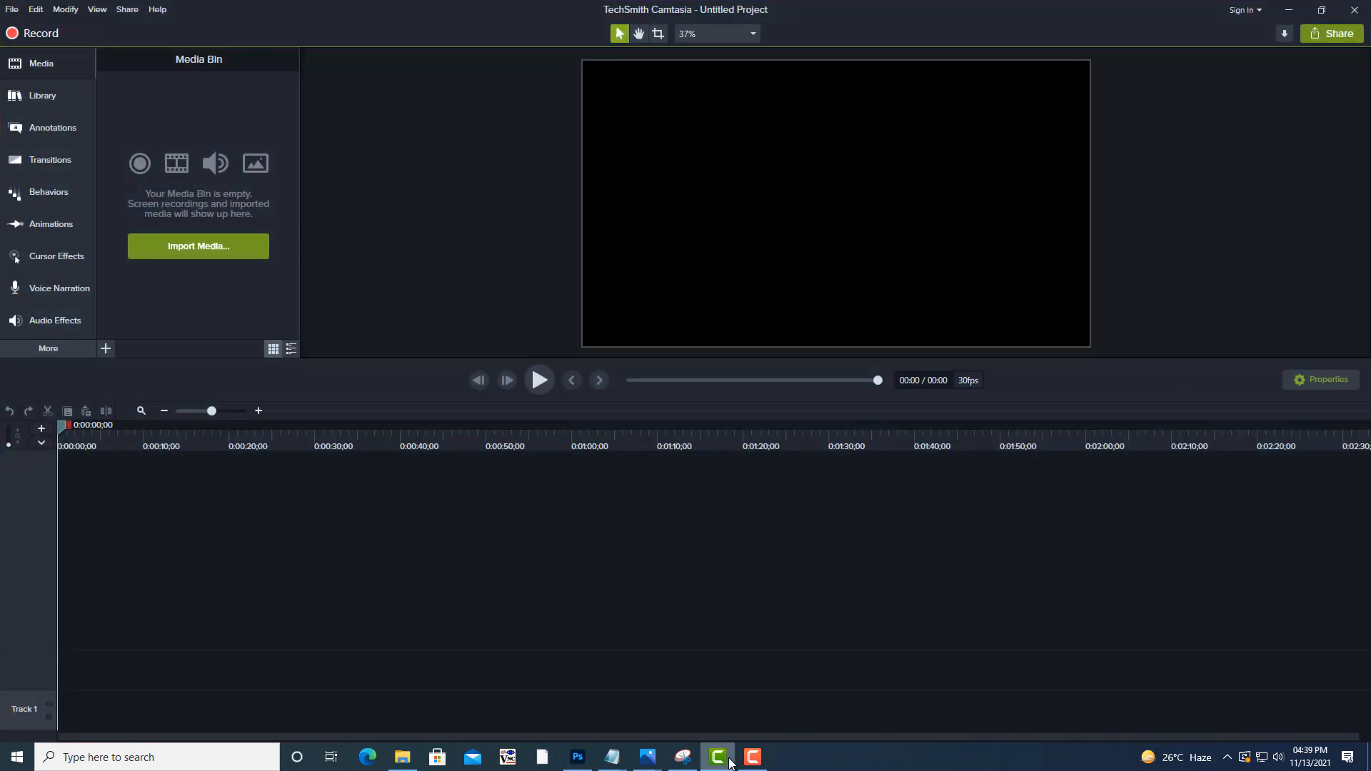
mouse_move(760, 758)
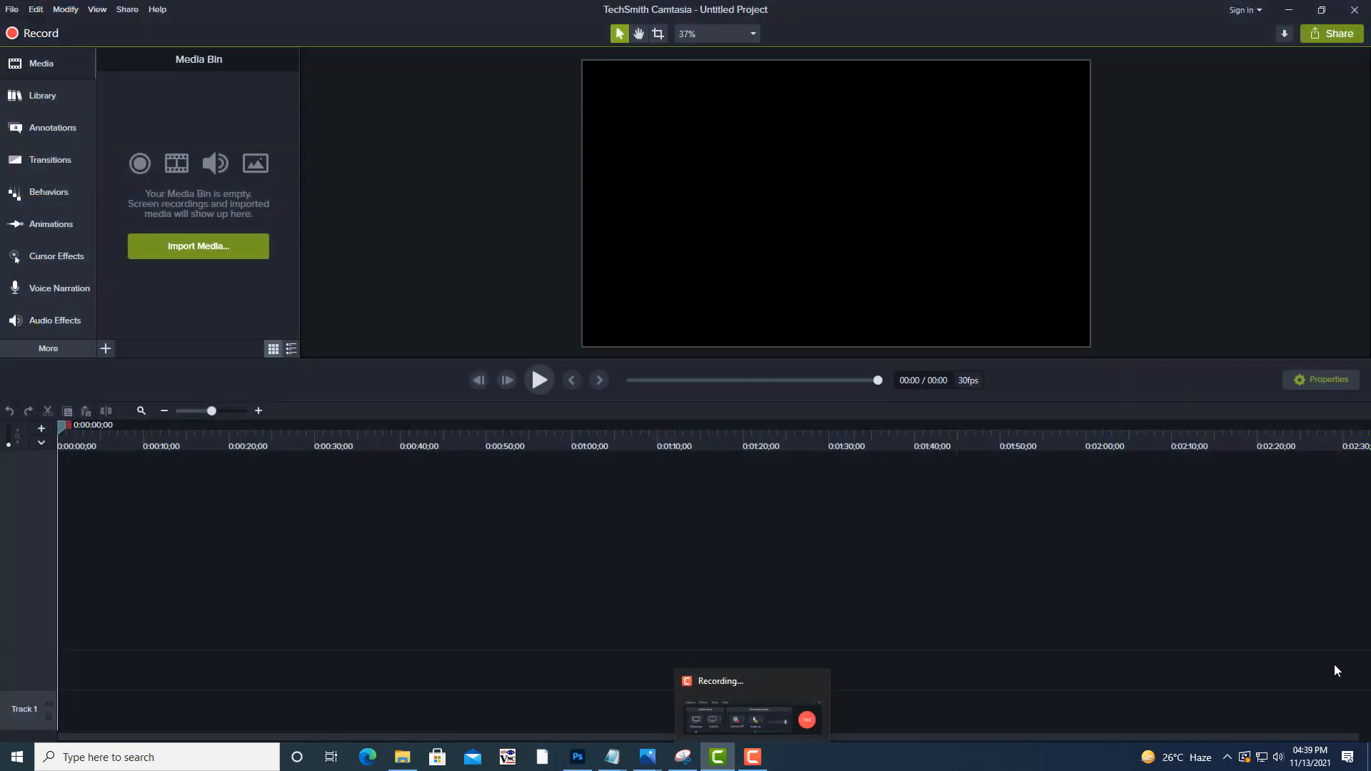
left_click(753, 758)
left_click(1335, 686)
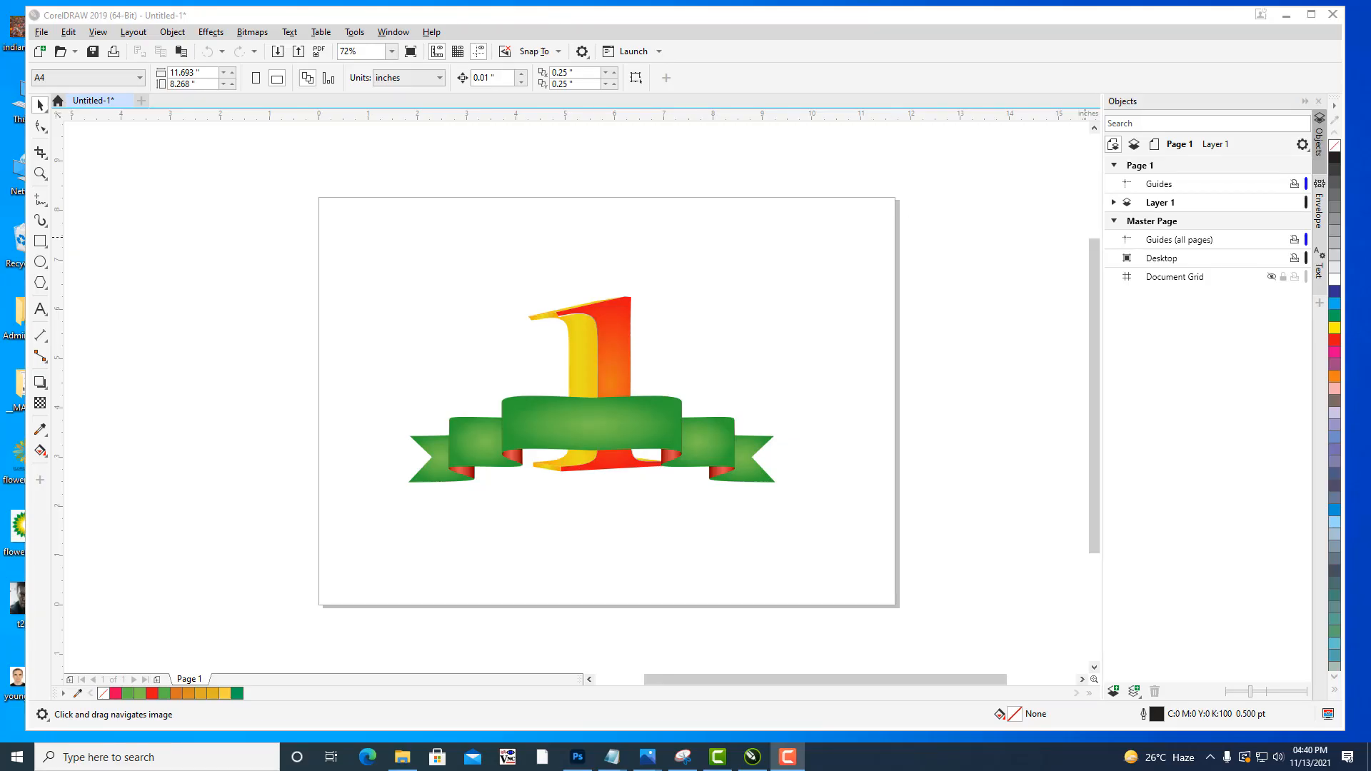
Save the drawing as 3dribbon in CDR format in the PRODUCTDESIGN folder on drive E.
mouse_move(685, 321)
left_mouse_down()
mouse_move(705, 299)
mouse_move(688, 318)
left_mouse_up()
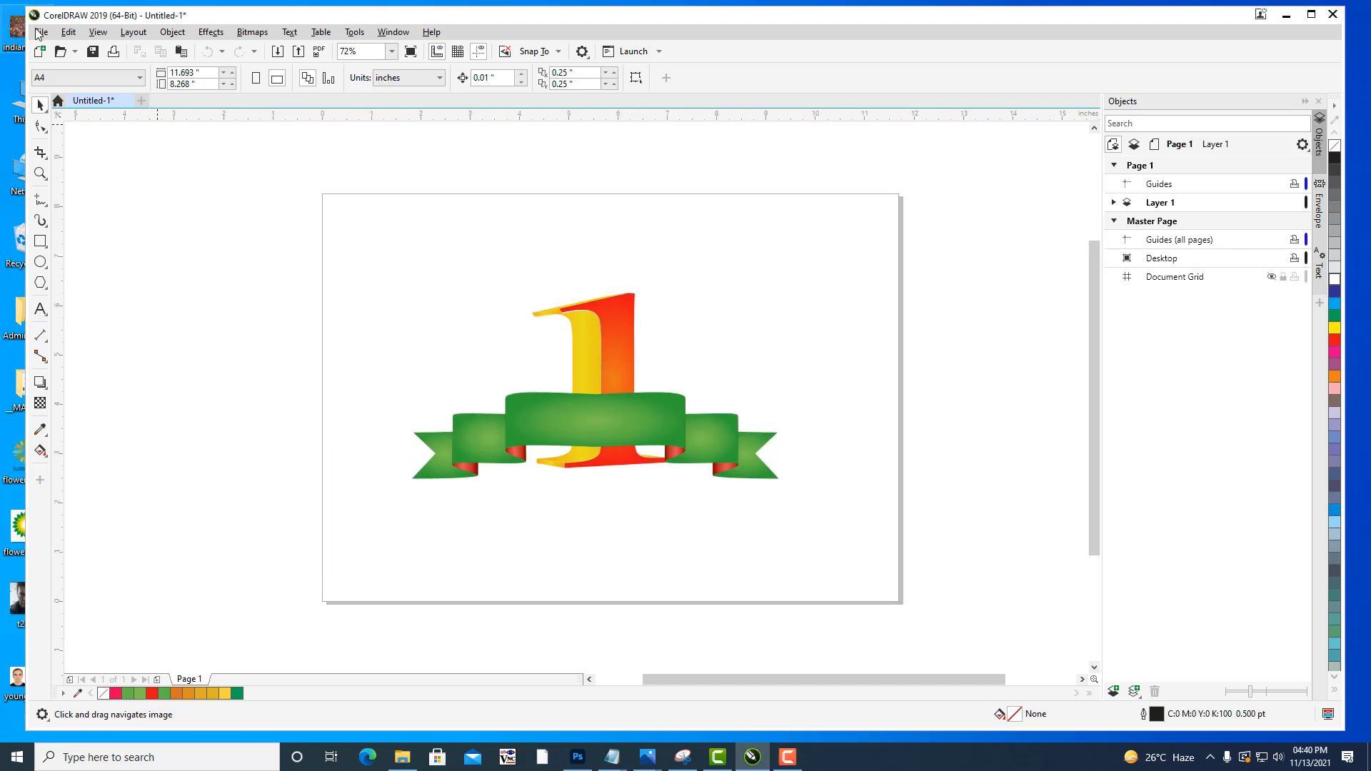
left_click(40, 32)
left_click(88, 173)
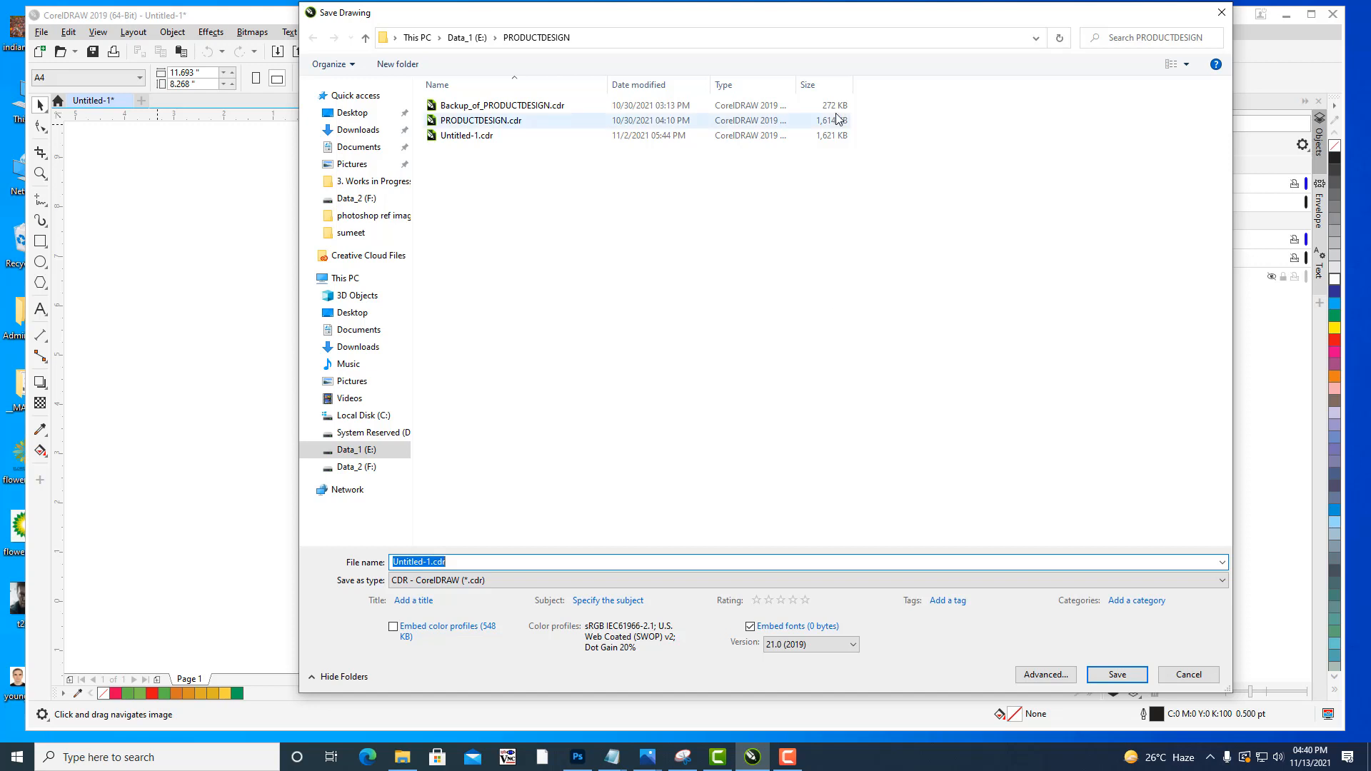
key("BackSpace")
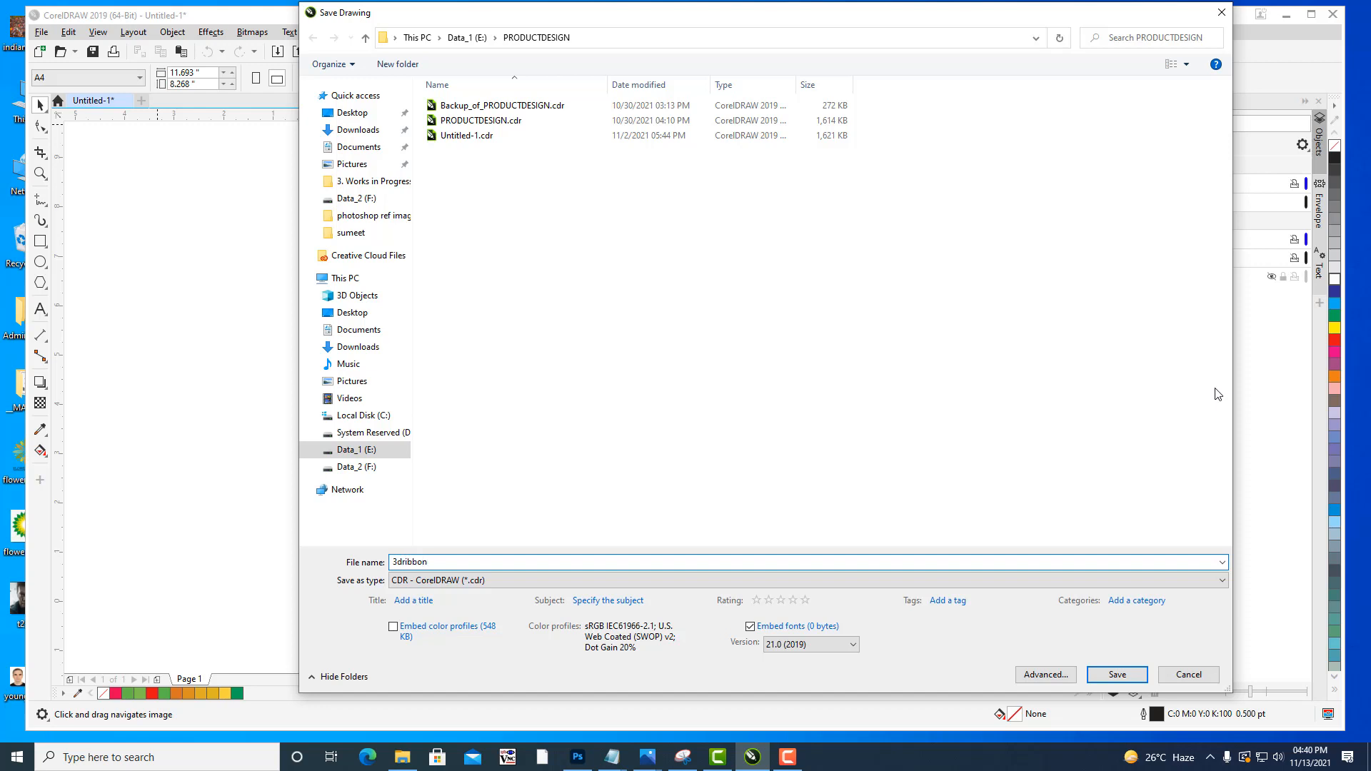
left_click(1118, 674)
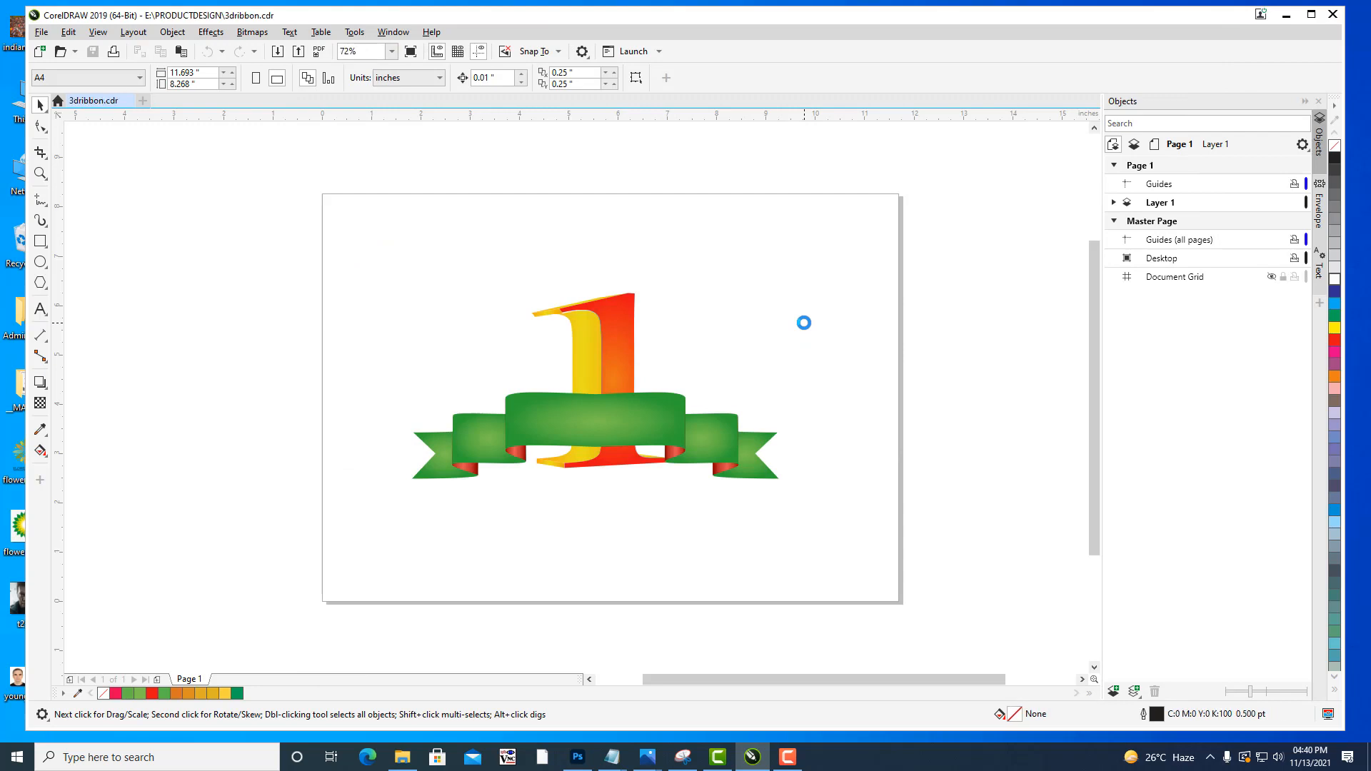
Hide the ribbon group and the numeral object named one on Layer 1.
left_click(1114, 203)
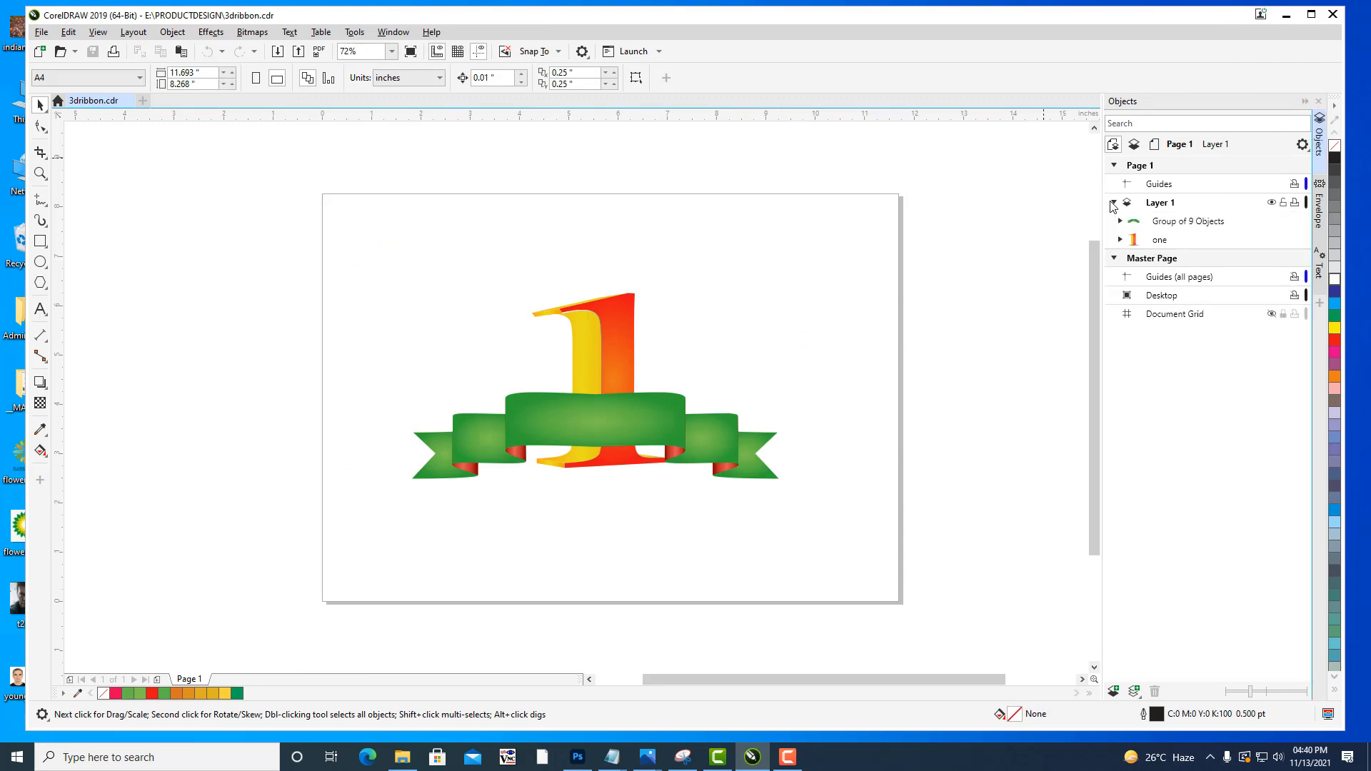
left_click(1175, 223)
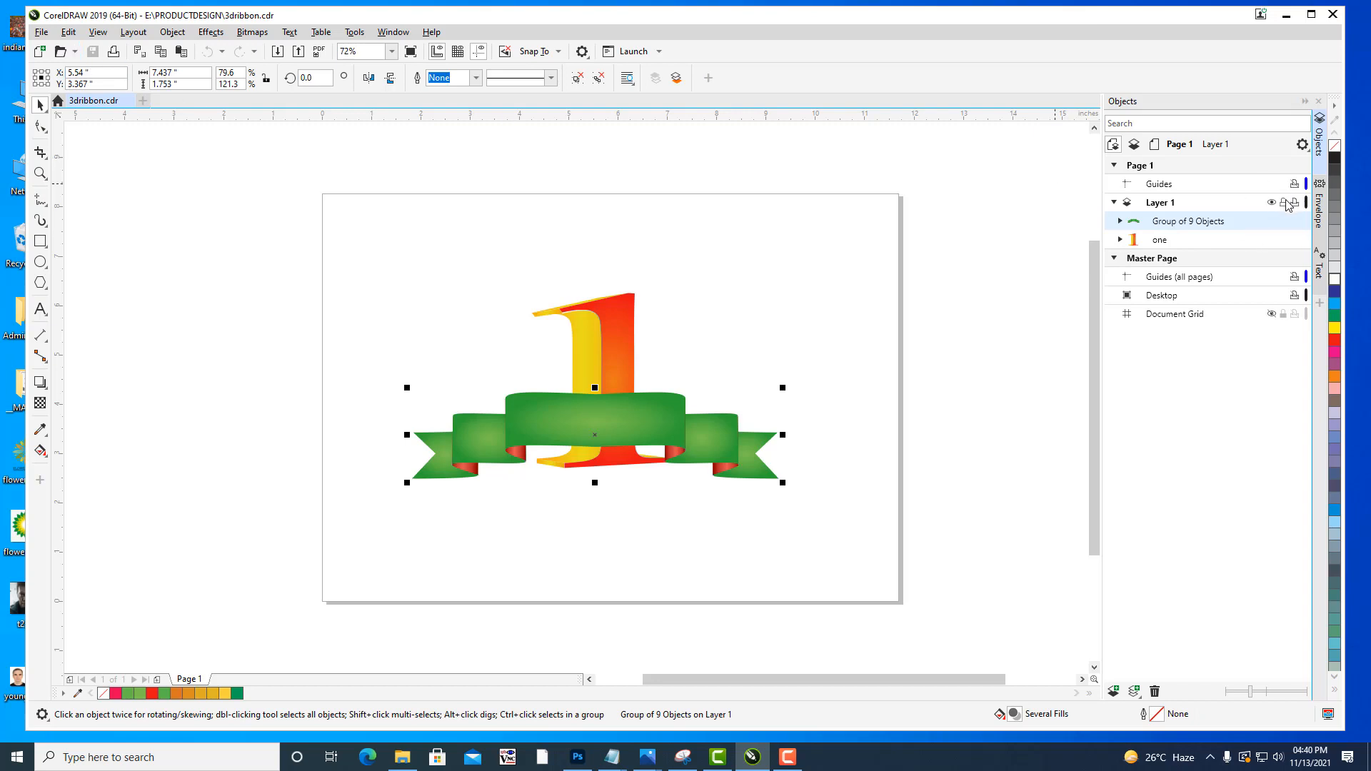
left_click(1291, 222)
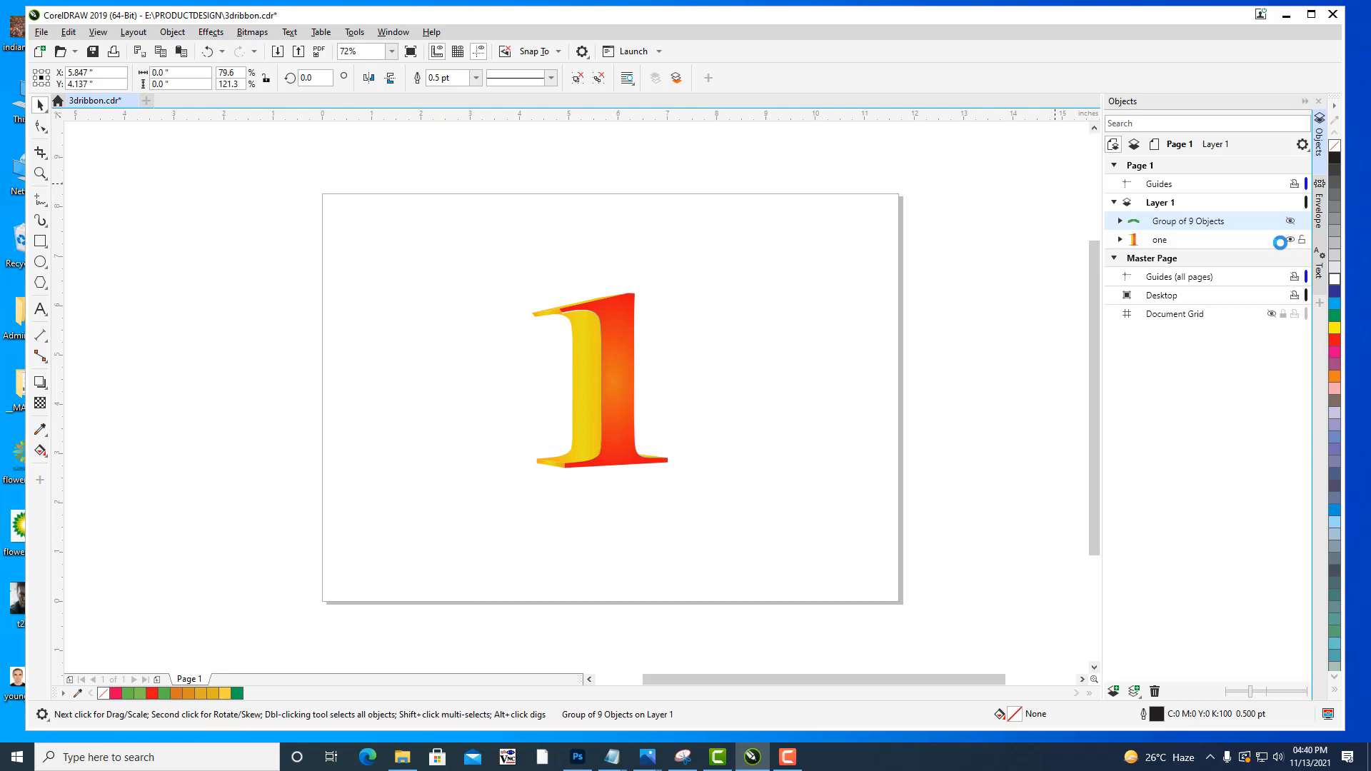
scroll(857, 414, "up", 4)
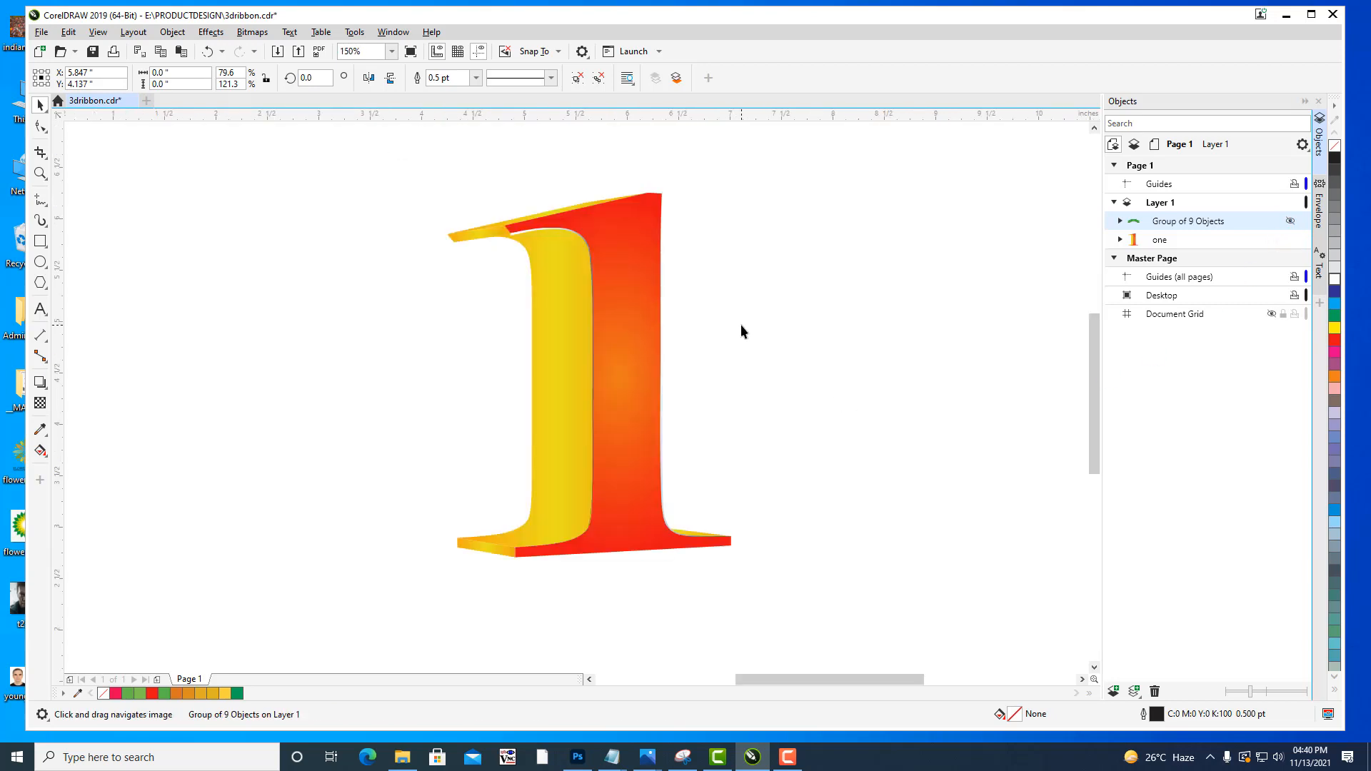
left_click_drag(745, 324, 796, 297)
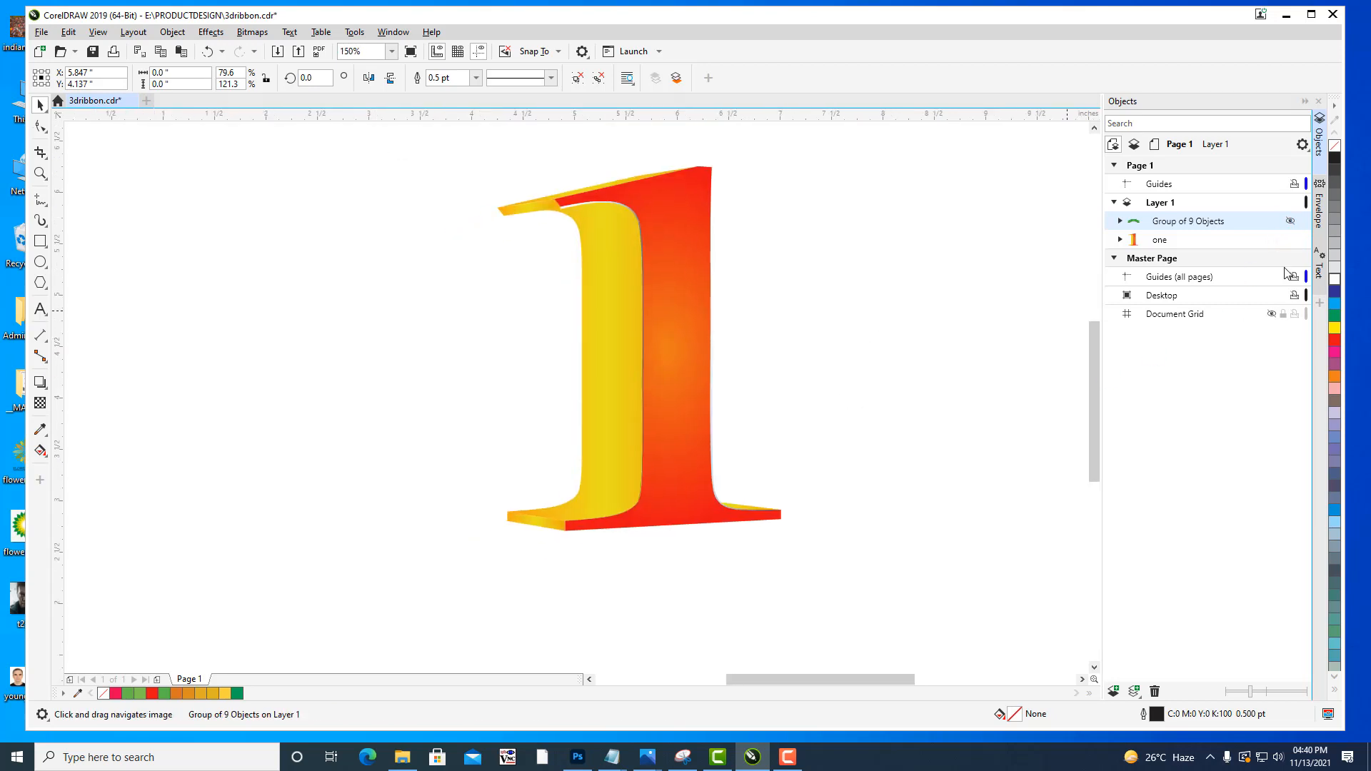
left_click(1290, 241)
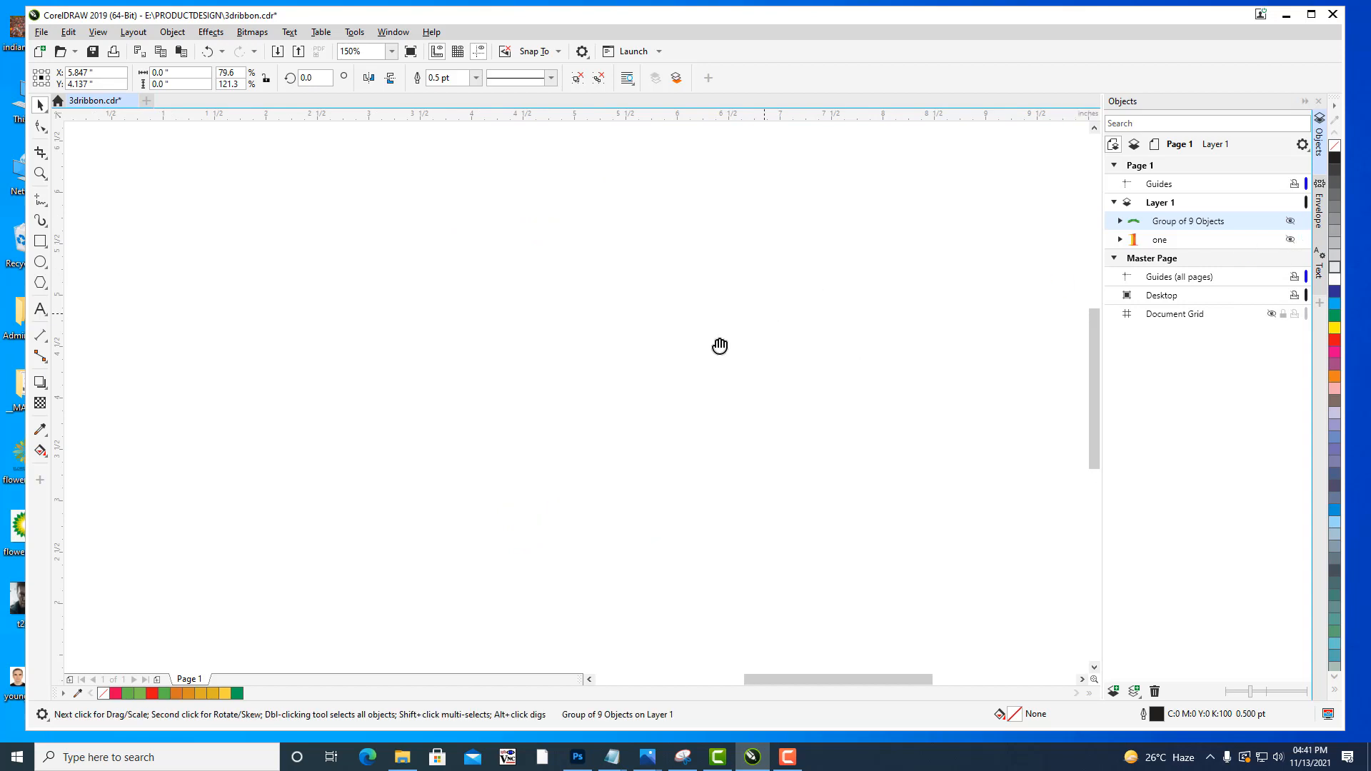
Draw a circle about 4.569 in in diameter on the empty page, discarding a first trial circle.
scroll(729, 325, "down", 4)
left_click_drag(776, 309, 783, 313)
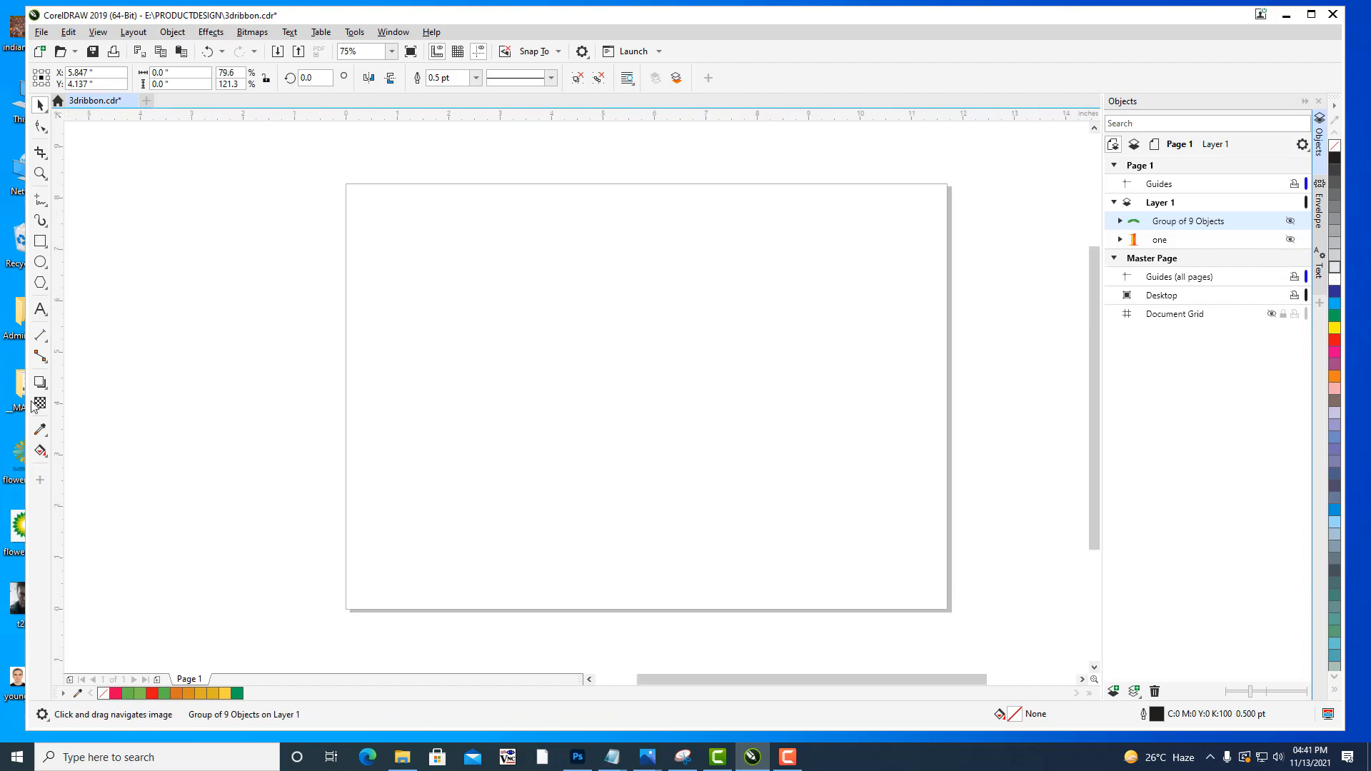
left_click(40, 262)
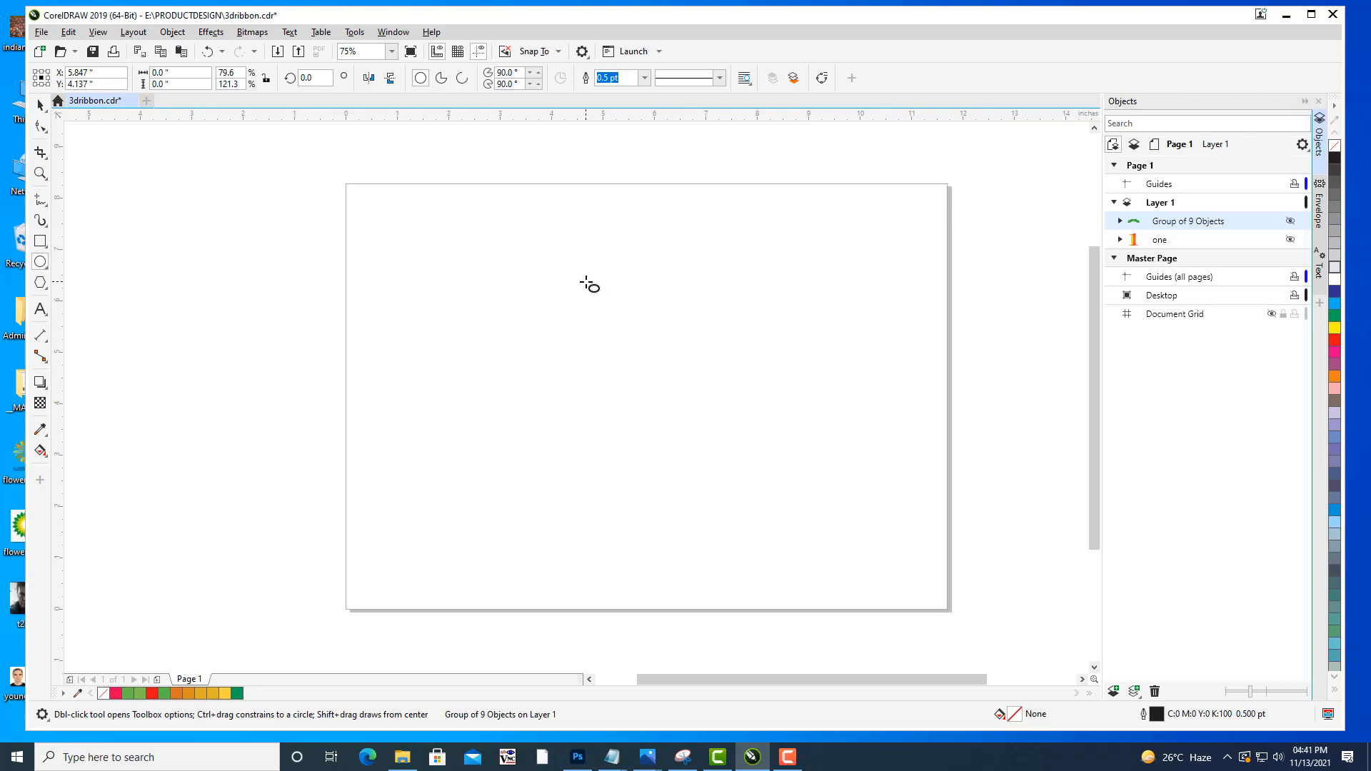
left_click_drag(583, 283, 734, 422)
key("ctrl+z")
left_click_drag(583, 296, 801, 532)
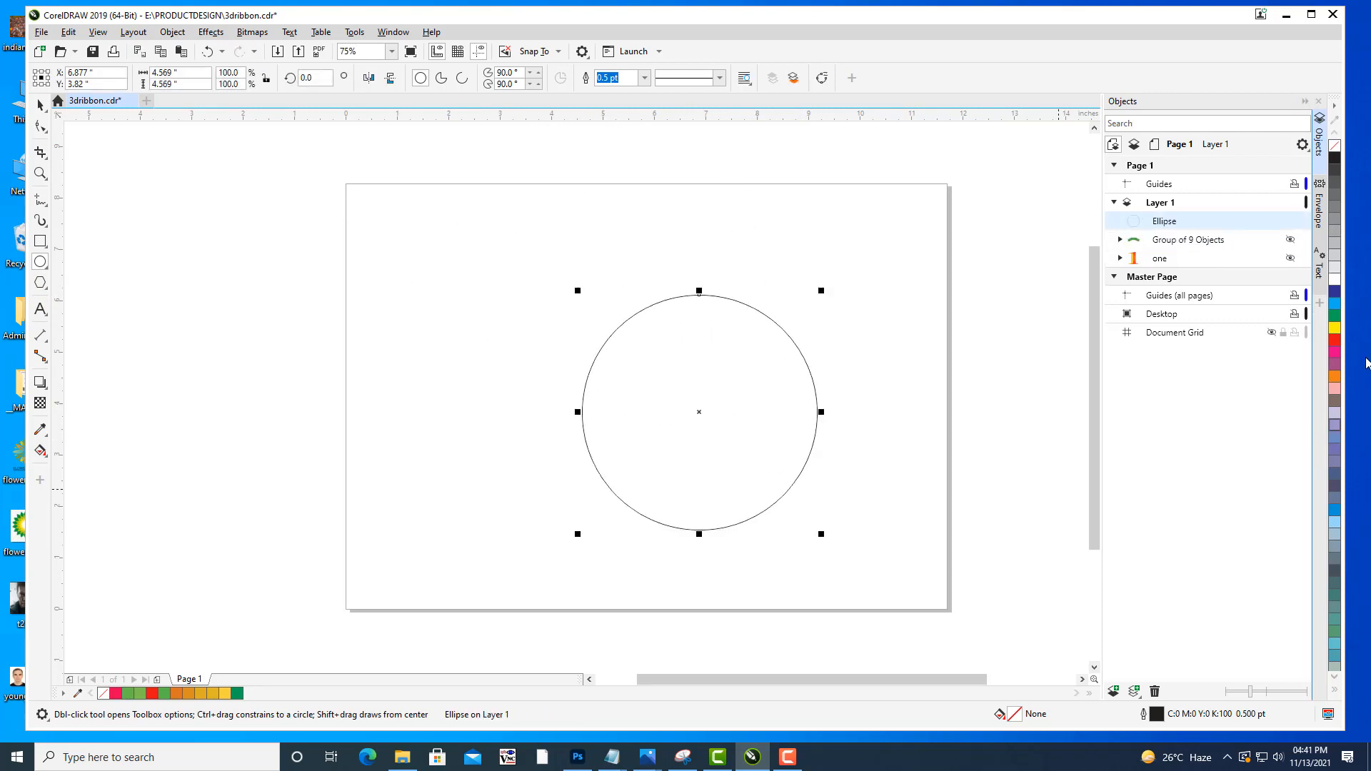
Fill the circle red, remove its outline, and move it to about X 5.794 in, Y 4.265 in.
left_click(1336, 344)
left_click(644, 77)
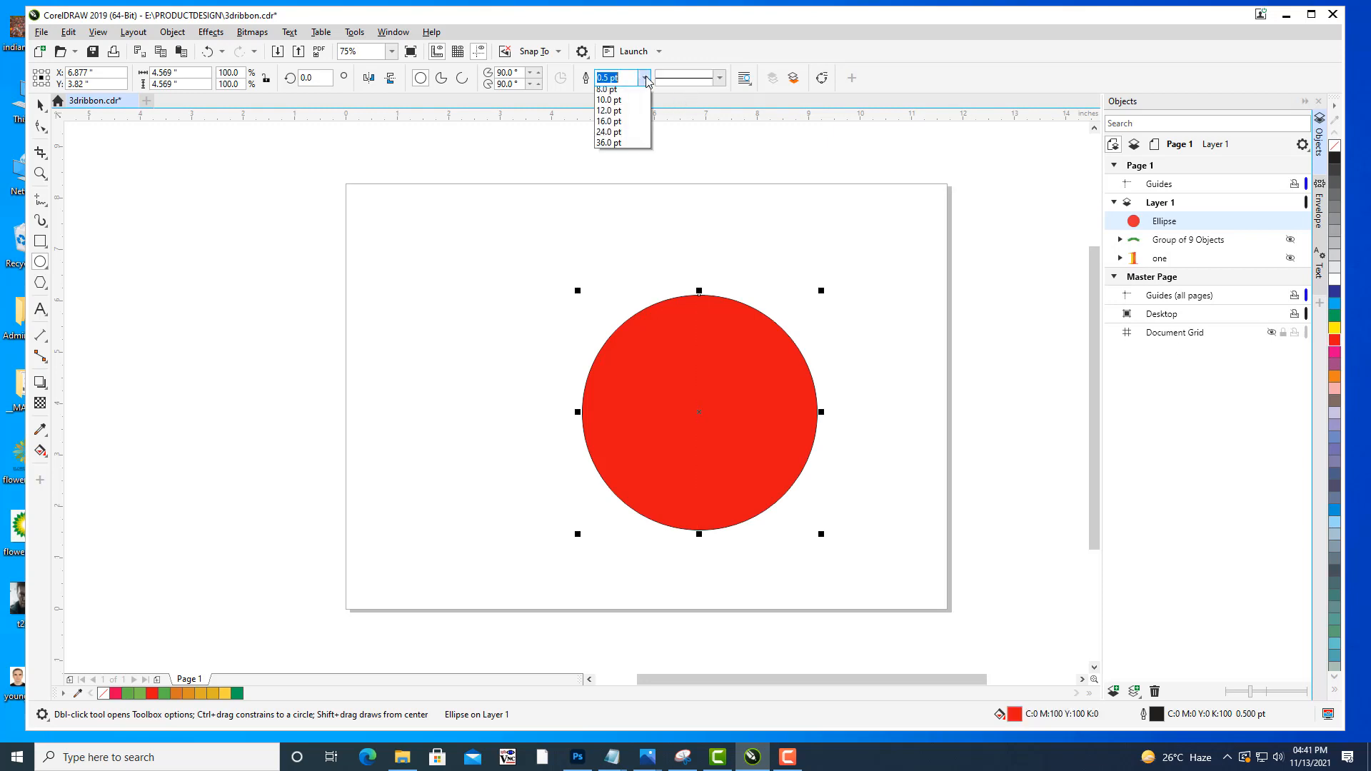
left_click(627, 93)
left_click(36, 107)
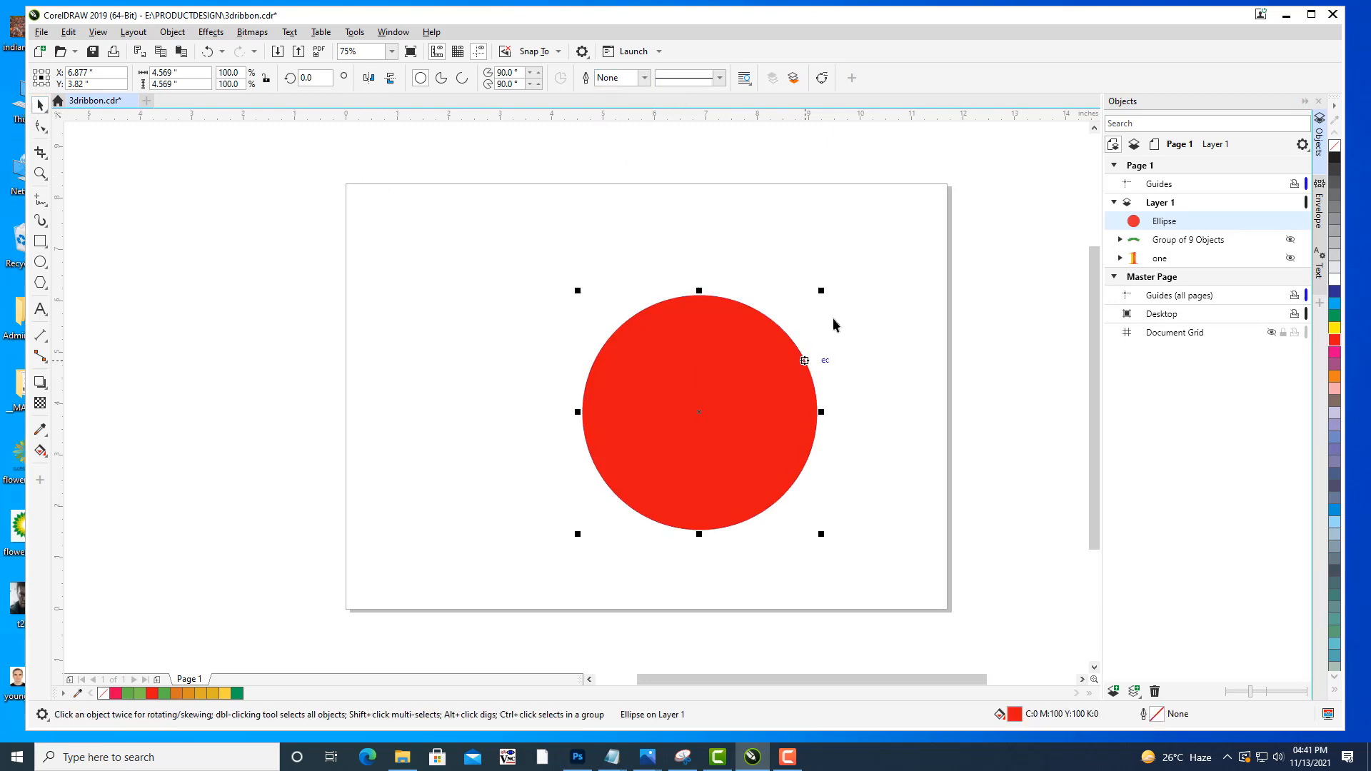
left_click(834, 319)
left_click_drag(763, 380, 707, 357)
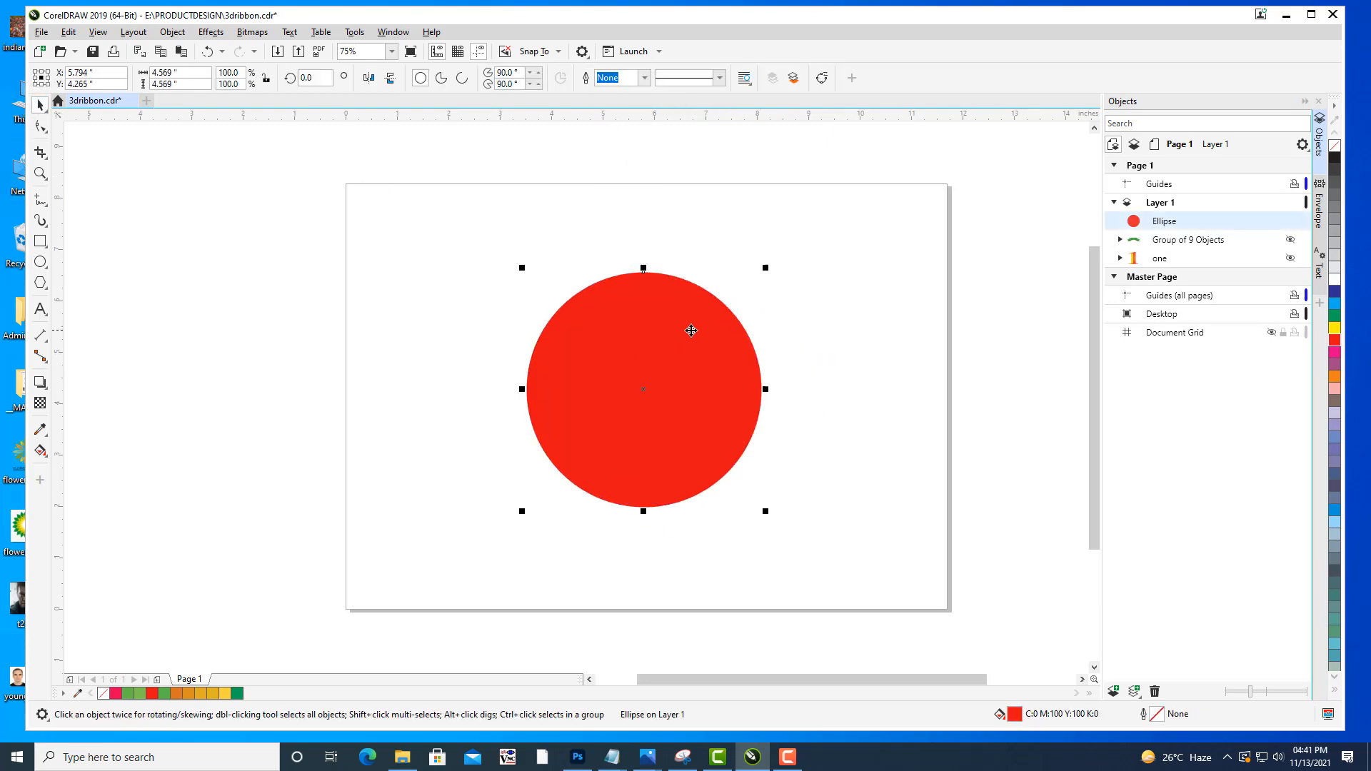
Extrude the red circle downward with the vanishing point at about X -0.215 in, Y -4.382 in.
left_click(39, 383)
left_click(86, 455)
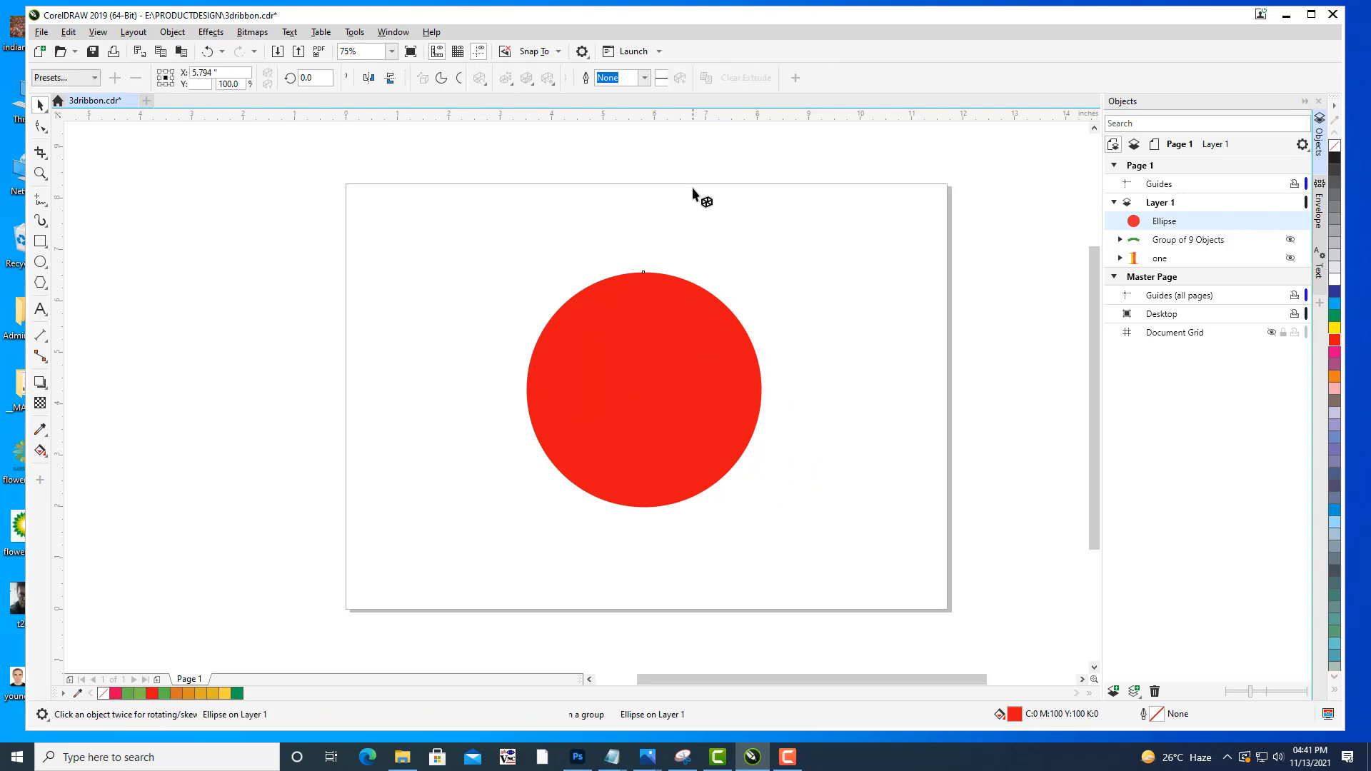
left_click_drag(674, 353, 633, 615)
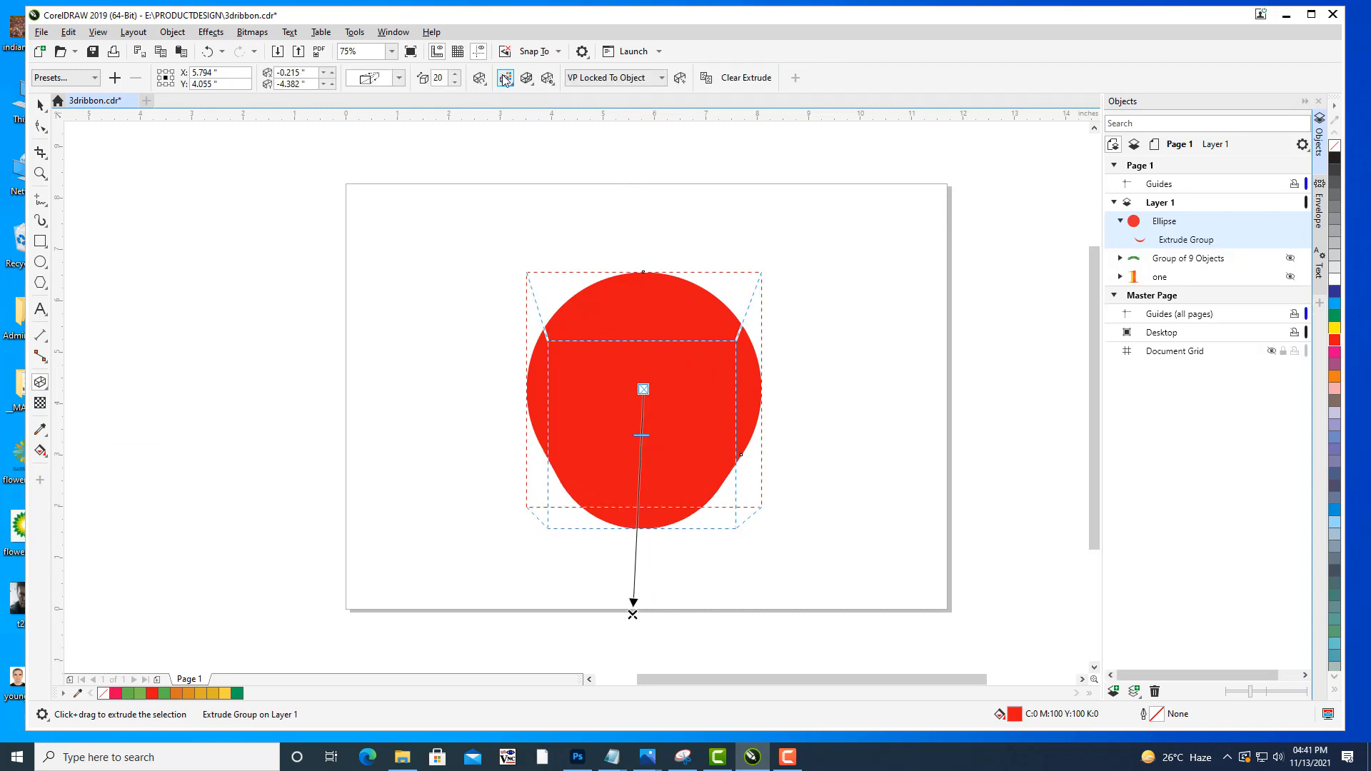
Colour the extrusion's sides solid yellow, C5 M0 Y88 K0, and save the drawing.
left_click(505, 78)
left_click(535, 115)
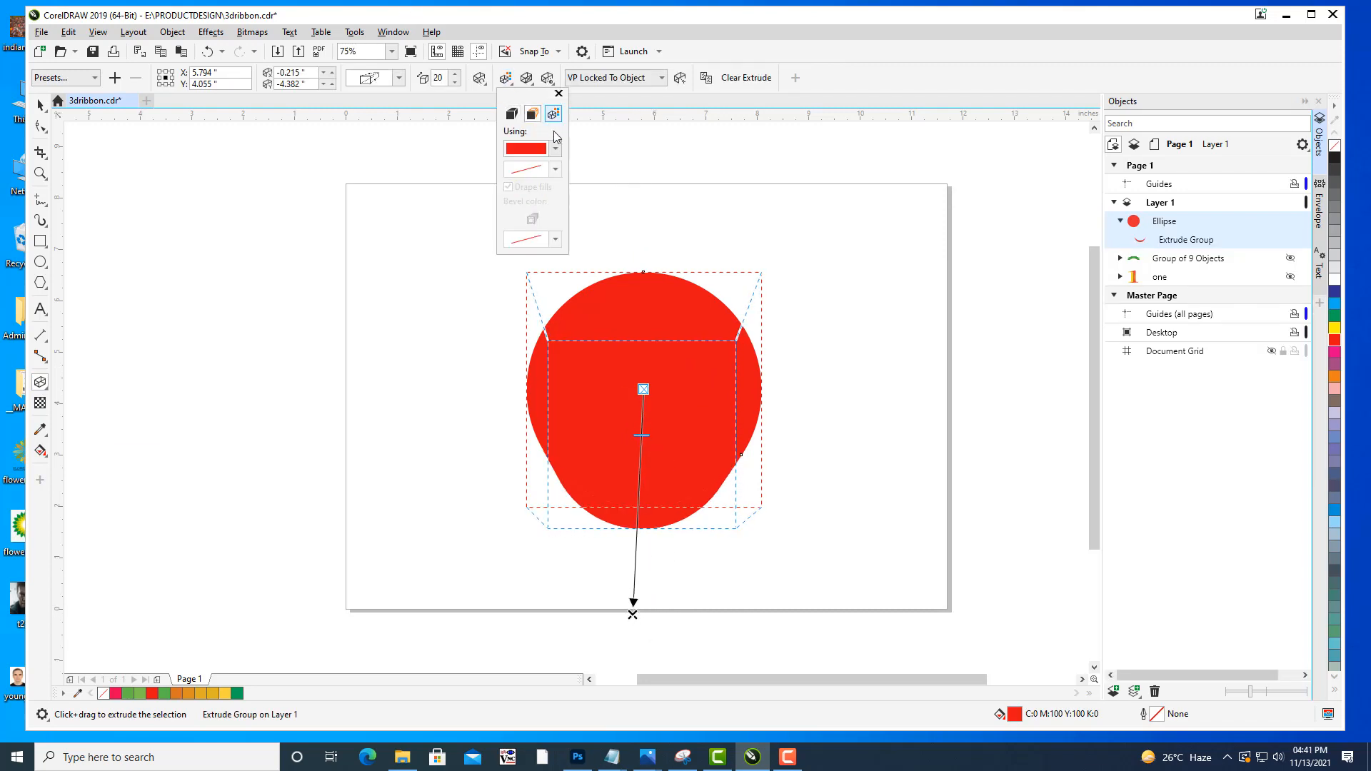
left_click(556, 149)
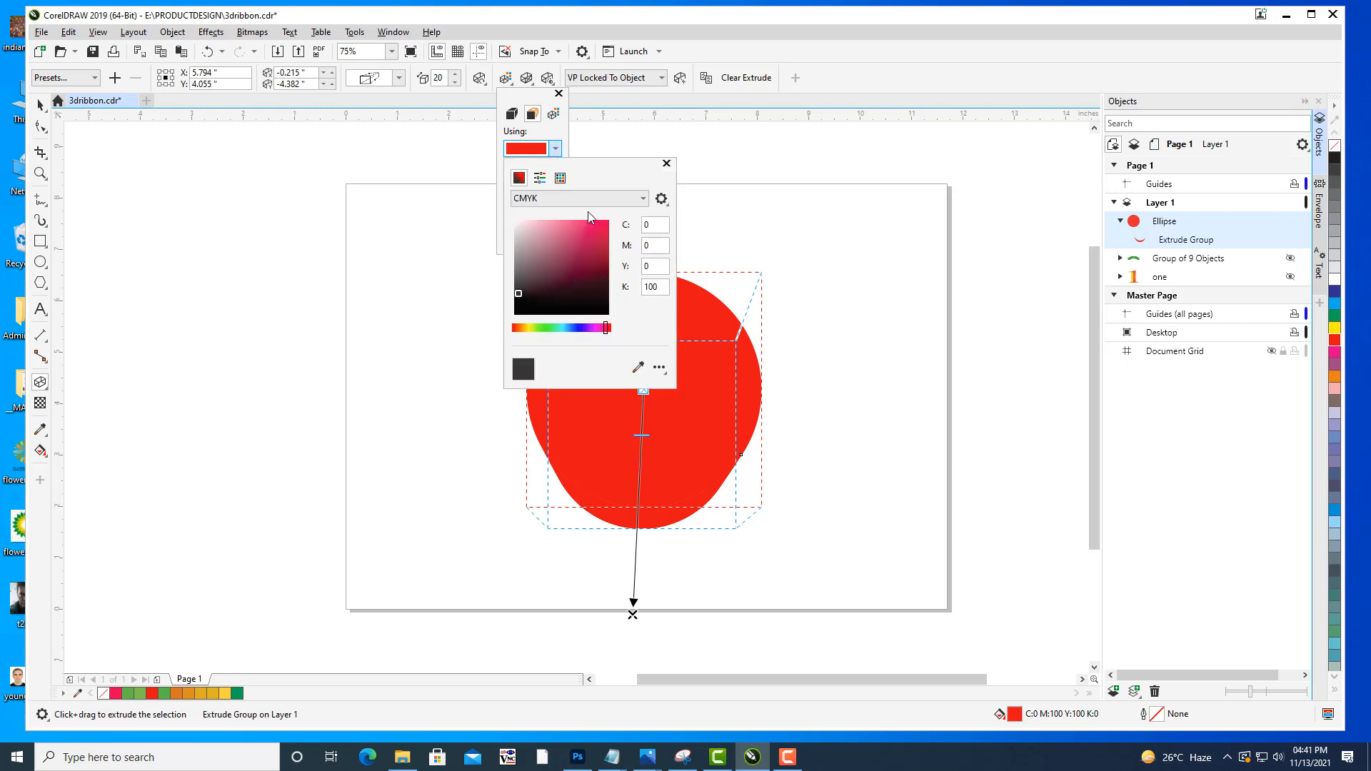
left_click(529, 327)
left_click_drag(580, 240, 584, 220)
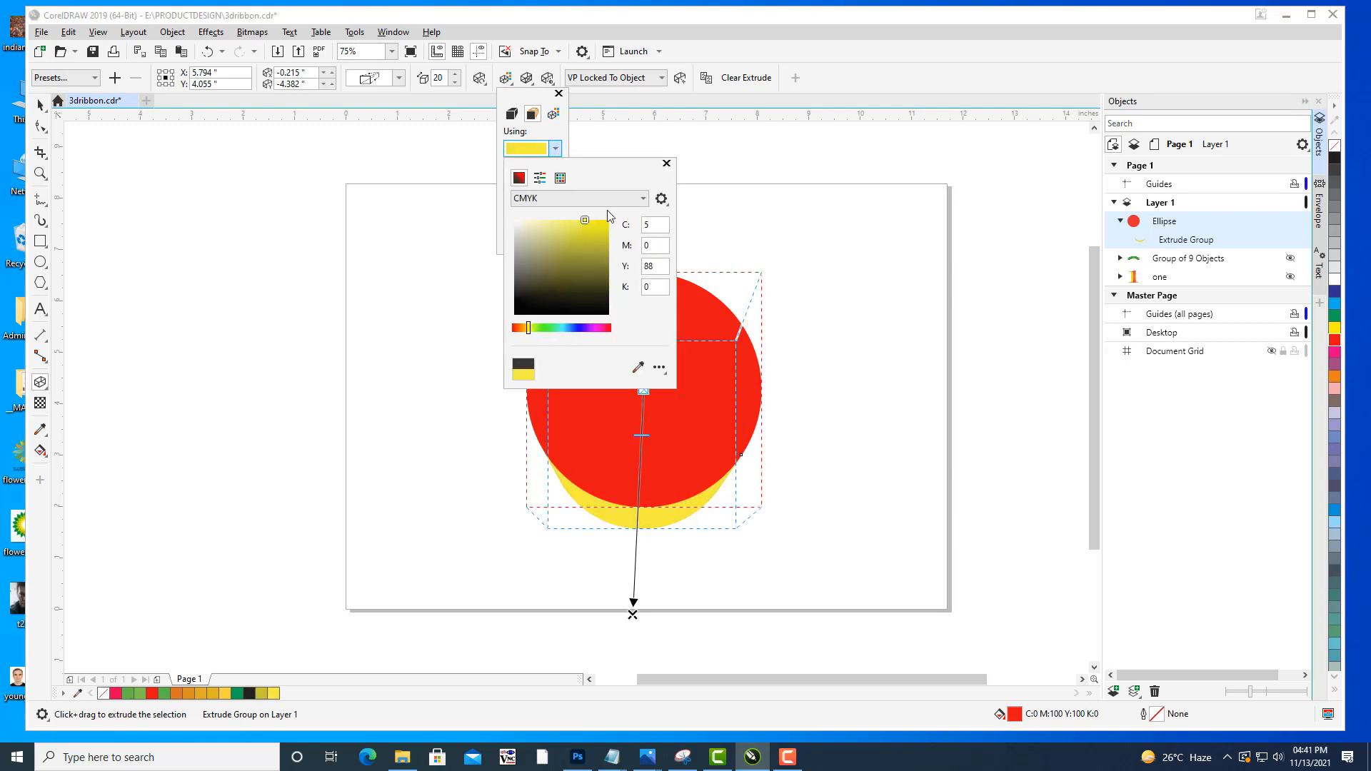
left_click(852, 64)
left_click(52, 30)
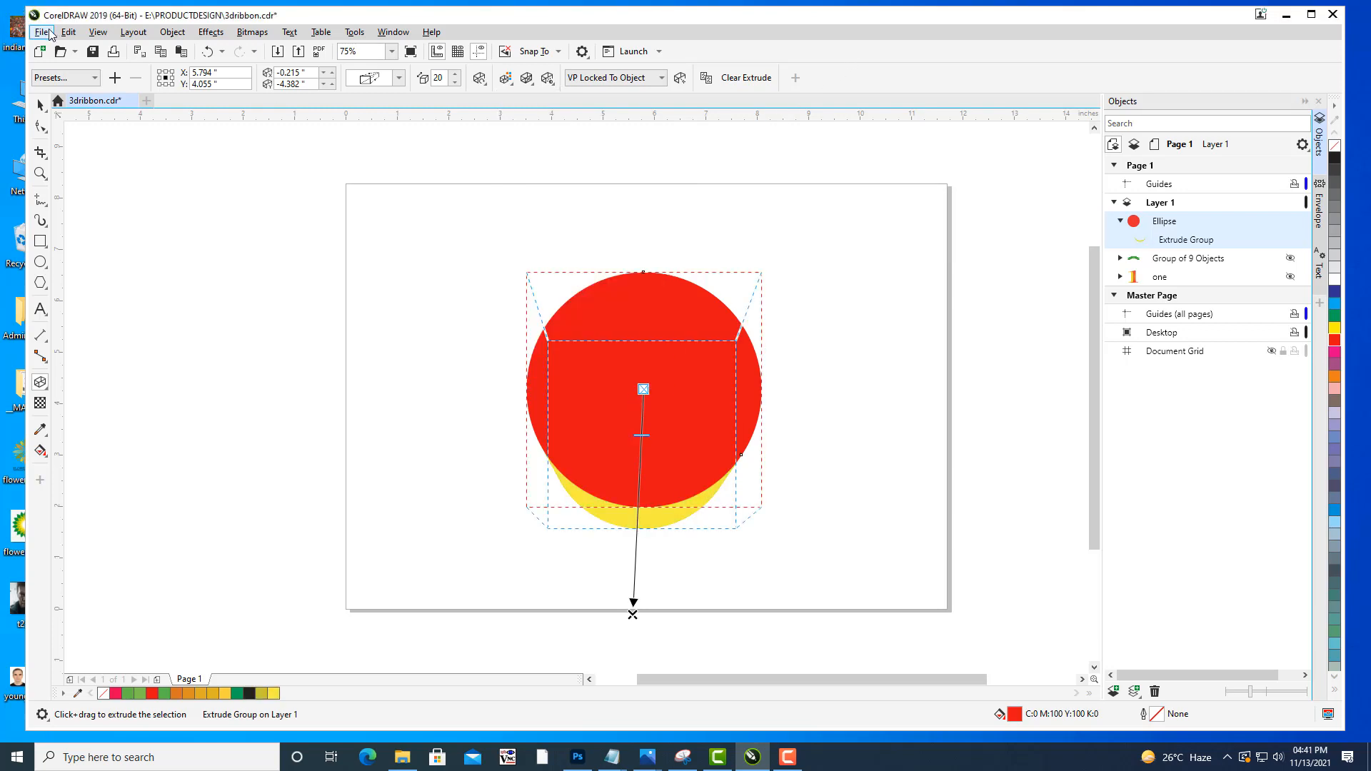
left_click(50, 31)
left_click(70, 164)
Shift the extrusion's vanishing point to about X -0.09 in, Y -4.451 in.
left_click_drag(725, 497, 743, 403)
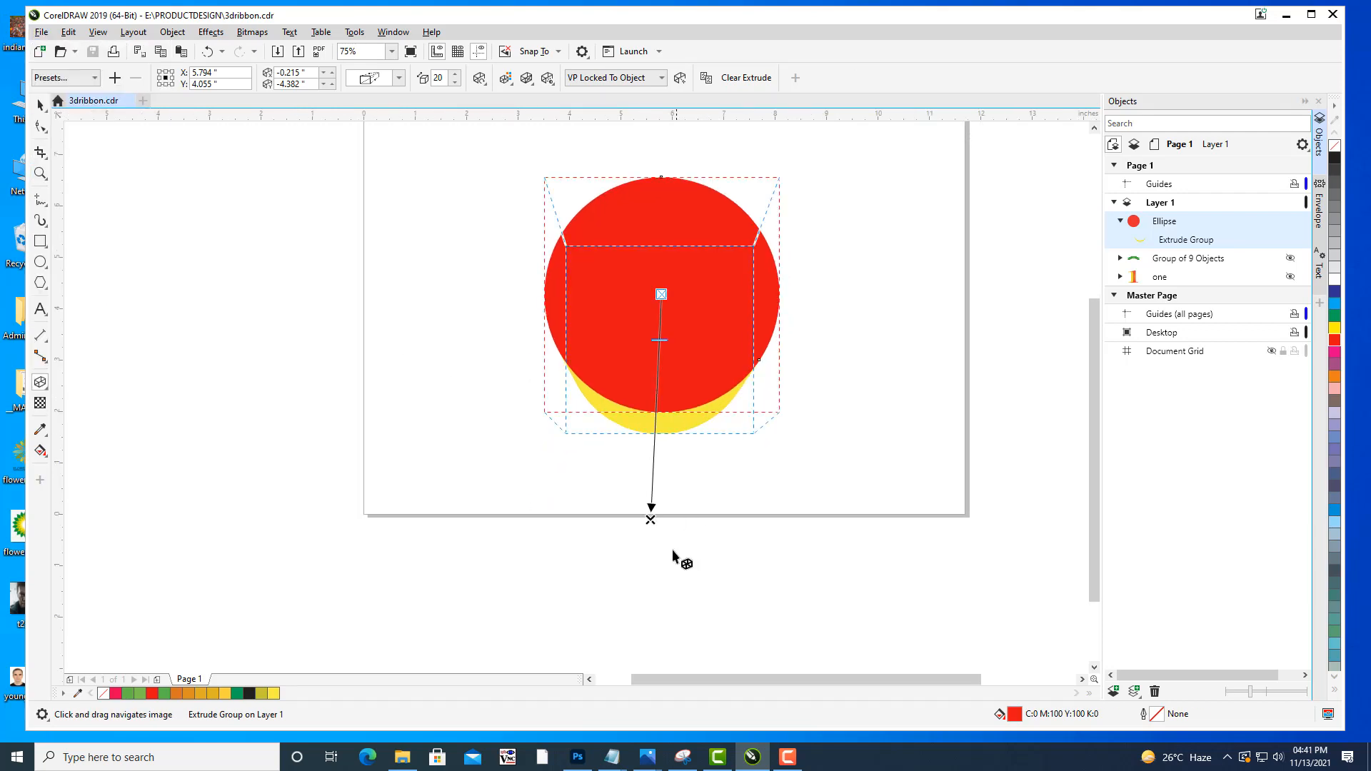
left_click_drag(650, 520, 657, 524)
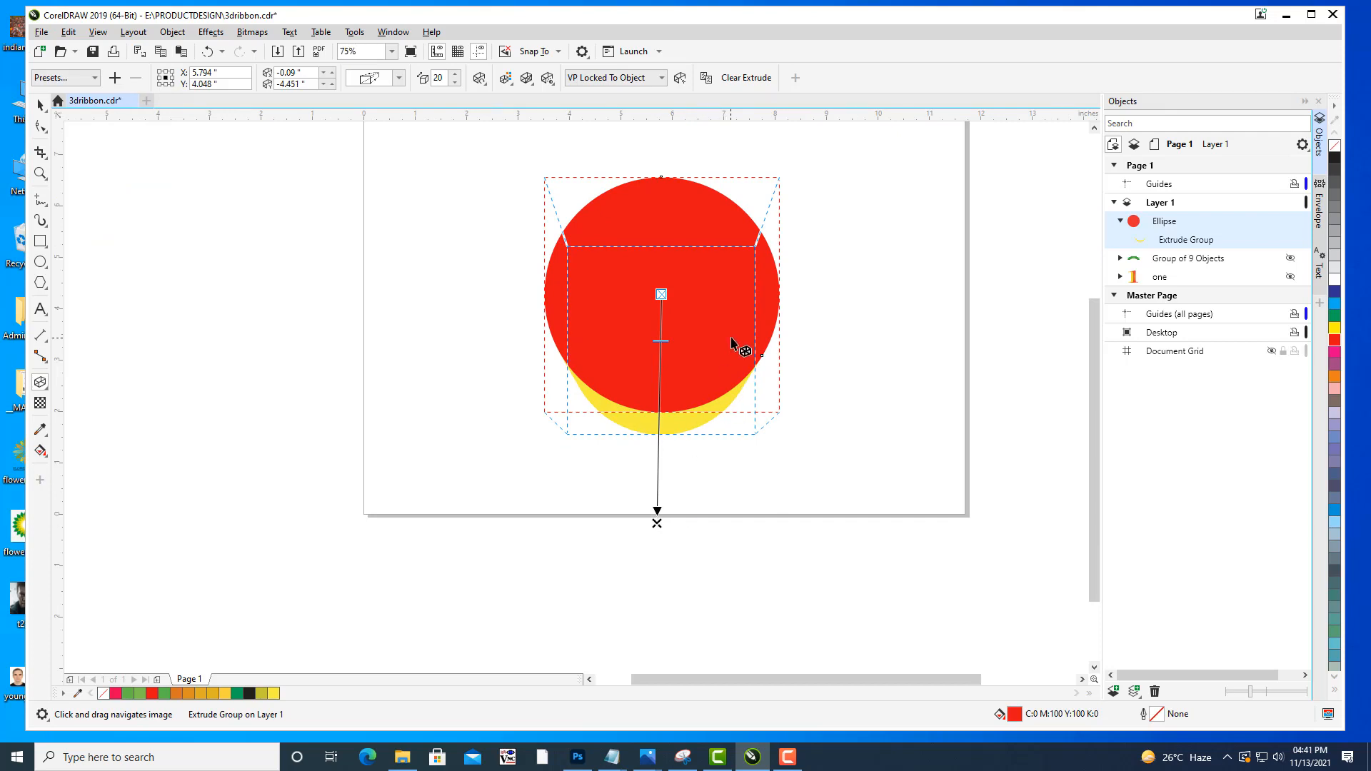
left_click_drag(731, 343, 737, 395)
Rotate the extrusion in 3D so the circle tilts into a flat top face, and reduce the extrusion depth to 2.
left_click(479, 78)
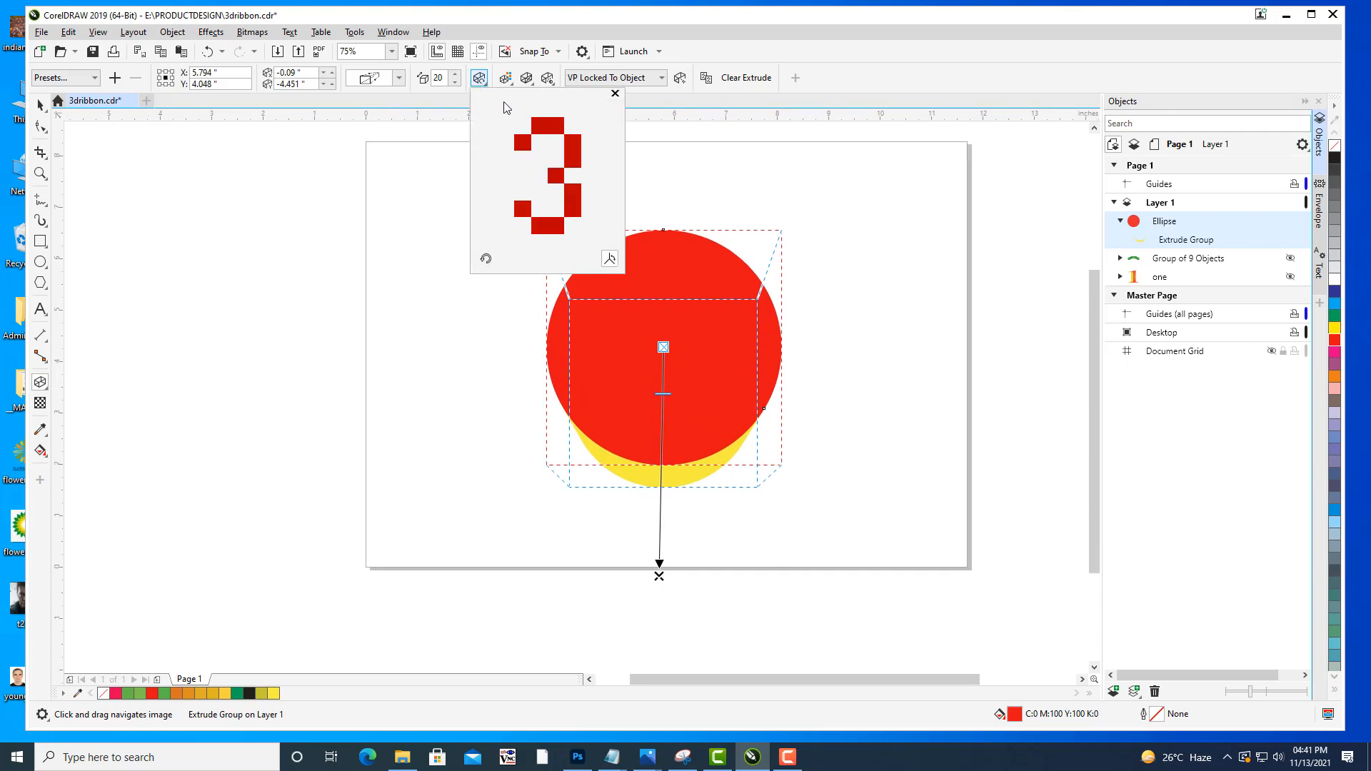
left_click_drag(546, 127, 549, 151)
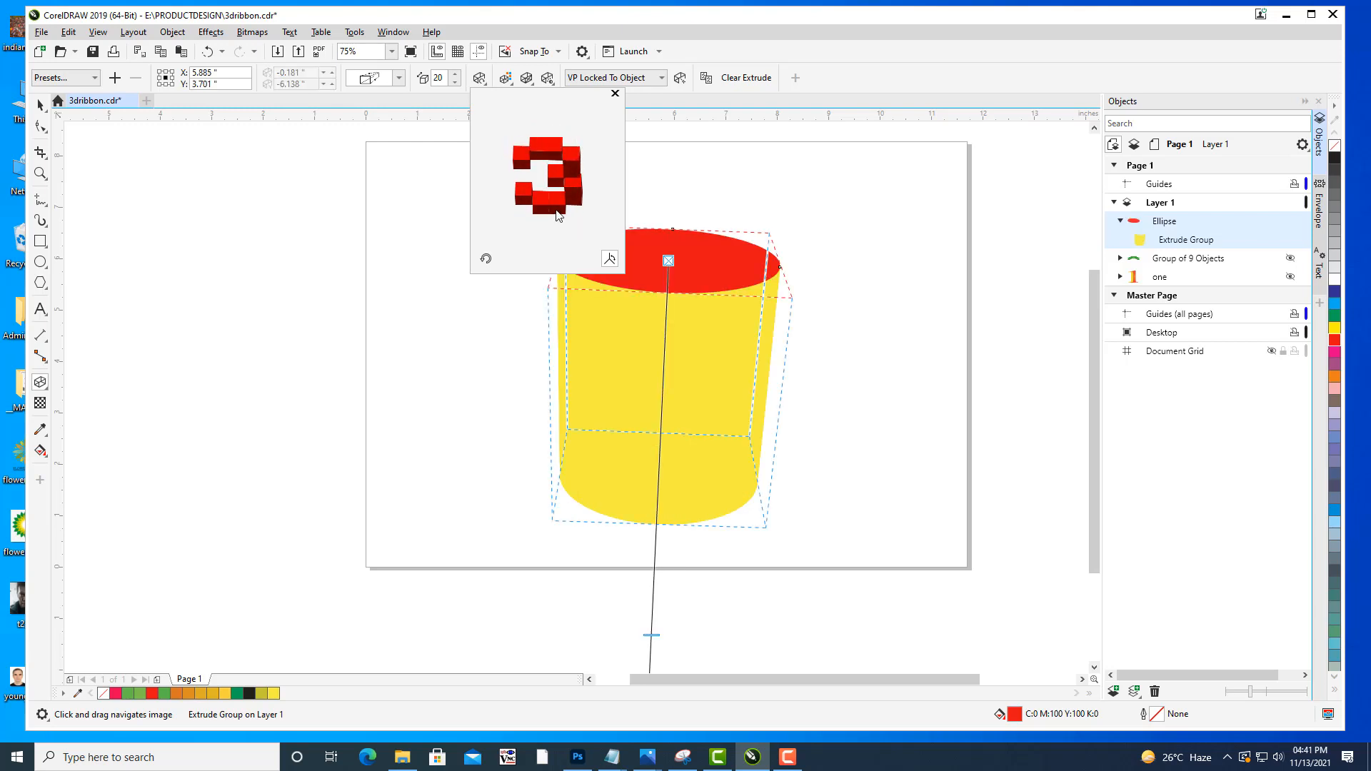
left_click_drag(558, 216, 562, 213)
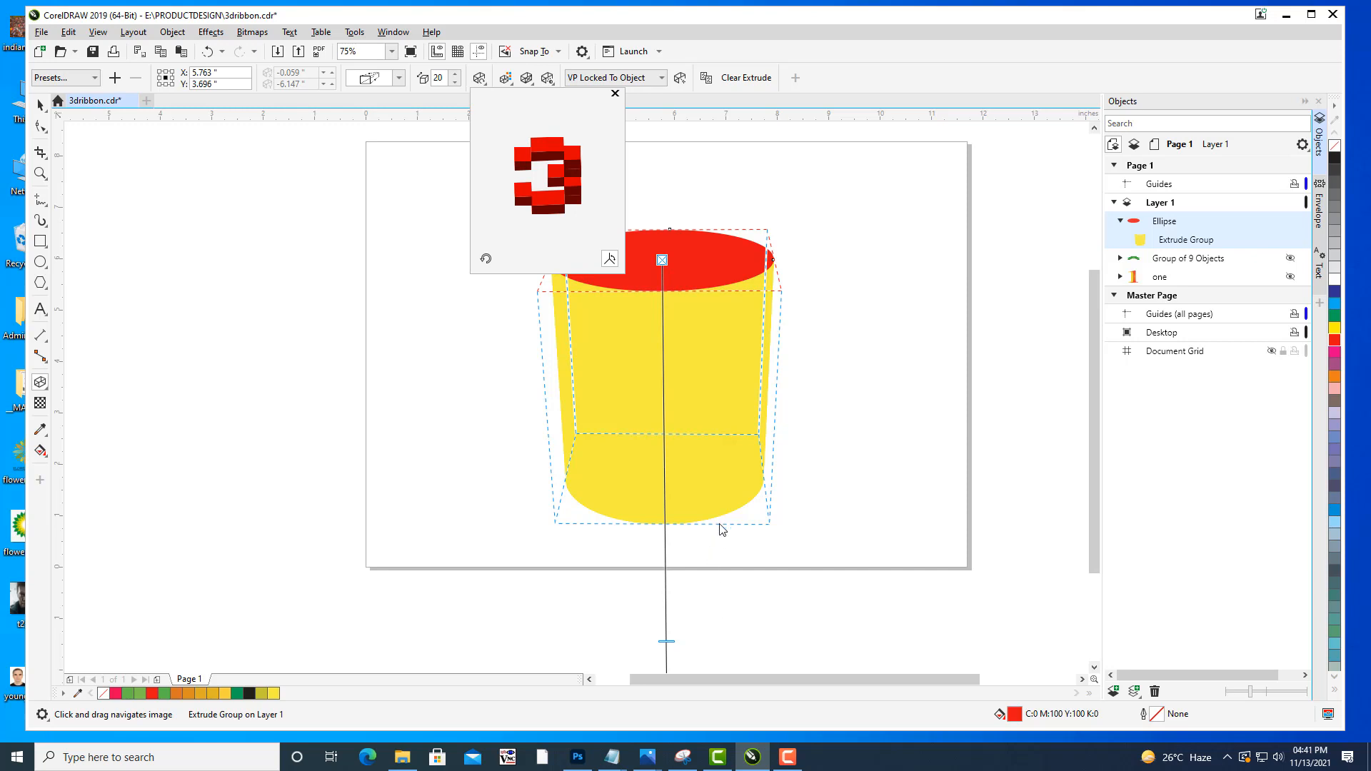
left_click(665, 642)
left_click_drag(668, 641, 679, 383)
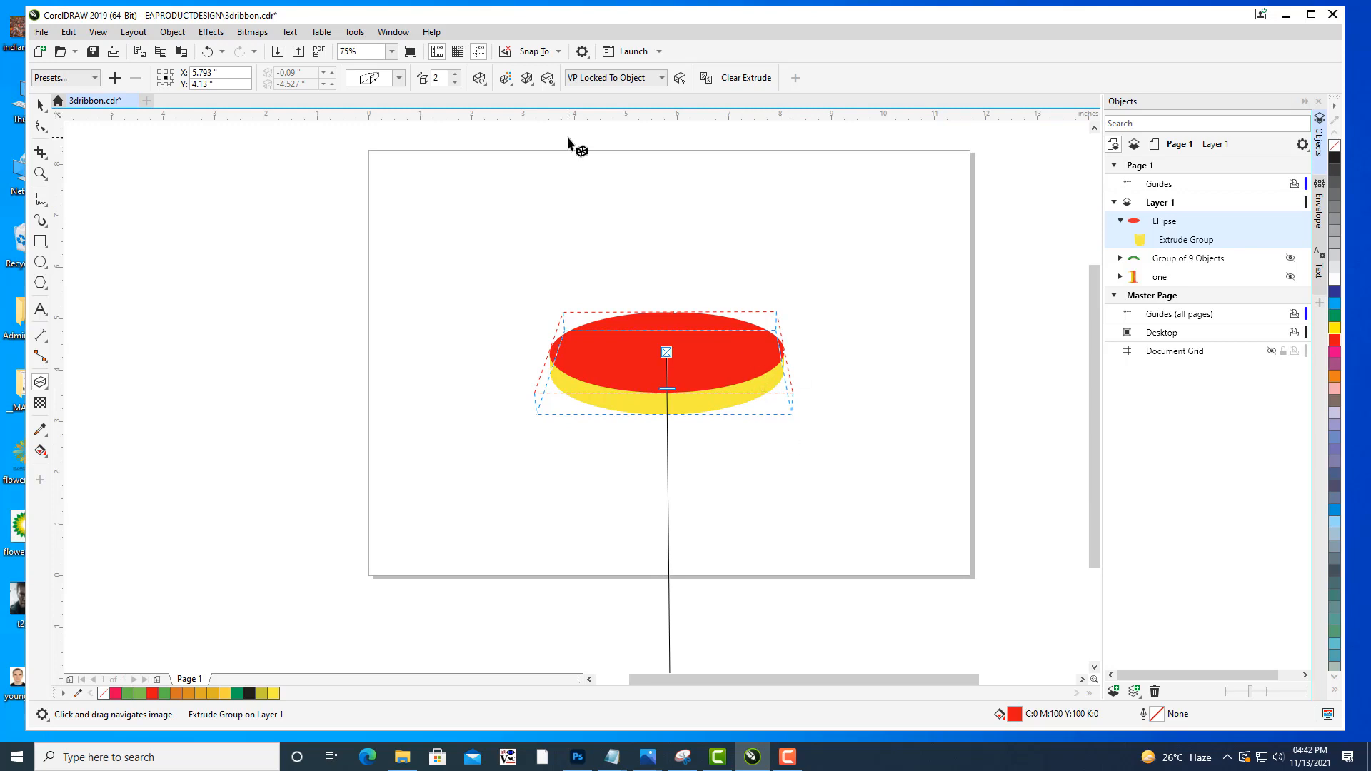
Break the extrude group apart into separate top and side curves, and save the drawing.
left_click(40, 105)
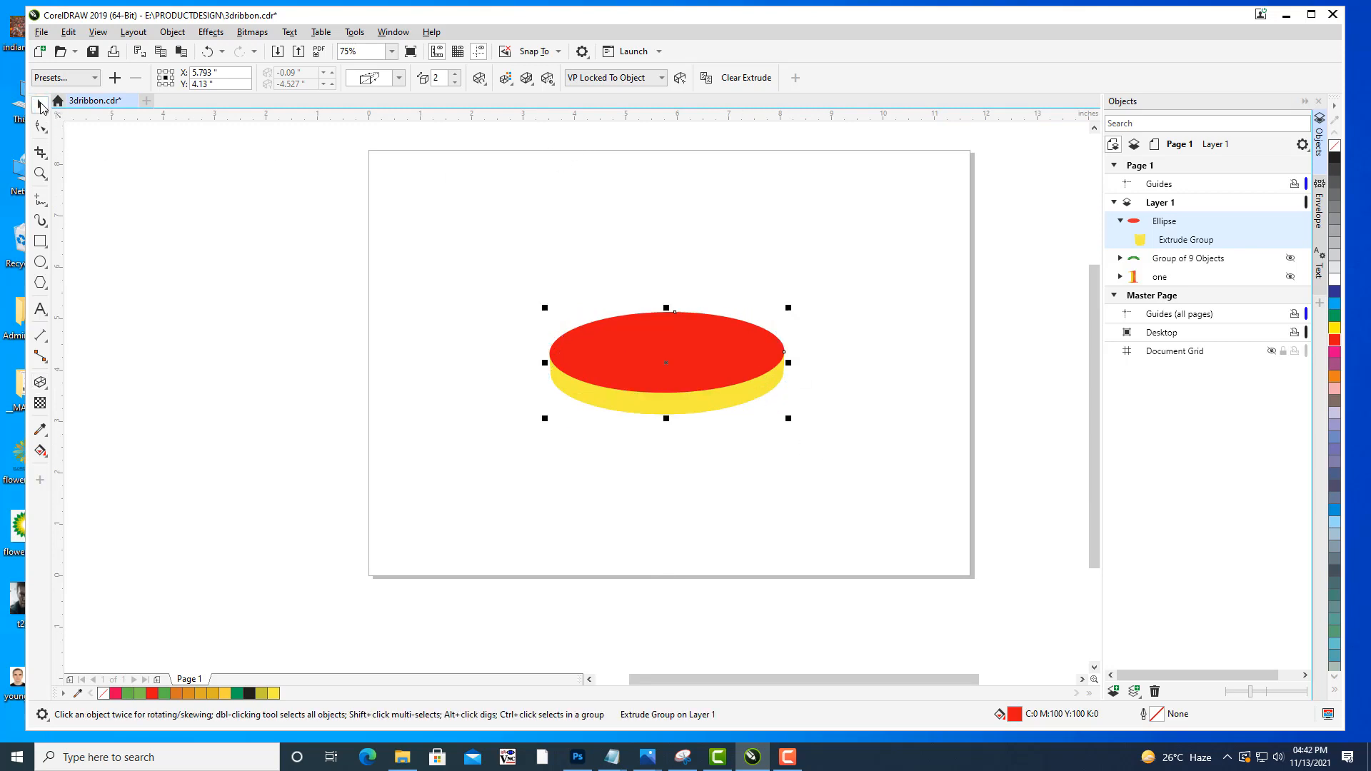
left_click(740, 343)
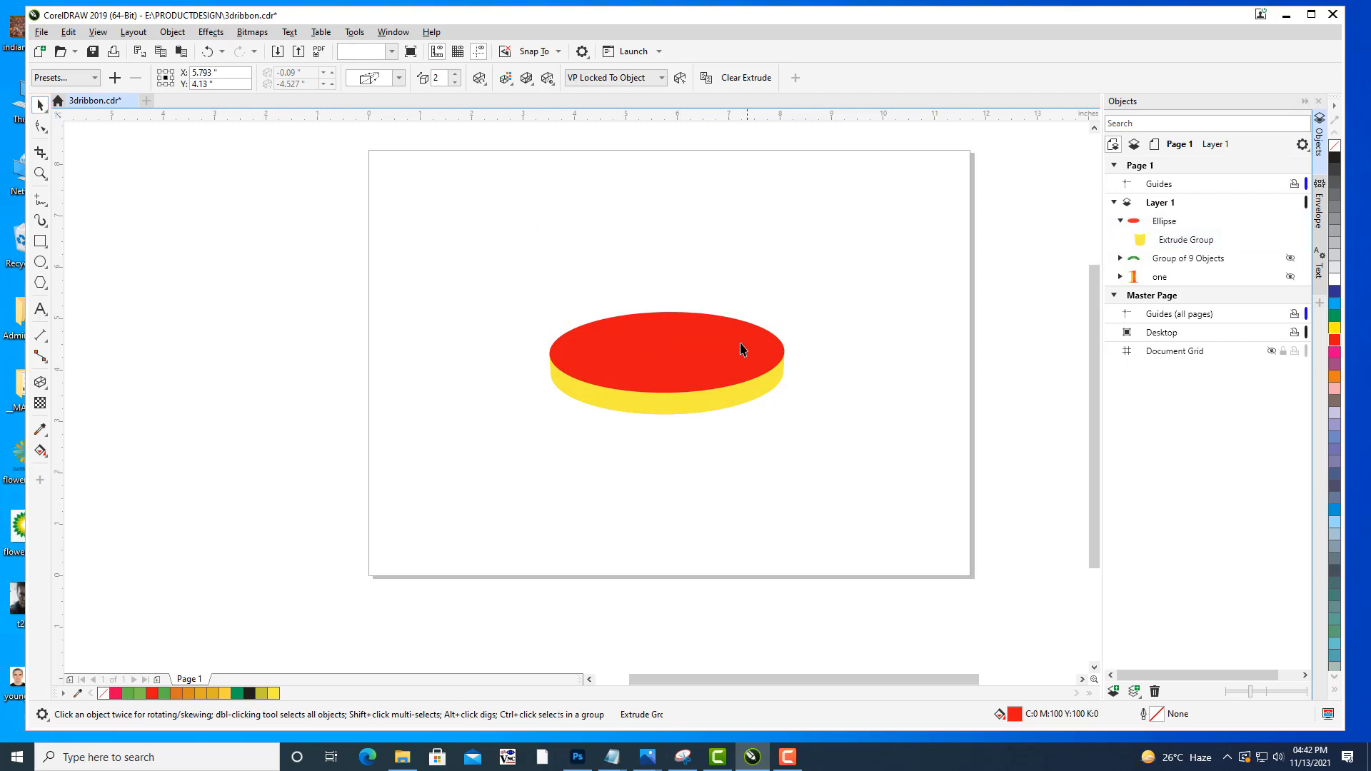
left_click(1206, 241)
right_click(1193, 239)
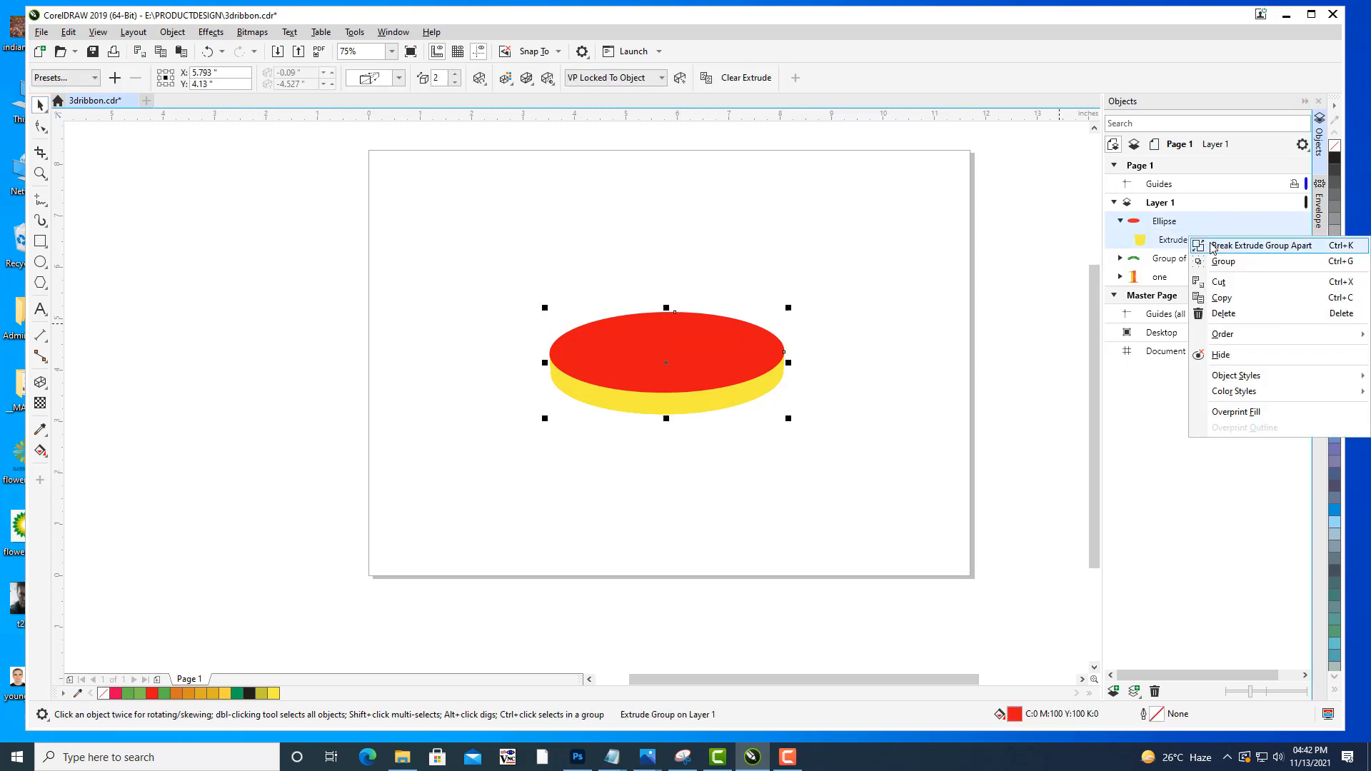
left_click(995, 244)
key("ctrl+k")
left_click(631, 321)
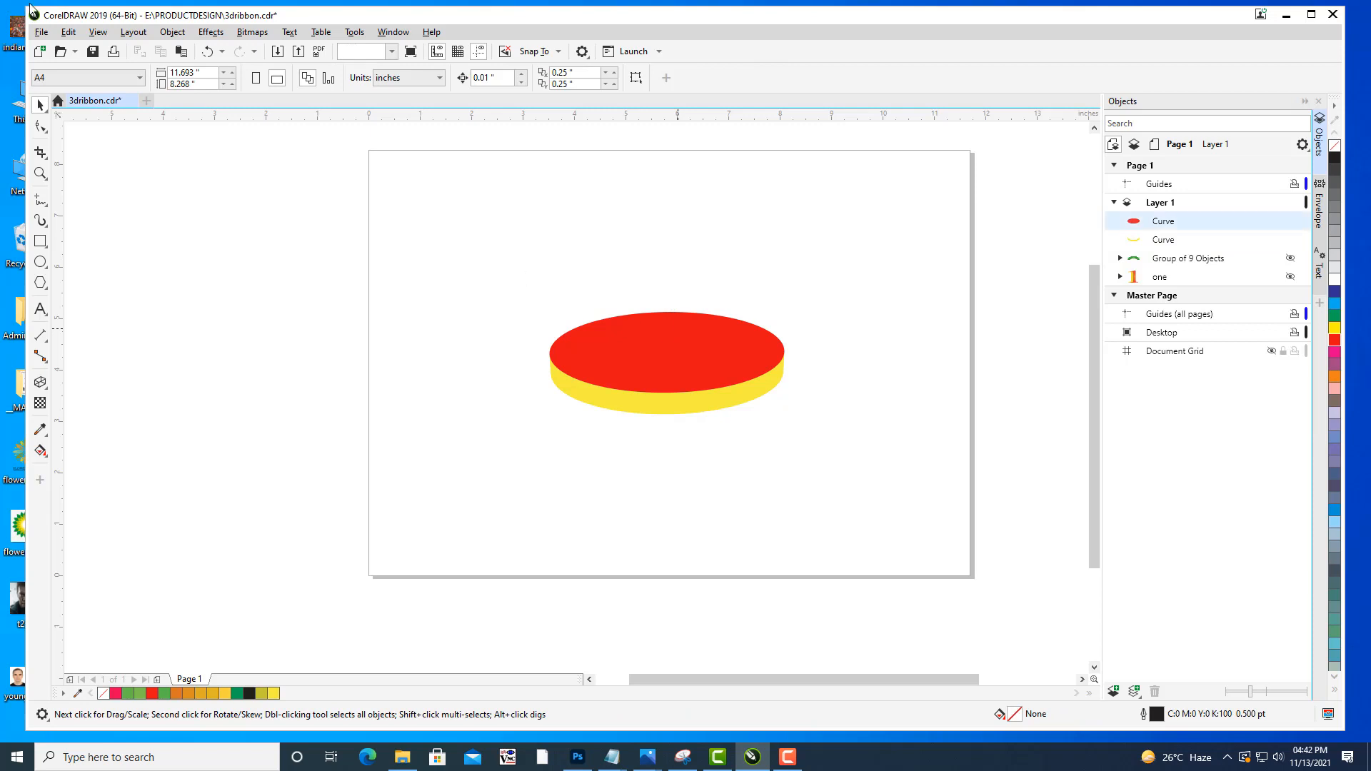
left_click(42, 34)
left_click(72, 158)
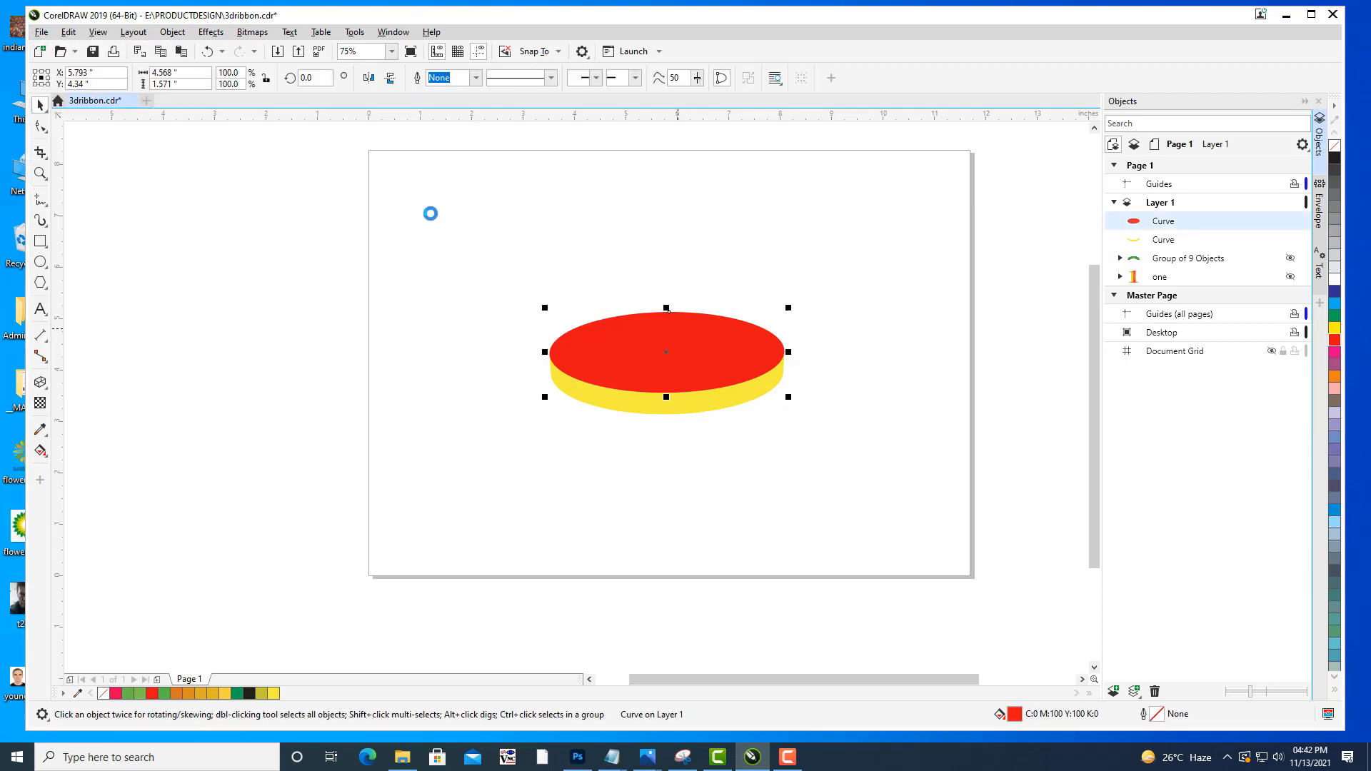
left_click(694, 378)
left_click_drag(700, 357, 700, 234)
key("ctrl+z")
Fill the disc's red top ellipse with the orange fountain fill preset named golden.
left_click_drag(646, 173, 1129, 59)
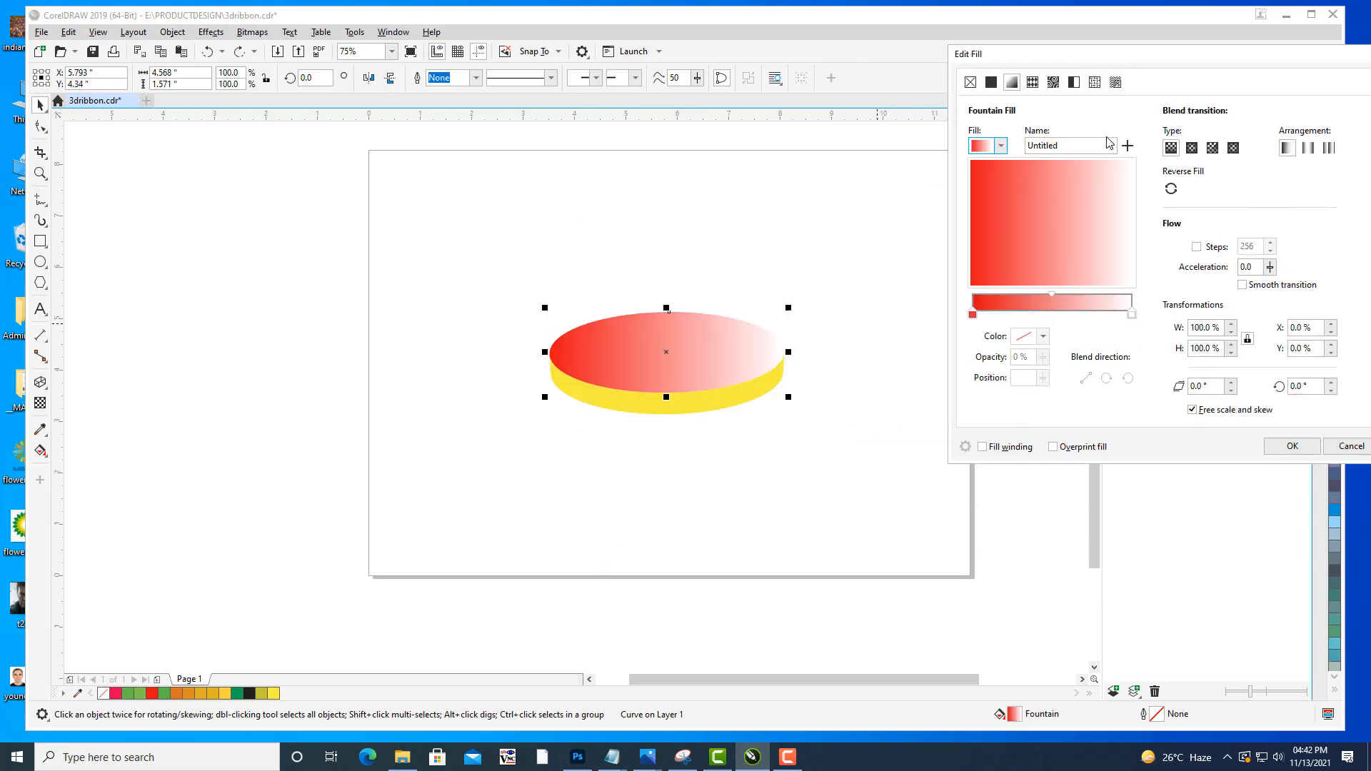
left_click(1001, 147)
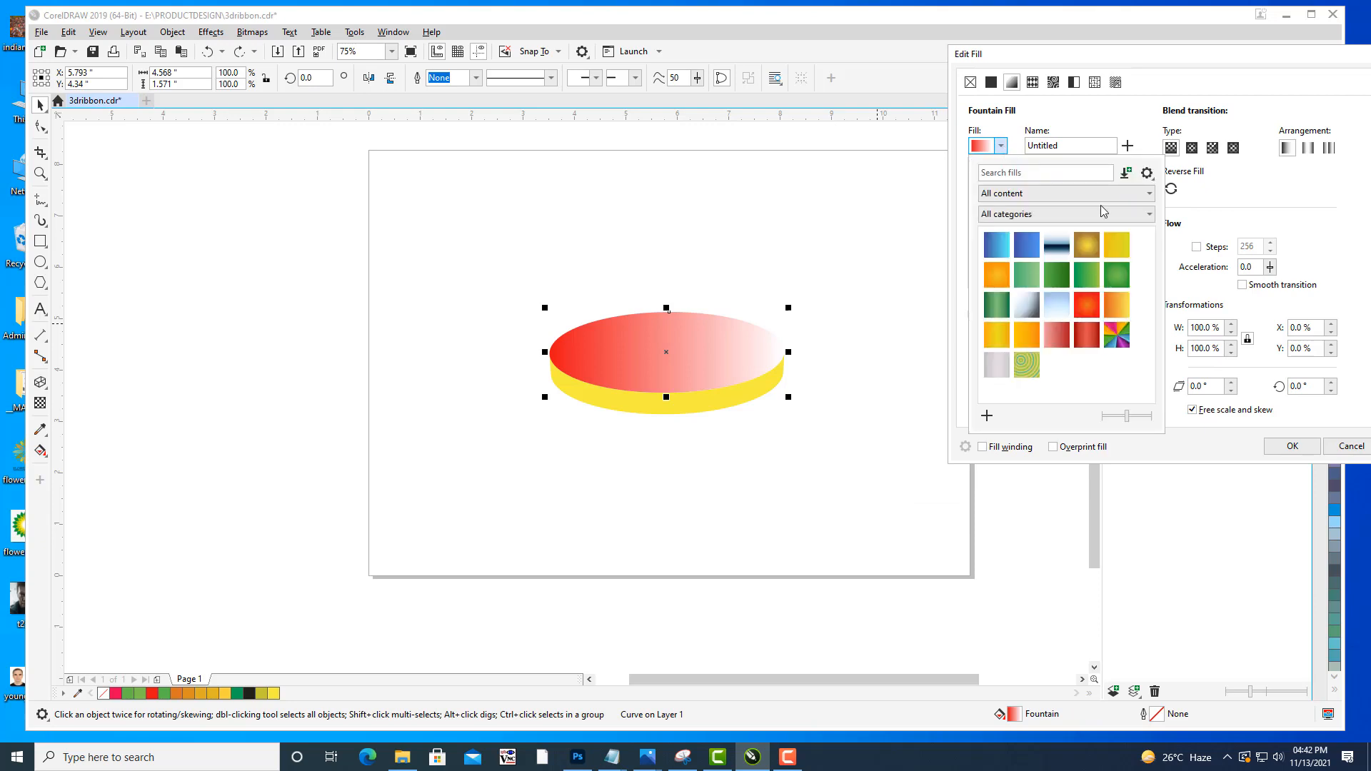
left_click(998, 281)
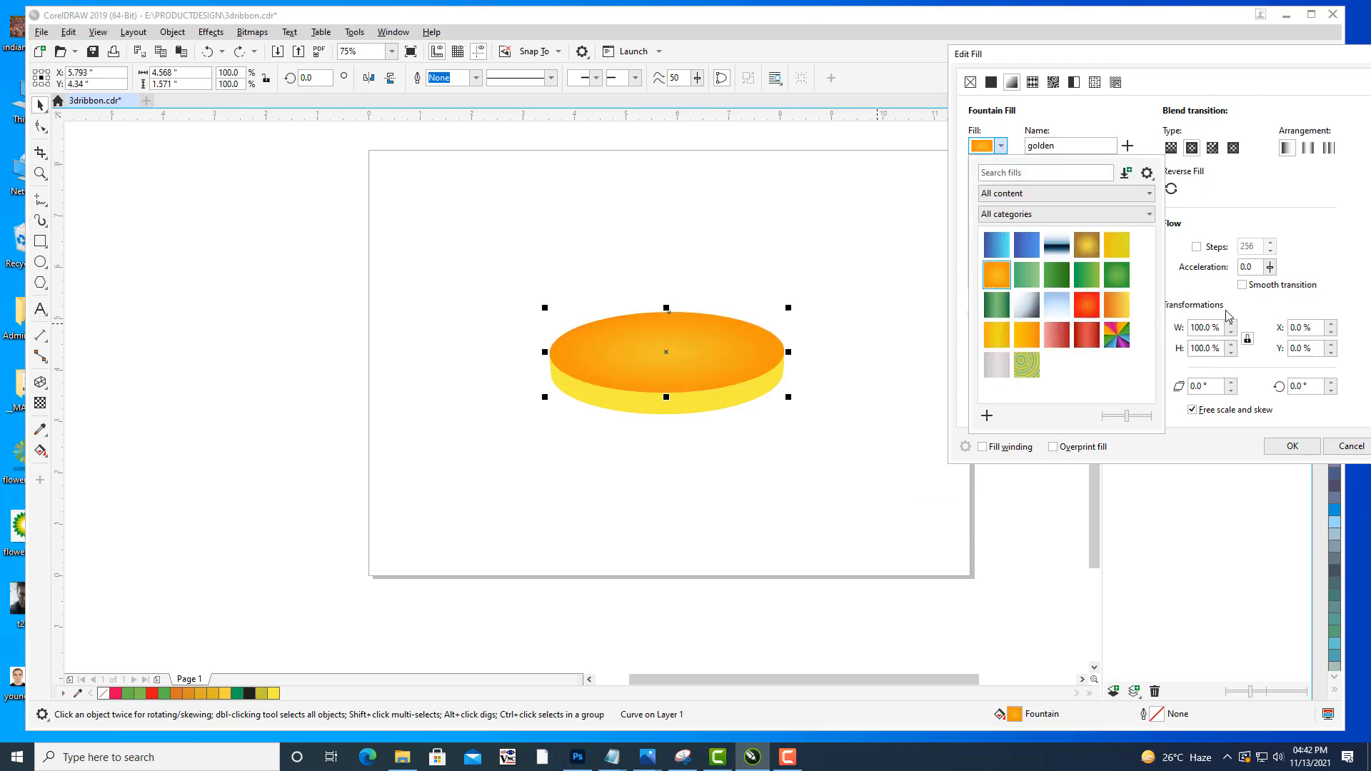
left_click(1250, 202)
left_click(1291, 445)
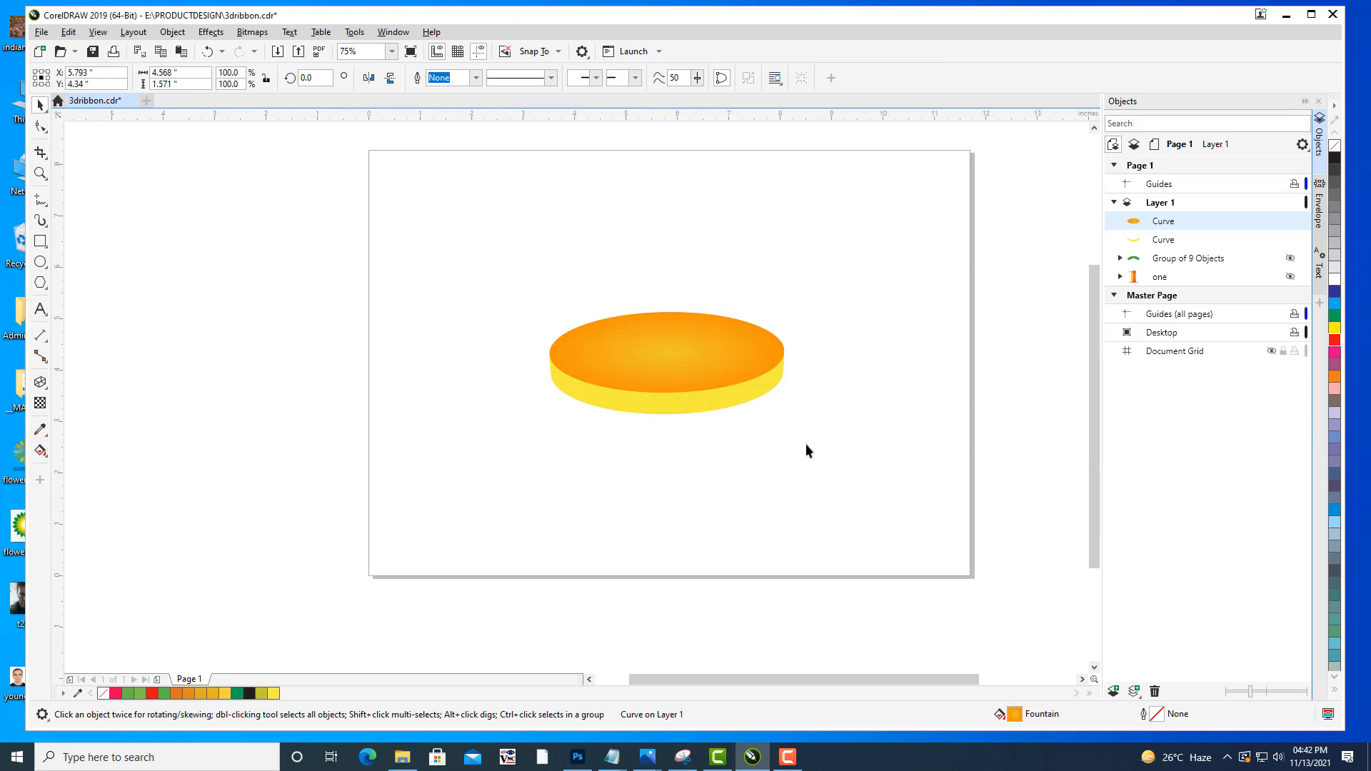
Fill the disc's yellow side curve with the REDSILK fountain fill preset.
left_click(739, 393)
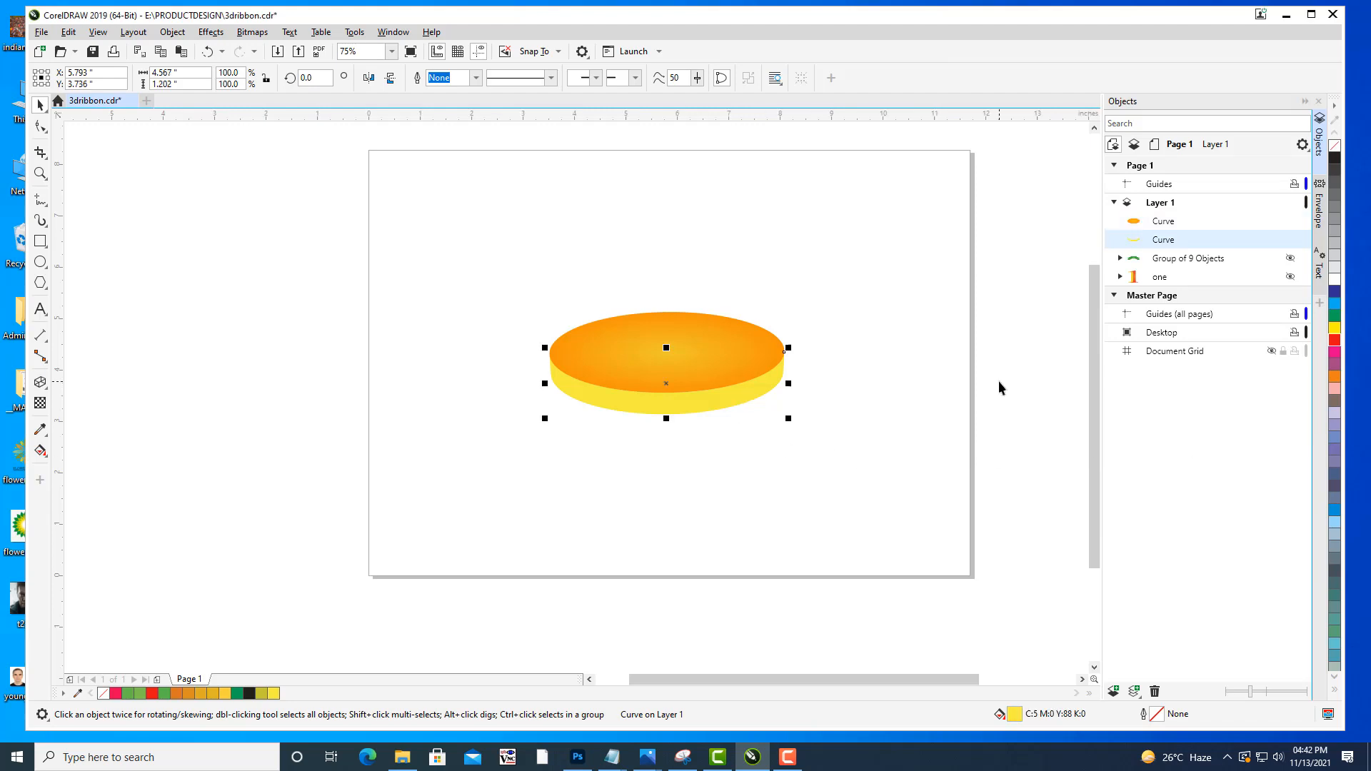
key("F11")
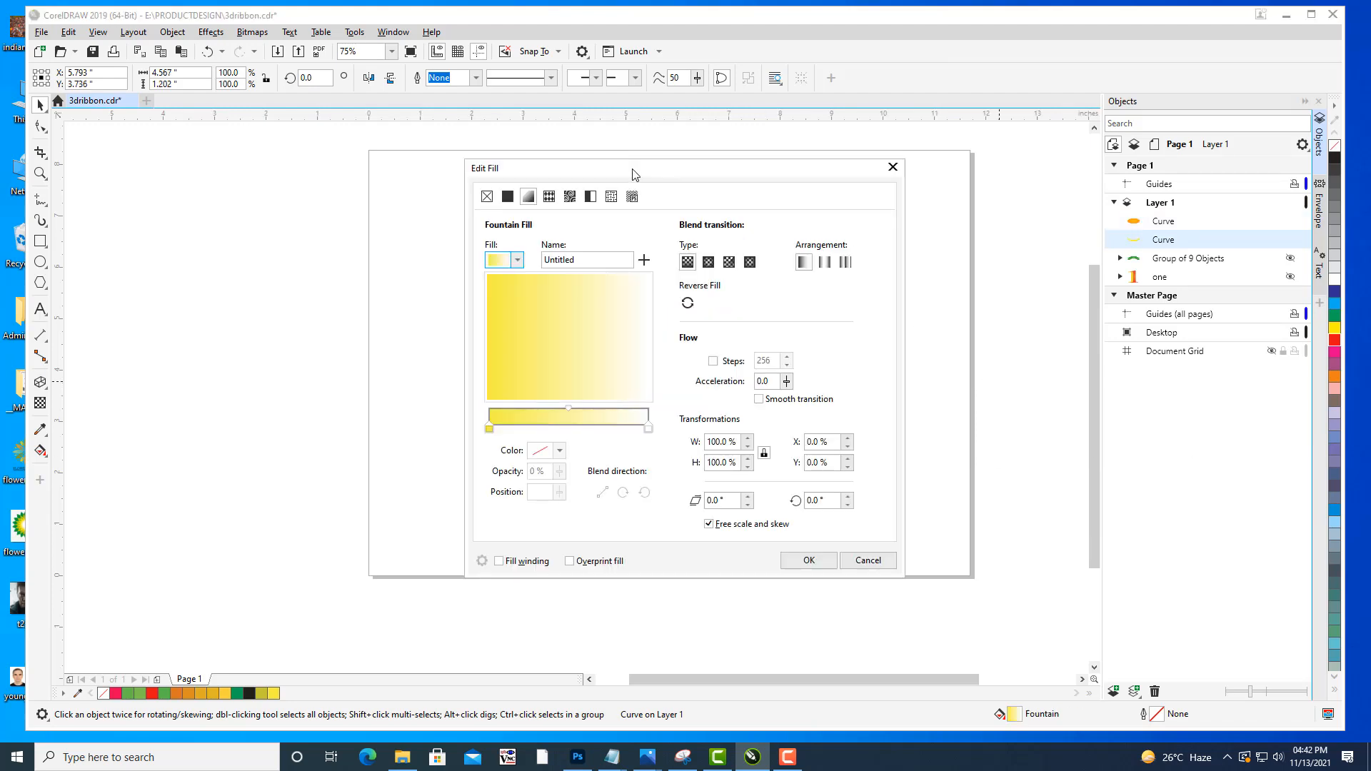
left_click_drag(632, 174, 1206, 38)
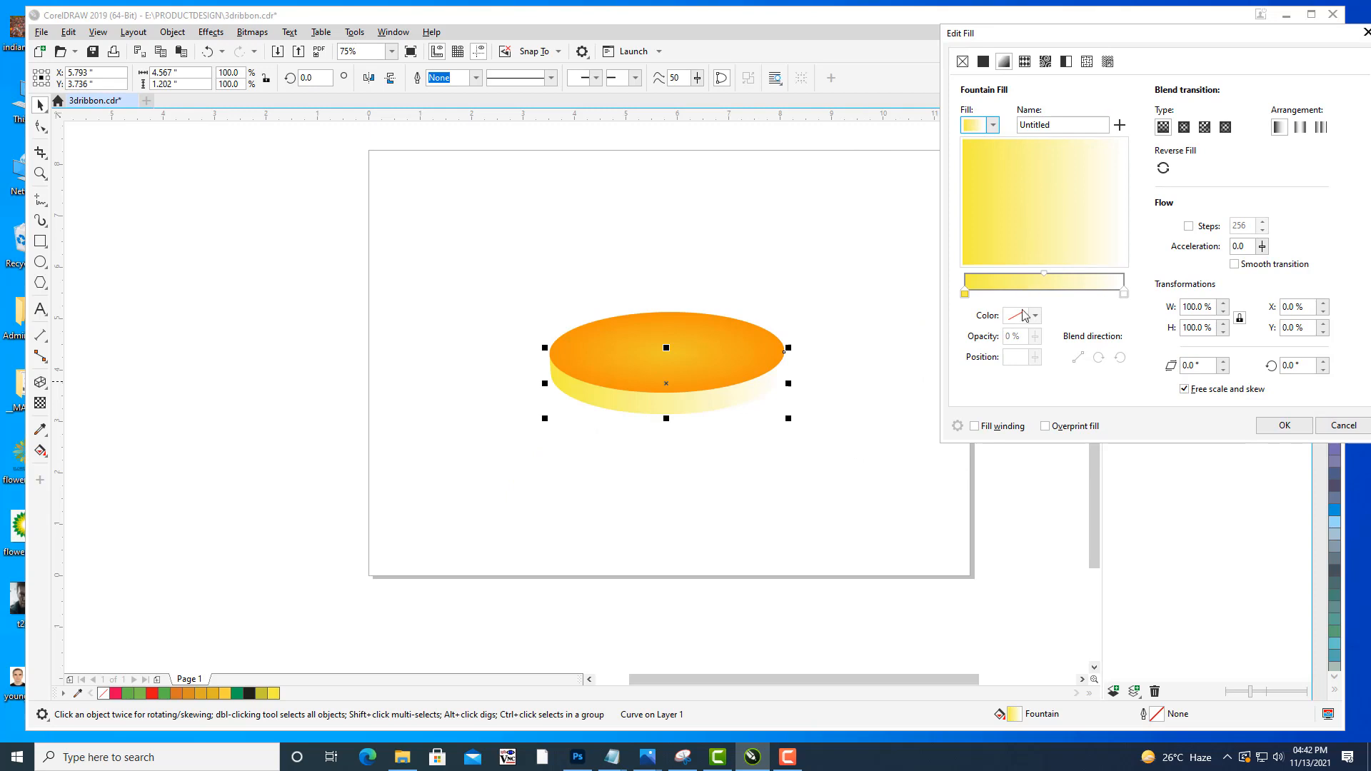
left_click(994, 126)
left_click(991, 286)
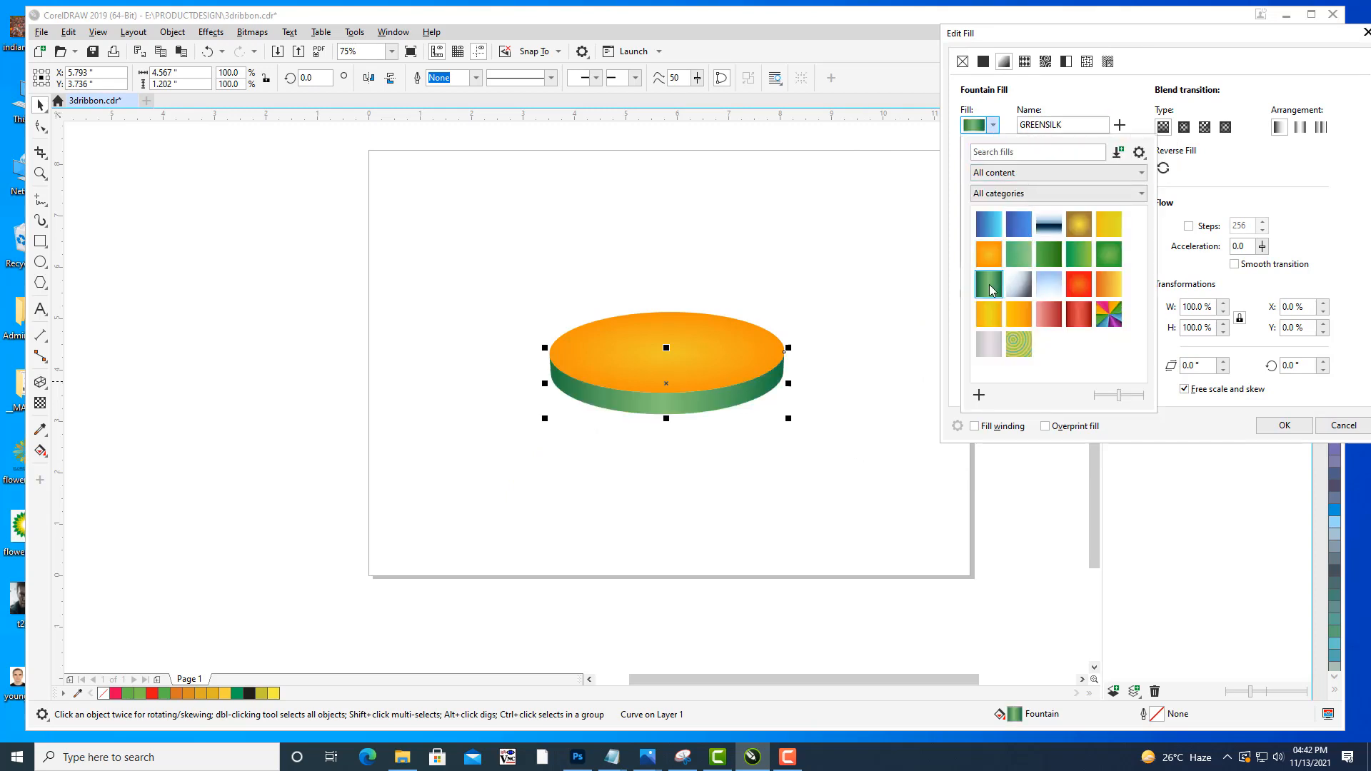
left_click(1081, 285)
left_click(1084, 322)
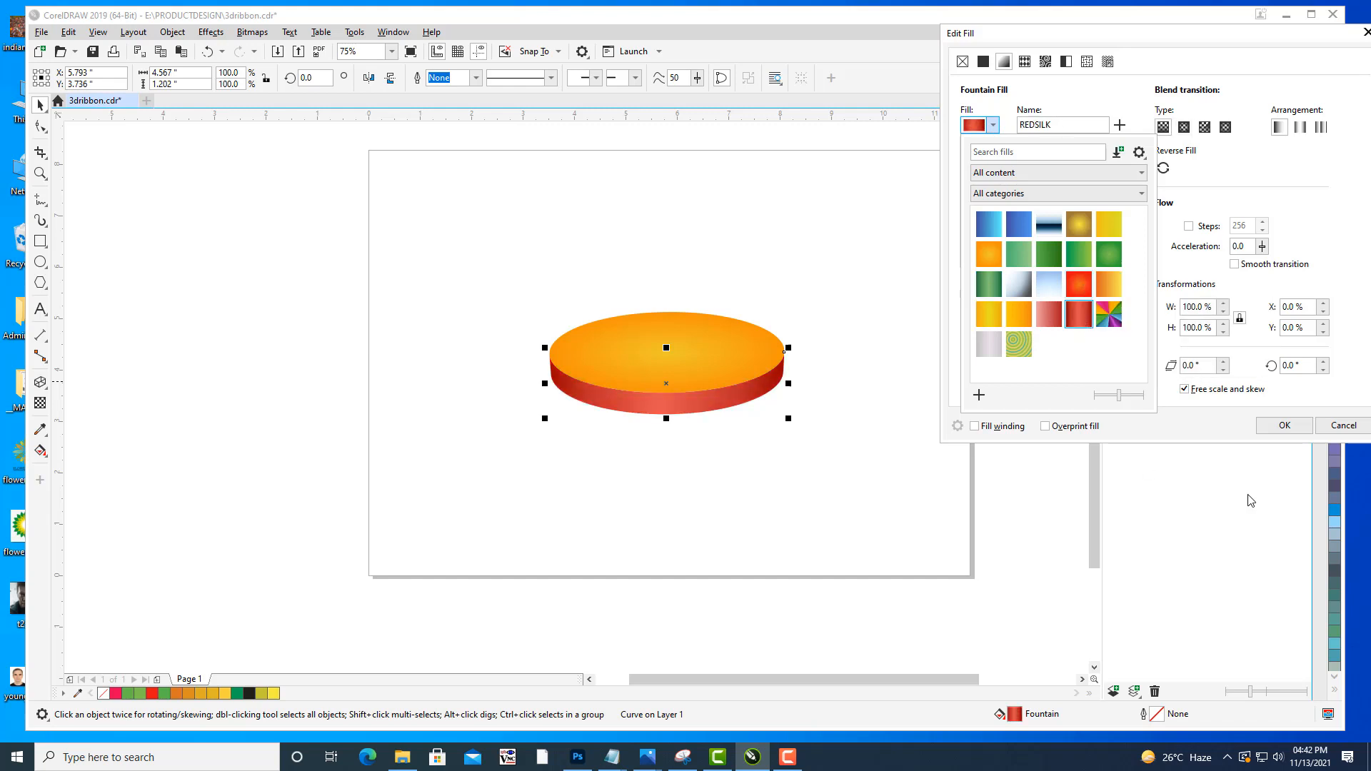
left_click(1292, 423)
left_click(1293, 423)
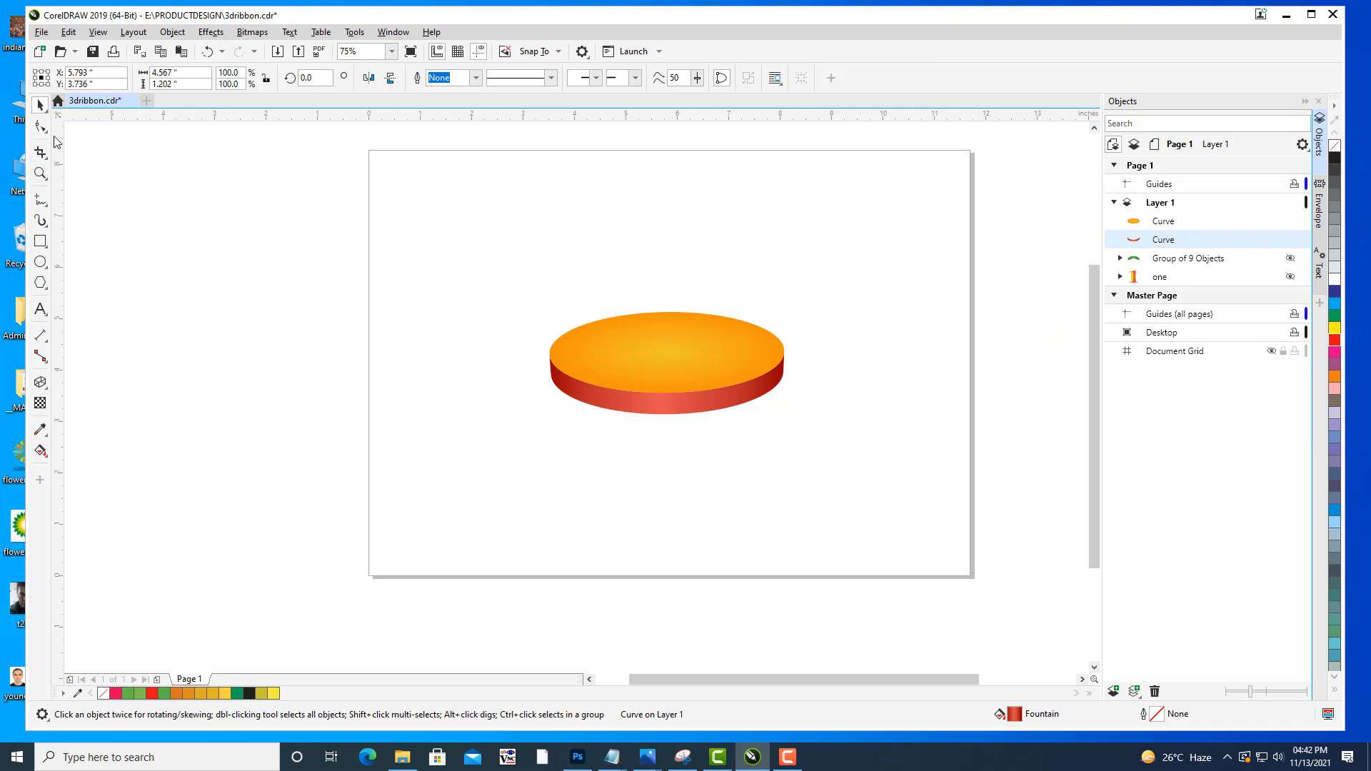
Group the disc's top and side curves, and save the drawing.
left_click(777, 318)
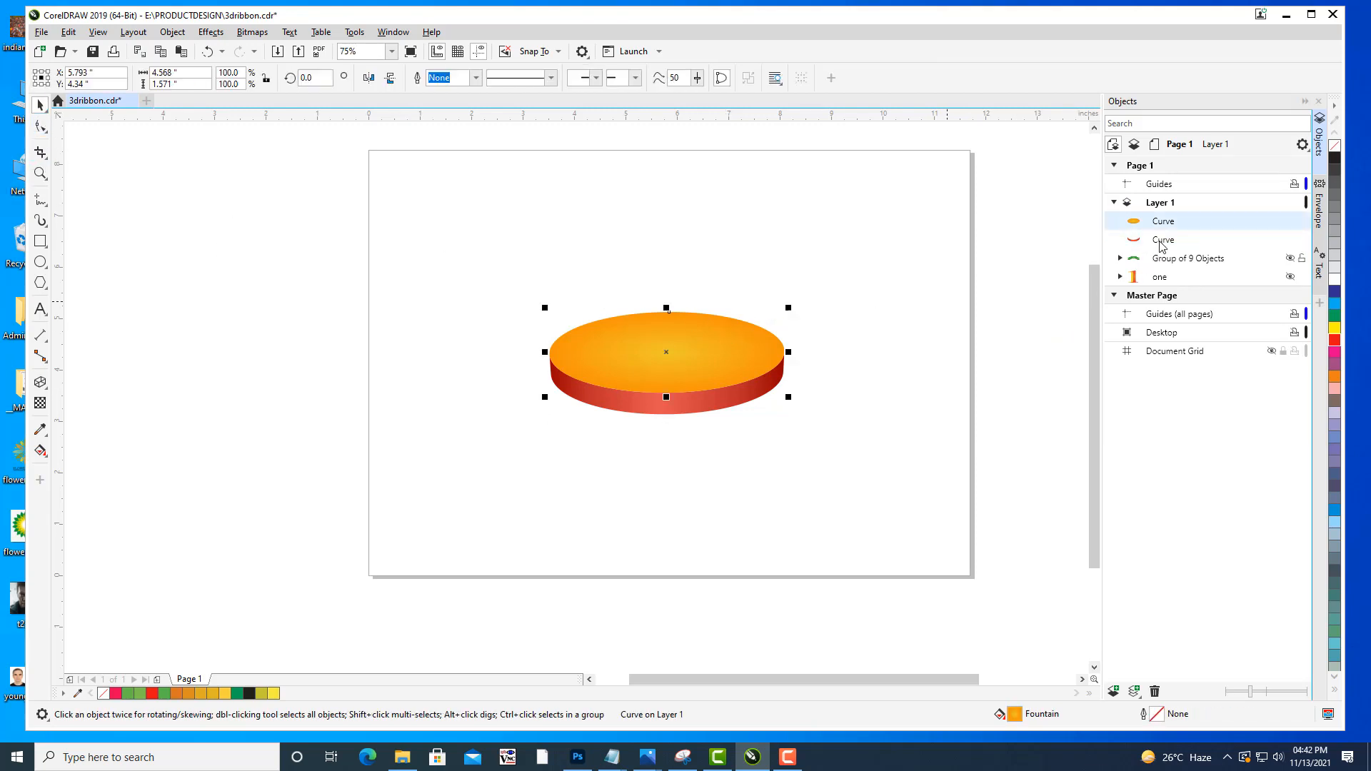
left_click(1163, 241)
left_click(1172, 227, "shift")
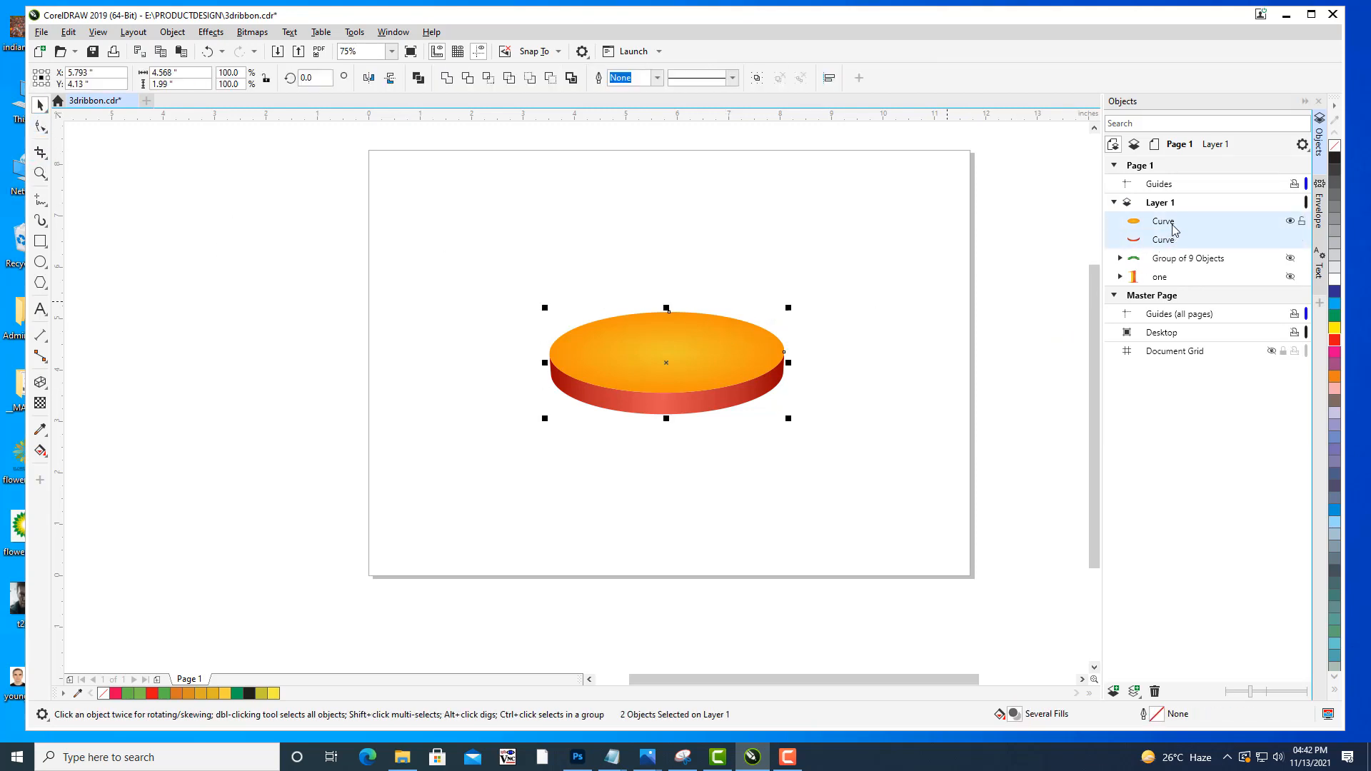
key("ctrl+g")
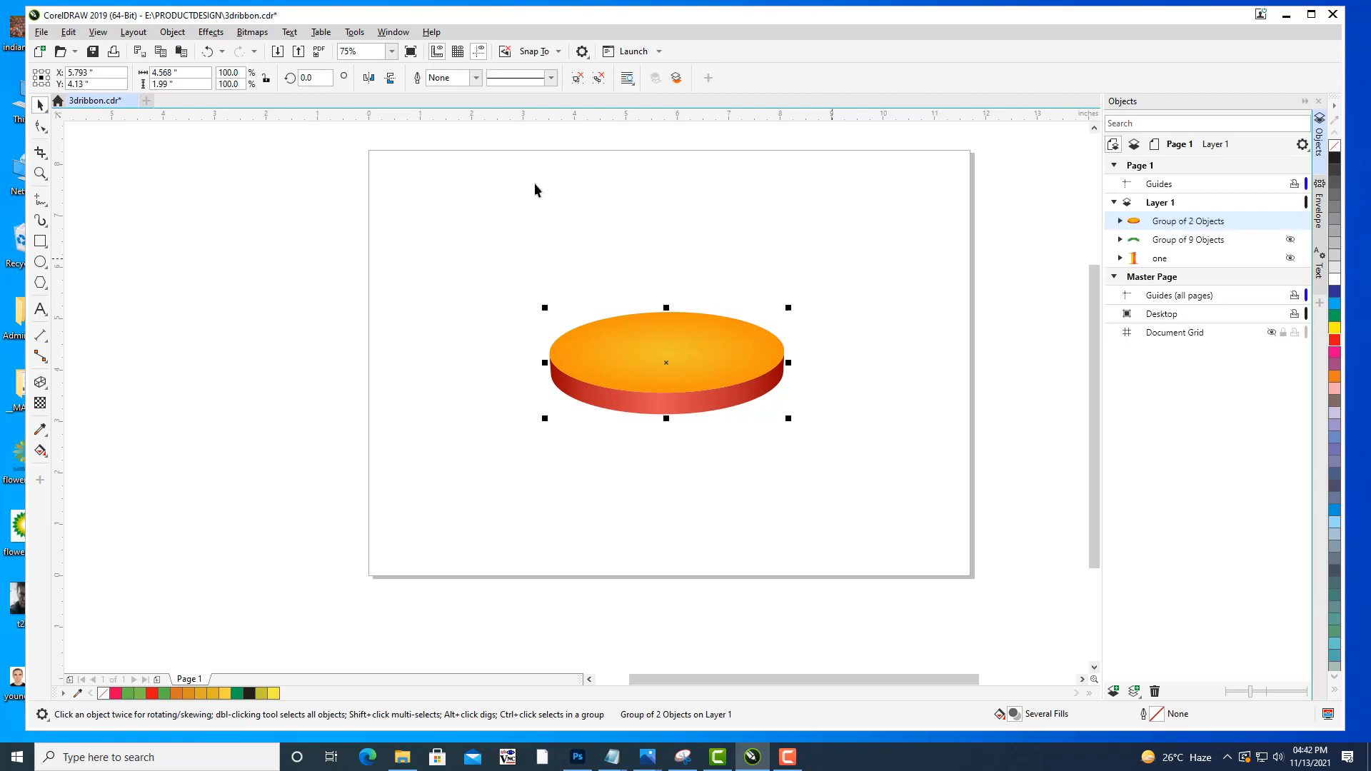
left_click(40, 31)
left_click(75, 153)
Stretch the disc group upward to about 2.637 in tall and move it to about X 5.946 in, Y 3.704 in.
left_click_drag(668, 308, 667, 275)
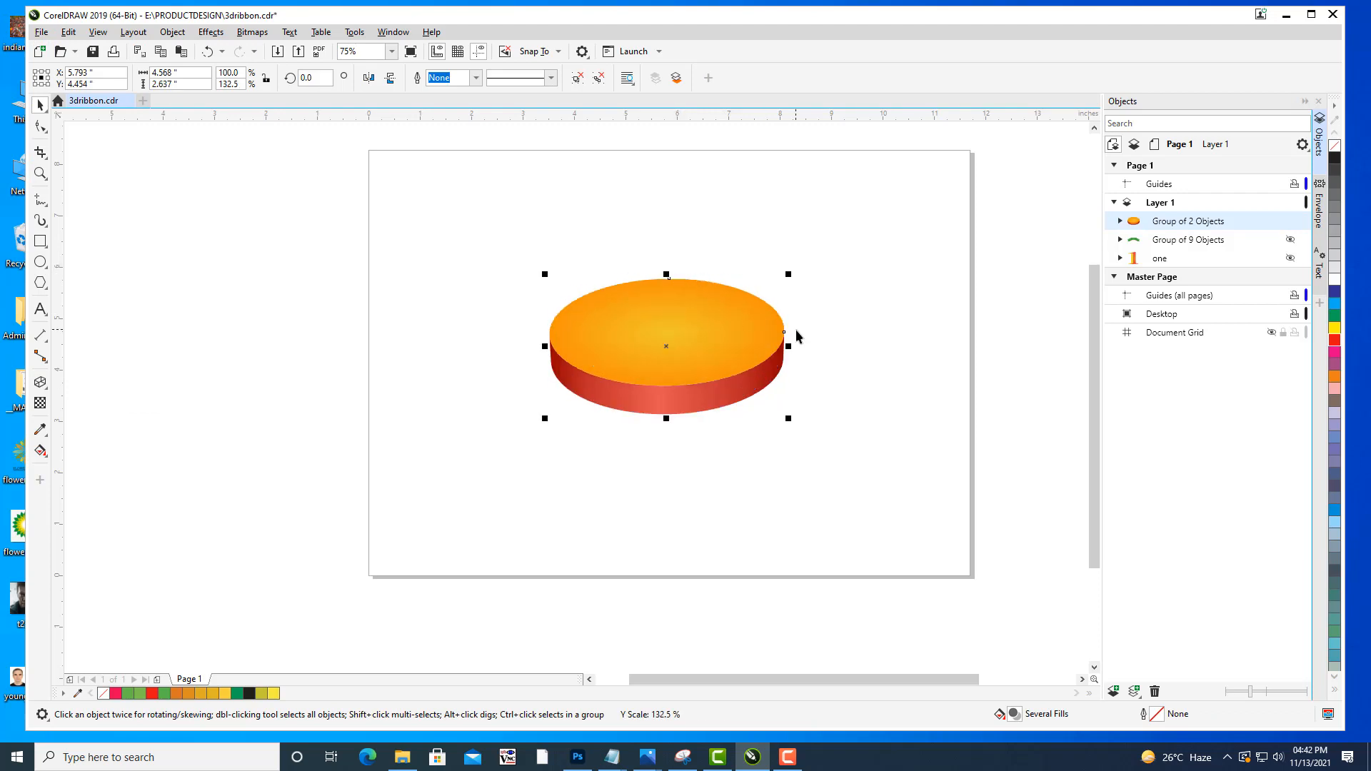
left_click_drag(712, 324, 724, 368)
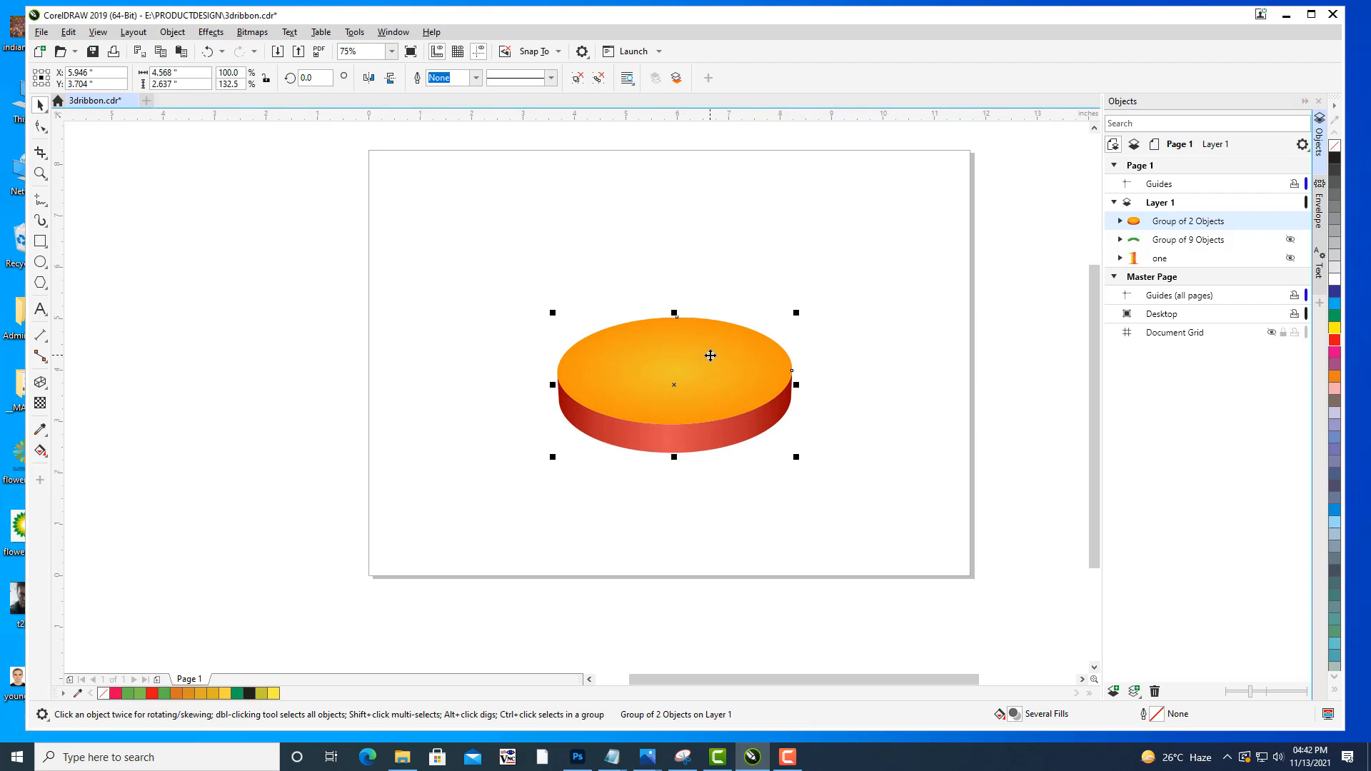
Duplicate the disc group, place the copy below the original, and enlarge it to about 5.526 by 3.189 in.
key("ctrl+d")
left_click_drag(711, 354, 694, 453)
left_click_drag(794, 400, 818, 361)
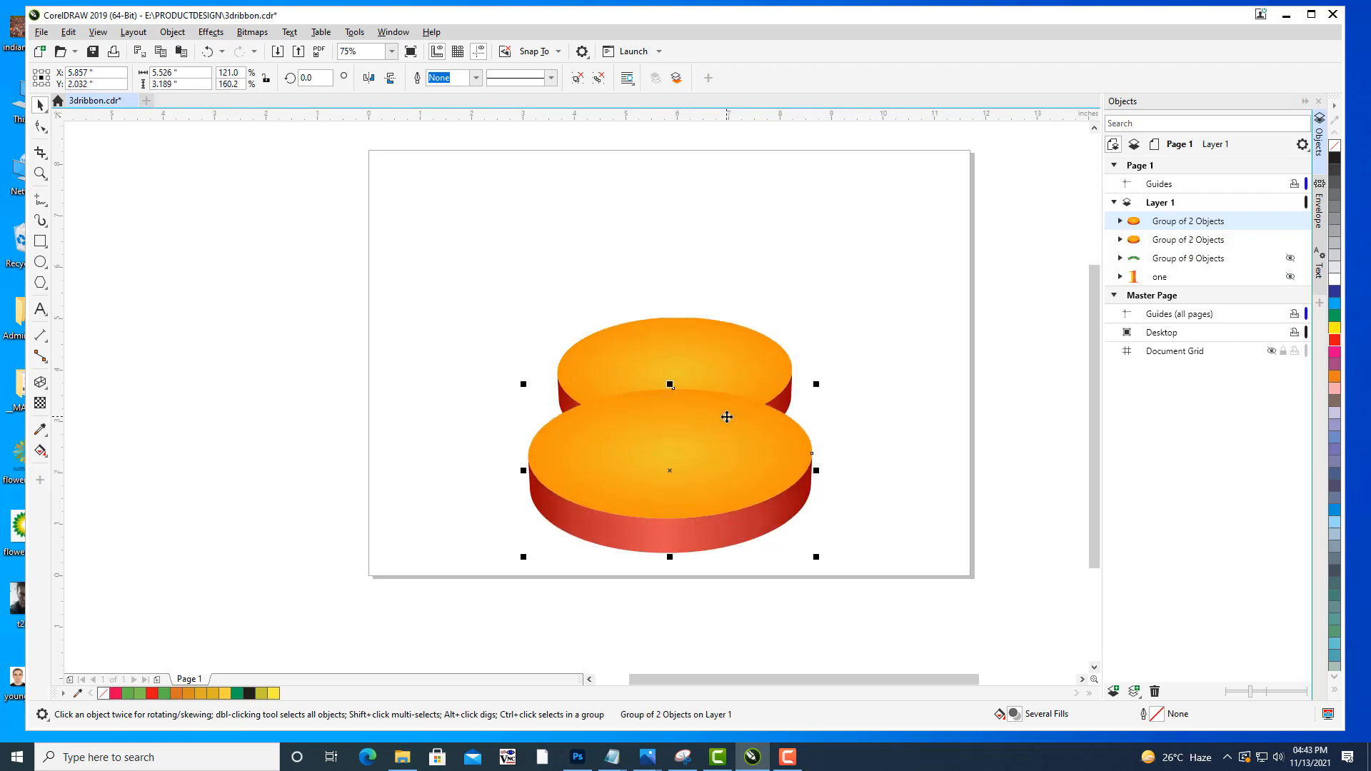
Send the larger disc copy behind the smaller upper disc.
right_click(726, 410)
mouse_move(800, 437)
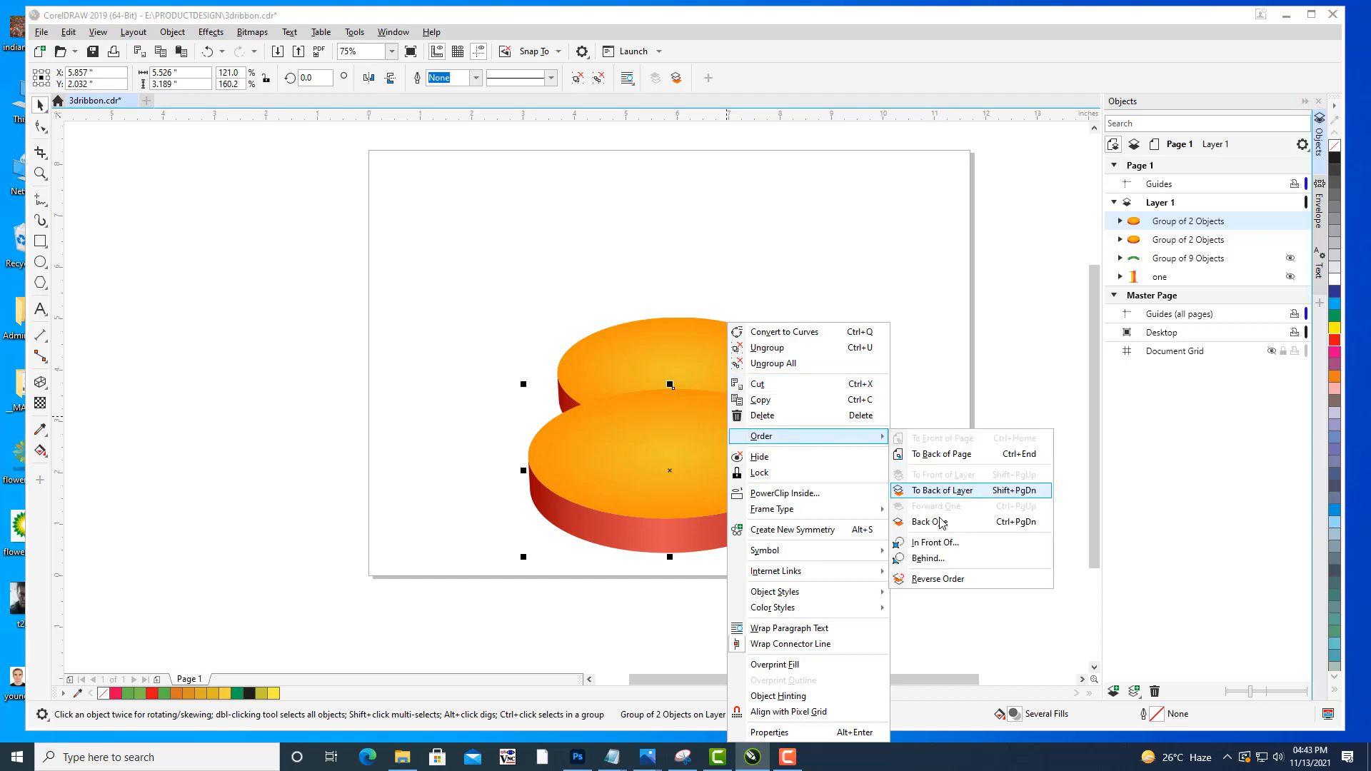
left_click(925, 558)
left_click(687, 359)
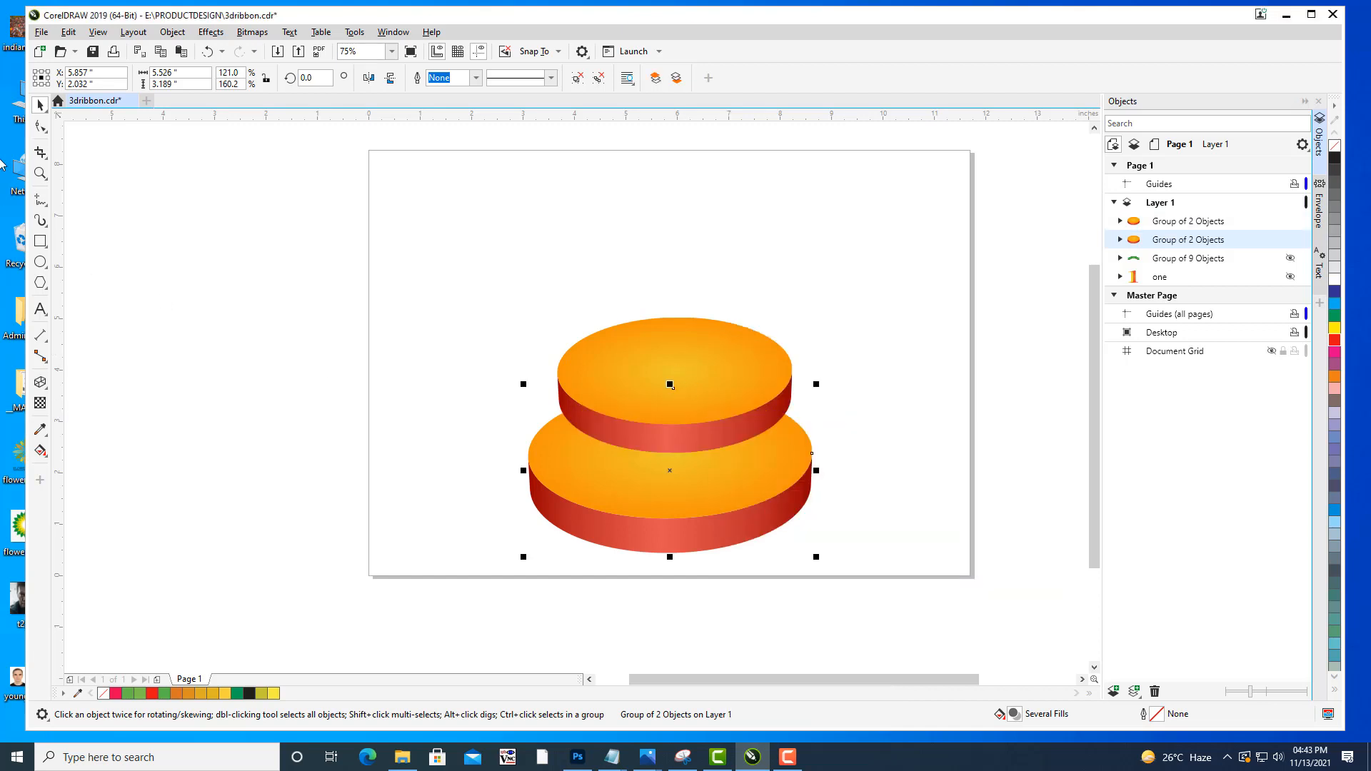
Lower the smaller disc onto the larger one, and move both discs together to about X 6.038 in, Y 3.69 in.
left_click(743, 361)
left_click_drag(726, 345, 727, 410)
left_click(382, 340)
left_click_drag(454, 327, 944, 649)
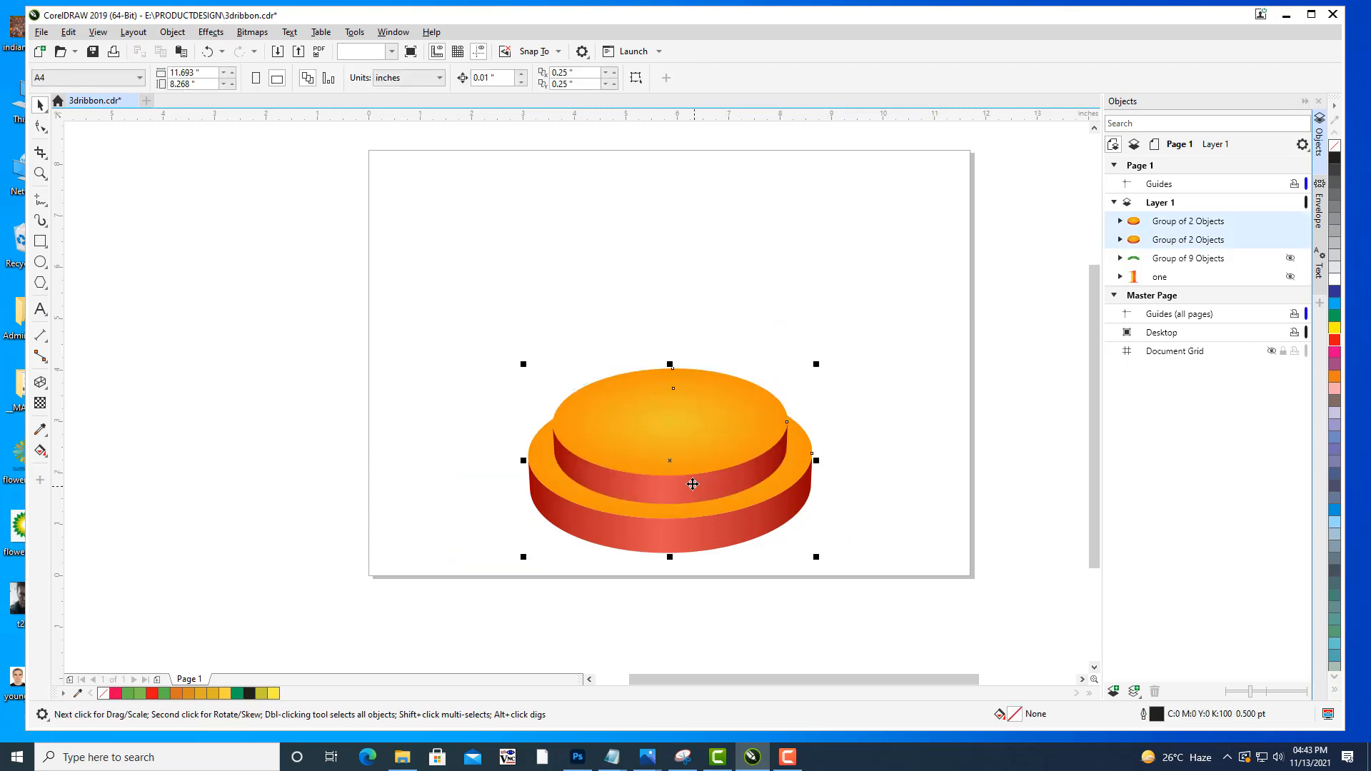
left_click_drag(695, 484, 709, 422)
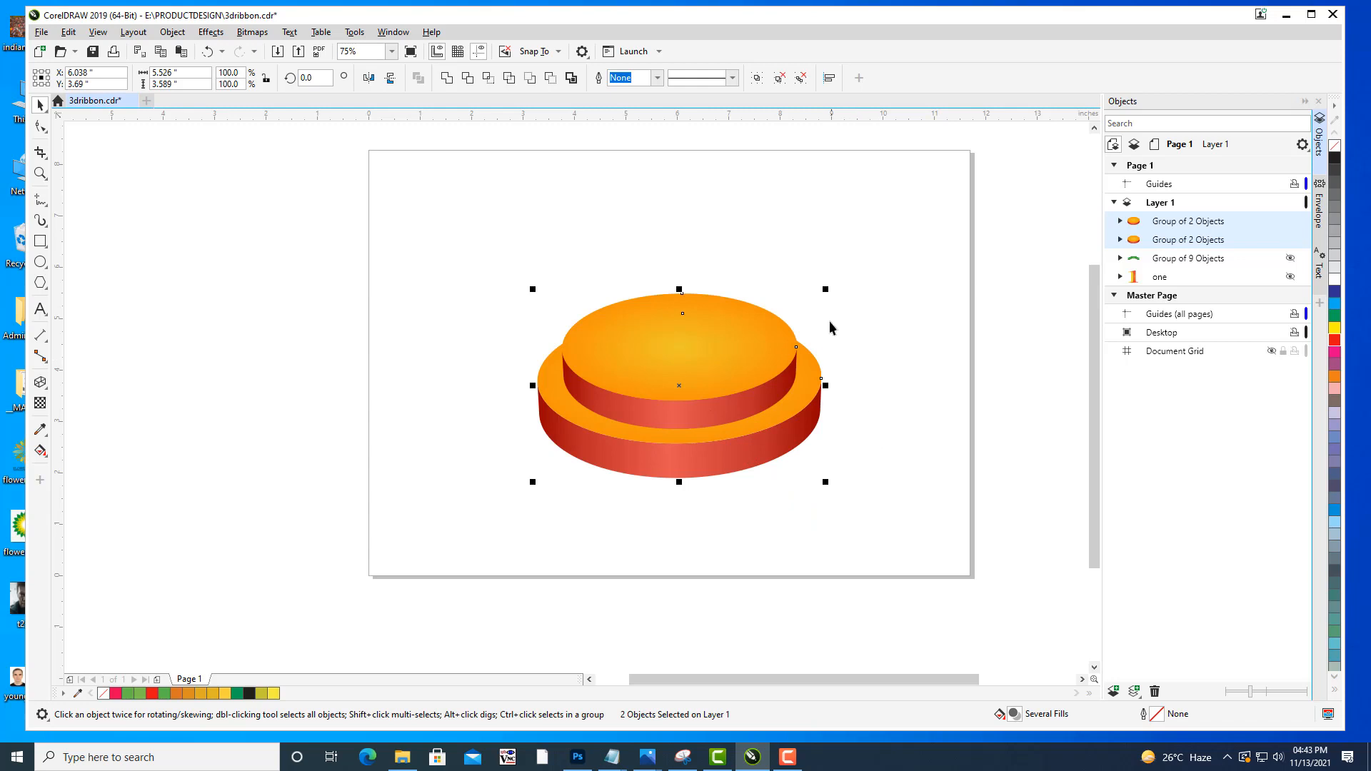
Scale both discs together to about 4.294 by 2.789 in and move them to about X 6.197 in, Y 3.133 in.
left_click_drag(828, 289, 790, 307)
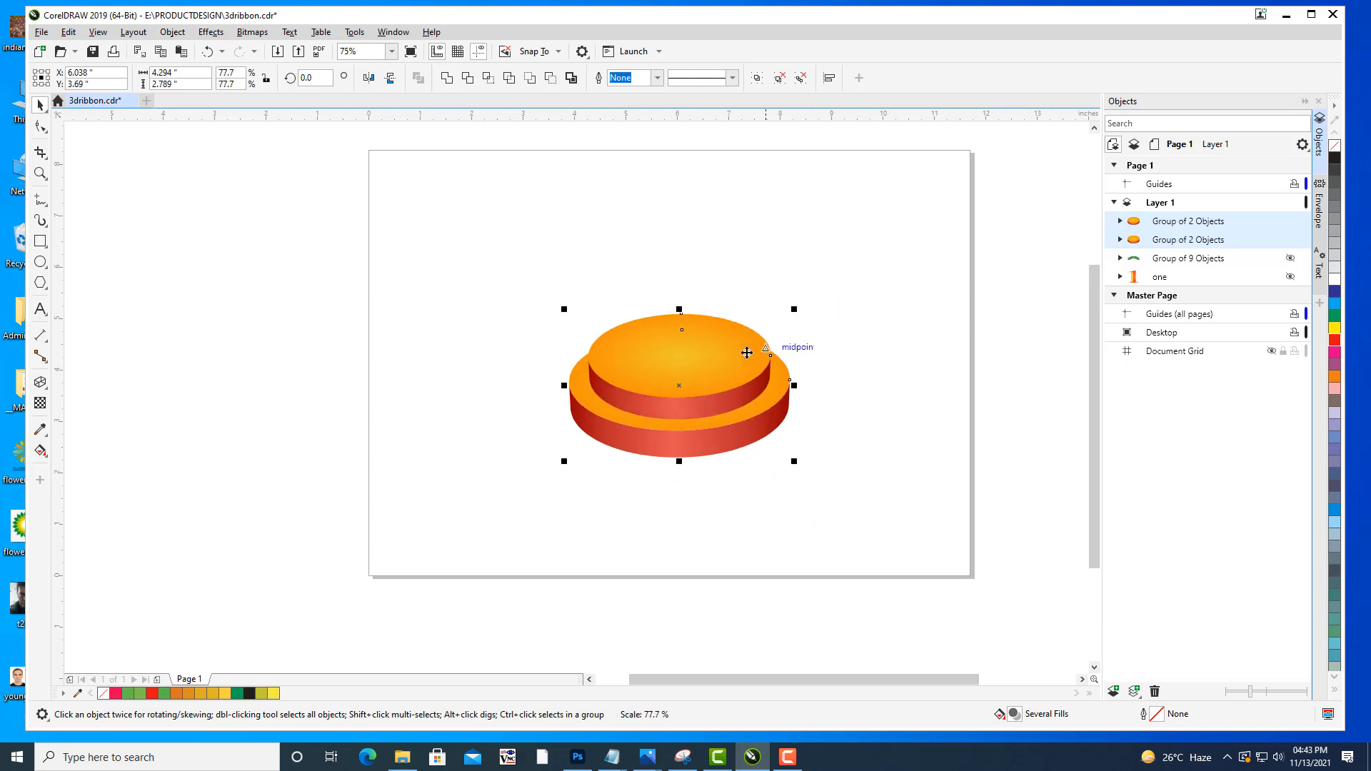
left_click_drag(745, 358, 758, 385)
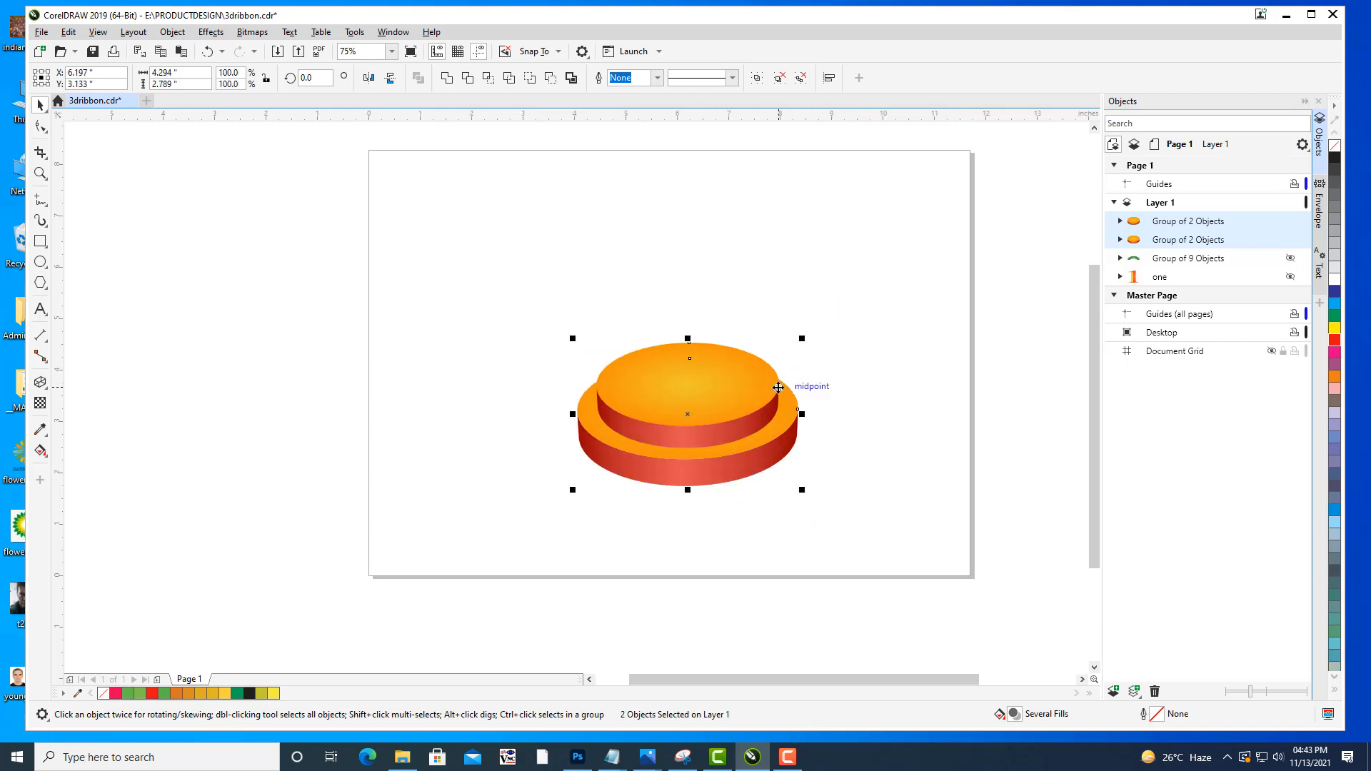
left_click(804, 334)
left_click(965, 408)
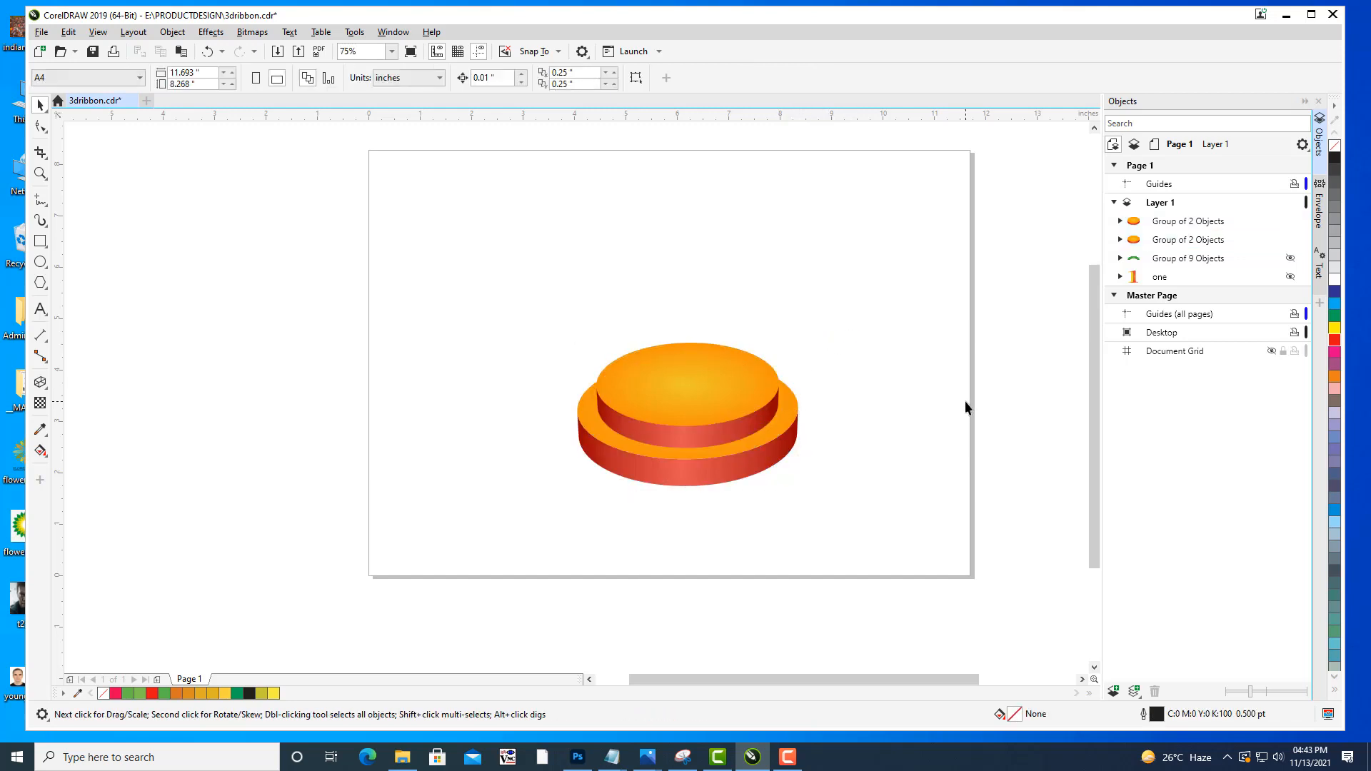
Unhide the numeral 1 object and save the drawing.
left_click(1290, 278)
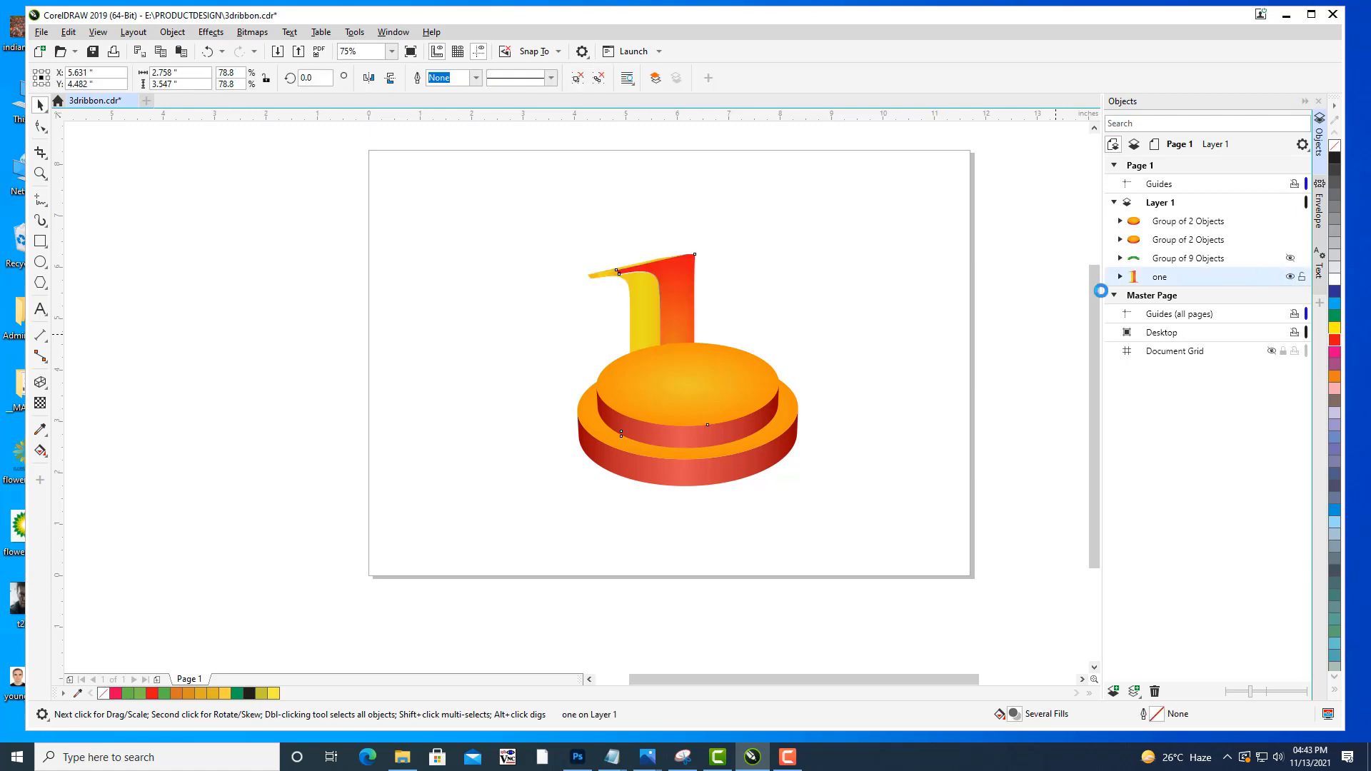
left_click(42, 32)
left_click(67, 155)
left_click(407, 221)
Bring the numeral 1 in front of the discs and move it to about X 6.157 in, Y 5.419 in.
left_click(1162, 279)
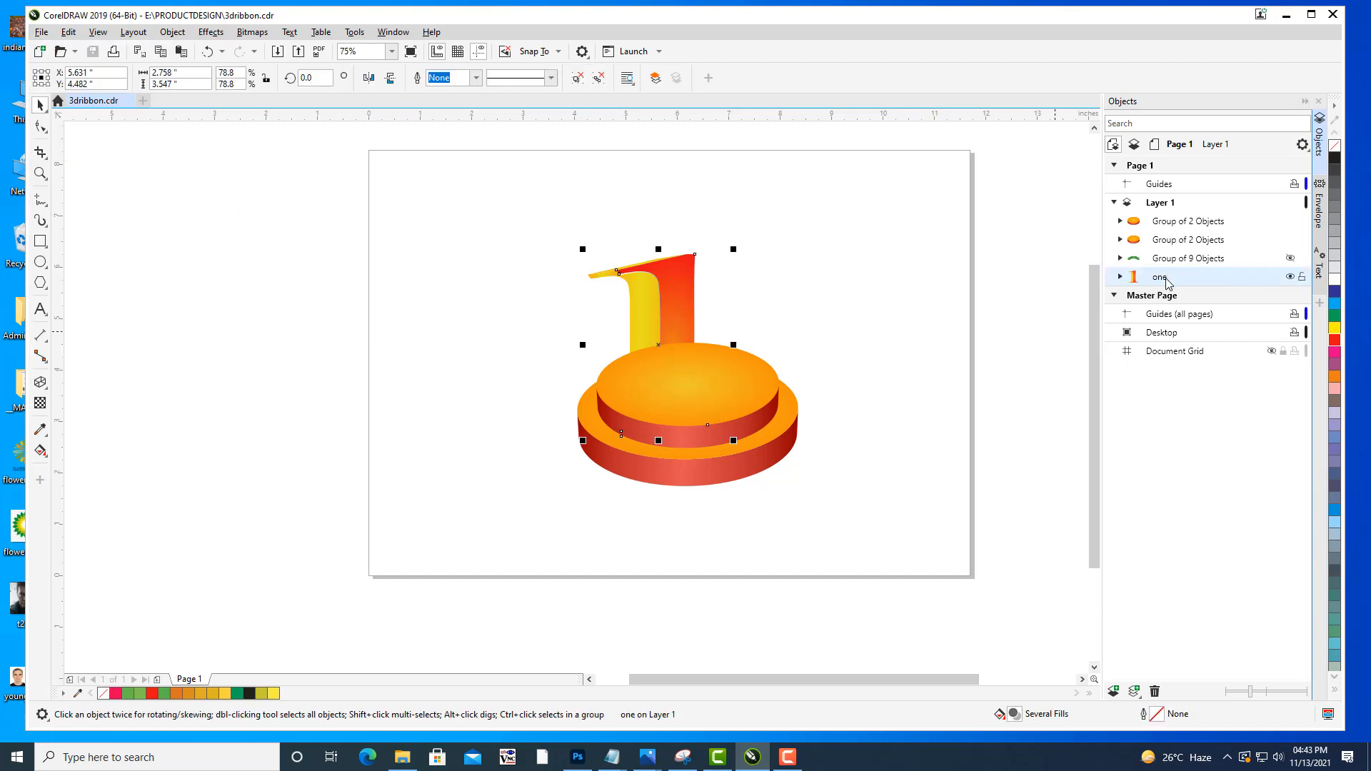
left_click_drag(1165, 283, 1165, 215)
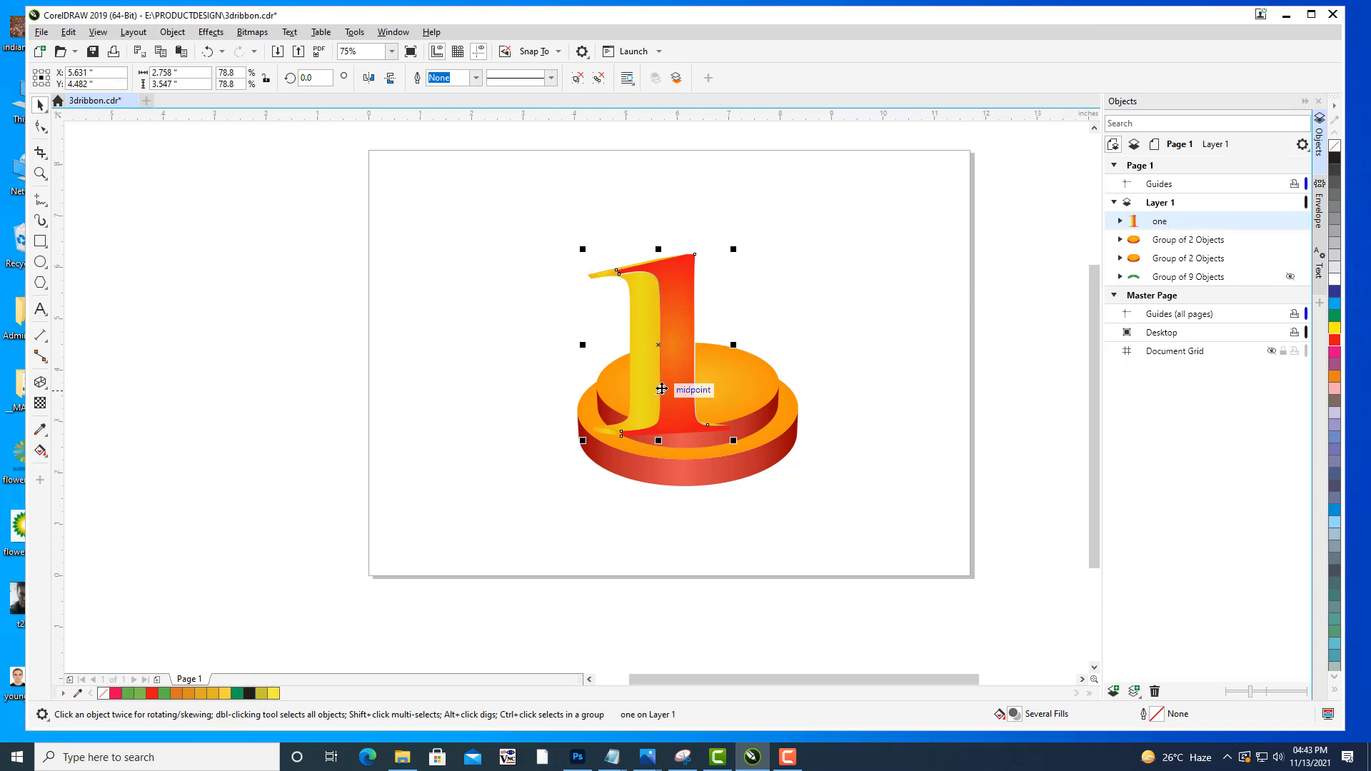
left_click_drag(661, 392, 689, 345)
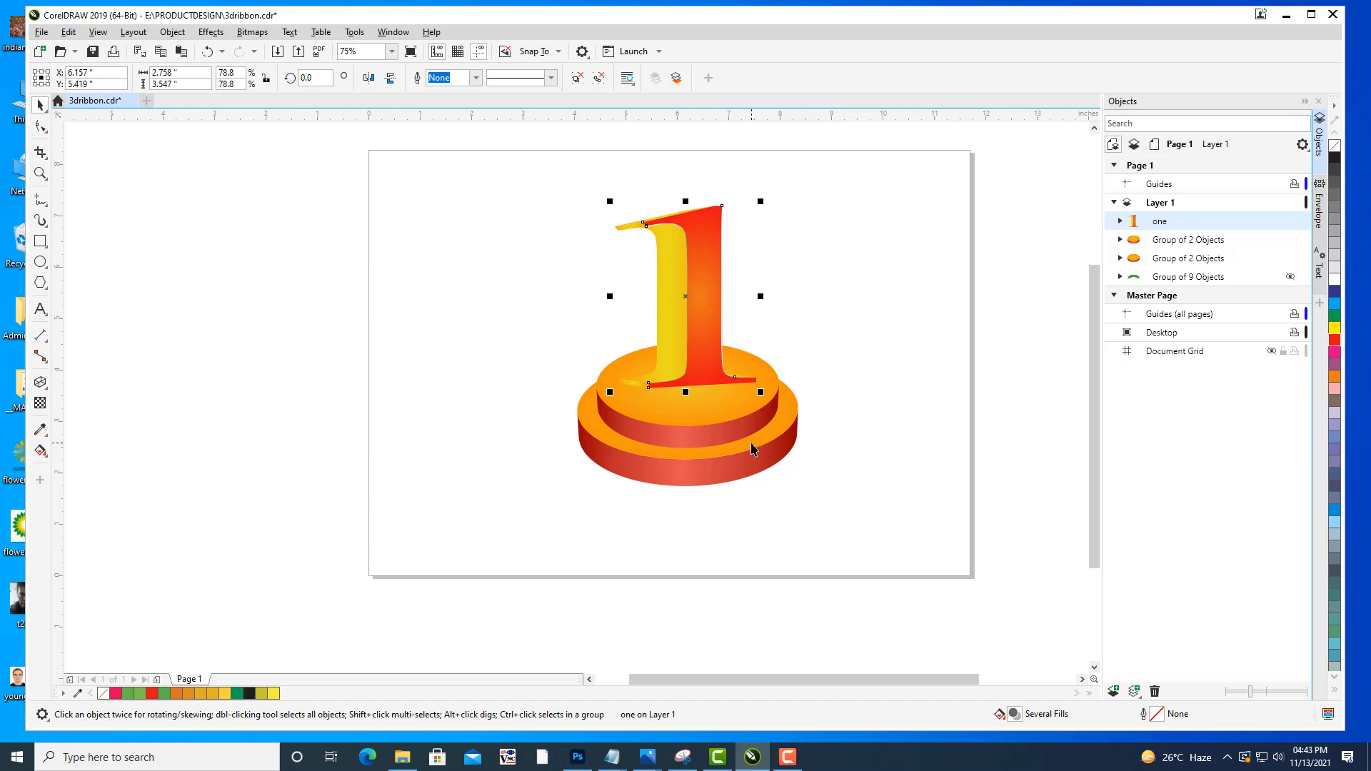
Move both discs down to about Y 2.872 in and enlarge them together to about 5.345 by 3.472 in.
left_click(725, 426)
left_click(529, 399)
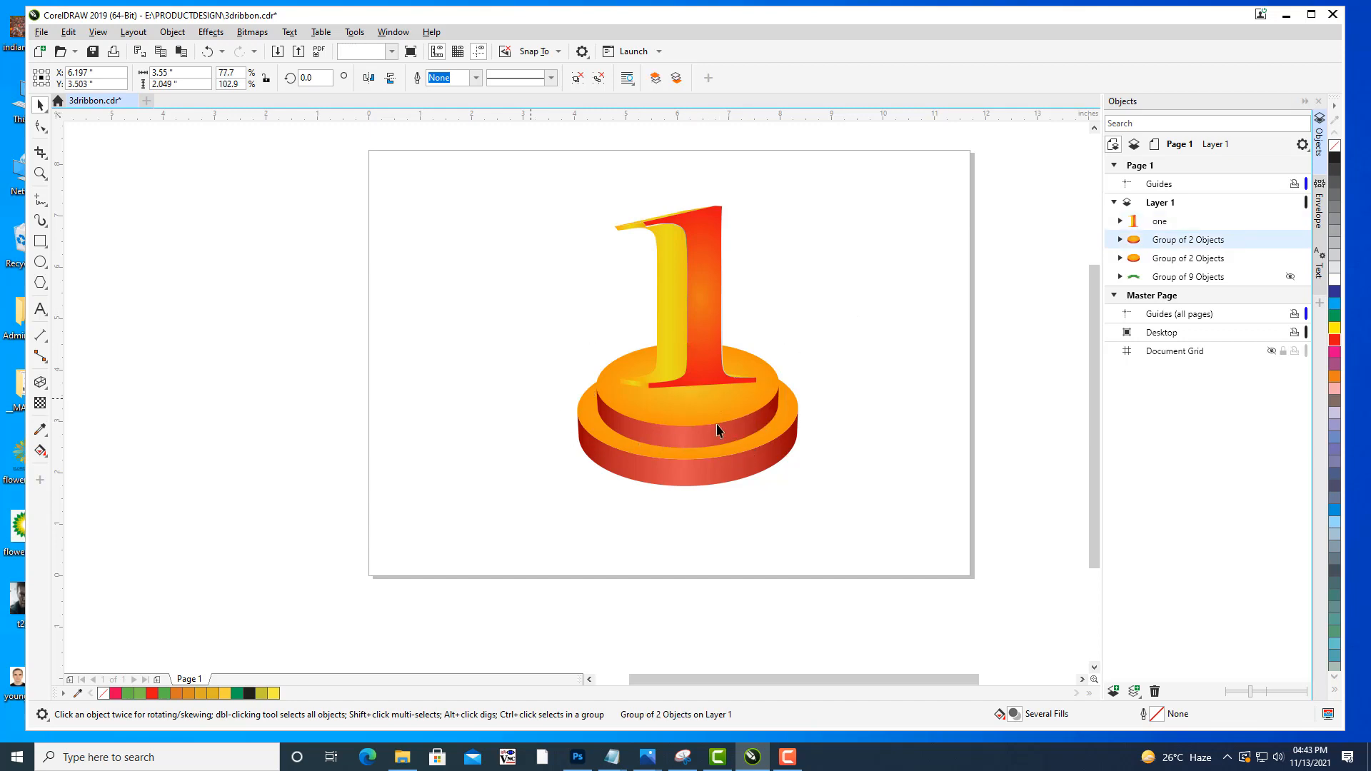
left_click(722, 424)
left_click(704, 478, "shift")
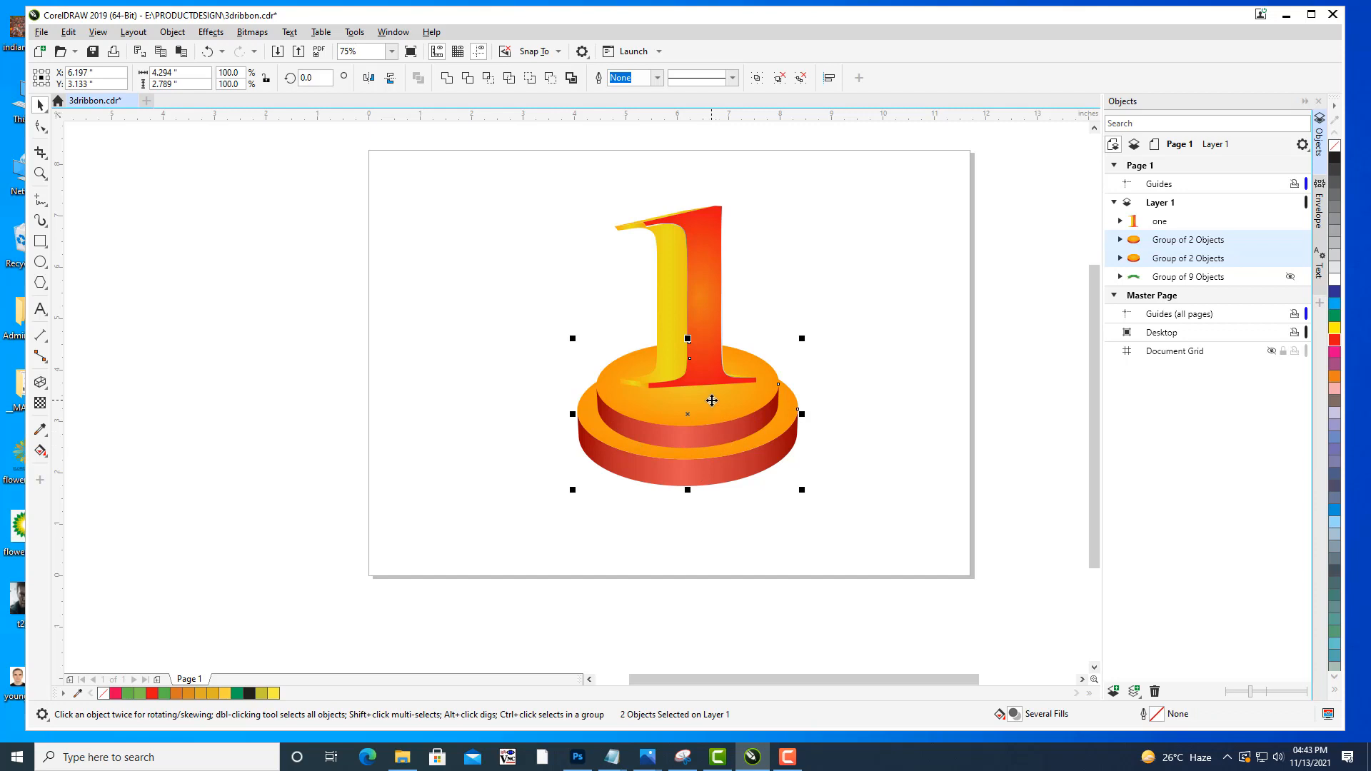
left_click_drag(709, 402, 710, 417)
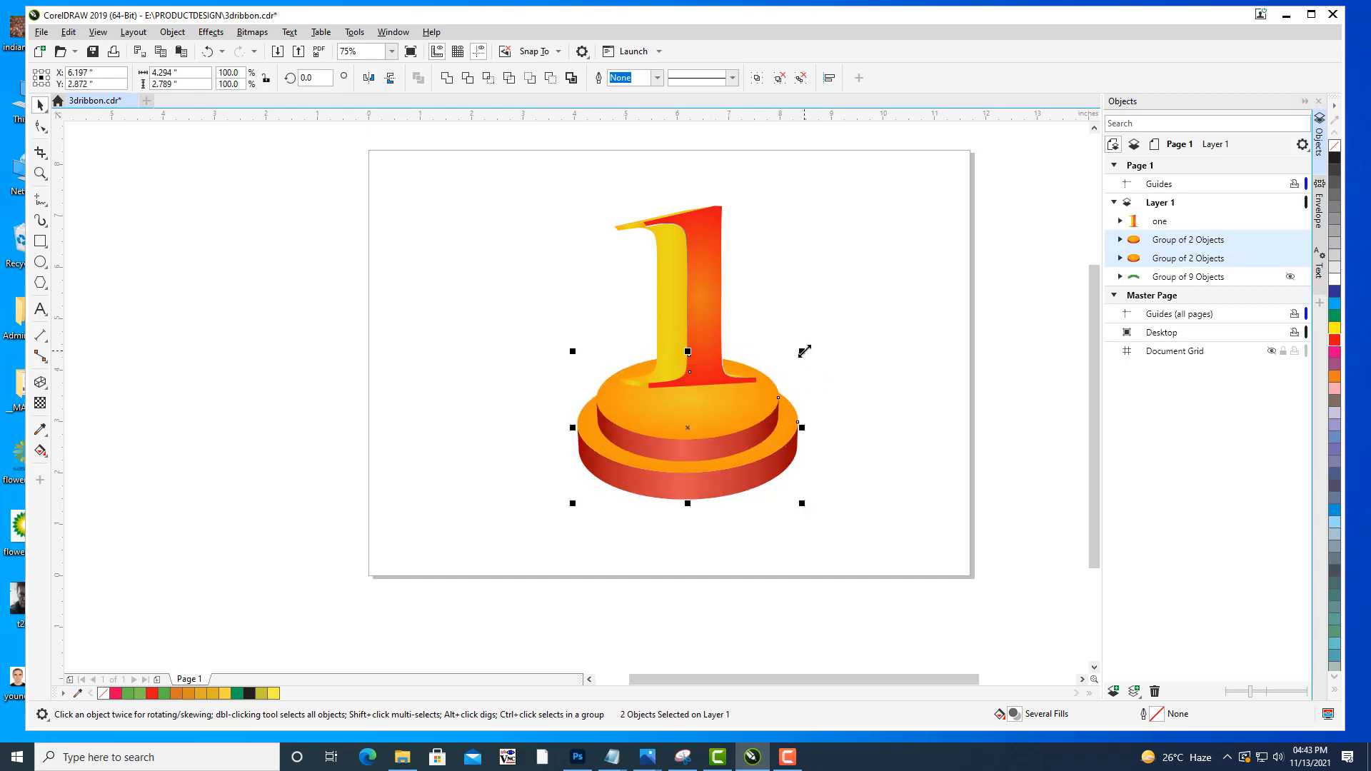
left_click_drag(804, 350, 829, 318)
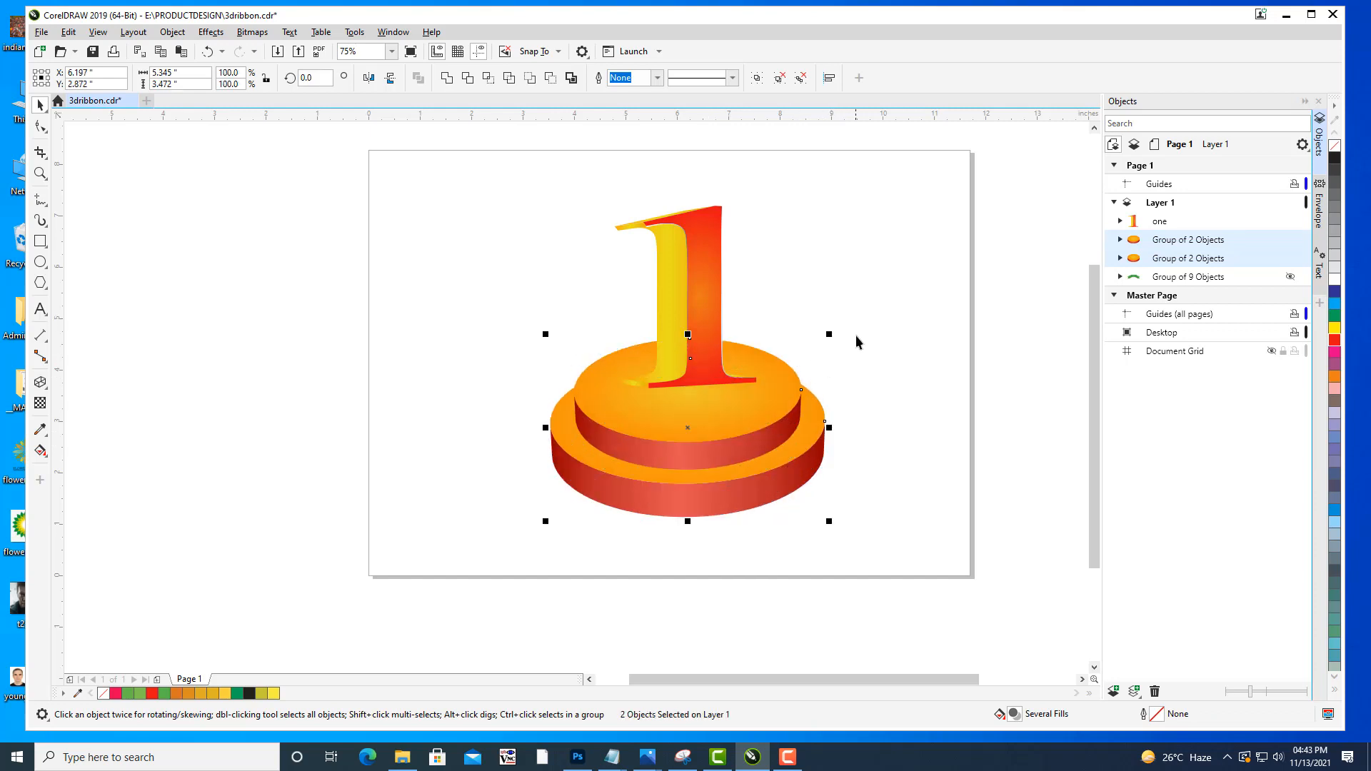
Mirror the two selected discs together both horizontally and vertically.
left_click(390, 78)
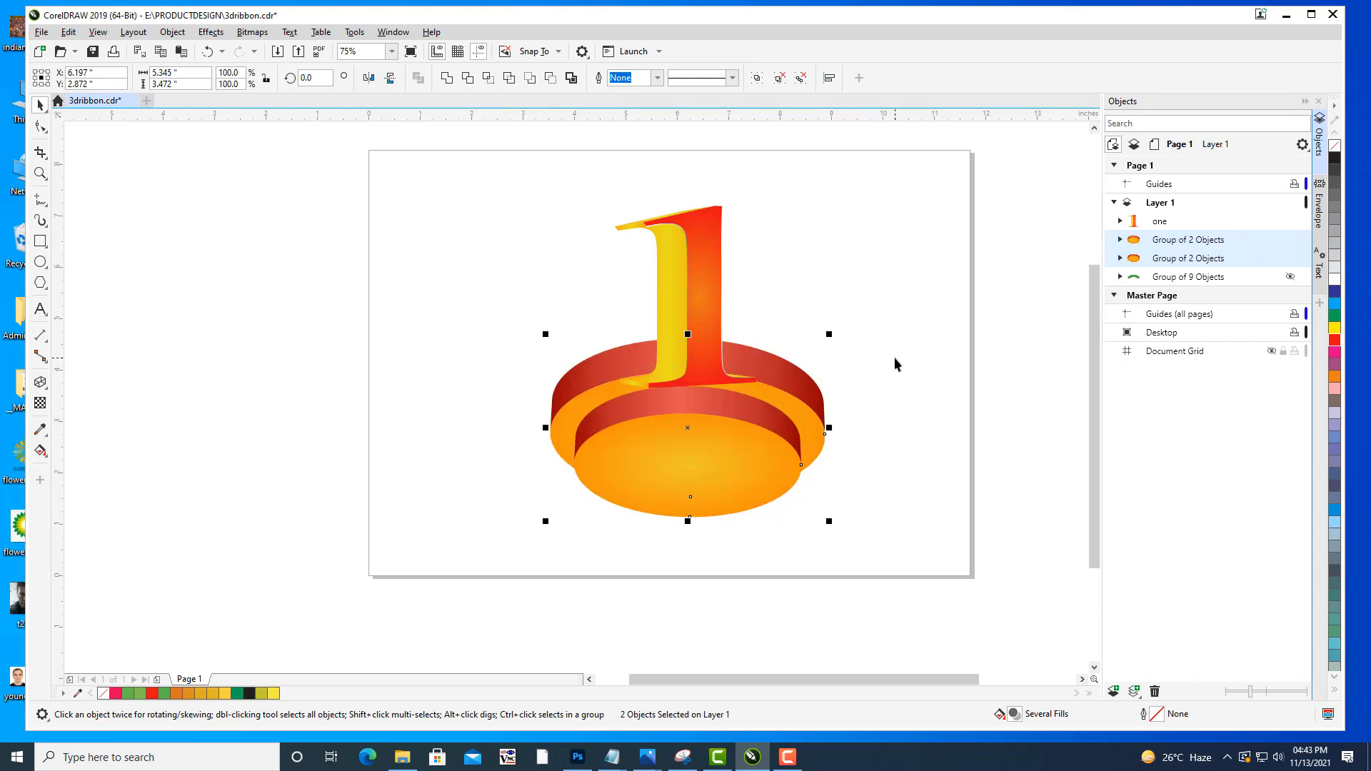
key("ctrl+z")
left_click(370, 80)
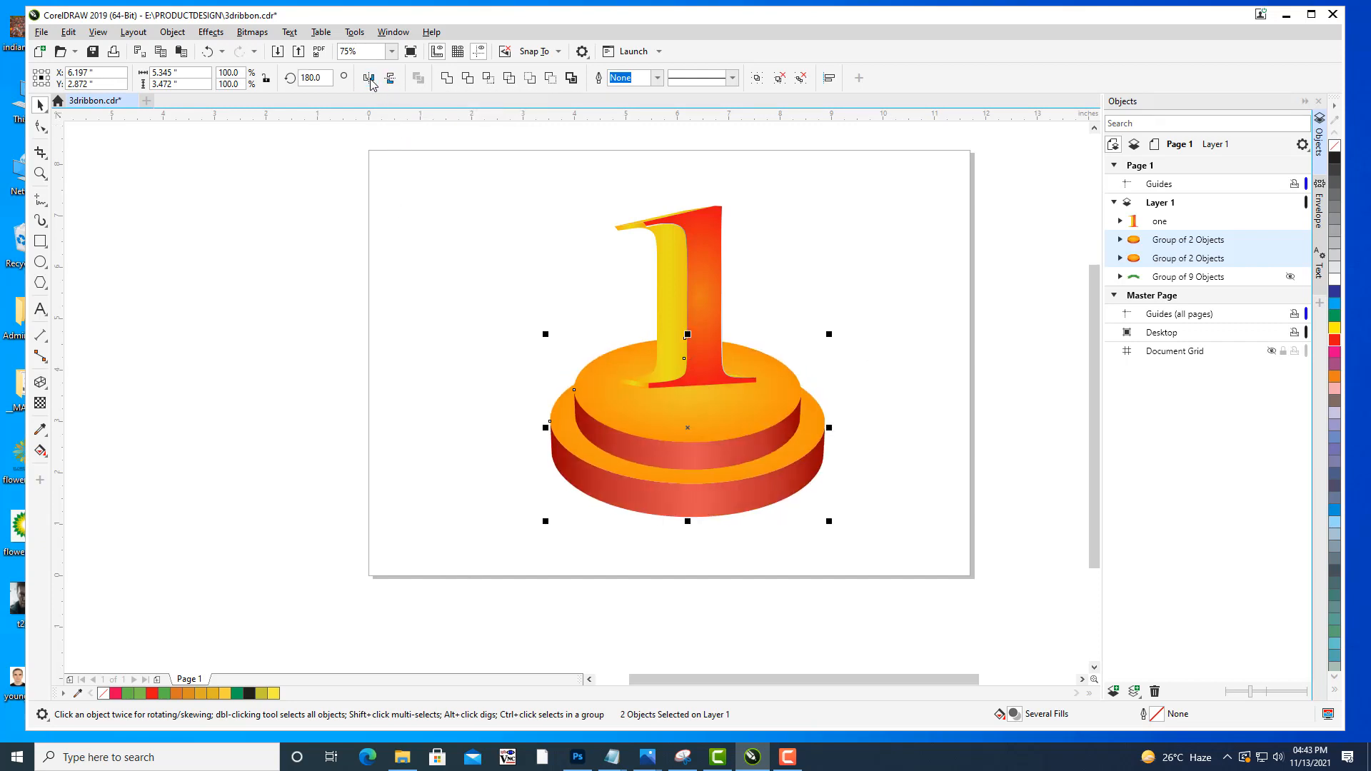
left_click(391, 79)
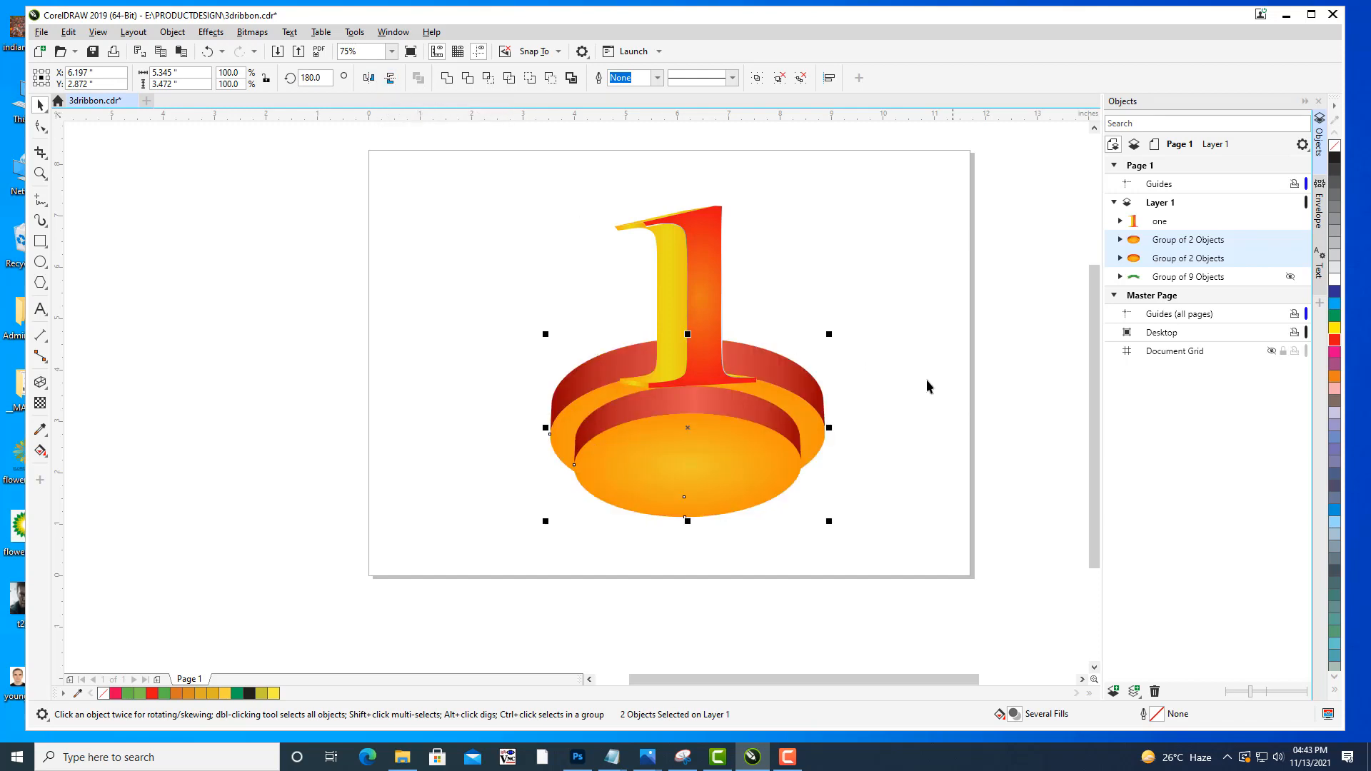
Mirror the smaller disc and the larger disc vertically, each on its own, so their orange tops face up.
left_click(888, 525)
left_click(752, 452)
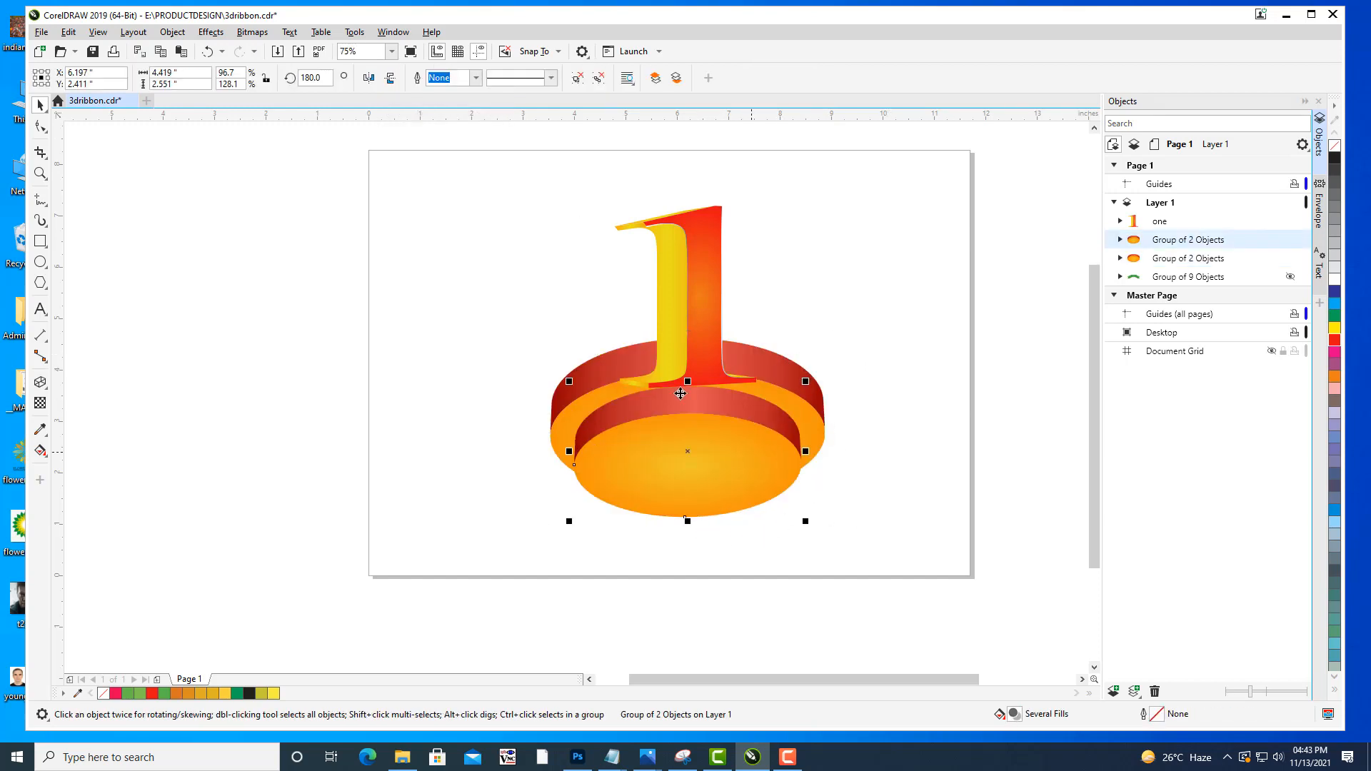
left_click(391, 80)
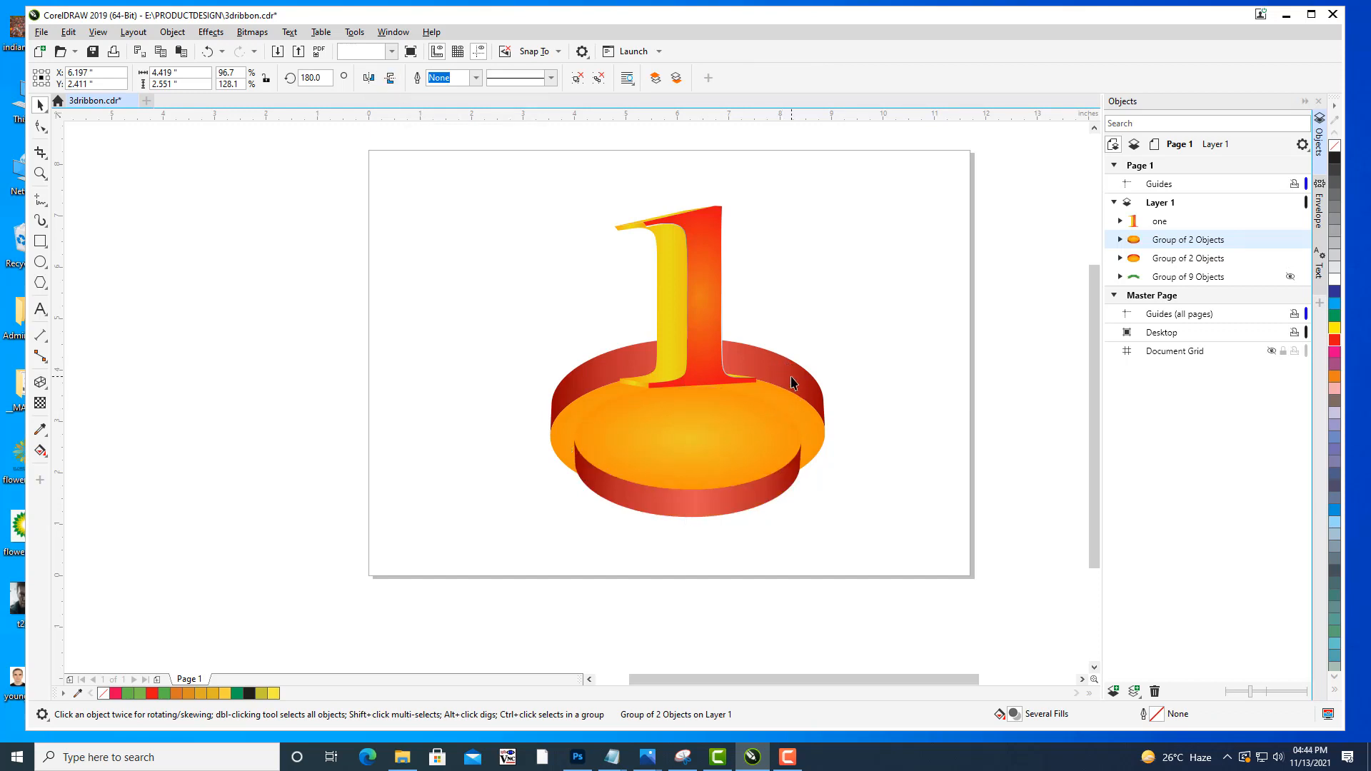
left_click(793, 386)
left_click(392, 79)
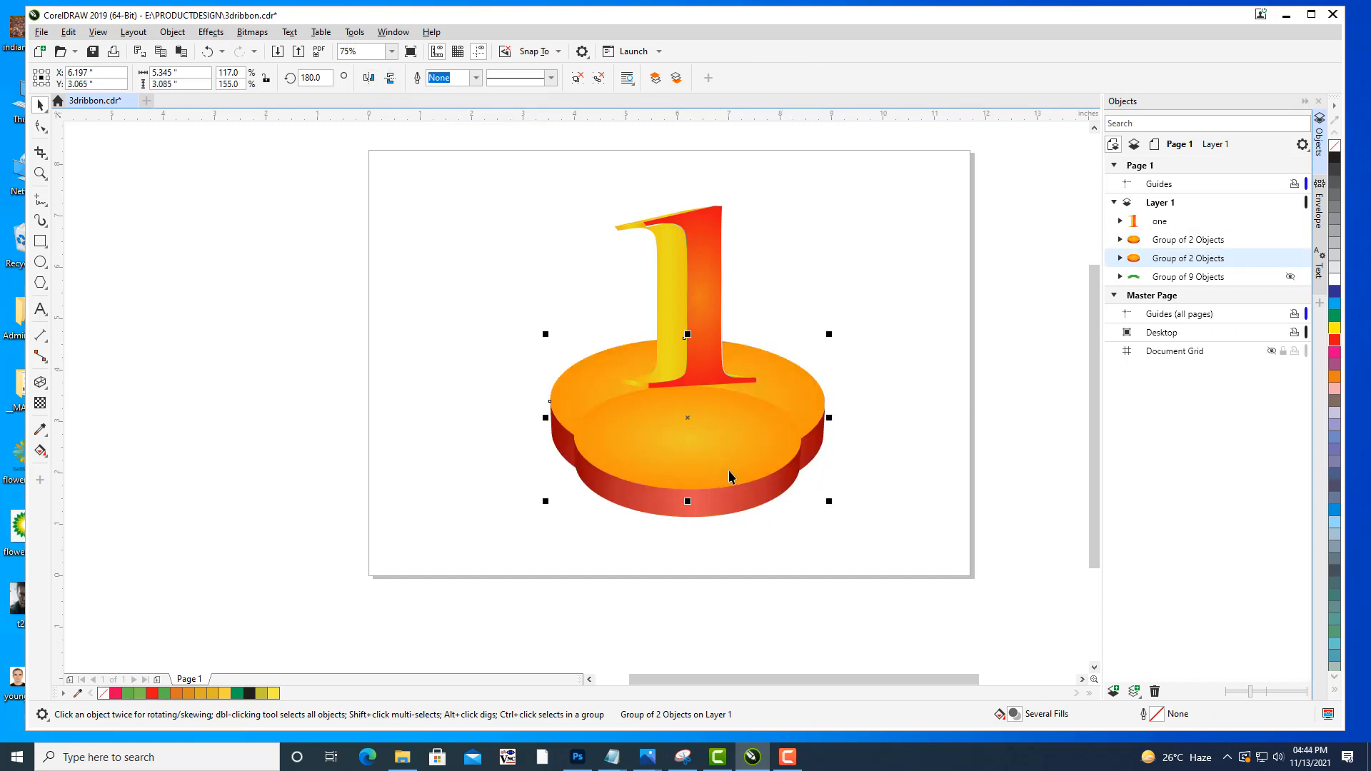
Restack the smaller disc on the larger one, resizing the larger to about 5.857 by 3.38 in and the smaller to about 3.916 by 2.26 in.
left_click_drag(730, 468, 750, 394)
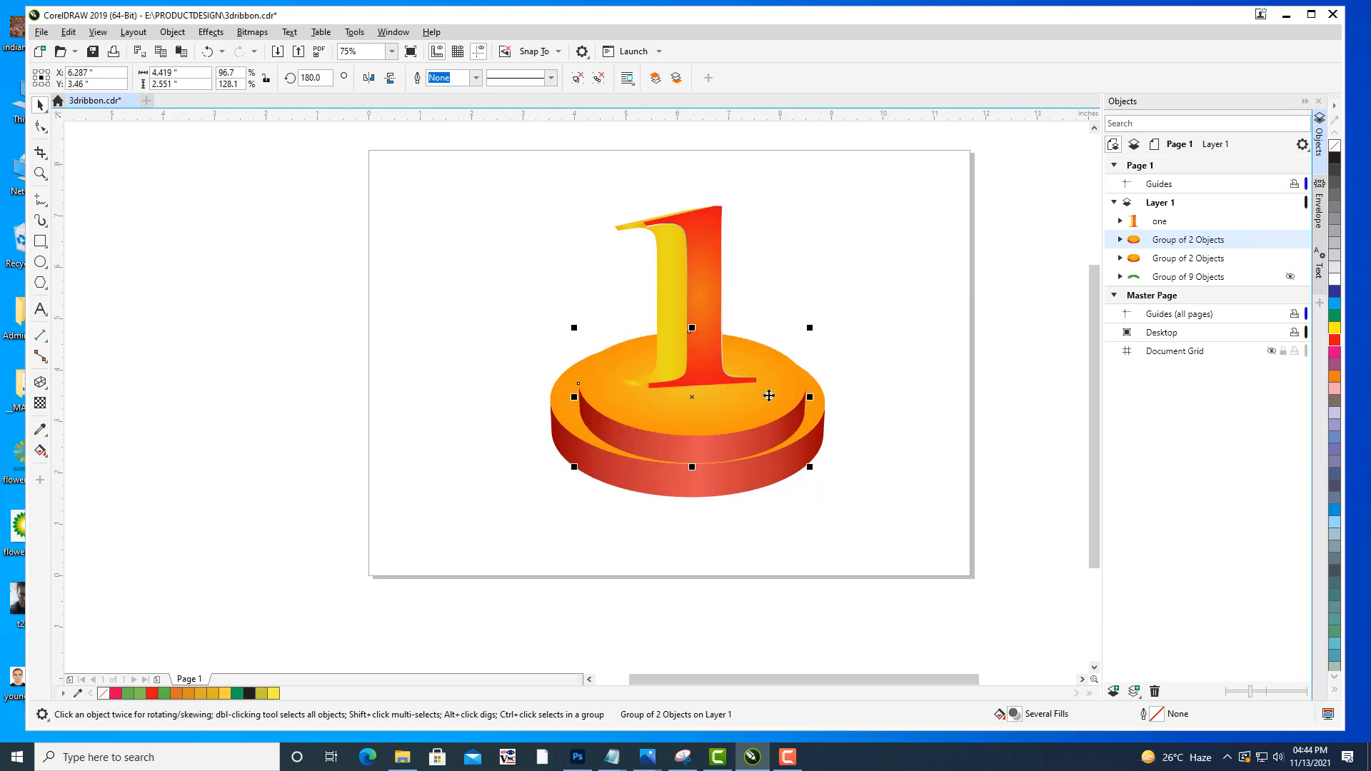
left_click(886, 365)
mouse_move(777, 474)
left_mouse_down()
mouse_move(773, 491)
mouse_move(769, 470)
left_mouse_up()
left_click_drag(834, 351, 798, 329)
left_click(807, 389)
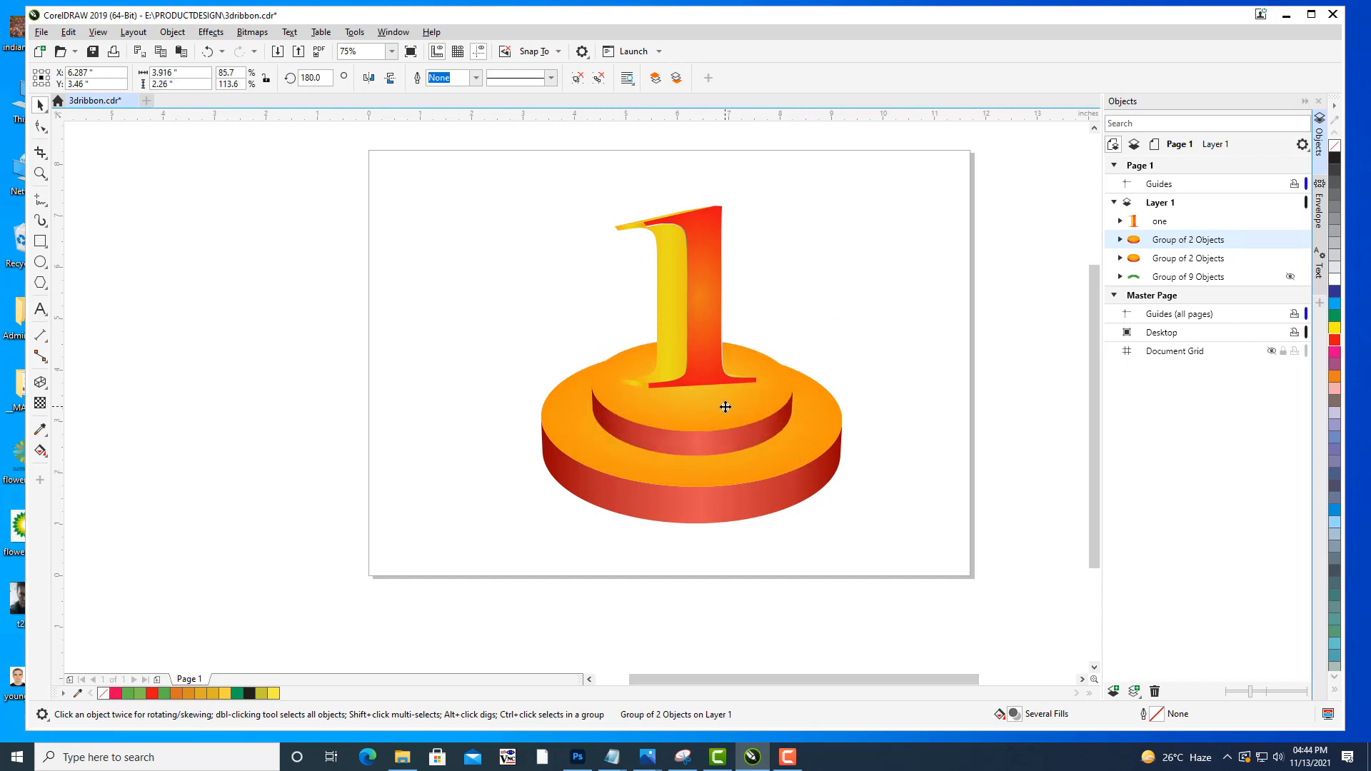
left_click(799, 301)
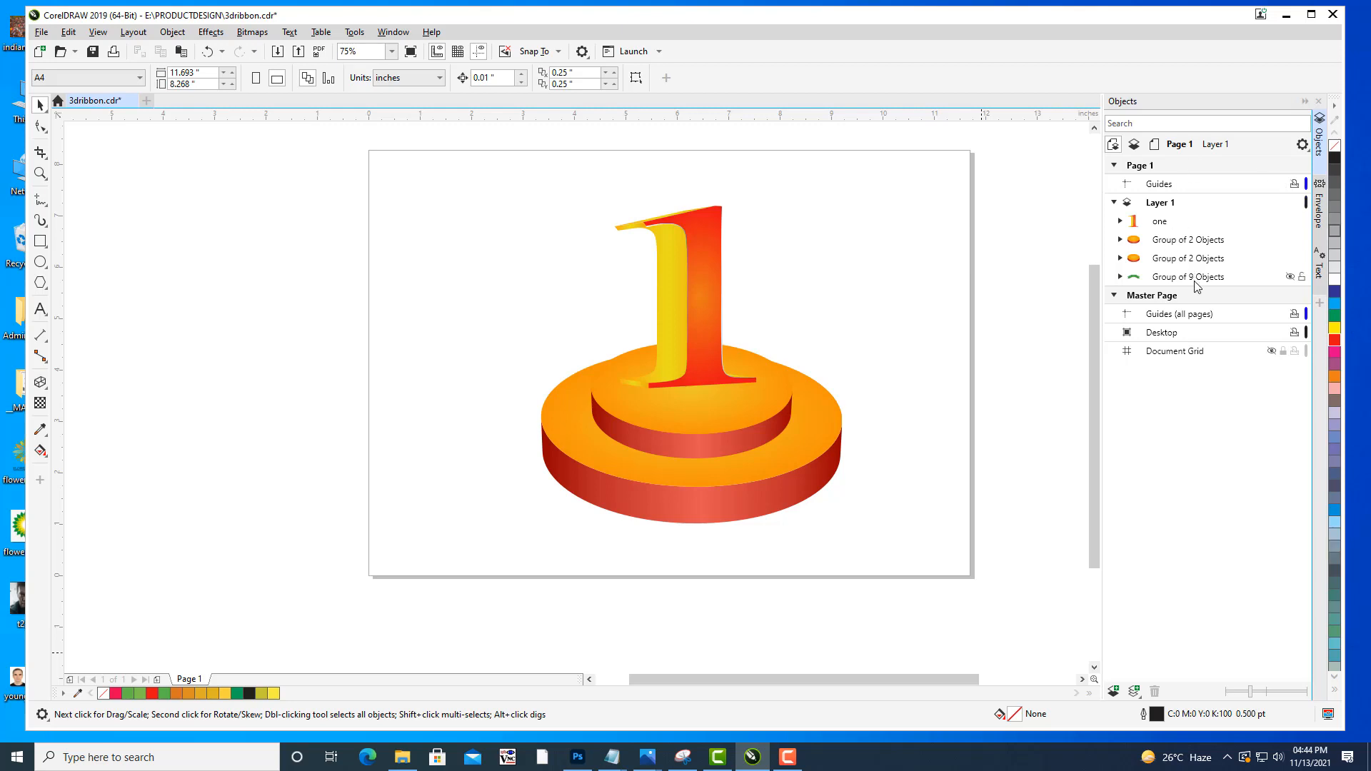
Unhide the green ribbon, bring it to the front, and move it to about X 6.169 in, Y 3.498 in.
left_click(1263, 284)
left_click(1290, 277)
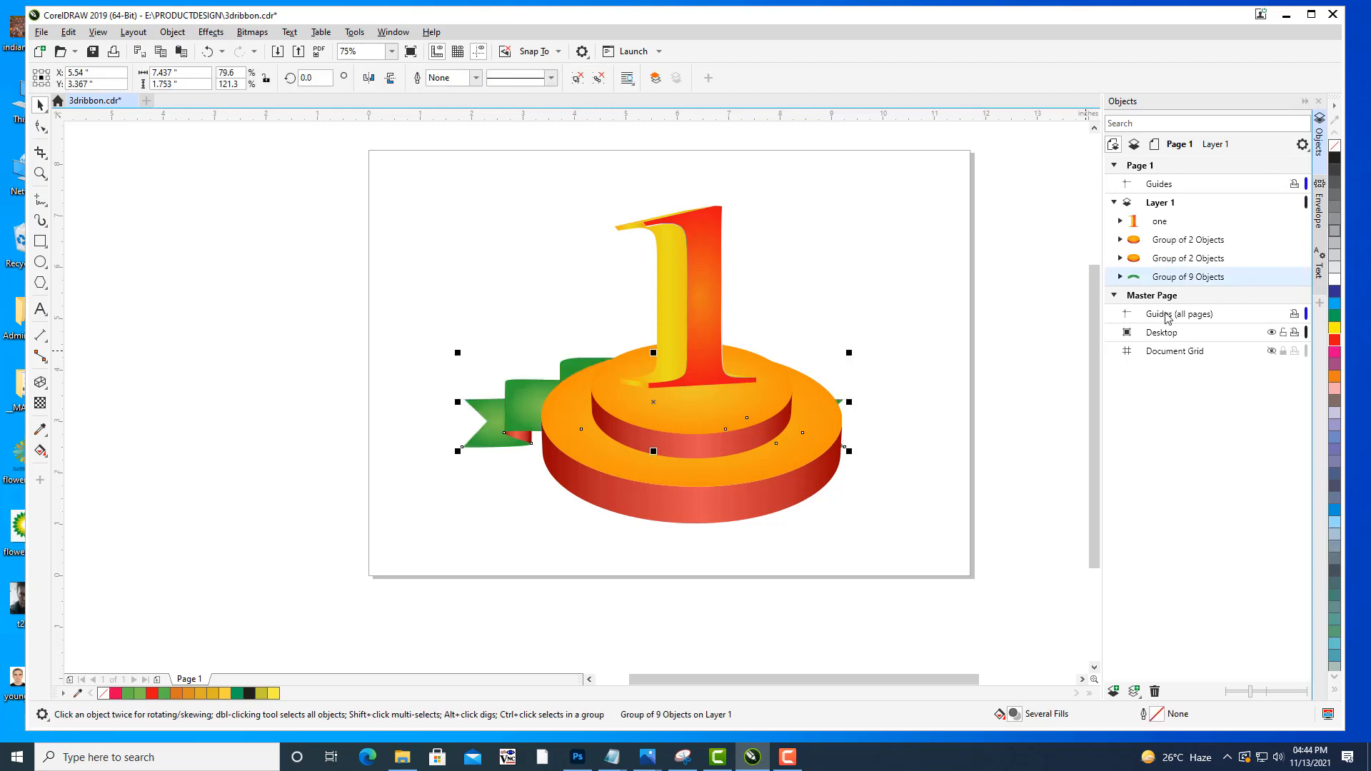
left_click_drag(1182, 281, 1167, 218)
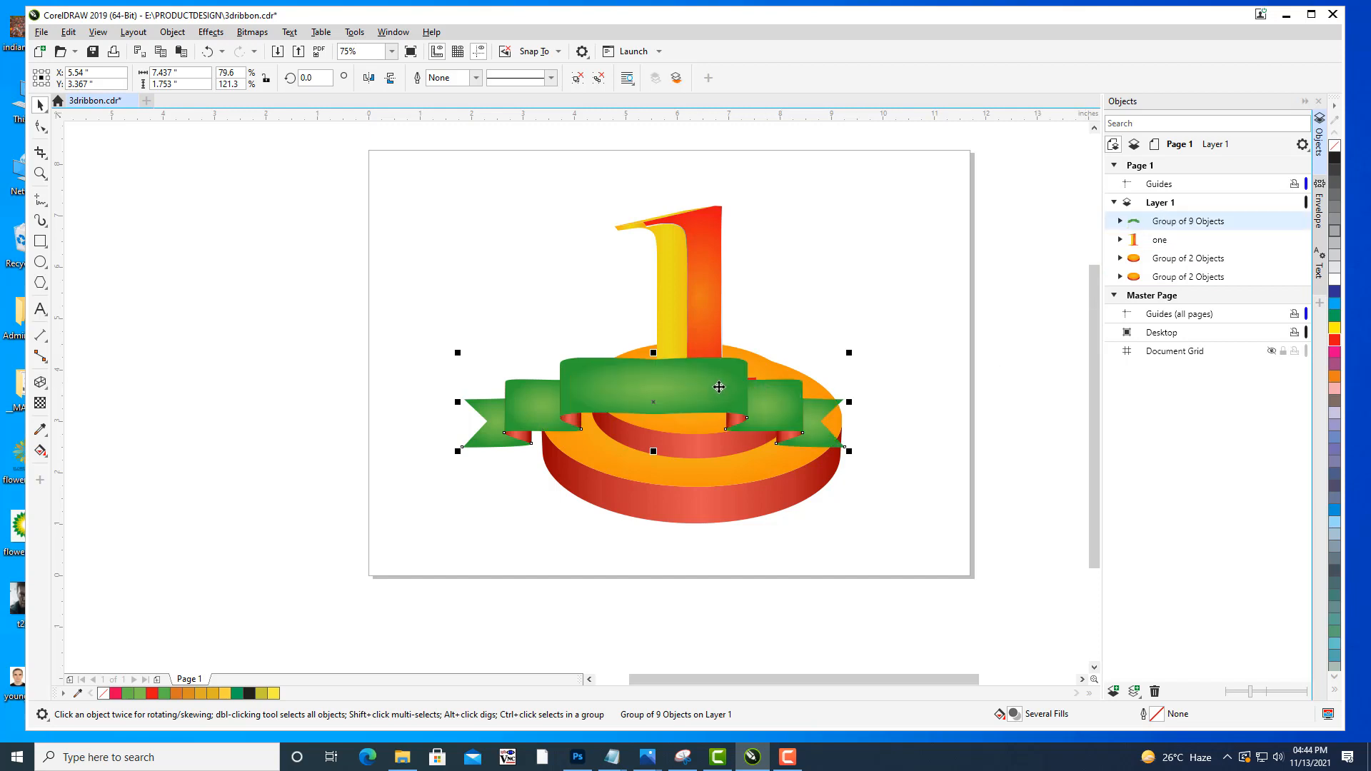
left_click_drag(719, 387, 752, 380)
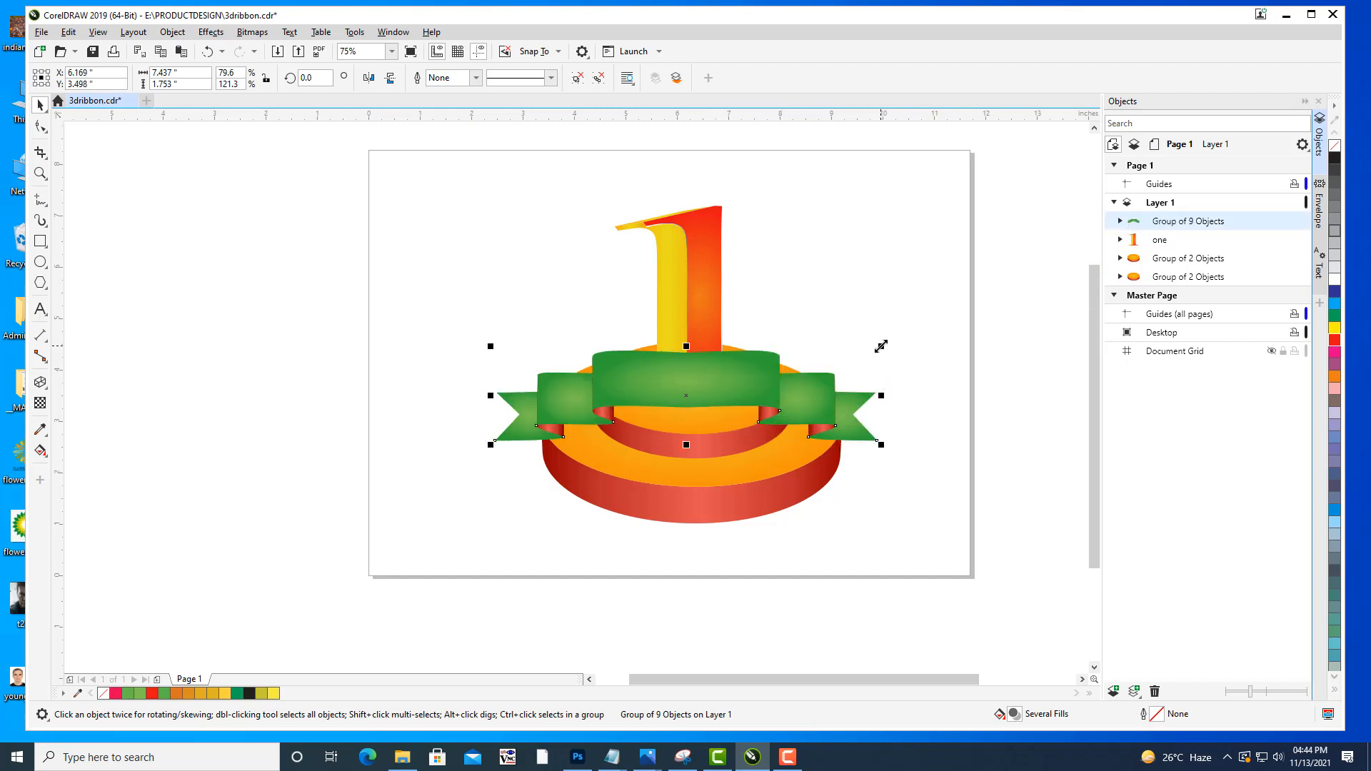
Enlarge the ribbon to about 9.902 by 2.334 in, and move the numeral 1 slightly down behind it.
left_click_drag(881, 346, 942, 288)
left_click_drag(757, 367, 758, 344)
left_click(686, 296)
left_click_drag(683, 264, 693, 277)
Move the ribbon down to about X 6.186 in, Y 3.176 in, and stretch it upward to about 2.529 in tall.
left_click(777, 348)
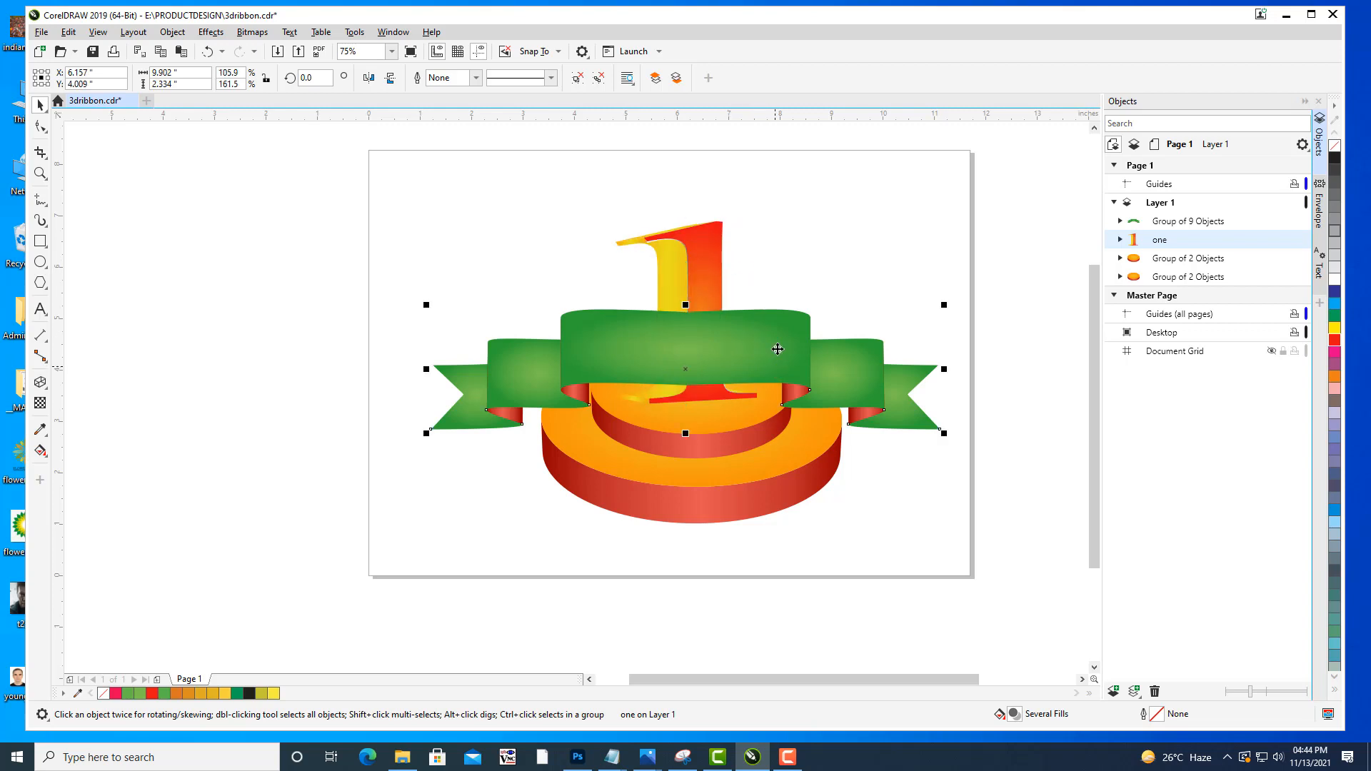
left_click_drag(777, 348, 778, 386)
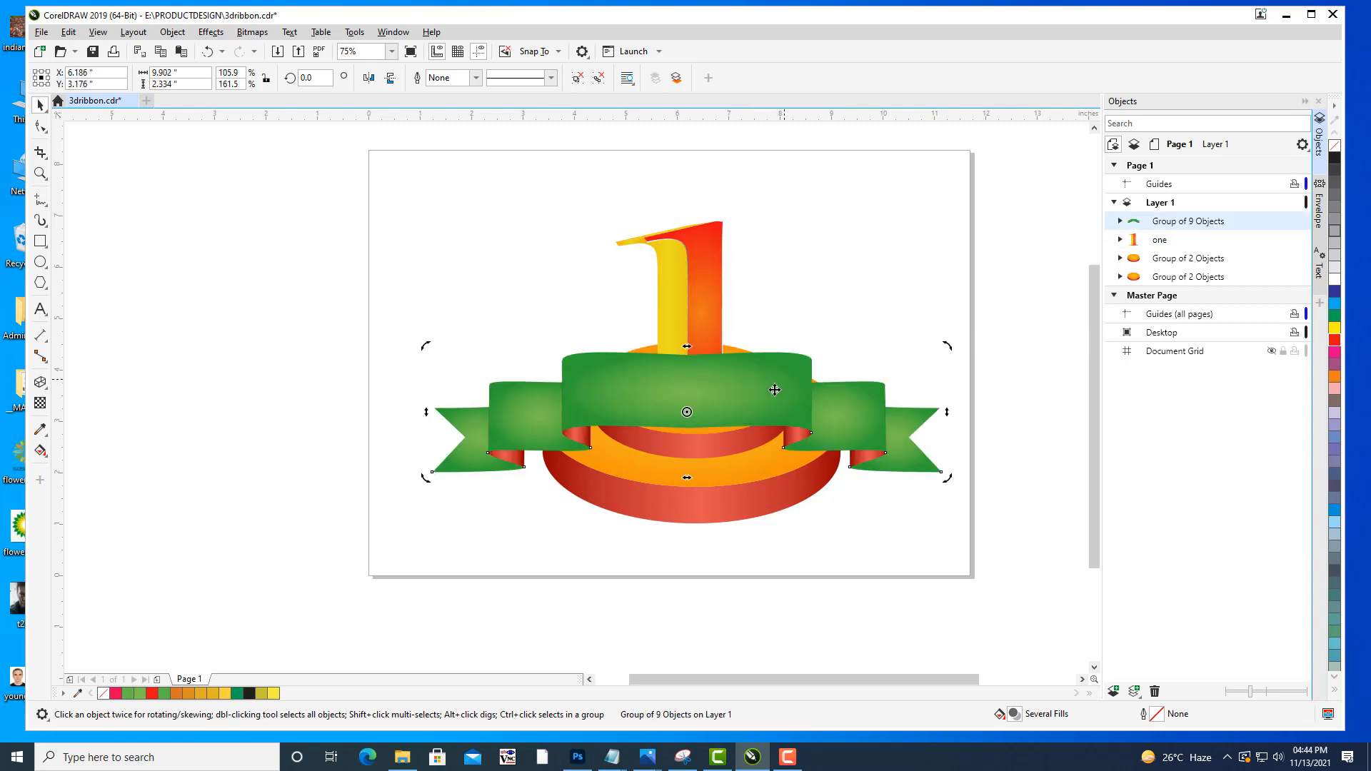
left_click(723, 495)
left_click(748, 397)
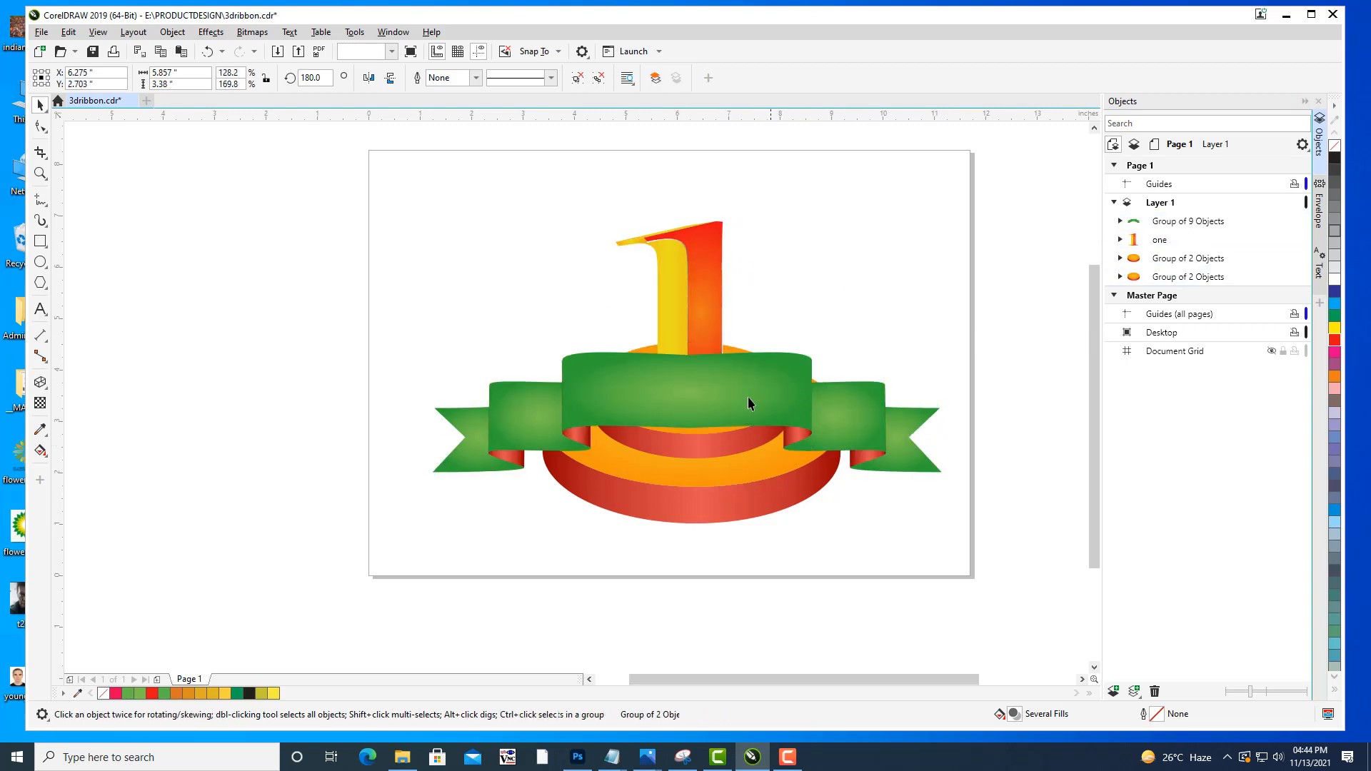
left_click_drag(691, 344, 690, 337)
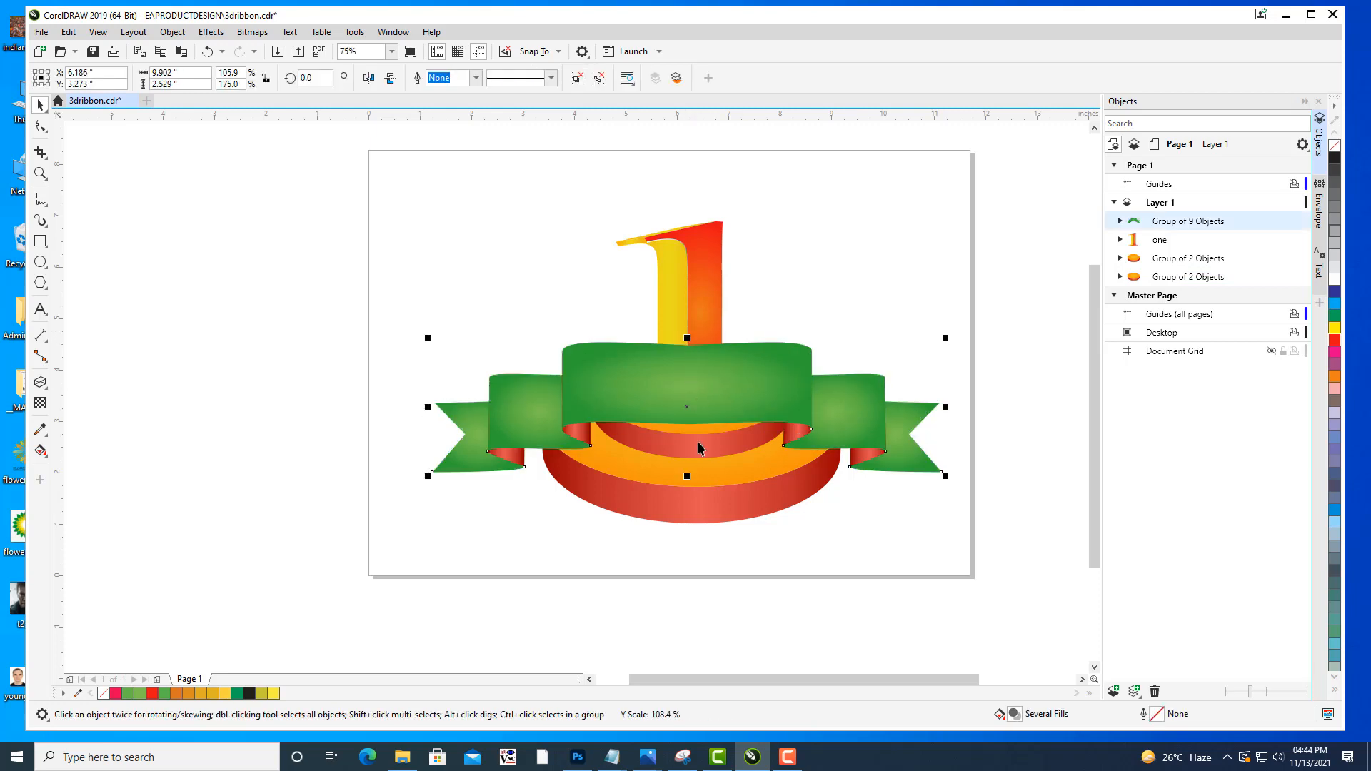
Group the two discs and shrink the group to about 4.509 by 2.713 in.
left_click(729, 541)
left_click(730, 486)
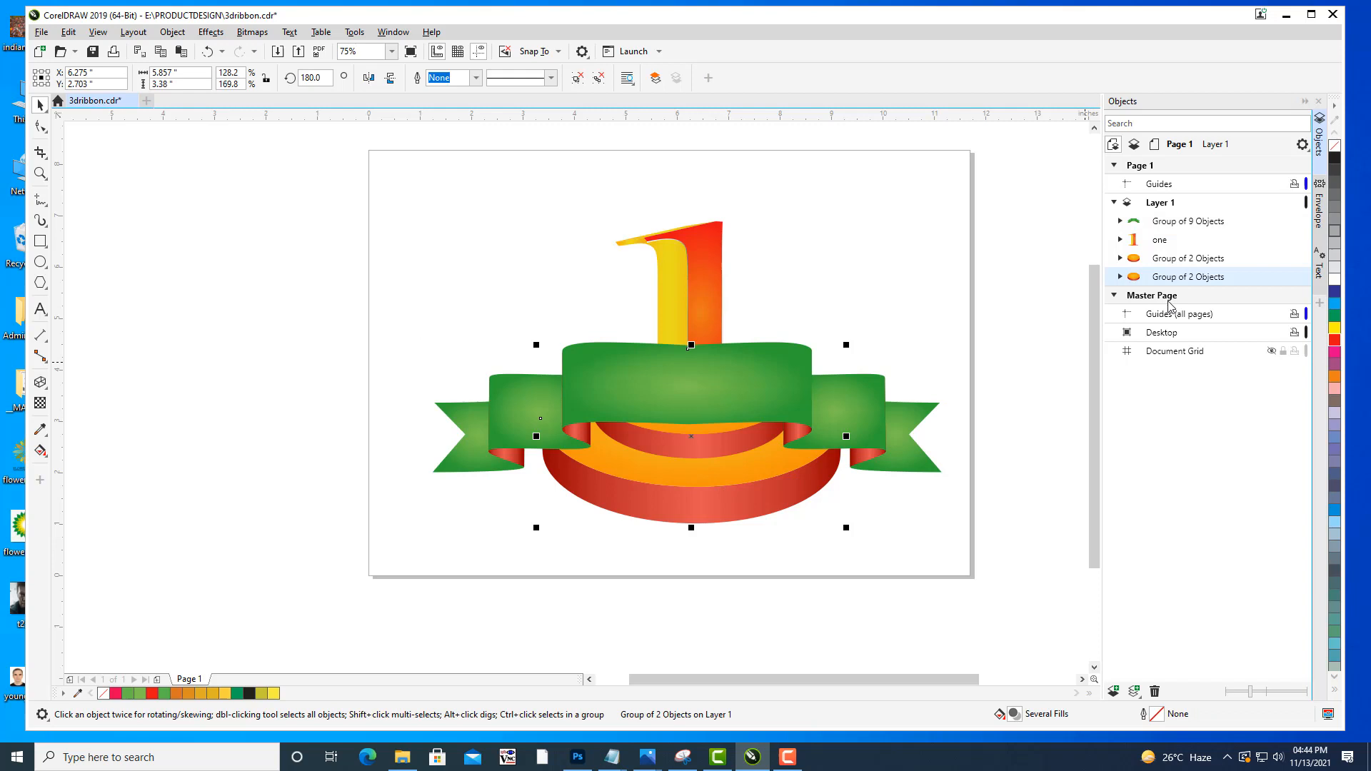
left_click(1199, 263, "shift")
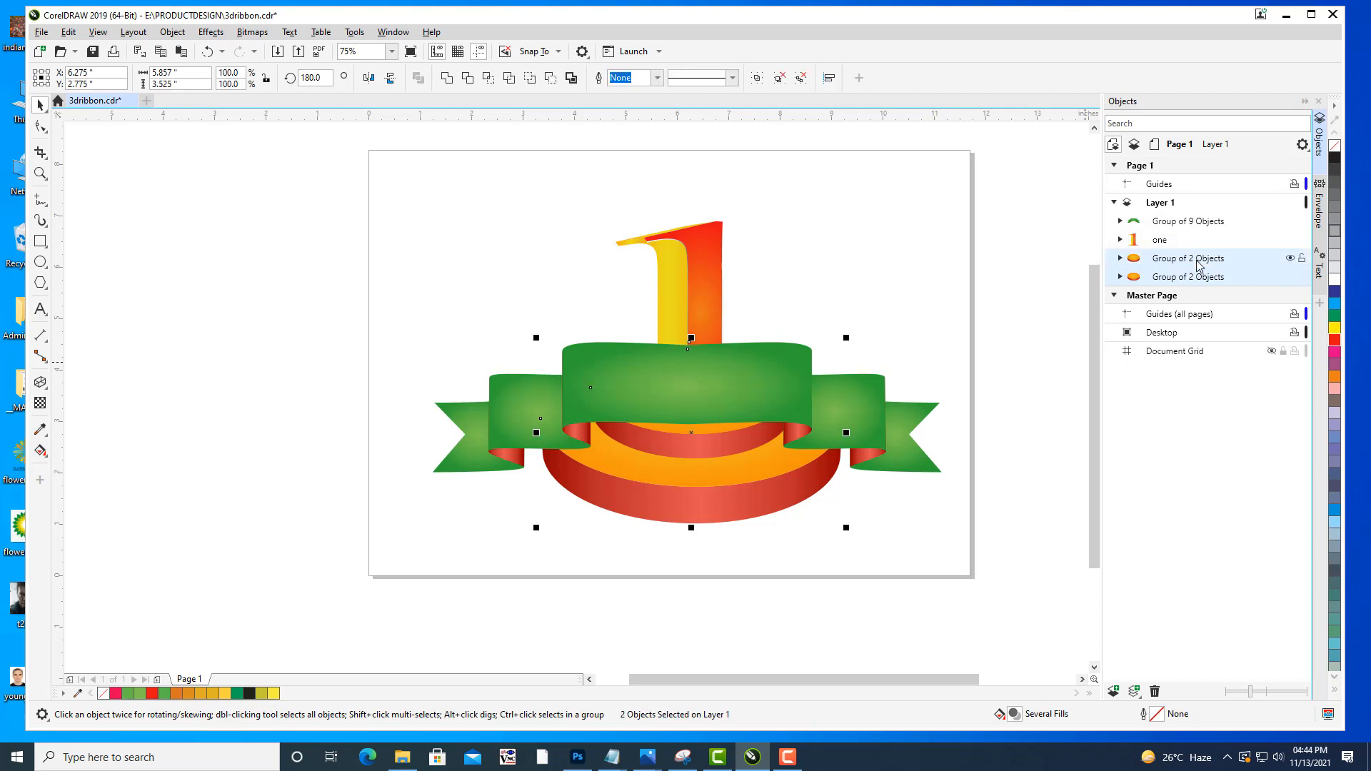
key("ctrl+g")
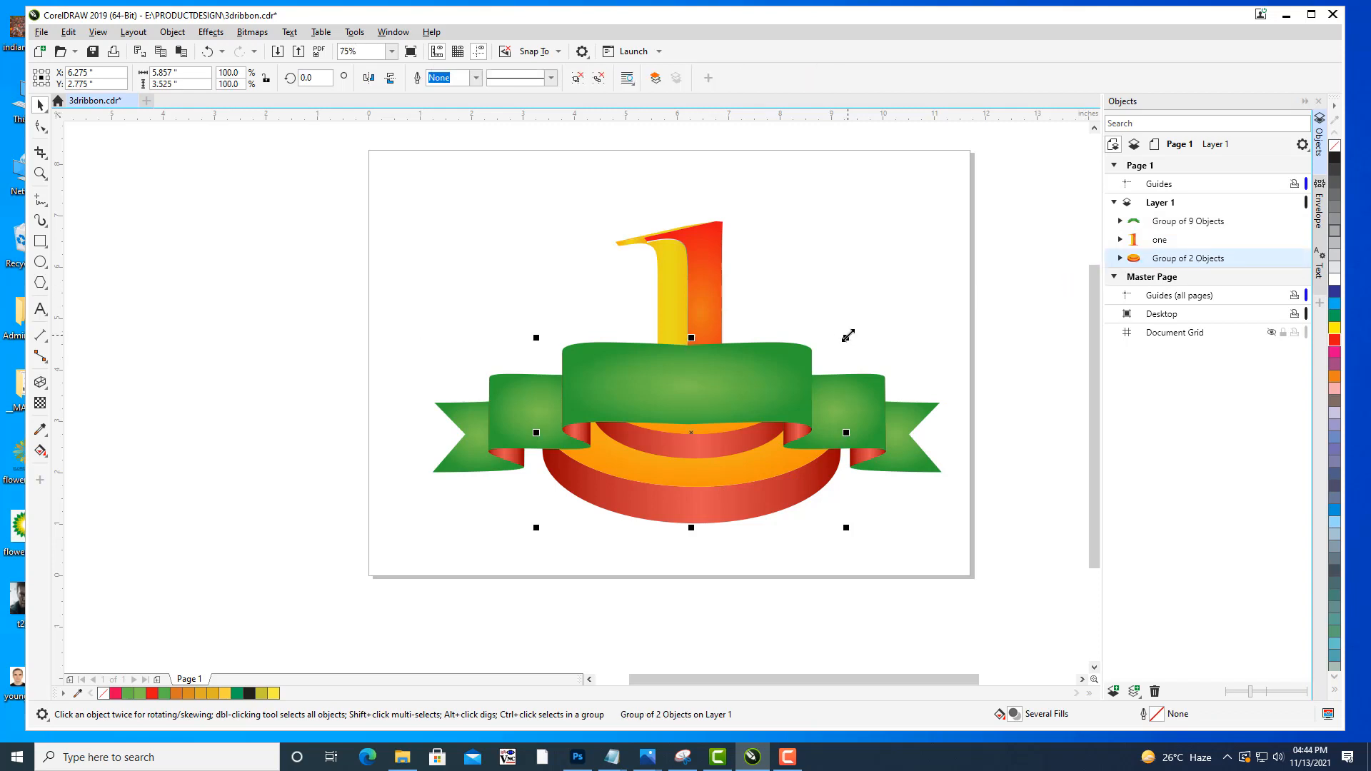
left_click_drag(848, 336, 812, 357)
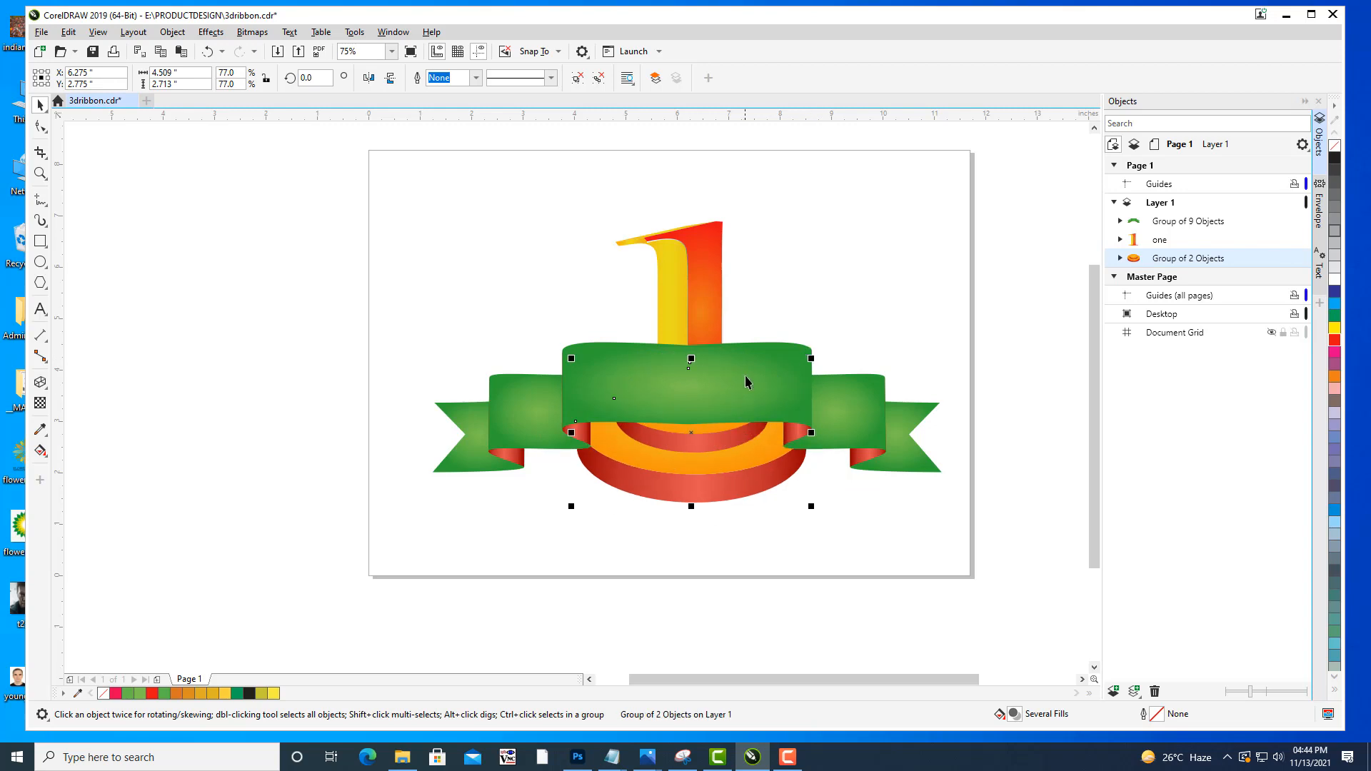
Move the ribbon to about X 6.099 in, Y 2.649 in, and the numeral 1 to about X 6.165 in, Y 5.283 in.
left_click(701, 294)
mouse_move(775, 388)
left_mouse_down()
mouse_move(775, 421)
mouse_move(775, 401)
left_mouse_up()
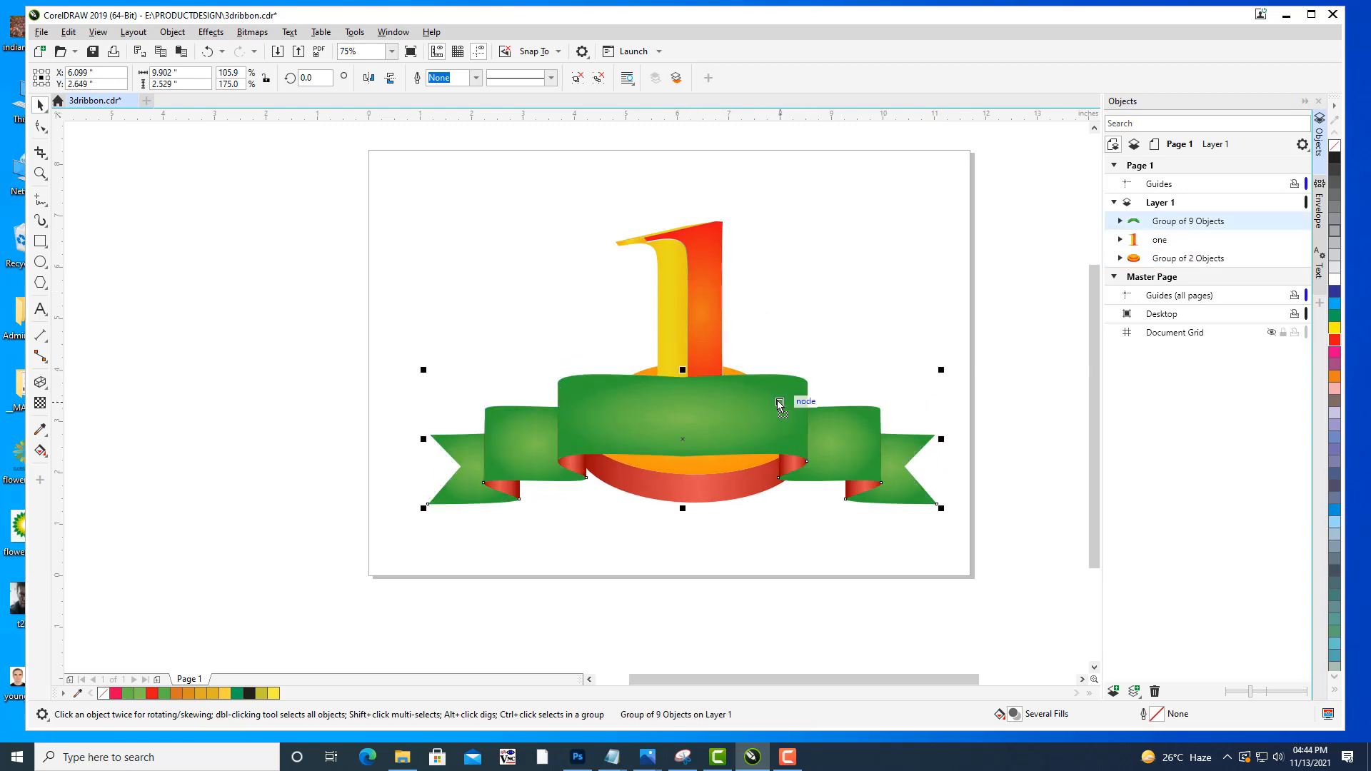
left_click(814, 279)
left_click(710, 339)
left_click_drag(698, 318, 700, 308)
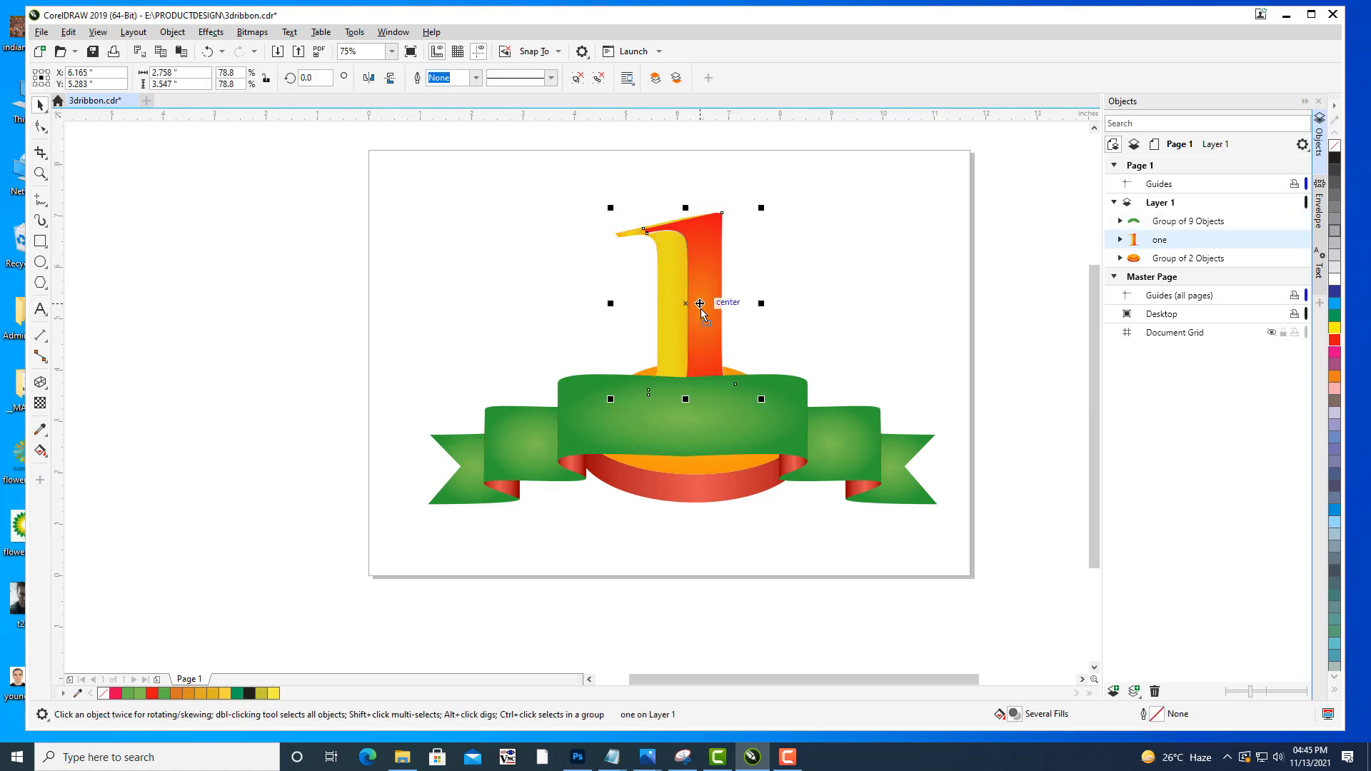
Shrink the whole emblem to about 7.375 by 4.224 in and move it to about X 5.79 in, Y 4.61 in.
left_click(762, 275)
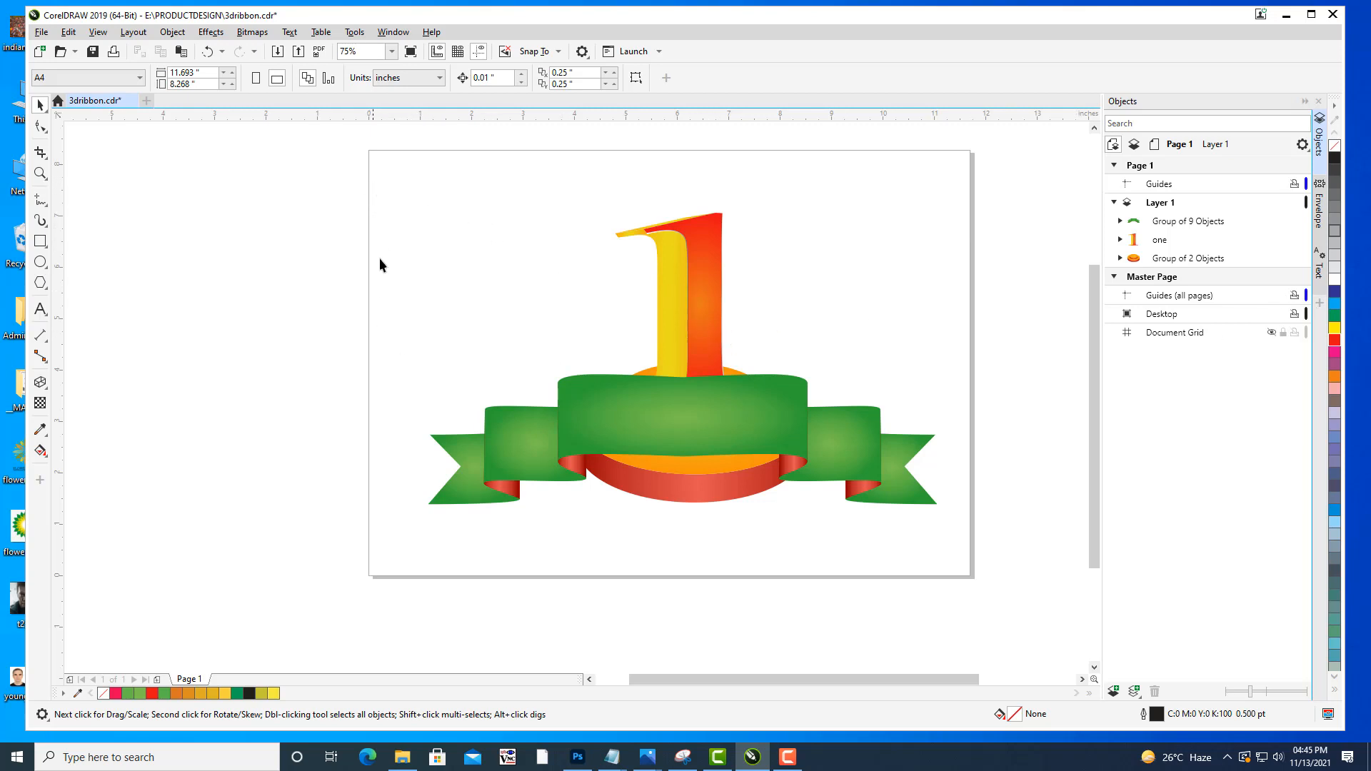
key("ctrl+a")
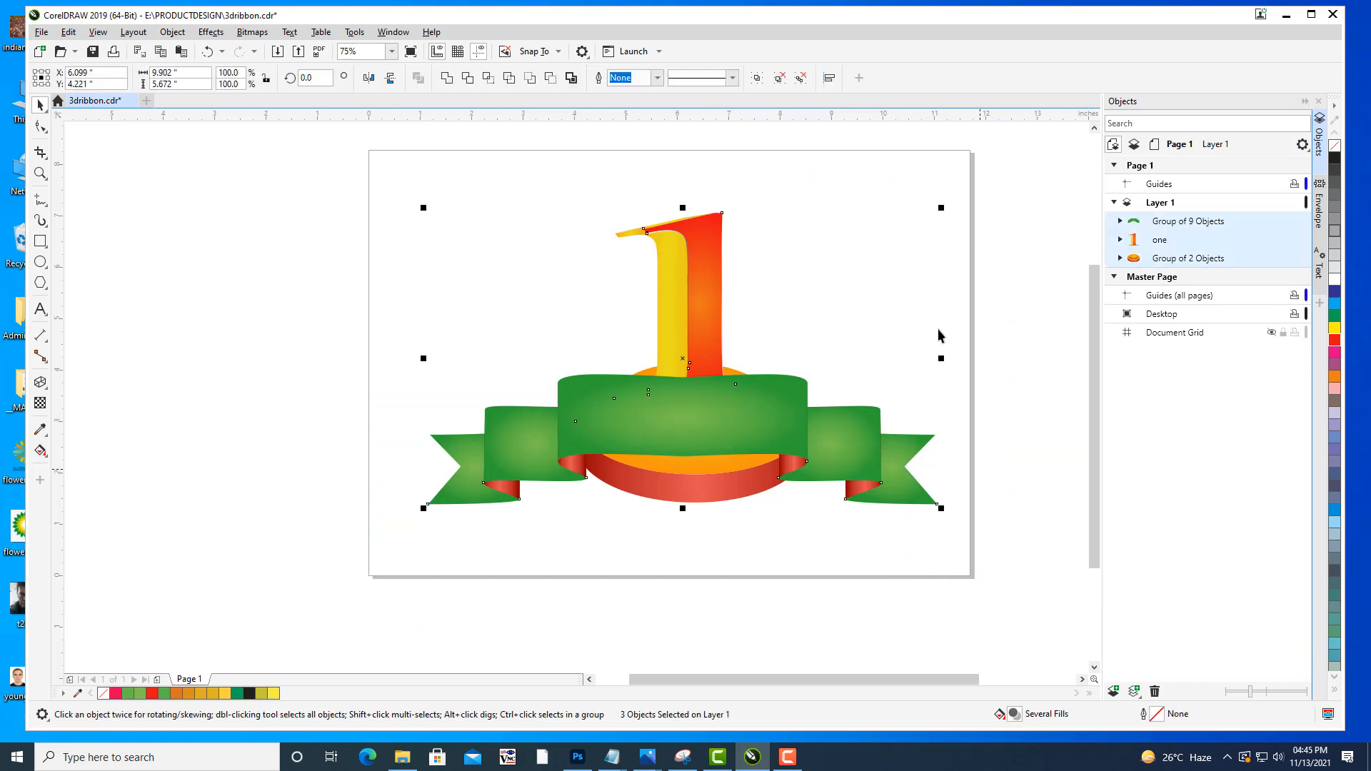
left_click_drag(942, 207, 876, 245)
left_click_drag(722, 404, 718, 388)
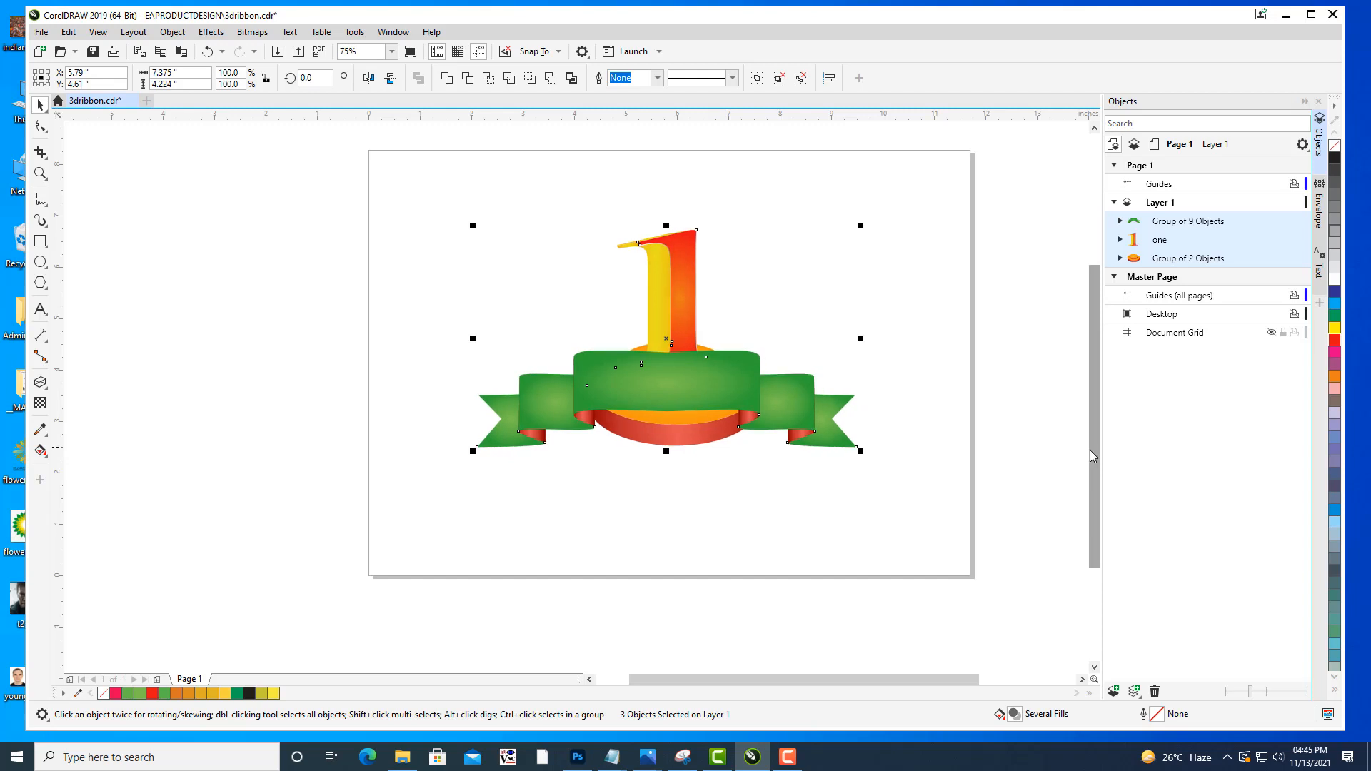
left_click(905, 505)
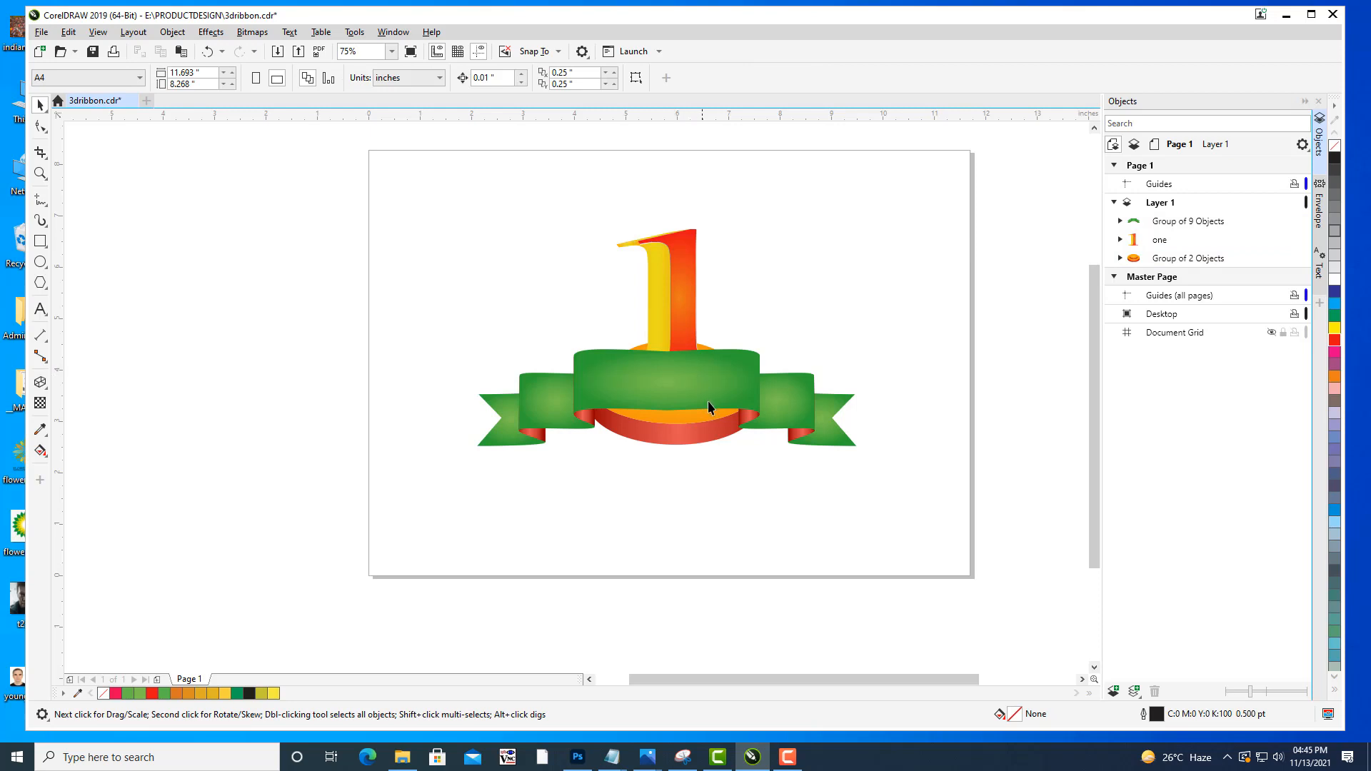
Add the artistic text FIRST PRIZE above the page.
left_click_drag(700, 435, 637, 553)
left_click_drag(791, 476, 797, 435)
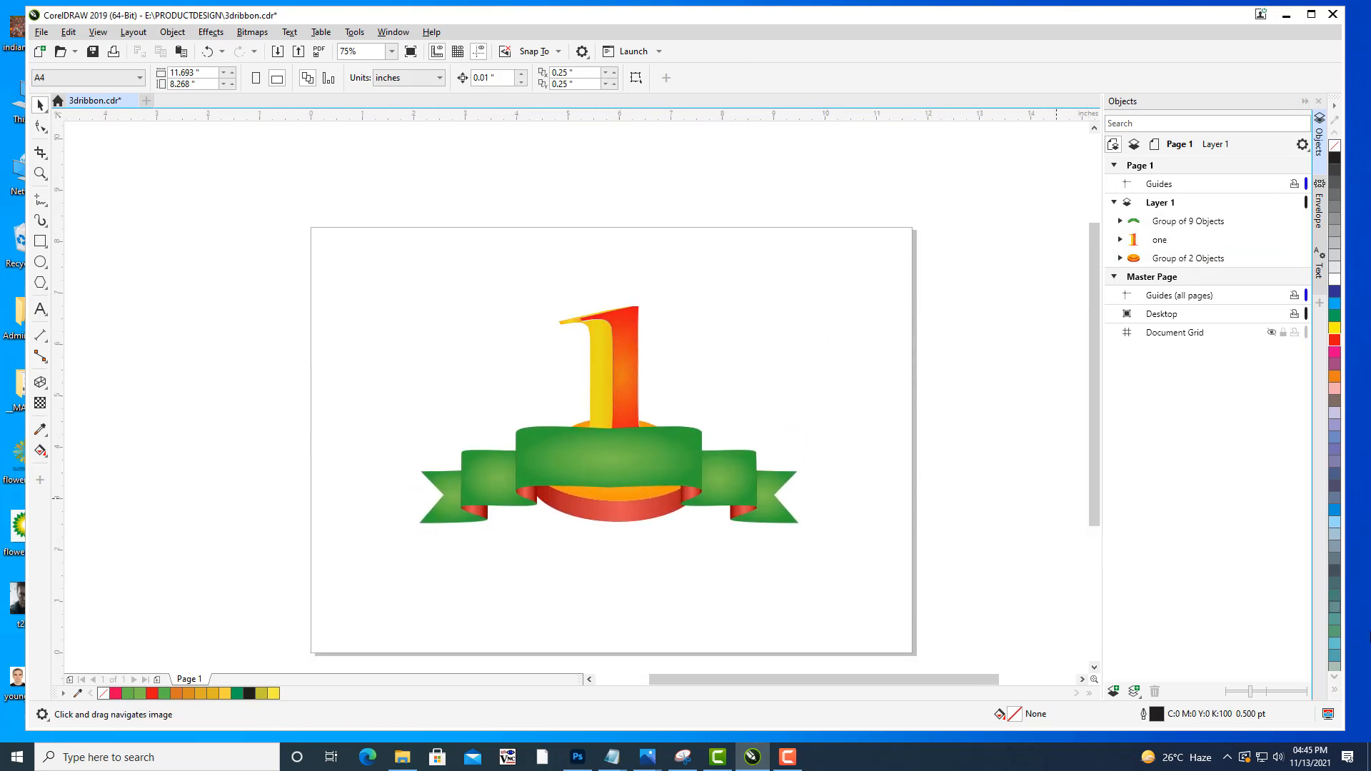
left_click_drag(690, 444, 697, 444)
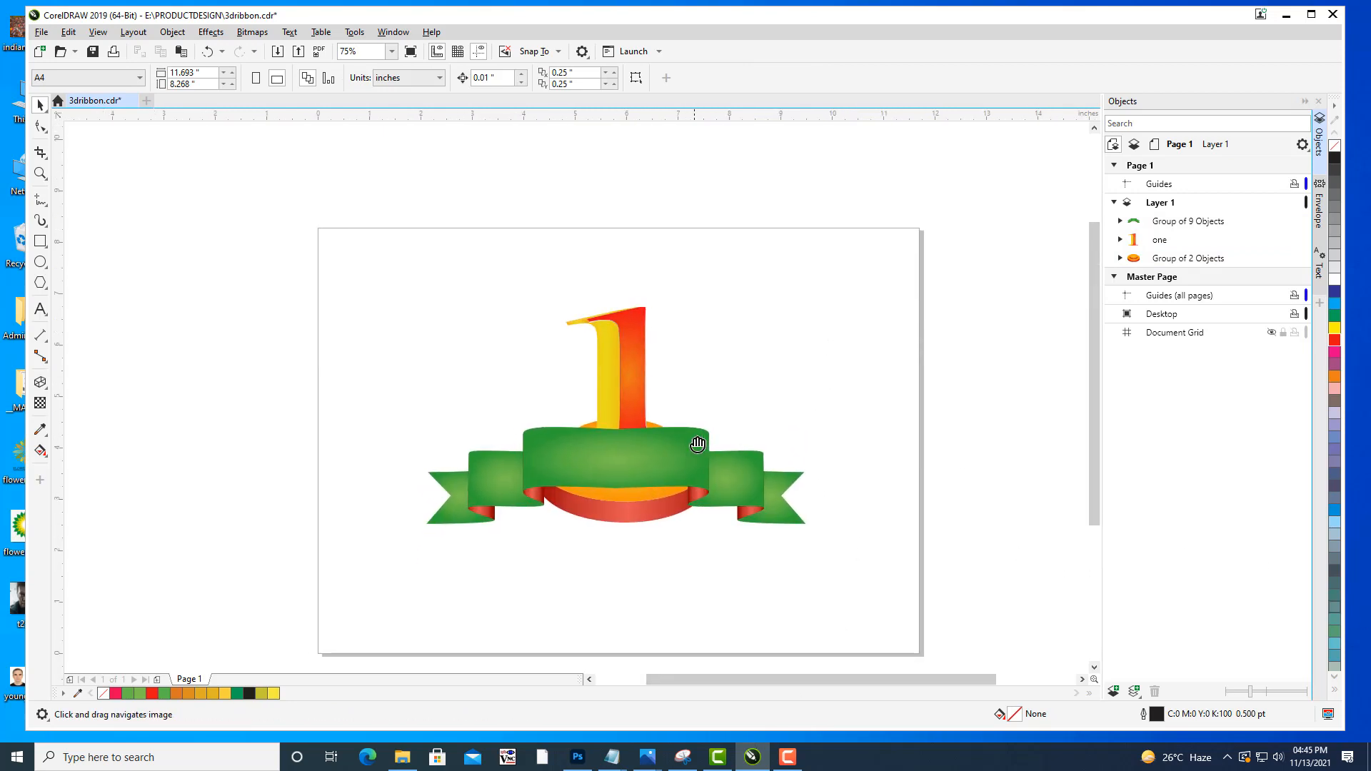
left_click(42, 312)
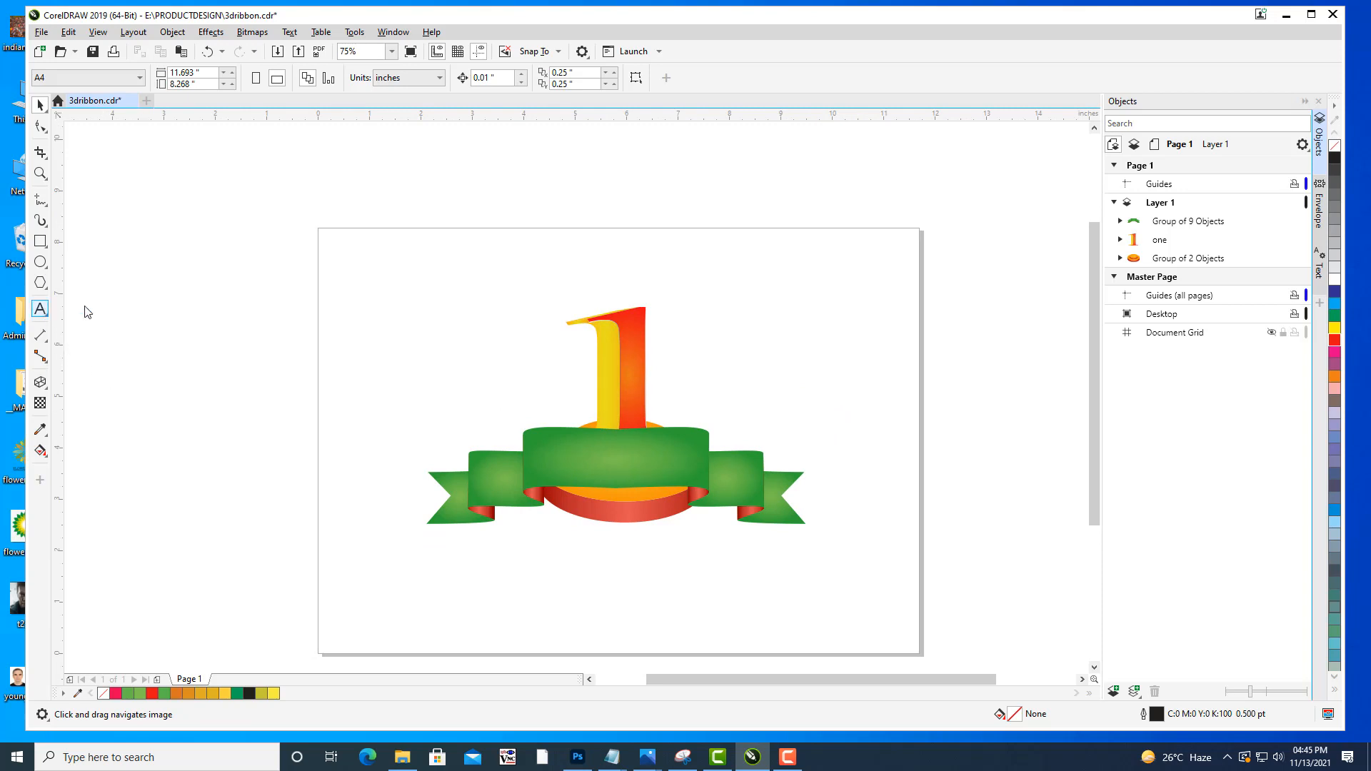
left_click(565, 172)
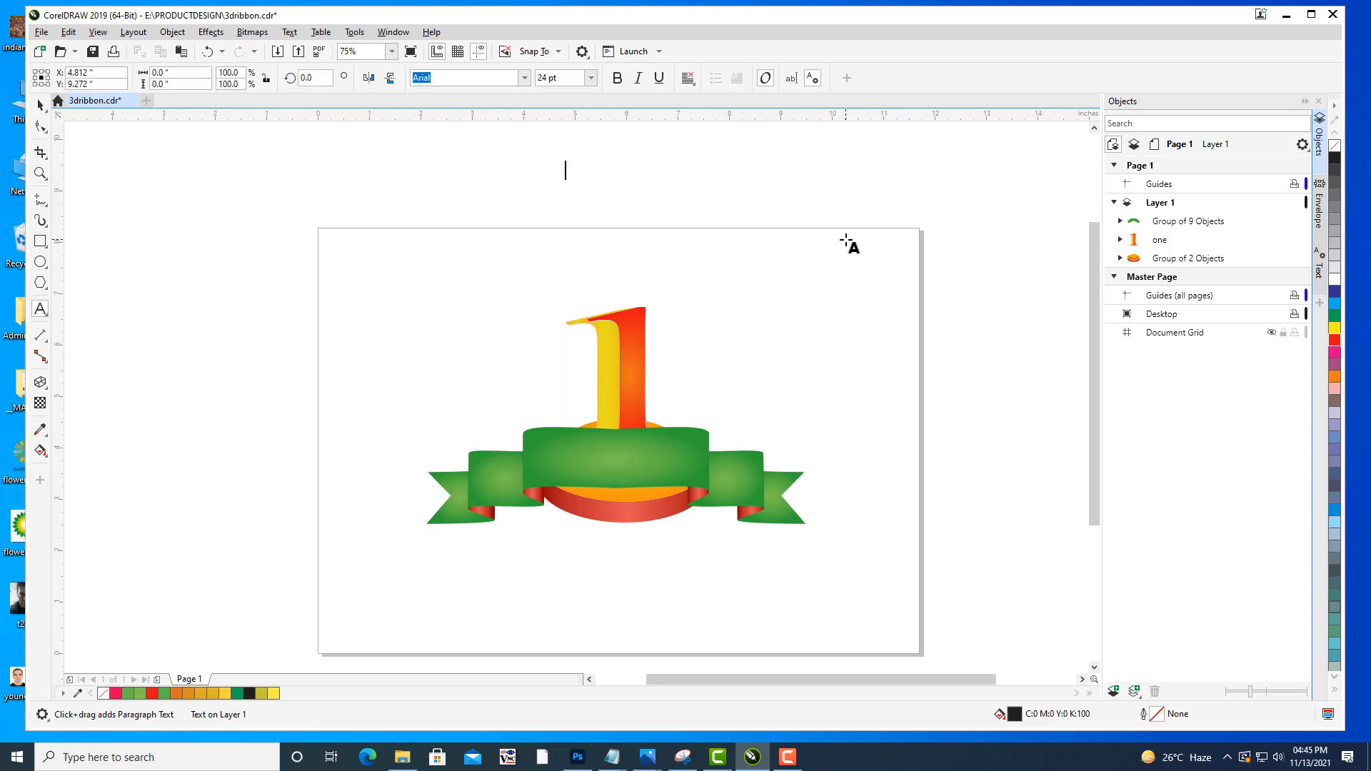
type("FIRS")
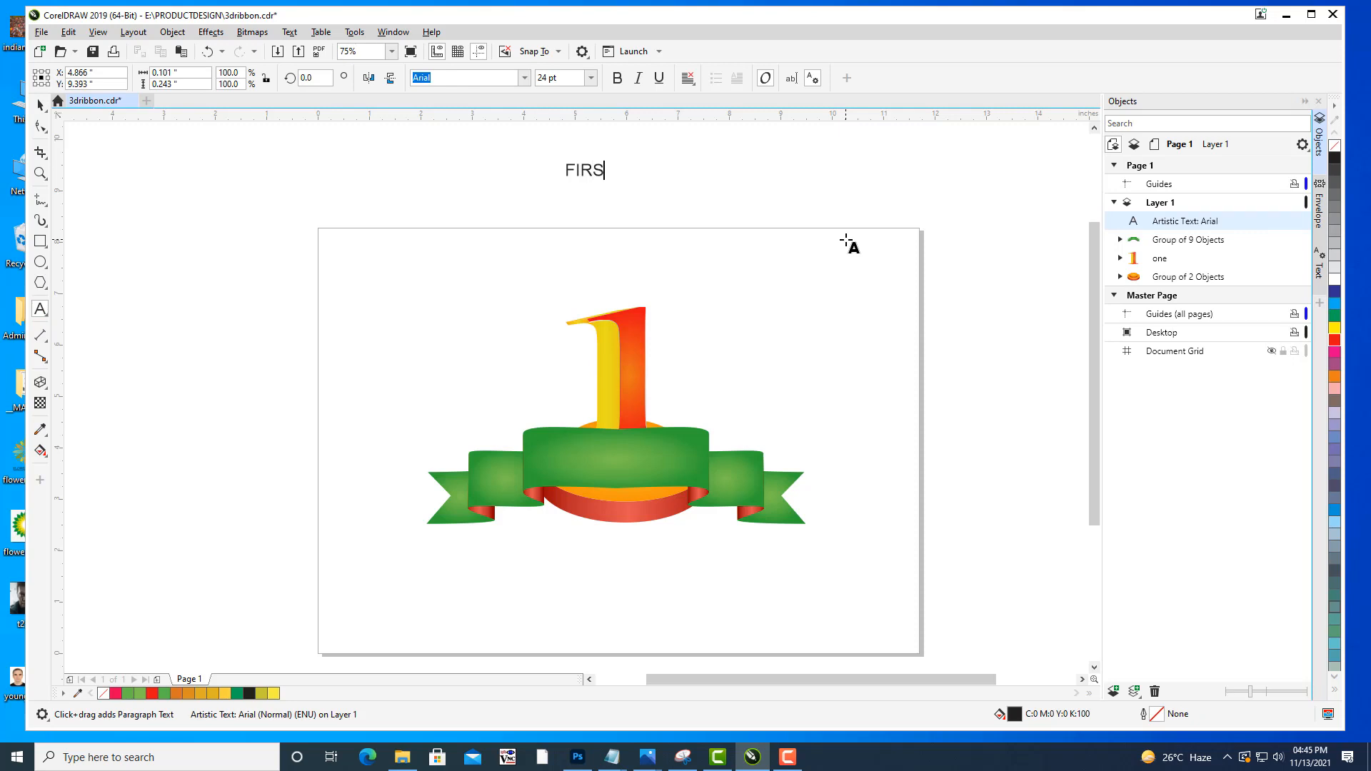
type("T PRIZE")
Set the font of the FIRST PRIZE text to Impact.
left_click(432, 77)
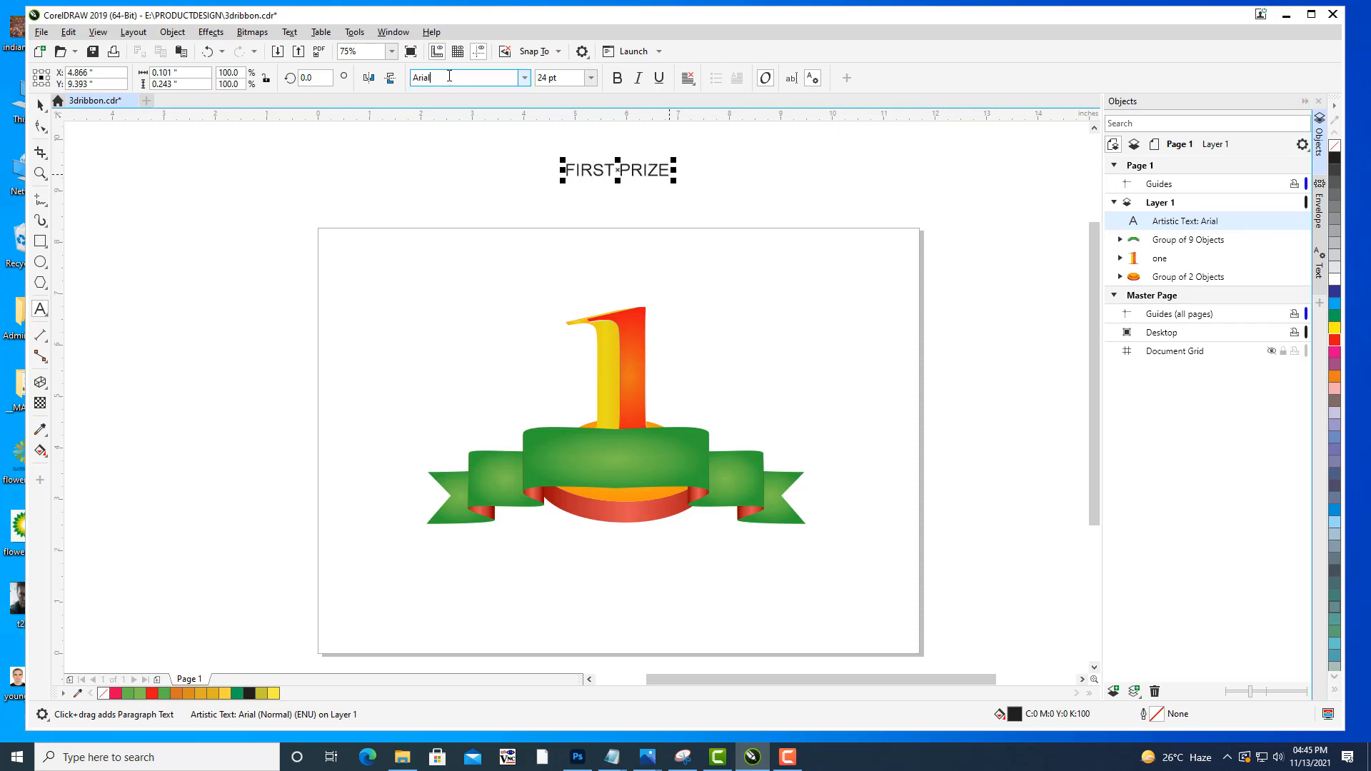
left_click_drag(450, 76, 87, 62)
type("Impact")
key("Return")
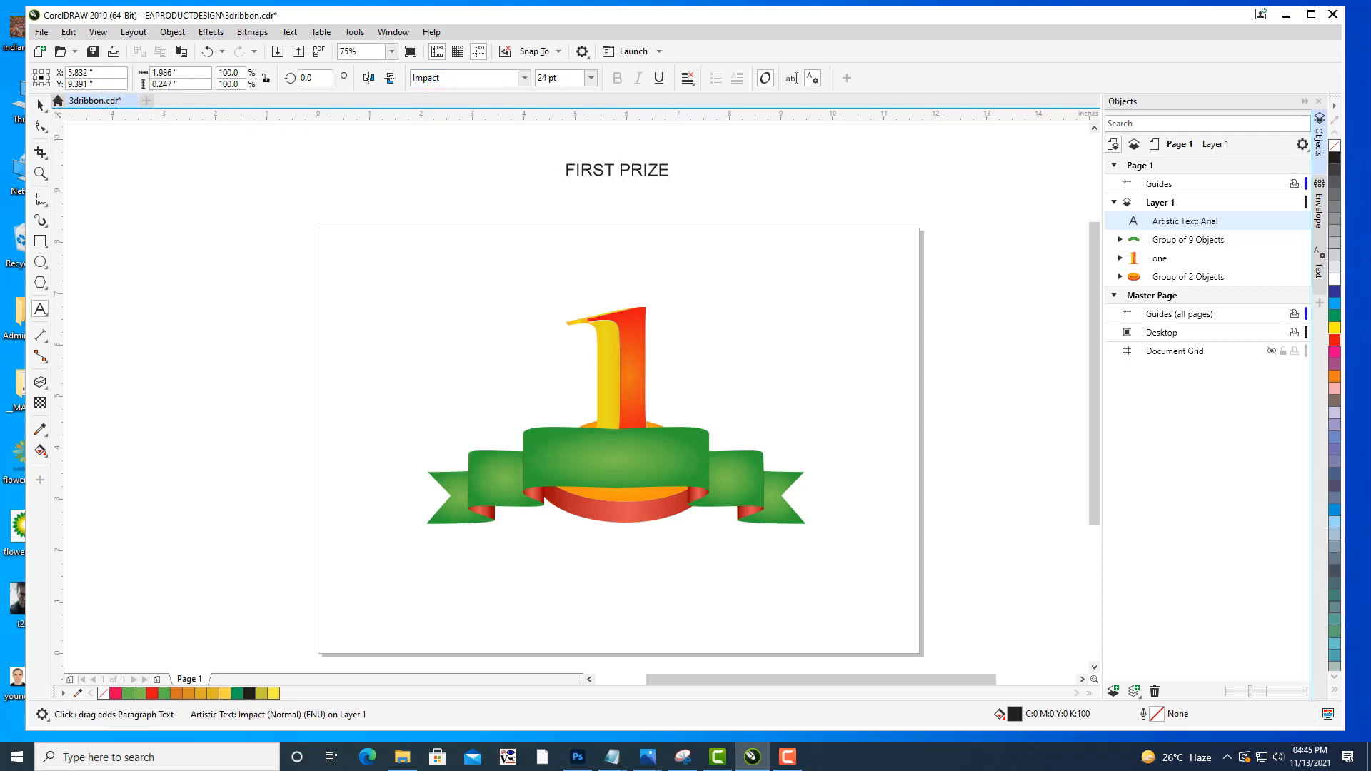
left_click(40, 102)
left_click(463, 77)
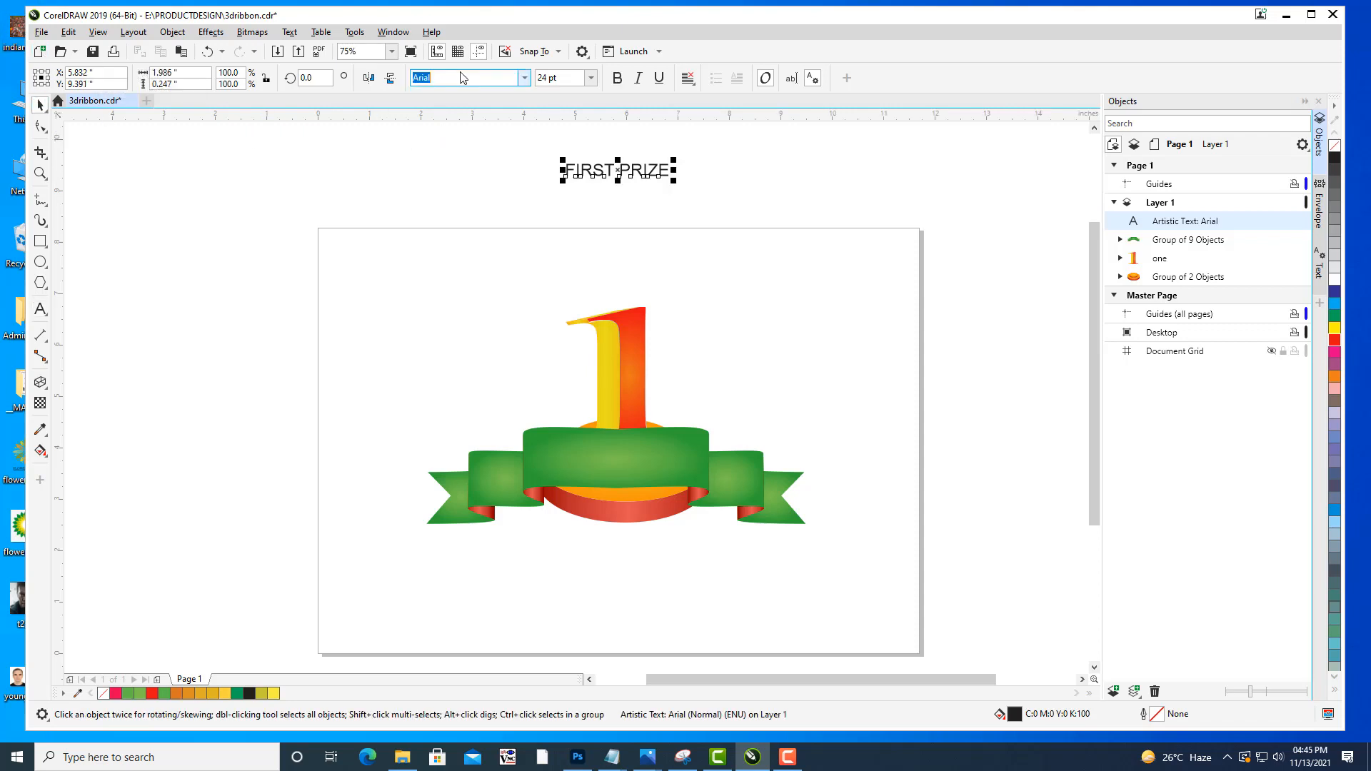
type("Impact")
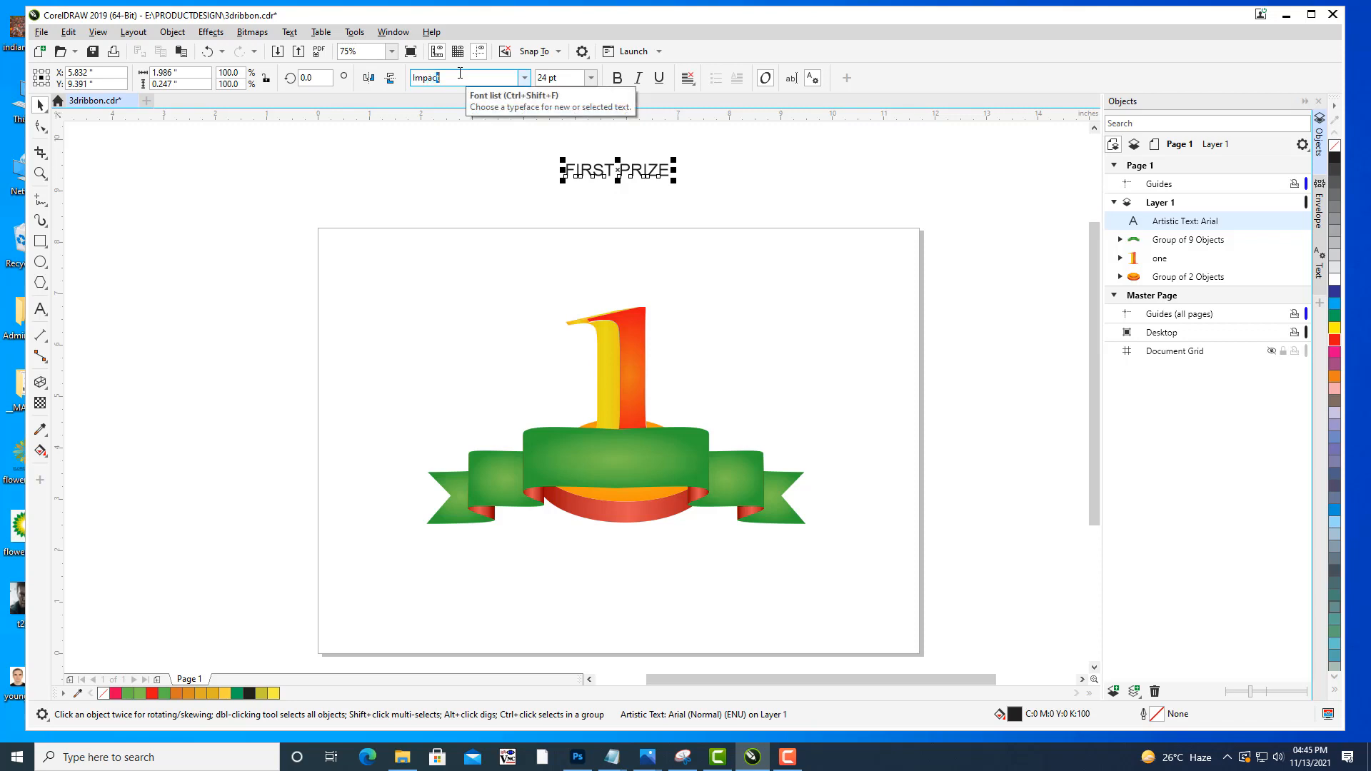
key("Return")
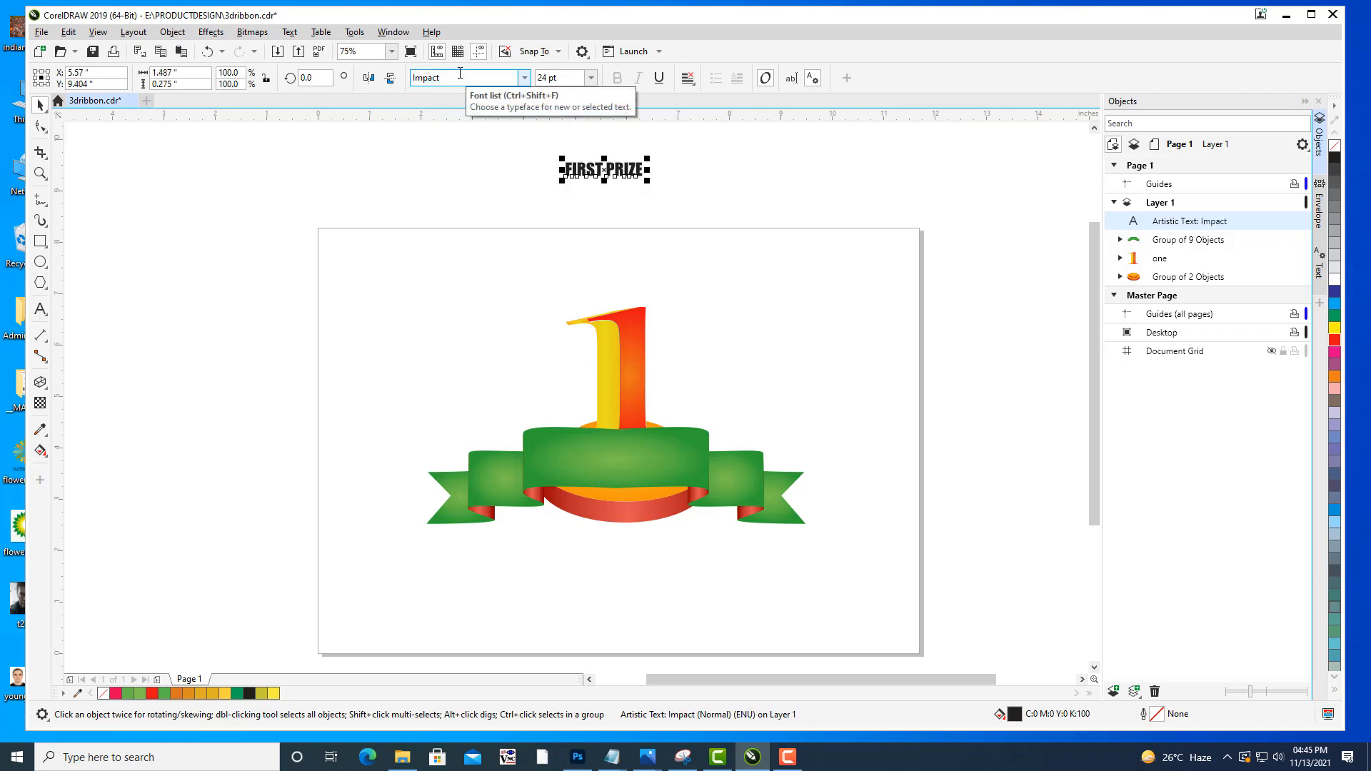
Fill the FIRST PRIZE text white and fit it on the ribbon's centre at about X 5.79 in, Y 3.82 in, about 2.465 by 0.455 in.
left_click(1335, 282)
left_click_drag(604, 176, 698, 428)
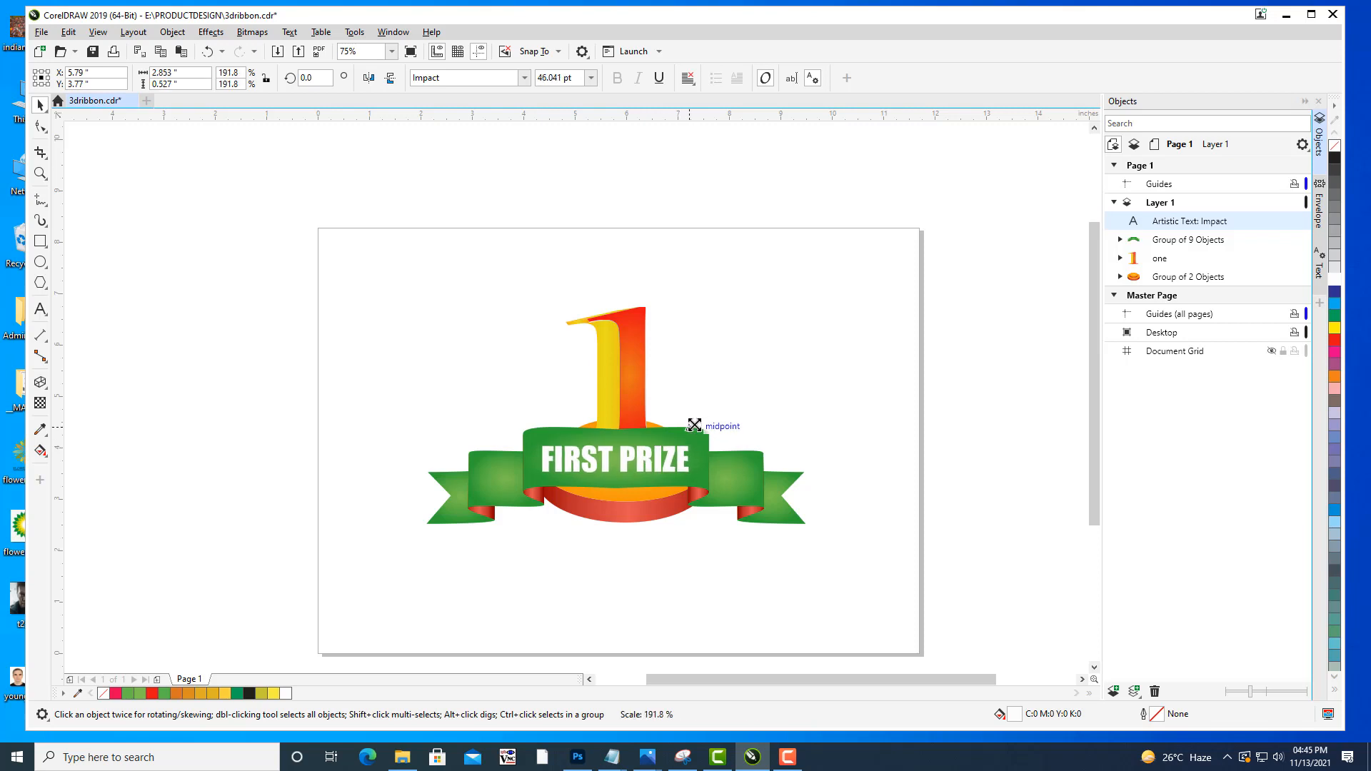
key("Up")
key("Up")
key("Up")
key("Up")
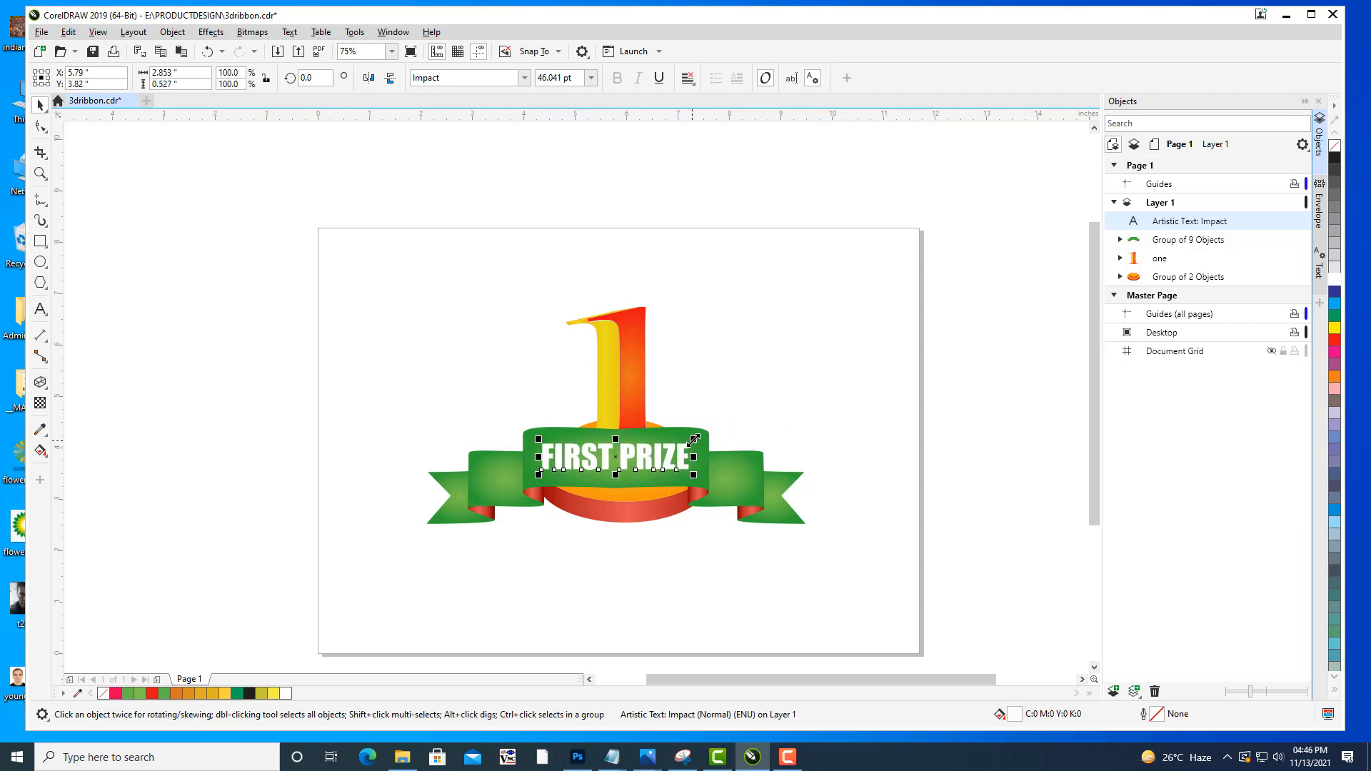
left_click_drag(694, 439, 685, 444)
left_click(805, 392)
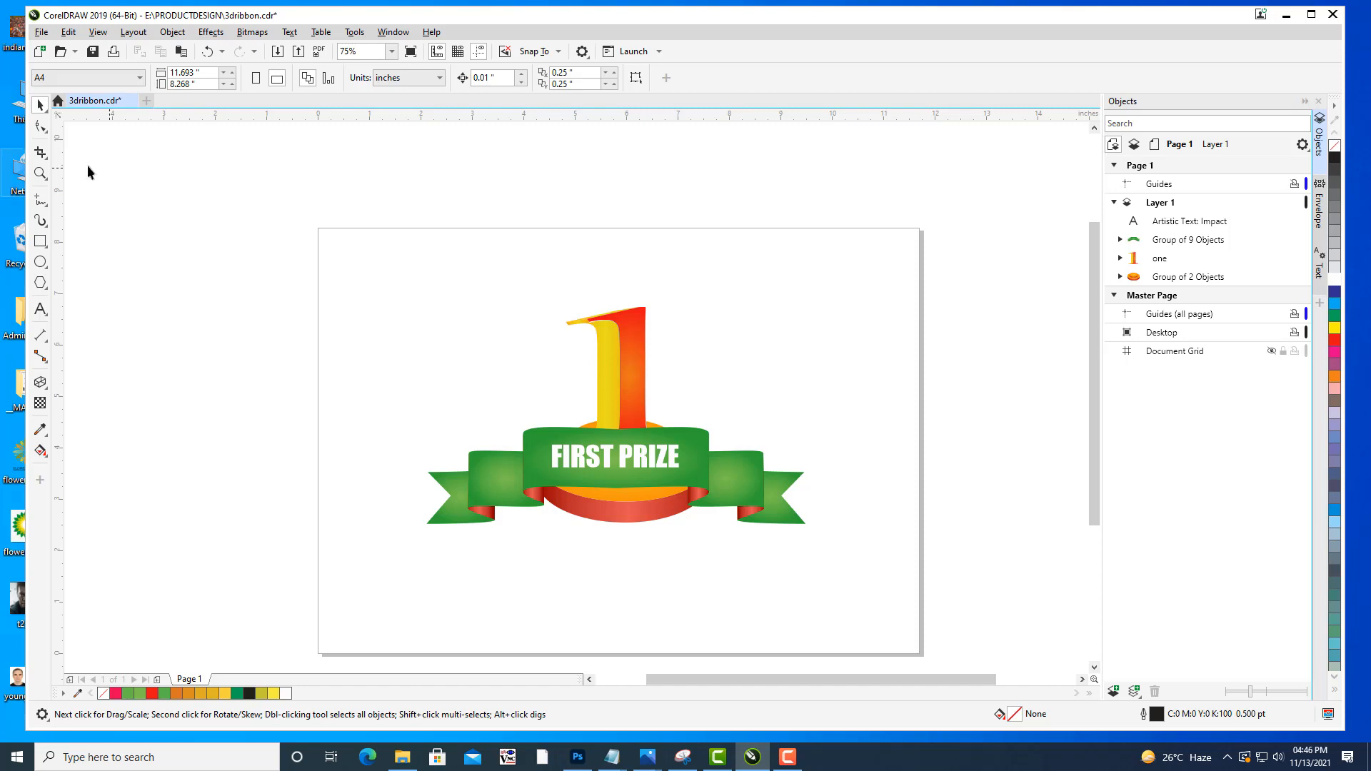
Draw a rectangle about 4.618 by 0.944 in above the page and convert it to curves.
left_click(40, 241)
mouse_move(551, 167)
left_mouse_down()
mouse_move(811, 223)
mouse_move(791, 216)
left_mouse_up()
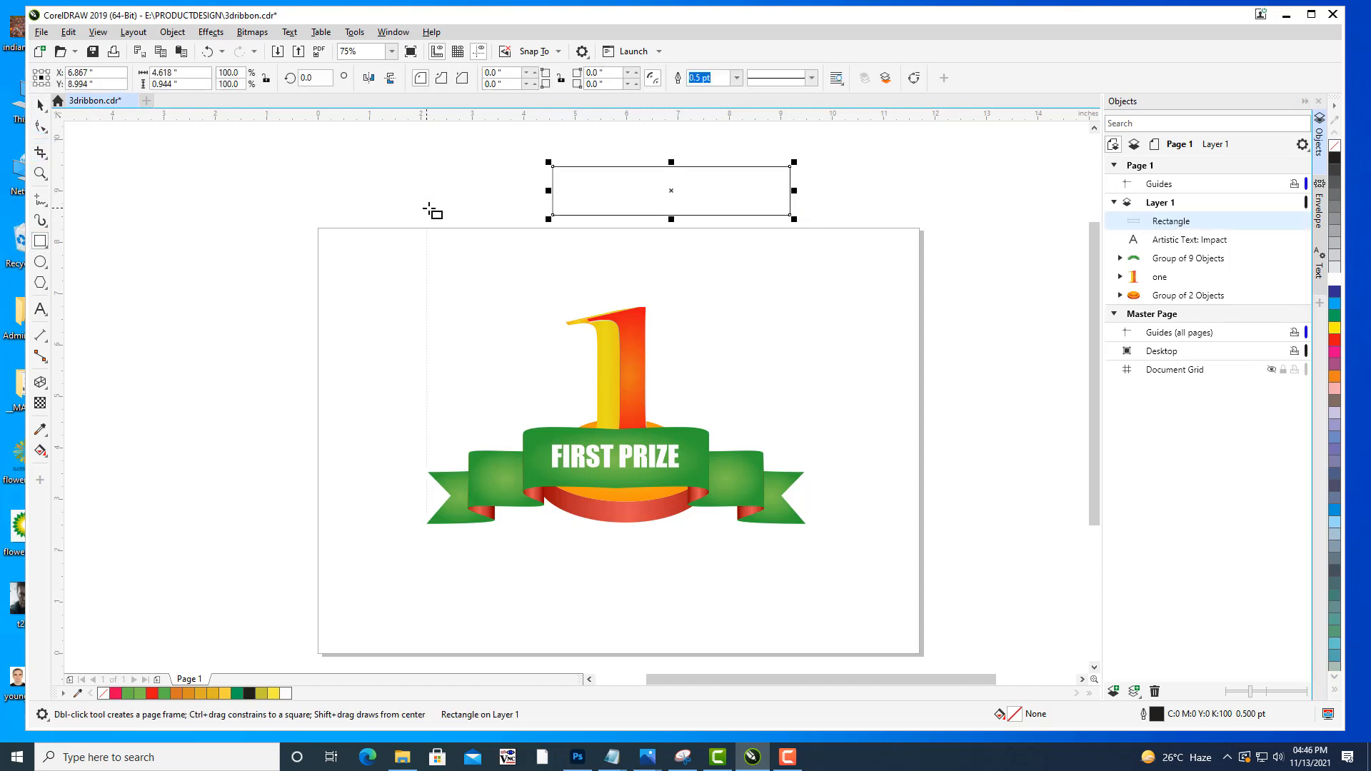
key("ctrl+q")
Pull new midpoint nodes outward on the rectangle's long edges to form a hexagon about 1.49 in tall, and move it to about X 6.551 in, Y 9.272 in.
left_click(40, 126)
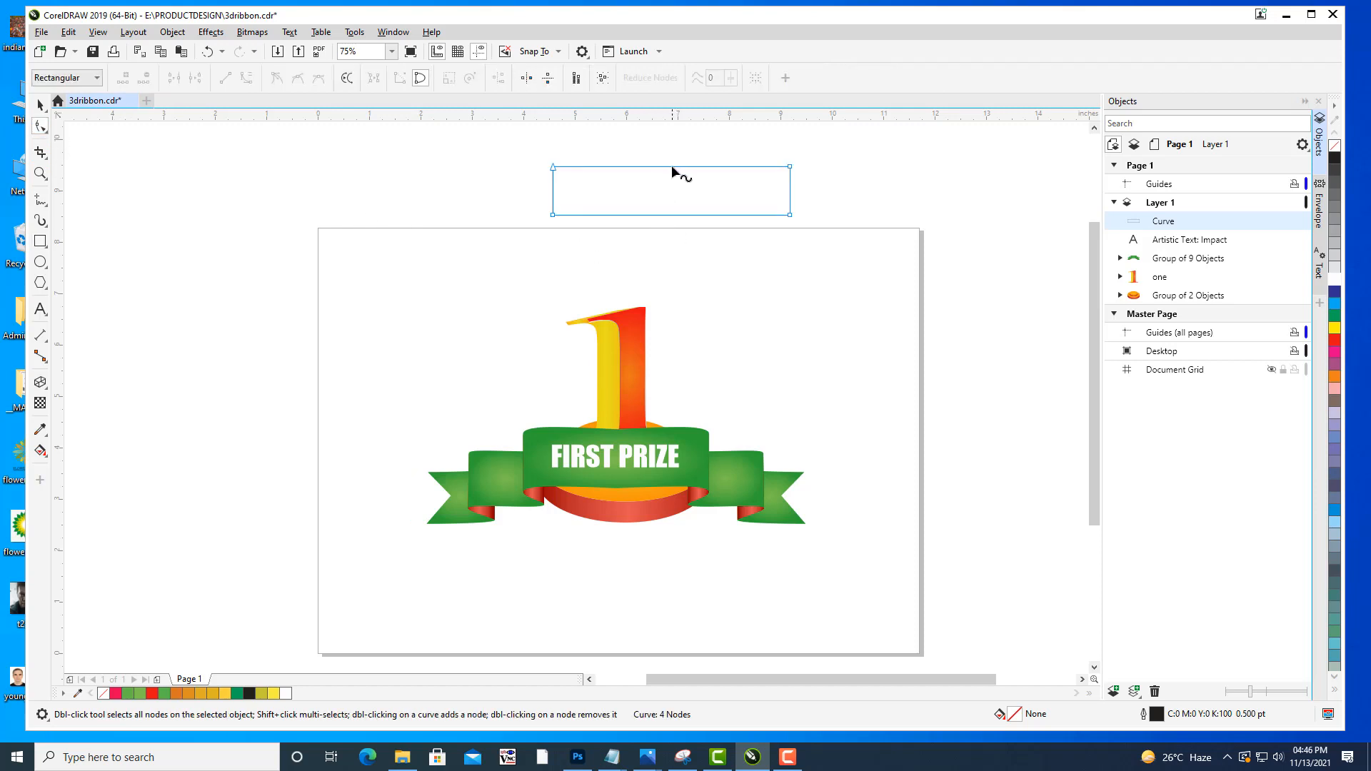
left_click_drag(672, 165, 671, 151)
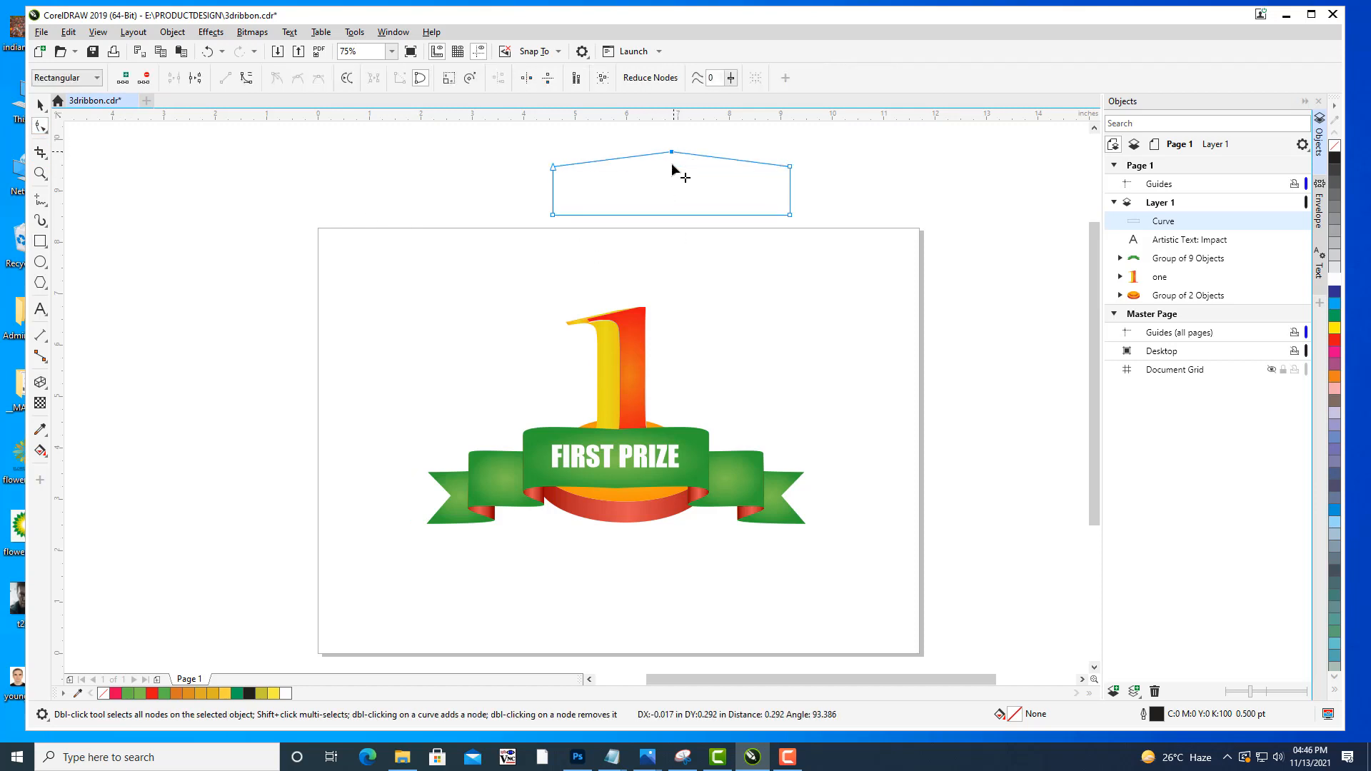
left_click(671, 213)
double_click(671, 214)
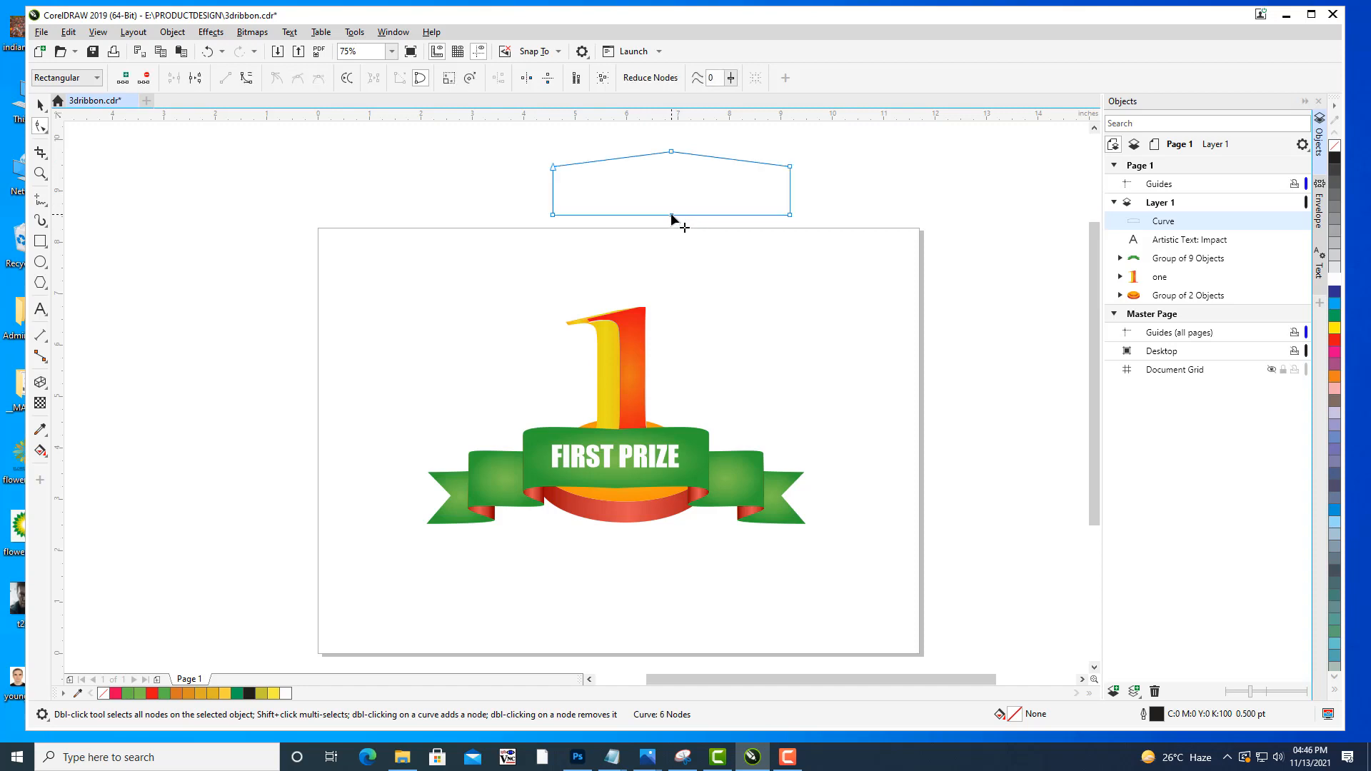
left_click_drag(671, 214, 672, 228)
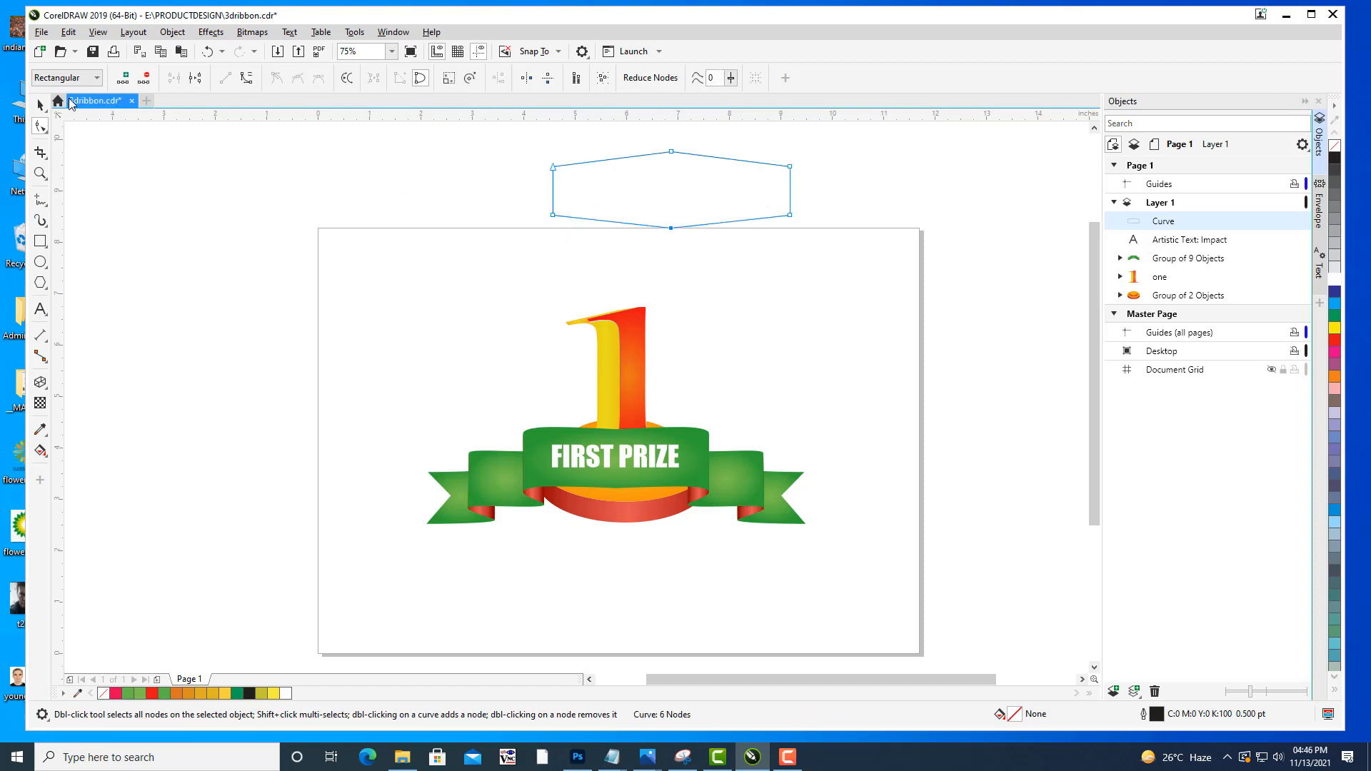
left_click(40, 105)
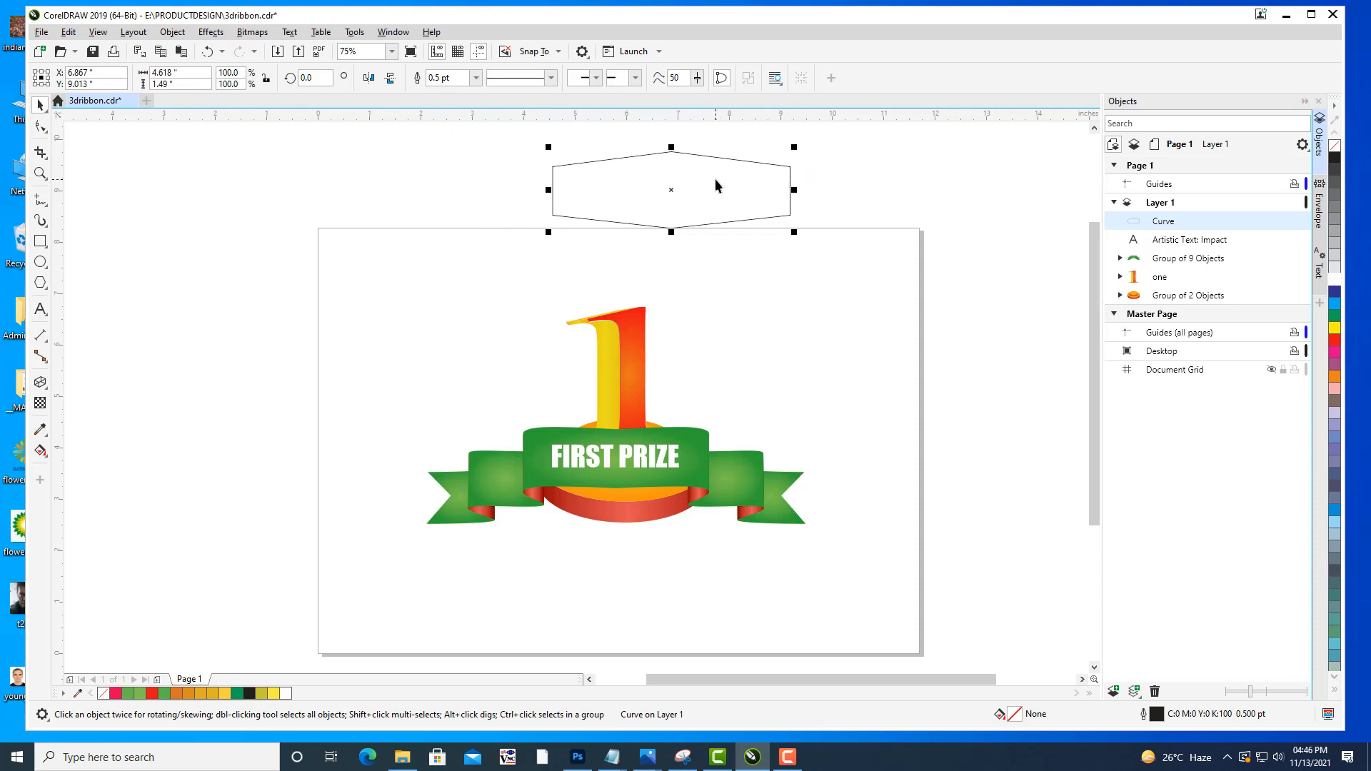
left_click_drag(667, 187, 651, 176)
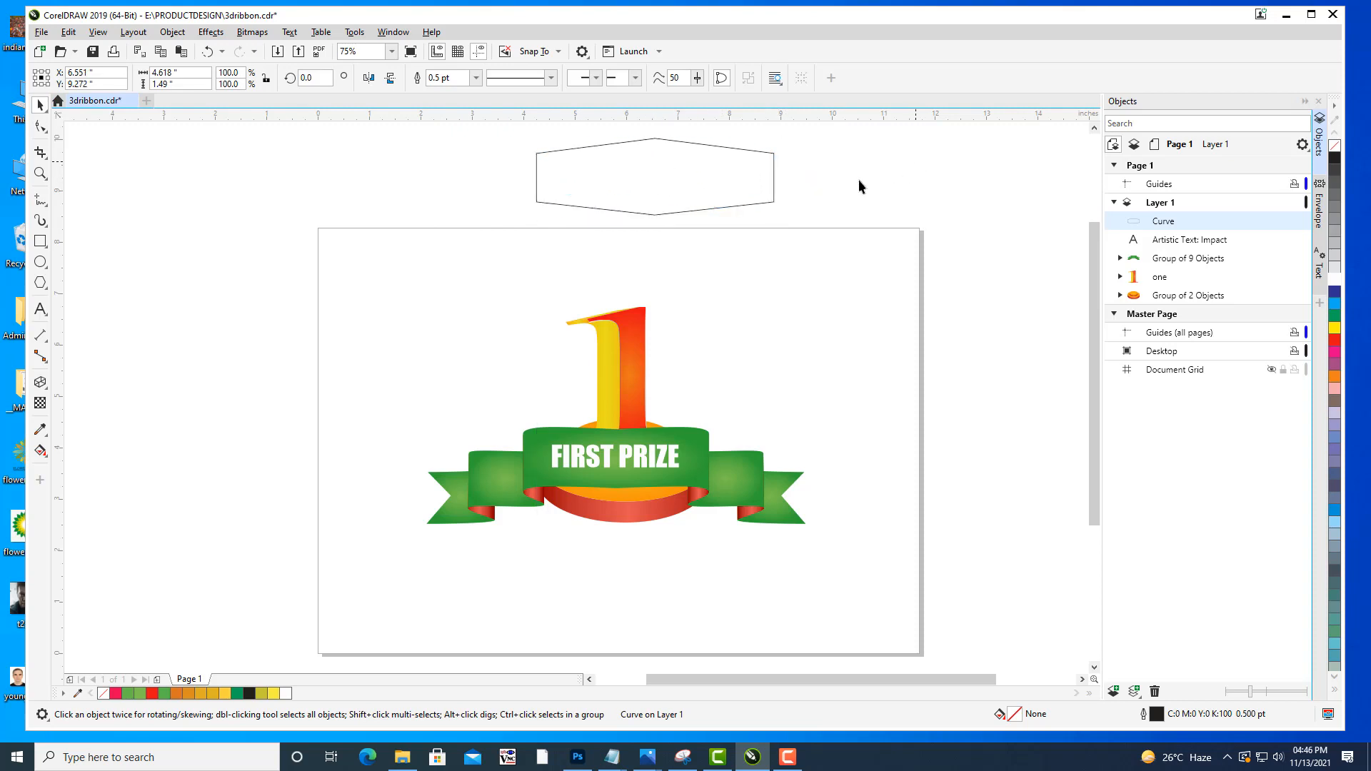
left_click(675, 191)
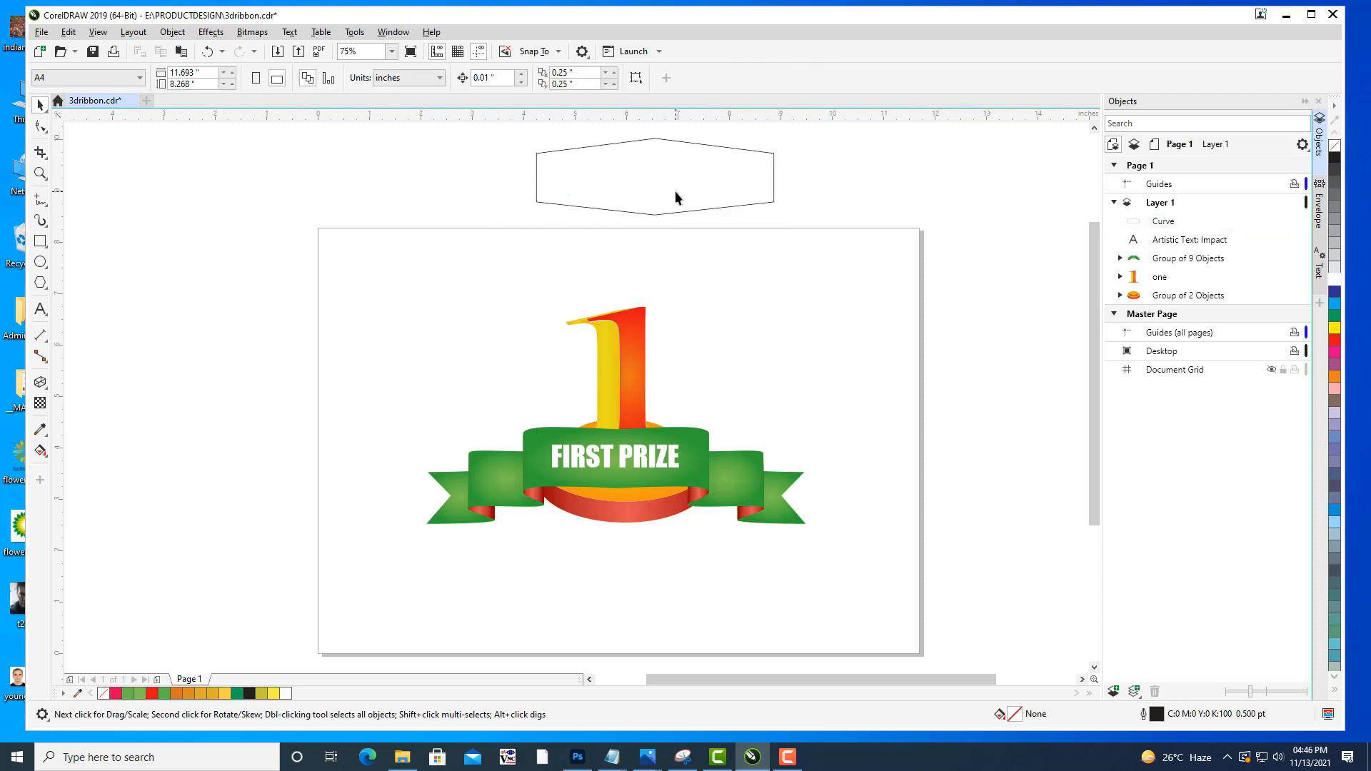
Try to shape the FIRST PRIZE text with an envelope created from the hexagon.
left_click(595, 459)
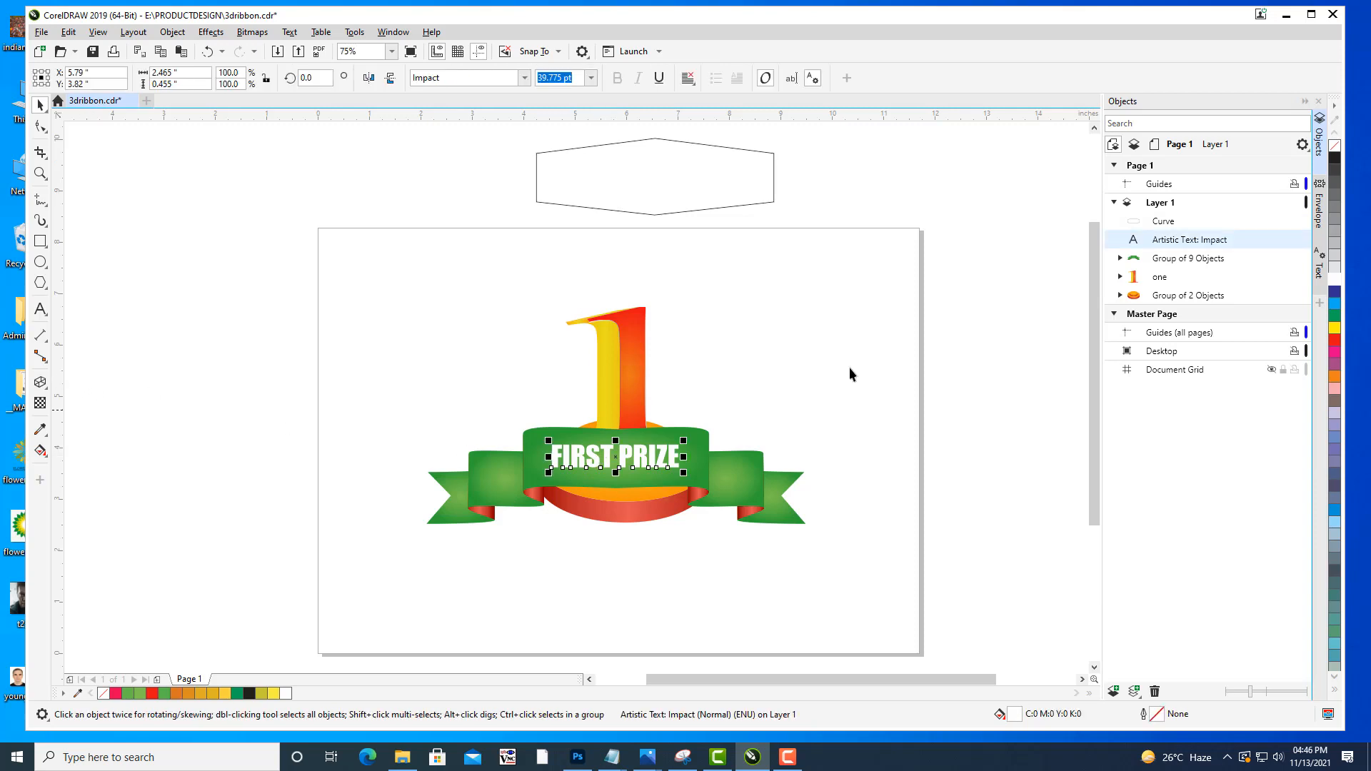
left_click(1321, 215)
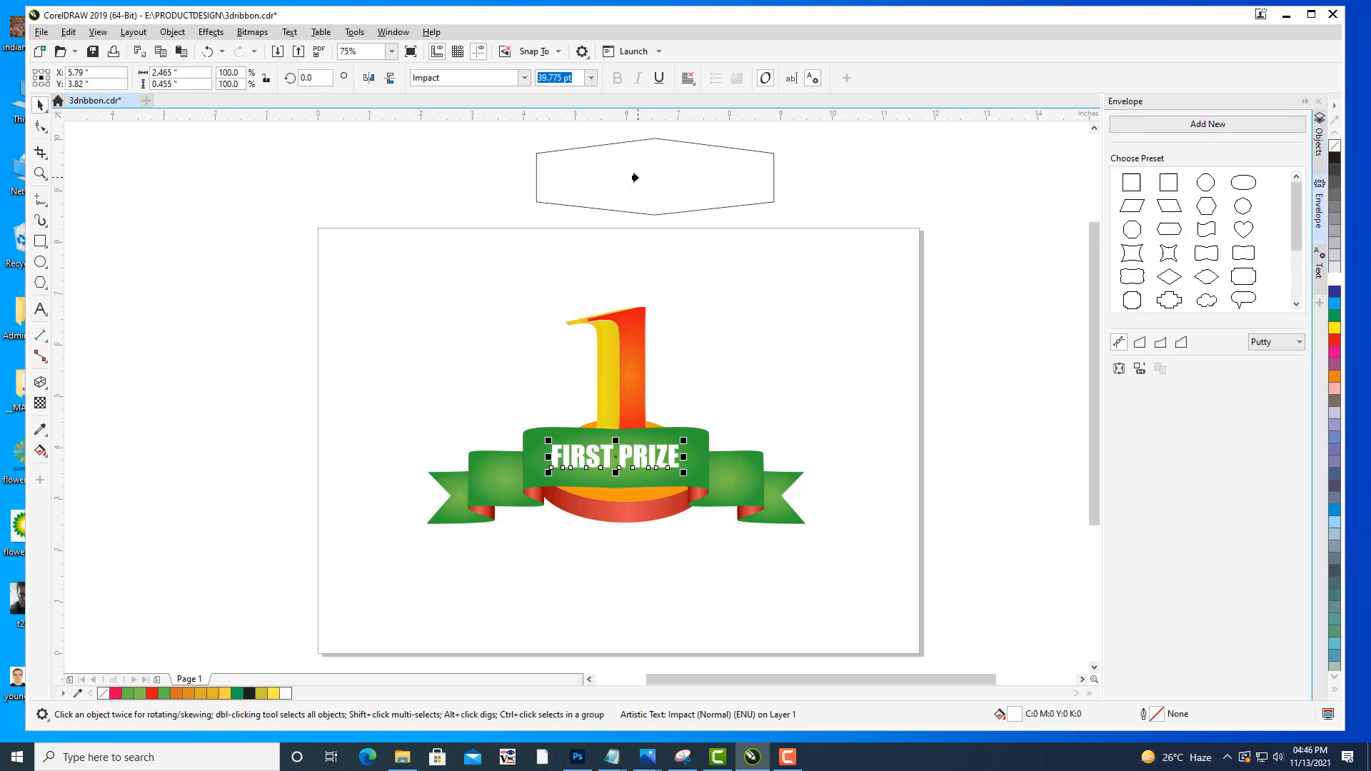
left_click(634, 177)
left_click(690, 425)
left_click(560, 204)
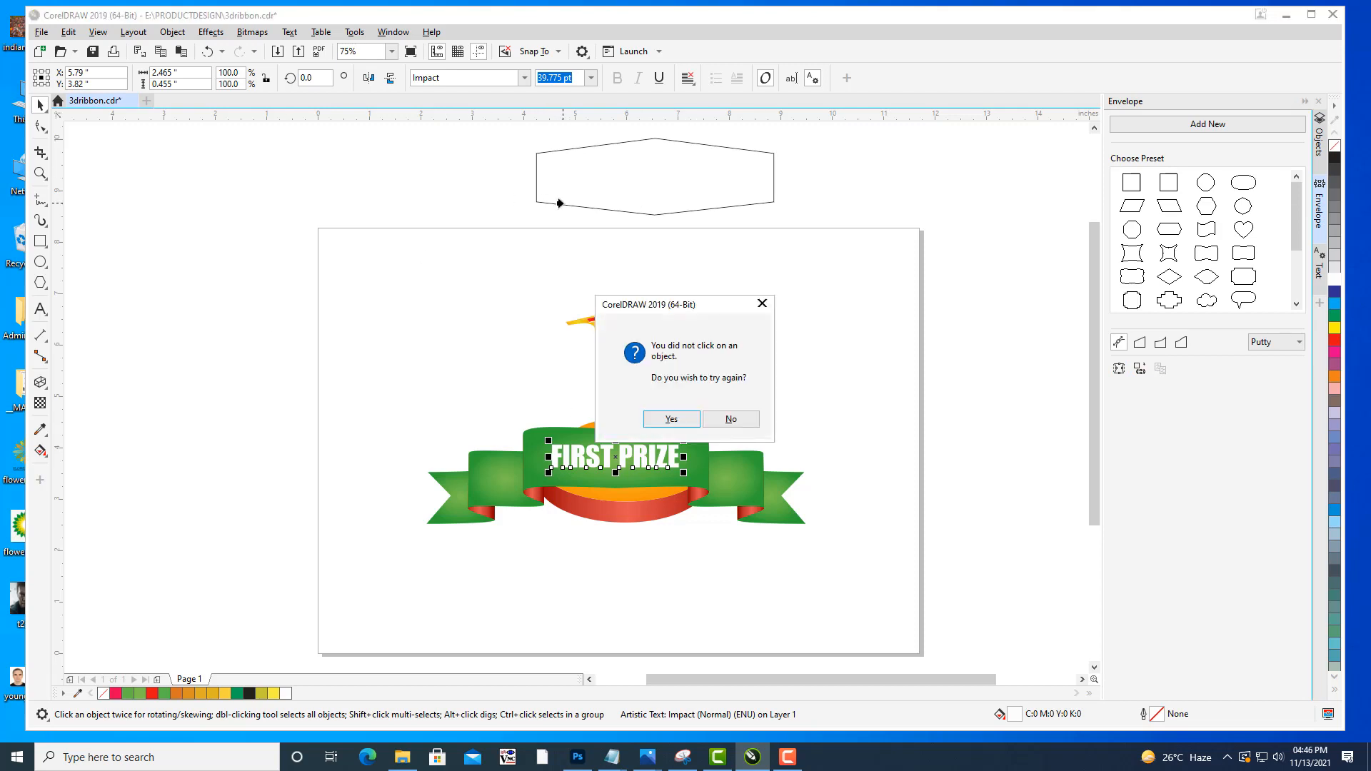
left_click(657, 421)
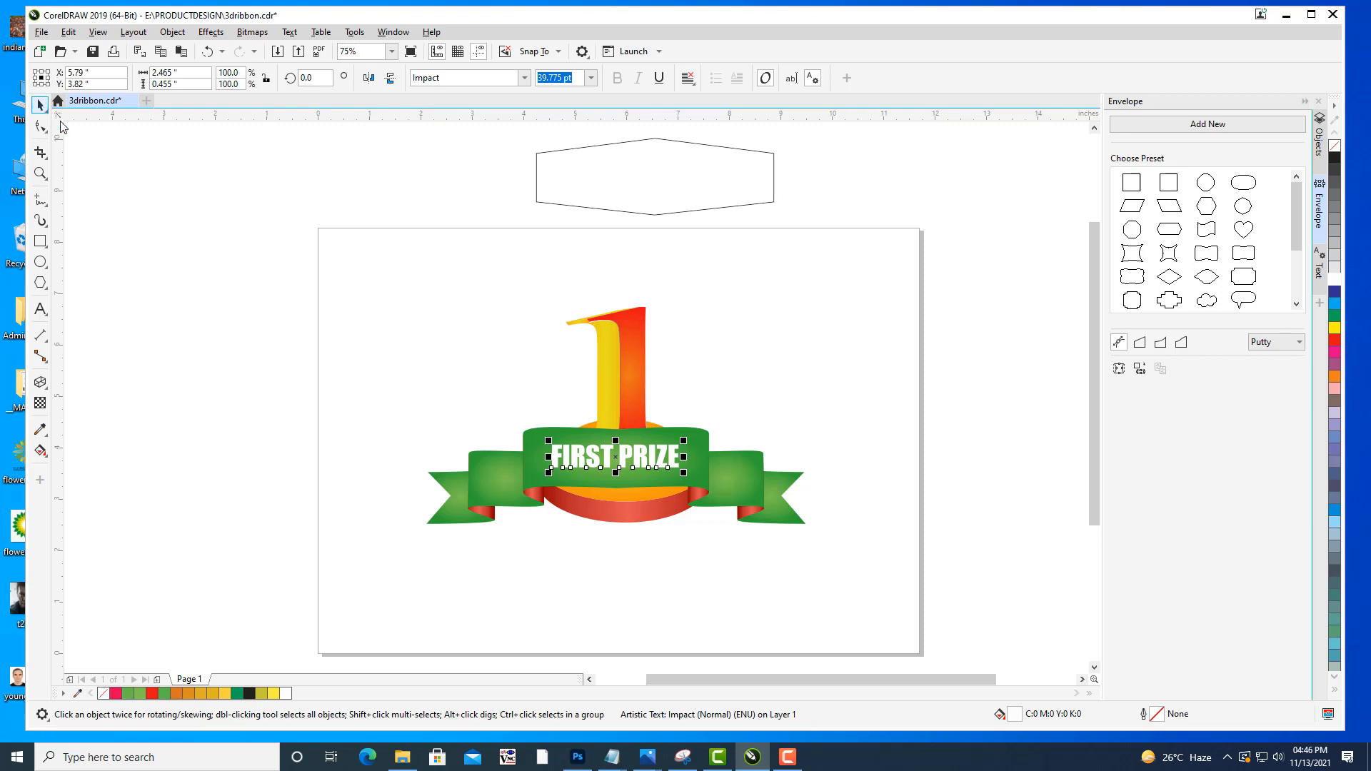
left_click(684, 210)
left_click(749, 423)
Move the hexagon beside the numeral 1 to about X 8.86 in, Y 5.997 in, and shrink it to about 3.113 by 1.005 in.
left_click(712, 209)
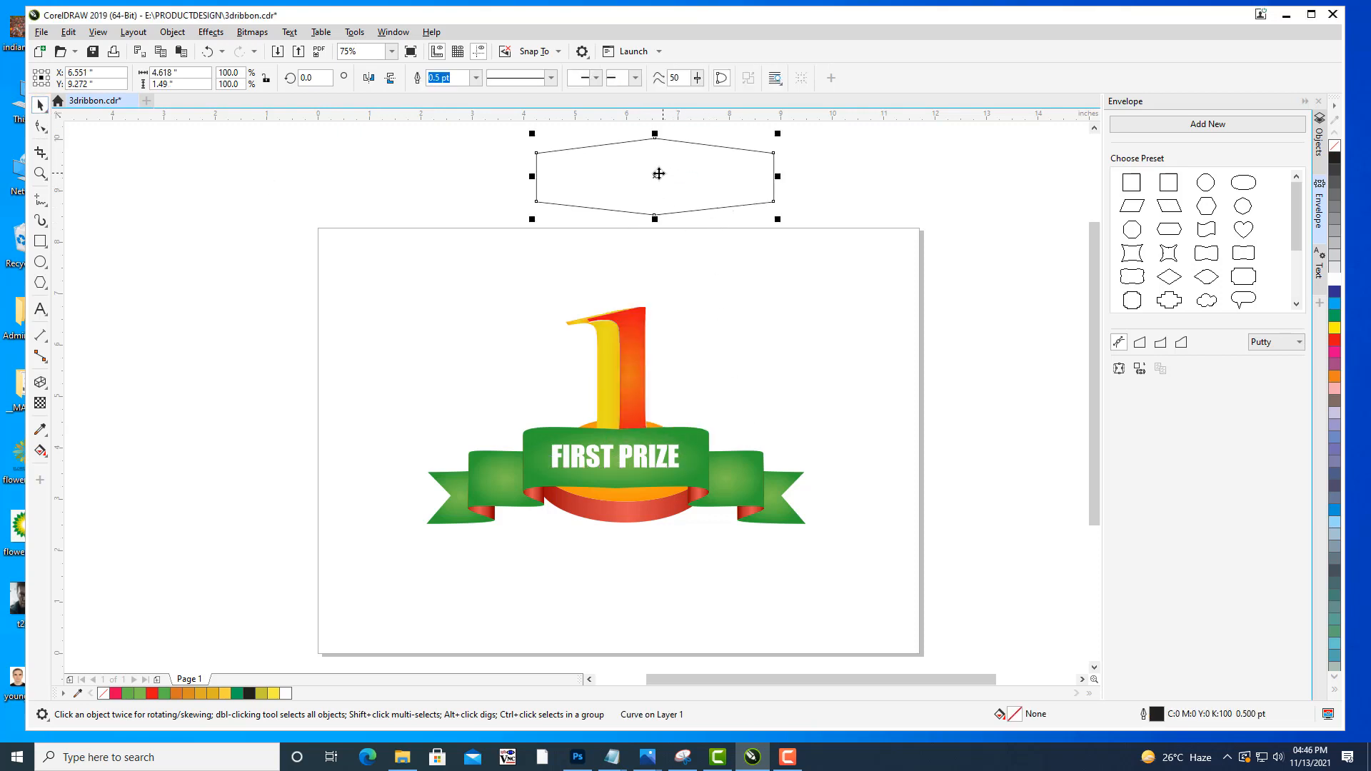
left_click_drag(656, 174, 774, 344)
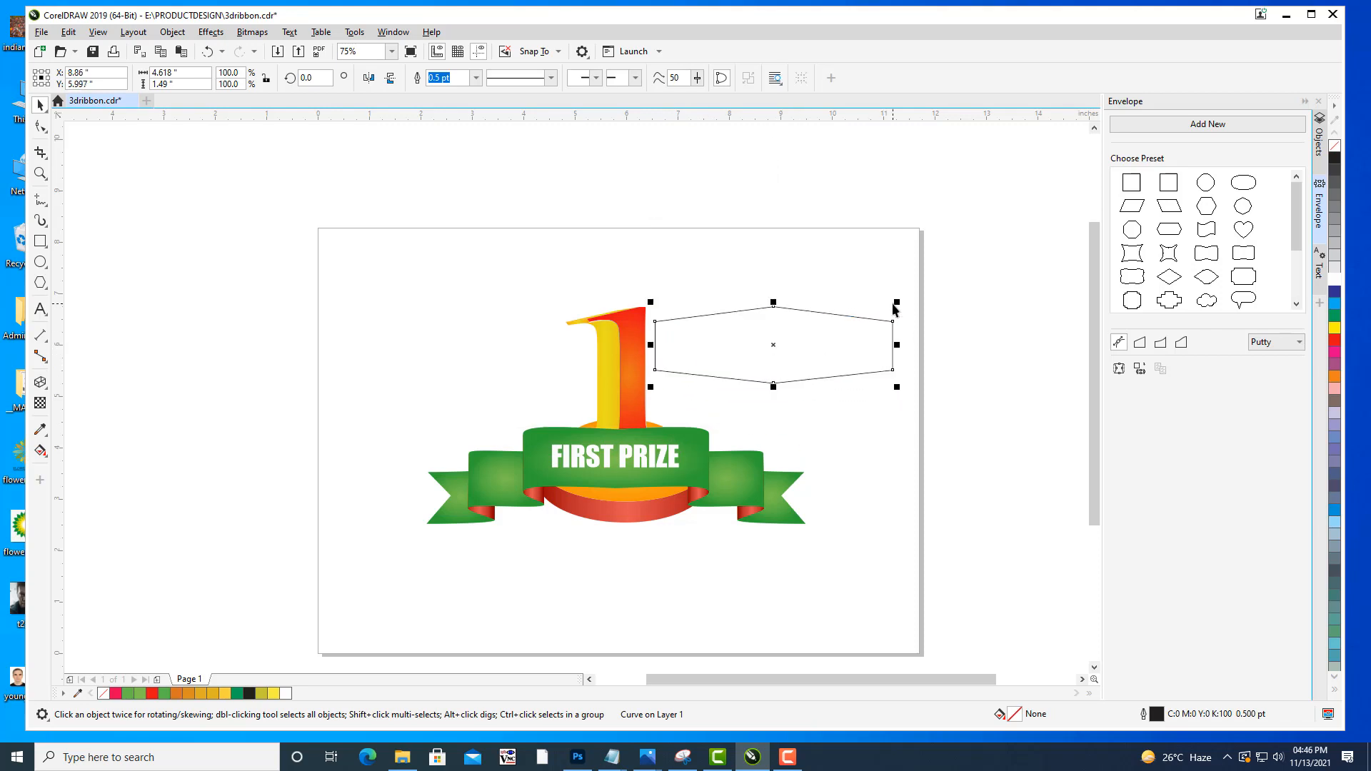
left_click_drag(897, 302, 861, 313)
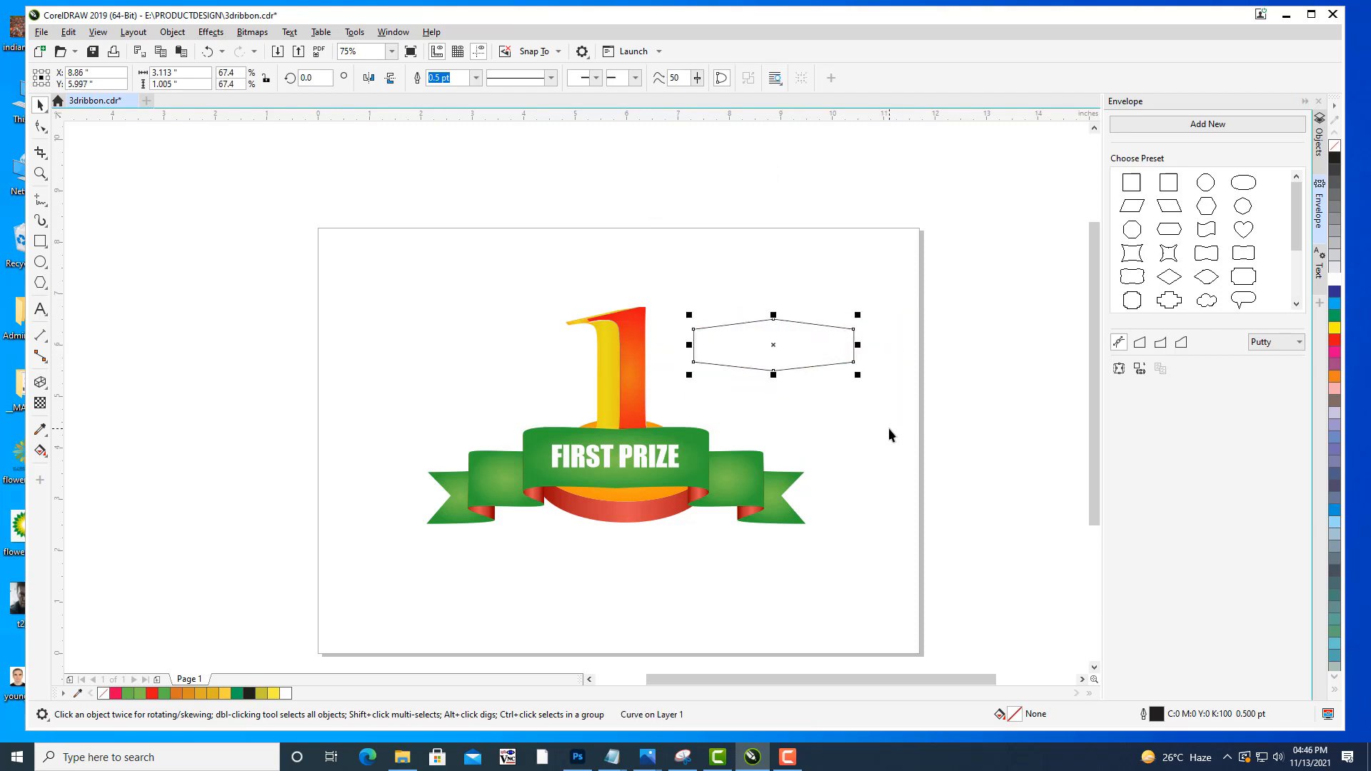
left_click(891, 432)
Apply an envelope created from the hexagon to the FIRST PRIZE text on the ribbon.
left_click(645, 463)
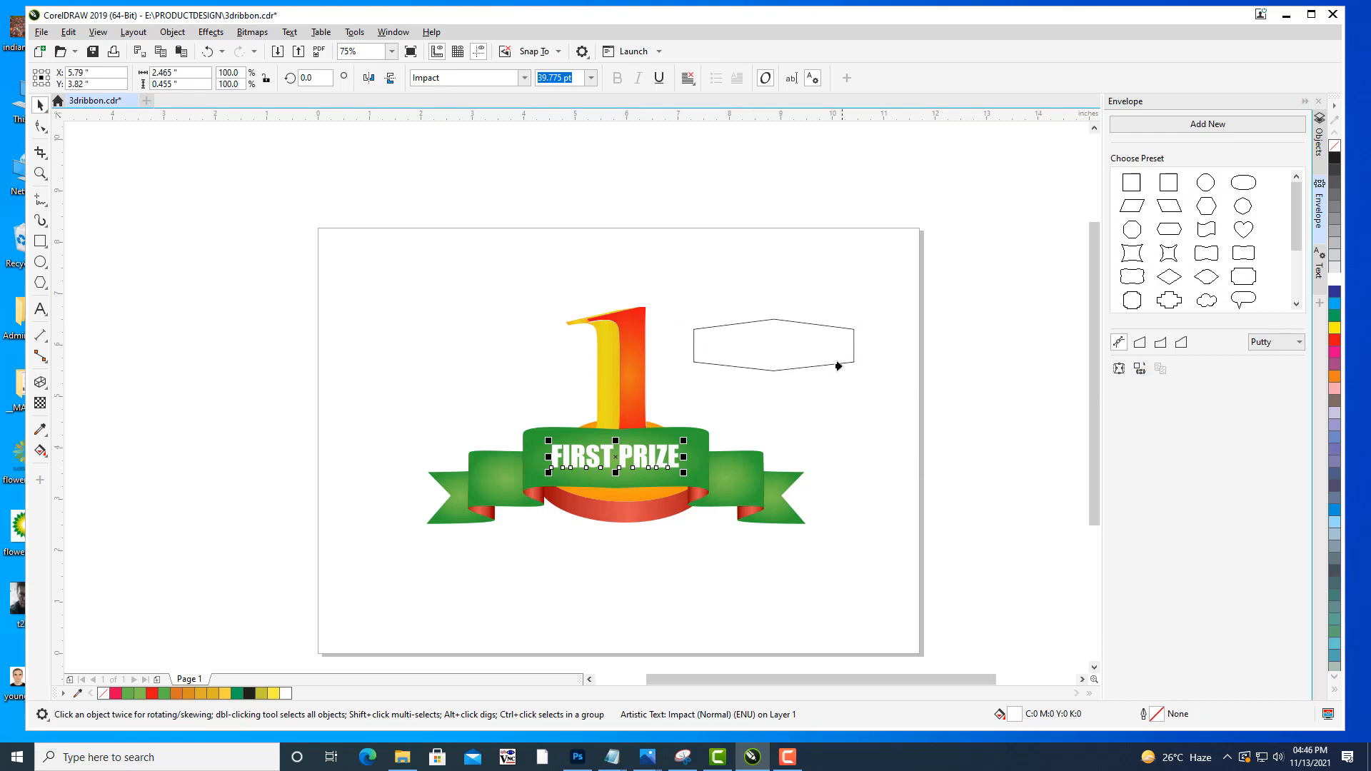
left_click(850, 357)
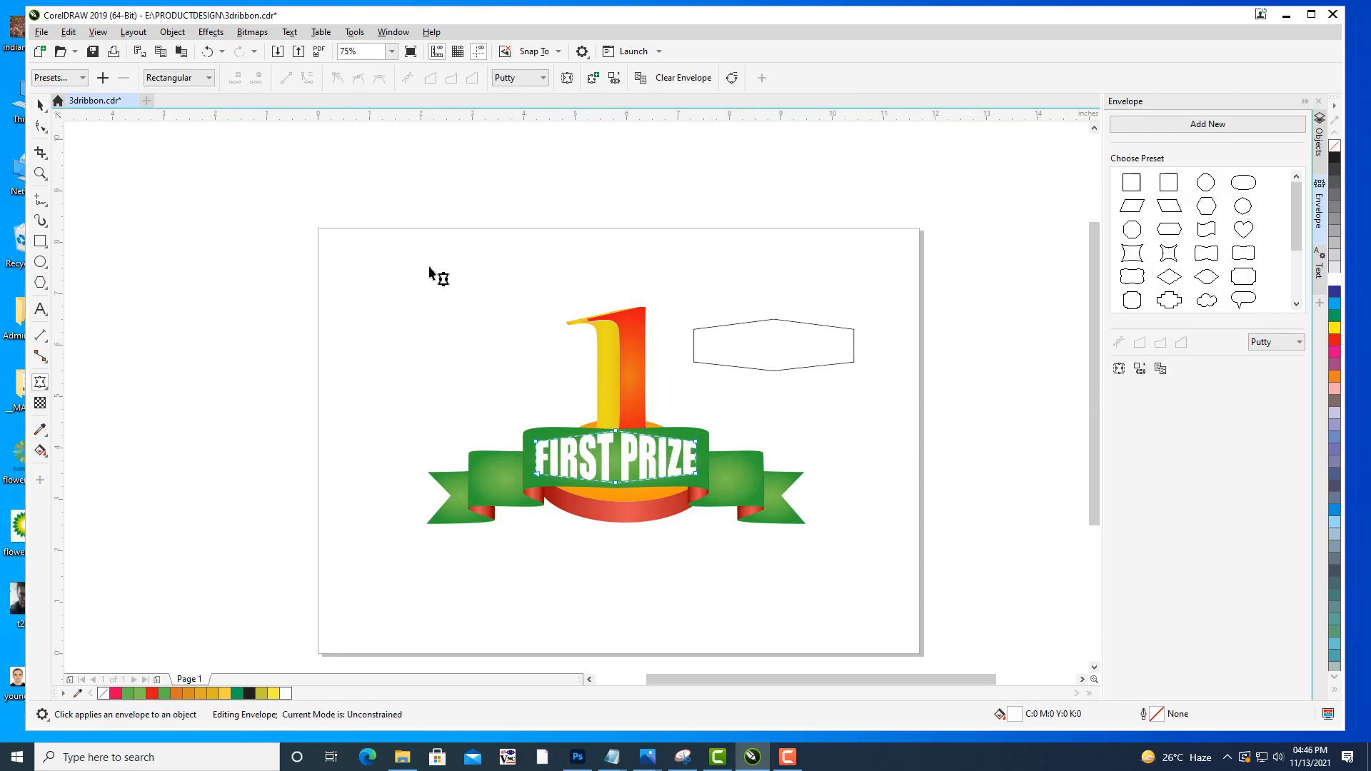
left_click(40, 105)
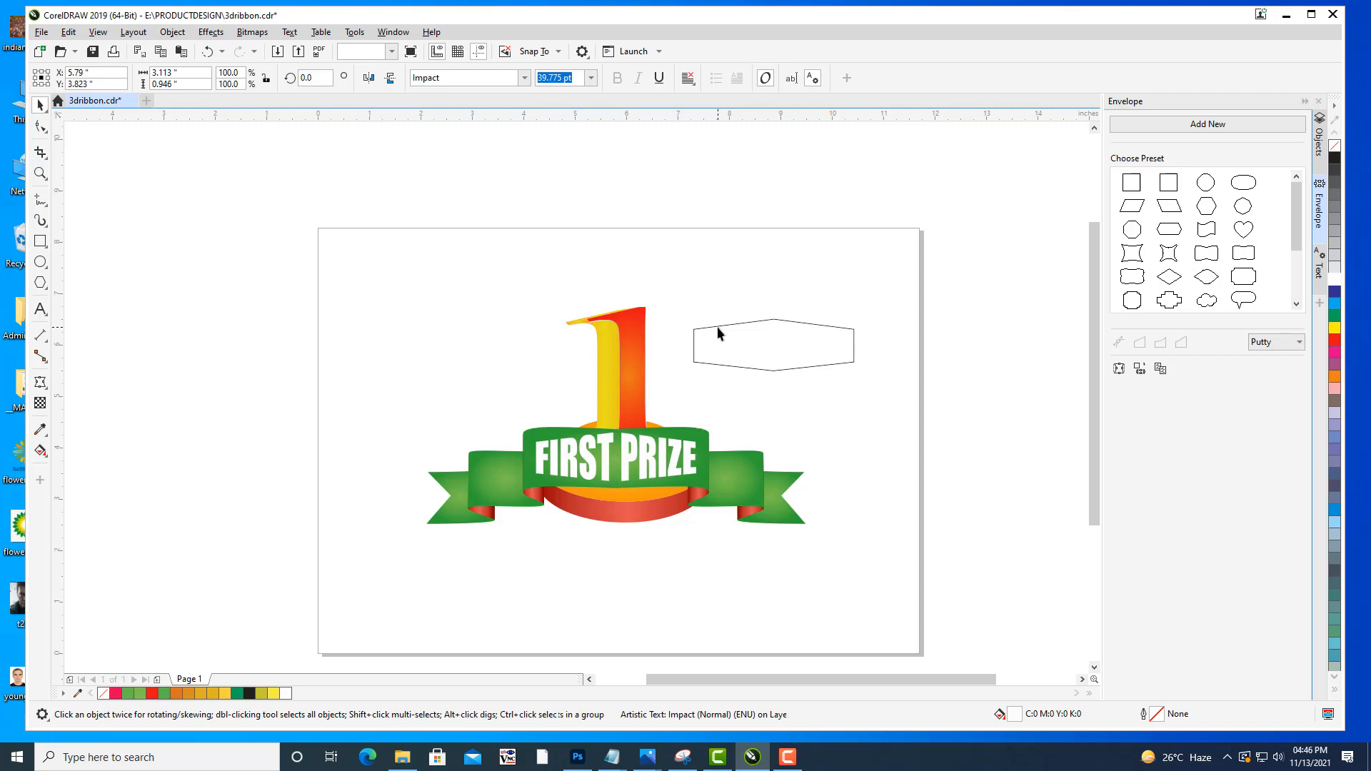
Delete the hexagon beside the numeral, shrink the FIRST PRIZE text to about 2.493 by 0.758 in, and nudge it up to Y 3.853 in.
left_click(762, 321)
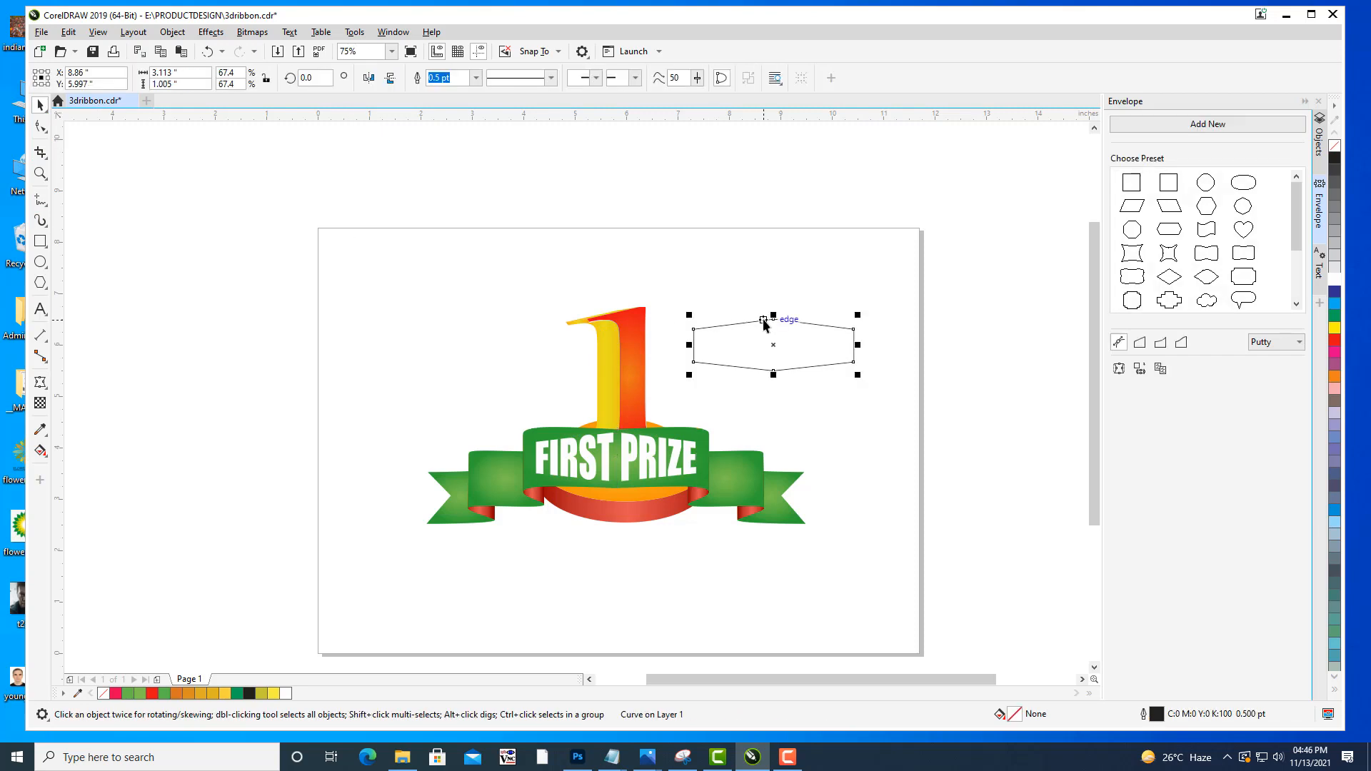
key("Delete")
left_click(654, 463)
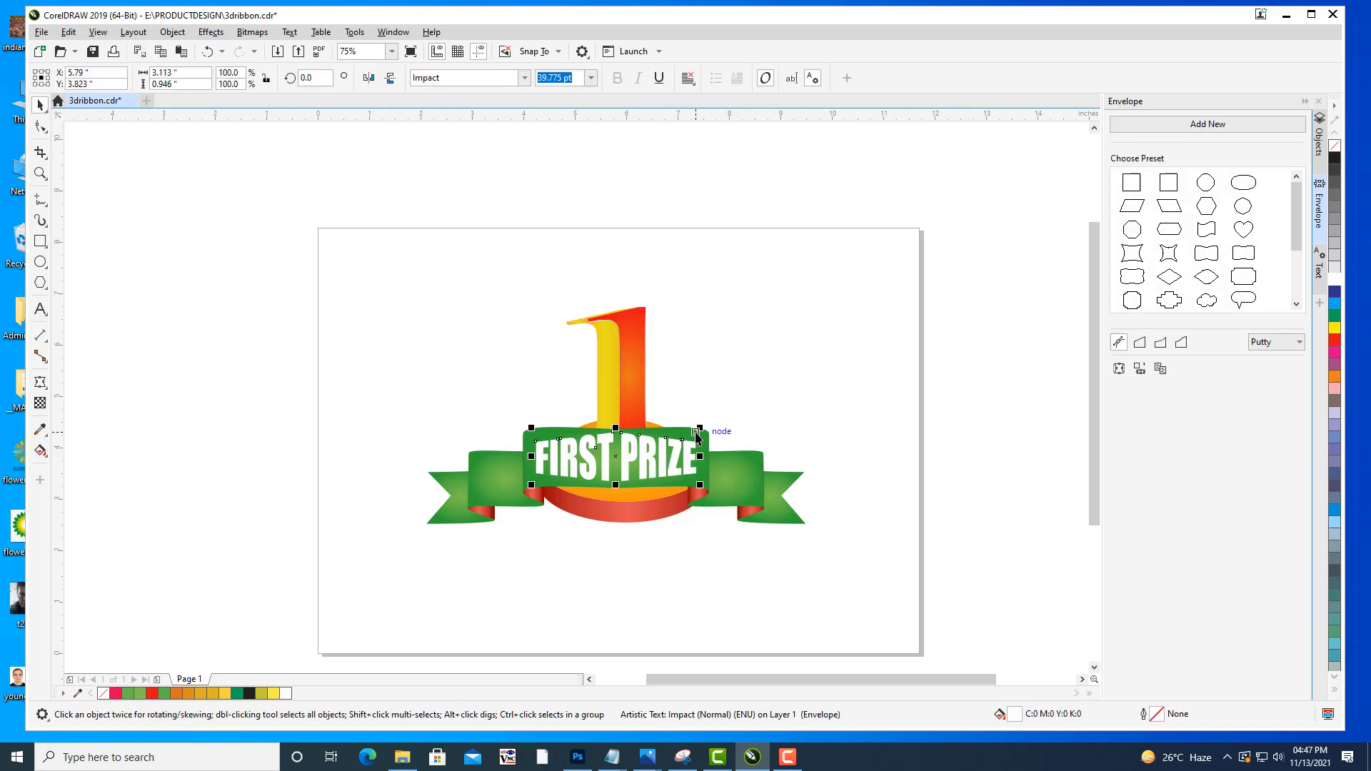
left_click_drag(699, 426, 684, 433)
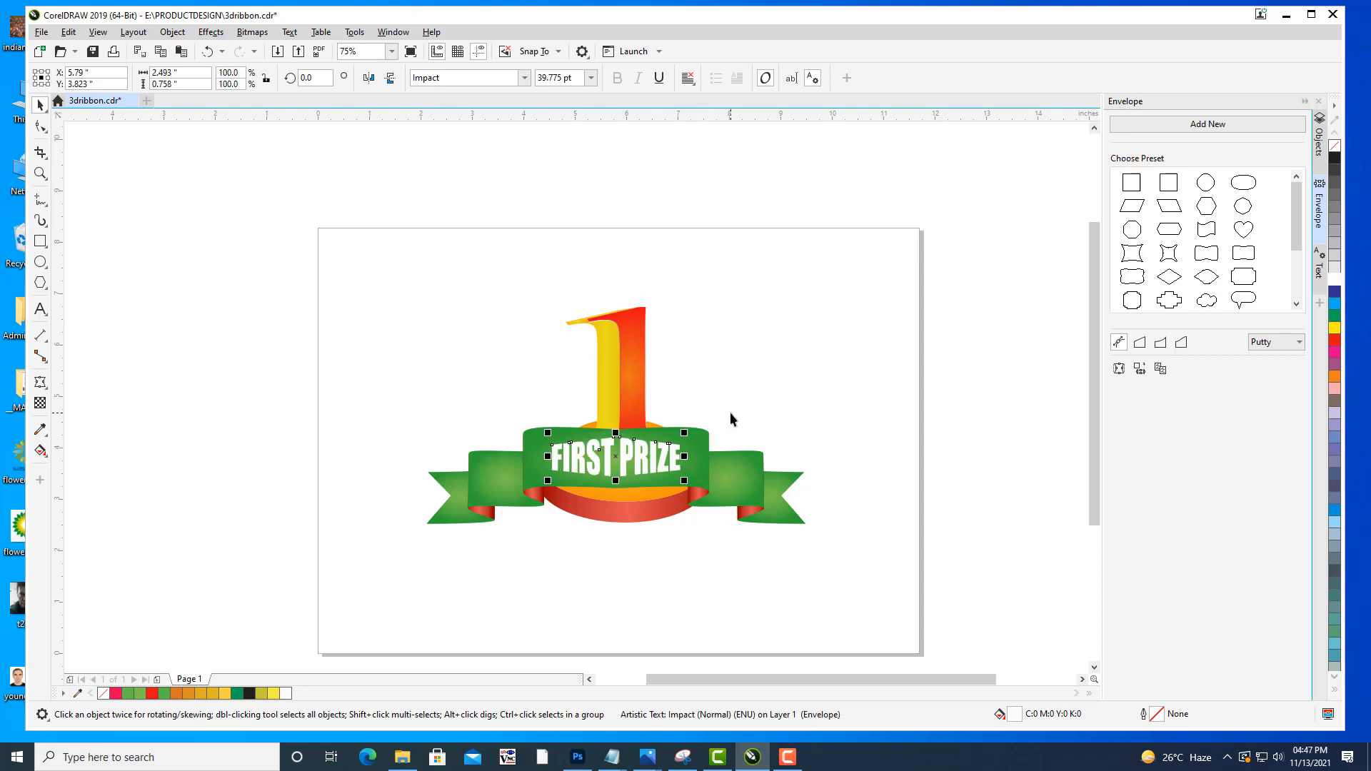
key("Up")
left_click(750, 383)
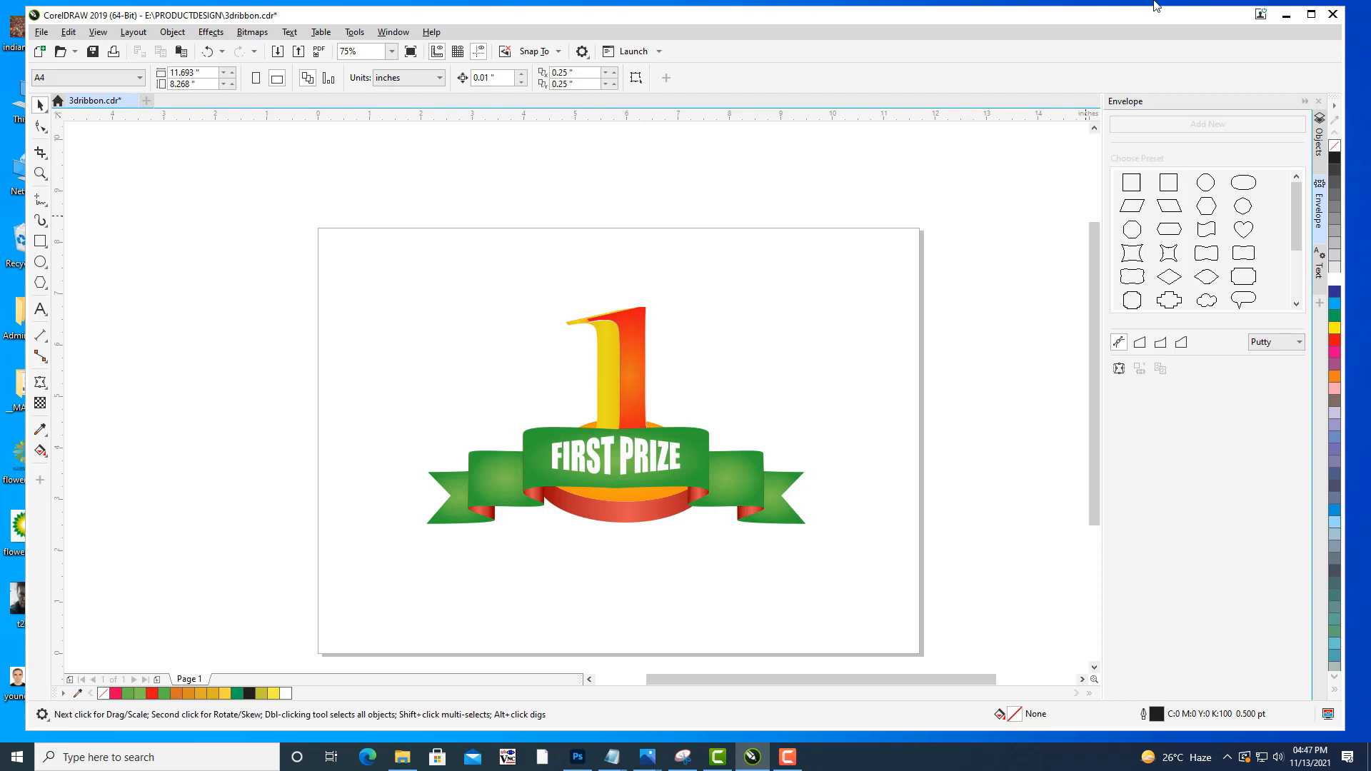
Stretch the FIRST PRIZE text horizontally on both sides to about 2.91 in wide, keeping its height.
left_click_drag(718, 495, 789, 516)
scroll(792, 521, "up", 2)
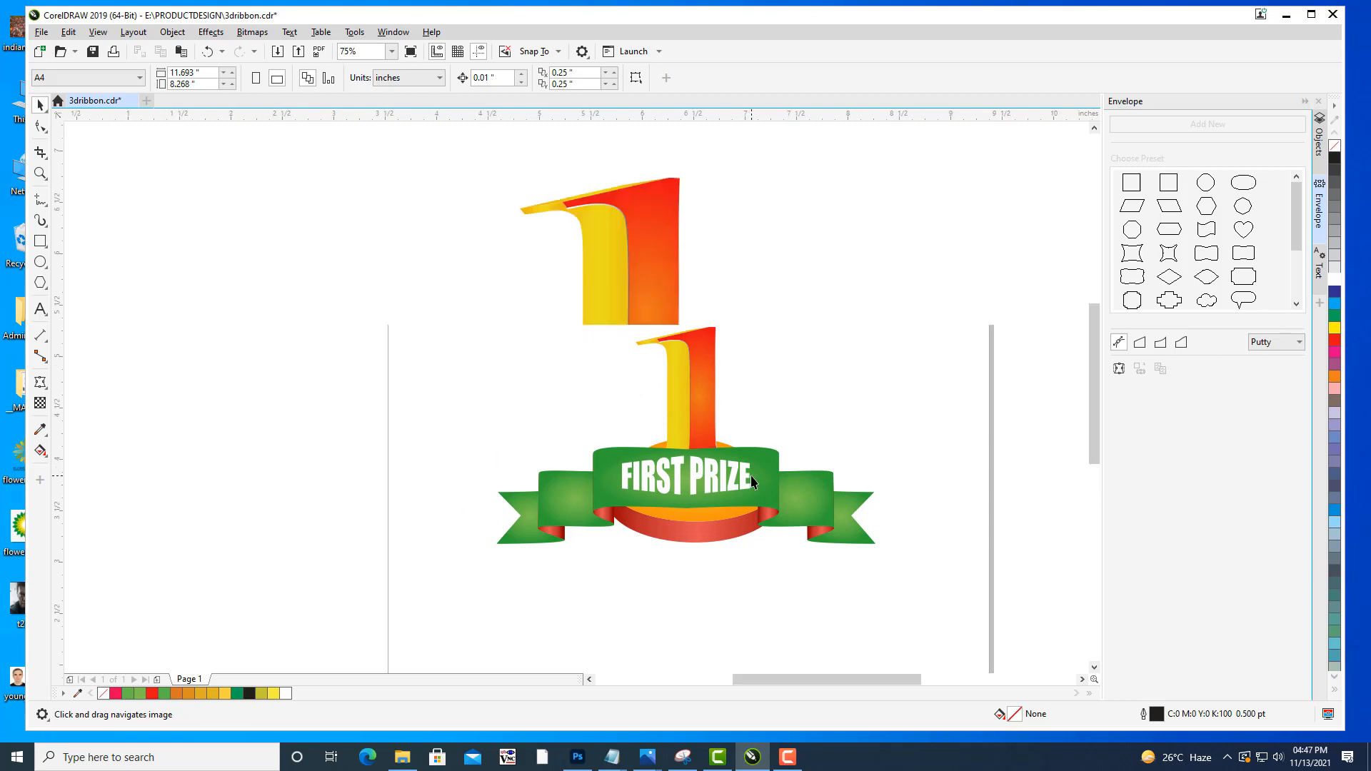
left_click(636, 442)
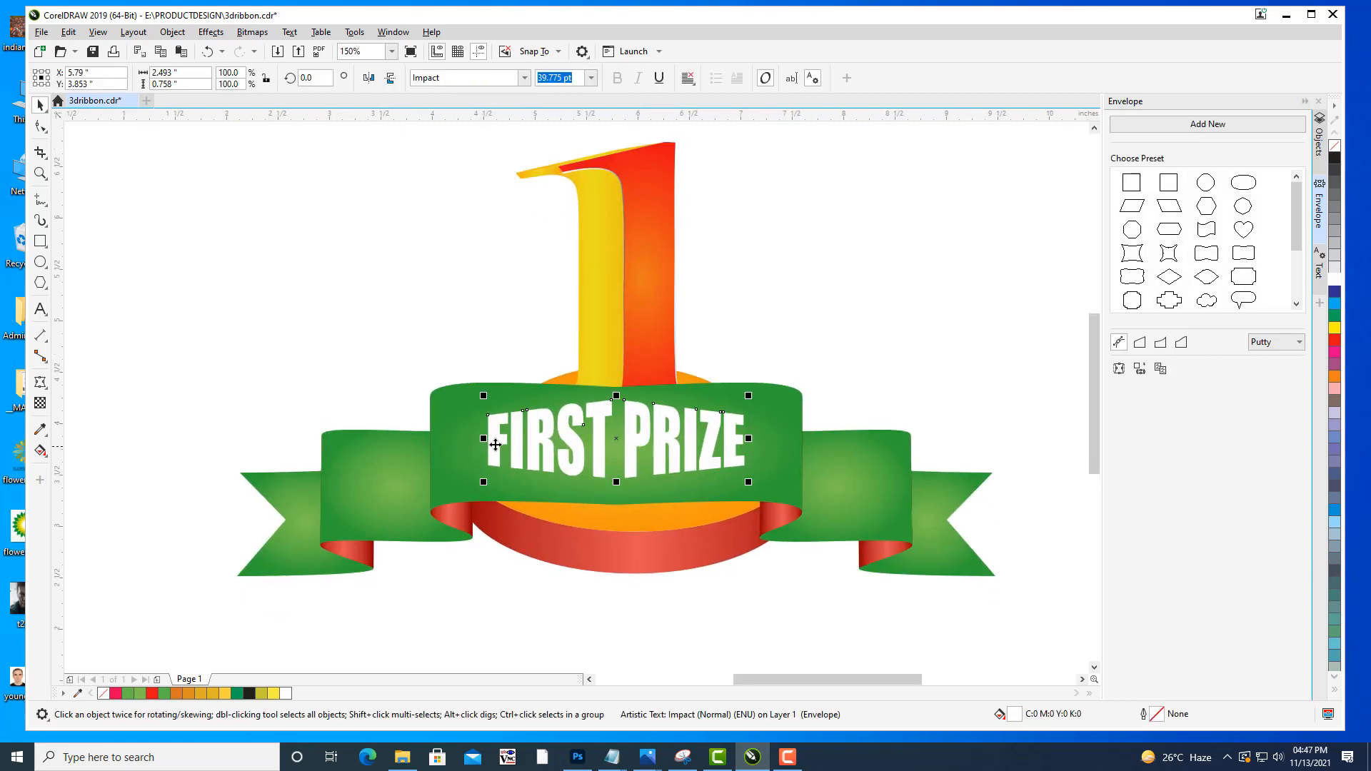
left_click_drag(484, 439, 463, 439)
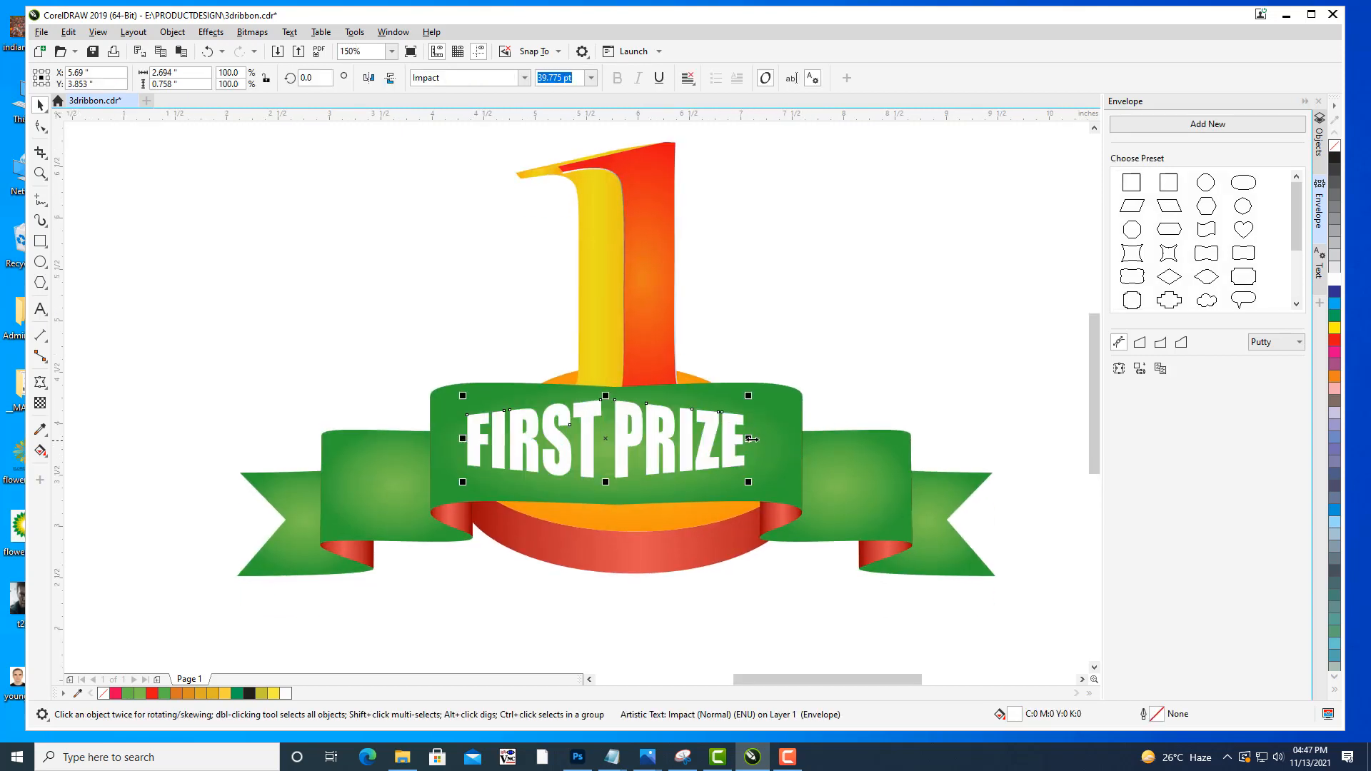
left_click_drag(748, 438, 771, 438)
left_click(800, 291)
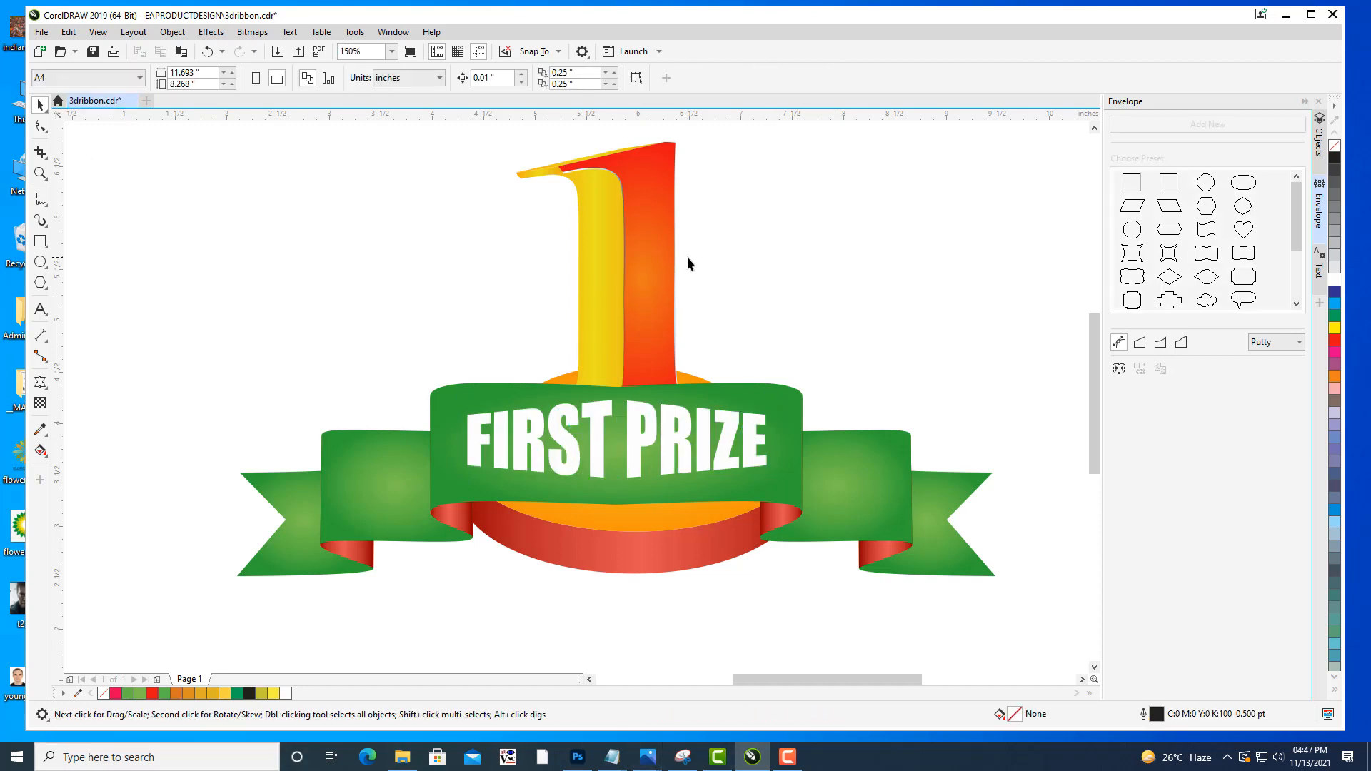
Nudge the FIRST PRIZE text left to X 5.757 in to centre it on the ribbon.
scroll(706, 214, "down", 3)
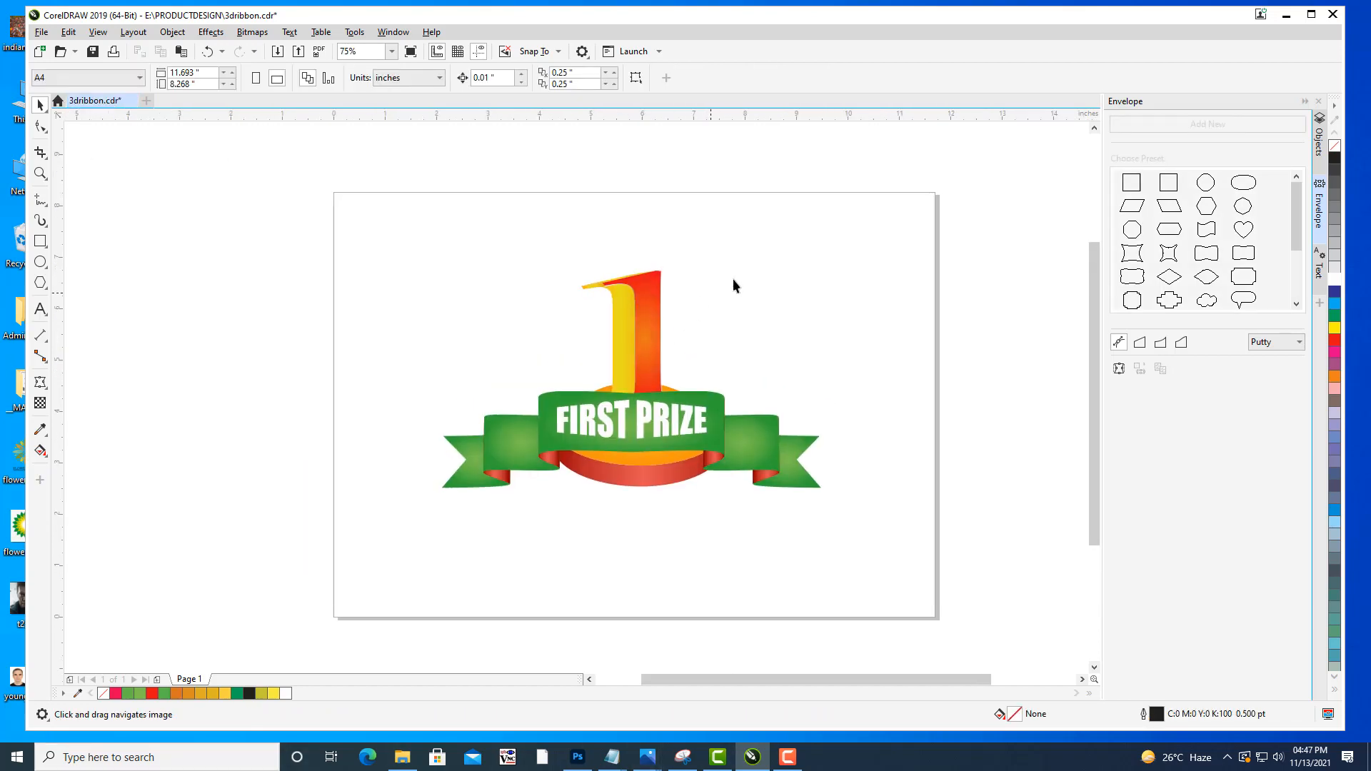
left_click(662, 425)
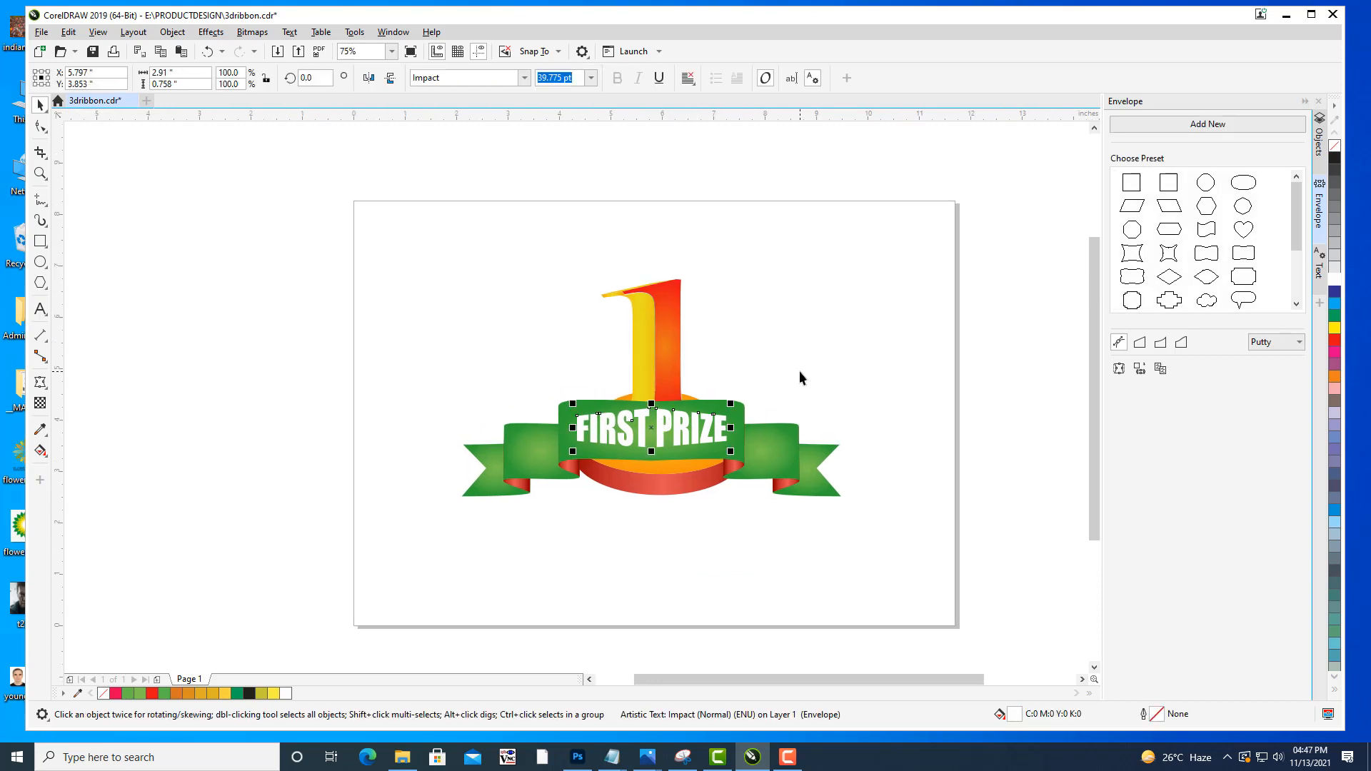
key("Left")
key("Left")
key("Left")
key("Left")
left_click(800, 339)
left_click_drag(796, 337, 764, 357)
Fill the FIRST PRIZE text with the saved BLUE fountain fill, changed to an elliptical blend.
left_click(632, 449)
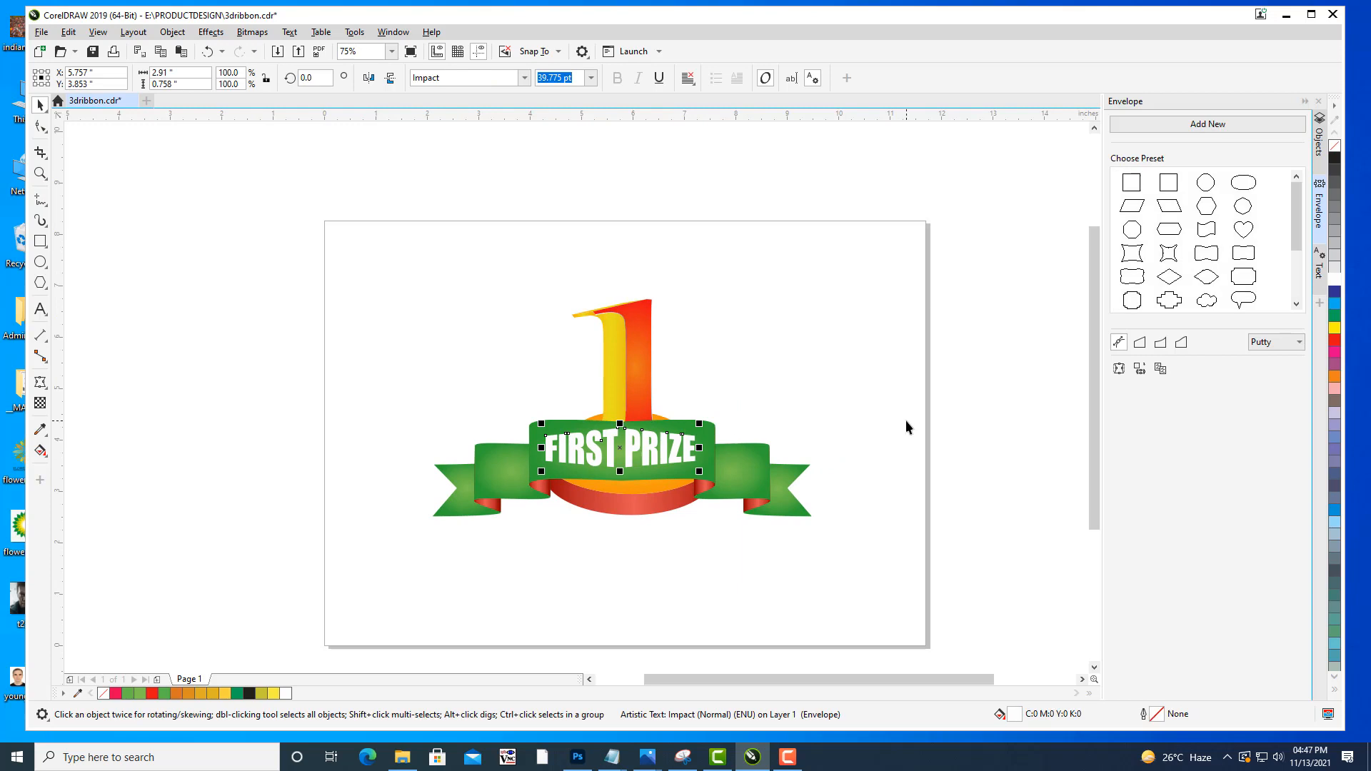
key("F11")
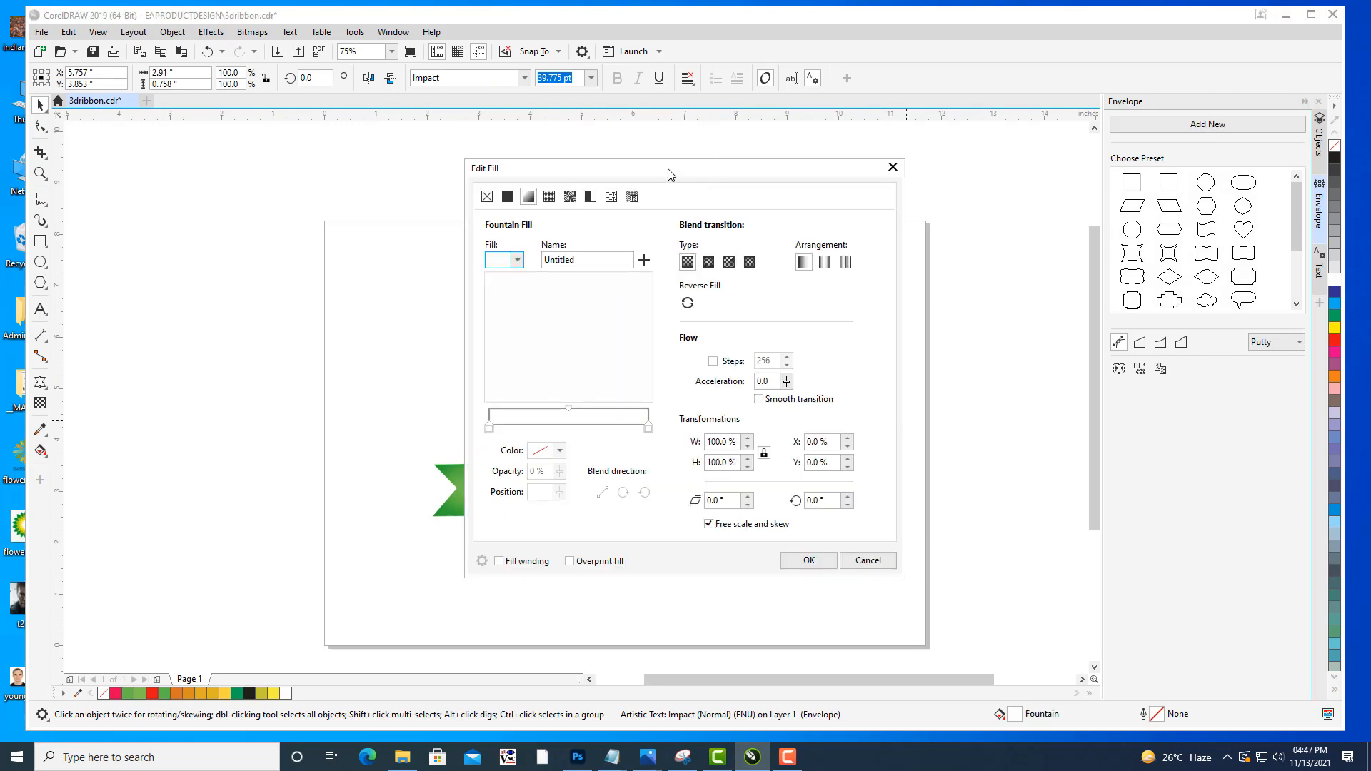
left_click_drag(670, 175, 1047, 85)
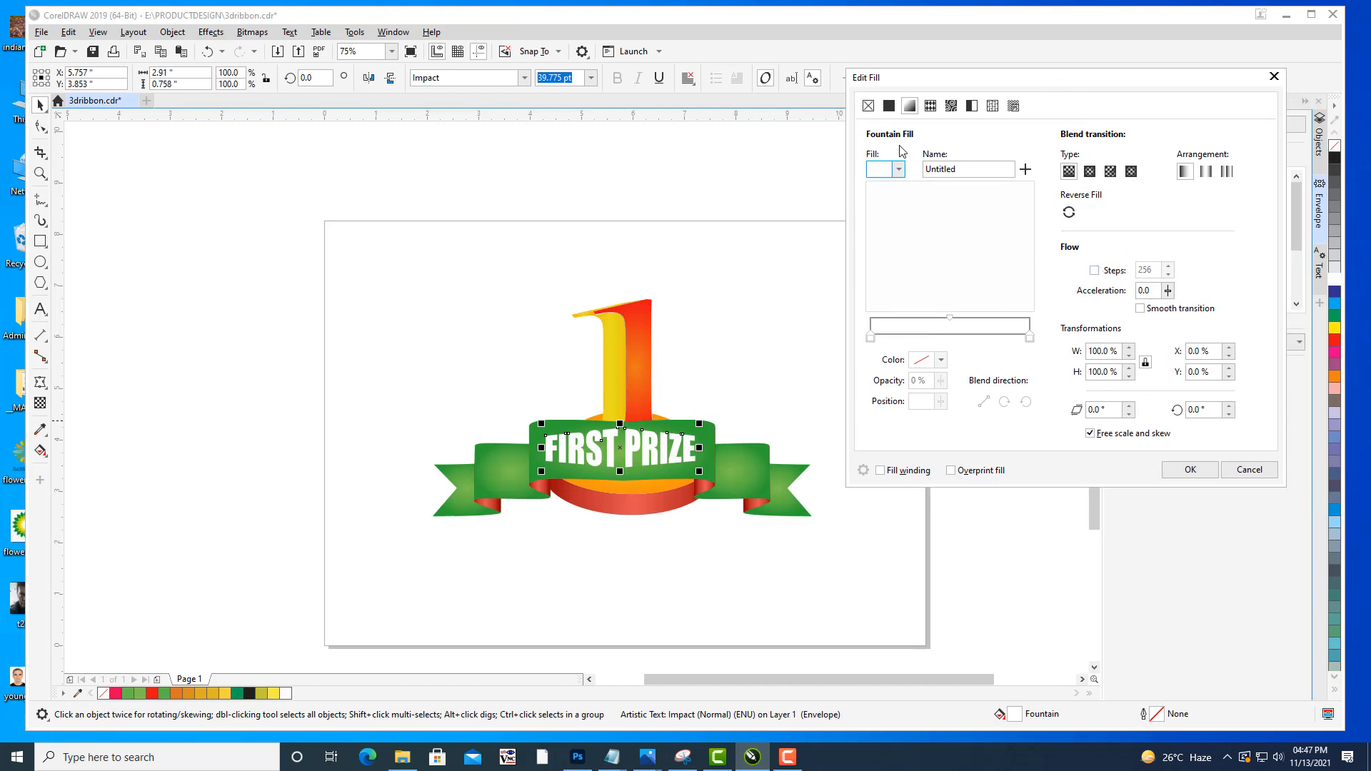
left_click(900, 170)
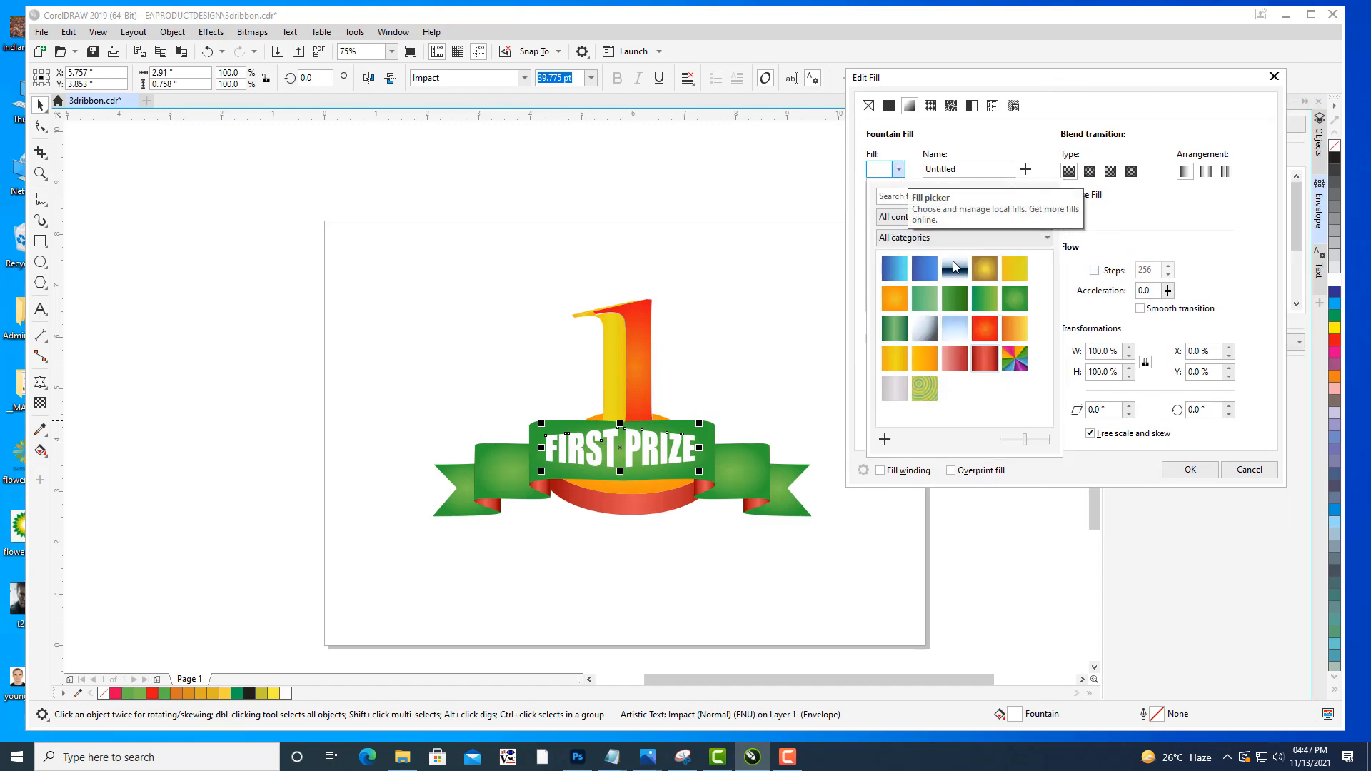
left_click(985, 268)
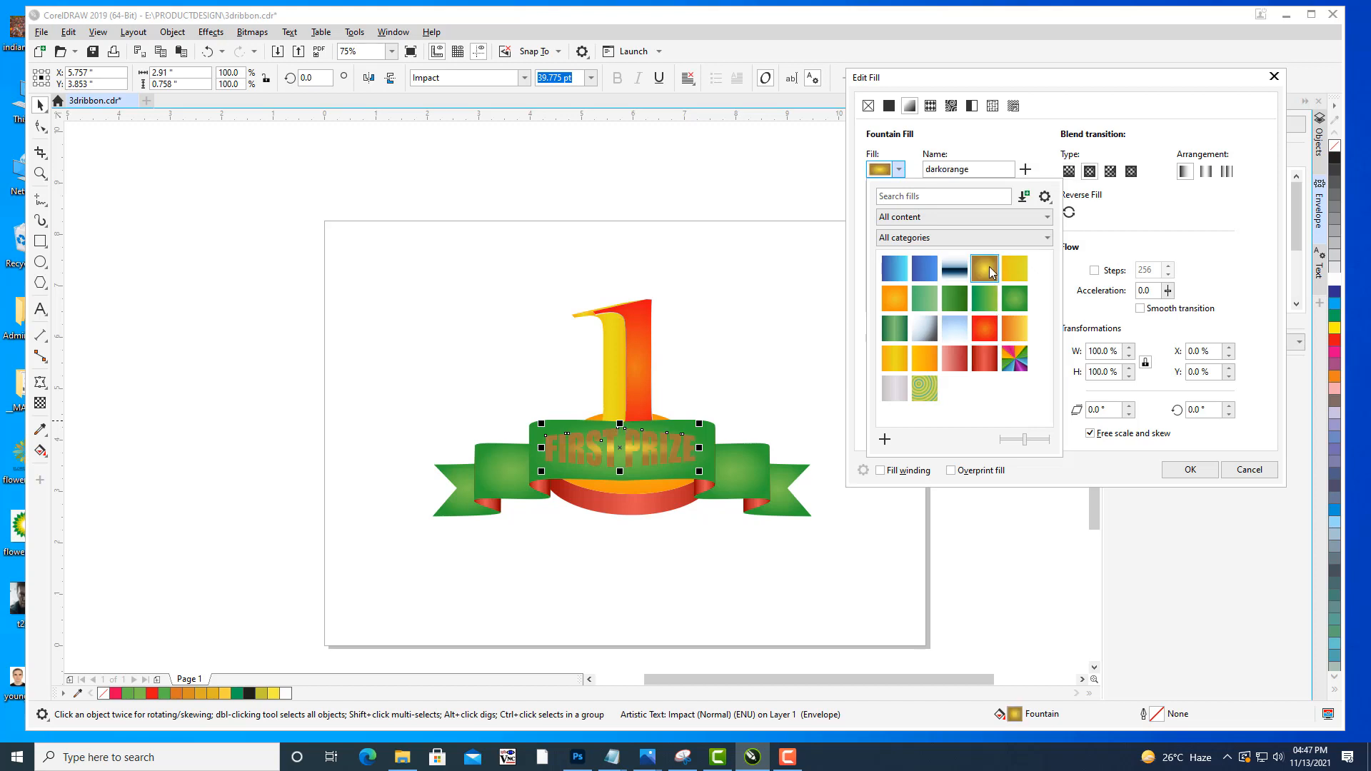
left_click(956, 330)
left_click(932, 276)
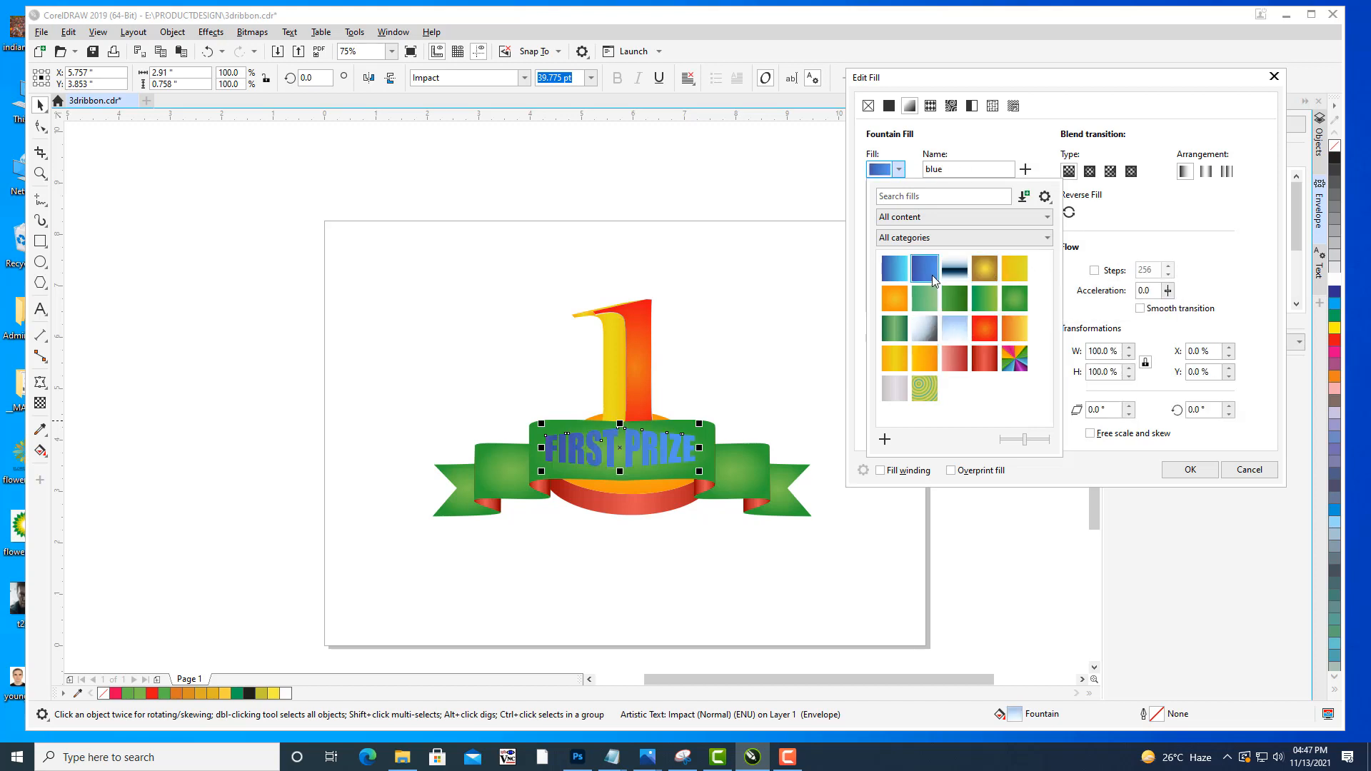
left_click(893, 271)
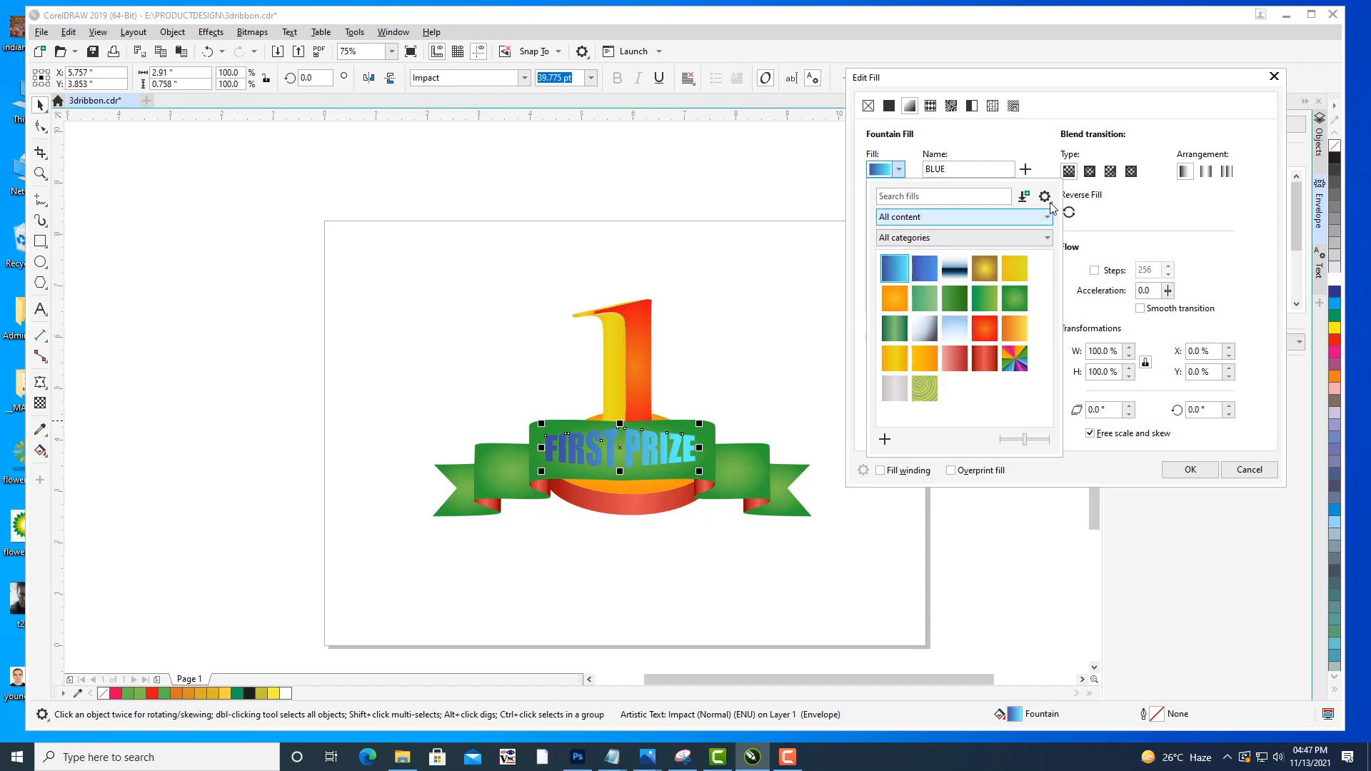
left_click(1091, 173)
left_click(1090, 172)
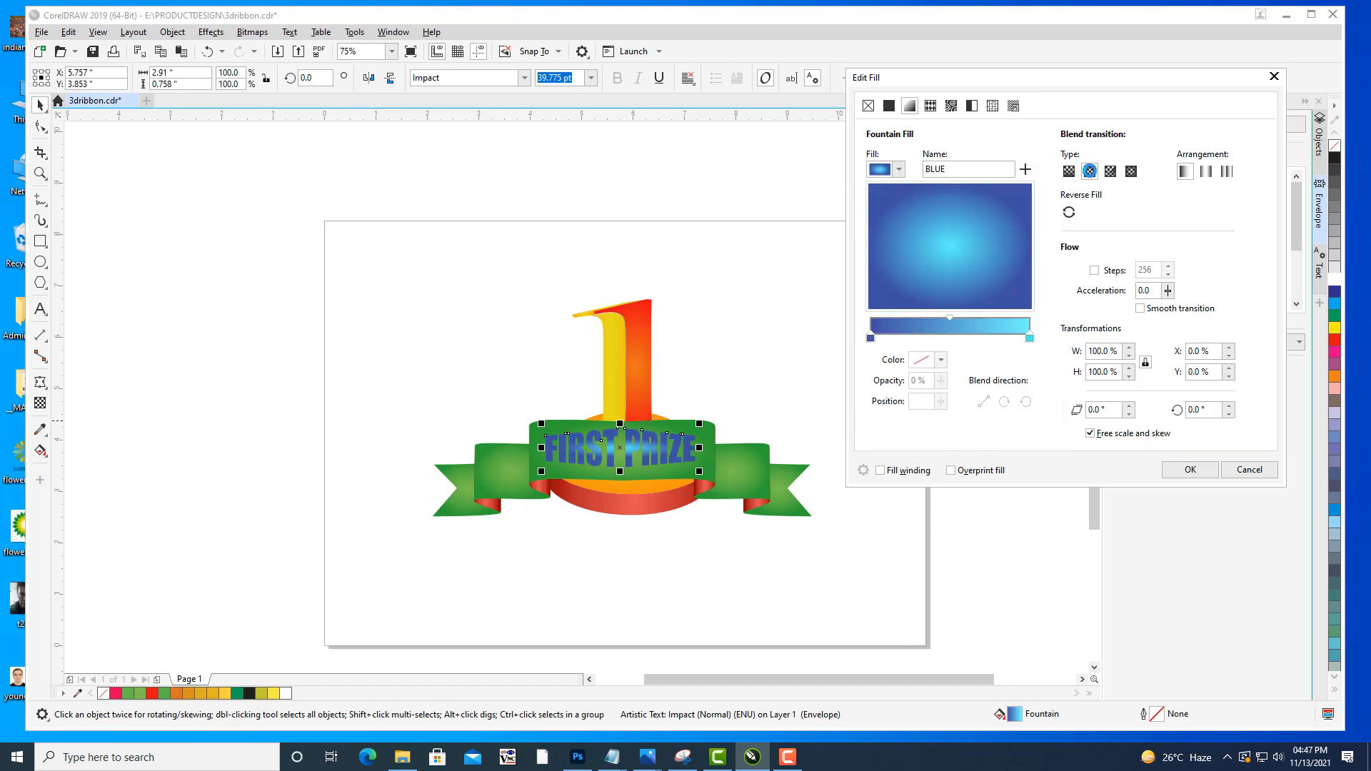
left_click(1186, 470)
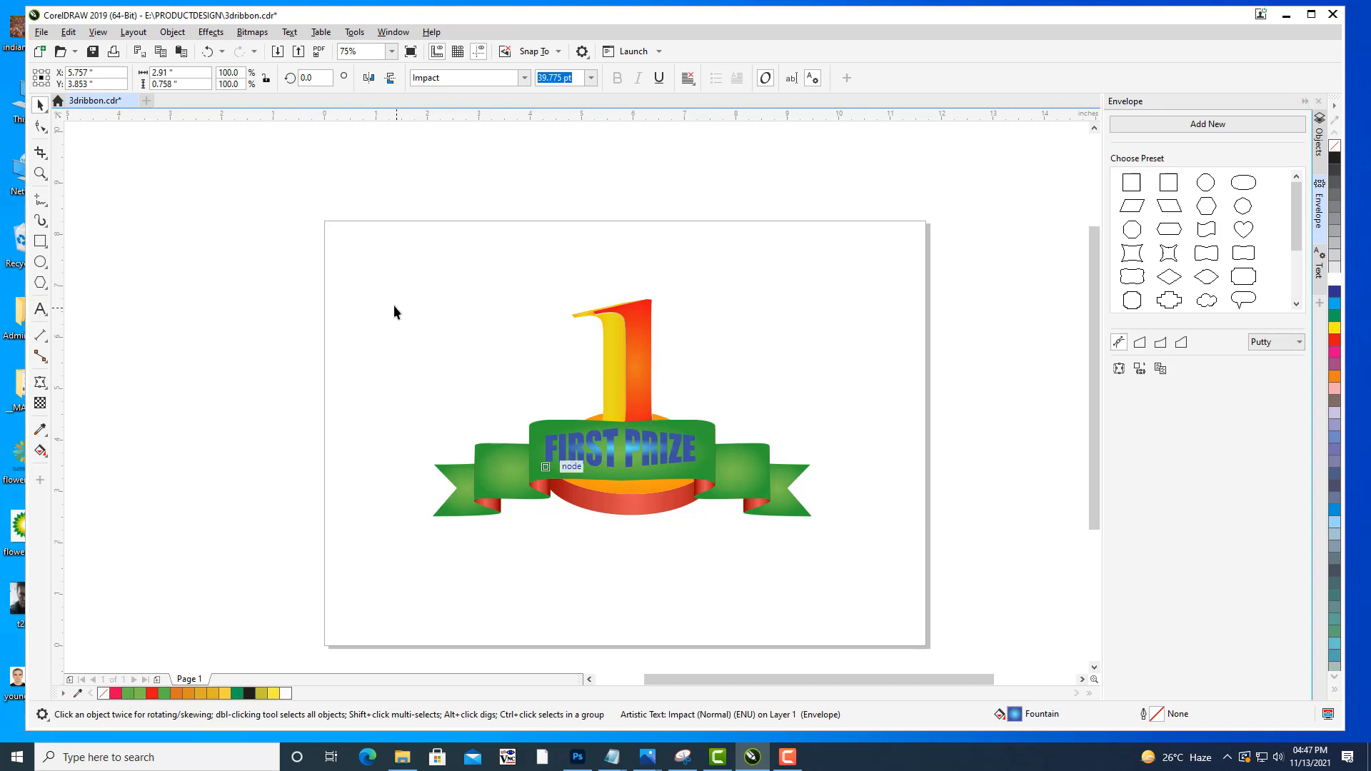
Enlarge the text's elliptical gradient vertically and horizontally so the light blue centre spreads across more letters.
key("g")
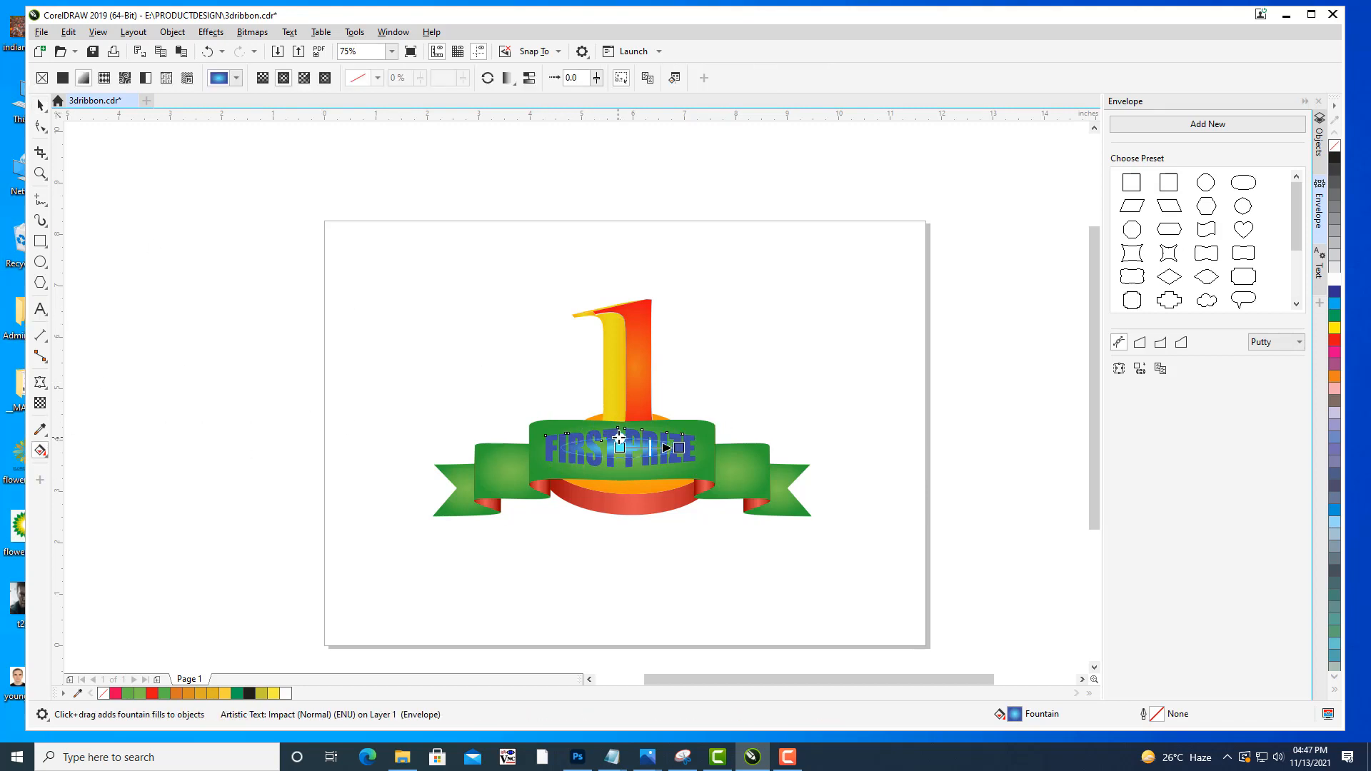
left_click_drag(619, 437, 619, 397)
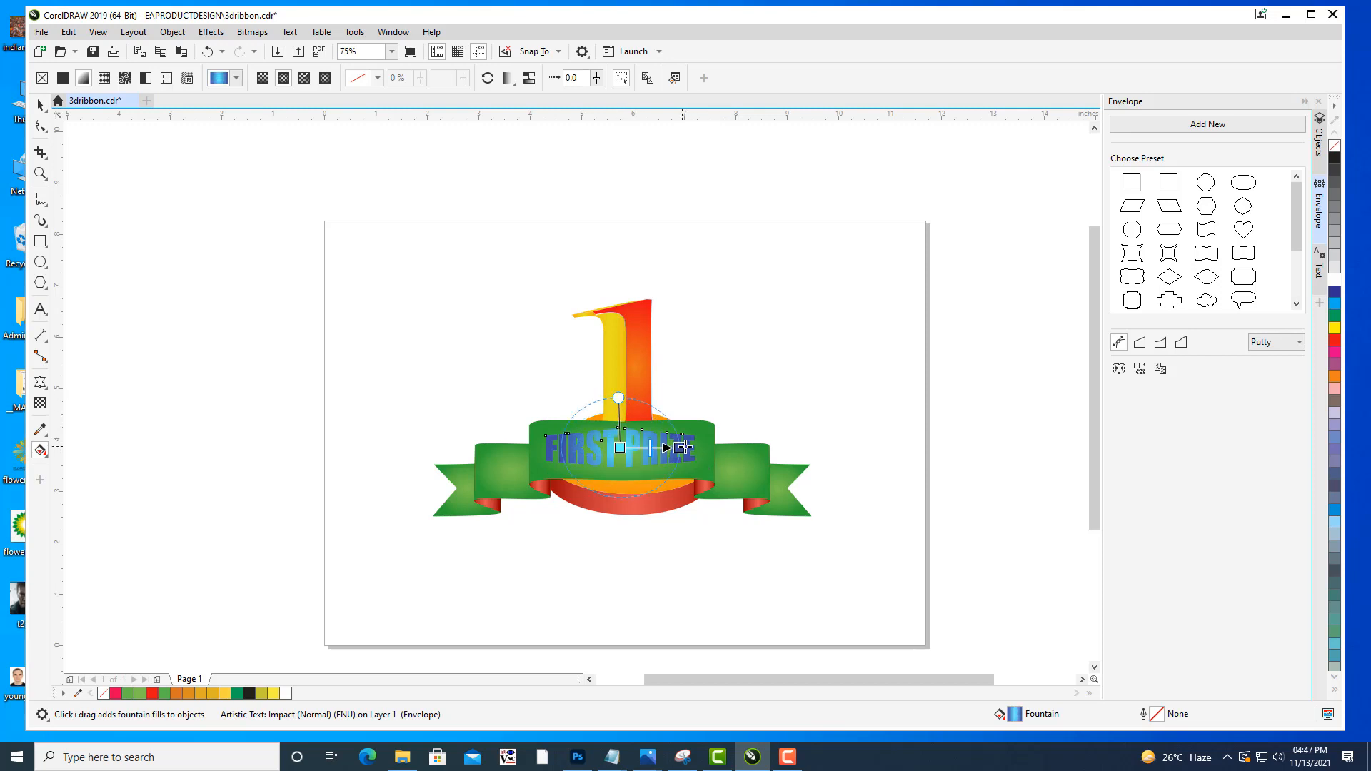
left_click_drag(684, 447, 710, 451)
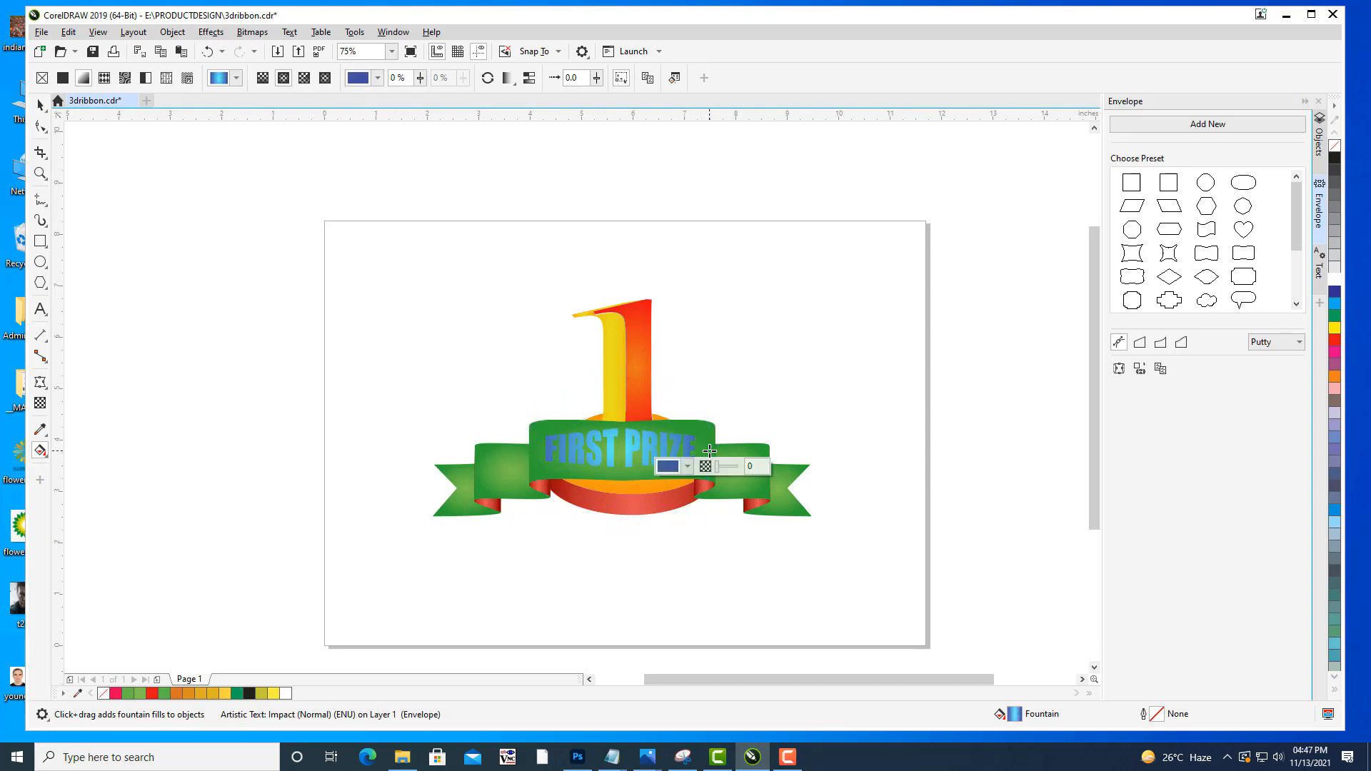
left_click(37, 107)
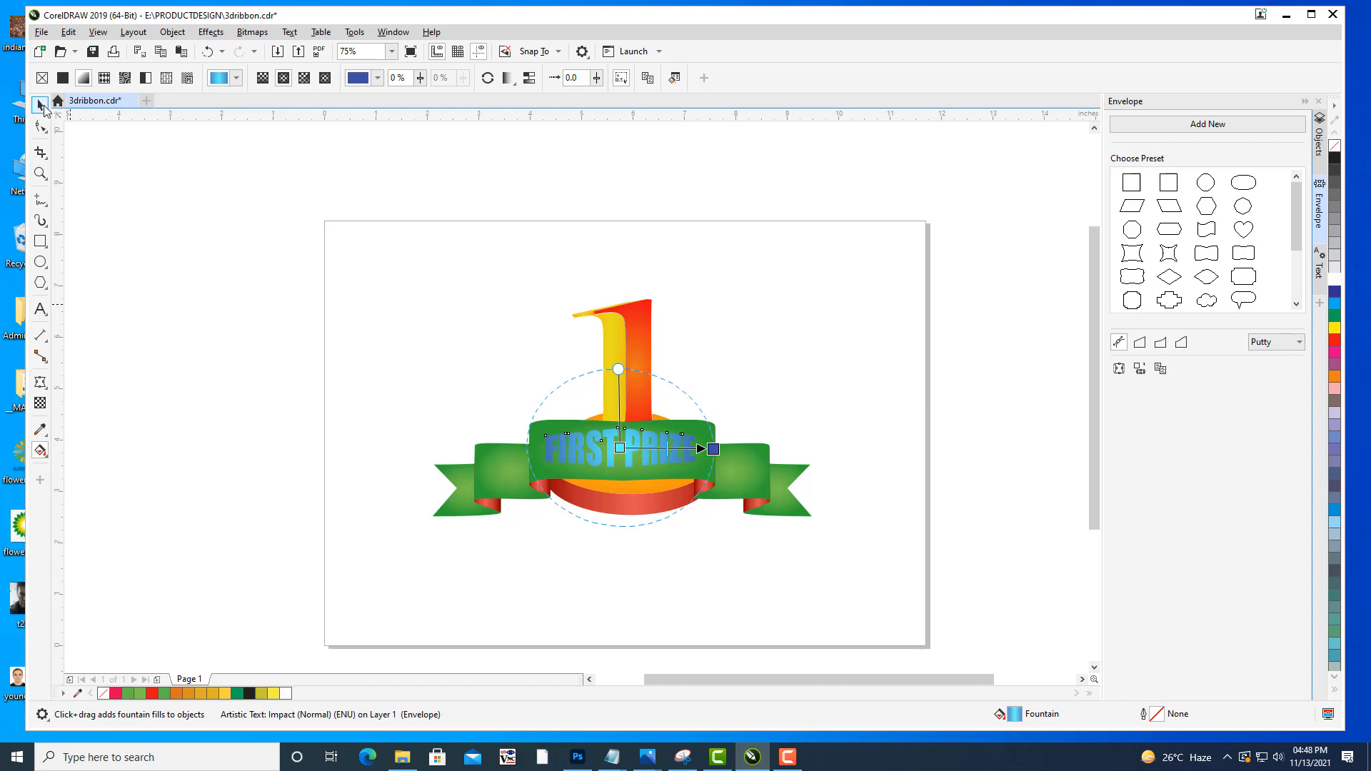
left_click(741, 407)
Give the FIRST PRIZE text a 0.5 pt white outline.
left_click(640, 449)
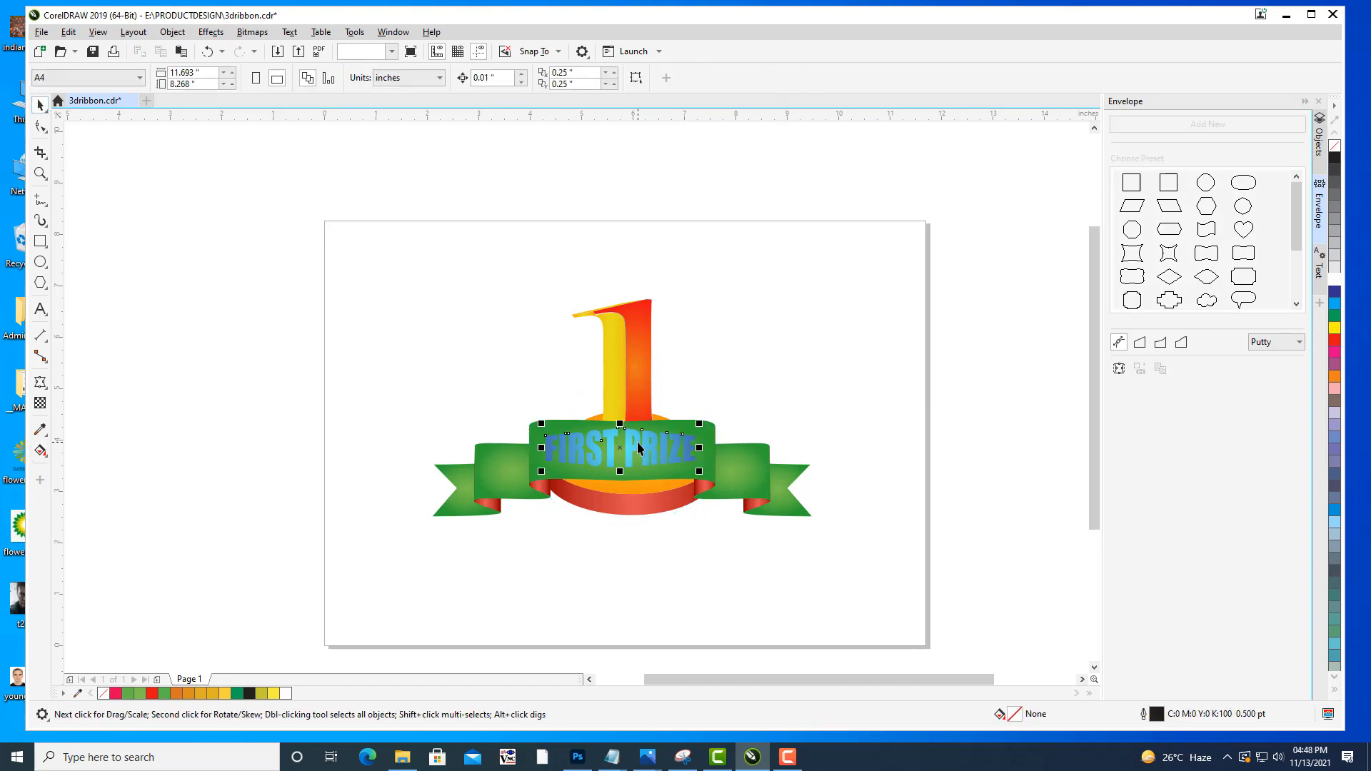
double_click(1152, 715)
left_click_drag(613, 255, 1033, 15)
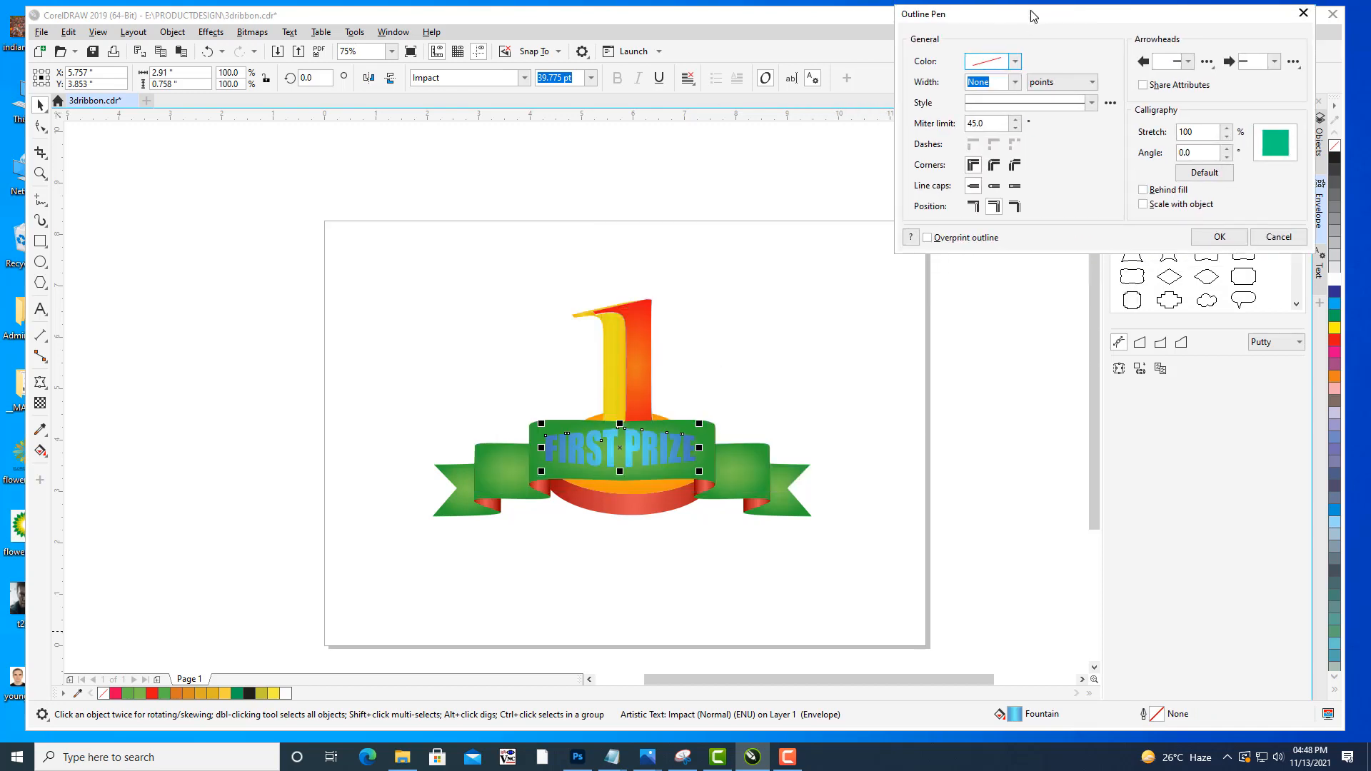
left_click(1015, 83)
left_click(995, 150)
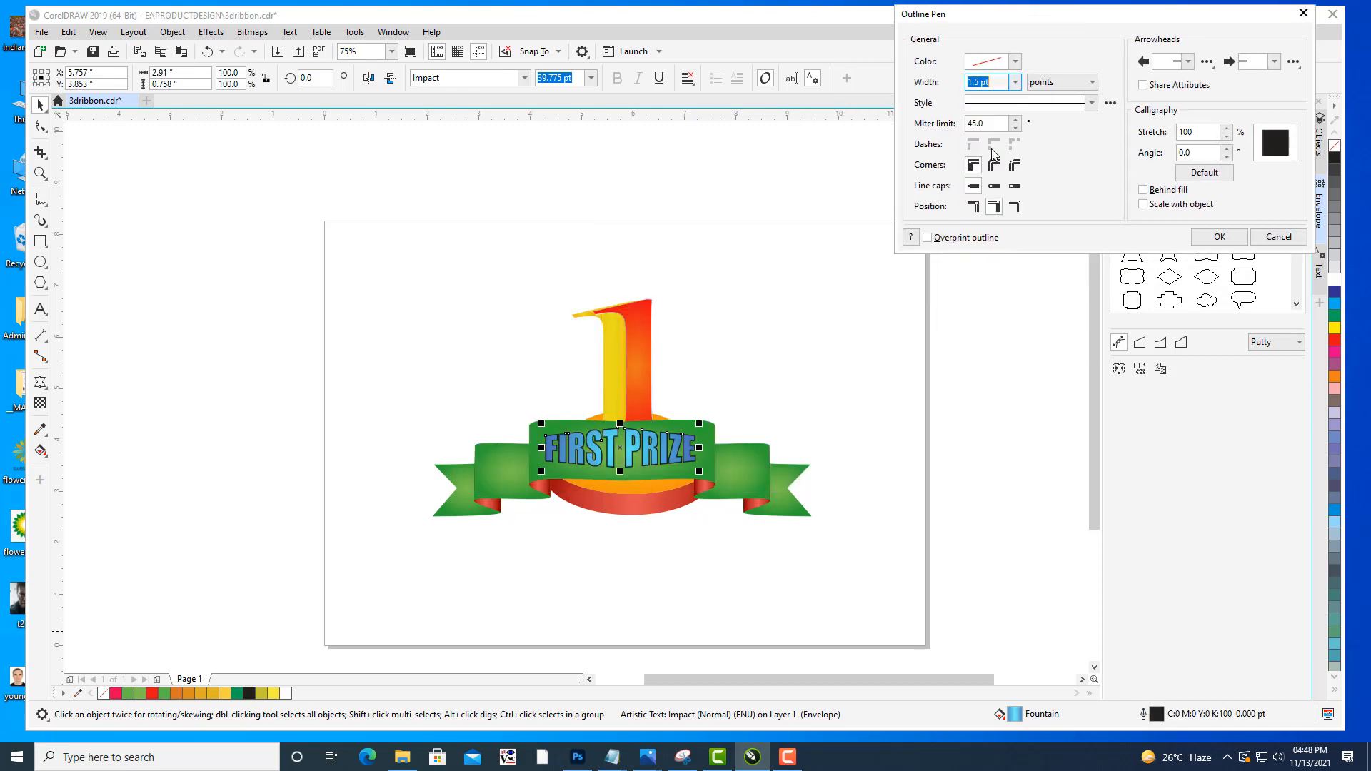
left_click(1015, 63)
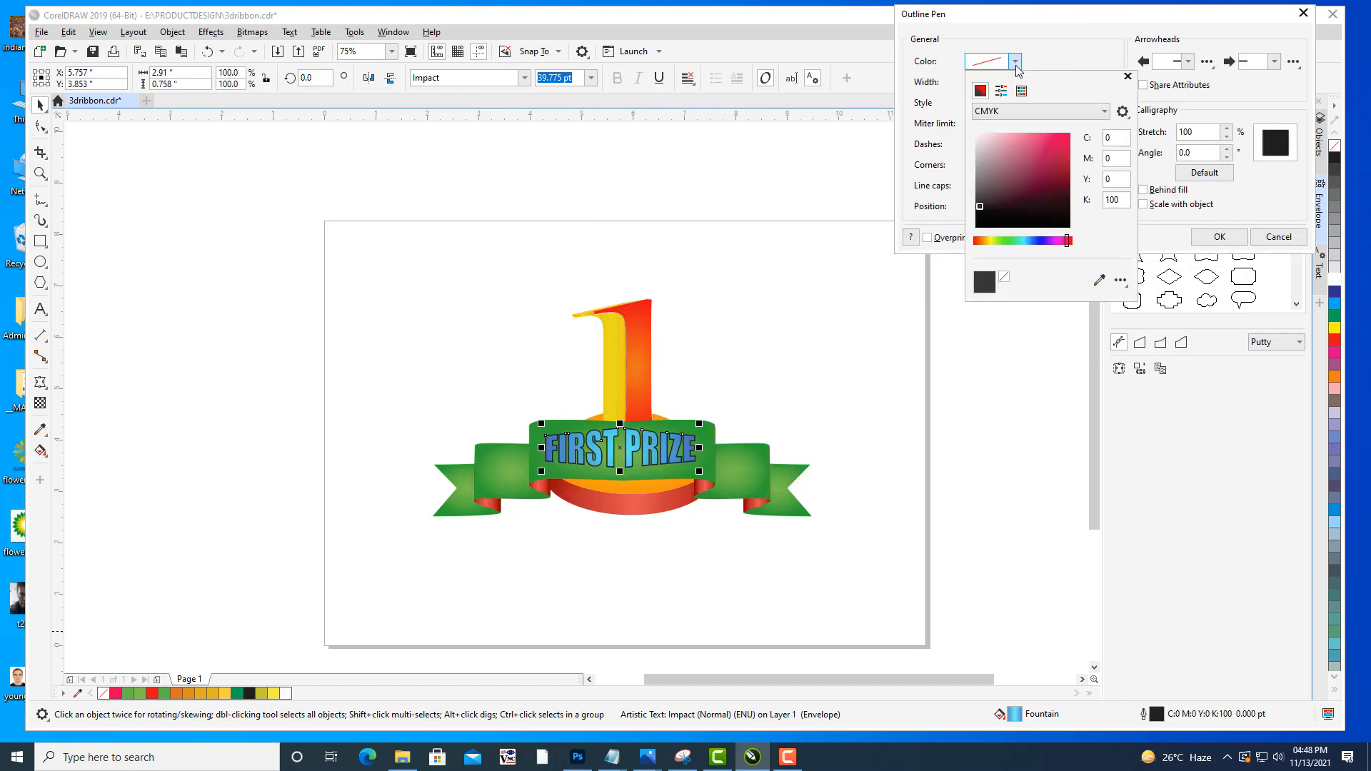
left_click(976, 134)
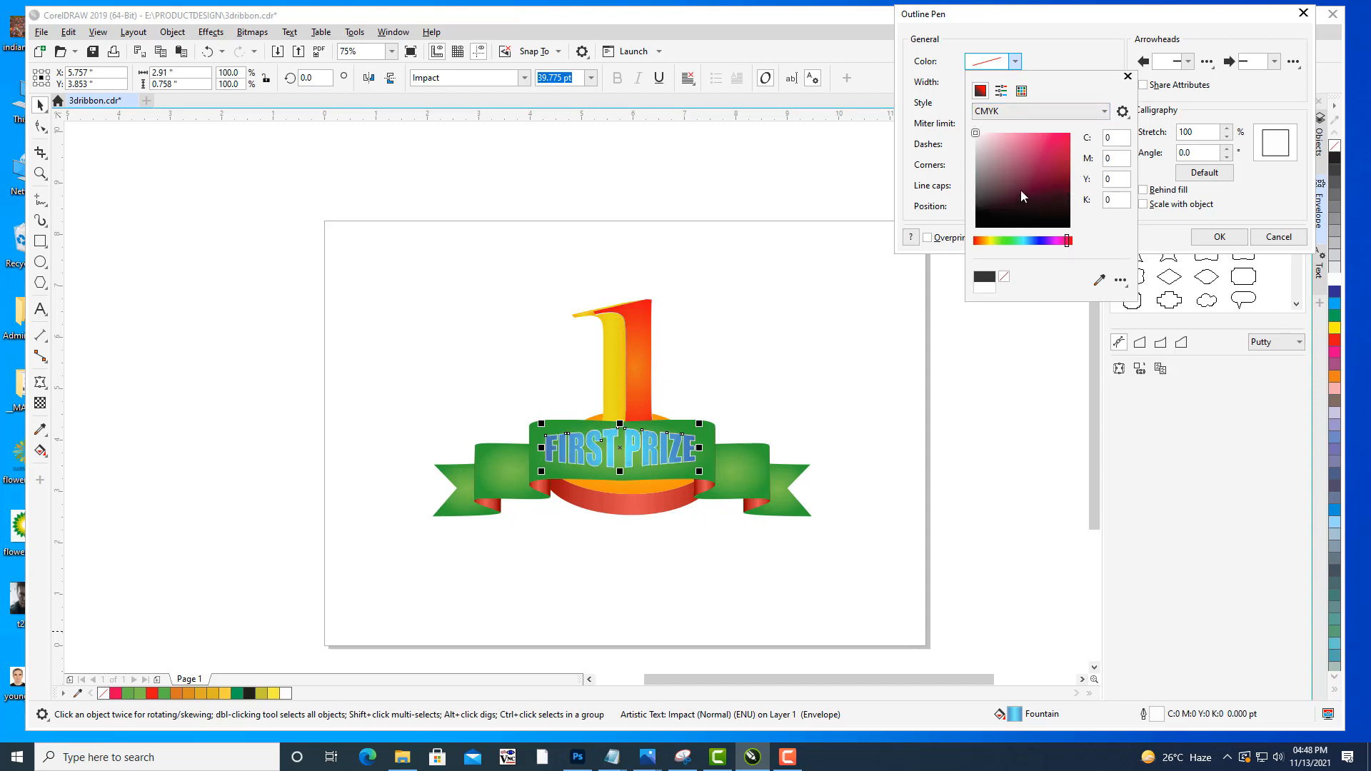
left_click(942, 138)
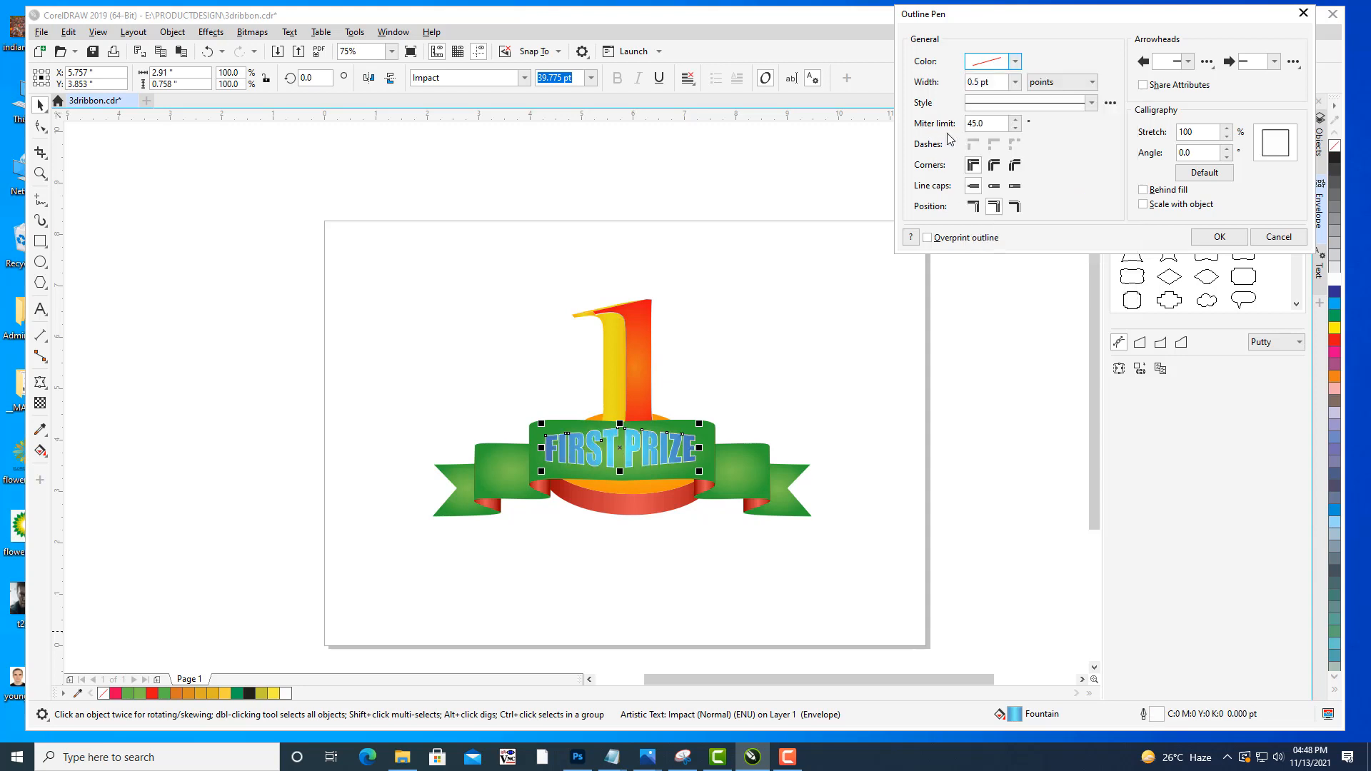
left_click(1205, 240)
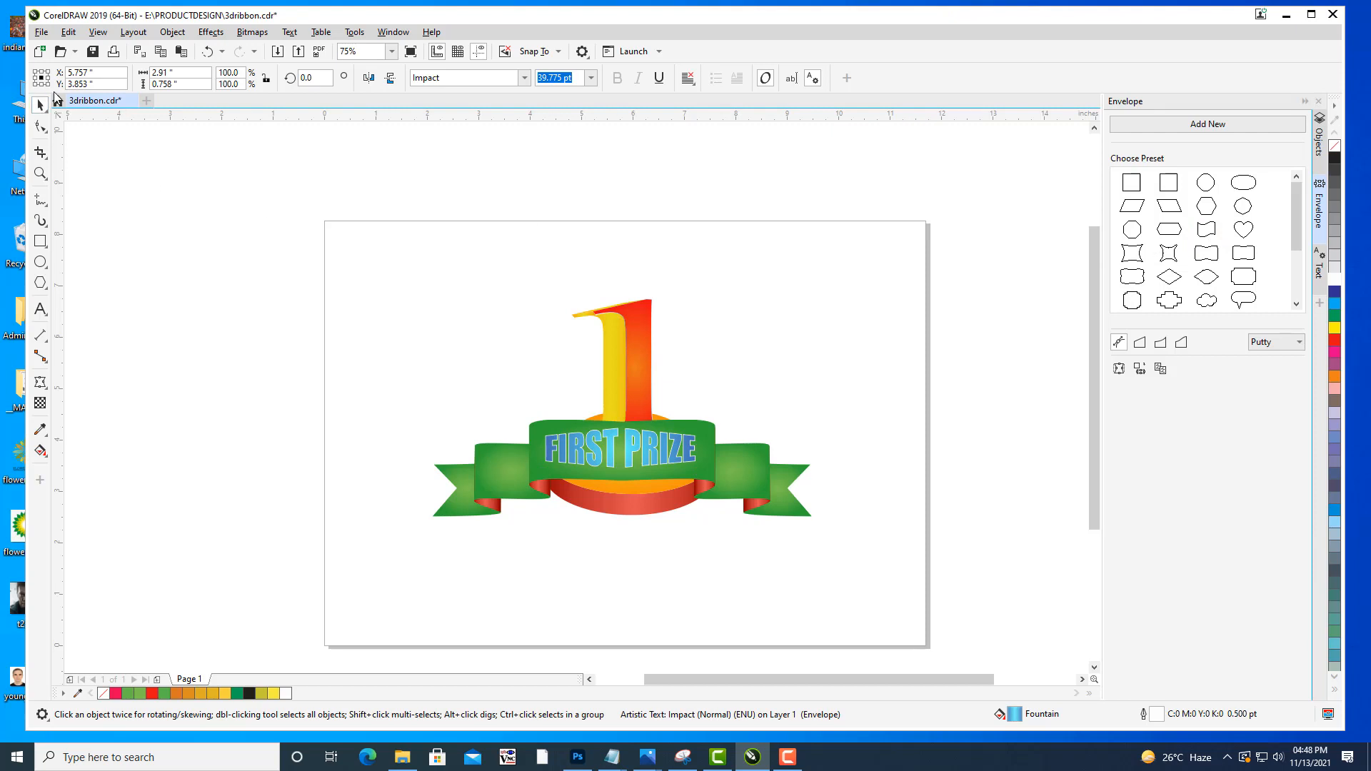
Add a horizontal drop shadow to the FIRST PRIZE text, spanning from the F to the final E.
left_click(649, 460)
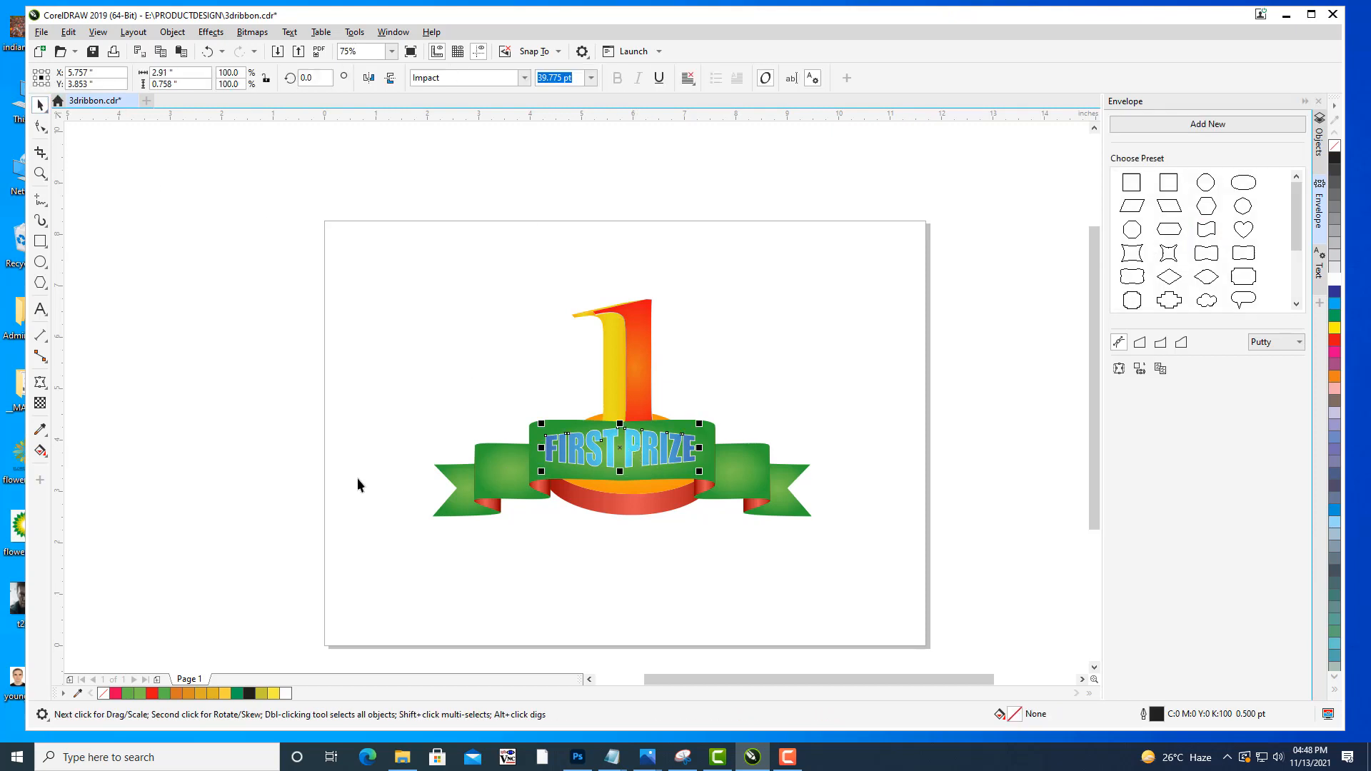
left_click(41, 386)
left_click(92, 383)
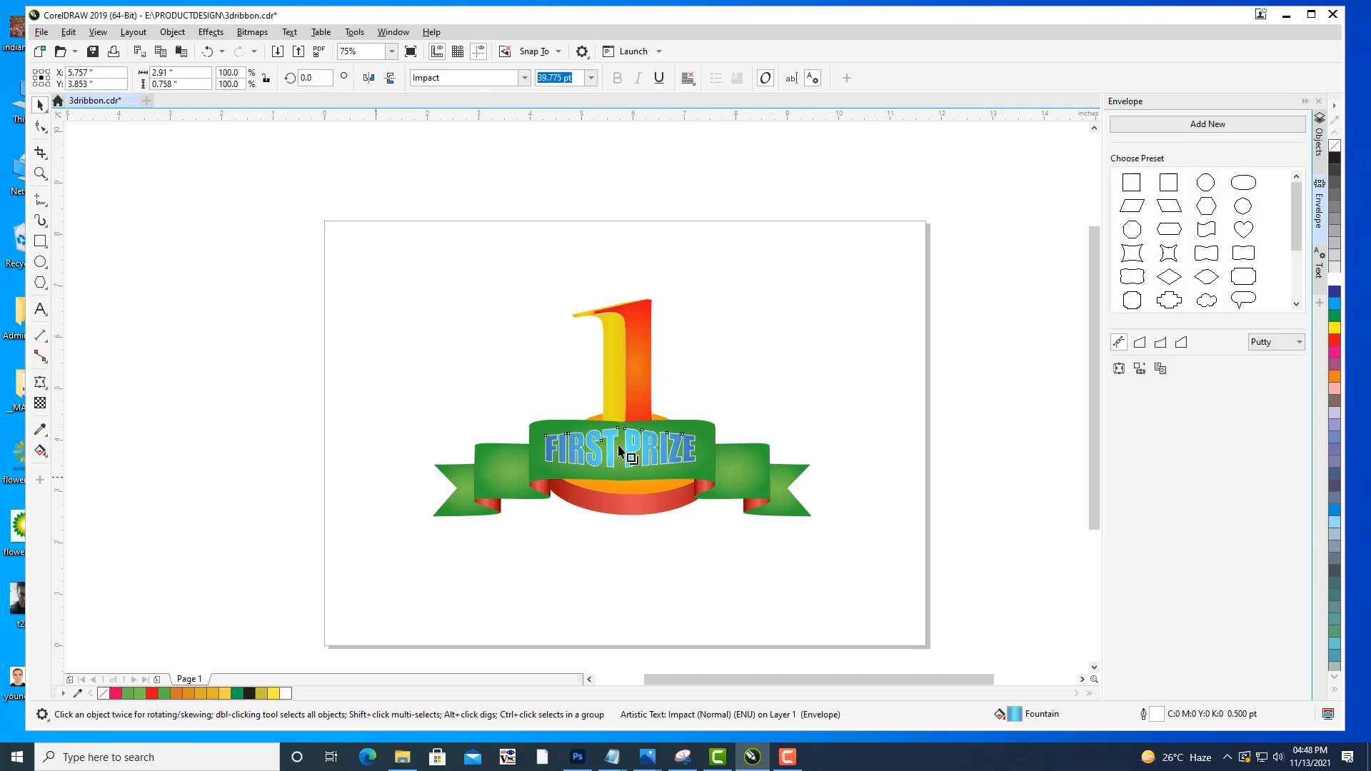
left_click_drag(550, 447, 696, 448)
scroll(696, 448, "up", 2)
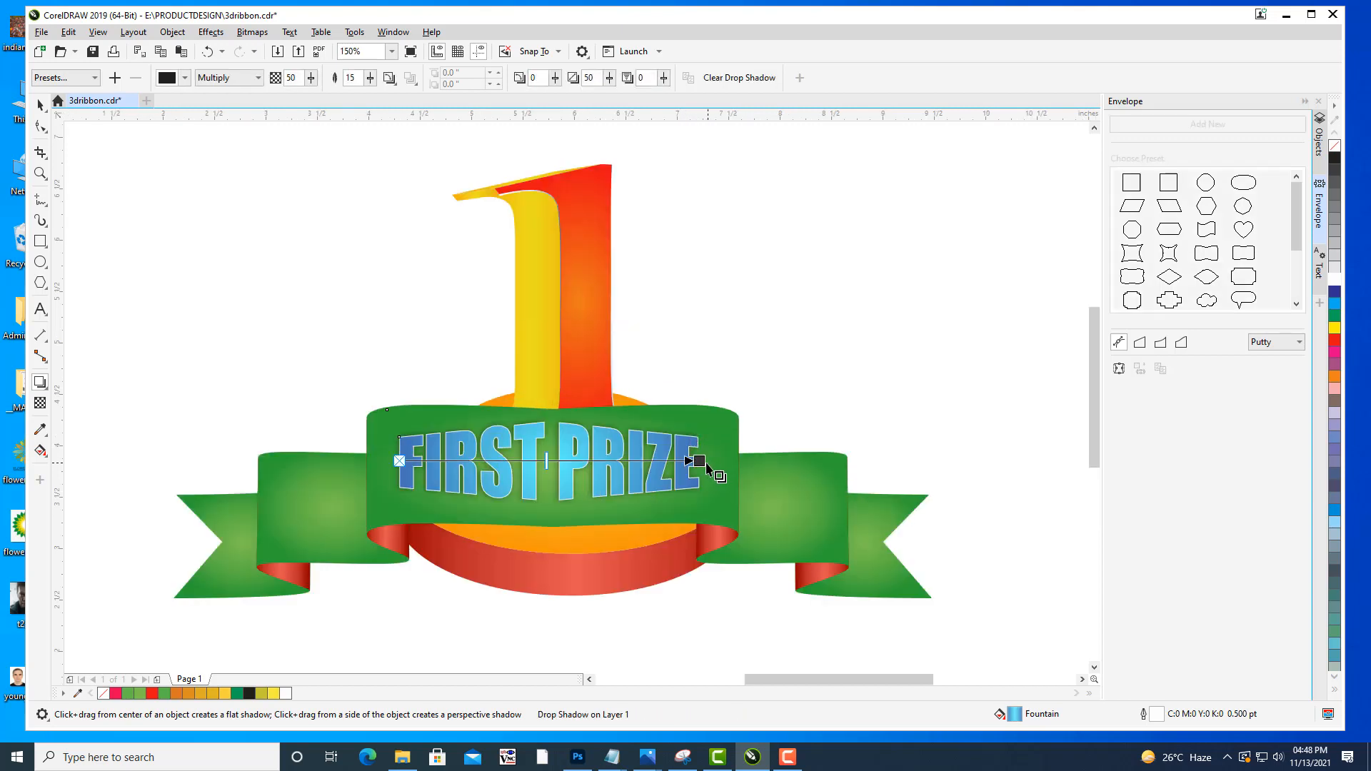
left_click_drag(696, 463, 697, 463)
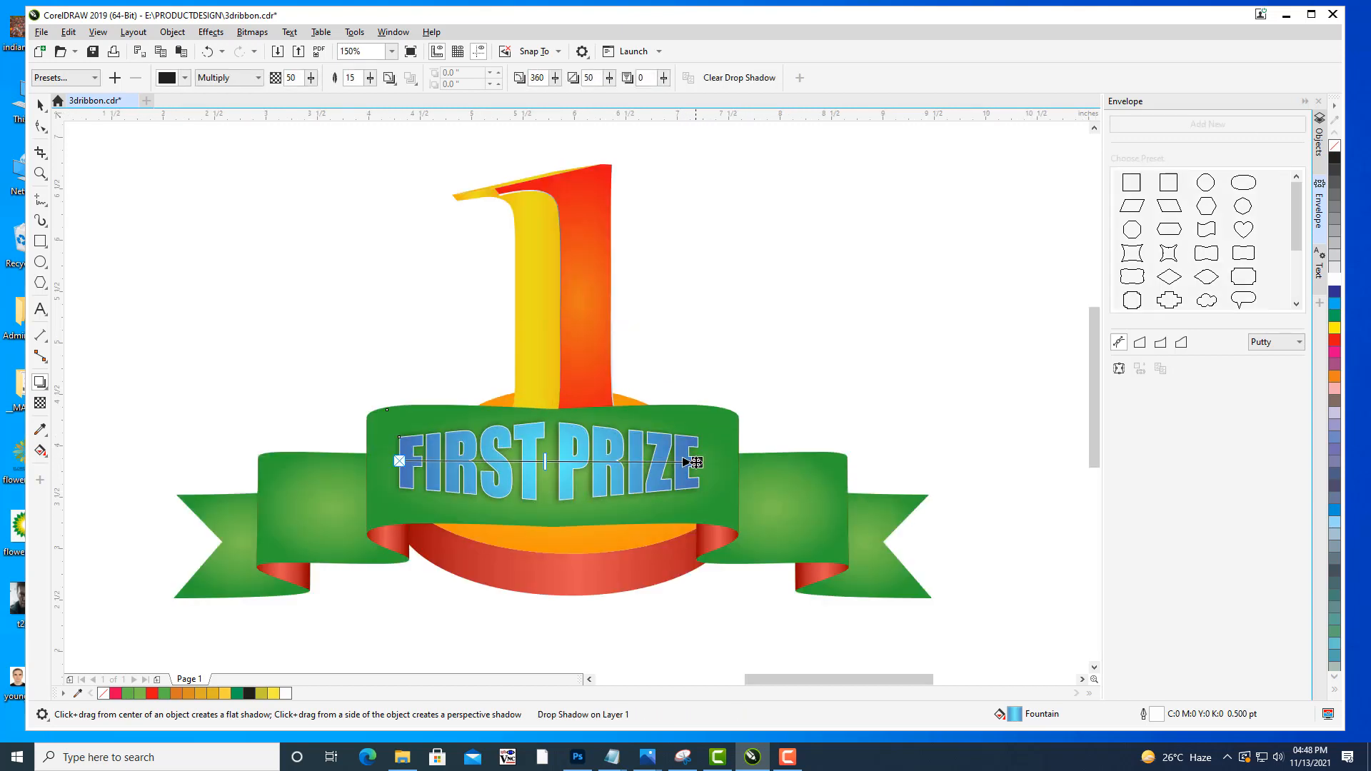
left_click(40, 105)
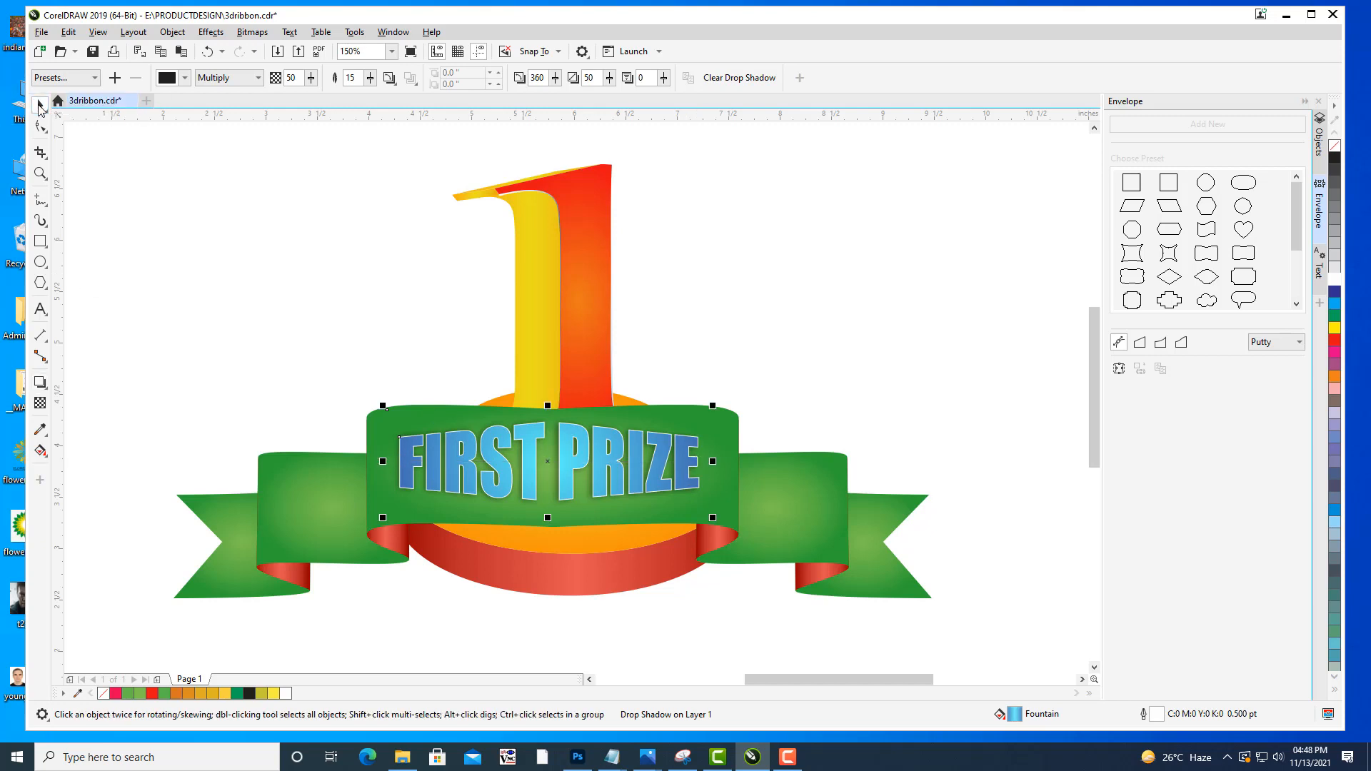
double_click(40, 105)
scroll(398, 211, "down", 2)
key("h")
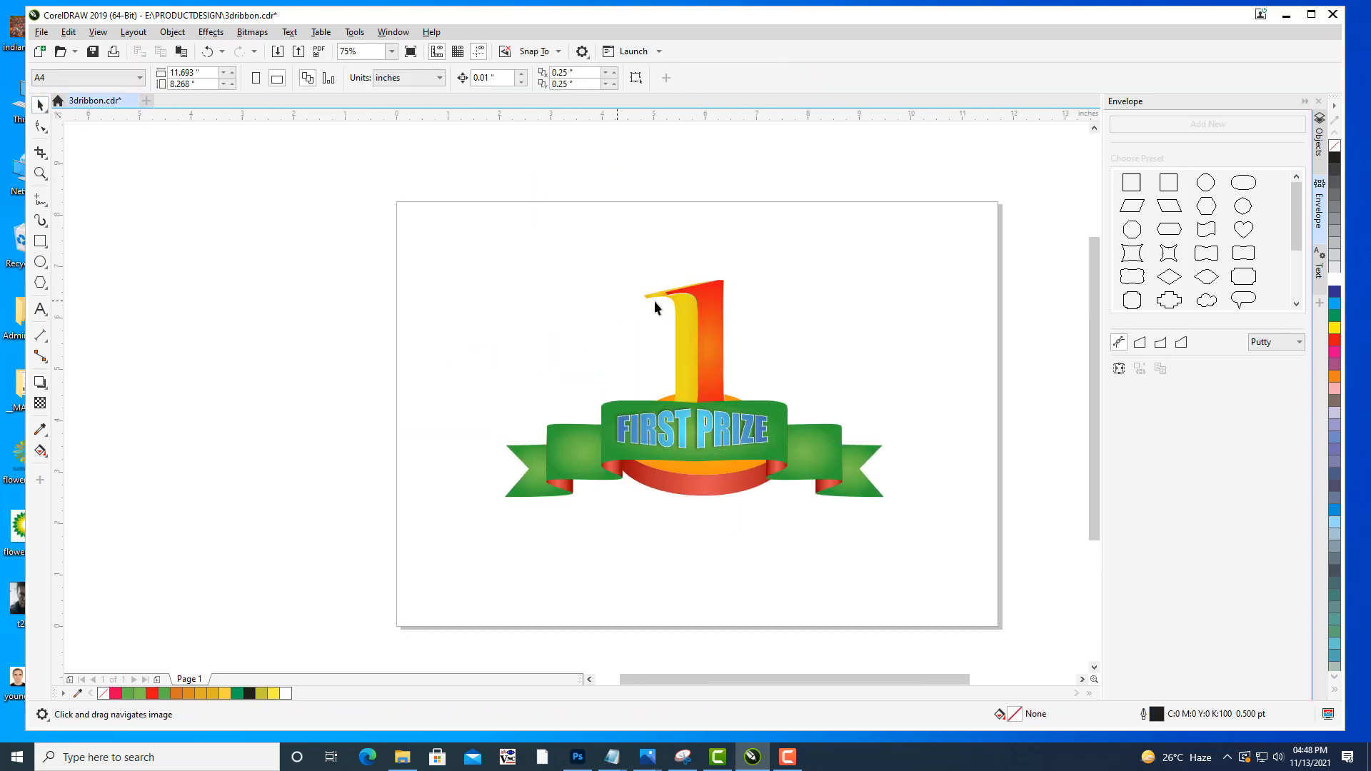
left_click_drag(535, 367, 526, 367)
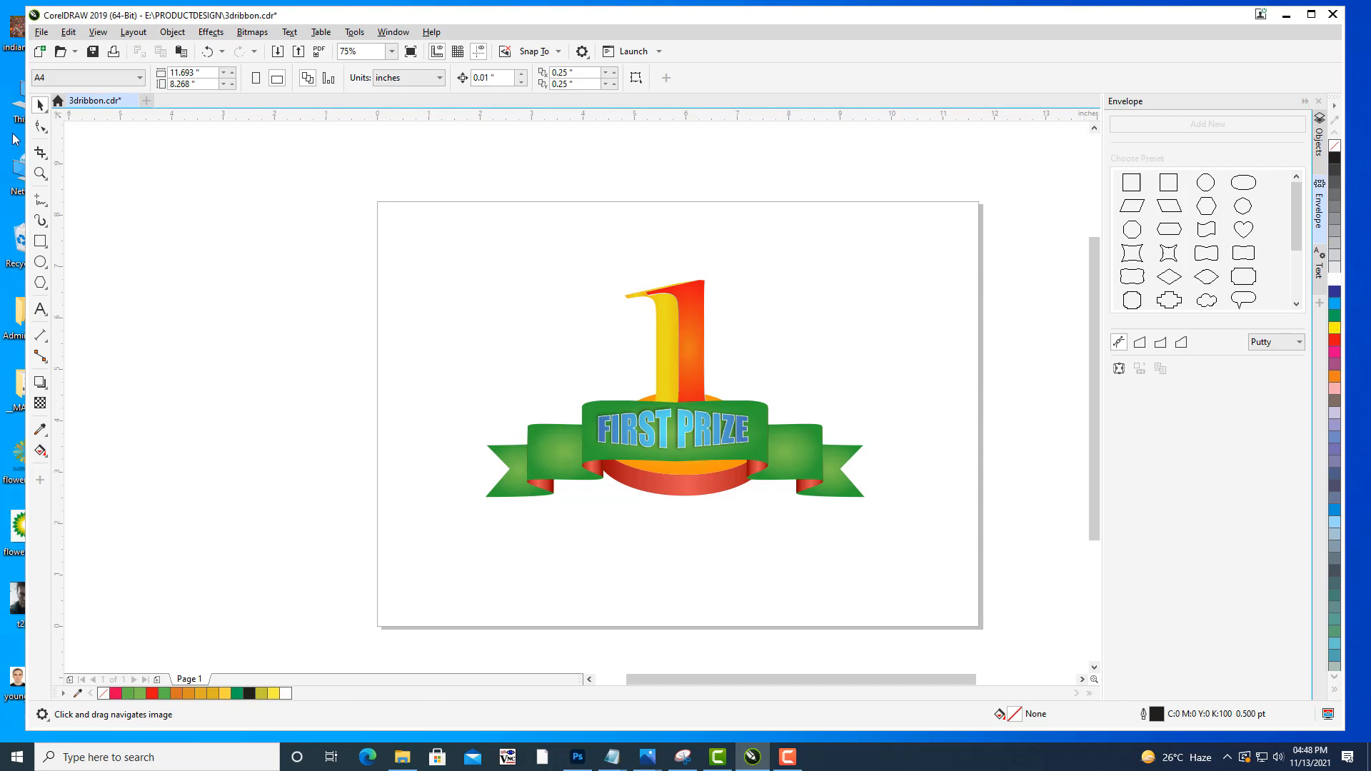
left_click_drag(863, 349, 841, 343)
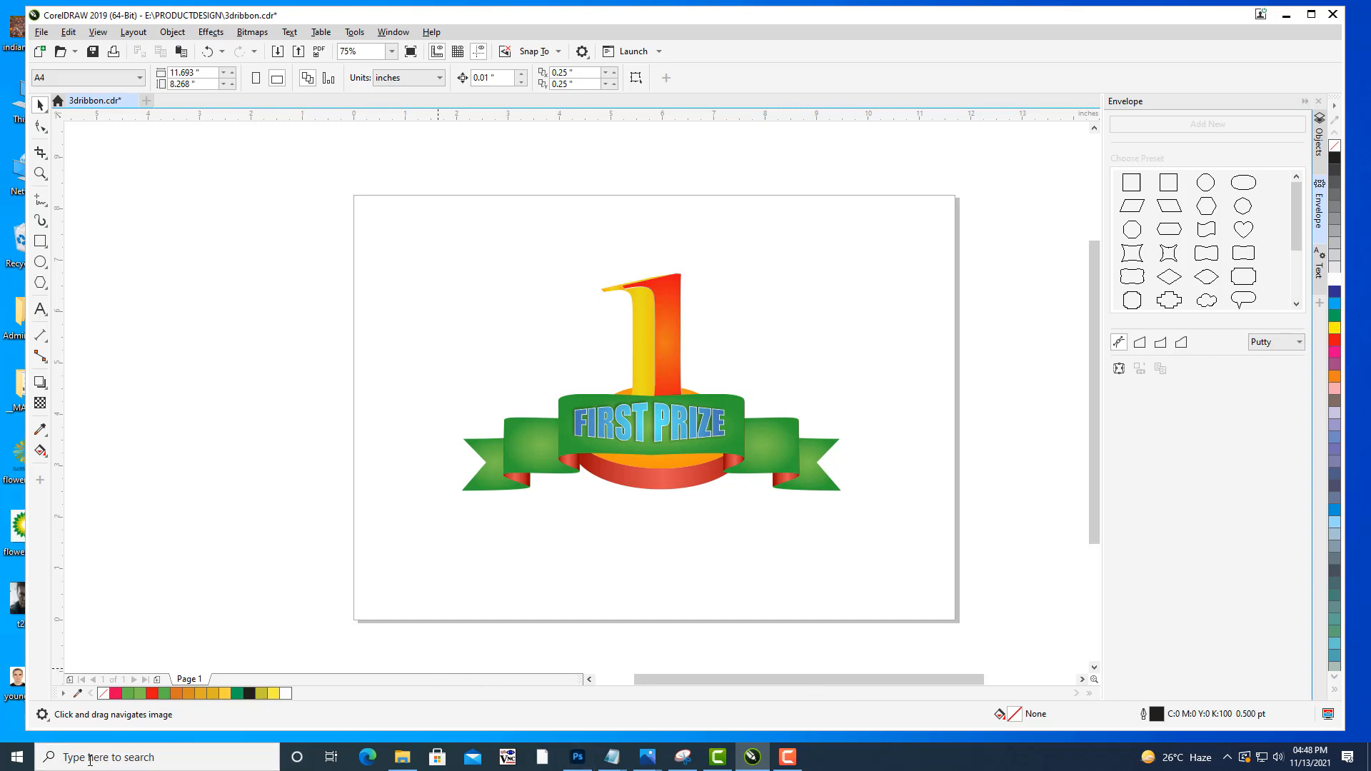
Find Google Chrome through the Windows search with CHRO and launch it.
left_click(87, 759)
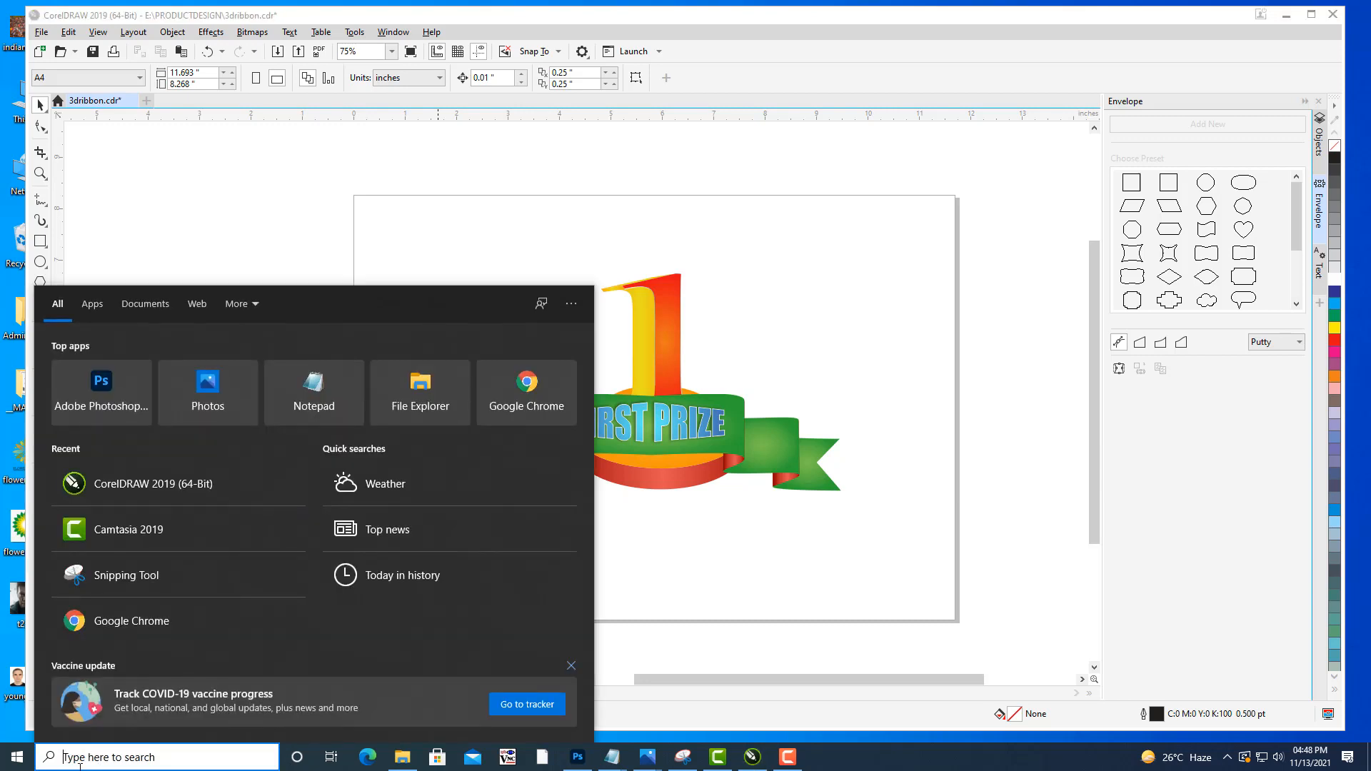
type("CHRO")
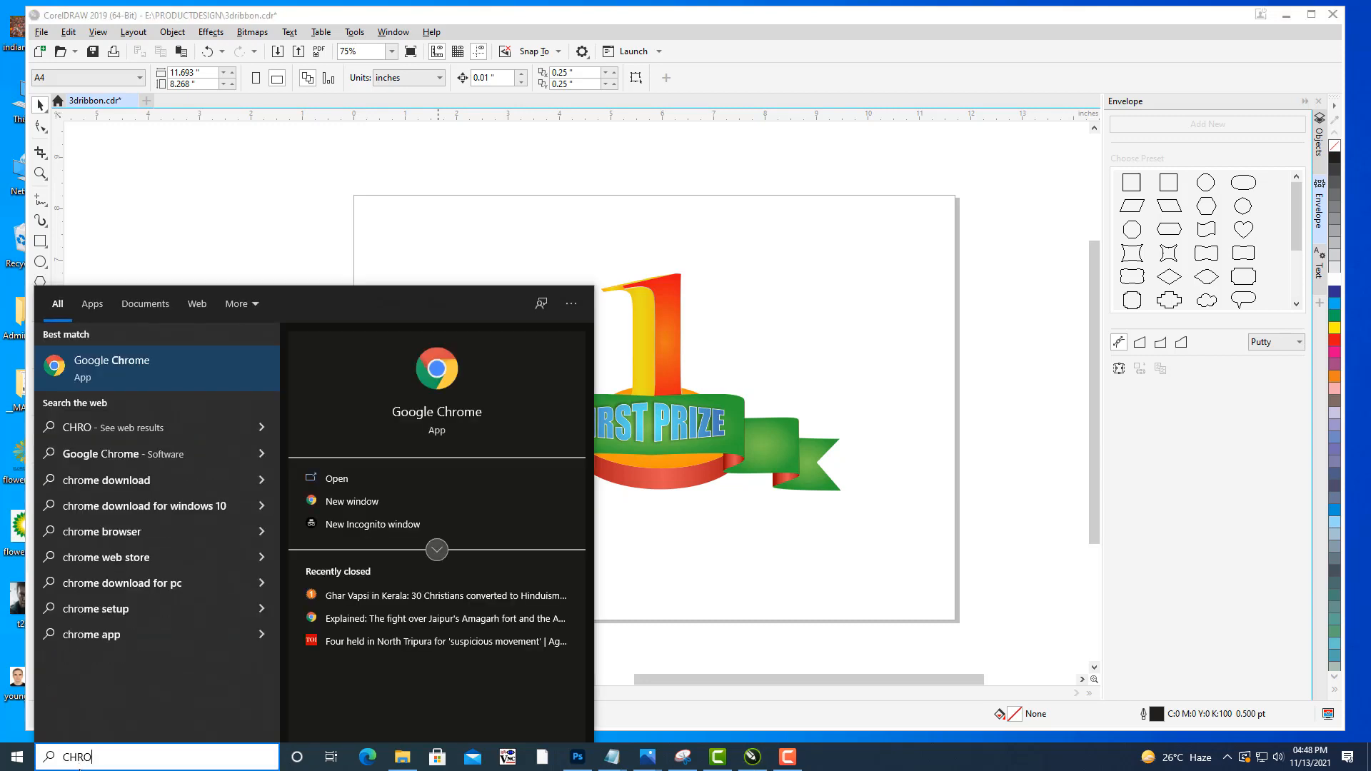
left_click(181, 373)
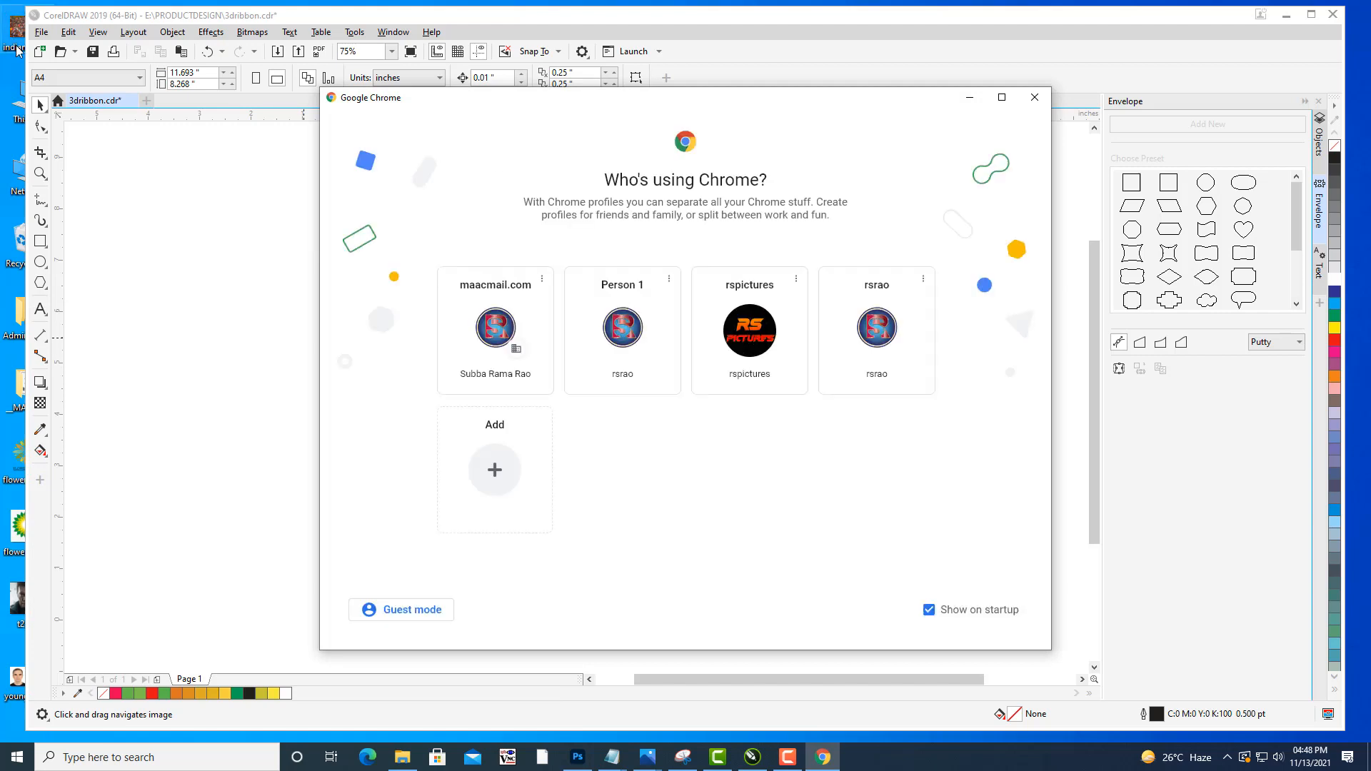
Return to CorelDRAW and save the emblem drawing 3dribbon.cdr.
left_click(42, 34)
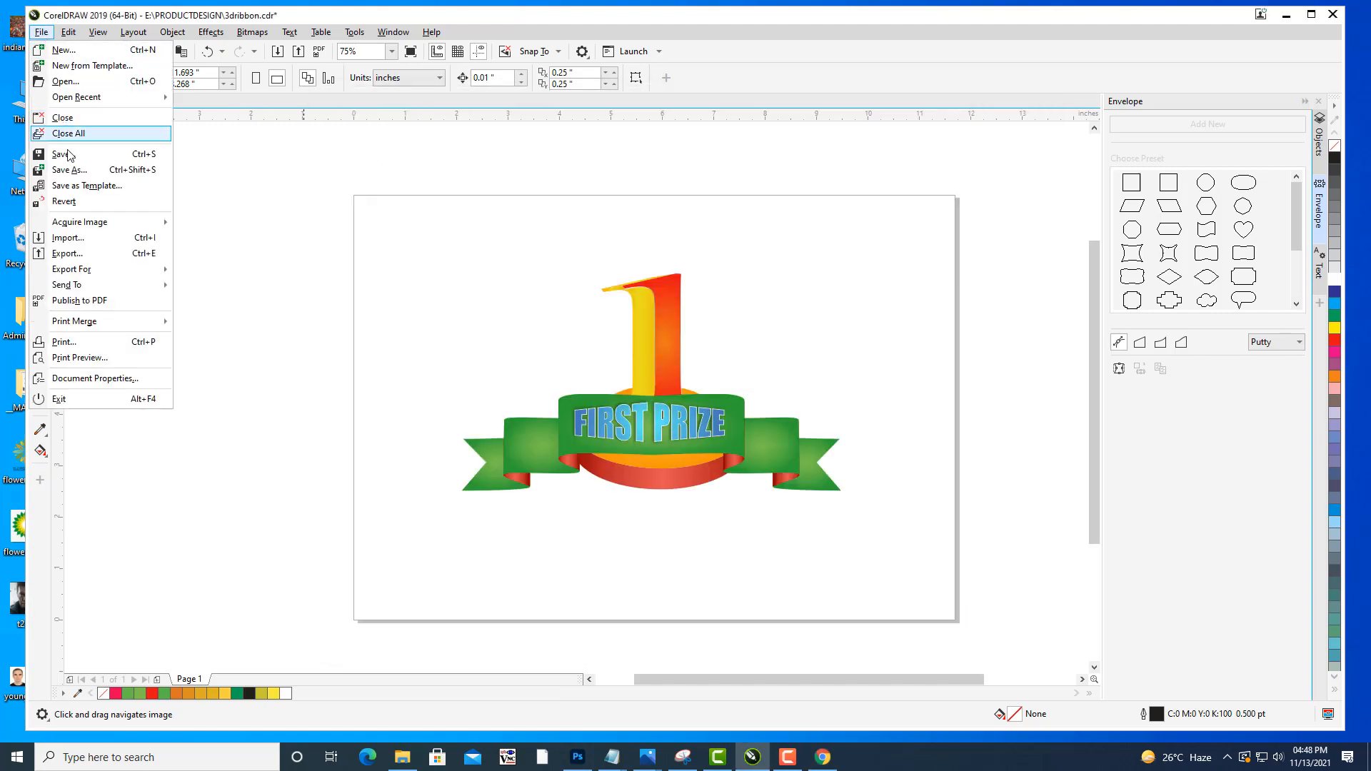
left_click(67, 153)
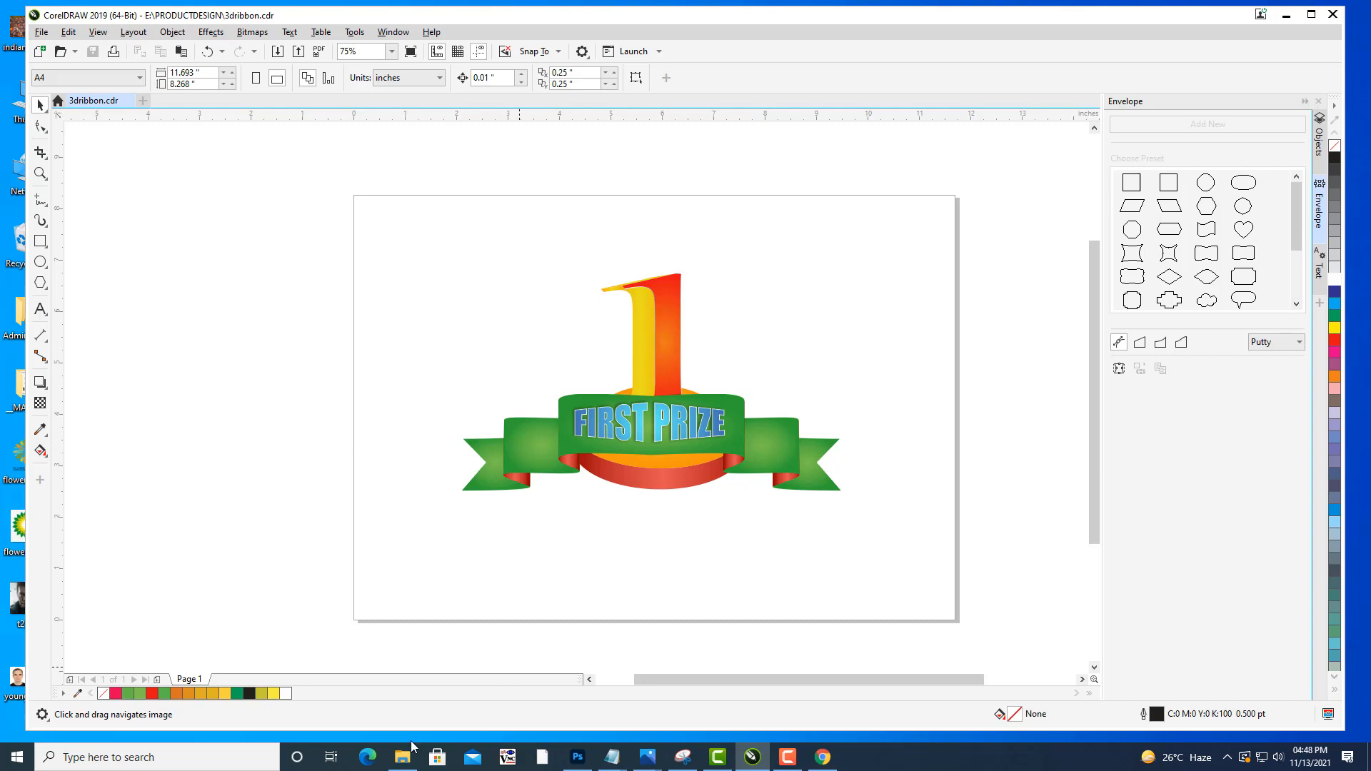
Switch to Google Chrome, open the Person 1 profile and search Google Images for CAR.
left_click(823, 759)
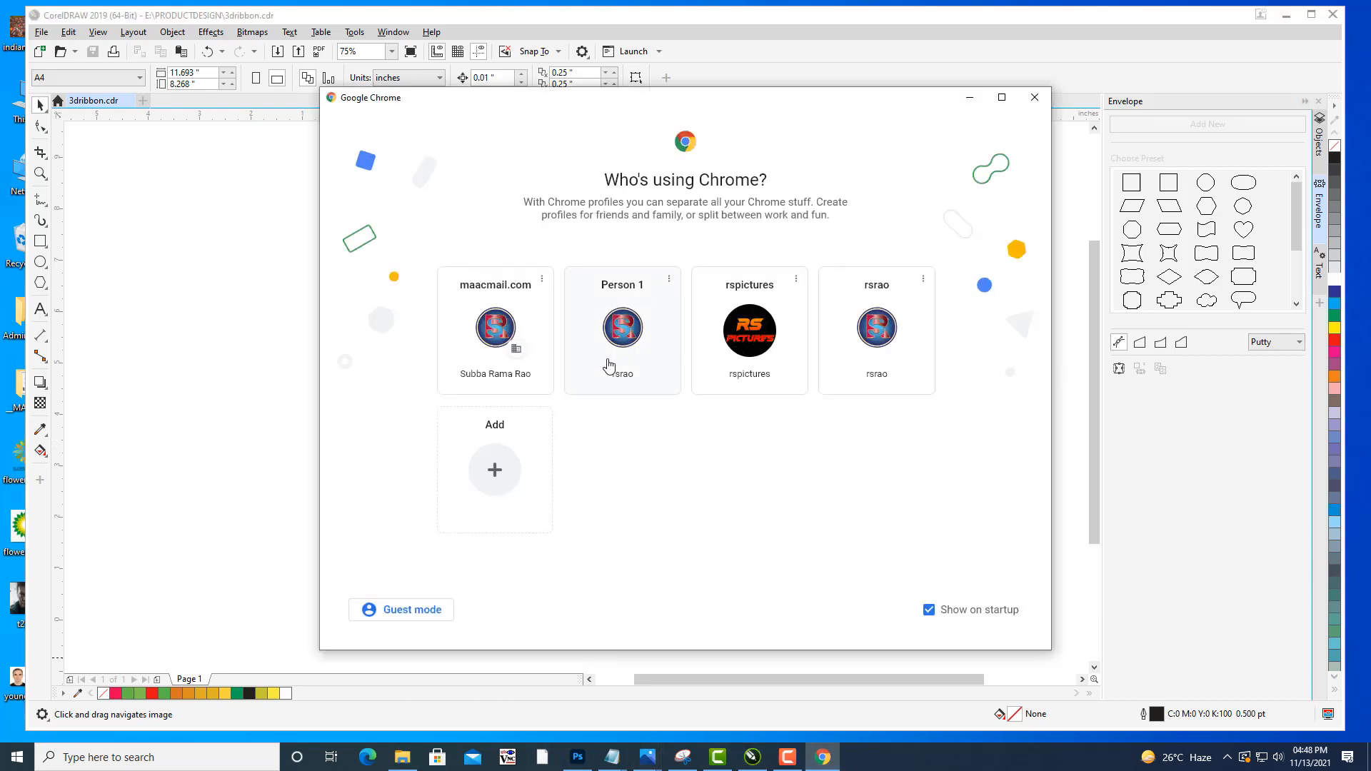
left_click(607, 359)
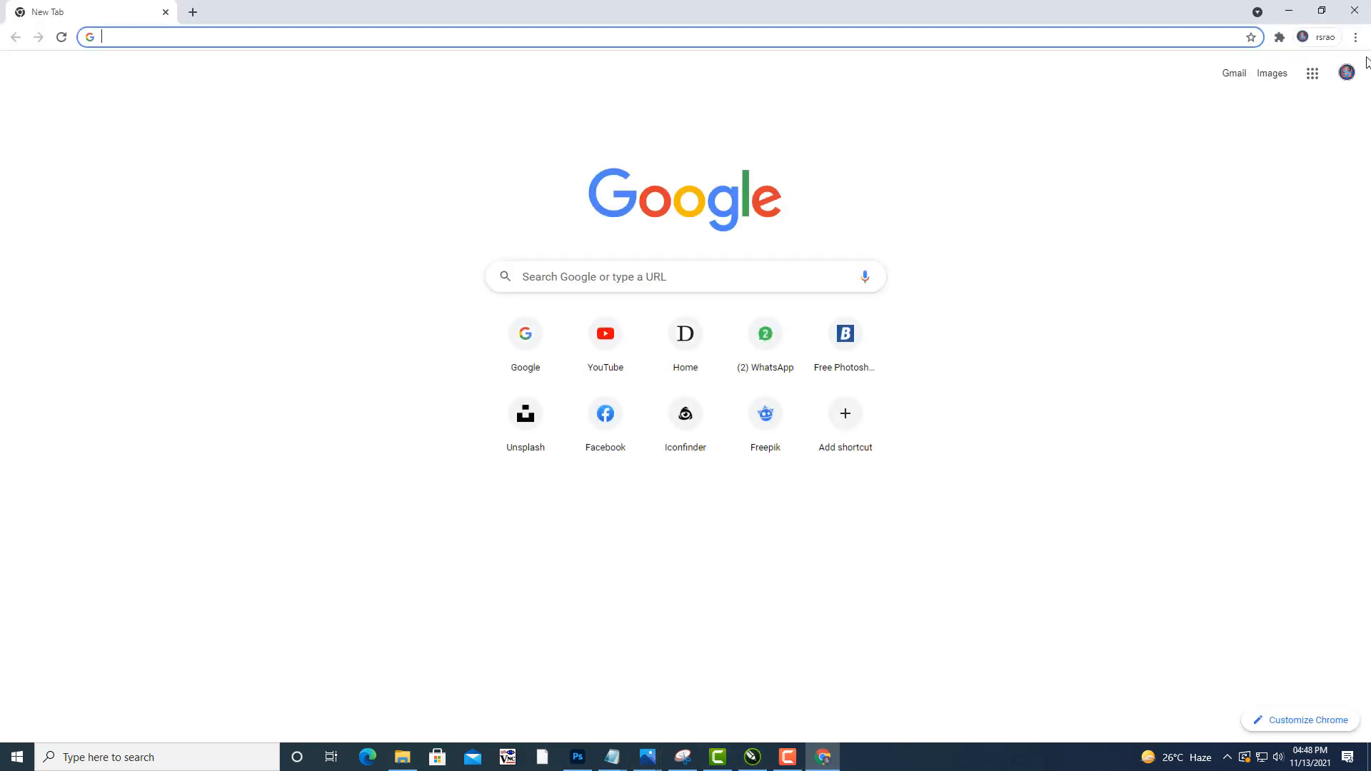
left_click(1271, 76)
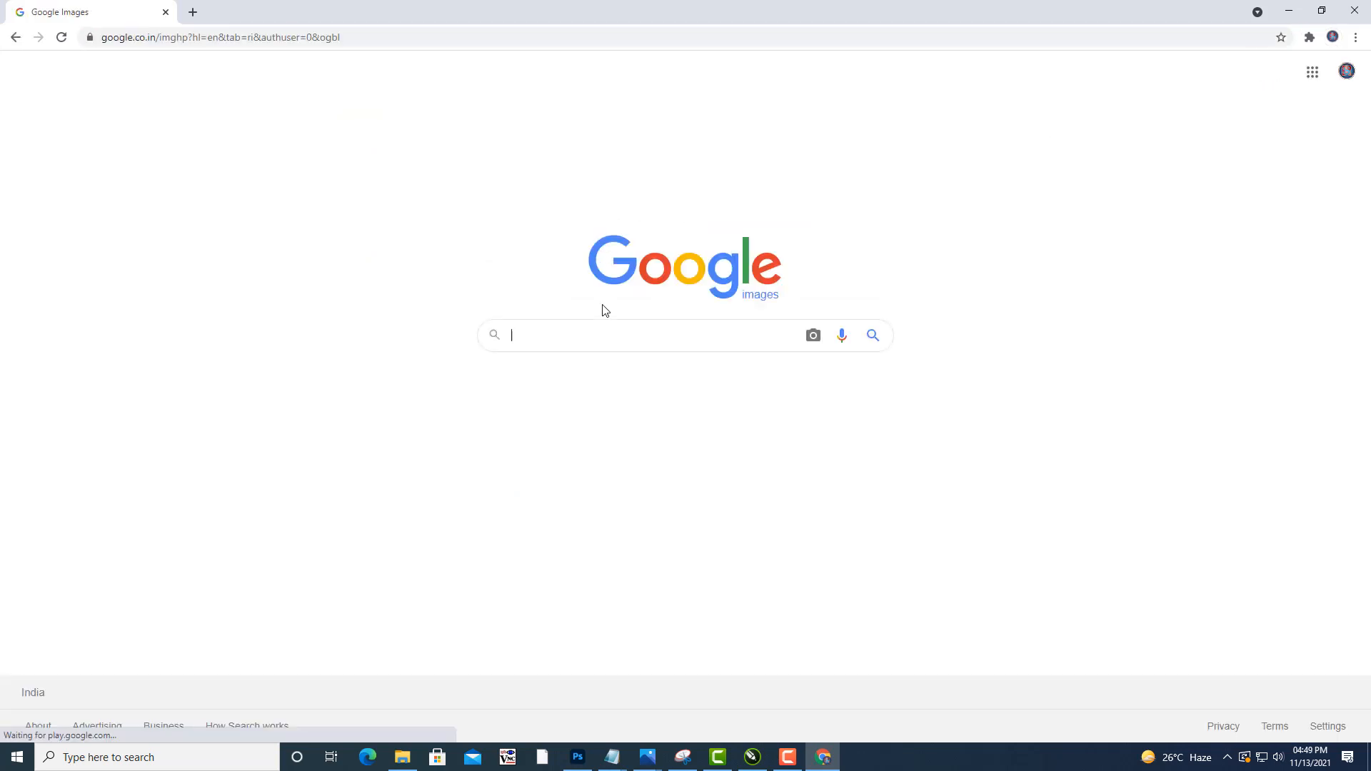
type("CAR")
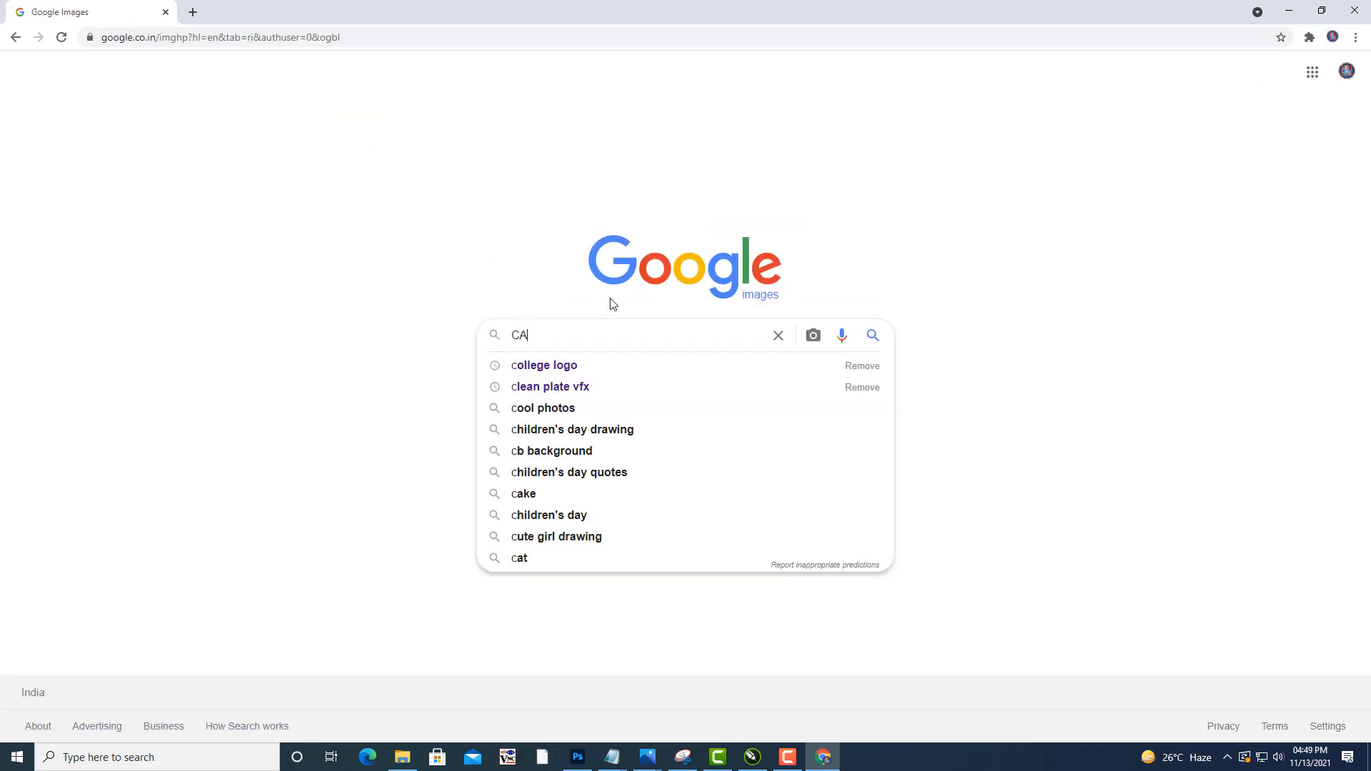
key("Return")
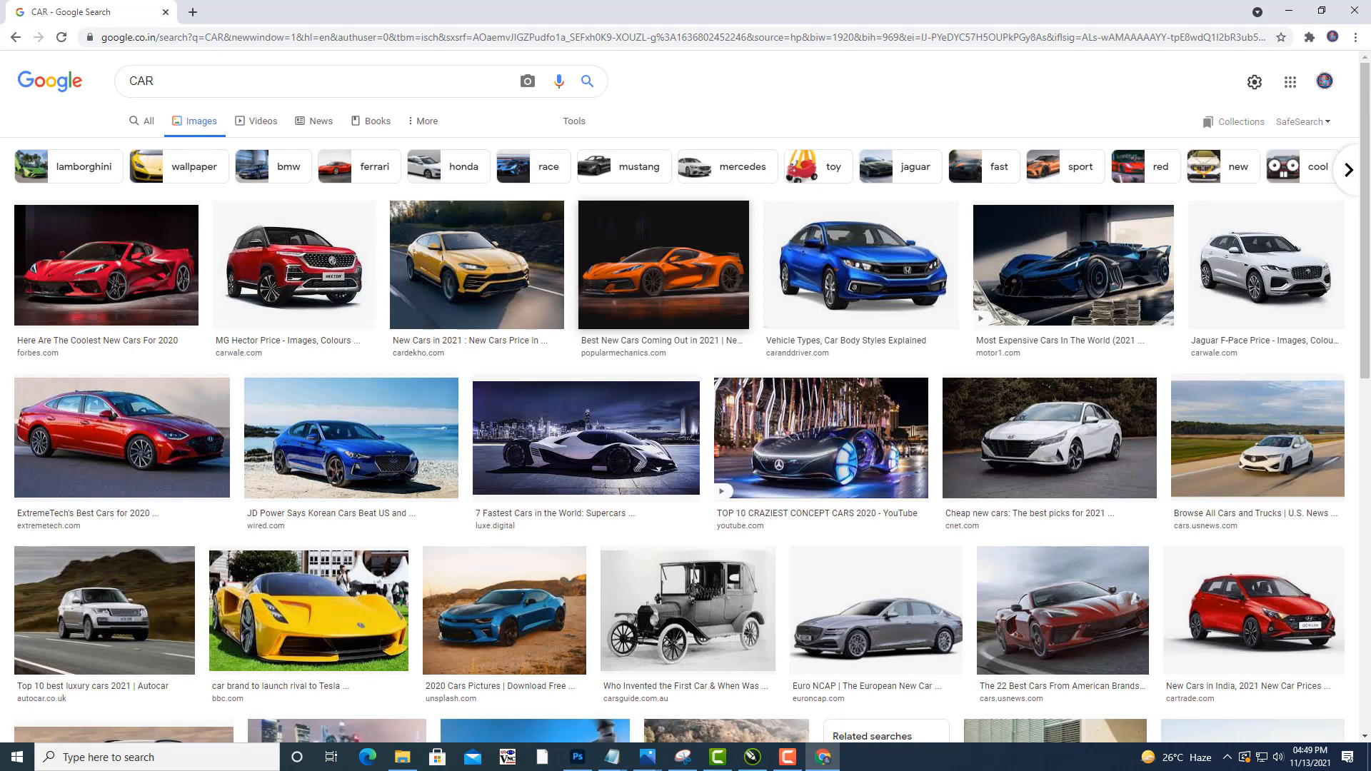
Preview the red hatchback and Hyundai Santro photos and examine their related images for a suitable car picture.
left_click(1282, 603)
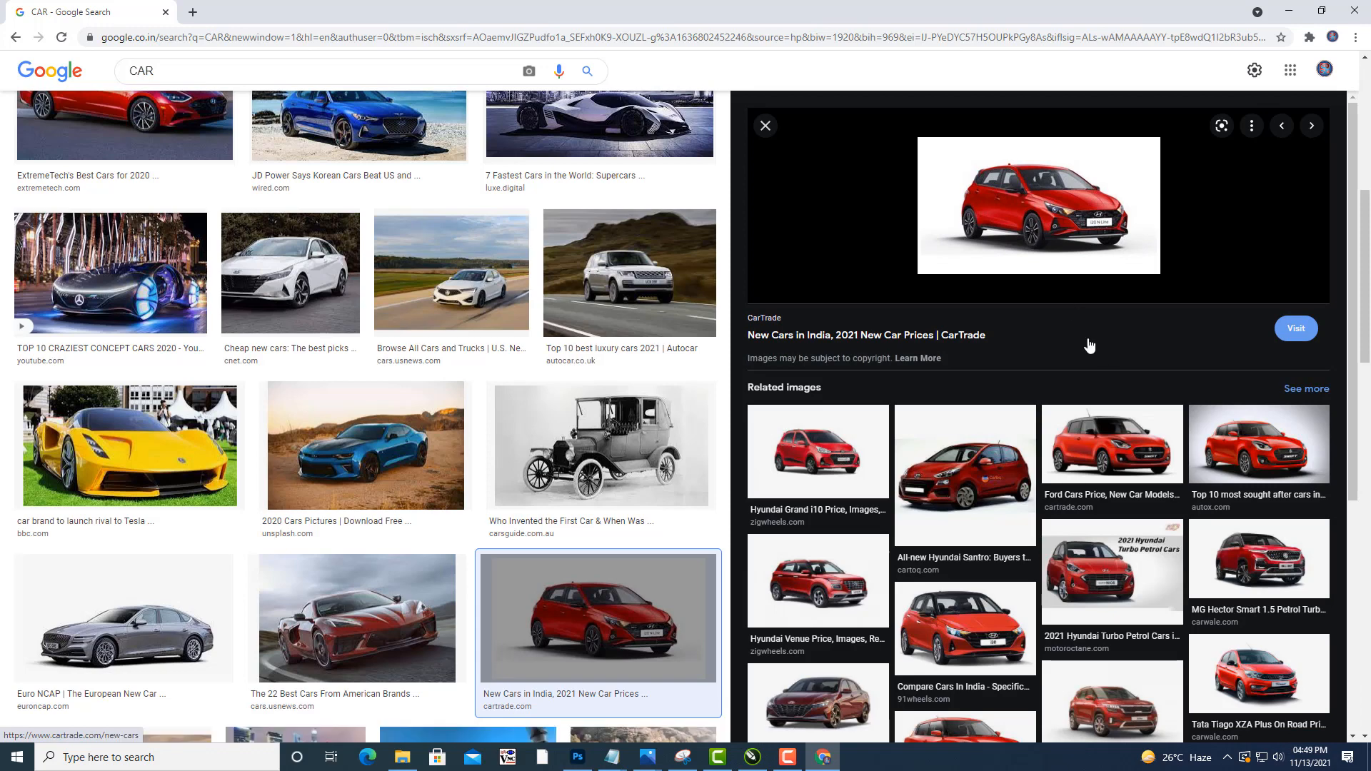
left_click(975, 495)
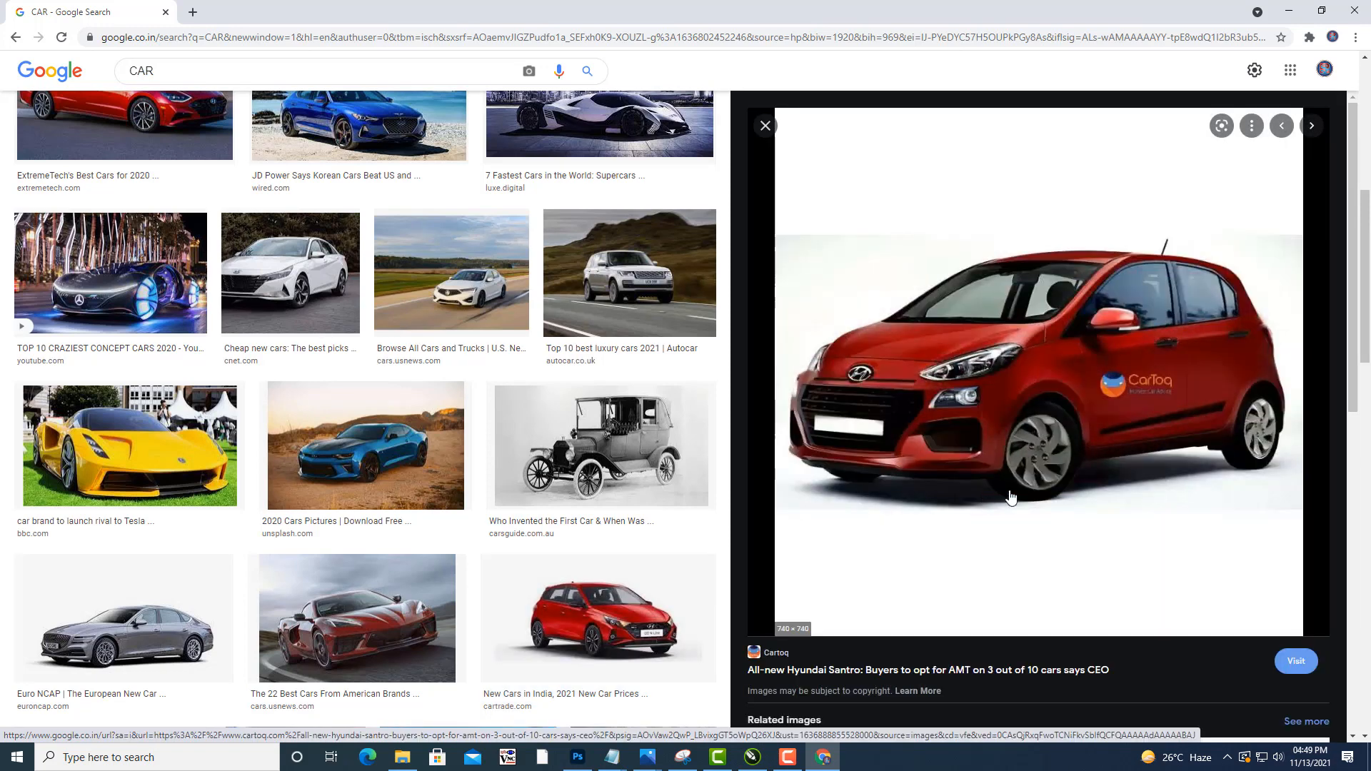
scroll(1127, 486, "down", 3)
left_click(1138, 475)
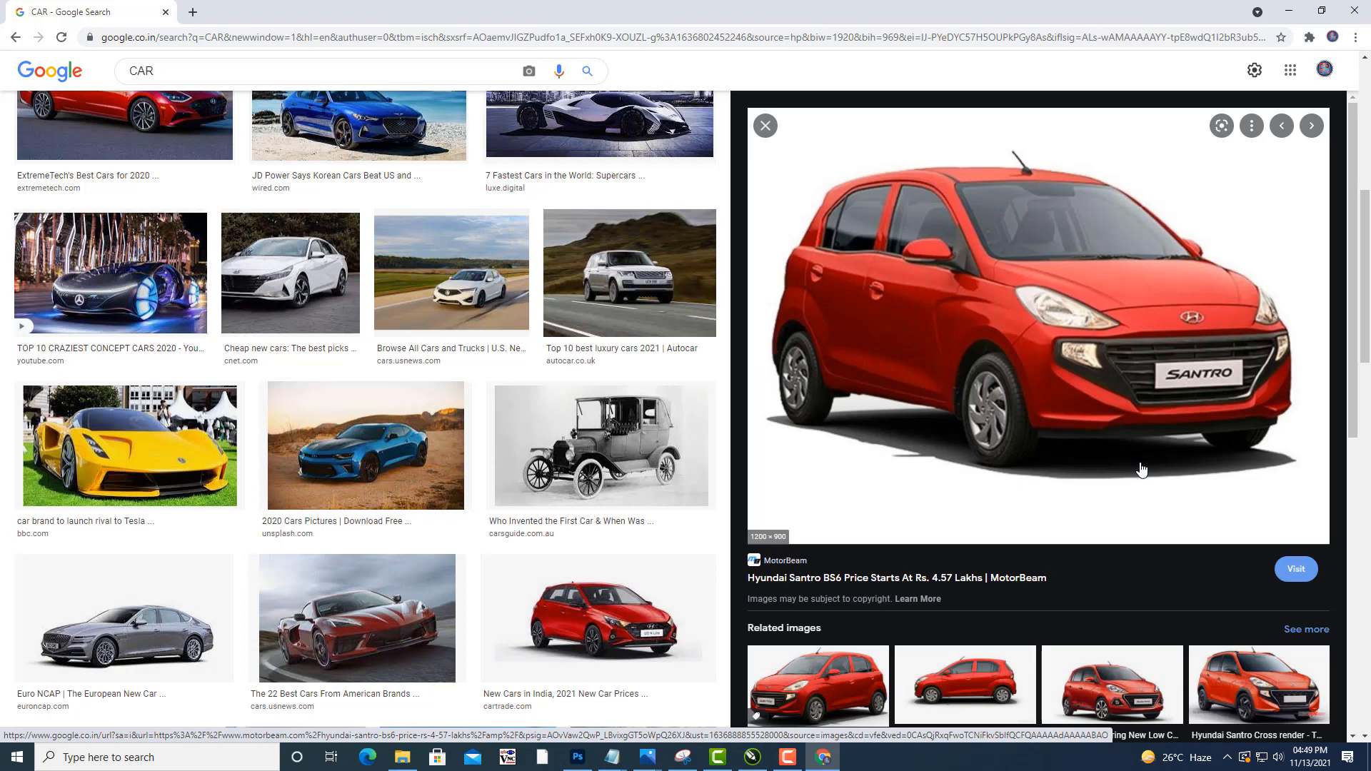
scroll(1142, 465, "down", 3)
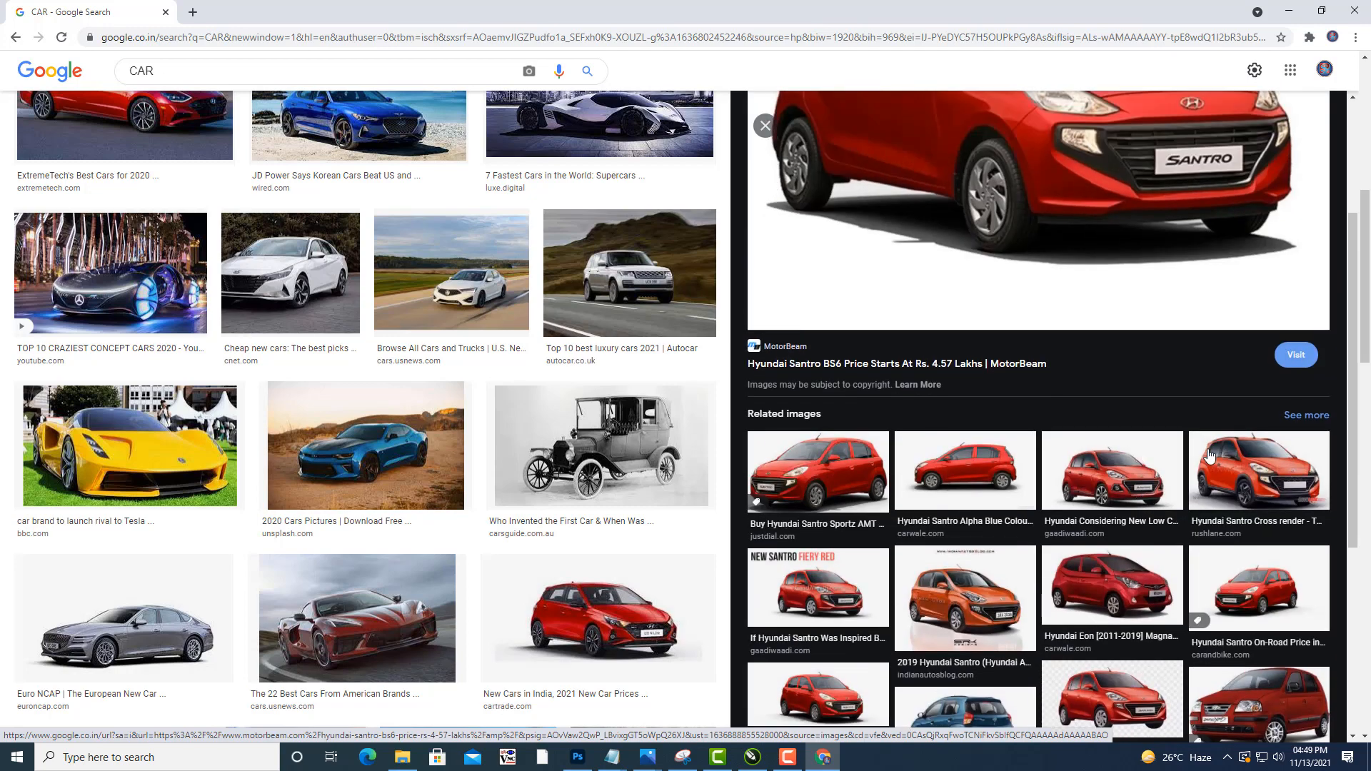
scroll(1162, 458, "up", 3)
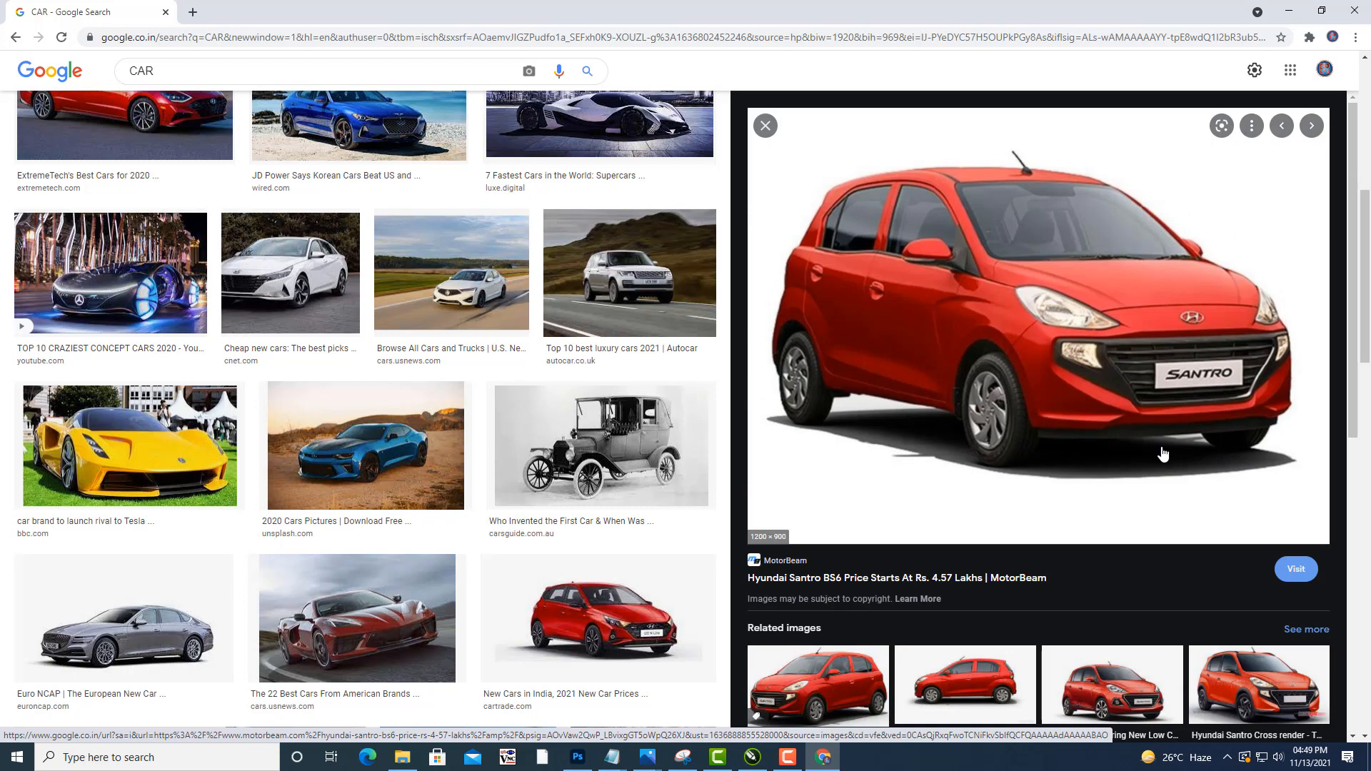
scroll(1163, 453, "down", 3)
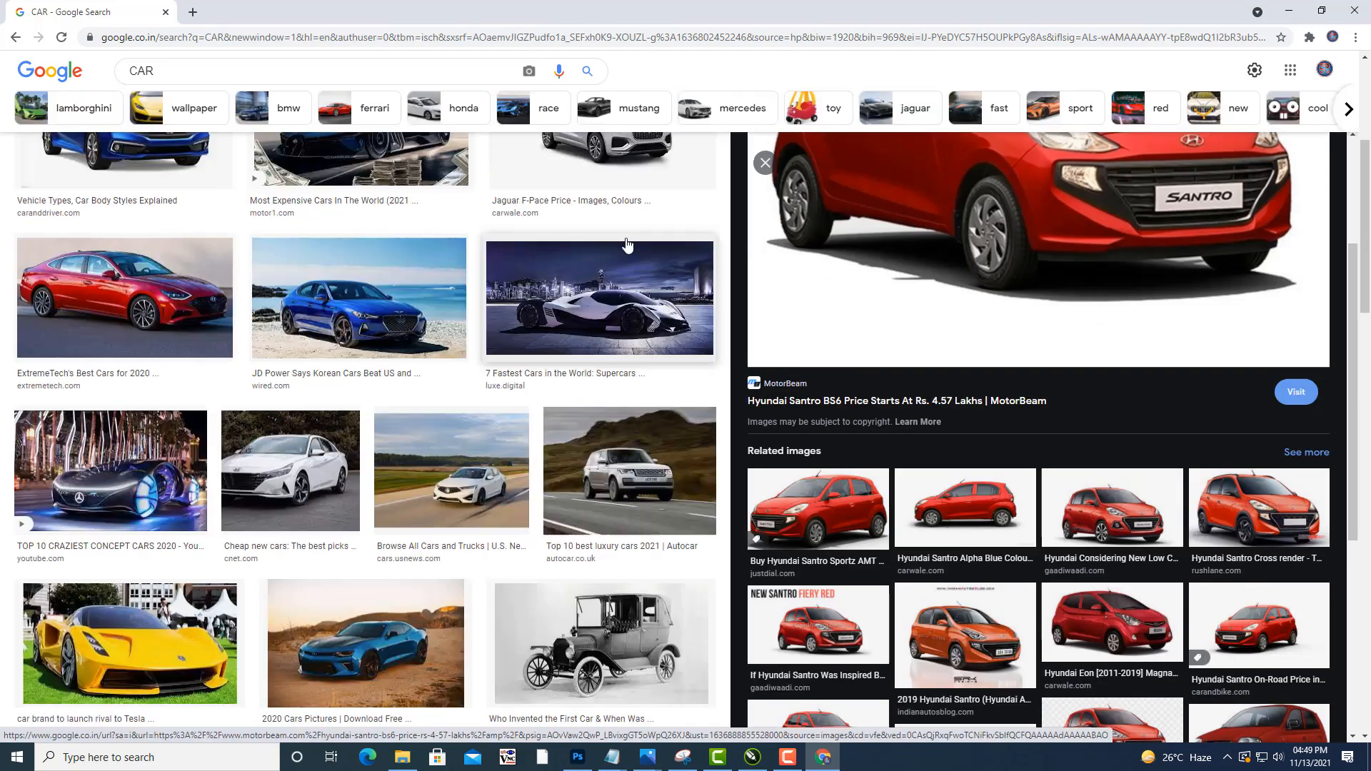
scroll(628, 239, "up", 5)
Replace the image search term with I20 and run the search.
double_click(148, 71)
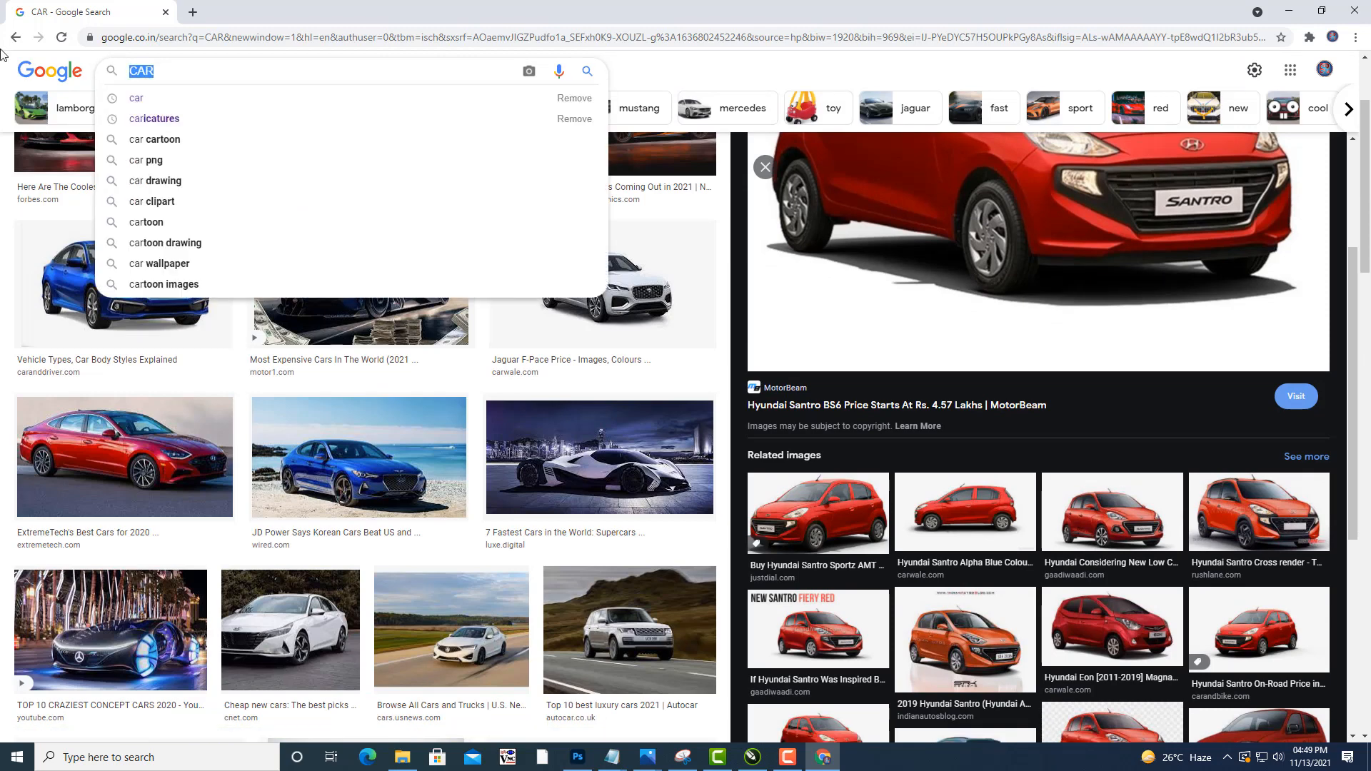
type("I20")
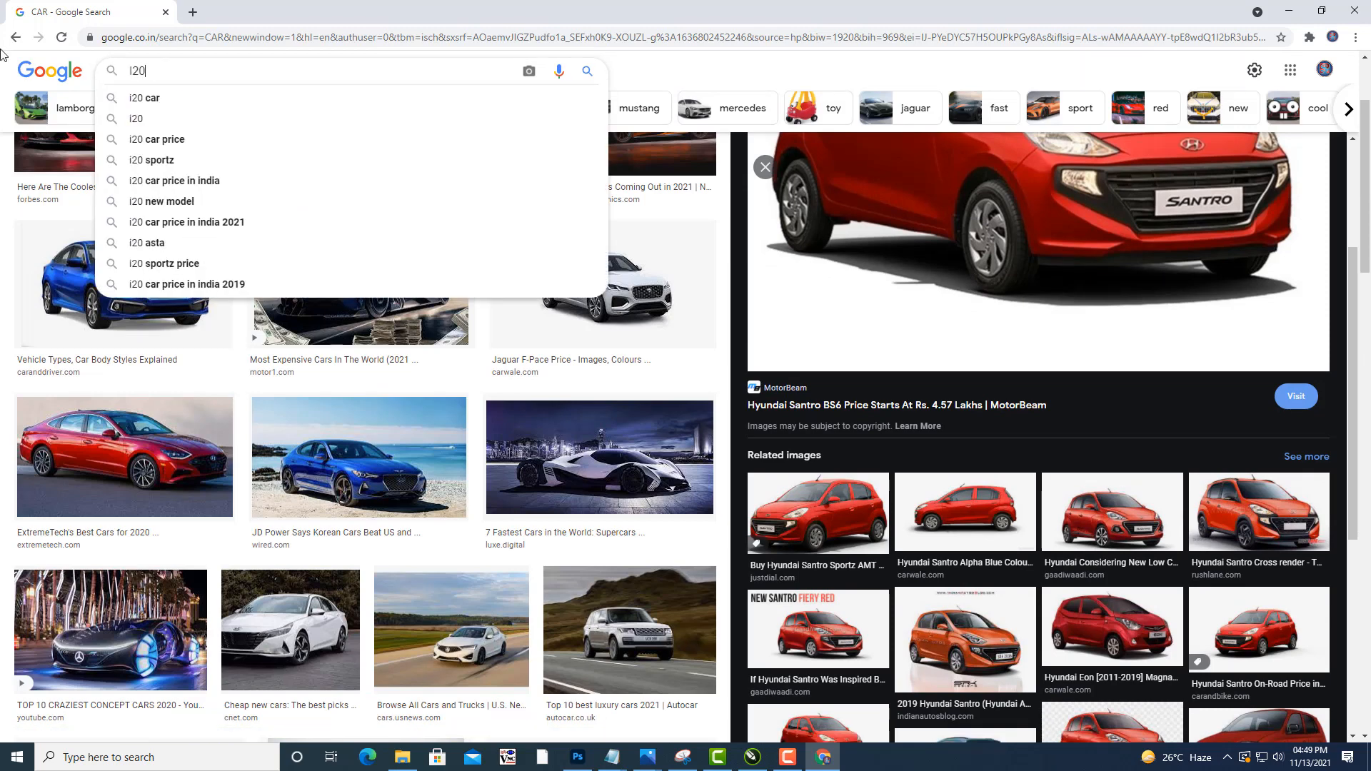
key("Return")
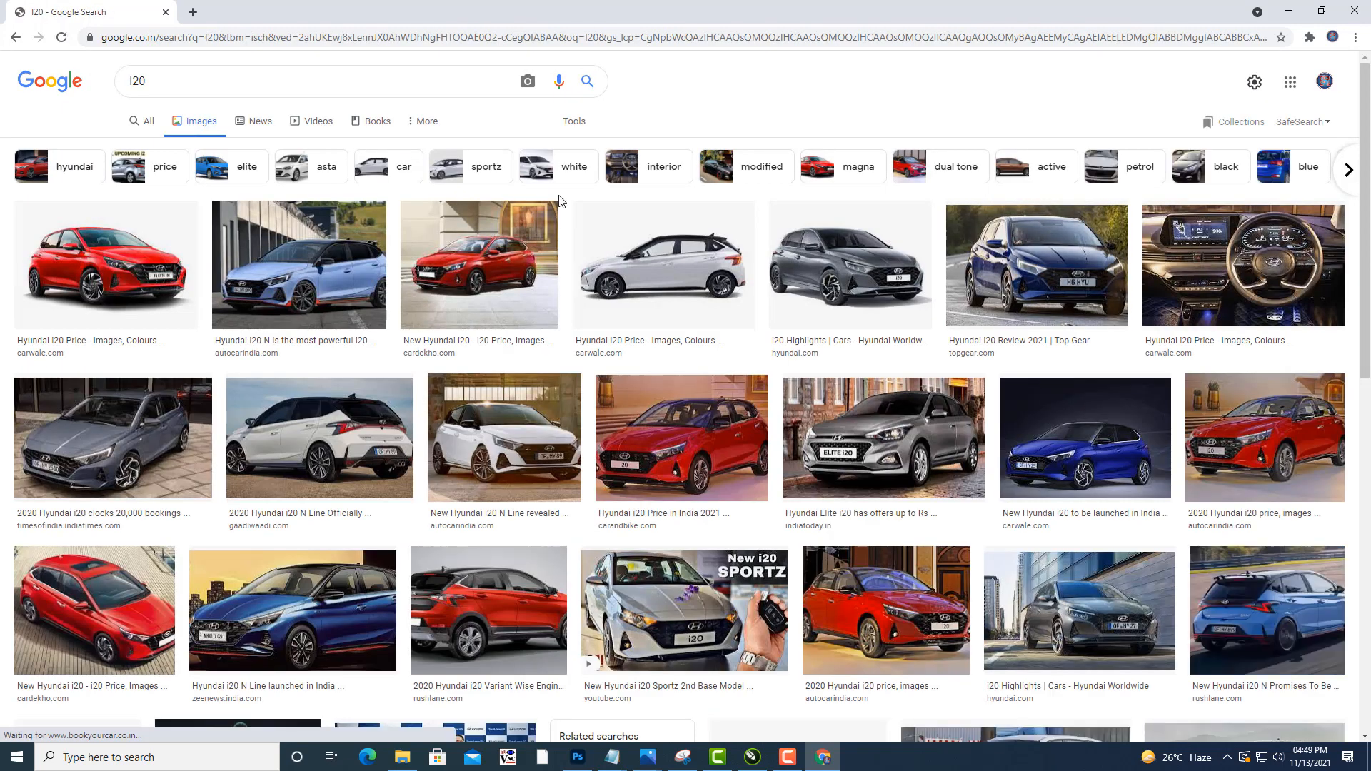
Preview the red Hyundai i20 photo from carandbike and open its full-size image in a new browser tab.
left_click(1277, 449)
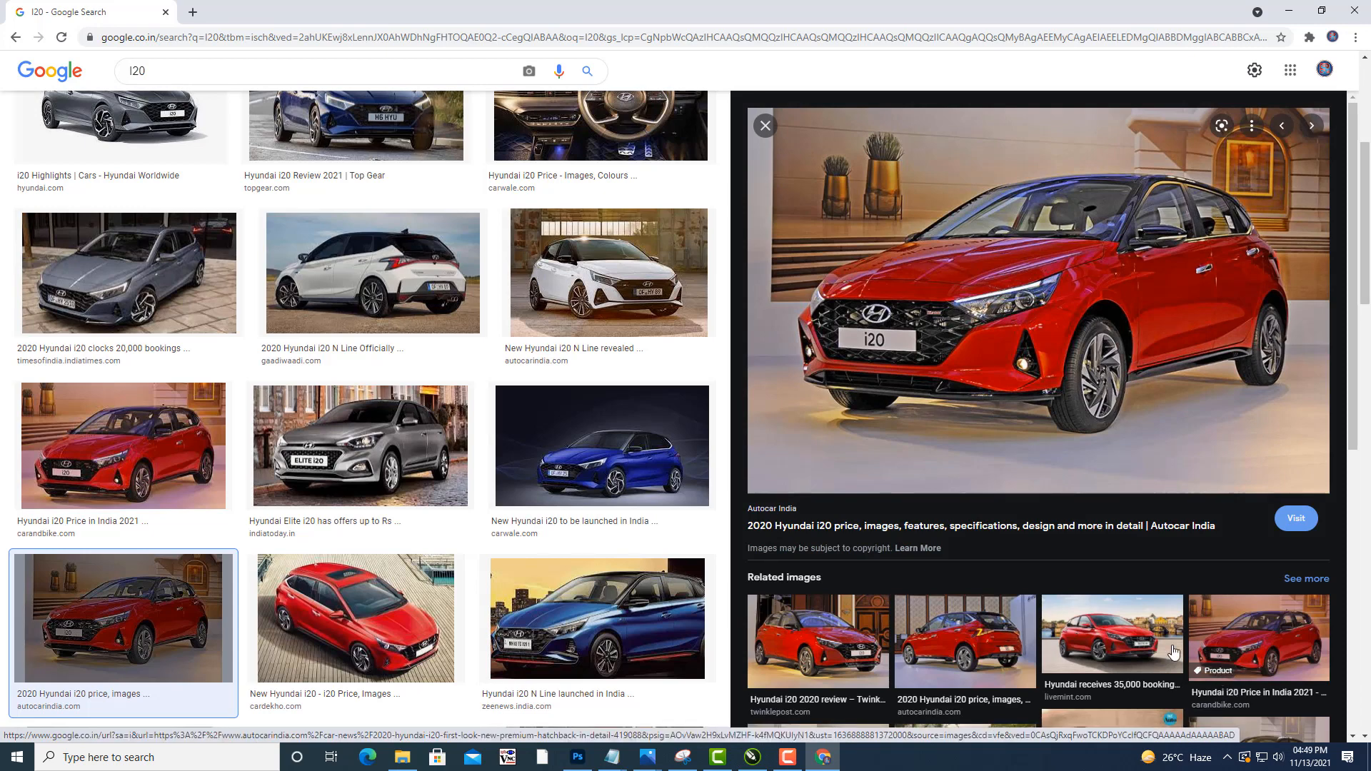
scroll(1175, 297, "down", 3)
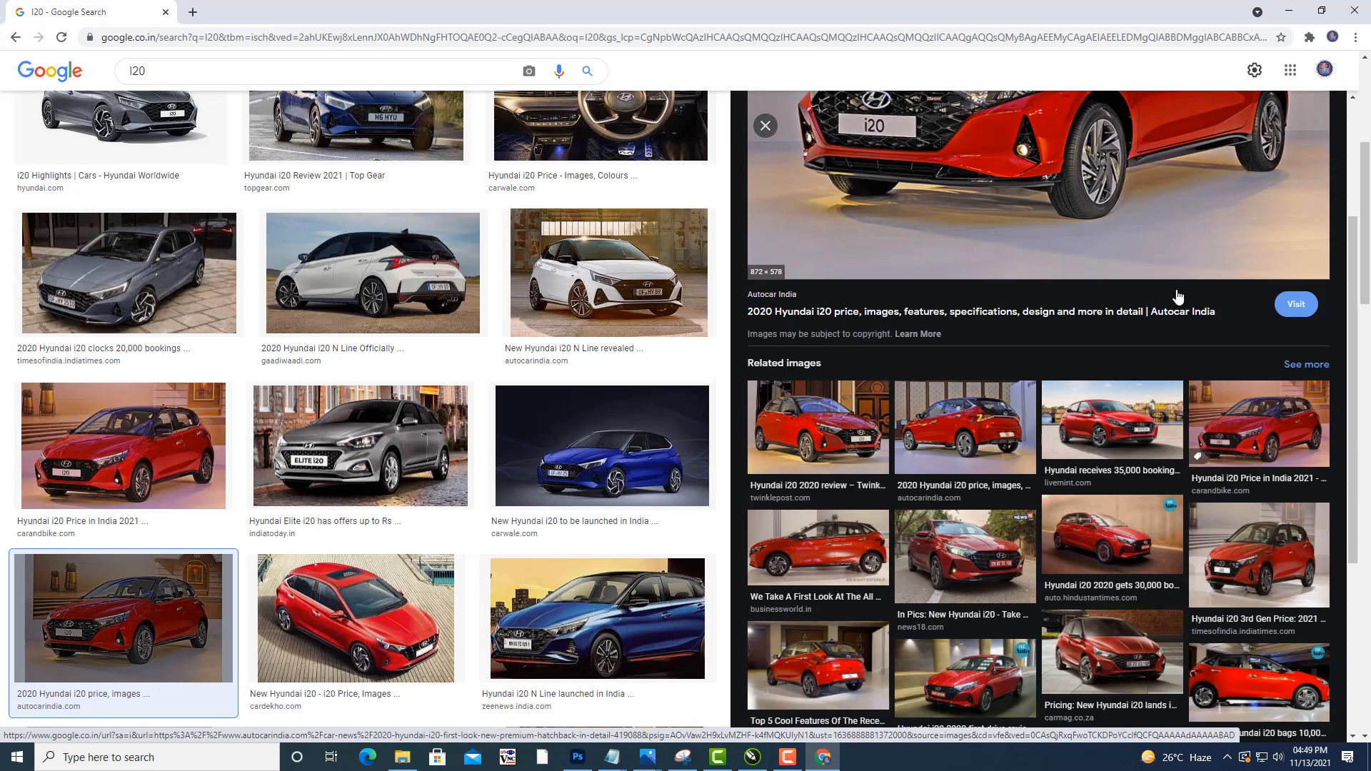
left_click(1247, 427)
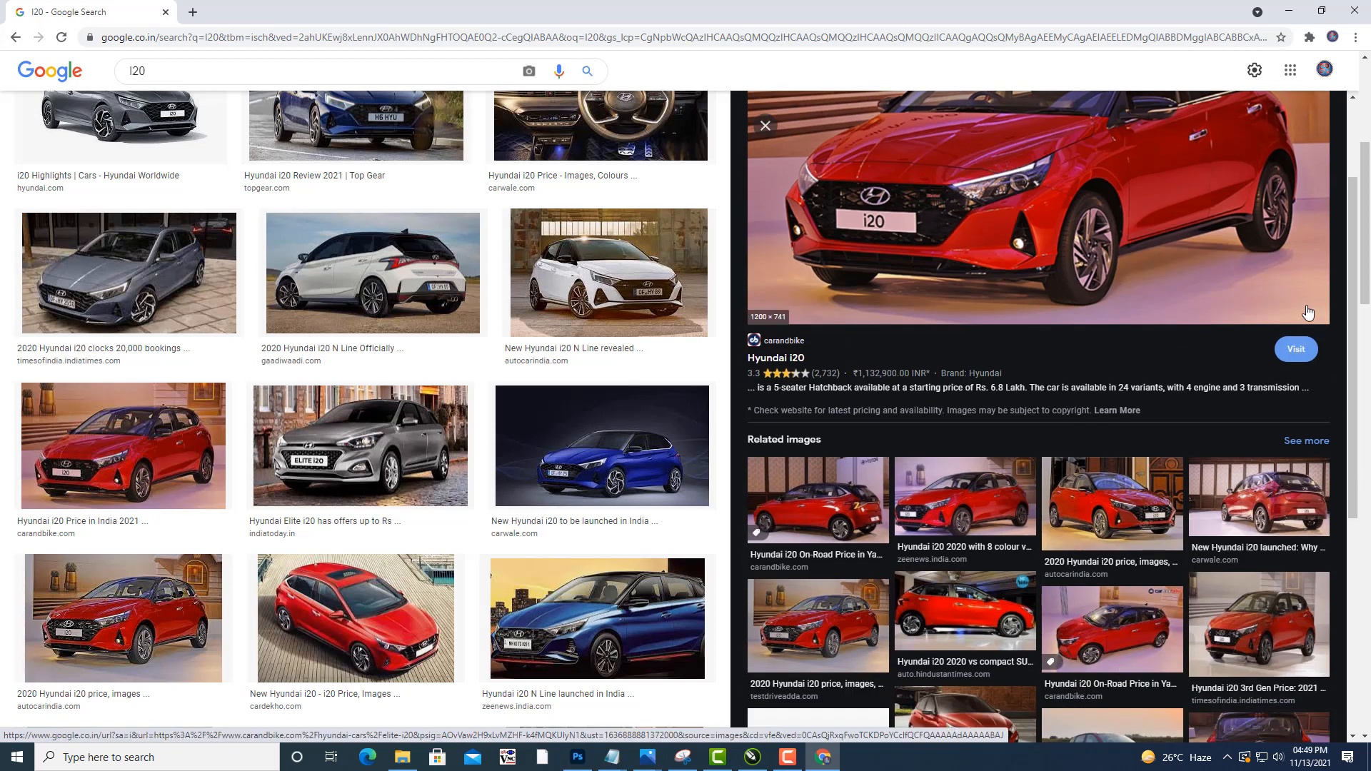
scroll(1278, 293, "up", 2)
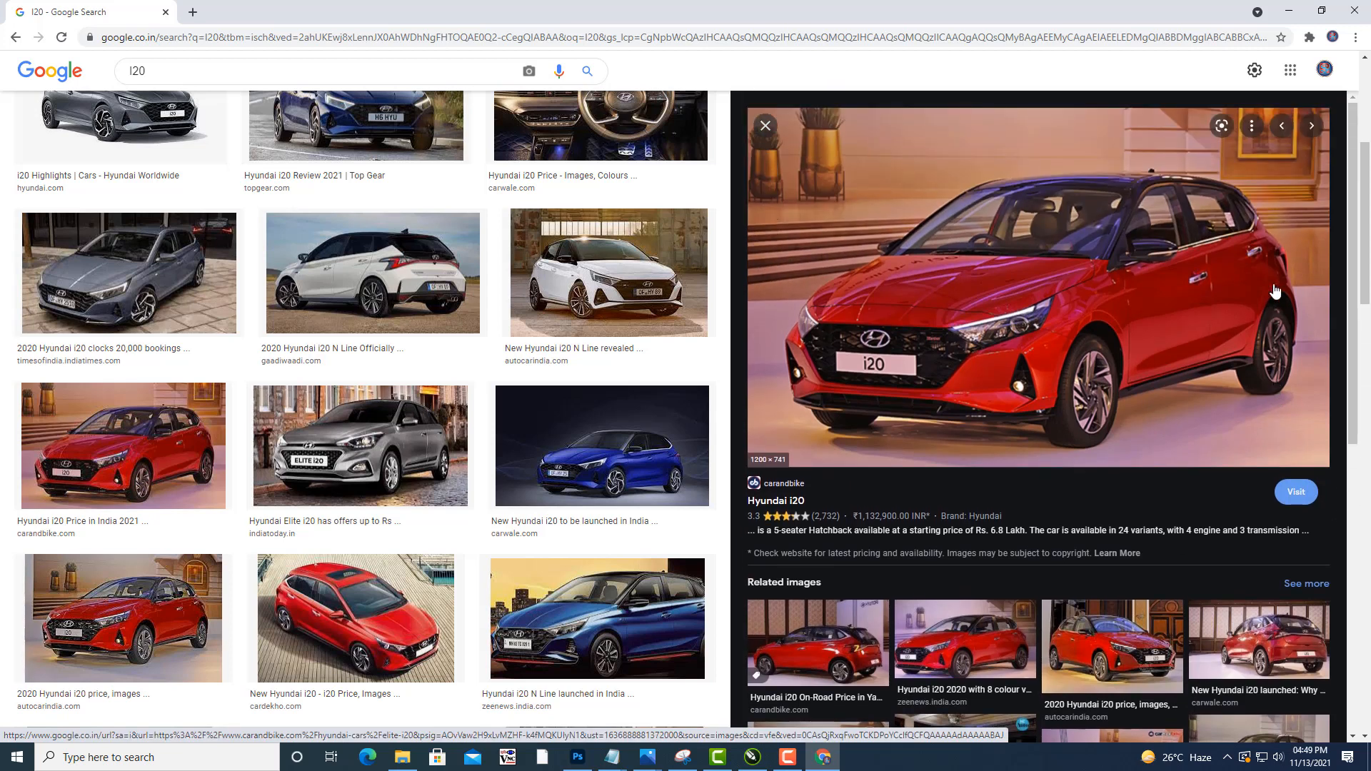
right_click(1106, 259)
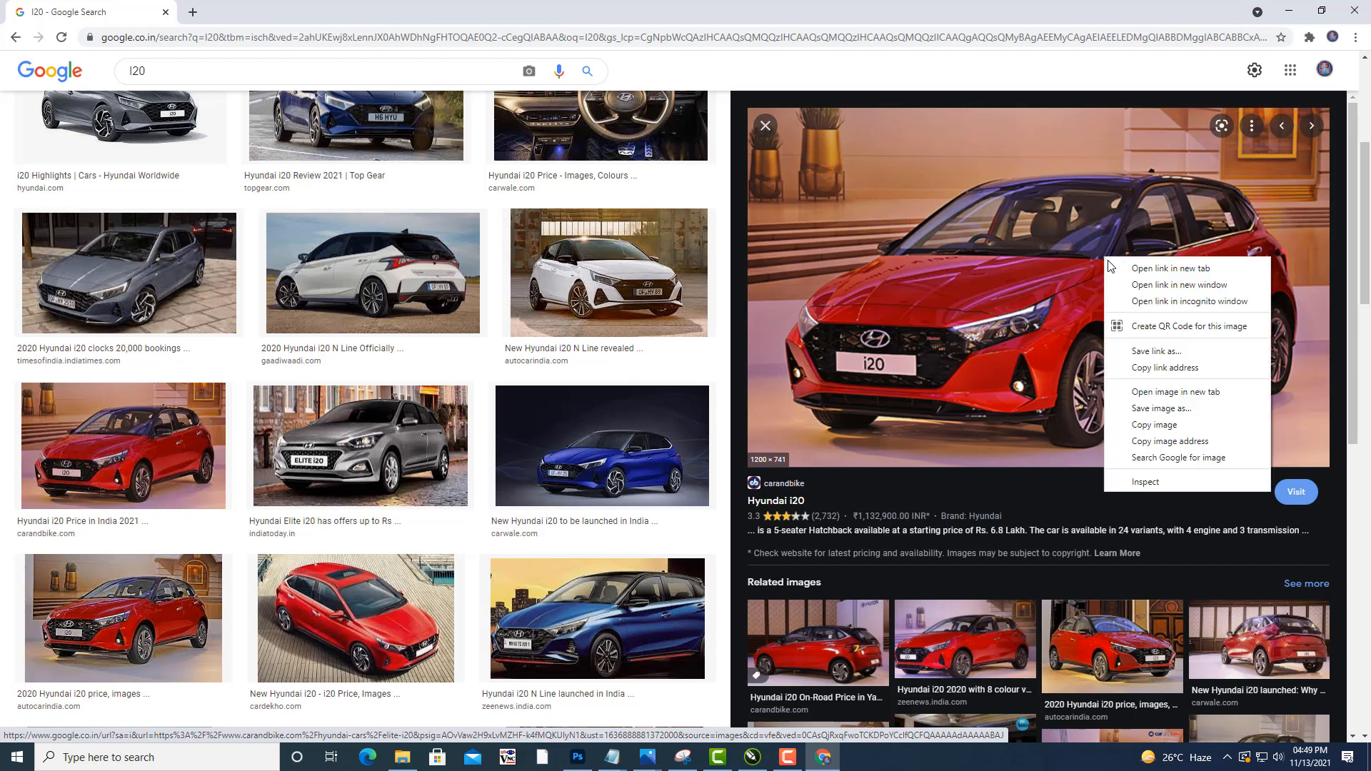
left_click(1204, 392)
left_click(247, 9)
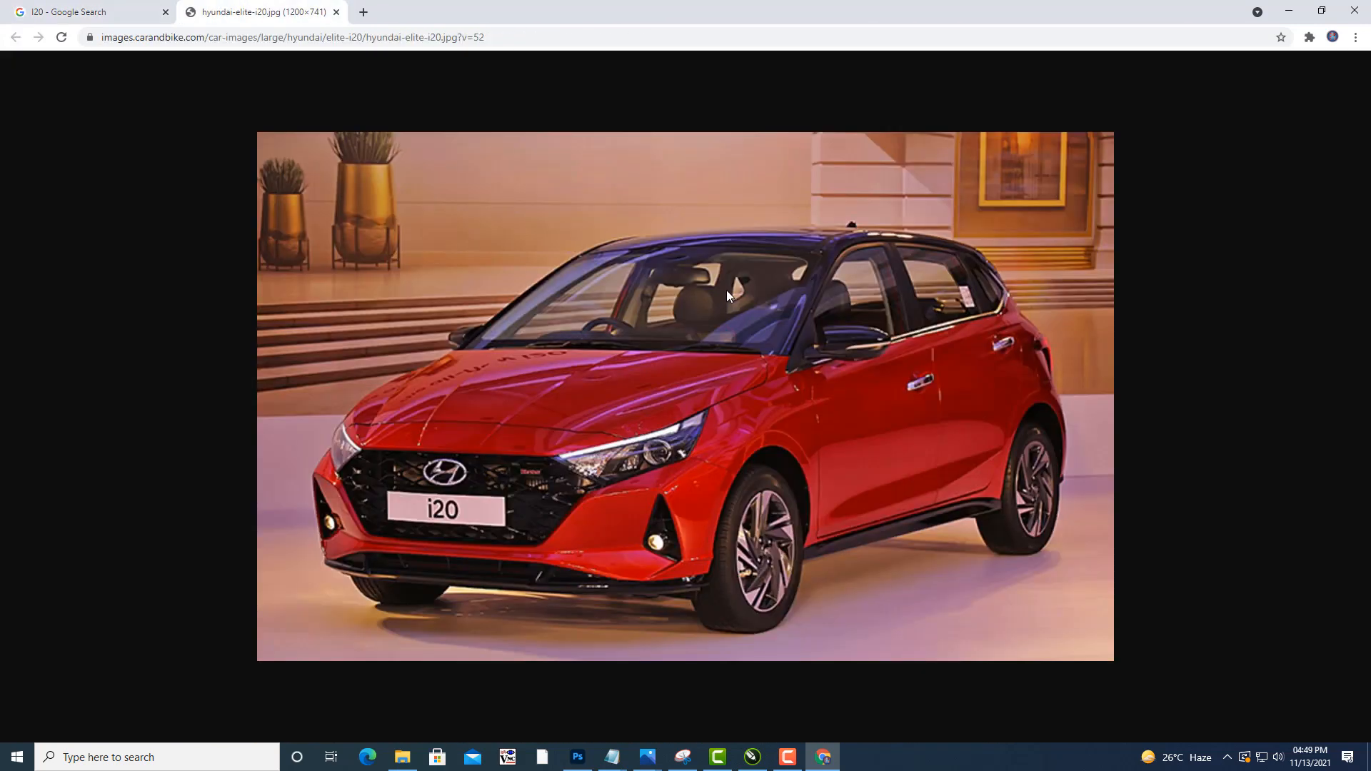
Save the full-size i20 photo to the Desktop as a JPEG image named IT0.
right_click(727, 290)
key("ctrl+s")
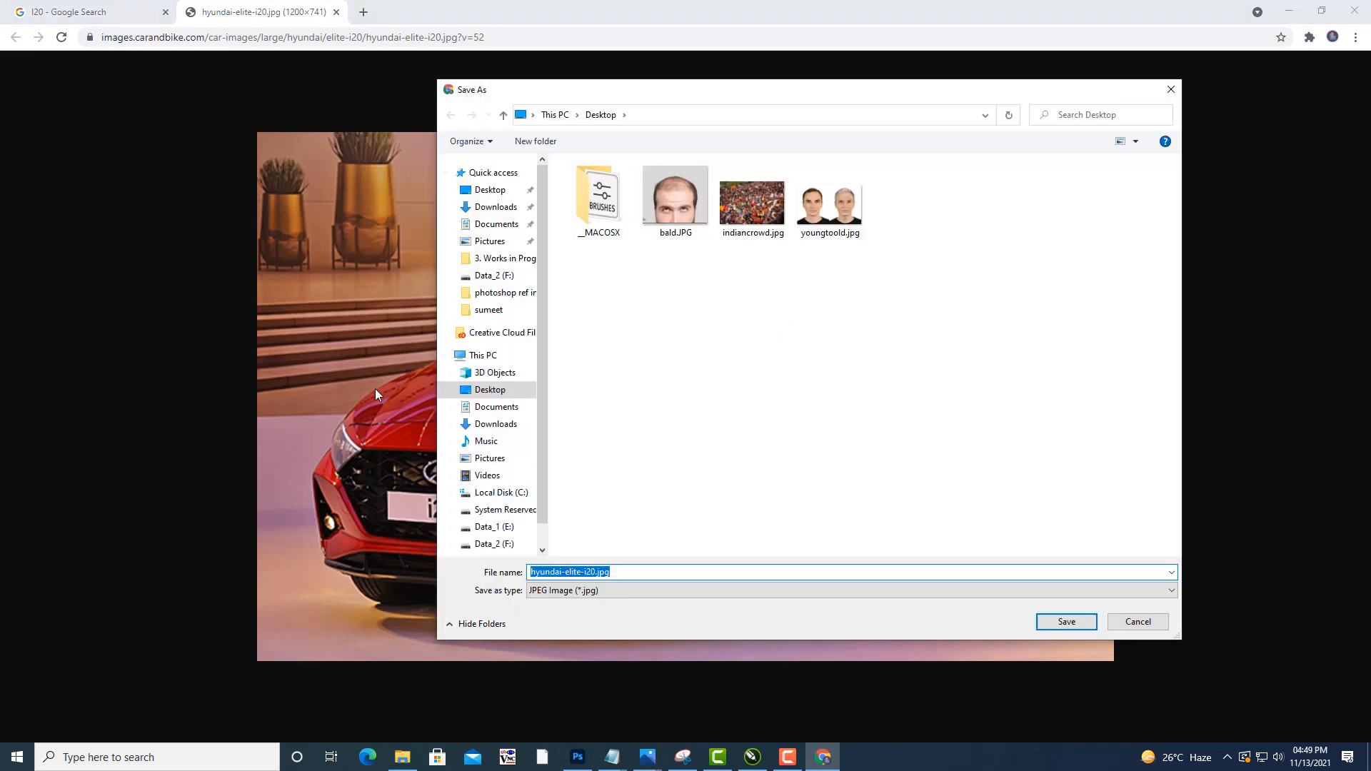
left_click(491, 189)
left_click(623, 571)
key("ctrl+a")
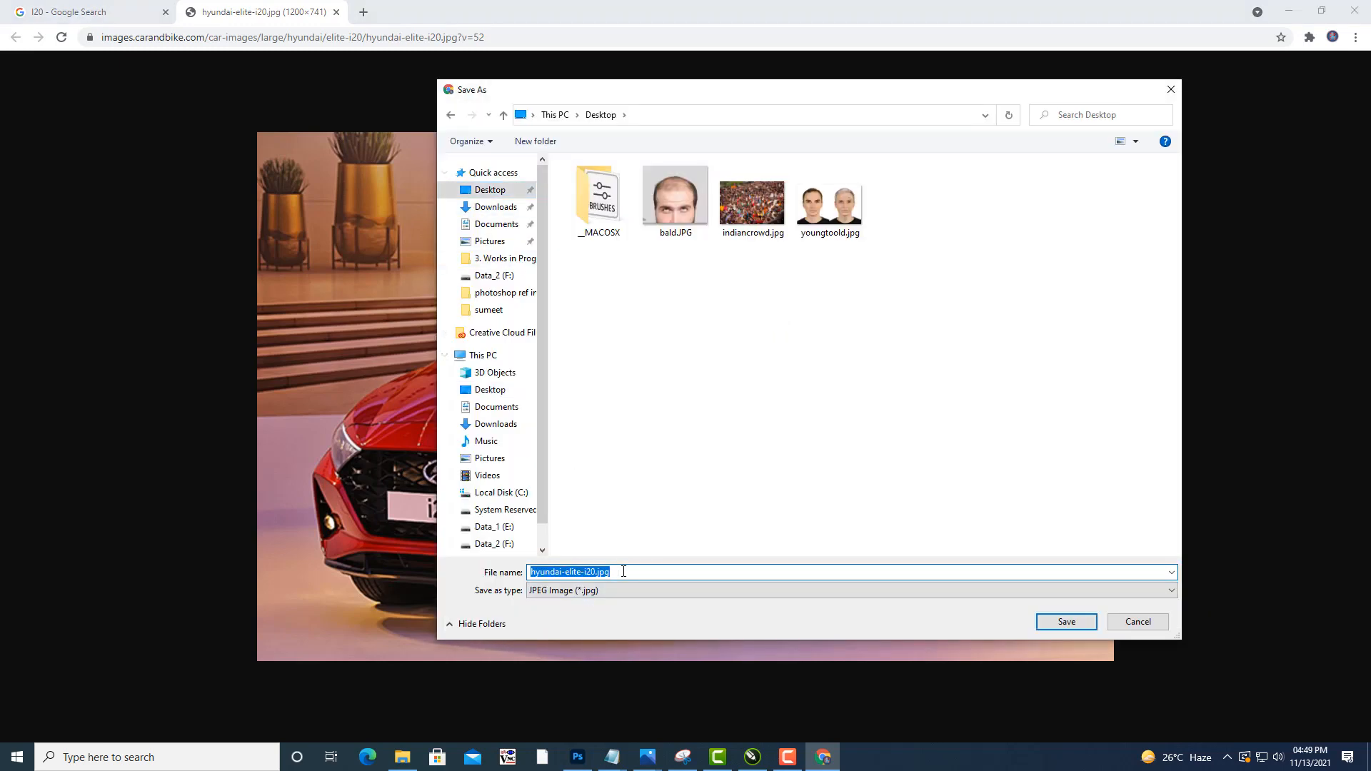
type("IT0")
left_click(1064, 622)
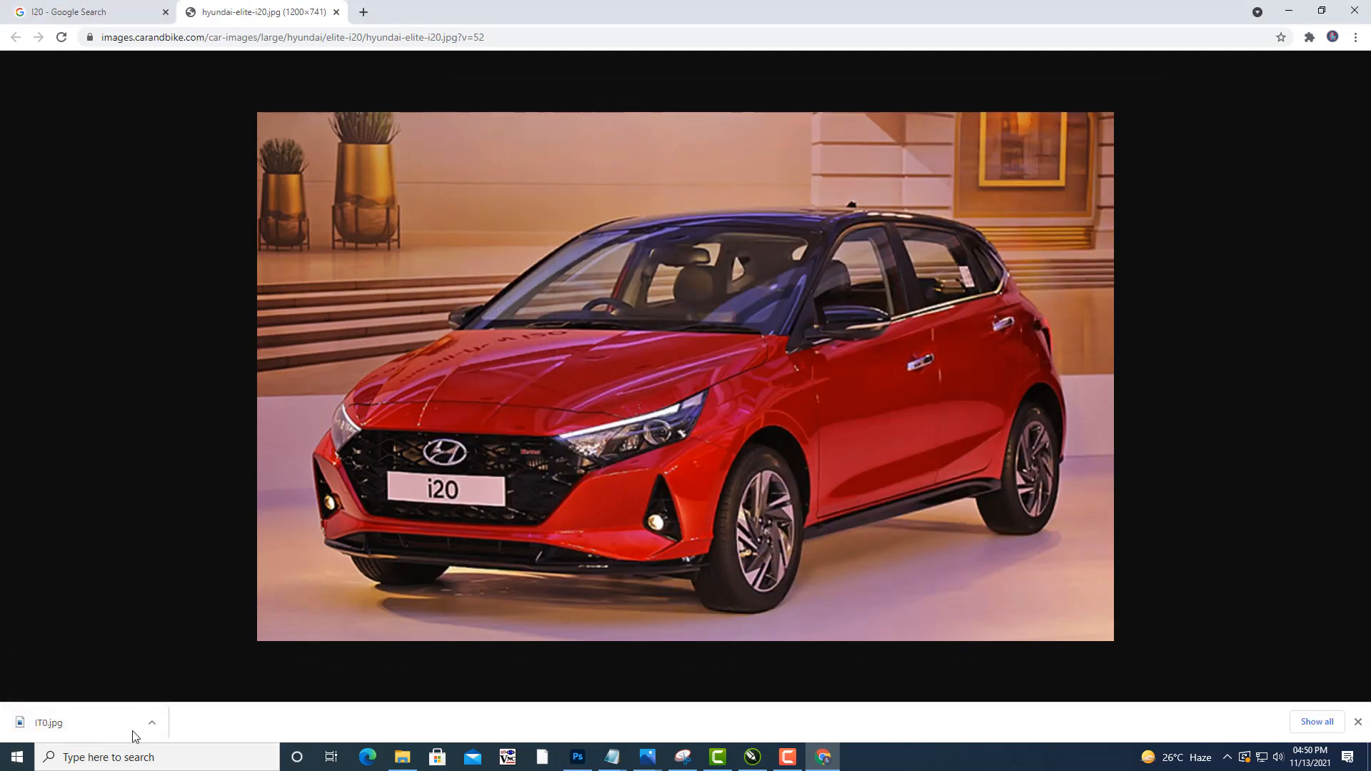
Show the downloaded IT0.jpg in its folder and open it with Adobe Photoshop 2021.
left_click(151, 720)
left_click(184, 671)
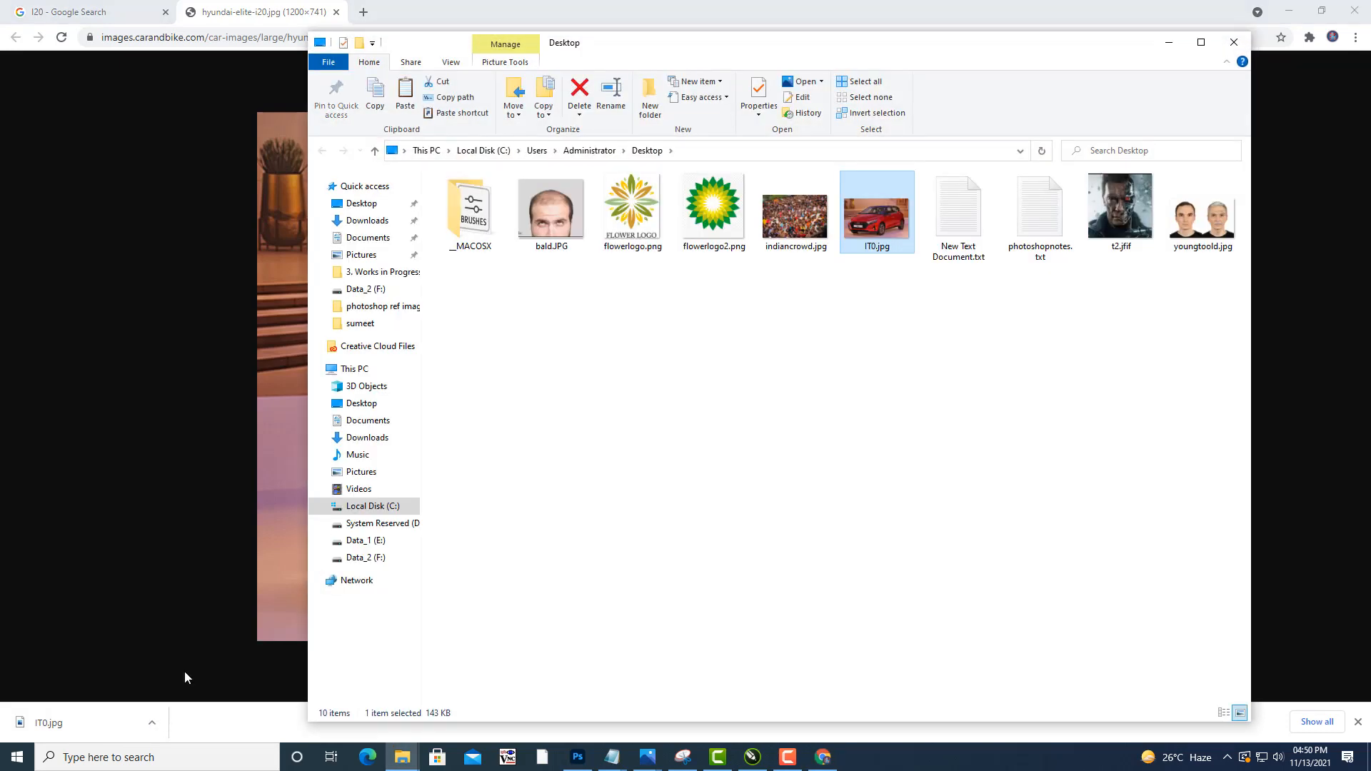
right_click(877, 217)
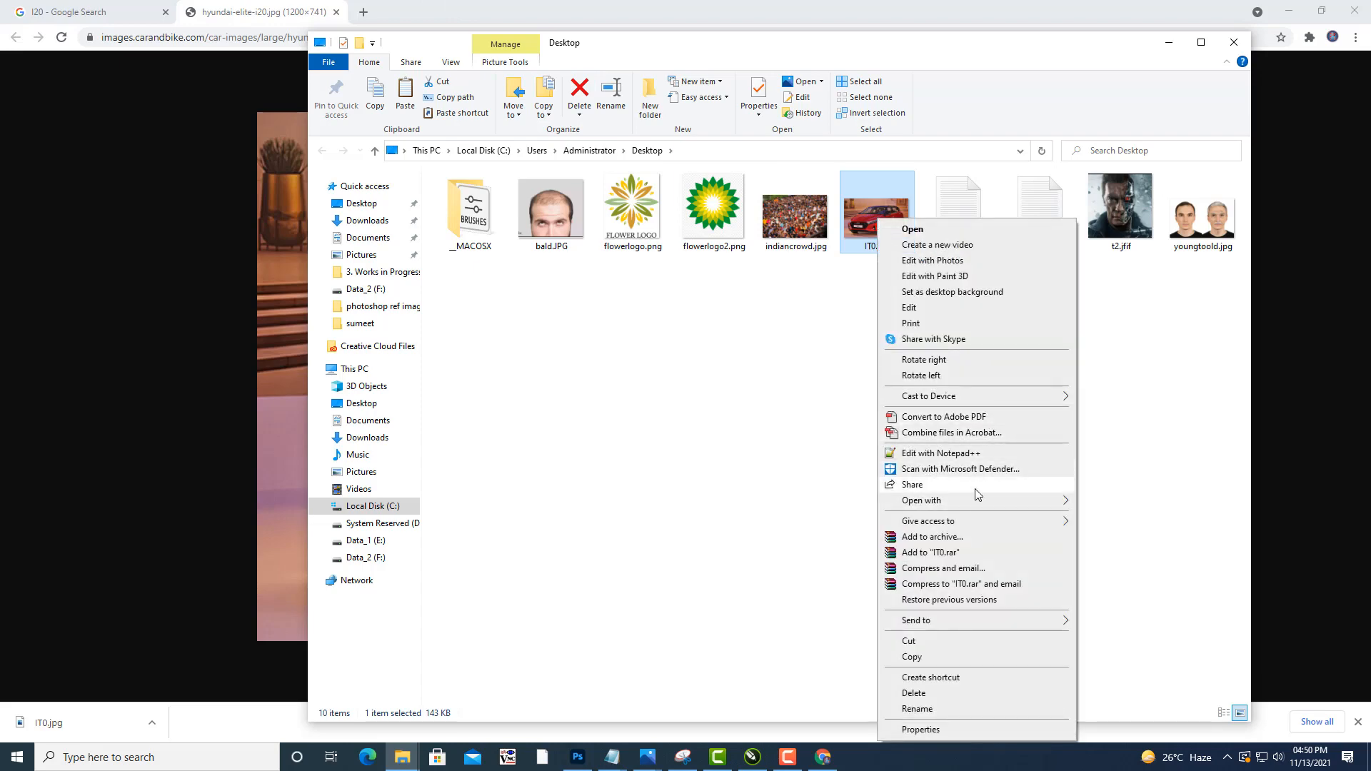
mouse_move(974, 500)
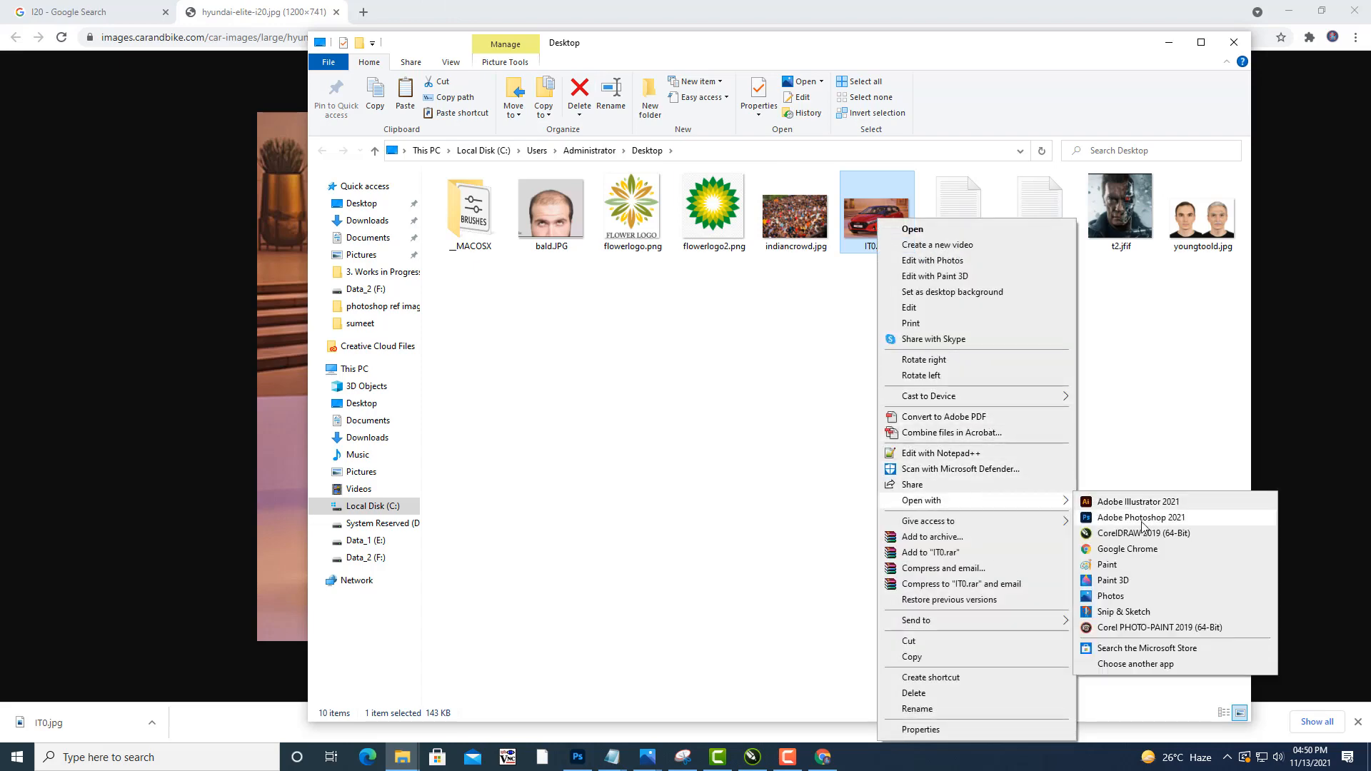
left_click(1141, 518)
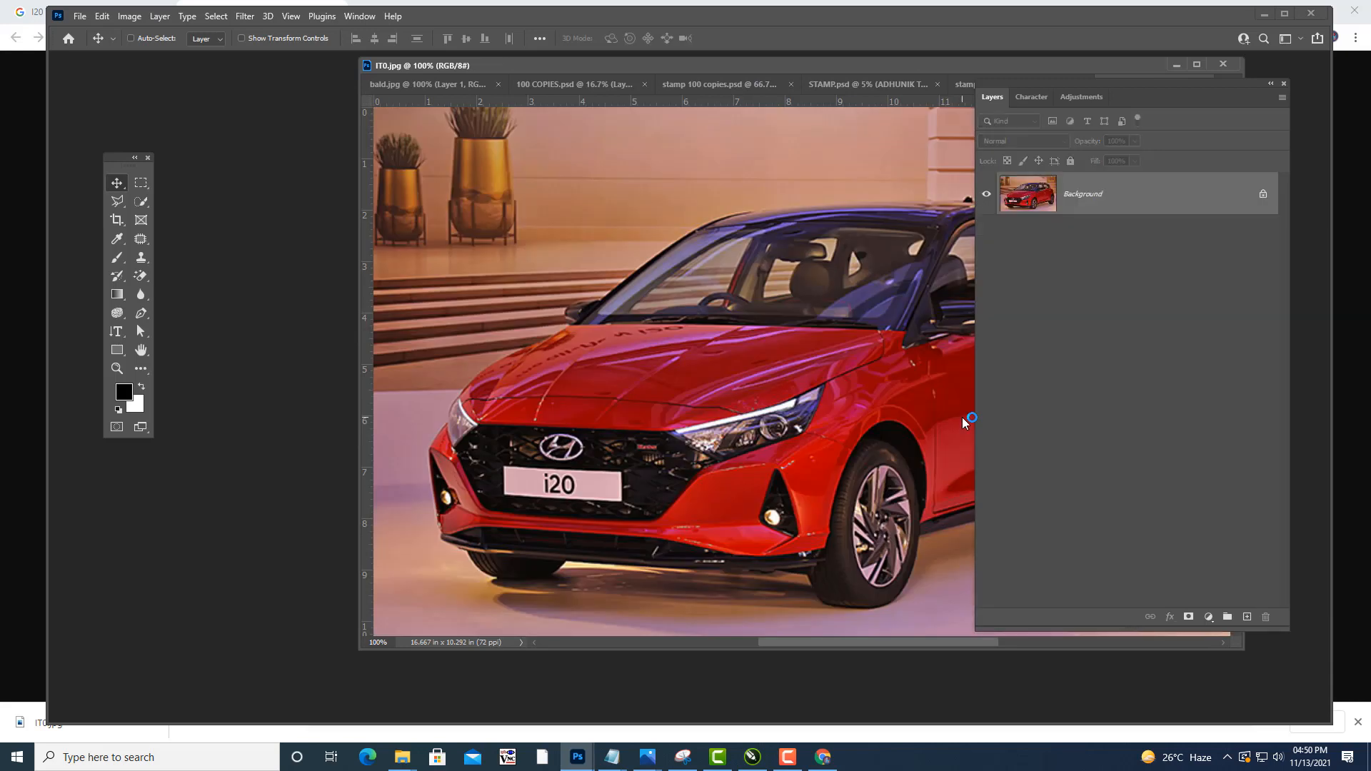
Select the red car in the IT0.jpg photo automatically with Select Subject.
left_click_drag(725, 75, 432, 83)
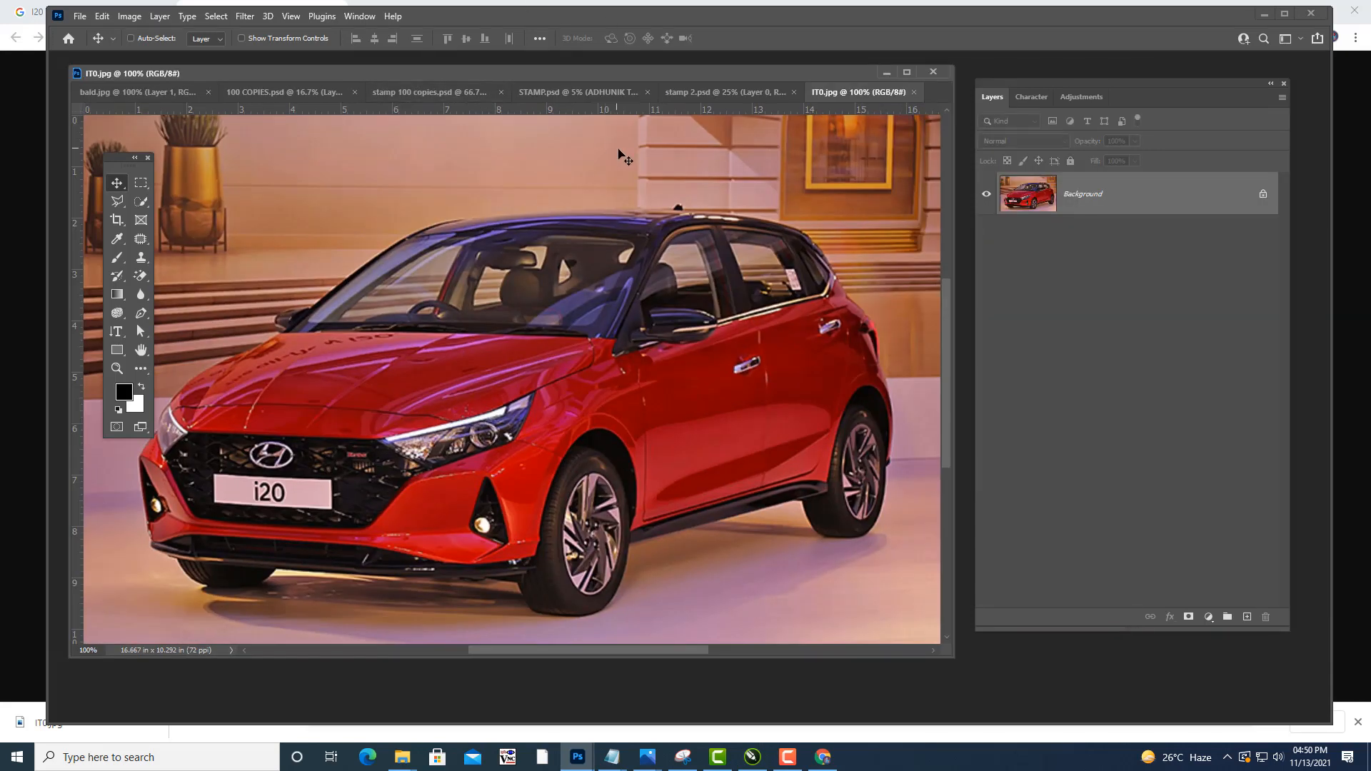
key("ctrl+minus")
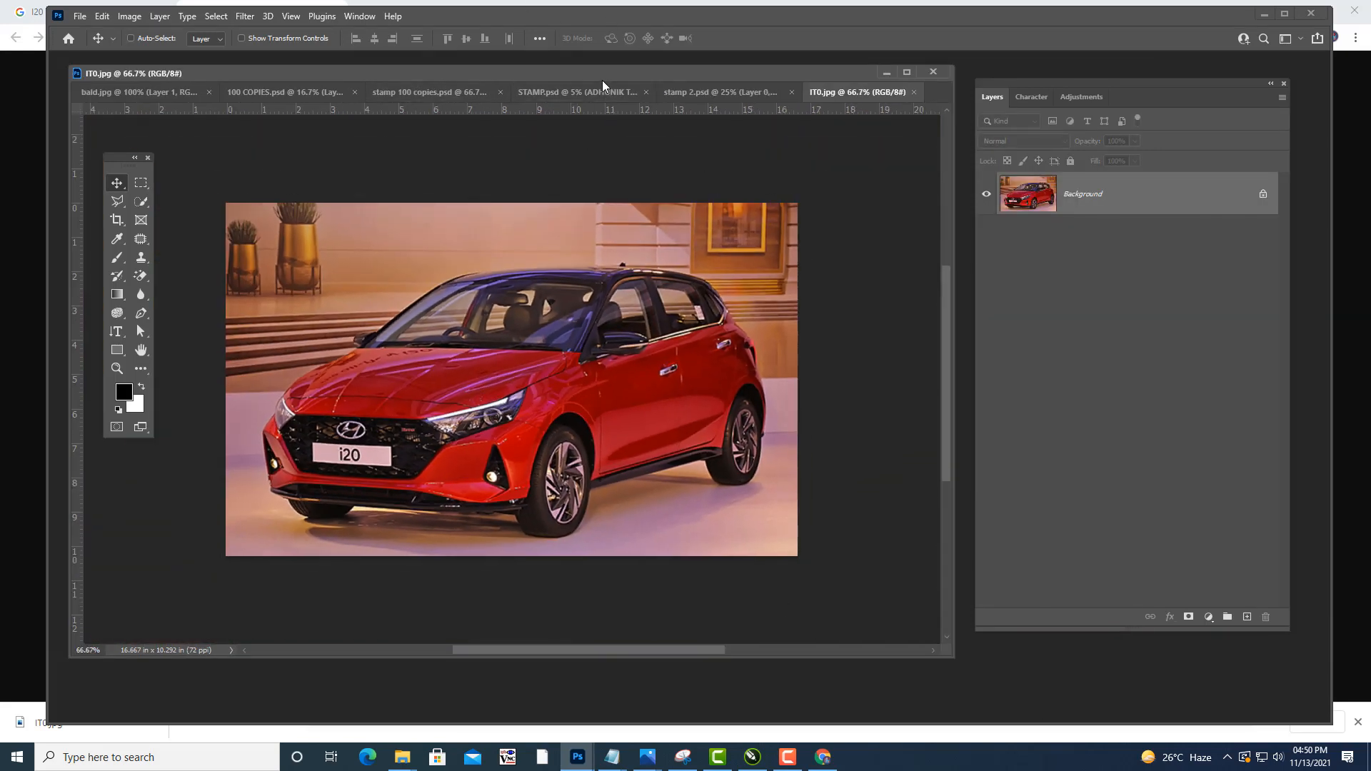
left_click_drag(603, 86, 619, 110)
left_click(127, 206)
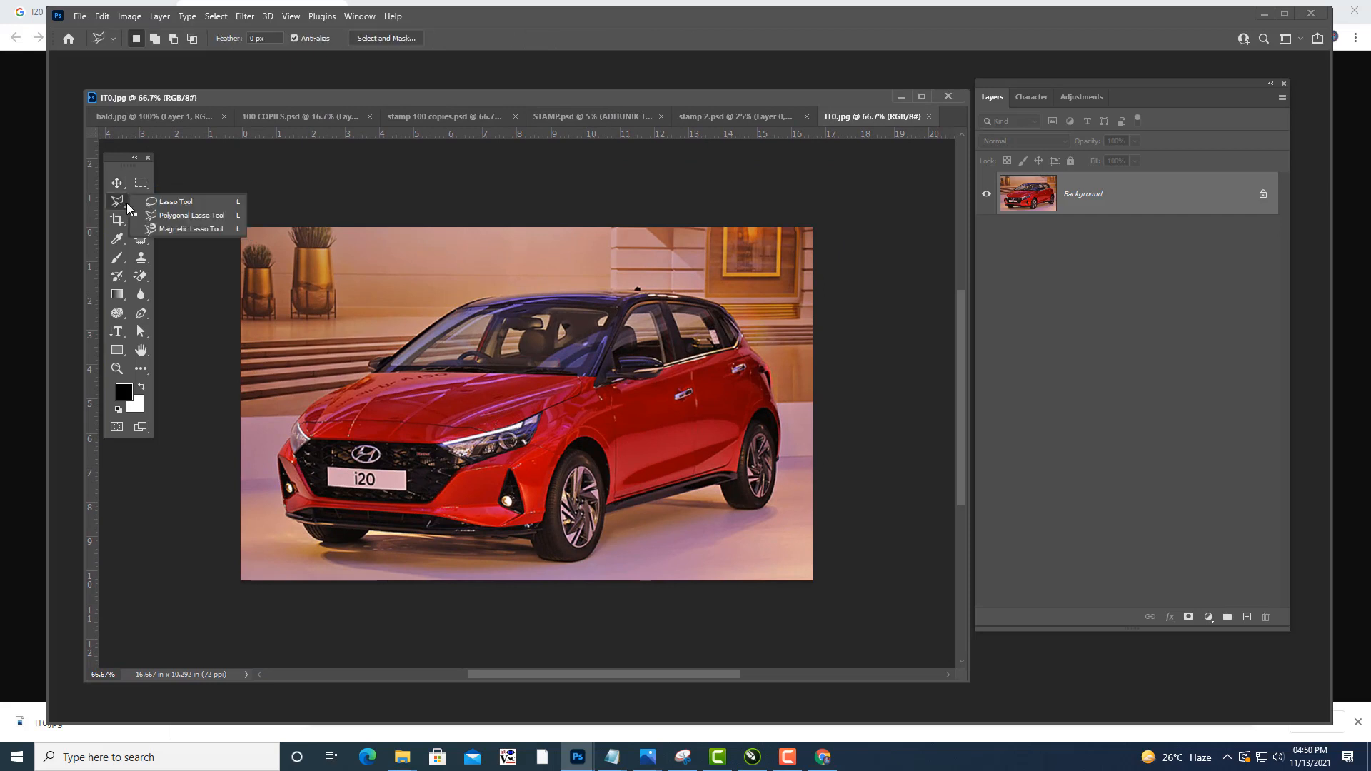
left_click(141, 204)
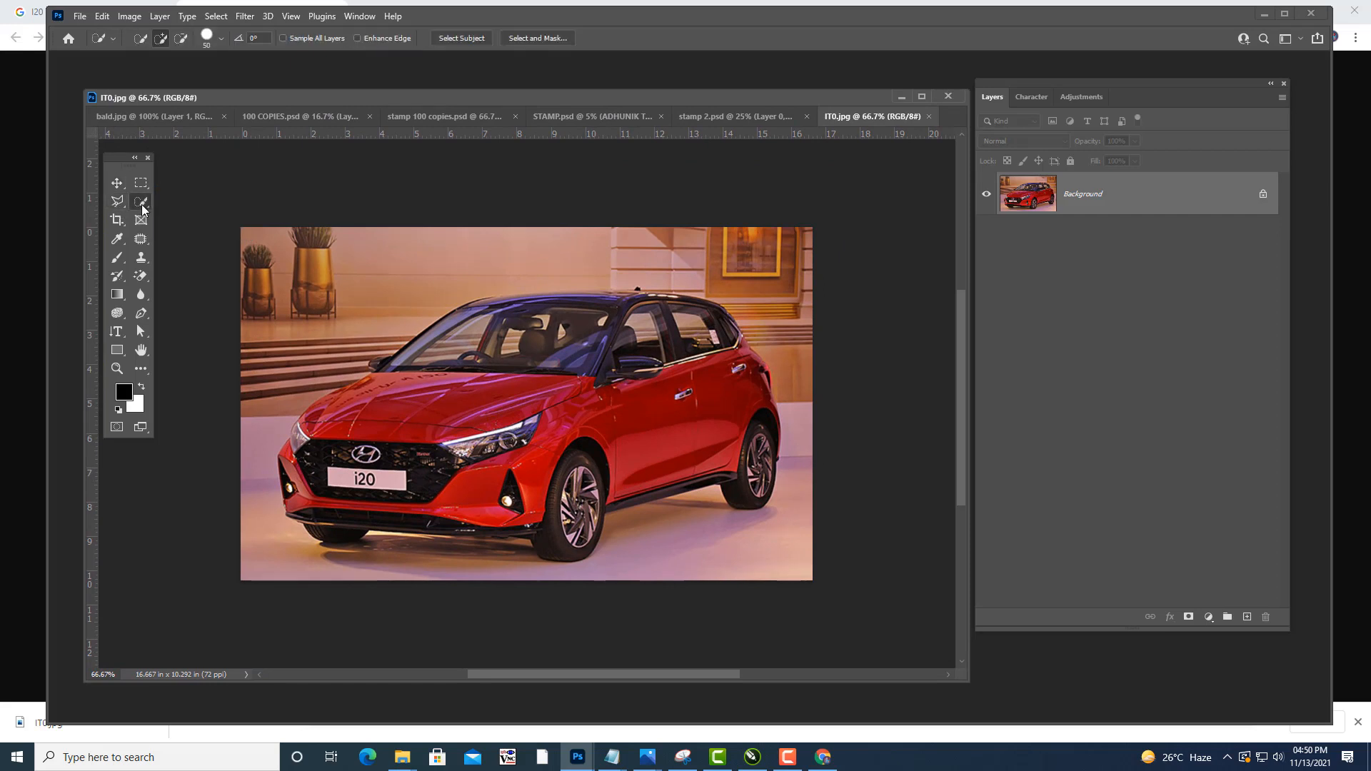
left_click(142, 207)
left_click(205, 217)
left_click(455, 38)
Convert the Background into a regular layer, invert the car selection, delete the surrounding backdrop and deselect.
double_click(1120, 206)
key("Return")
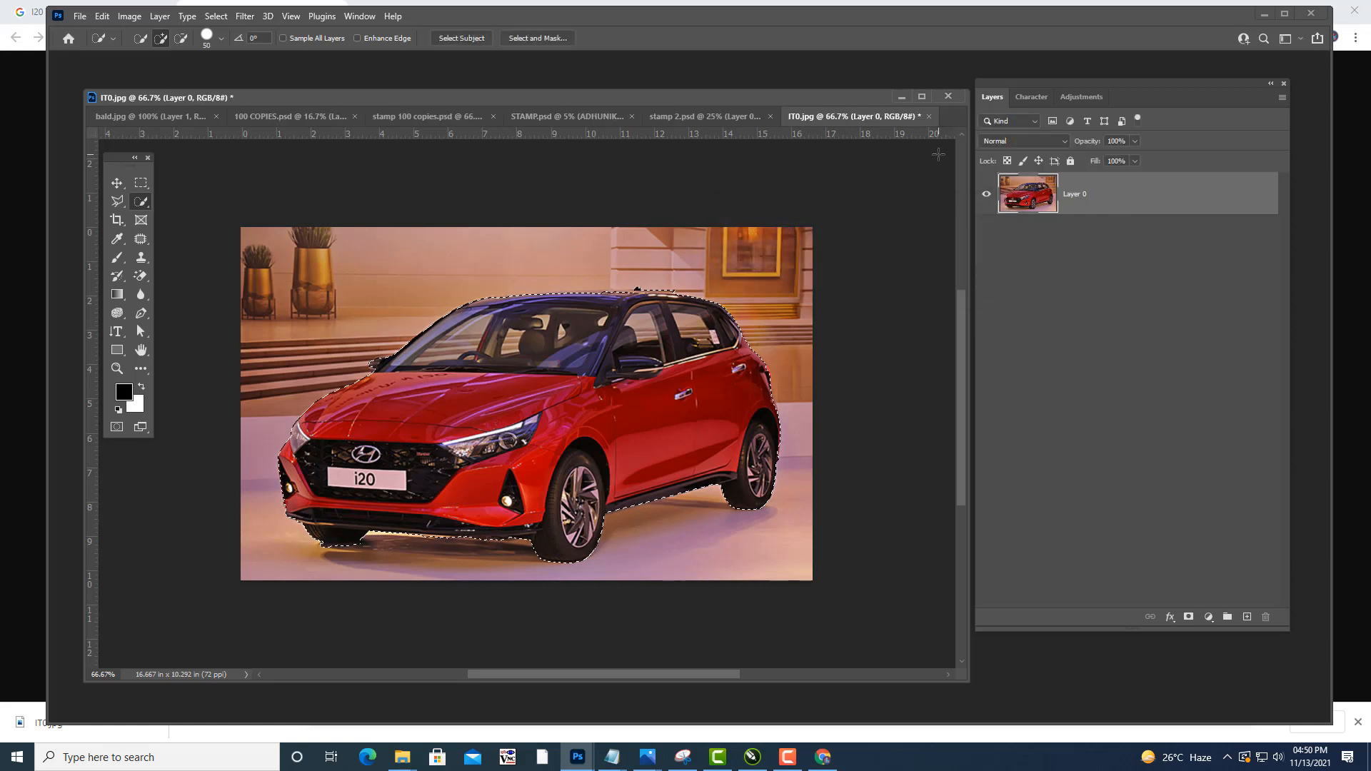
key("ctrl+shift+i")
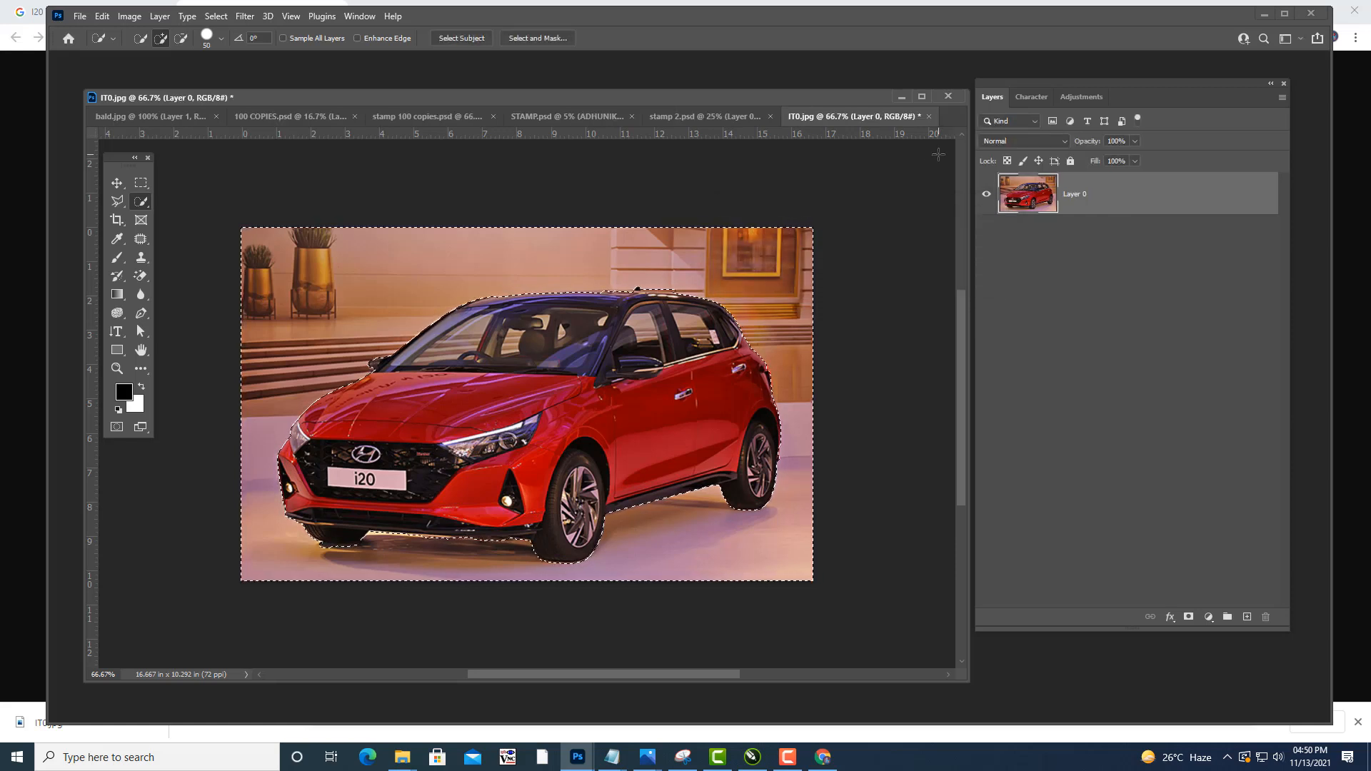
key("Delete")
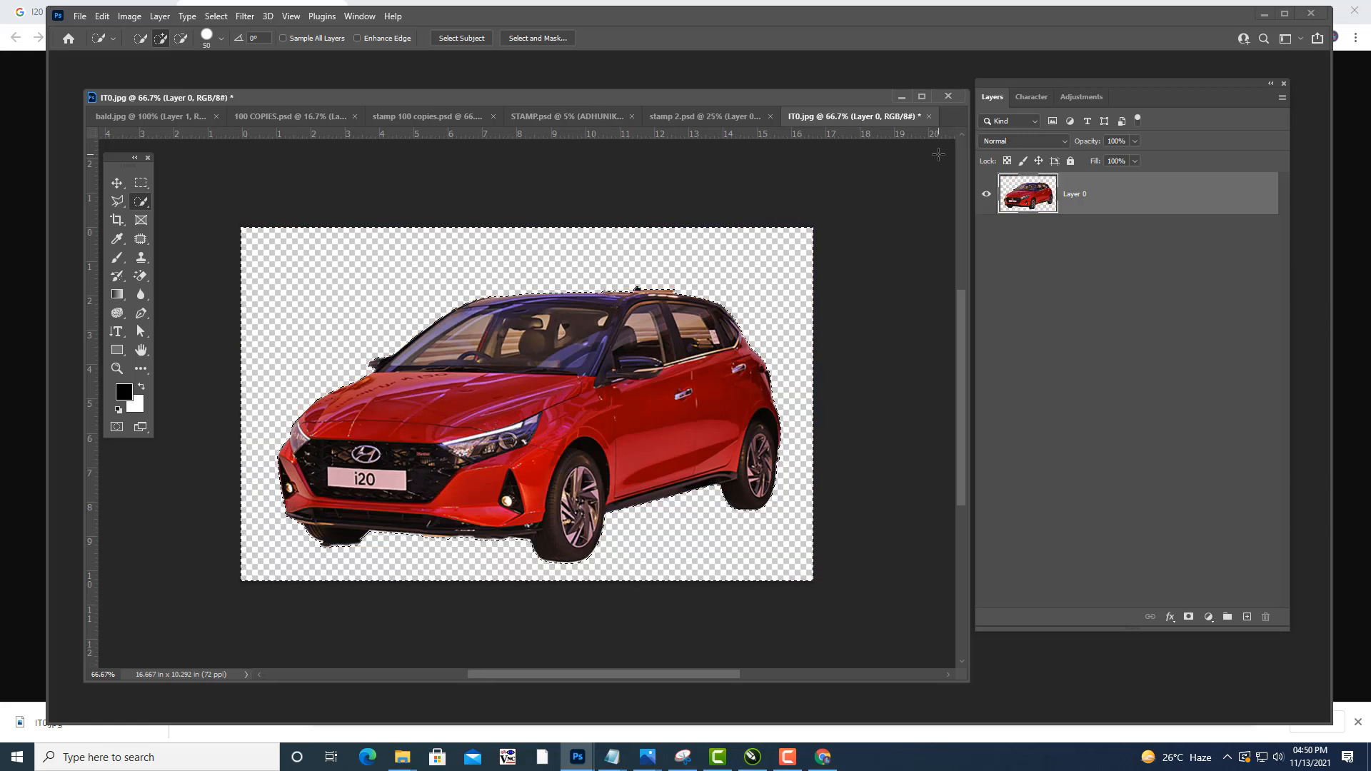
key("ctrl+d")
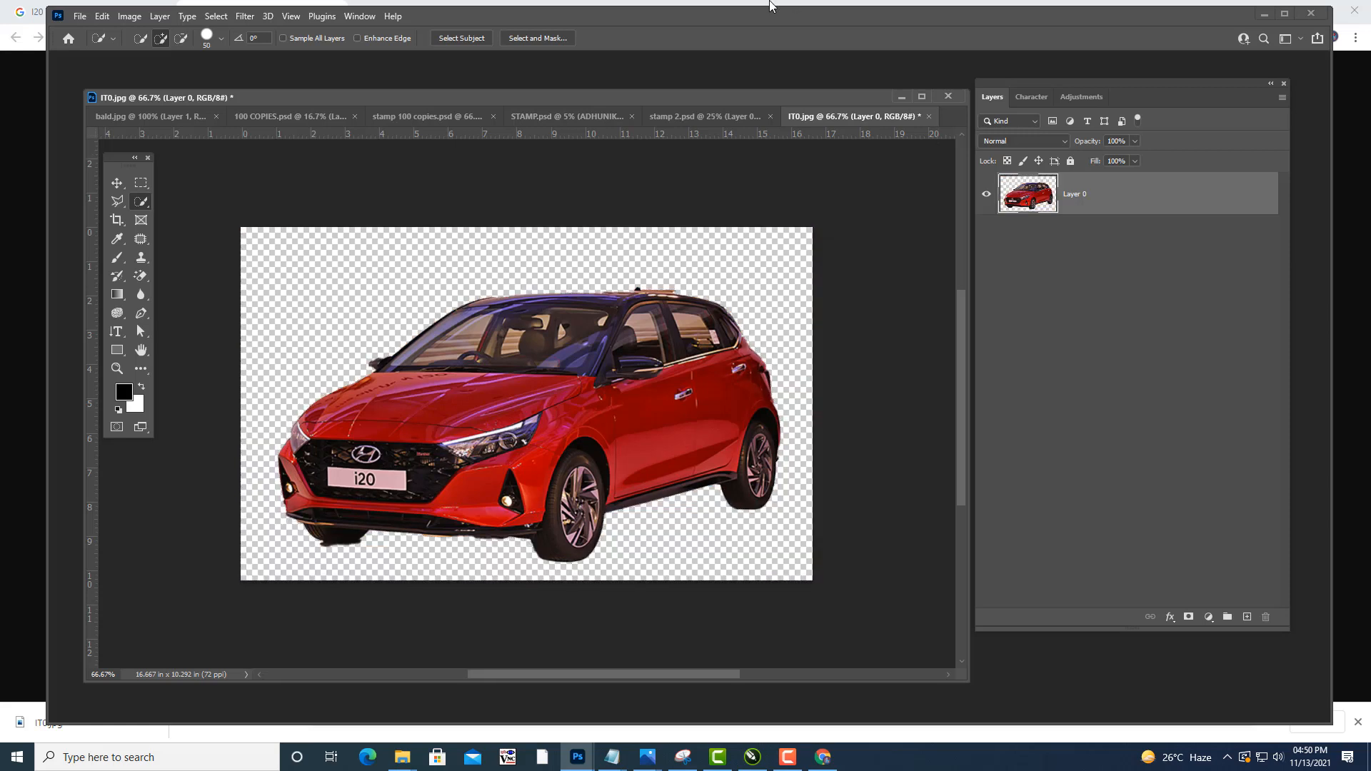
left_click(140, 183)
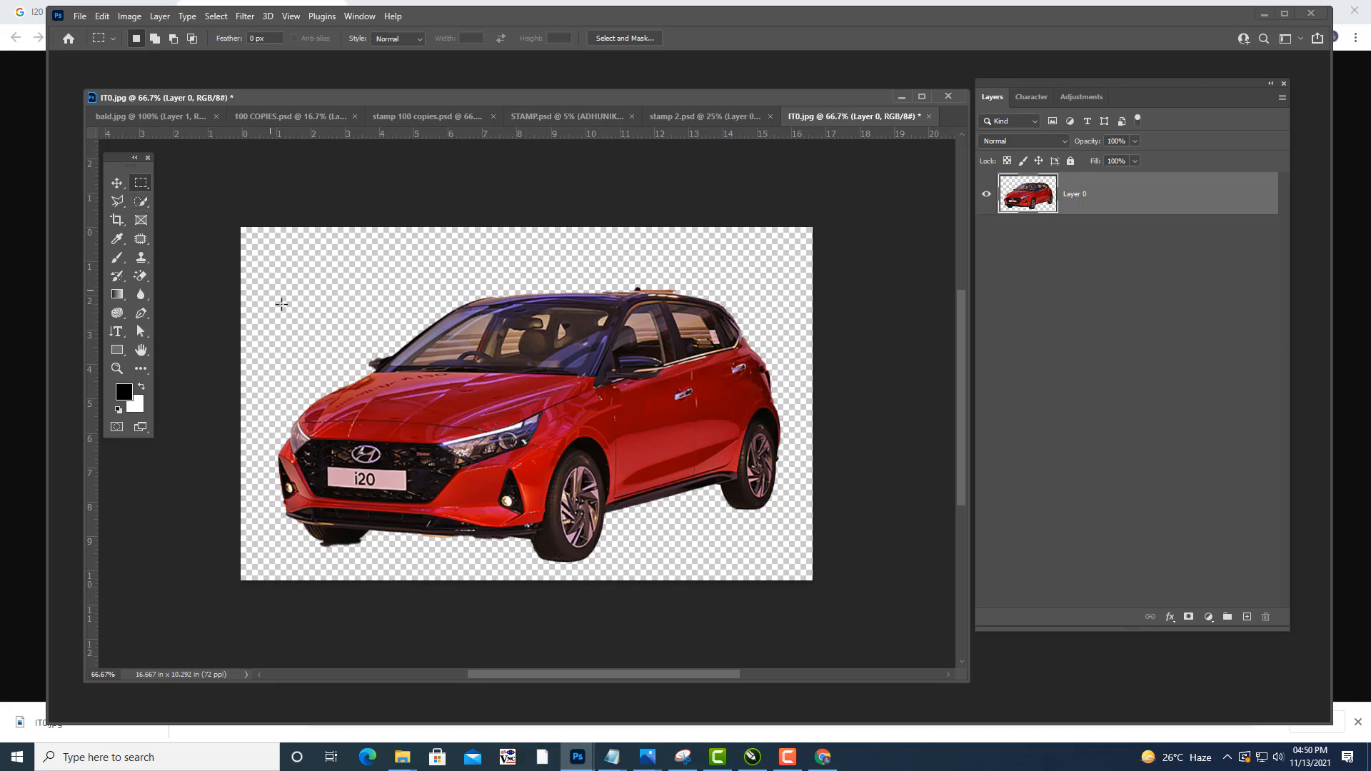
left_click_drag(275, 298, 316, 338)
Save the cut-out car on the computer's Desktop as the Photoshop file IT0.psd.
left_click(80, 16)
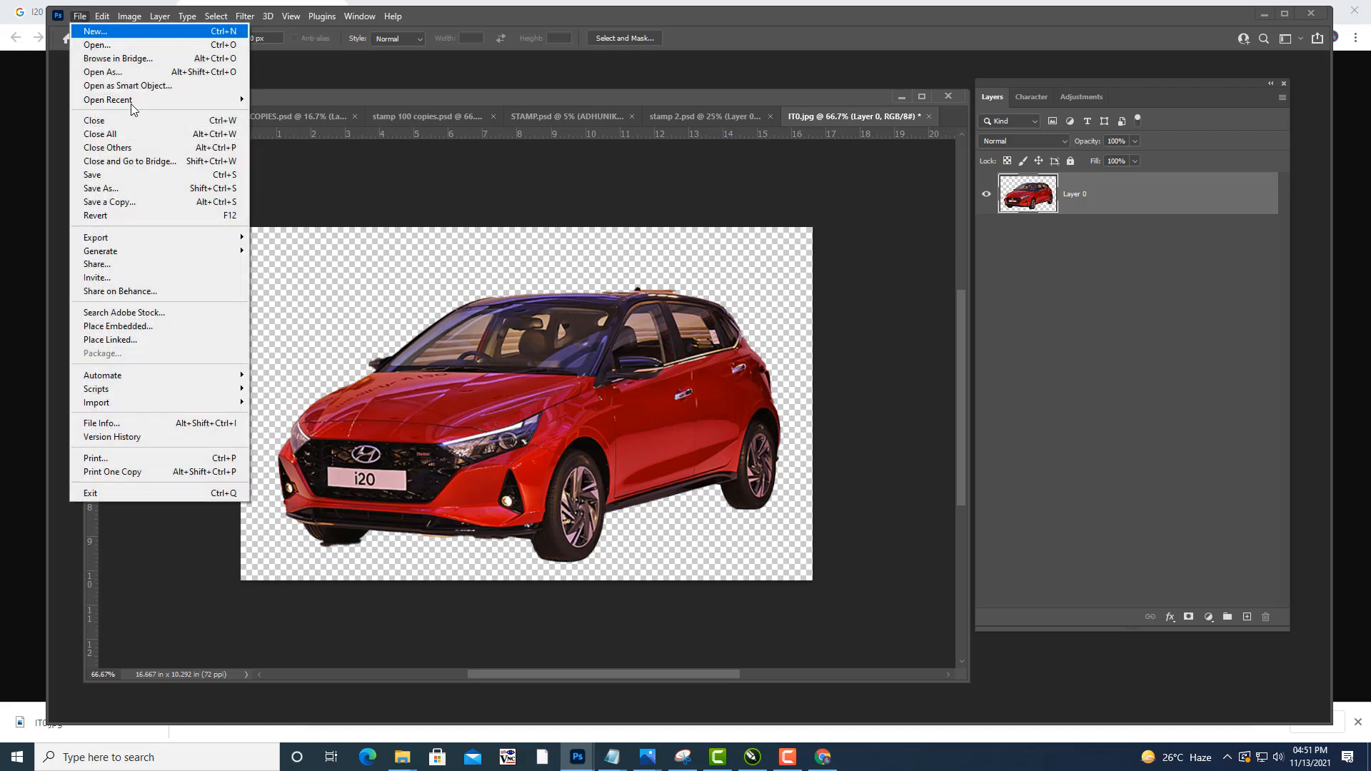
left_click(145, 193)
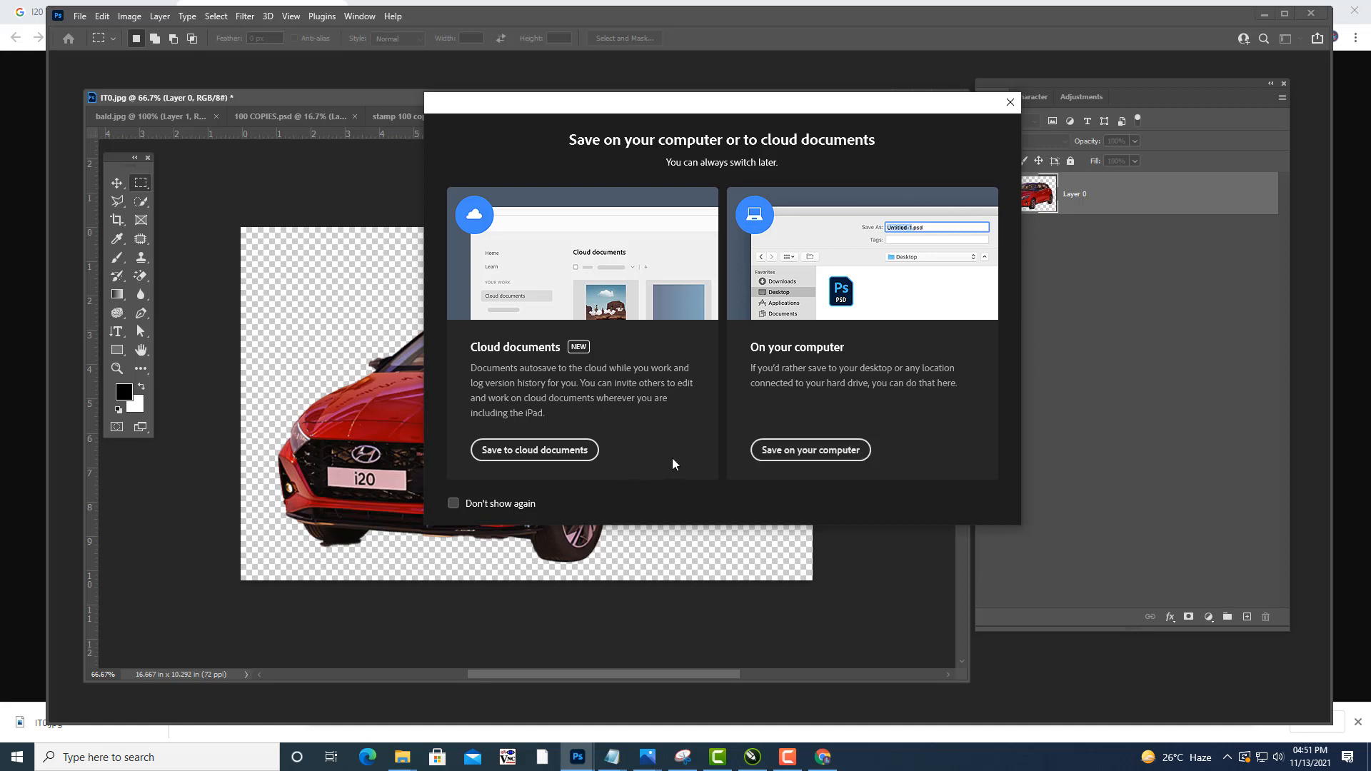
left_click(755, 458)
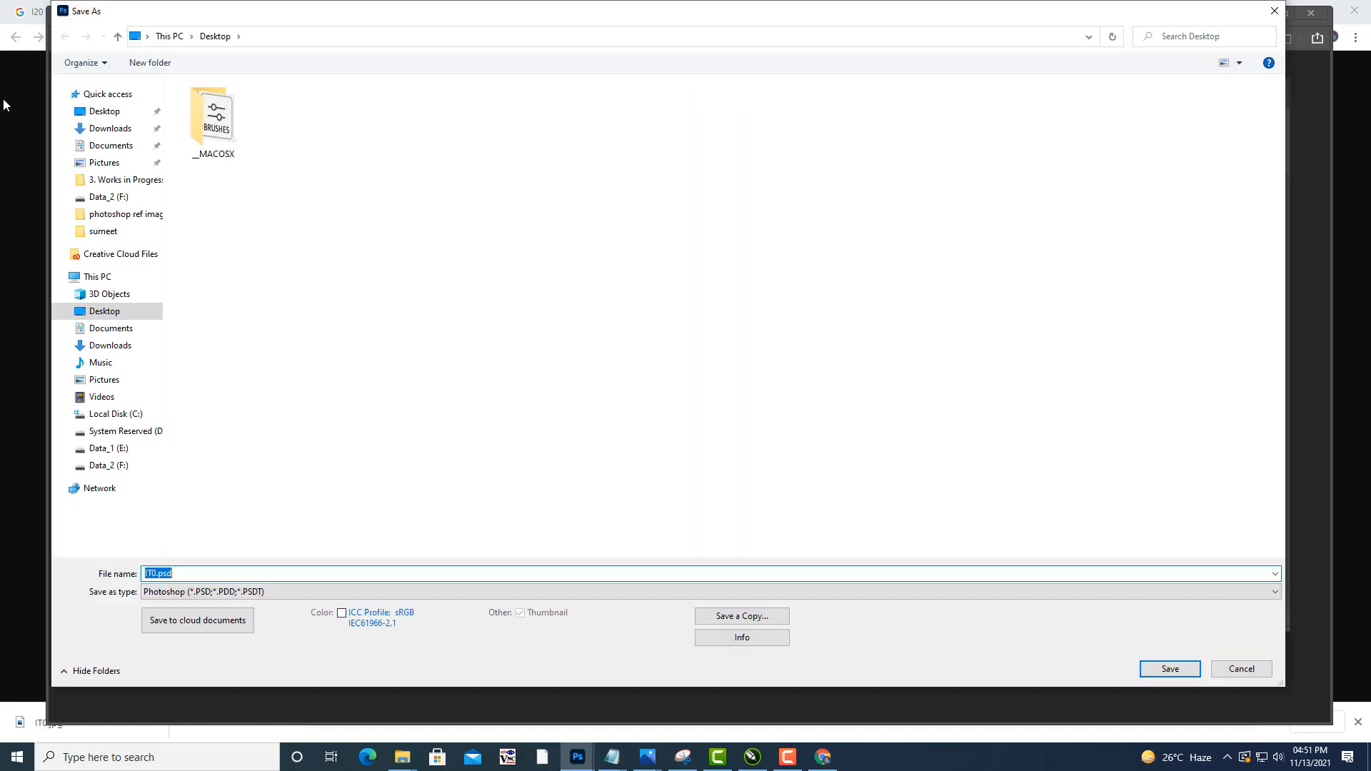
left_click(105, 114)
double_click(187, 574)
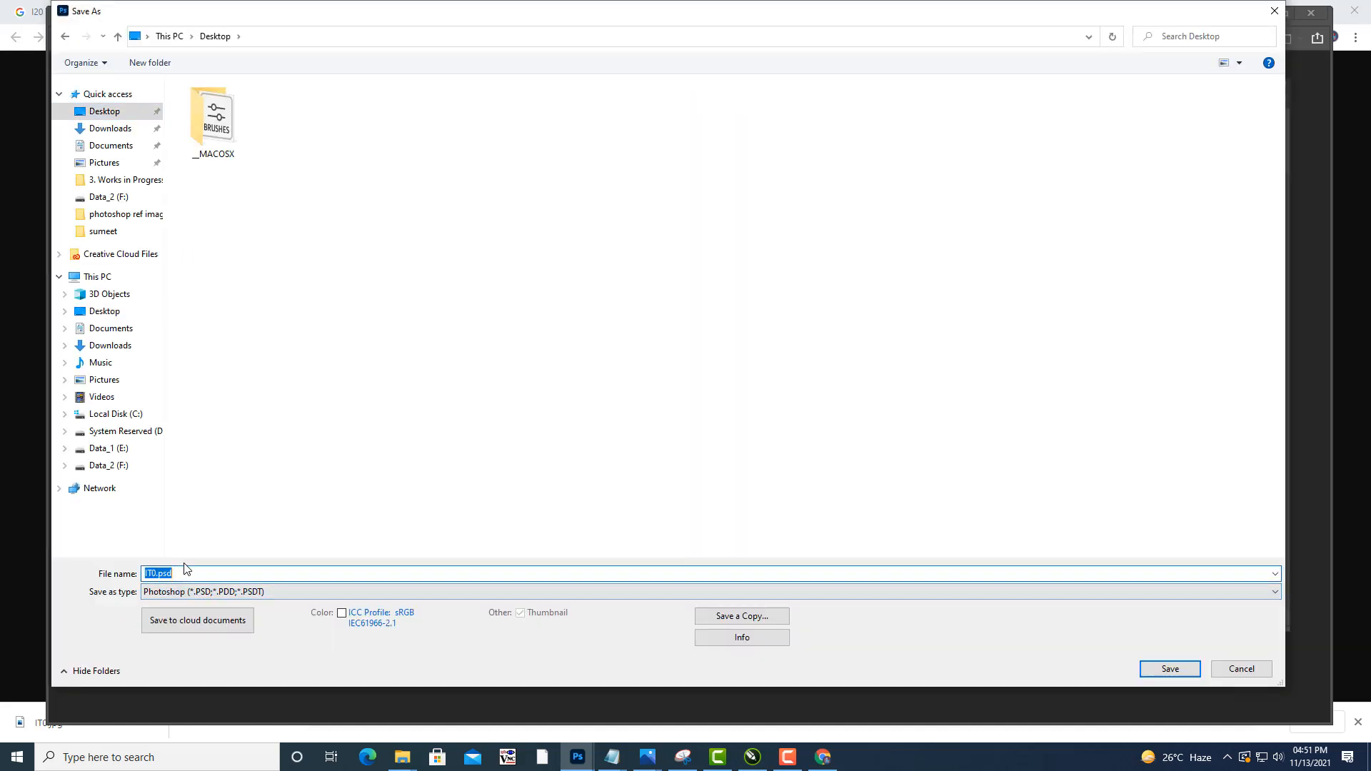
left_click(186, 570)
left_click(1166, 672)
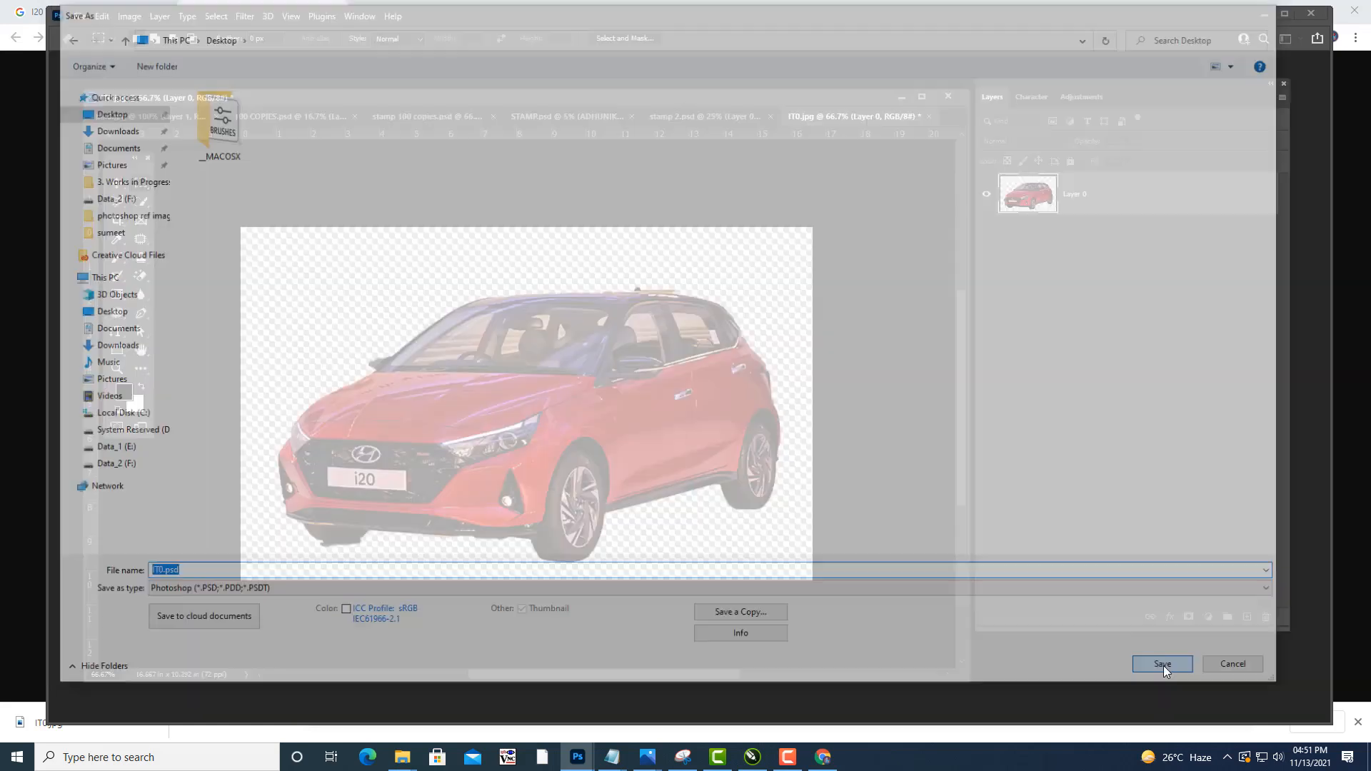
left_click(850, 212)
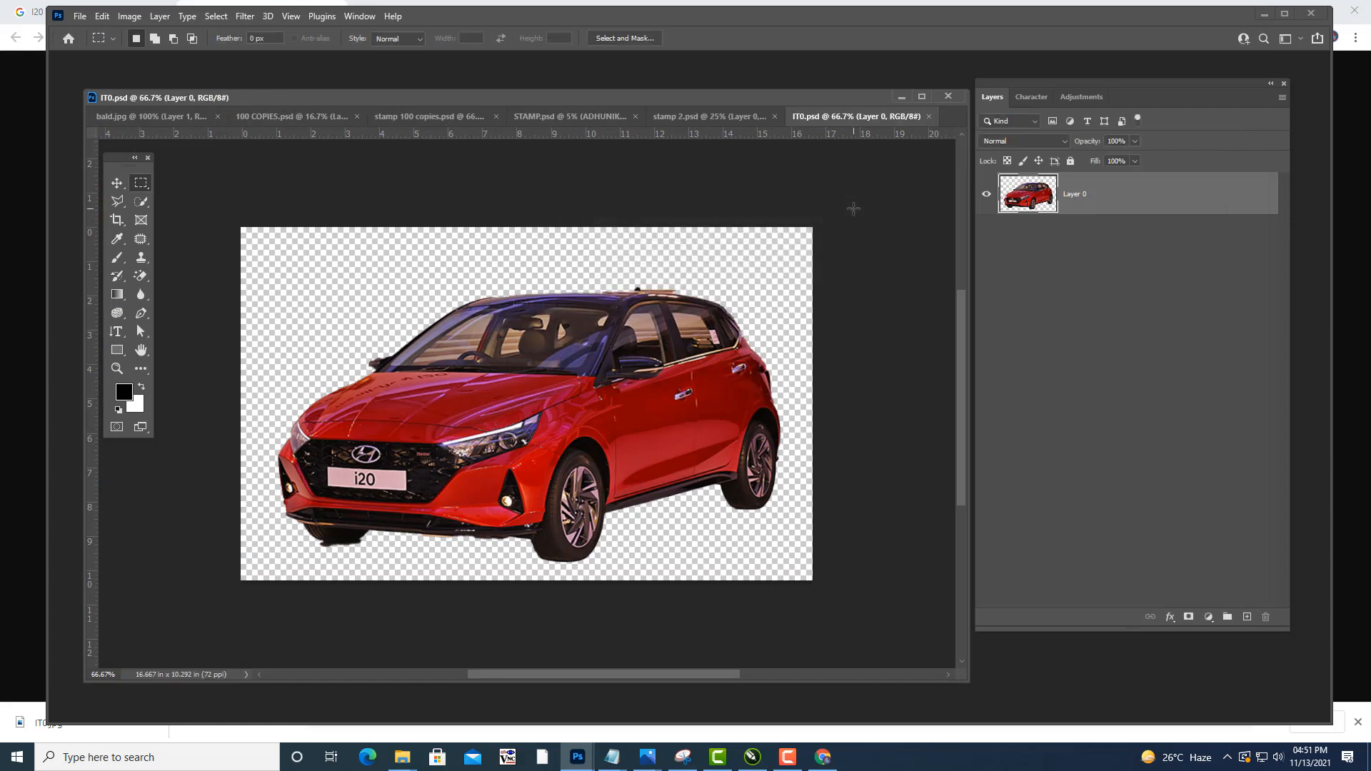
Switch to CorelDRAW and import IT0.psd from the Desktop into 3dribbon.cdr with the first-prize emblem.
left_click(1264, 15)
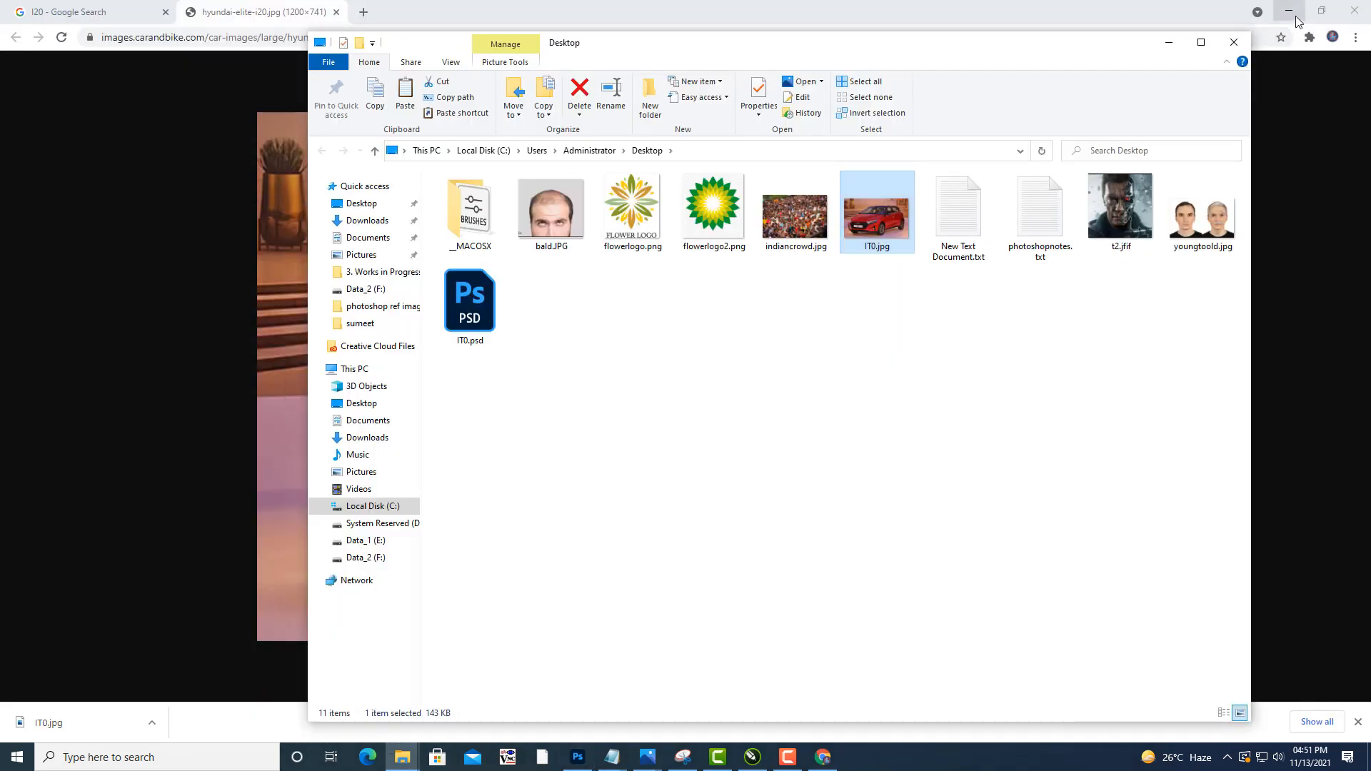
left_click(1297, 21)
left_click(1171, 44)
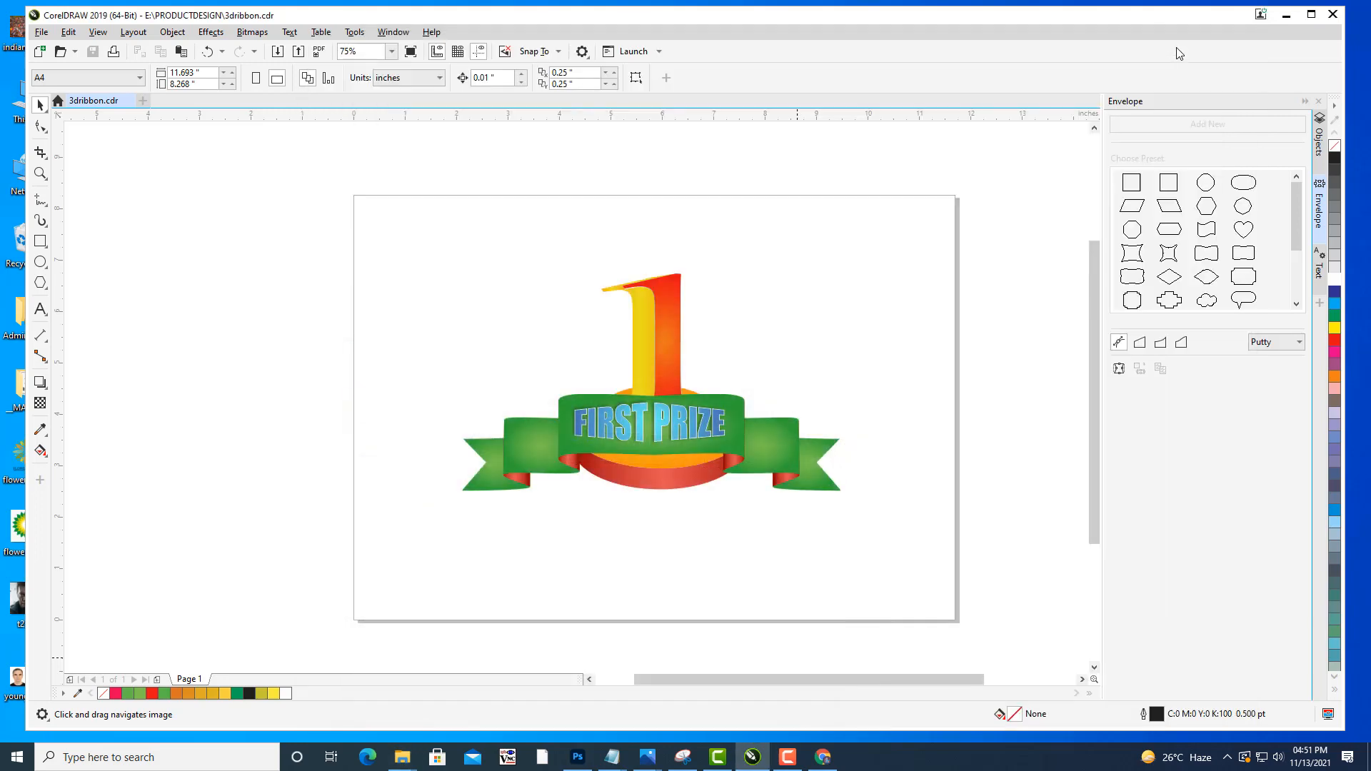
left_click_drag(740, 445, 793, 457)
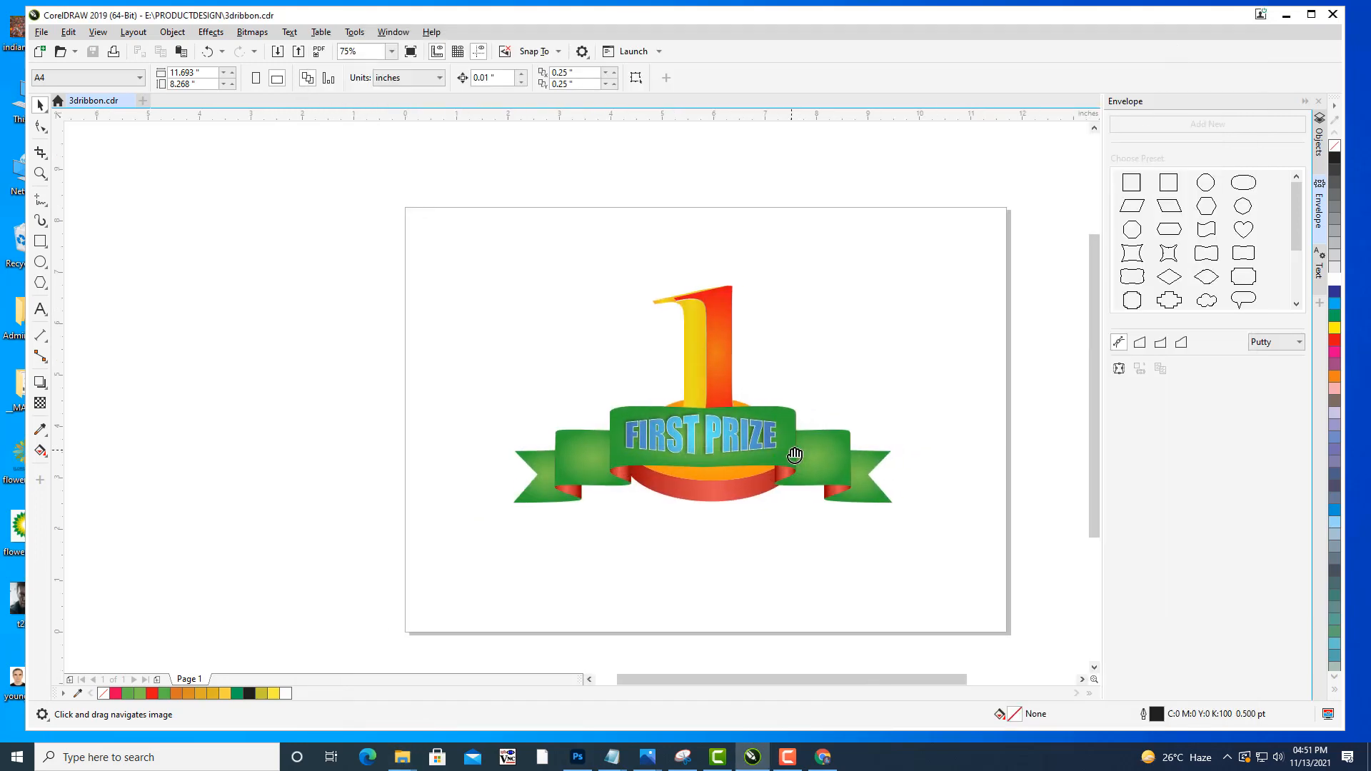
left_click(41, 32)
left_click(97, 238)
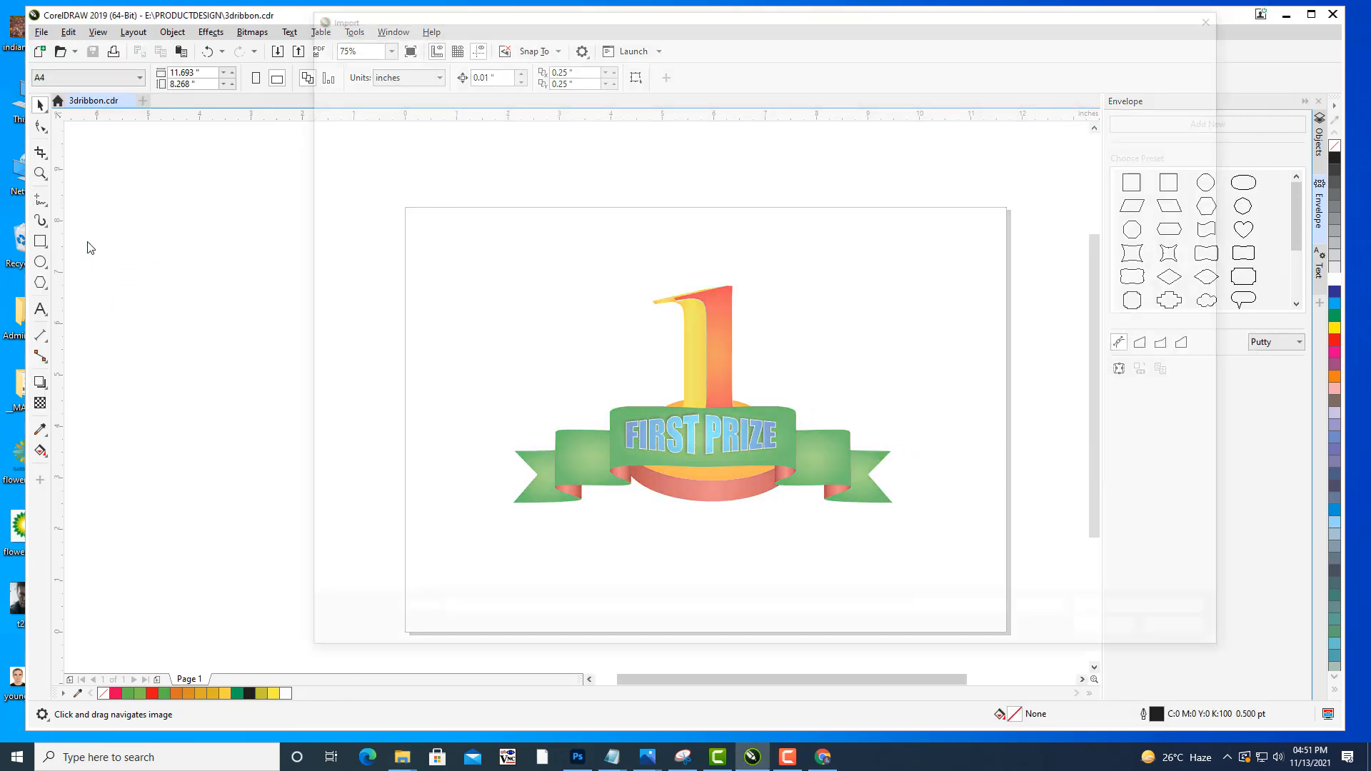
left_click(352, 113)
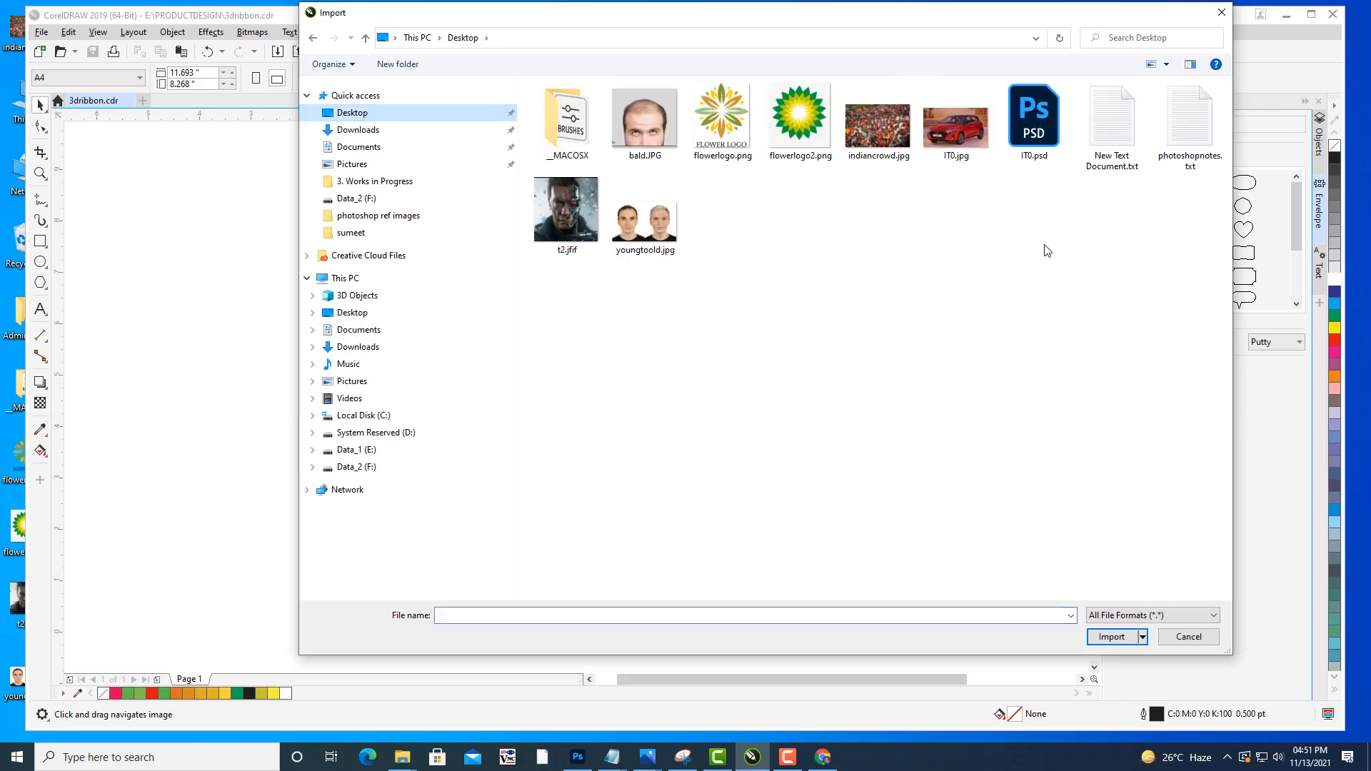
left_click(1052, 130)
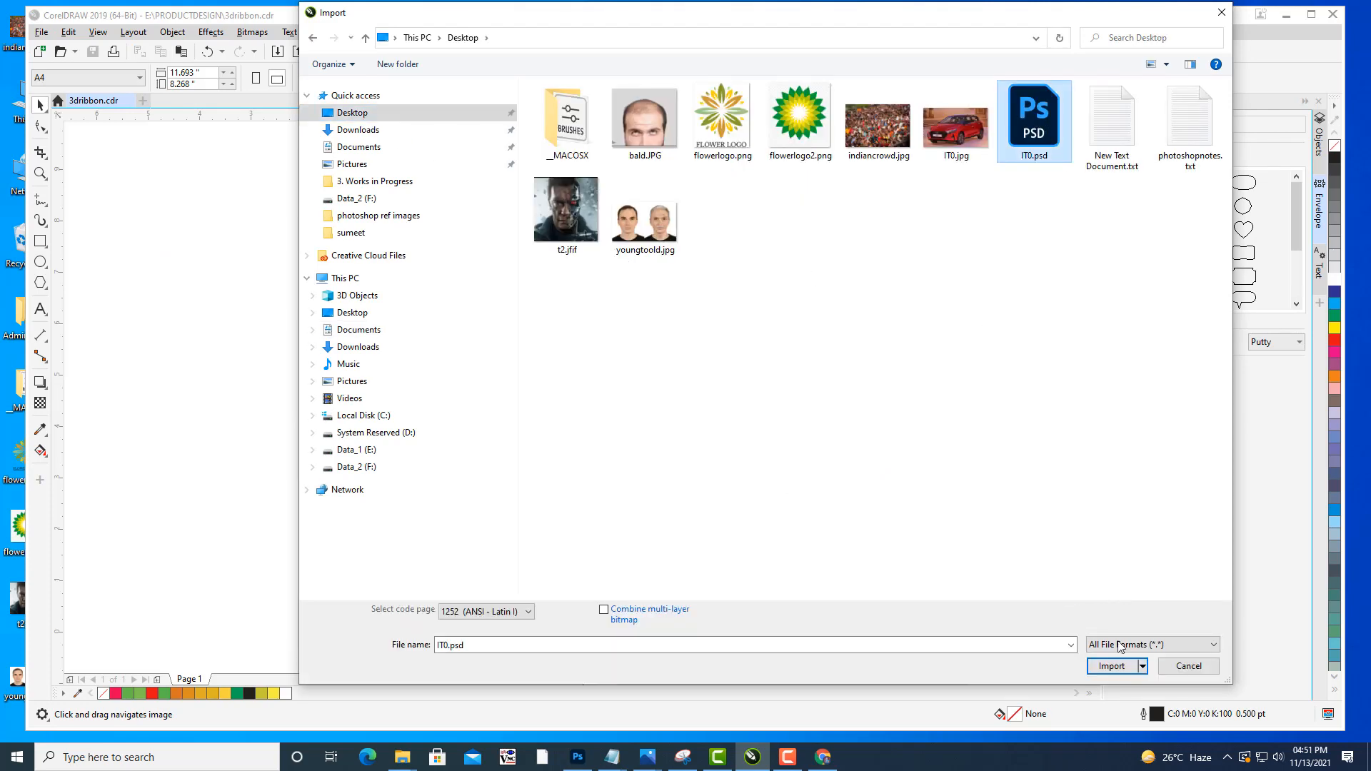
left_click(1113, 666)
left_click(744, 548)
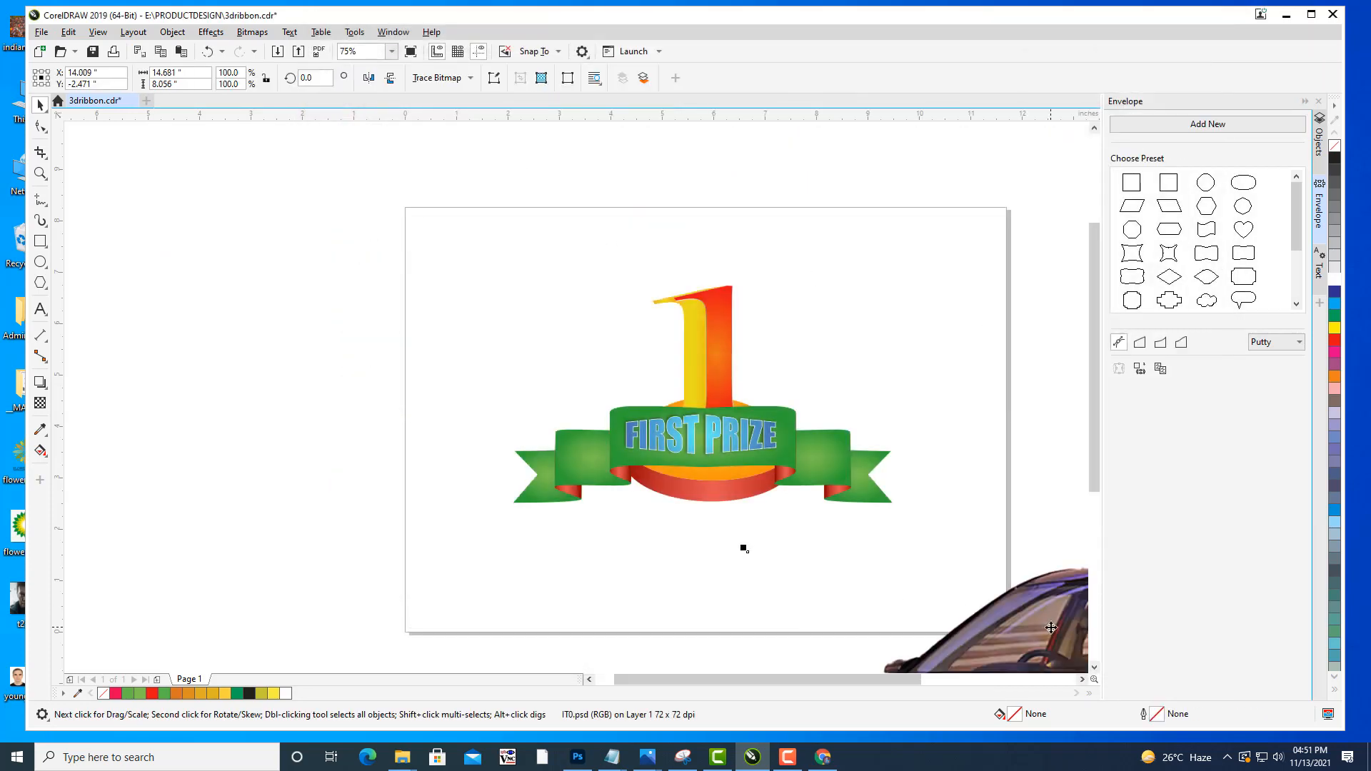
Scale the imported car down to about 21% and place it just beneath the emblem's ribbon.
left_click_drag(1052, 627, 554, 363)
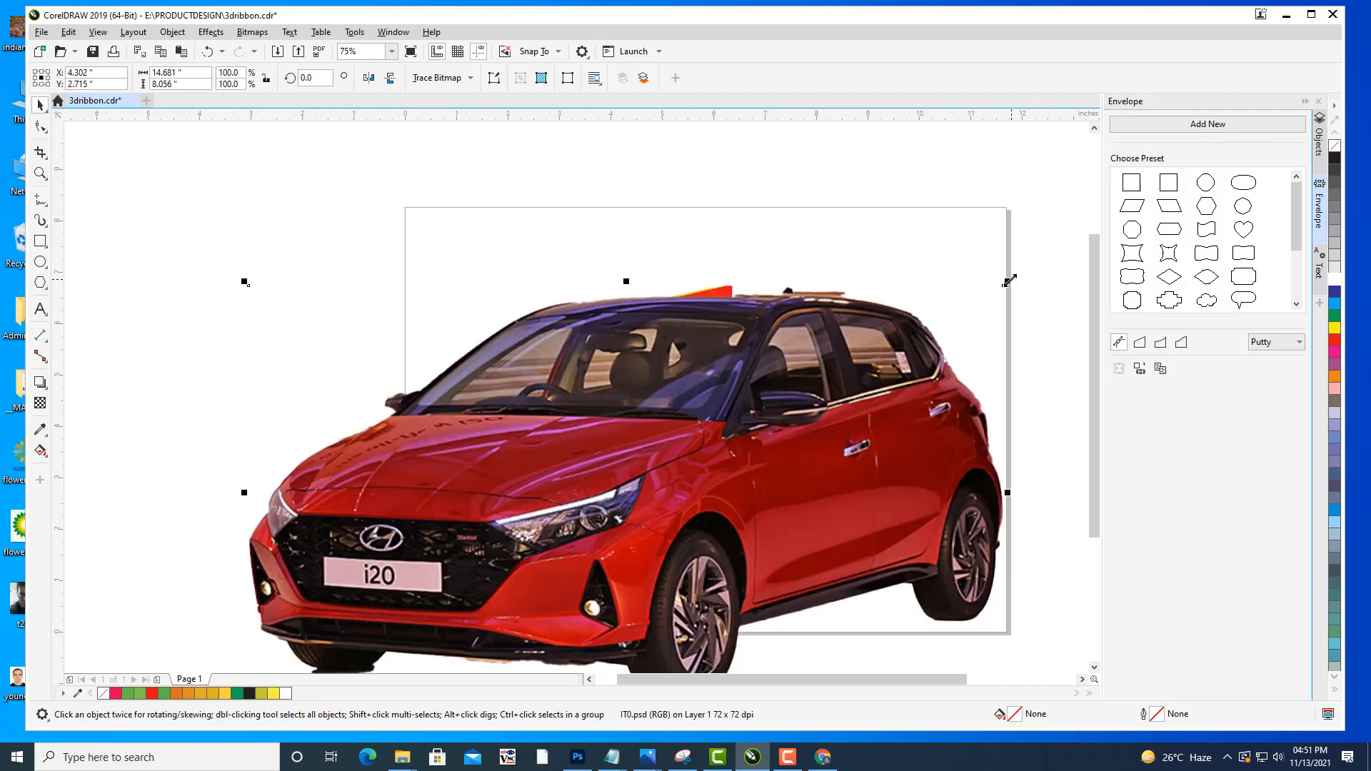
left_click_drag(1008, 283, 803, 393)
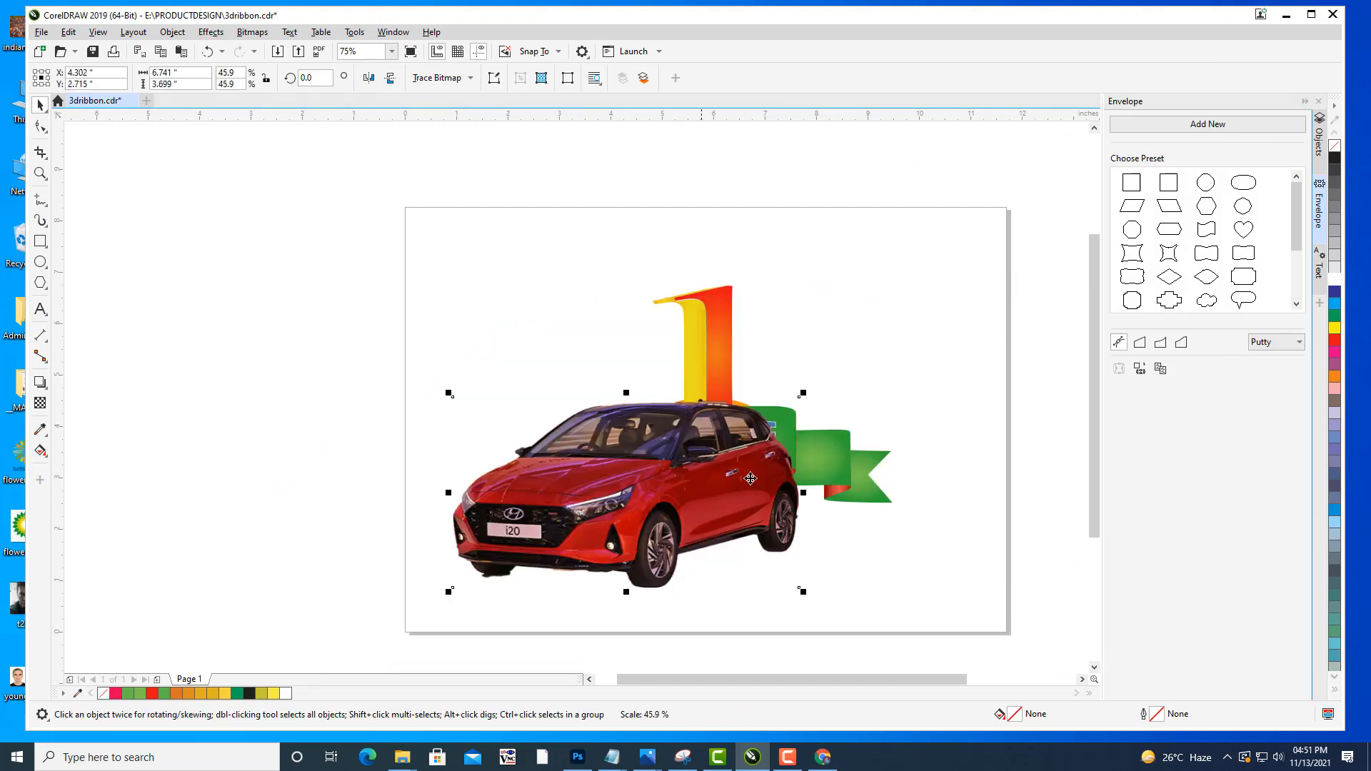
left_click_drag(659, 480, 744, 497)
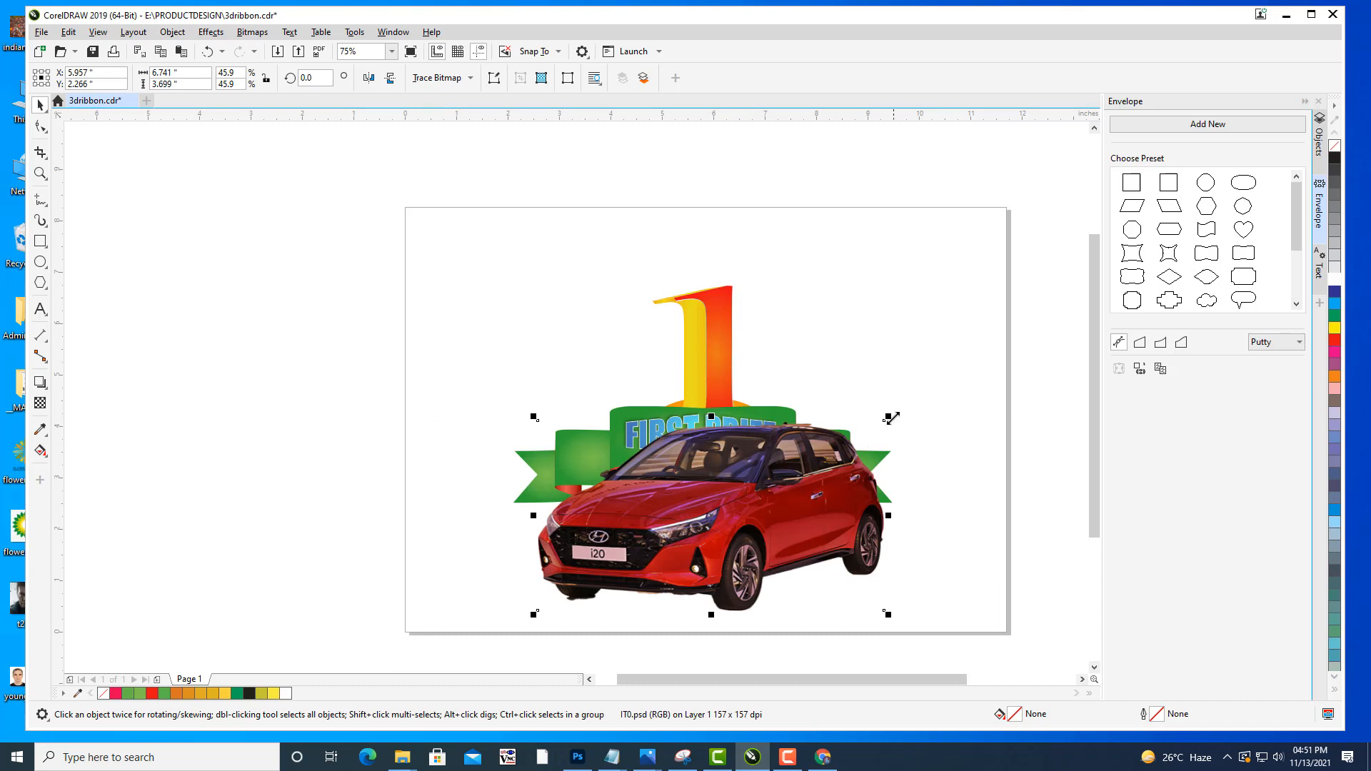
left_click_drag(889, 412, 814, 457)
mouse_move(763, 505)
left_mouse_down()
mouse_move(752, 530)
mouse_move(792, 492)
mouse_move(784, 500)
left_mouse_up()
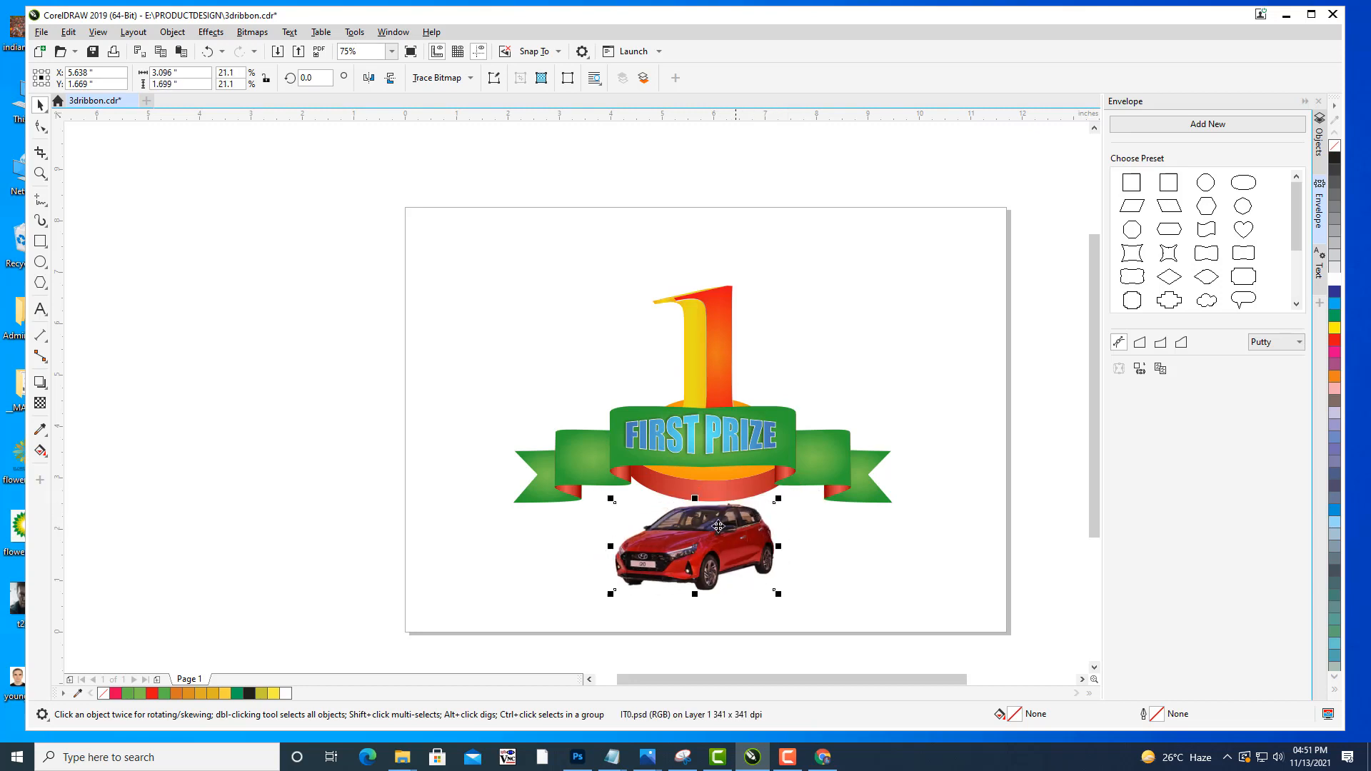
left_click_drag(716, 528, 716, 520)
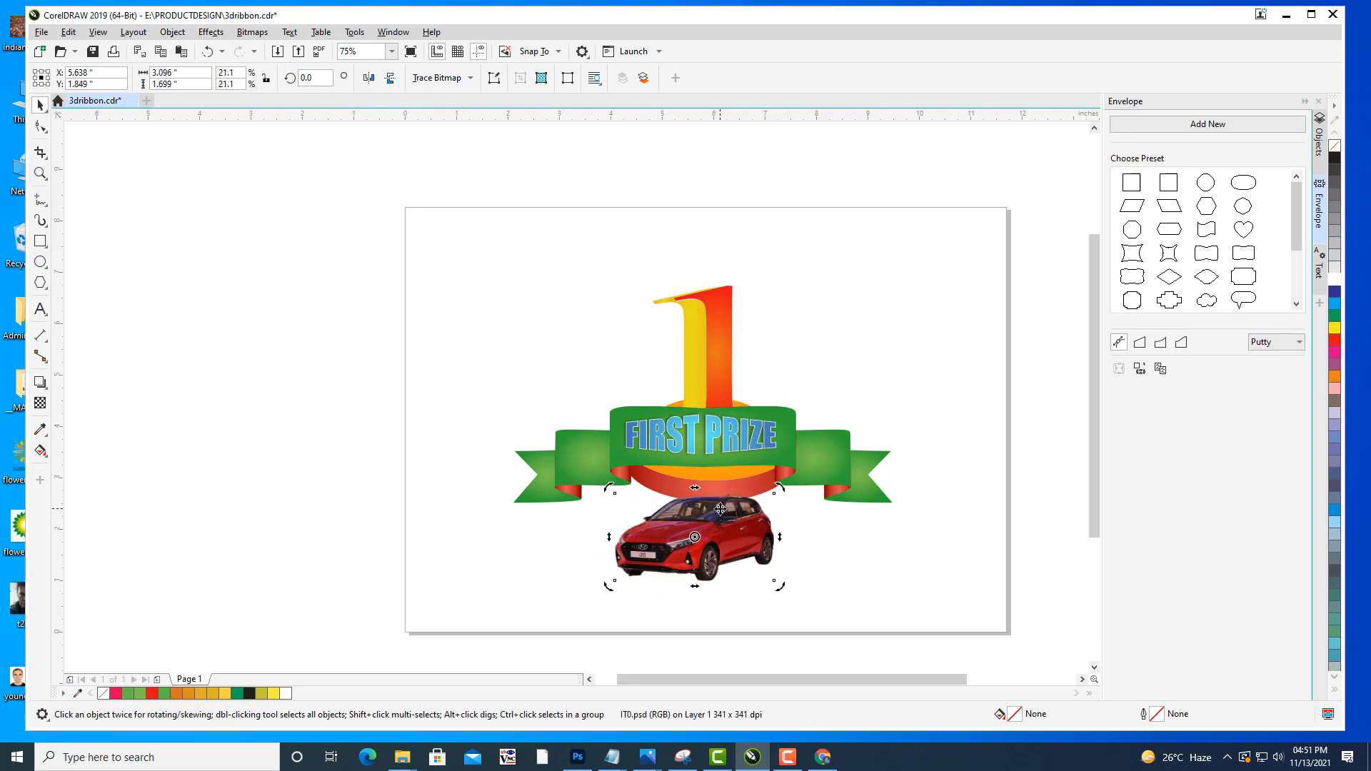
left_click(910, 344)
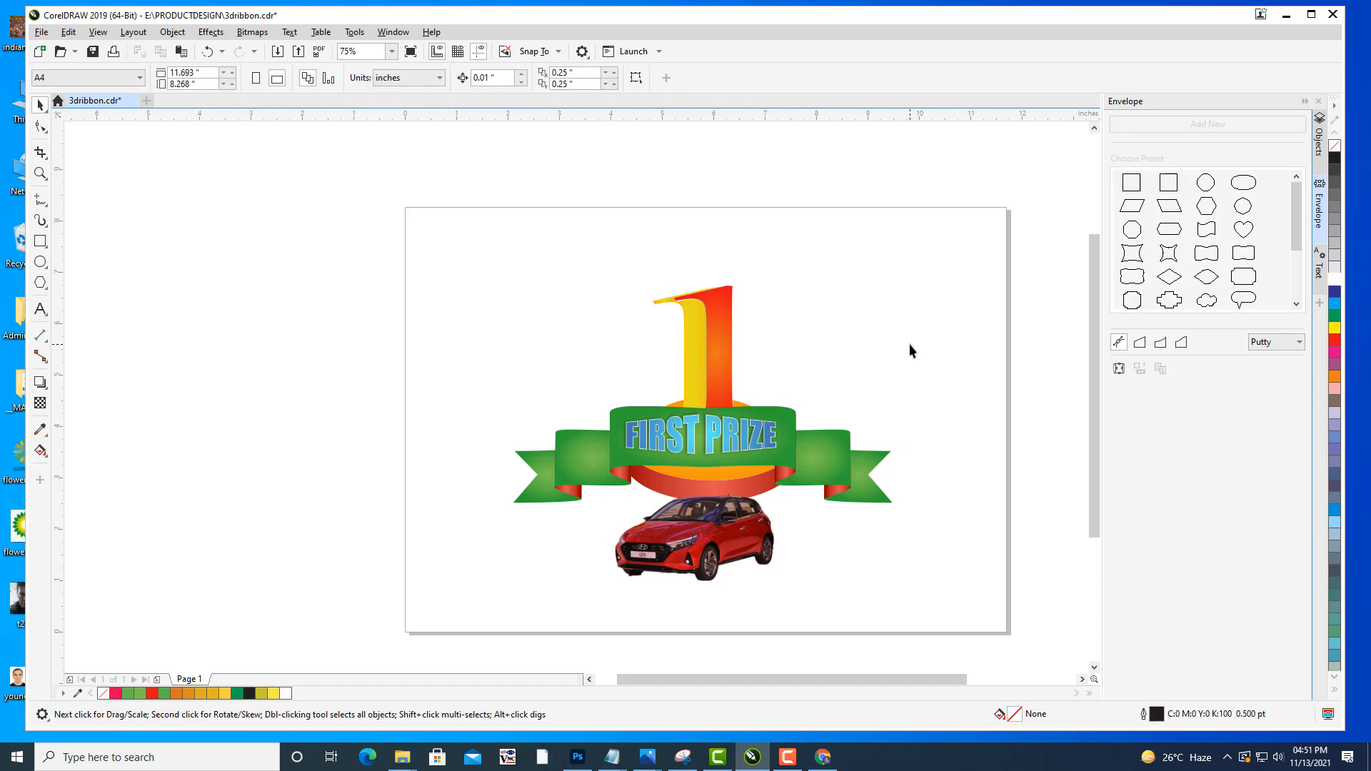
Enlarge the car to about 36% and move it slightly lower and to the left beneath the ribbon.
left_click(703, 547)
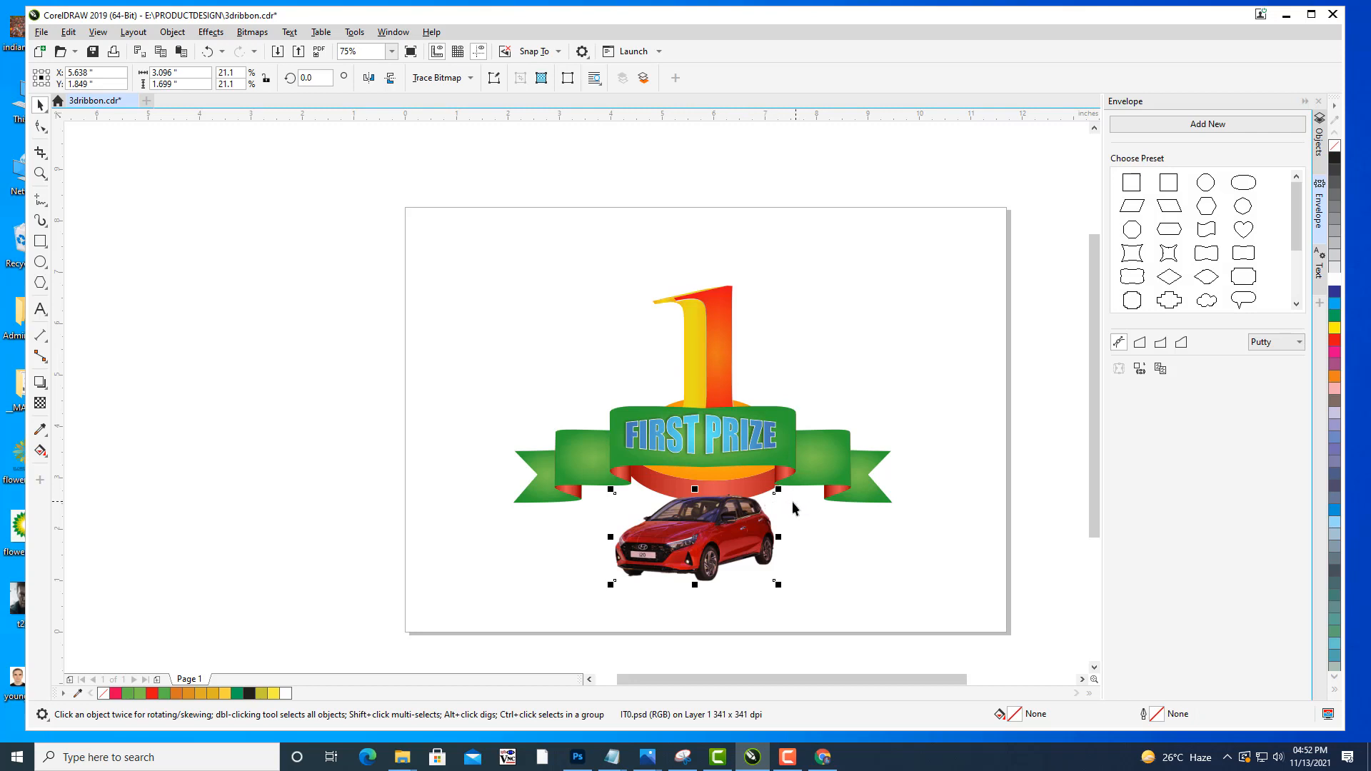
left_click_drag(777, 491, 833, 457)
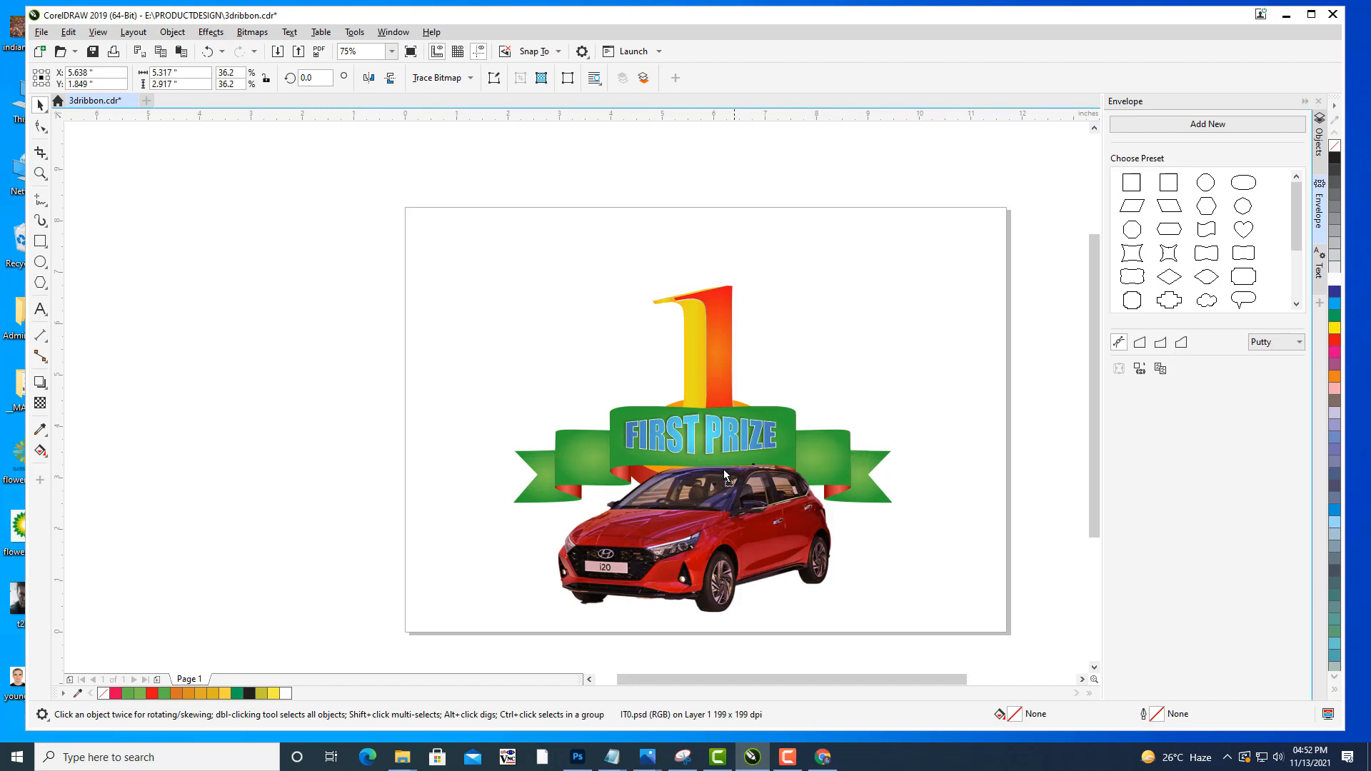
left_click_drag(736, 518, 716, 541)
left_click(718, 441)
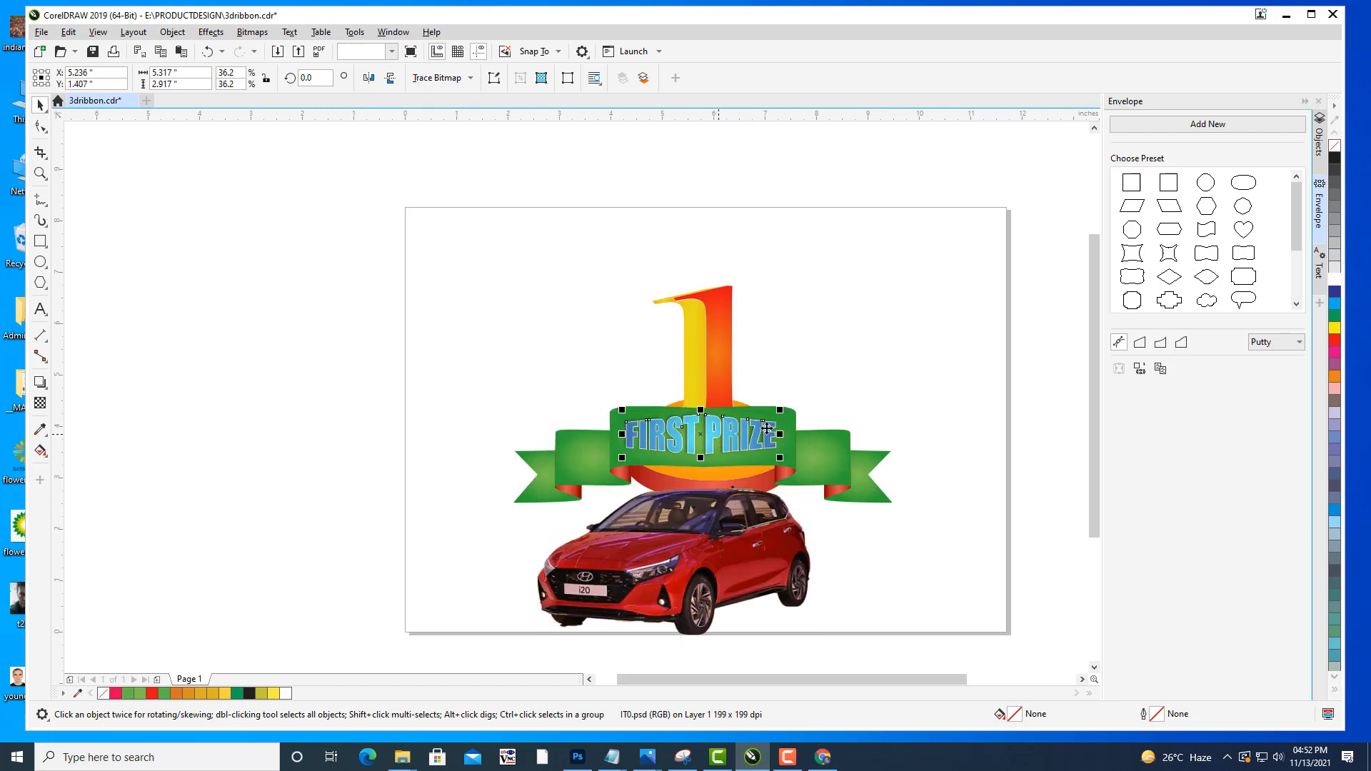
left_click_drag(784, 408, 714, 482)
key("ctrl+z")
key("ctrl+z")
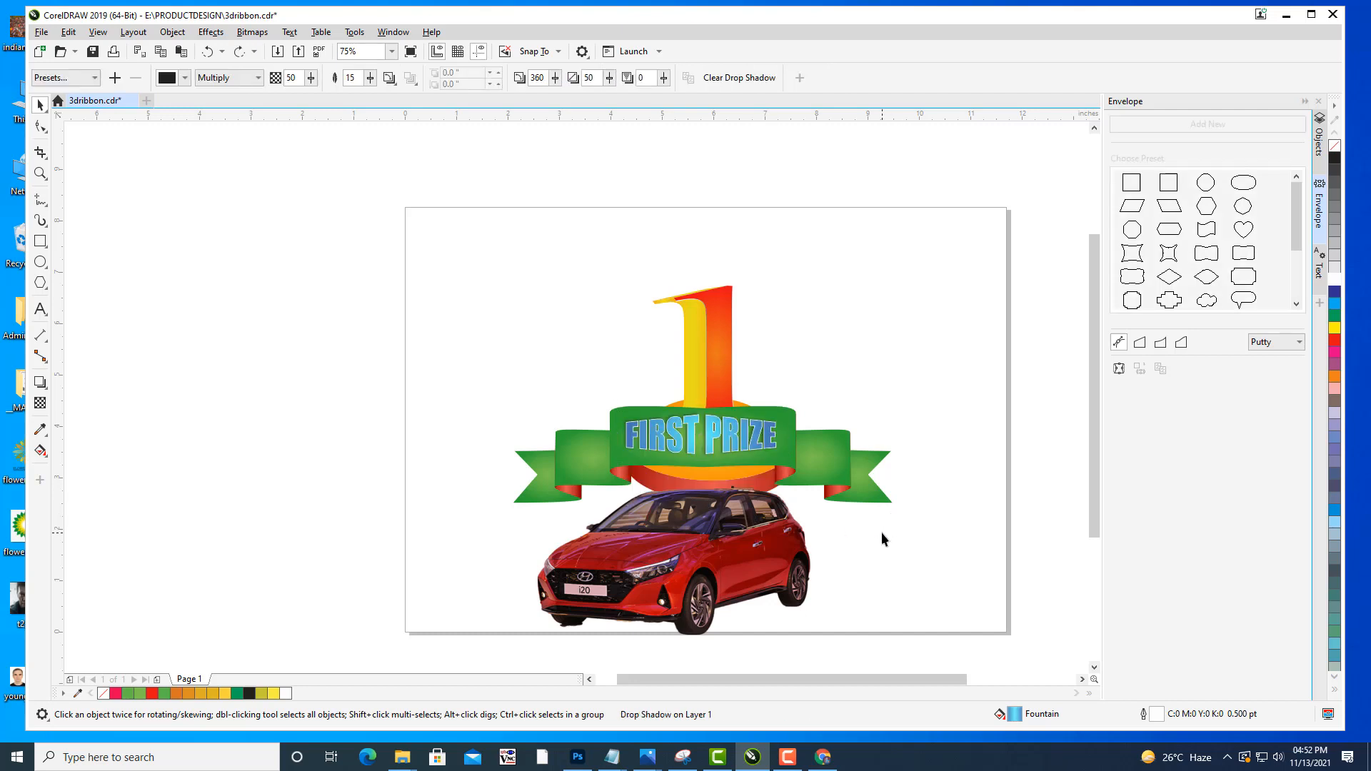
Move the car image away from the emblem, past the page's lower-right corner.
left_click(883, 539)
left_click(707, 521)
left_click_drag(707, 522, 1015, 549)
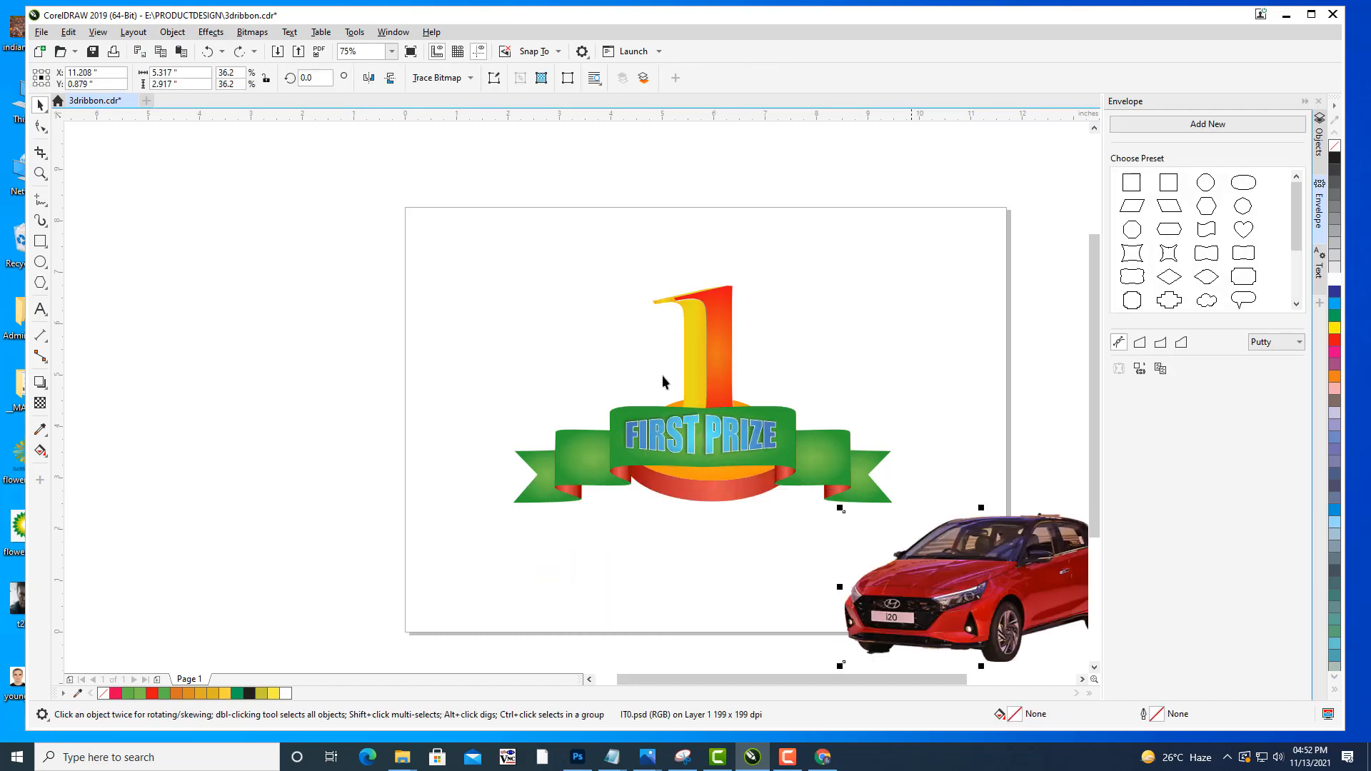
left_click_drag(922, 575, 1010, 565)
left_click_drag(481, 239, 930, 545)
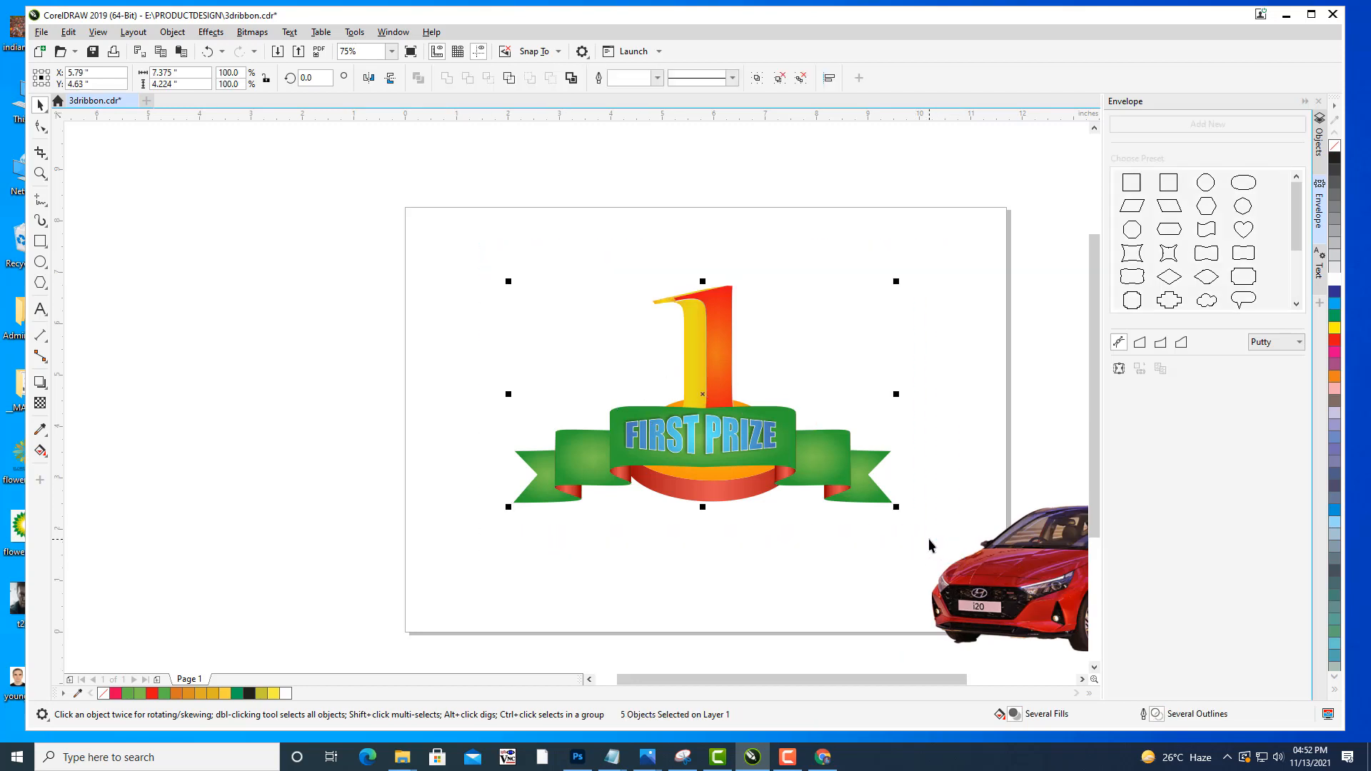
left_click(1025, 555)
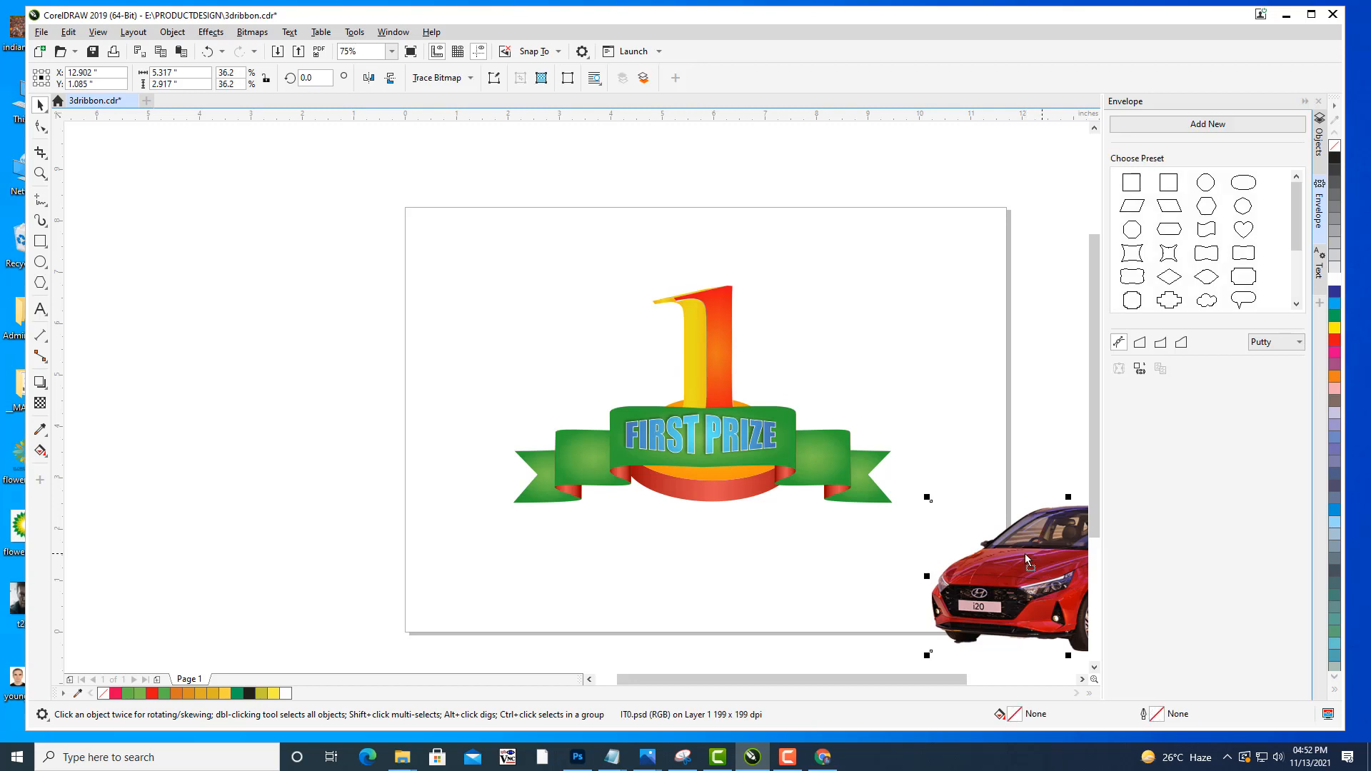
Move the car image back onto the page beneath the emblem's ribbon.
left_click_drag(1026, 554, 681, 517)
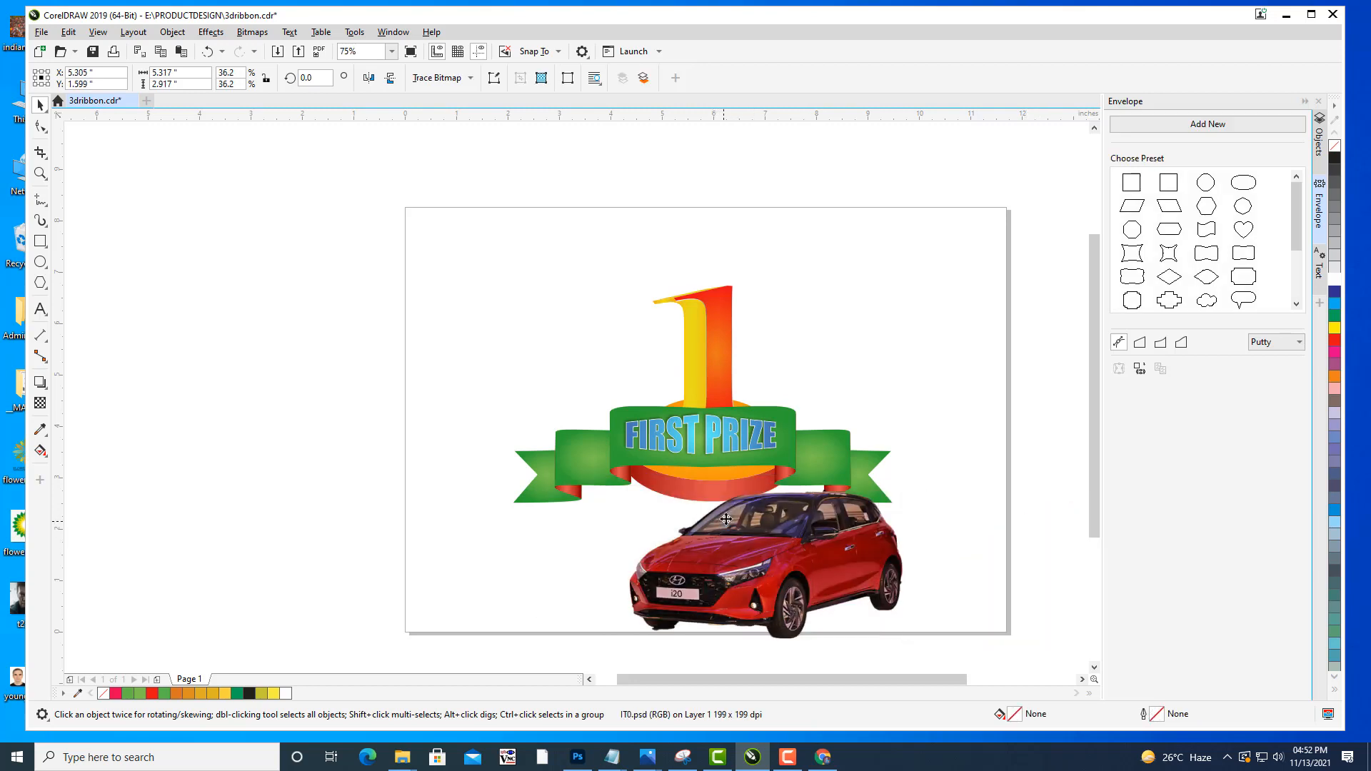
Try to stack the first-prize emblem group above the car image in the object order.
left_click(728, 435)
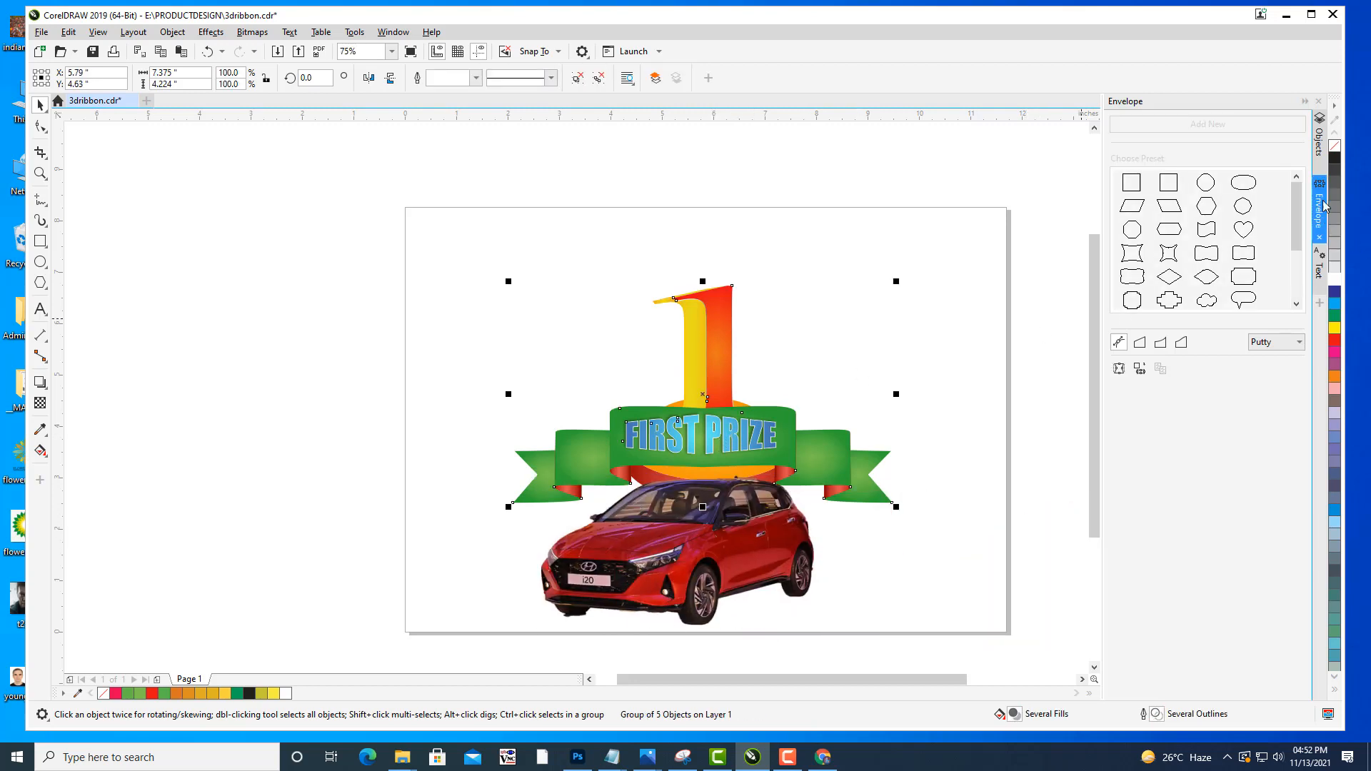
left_click(1320, 137)
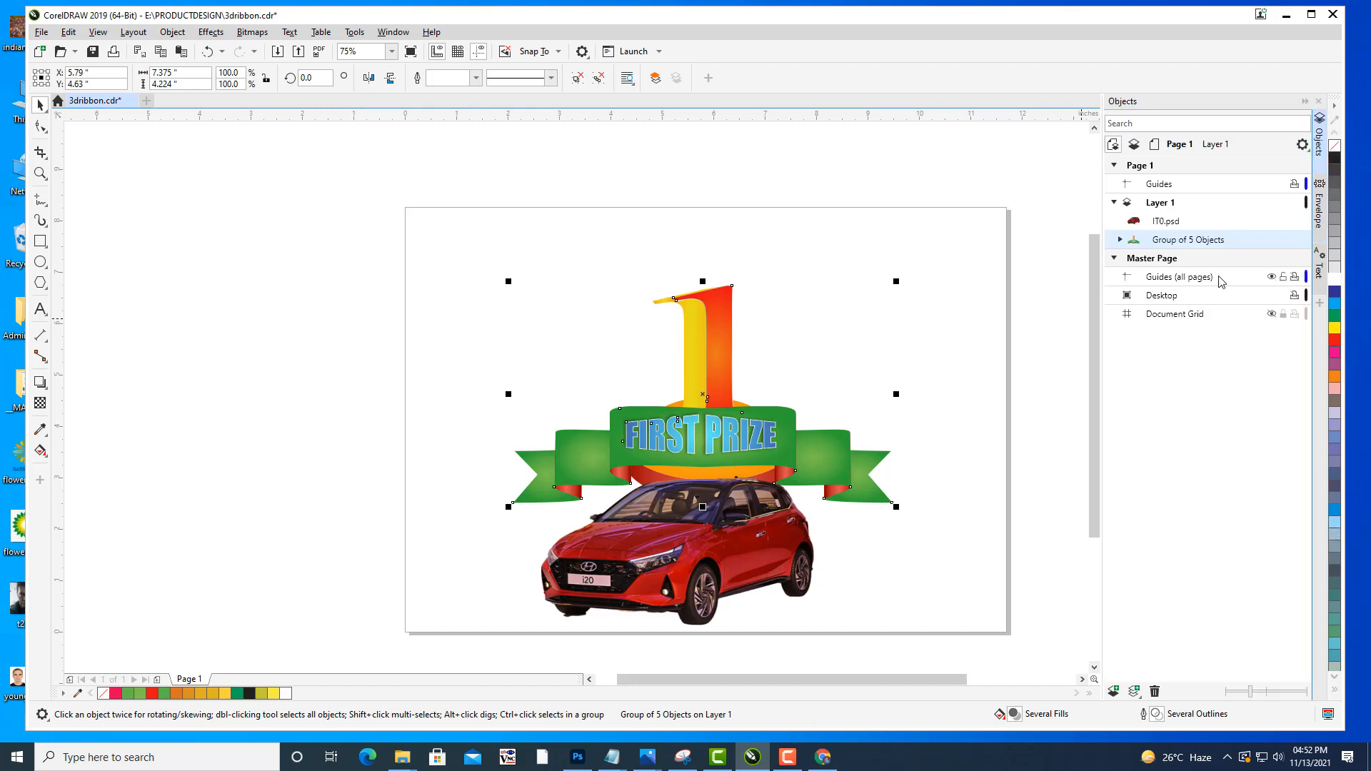
left_click_drag(1192, 244, 1190, 219)
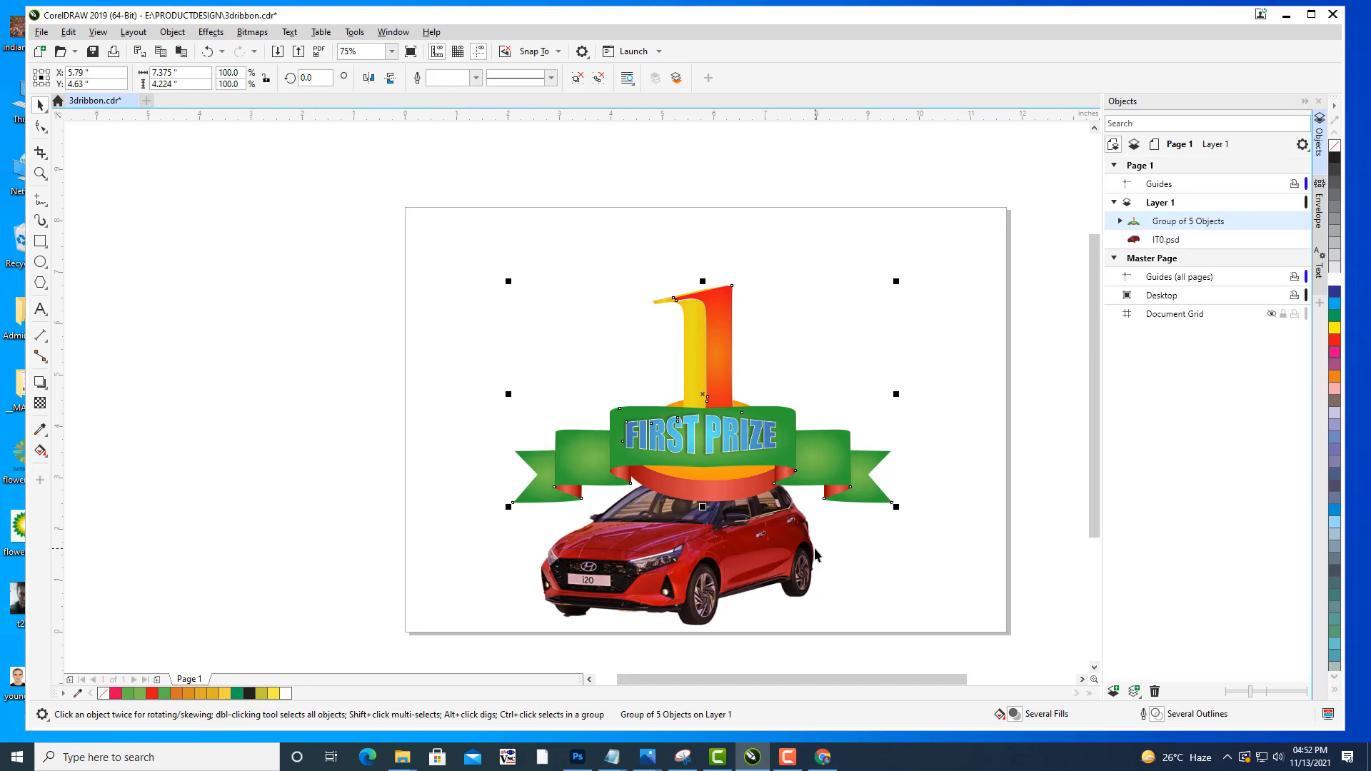
key("ctrl+z")
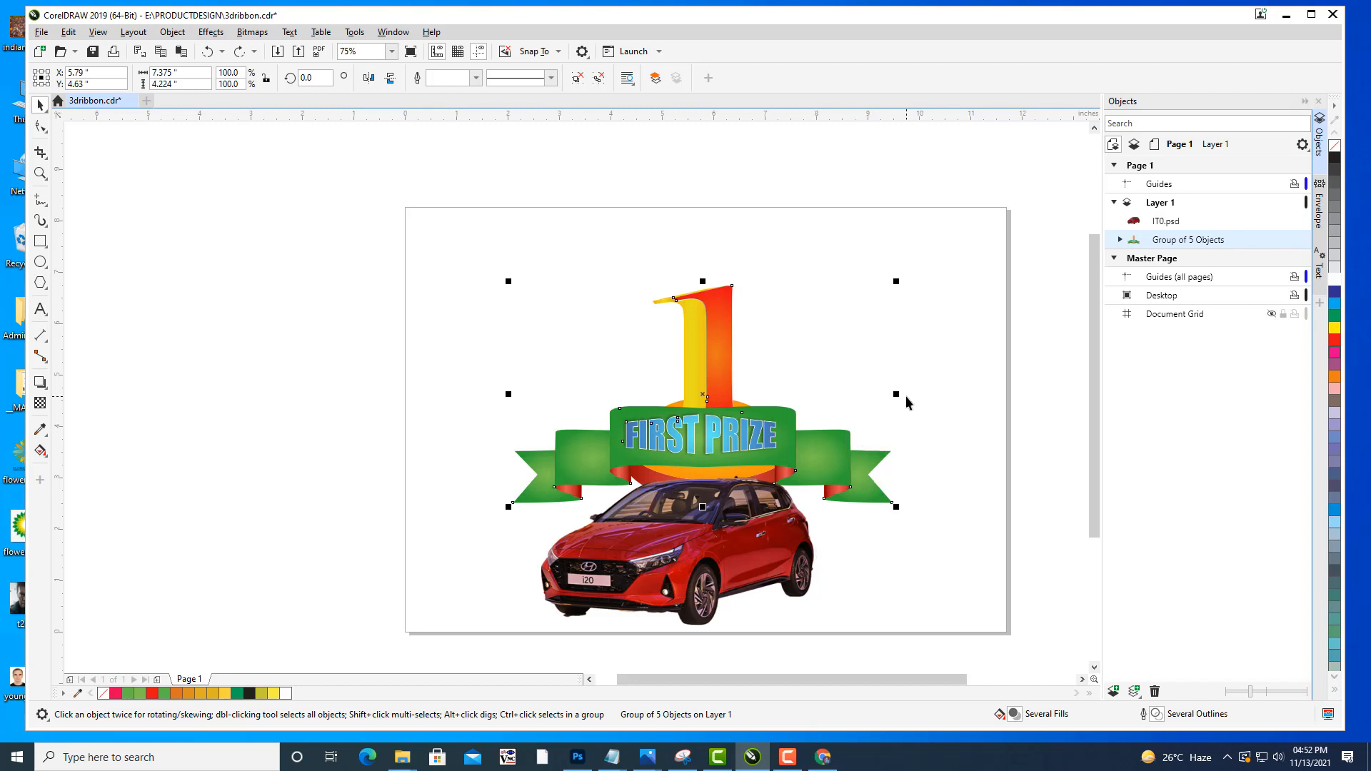
Scale the car down to about 29% and centre it under the emblem, with its roof overlapping the lower edge of the ribbon.
left_click(732, 550)
left_click_drag(826, 475, 792, 488)
left_click_drag(698, 535, 703, 520)
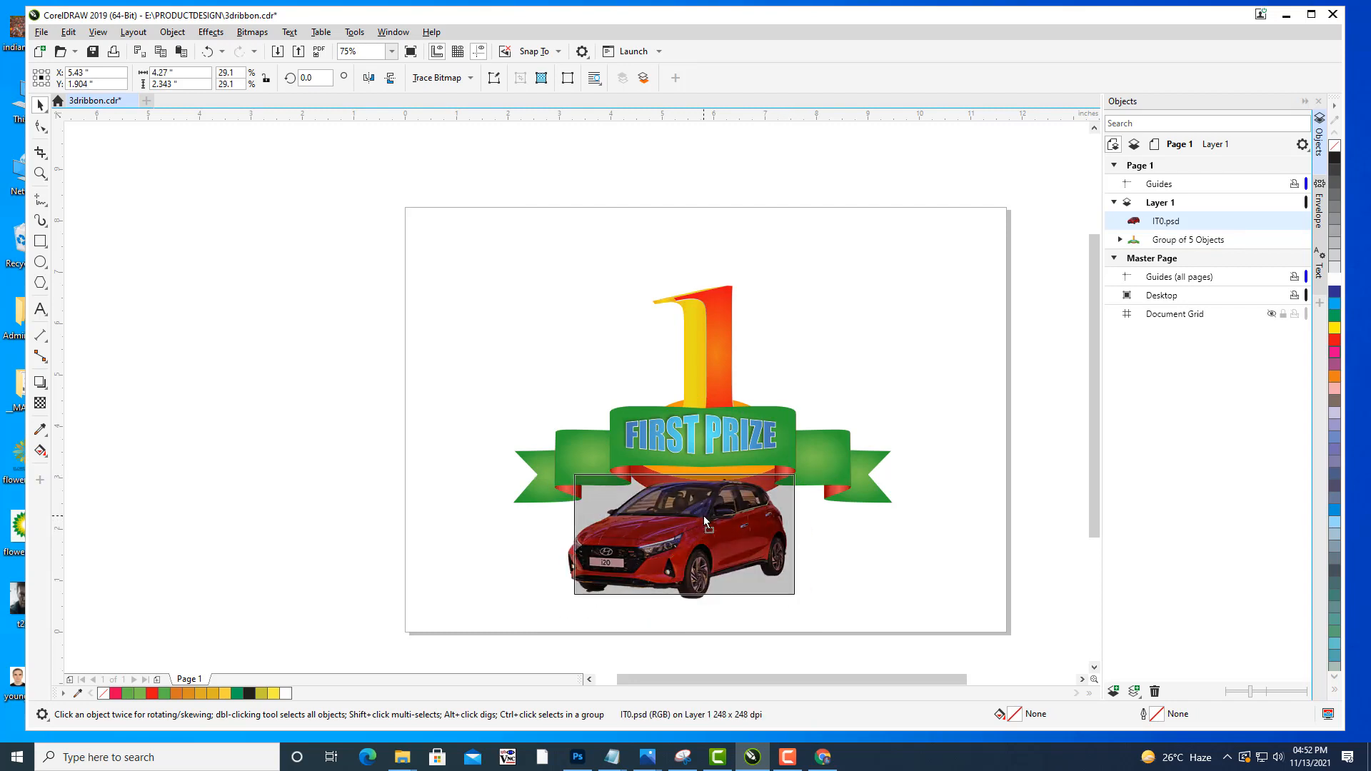
left_click(879, 372)
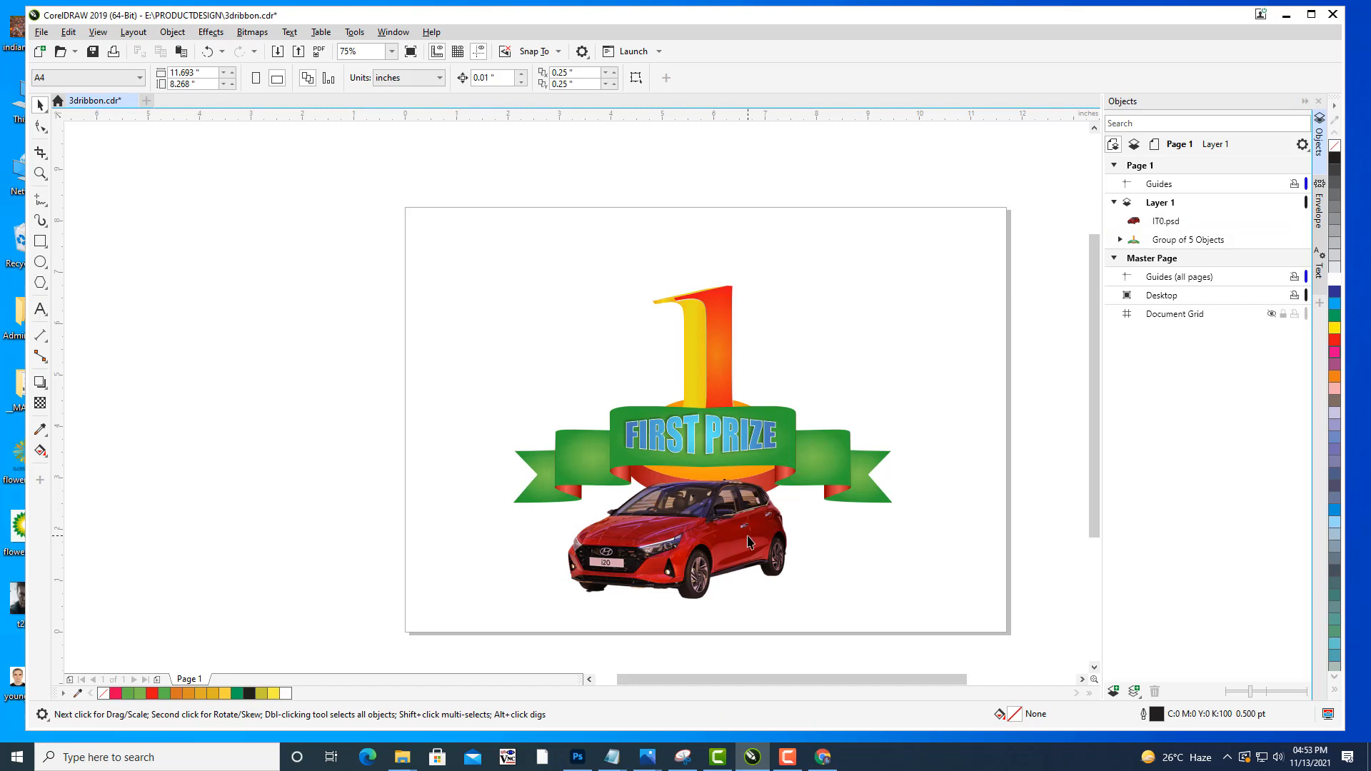
left_click_drag(732, 530, 726, 513)
left_click(886, 318)
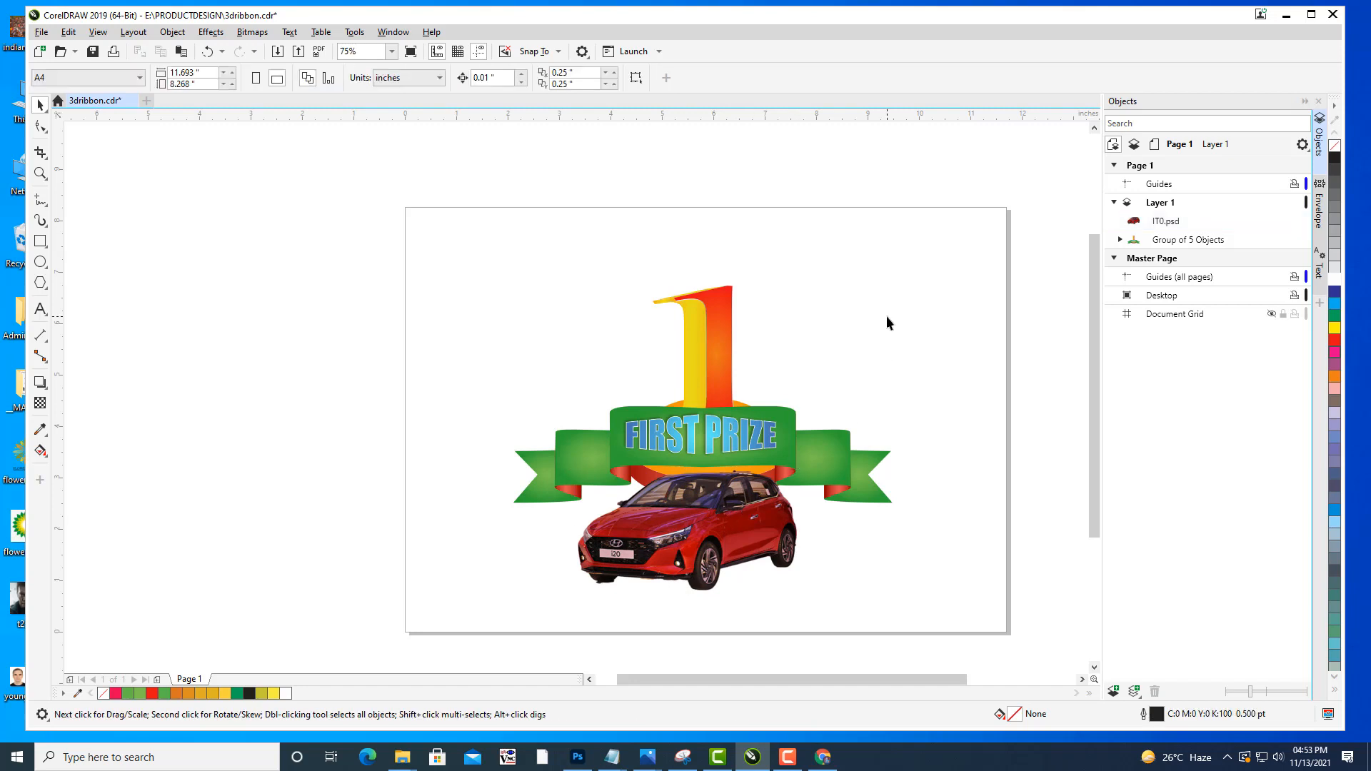
Add a page-sized background rectangle behind the artwork and fill it with blue (C100 M100 Y0 K0).
left_click_drag(877, 319, 870, 319)
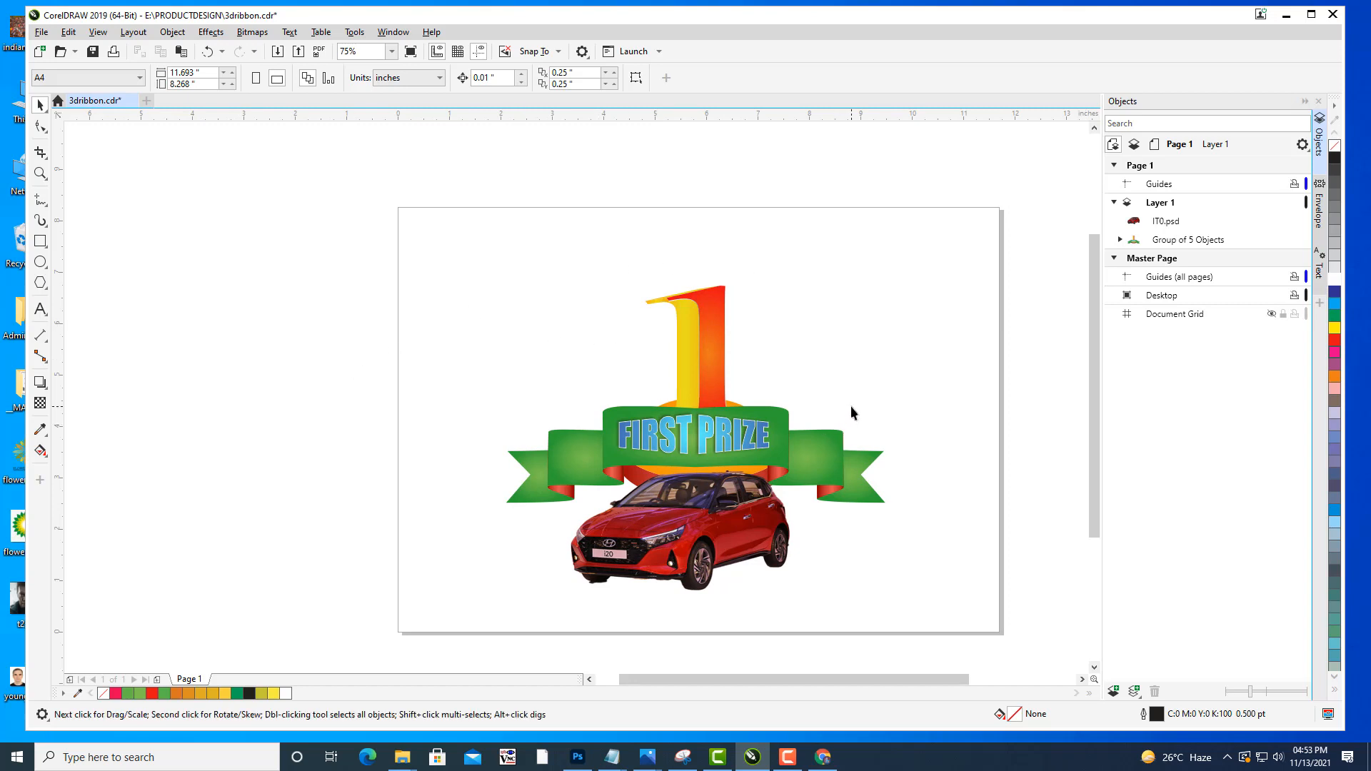
left_click_drag(875, 402, 868, 405)
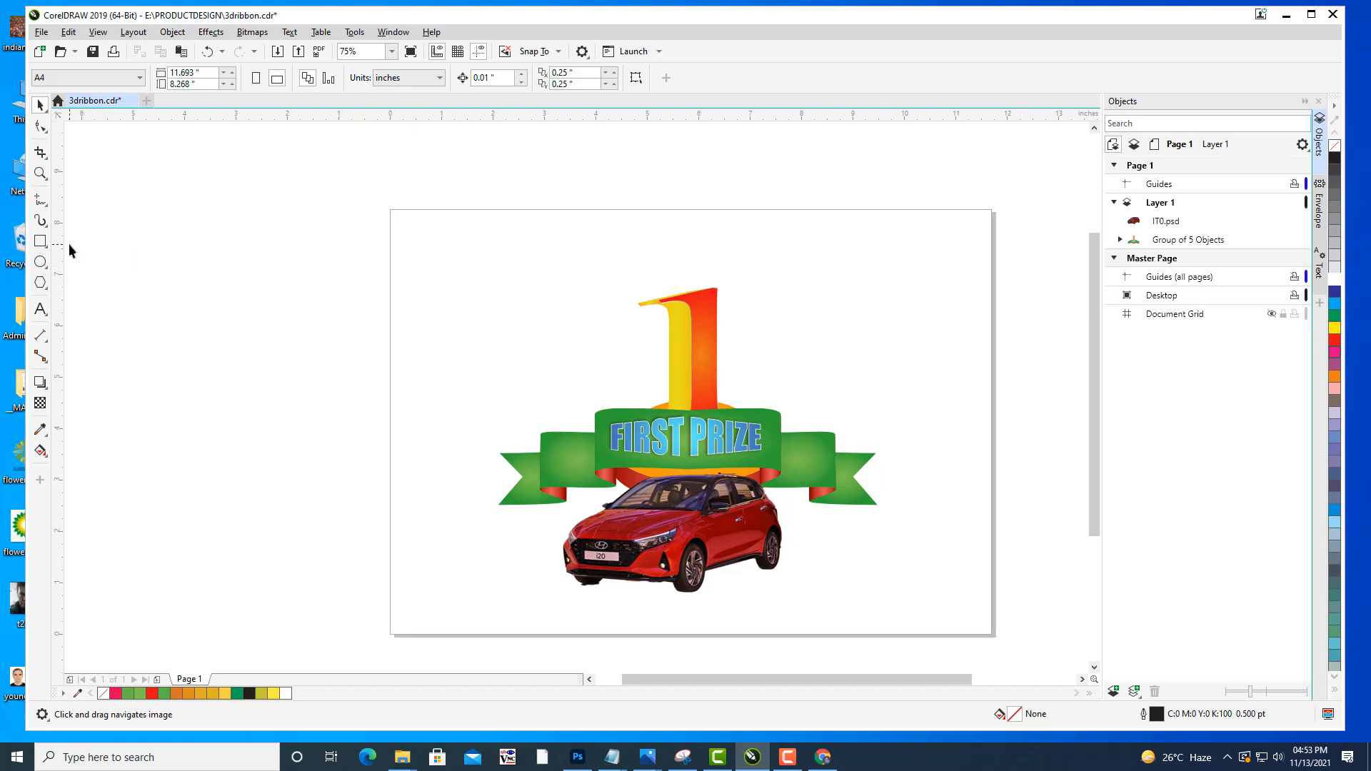
double_click(41, 242)
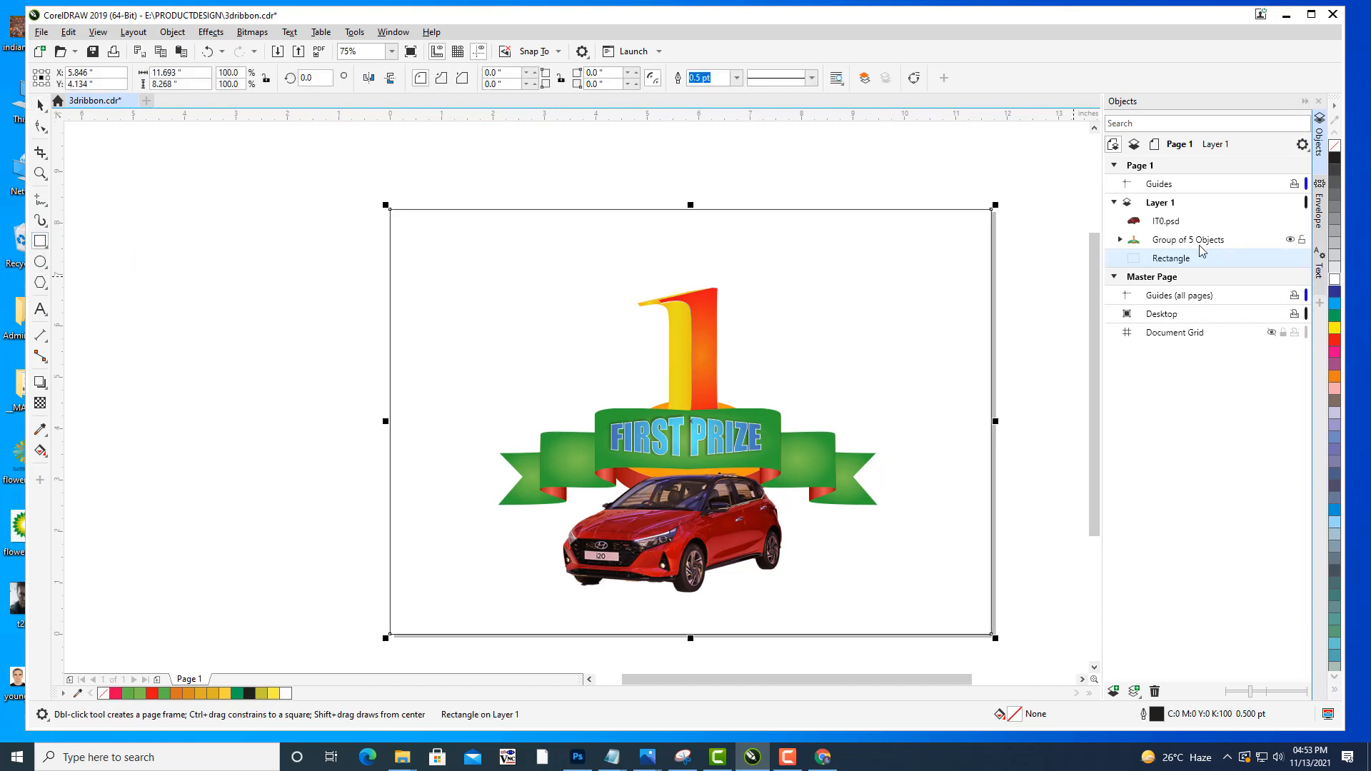
left_click(1334, 328)
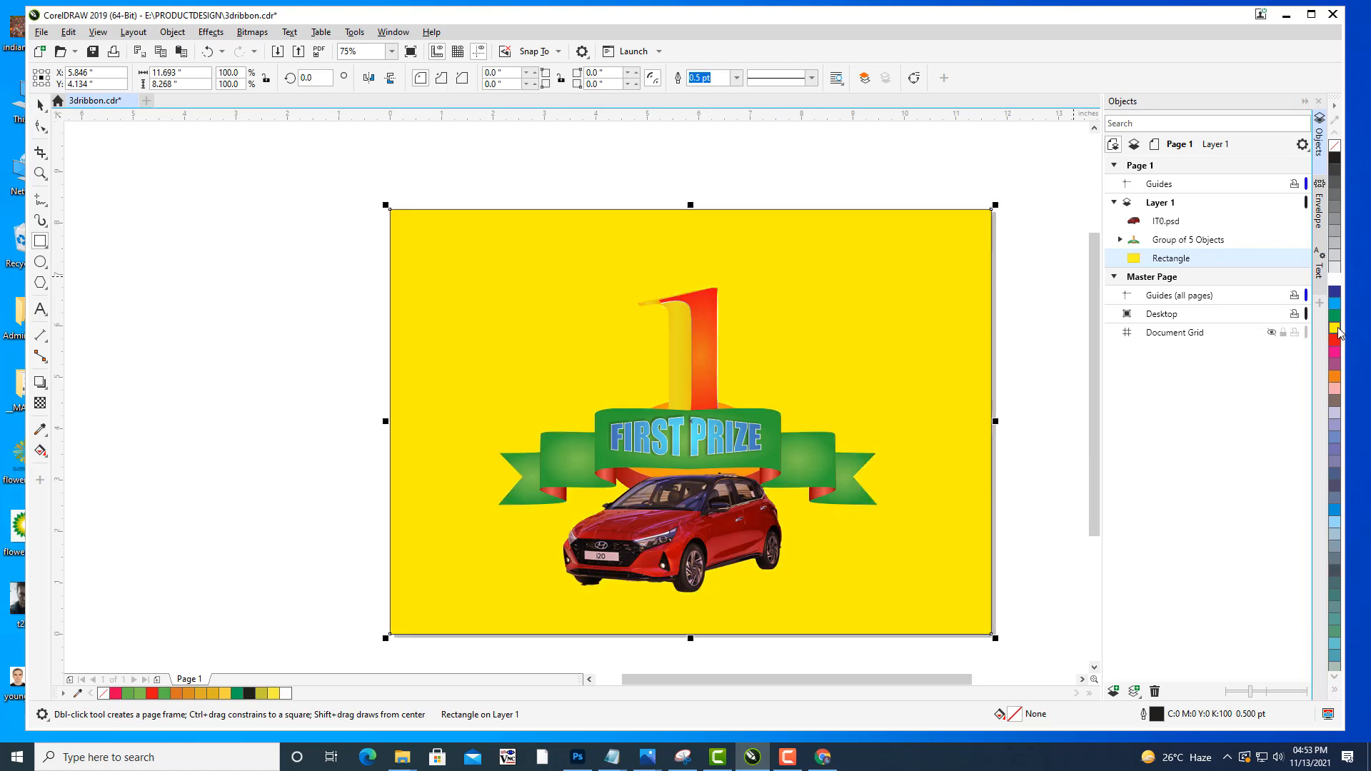
left_click(1335, 291)
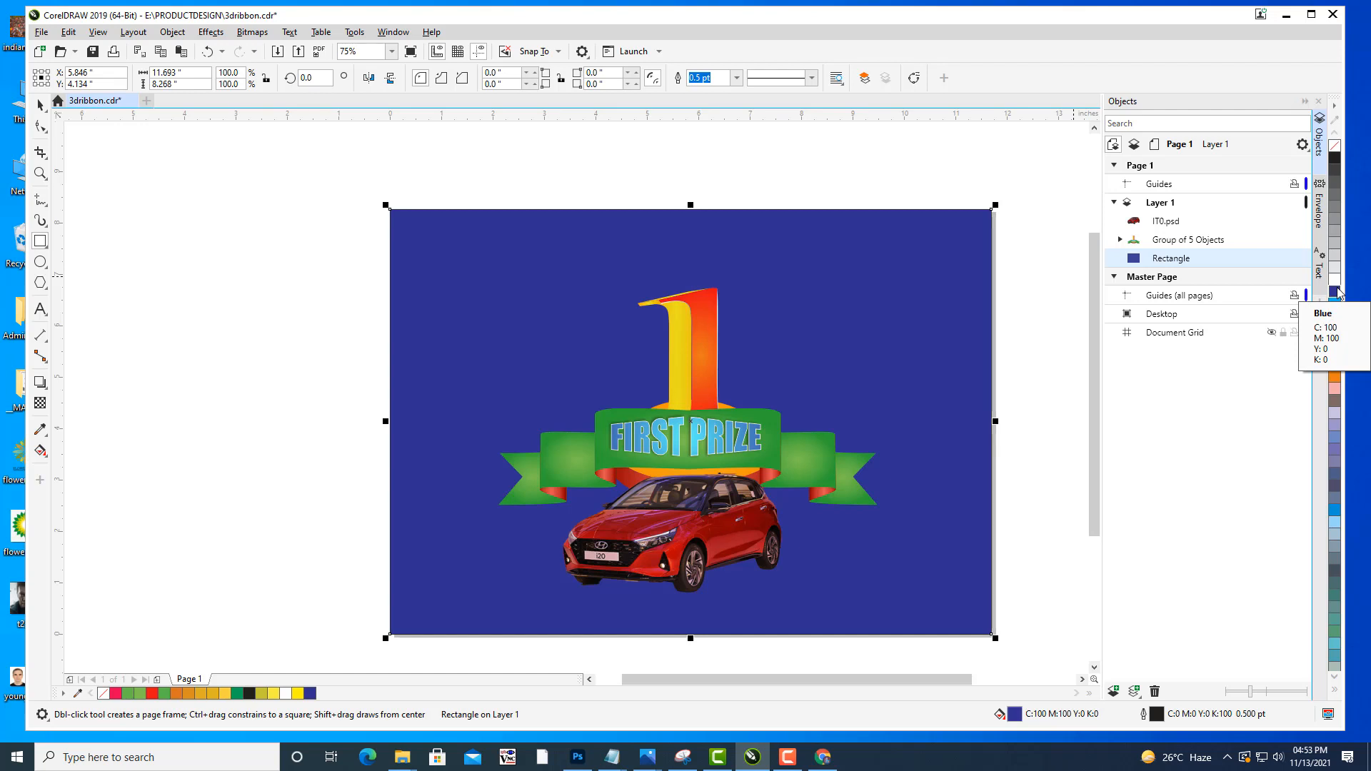
Ungroup the first-prize emblem into its separate parts and deselect them.
left_click(1178, 245)
right_click(1178, 245)
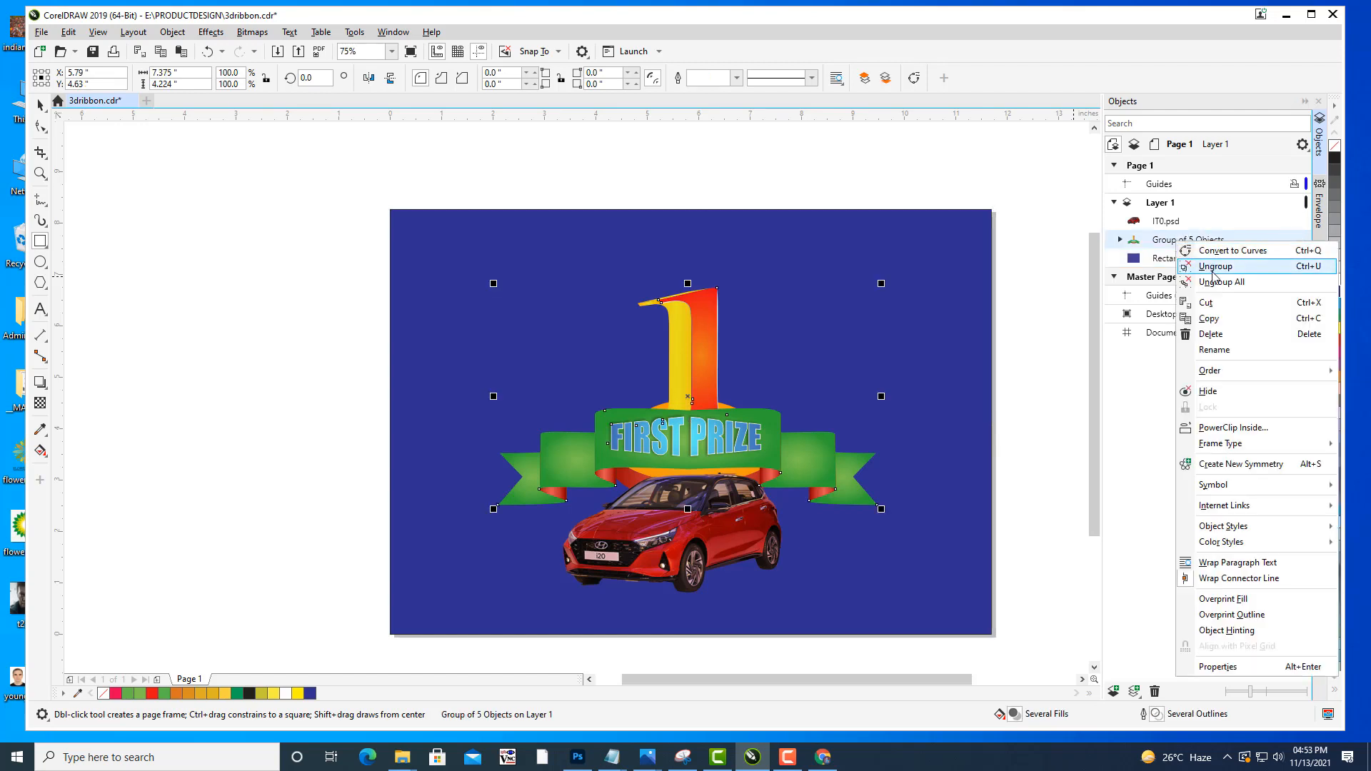
left_click(1214, 267)
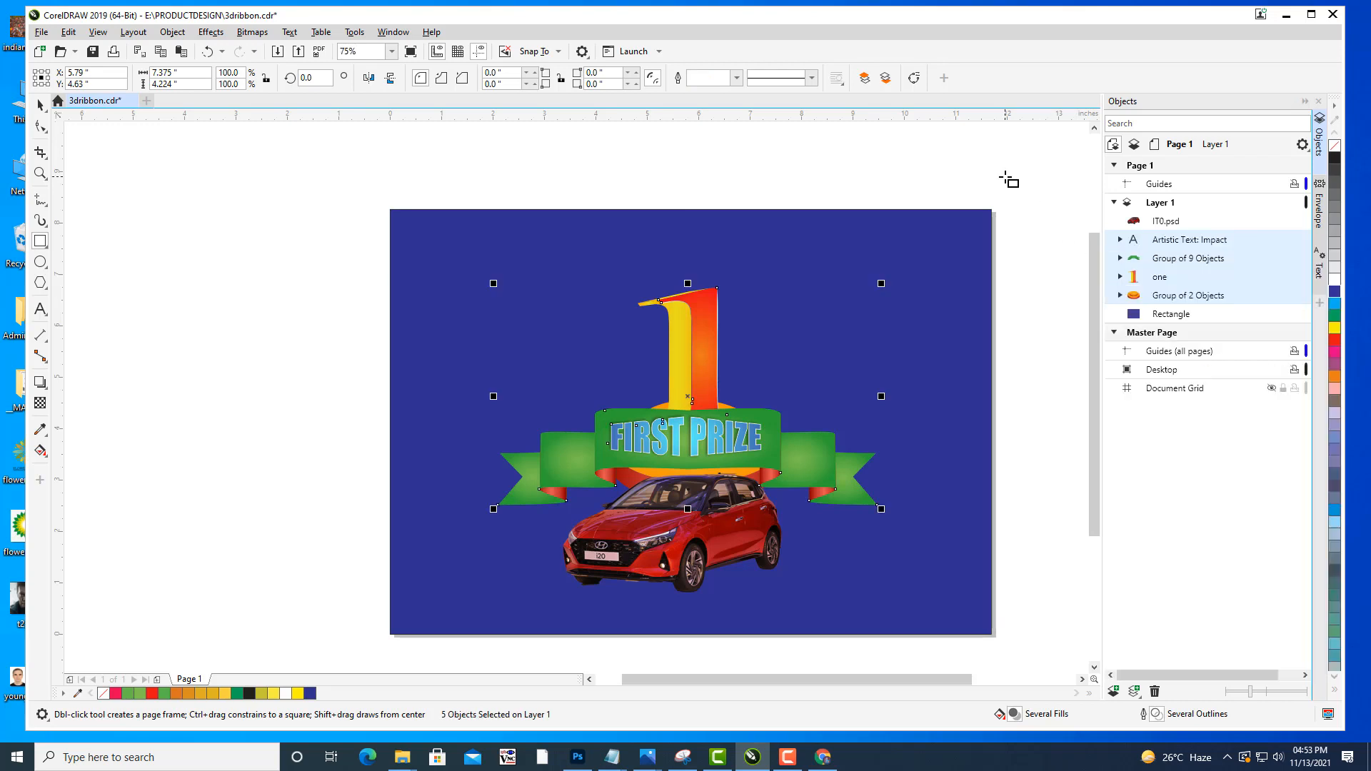
left_click(40, 105)
left_click(324, 284)
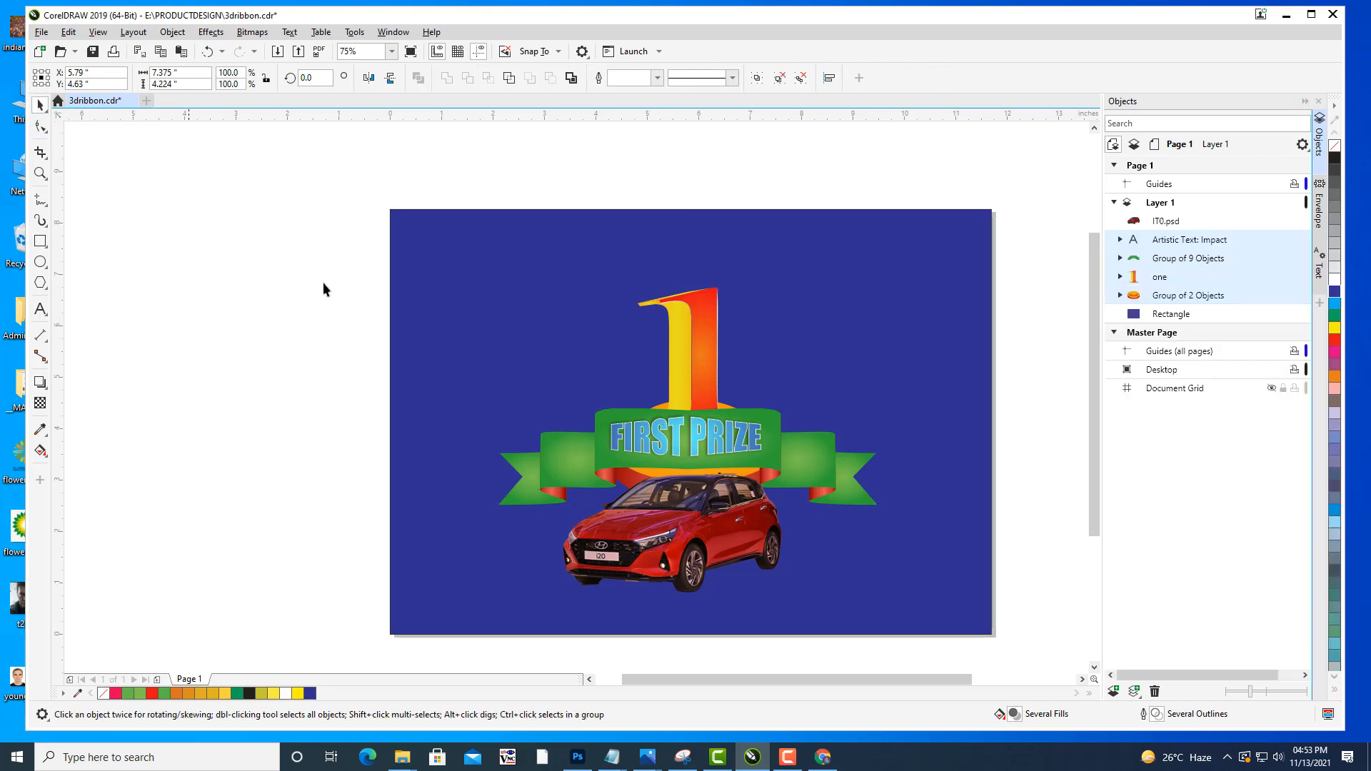
Add a slight drop shadow to the right of the numeral 1, with 50 opacity and 15 feathering.
left_click(703, 352)
left_click(41, 383)
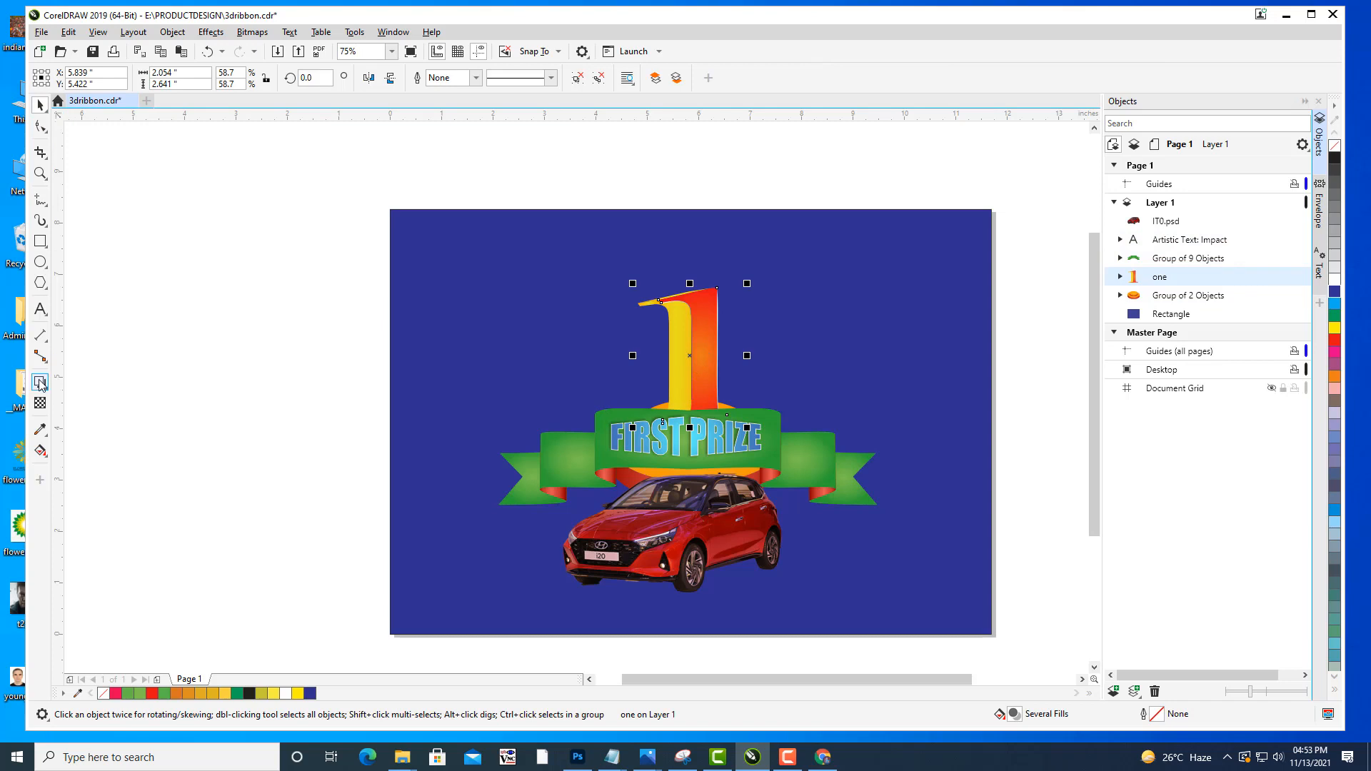
left_click(72, 380)
left_click_drag(690, 355, 750, 360)
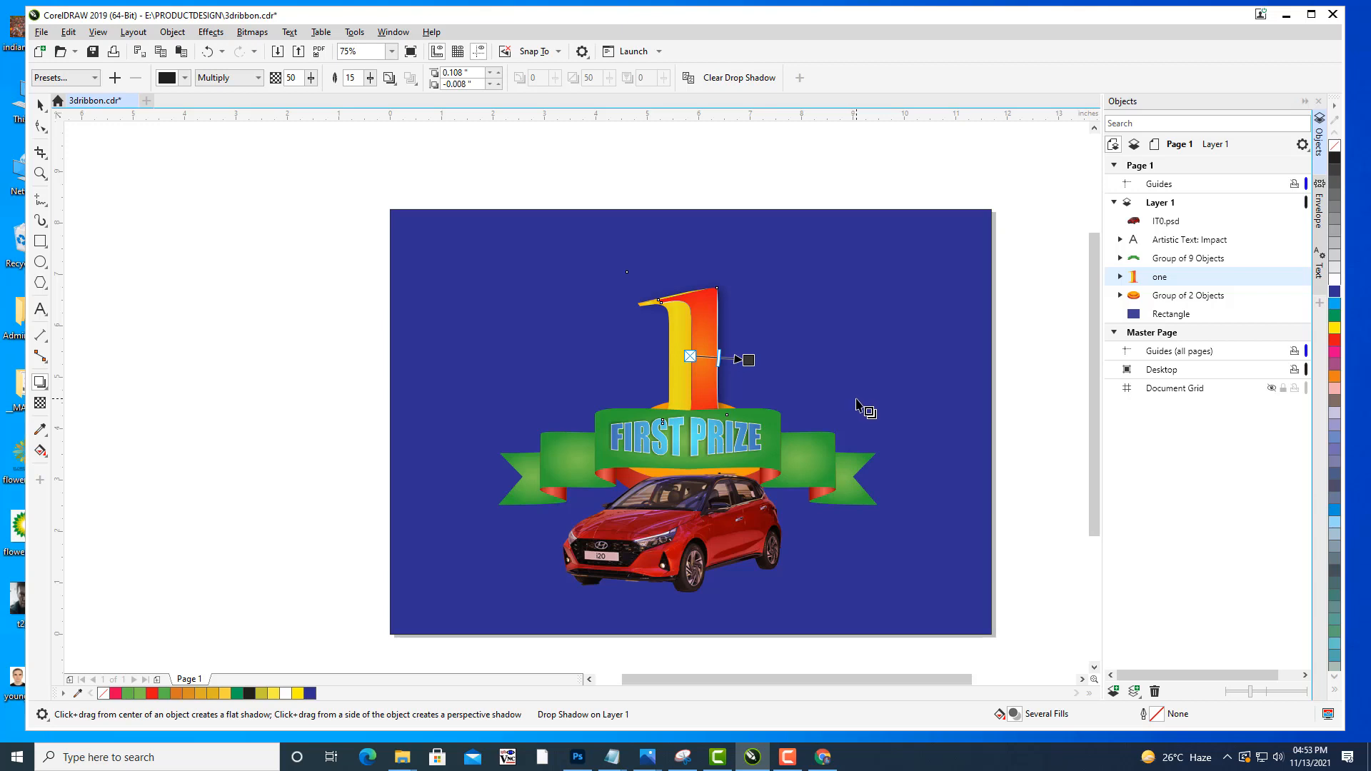
left_click(40, 105)
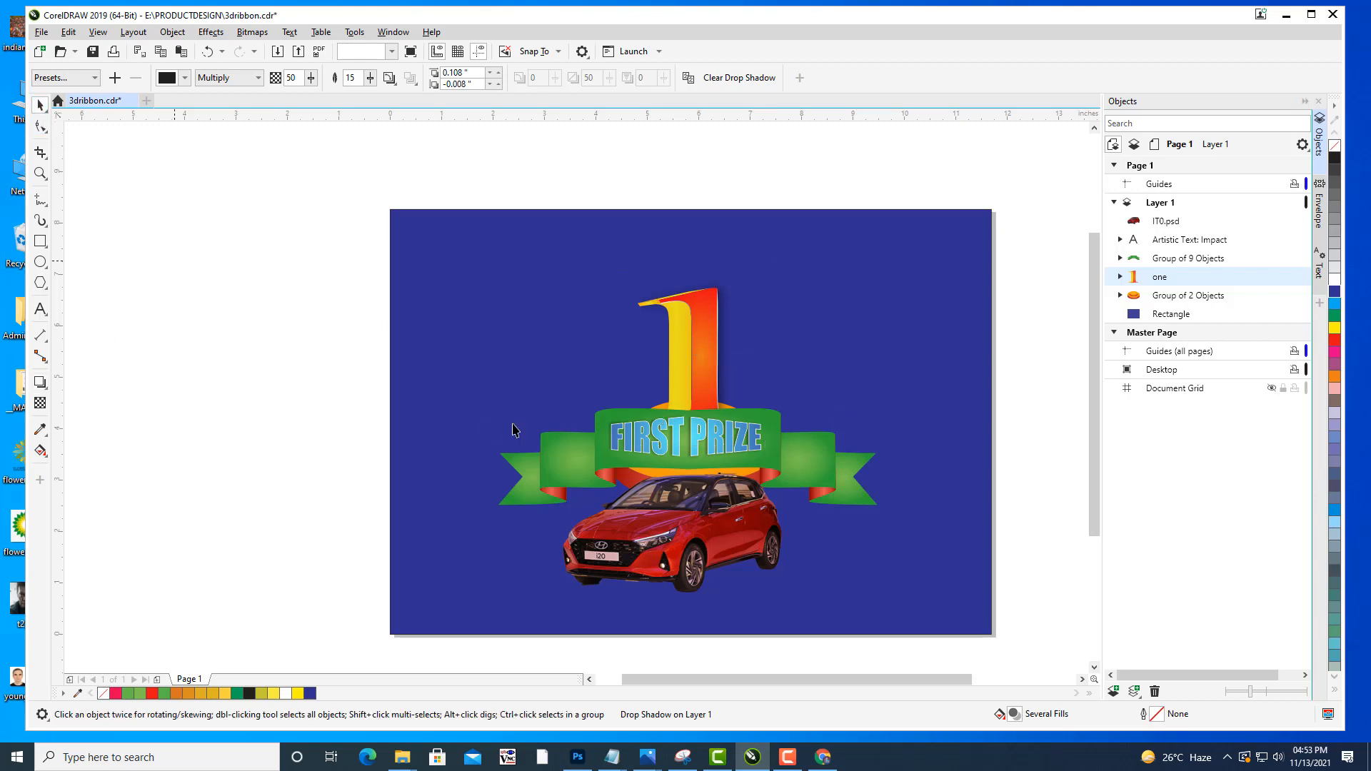
Add a drop shadow to the green ribbon group, cast from its left edge to its right edge.
left_click(560, 451)
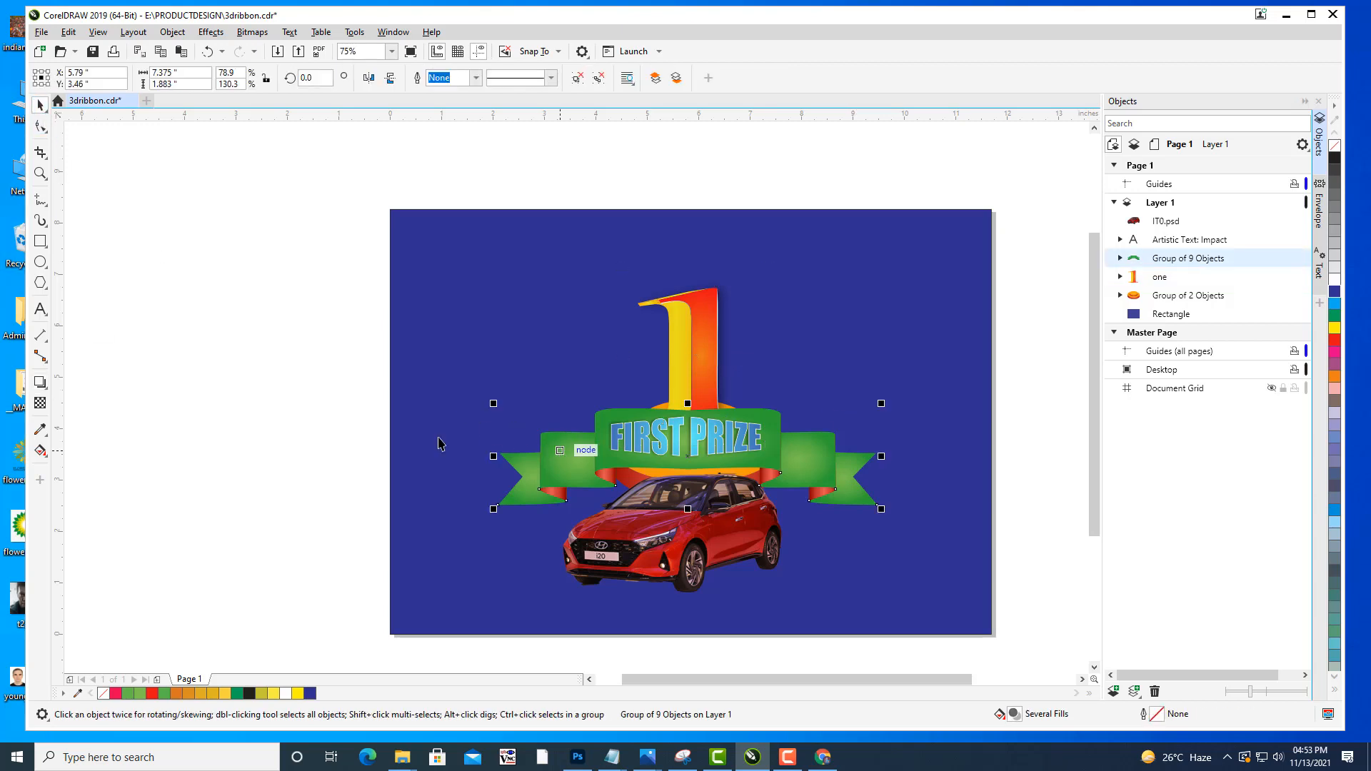
left_click(40, 382)
left_click_drag(537, 479, 886, 456)
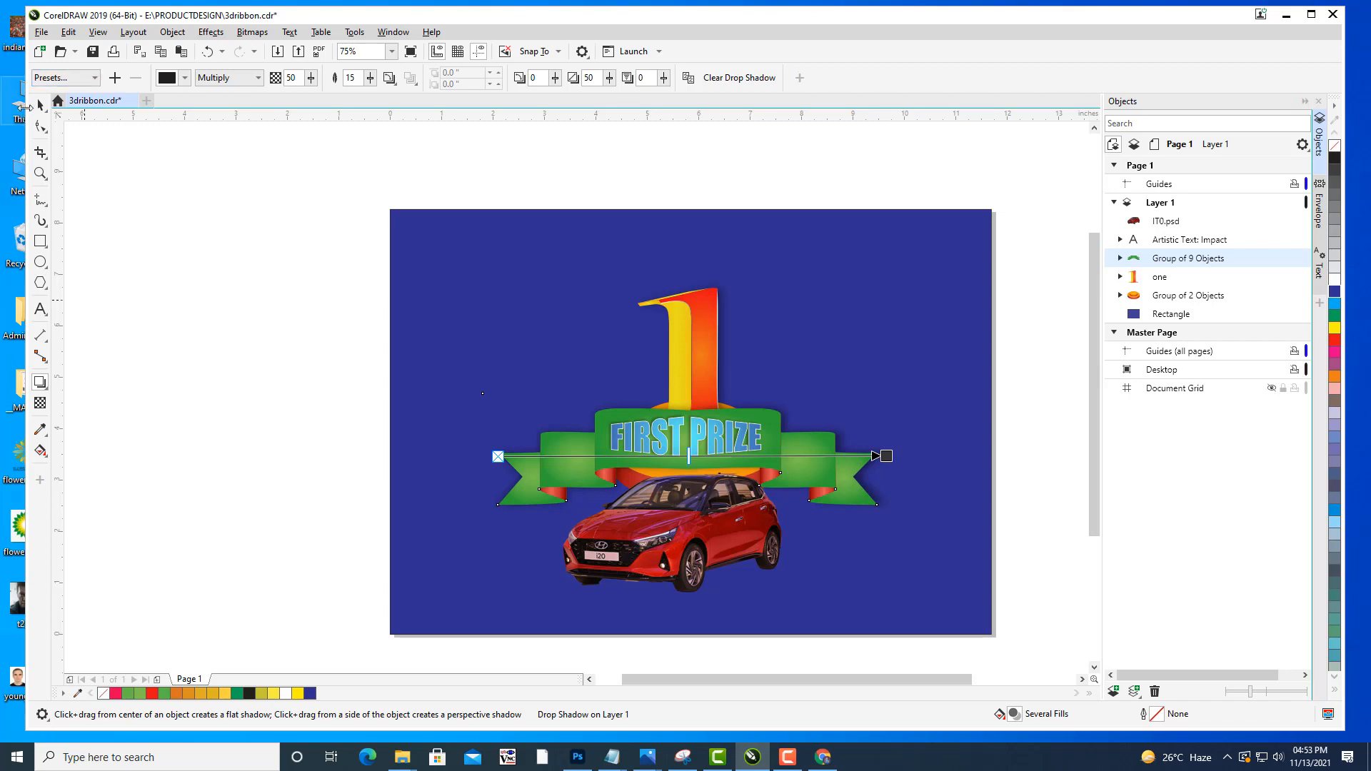
left_click(38, 105)
Add a drop shadow to the car, cast from its left side to its right side.
left_click(653, 547)
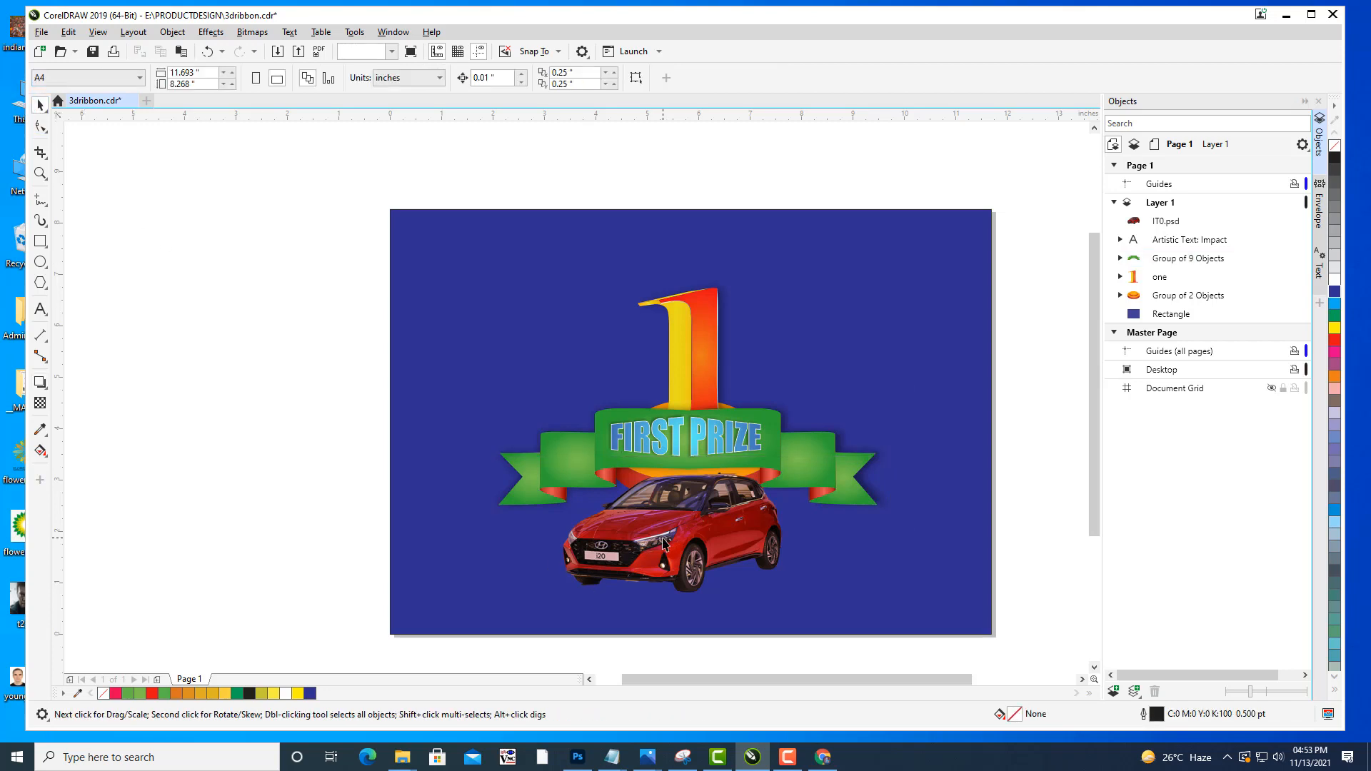
left_click(41, 386)
left_click(108, 379)
left_click_drag(563, 532, 793, 529)
key("ctrl+z")
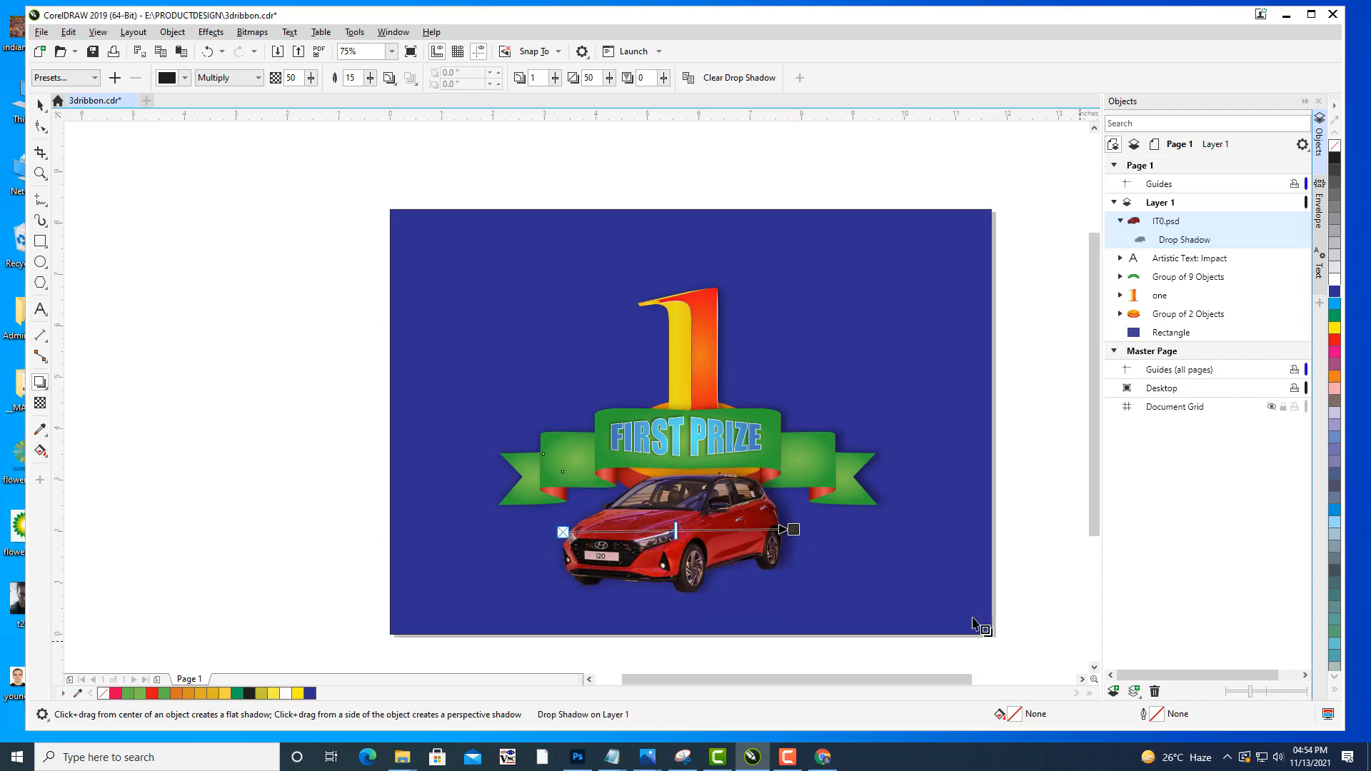
left_click(41, 105)
left_click(854, 202)
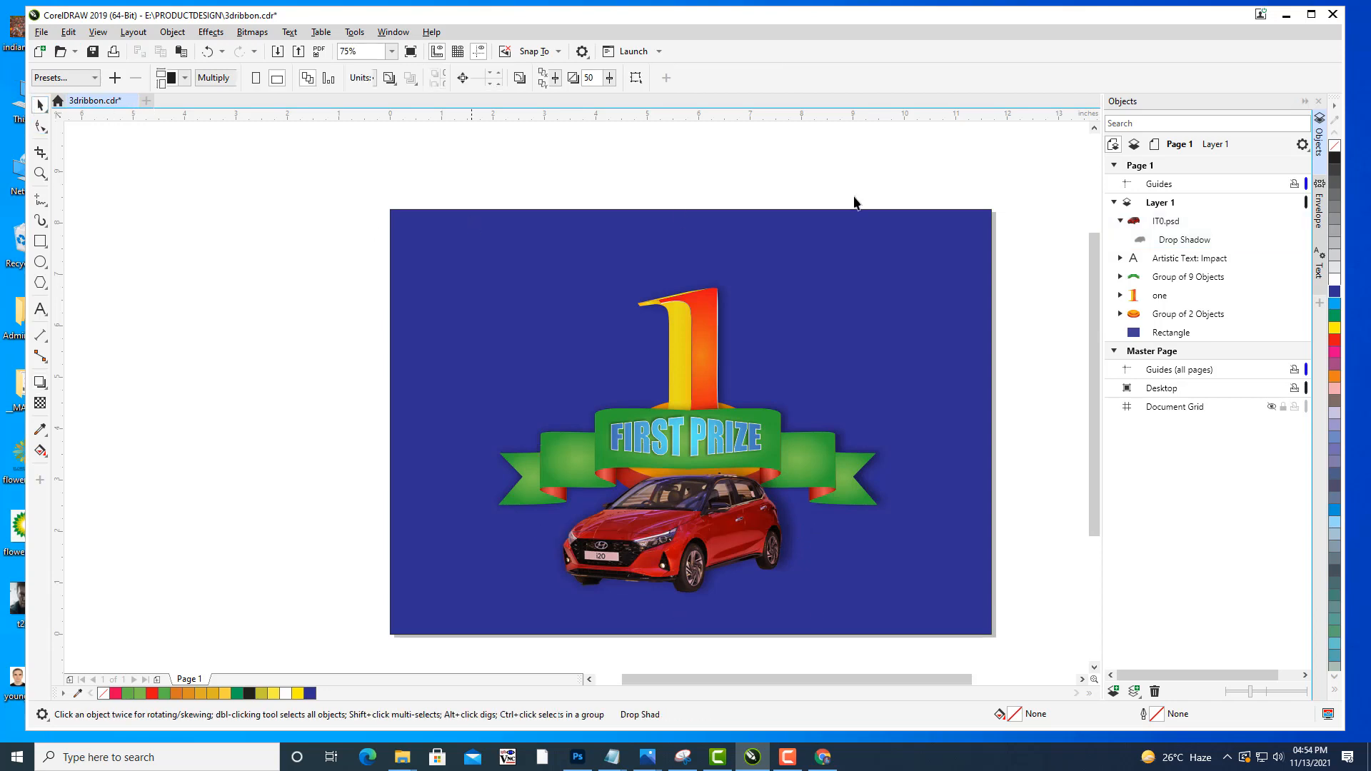
Give the background rectangle a linear fountain fill from blue to a lighter blue of C63 M58 Y0 K0.
left_click(1203, 331)
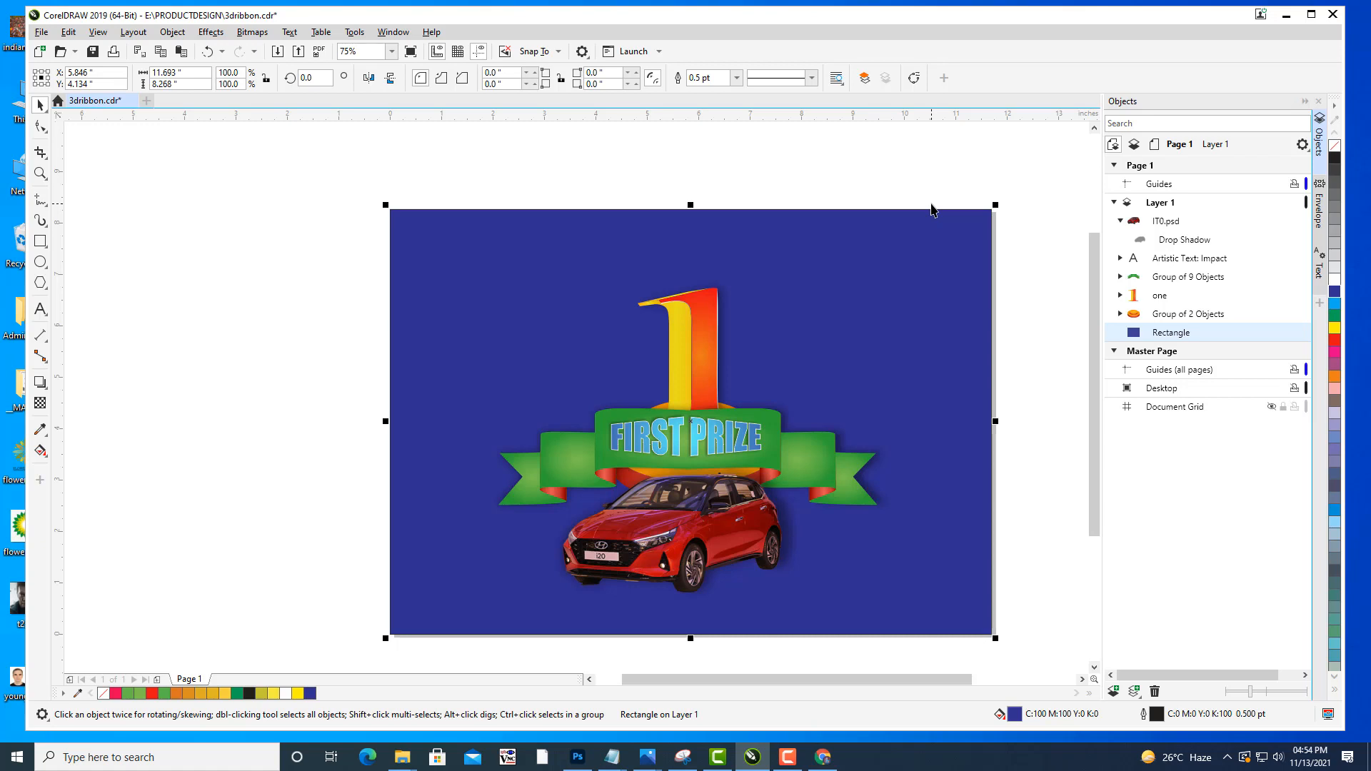
key("F11")
left_click_drag(587, 176, 1034, 126)
left_click(1095, 379)
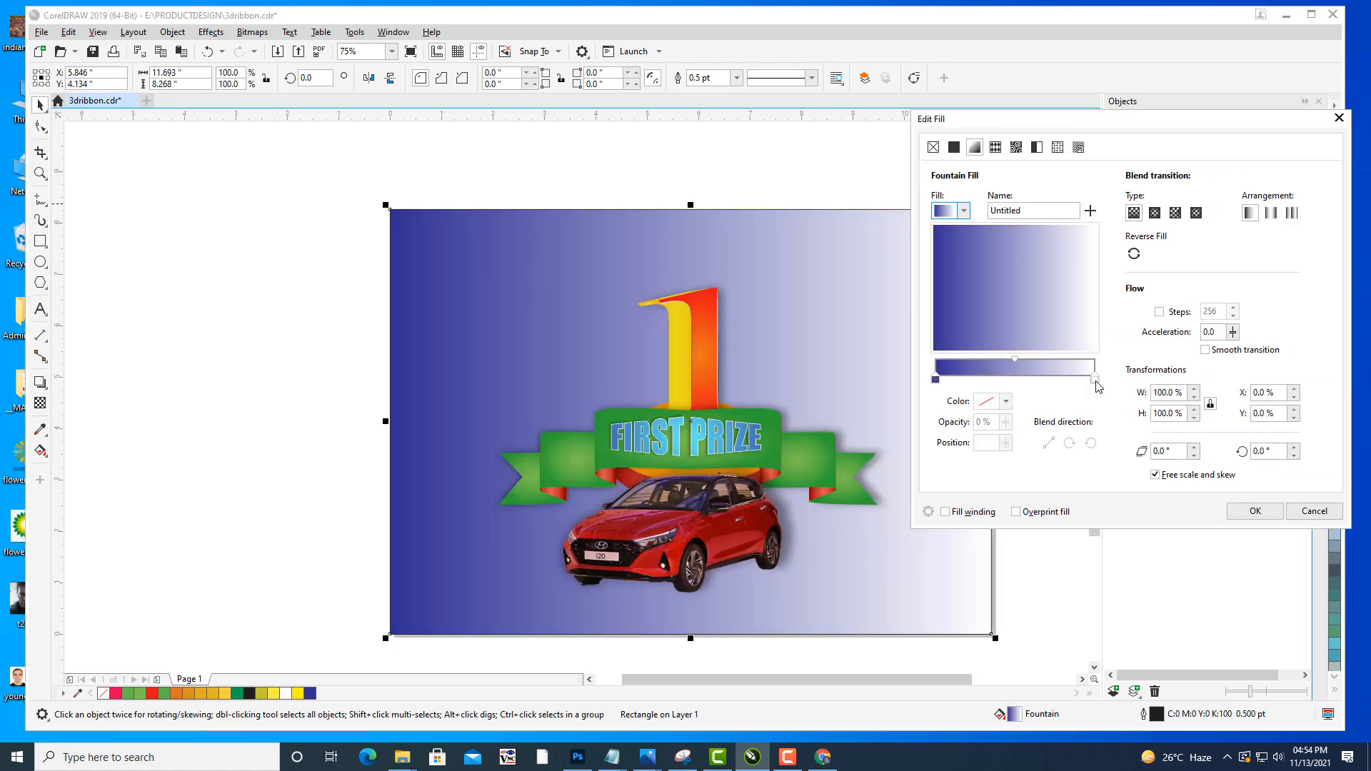
left_click(1006, 401)
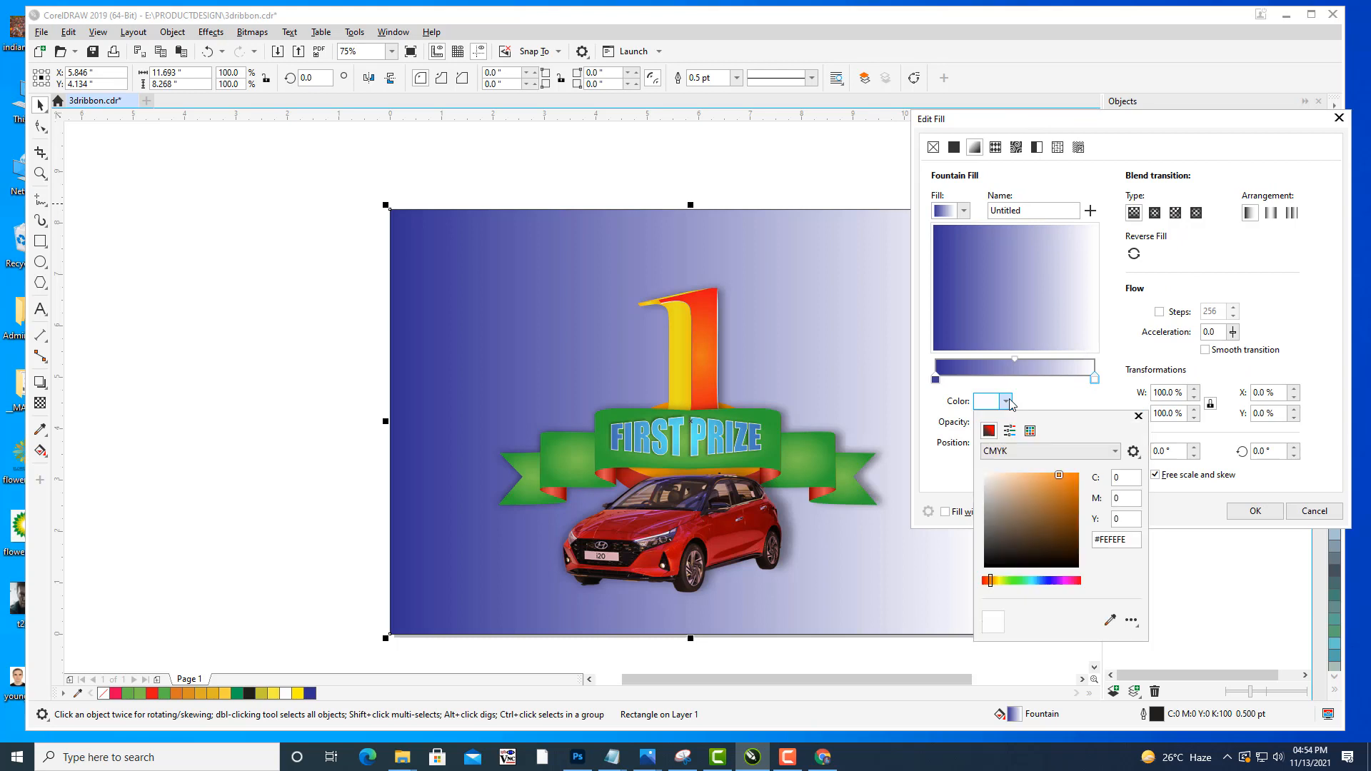
left_click(1108, 621)
left_click(949, 367)
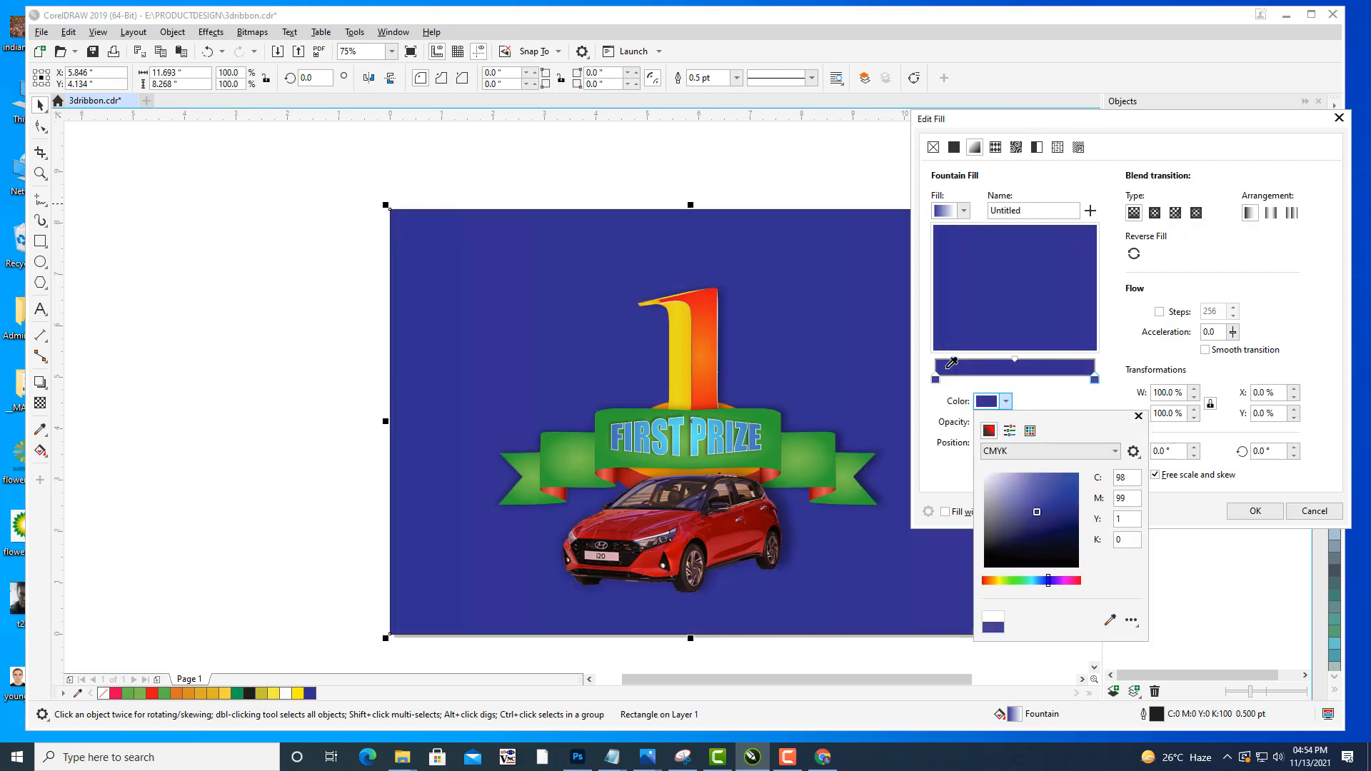
left_click(1018, 476)
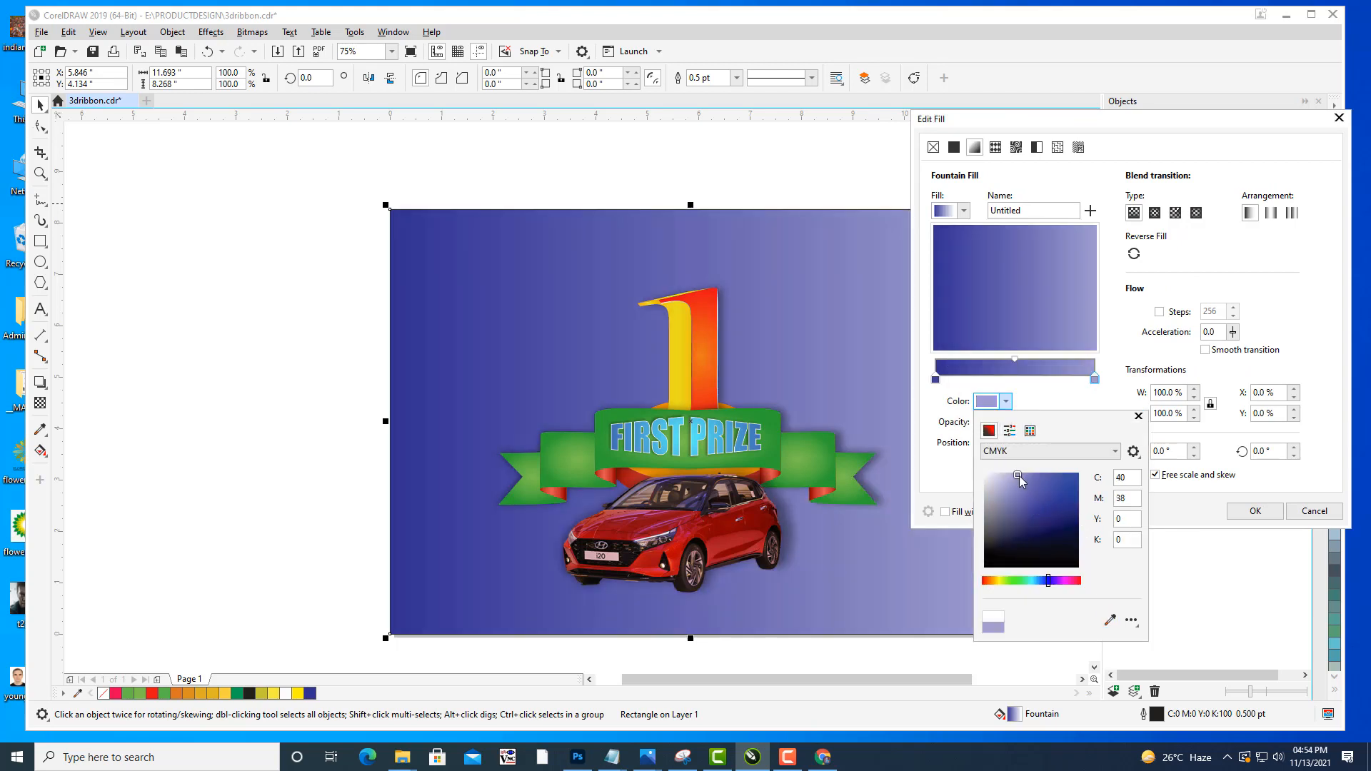
left_click(1032, 475)
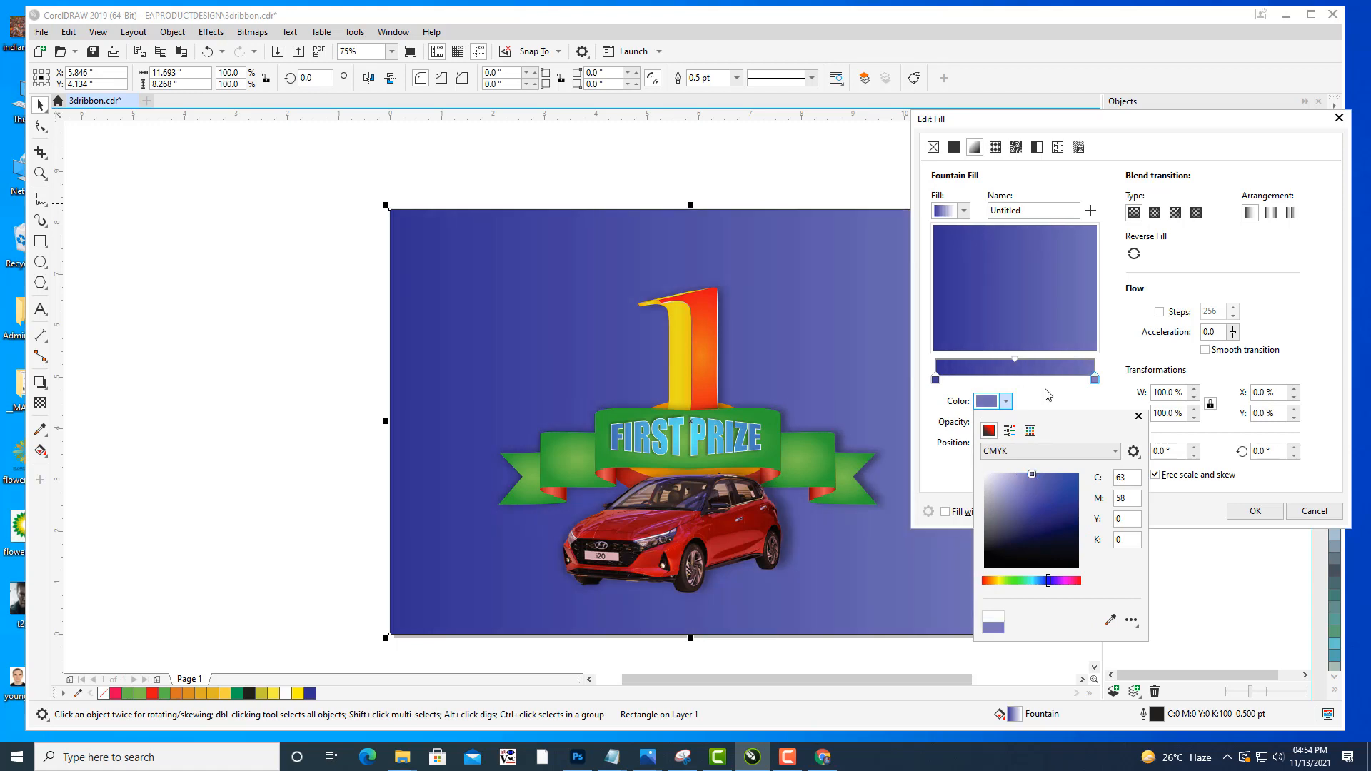
Change the background rectangle's fountain fill from linear to elliptical and apply it.
left_click(1153, 216)
left_click(1155, 214)
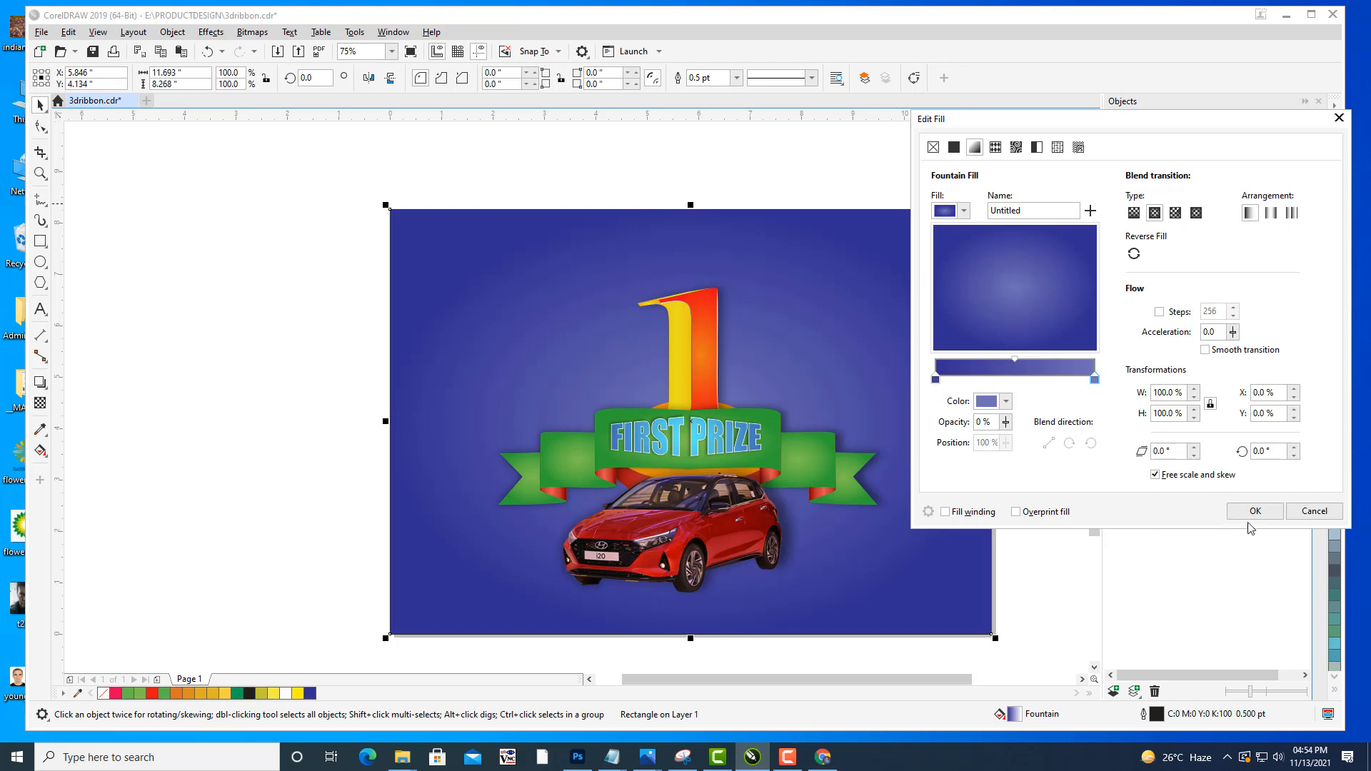
left_click(1252, 512)
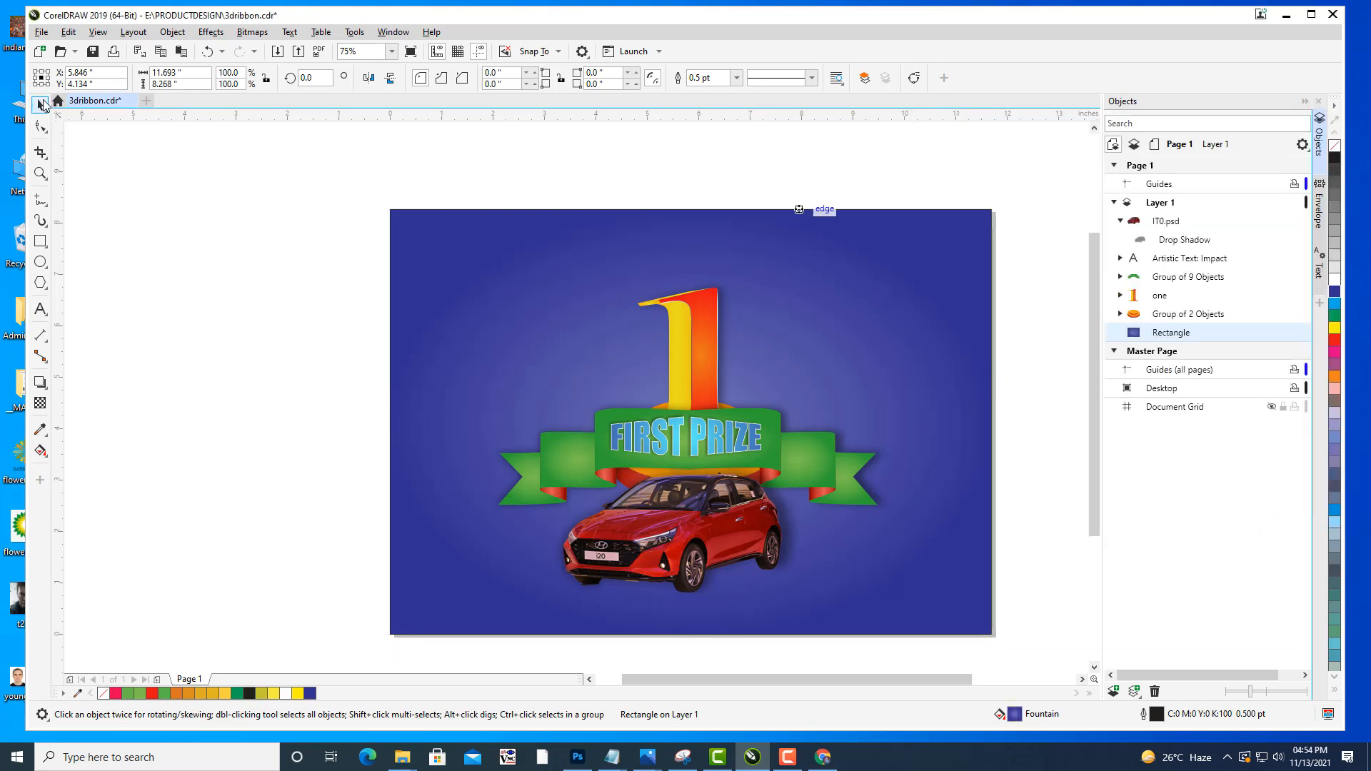
left_click(511, 148)
Enlarge the background's elliptical fill with the Interactive Fill tool, extending its outer colour node well beyond the page's right edge.
left_click(751, 270)
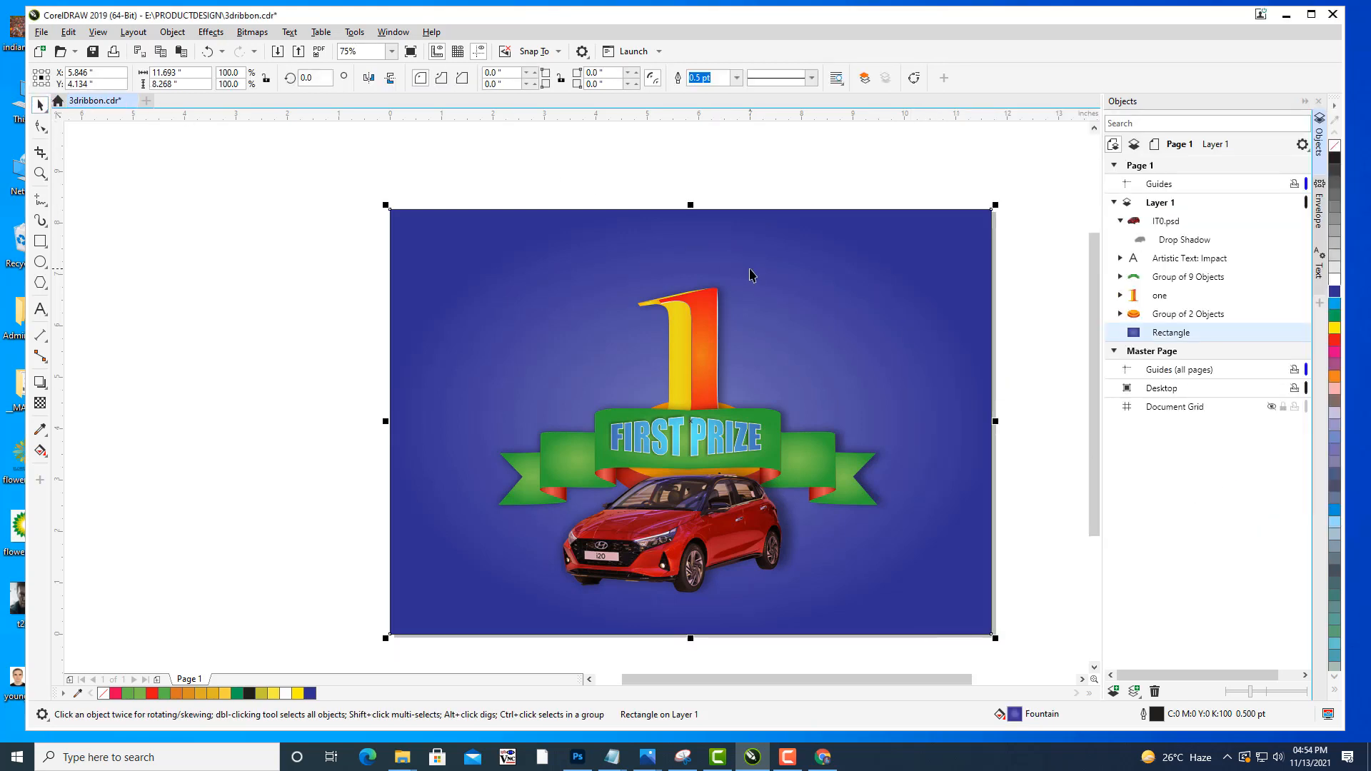
key("g")
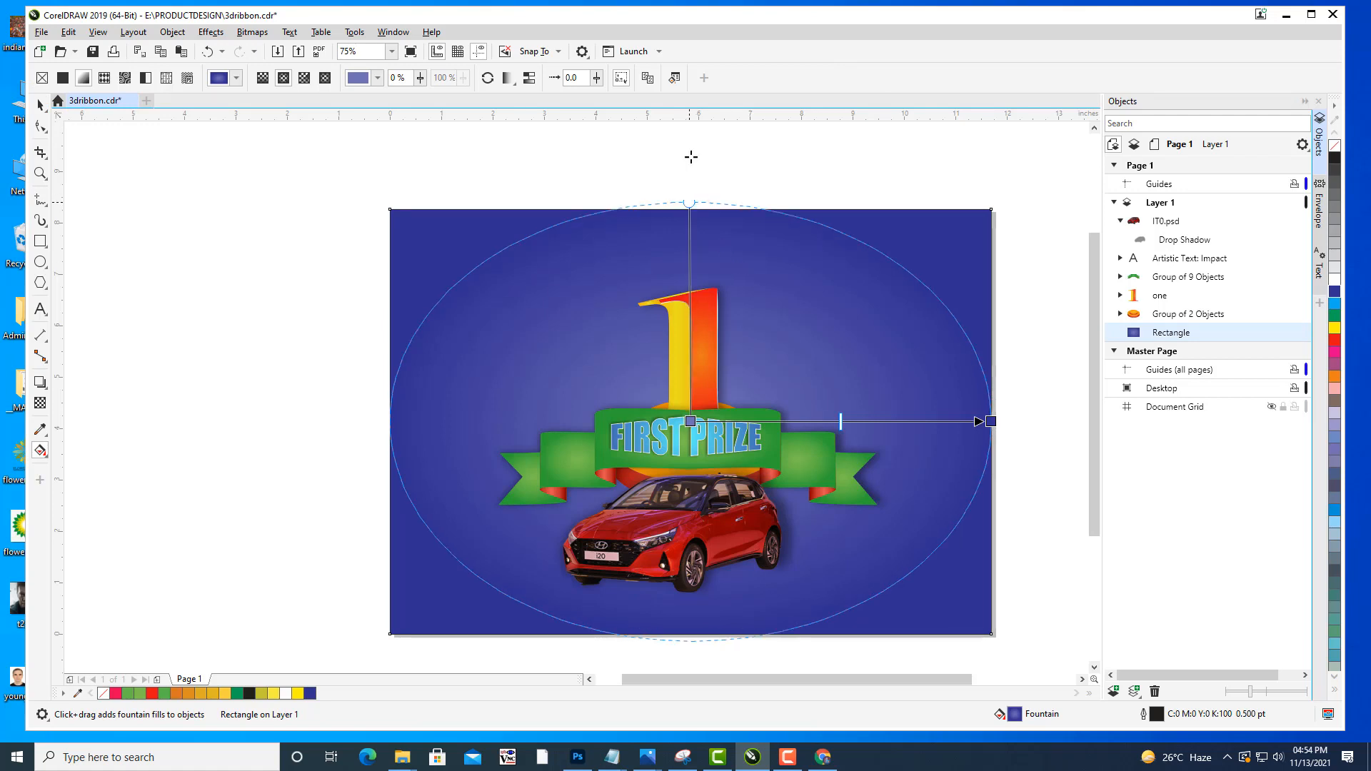
left_click_drag(995, 417, 1066, 418)
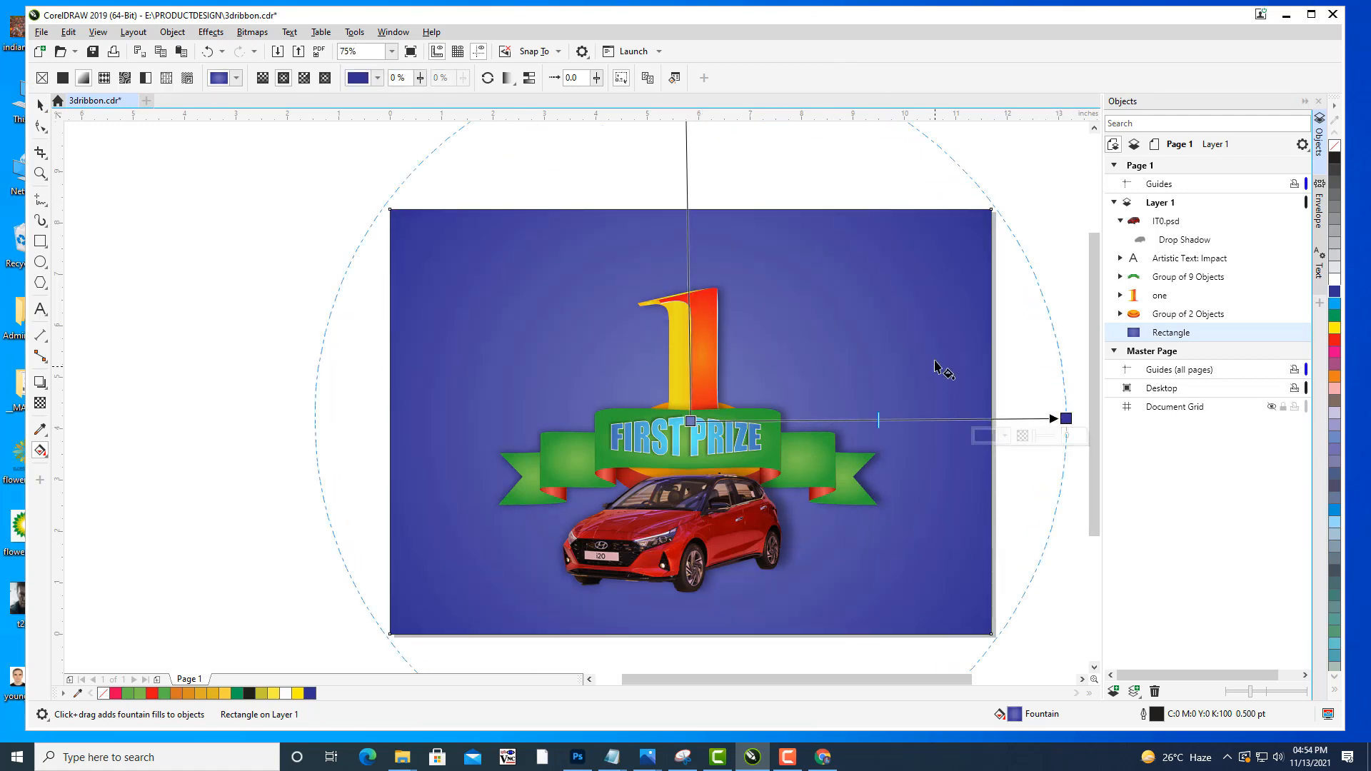
scroll(937, 361, "down", 2)
left_click_drag(1000, 385, 1057, 387)
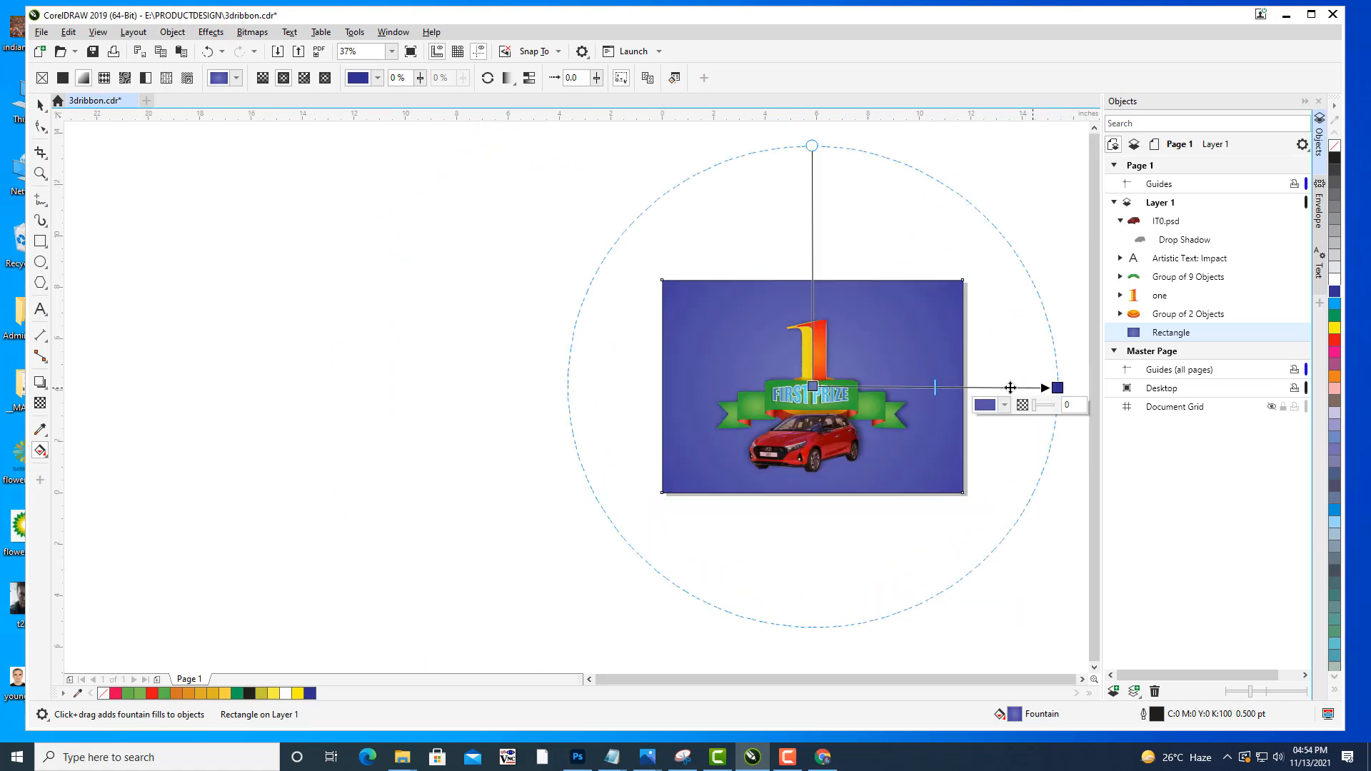
left_click(41, 106)
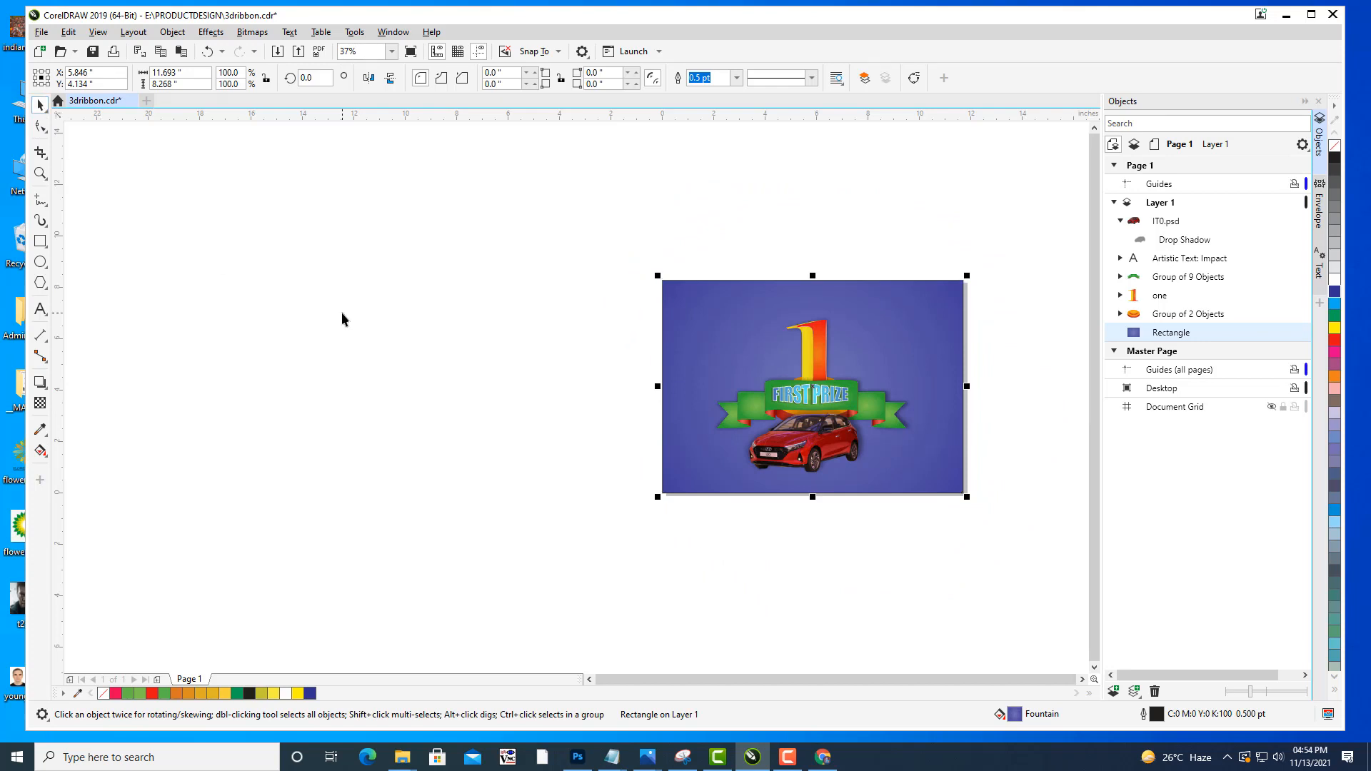
left_click(342, 319)
Give the green ribbon group a white outline of hairline width.
left_click_drag(685, 352, 660, 354)
left_click_drag(730, 400, 773, 375)
left_click(736, 366)
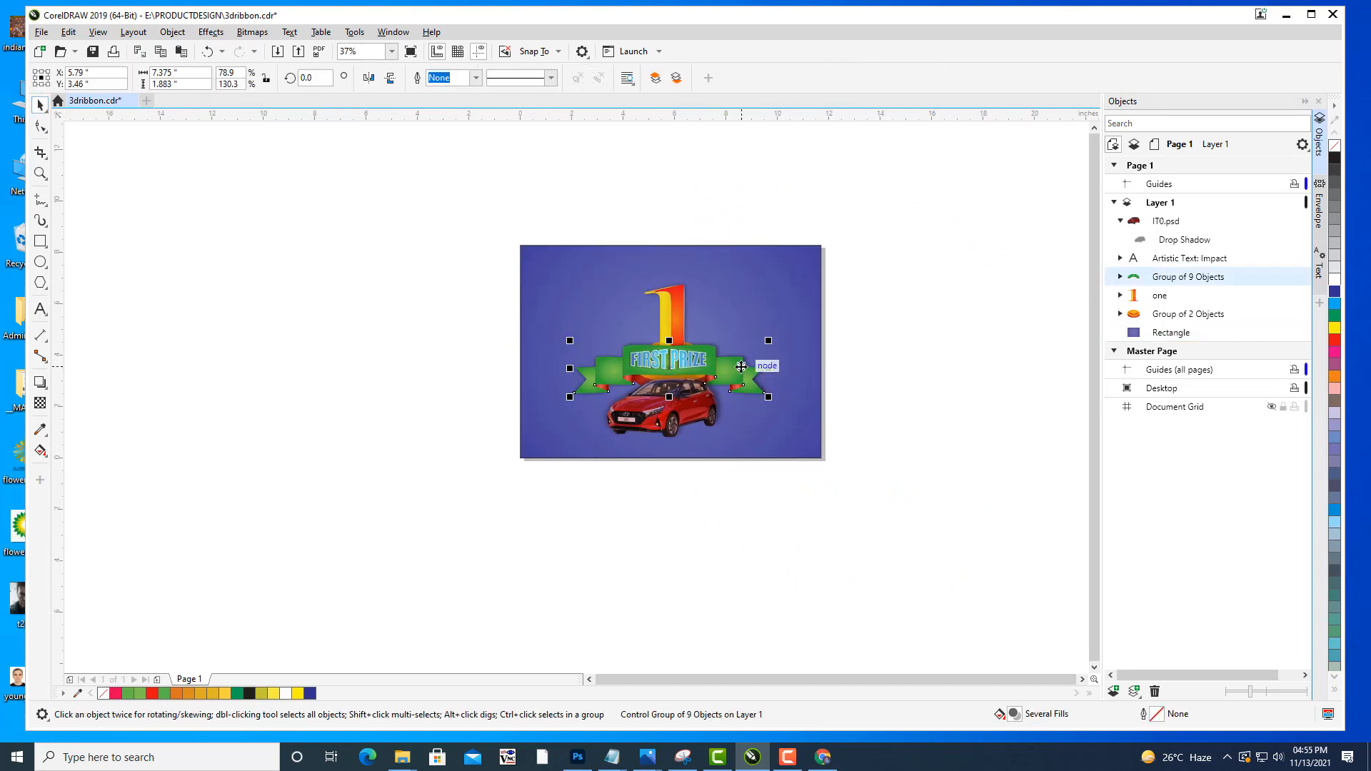
double_click(1157, 719)
left_click_drag(600, 260, 909, 210)
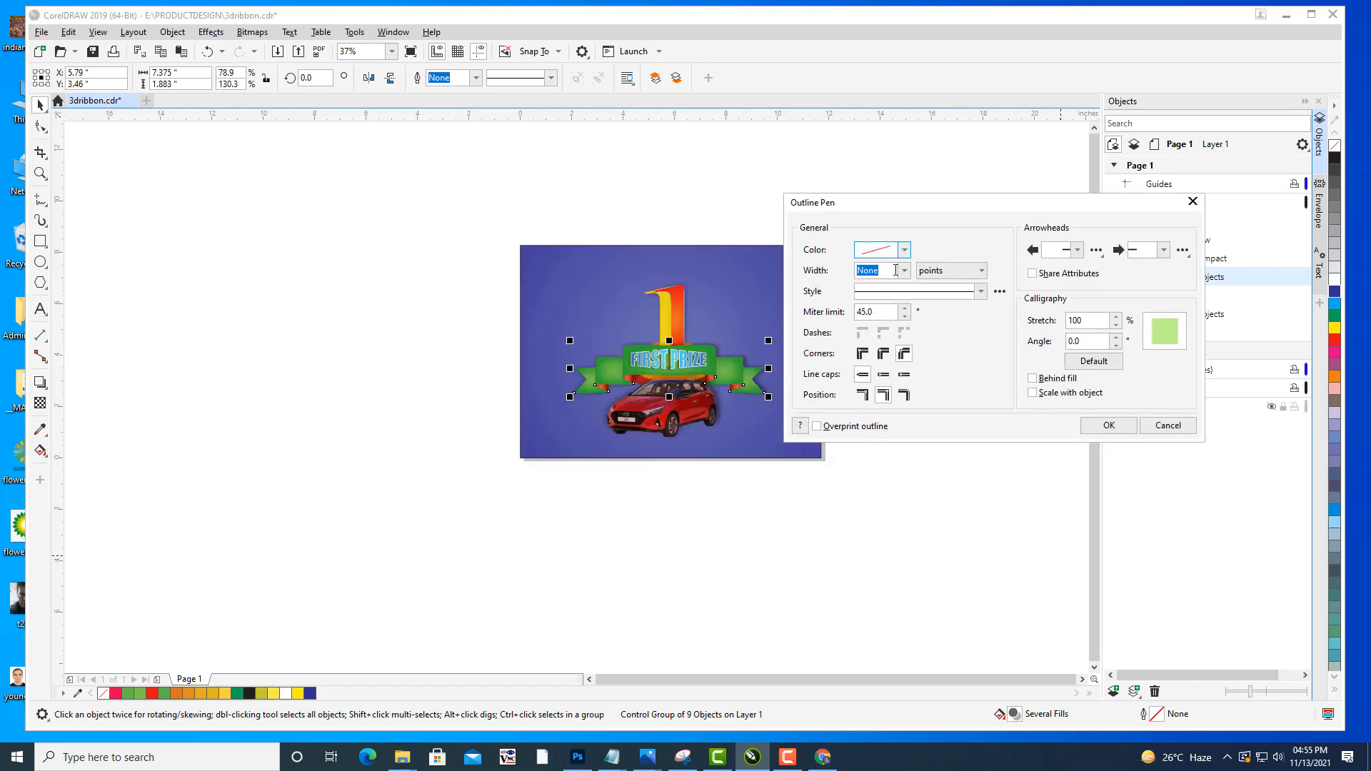
left_click(904, 250)
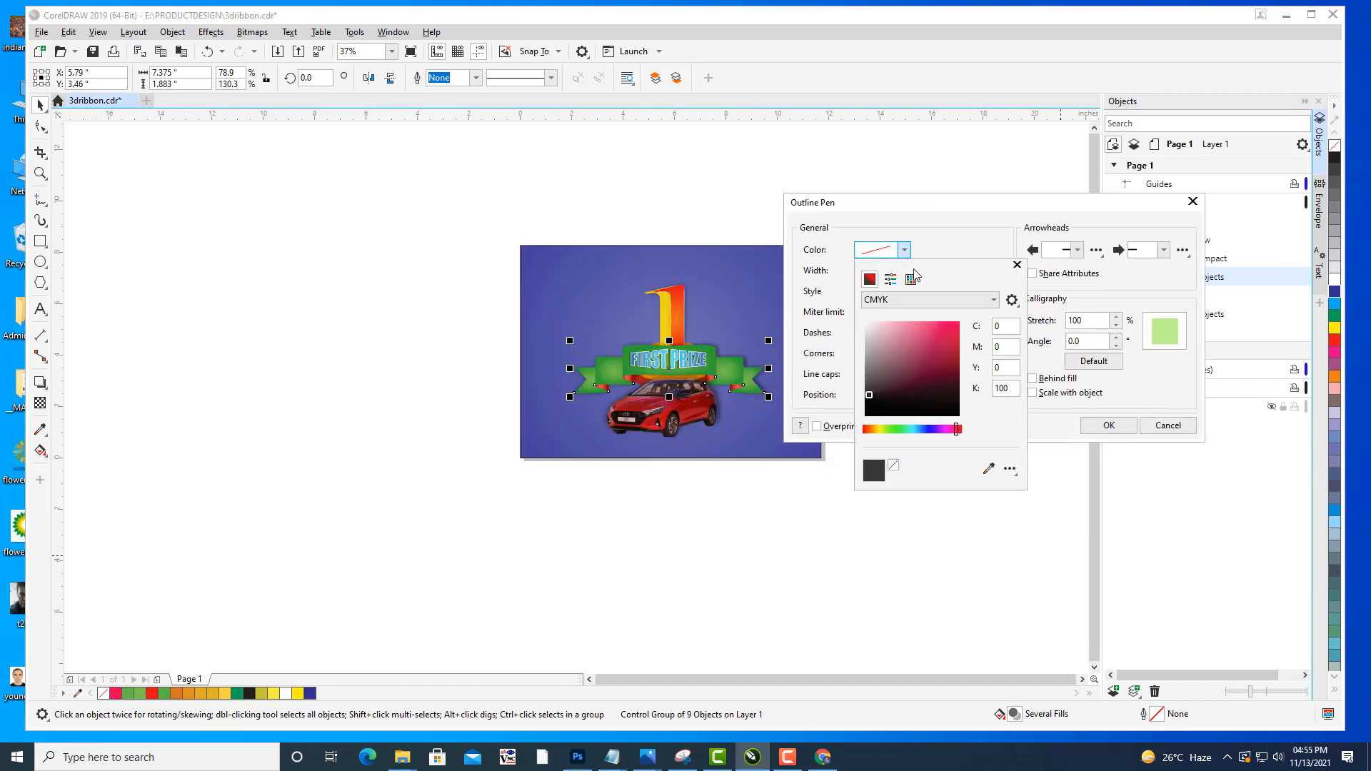
left_click(866, 323)
left_click(816, 279)
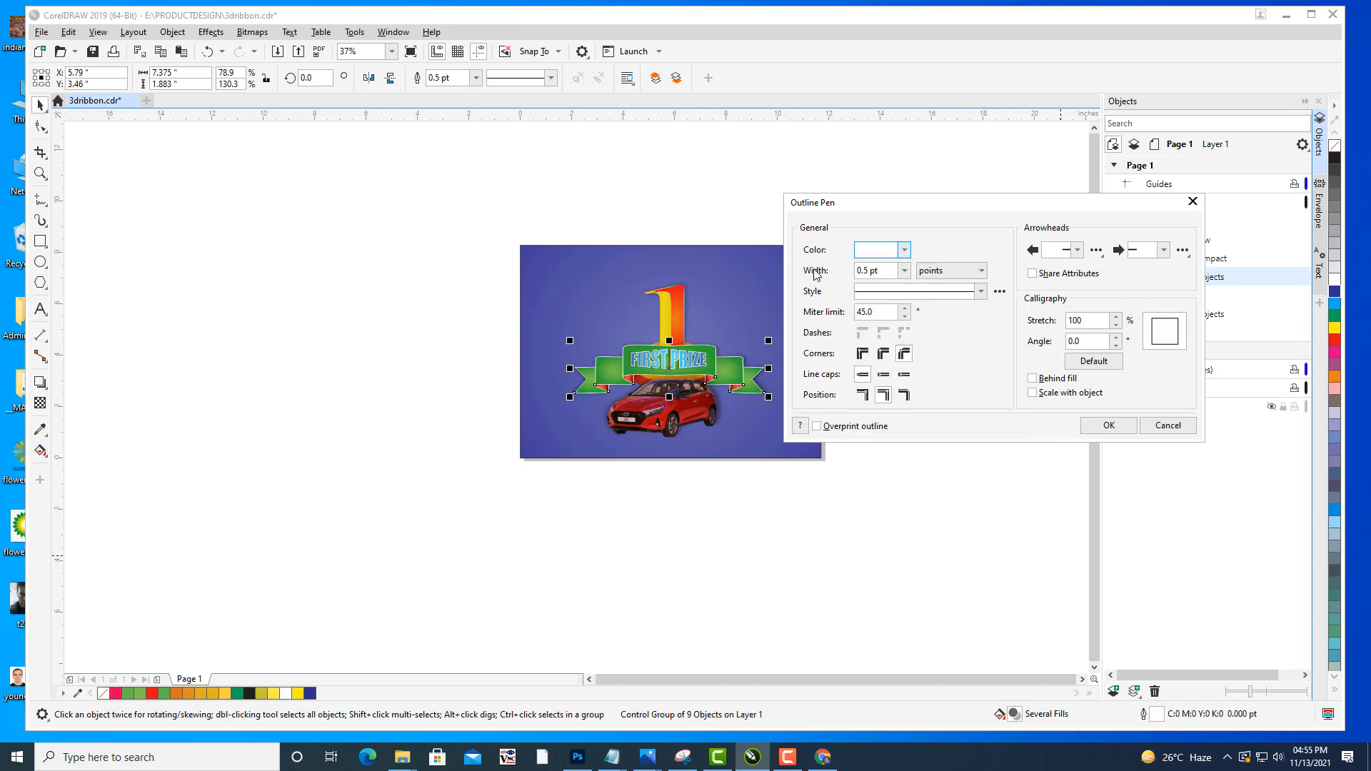
left_click(905, 271)
left_click(872, 296)
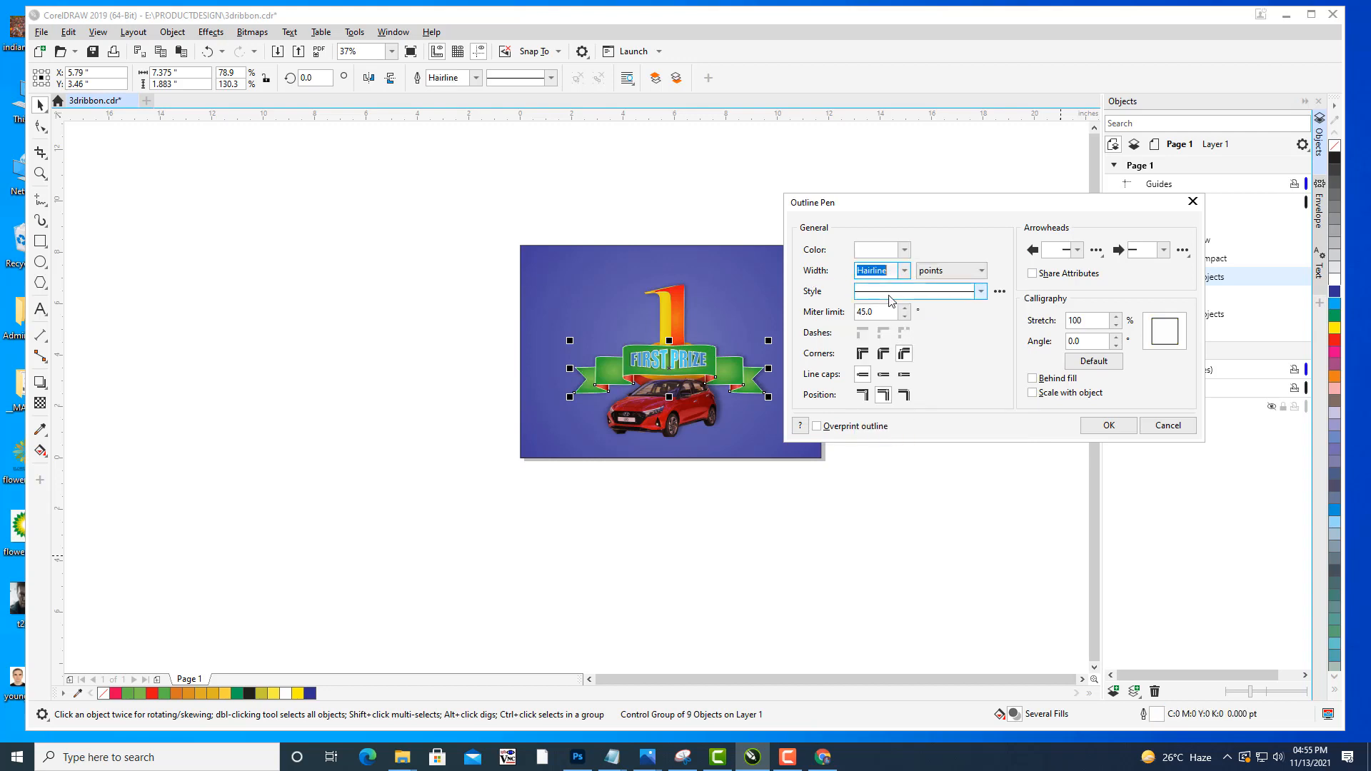
left_click(1105, 427)
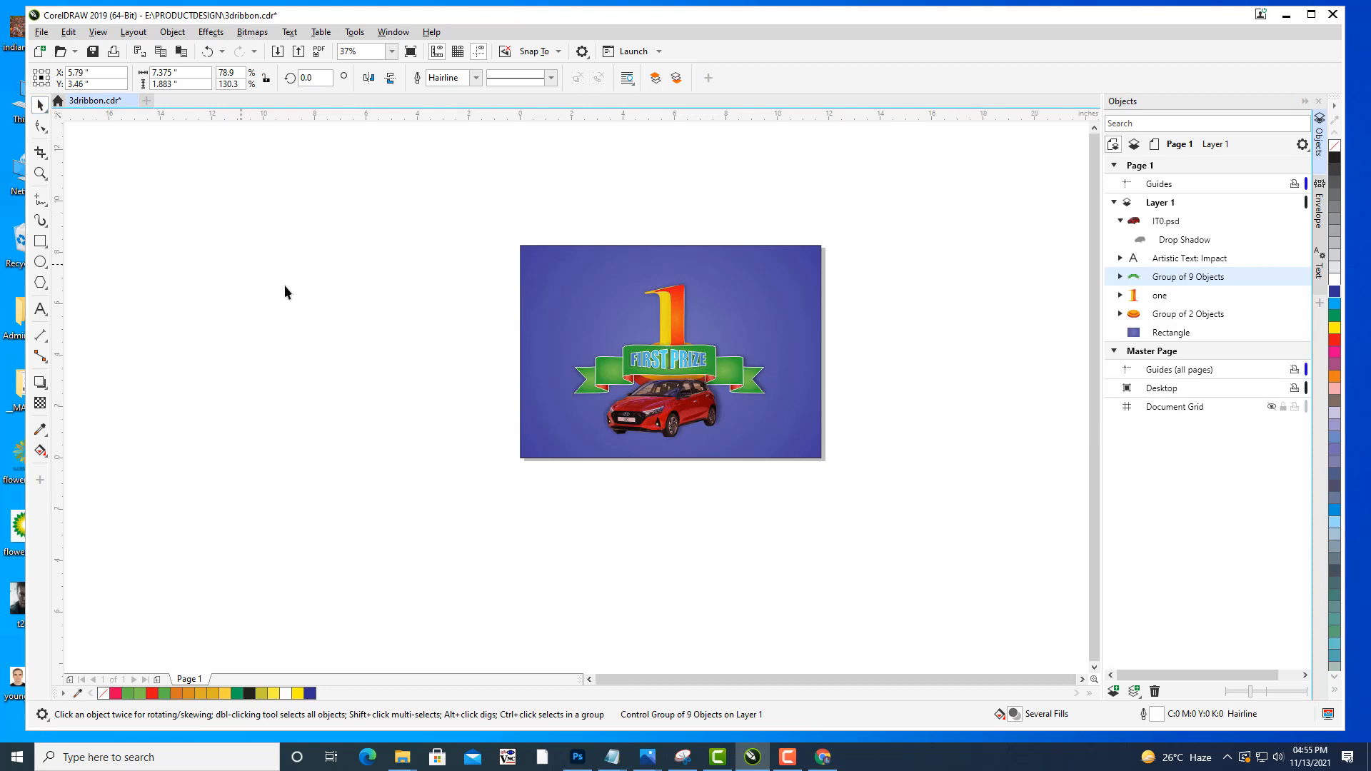
Draw a rectangle about 4.3 by 1.0 inches near the page's upper-left corner, starting at the left page edge.
key("h")
scroll(763, 355, "up", 2)
left_click_drag(846, 364, 848, 339)
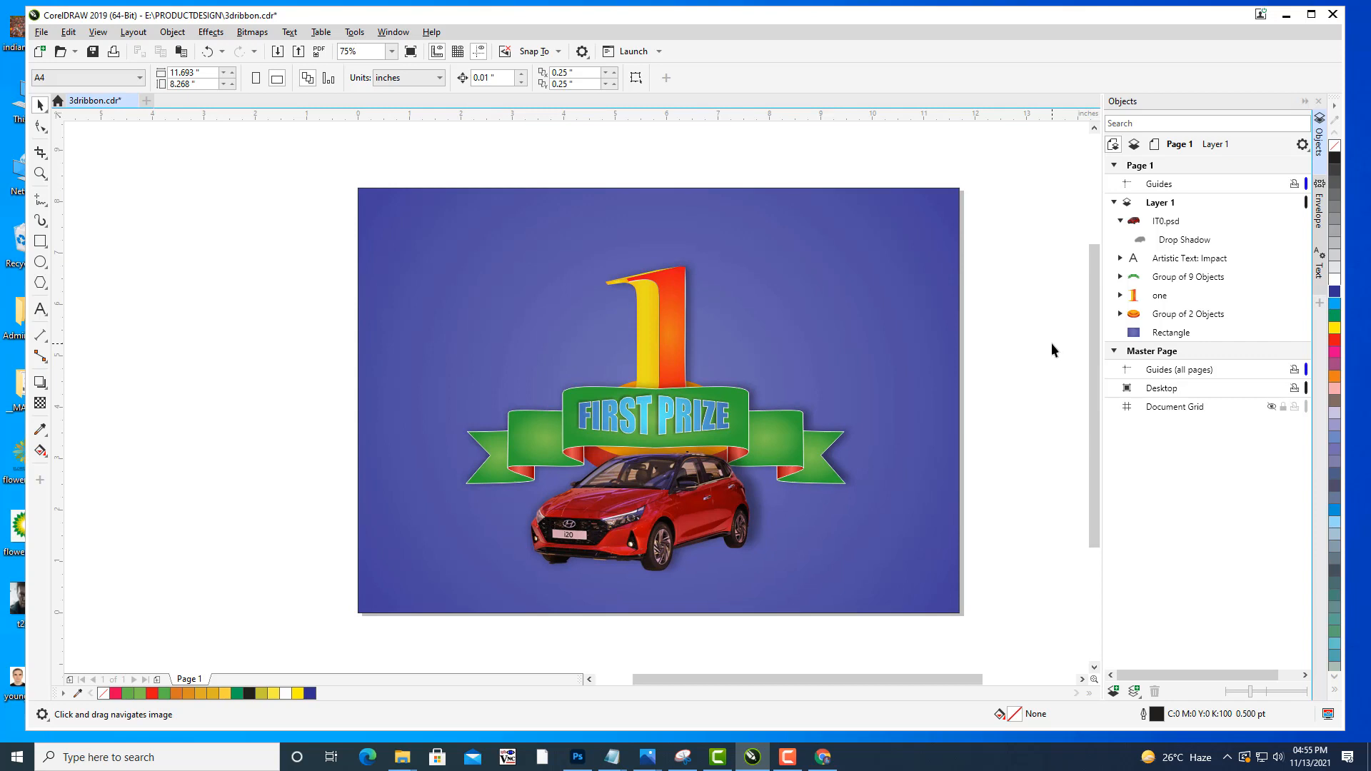
left_click_drag(1051, 343, 950, 319)
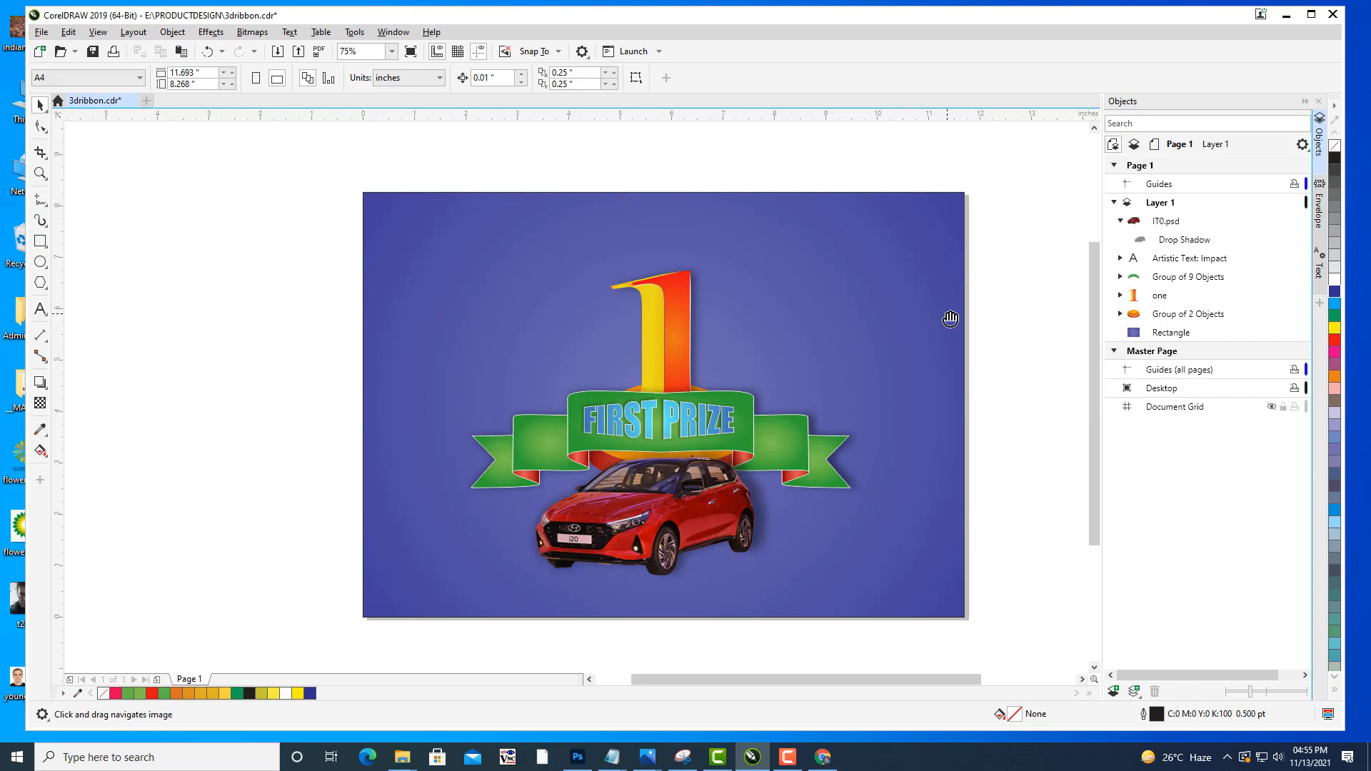
left_click_drag(786, 282, 762, 281)
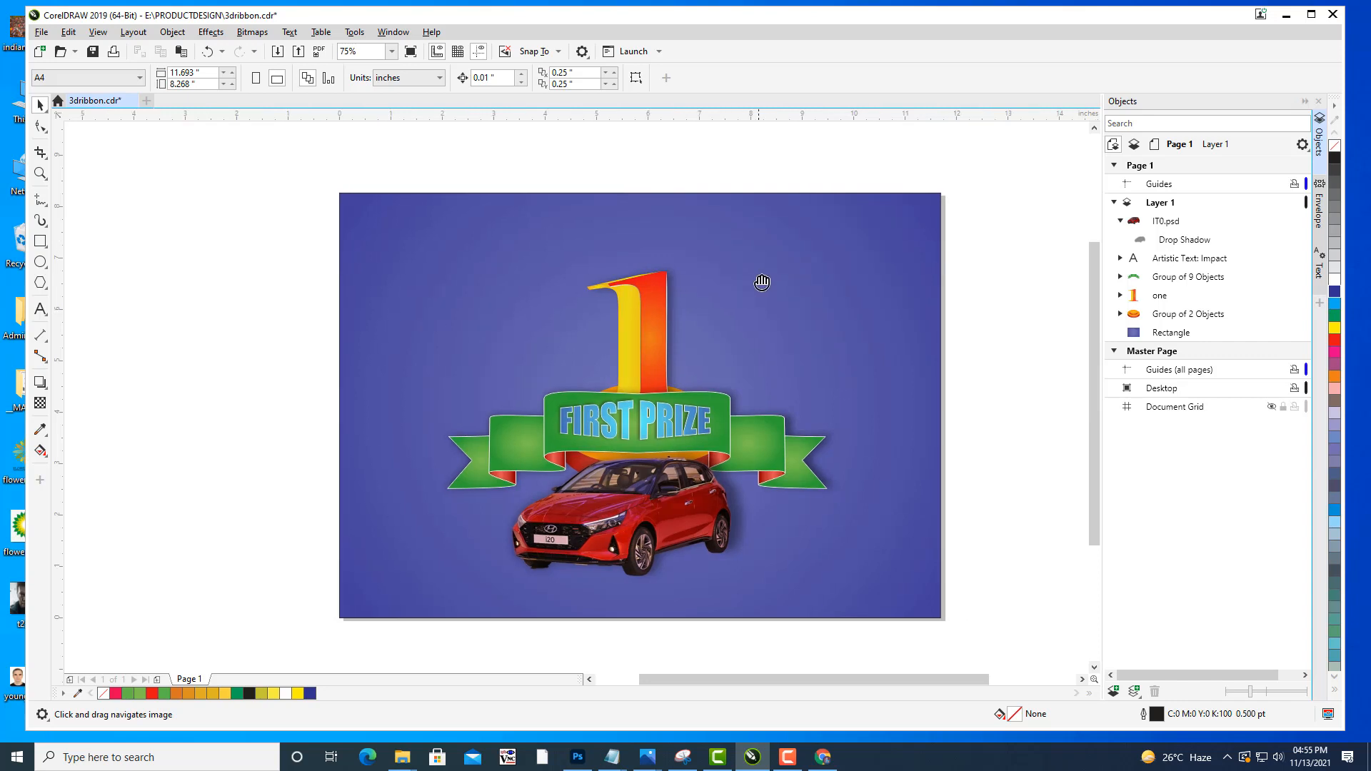
left_click(40, 241)
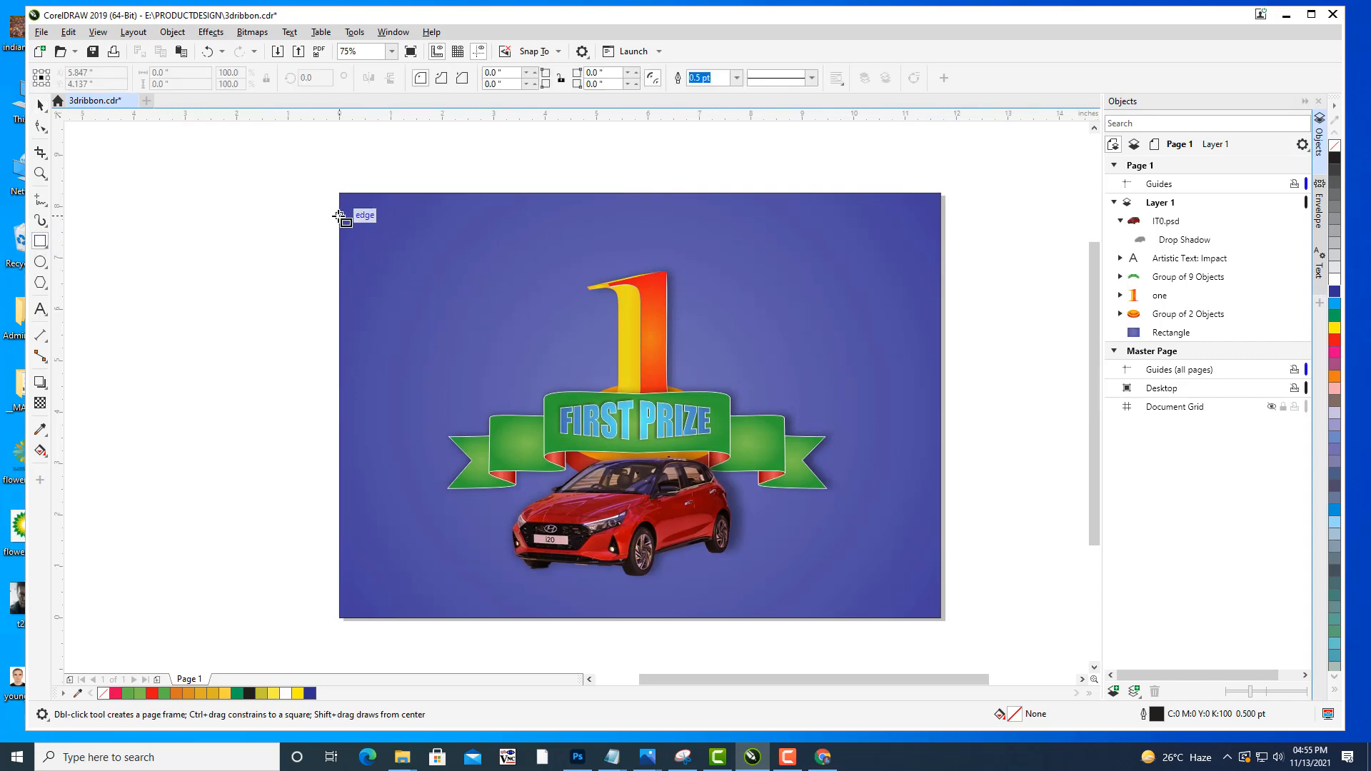
left_click_drag(339, 226, 561, 278)
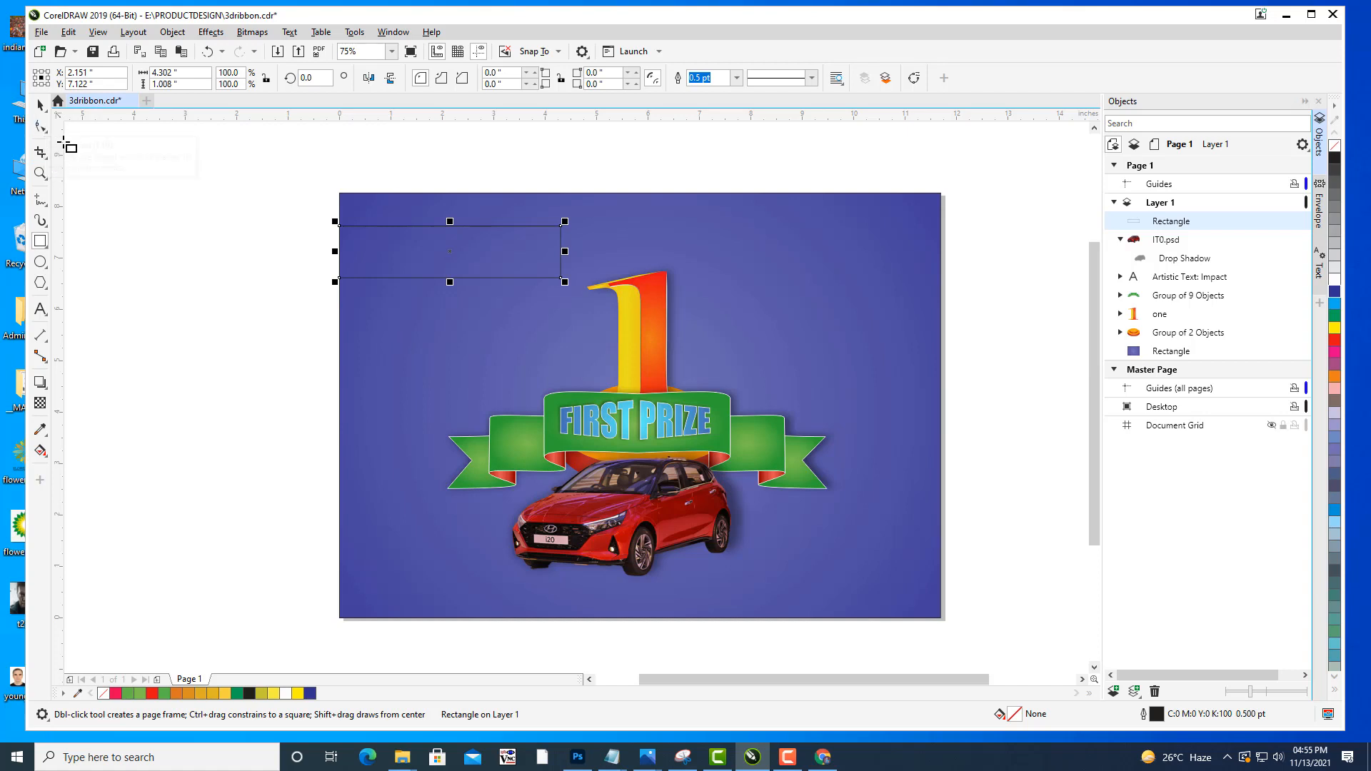
Round the new rectangle's corners to about 0.504 inches with the Shape tool, and set both left corner radii to 0.
left_click(40, 127)
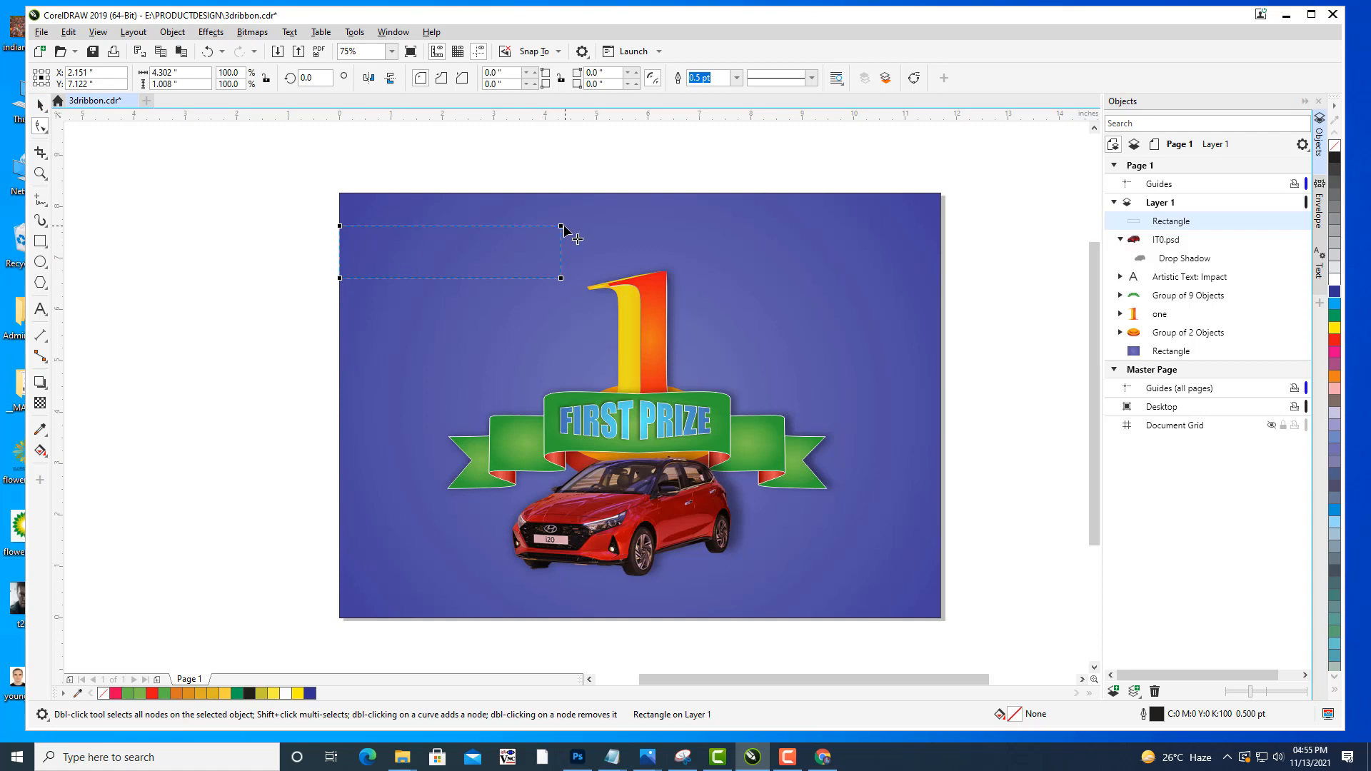
left_click_drag(561, 227, 534, 227)
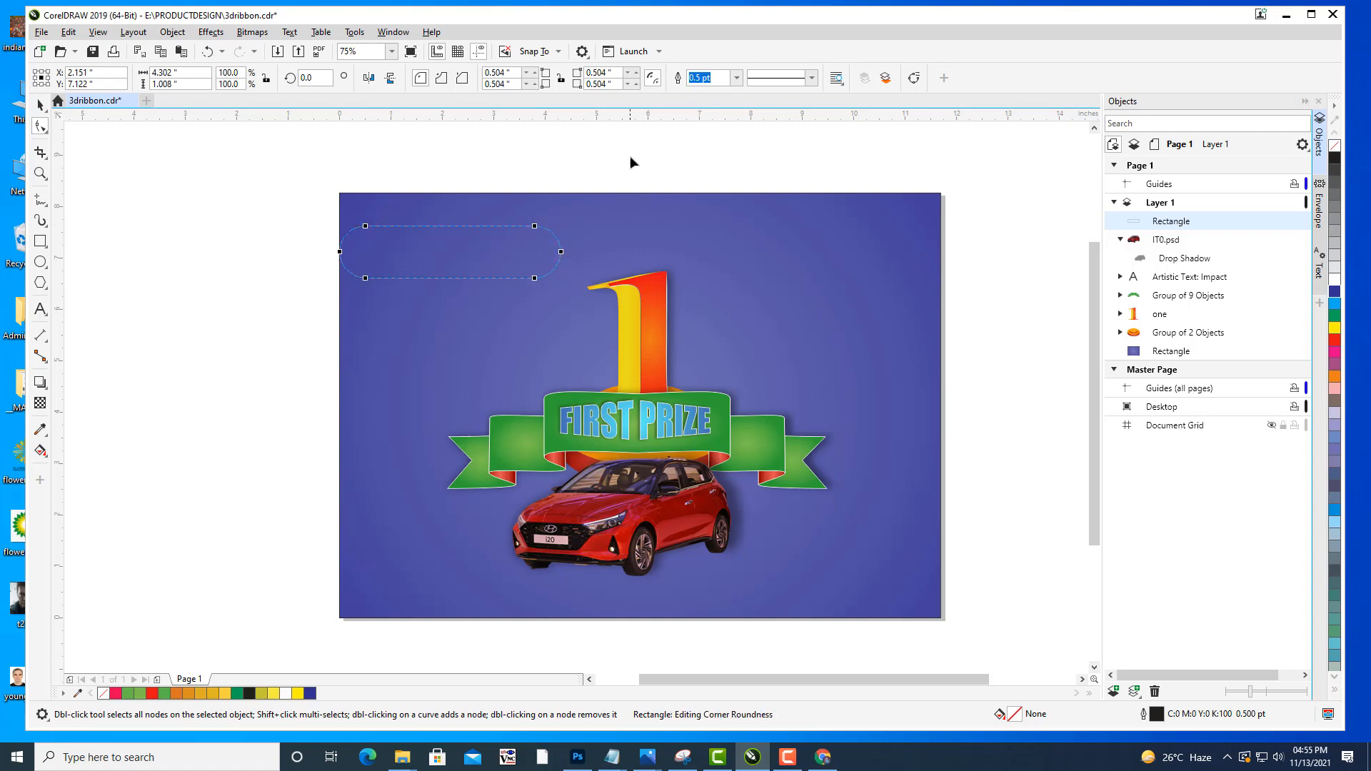
left_click(500, 84)
type("000")
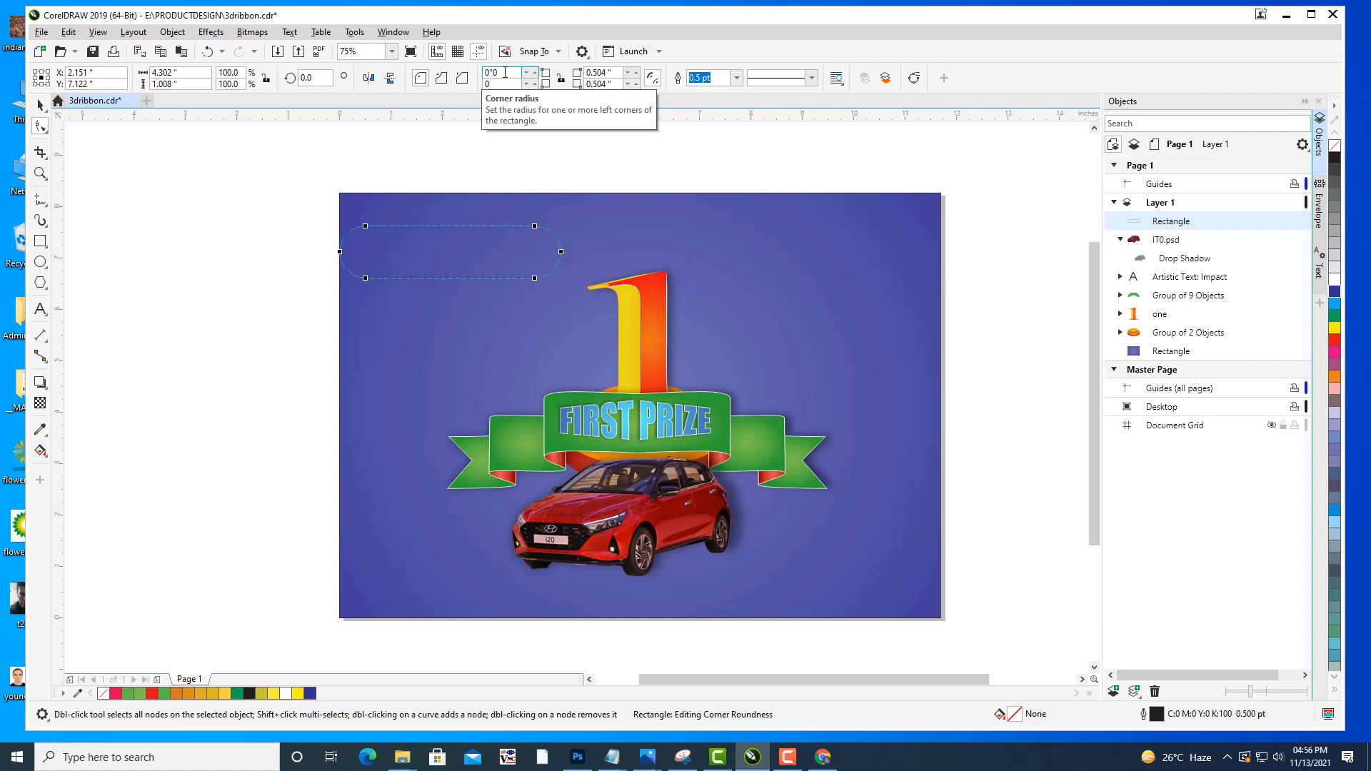
left_click(504, 84)
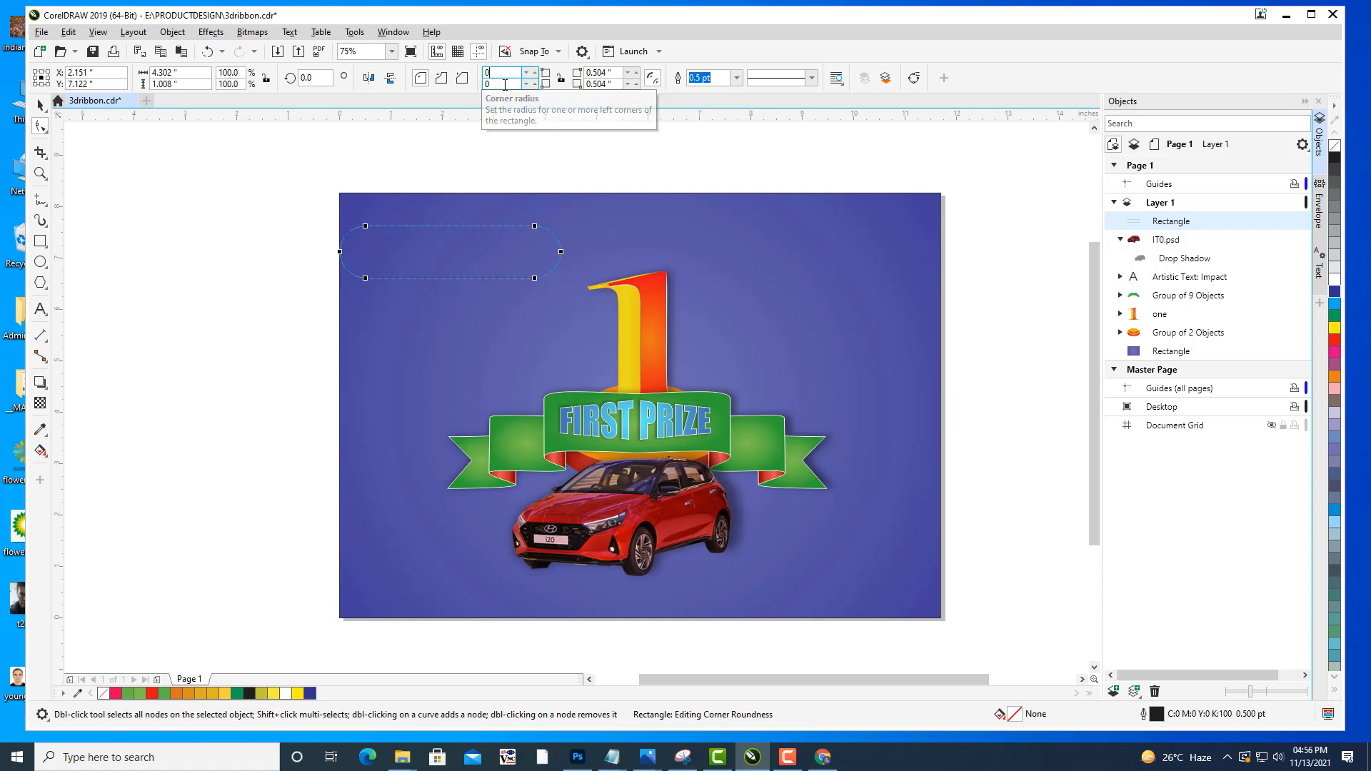
left_click(40, 107)
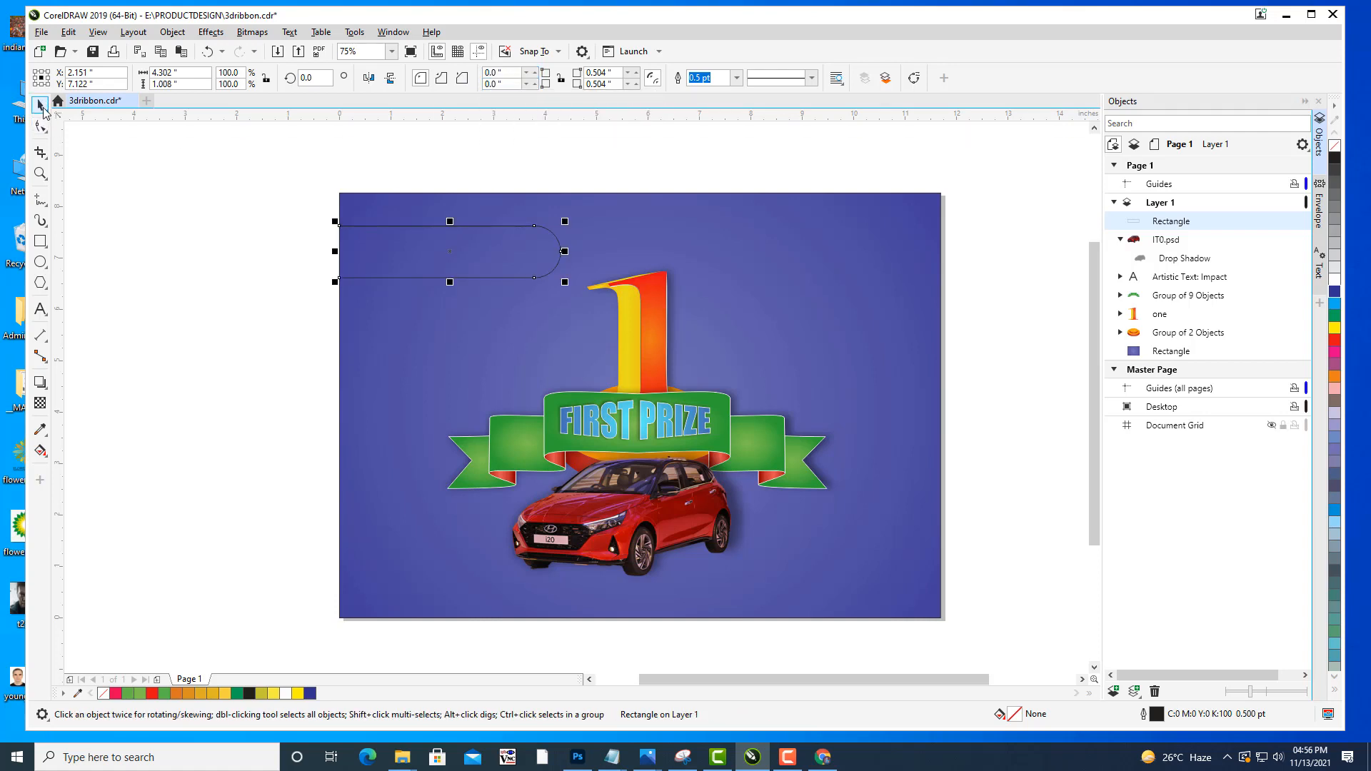
Fill the rounded bar with yellow and set its outline width to None.
left_click(230, 254)
left_click(471, 257)
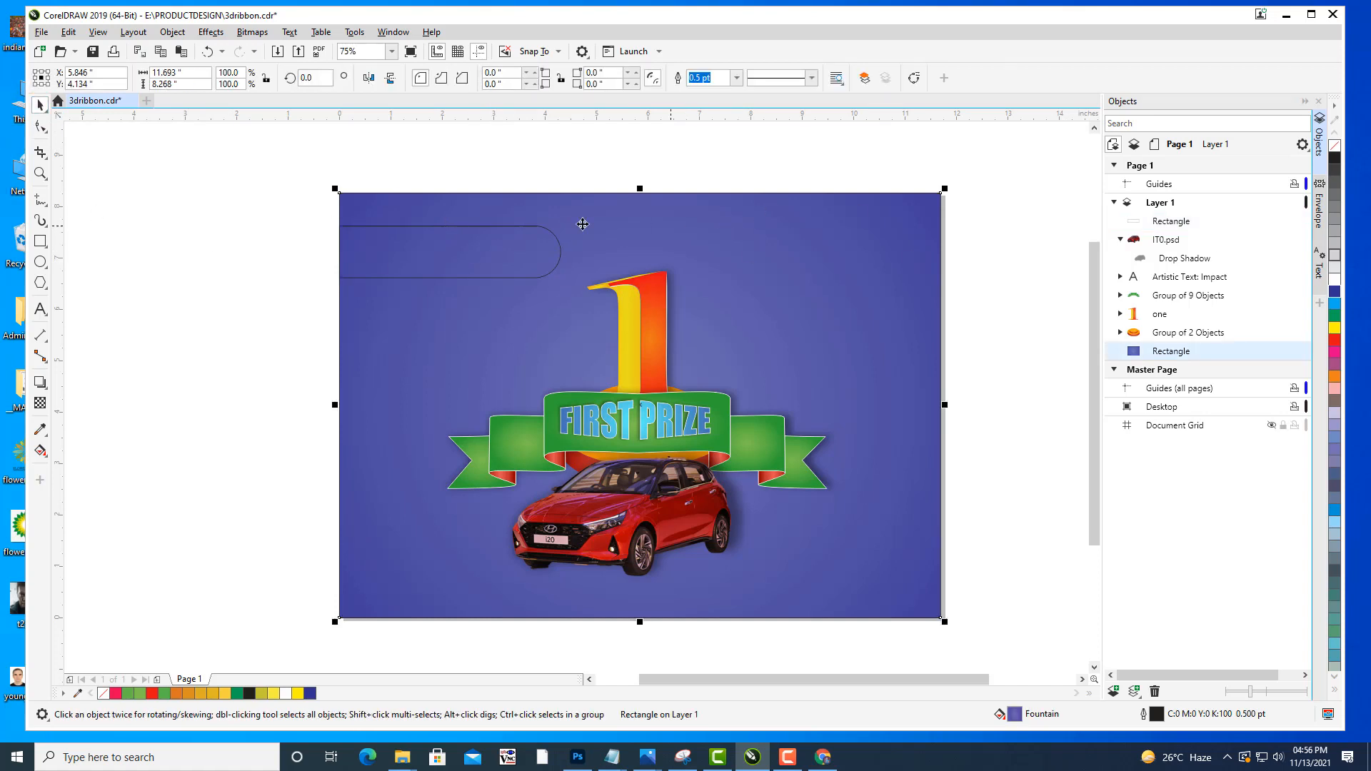
left_click(565, 171)
left_click(558, 247)
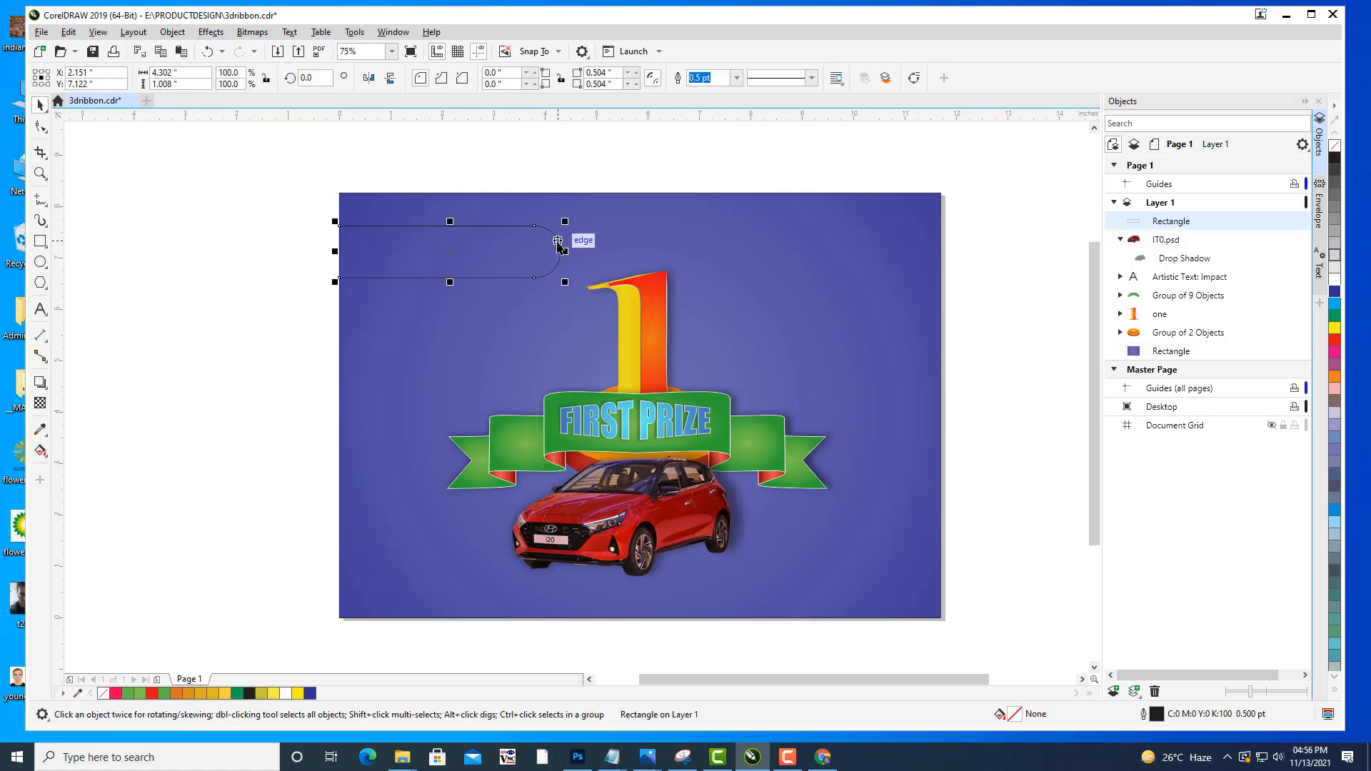
left_click(1335, 330)
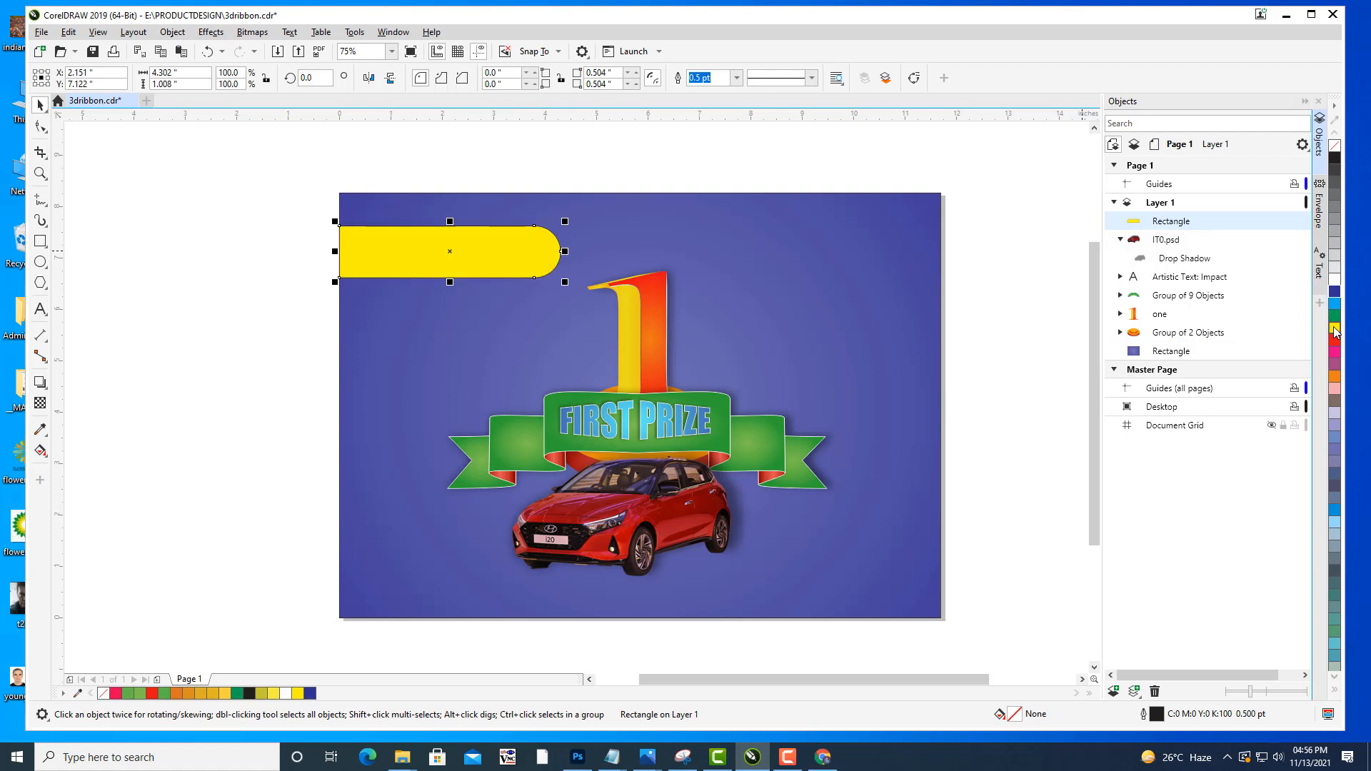
left_click(658, 172)
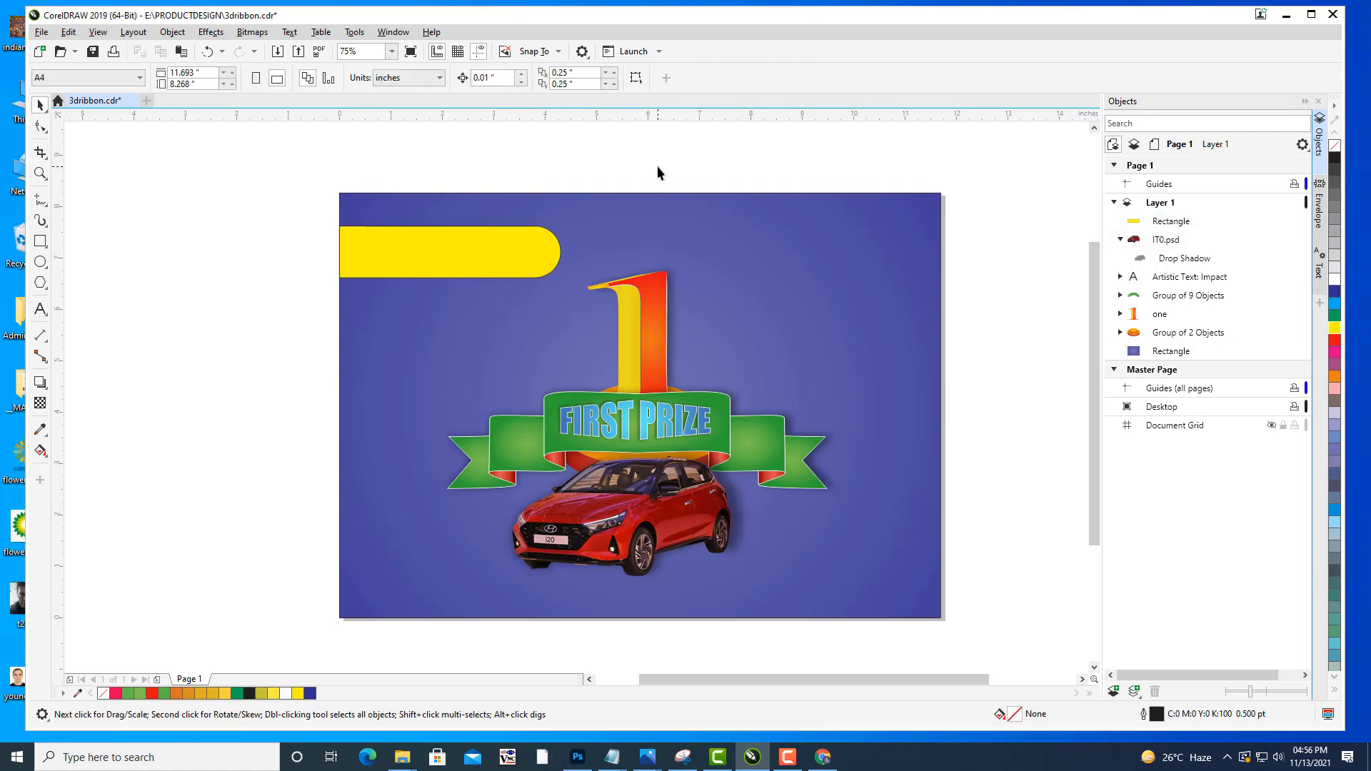
left_click(545, 257)
left_click(736, 77)
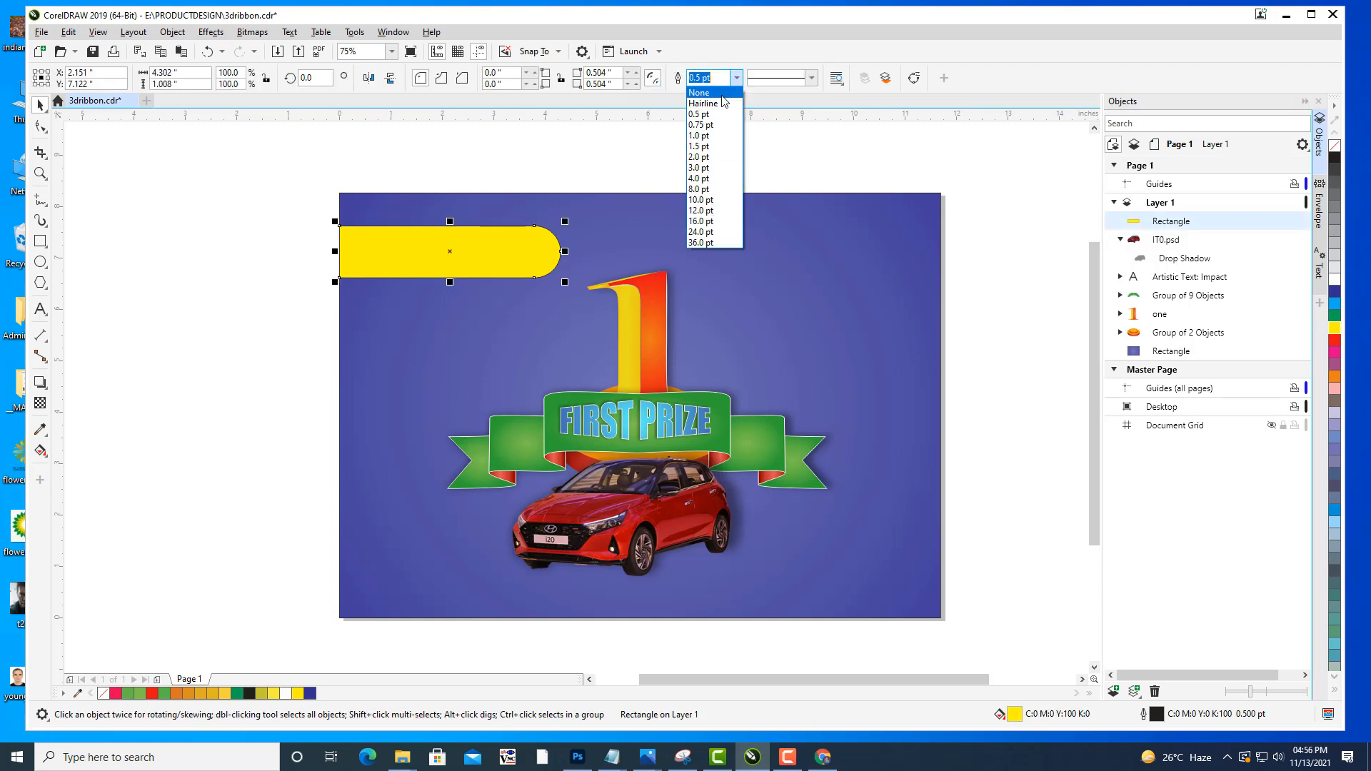
left_click(714, 93)
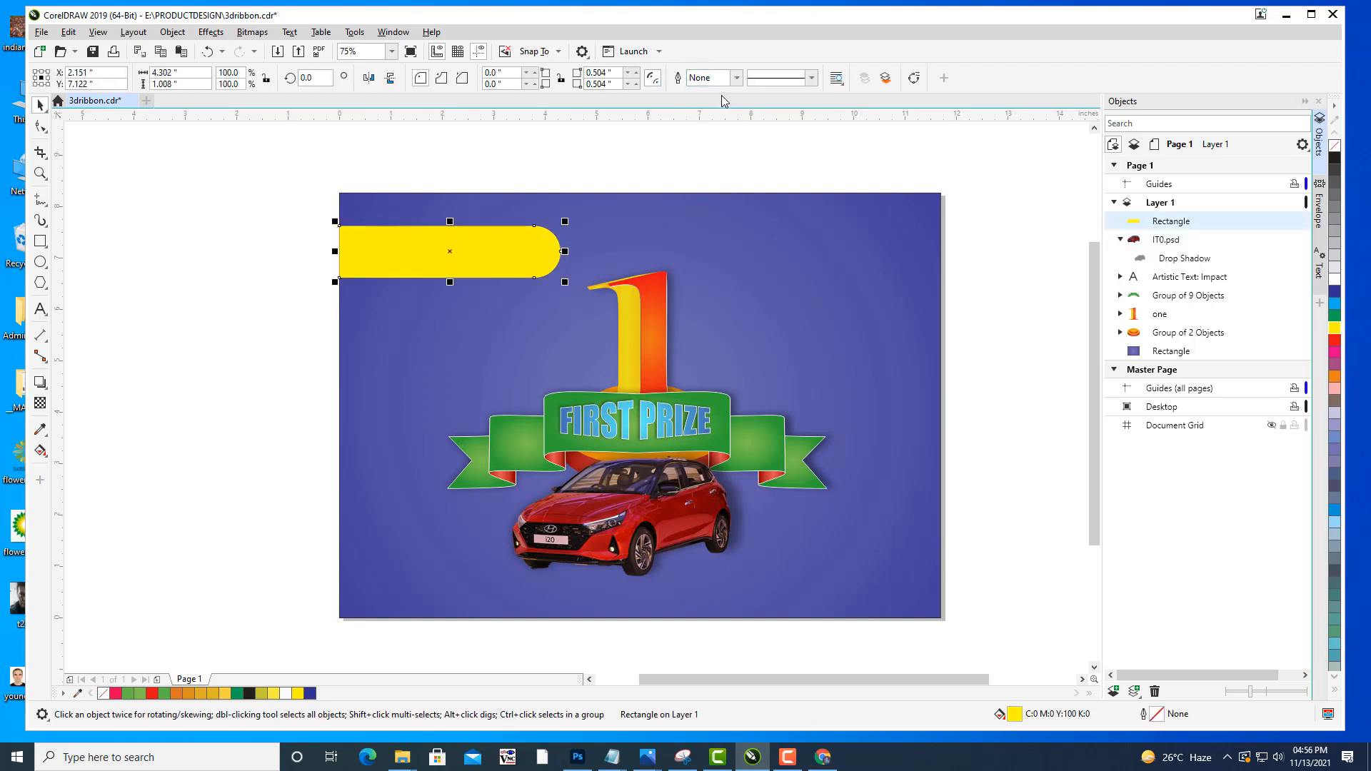
left_click(621, 143)
Stretch the yellow bar slightly wider by extending its rounded right end.
left_click(527, 275)
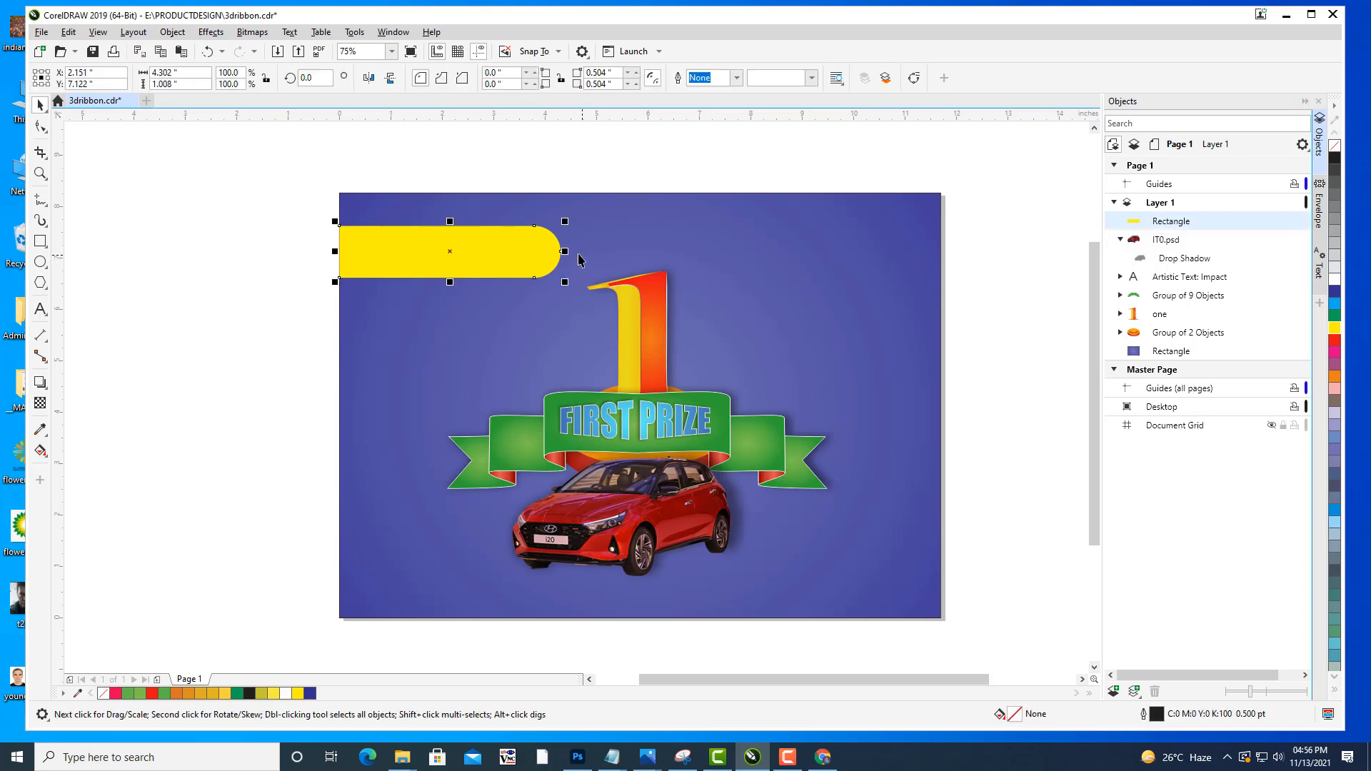
left_click_drag(565, 251, 573, 252)
left_click(601, 177)
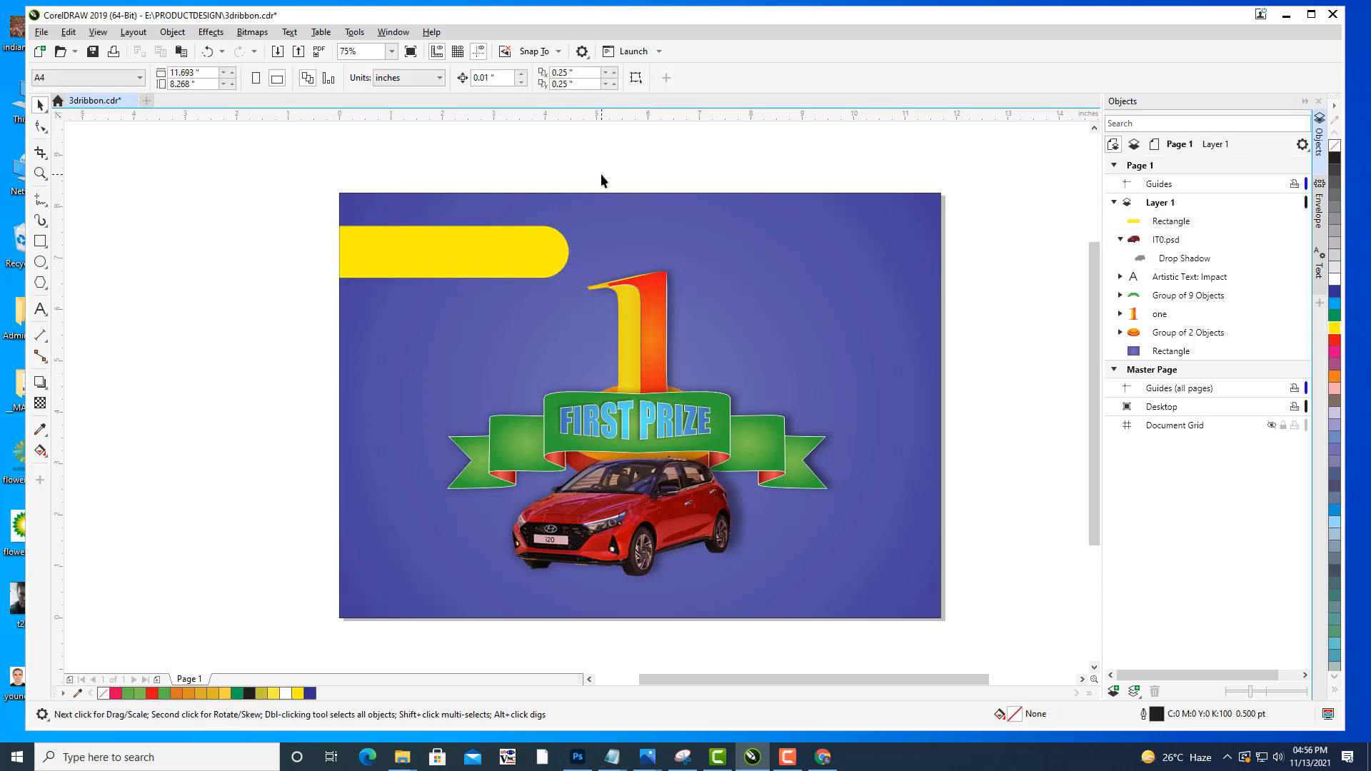
Add the artistic text "BAJAJ ELECTRONICS" on the yellow bar.
scroll(625, 326, "left", 1)
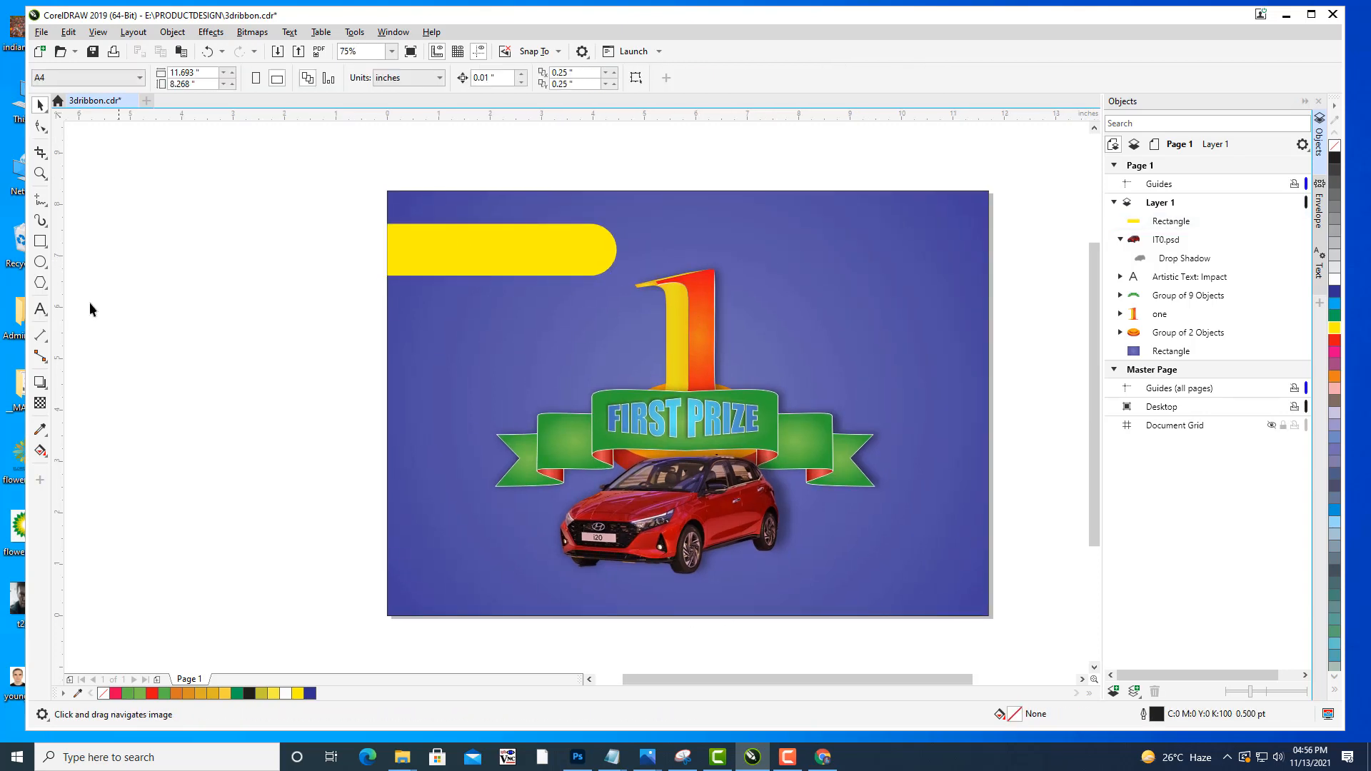
left_click(40, 309)
left_click(414, 256)
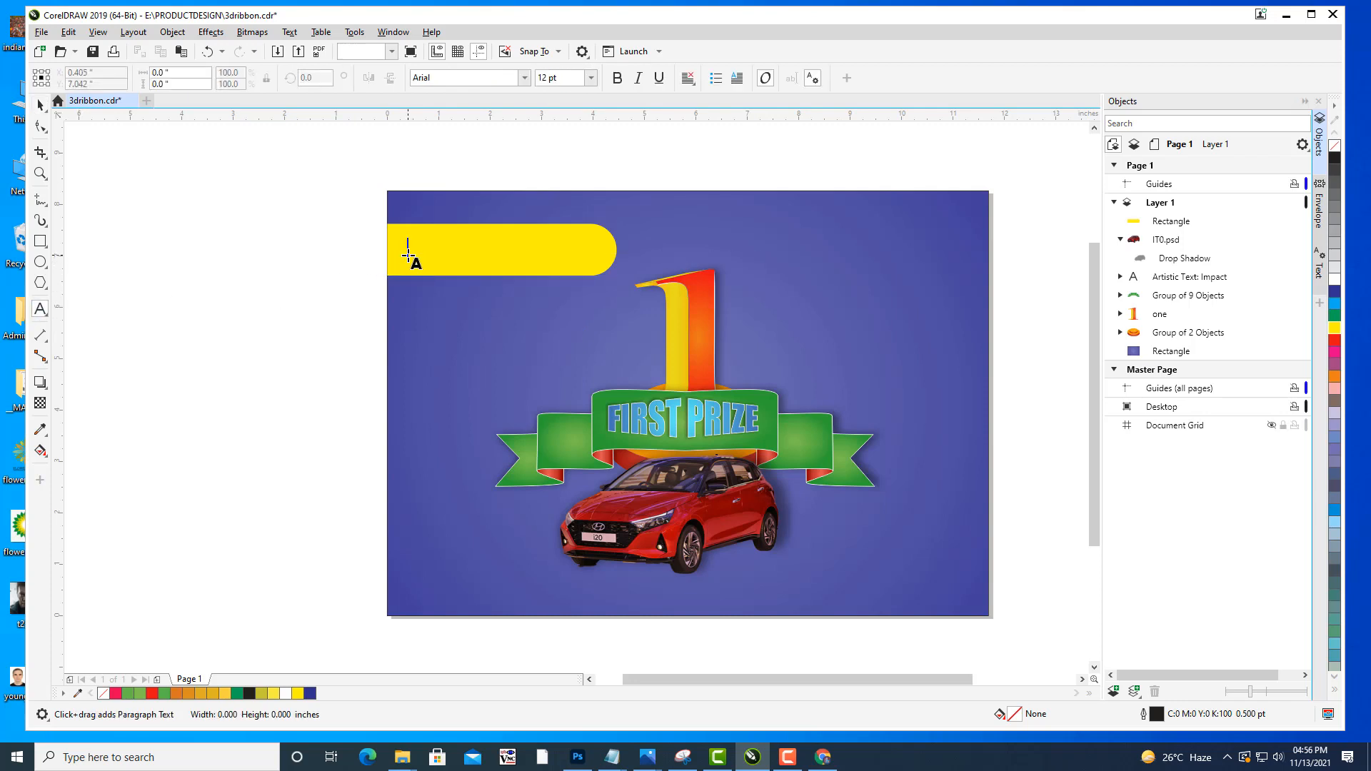
type("BAJA")
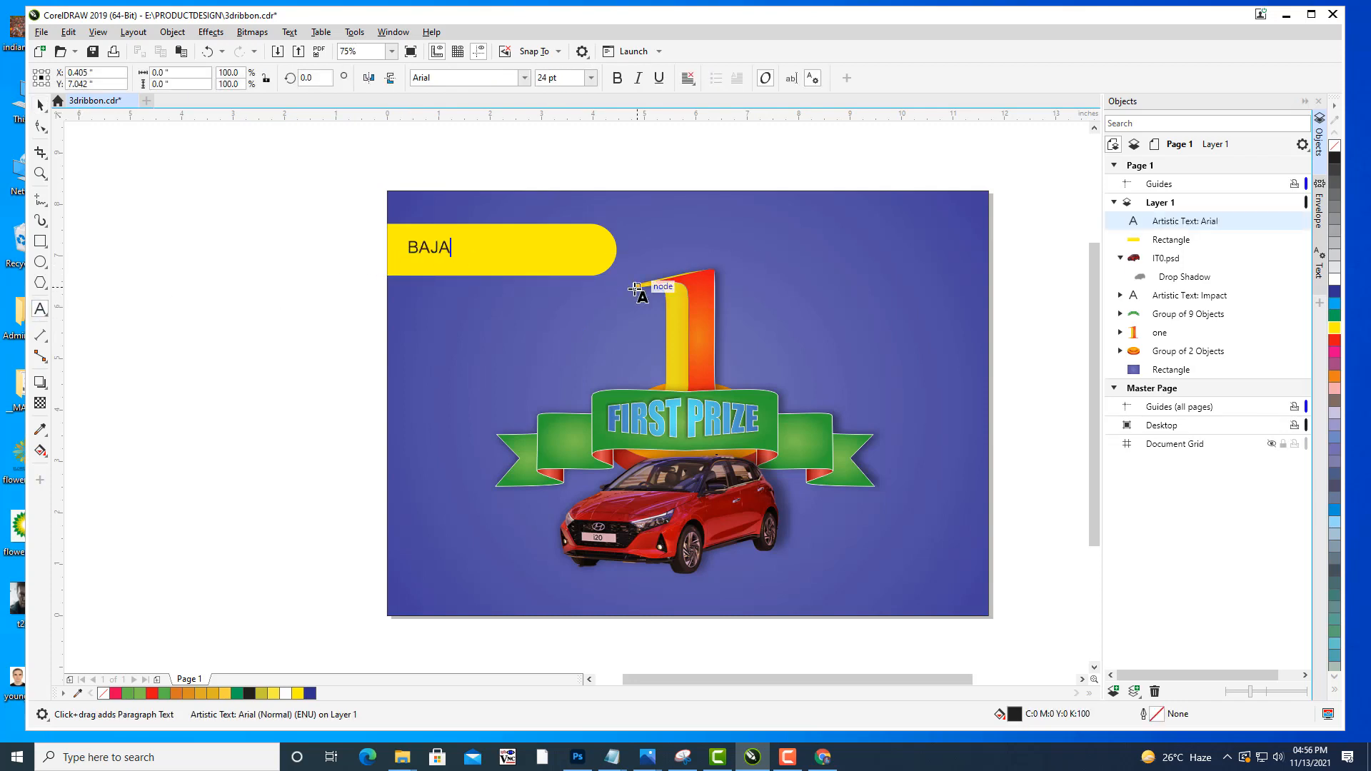
type("J ELEC")
type("TRONICS")
left_click(40, 104)
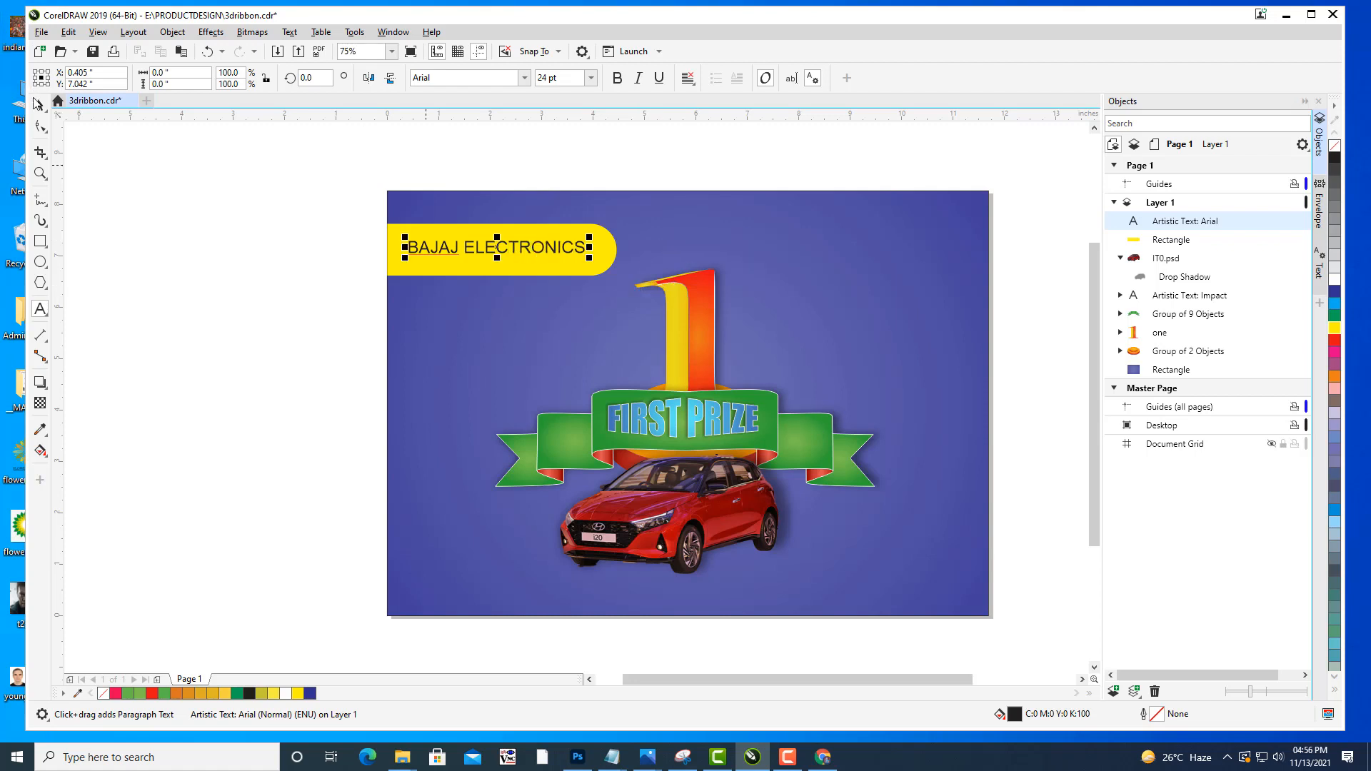
Enlarge the BAJAJ ELECTRONICS text to about 28 pt so it spans the yellow bar, and make it bold.
left_click_drag(400, 238, 391, 235)
left_click_drag(505, 253, 510, 256)
left_click_drag(607, 236, 620, 267)
left_click(614, 78)
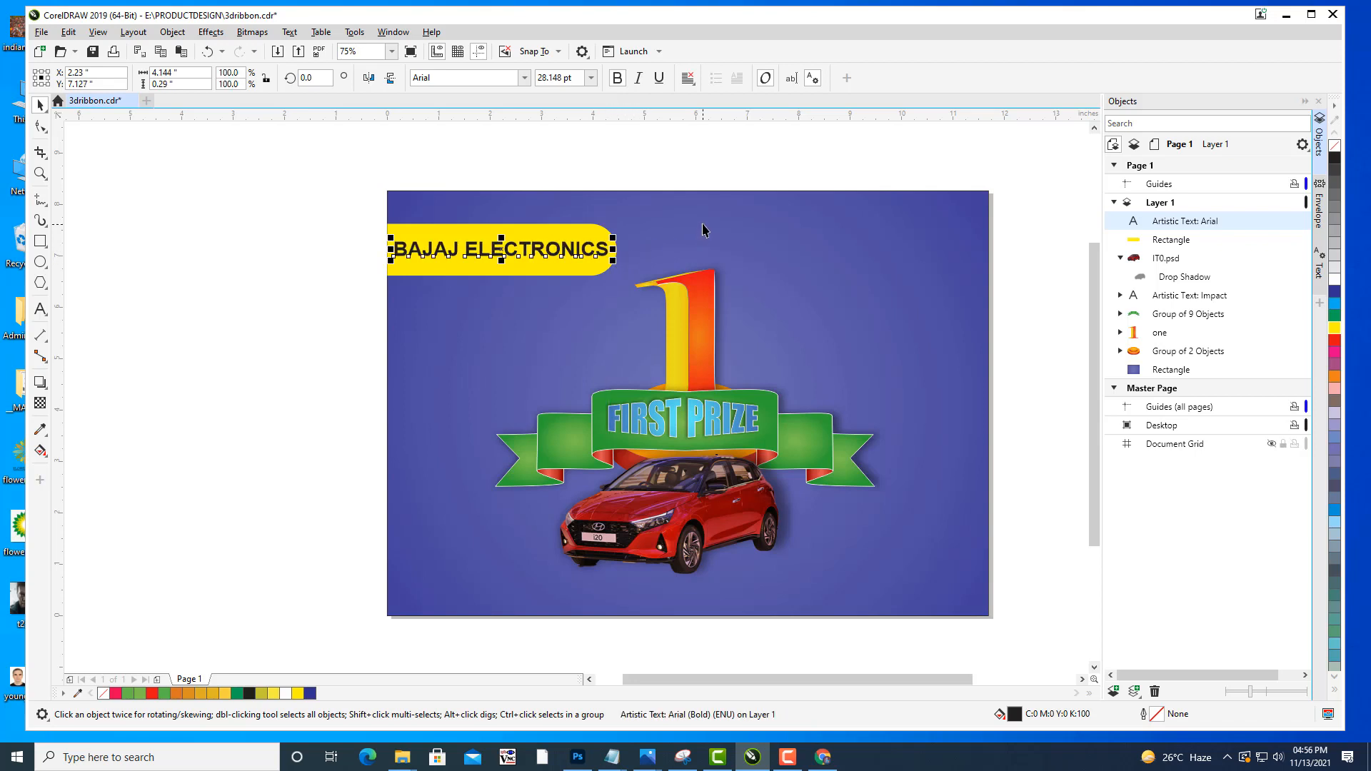
Nudge the BAJAJ ELECTRONICS text 0.03 inches to the left and fill it with red.
key("Left")
key("Left")
key("Left")
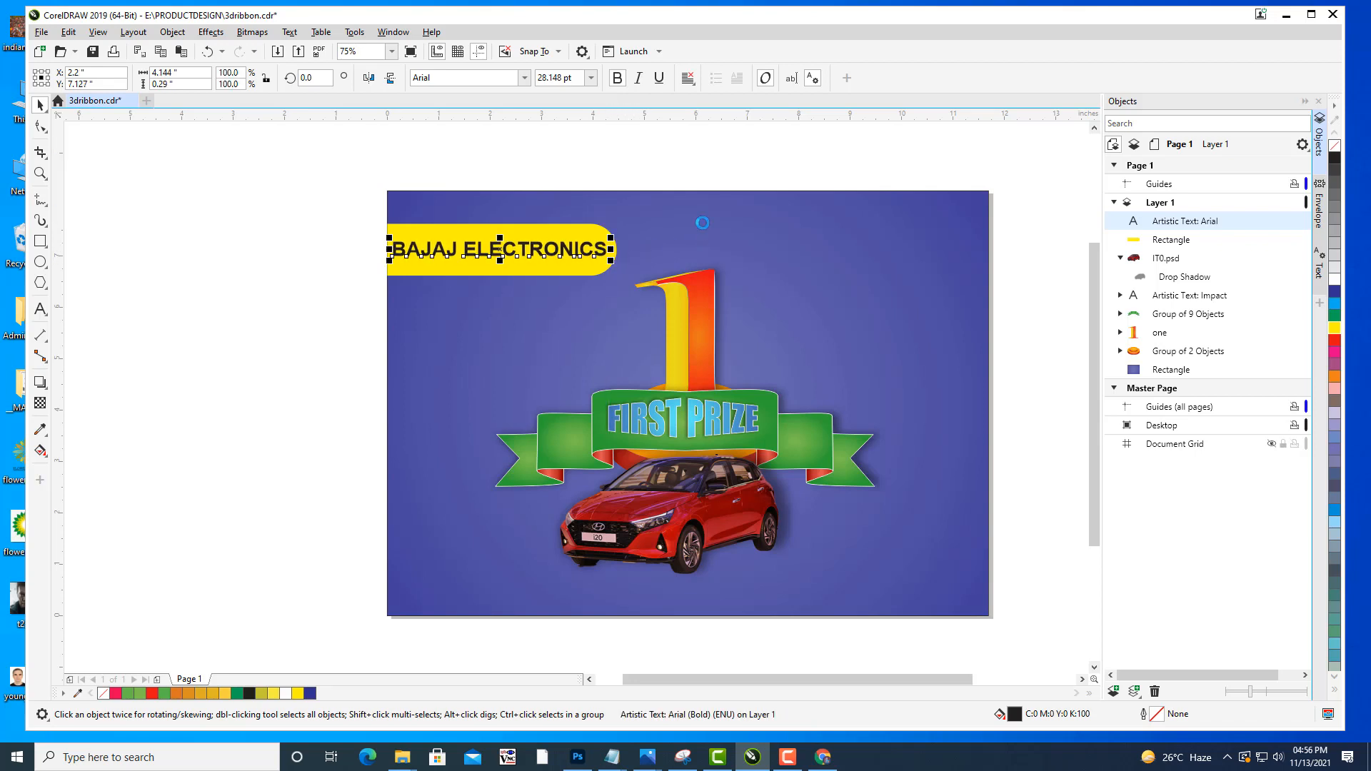
left_click_drag(613, 236, 612, 234)
left_click(1336, 343)
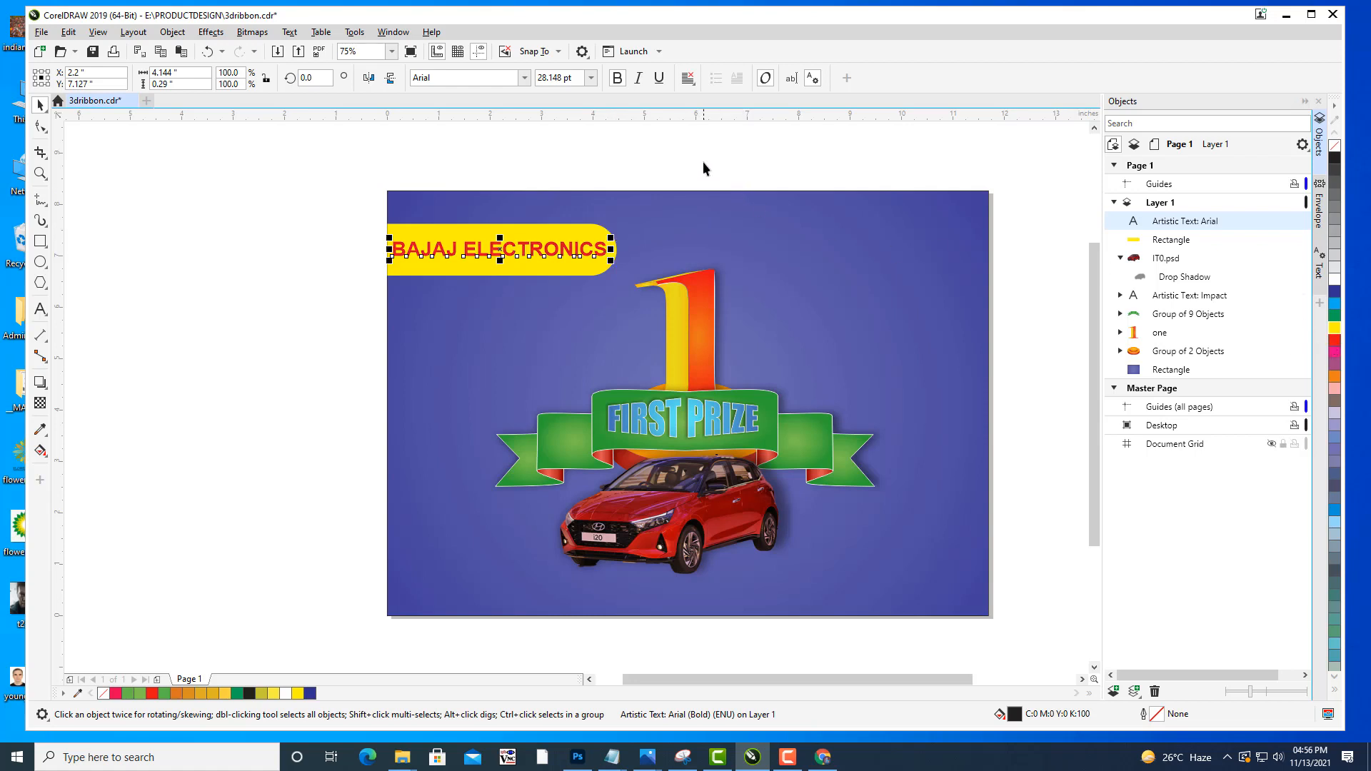
key("Escape")
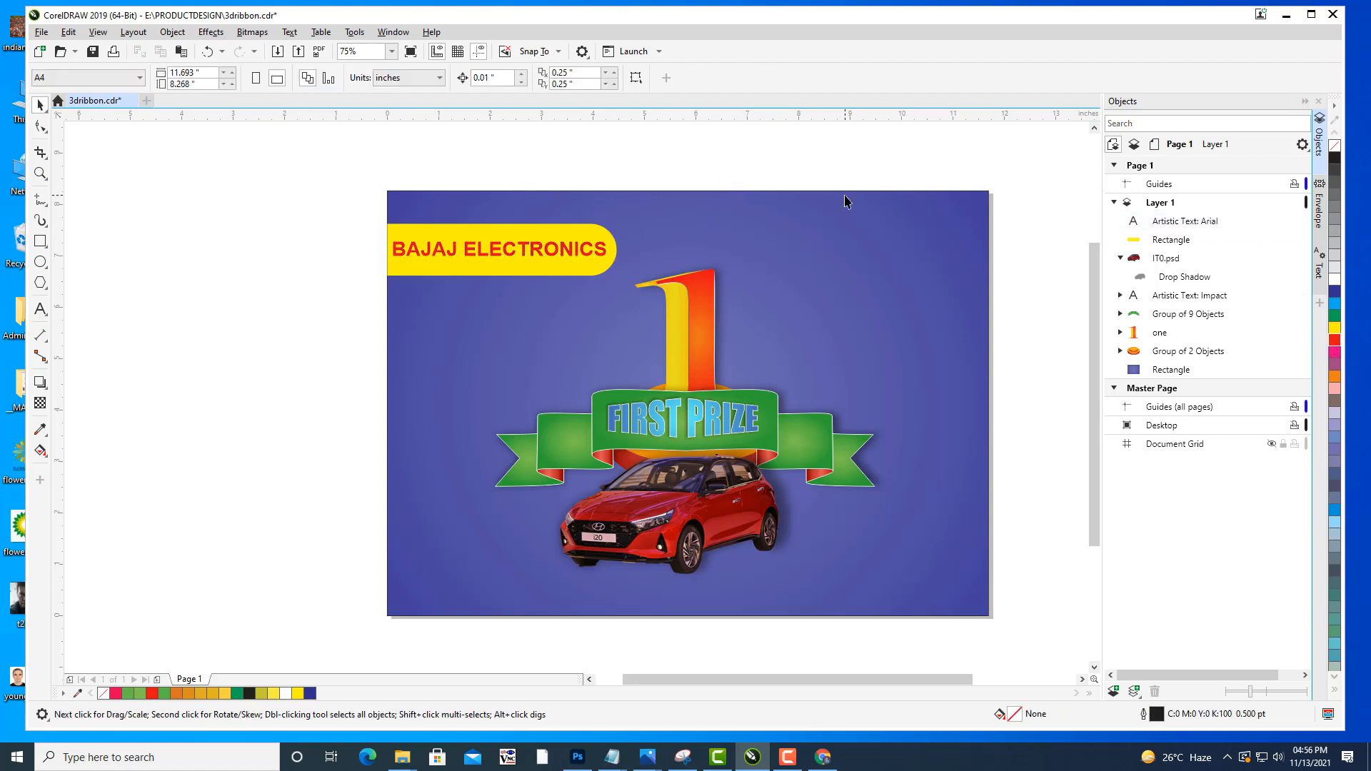
Nudge the red BAJAJ ELECTRONICS text 0.02 inches to the right on the yellow bar.
left_click(584, 250)
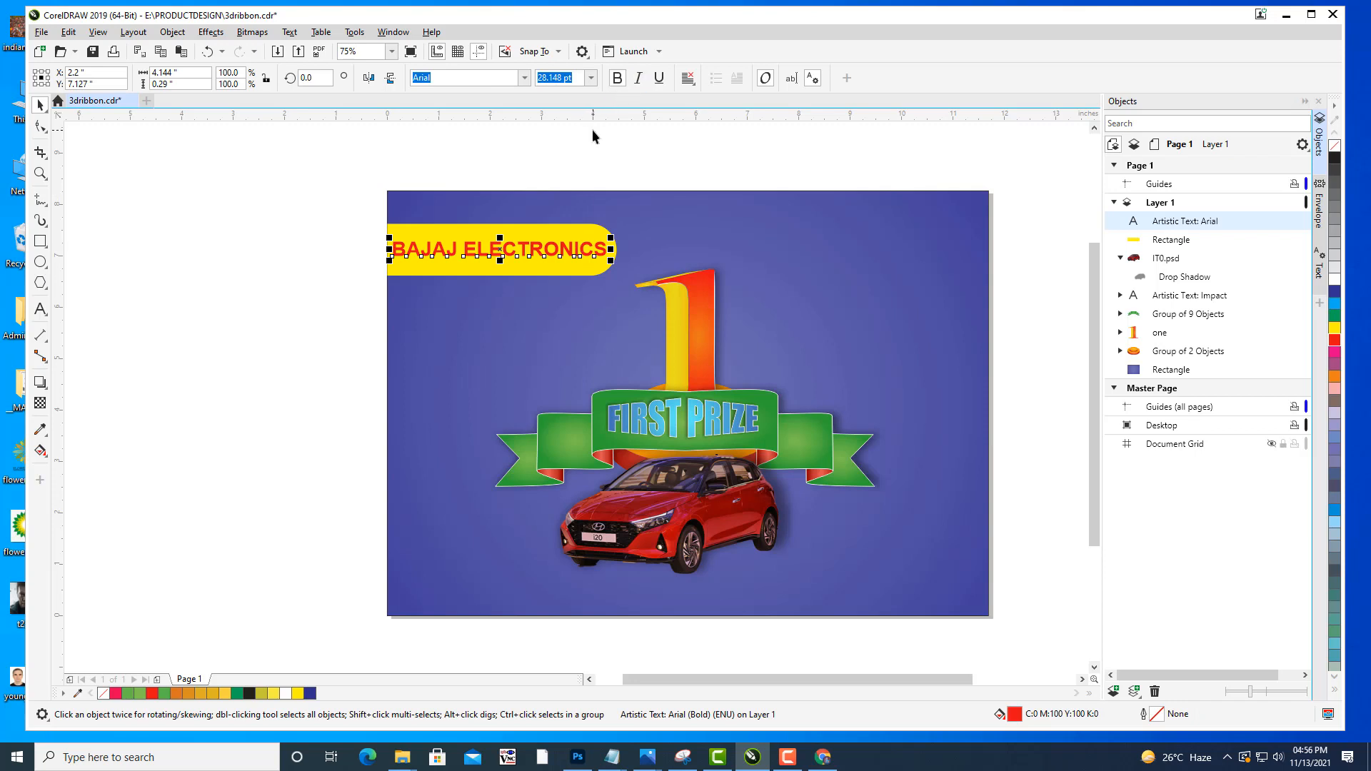
key("Right")
key("Right")
left_click(620, 143)
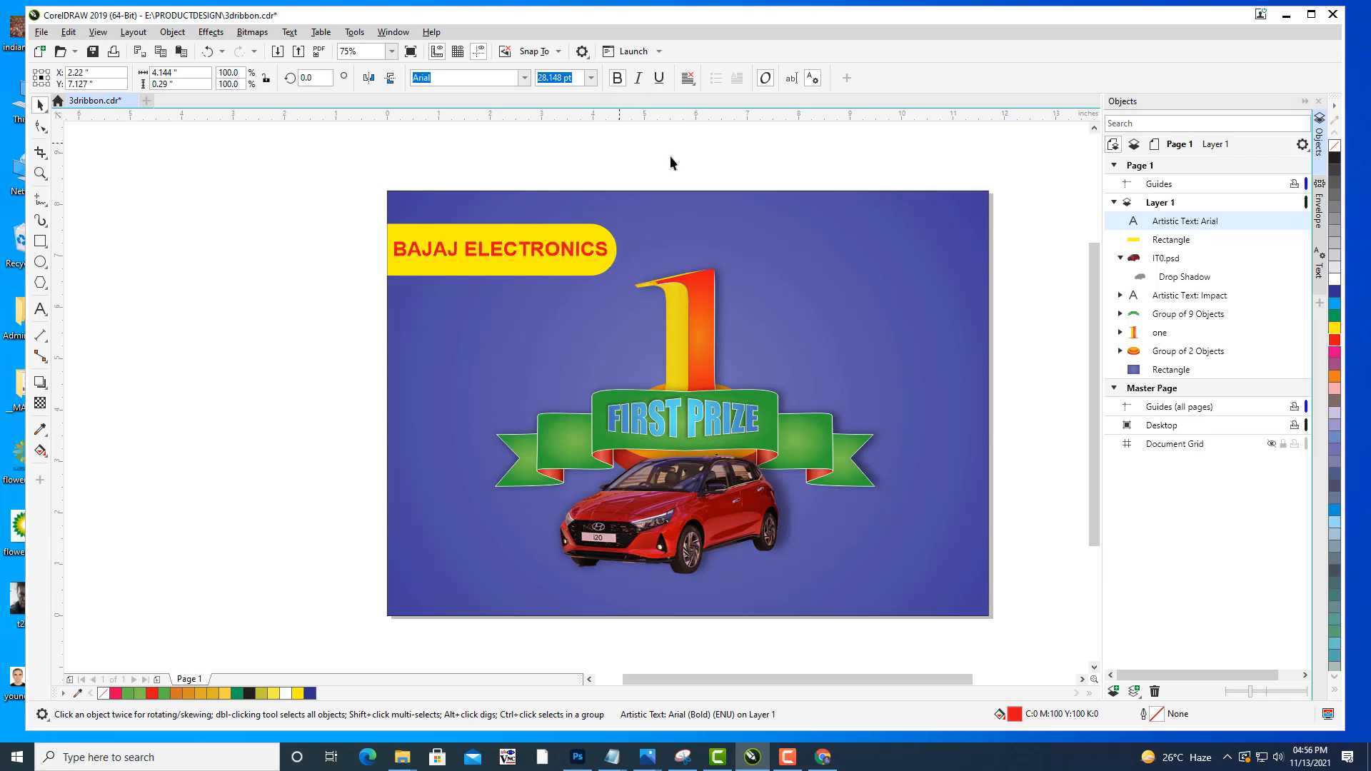
Give the yellow name bar a white outline of Hairline width.
left_click(582, 272)
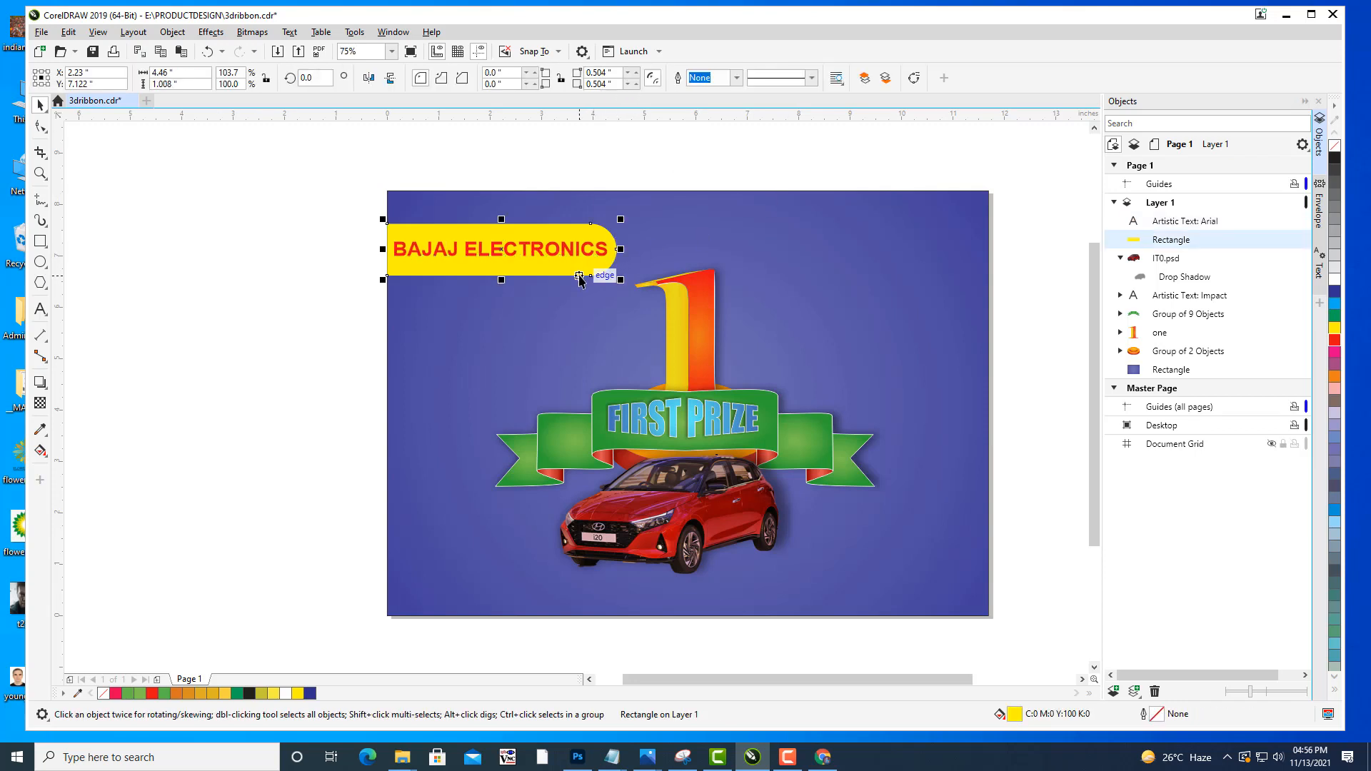
double_click(1158, 722)
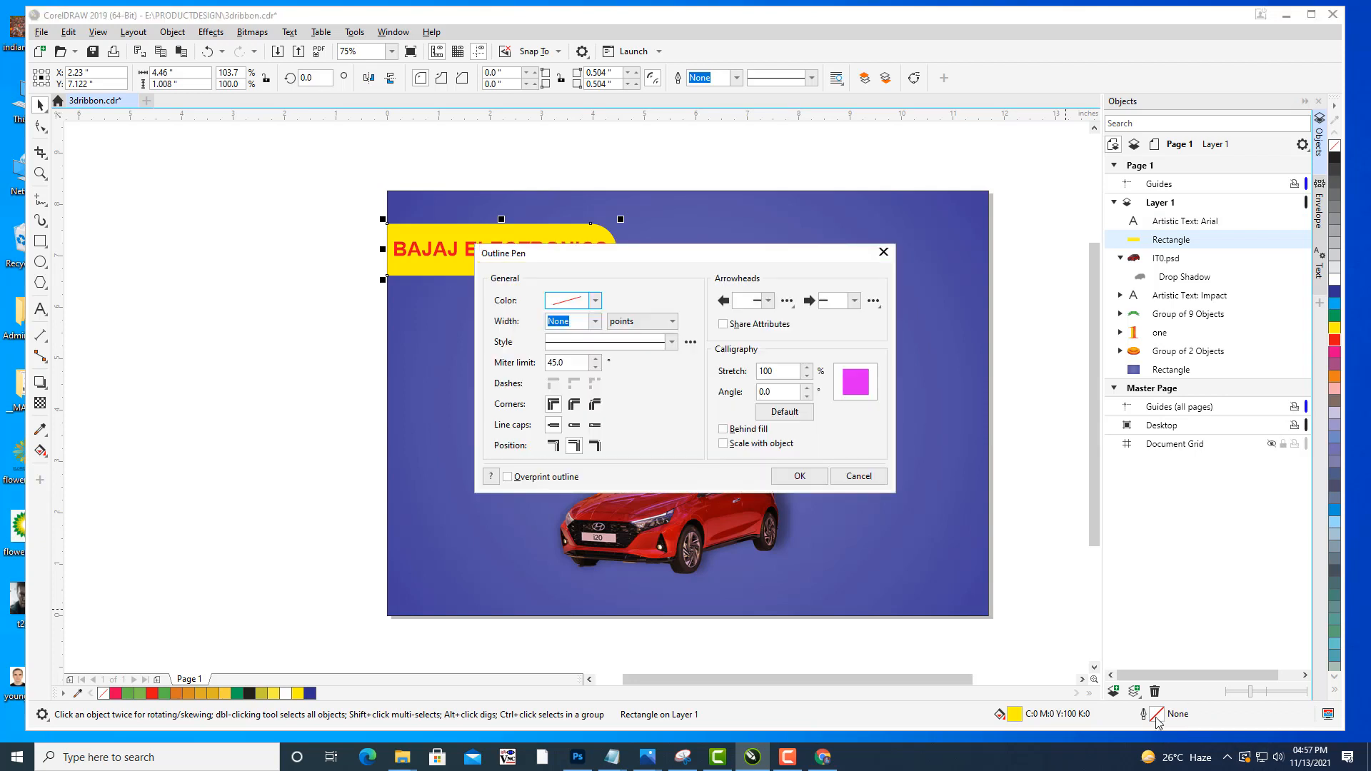
left_click_drag(664, 250, 1053, 93)
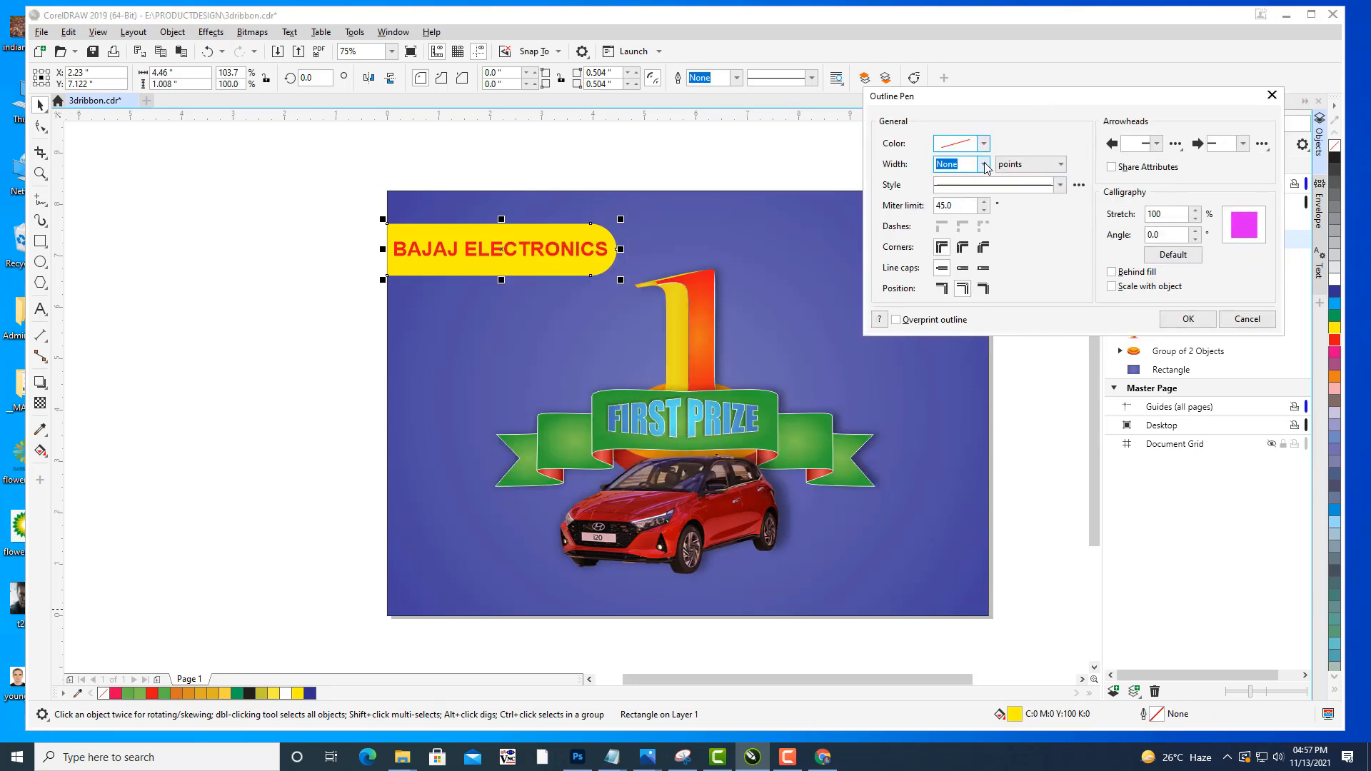
left_click(984, 165)
left_click(957, 190)
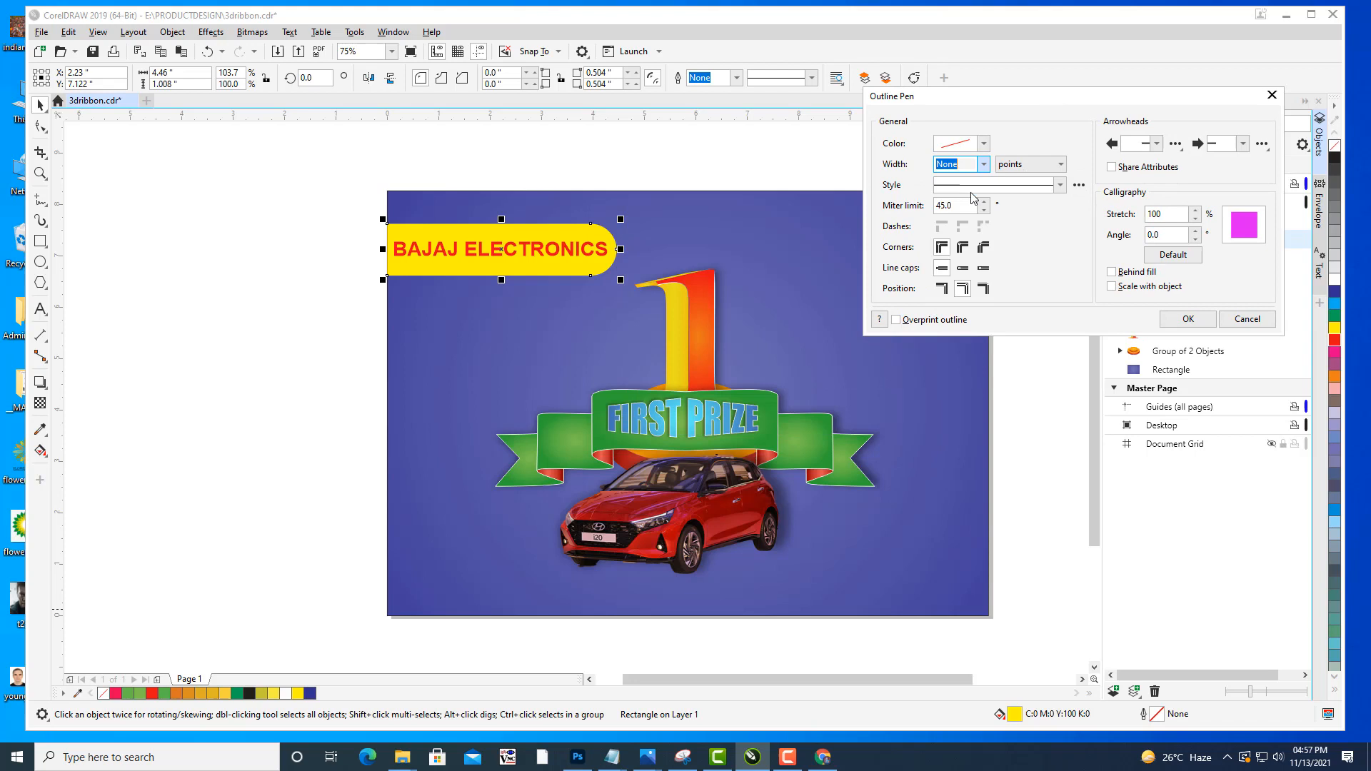
left_click(984, 144)
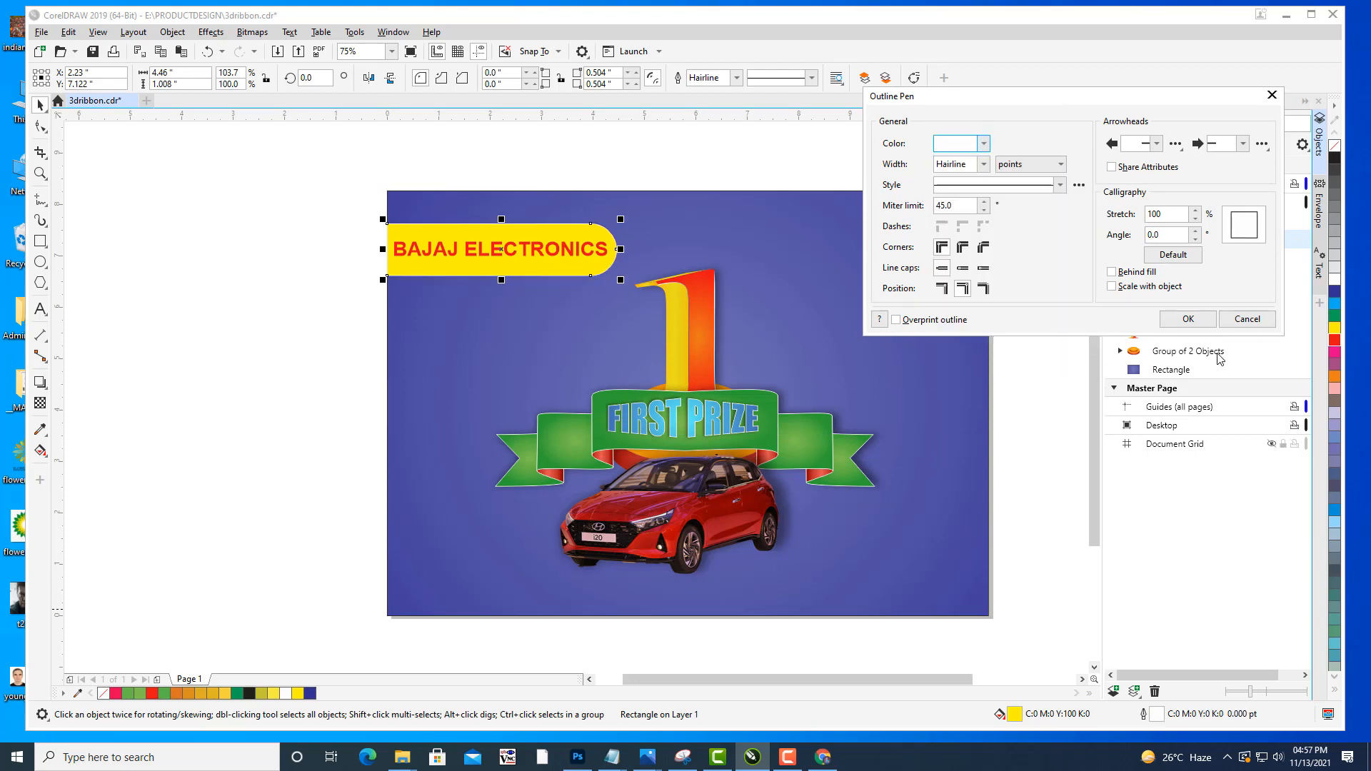
left_click(1189, 318)
left_click(1209, 314)
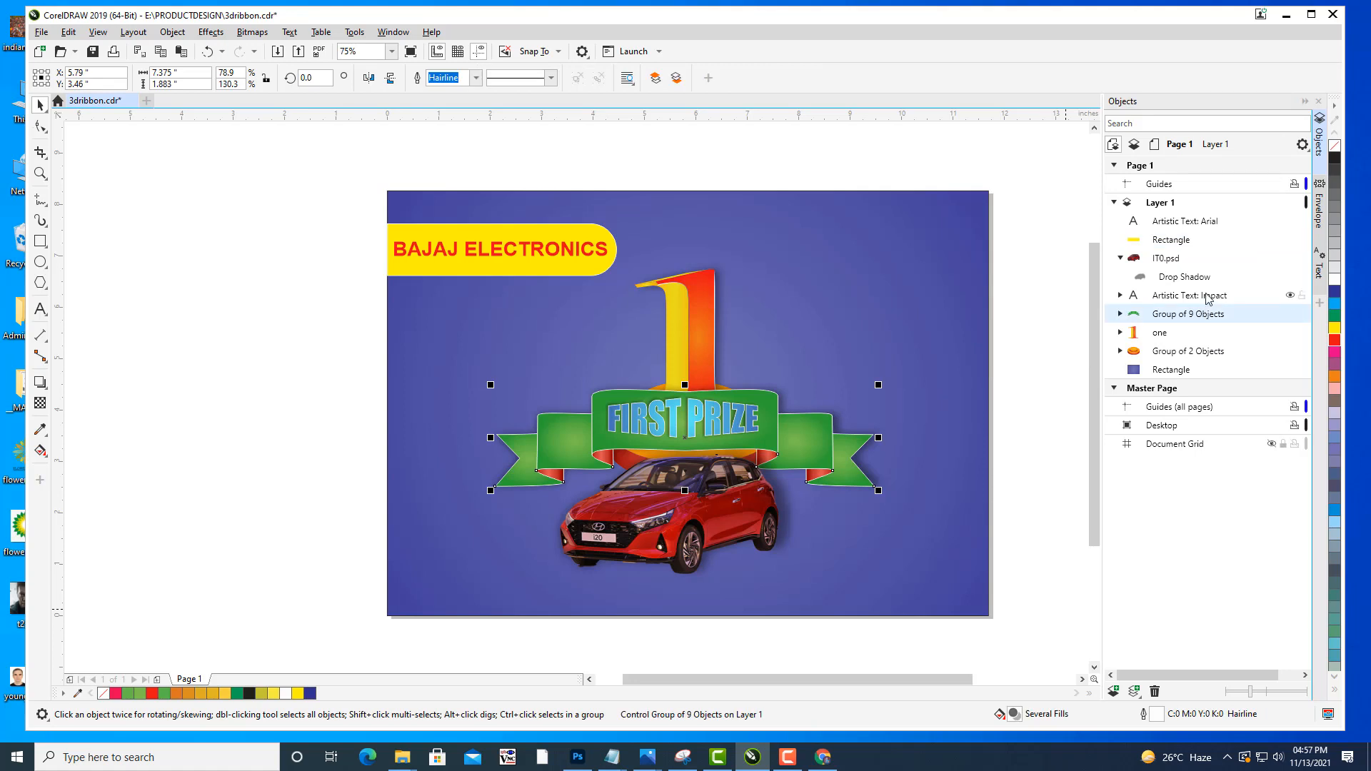
left_click(852, 158)
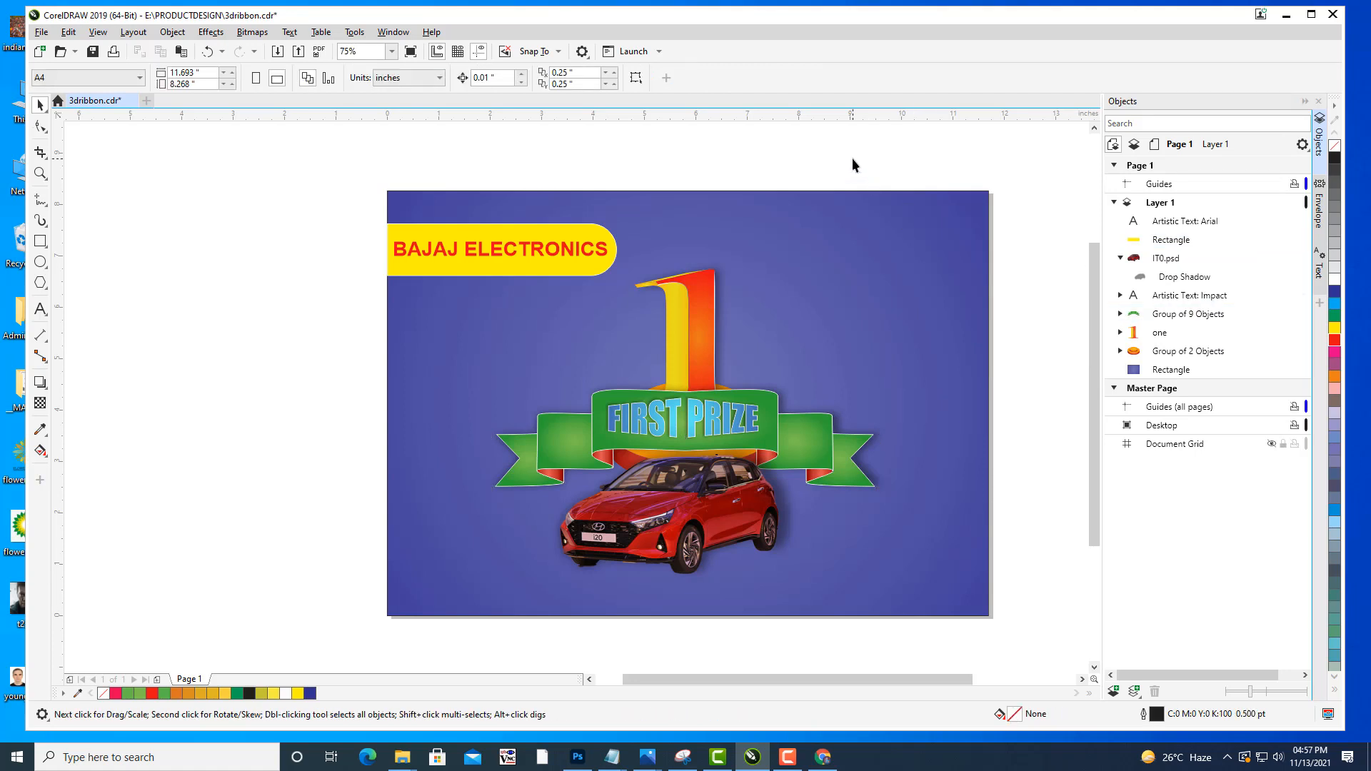
Draw a 20-point star about 4.14 by 3.77 inches in the page's upper-right area.
left_click_drag(529, 377, 517, 380)
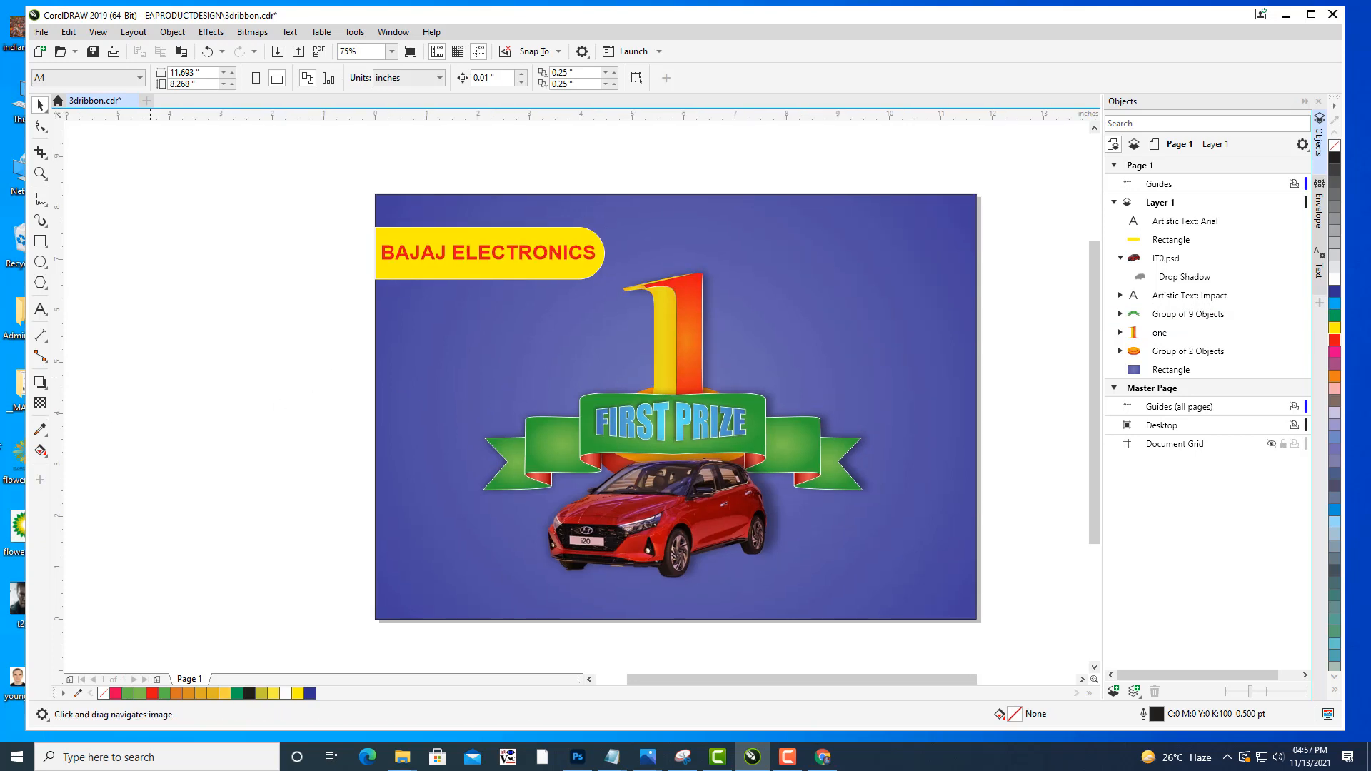
left_click(45, 287)
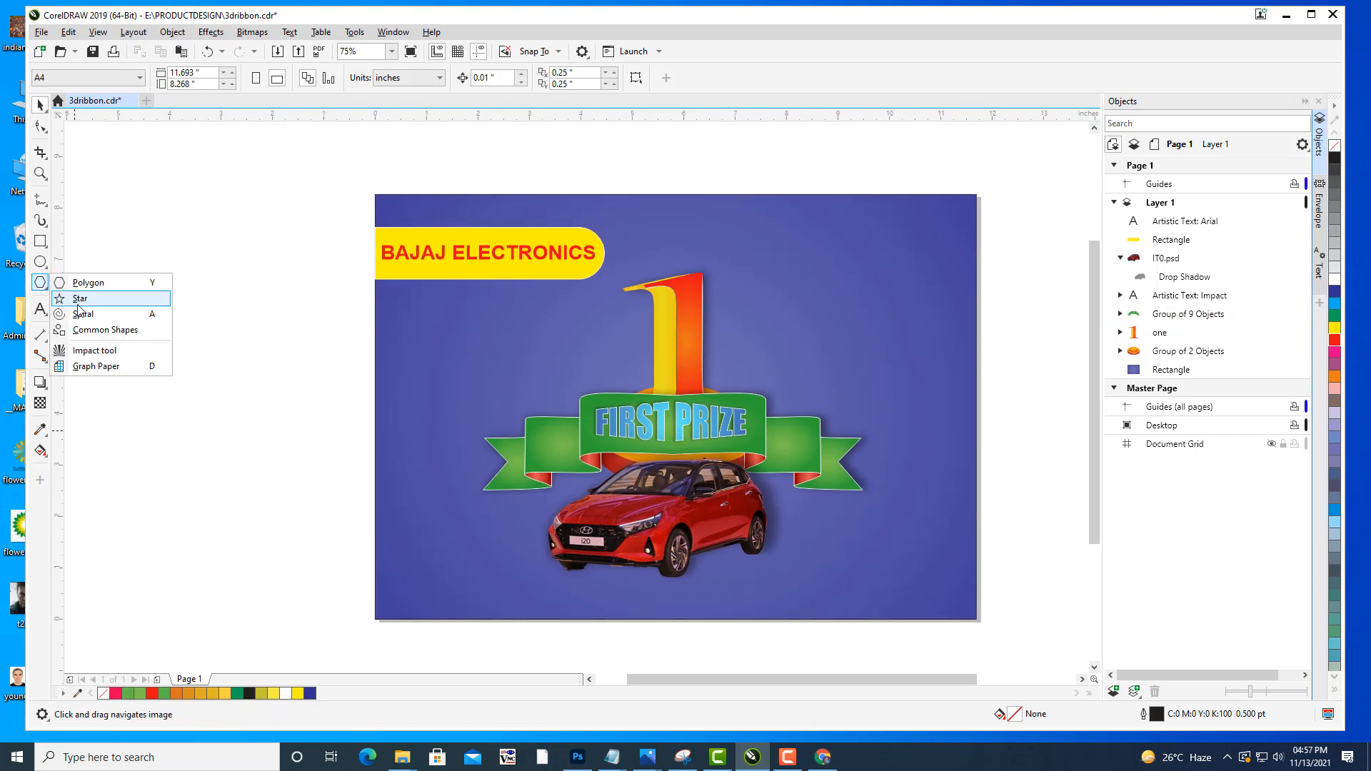
left_click(81, 300)
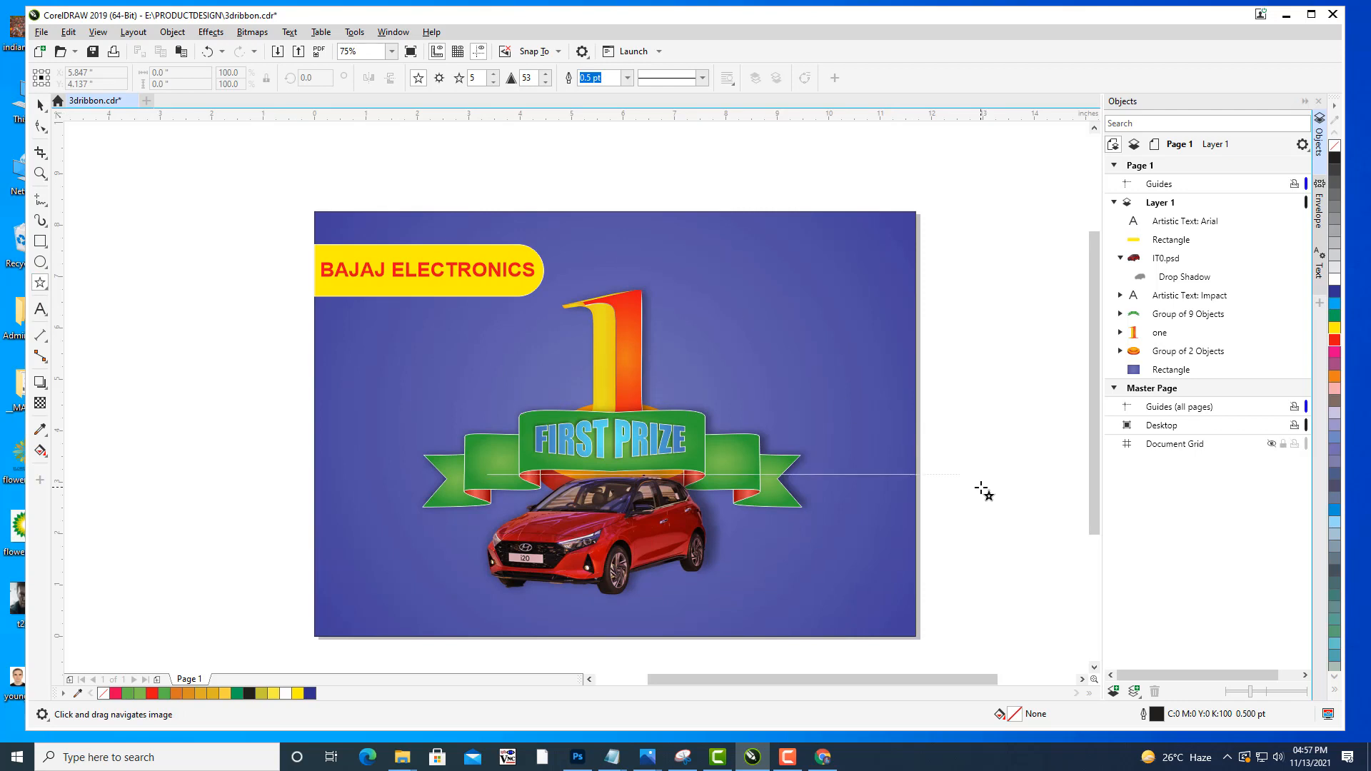
left_click(493, 73)
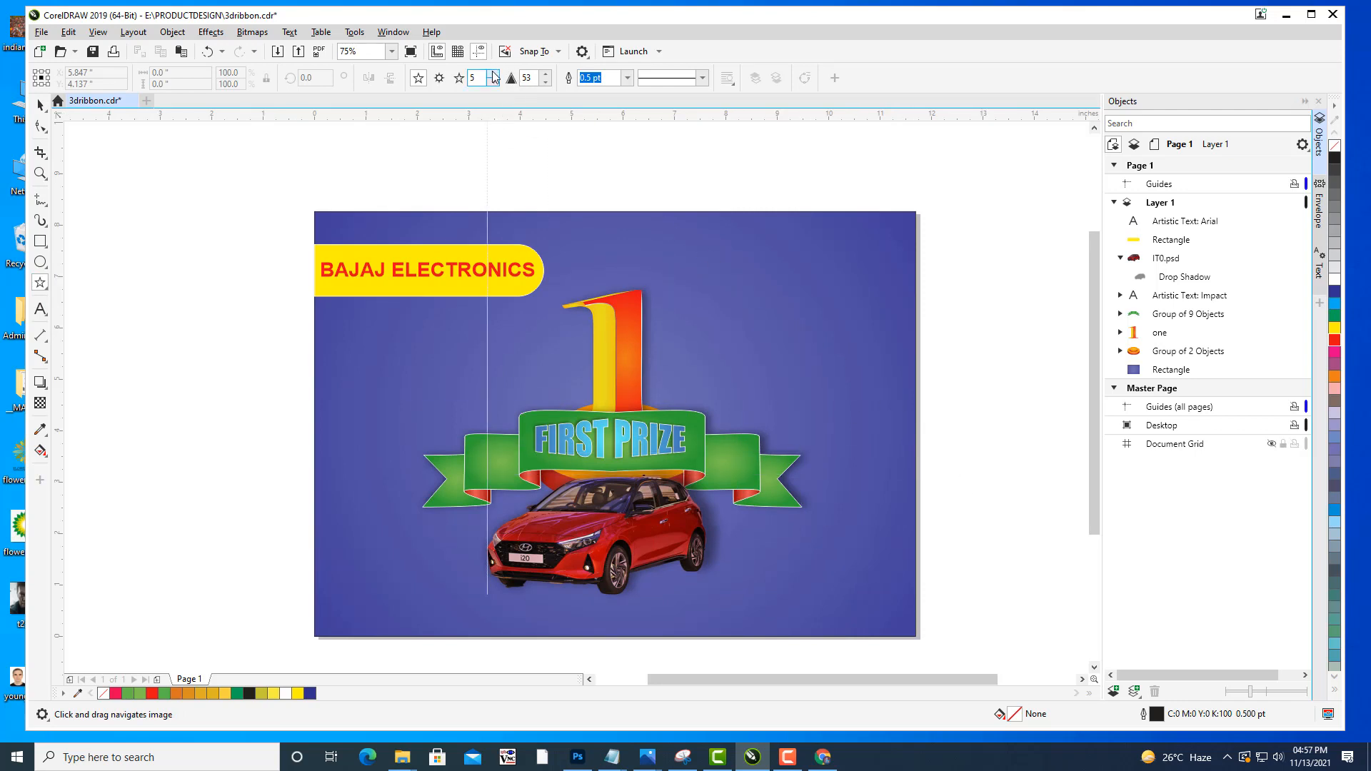
left_click(493, 72)
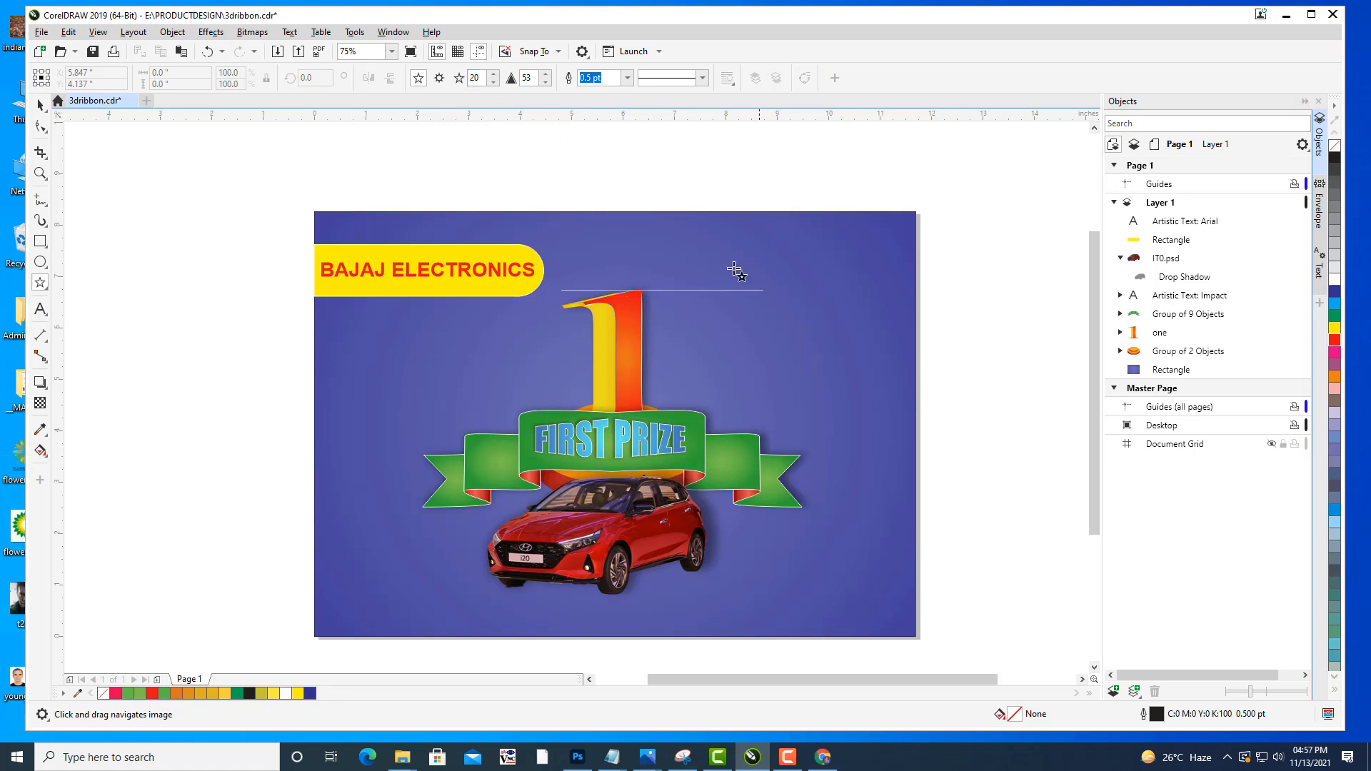
left_click_drag(691, 245, 907, 437)
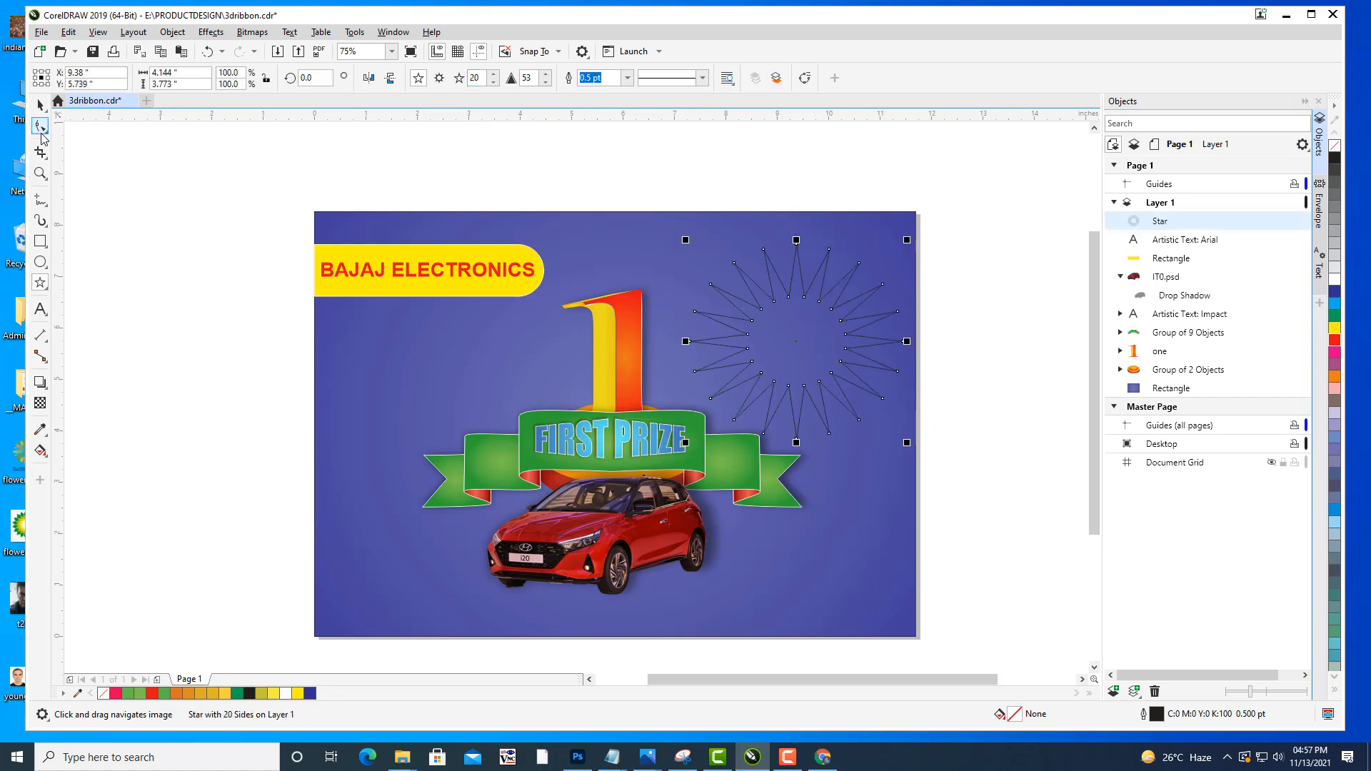
Shorten the star's spikes with the Shape tool, reducing its sharpness to about 26.
left_click(42, 129)
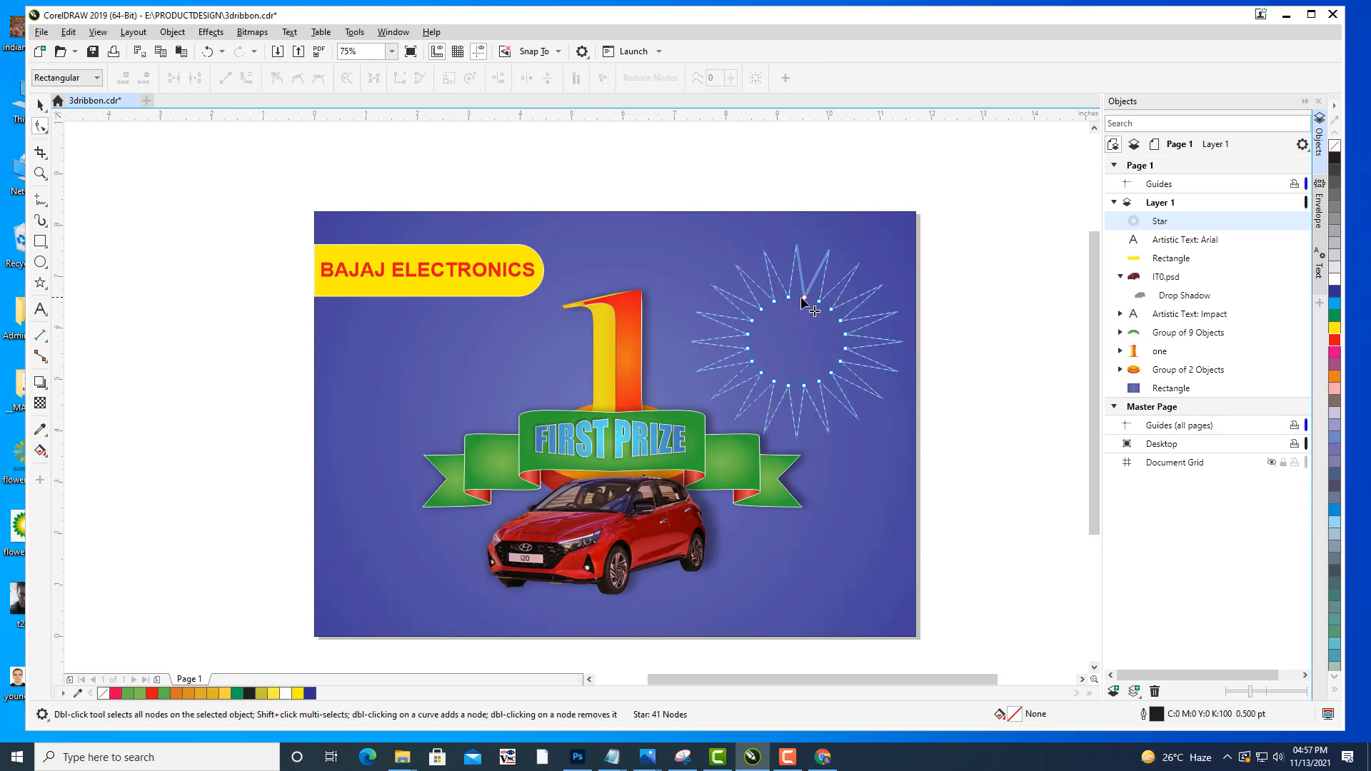
left_click_drag(806, 301, 853, 307)
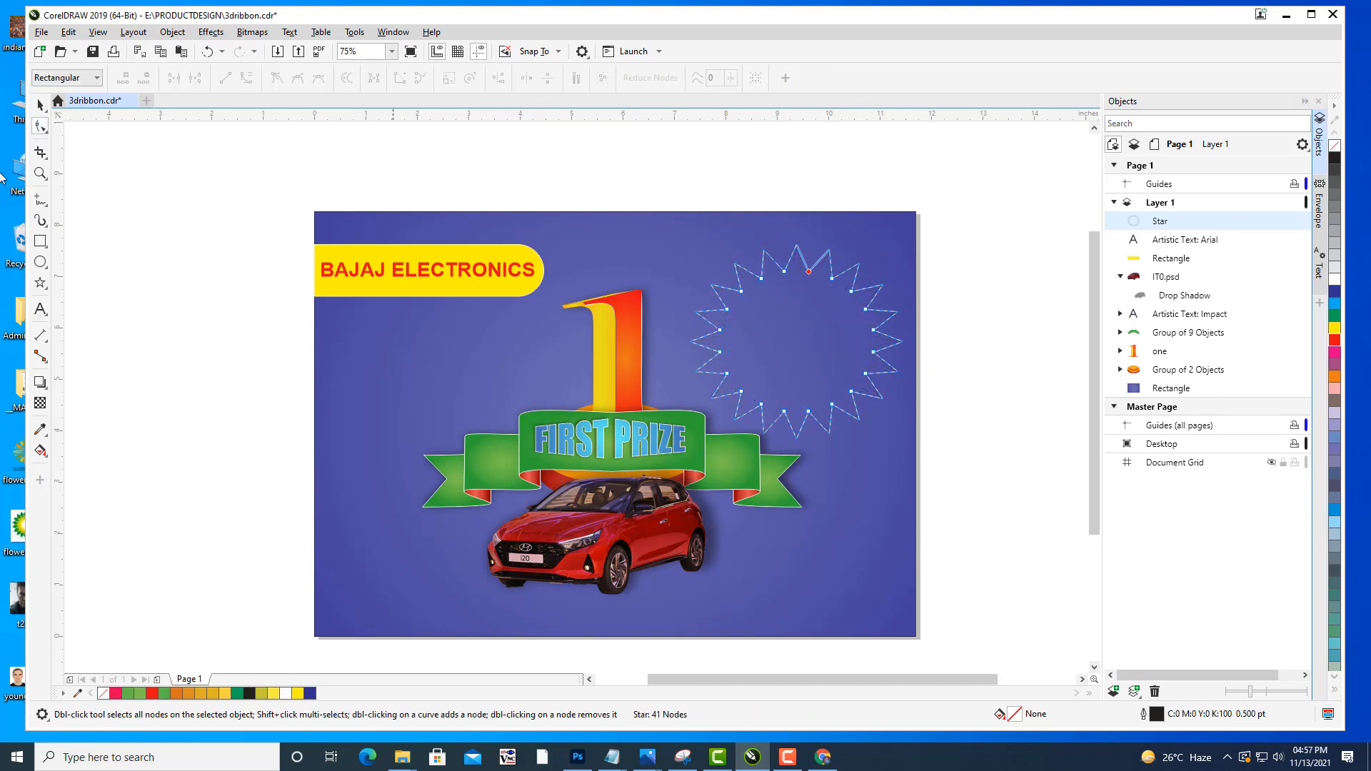
left_click(41, 105)
left_click(125, 201)
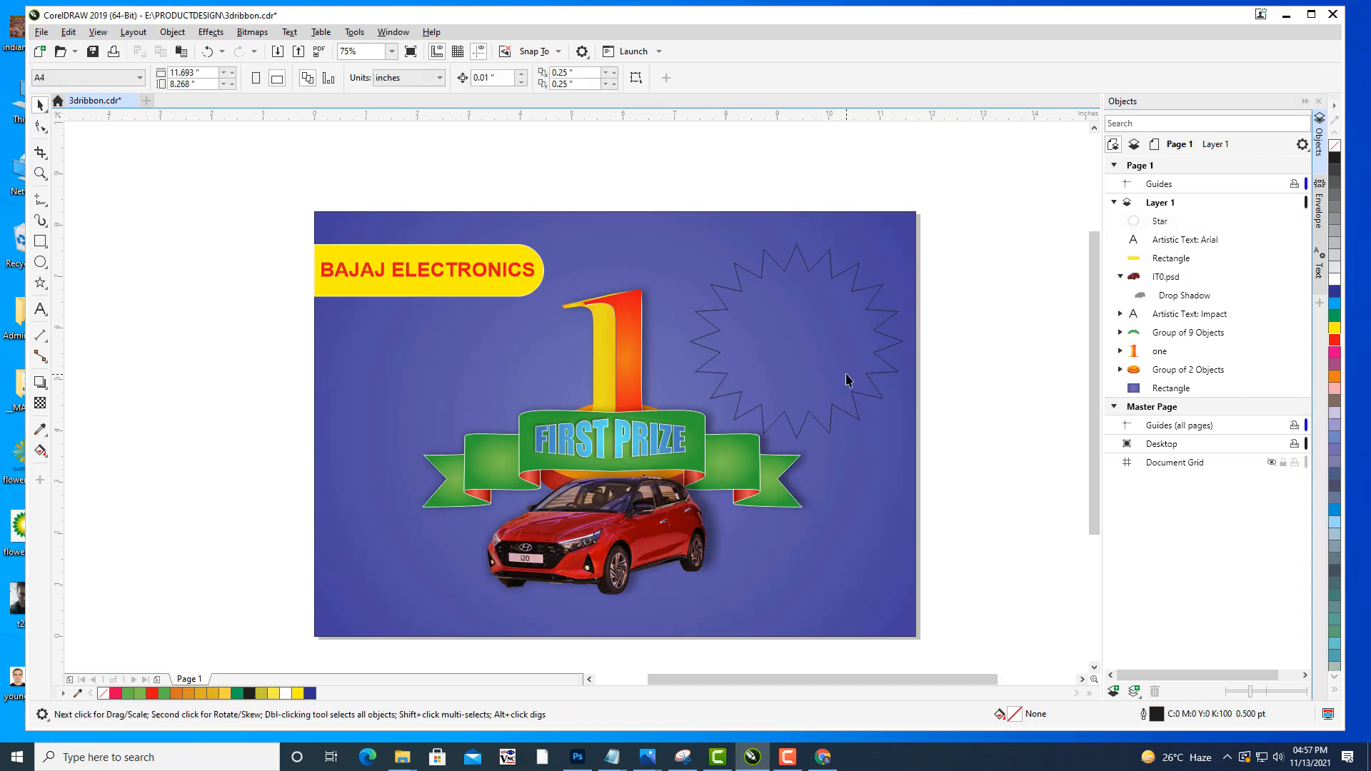
Move the star slightly up and right to about X 9.45, Y 5.99 inches, and fill it with yellow.
left_click_drag(860, 373, 758, 319)
left_click(841, 329)
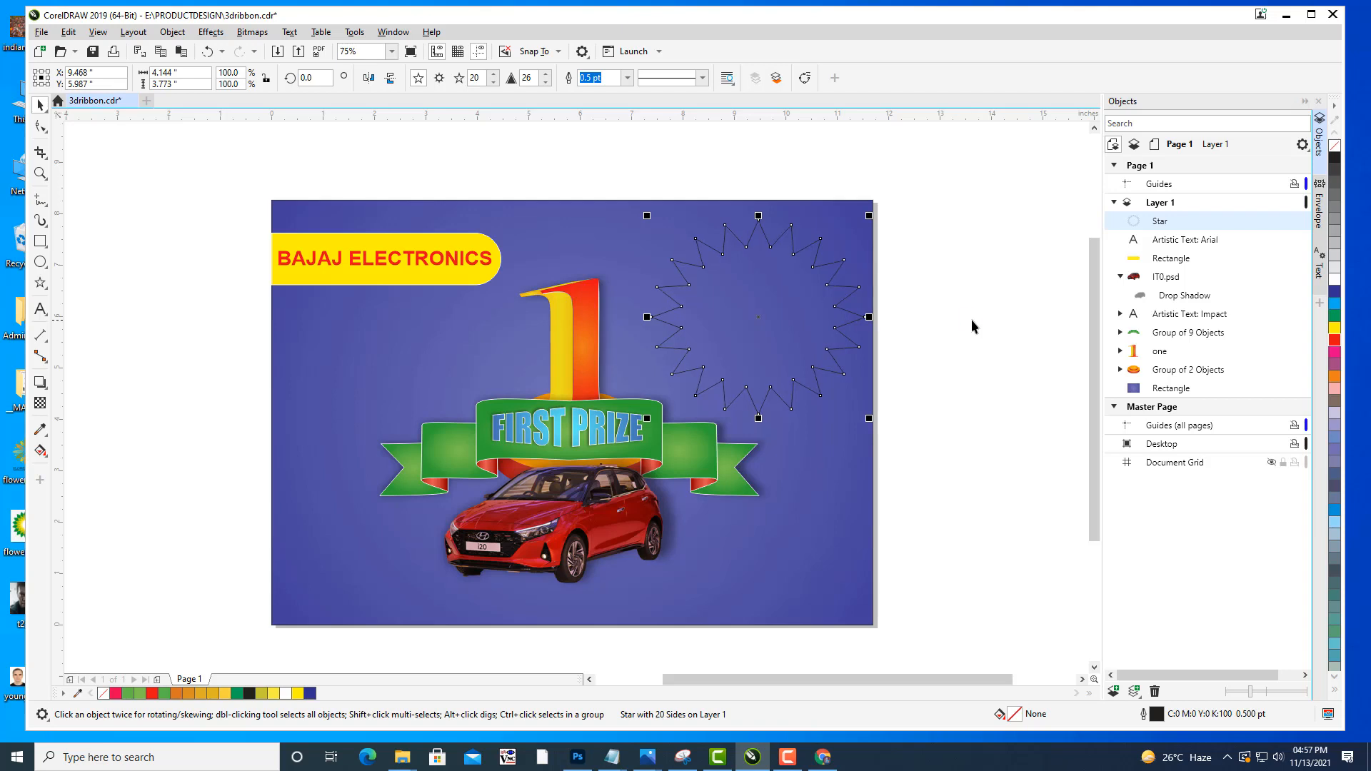
left_click(970, 320)
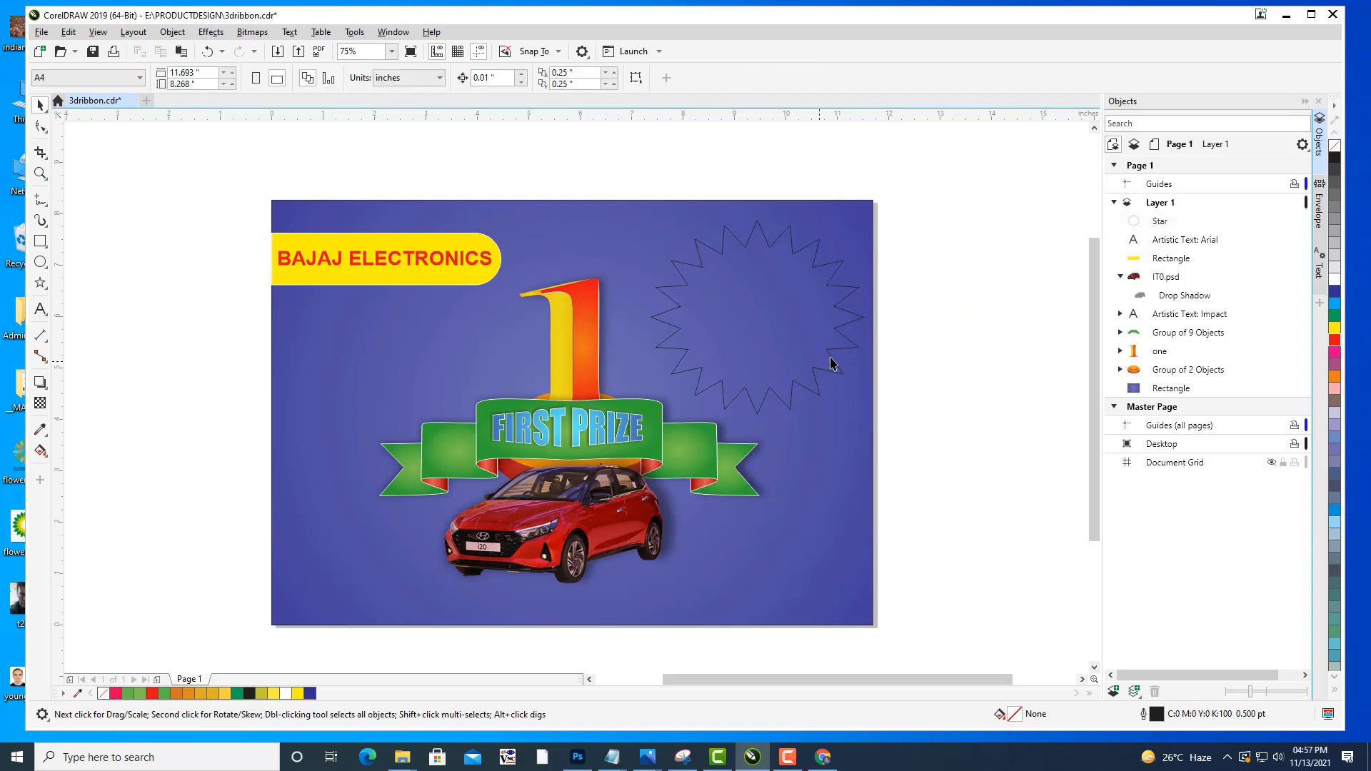
left_click(815, 270)
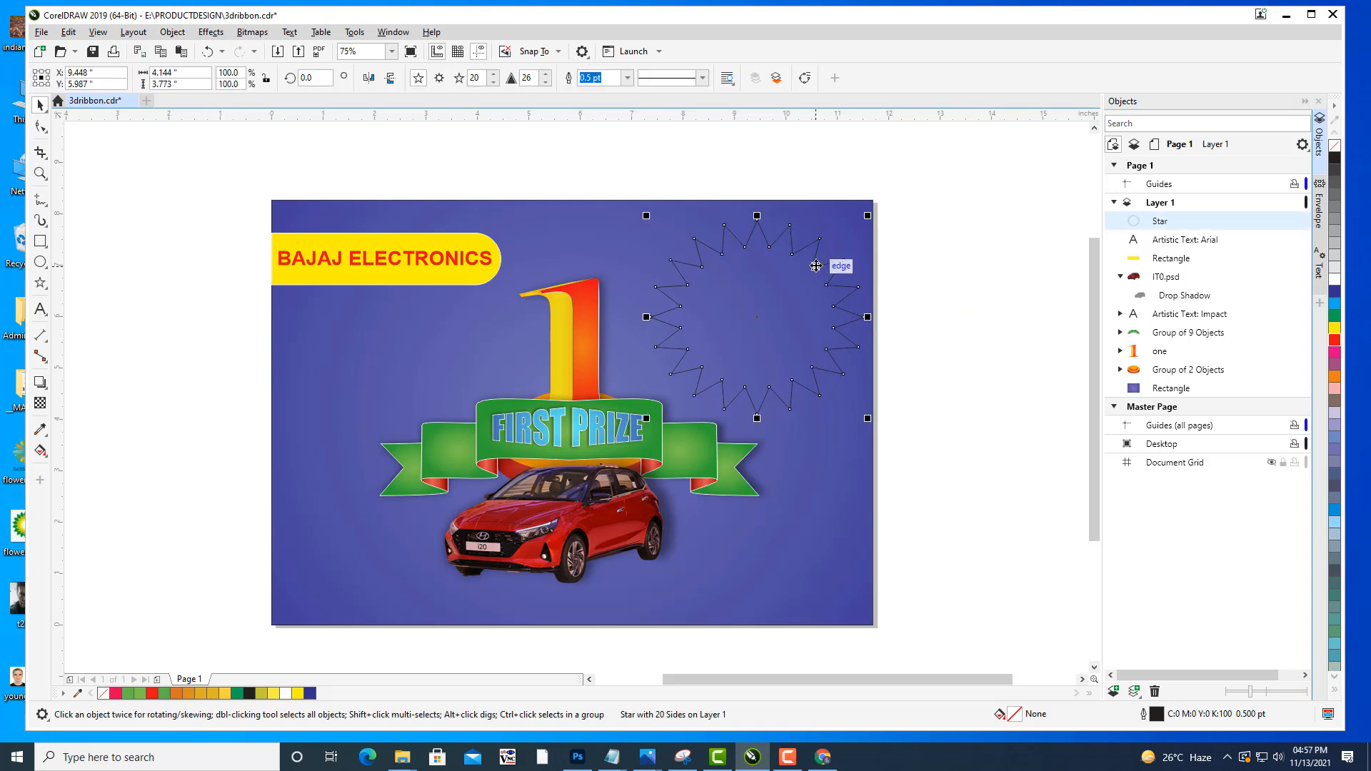
left_click(1336, 329)
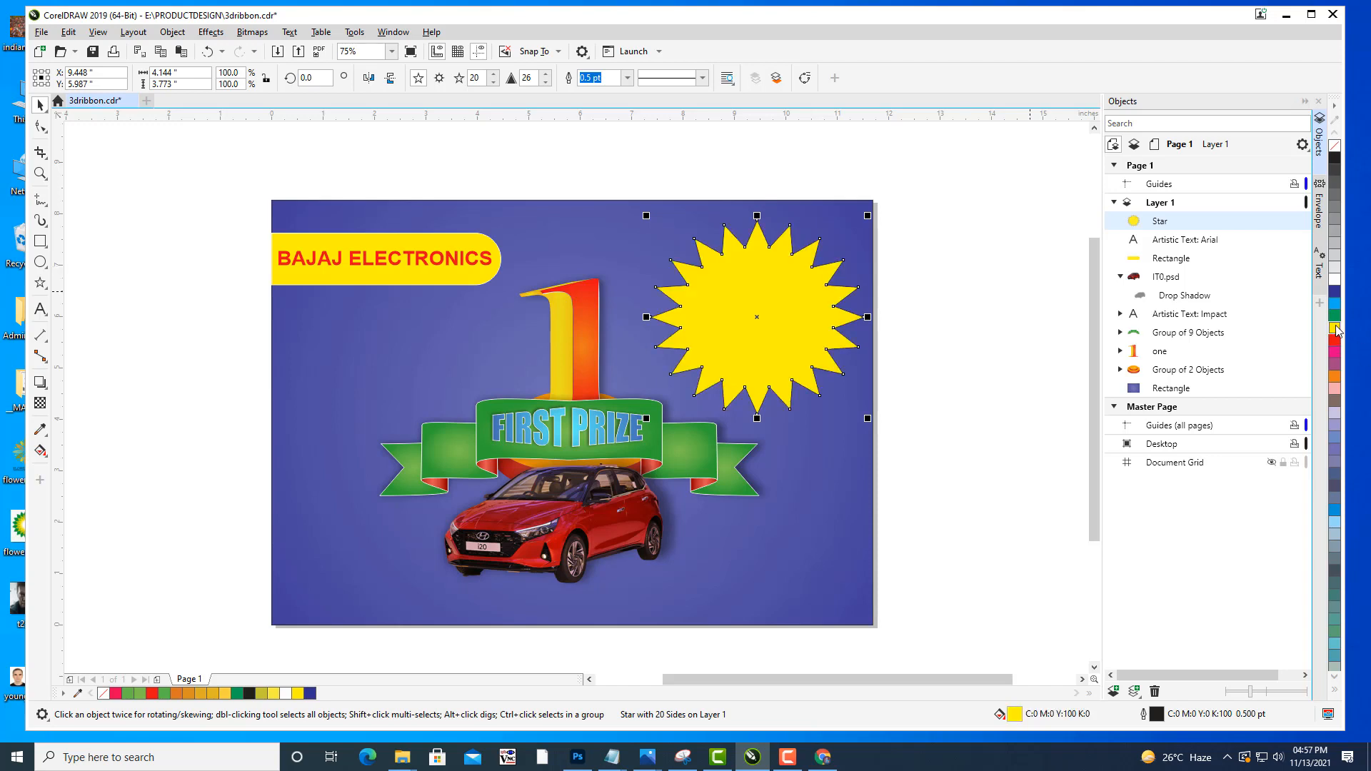
Apply a fountain fill to the star, blending from yellow to orange (C3 M47 Y100 K0).
left_click(40, 107)
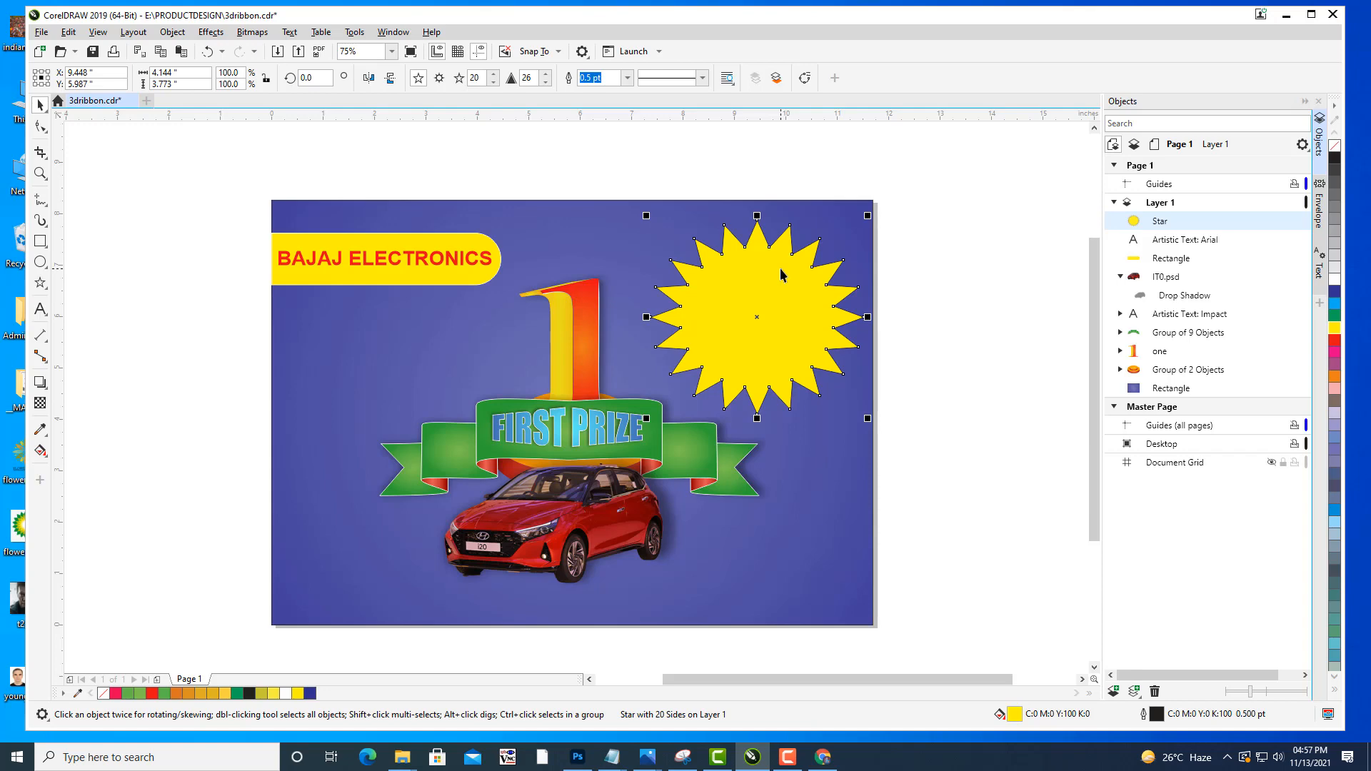
key("F11")
left_click_drag(739, 175, 1202, 80)
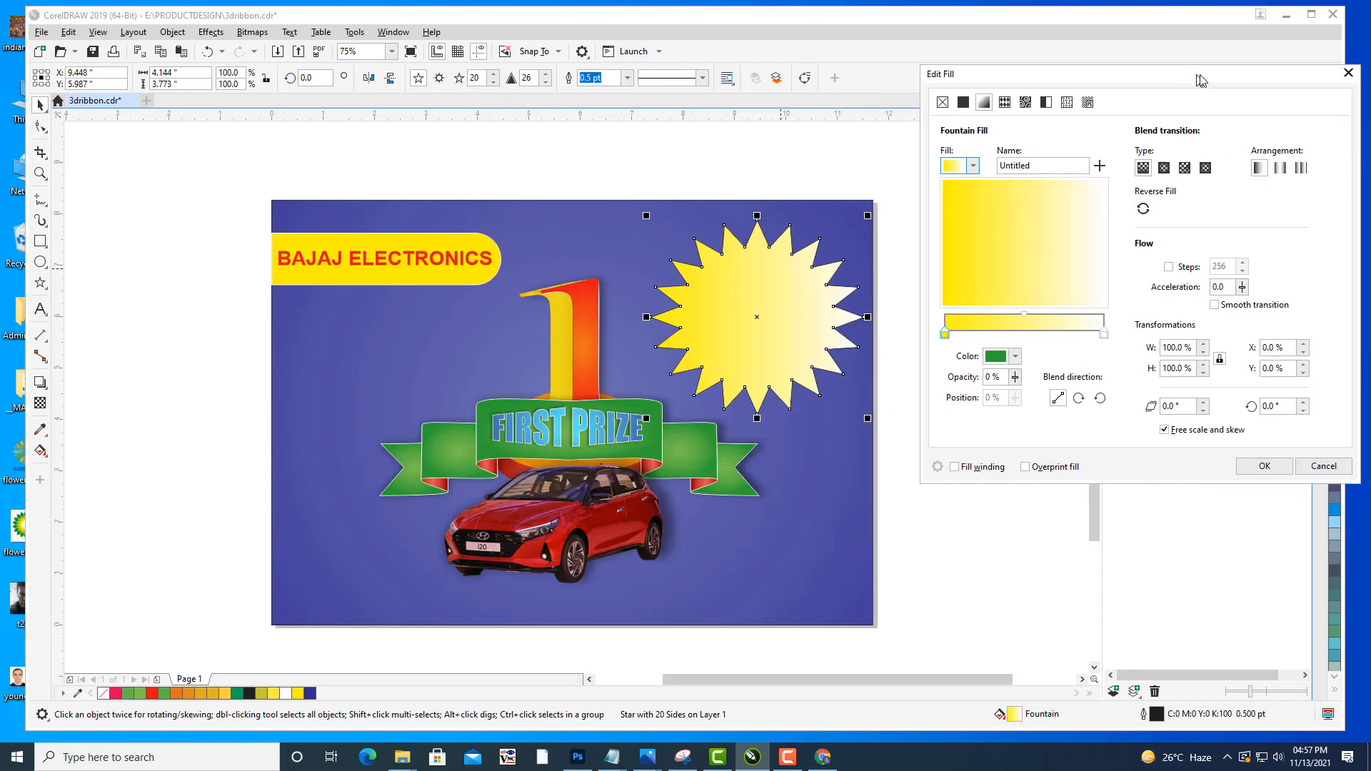
left_click(1110, 332)
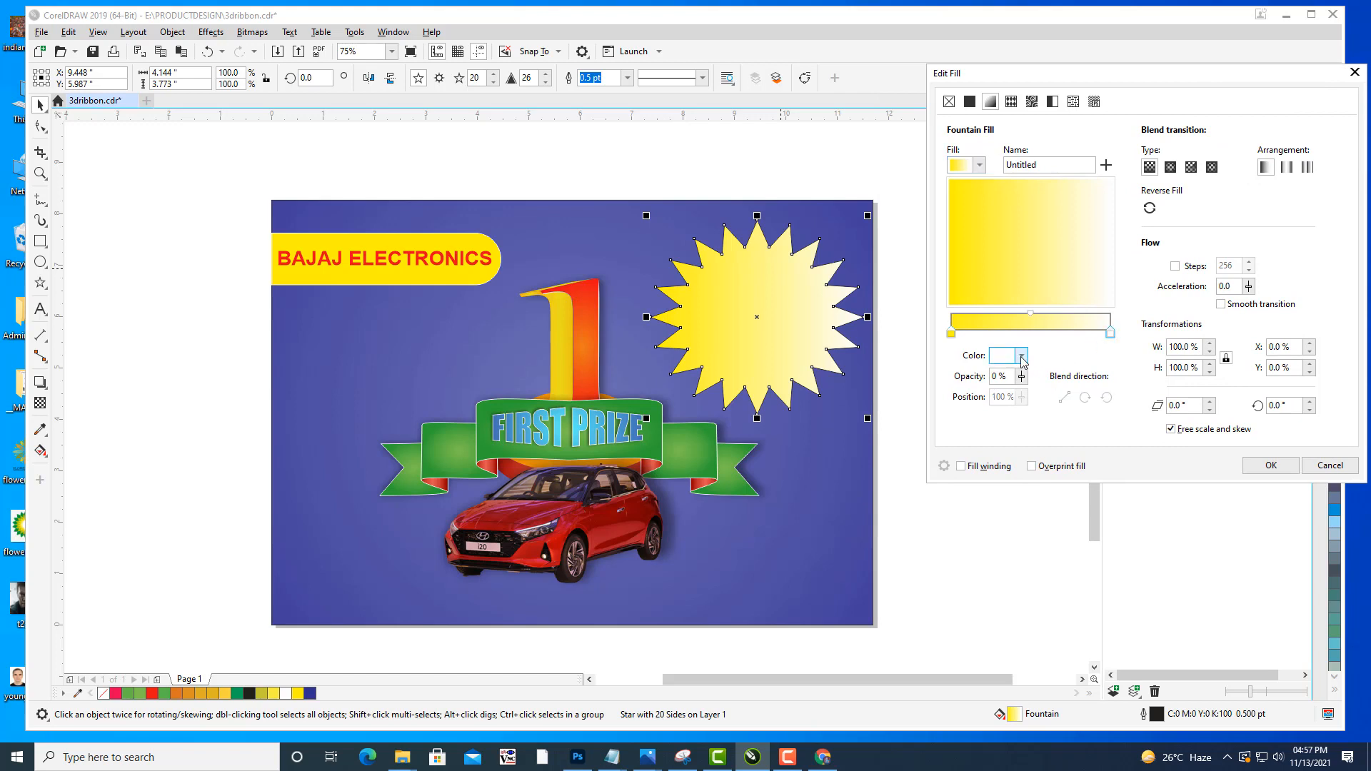
left_click(1022, 356)
left_click(1010, 536)
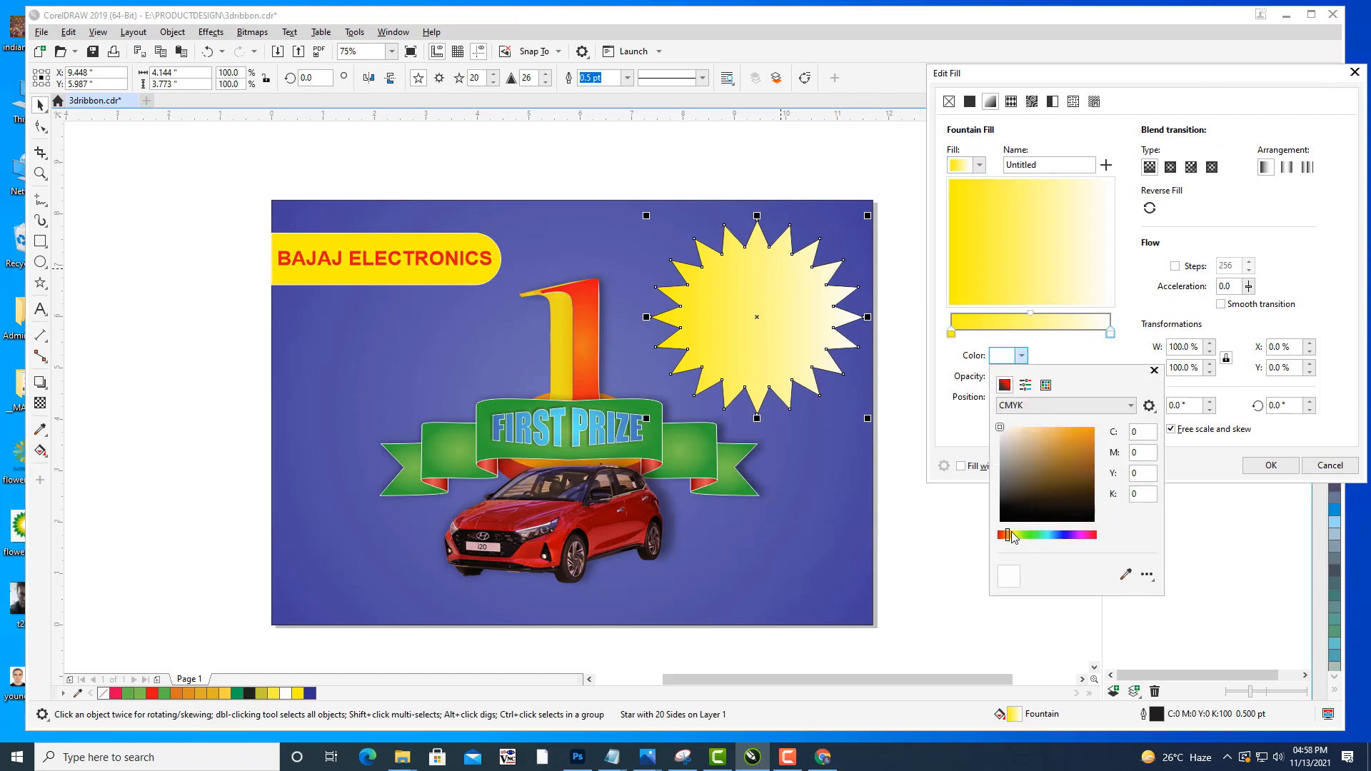
left_click(1088, 433)
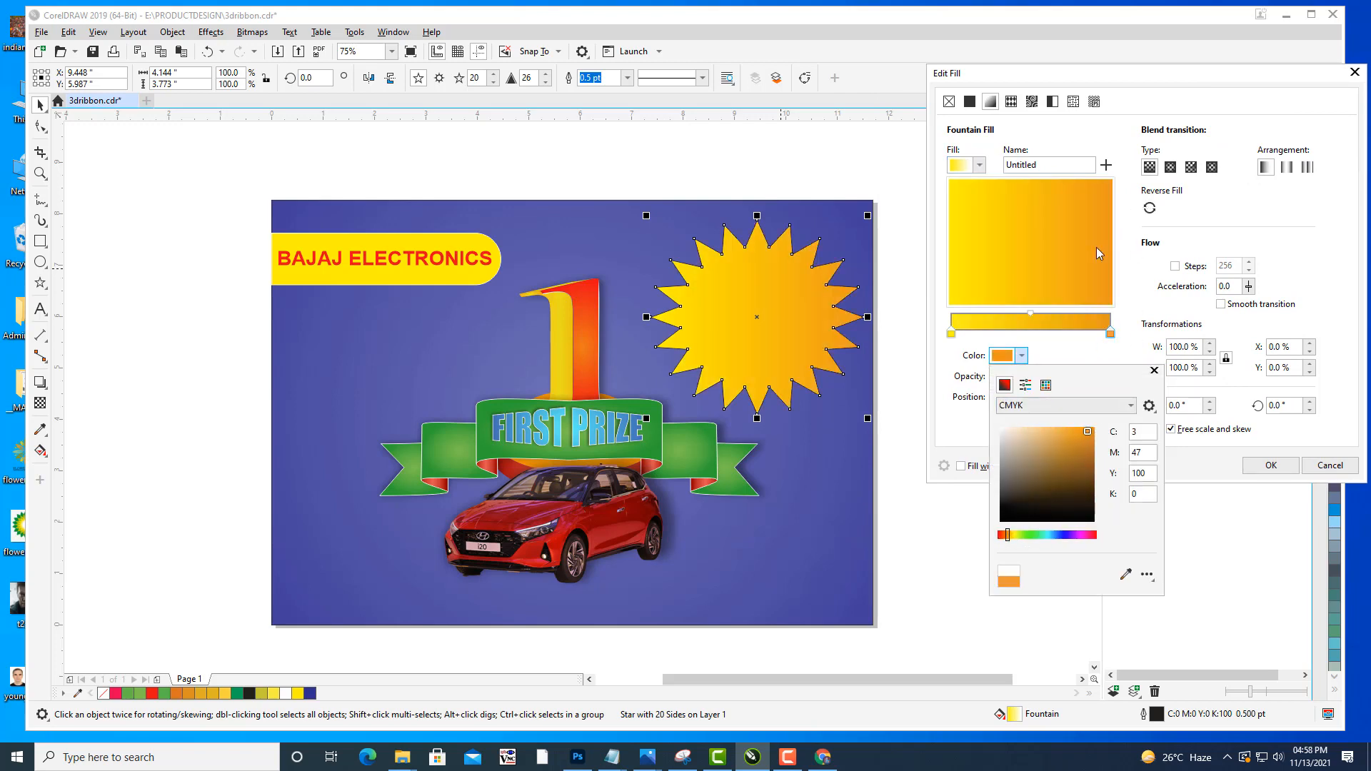
Make the star's fountain fill elliptical and reversed with yellow at the centre, adjusting the blend midpoint.
left_click(1030, 314)
left_click_drag(1030, 315, 1045, 314)
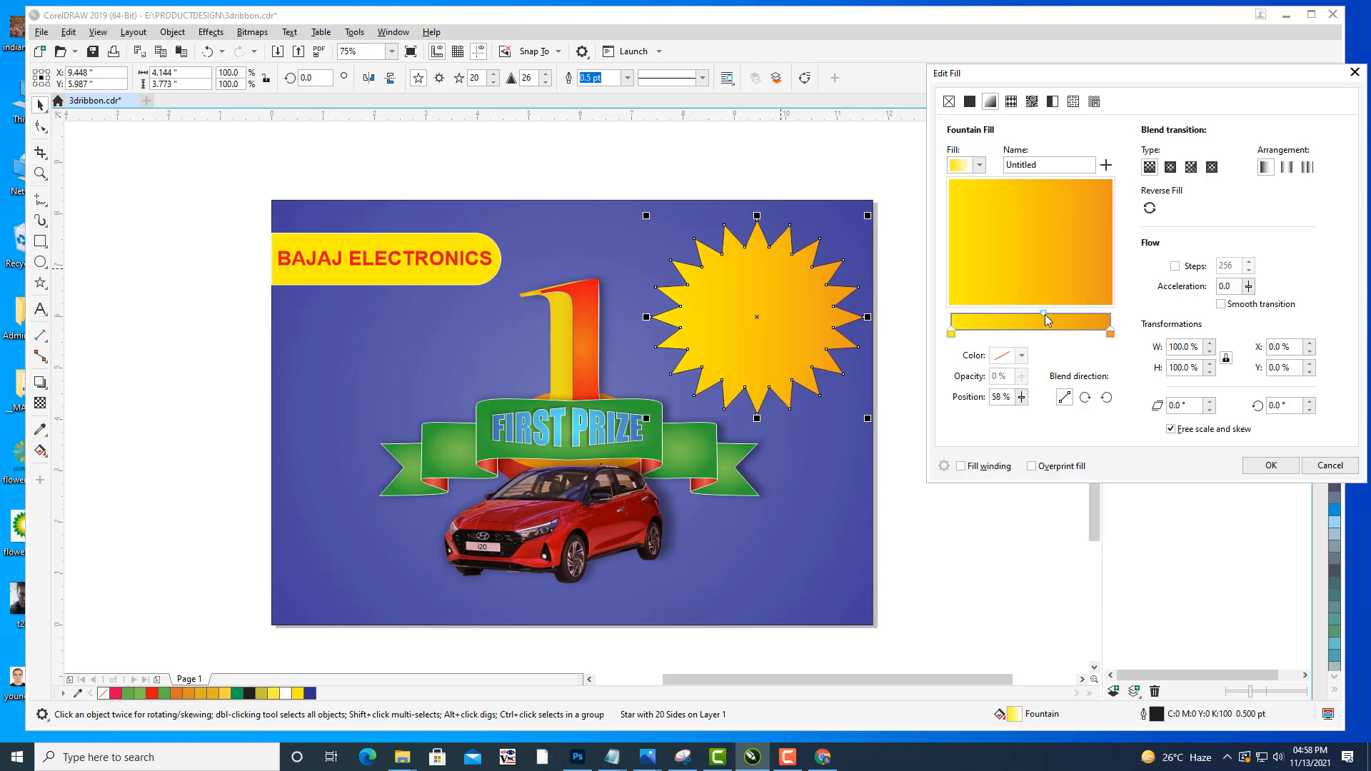
left_click(1171, 167)
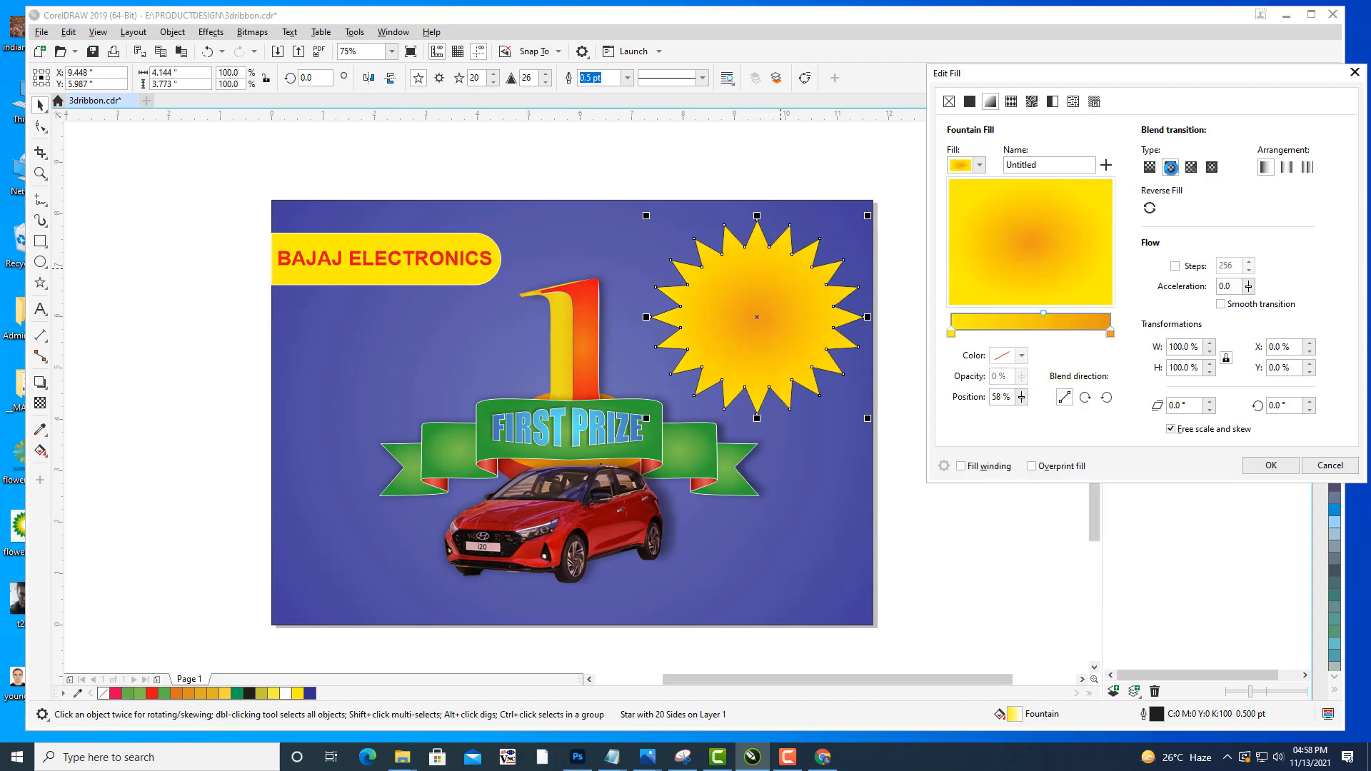
left_click(1150, 209)
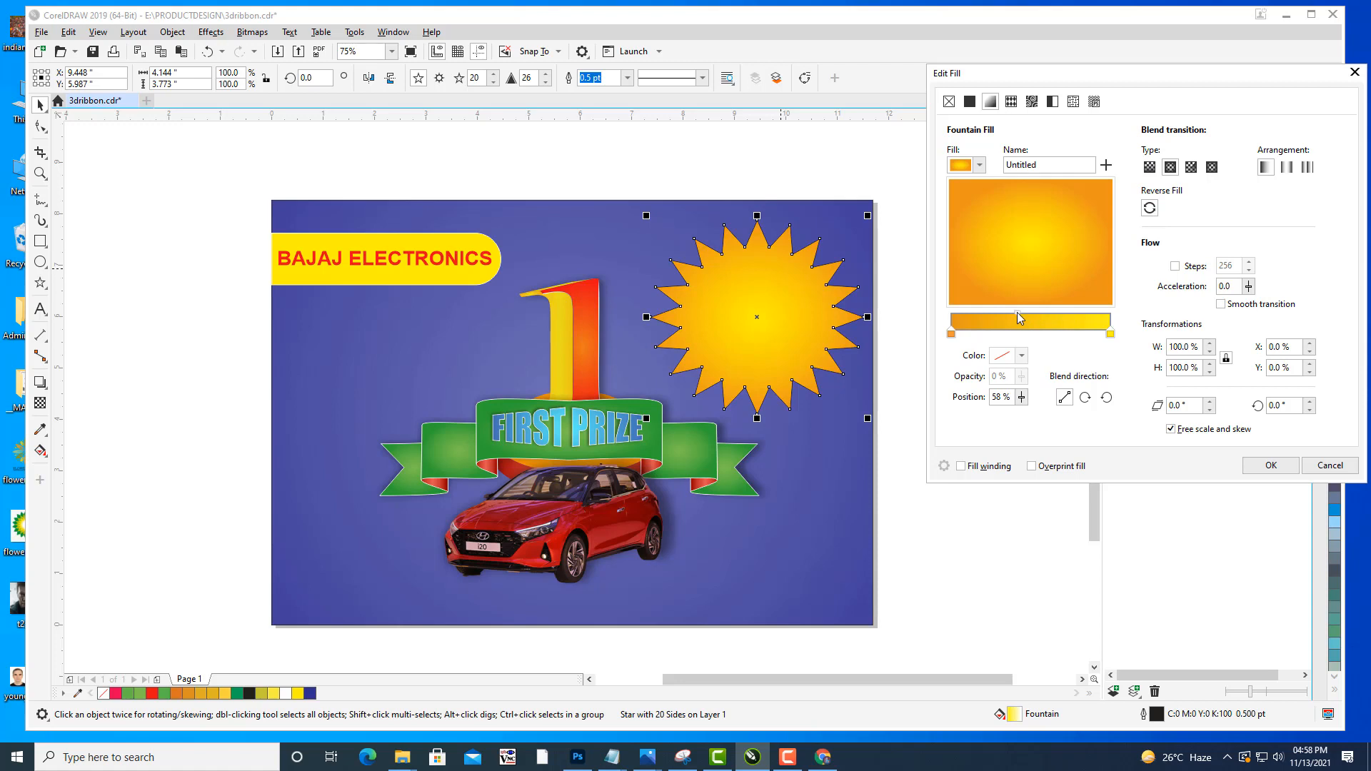
mouse_move(1017, 312)
left_mouse_down()
mouse_move(1004, 313)
mouse_move(1033, 315)
left_mouse_up()
left_click(1271, 465)
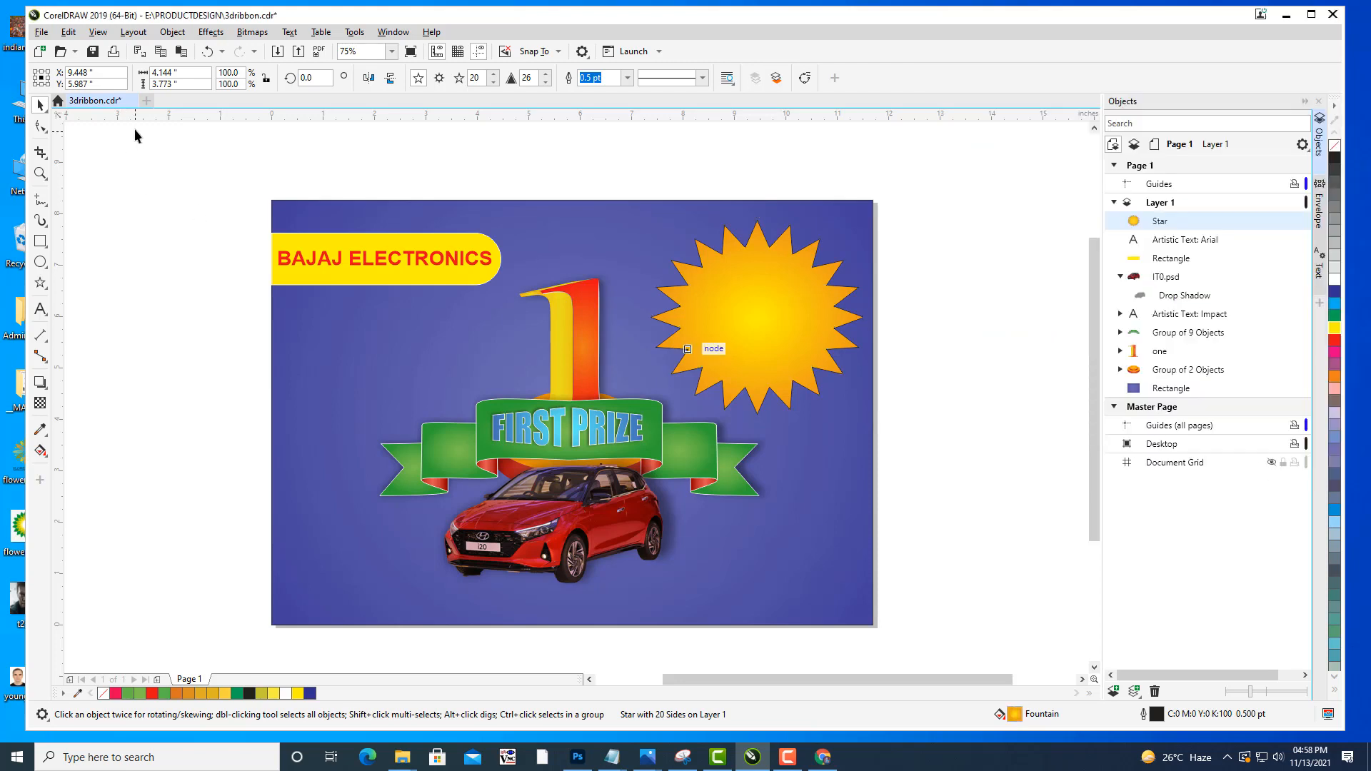
Set the star's outline colour to white (C0 M0 Y0 K0).
left_click(169, 210)
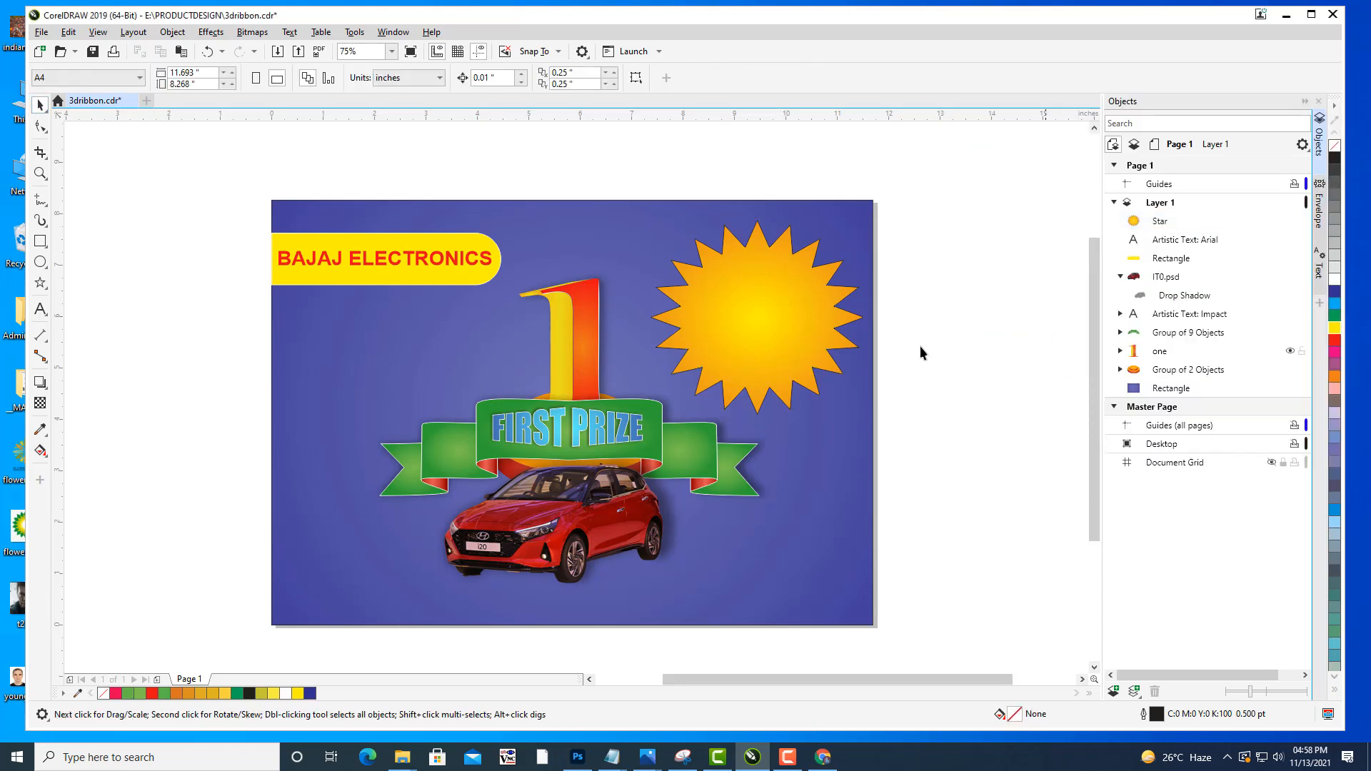
left_click(762, 299)
left_click(595, 83)
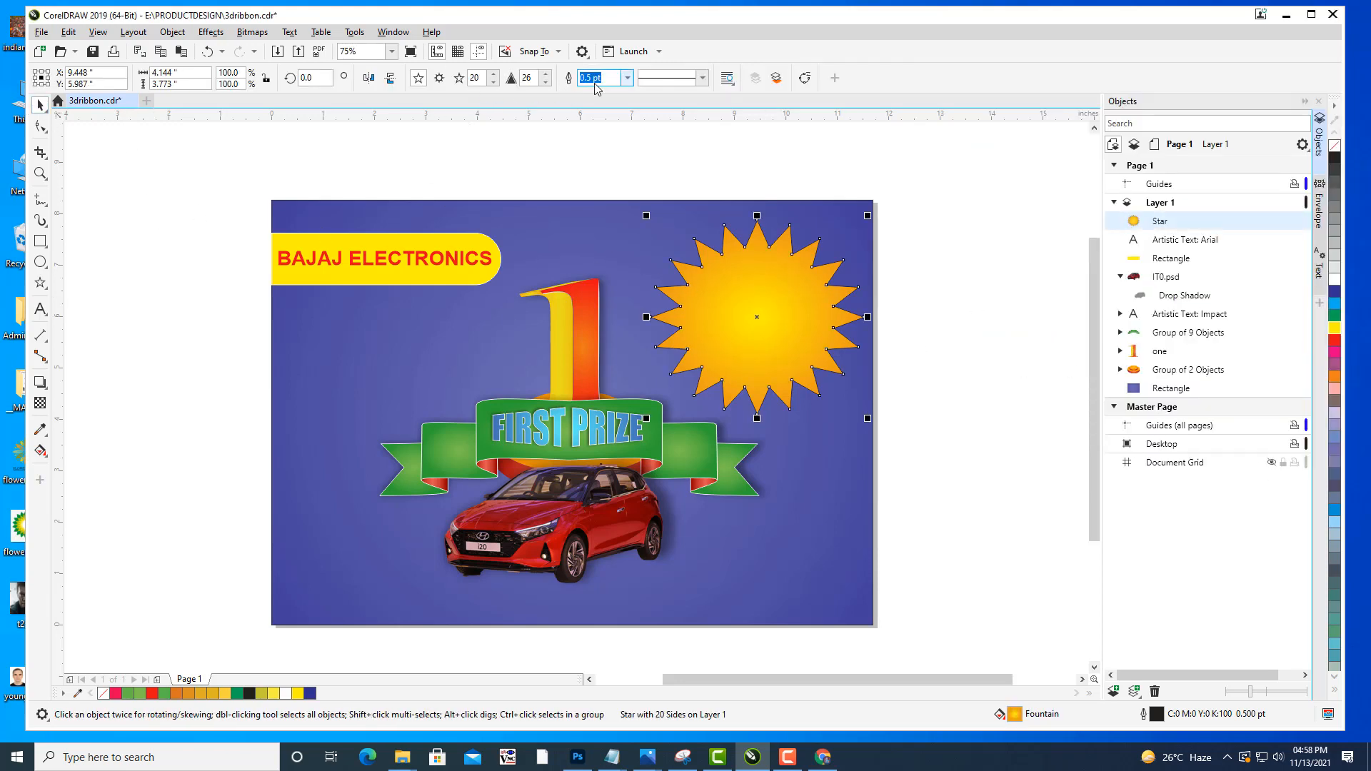
left_click(626, 82)
left_click(627, 83)
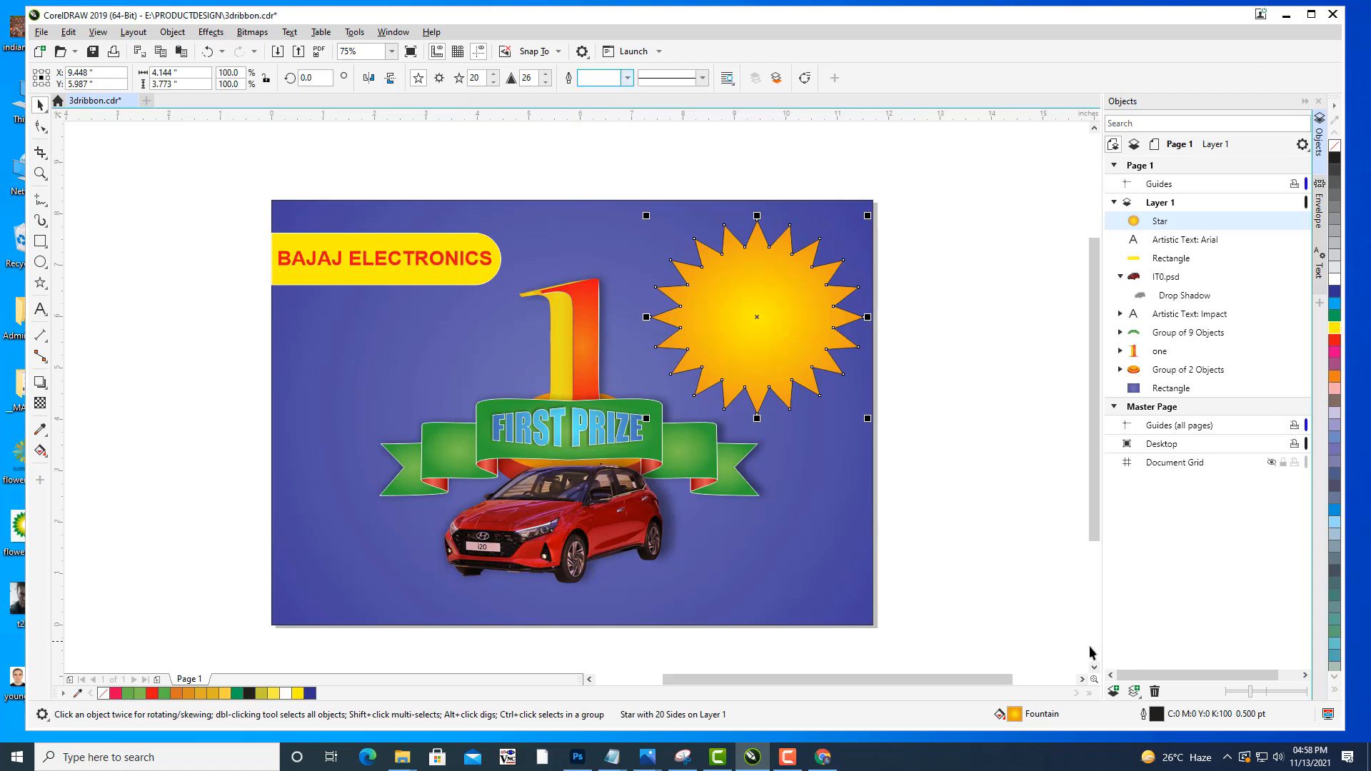
double_click(1159, 717)
left_click_drag(612, 251, 1064, 220)
left_click(1015, 289)
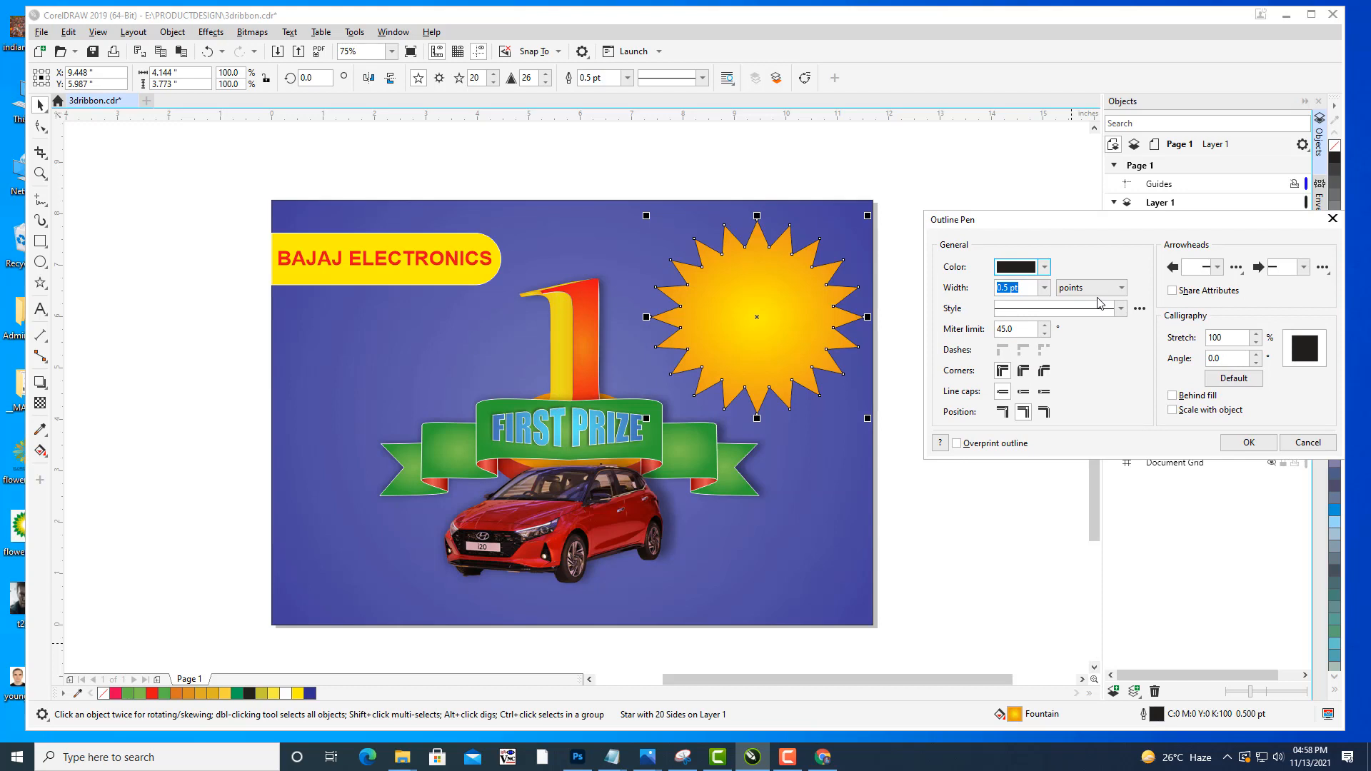
left_click(1045, 267)
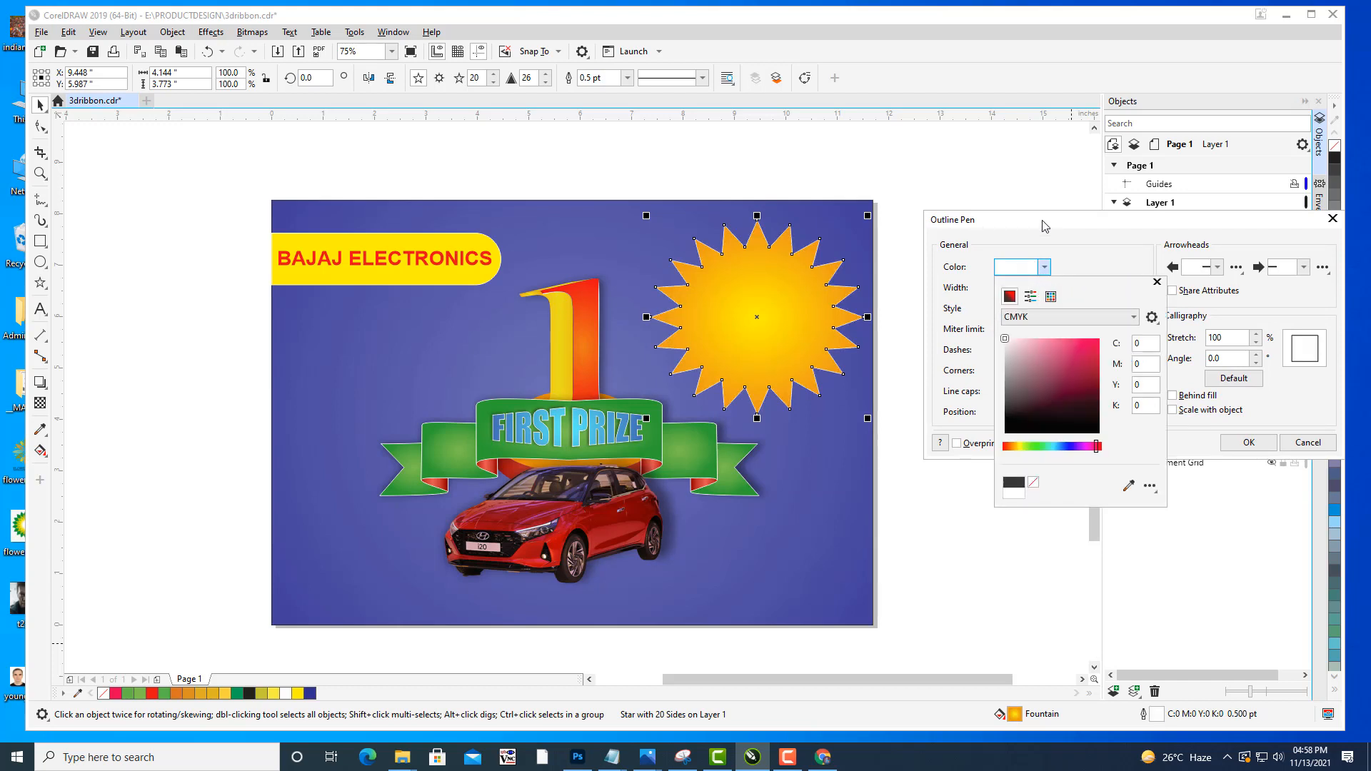
left_click(1042, 226)
Set the star's outline width to 1.0 pt and apply the outline settings.
left_click(1046, 288)
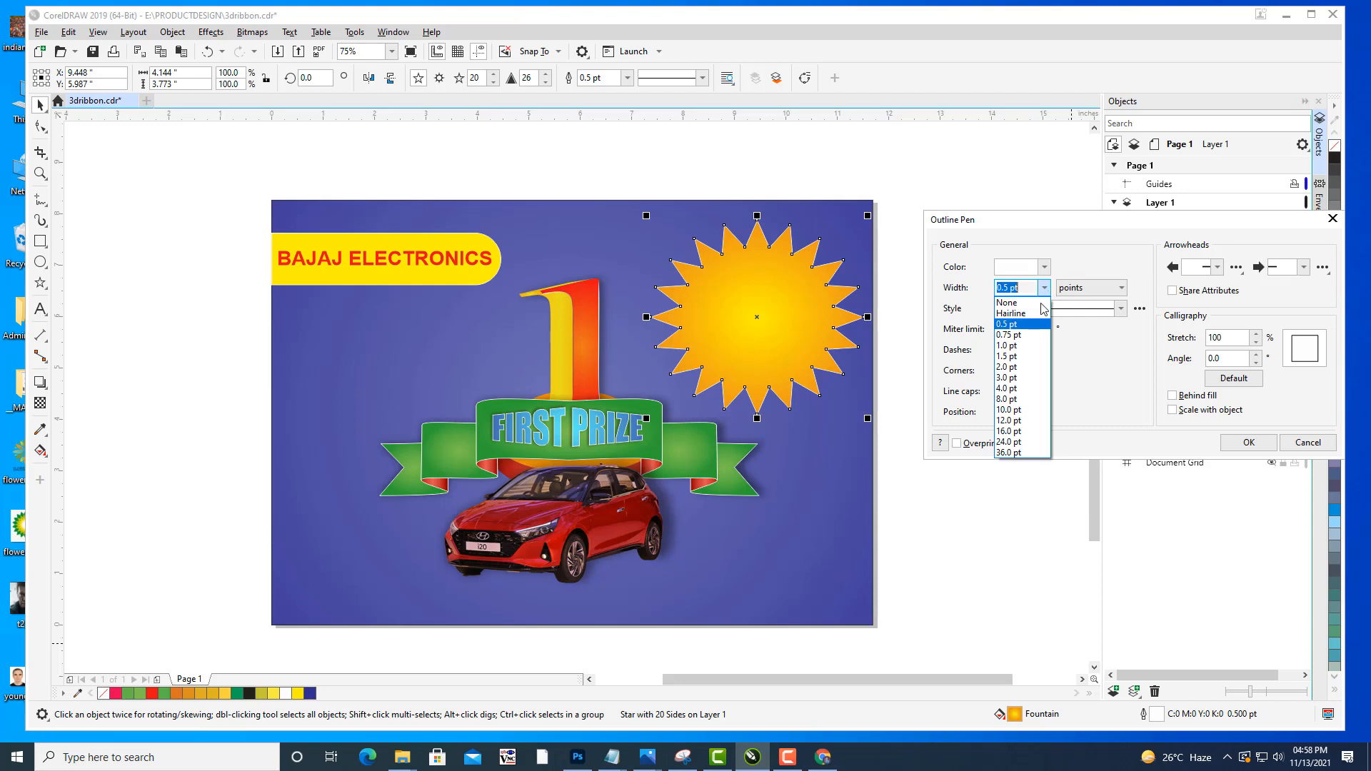
left_click(1023, 347)
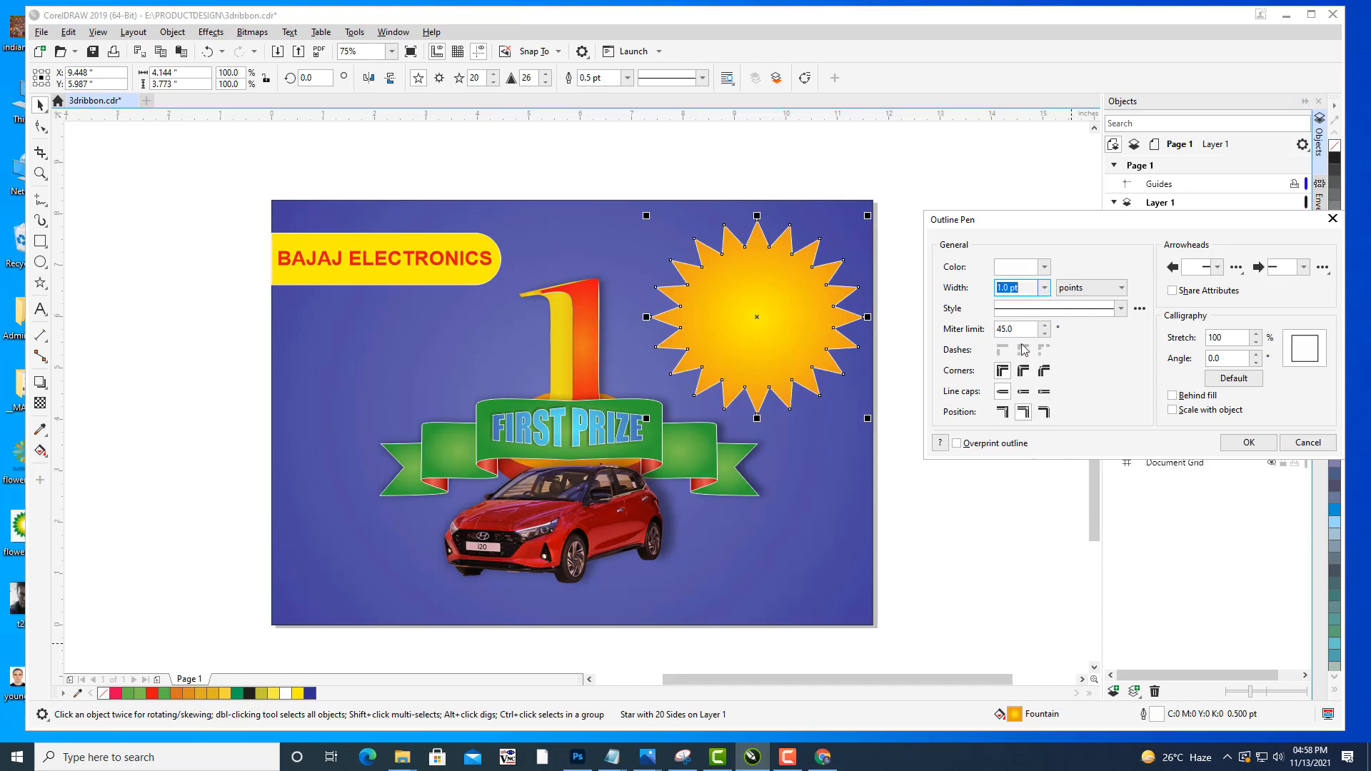
left_click(1224, 444)
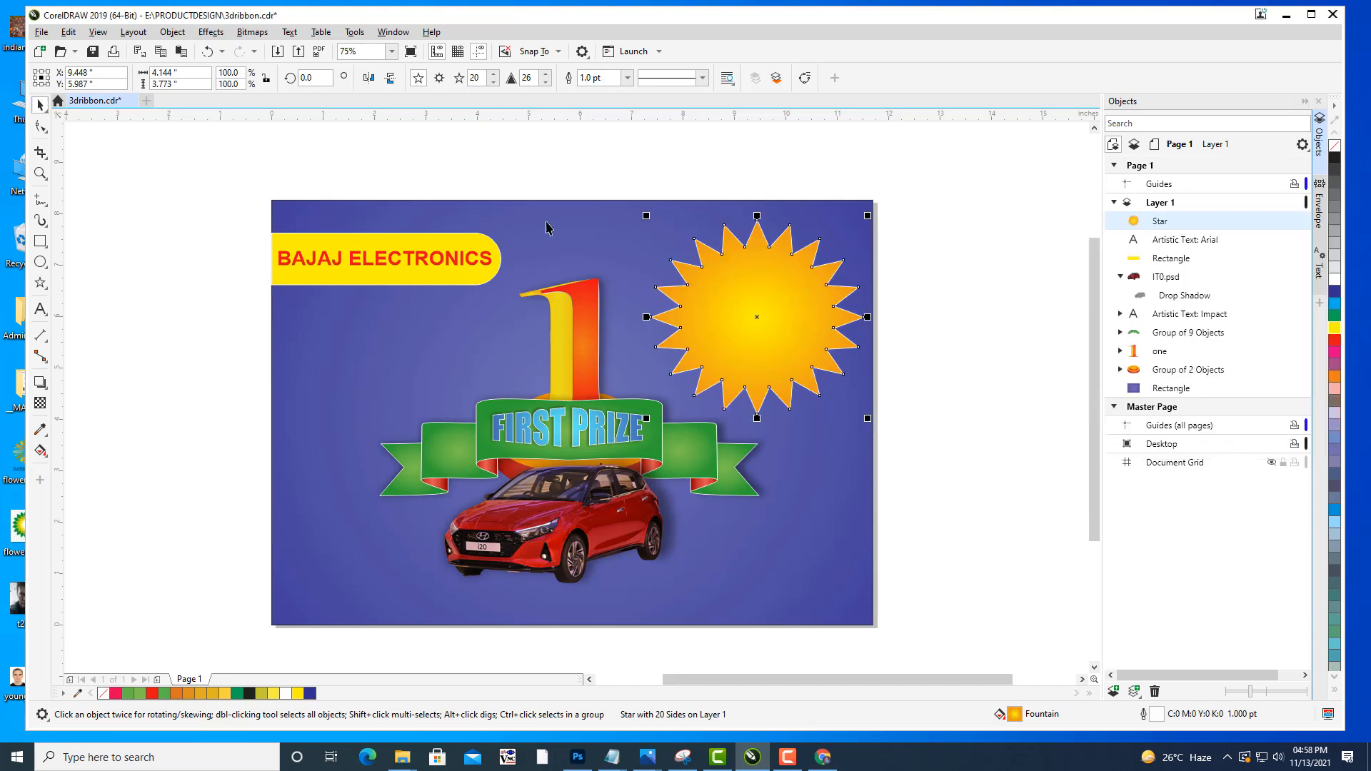
left_click(959, 255)
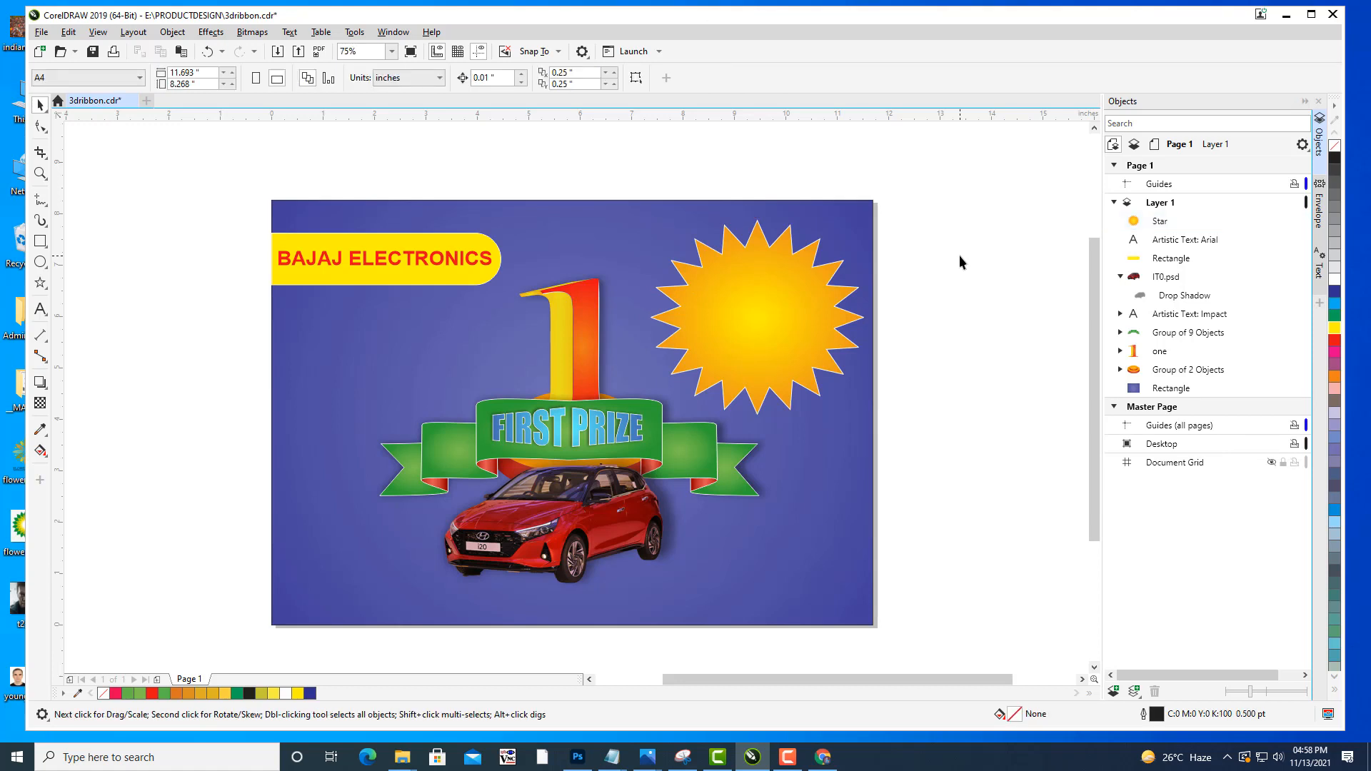
Increase the star's number of points to 45.
left_click(748, 278)
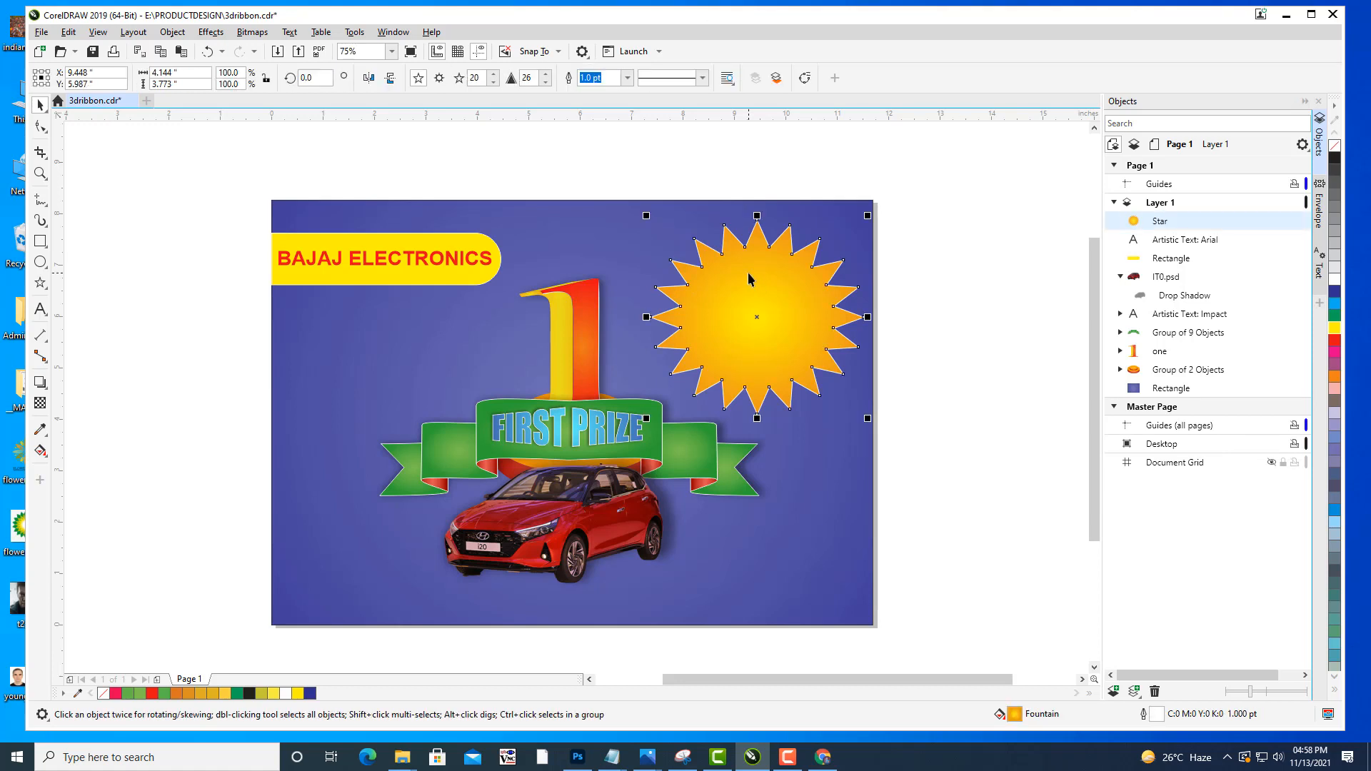
left_click(493, 73)
left_click(497, 74)
left_click(498, 74)
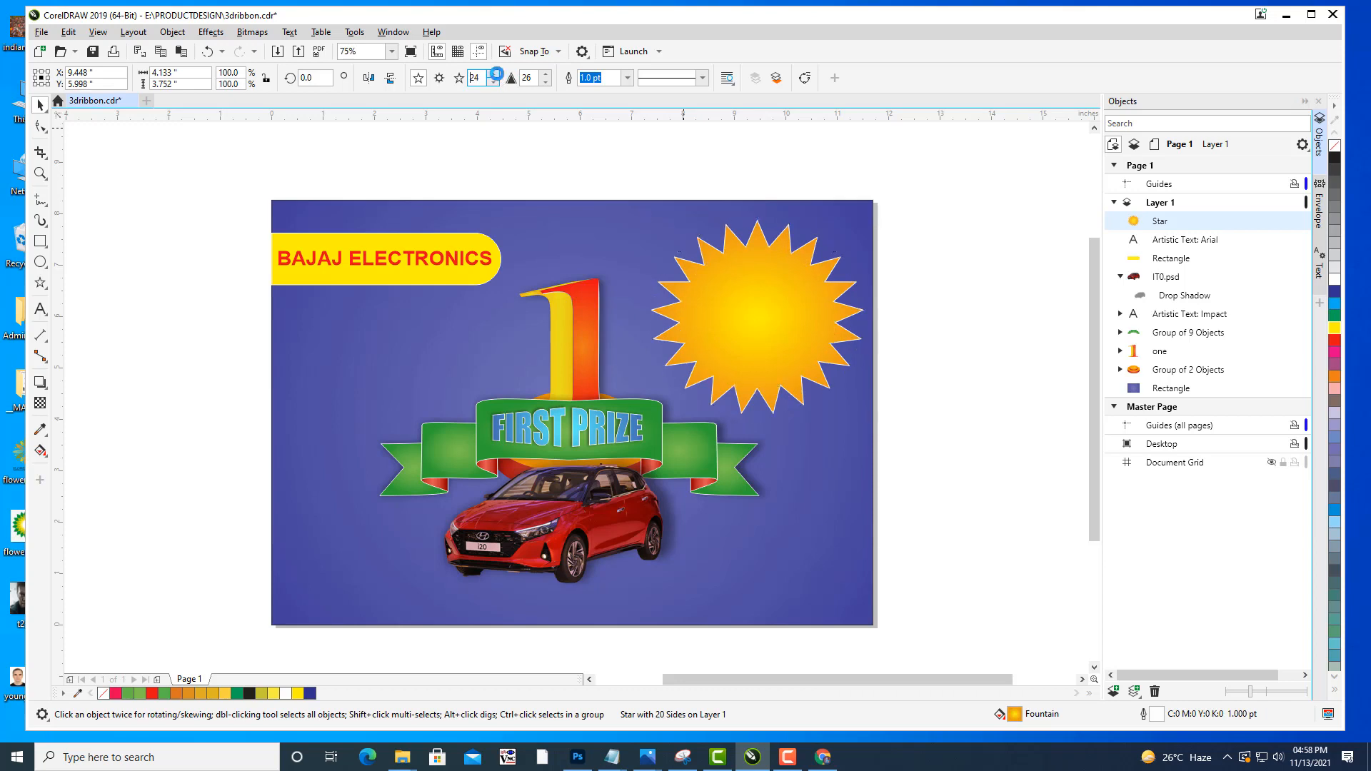
left_click(497, 74)
left_click(497, 74)
left_click(498, 74)
left_click(497, 74)
left_click(497, 74)
left_click(497, 74)
left_click(497, 74)
left_click(497, 74)
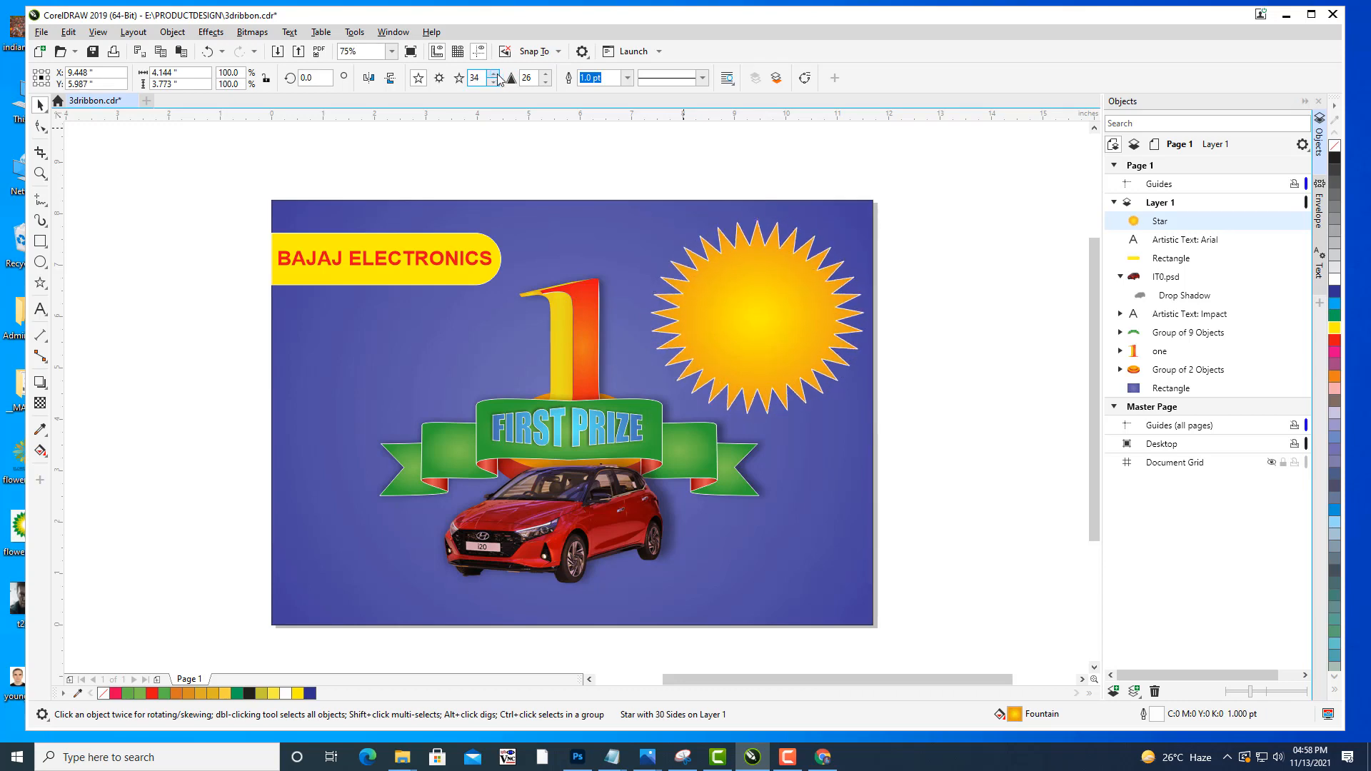
left_click(498, 74)
left_click(497, 74)
left_click(497, 75)
left_click(498, 75)
left_click(497, 74)
left_click(497, 75)
left_click(497, 75)
left_click(497, 74)
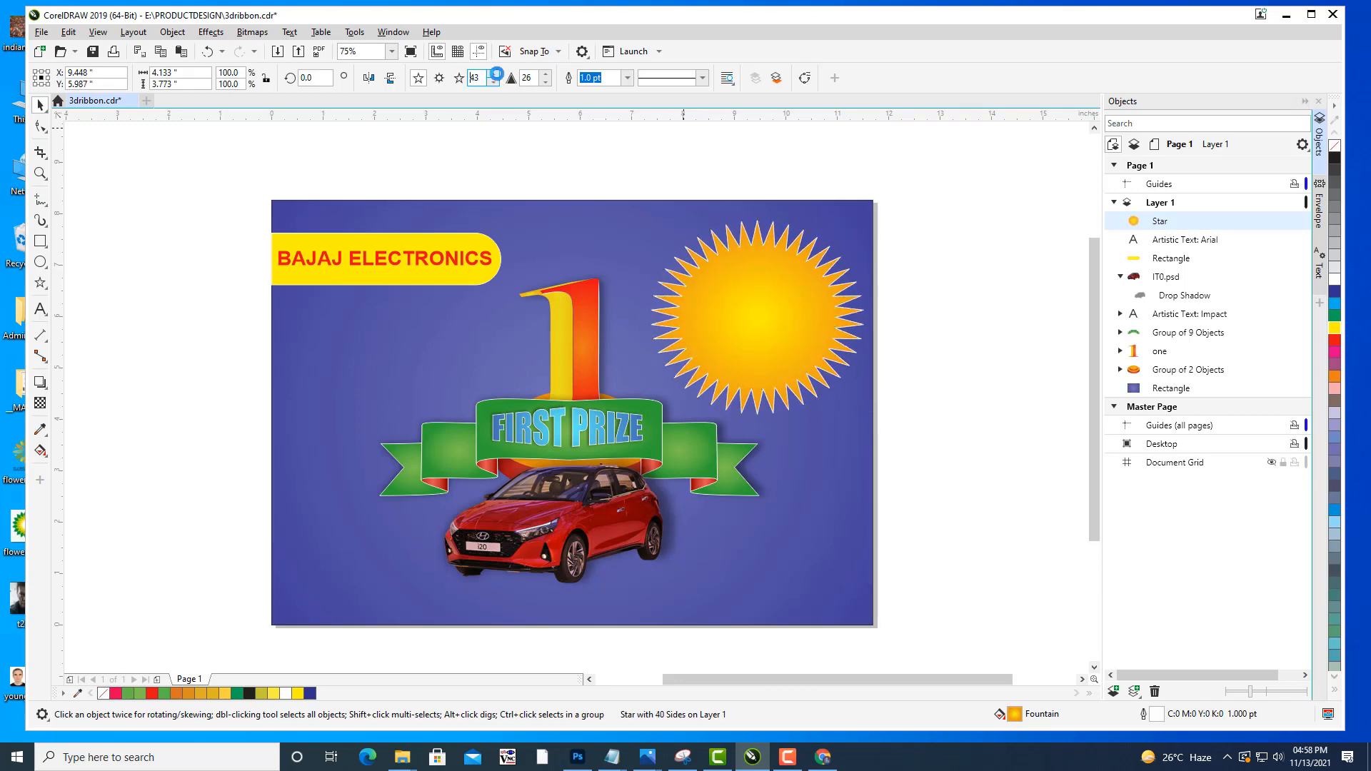
left_click(497, 74)
left_click(497, 74)
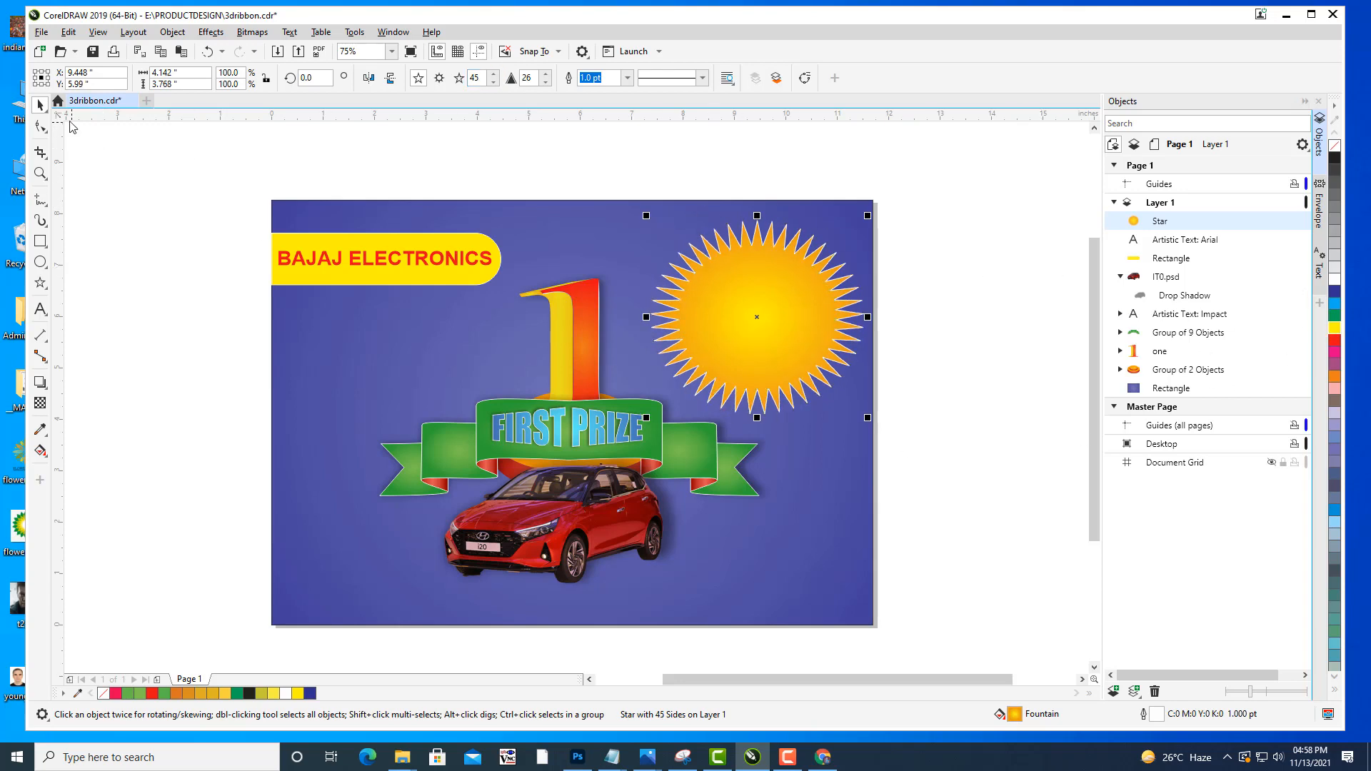
left_click(84, 193)
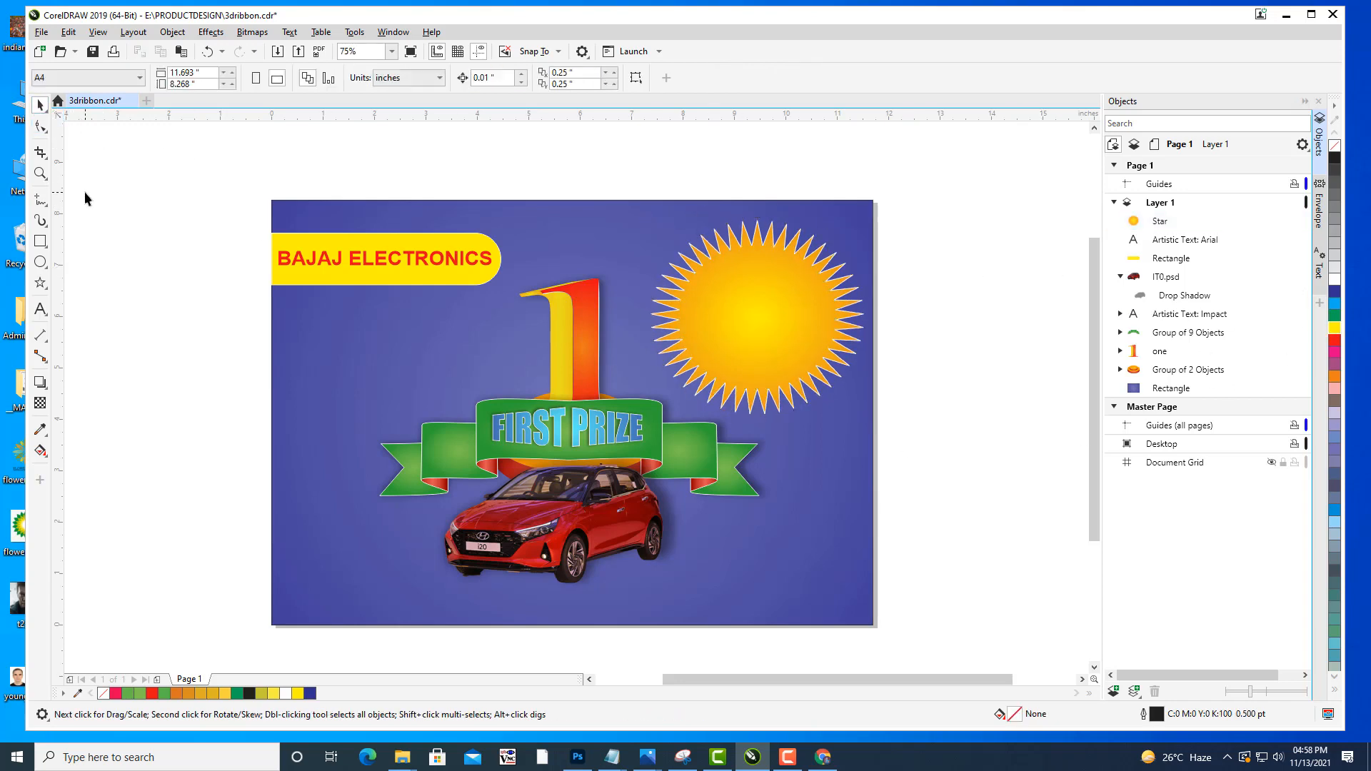
Add the artistic text "20% OFF" in the empty area beside the page, level with the star.
left_click_drag(965, 438, 967, 444)
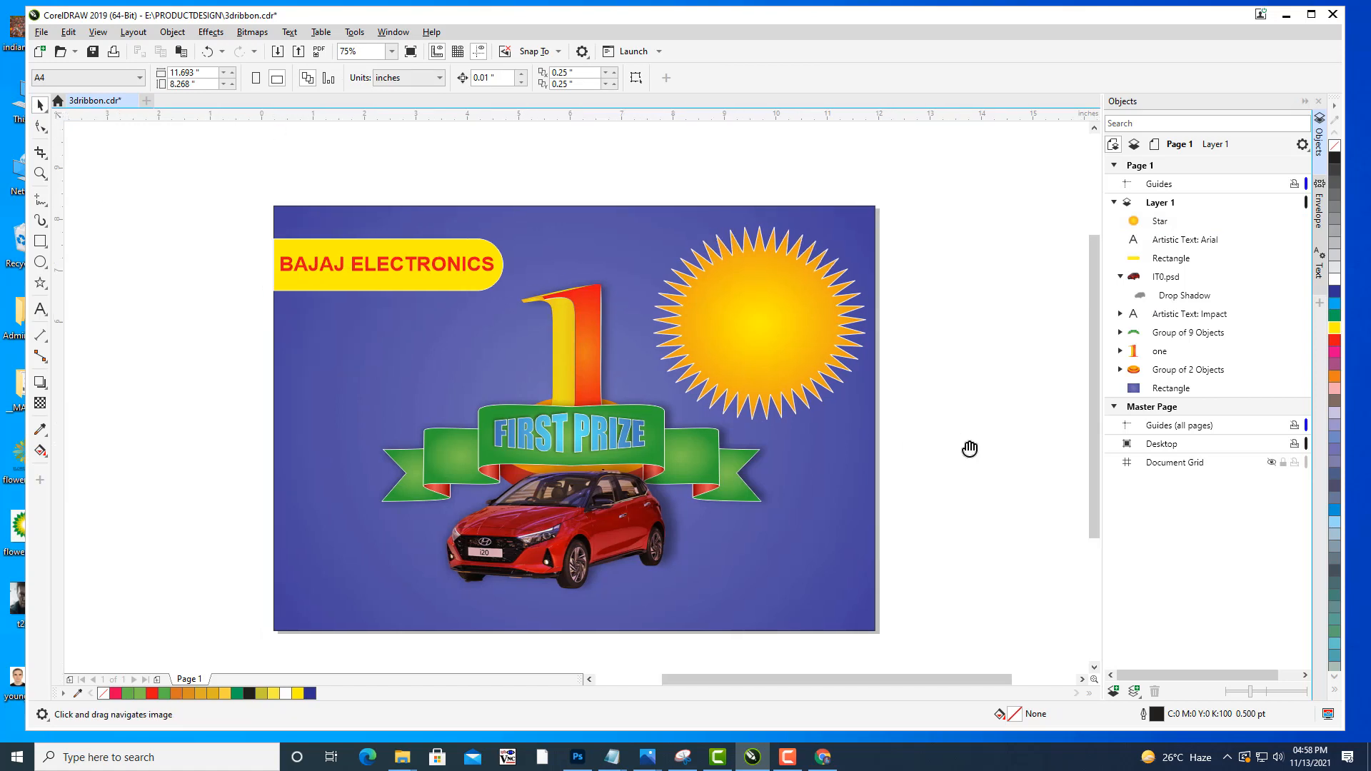
left_click(40, 309)
left_click_drag(692, 331, 542, 343)
left_click(789, 344)
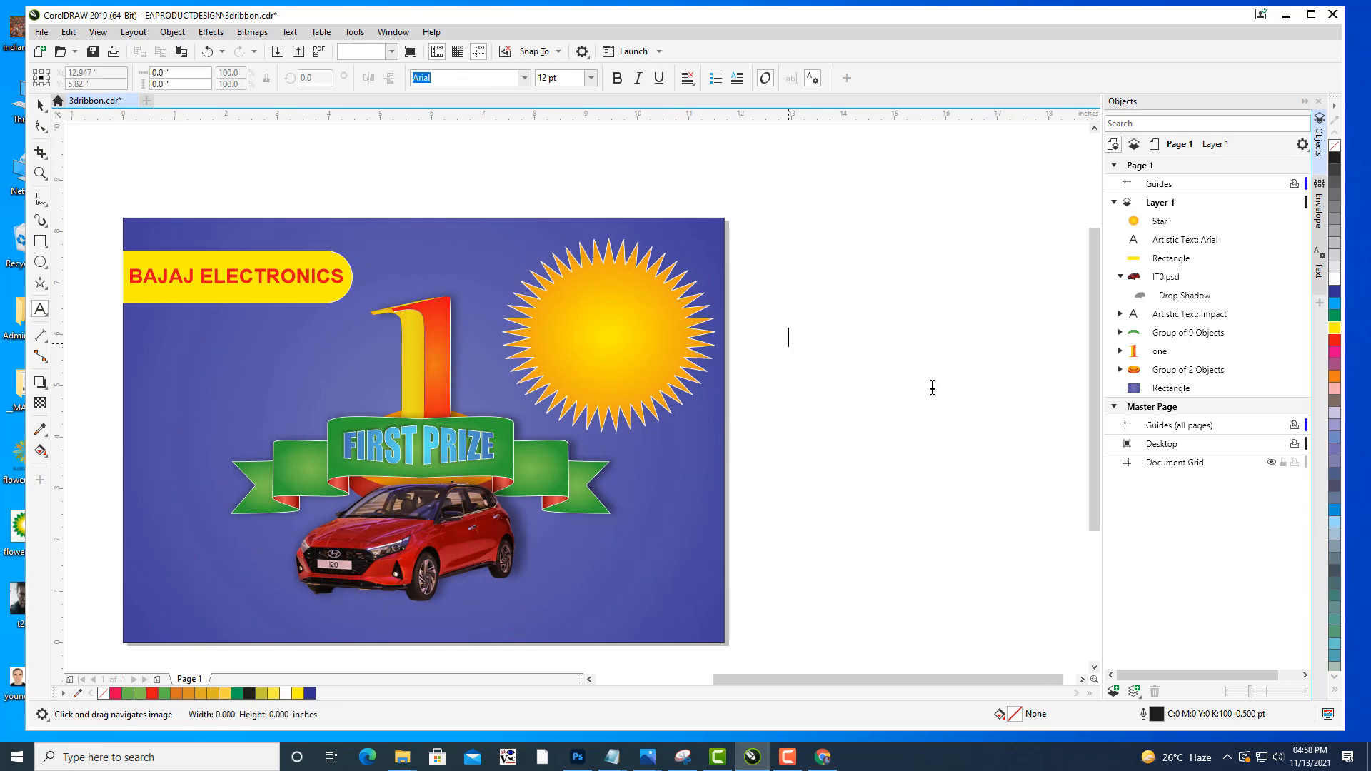
type("20")
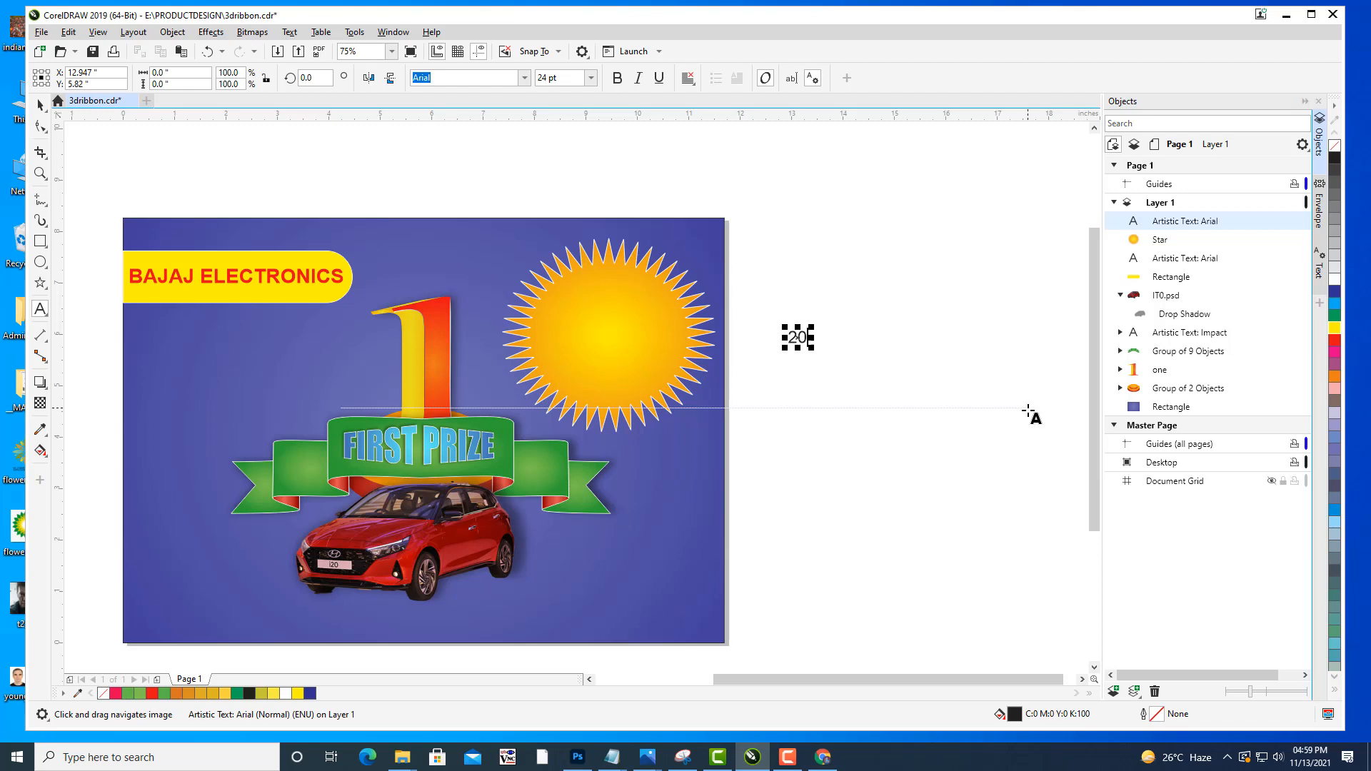
type("% OFF")
key("Return")
type("F")
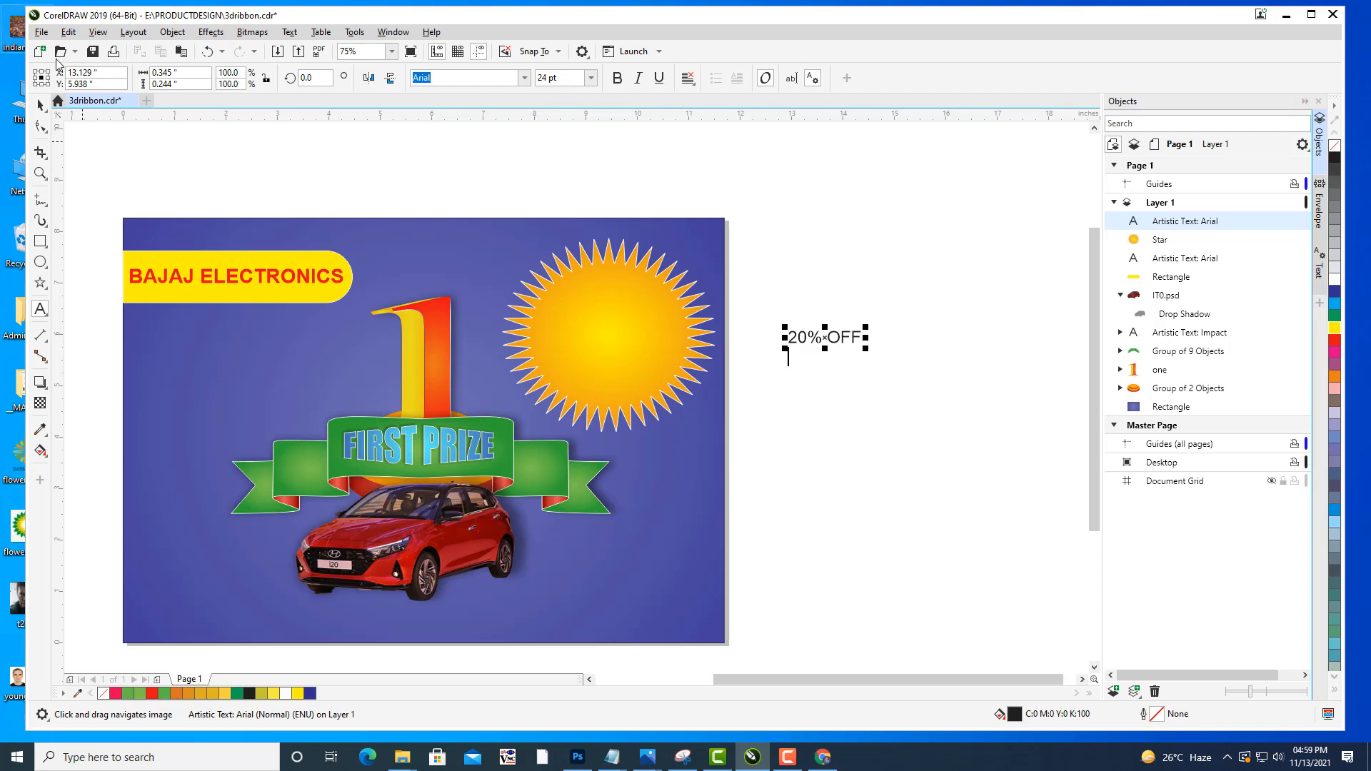
left_click(40, 104)
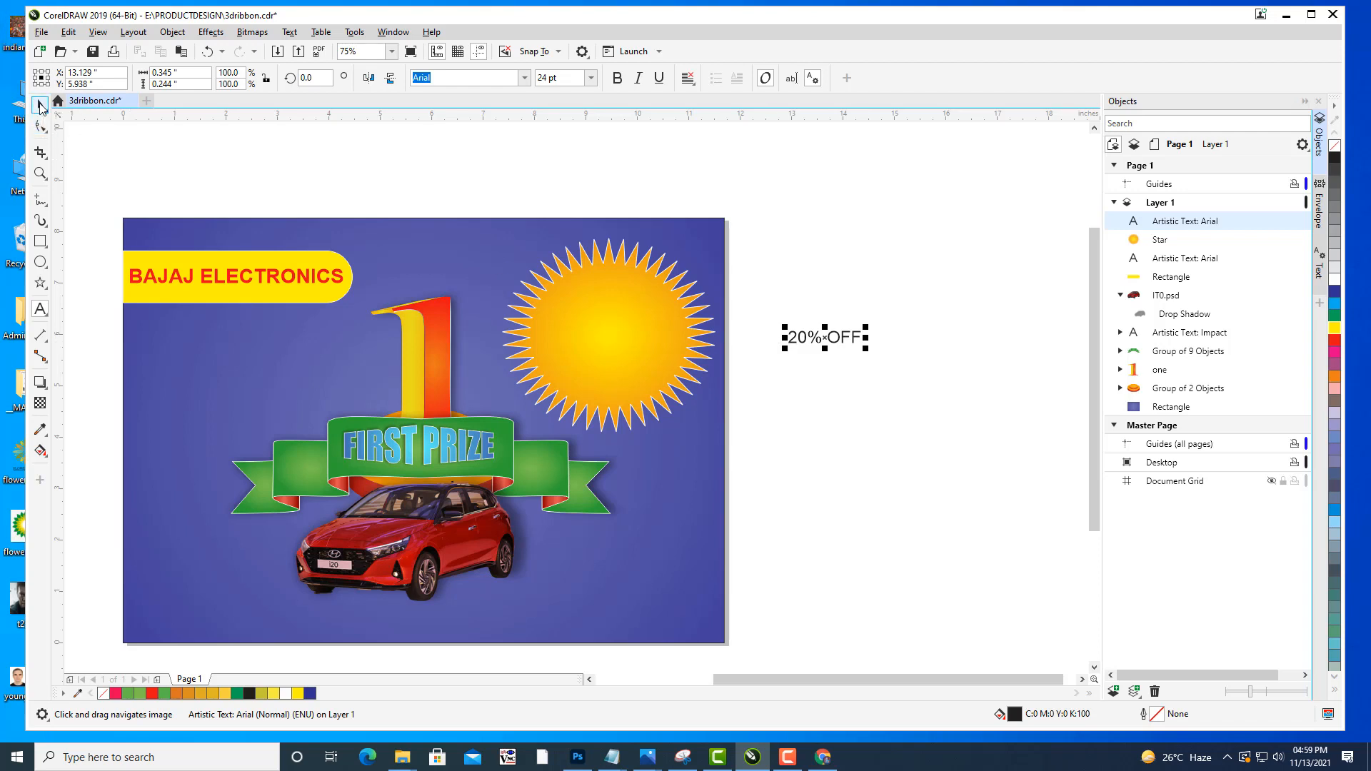
Move the 20% OFF text onto the upper part of the star and enlarge it proportionally to about 35 pt.
left_click_drag(831, 344, 610, 275)
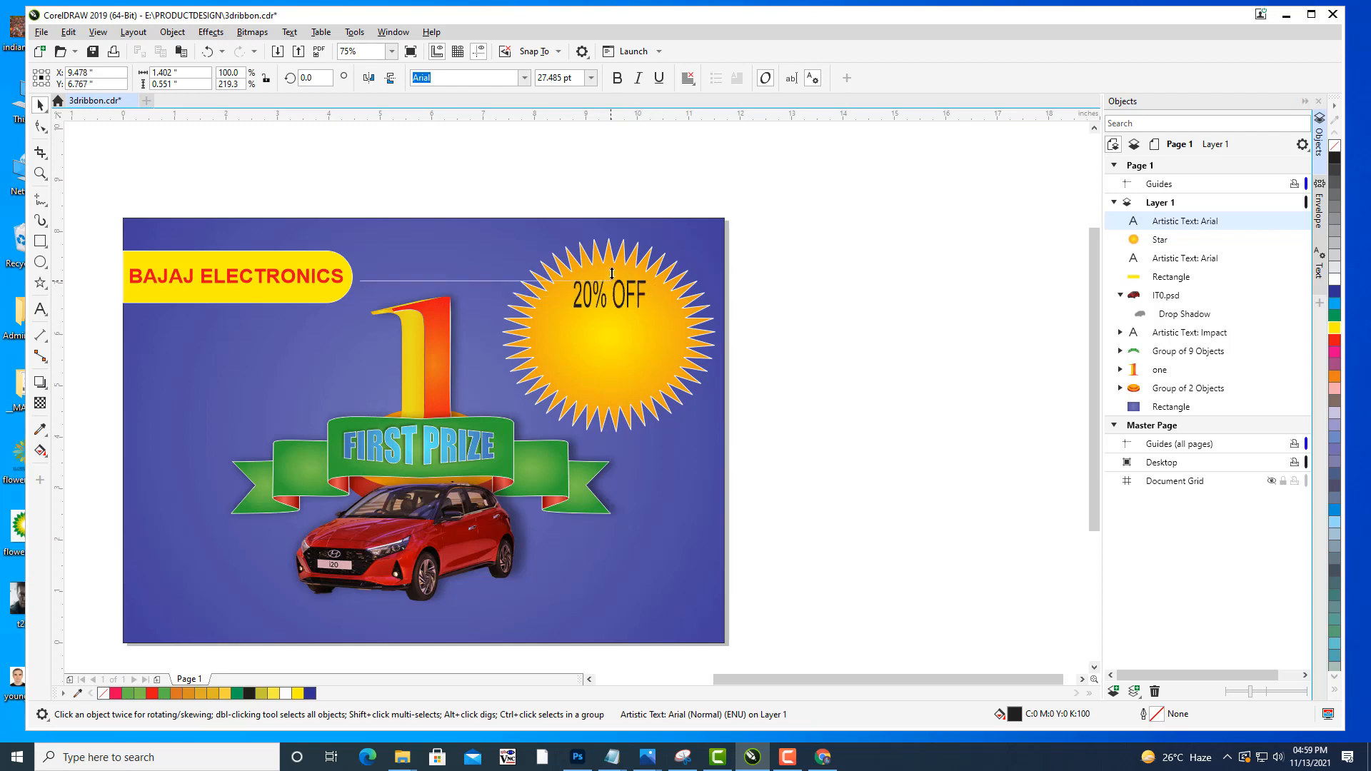
key("ctrl+z")
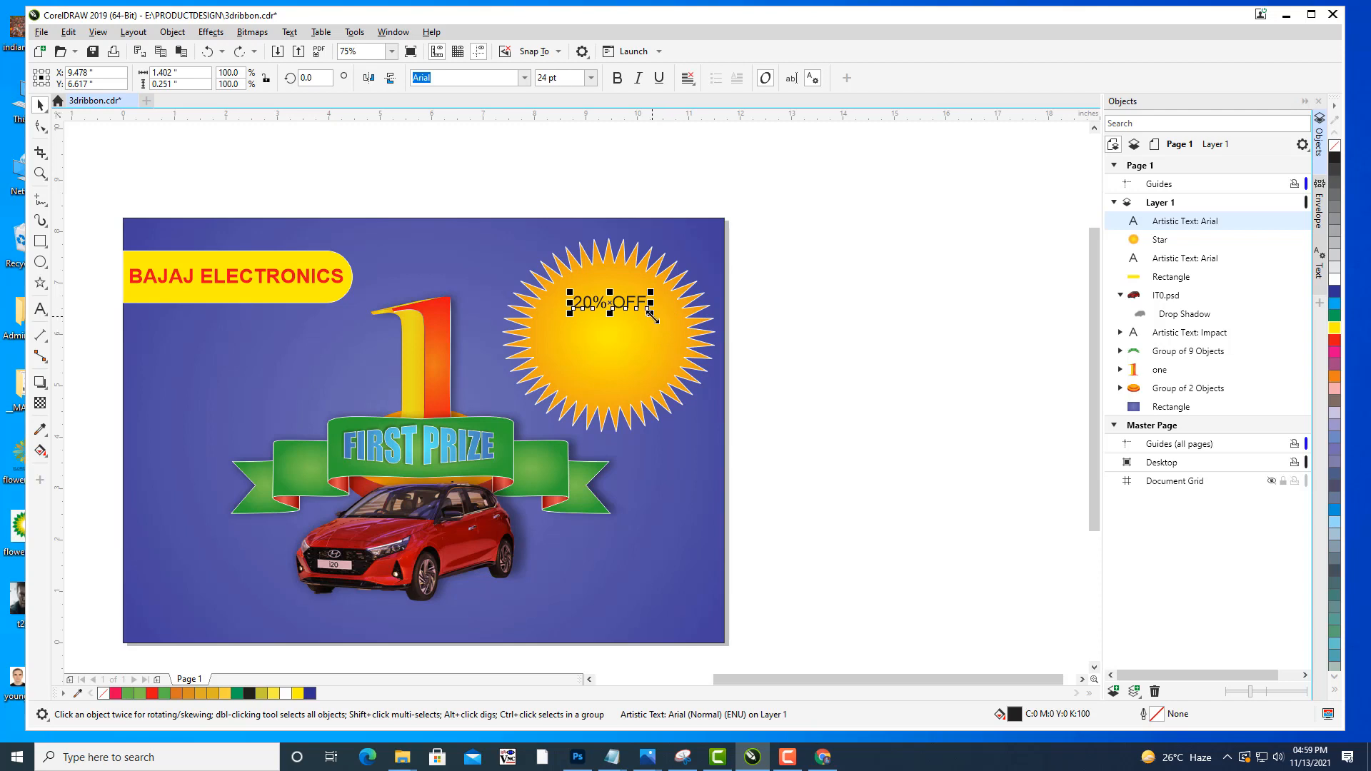
left_click_drag(651, 314, 664, 325)
Make the 20% OFF text bold and colour it dark blue.
left_click(619, 79)
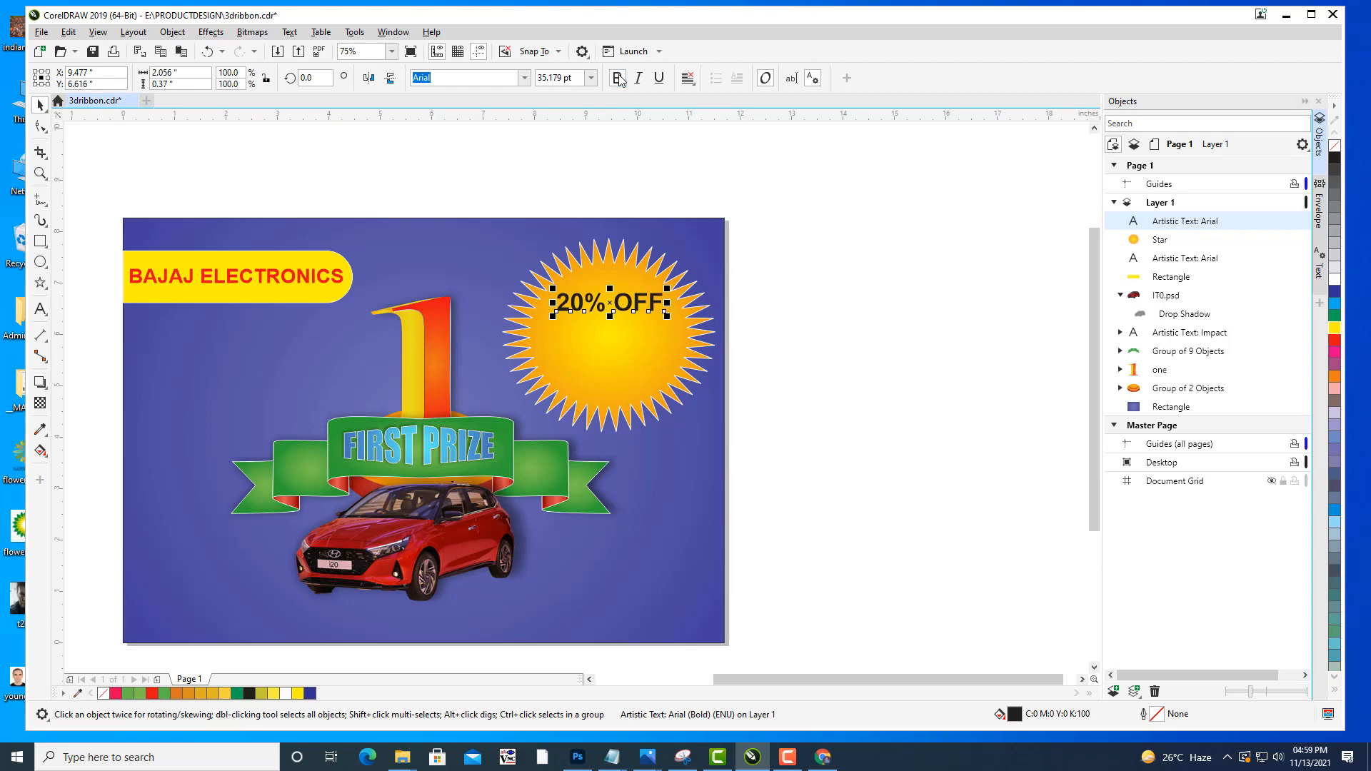
left_click(1334, 291)
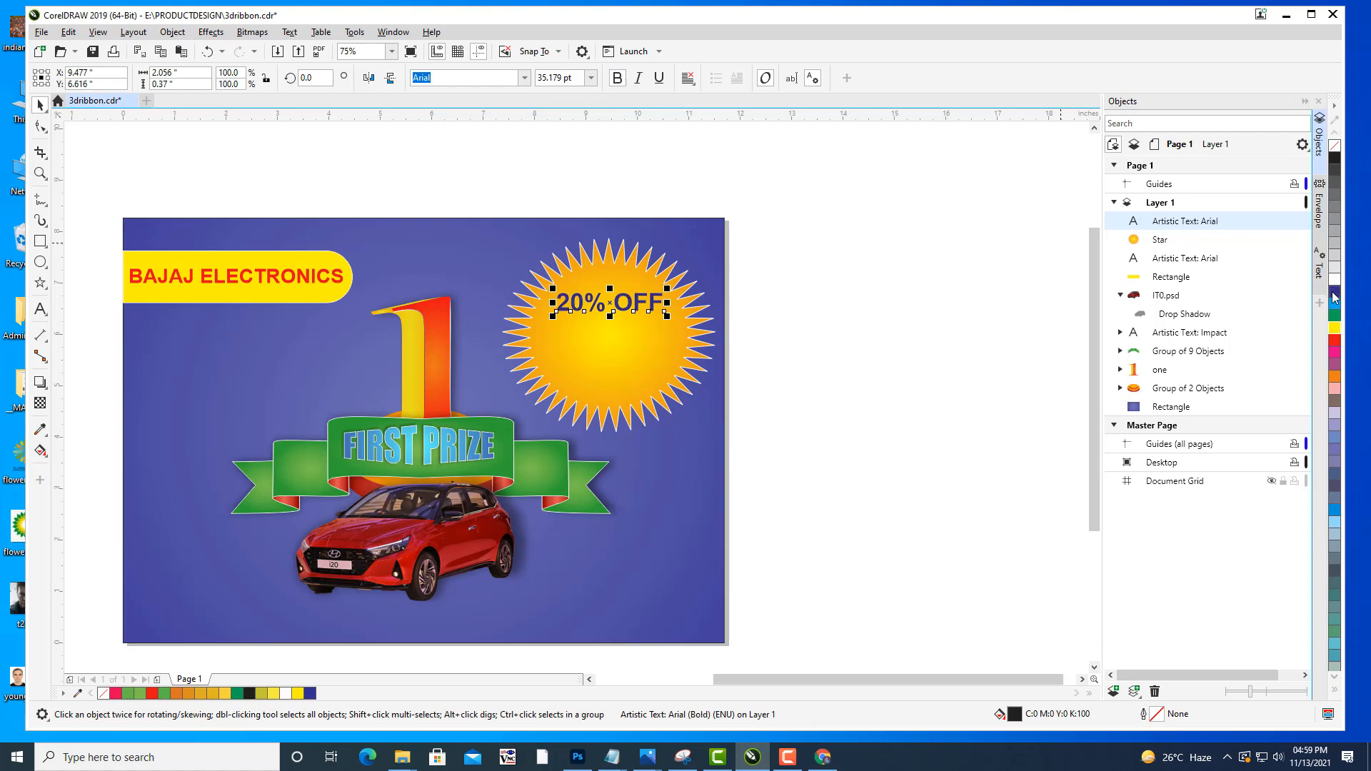
left_click(902, 292)
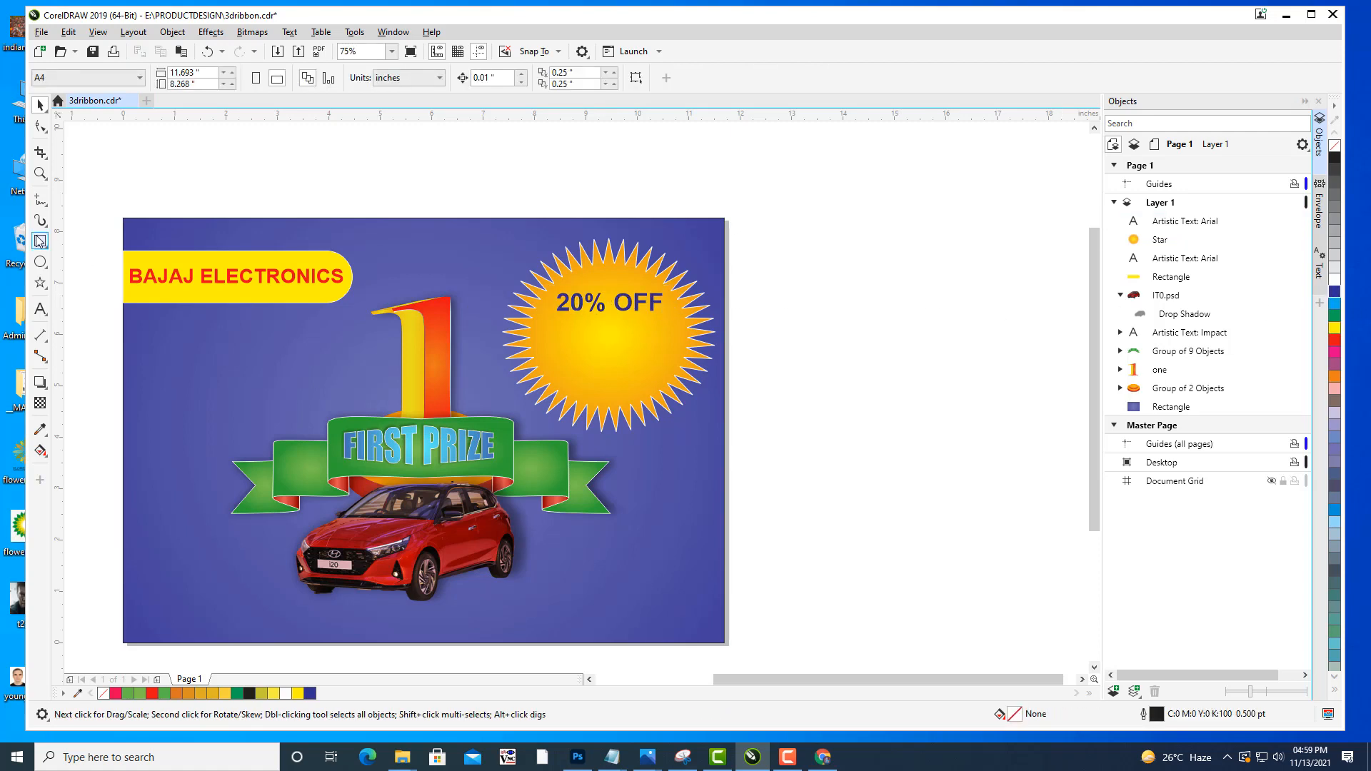
Add the artistic text "FESTIVAL DHAMAKA" on two lines in the empty area beside the page.
left_click(40, 308)
scroll(827, 332, "right", 1)
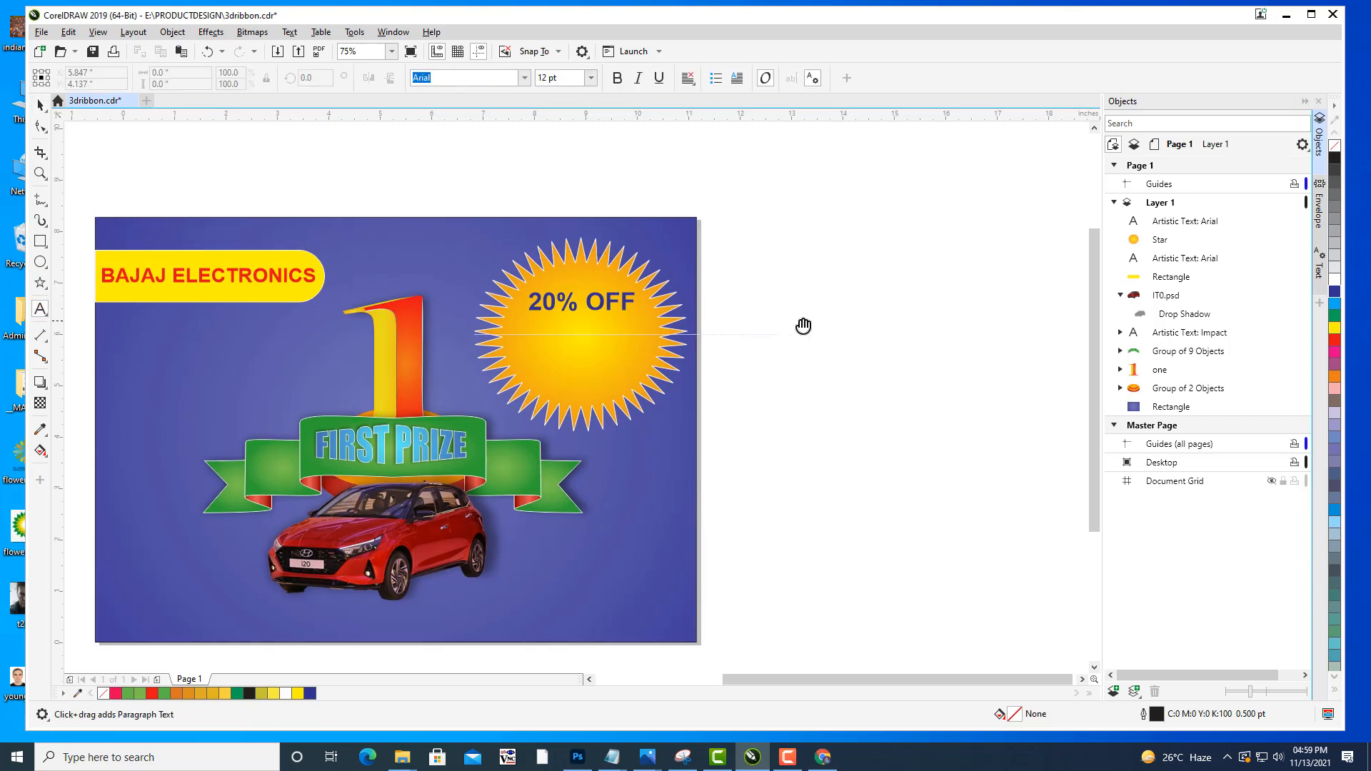
left_click(788, 329)
type("FESTIVAL")
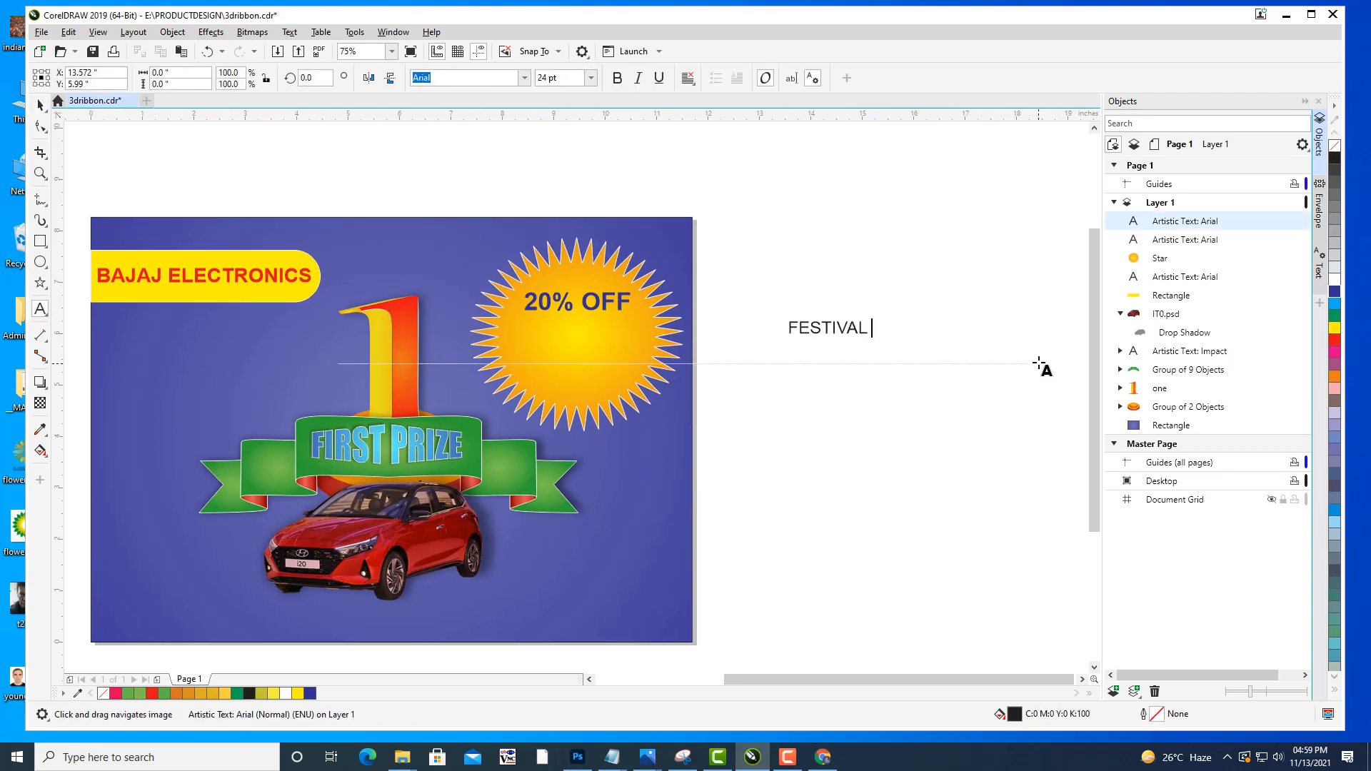
type("DE")
key("BackSpace")
type("HAMAKA")
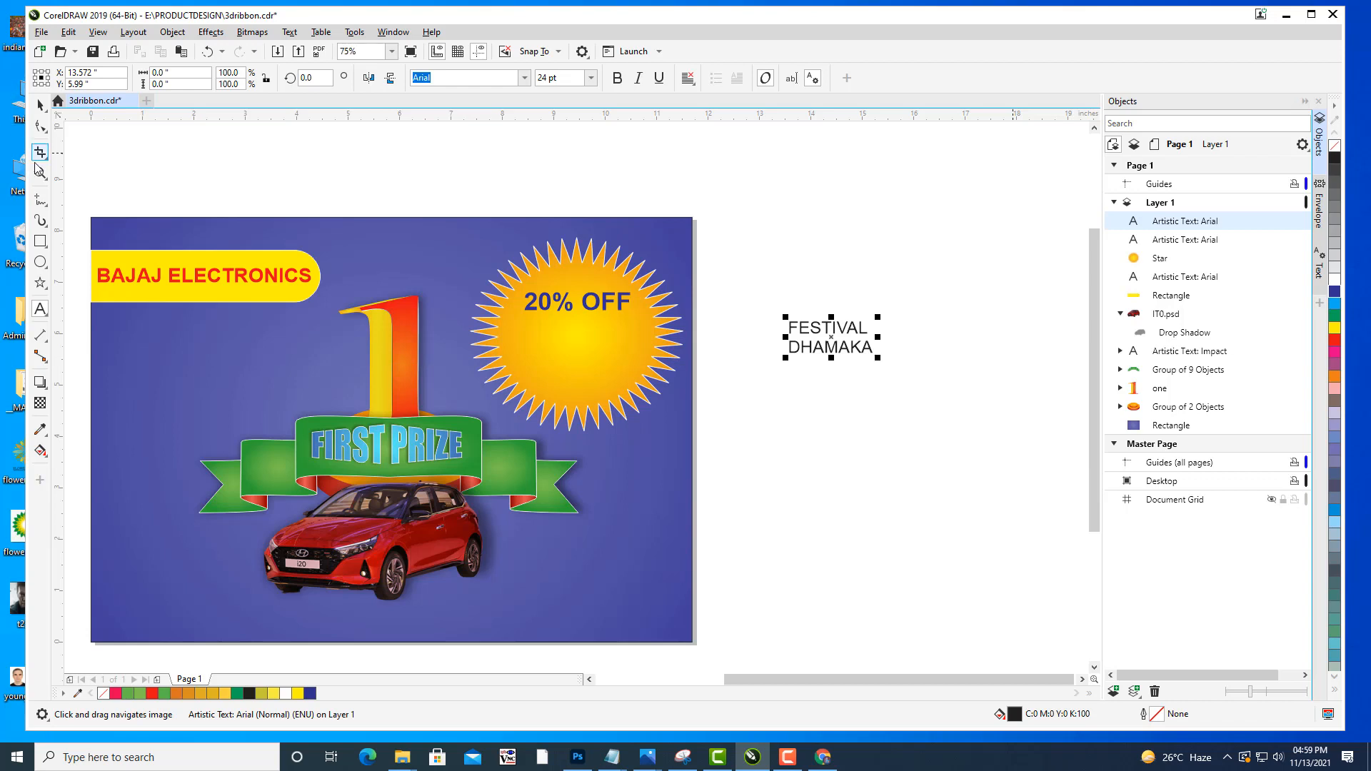
left_click(40, 106)
Centre-align the FESTIVAL DHAMAKA text, enlarge it to about 50 pt and move it slightly up and right.
left_click(687, 78)
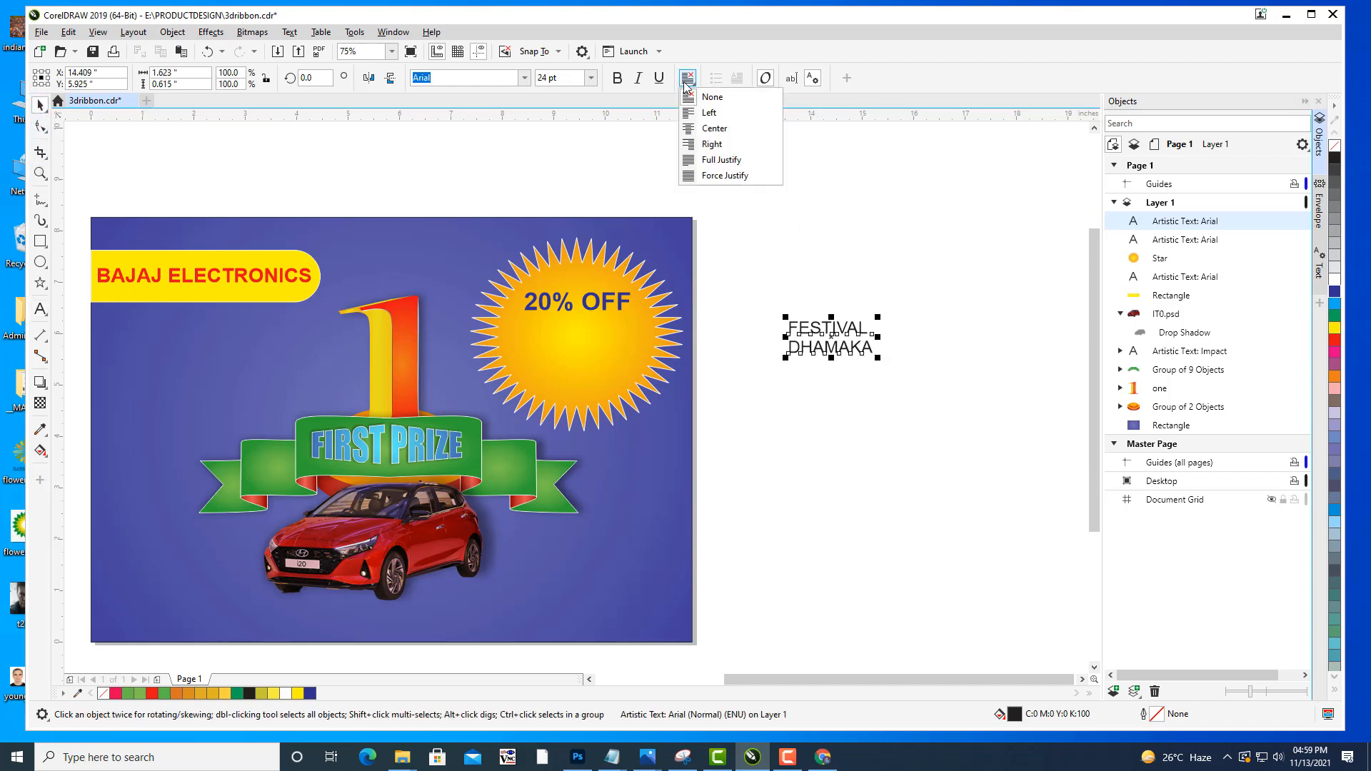
left_click(707, 130)
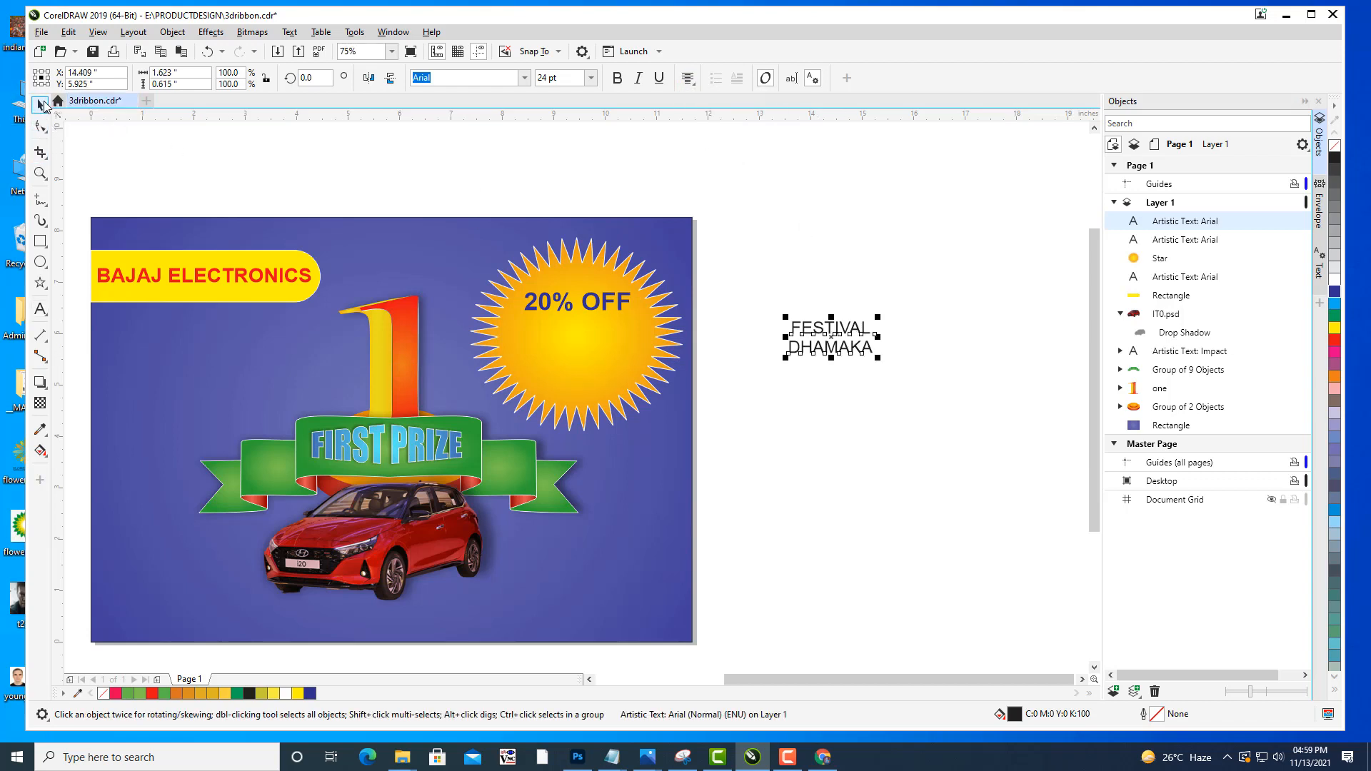
left_click_drag(880, 315, 921, 300)
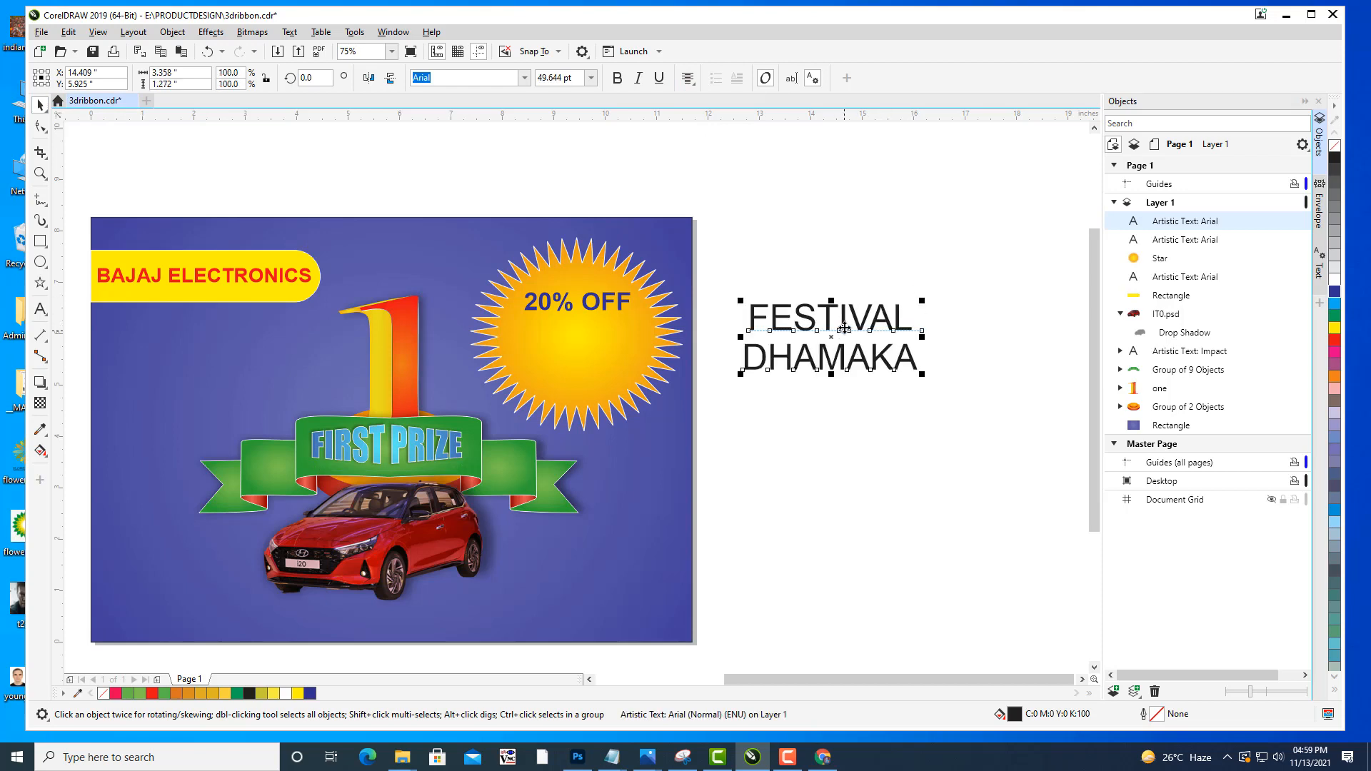
left_click_drag(845, 328, 871, 294)
left_click(879, 406)
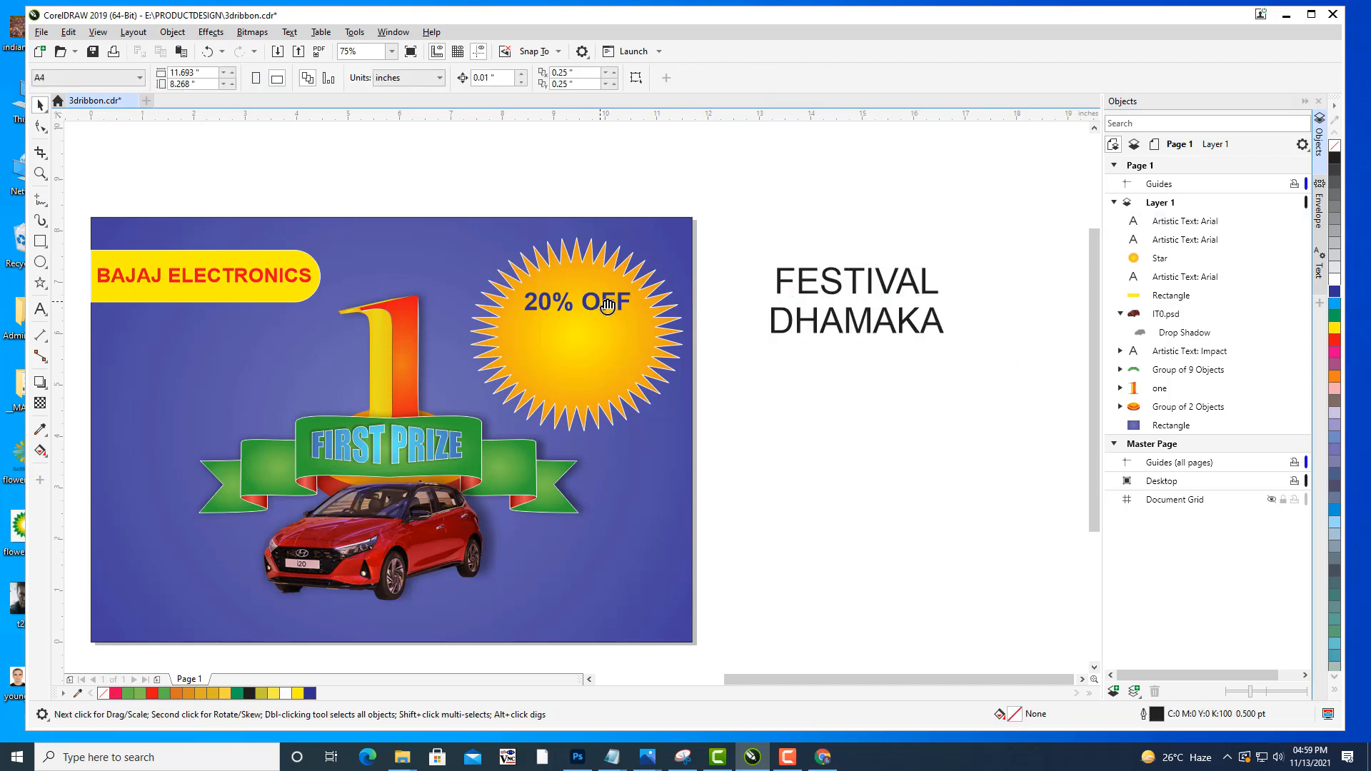
Draw a rectangle about 5.22 by 1.27 inches above the FESTIVAL DHAMAKA text, outside the page.
left_click_drag(606, 298, 674, 334)
left_click(40, 241)
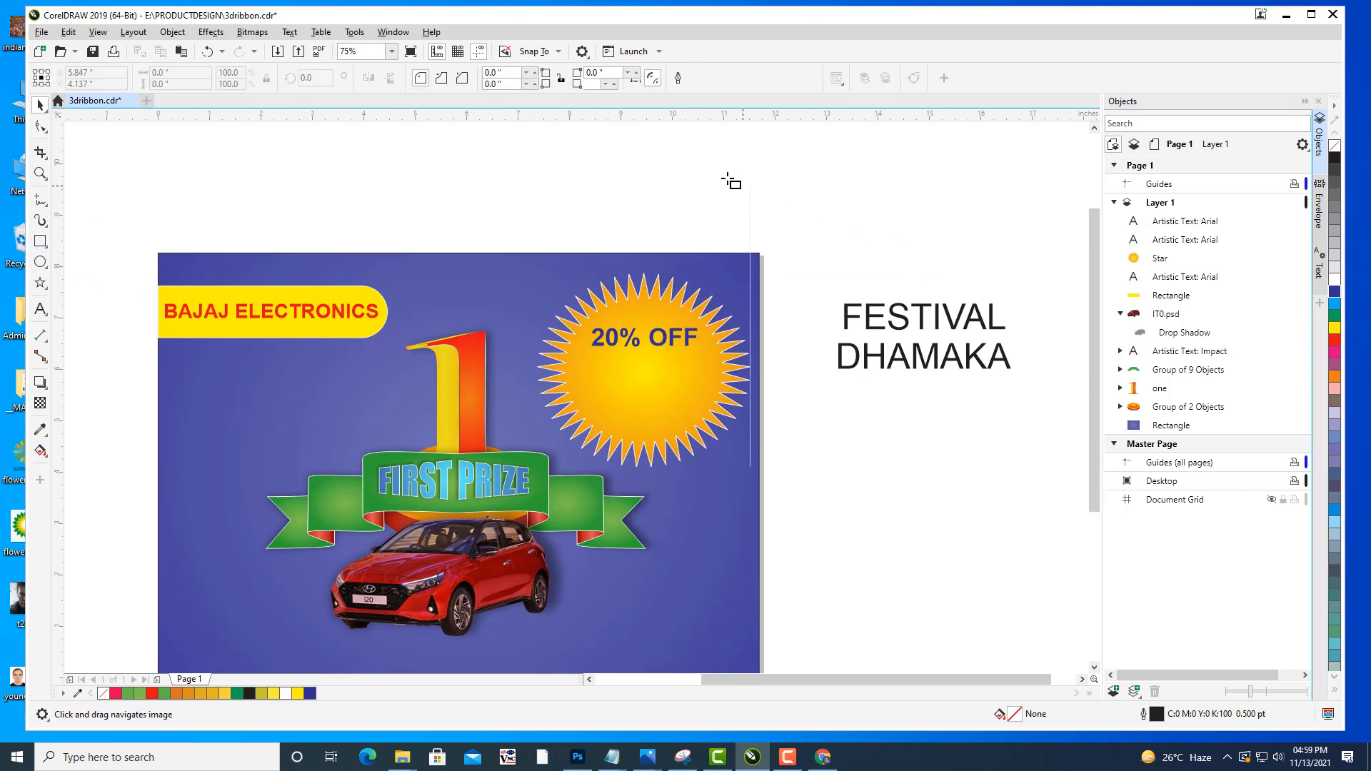
left_click_drag(713, 169, 986, 238)
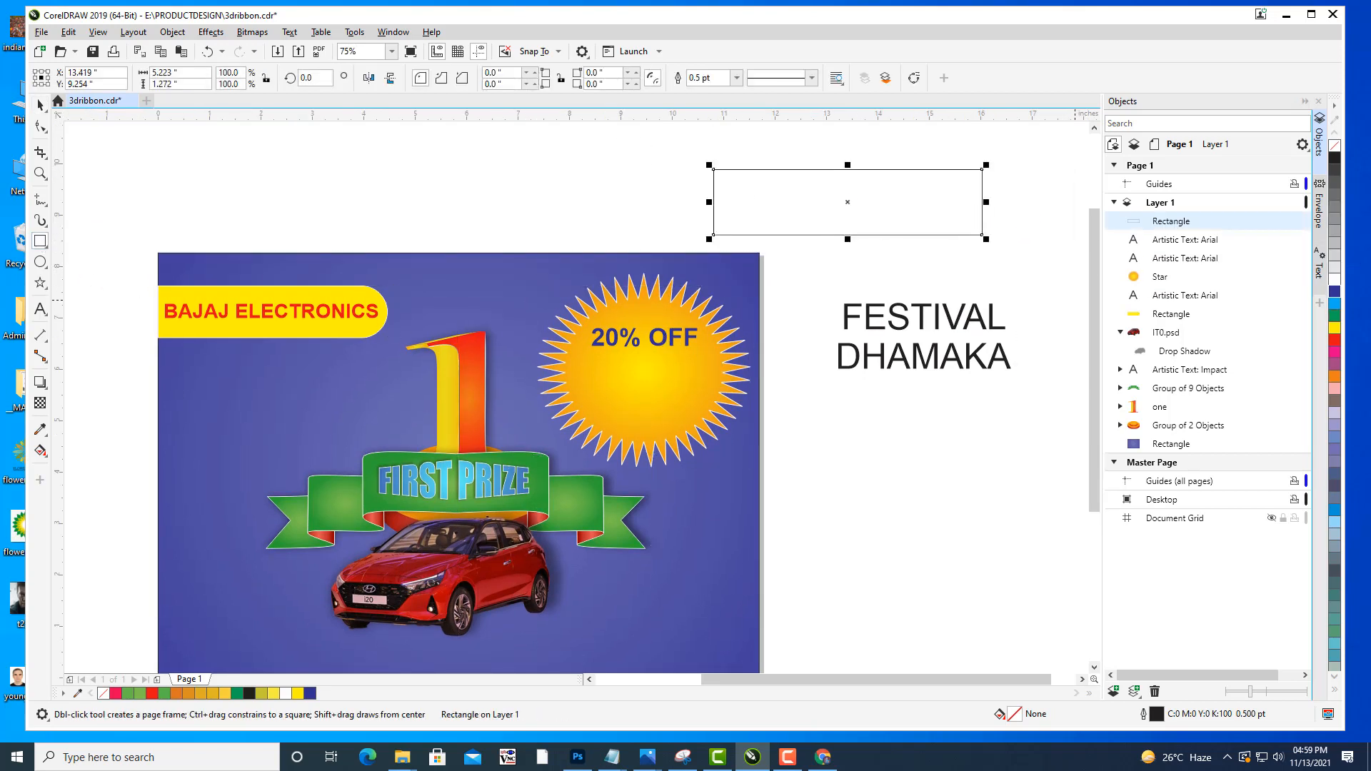
left_click(40, 105)
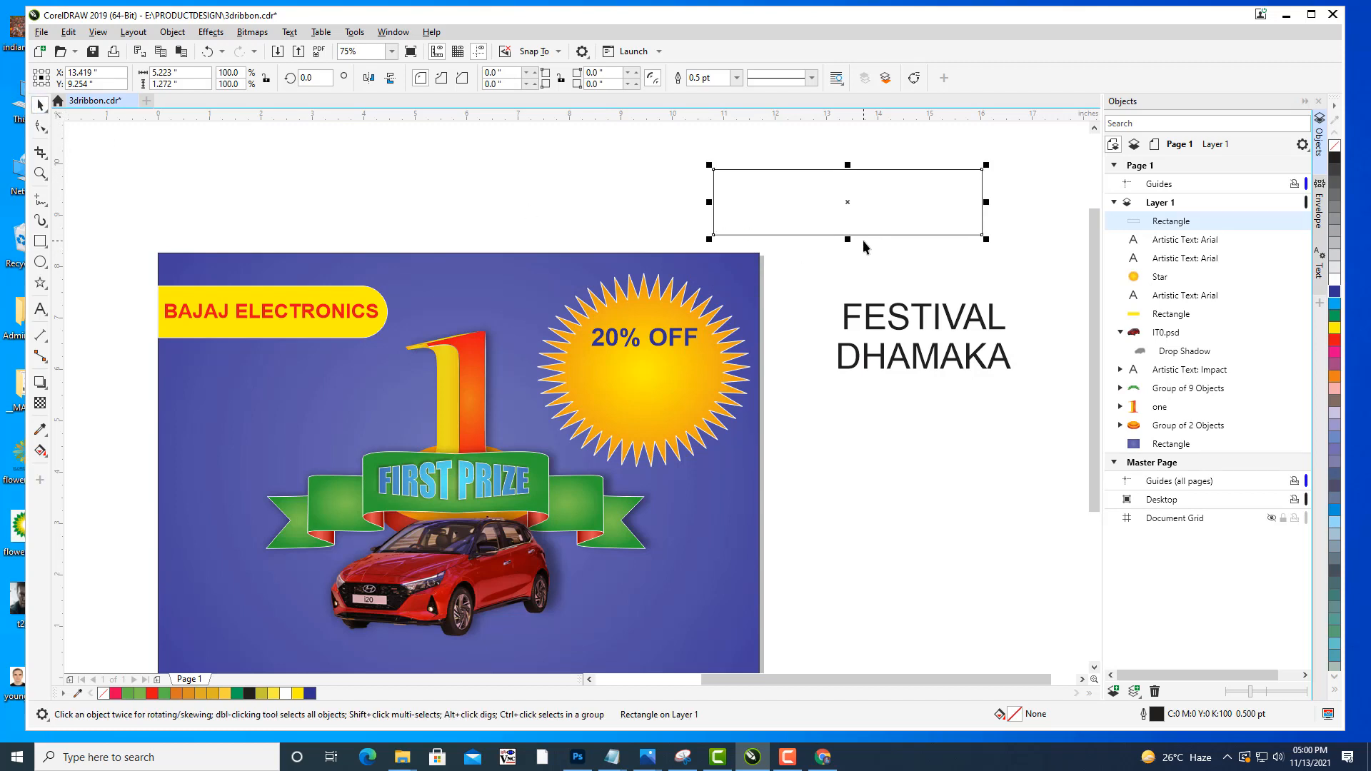
Convert the rectangle above the text to curves and pull the midpoints of its long edges inward to form a bow-tie outline.
key("ctrl+q")
key("F10")
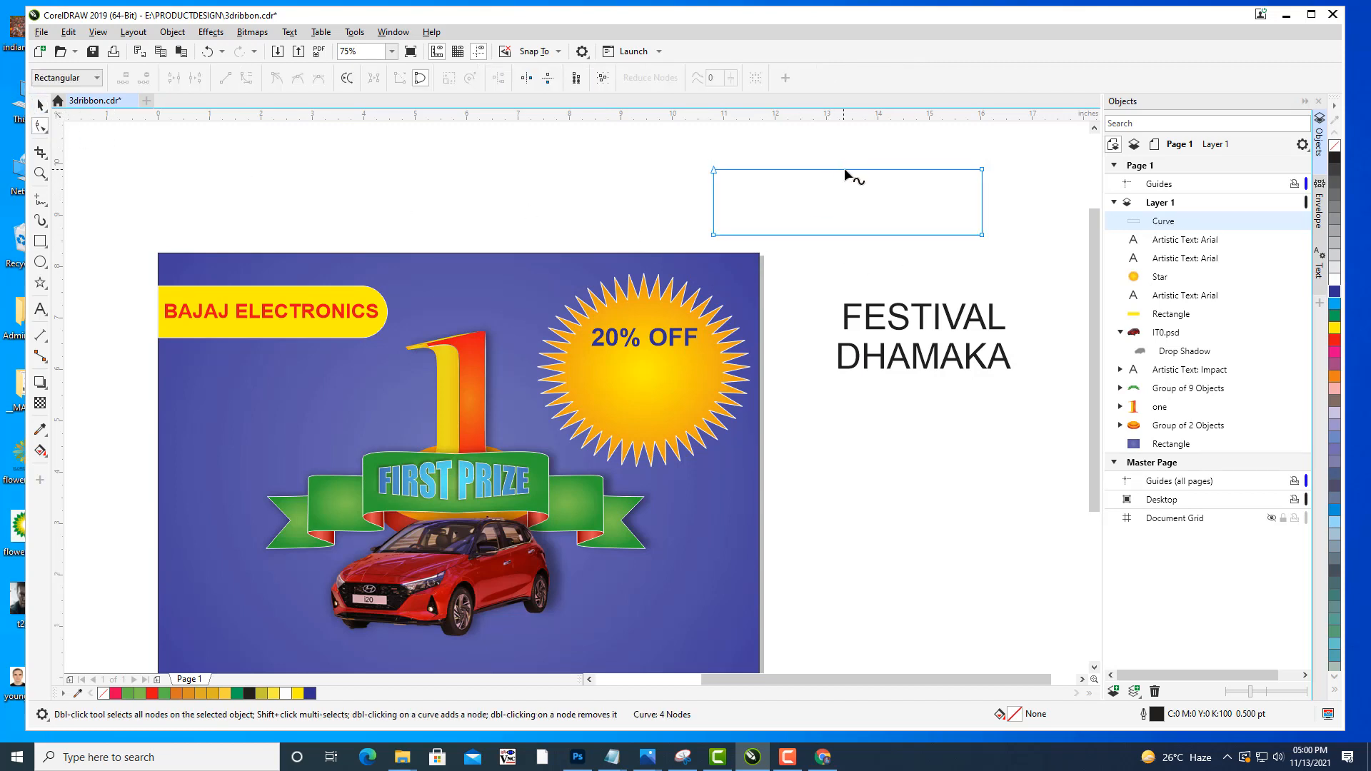
double_click(851, 170)
left_click_drag(851, 170, 848, 186)
double_click(853, 235)
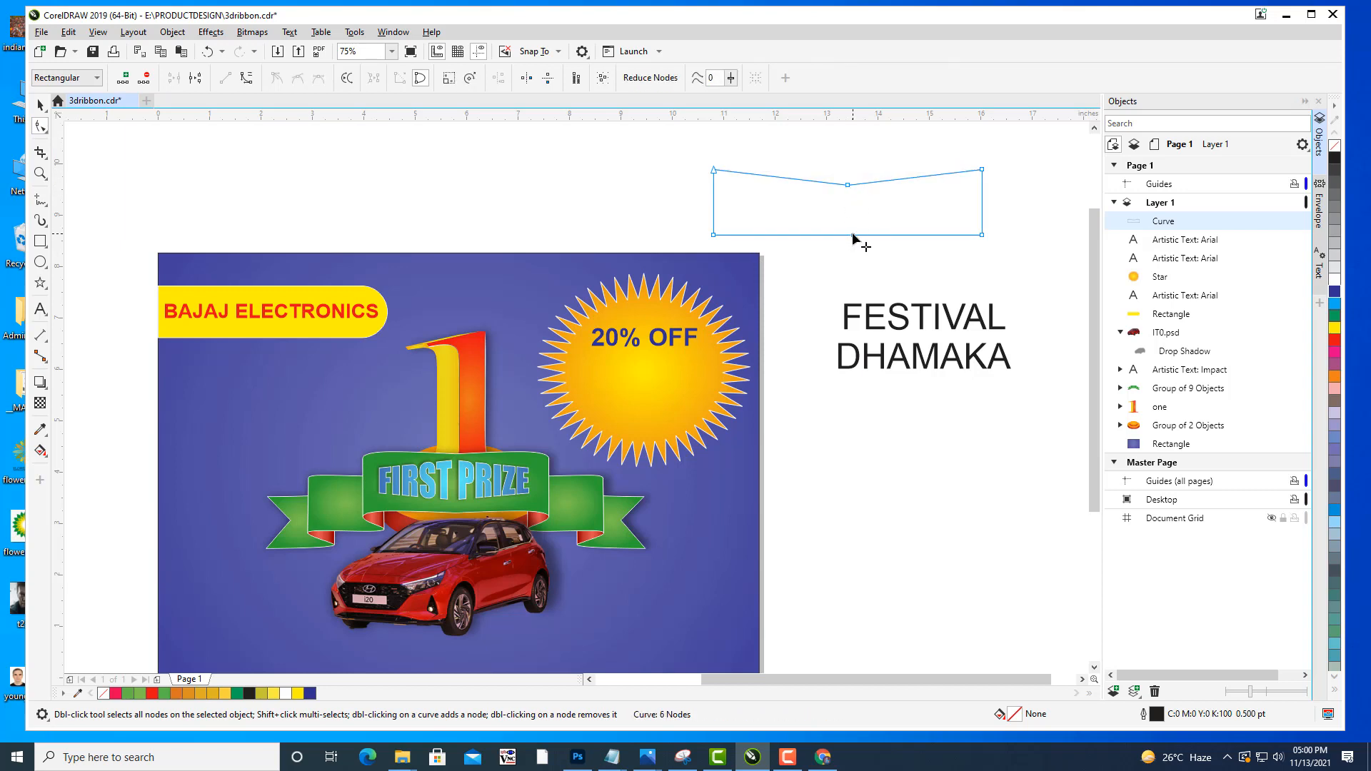
left_click_drag(854, 238, 850, 222)
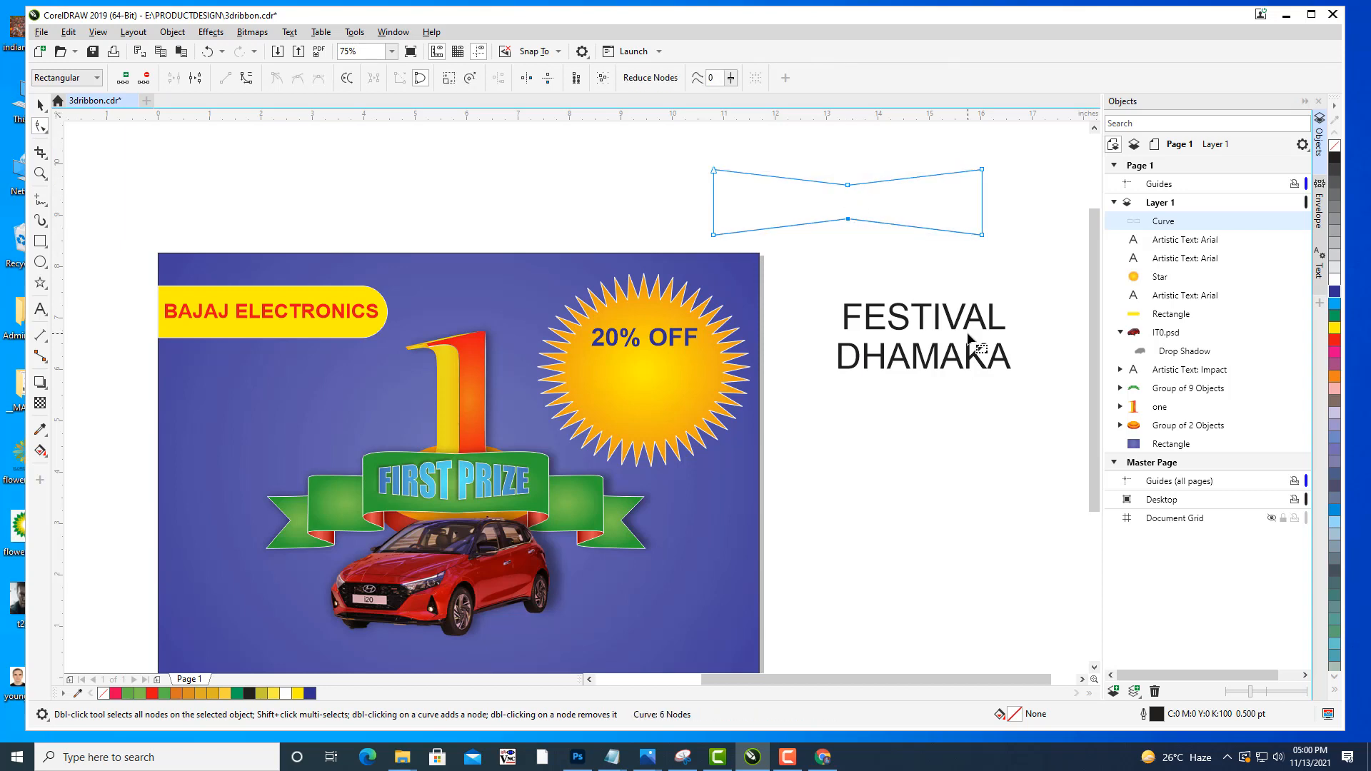
left_click(40, 105)
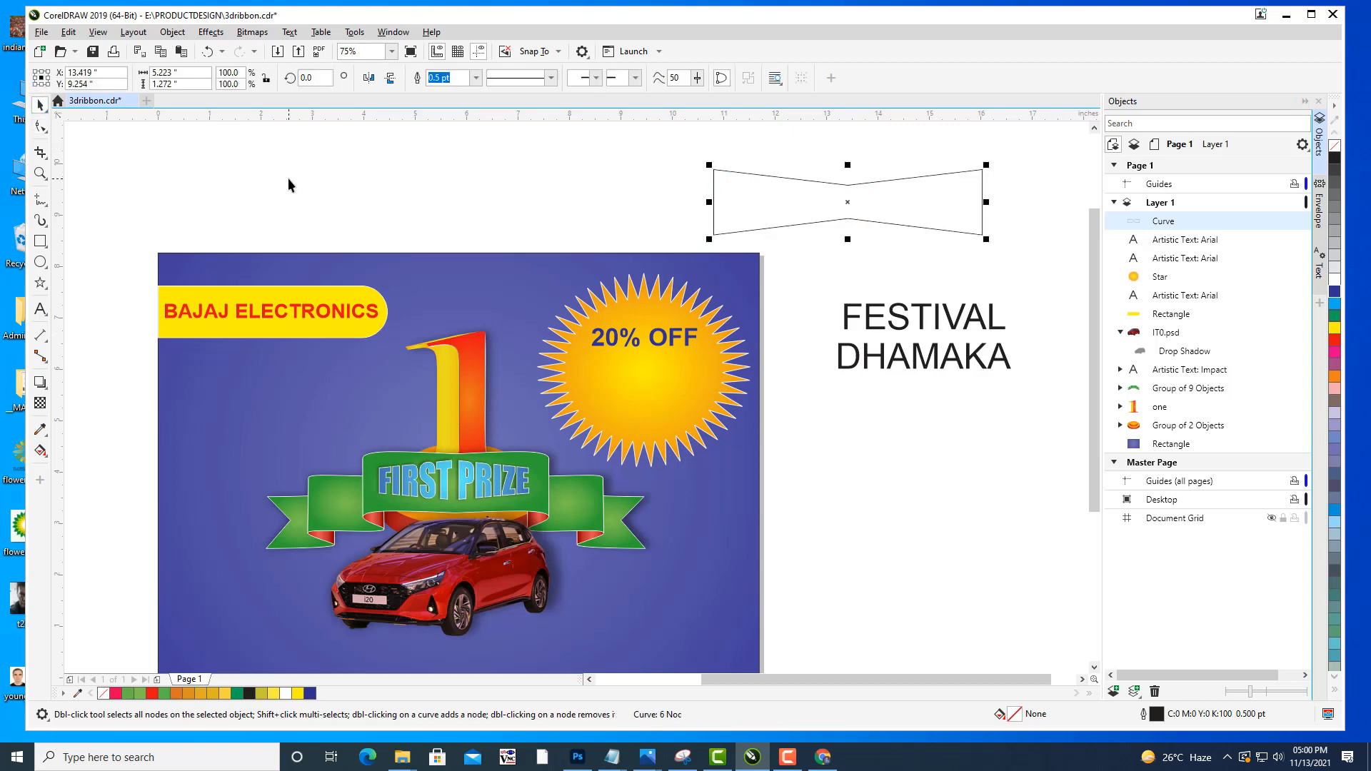
left_click(290, 184)
Apply an envelope created from the bow-tie outline to the FESTIVAL DHAMAKA text and make the text bold.
left_click(953, 325)
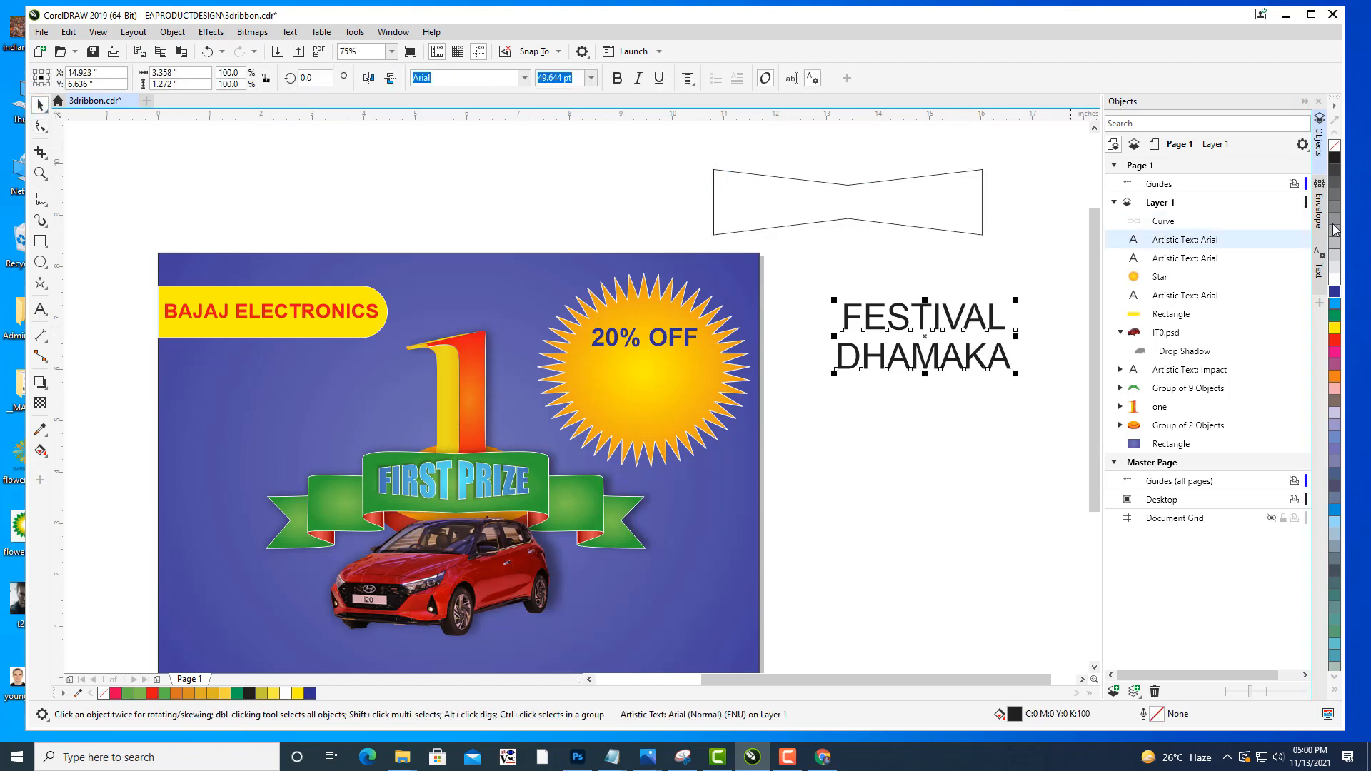
left_click(1320, 207)
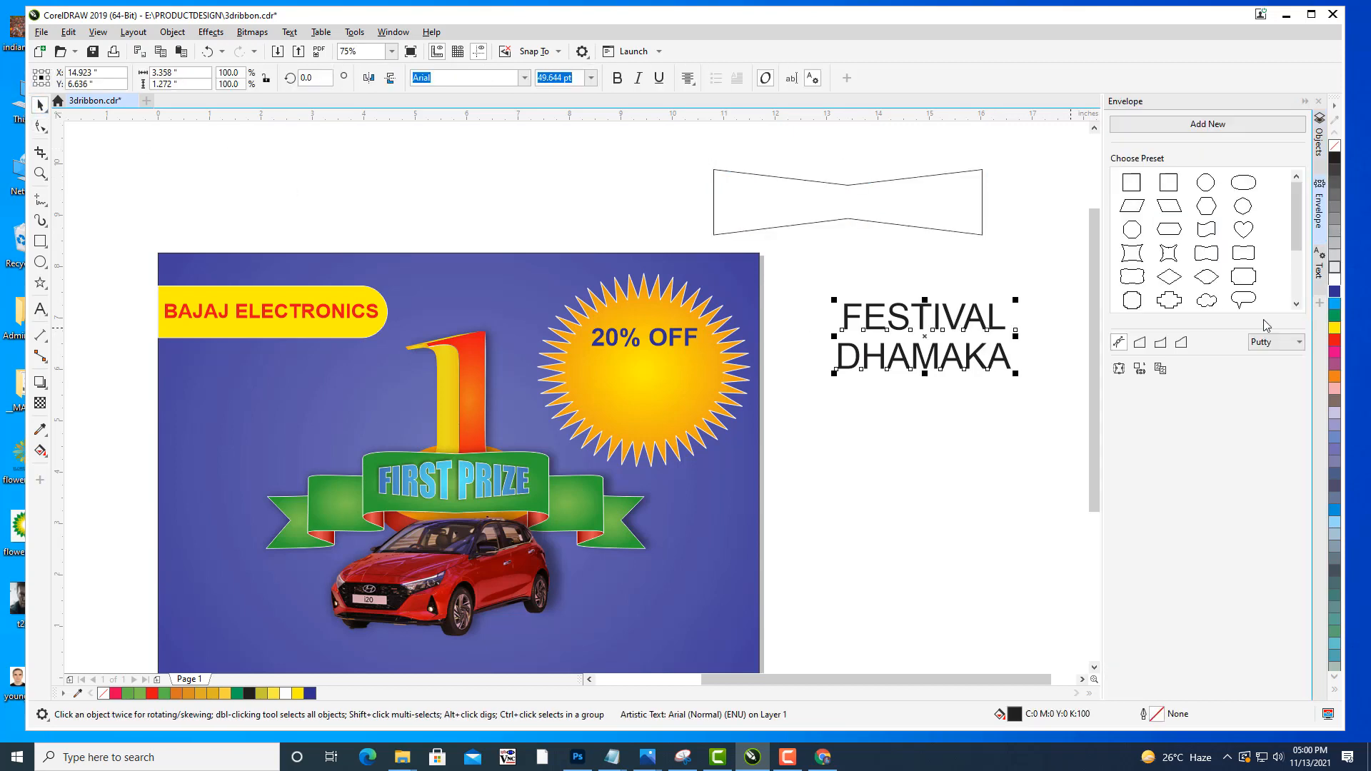
left_click(1140, 369)
left_click(757, 229)
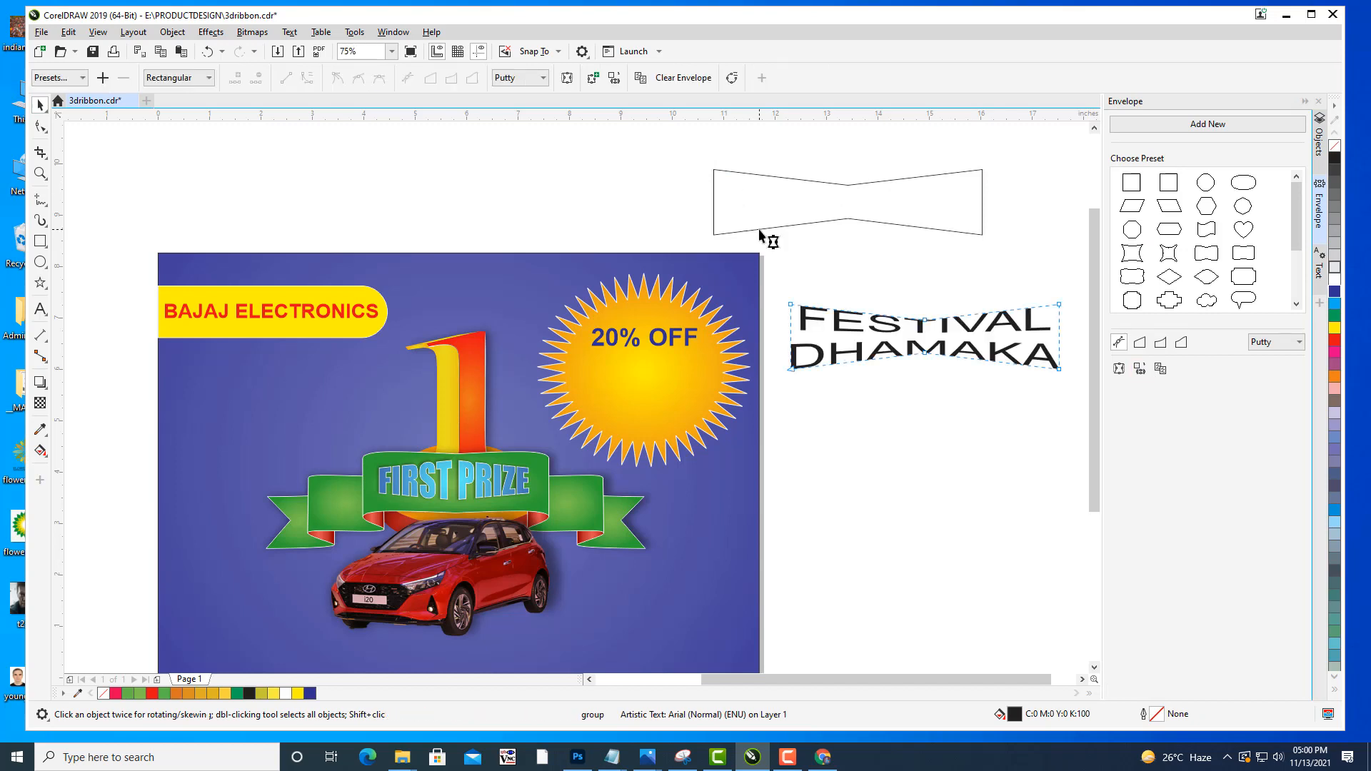
left_click(40, 105)
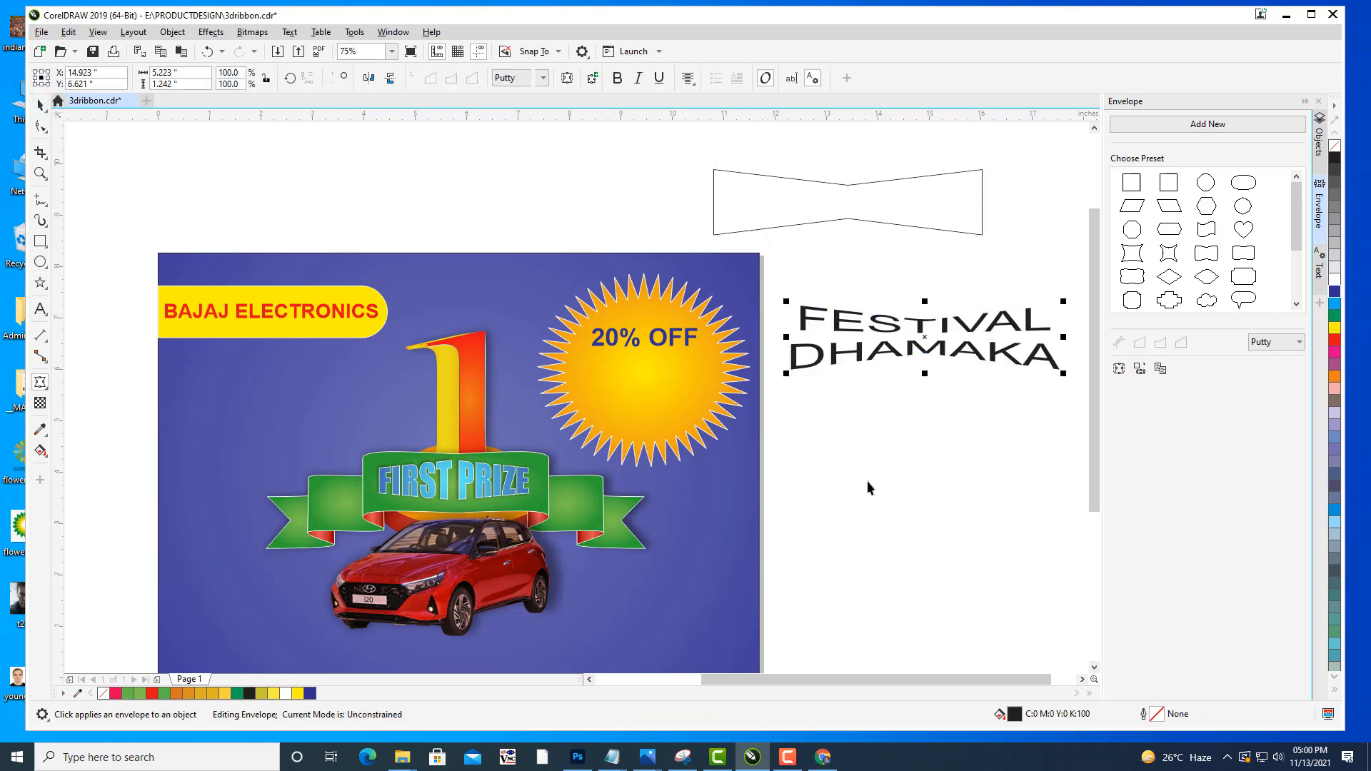
left_click(867, 481)
left_click(933, 357)
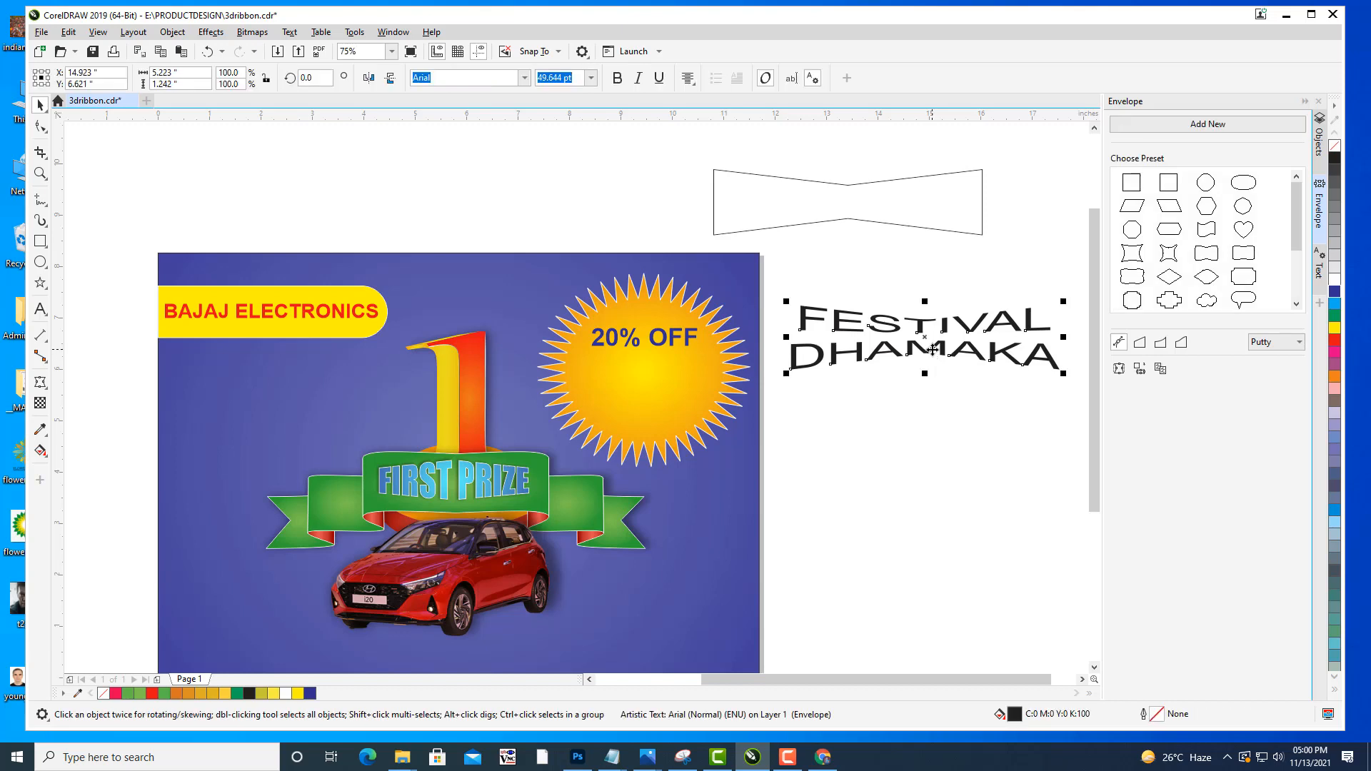
left_click(619, 78)
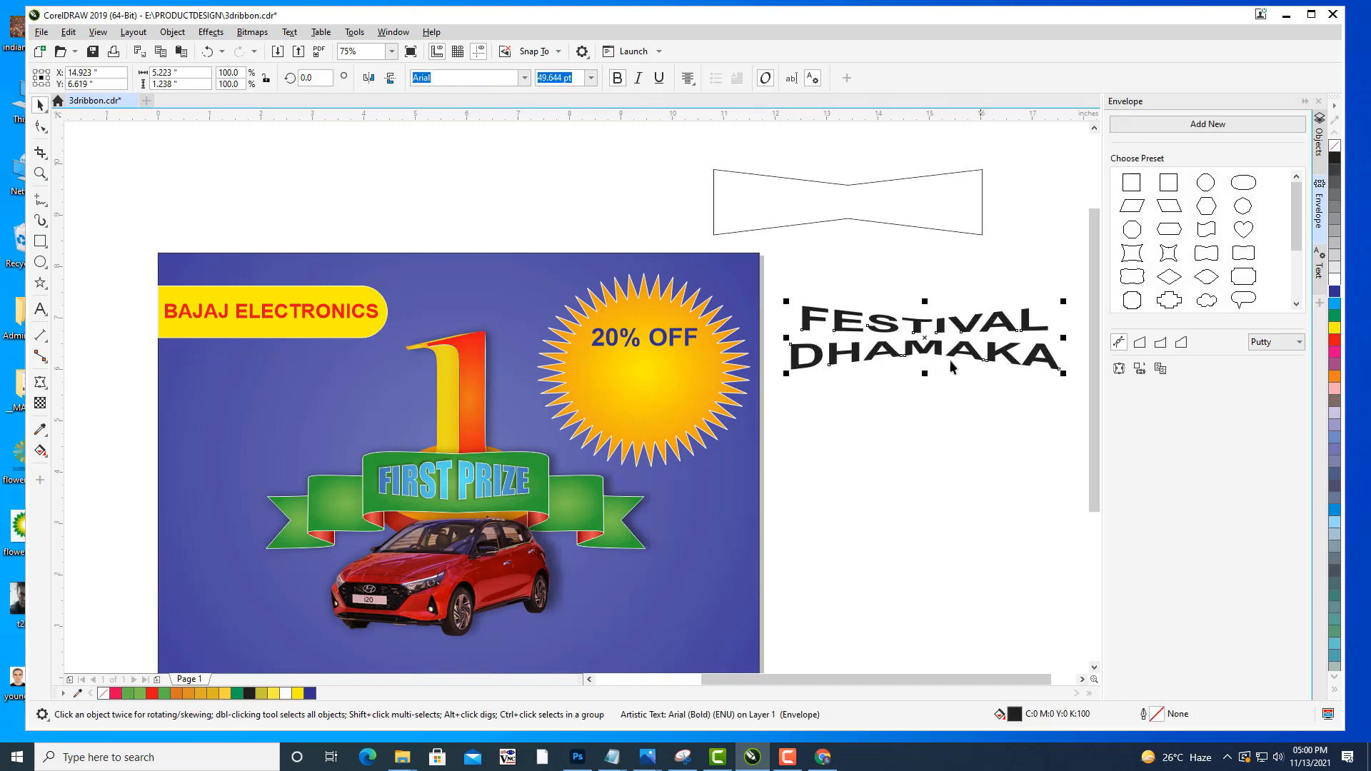
Move the FESTIVAL DHAMAKA text onto the starburst below 20% OFF and scale it to about 2.71 by 0.64 inches.
left_click_drag(920, 345, 645, 387)
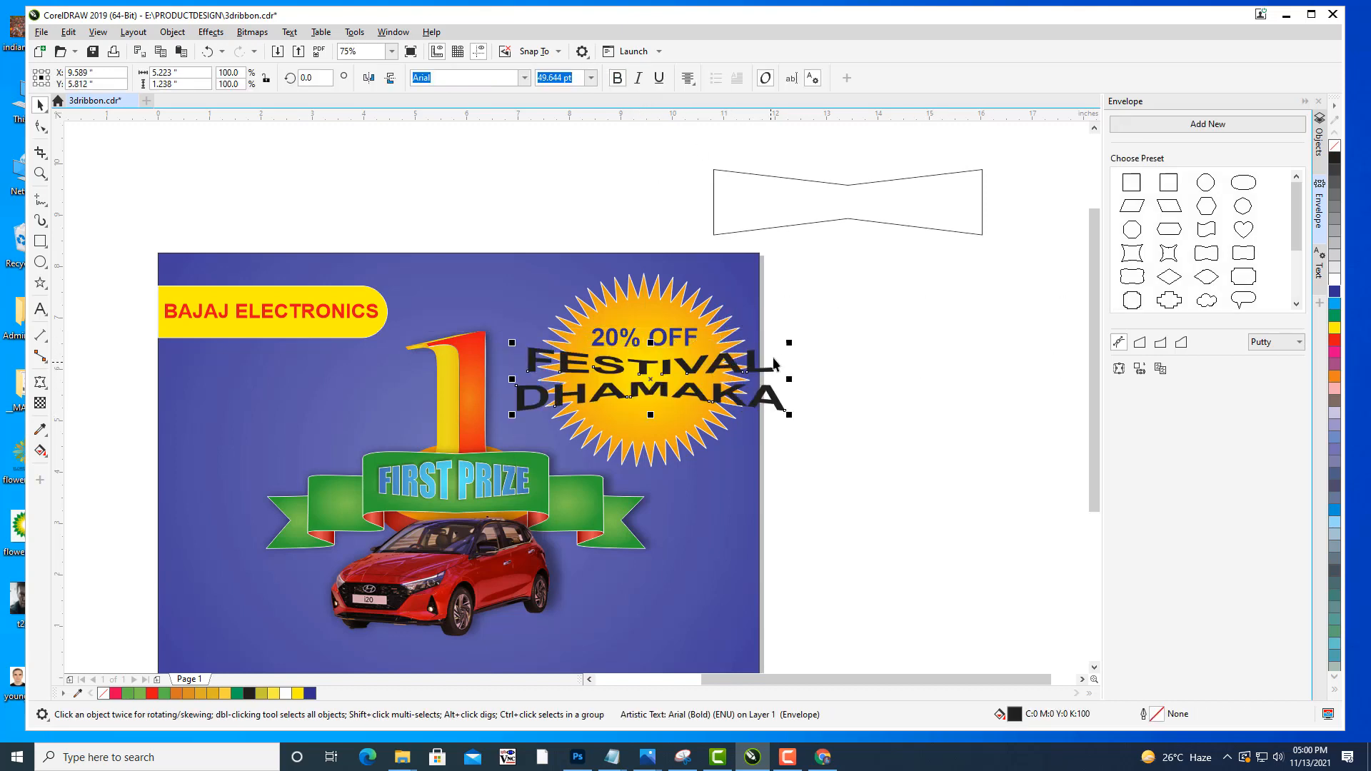
left_click_drag(789, 344, 723, 359)
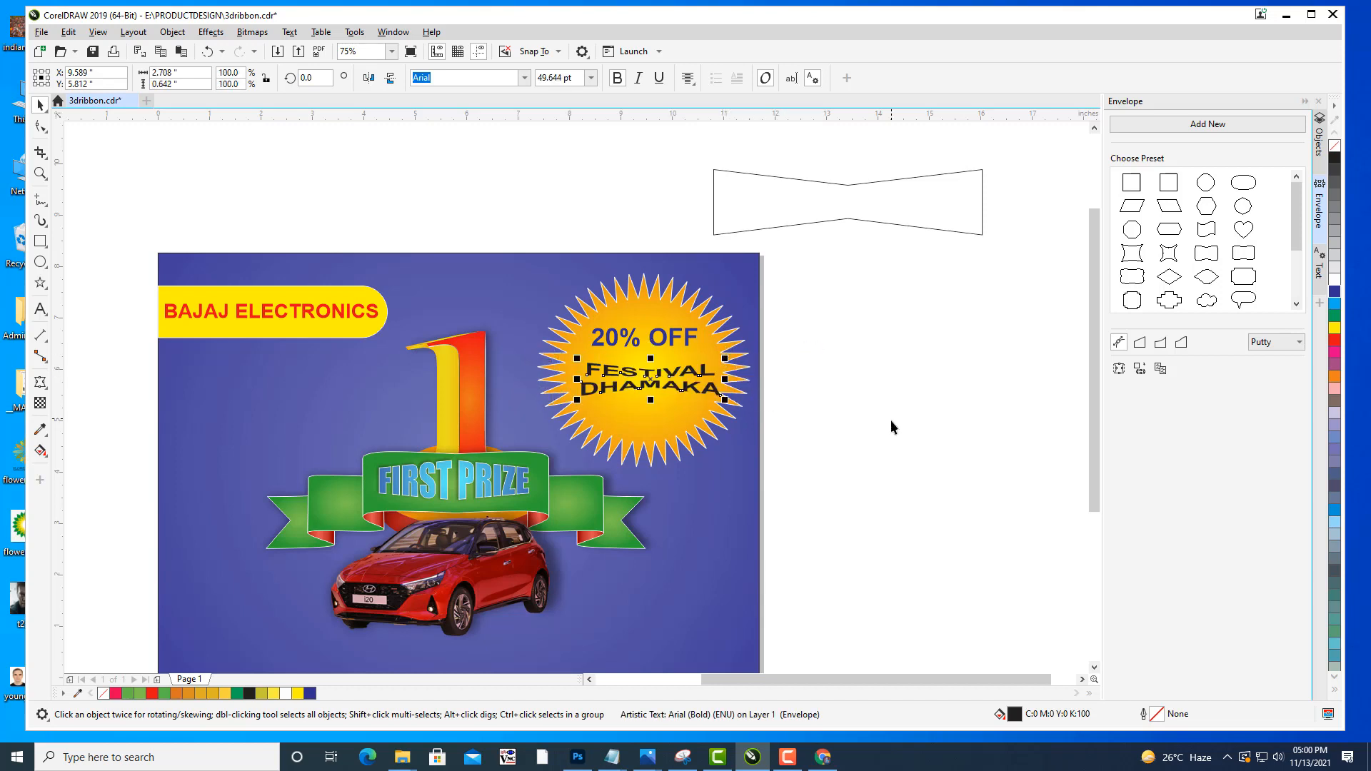
key("Left")
key("Left")
key("Left")
key("Left")
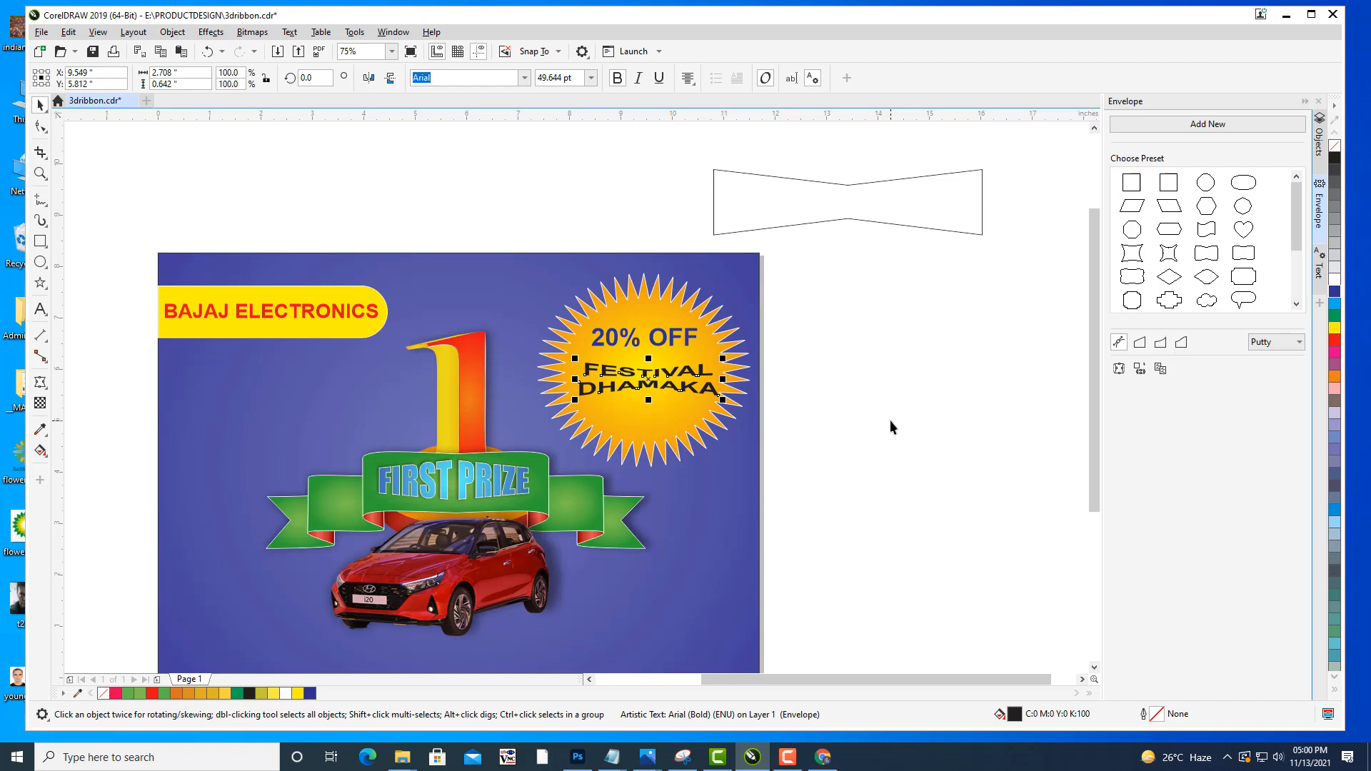
key("Up")
key("Up")
key("Up")
key("Up")
key("Up")
key("Up")
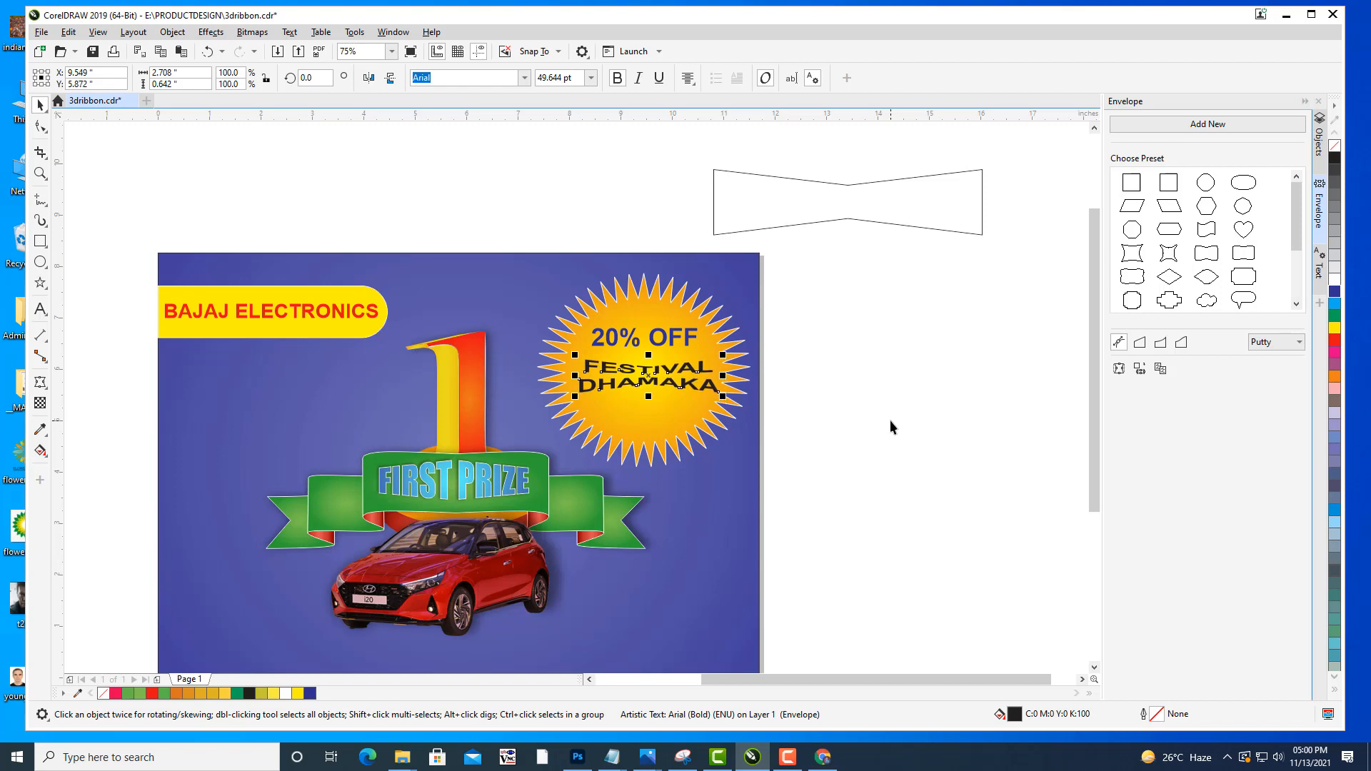
key("Left")
key("Left")
key("Down")
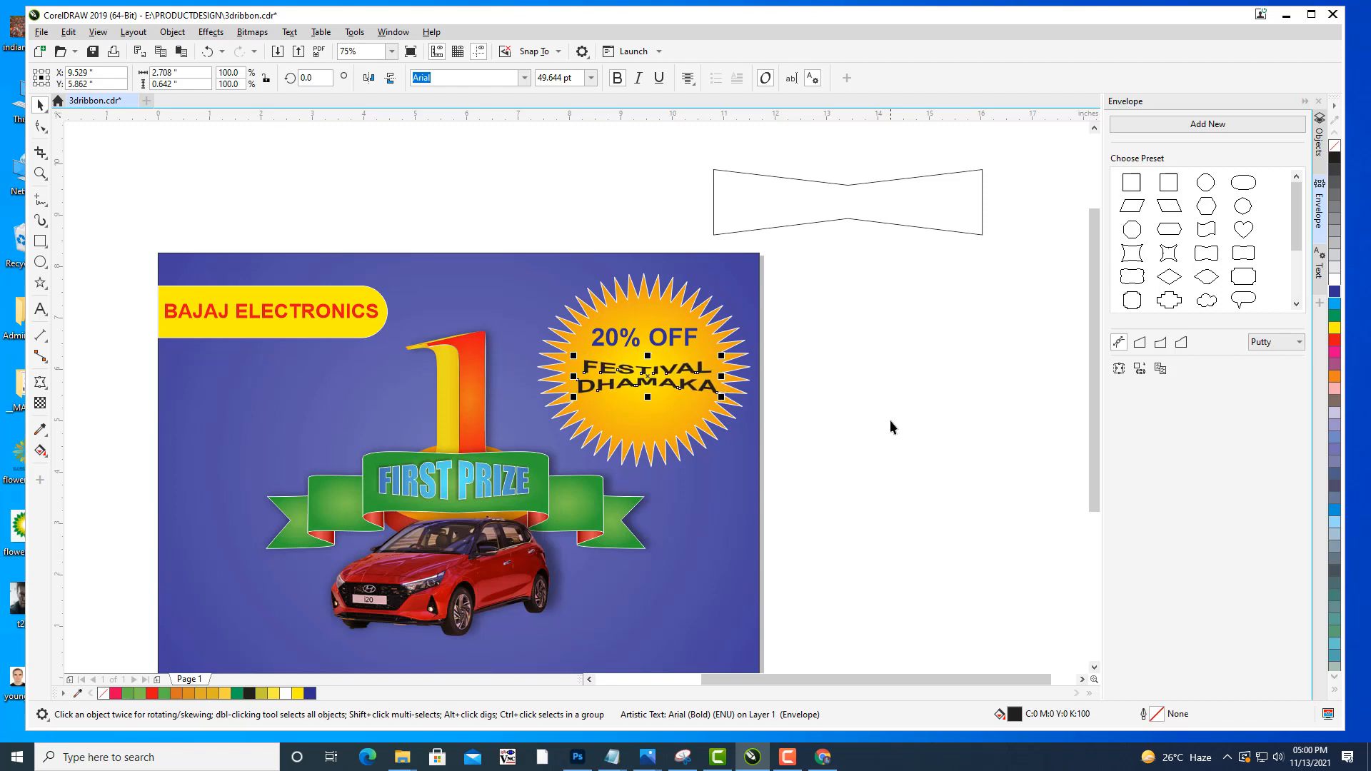
key("Down")
Resize the FESTIVAL DHAMAKA text to about 2.53 by 0.94 inches and nudge it slightly left and up.
left_click_drag(647, 395, 717, 415)
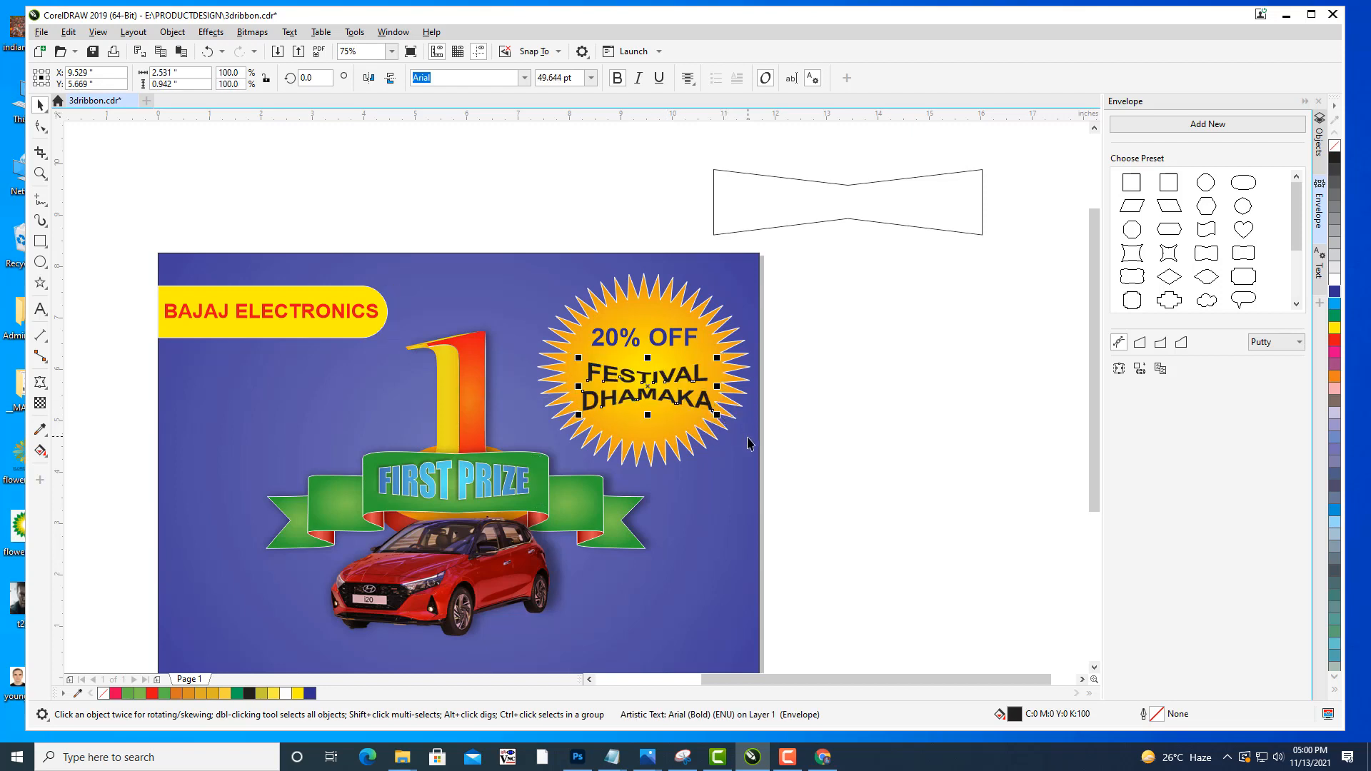
key("Left")
key("Left")
key("Left")
key("Up")
key("Up")
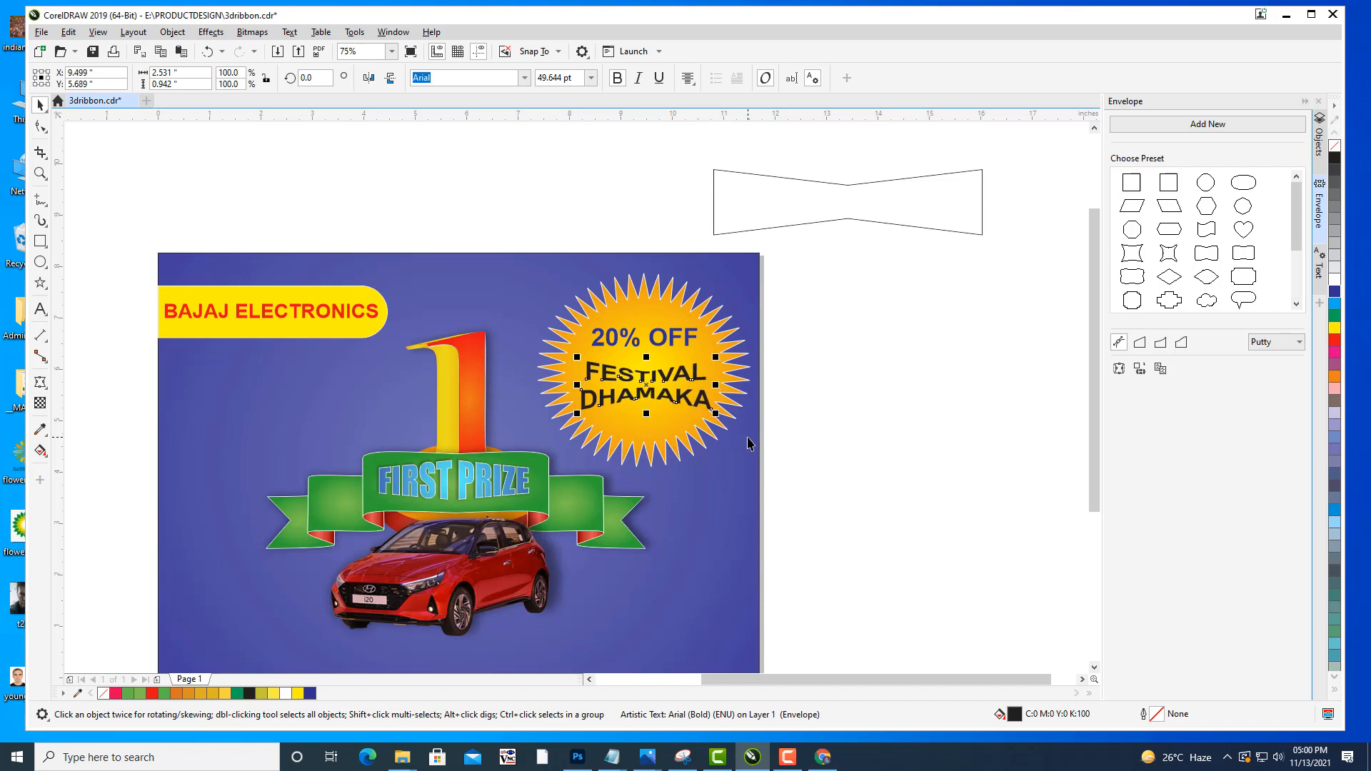
key("Up")
key("Up")
key("Up")
key("Up")
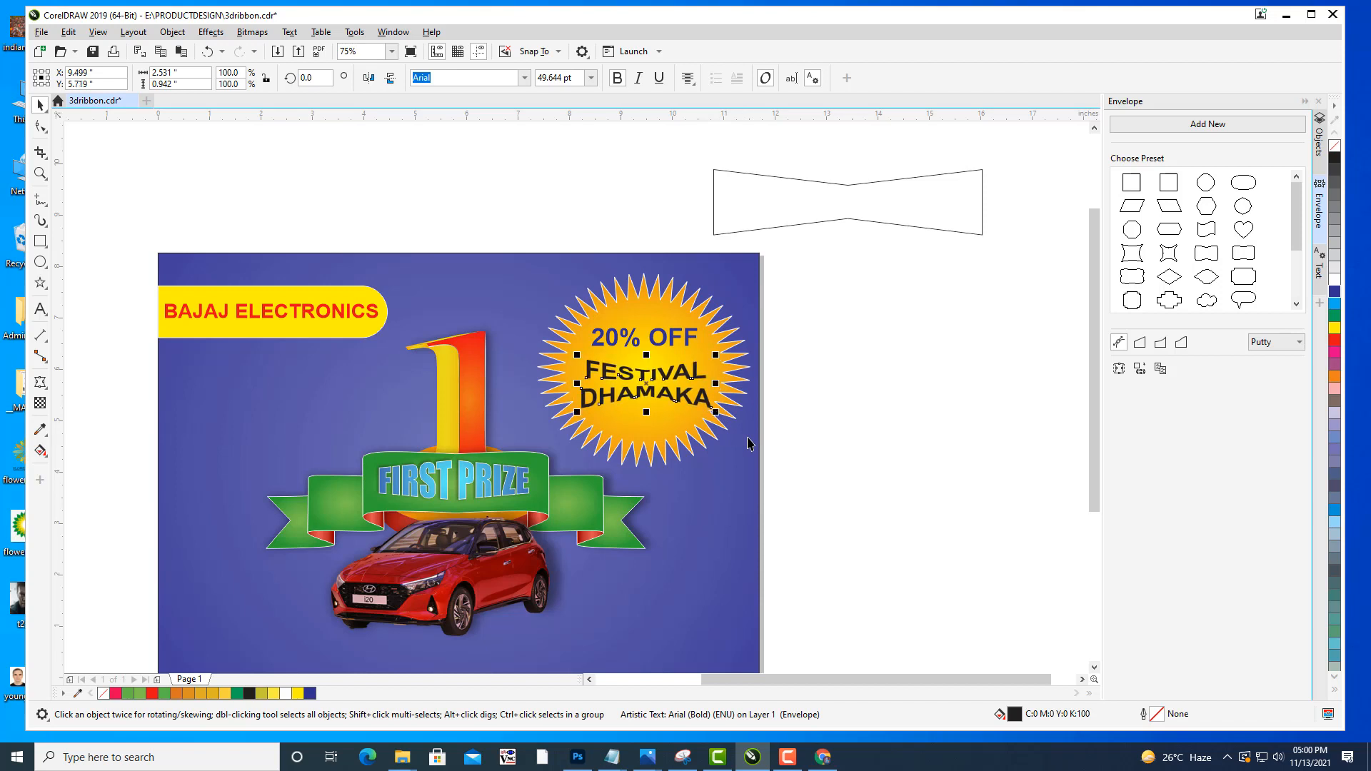
Reshape the 20% OFF text narrower and taller, about 1.61 by 0.53 inches, and centre it above FESTIVAL DHAMAKA.
left_click(867, 430)
left_click(651, 346)
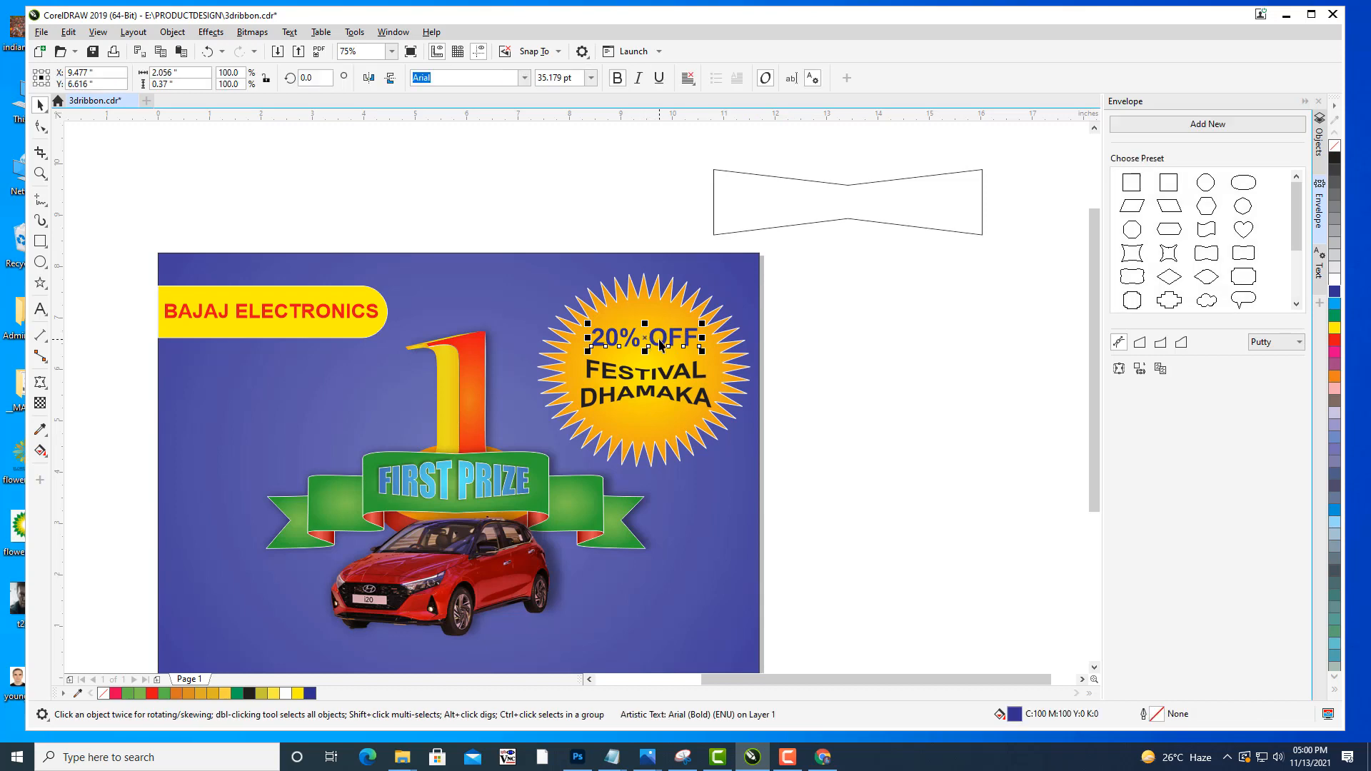
left_click_drag(704, 323, 653, 341)
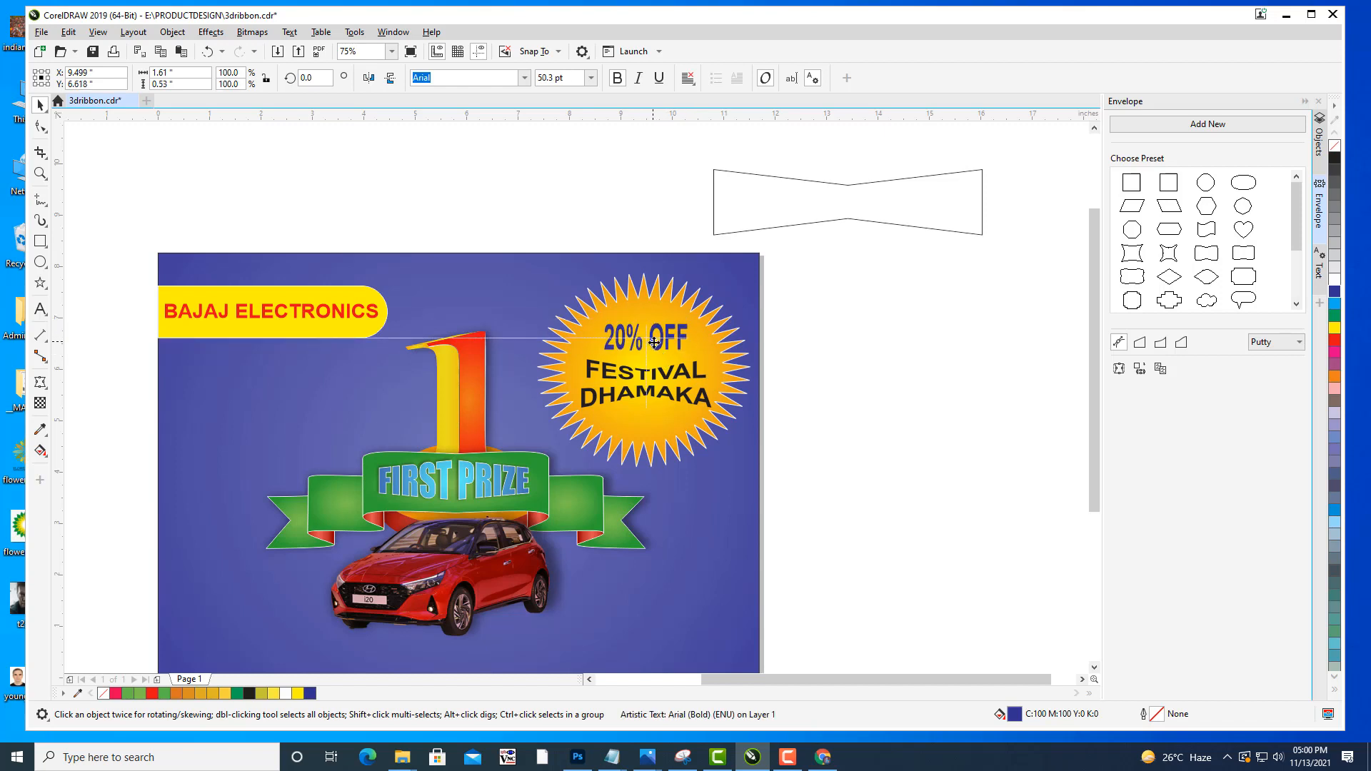
key("Up")
key("Up")
key("Up")
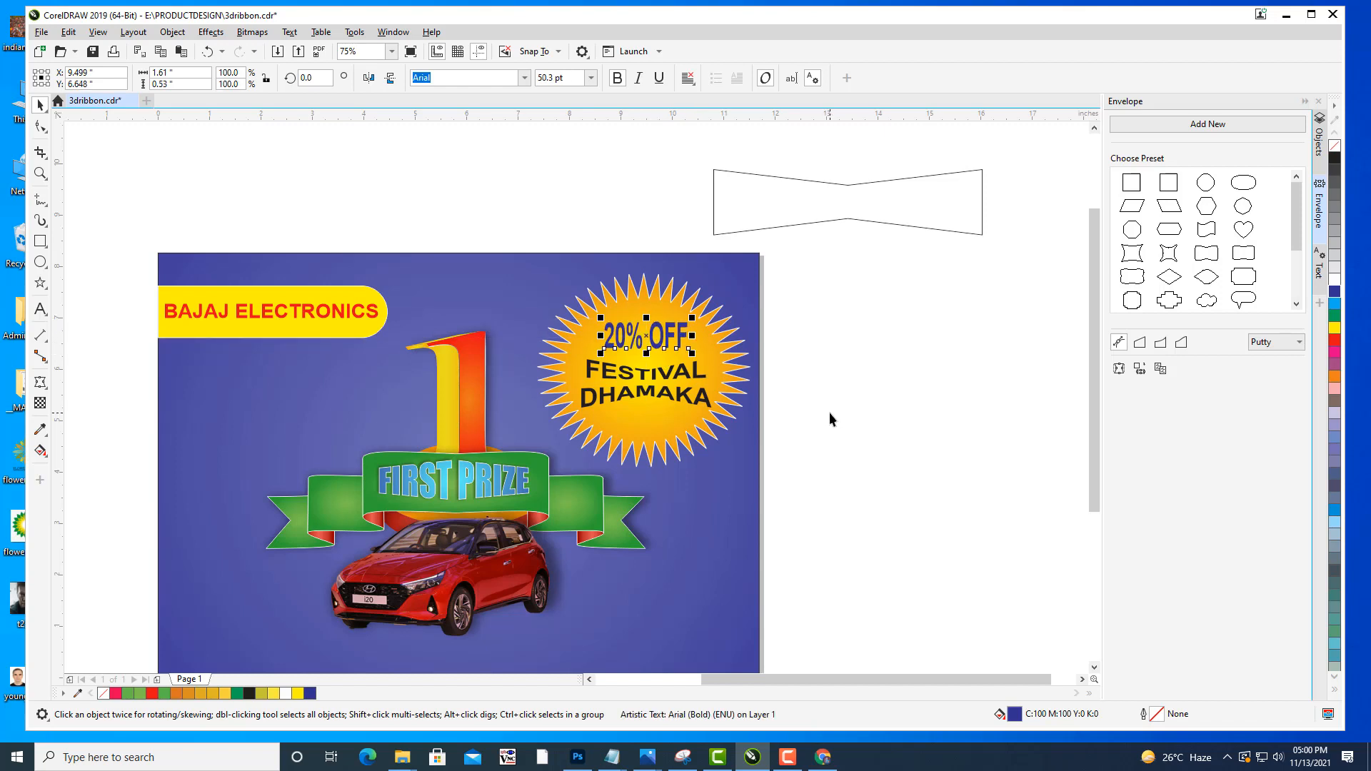
Nudge the FESTIVAL DHAMAKA text up towards 20% OFF and colour it dark blue.
left_click(672, 376)
key("Up")
key("Up")
key("Up")
key("Up")
key("Up")
key("Up")
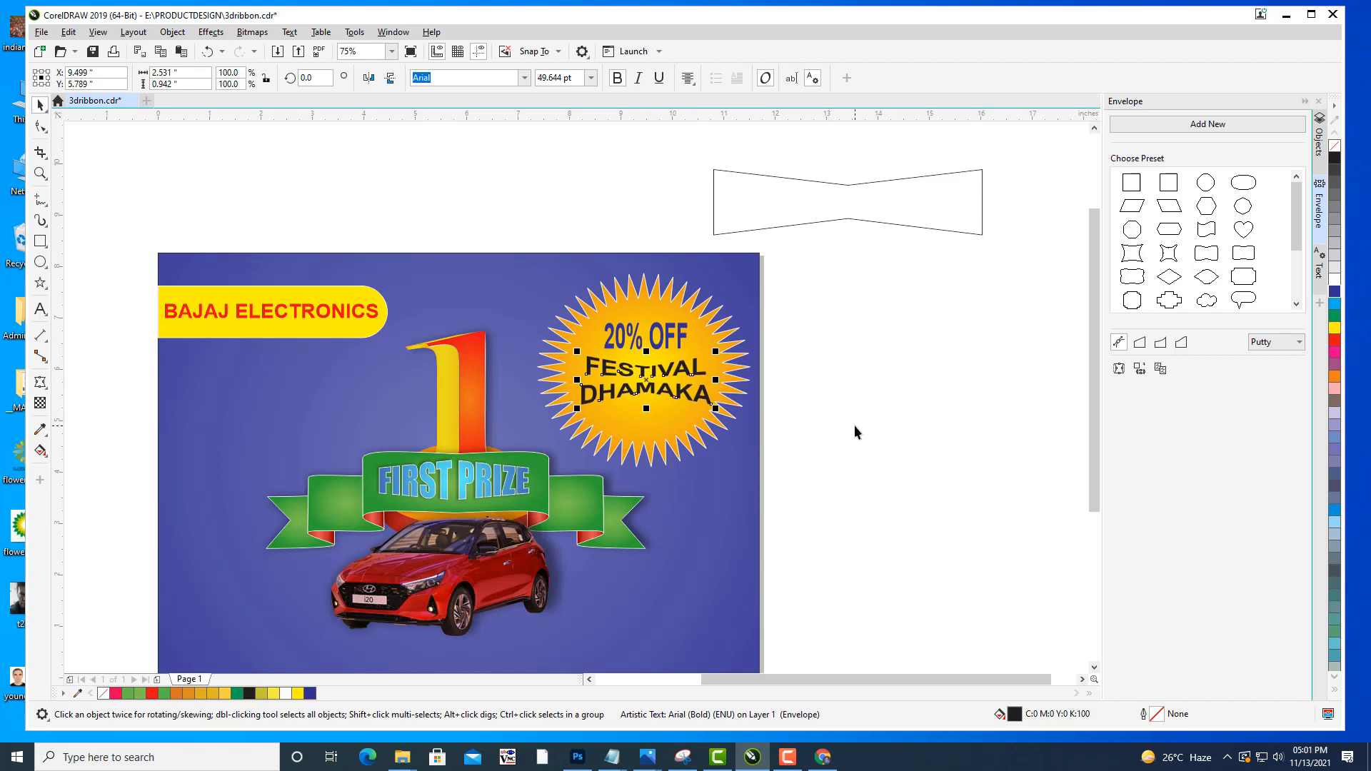
left_click(897, 357)
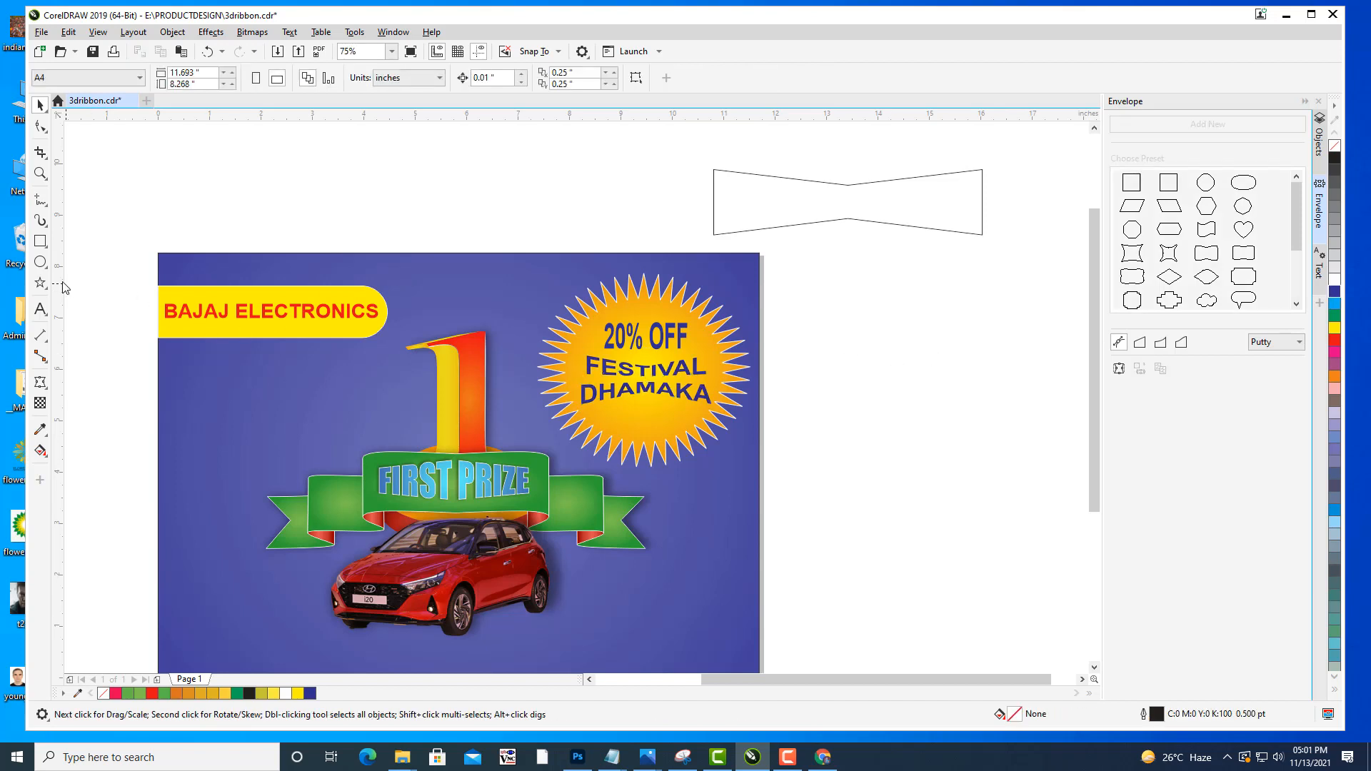
Add the artistic text "HURRY !" at 24 pt on the starburst, centred beneath DHAMAKA.
left_click(40, 308)
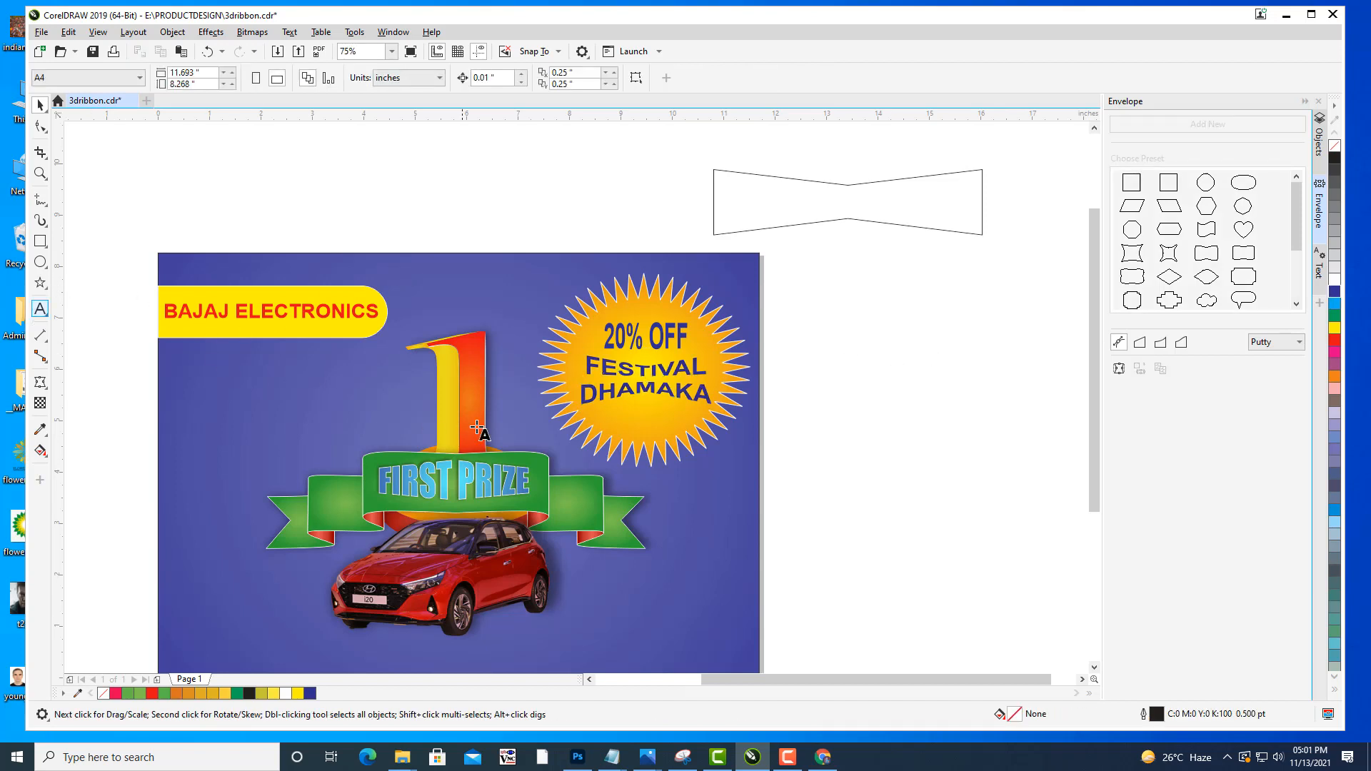
left_click(626, 424)
type("HURRY")
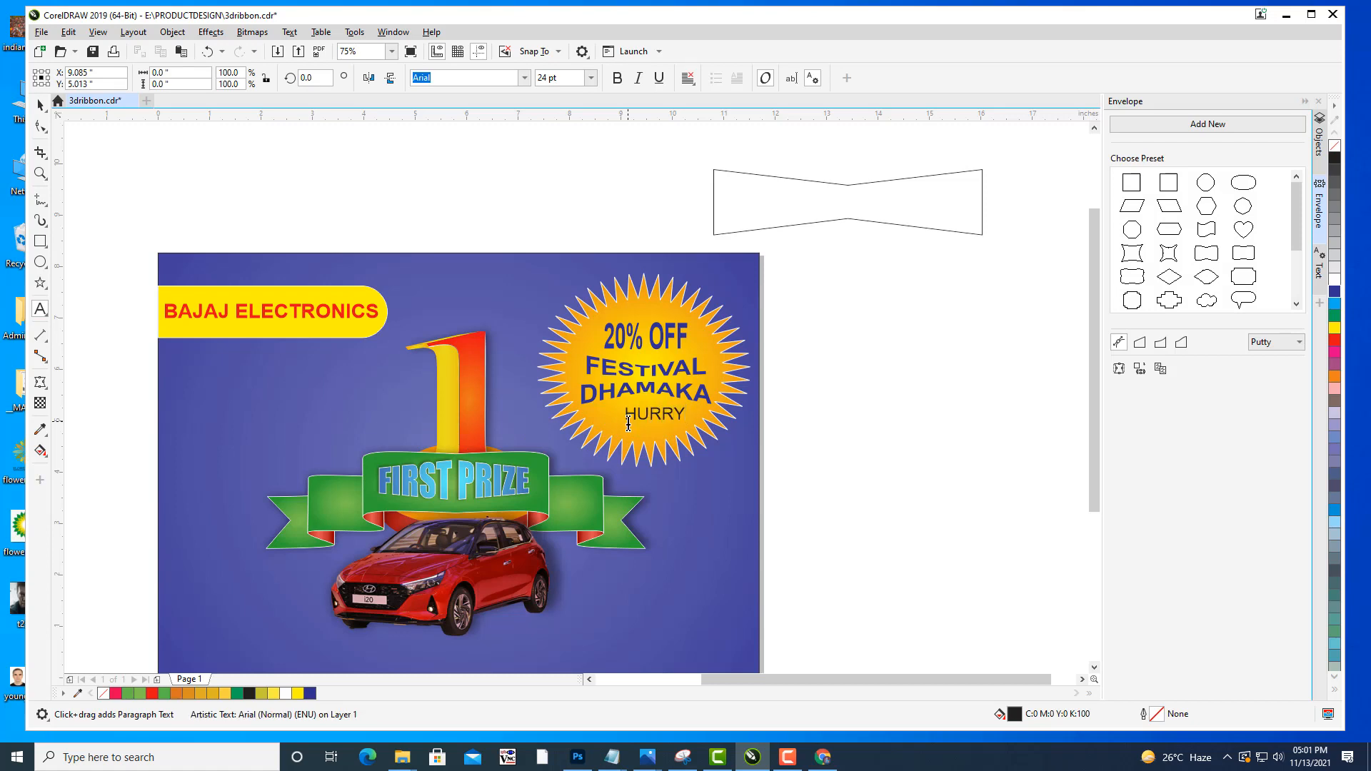
left_click(41, 106)
left_click_drag(659, 420, 647, 418)
left_click(40, 309)
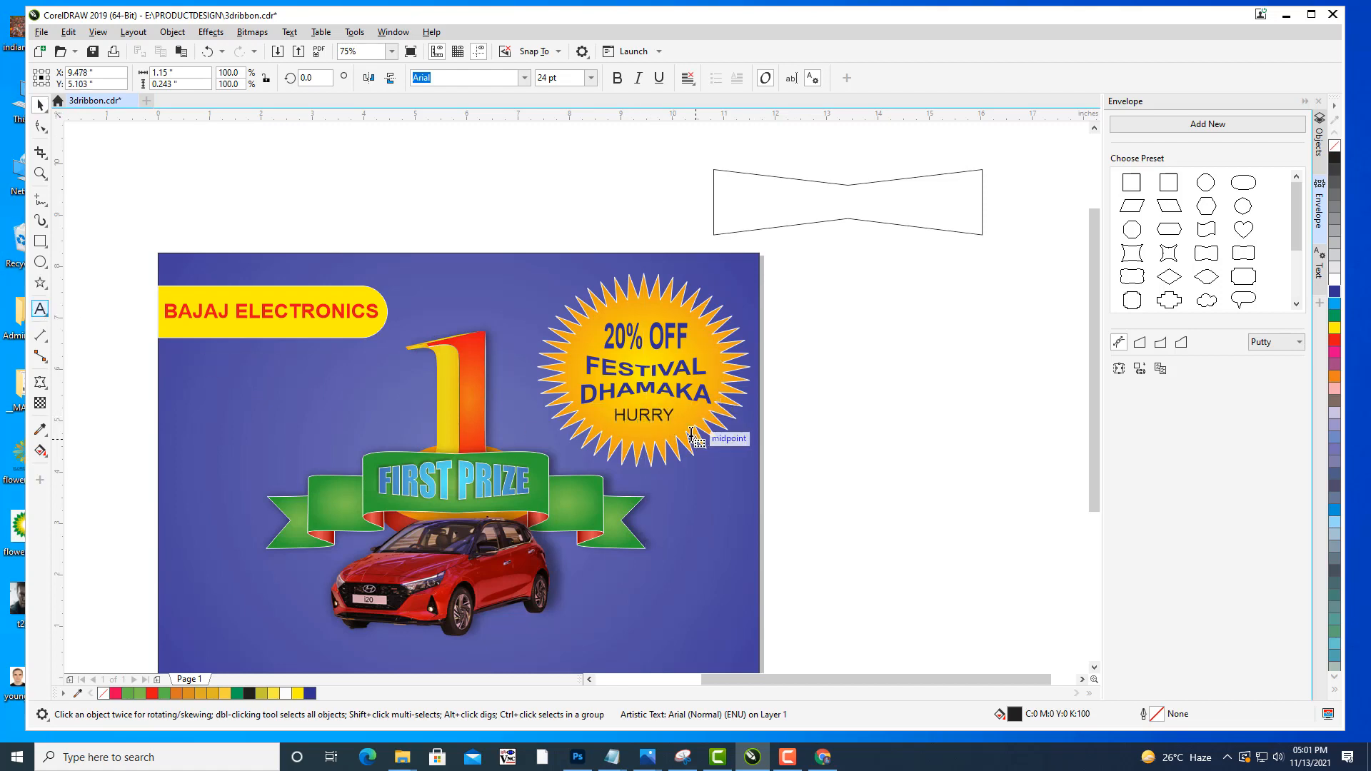
left_click(678, 408)
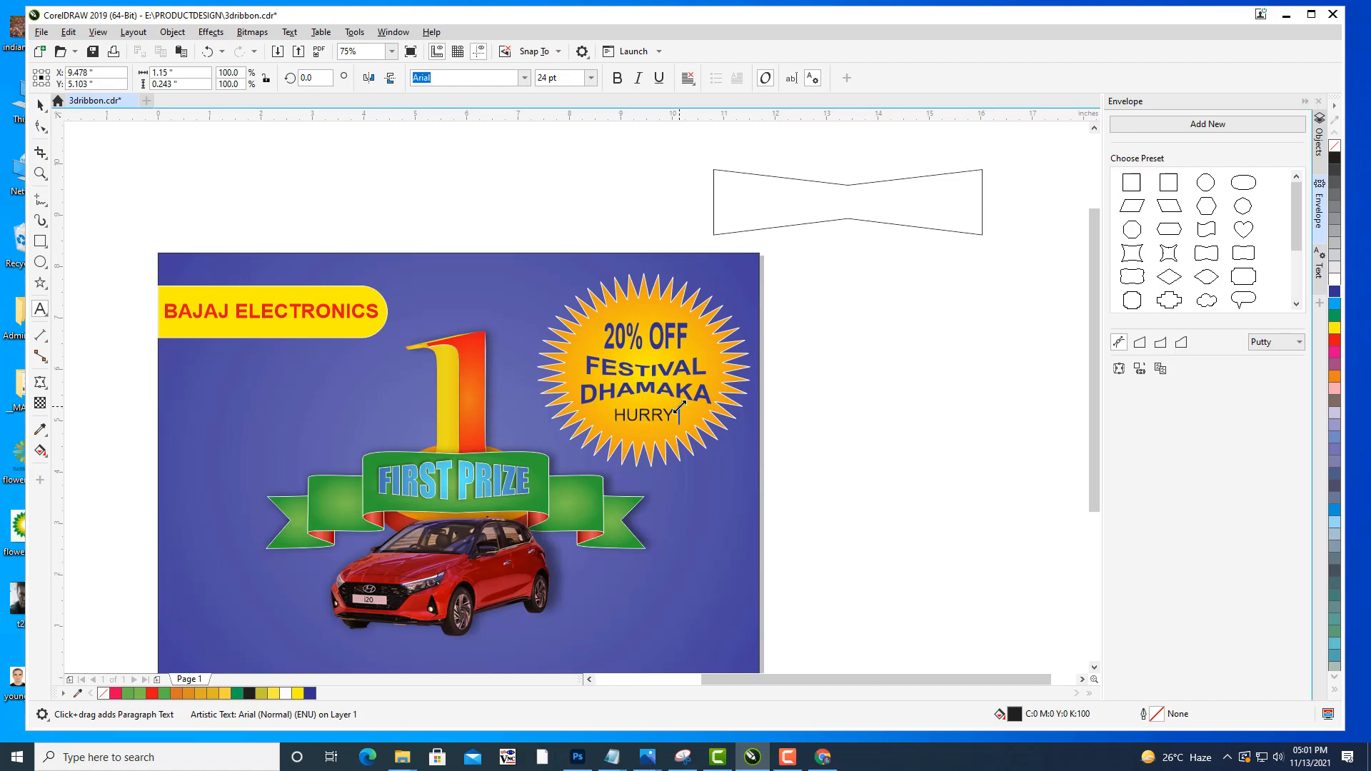
key("Escape")
left_click(40, 105)
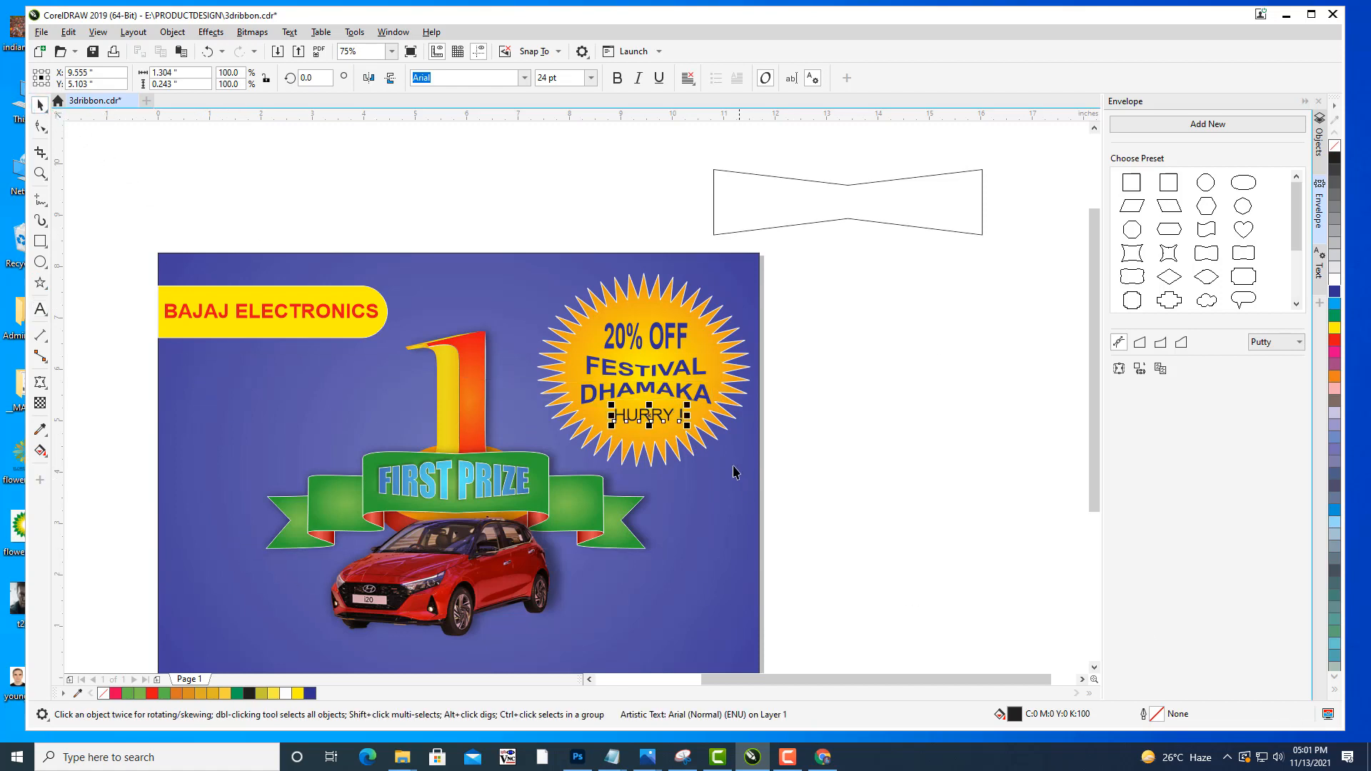
Colour the HURRY ! text dark blue, make it bold and nudge it slightly left.
left_click(1335, 292)
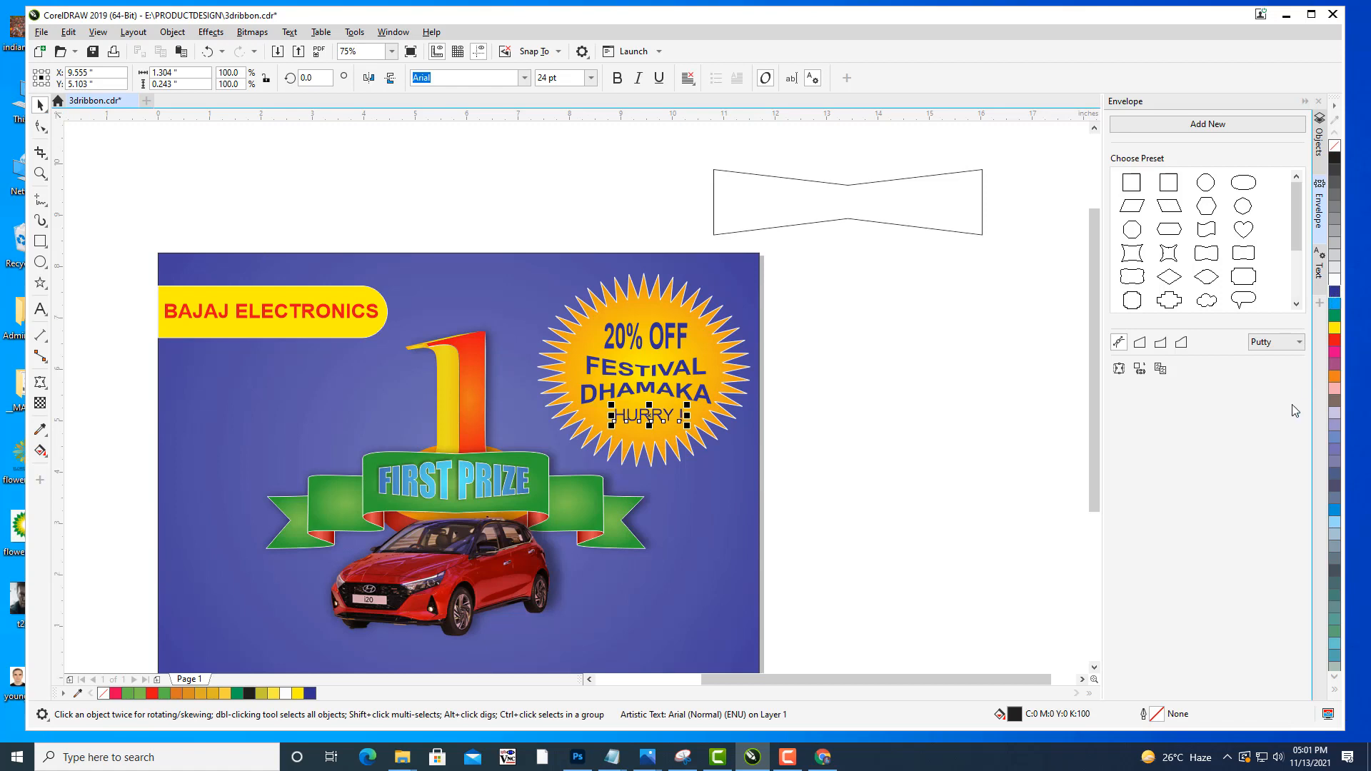
left_click(619, 77)
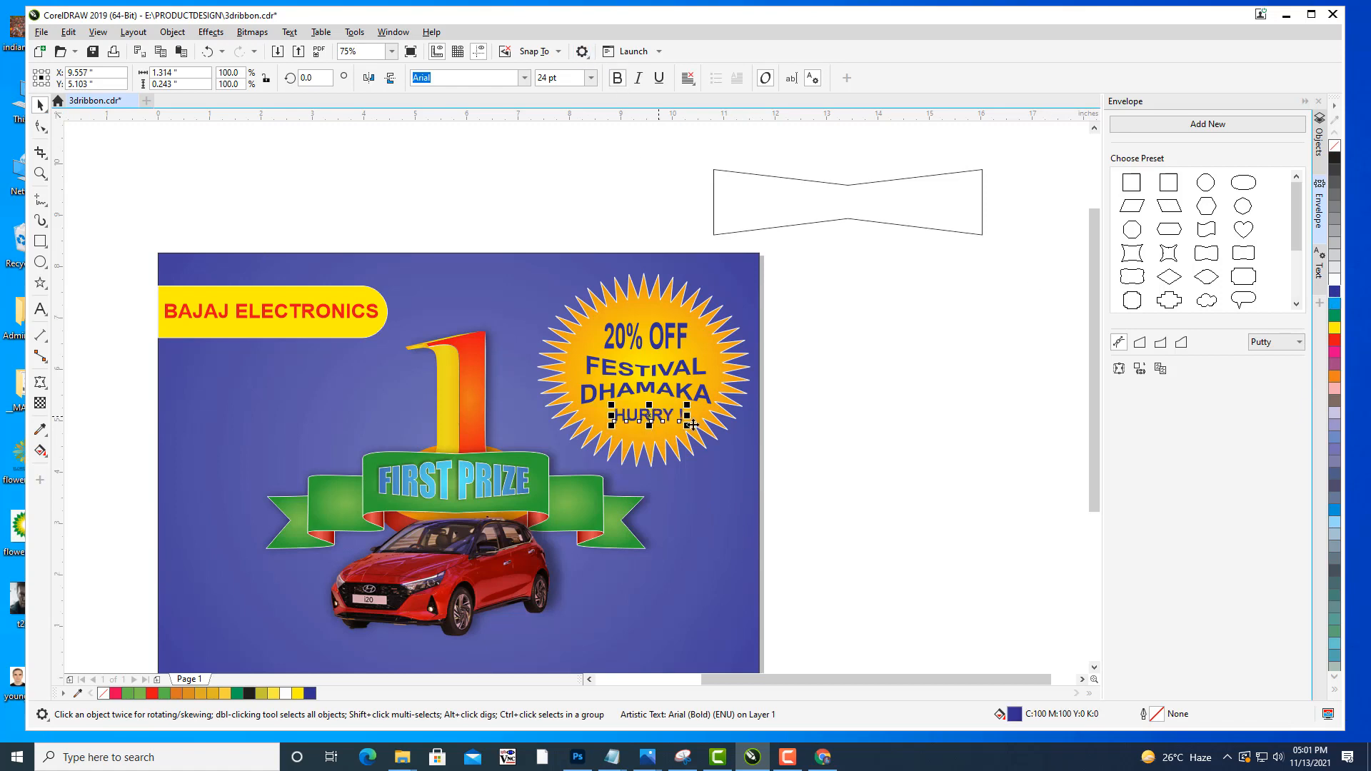
key("Left")
key("Left")
key("Left")
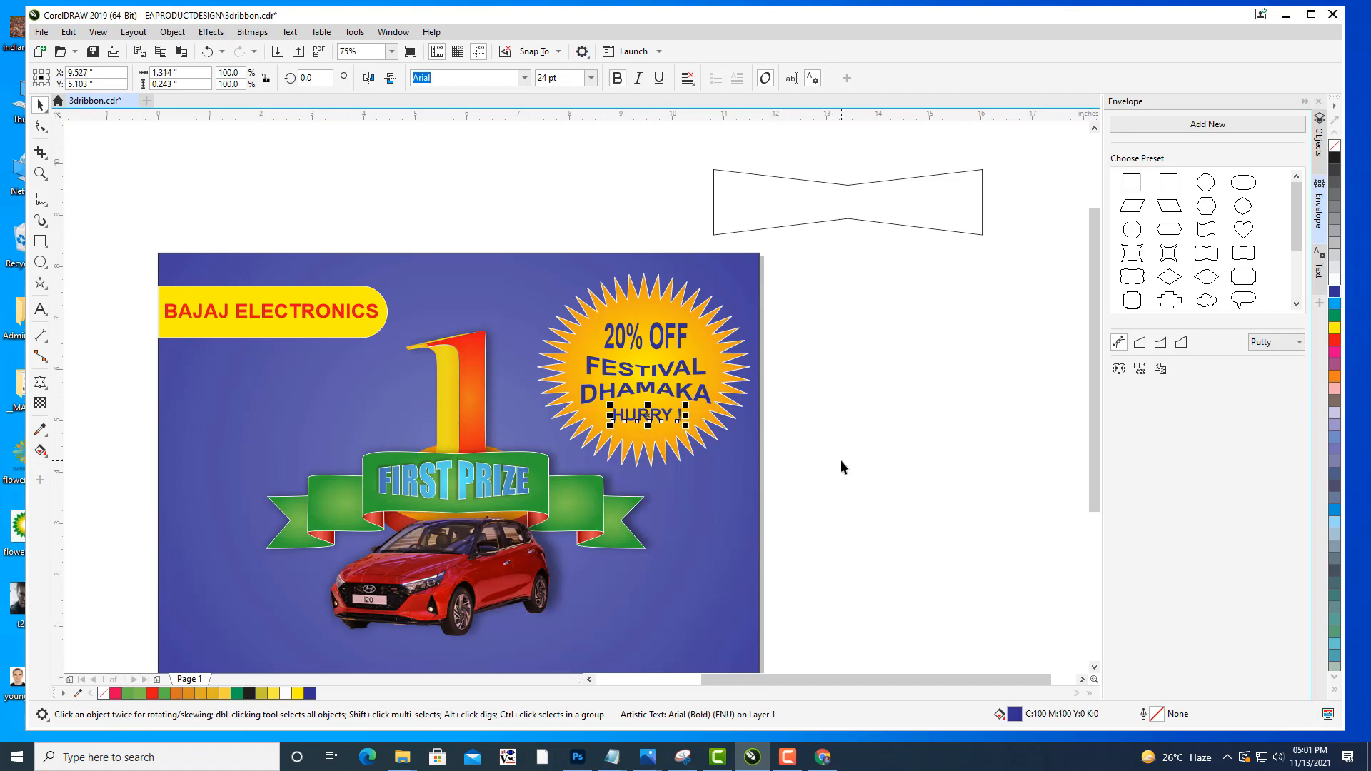
key("Up")
key("Down")
left_click(841, 467)
scroll(919, 267, "down", 2)
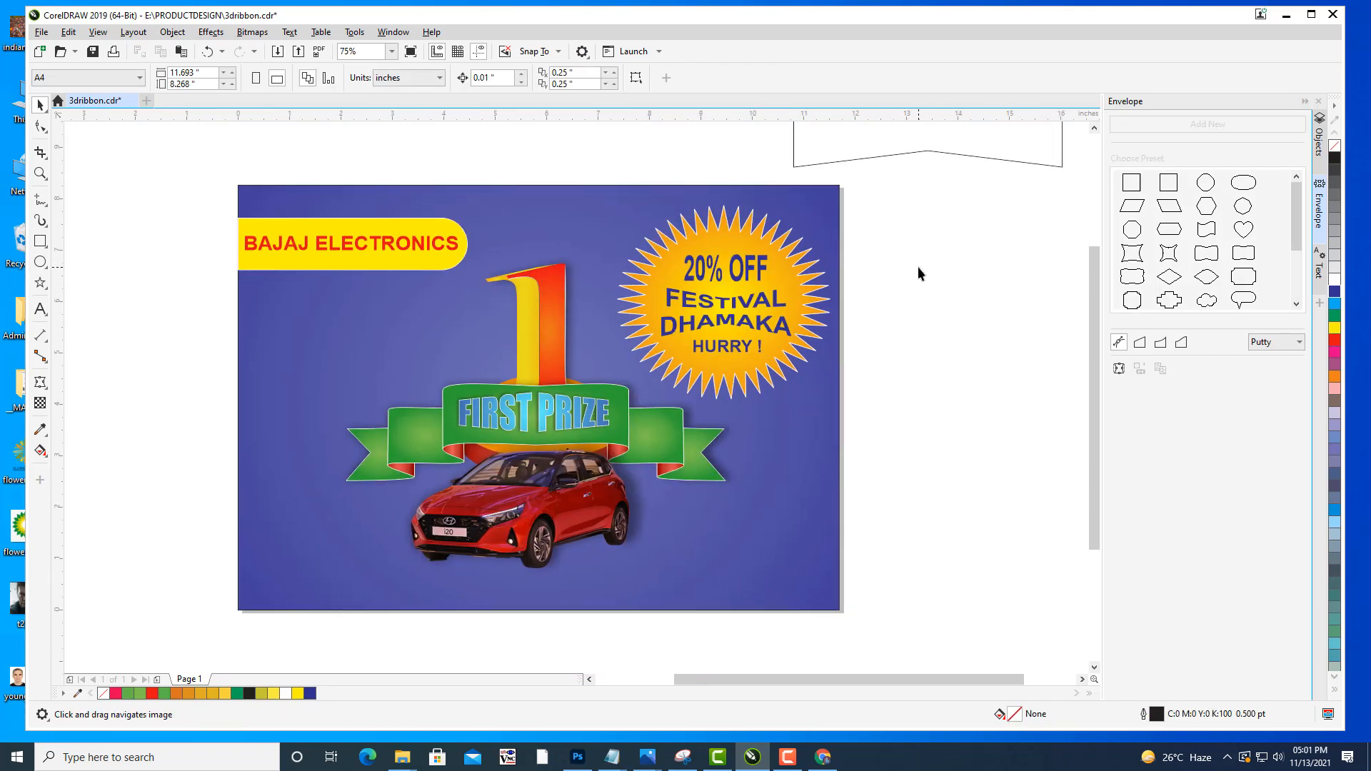
scroll(968, 275, "up", 2)
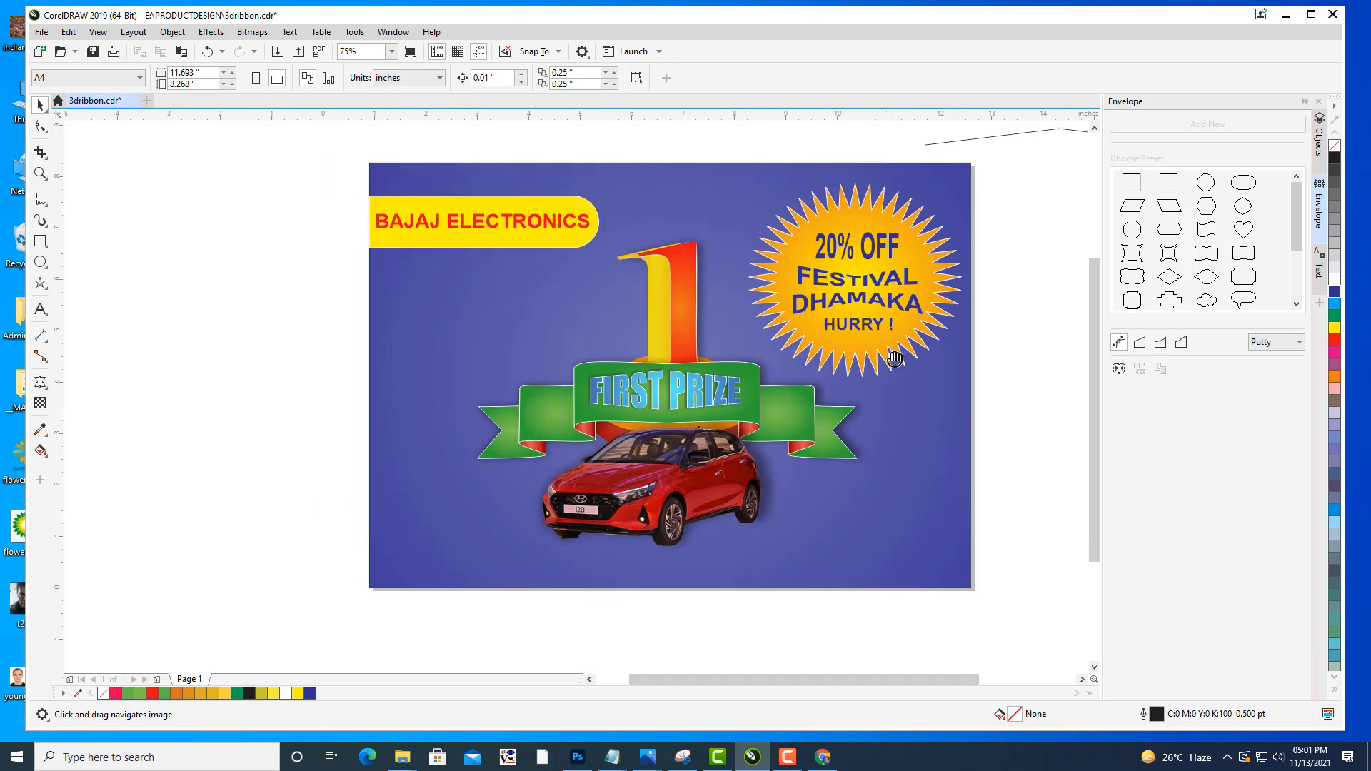
left_click_drag(957, 363, 960, 333)
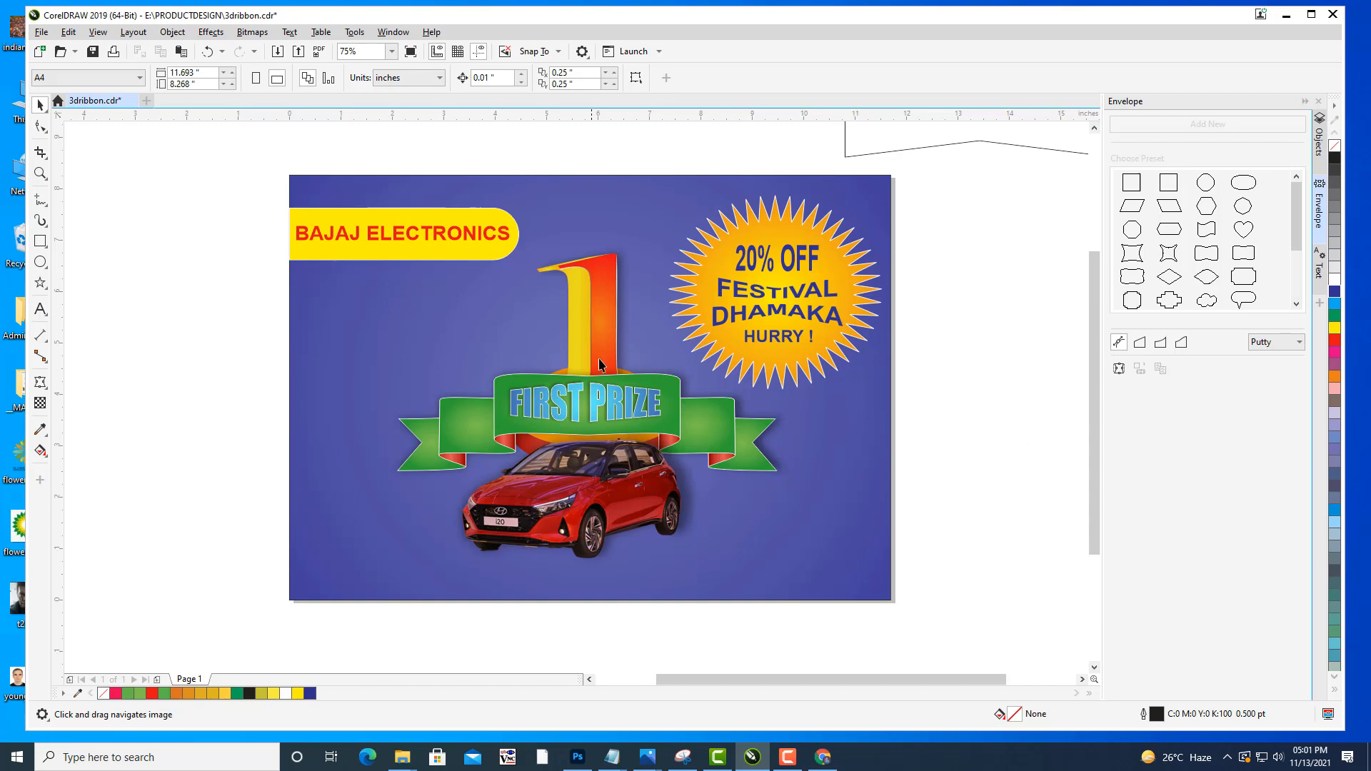
left_click_drag(553, 325, 576, 319)
left_click_drag(783, 348, 777, 353)
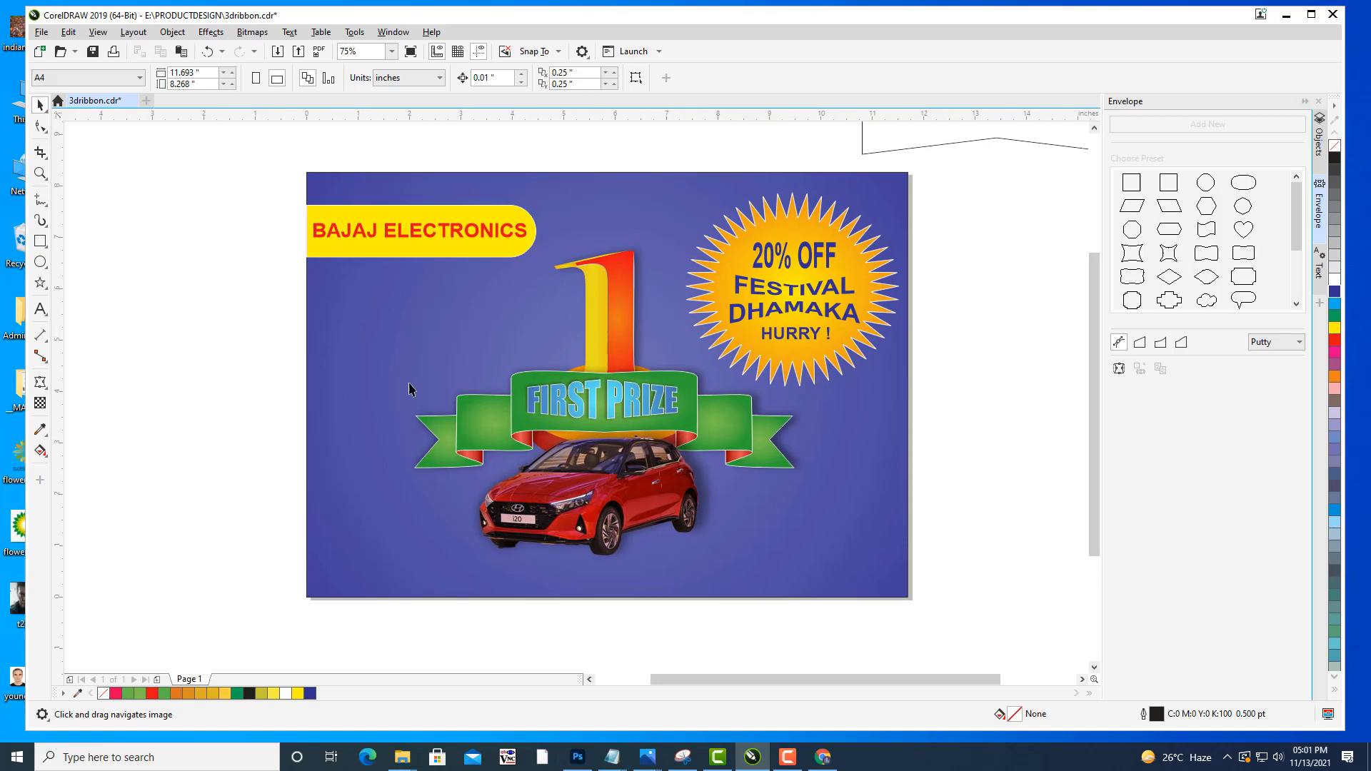
Add the four-line artistic text "WIN EXCLUSIVE / PRIZES WITH EVERY / PRODUCT IN BAJAJ / ELECTRONICS" at 24 pt in the empty area beside the starburst.
left_click(43, 309)
left_click_drag(808, 236, 592, 271)
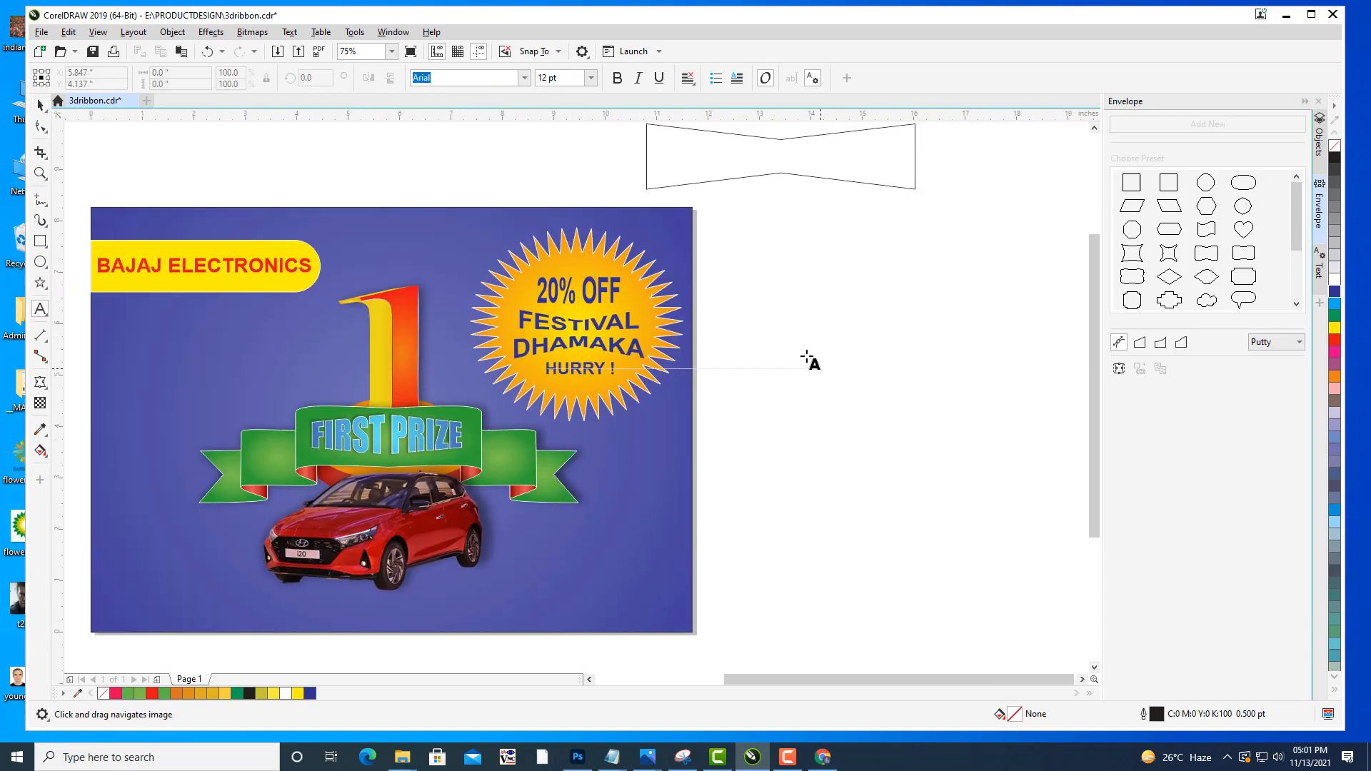
left_click(781, 331)
type("WIN EX")
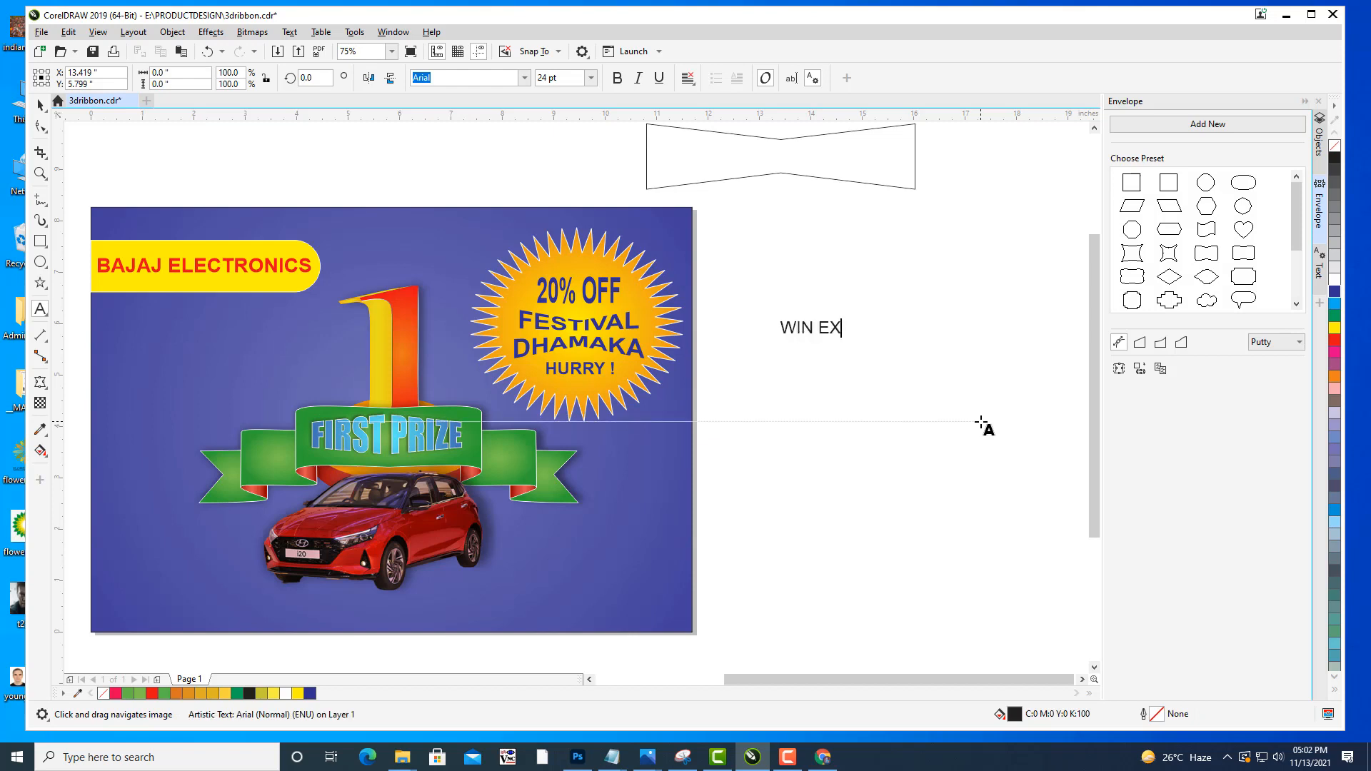
type("CLUSIRO")
key("BackSpace")
key("BackSpace")
type("PRIZES WITH E")
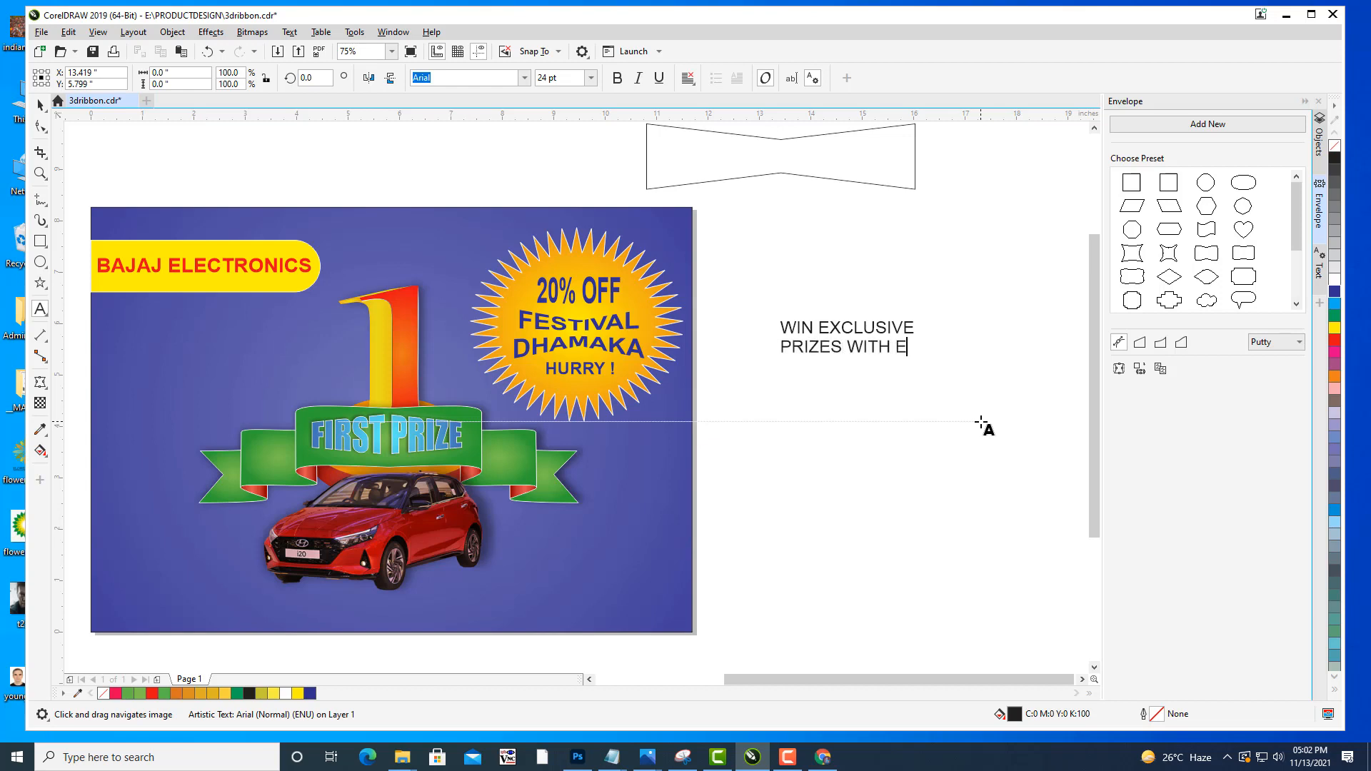
type("VERY")
type("UCT IN BAJA")
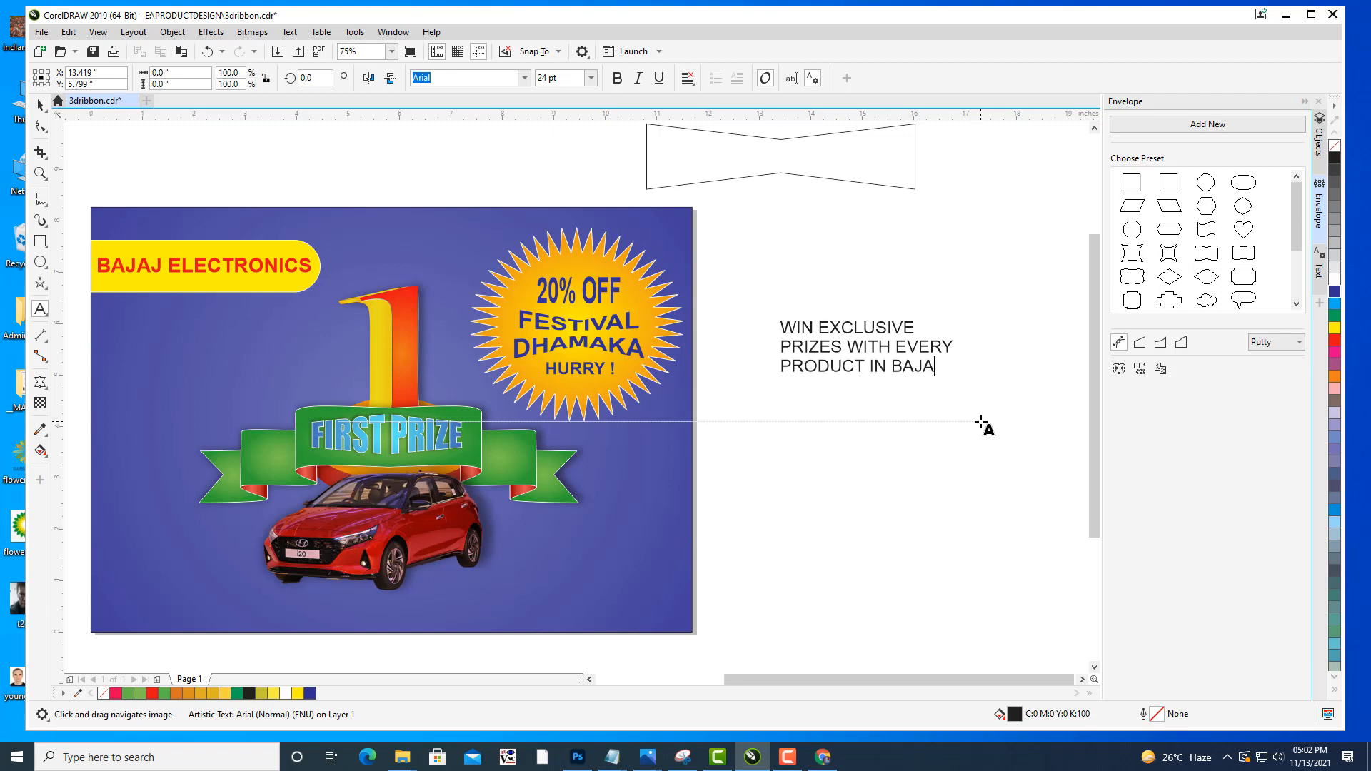
type("J ELECTRONICS")
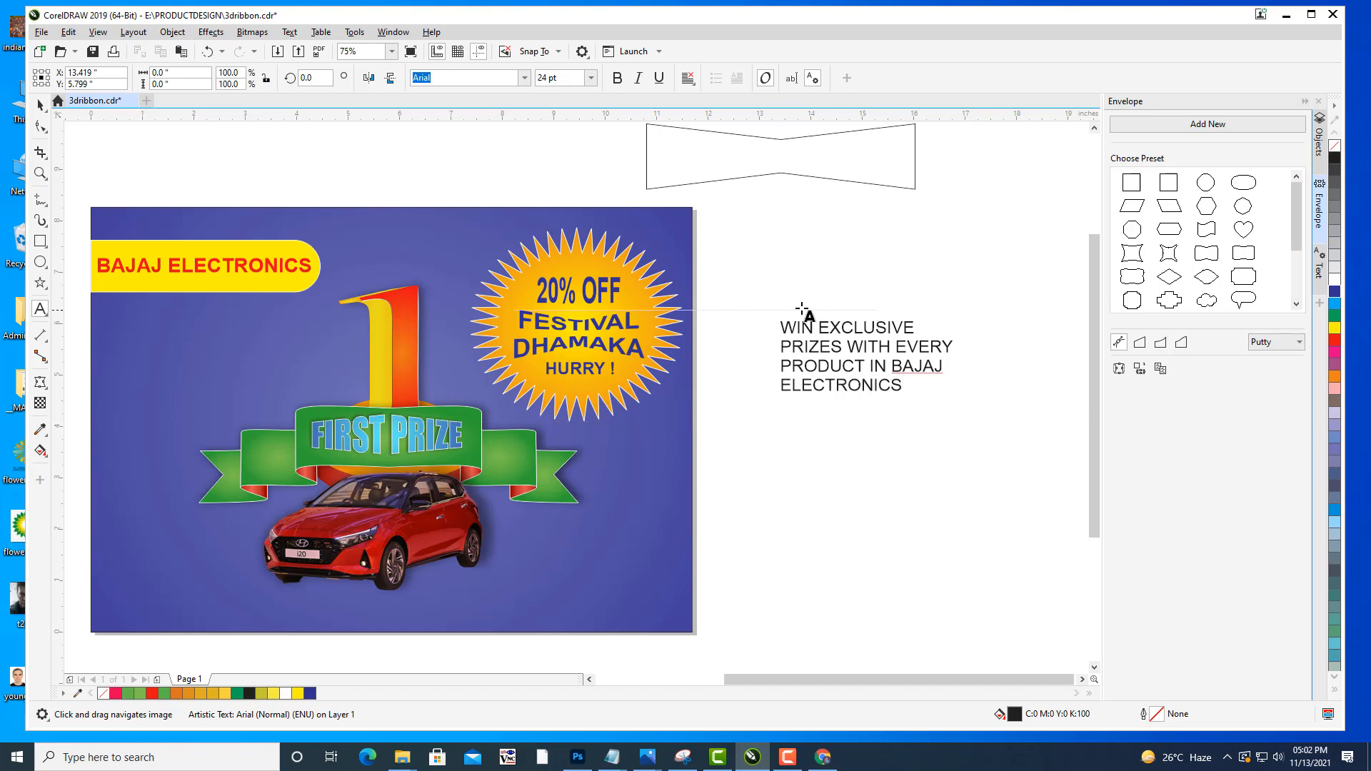
key("ctrl+space")
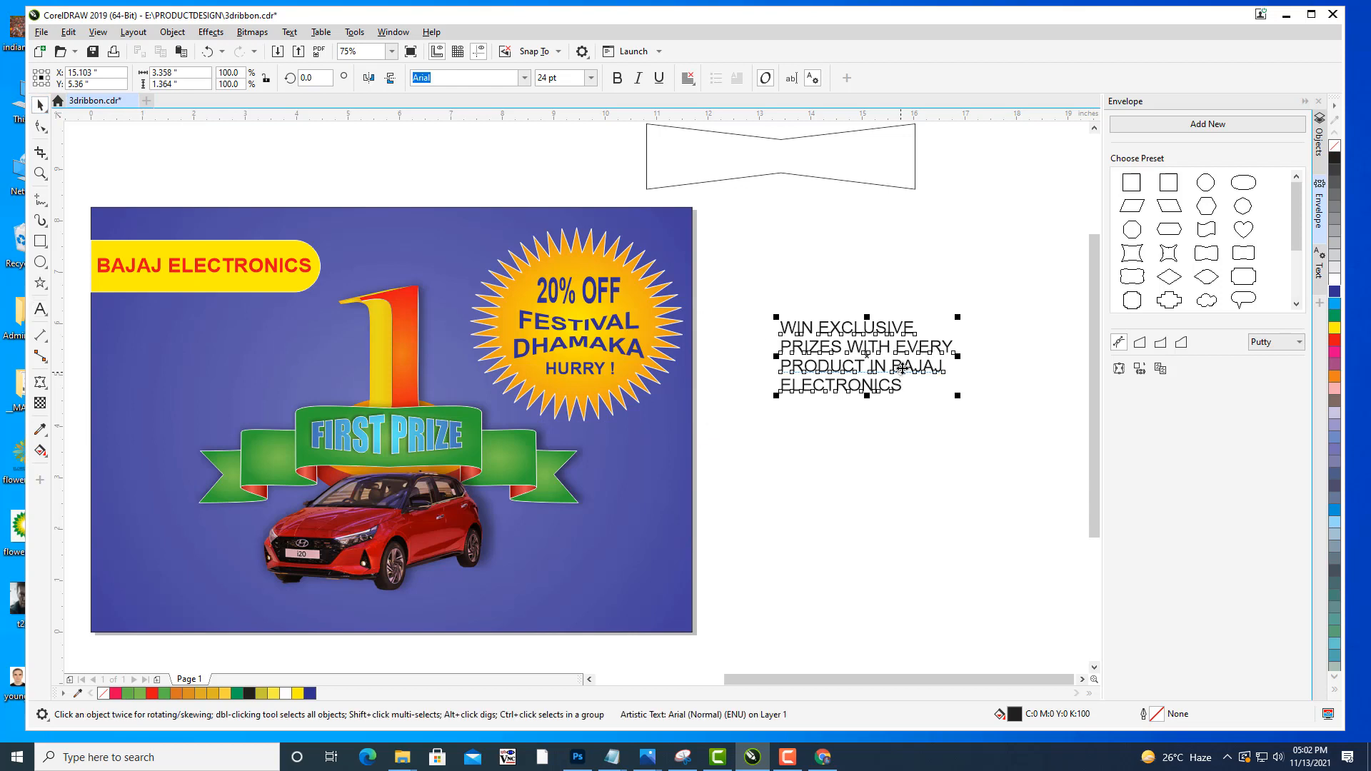
Centre-align the WIN EXCLUSIVE PRIZES text and move it closer to the page's right edge.
left_click_drag(910, 371, 850, 379)
left_click(688, 78)
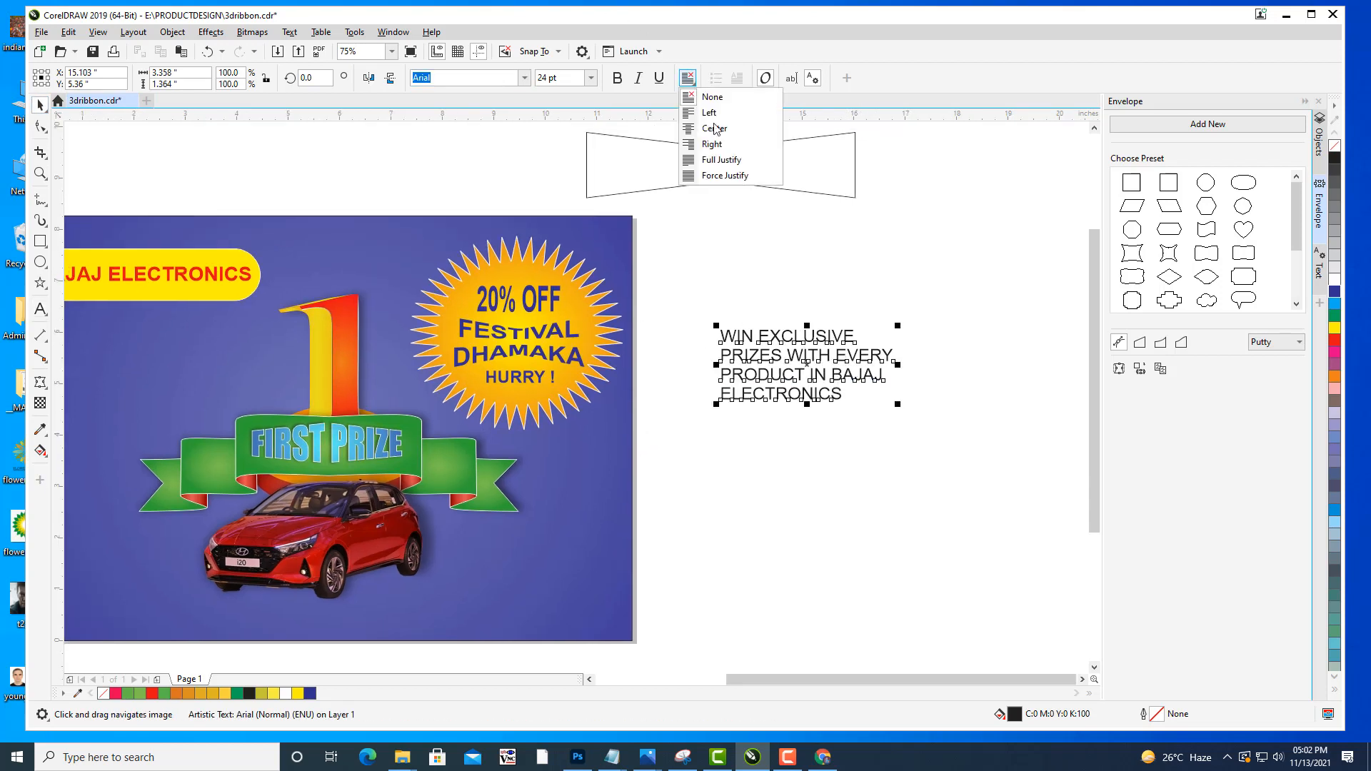
left_click(715, 132)
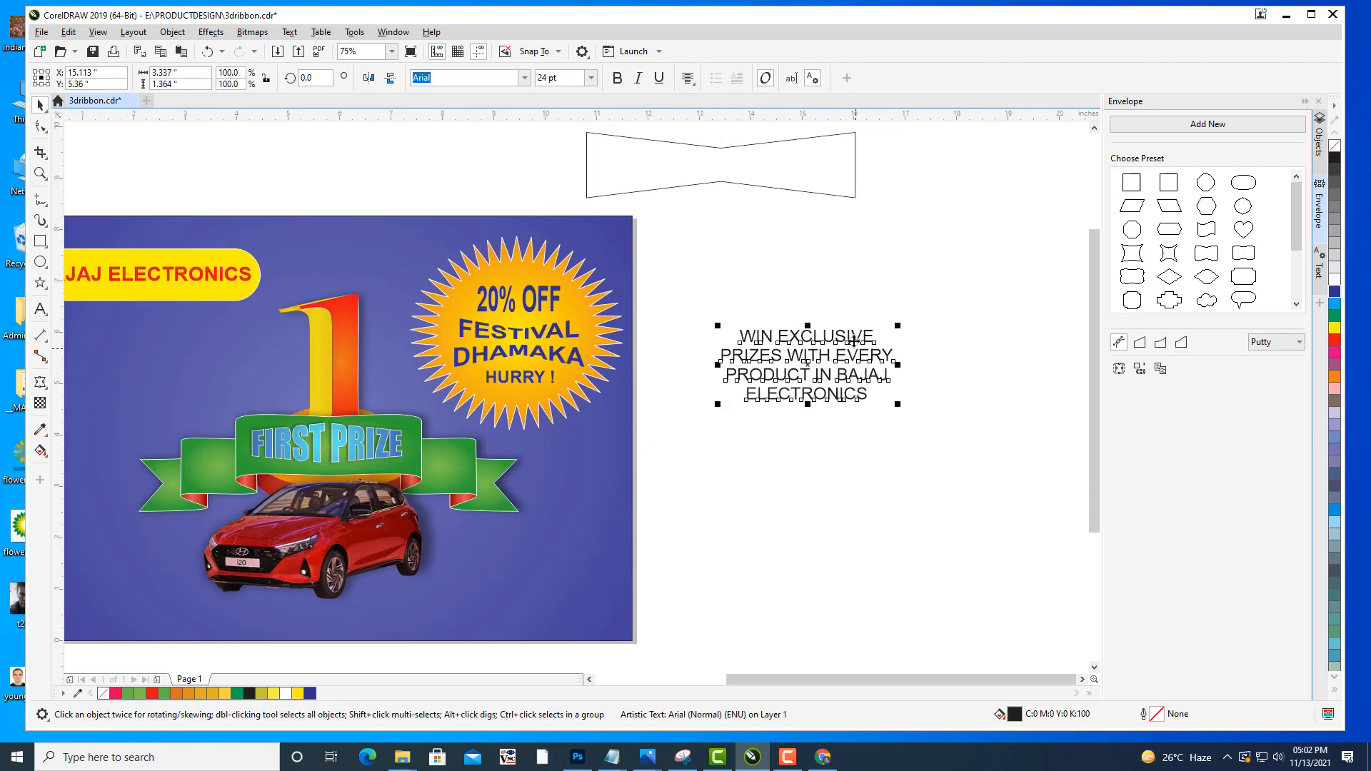
left_click_drag(856, 344, 847, 313)
left_click_drag(964, 324, 798, 353)
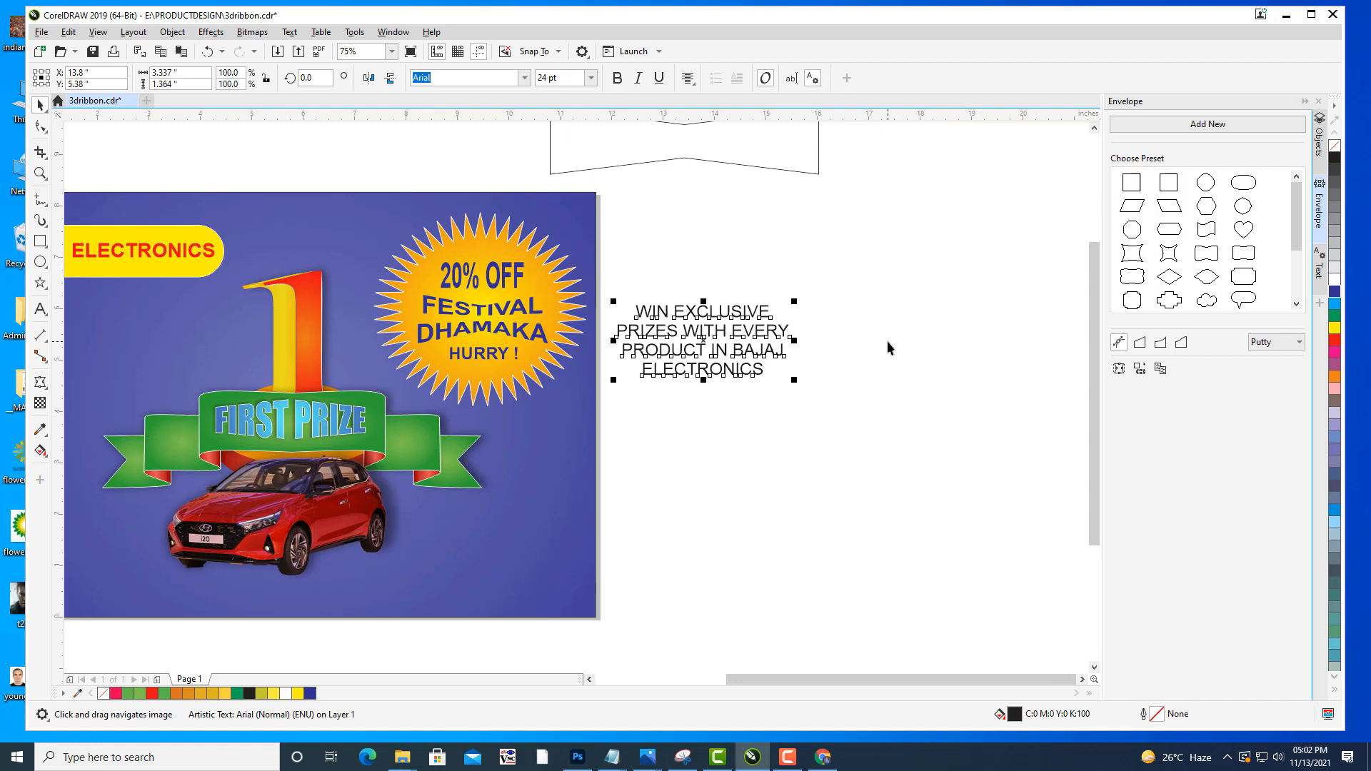
left_click(999, 201)
Set the WIN EXCLUSIVE PRIZES text in Impact and enlarge it to about 3.28 by 1.97 inches.
left_click_drag(701, 340, 557, 397)
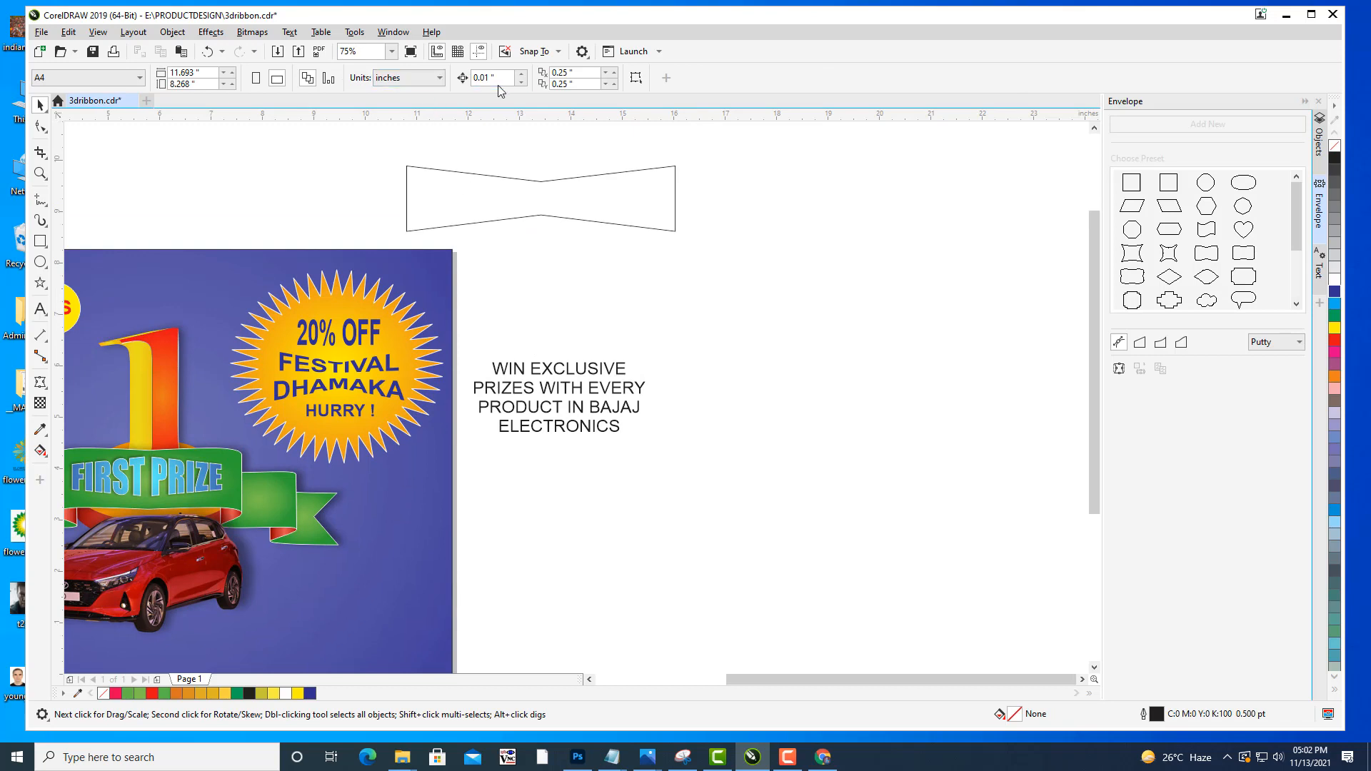
left_click(578, 406)
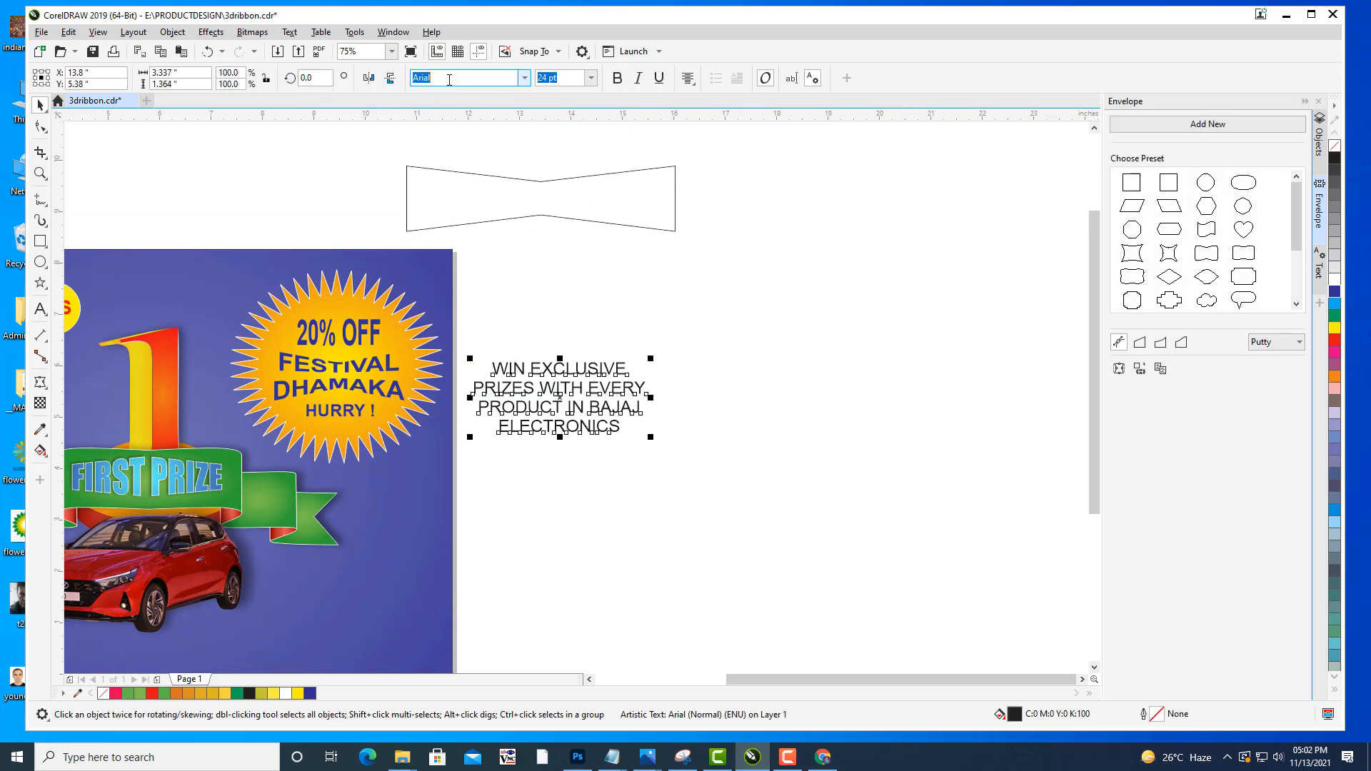
left_click_drag(454, 80, 299, 65)
key("BackSpace")
type("Impact")
key("Return")
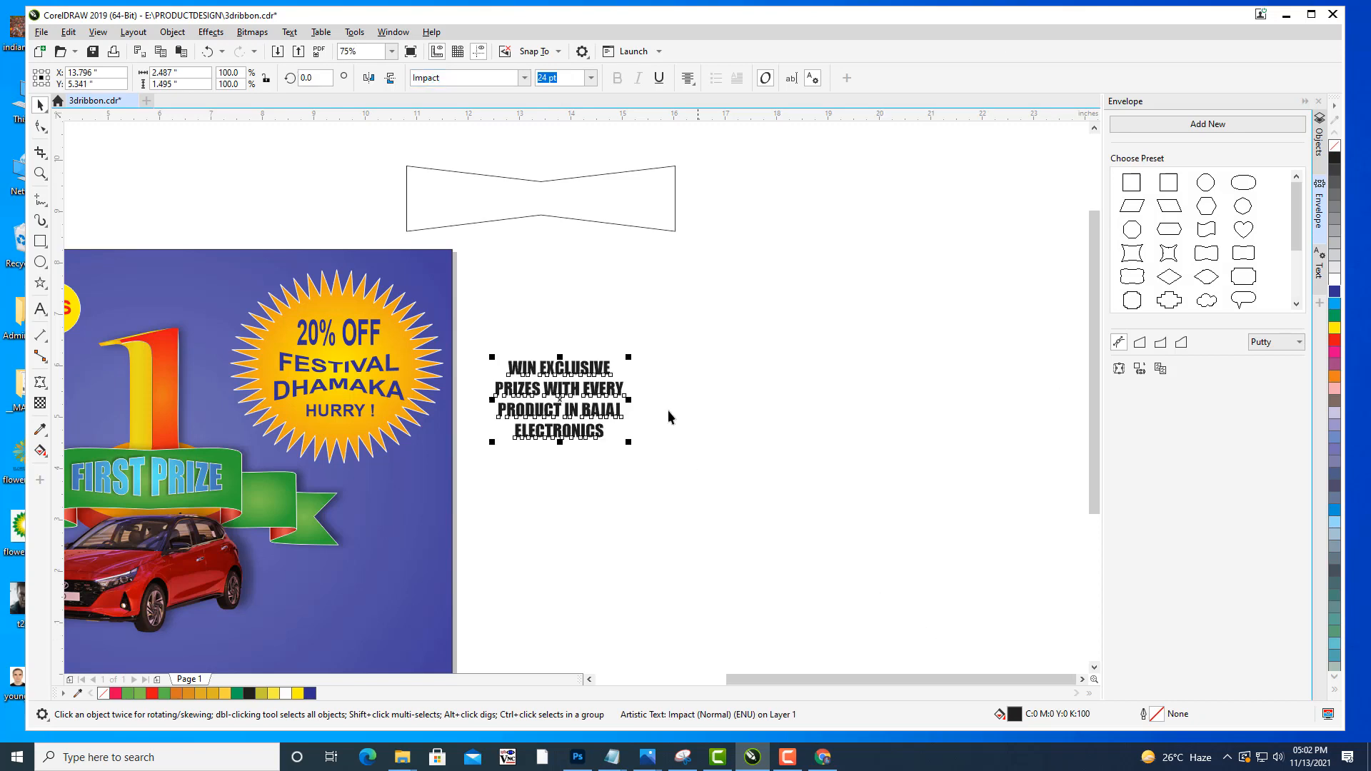
left_click_drag(628, 356, 646, 330)
left_click(808, 385)
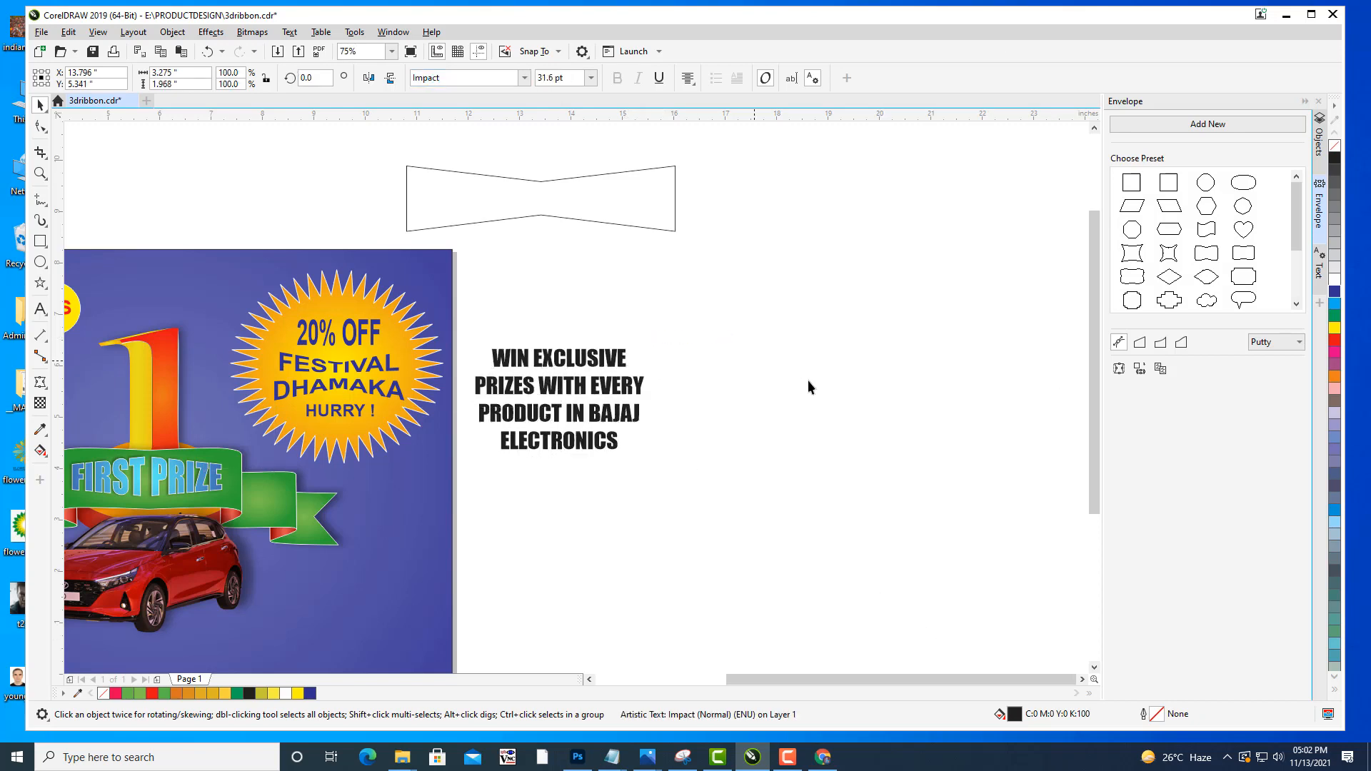
Move the bow-tie outline above the page further right, clear of the artwork.
left_click_drag(820, 392, 980, 328)
scroll(872, 293, "down", 1)
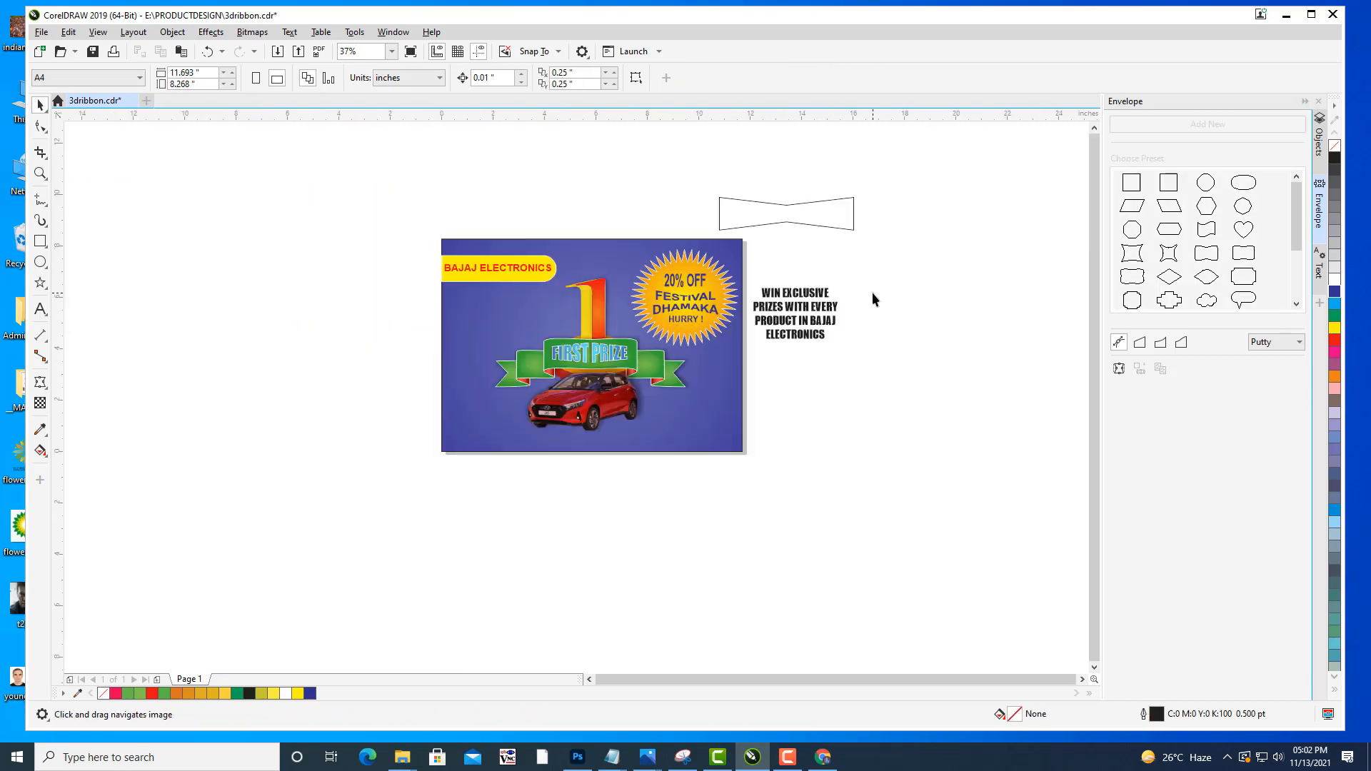
left_click_drag(882, 295, 829, 325)
scroll(702, 302, "up", 1)
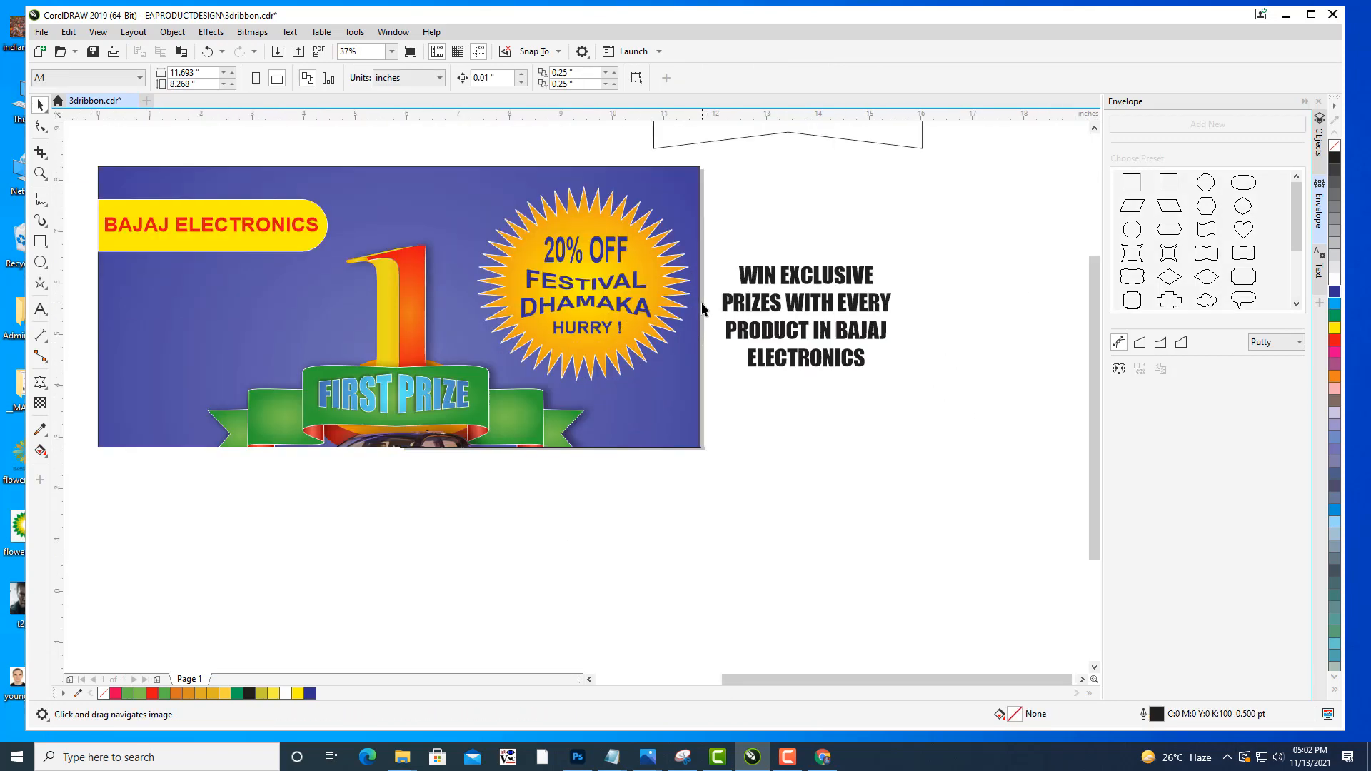
left_click_drag(702, 302, 595, 309)
left_click_drag(803, 319, 651, 451)
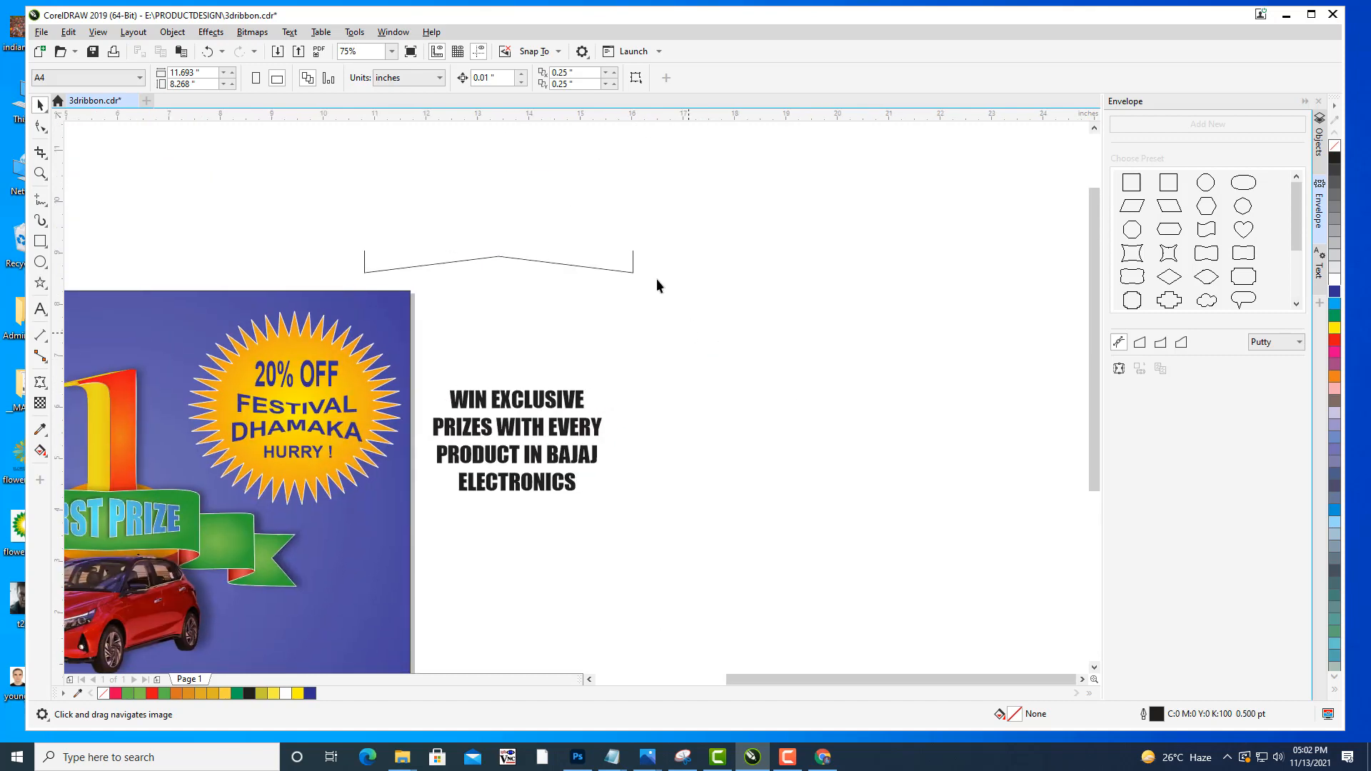
left_click(538, 261)
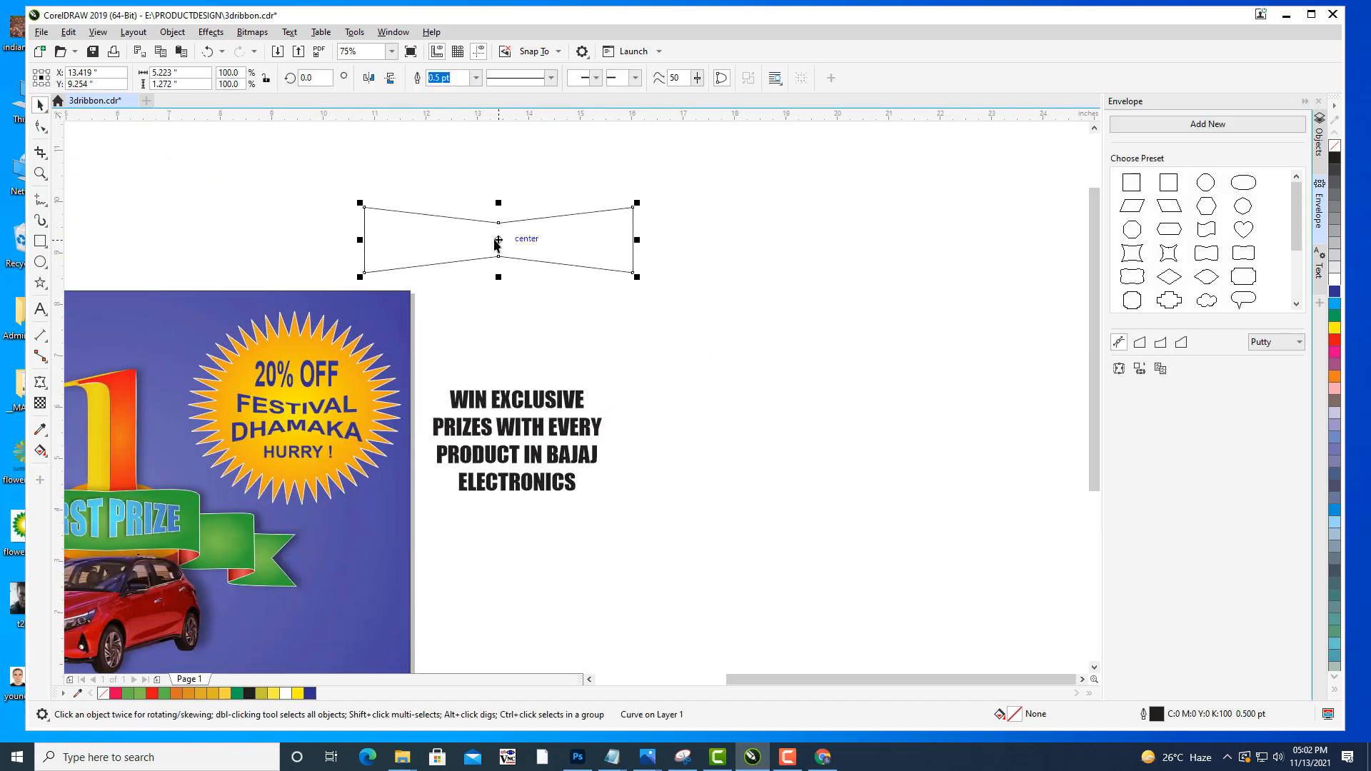
left_click_drag(525, 241, 695, 260)
left_click(672, 268)
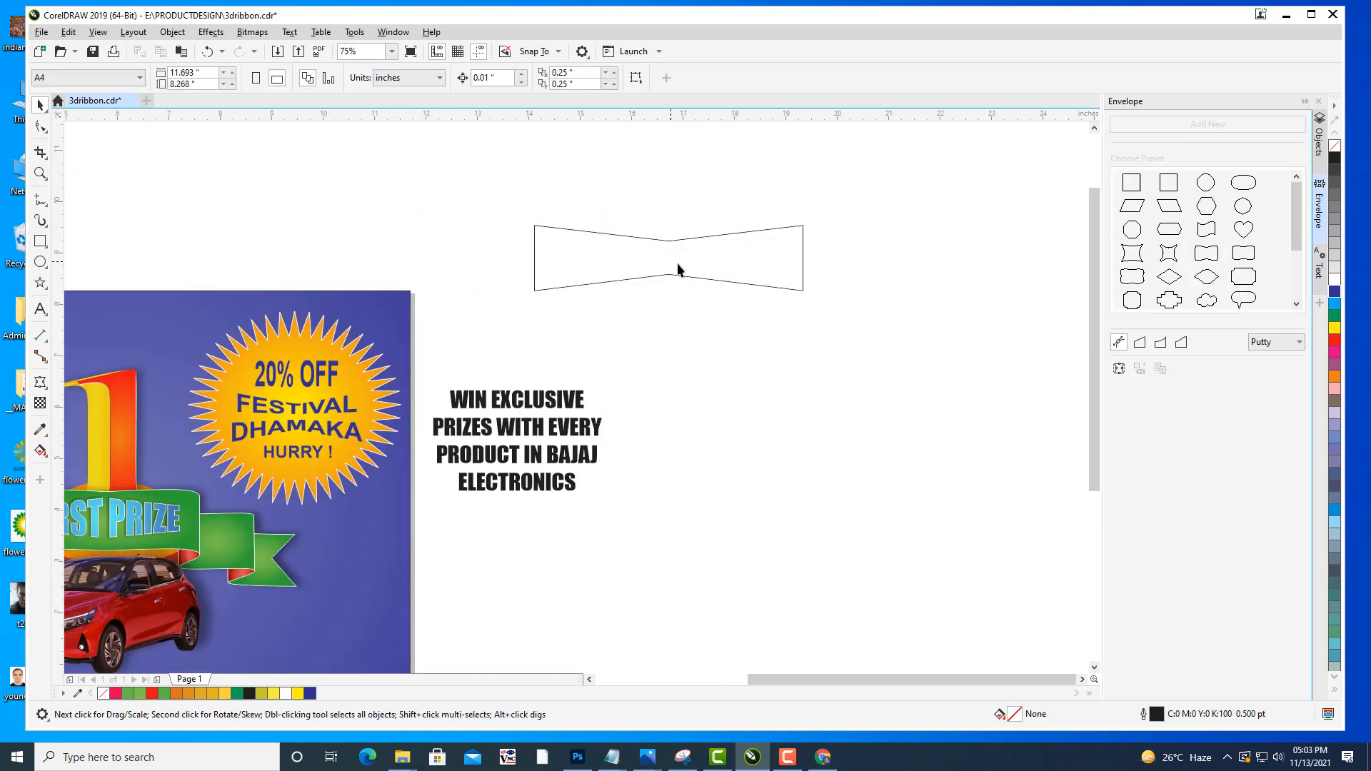
Reshape the bow-tie outline into a hexagon by moving its upper middle node up and its lower middle node down.
left_click(670, 276)
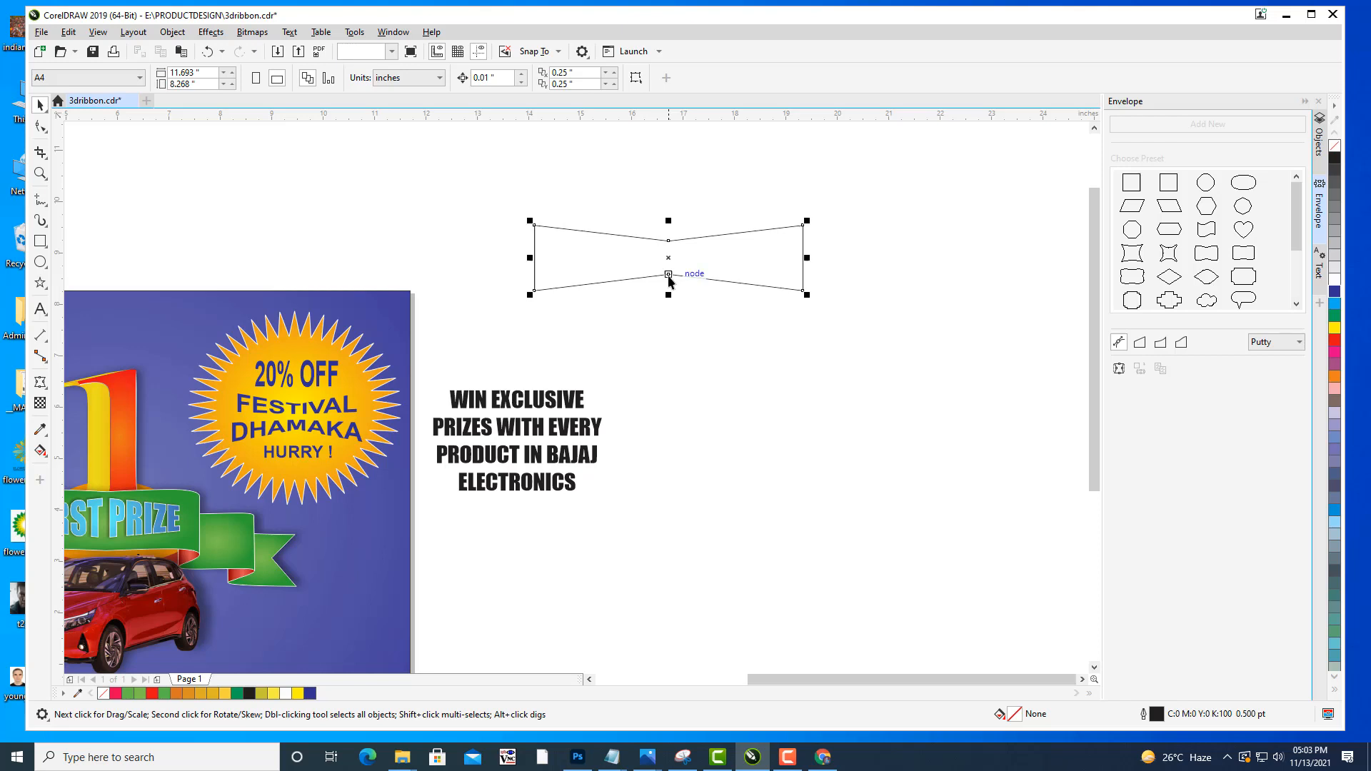
left_click(41, 127)
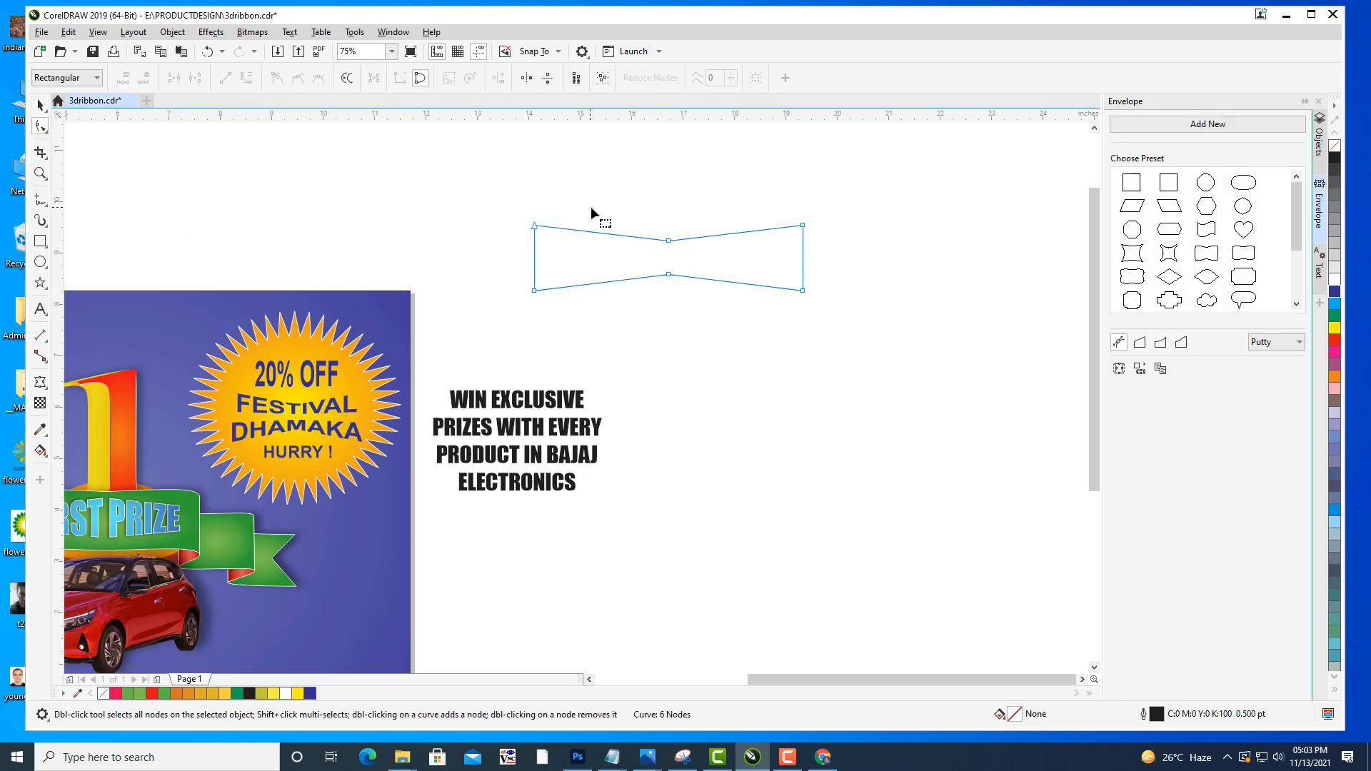
left_click_drag(669, 241, 668, 191)
left_click_drag(670, 280, 675, 336)
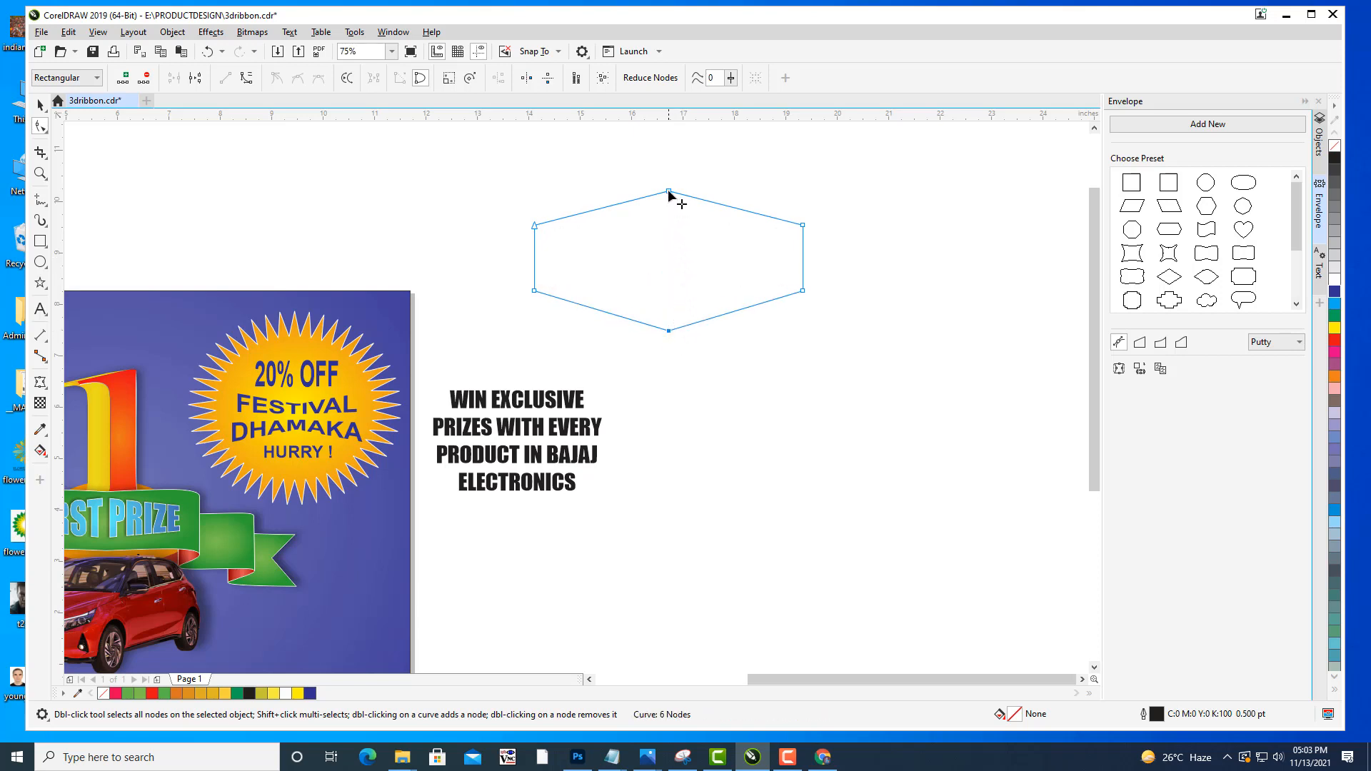
left_click(41, 106)
left_click(194, 157)
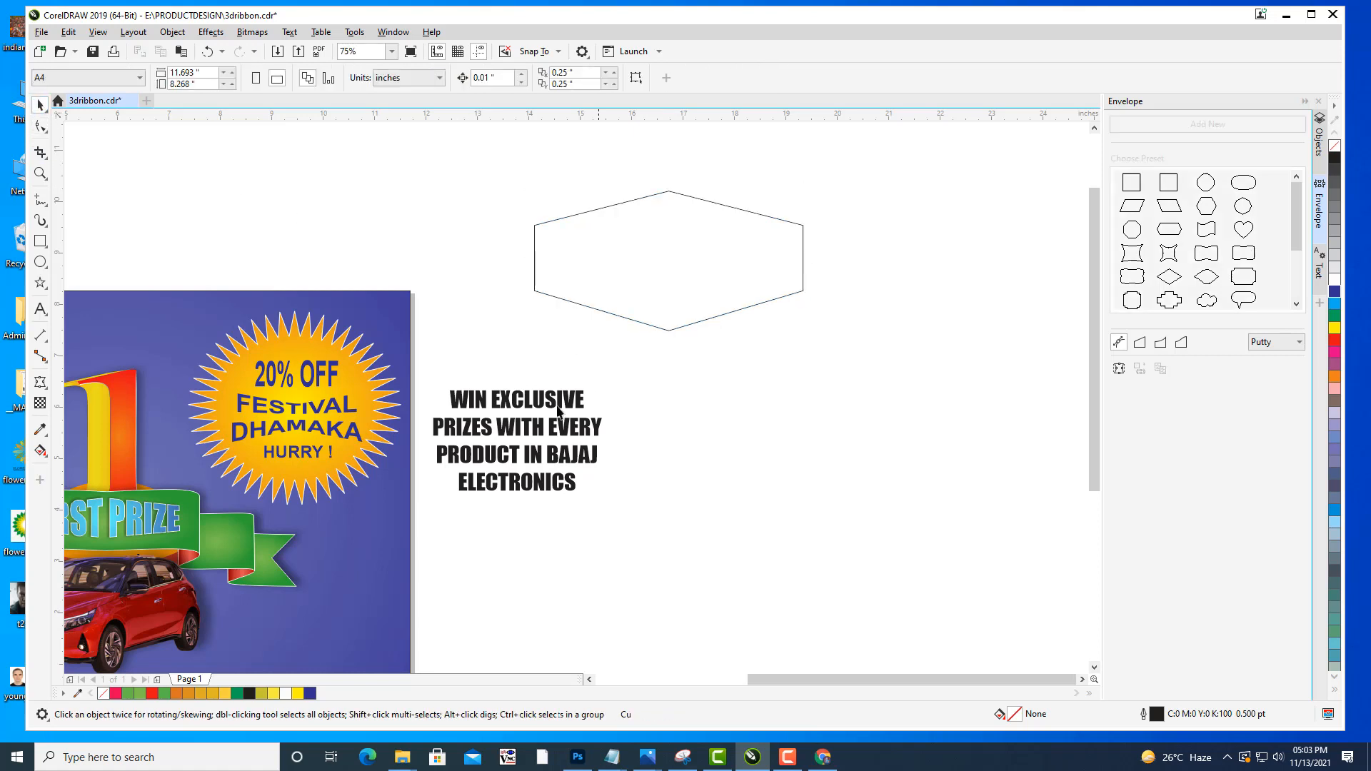
Colour the WIN EXCLUSIVE PRIZES text dark blue.
left_click(536, 439)
left_click(1339, 293)
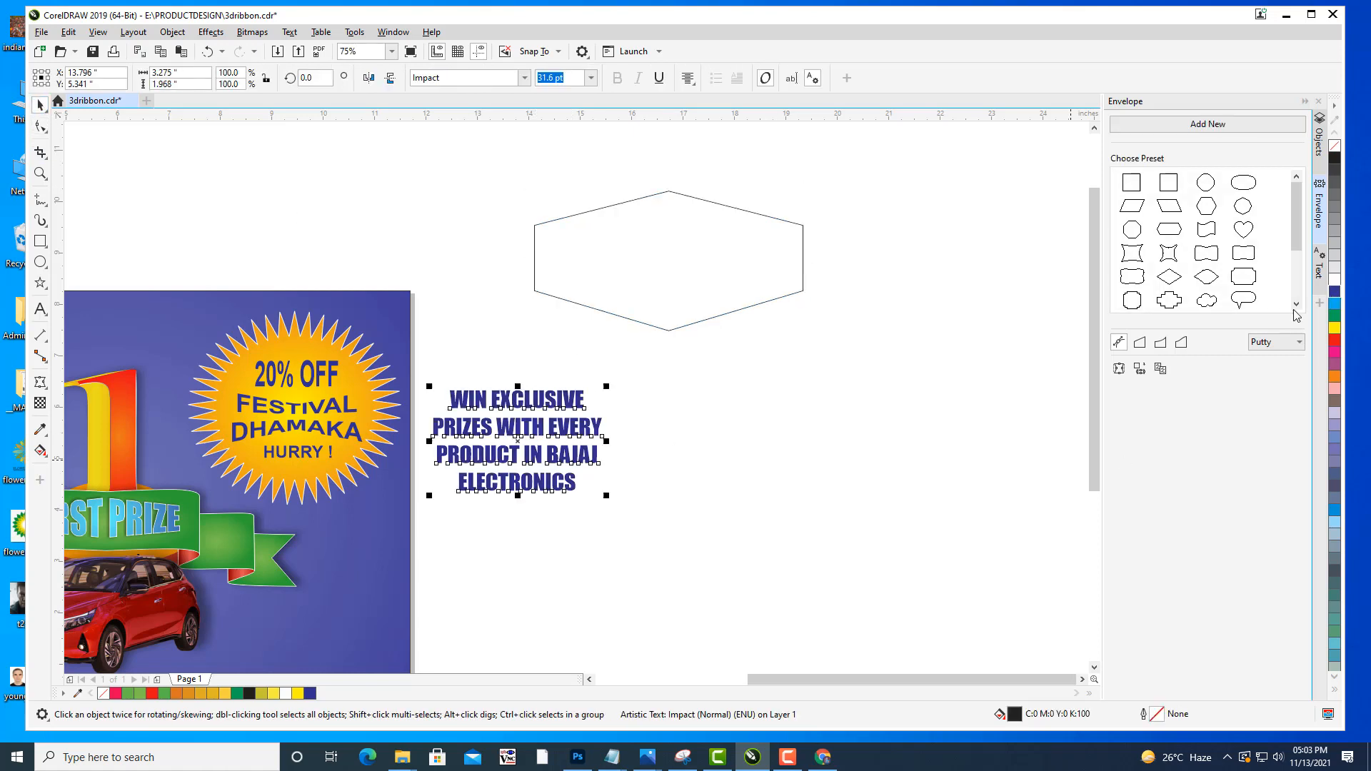
left_click(637, 437)
Try to shape the WIN EXCLUSIVE PRIZES text with an envelope created from the hexagon outline.
left_click(593, 428)
left_click(1319, 210)
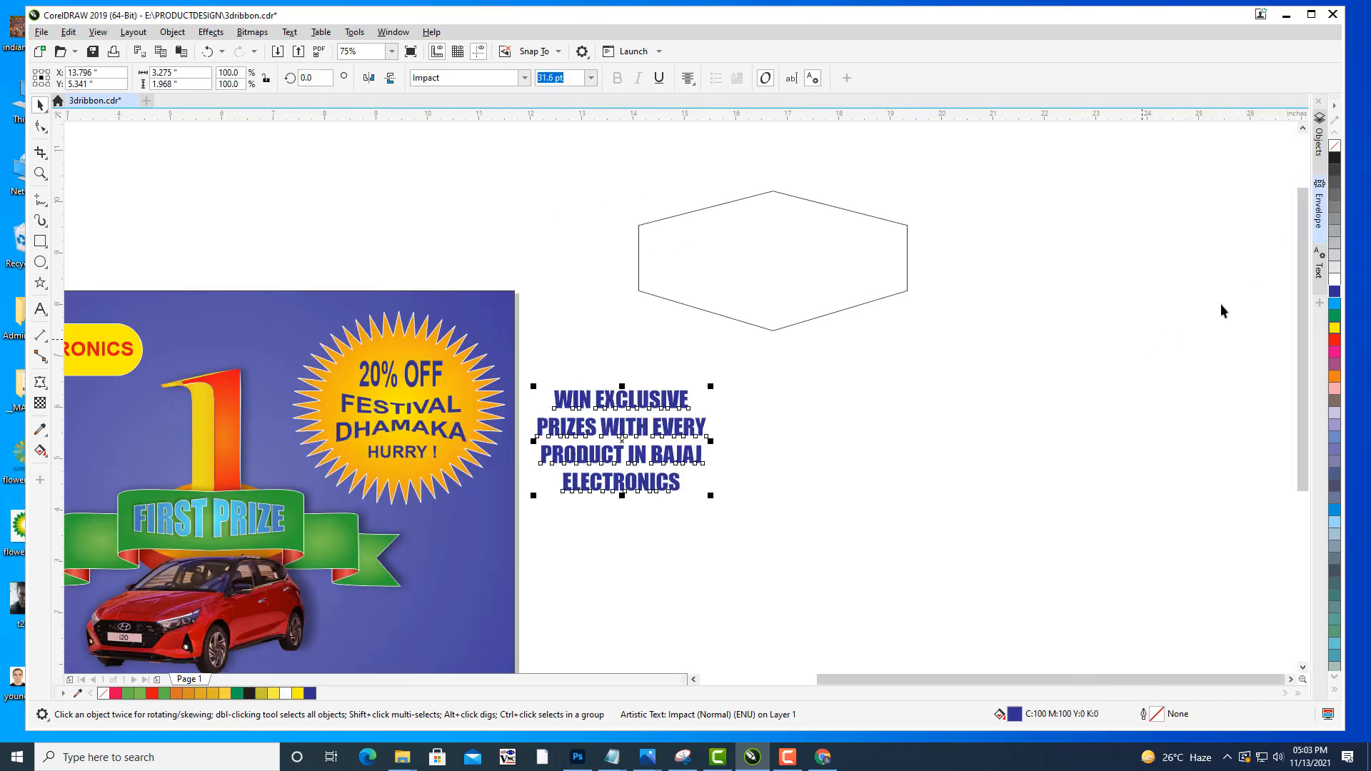
left_click(1319, 209)
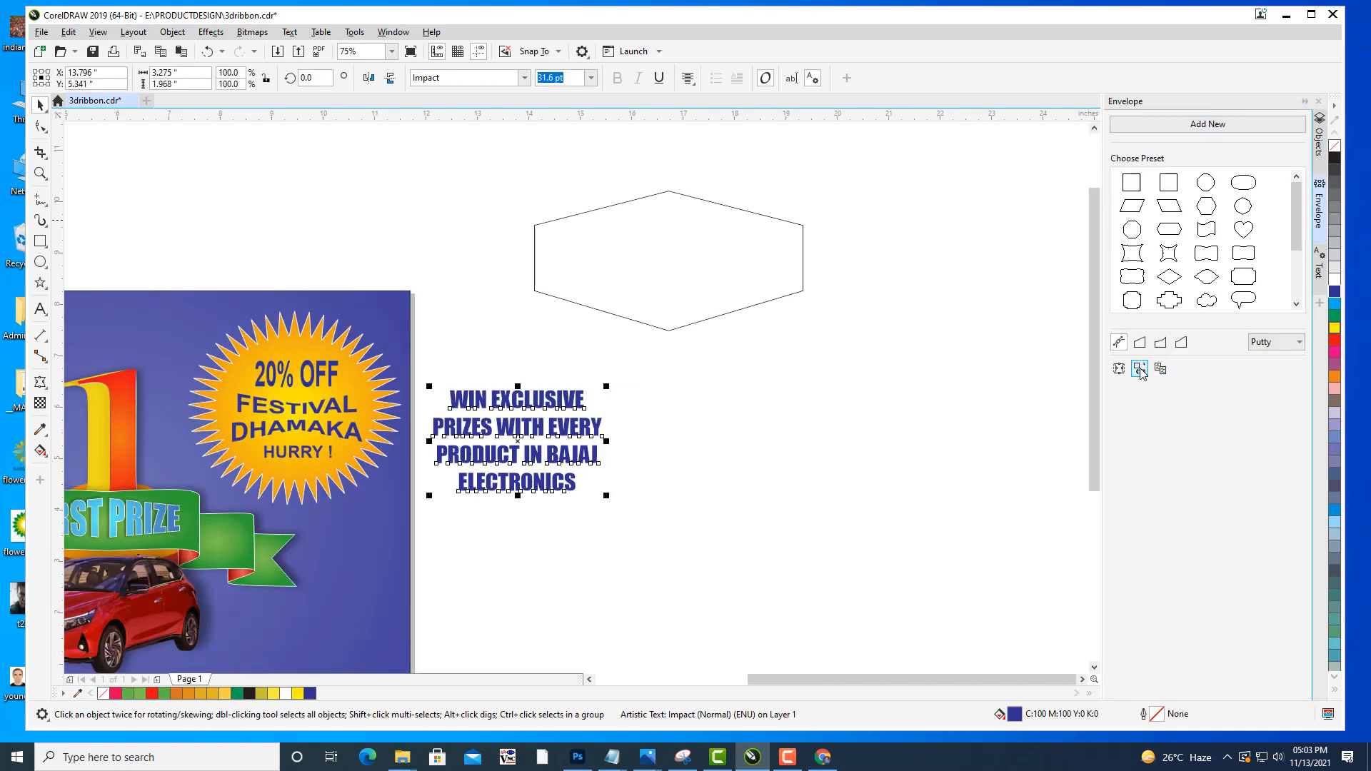
left_click(1140, 369)
left_click(666, 257)
left_click(730, 420)
Place the WIN EXCLUSIVE PRIZES text right beside the hexagon and apply an envelope created from the hexagon's outline.
left_click_drag(515, 441, 892, 261)
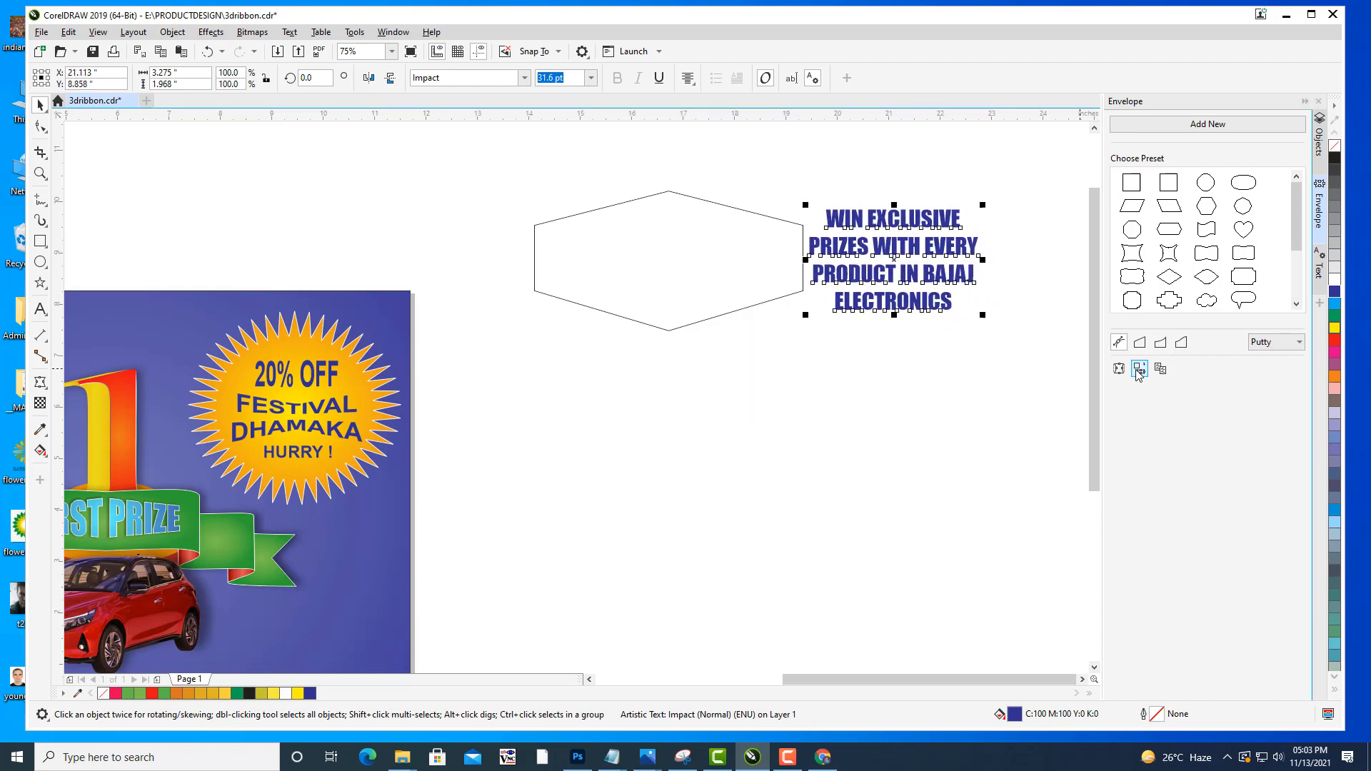
left_click(783, 295)
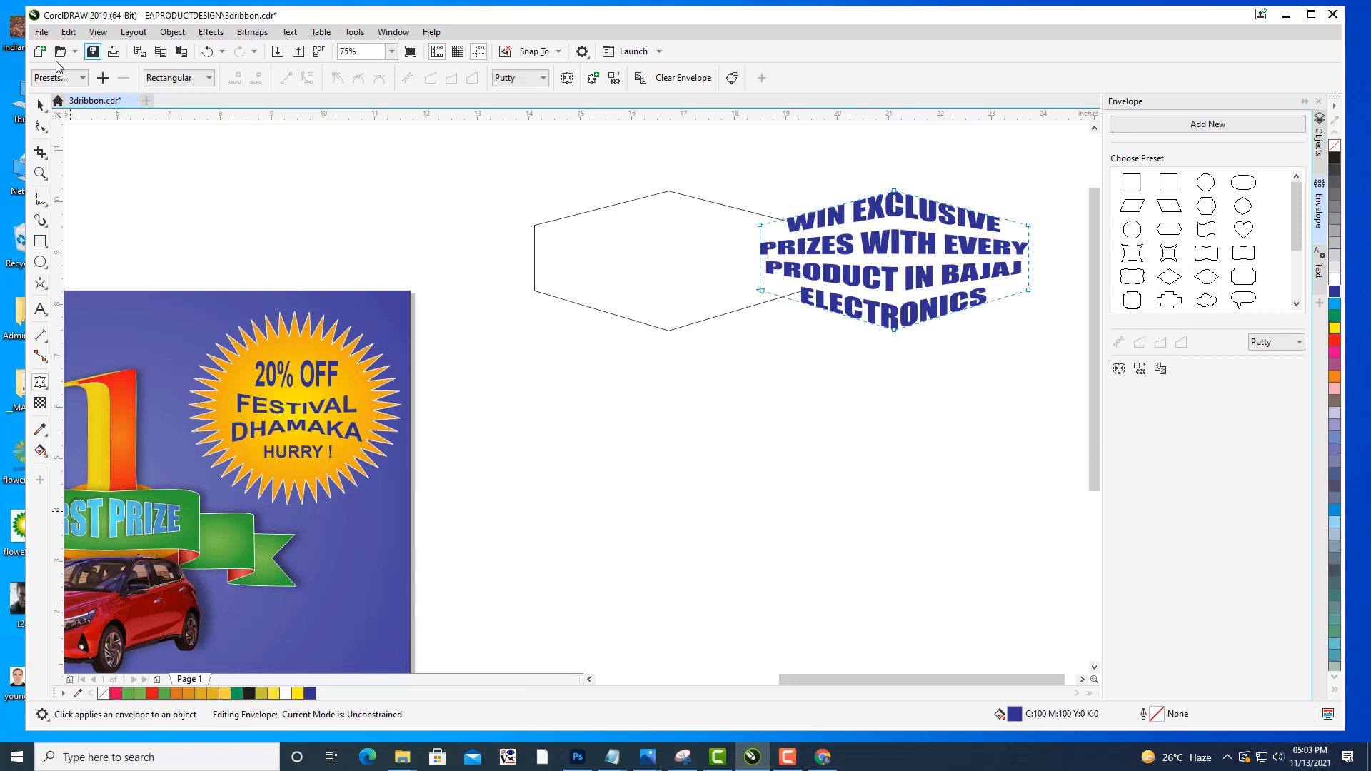
left_click(40, 105)
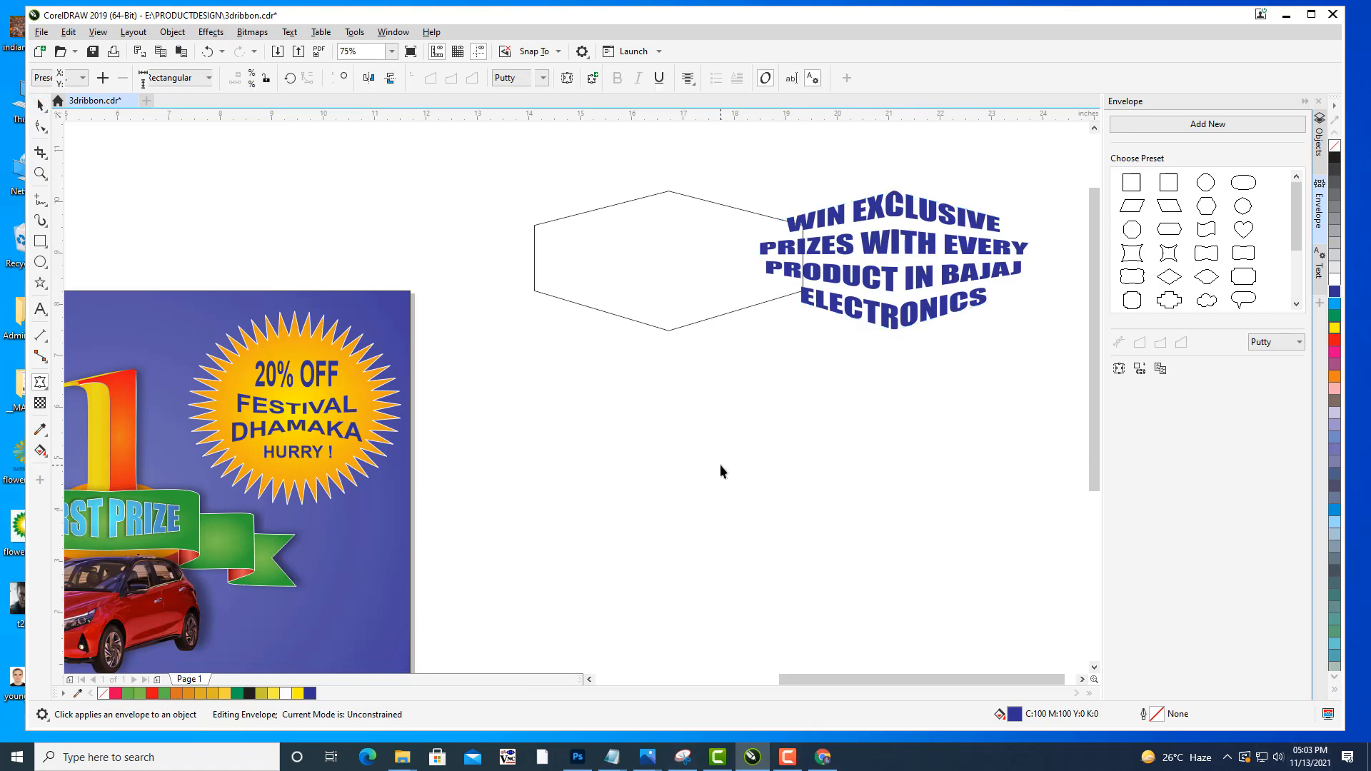
Delete the hexagon outline and move the enveloped text onto the page beneath the BAJAJ ELECTRONICS bar.
left_click(669, 331)
key("Delete")
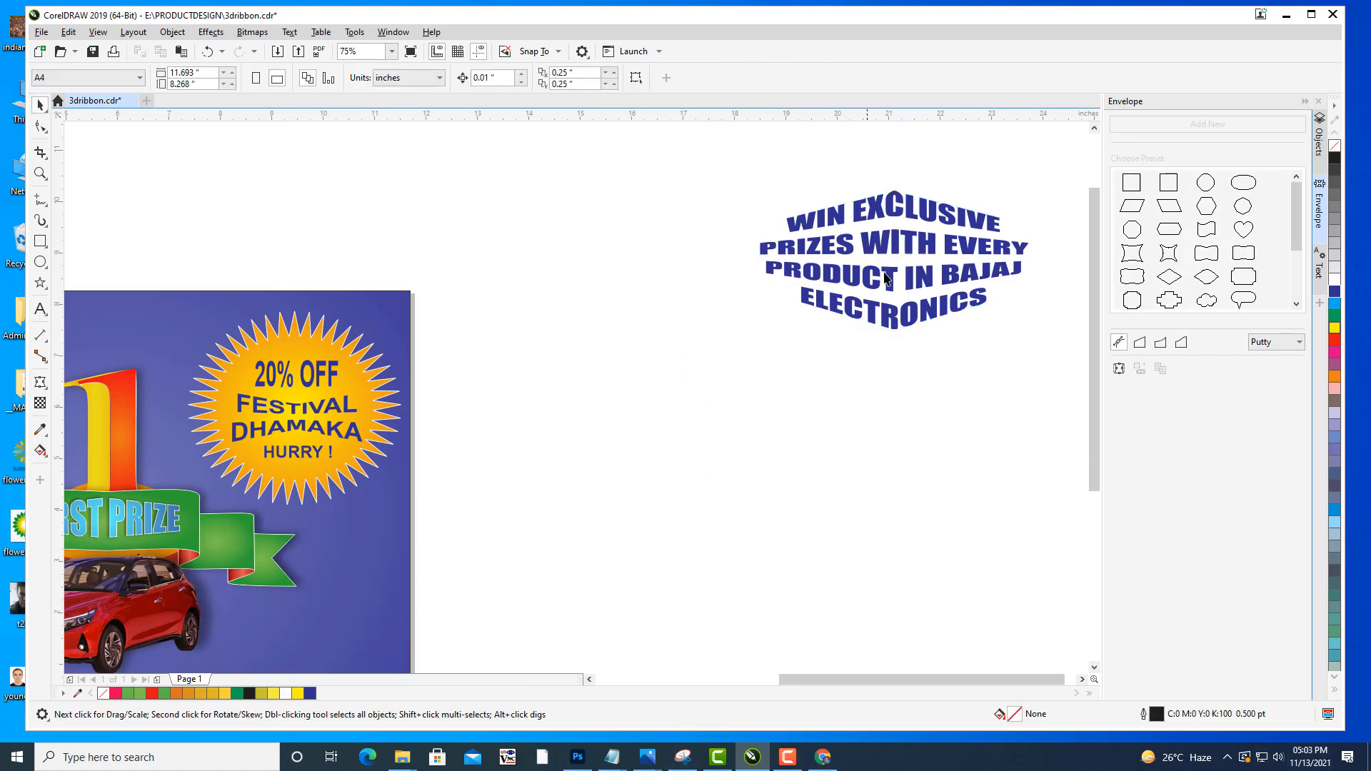
left_click(891, 282)
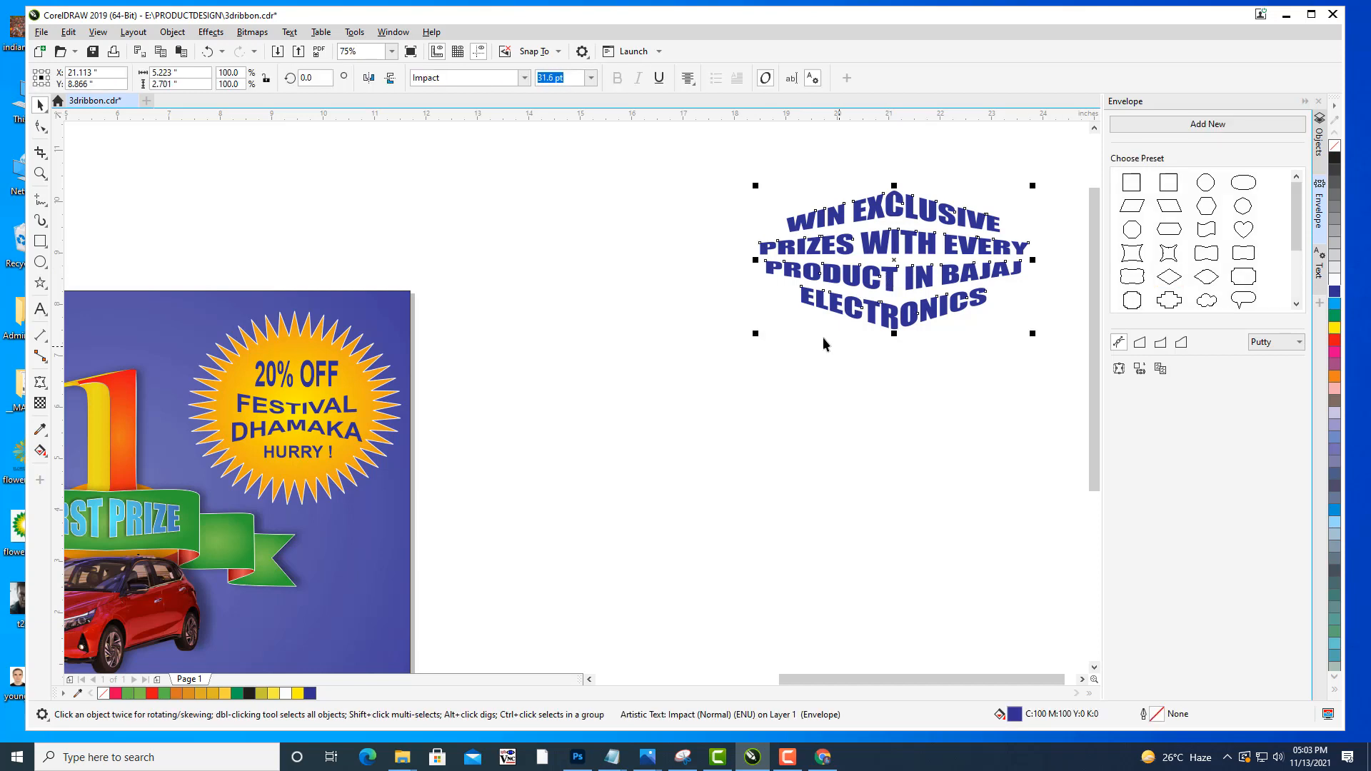
scroll(823, 345, "down", 1)
left_click_drag(862, 290, 477, 344)
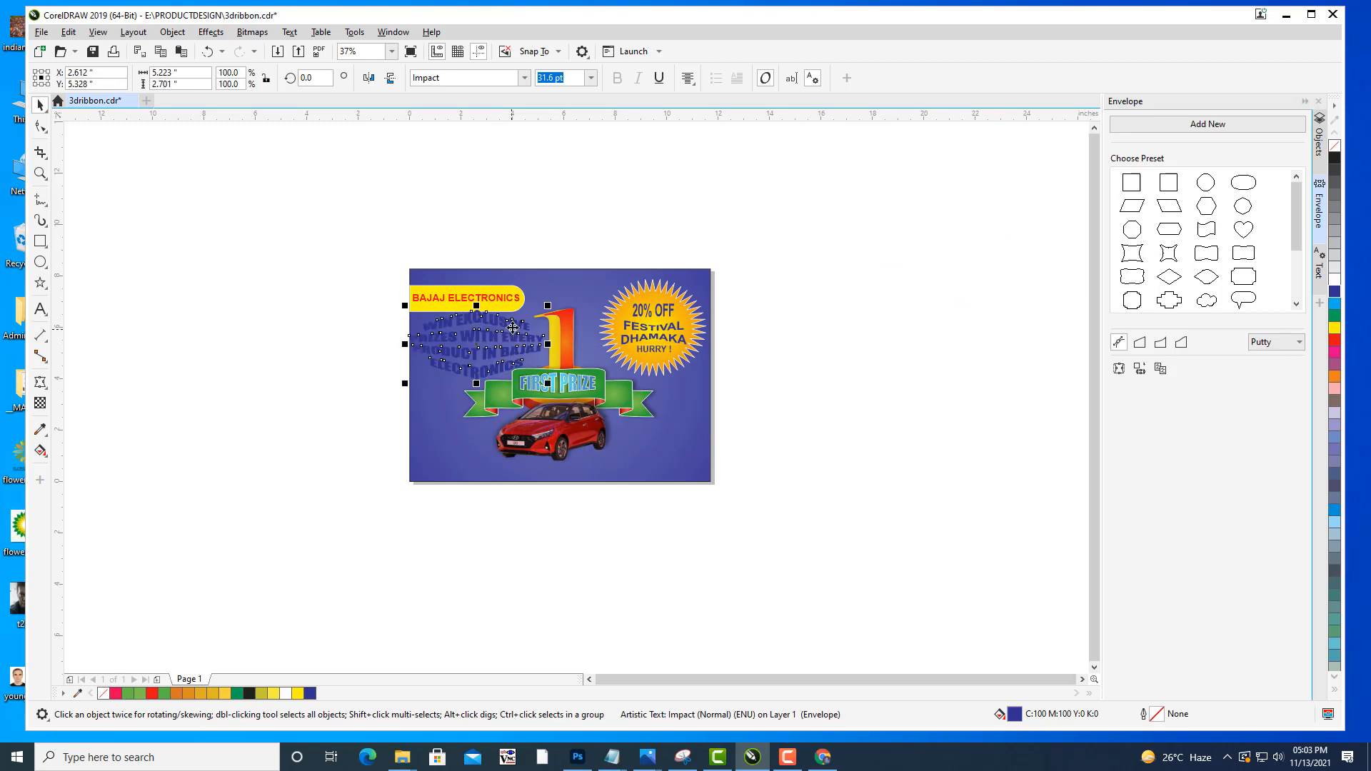
scroll(513, 327, "up", 1)
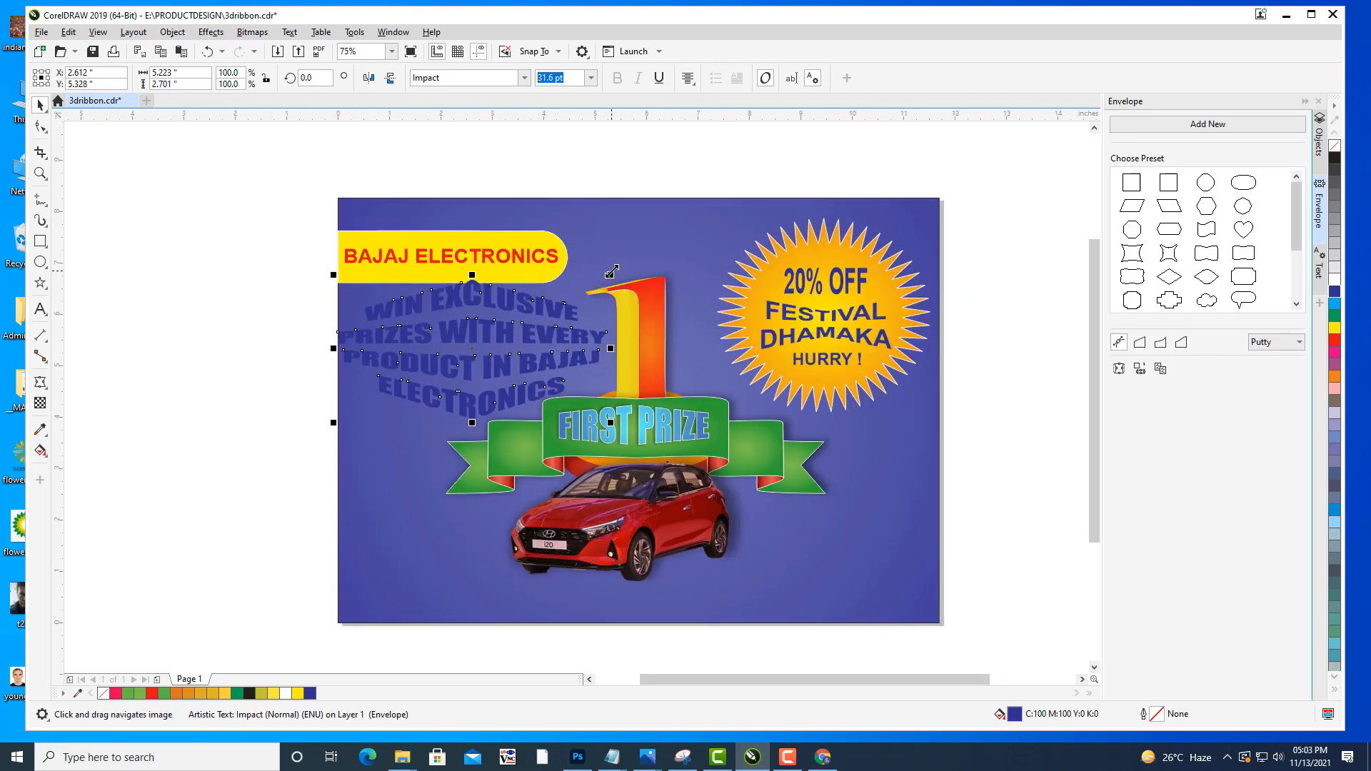
Scale the enveloped text down to about 4.31 by 2.23 inches beside the numeral 1 and colour it white.
left_click_drag(611, 271, 585, 285)
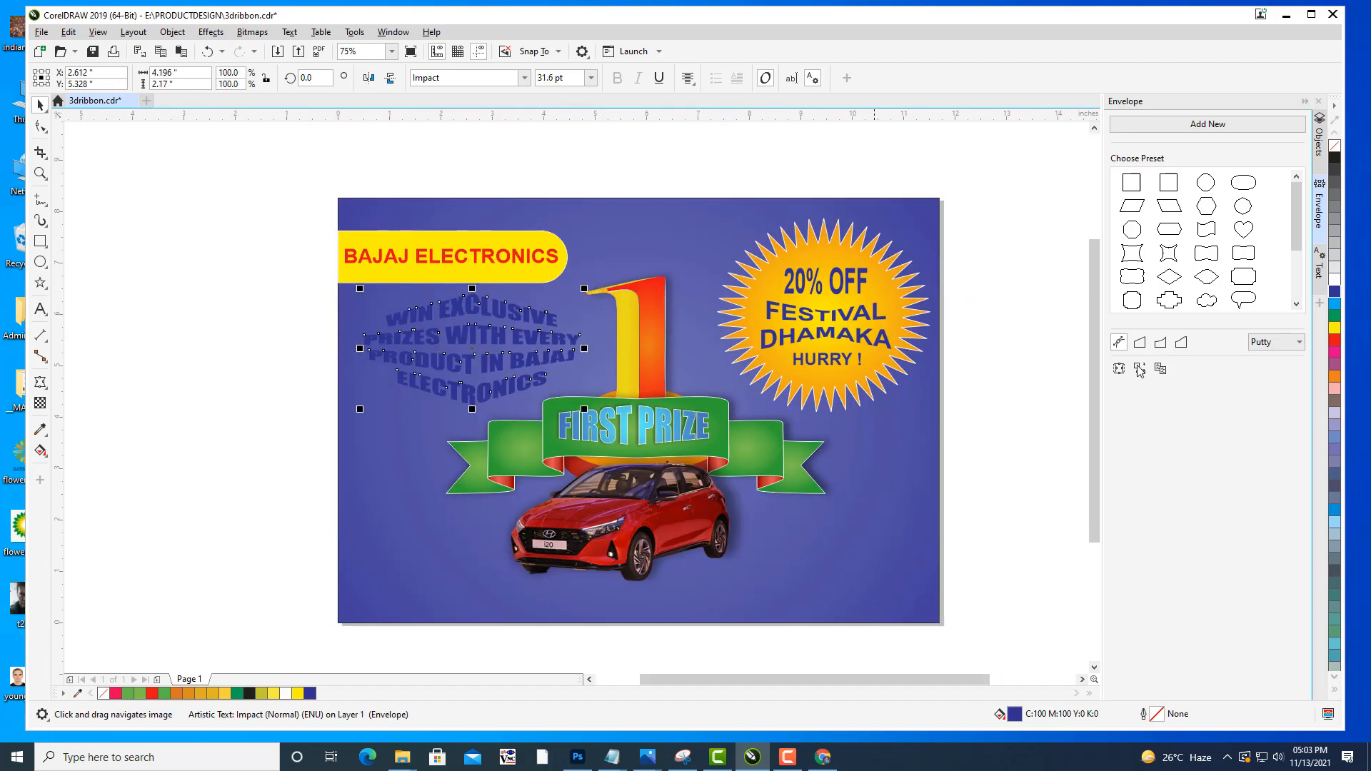
left_click(1335, 280)
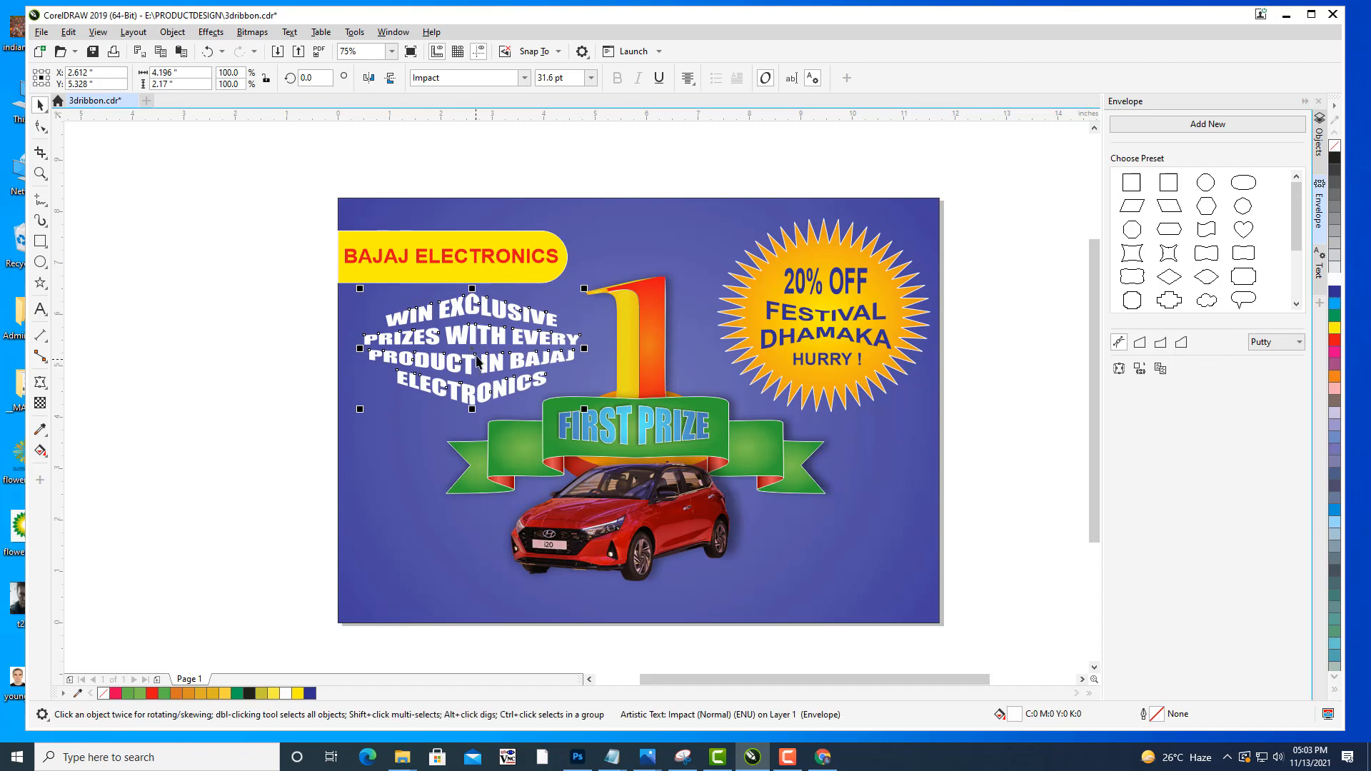
left_click_drag(474, 350, 474, 350)
left_click_drag(584, 288, 589, 285)
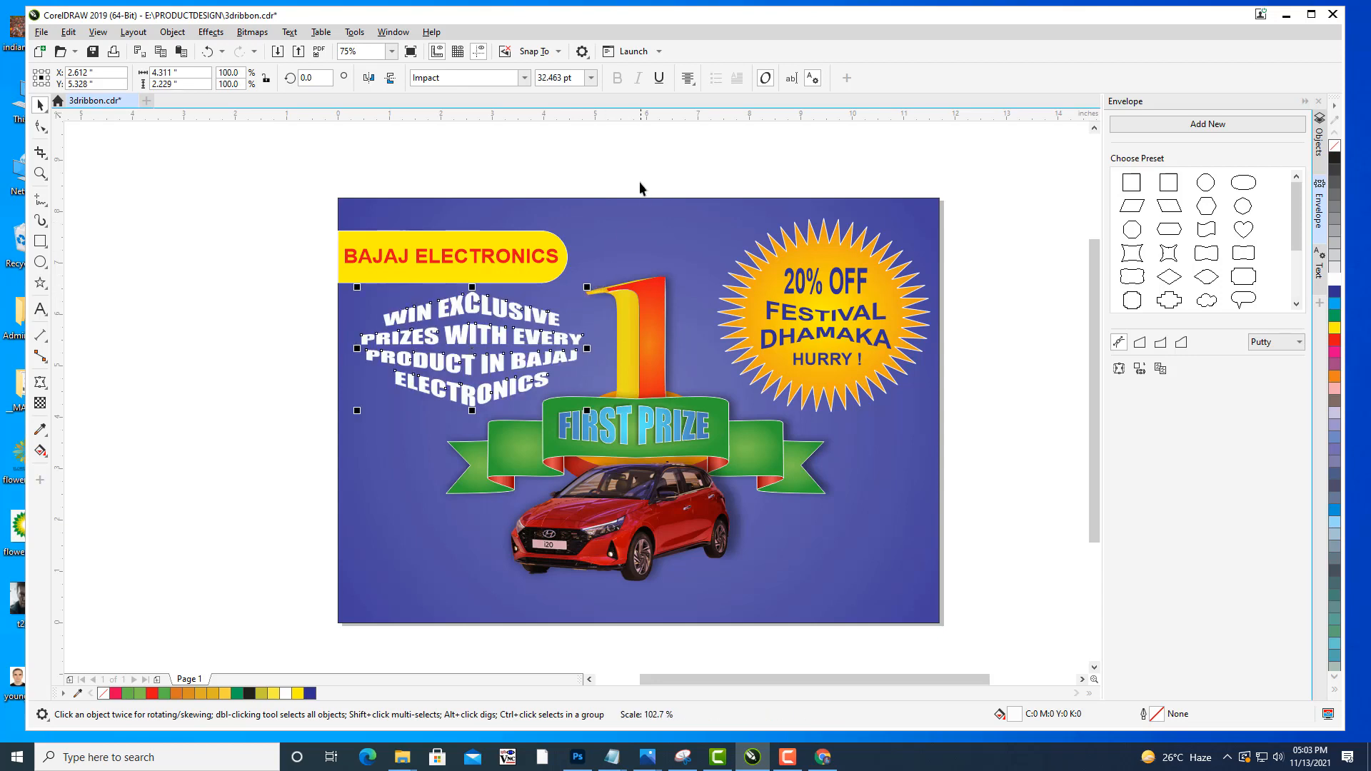
Nudge the WIN EXCLUSIVE PRIZES text slightly leftward and down, away from the numeral 1.
left_click(654, 185)
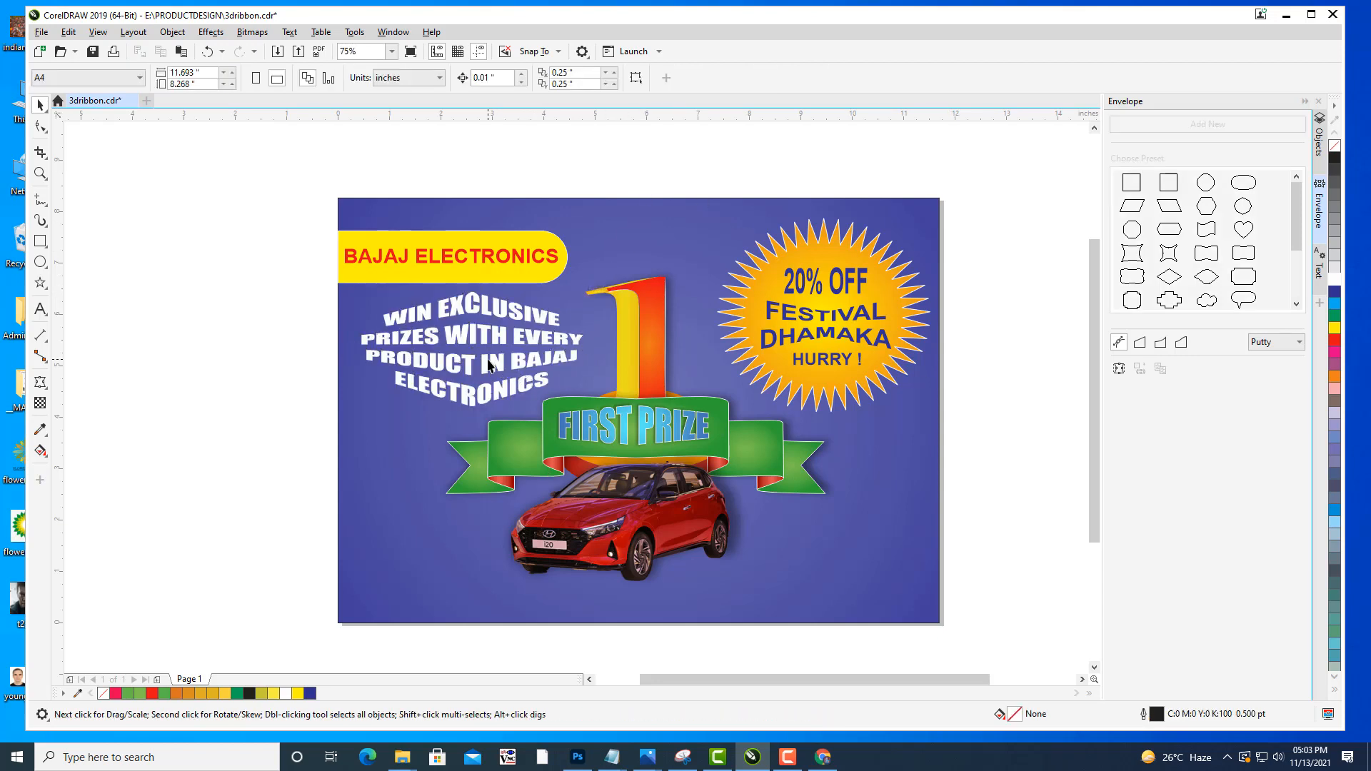
left_click(490, 364)
key("Left")
key("Left")
key("Left")
key("Left")
key("Left")
key("Left")
key("Left")
key("Left")
key("Left")
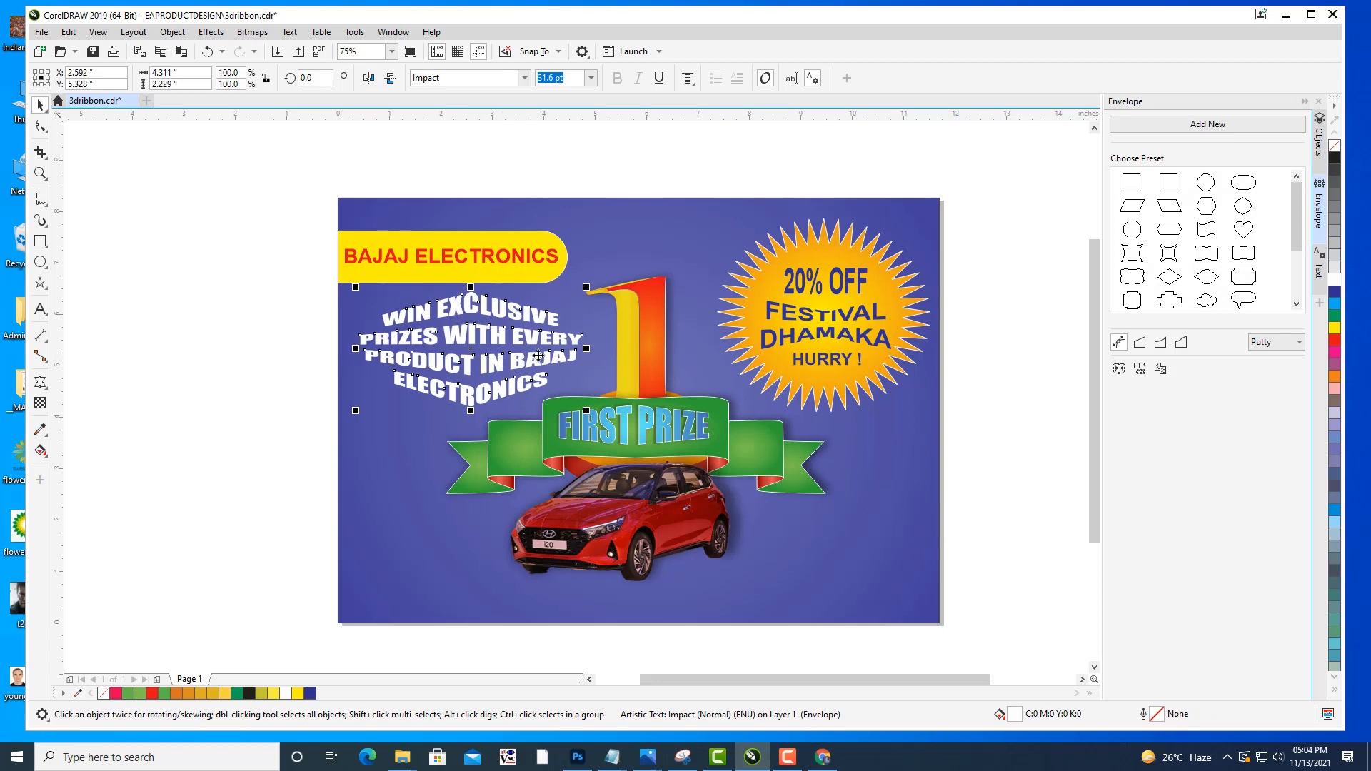
key("Down")
key("Down")
key("Up")
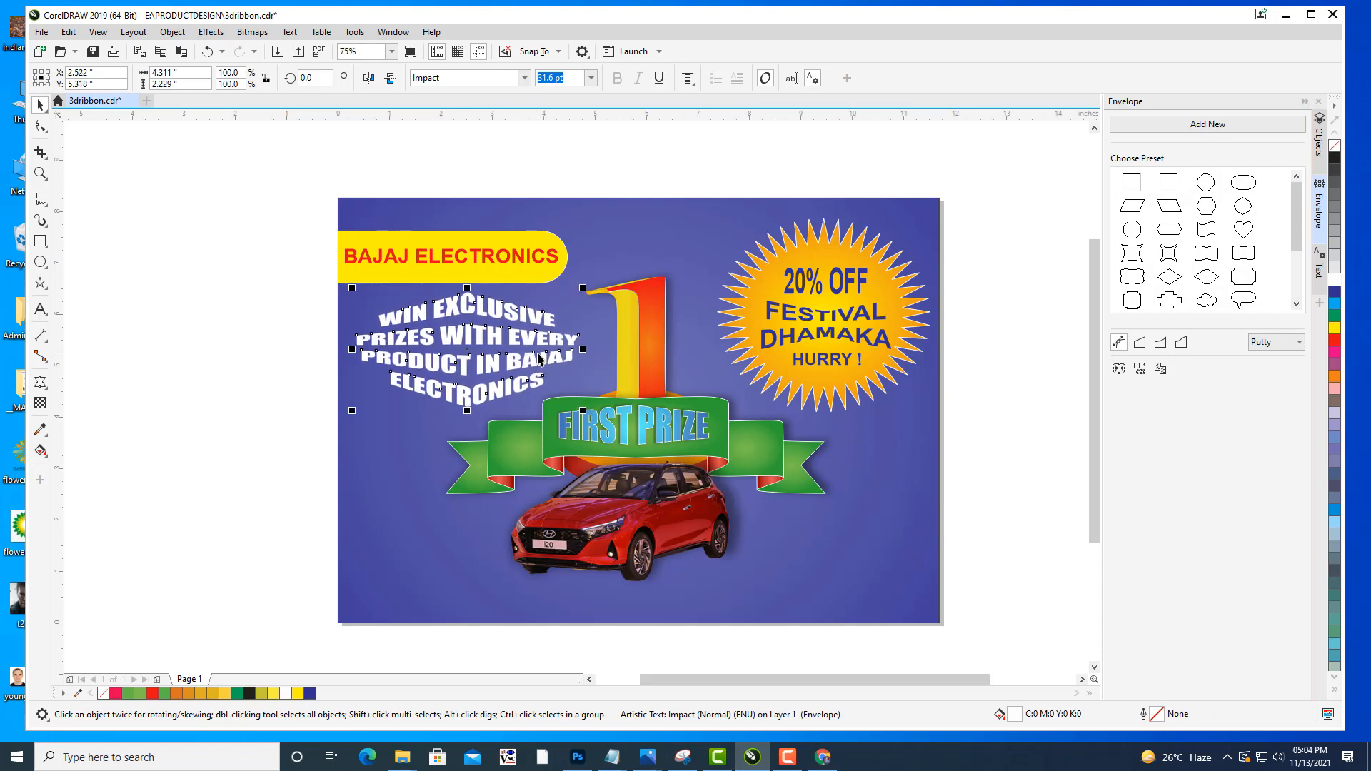
Scale the WIN EXCLUSIVE PRIZES text down about its centre to about 3.56 inches wide and stretch its height downward to about 2.02 inches.
left_click_drag(586, 286, 564, 297)
left_click(600, 178)
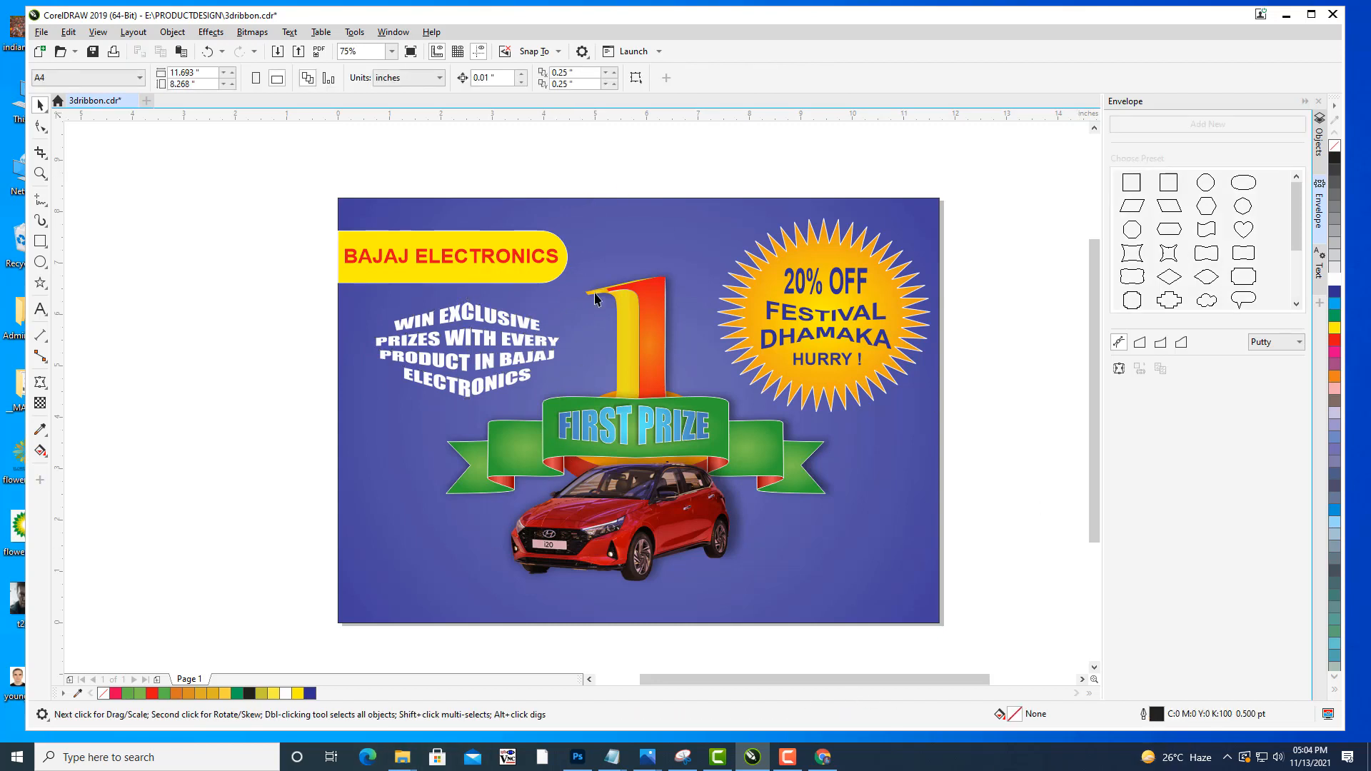
left_click(468, 364)
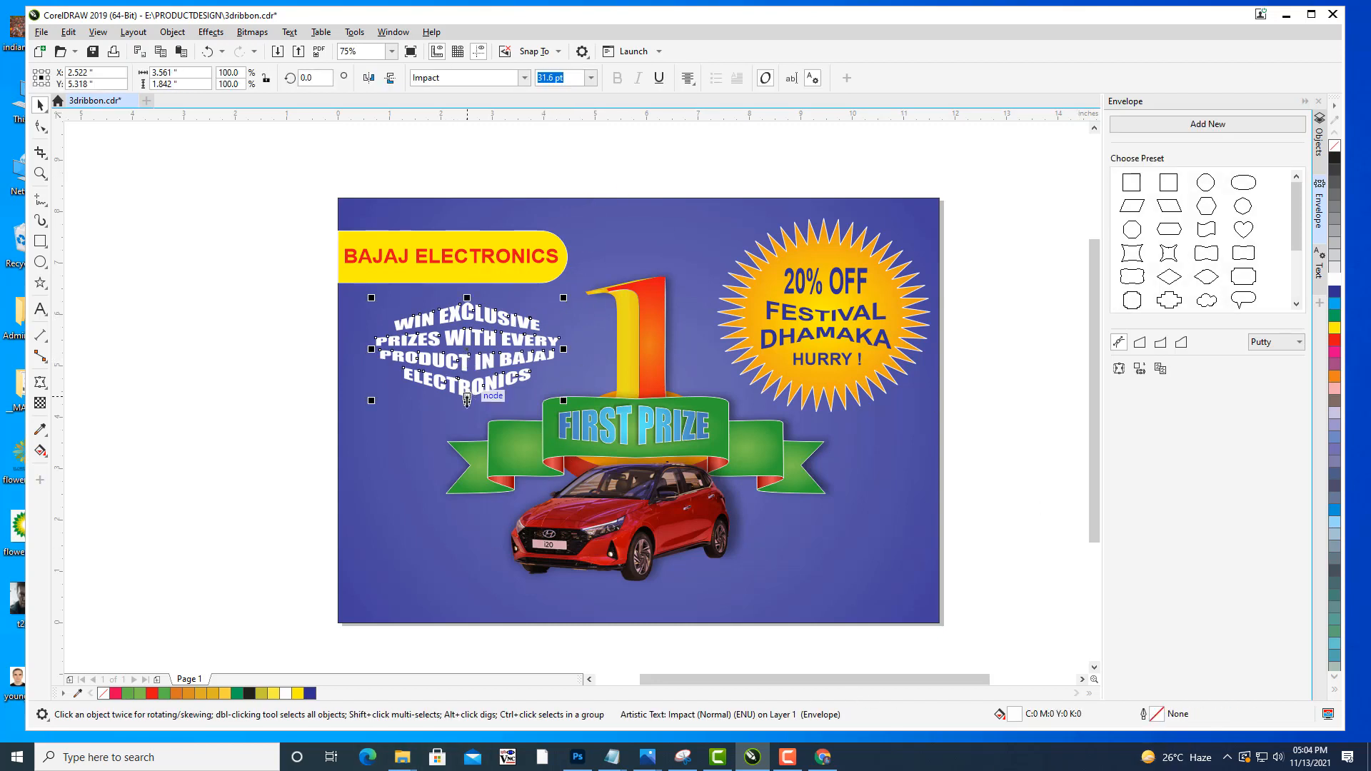
left_click_drag(467, 398, 467, 409)
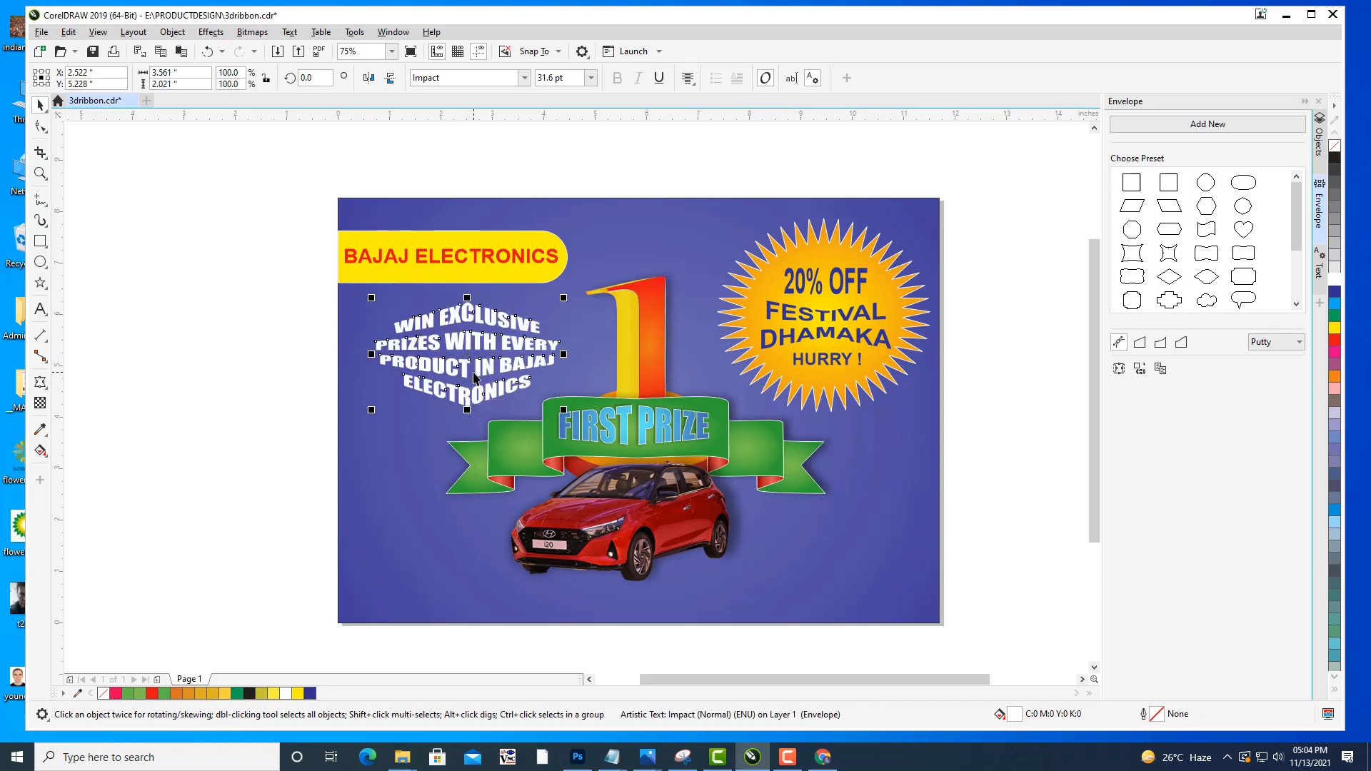
left_click(221, 331)
Add a drop shadow to the WIN EXCLUSIVE PRIZES text, cast horizontally from its left side to its right side.
left_click(464, 349)
left_click(40, 383)
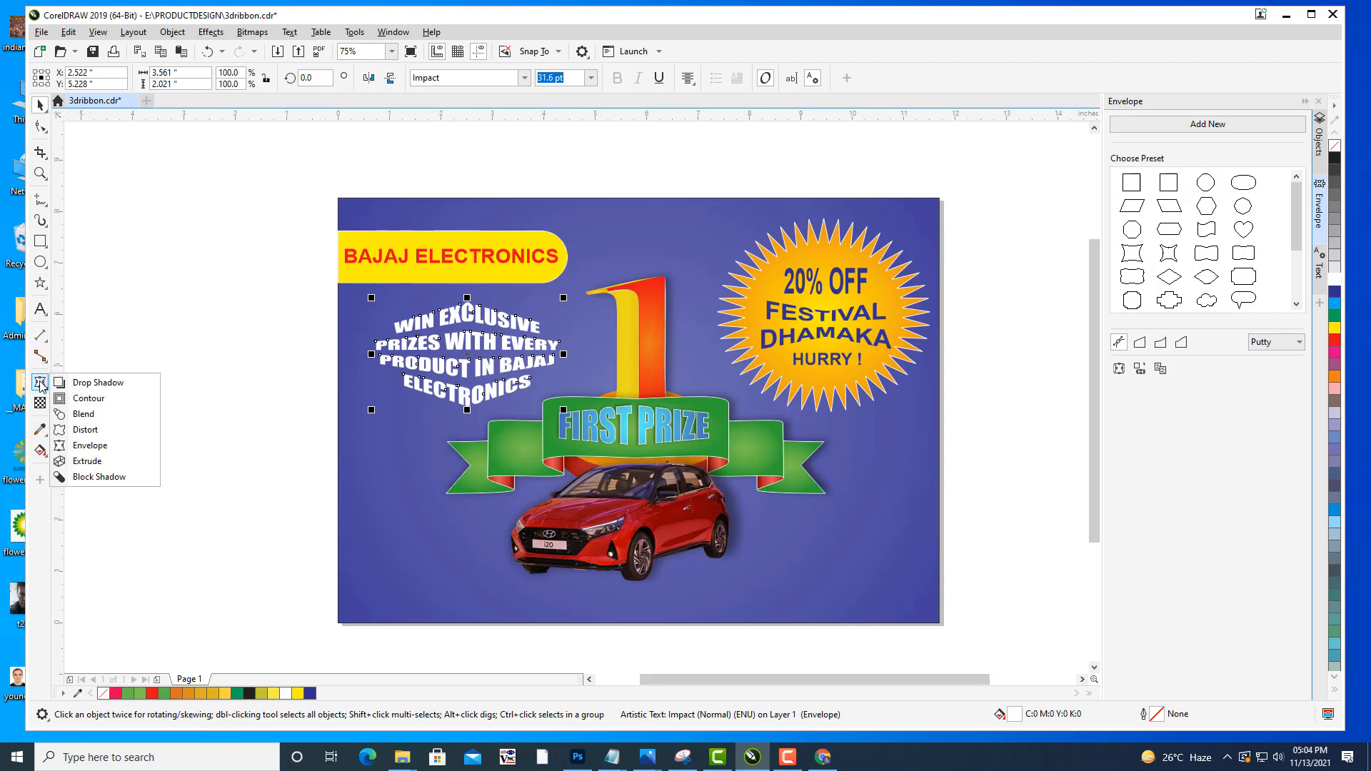
left_click(98, 383)
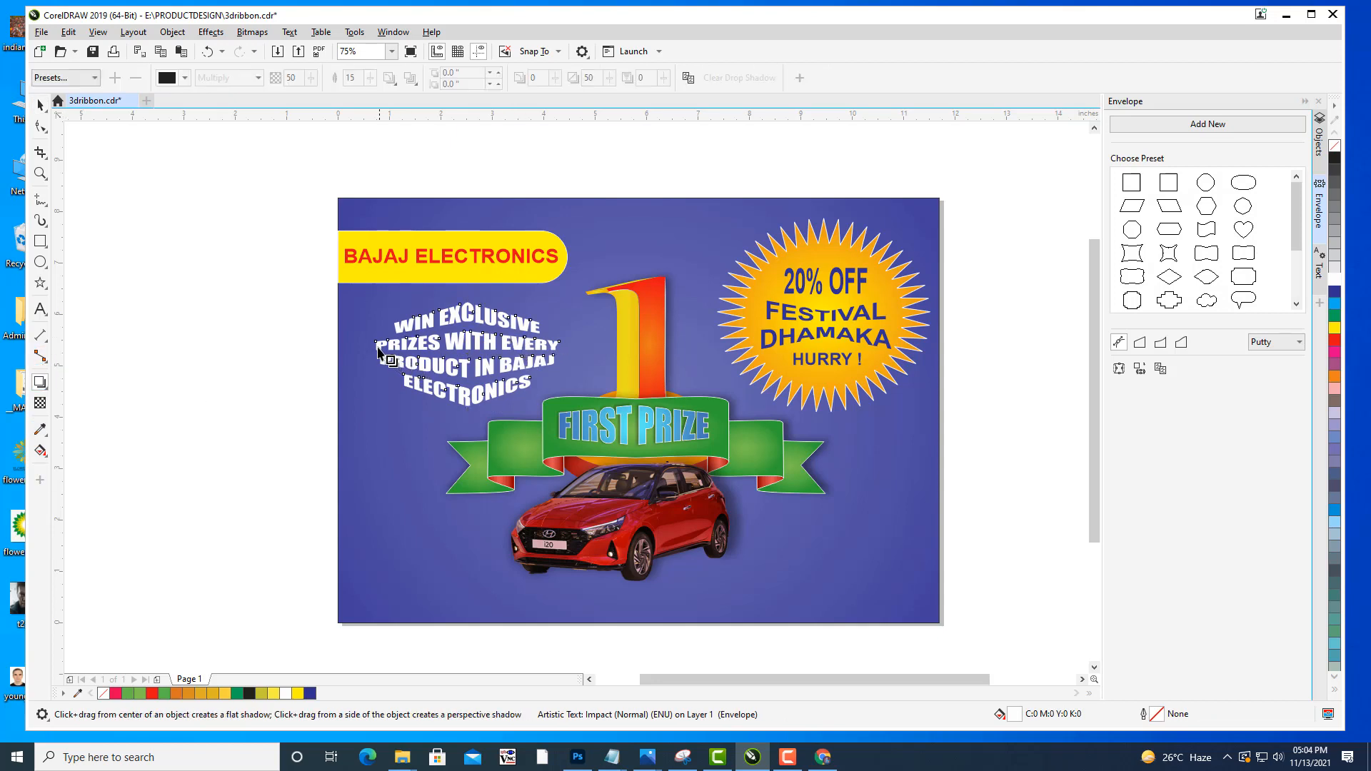
left_click_drag(379, 352, 560, 355)
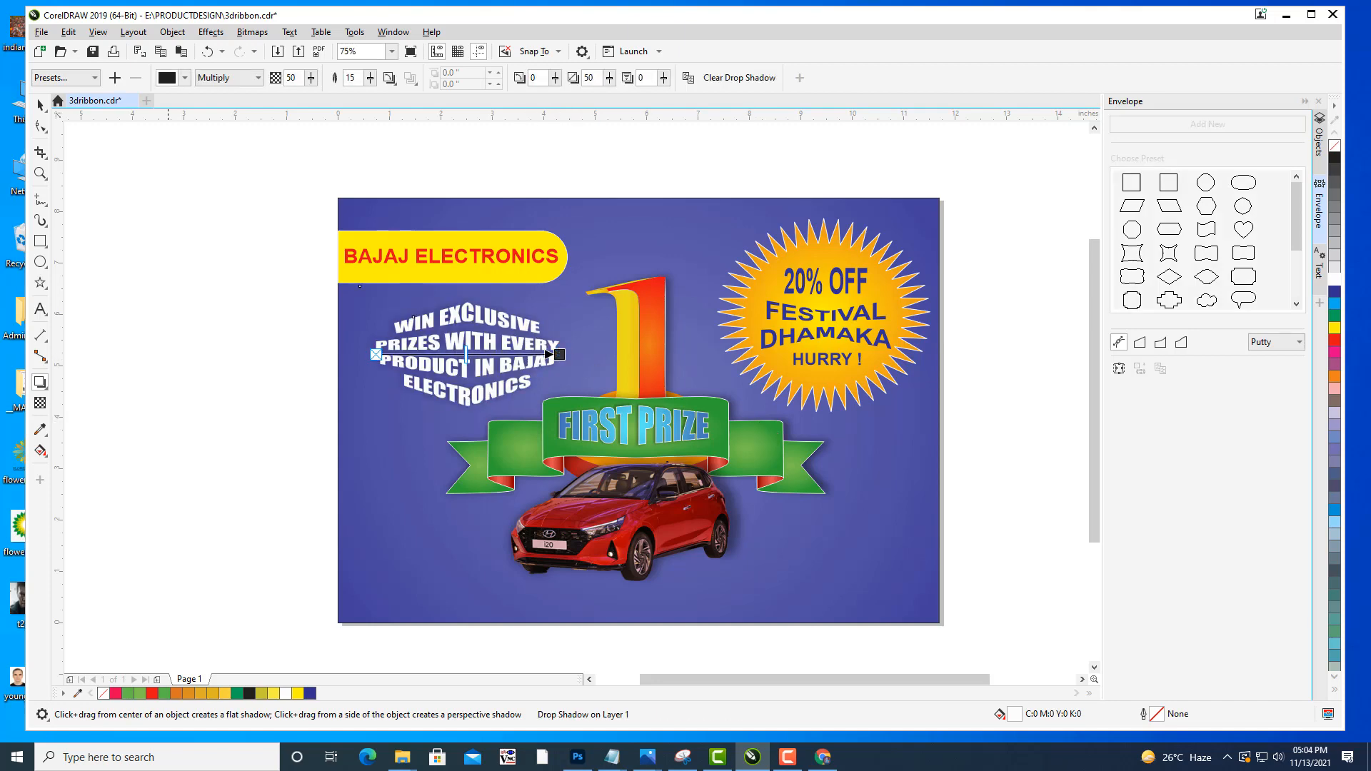
left_click(40, 105)
left_click(200, 243)
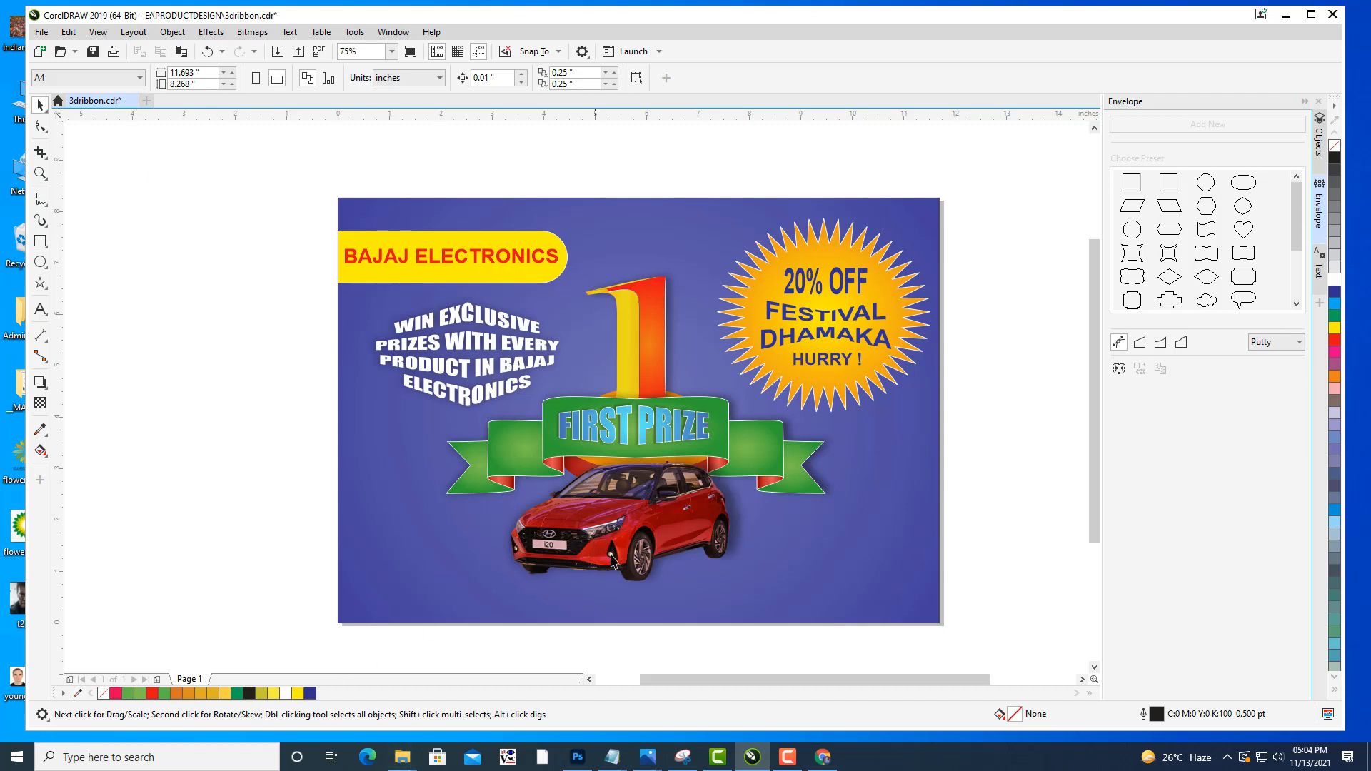
Create a page-sized rectangle and reduce it to a full-width strip about 0.63 inches high along the page's bottom edge.
left_click(615, 557)
left_click(446, 604)
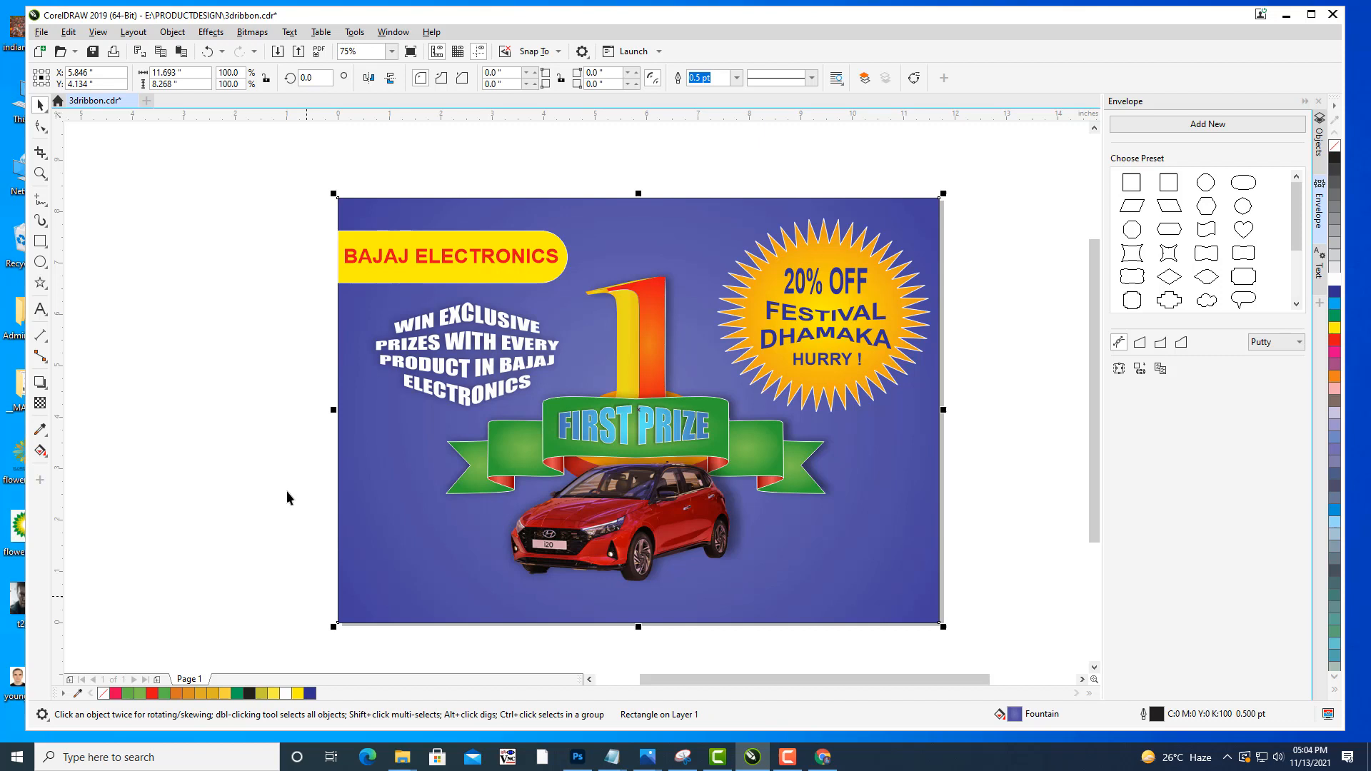
left_click(181, 423)
double_click(40, 242)
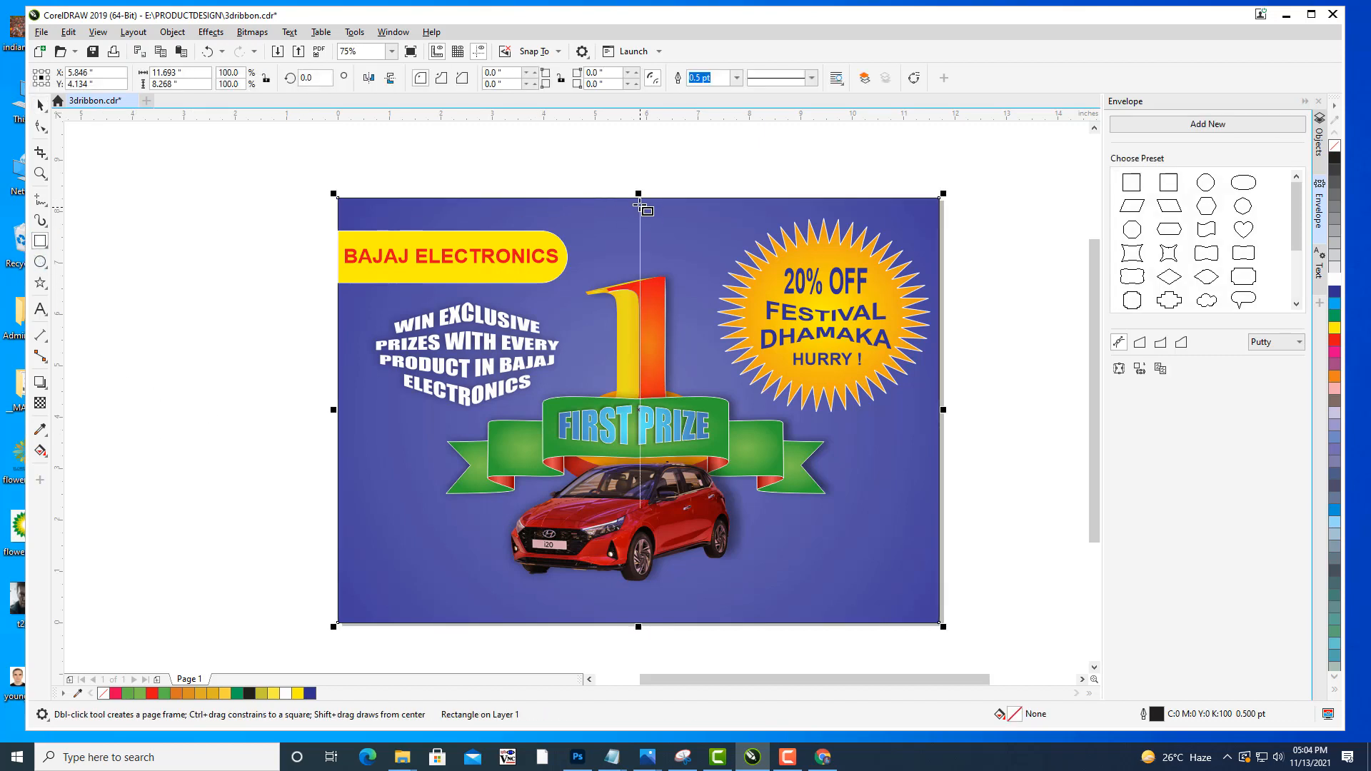
left_click_drag(638, 194, 632, 586)
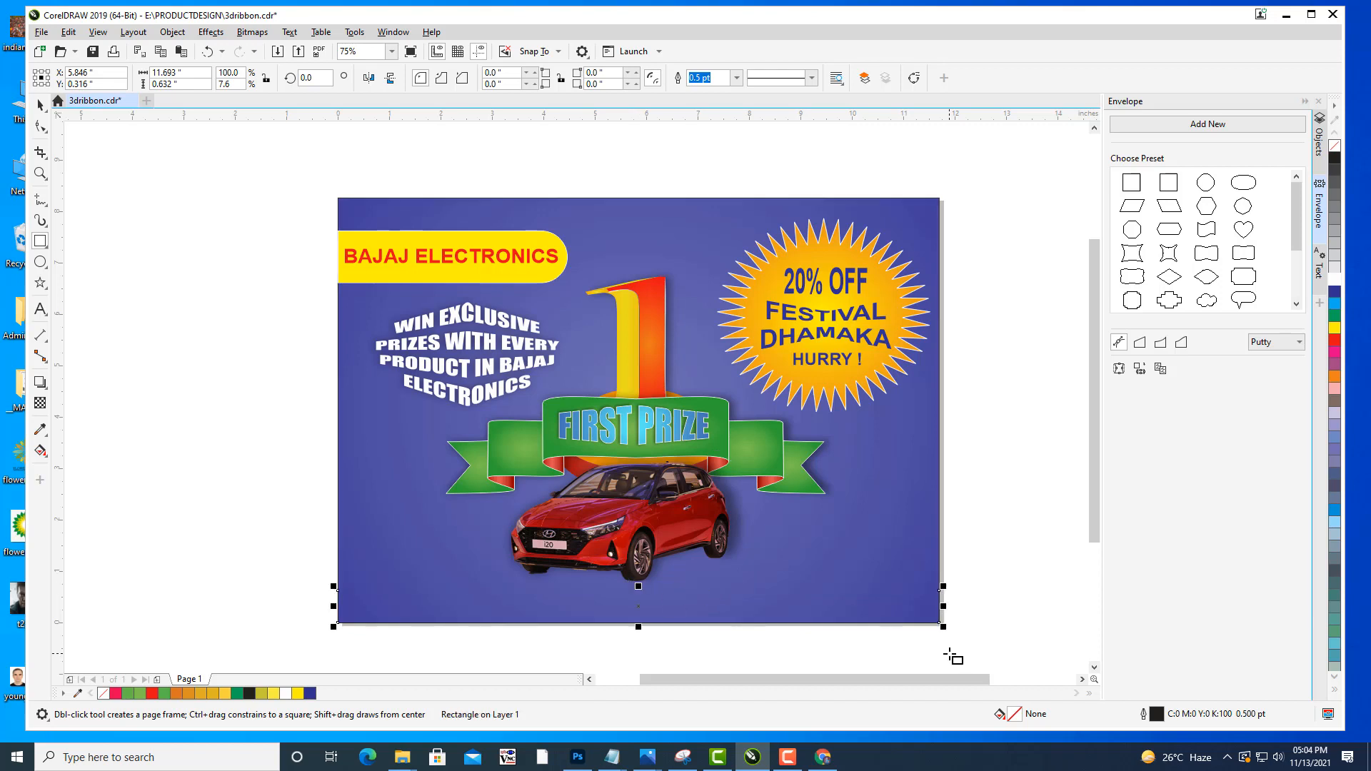
Fill the bottom strip with yellow and move it to the front of all objects on Layer 1.
left_click(1334, 306)
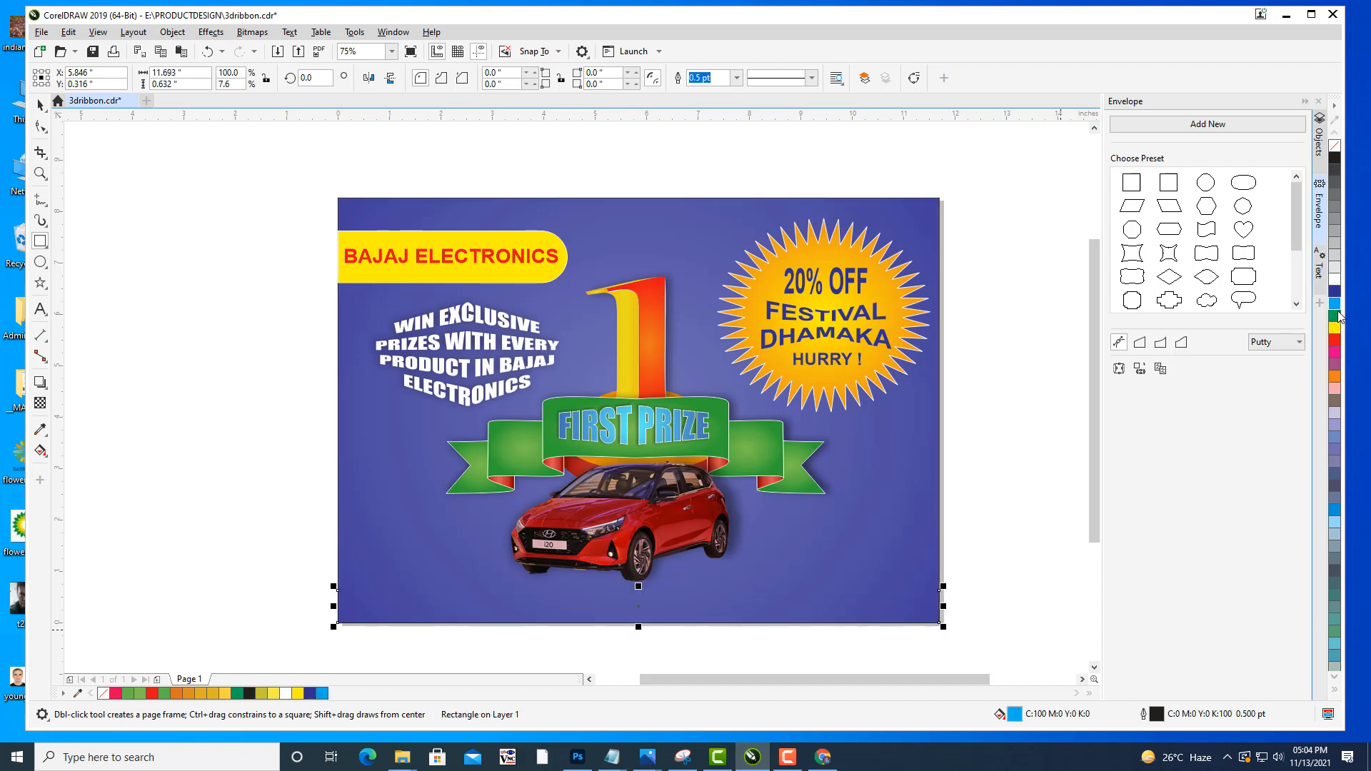
left_click(1333, 330)
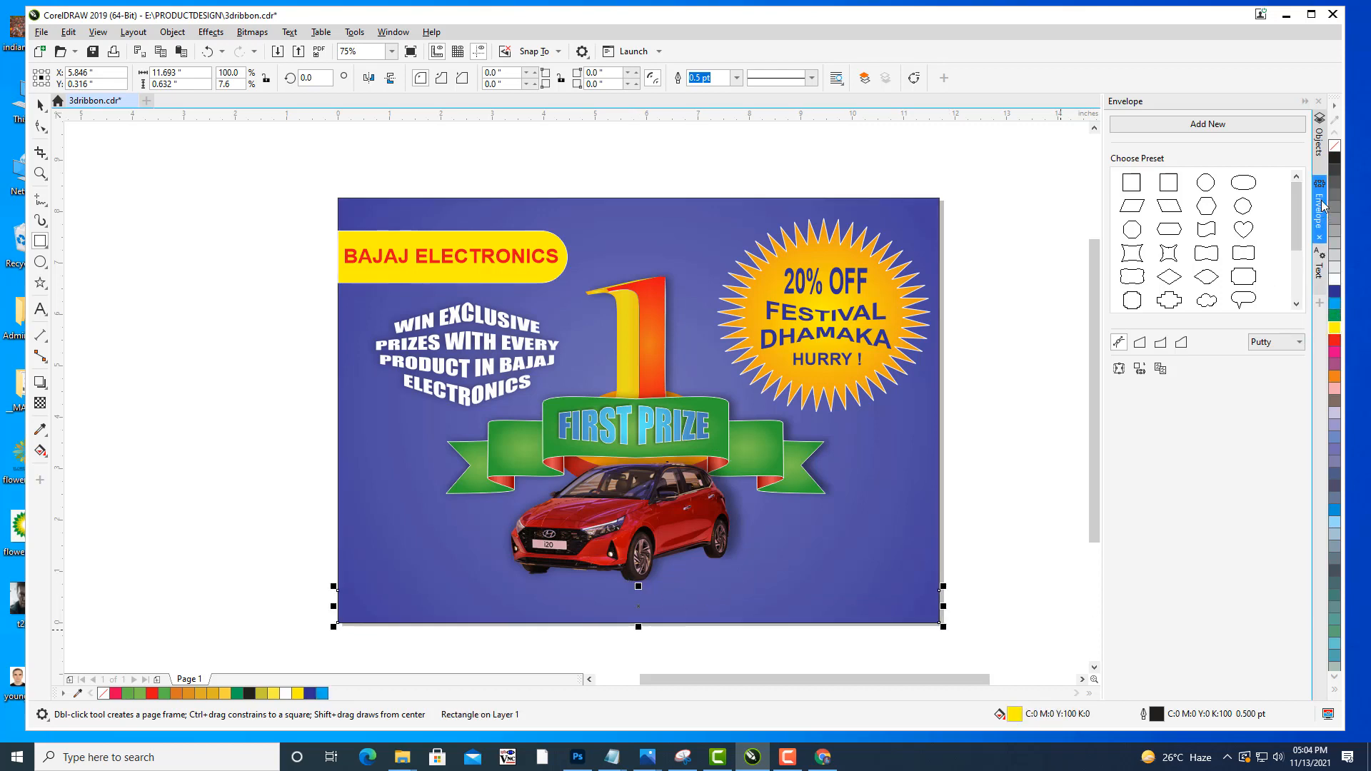
left_click(1319, 138)
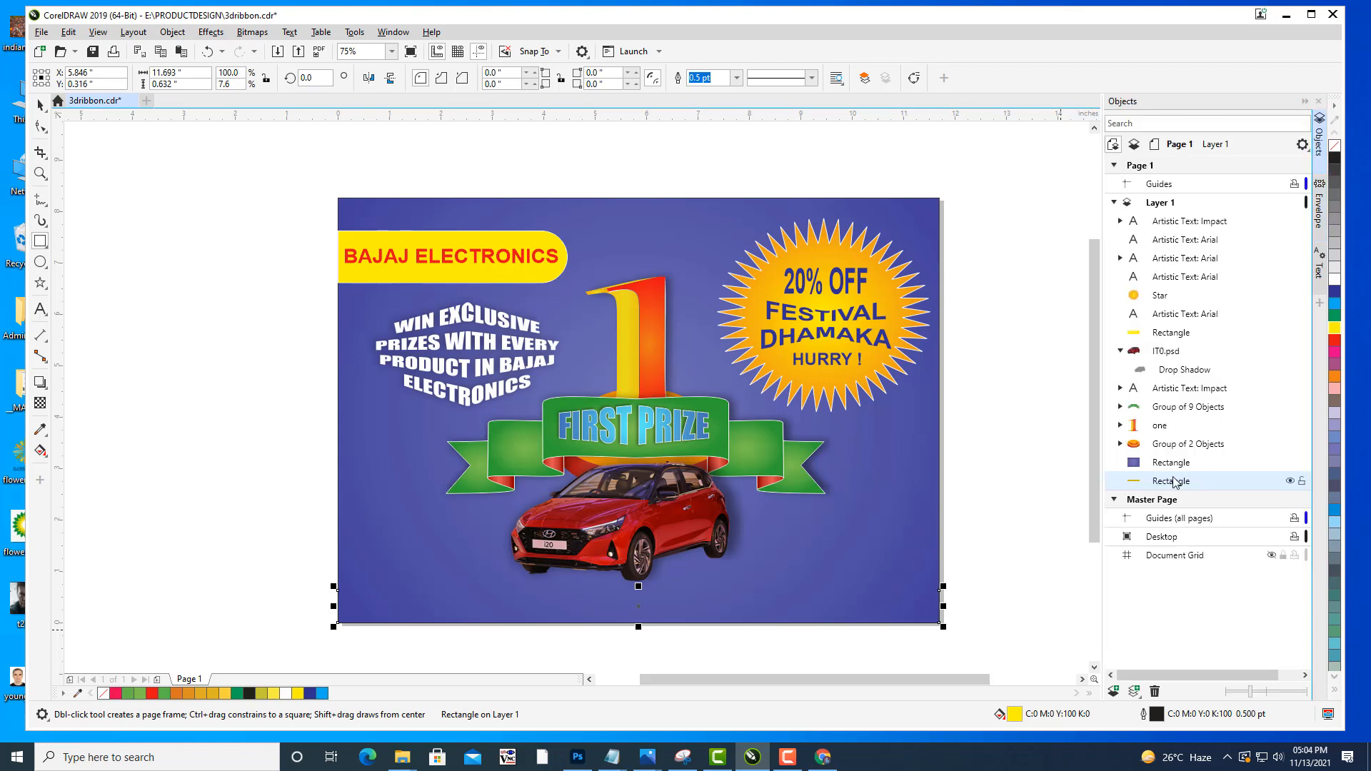
left_click_drag(1179, 478, 1175, 220)
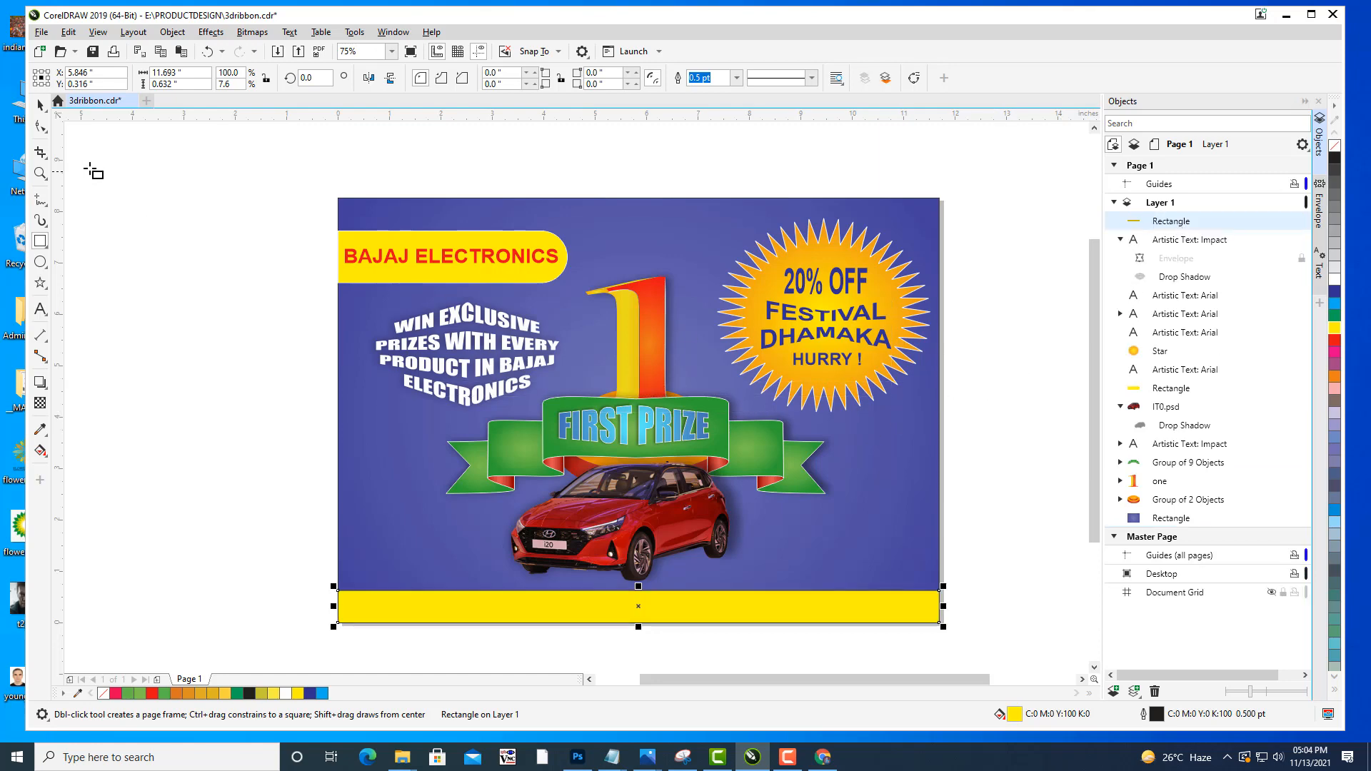
left_click(43, 109)
left_click(235, 303)
Scale the car image down about its centre, leaving a clear gap above the yellow bottom strip.
left_click_drag(689, 538, 699, 427)
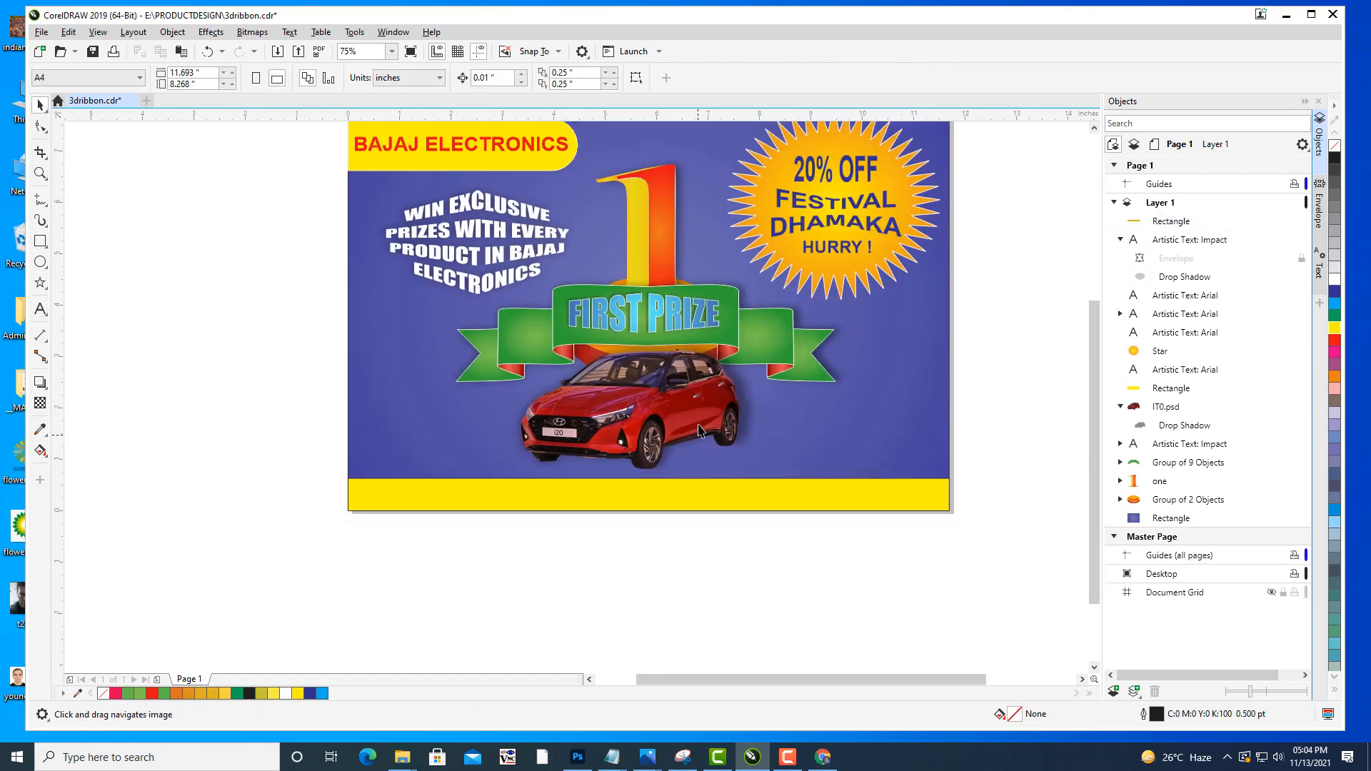
left_click(693, 425)
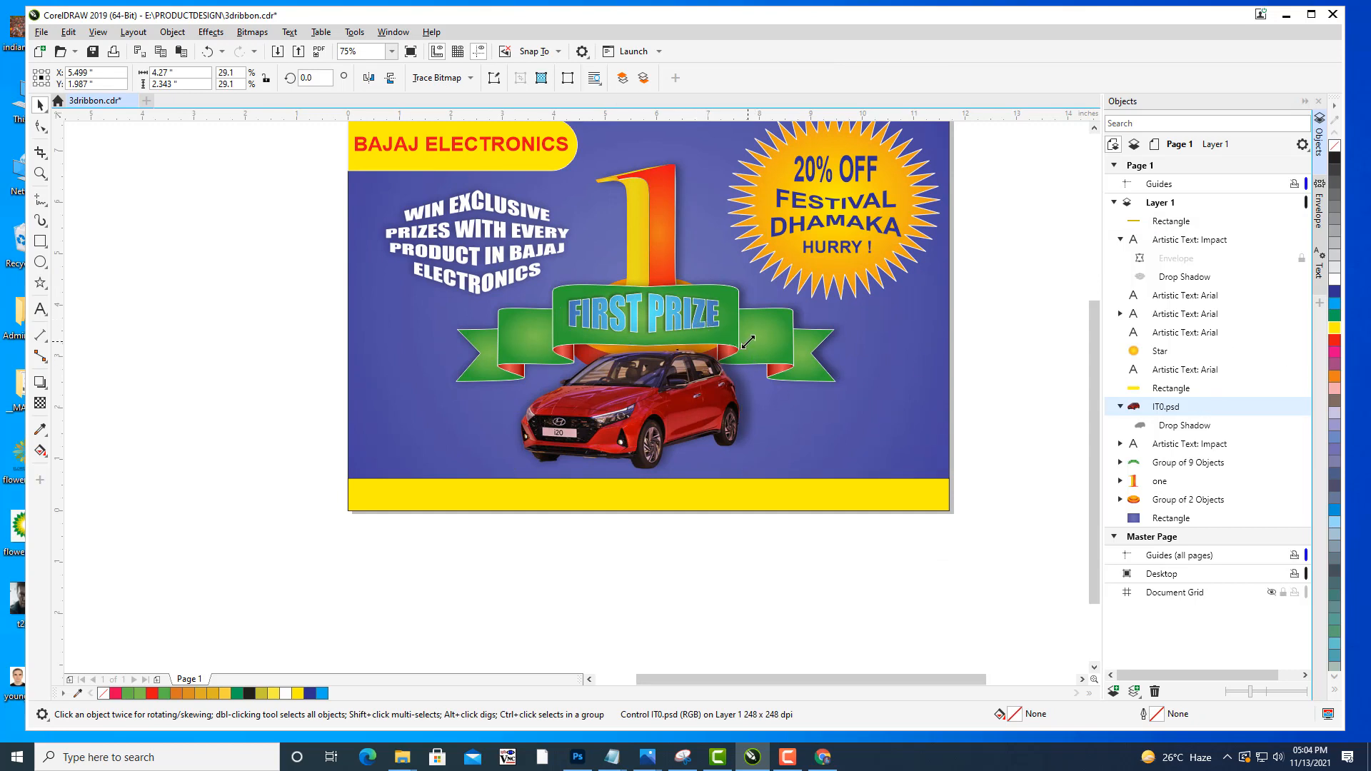
left_click_drag(748, 342, 731, 351)
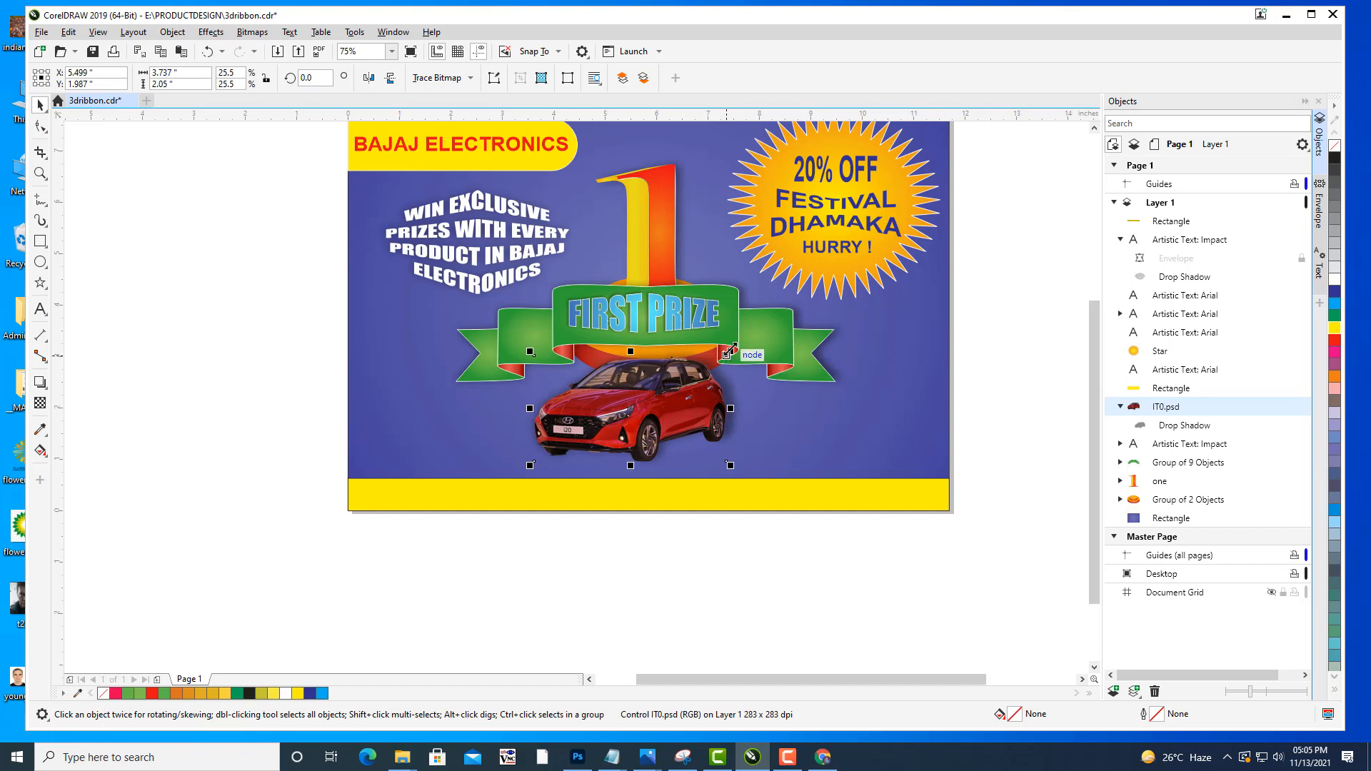
left_click_drag(730, 351, 670, 386)
left_click(974, 353)
Raise the upper edge of the yellow bottom strip so it is about 0.76 inches high.
left_click_drag(917, 311, 907, 394)
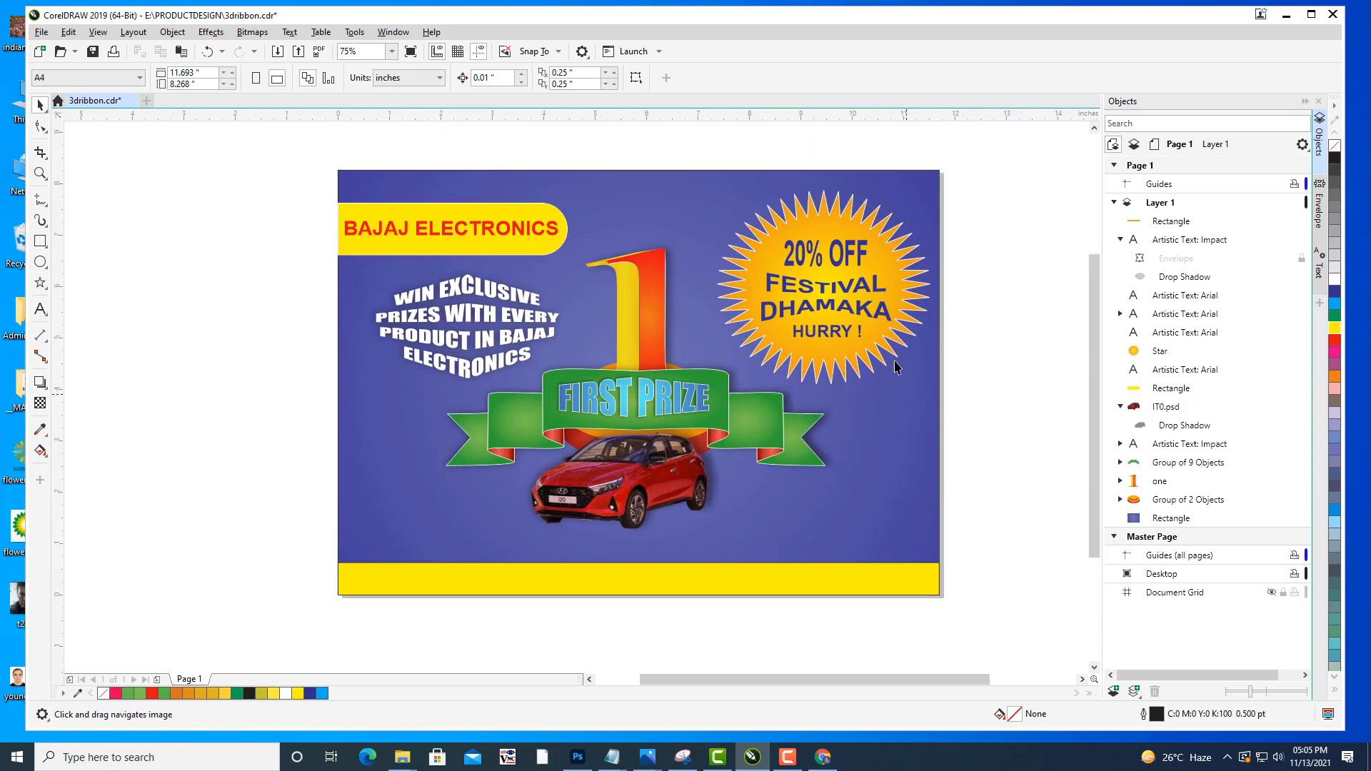
left_click_drag(886, 347, 843, 335)
left_click(672, 569)
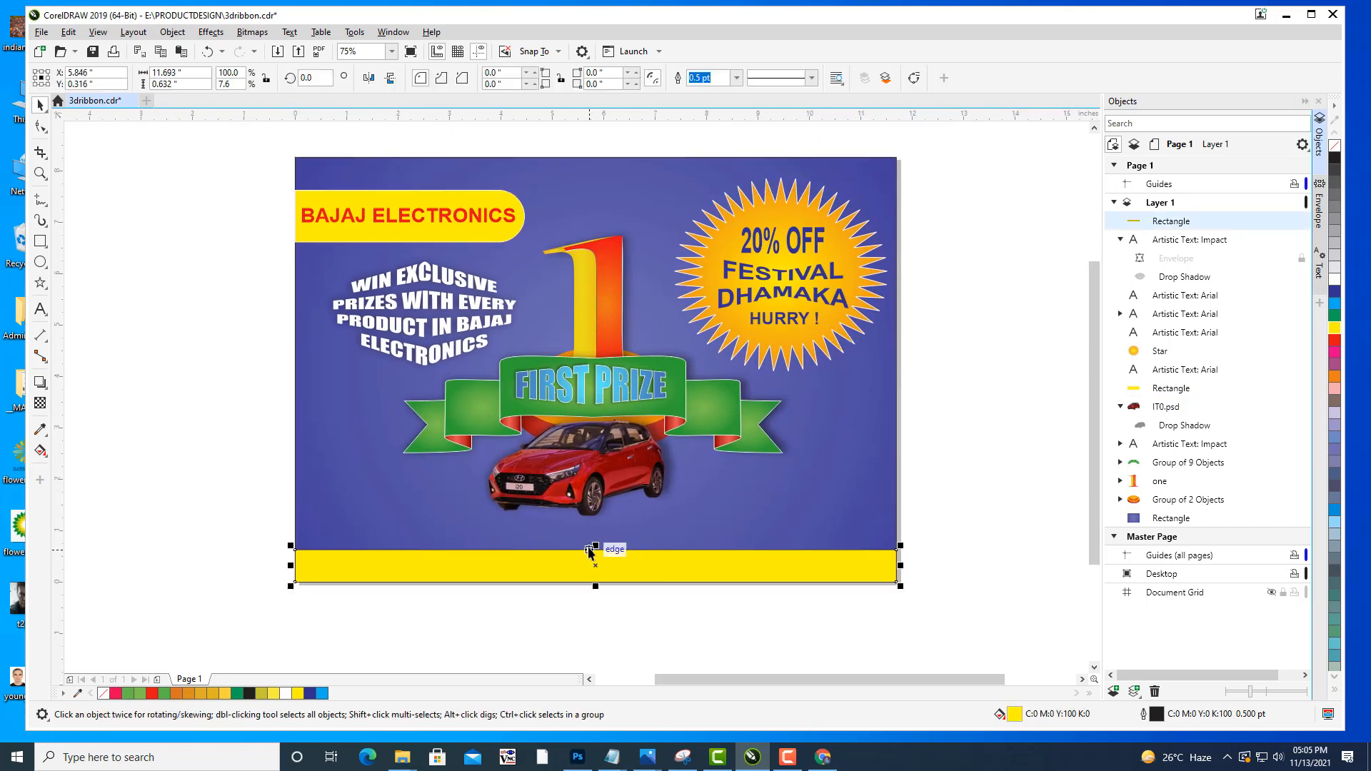
left_click_drag(596, 546, 743, 537)
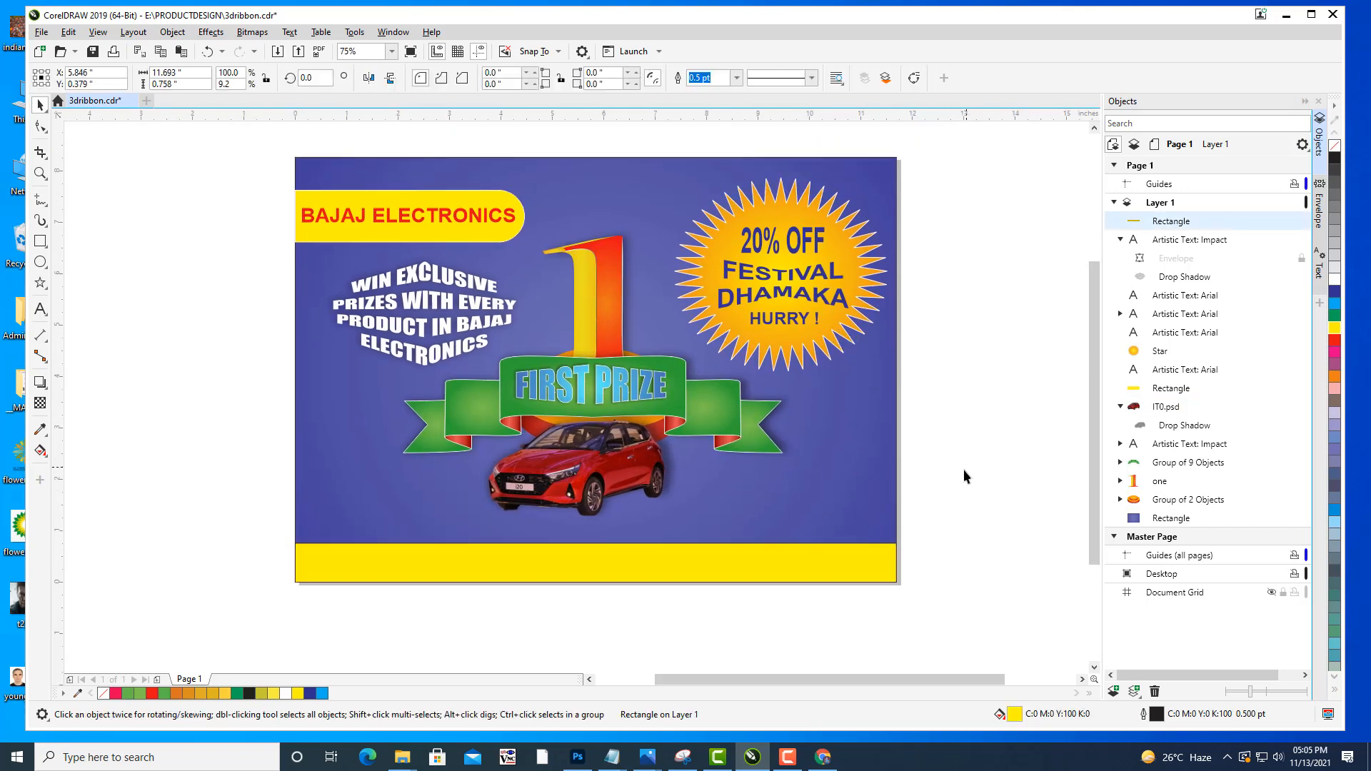
left_click(964, 474)
scroll(936, 391, "down", 3)
scroll(824, 393, "up", 3)
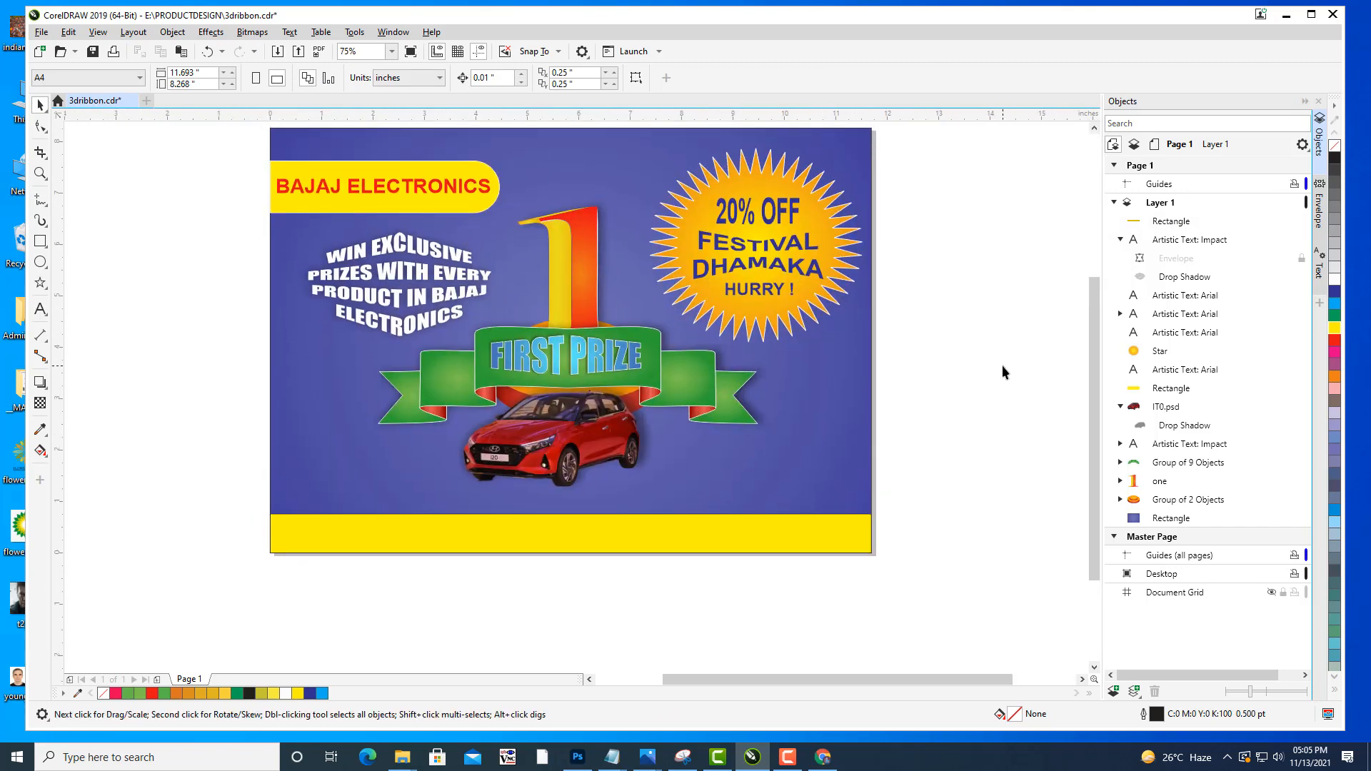
left_click_drag(951, 310, 933, 329)
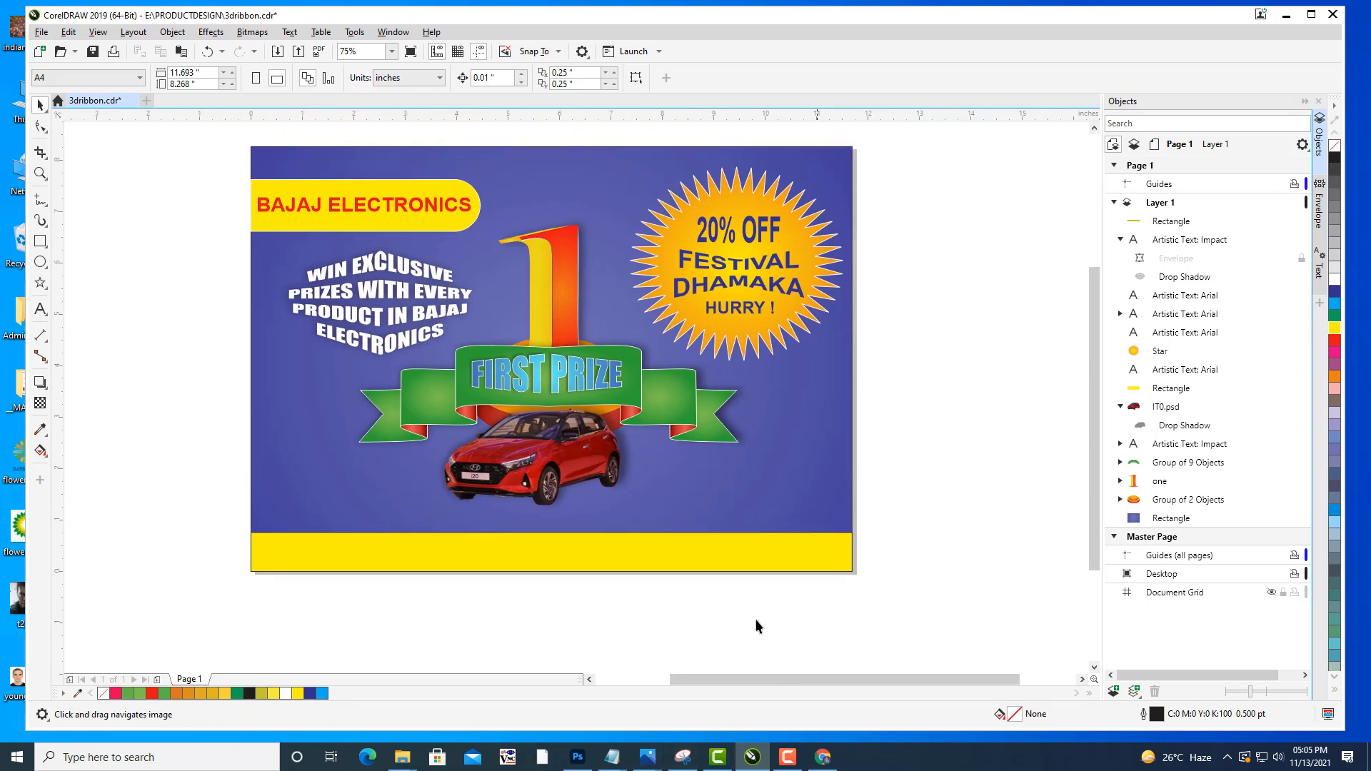
Switch to the Chrome browser and run a Google image search for BAJAJ ELECTONICS in place of the I20 query.
left_click(823, 756)
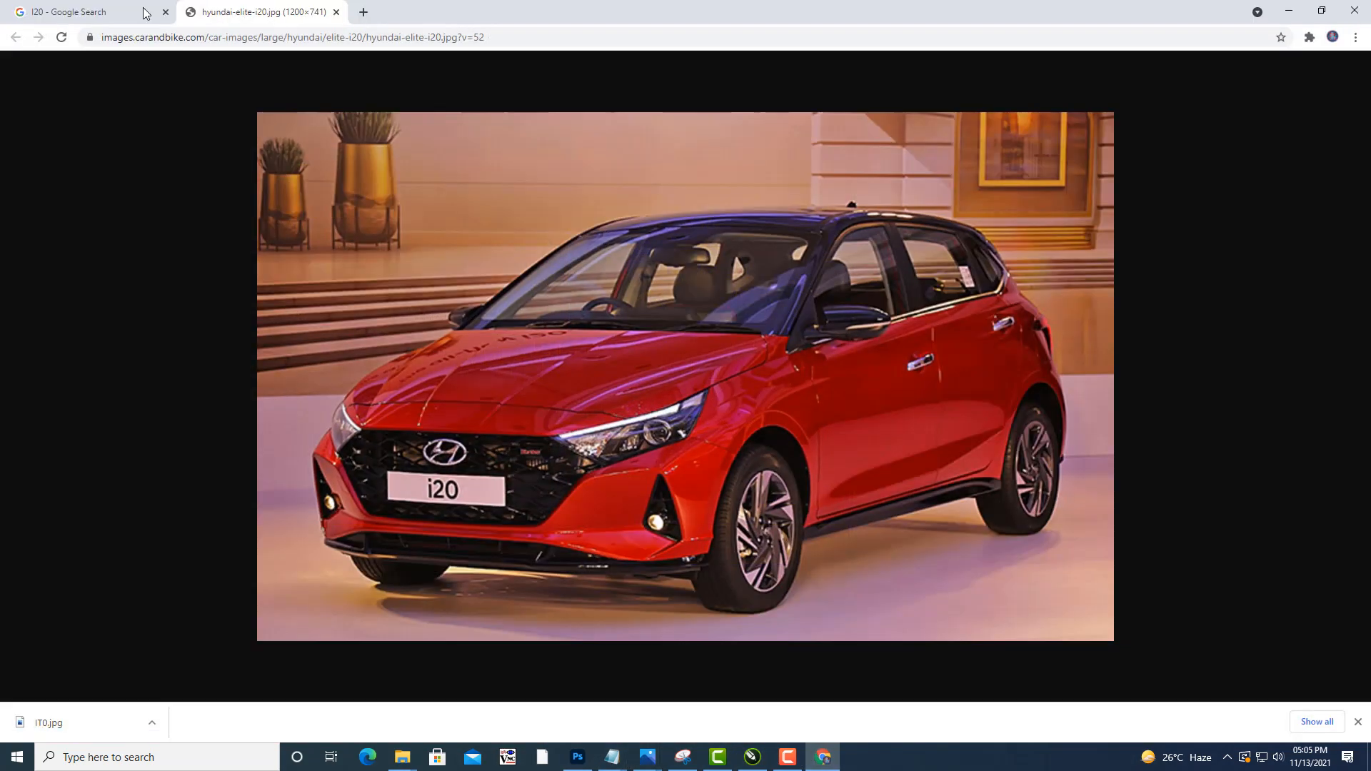
left_click(80, 10)
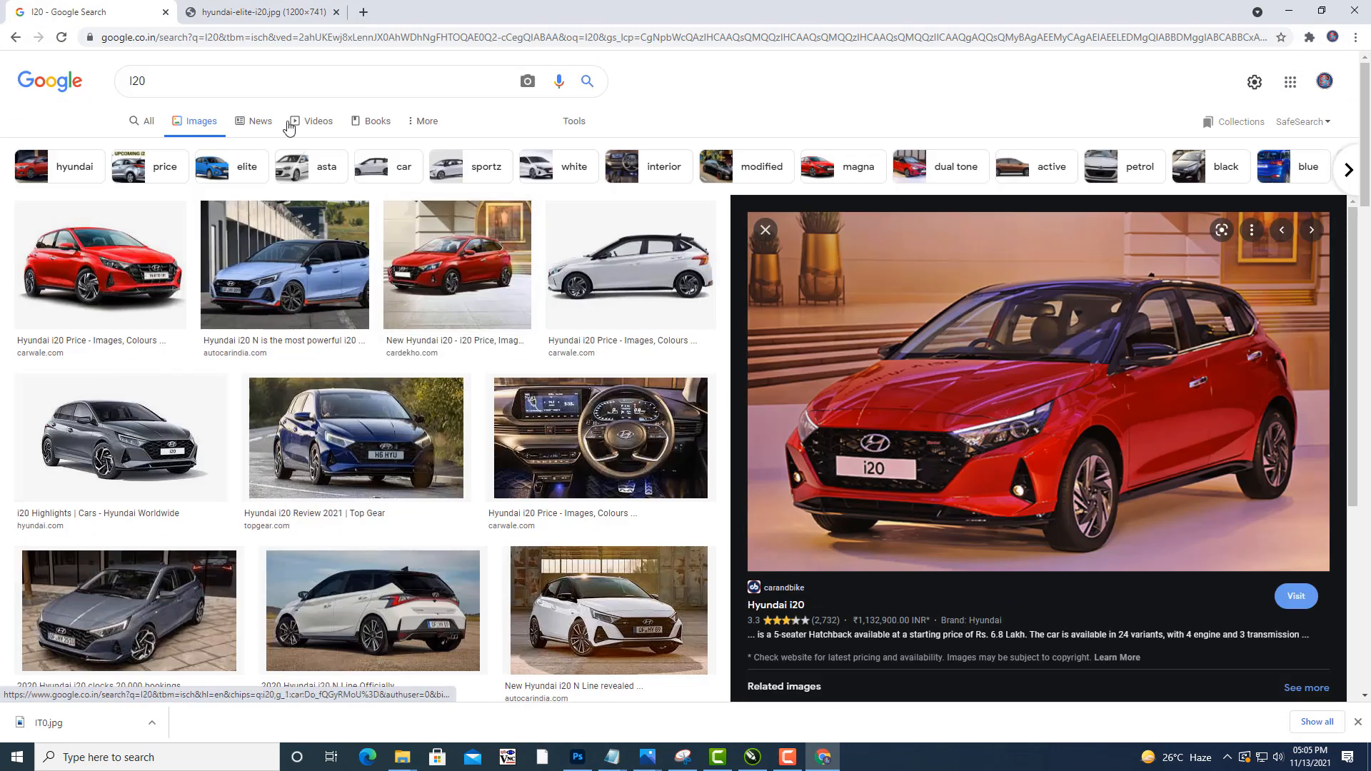
double_click(137, 81)
type("BA")
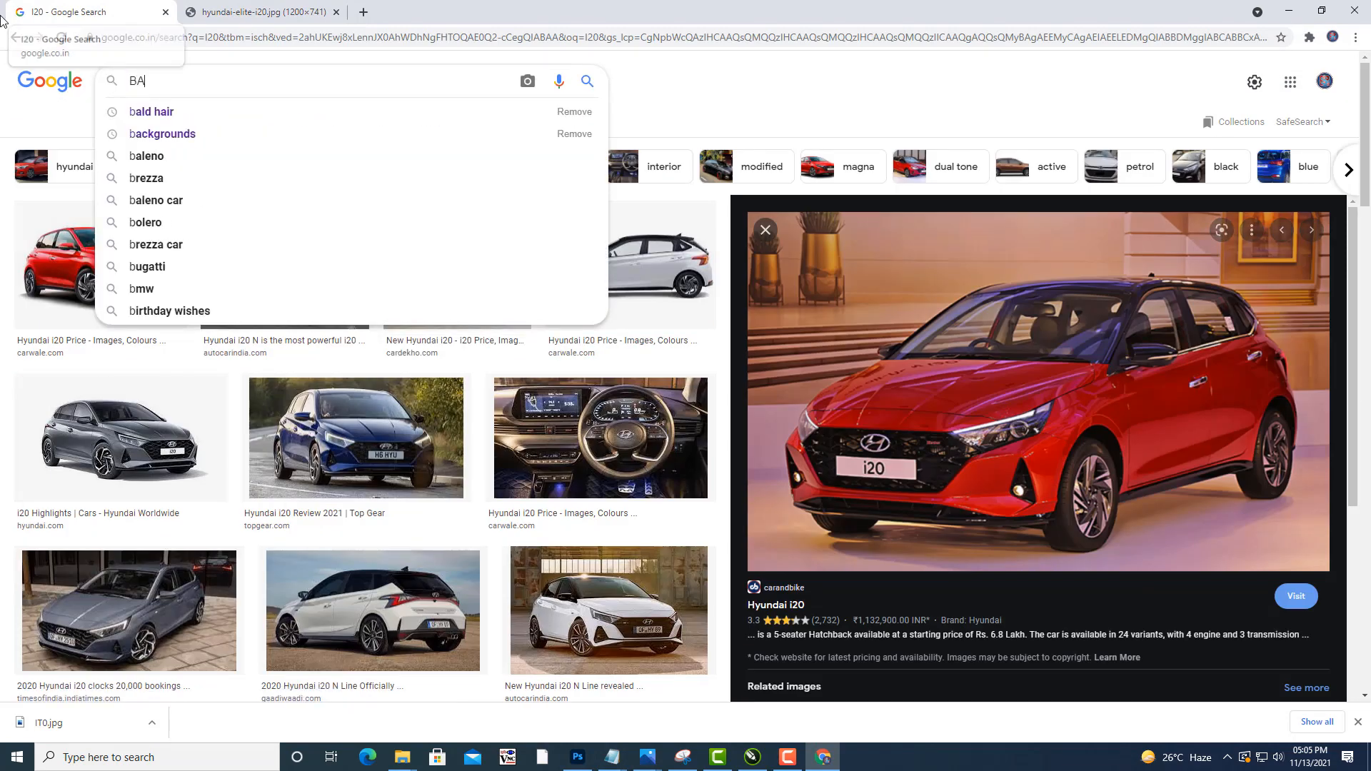
type("JAJ ELECTONI")
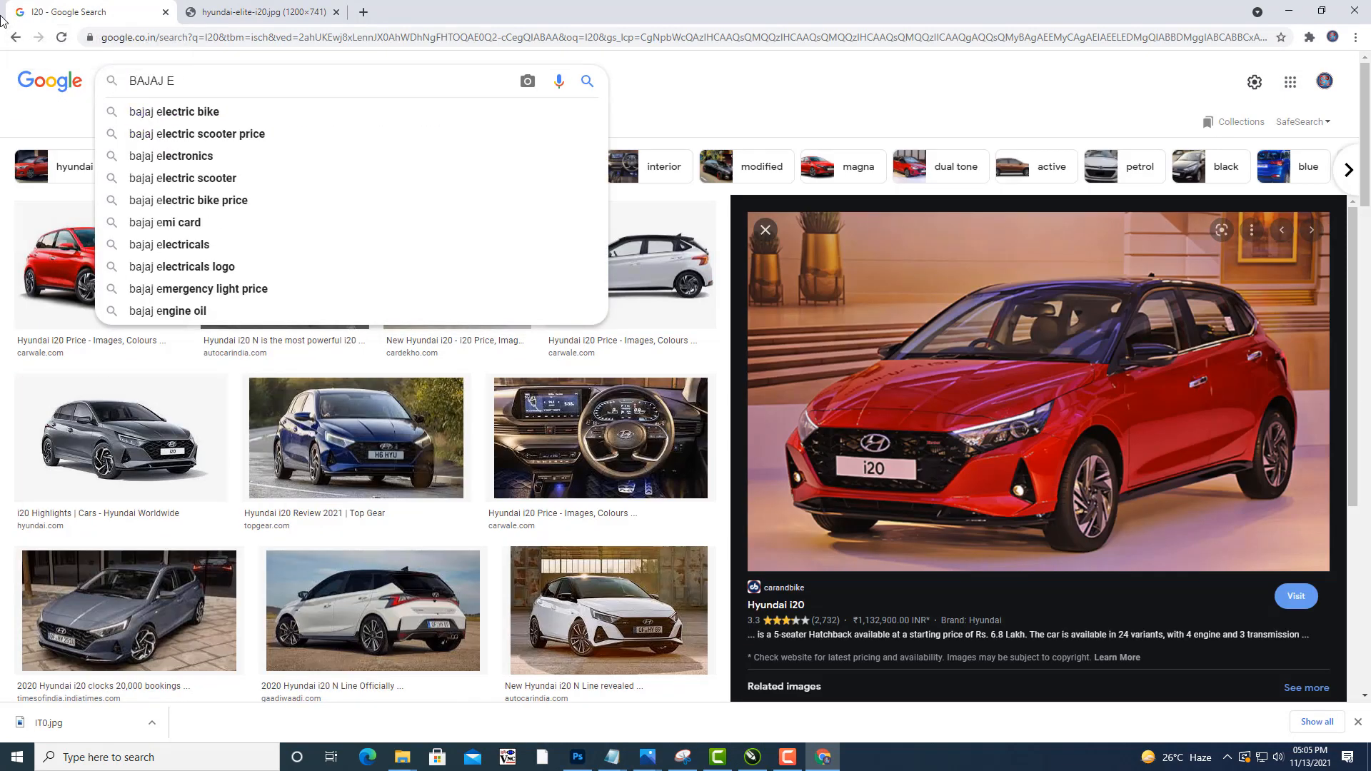
type("CS")
key("Return")
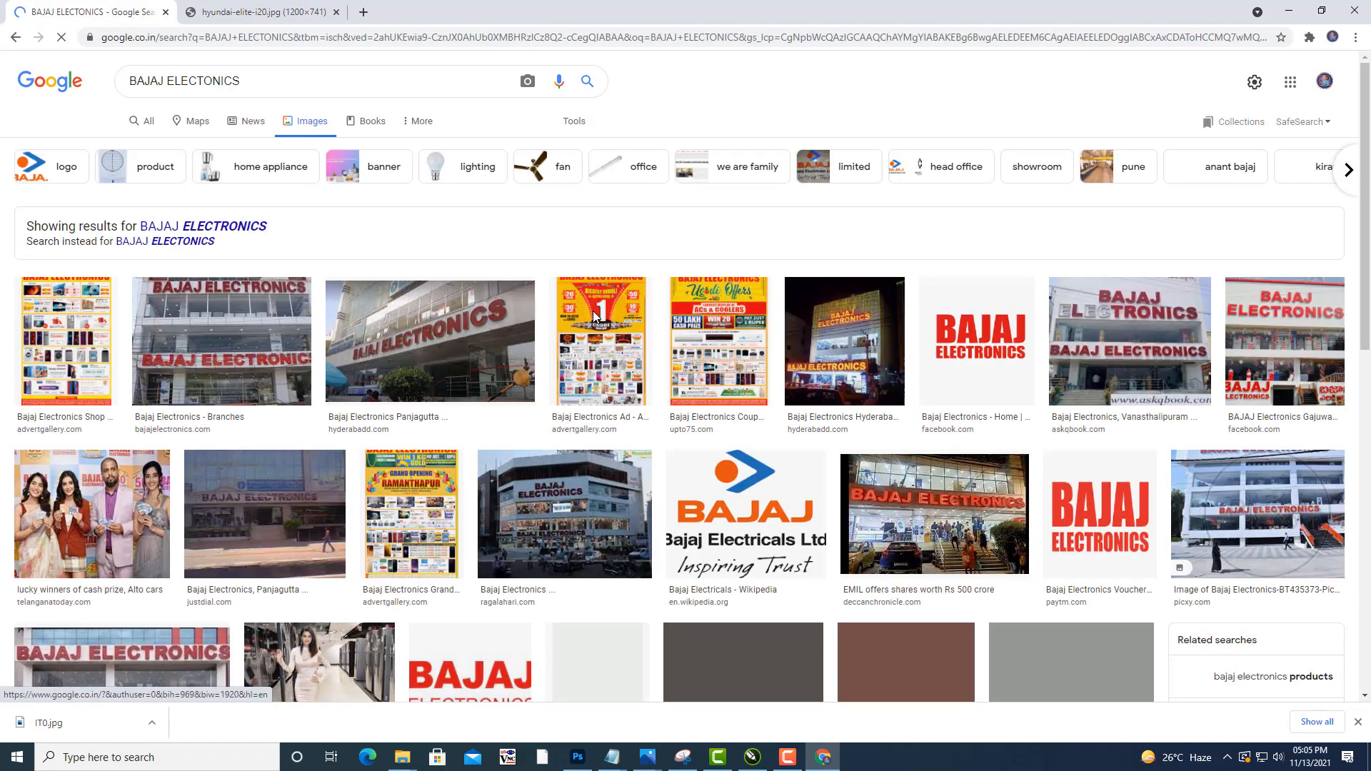
Browse the Bajaj Electronics image results and their related images for a suitable photo of a store interior.
scroll(715, 286, "down", 2)
scroll(784, 247, "down", 4)
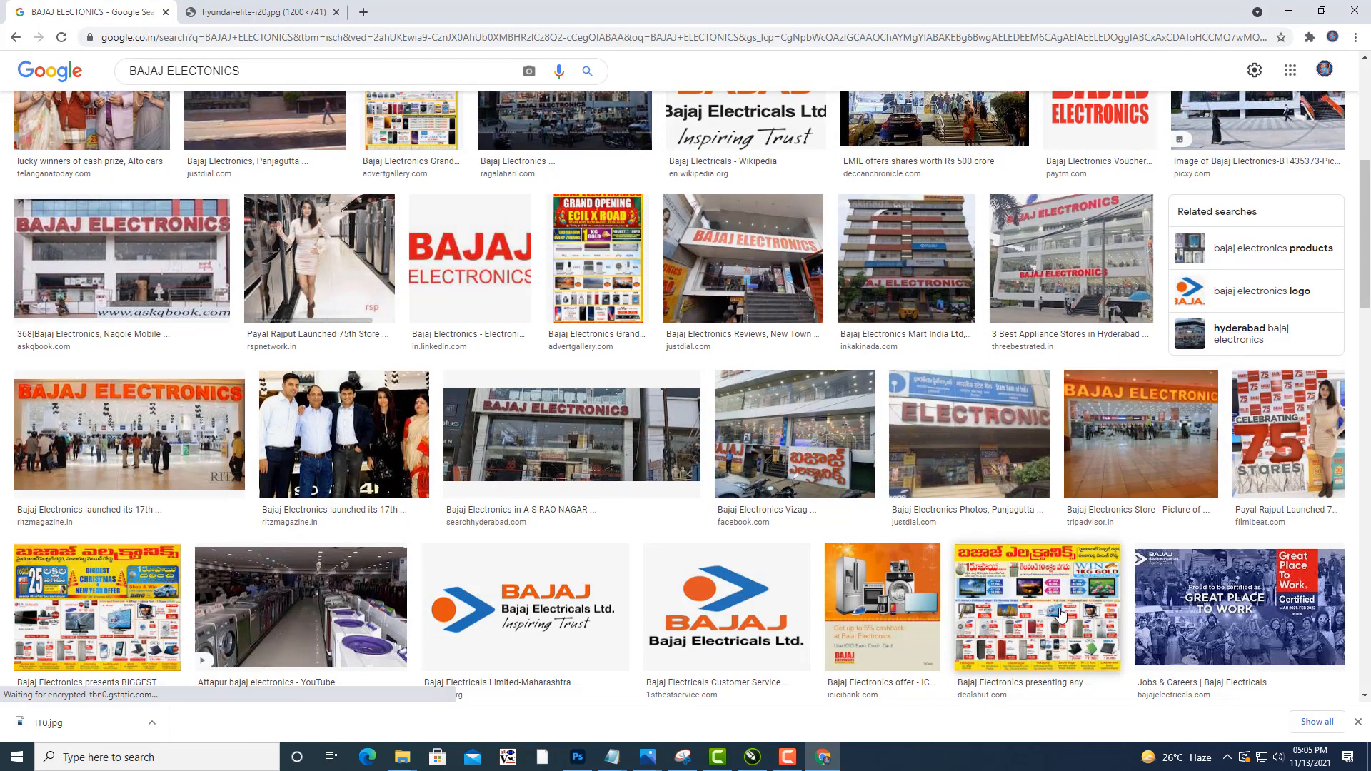
scroll(435, 250, "down", 3)
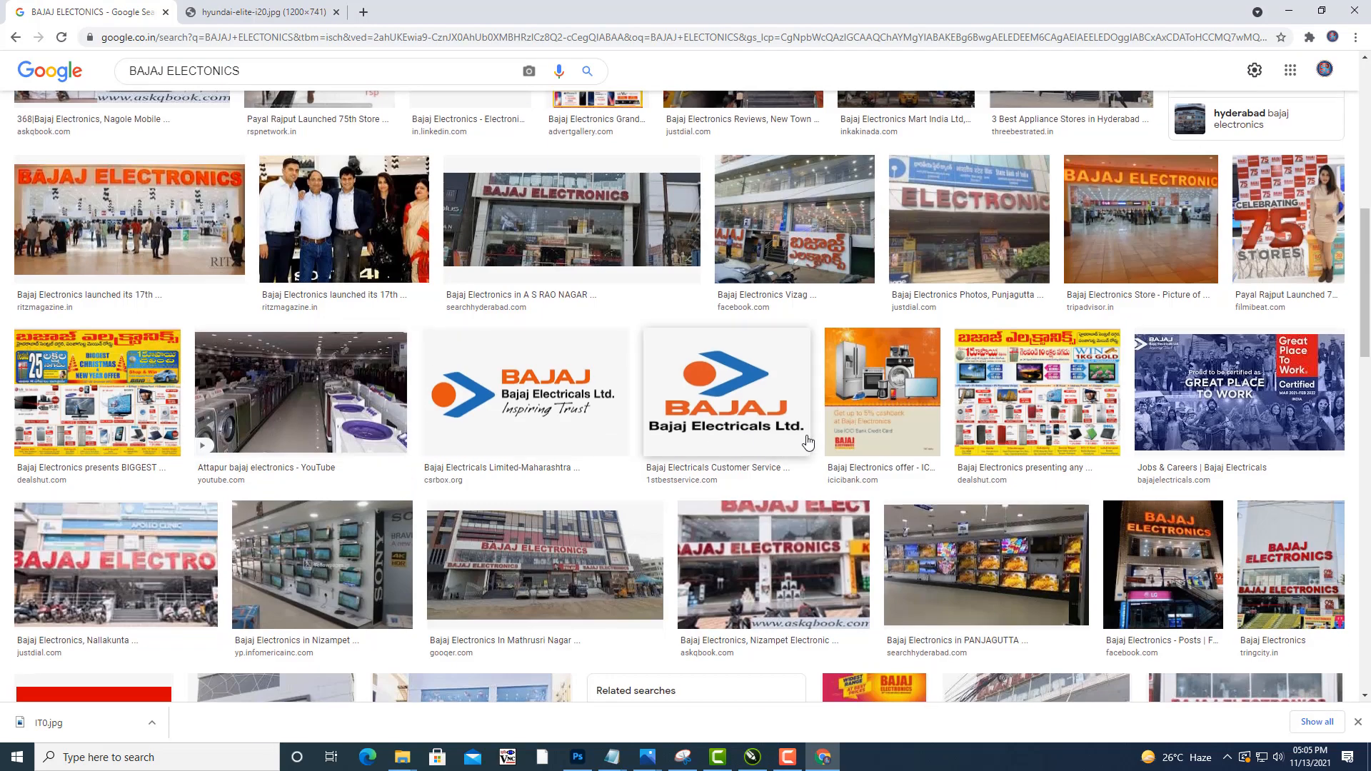
scroll(800, 436, "down", 3)
scroll(500, 417, "up", 1)
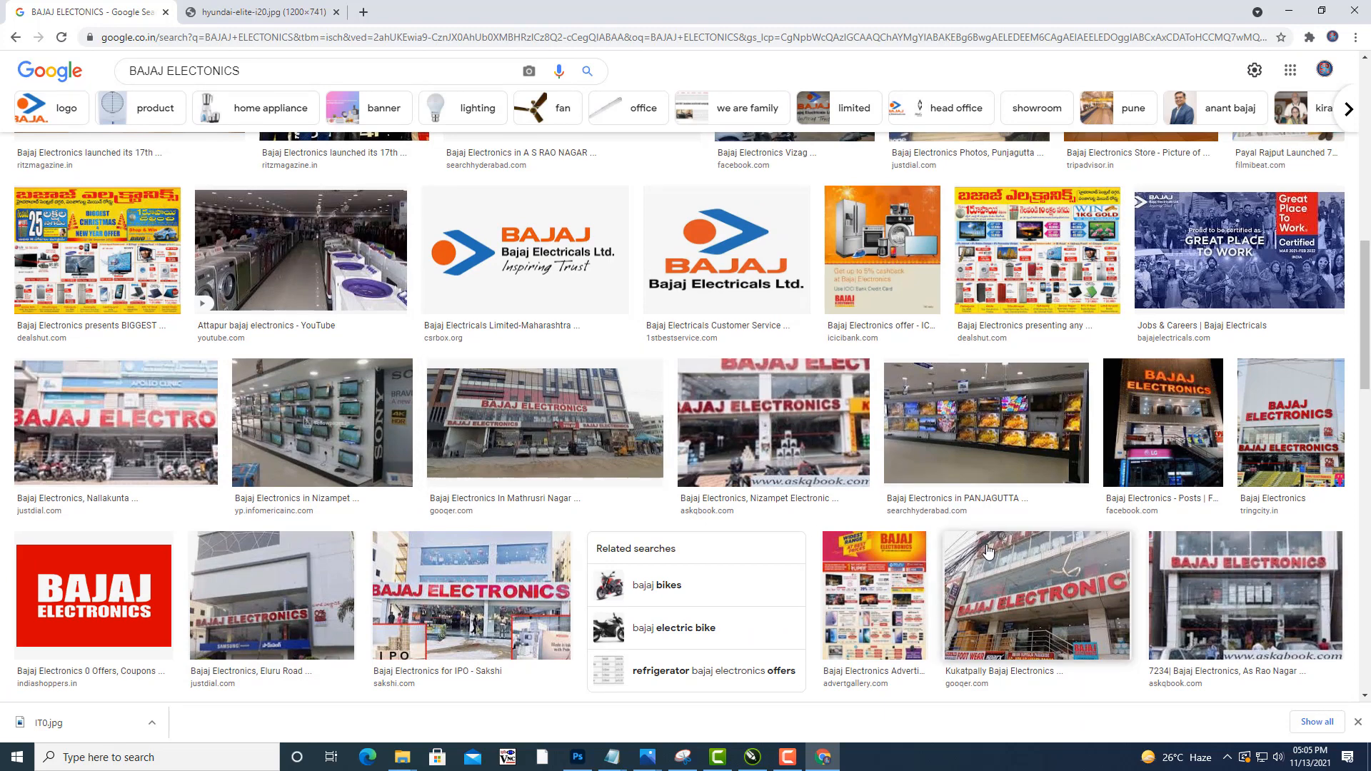
left_click(336, 407)
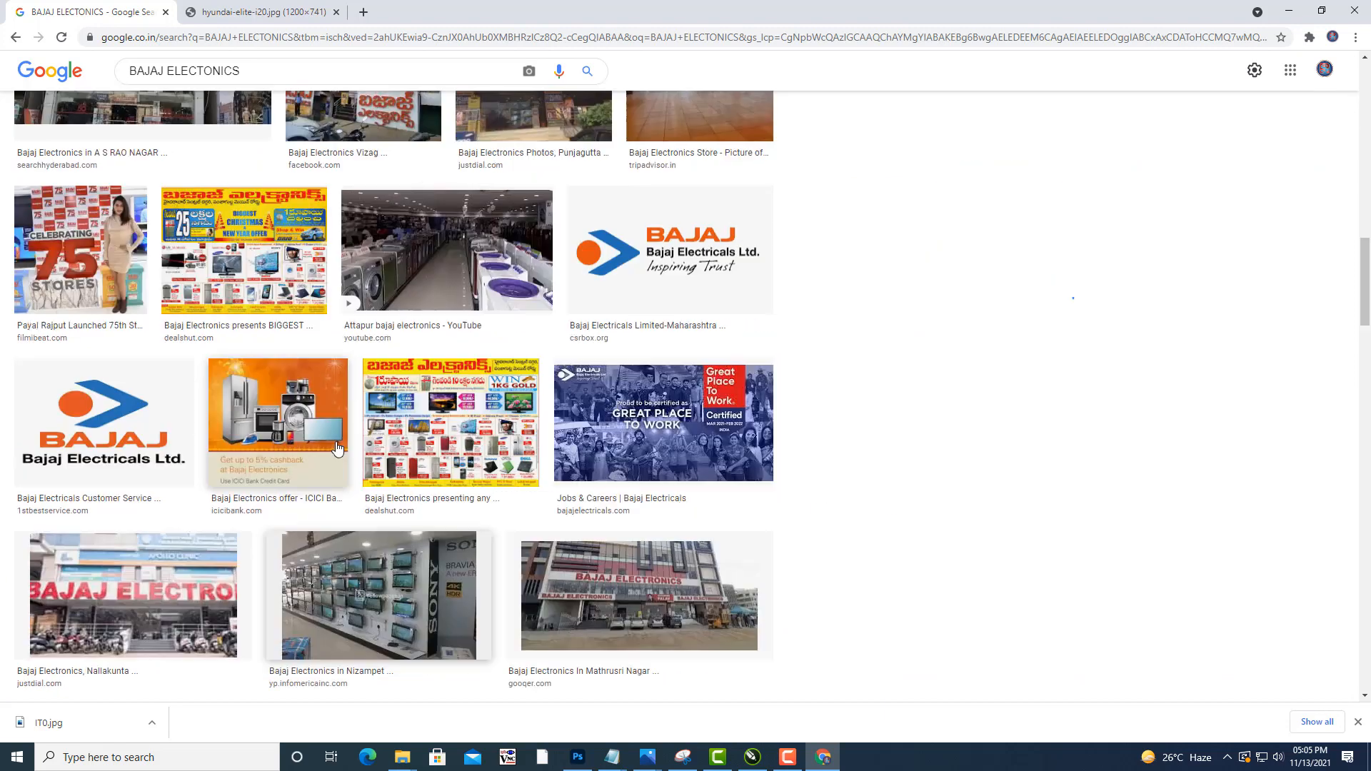
scroll(1085, 340, "down", 4)
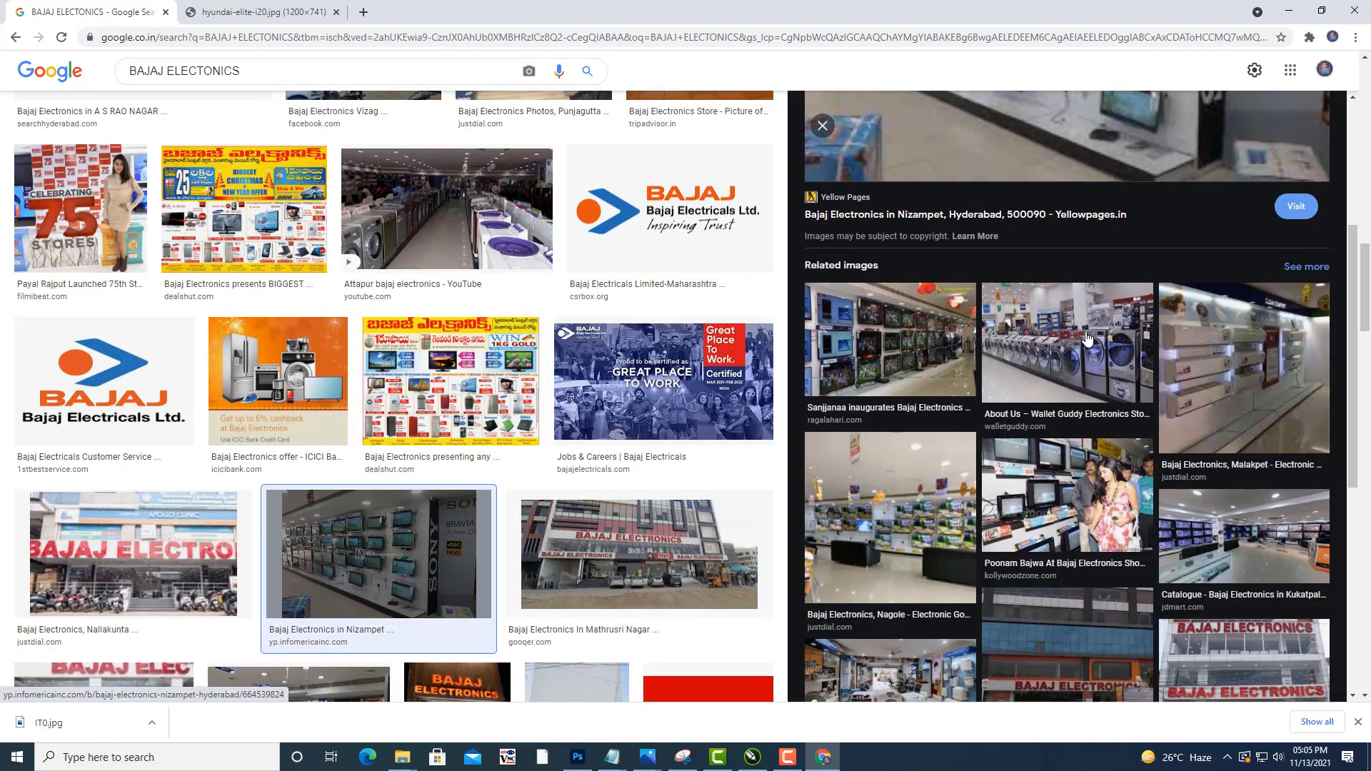
left_click(936, 333)
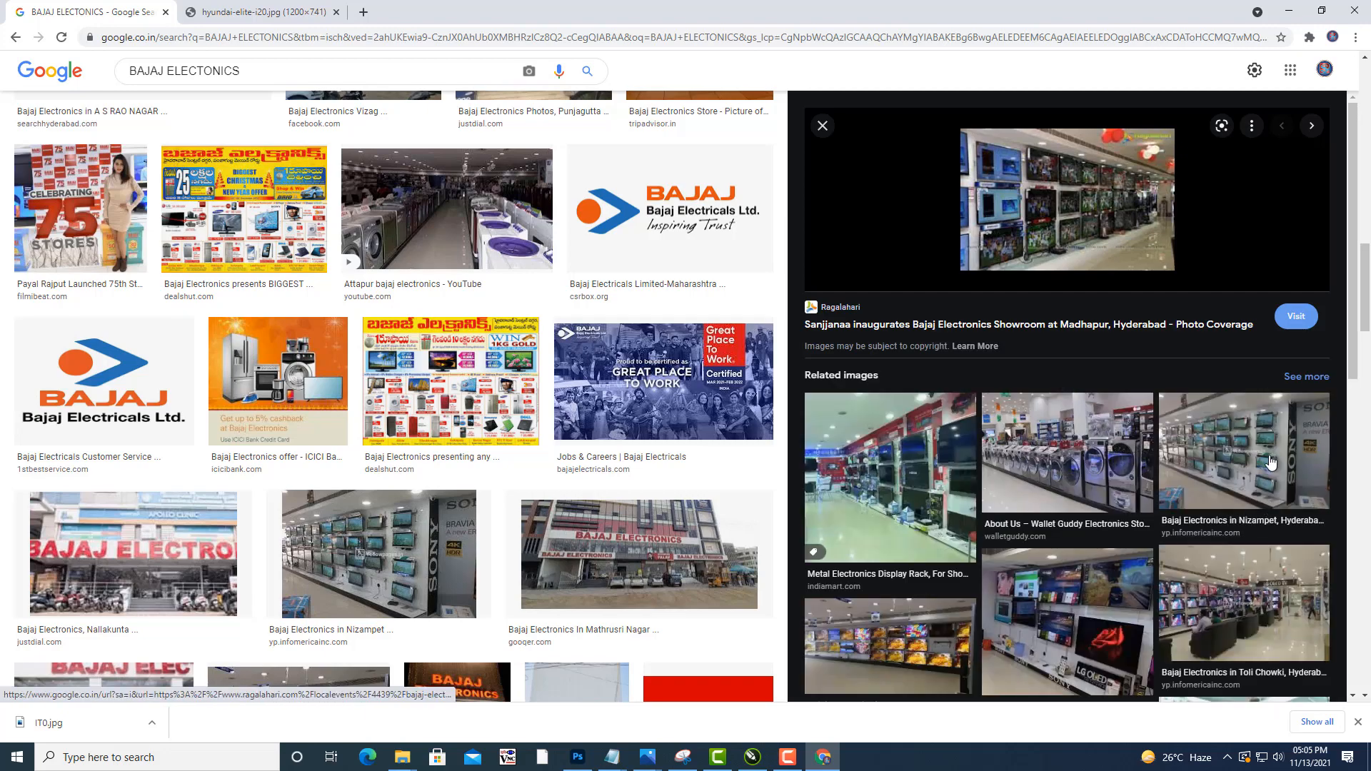
scroll(1276, 456, "down", 5)
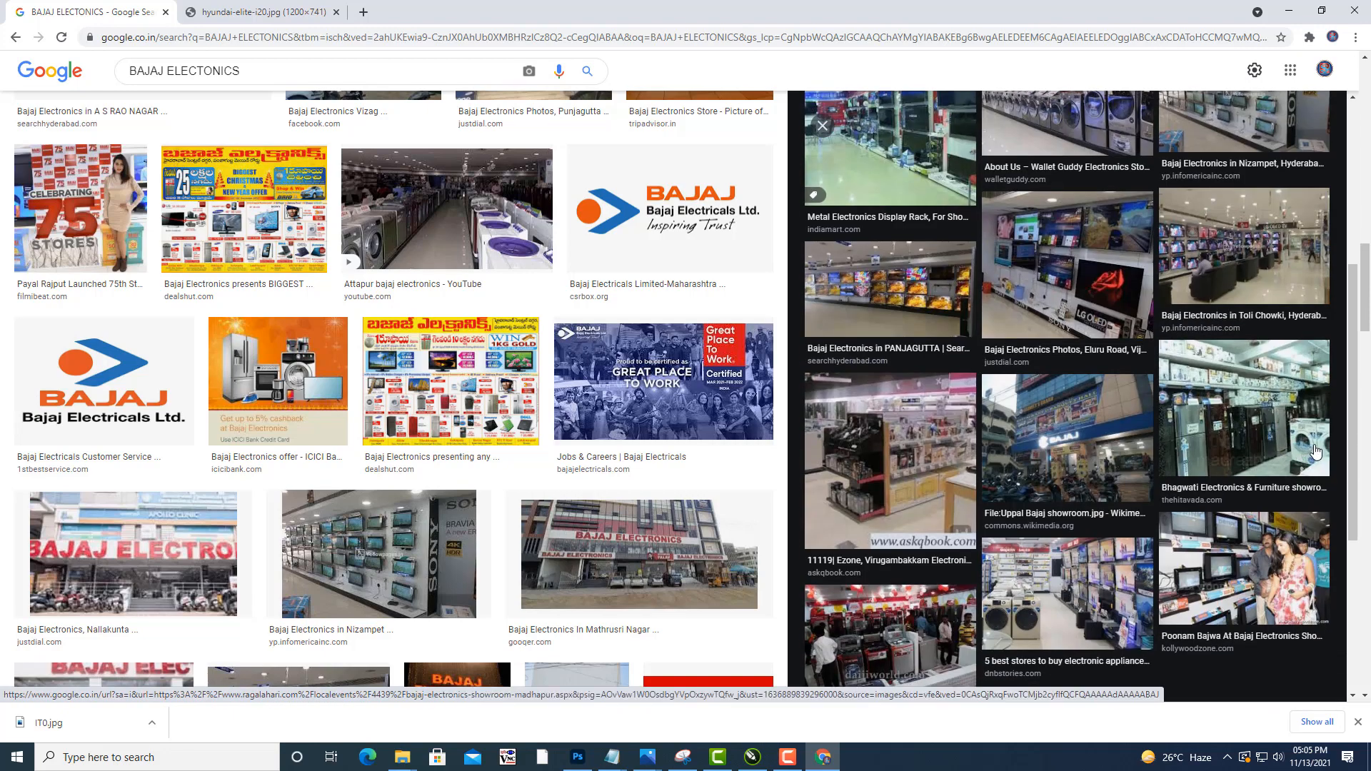
left_click(1284, 415)
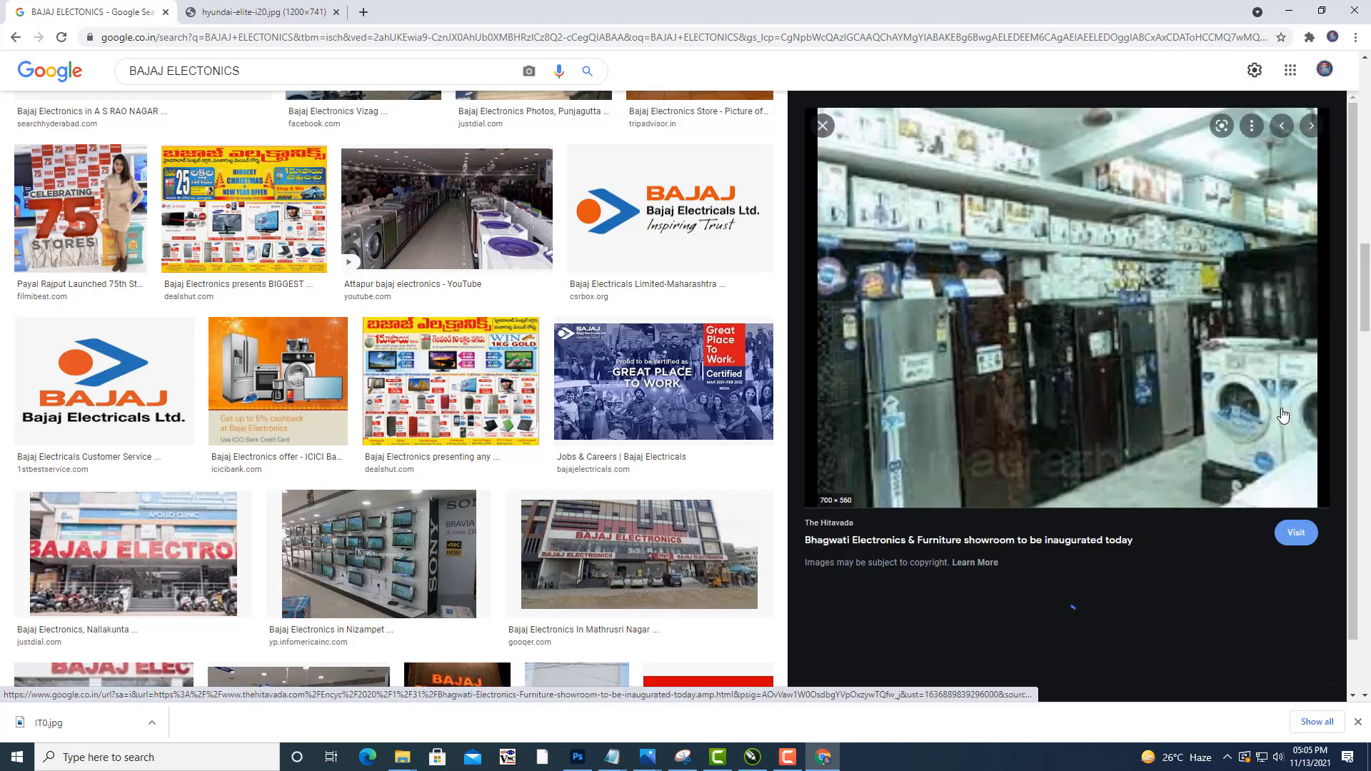
scroll(1222, 343, "down", 2)
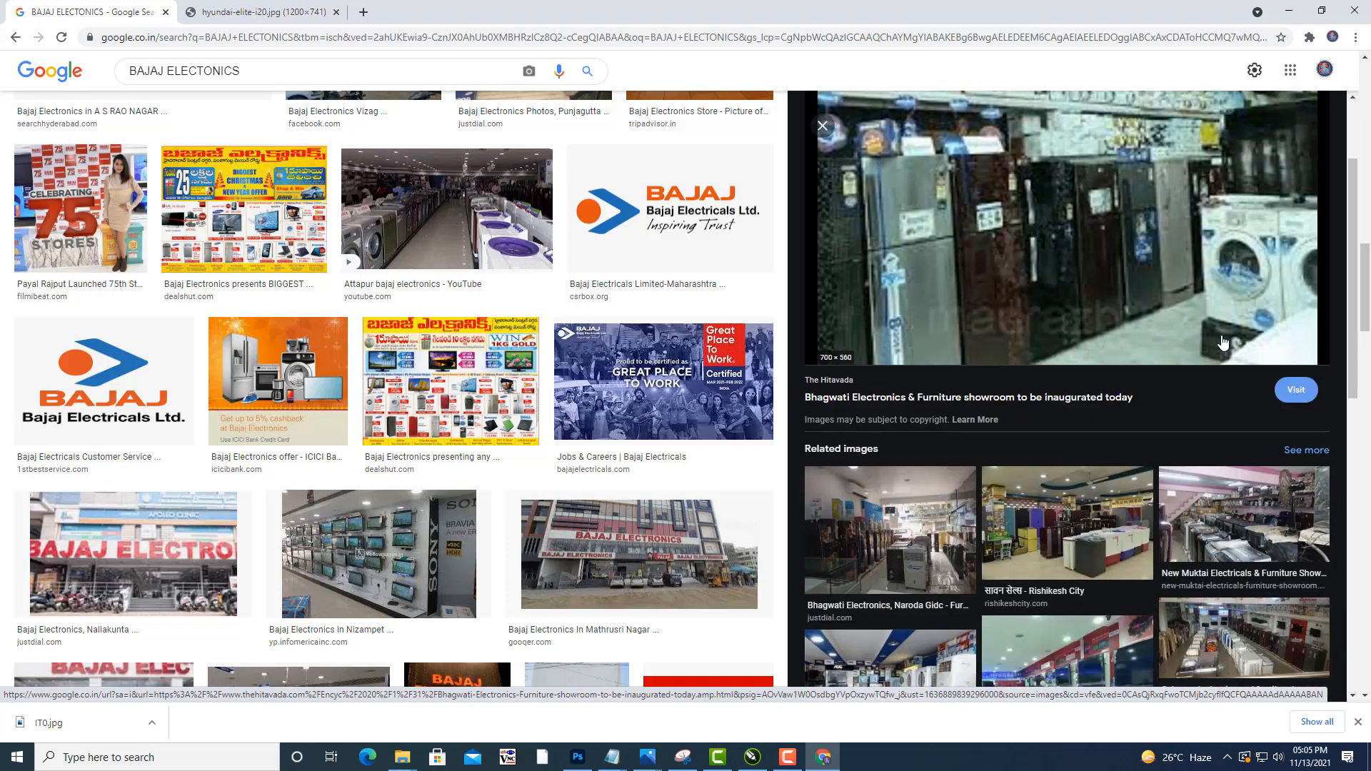
left_click(1055, 525)
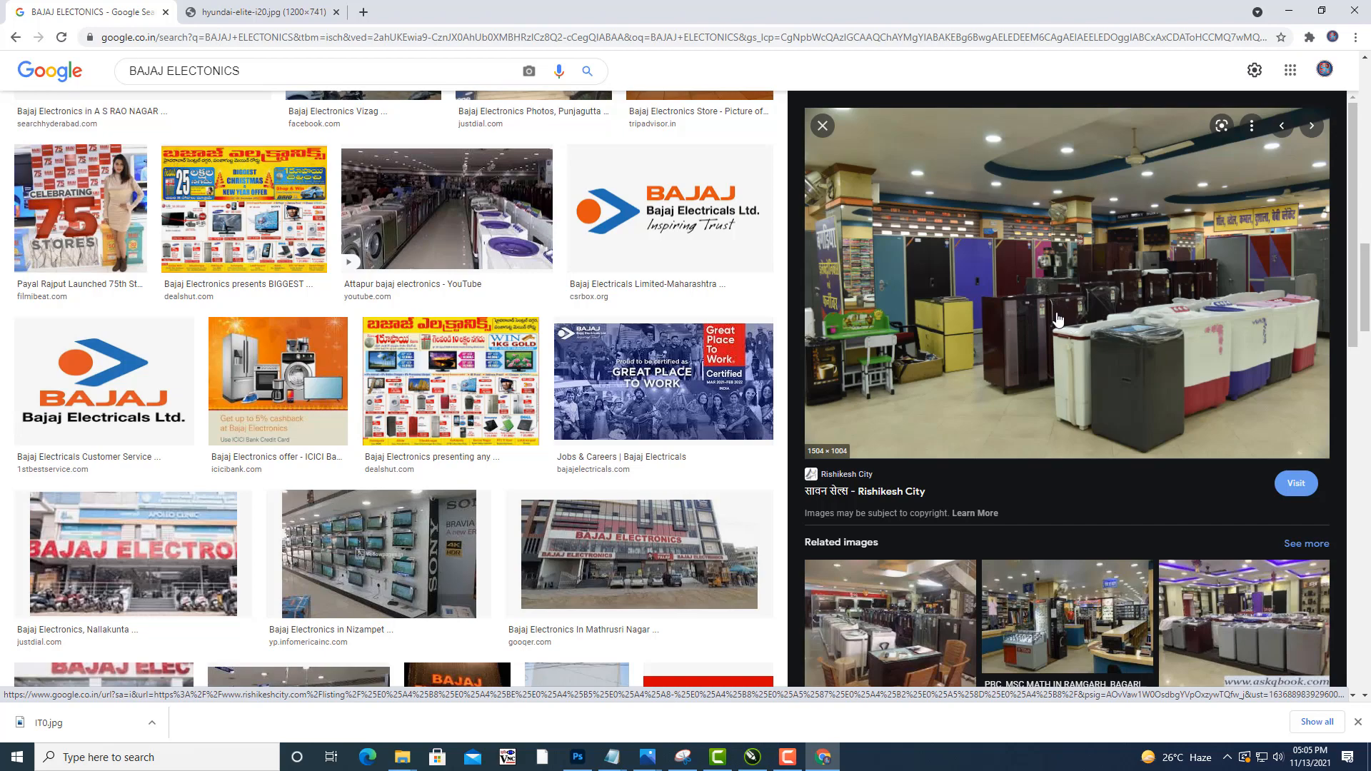
scroll(231, 441, "down", 6)
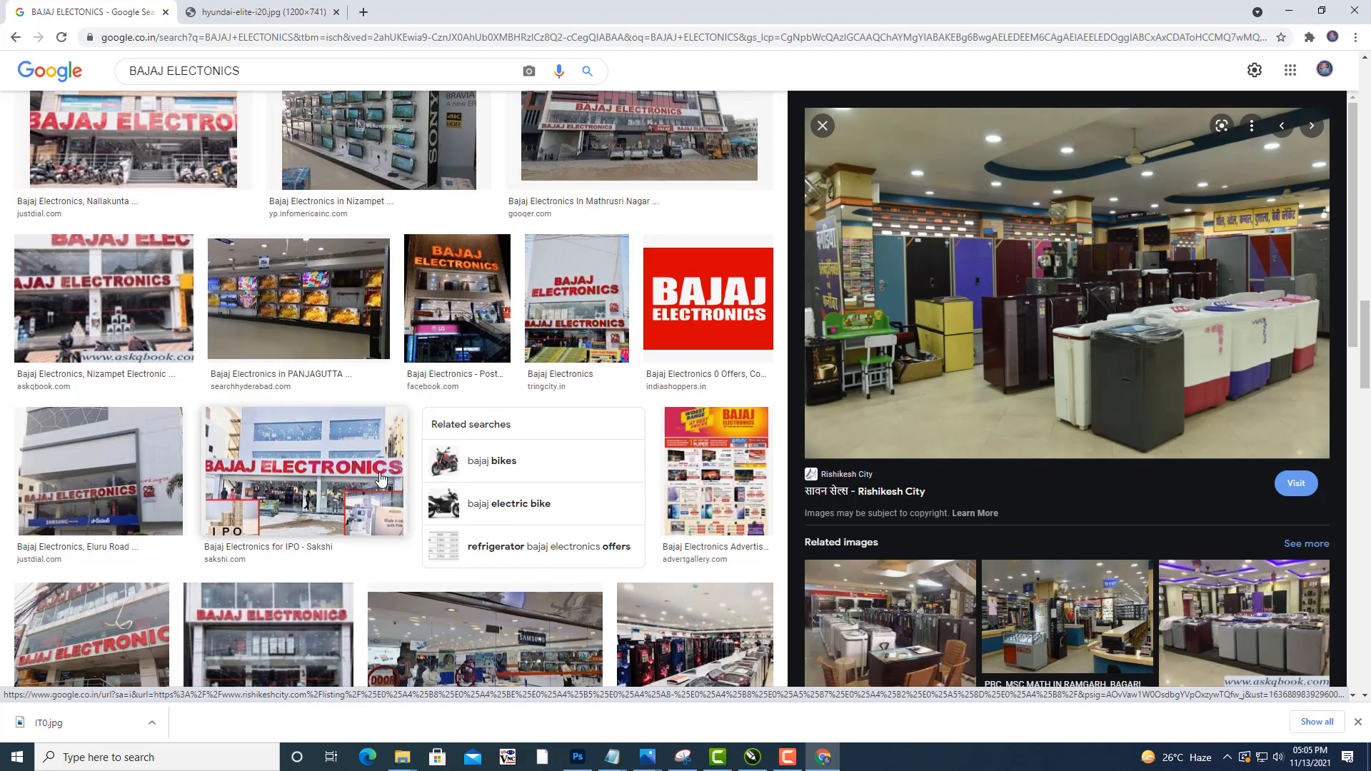
scroll(380, 479, "up", 2)
scroll(627, 487, "down", 5)
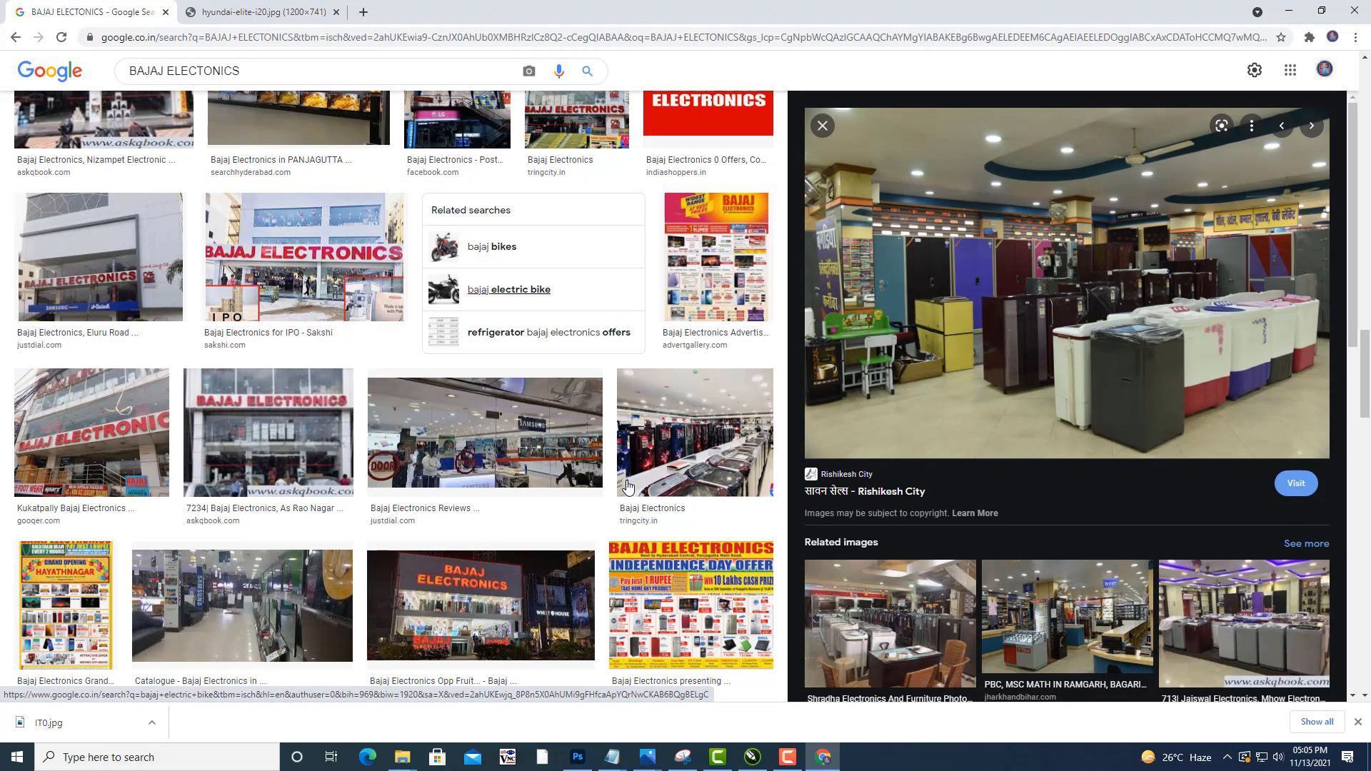
Find a showroom photo of wall-mounted televisions through the related images and open it in its own browser tab.
left_click(193, 605)
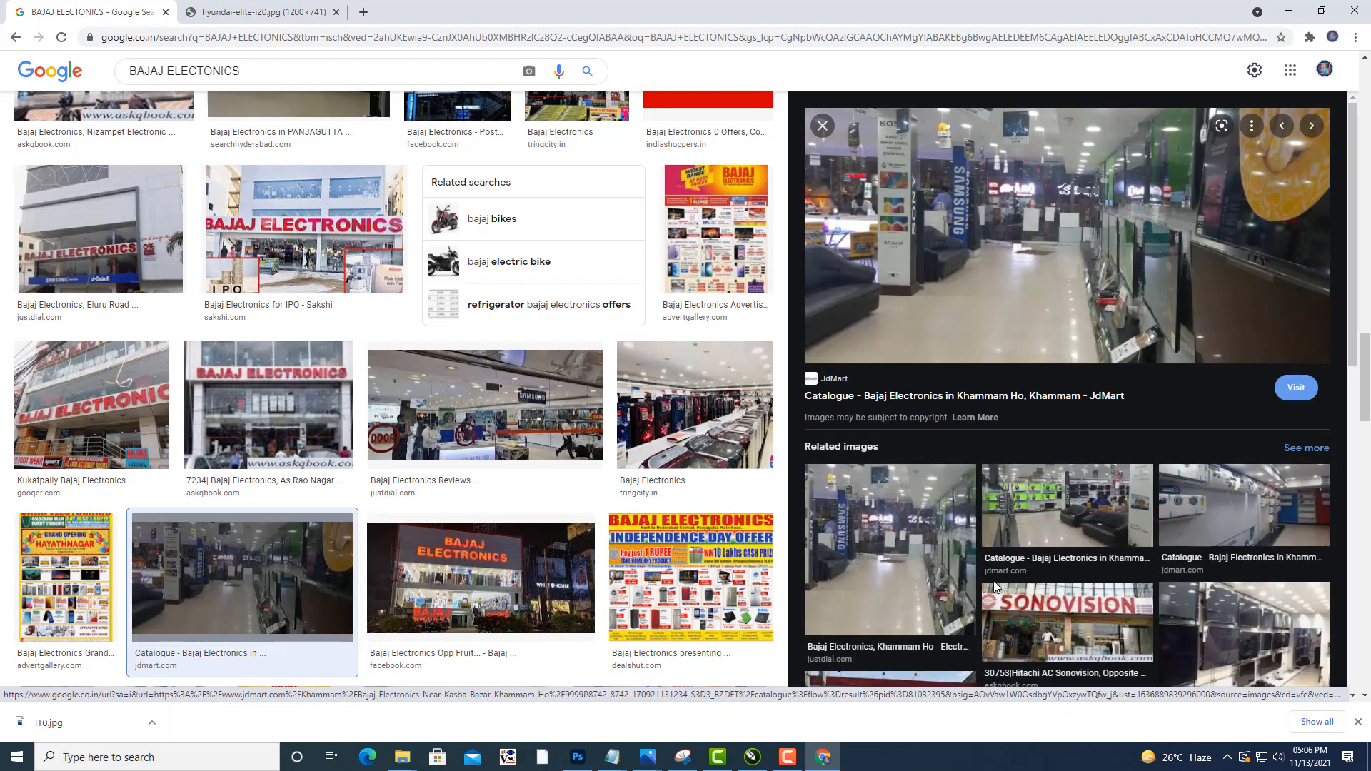
left_click(1215, 634)
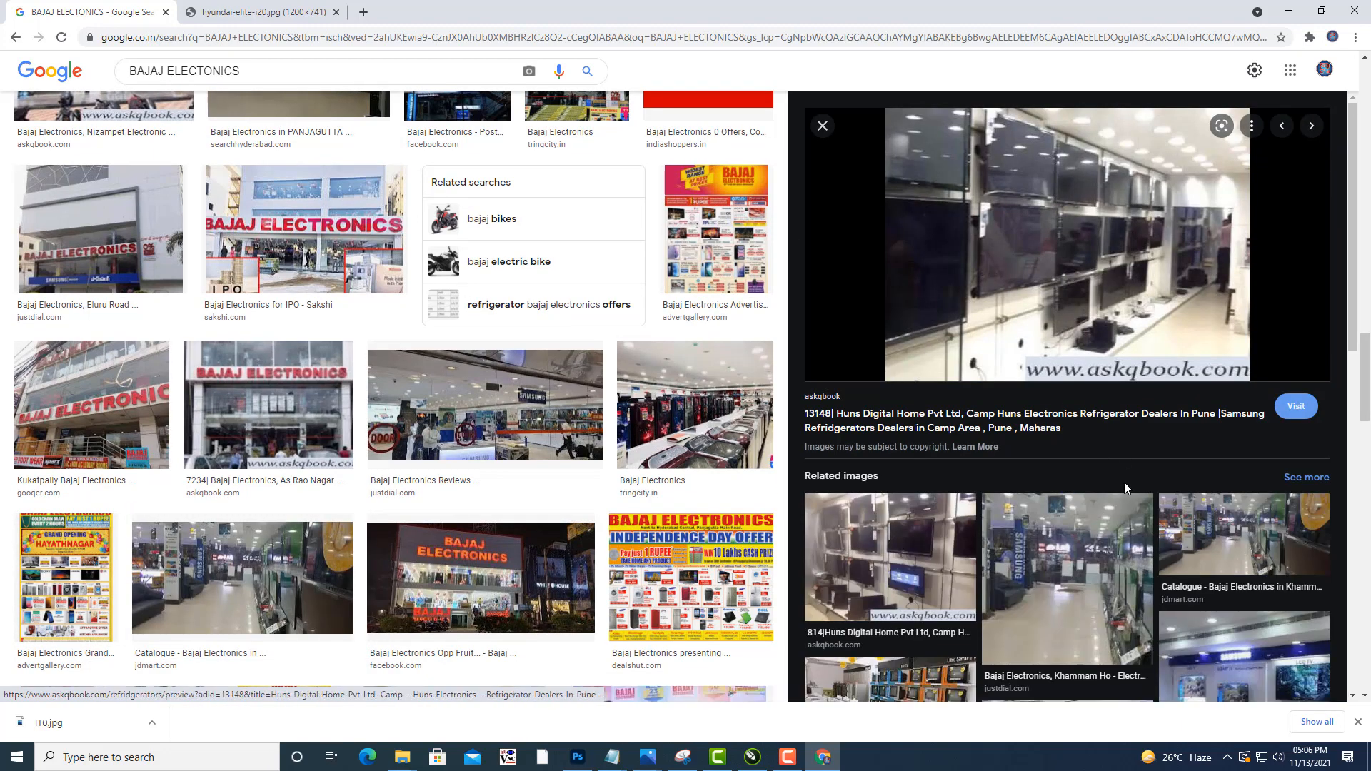
left_click(878, 548)
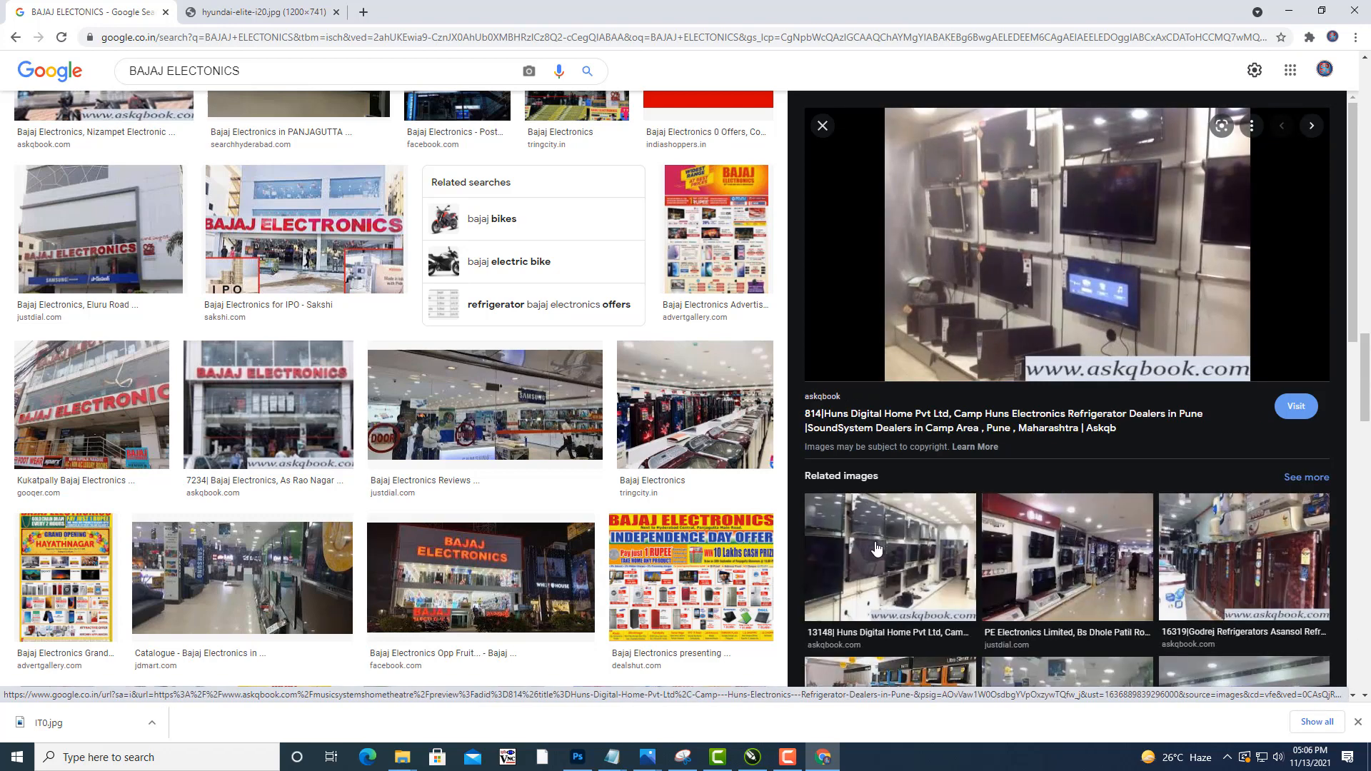
right_click(1023, 280)
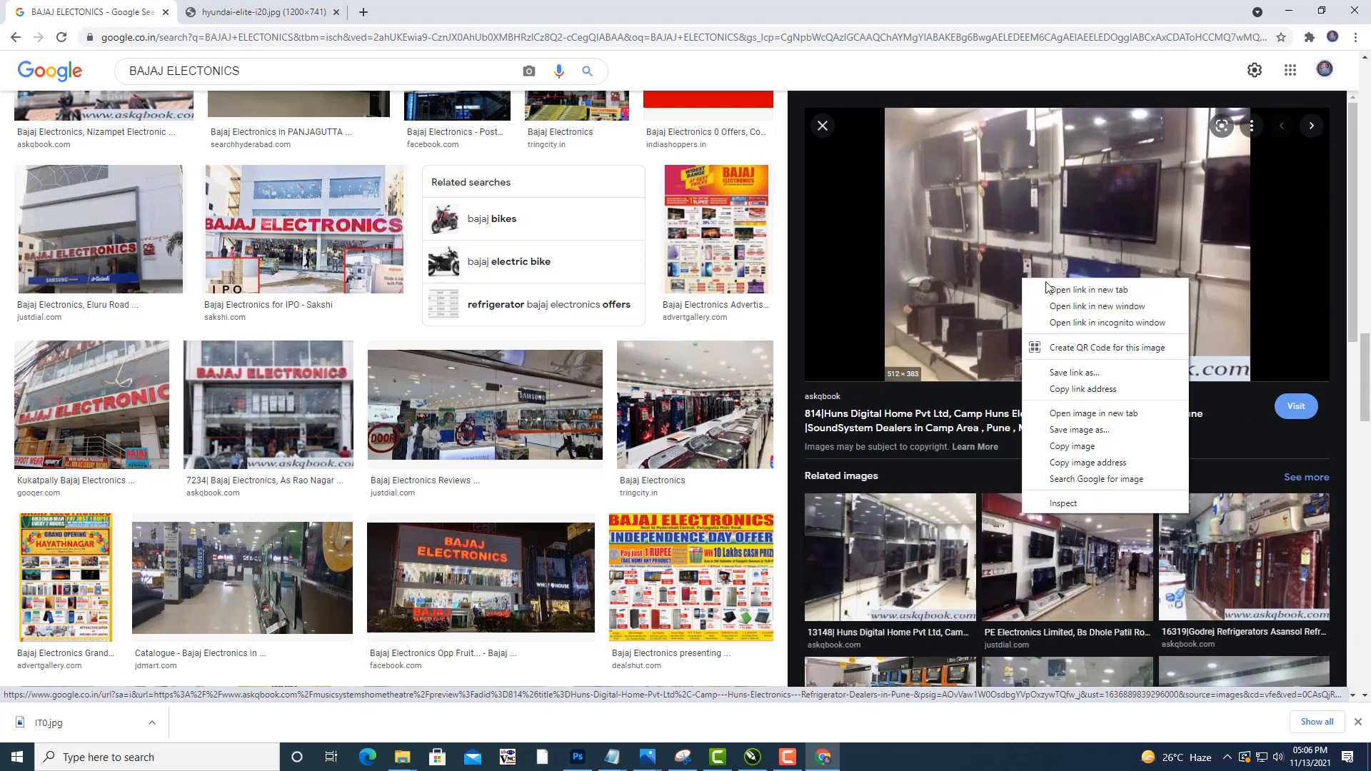
left_click(1112, 417)
left_click(428, 12)
Save the television showroom photo to the Desktop as B.jpg.
right_click(696, 281)
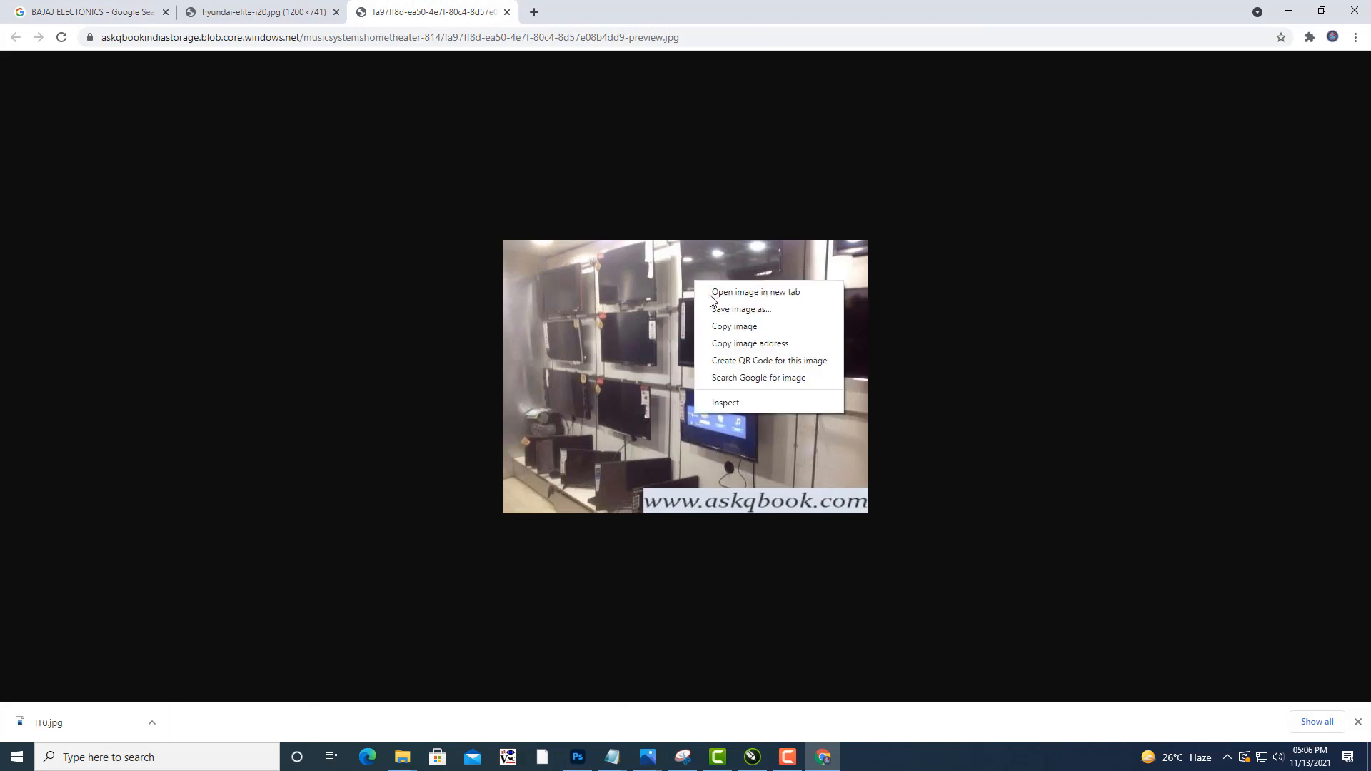
left_click(714, 308)
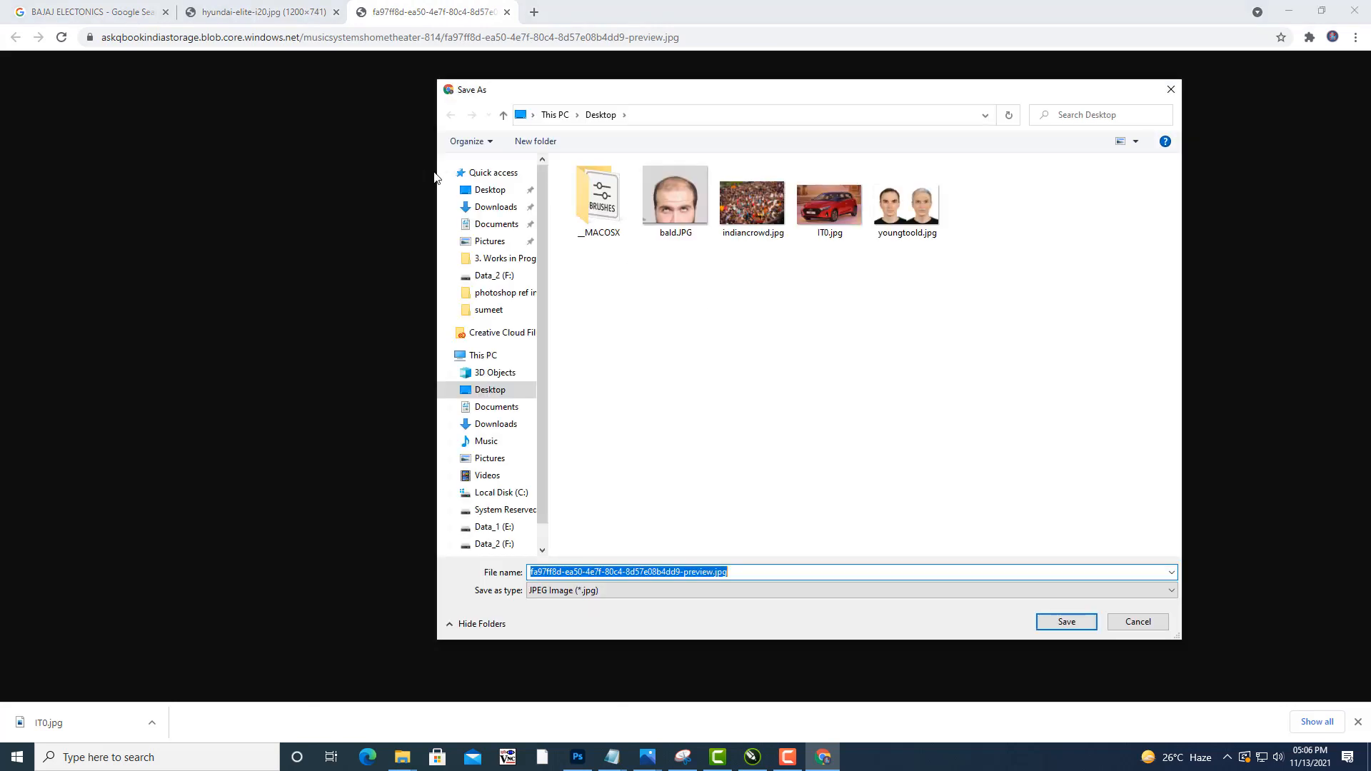
left_click(502, 191)
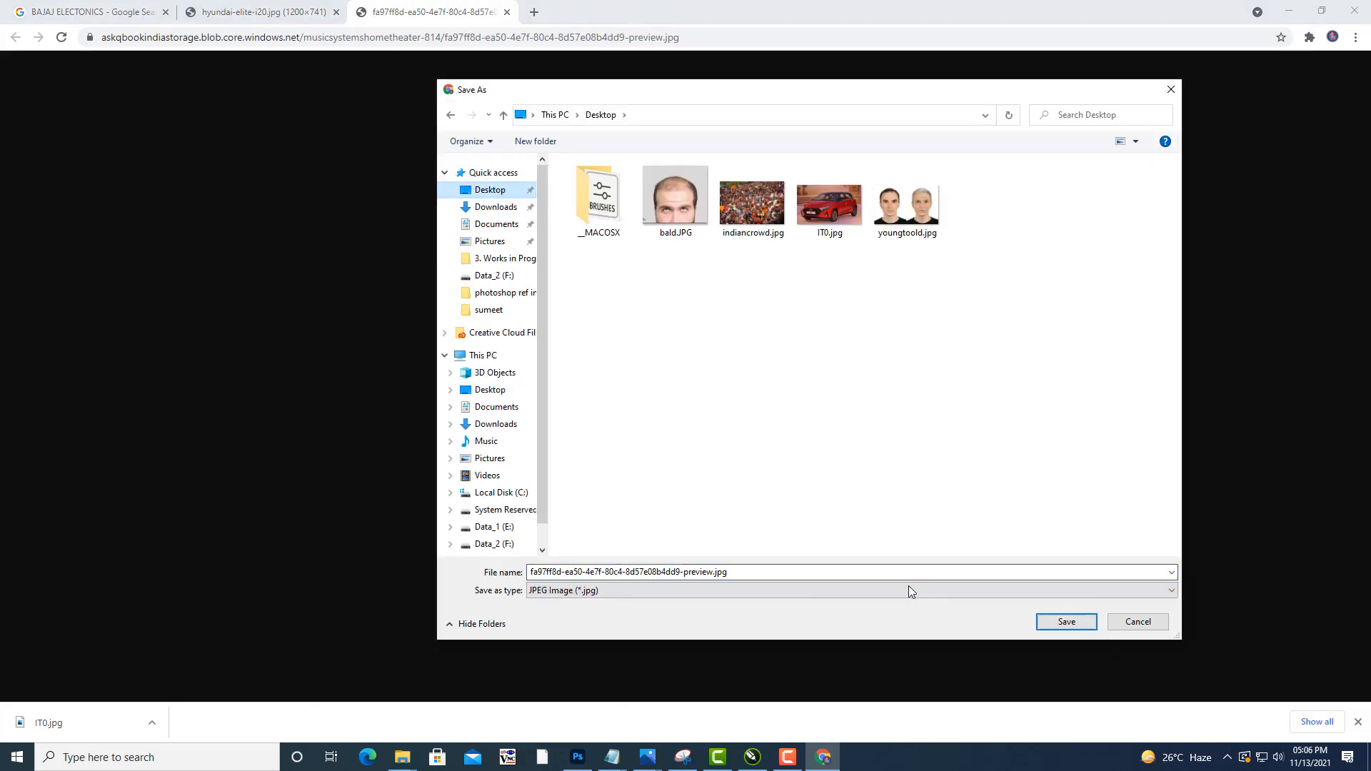
left_click(898, 570)
type("D")
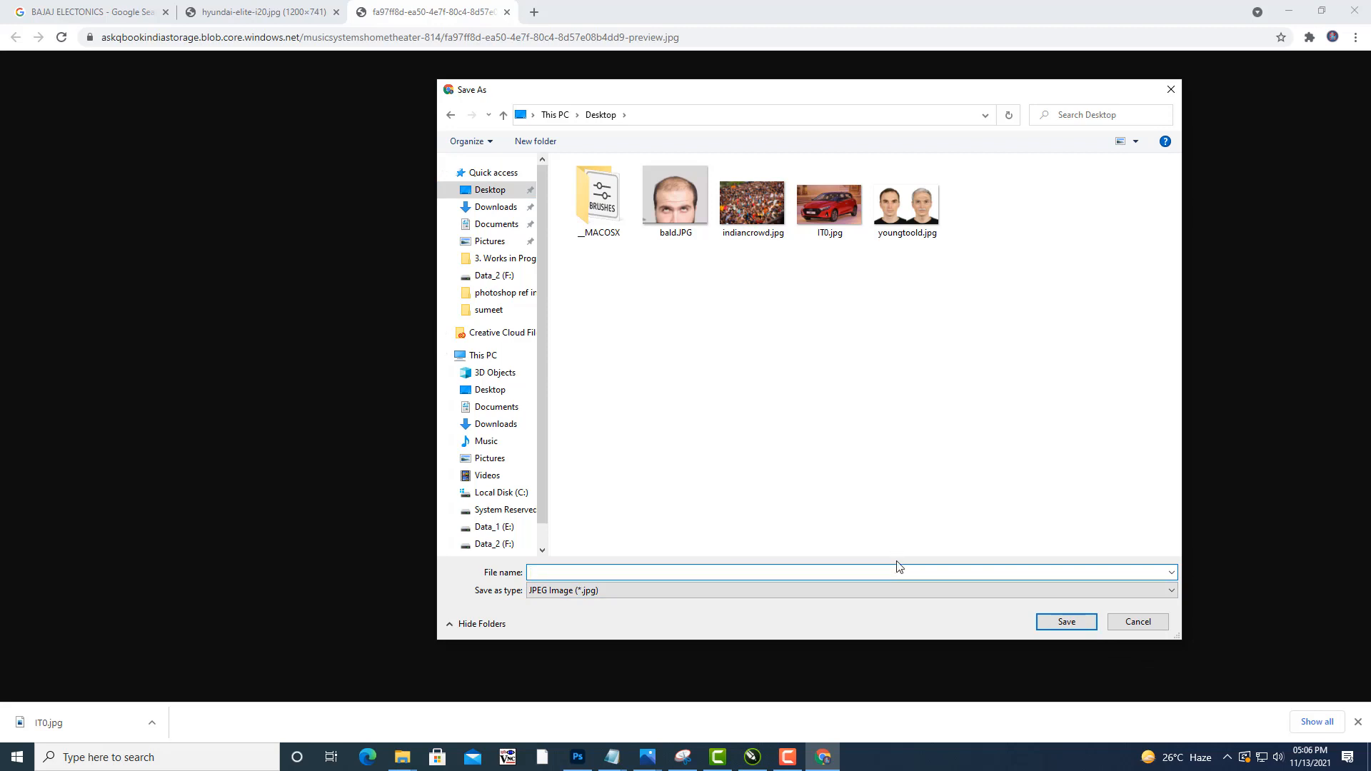
type("B")
left_click(1066, 622)
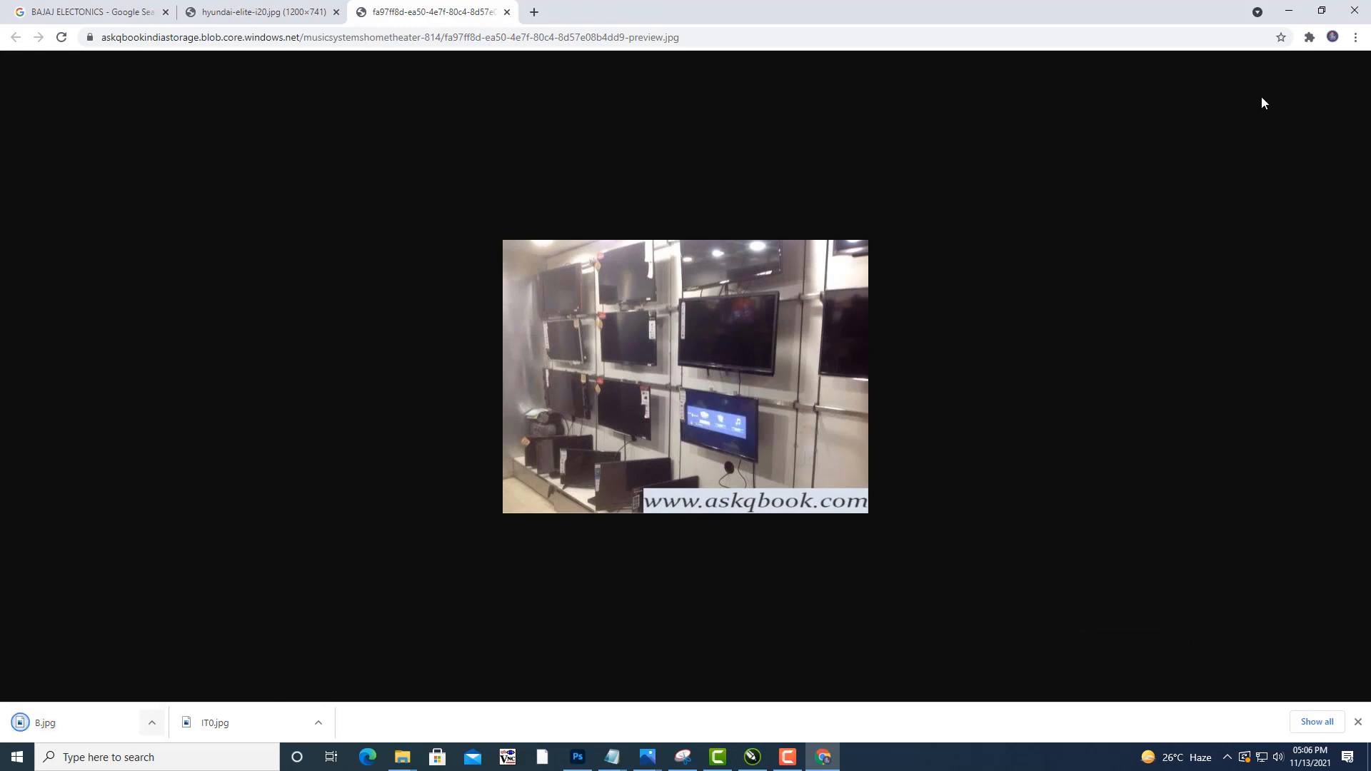
Switch to CorelDRAW, import B.jpg from the Desktop and place it over the middle of the page.
left_click(1290, 11)
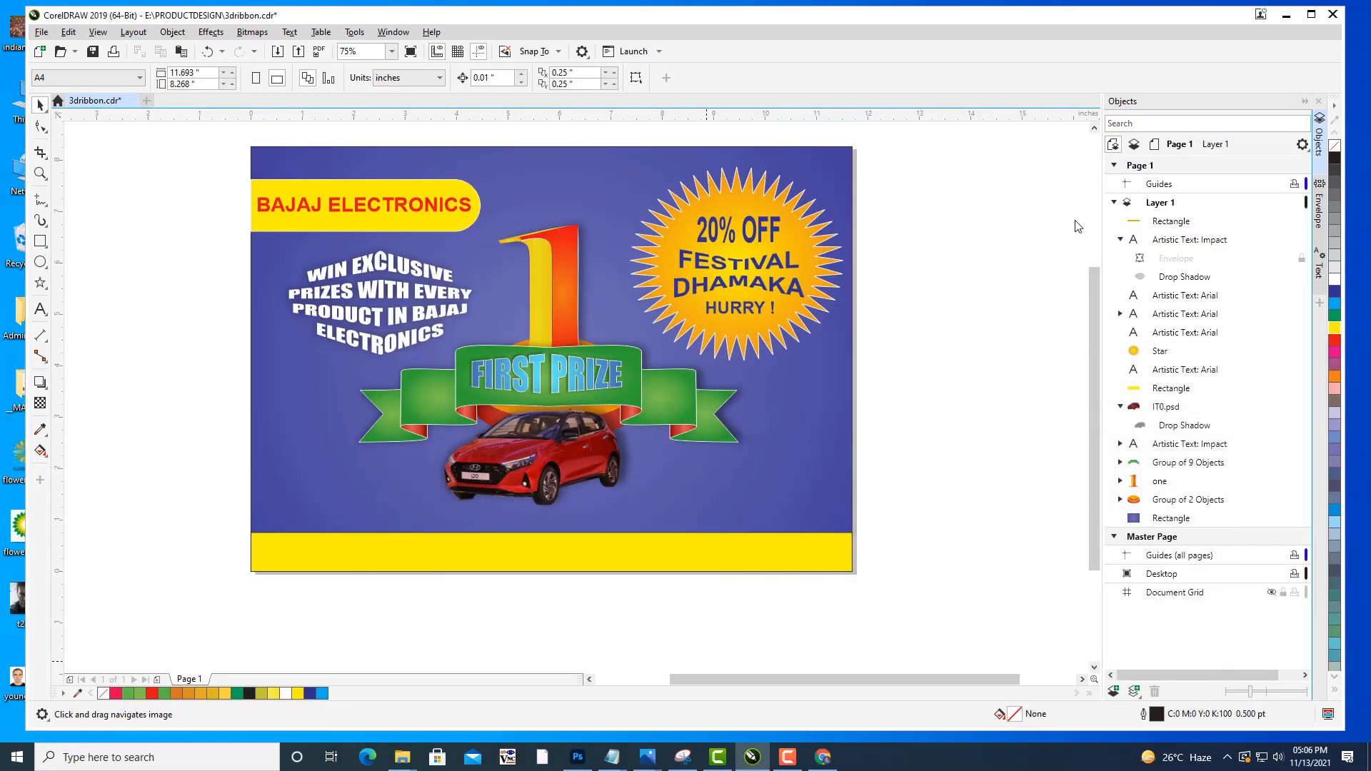
left_click(42, 32)
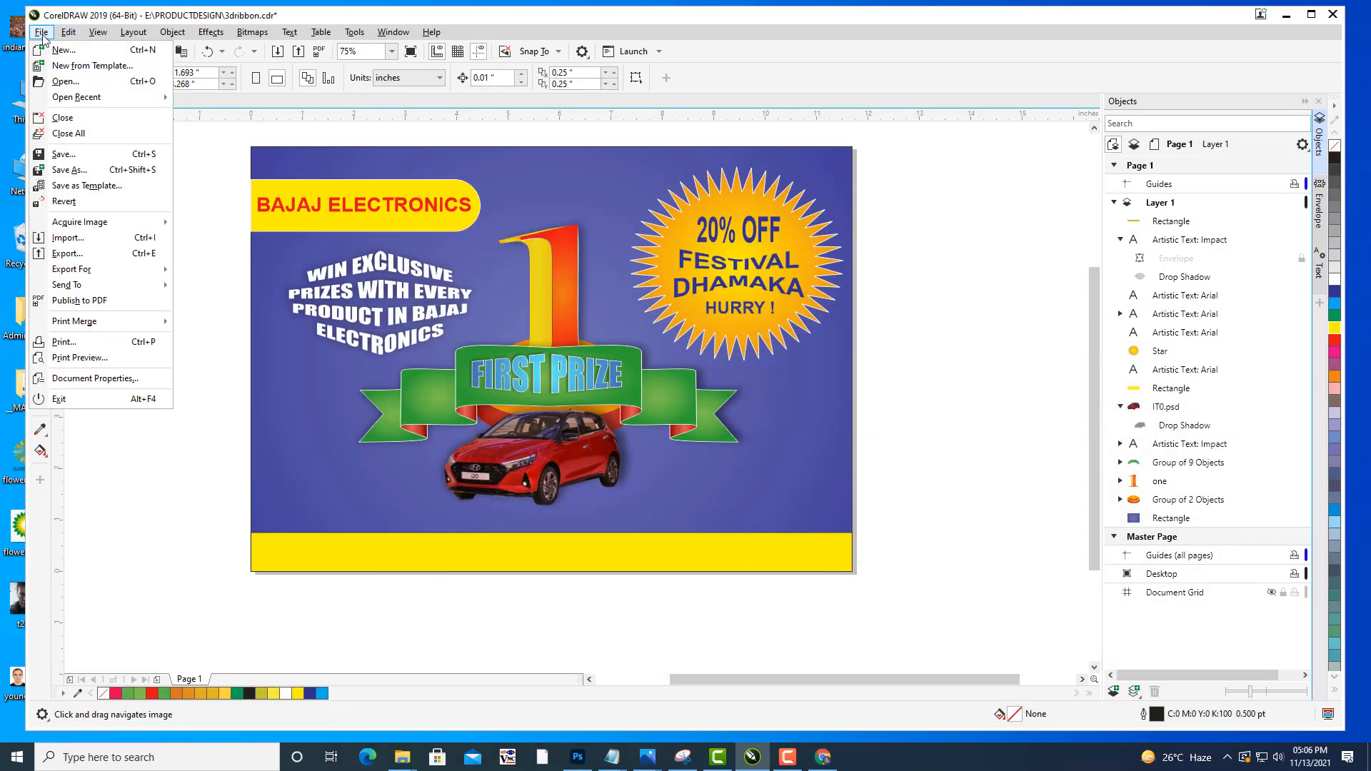
left_click(83, 241)
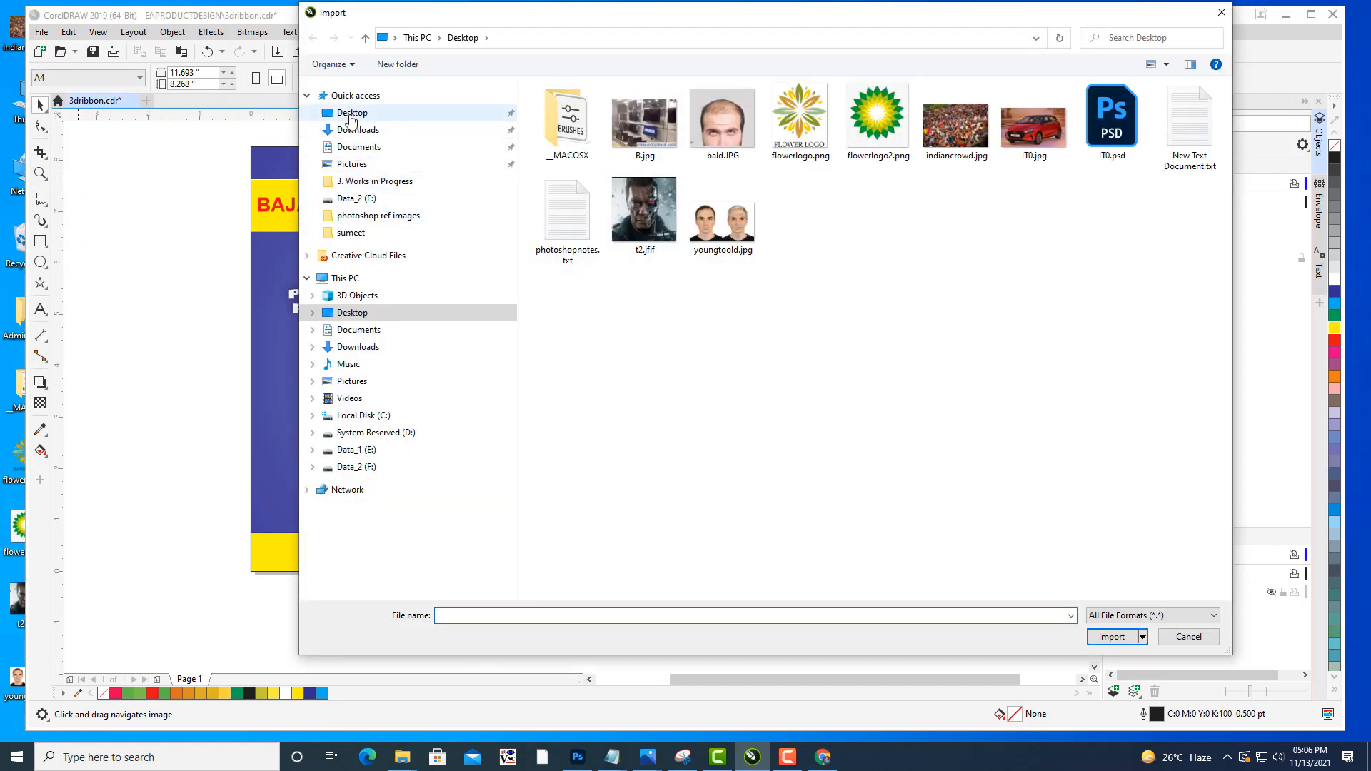
left_click(351, 120)
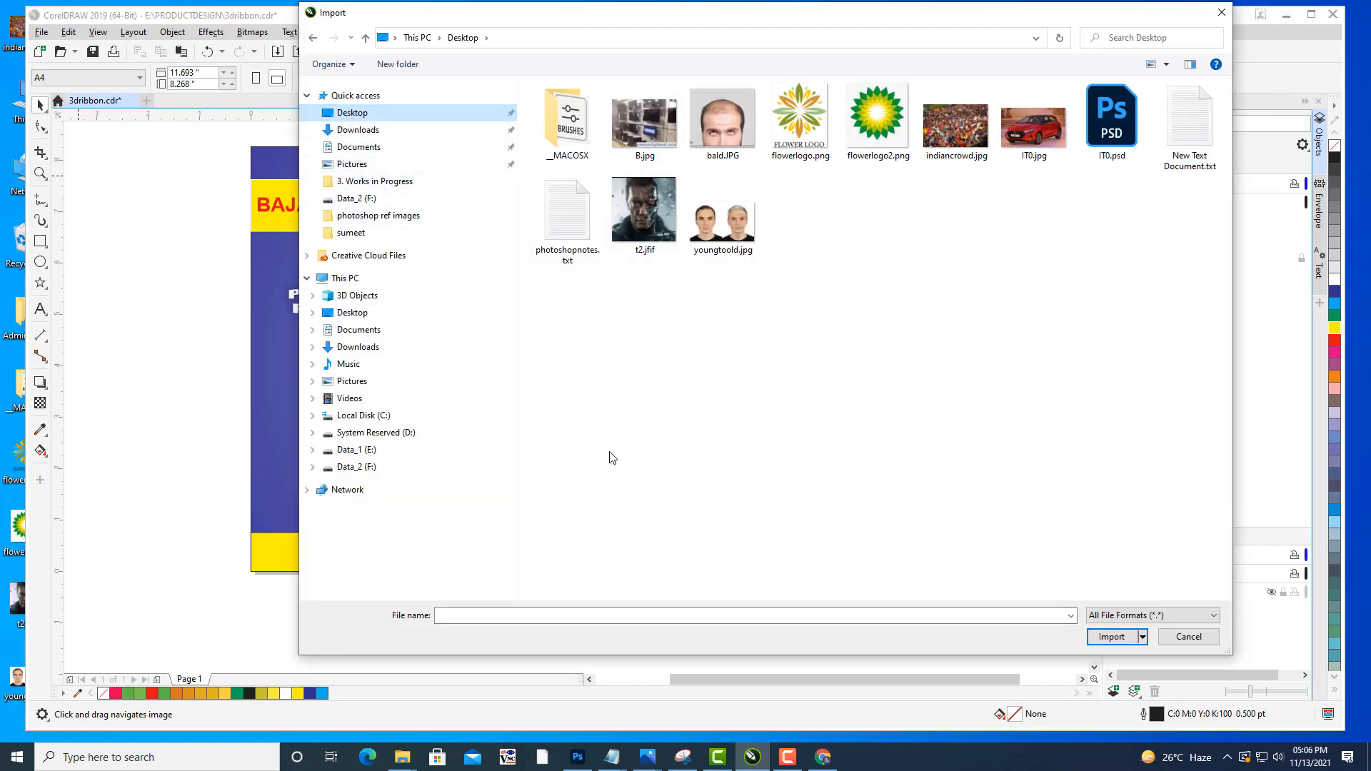
left_click(647, 127)
left_click(1111, 637)
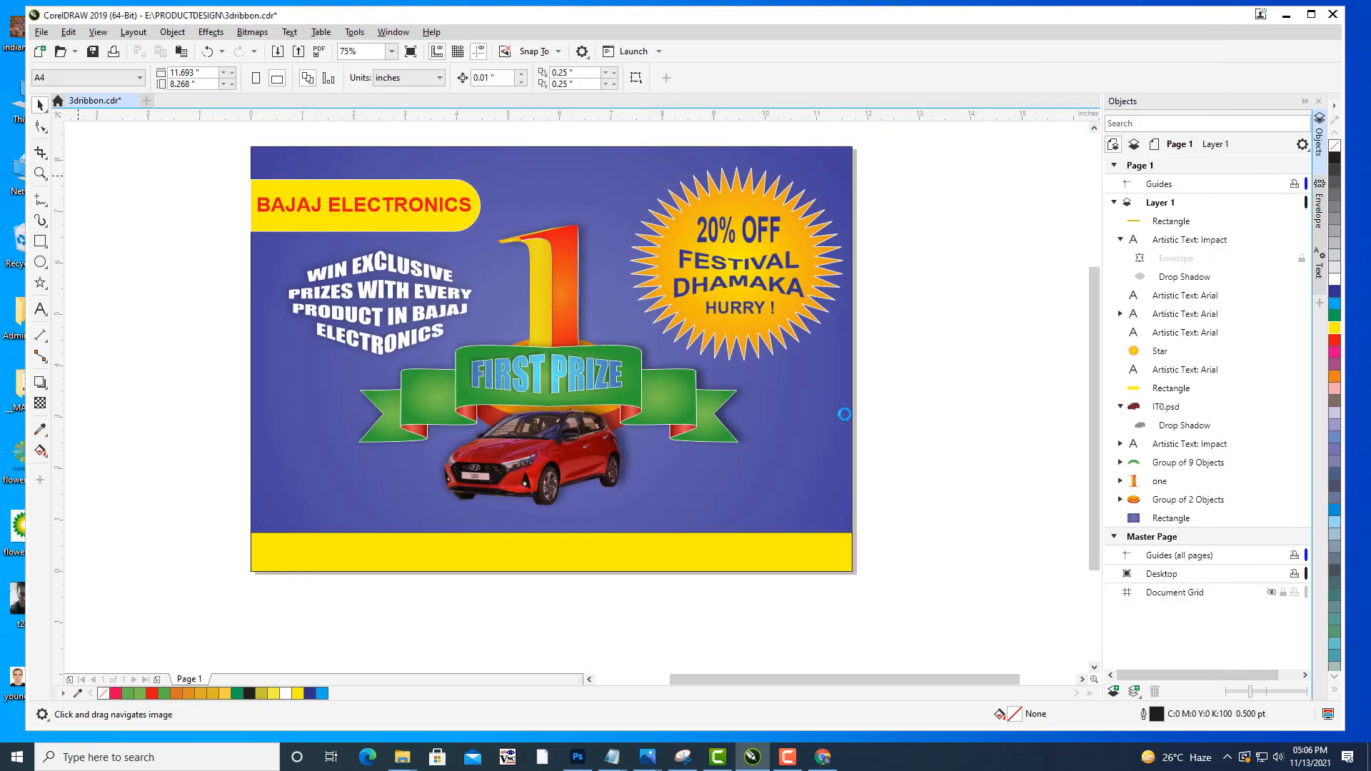
left_click(922, 405)
left_click_drag(1018, 454, 459, 325)
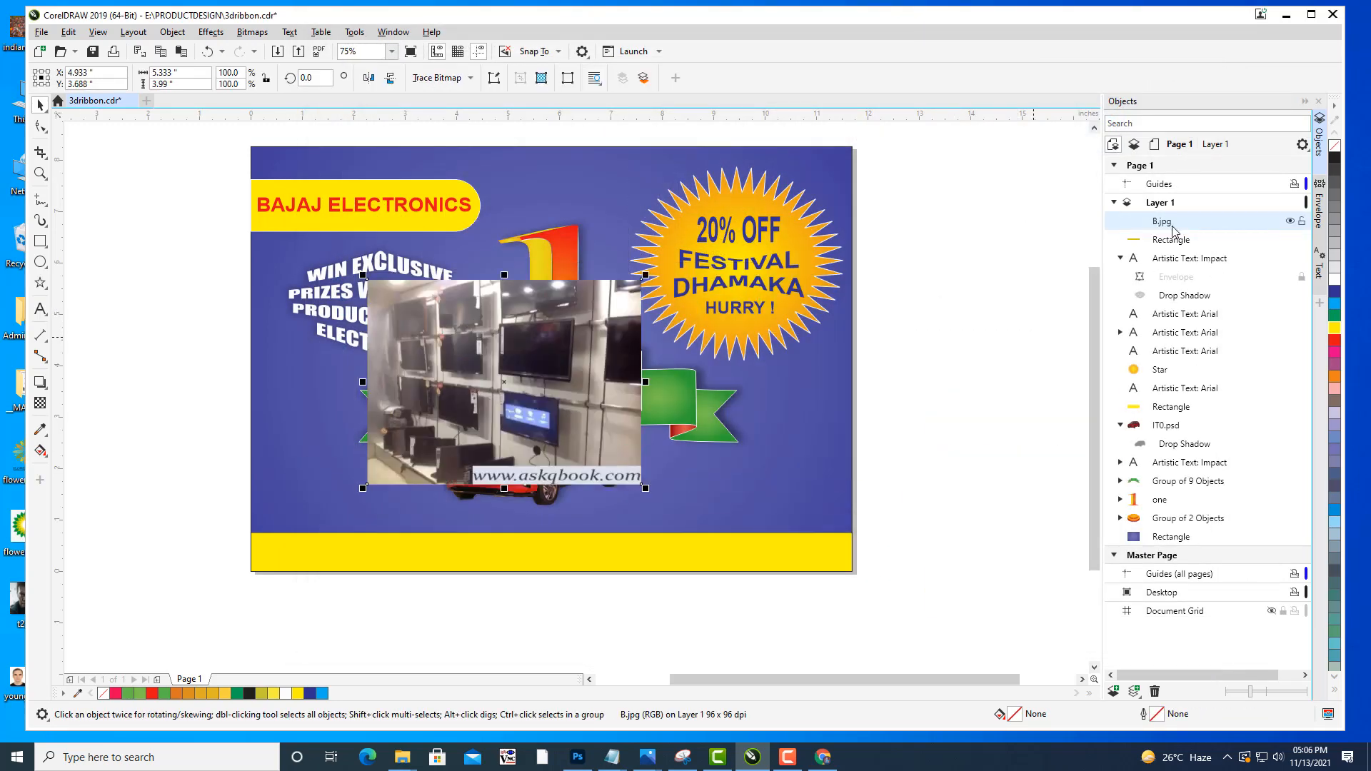
Place B.jpg directly above the blue background rectangle in the stacking order and enlarge it proportionally to about 10.4 by 7.8 inches from the page's upper-left corner.
left_click_drag(1165, 225, 1200, 537)
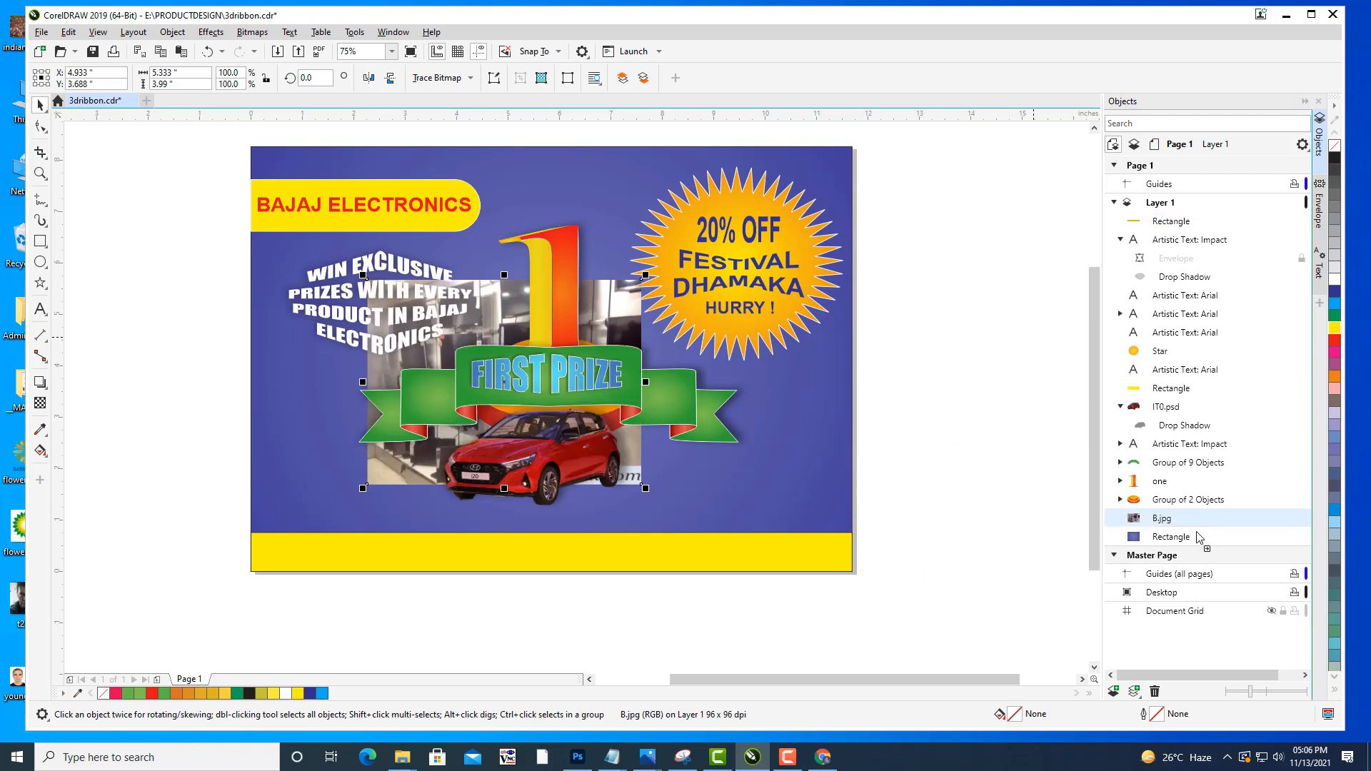
left_click_drag(647, 275, 776, 176)
left_click_drag(581, 199, 595, 162)
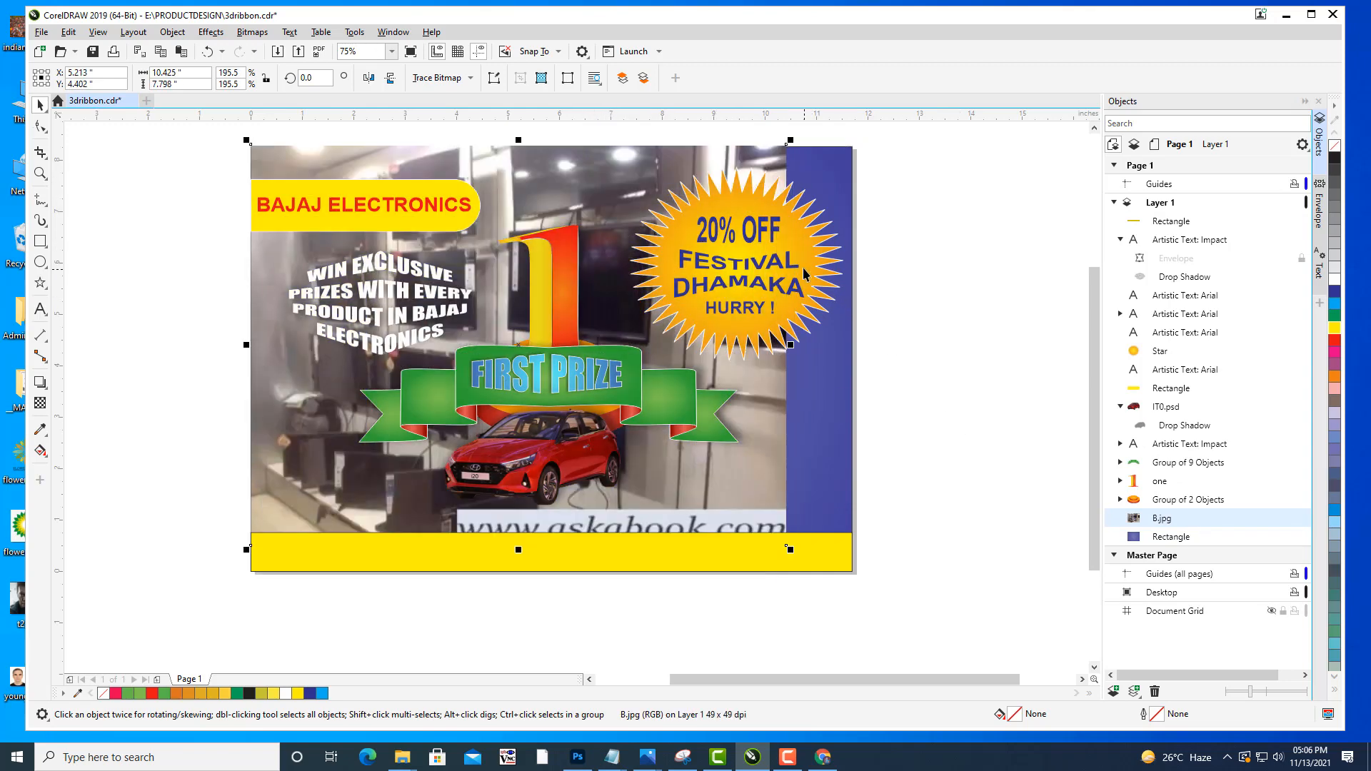
left_click(628, 281)
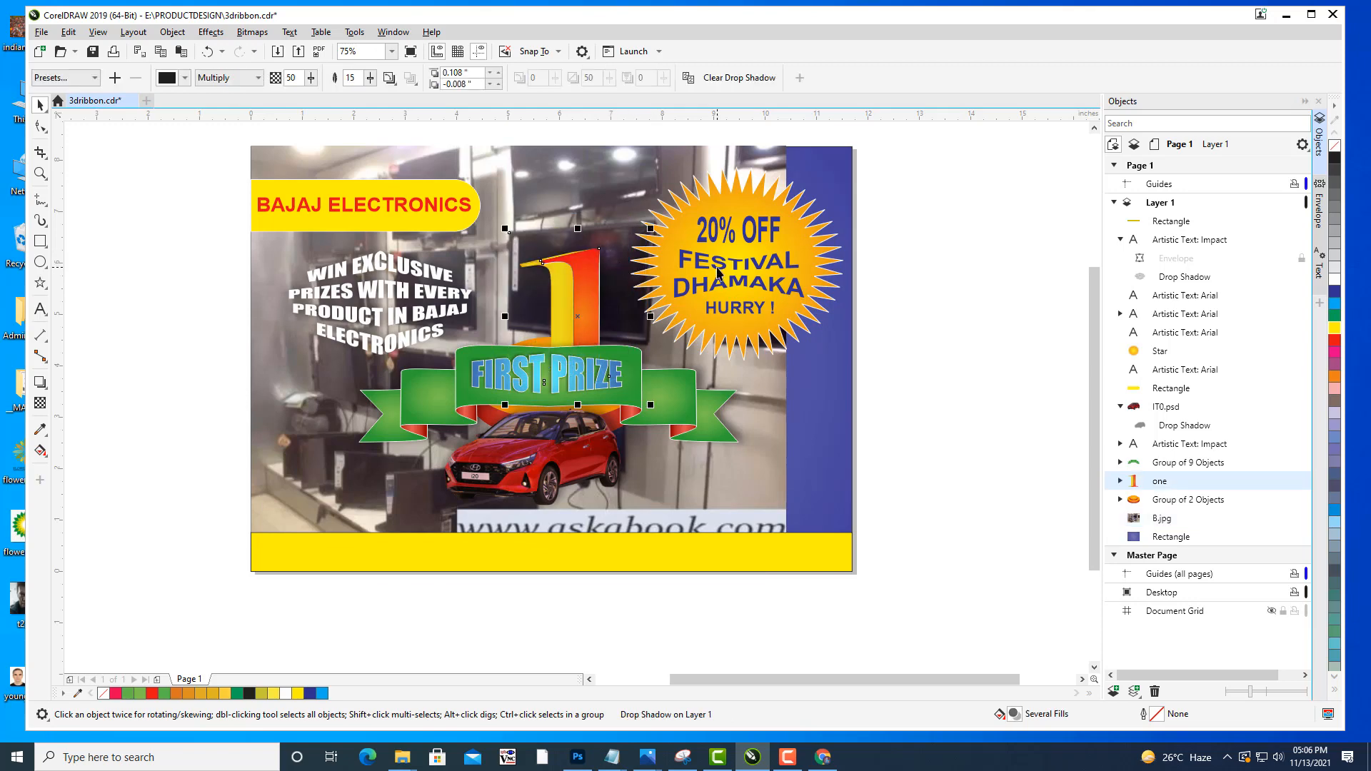
key("ctrl+z")
Stretch the showroom photo rightward and downward to about 11.69 by 8.3 inches so it covers the whole page.
left_click_drag(906, 322, 868, 412)
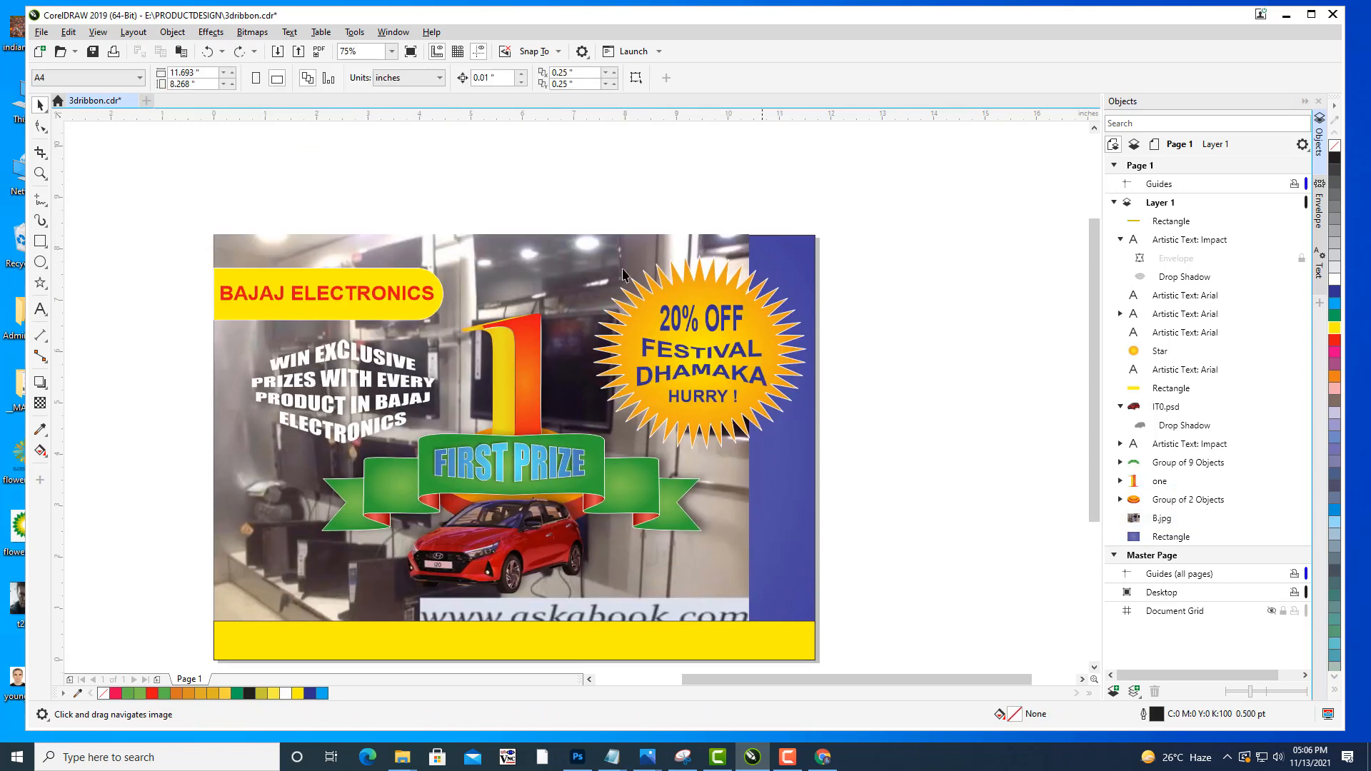
left_click(558, 249)
left_click_drag(754, 433, 820, 433)
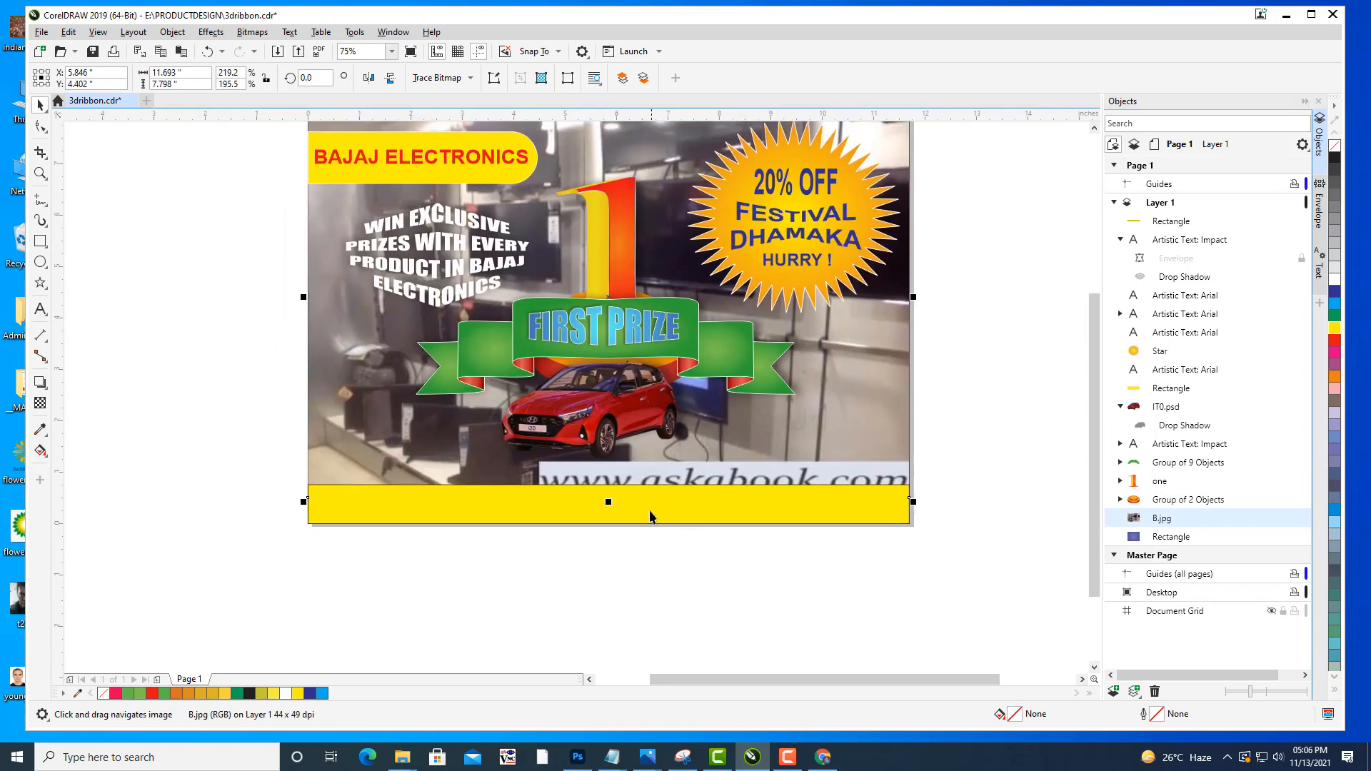
mouse_move(610, 503)
left_mouse_down()
mouse_move(607, 539)
mouse_move(607, 527)
left_mouse_up()
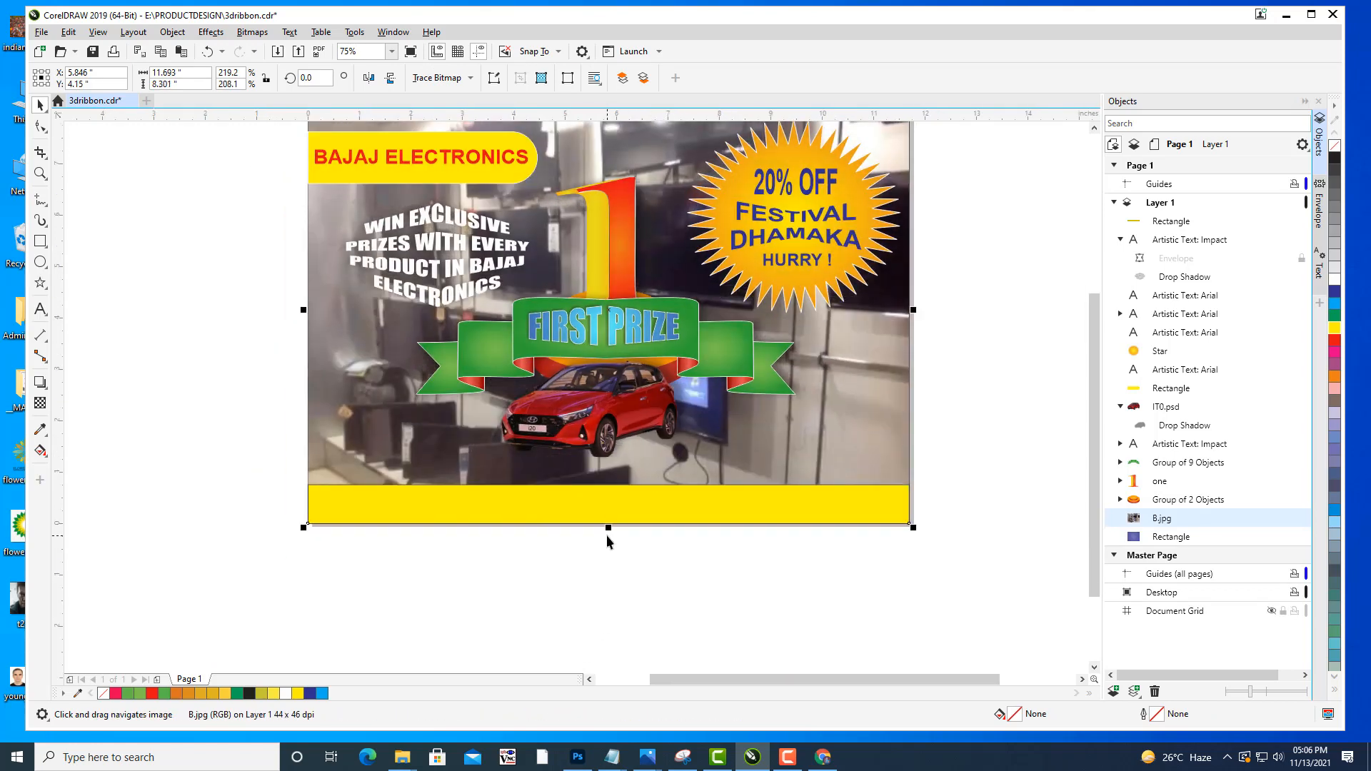
left_click_drag(671, 372, 655, 453)
left_click_drag(755, 370, 747, 369)
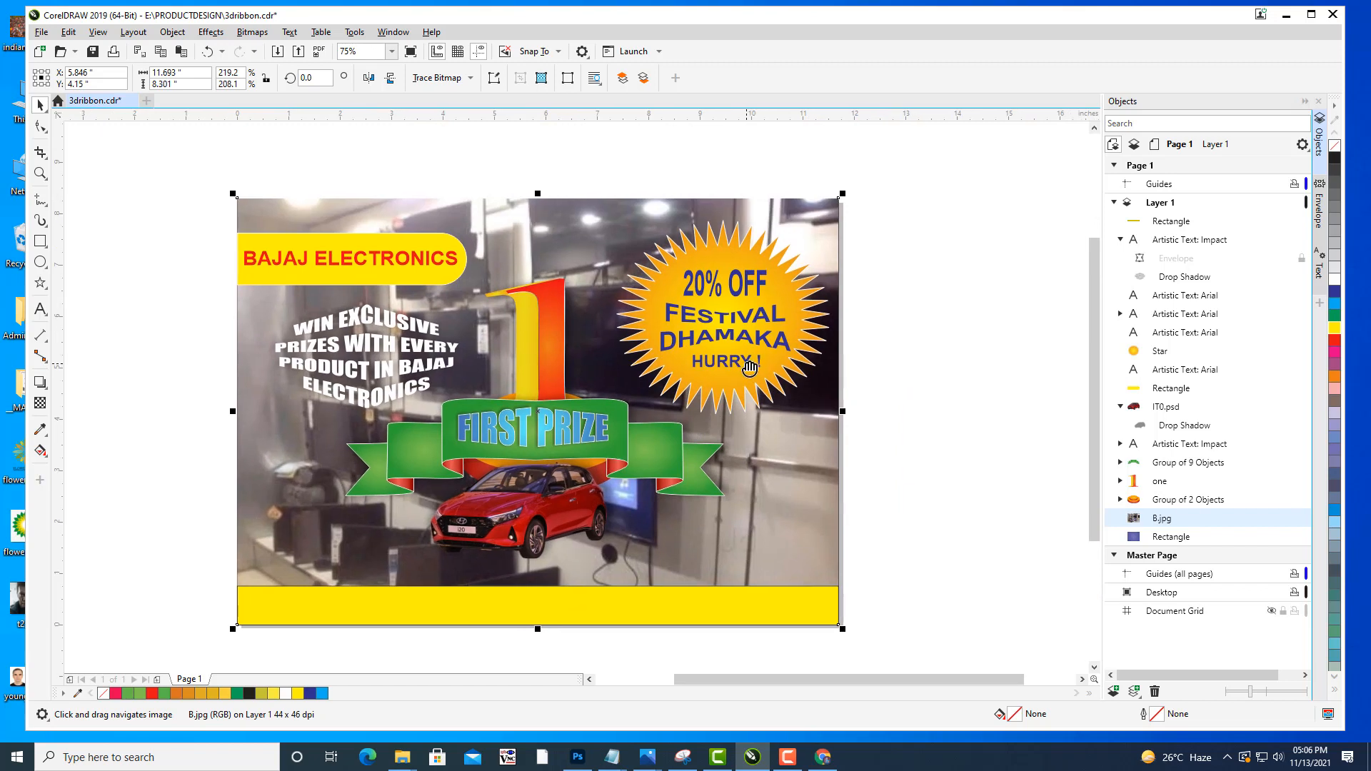
mouse_move(933, 419)
left_mouse_down()
mouse_move(940, 395)
mouse_move(925, 416)
left_mouse_up()
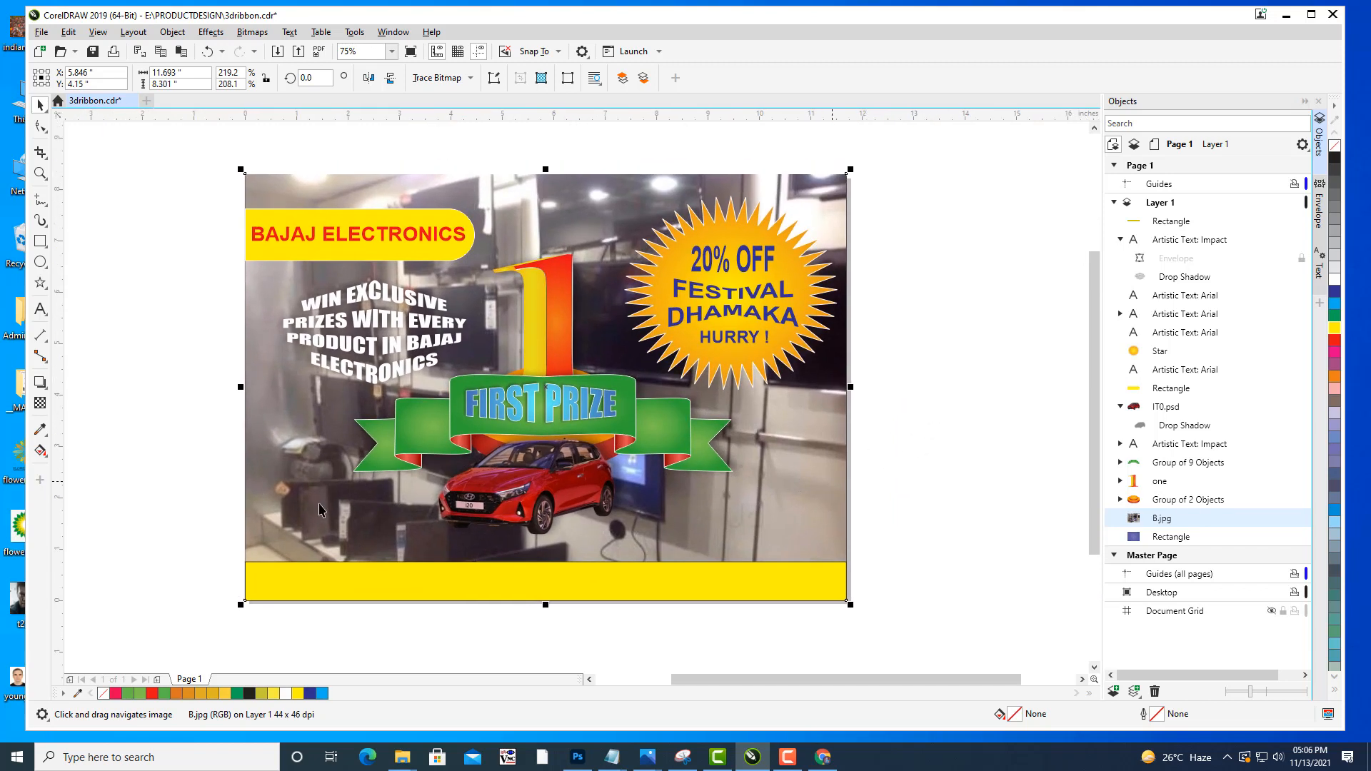
Apply a uniform transparency of 87 to the showroom photo so it blends into the blue background.
left_click(40, 406)
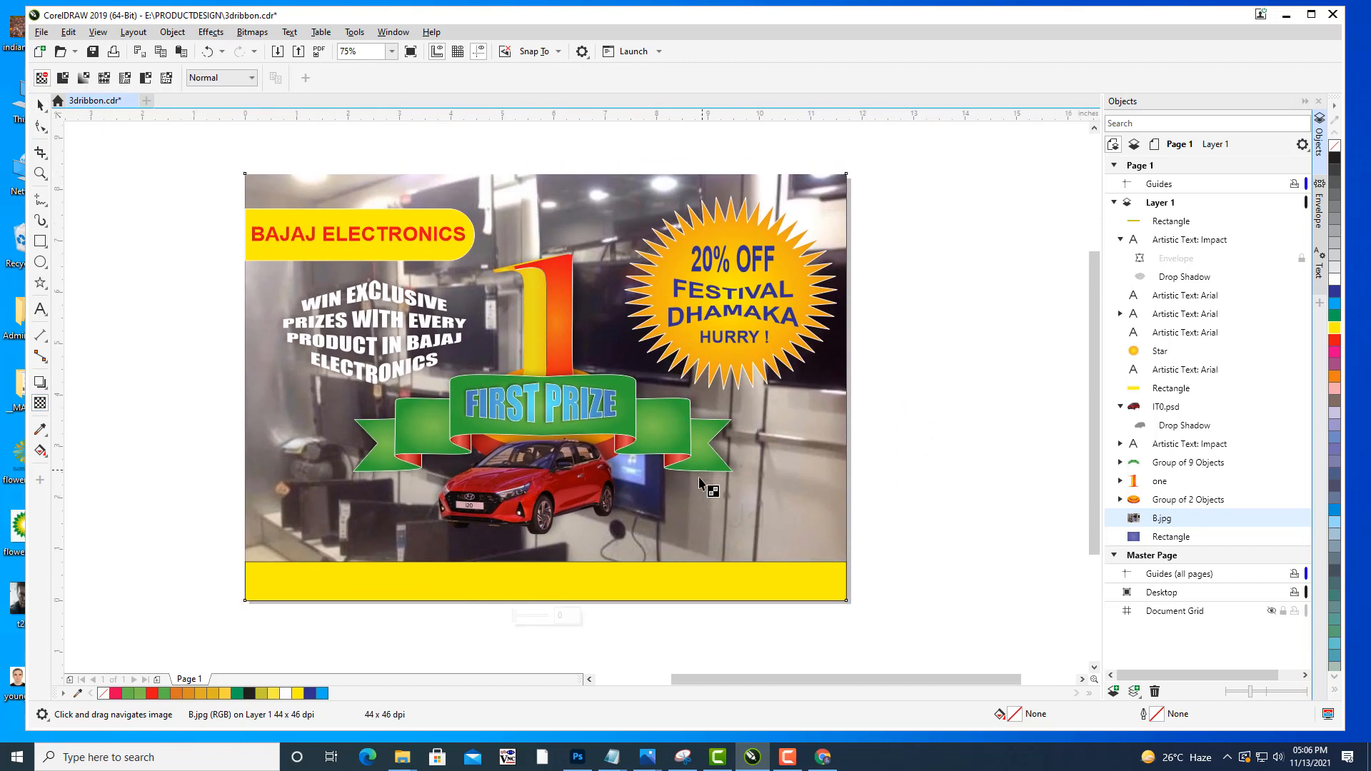
left_click(532, 616)
left_click_drag(532, 617, 547, 621)
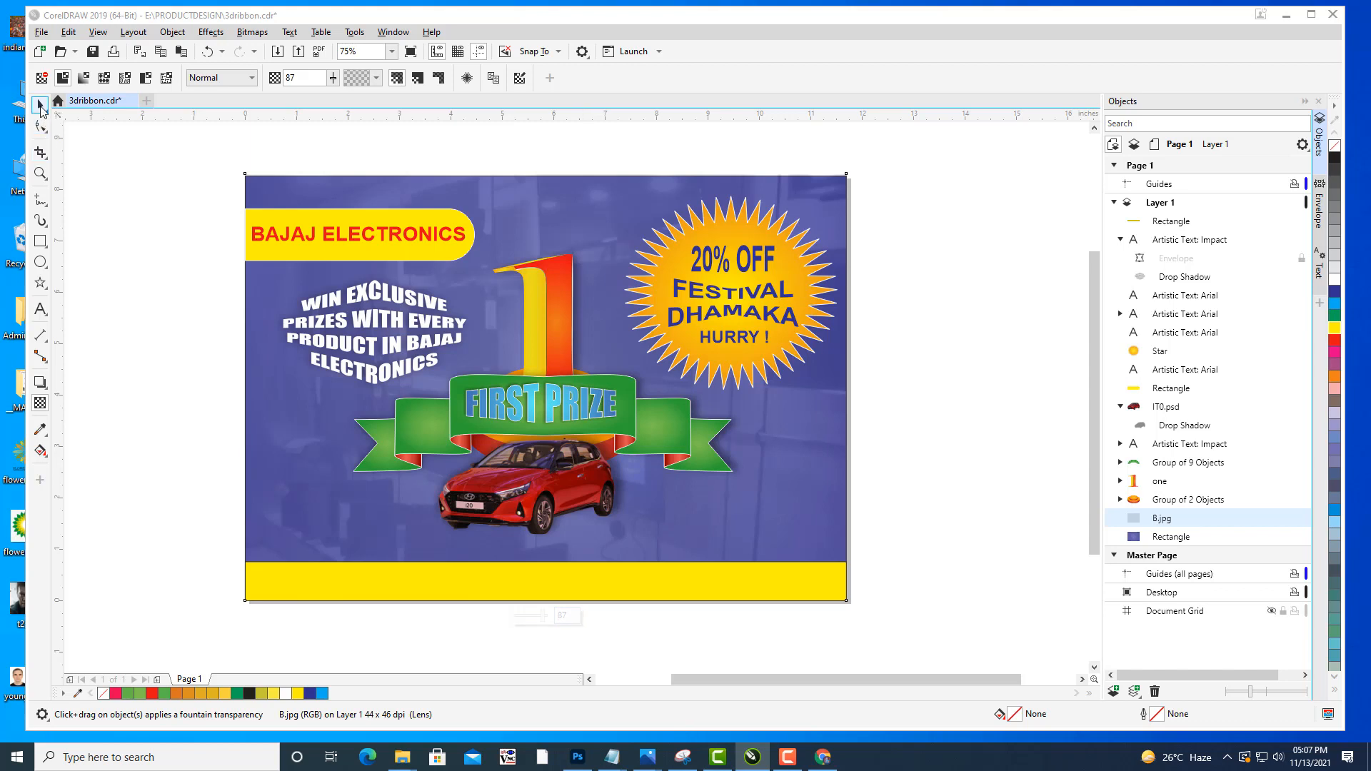
left_click(40, 106)
left_click(952, 341)
left_click_drag(764, 425, 778, 373)
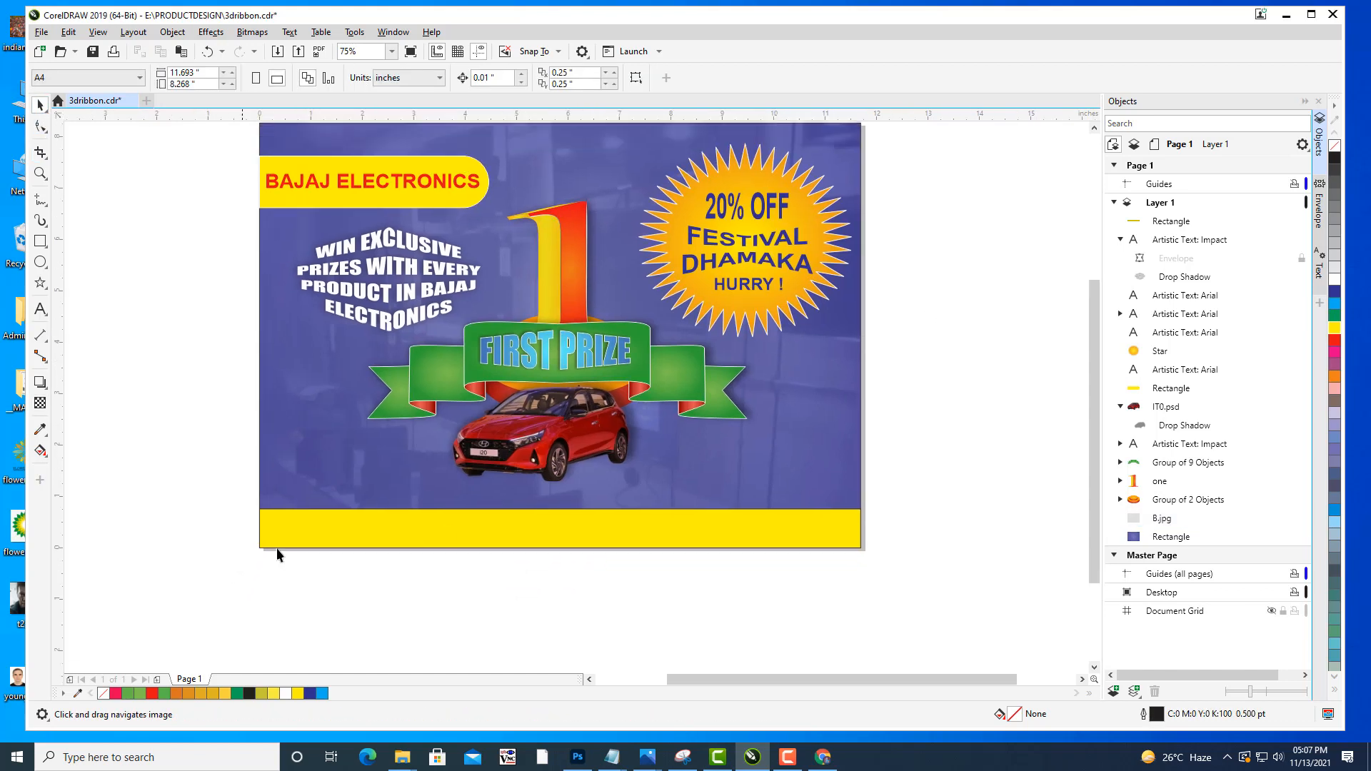
left_click_drag(464, 557, 520, 560)
left_click_drag(616, 460, 603, 512)
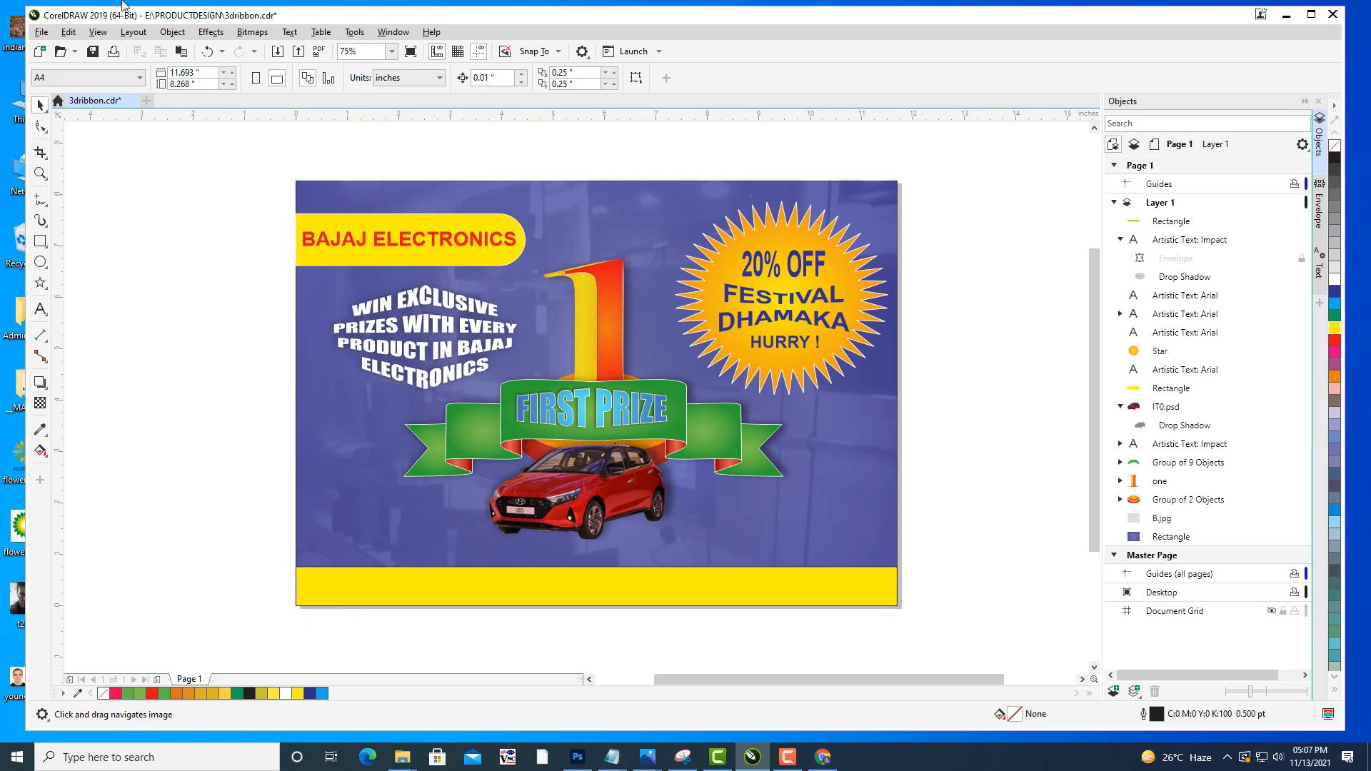
left_click_drag(650, 212, 647, 201)
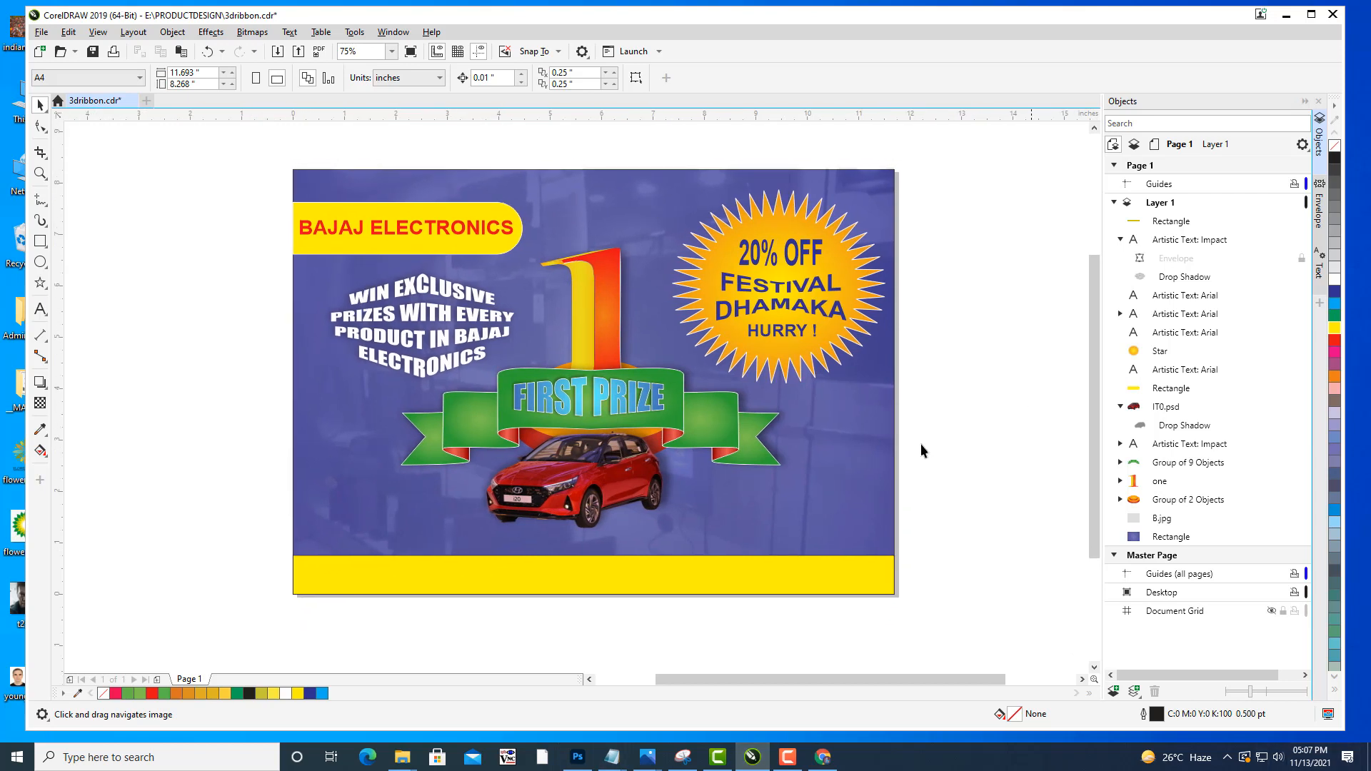
Search the photoshop ref images folder for HDFC and choose hdfc.png for import.
left_click(47, 33)
left_click(68, 34)
left_click(43, 30)
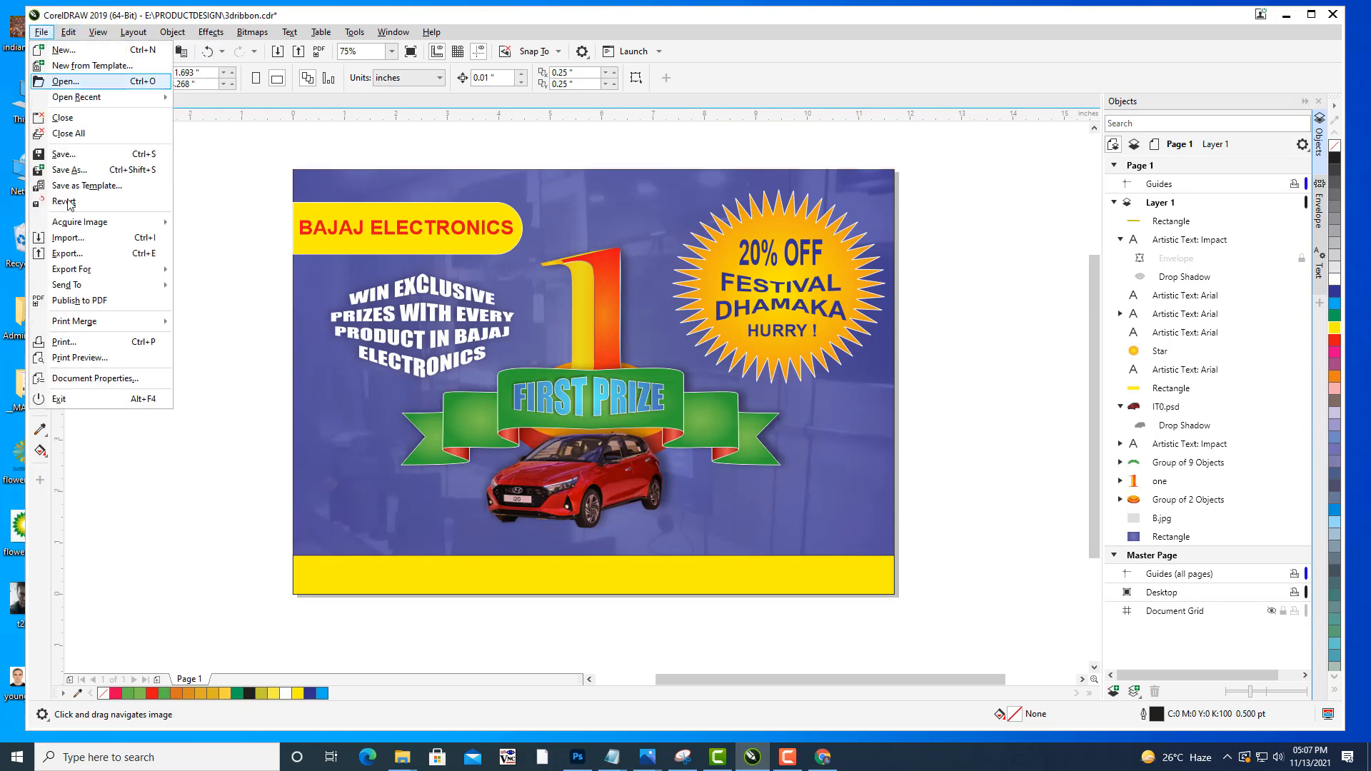
left_click(74, 238)
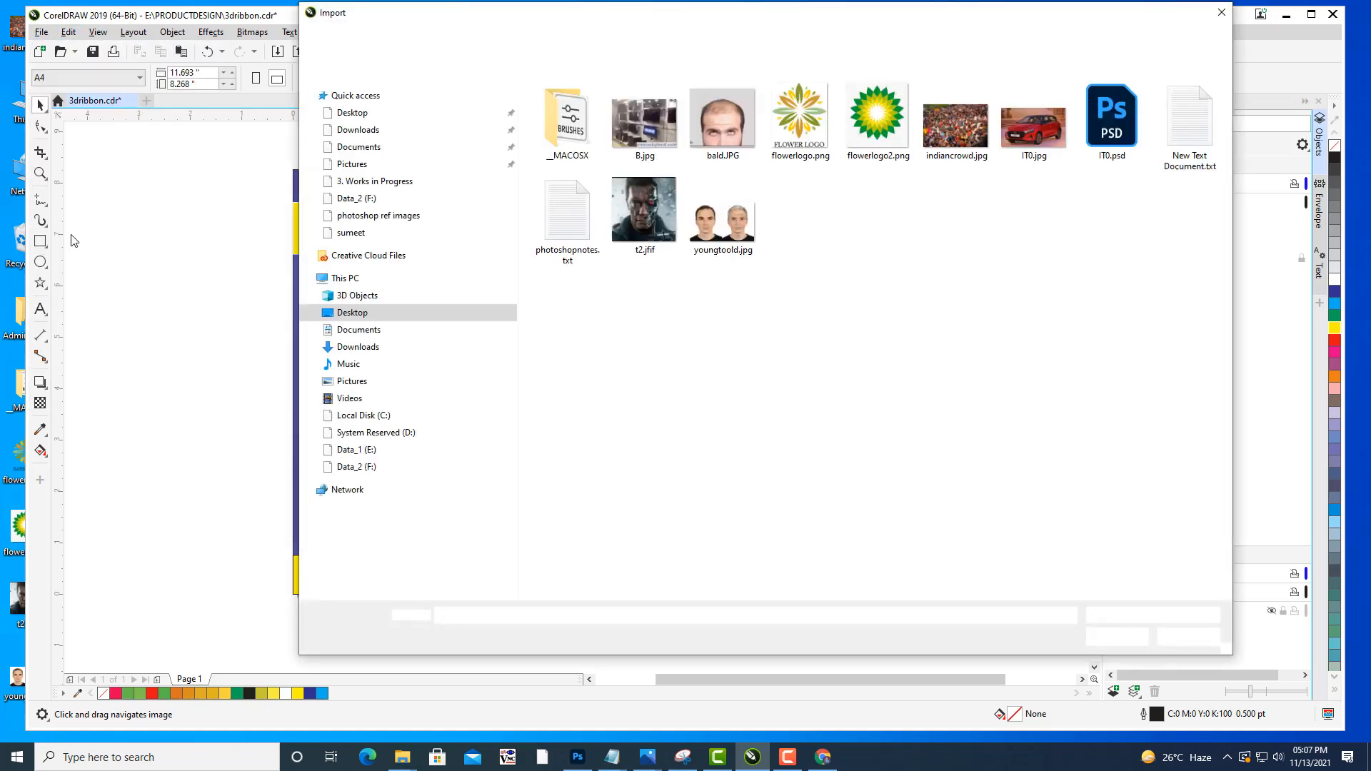
left_click(375, 221)
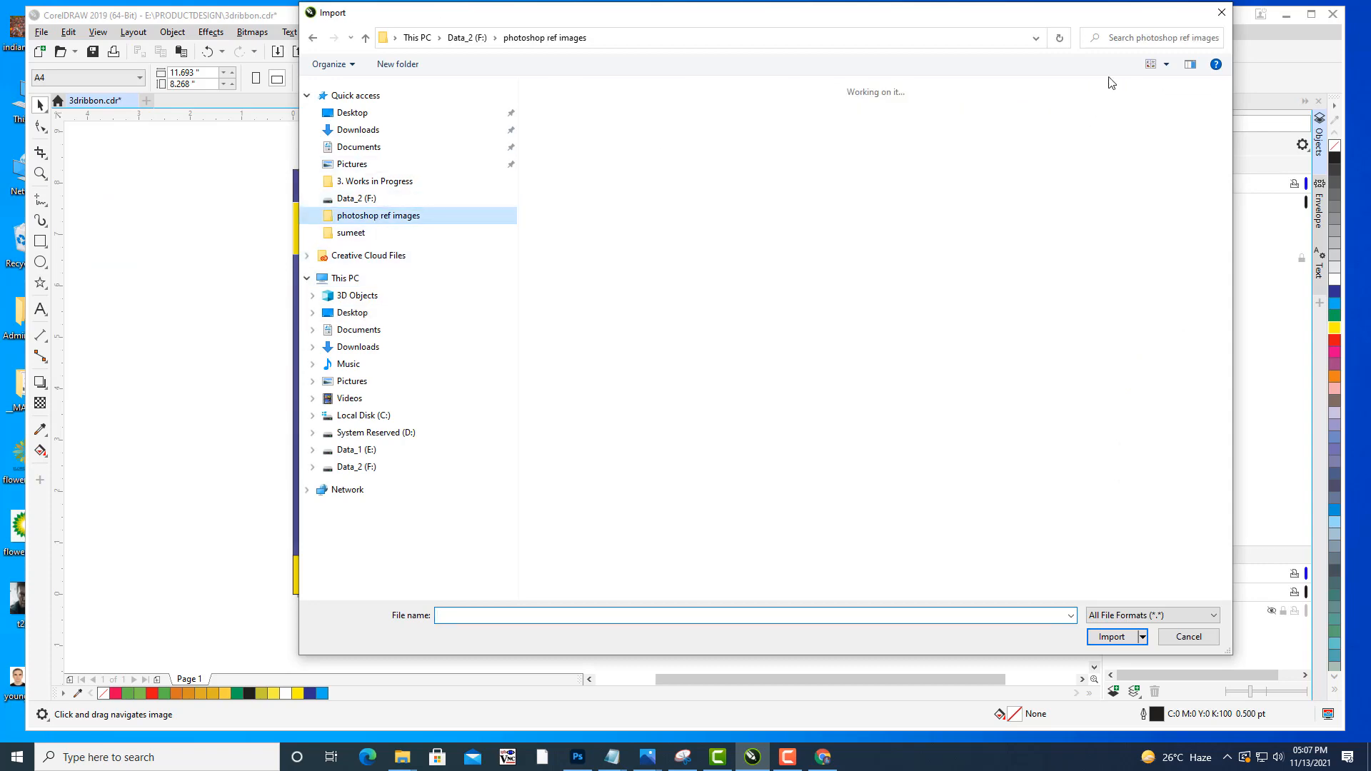
left_click(1140, 42)
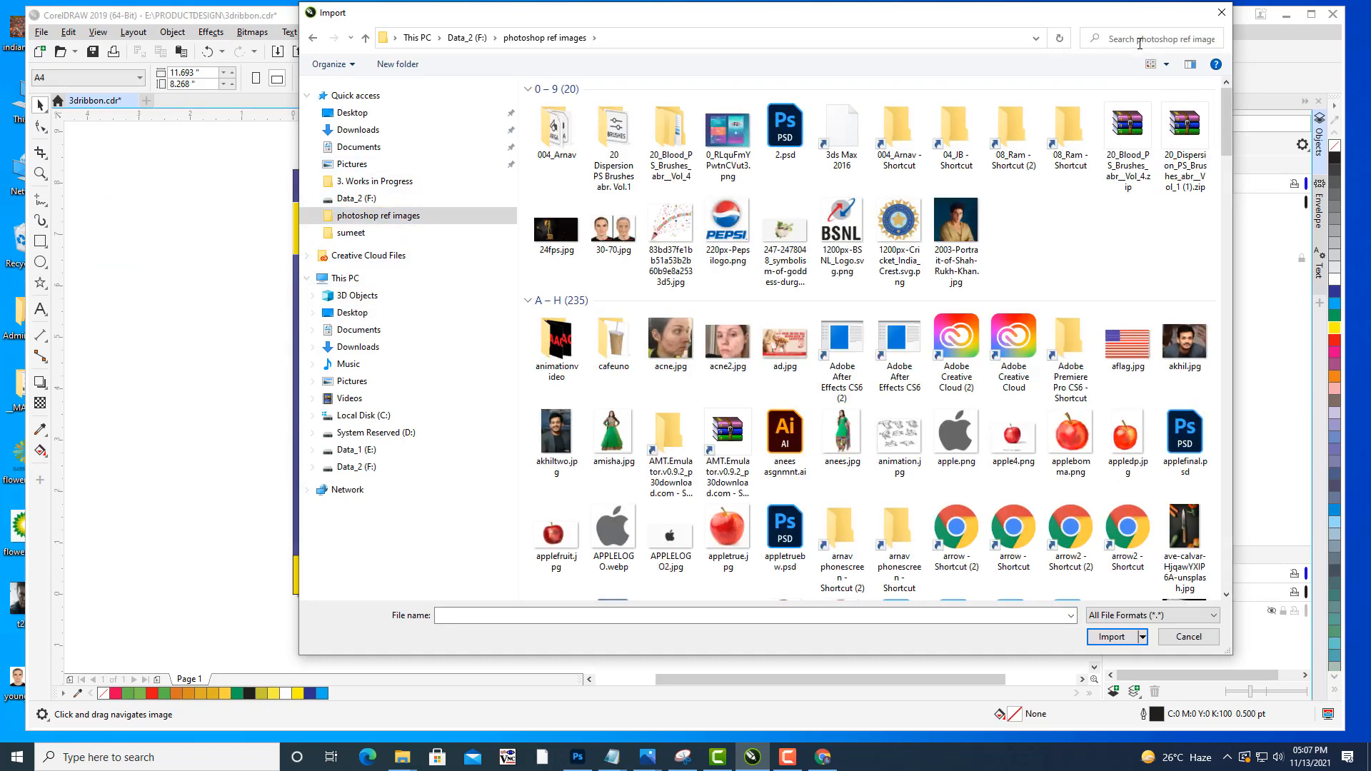
type("HDF")
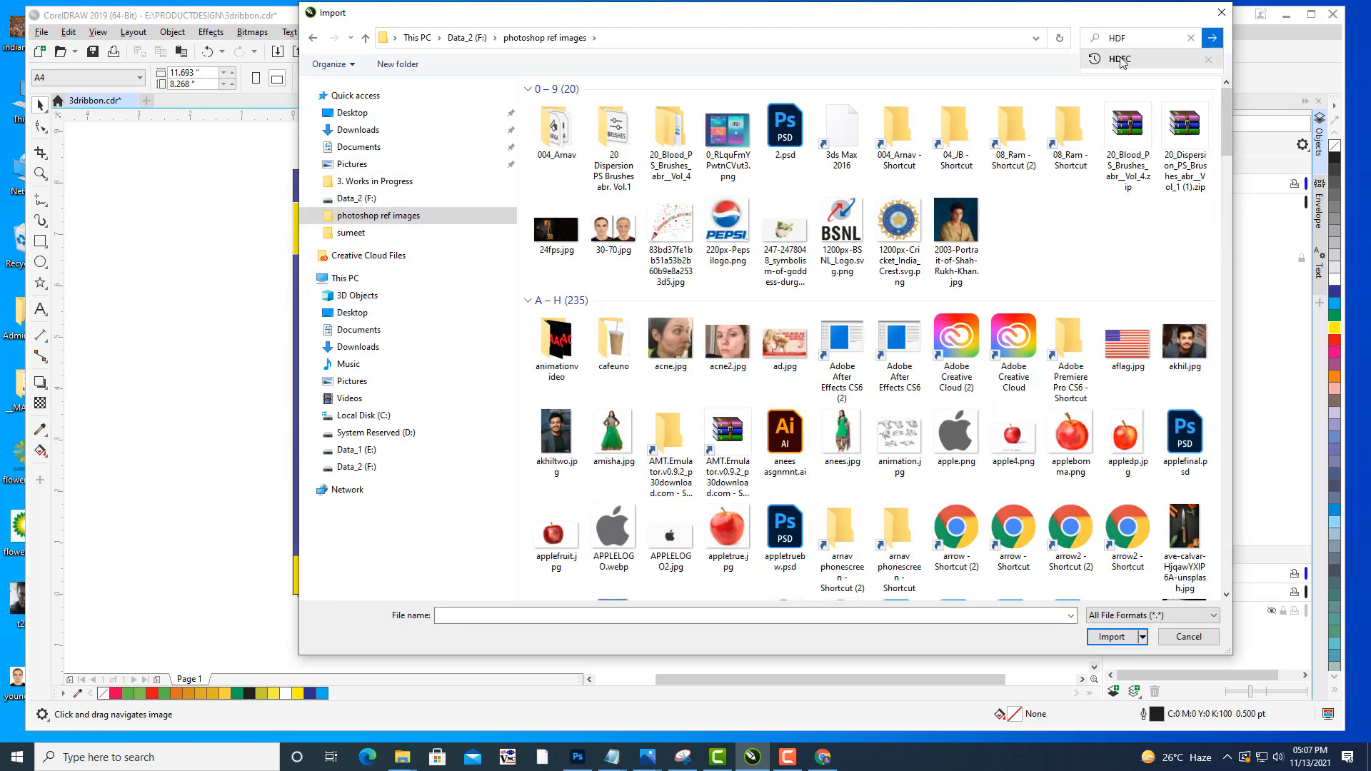
left_click(1123, 60)
left_click(567, 116)
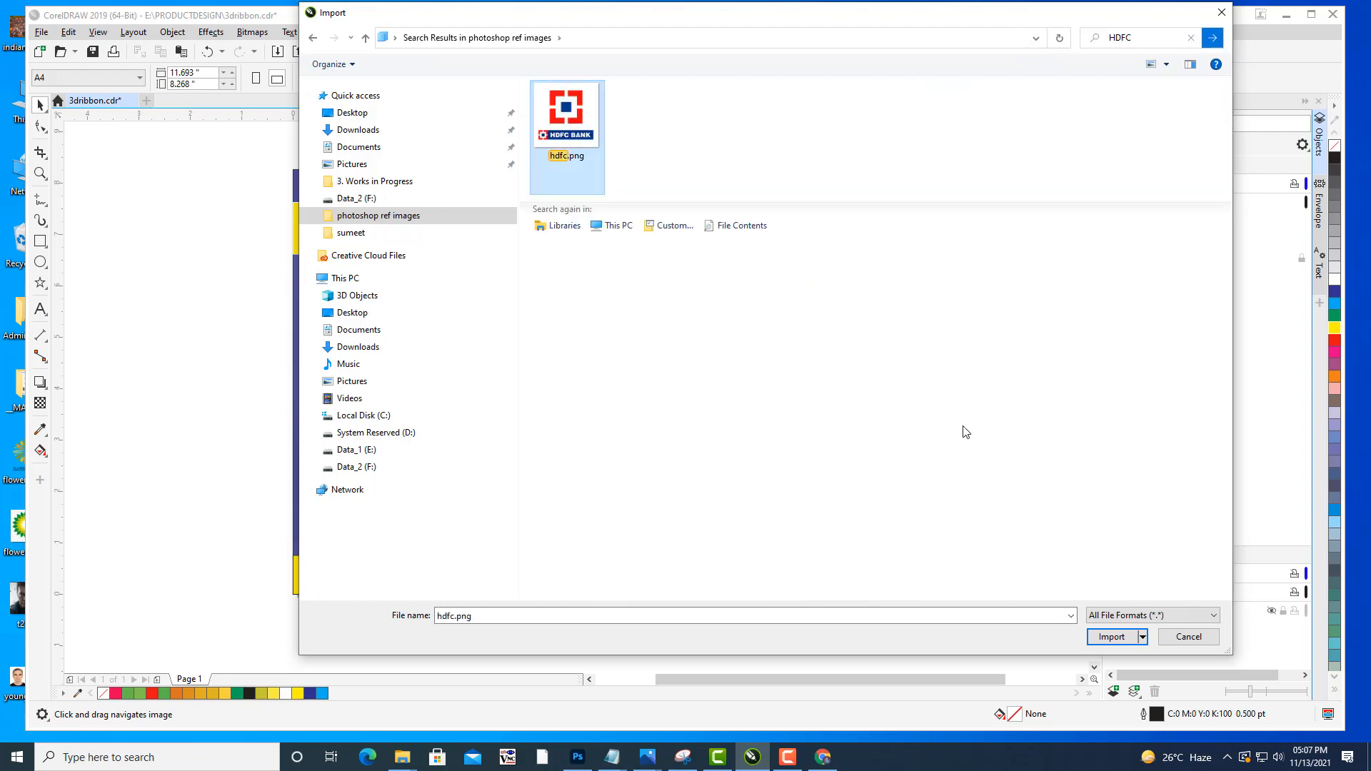
left_click(1113, 636)
Place the HDFC logo over the page's lower-left corner and shrink it proportionally to about 1.37 inches square.
left_click(950, 490)
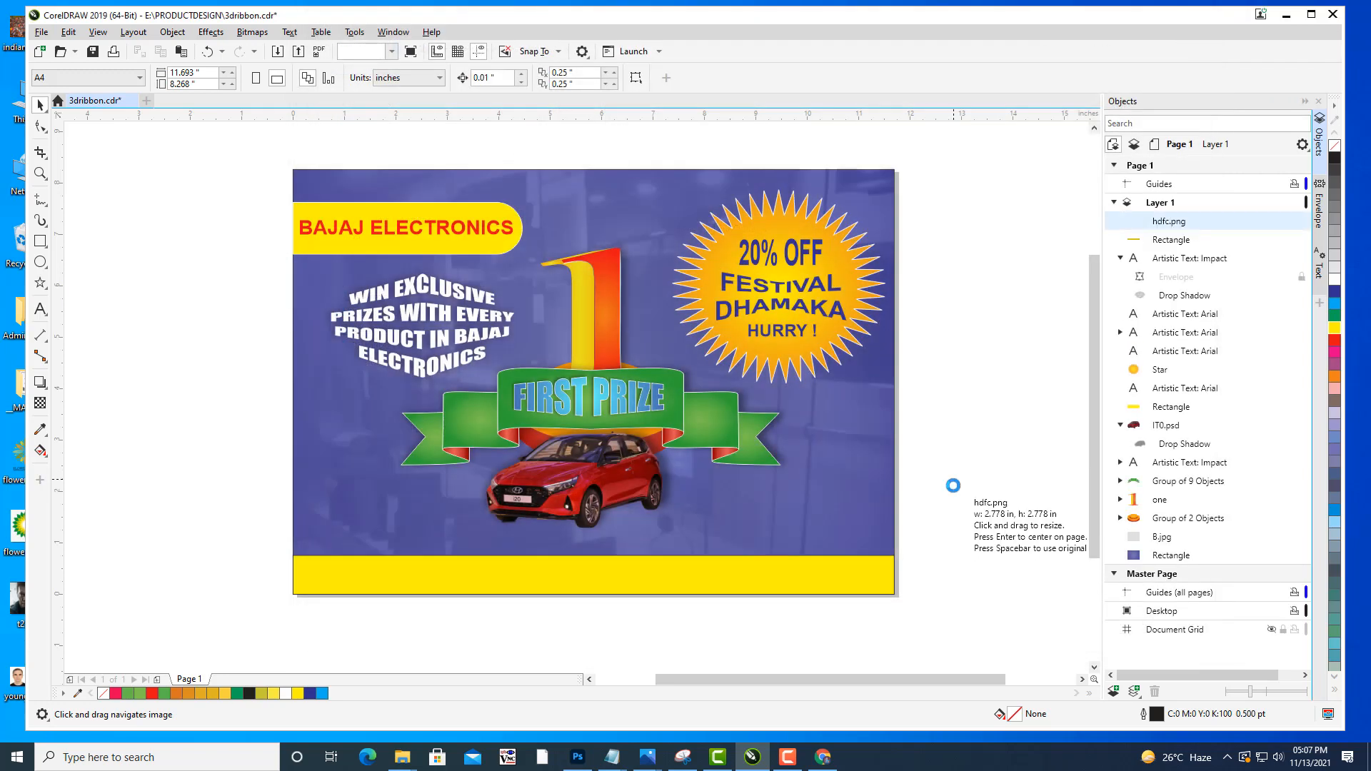
left_click_drag(993, 510, 358, 500)
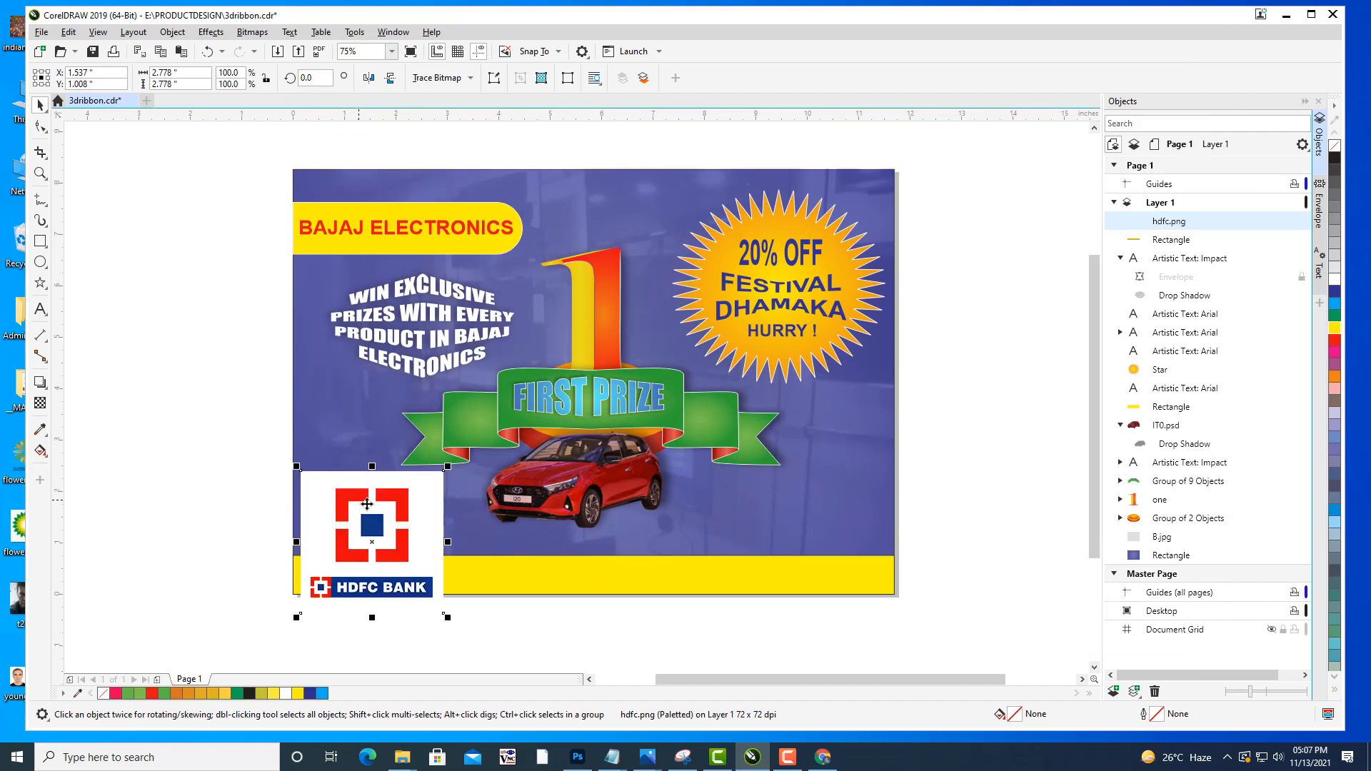
left_click_drag(444, 472, 327, 575)
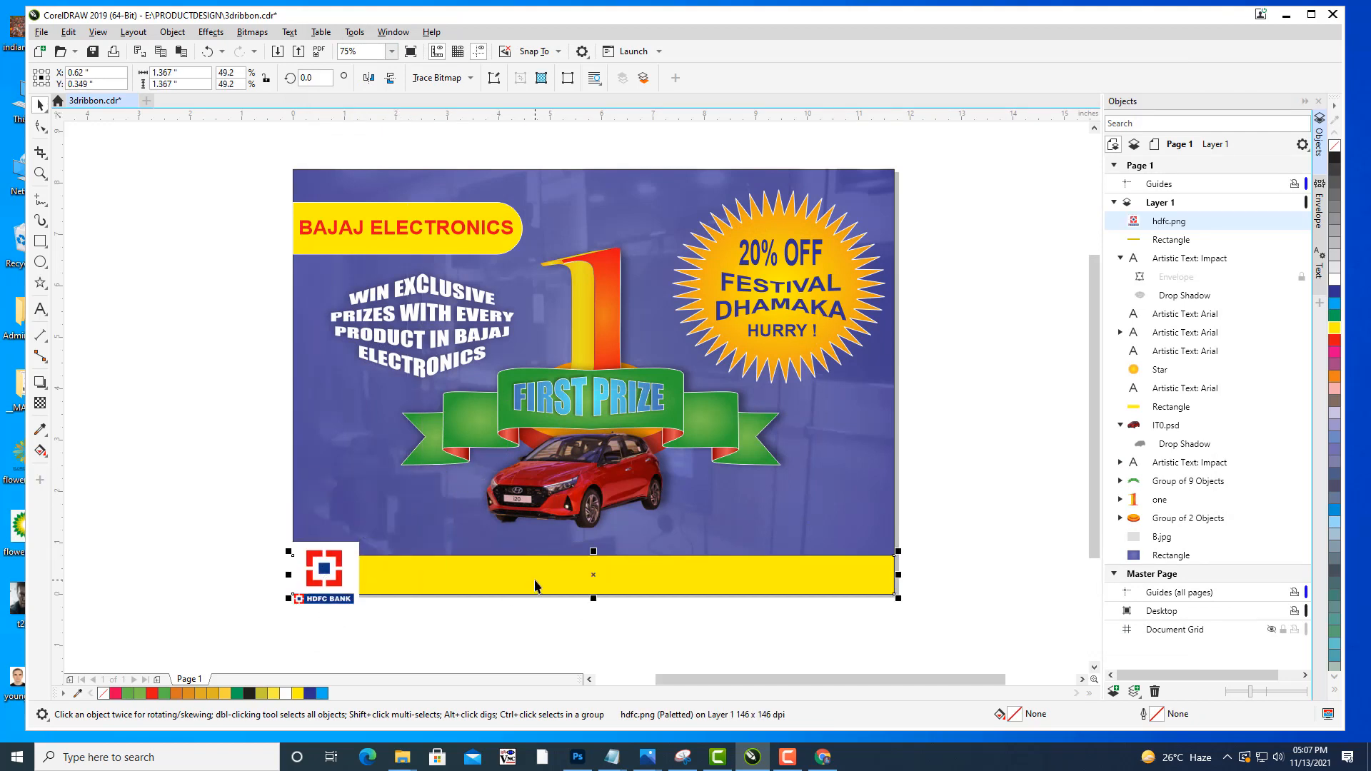
Stretch the yellow bottom strip upward to a height of about 1.04 inches.
left_click(534, 580)
left_click_drag(595, 556, 596, 542)
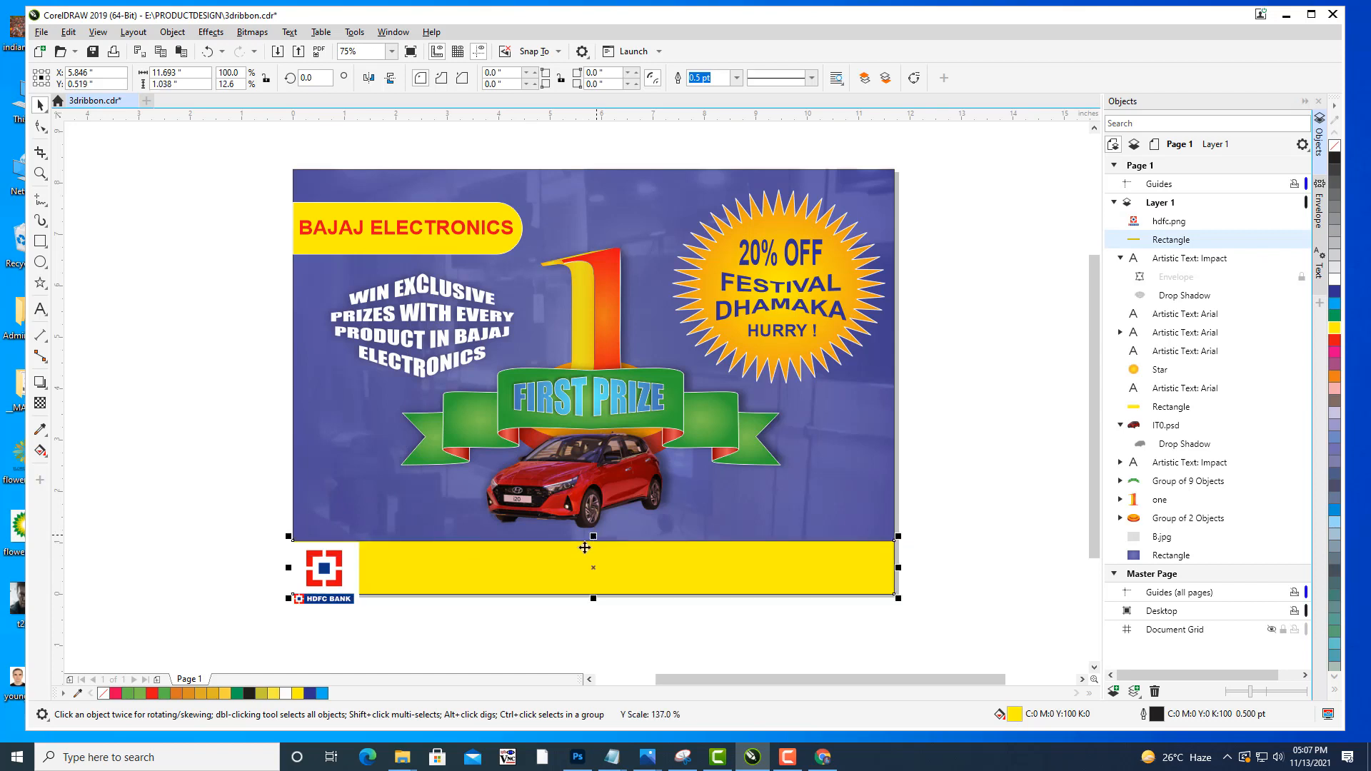
left_click(411, 646)
Shrink the HDFC logo to about 0.75 inches square and nudge it up to centre it vertically in the yellow strip.
left_click(364, 545)
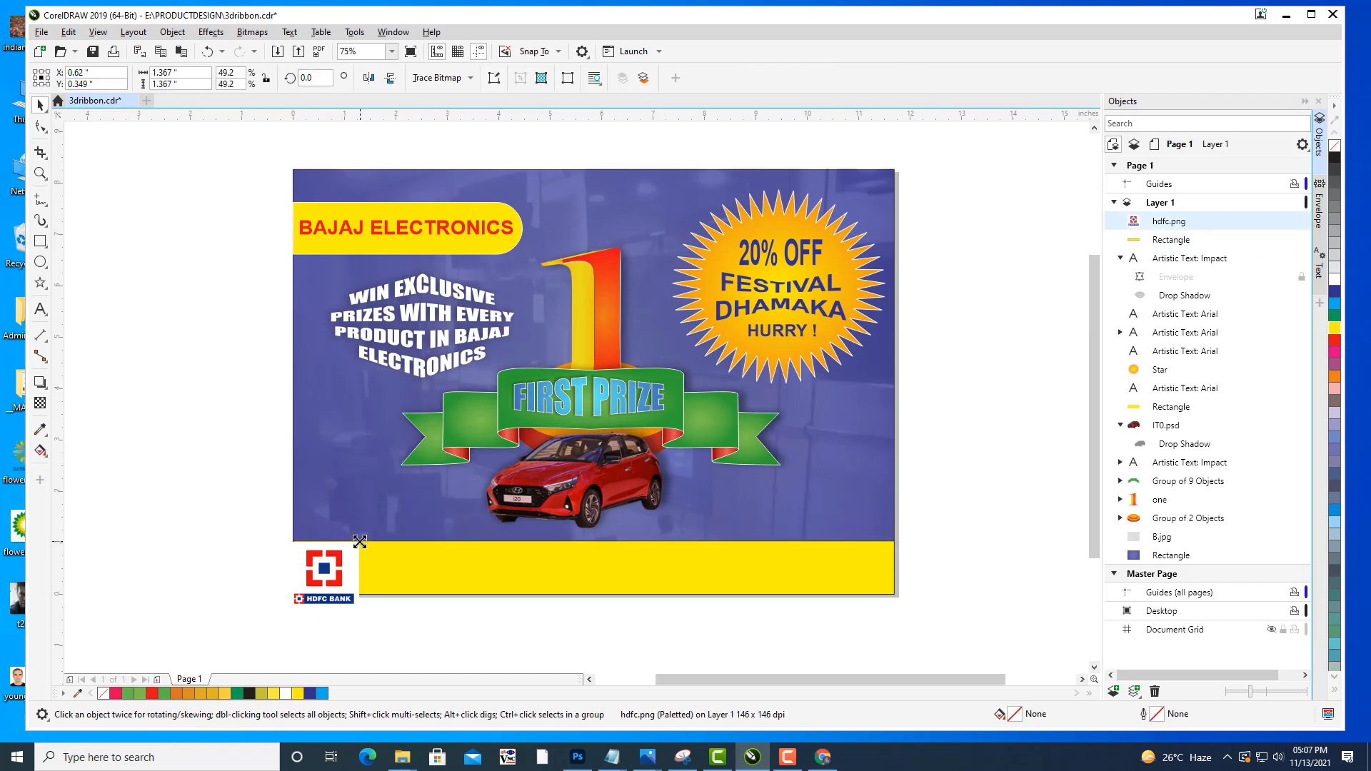
mouse_move(364, 537)
left_mouse_down()
mouse_move(335, 567)
mouse_move(349, 547)
left_mouse_up()
key("Up")
key("Up")
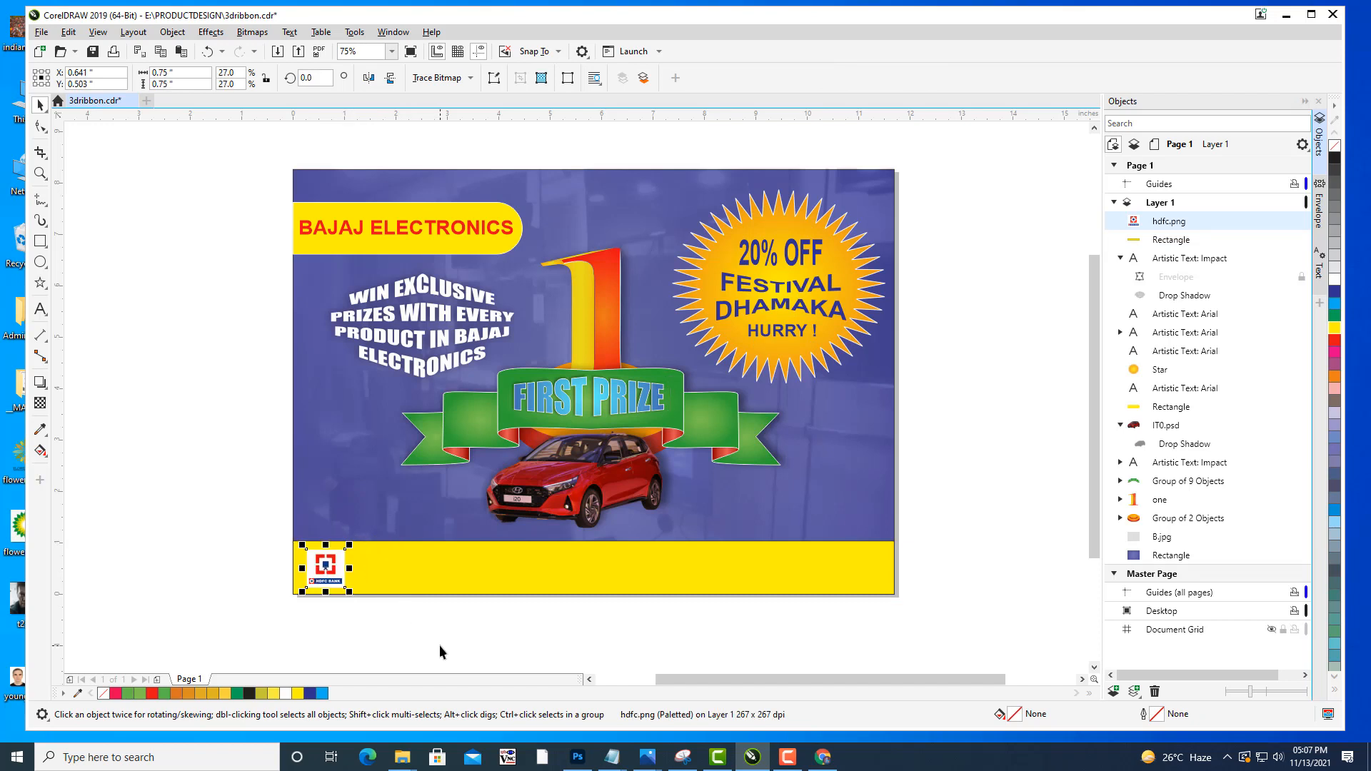
left_click(445, 644)
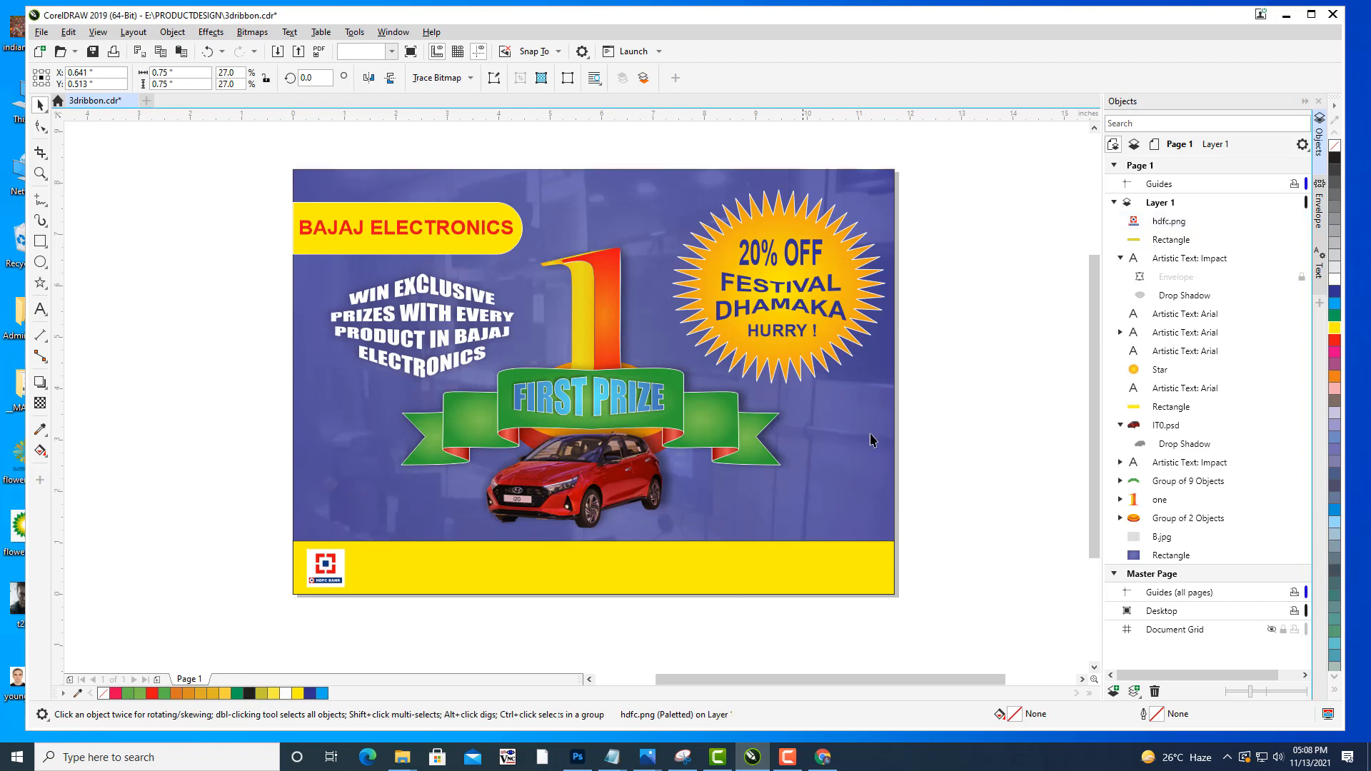
Add the text "GET 10% CASHBACK ON ALL HDFC CREDIT AND DEBIT CARDS" on the yellow strip, to the right of the HDFC logo.
mouse_move(884, 403)
left_mouse_down()
mouse_move(980, 351)
mouse_move(891, 391)
left_mouse_up()
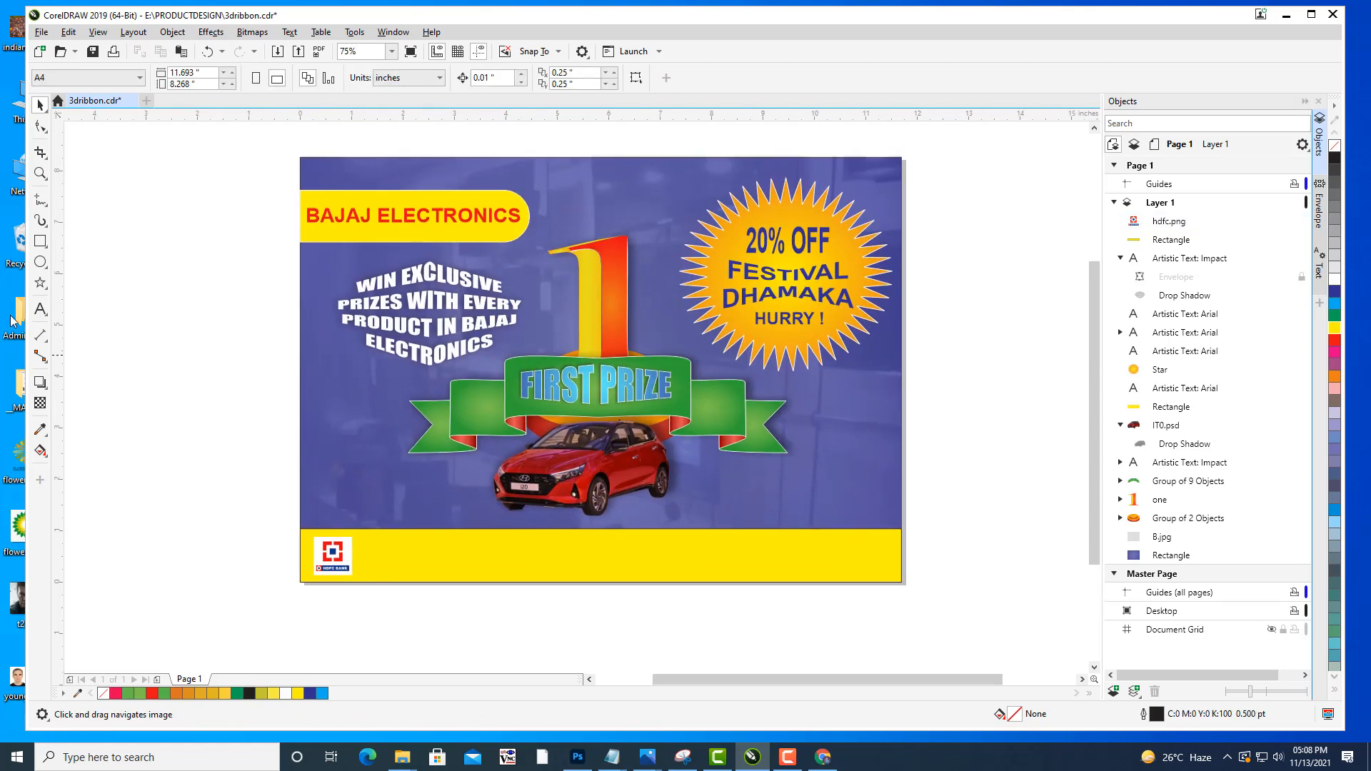
left_click(40, 309)
left_click(407, 553)
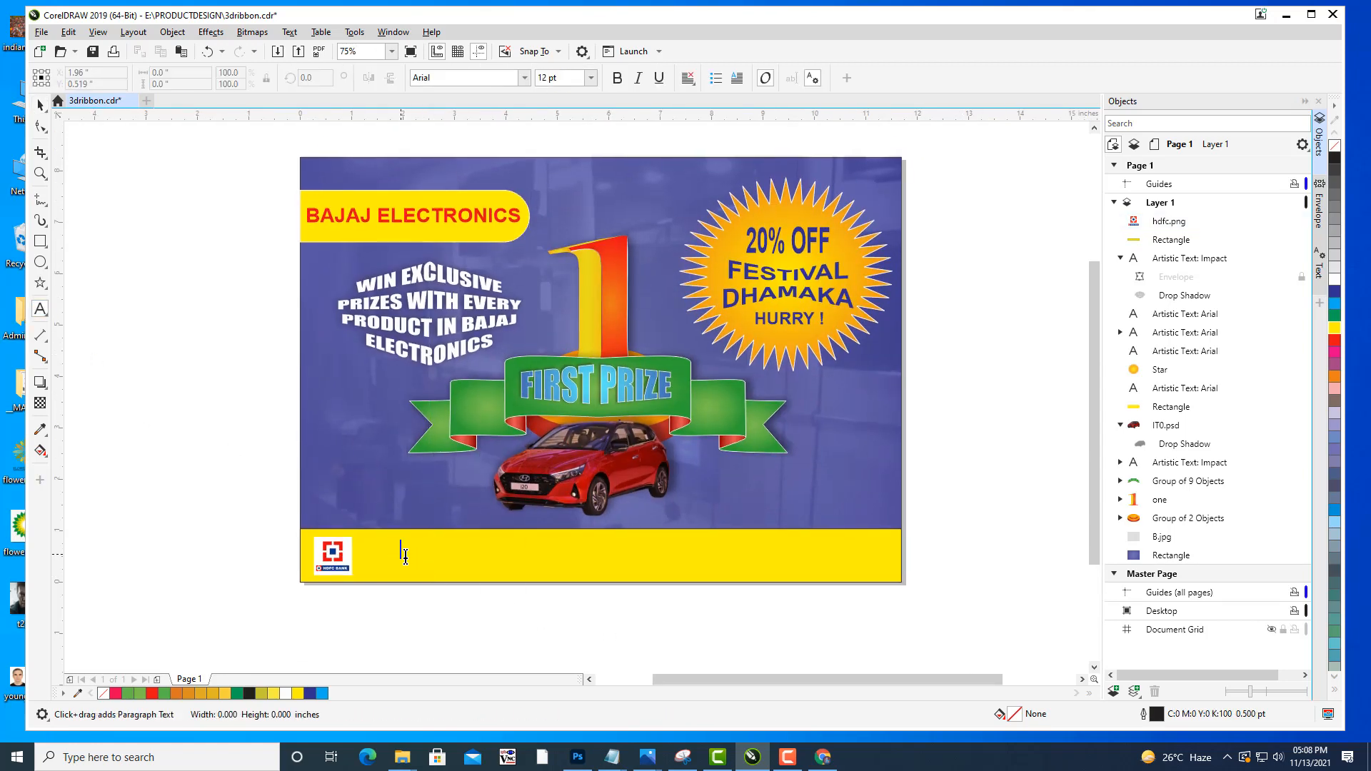
type("GET")
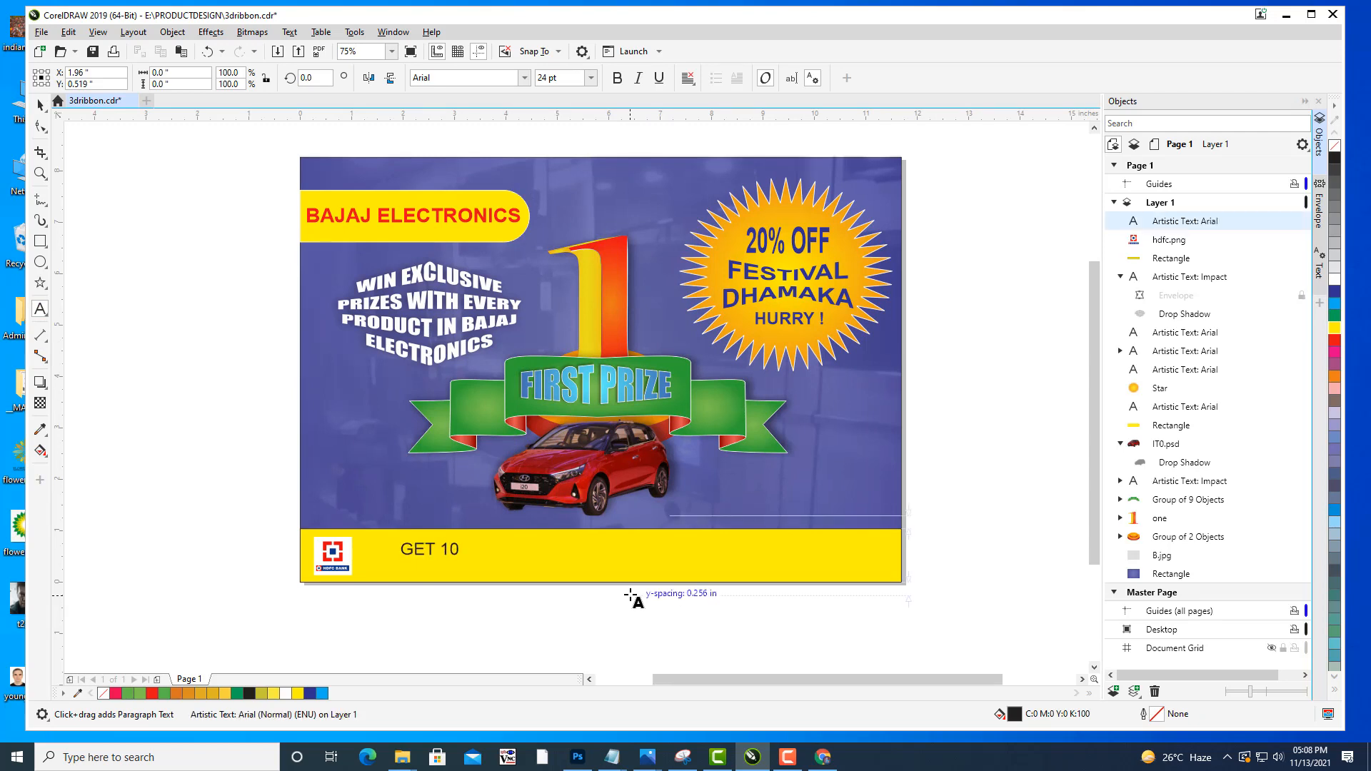
type("10% CASHBACK ON ALL HDF")
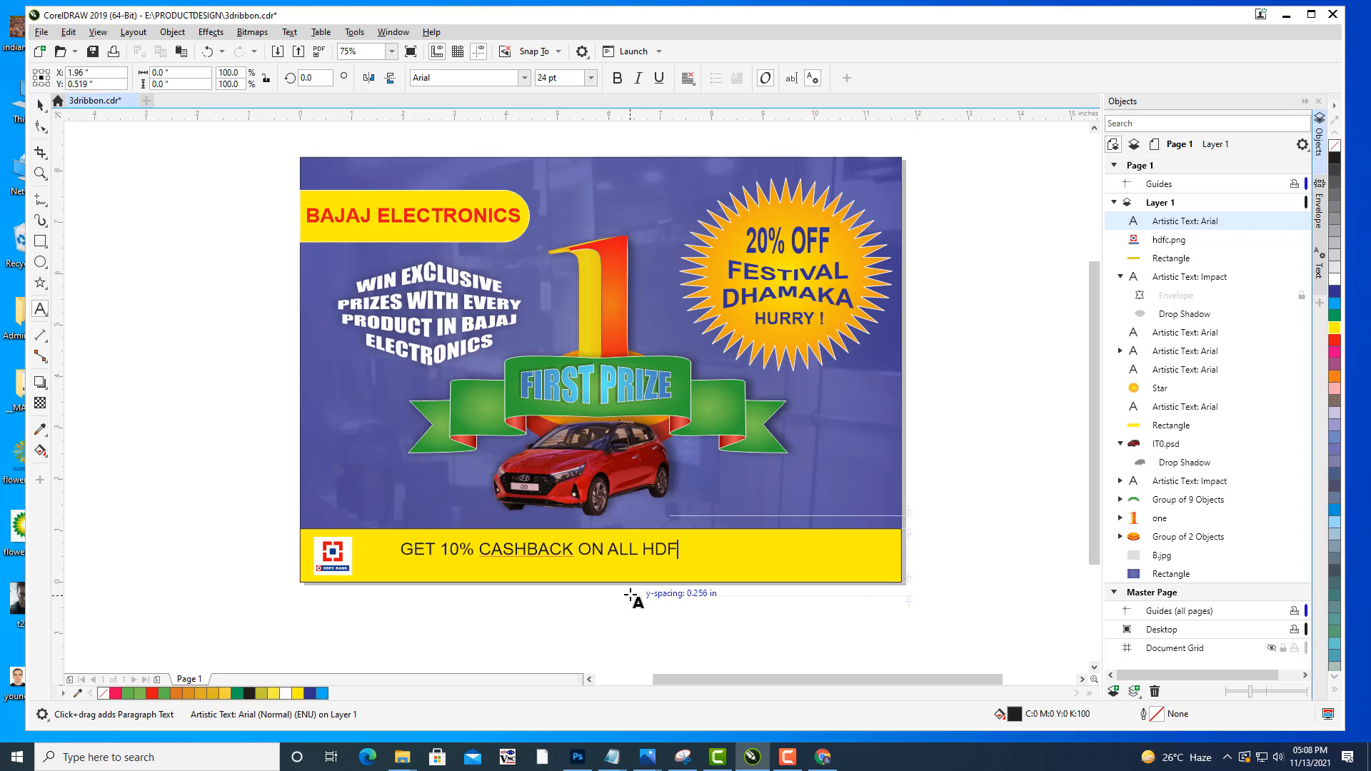
type("C CREDIT AND DEB")
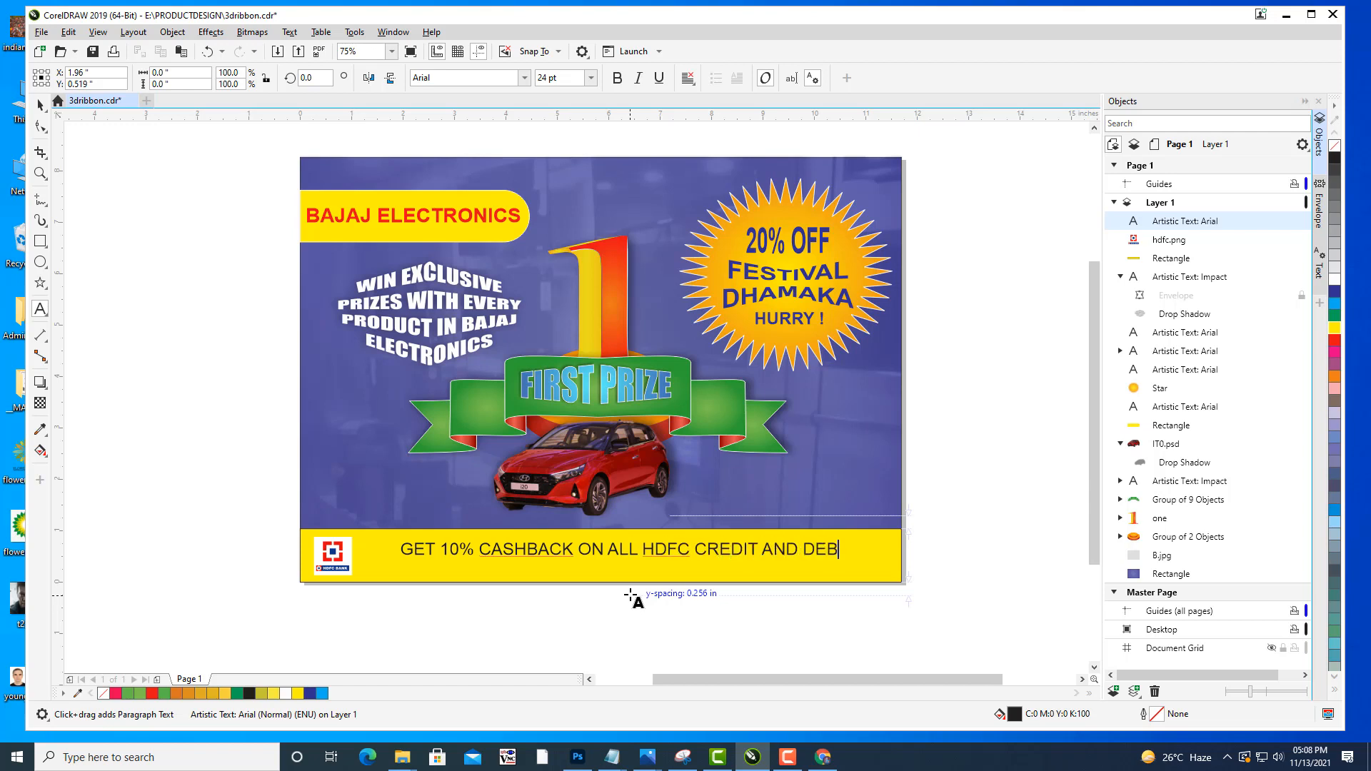
type("IT CARDS")
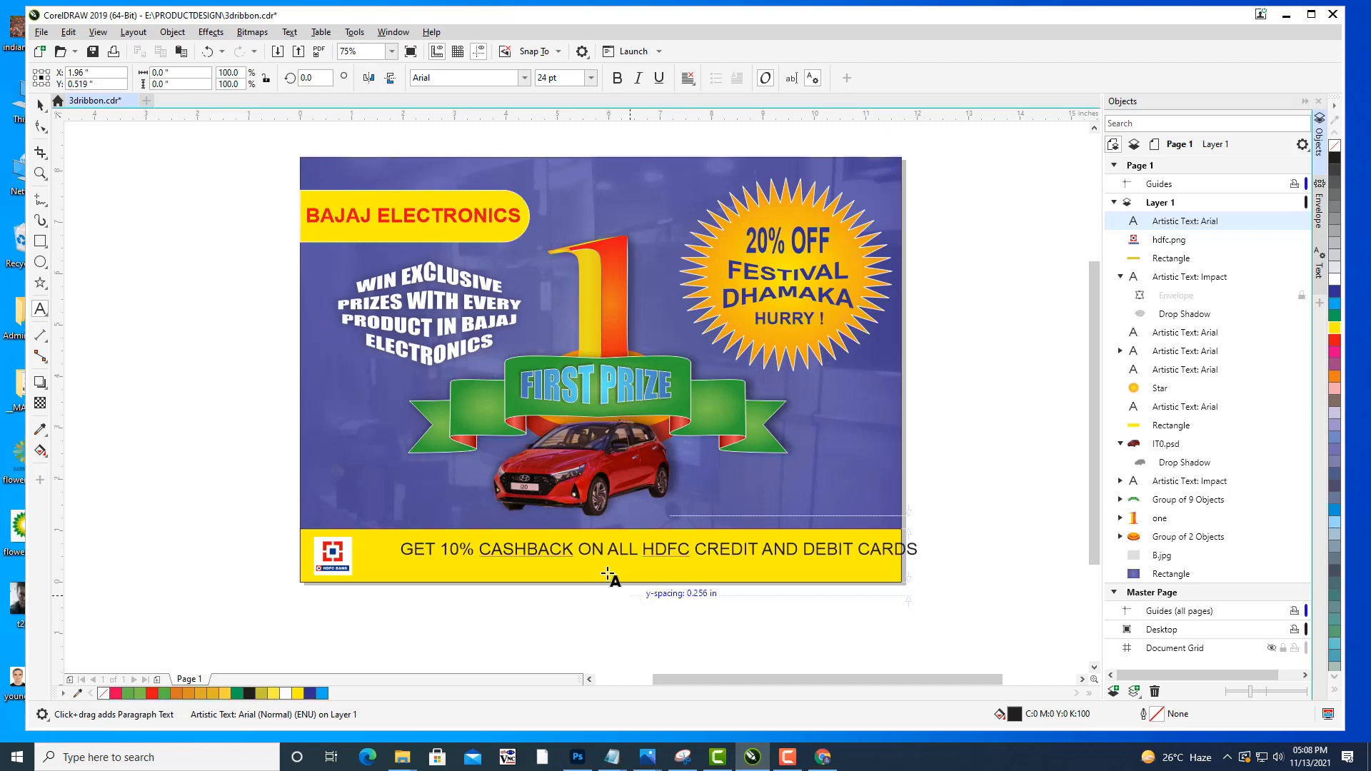
Move the cashback text beside the HDFC logo and enlarge it proportionally to about 10.25 inches wide within the strip.
key("ctrl+space")
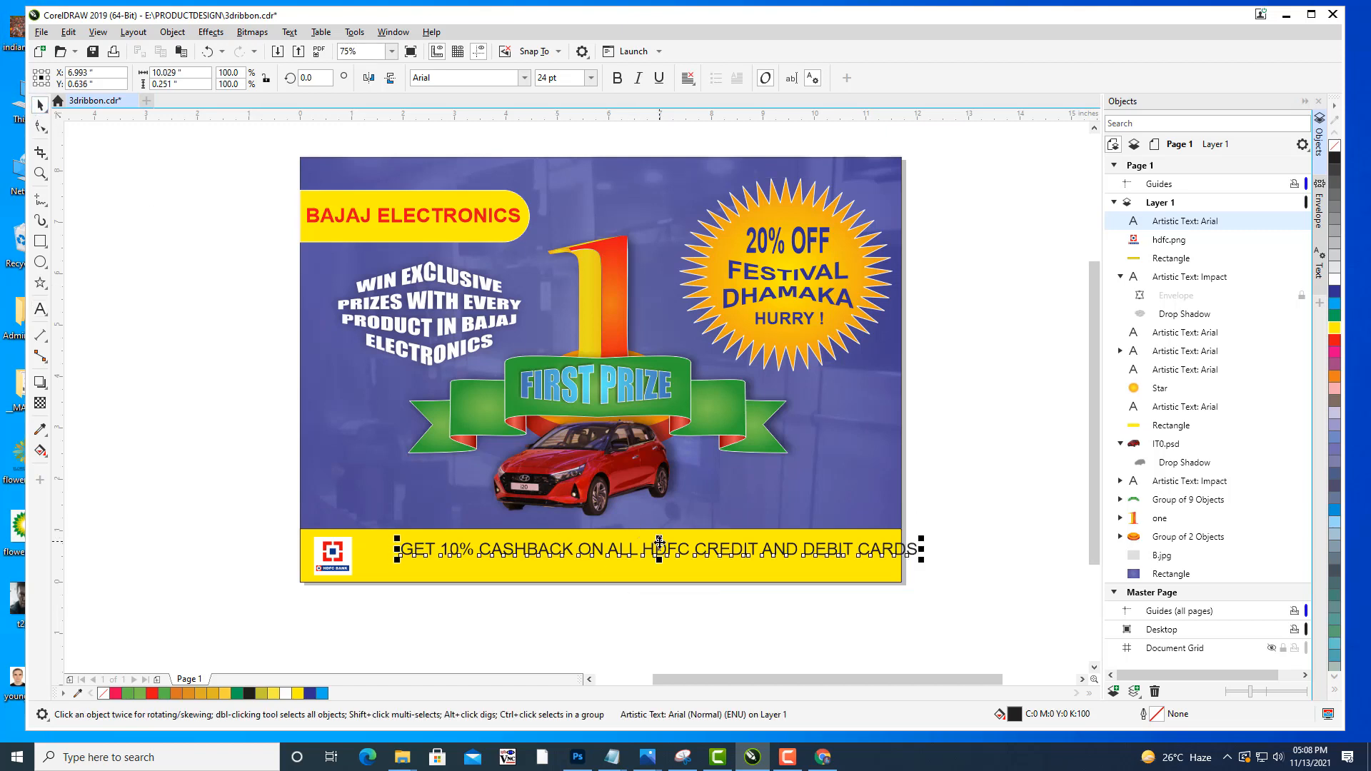
left_click_drag(661, 553, 626, 563)
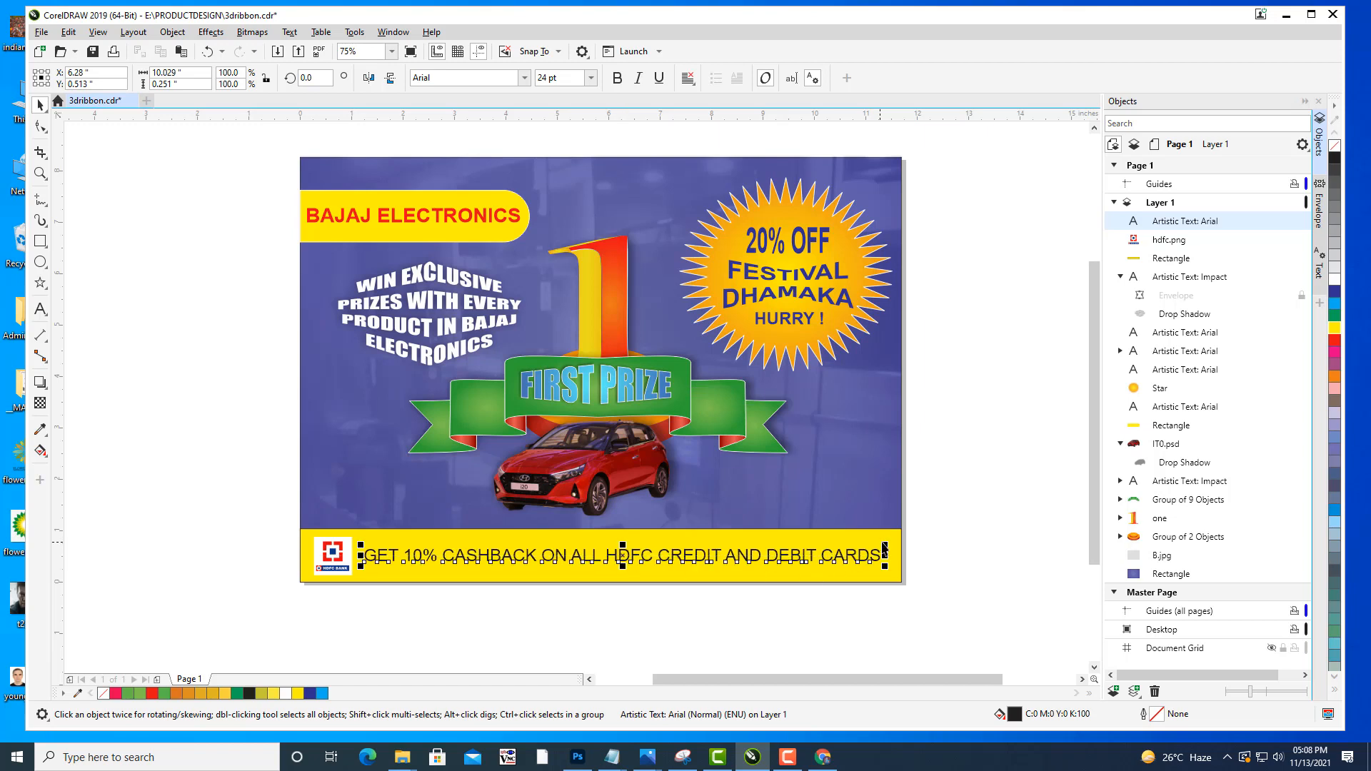
left_click_drag(885, 548, 897, 540)
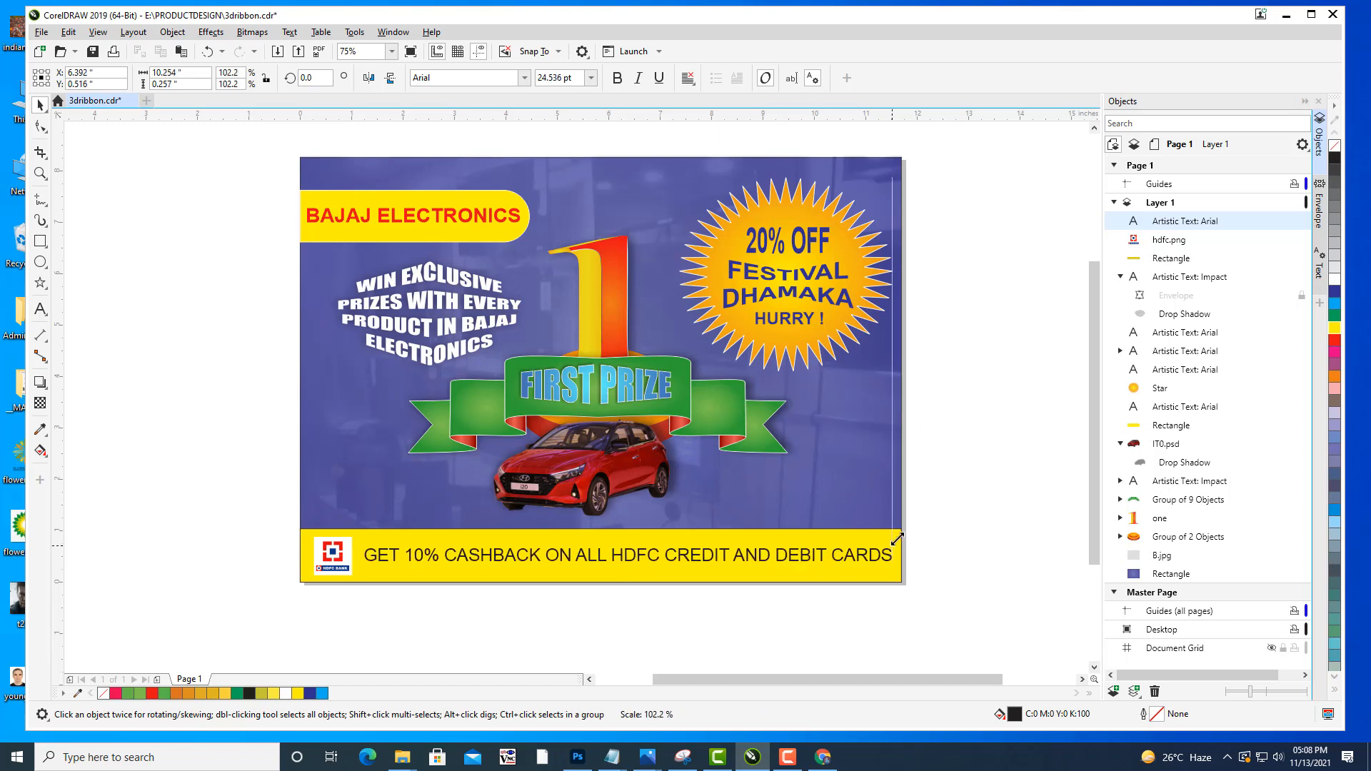
left_click(950, 508)
left_click(596, 554)
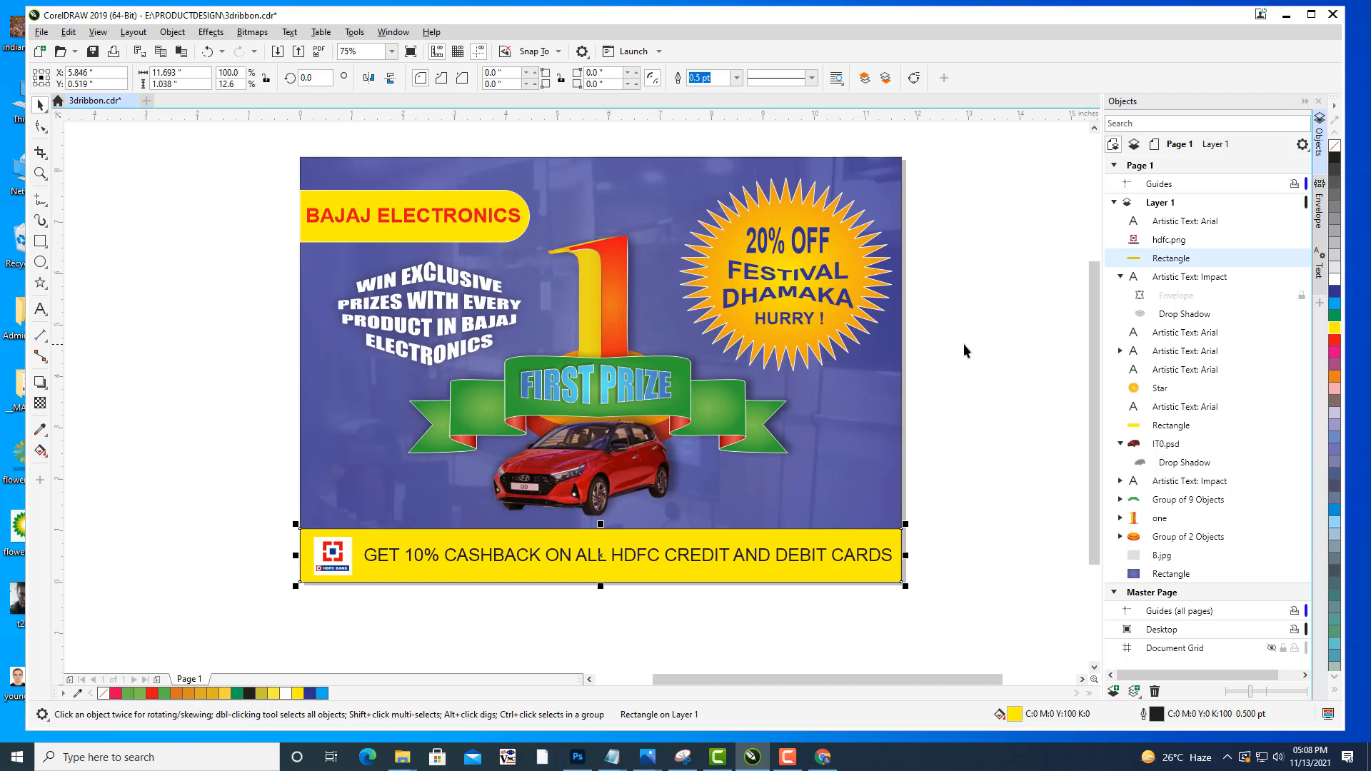
left_click(976, 386)
Make the cashback text bold and change its font to Impact.
left_click(785, 557)
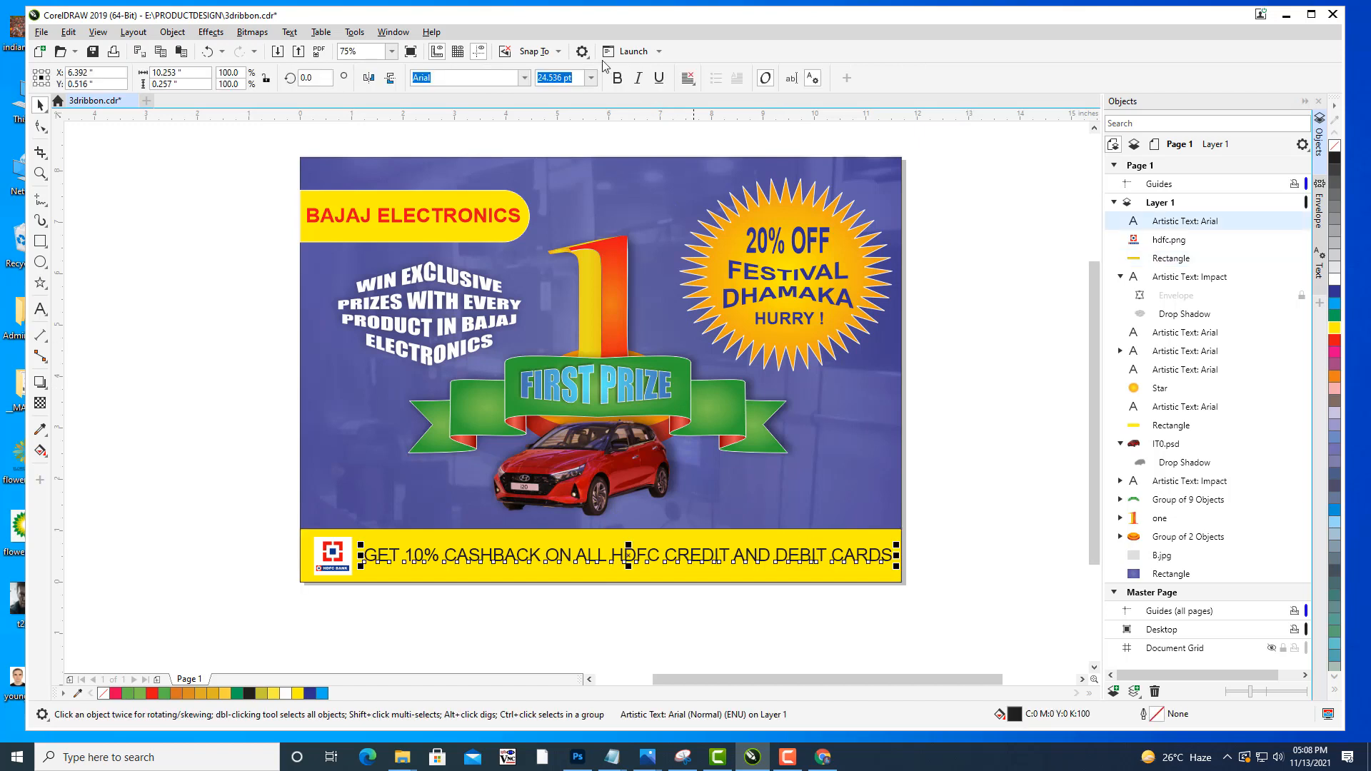
left_click(617, 77)
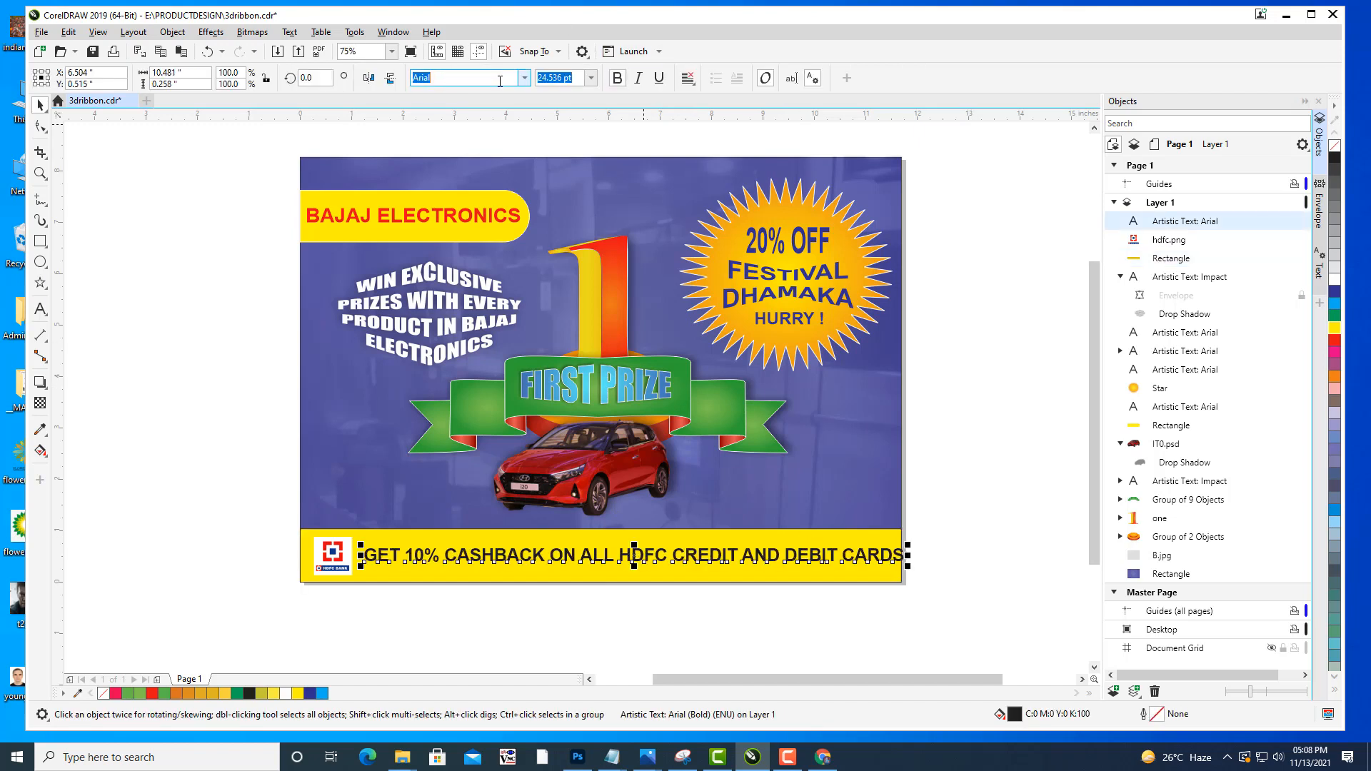
type("Impact")
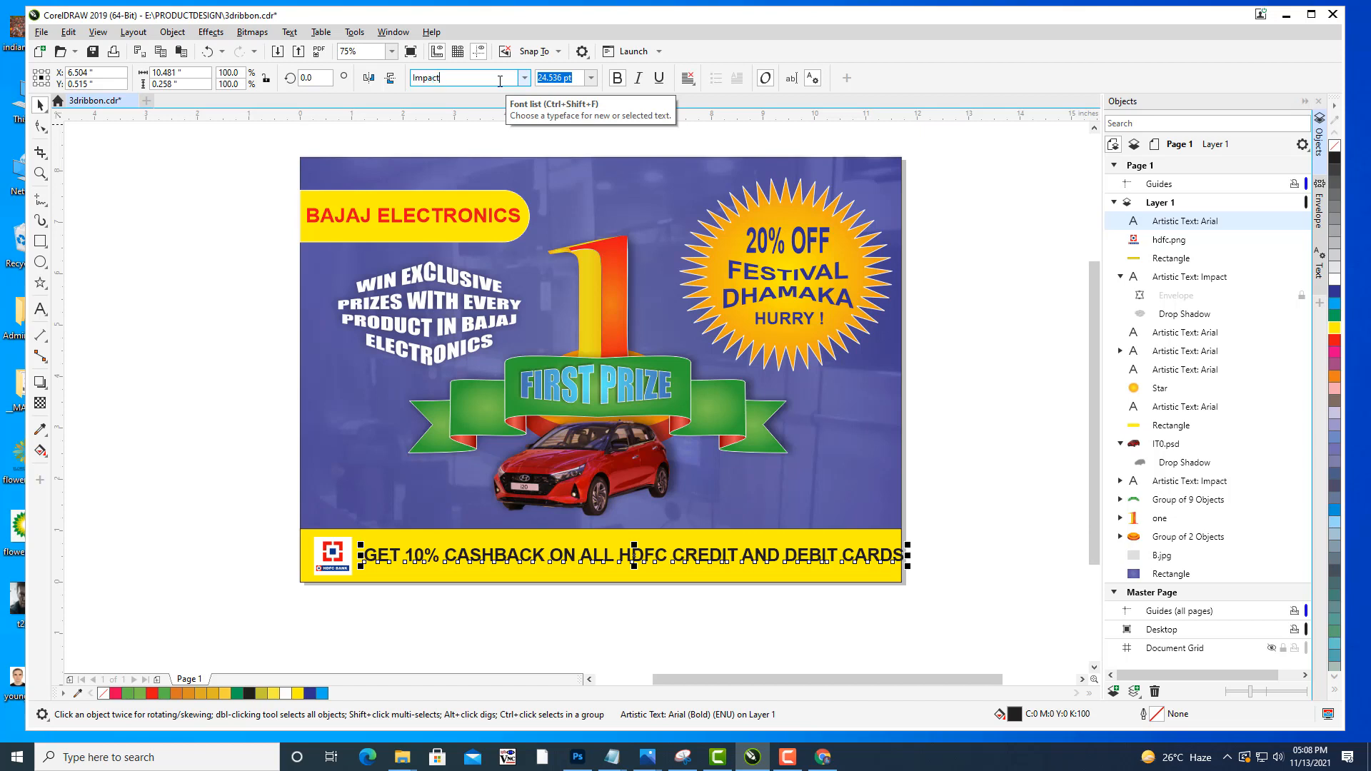
key("Return")
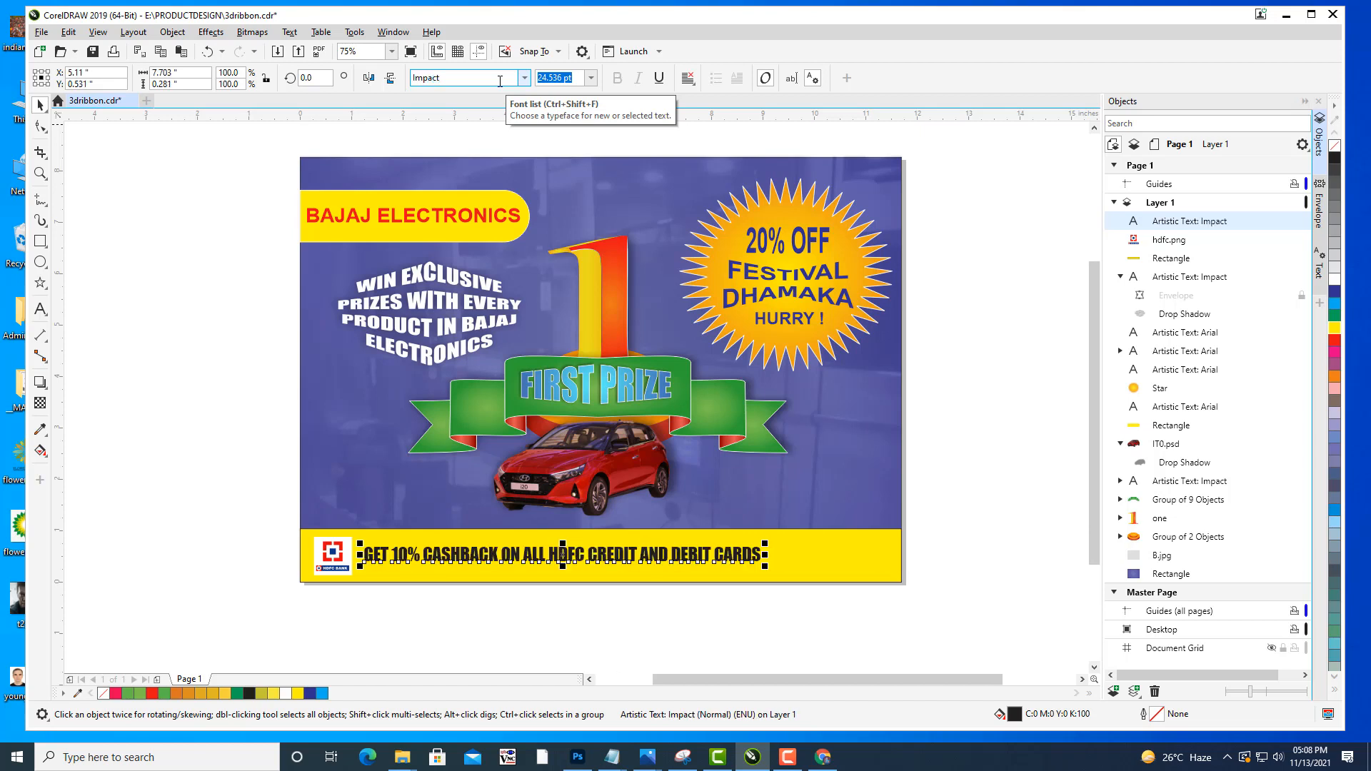
Enlarge the cashback text to about 32.7 pt to fill the strip's width and shift it down to the strip's vertical centre.
left_click_drag(765, 545, 894, 527)
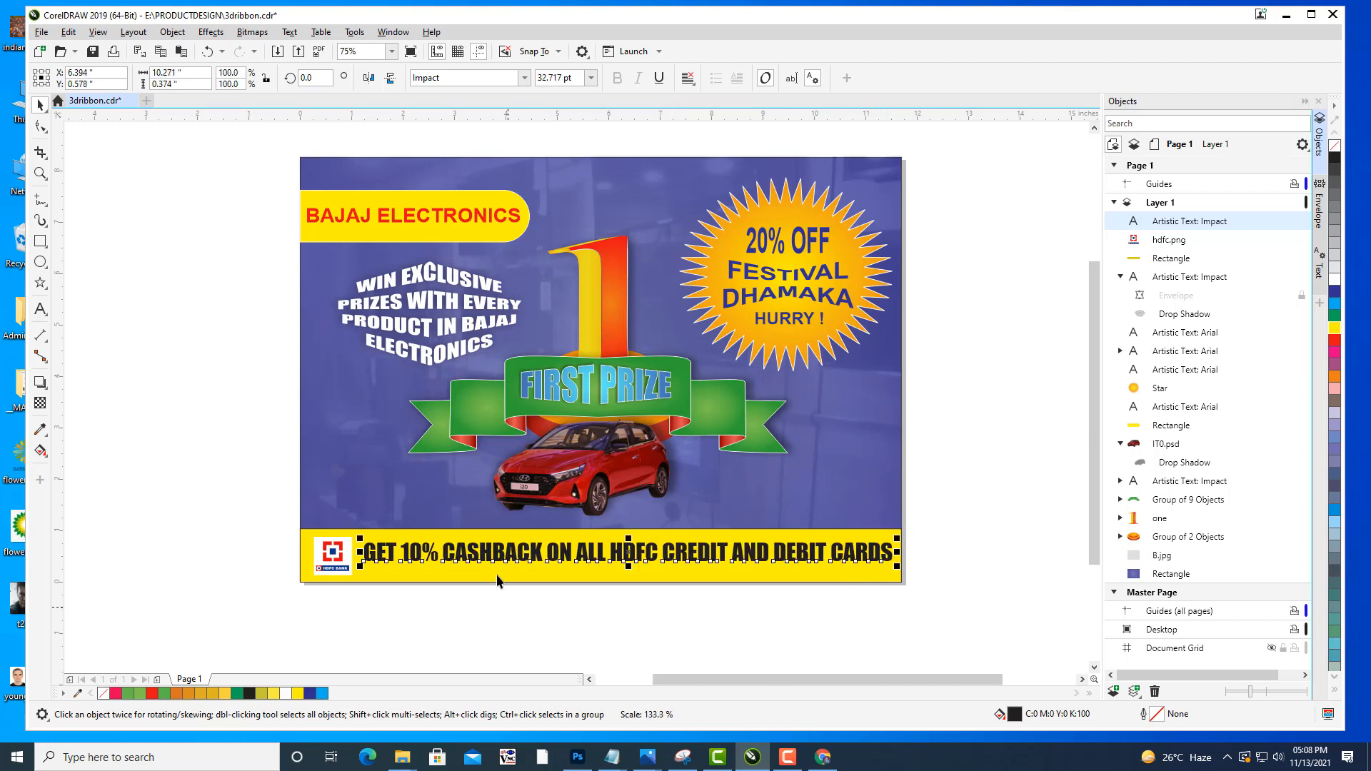
left_click_drag(628, 557, 631, 564)
key("Down")
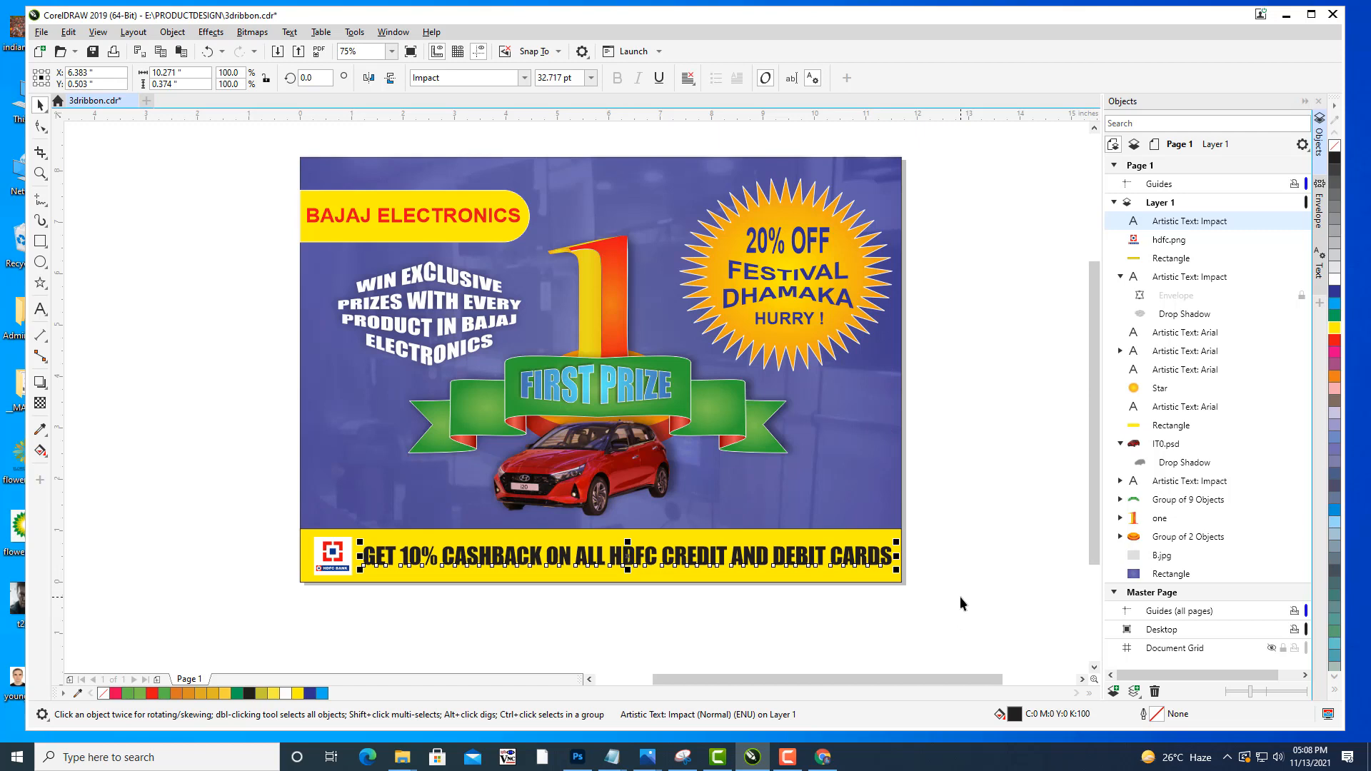
left_click(960, 492)
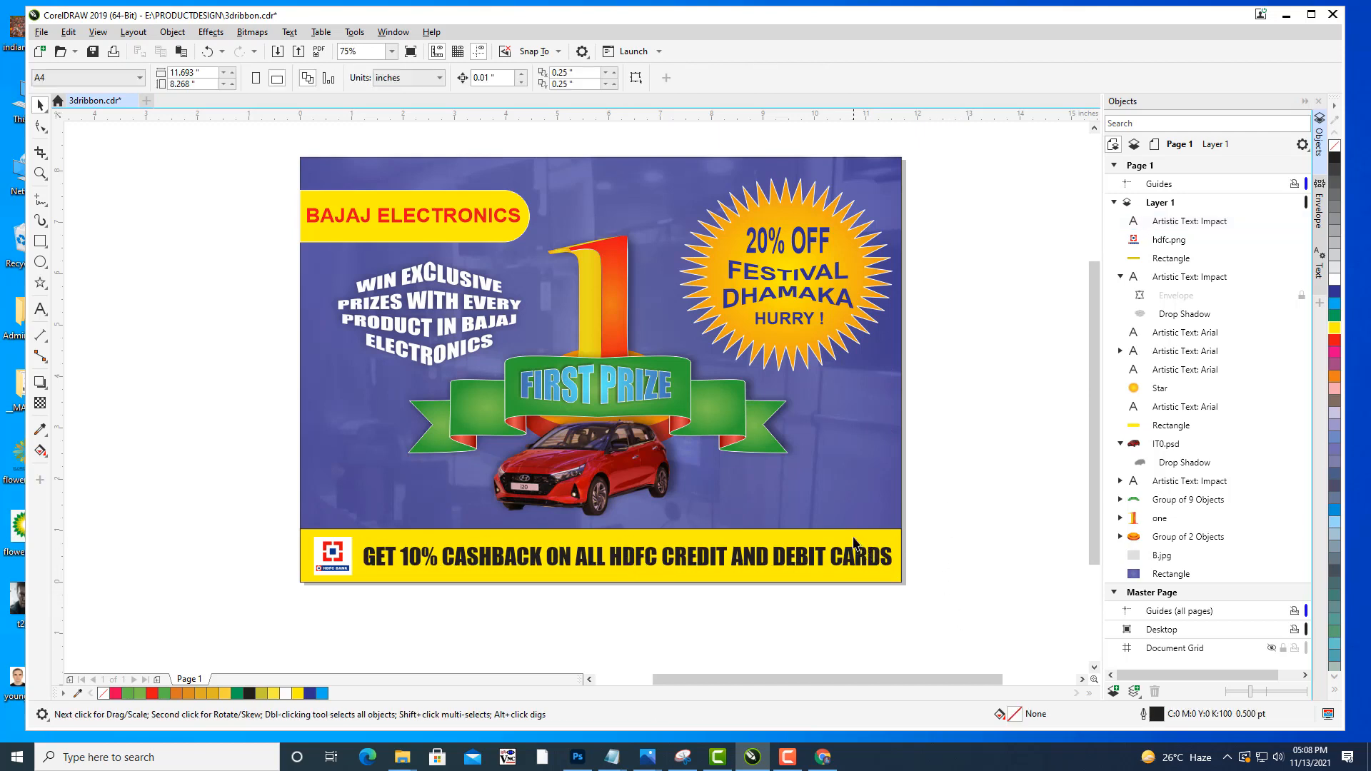
Set the outline width of the yellow strip at the page's lower edge to Hairline.
left_click(859, 539)
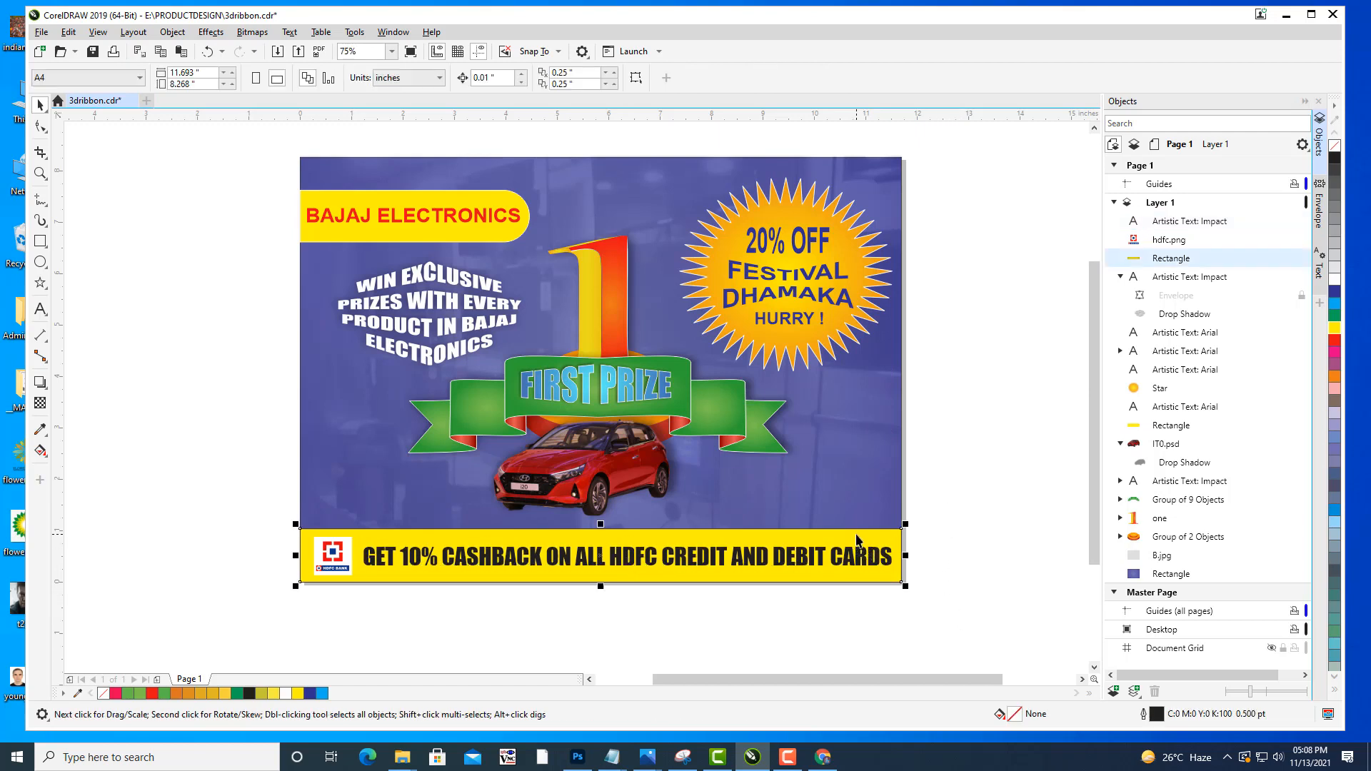
double_click(1155, 716)
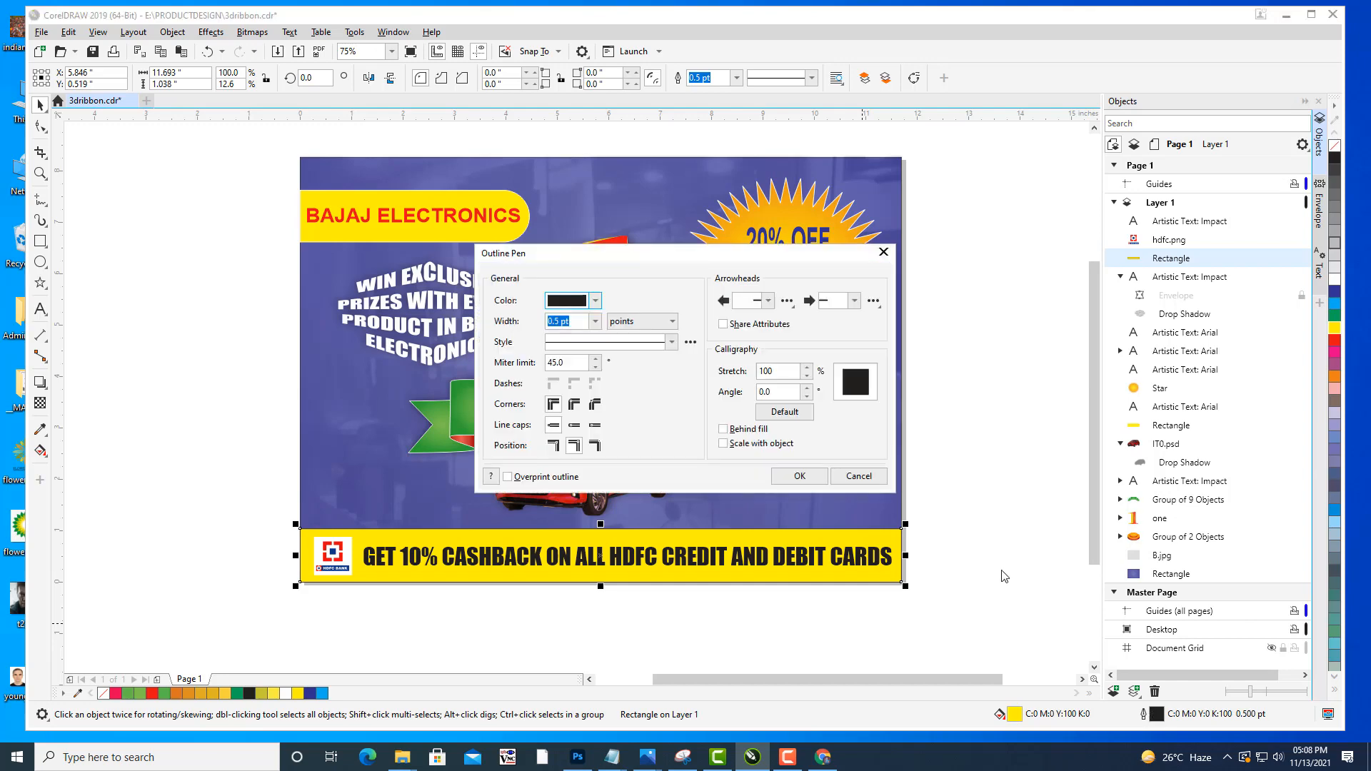
left_click_drag(638, 254, 1063, 122)
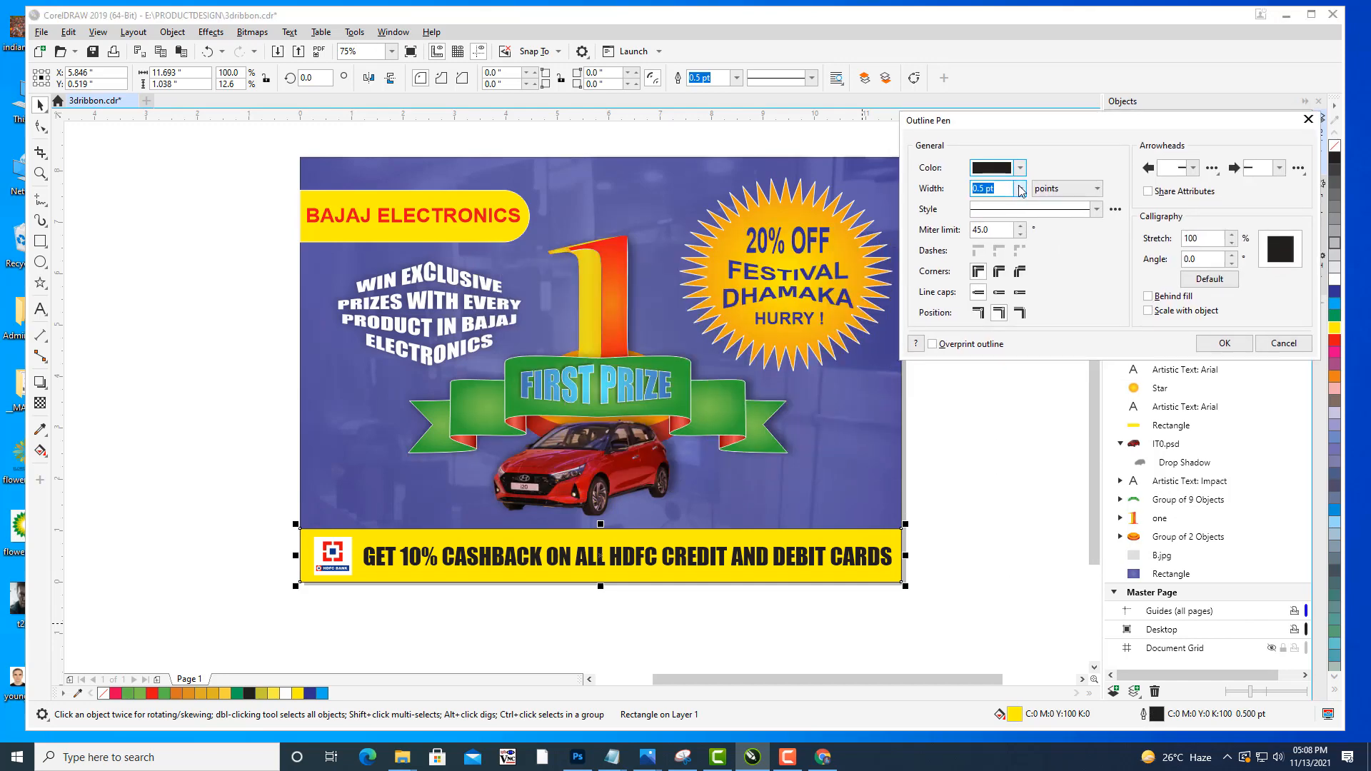
left_click(1020, 189)
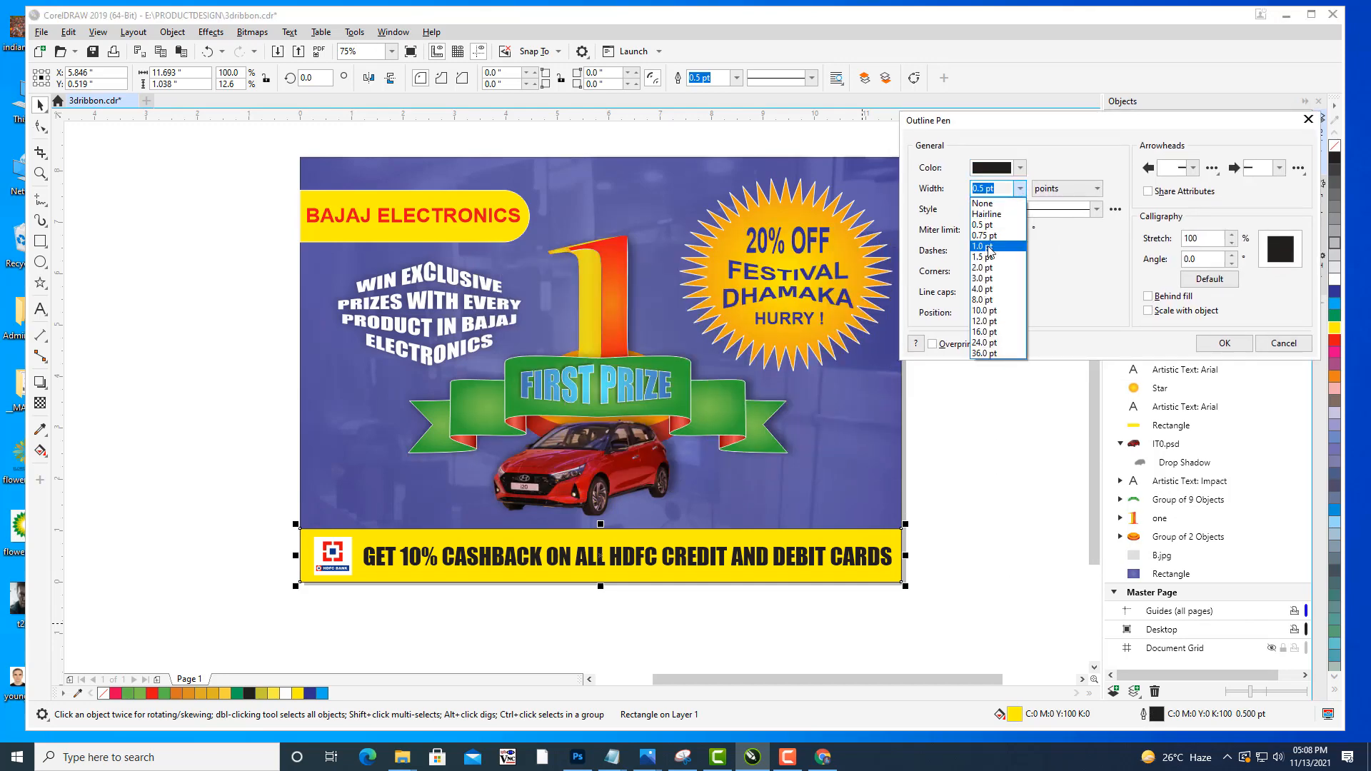
left_click(988, 214)
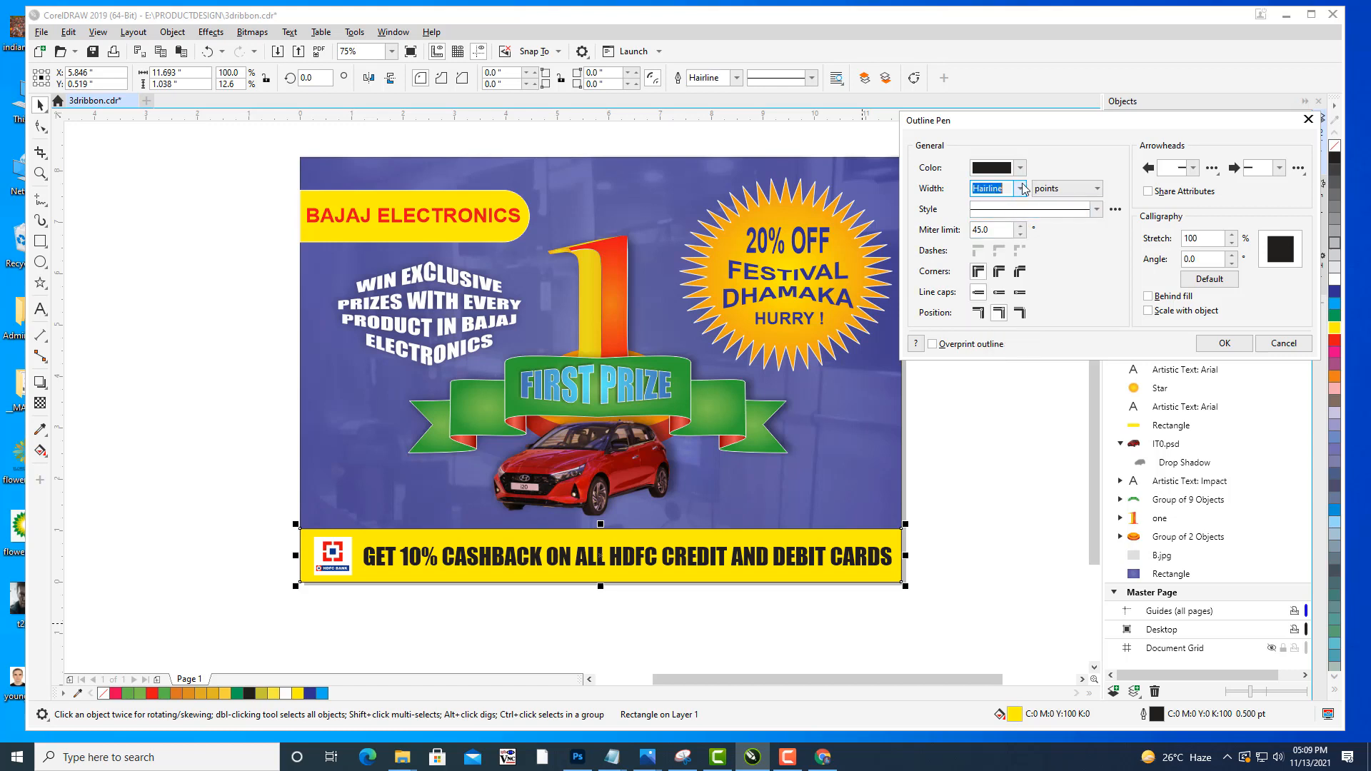
left_click(1023, 192)
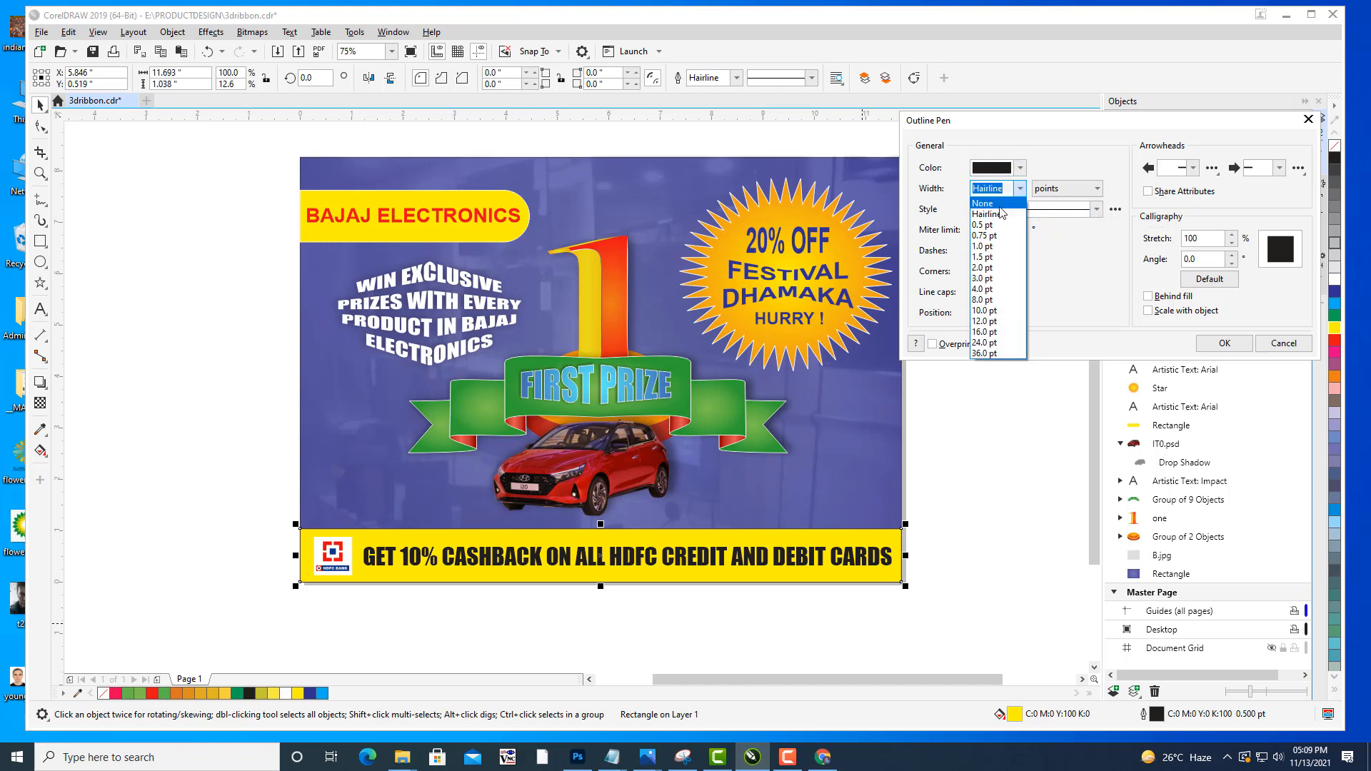
Change the yellow strip's outline colour to white (C0 M0 Y0 K0) and apply the outline settings.
left_click(1020, 167)
left_click(1021, 168)
left_click(1021, 169)
left_click(1022, 170)
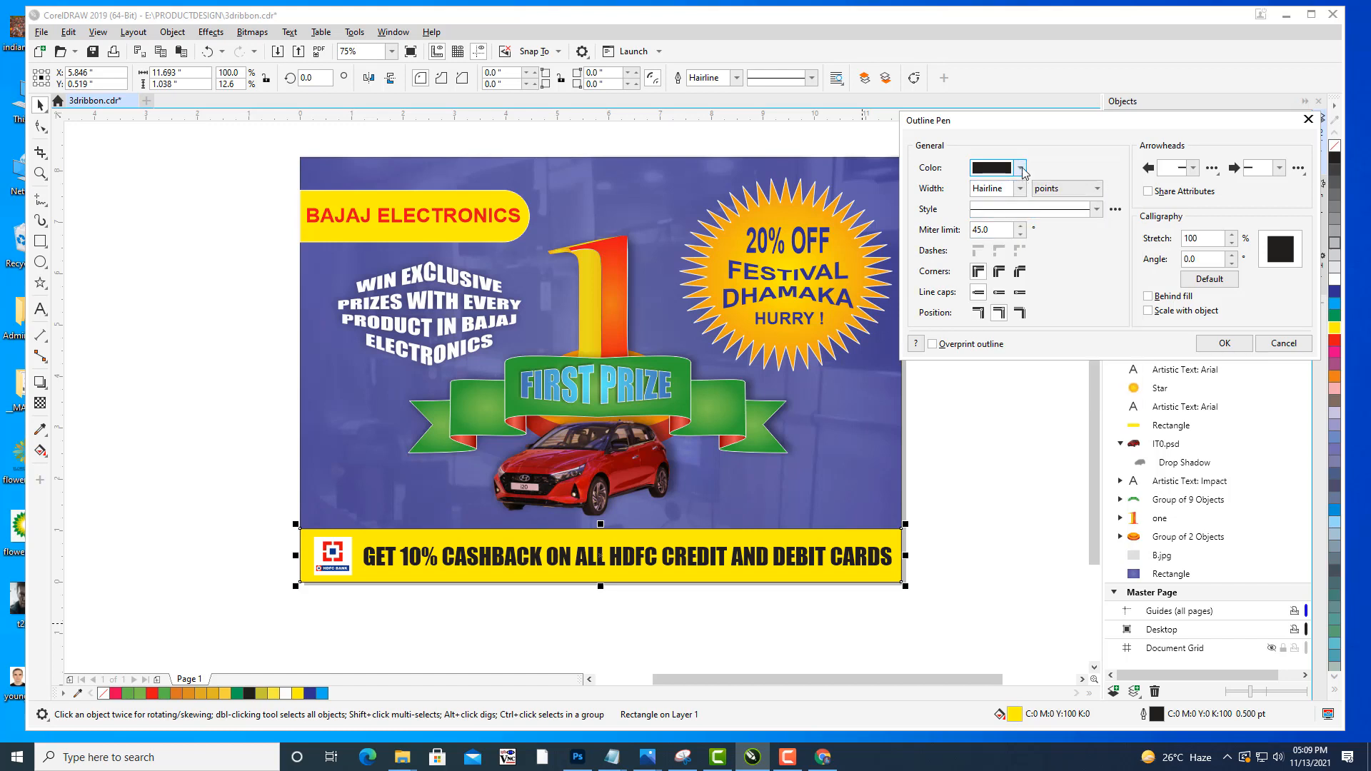
left_click(1021, 169)
left_click(981, 240)
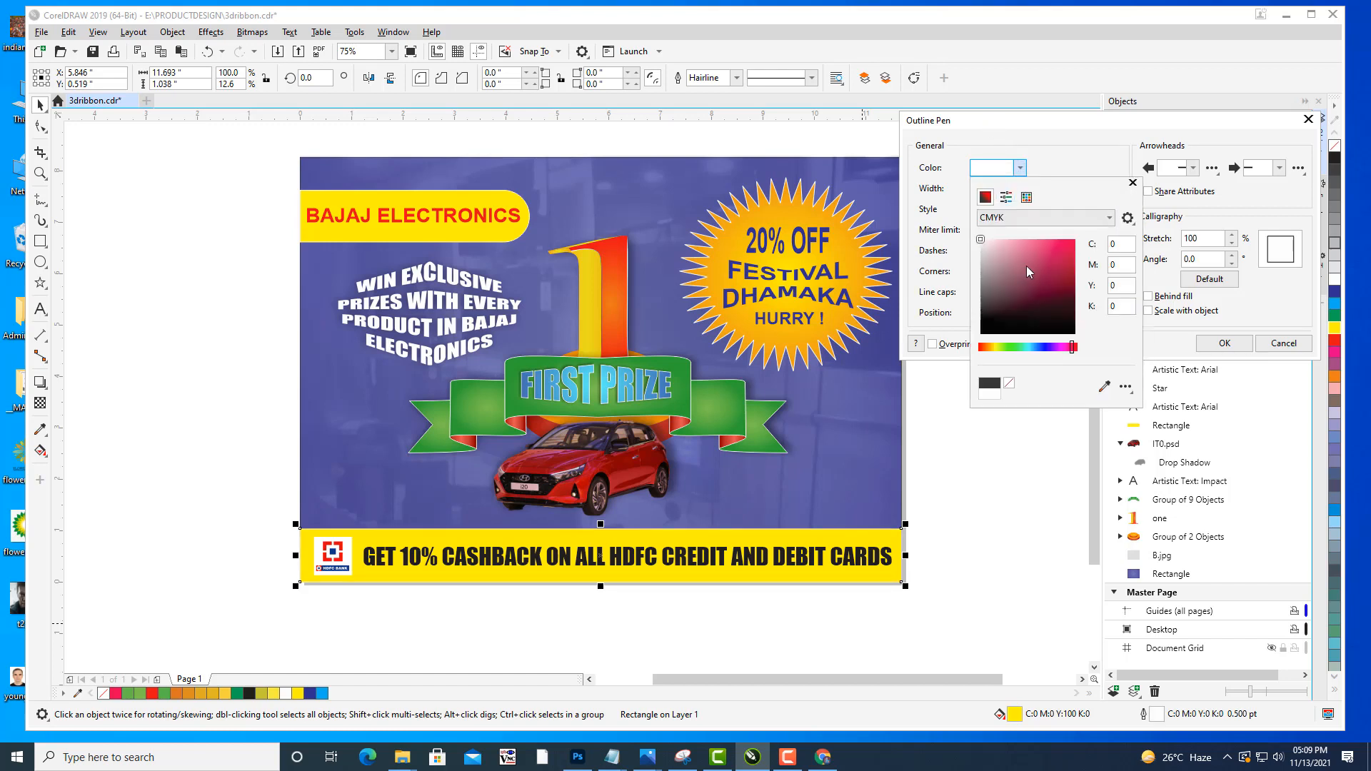
left_click(938, 247)
left_click(1225, 343)
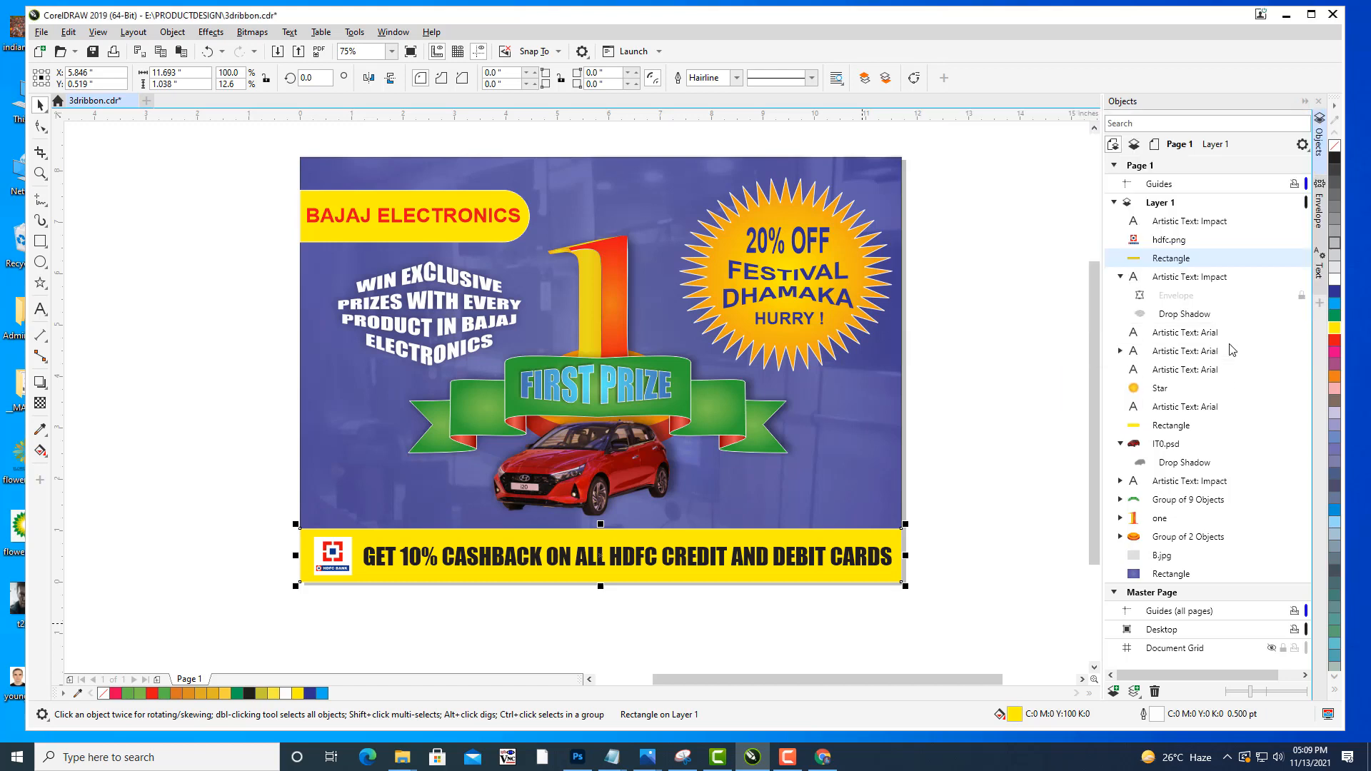
left_click(993, 297)
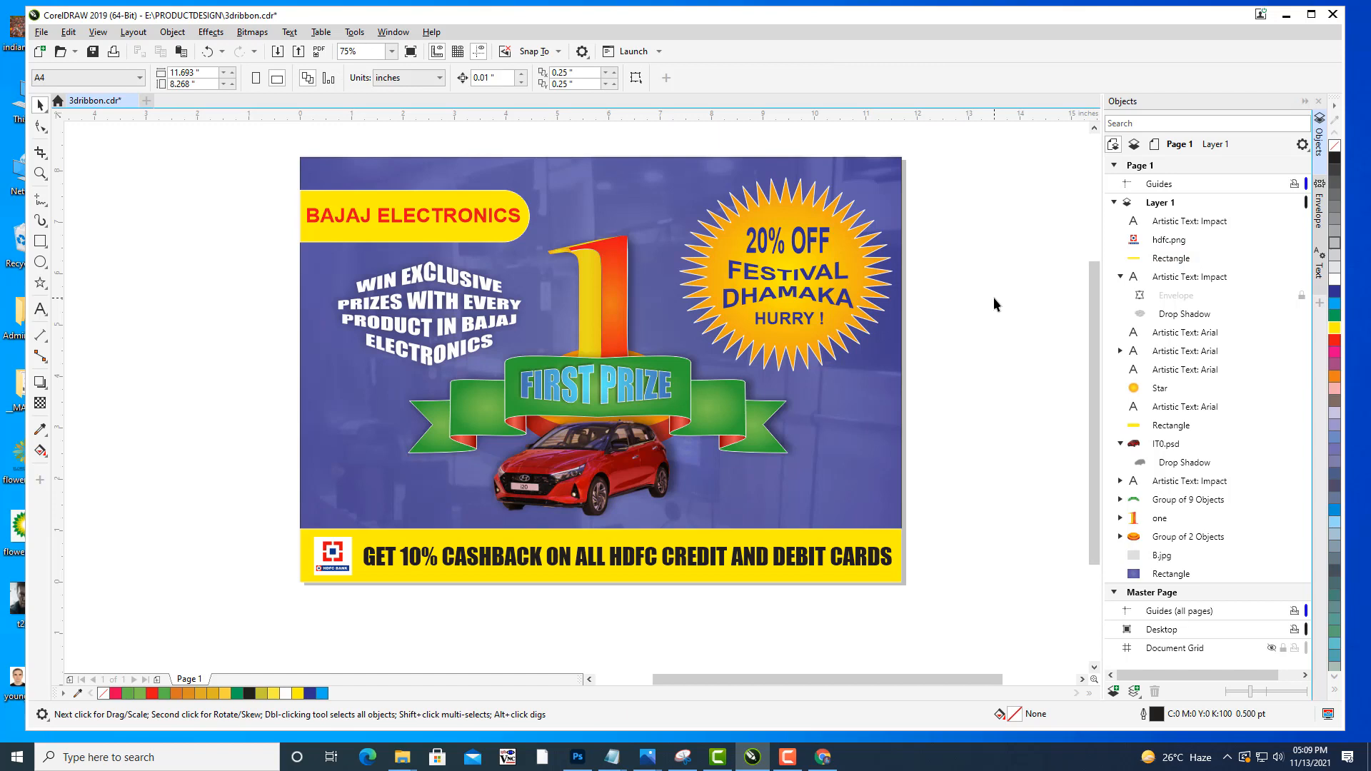
Add the text "I20 HYUNDAI" in 24 pt Arial to the right of the car and save the document.
left_click_drag(936, 421, 981, 395)
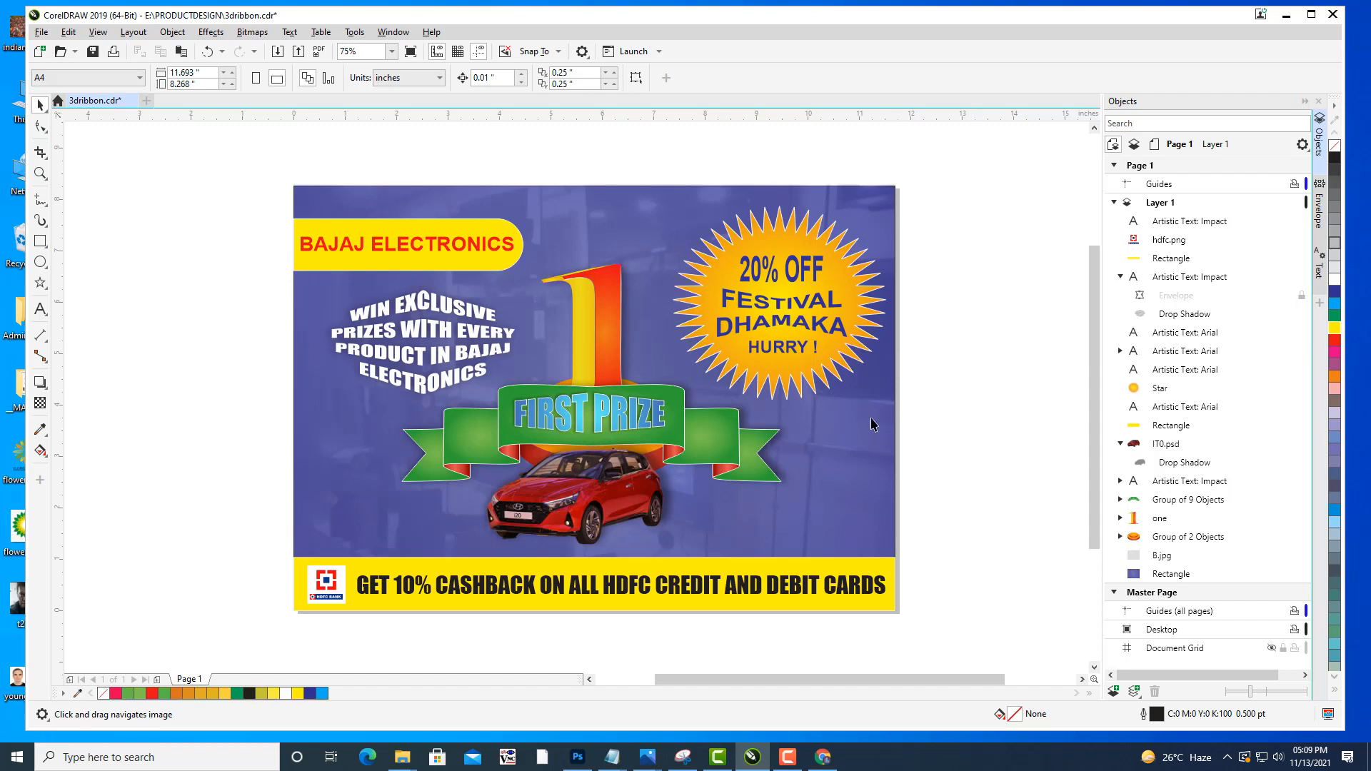
left_click_drag(806, 427, 805, 430)
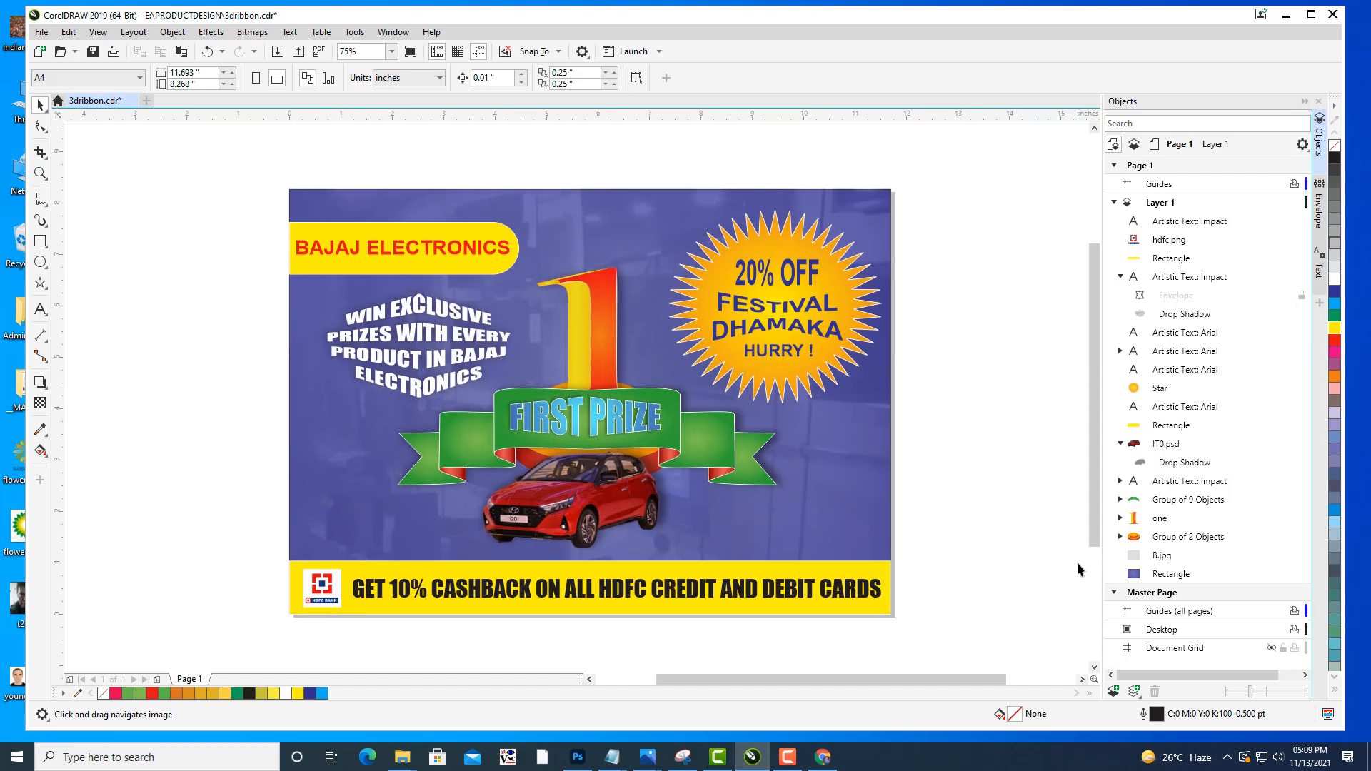
left_click(40, 309)
left_click(685, 532)
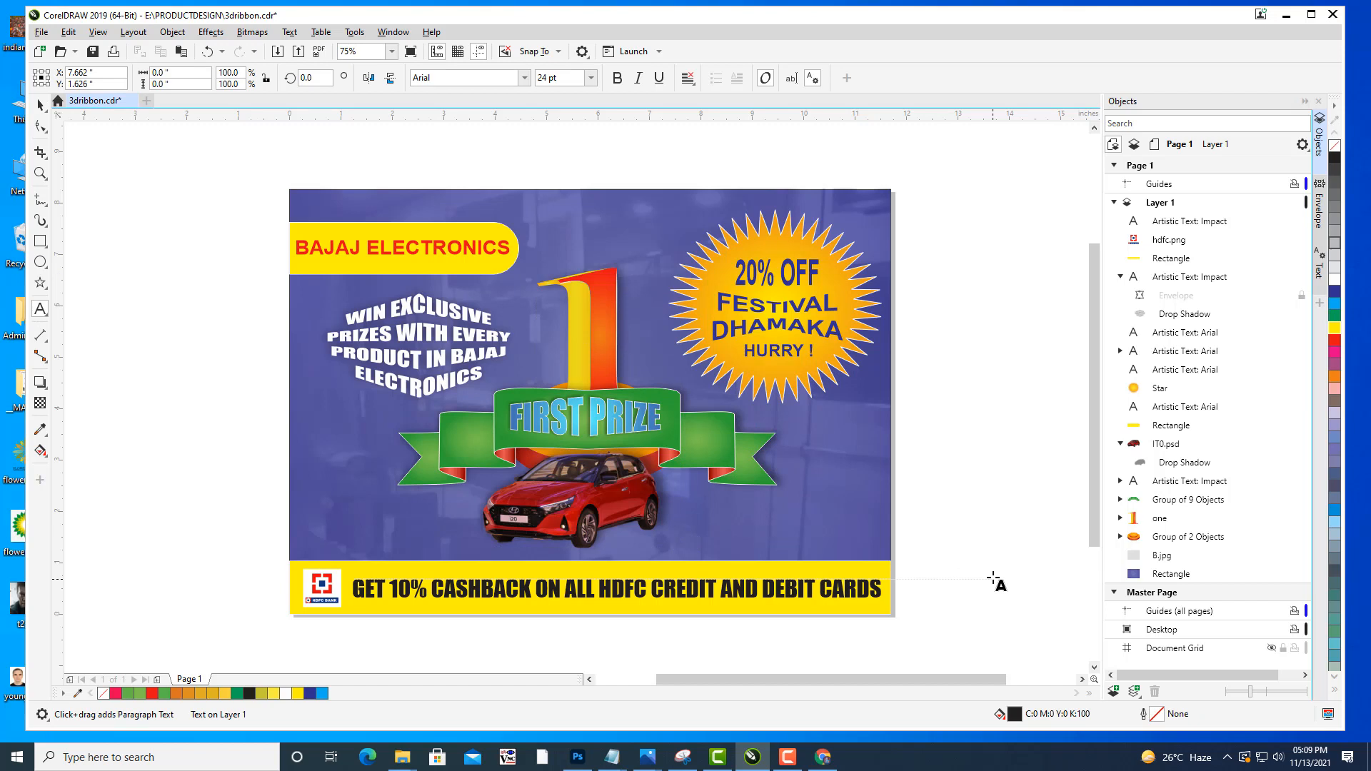
type("I10")
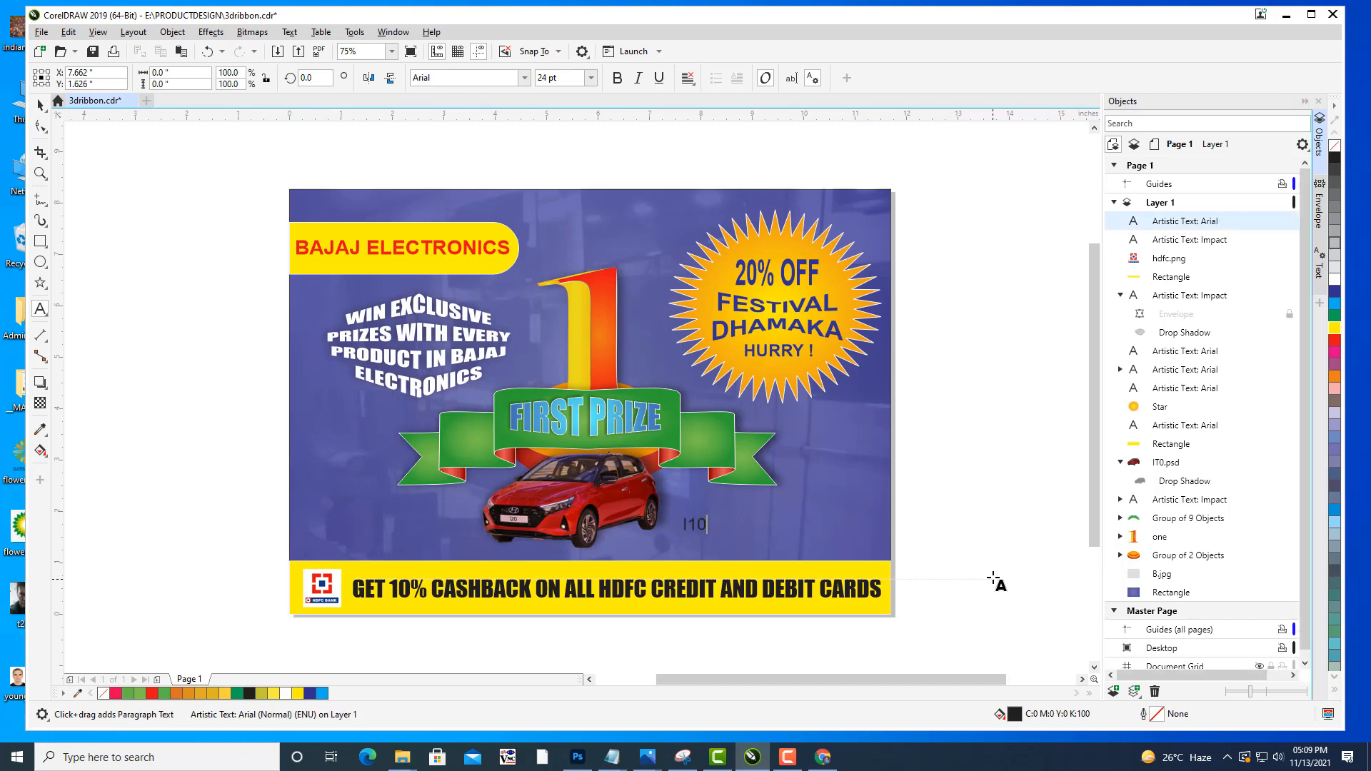
key("BackSpace")
type("HUN")
key("BackSpace")
key("BackSpace")
type("YUNDAI")
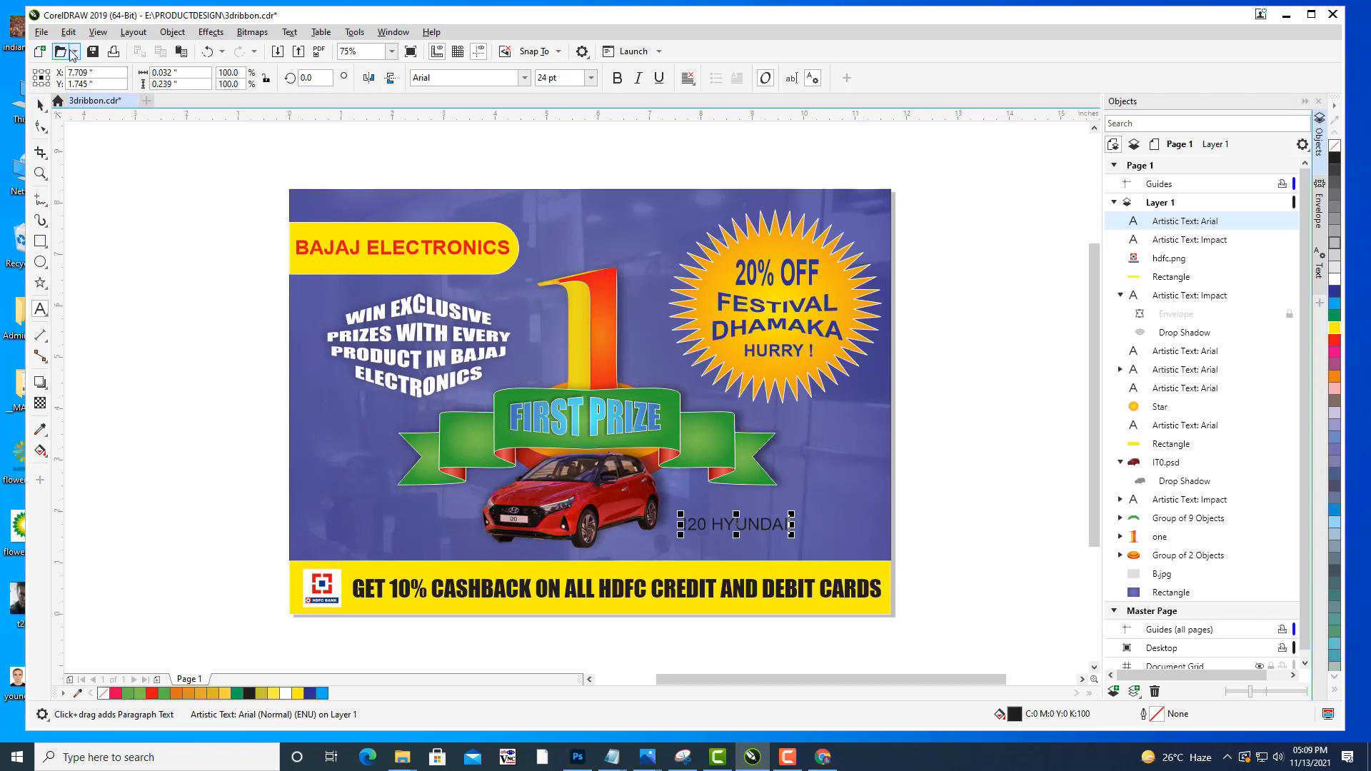
left_click(41, 32)
left_click(68, 154)
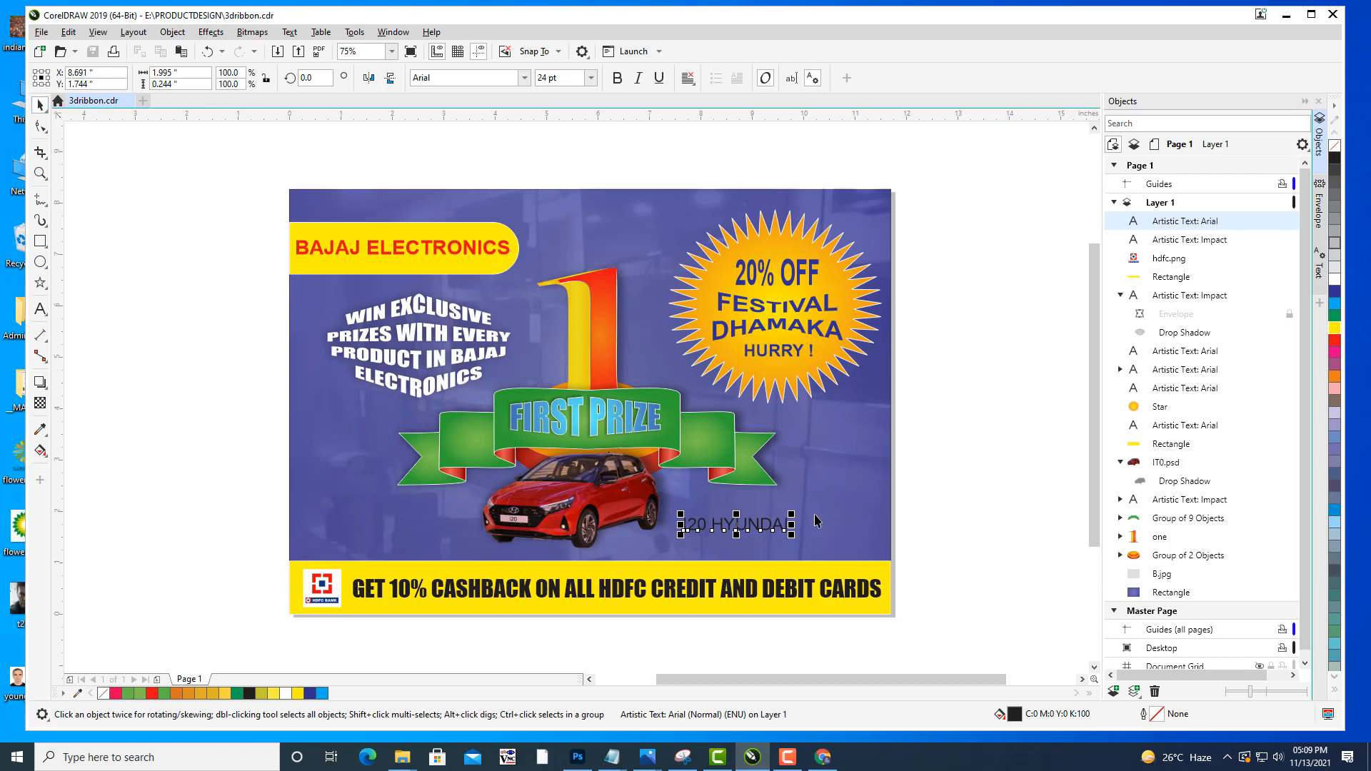
Enlarge the "I20 HYUNDAI" text to about 32.1 pt, lower it slightly beside the car, and make it bold italic in white.
left_click_drag(793, 513, 811, 510)
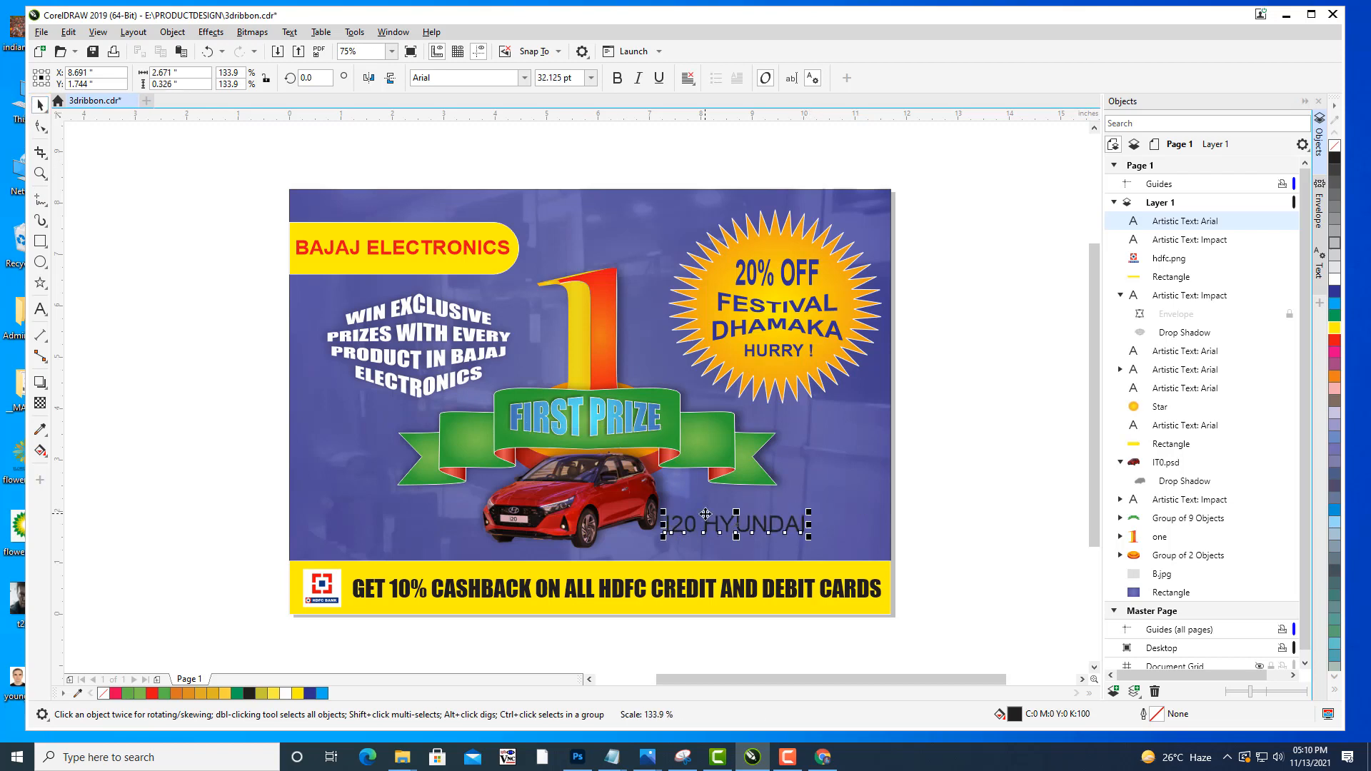
left_click_drag(712, 529, 709, 536)
left_click(638, 78)
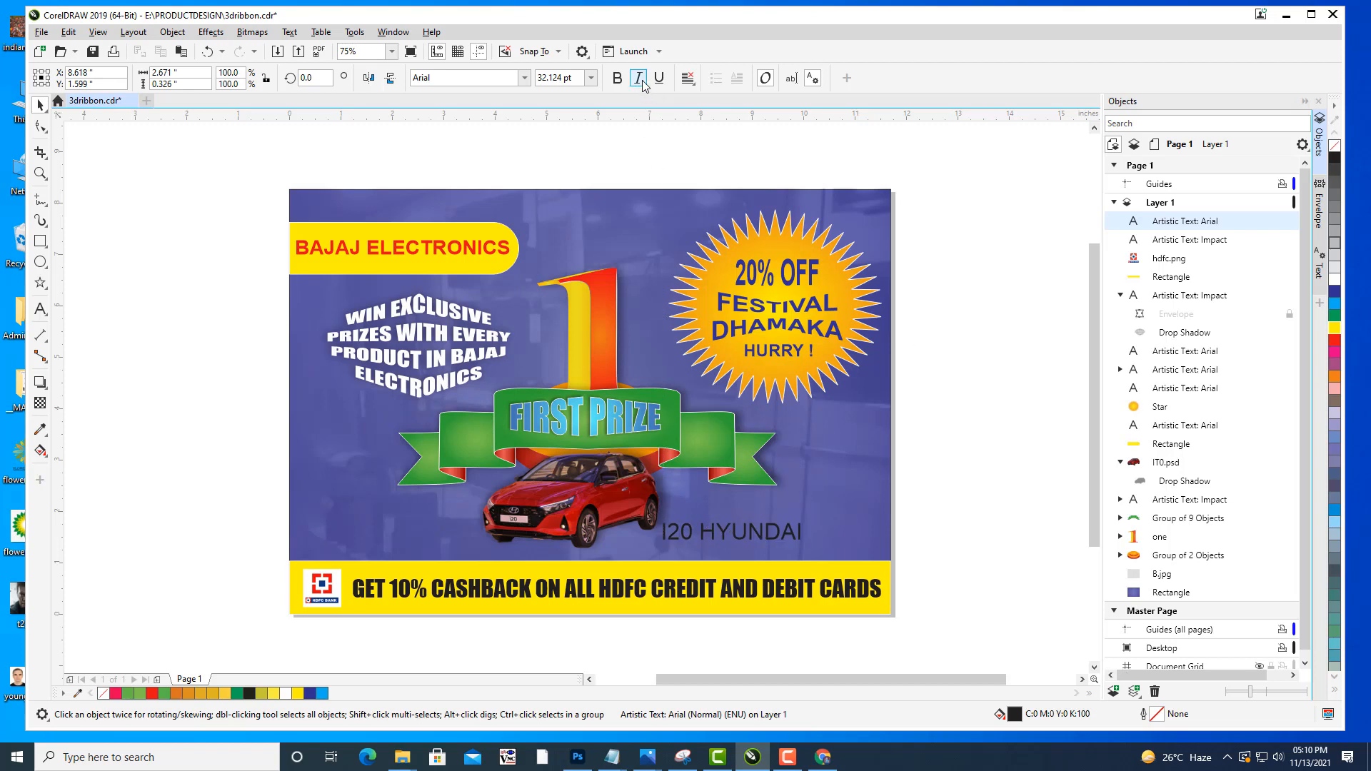
left_click(614, 82)
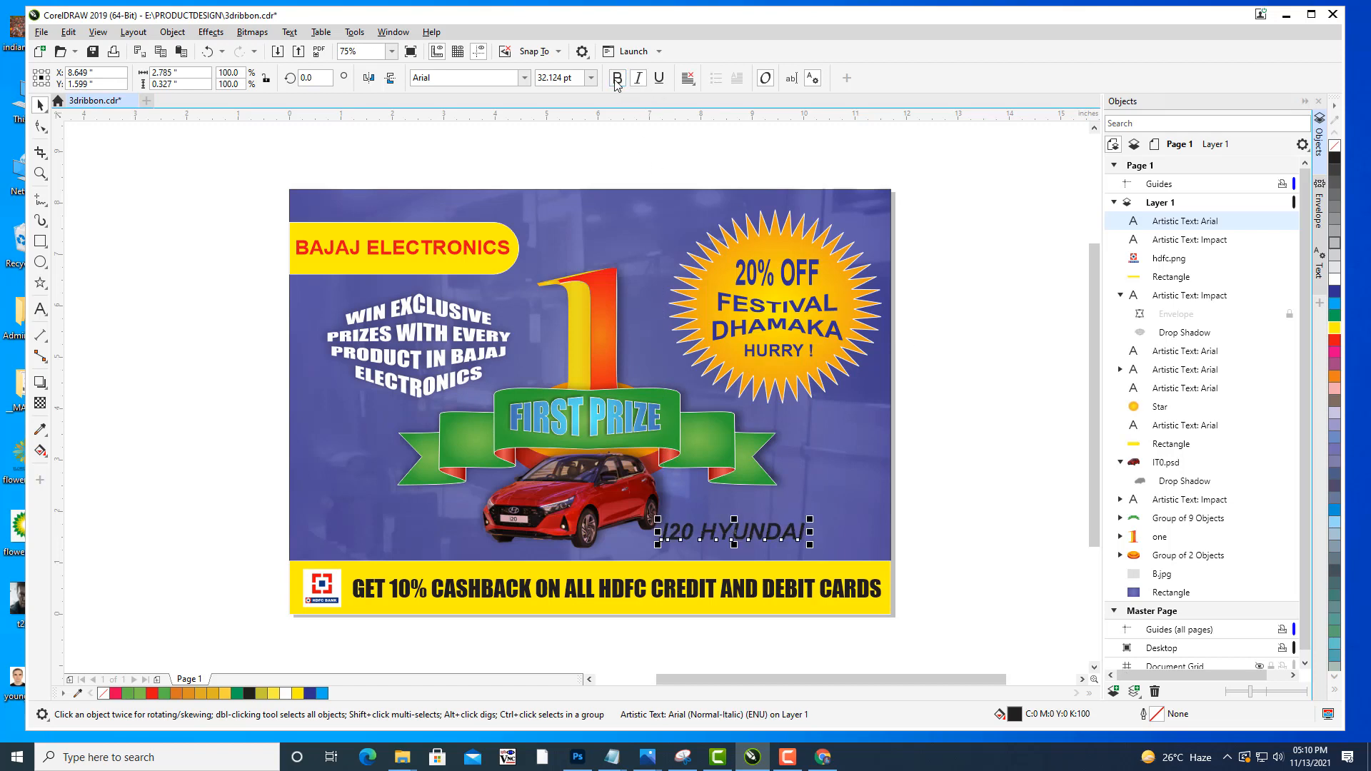
left_click(1335, 281)
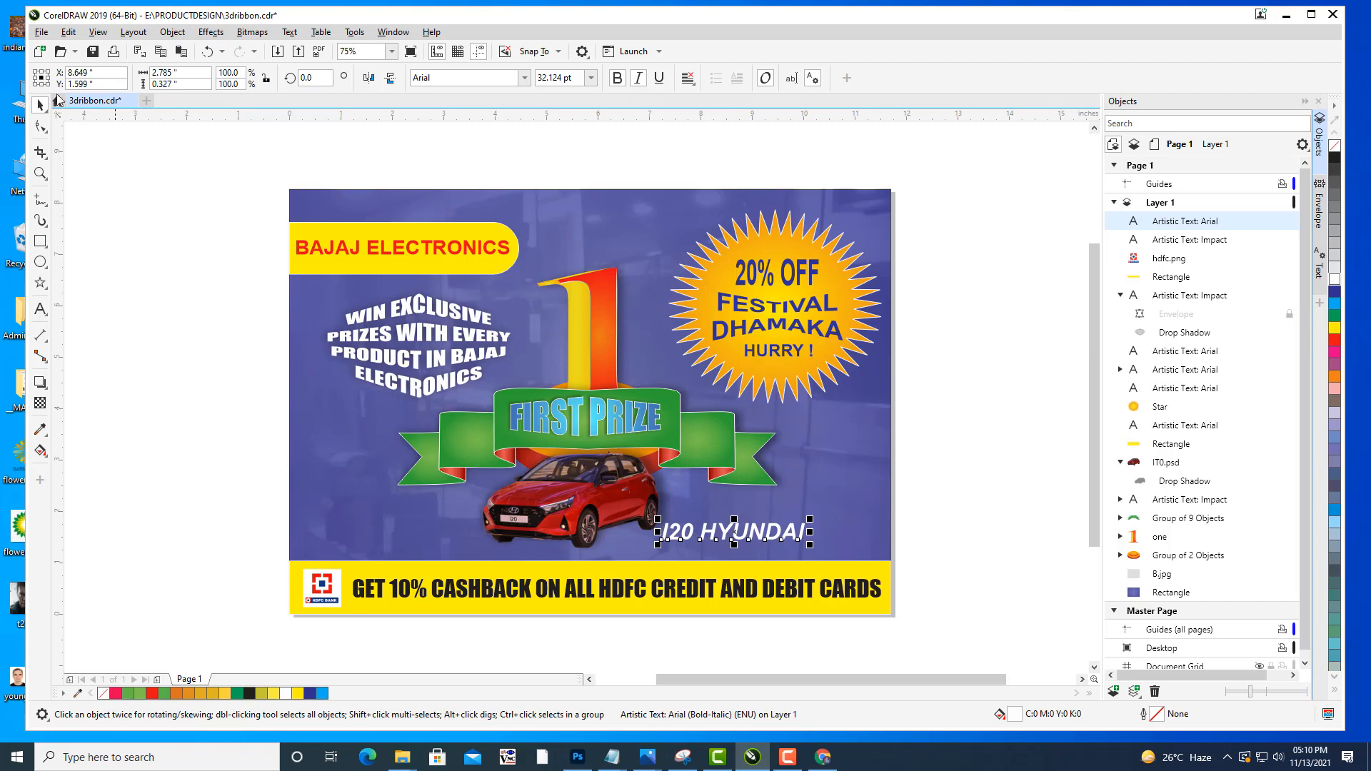
left_click(200, 248)
left_click_drag(896, 457, 933, 455)
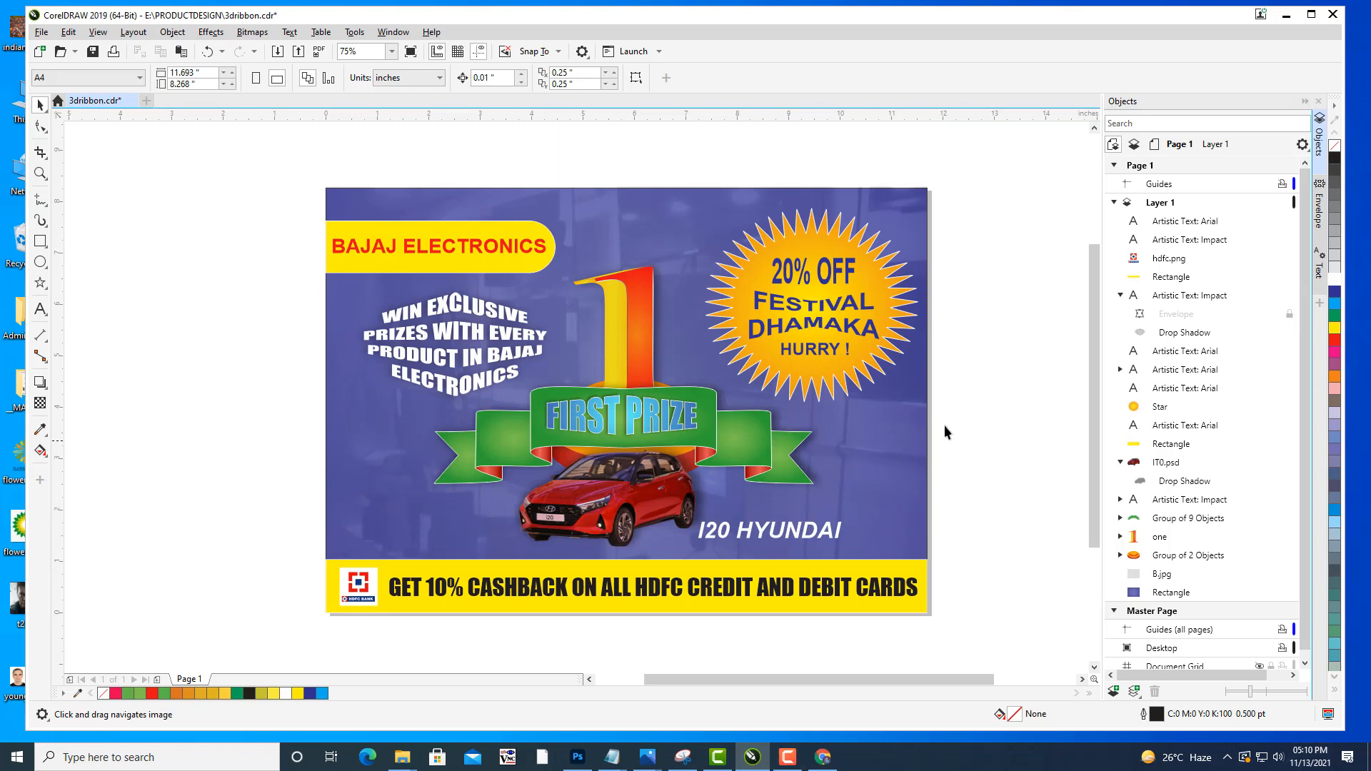
left_click_drag(971, 384, 1004, 350)
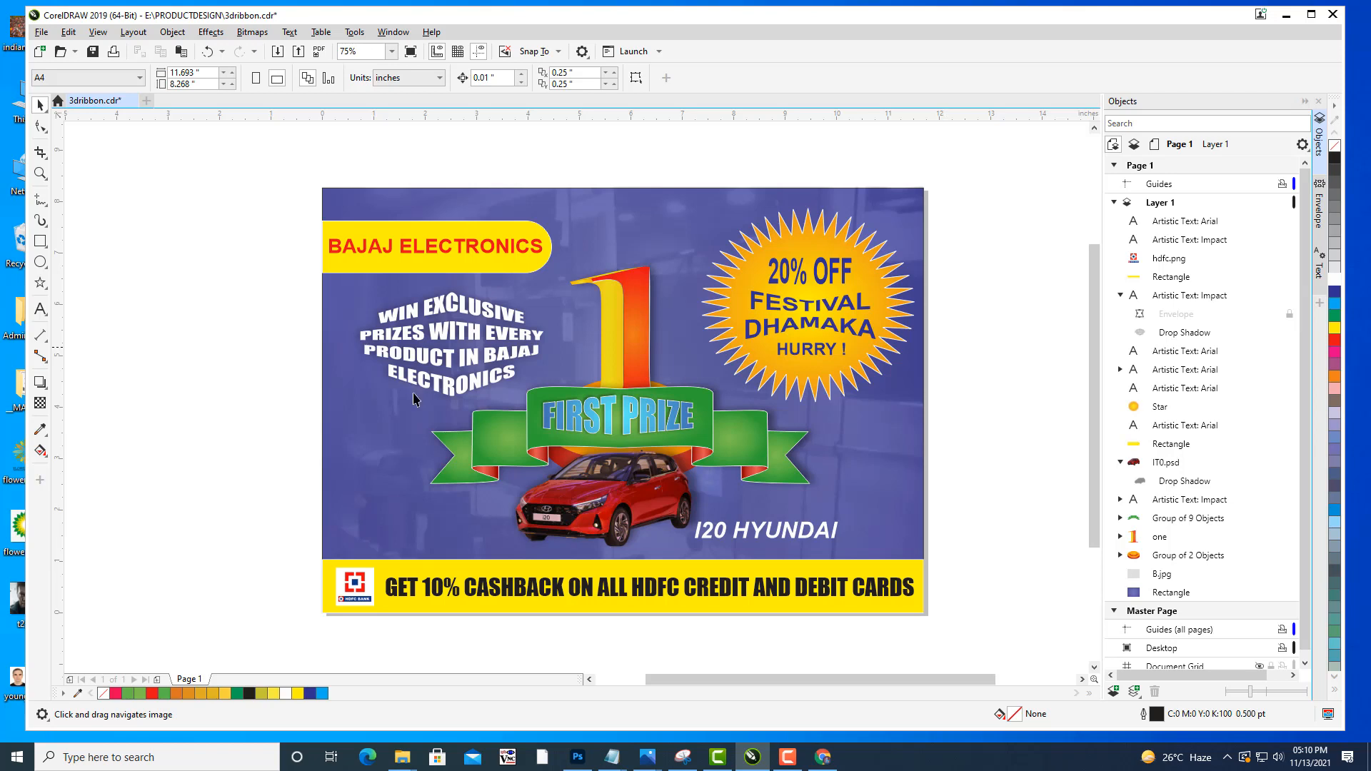
left_click_drag(777, 395, 771, 394)
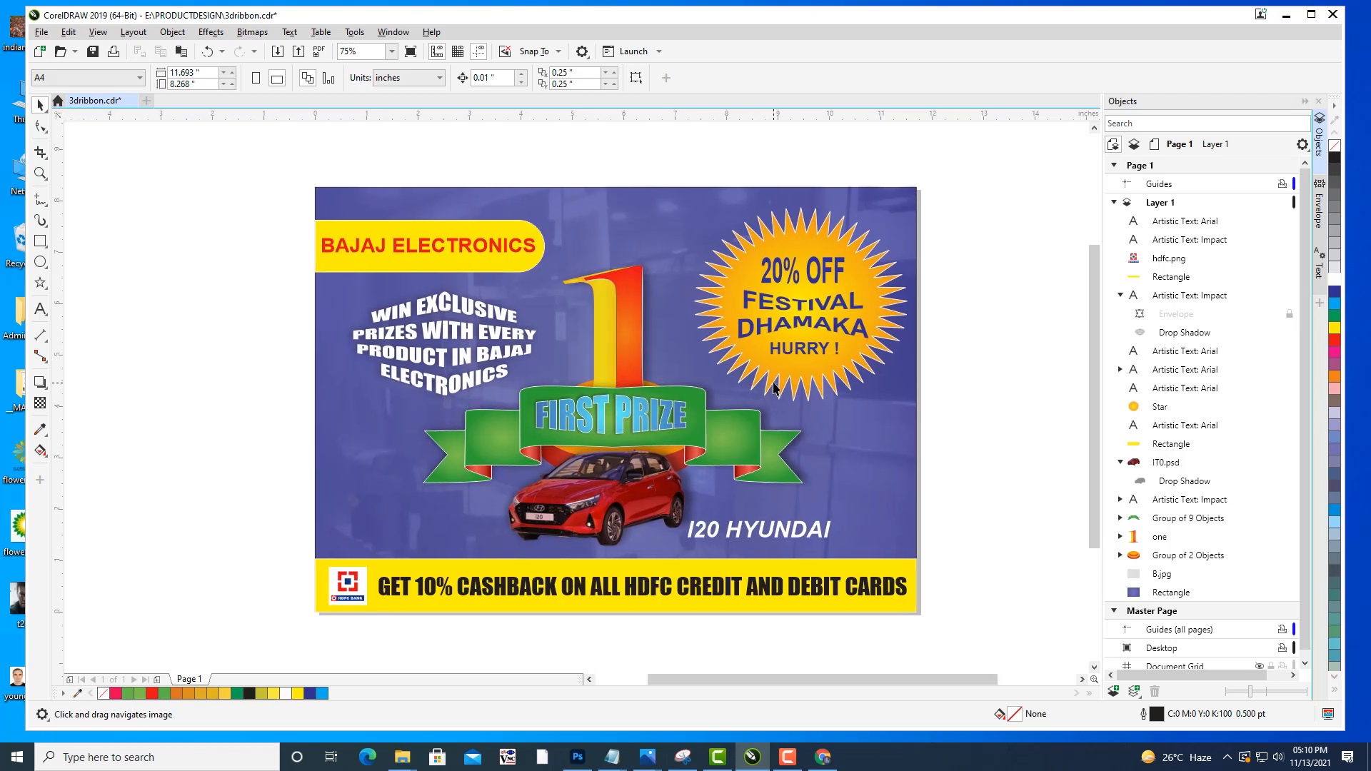
Add a drop shadow to the yellow BAJAJ ELECTRONICS banner, cast from its left edge and ending at its rounded right end.
left_click(457, 267)
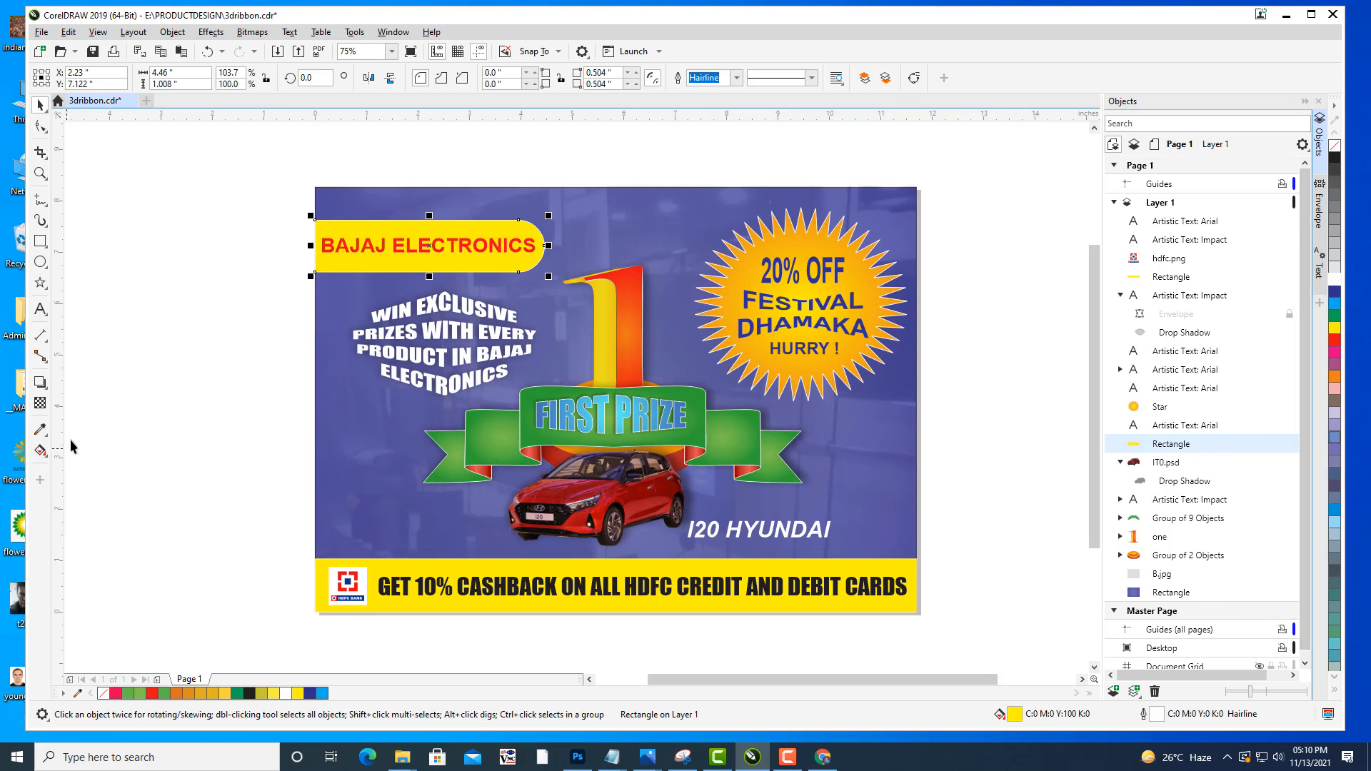
left_click(40, 382)
left_click(89, 380)
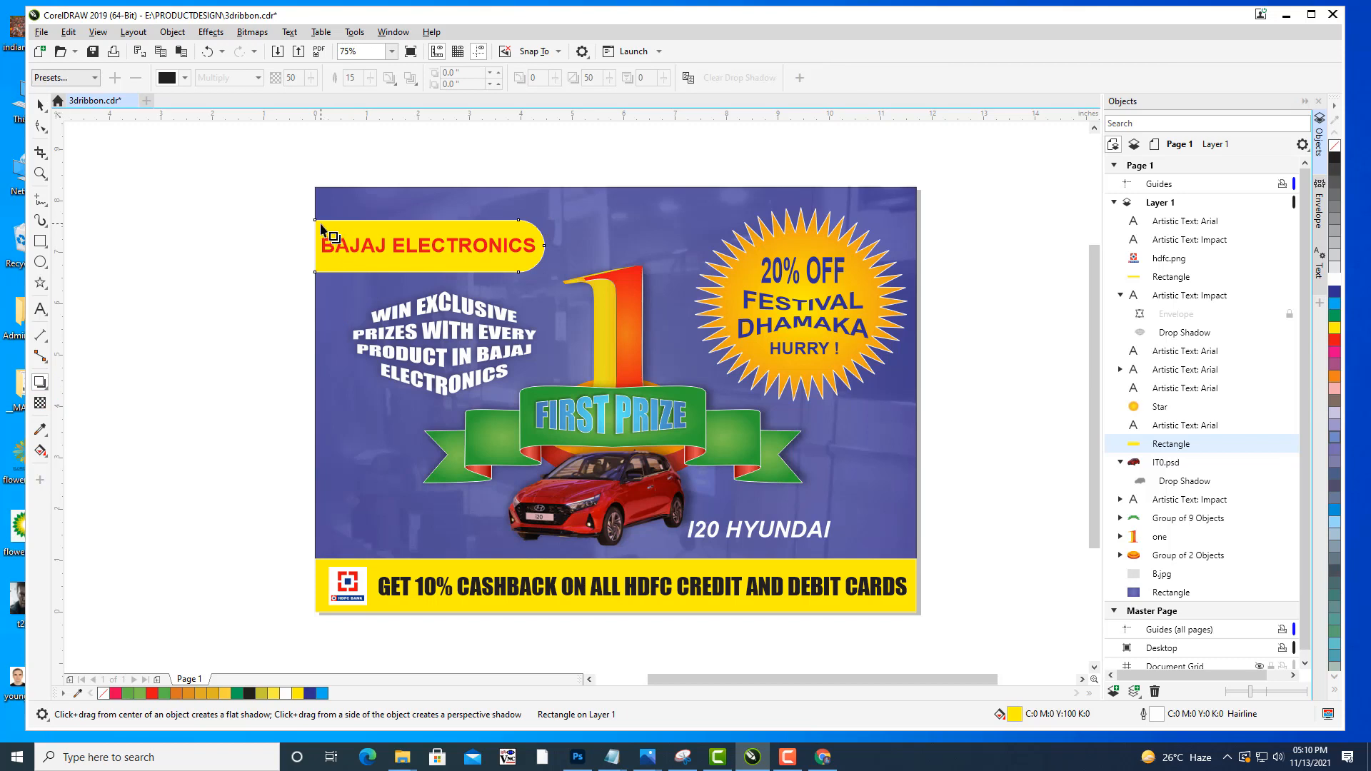
left_click_drag(336, 247, 553, 248)
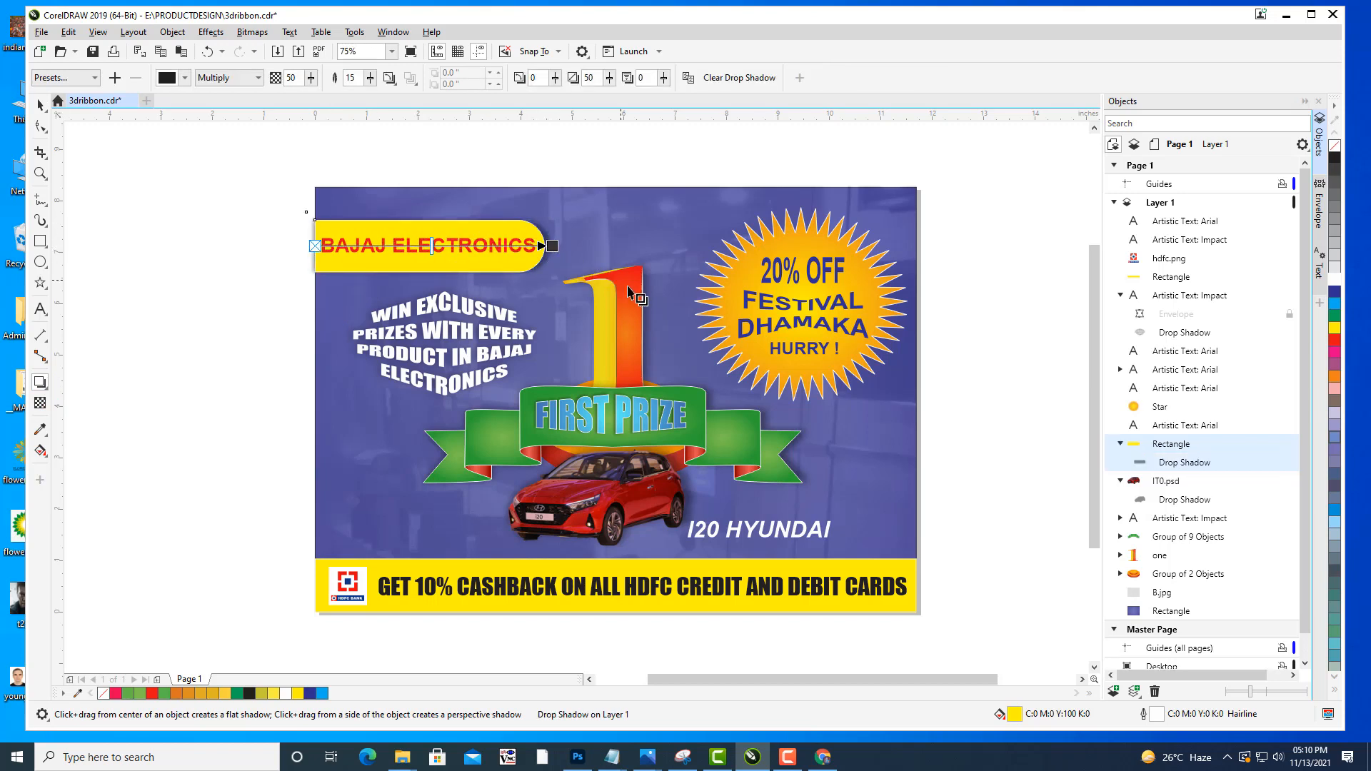
left_click_drag(553, 247, 544, 246)
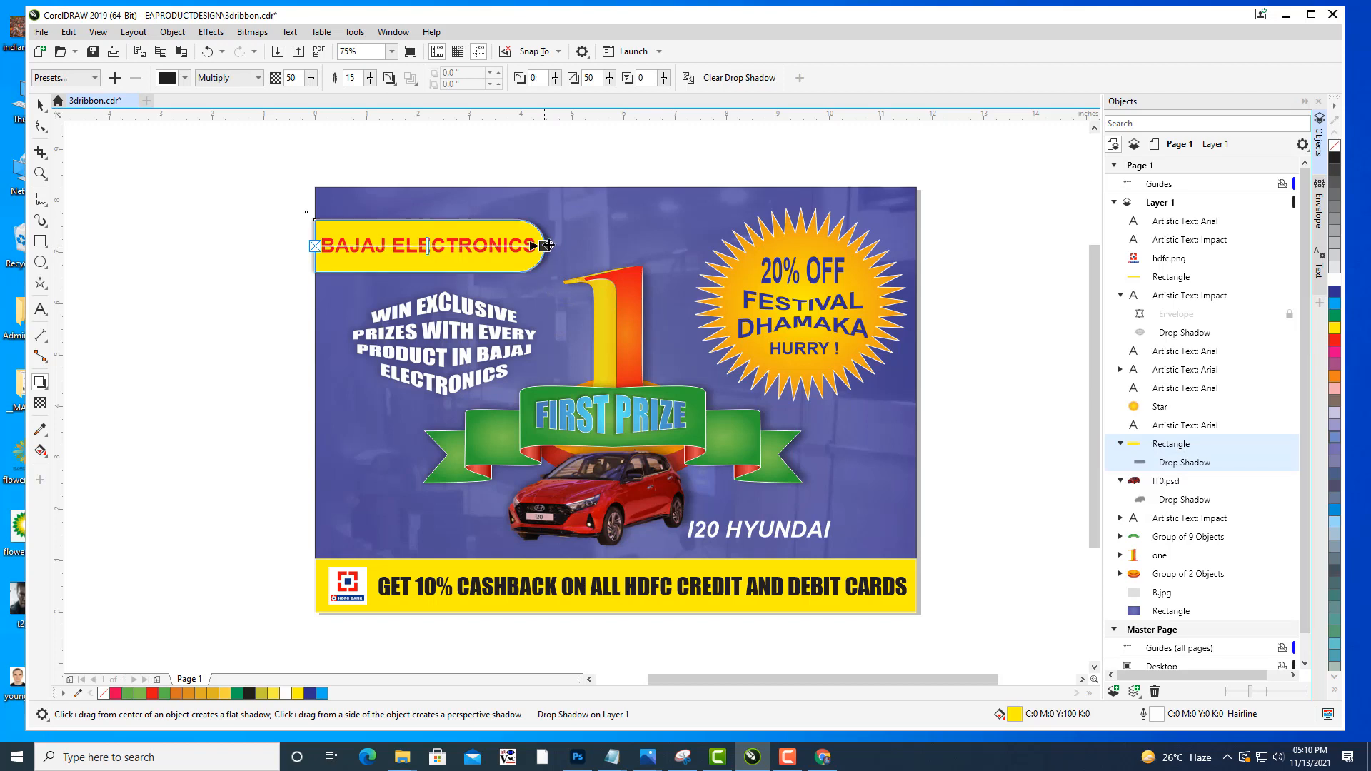
left_click(41, 105)
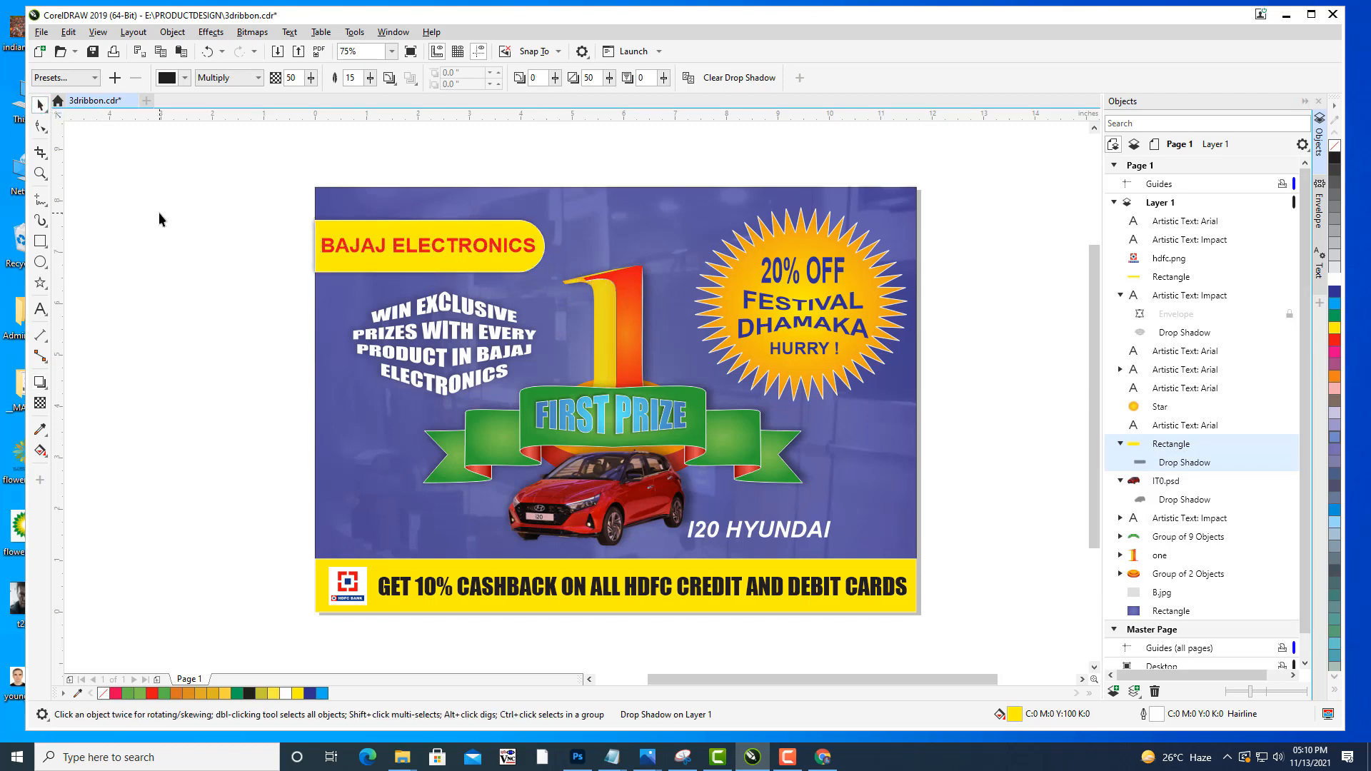
left_click(993, 344)
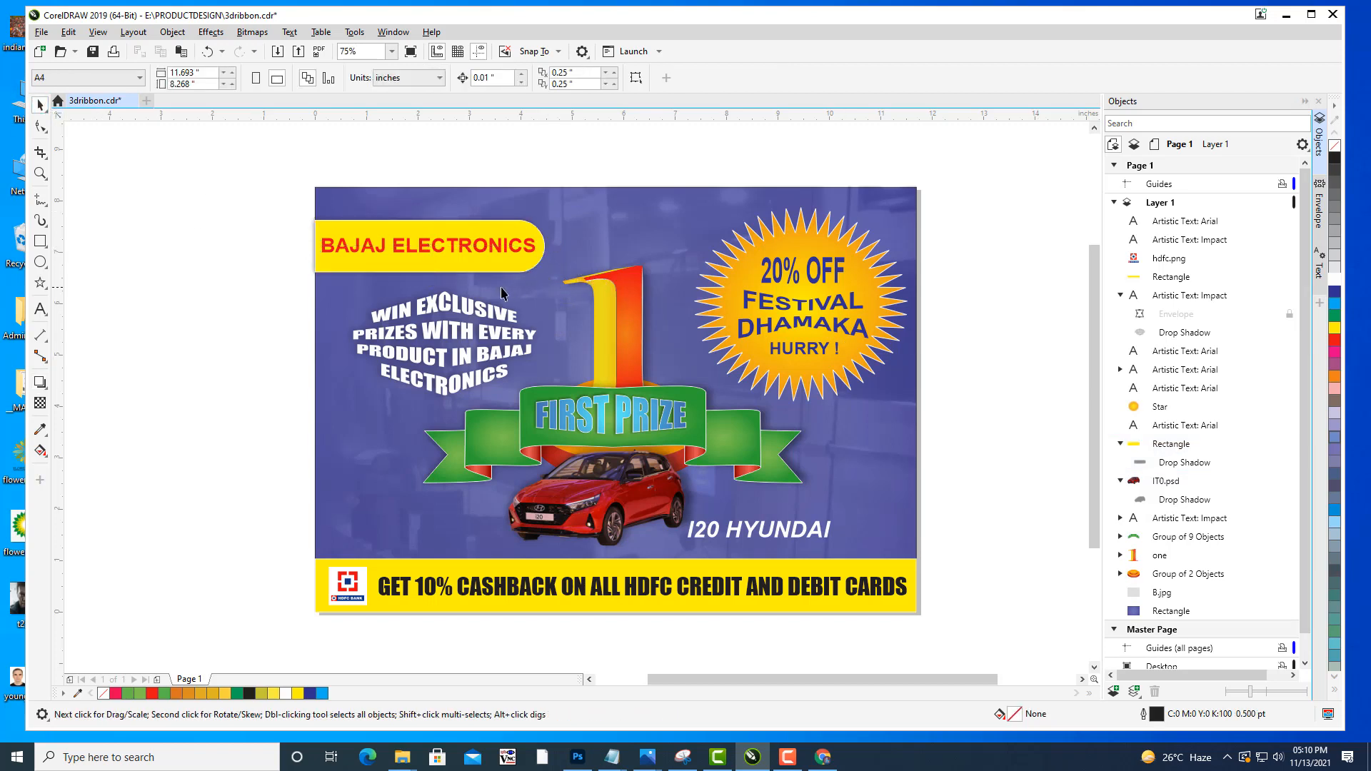
Start exporting the design as JPG and create and open a new folder named BAJAJAD on the Data_1 (E:) drive.
left_click_drag(850, 352, 889, 358)
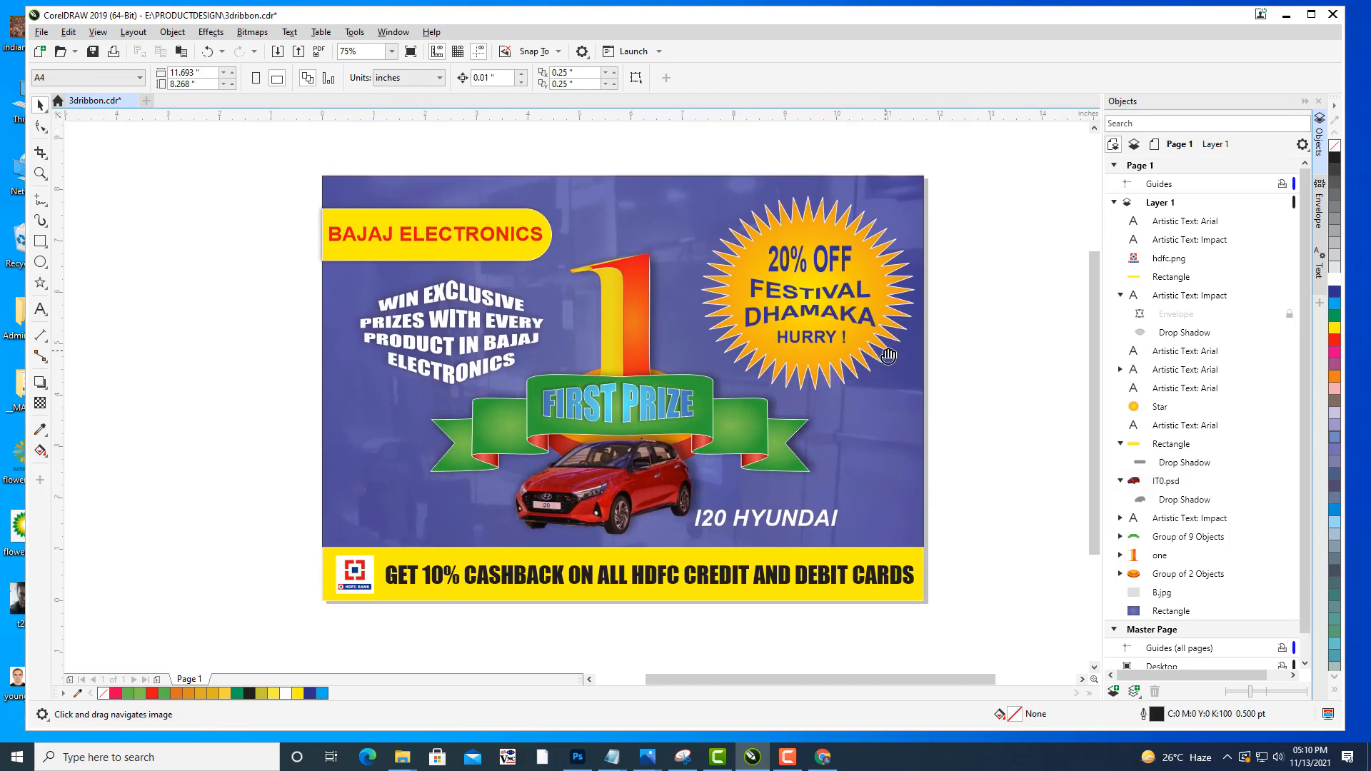
left_click(41, 32)
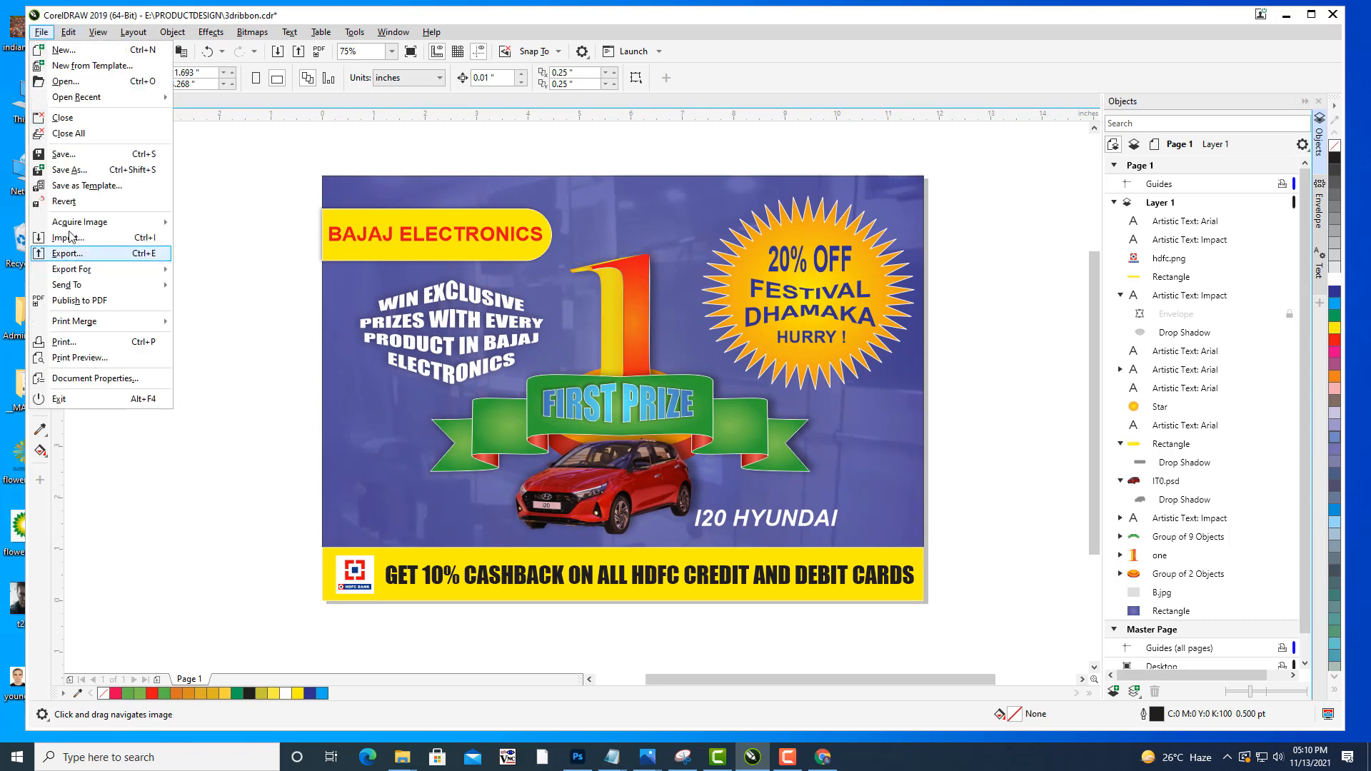
left_click(78, 254)
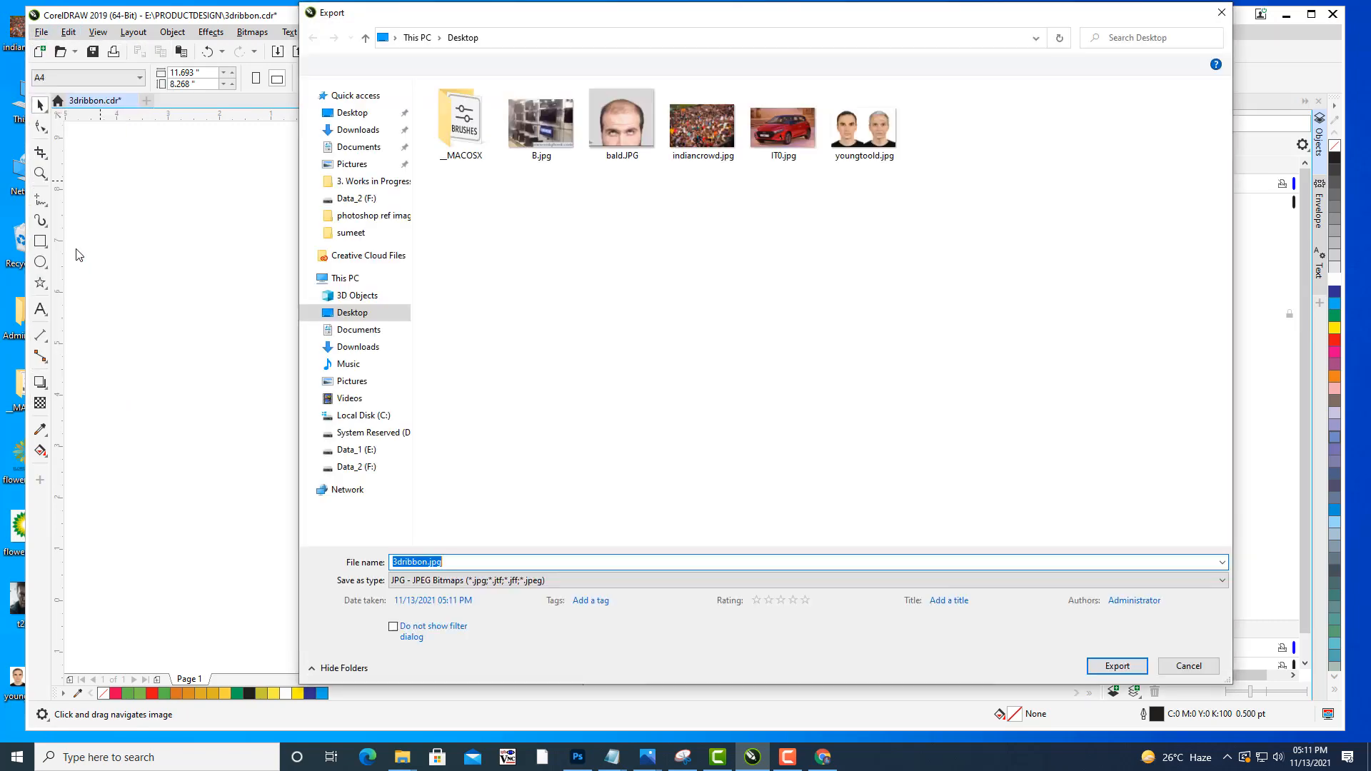
left_click(361, 451)
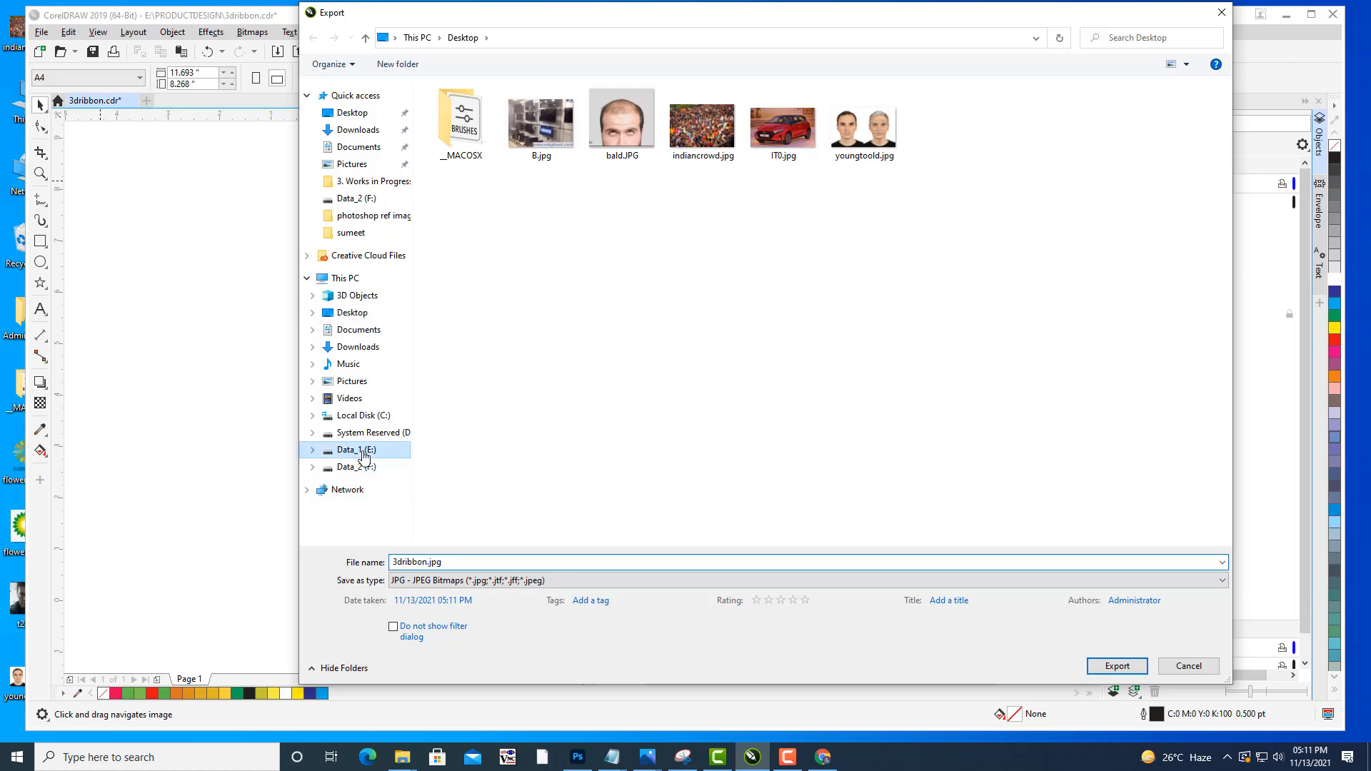
scroll(1039, 386, "down", 1)
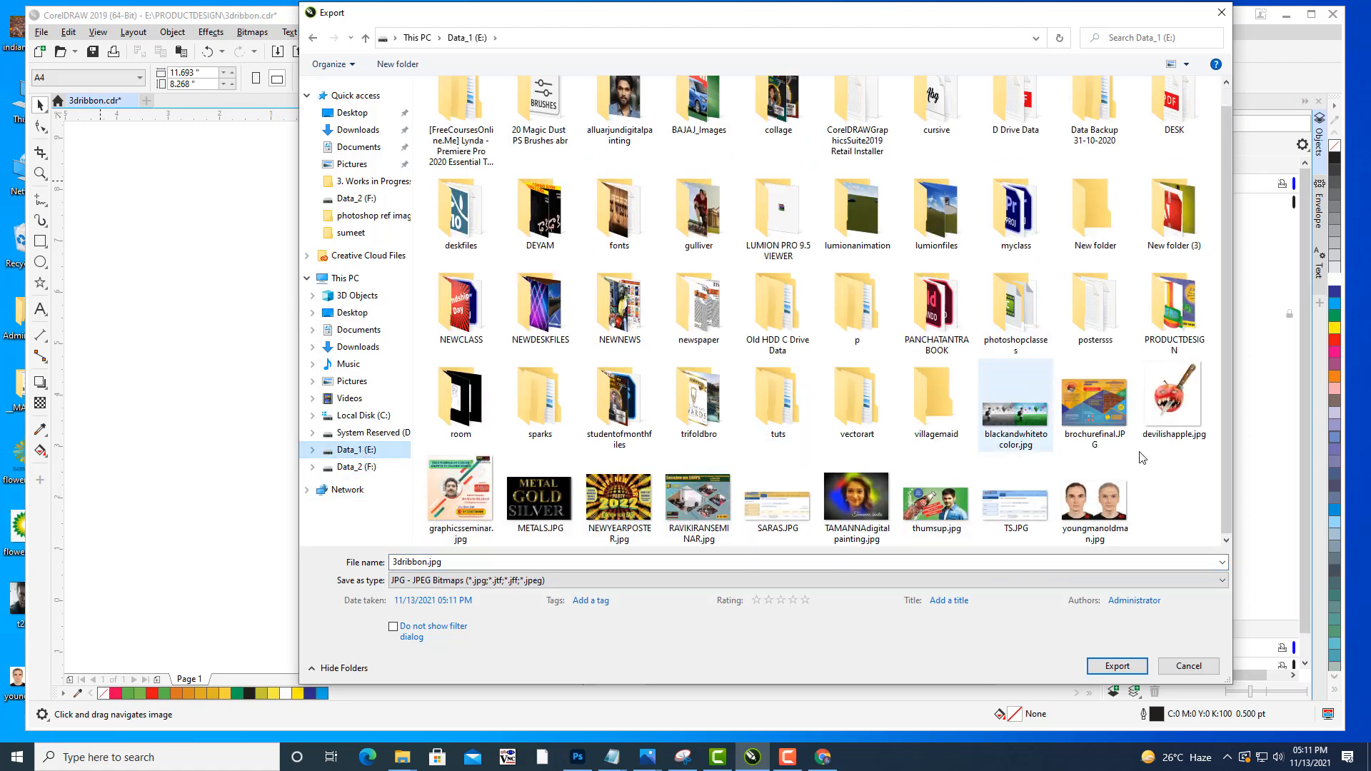
right_click(1155, 484)
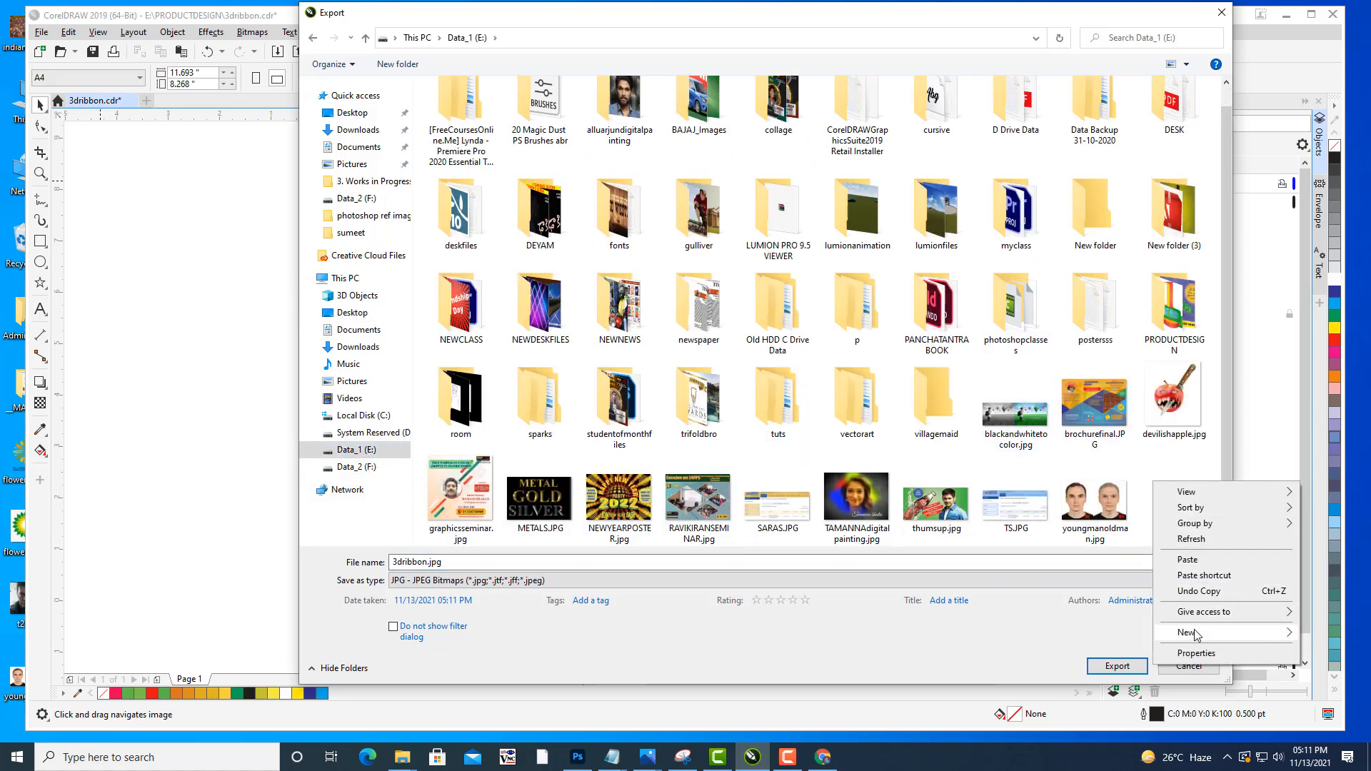
mouse_move(1196, 635)
left_click(985, 391)
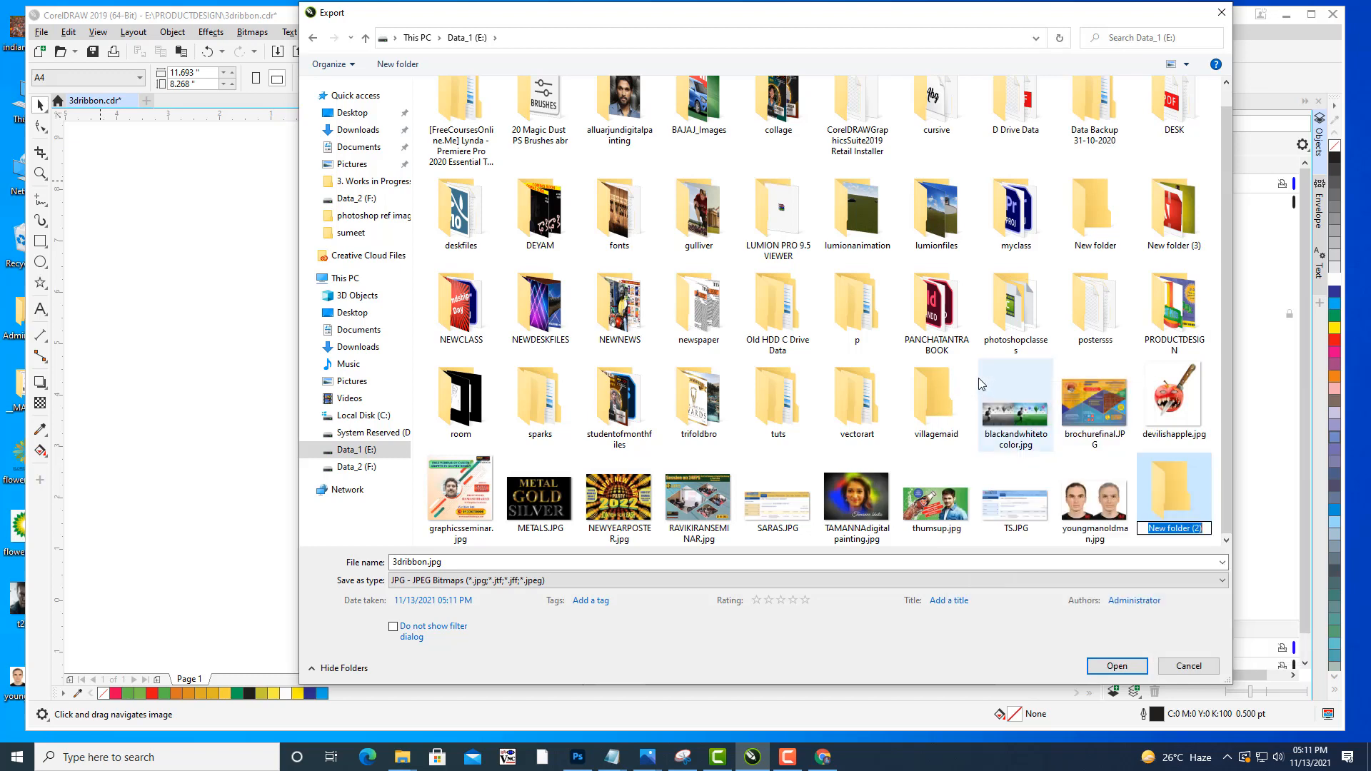
type("BAJAJAD")
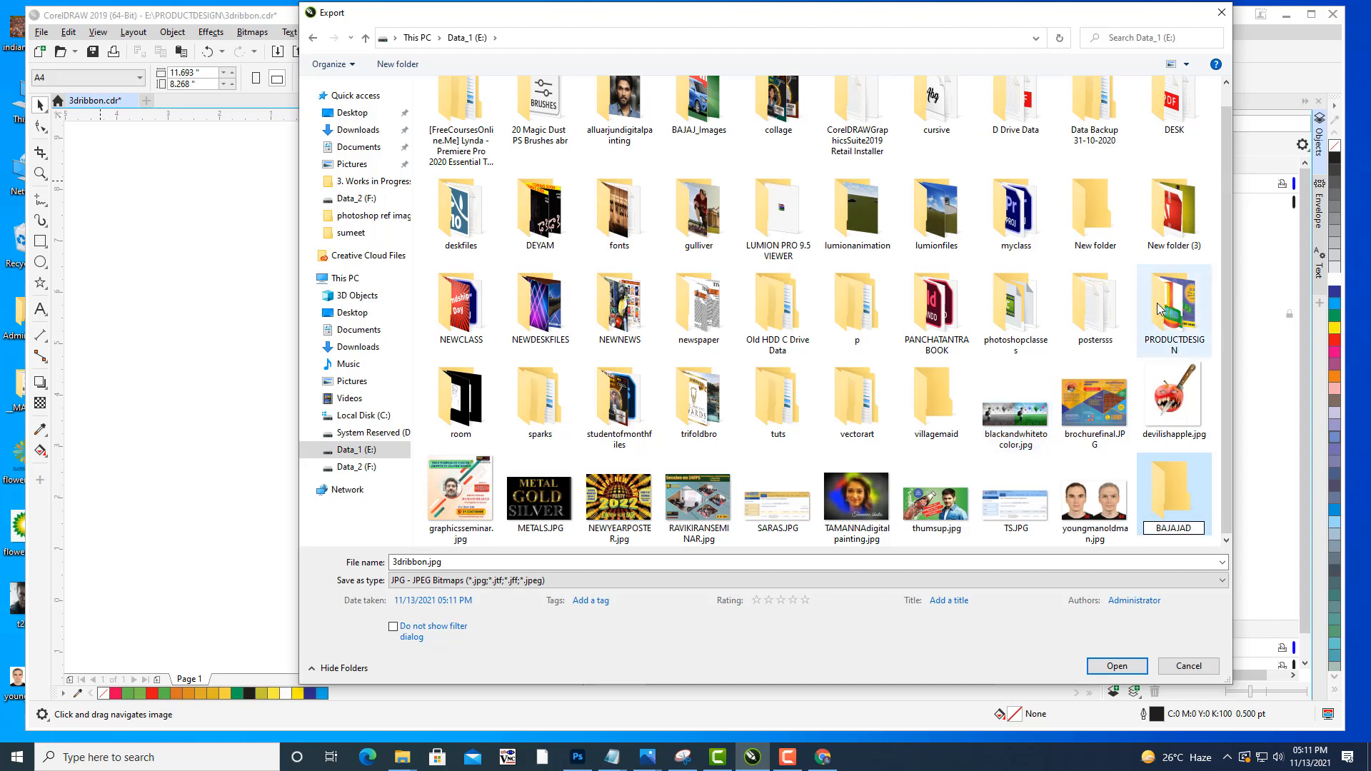
double_click(1176, 476)
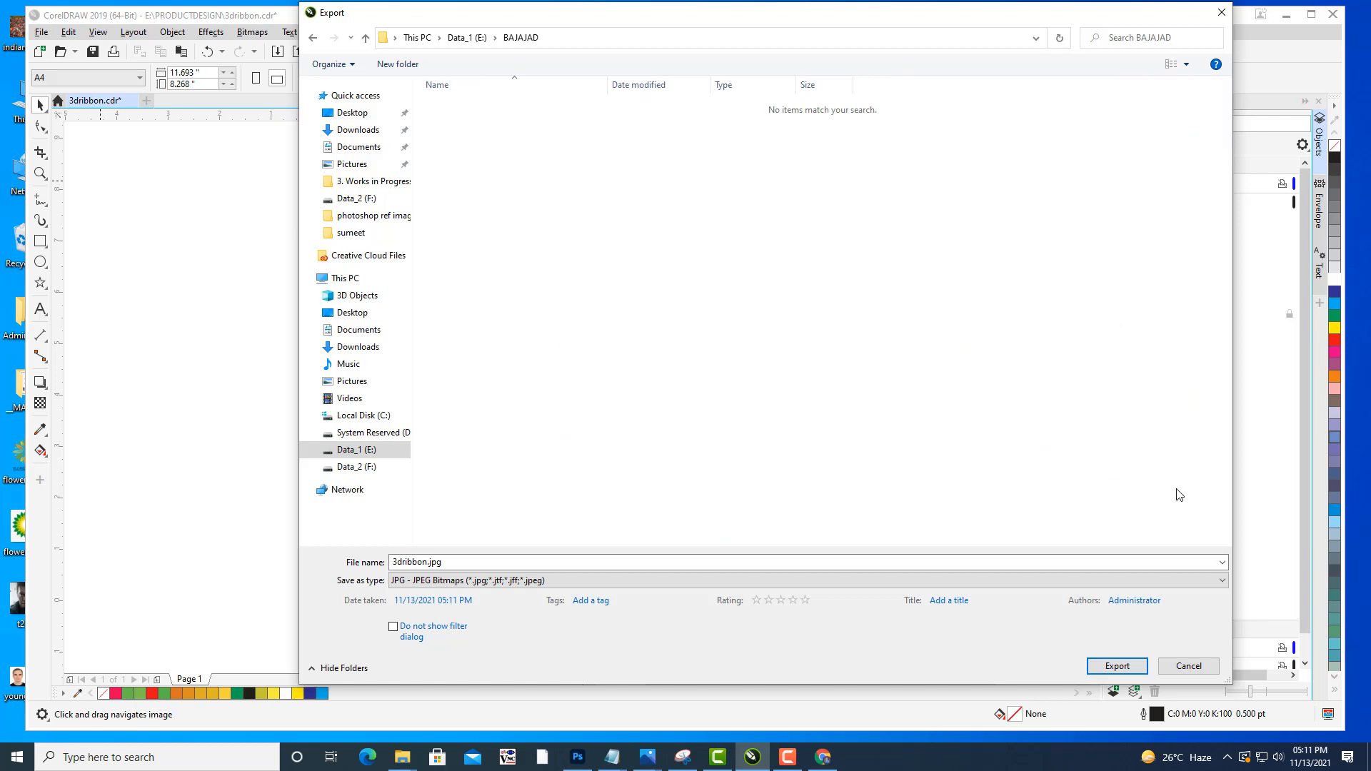
Name the exported file 3DBAJAJAD and export it as a JPEG in CMYK Color (32-bit) at High quality, 80%.
left_click(455, 563)
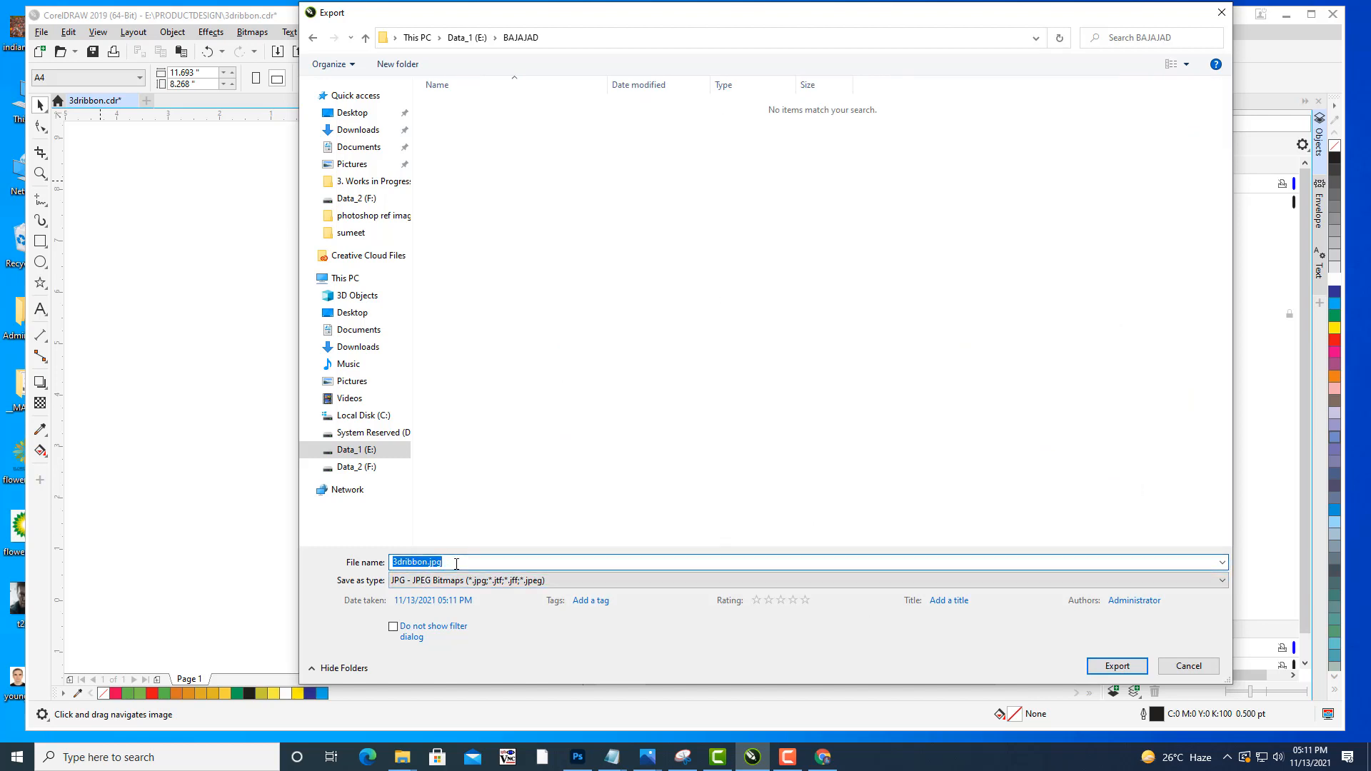
type("3DBAJAJAD")
left_click(1118, 666)
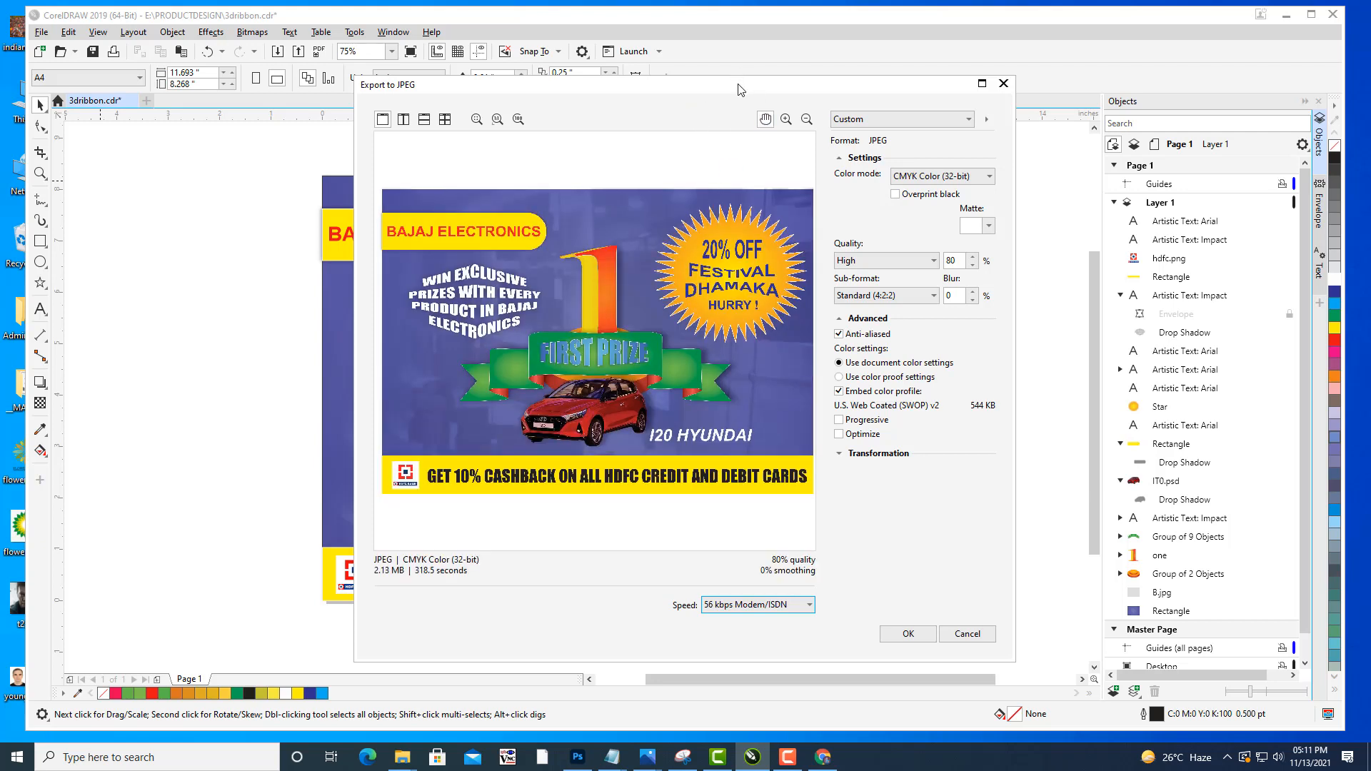
left_click_drag(761, 78, 816, 54)
left_click(963, 609)
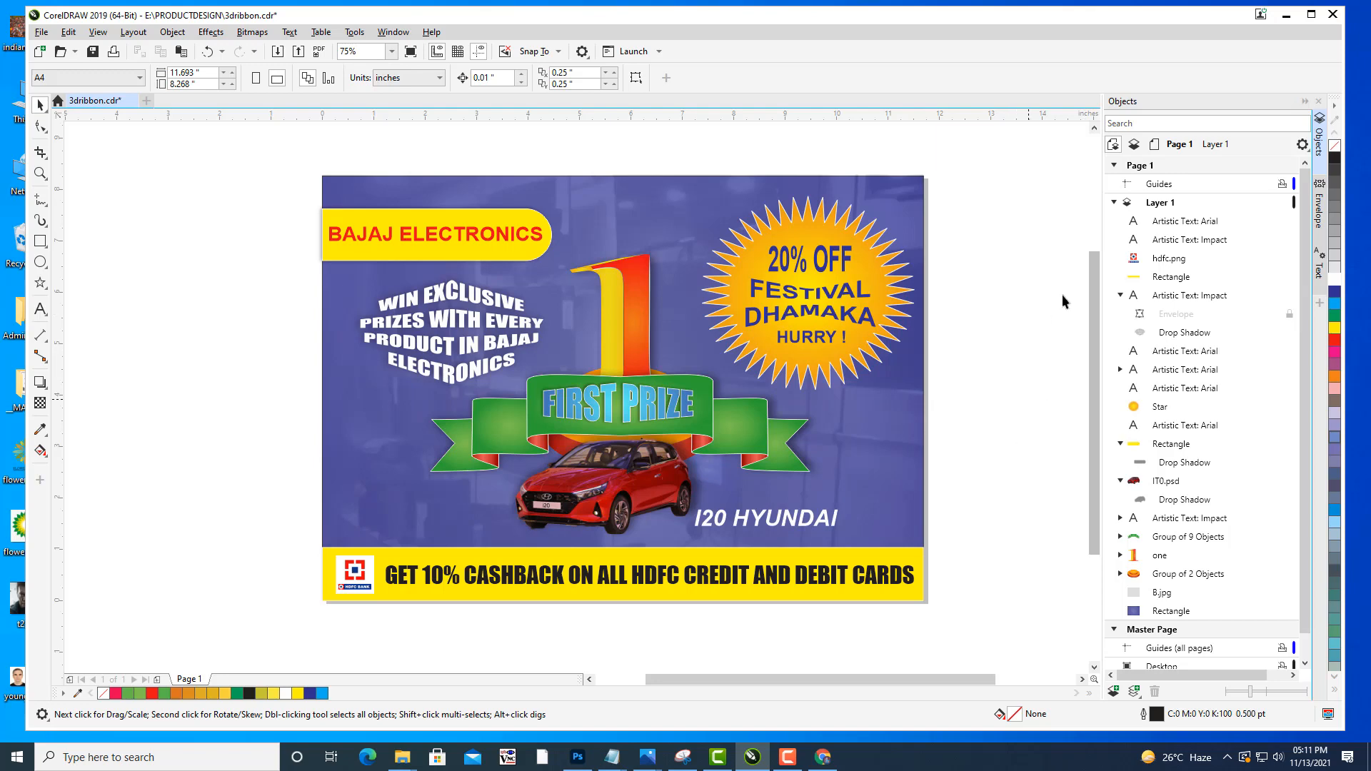
Open the exported 3DBAJAJAD.jpg from the BAJAJAD folder on the E: drive to check the result.
left_click(1286, 16)
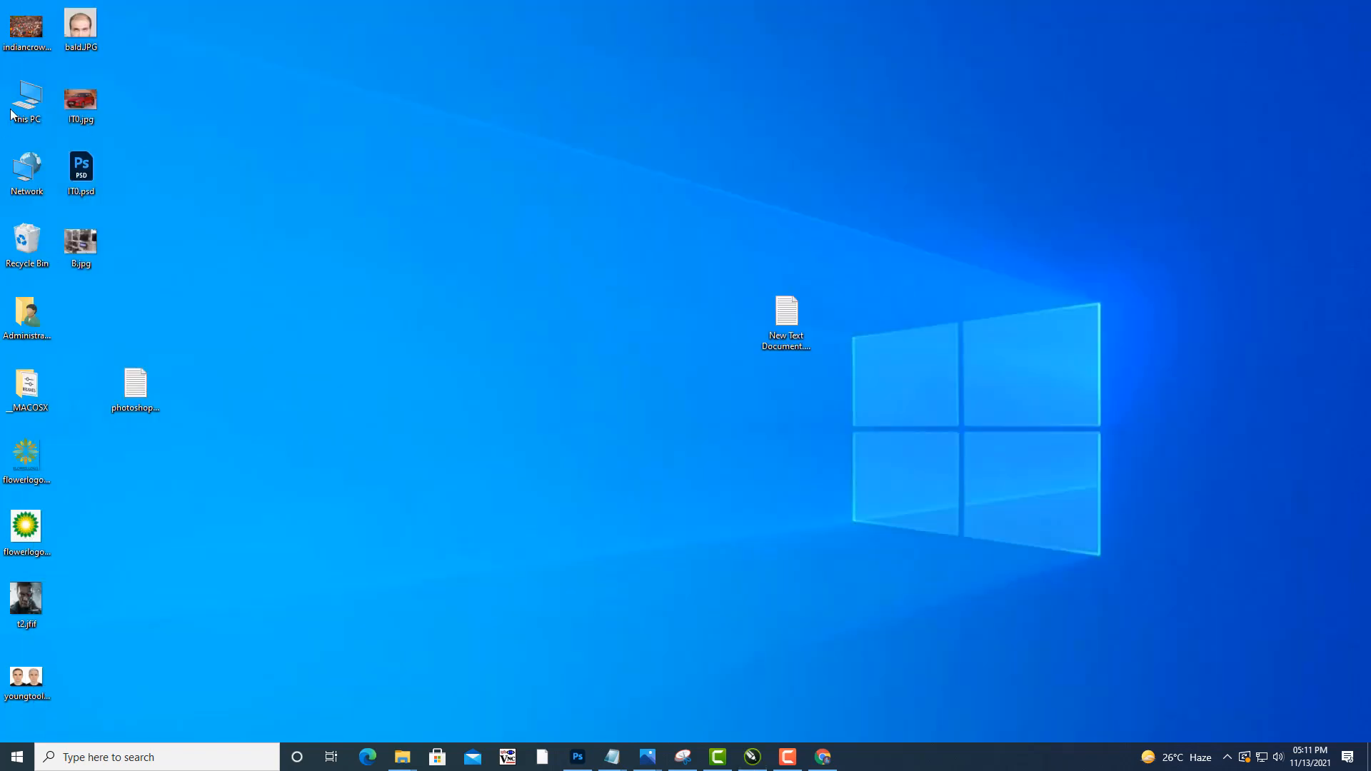
key("super+e")
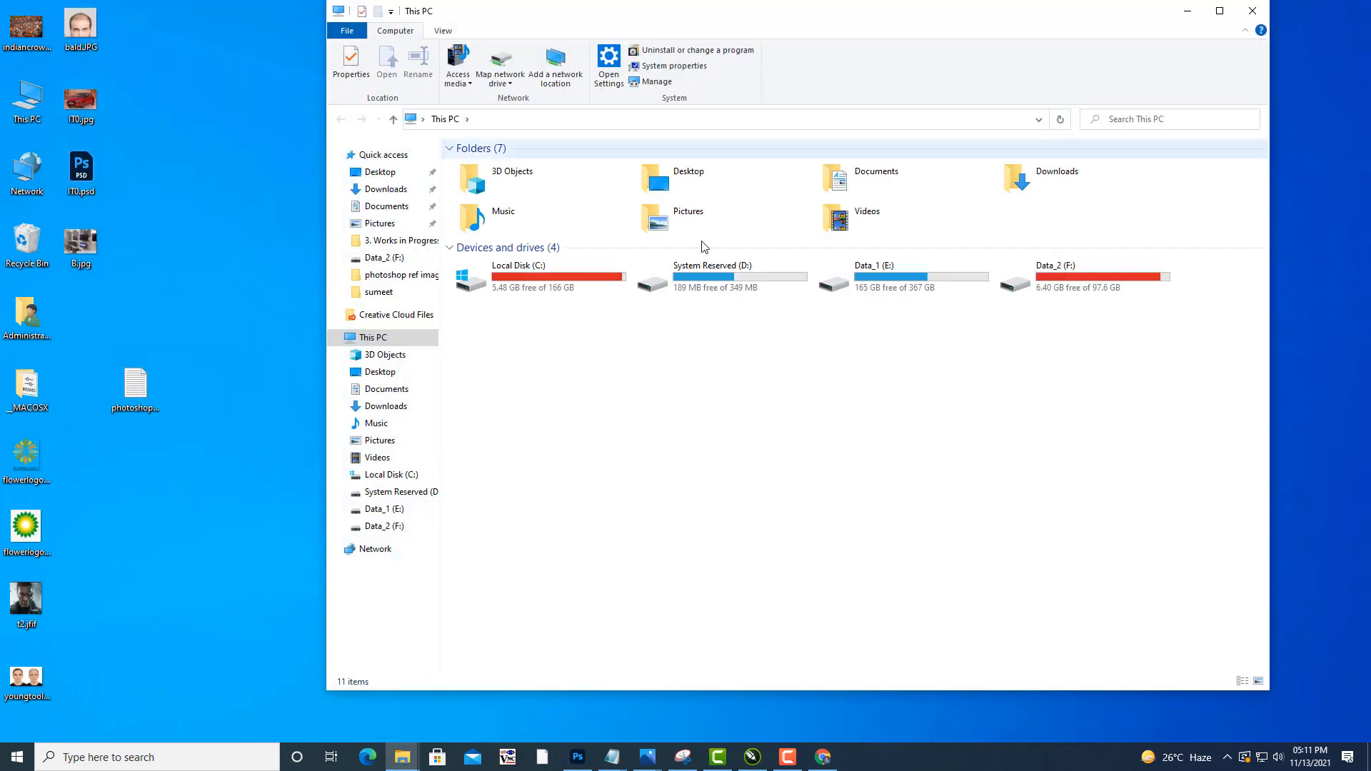
double_click(936, 289)
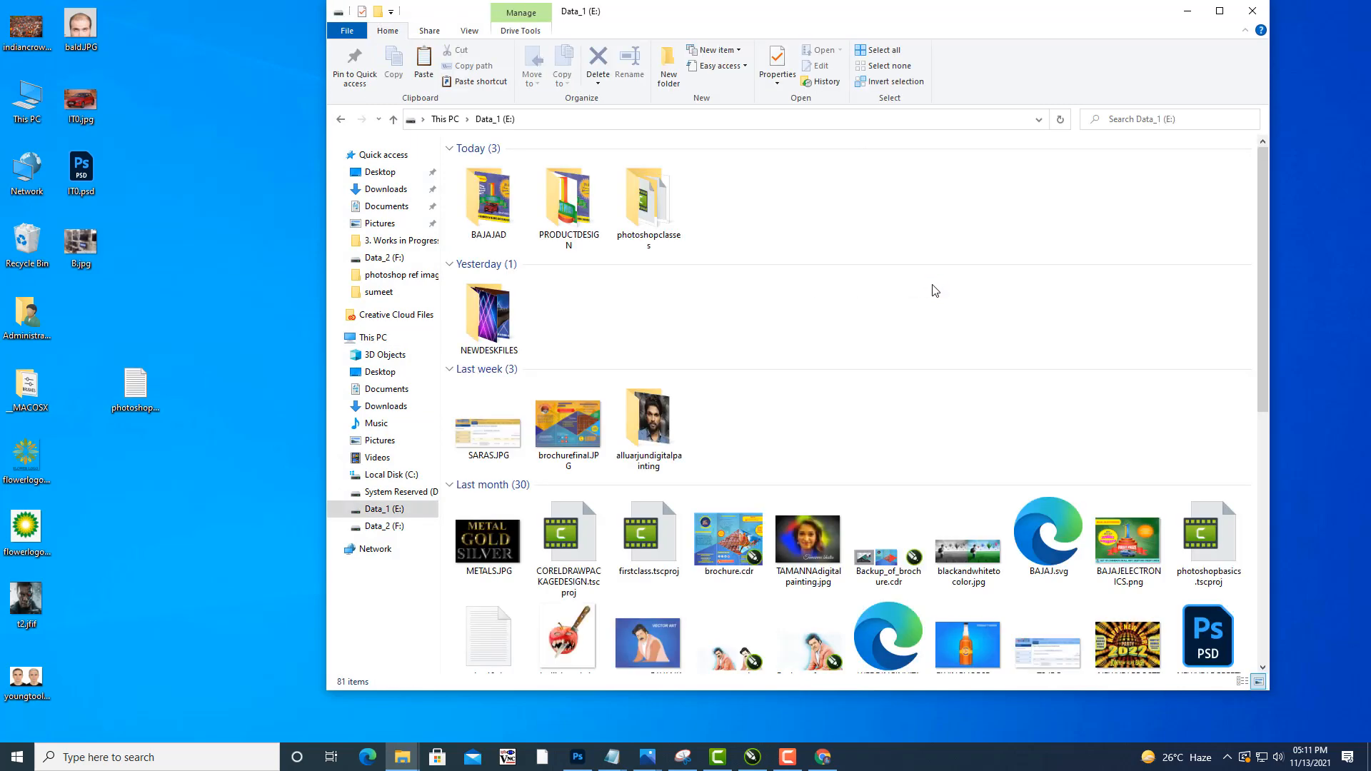
left_click(492, 226)
double_click(492, 226)
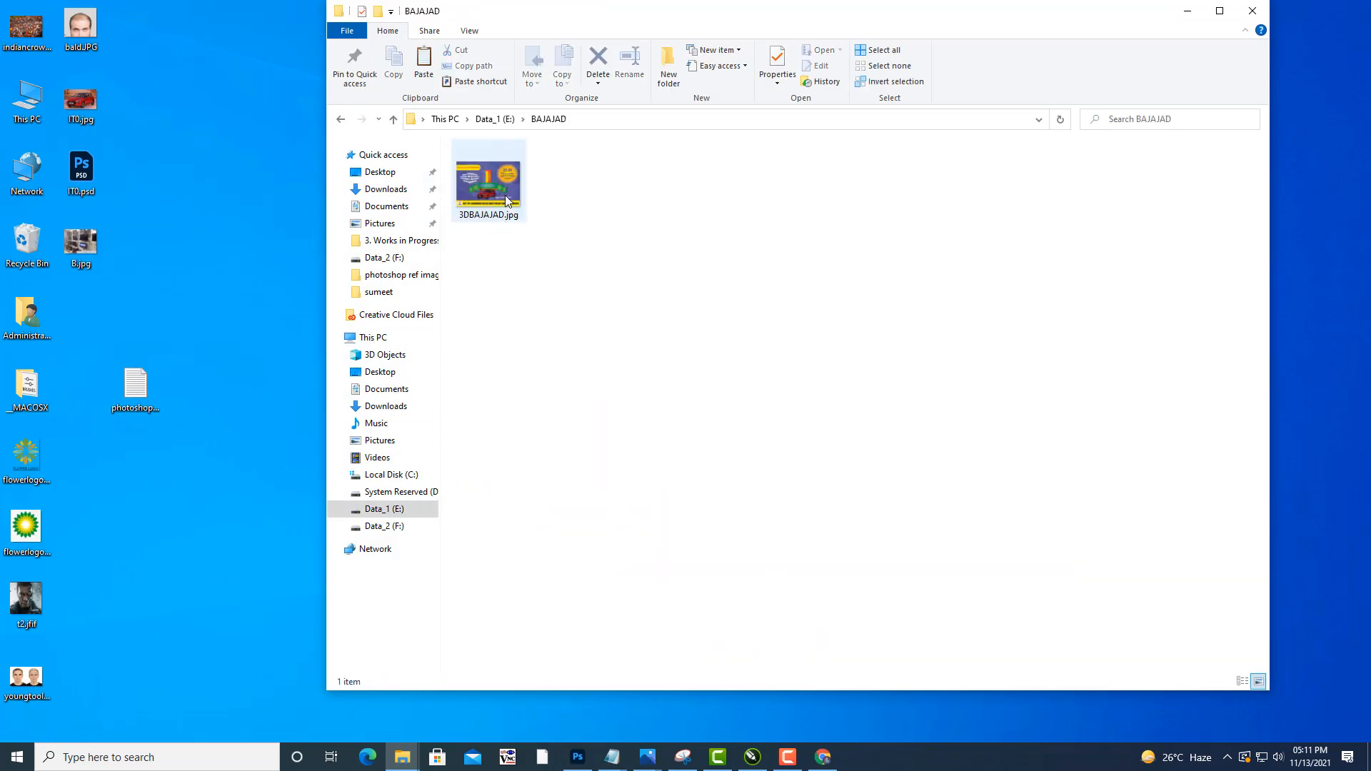
left_click(493, 207)
key("Return")
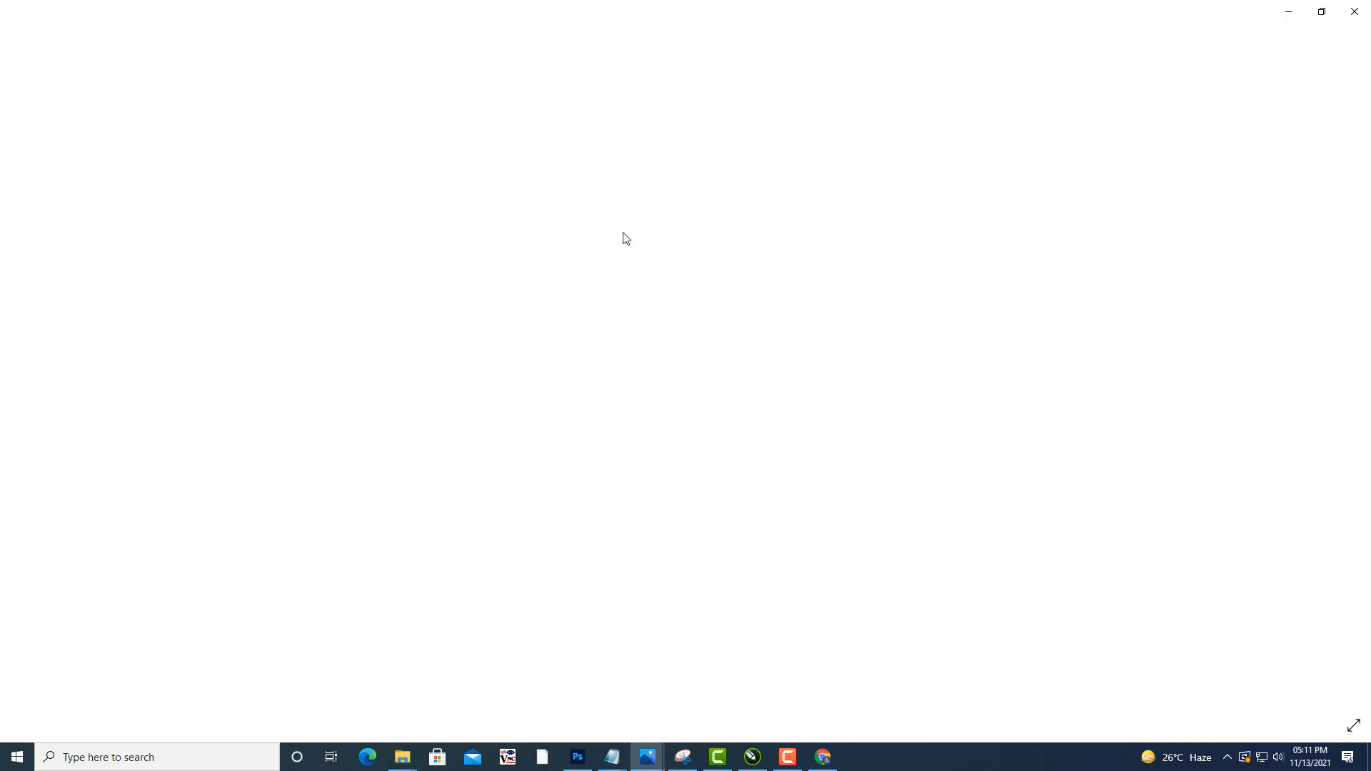
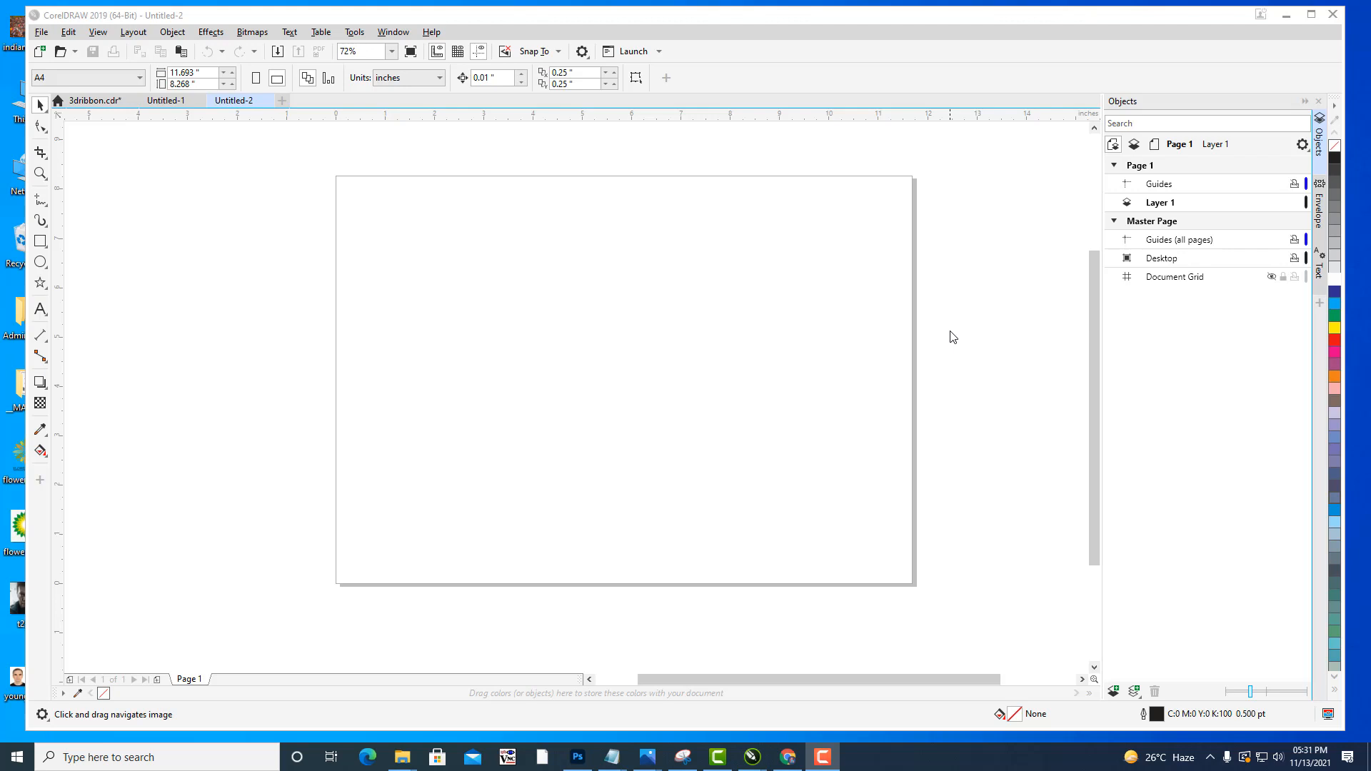
Try the Artistic Media preset stroke with three freehand curves on the blank Untitled-2 page and undo all of them.
left_click_drag(951, 335, 967, 334)
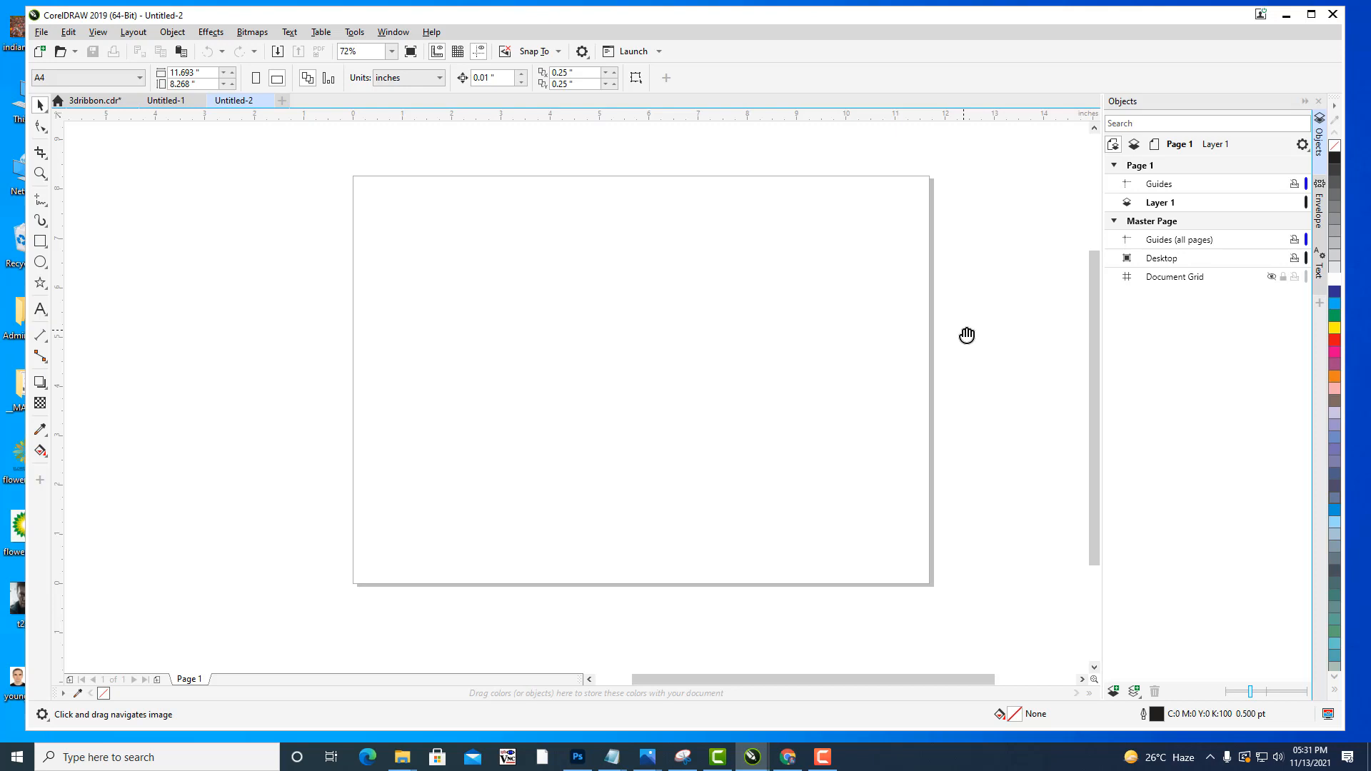
left_click_drag(963, 335, 908, 339)
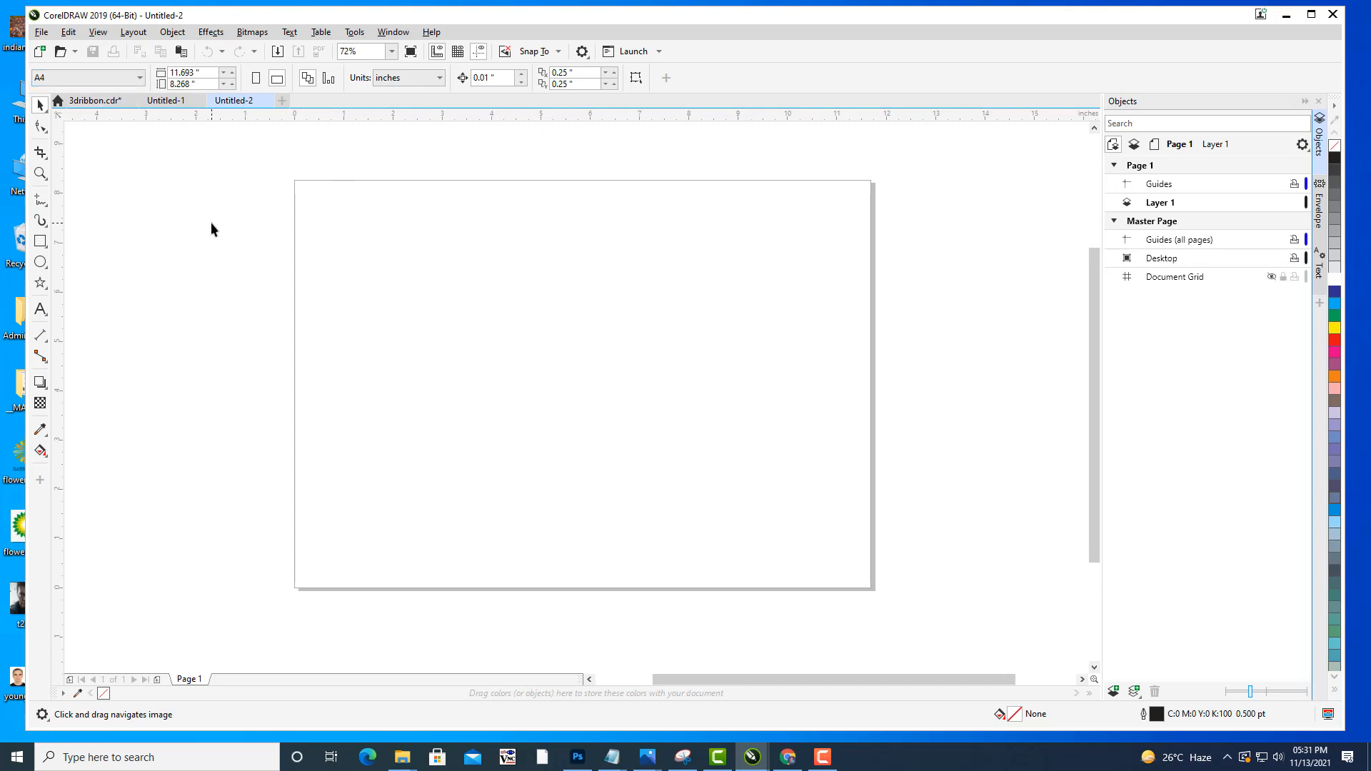
key("i")
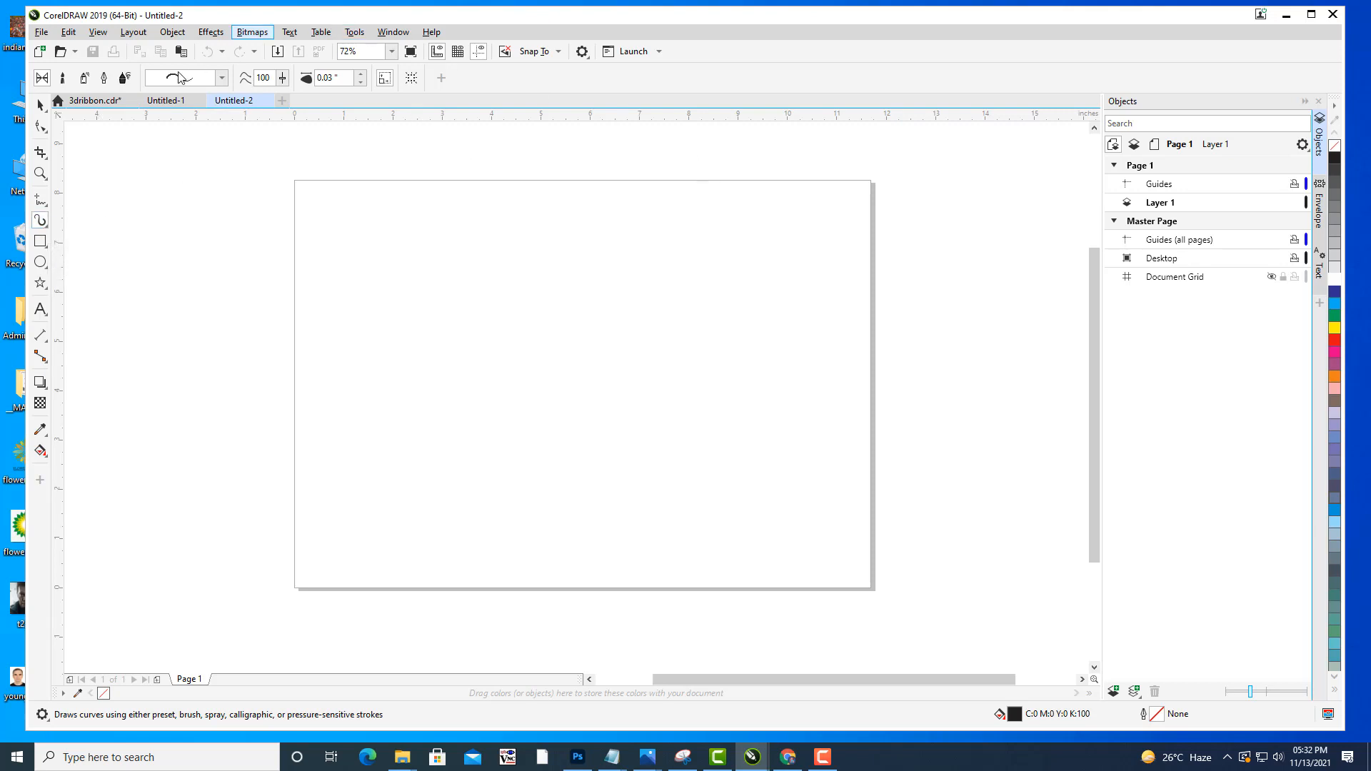
left_click(222, 79)
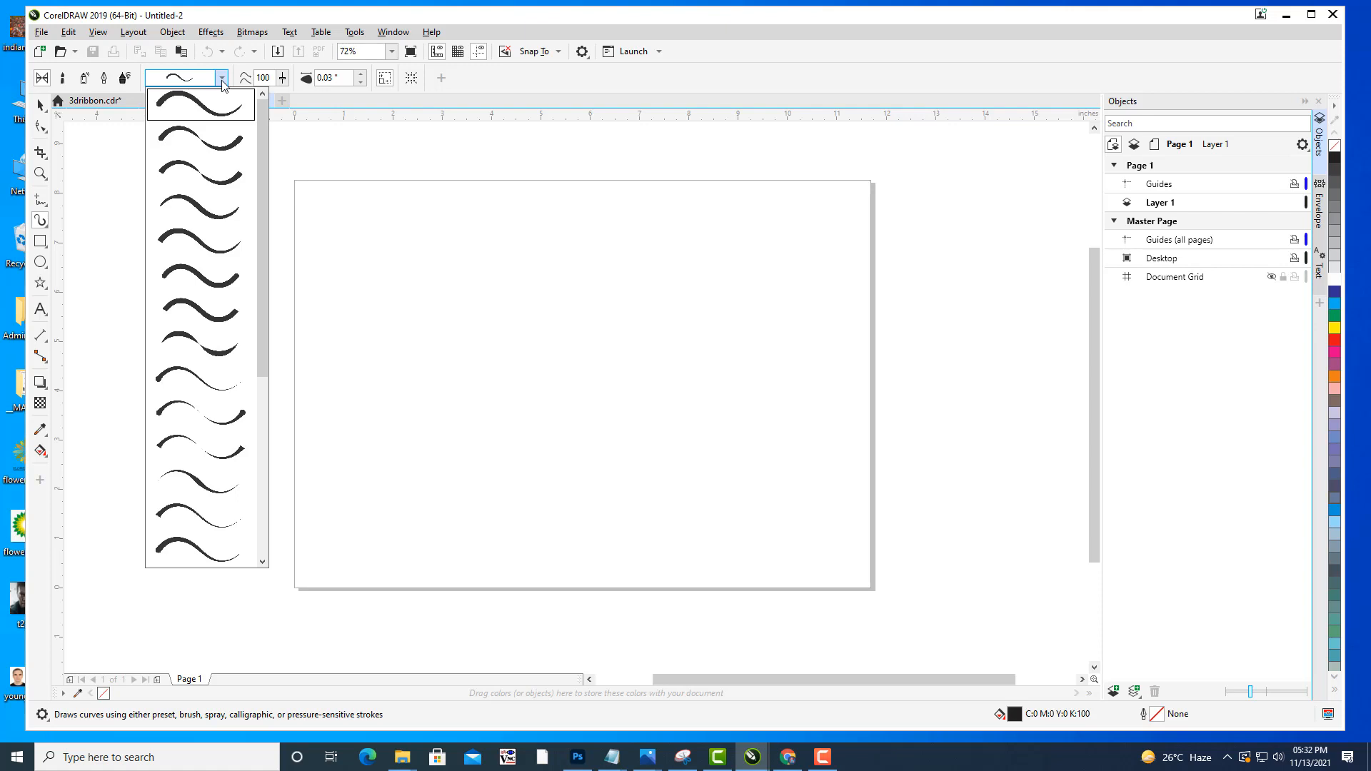
left_click(510, 432)
left_click_drag(697, 210, 419, 437)
left_click_drag(490, 494, 777, 385)
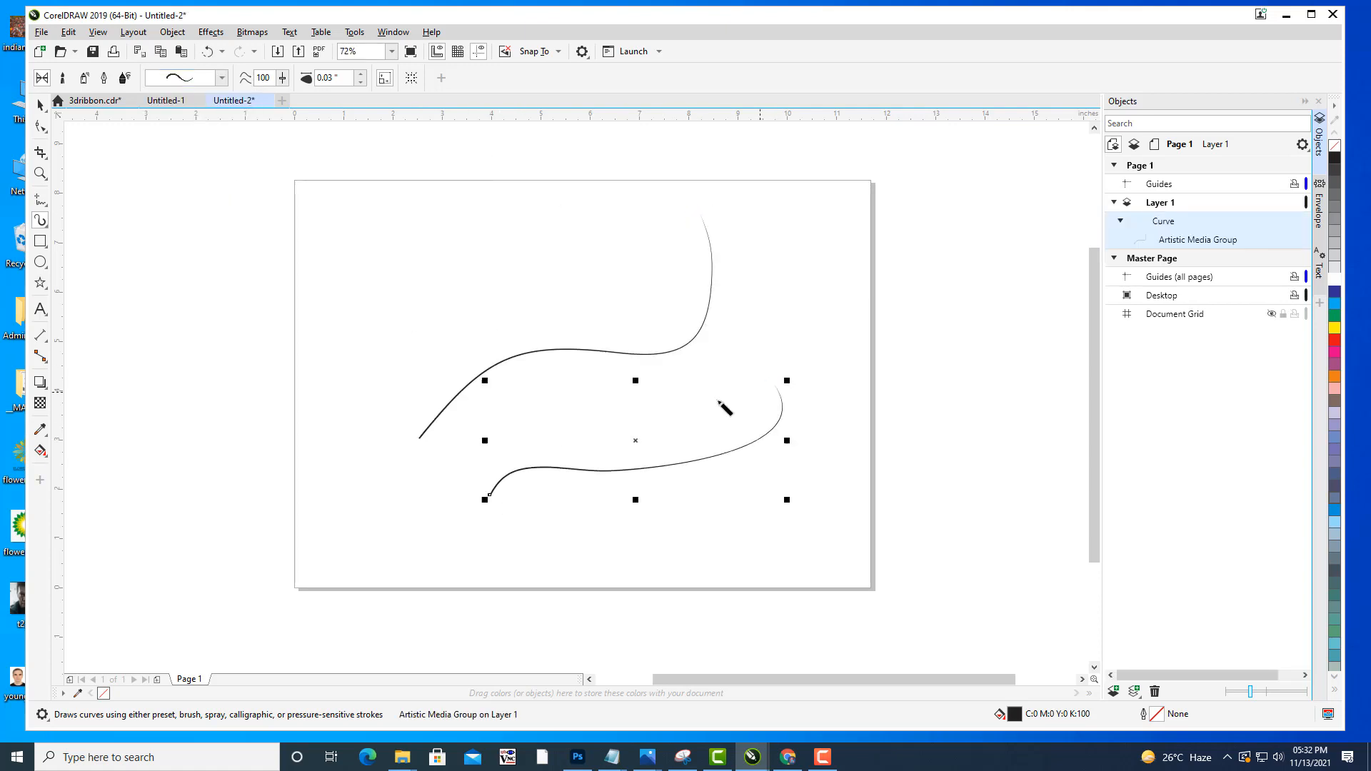
mouse_move(485, 300)
left_mouse_down()
mouse_move(607, 268)
mouse_move(655, 227)
left_mouse_up()
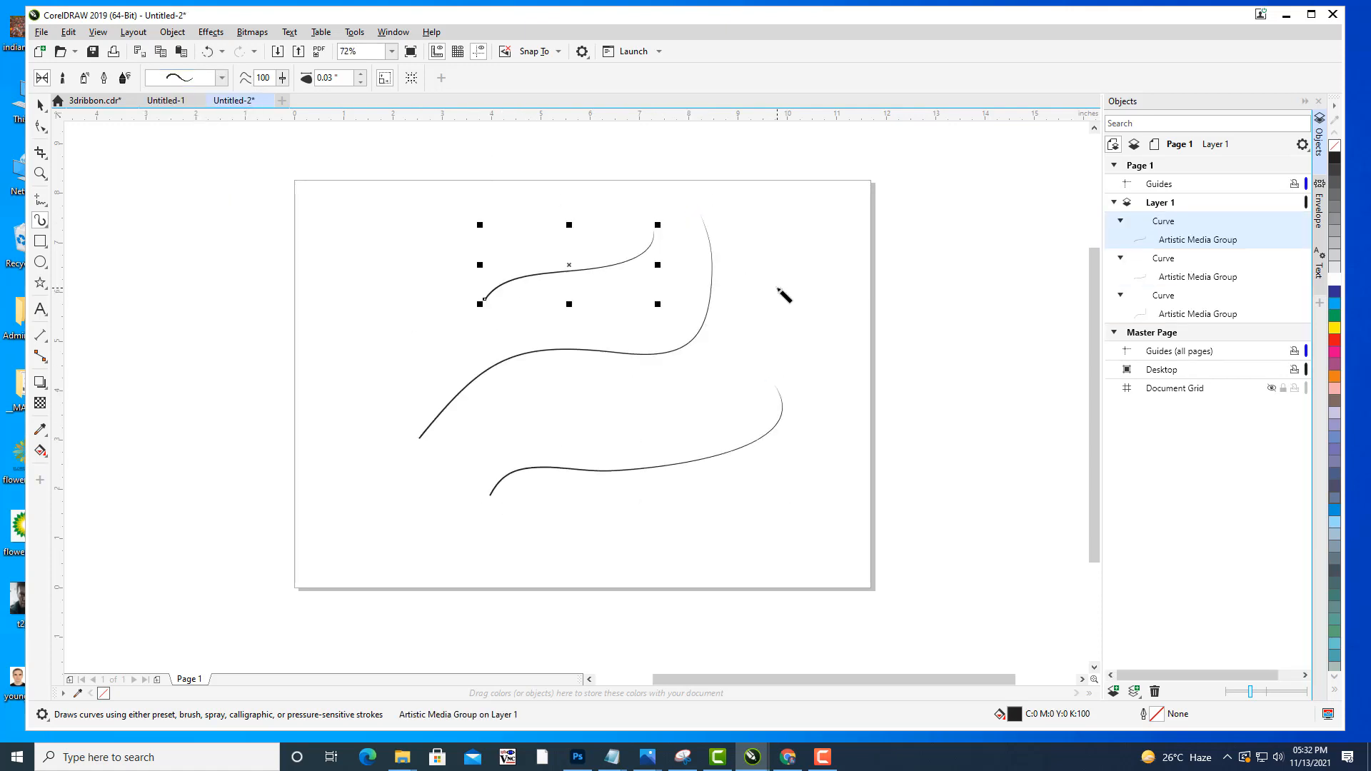
key("ctrl+z")
key("ctrl+z")
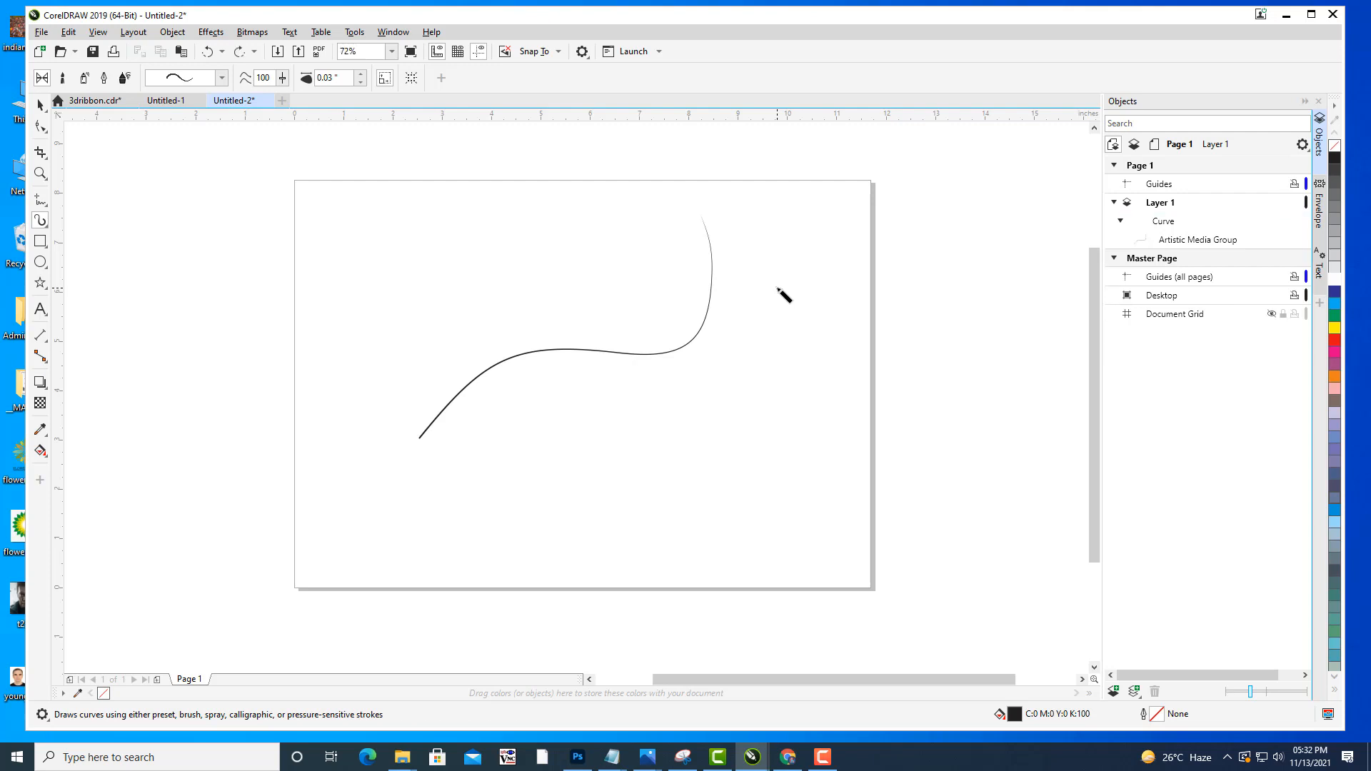
key("ctrl+z")
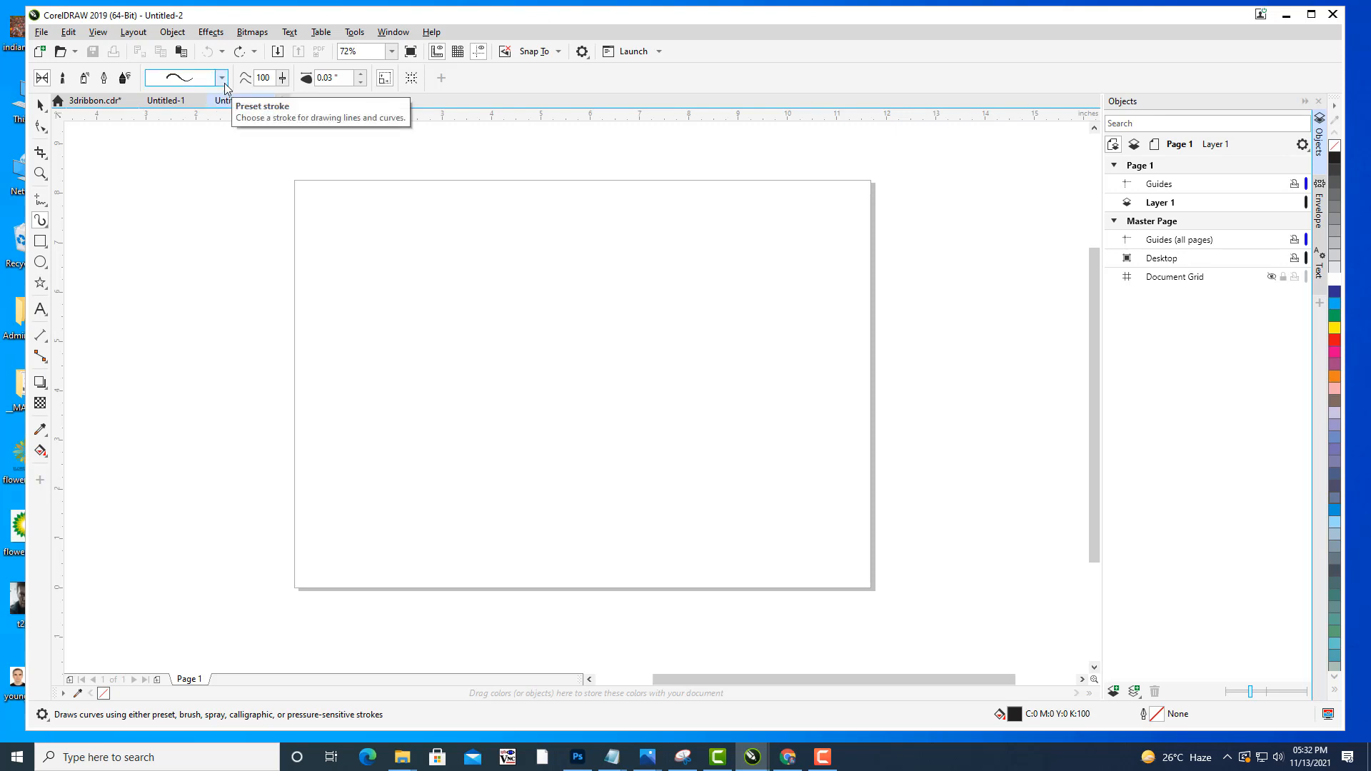
Switch Artistic Media to Brush mode and choose the dotted stroke from the Texture category.
left_click(63, 79)
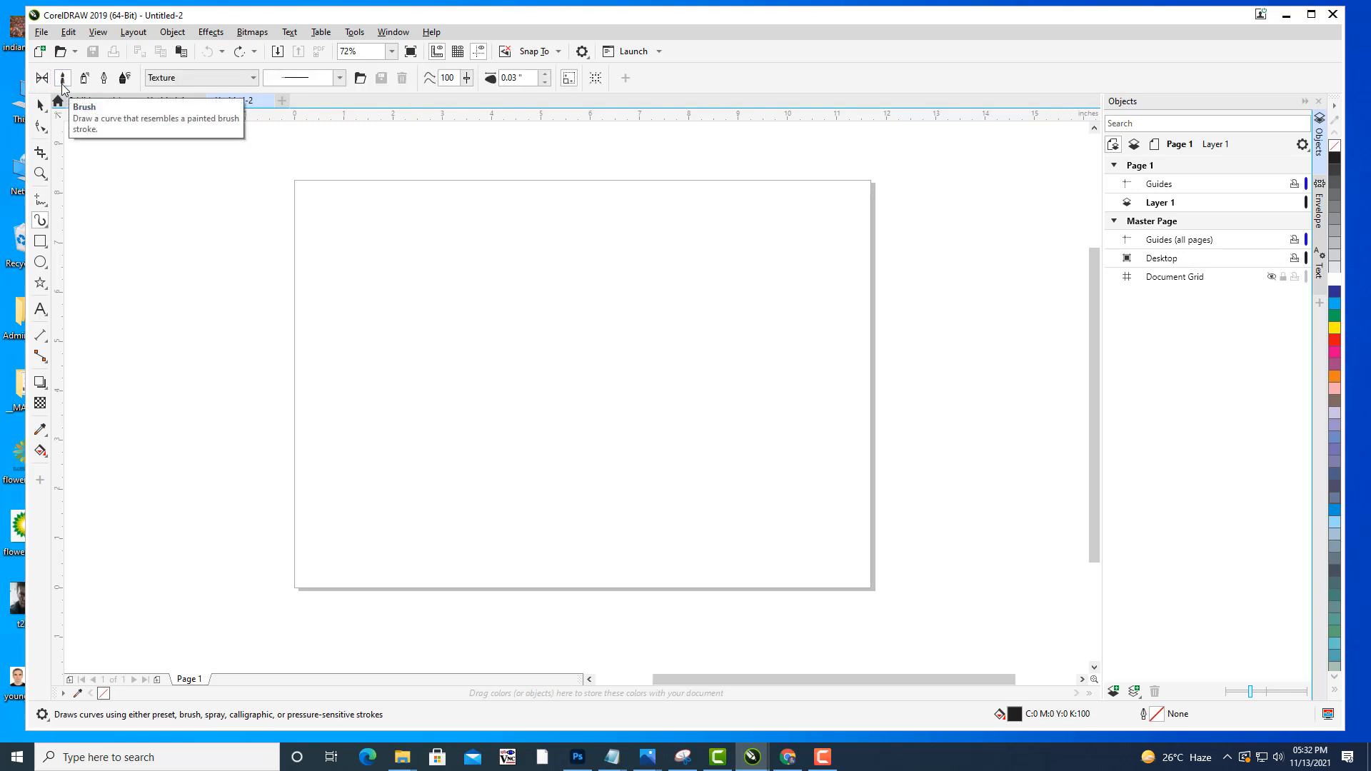
left_click(339, 82)
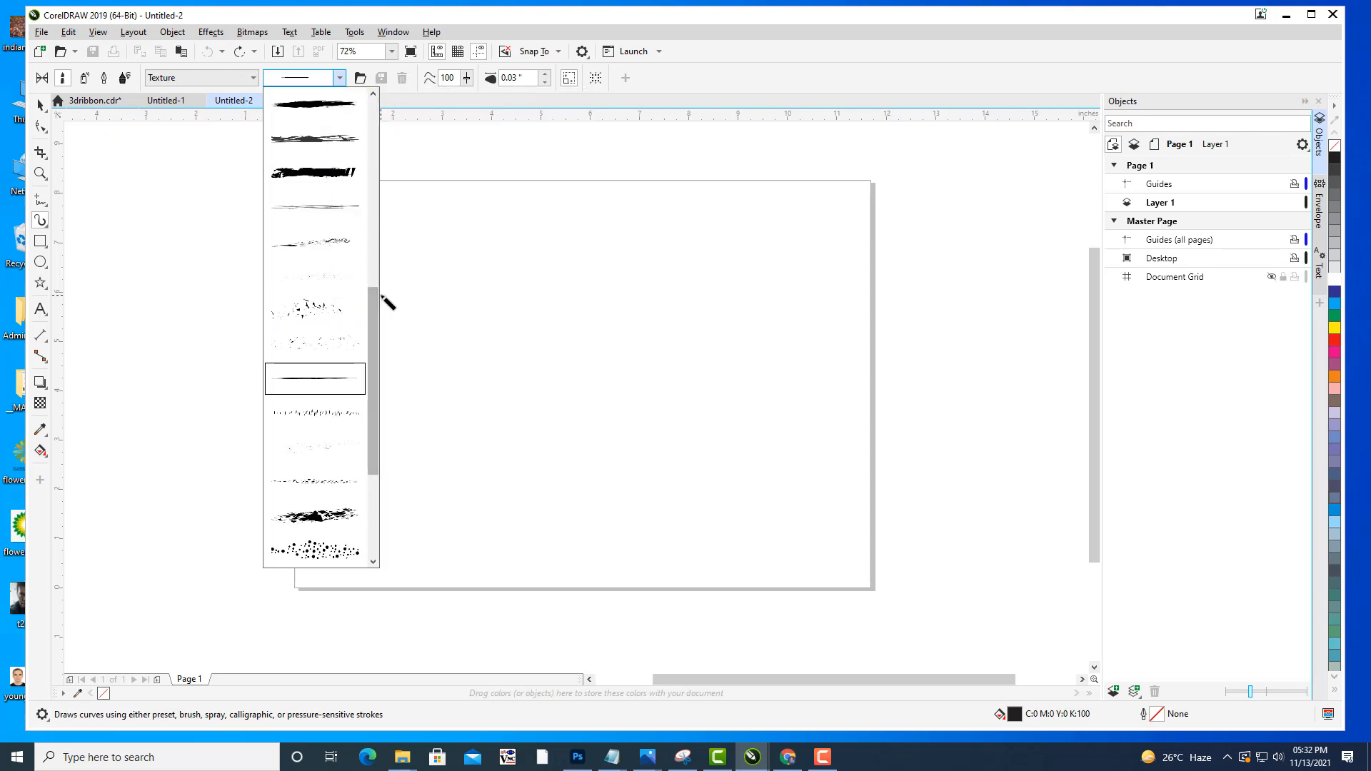
left_click_drag(374, 367, 380, 480)
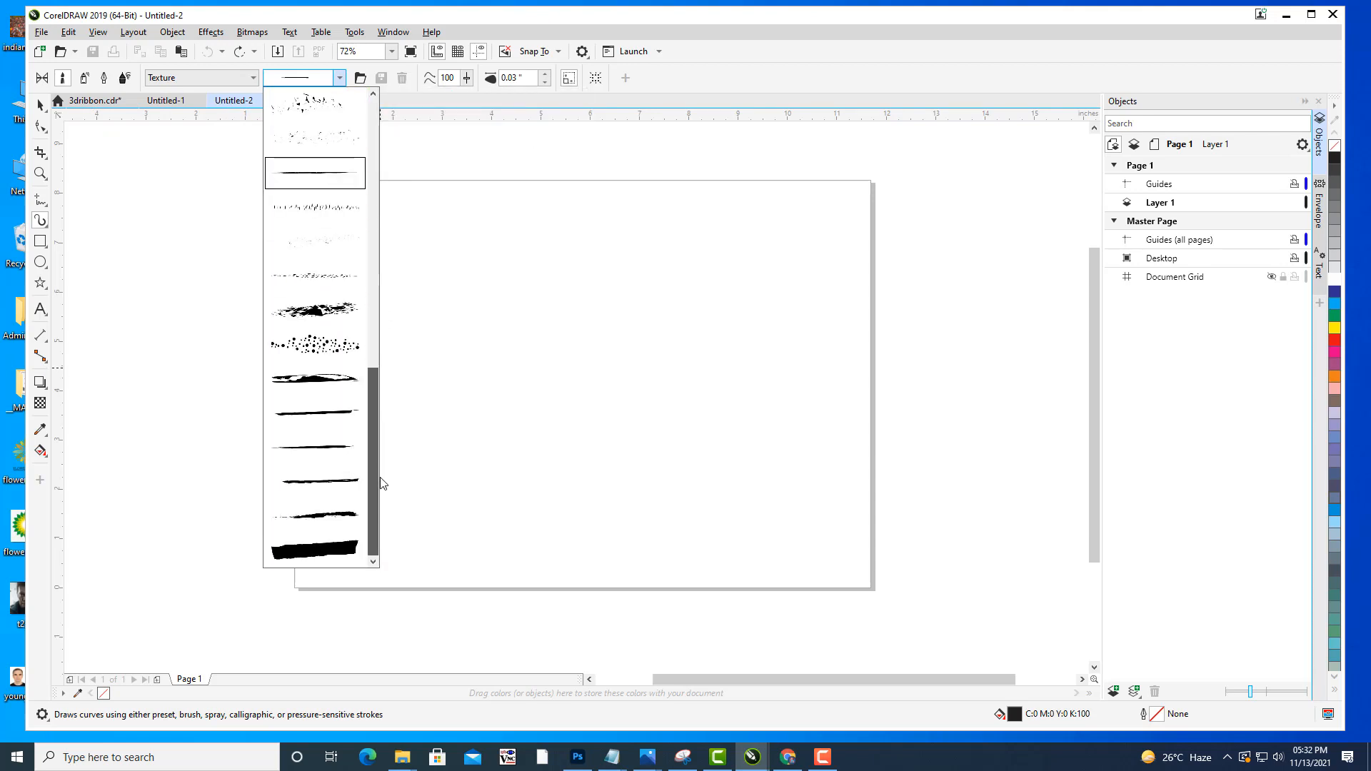
left_click(309, 343)
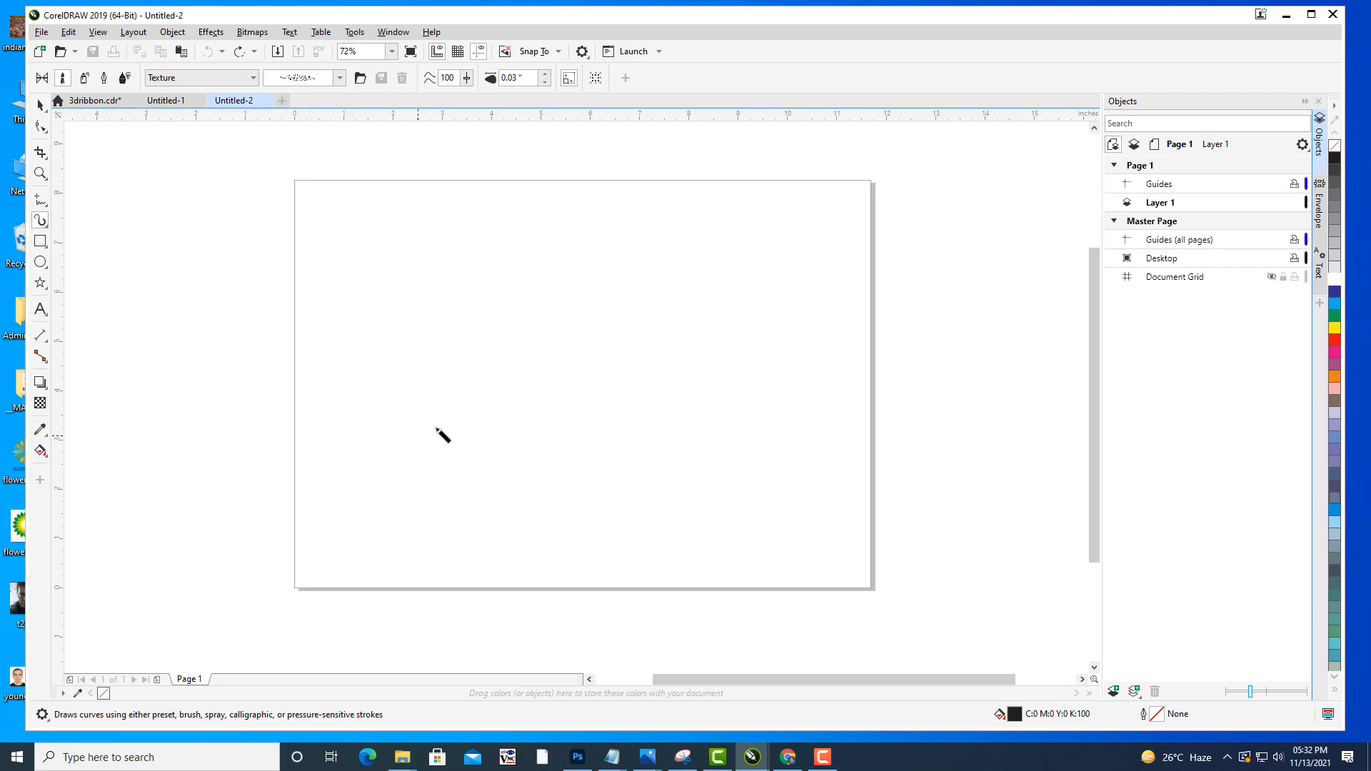
Try the dotted texture brush with two freehand strokes at 0.03" width and undo both.
left_click_drag(419, 435, 705, 274)
left_click_drag(527, 524, 752, 372)
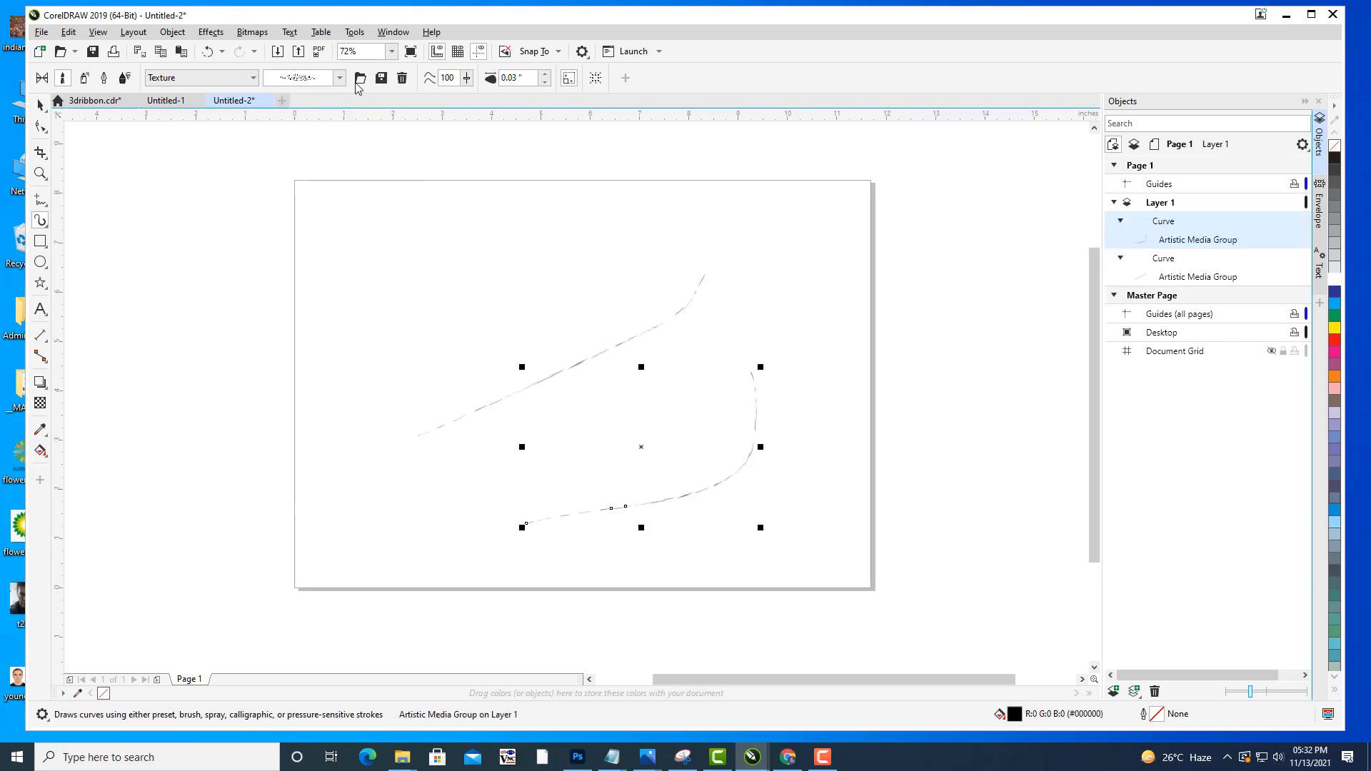
key("ctrl+z")
key("ctrl+z")
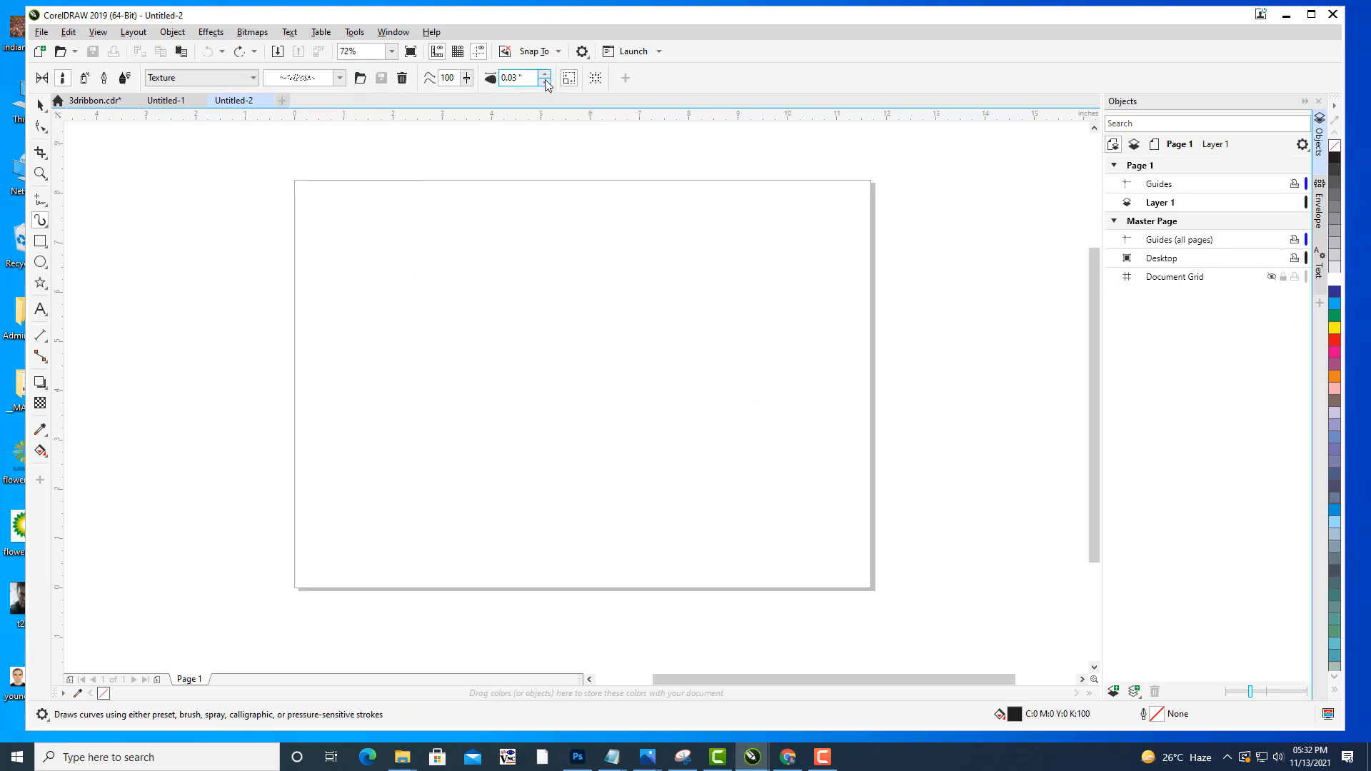
Set the stroke width to 0.9", draw two dotted strokes on the page's left and one on its right, and colour the right one green.
left_click_drag(545, 79, 568, 15)
left_click_drag(422, 207, 524, 360)
mouse_move(373, 275)
left_mouse_down()
mouse_move(422, 333)
mouse_move(523, 517)
left_mouse_up()
left_click_drag(626, 500, 795, 250)
left_click(1337, 316)
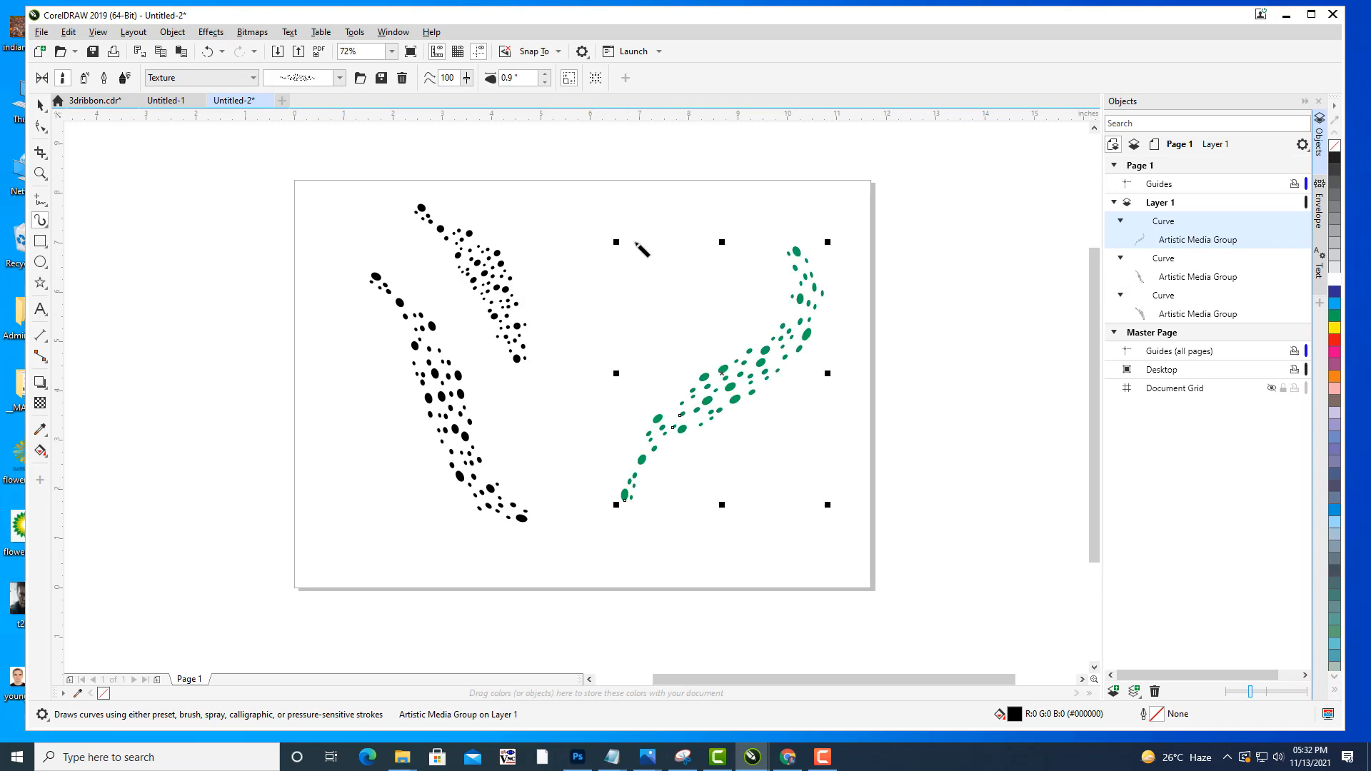
Draw a fourth dotted stroke near the page's upper centre and colour it red.
left_click_drag(641, 205, 572, 368)
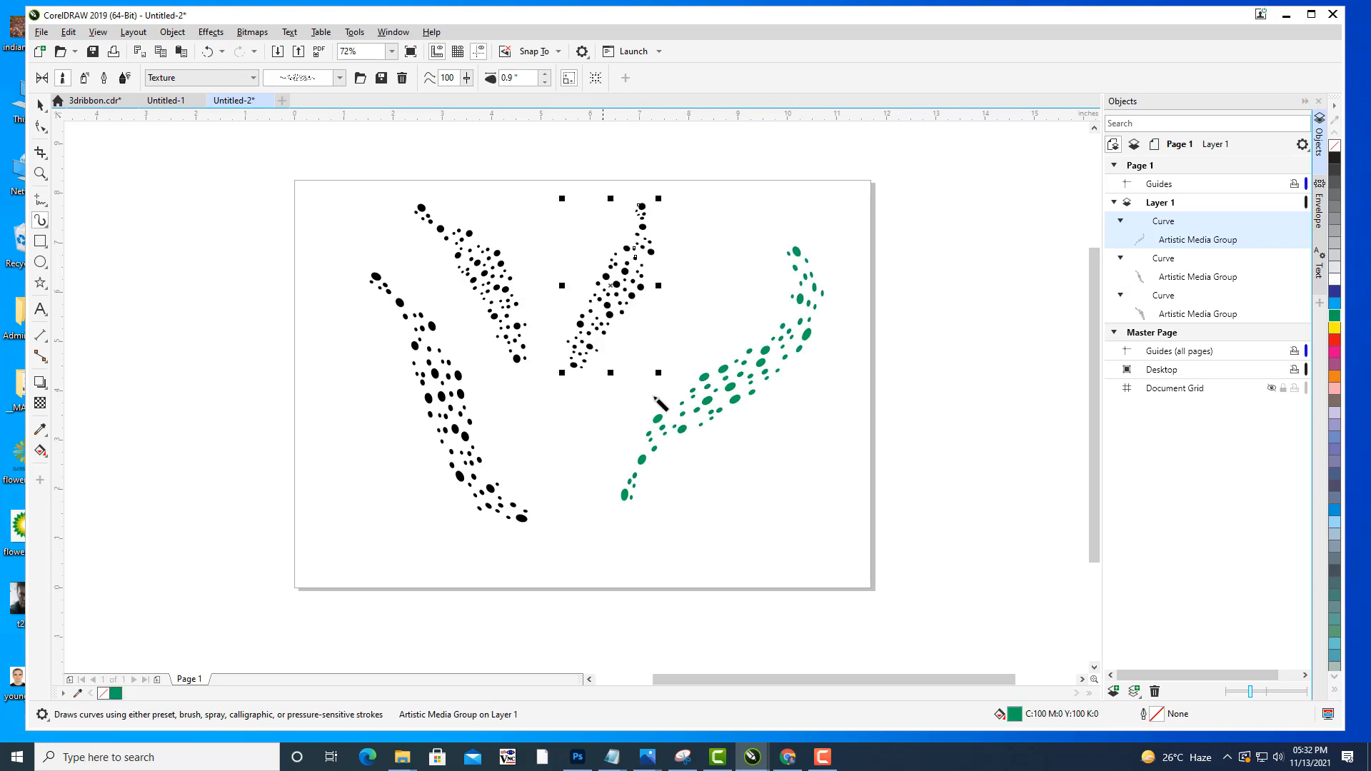
left_click(1333, 292)
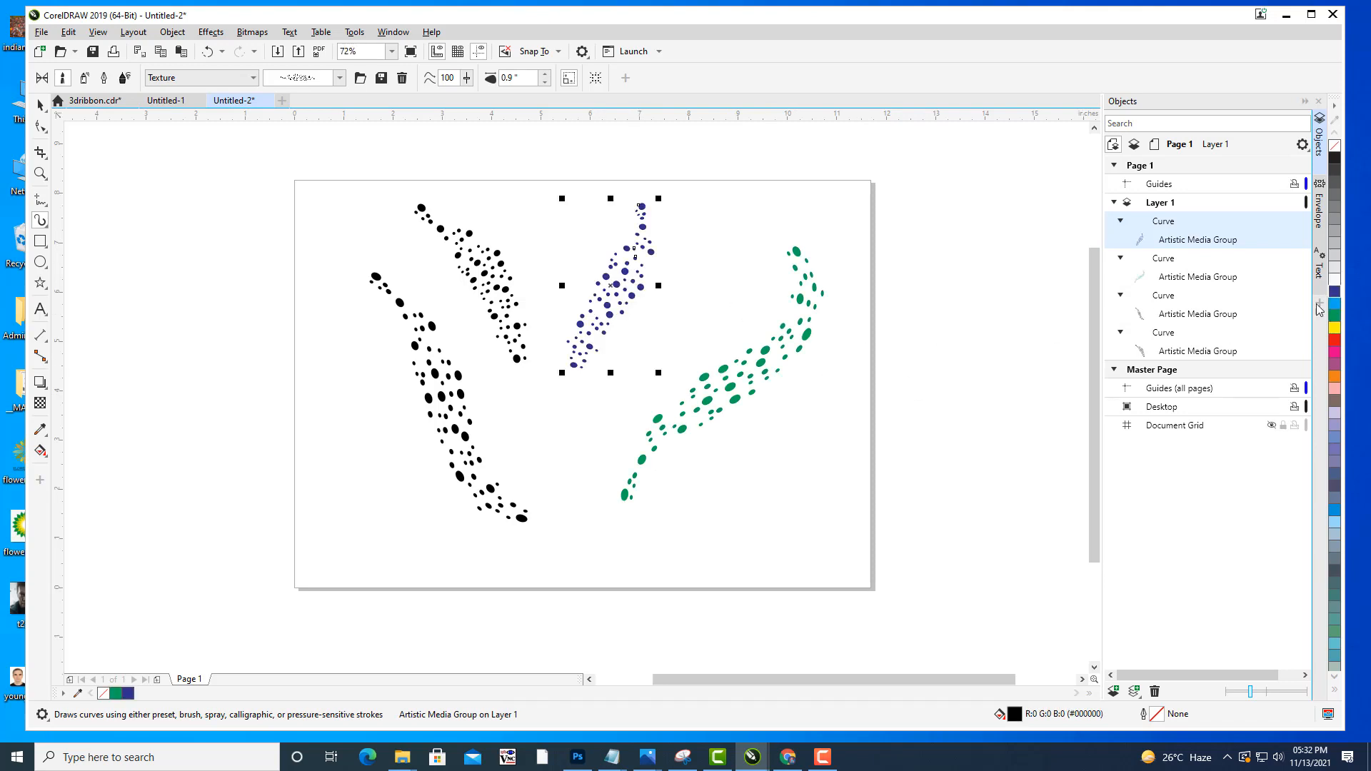
left_click(1336, 340)
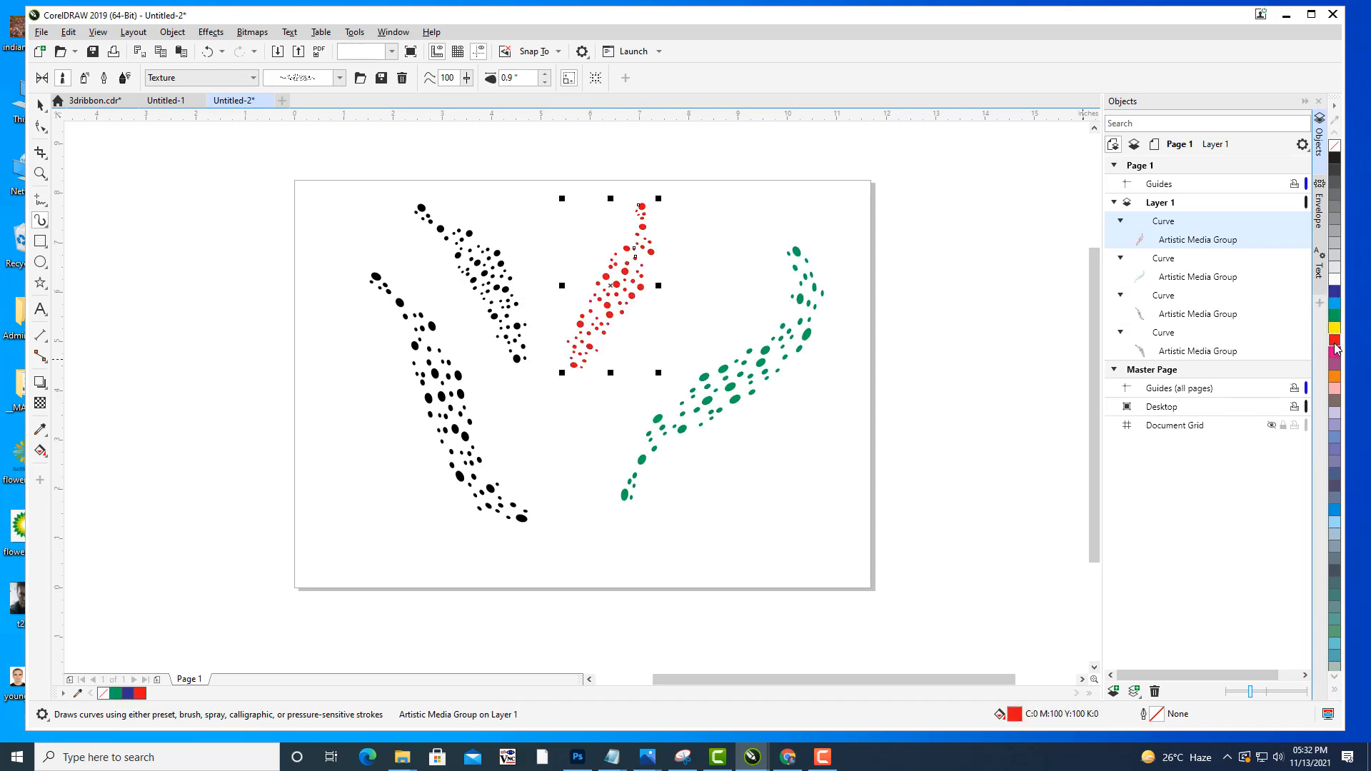
Apply the rough, streaky texture brush to the red stroke and draw two more strokes with it, at the centre and lower right.
left_click(340, 77)
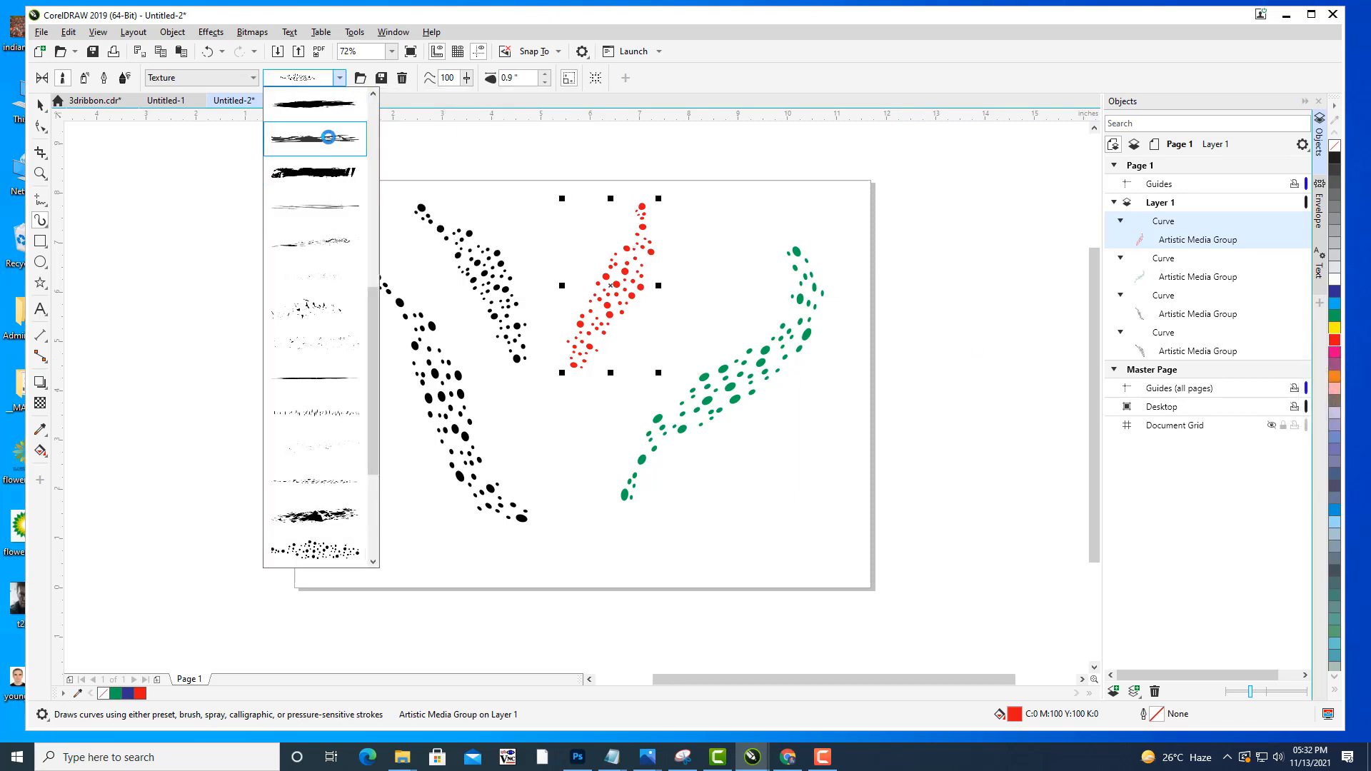
left_click(314, 138)
left_click_drag(747, 228, 607, 398)
left_click_drag(704, 534, 891, 404)
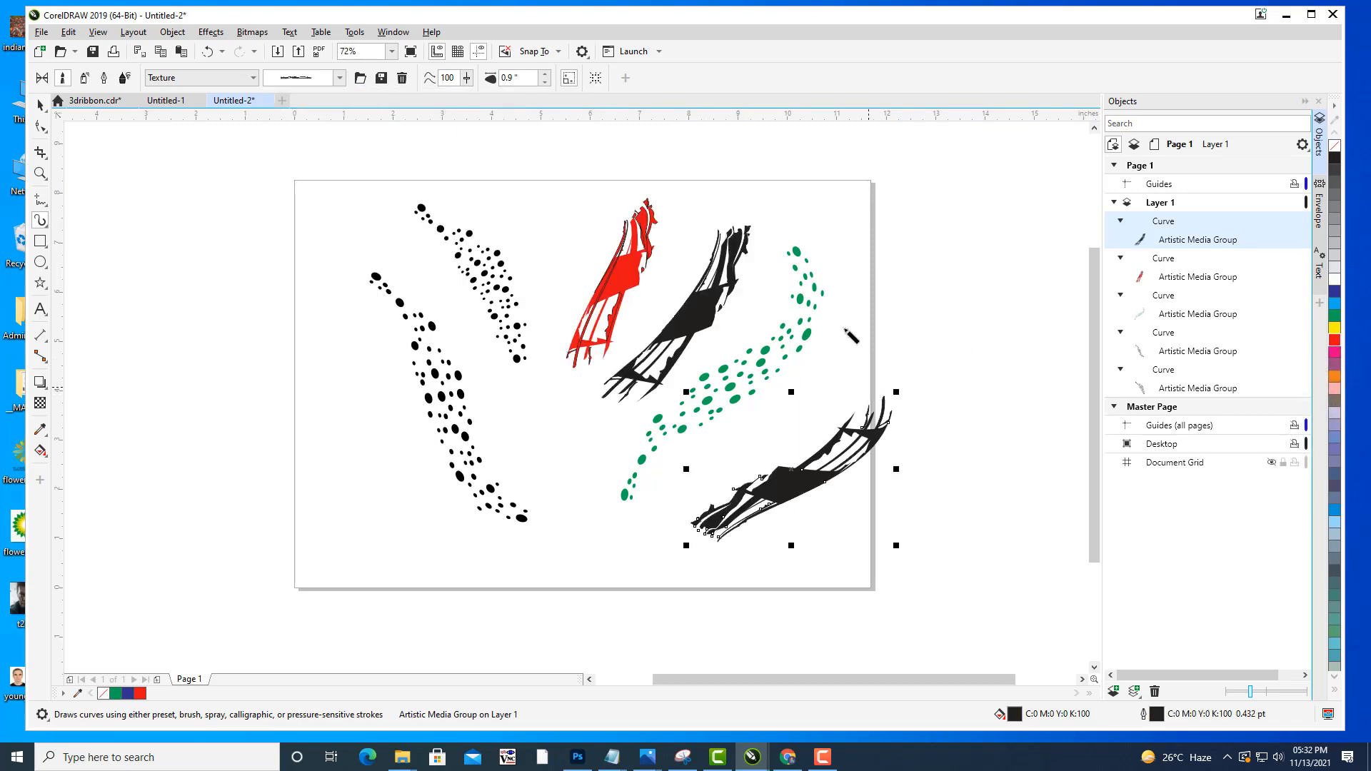
Apply the grass-like bristle texture to the lower-right stroke and draw another stroke with it at the page's lower left.
left_click(340, 78)
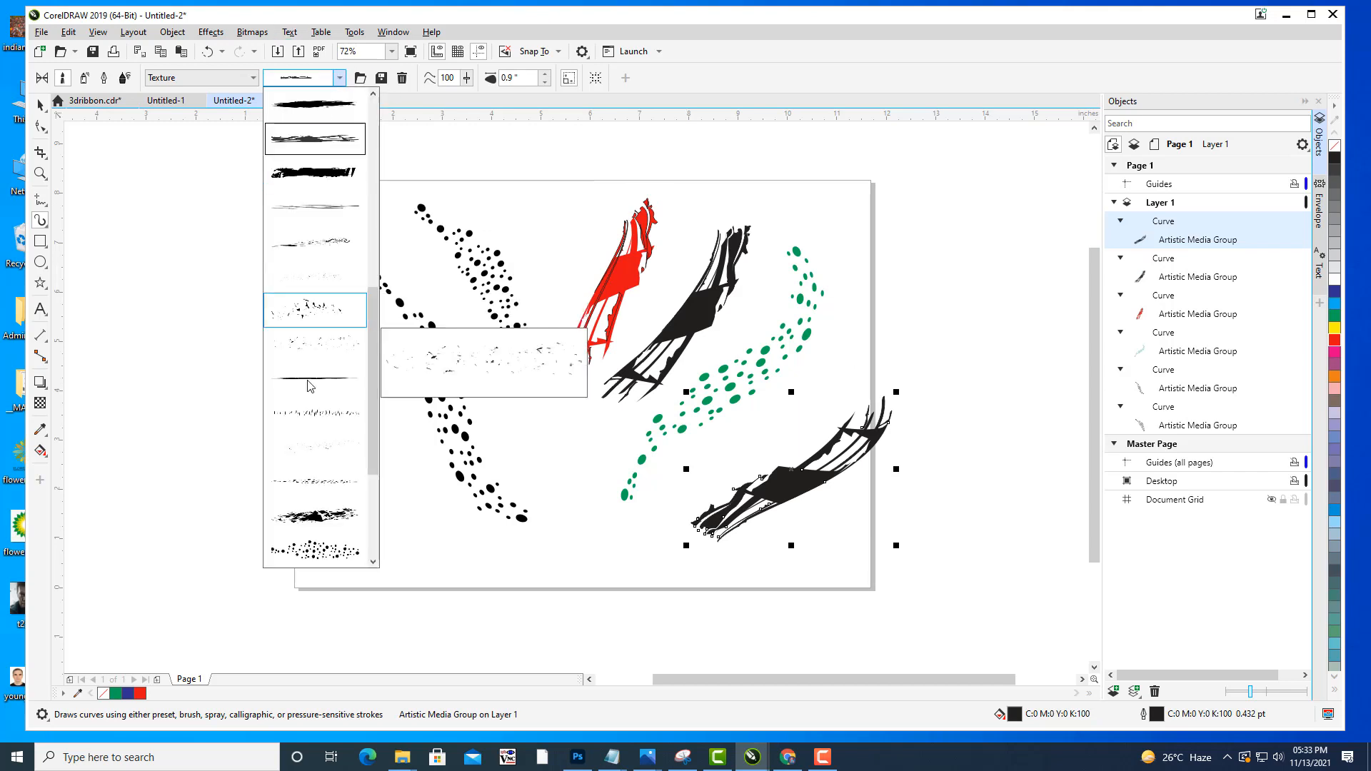
left_click(331, 423)
left_click_drag(379, 511, 538, 597)
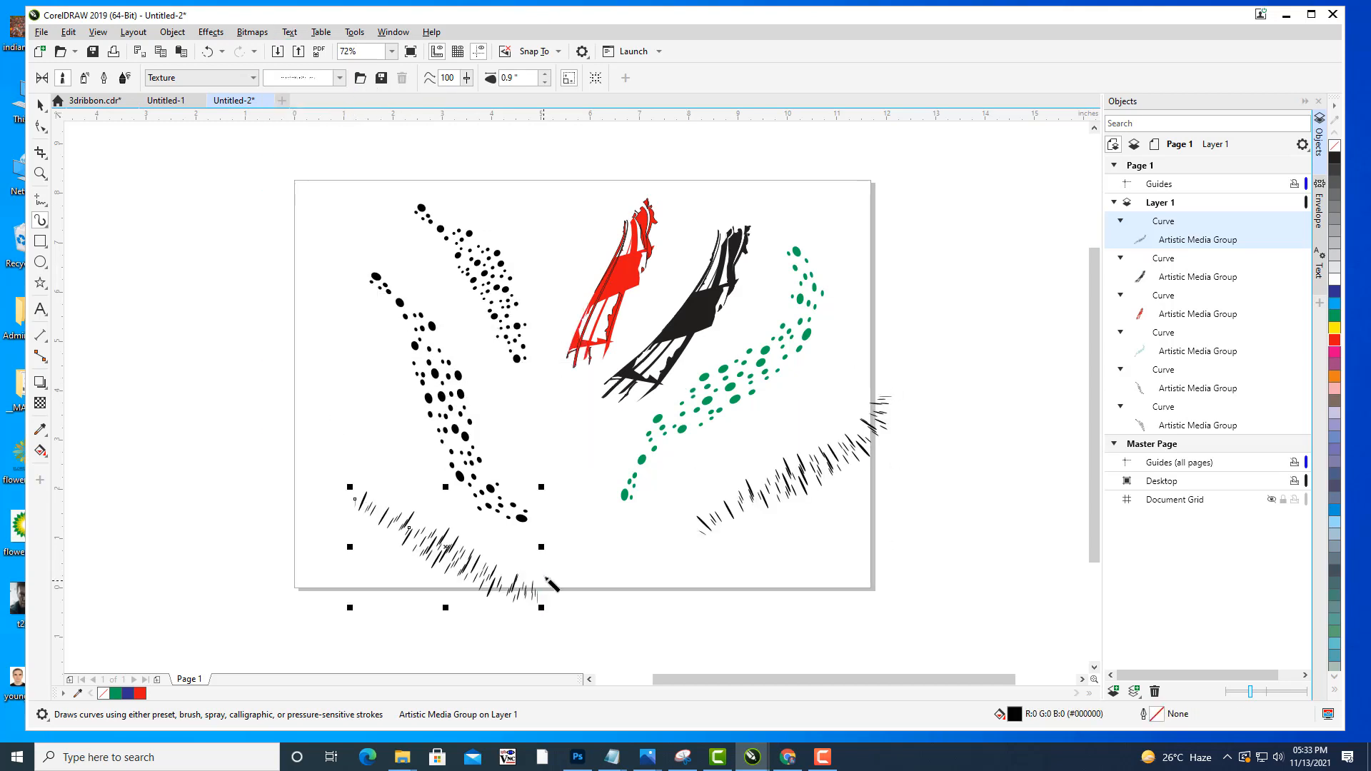
Apply the large-dot Texture brush to the selected grass-like stroke and paint an upward curved stroke with it beside the page.
left_click(340, 78)
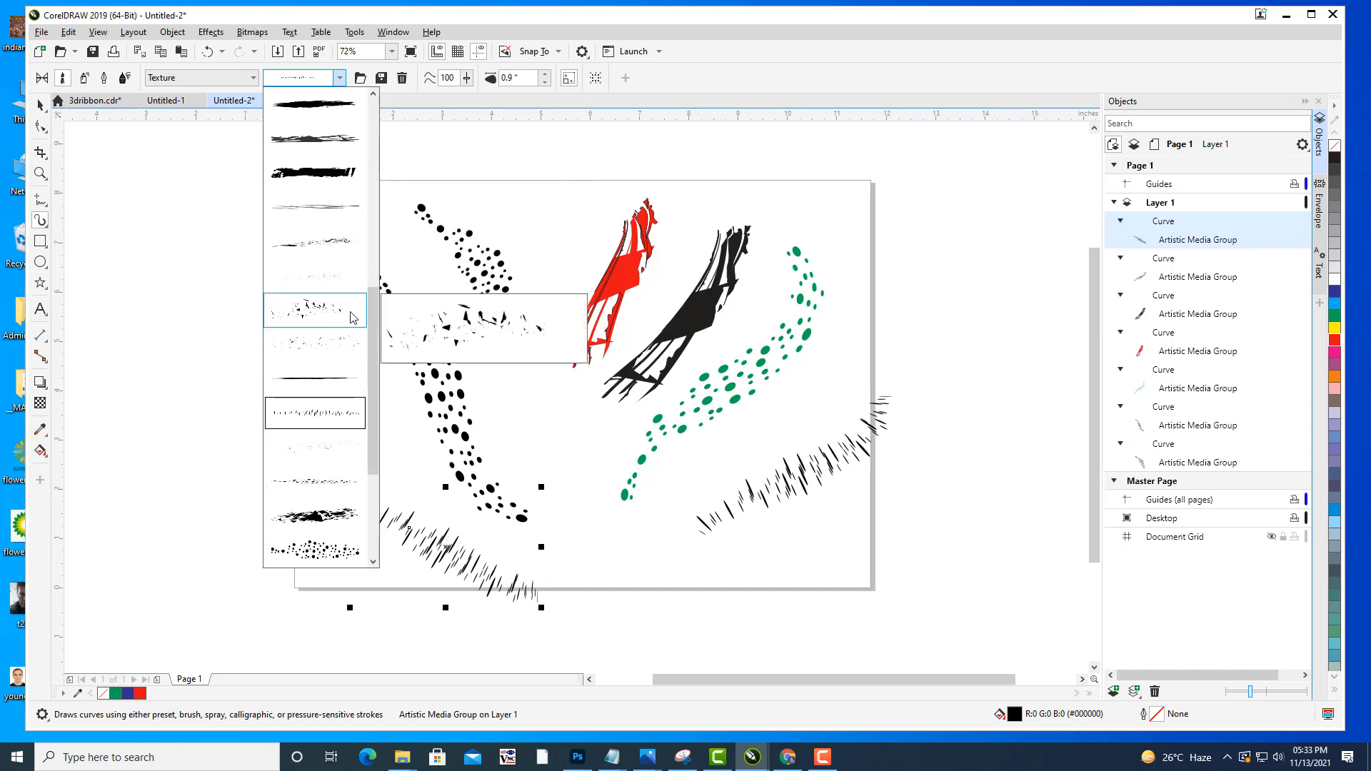
scroll(379, 386, "down", 2)
scroll(389, 386, "up", 2)
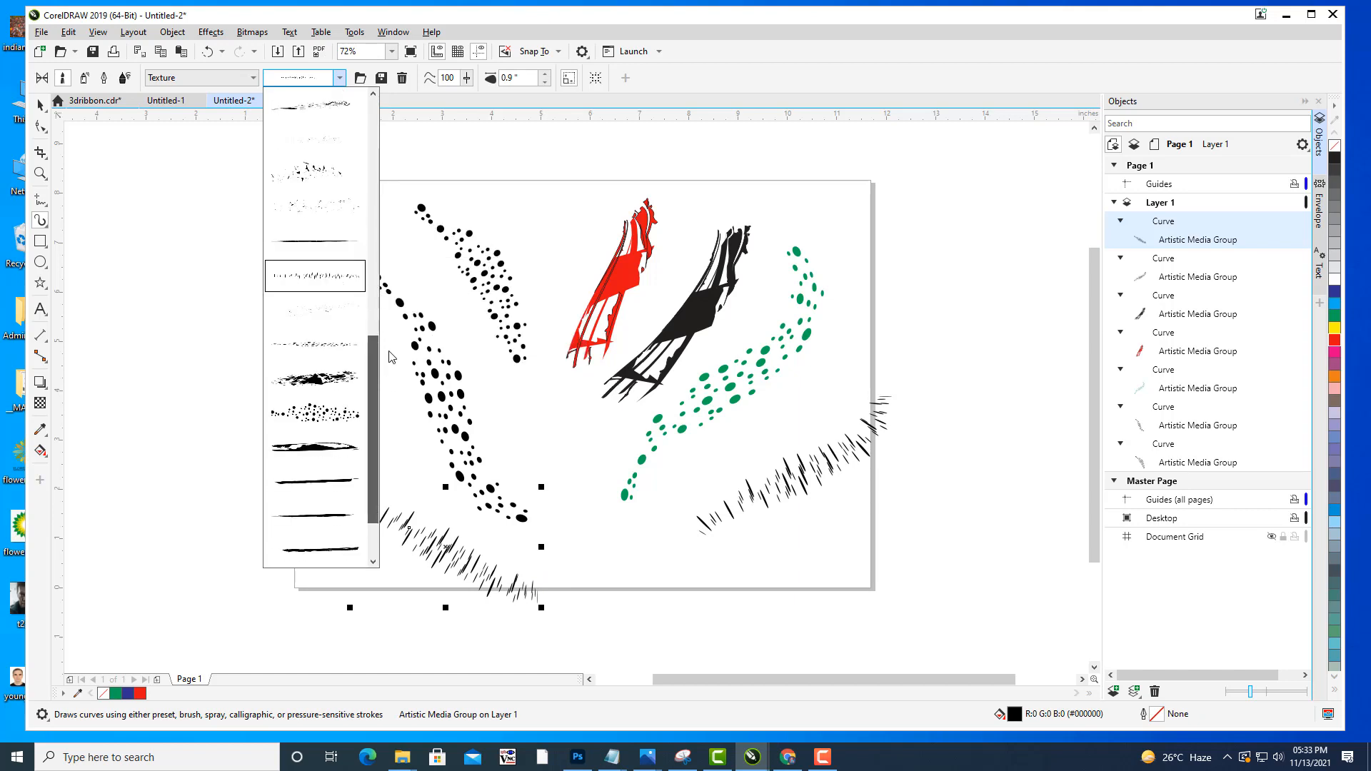
left_click(315, 412)
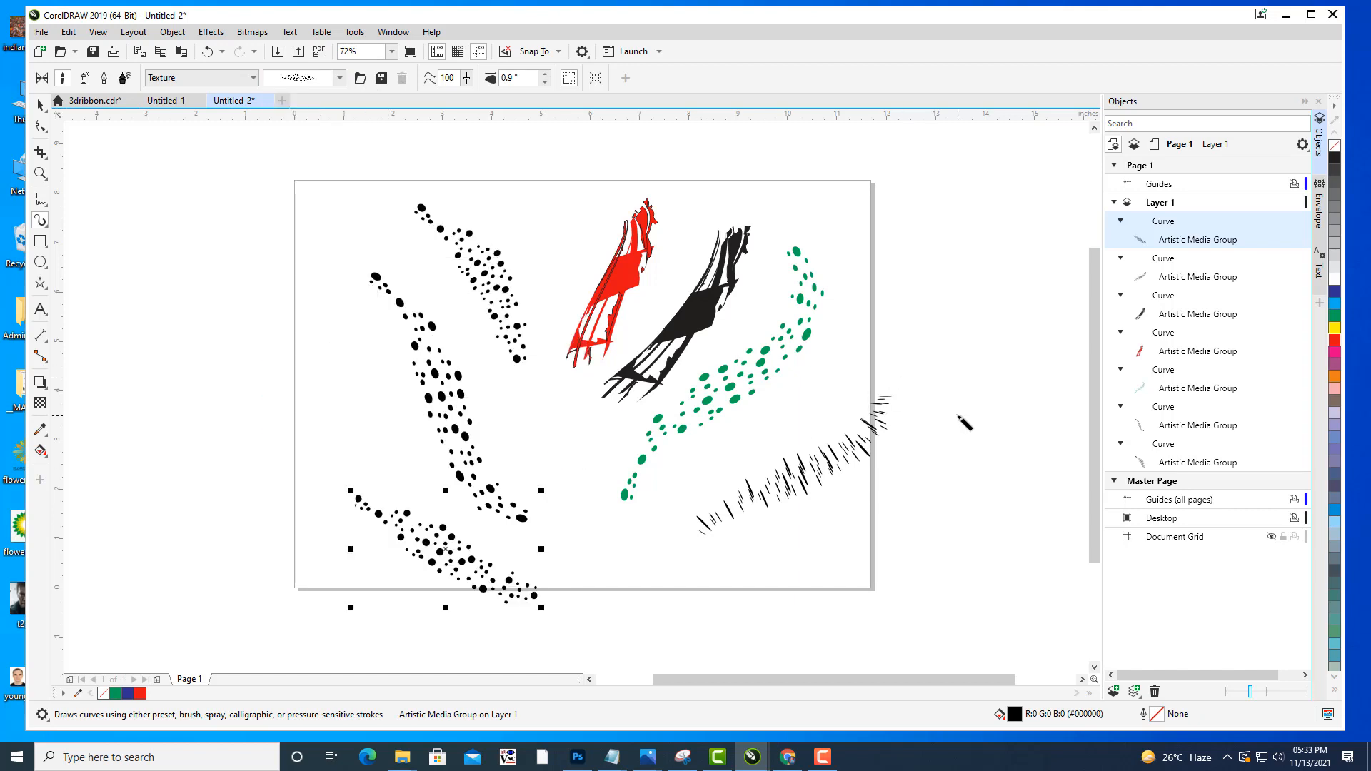
left_click_drag(959, 414, 965, 199)
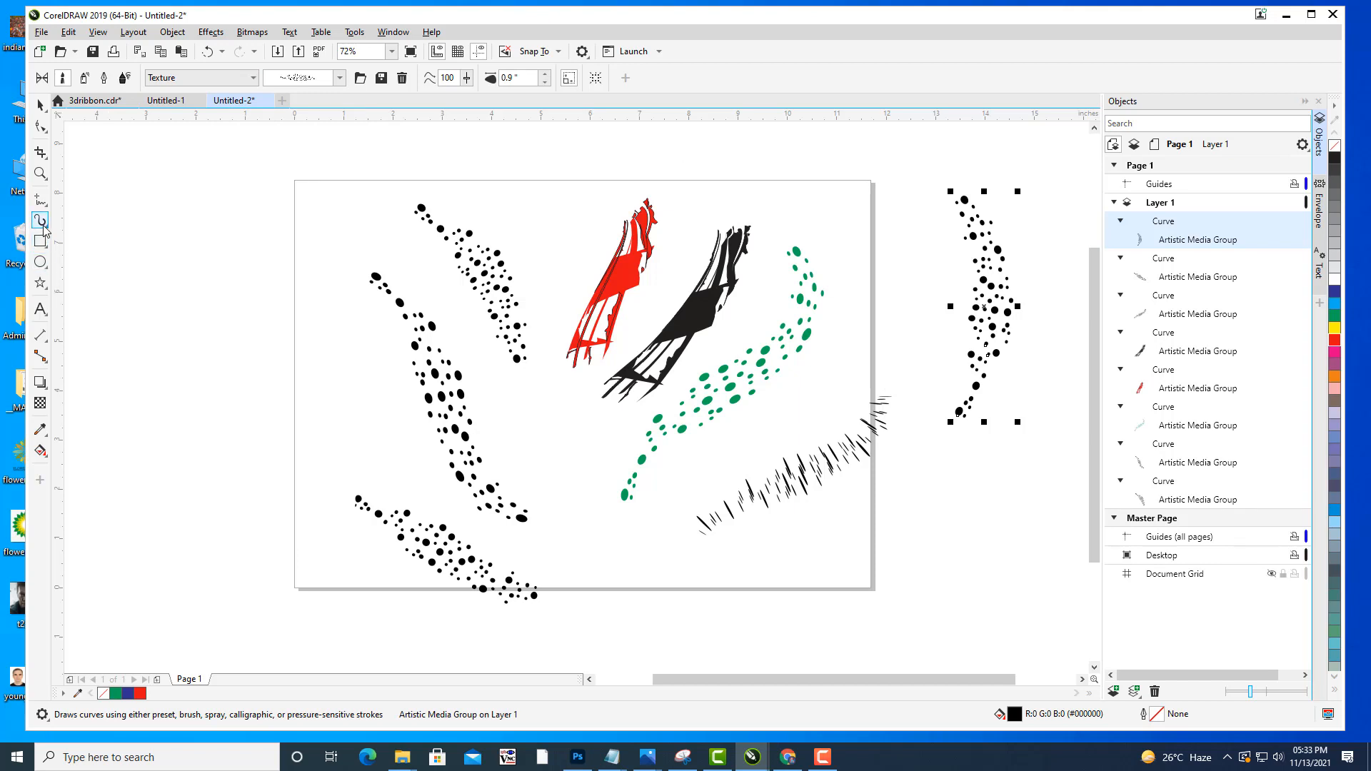
Apply the thick rough Texture brush to the selected dotted stroke and paint more strokes with it above and beside the page.
left_click(340, 78)
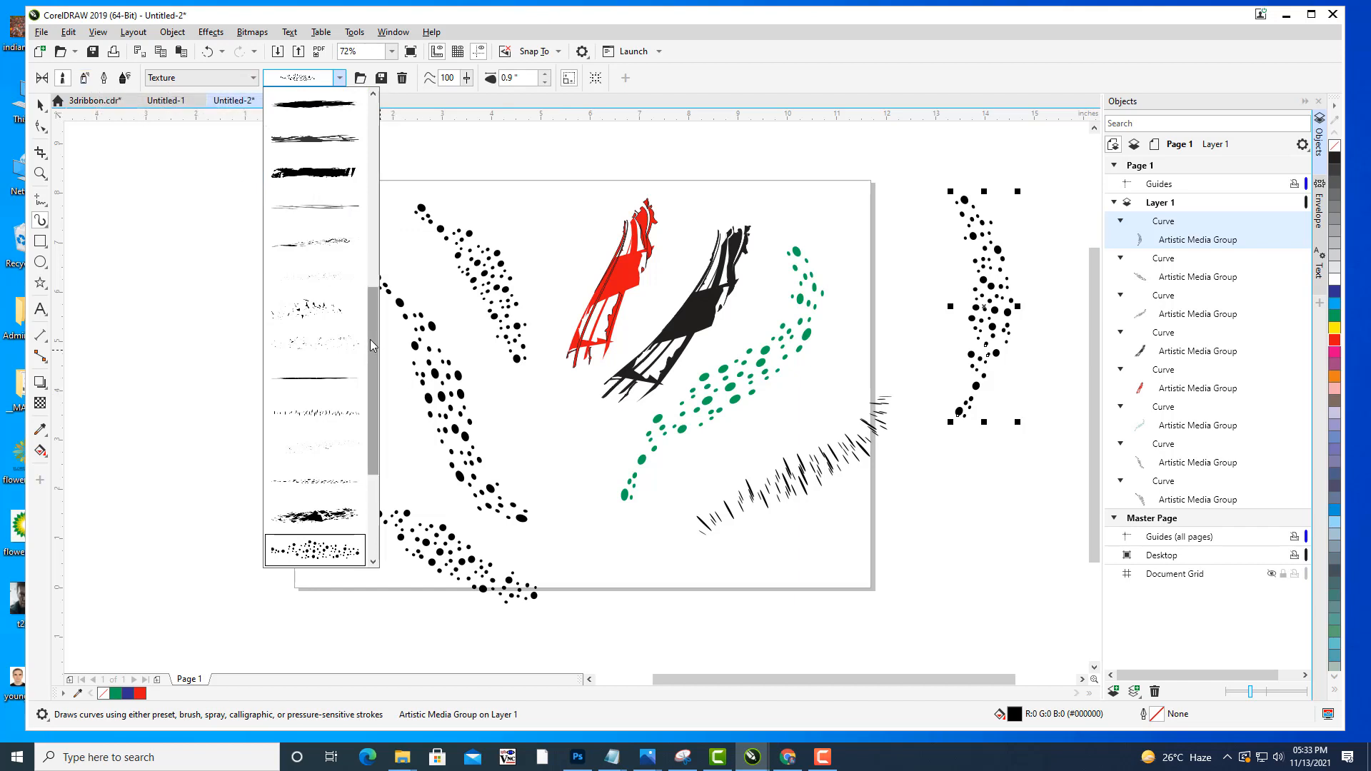
mouse_move(373, 346)
left_mouse_down()
mouse_move(374, 411)
mouse_move(395, 153)
left_mouse_up()
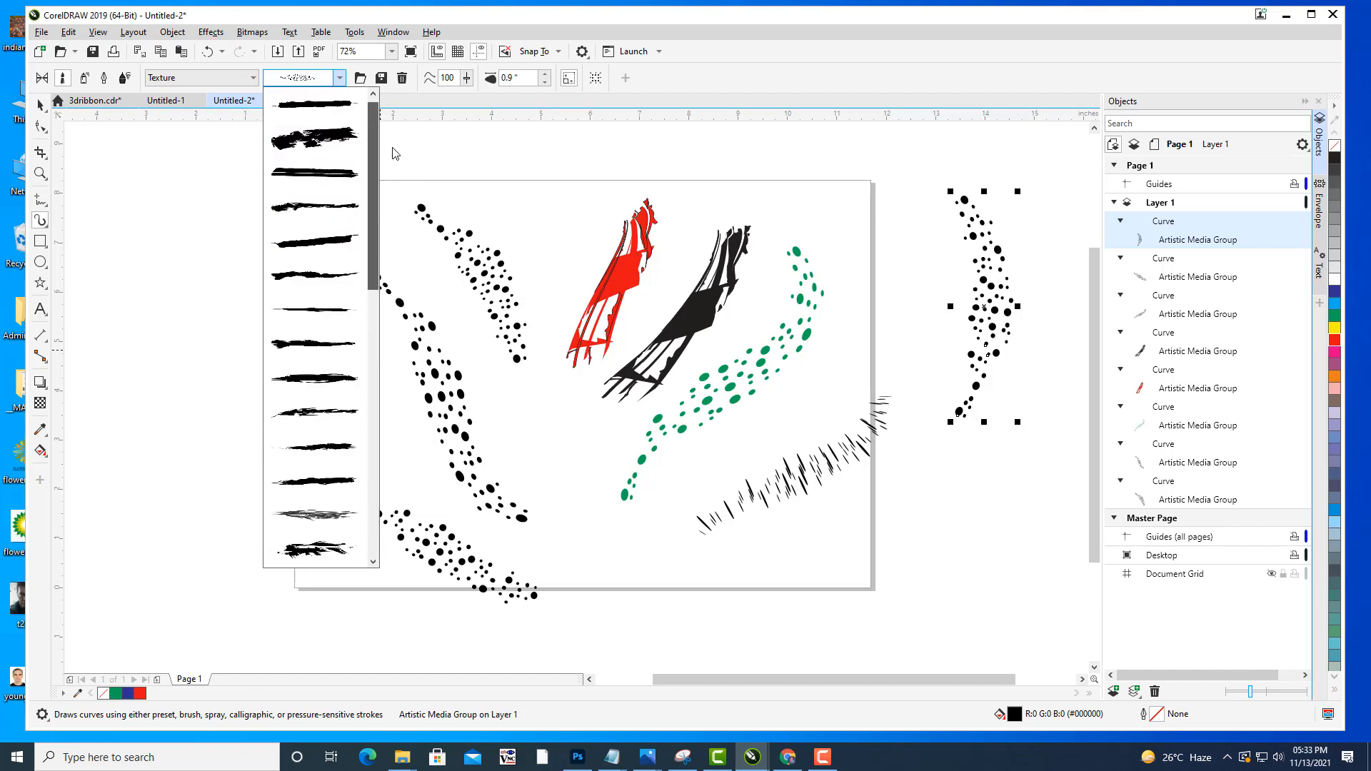
left_click(340, 141)
mouse_move(516, 206)
left_mouse_down()
mouse_move(693, 130)
mouse_move(895, 218)
mouse_move(1005, 341)
mouse_move(1006, 296)
mouse_move(993, 582)
left_mouse_up()
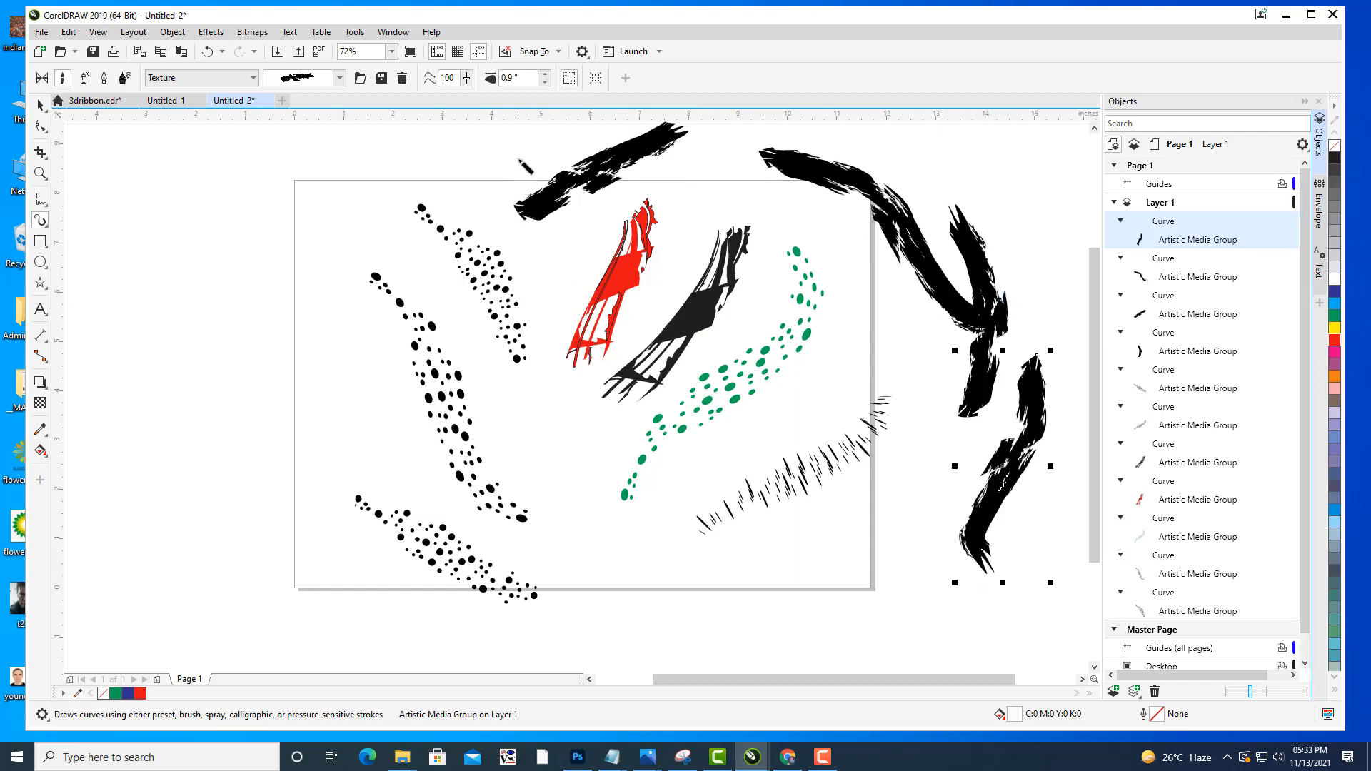
Undo all the Texture brush strokes until the page is empty.
key("ctrl+z")
key("ctrl+z")
key("ctrl+z")
key("ctrl+z")
key("ctrl+z")
key("ctrl+z")
key("ctrl+z")
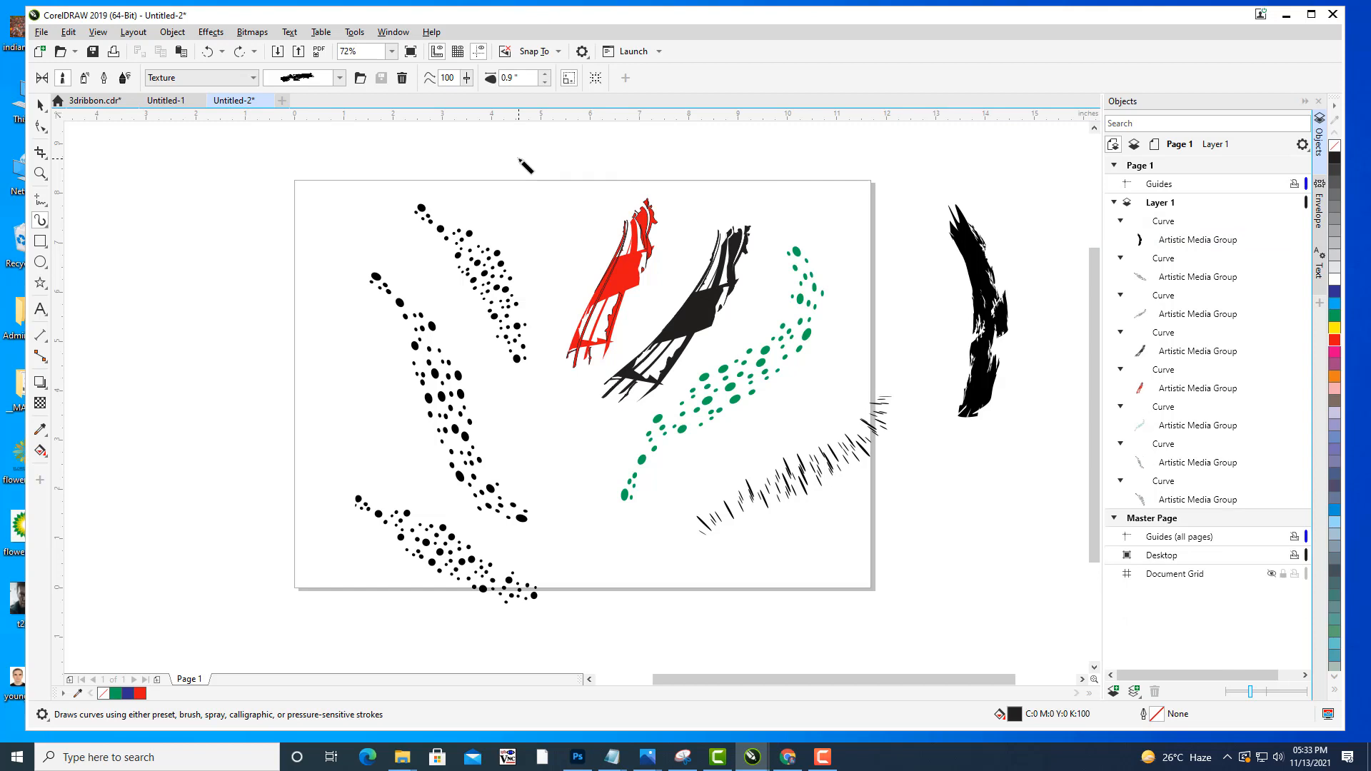
key("ctrl+z")
key("ctrl+z")
key("ctrl+z")
key("ctrl+z")
key("ctrl+z")
key("ctrl+z")
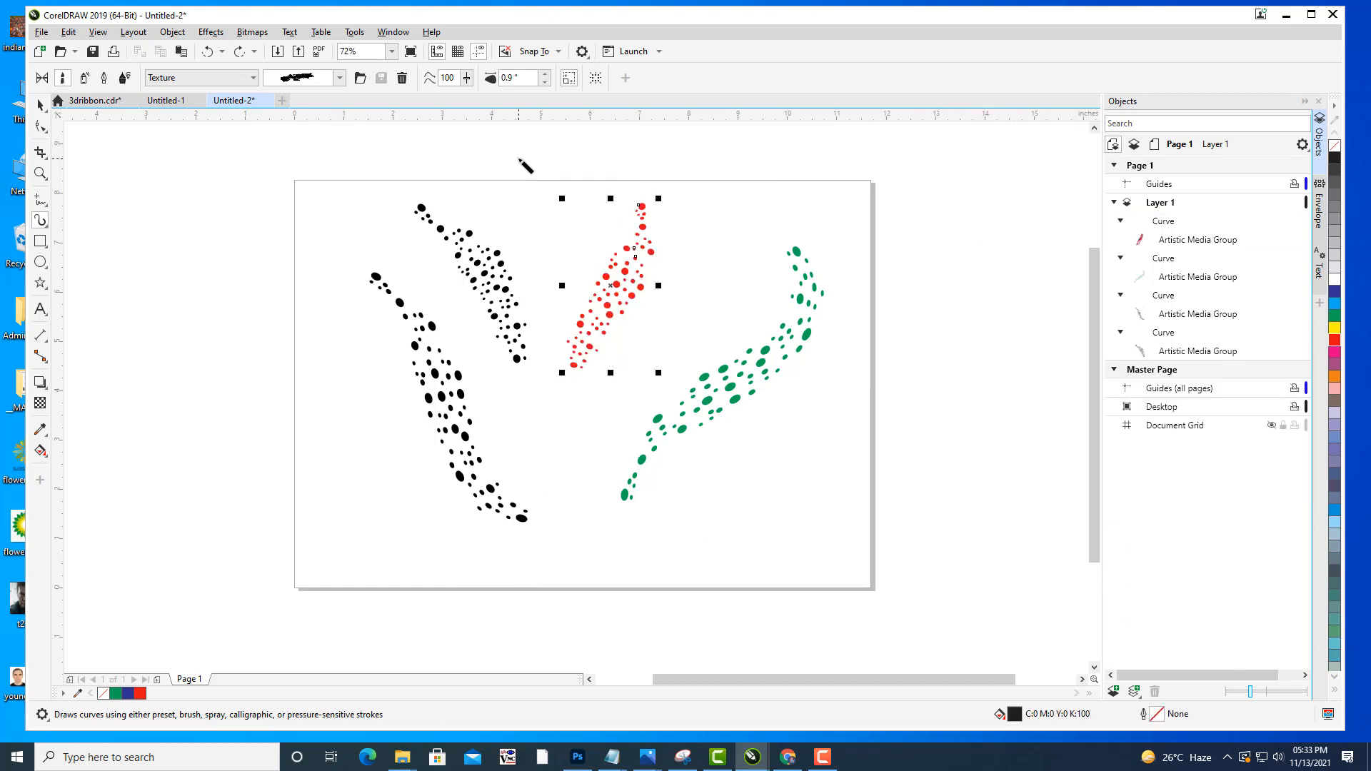
key("ctrl+z")
key("ctrl+z")
key("ctrl+z")
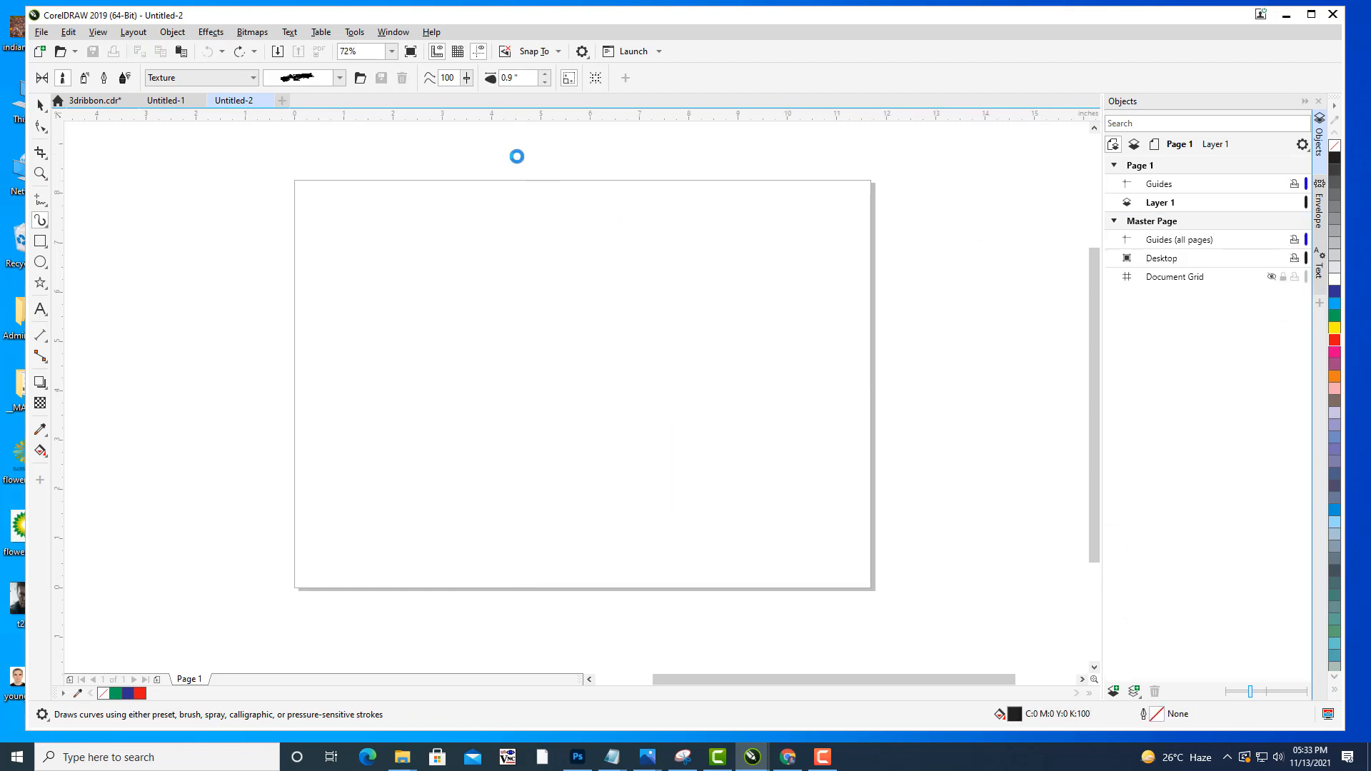
Choose the coloured bubble brush from the Objects category and paint two strokes across the upper half of the page.
left_click(246, 80)
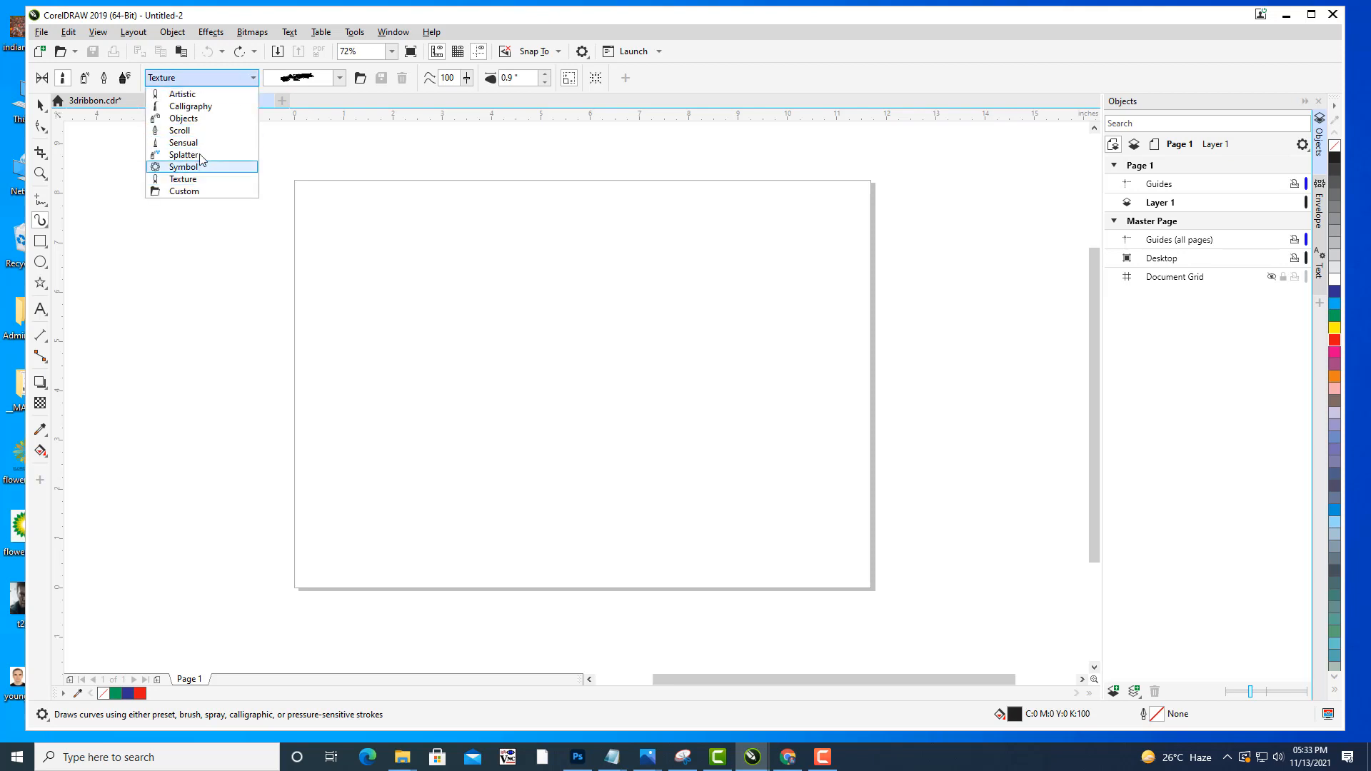
left_click(192, 118)
left_click(331, 79)
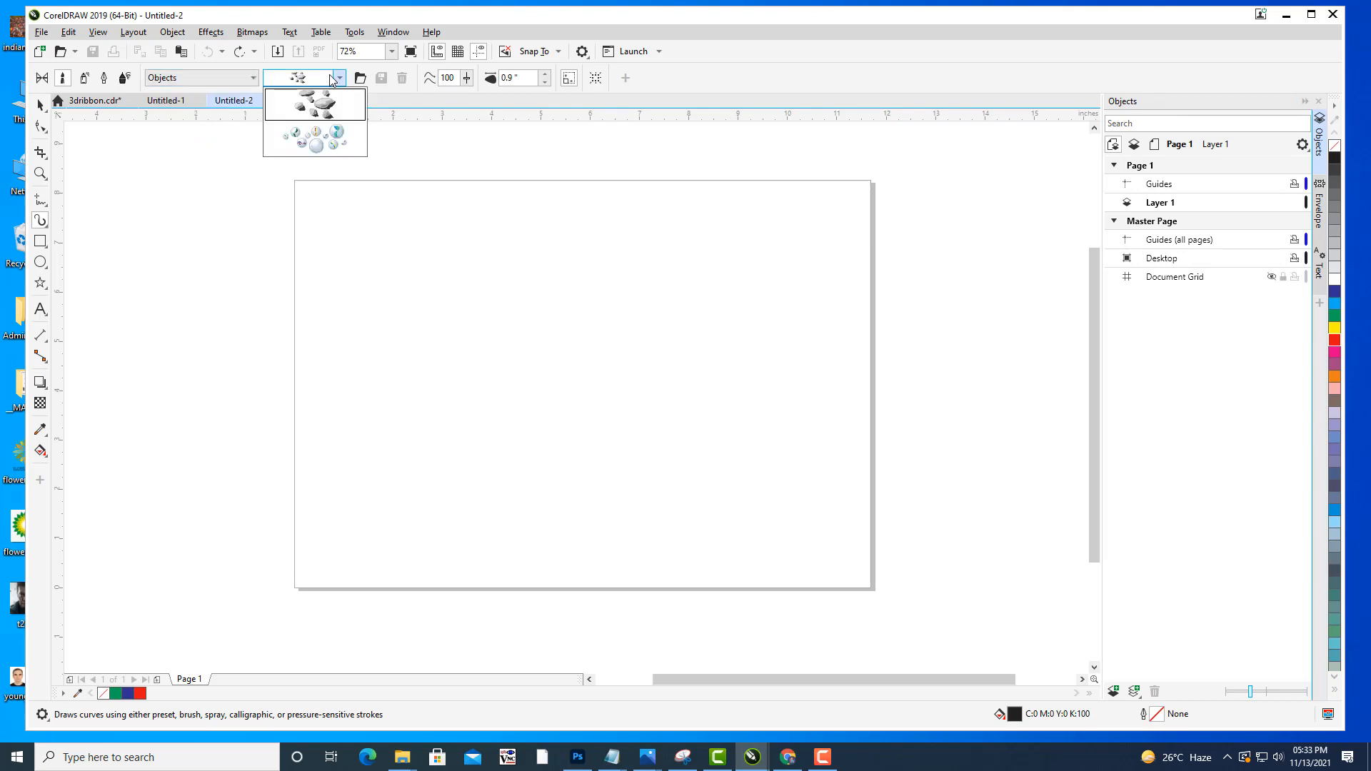
left_click(322, 152)
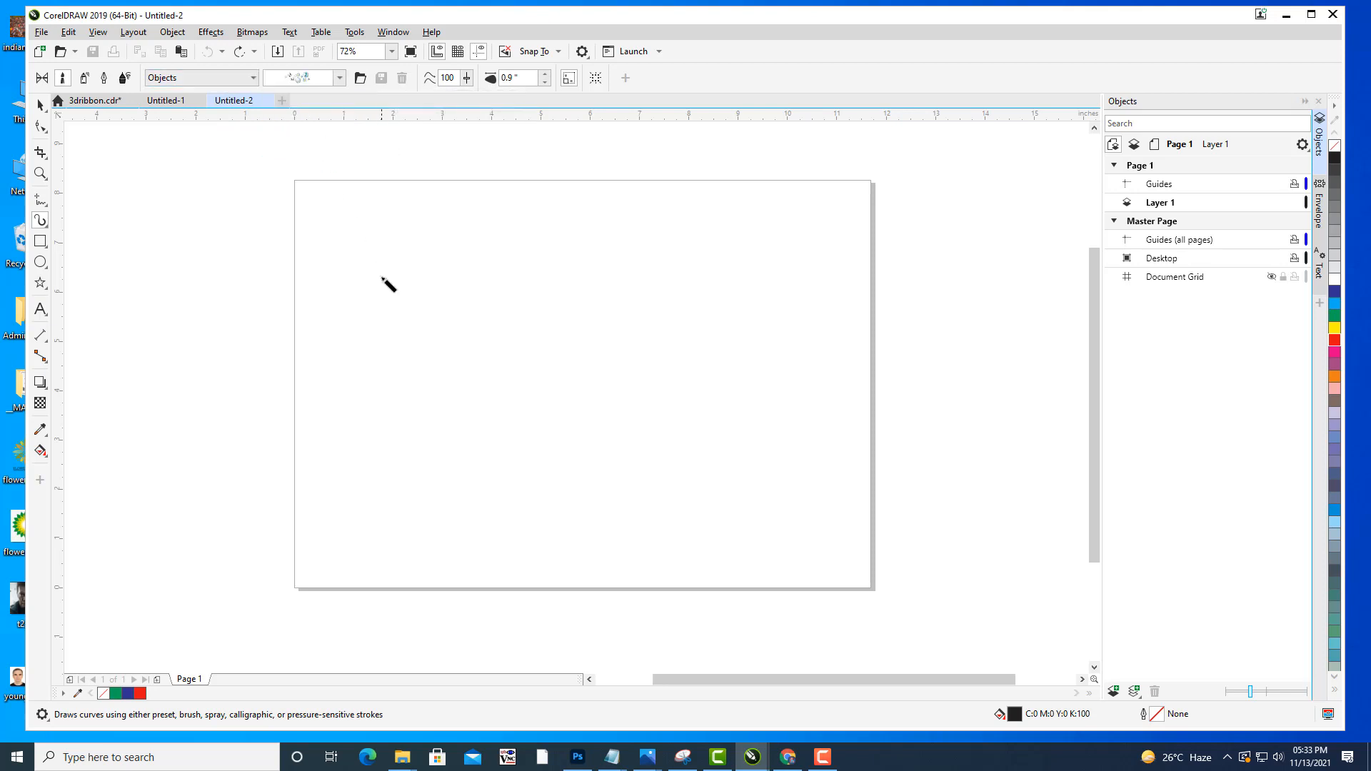
left_click_drag(383, 282, 643, 383)
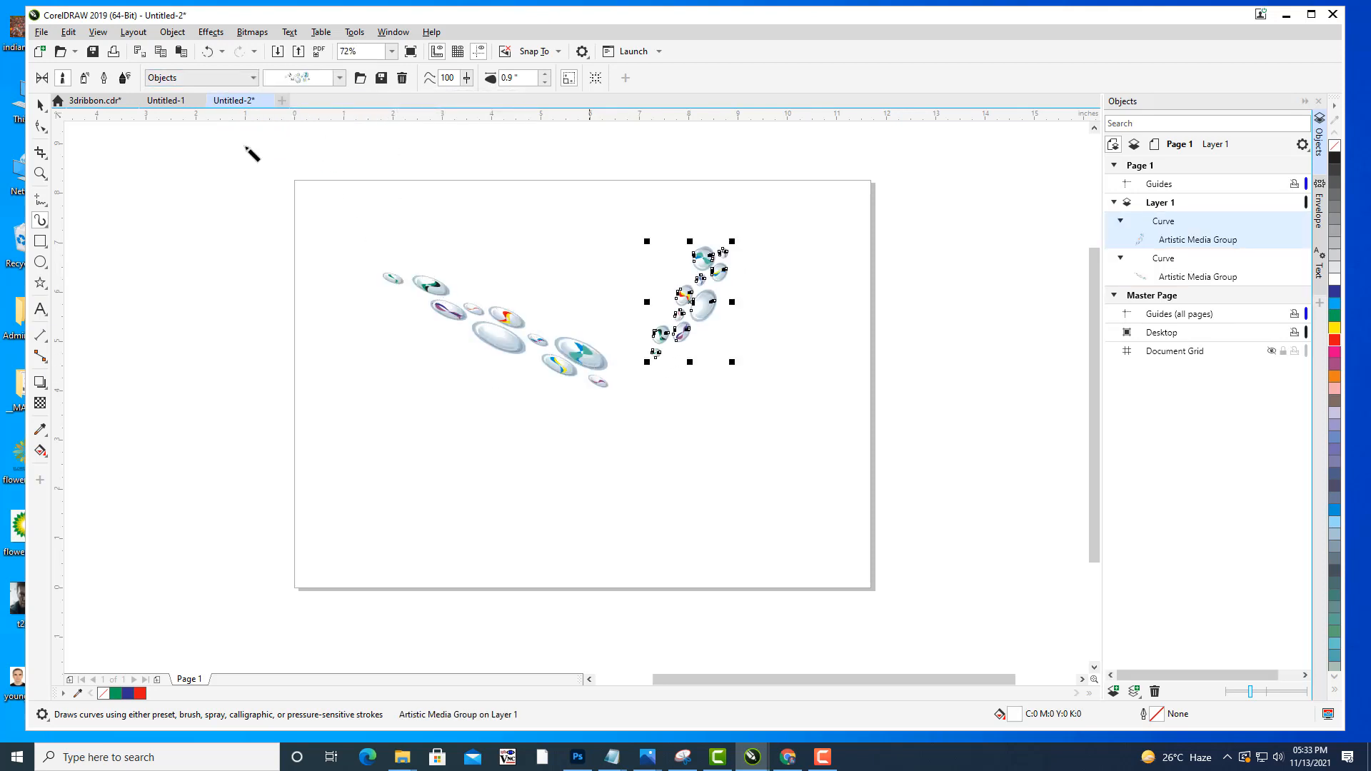
Apply a multi-line Scroll brush to the selected bubble stroke and paint four more curved strokes on and around the page.
left_click(253, 77)
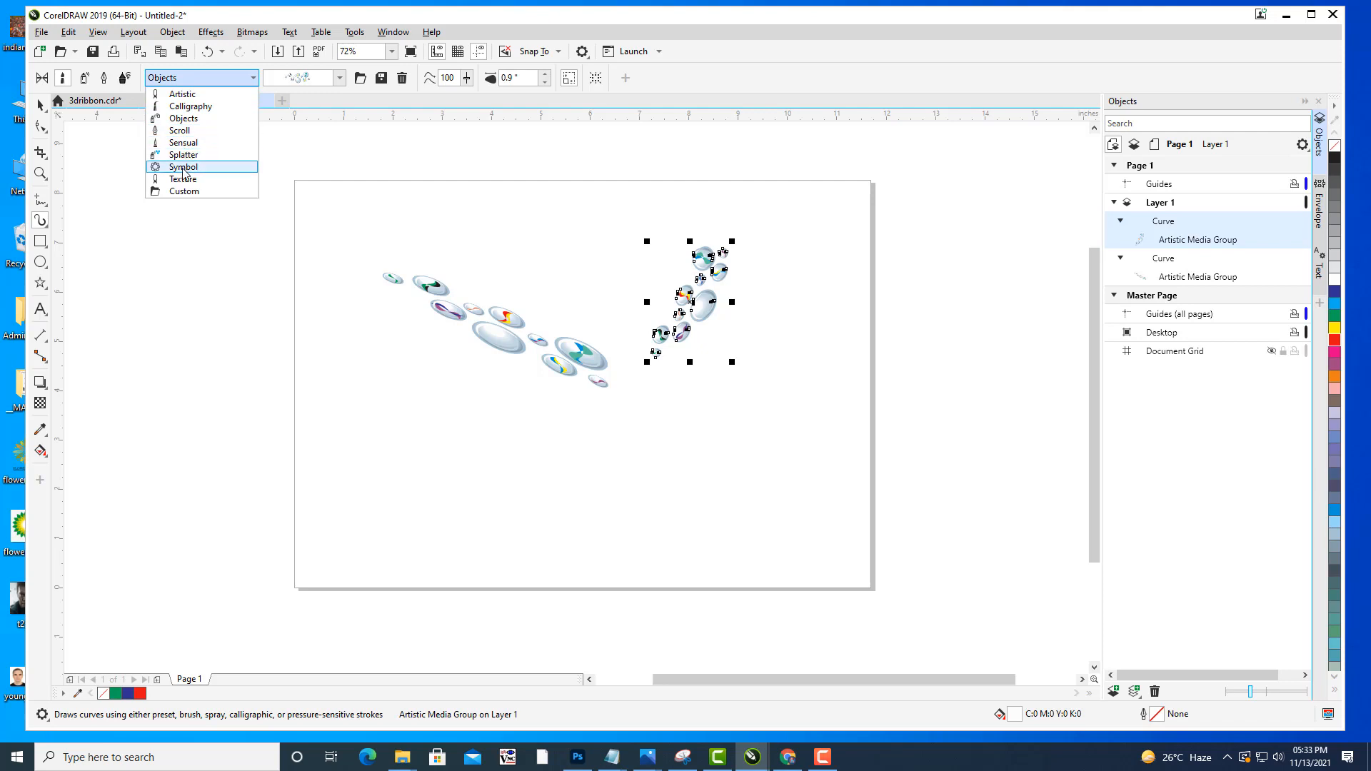
left_click(196, 130)
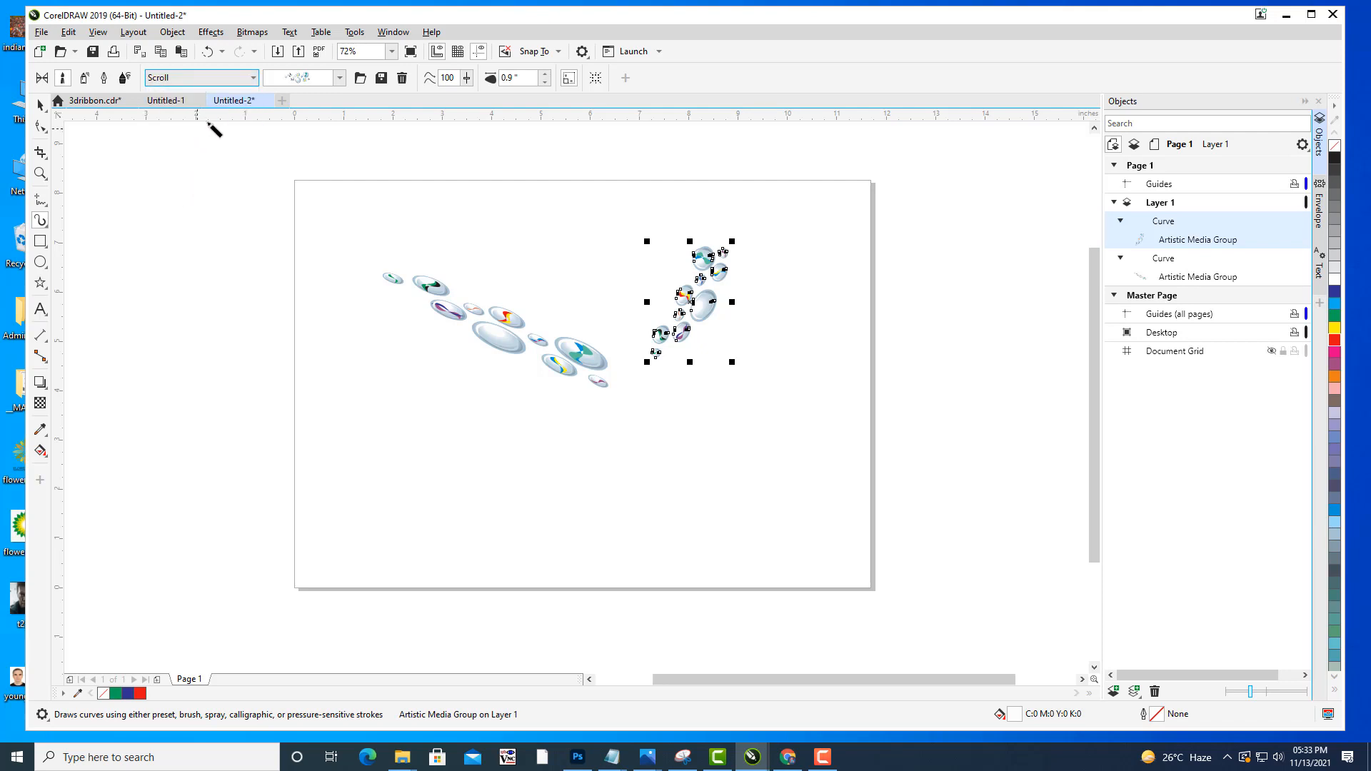
left_click(340, 77)
left_click_drag(374, 266, 377, 411)
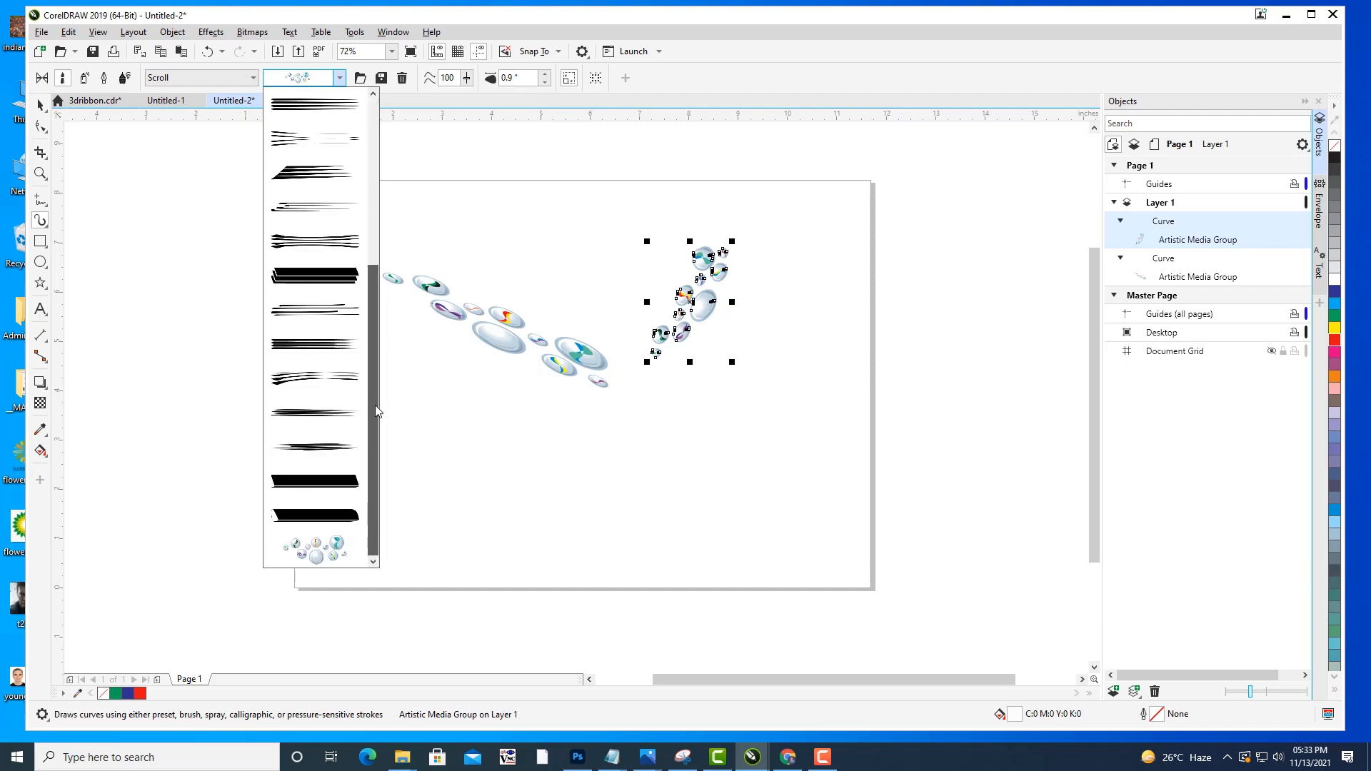
left_click(319, 389)
left_click_drag(417, 528, 650, 448)
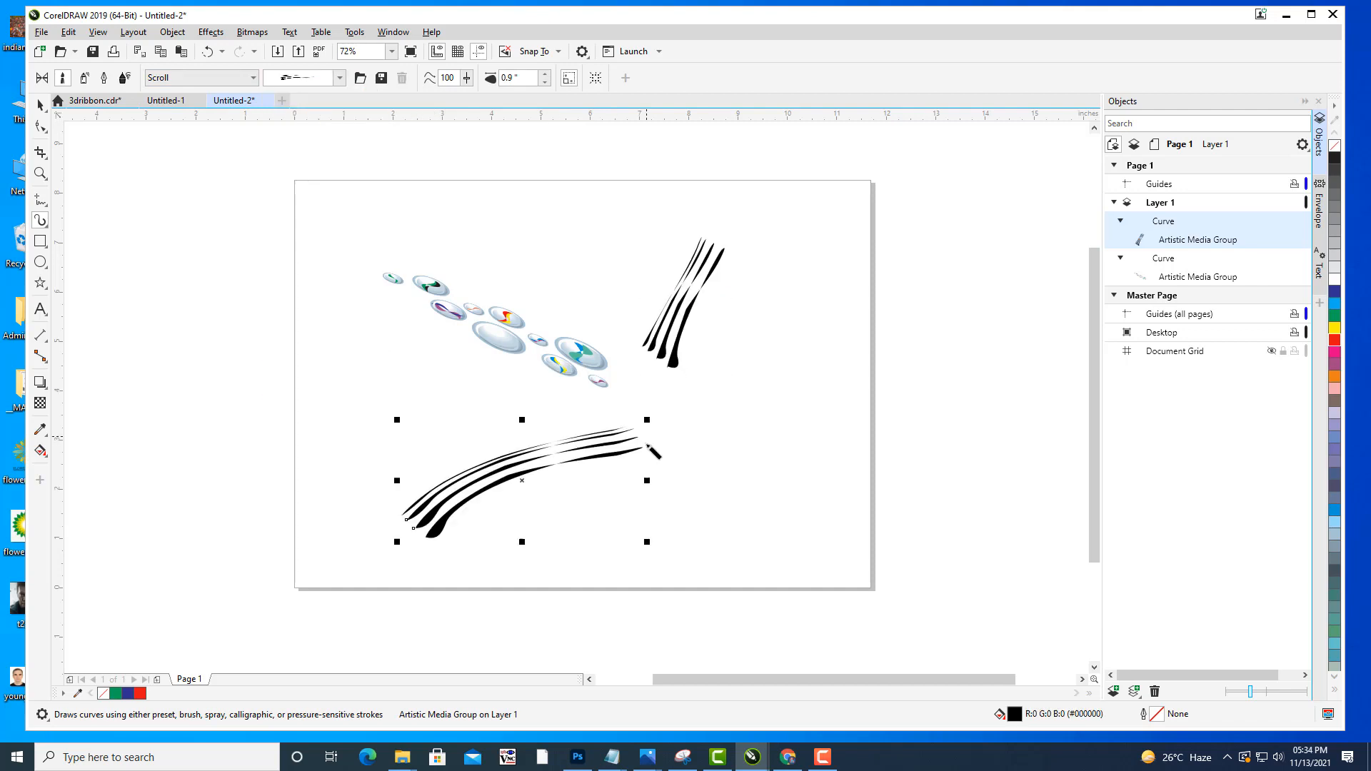
mouse_move(640, 529)
left_mouse_down()
mouse_move(800, 451)
mouse_move(792, 356)
left_mouse_up()
mouse_move(878, 510)
left_mouse_down()
mouse_move(969, 440)
mouse_move(993, 278)
left_mouse_up()
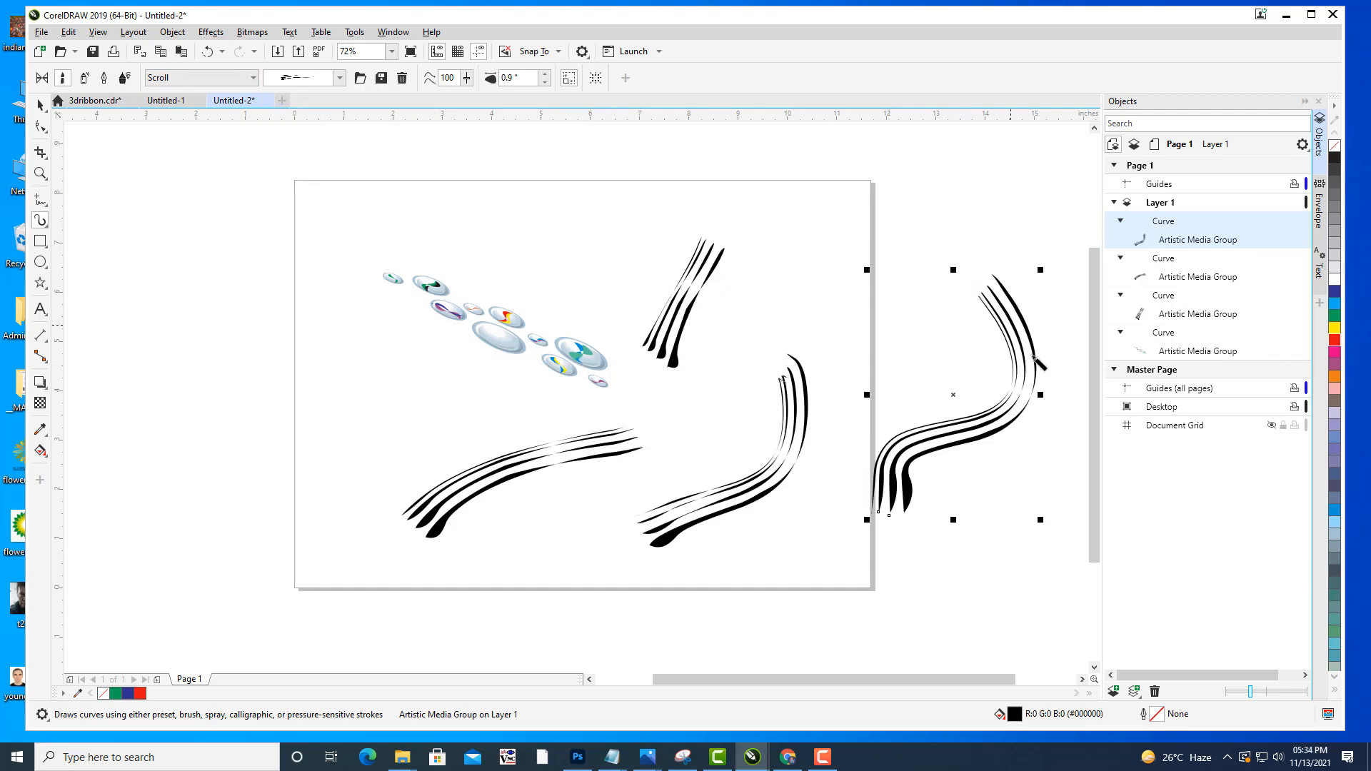
left_click_drag(158, 162, 209, 347)
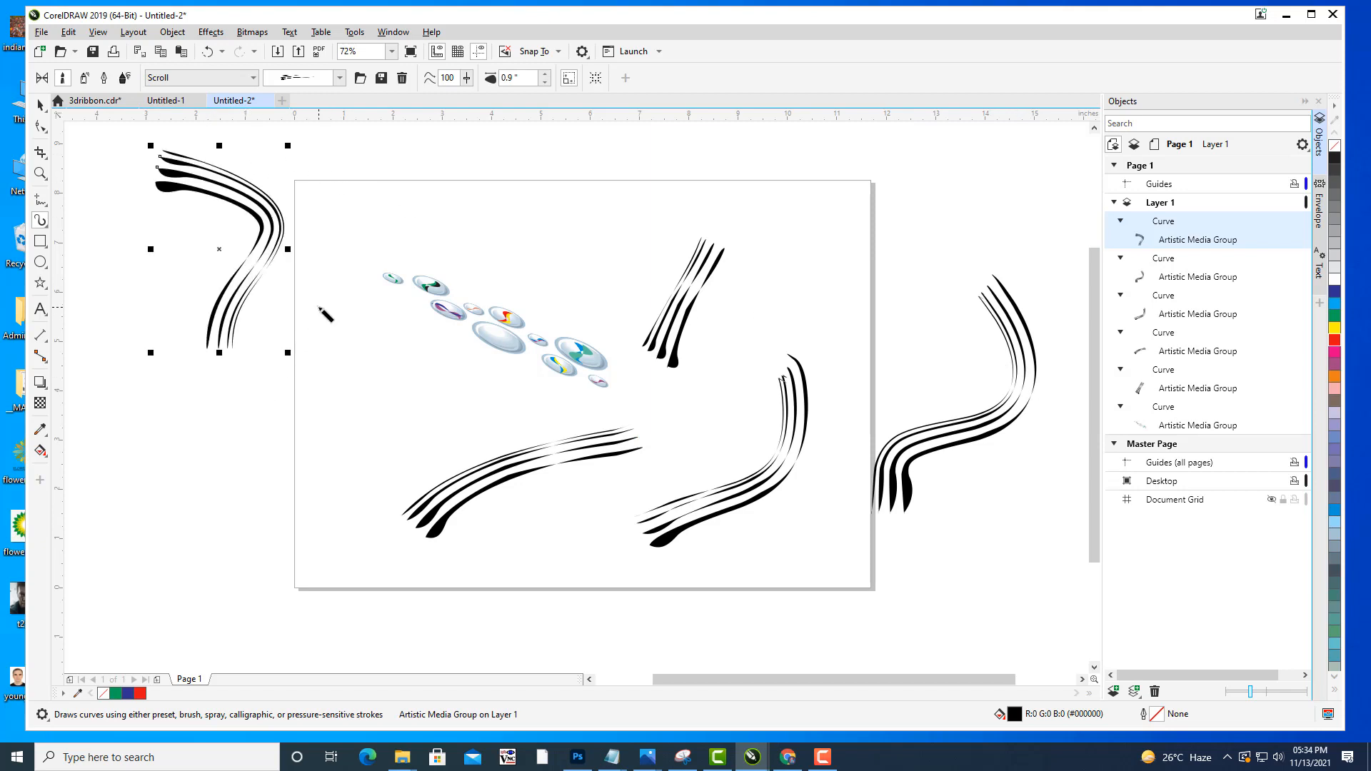
Undo the Scroll and bubble strokes until the page is empty.
key("ctrl+z")
key("ctrl+z")
key("ctrl+z")
key("ctrl+z")
key("ctrl+z")
key("ctrl+z")
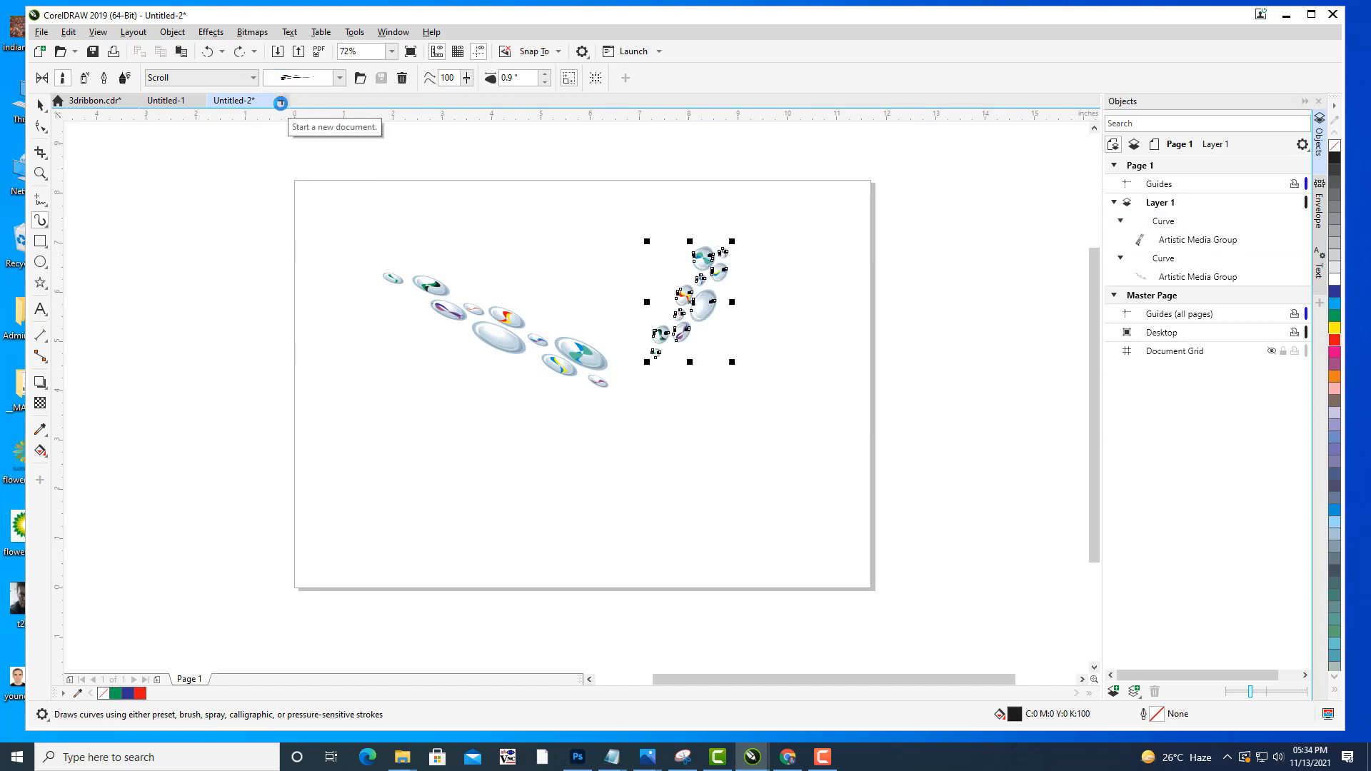
key("ctrl+z")
key("ctrl+z")
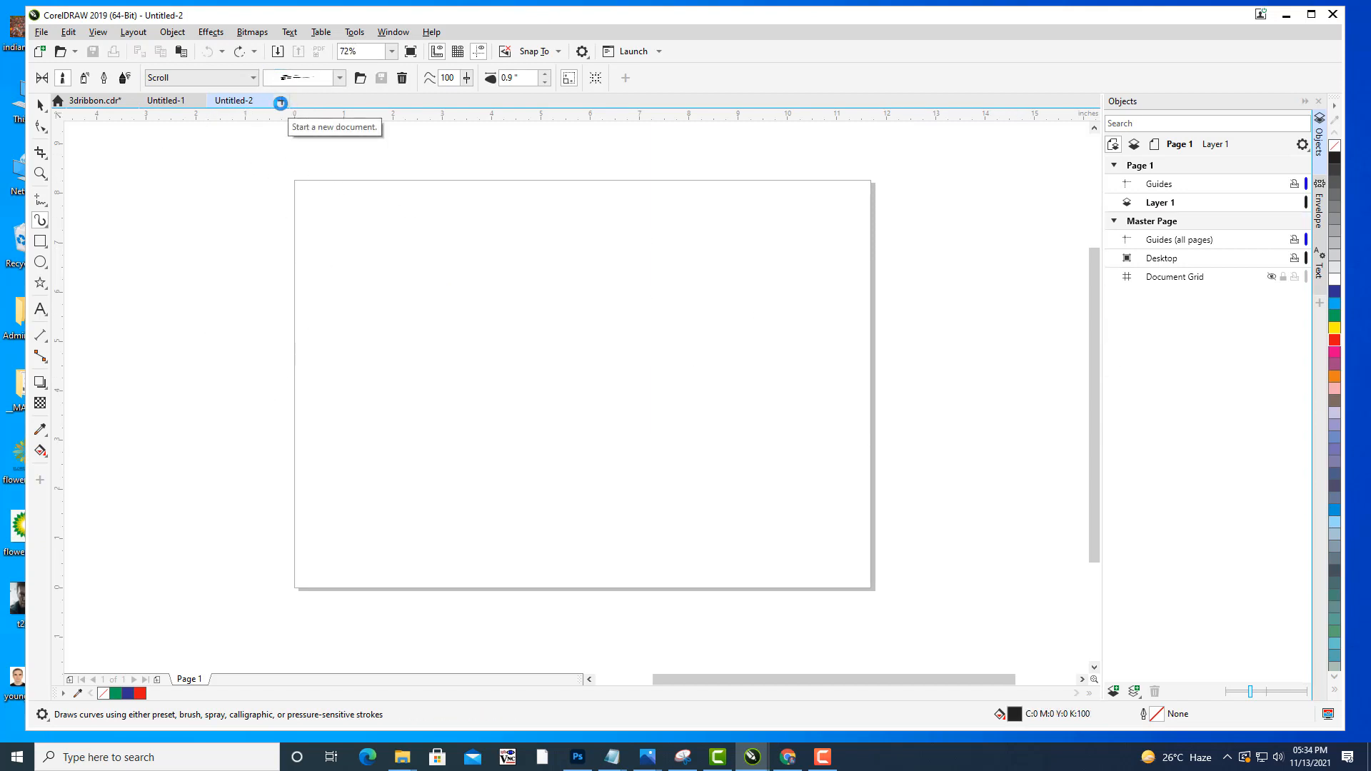
left_click(239, 77)
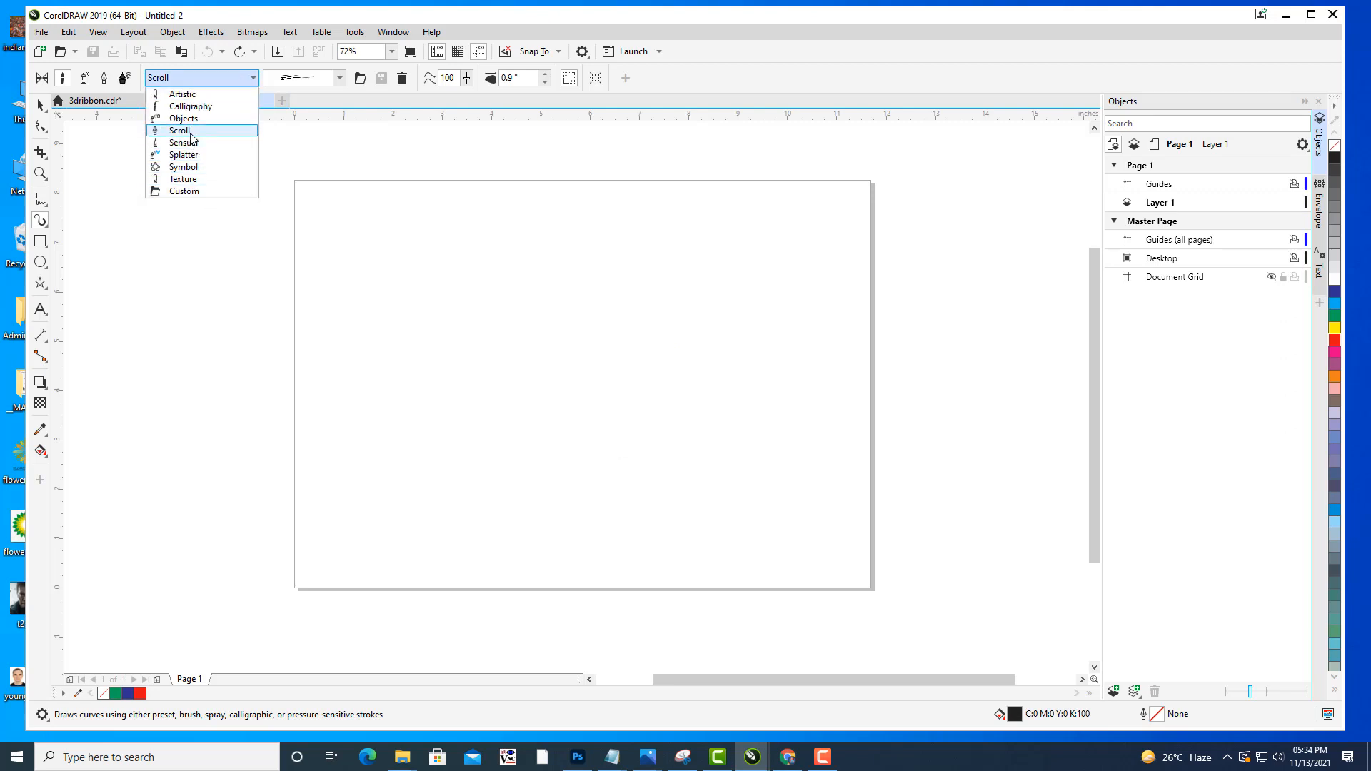
left_click(184, 119)
left_click(214, 80)
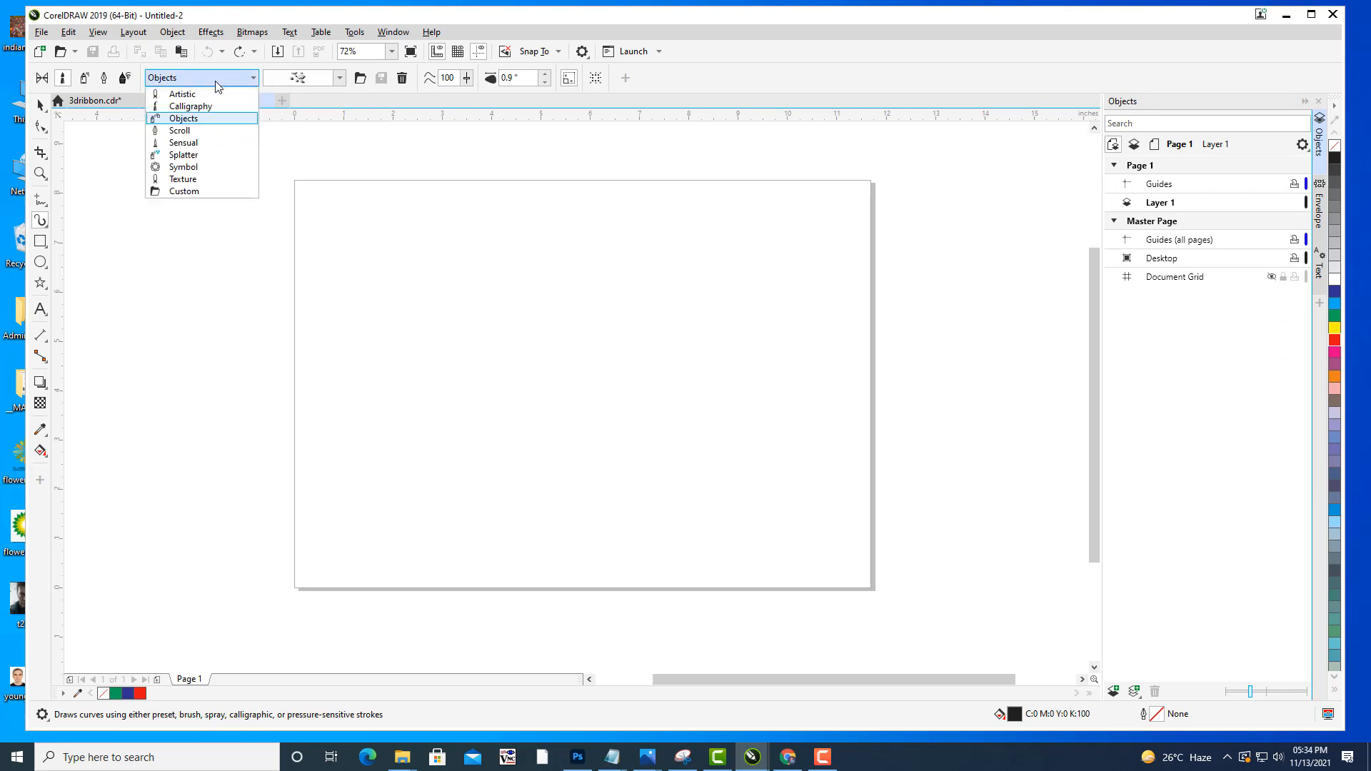
left_click(43, 83)
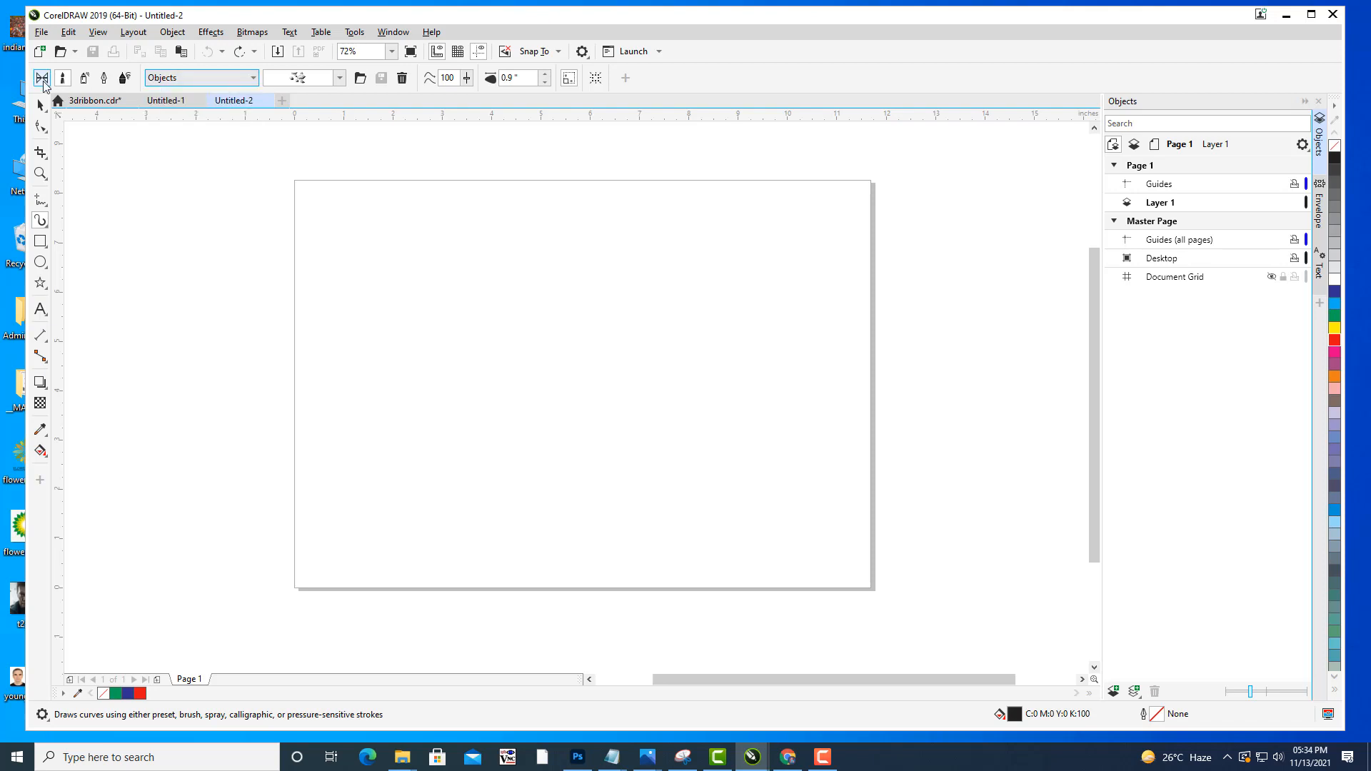
Choose the striped, tapering arrow-like brush from the Artistic category and paint several straight and curved strokes across the page.
left_click(212, 83)
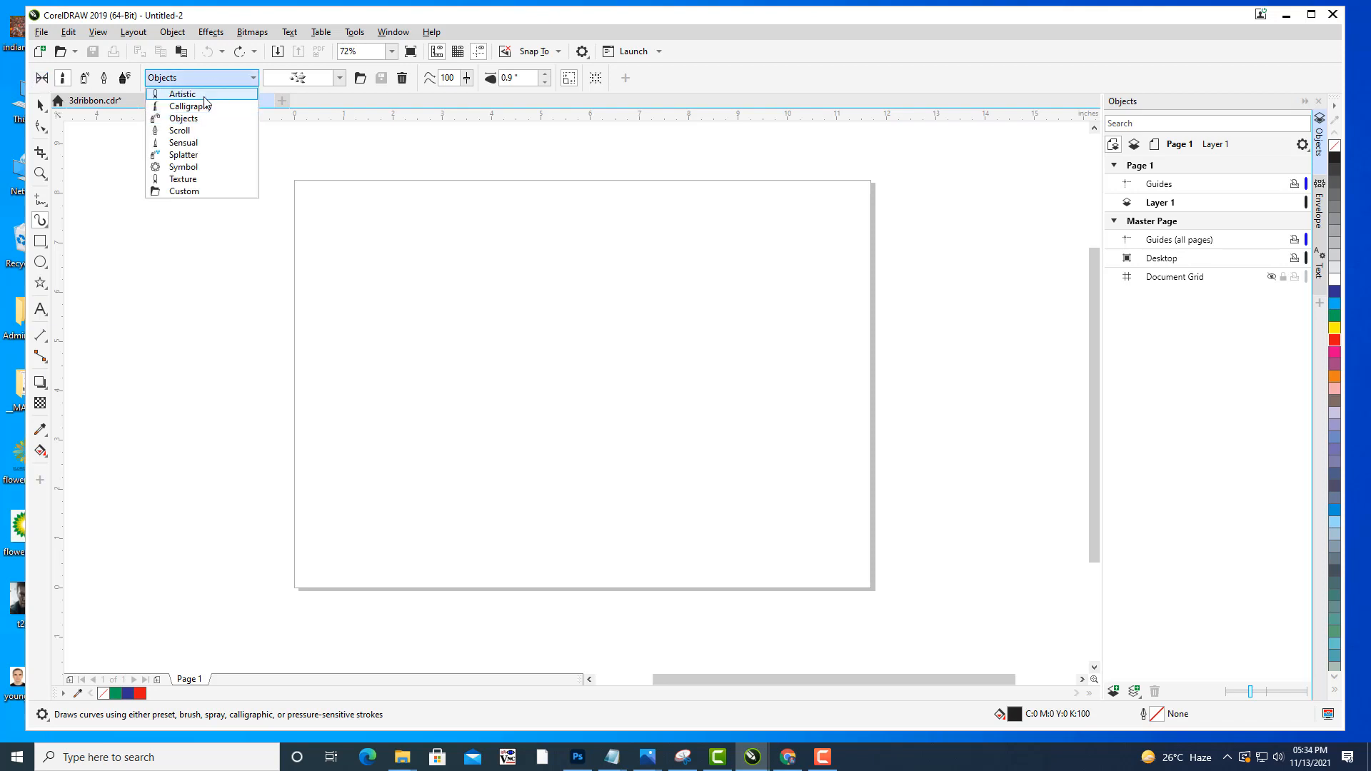
left_click(208, 95)
left_click(340, 77)
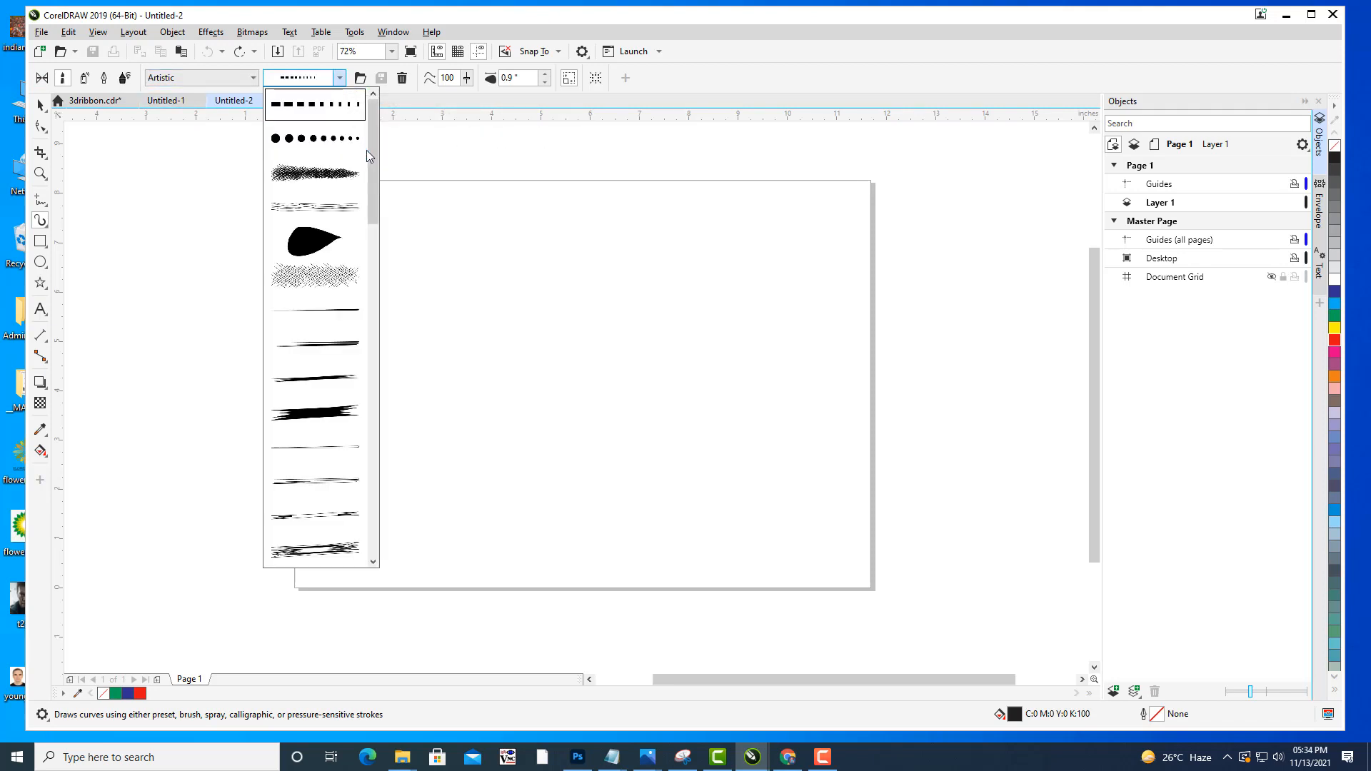
mouse_move(375, 150)
left_mouse_down()
mouse_move(367, 490)
mouse_move(560, 250)
left_mouse_up()
left_click(301, 392)
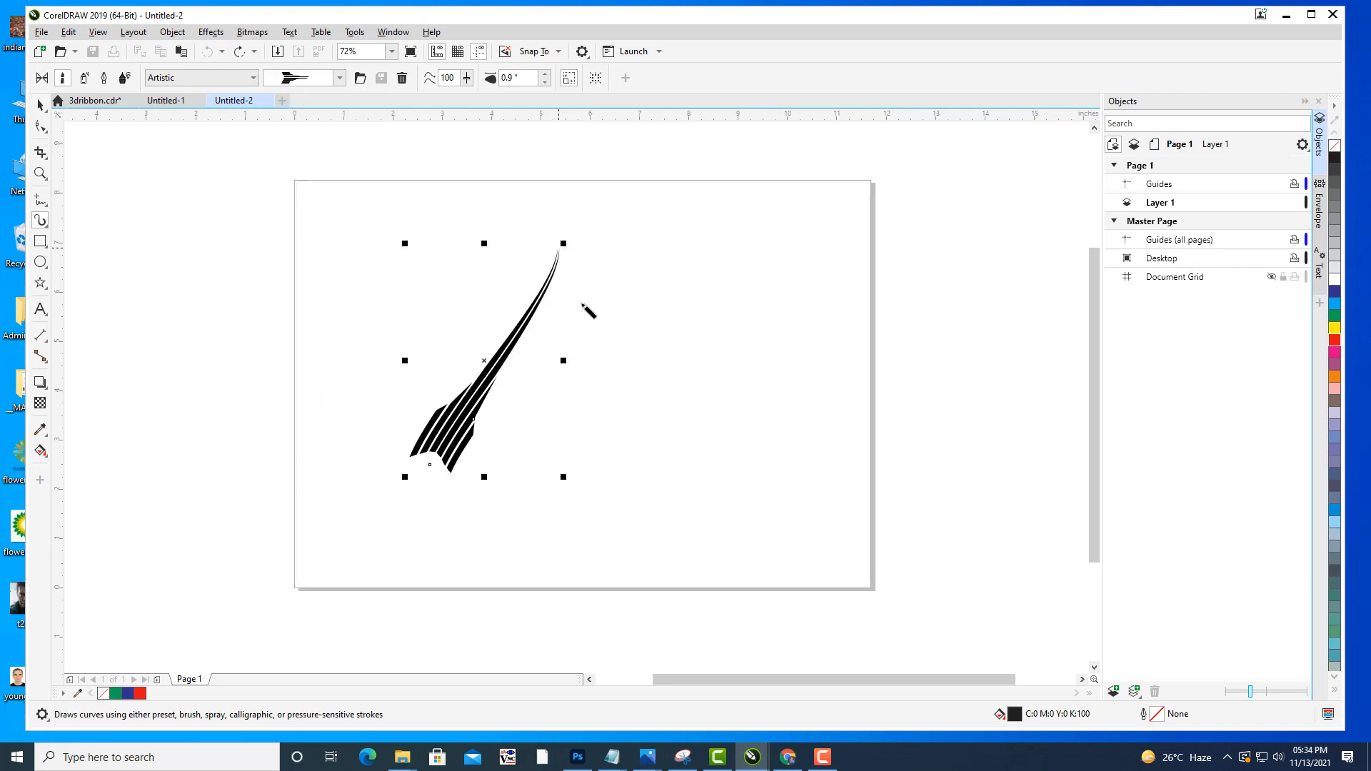
left_click_drag(649, 455, 709, 348)
mouse_move(597, 399)
left_mouse_down()
mouse_move(693, 351)
mouse_move(649, 251)
left_mouse_up()
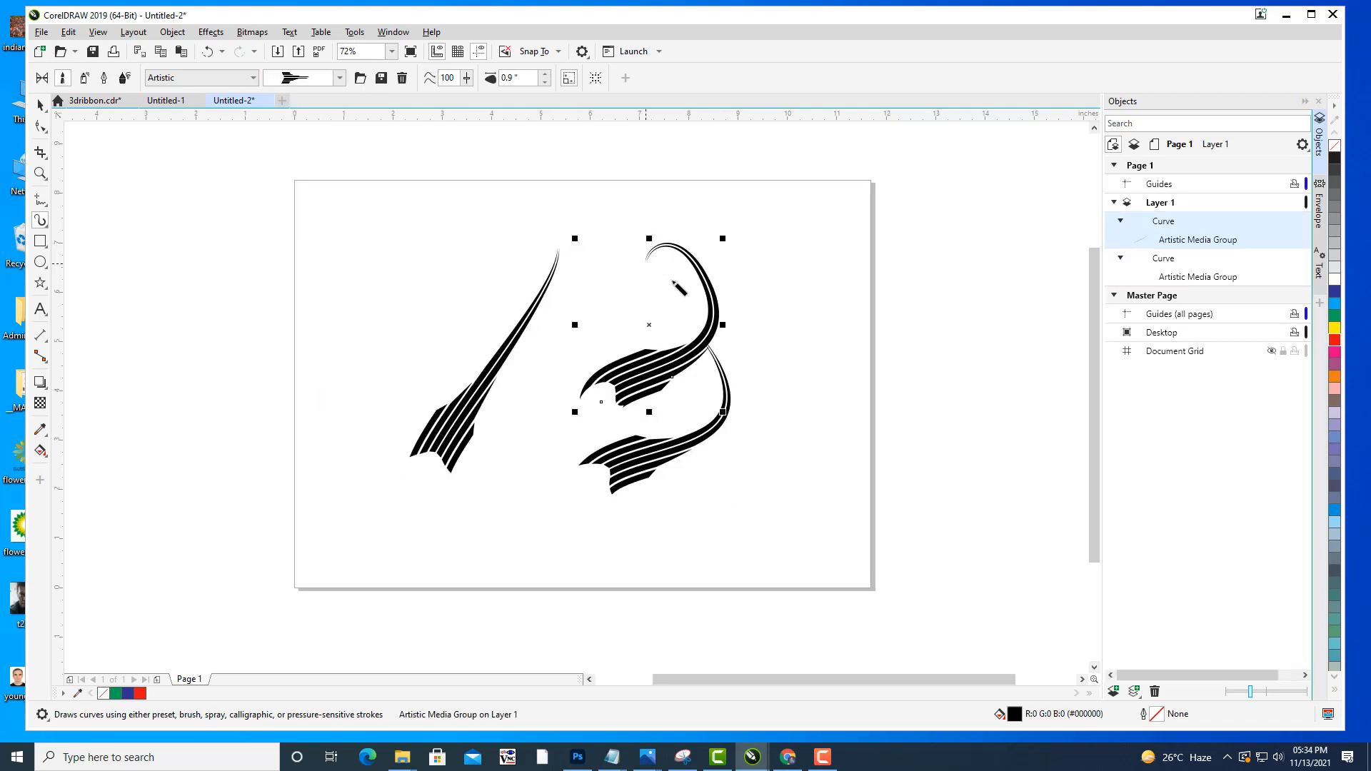
left_click_drag(772, 355, 748, 298)
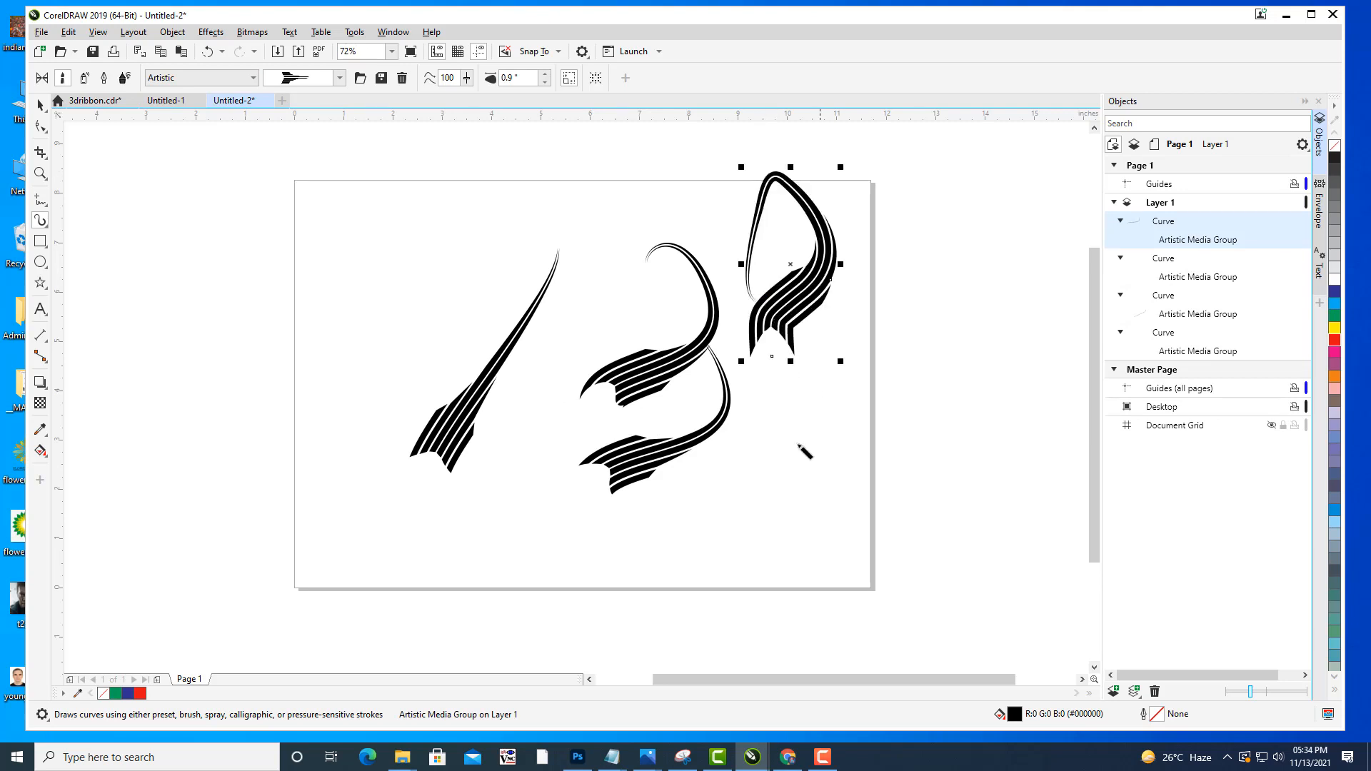
mouse_move(742, 529)
left_mouse_down()
mouse_move(836, 440)
mouse_move(870, 479)
left_mouse_up()
Undo the striped Artistic brush strokes until the page is empty.
key("ctrl+z")
key("ctrl+z")
key("ctrl+z")
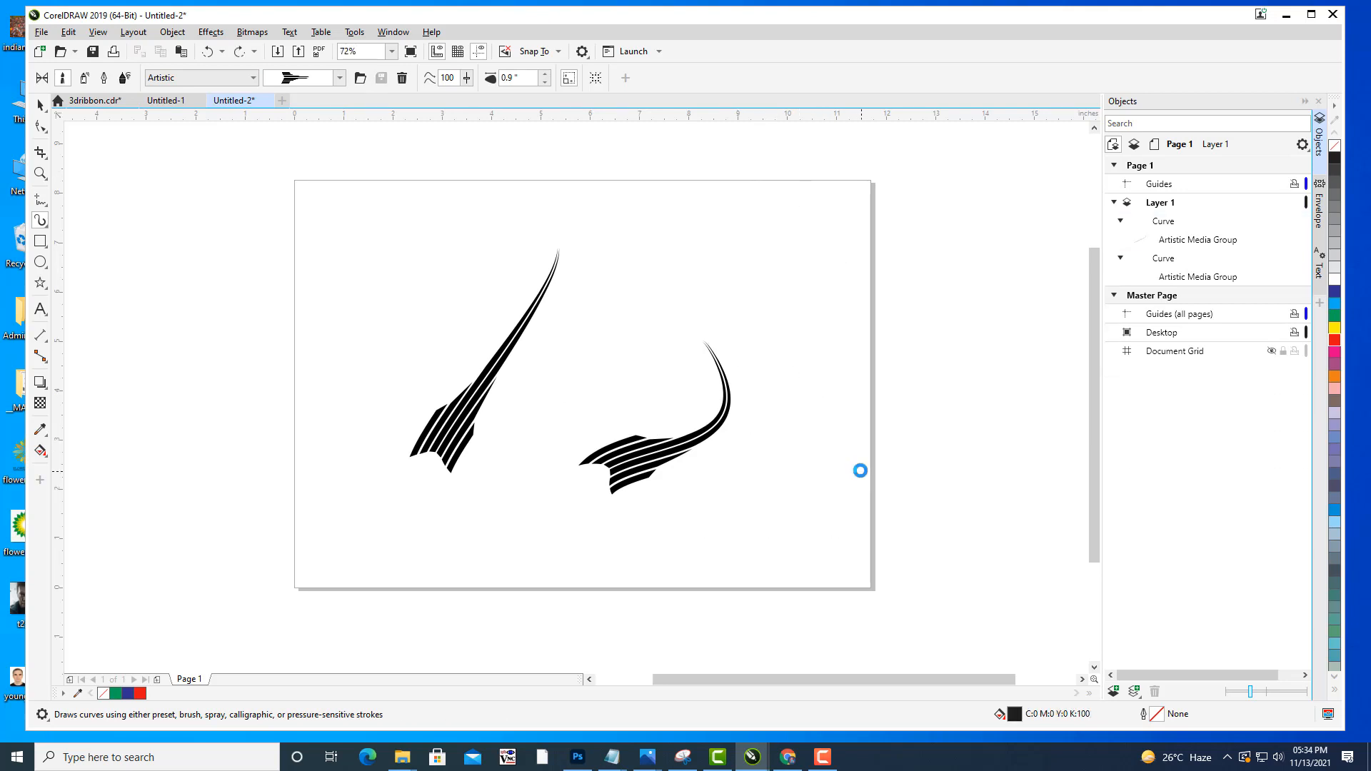
key("ctrl+z")
key("ctrl+z")
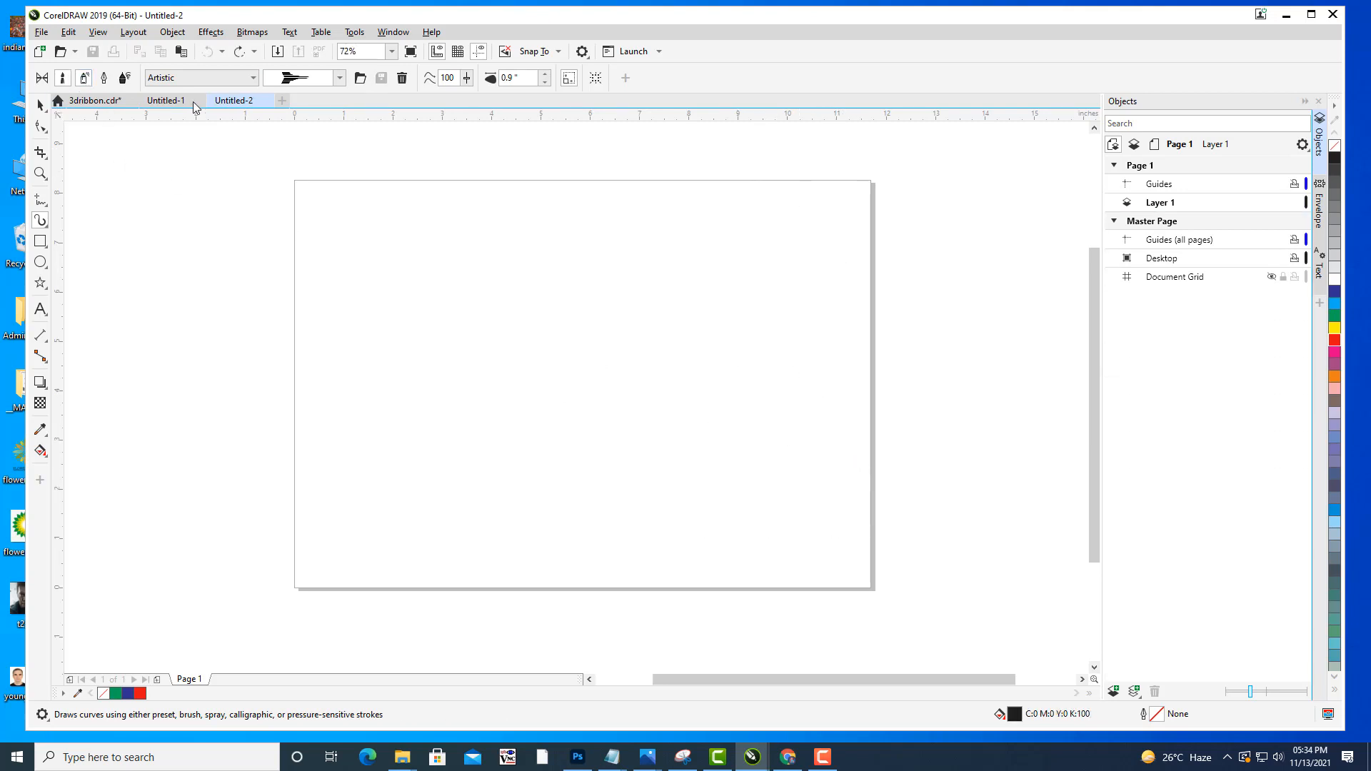
Look through the Artistic Media tool's Sprayer and Preset modes, and return to Brush mode.
left_click(84, 79)
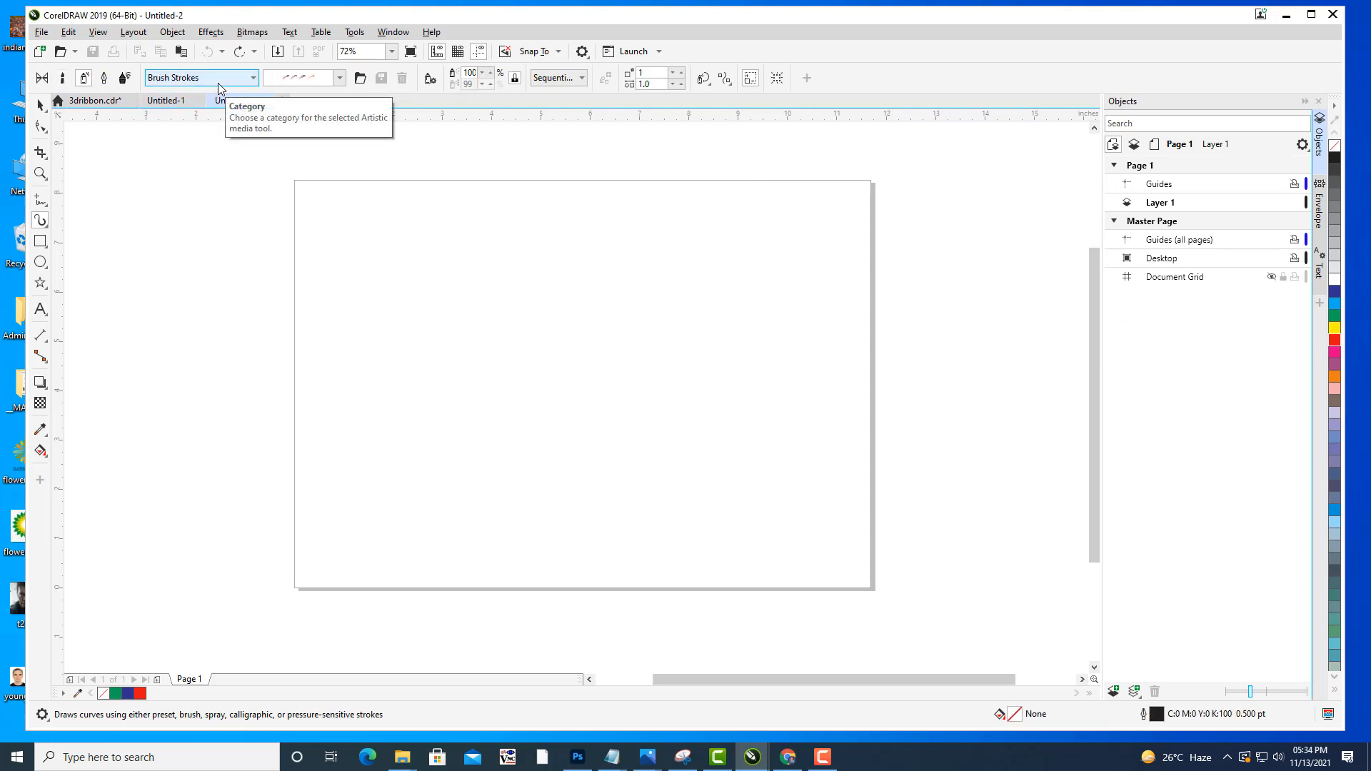
left_click(41, 80)
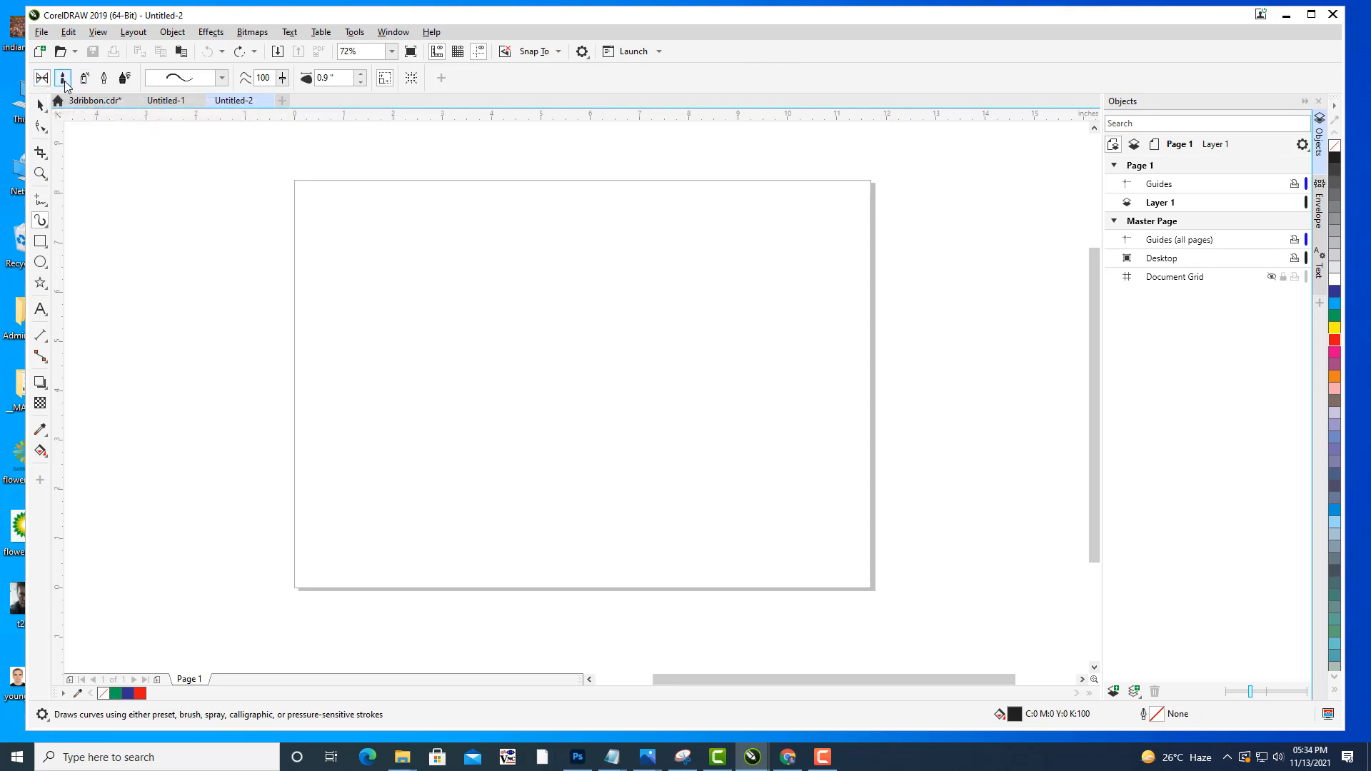
left_click(63, 83)
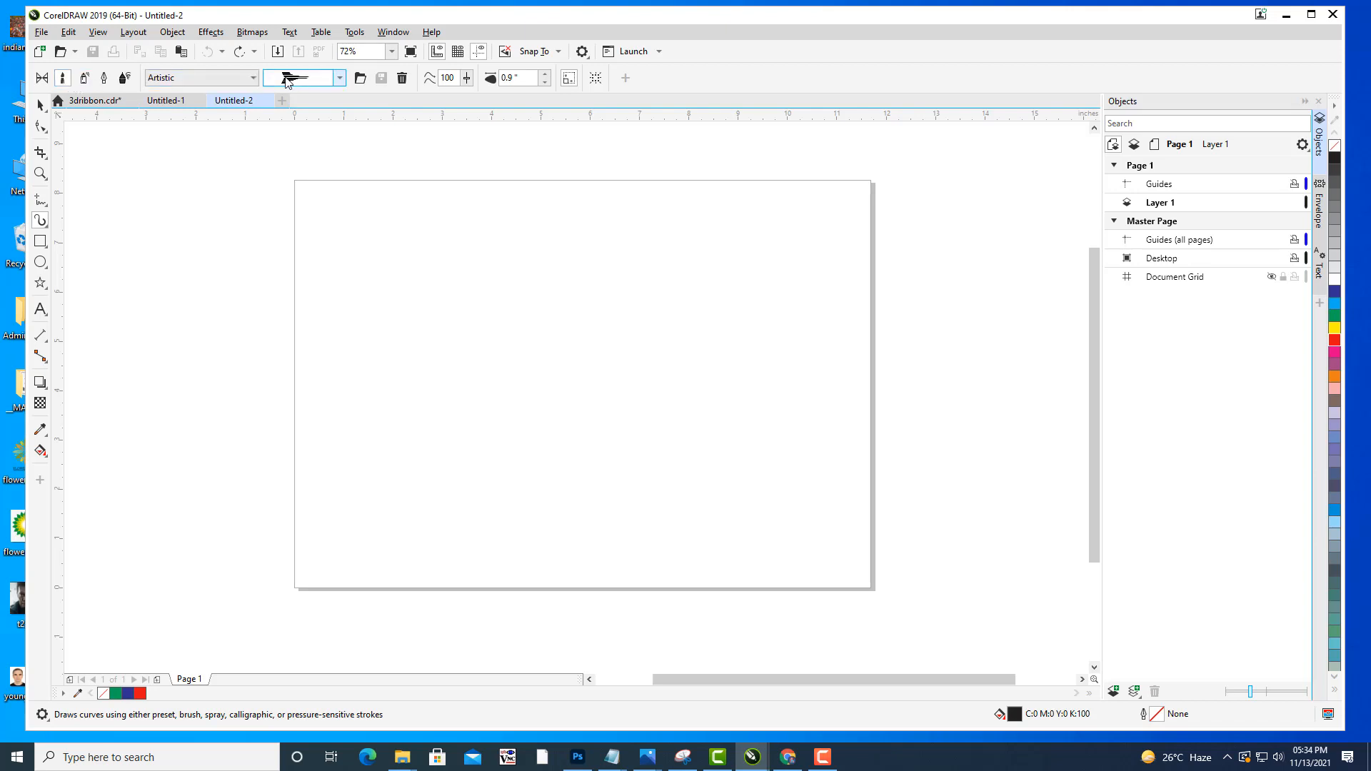
Switch the Artistic Media tool to Sprayer mode and set the spray category to Food.
left_click(212, 80)
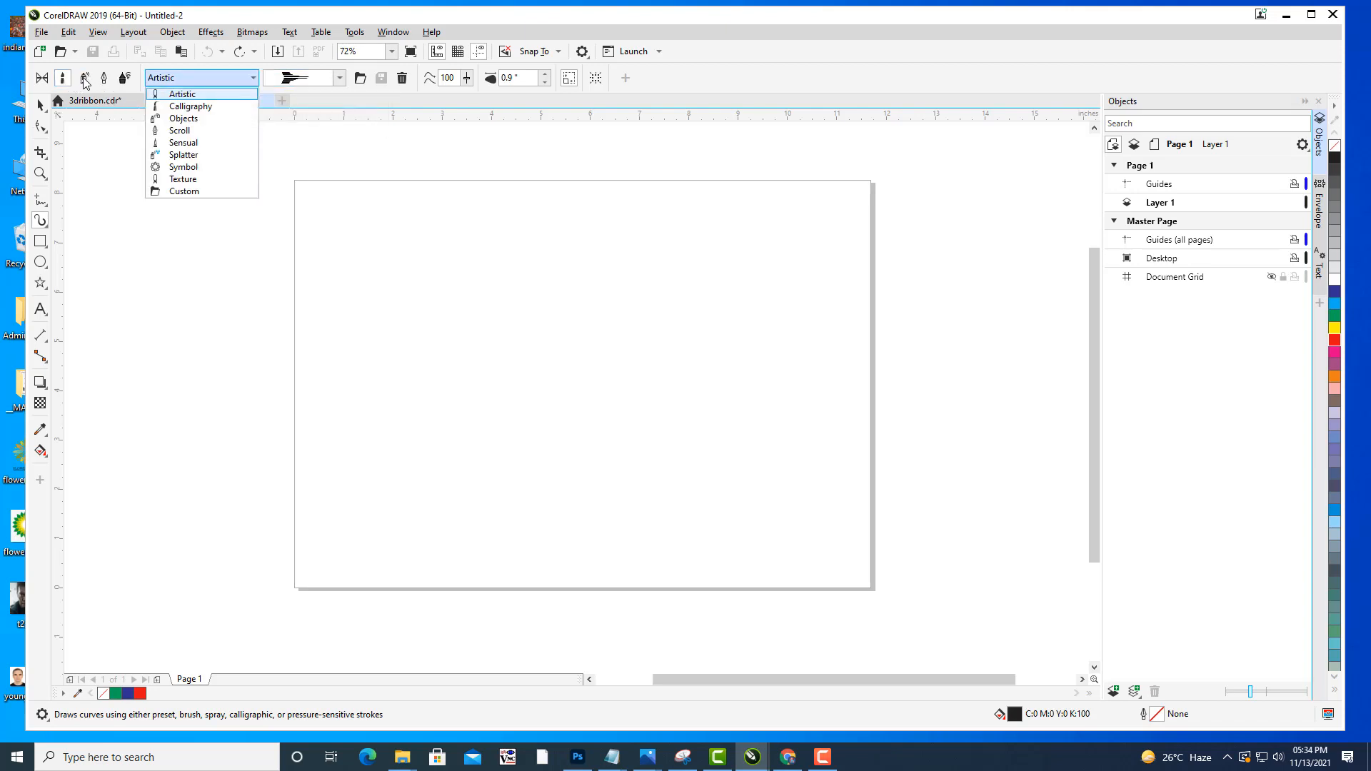
left_click(124, 77)
left_click(124, 78)
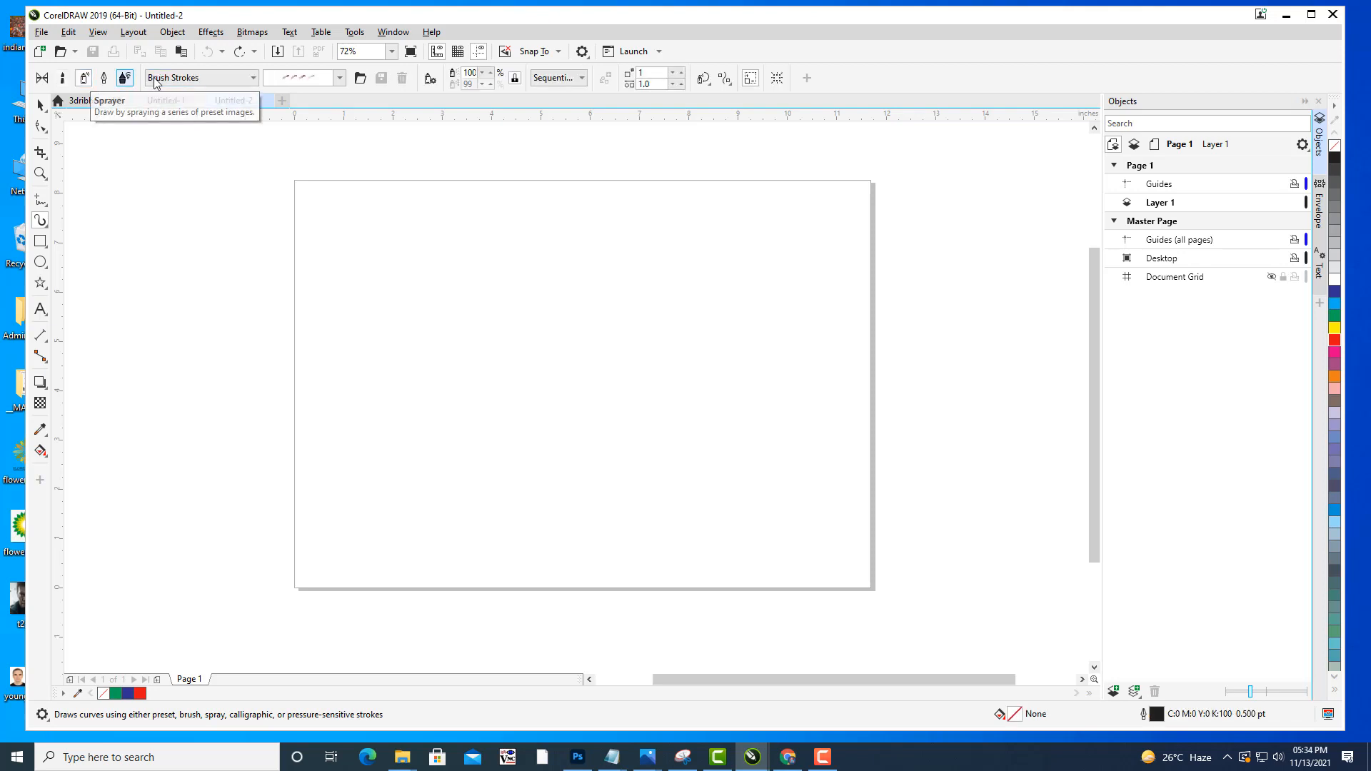
left_click(195, 79)
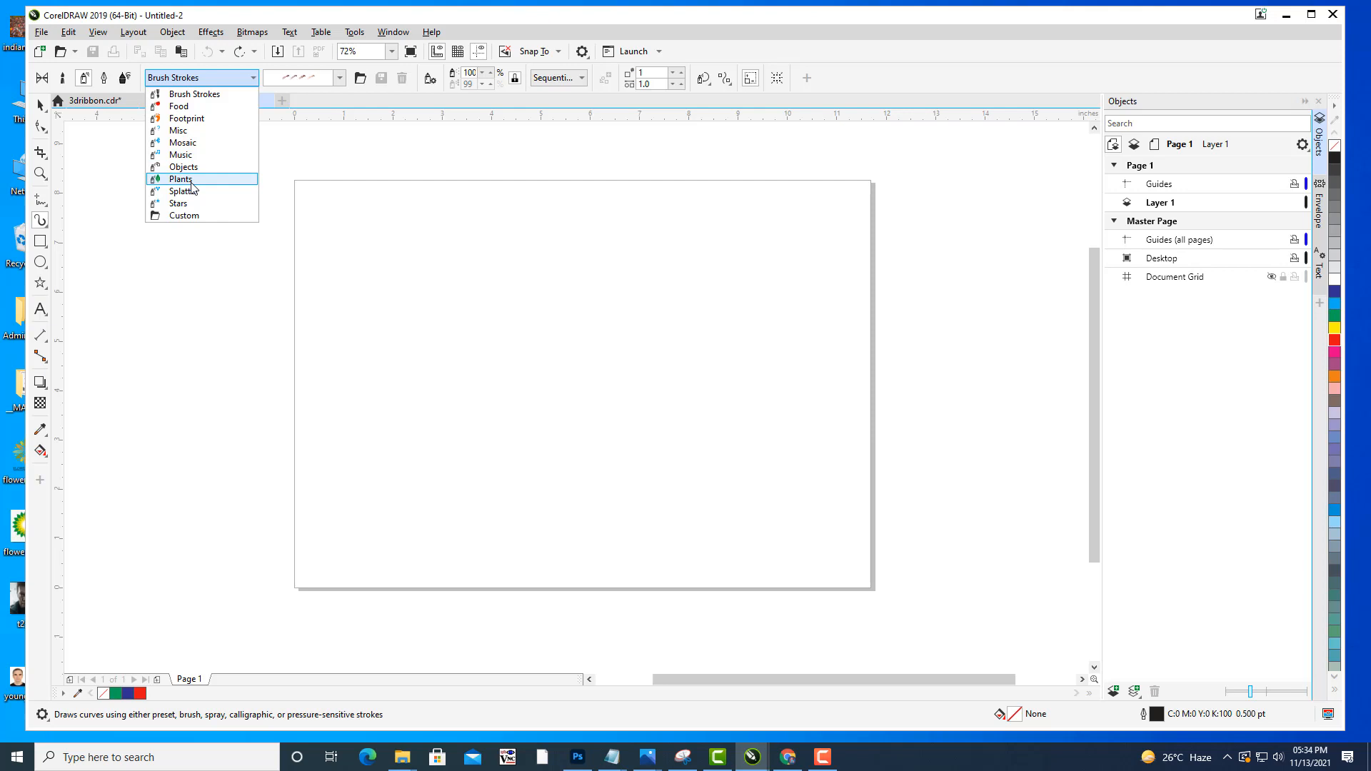
left_click(178, 105)
Choose the fruit spray pattern with pear, lime and mango, and paint four straight and slanted strokes on the page.
left_click(331, 79)
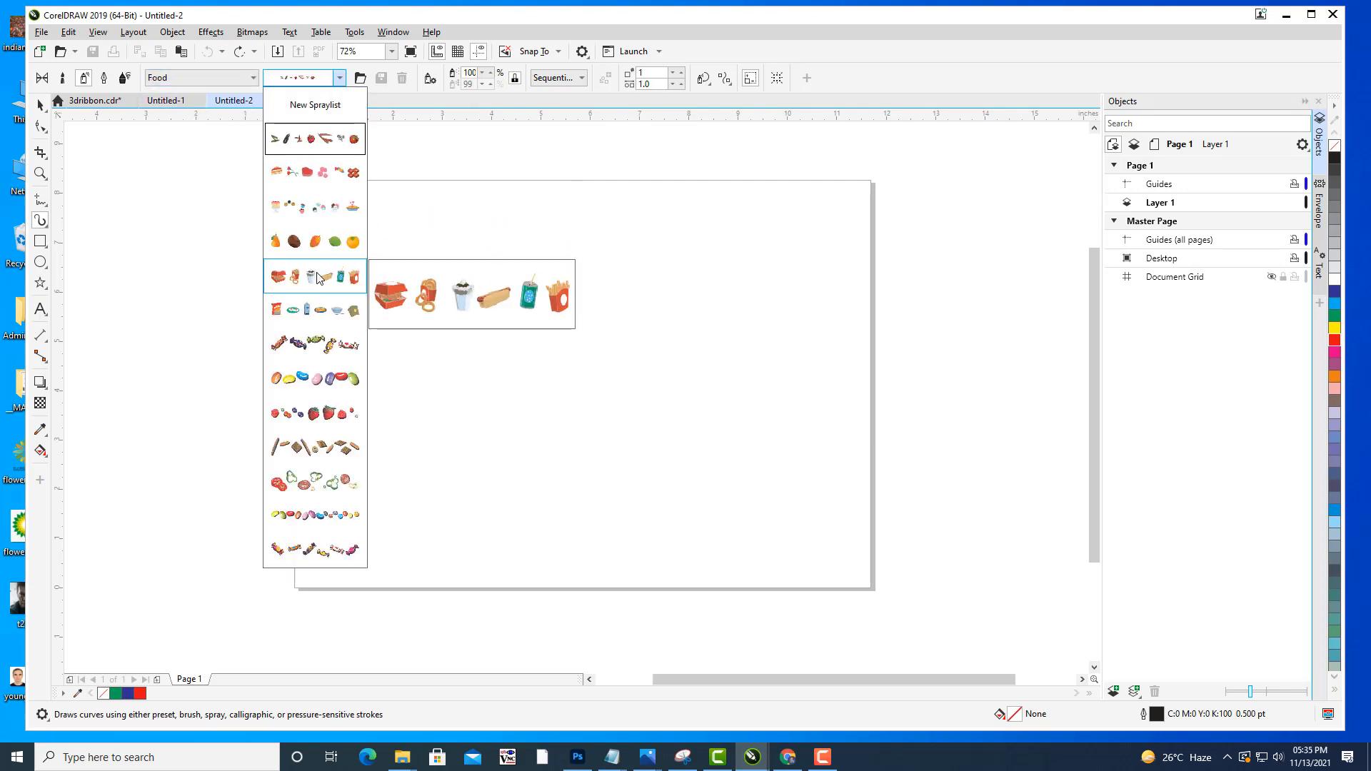
left_click(318, 241)
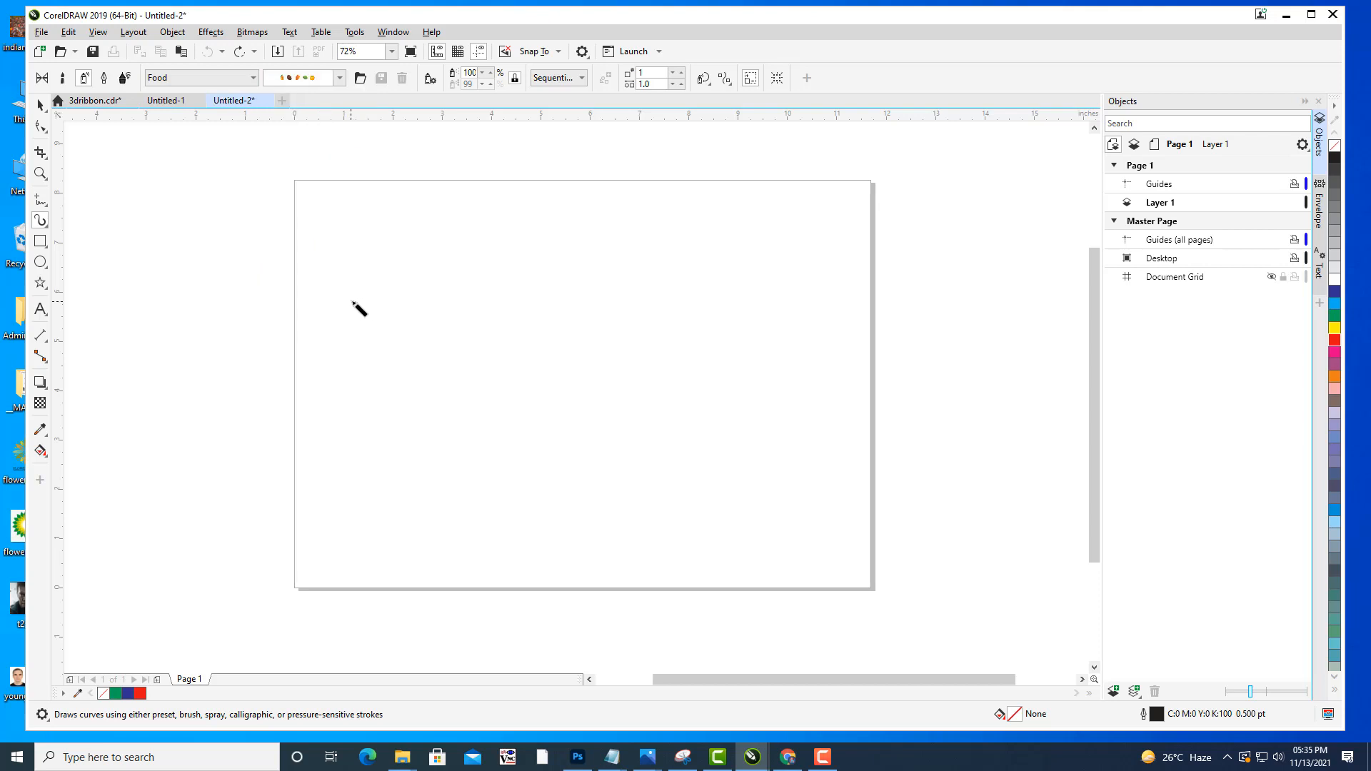
left_click_drag(355, 303, 568, 305)
left_click_drag(422, 437, 618, 432)
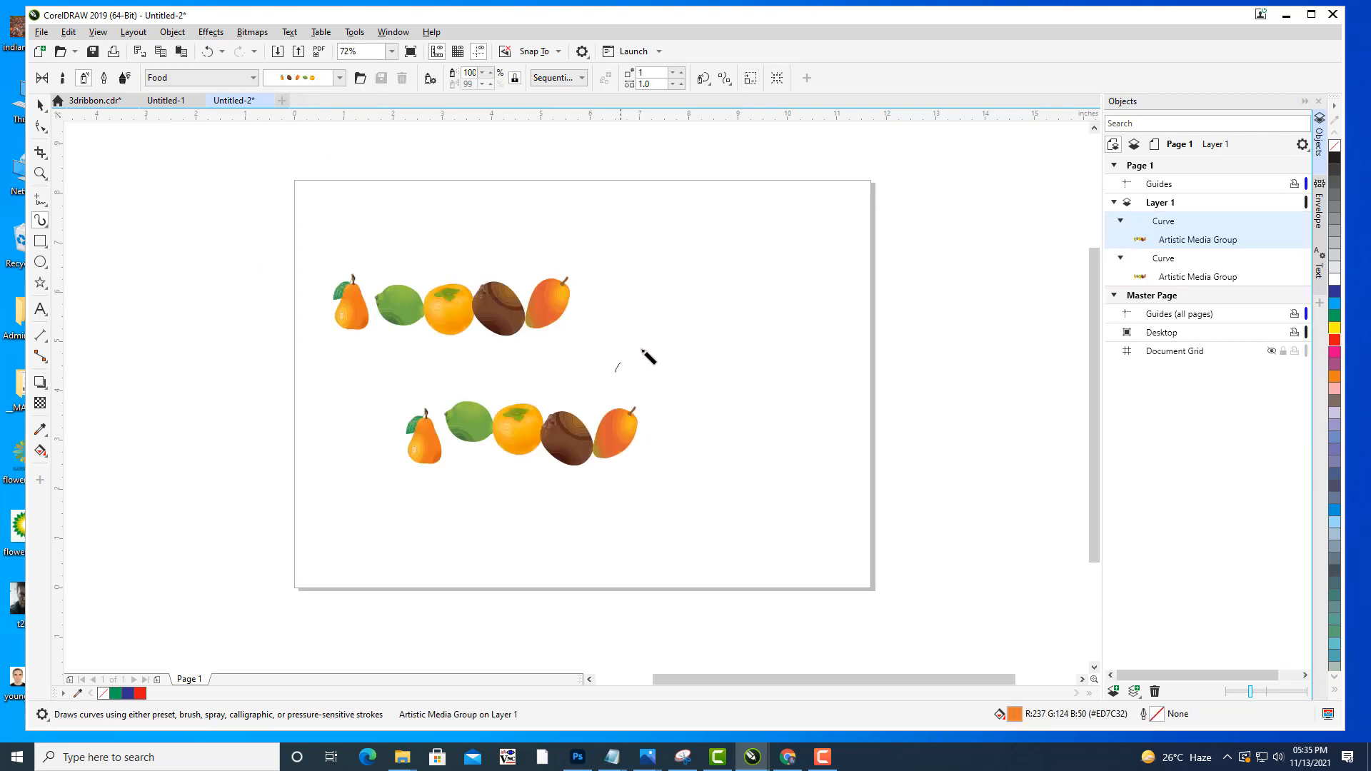
left_click_drag(616, 377, 768, 250)
left_click_drag(756, 407, 823, 274)
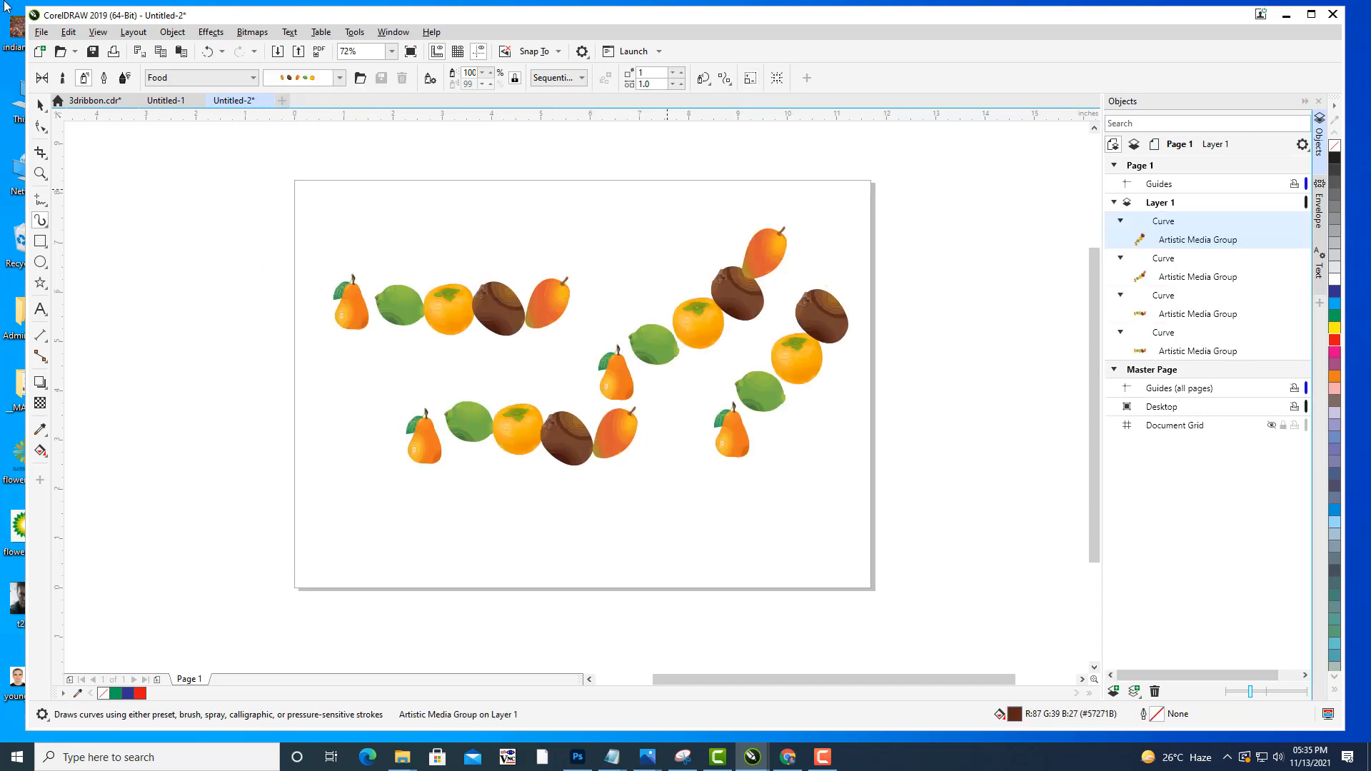
Undo the fruit spray strokes until the page is empty.
key("ctrl+z")
key("ctrl+z")
key("ctrl+z")
key("ctrl+z")
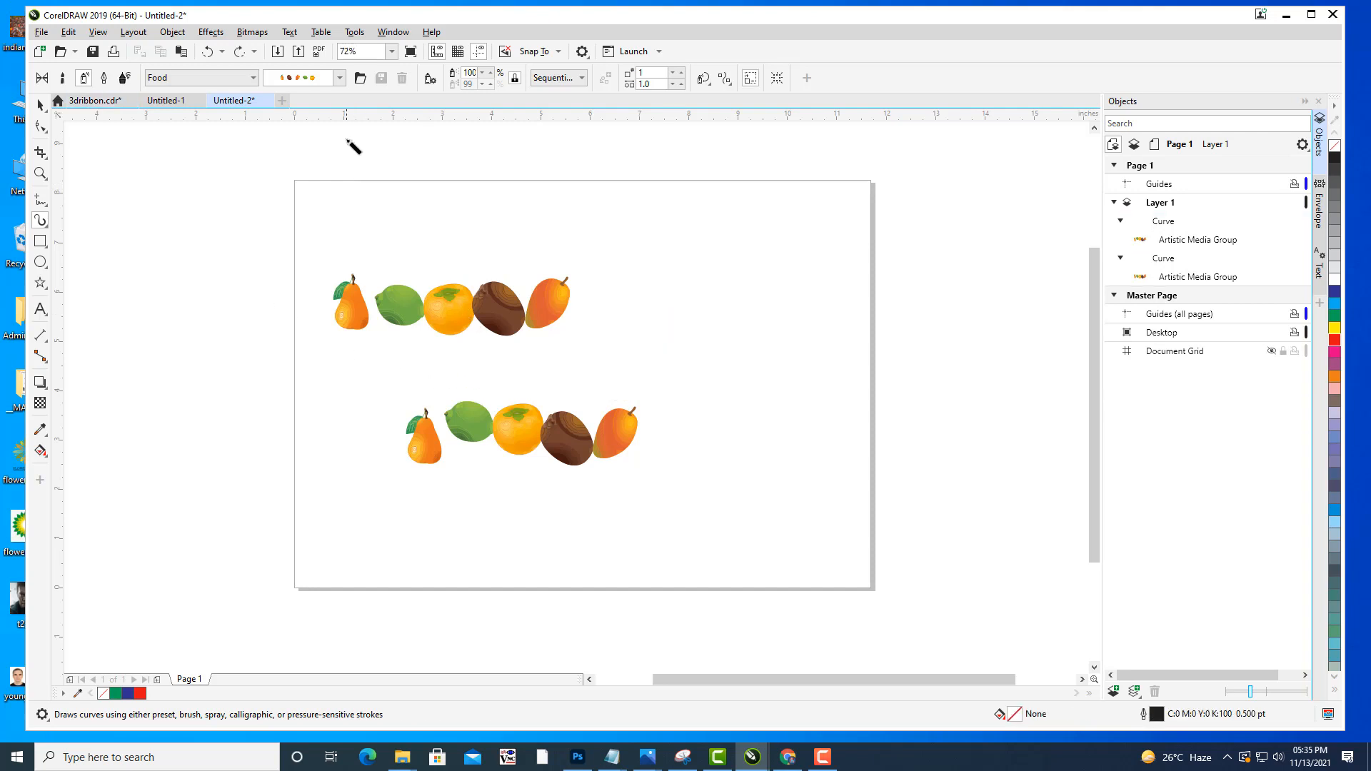
Paint two strokes across the page with the colourful jelly bean spray pattern, and undo both.
left_click(340, 78)
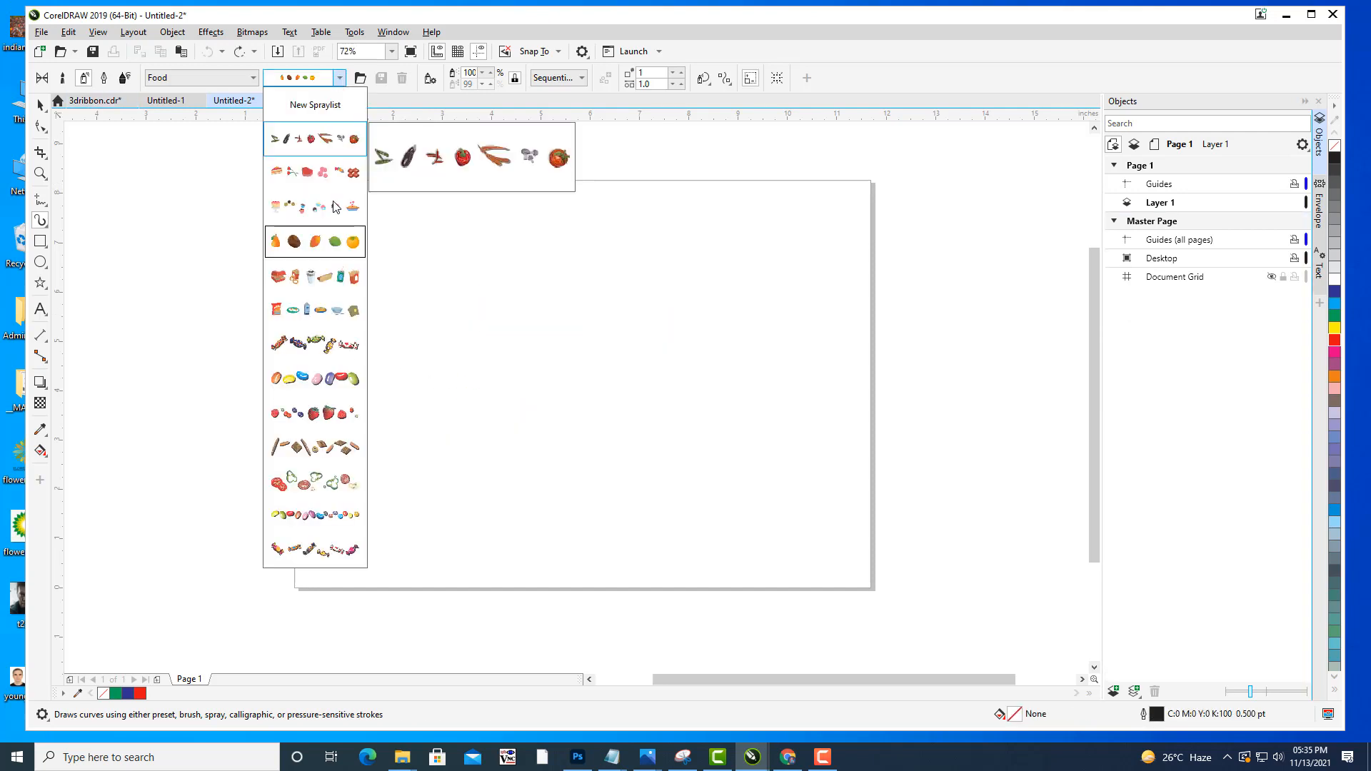
left_click(306, 382)
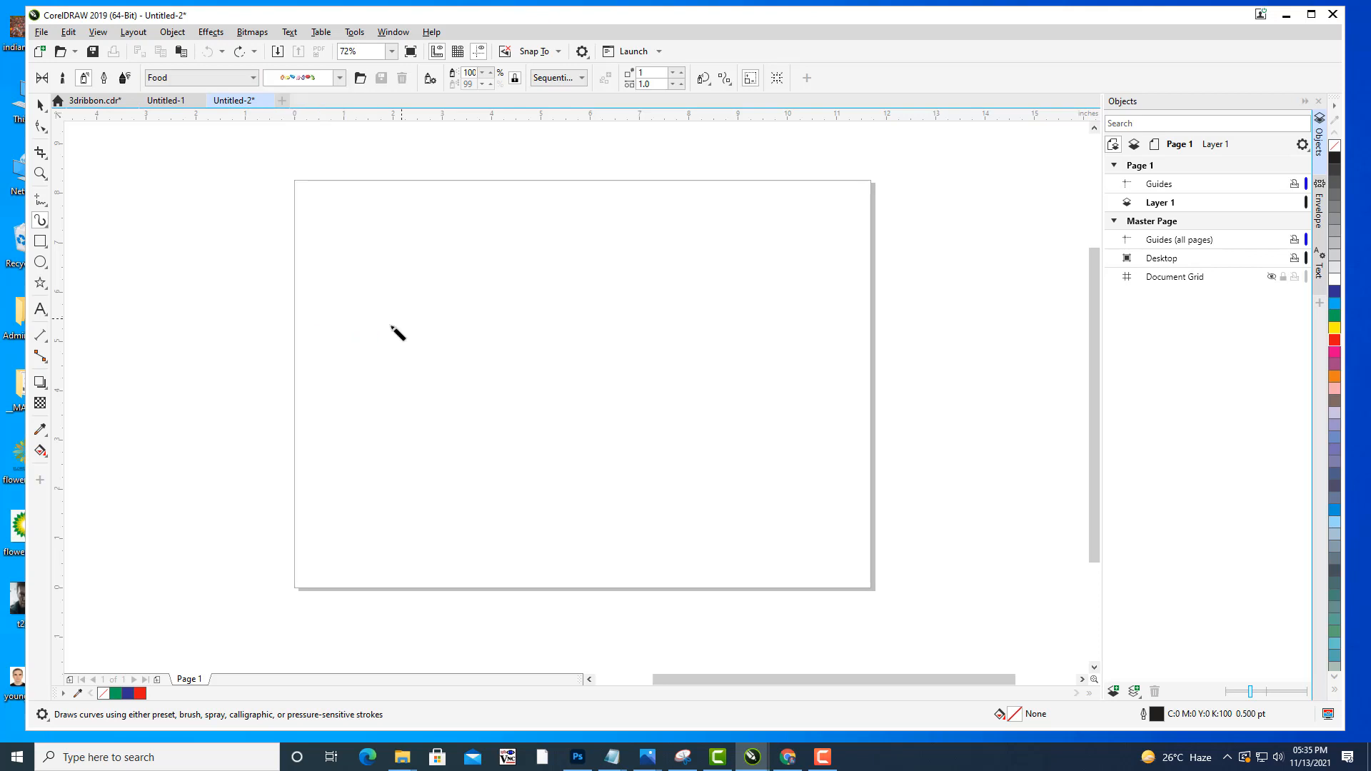
left_click_drag(337, 348, 605, 254)
left_click_drag(458, 411, 808, 419)
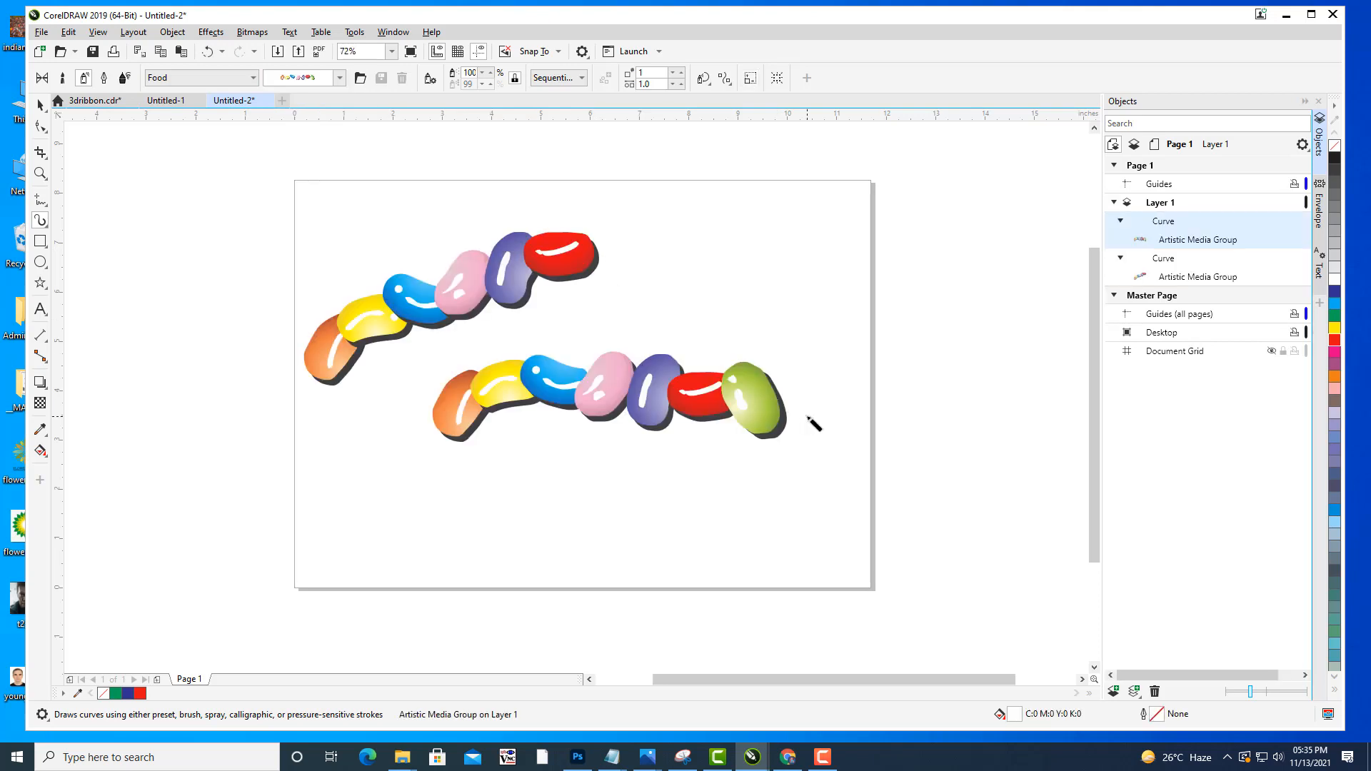
key("ctrl+z")
key("ctrl+z")
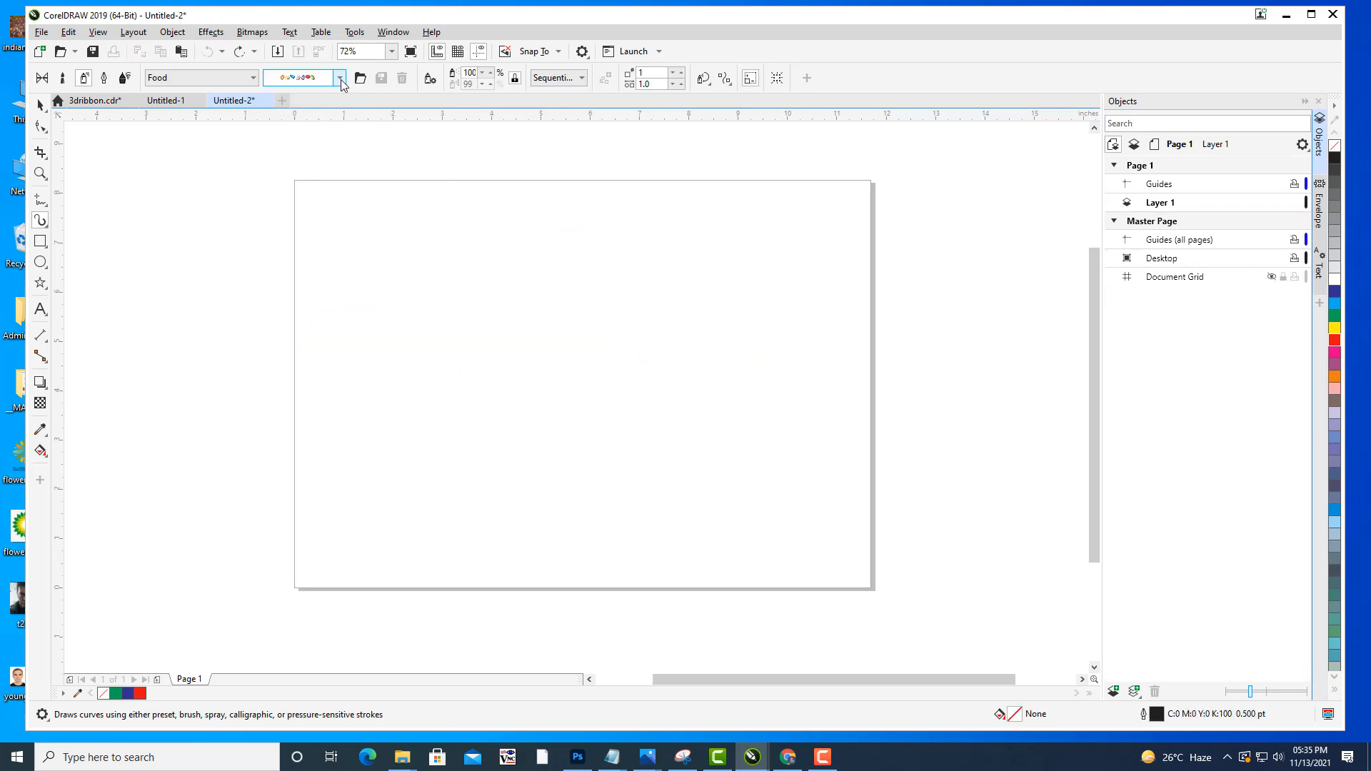
Choose the wrapped candy spray pattern from the Food category and paint three slanted strokes on the page.
left_click(340, 79)
left_click(318, 346)
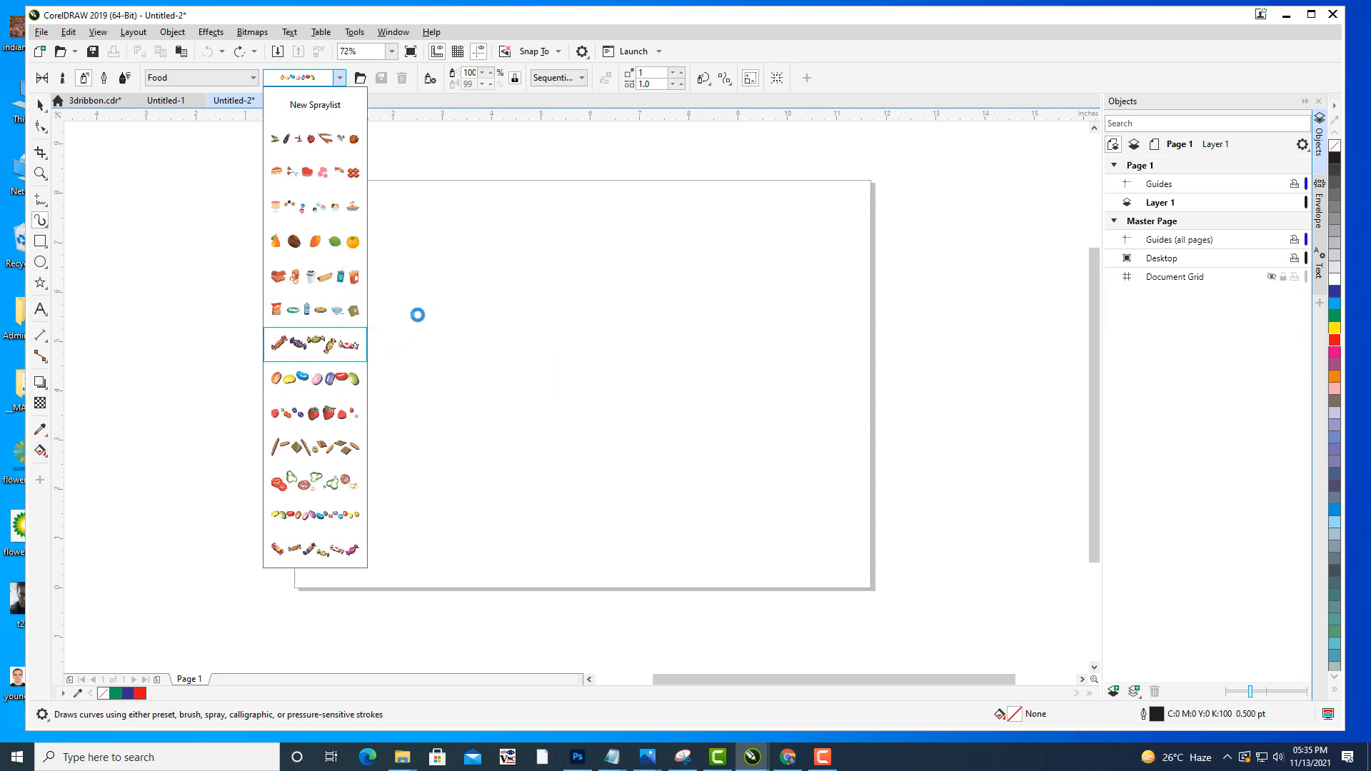
left_click_drag(417, 315, 589, 253)
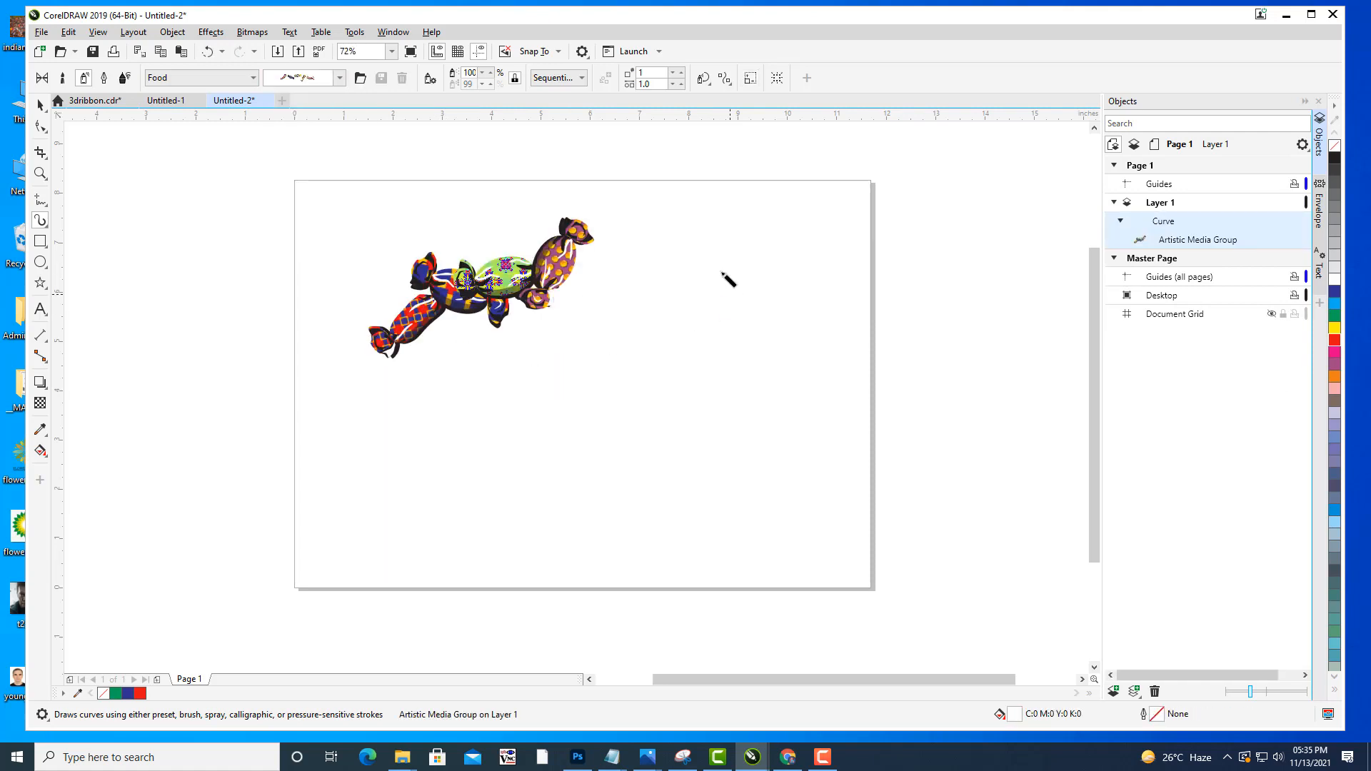
left_click_drag(725, 280, 413, 428)
left_click_drag(564, 536, 784, 397)
Undo the wrapped candy strokes until the page is empty.
key("ctrl+z")
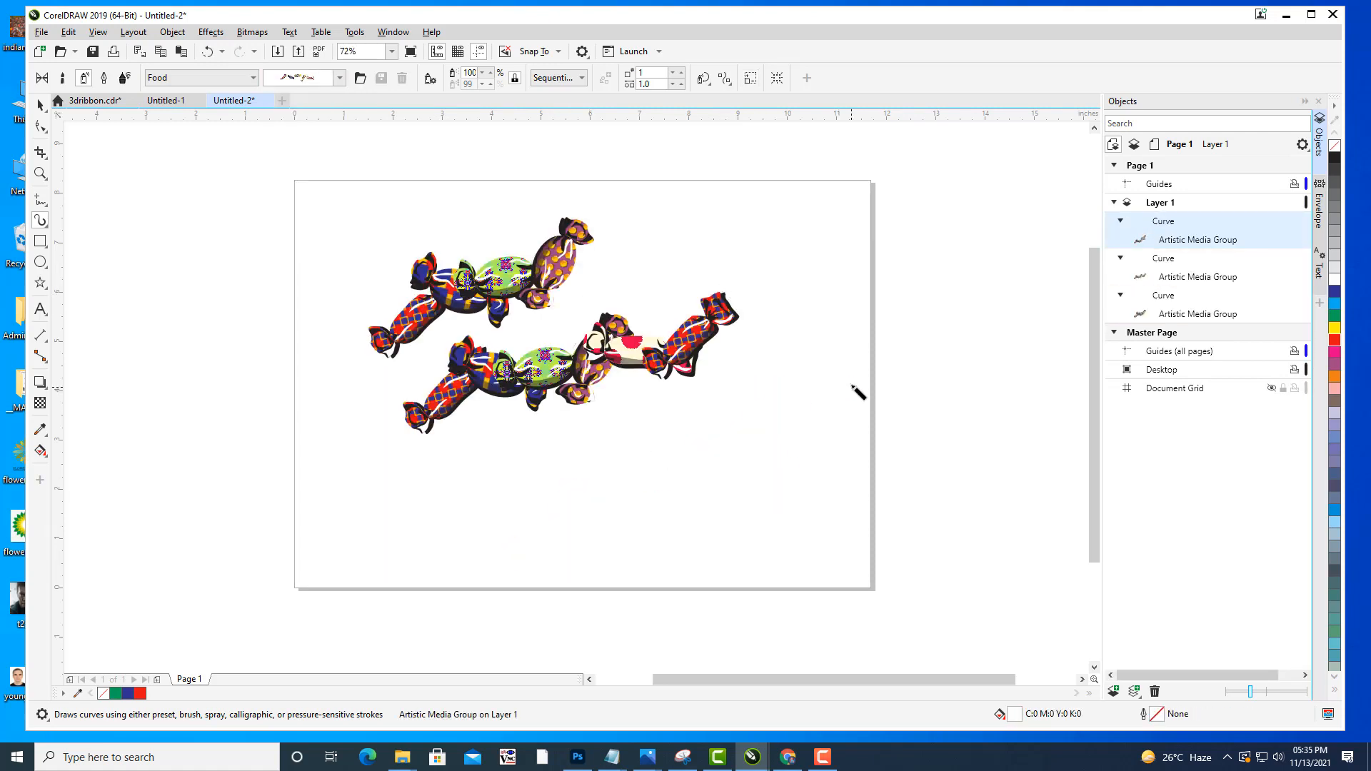
key("ctrl+z")
key("ctrl+z")
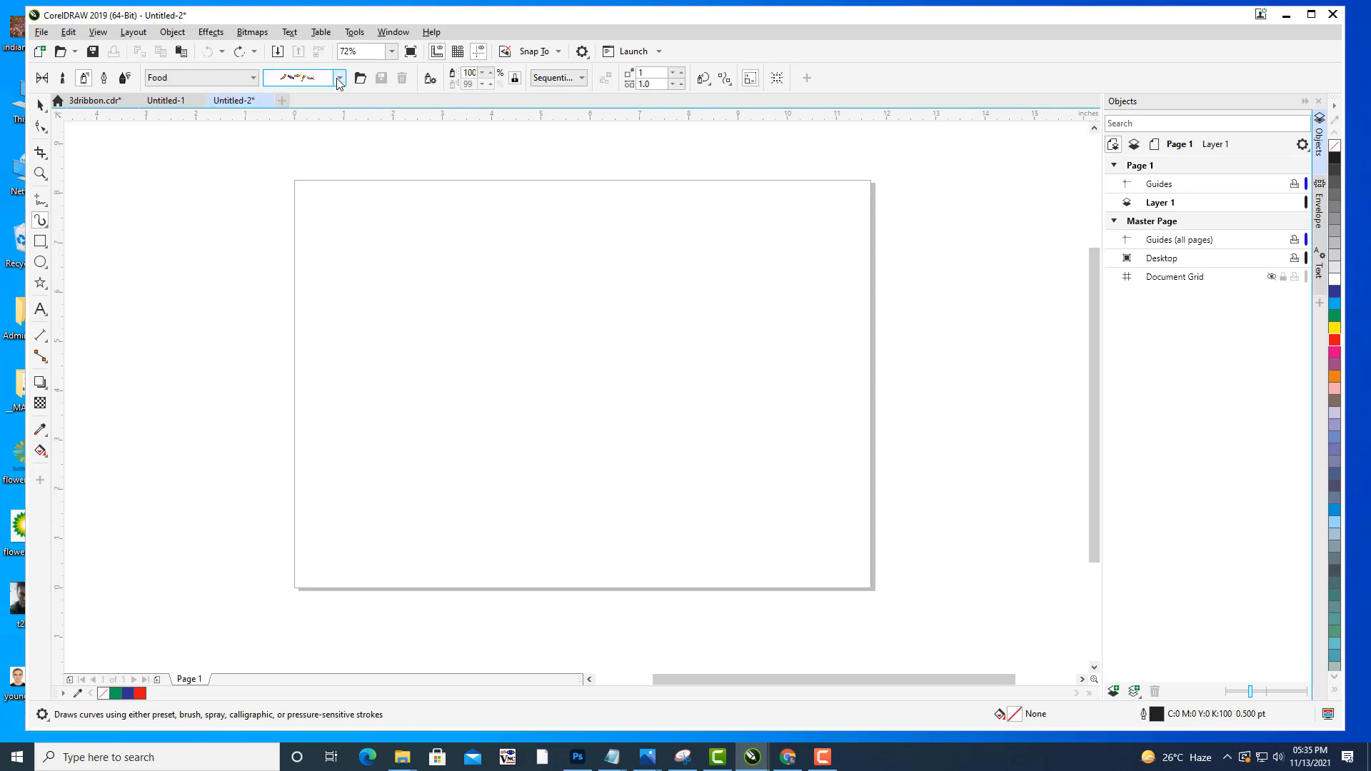
Choose the Food spray pattern with roses, chocolates and cake slices, and paint five horizontal strokes on the page.
left_click(340, 78)
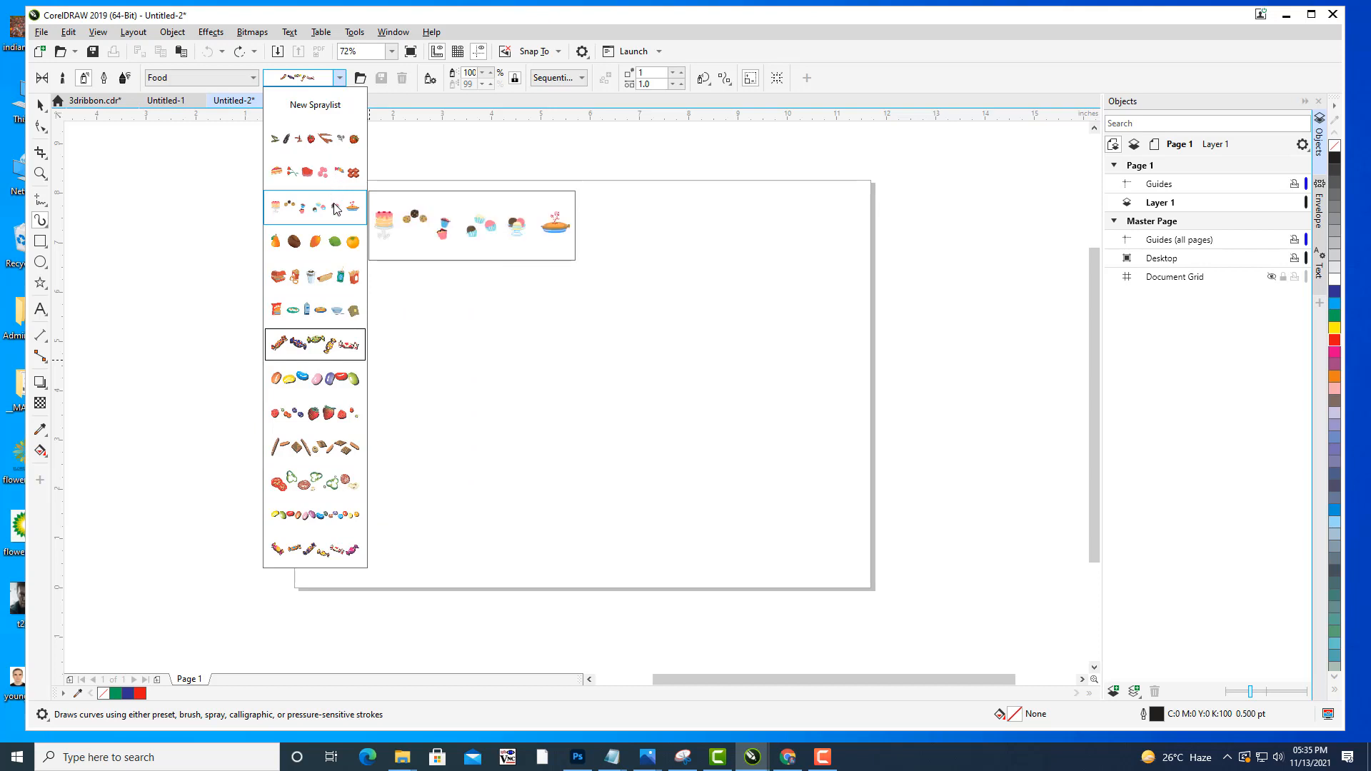
left_click(334, 173)
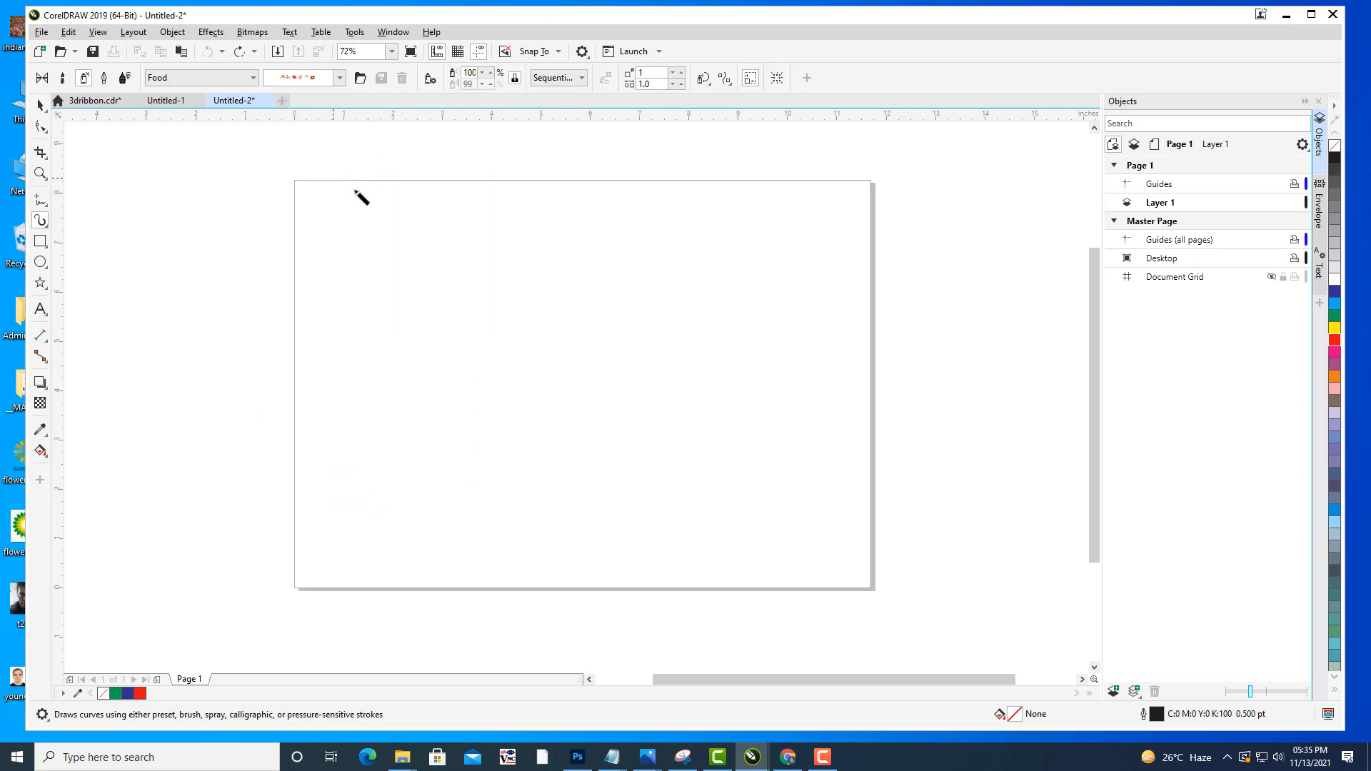
mouse_move(319, 214)
left_mouse_down()
mouse_move(356, 201)
mouse_move(604, 213)
left_mouse_up()
left_click_drag(293, 437, 602, 441)
left_click_drag(398, 315, 674, 334)
left_click_drag(591, 285, 743, 289)
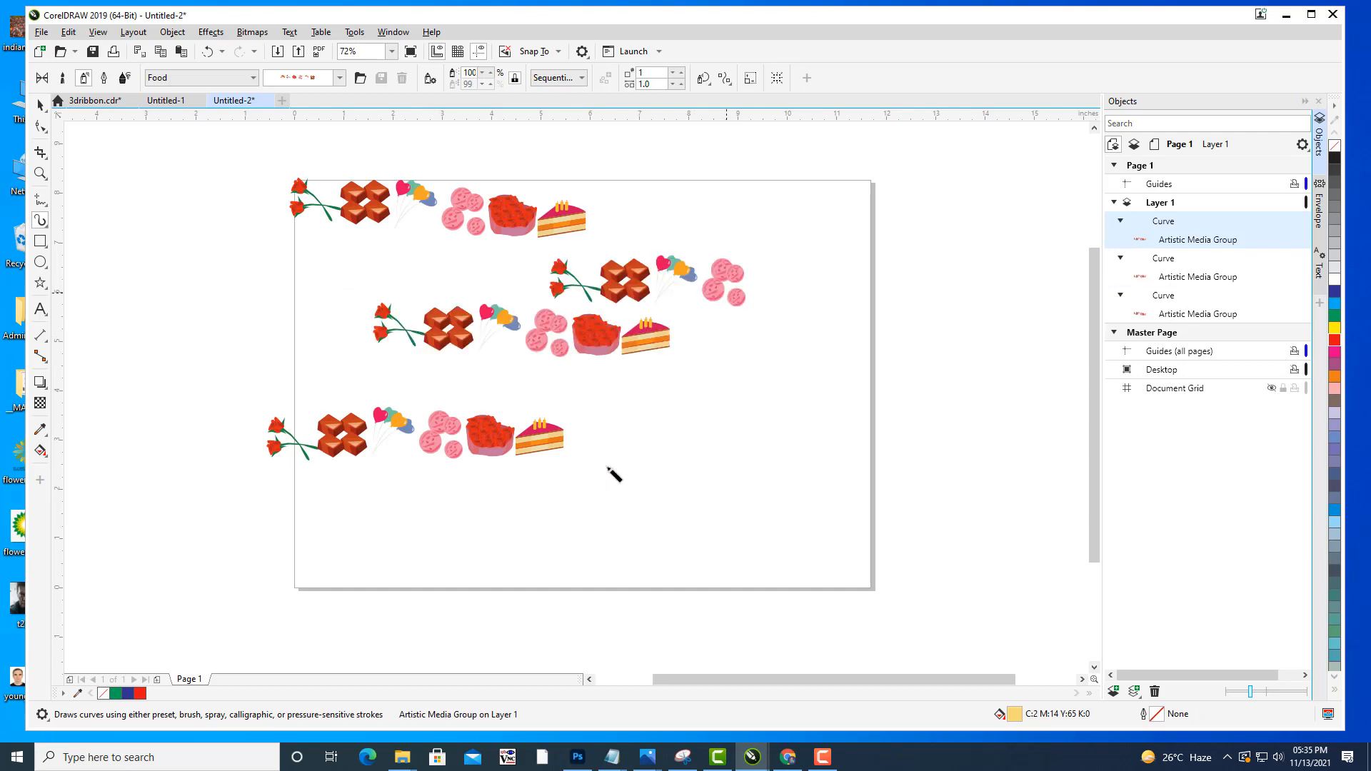
left_click_drag(615, 474, 762, 463)
Undo the rose, chocolate and cake strokes until the page is empty.
key("ctrl+z")
key("ctrl+z")
key("ctrl+z")
key("ctrl+z")
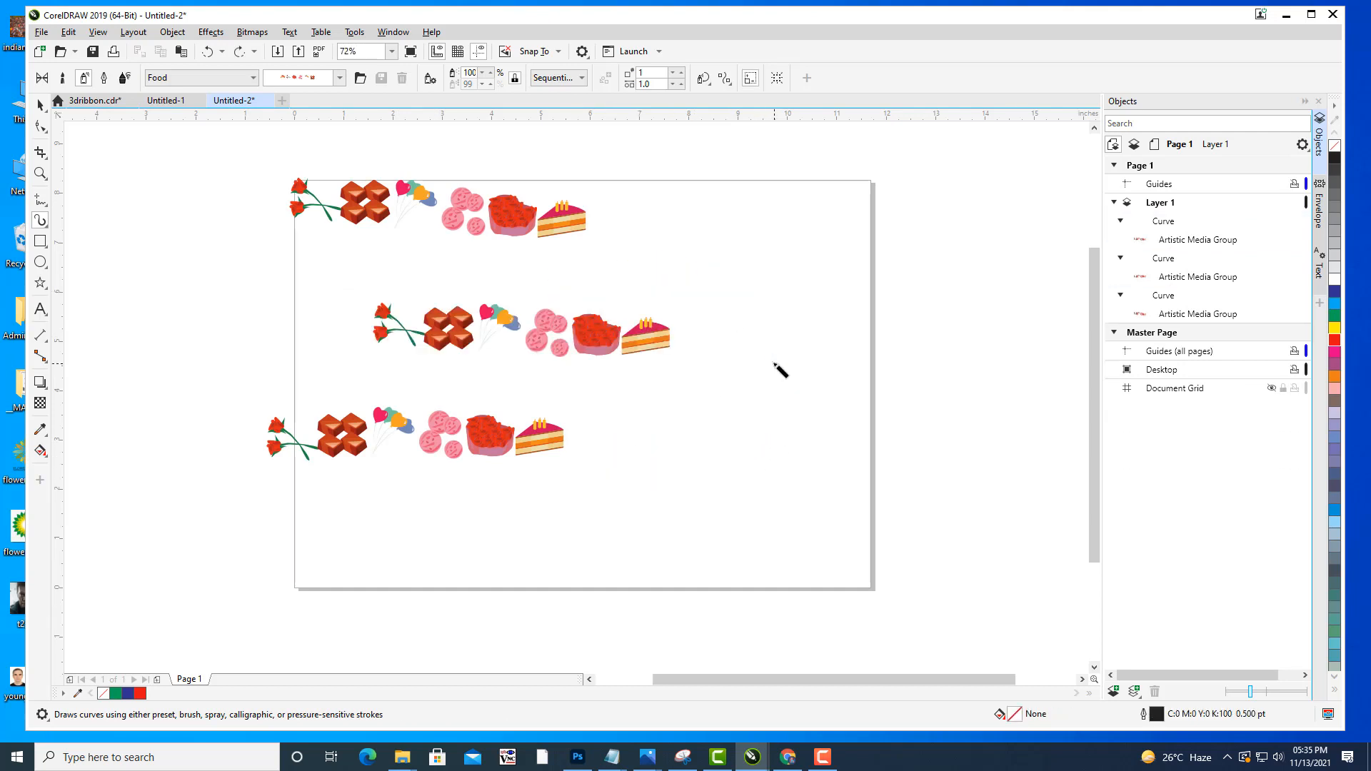
key("ctrl+z")
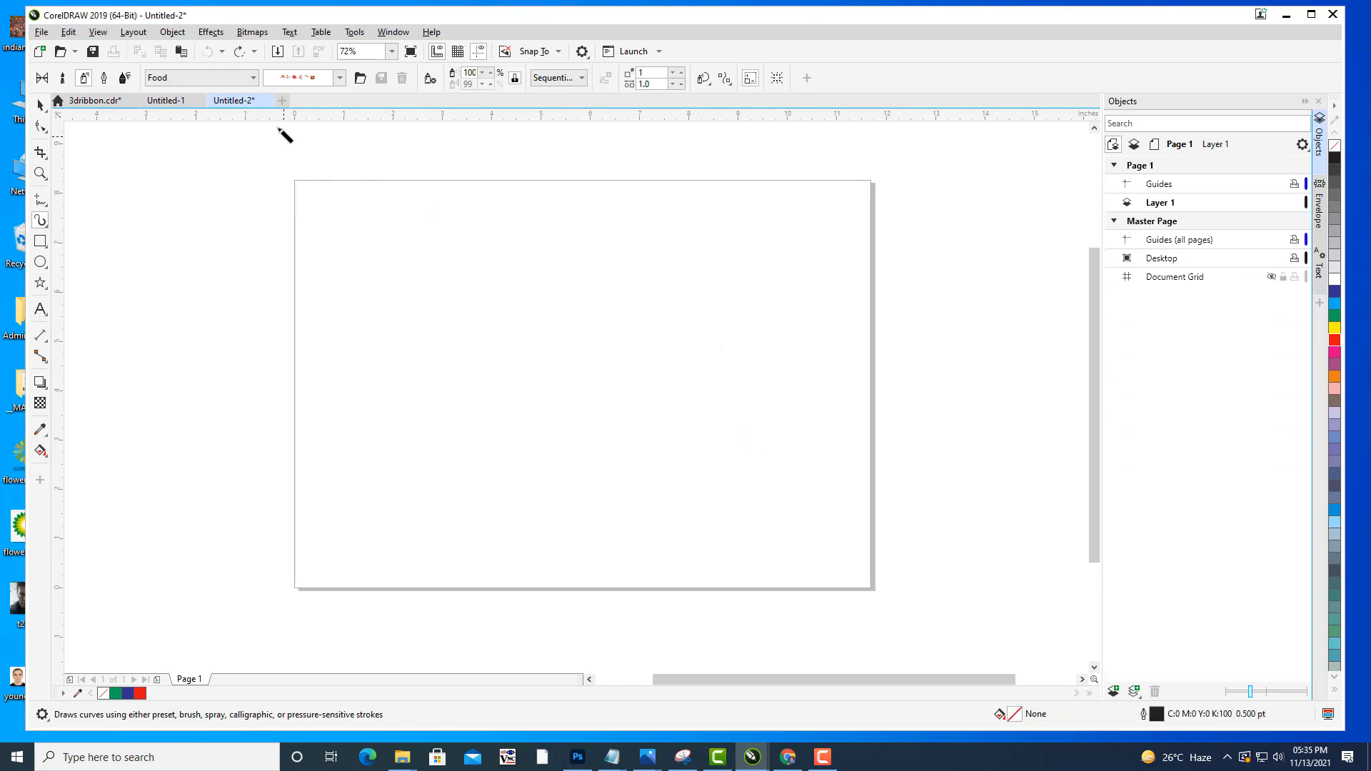
Set the spray category to Misc and paint four straight and curved strokes with the goldfish spray pattern.
left_click(212, 82)
left_click(207, 131)
left_click(341, 79)
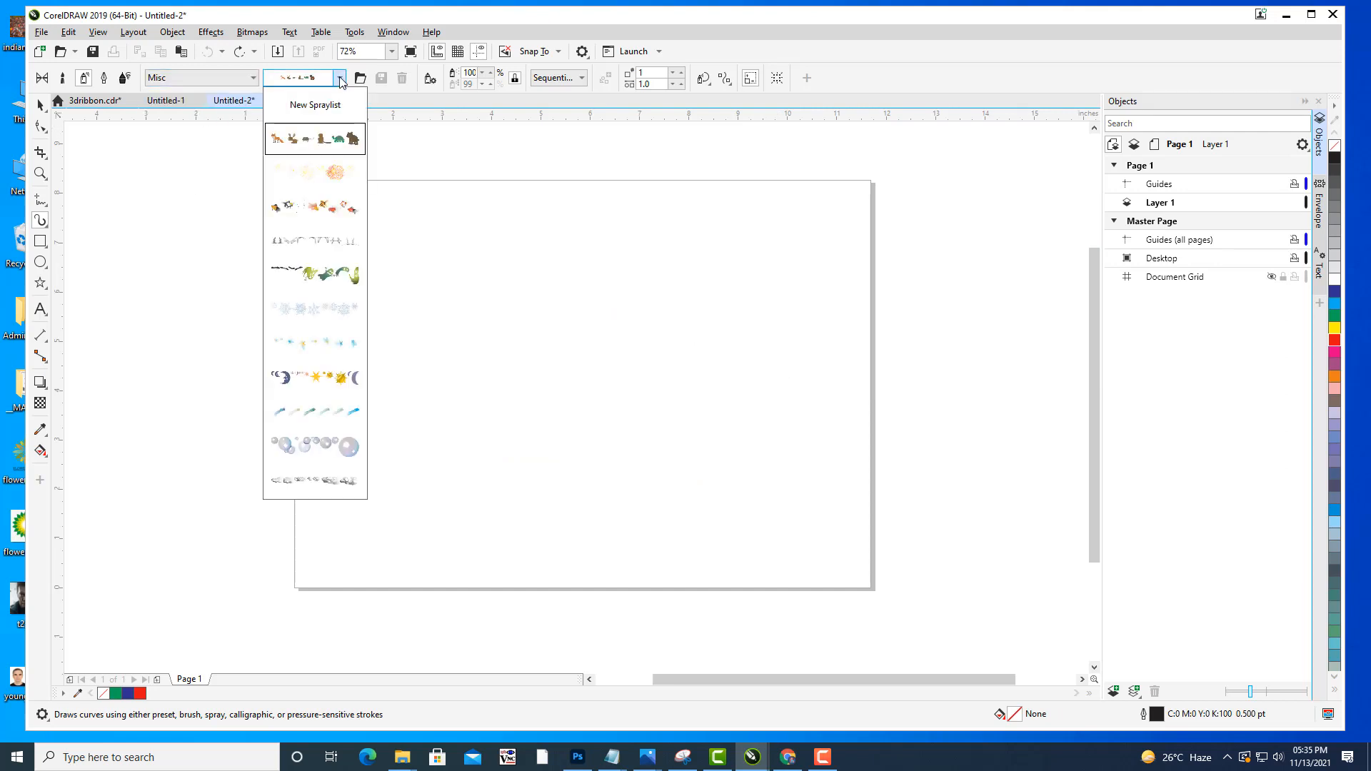
left_click(348, 208)
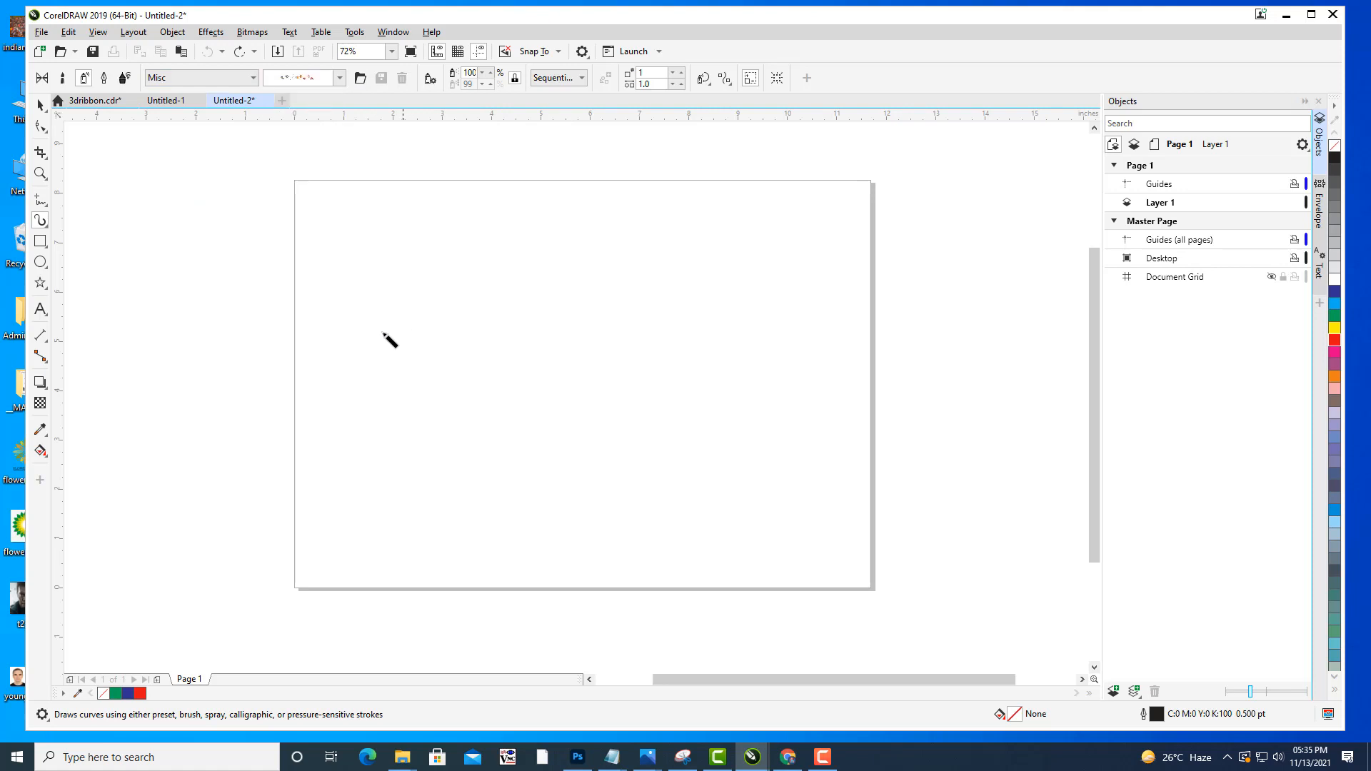
left_click_drag(362, 357, 532, 263)
mouse_move(400, 460)
left_mouse_down()
mouse_move(625, 368)
mouse_move(646, 268)
left_mouse_up()
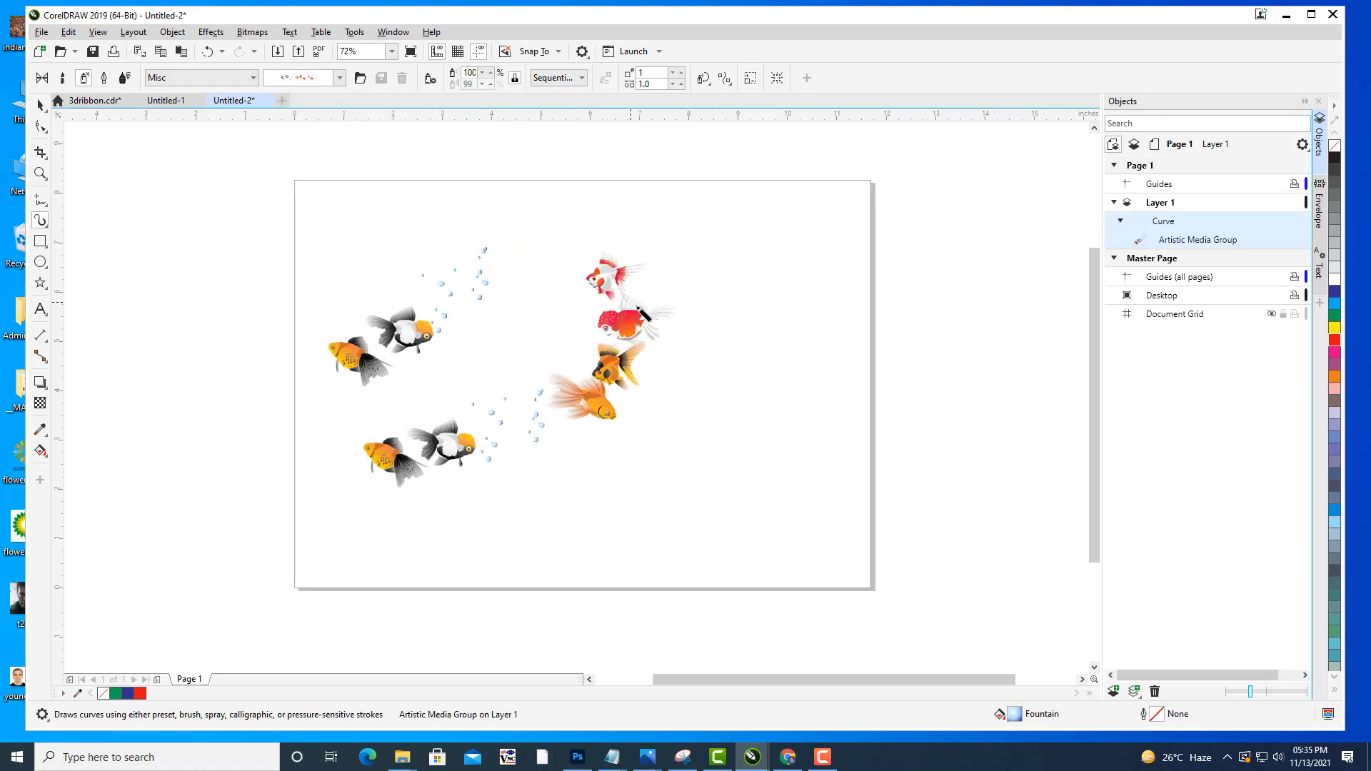
mouse_move(553, 479)
left_mouse_down()
mouse_move(727, 468)
mouse_move(793, 490)
left_mouse_up()
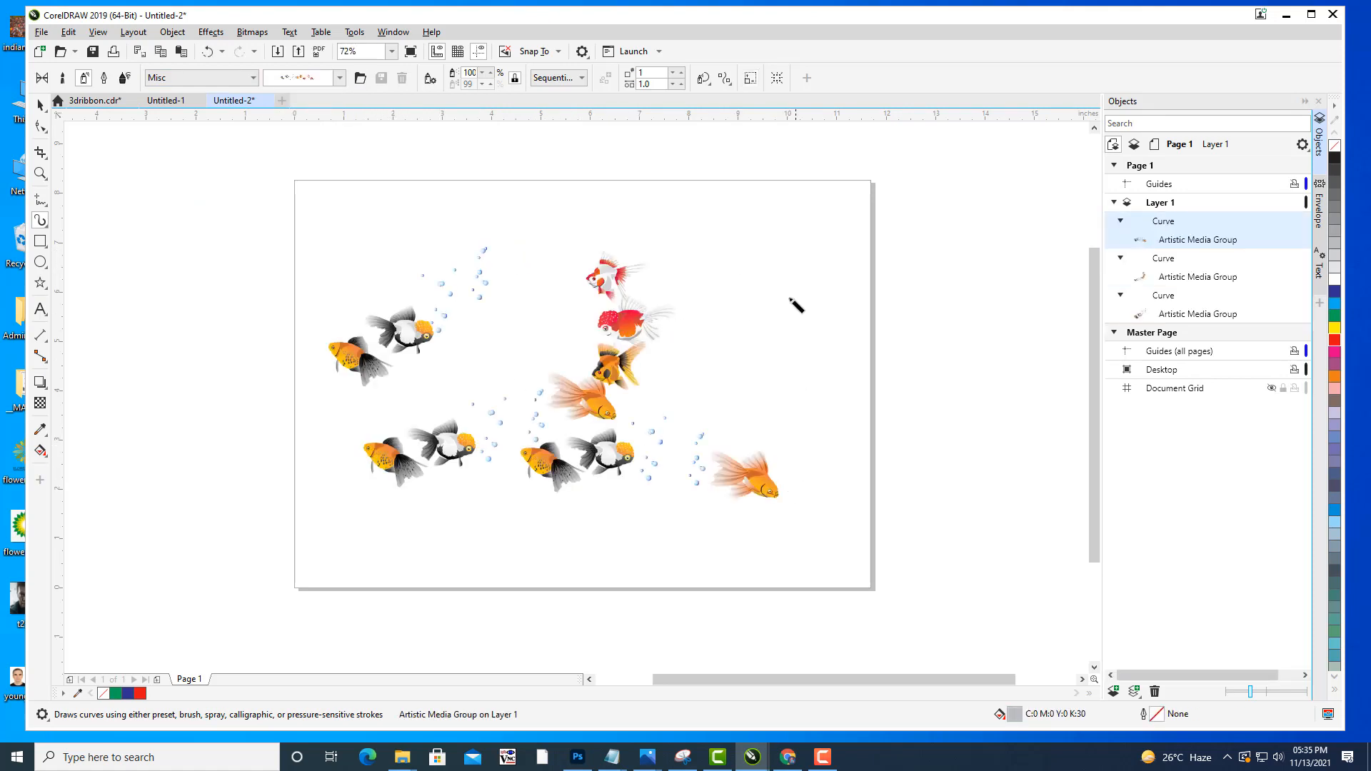
mouse_move(772, 227)
left_mouse_down()
mouse_move(642, 211)
mouse_move(507, 222)
mouse_move(497, 260)
left_mouse_up()
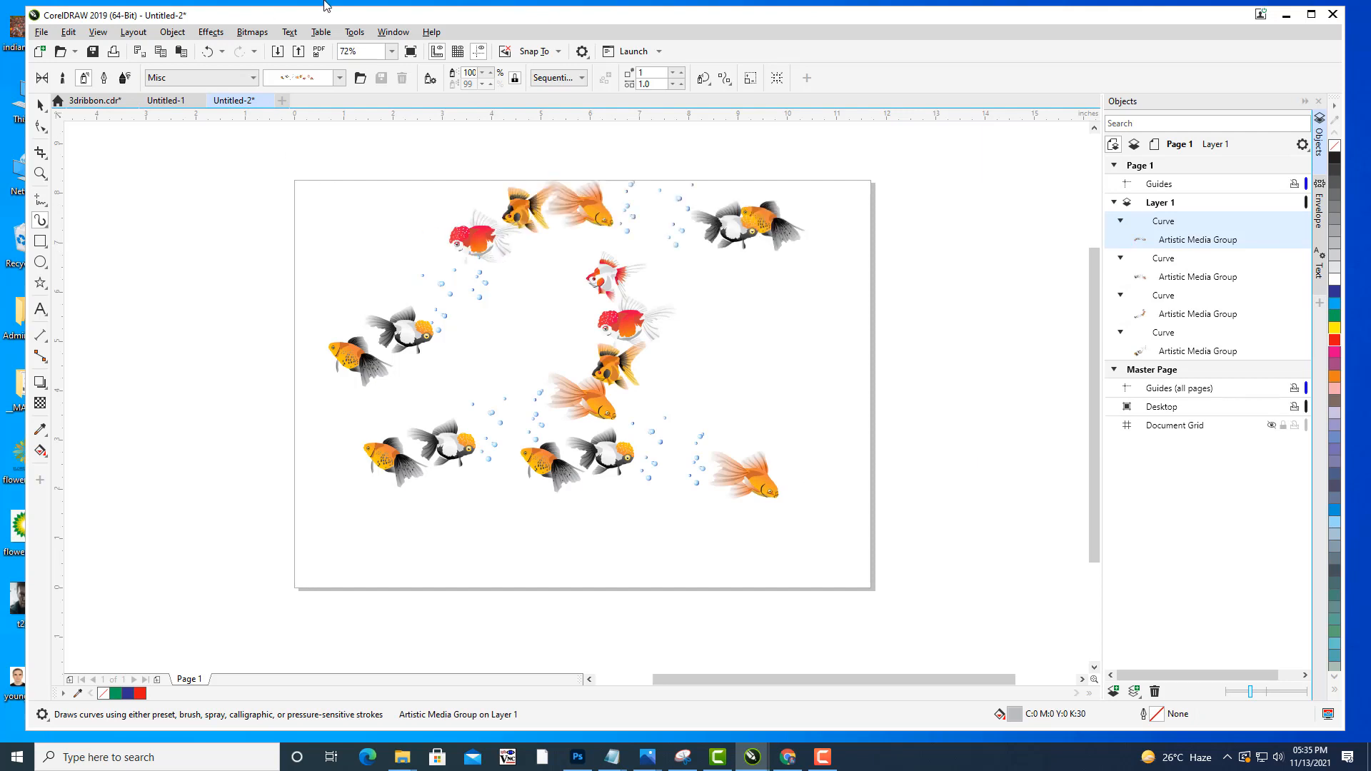
Undo the goldfish strokes until the page is empty.
key("ctrl+z")
key("ctrl+z")
key("ctrl+z")
key("ctrl+z")
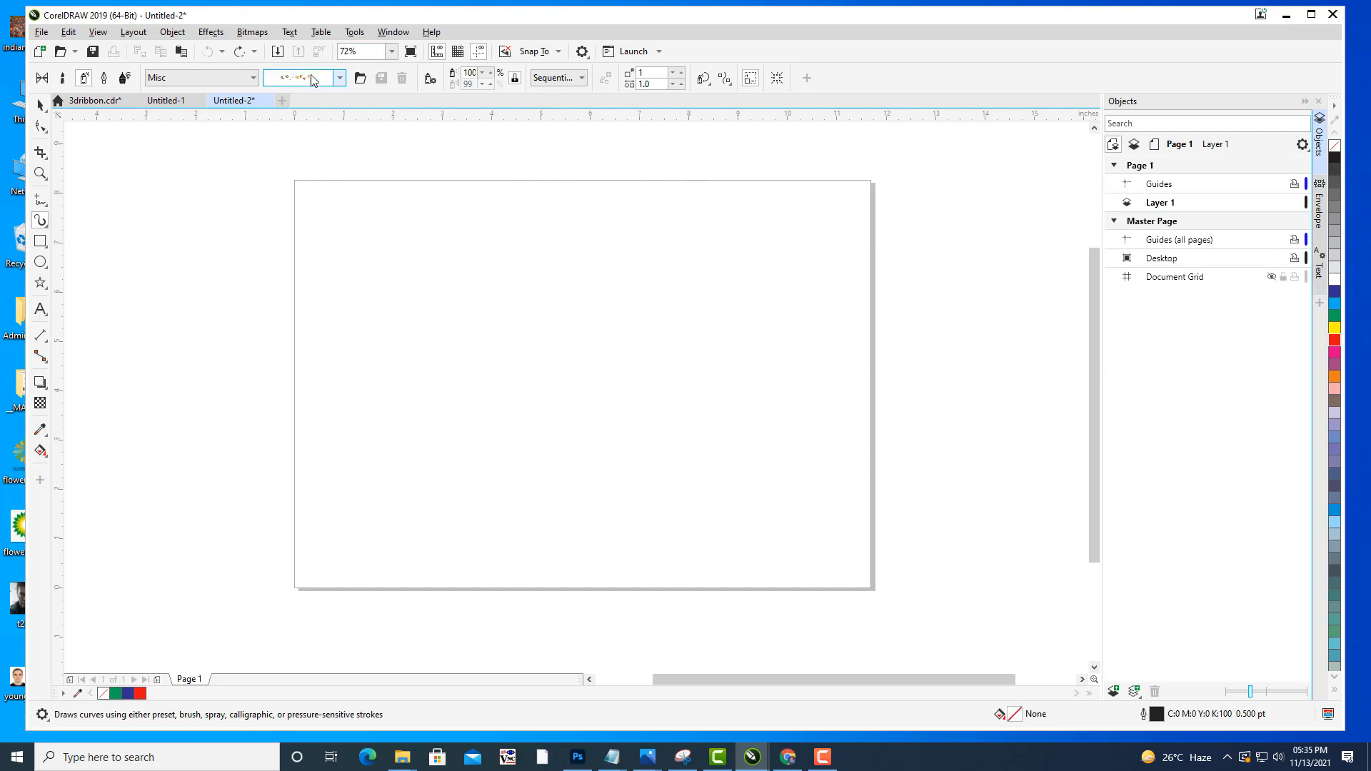
Paint one stroke across the upper page with the moon and sun spray pattern, and undo it.
left_click(340, 77)
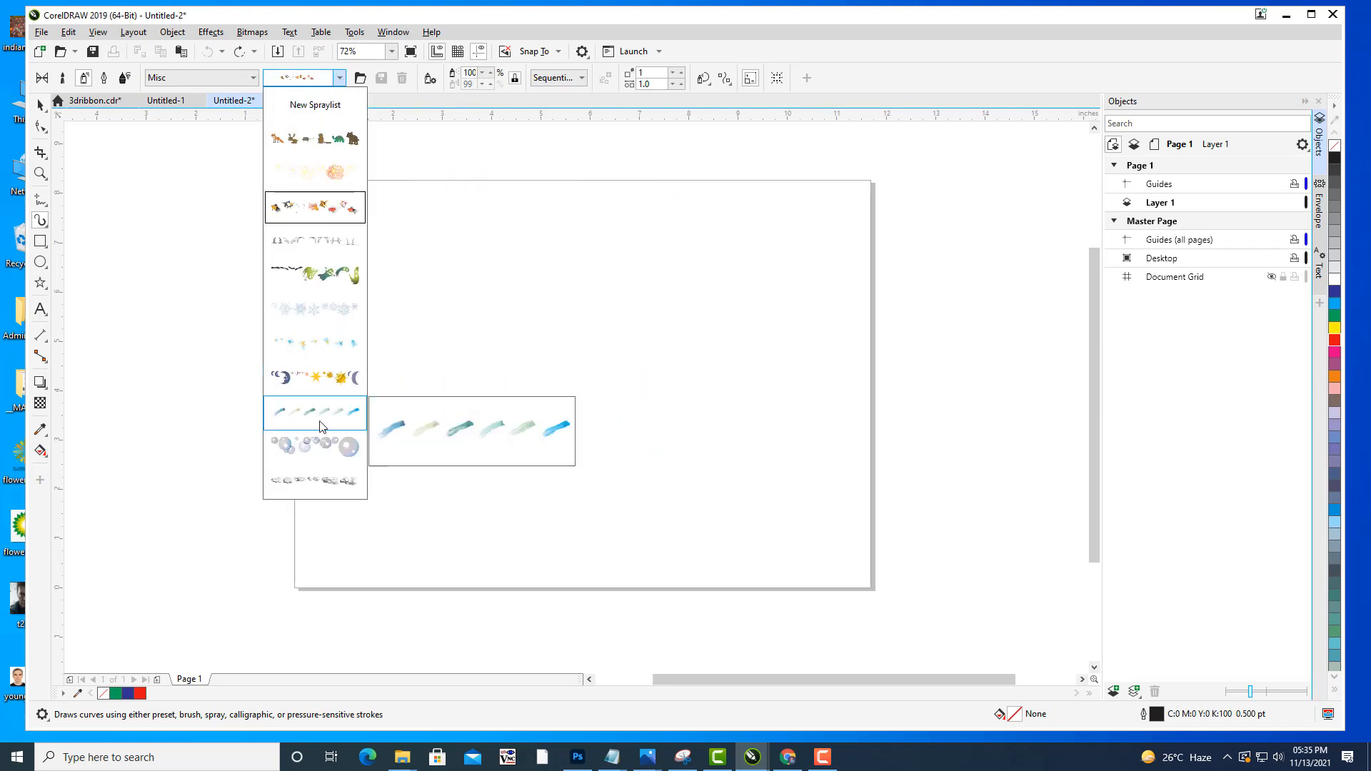
left_click(318, 380)
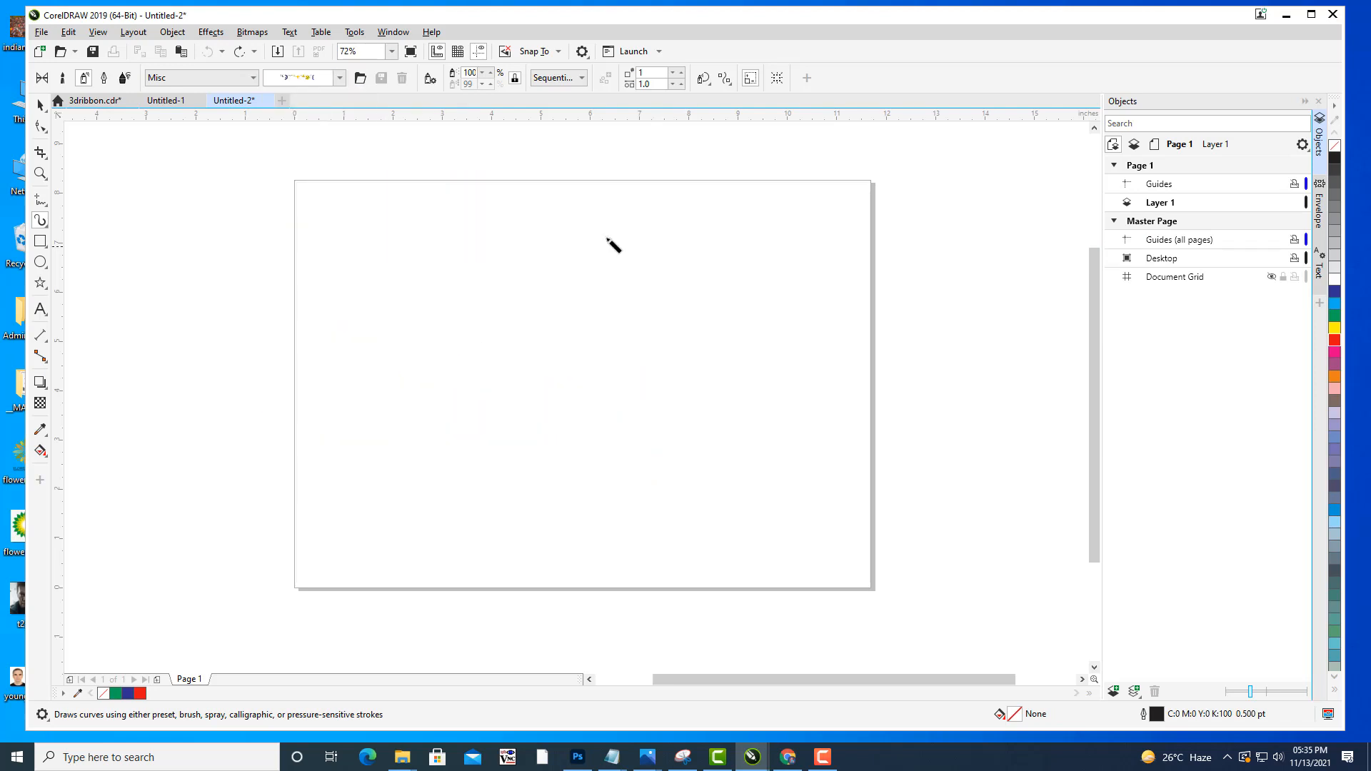
left_click_drag(426, 217, 722, 263)
key("ctrl+z")
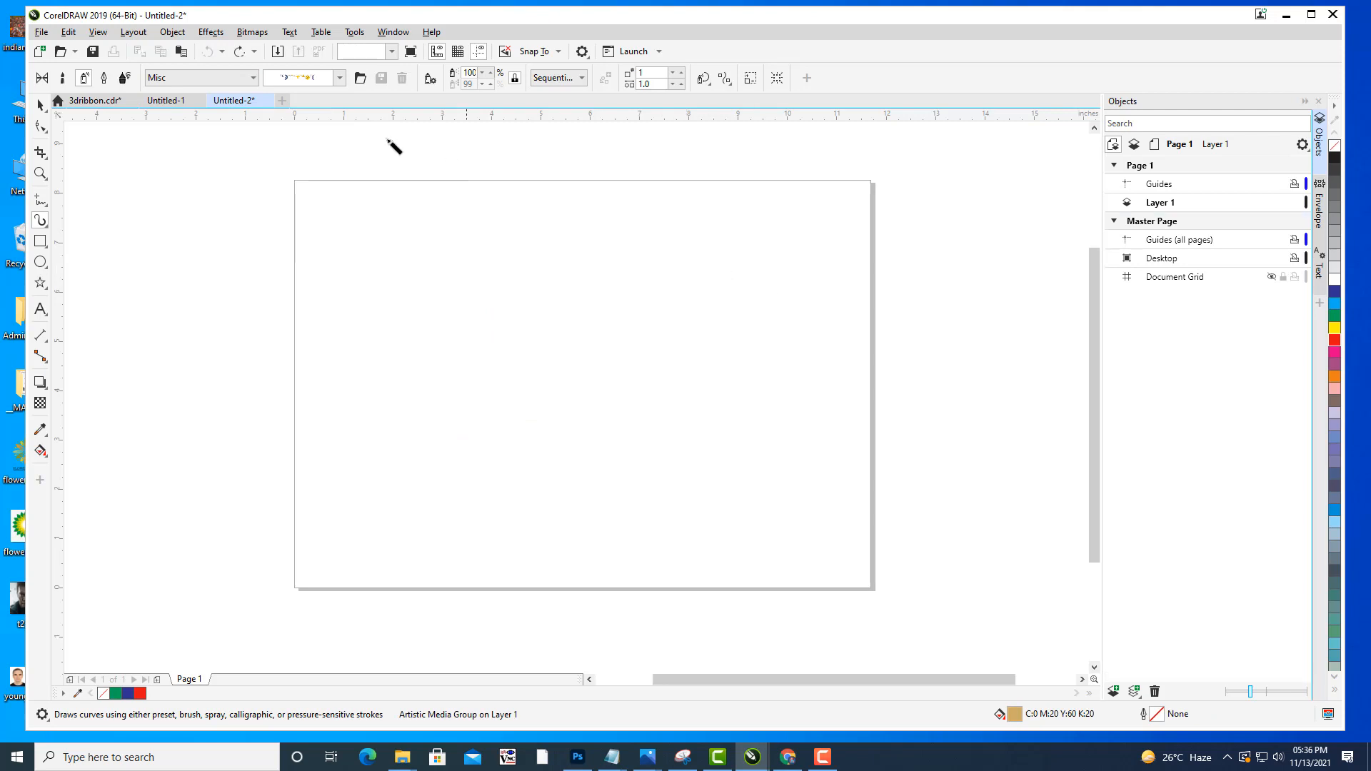
Switch the spray category to Mosaic and look at its spray patterns.
left_click(225, 79)
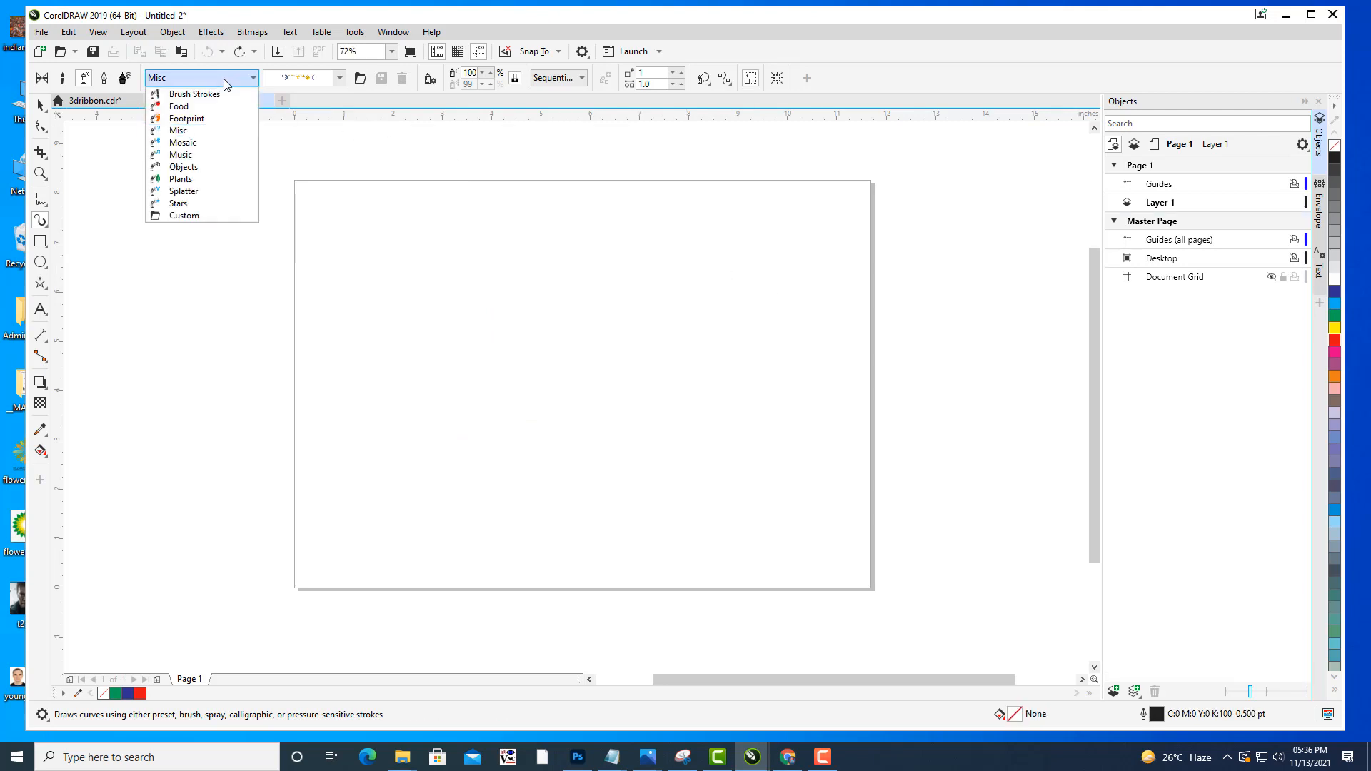
left_click(215, 143)
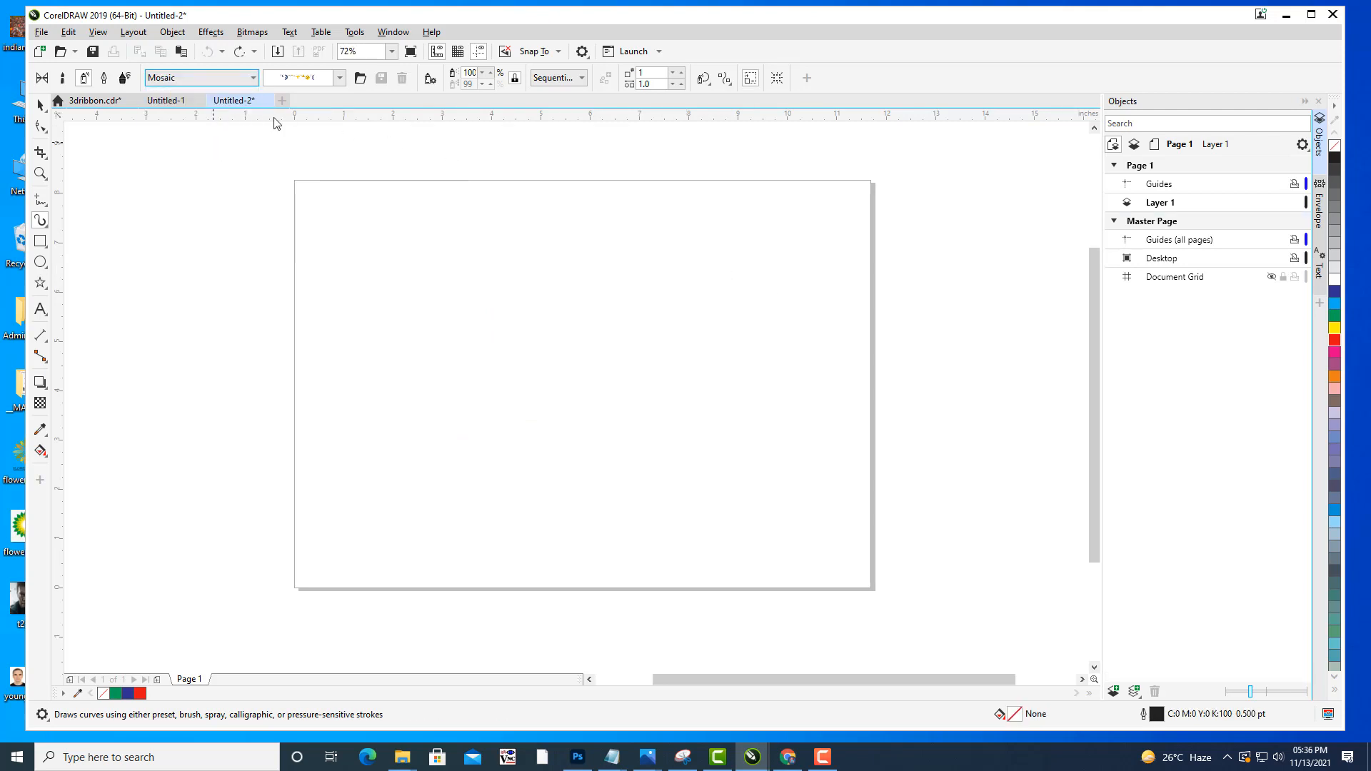
left_click(333, 79)
Set the spray category to Objects.
left_click(199, 82)
left_click(200, 80)
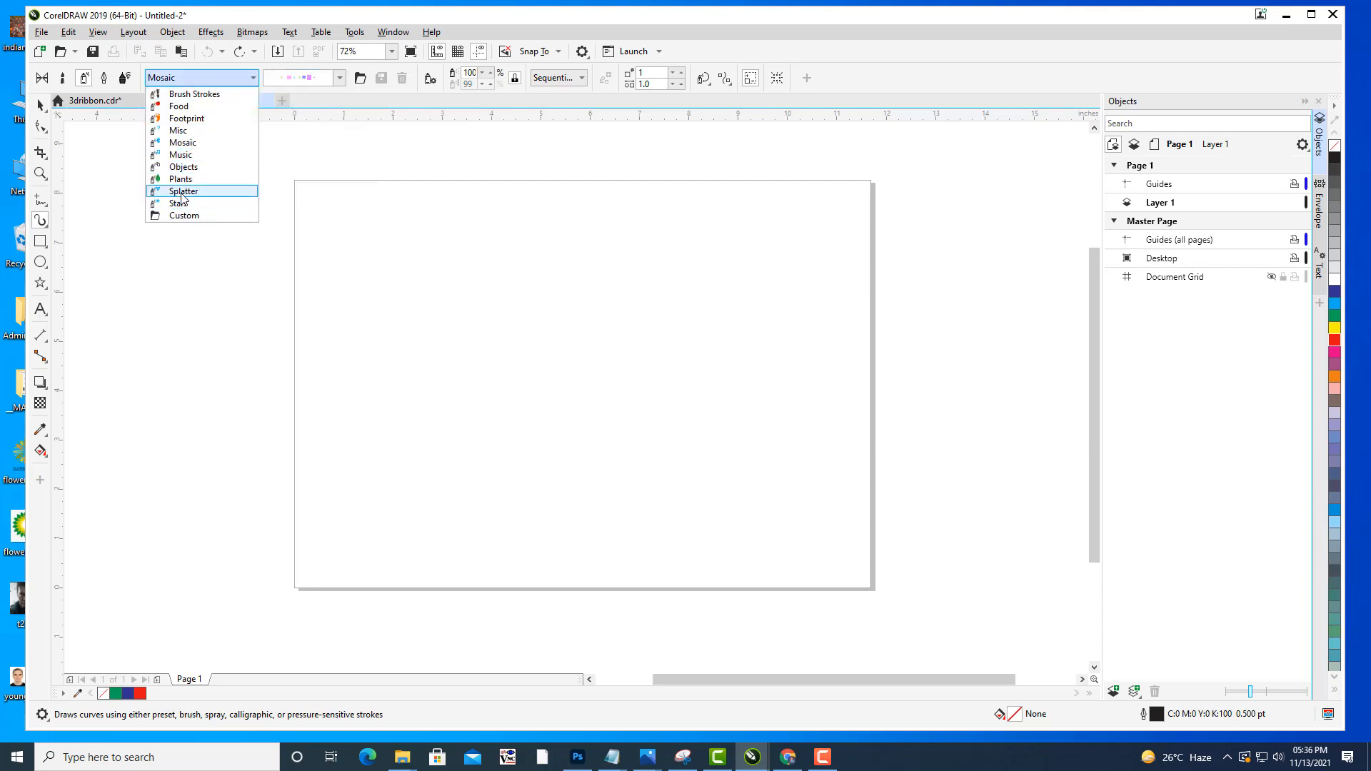
left_click(182, 167)
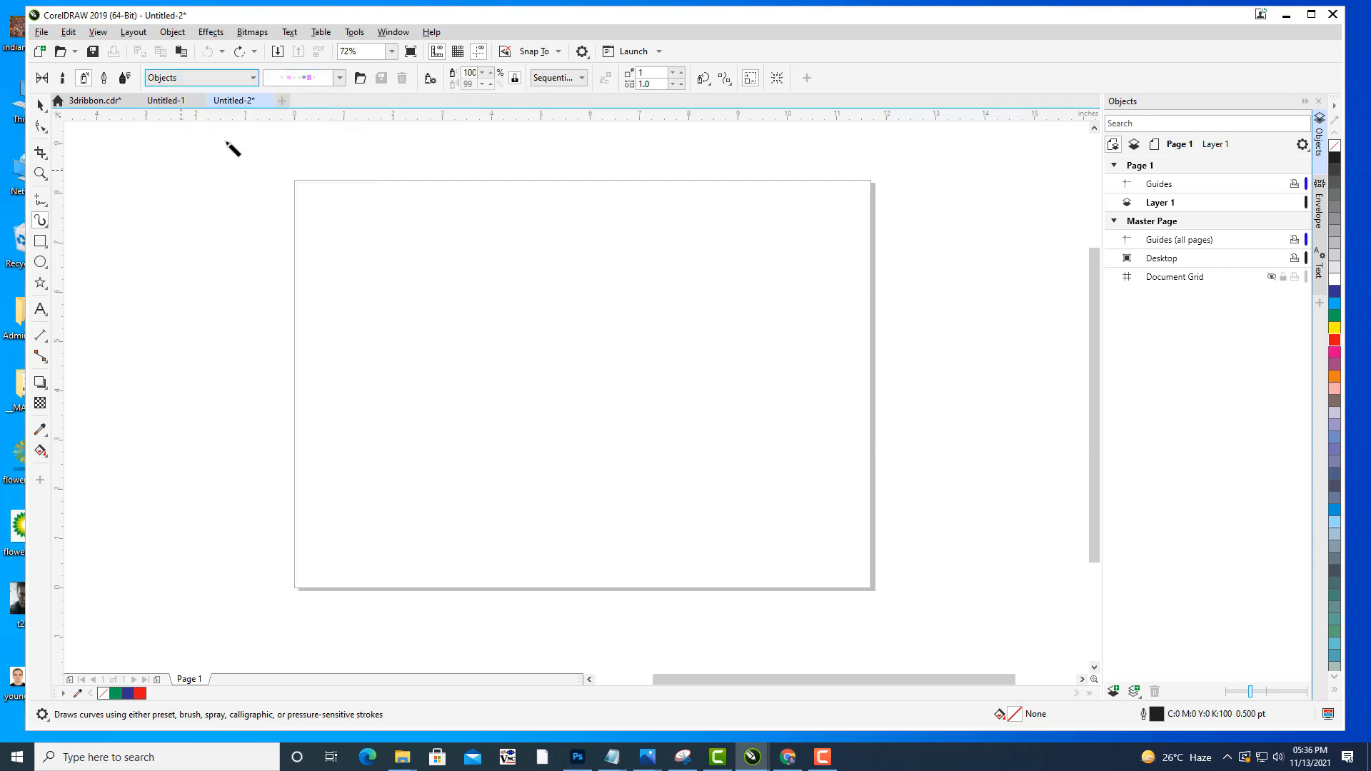
Paint two strokes across the middle of the page with the clothing and accessories spray pattern, and undo them.
left_click(341, 79)
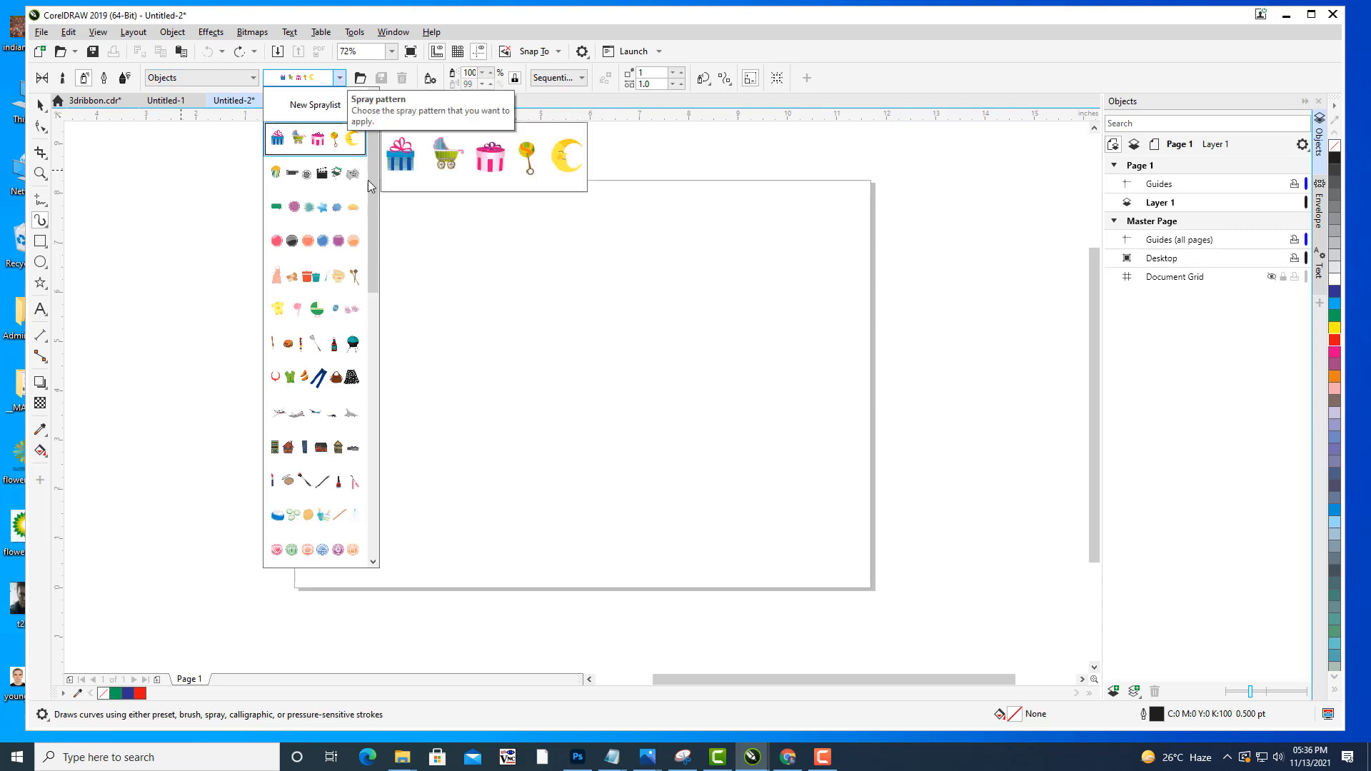
left_click(314, 375)
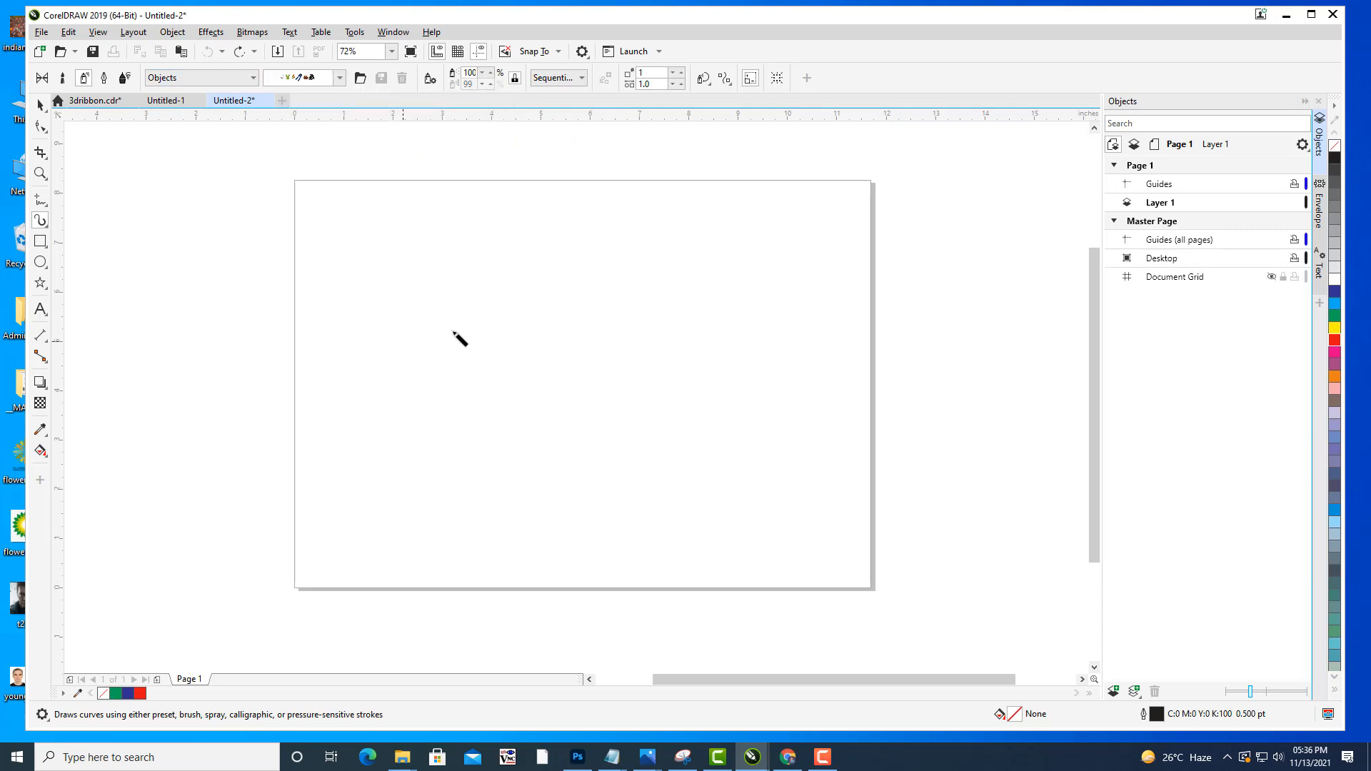
left_click_drag(457, 336, 707, 361)
left_click_drag(560, 443, 791, 353)
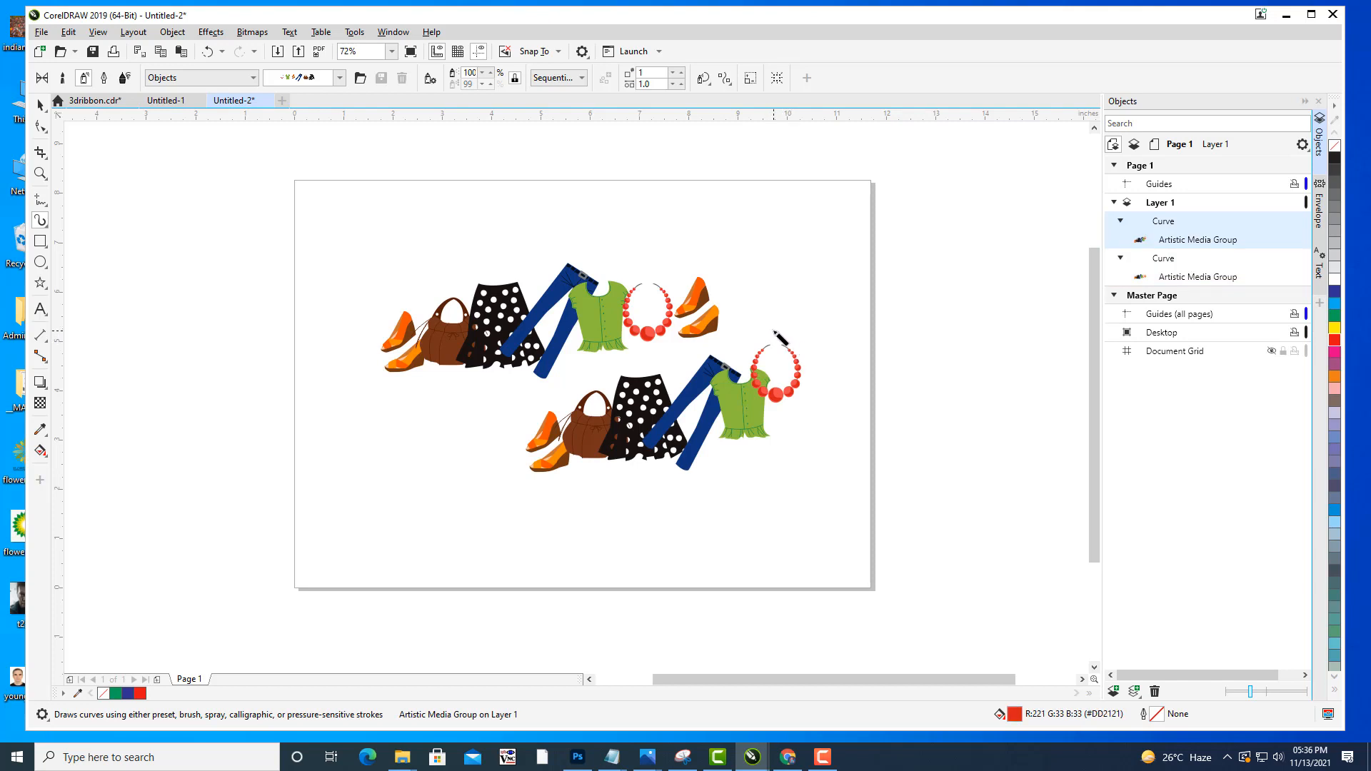
key("ctrl+z")
key("ctrl+z")
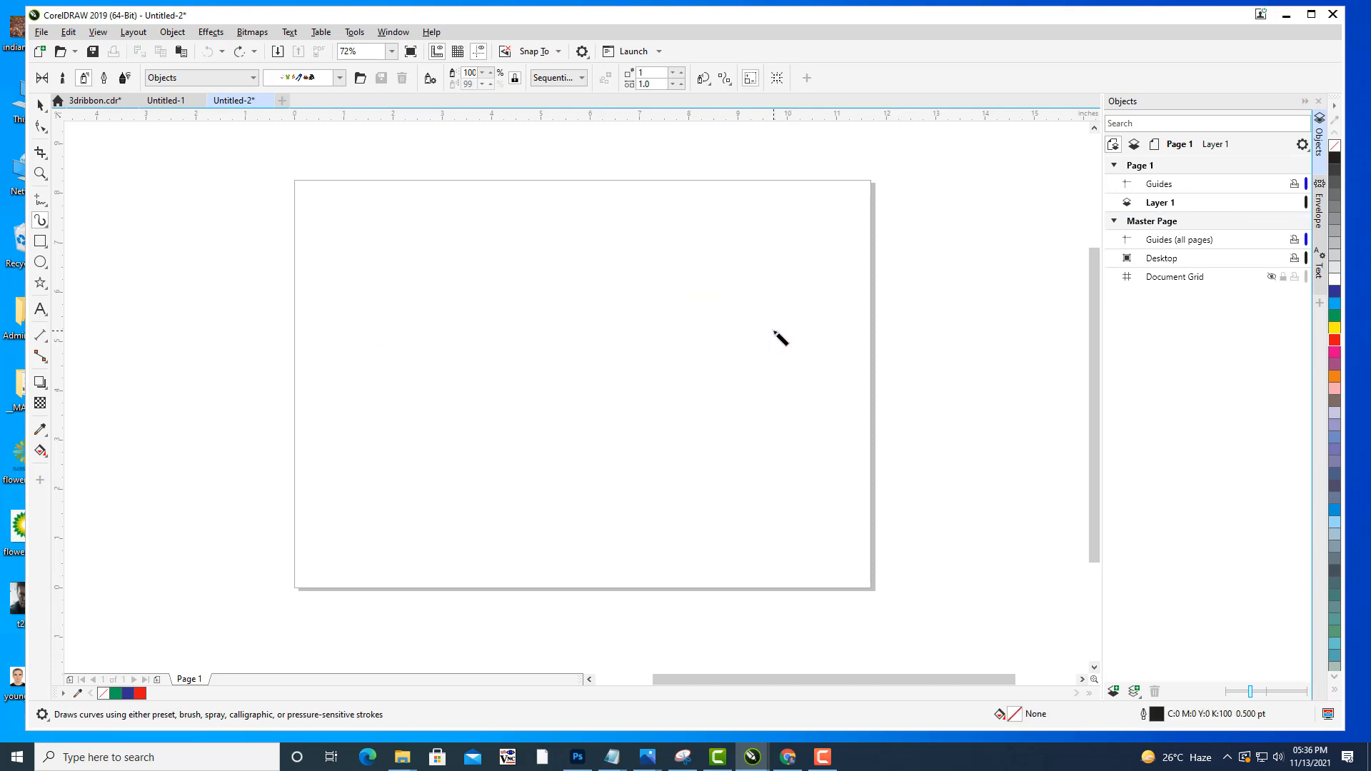
Paint three strokes down the page with the gift box, baby carriage and moon spray pattern, and undo them.
left_click(339, 77)
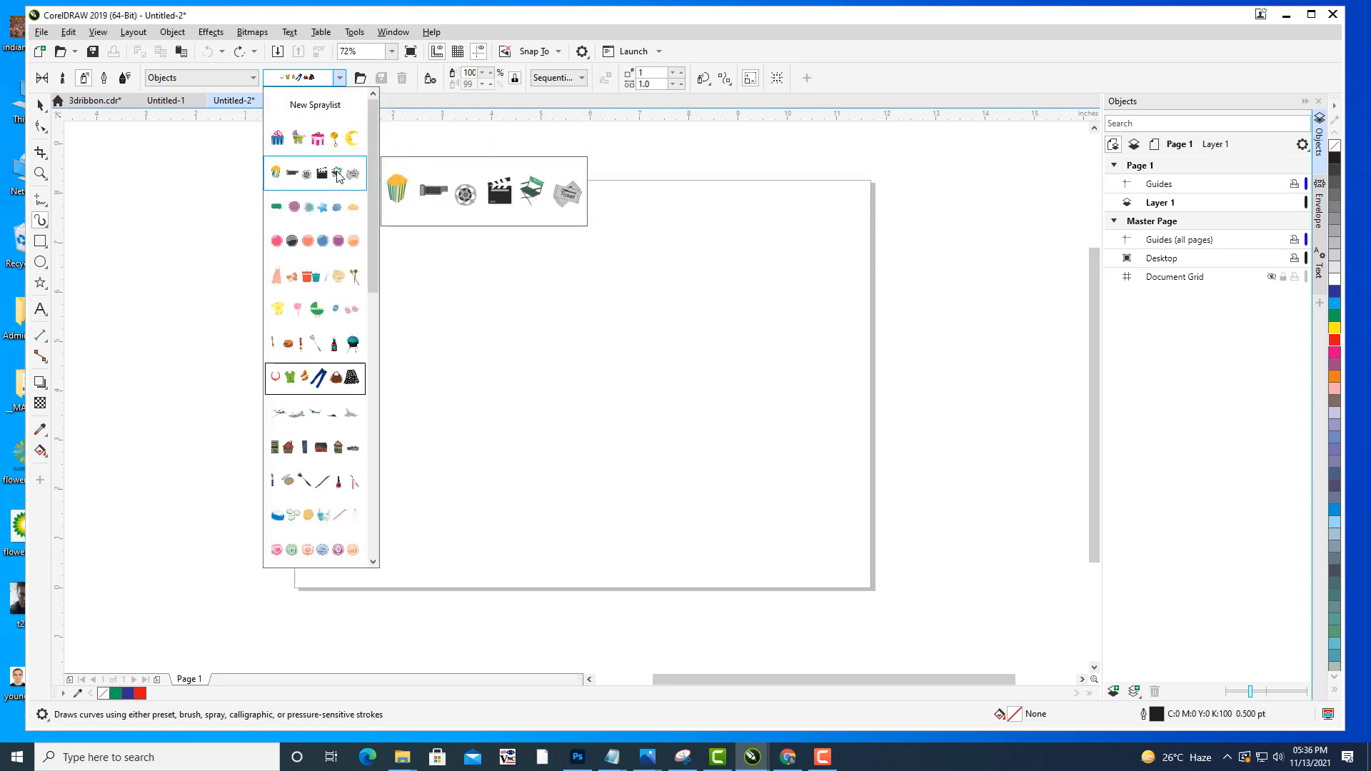
left_click(315, 138)
left_click_drag(328, 199, 614, 214)
left_click_drag(421, 315, 693, 289)
left_click_drag(600, 421, 783, 356)
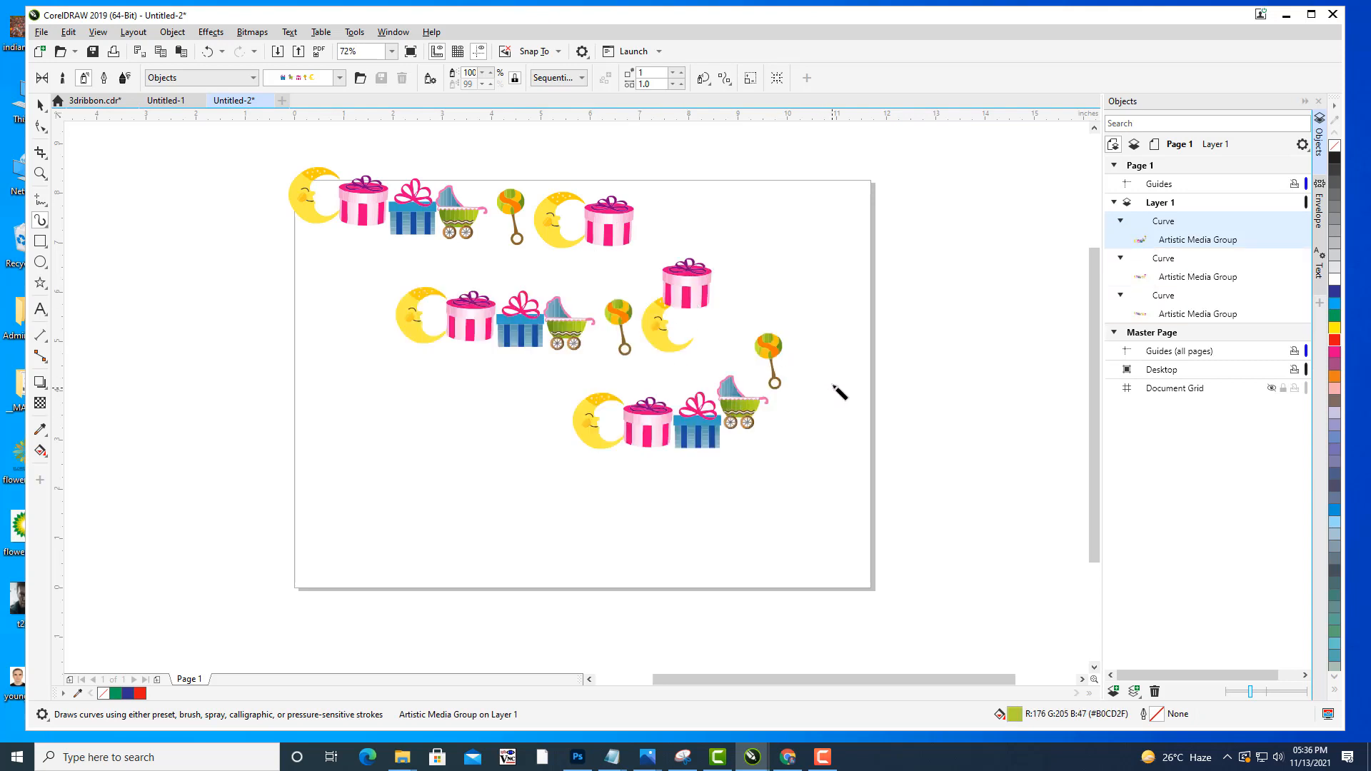
key("ctrl+z")
key("ctrl+z")
key("ctrl+z")
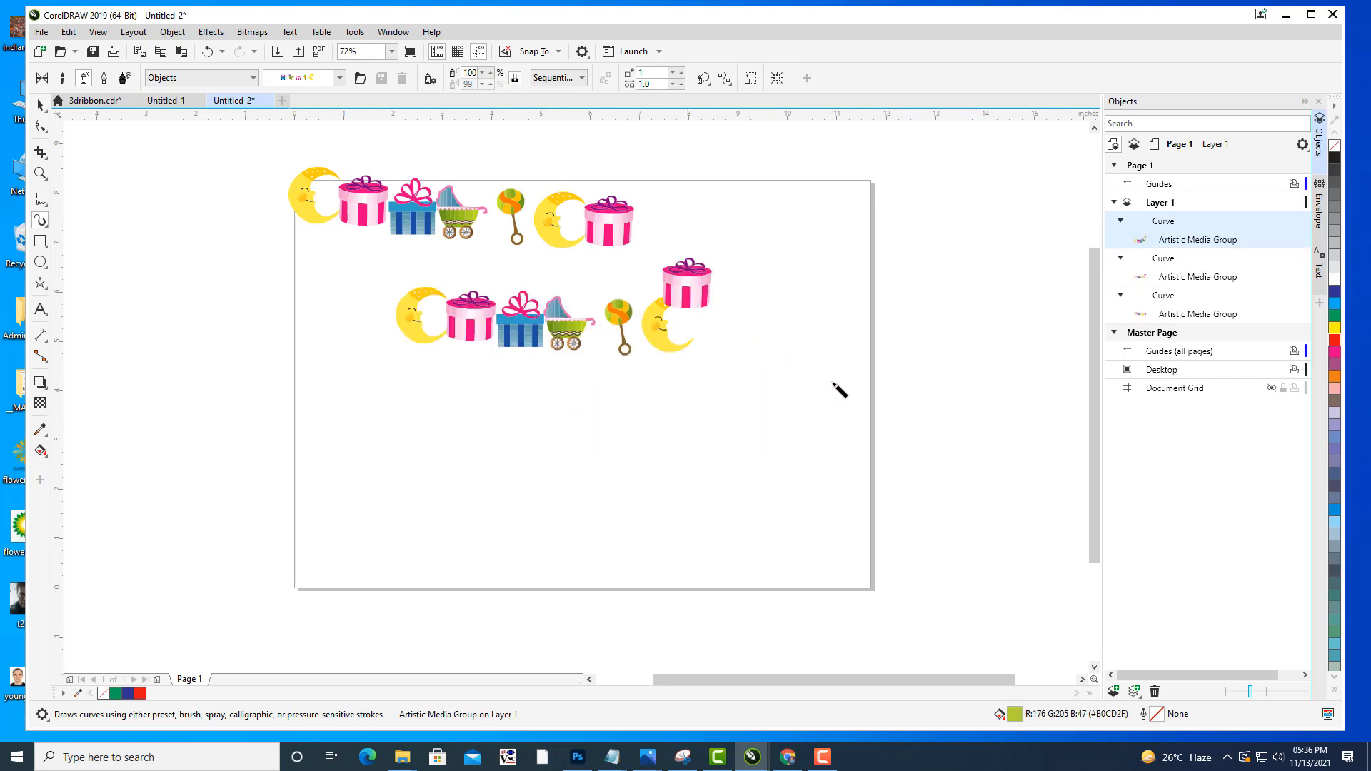
Draw a rectangle about 11.3 by 7.9 inches just inside the page edges and apply the kitchenware spray pattern to it.
left_click(40, 242)
left_click_drag(305, 190, 864, 578)
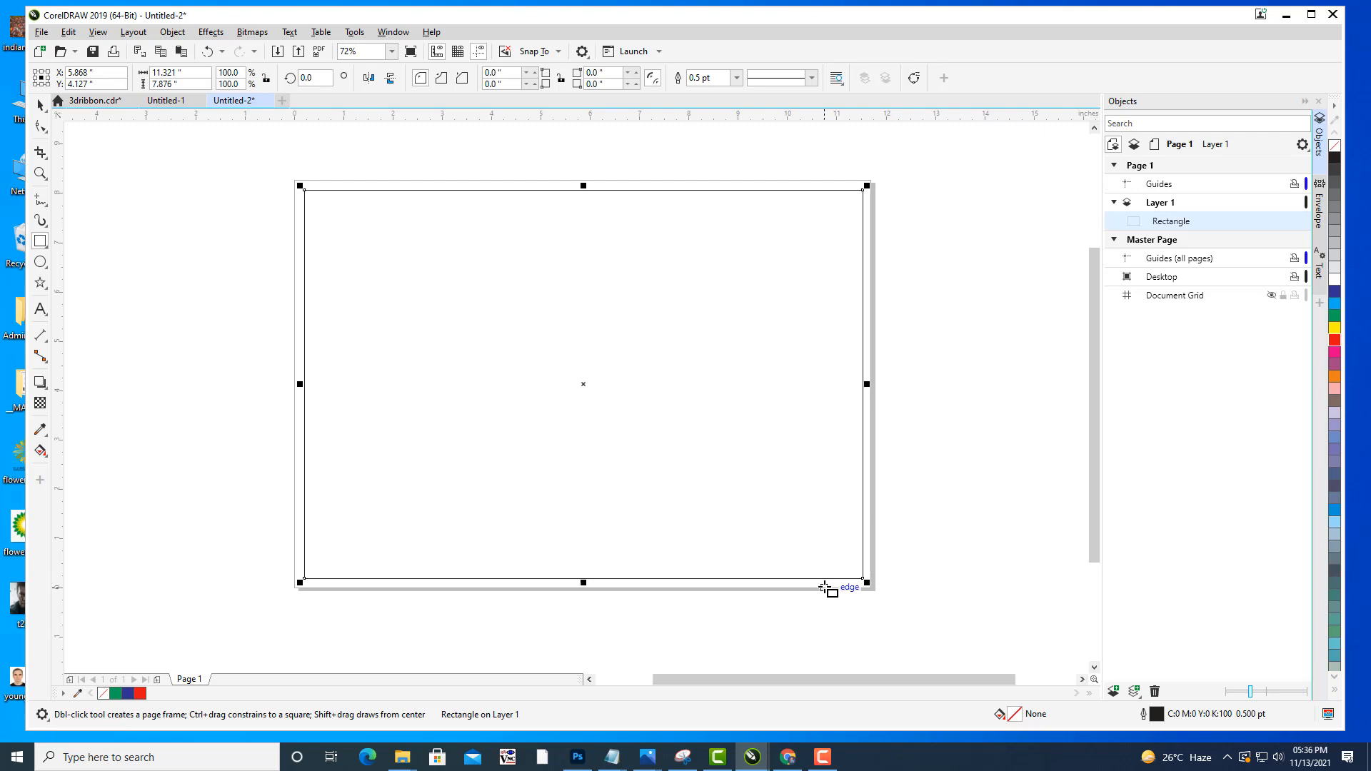
key("i")
left_click(340, 78)
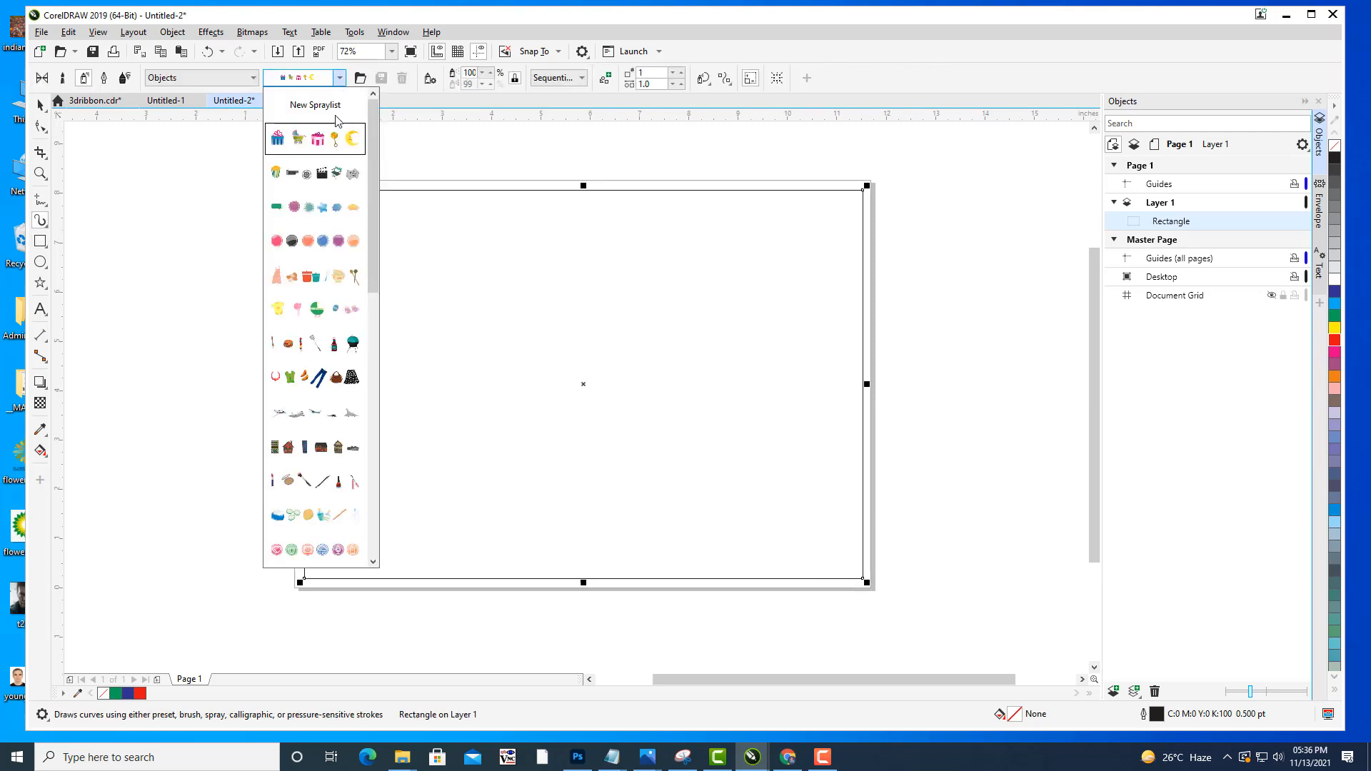
left_click(328, 277)
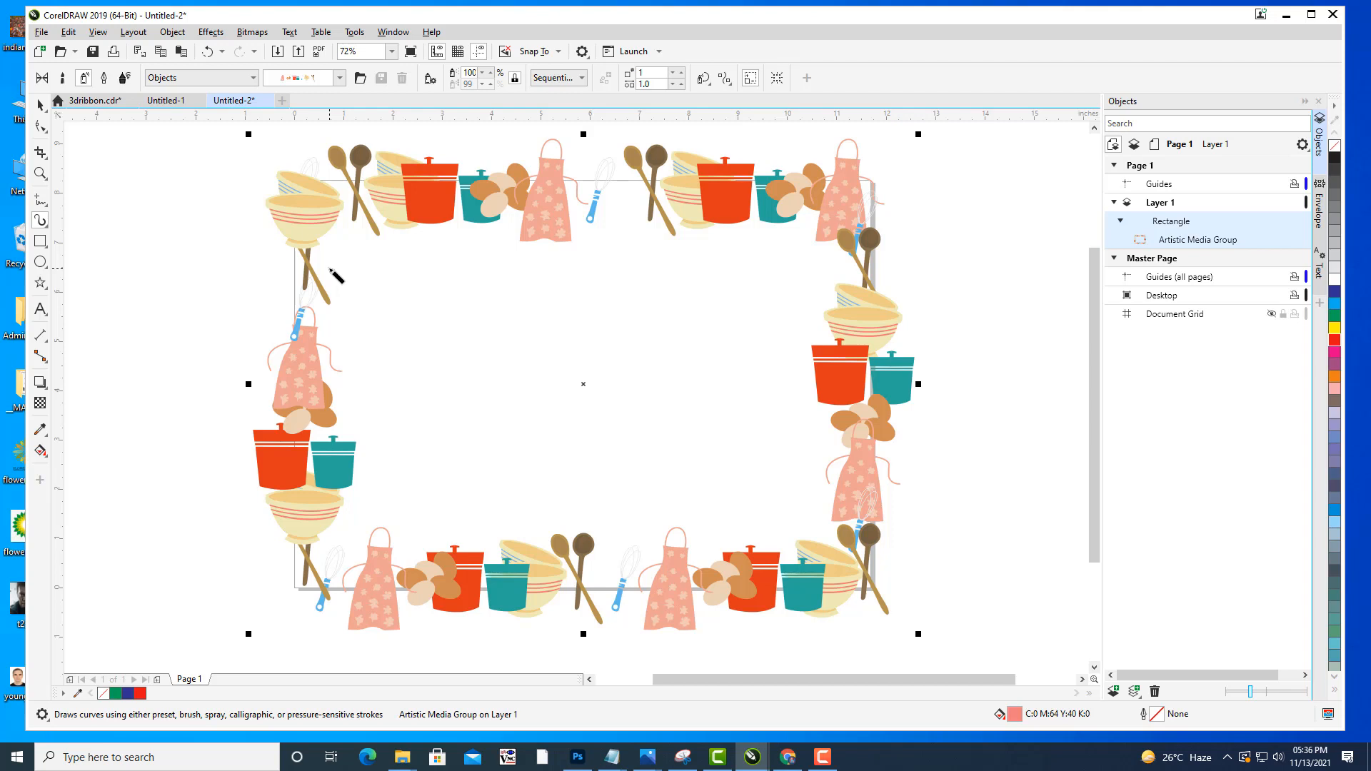
Undo the kitchenware border and the rectangle.
key("ctrl+z")
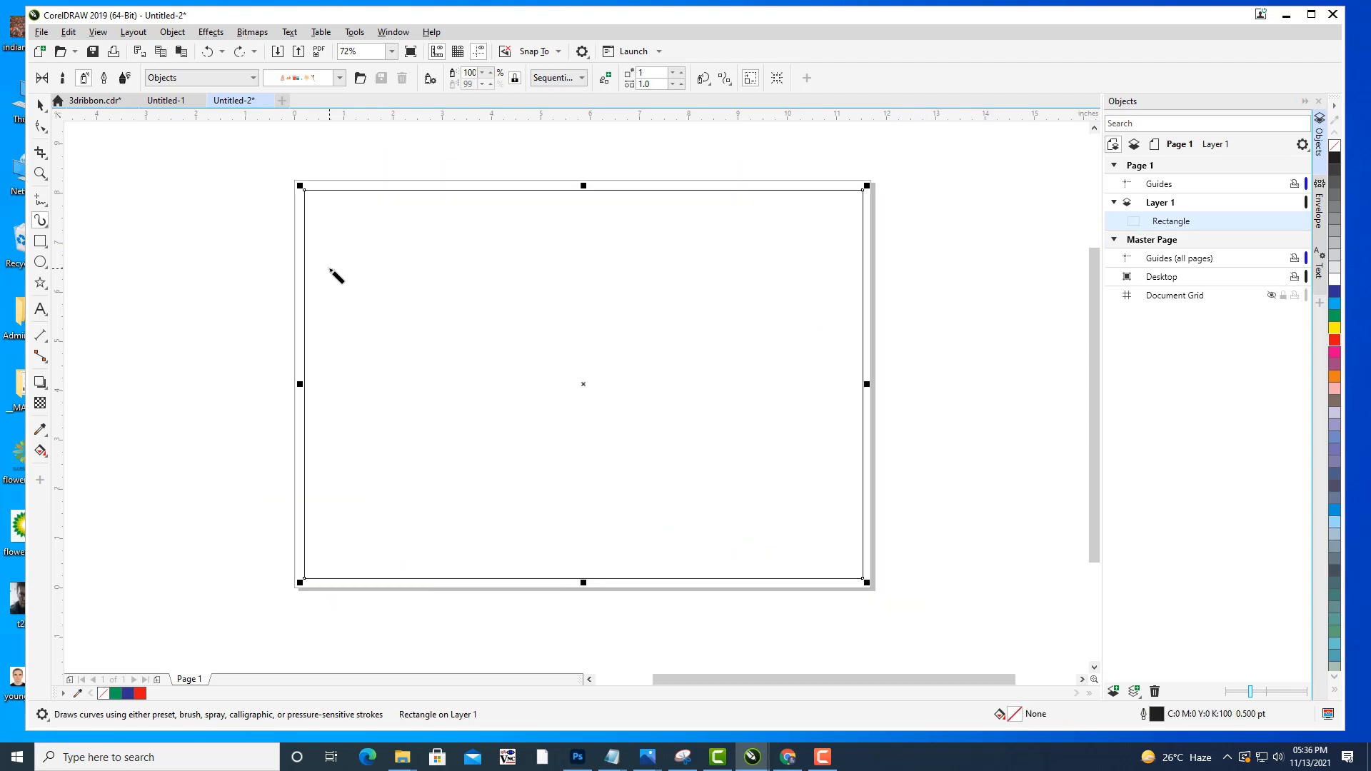
key("ctrl+z")
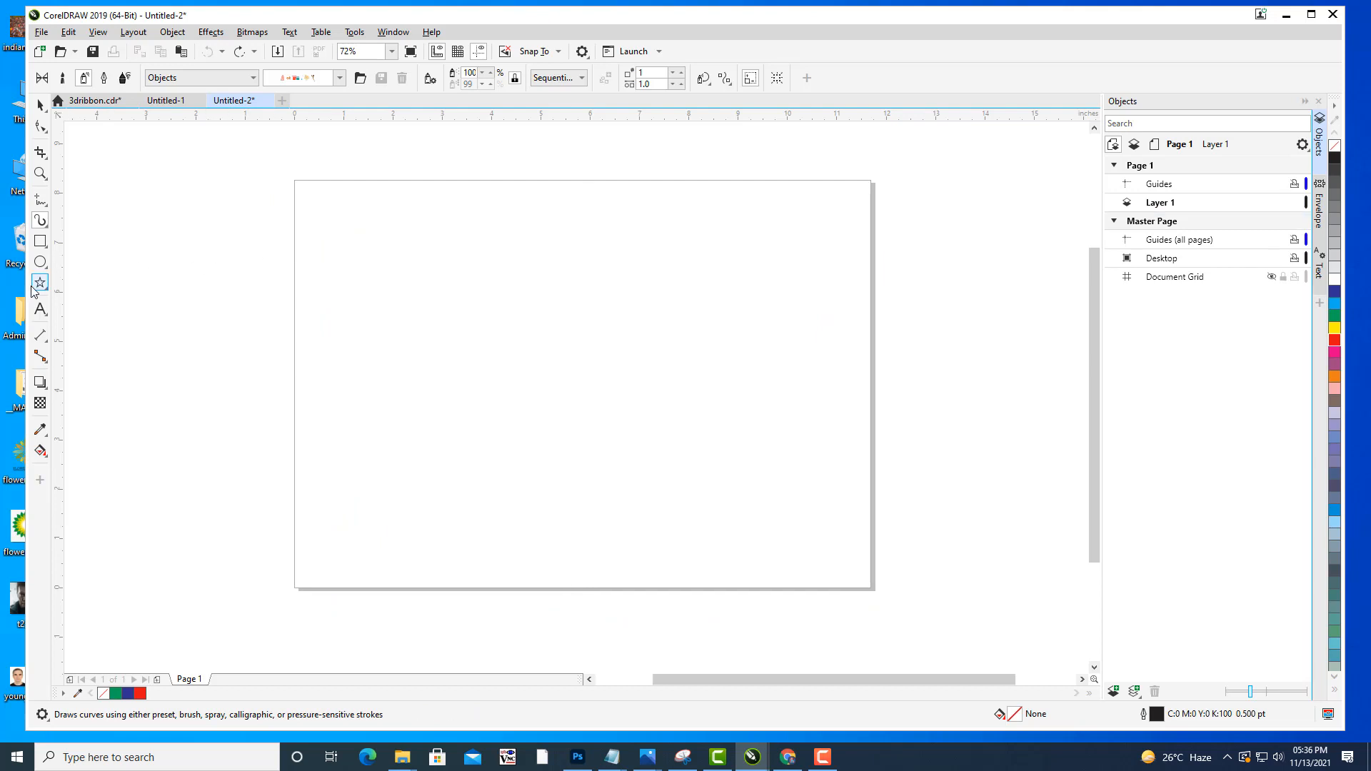
Draw a heart from the basic common shapes, about 7.2 by 6.8 inches, in the middle of the page.
left_click(39, 289)
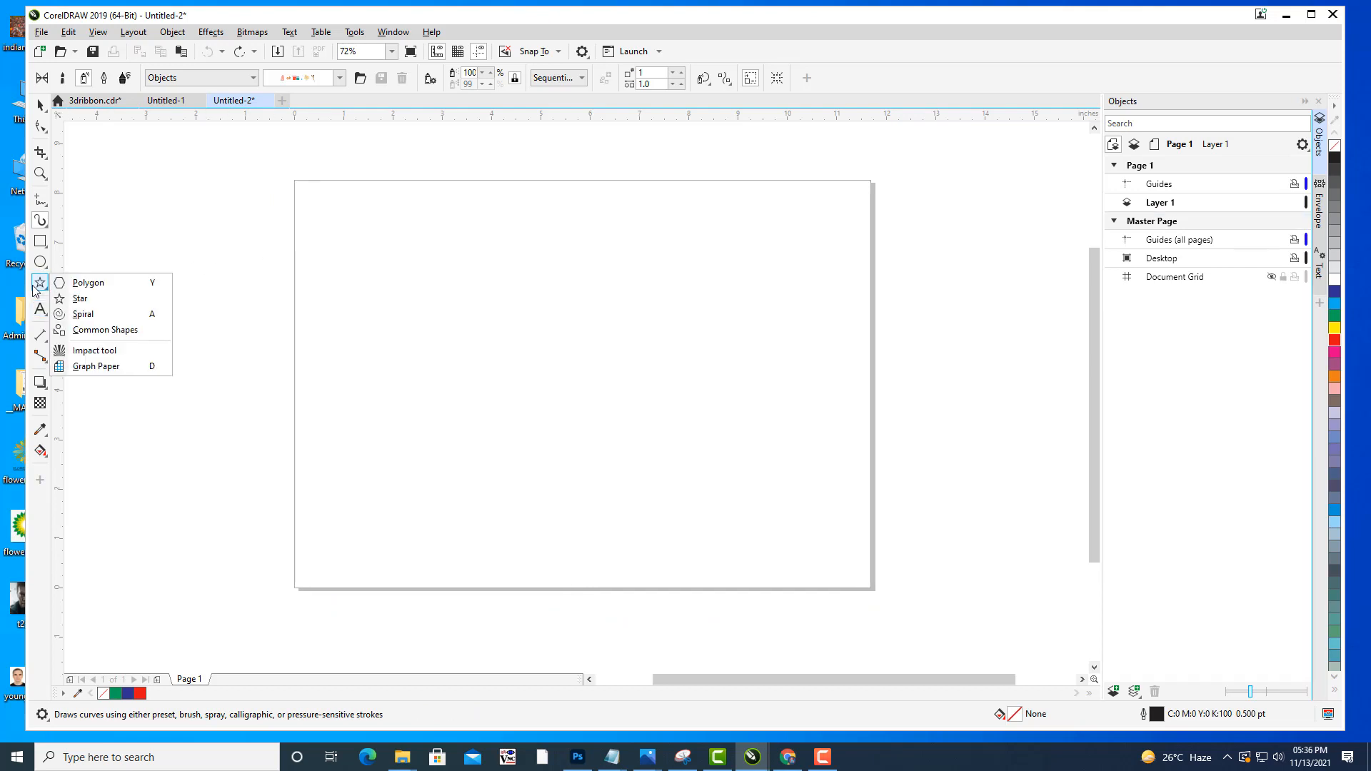
left_click(106, 330)
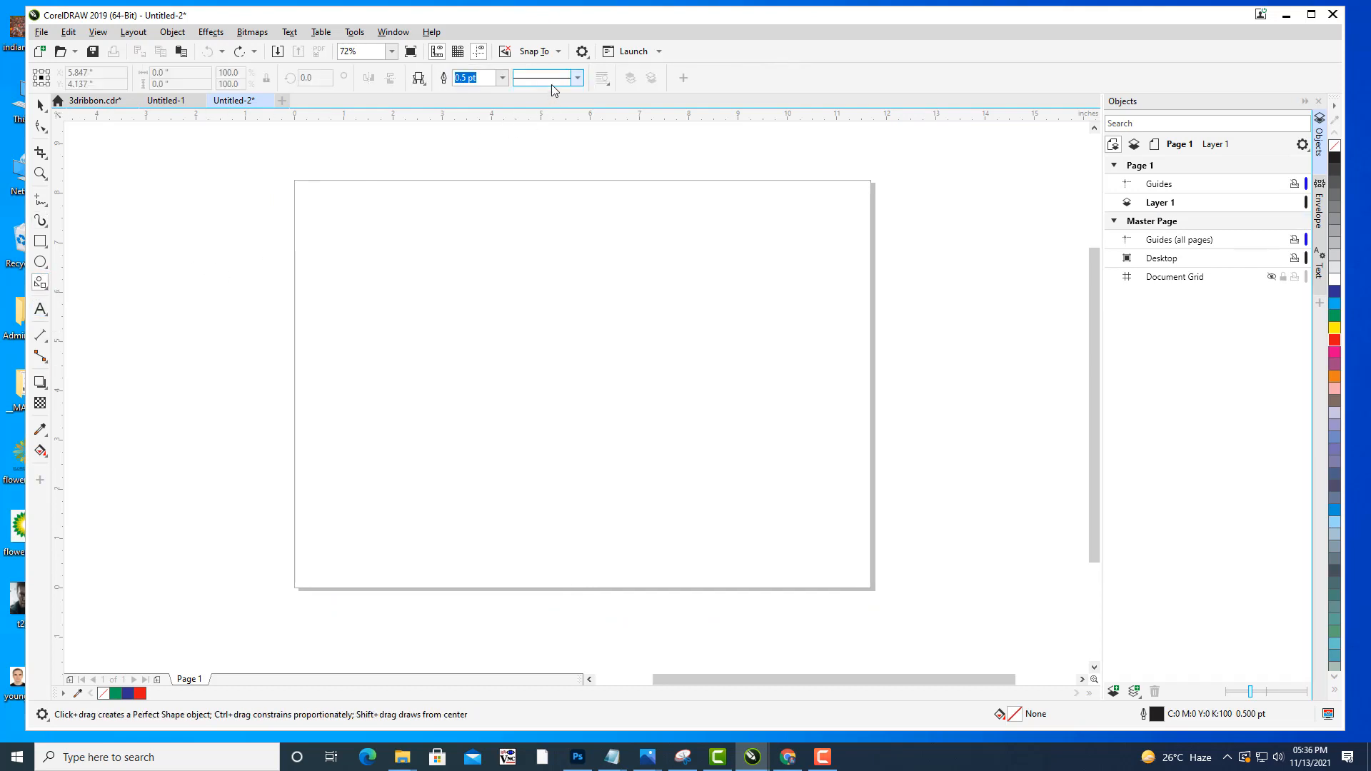
left_click(478, 76)
left_click(420, 79)
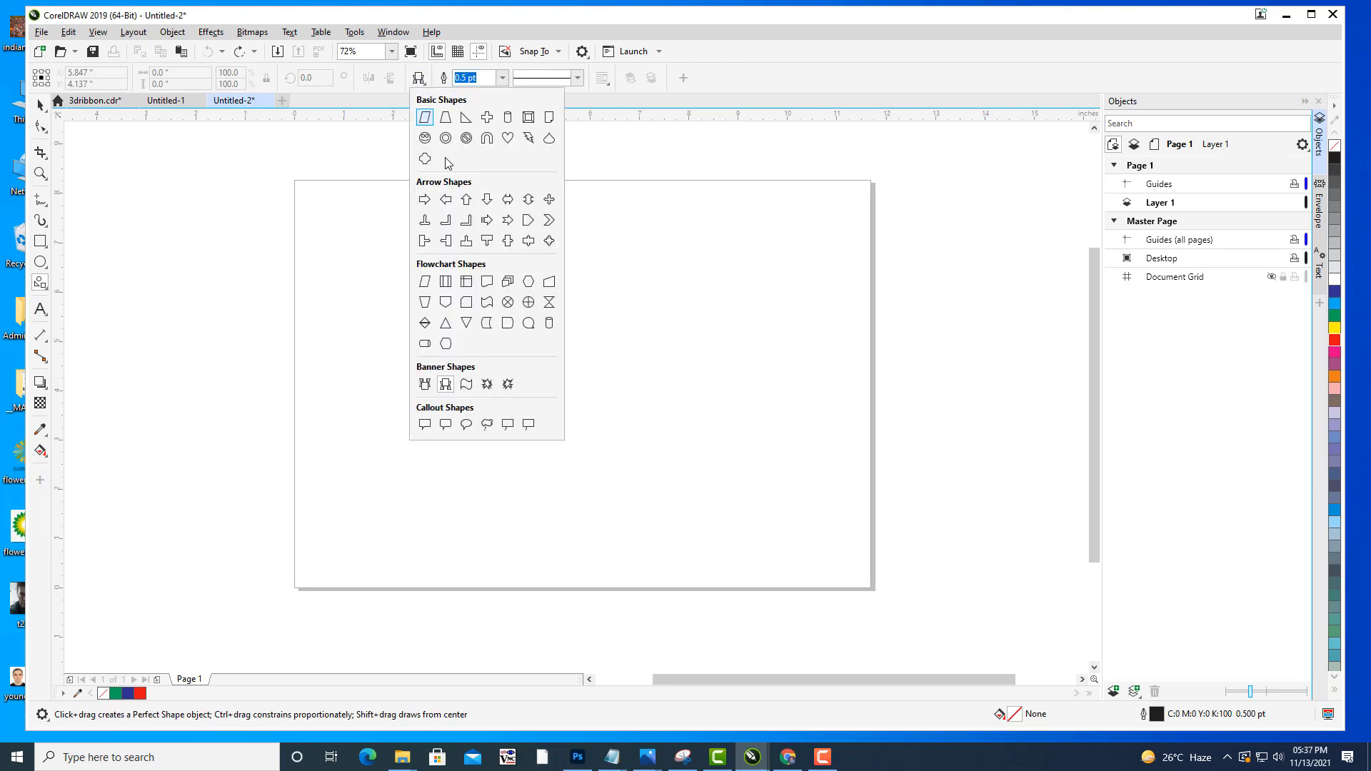
left_click(508, 138)
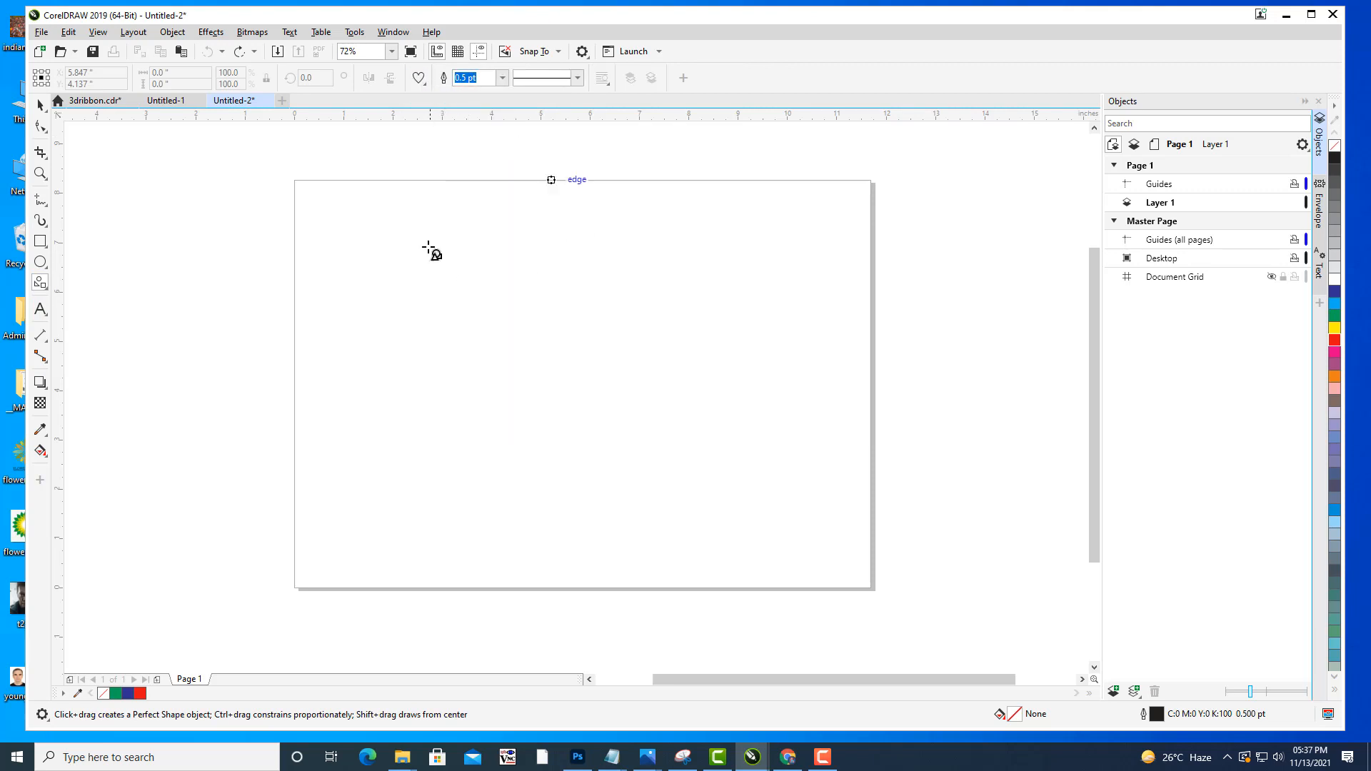
left_click_drag(414, 230, 774, 569)
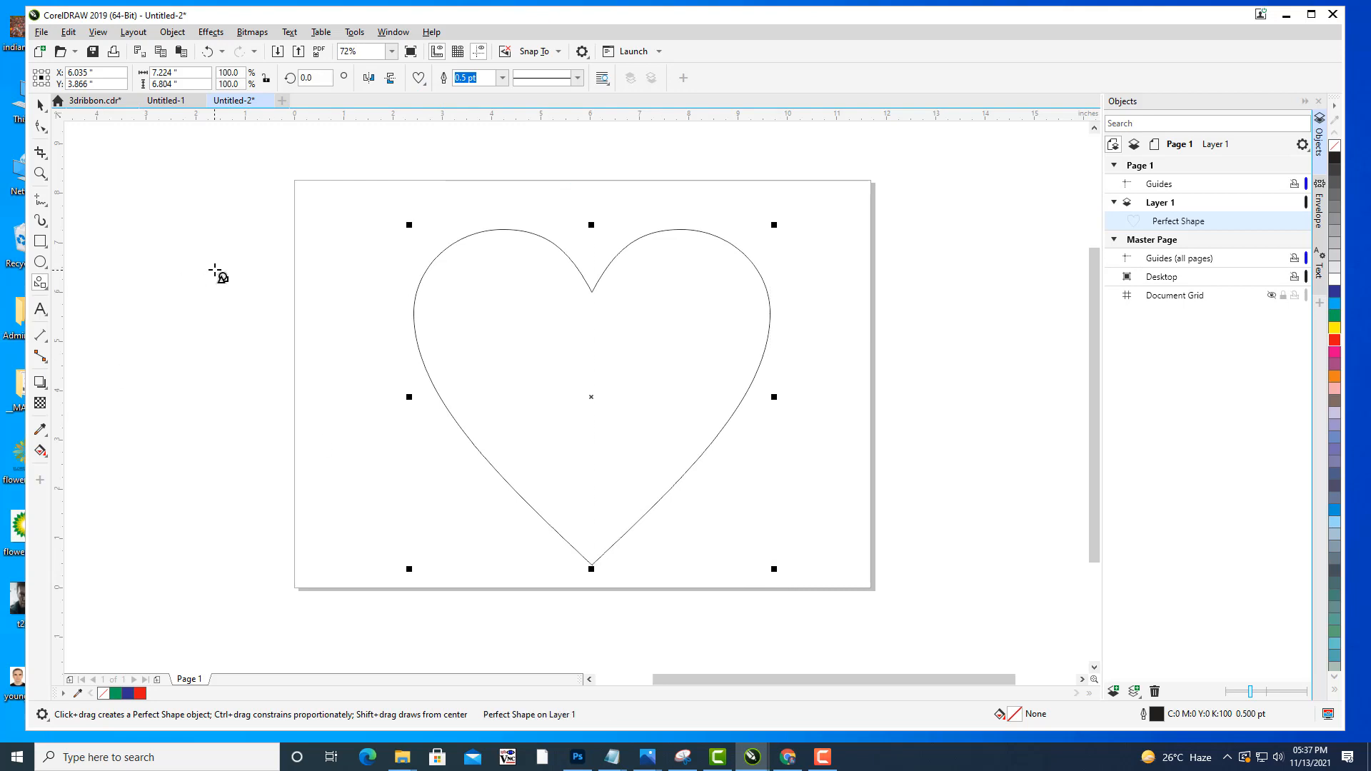
Apply the gift box, baby carriage and moon spray pattern to the heart outline with the Artistic Media tool, and undo it.
left_click(40, 222)
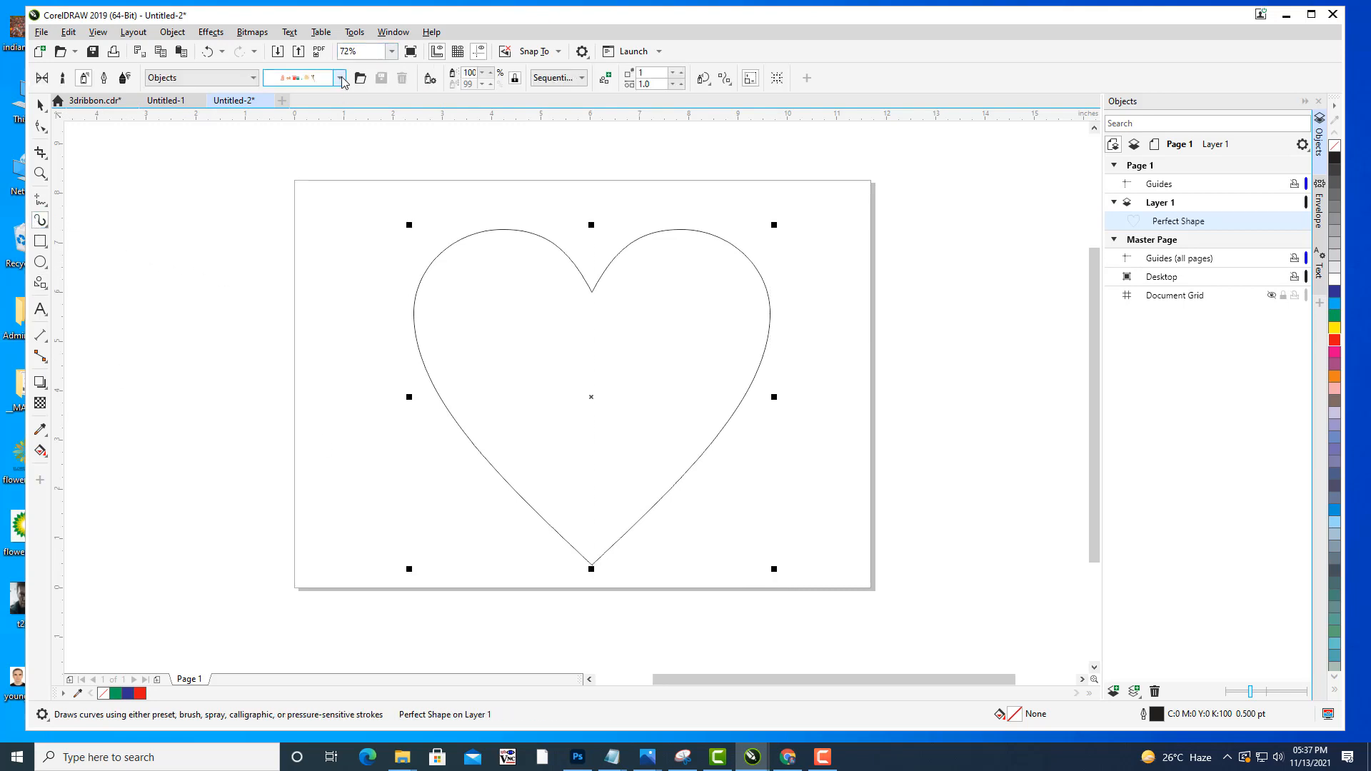
left_click(340, 77)
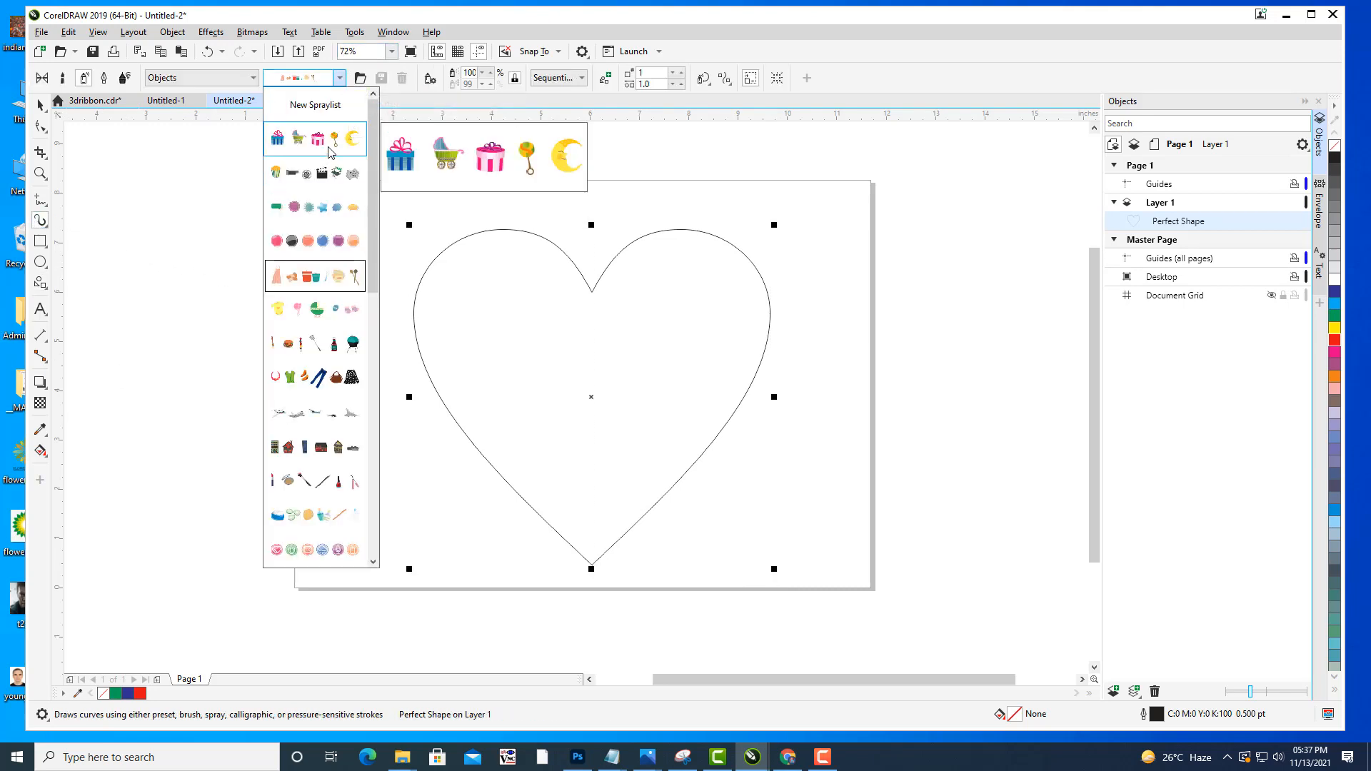
left_click(330, 147)
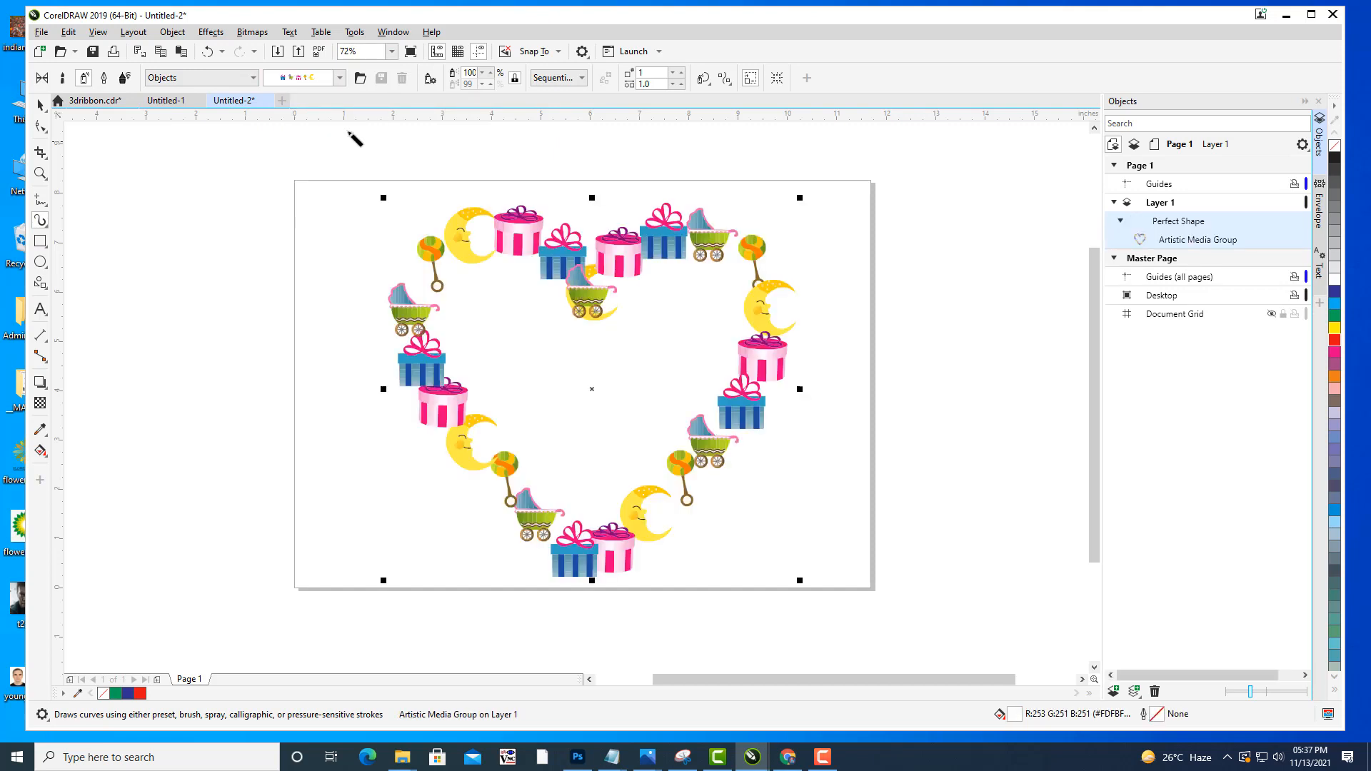
key("ctrl+z")
Apply the pebble spray pattern to the heart outline and reduce the spray object size to 11%.
left_click(342, 80)
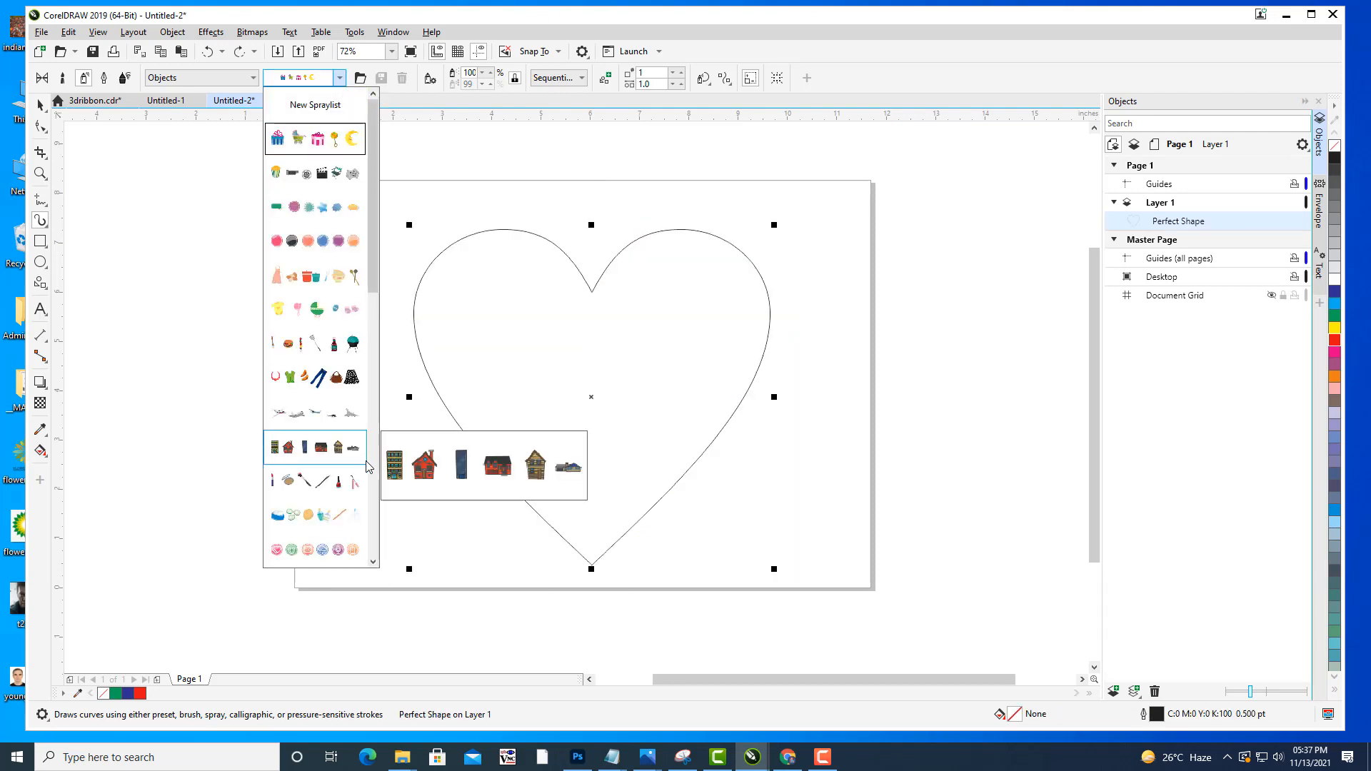
left_click_drag(373, 286, 367, 495)
left_click(366, 495)
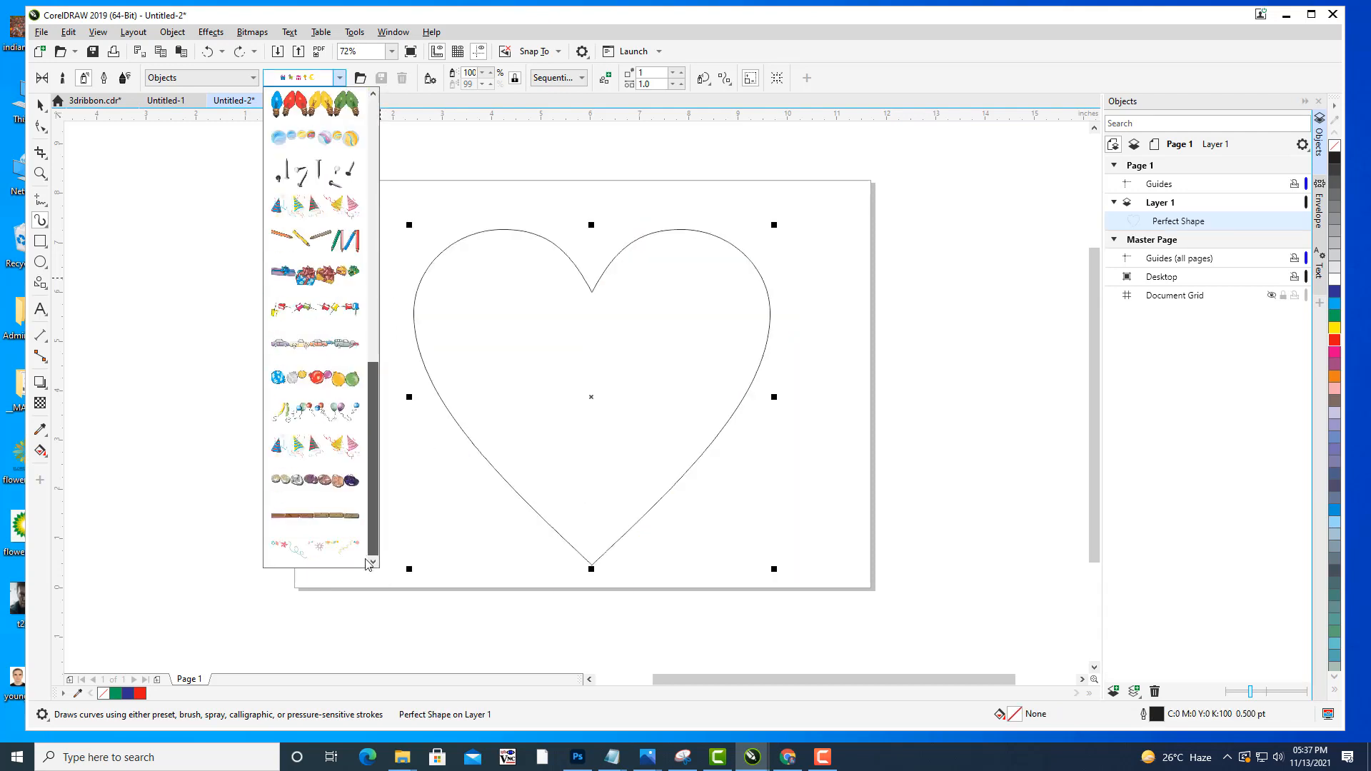
left_click(330, 498)
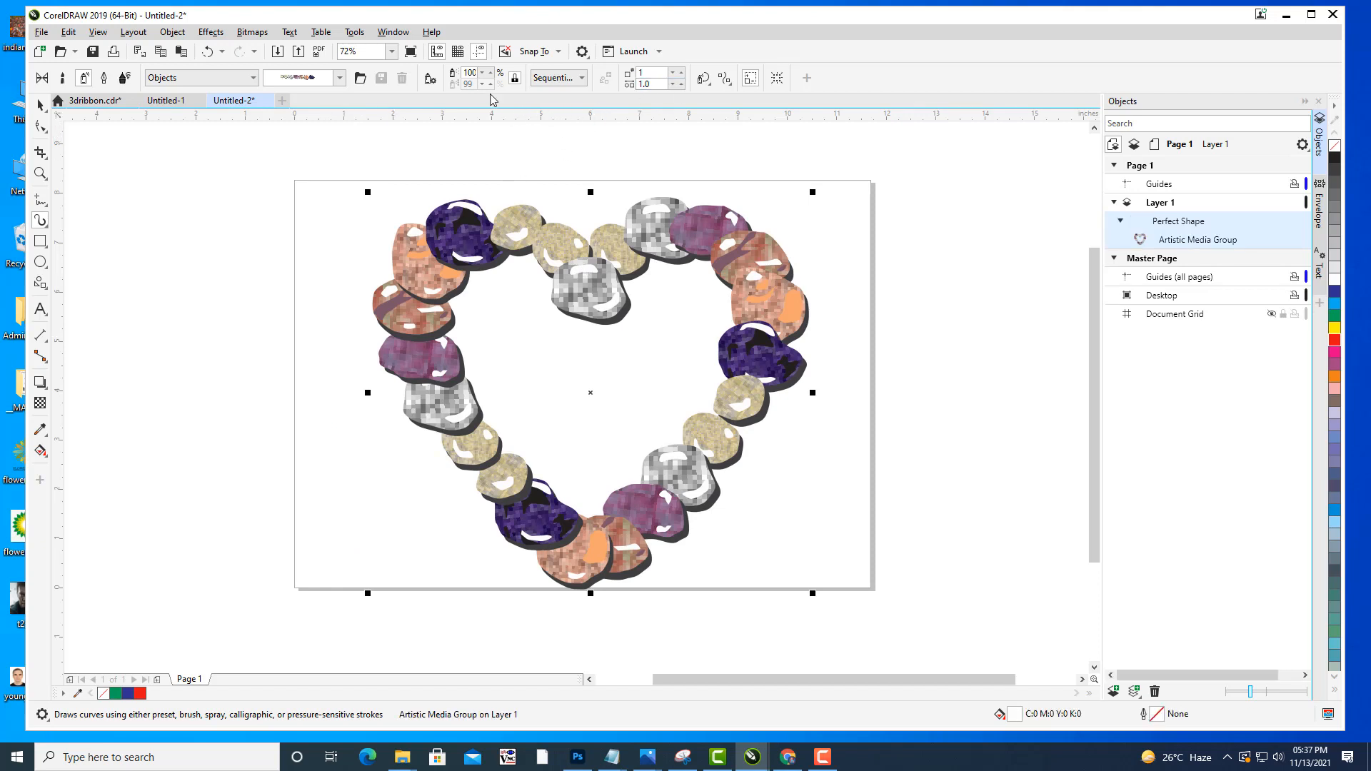
key("ctrl+z")
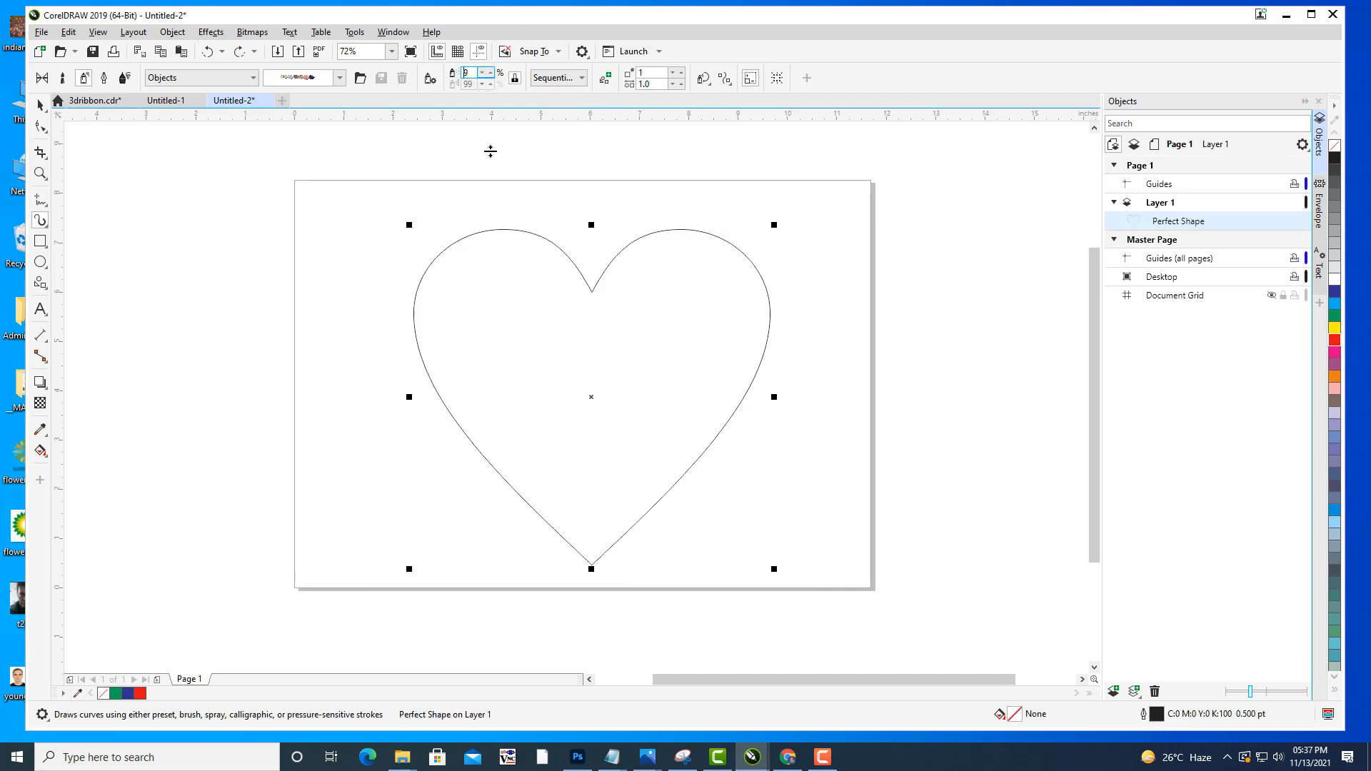
left_click_drag(490, 150, 490, 150)
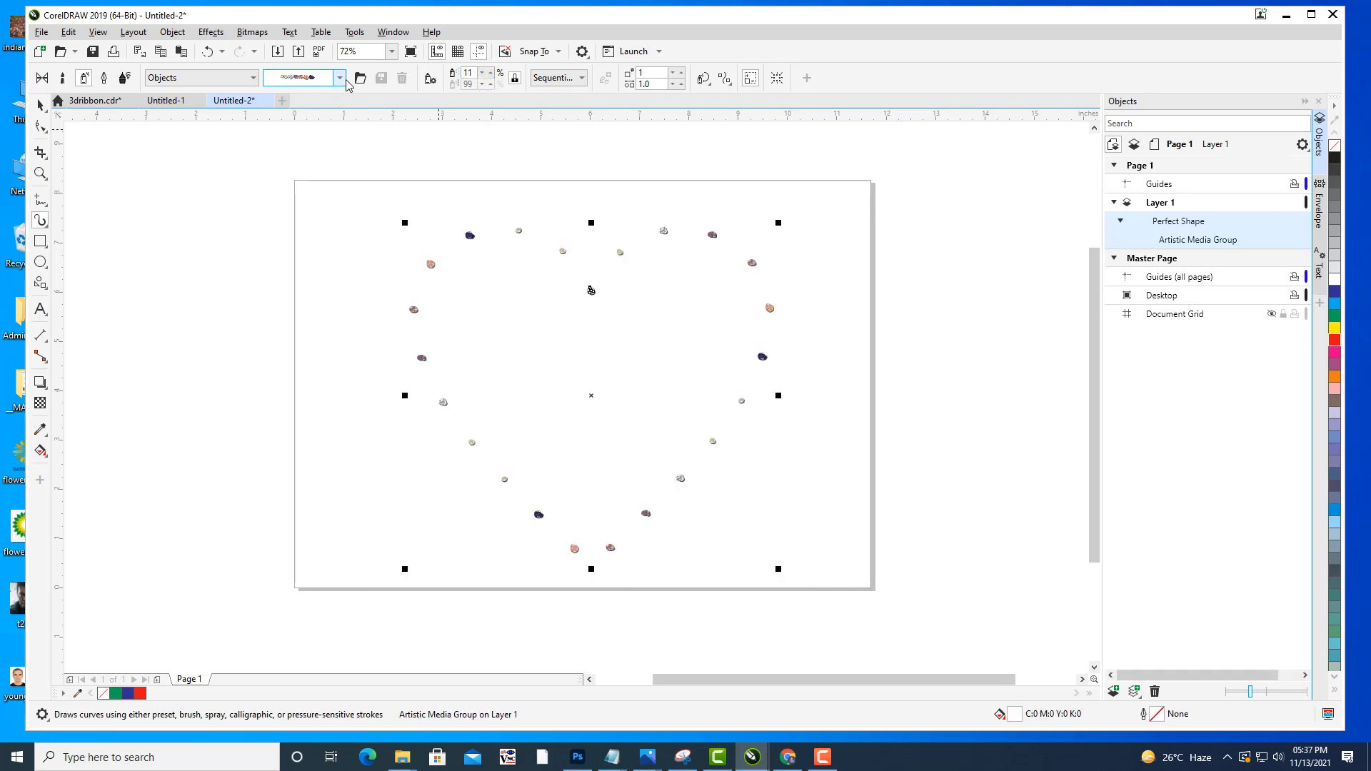
Change the heart's spray pattern to the party hats and set the spray object size to 52%.
left_click(343, 80)
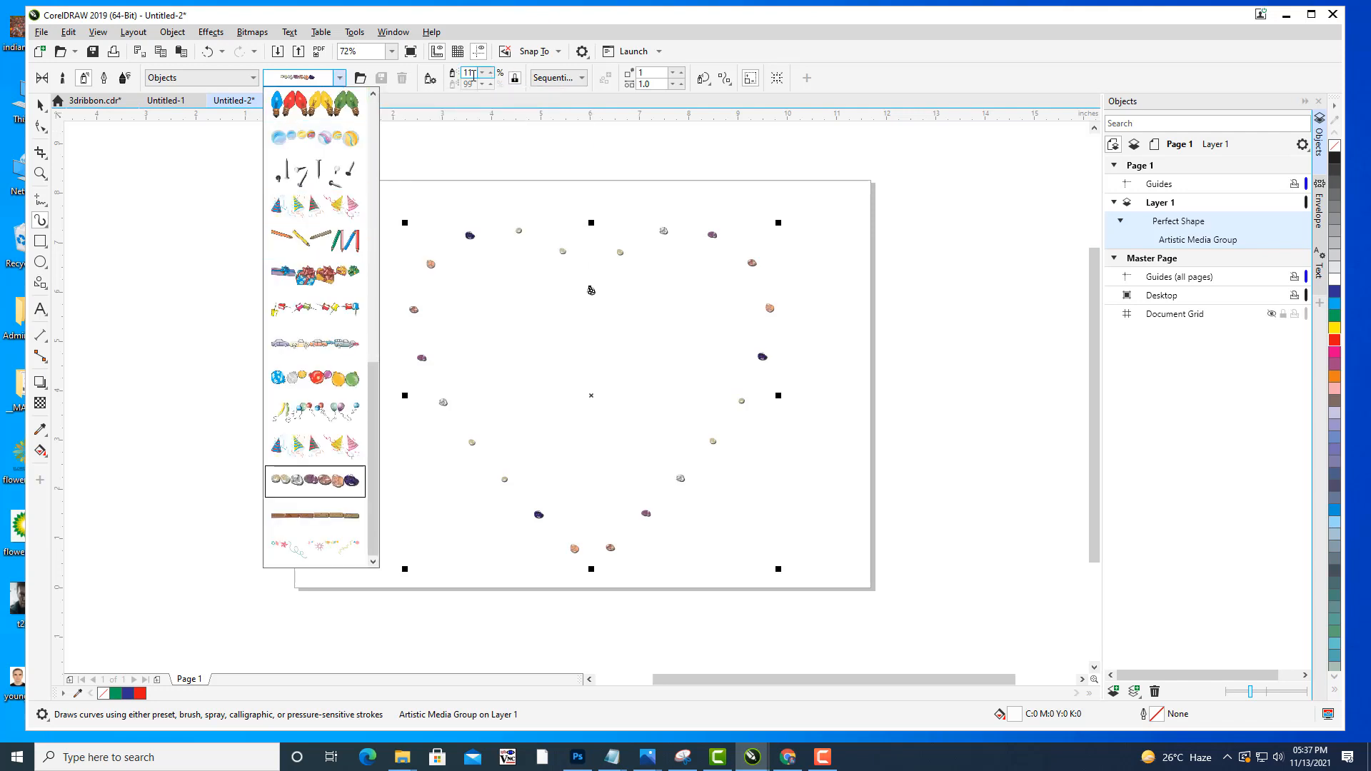
left_click(343, 207)
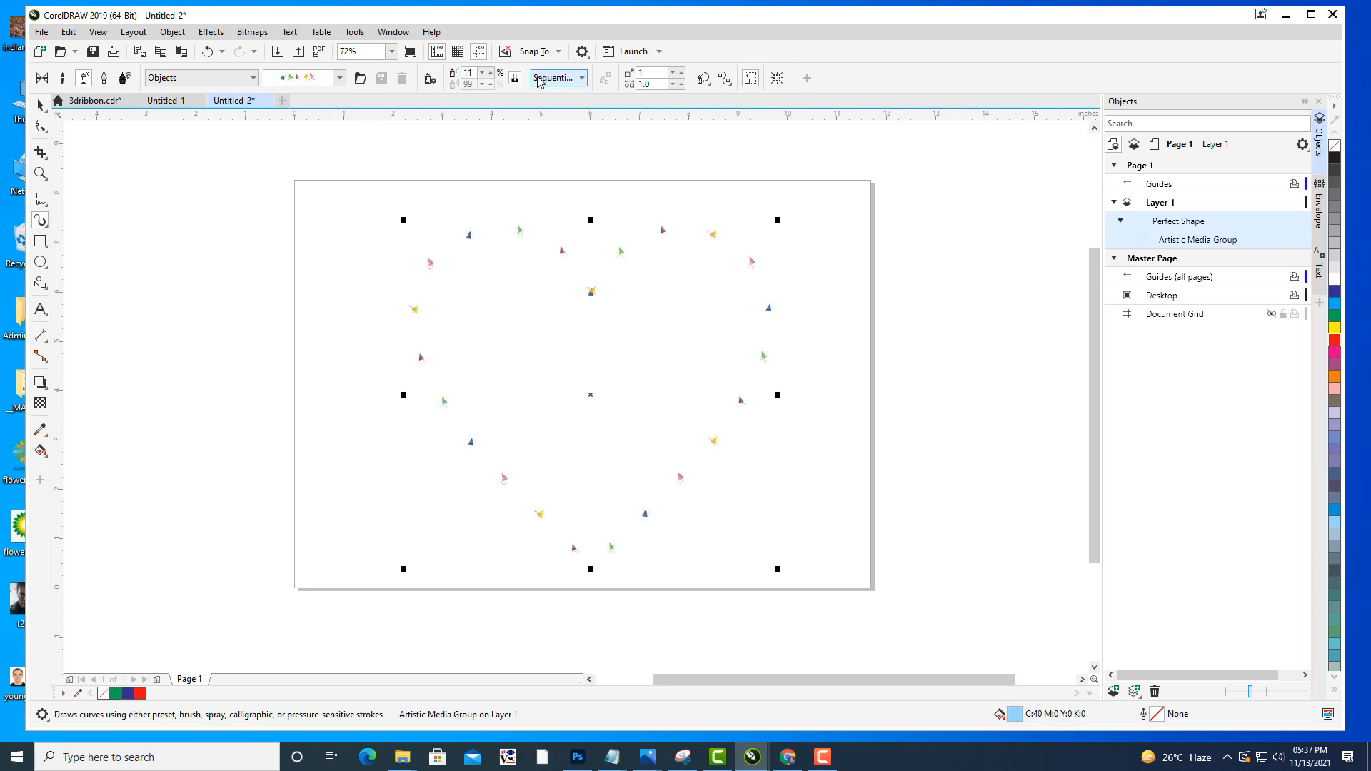
left_click(492, 83)
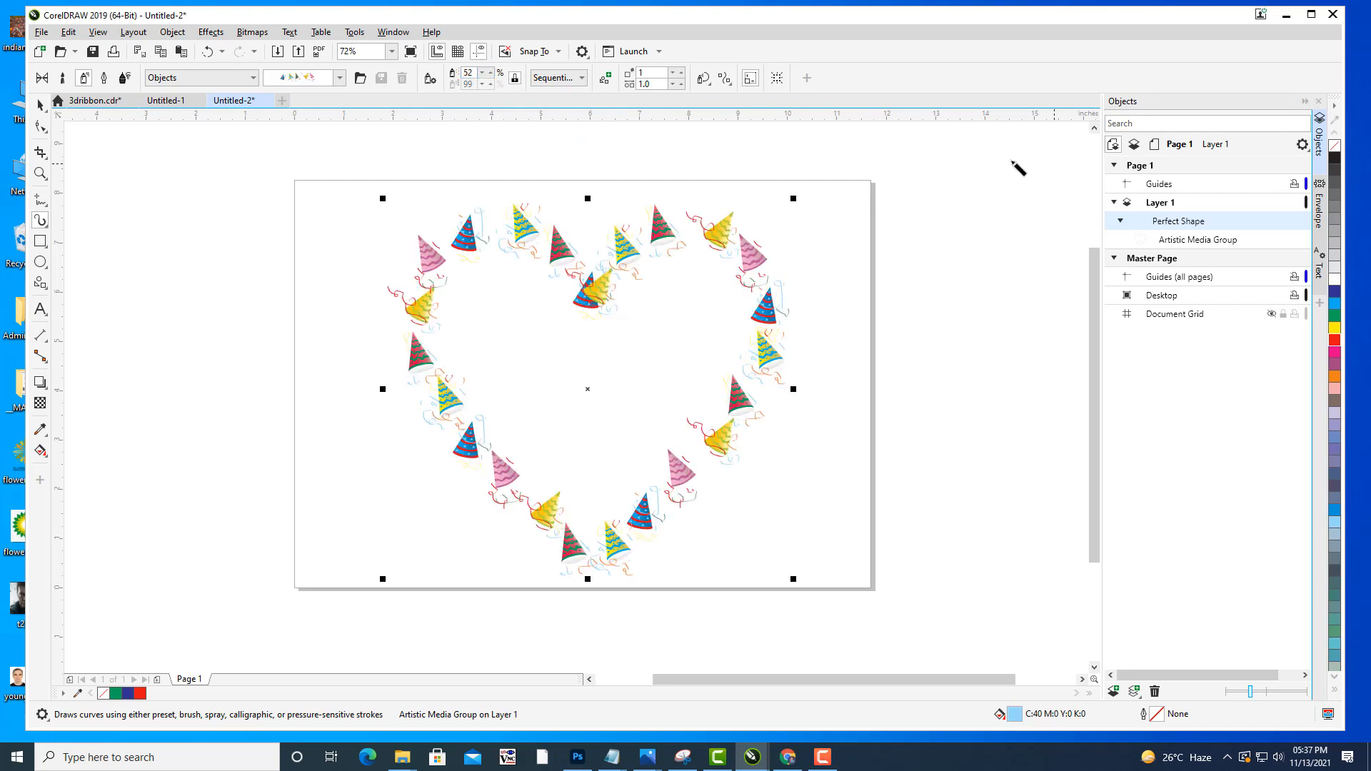
left_click(229, 80)
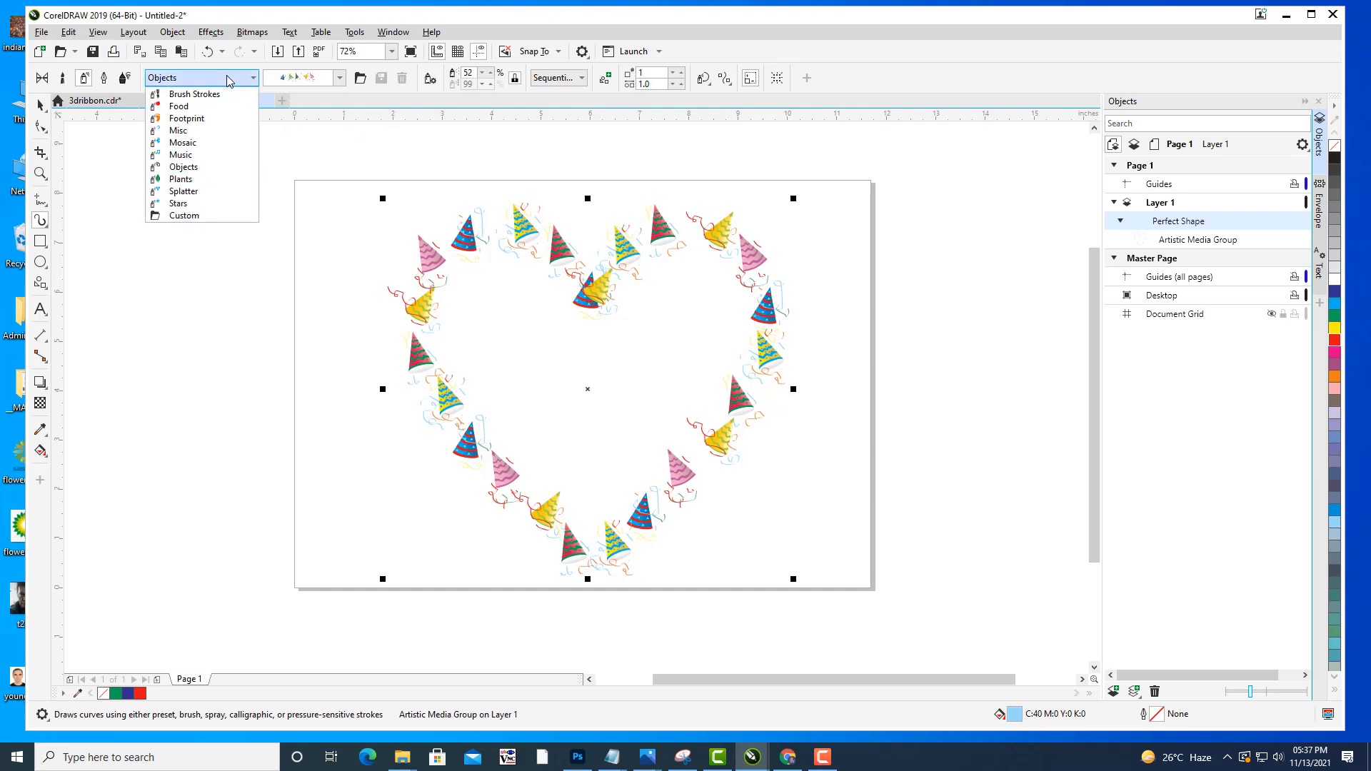
left_click(229, 80)
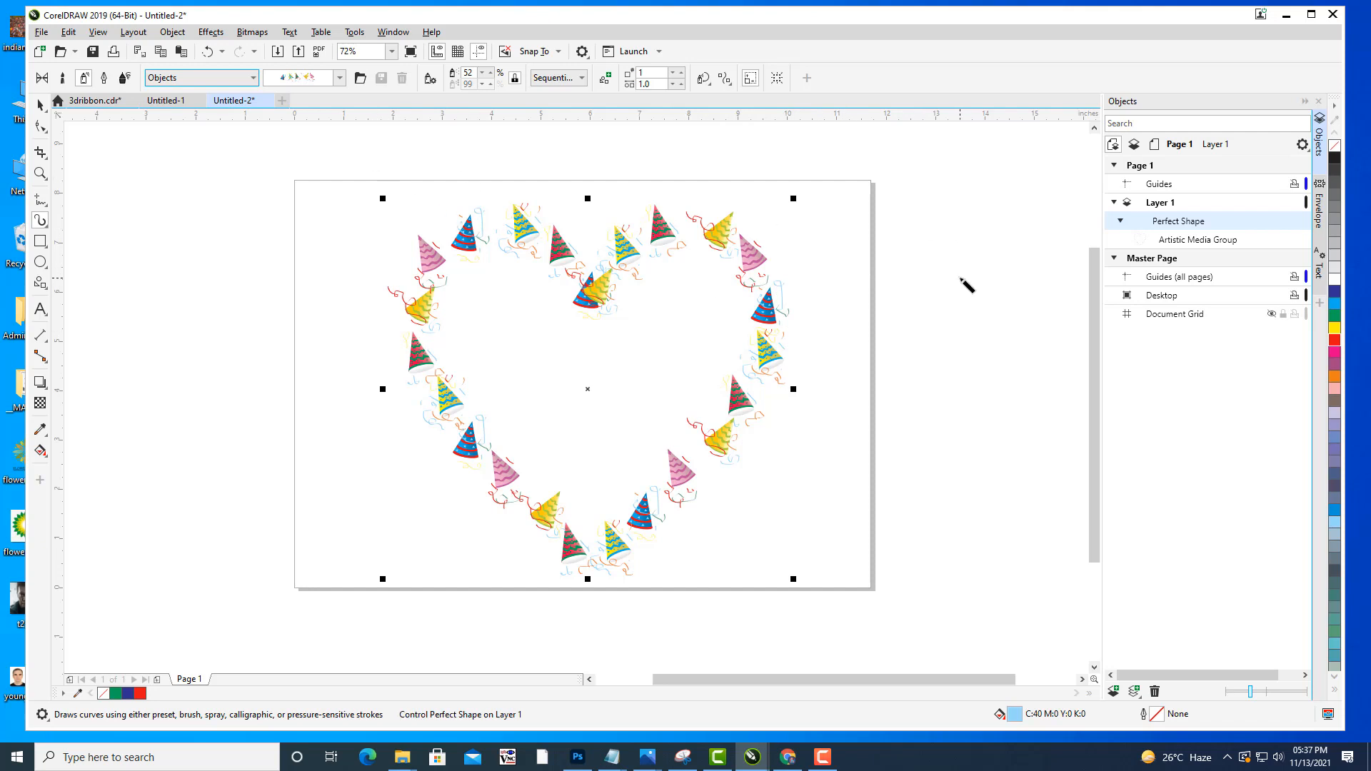
Delete the party-hat heart from the page and return to the Artistic Media tool.
left_click(40, 105)
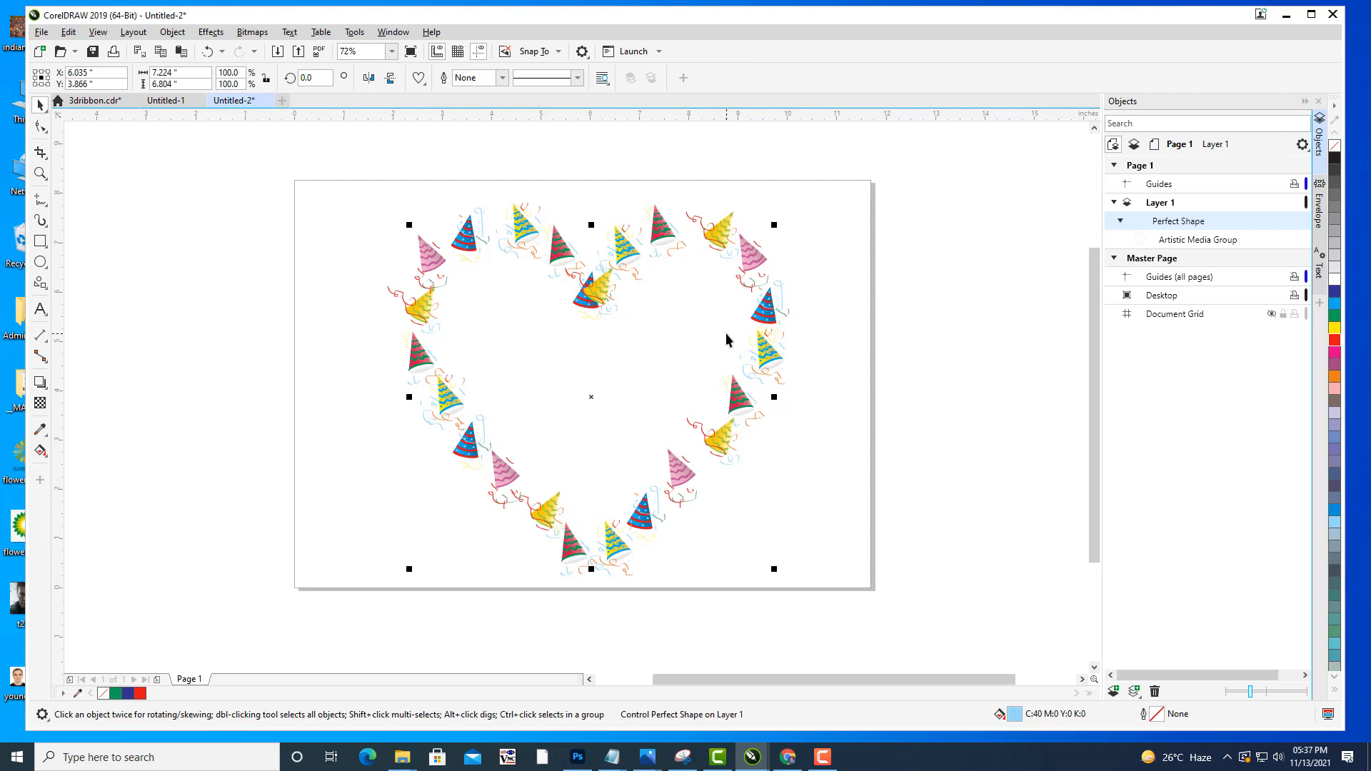
key("Delete")
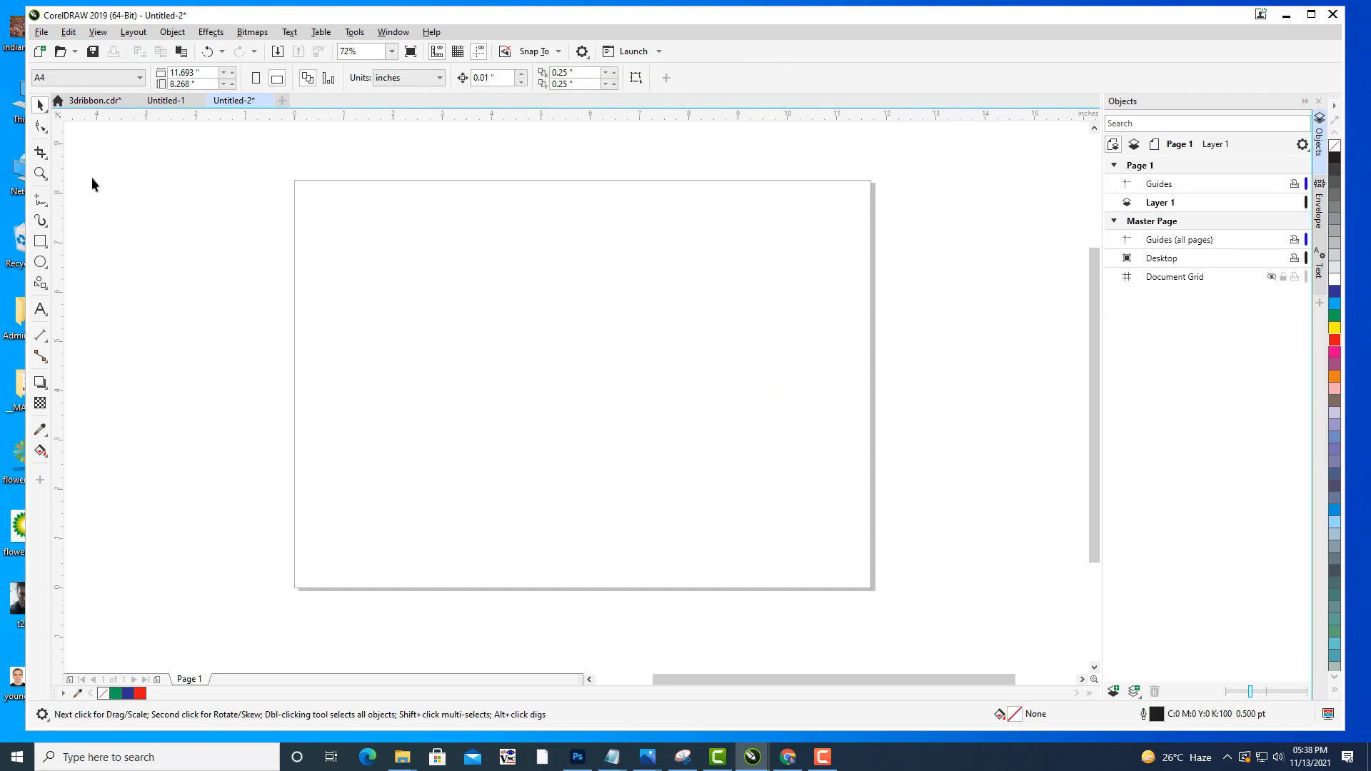
left_click(40, 220)
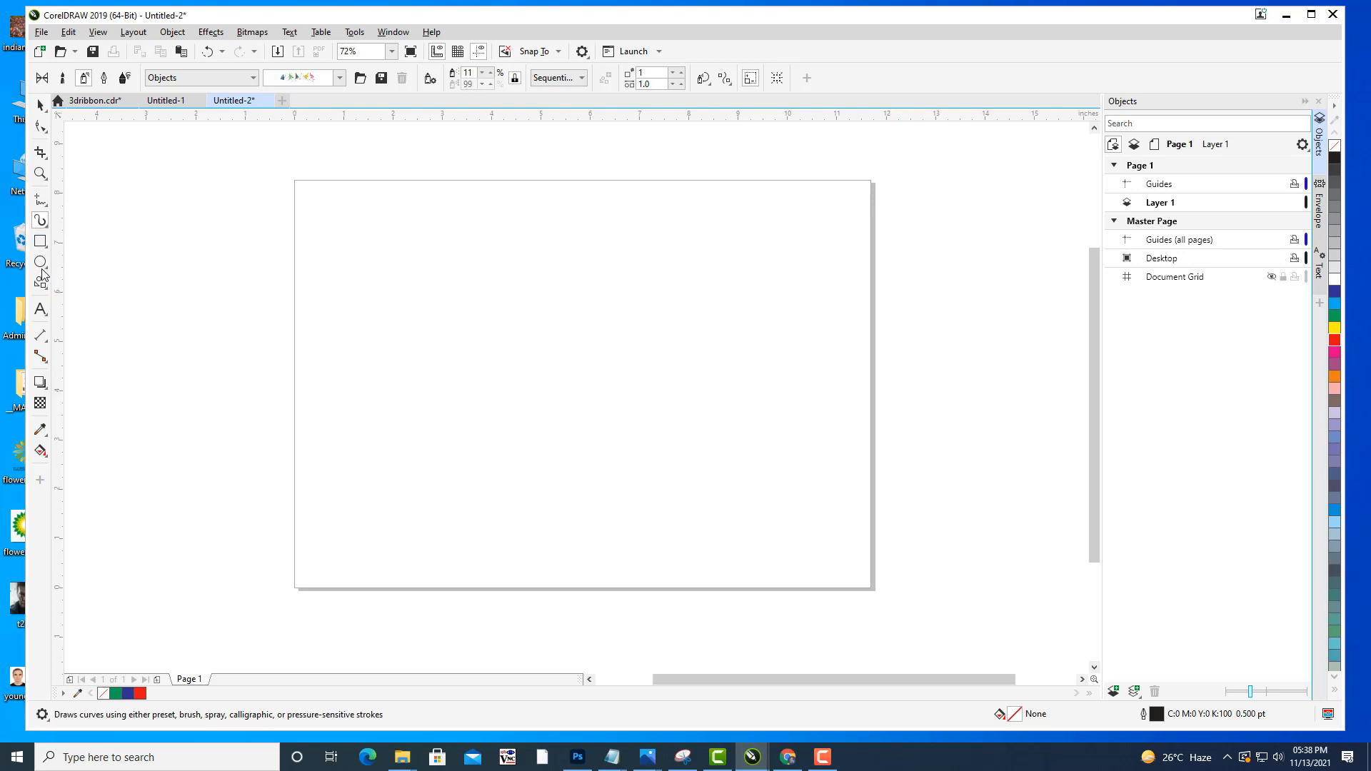
Add the artistic text ANIMATION CENTER in the middle of the page and enlarge it to about 48 pt.
left_click(41, 310)
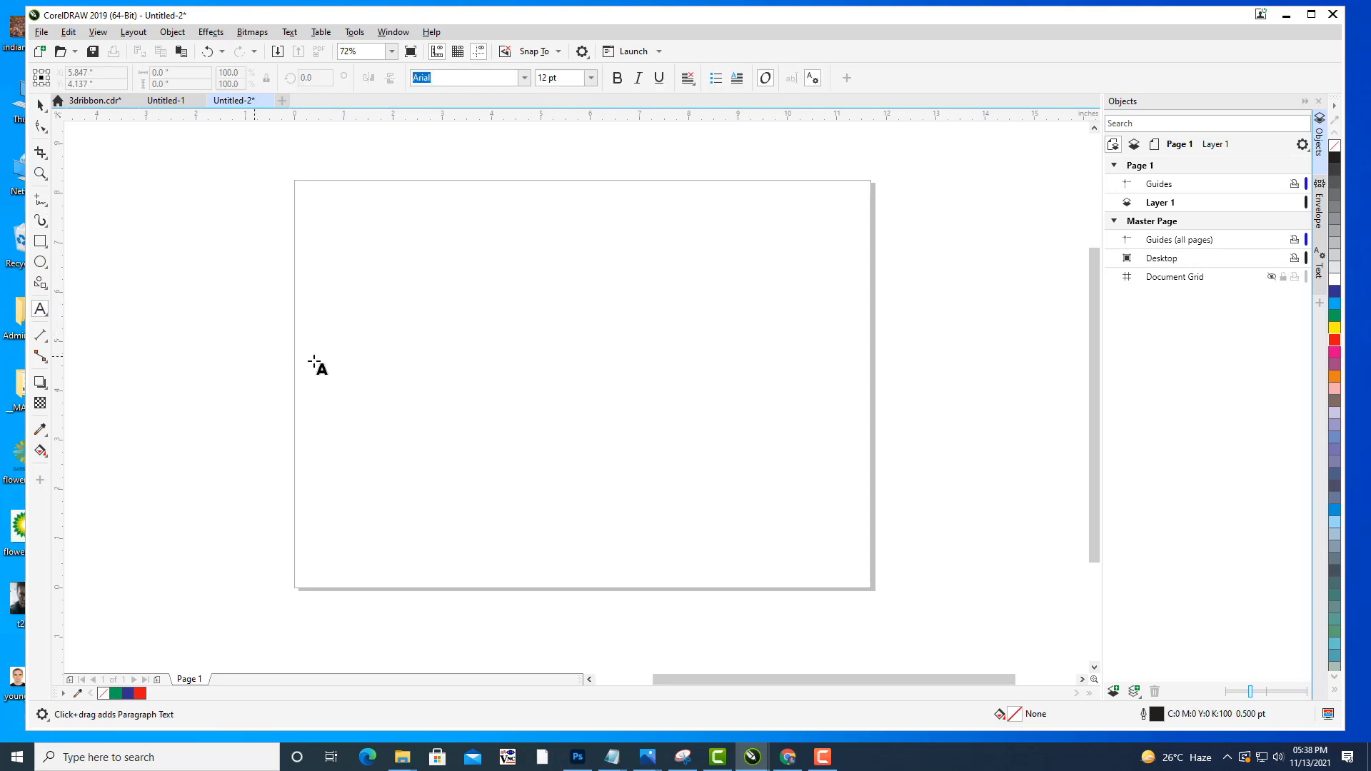
left_click(463, 422)
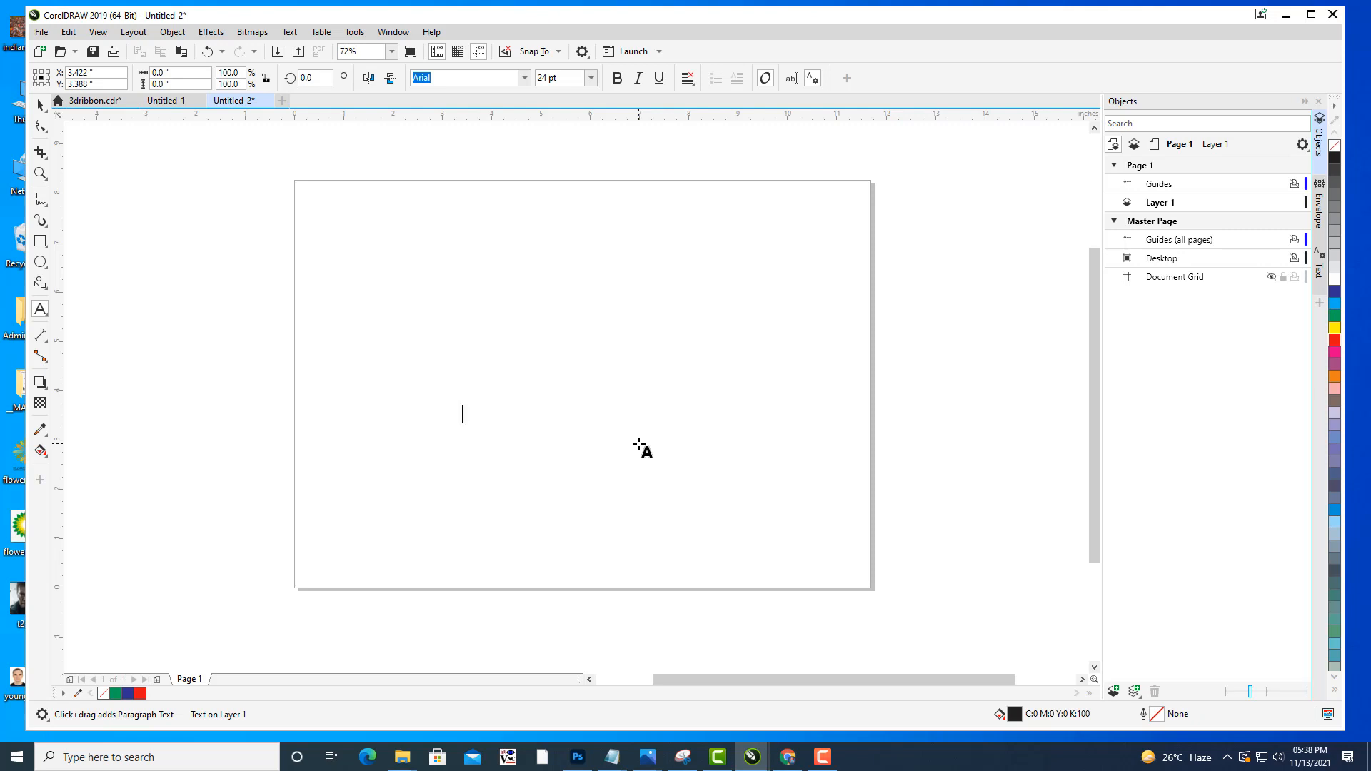
type("ANIMATI")
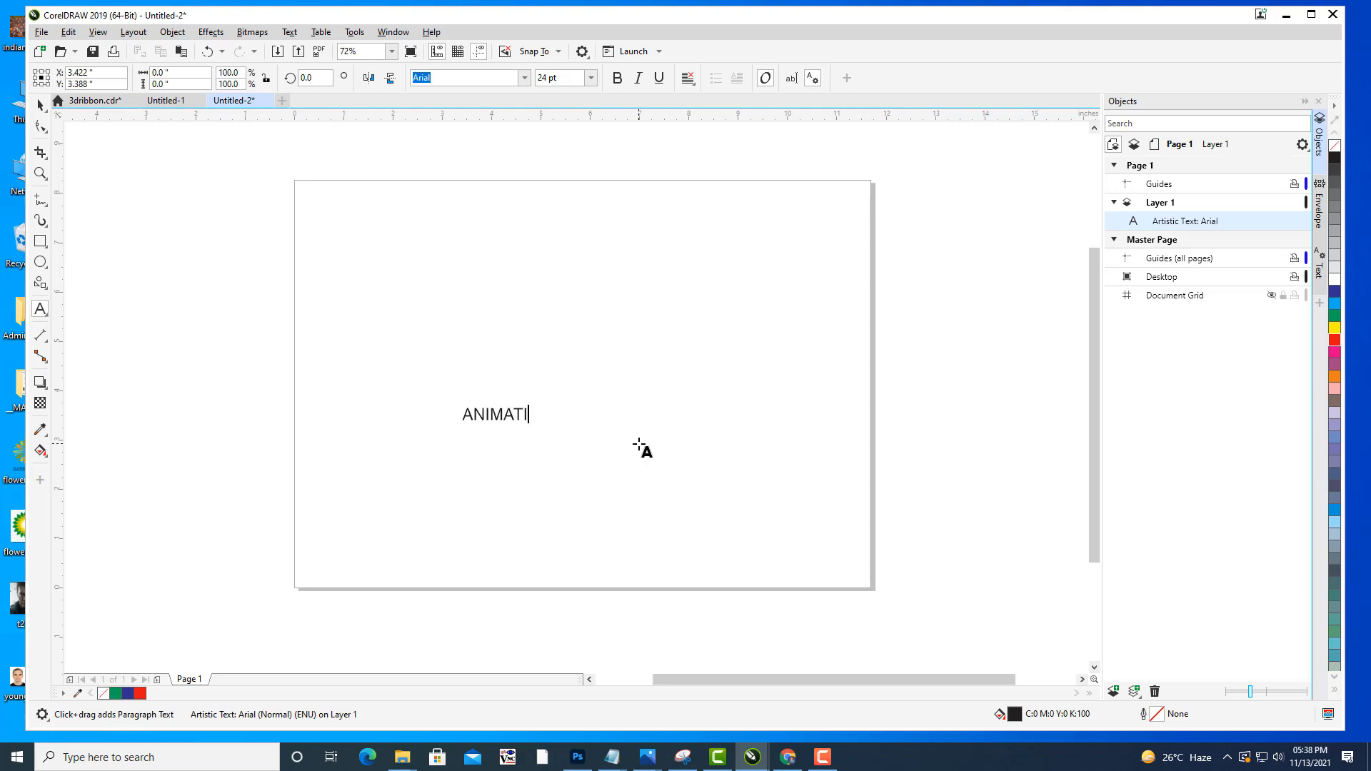
type("ON CENTER")
left_click(38, 106)
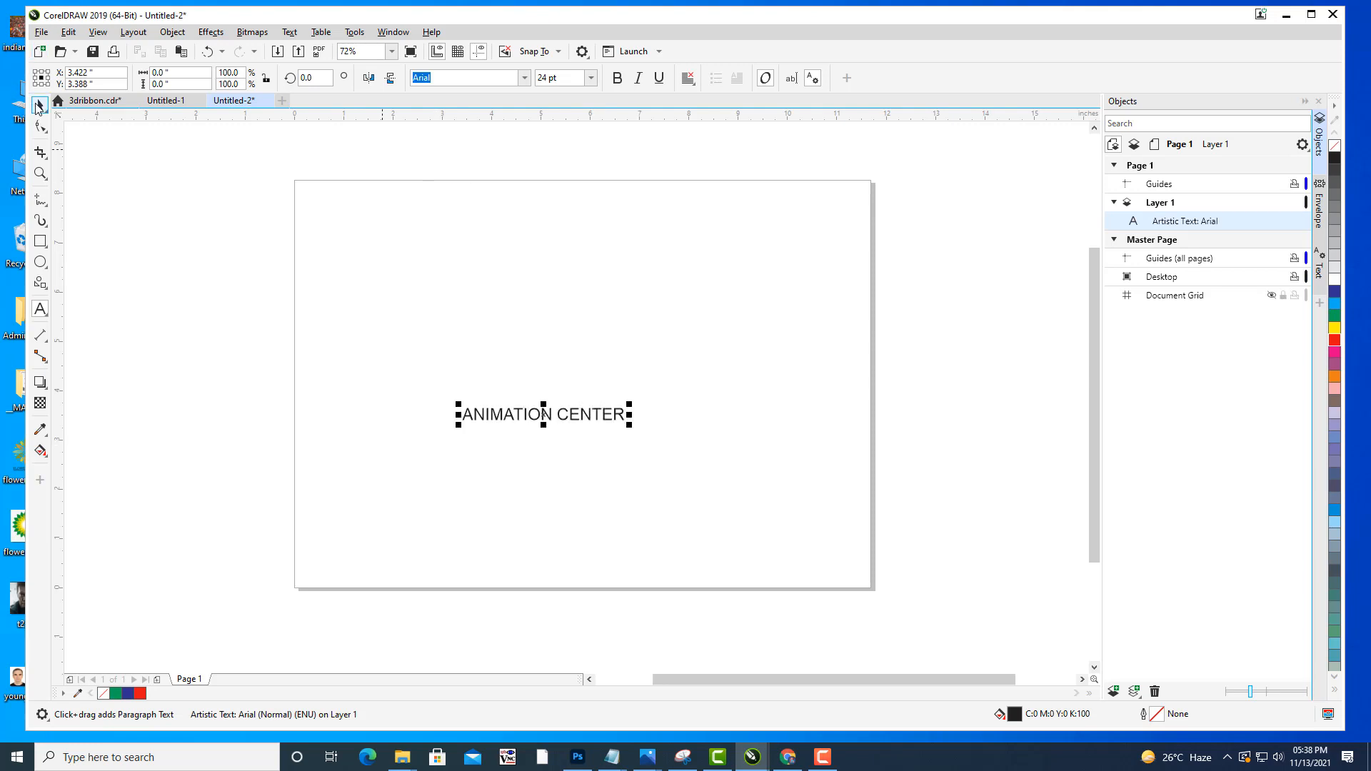
left_click_drag(629, 404, 709, 368)
left_click_drag(641, 402, 672, 376)
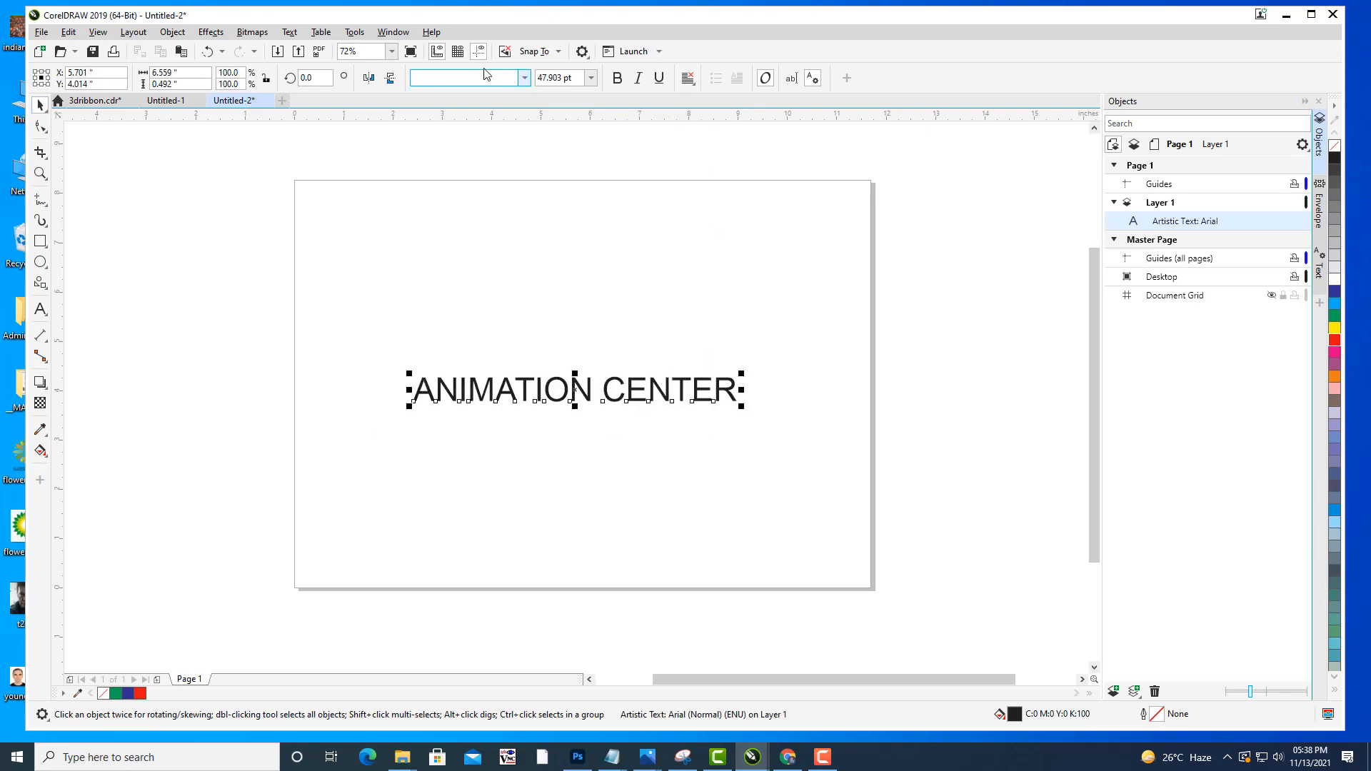
Set the ANIMATION CENTER text's font to Comic Sans MS and fill it with red.
left_click(460, 77)
double_click(461, 77)
type("Comic Sans MS")
key("Return")
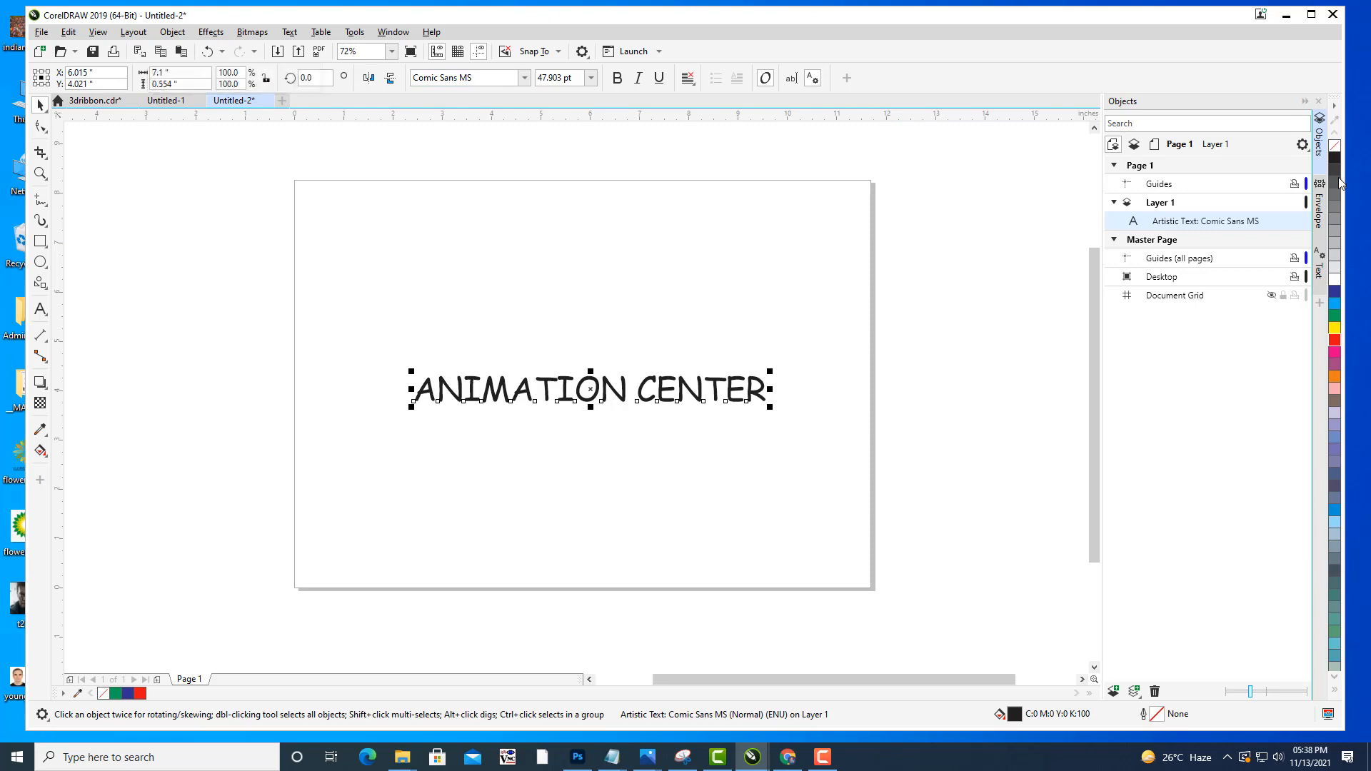
left_click(1334, 340)
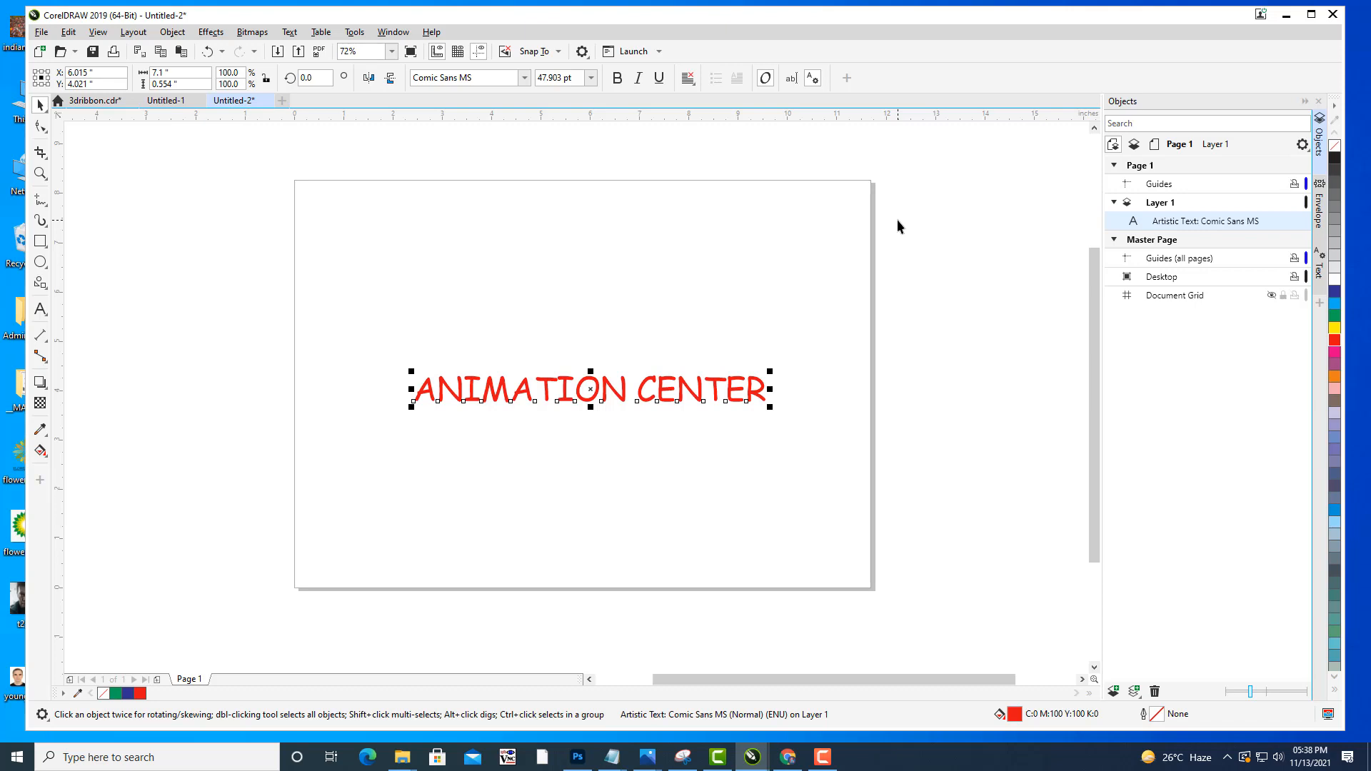
Save the red text as an Artistic Media object sprayer file named ANIMATIONCENTER.
key("i")
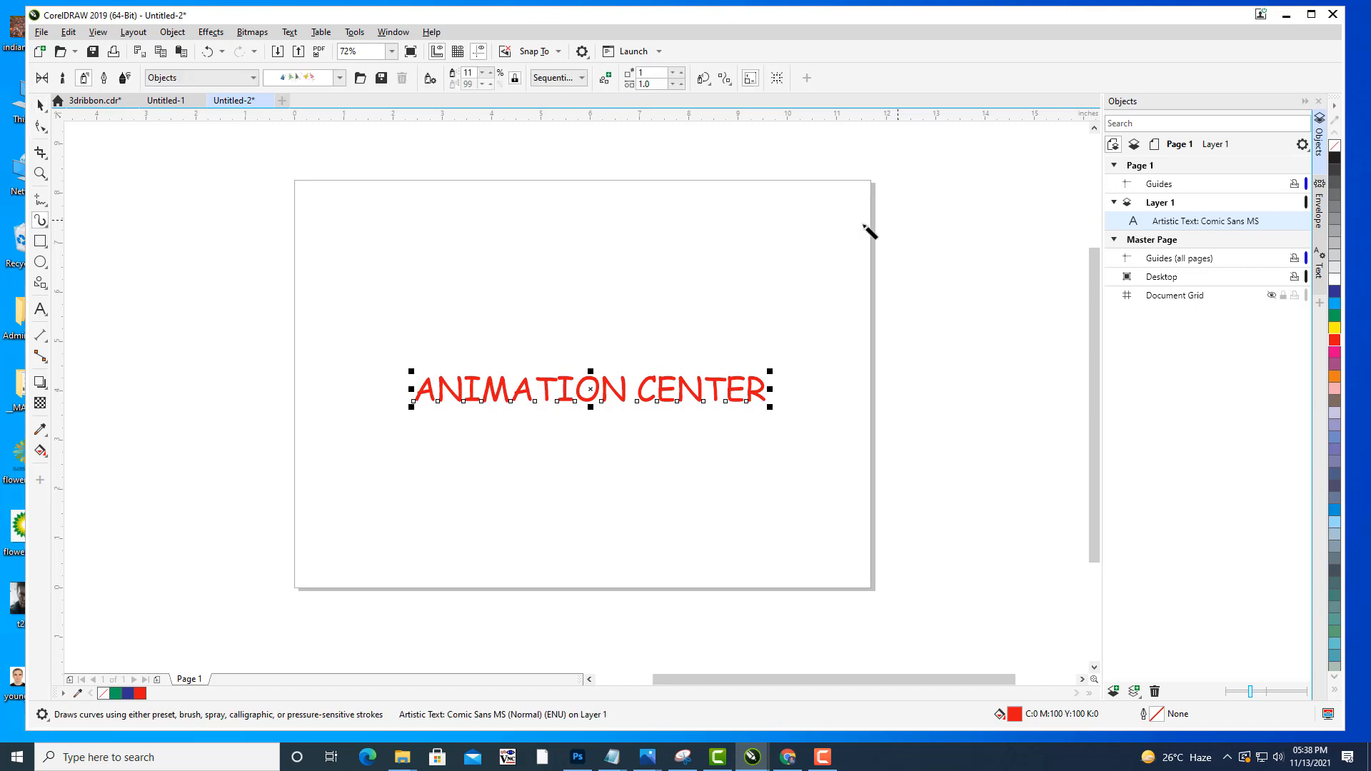
left_click(382, 82)
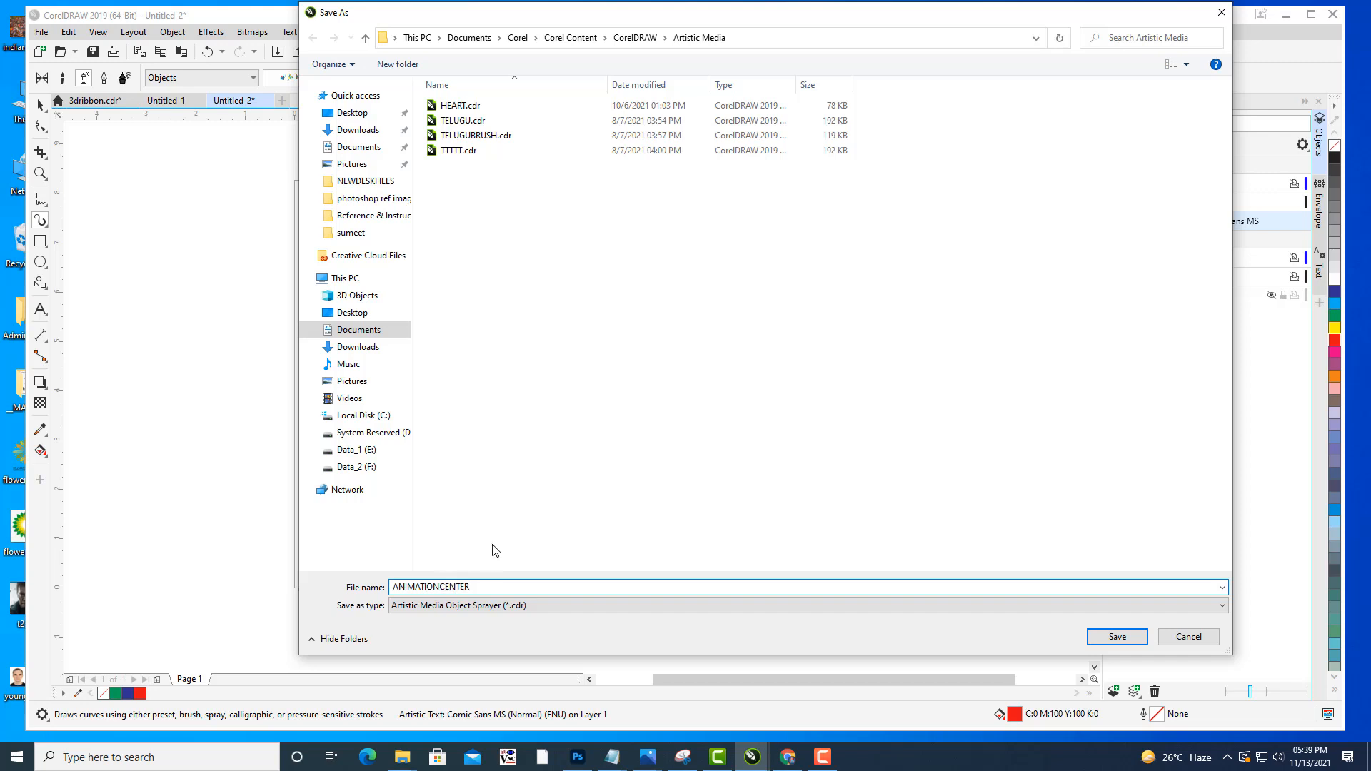
left_click(1143, 636)
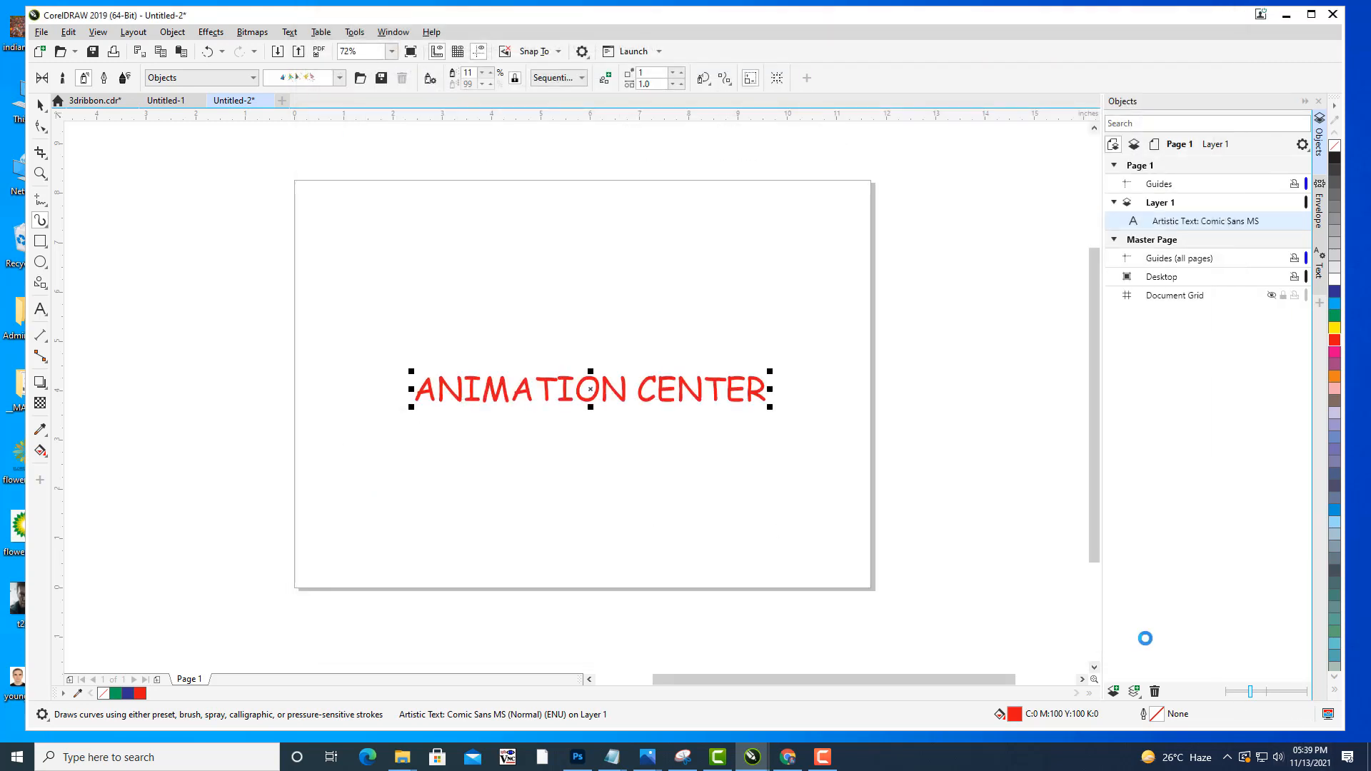
Delete the red ANIMATION CENTER text from the page.
left_click(40, 105)
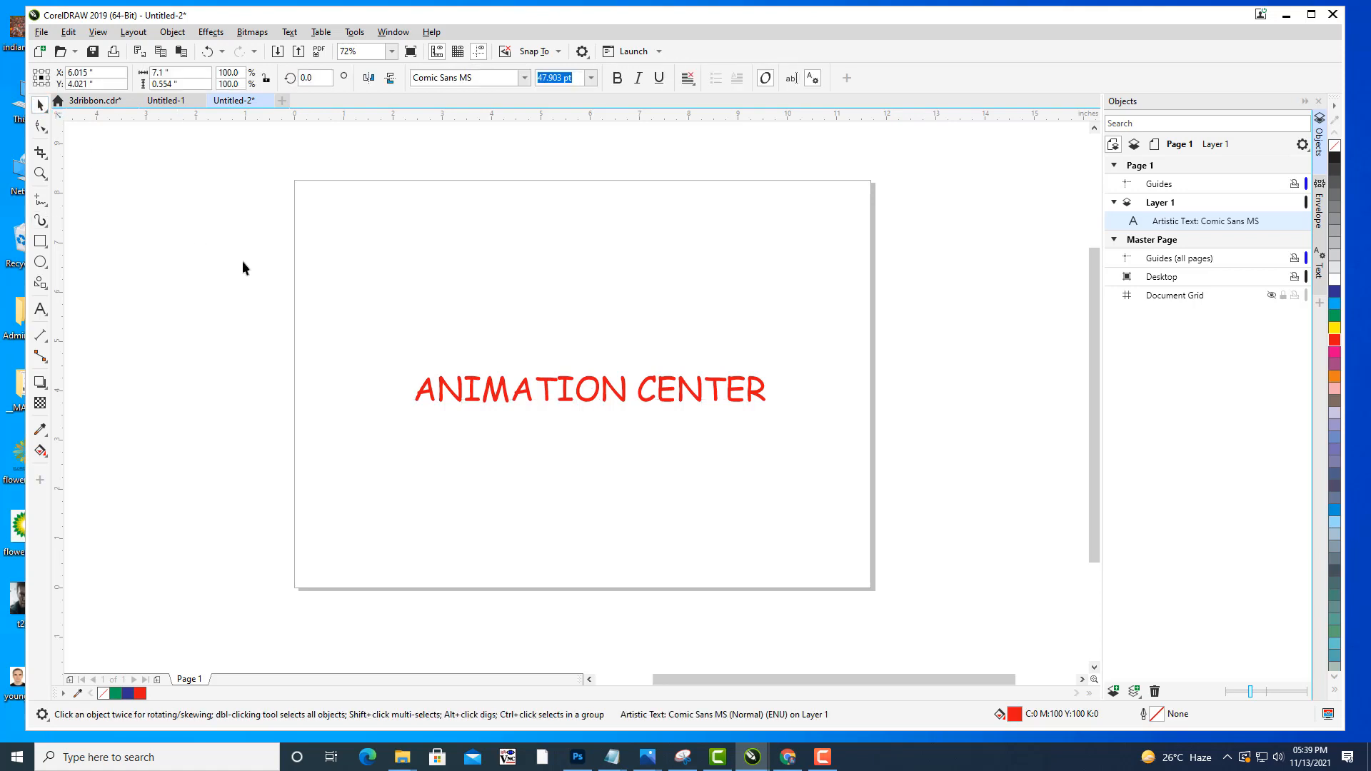
left_click(243, 267)
left_click(579, 393)
key("Delete")
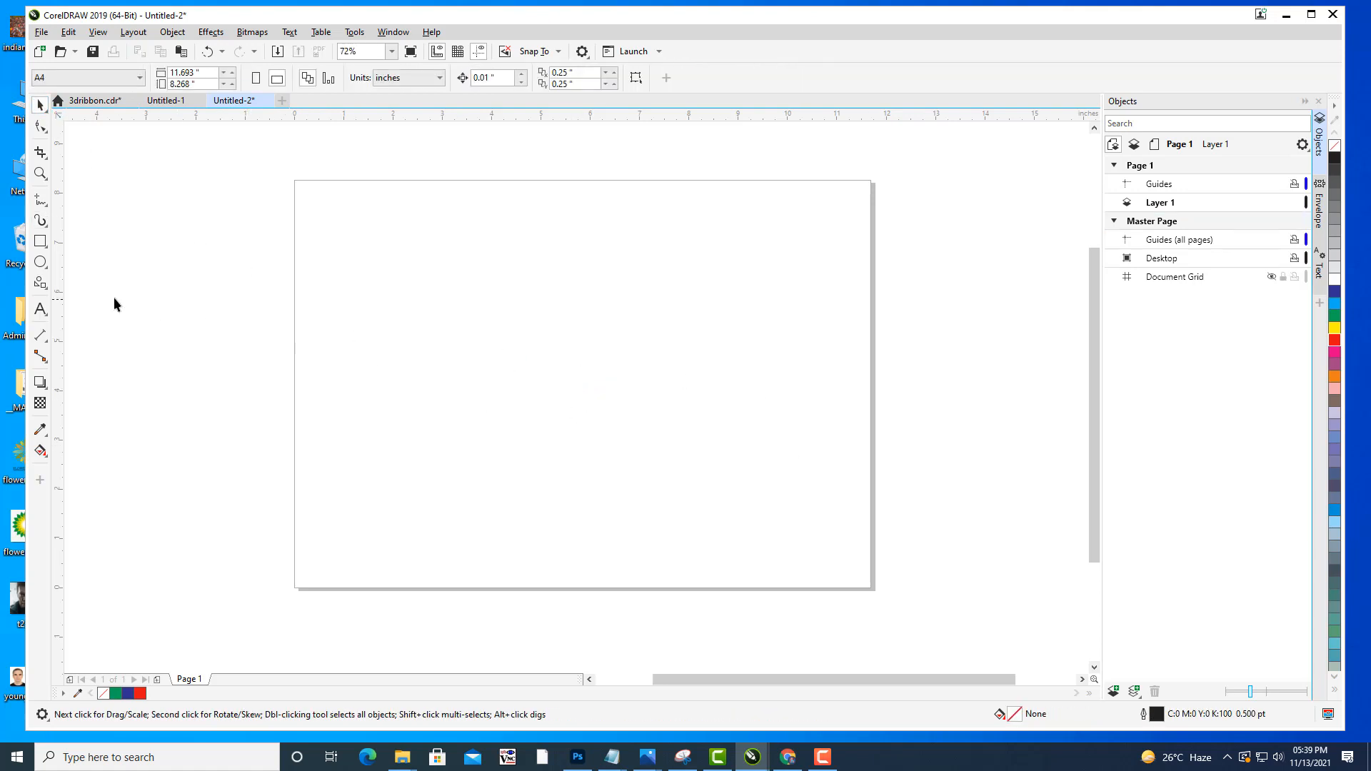
Look through the Artistic Media tool's Custom spray patterns for the saved ANIMATIONCENTER spraylist.
key("i")
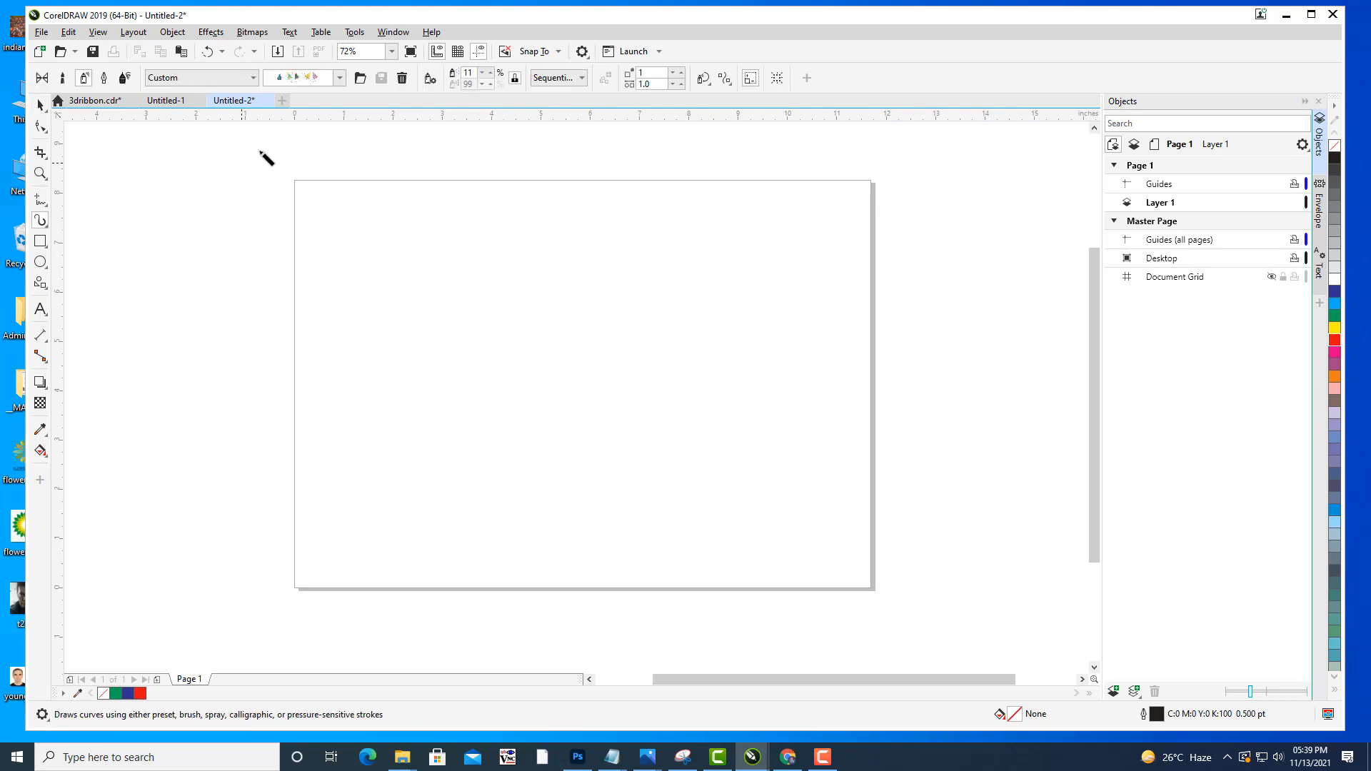
left_click(339, 78)
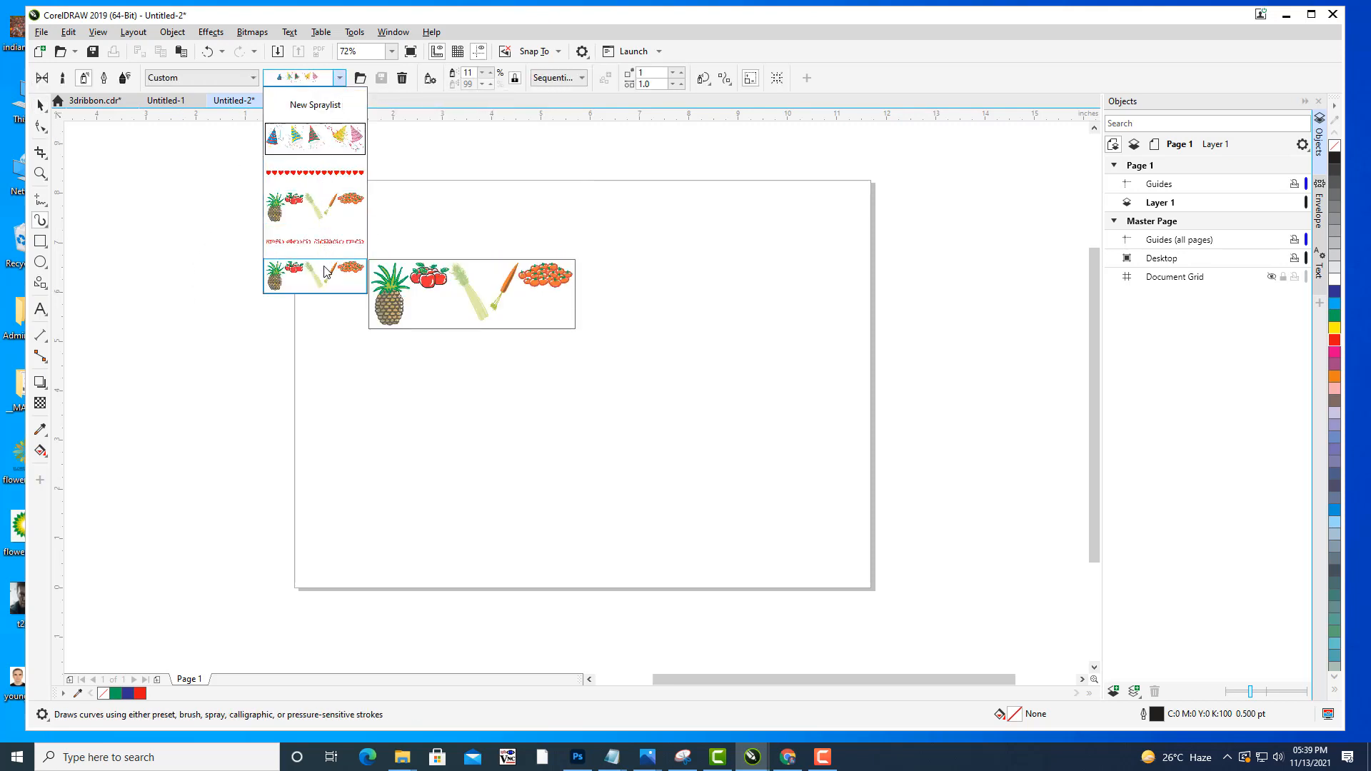
left_click(212, 87)
left_click(214, 80)
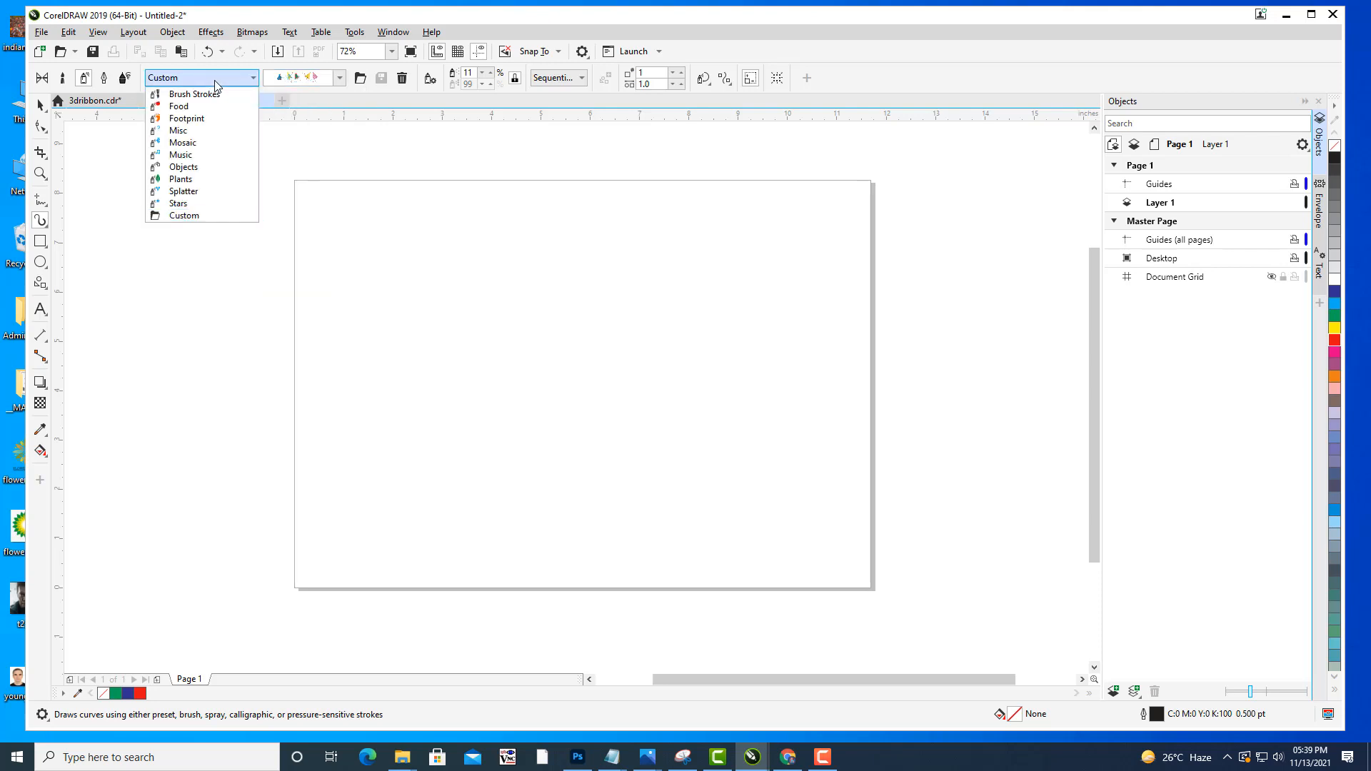
left_click(206, 216)
left_click(338, 78)
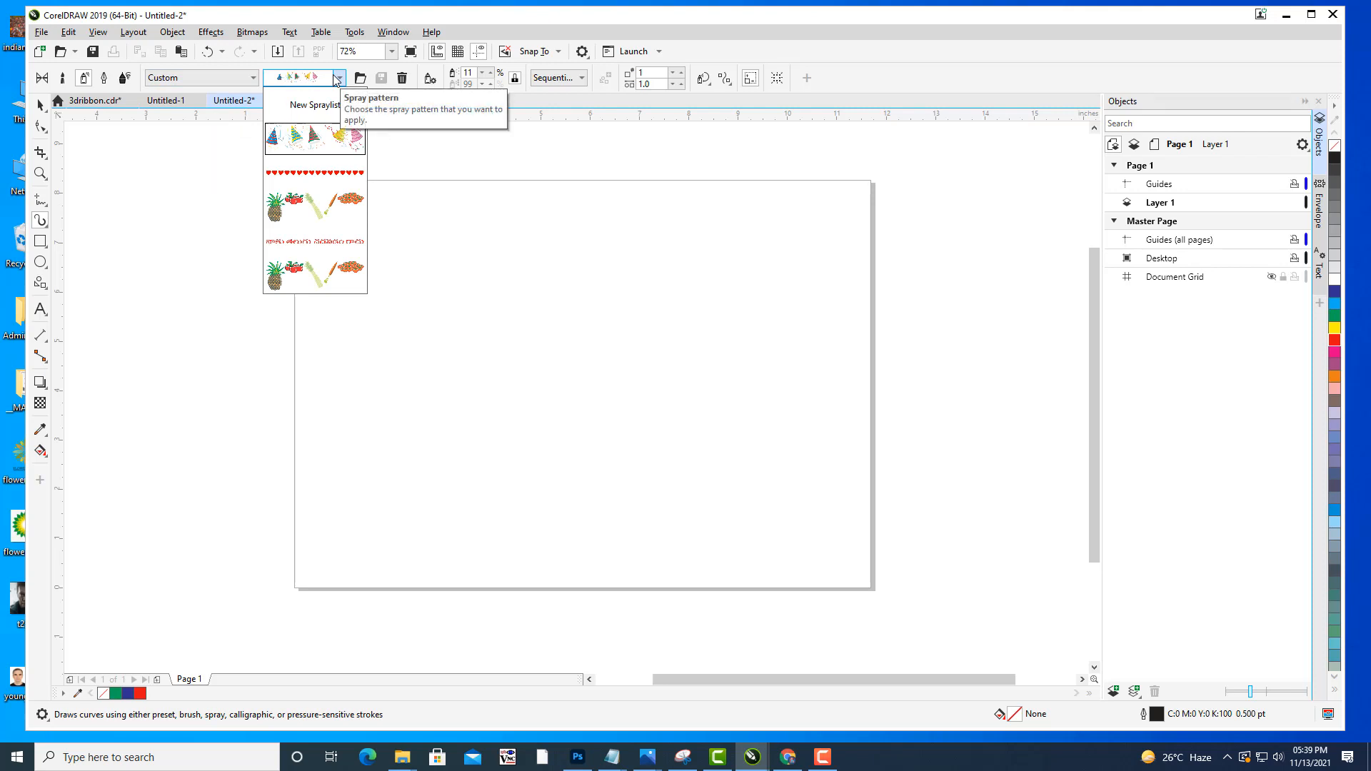
left_click(203, 78)
left_click(203, 78)
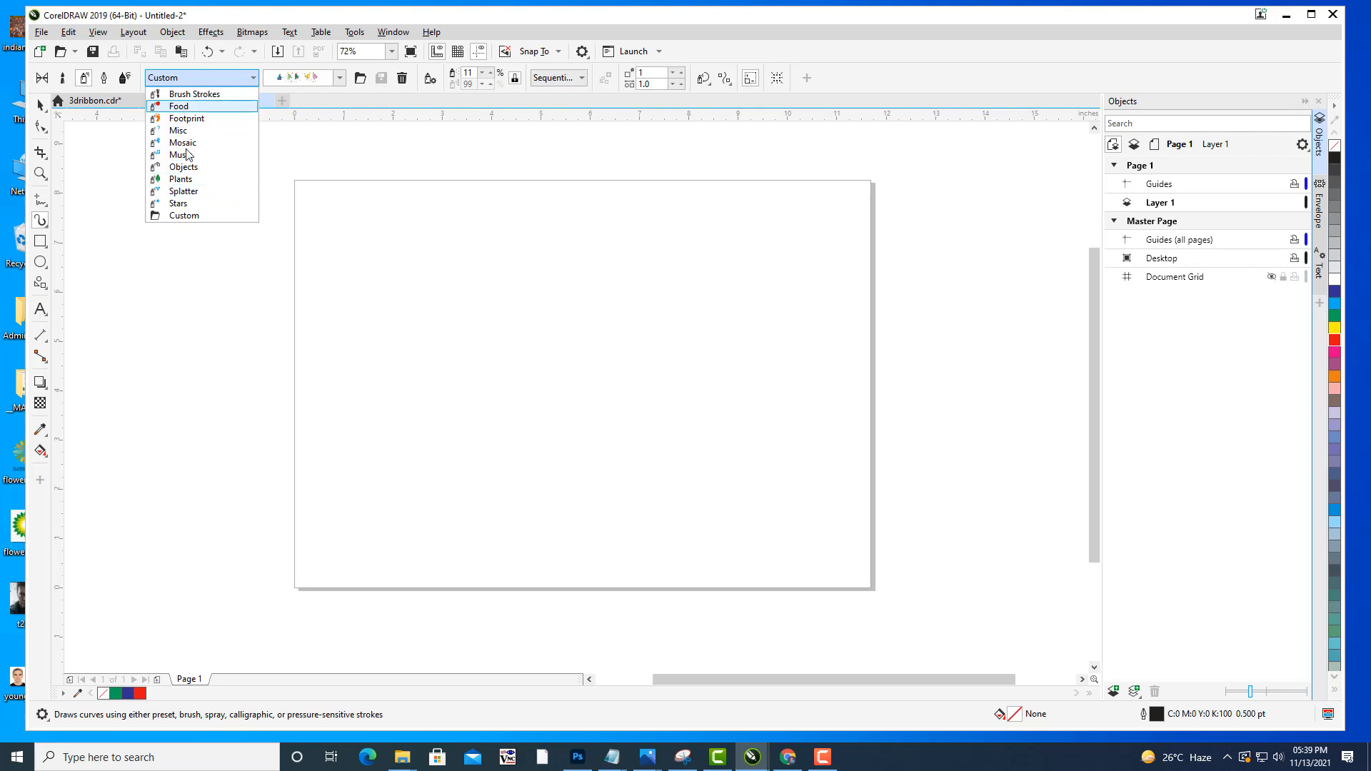
Switch the sprayer category to Objects and look through its spray patterns for the saved text.
left_click(184, 167)
left_click(337, 77)
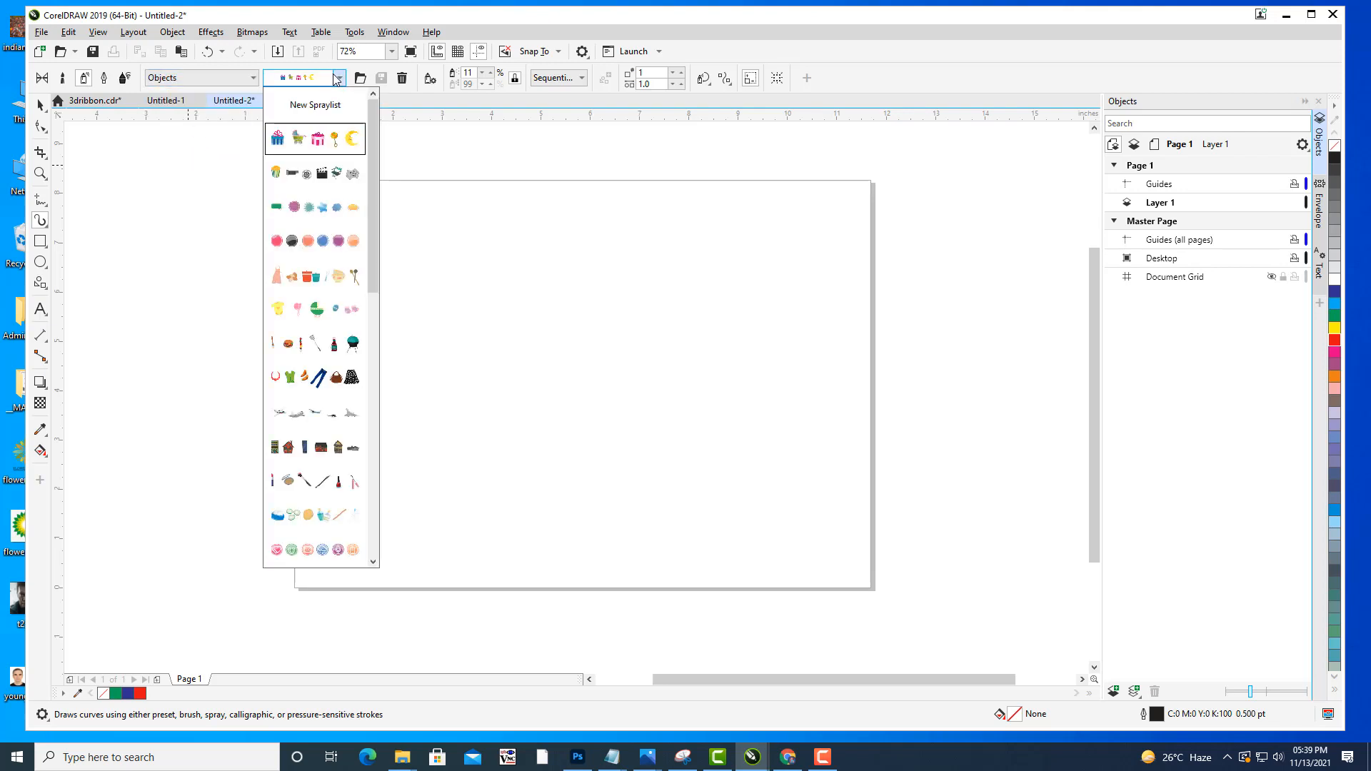
scroll(354, 507, "down", 10)
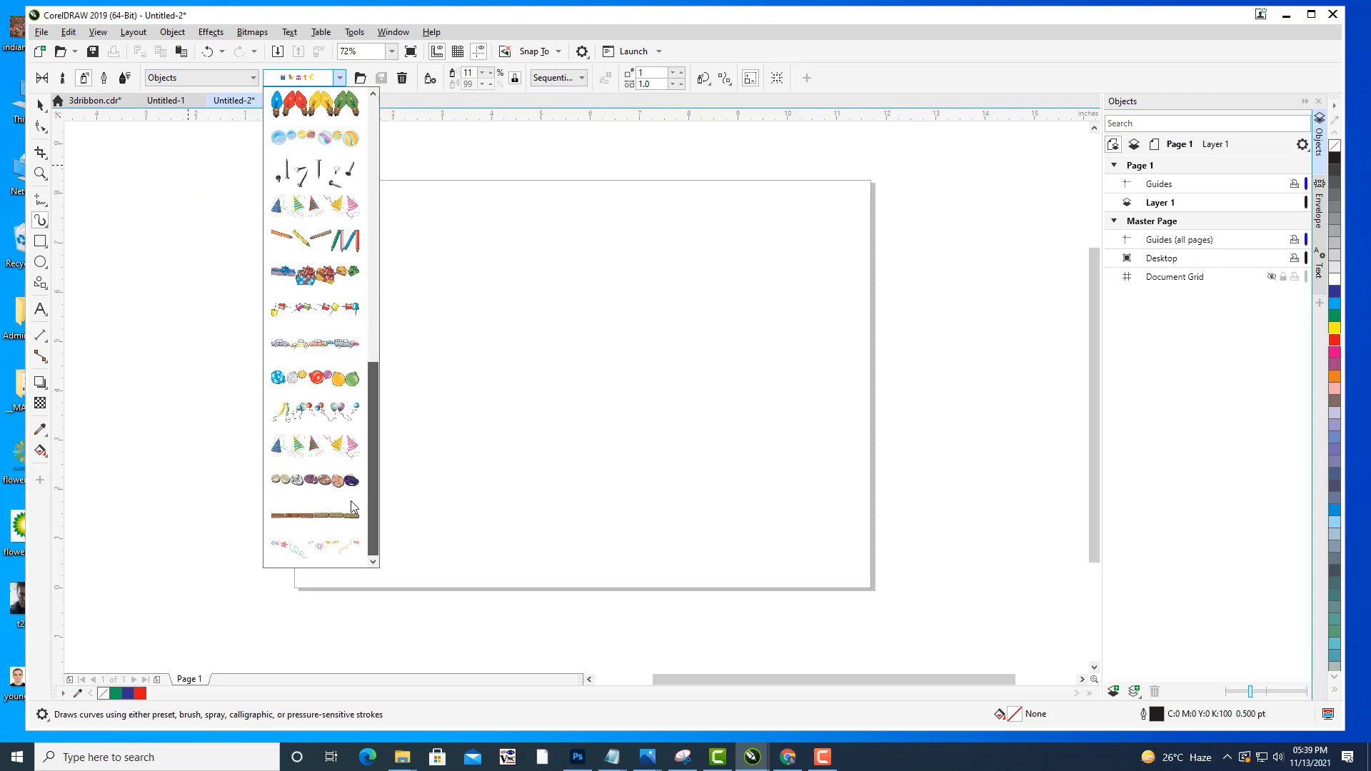
scroll(413, 184, "up", 8)
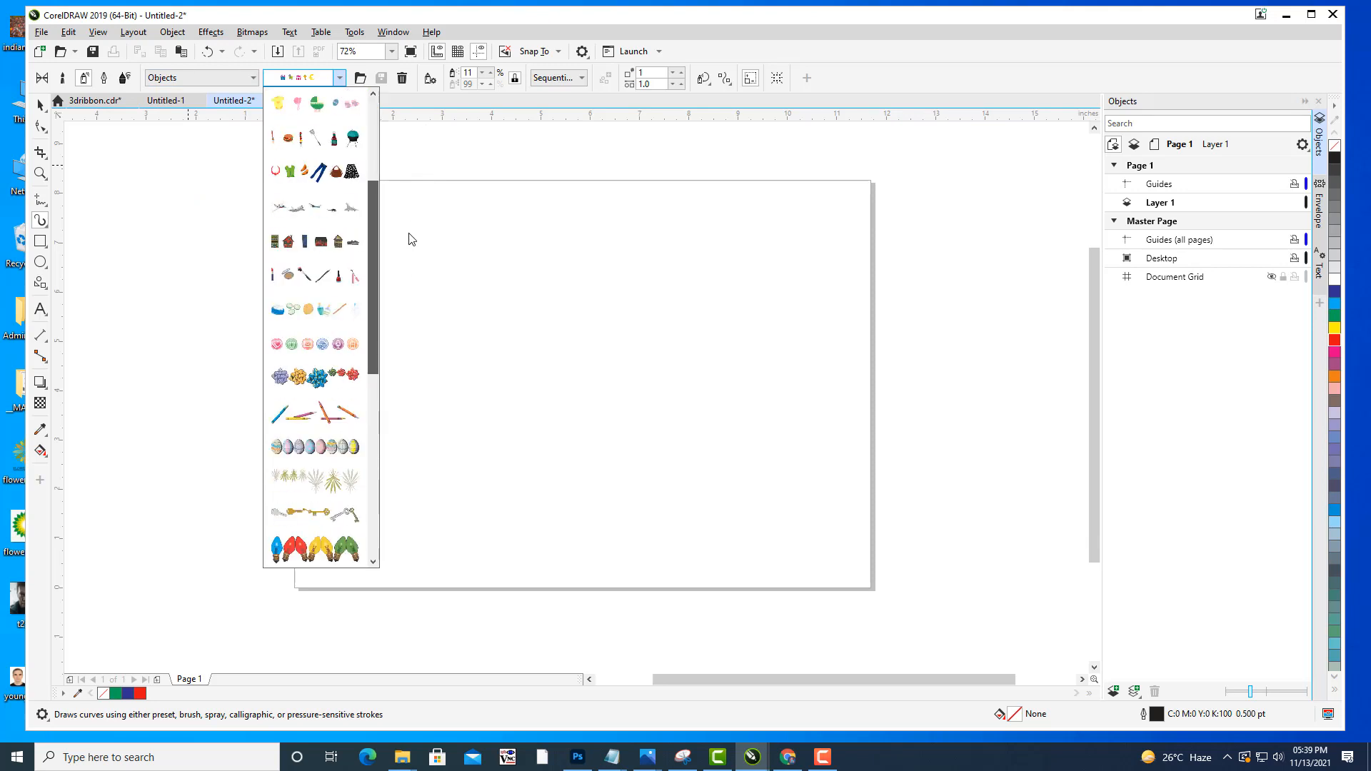
scroll(396, 300, "down", 5)
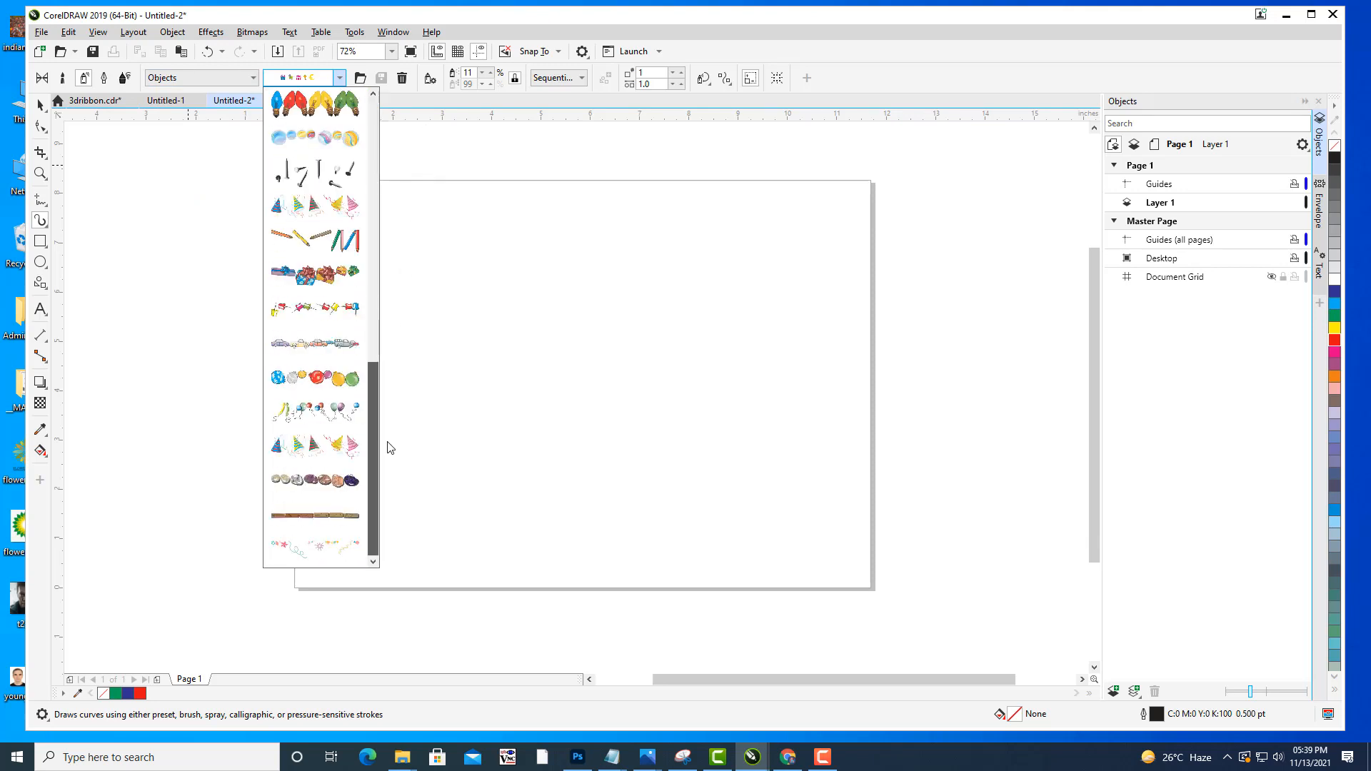
scroll(389, 448, "up", 10)
left_click(438, 304)
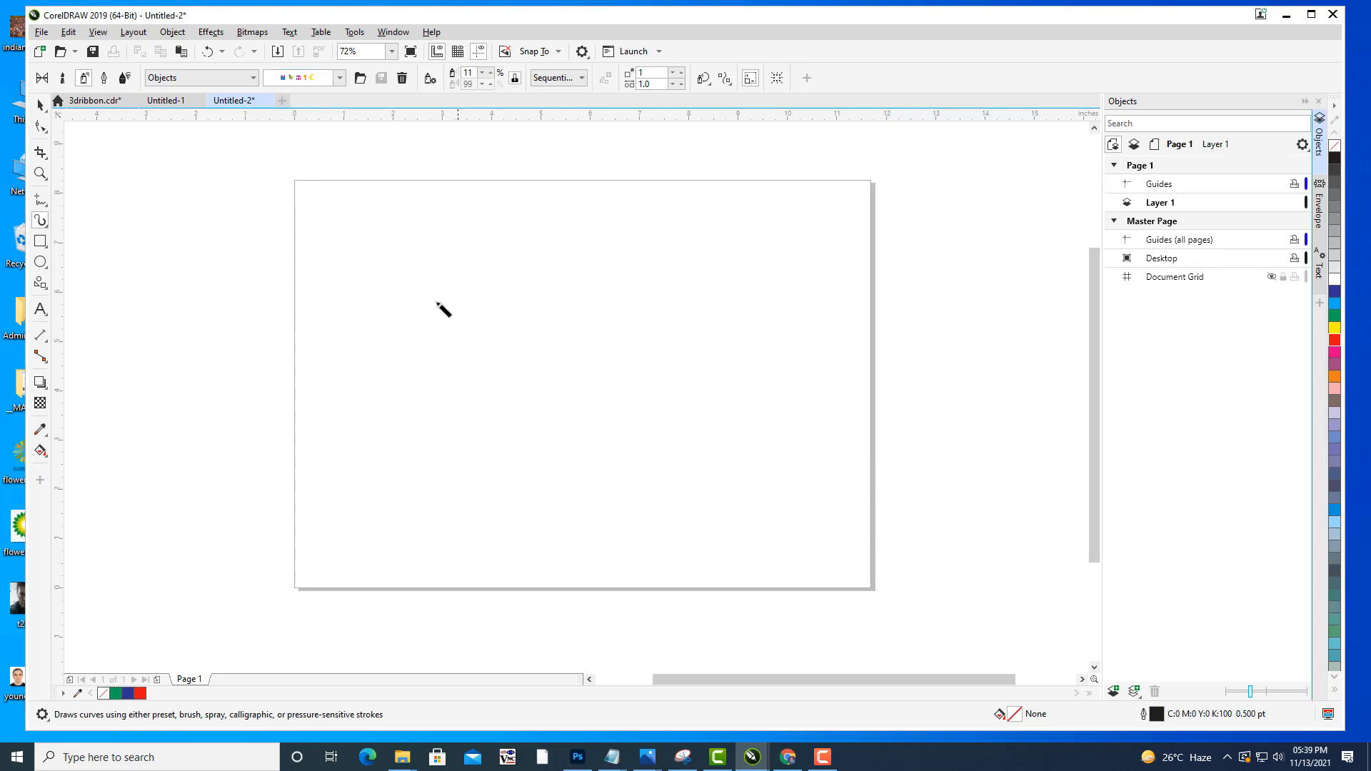
Paint two diagonal strokes with the gift box, baby carriage and moon spray pattern, and undo both.
left_click_drag(350, 368, 617, 232)
mouse_move(550, 468)
left_mouse_down()
mouse_move(632, 444)
mouse_move(775, 360)
left_mouse_up()
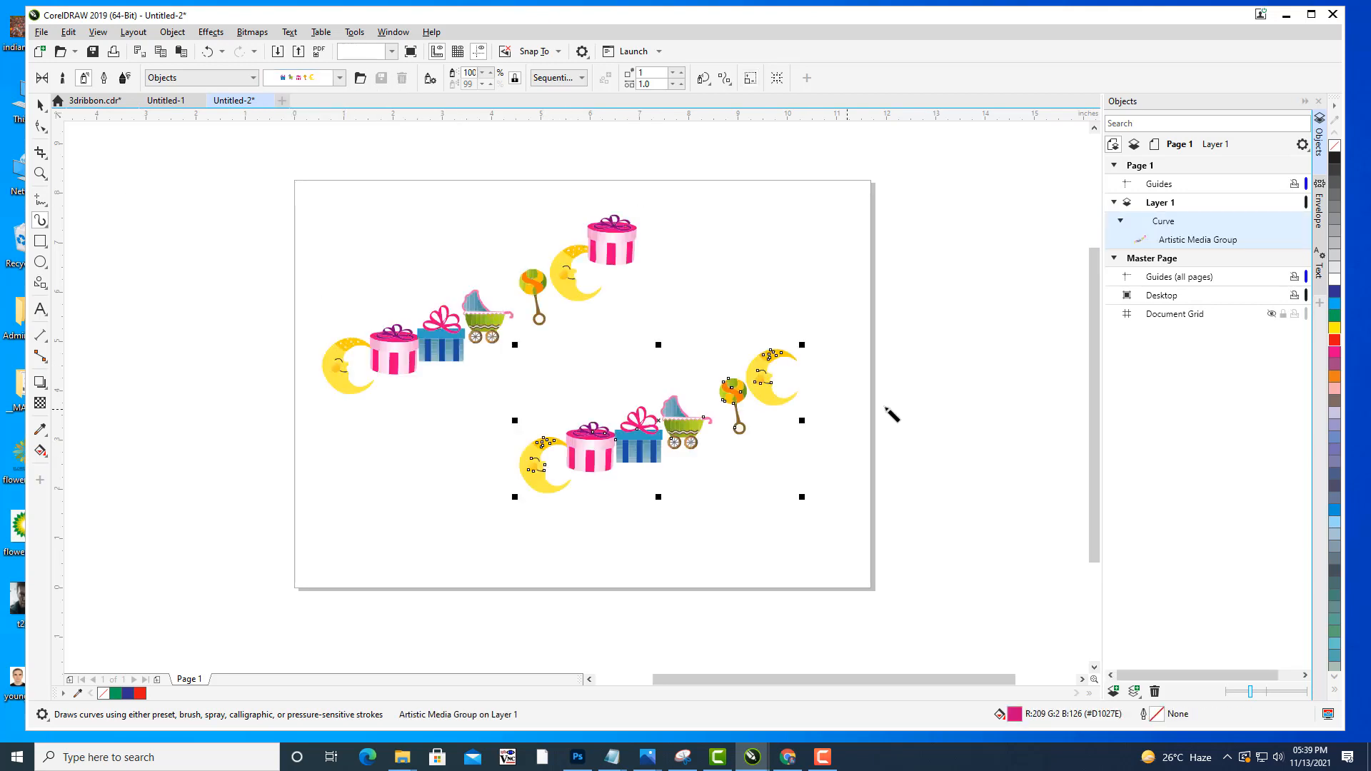
key("ctrl+z")
key("ctrl+z")
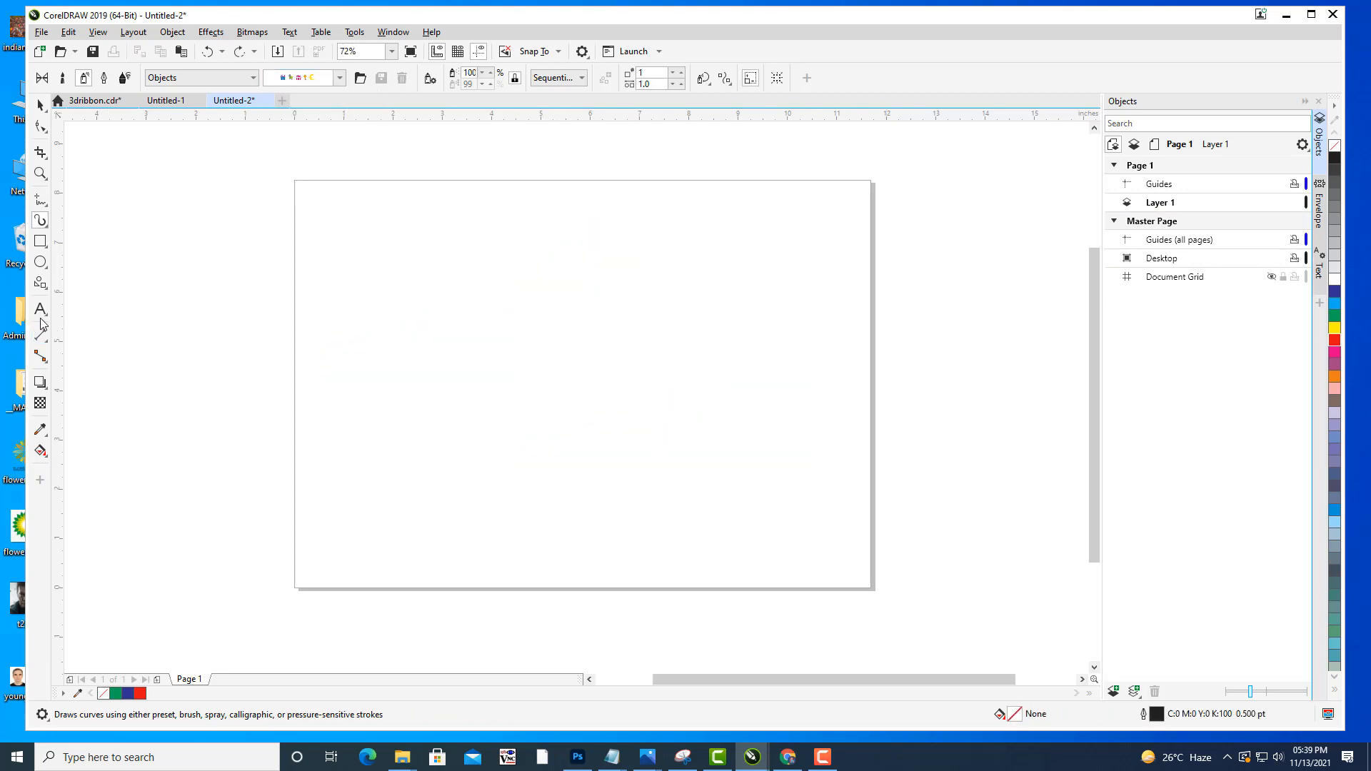
Add the artistic text ANIMATION CENTER in the upper part of the page and enlarge it to about 60 pt.
left_click(40, 311)
left_click(392, 268)
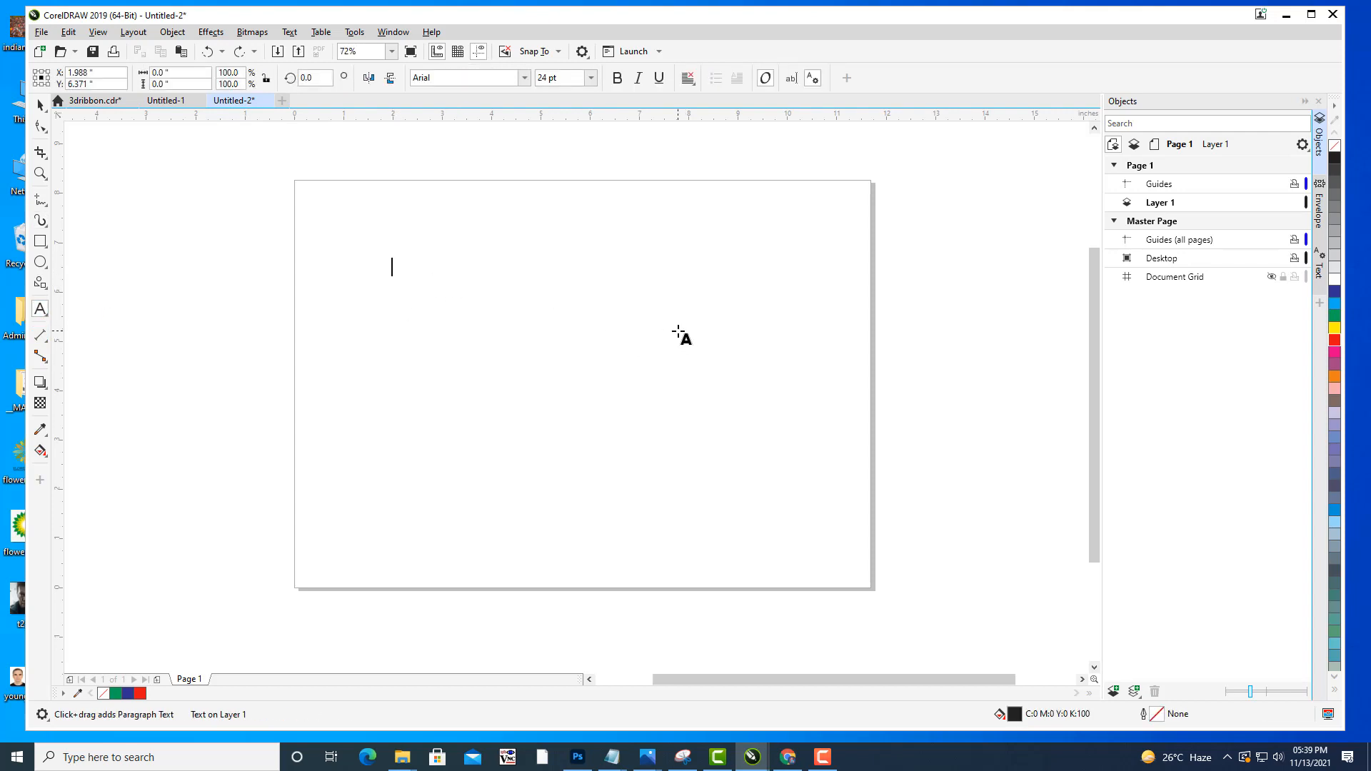
type("ANIMATIO")
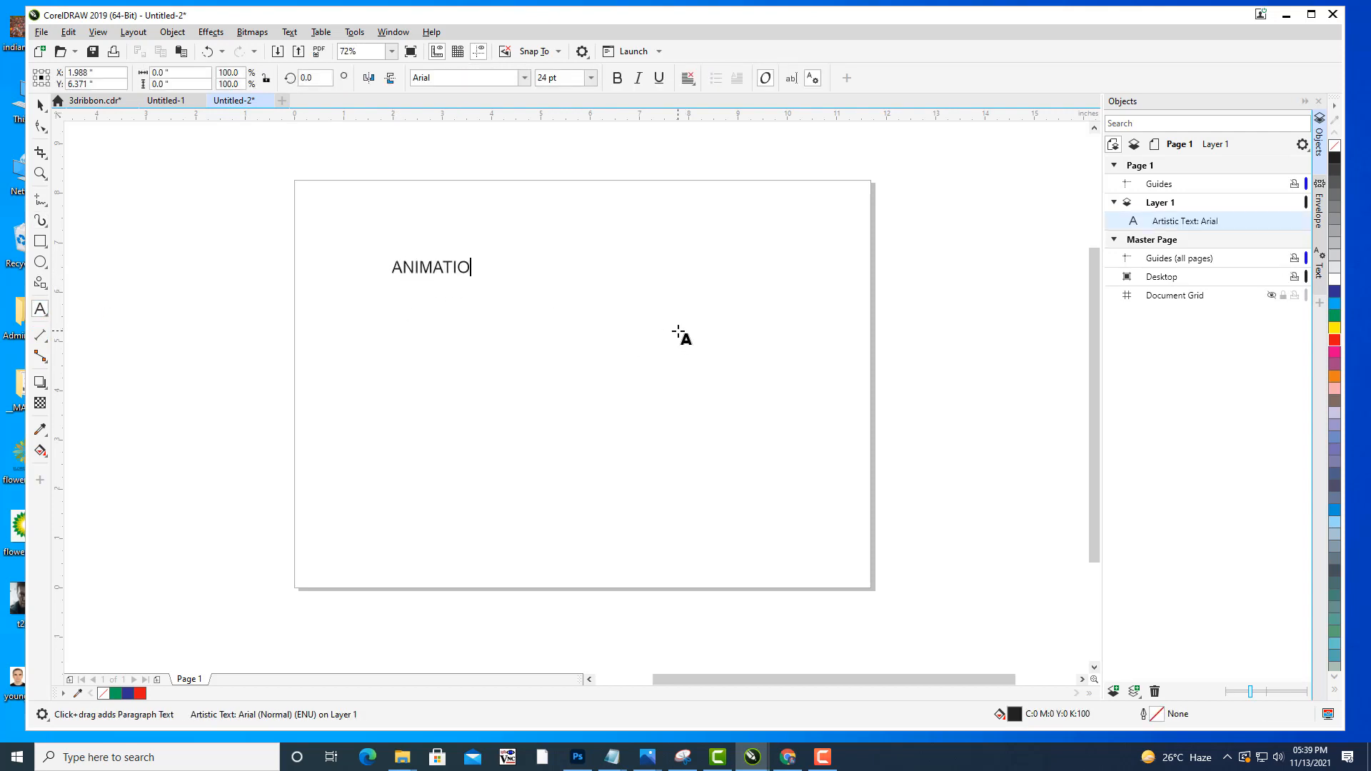
type("N CENTER")
key("Escape")
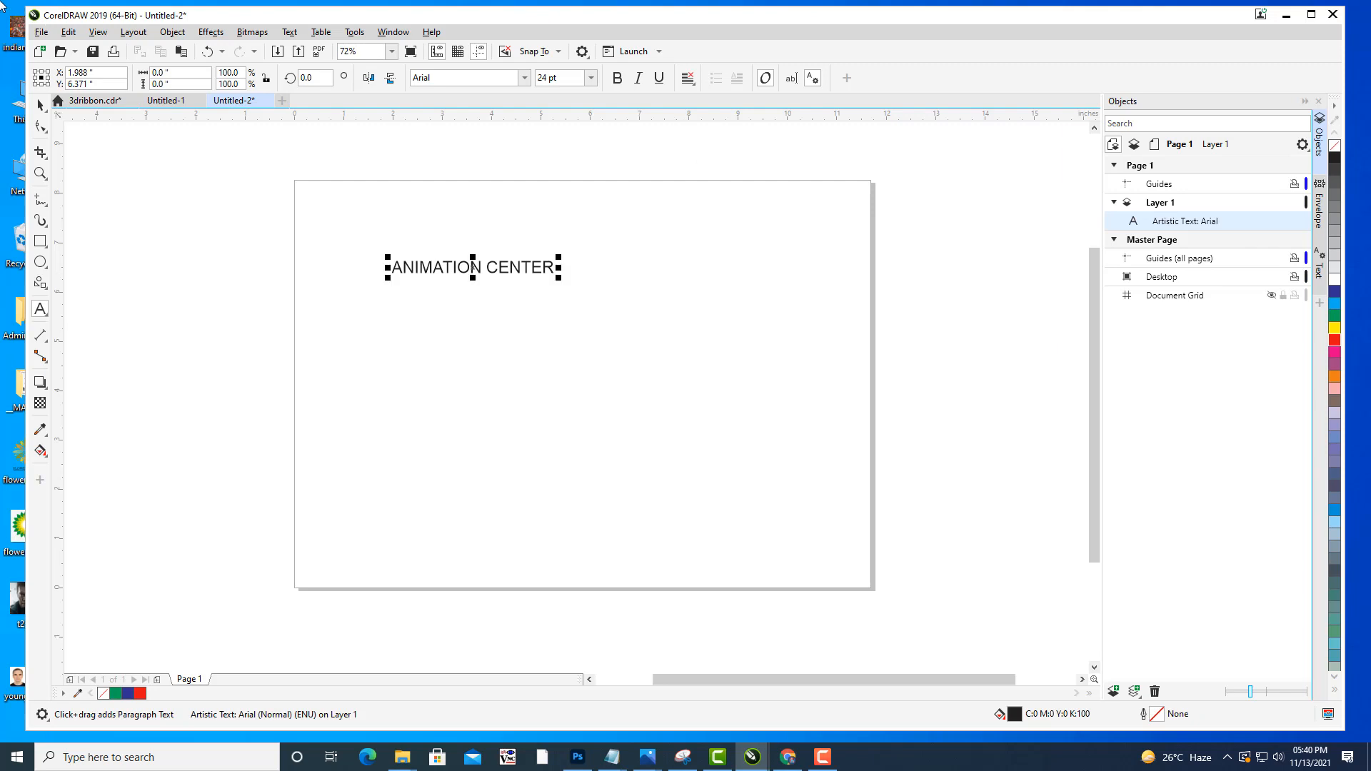
left_click(1335, 340)
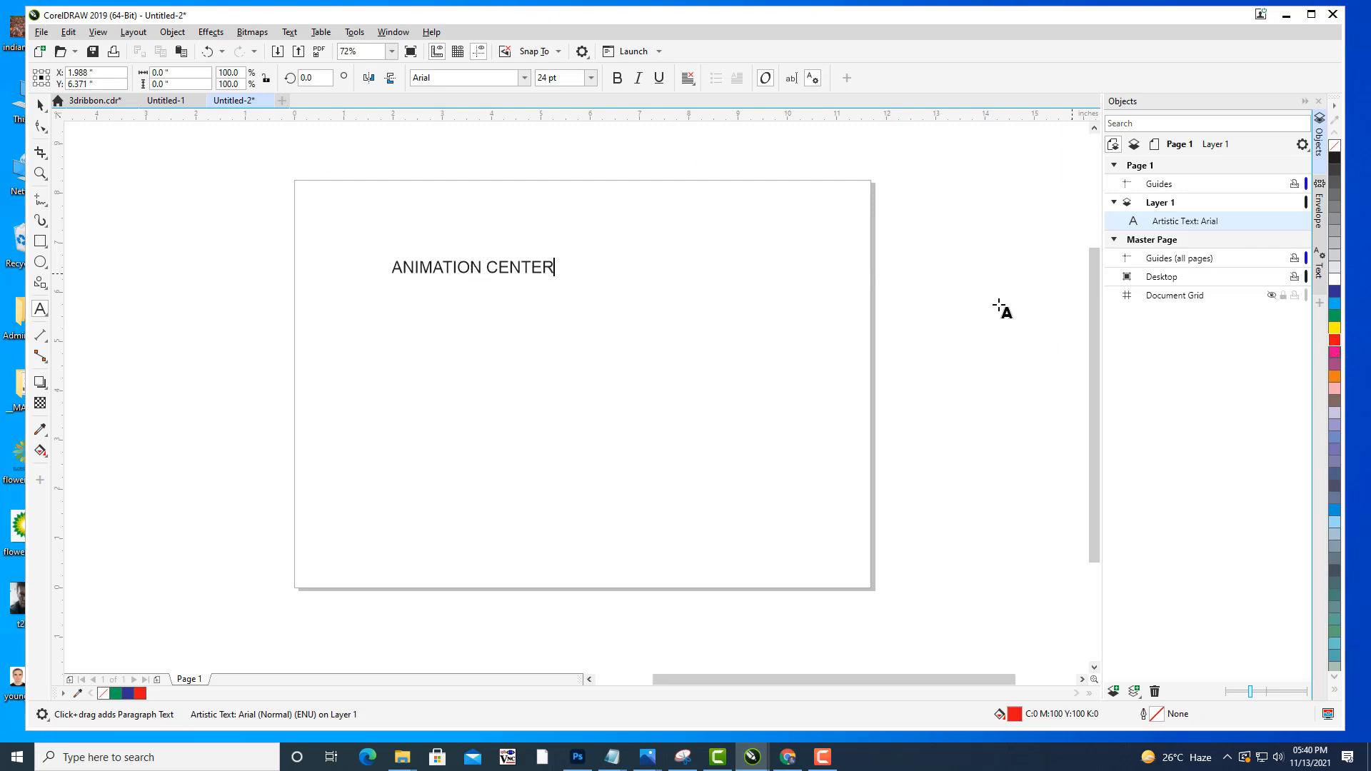
left_click(40, 105)
left_click_drag(564, 282, 637, 320)
left_click(578, 278)
Change the enlarged text's font to Comic Sans MS and give it a red fill.
left_click(447, 77)
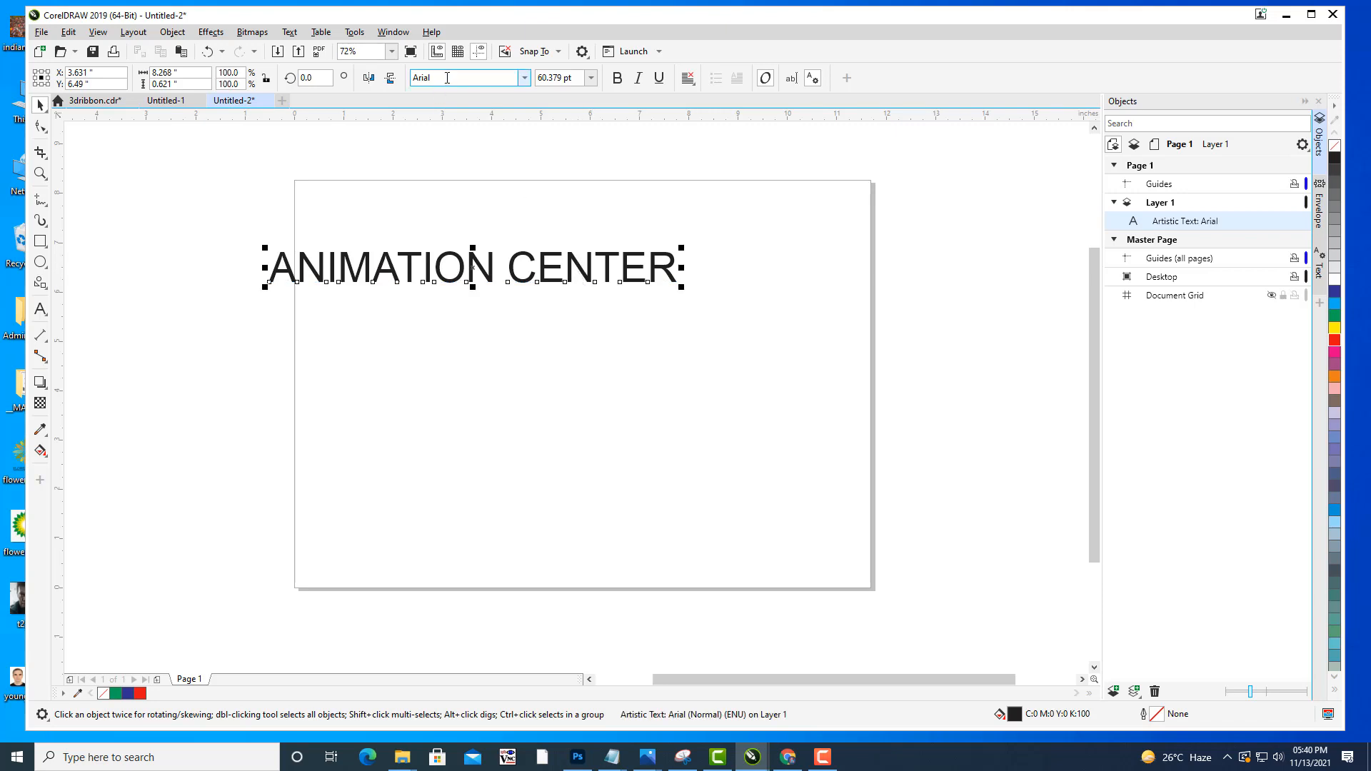
type("Comic Sans MS")
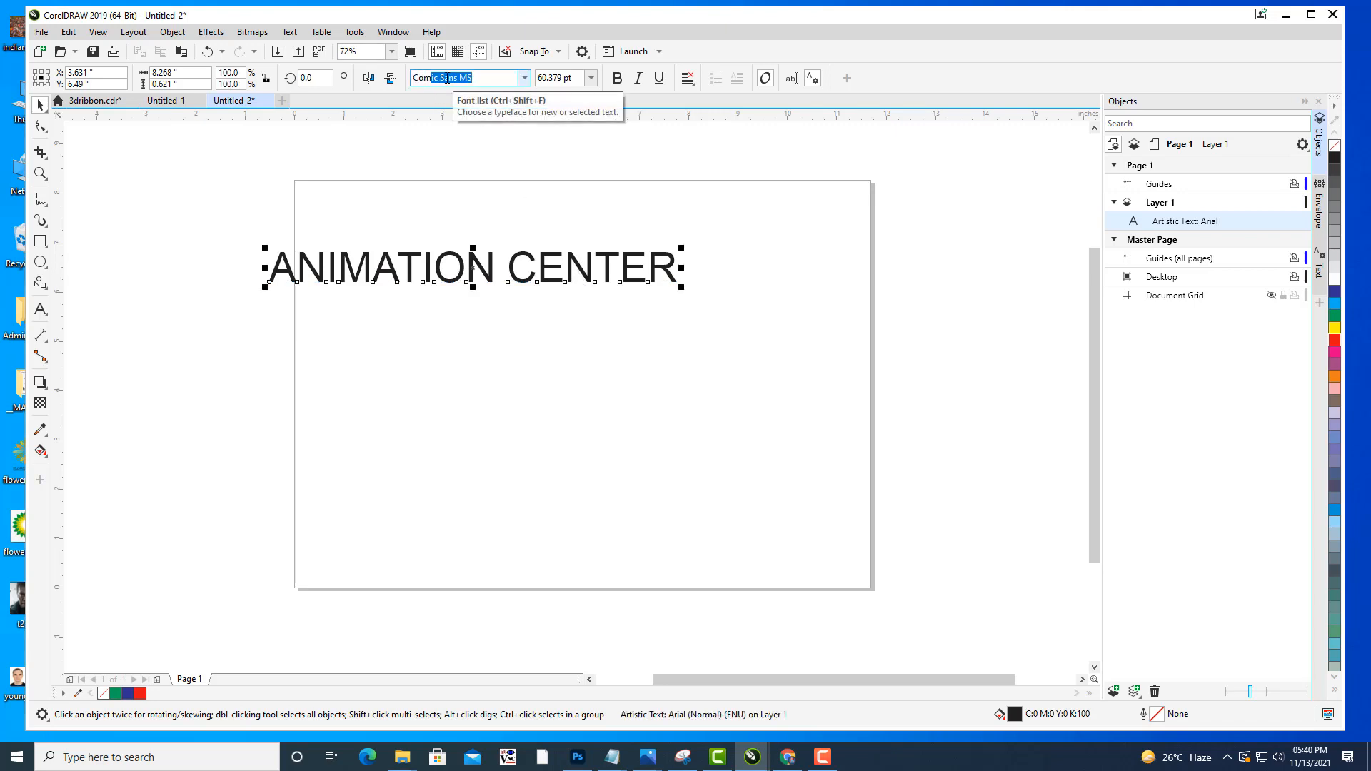
key("Return")
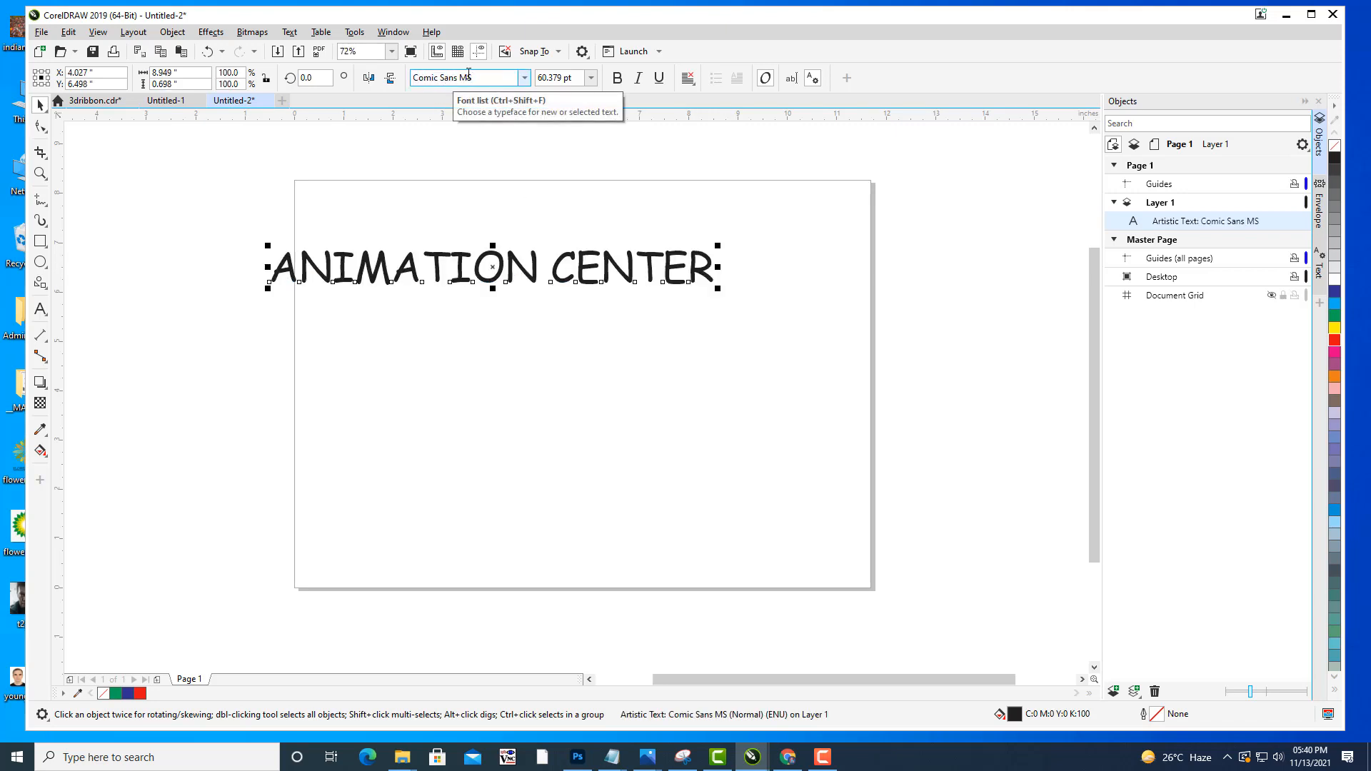
left_click(1334, 340)
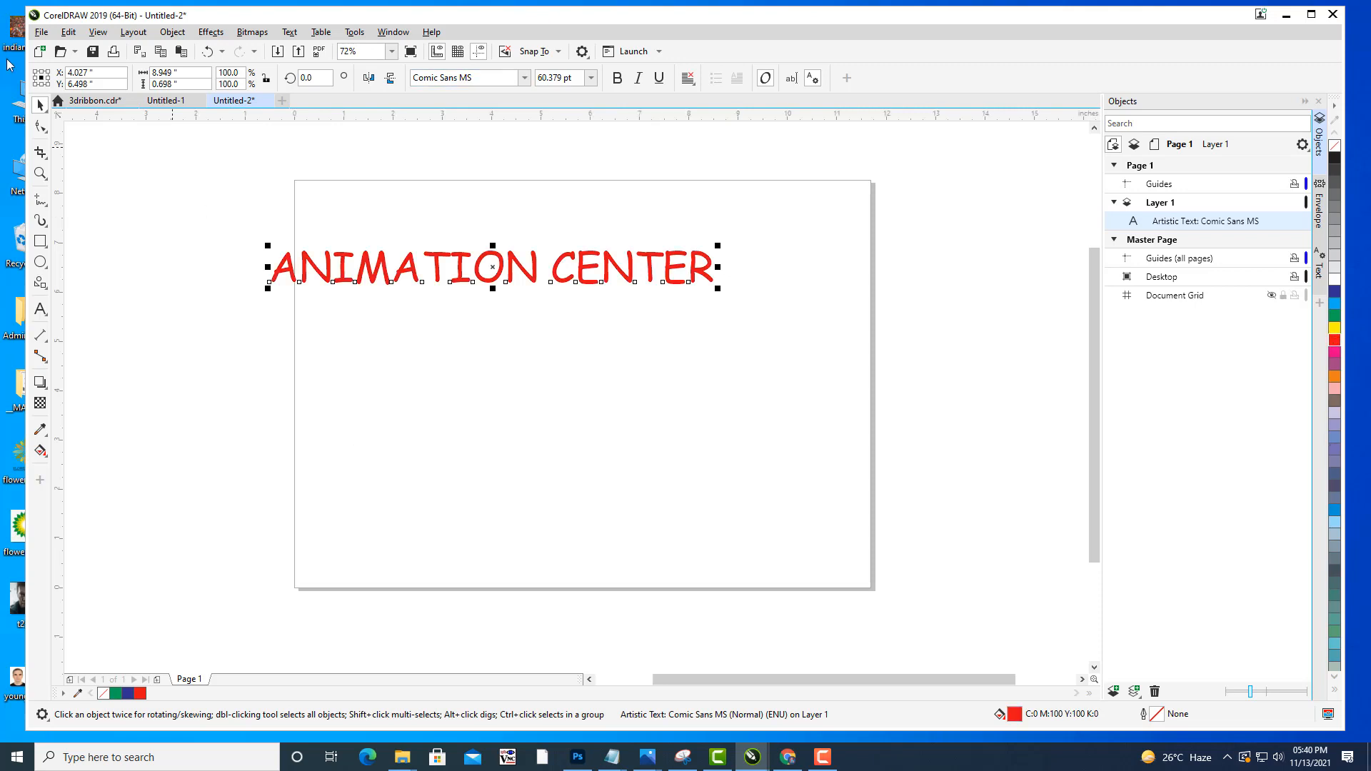
Move the red text fully onto the page, convert it to curves, and return to the Artistic Media tool.
left_click_drag(474, 271, 638, 305)
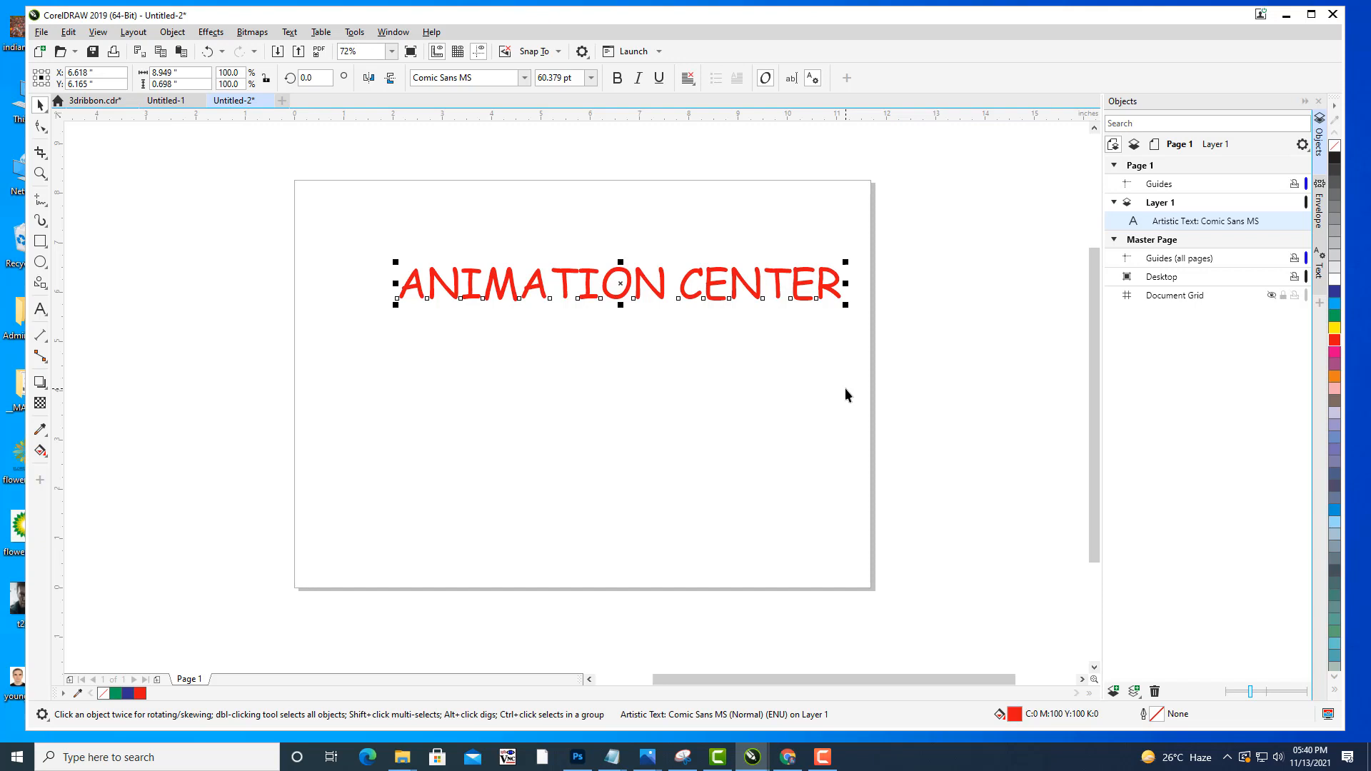
key("ctrl+q")
left_click_drag(744, 290, 712, 309)
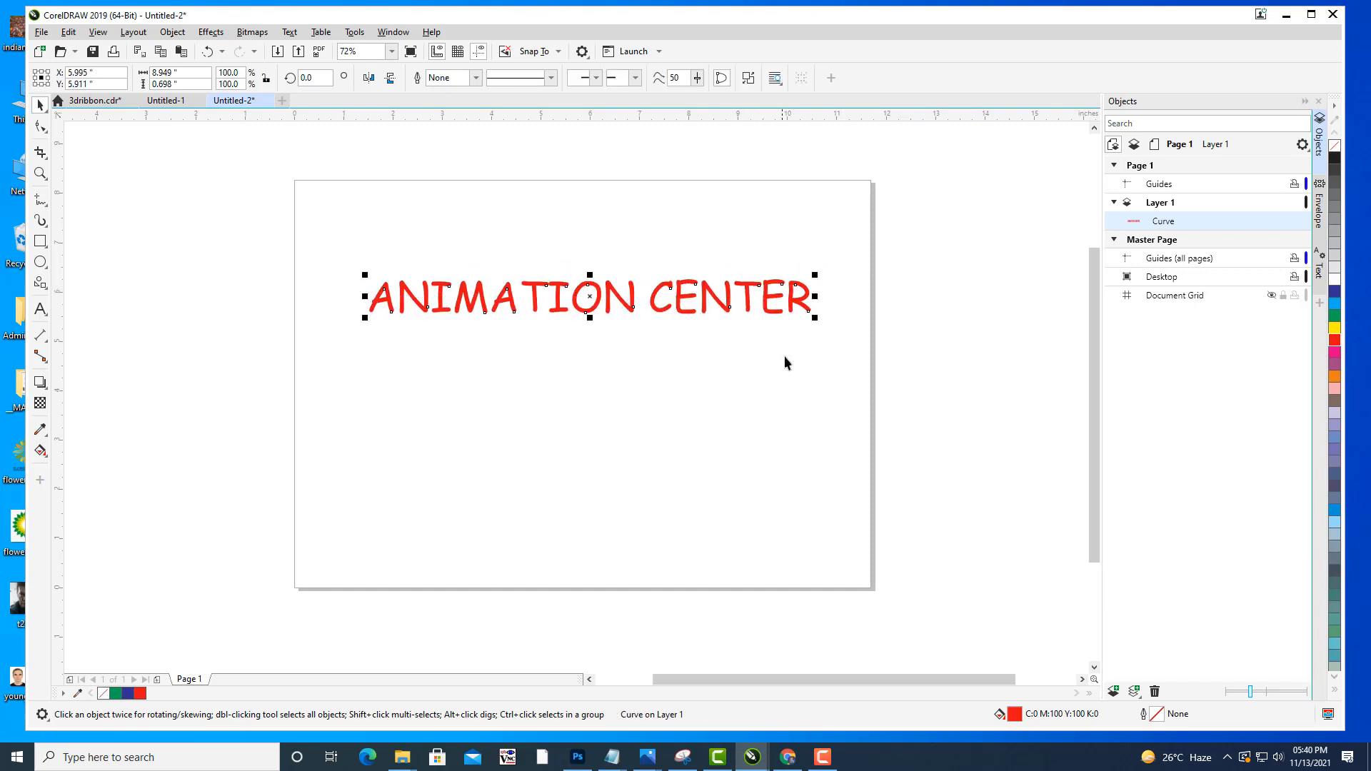
key("i")
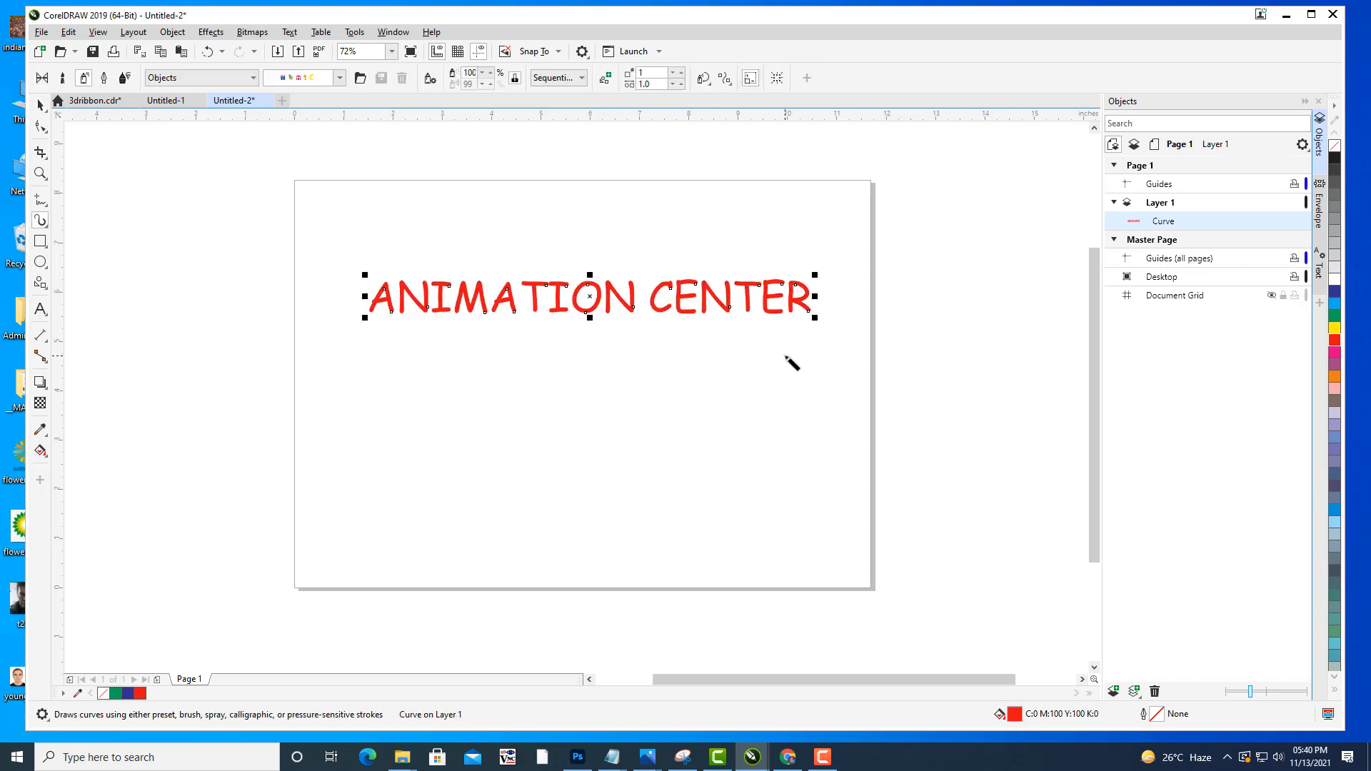
Set the spray category to Custom and reselect the ANIMATION CENTER curve for use with the Artistic Media tool.
left_click(249, 79)
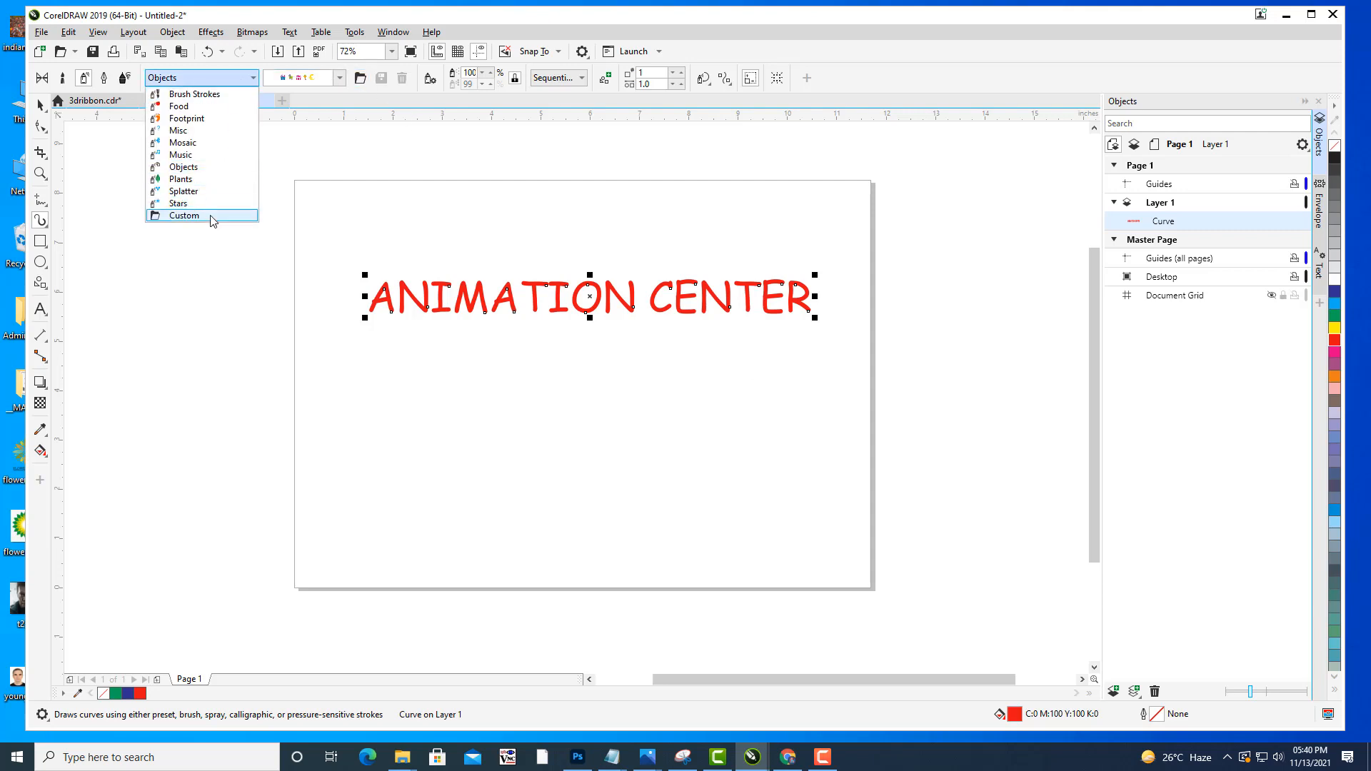
left_click(210, 215)
left_click(40, 105)
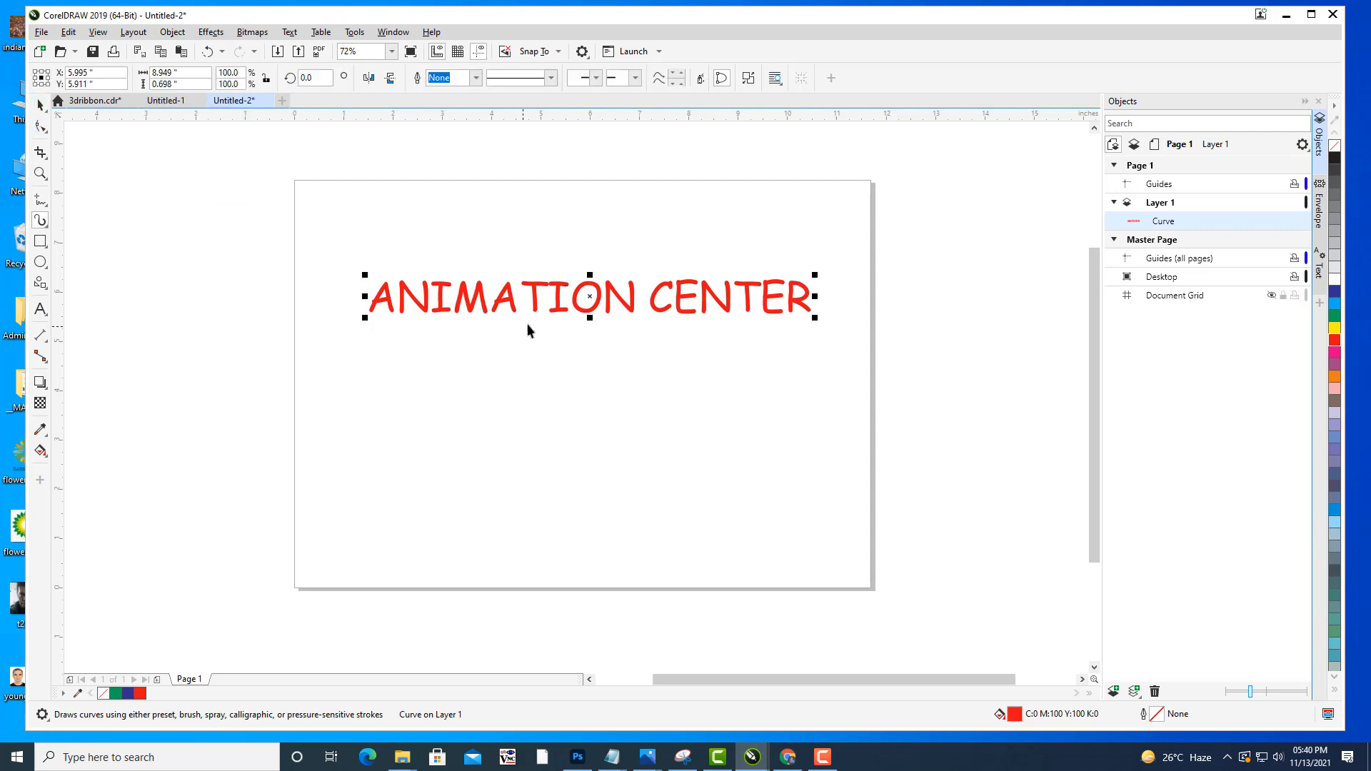
left_click(514, 299)
left_click(511, 300)
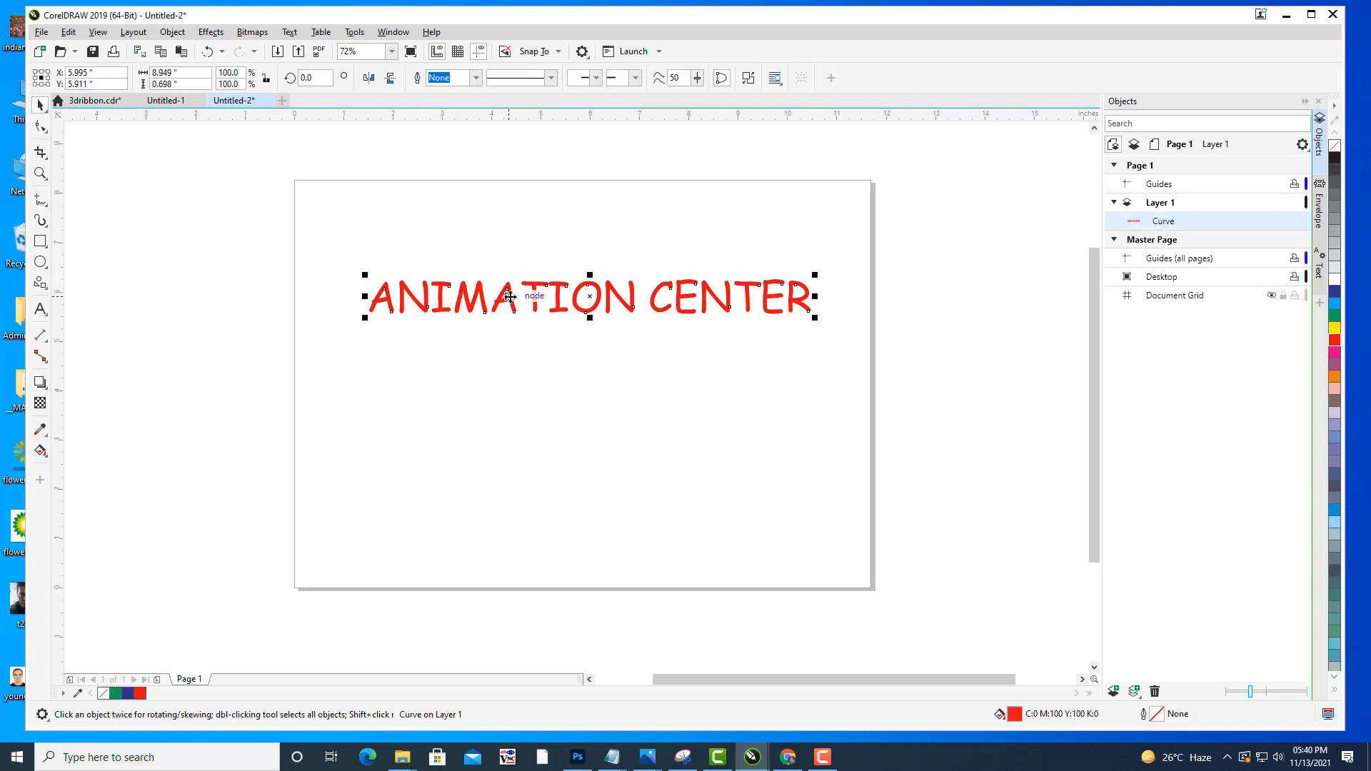
key("i")
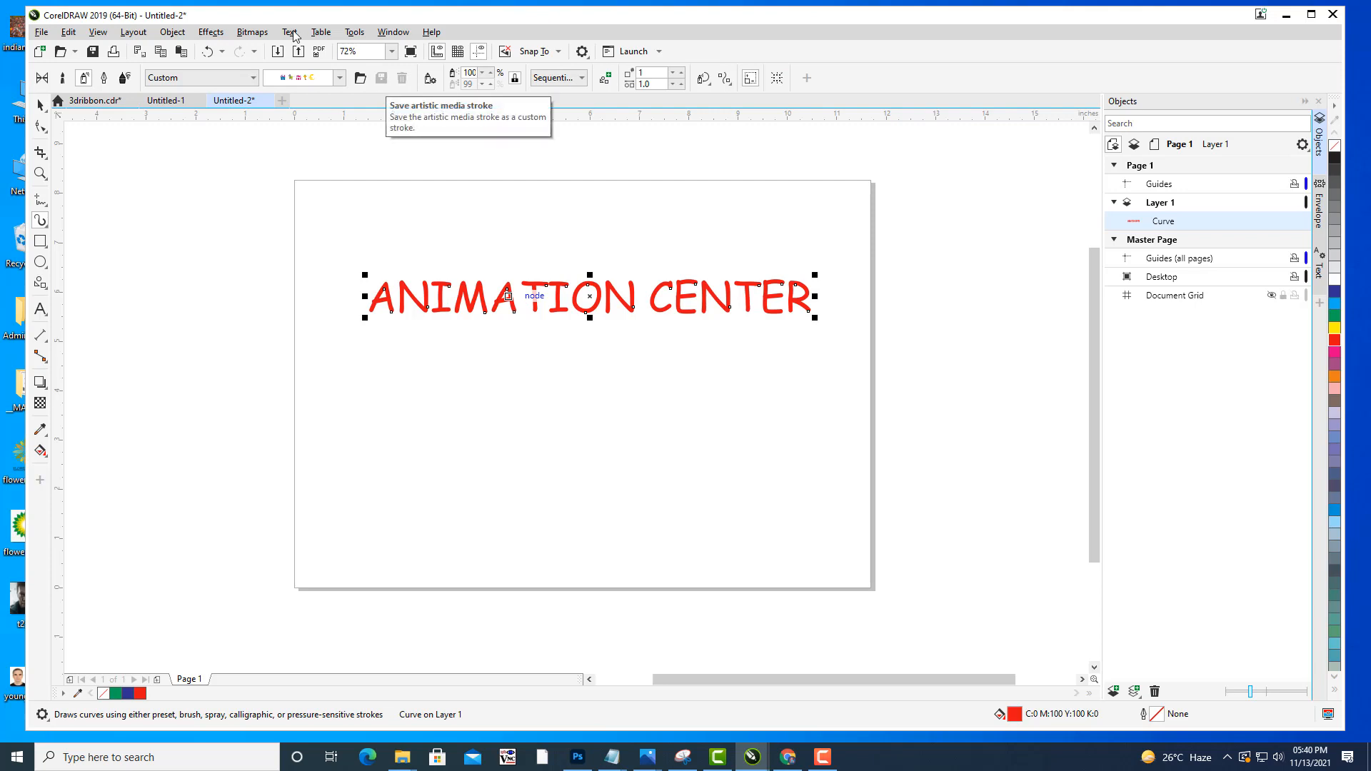
Go through the Brush, Calligraphic and Sprayer modes, trying the Footprint and Objects spray categories.
left_click(63, 77)
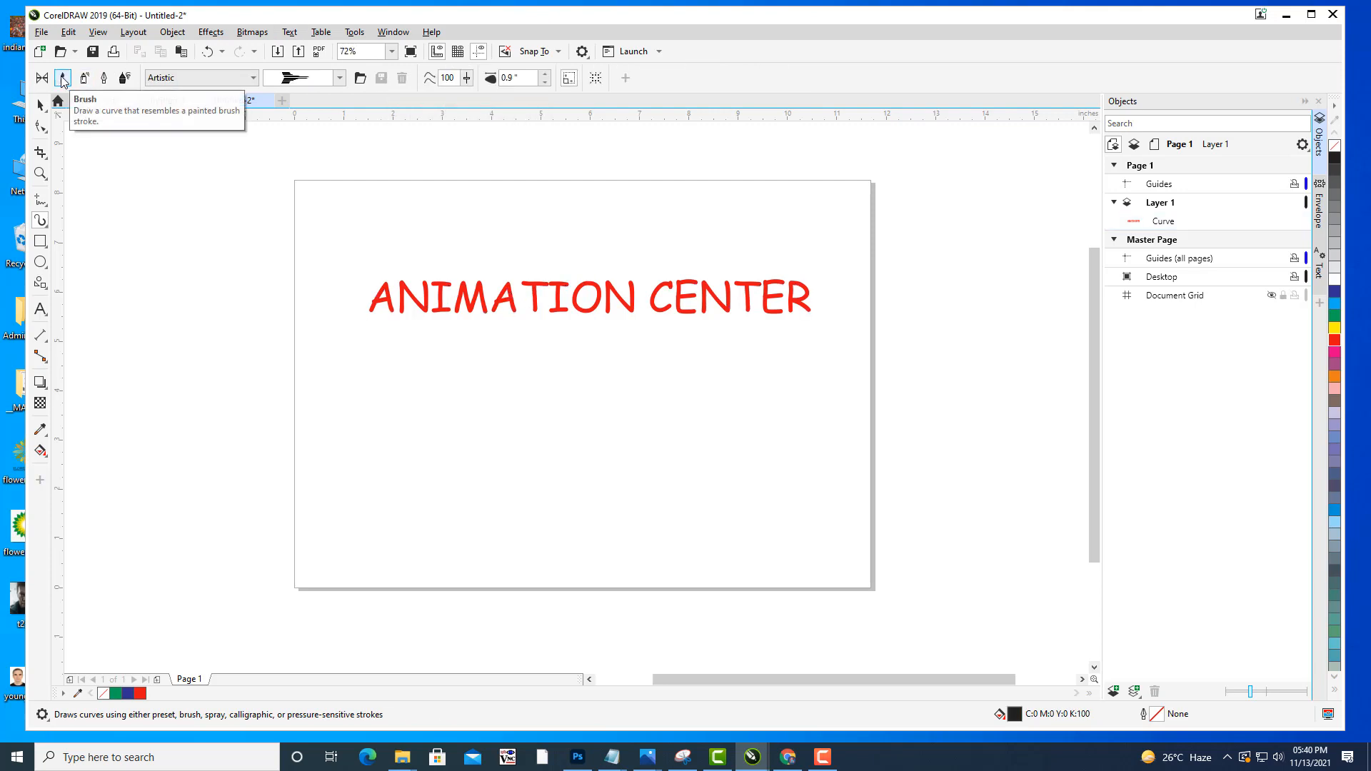
left_click(104, 80)
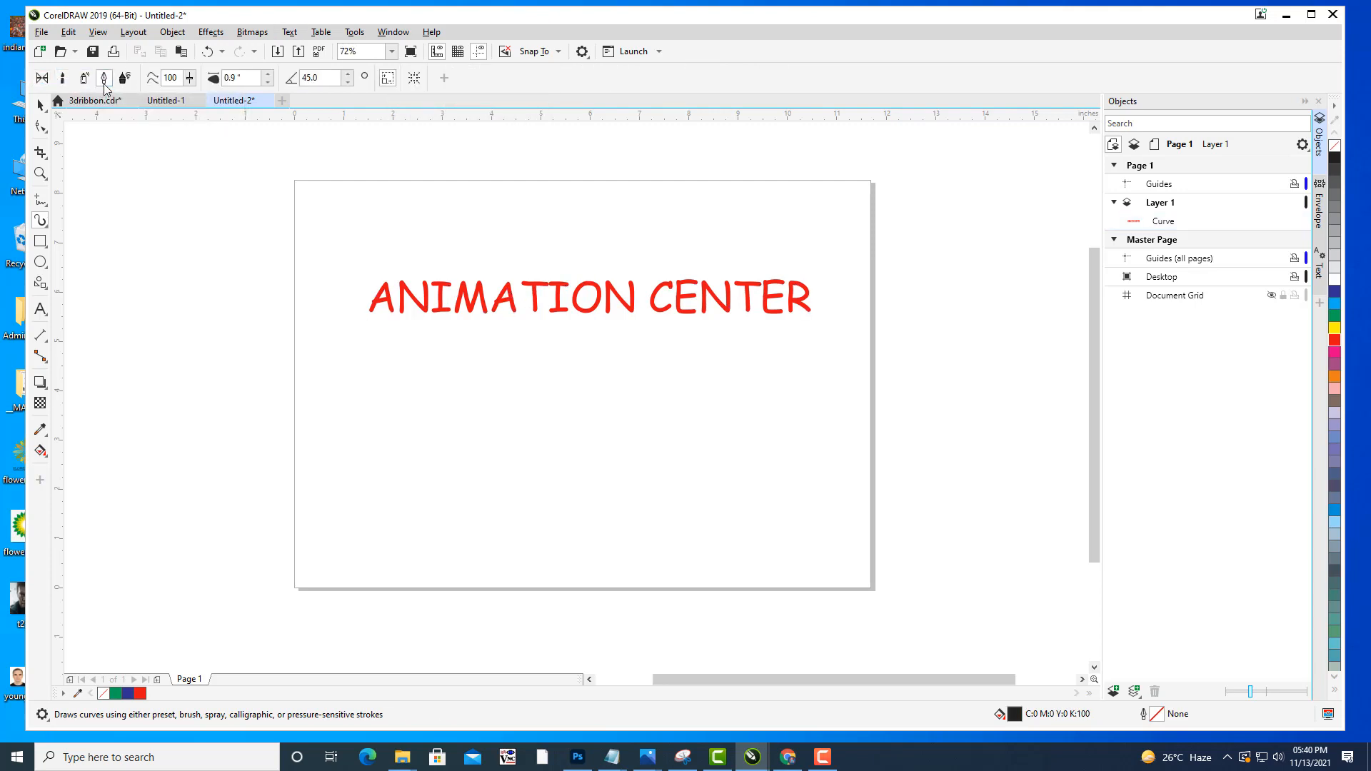
left_click(83, 78)
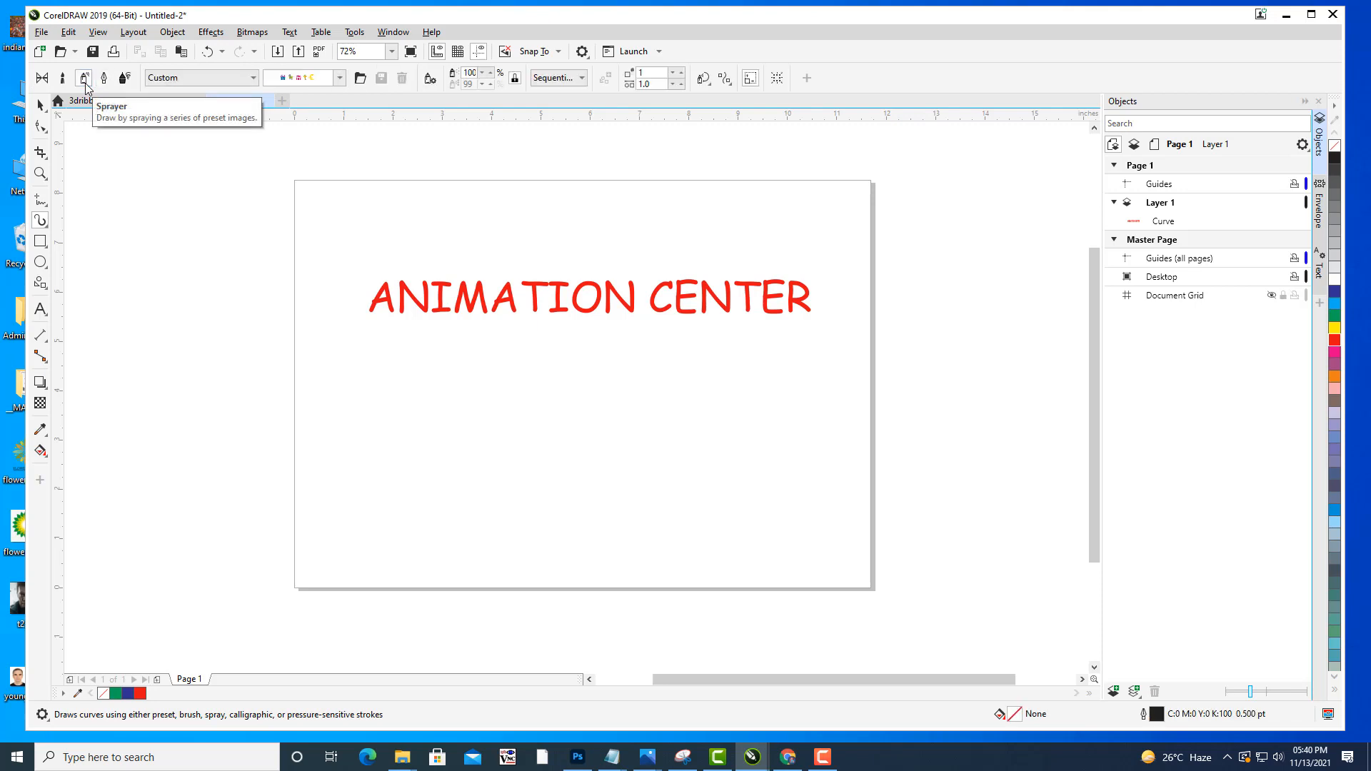
left_click(180, 79)
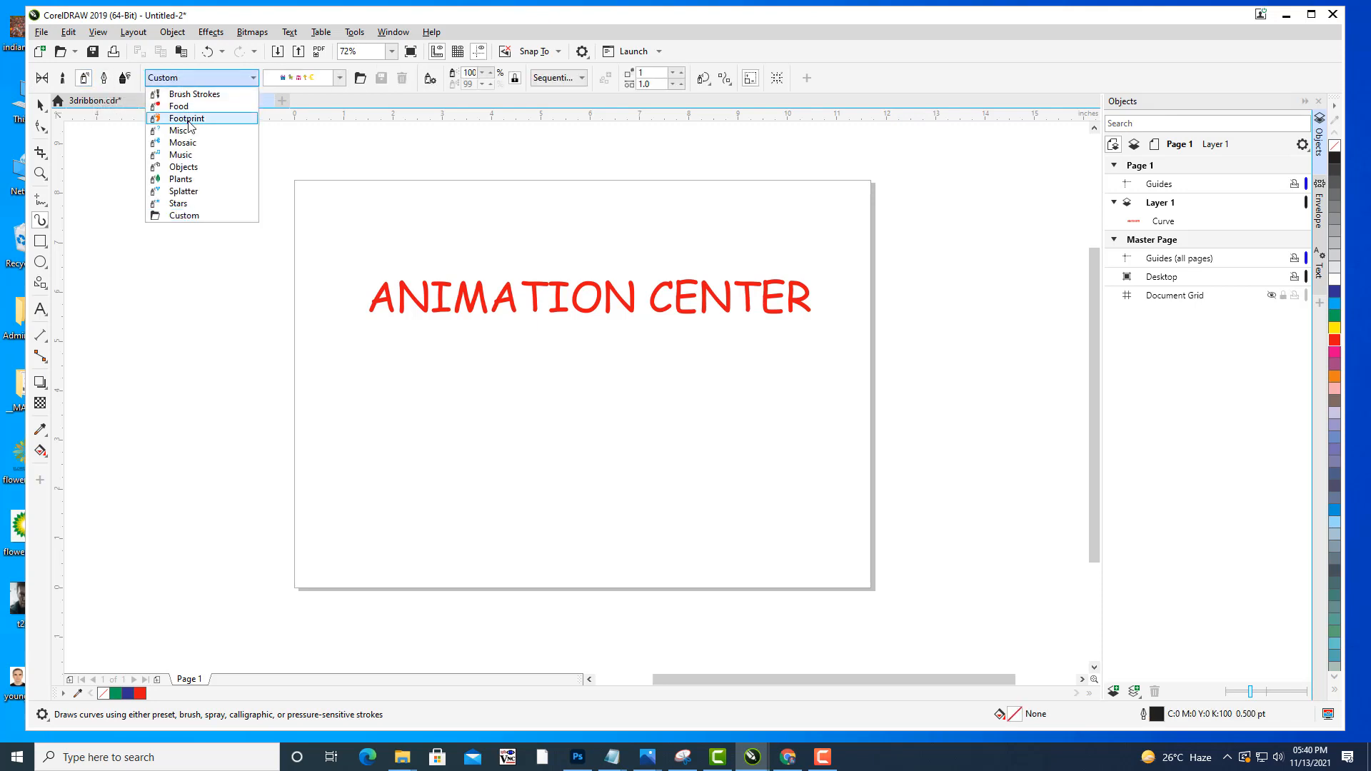
left_click(187, 118)
left_click(204, 80)
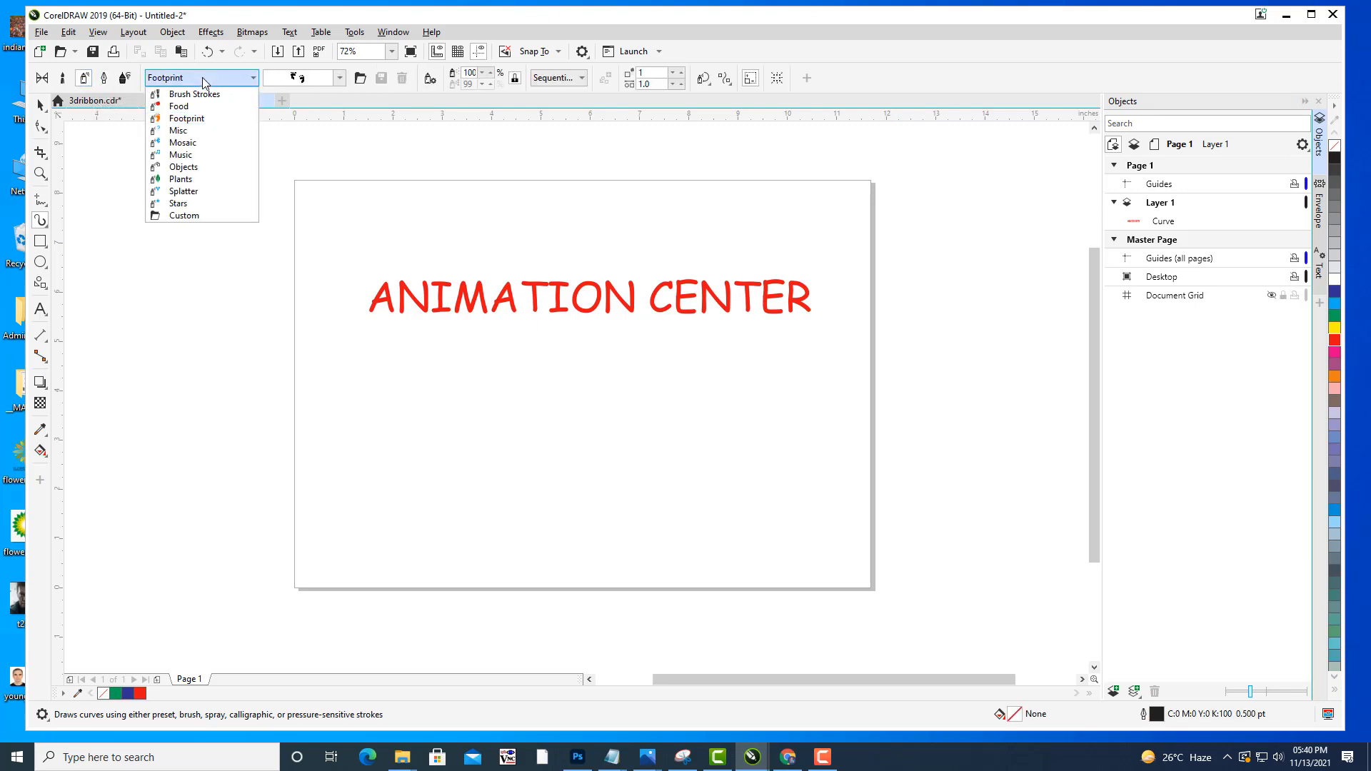
left_click(190, 167)
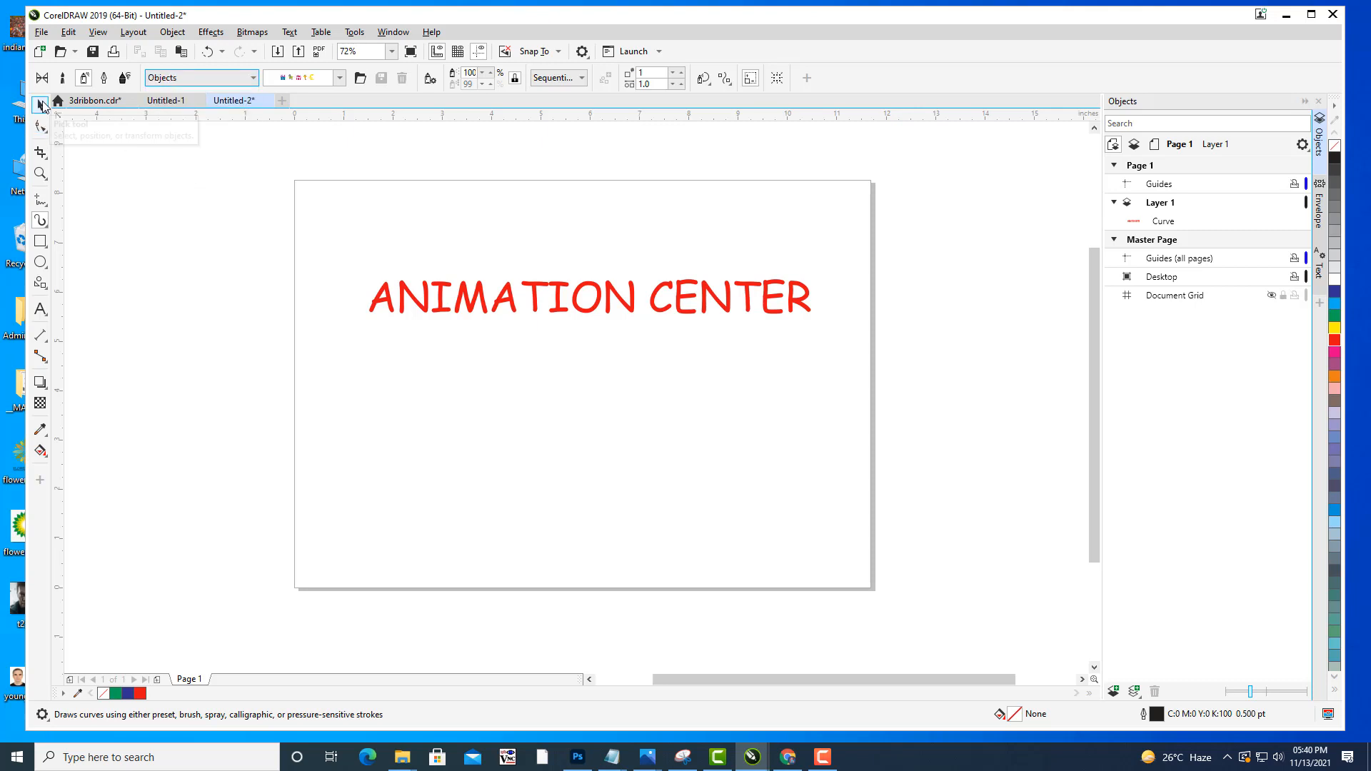
left_click(46, 106)
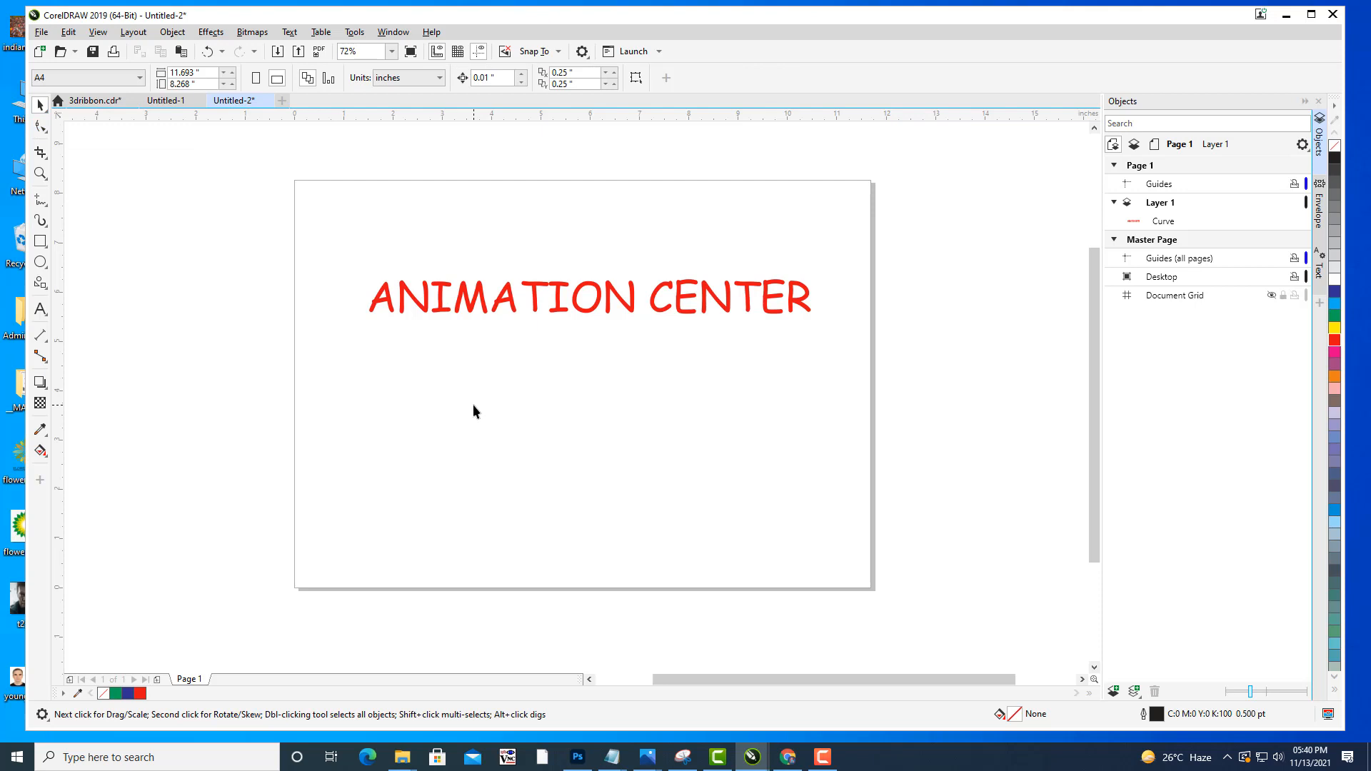
key("i")
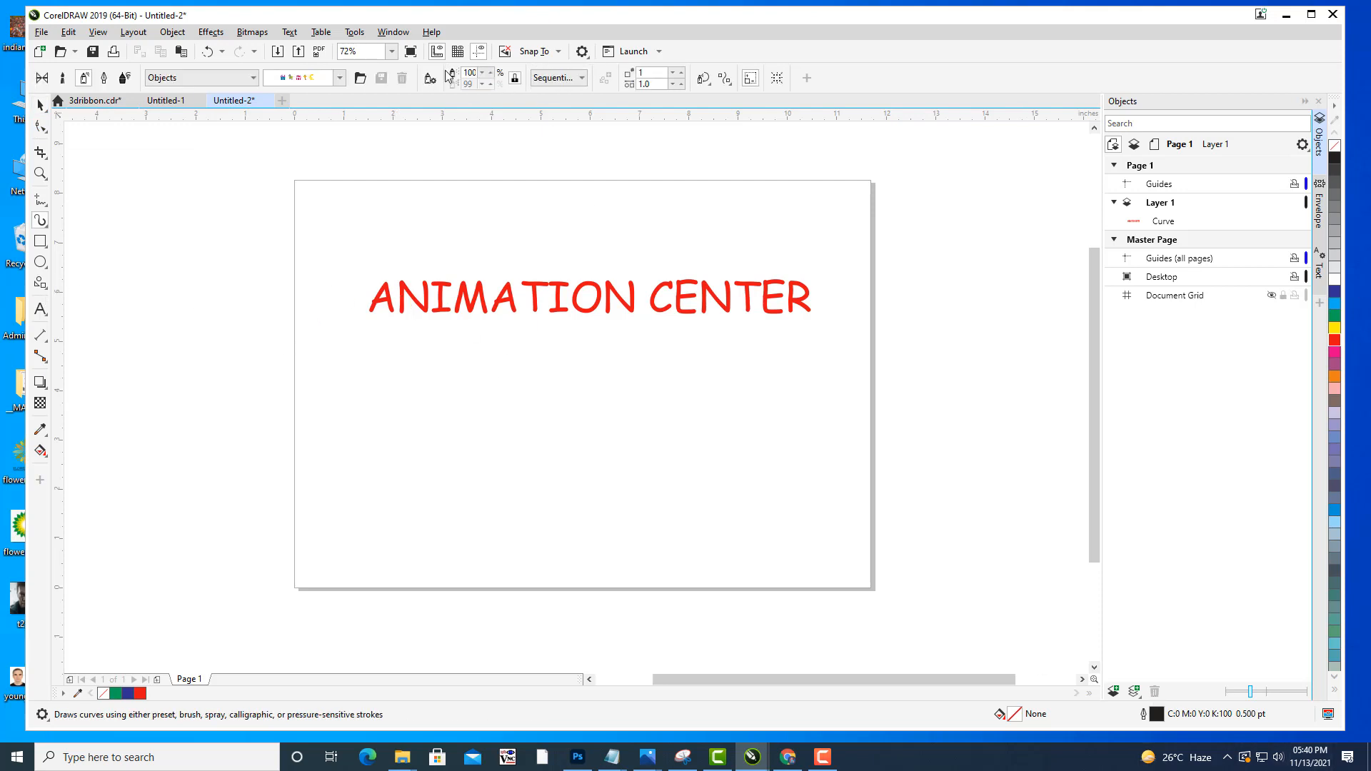
Open the Artistic Media docker and select the ANIMATION CENTER curve on the page.
left_click(393, 31)
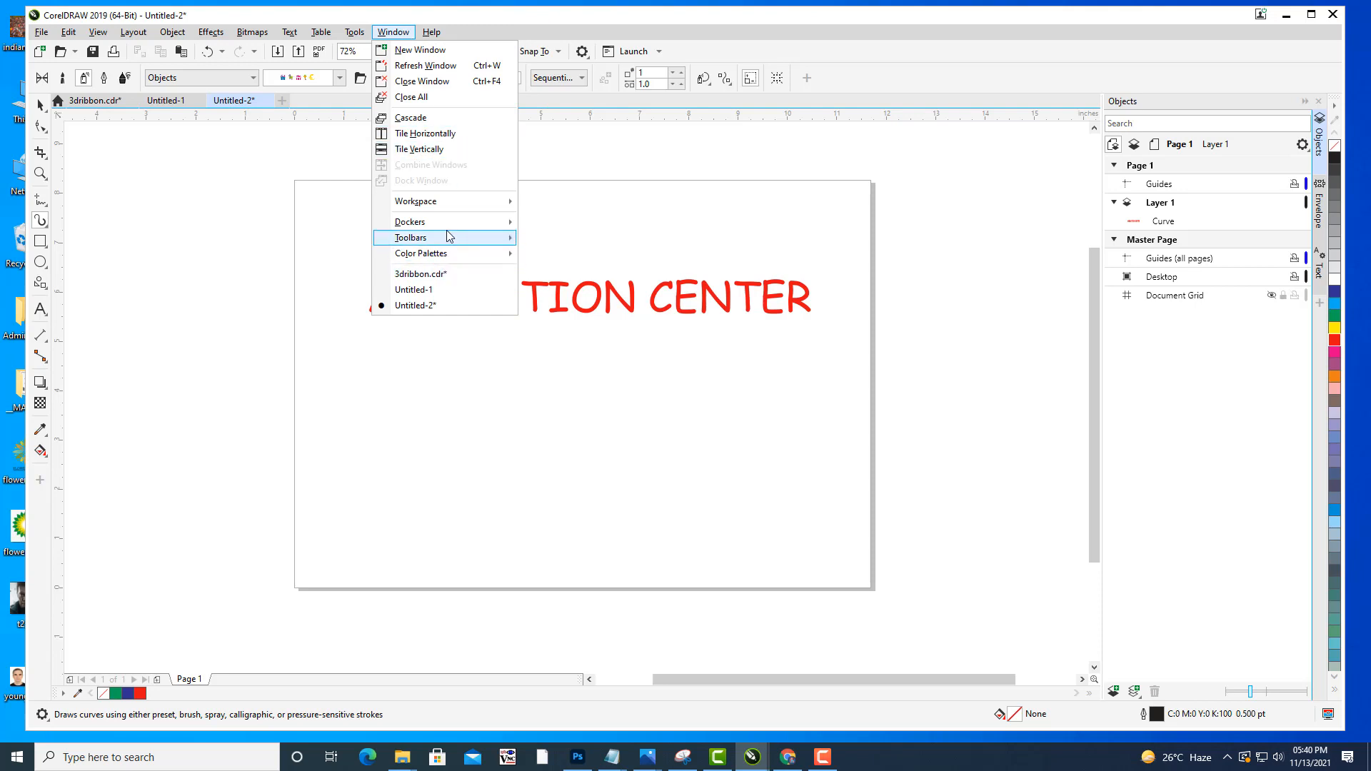
mouse_move(450, 222)
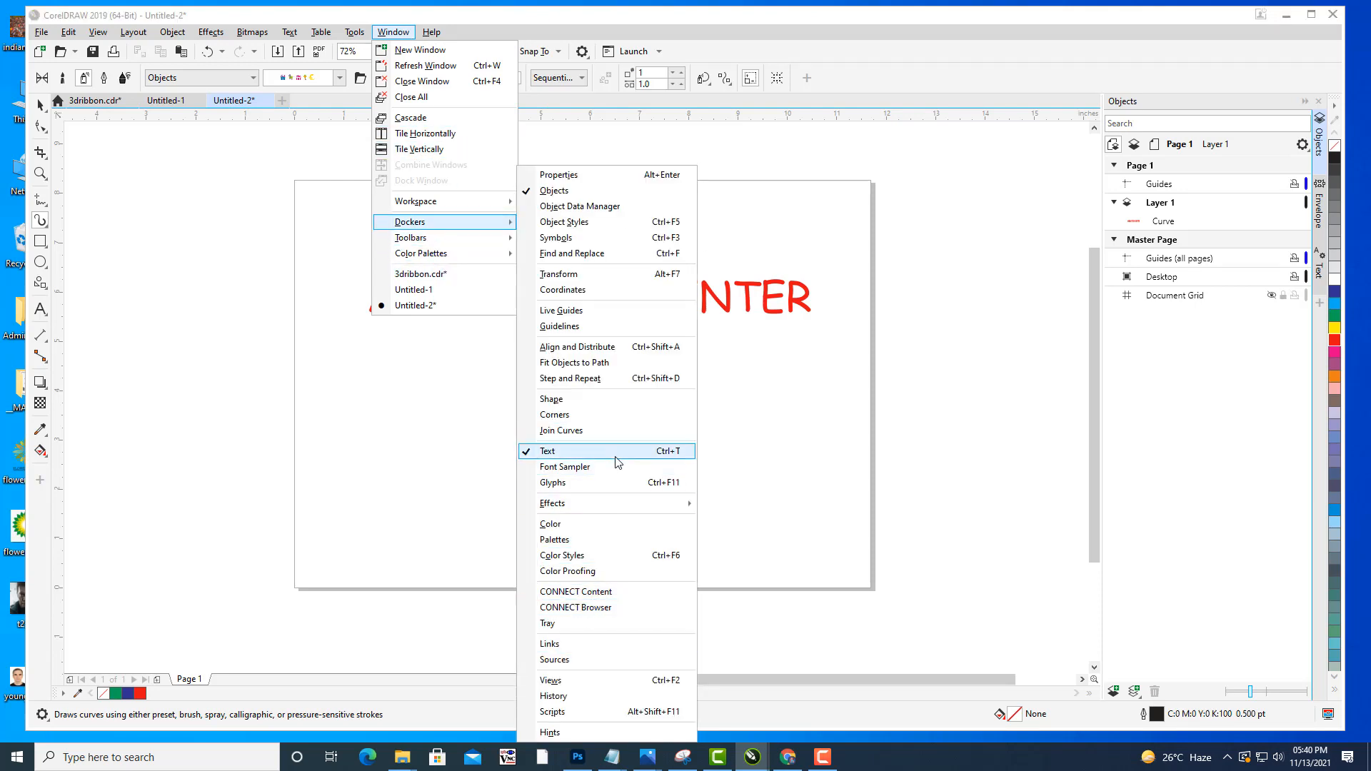
mouse_move(629, 503)
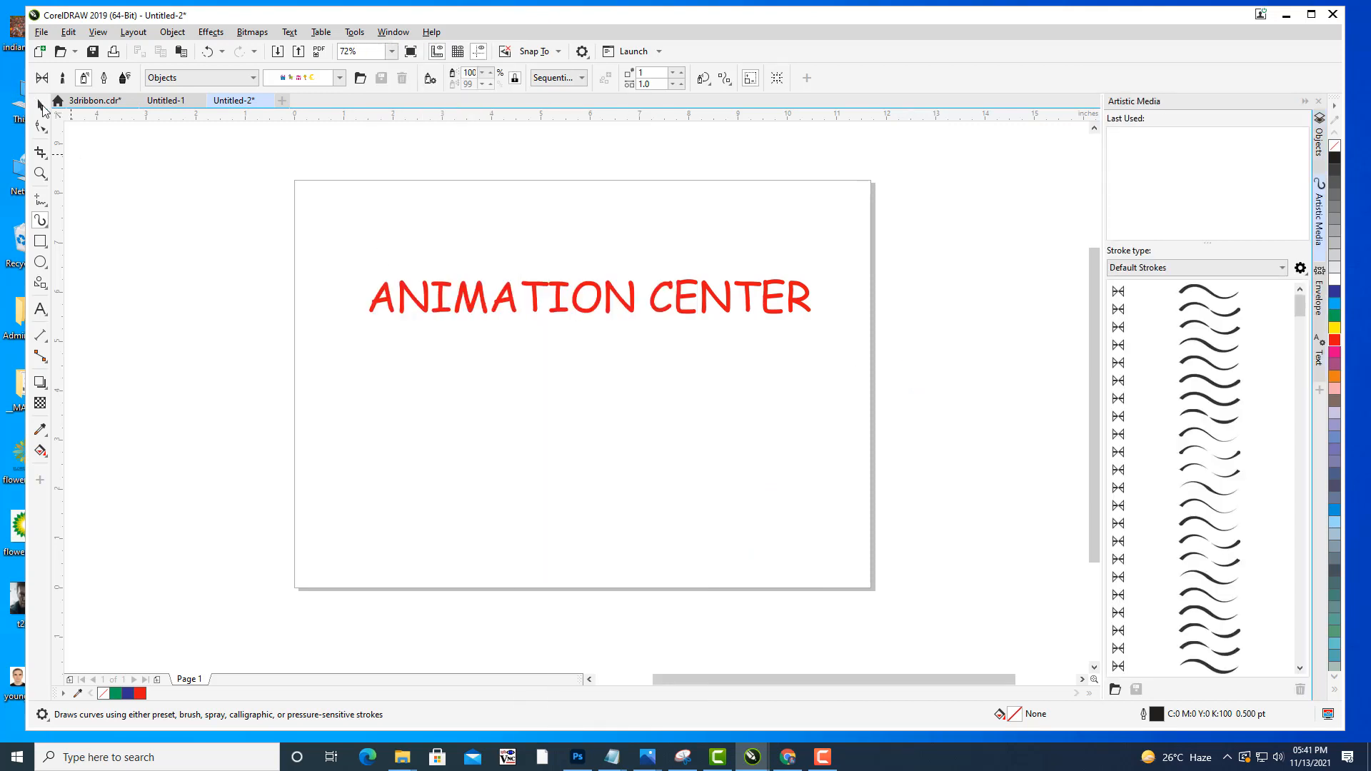
left_click(41, 105)
left_click(602, 299)
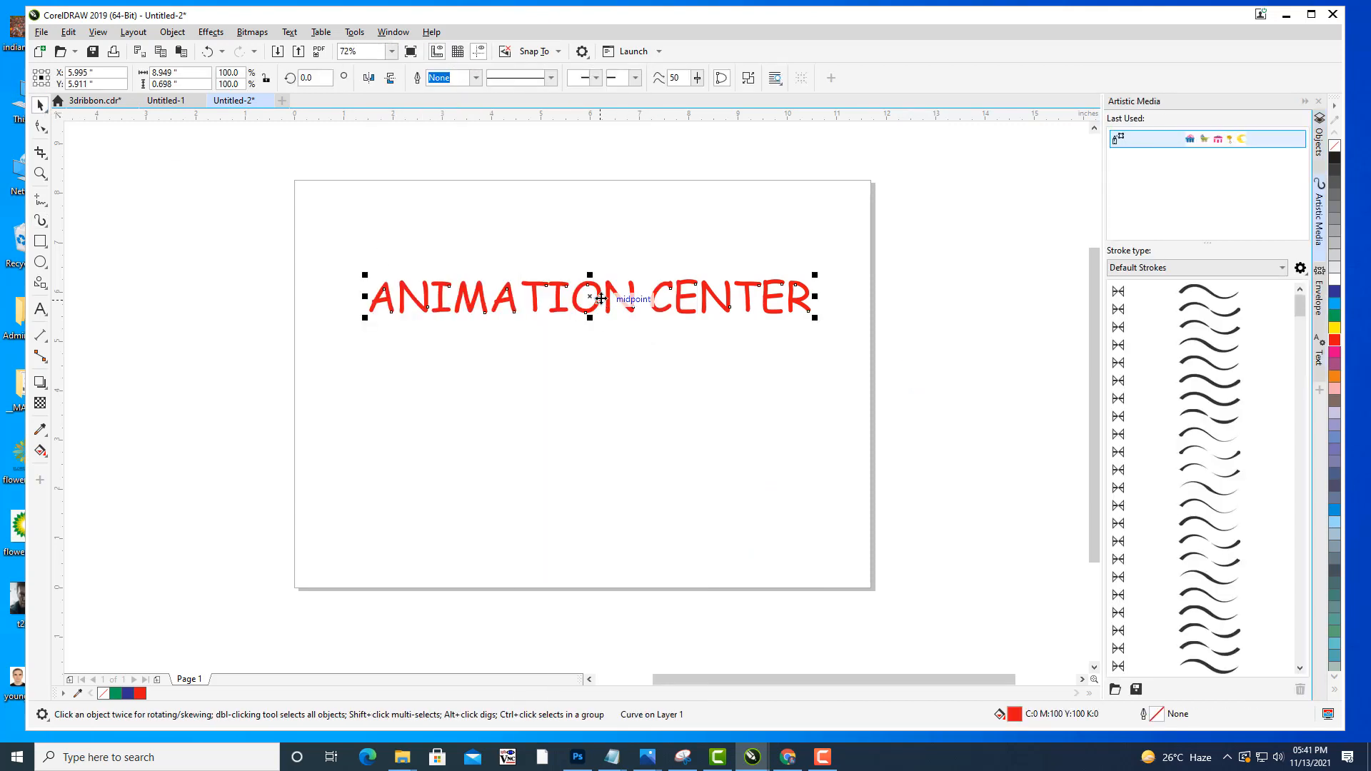
Save the selected ANIMATION CENTER curve as a custom artistic media brush named ANIMATIONBRUSH in the Artistic Media folder.
left_click(1137, 691)
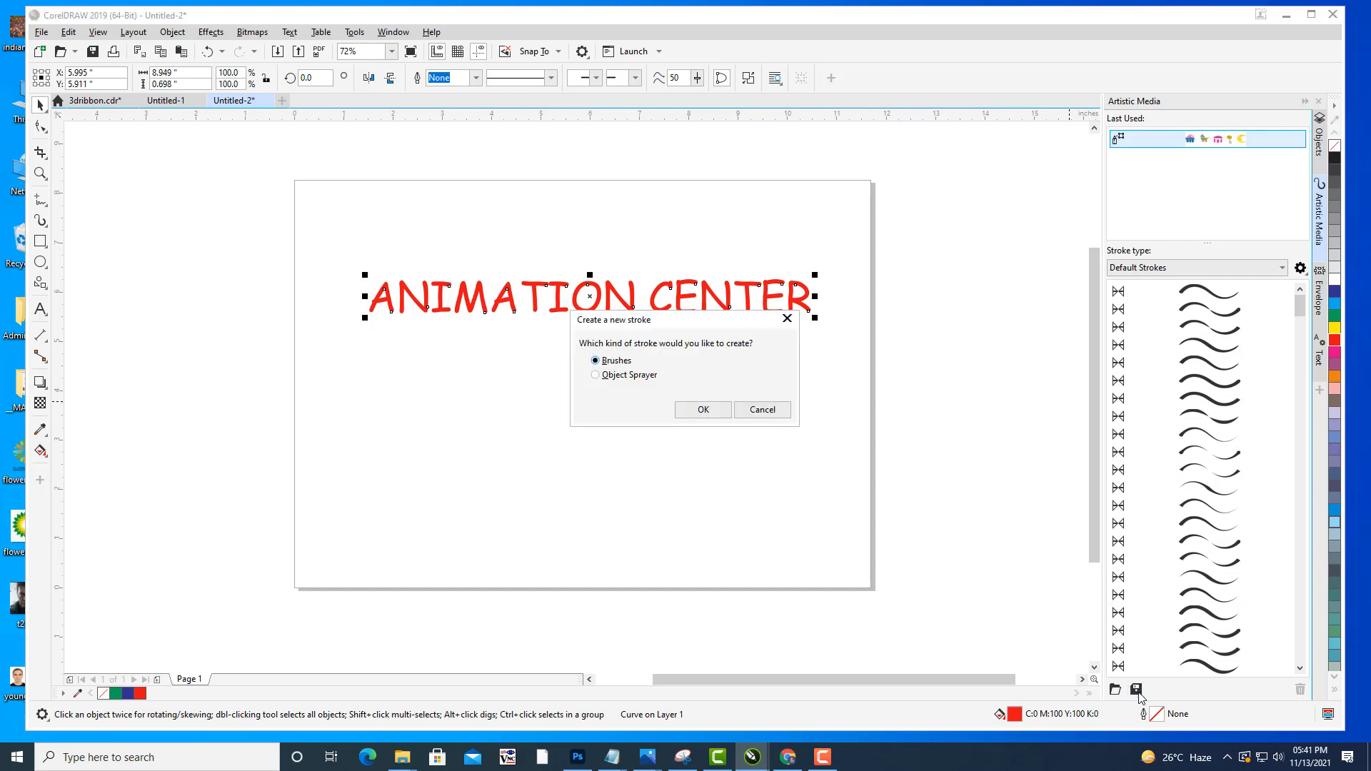
left_click(596, 375)
left_click(697, 418)
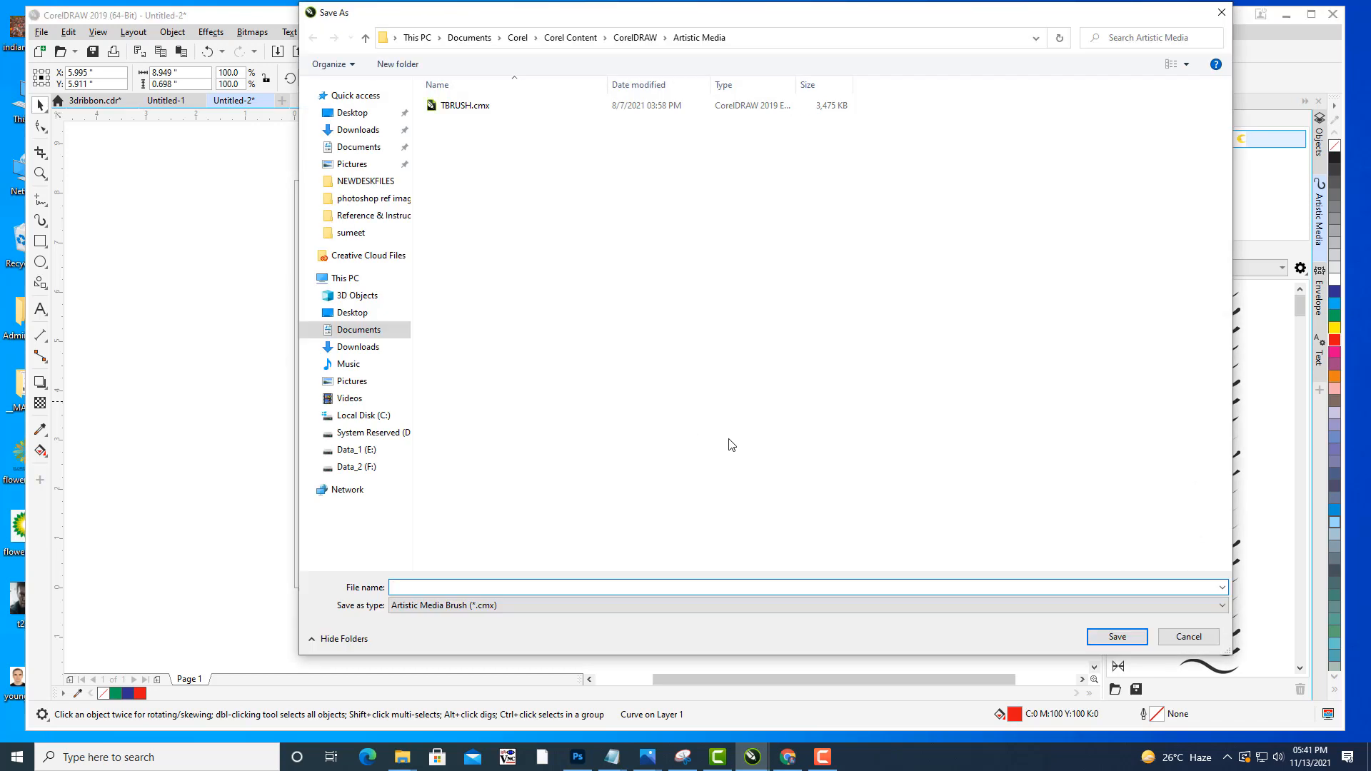
type("ANIMA")
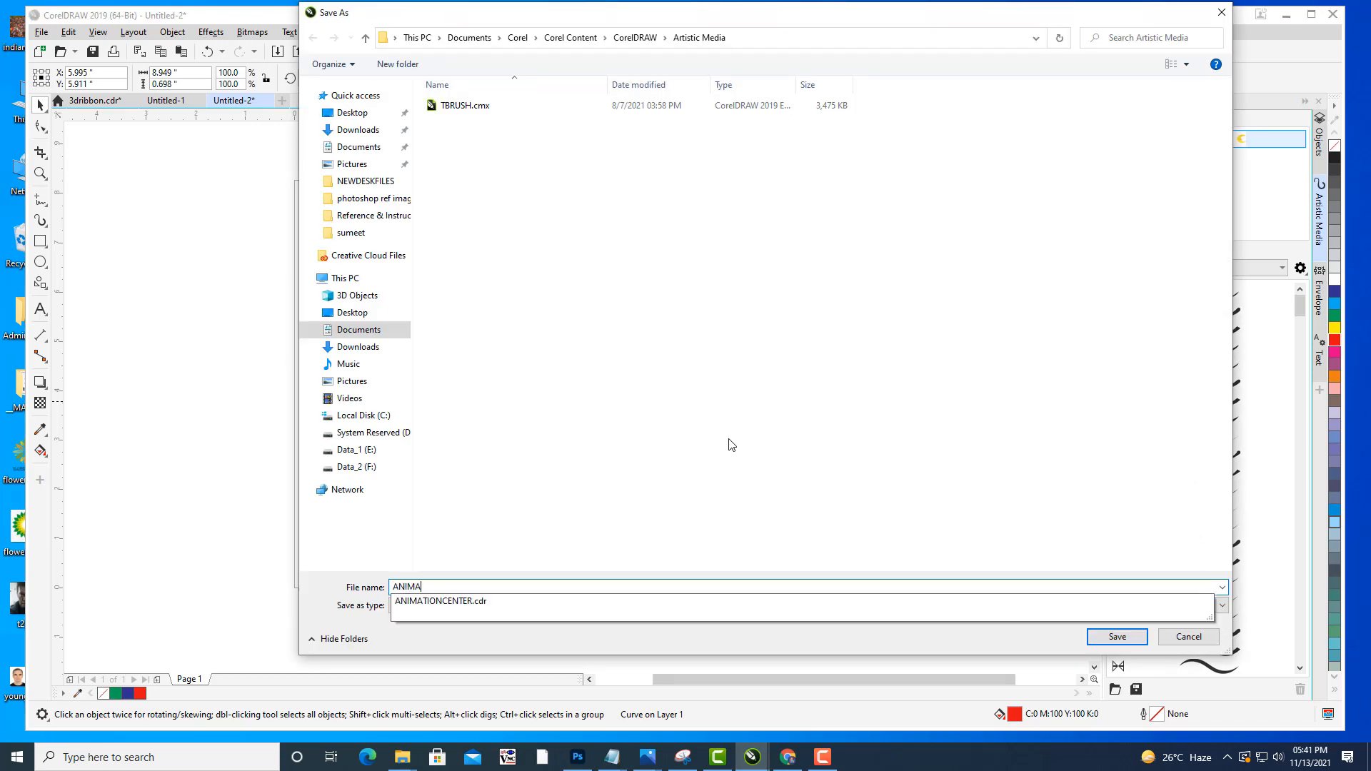
type("TIONC")
key("BackSpace")
type("BRUSH")
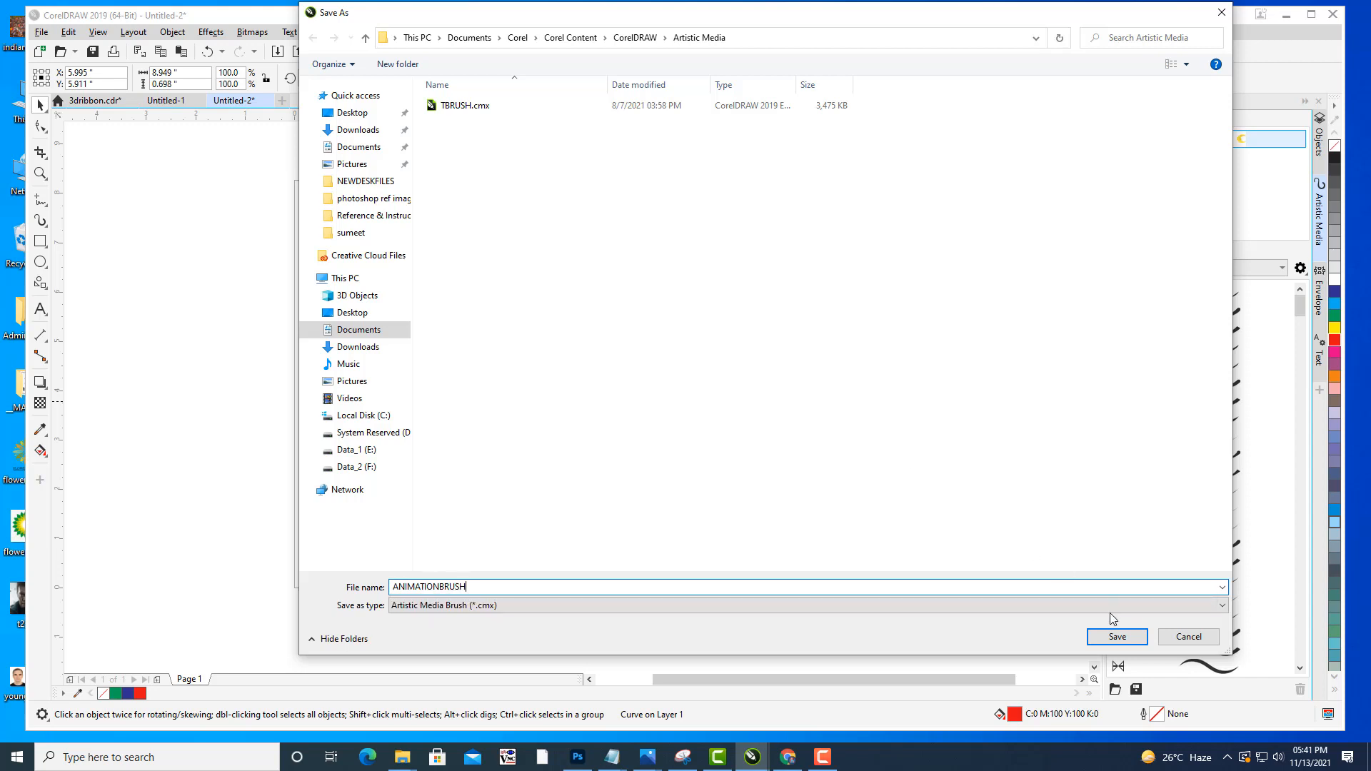
left_click(1116, 636)
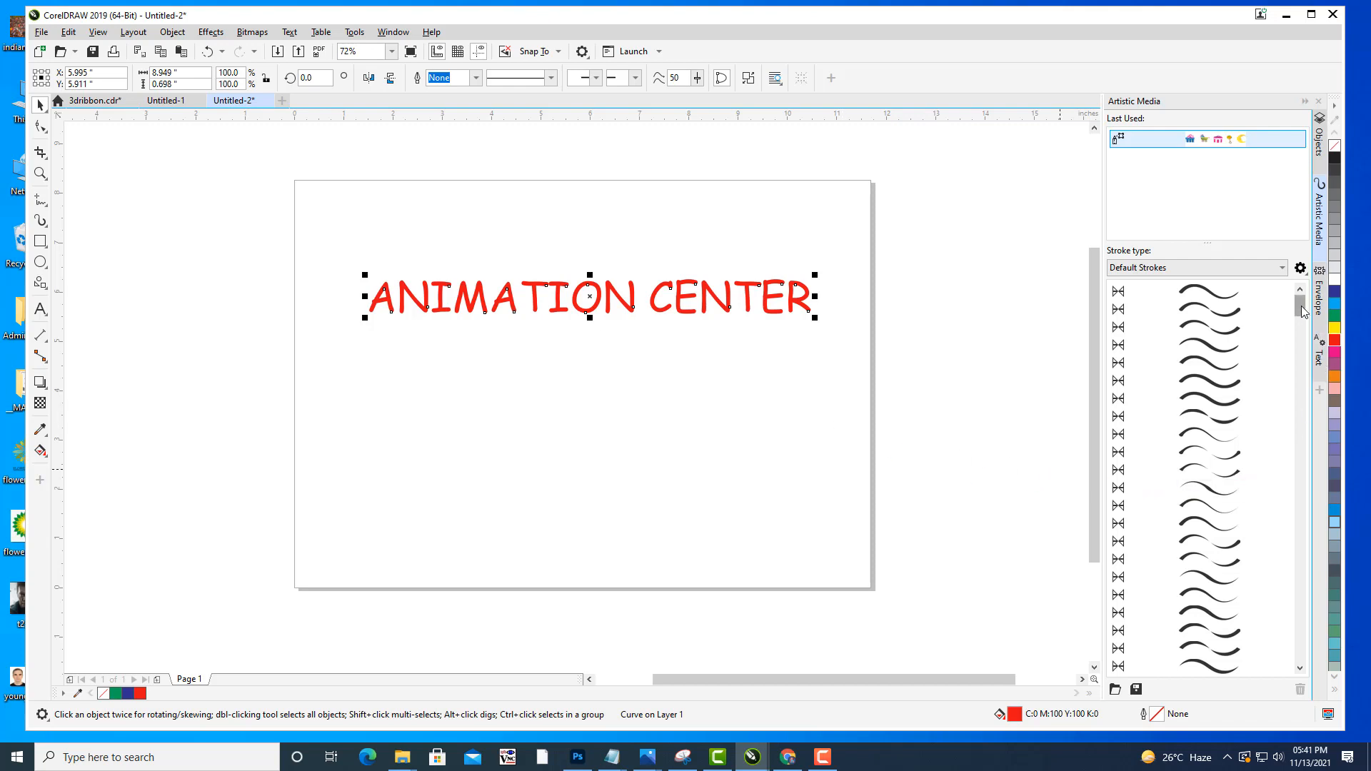
Apply the saved ANIMATION CENTER brush to the selected text curve and paint three curved strokes with it below and beside the text.
mouse_move(1300, 305)
left_mouse_down()
mouse_move(1307, 691)
mouse_move(1299, 303)
mouse_move(1302, 568)
mouse_move(1302, 526)
left_mouse_up()
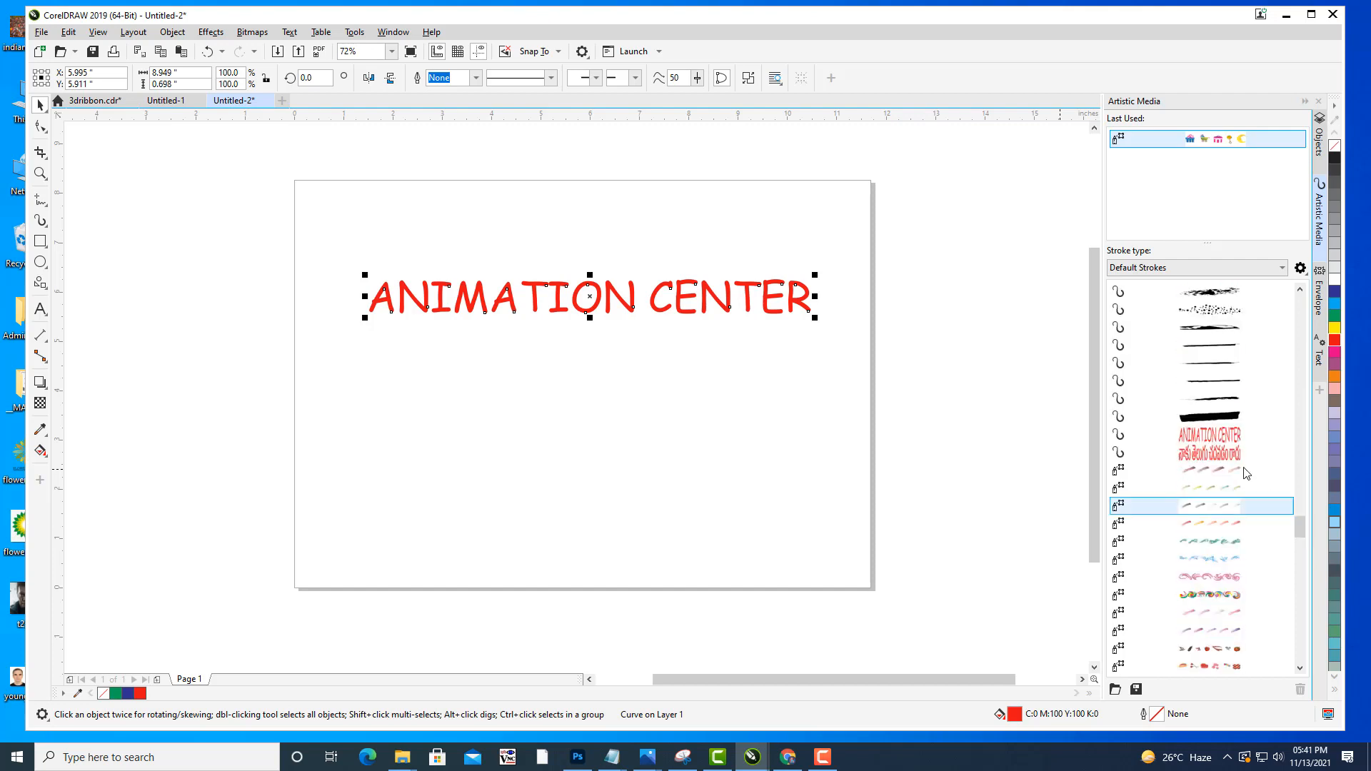
left_click(1220, 436)
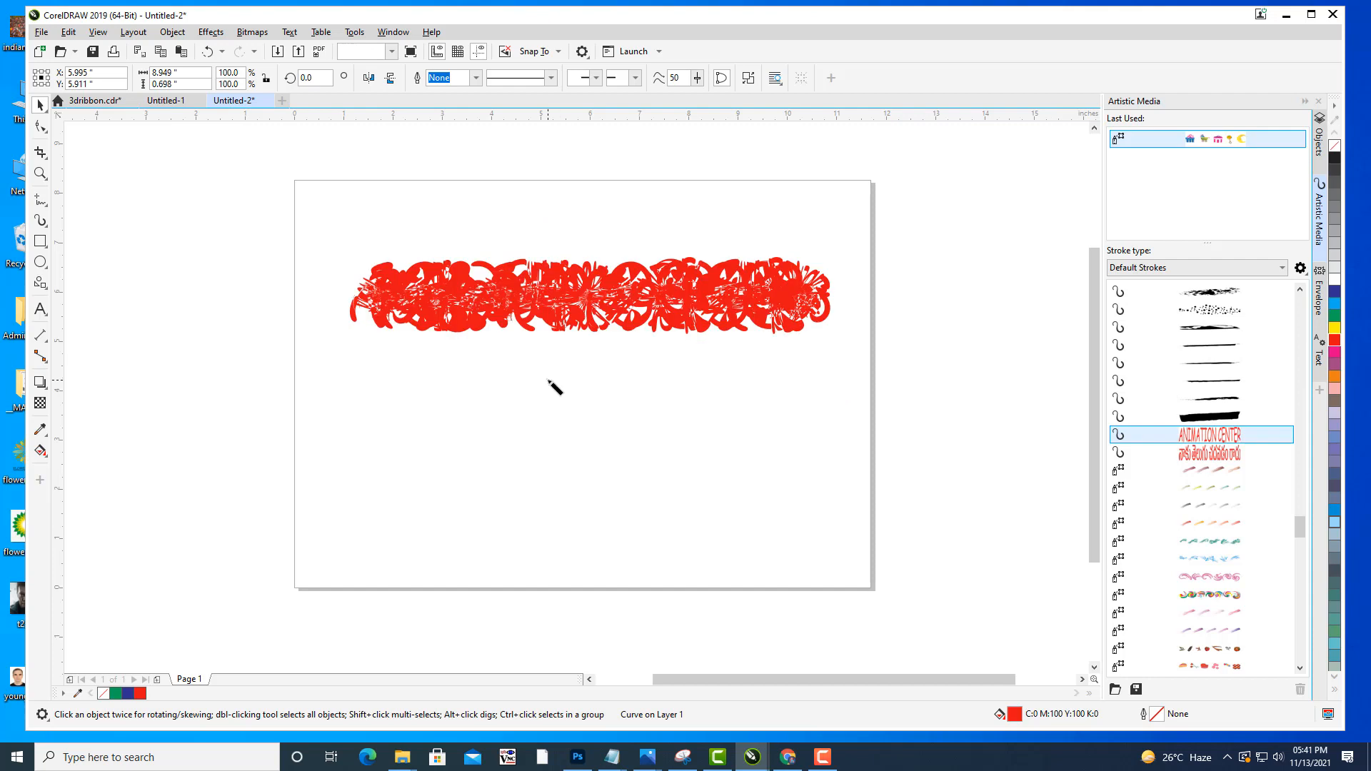
key("i")
left_click_drag(436, 492, 652, 459)
mouse_move(698, 529)
left_mouse_down()
mouse_move(761, 507)
mouse_move(857, 398)
left_mouse_up()
mouse_move(919, 490)
left_mouse_down()
mouse_move(1005, 382)
mouse_move(997, 215)
left_mouse_up()
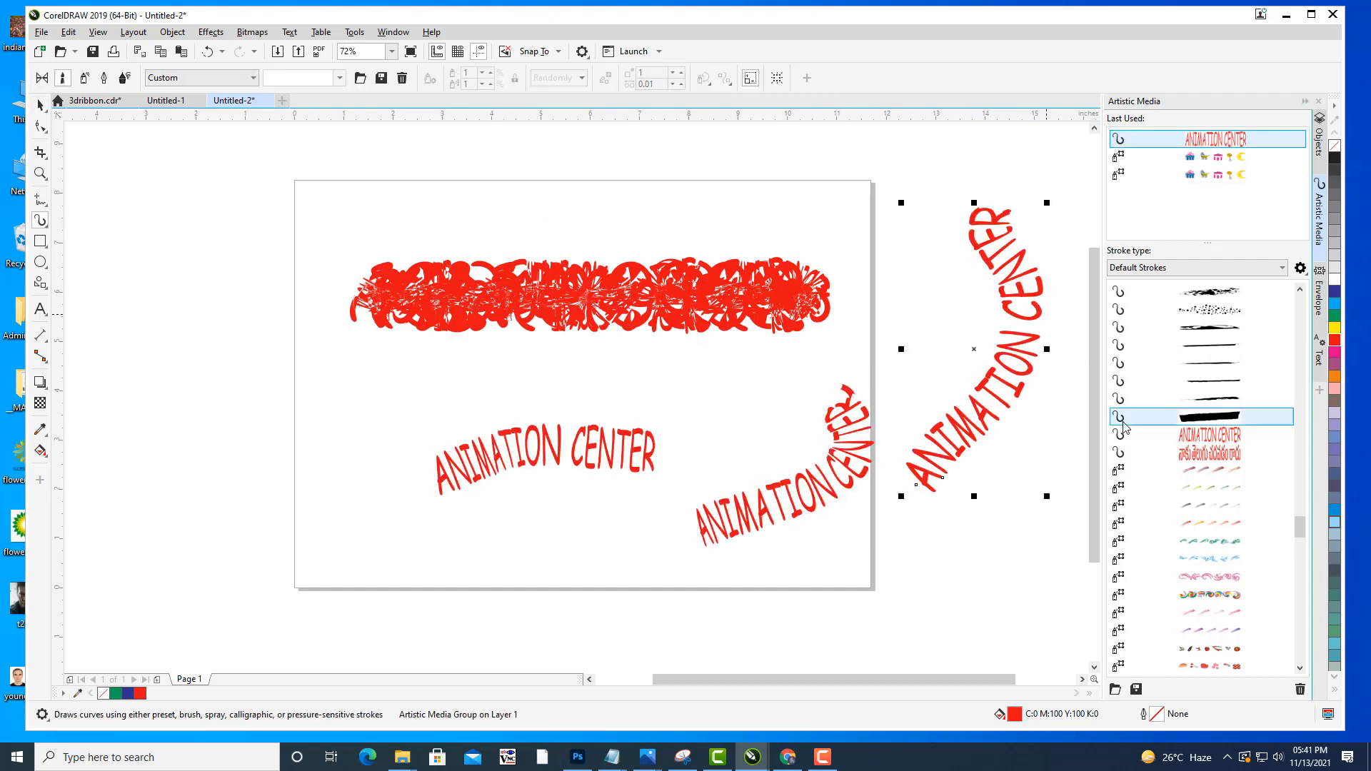
Paint three more curved ANIMATION CENTER strokes: off the page's upper-left corner, along its upper edge and across its lower edge.
scroll(1214, 450, "down", 3)
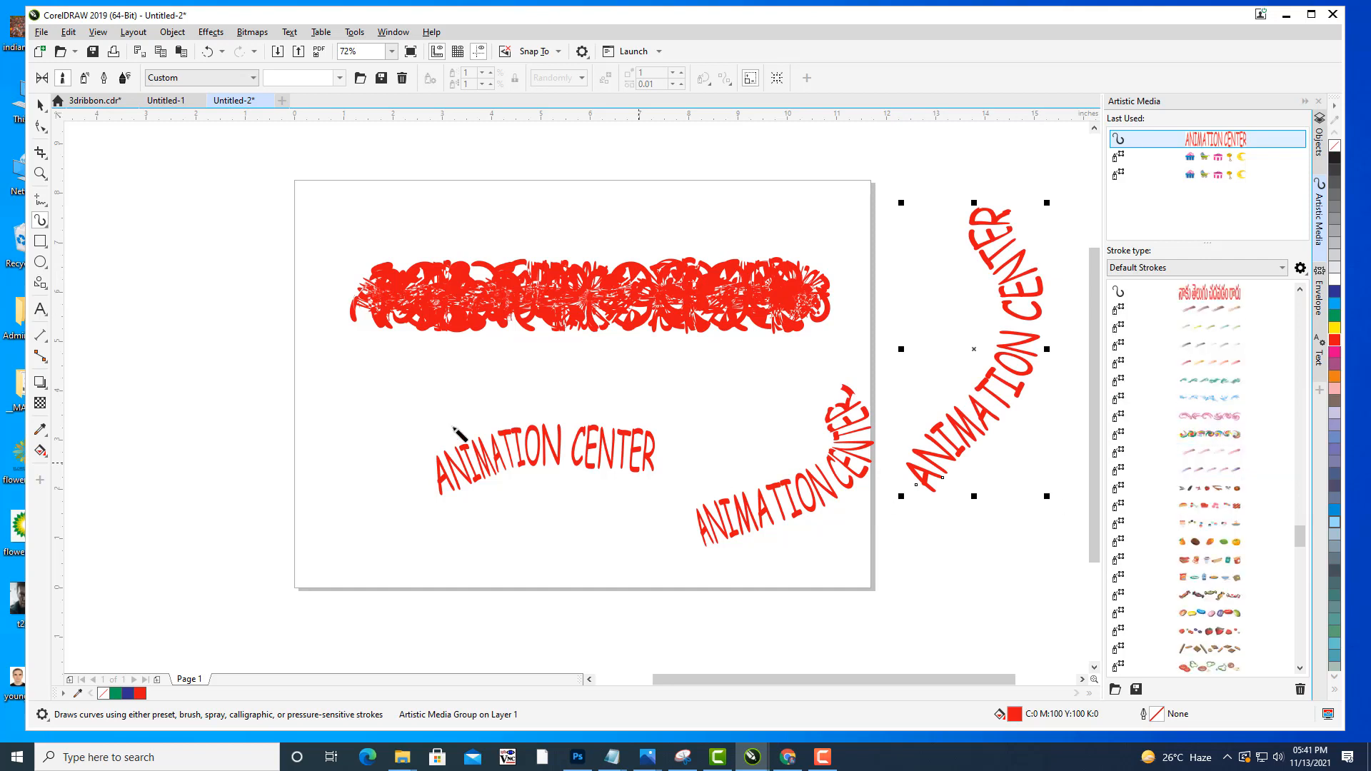
mouse_move(98, 316)
left_mouse_down()
mouse_move(190, 211)
mouse_move(308, 209)
left_mouse_up()
mouse_move(404, 214)
left_mouse_down()
mouse_move(606, 213)
mouse_move(732, 187)
left_mouse_up()
mouse_move(350, 568)
left_mouse_down()
mouse_move(554, 596)
mouse_move(746, 601)
left_mouse_up()
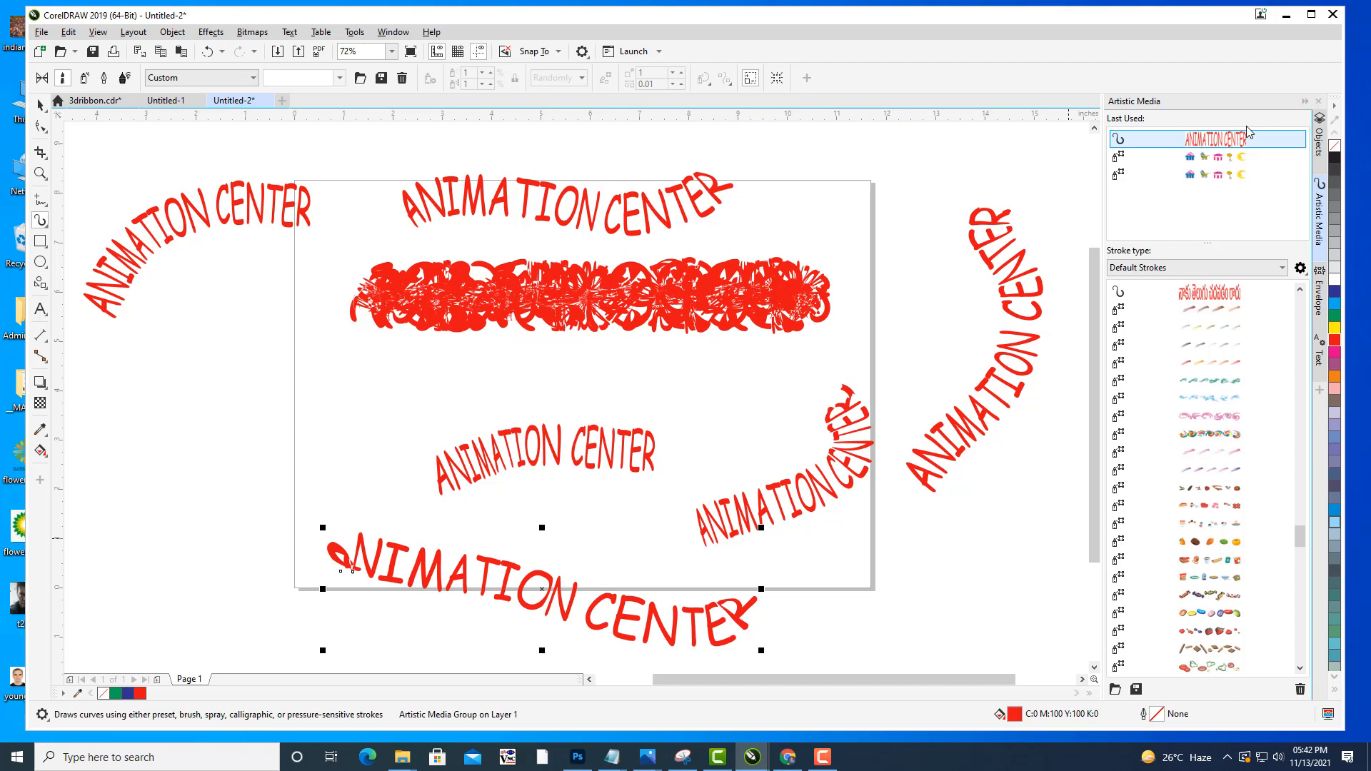
Look up where the Artistic Media docker is listed among the effects dockers.
left_click(406, 36)
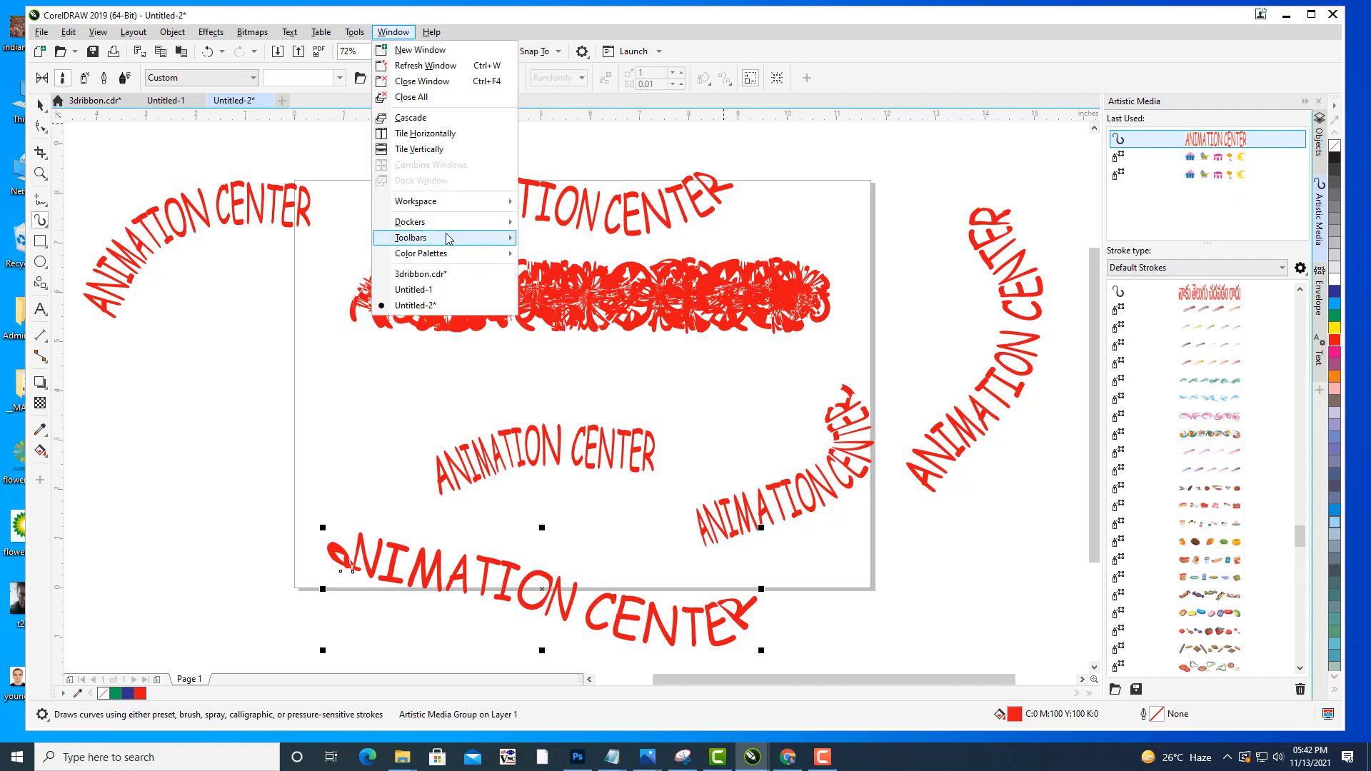
mouse_move(447, 227)
mouse_move(600, 506)
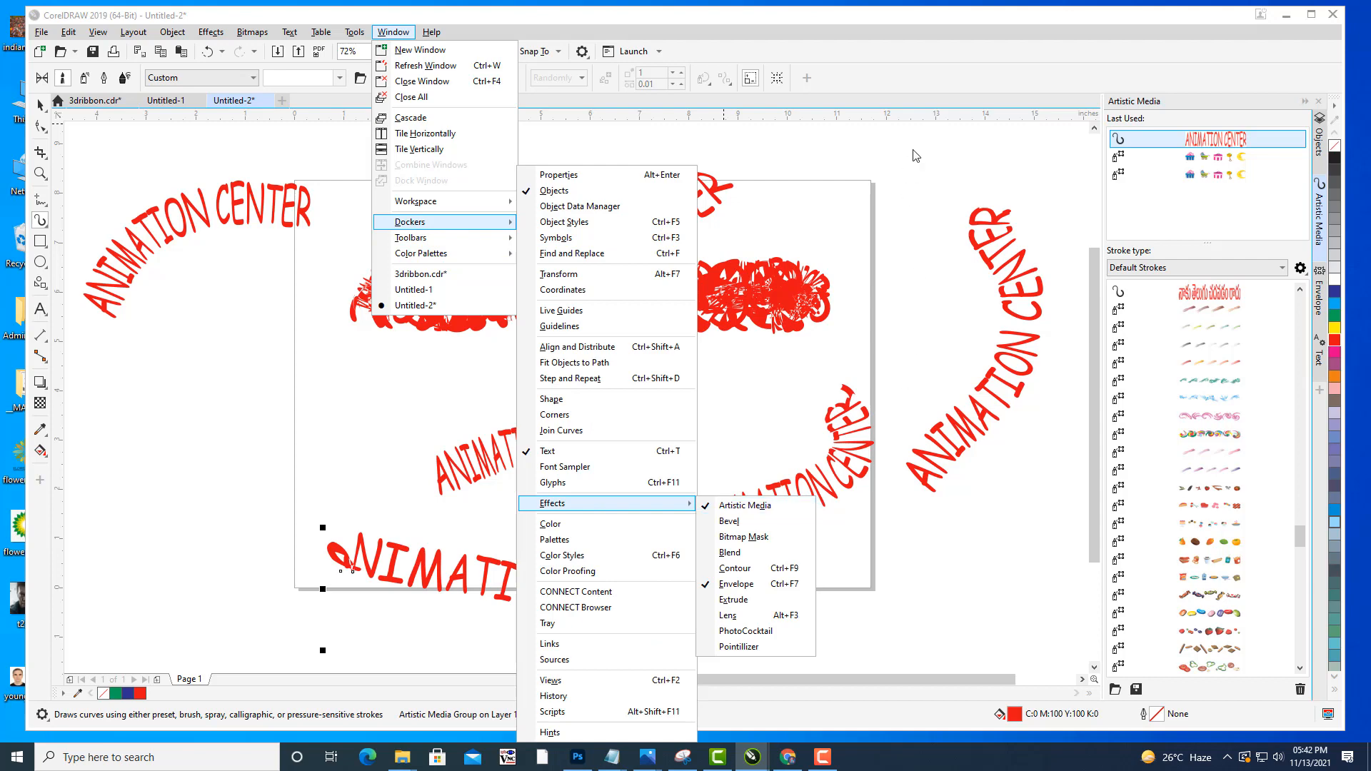
left_click(926, 86)
Paint two short diagonal ANIMATION CENTER strokes beside the page, and undo all brush strokes and the brush applied to the text.
left_click_drag(901, 373, 955, 298)
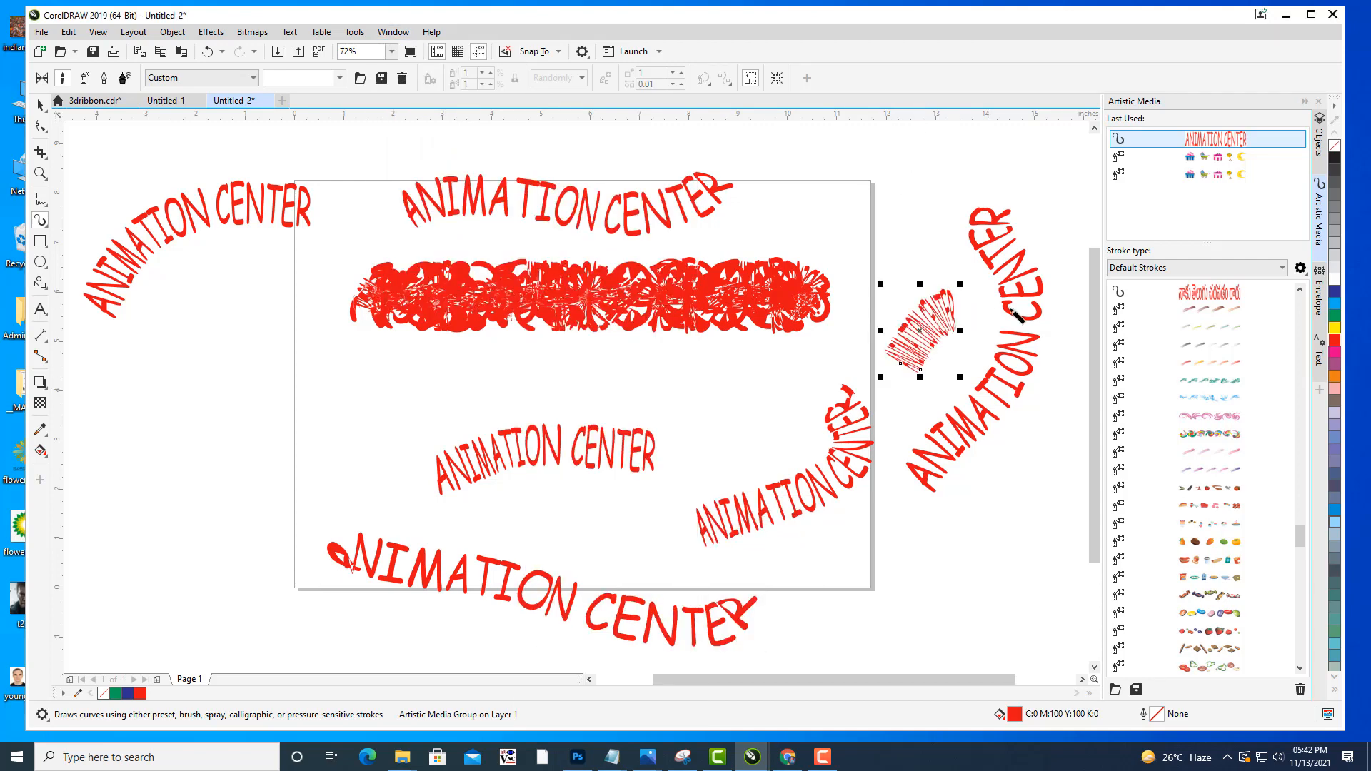
left_click_drag(893, 227, 989, 136)
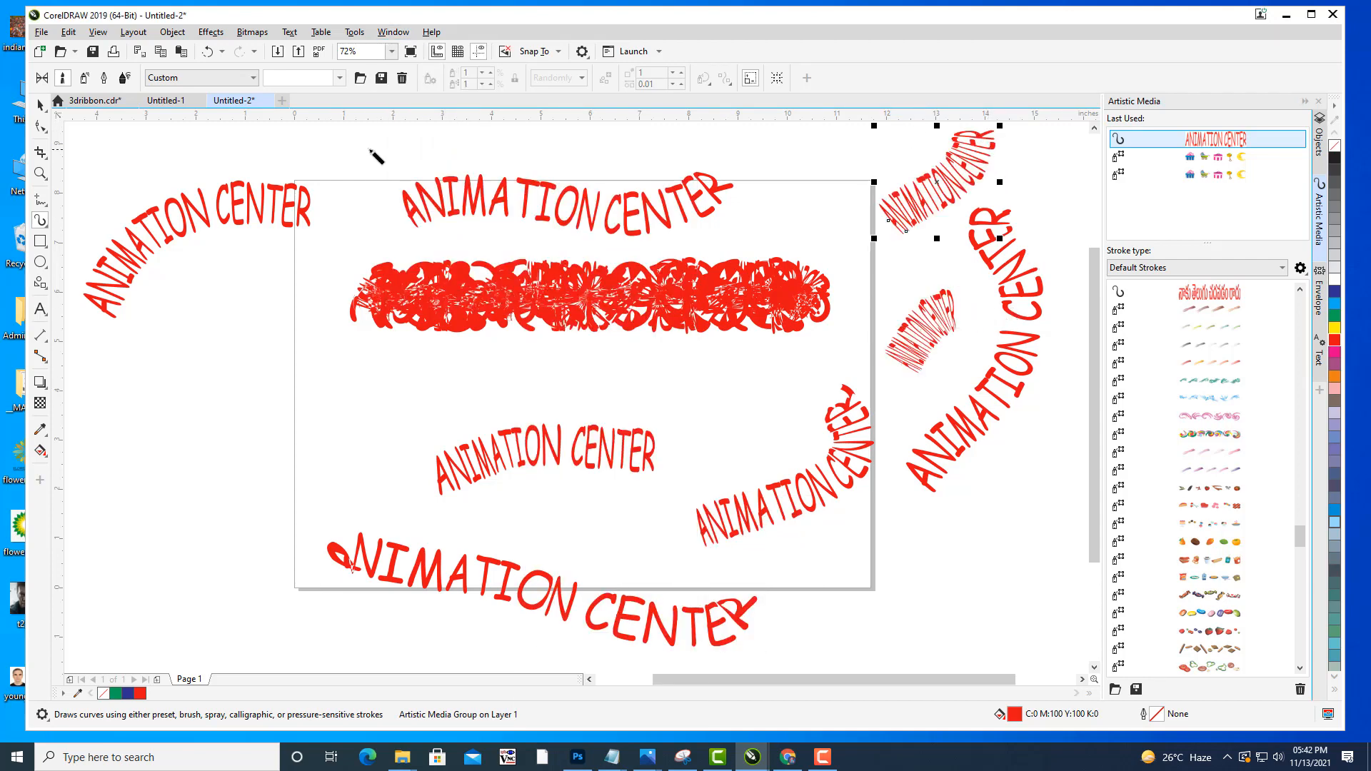
key("ctrl+z")
key("ctrl+z")
key("ctrl+z")
key("ctrl+z")
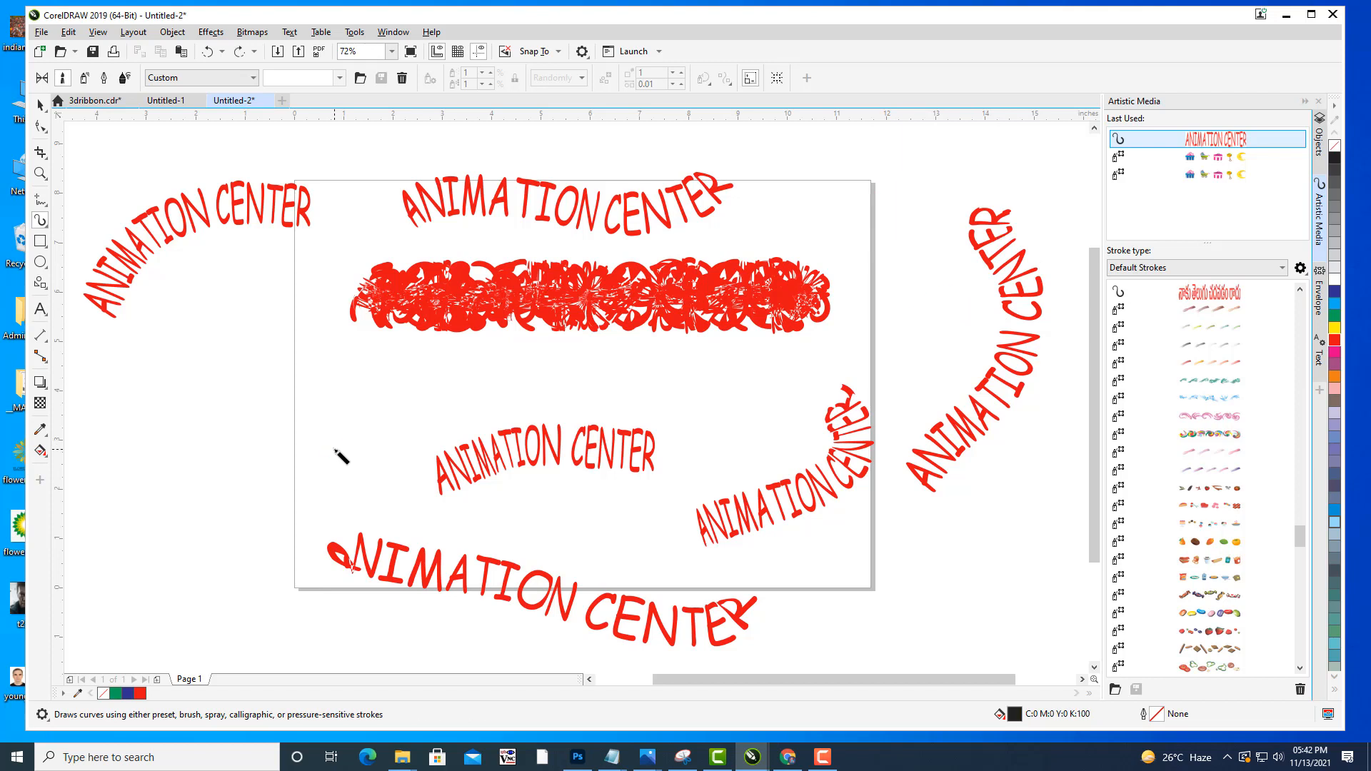
key("ctrl+z")
key("ctrl+z")
key("ctrl+z")
key("ctrl+z")
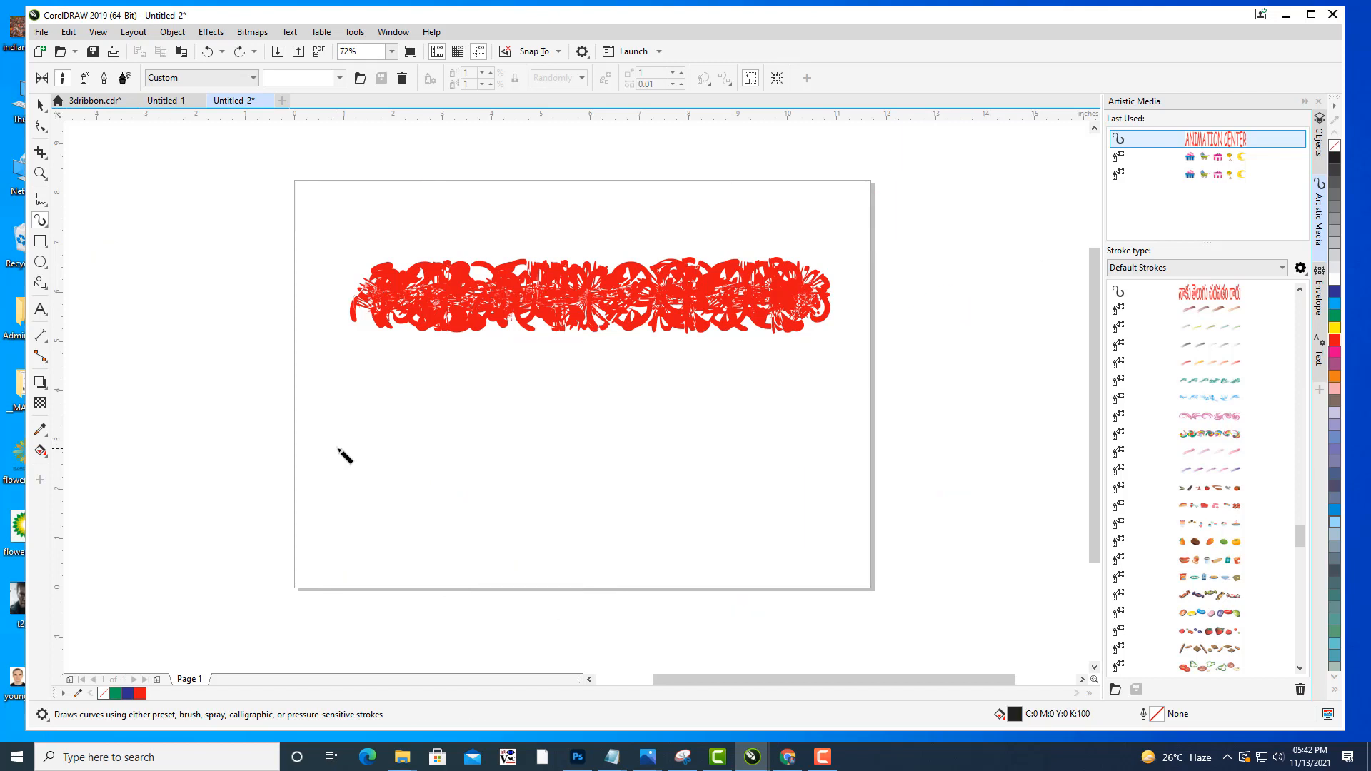
key("ctrl+z")
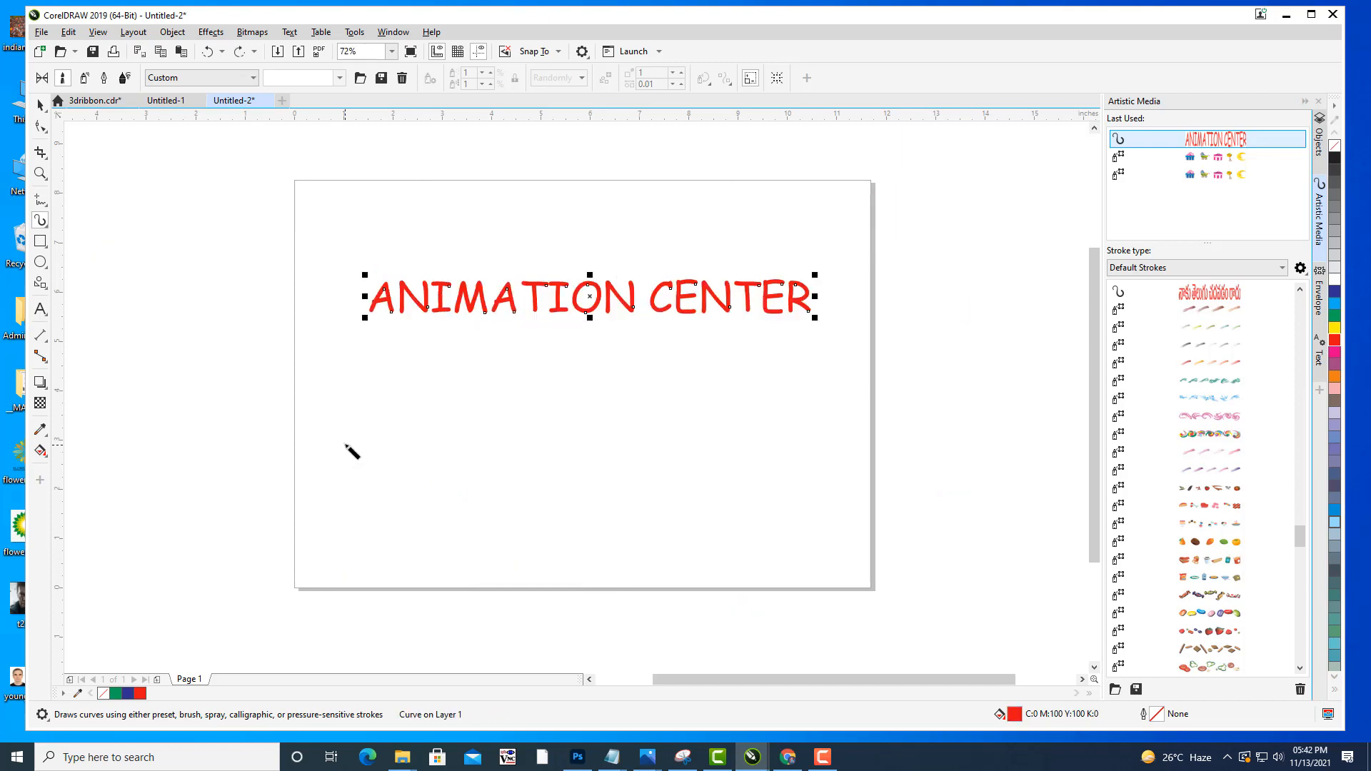
Delete the red ANIMATION CENTER text curve from the page.
left_click(40, 105)
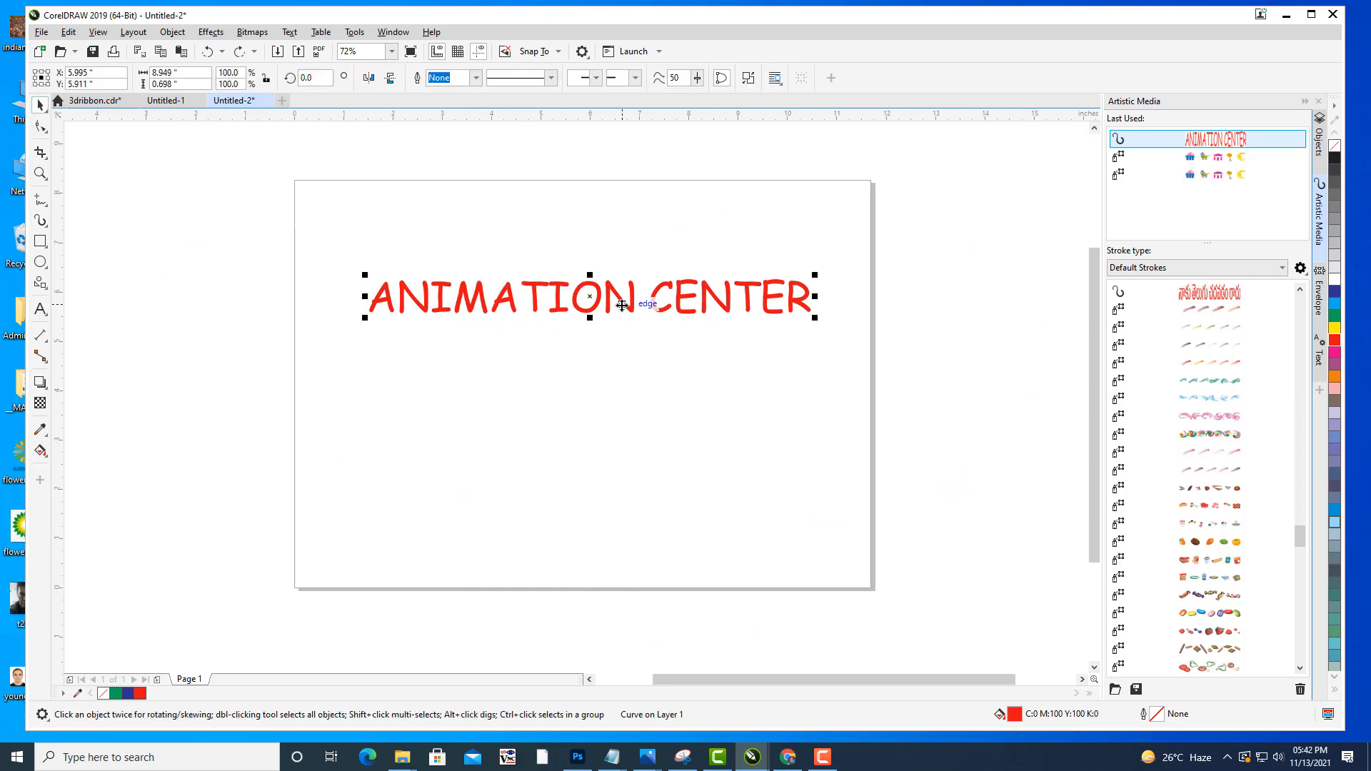
key("Delete")
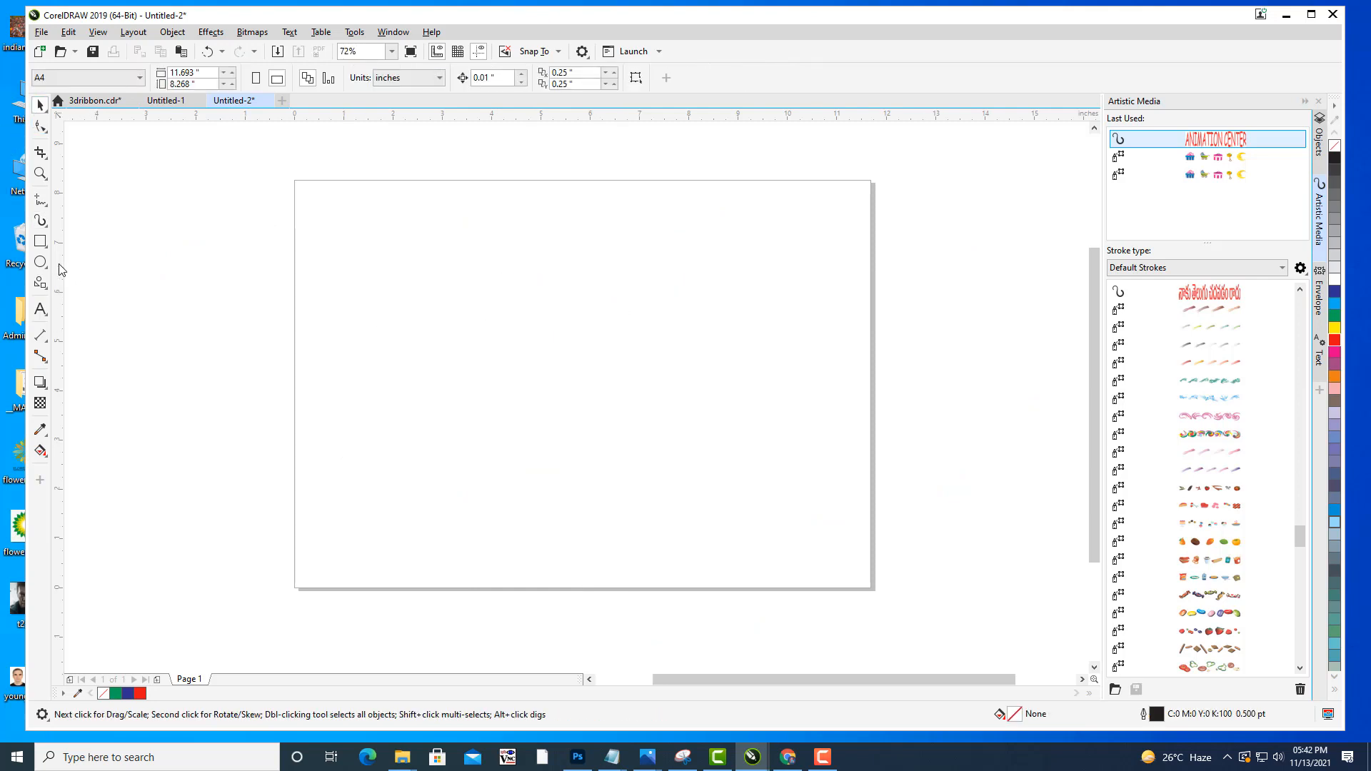
Draw an ellipse about 6.3 by 6.2 inches and move it near the middle of the page.
left_click(40, 262)
left_click_drag(522, 314, 683, 470)
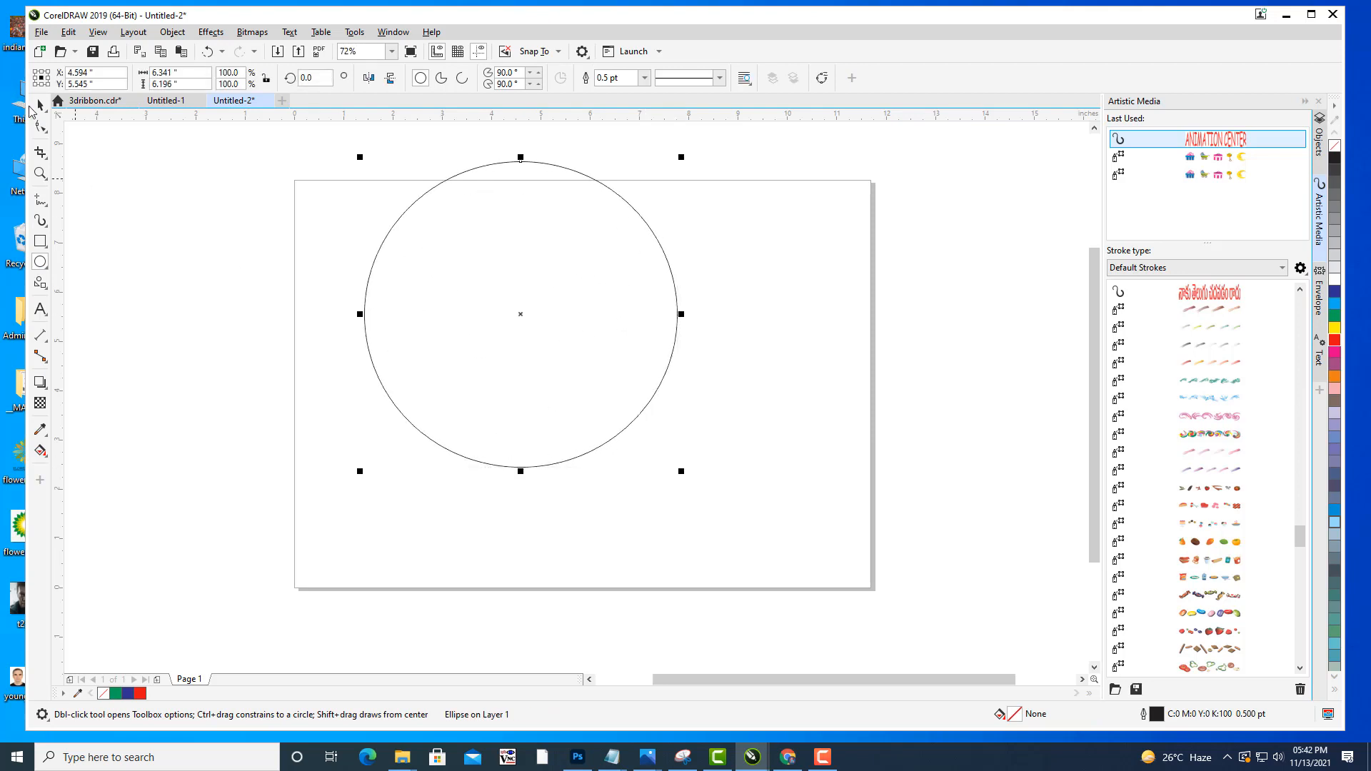
left_click(30, 107)
left_click_drag(523, 319, 596, 387)
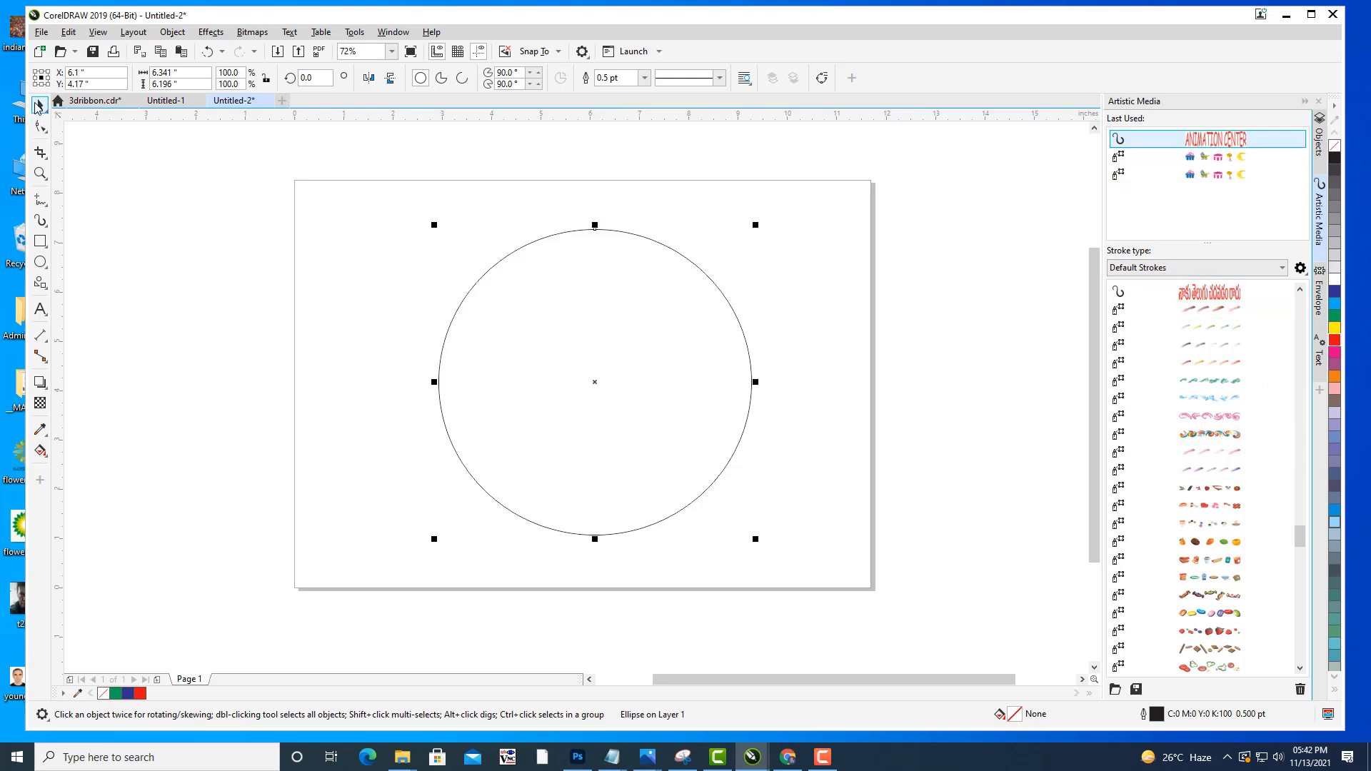
left_click(199, 173)
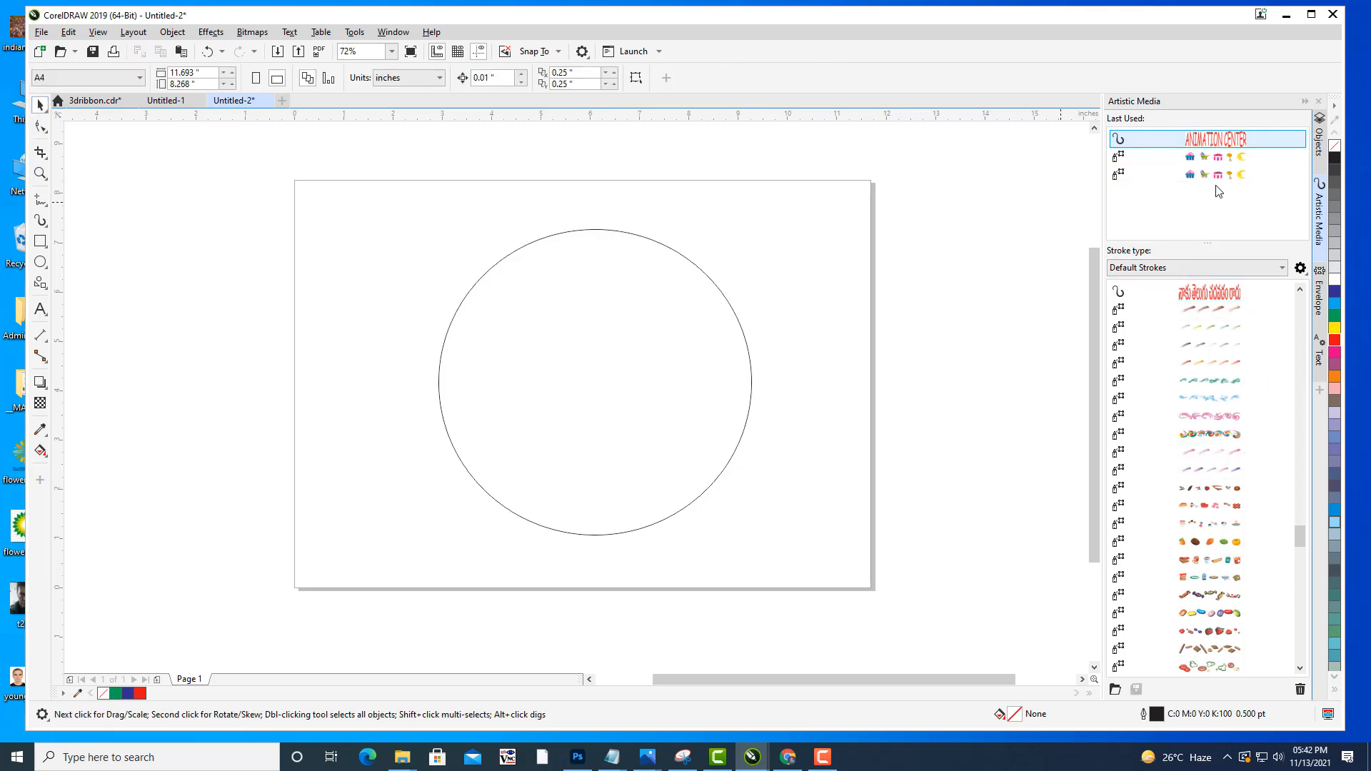
Apply the custom ANIMATION CENTER brush stroke to the ellipse using the Artistic Media tool.
left_click(716, 285)
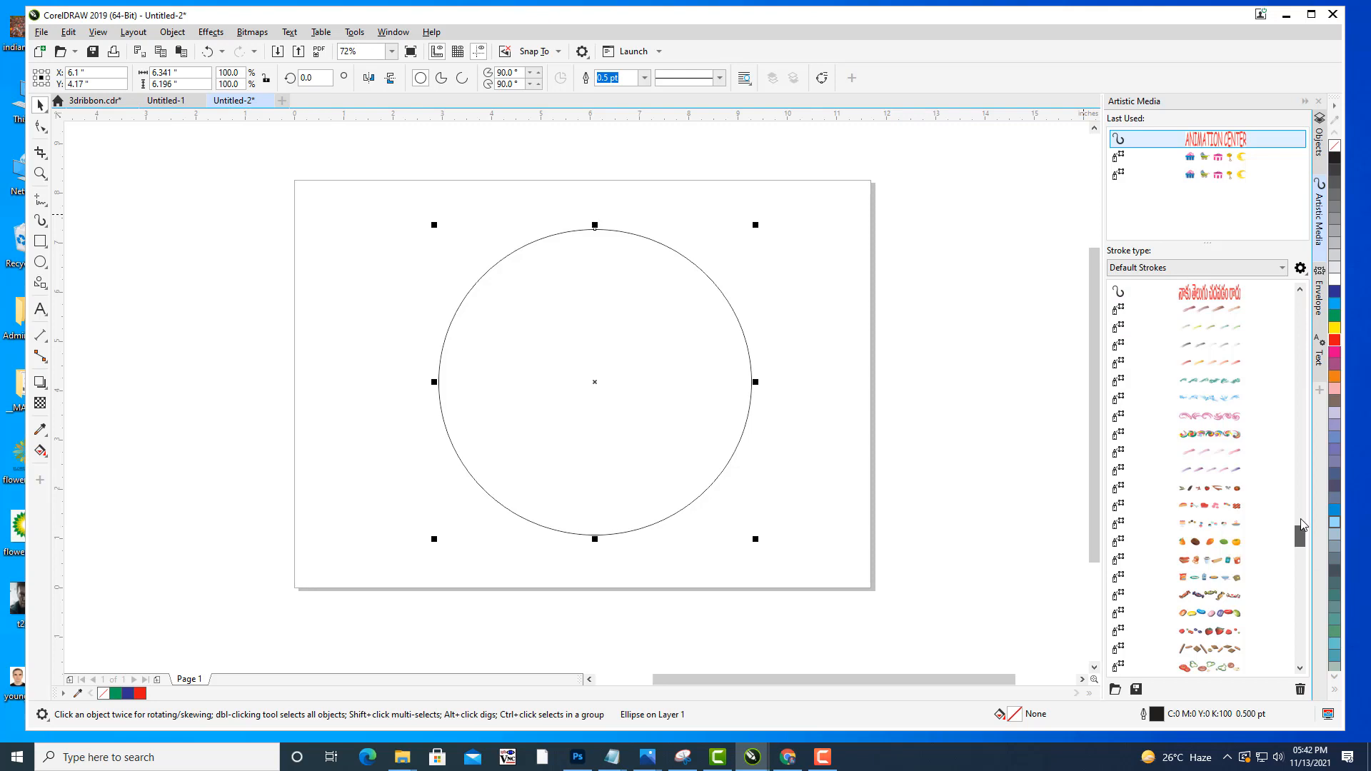
left_click_drag(1301, 537, 1302, 524)
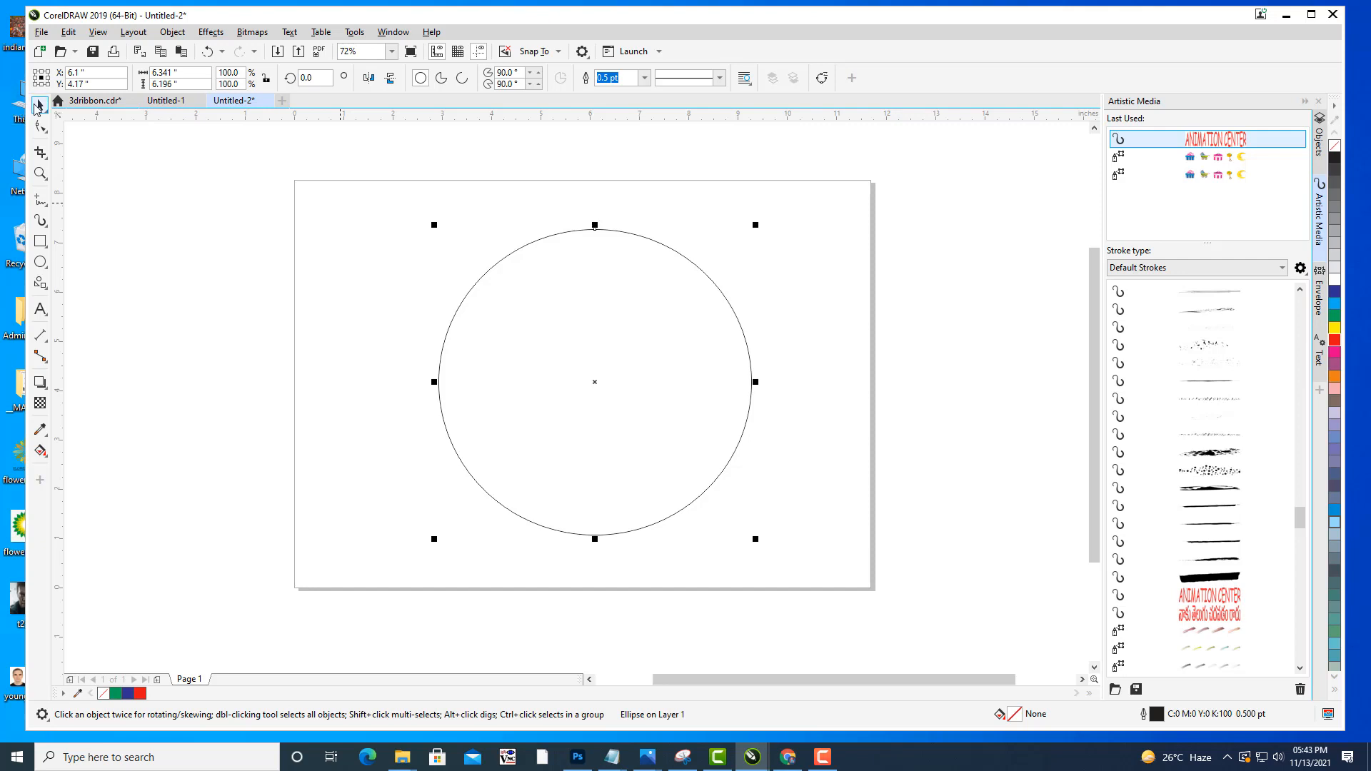
left_click(387, 247)
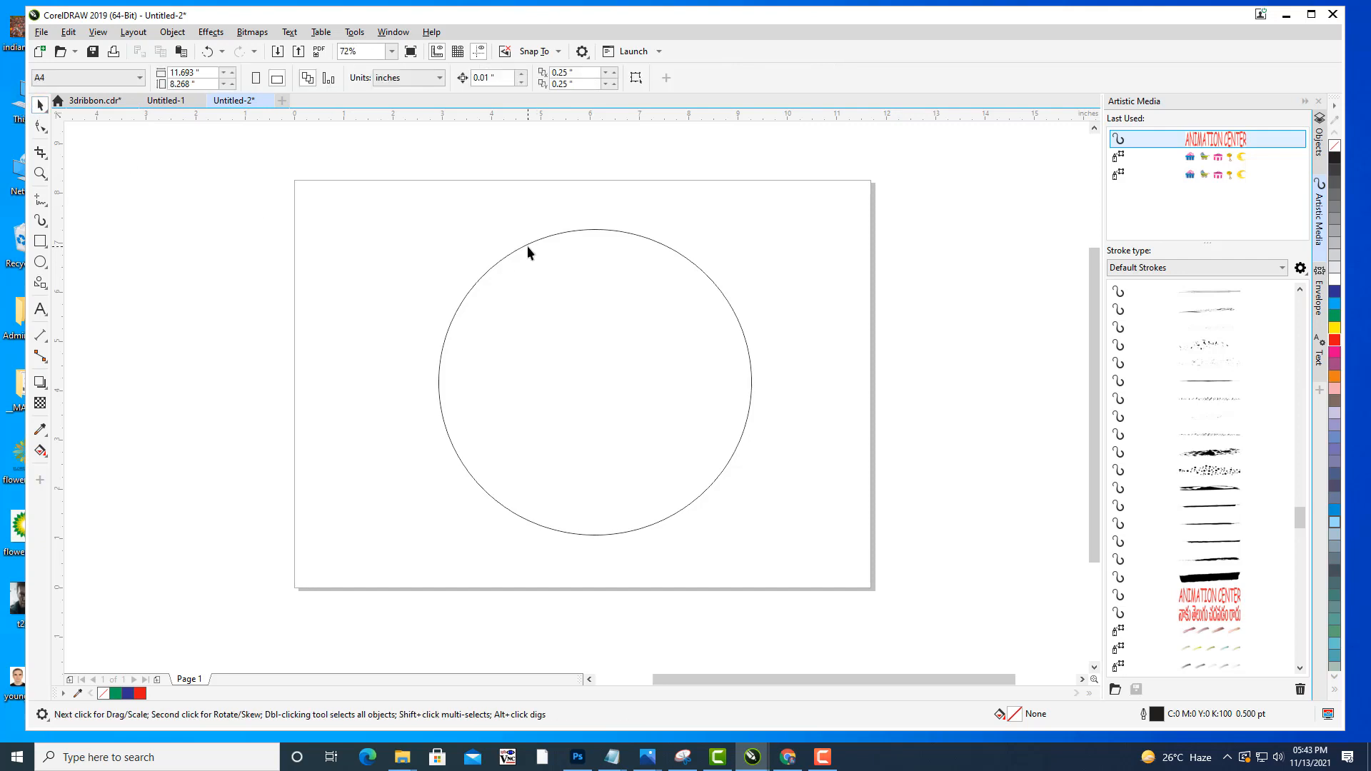
left_click(526, 247)
key("i")
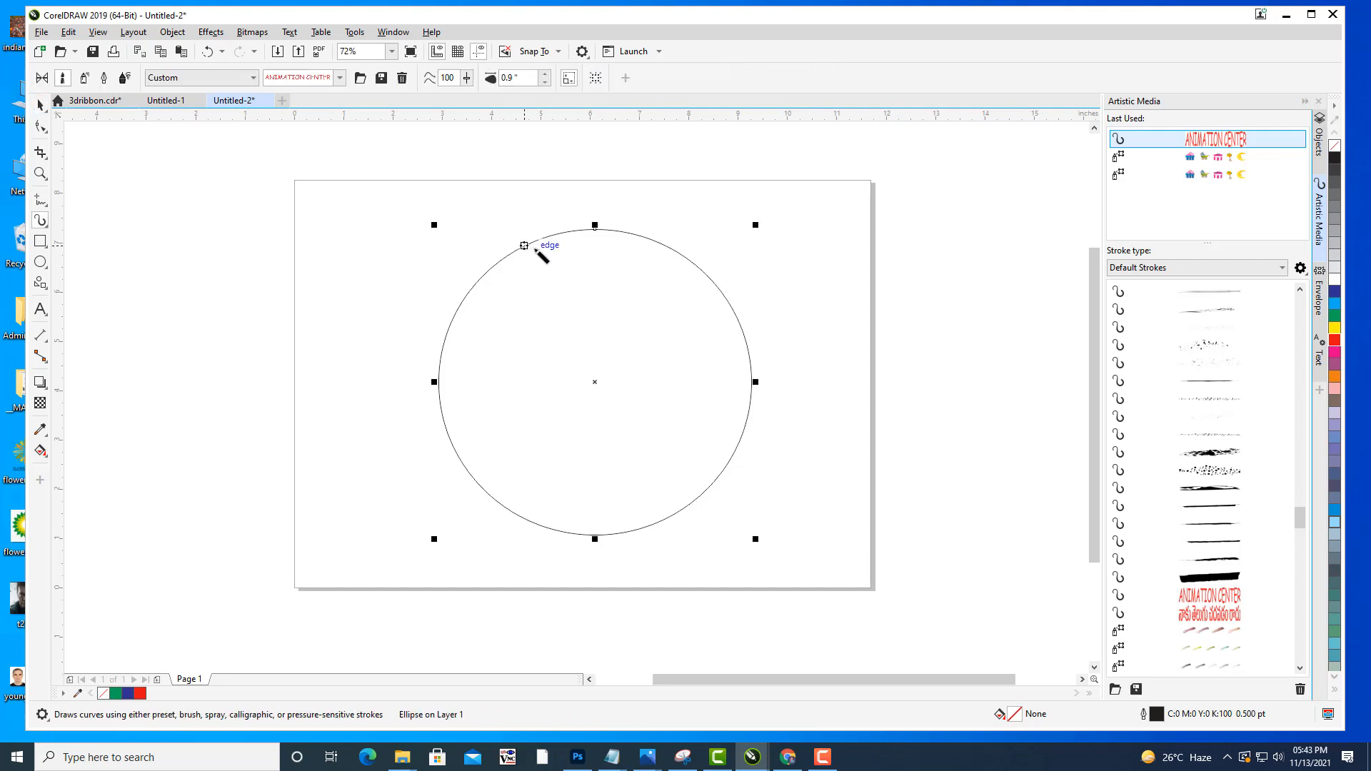
left_click(338, 79)
left_click(323, 135)
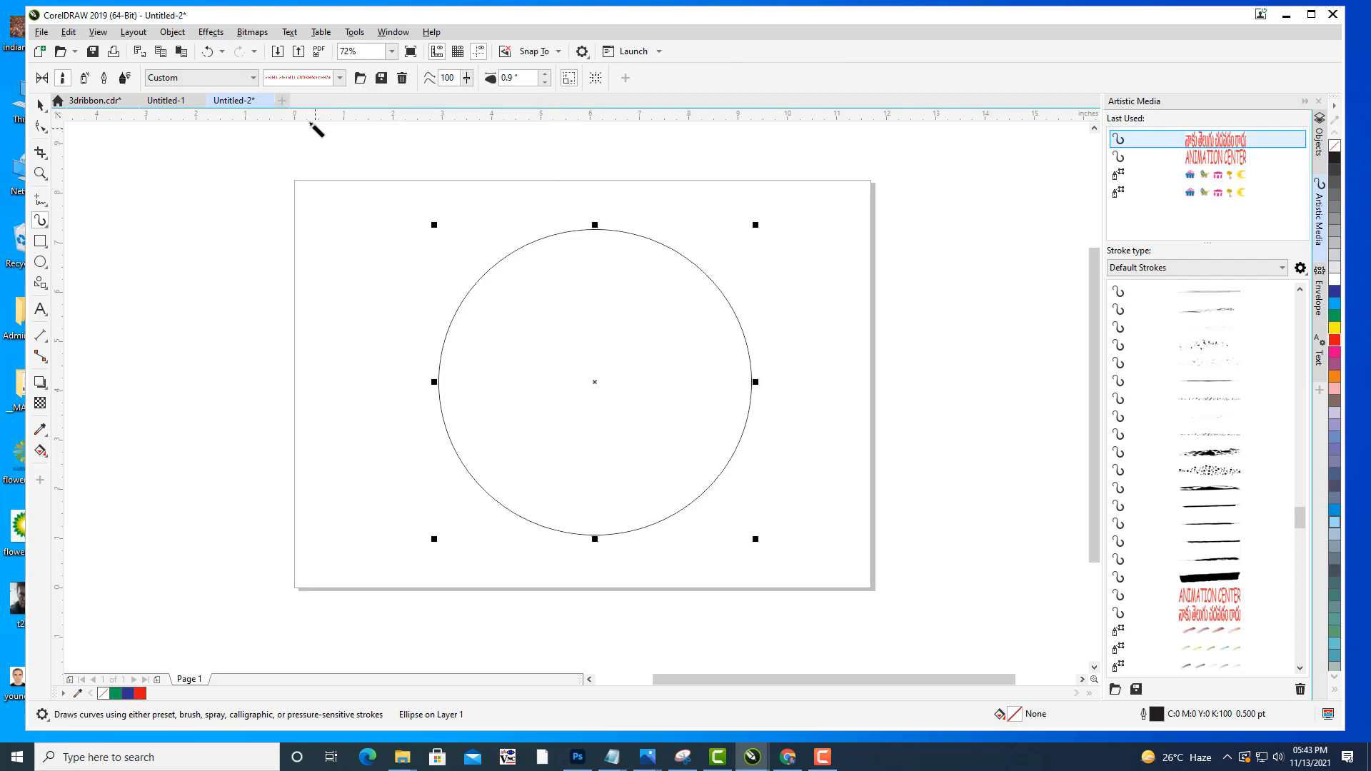
left_click(340, 77)
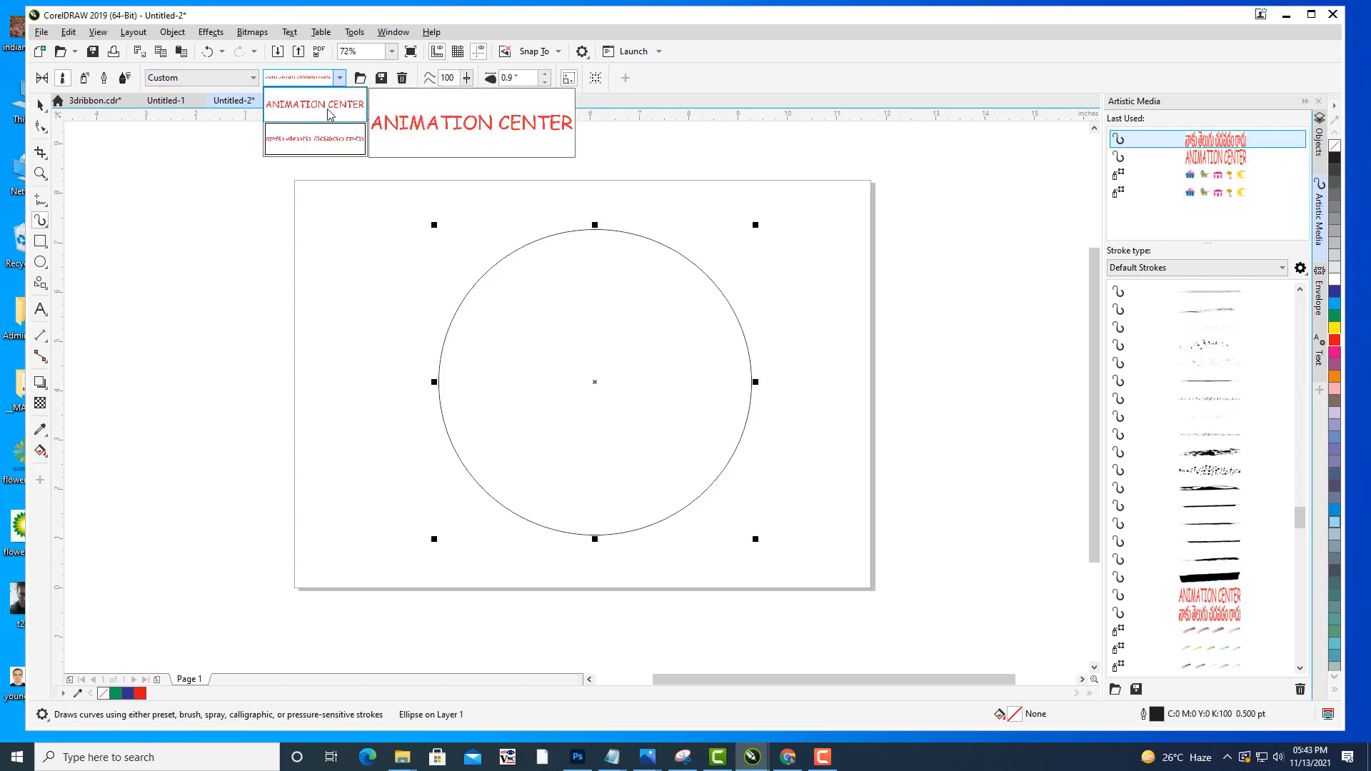
left_click(329, 115)
Try the custom Telugu text brush on the ellipse, and choose the ANIMATION CENTER brush again.
left_click(340, 77)
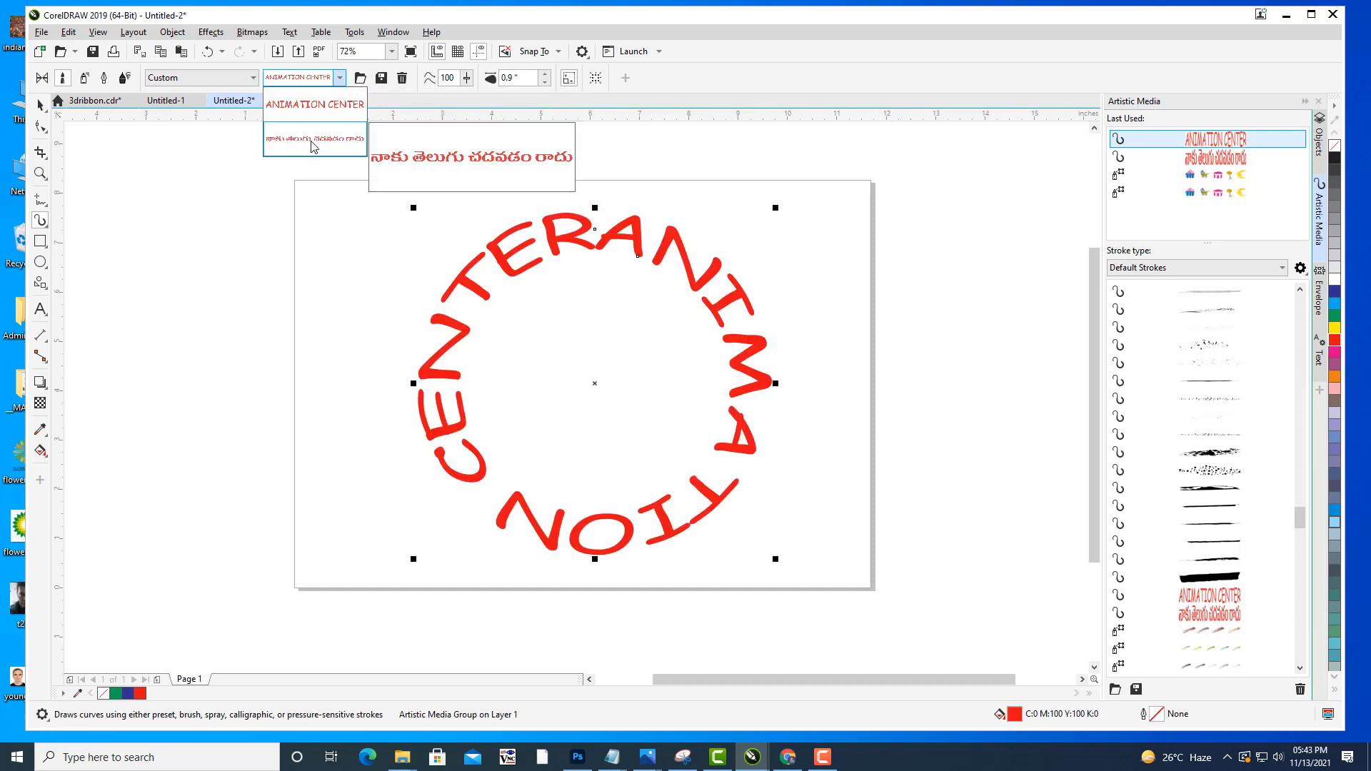
left_click(311, 146)
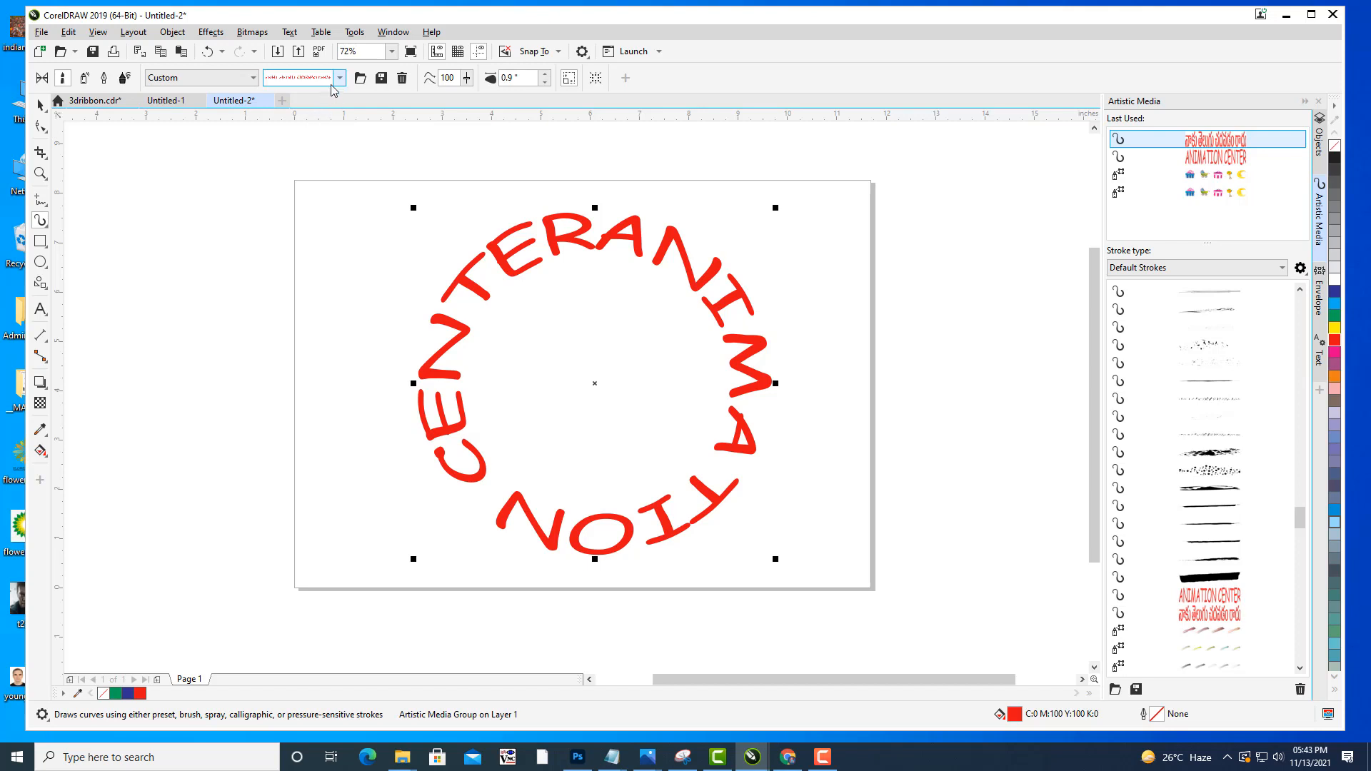
left_click(340, 77)
left_click(331, 114)
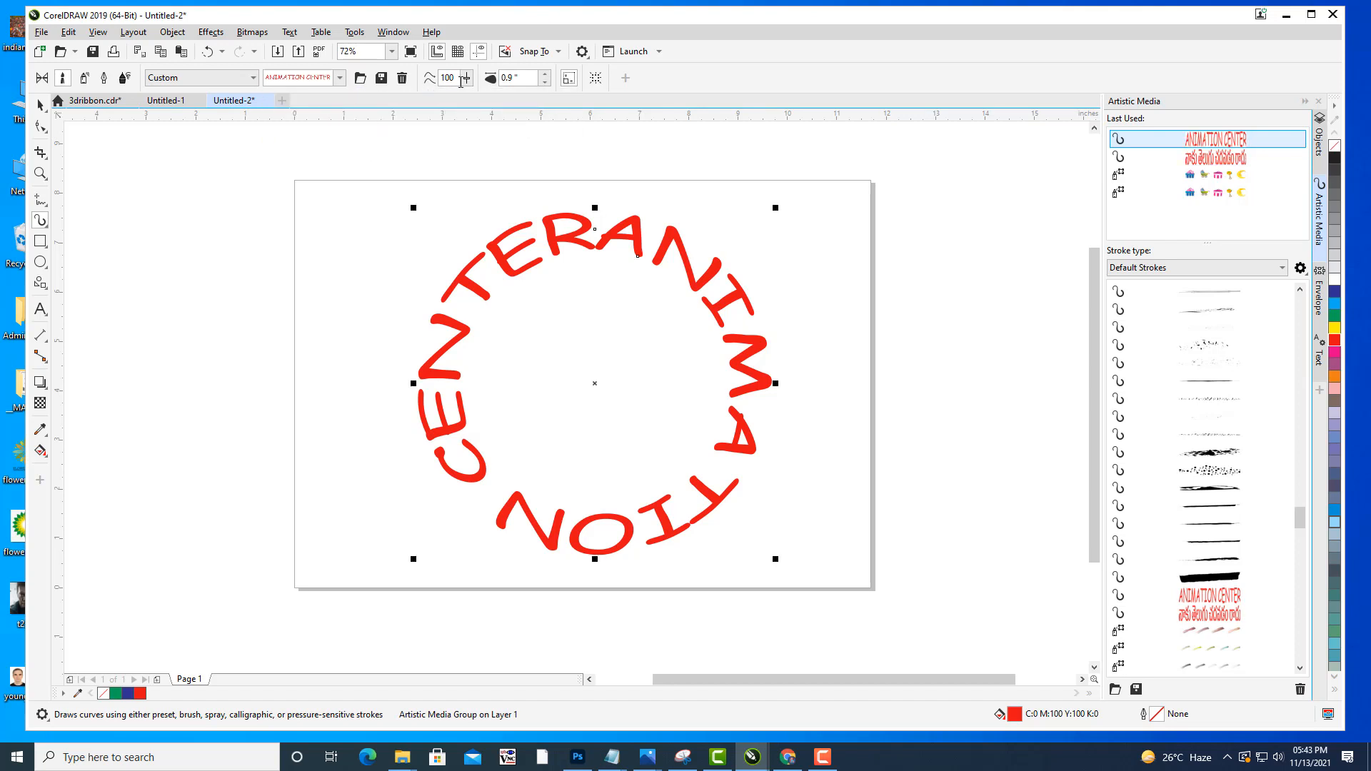
Try very thin stroke widths on the circular ANIMATION CENTER text, and set its stroke width to 0.66 inches.
left_click(546, 81)
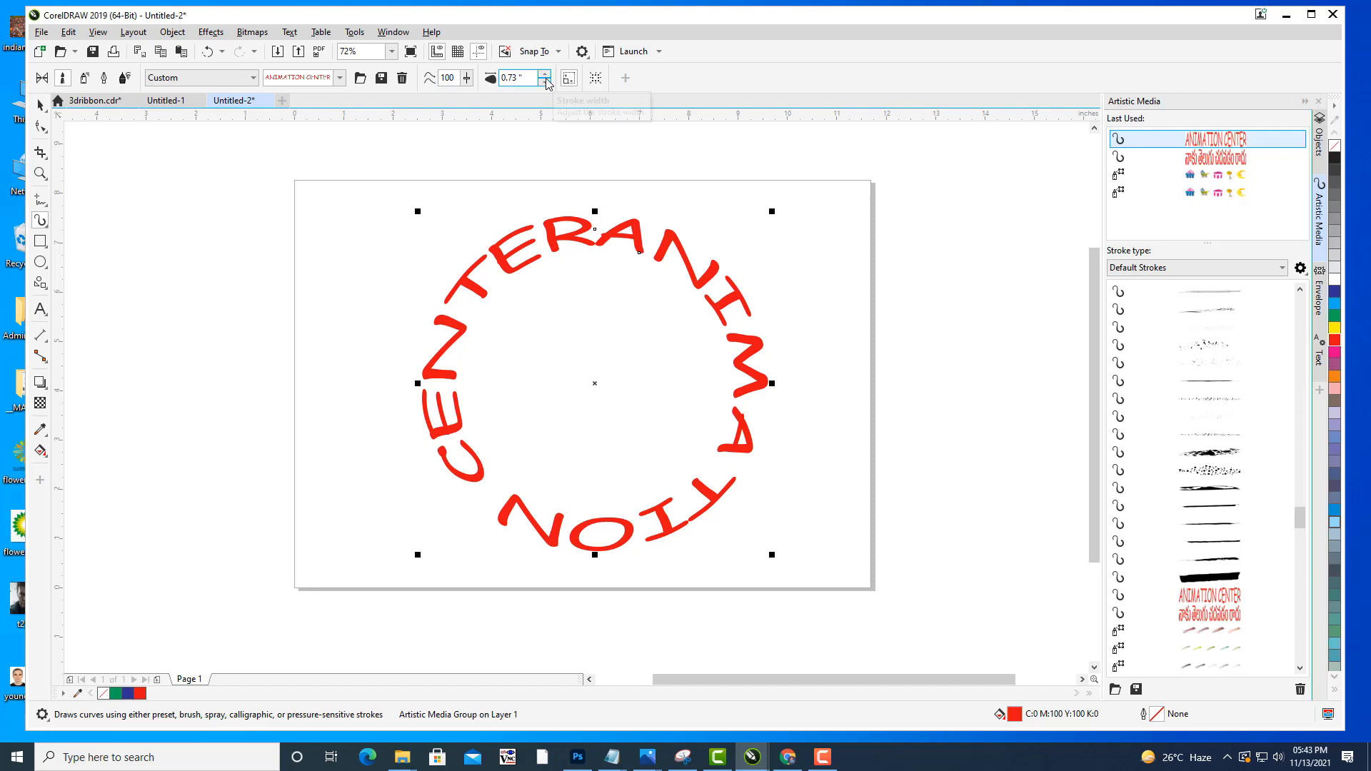
left_click(546, 81)
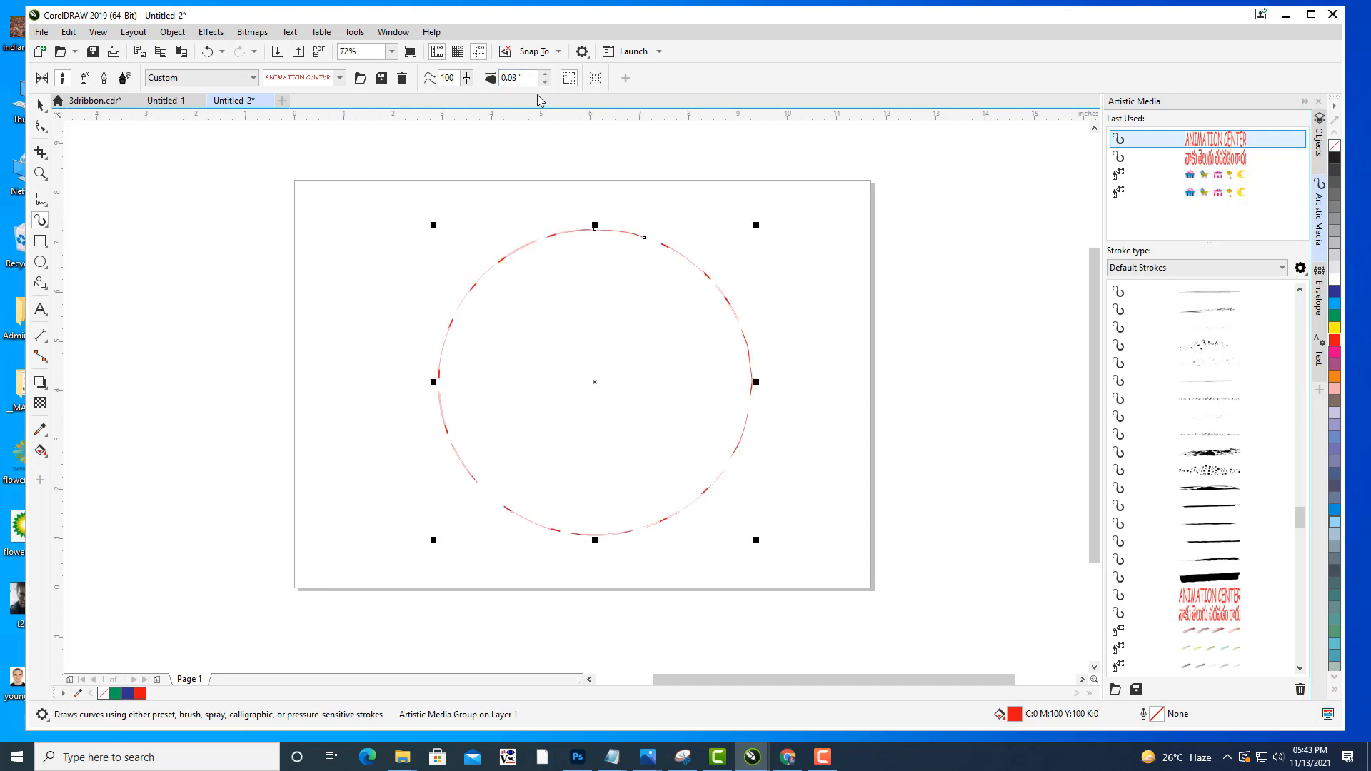
left_click_drag(545, 77, 551, 52)
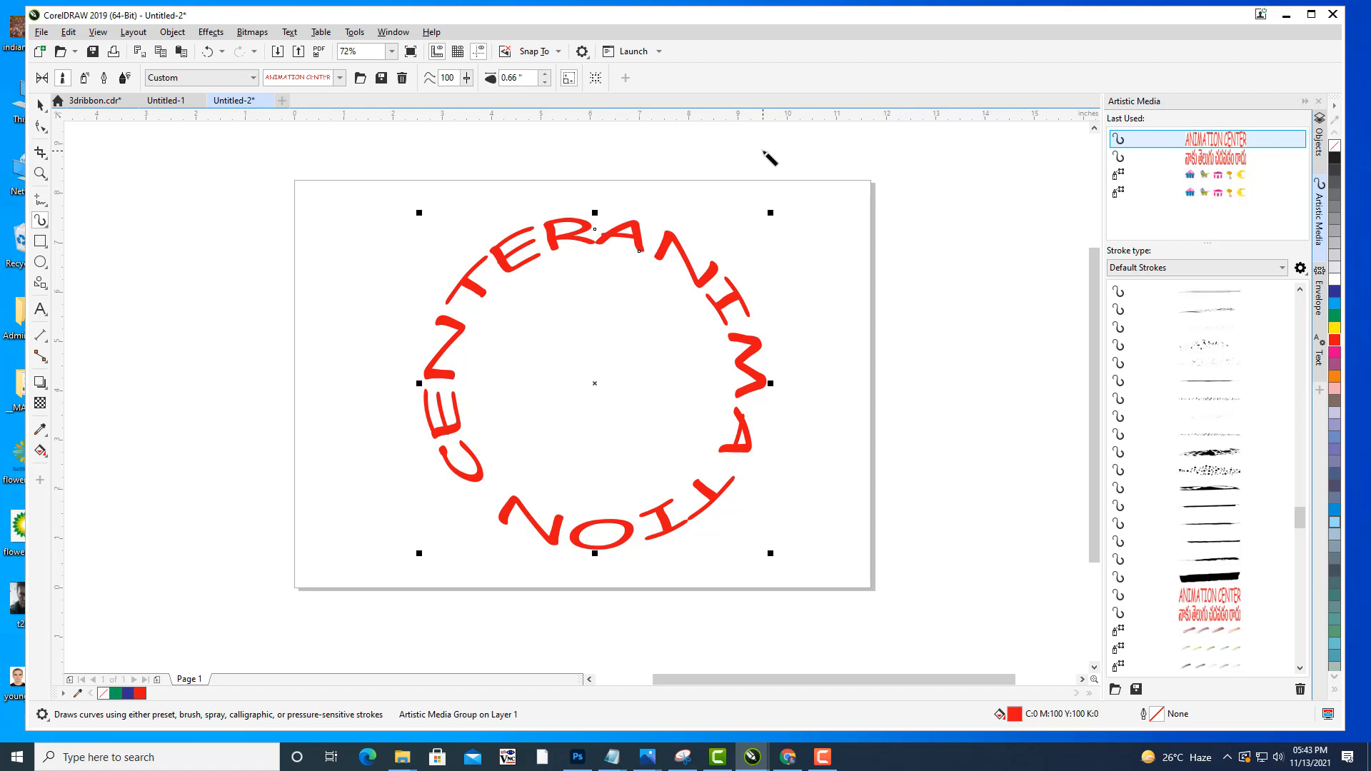
Delete the ellipse carrying the ANIMATION CENTER brush stroke from the page.
left_click(40, 105)
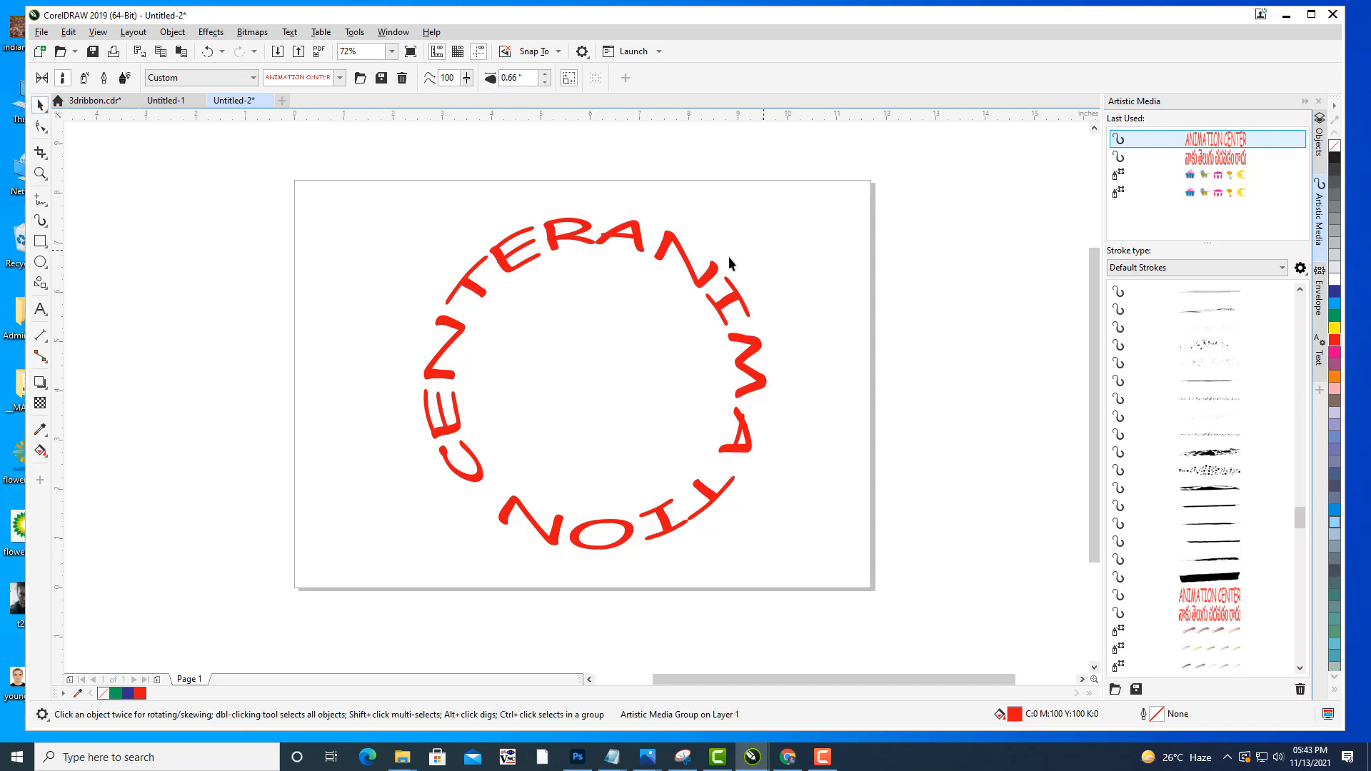
left_click(688, 253)
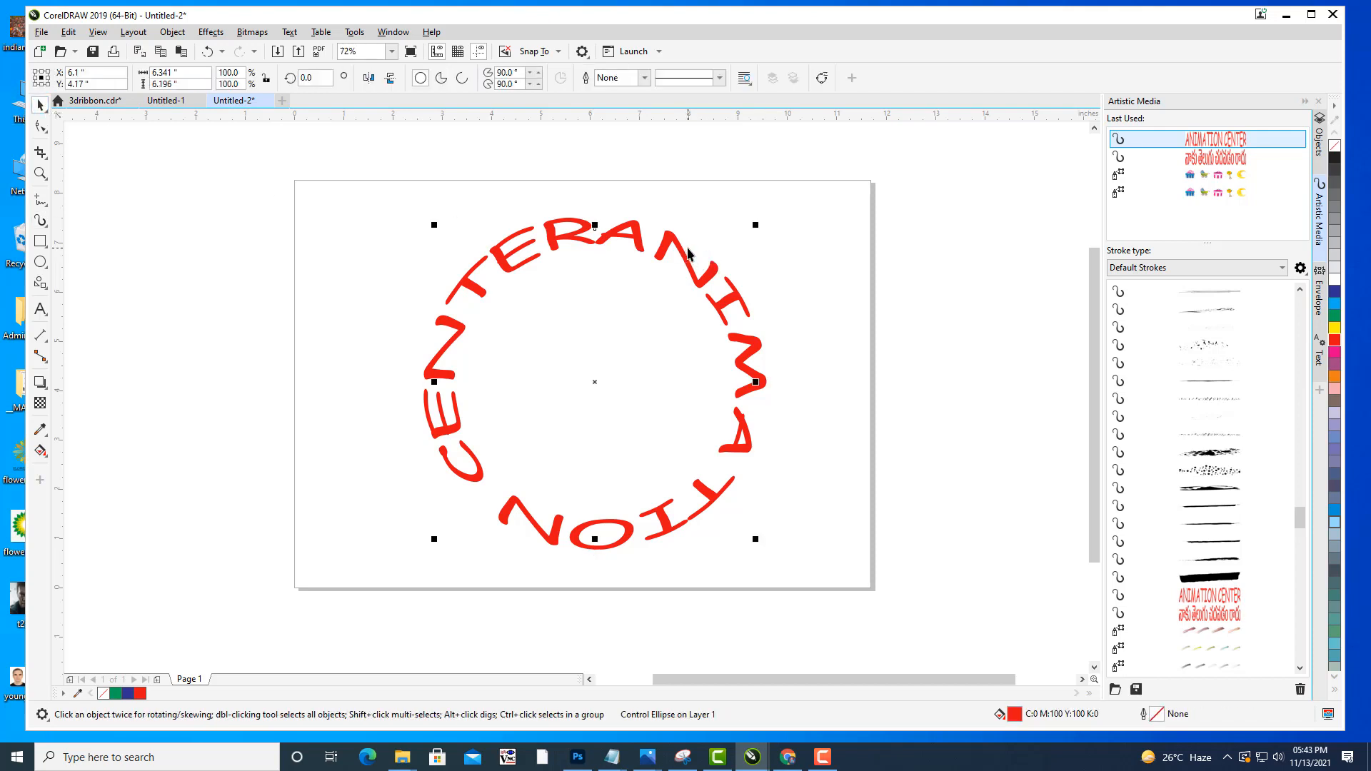
key("Delete")
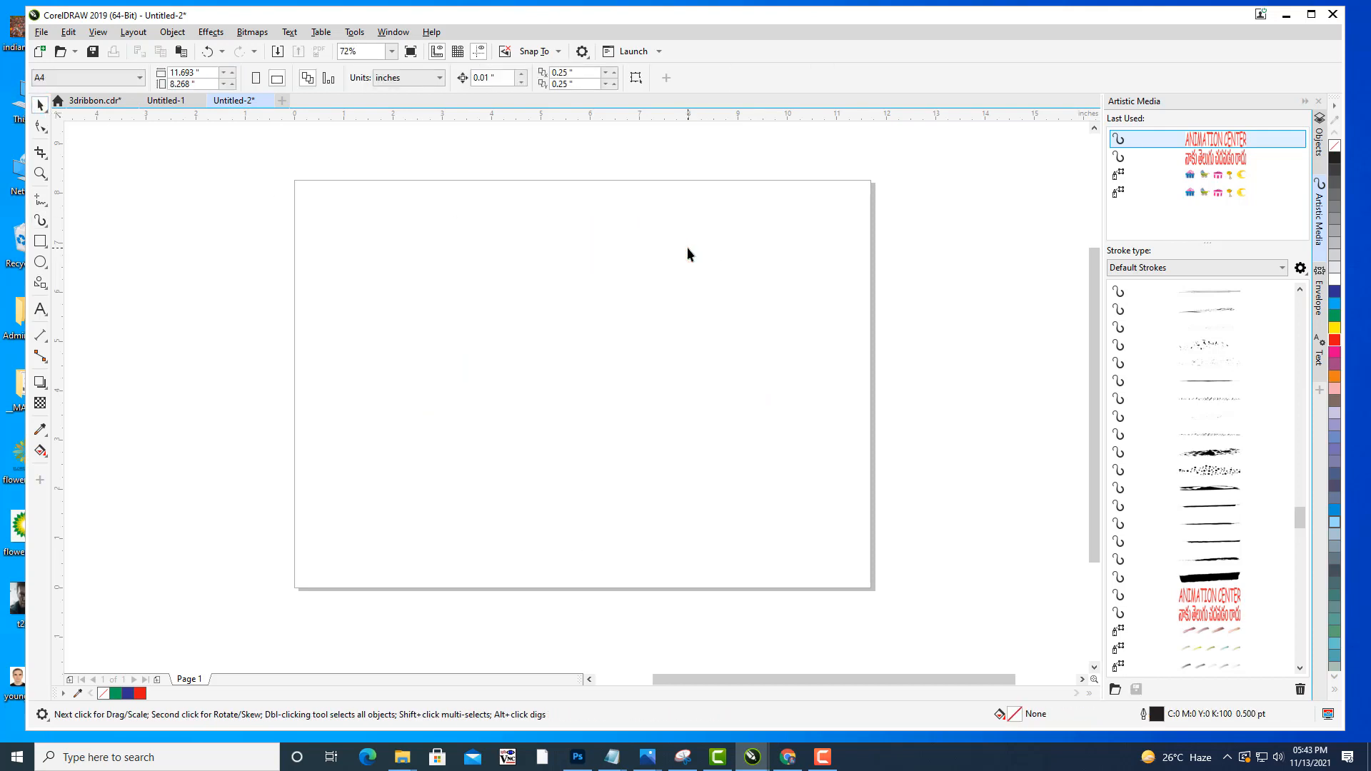
Add the artistic text DILSUKHNAGAR GRAPHIC DESIGNERS across the middle of the page.
left_click(41, 309)
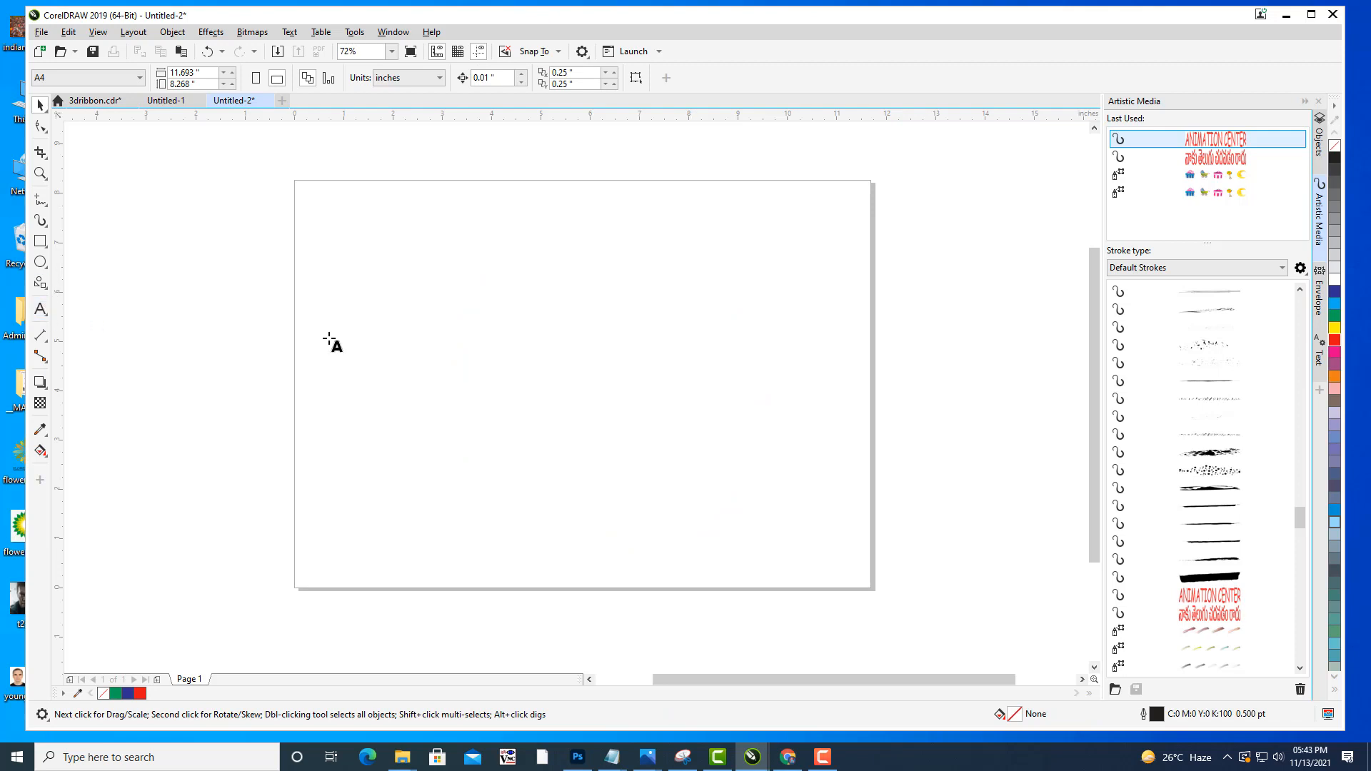
left_click(372, 343)
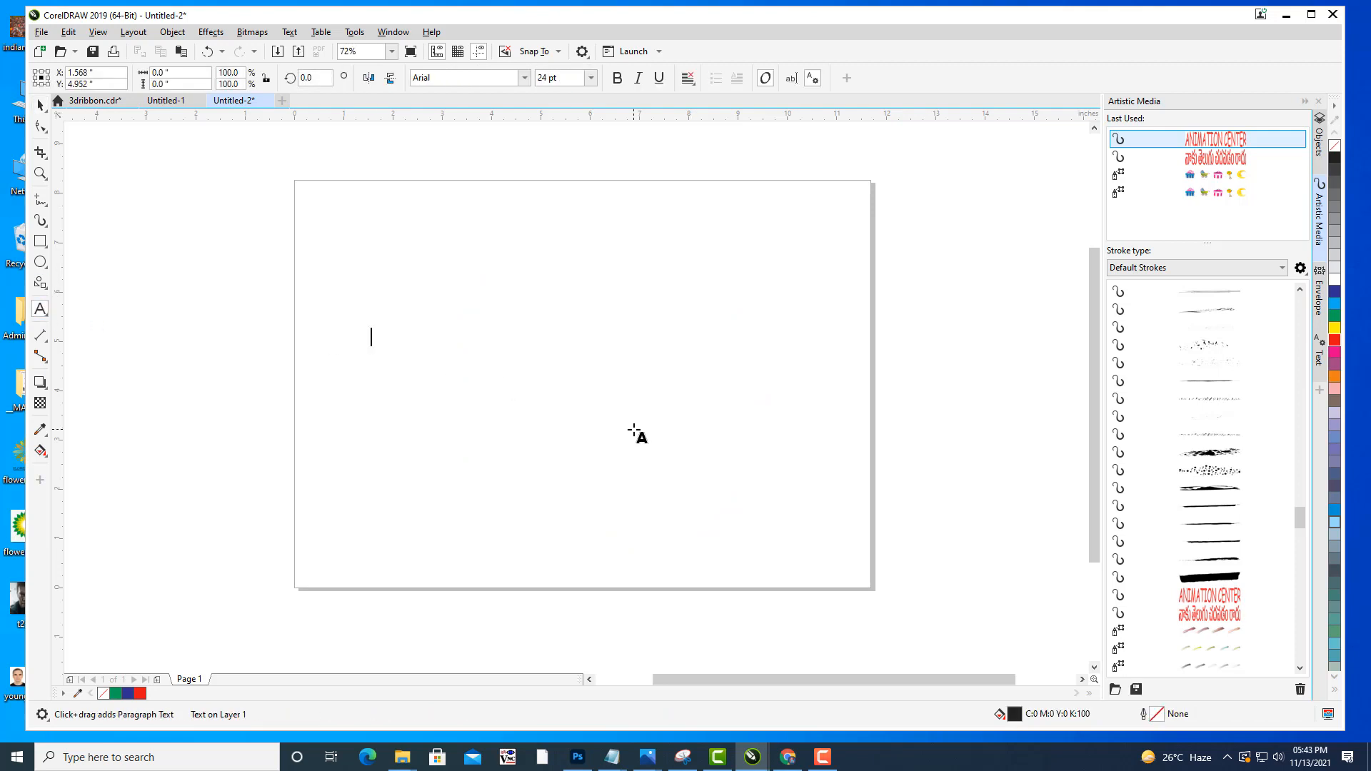
type("DILSUKH")
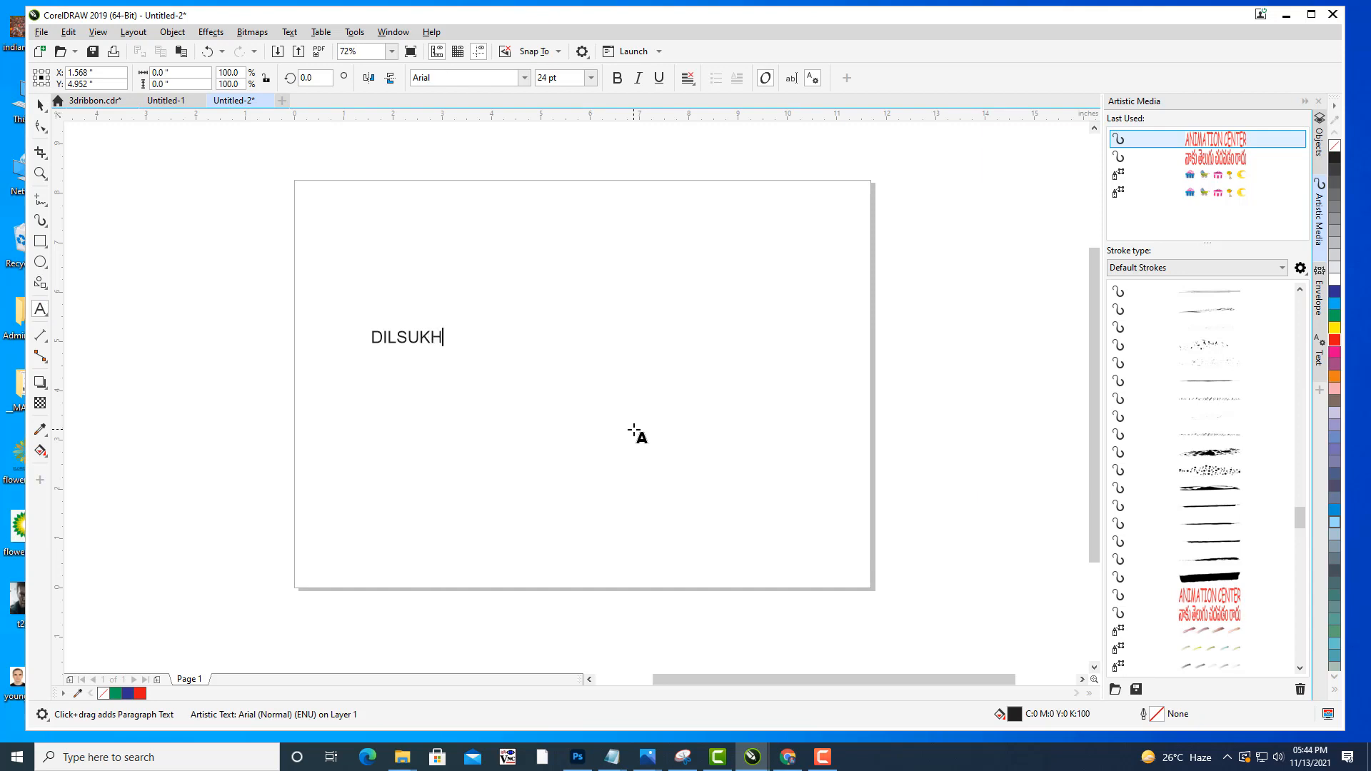
type("NAGAR GRA")
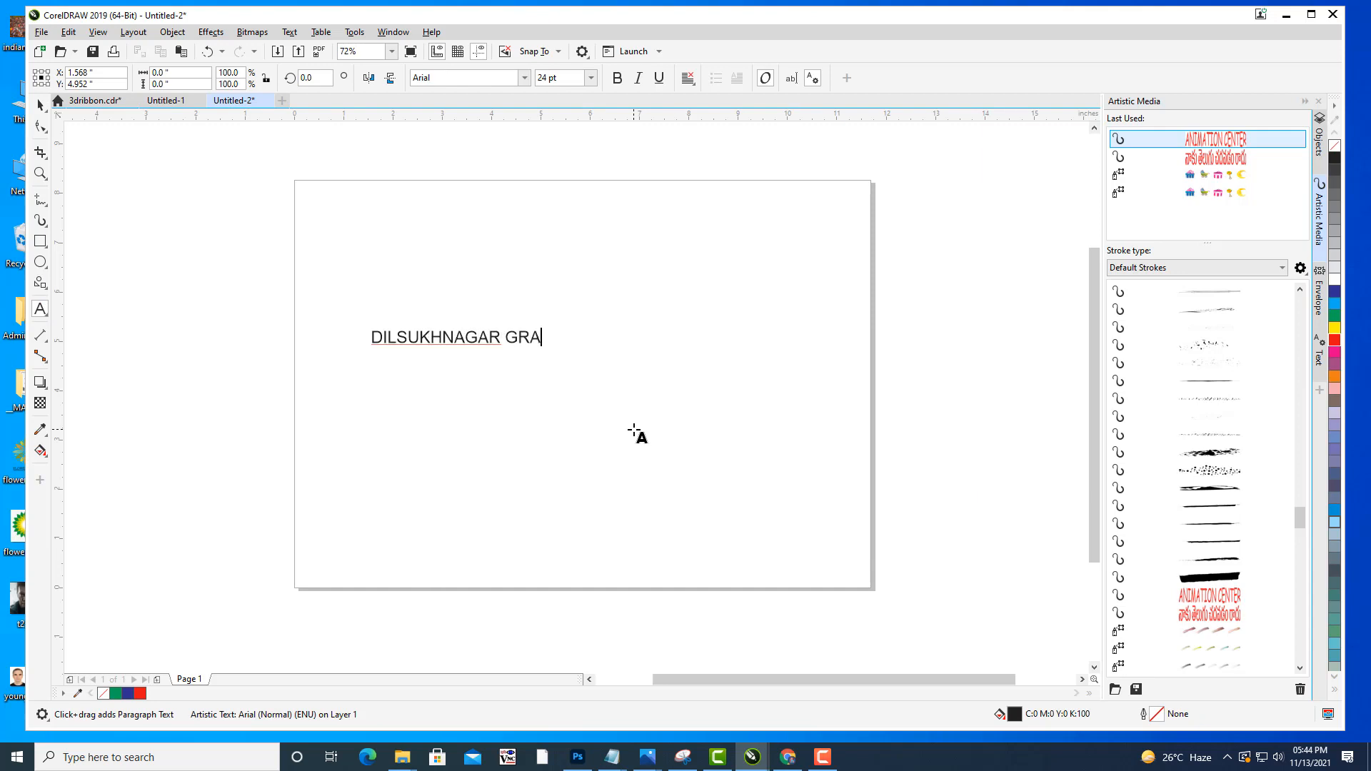
type("PHIC DESIGNERS")
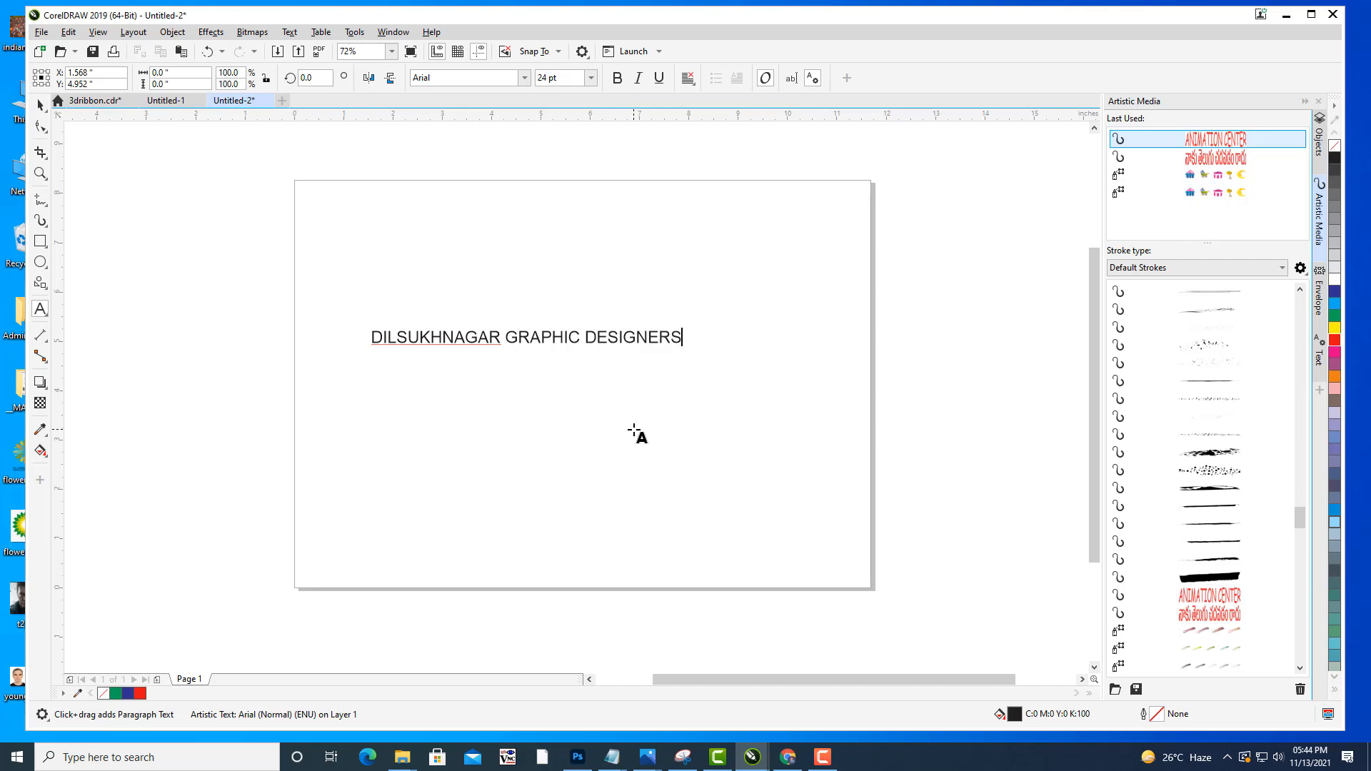
key("Escape")
left_click(40, 106)
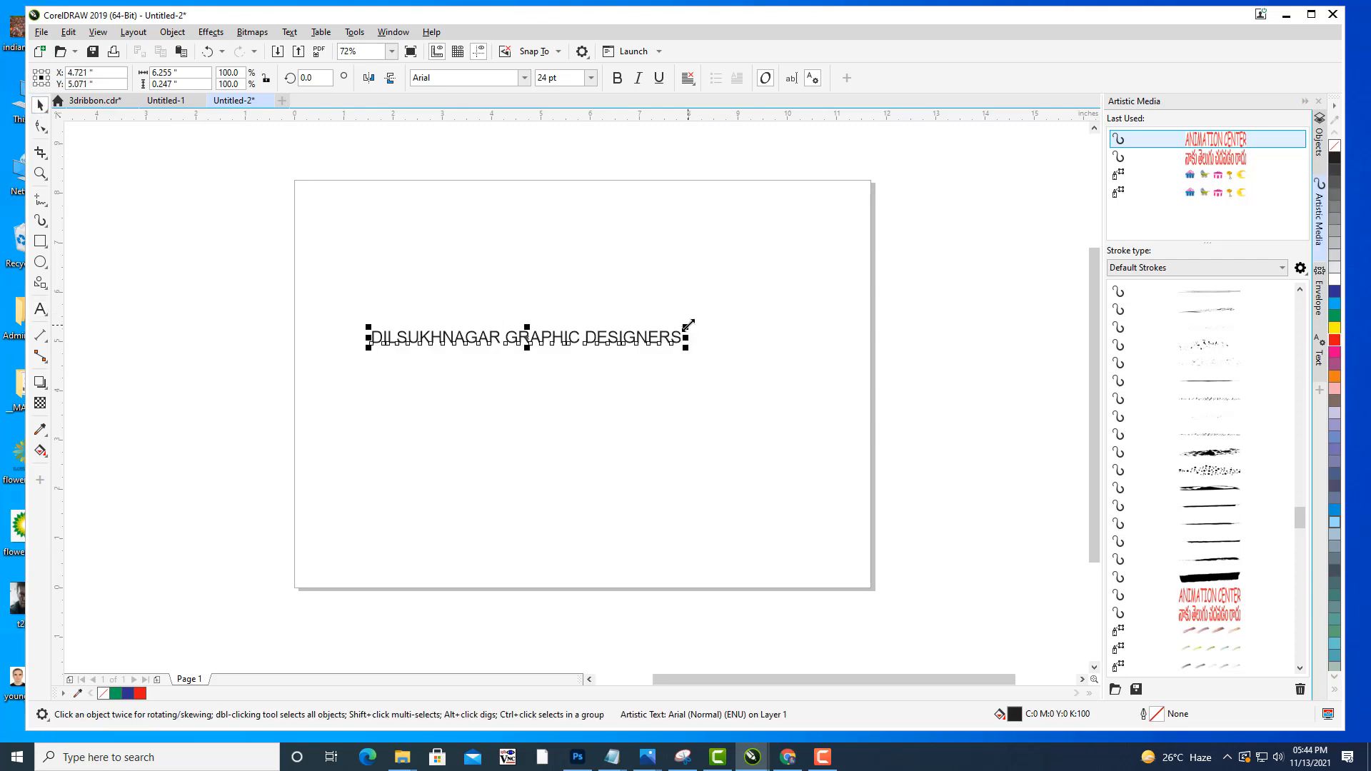
Enlarge the DILSUKHNAGAR GRAPHIC DESIGNERS text to about 31.6 pt and make it bold and red.
left_click_drag(686, 327, 735, 304)
left_click(617, 77)
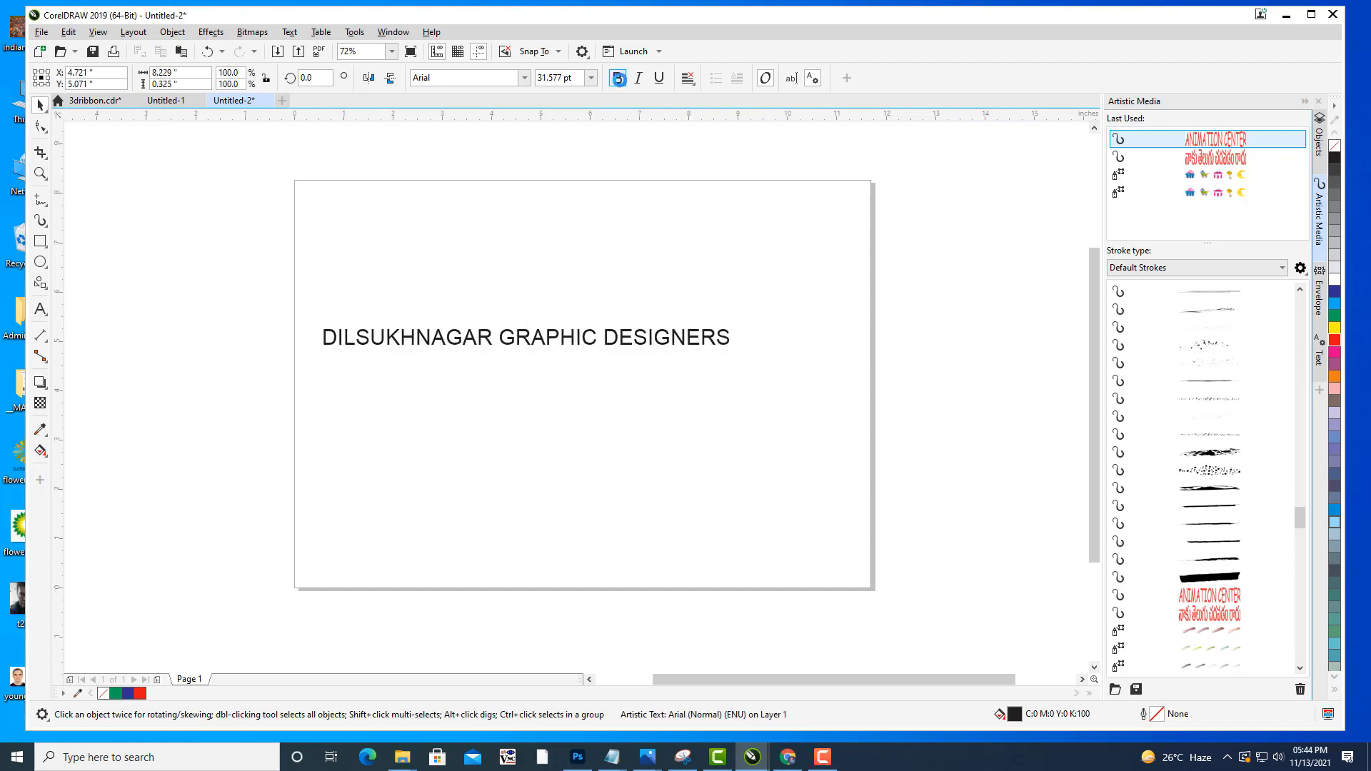
left_click(1337, 340)
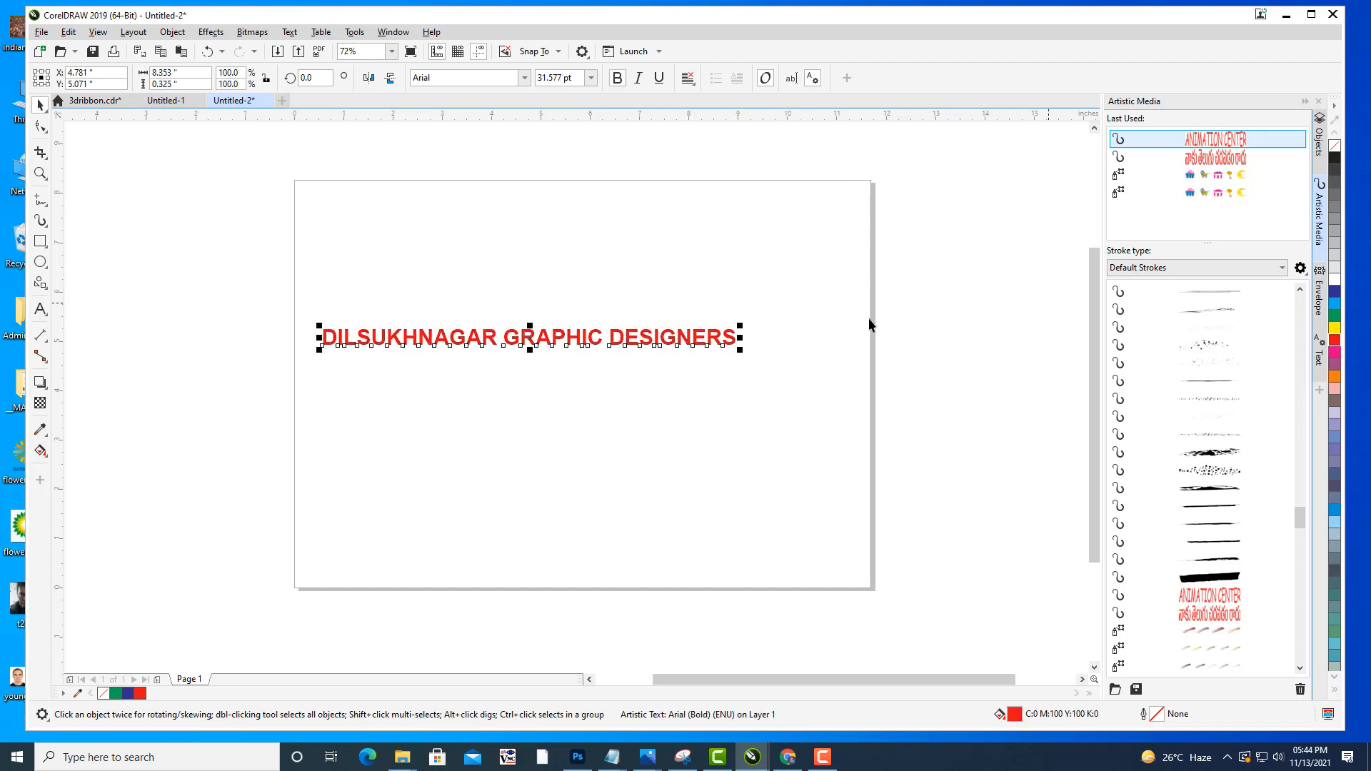
left_click(797, 294)
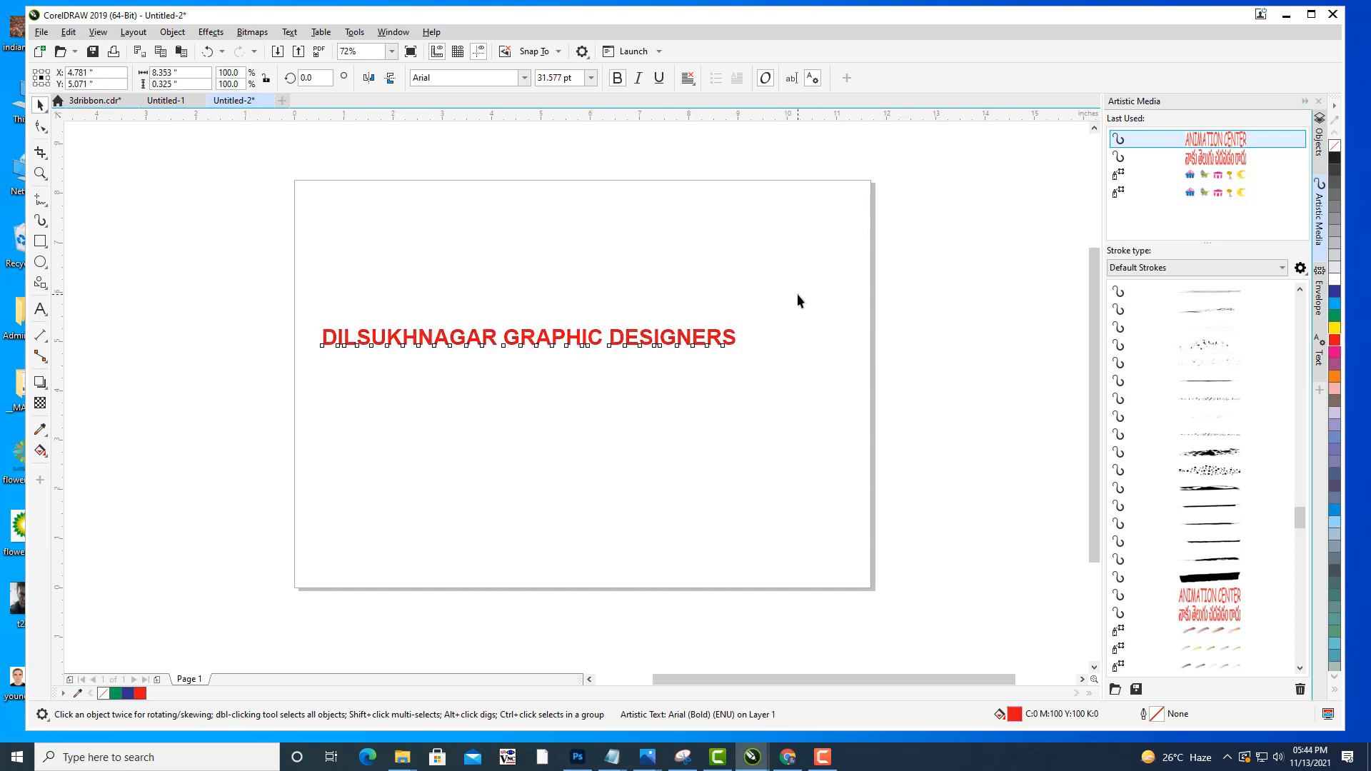
Save the red text as a new Brushes stroke in the Artistic Media folder under the file name DGD.
left_click(605, 338)
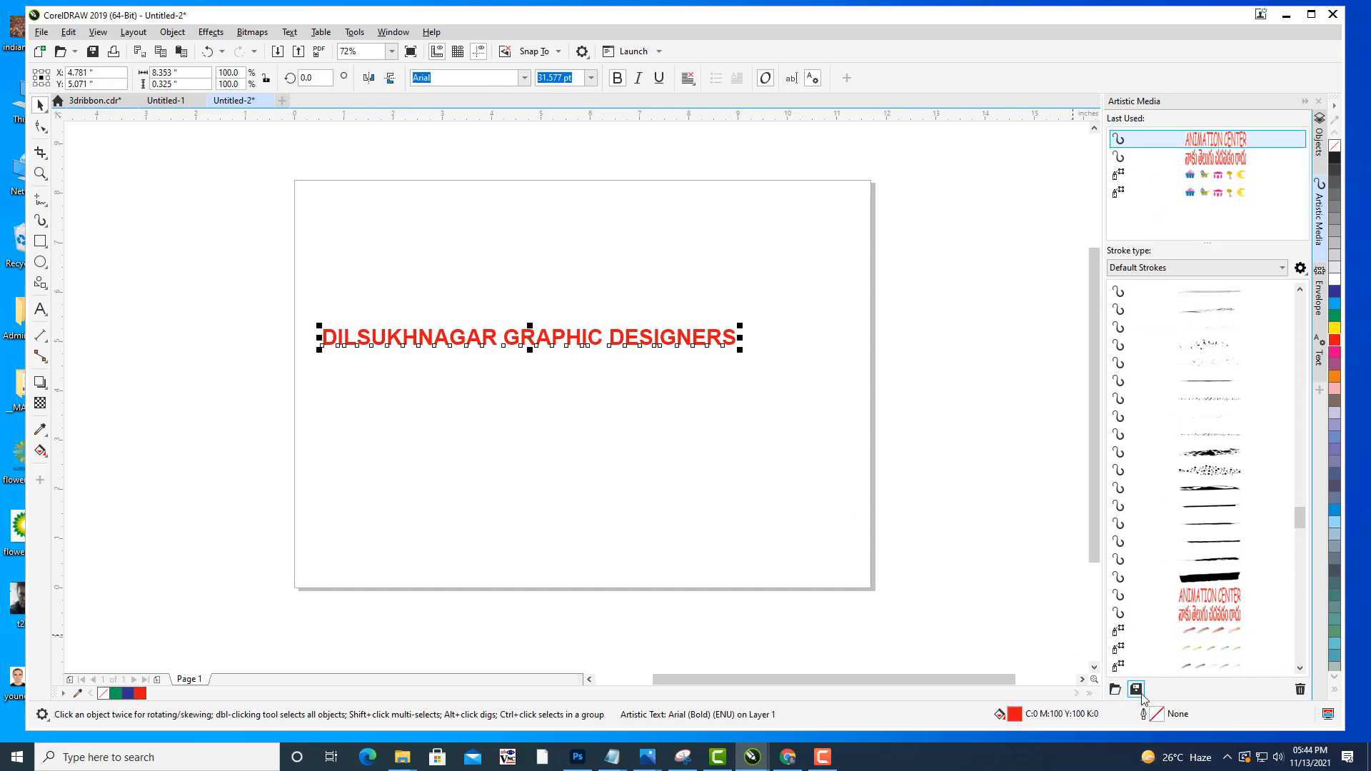
left_click(1136, 689)
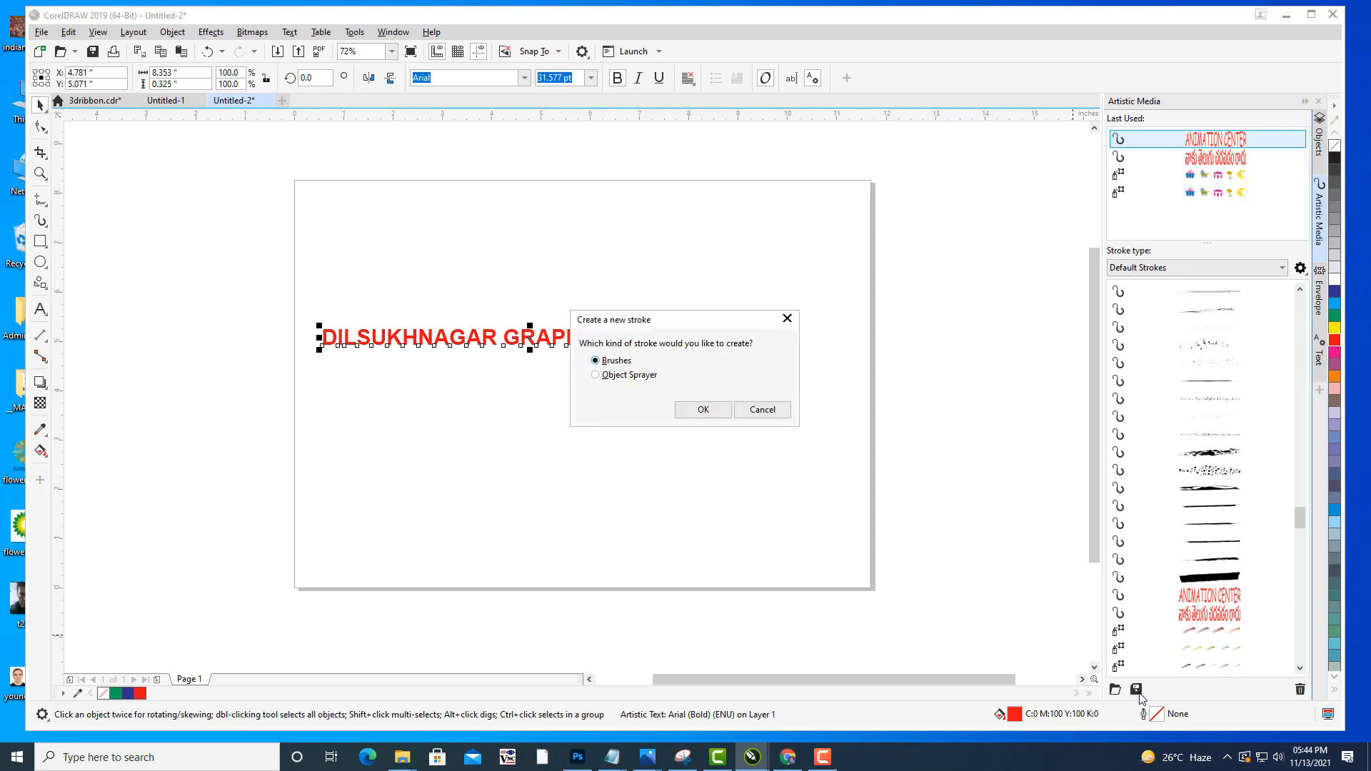
left_click(702, 410)
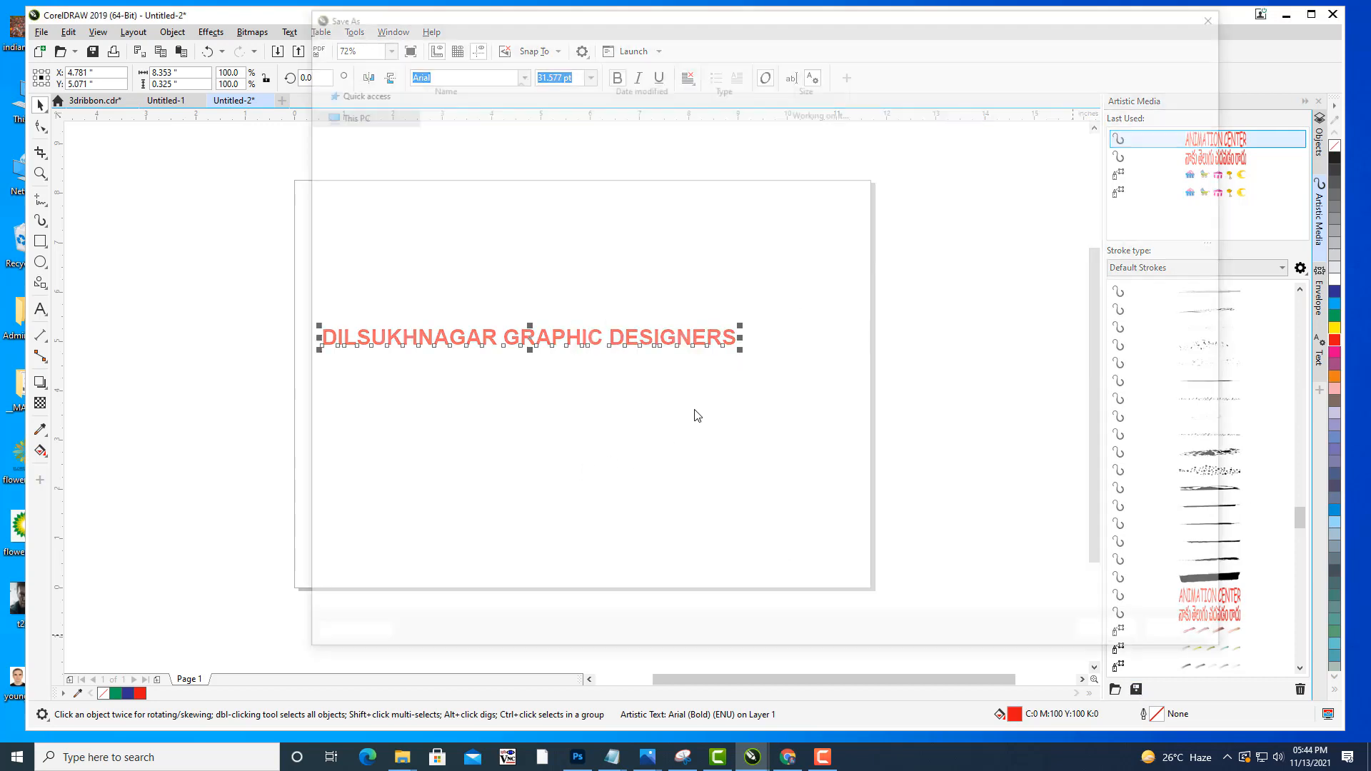
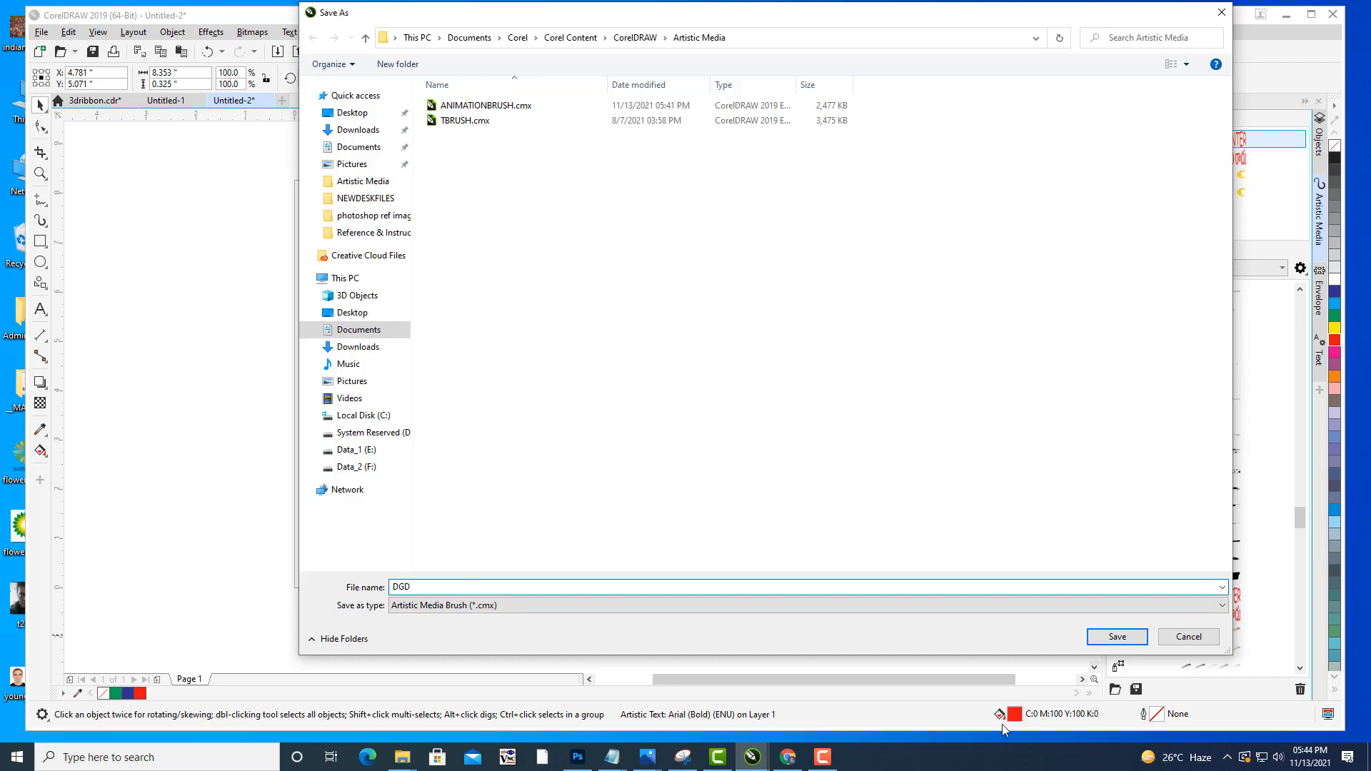
left_click(1100, 637)
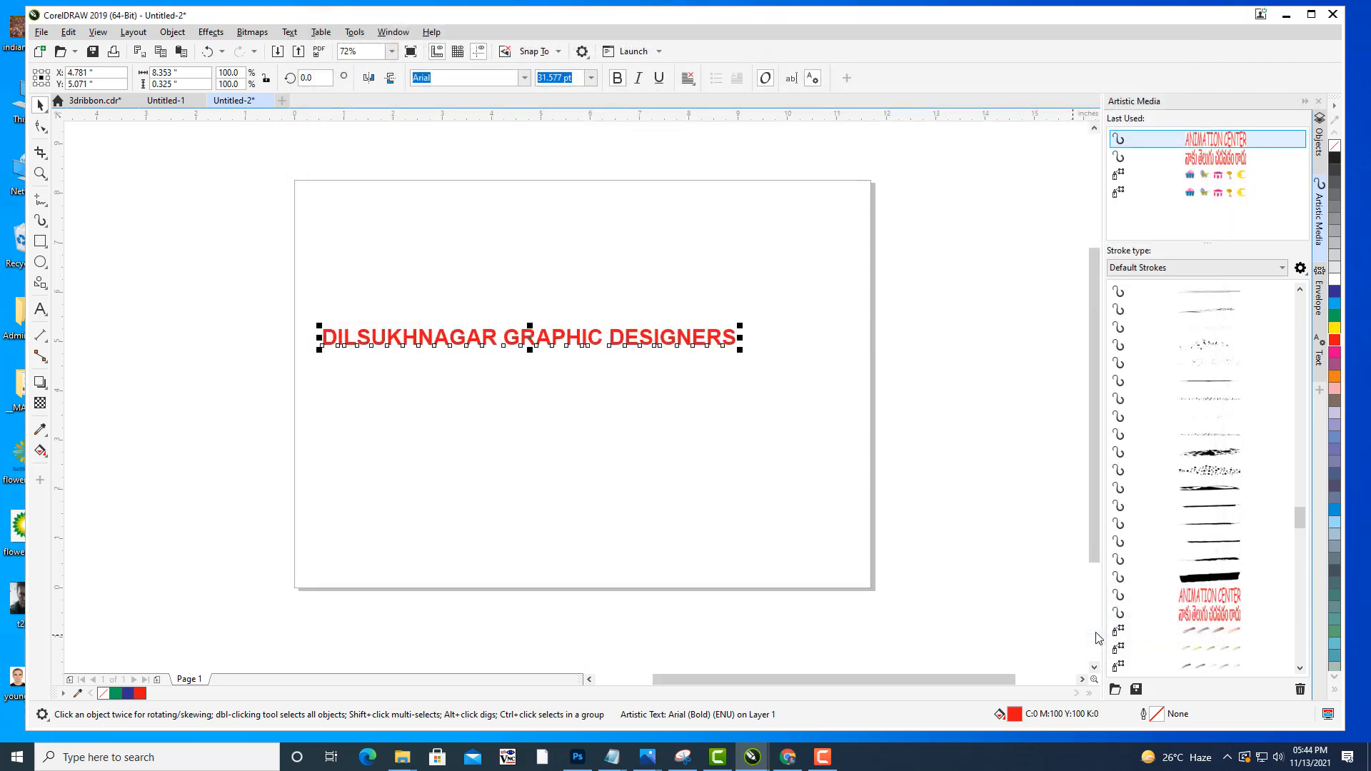
Delete the red DILSUKHNAGAR GRAPHIC DESIGNERS text from the page.
left_click(980, 368)
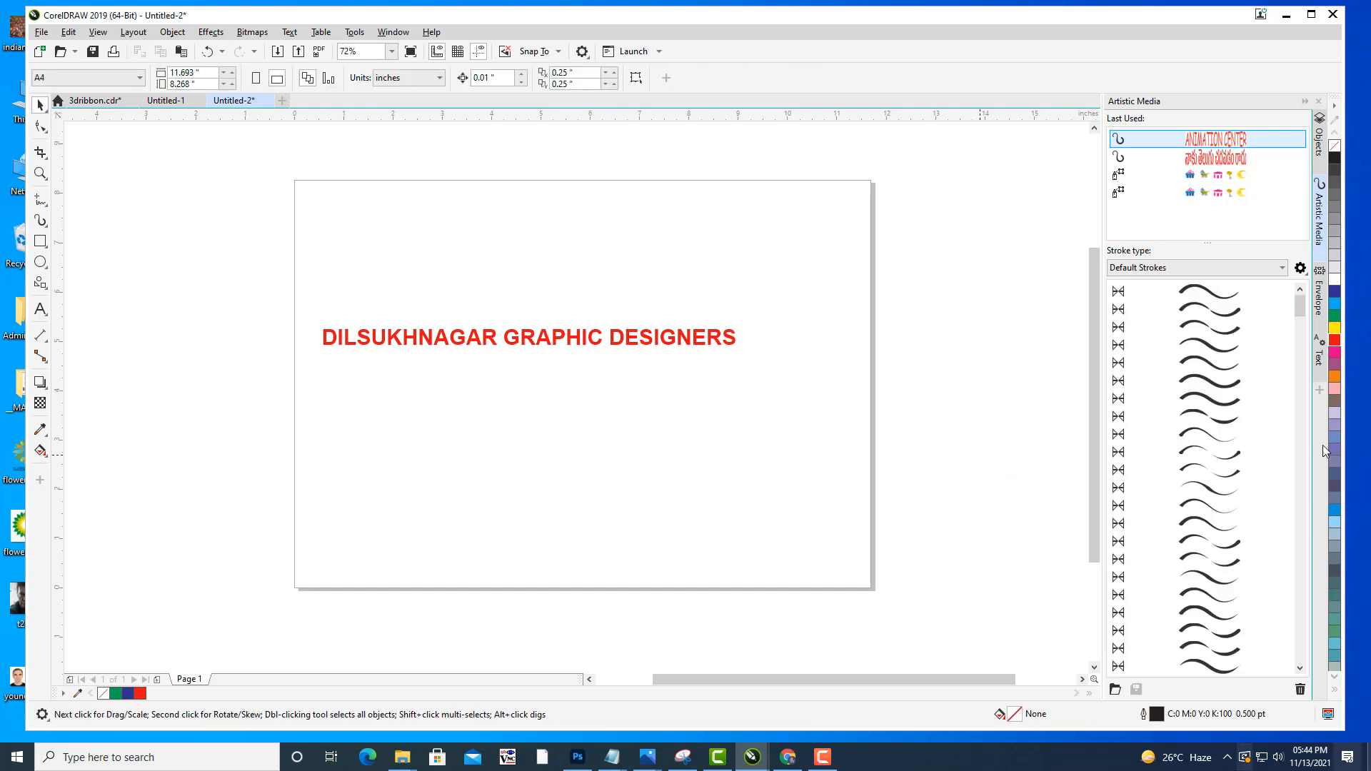
mouse_move(1300, 306)
left_mouse_down()
mouse_move(1298, 552)
mouse_move(1296, 520)
left_mouse_up()
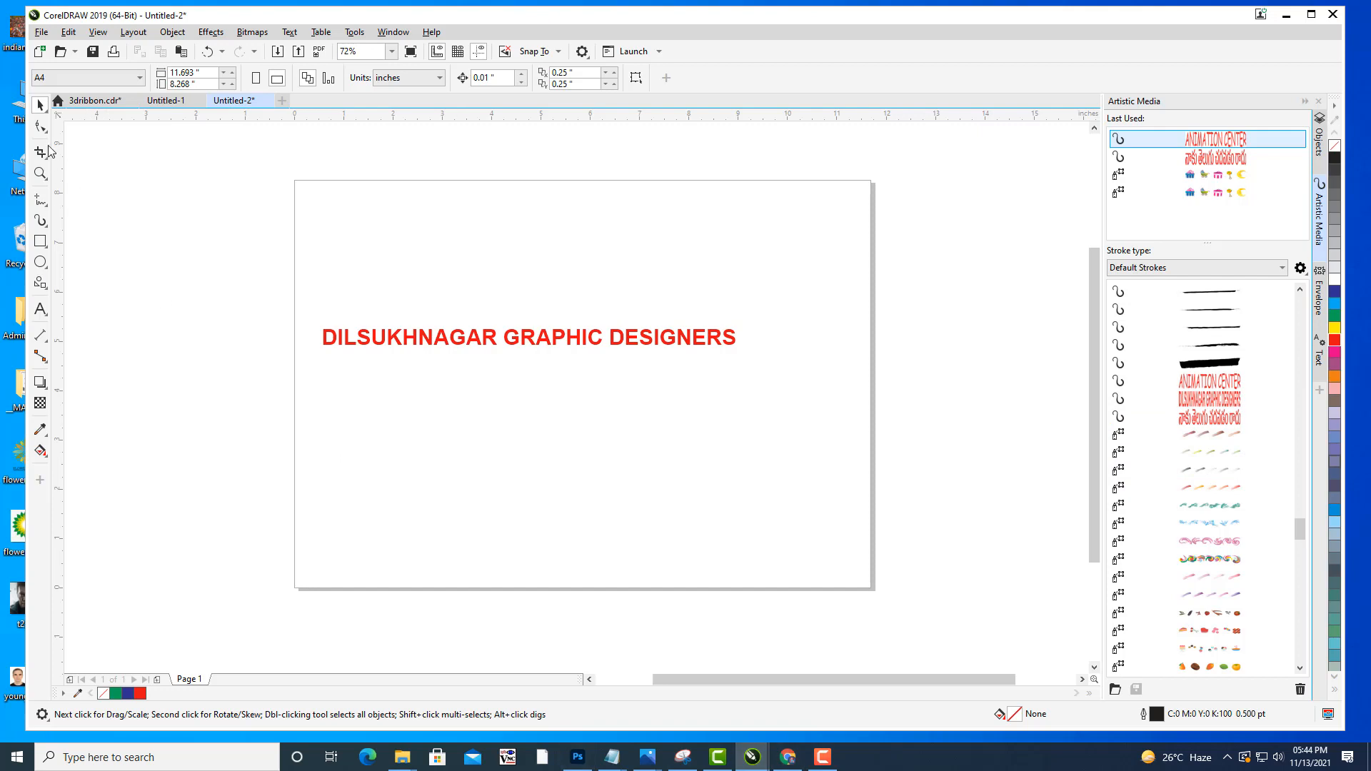
left_click(471, 342)
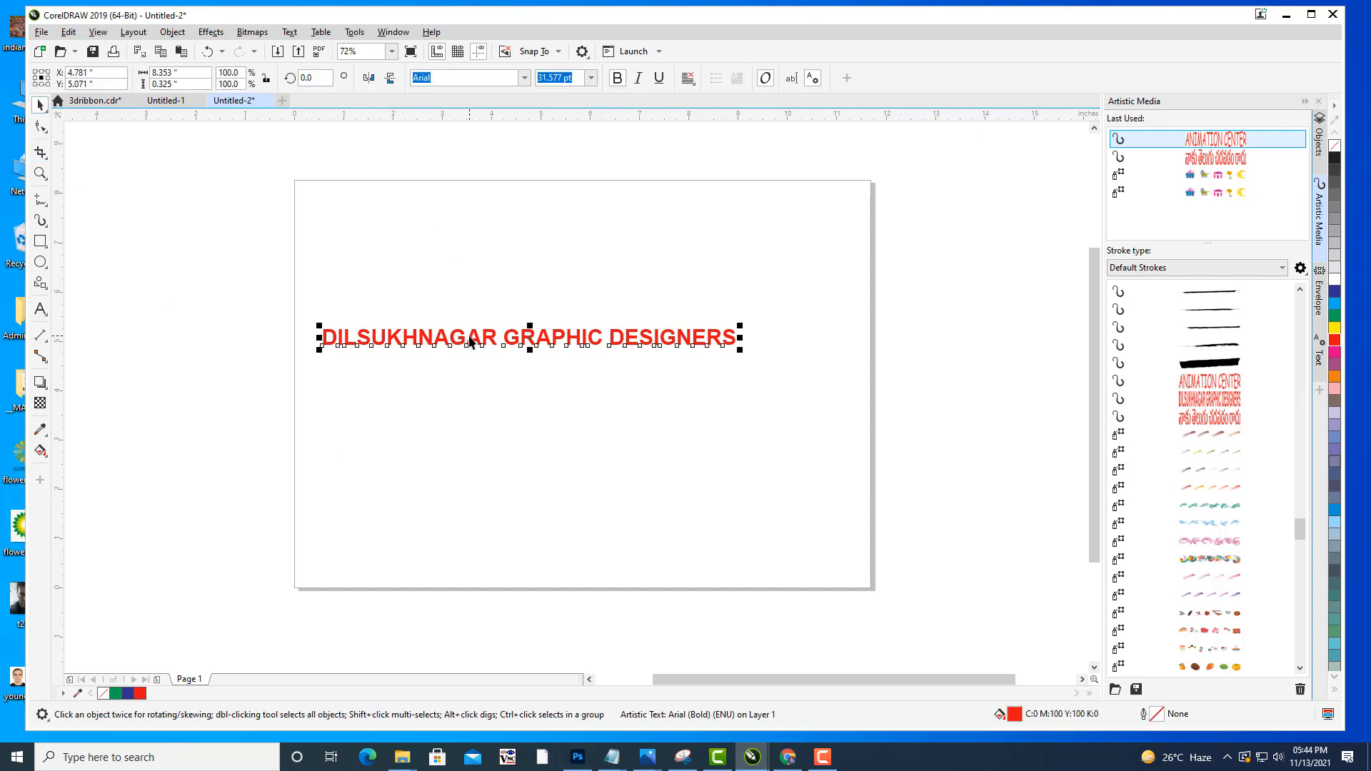
key("Delete")
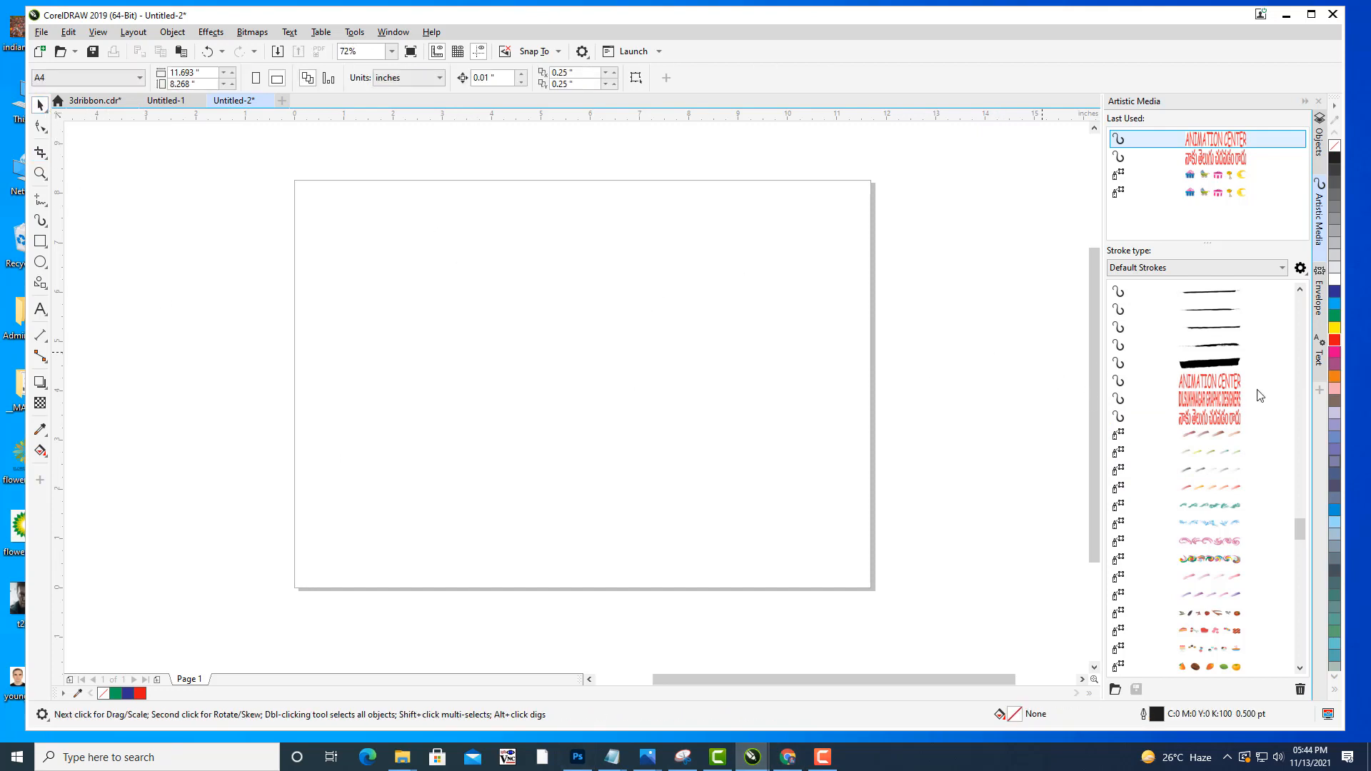
Draw a circle about 7.59 inches in diameter and move it to the centre of the page.
left_click(41, 262)
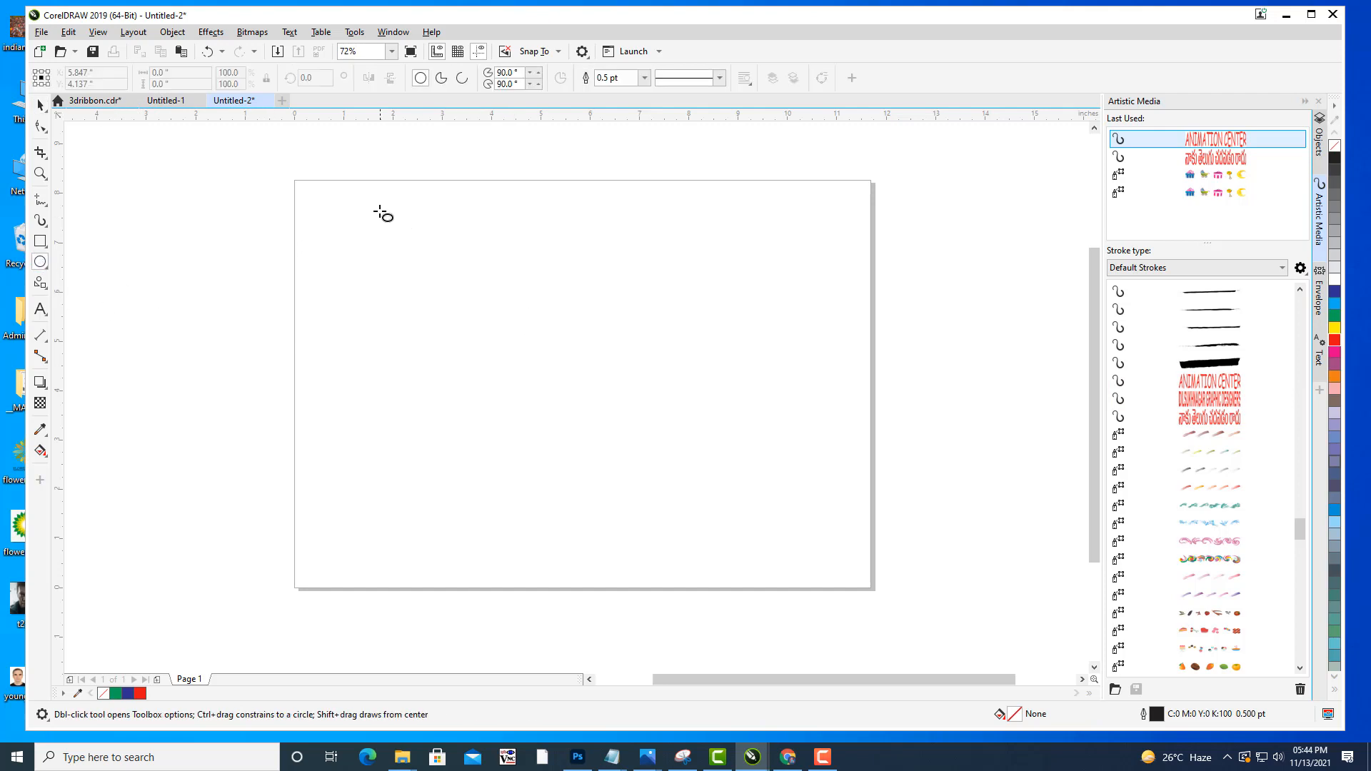
left_click_drag(379, 212, 757, 529)
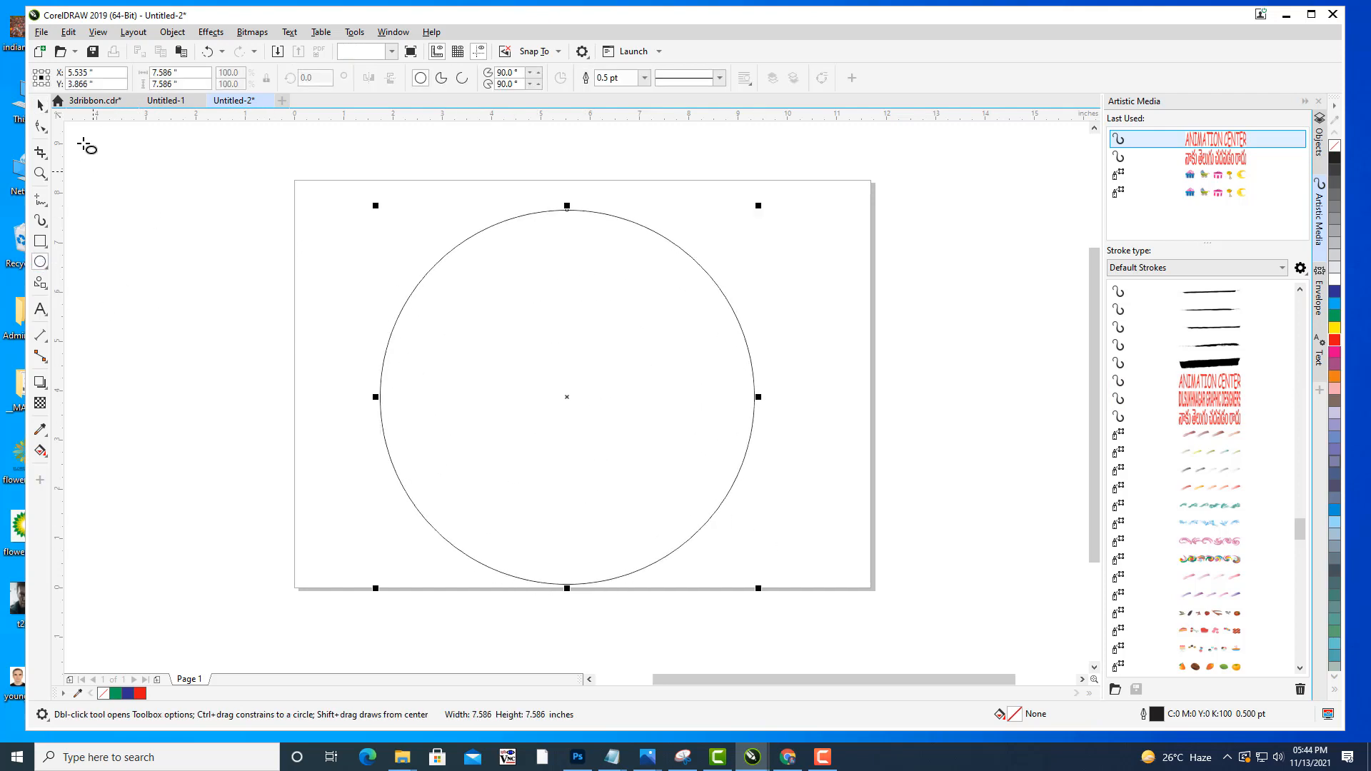
key("space")
left_click_drag(567, 395, 582, 382)
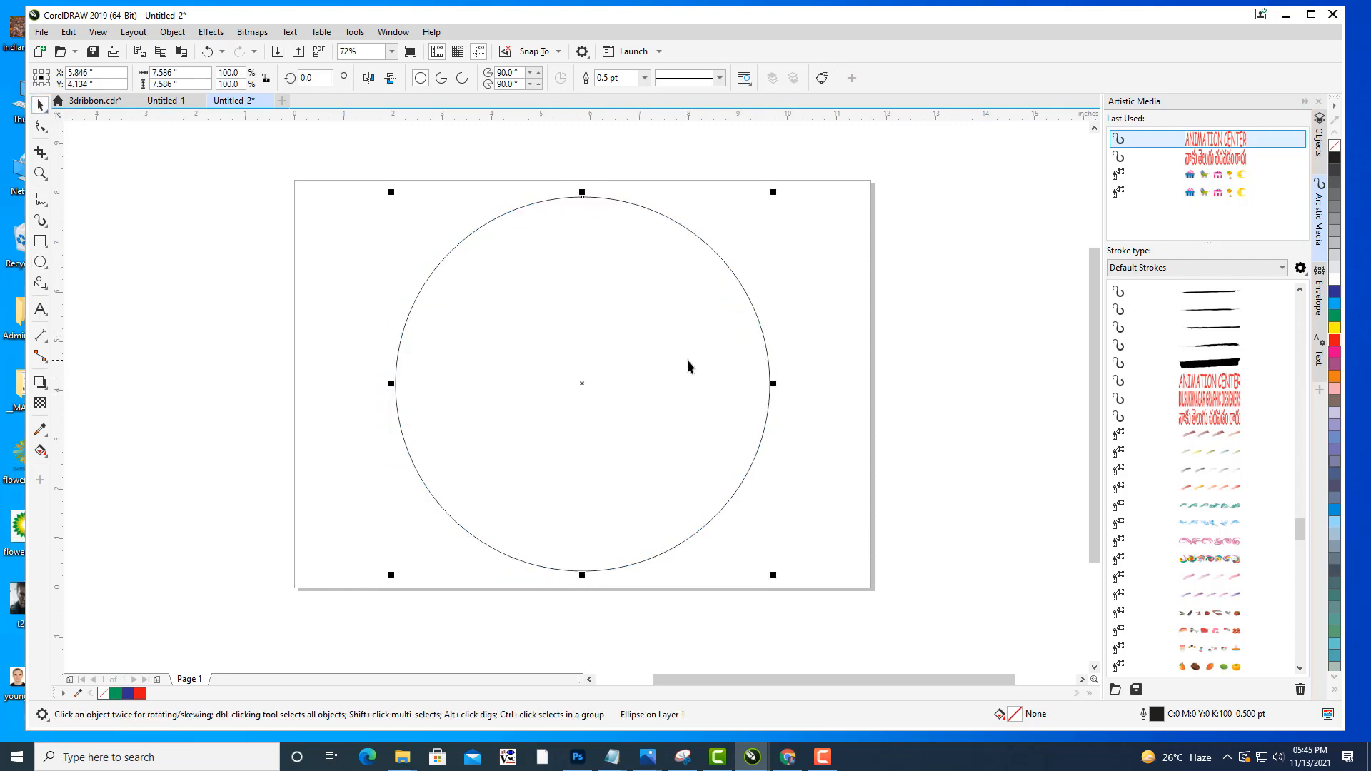
Look through the Artistic Media tool's Custom brushstrokes and brush categories for the DILSUKHNAGAR GRAPHIC DESIGNERS stroke.
key("i")
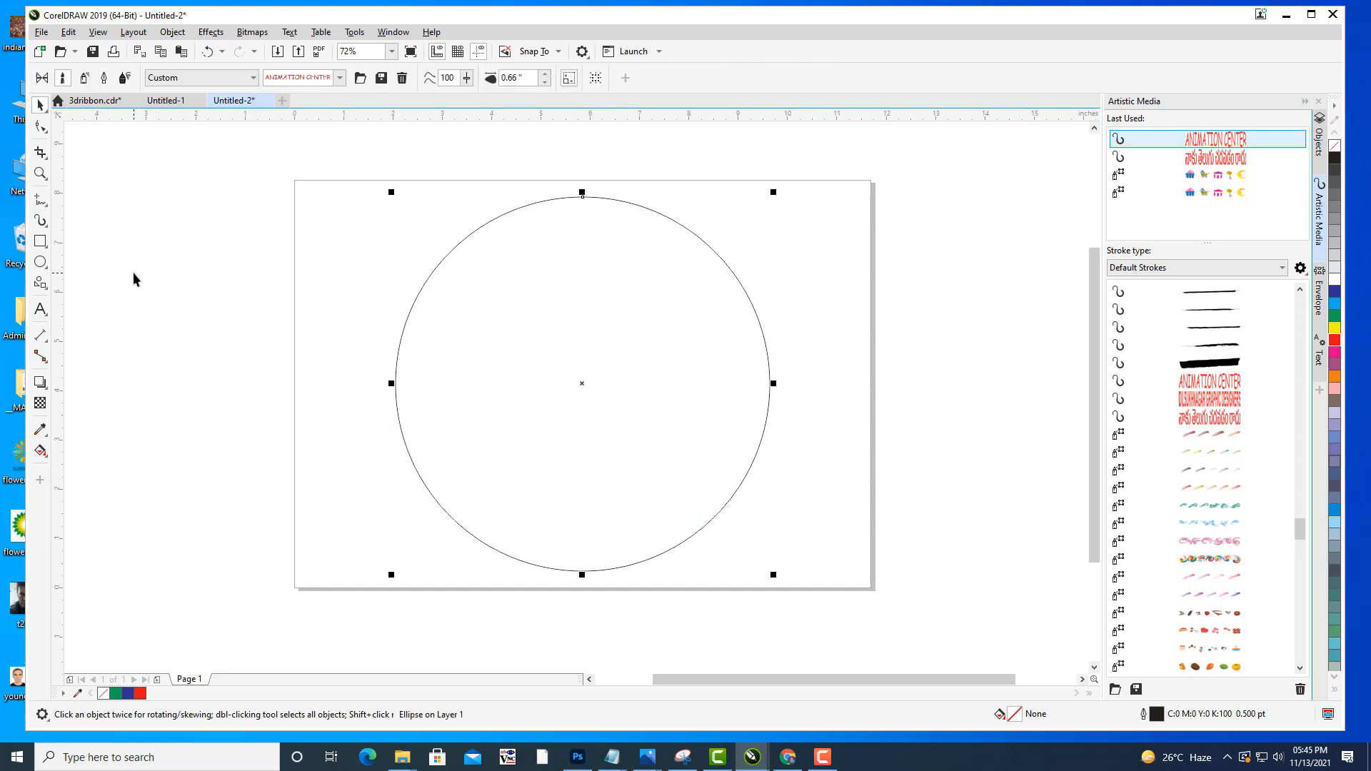
left_click(339, 78)
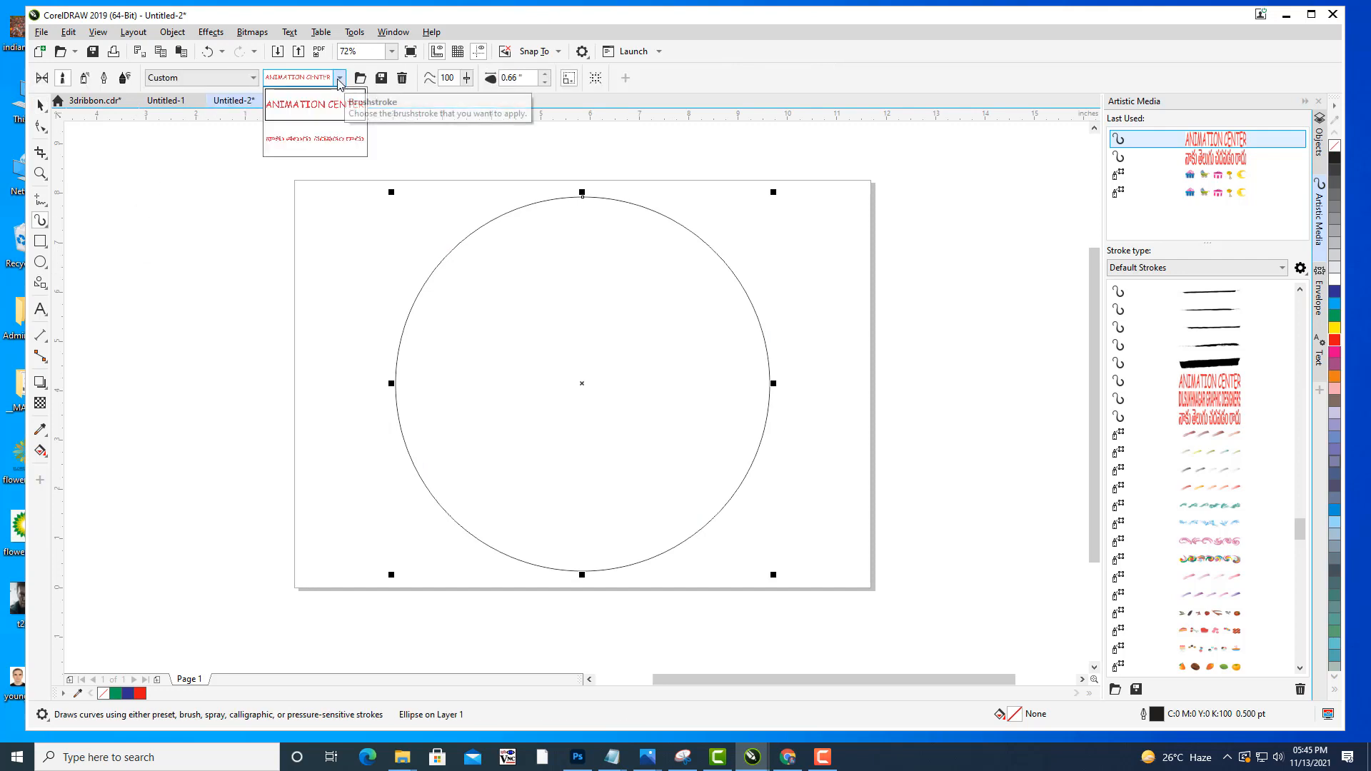
left_click(231, 78)
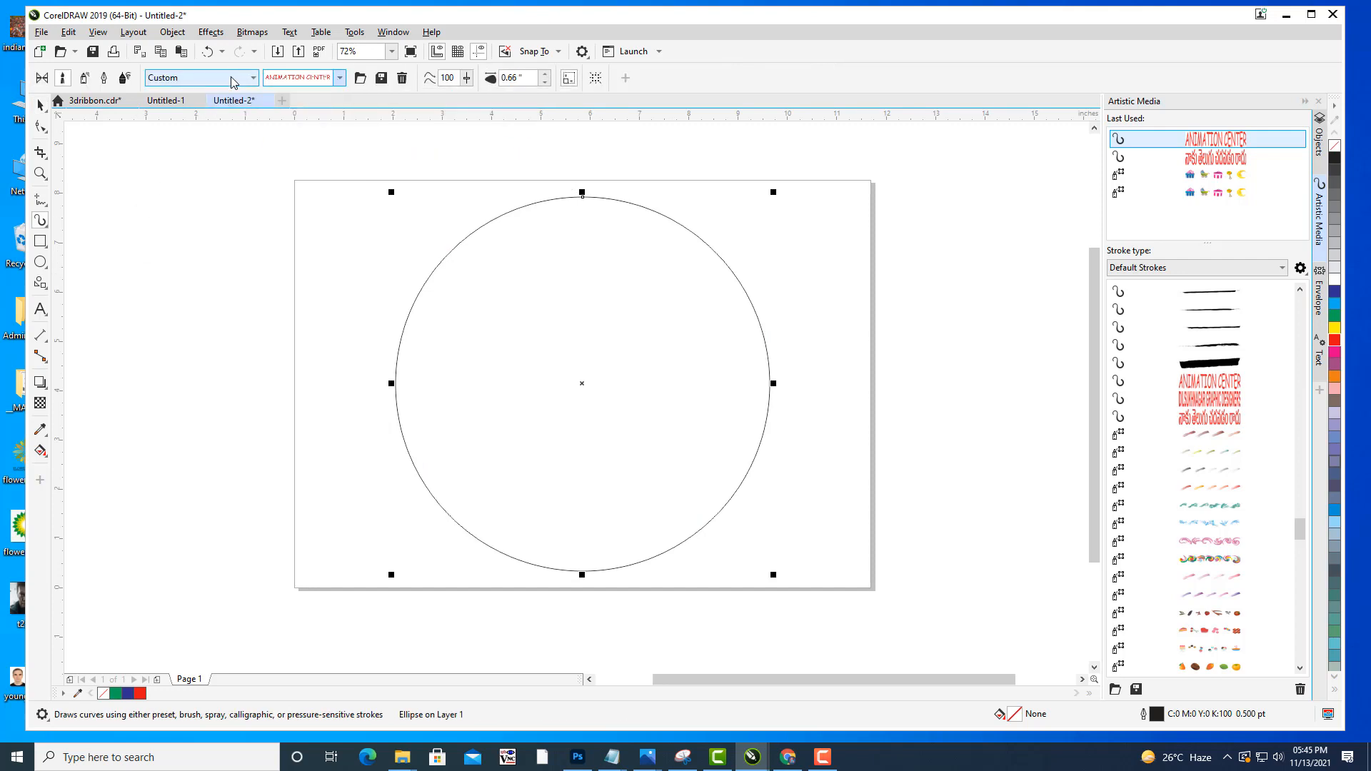
left_click(231, 78)
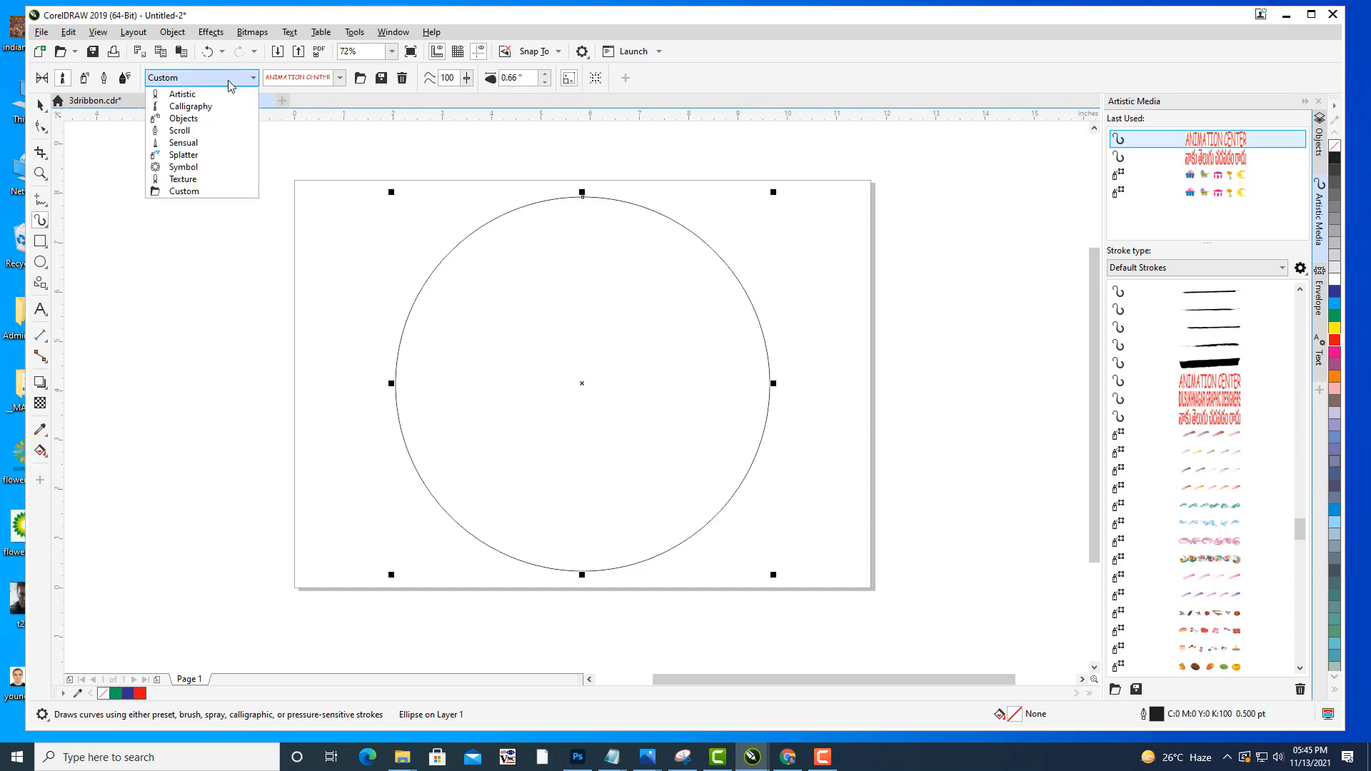
left_click(43, 78)
left_click(43, 78)
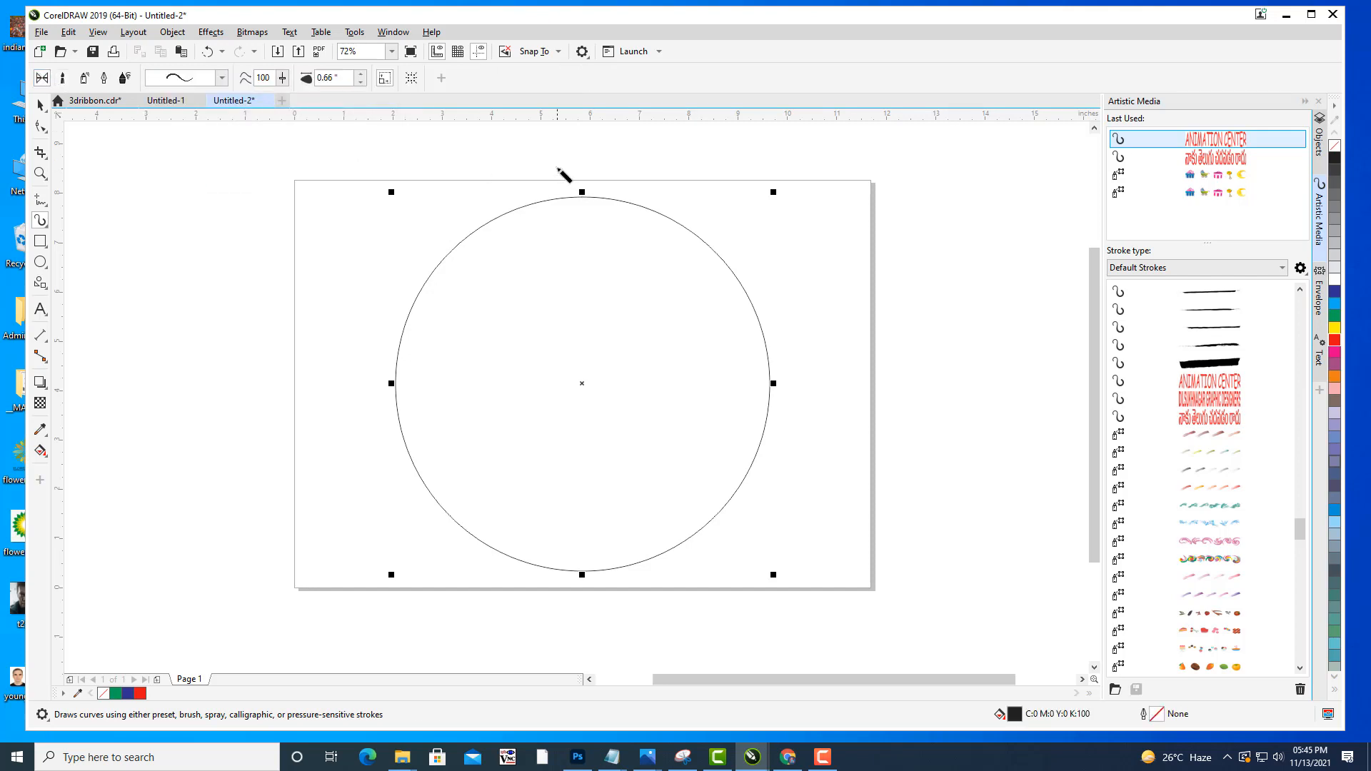
Try to apply the DILSUKHNAGAR GRAPHIC DESIGNERS stroke from the Default Strokes to the circle.
left_click(40, 105)
left_click(194, 157)
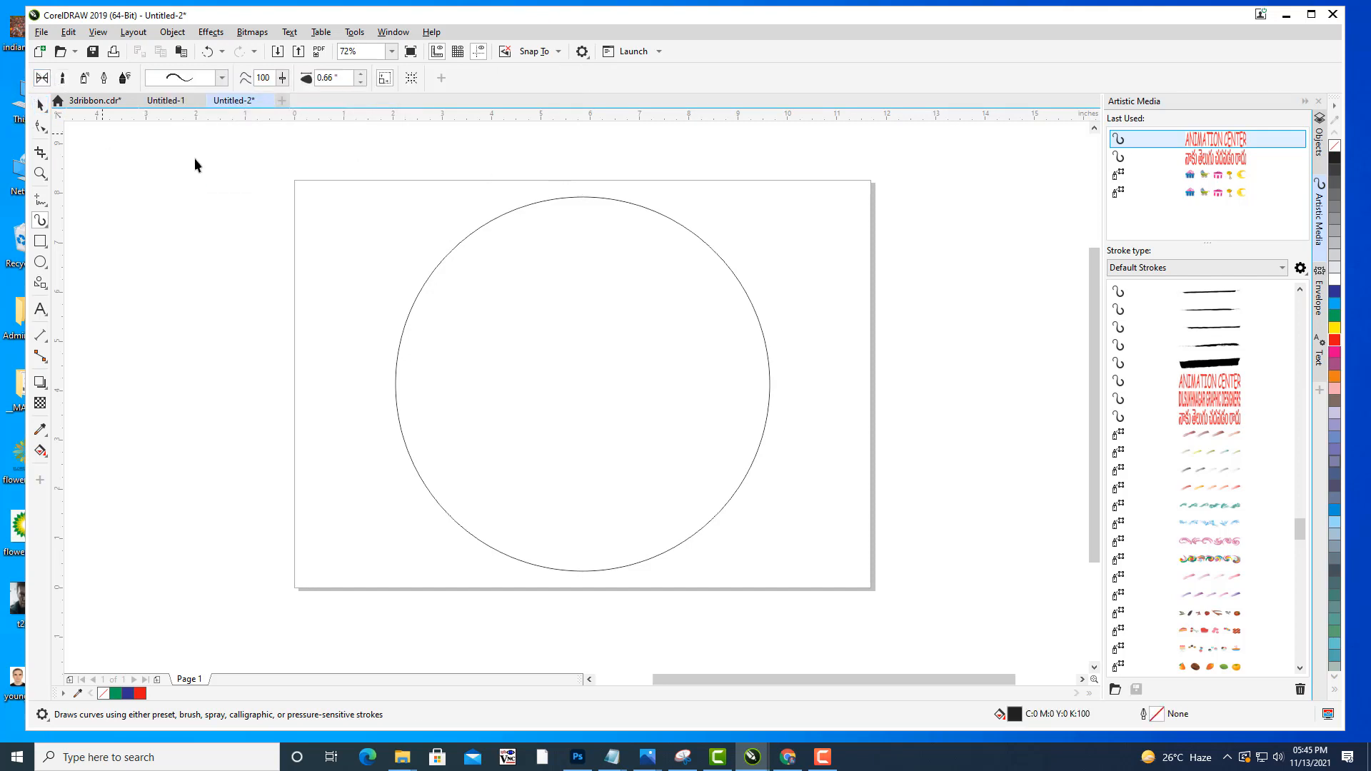
left_click(504, 218)
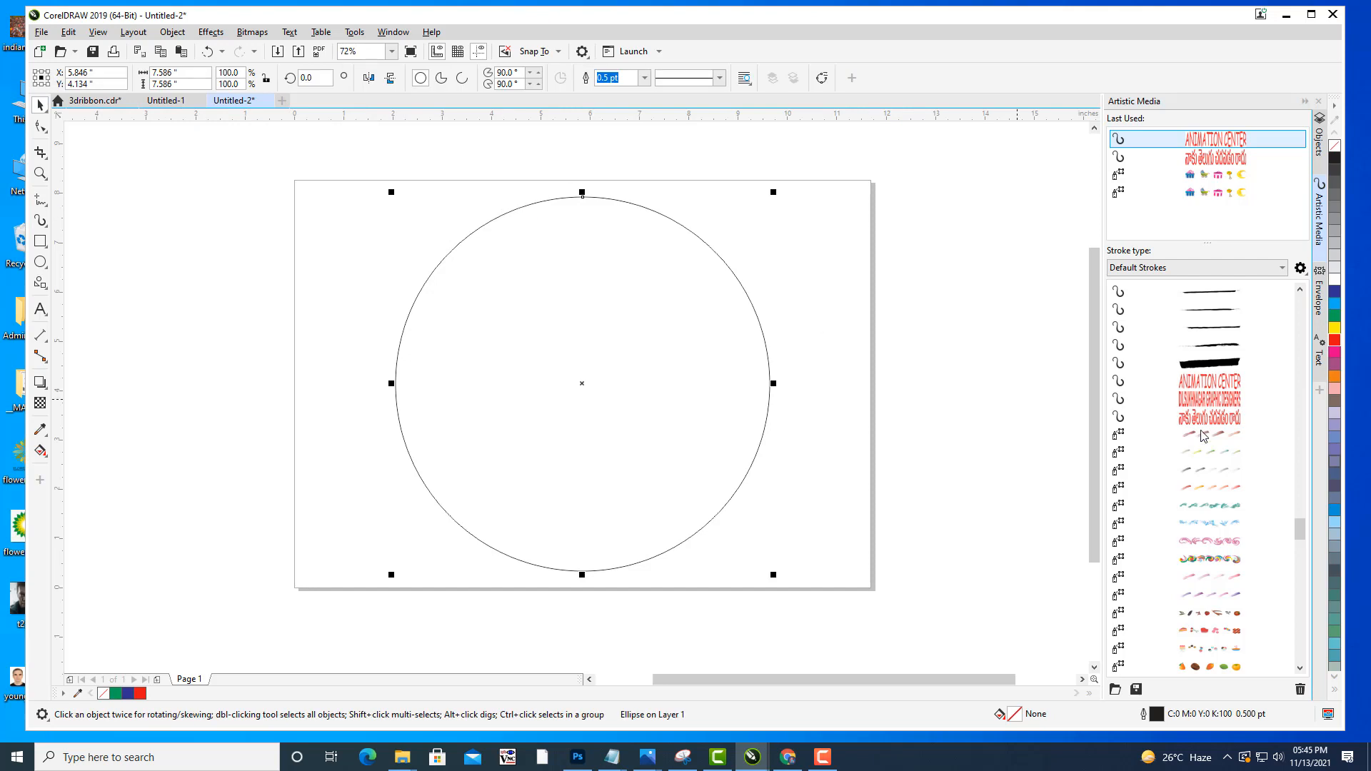
left_click(1211, 400)
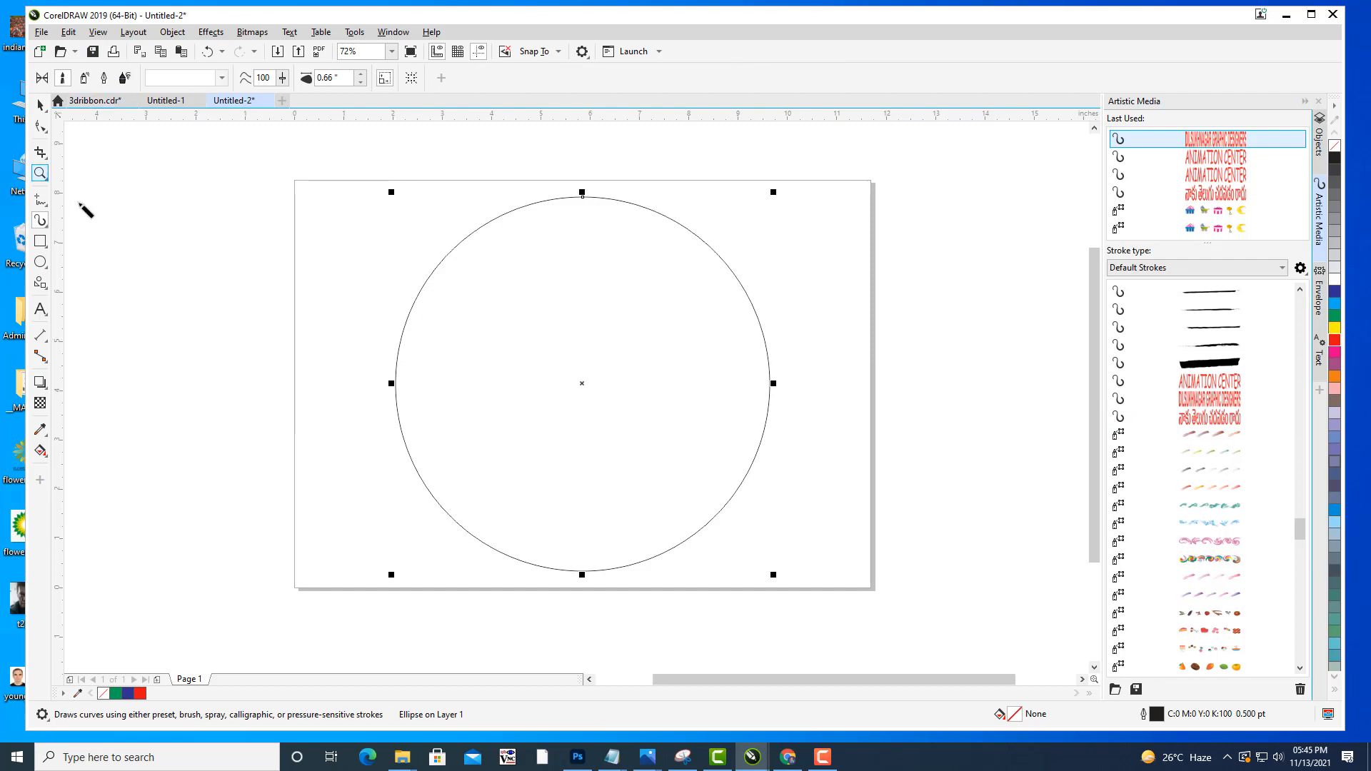
Check the Custom category of both the Sprayer and Brush modes for the DILSUKHNAGAR GRAPHIC DESIGNERS stroke.
left_click(84, 77)
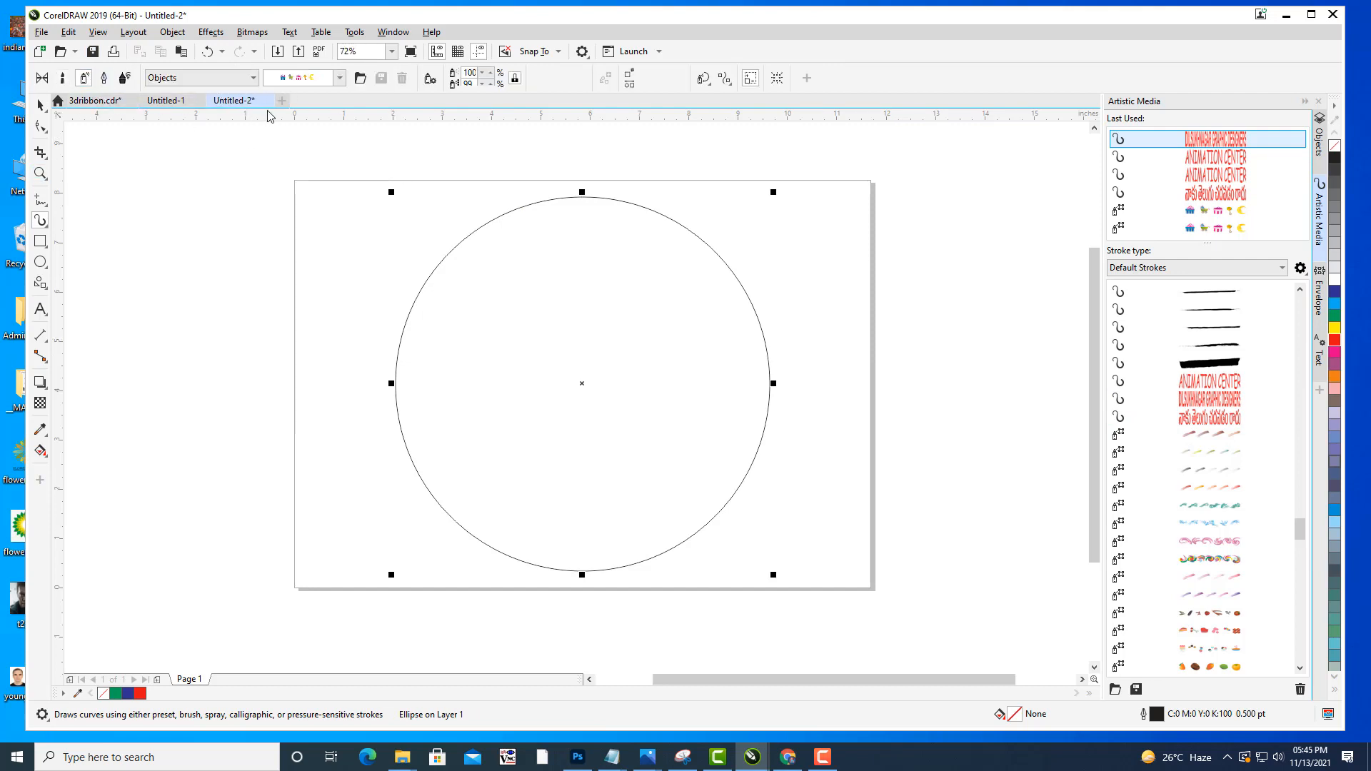
left_click(241, 79)
left_click(202, 215)
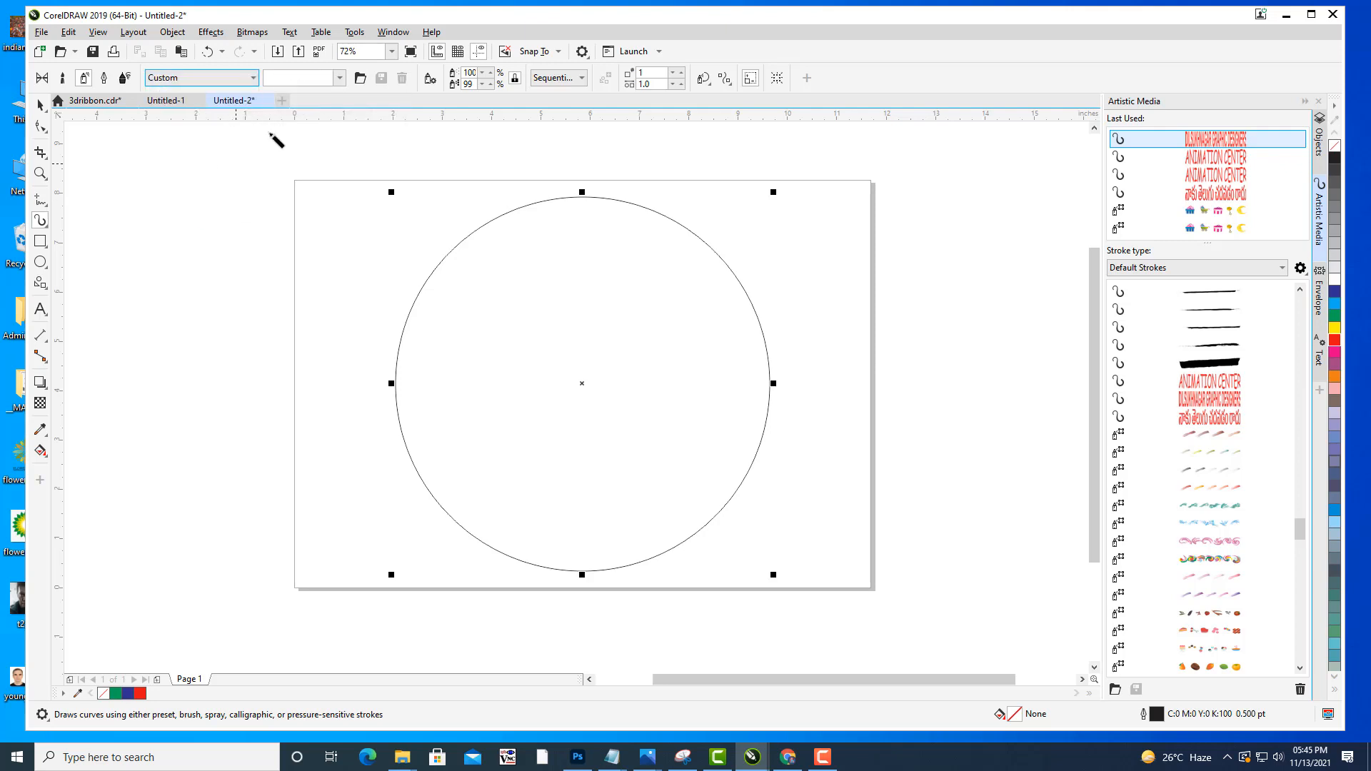
left_click(339, 78)
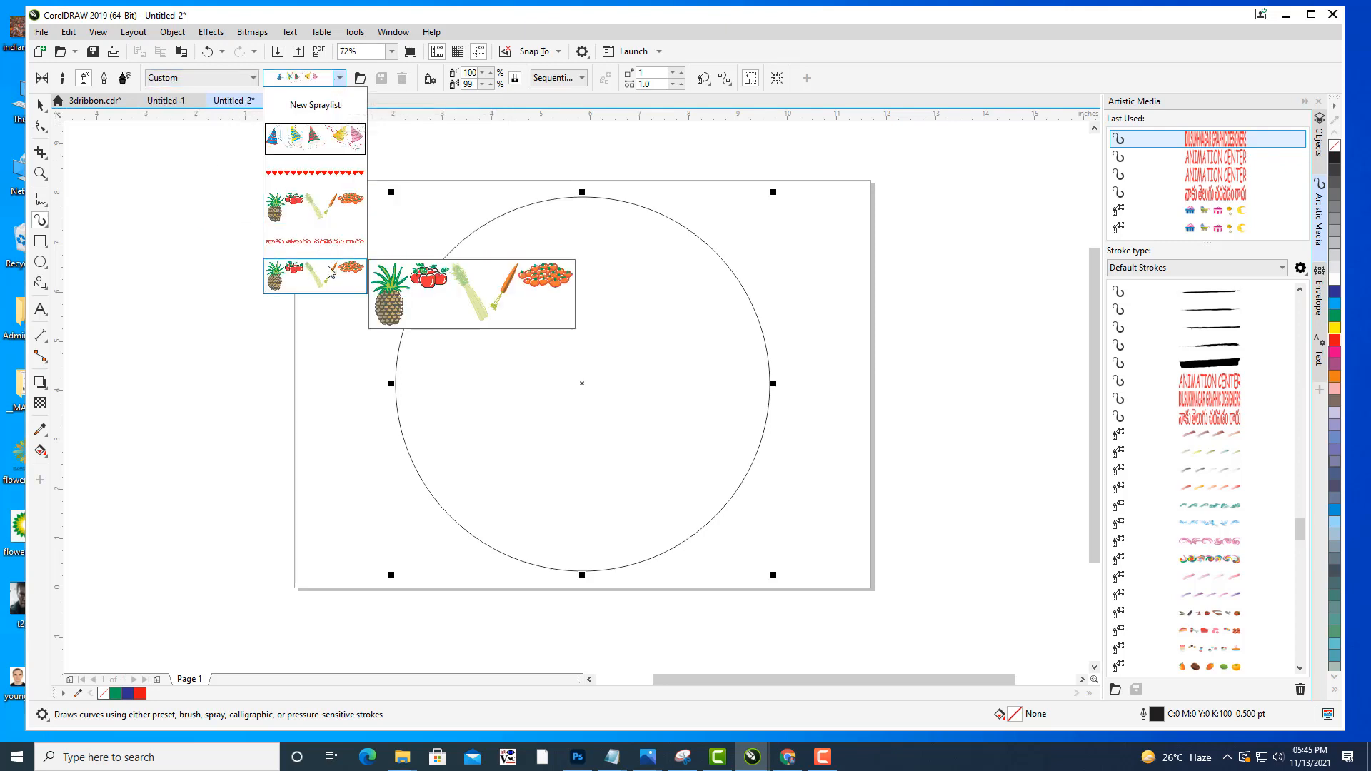
left_click(200, 80)
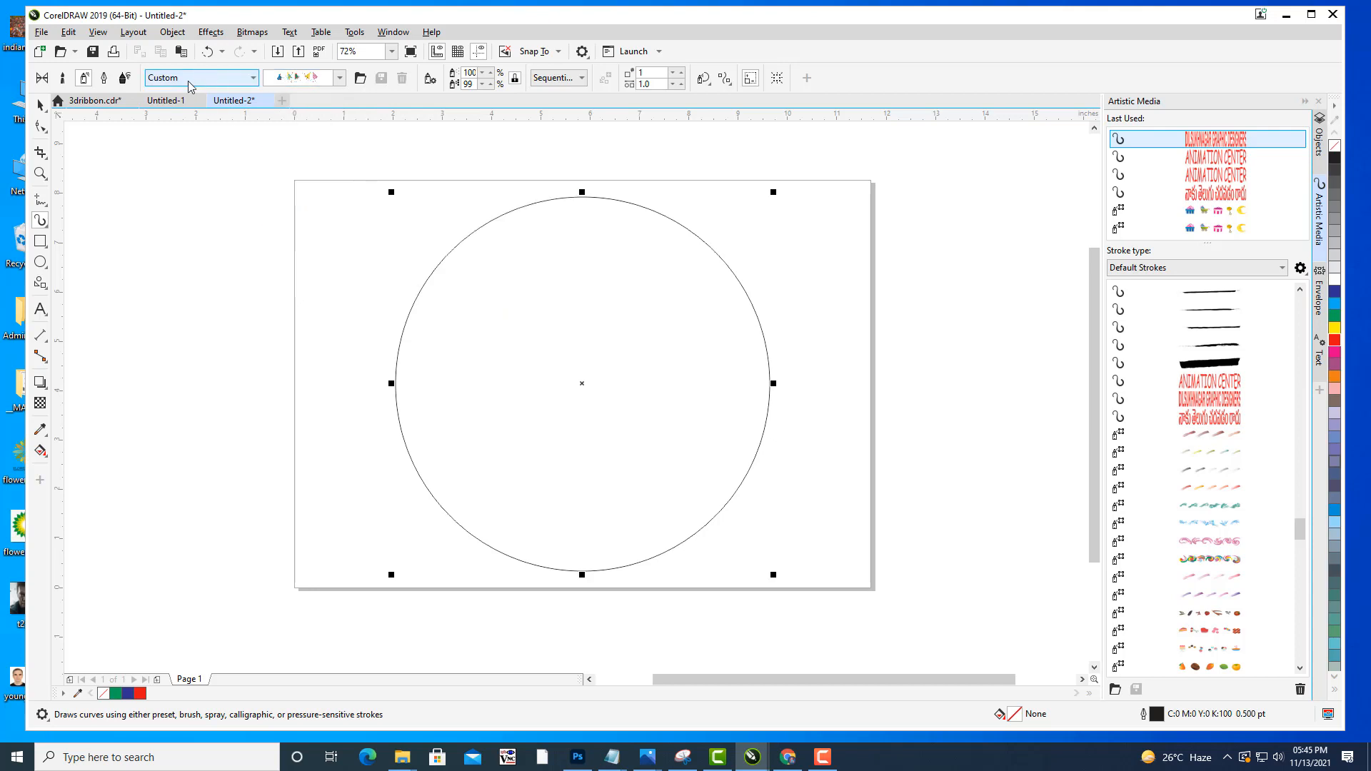
left_click(62, 77)
left_click(337, 78)
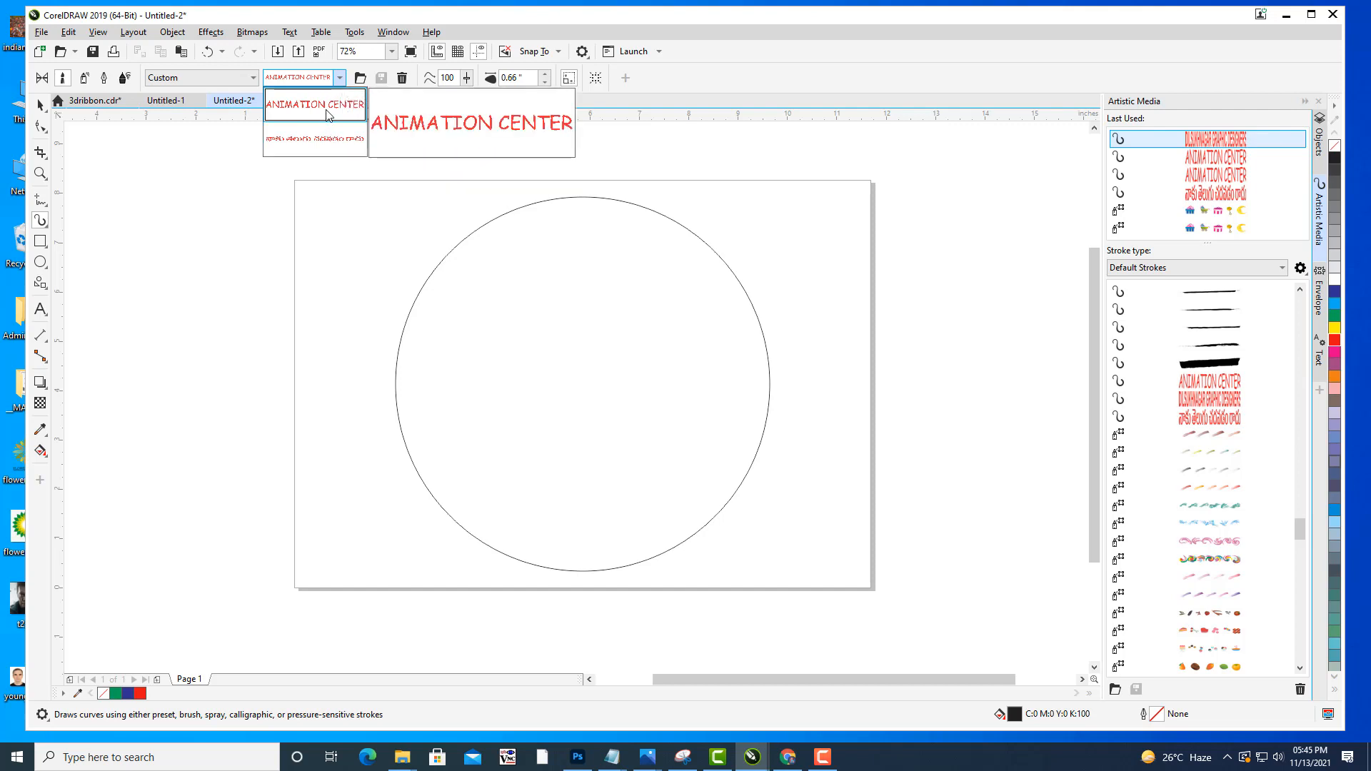
Try to draw two diagonal strokes beside the circle with the last used DILSUKHNAGAR GRAPHIC DESIGNERS brush.
left_click(1203, 139)
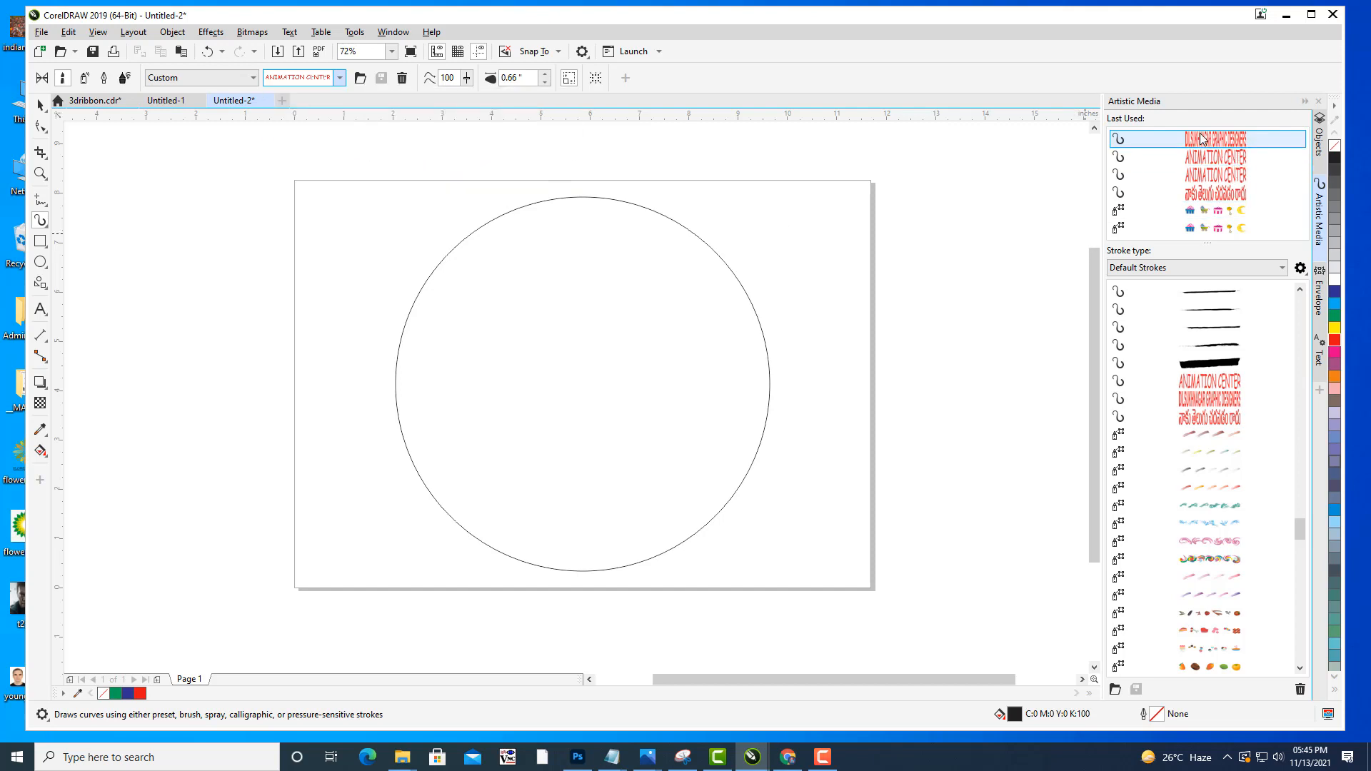
left_click_drag(804, 306, 980, 212)
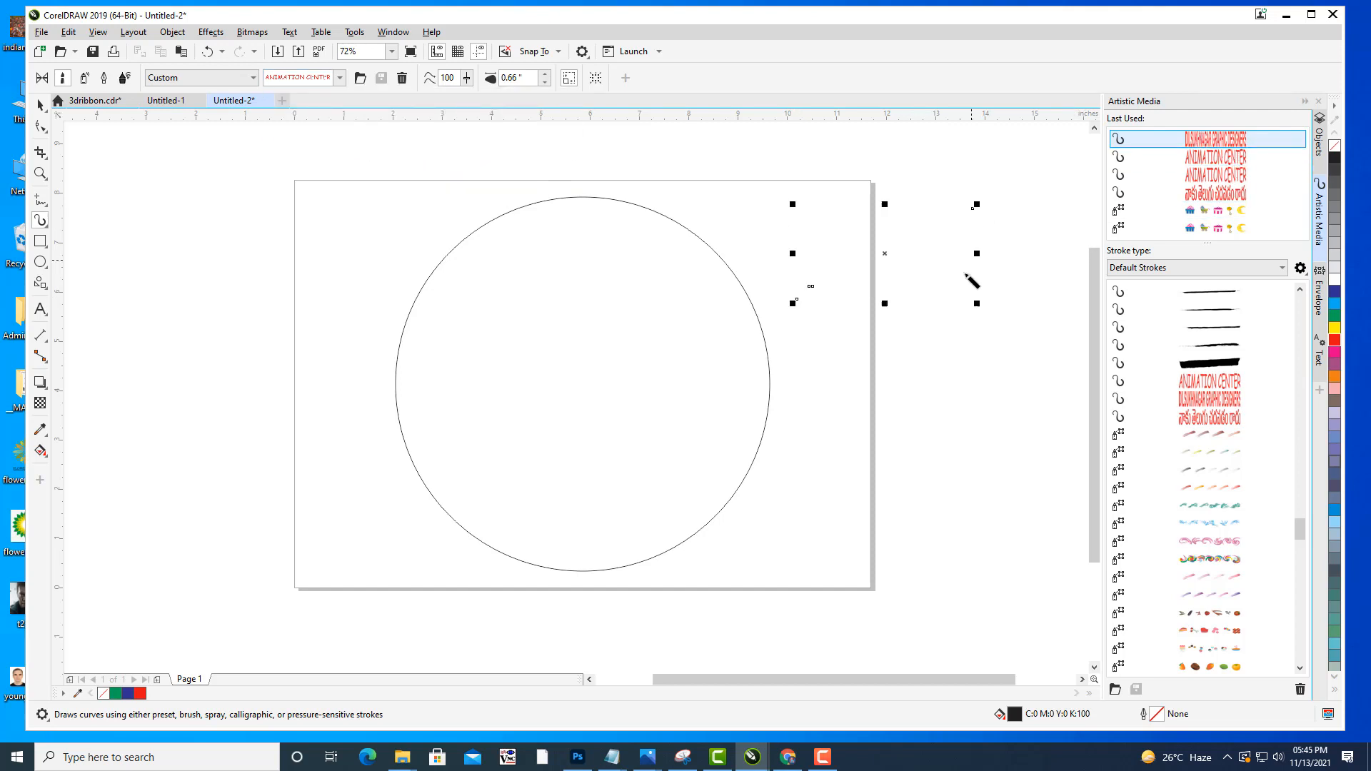
left_click_drag(838, 415, 984, 315)
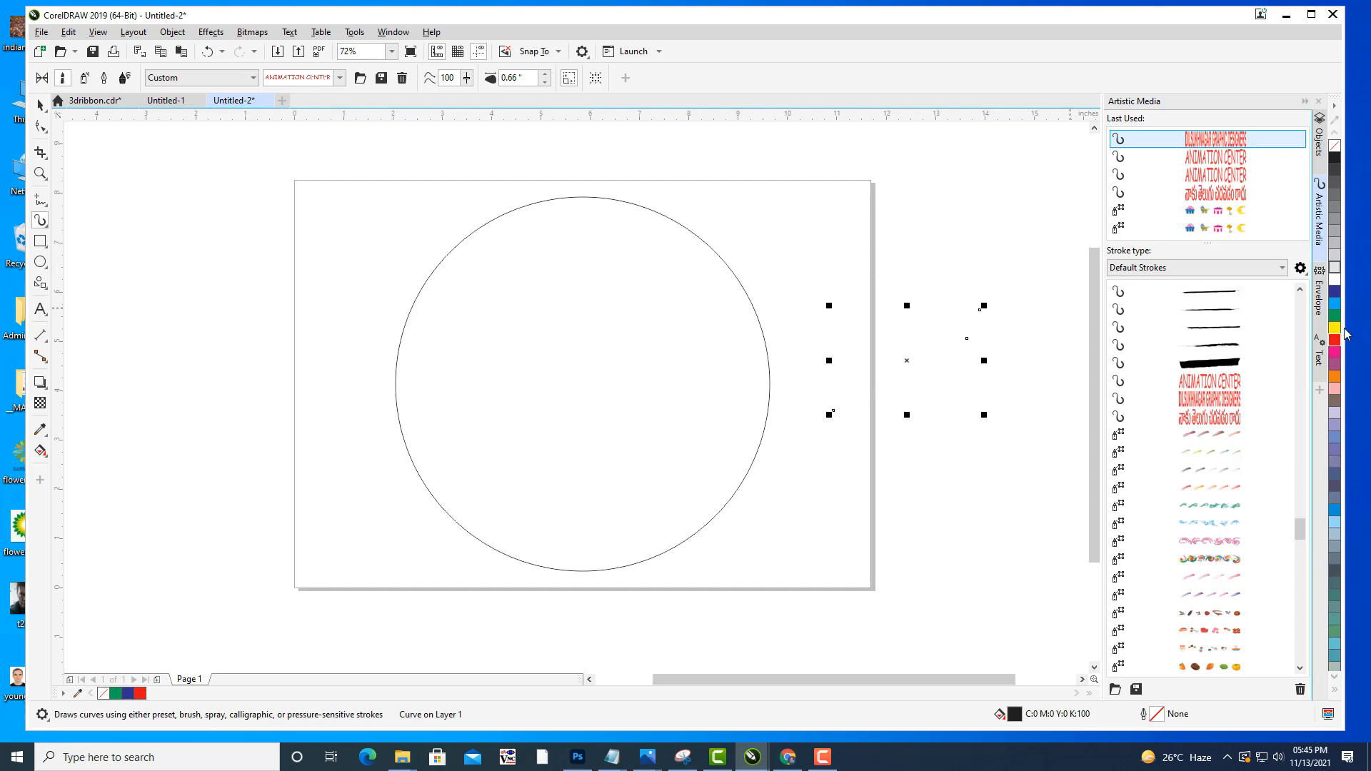
Draw a descending curve across the page's upper-right corner and apply the ANIMATION CENTER brushstroke to it.
left_click_drag(764, 187, 925, 300)
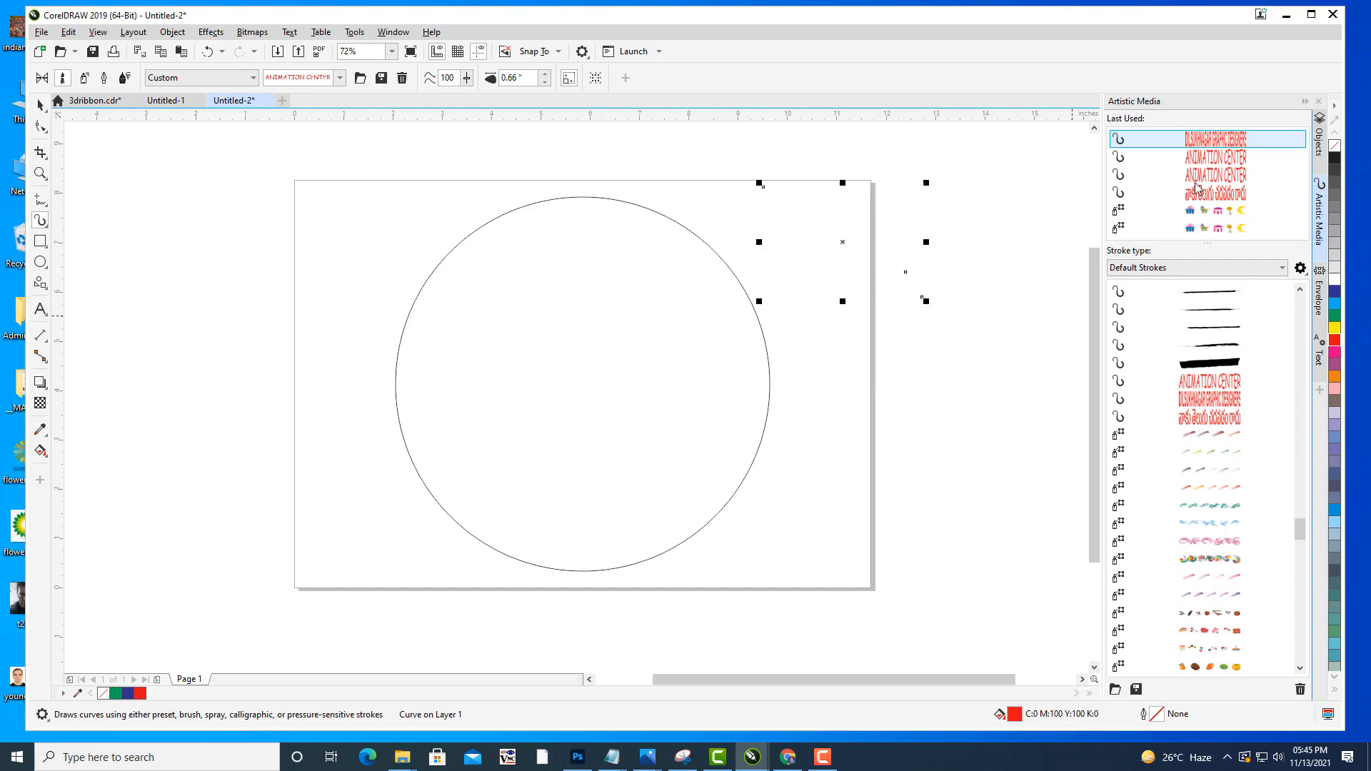
left_click(1209, 162)
key("Escape")
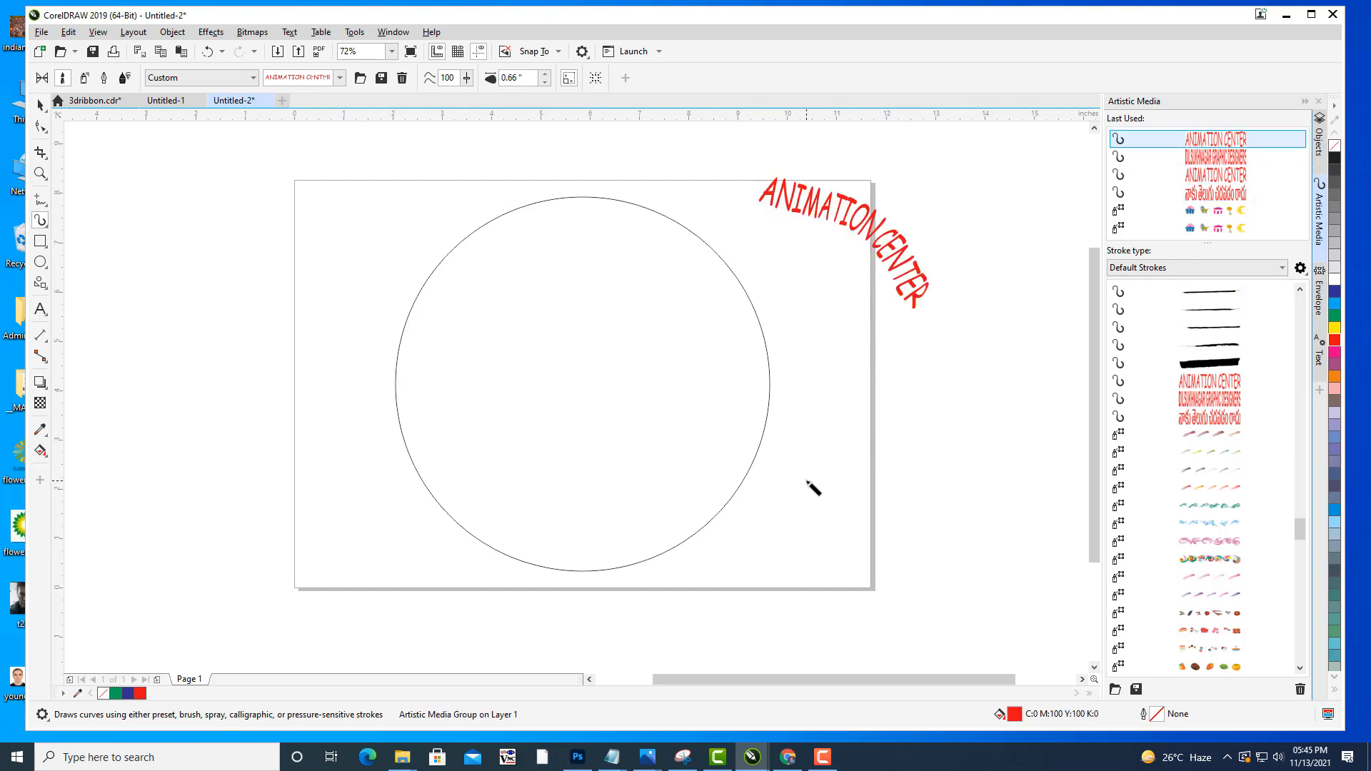
Try to draw freehand strokes over the circle's right side and upper left with the DILSUKHNAGAR GRAPHIC DESIGNERS brush.
left_click(1188, 161)
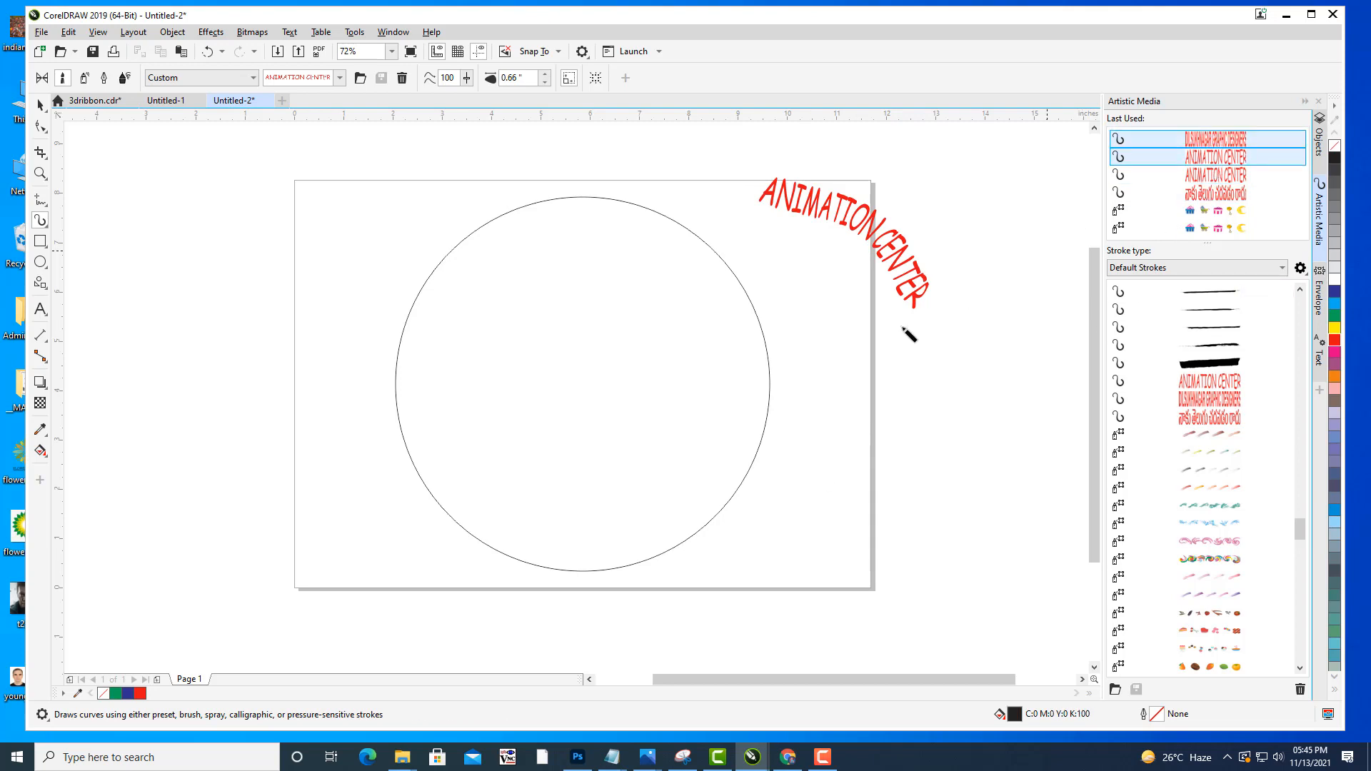
left_click_drag(611, 483, 864, 280)
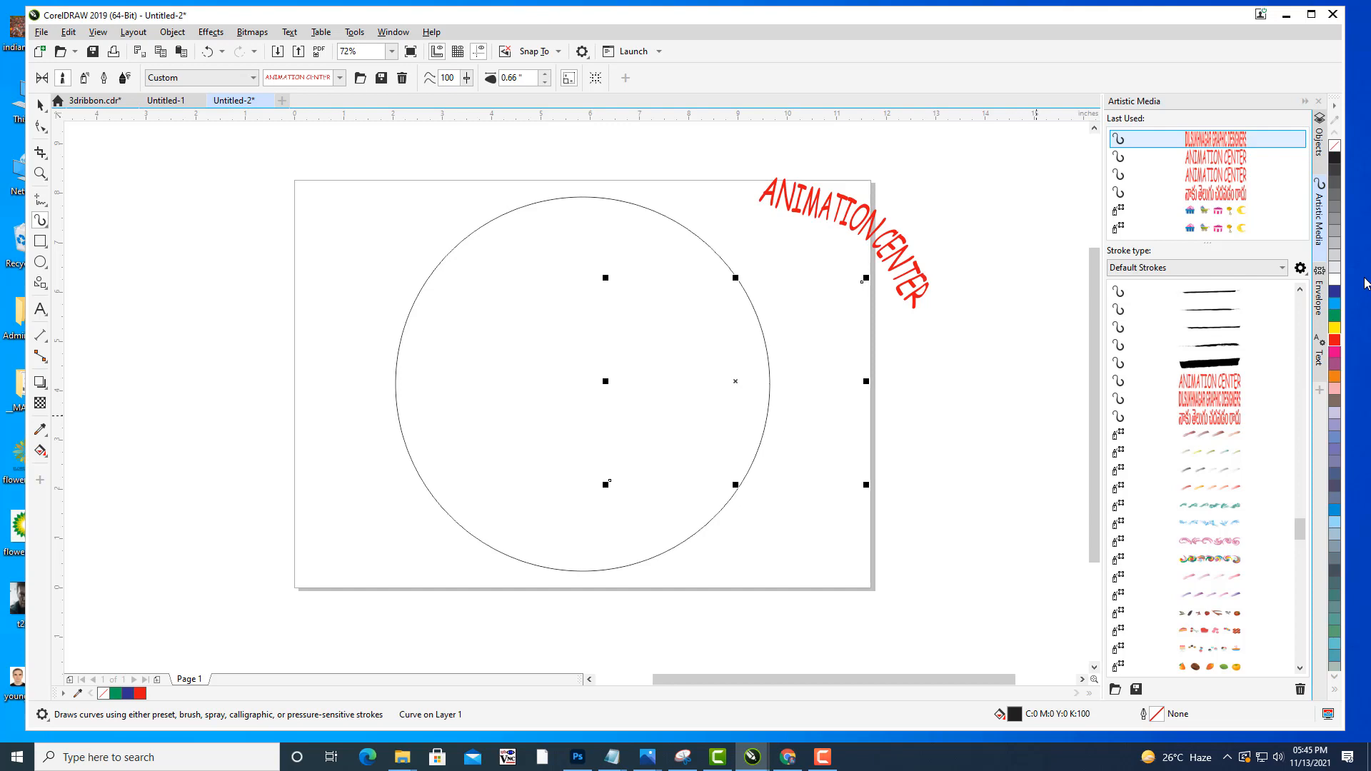
key("Escape")
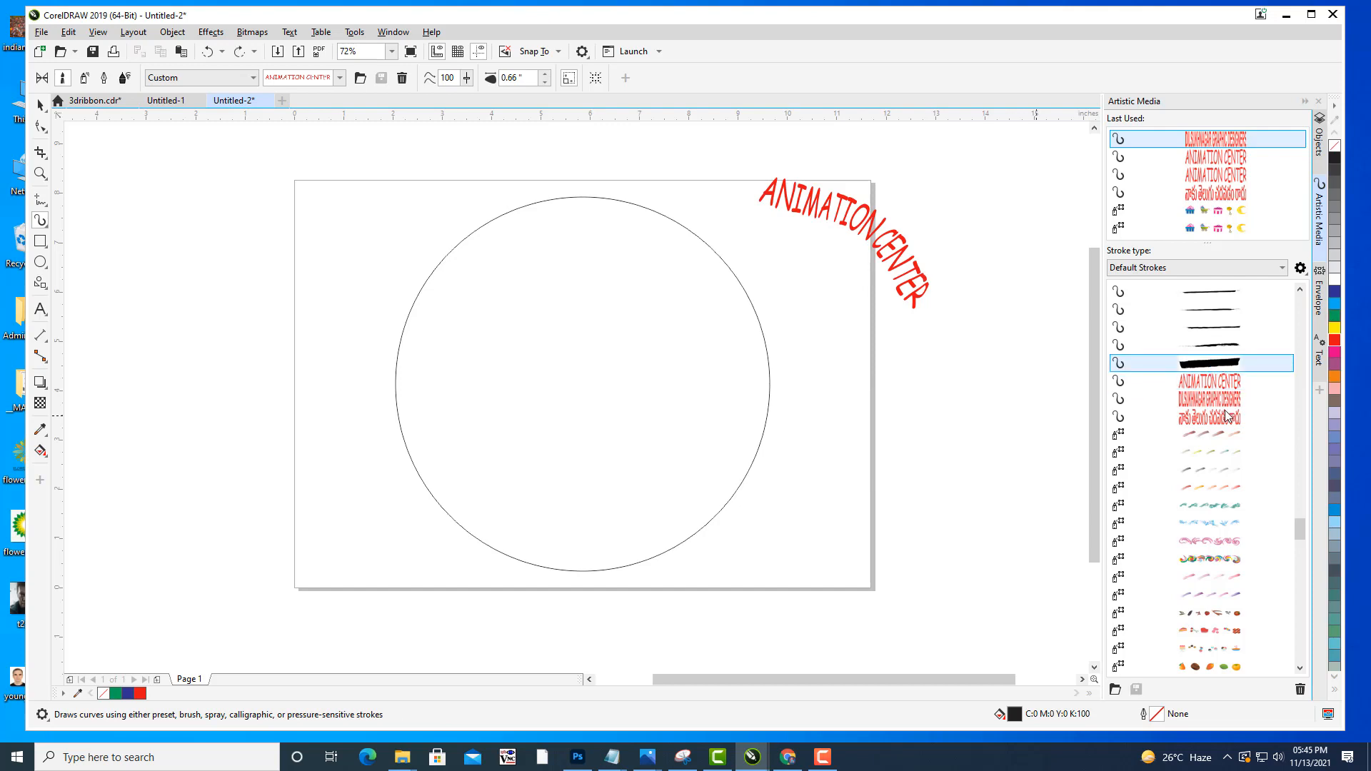
left_click(1222, 402)
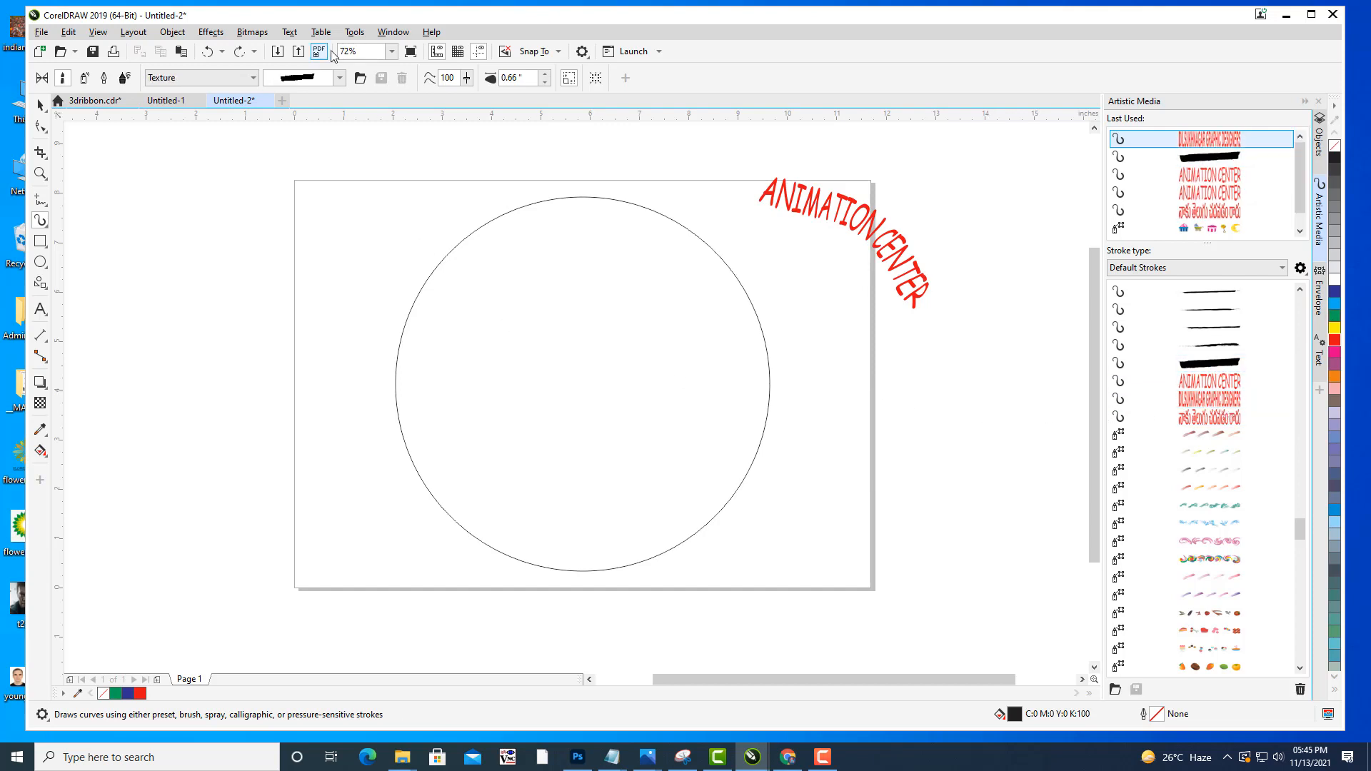
left_click_drag(509, 365, 429, 214)
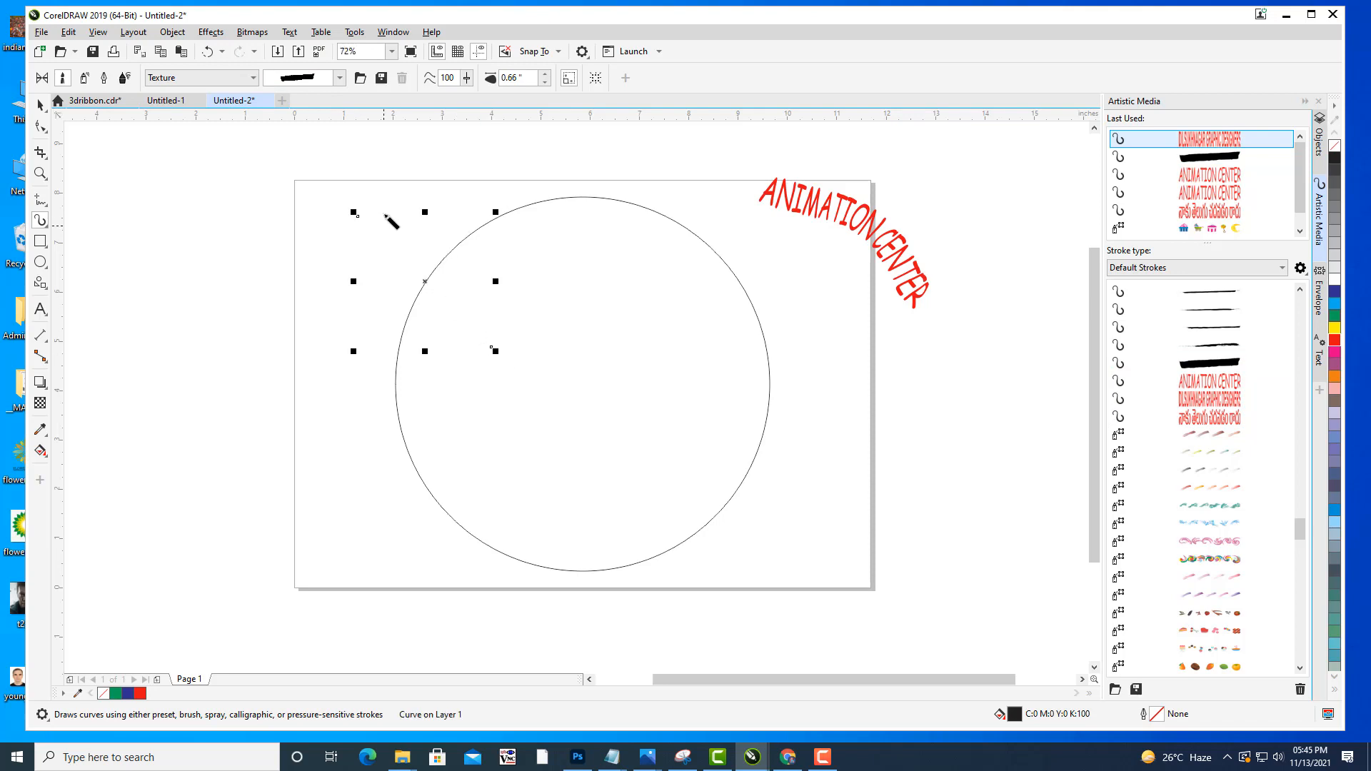
Look through the Texture brushstrokes and change the brush category to Custom.
left_click(339, 78)
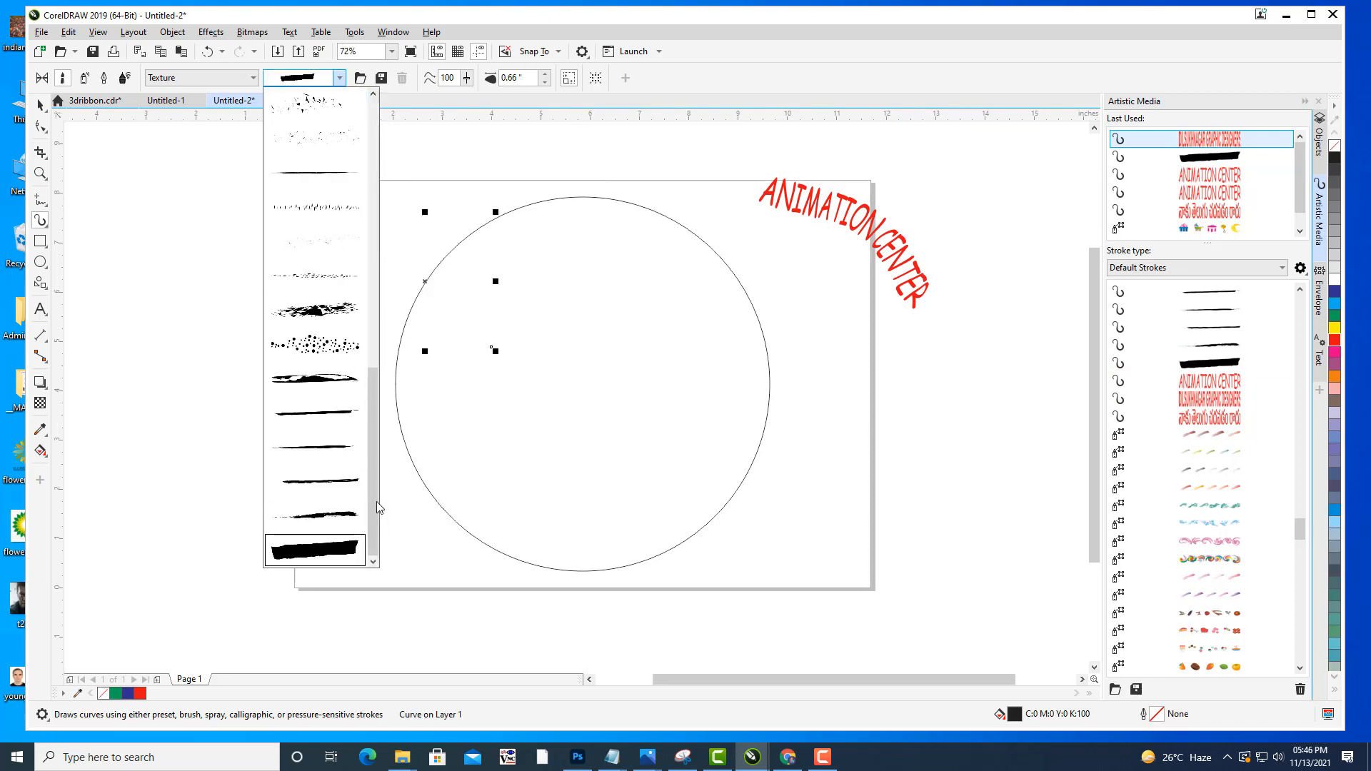
left_click_drag(376, 487, 346, 133)
left_click(168, 82)
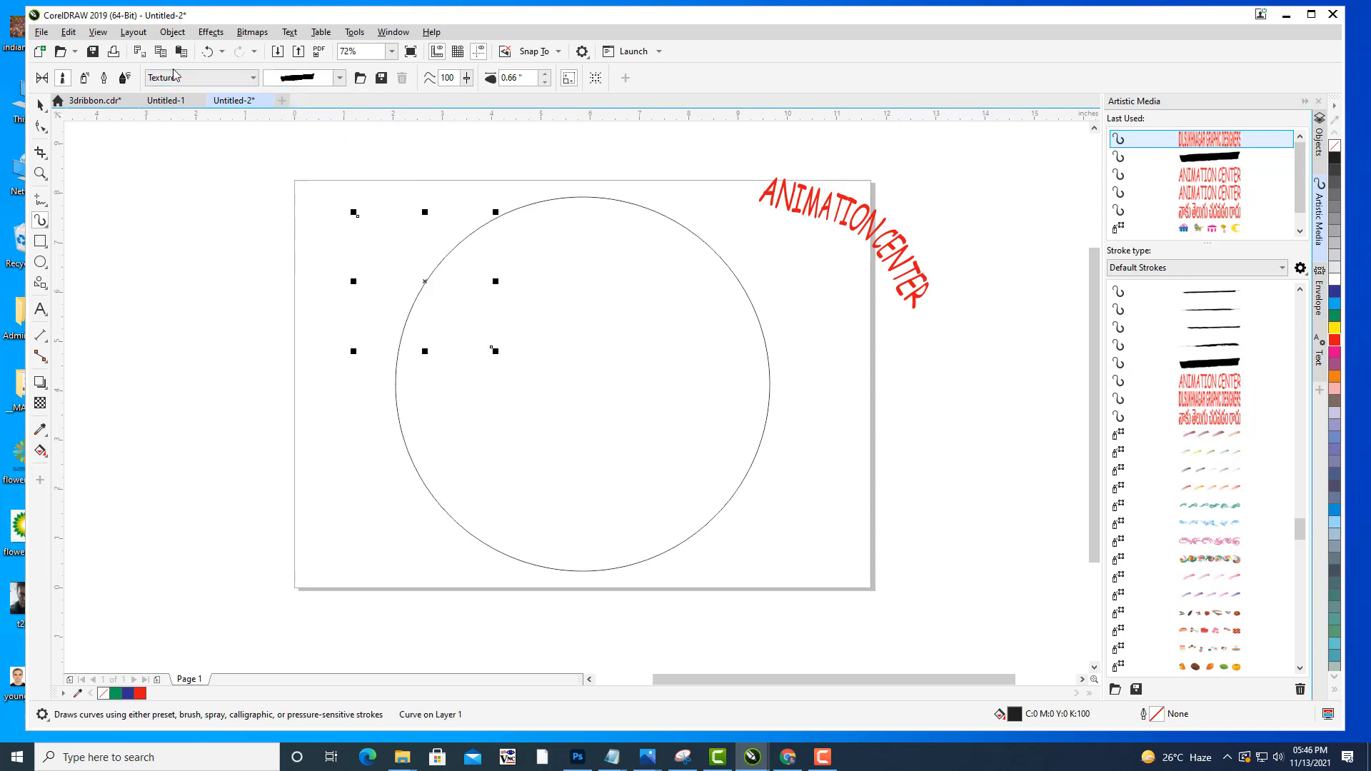
left_click(177, 80)
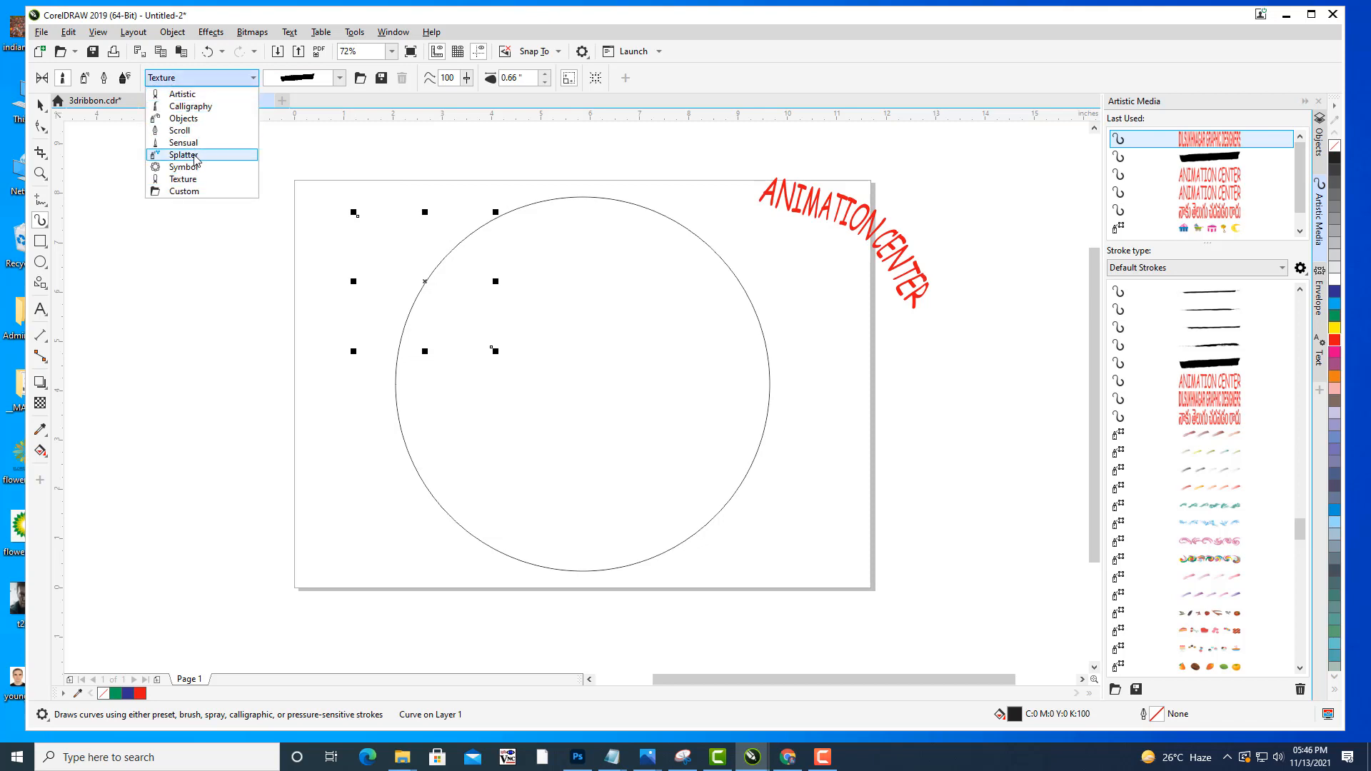
left_click(202, 191)
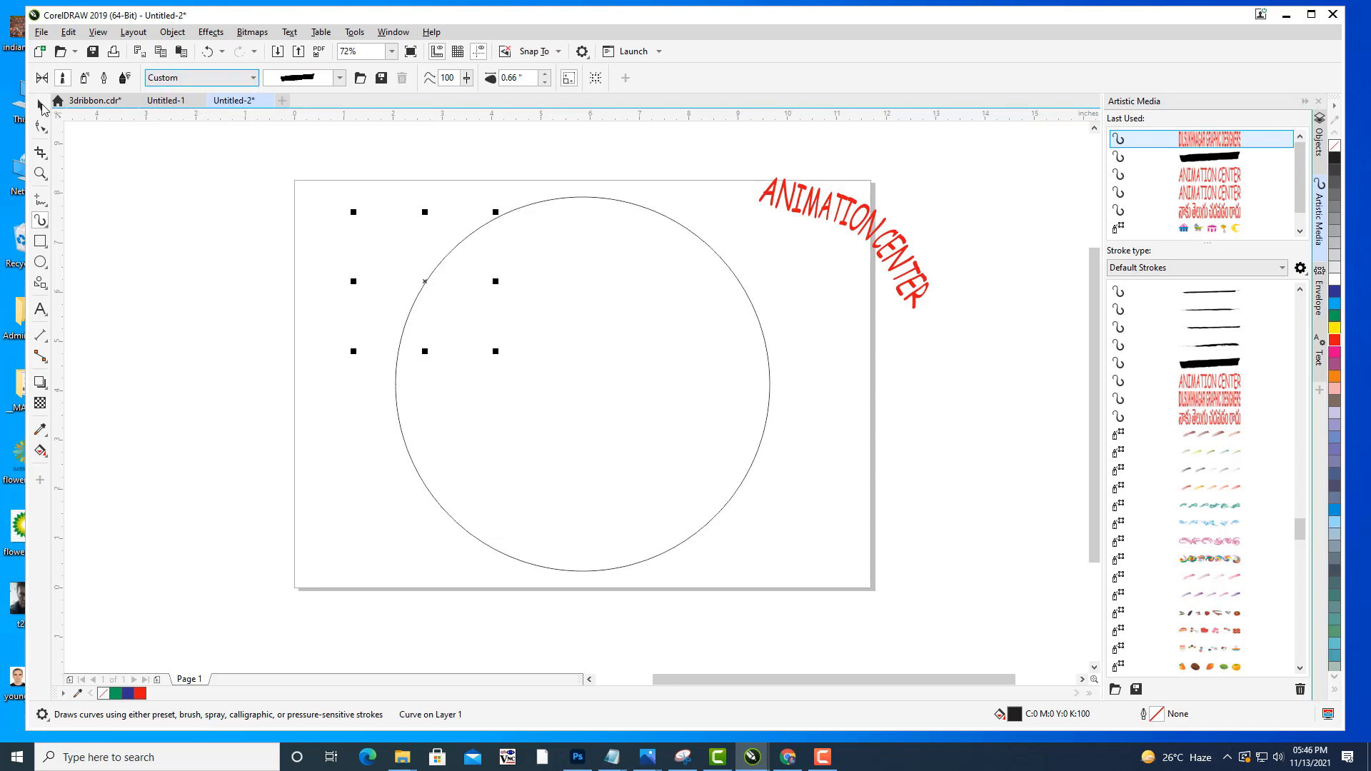
Try to draw two strokes beside the page with the Telugu text brush and fill the last one magenta.
left_click(41, 106)
left_click(843, 225)
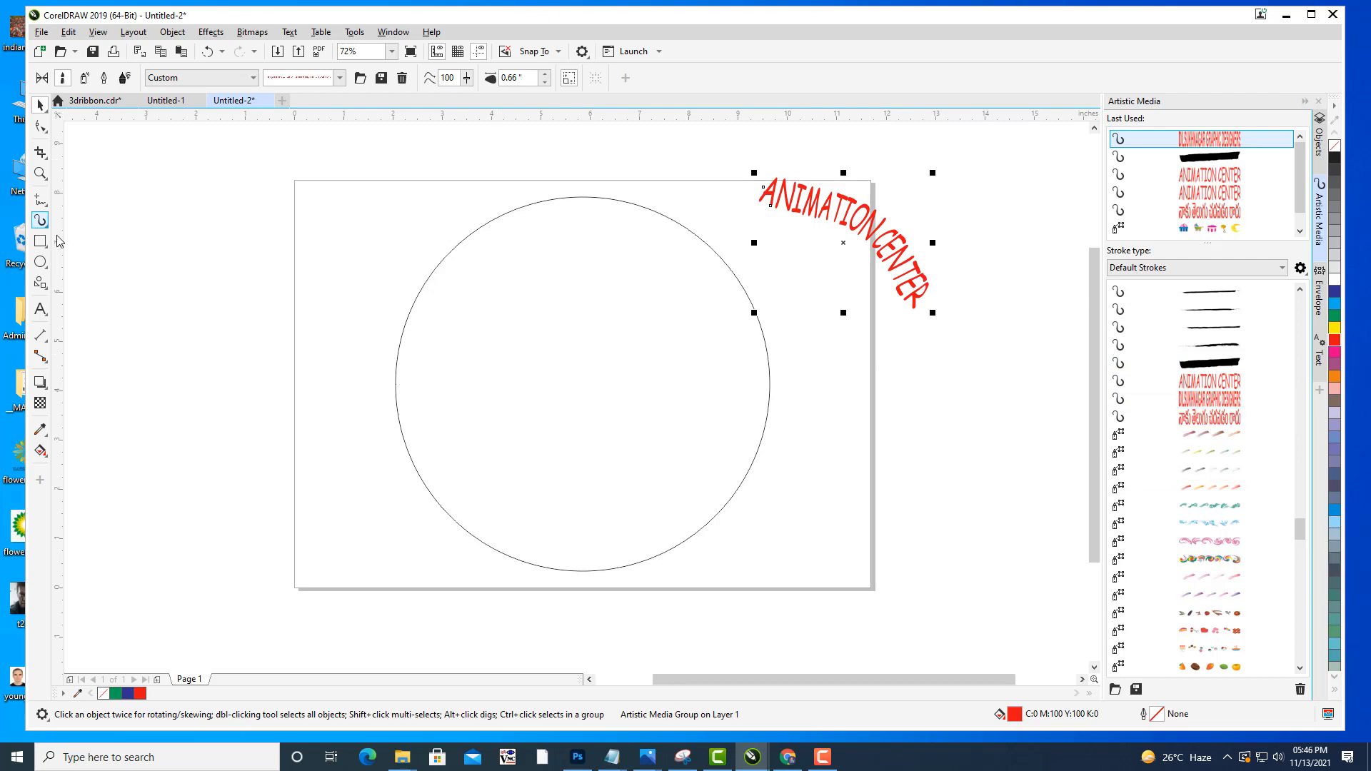
left_click(44, 218)
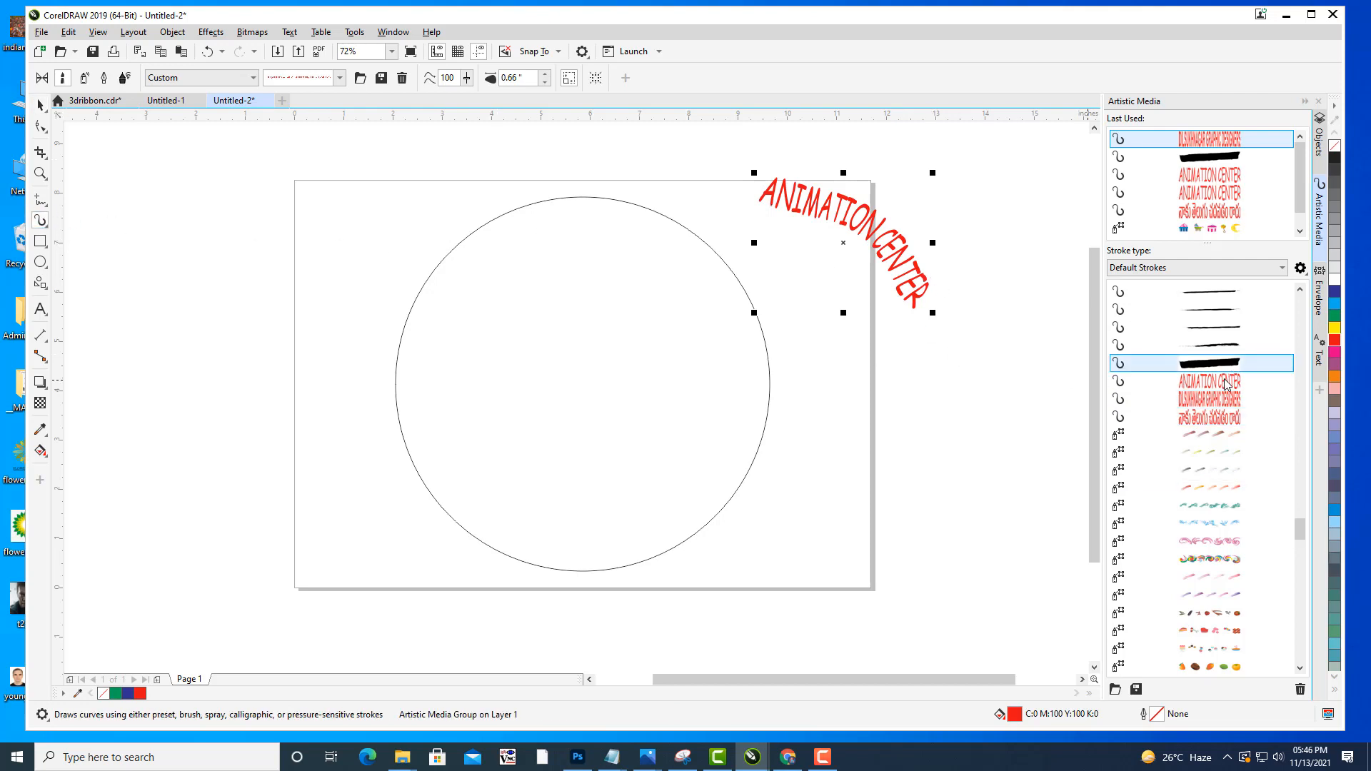
left_click(1212, 419)
mouse_move(868, 419)
left_mouse_down()
mouse_move(1023, 385)
mouse_move(1059, 245)
left_mouse_up()
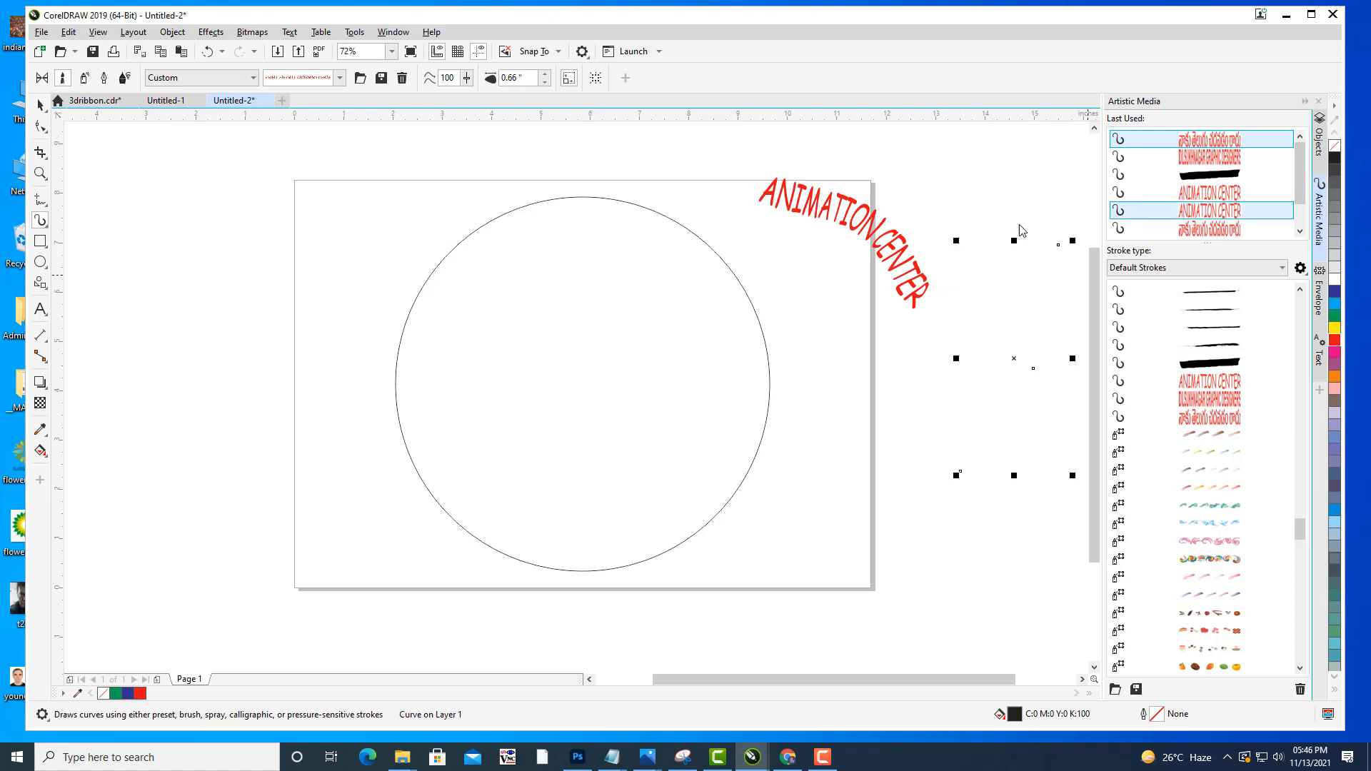
left_click_drag(941, 356, 921, 391)
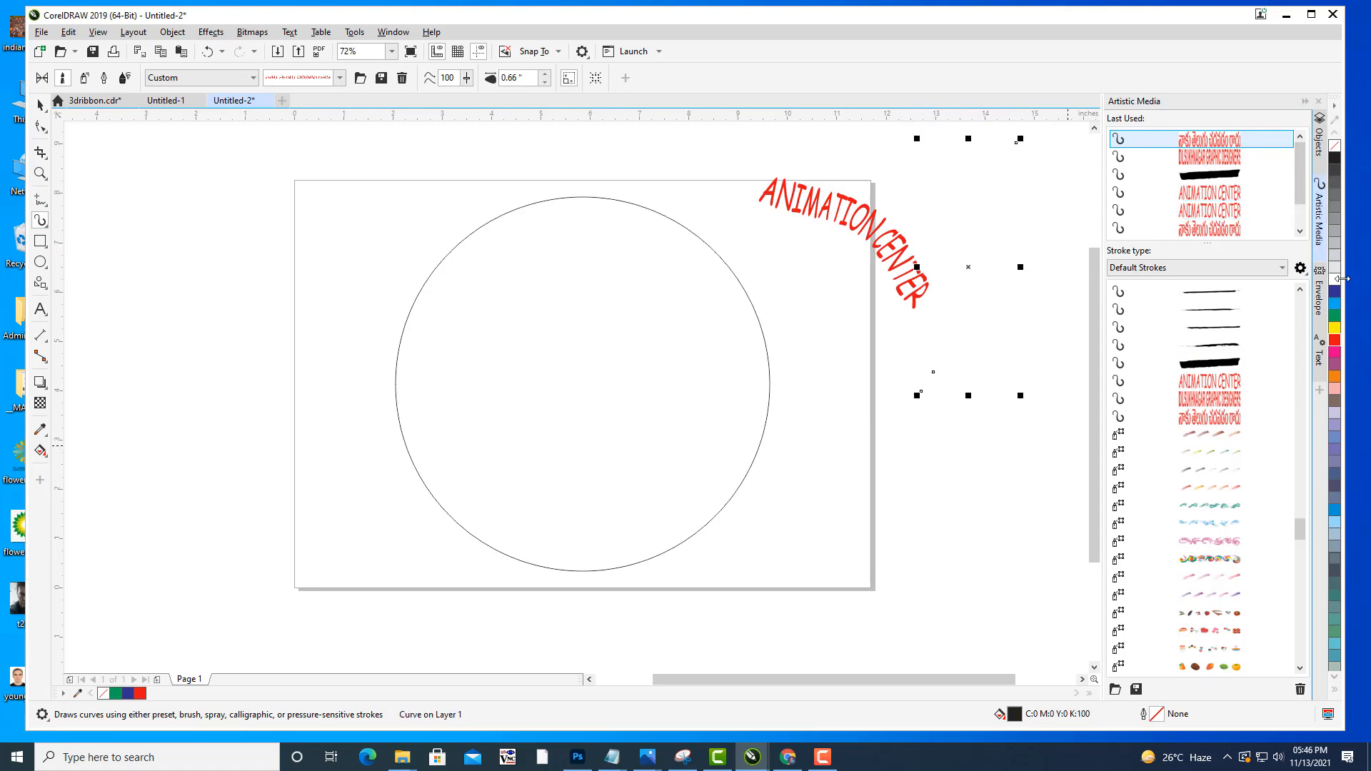
left_click(1335, 353)
scroll(821, 355, "down", 5)
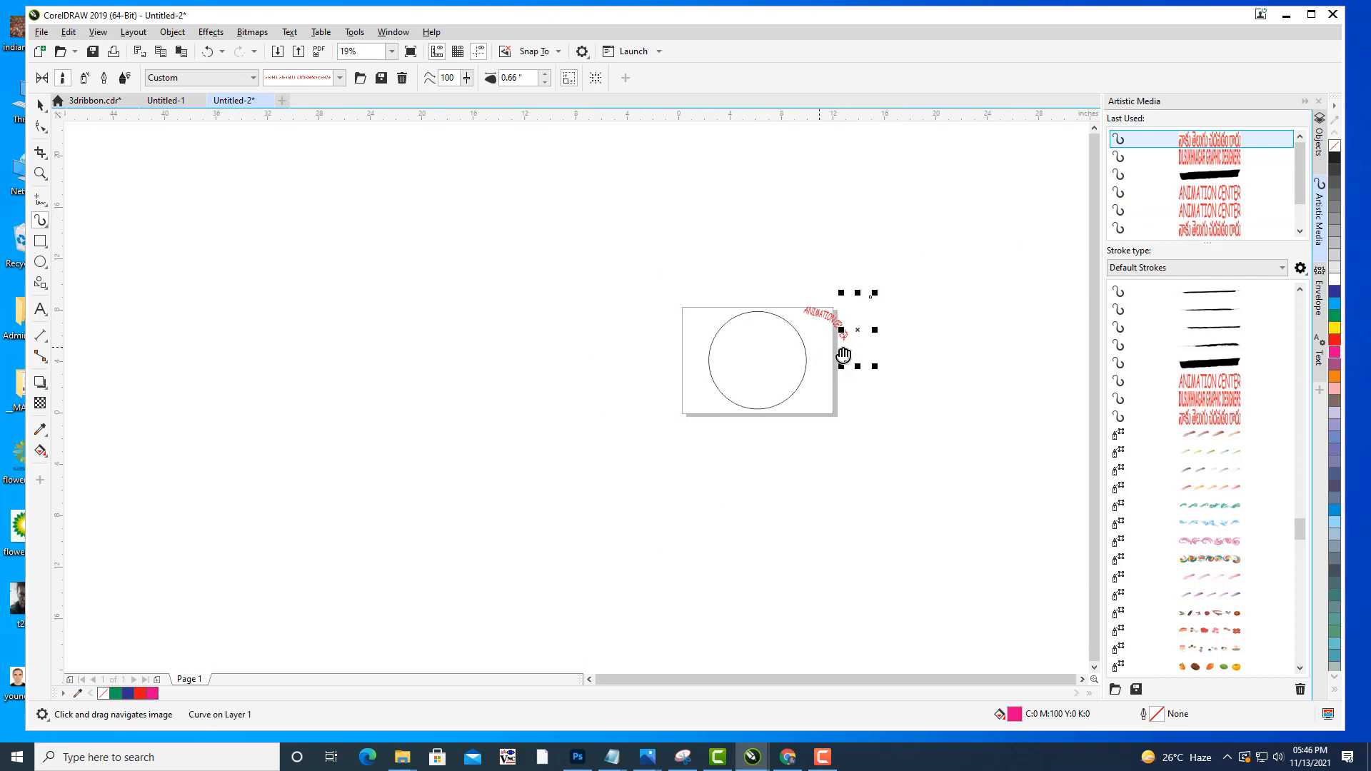
Create a new 300 dpi CMYK document and set its page to landscape, 11.693 by 8.268 inches.
left_click(35, 32)
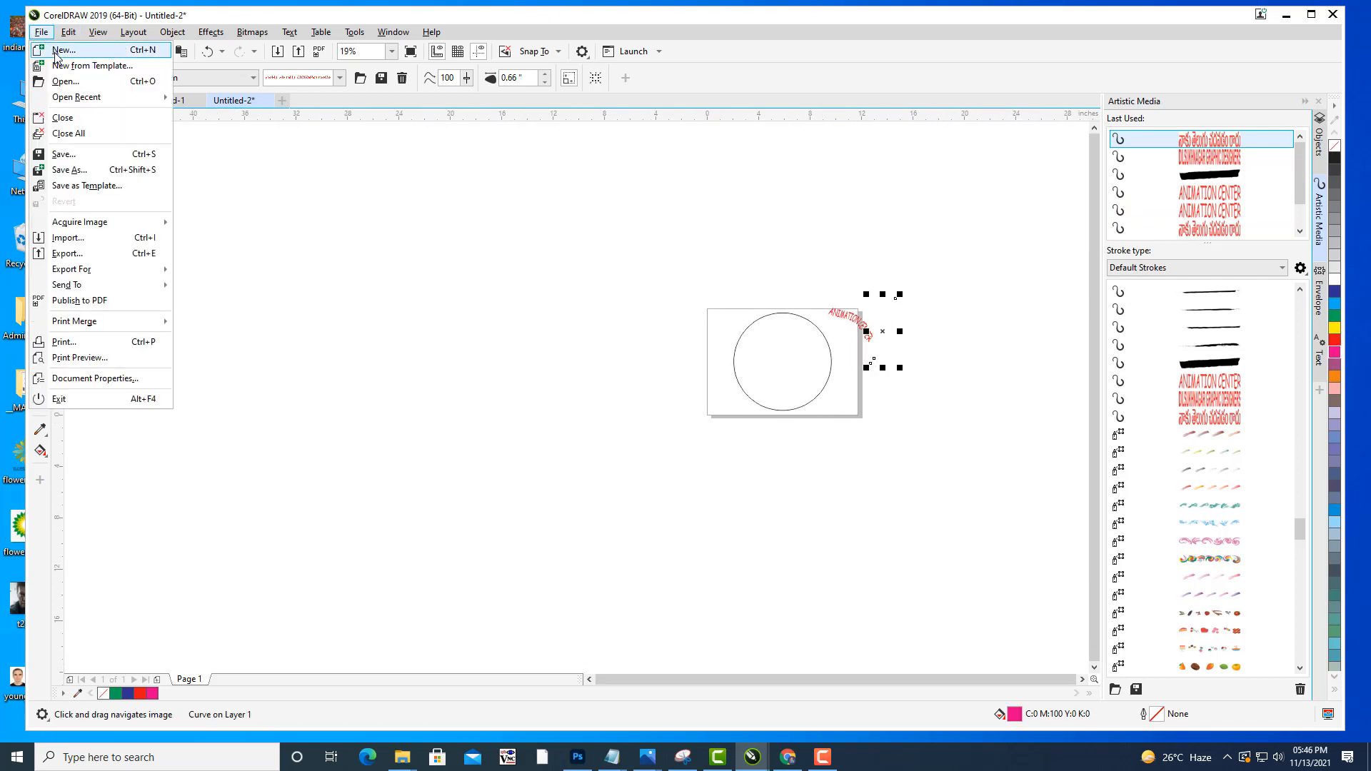
left_click(54, 49)
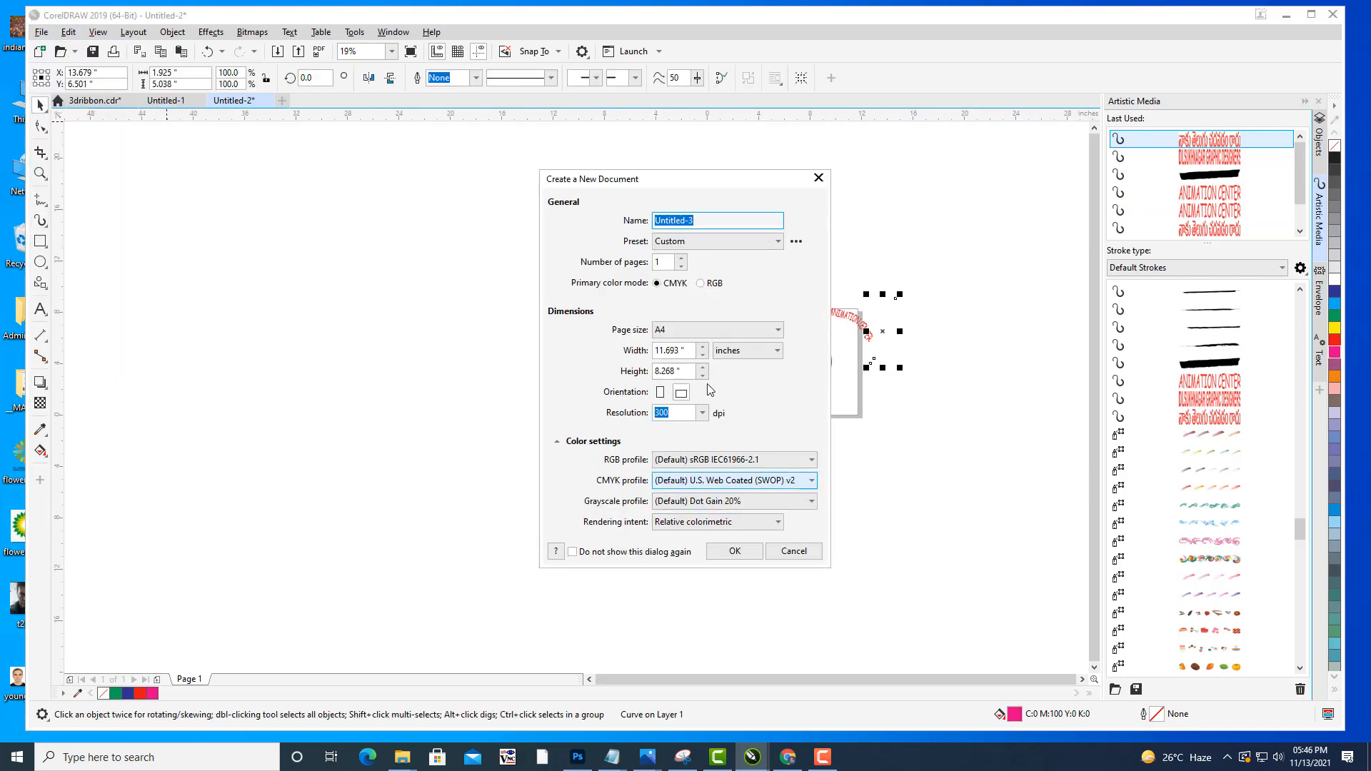
left_click(660, 392)
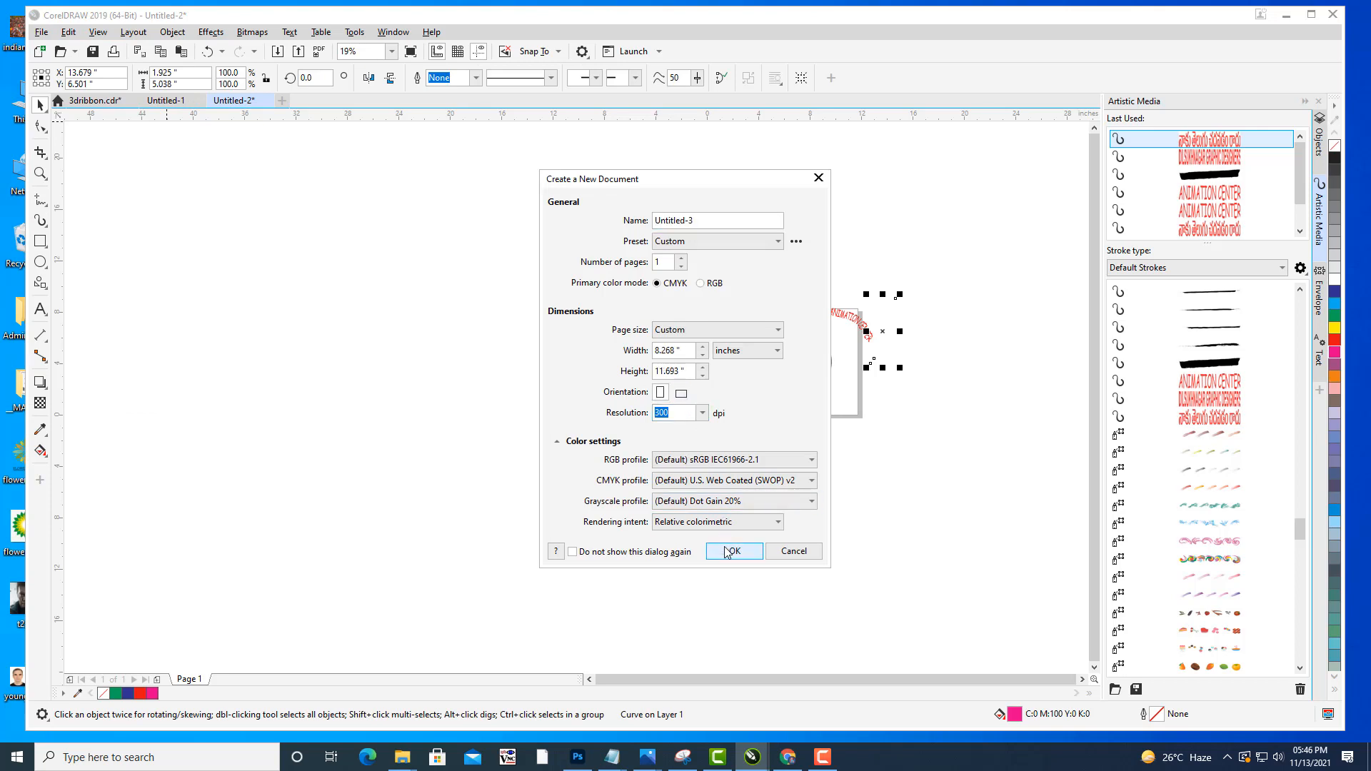
left_click(734, 551)
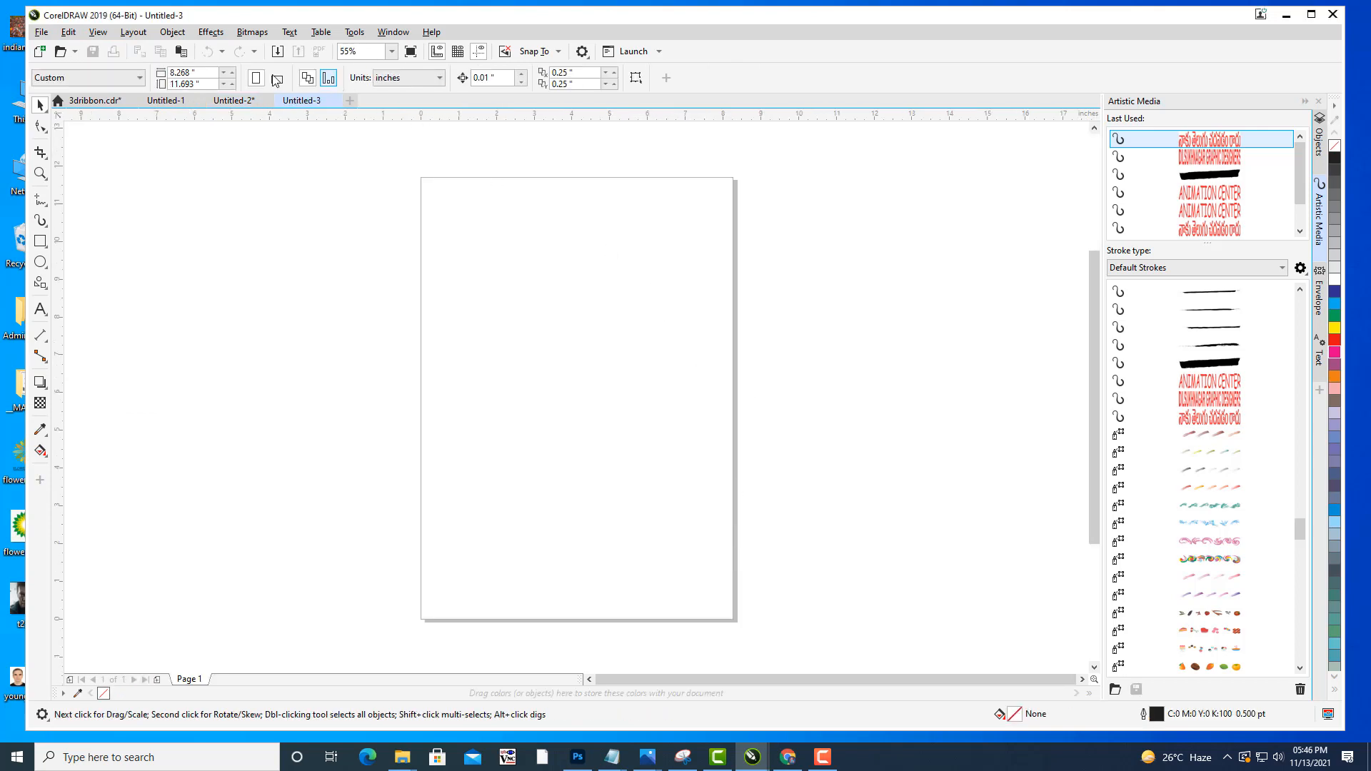
left_click(274, 77)
left_click_drag(527, 310, 565, 255)
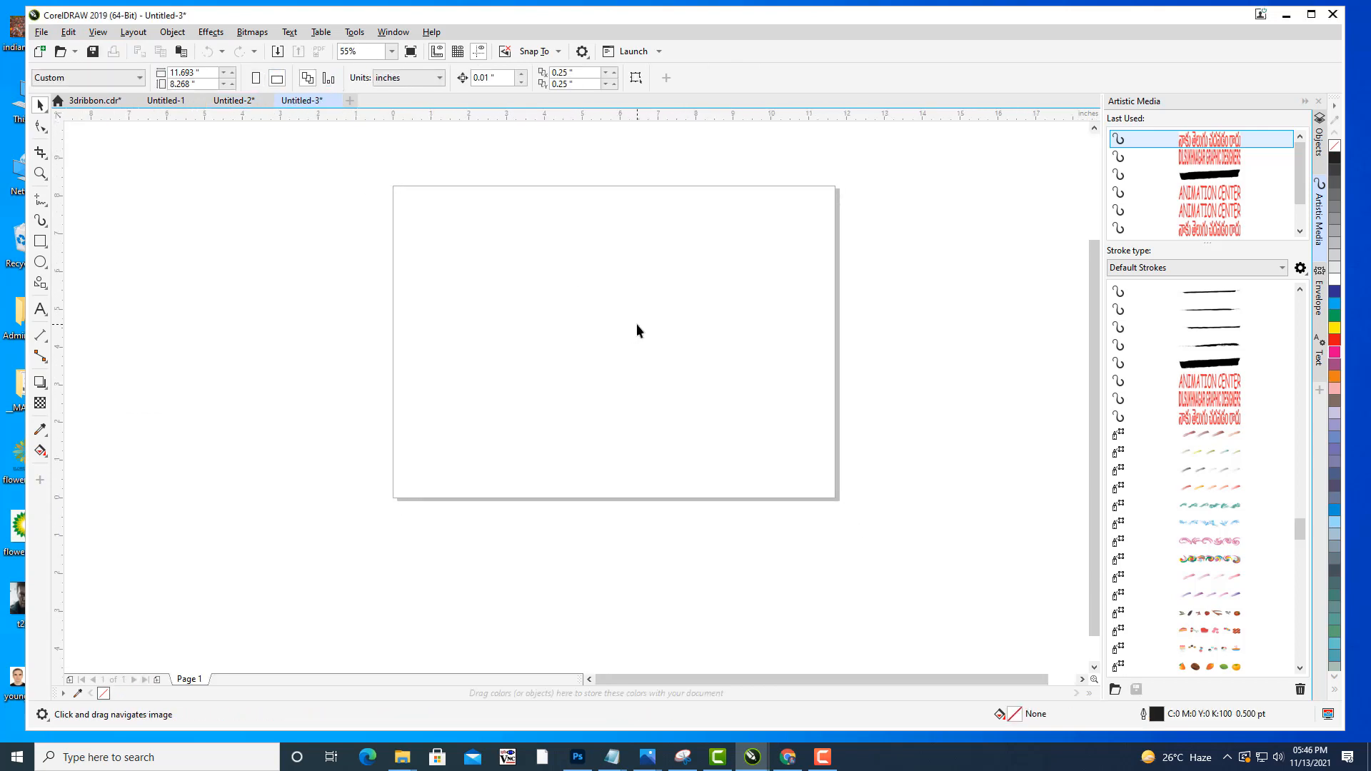
scroll(638, 330, "up", 2)
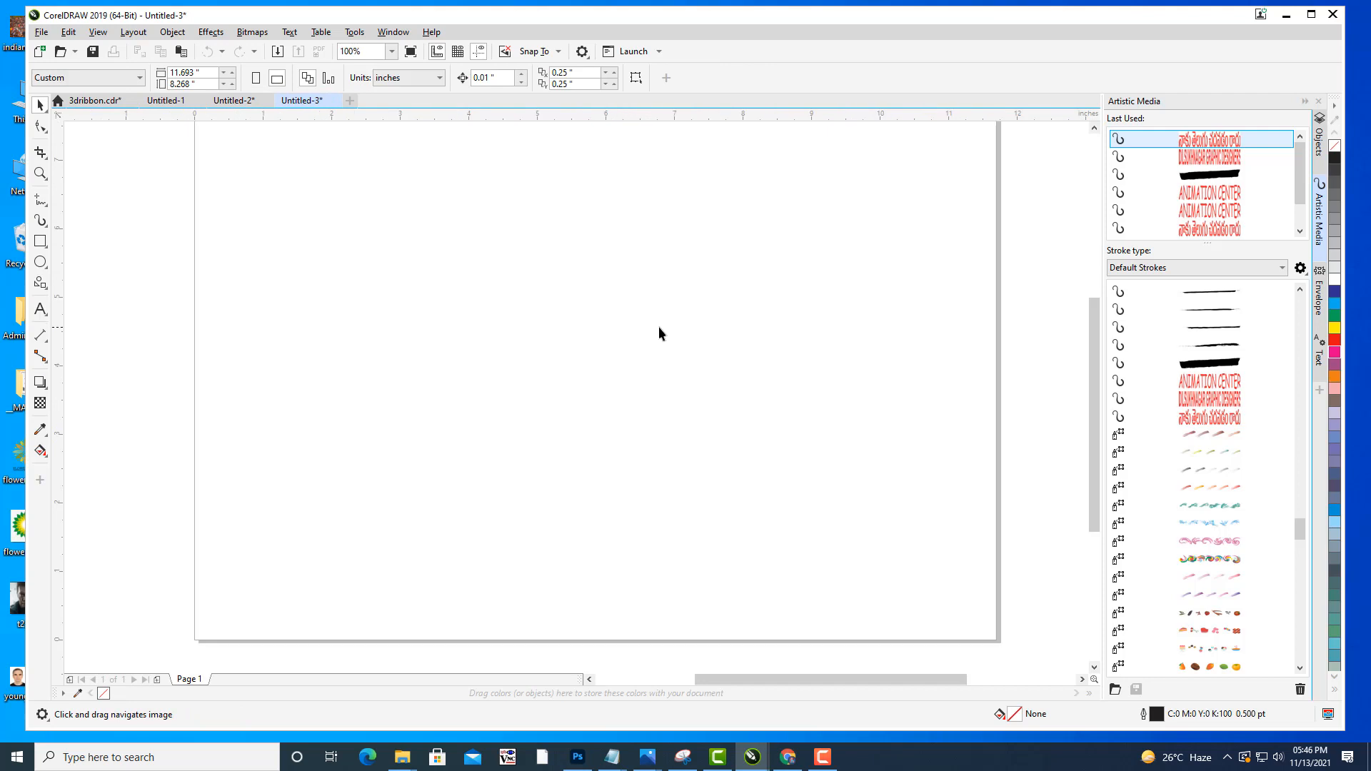
Try to draw two freehand strokes on the new page with the DILSUKHNAGAR GRAPHIC DESIGNERS brush.
left_click(1225, 404)
left_click_drag(536, 382, 790, 276)
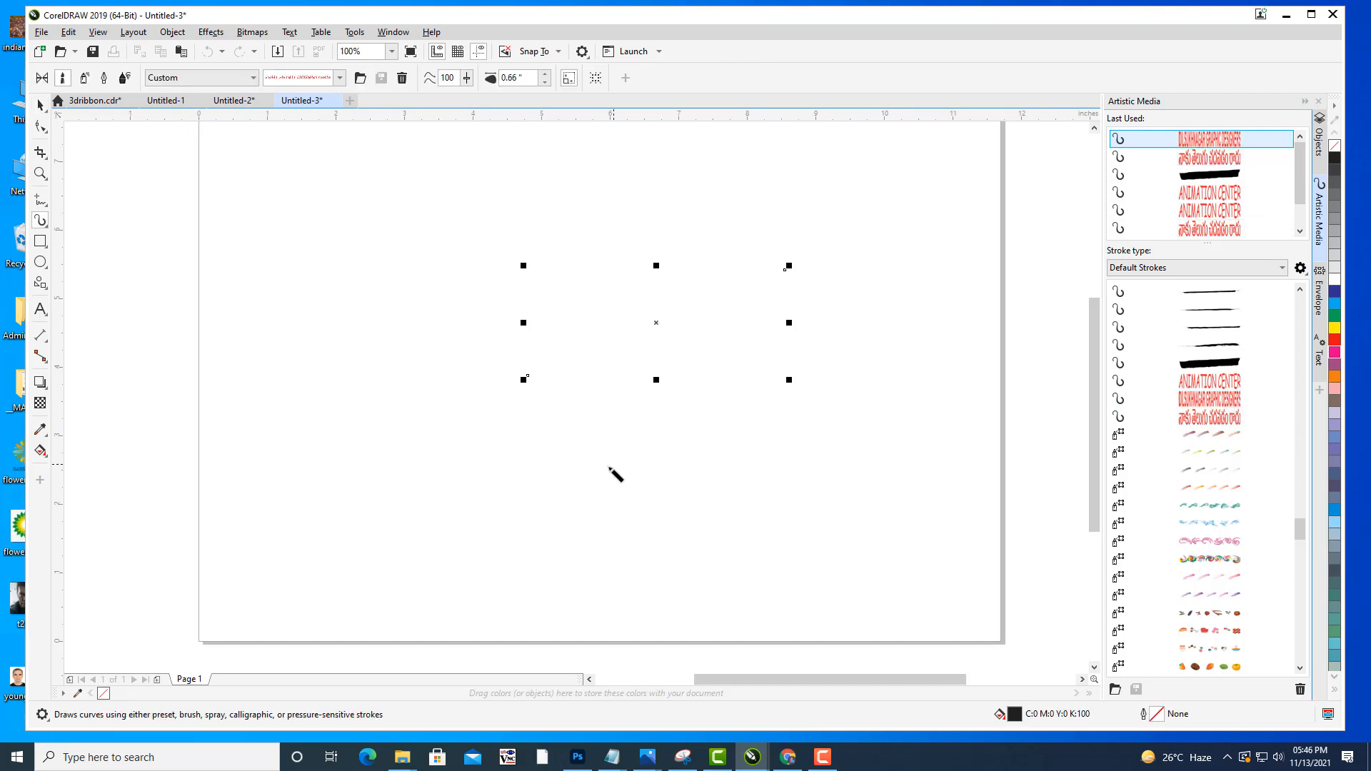
left_click(577, 469)
left_click_drag(684, 407, 961, 432)
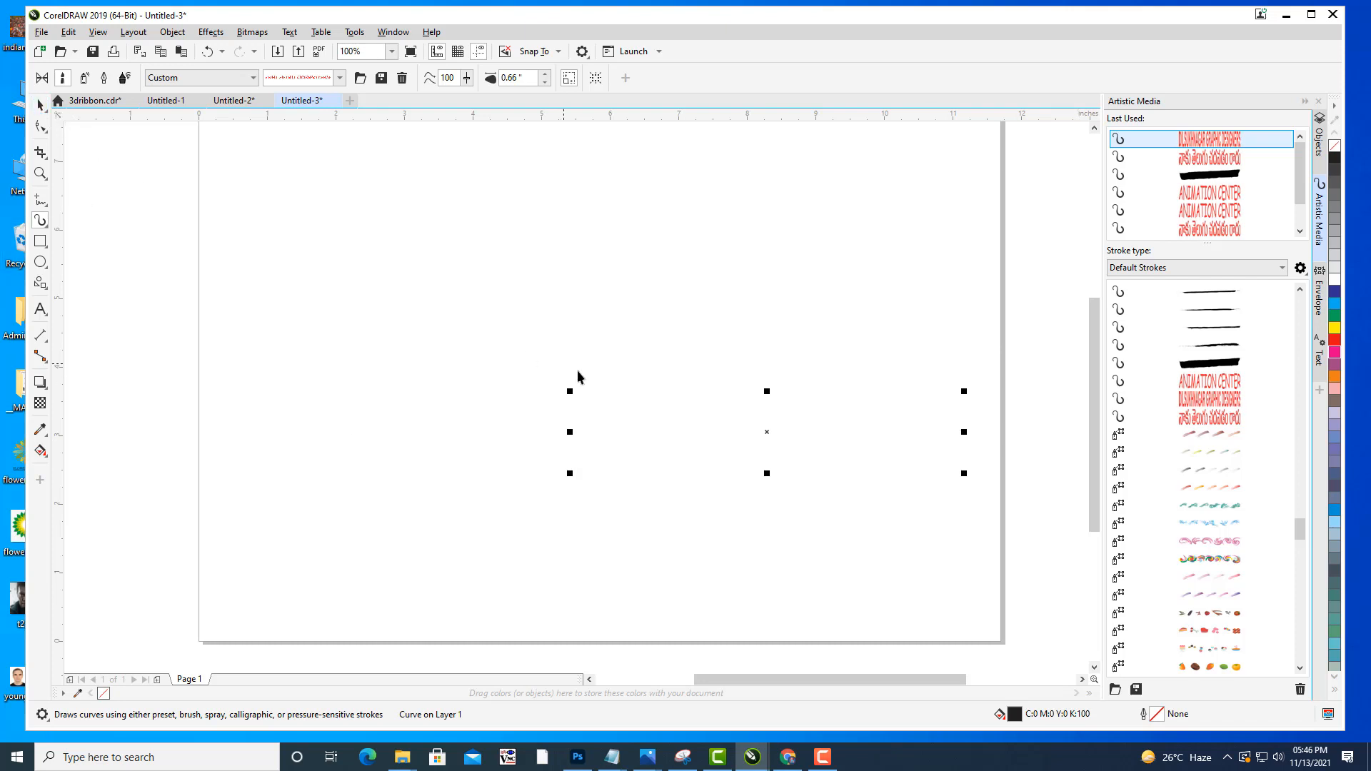
key("space")
left_click(676, 417)
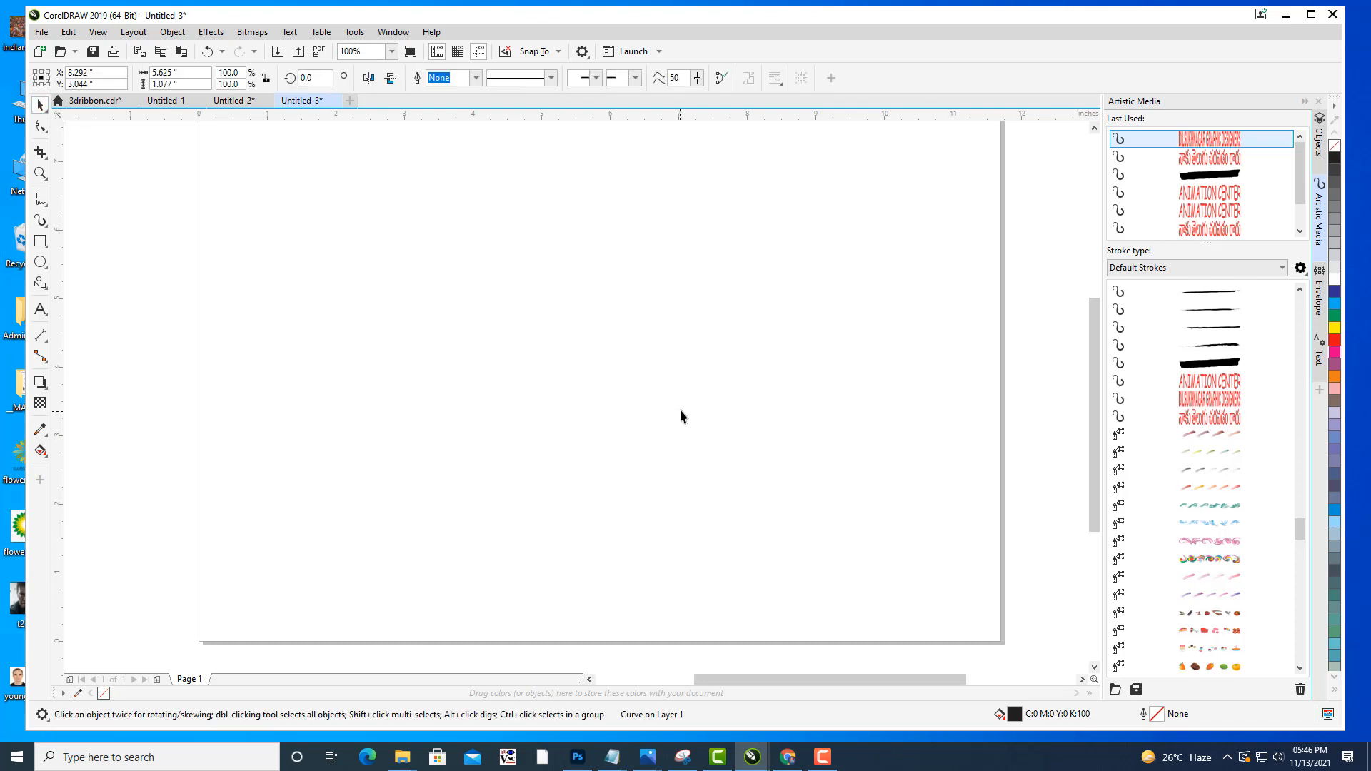
Add the artistic text GRAPHIC DESIGNERS HYDERABAD in 24 pt Arial on the page.
left_click(42, 309)
left_click(455, 307)
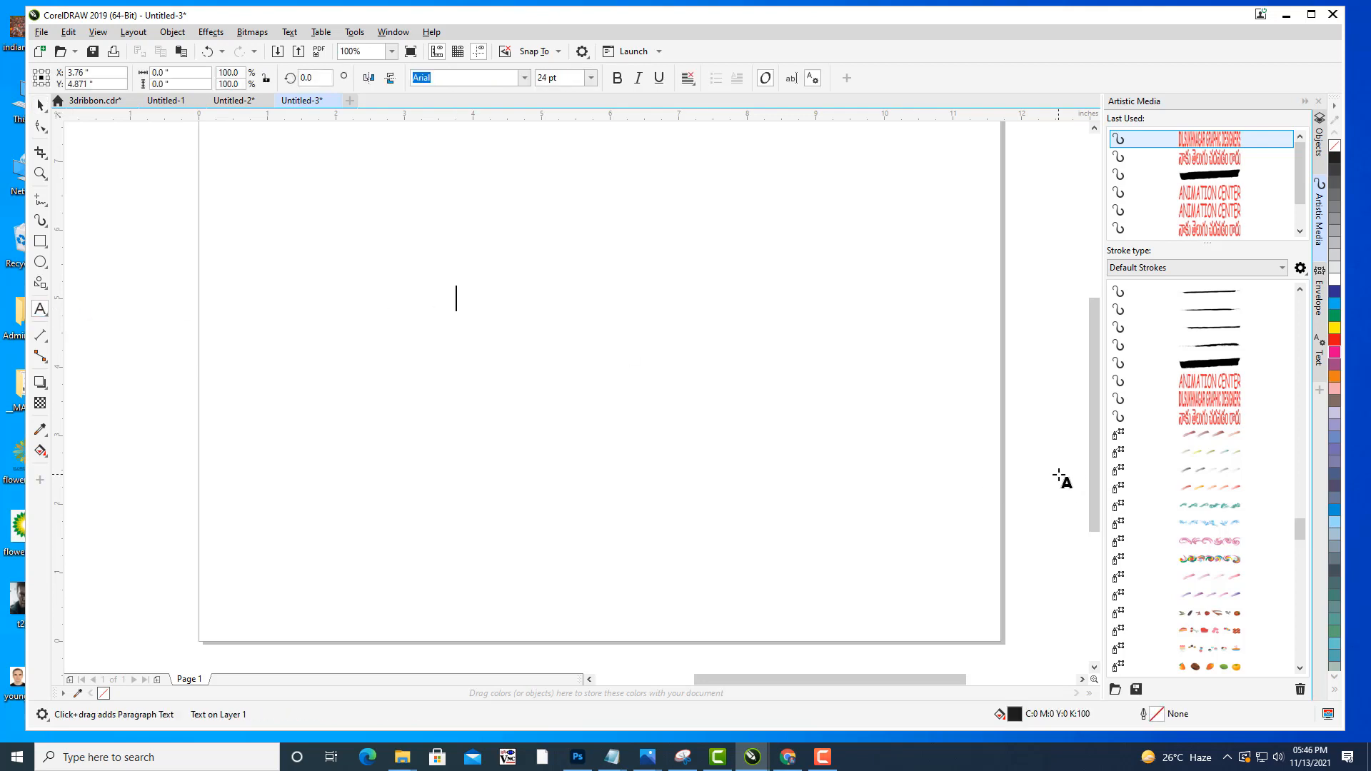
type("GRAPHIC D")
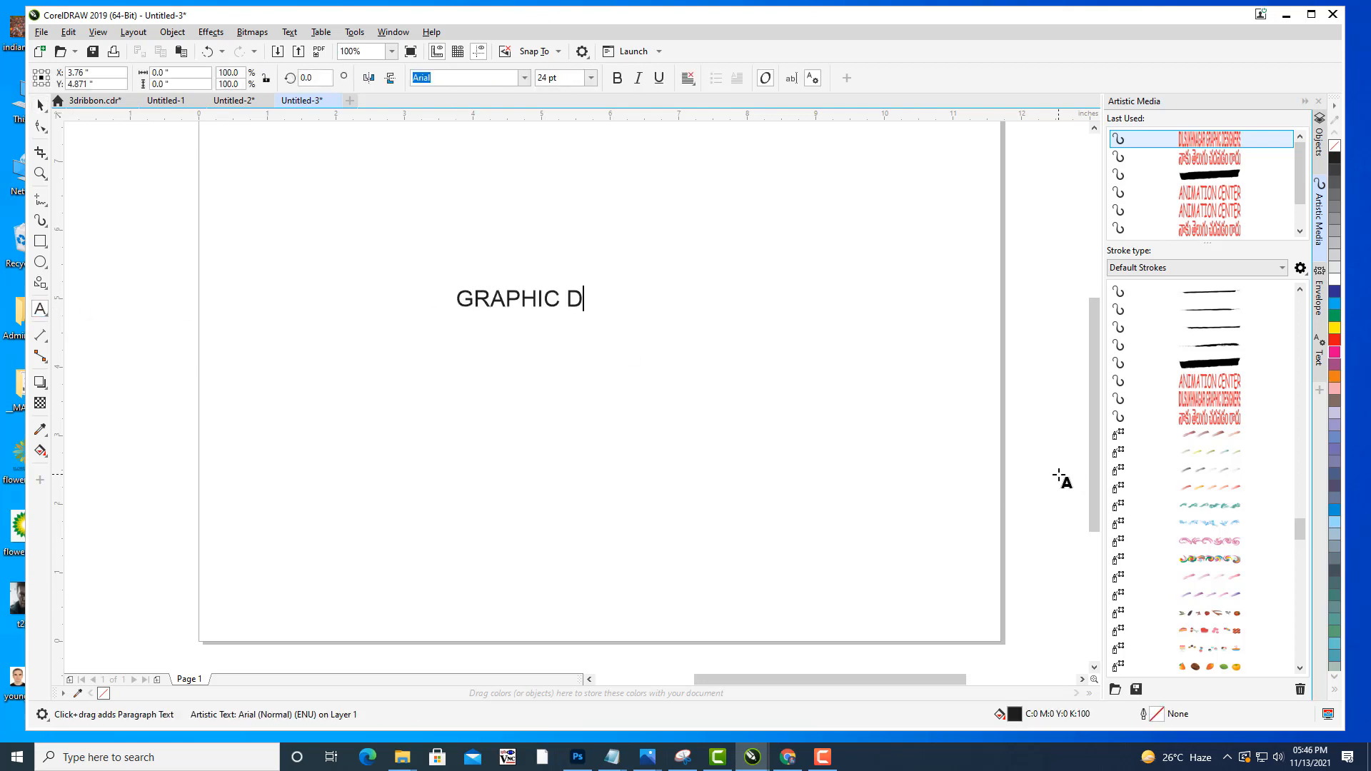
type("ESIGNERS HYDERABAD")
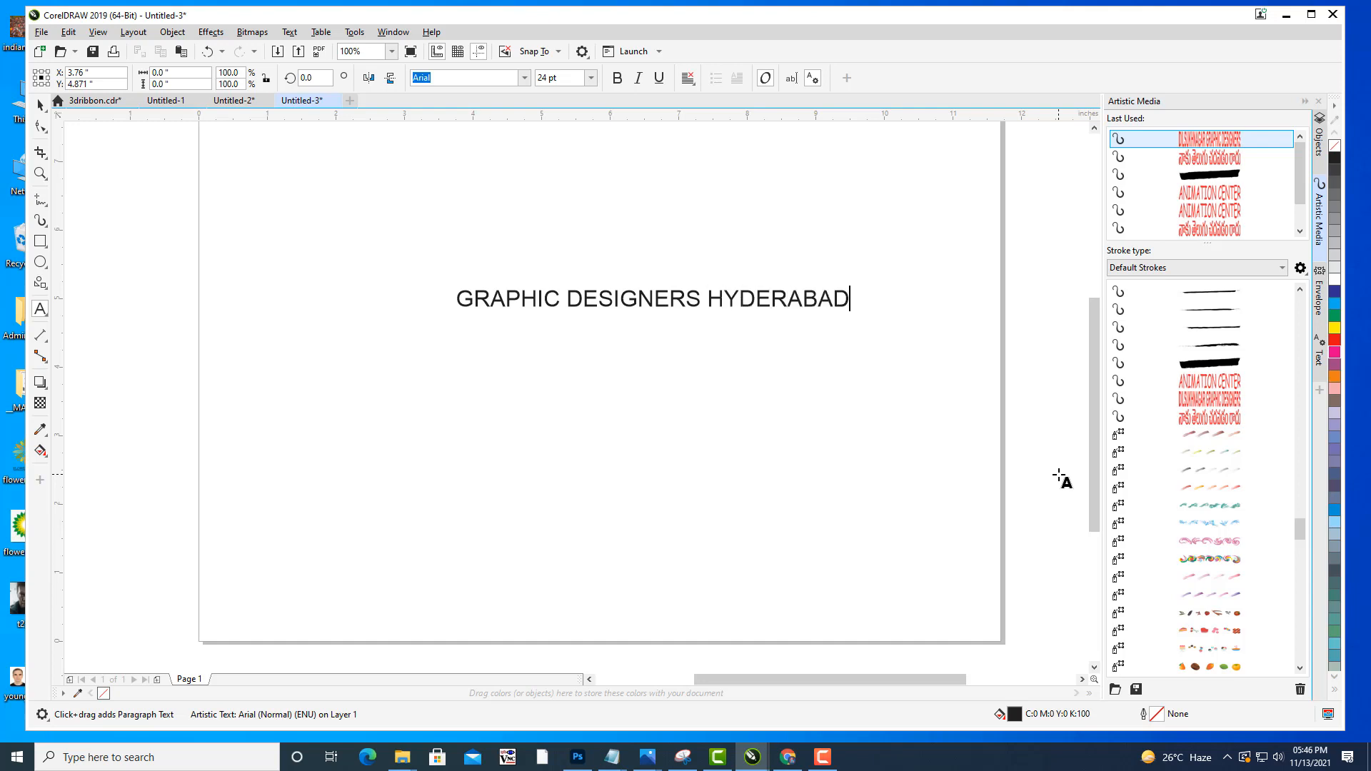
scroll(1062, 479, "up", 2)
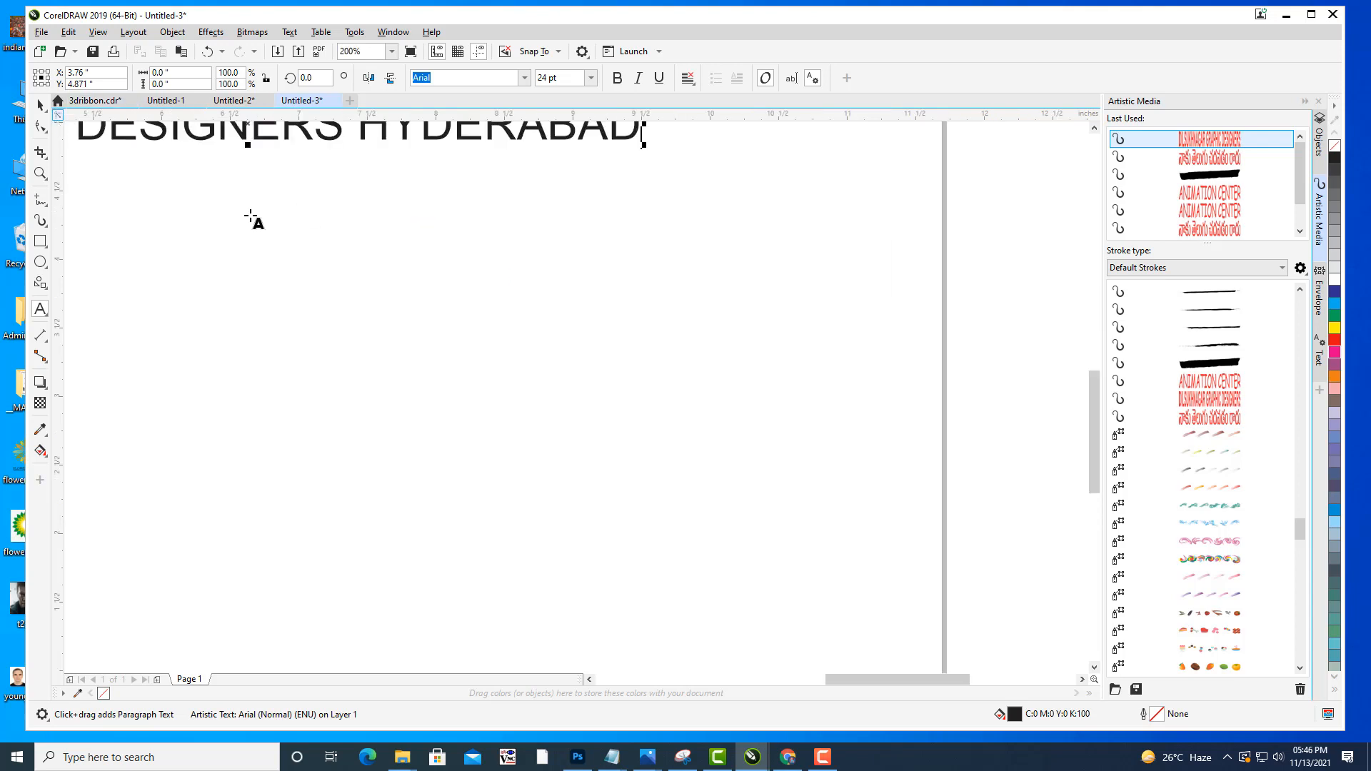
scroll(569, 309, "down", 2)
left_click_drag(606, 327, 850, 467)
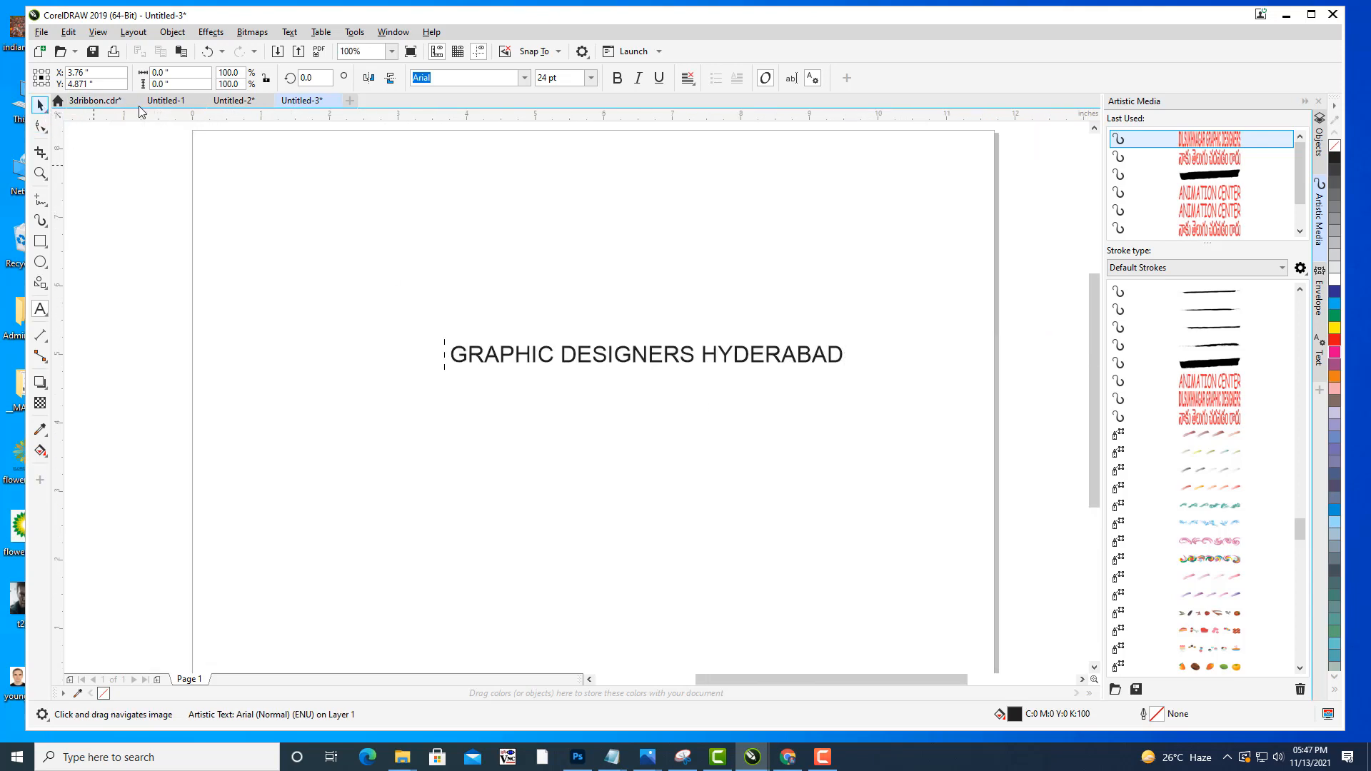
Make the GRAPHIC DESIGNERS HYDERABAD text bold, enlarge it to about 37 pt and fill it red.
left_click(40, 105)
key("ctrl+b")
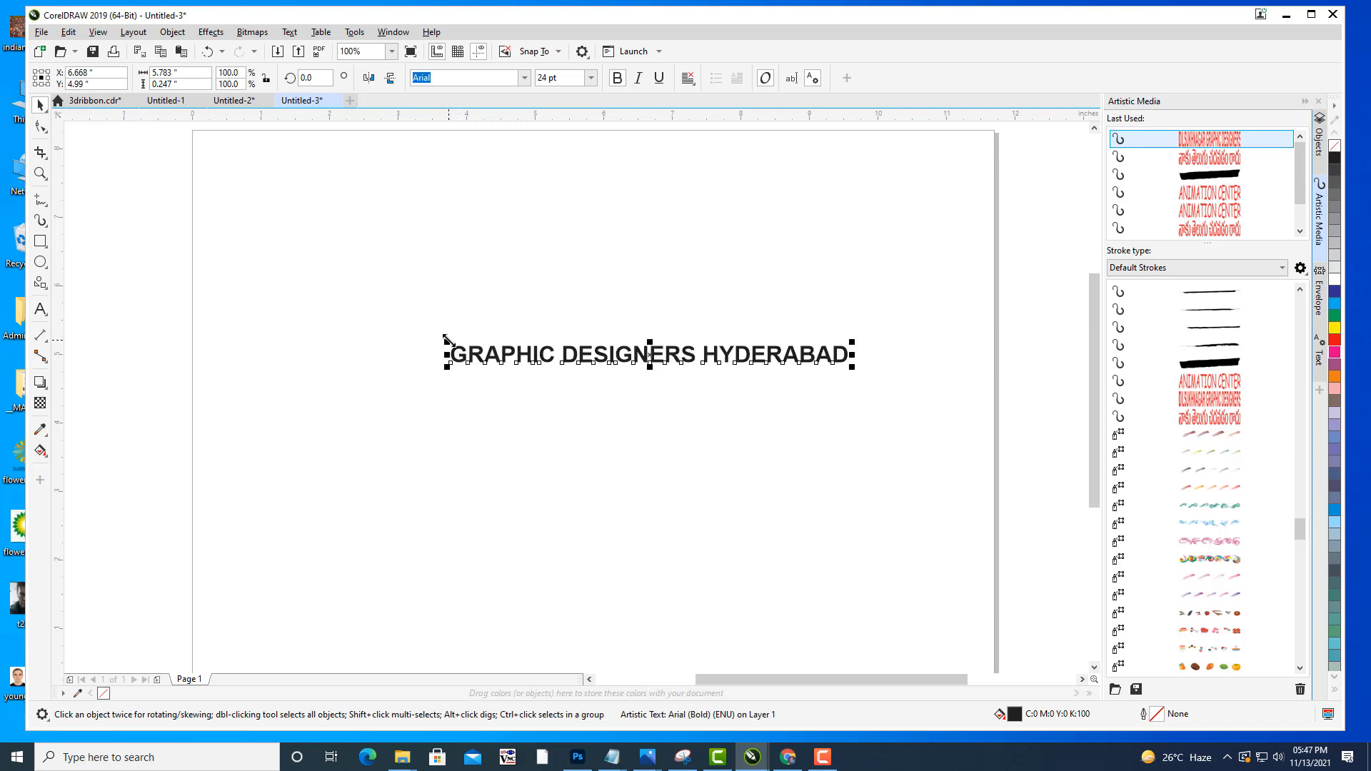
left_click_drag(448, 342, 361, 299)
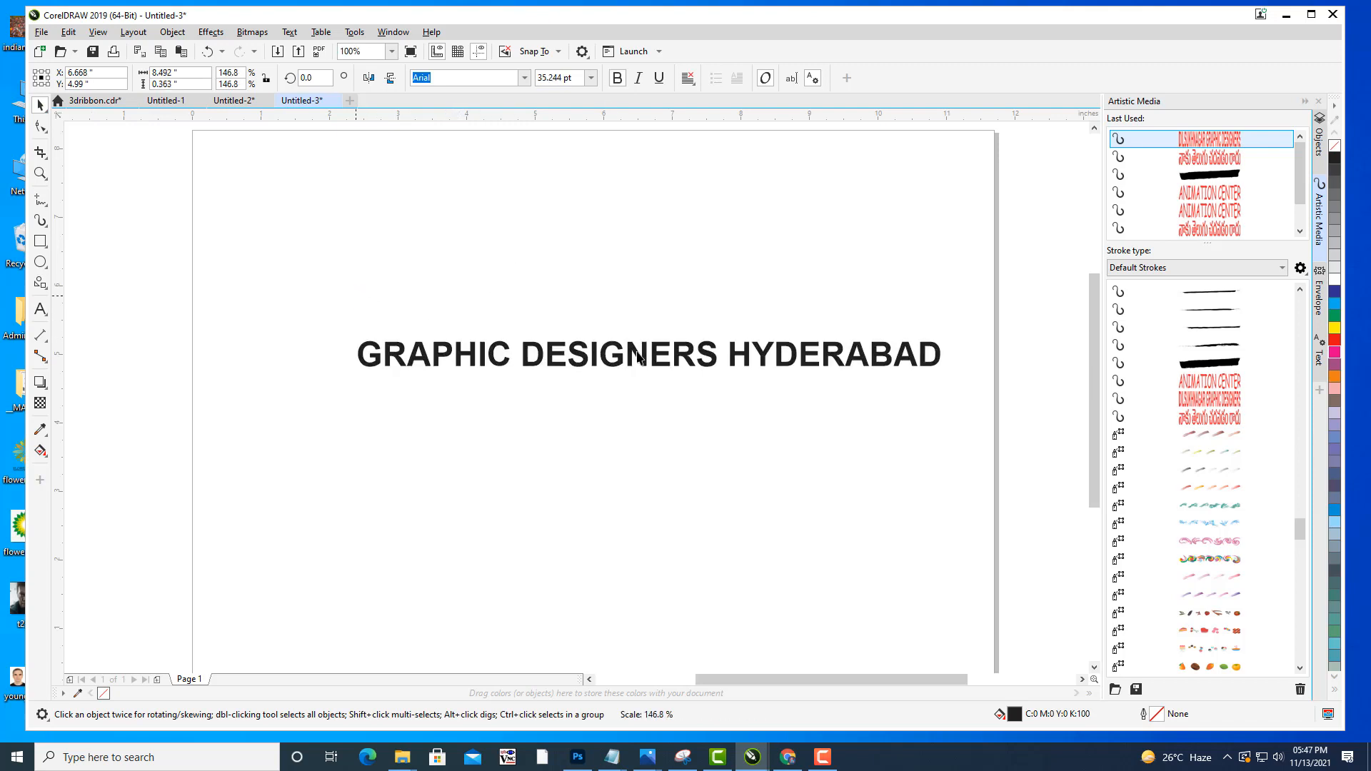
left_click(1334, 327)
left_click(1334, 342)
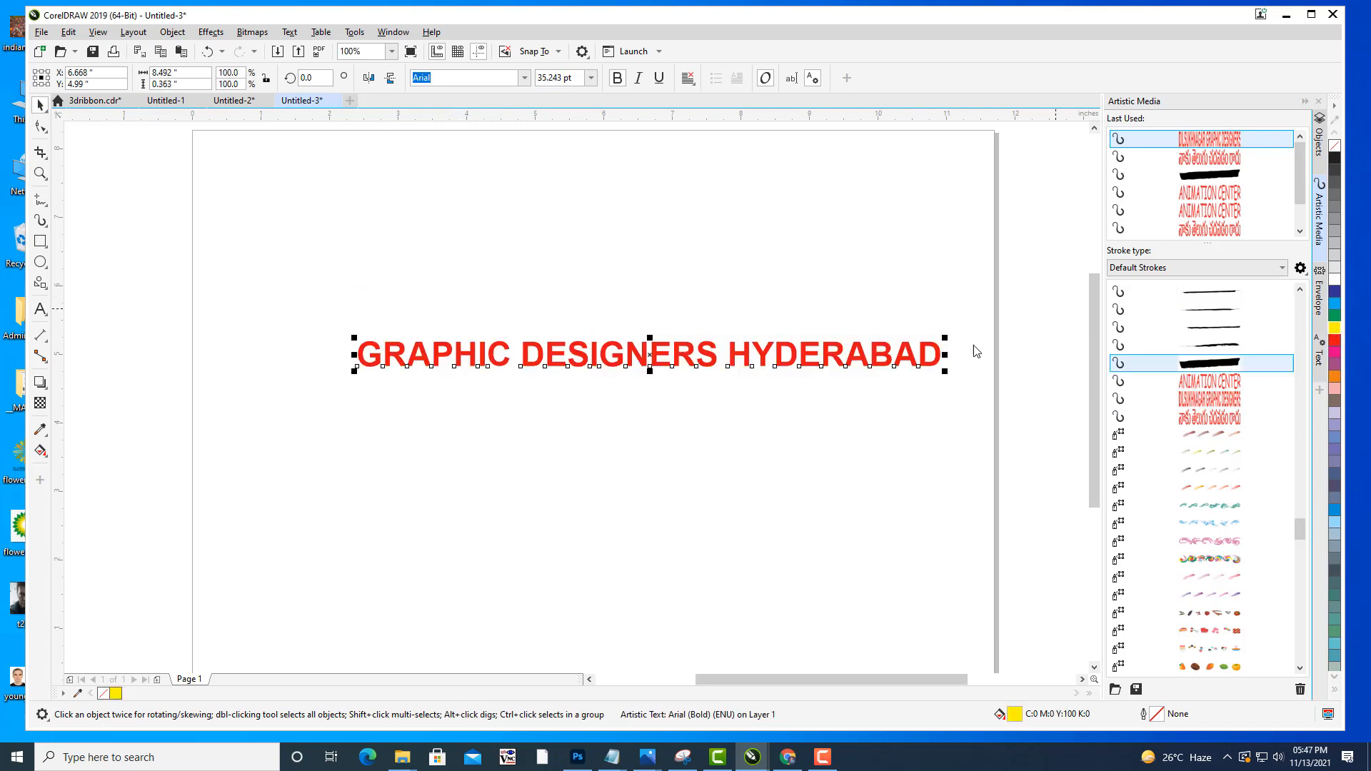
left_click_drag(945, 337, 929, 286)
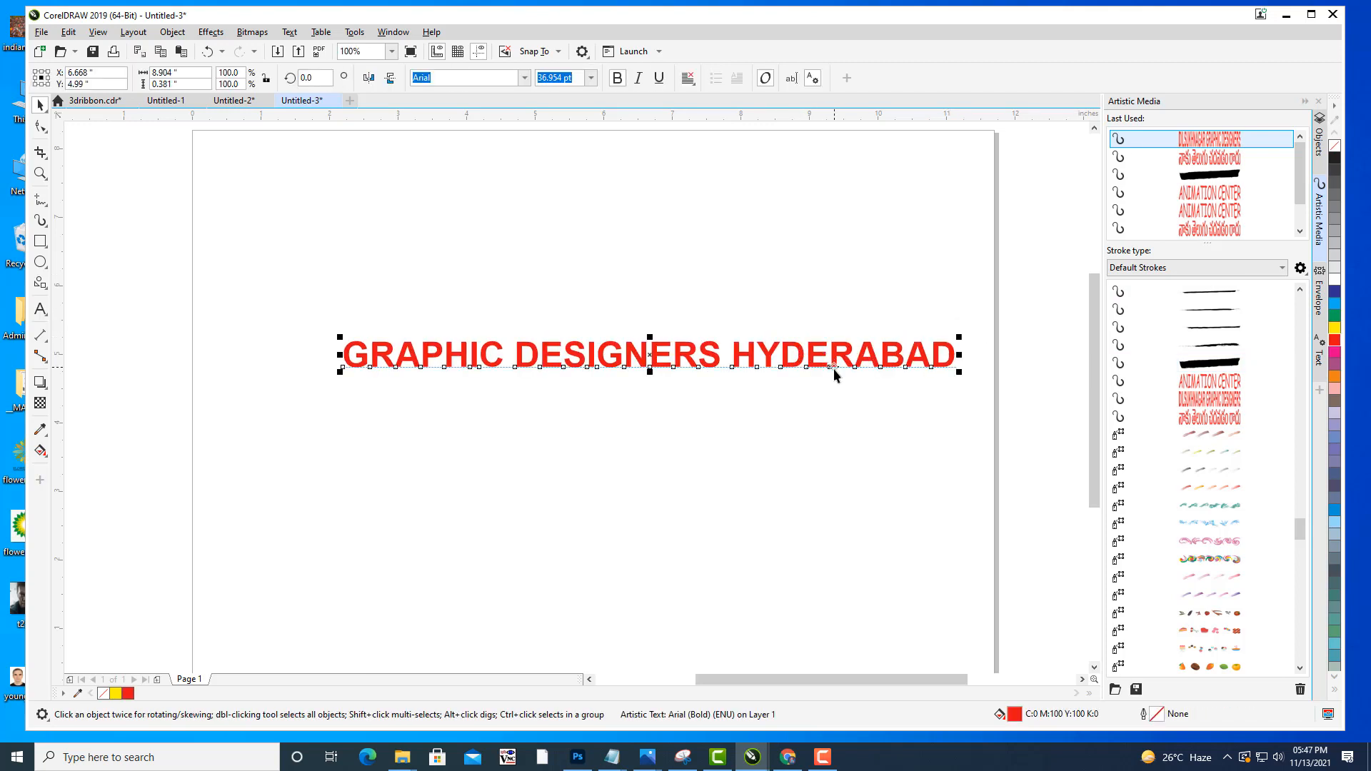
Convert the red text to curves and move it slightly up and to the left on the page.
left_click(834, 368)
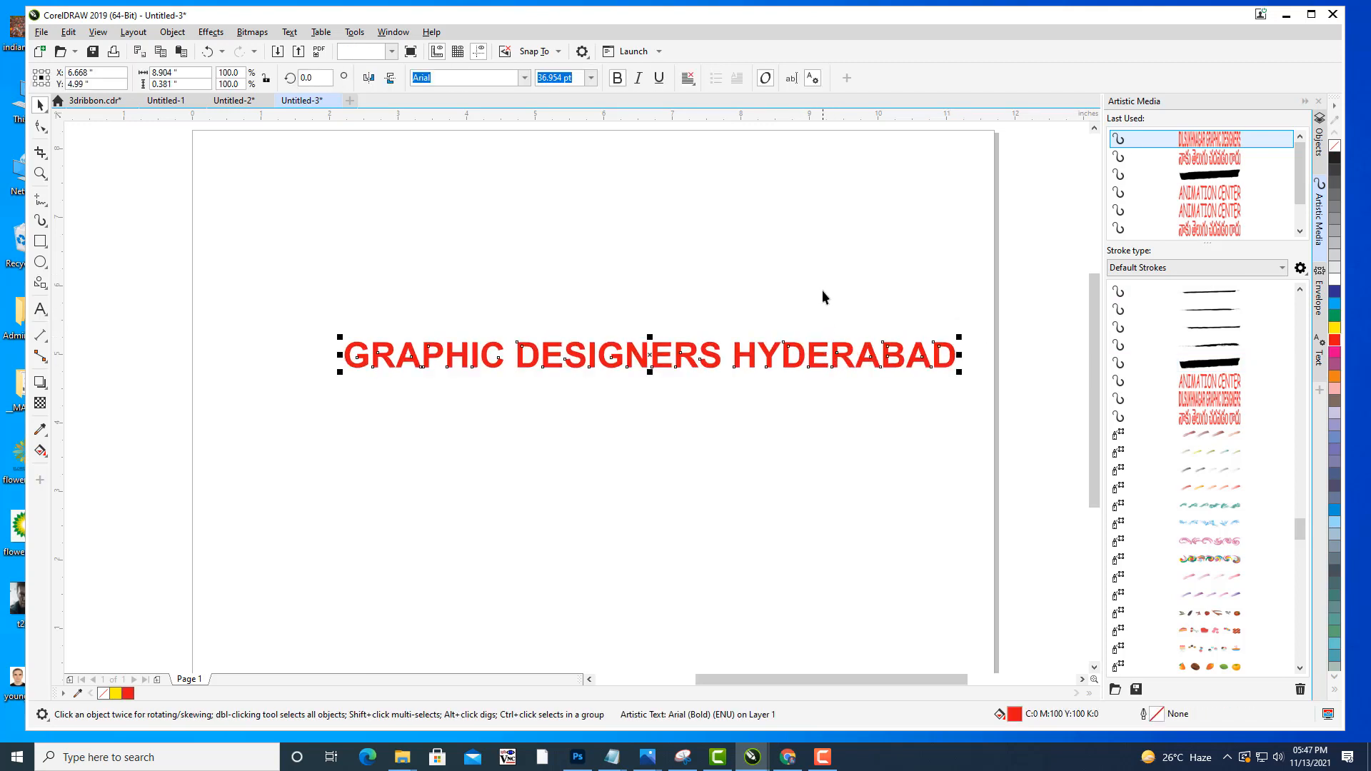
left_click(643, 355)
left_click_drag(643, 352, 606, 325)
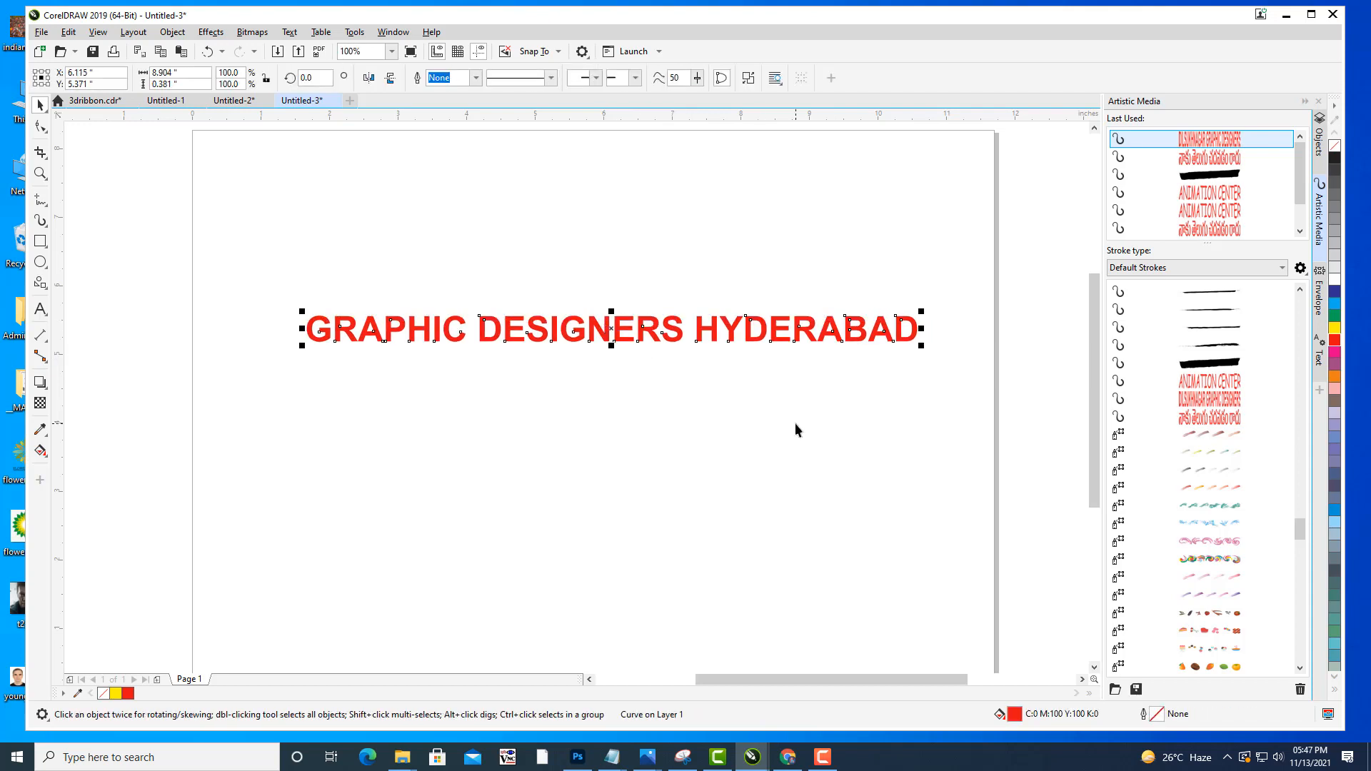
Save the converted lettering as a new Brushes stroke named GD in the Artistic Media folder.
left_click(1136, 689)
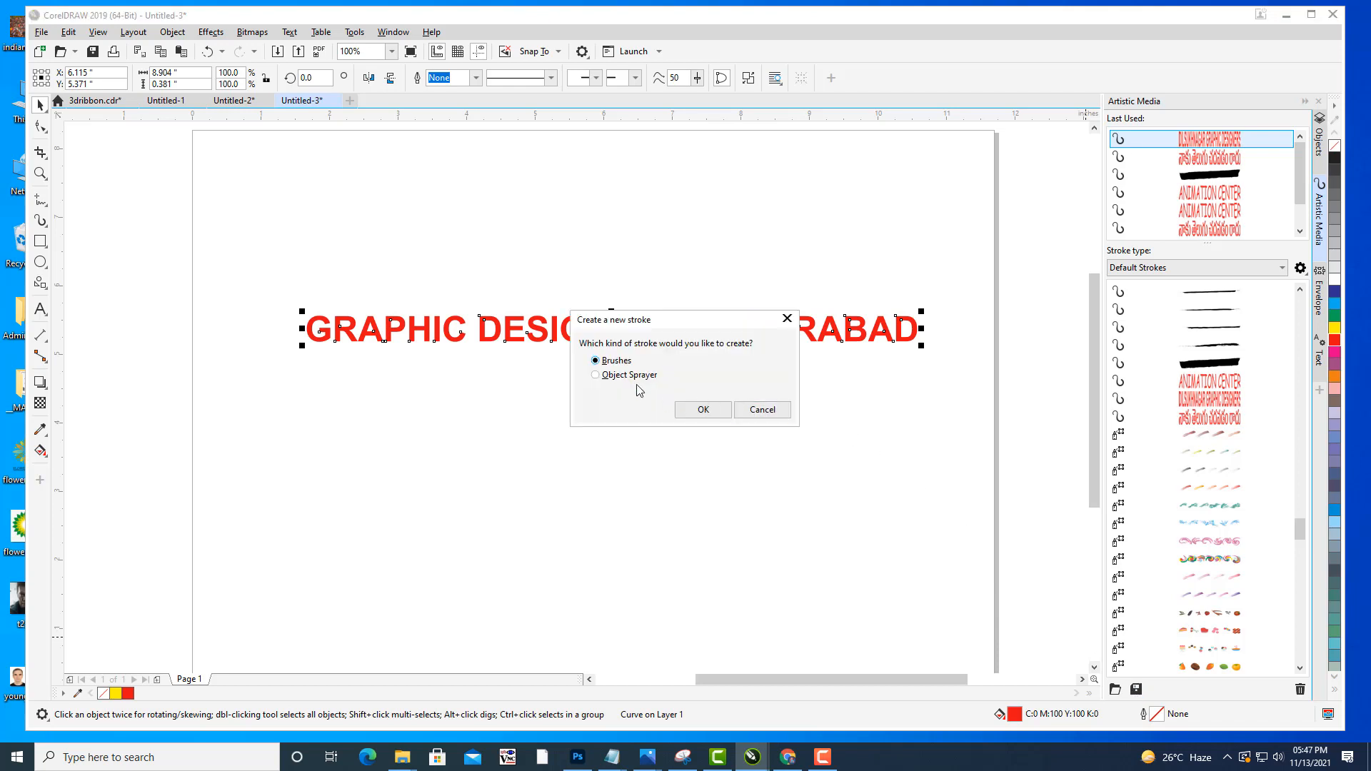
left_click(696, 411)
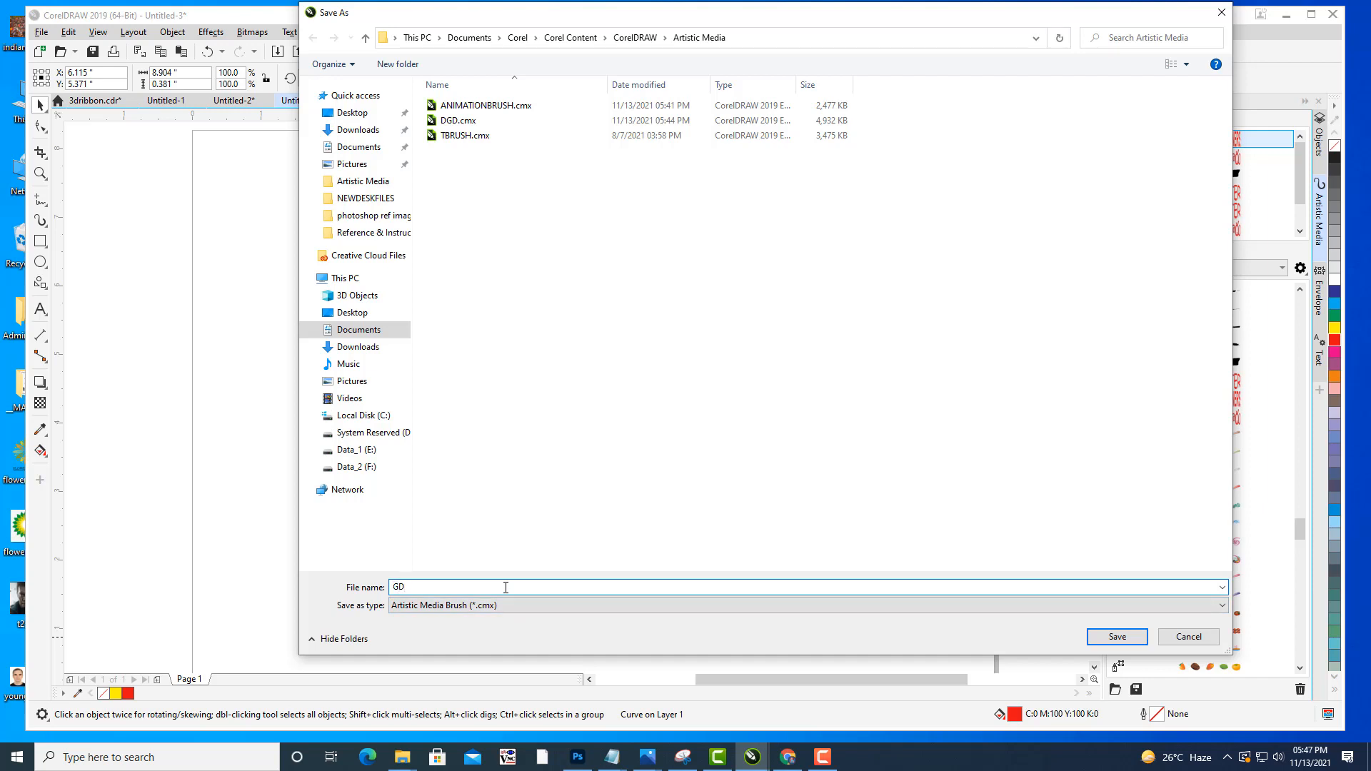
left_click(1117, 636)
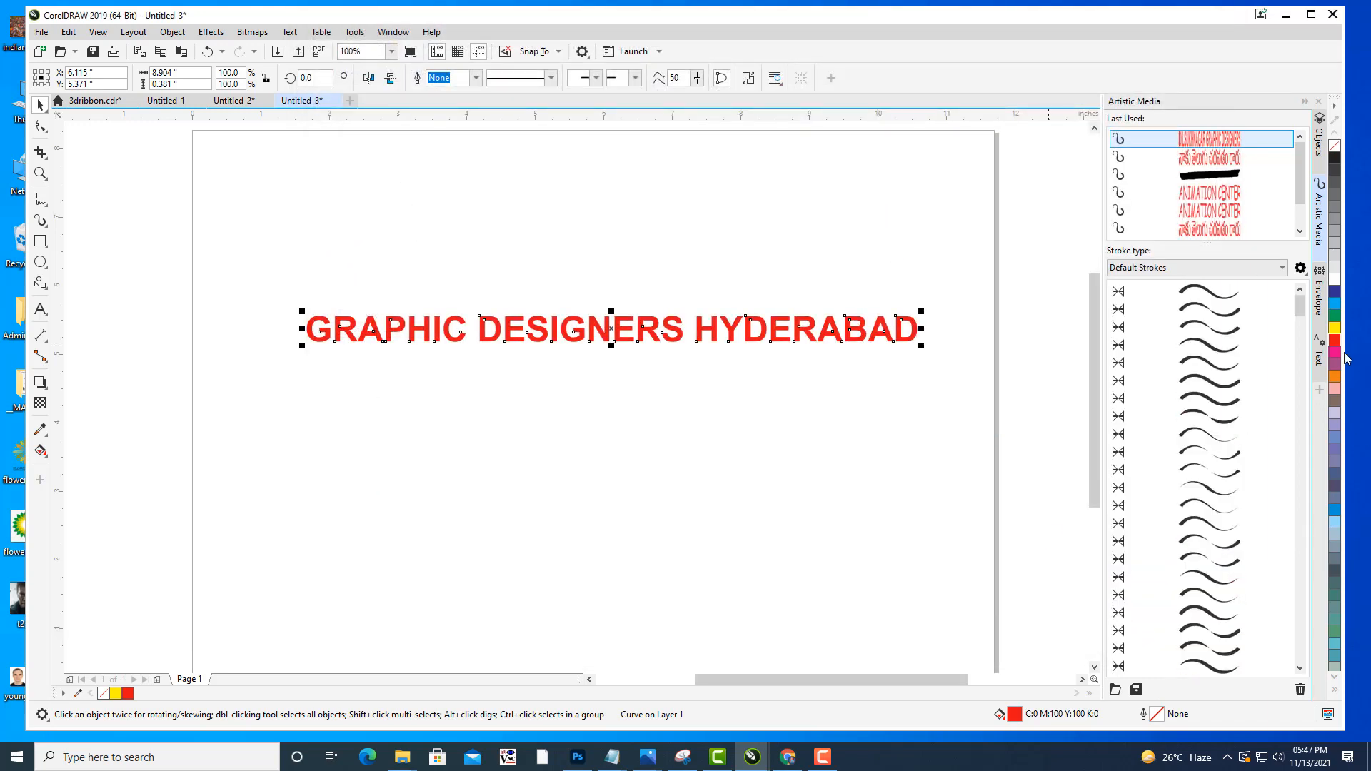
Apply the GRAPHIC DESIGNERS HYDERABAD brush to the lettering's outlines and draw an ANIMATION CENTER stroke below it.
left_click(1299, 488)
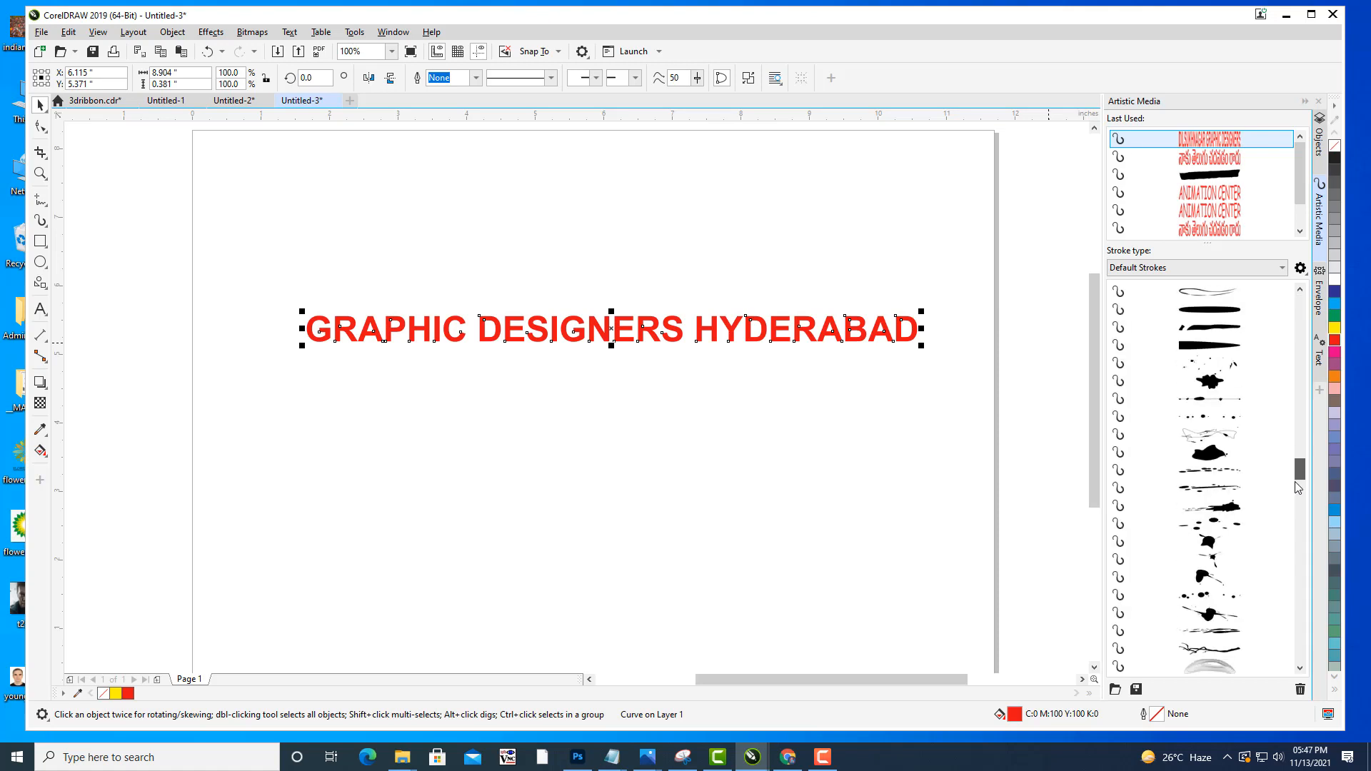
left_click_drag(1299, 488, 1299, 533)
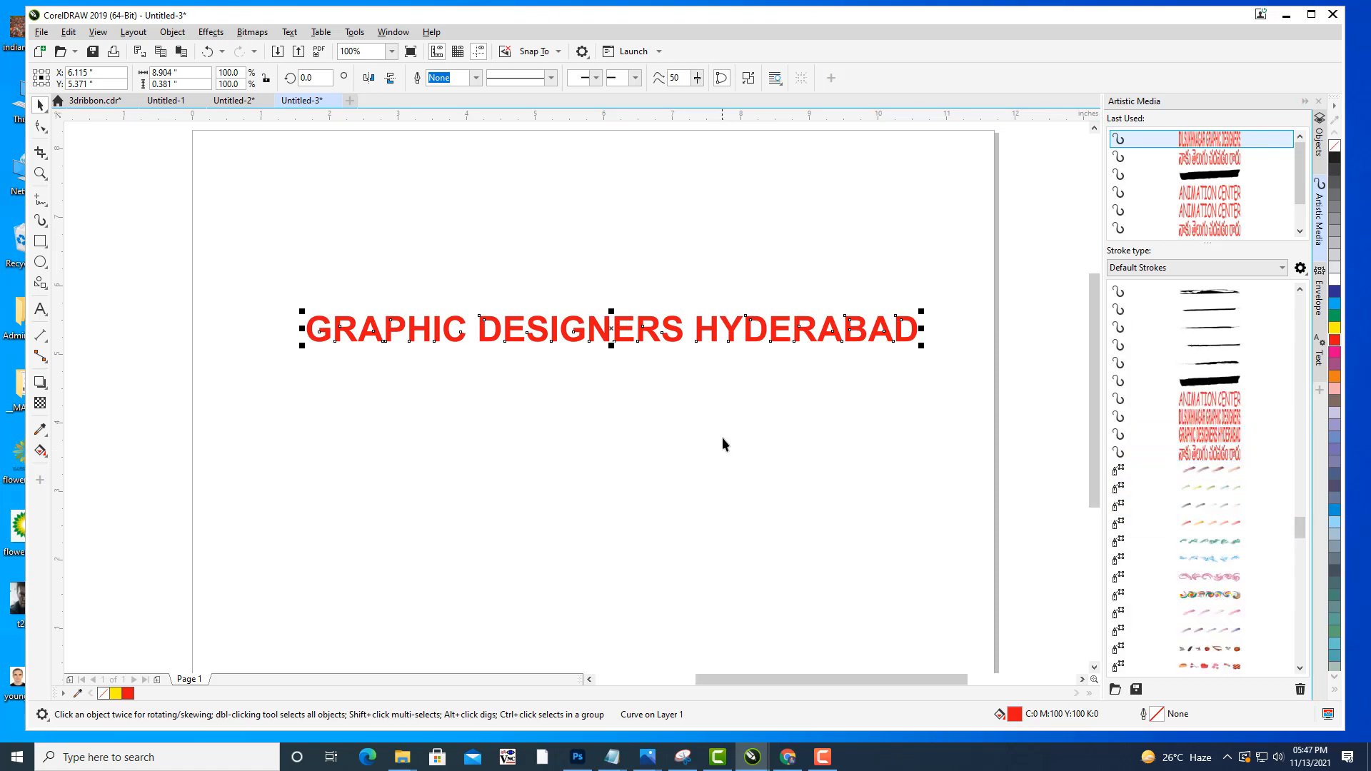
left_click(1205, 436)
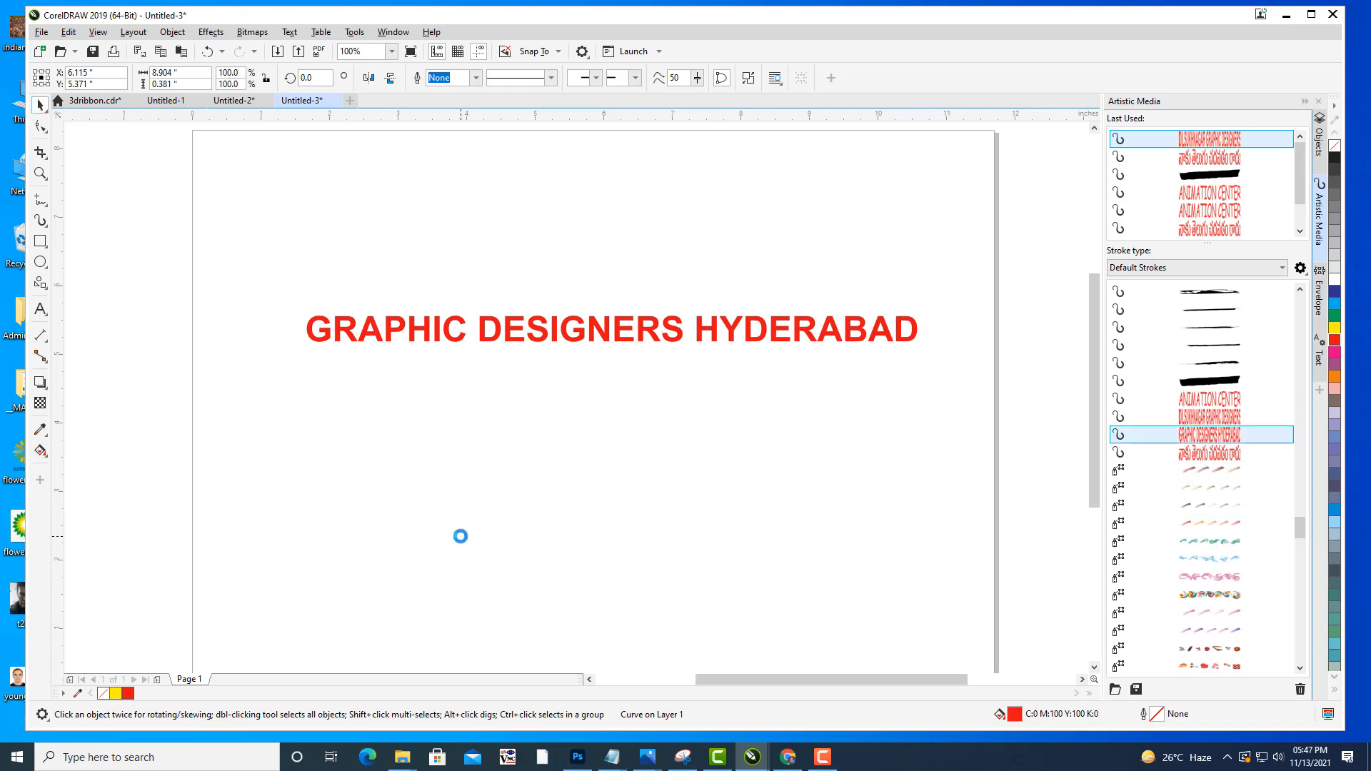
key("i")
left_click_drag(440, 537, 741, 520)
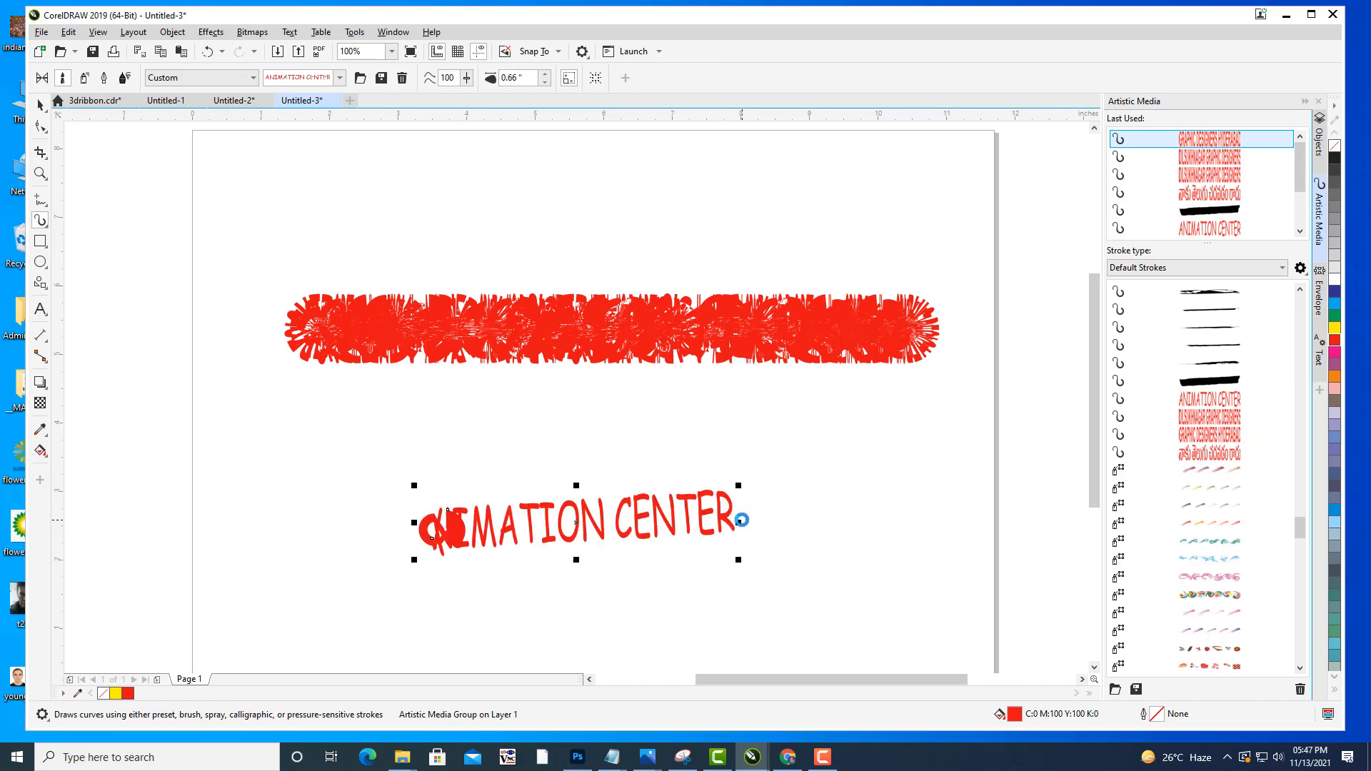
Draw a rising curve at the page's lower right and a descending stroke above the lettering, applying the GRAPHIC DESIGNERS HYDERABAD brush to both.
mouse_move(724, 598)
left_mouse_down()
mouse_move(852, 549)
mouse_move(902, 437)
left_mouse_up()
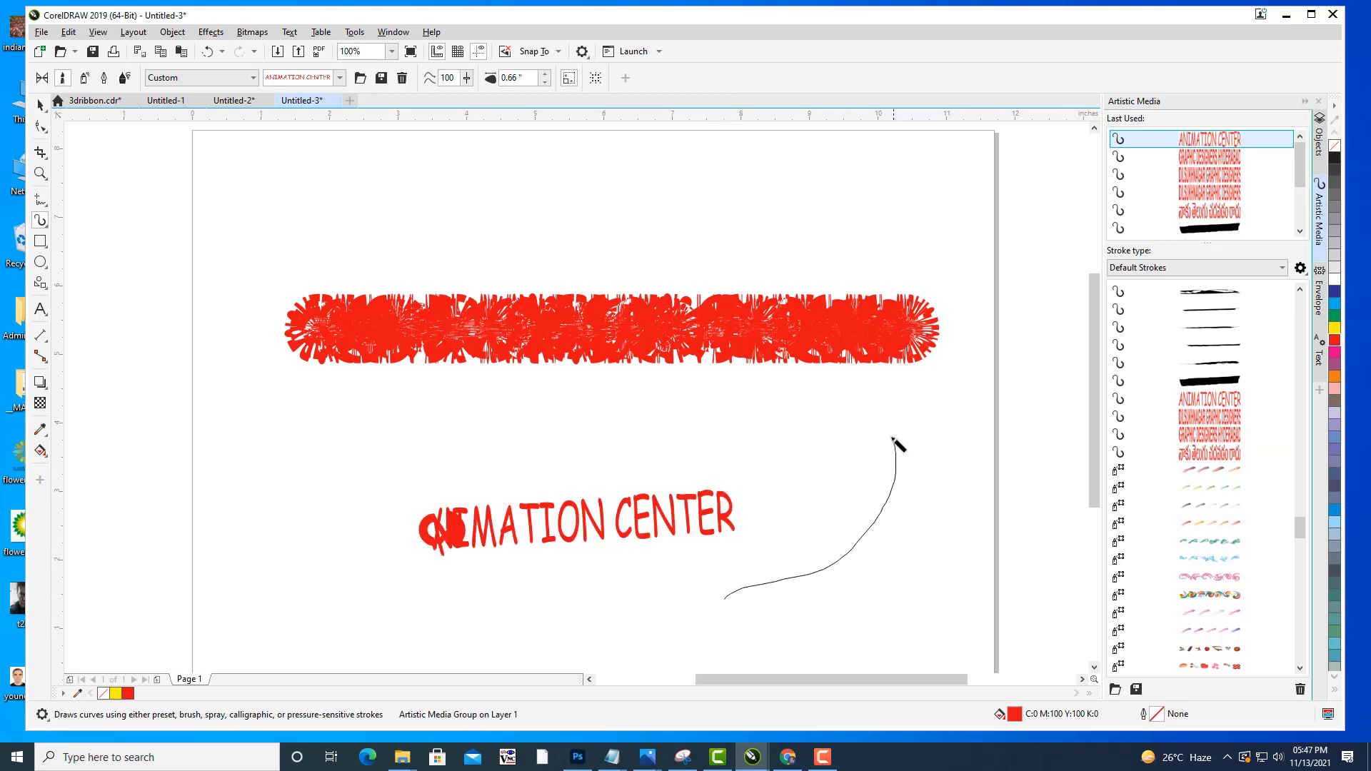
left_click(1207, 435)
left_click_drag(567, 178, 792, 222)
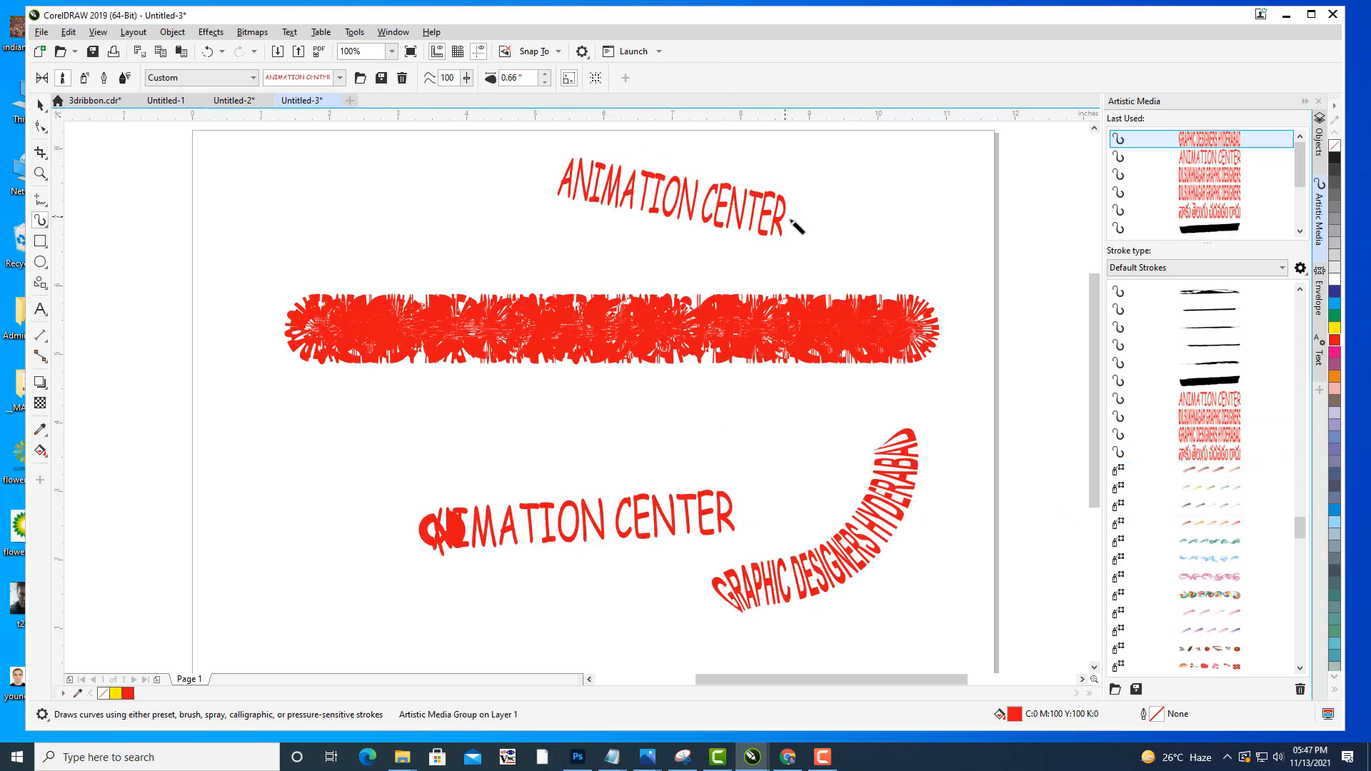
left_click(1200, 435)
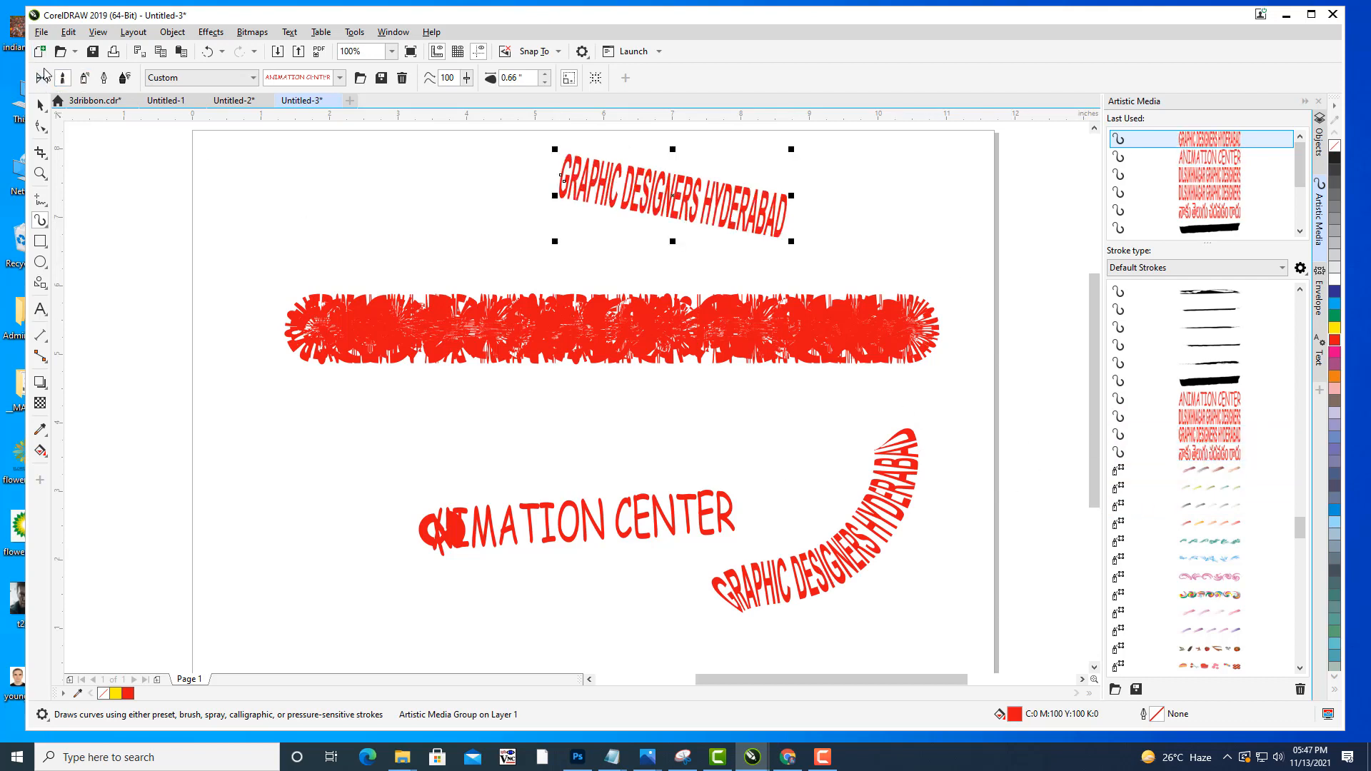
Browse the brush stroke categories, trying Artistic and returning to Custom, and look through the saved custom text strokes.
left_click(193, 83)
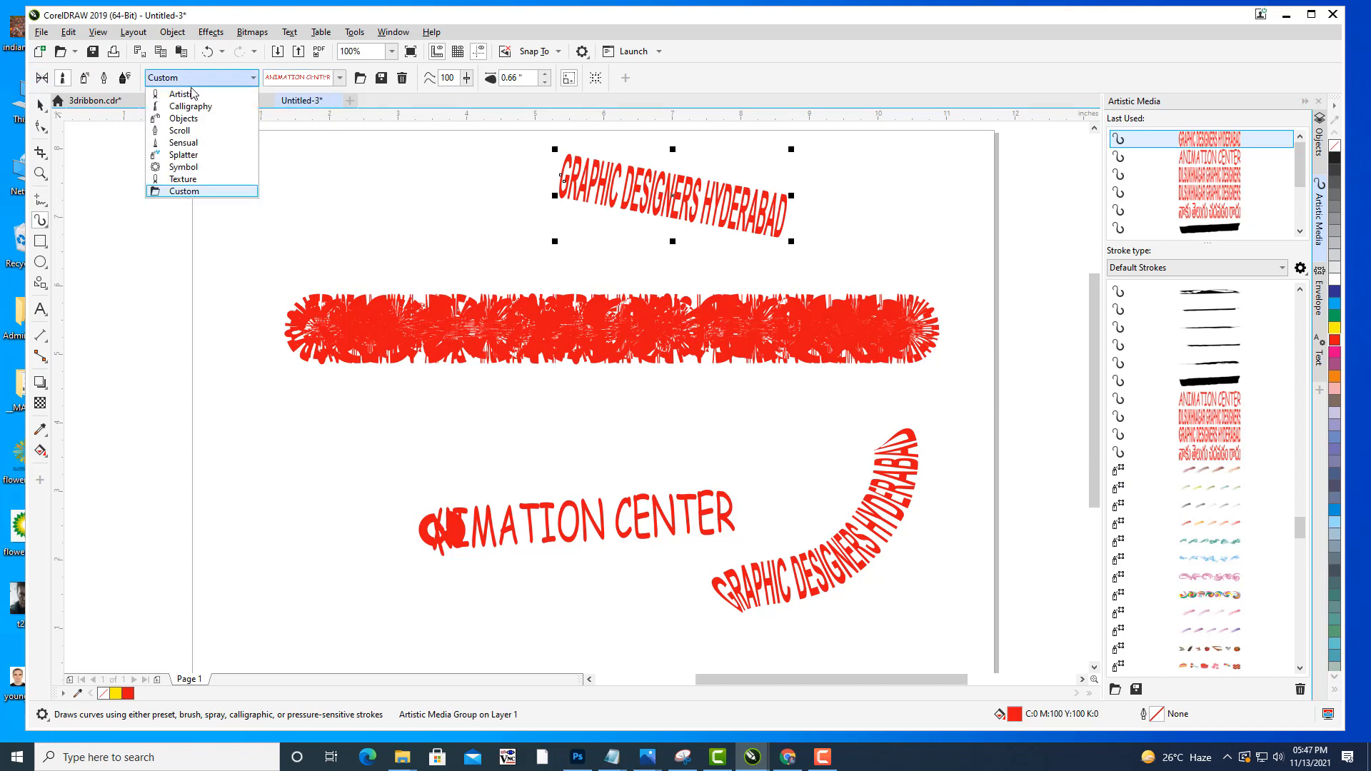
left_click(194, 93)
left_click(198, 78)
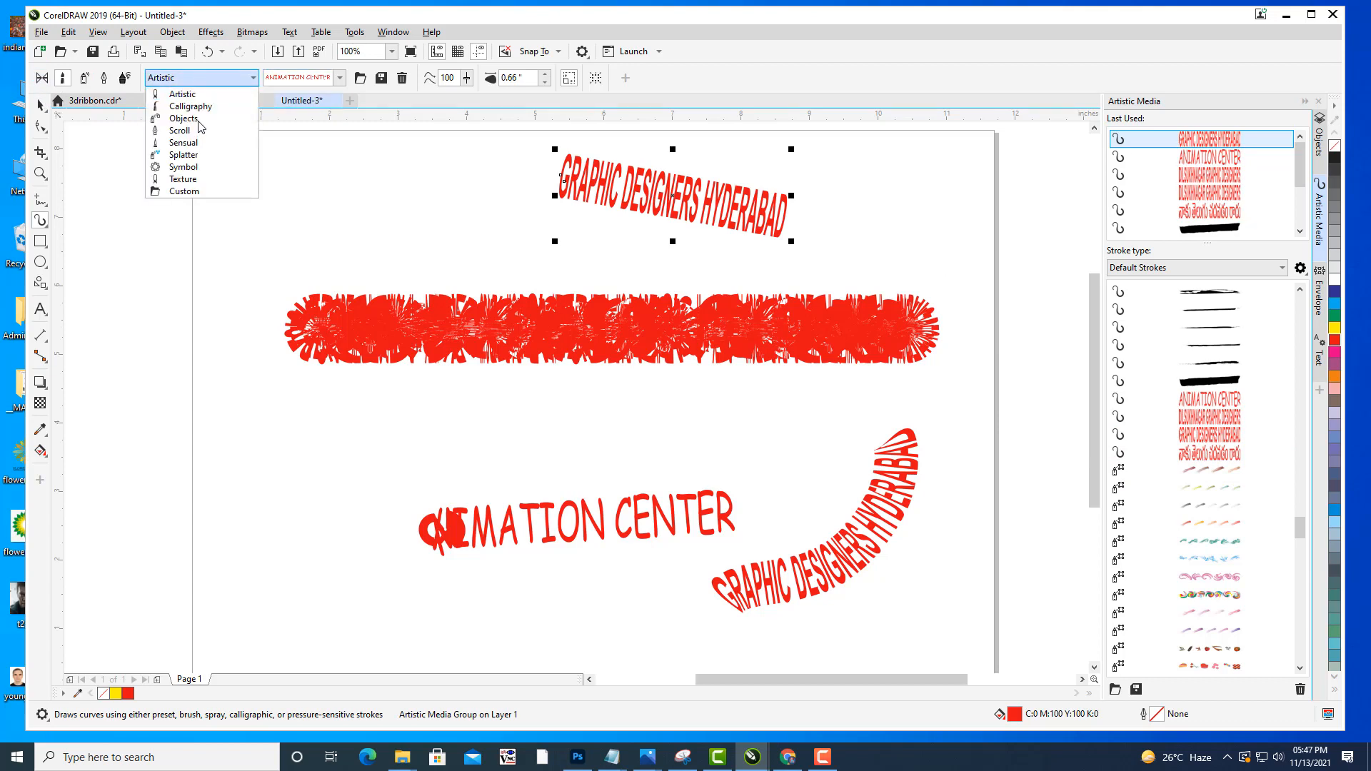
left_click(193, 192)
left_click(340, 77)
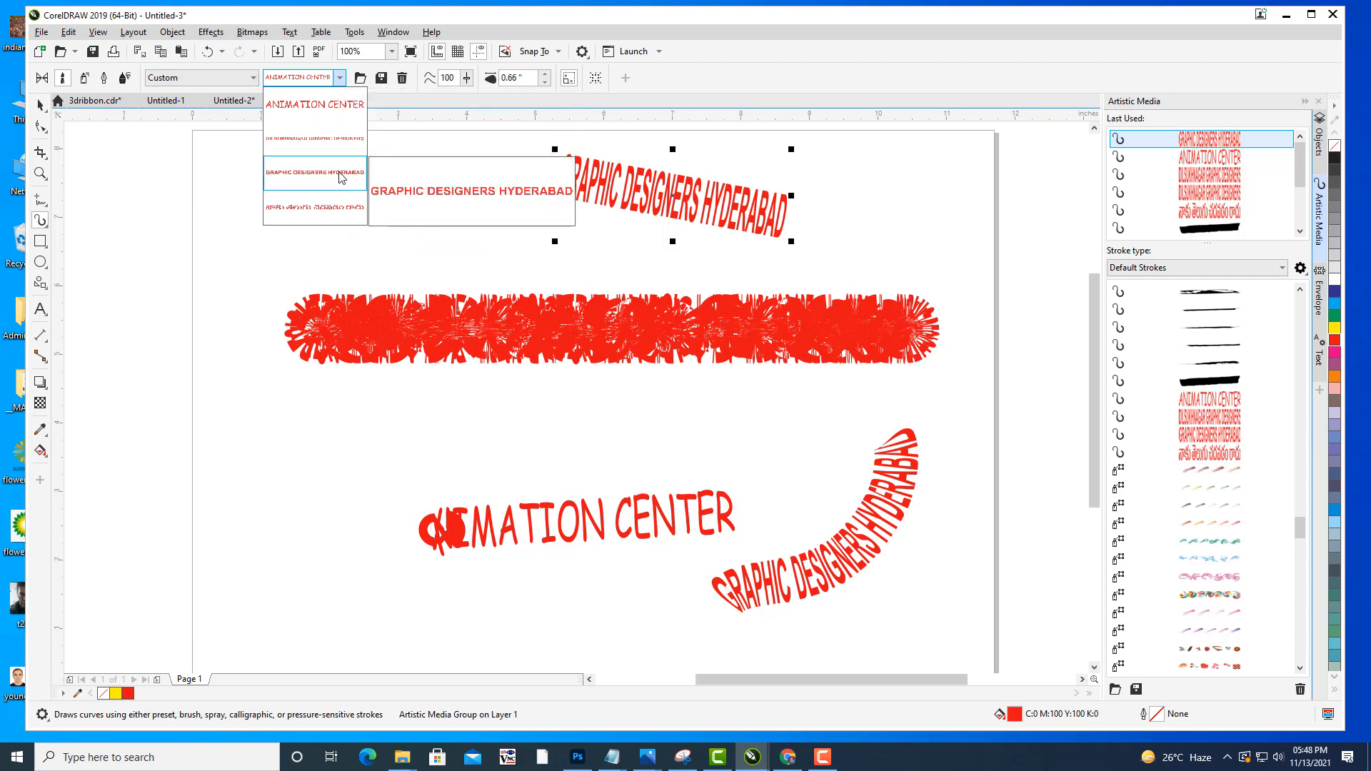
Delete all the existing lettering strokes so that the page is empty.
left_click(42, 105)
left_click(42, 105)
left_click_drag(462, 141, 962, 592)
key("Delete")
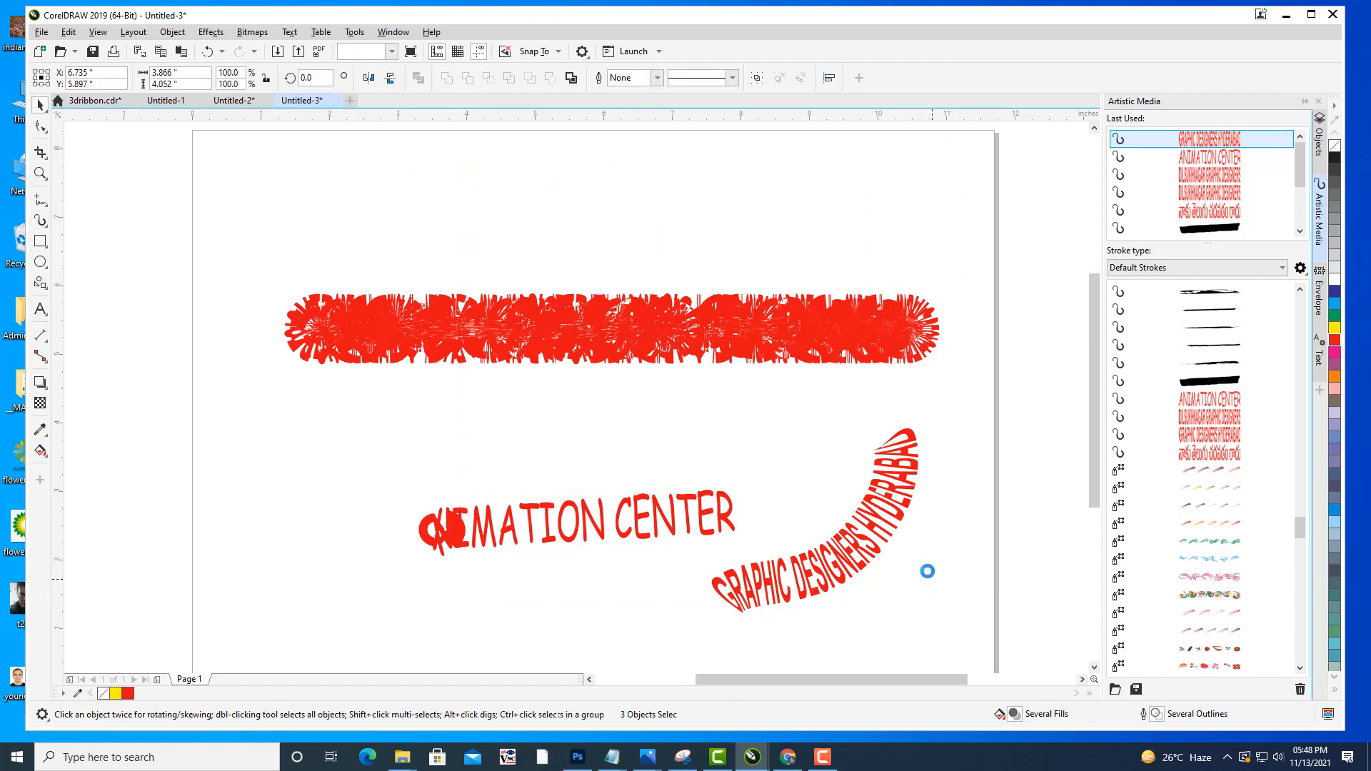
left_click(878, 502)
key("Delete")
left_click(777, 331)
key("Delete")
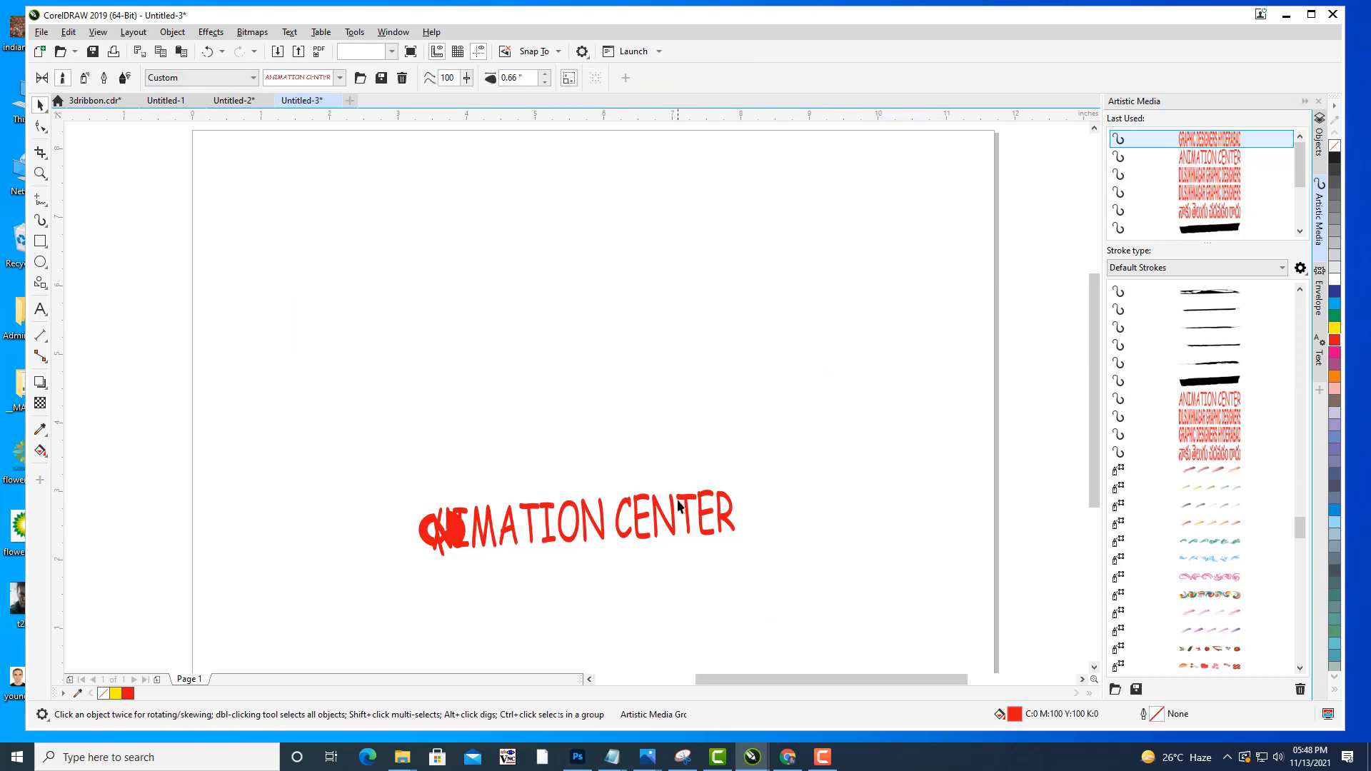
left_click(657, 515)
key("Delete")
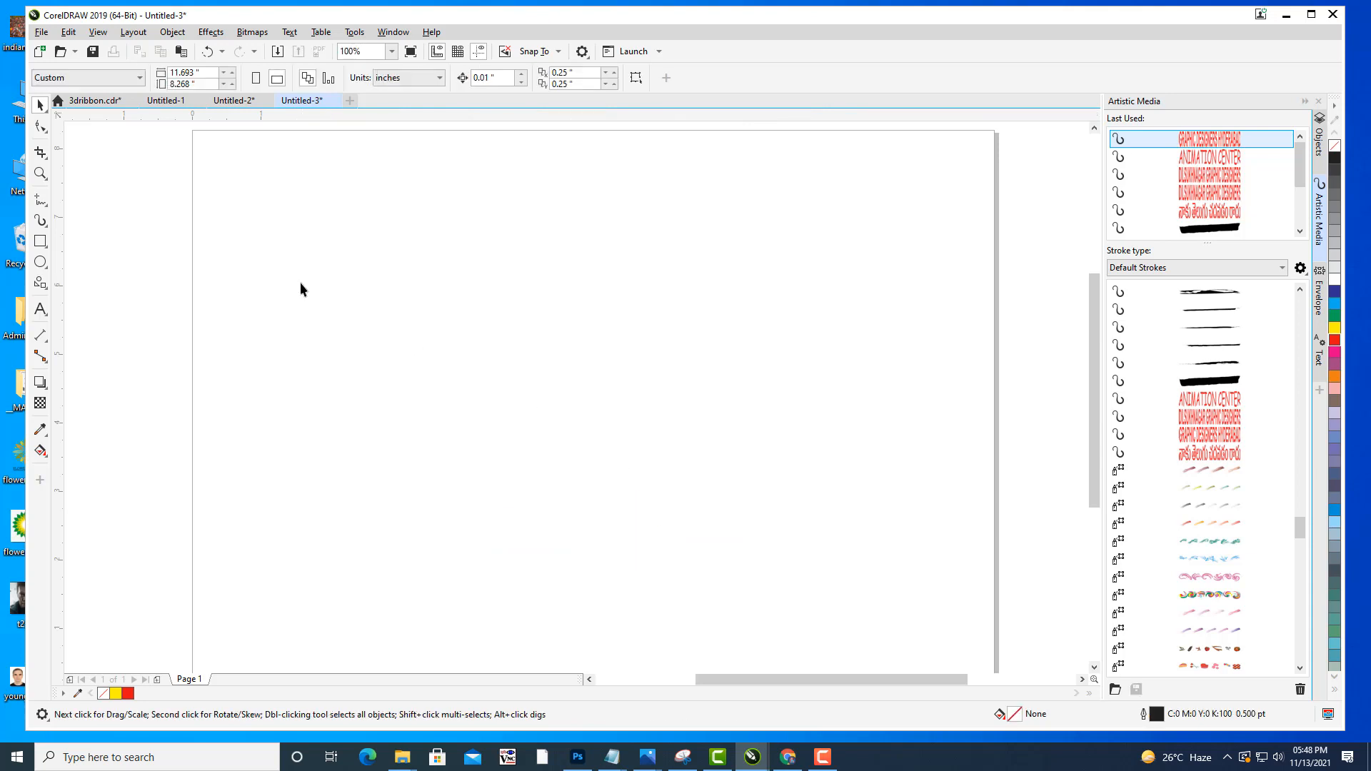
Draw a circle about 6.4 inches in diameter mid-page and apply the custom GRAPHIC DESIGNERS HYDERABAD brush to it.
left_click(41, 262)
left_click_drag(410, 209, 850, 640)
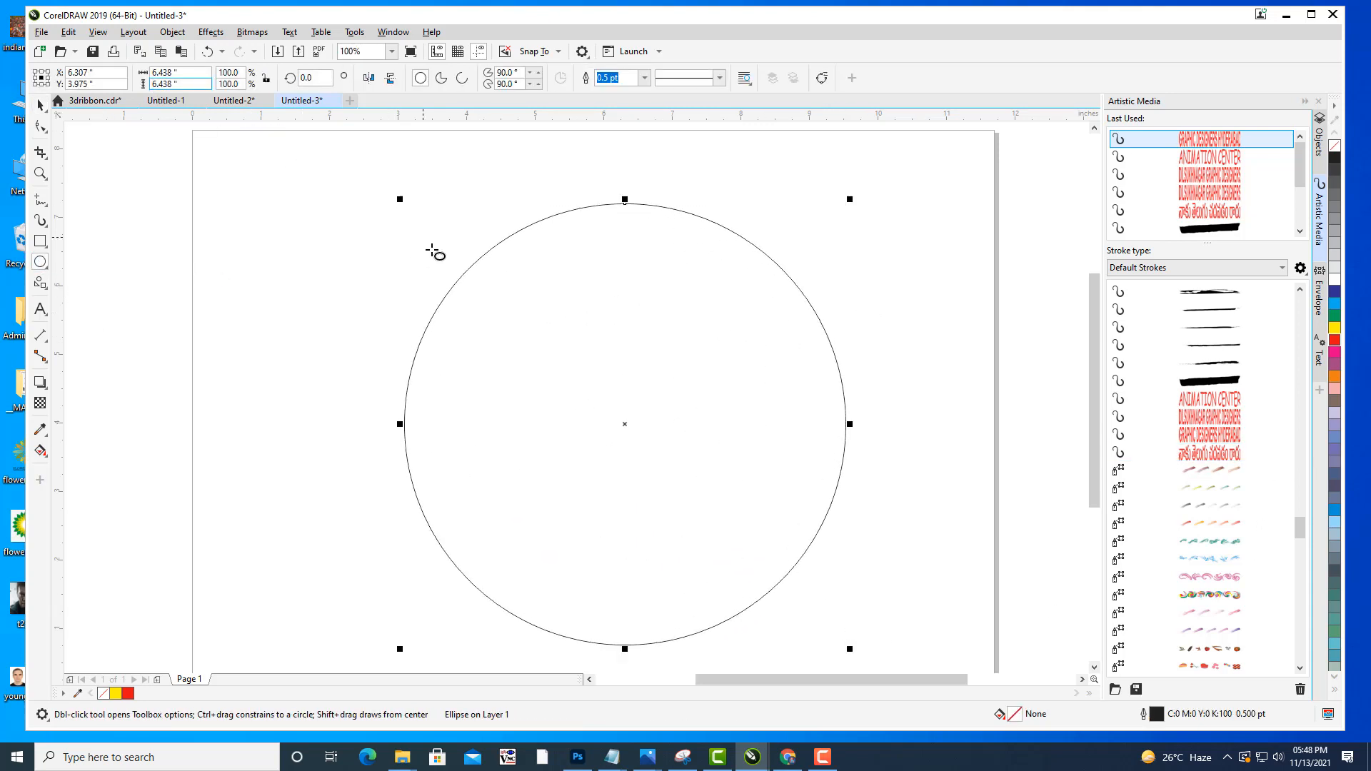
key("i")
left_click(340, 77)
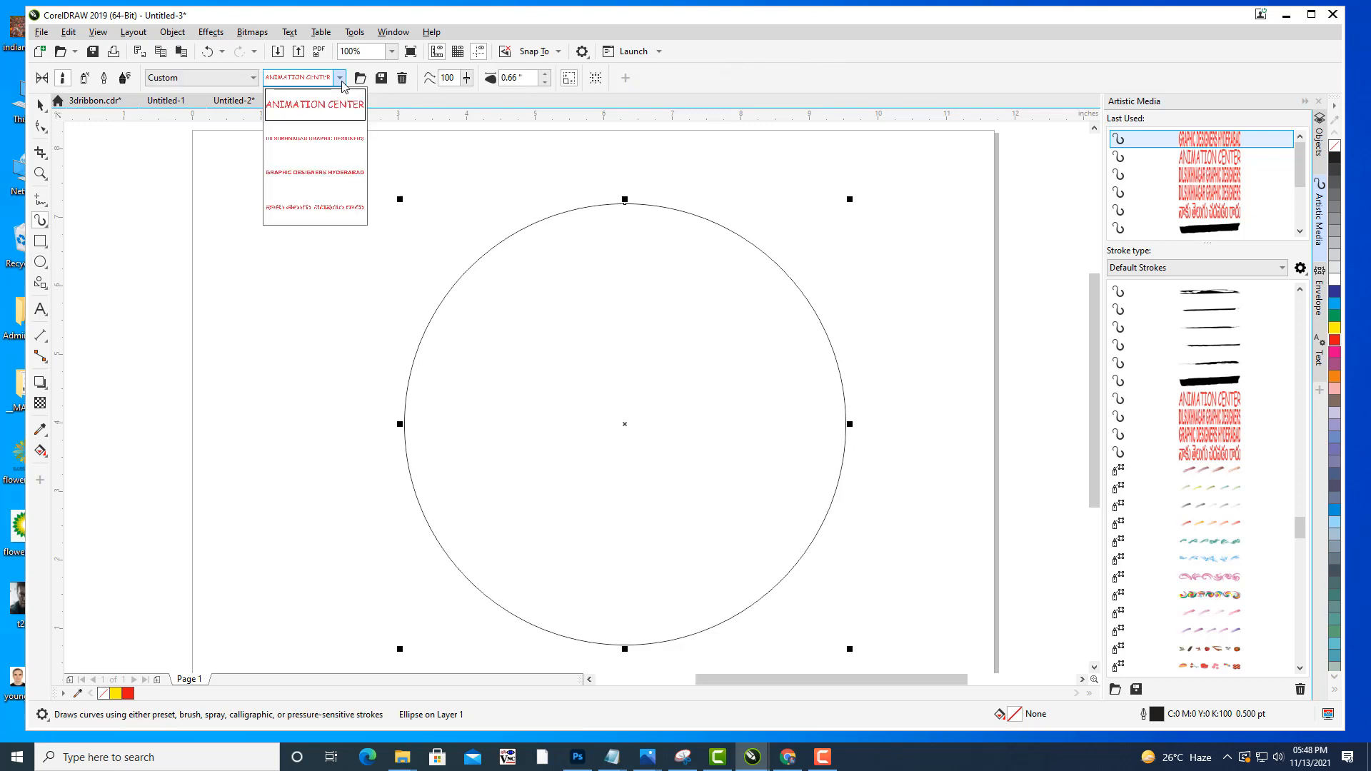
left_click(331, 183)
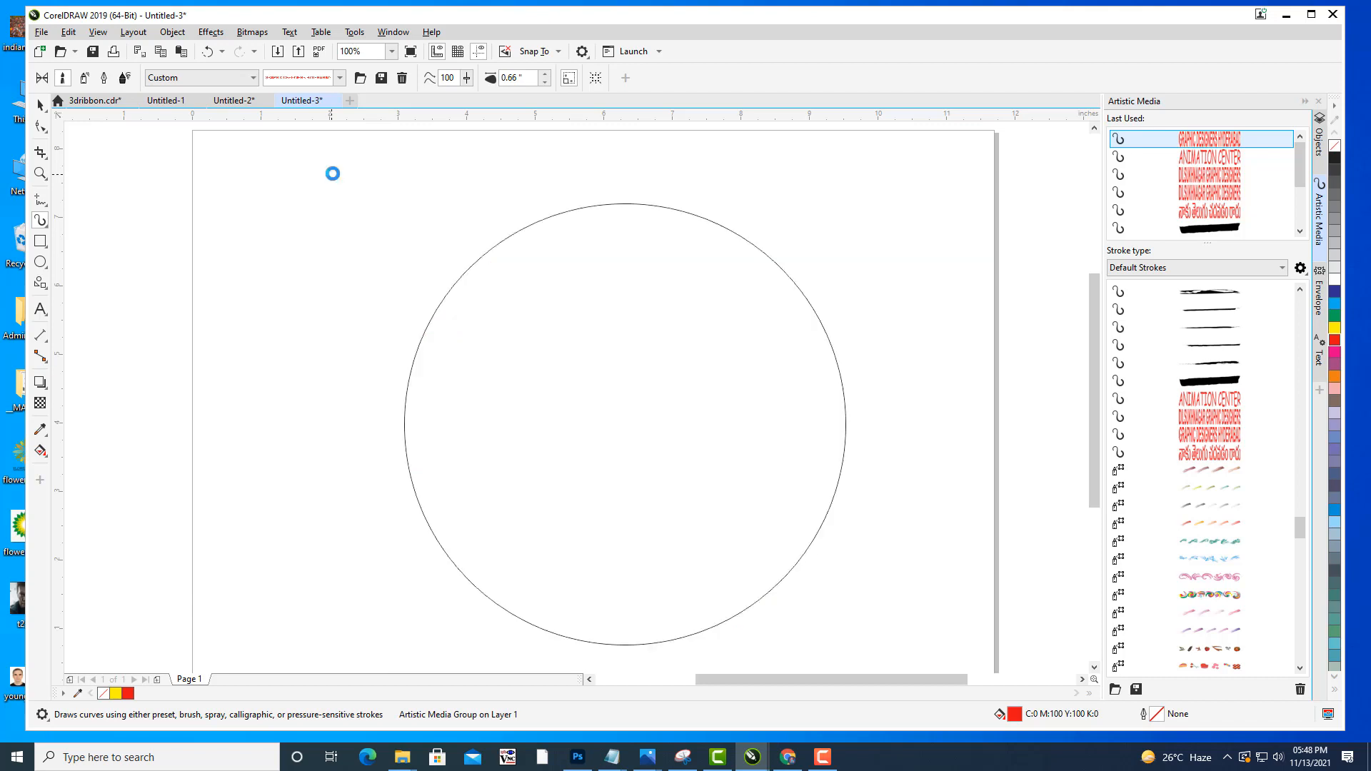
Reduce the circular lettering's stroke width to 0.33 inches.
left_click(545, 83)
left_click(545, 82)
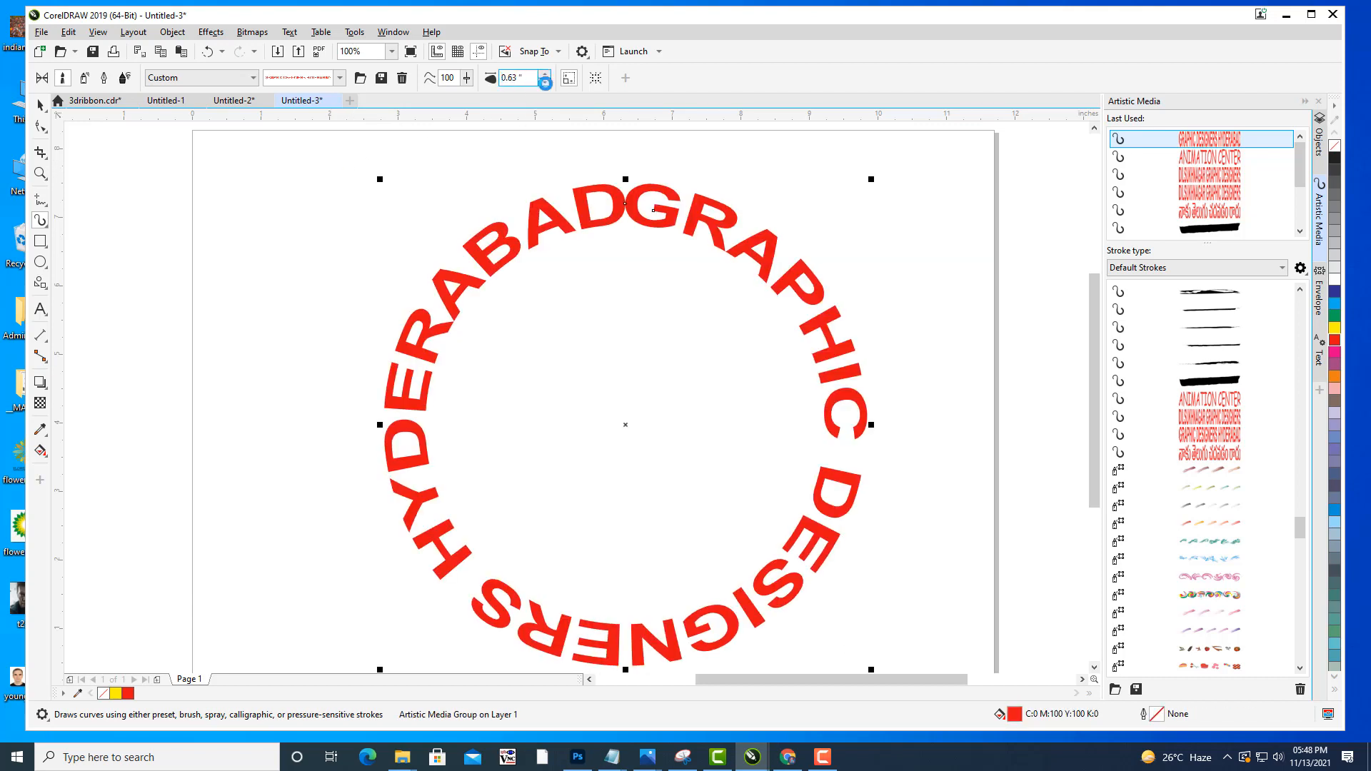
left_click(545, 83)
left_click(545, 83)
left_click(545, 82)
left_click(545, 83)
left_click(545, 83)
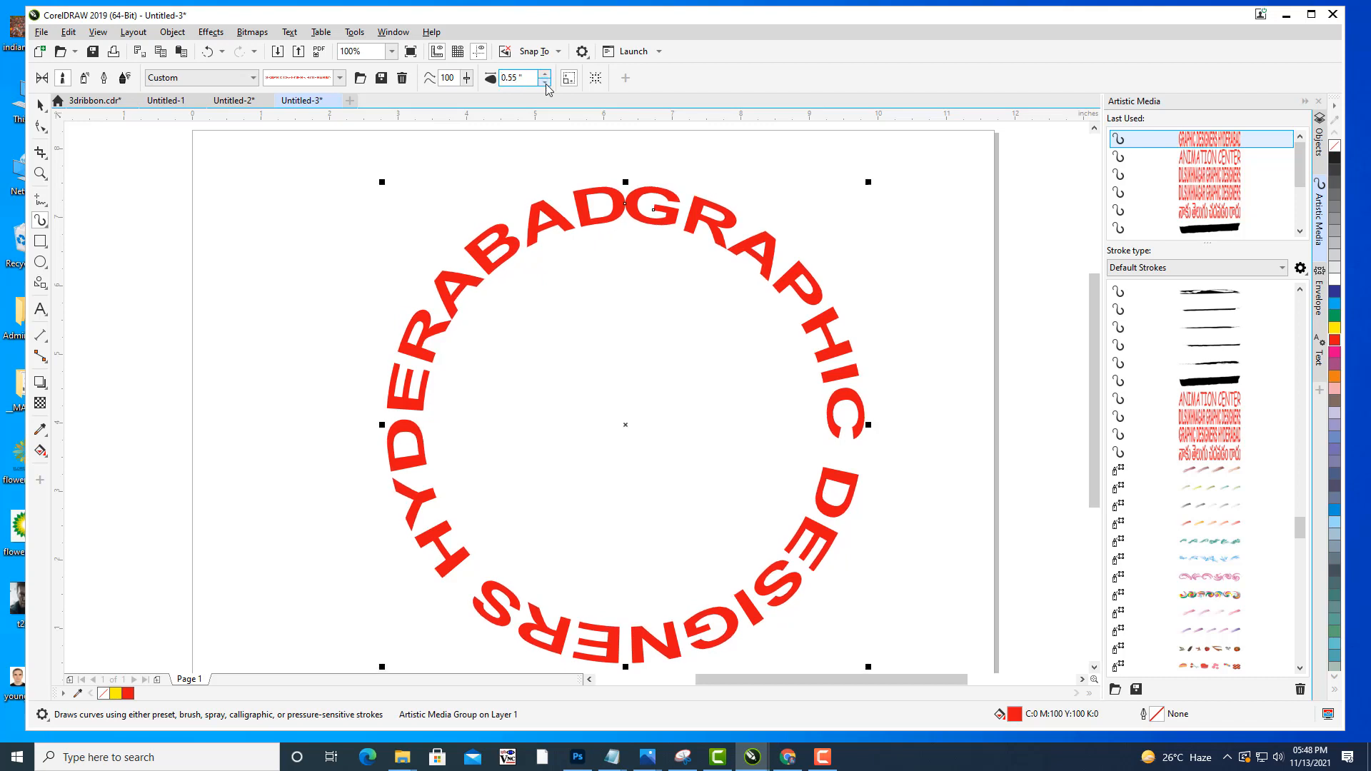
left_click(545, 83)
left_click(545, 83)
left_click(545, 83)
left_click(545, 83)
left_click(545, 83)
left_click(545, 83)
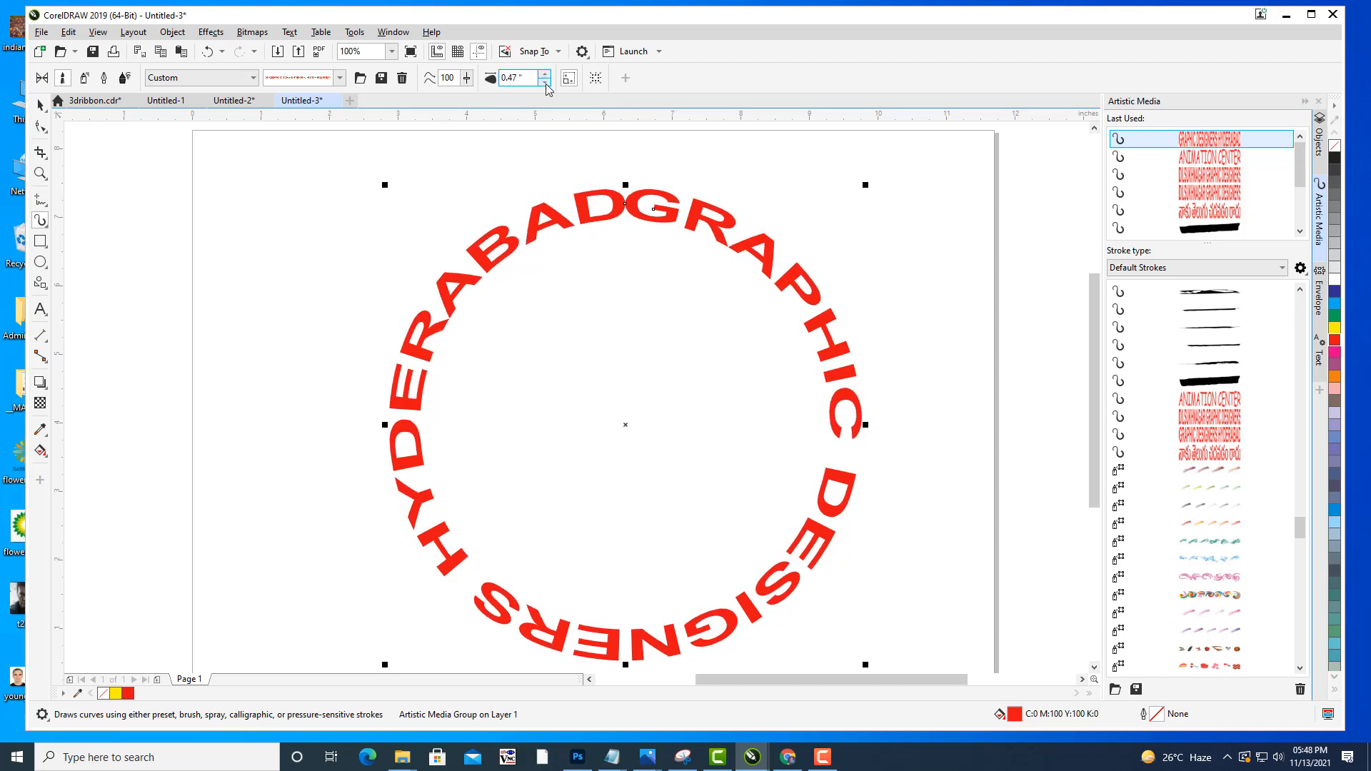
left_click(545, 83)
left_click(545, 83)
left_click(545, 83)
left_click(545, 83)
left_click(545, 83)
left_click(545, 83)
left_click(545, 83)
left_click(545, 83)
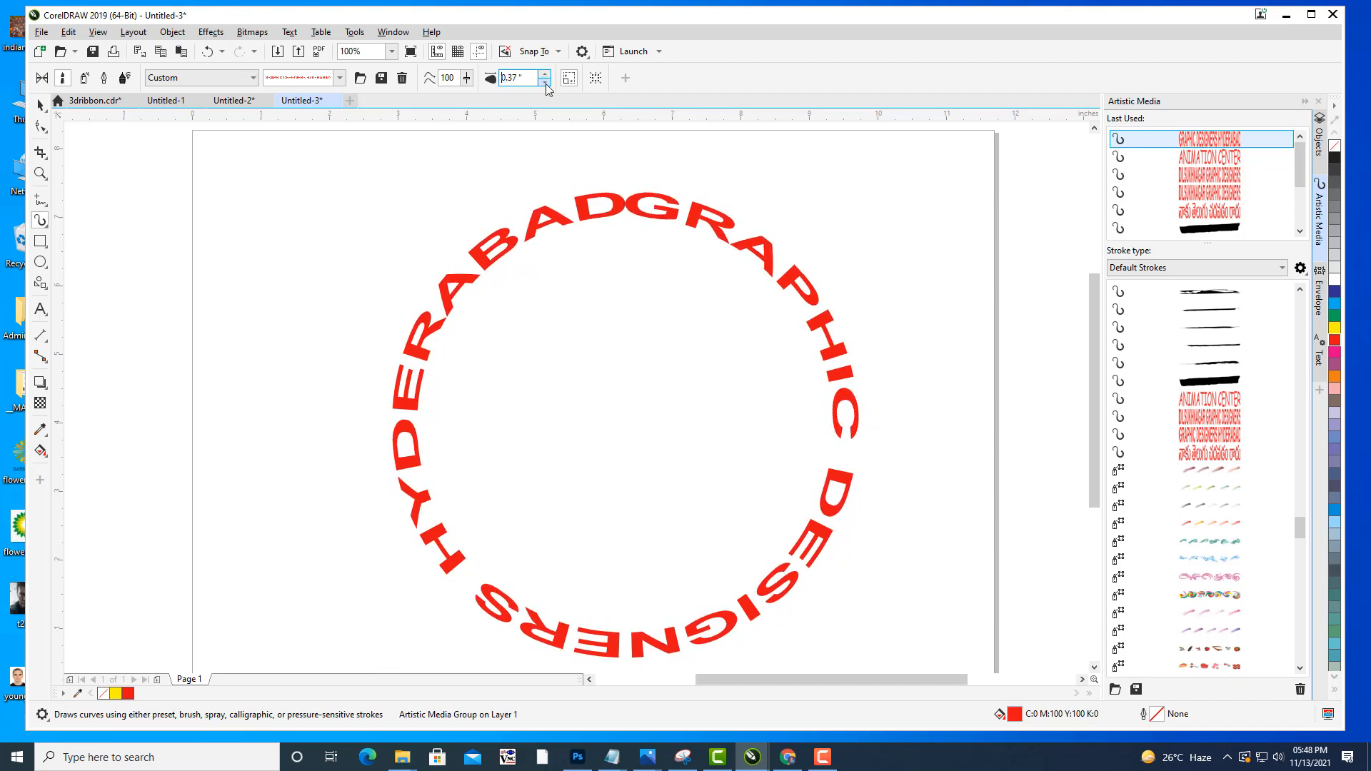
left_click(545, 83)
left_click(545, 82)
left_click(545, 83)
left_click(545, 83)
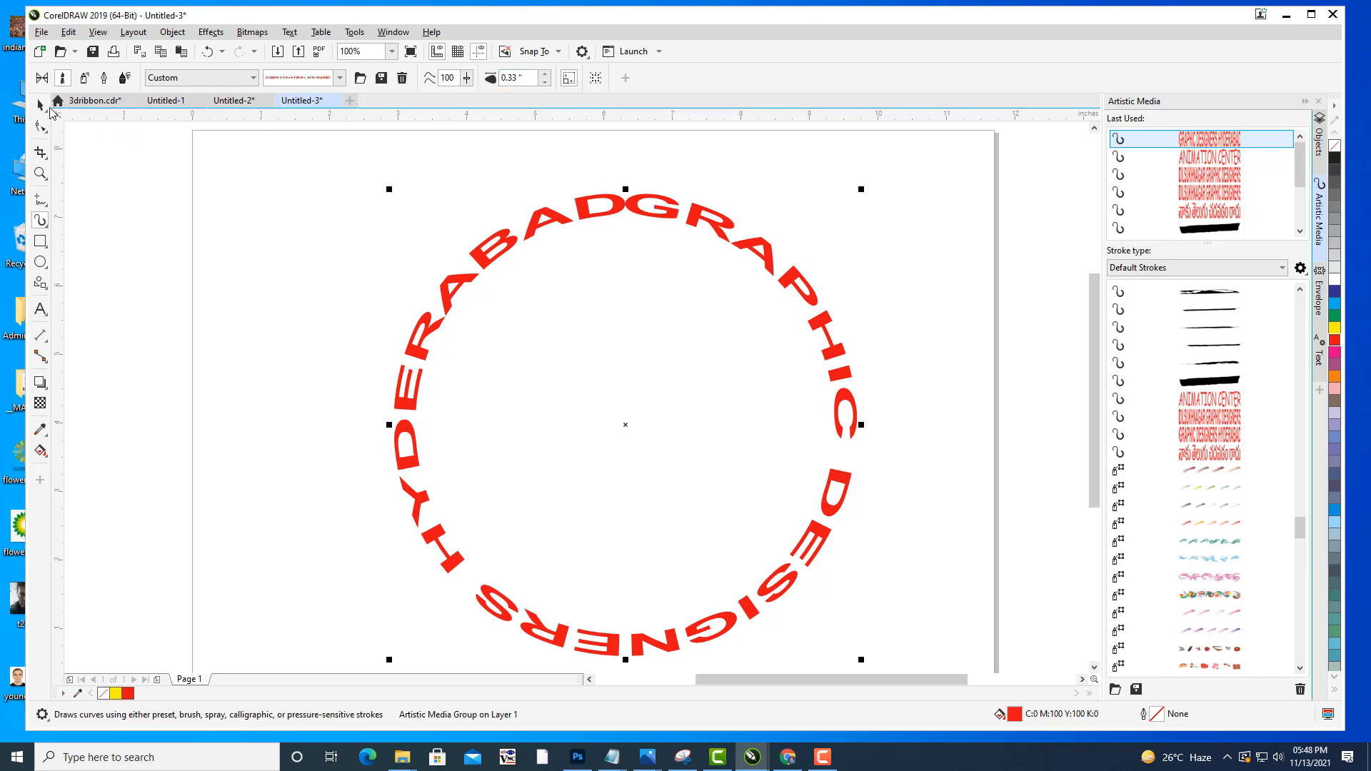
Undo the last stroke width reduction and delete the circular lettering from the page.
left_click(285, 197)
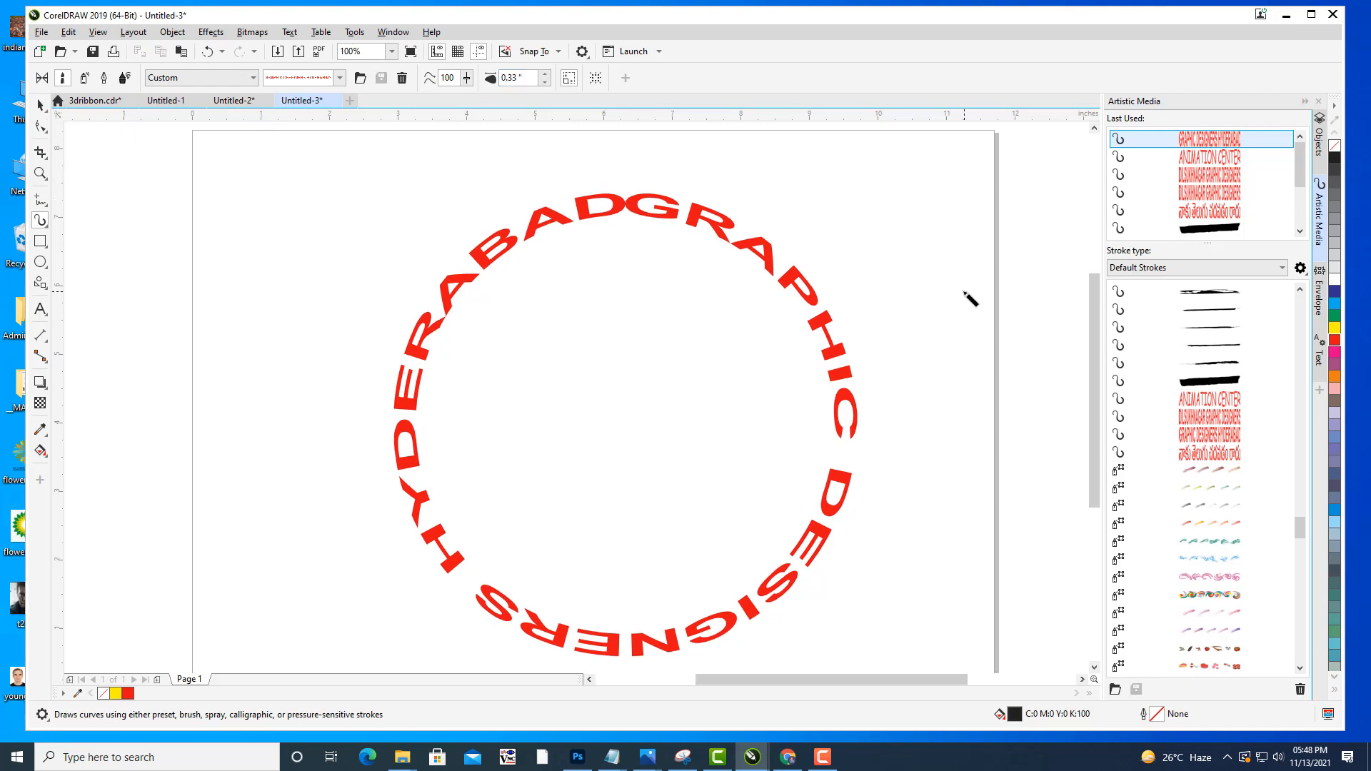
key("ctrl+z")
key("ctrl+z")
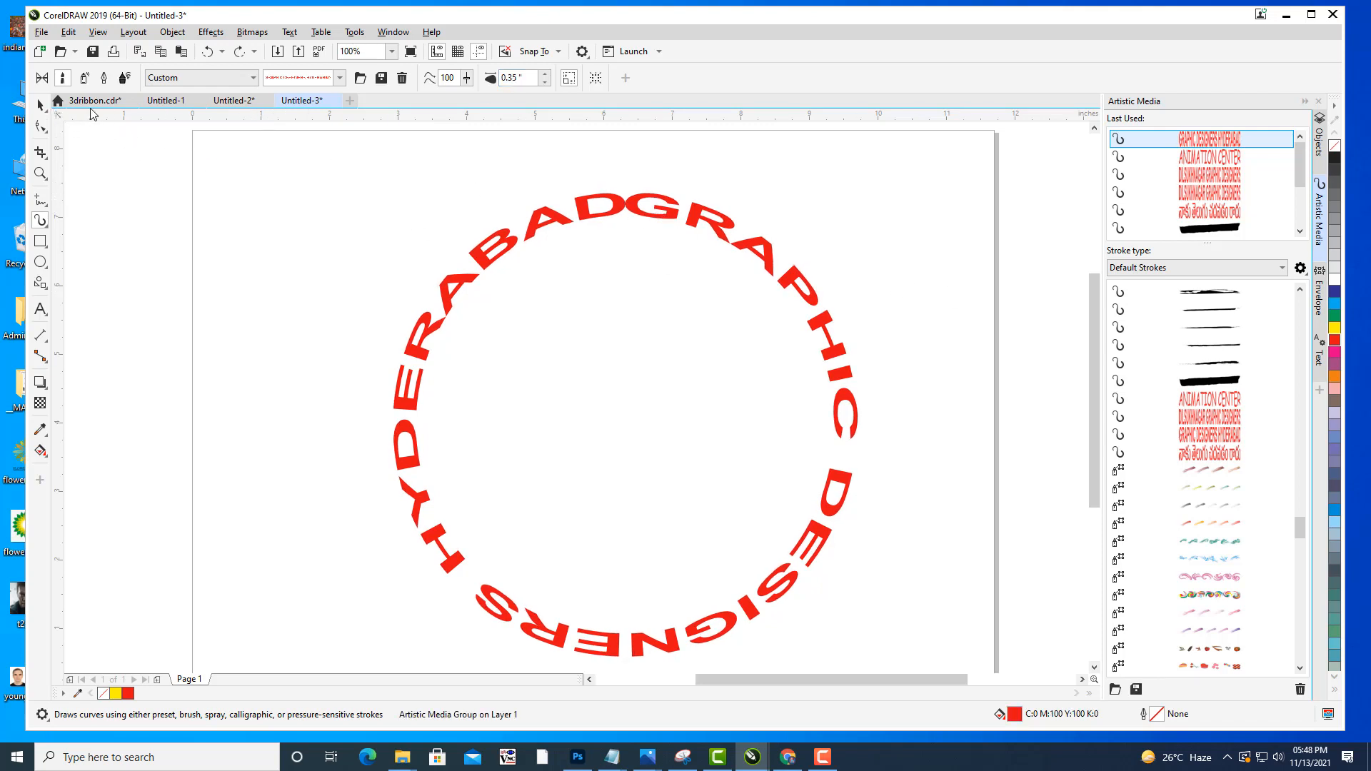
left_click(40, 105)
left_click(717, 234)
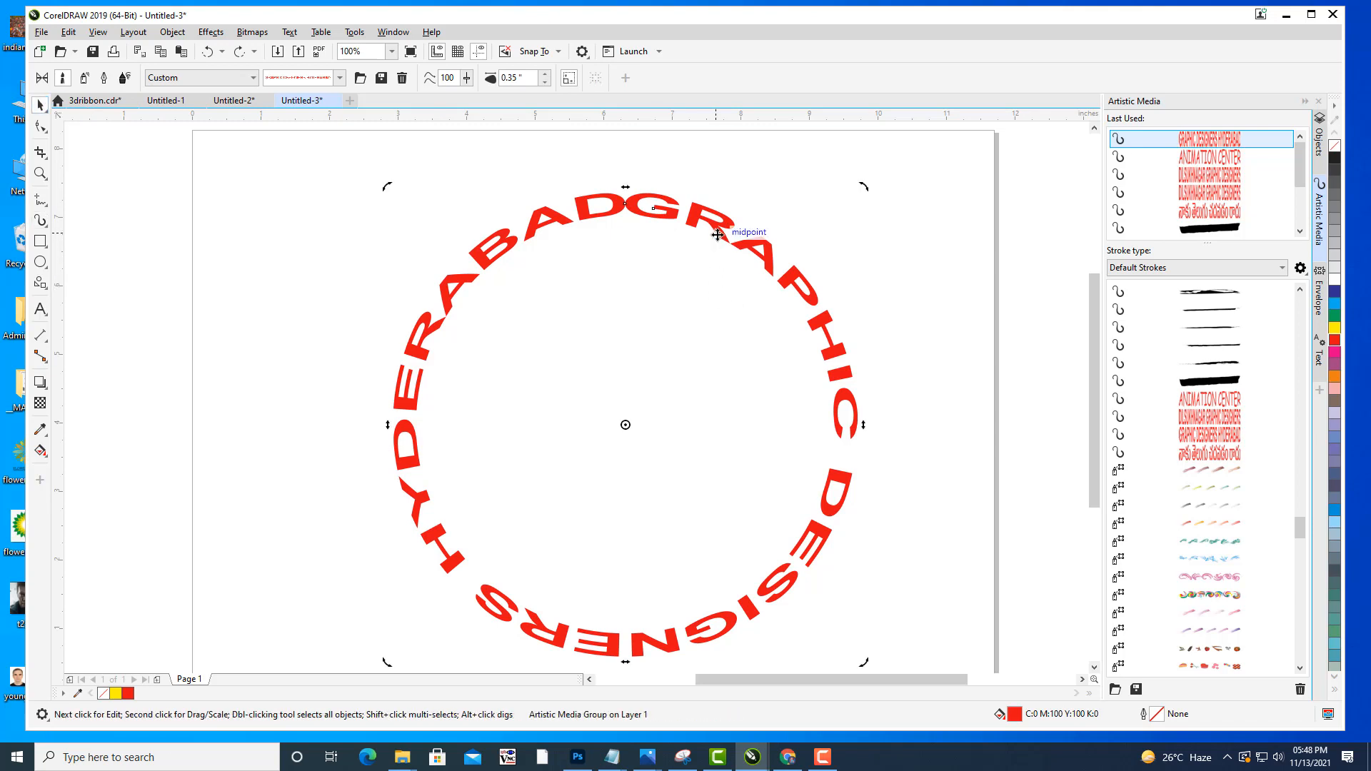
key("Delete")
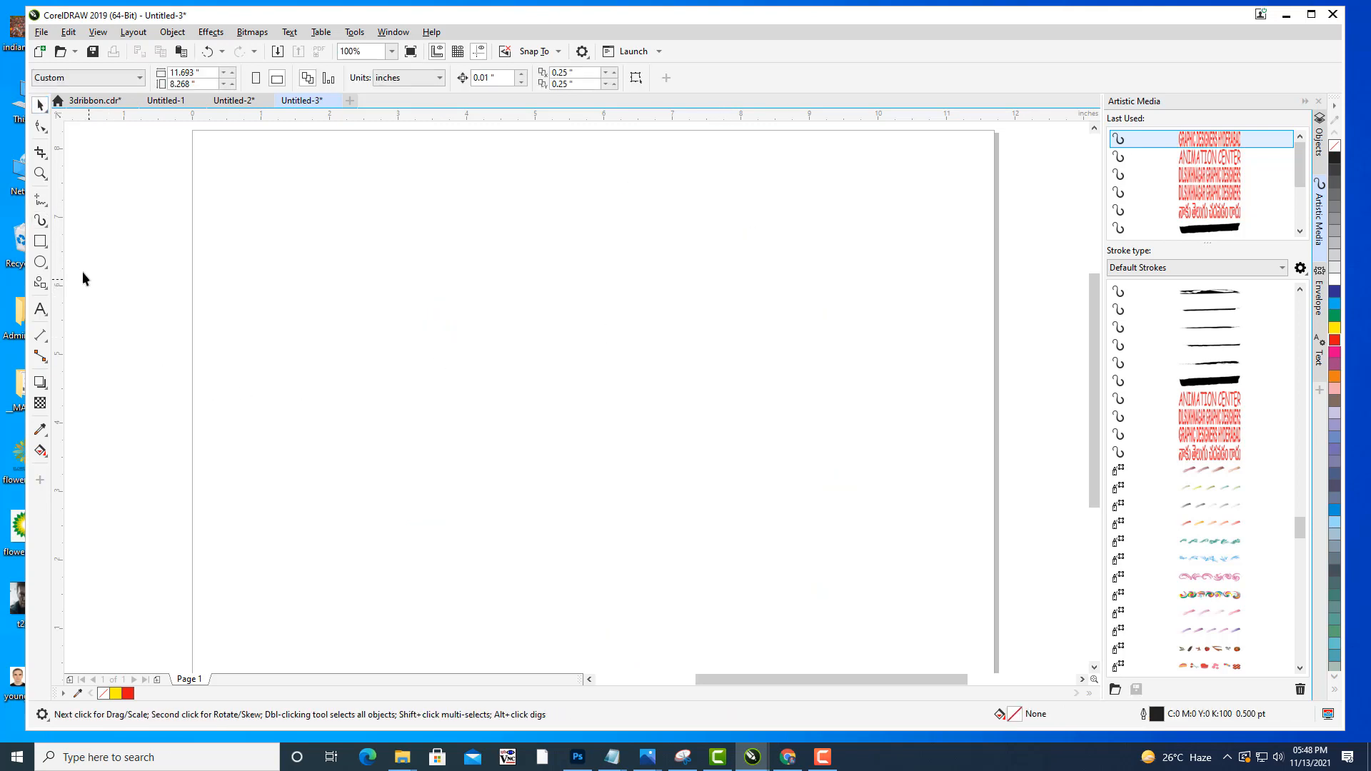
Draw a heart about 5.7 by 5.1 inches and apply the GRAPHIC DESIGNERS HYDERABAD brush with a 0.34-inch stroke width.
left_click(40, 283)
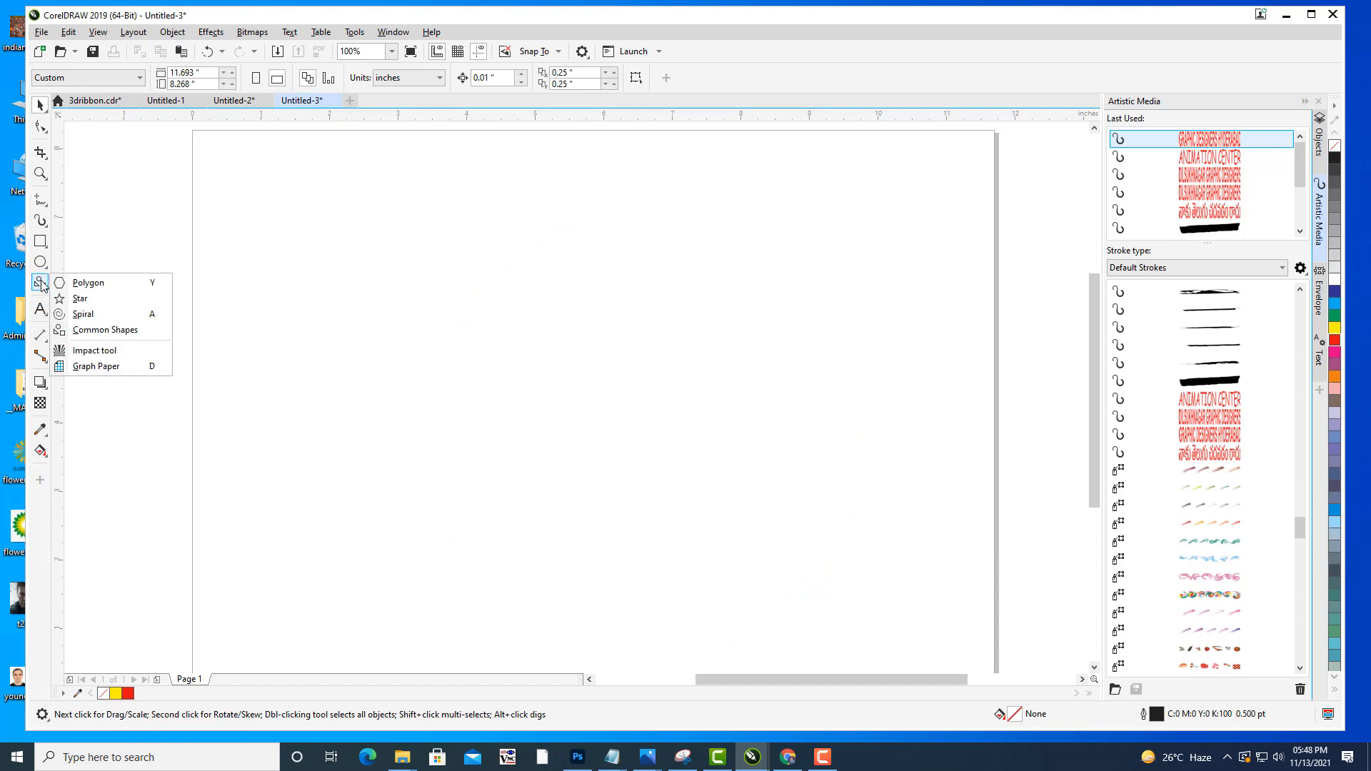
left_click(107, 330)
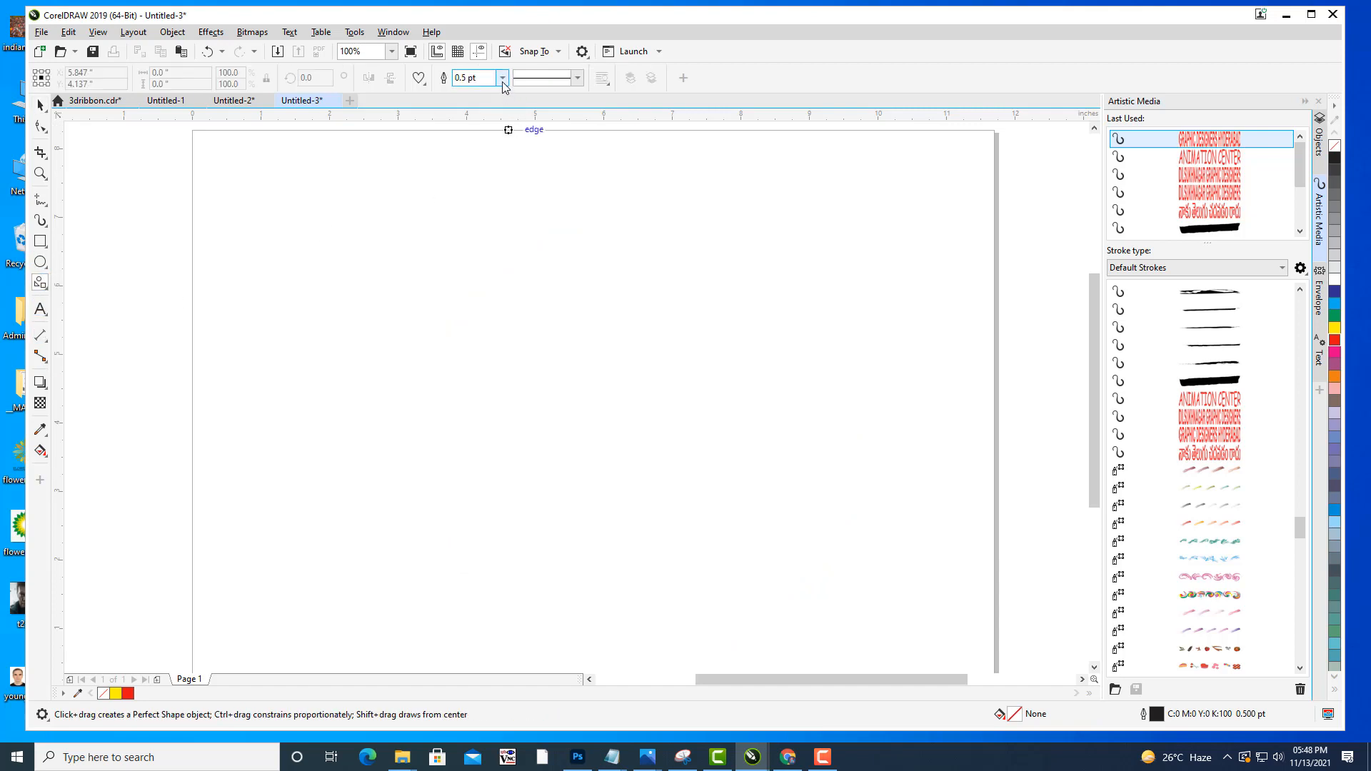
left_click_drag(417, 232, 808, 580)
left_click(40, 105)
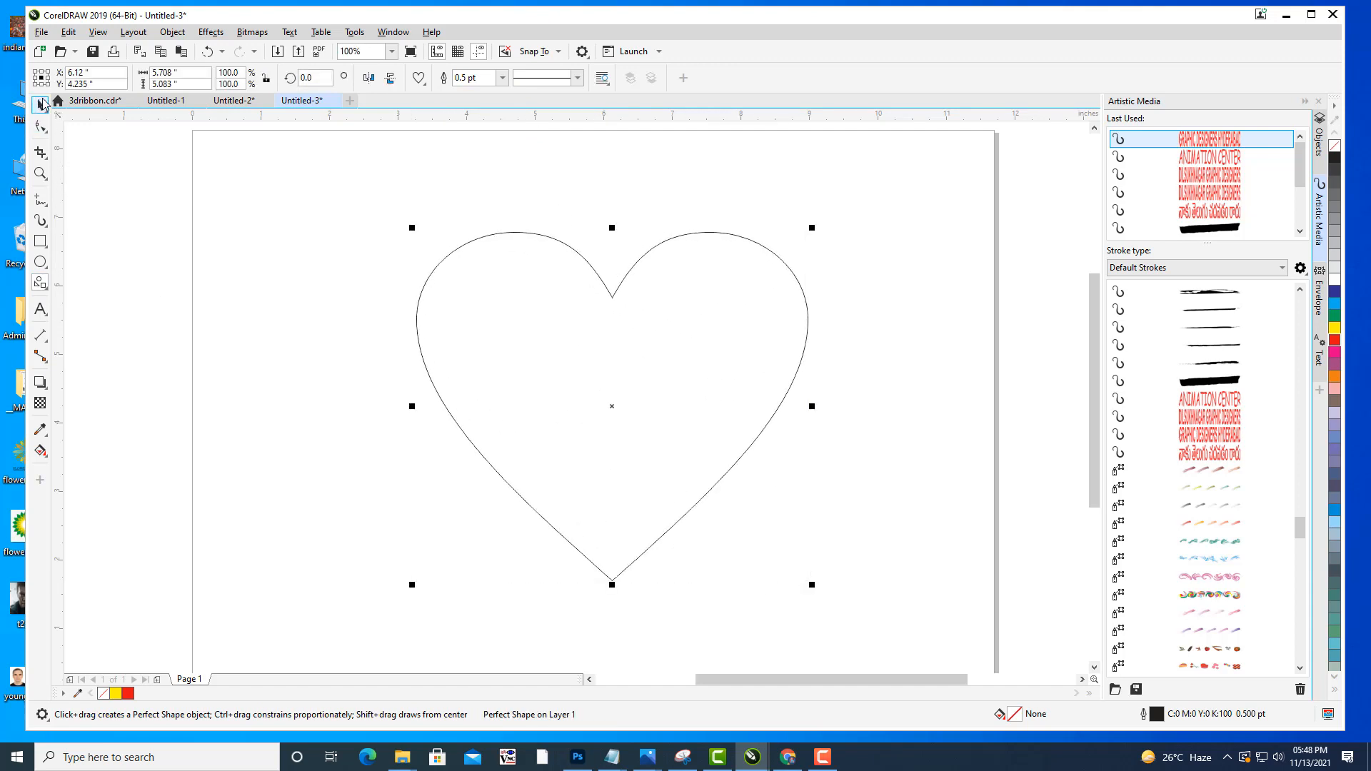
key("i")
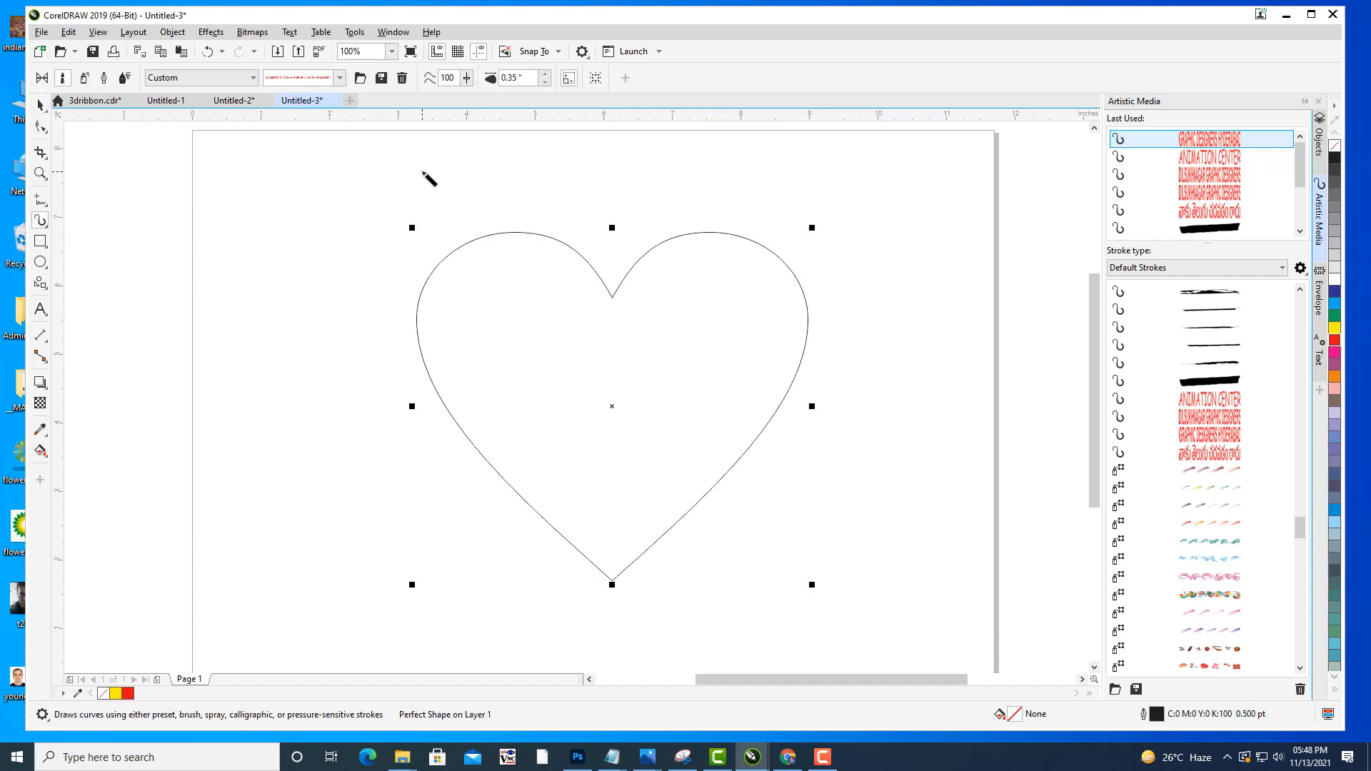
left_click(545, 83)
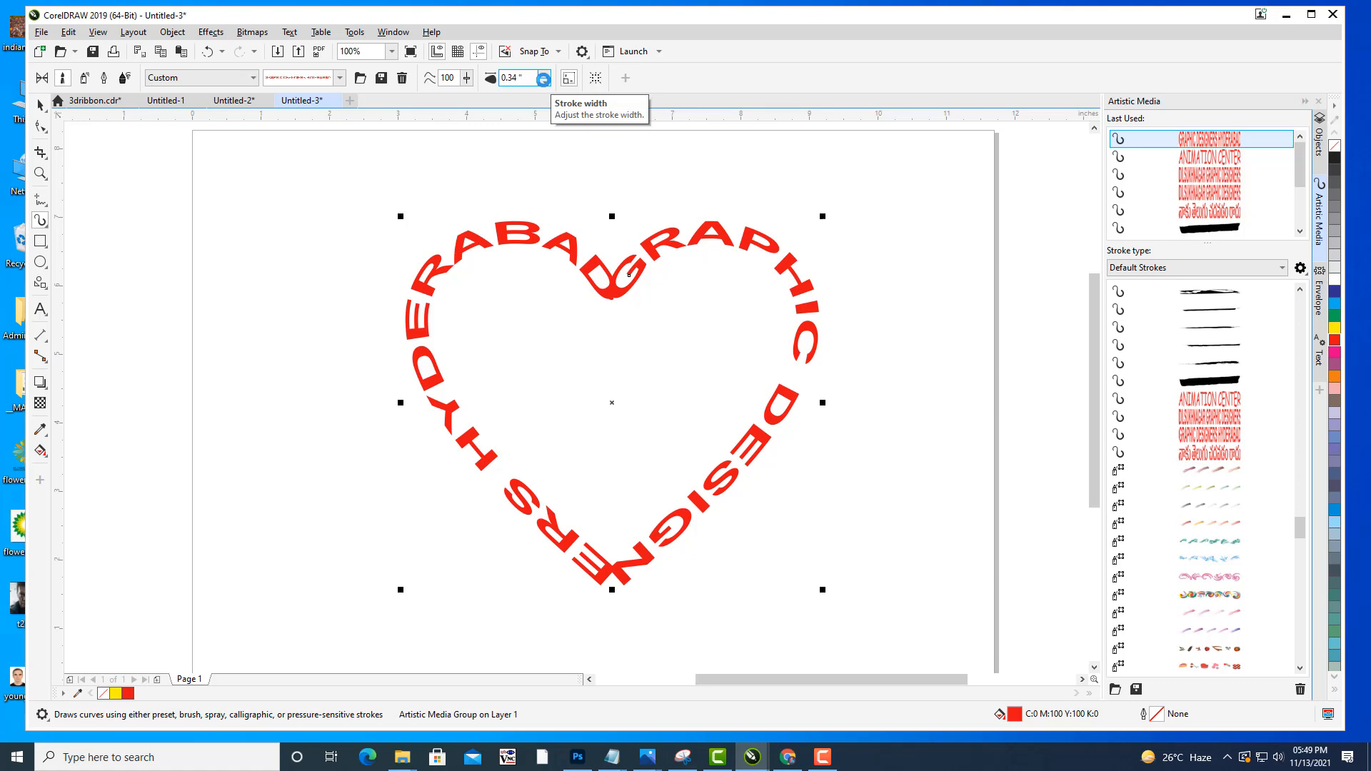
Recolor the heart-shaped lettering green.
left_click(40, 105)
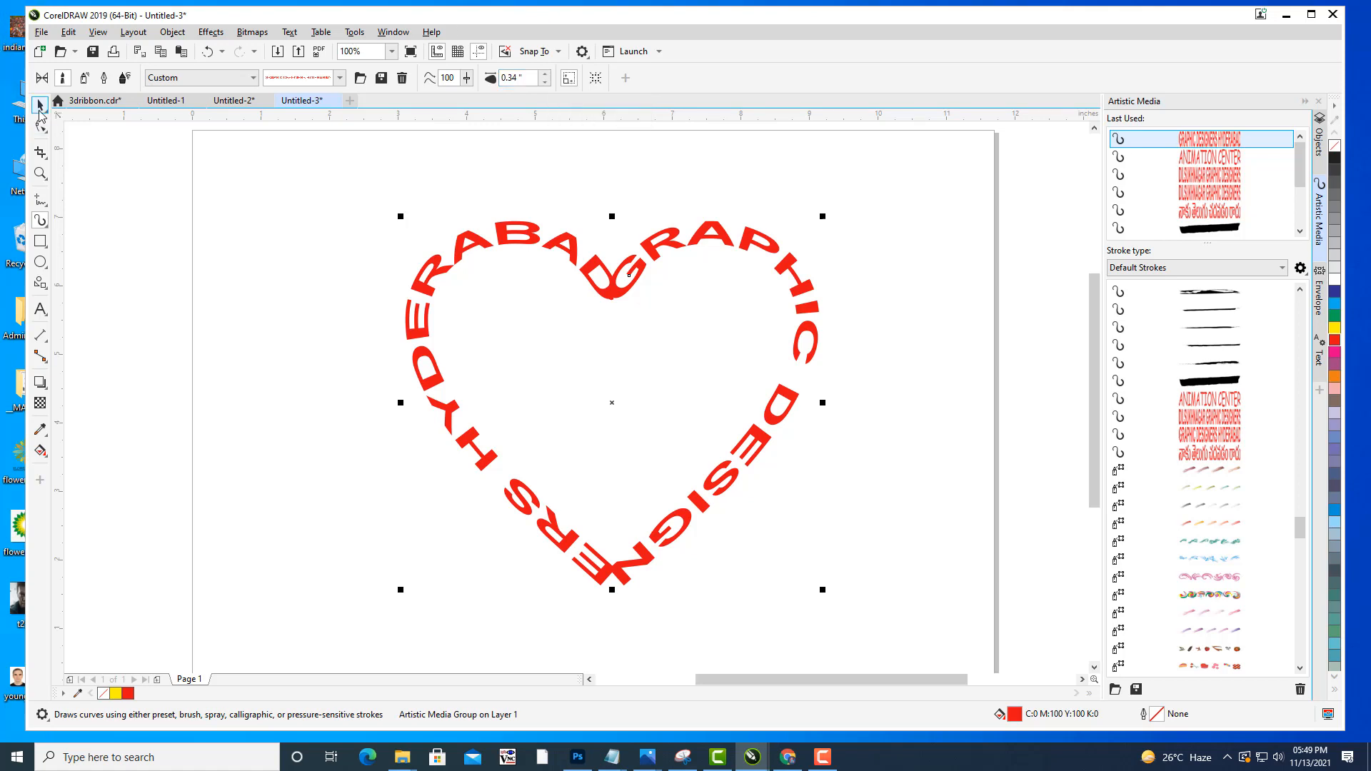
left_click(480, 284)
left_click(696, 242)
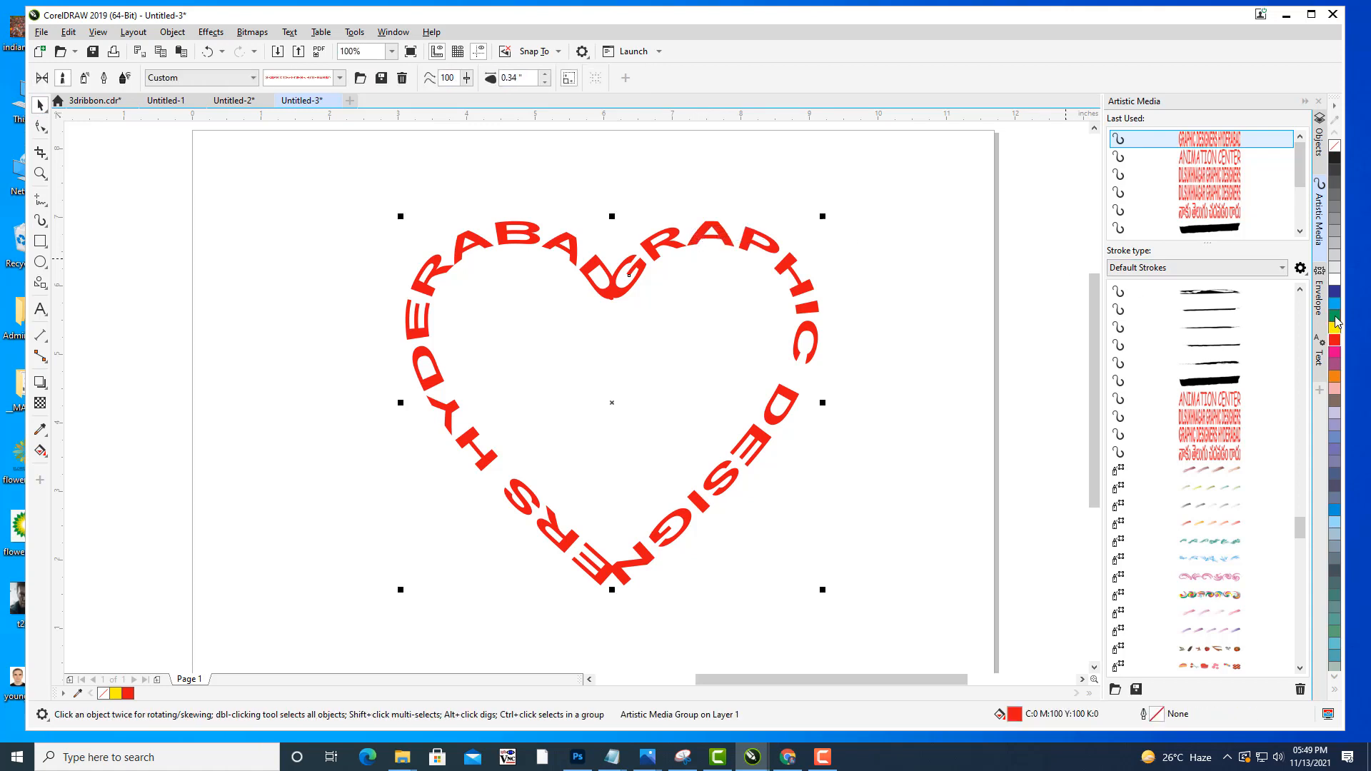
left_click(1335, 317)
left_click(885, 185)
scroll(868, 240, "down", 1)
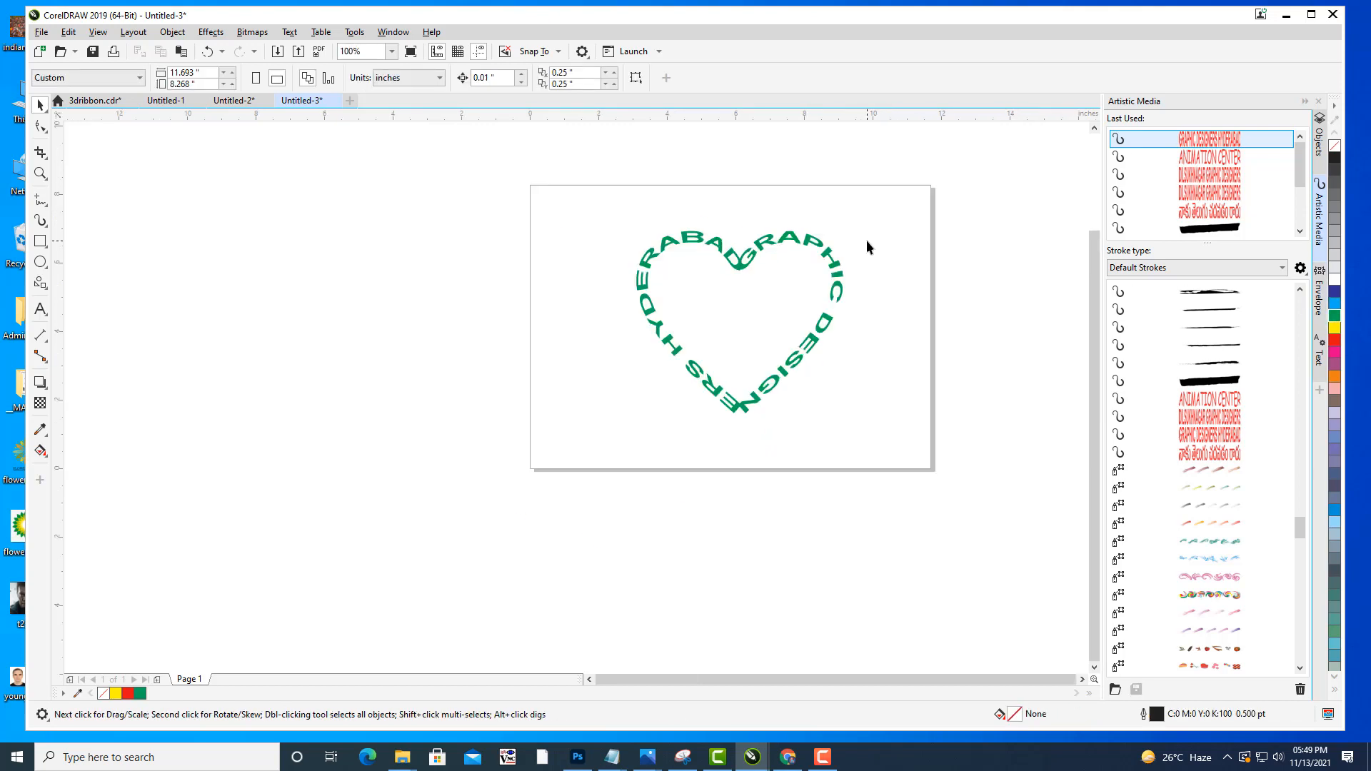
left_click_drag(867, 240, 854, 268)
left_click(814, 294)
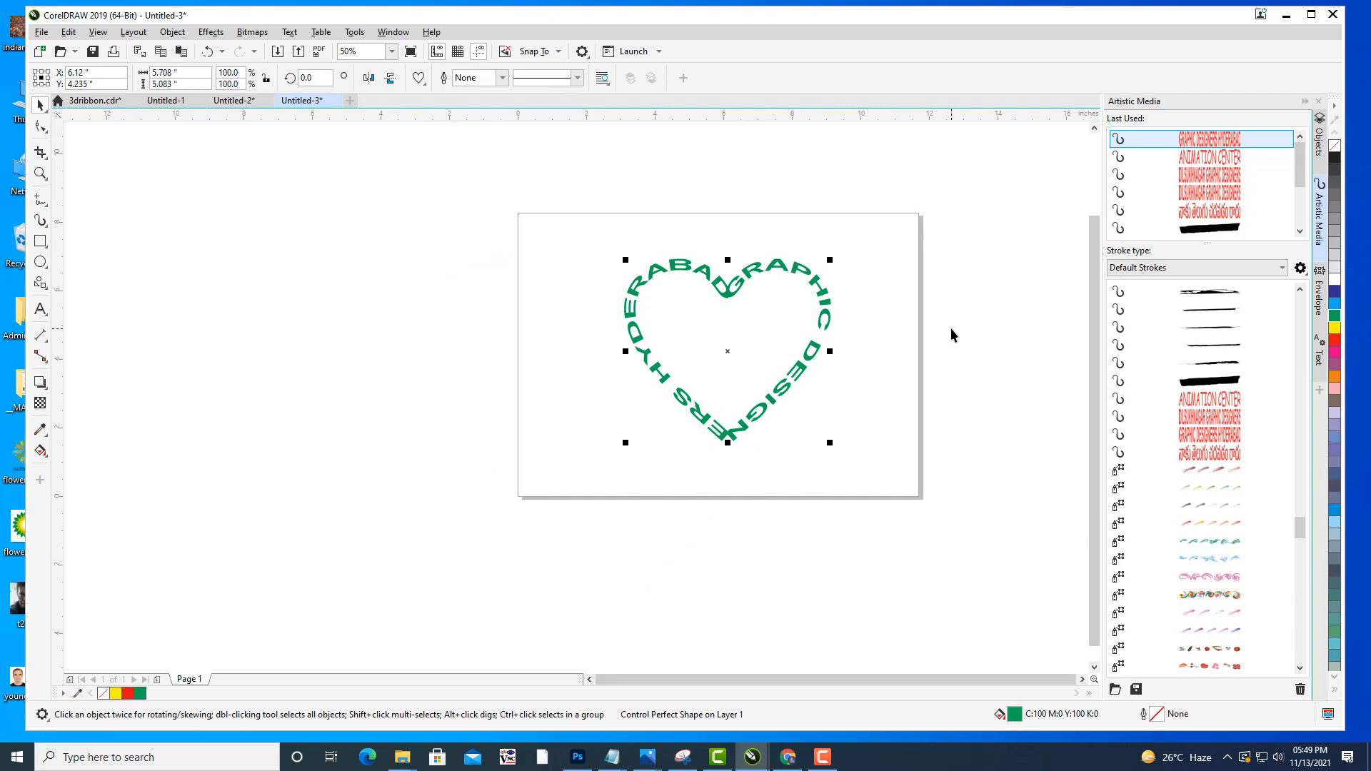
Paint a rising GRAPHIC DESIGNERS HYDERABAD stroke to the left of the page and try a wavy one on the right side, deleting the latter.
left_click(40, 220)
mouse_move(270, 352)
left_mouse_down()
mouse_move(440, 289)
mouse_move(493, 187)
left_mouse_up()
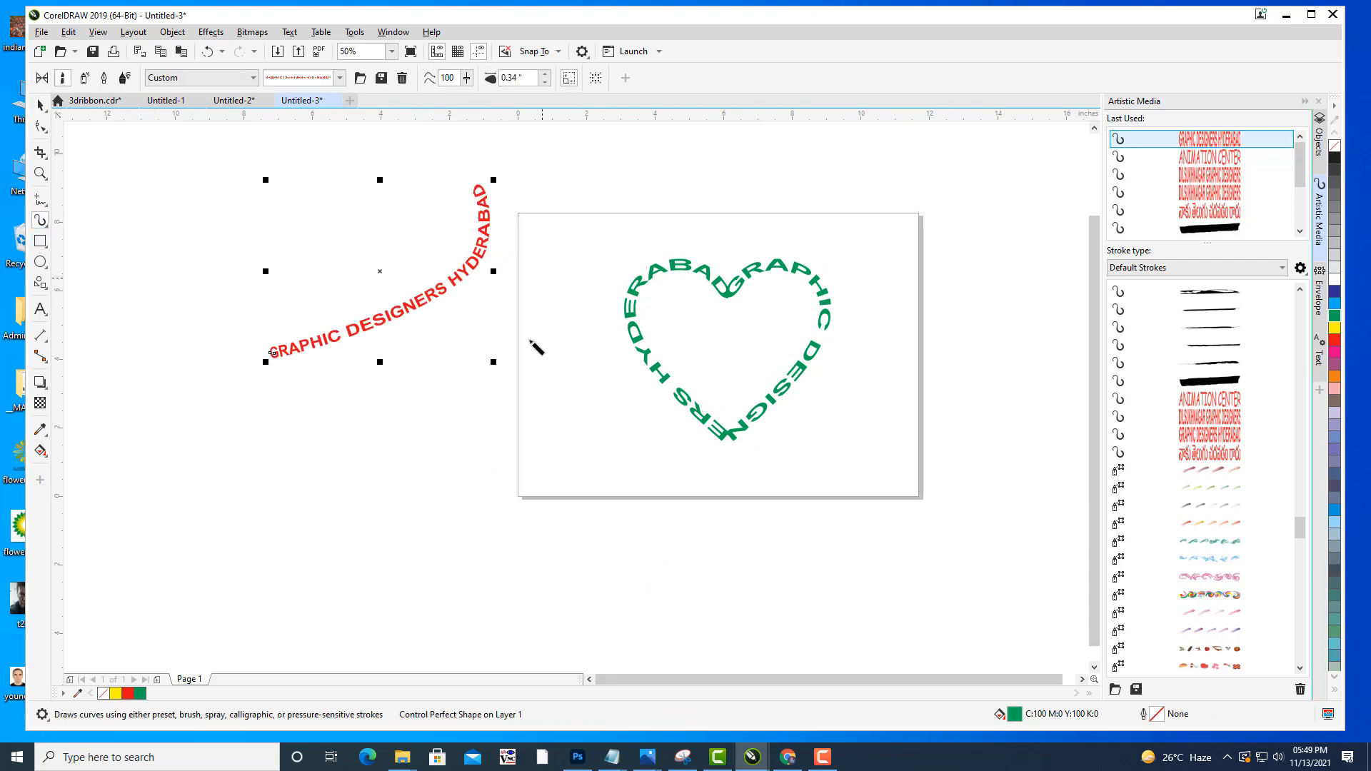
left_click_drag(830, 455, 575, 507)
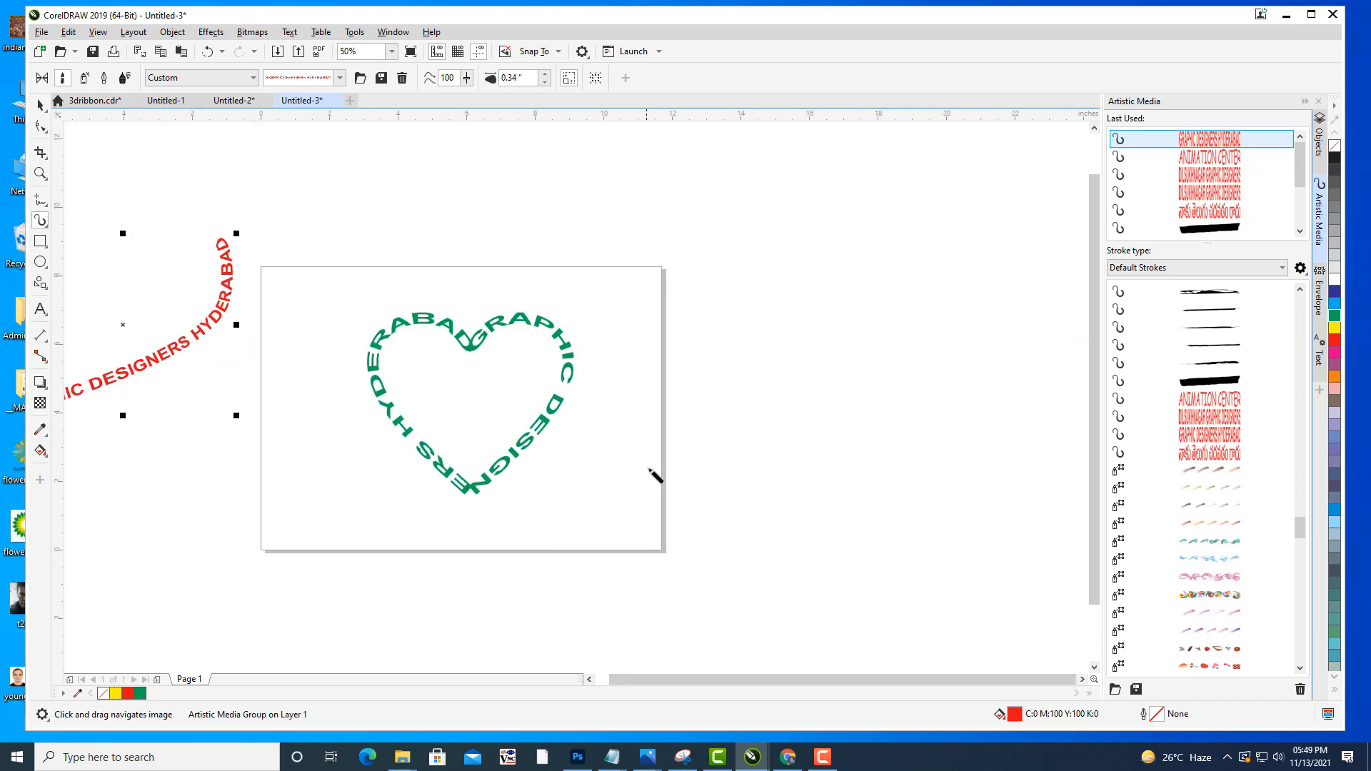
mouse_move(651, 468)
left_mouse_down()
mouse_move(829, 451)
mouse_move(918, 382)
mouse_move(1019, 386)
mouse_move(1034, 332)
left_mouse_up()
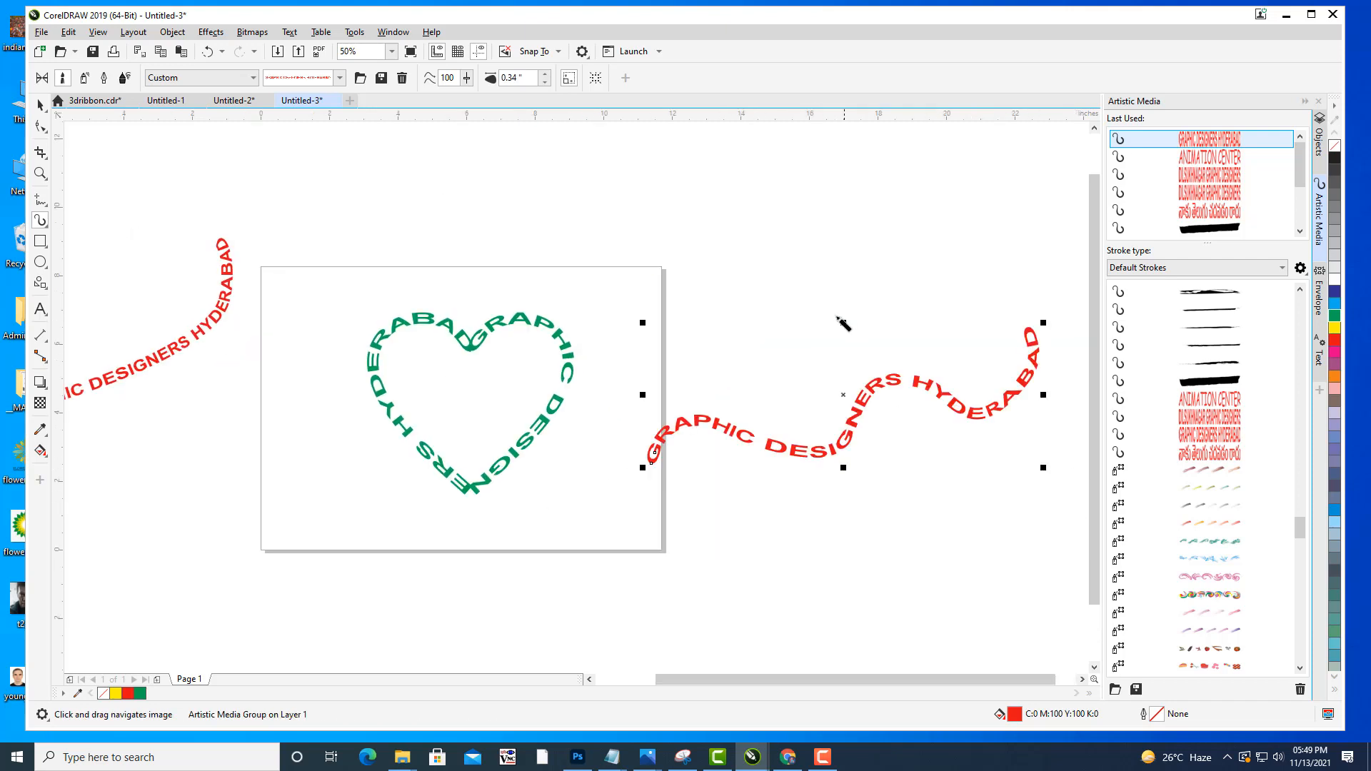
key("Delete")
Paint six differently curved GRAPHIC DESIGNERS HYDERABAD strokes above and to the right of the page.
left_click_drag(536, 239, 775, 279)
left_click_drag(759, 389, 937, 275)
mouse_move(815, 464)
left_mouse_down()
mouse_move(873, 434)
mouse_move(1017, 525)
left_mouse_up()
mouse_move(766, 564)
left_mouse_down()
mouse_move(989, 572)
mouse_move(1033, 528)
left_mouse_up()
mouse_move(981, 389)
left_mouse_down()
mouse_move(1059, 277)
mouse_move(1014, 198)
left_mouse_up()
left_click_drag(837, 245, 921, 127)
Delete the green heart lettering and all the red curved strokes around the page.
left_click(40, 104)
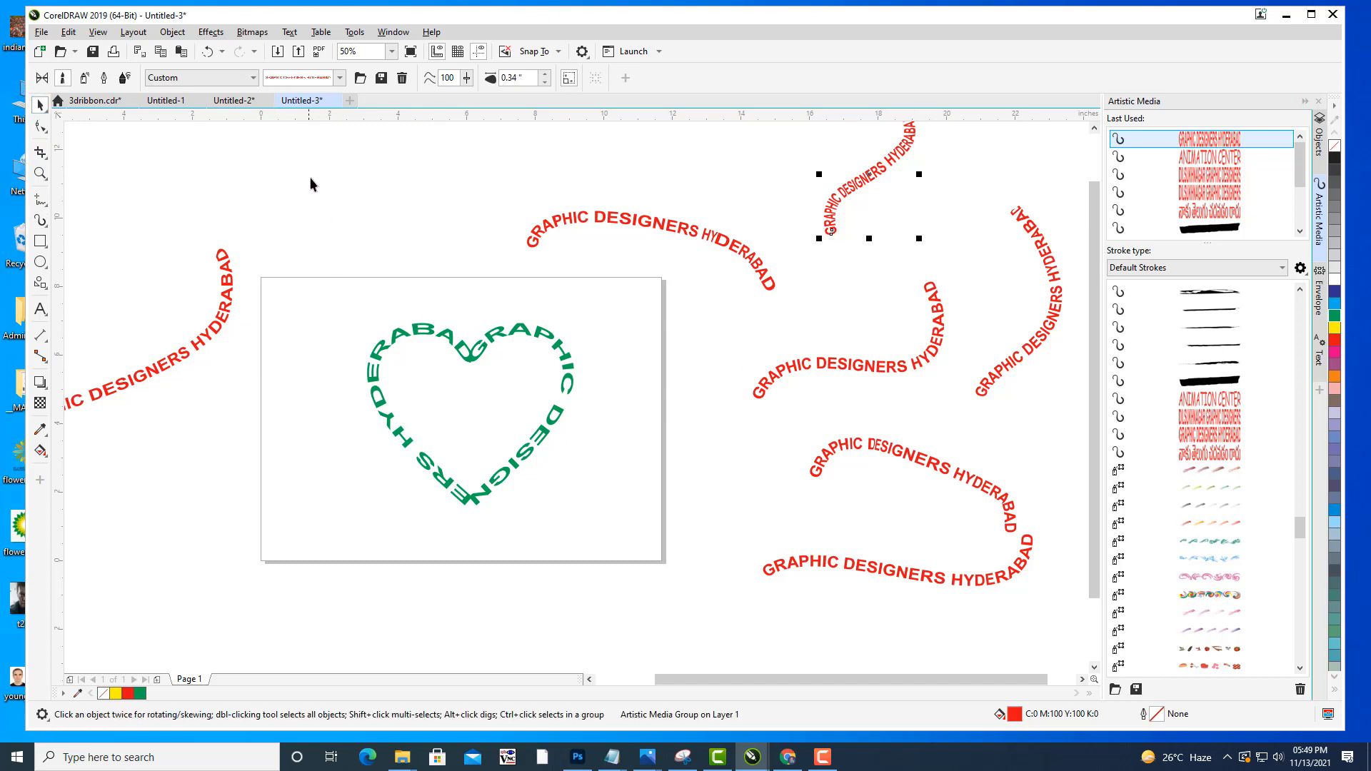
left_click_drag(311, 184, 966, 597)
key("Delete")
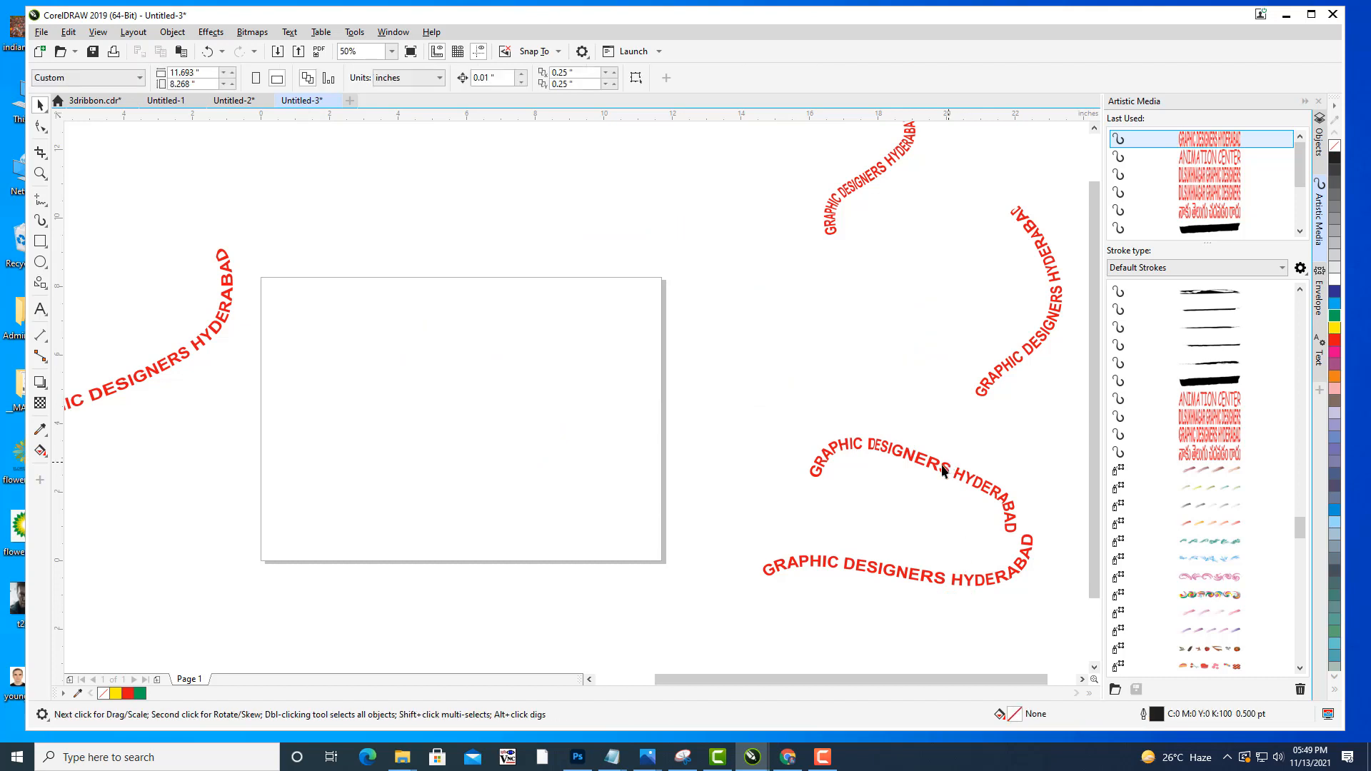
left_click(943, 470)
key("Delete")
left_click(986, 375)
key("Delete")
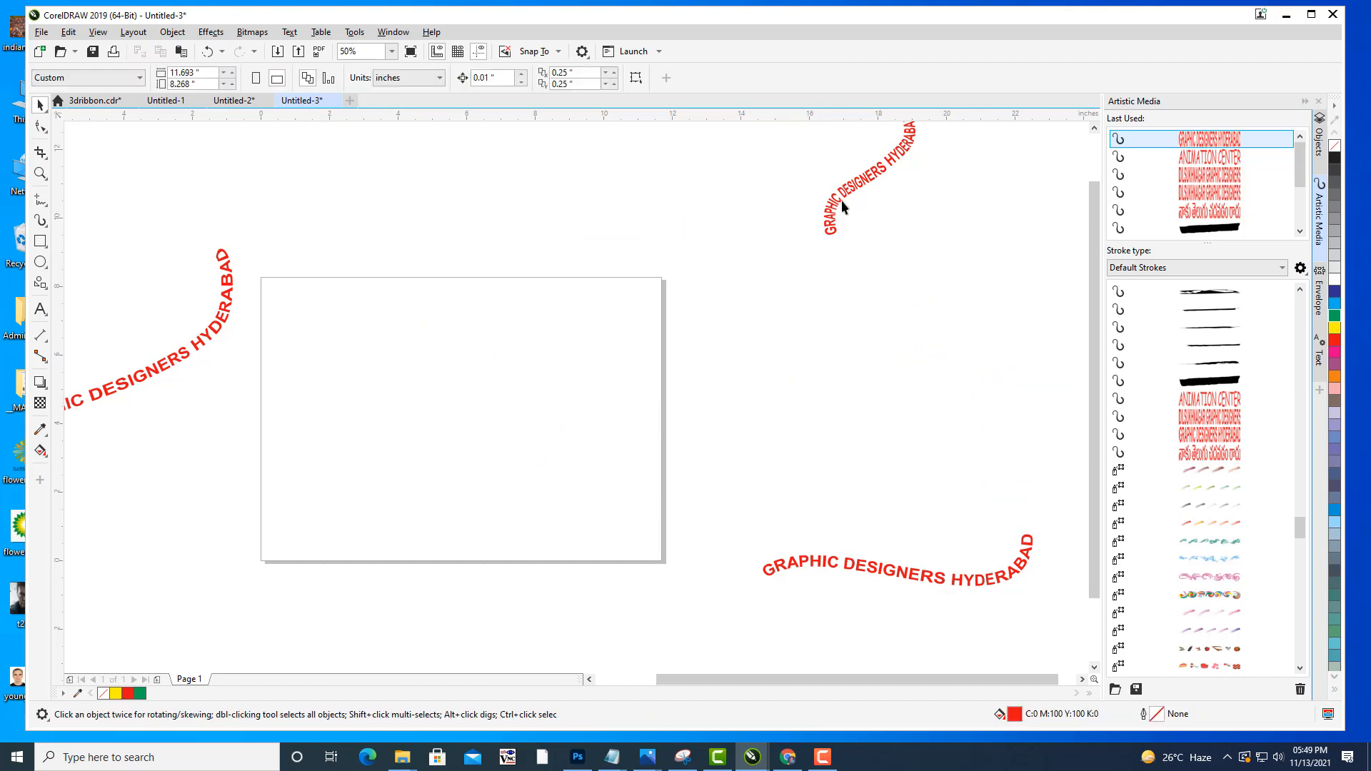
left_click(842, 200)
key("Delete")
left_click(897, 575)
key("Delete")
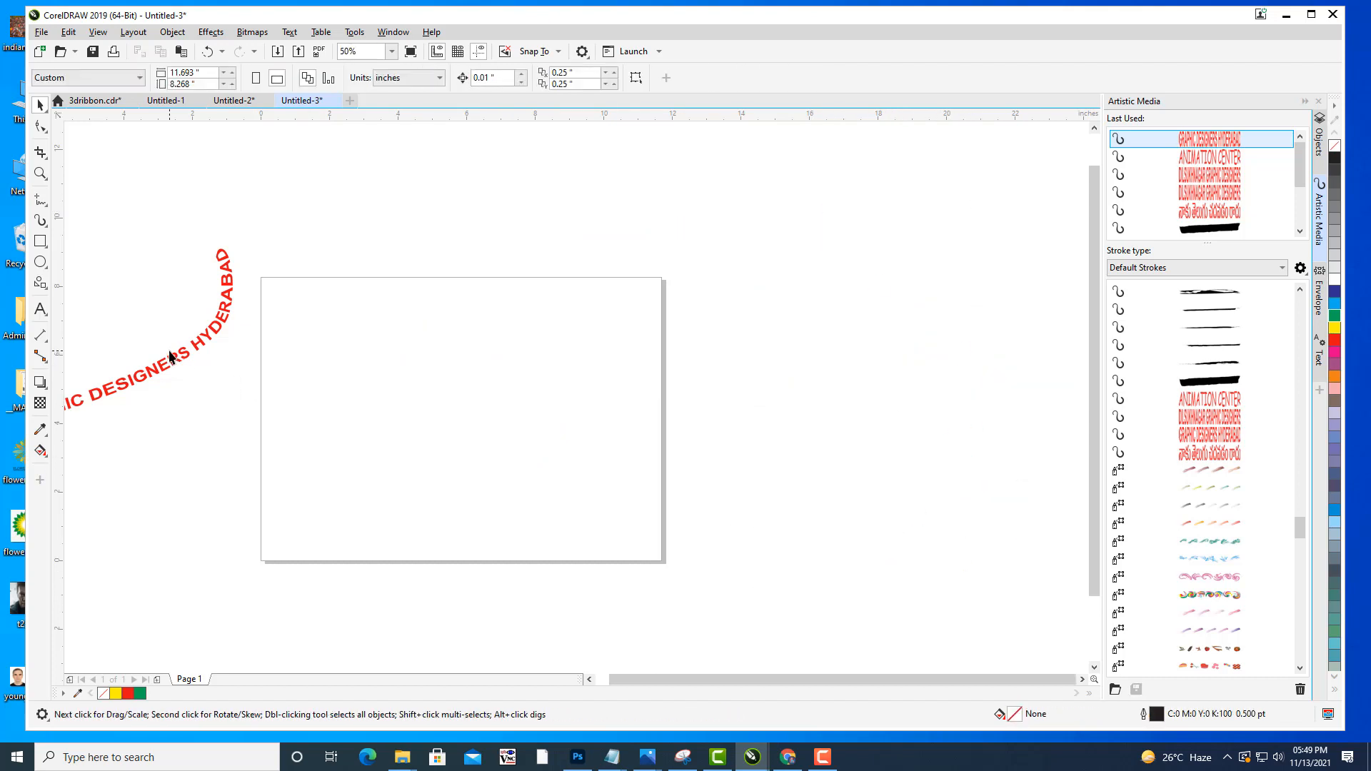
left_click(171, 365)
key("Delete")
left_click_drag(386, 426, 642, 383)
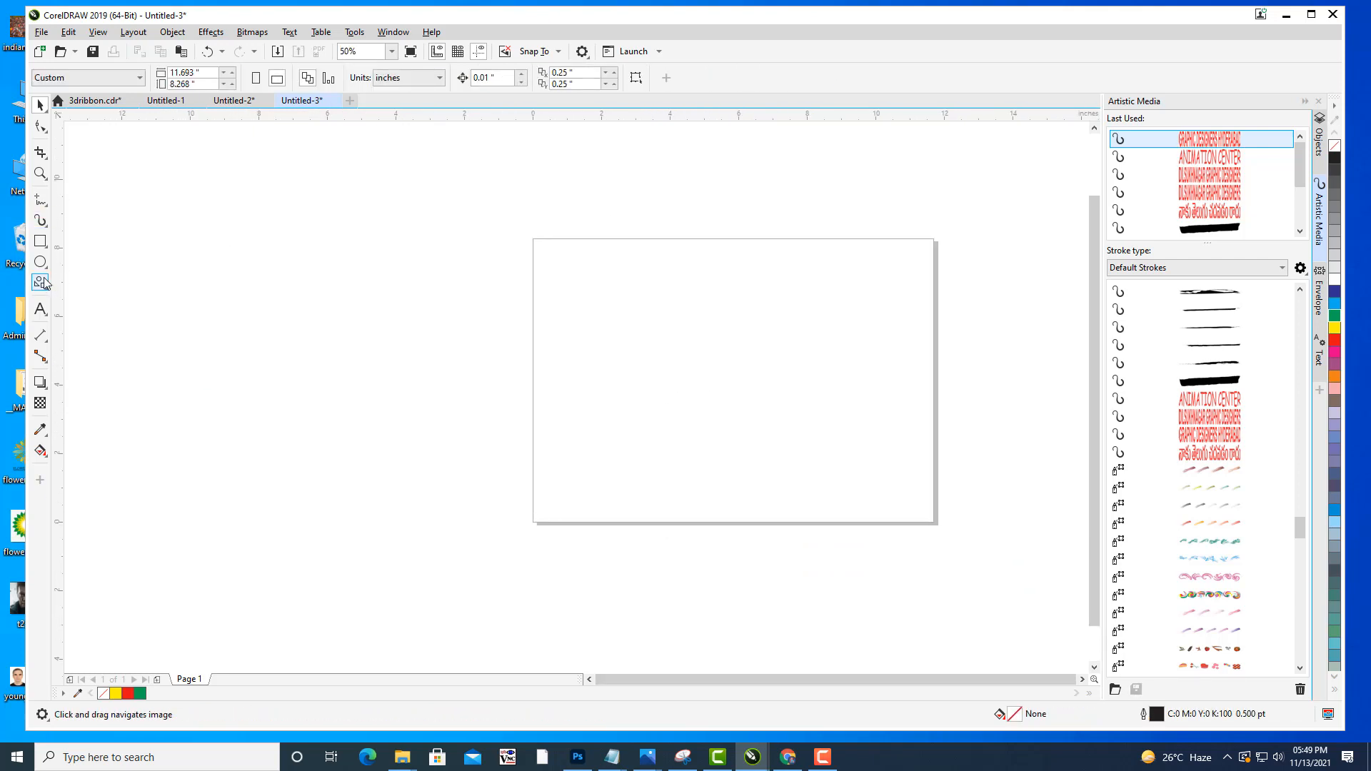
left_click(41, 199)
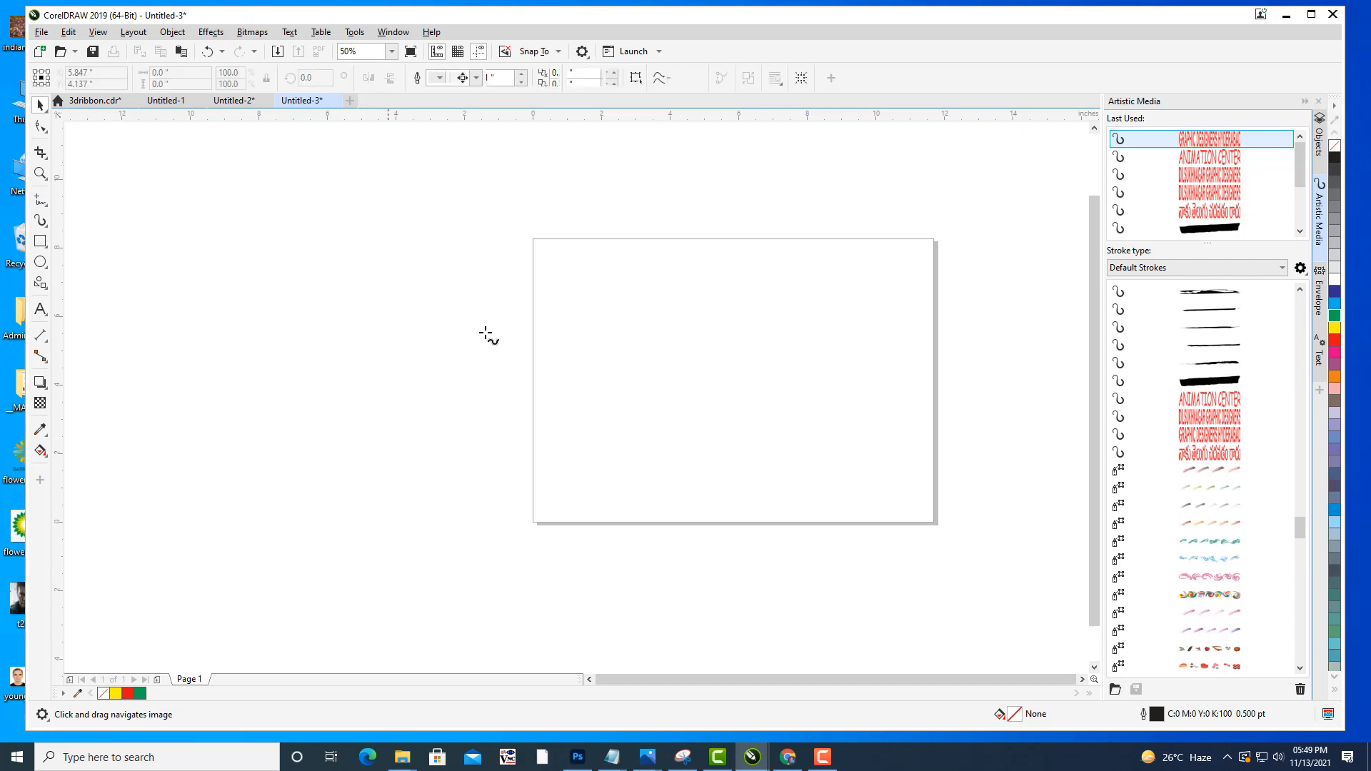
left_click_drag(615, 410, 447, 425)
left_click(374, 400)
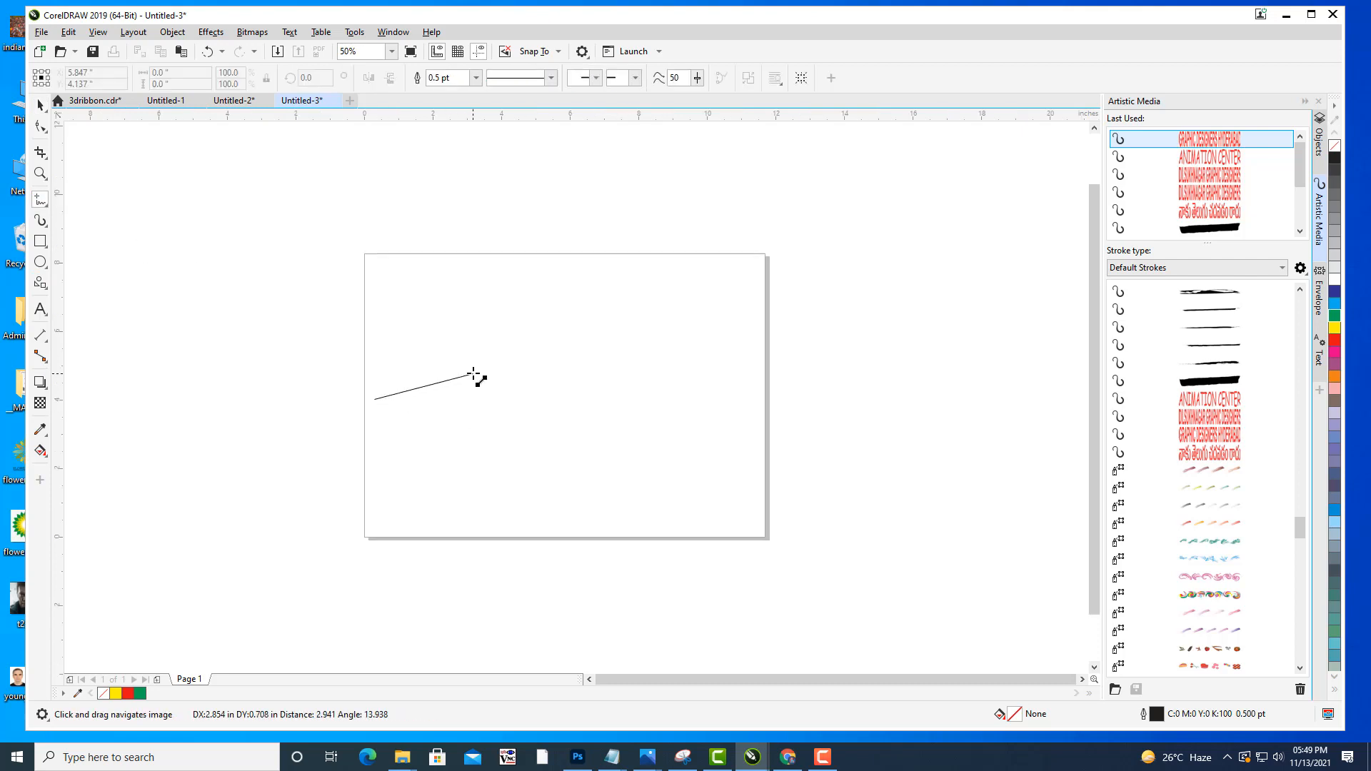
left_click(457, 362)
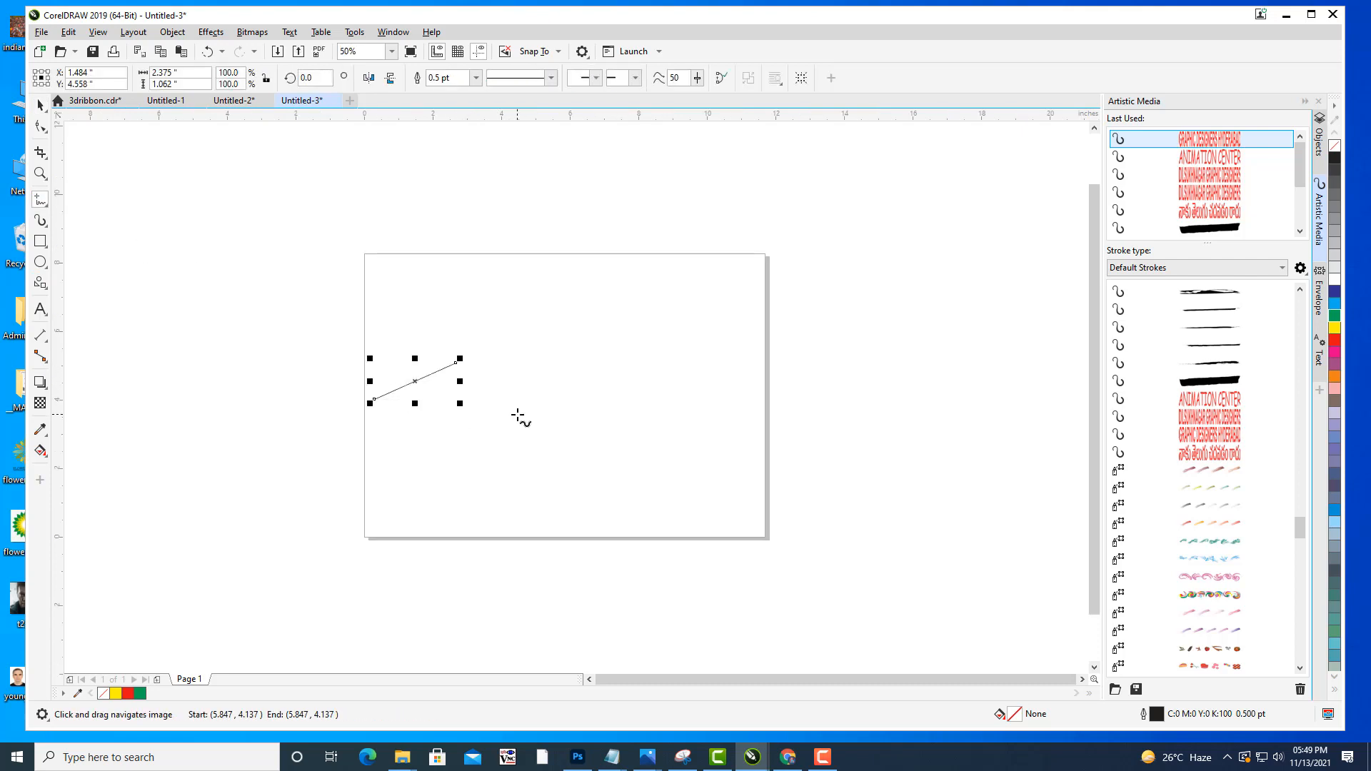
key("ctrl+z")
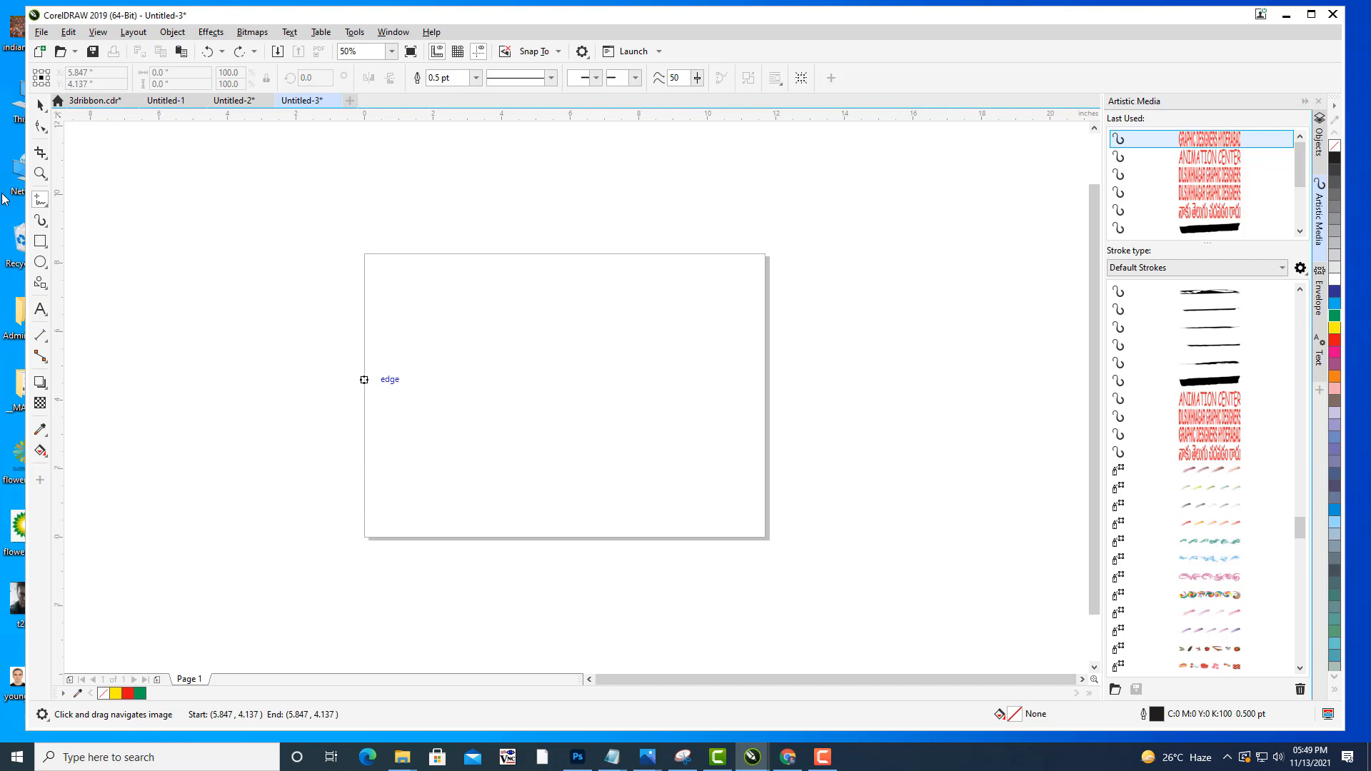
Draw an open five-node Bézier wave across the full width of the page, rising, dipping and rising again.
left_click(40, 199)
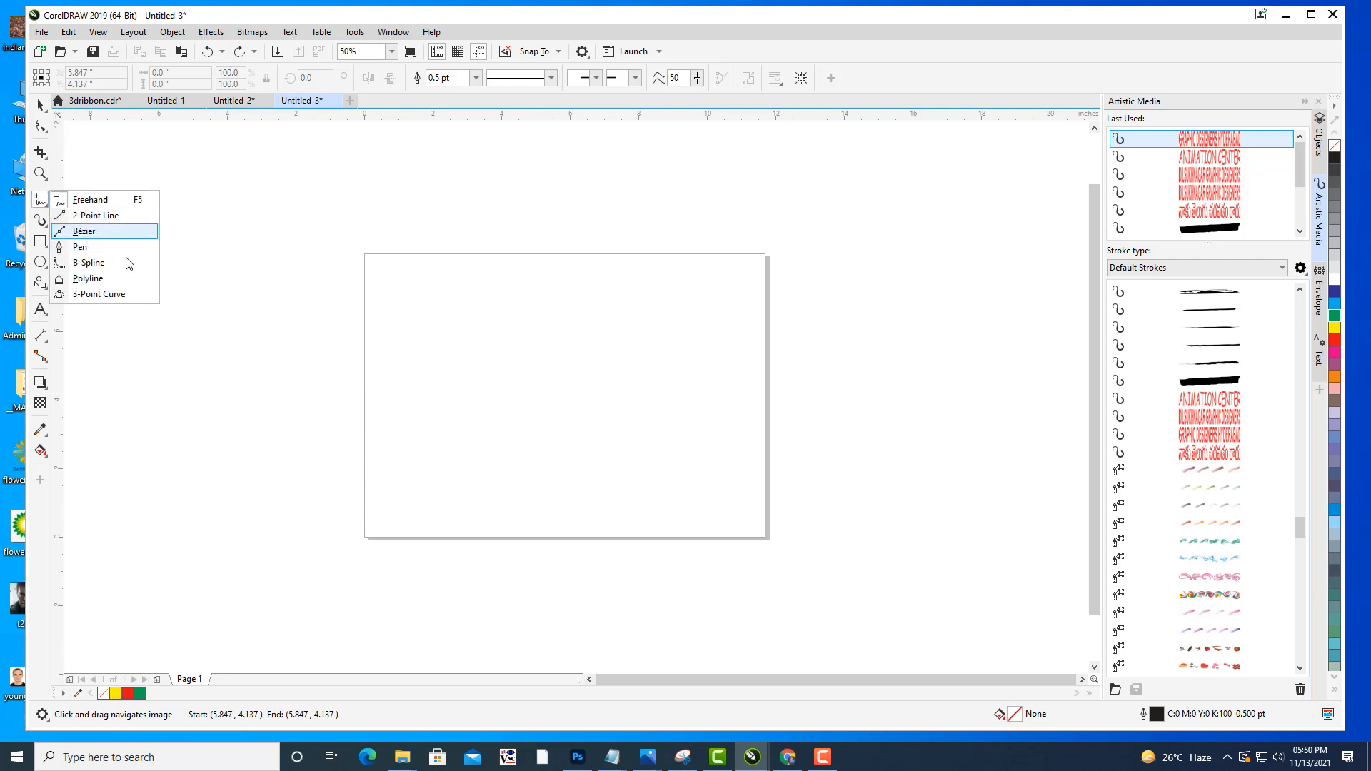
left_click(84, 230)
left_click(374, 389)
left_click_drag(455, 345, 502, 381)
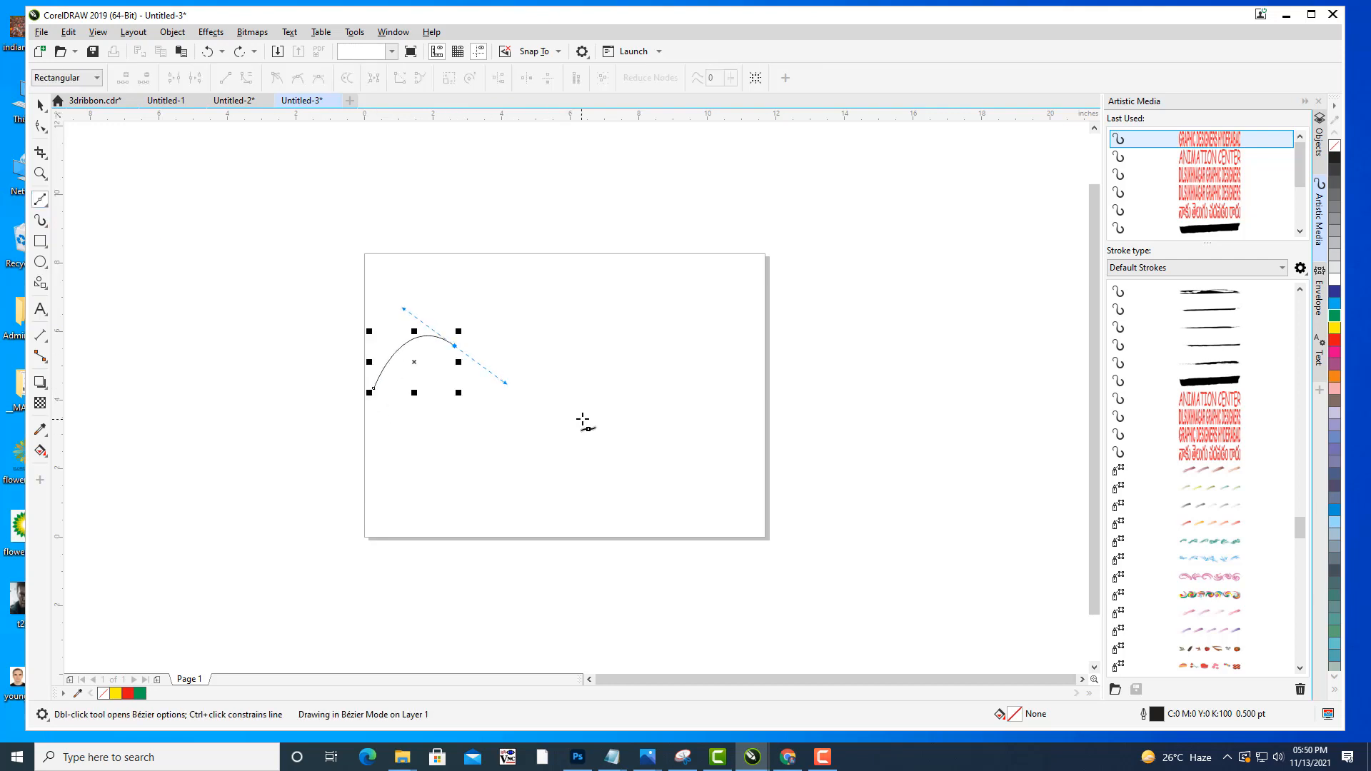
left_click_drag(598, 415, 645, 389)
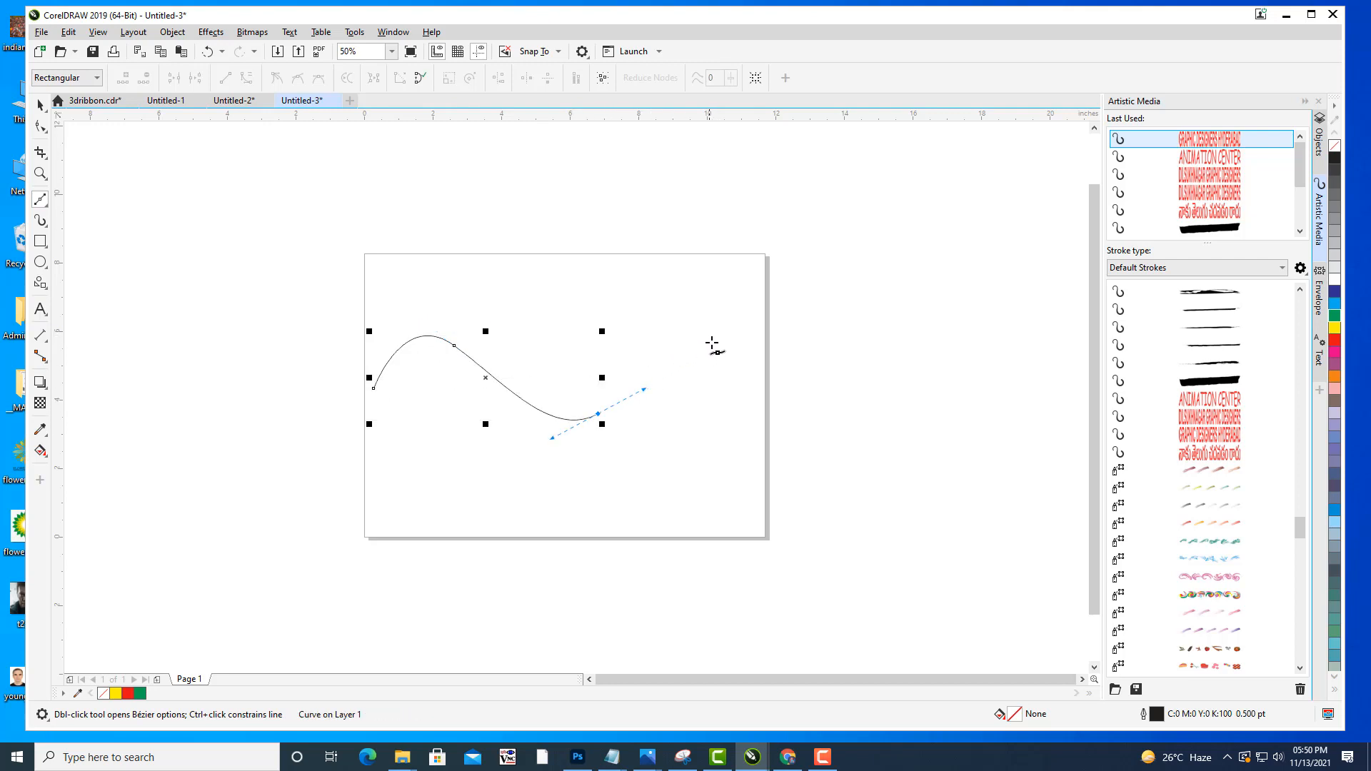
left_click_drag(718, 344, 753, 386)
left_click(766, 421)
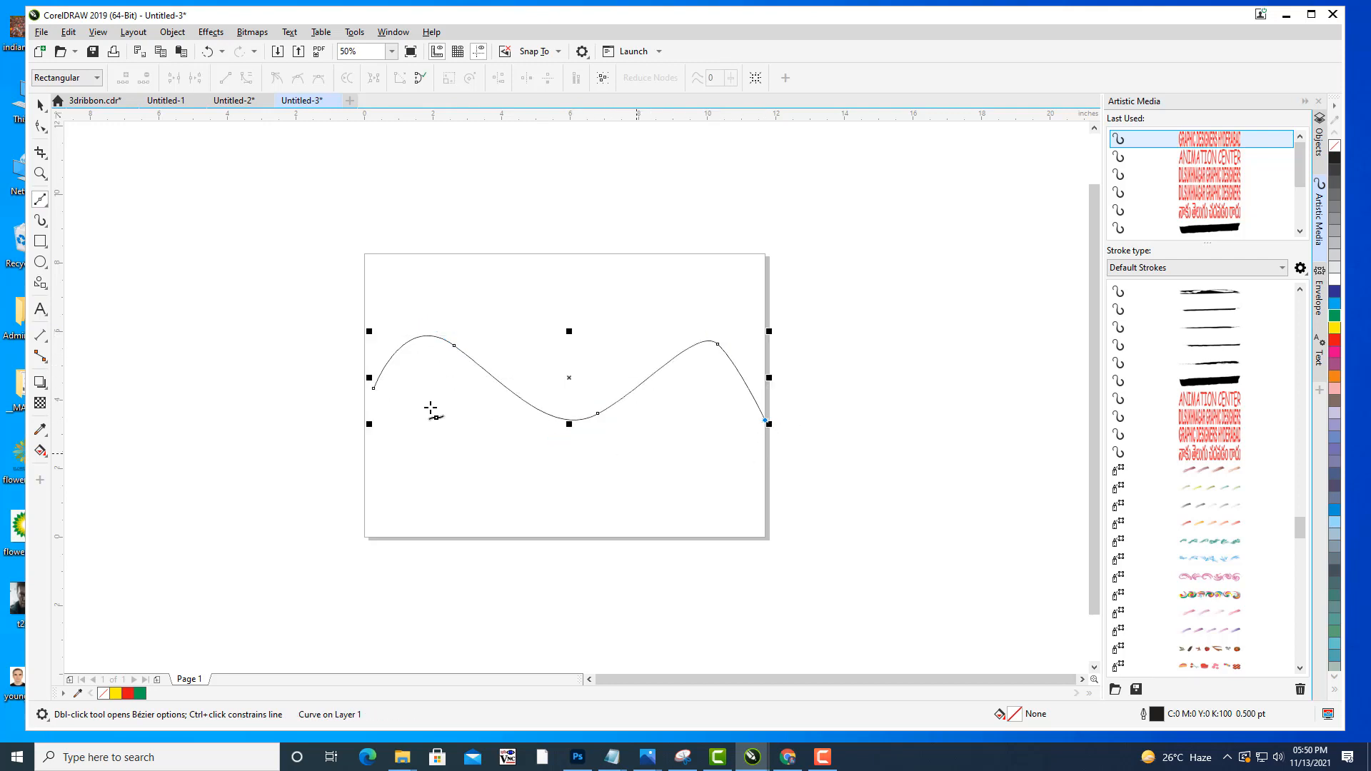
Reshape the wave by moving its start node to the page's left edge and adjusting the crest and trough nodes and handles.
left_click(40, 128)
left_click_drag(372, 391, 366, 406)
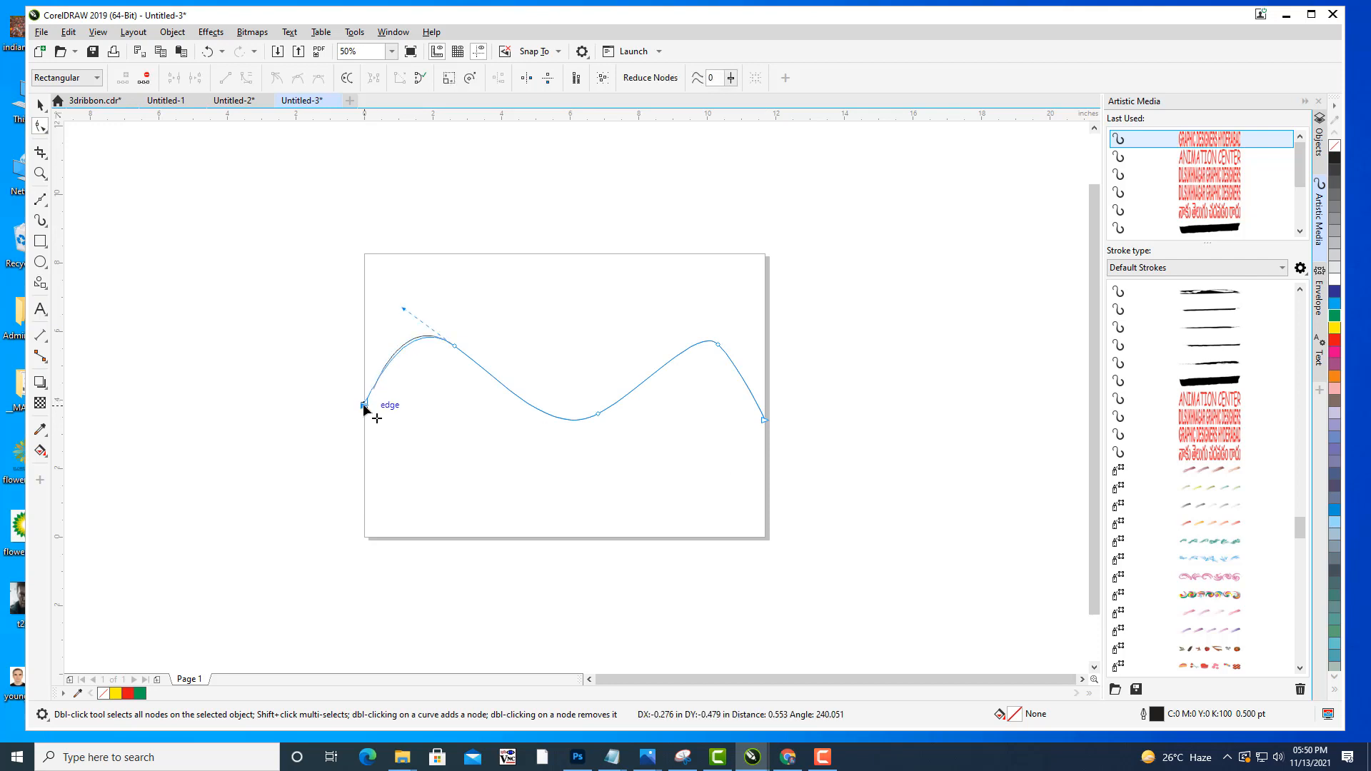
left_click_drag(455, 346, 471, 358)
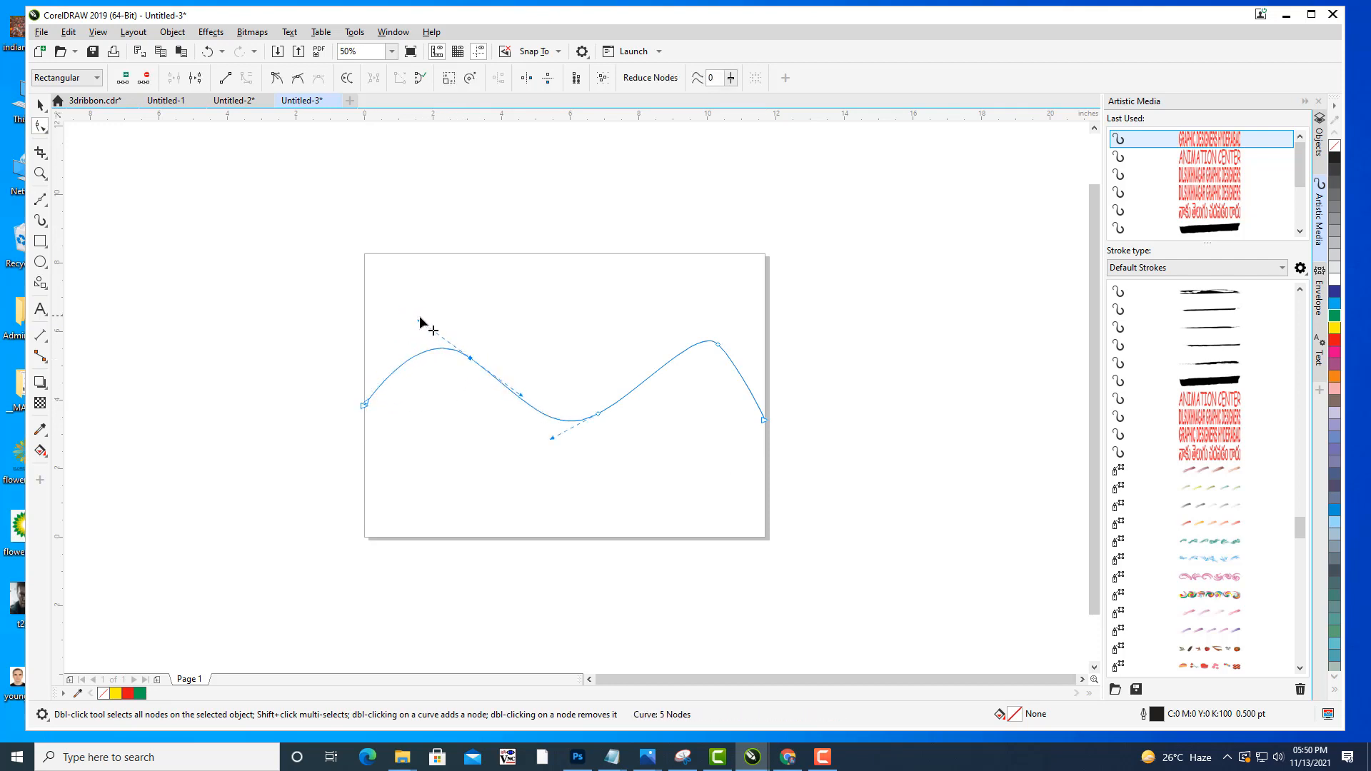
left_click_drag(418, 320, 412, 315)
left_click(599, 414)
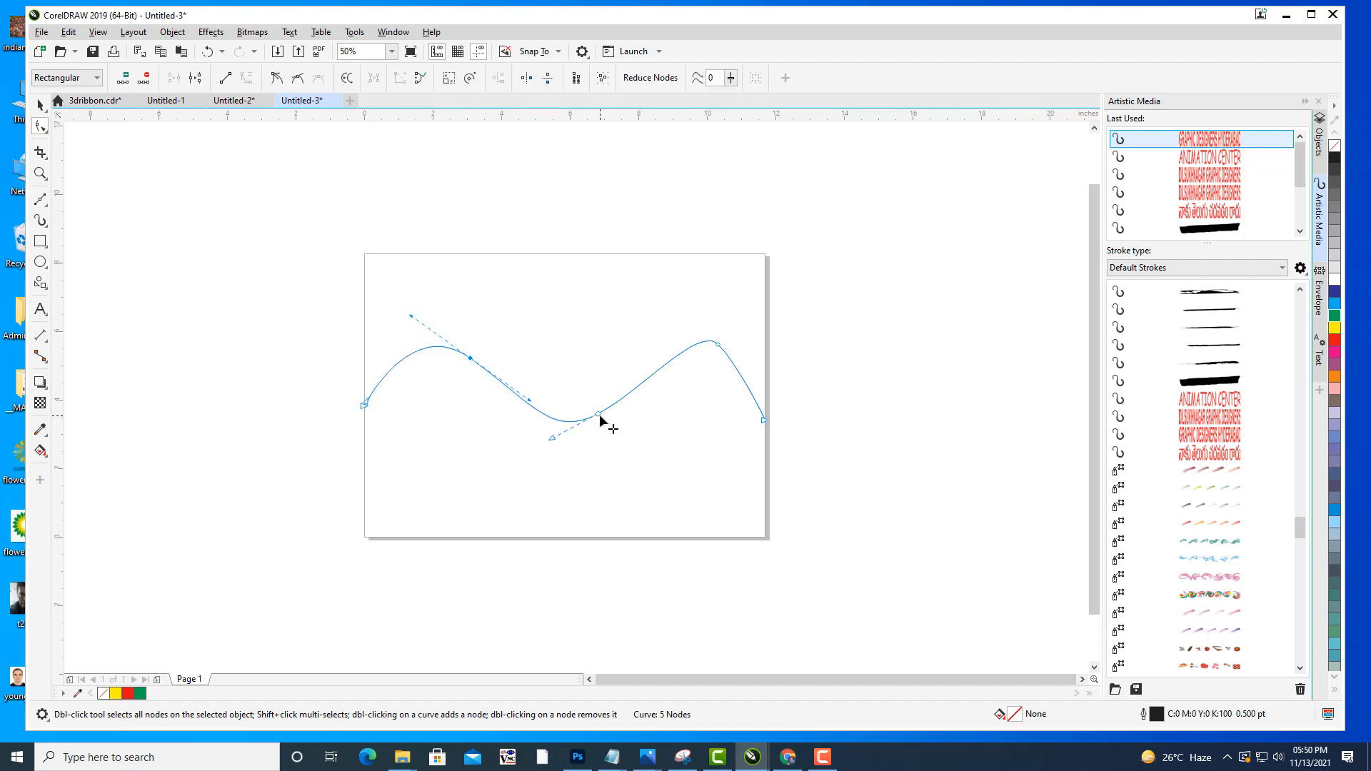
left_click_drag(647, 391, 655, 395)
left_click(718, 345)
mouse_move(699, 326)
left_mouse_down()
mouse_move(687, 322)
mouse_move(711, 343)
left_mouse_up()
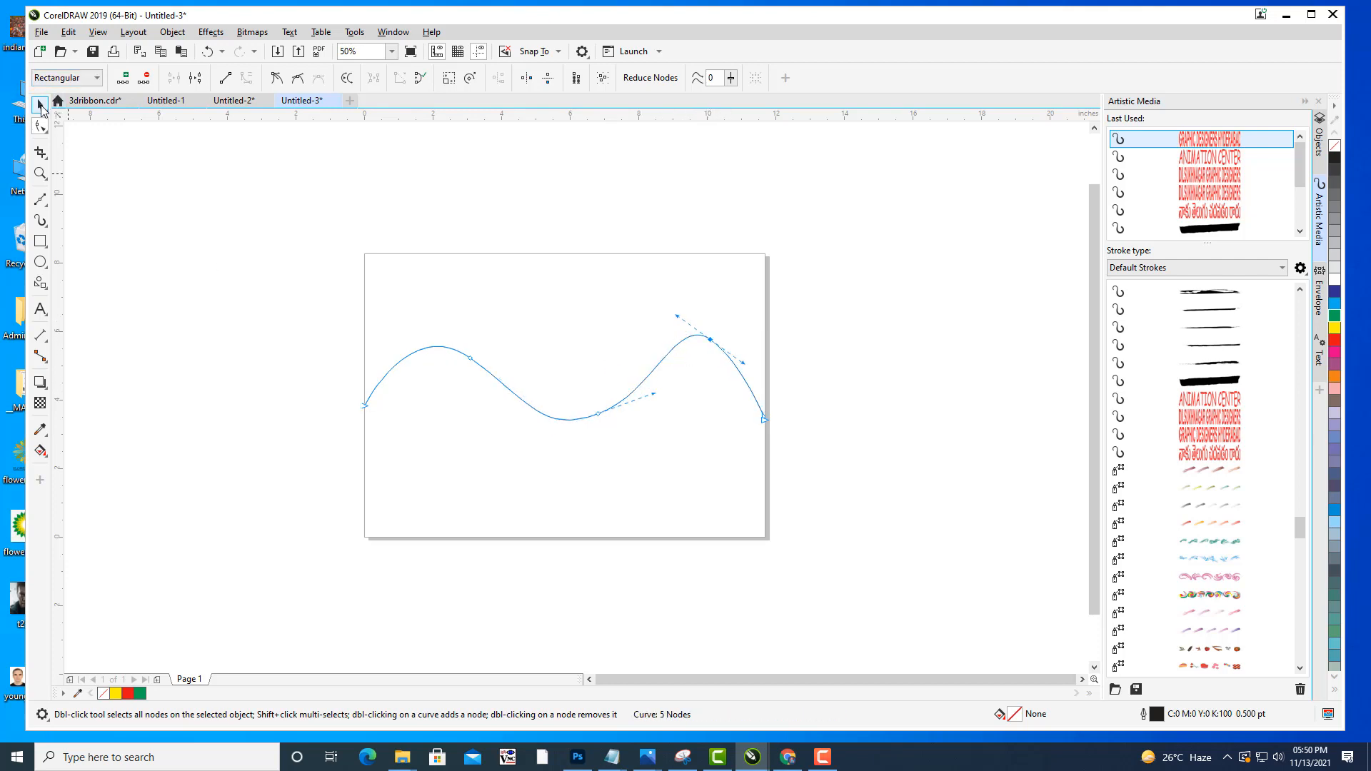
Apply the GRAPHIC DESIGNERS HYDERABAD brush stroke to the wave curve with a stroke width of 0.3 inches.
left_click(41, 105)
left_click(631, 415)
left_click(611, 409)
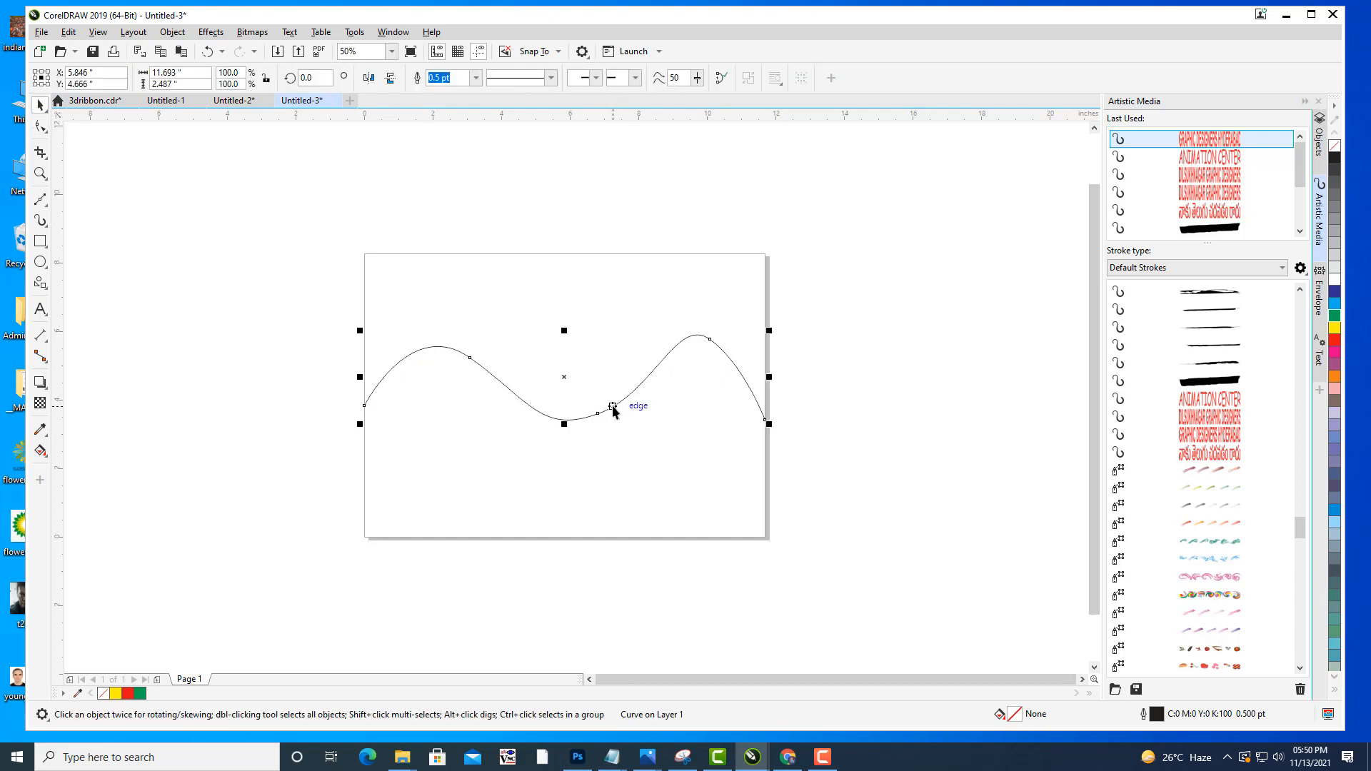
key("i")
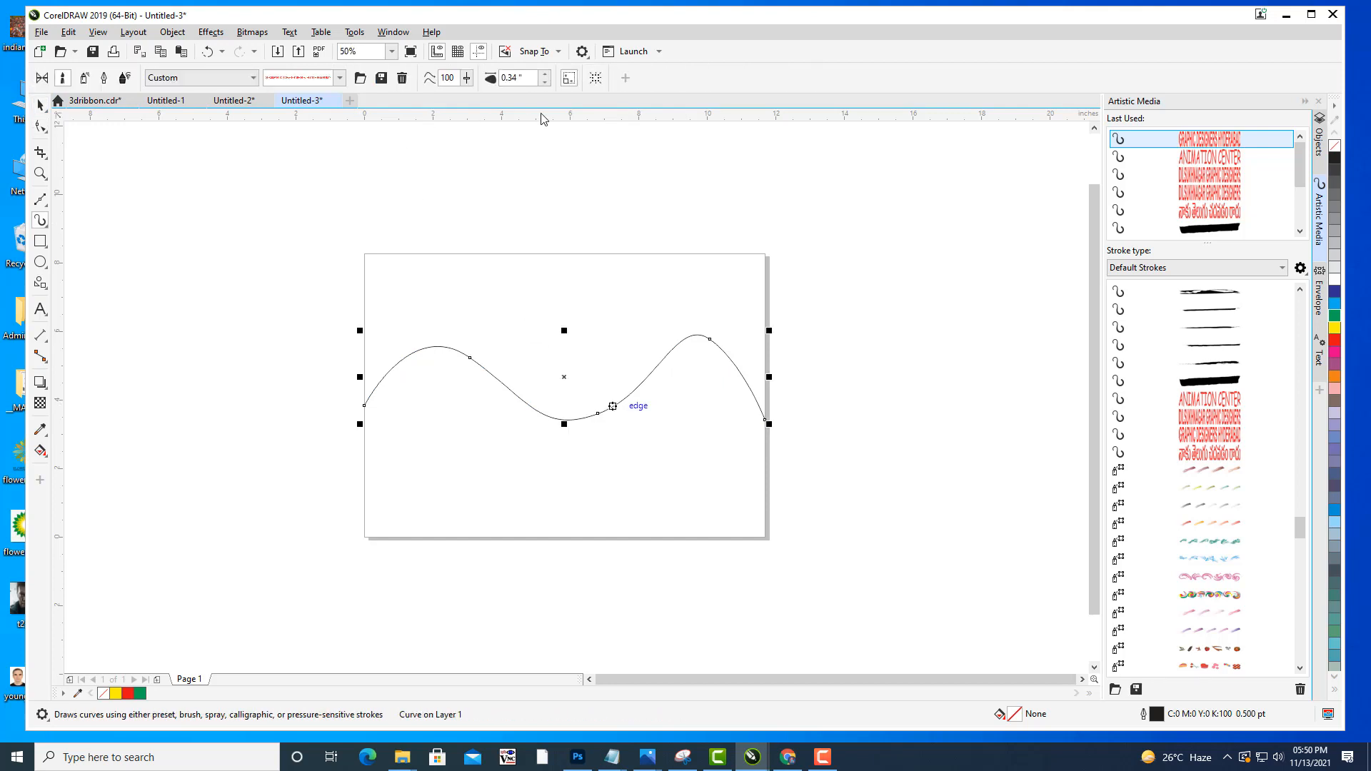
left_click(546, 83)
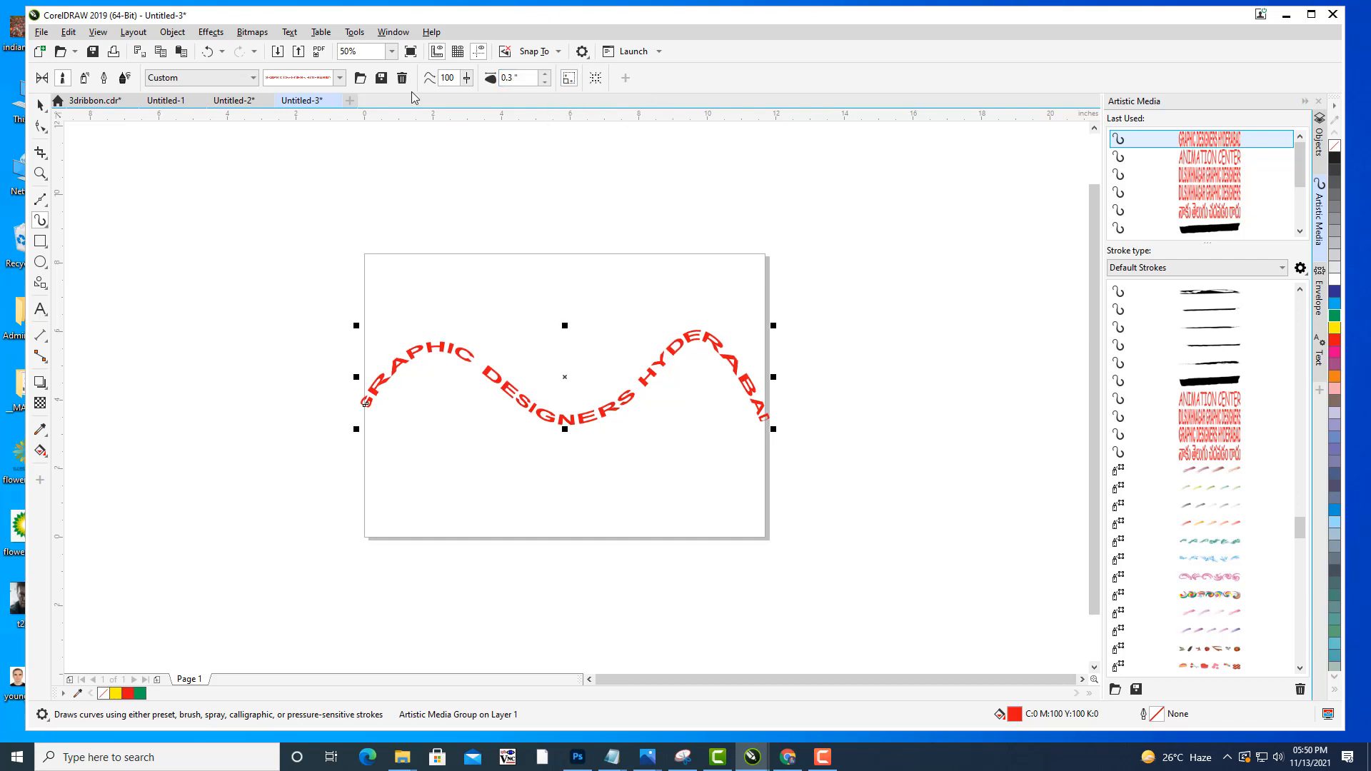
Try the ANIMATION CENTER stroke on the wave and return it to the GRAPHIC DESIGNERS HYDERABAD stroke.
left_click(340, 77)
left_click(318, 118)
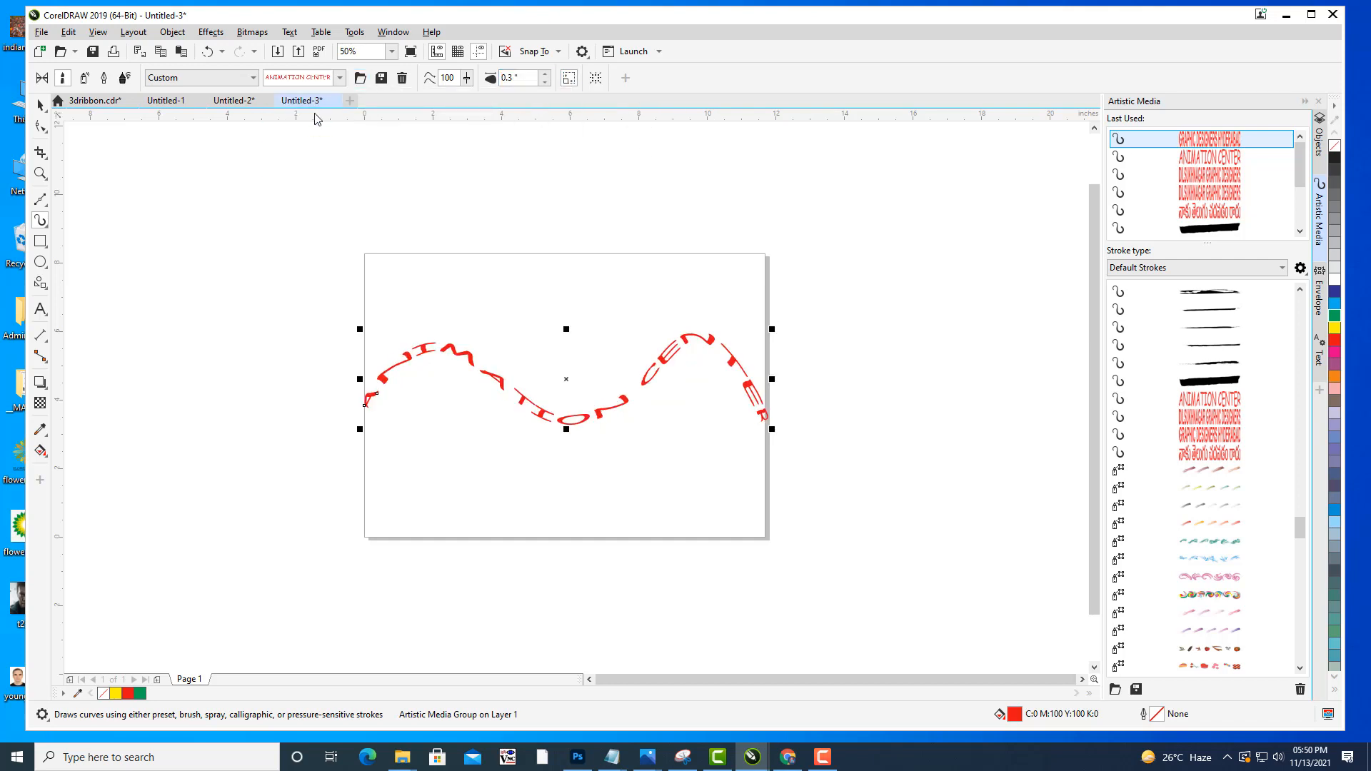
left_click(340, 77)
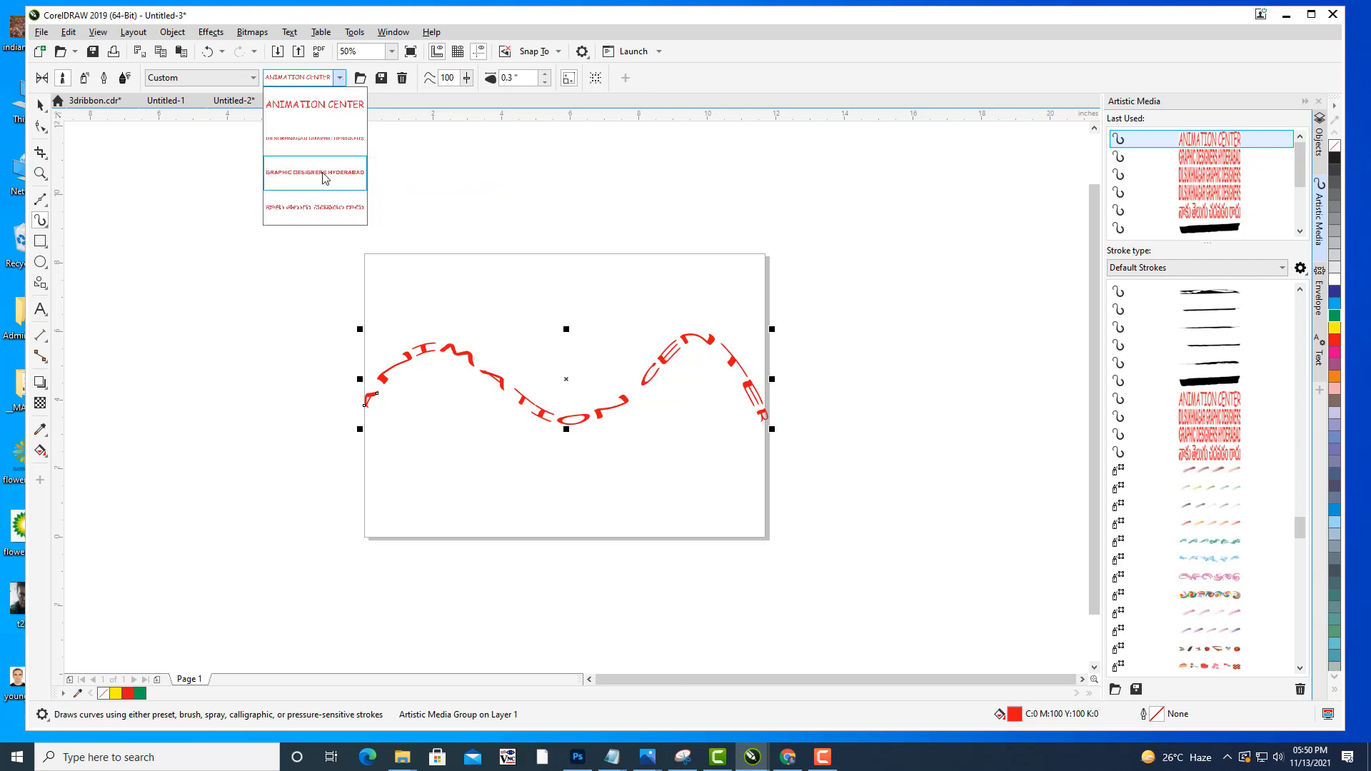
left_click(322, 175)
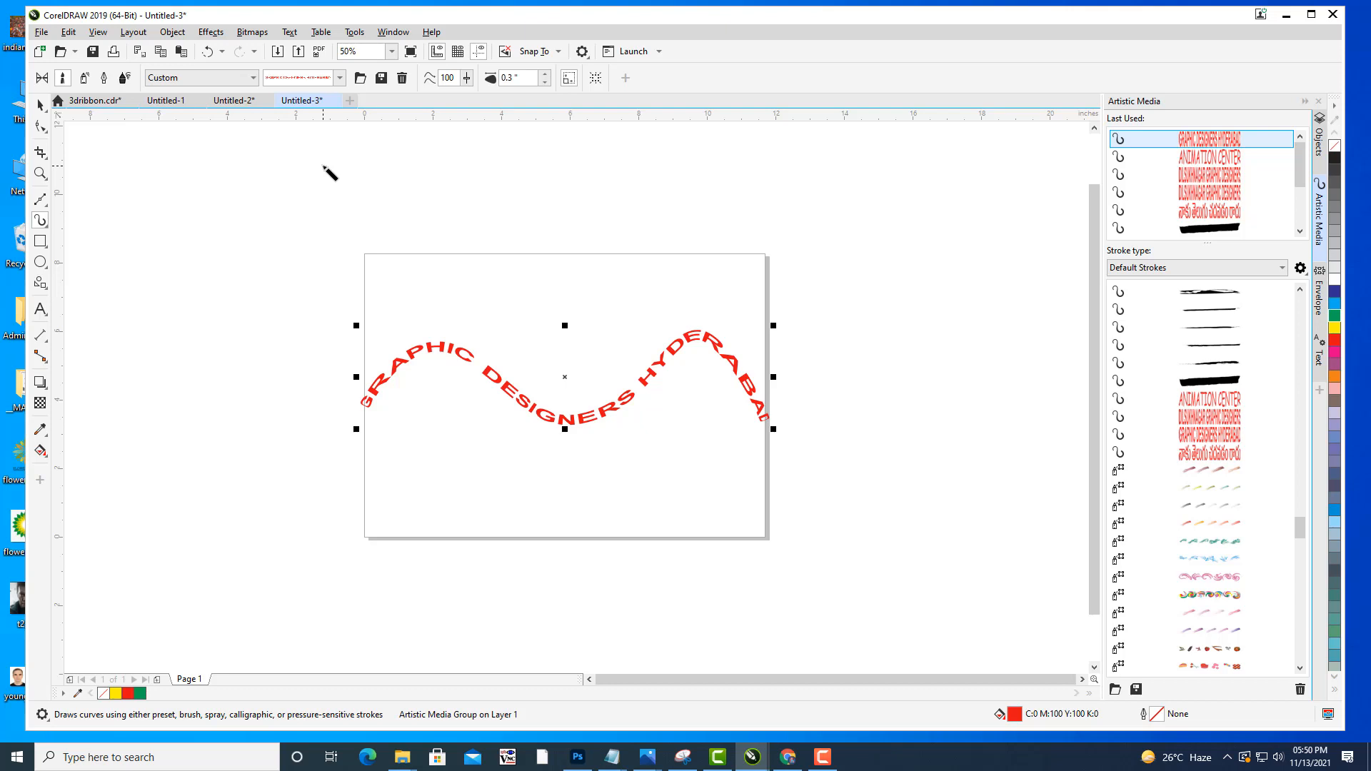
Delete the wavy lettering and draw a rectangle about 11.23 by 7.83 inches just inside the page borders.
left_click(40, 105)
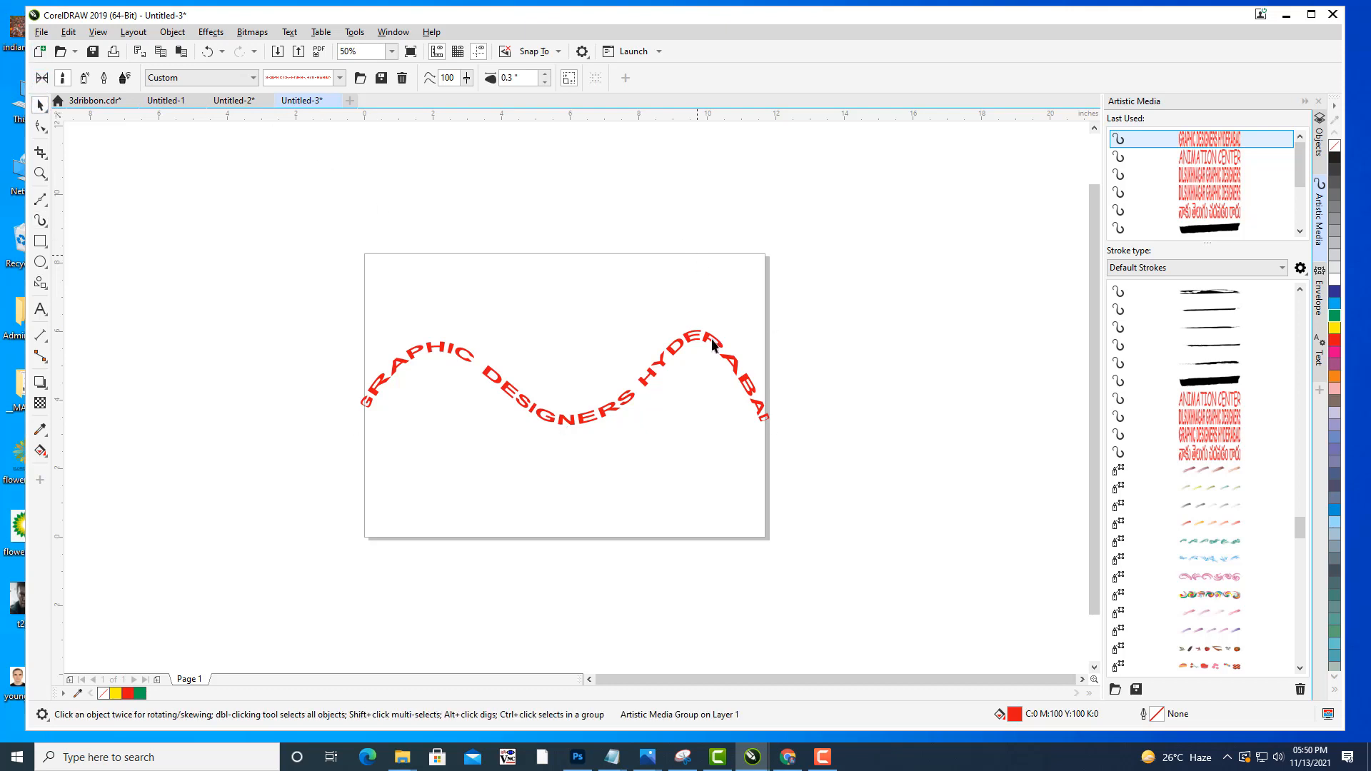
key("Delete")
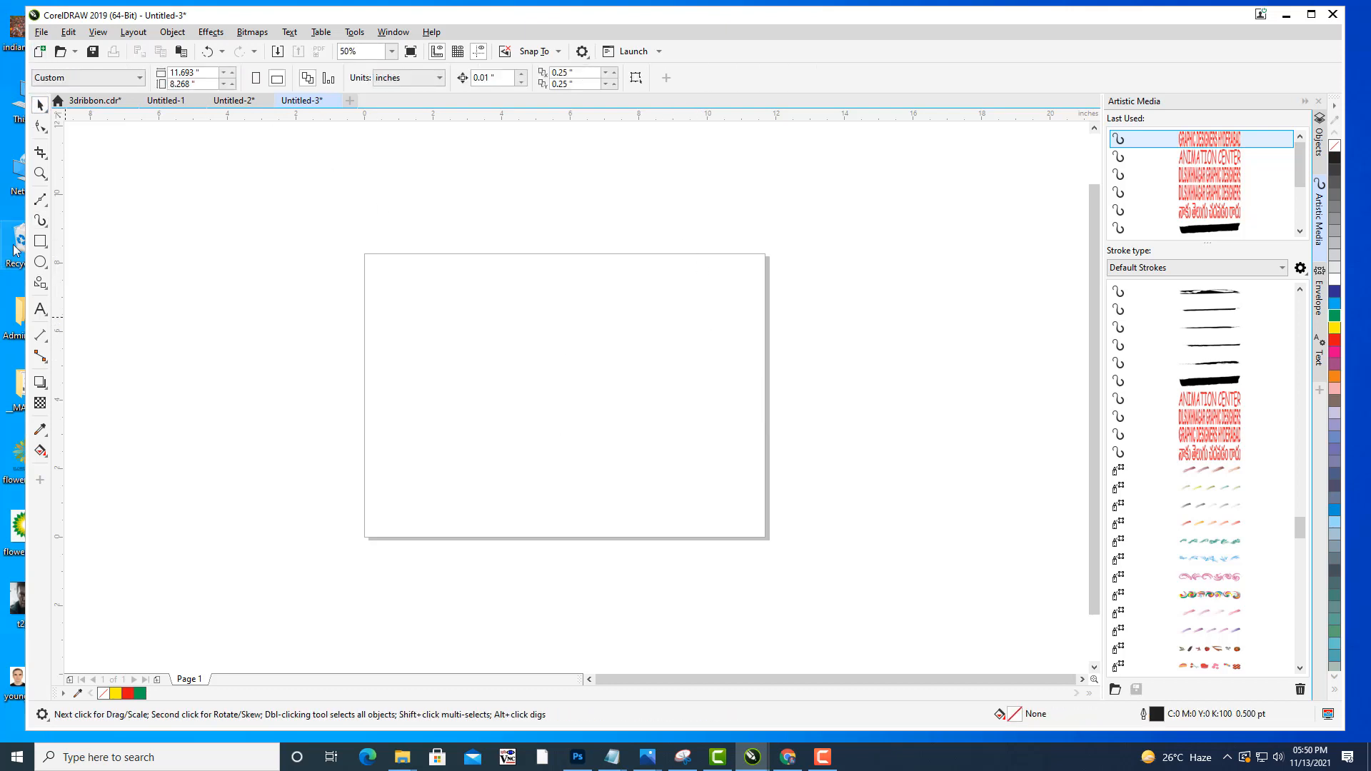
left_click(41, 243)
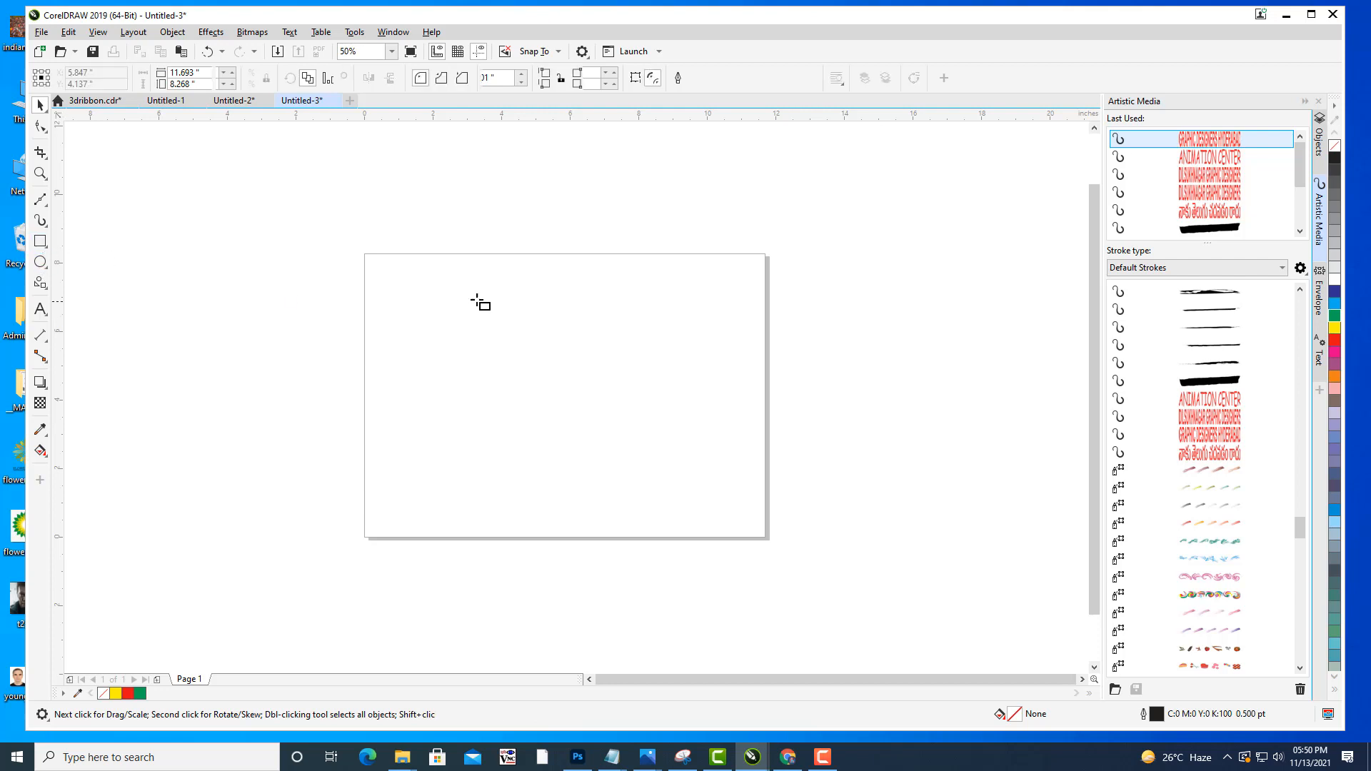
left_click_drag(375, 261, 759, 530)
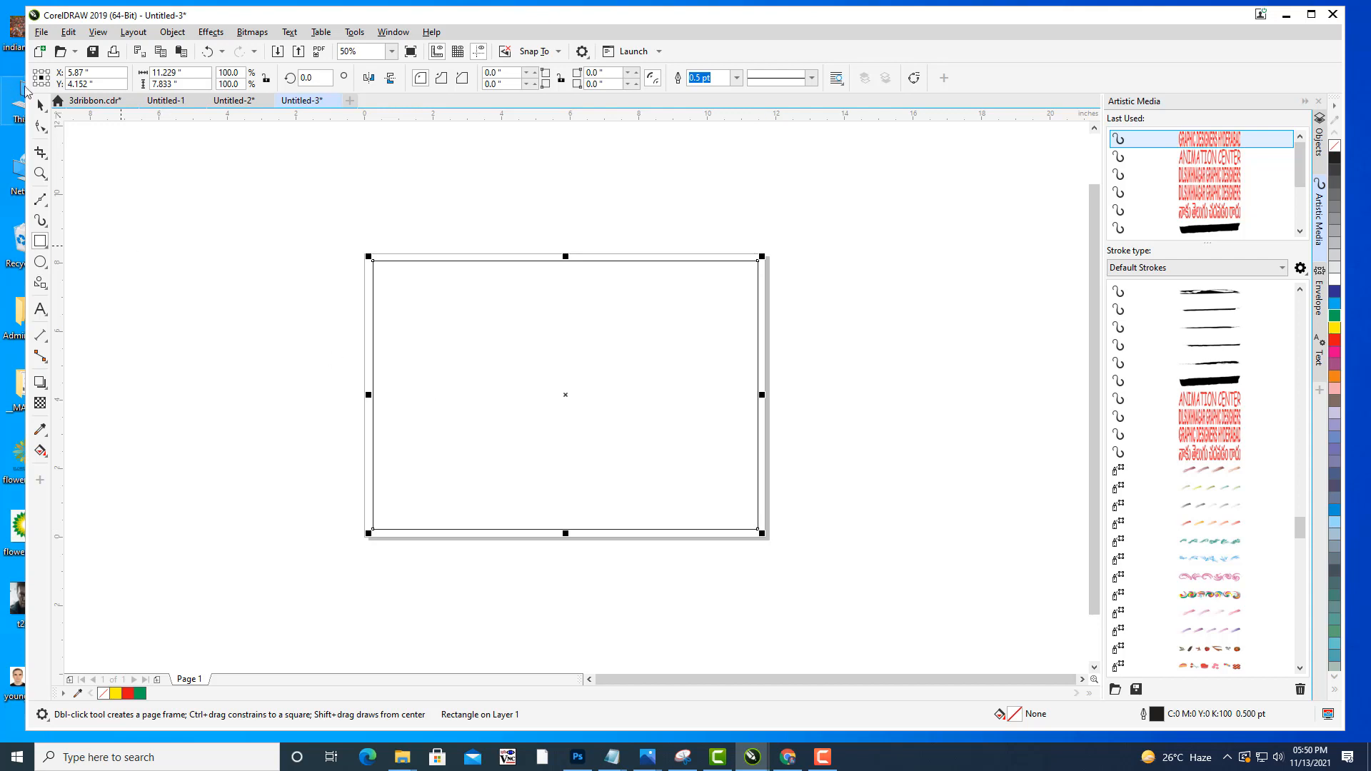
Try the ANIMATION CENTER brush stroke on the rectangle and replace it with the GRAPHIC DESIGNERS HYDERABAD stroke.
key("i")
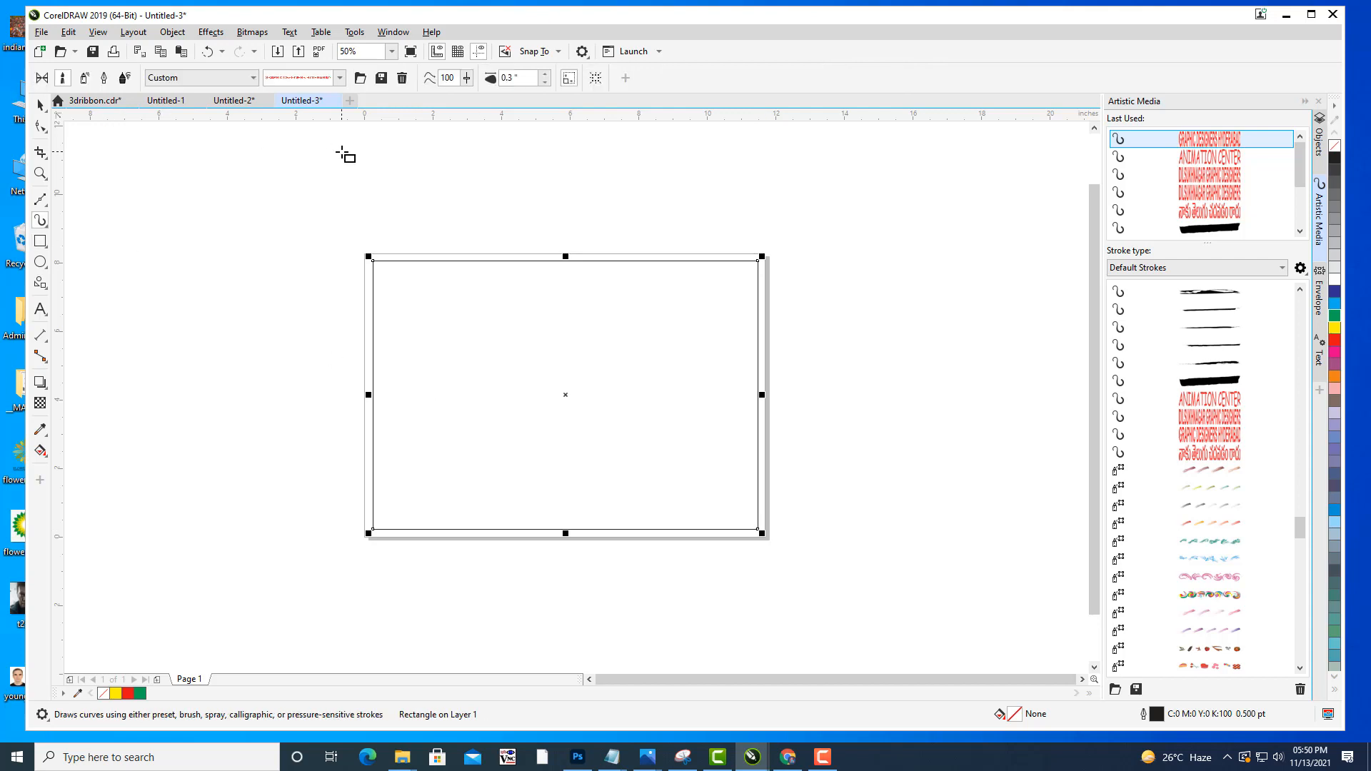
left_click(340, 77)
left_click(331, 110)
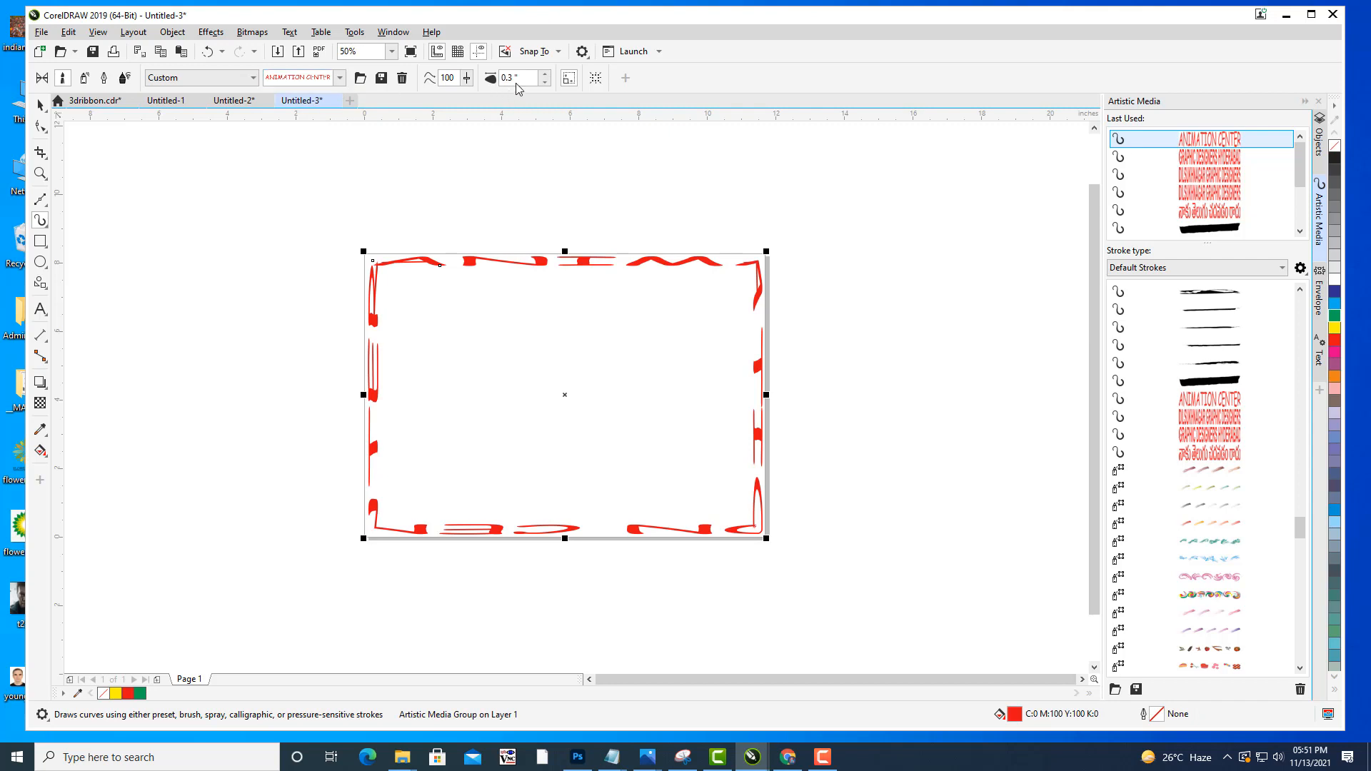
left_click(340, 77)
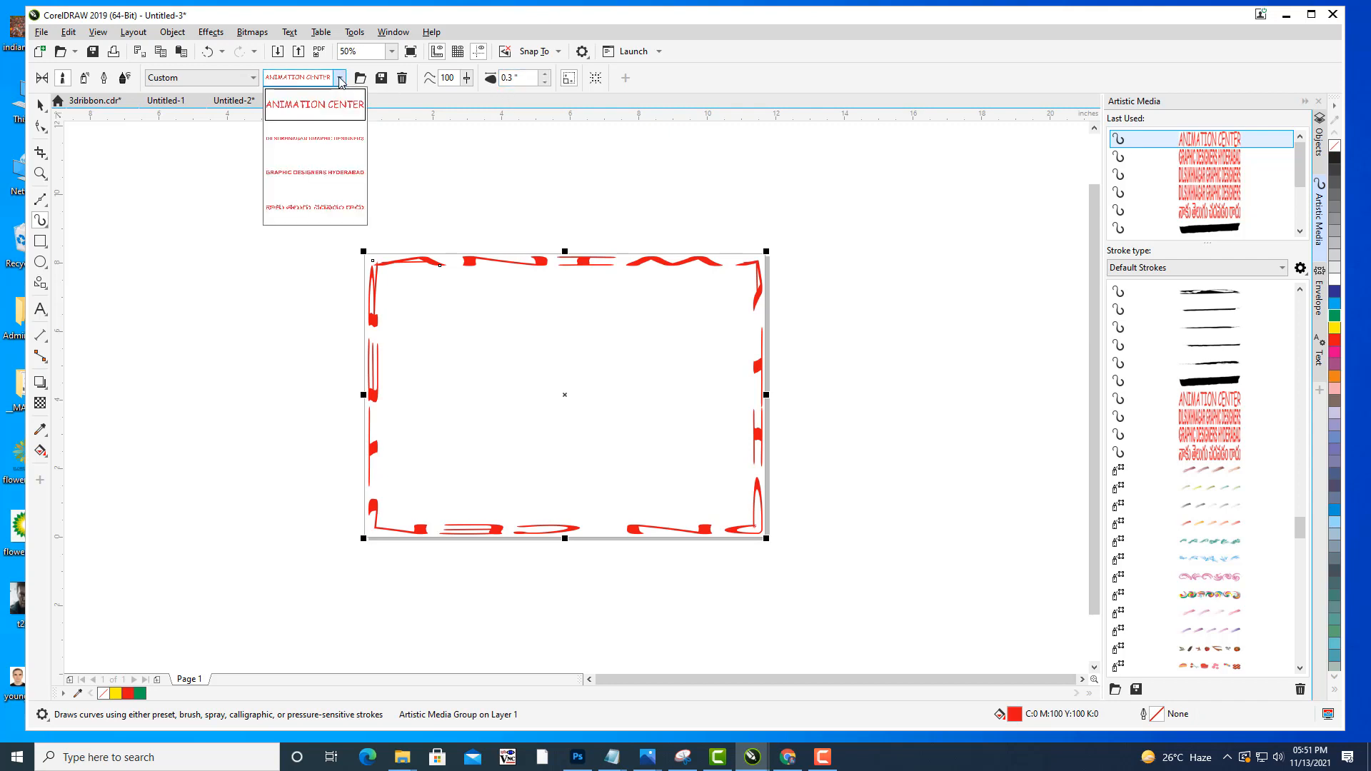
left_click(317, 170)
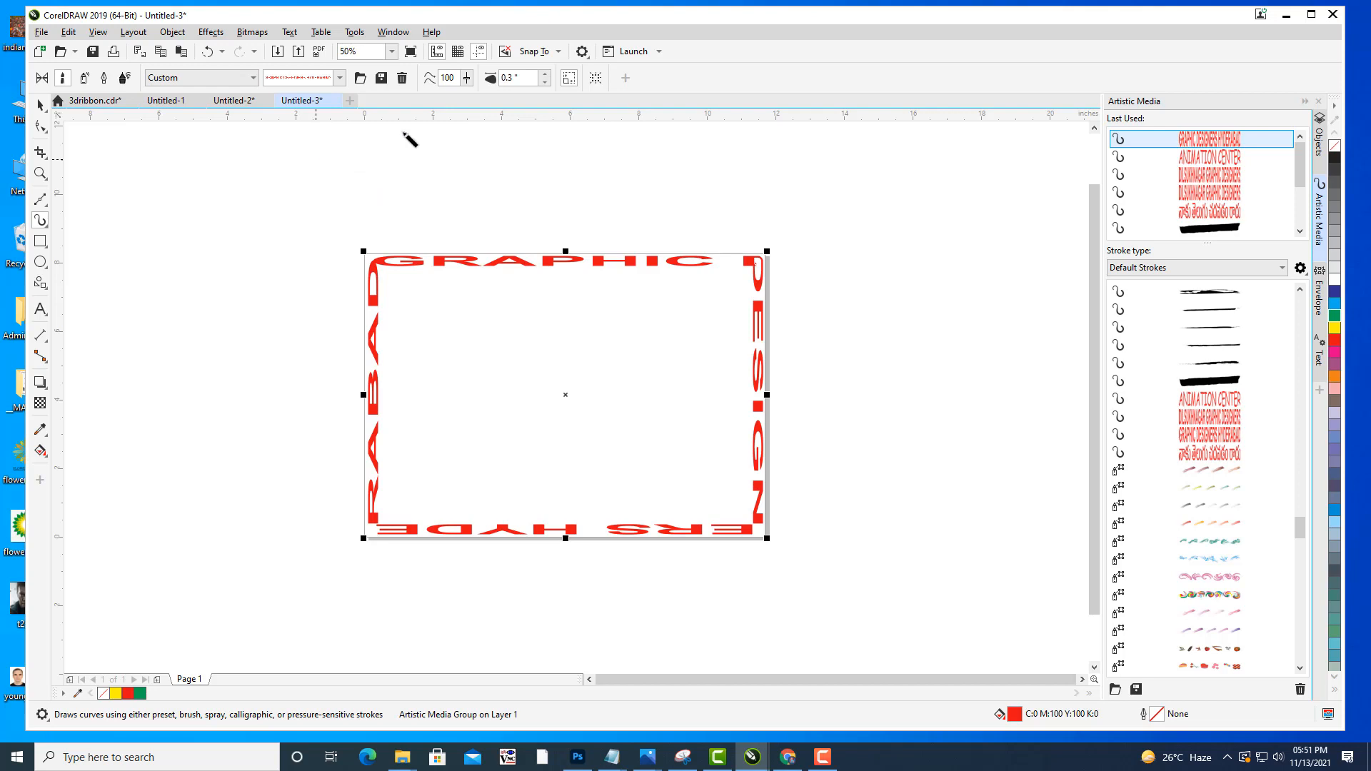
Thin the rectangular lettering's stroke width to 0.09 inches, and widen it again to 0.26 inches.
left_click(546, 83)
left_click(546, 82)
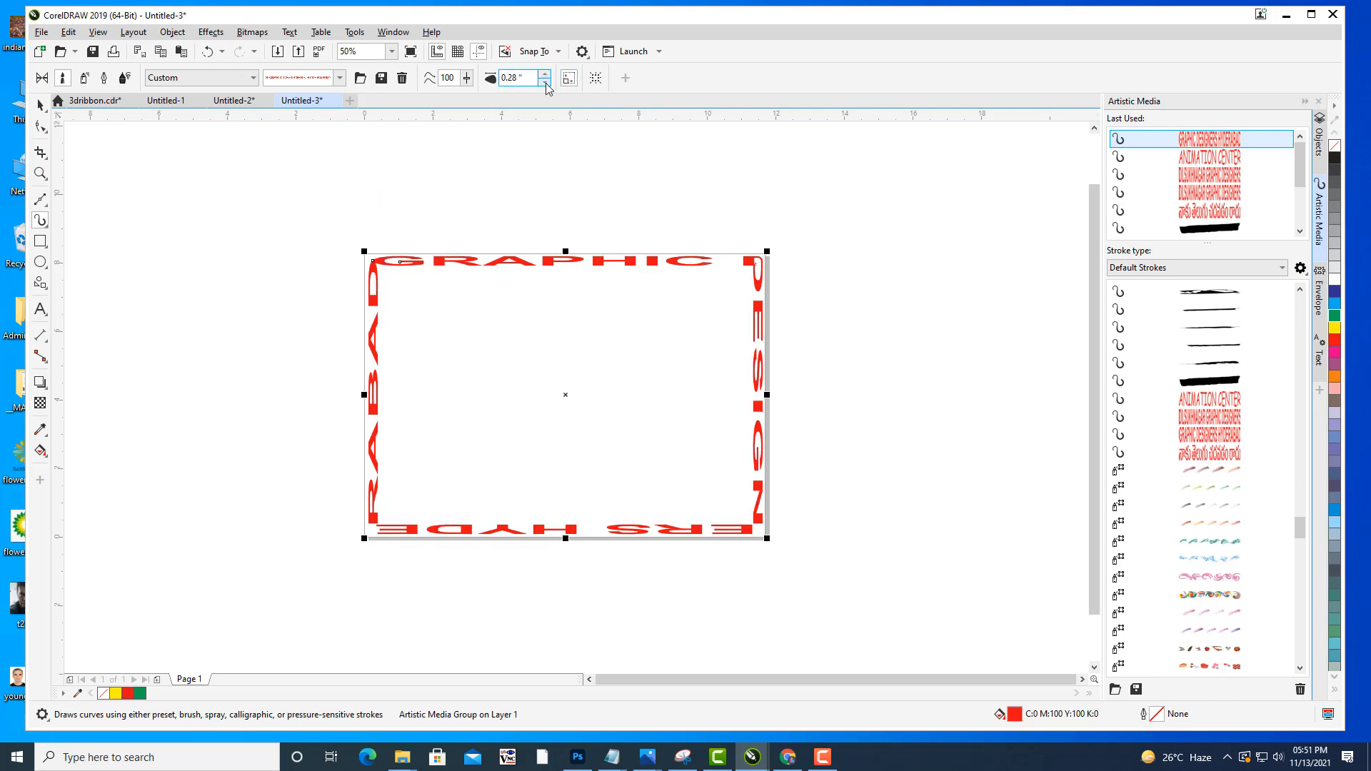
left_click(546, 82)
left_click(547, 82)
left_click(546, 83)
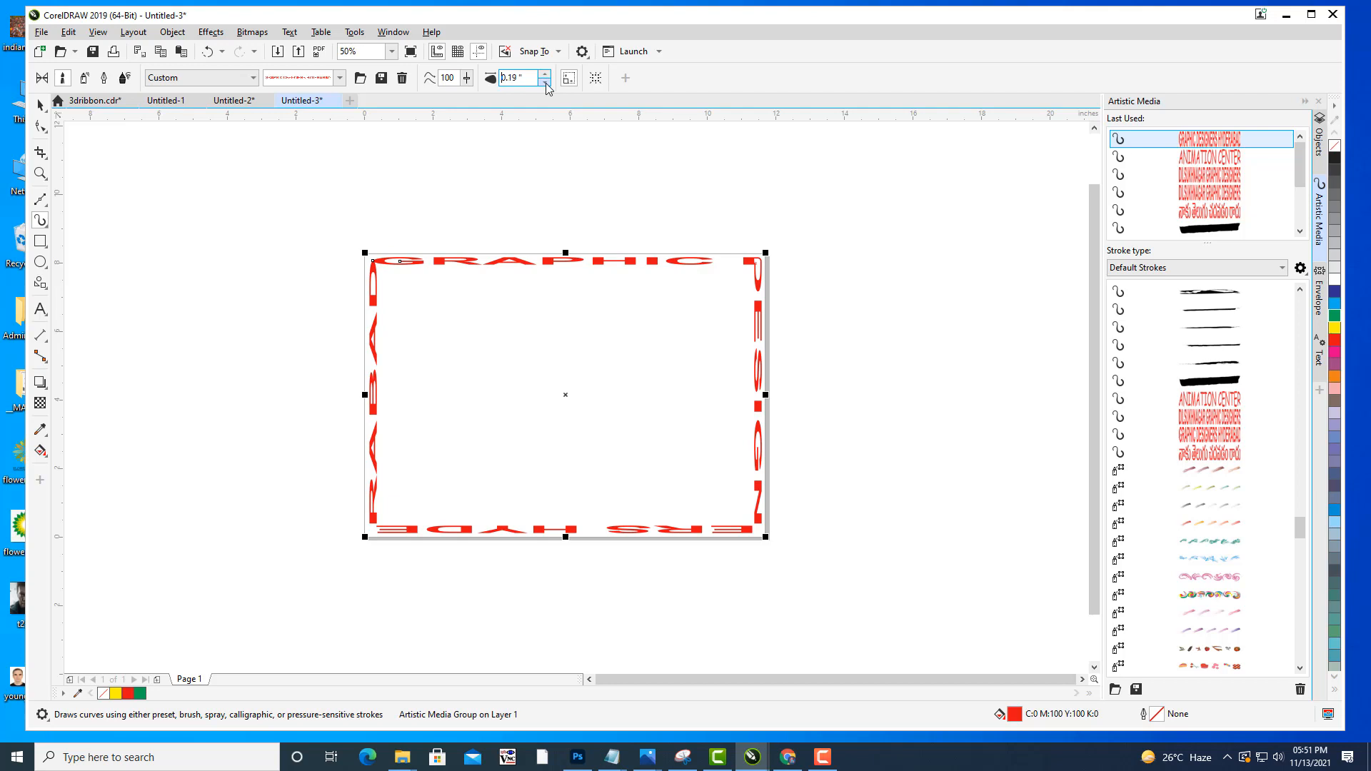
left_click(546, 83)
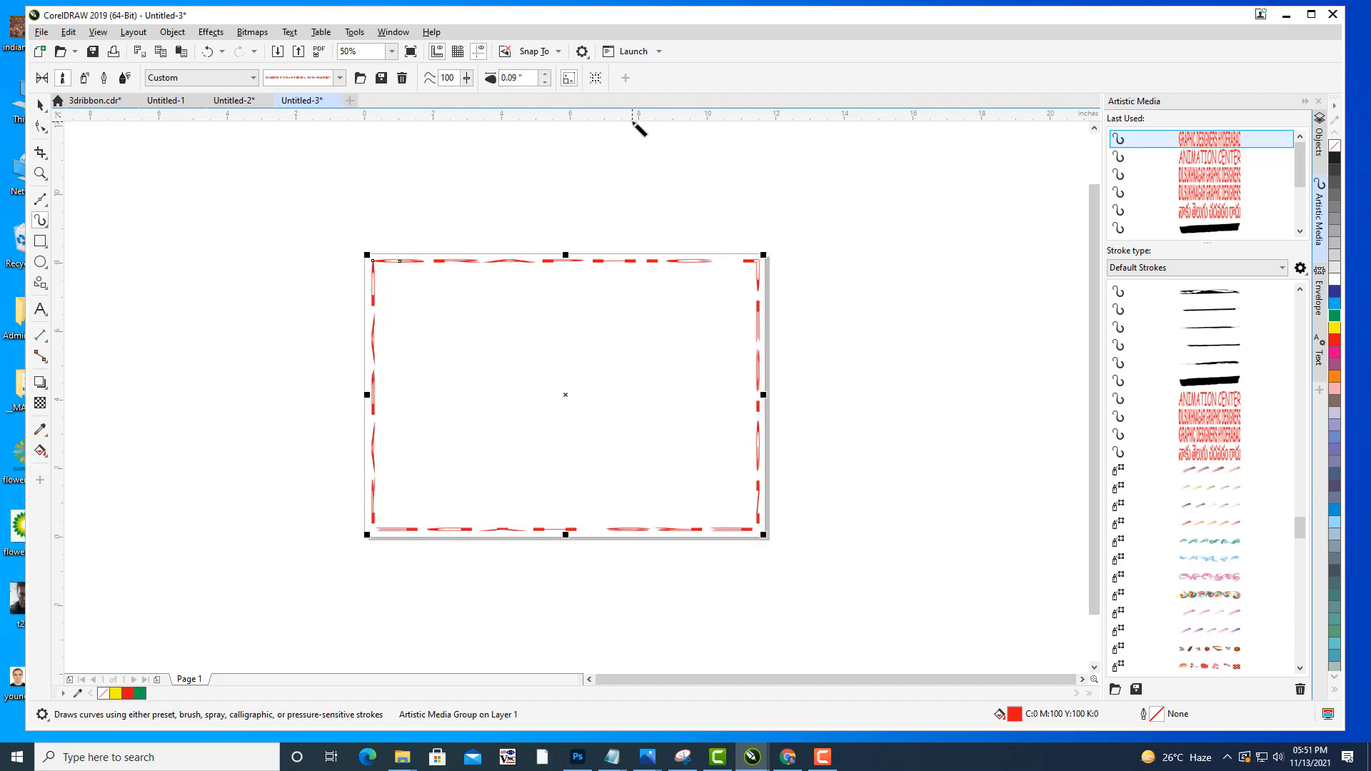
left_click(545, 76)
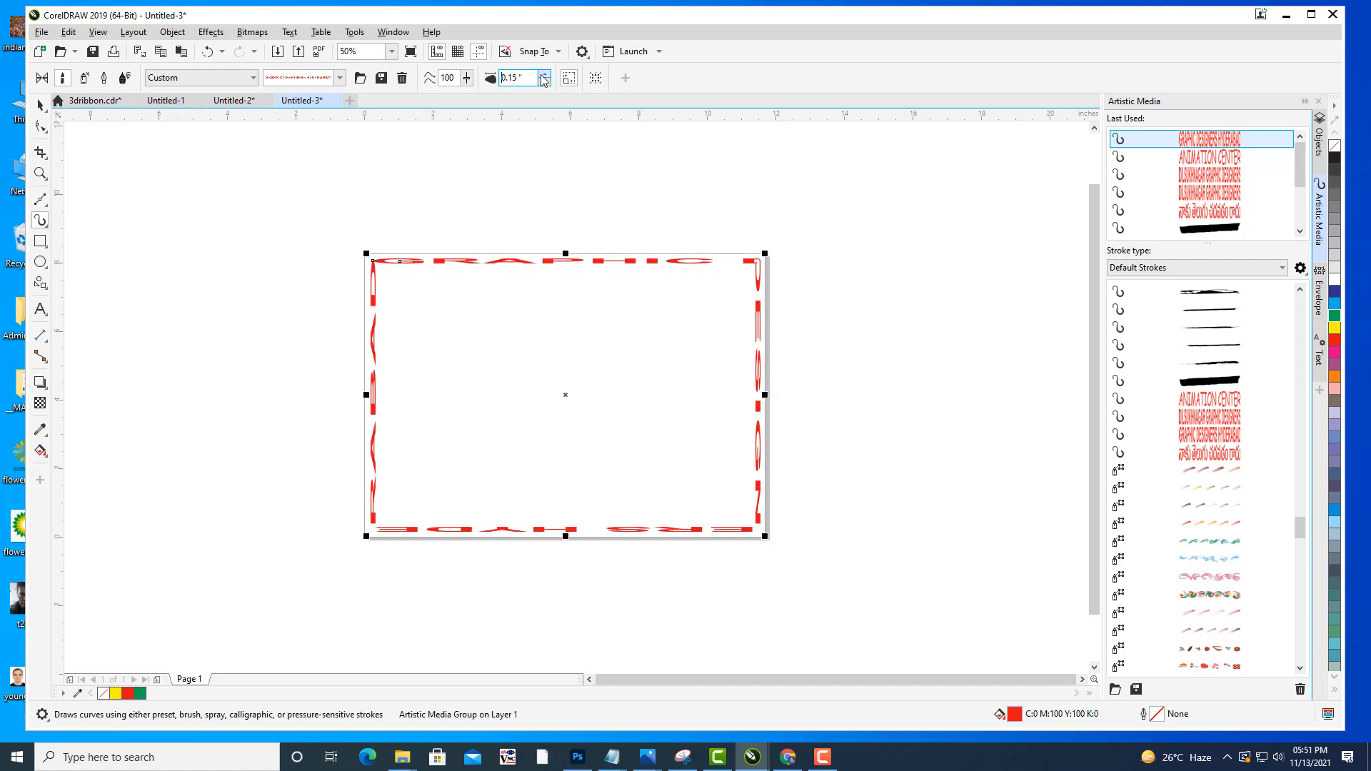
left_click(545, 75)
left_click(545, 75)
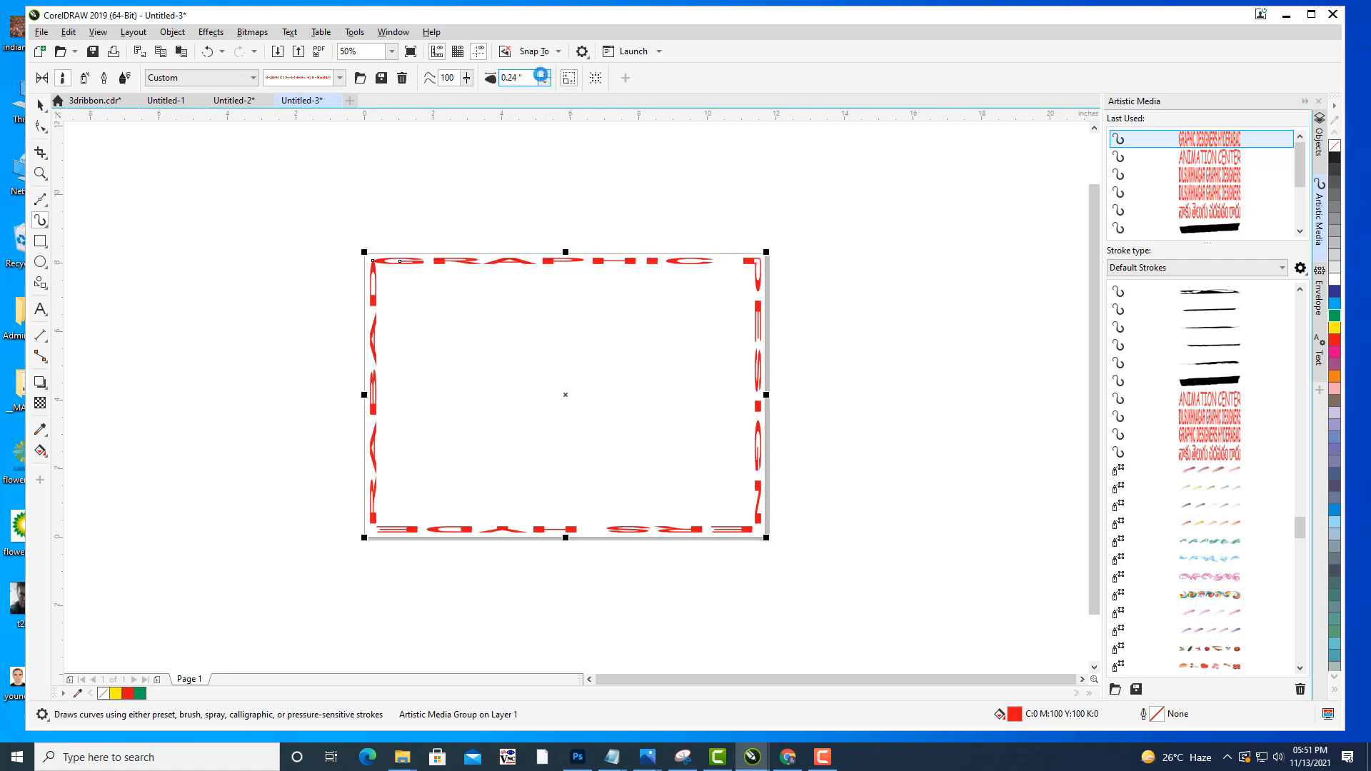
Change the rectangle's brush stroke to the custom Telugu text stroke.
left_click(339, 78)
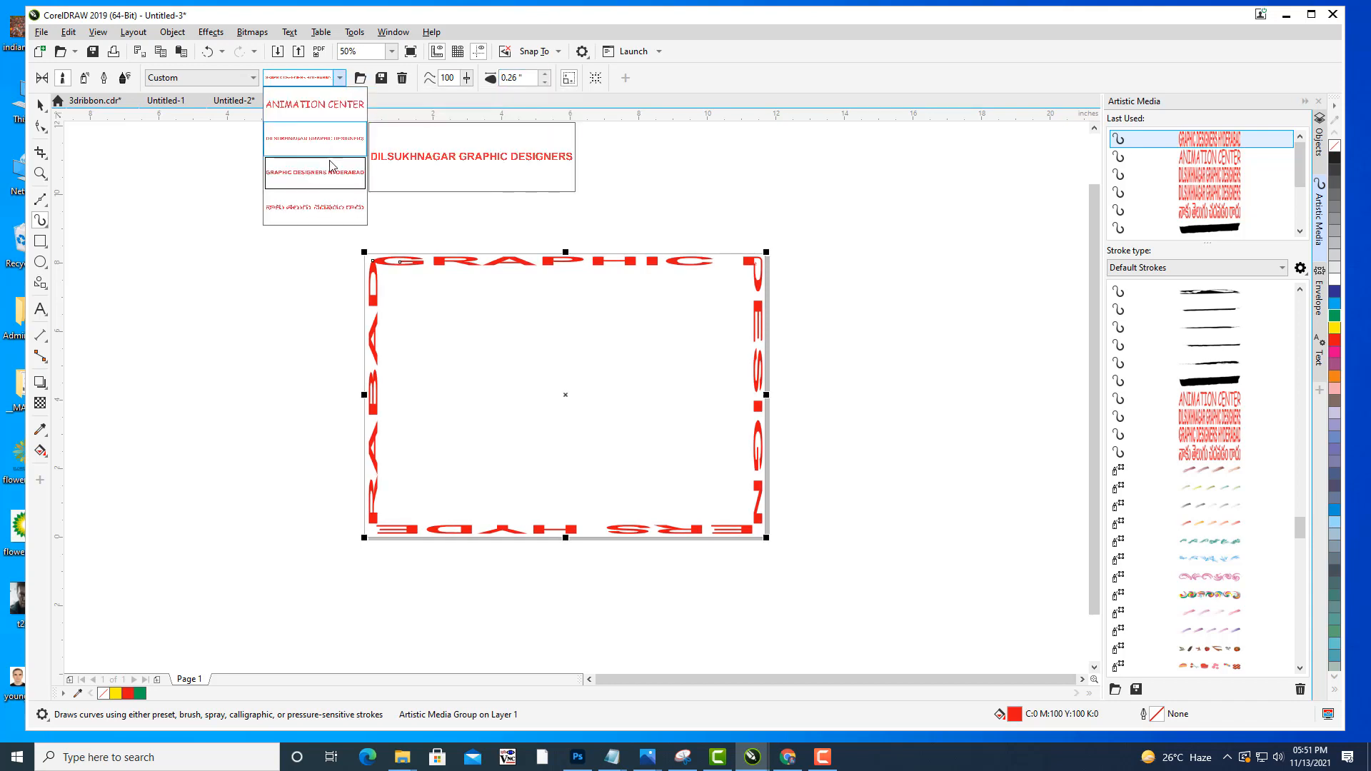
left_click(326, 207)
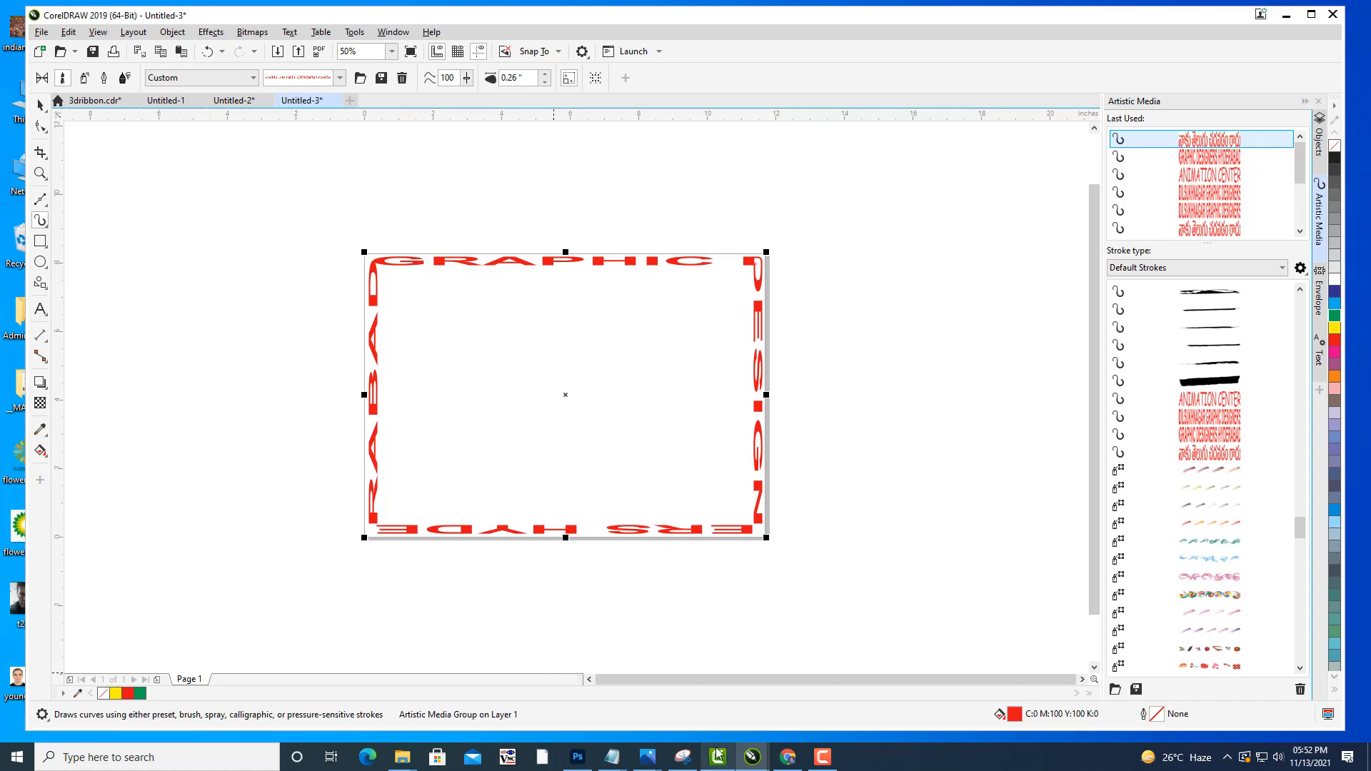
left_click(724, 723)
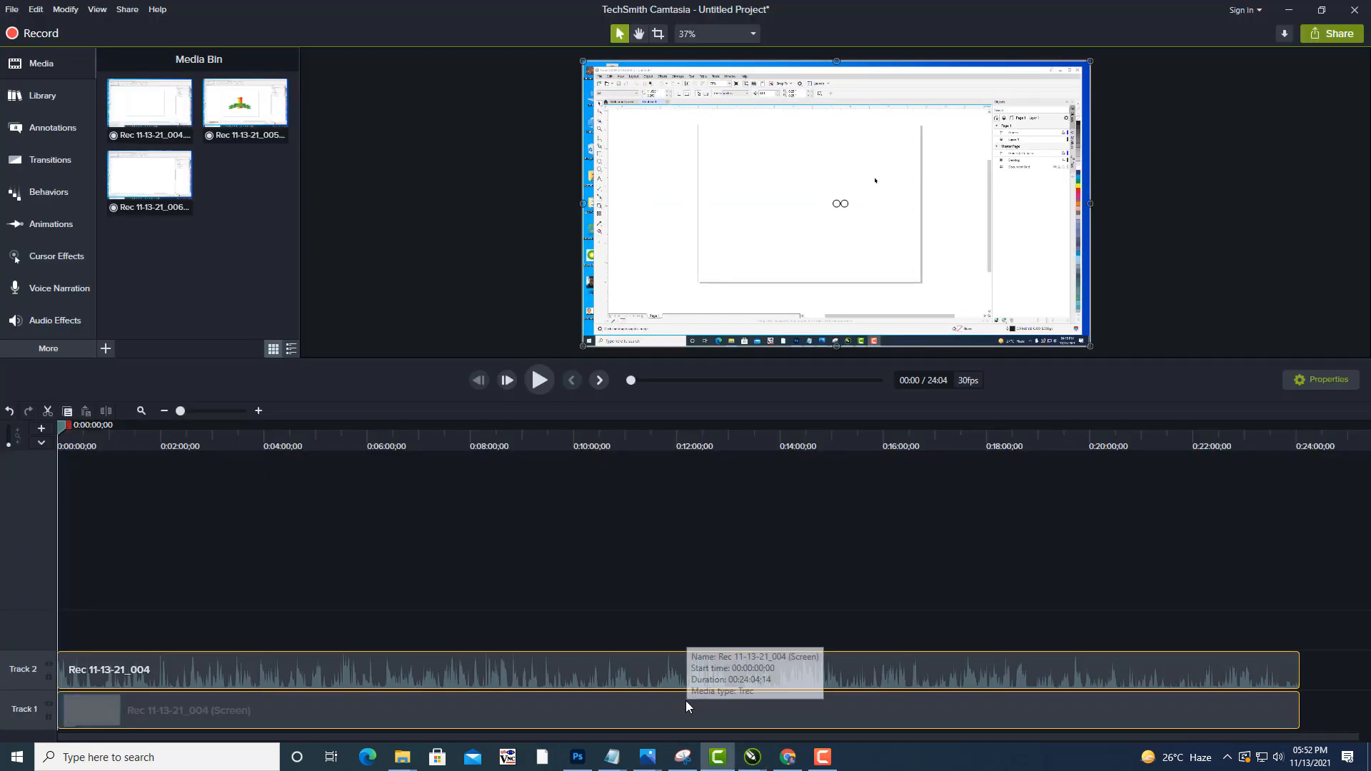
left_click(823, 757)
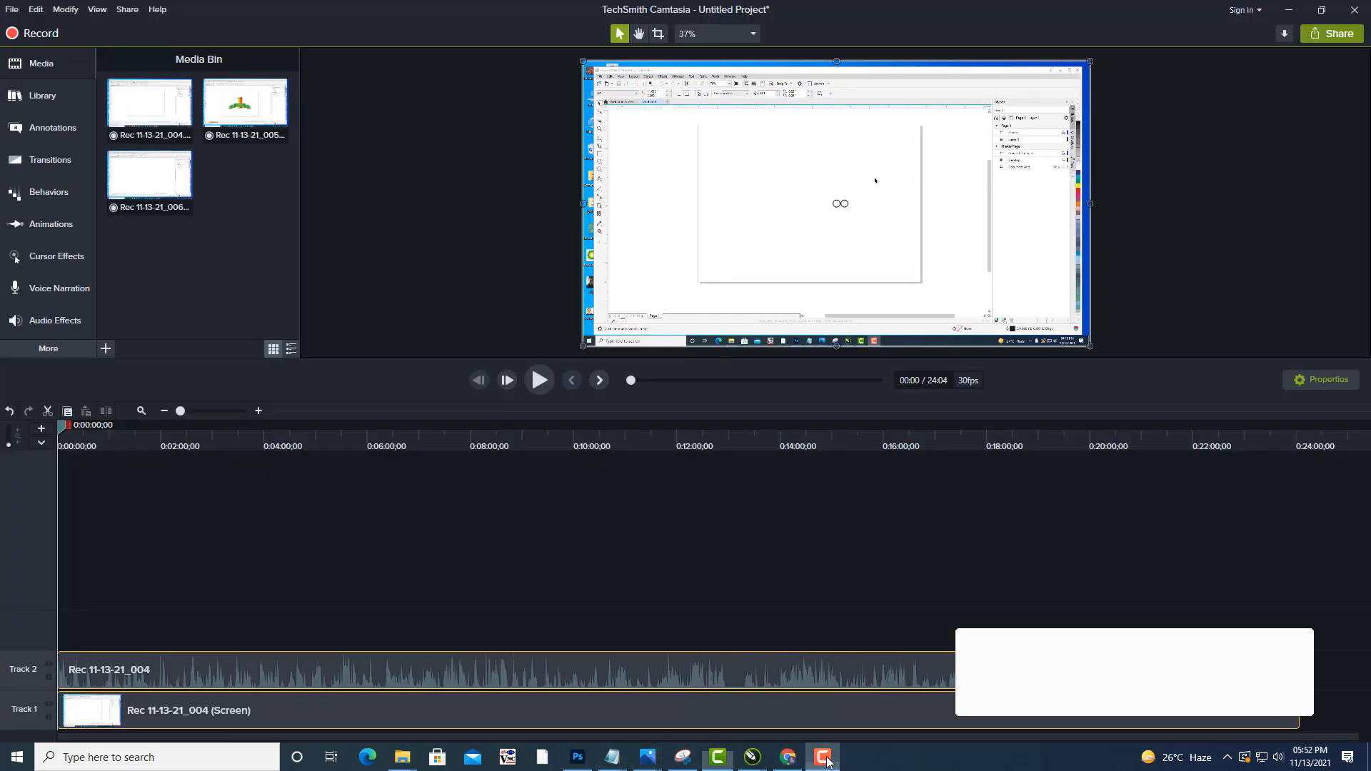